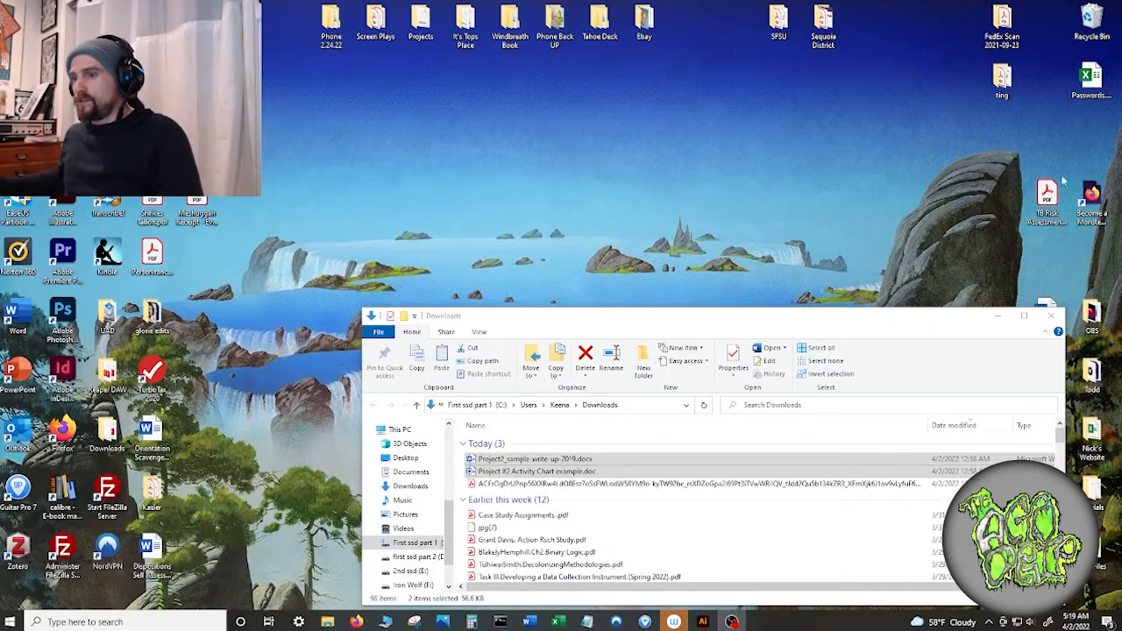
- Dismiss the Downloads window, switch to the letter artwork in Adobe Illustrator and deselect the path
click(1059, 317)
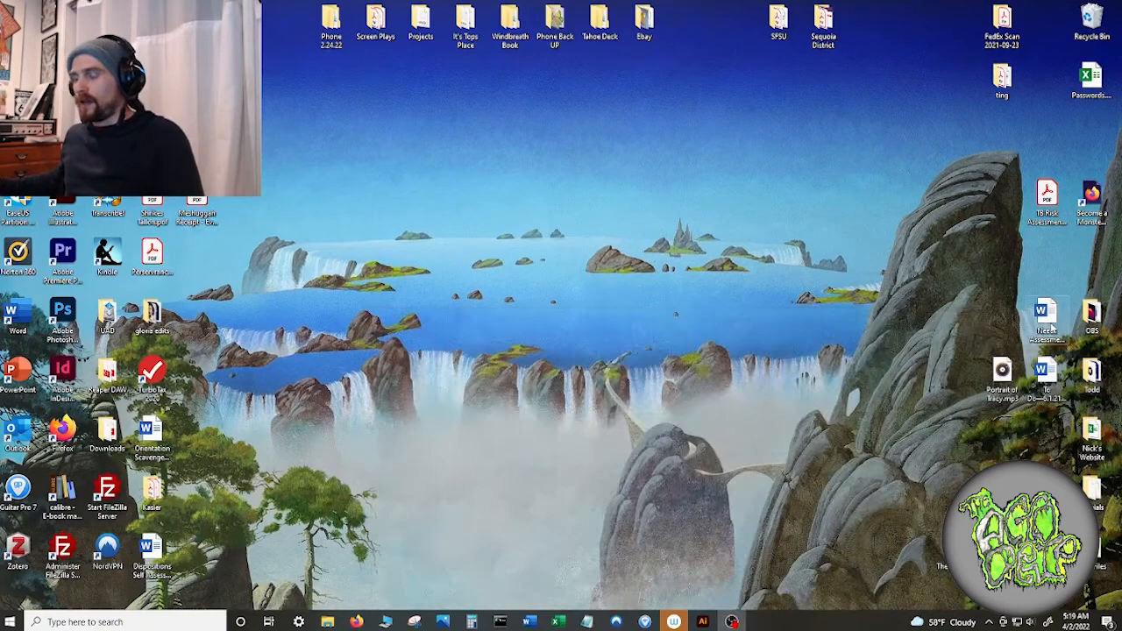
click(702, 621)
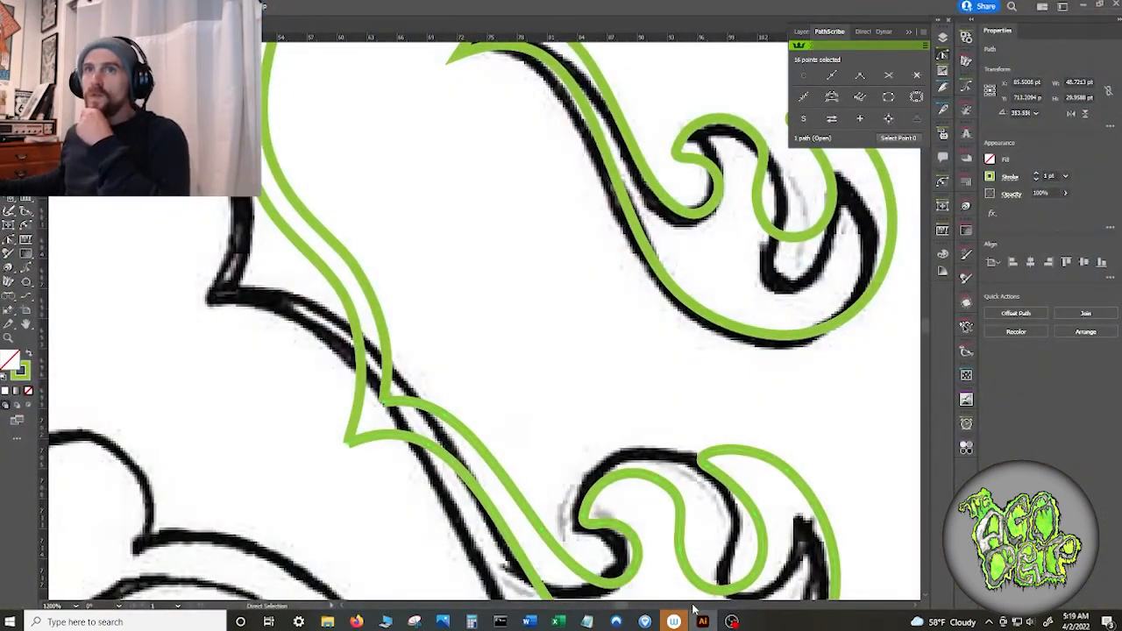
click(558, 306)
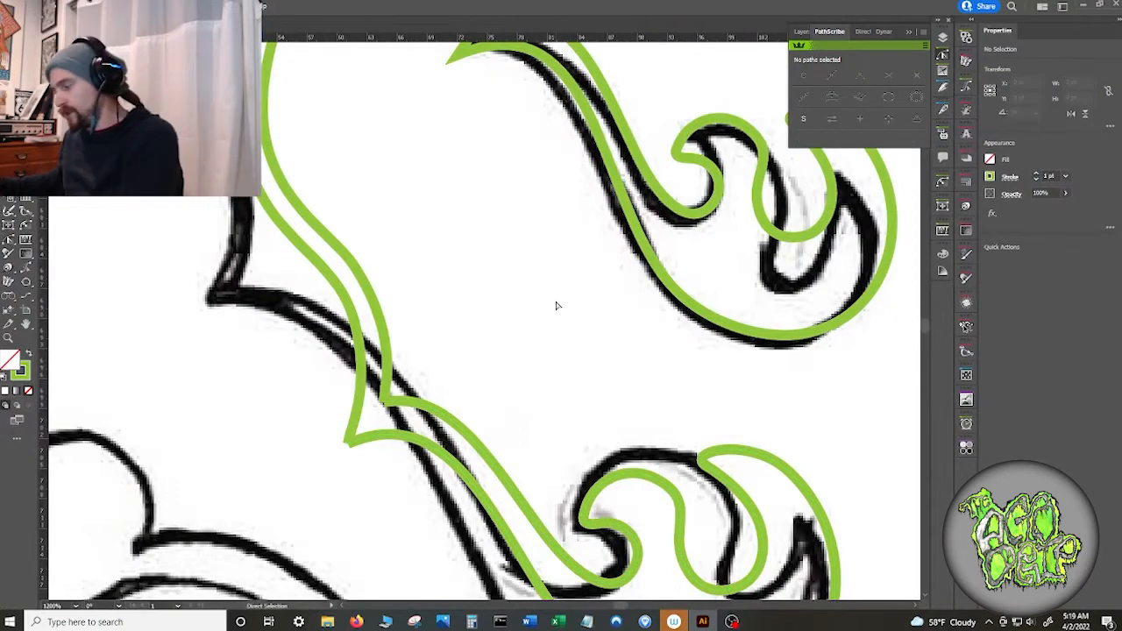
- Hide the Scan layer so that only the vector linework of the whole letter is displayed
scroll(560, 306, down, 5)
scroll(746, 197, down, 3)
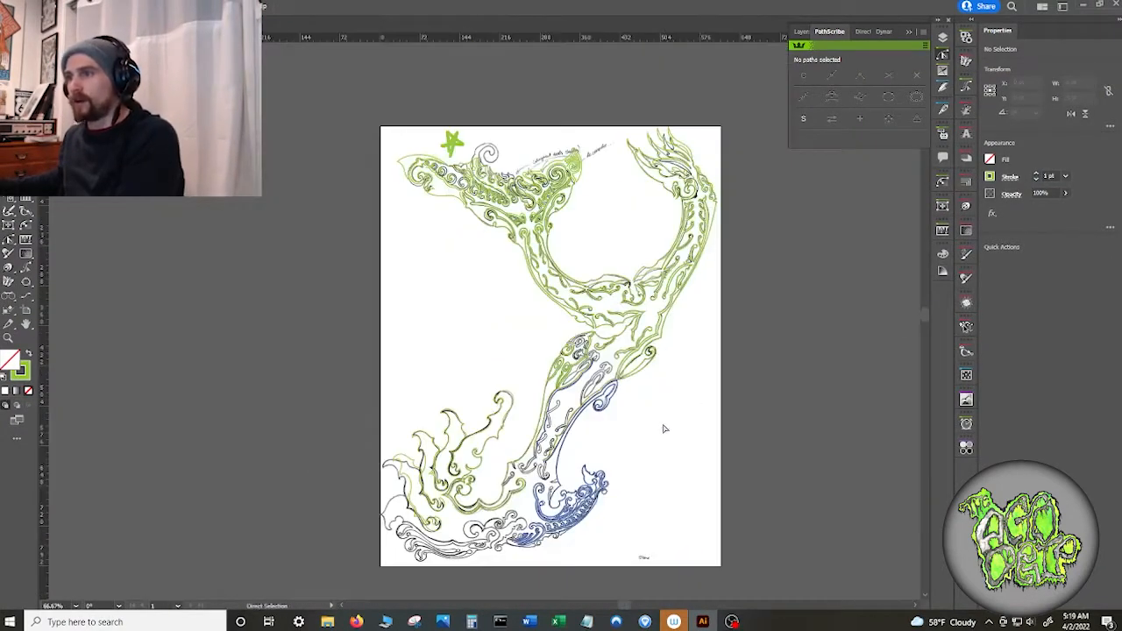
click(943, 39)
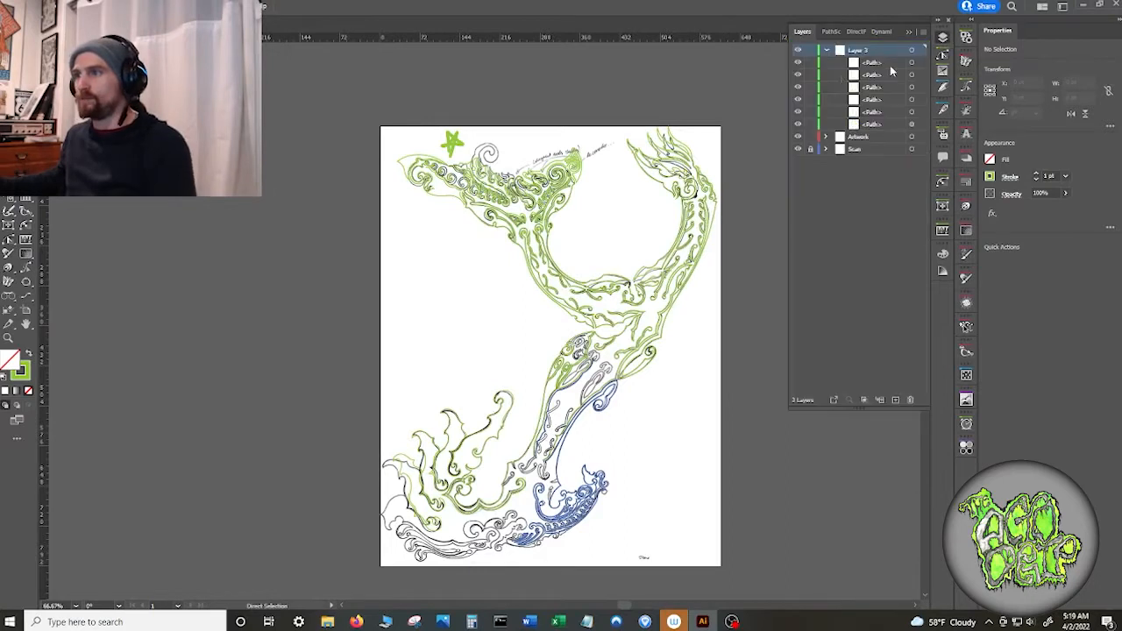
click(799, 151)
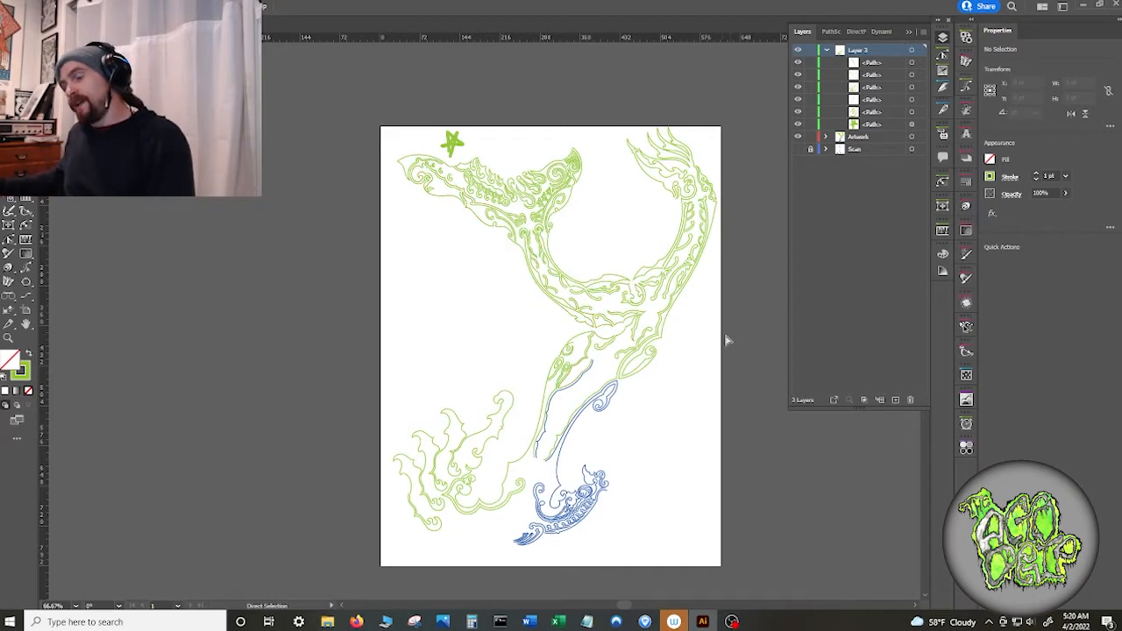
- Paint thick freehand Paintbrush strokes on Layer 3 around the letter's upper-left tip and along the ornament's upper edge
scroll(709, 340, up, 4)
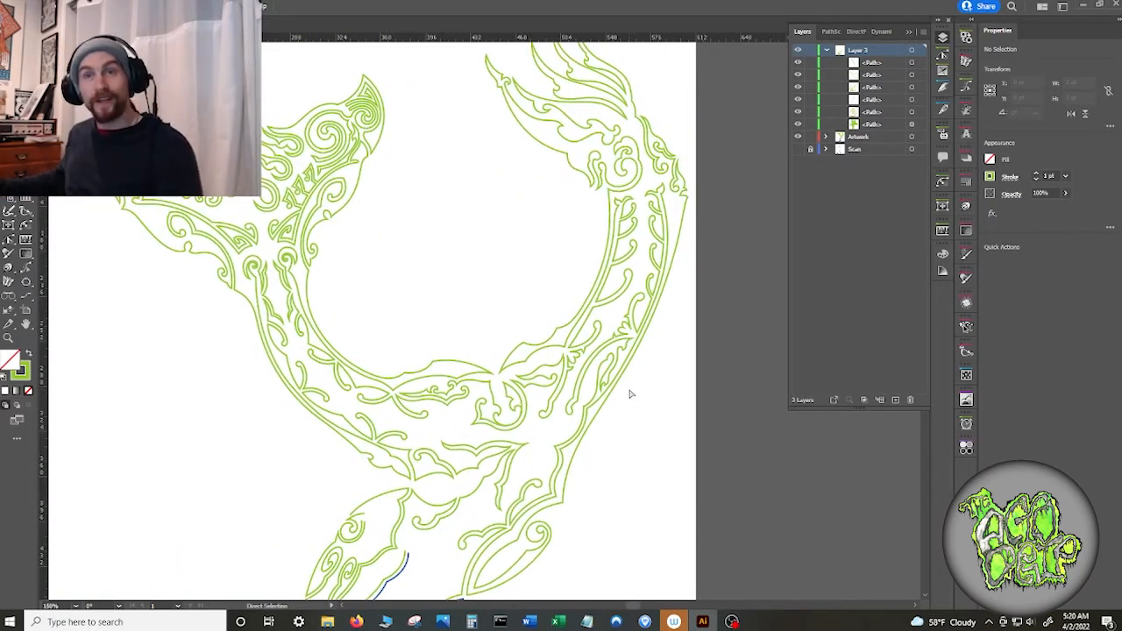
scroll(582, 357, up, 1)
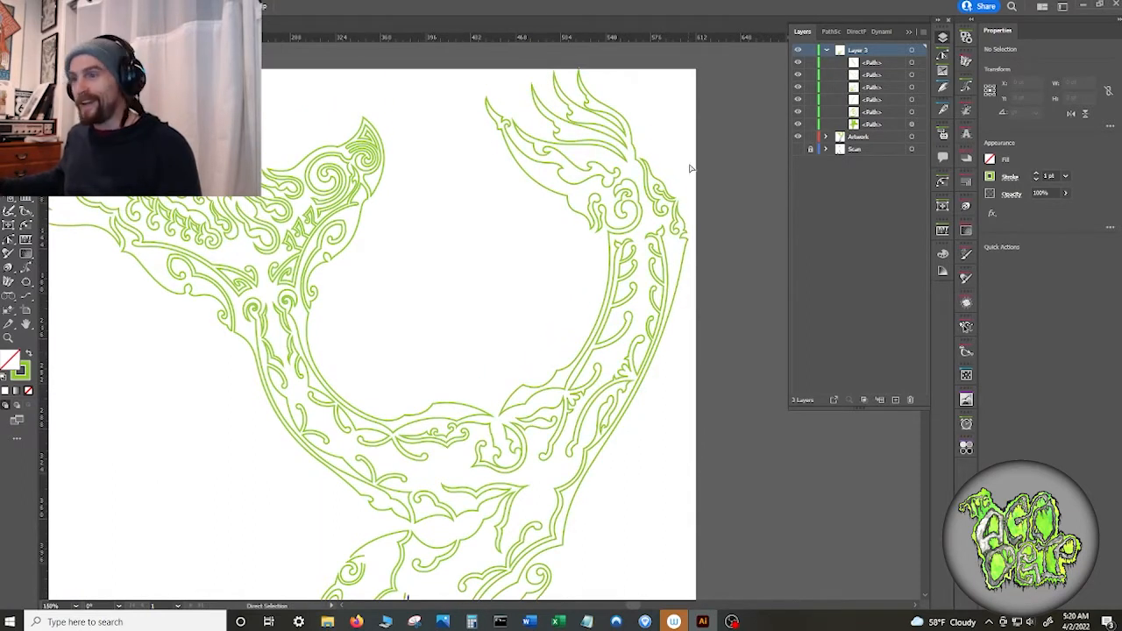
scroll(628, 230, down, 4)
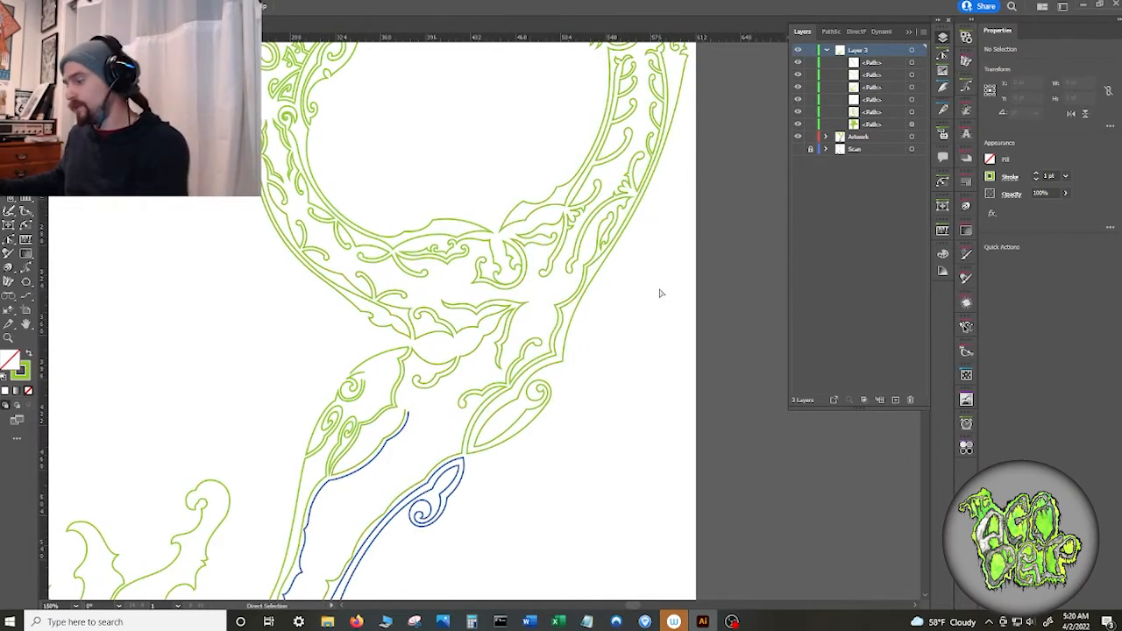
scroll(661, 293, down, 1)
scroll(478, 154, up, 2)
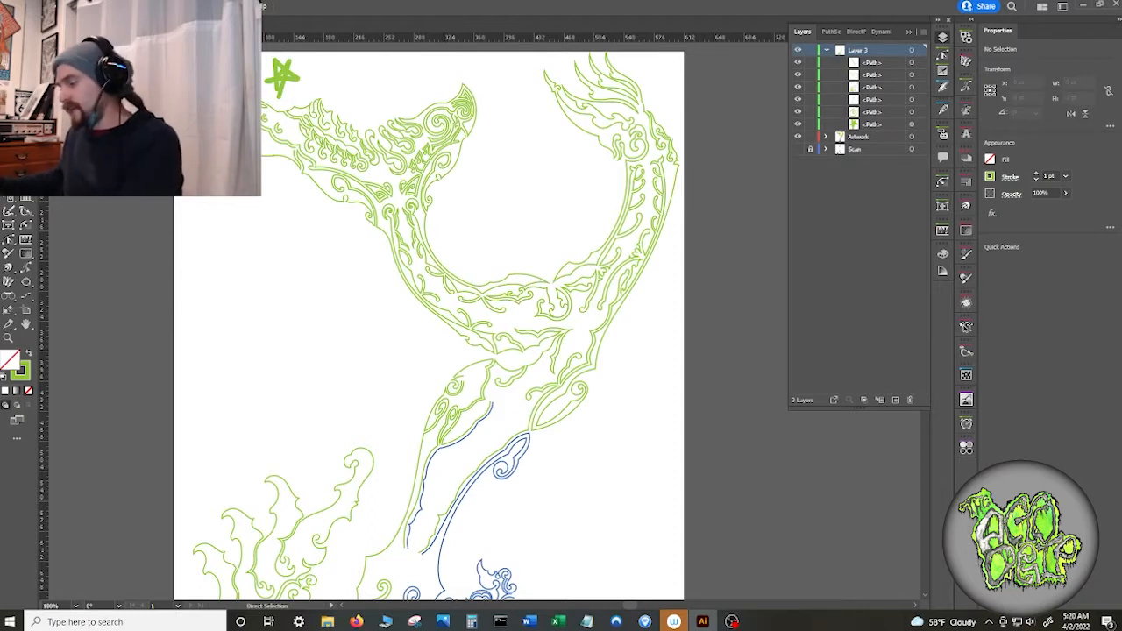
key(b)
scroll(216, 93, up, 2)
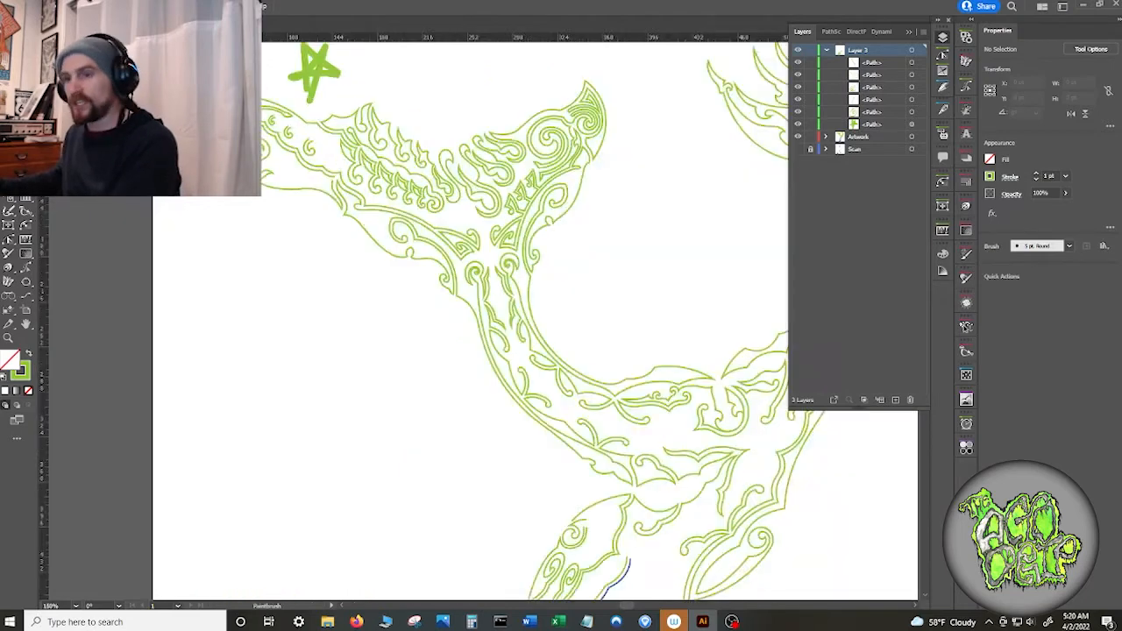
mouse_move(217, 91)
mouse_down()
mouse_move(412, 282)
mouse_move(359, 280)
mouse_up()
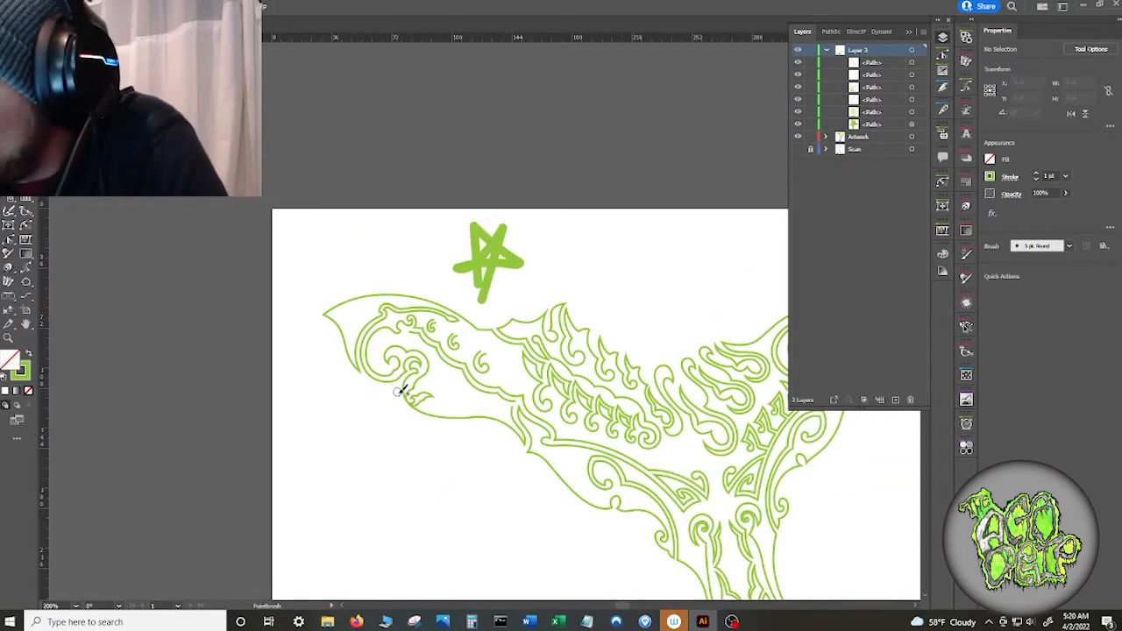
mouse_move(400, 394)
mouse_down()
mouse_move(332, 281)
mouse_move(328, 223)
mouse_move(337, 234)
mouse_move(329, 243)
mouse_move(364, 273)
mouse_move(488, 312)
mouse_move(571, 291)
mouse_move(657, 356)
mouse_up()
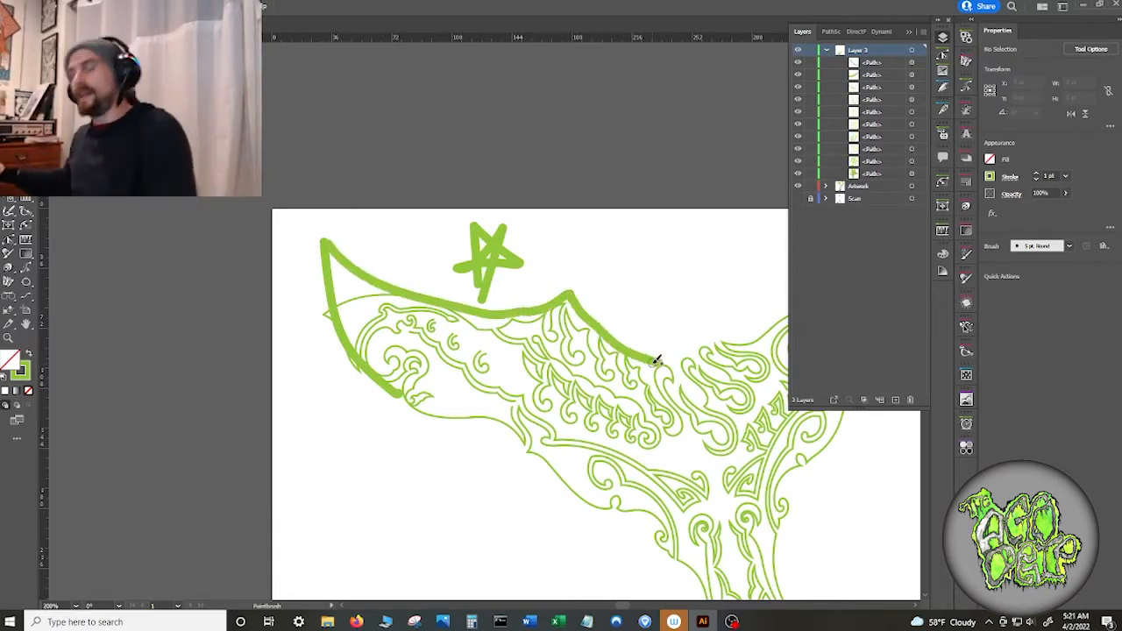
- Inspect the anchor point at the outline's upper-left tip on the Artwork layer with Direct Selection, and clear the selection
key(a)
click(322, 315)
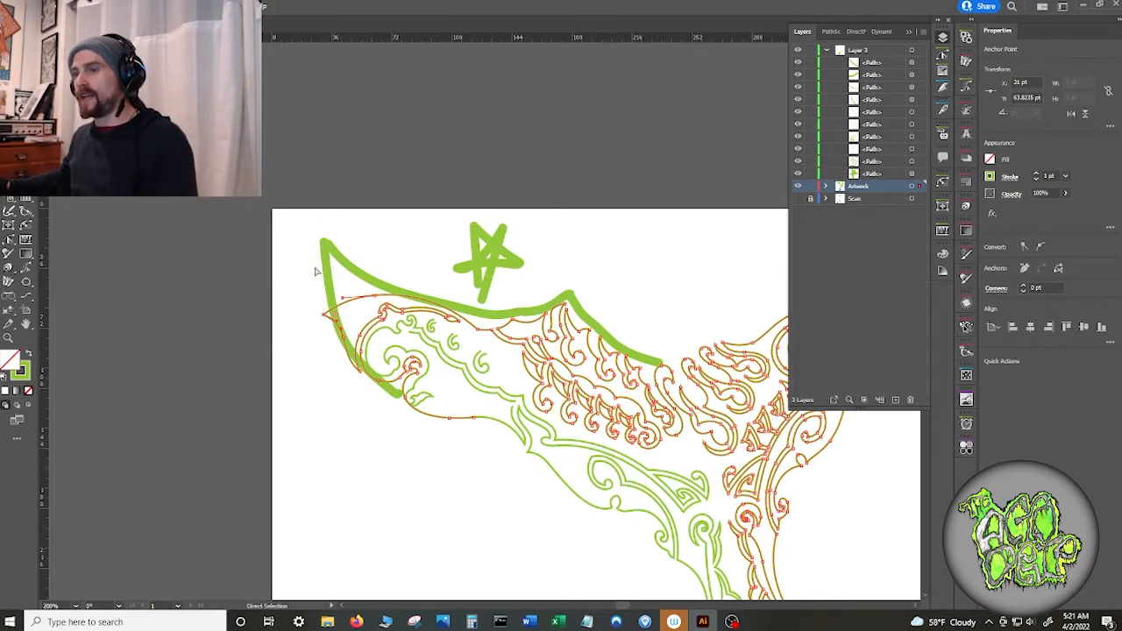
scroll(502, 410, down, 1)
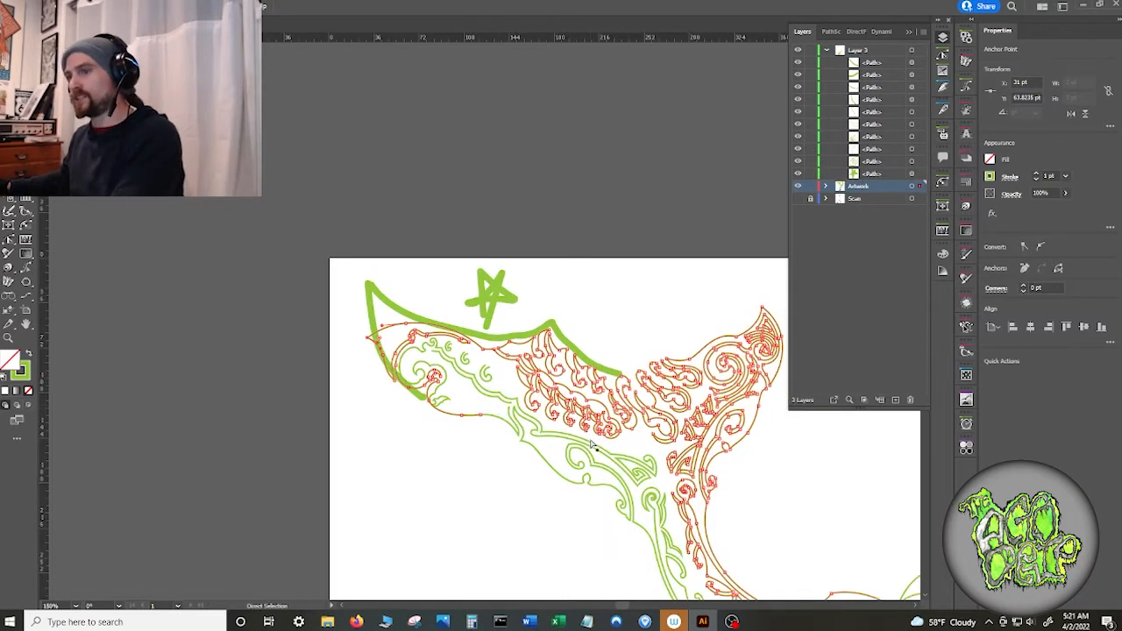
click(413, 421)
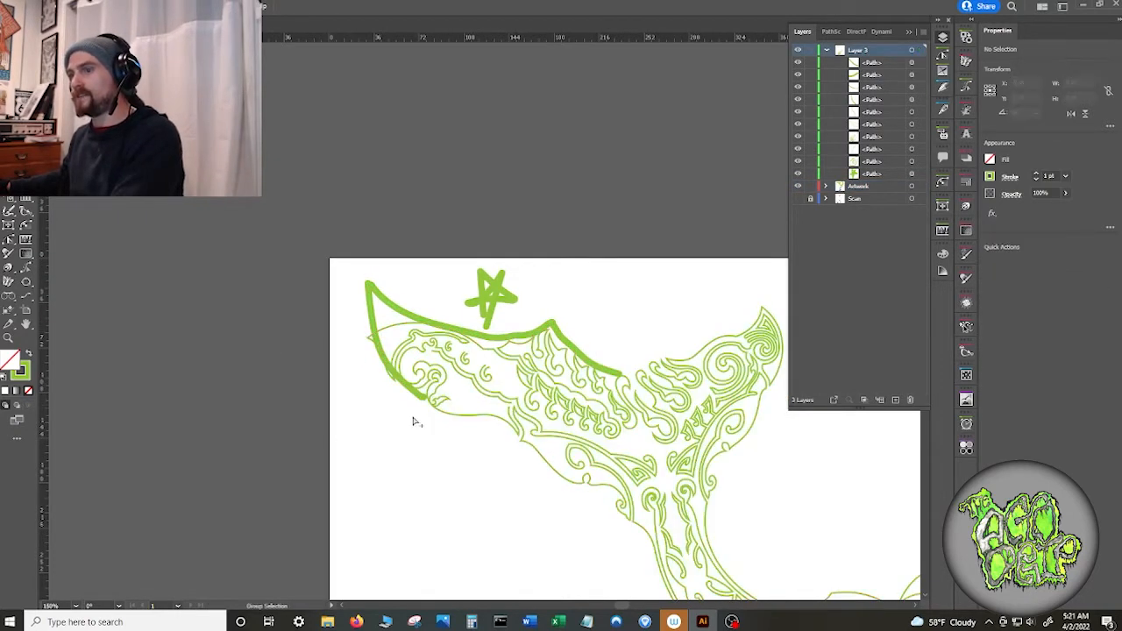
- Open the recent documents Veritas_C.ai and Veritas_K.ai
scroll(410, 417, down, 4)
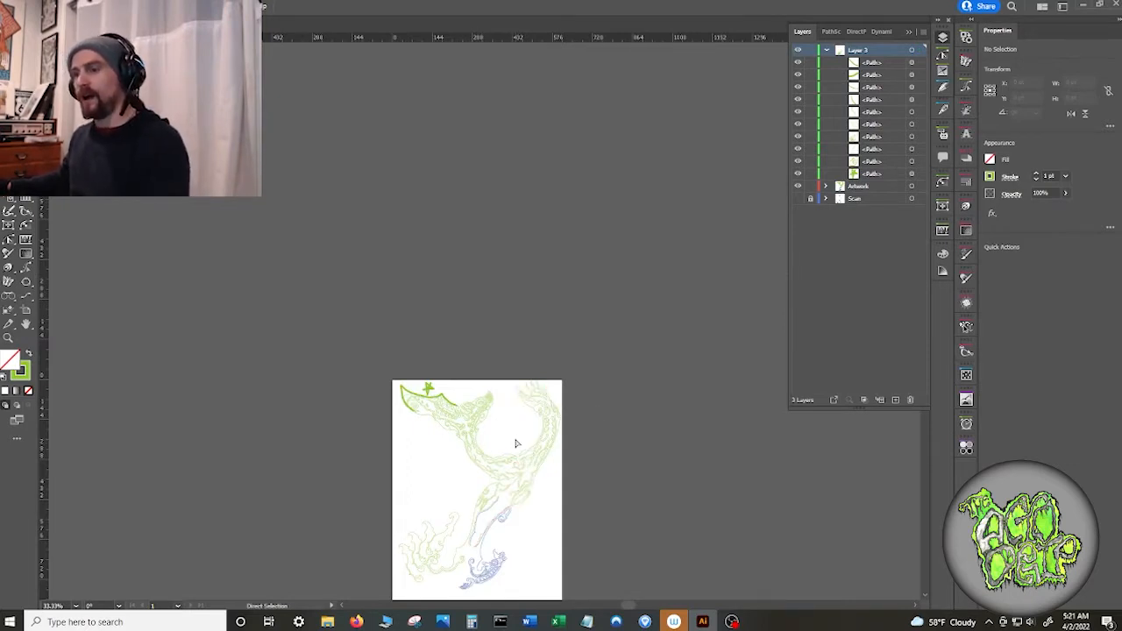
scroll(521, 444, down, 2)
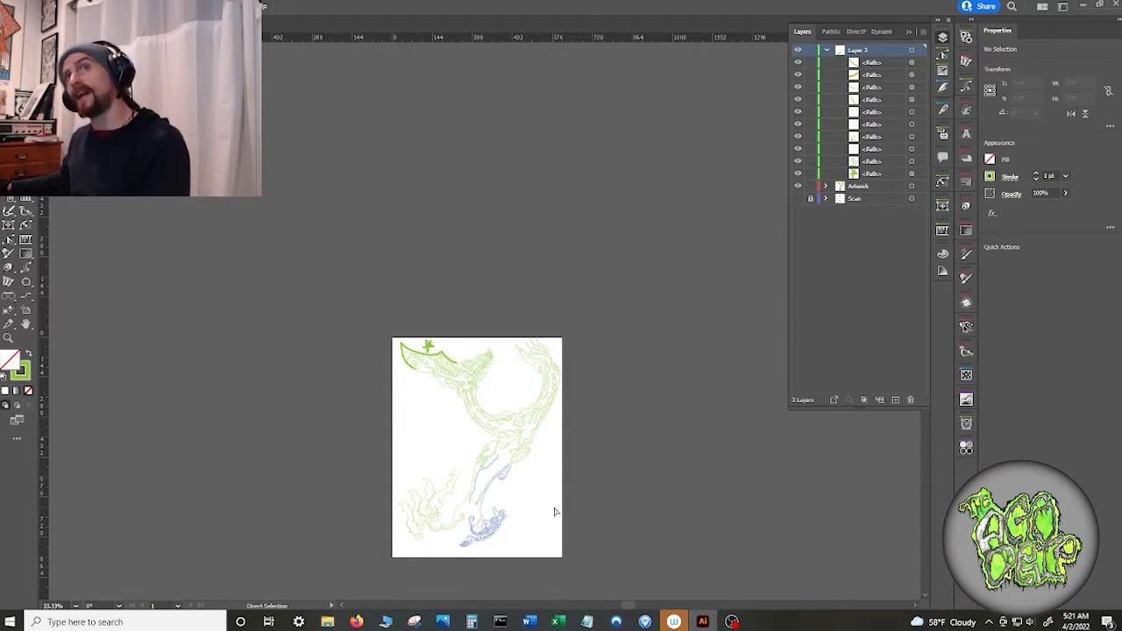
click(52, 6)
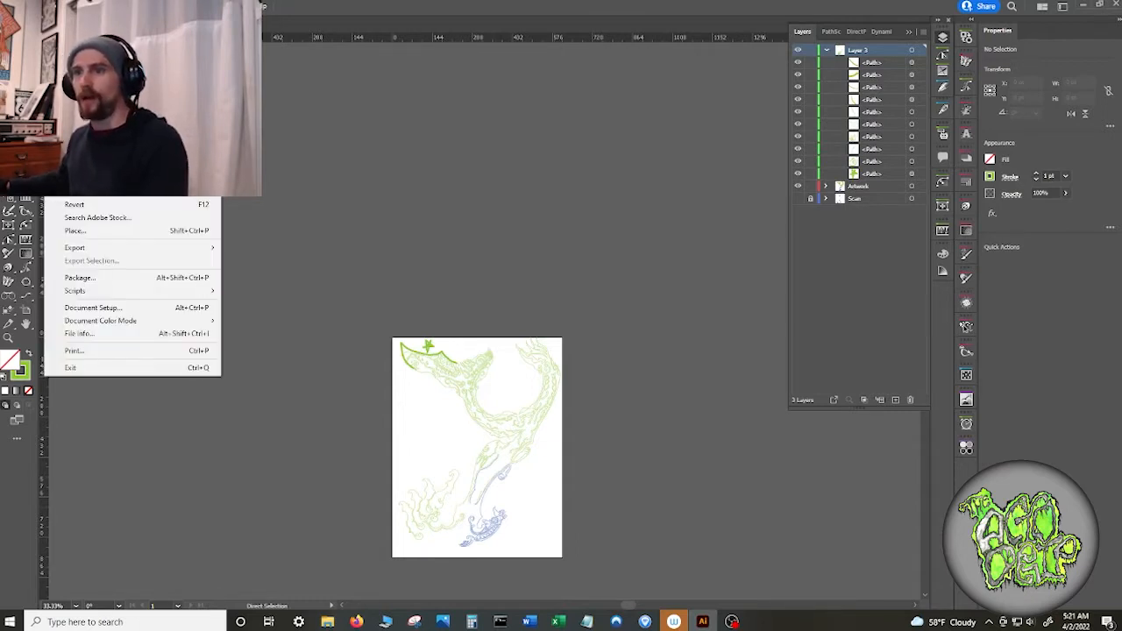
mouse_move(131, 53)
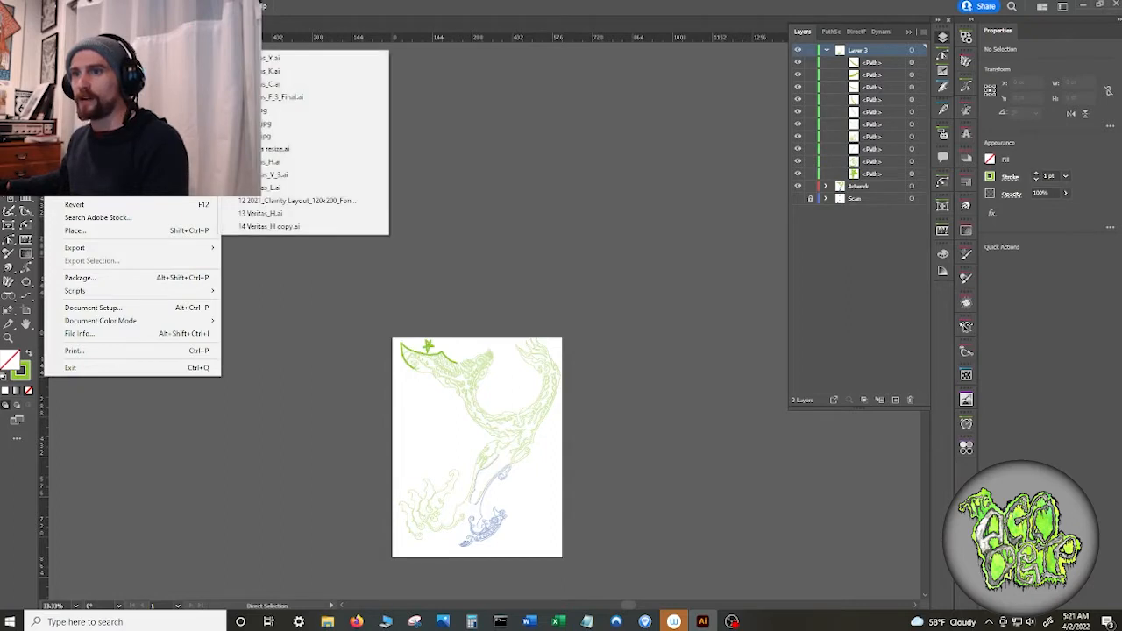
click(315, 86)
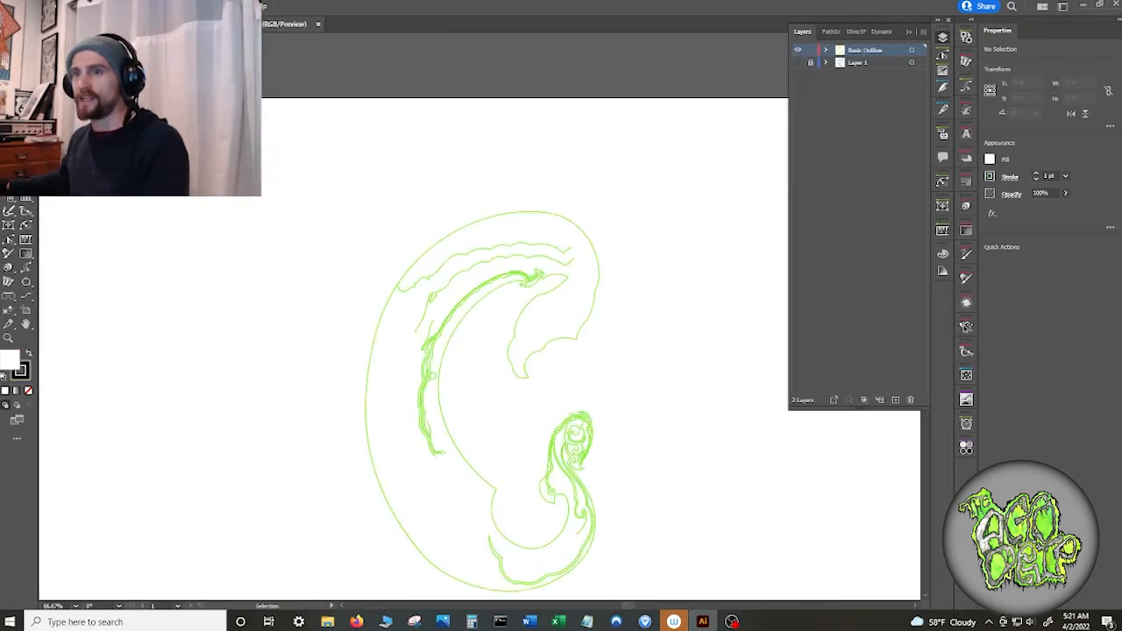
click(52, 7)
mouse_move(131, 53)
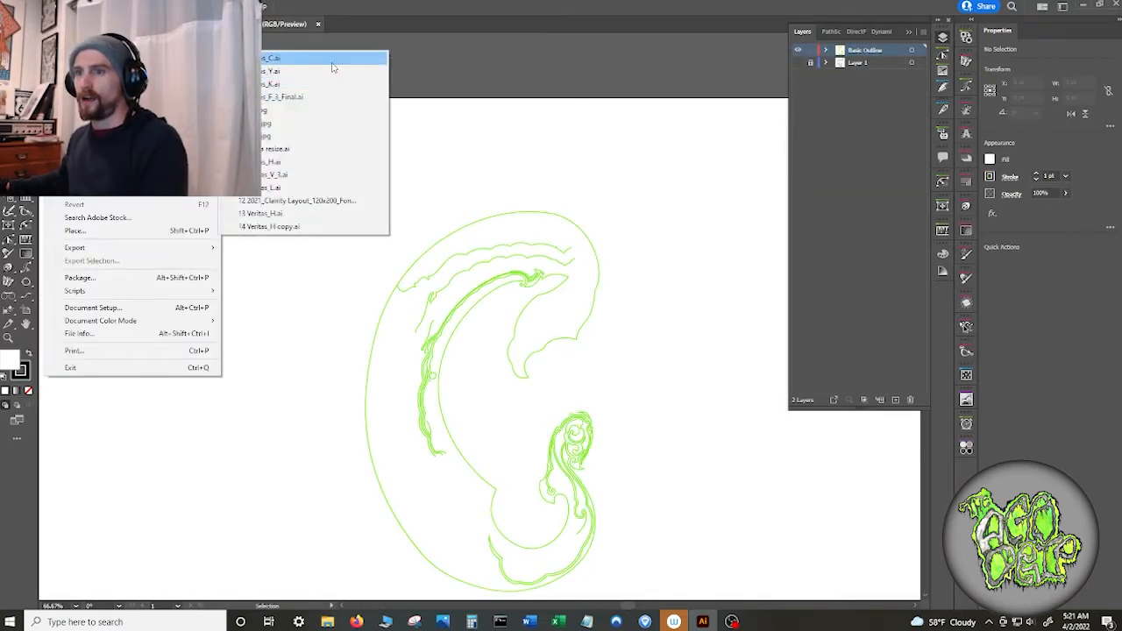
click(325, 87)
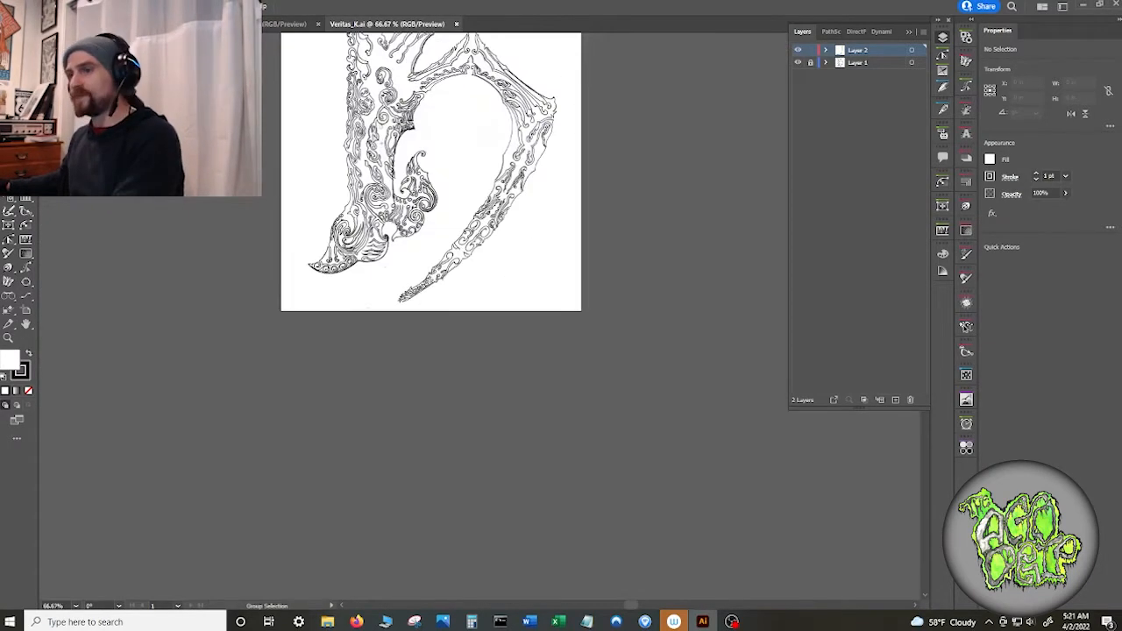
- Show the scanned drawing on Layer 1 beneath the green Basic Outline linework in Veritas_C.ai
click(289, 23)
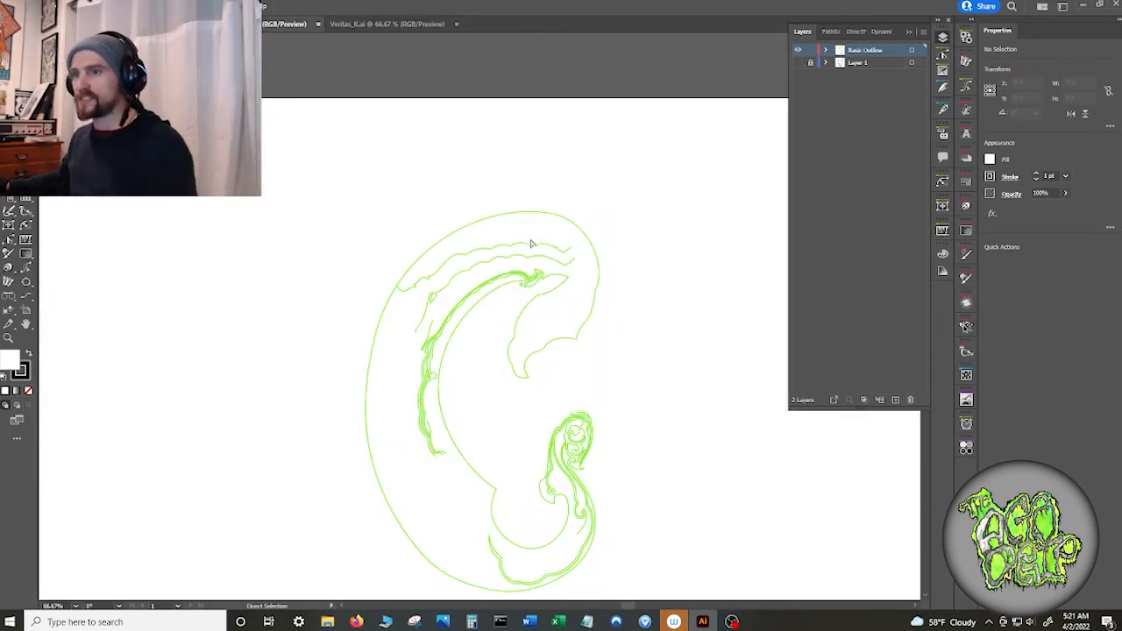
scroll(656, 407, up, 2)
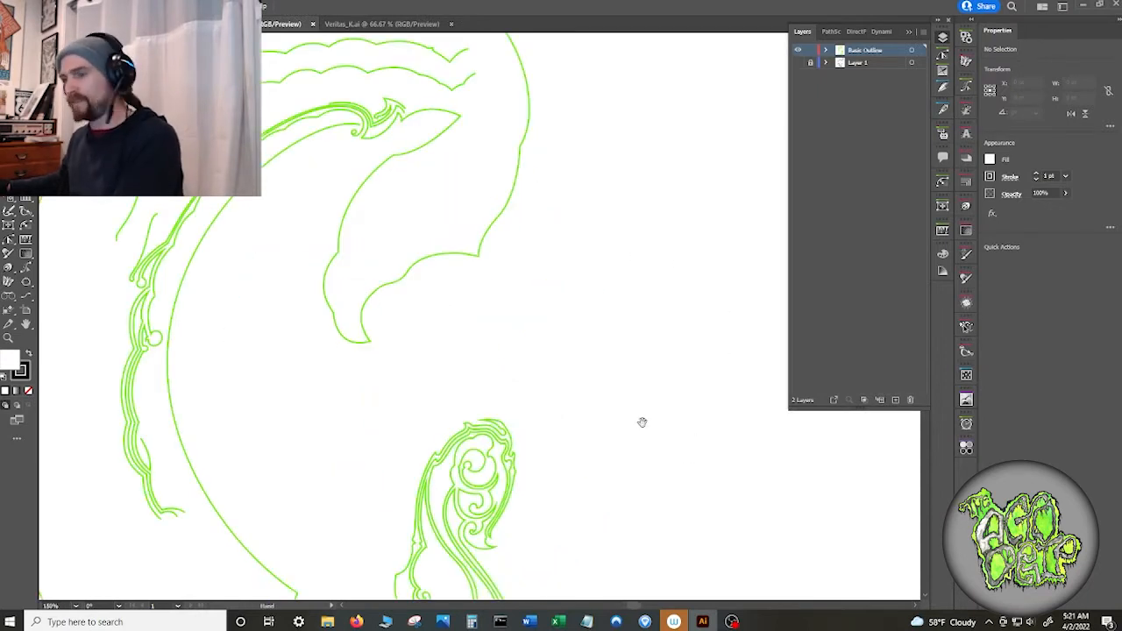
drag(610, 475, 631, 289)
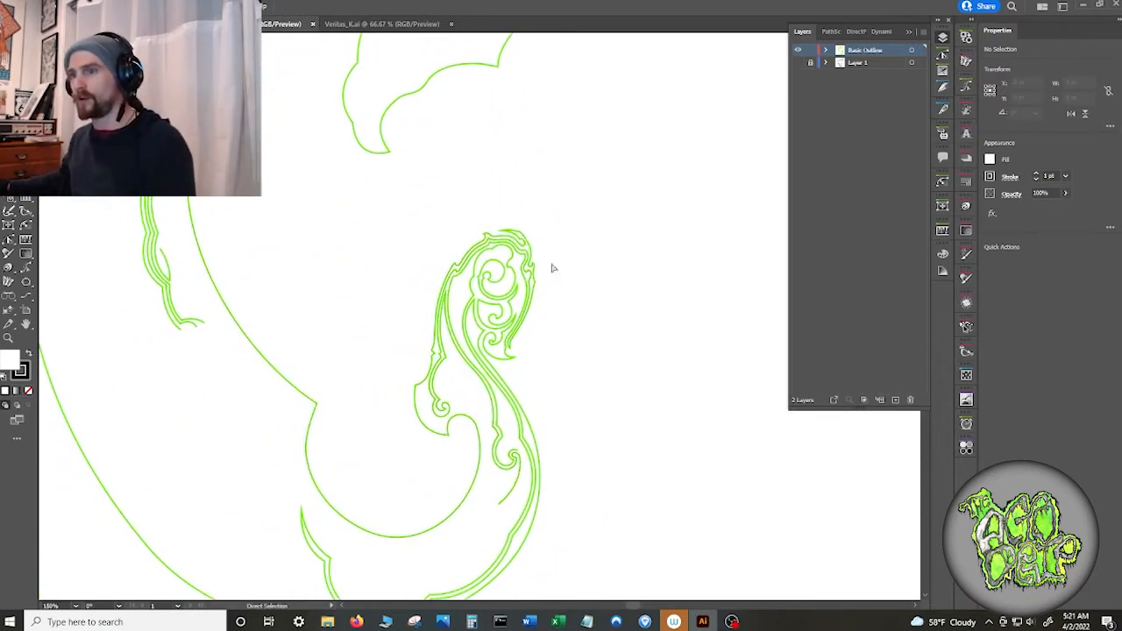
click(798, 63)
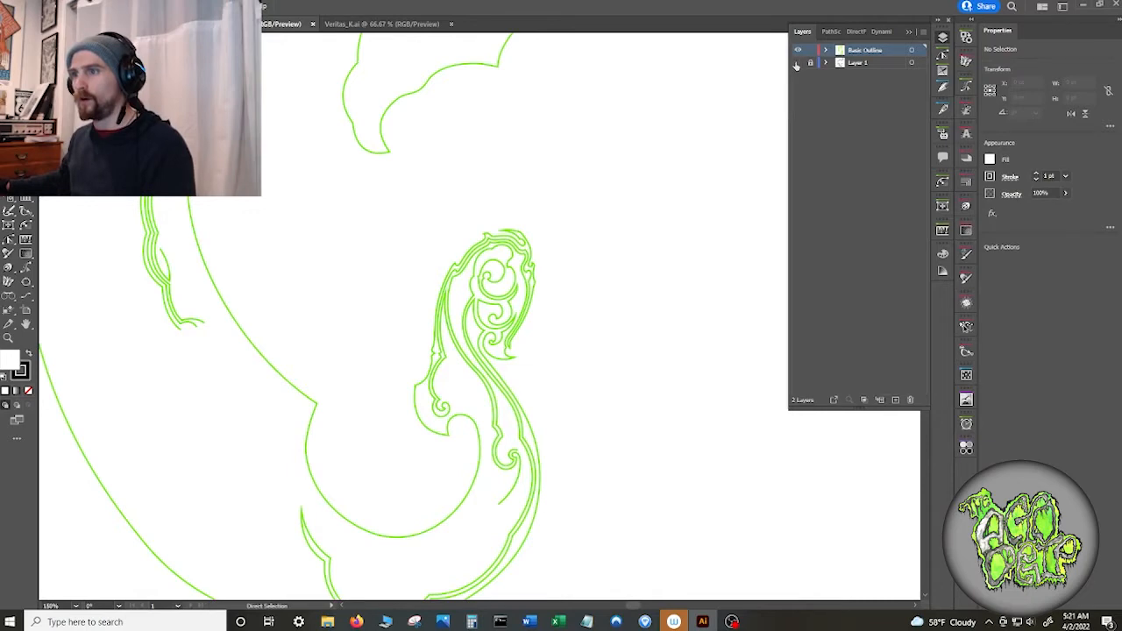
scroll(619, 198, down, 3)
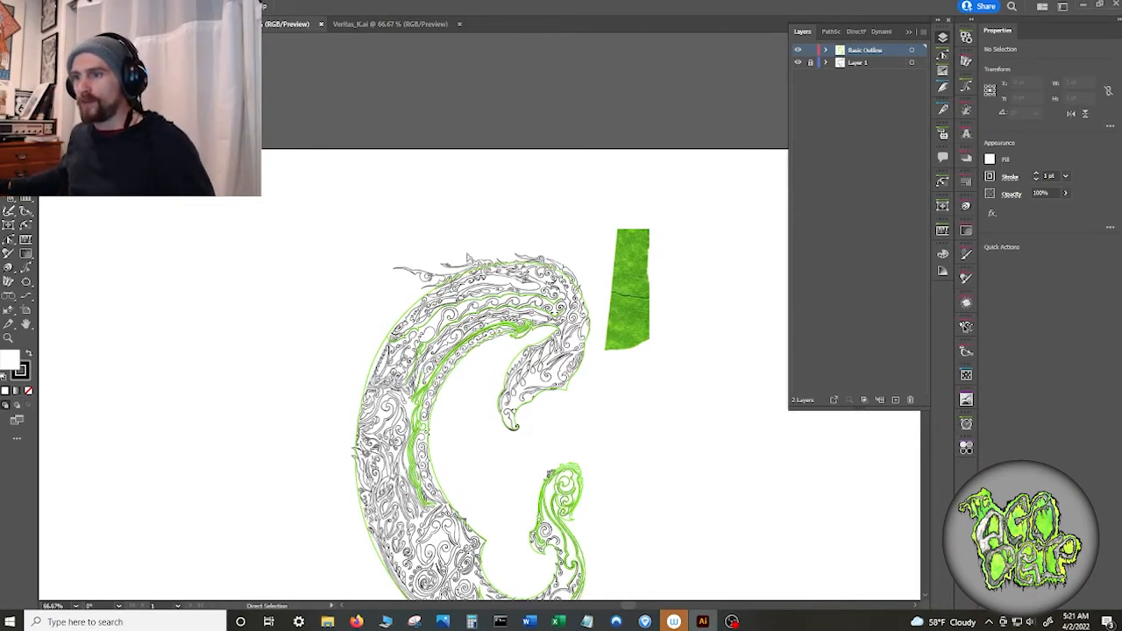
- Hide and redisplay Layer 1 in Veritas_C.ai to compare the traced outline with the full scanned drawing
click(798, 62)
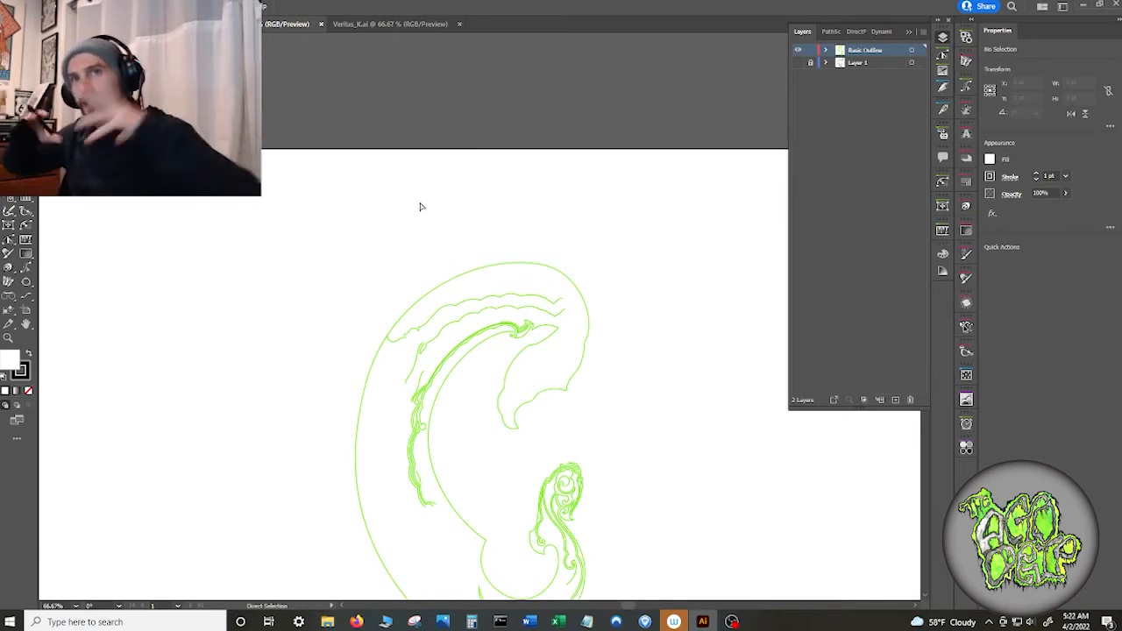
click(797, 64)
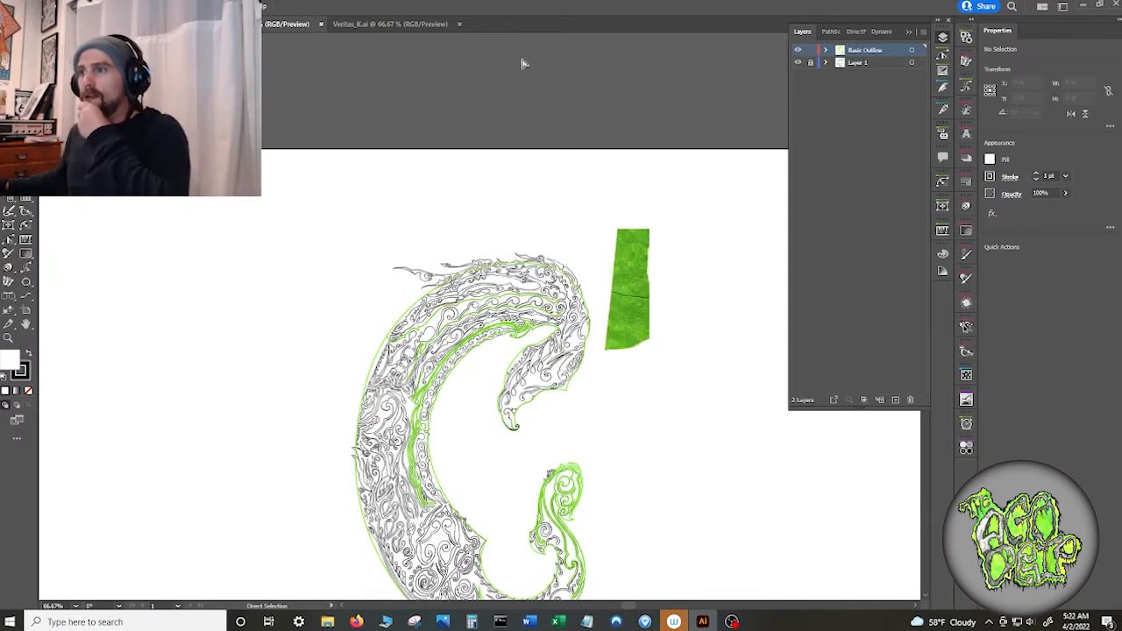
scroll(595, 209, down, 2)
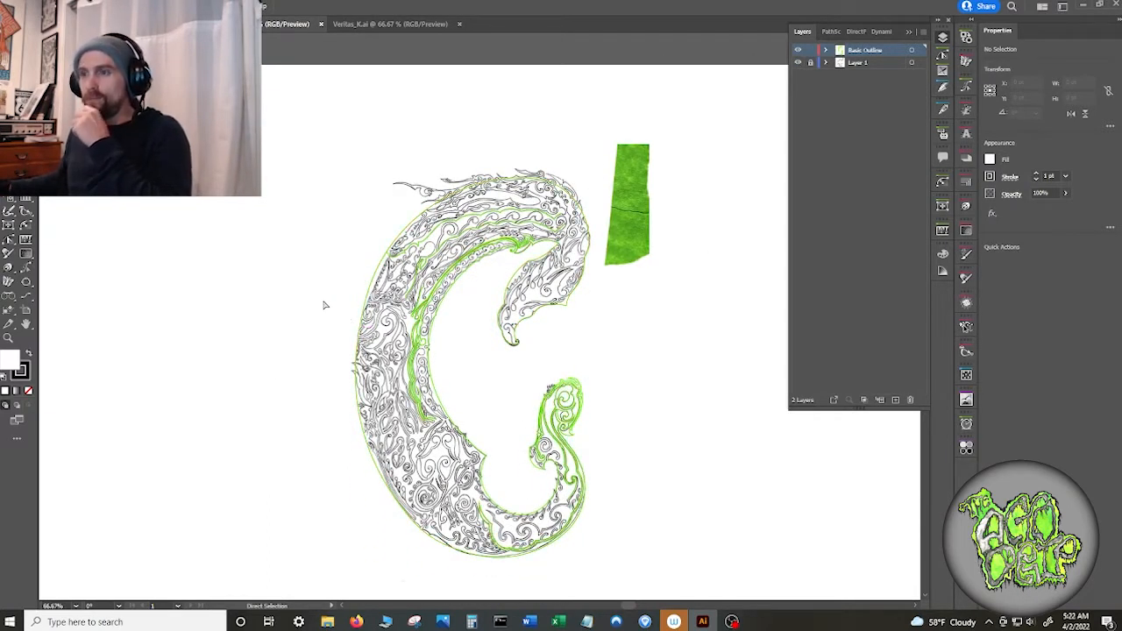
- Check the traced paths in Veritas_K.ai by hiding the Layer 1 scan and showing it again
click(390, 24)
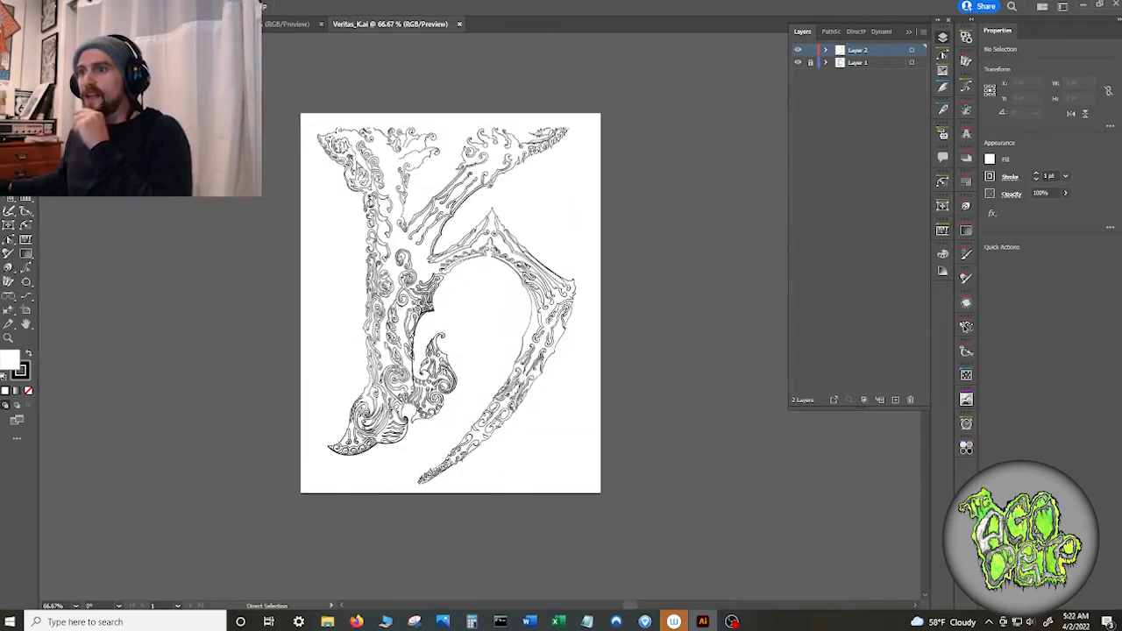
click(797, 62)
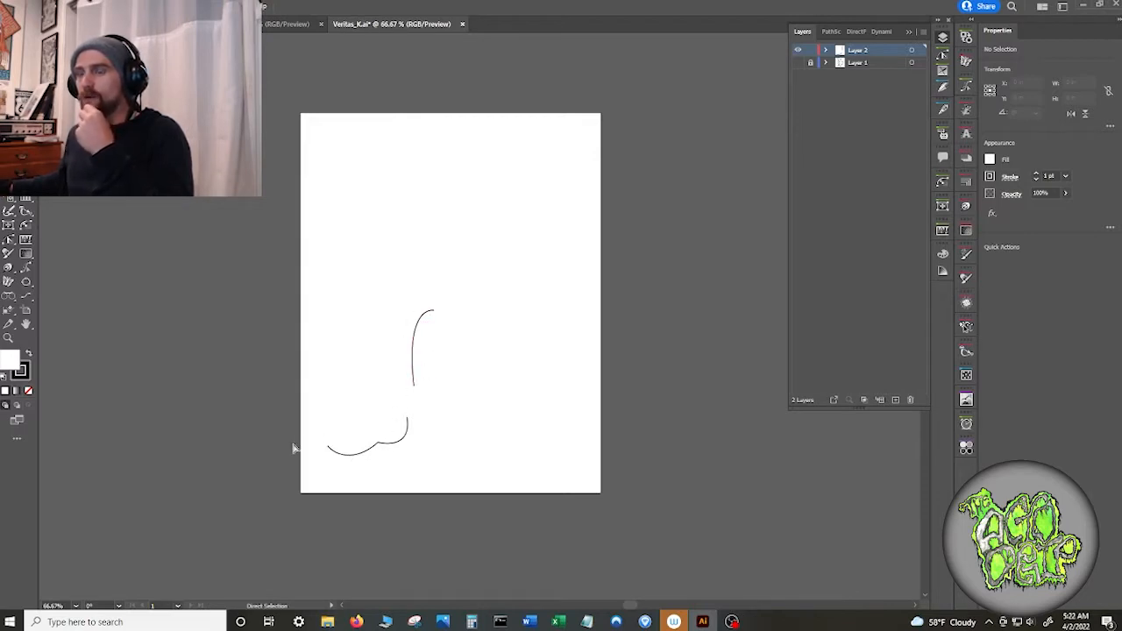
click(799, 63)
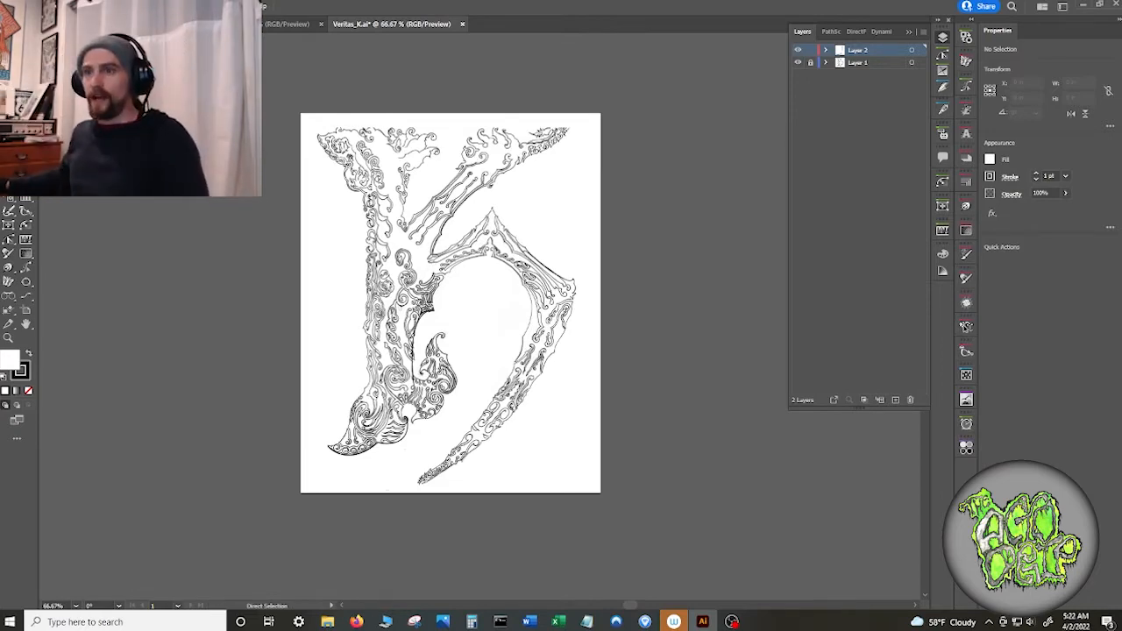
- Open Veritas_H.ai from the 1_Case Set folder
click(52, 6)
click(74, 44)
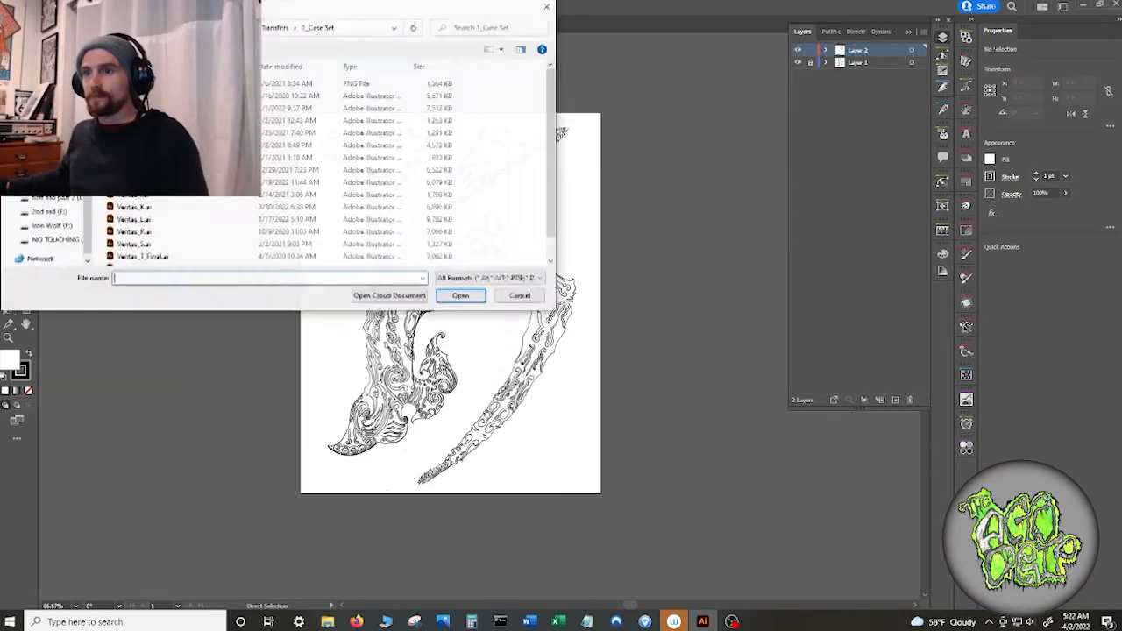
double_click(377, 193)
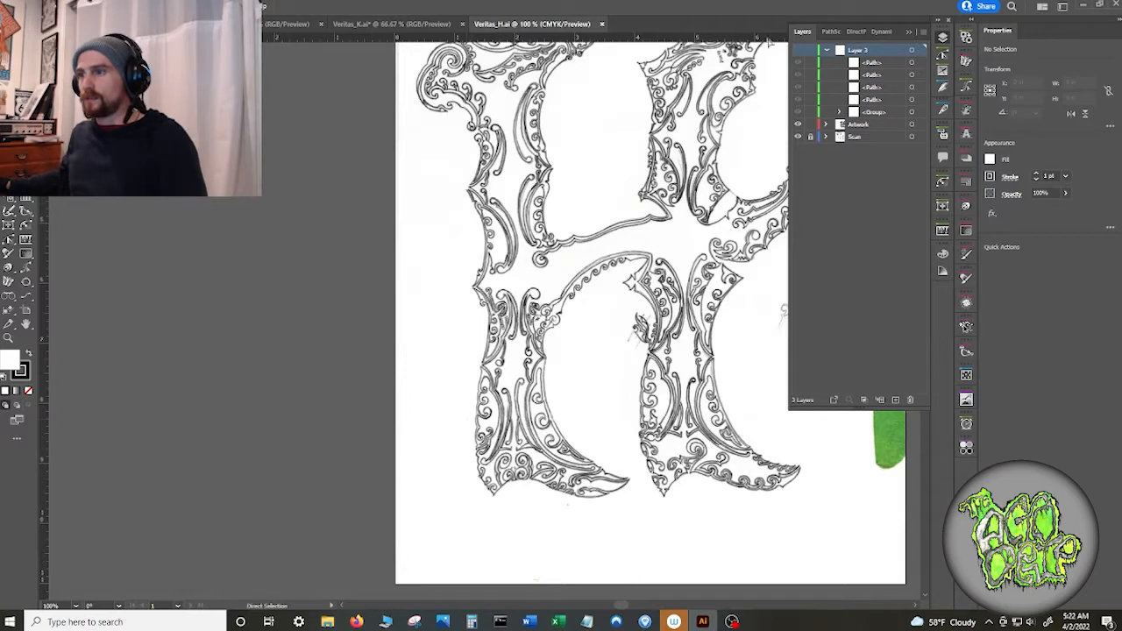
- Hide the Scan layer in Veritas_H.ai and close the document without saving
click(798, 50)
click(797, 136)
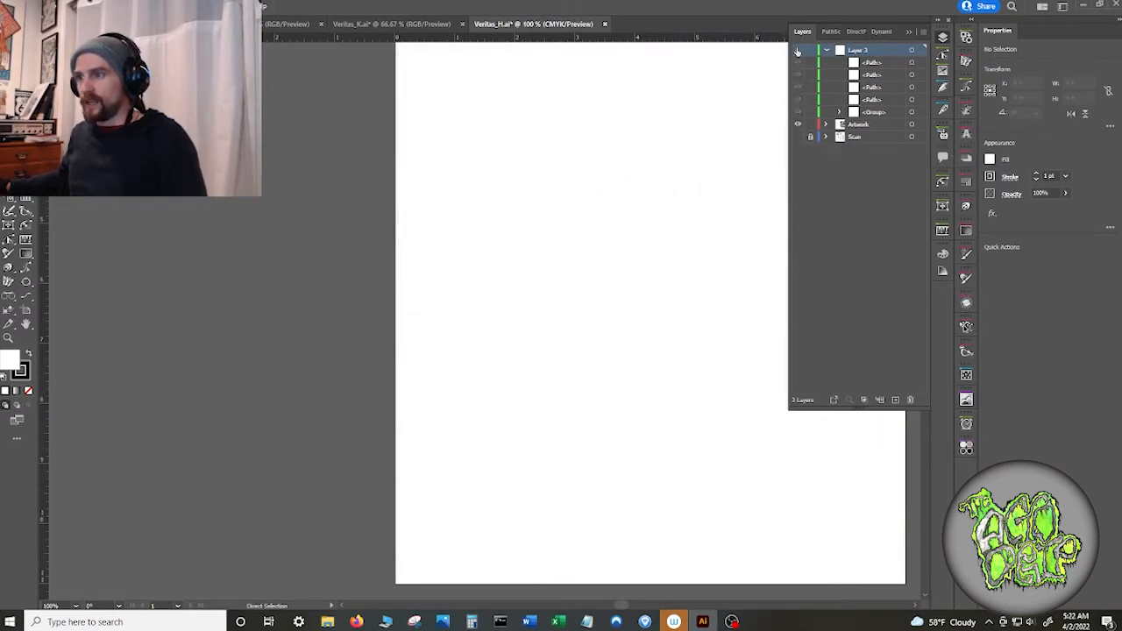
click(604, 24)
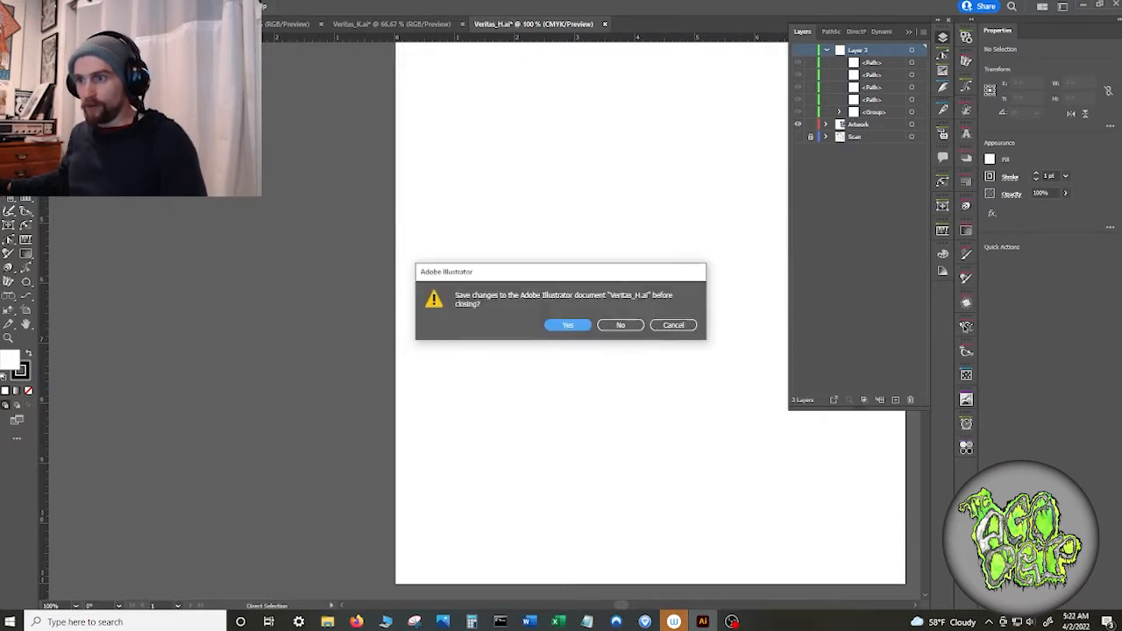
click(609, 325)
- Reopen Veritas_H.ai from the 1_Case Set folder and bring the upper part of the scanned H into view
key(alt+f)
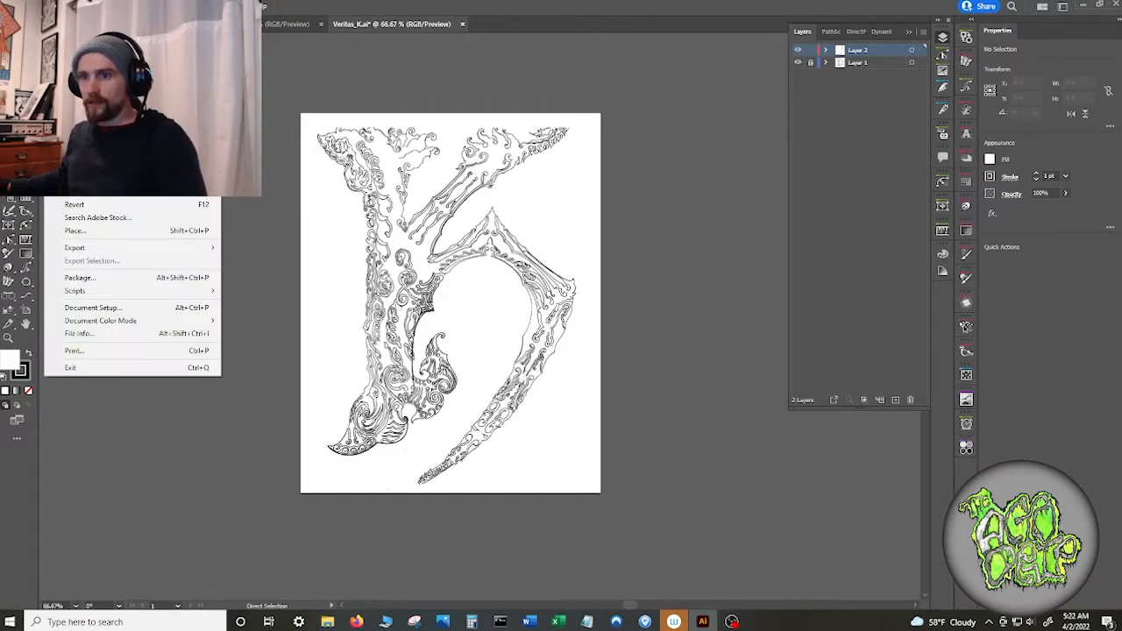
key(o)
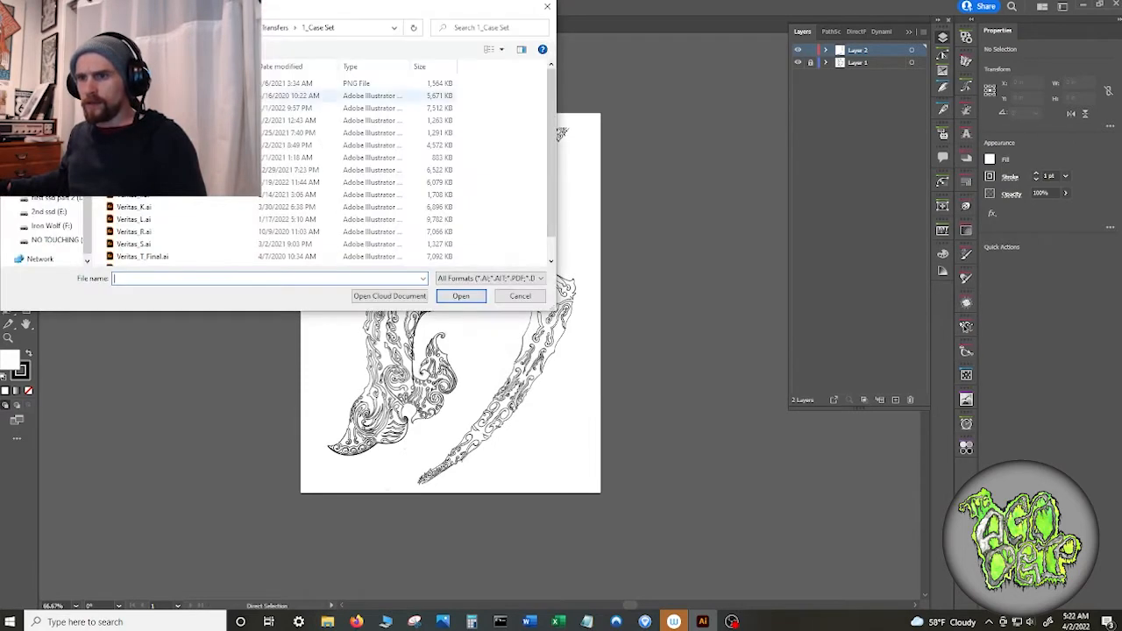
double_click(186, 182)
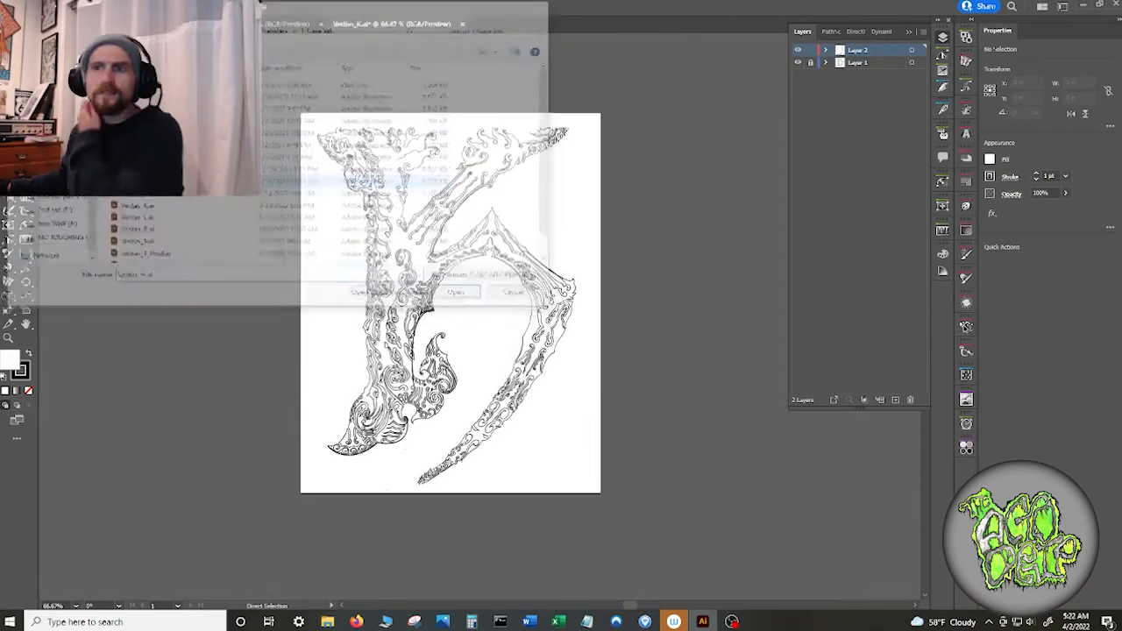
scroll(763, 55, down, 3)
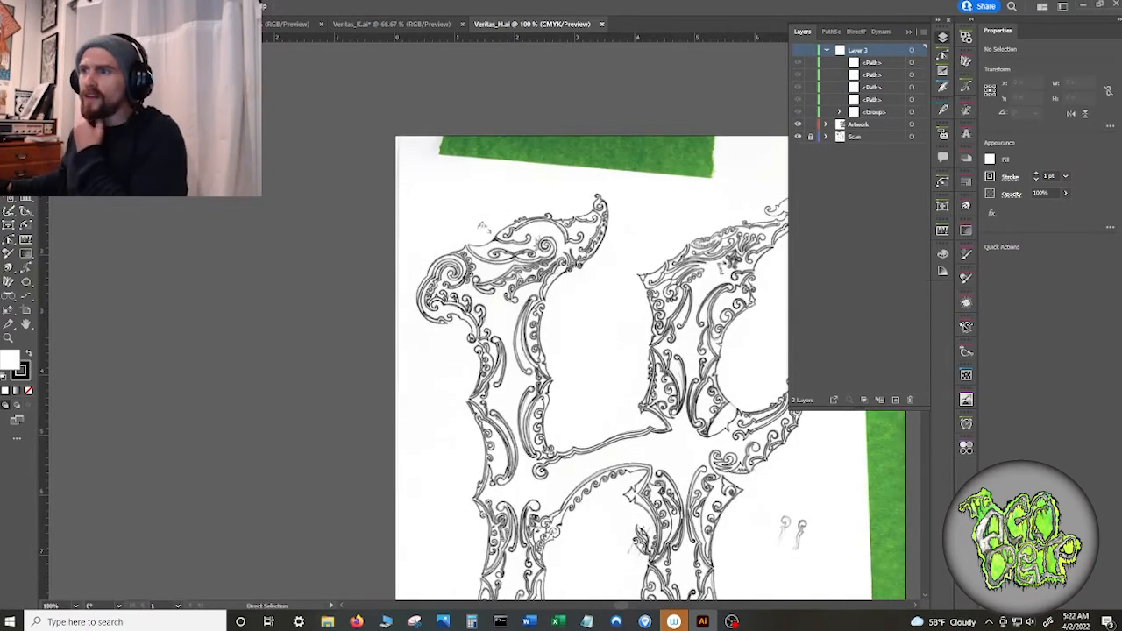
- Check Layer 3 and the expanded Artwork layer of Veritas_H.ai for traced paths, with the Scan layer hidden and in Outline view
click(800, 51)
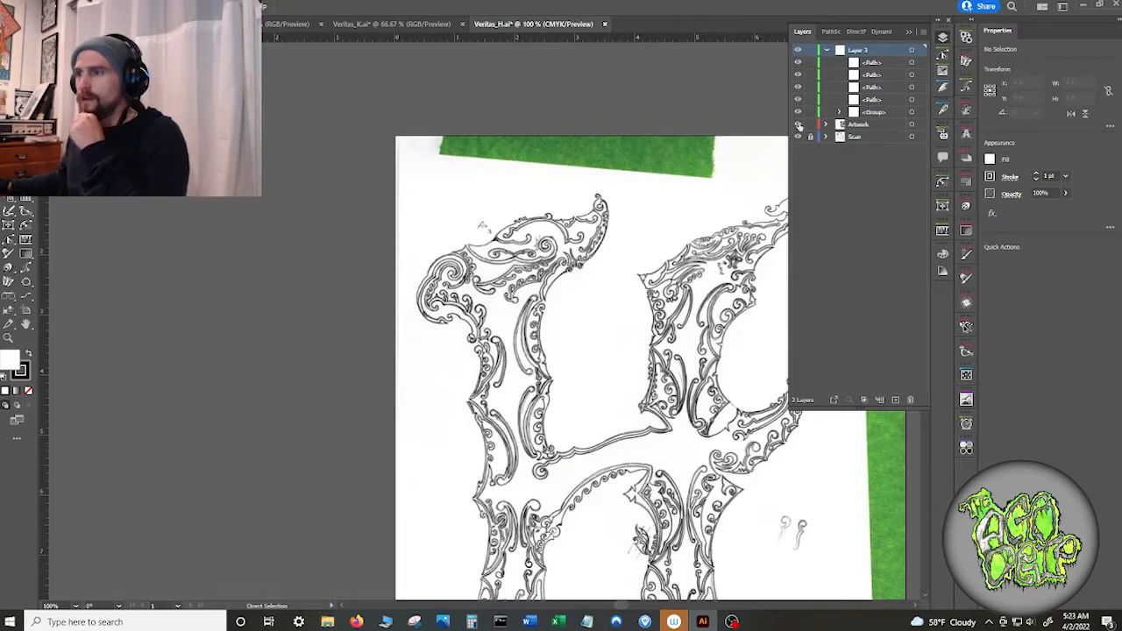
click(798, 50)
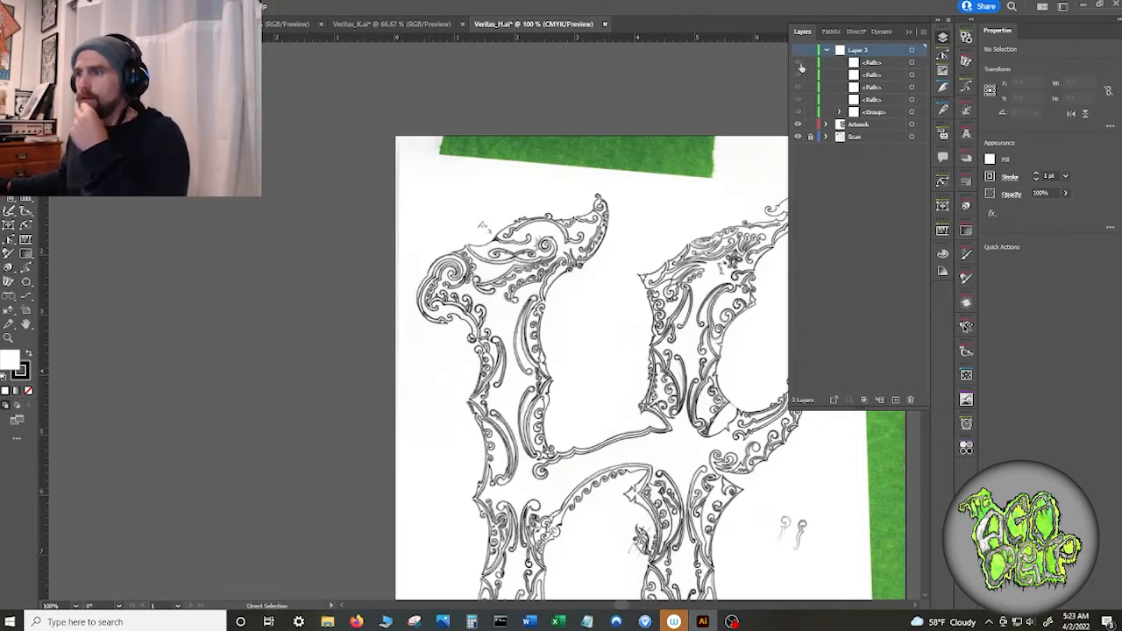
click(825, 124)
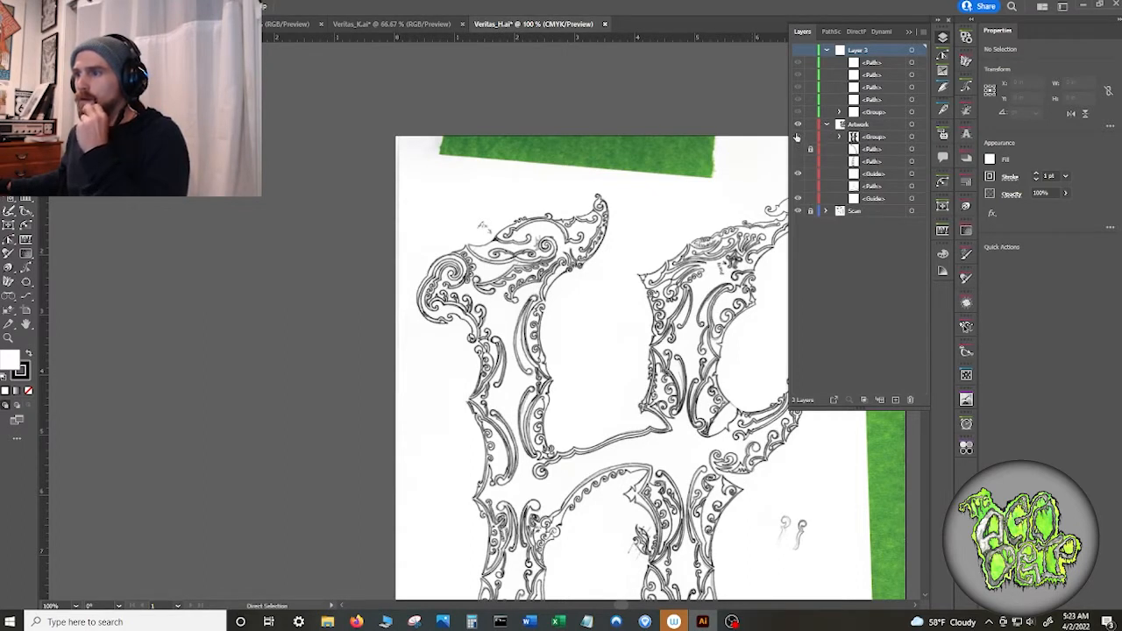
click(797, 211)
key(ctrl+y)
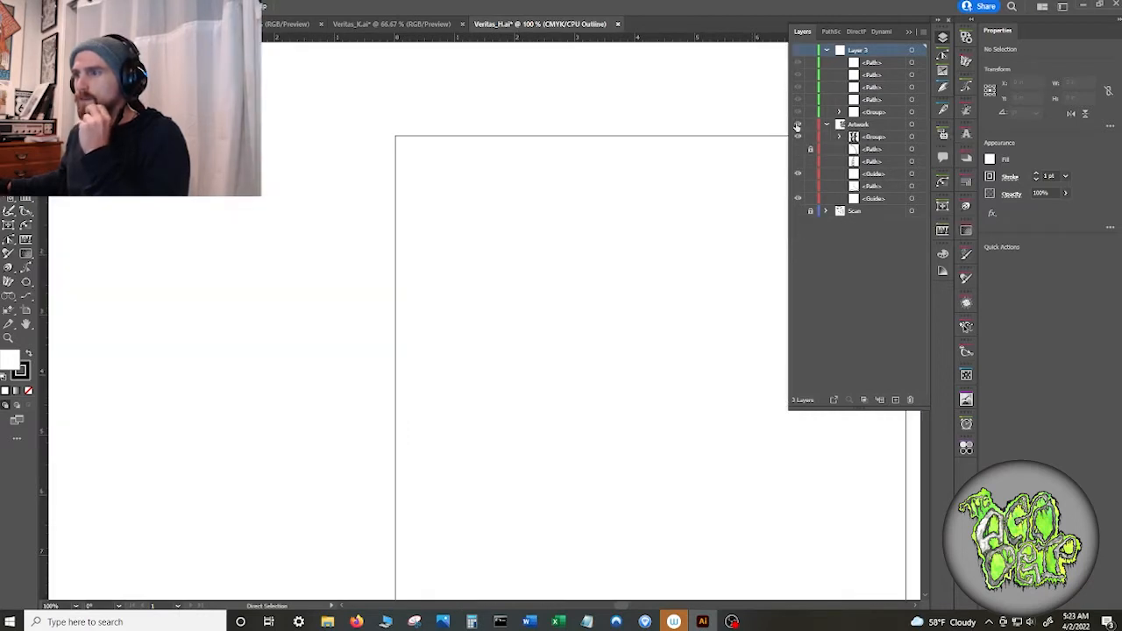
key(ctrl+y)
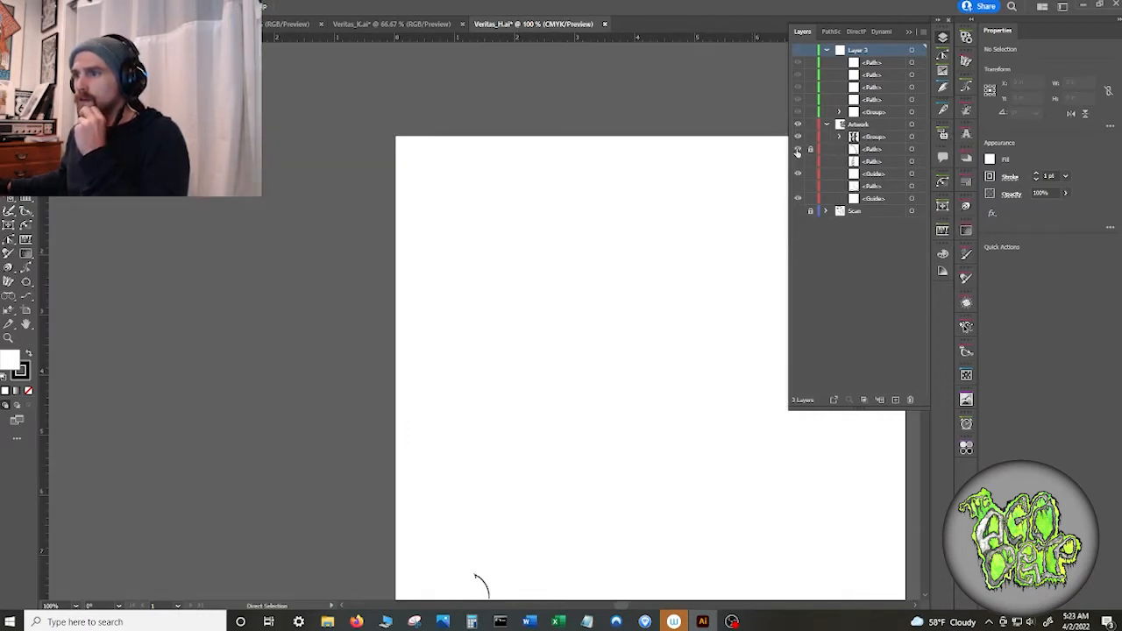
- Show the remaining hidden paths in the Artwork layer and Layer 3, and select everything on Layer 3
scroll(722, 232, down, 2)
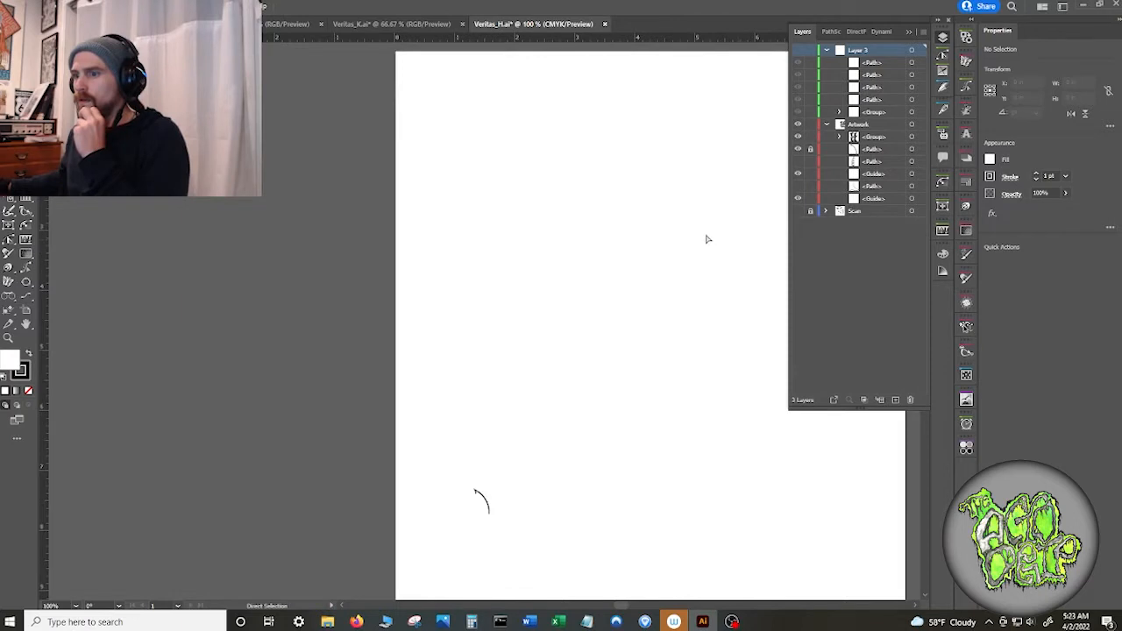
click(798, 162)
click(797, 187)
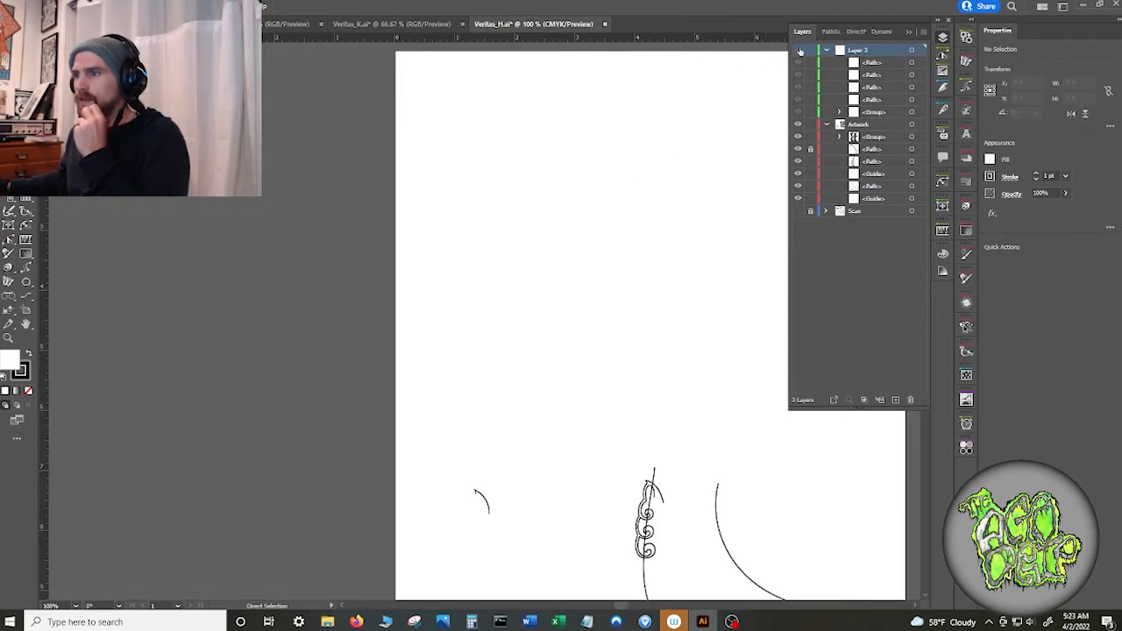
drag(622, 111, 760, 235)
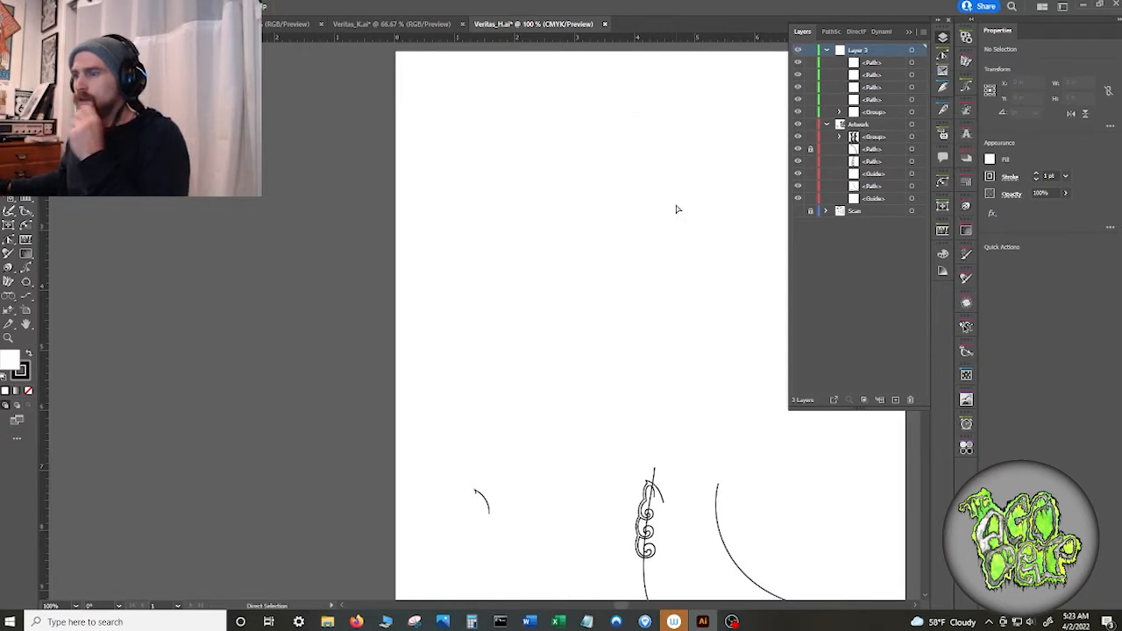
click(918, 54)
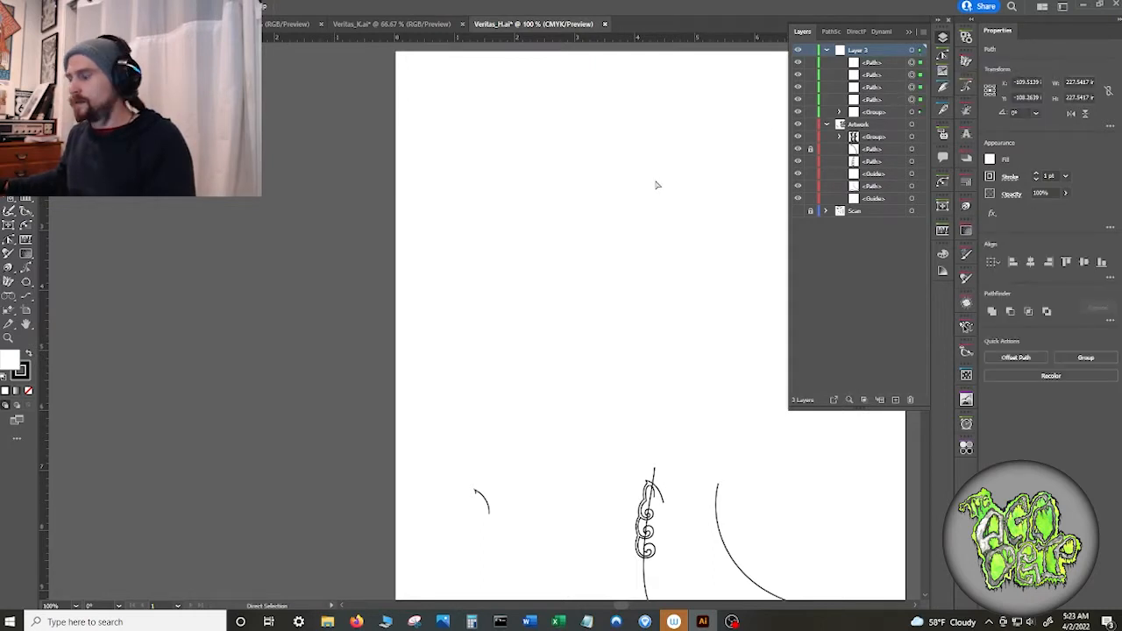
- Inspect the vector H beside the artboard, hiding and redisplaying the Artwork layer to see which layer holds it
scroll(655, 183, down, 7)
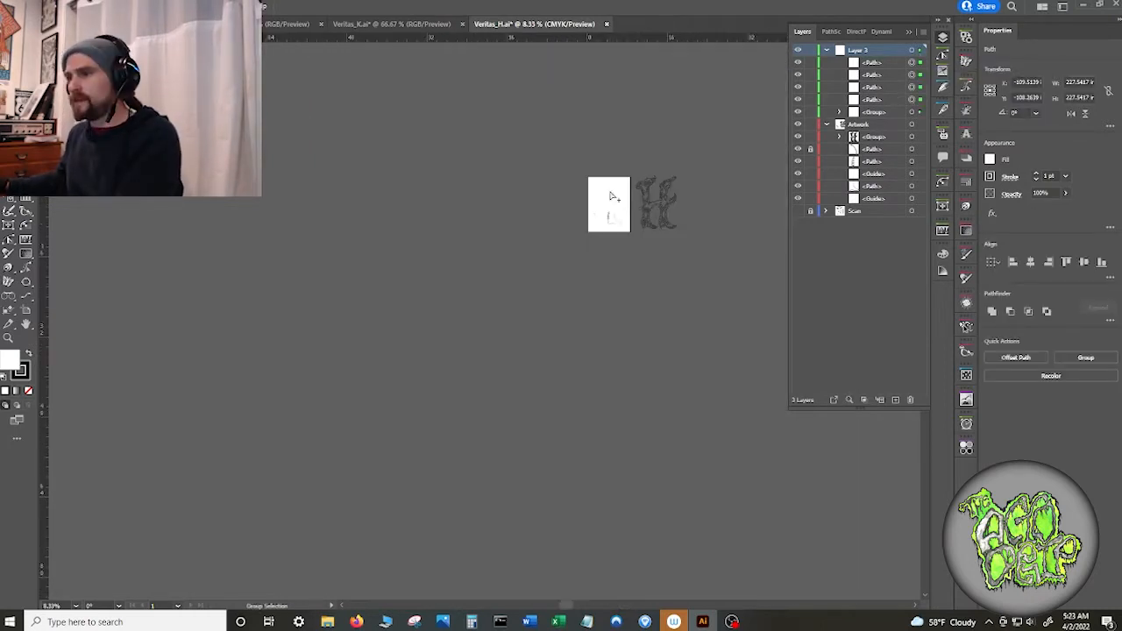
scroll(674, 220, up, 6)
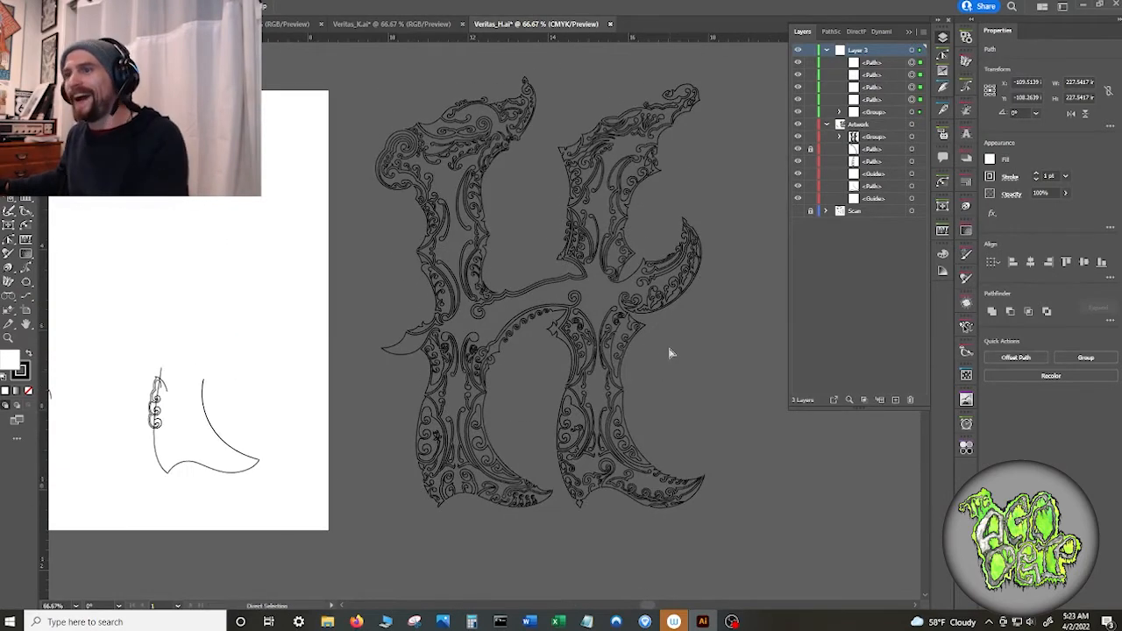
key(ctrl+a)
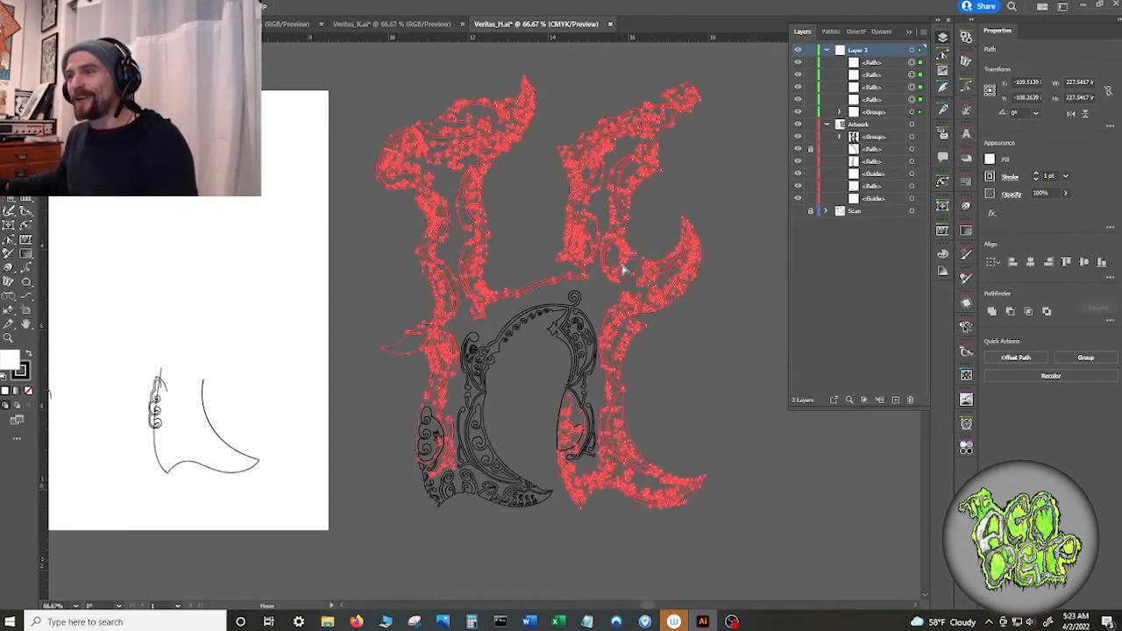
click(798, 124)
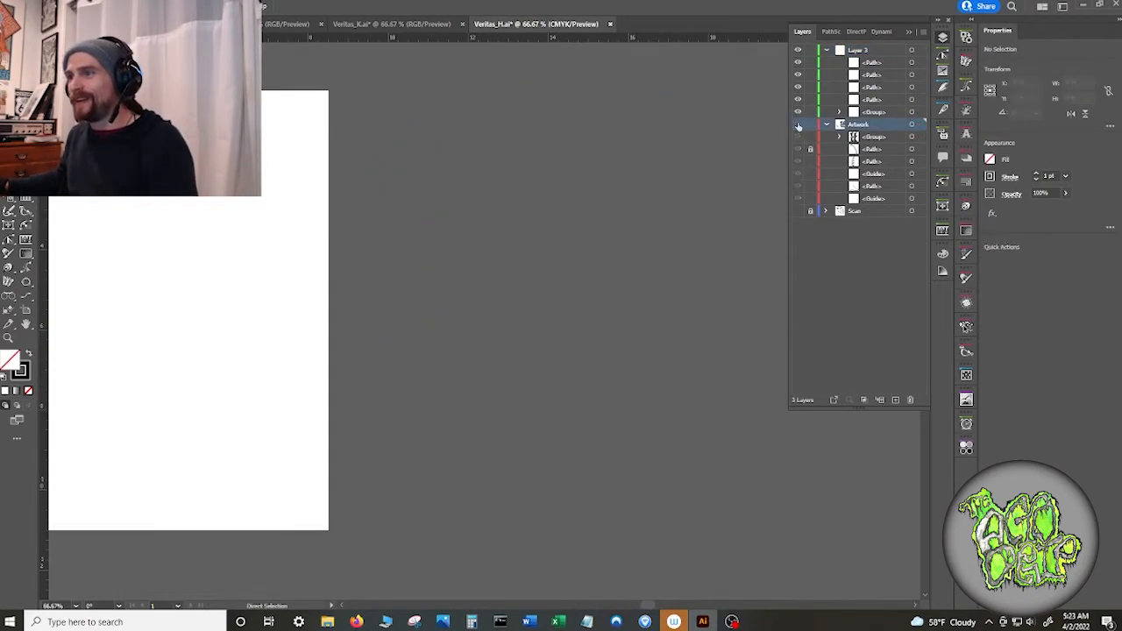
click(798, 125)
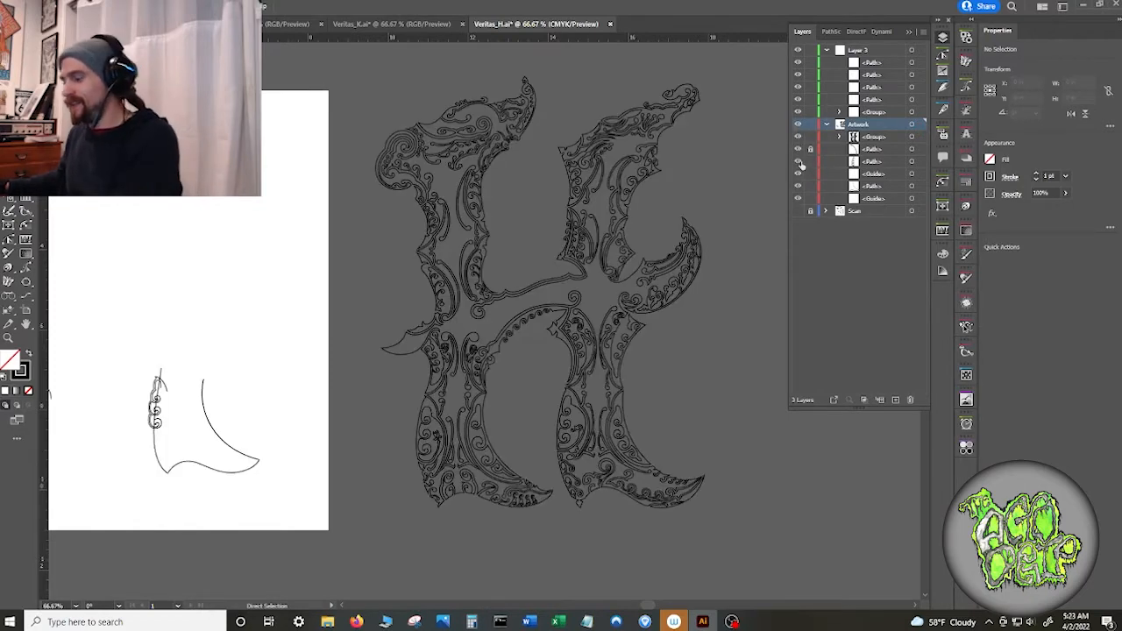
- Undo the layer visibility changes in Veritas_H.ai back to the state with the Scan layer shown
key(ctrl+z)
key(ctrl+z)
key(ctrl+z)
key(ctrl+z)
key(ctrl+z)
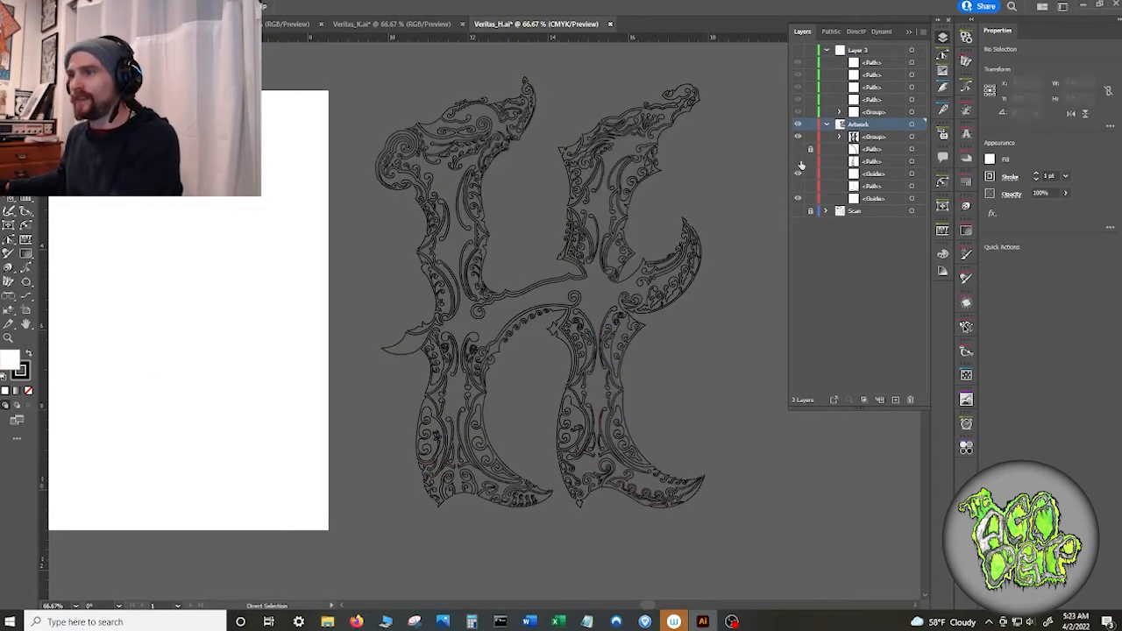
key(ctrl+z)
key(ctrl+z)
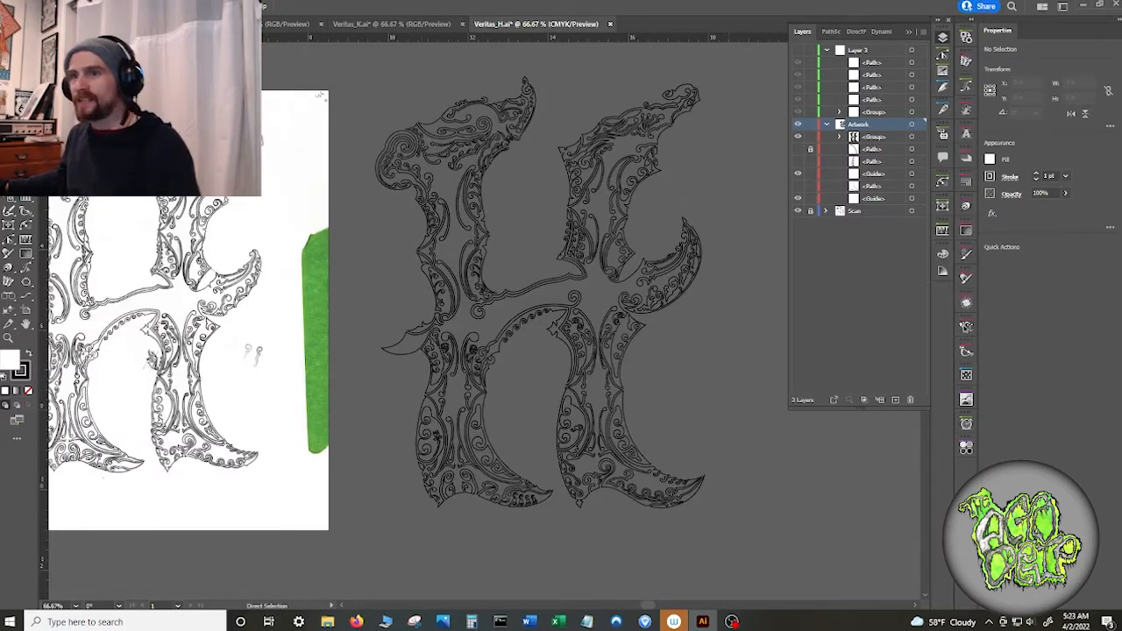
- Open Veritas_H copy.ai from the 1_Case Set folder and bring the whole artboard into view
click(53, 6)
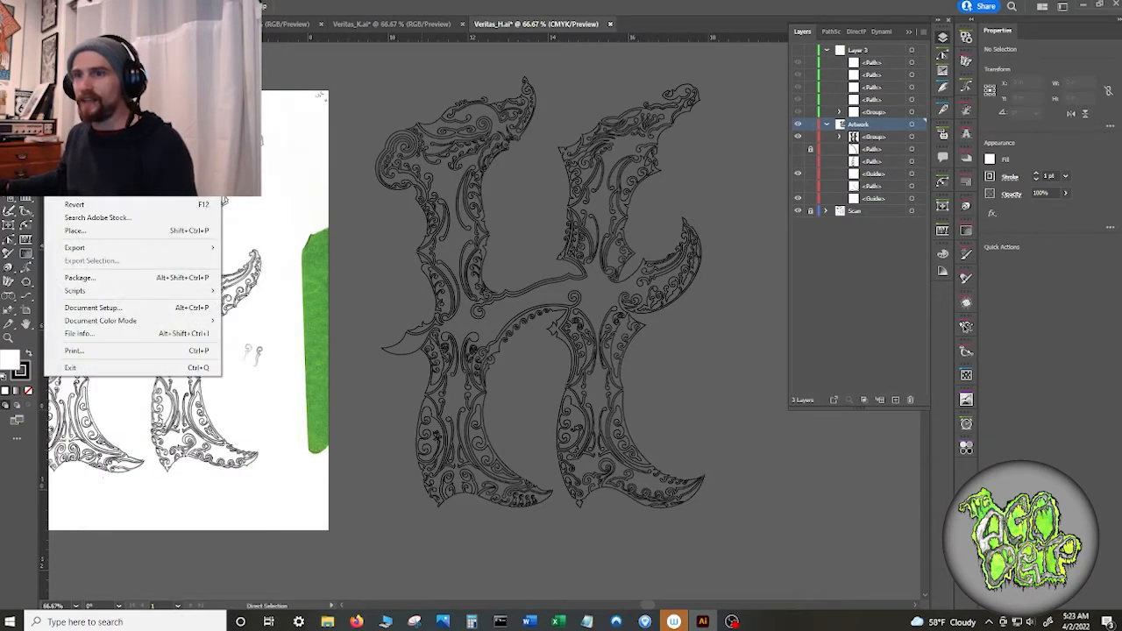
click(79, 46)
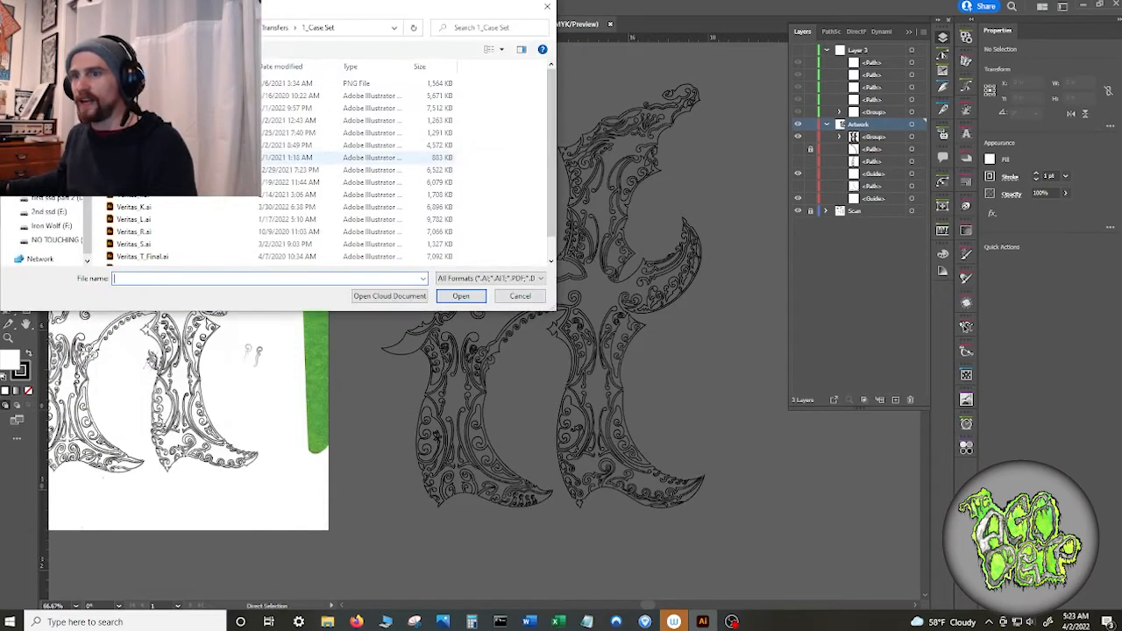
double_click(351, 170)
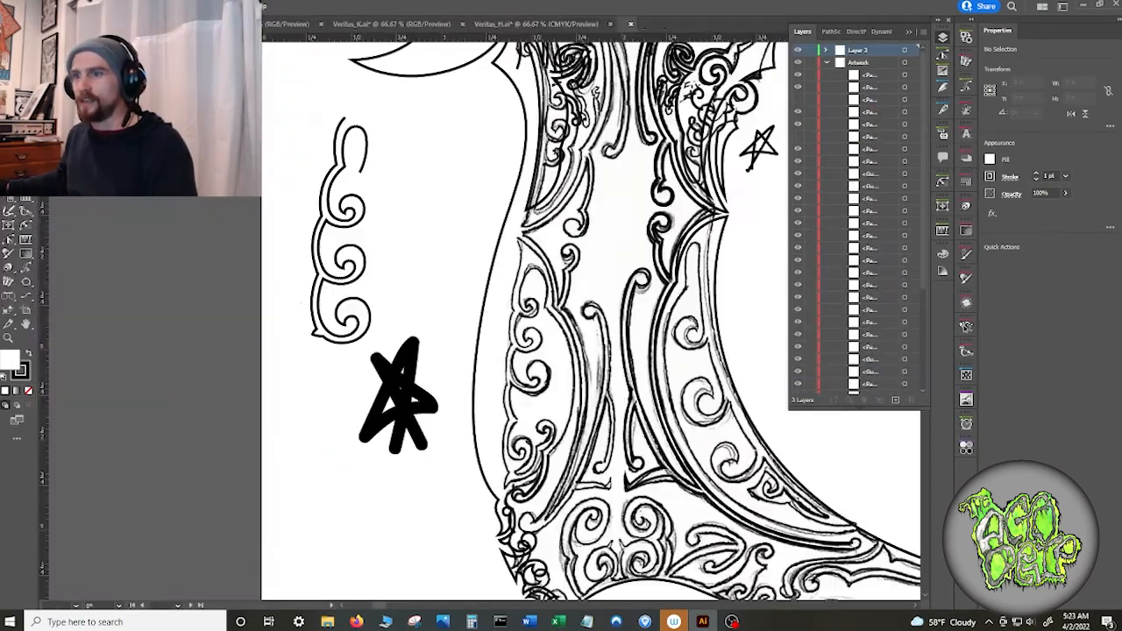
scroll(331, 237, down, 6)
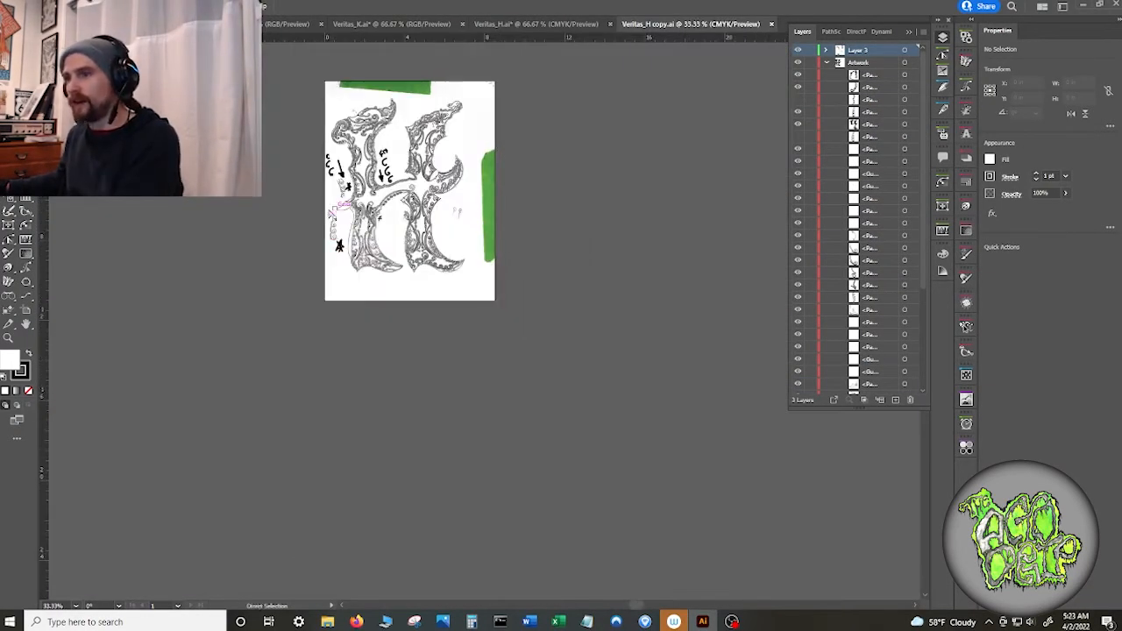
drag(335, 208, 287, 327)
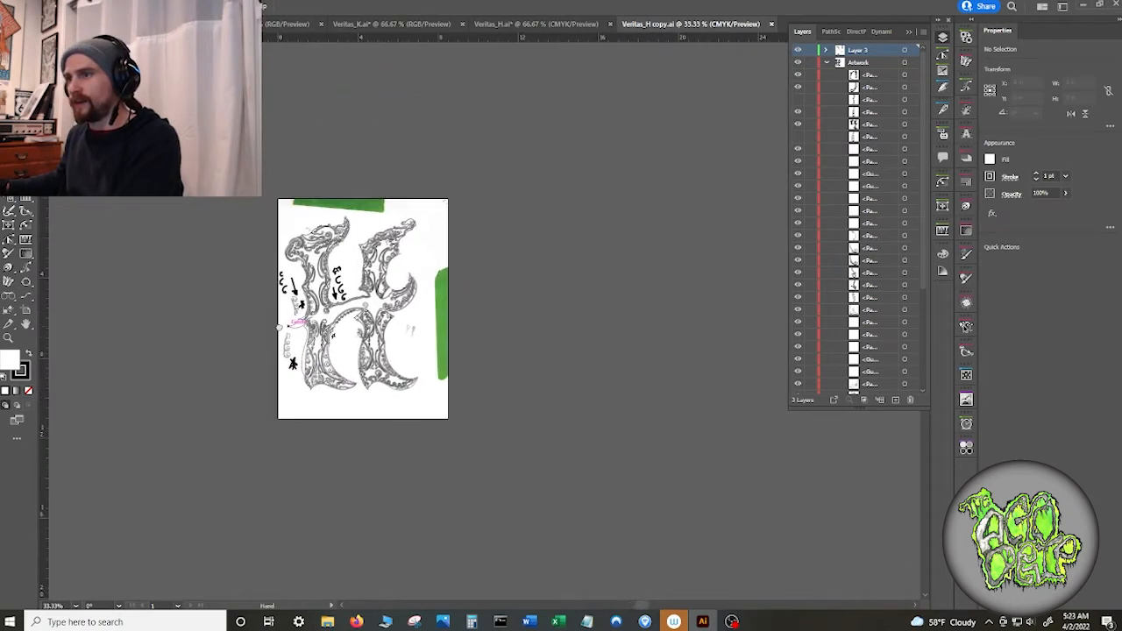
- Toggle the Artwork layer and Layer 3 in Veritas_H copy.ai to compare tracing and notes with the scan, and close it without saving
click(798, 63)
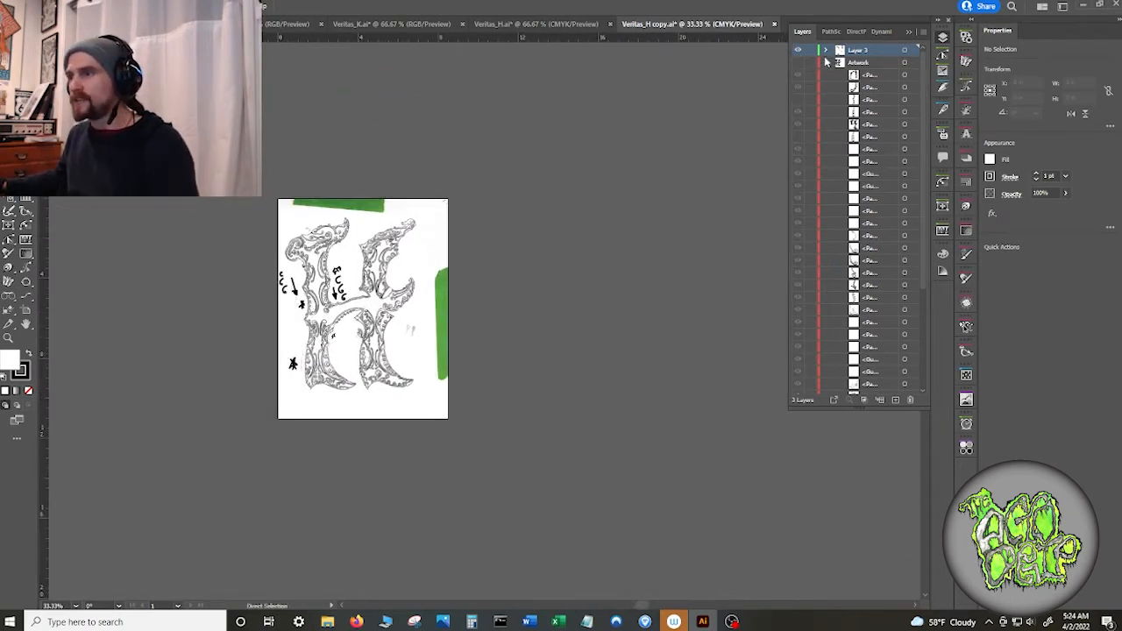
click(825, 63)
click(797, 64)
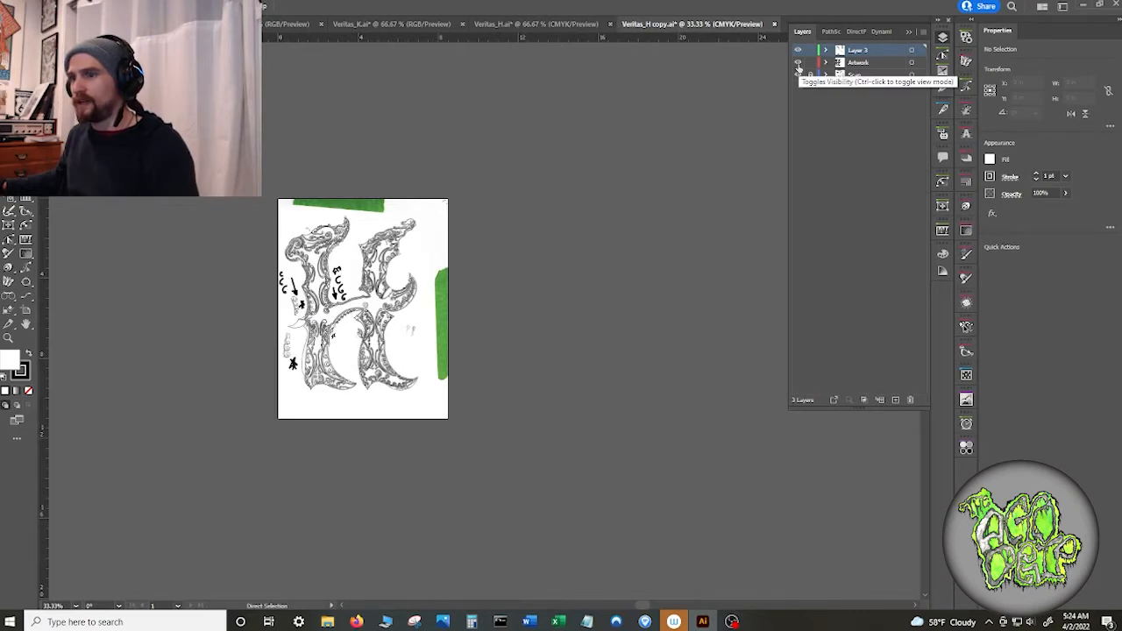
click(797, 51)
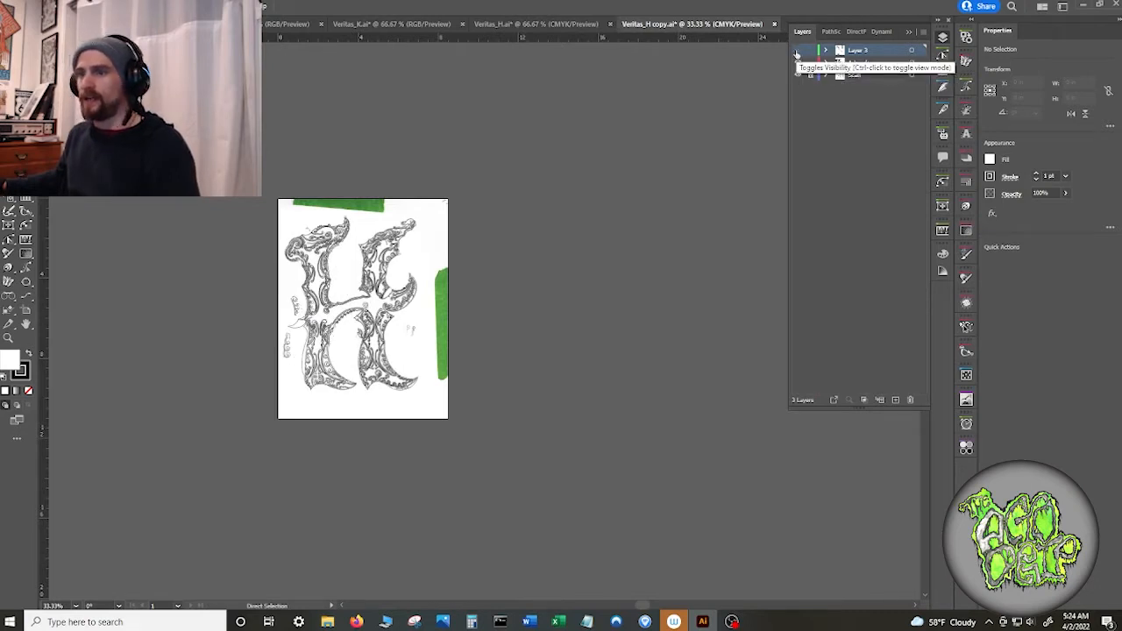
click(797, 50)
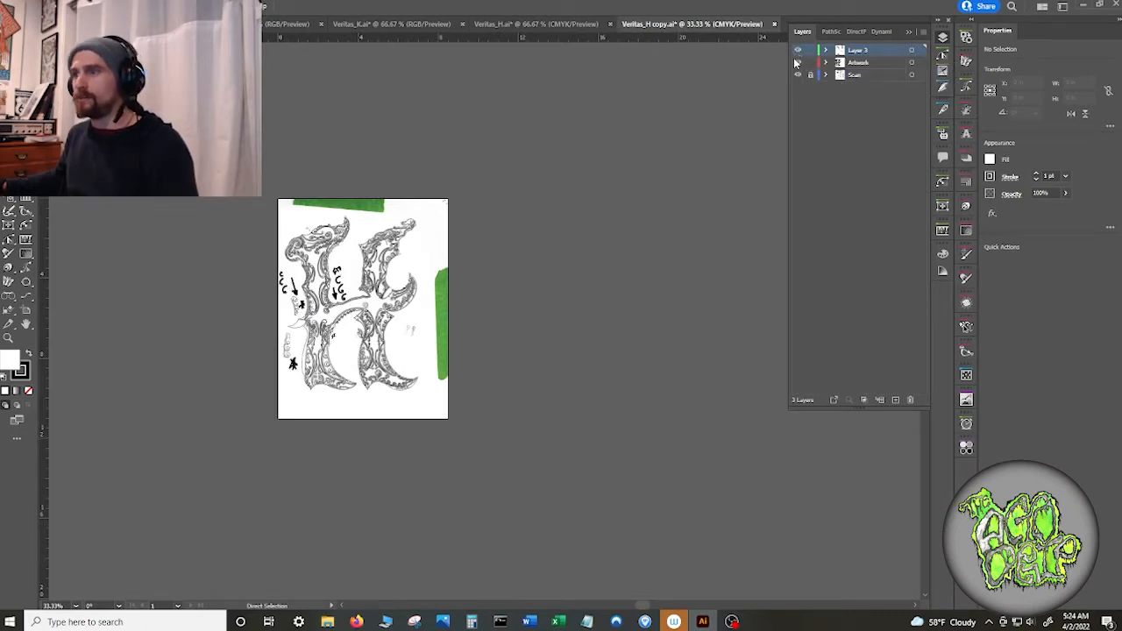
click(774, 25)
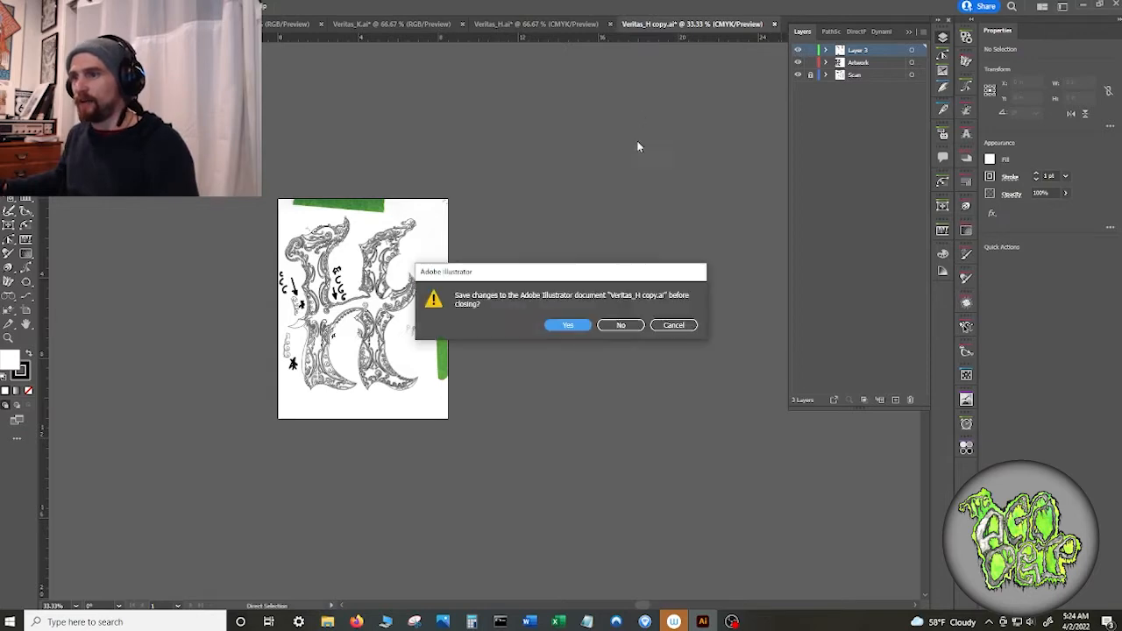
click(623, 324)
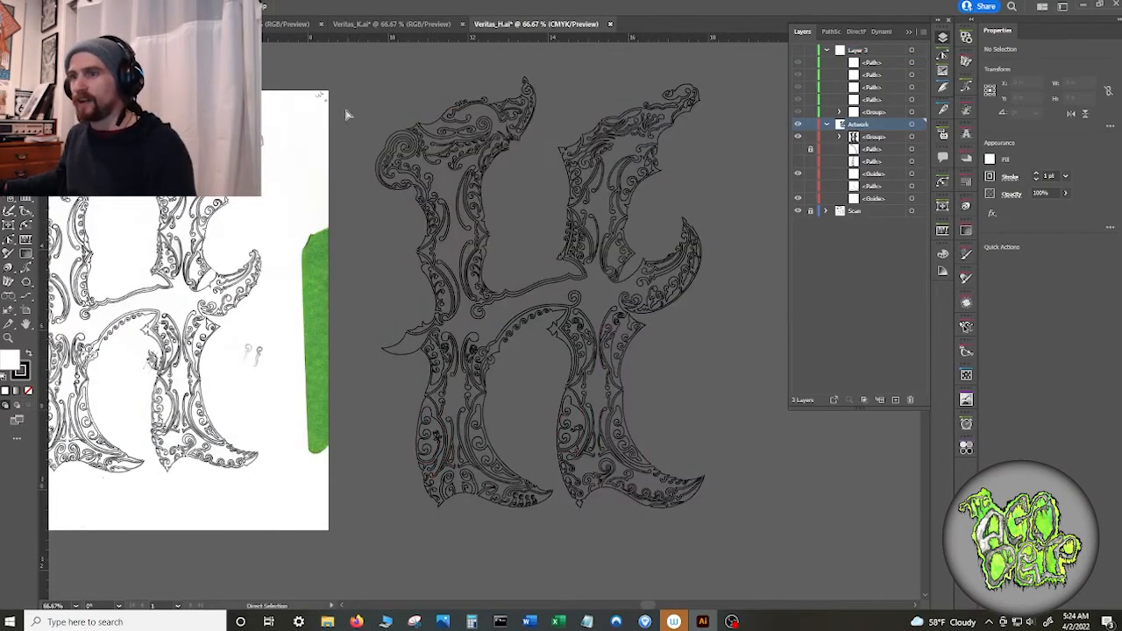
- Move the complete H vector group from beside the artboard onto it, over the scanned drawing, and hide the Scan layer
key(ctrl+a)
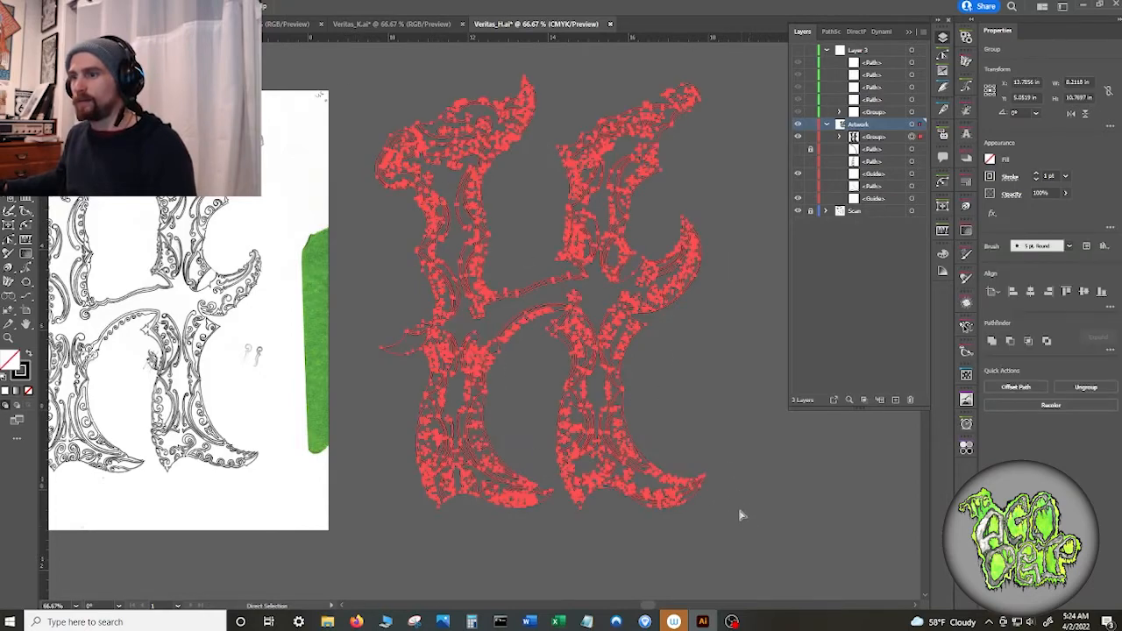
key(v)
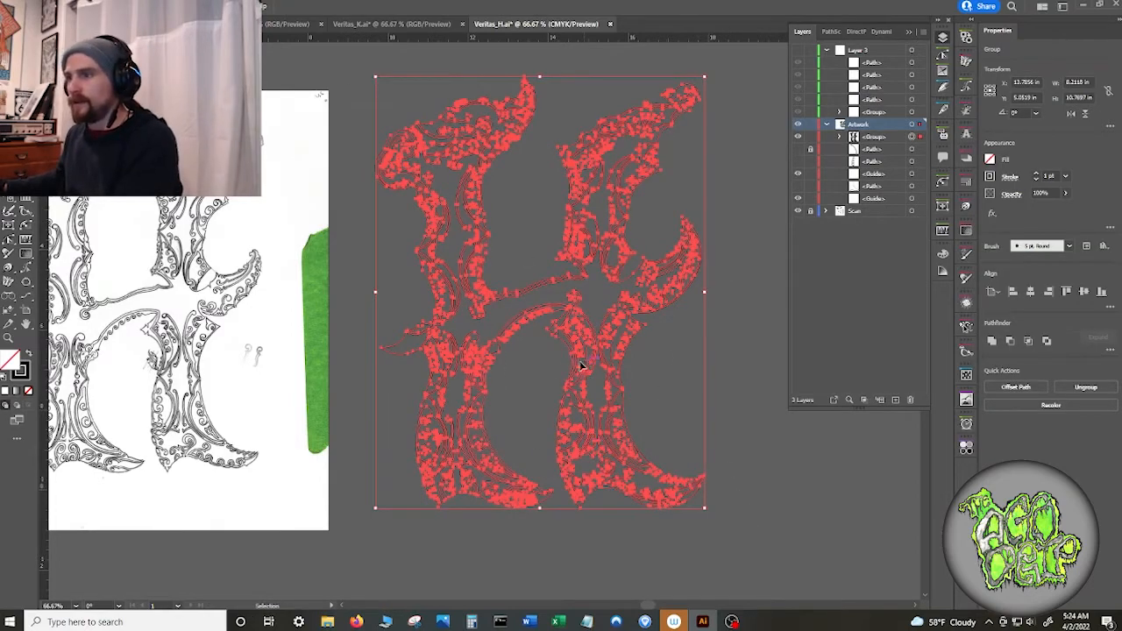
mouse_move(582, 368)
mouse_down()
mouse_move(383, 390)
mouse_move(449, 455)
mouse_move(129, 298)
mouse_move(302, 355)
mouse_move(574, 366)
mouse_move(561, 375)
mouse_up()
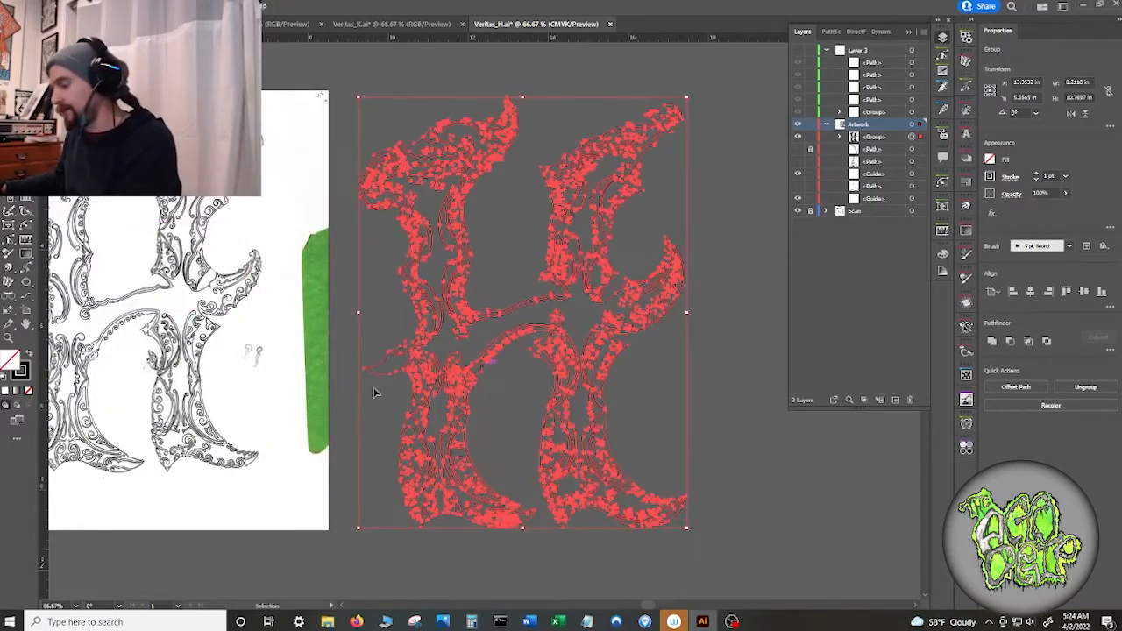
drag(358, 389, 701, 349)
mouse_move(763, 298)
mouse_down()
mouse_move(386, 263)
mouse_move(391, 284)
mouse_up()
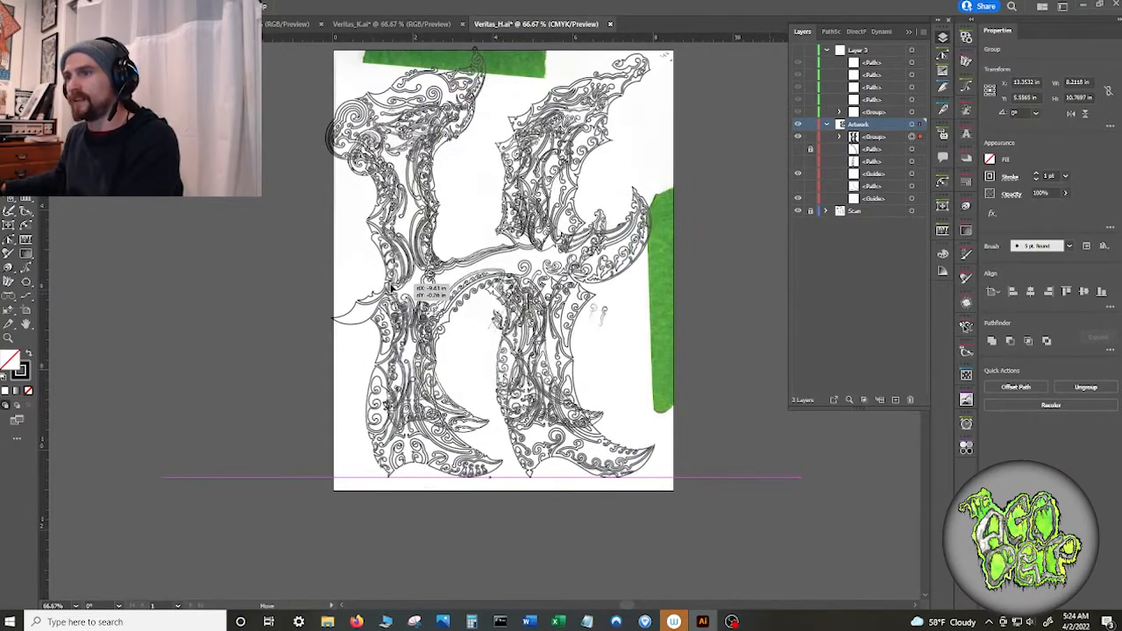
drag(560, 333, 555, 334)
click(756, 309)
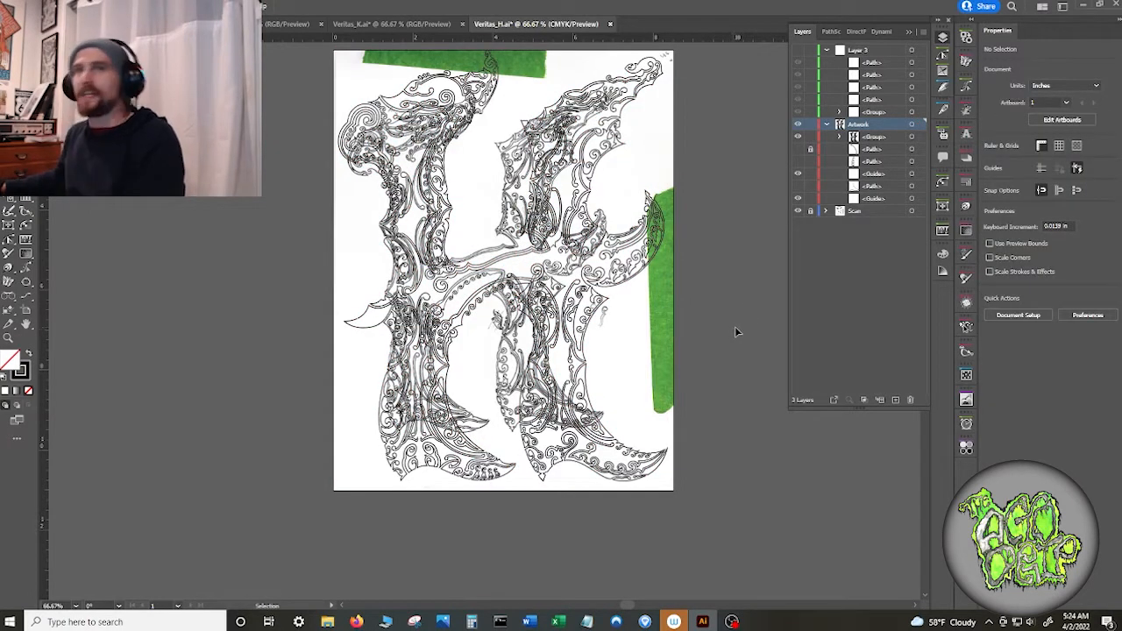
click(582, 238)
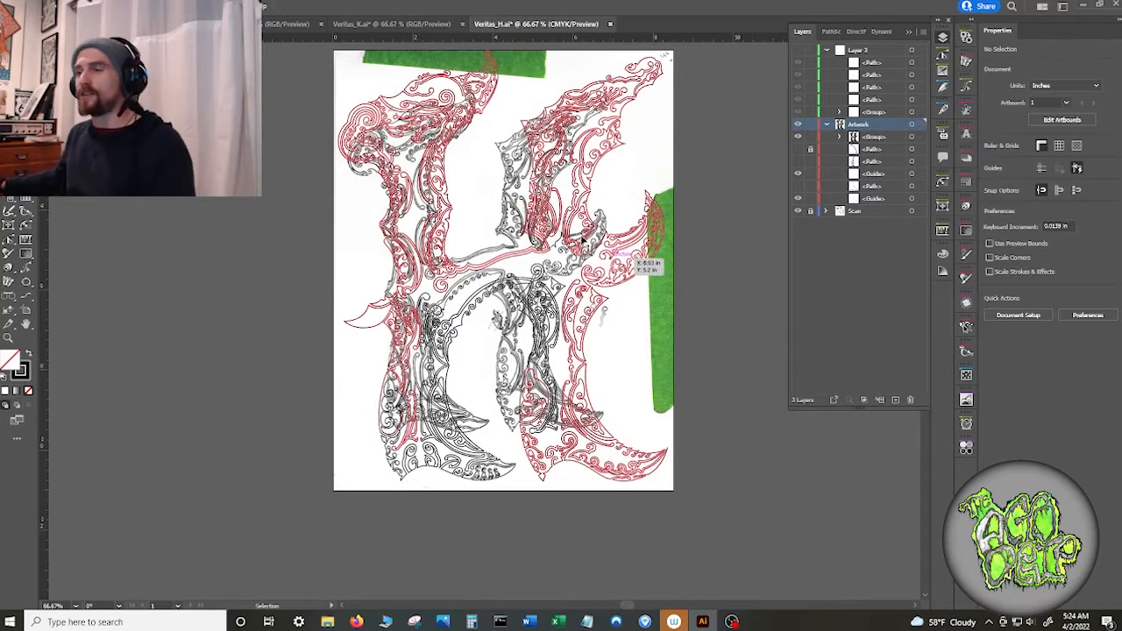
click(797, 211)
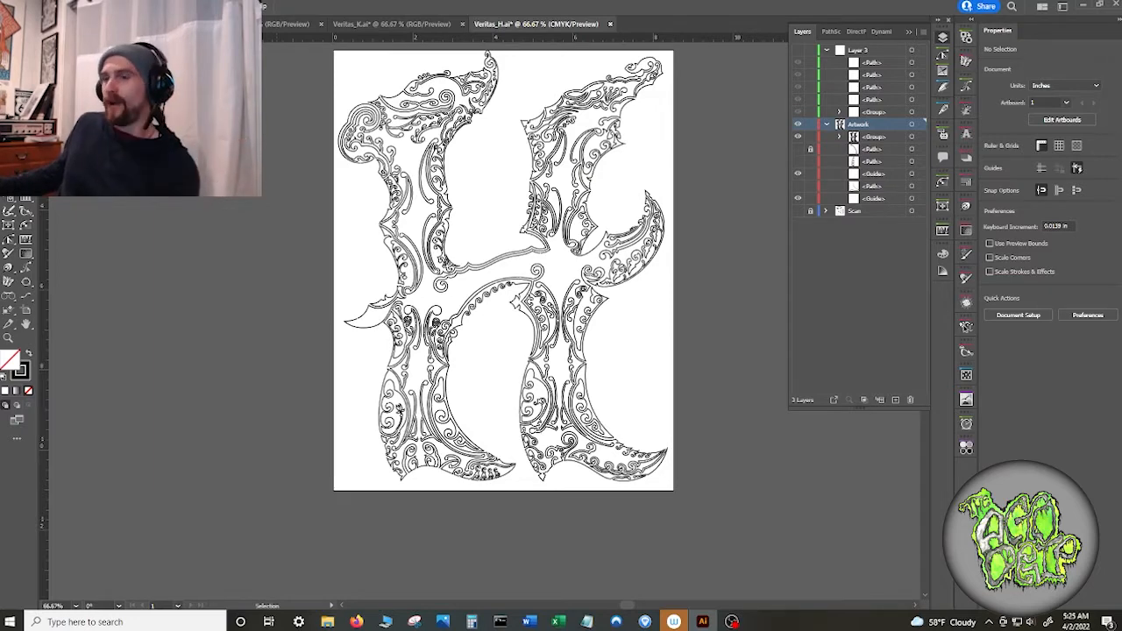
- Open Veritas_F_3_Final.ai from the 1_Case Set folder, ignoring the missing linked file Veritas_F.pdf
click(52, 6)
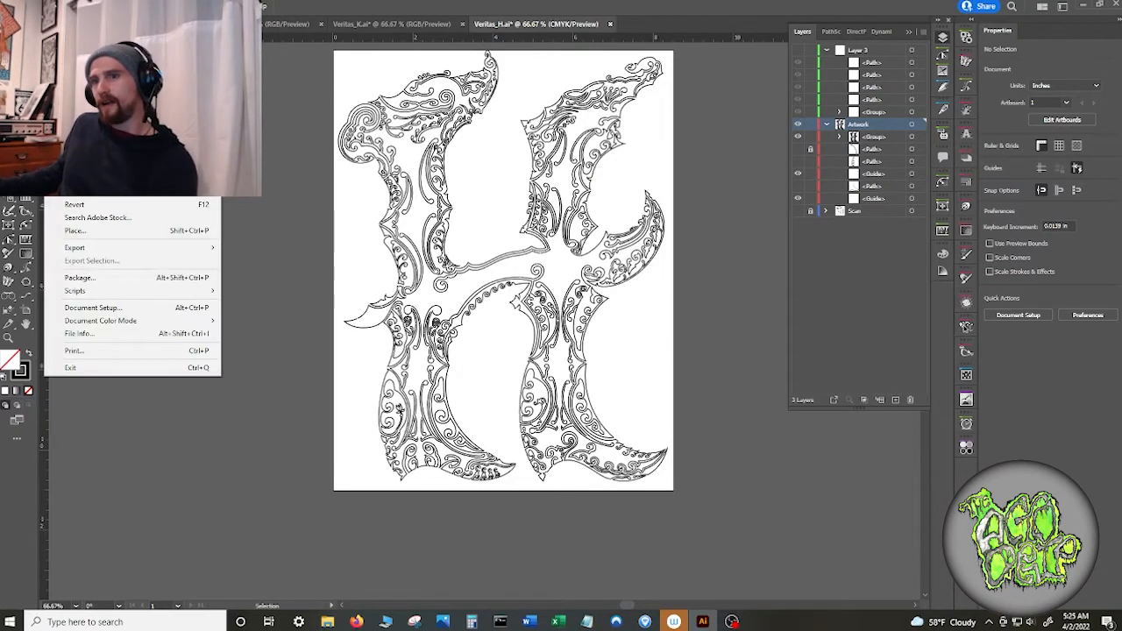
click(77, 49)
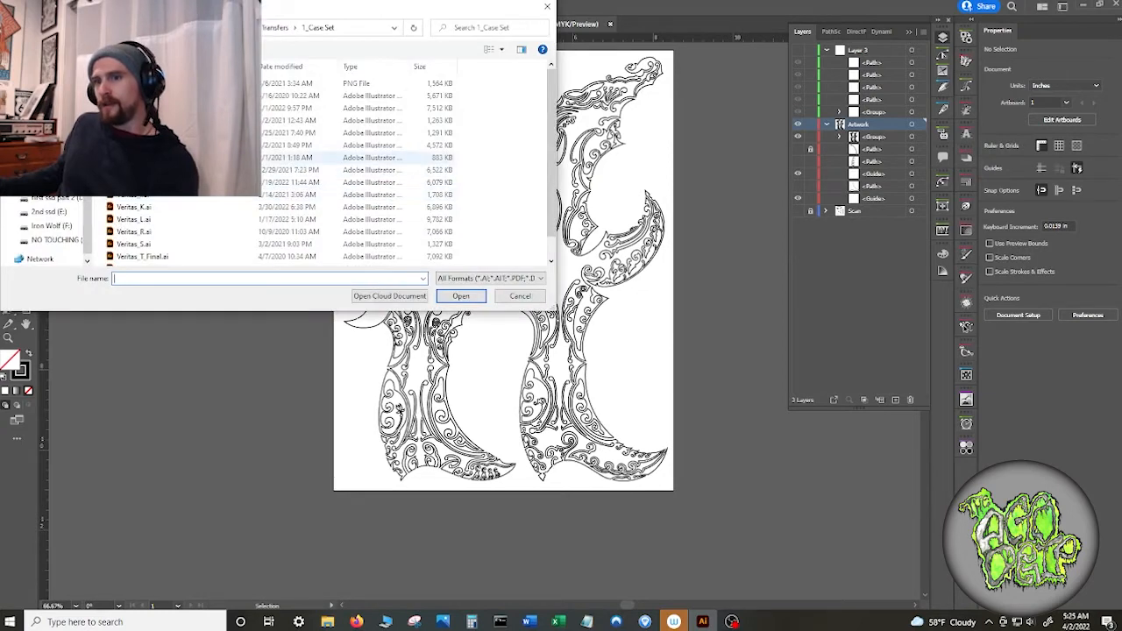
double_click(175, 157)
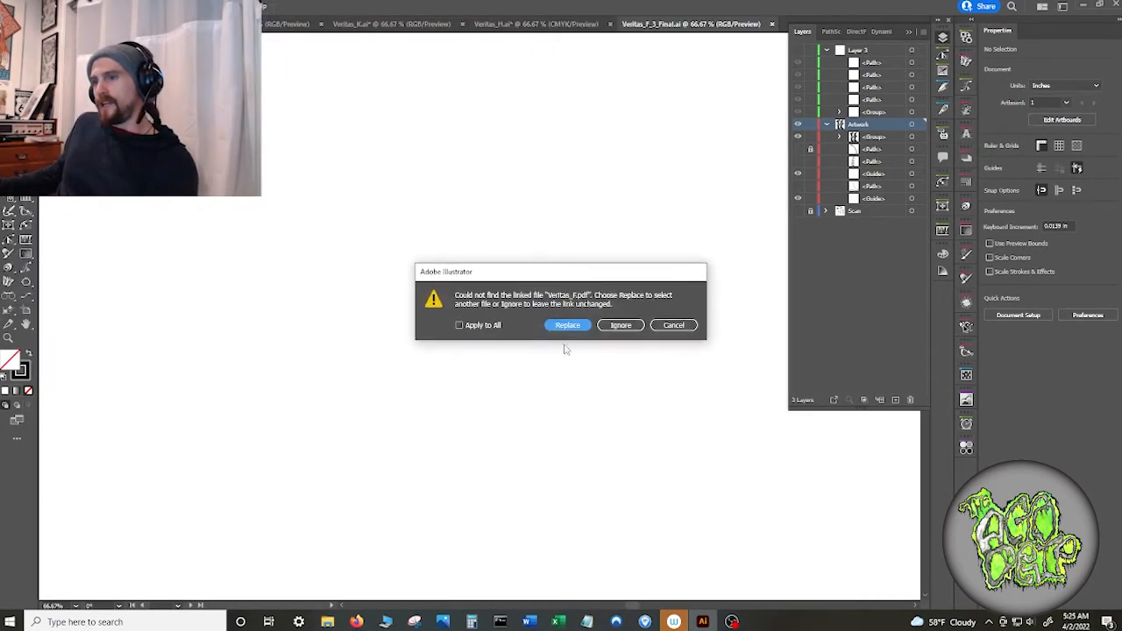
click(620, 325)
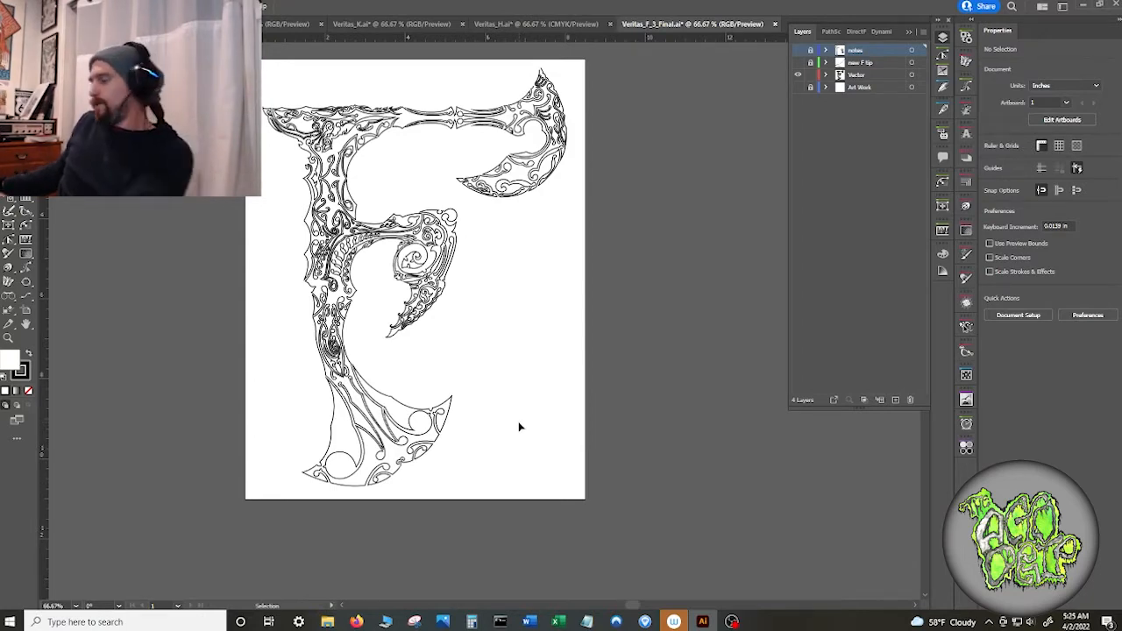
- Examine the vector ornament of the letter F, from its flared base up through the stem and arms, and as a whole
scroll(519, 427, up, 4)
key(space)
drag(461, 422, 564, 318)
drag(393, 491, 605, 370)
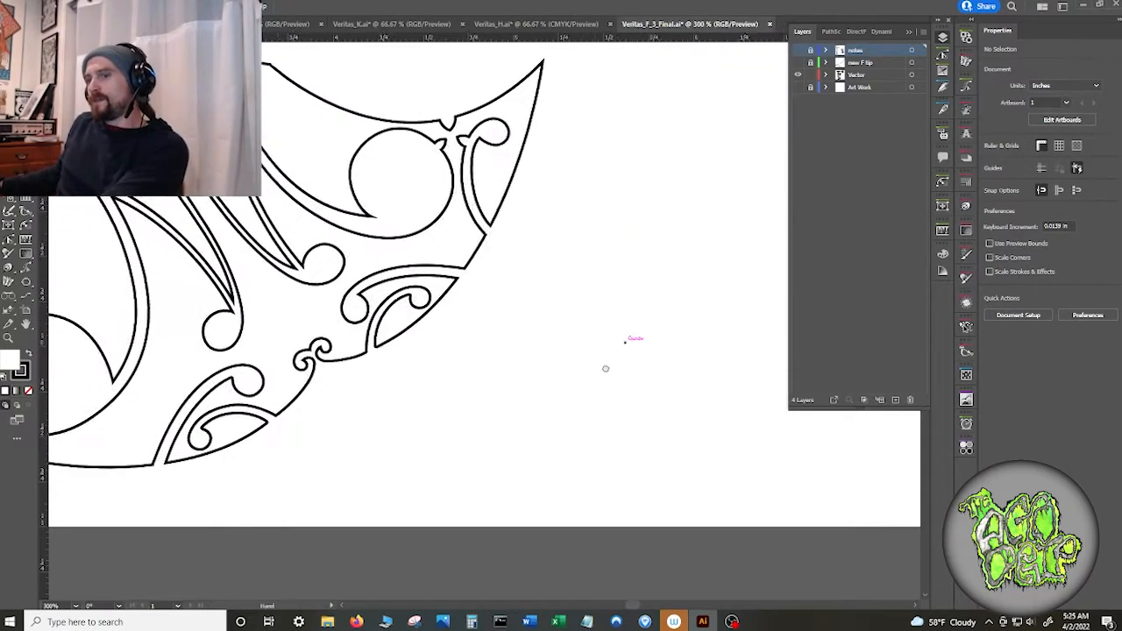
scroll(293, 421, down, 3)
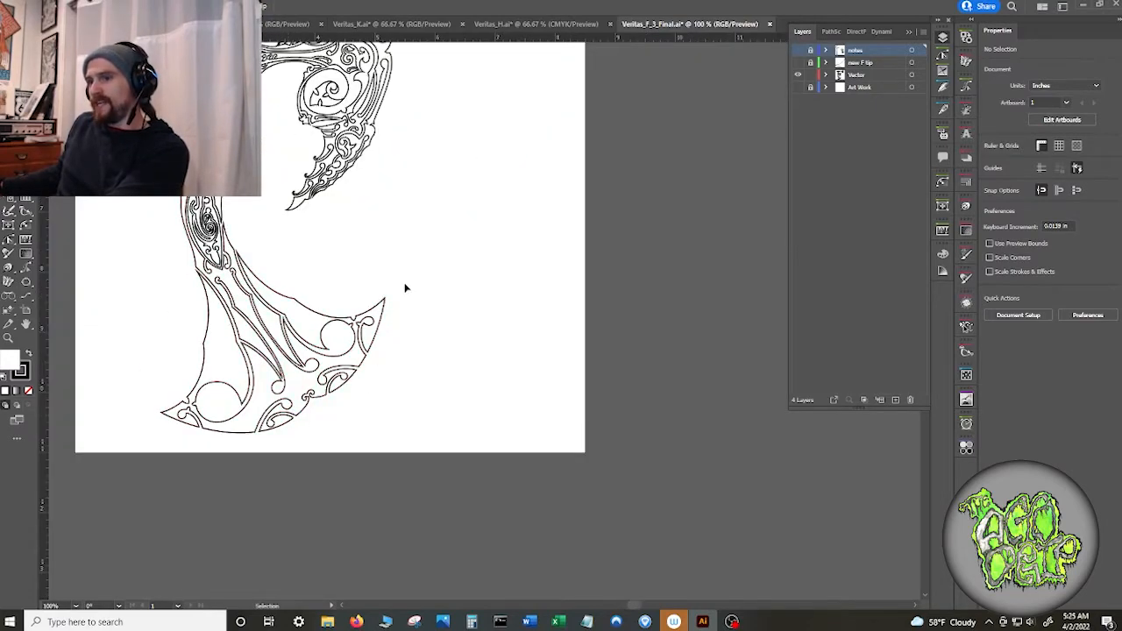
scroll(325, 321, up, 2)
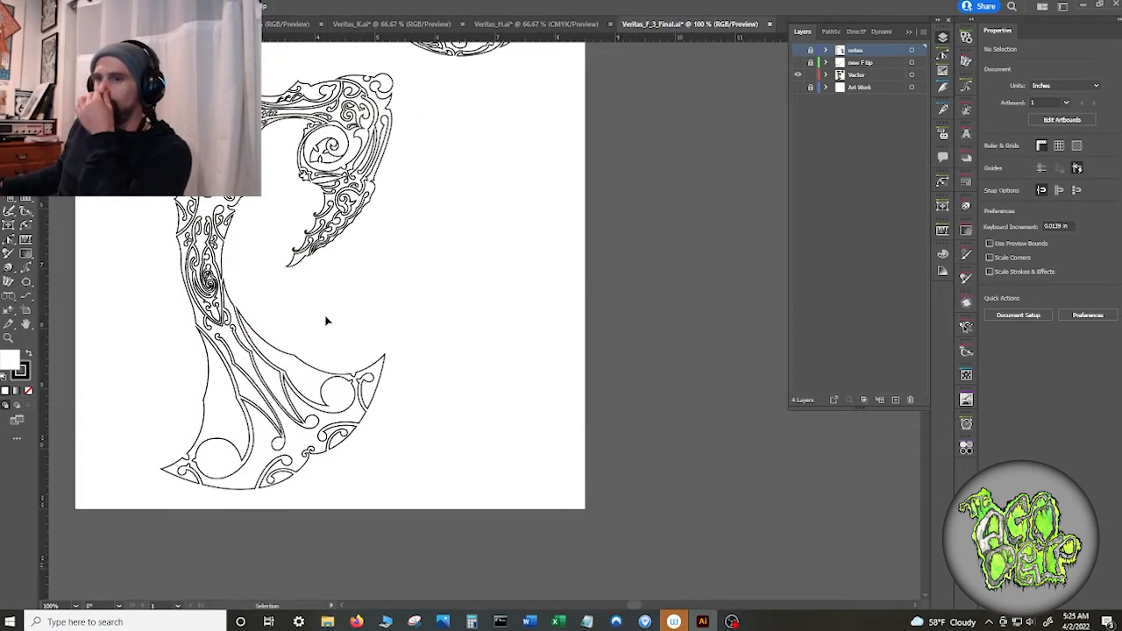
scroll(316, 322, up, 2)
click(538, 374)
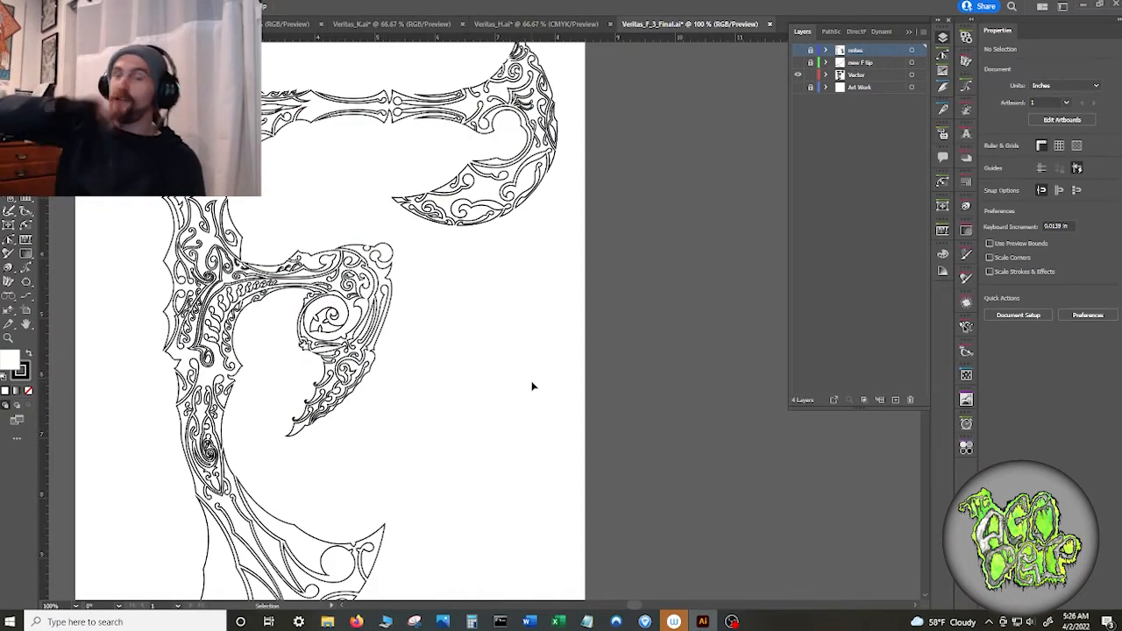
scroll(526, 388, up, 3)
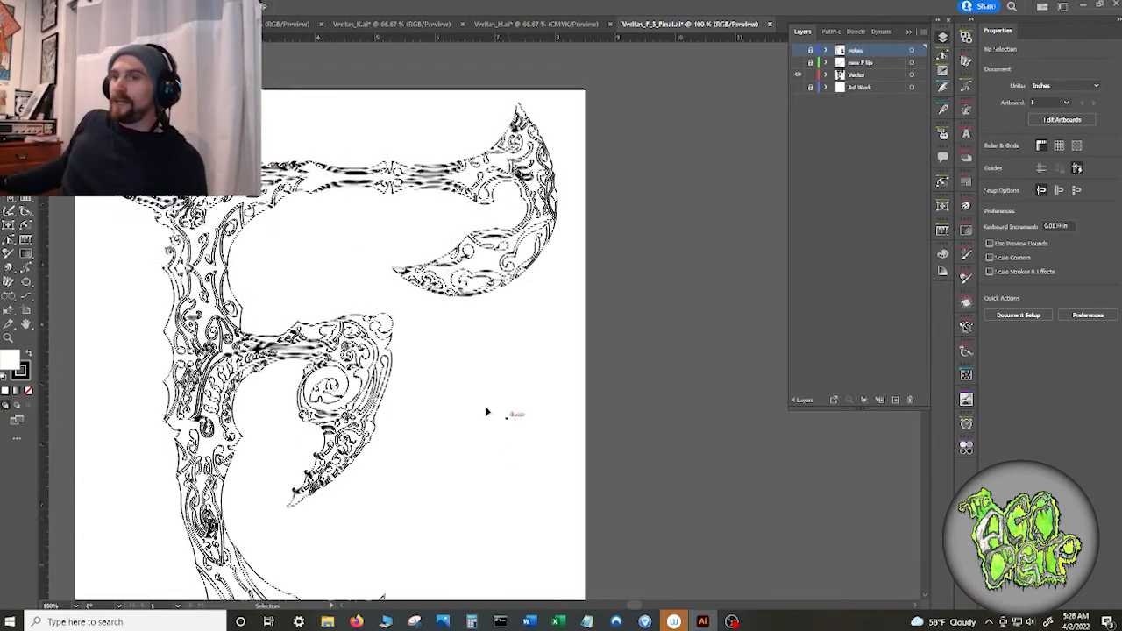
scroll(456, 384, down, 5)
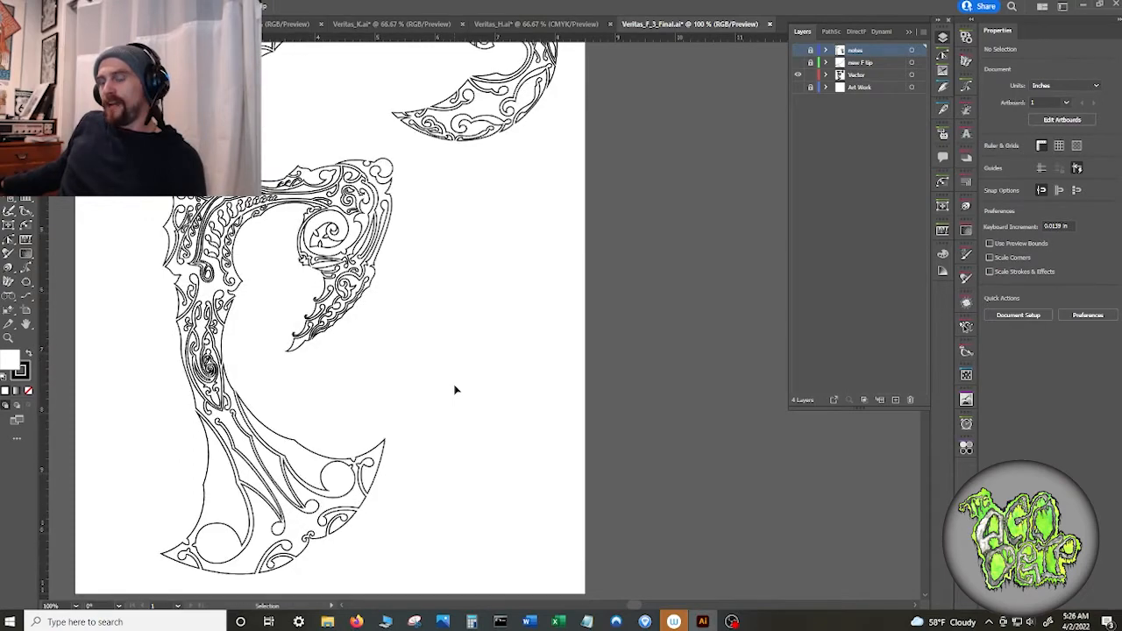
scroll(452, 384, down, 2)
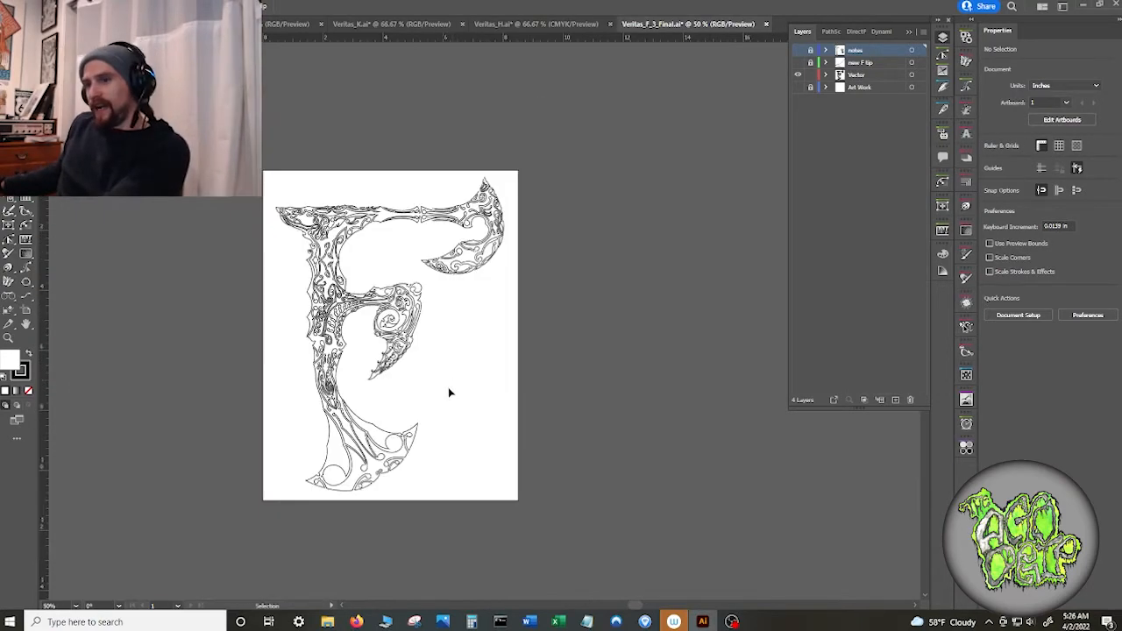
scroll(447, 391, up, 2)
scroll(448, 392, down, 1)
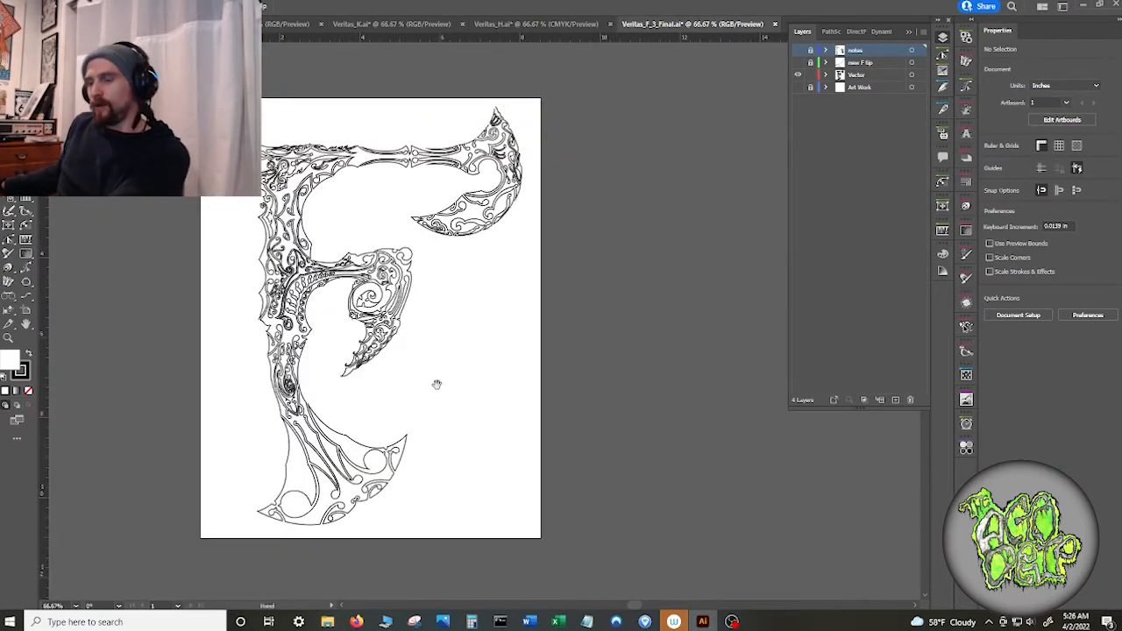
drag(435, 383, 474, 400)
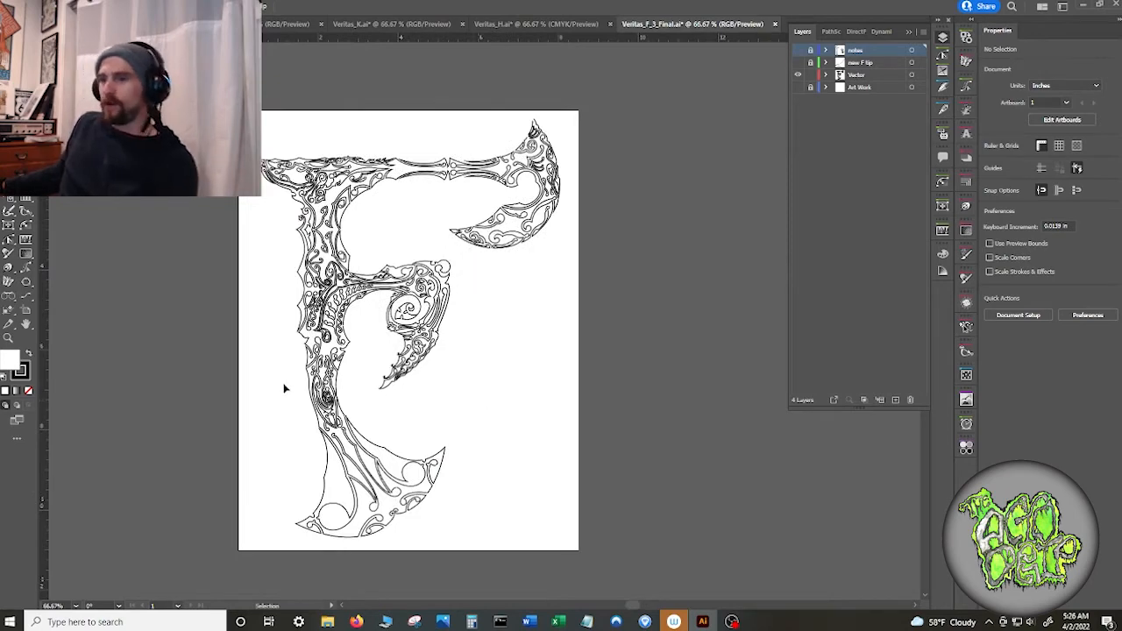
- Inspect the spiral ornament path in the F's lower stem and an anchor point on its outer curve, and clear the selection
scroll(298, 392, up, 5)
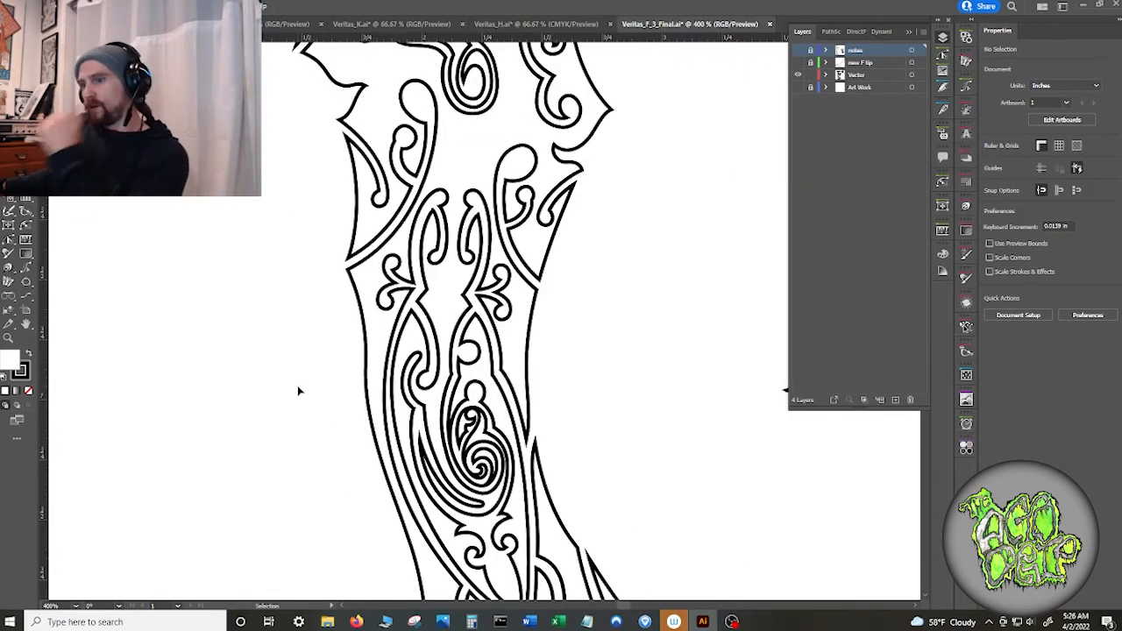
scroll(388, 412, up, 3)
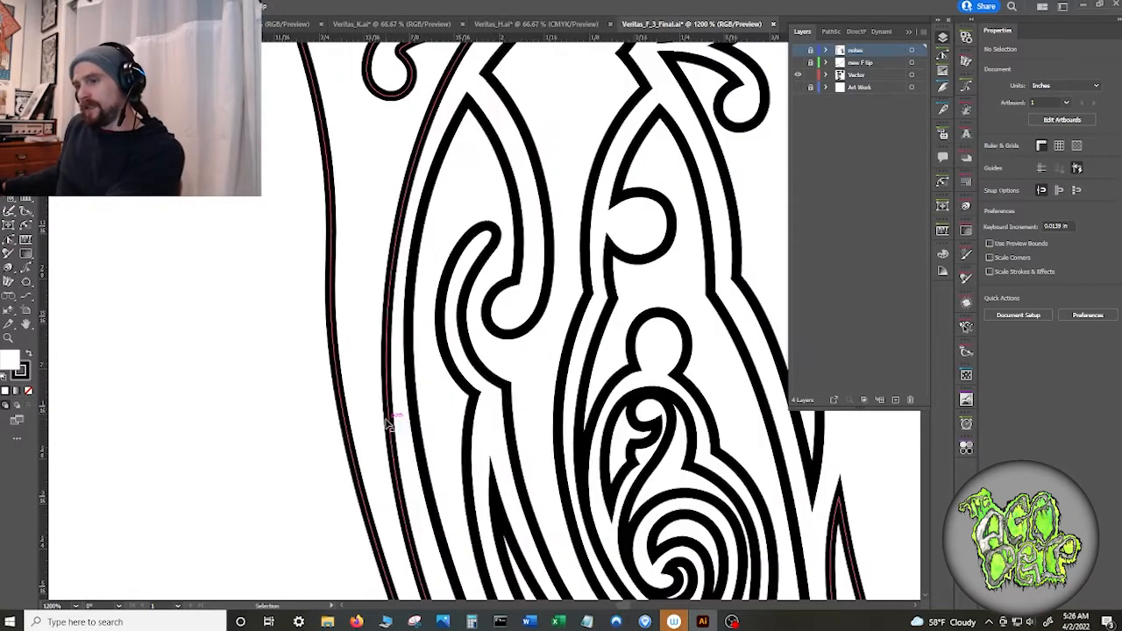
drag(609, 469, 438, 376)
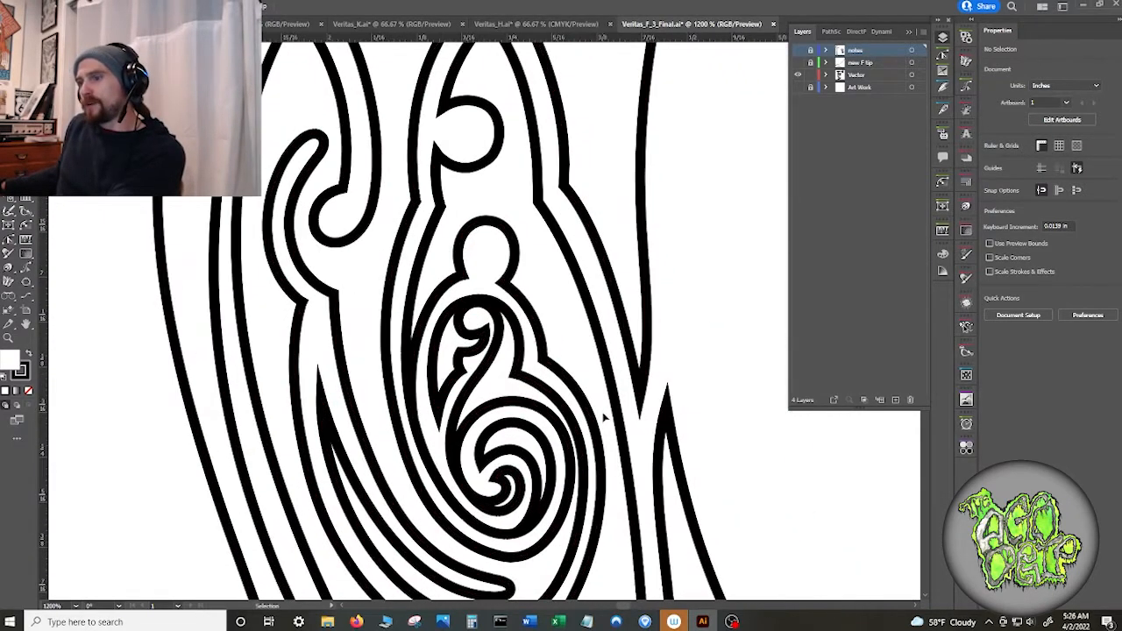
click(579, 448)
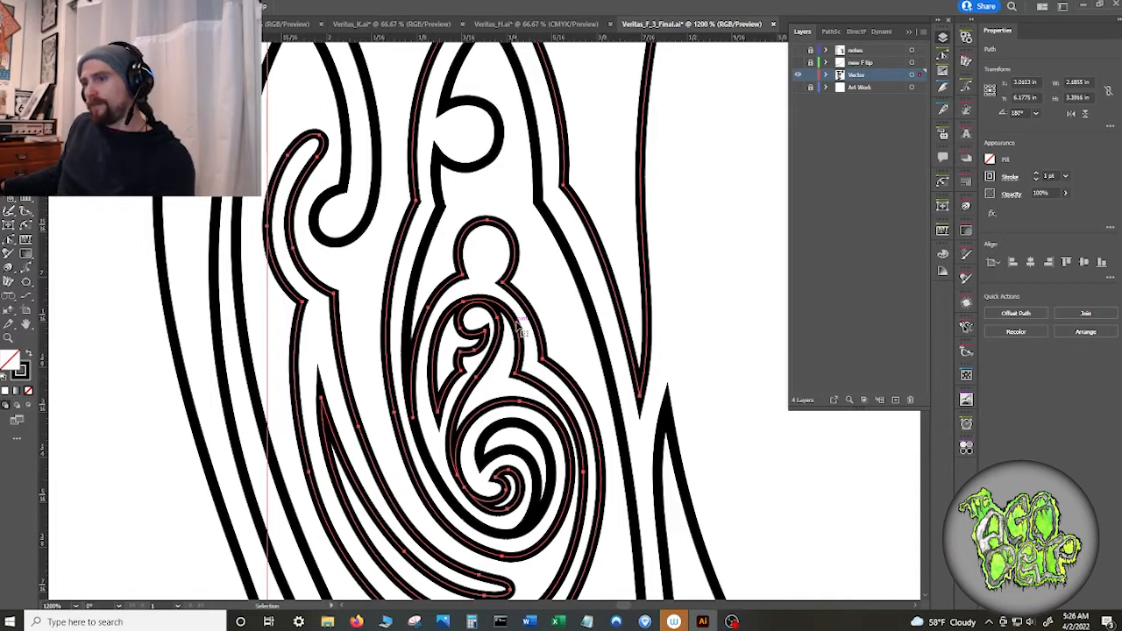
click(584, 452)
click(585, 473)
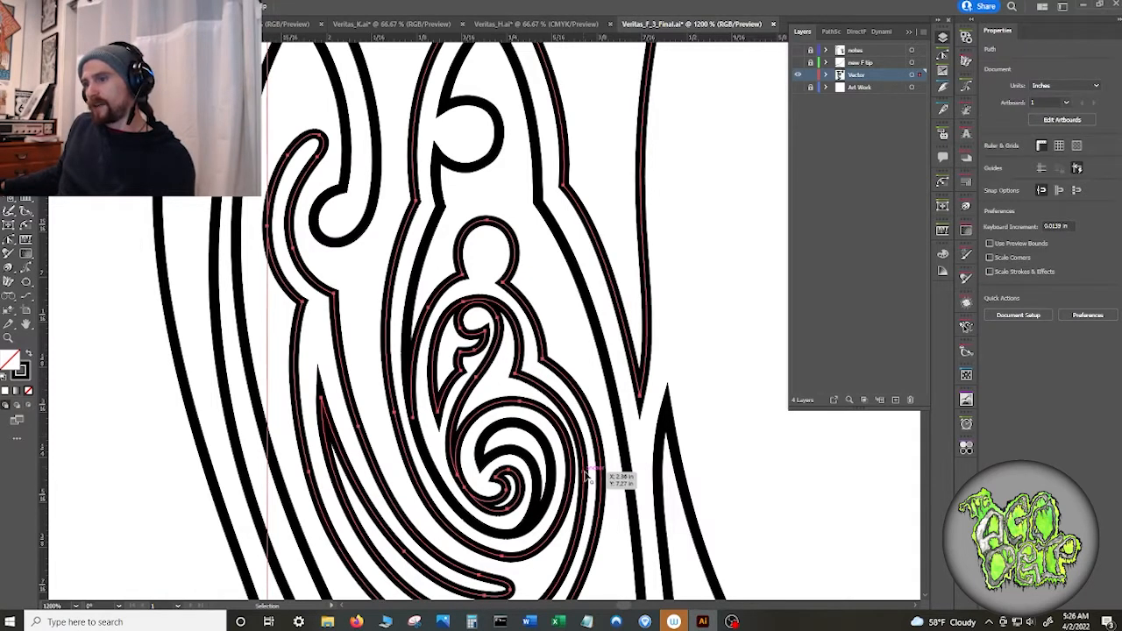
key(a)
click(585, 474)
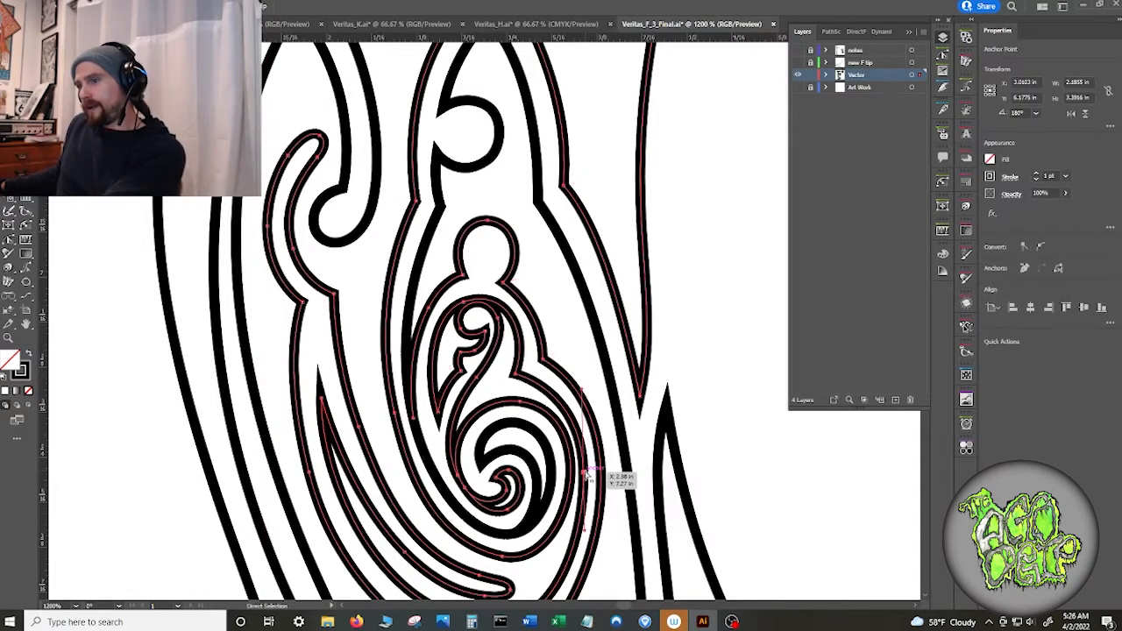
click(594, 376)
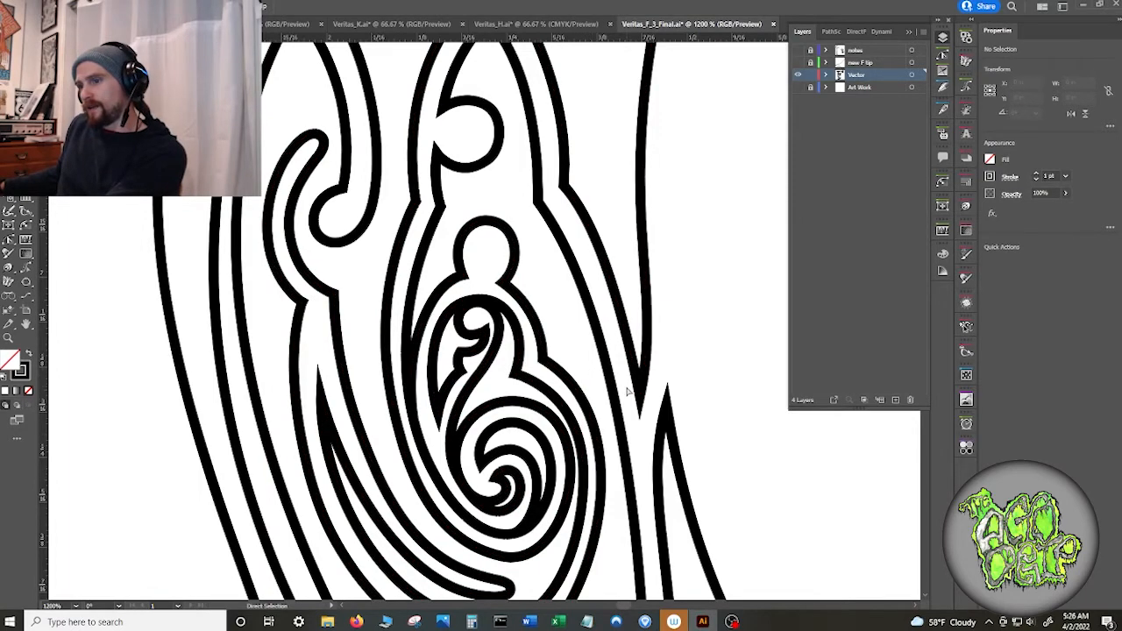
scroll(629, 392, down, 6)
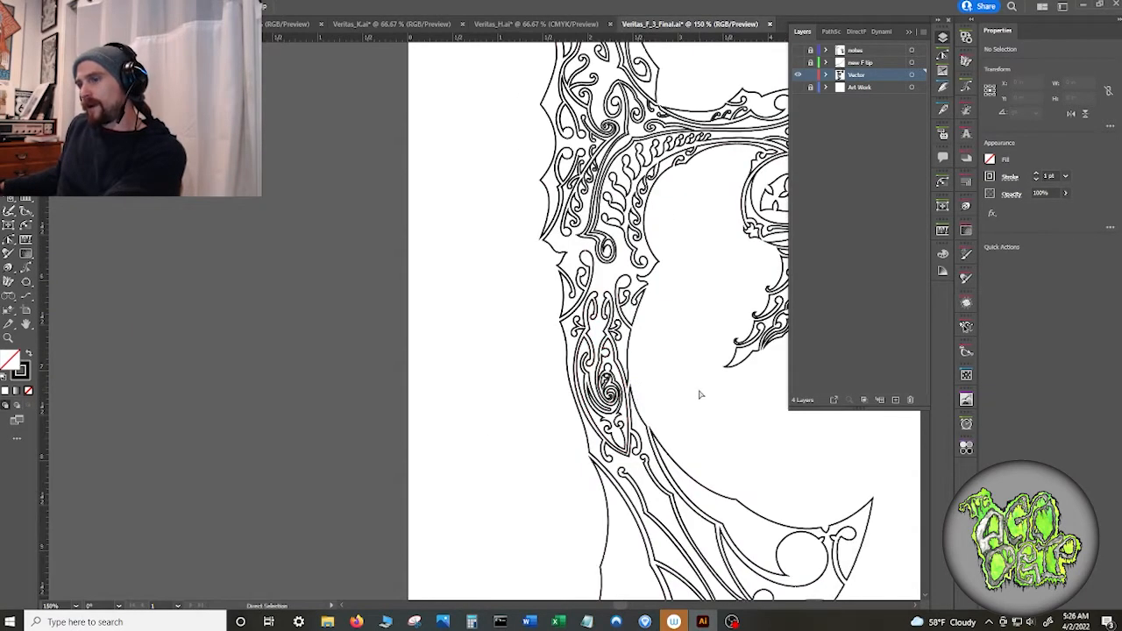
scroll(564, 463, down, 2)
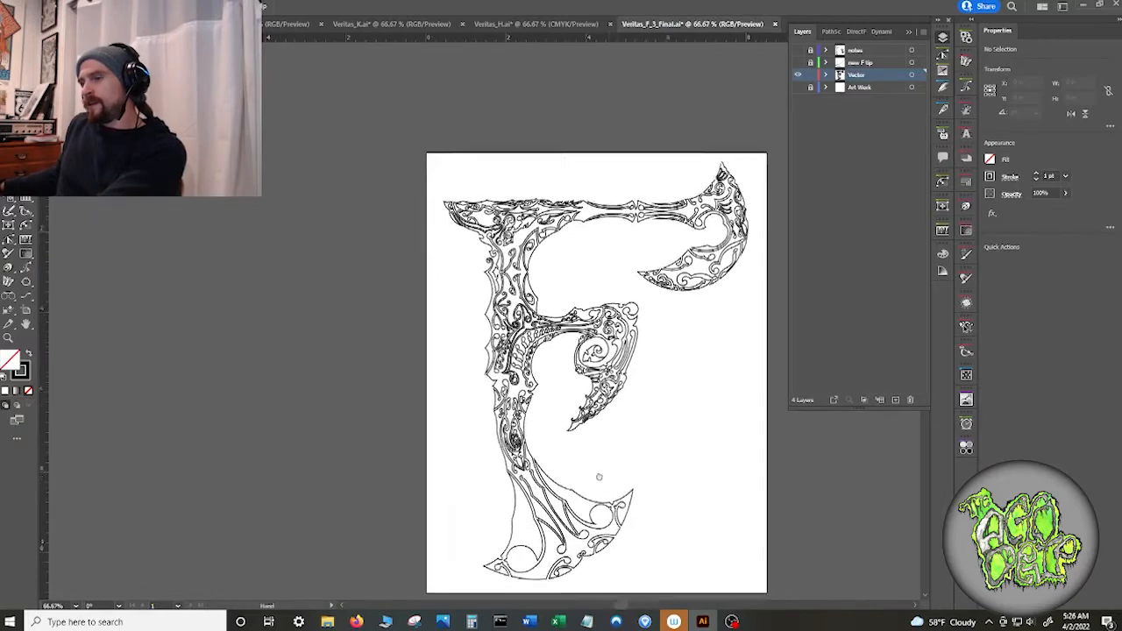
drag(599, 477, 556, 429)
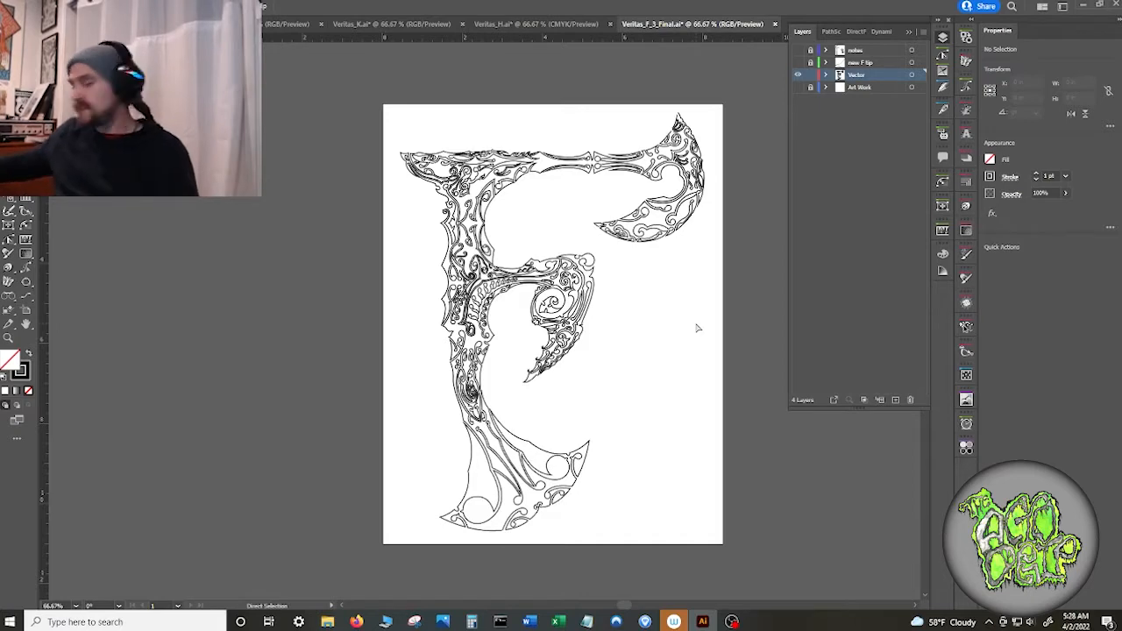
- Examine the F's ornament at closer range, from the stem and middle arm up to the crescent end of the upper arm
key(ctrl+plus)
key(a)
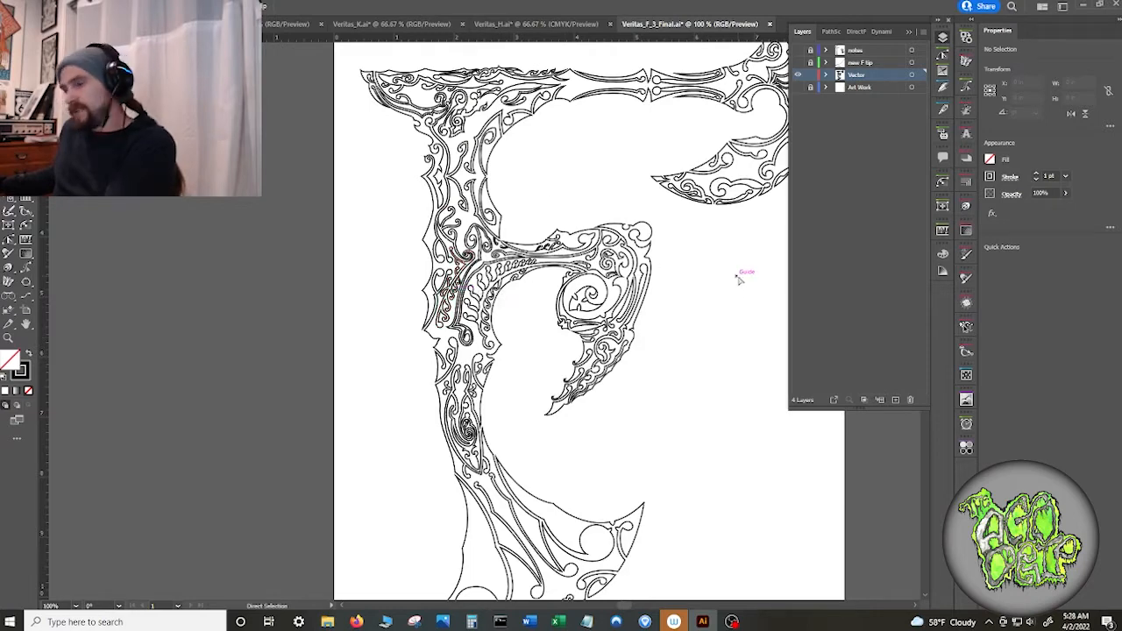
key(v)
key(ctrl+equal)
key(ctrl+equal)
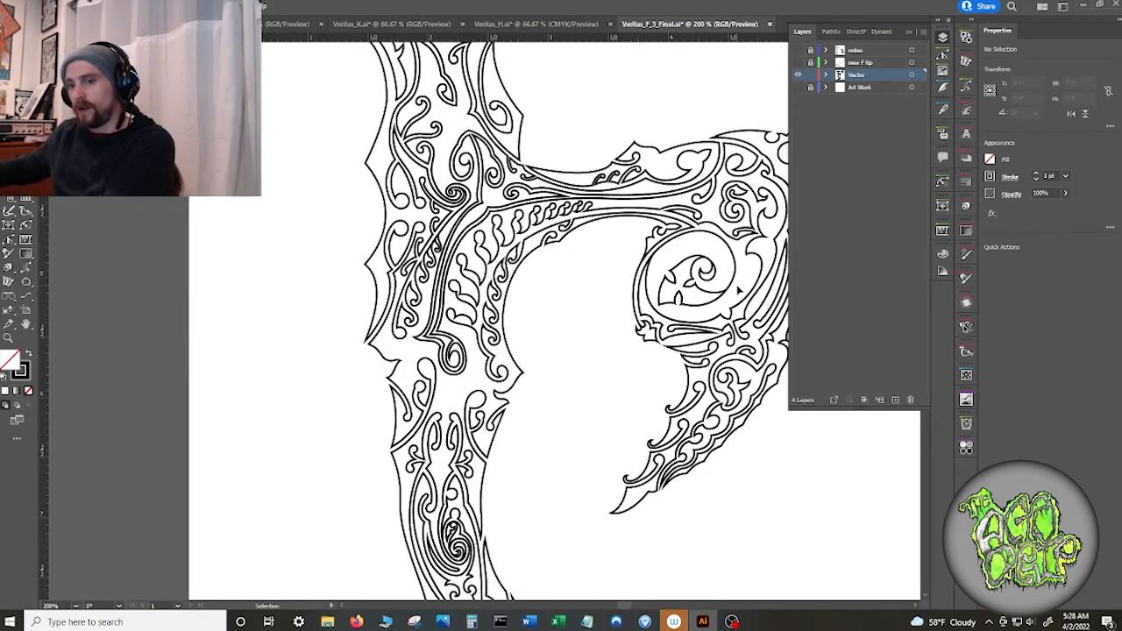
key(a)
drag(569, 281, 483, 503)
drag(513, 226, 495, 433)
drag(609, 325, 406, 296)
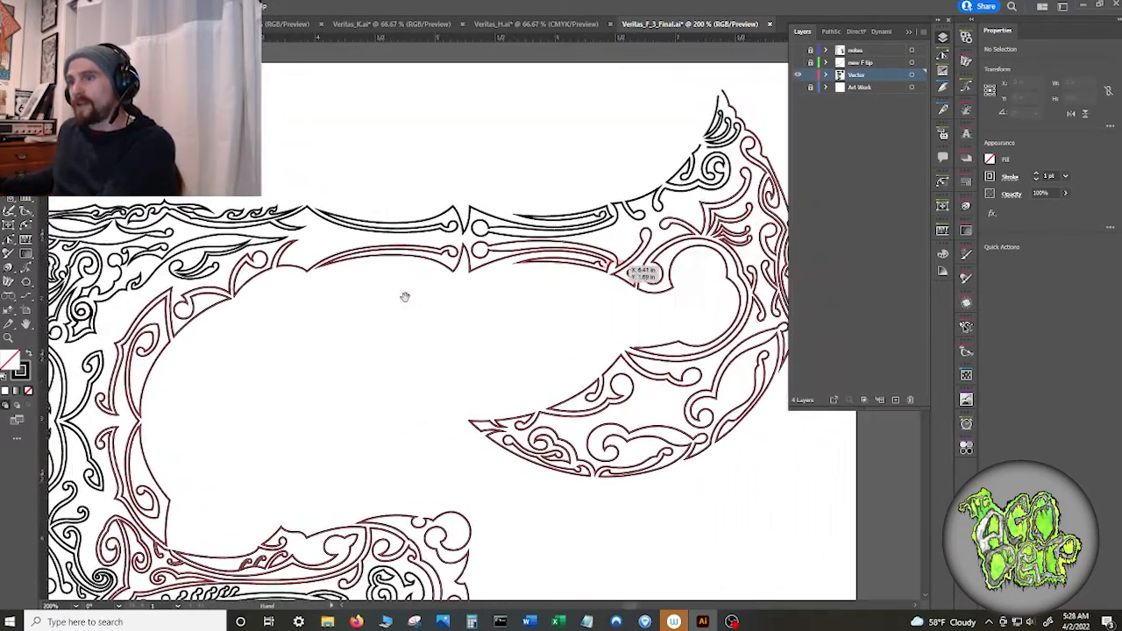
mouse_move(573, 315)
mouse_down()
mouse_move(378, 315)
mouse_move(396, 382)
mouse_up()
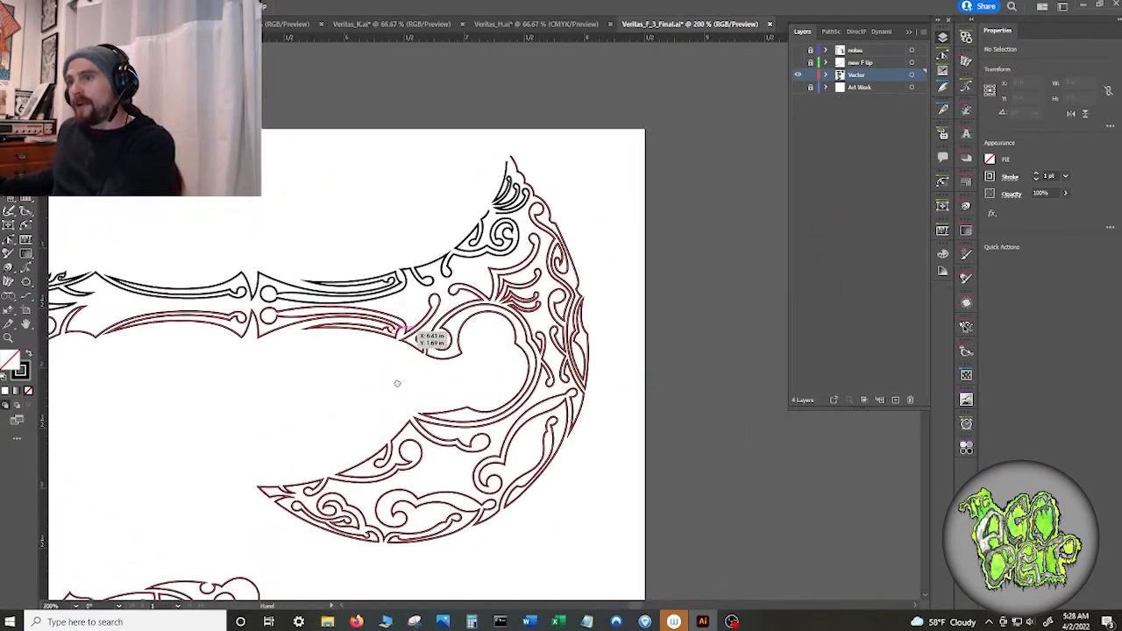
- Close the two outline gaps at the upper arm's pointed tip with the Pen tool, adding a new point at the apex
scroll(506, 212, up, 5)
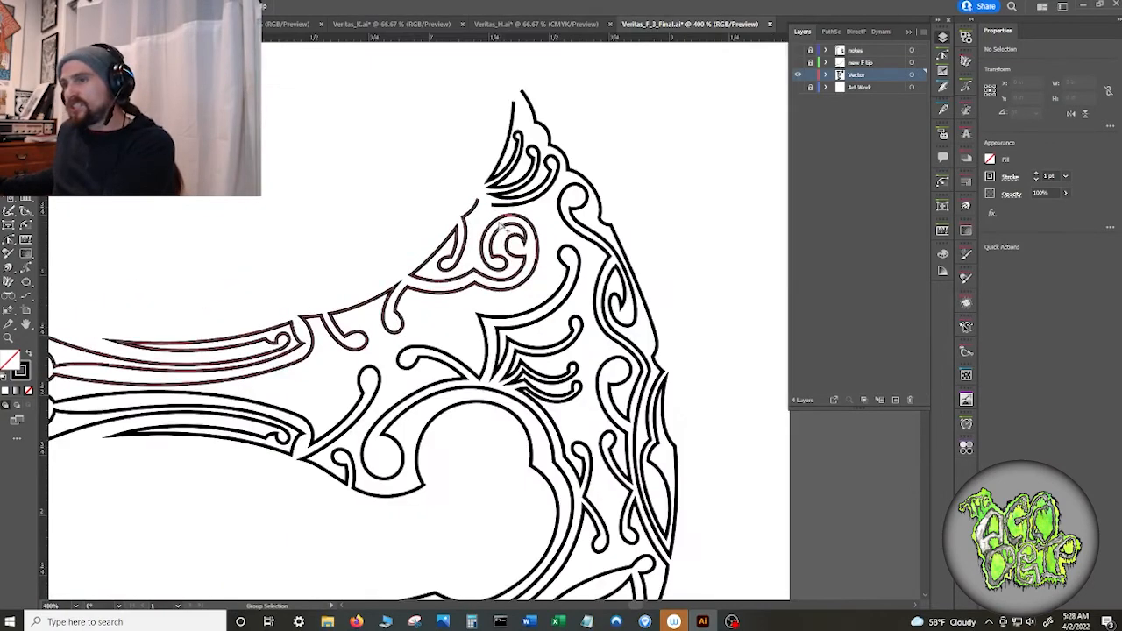
scroll(444, 350, up, 2)
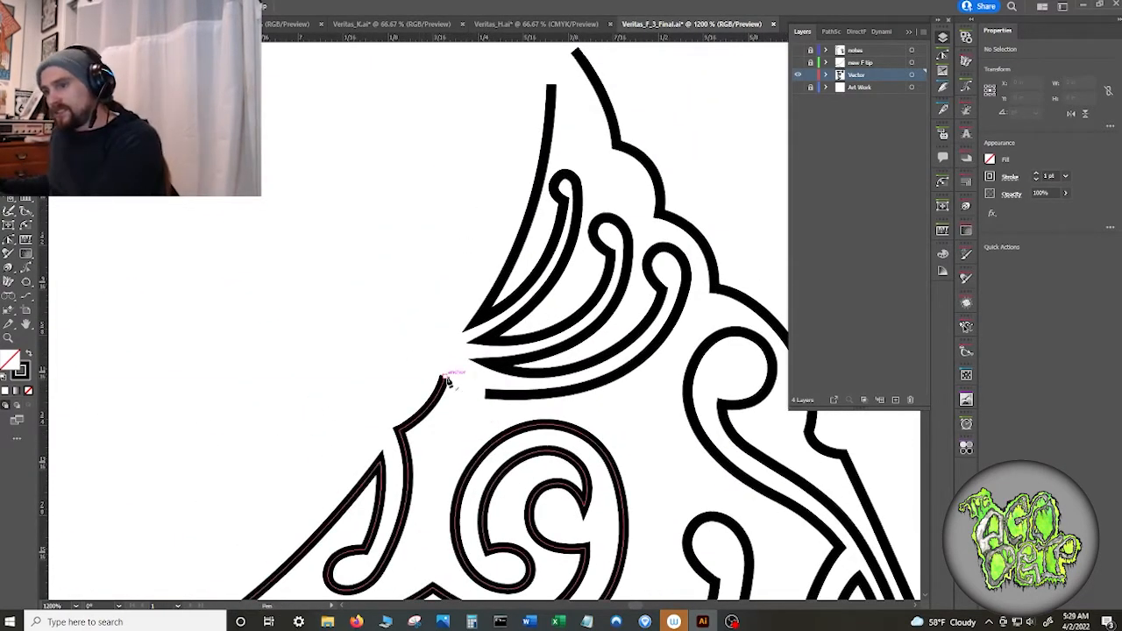
drag(446, 380, 488, 400)
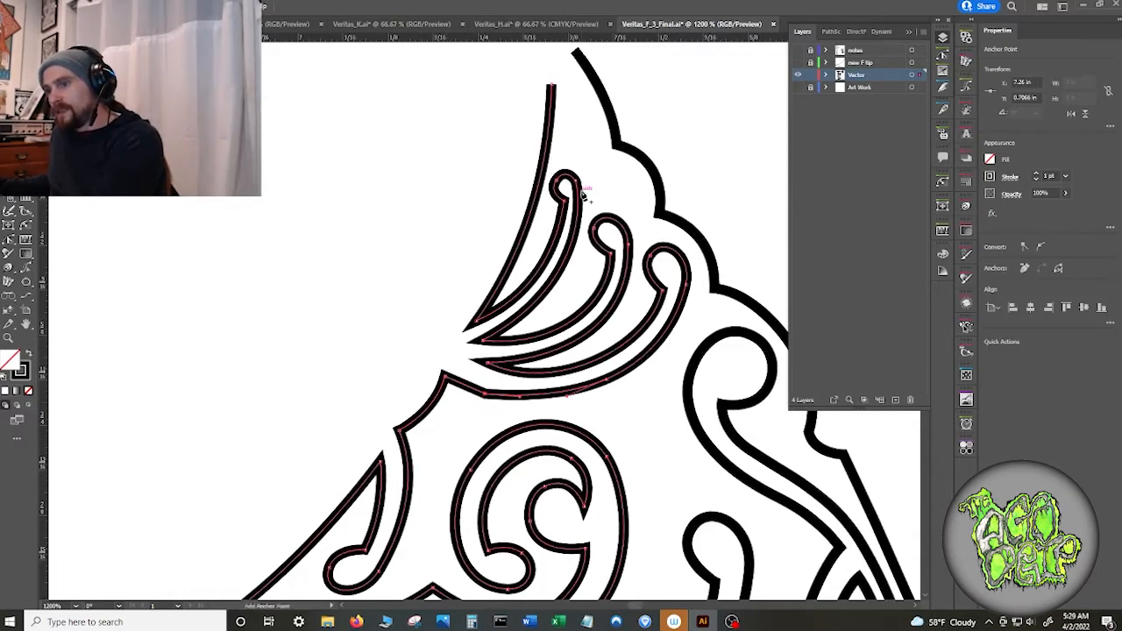
scroll(583, 245, up, 8)
mouse_move(550, 313)
mouse_down()
mouse_move(546, 240)
mouse_move(559, 273)
mouse_up()
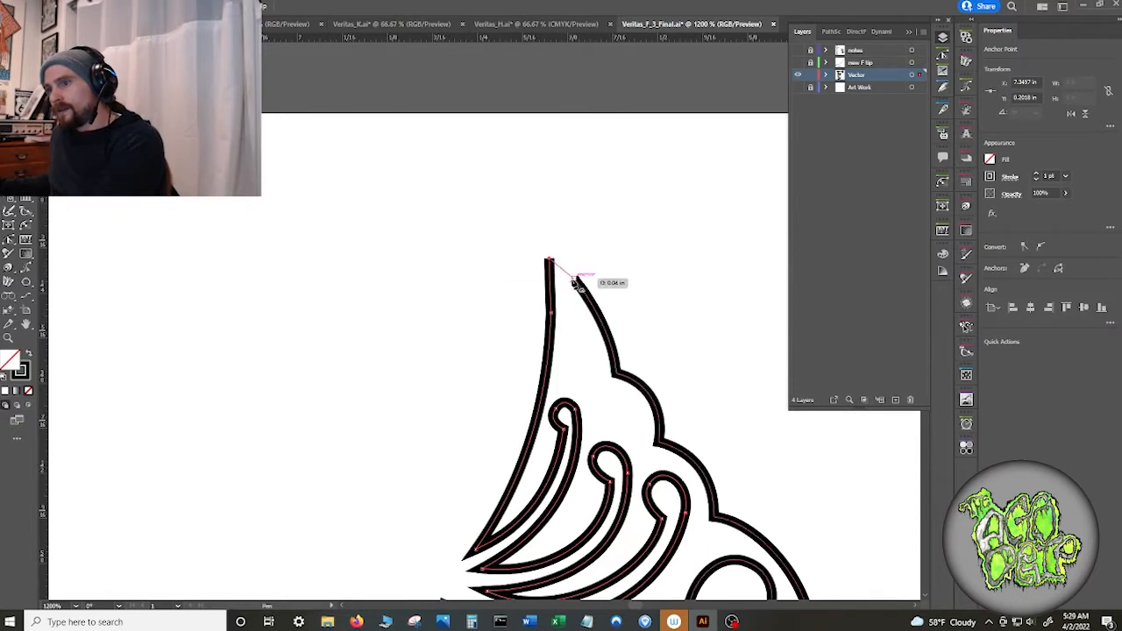
click(575, 279)
- Remove the extra anchor points beside the joined notch below the tip using PathScribe, and refine its corner position and the adjoining curve handle
scroll(574, 279, down, 8)
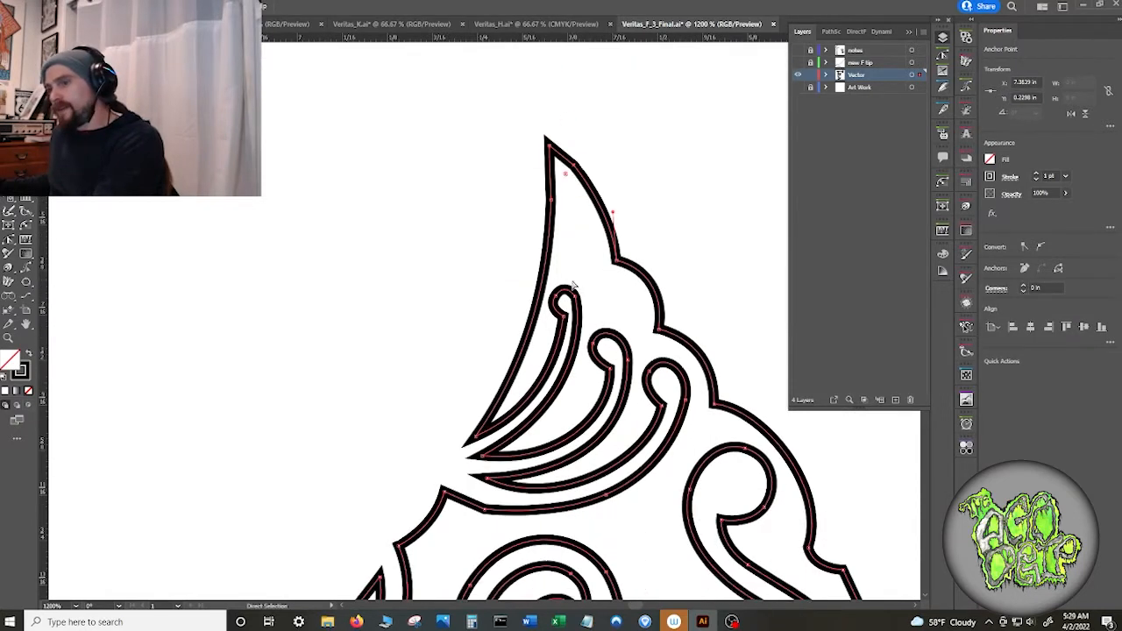
click(485, 373)
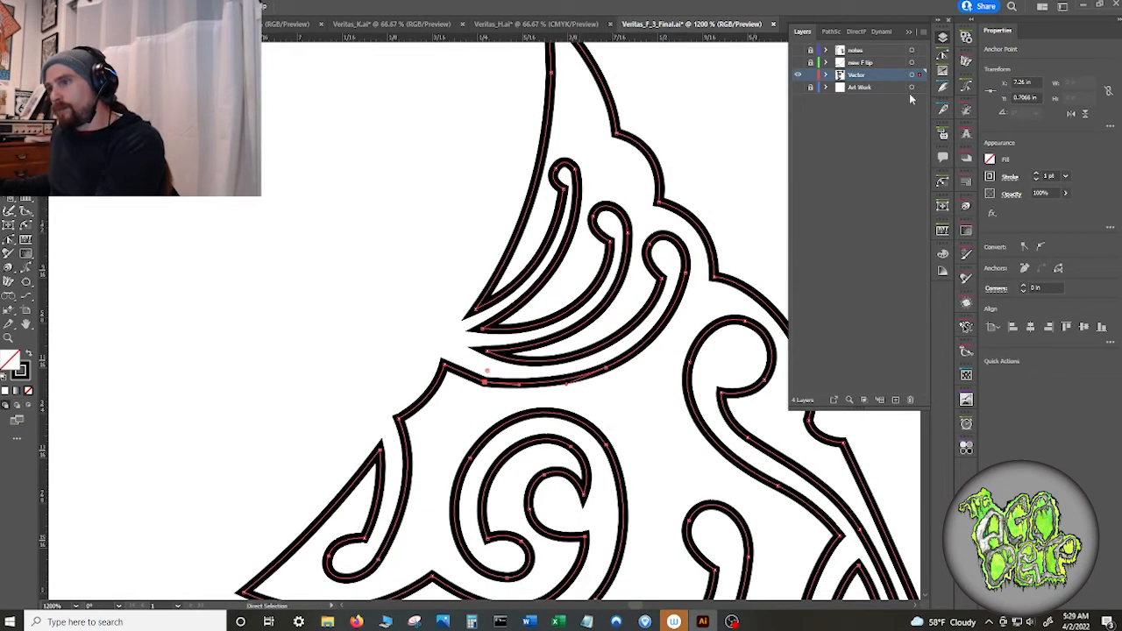
click(942, 54)
click(917, 74)
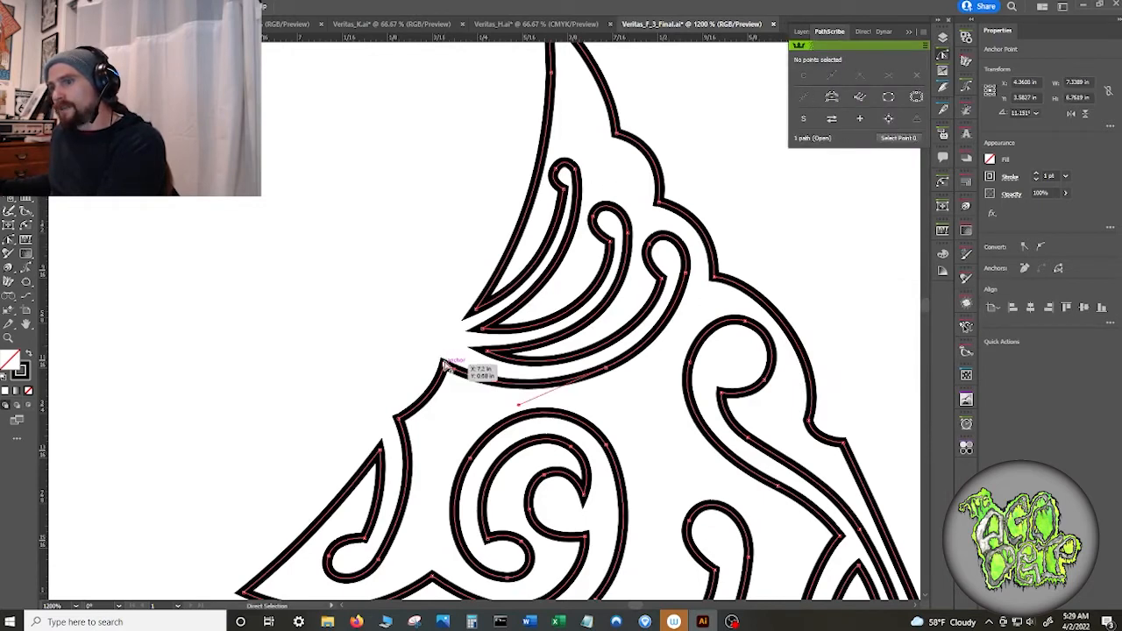
drag(444, 363, 447, 357)
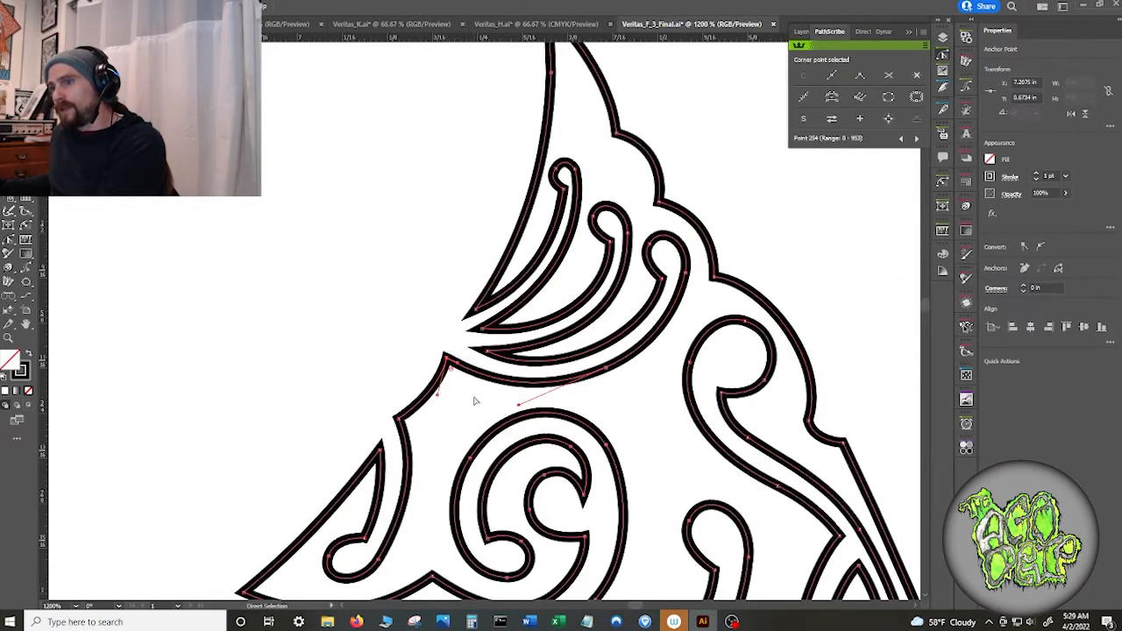
click(472, 394)
click(479, 379)
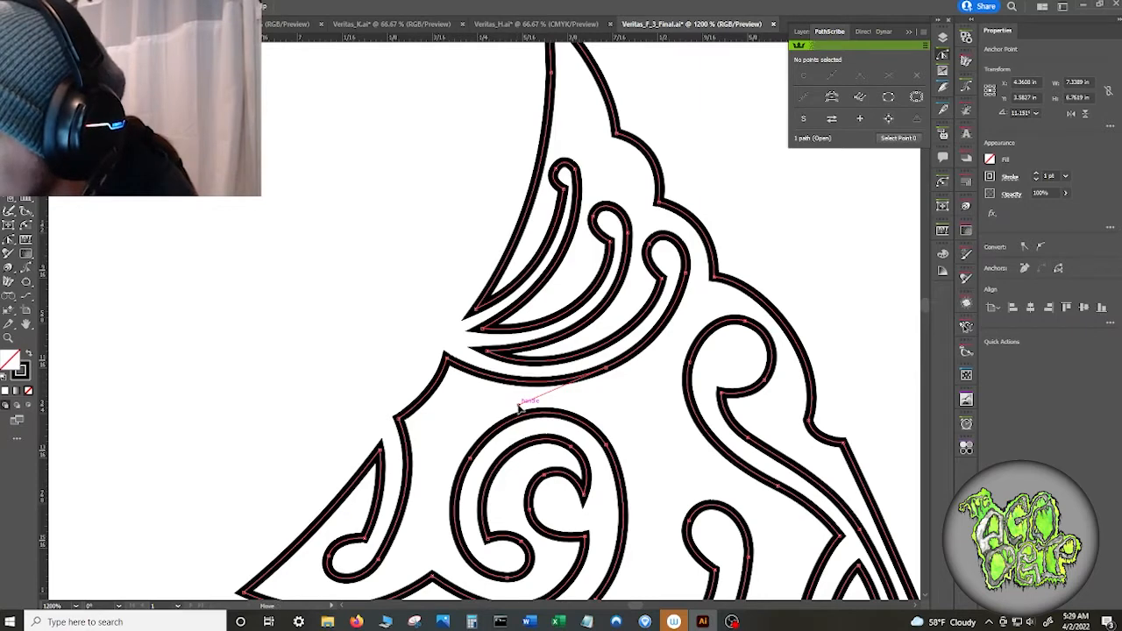
drag(518, 407, 512, 409)
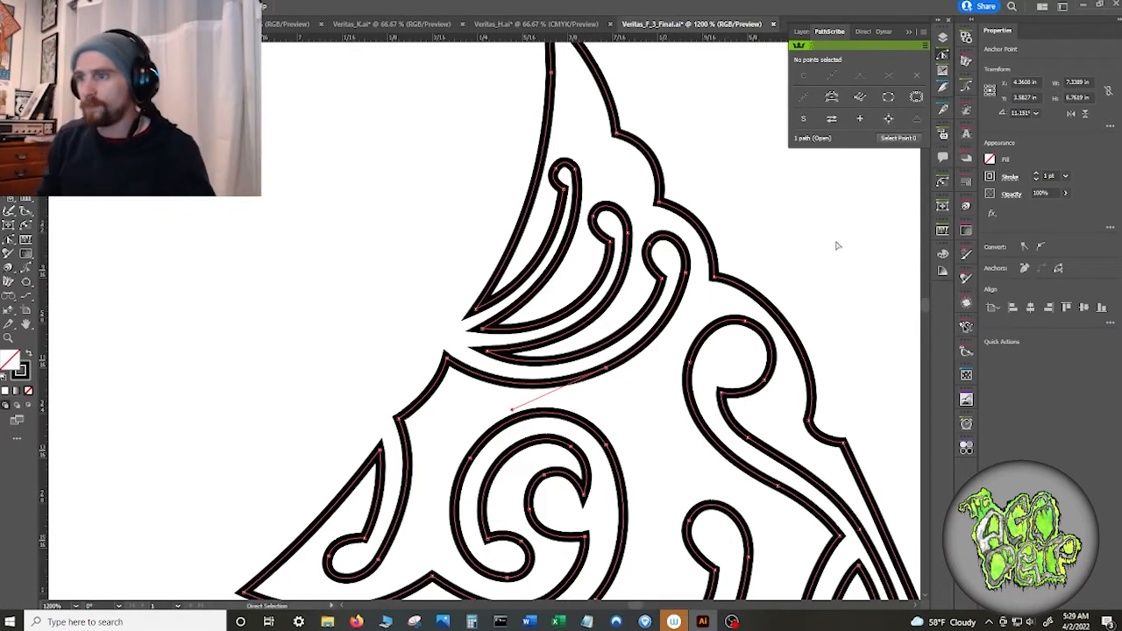
- Remove the redundant anchor points on both sides of the tip's apex with PathScribe while preserving the curves
scroll(771, 471, up, 5)
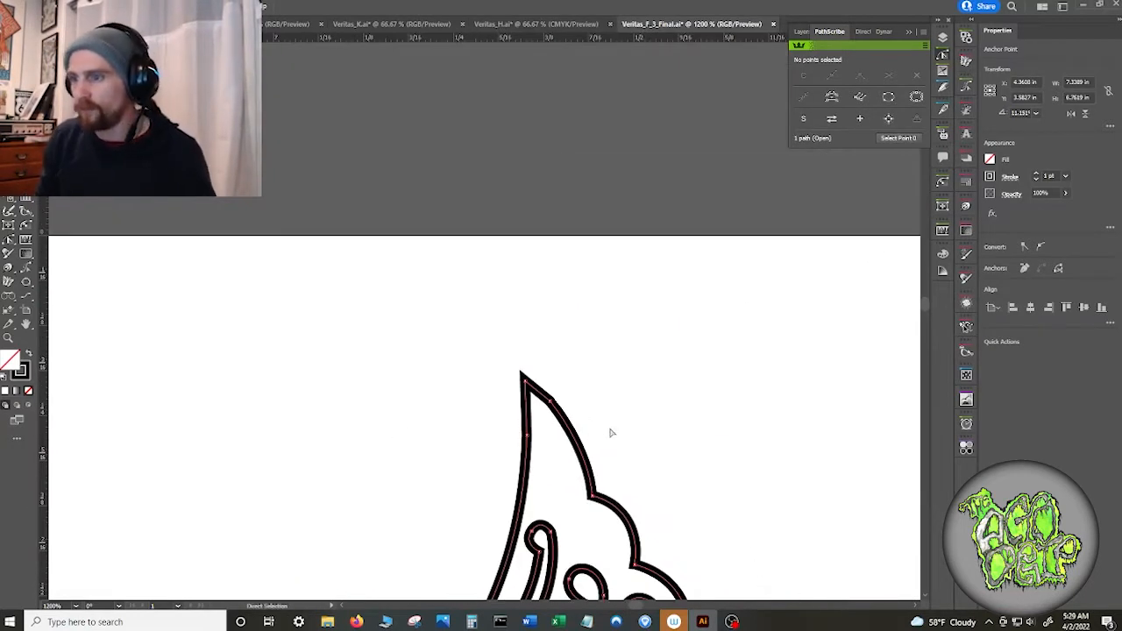
click(552, 400)
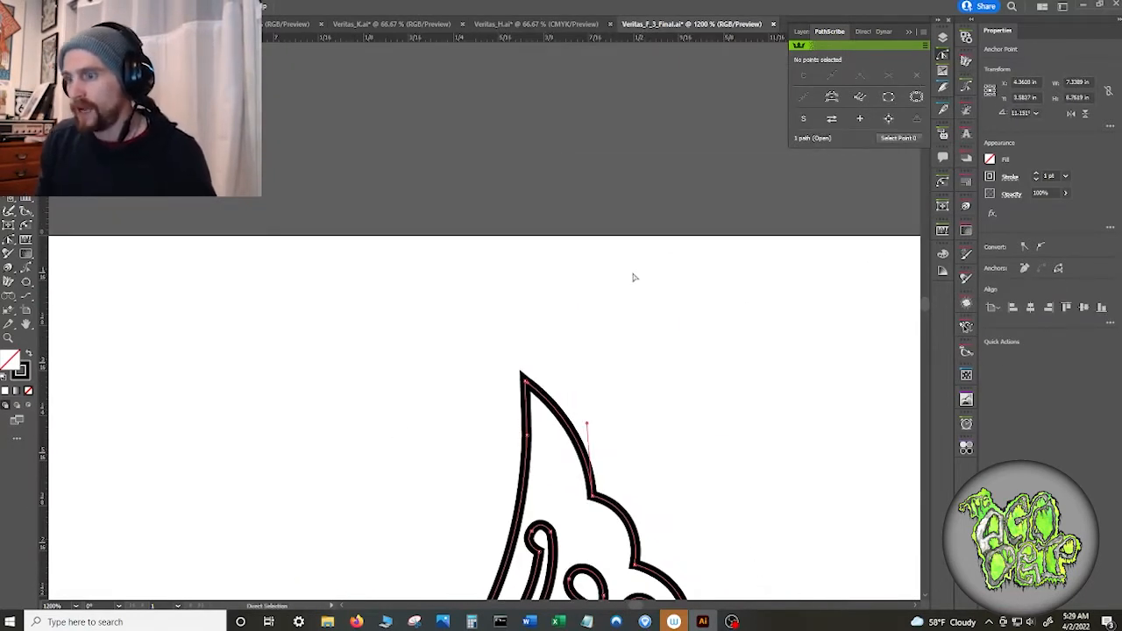
click(673, 424)
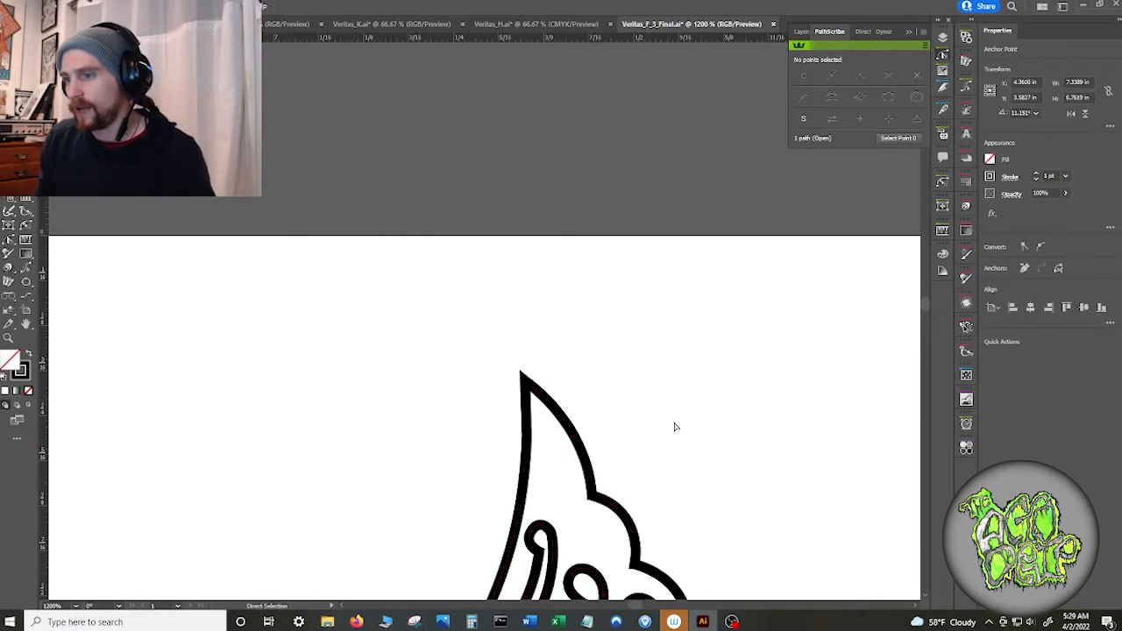
click(526, 433)
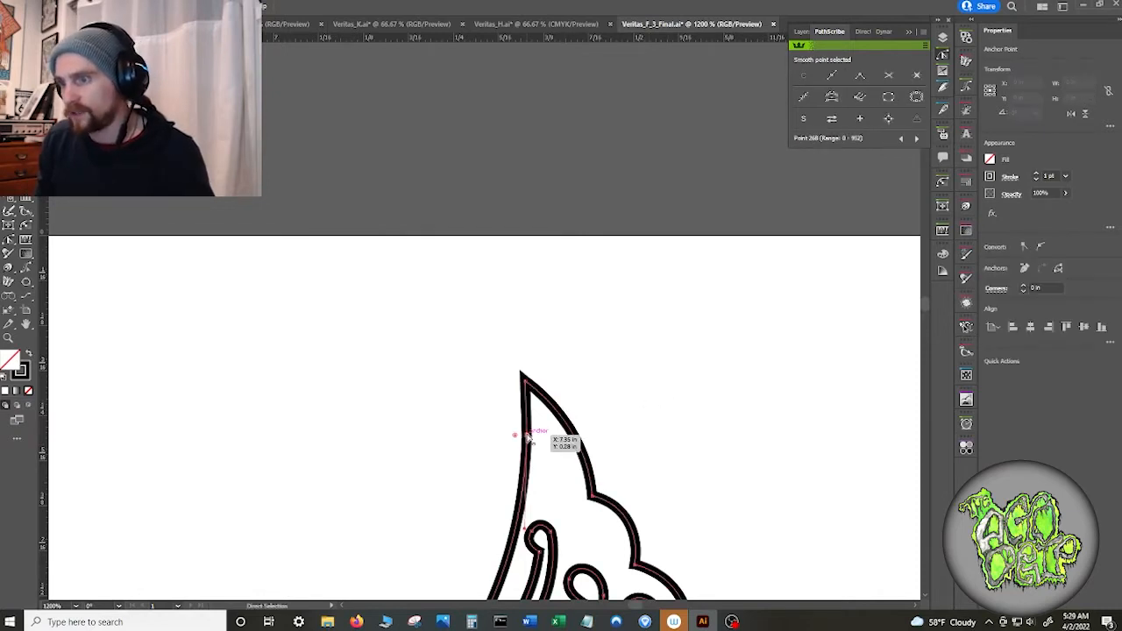
click(917, 73)
drag(762, 384, 717, 259)
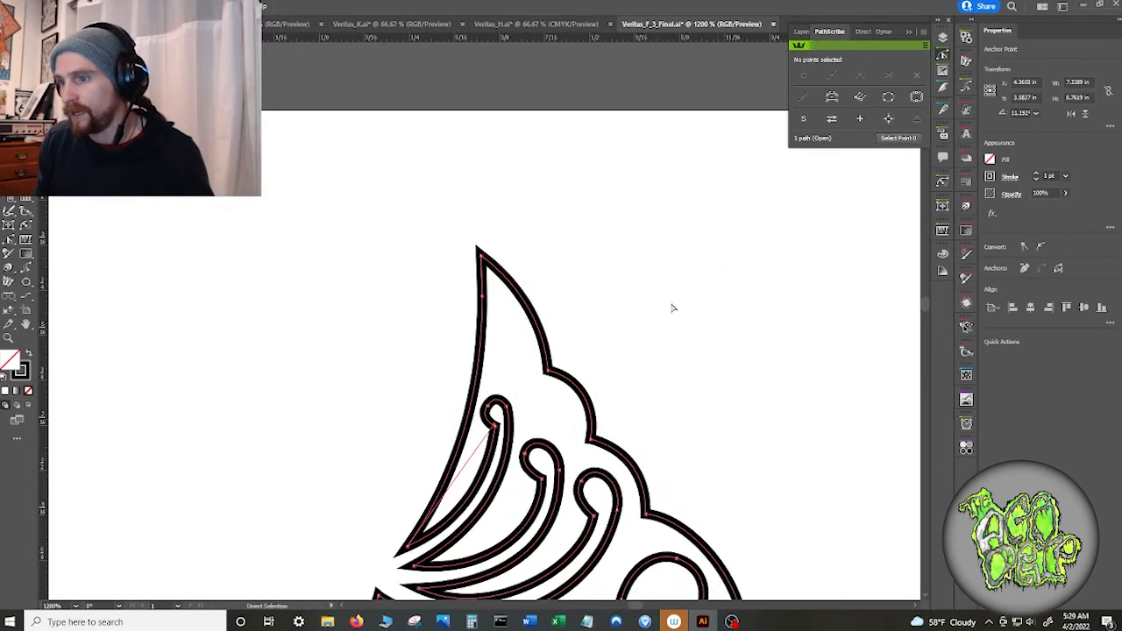
- Shift the shoulder anchor of the smallest curl inside the tip slightly outward and add an anchor point on the stem below it
click(505, 401)
scroll(552, 398, up, 5)
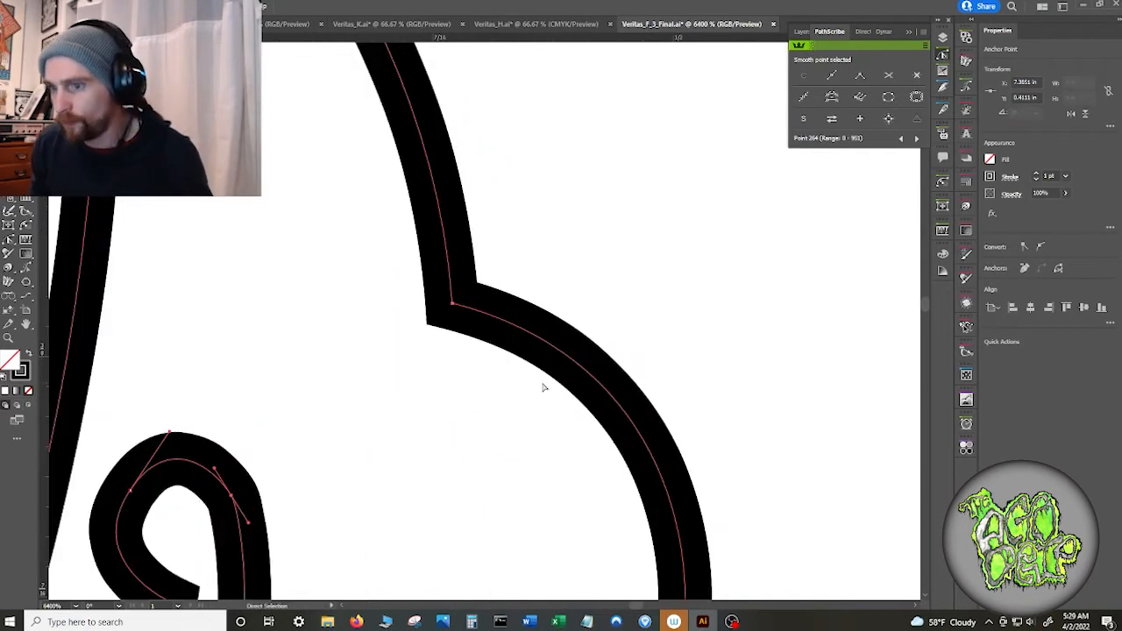
drag(408, 388, 589, 185)
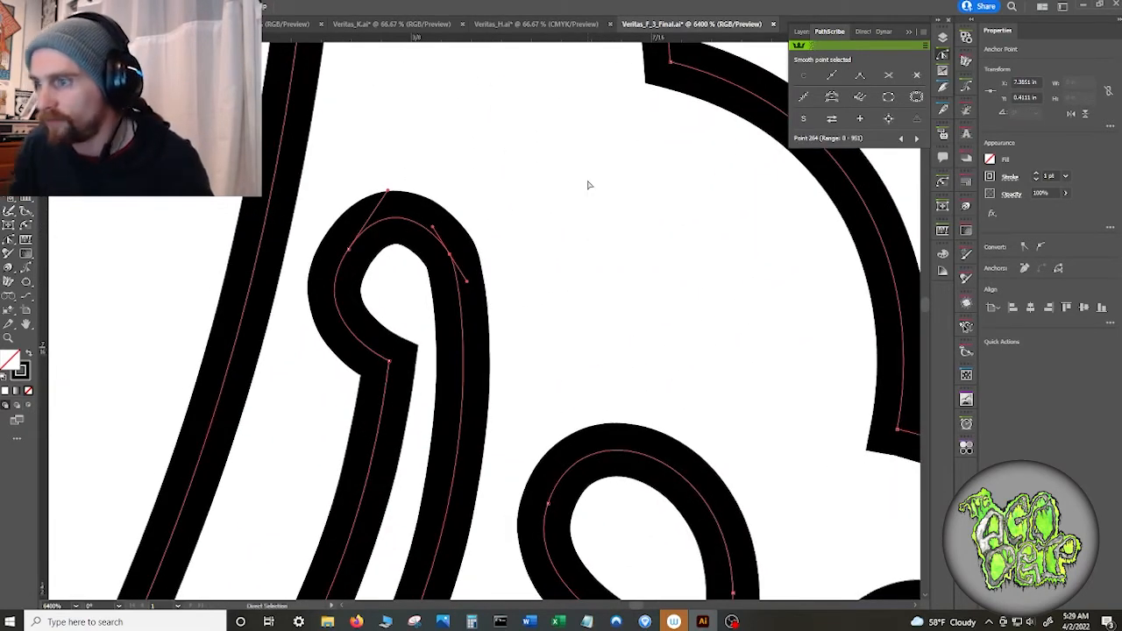
drag(467, 286, 456, 252)
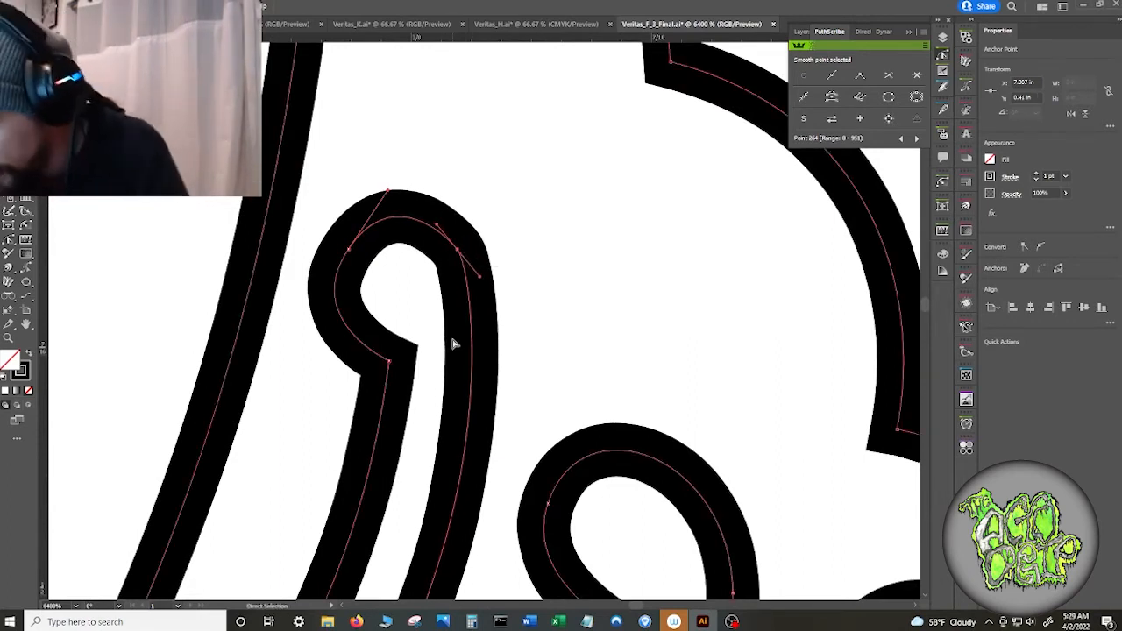
key(plus)
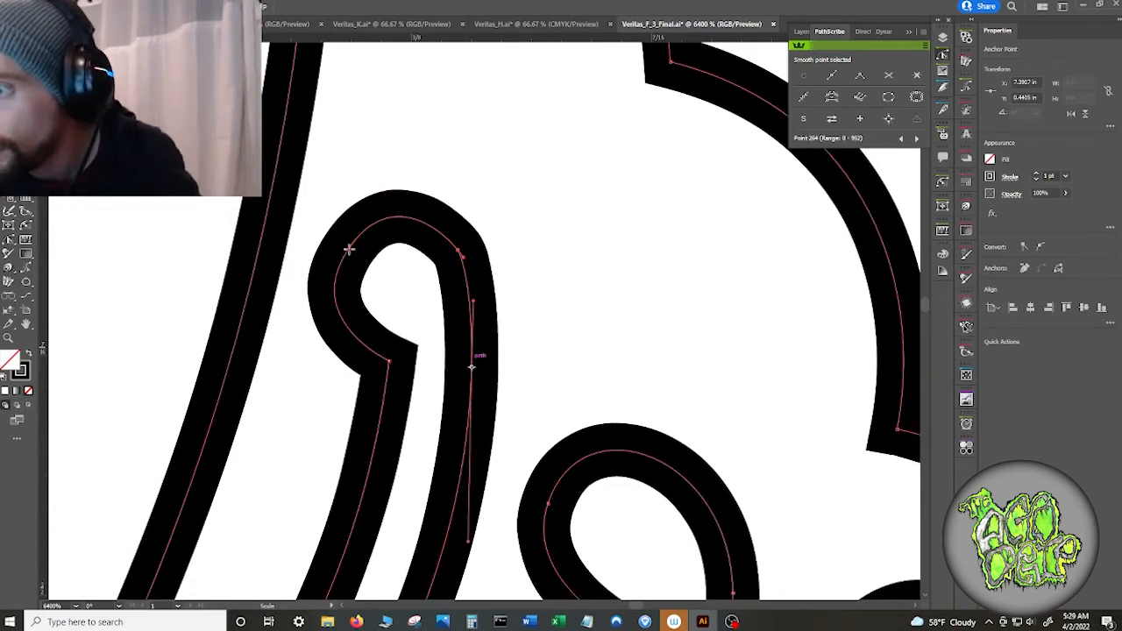
- Adjust the direction handles around the smallest curl's head to round its loop, and clear the selection
key(a)
click(350, 249)
drag(301, 320, 313, 301)
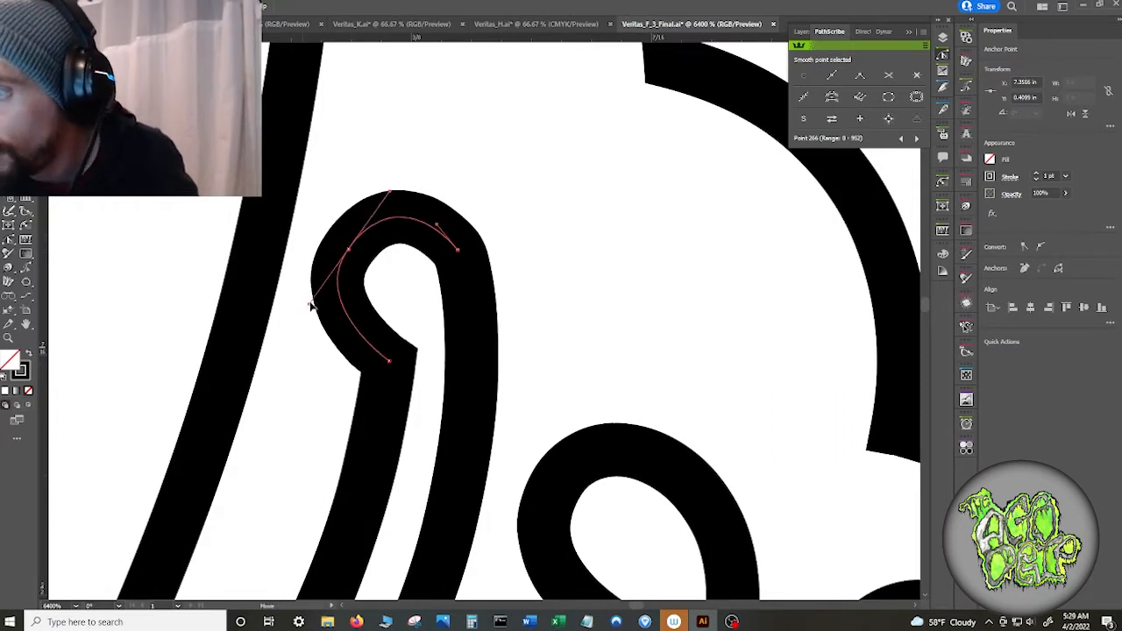
drag(389, 191, 378, 193)
drag(438, 228, 443, 213)
key(ctrl+shift+a)
- Replace the smallest curl's shoulder anchor with a new point on the same curve and shorten its upper handle
click(459, 252)
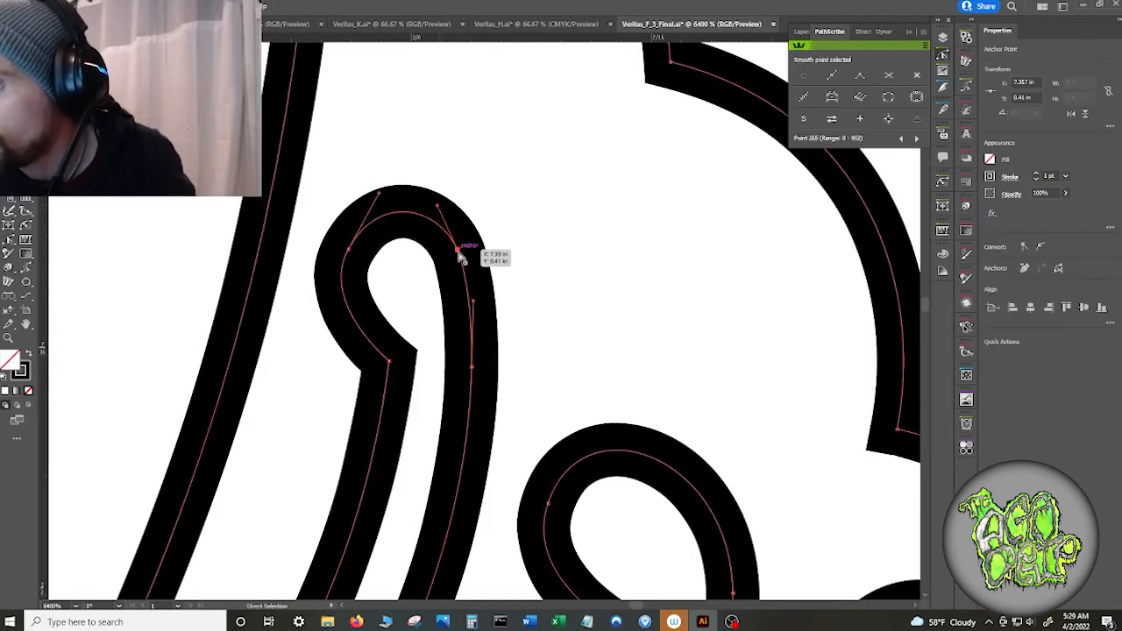
click(916, 76)
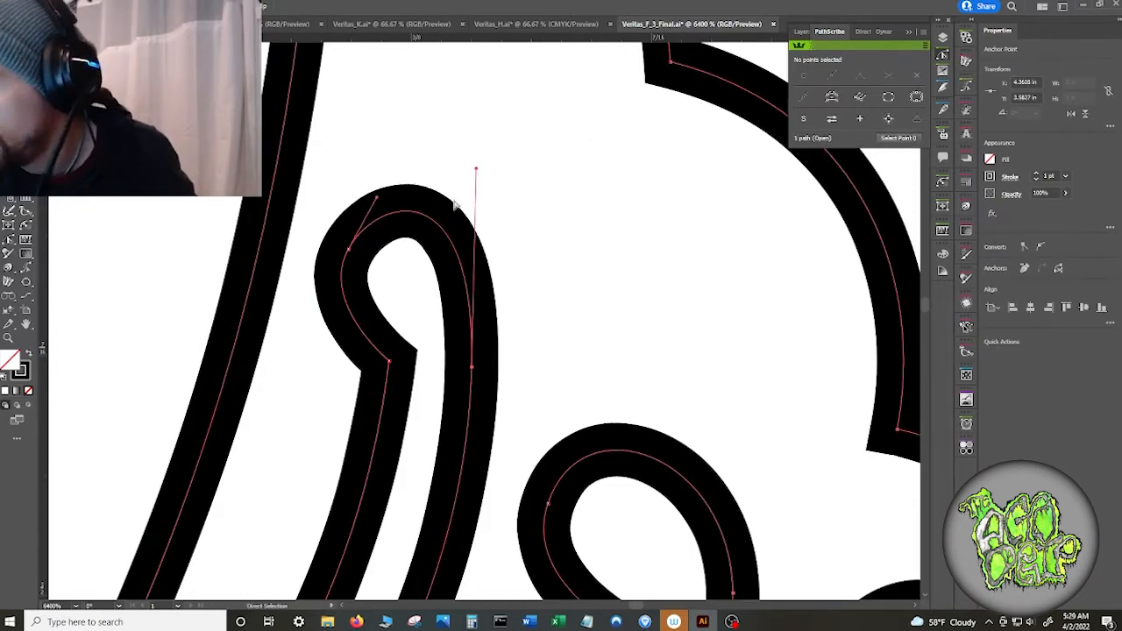
key(plus)
click(463, 263)
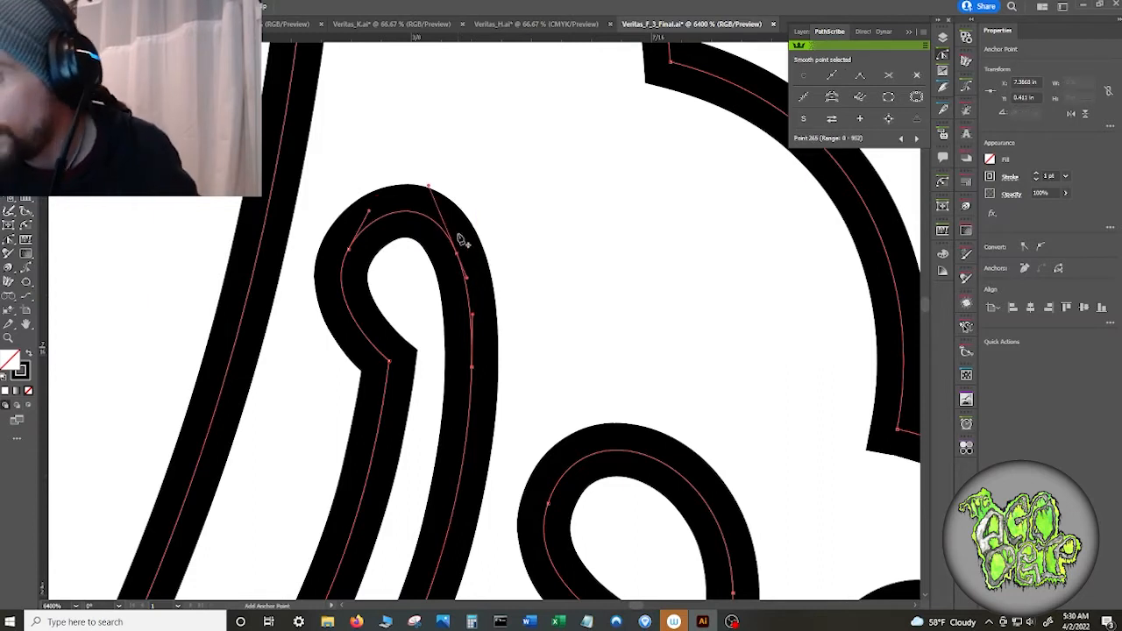
key(a)
drag(429, 186, 426, 194)
- Replace the anchor on the far side of the smallest curl's loop with one slightly higher on the curve, and clear the selection
click(350, 250)
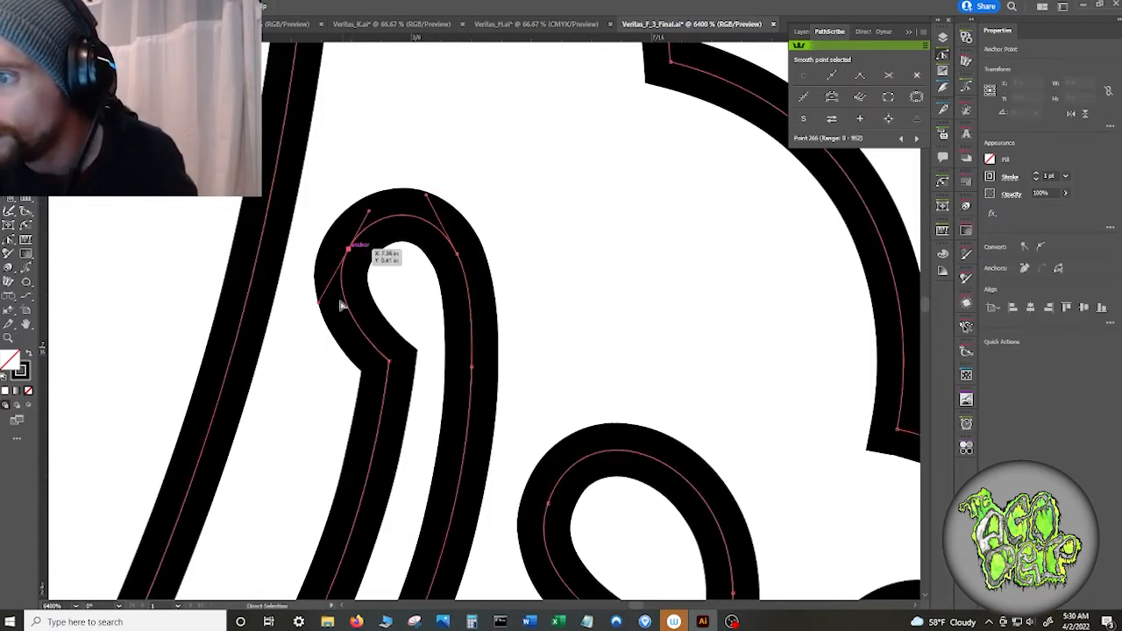
click(917, 76)
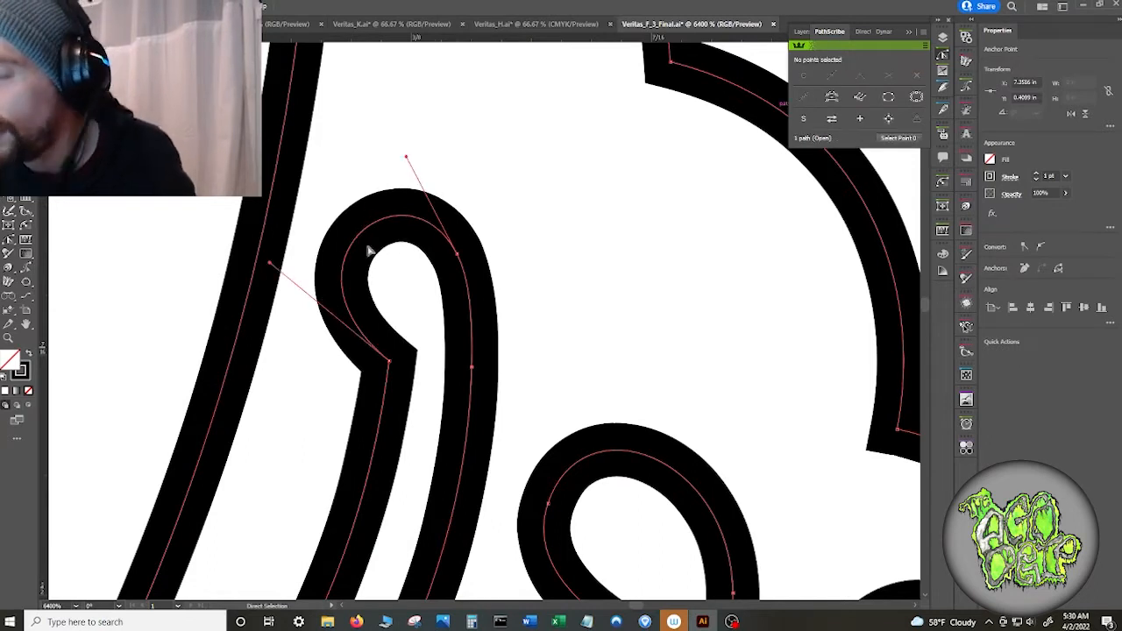
click(354, 238)
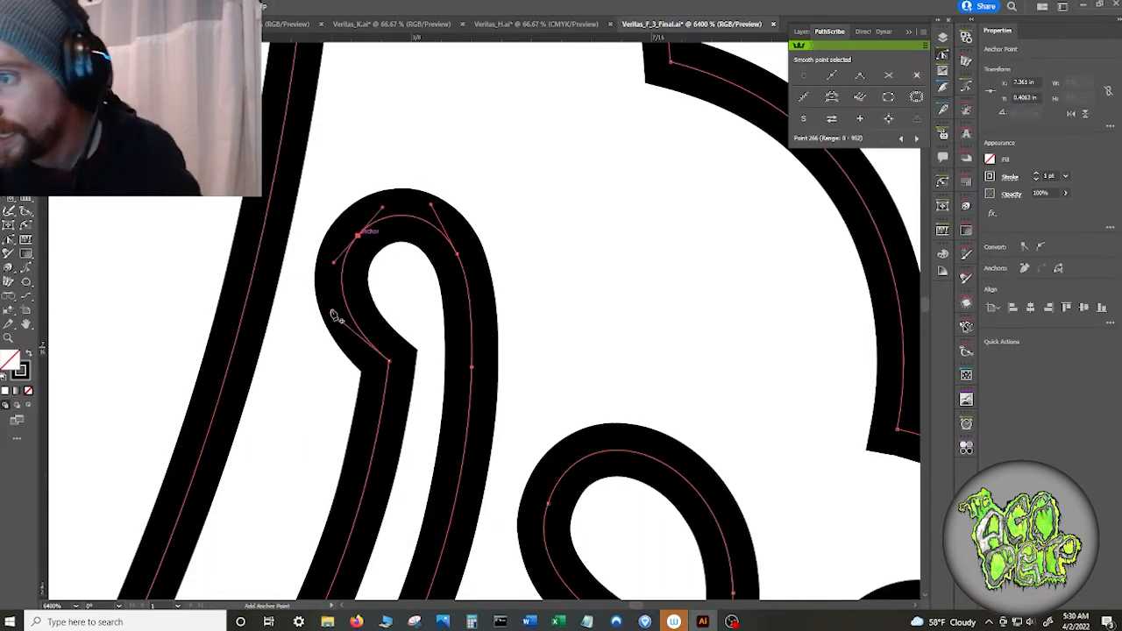
click(409, 271)
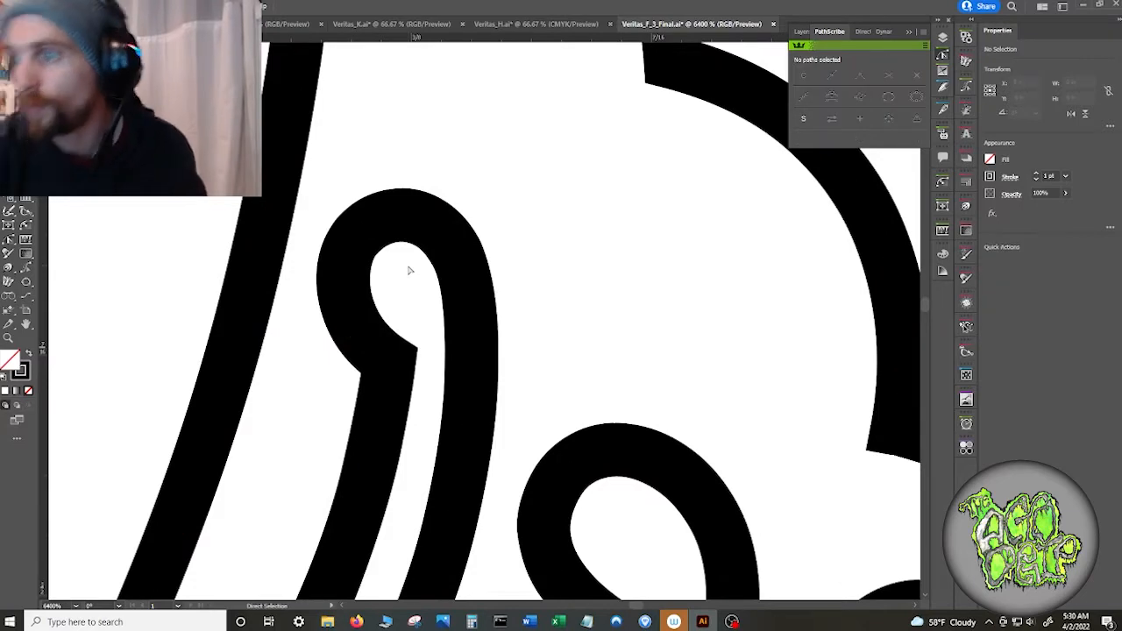
- Inspect the reworked curl's path and the inner corner anchor of the middle curl within the whole tip ornament
click(472, 298)
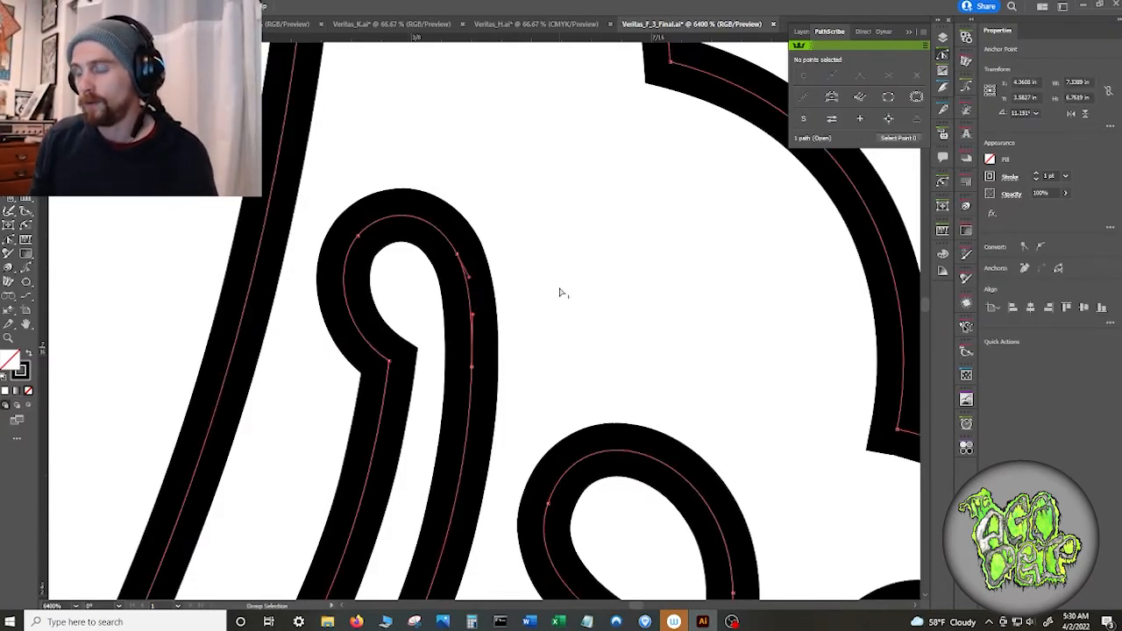
scroll(560, 292, down, 5)
click(864, 366)
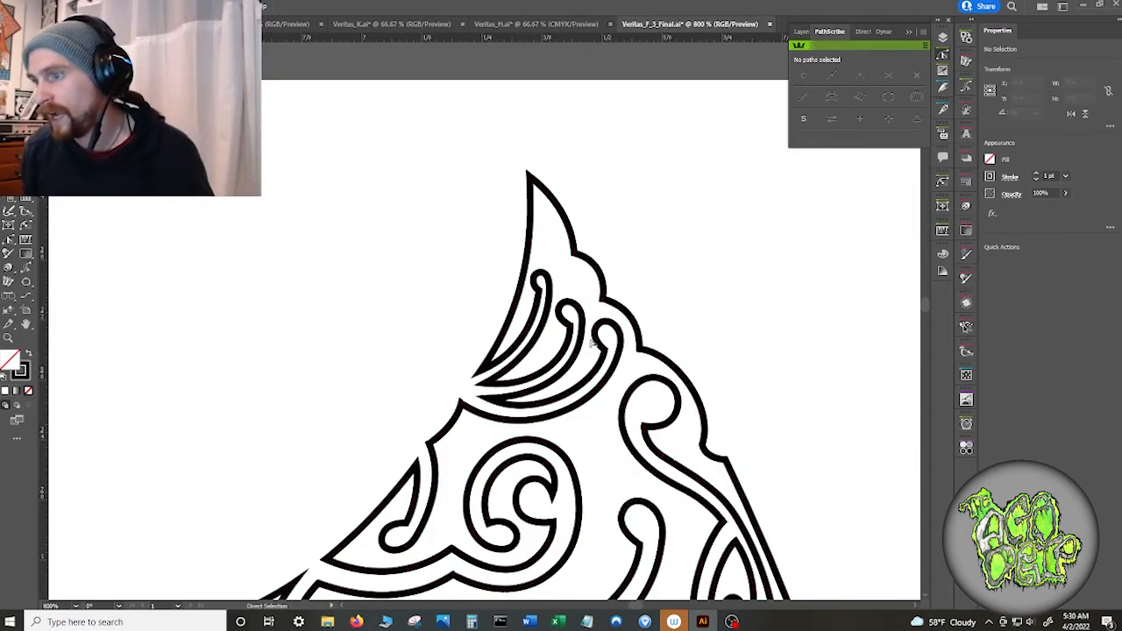
click(571, 323)
scroll(575, 333, up, 6)
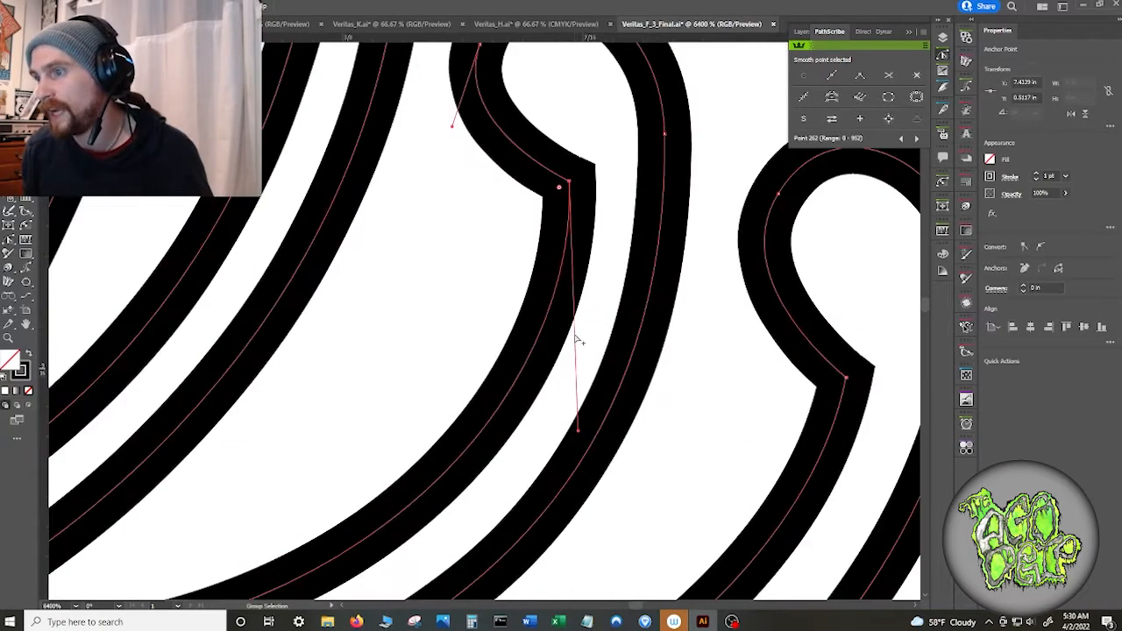
scroll(587, 290, down, 3)
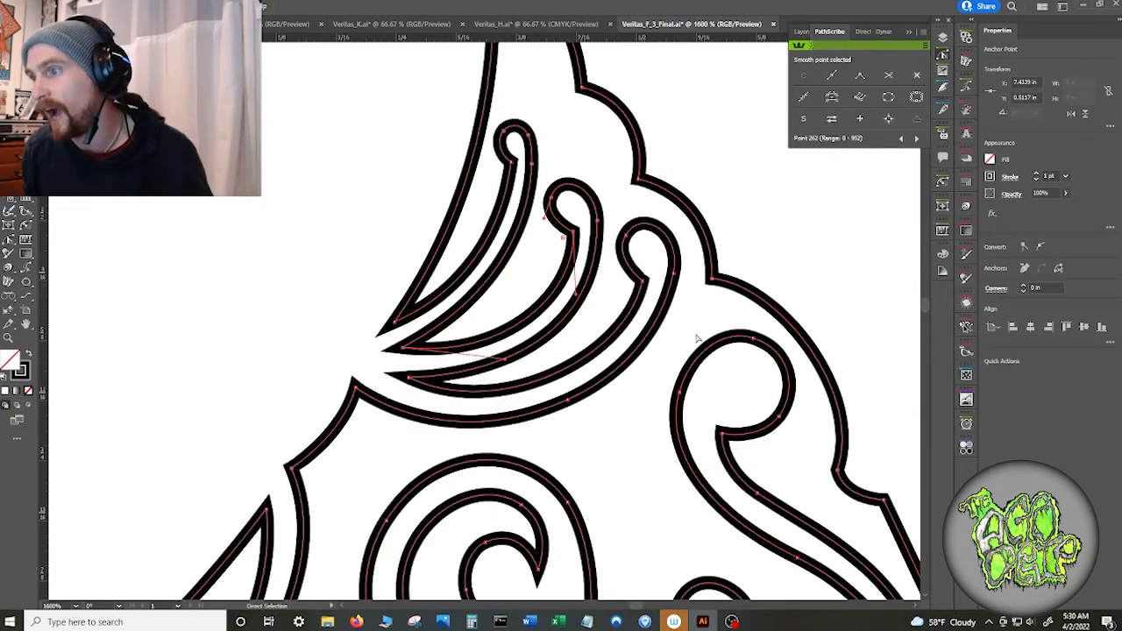
- Add an anchor point on the outer shoulder of the largest tip curl's looped head
click(686, 333)
click(668, 282)
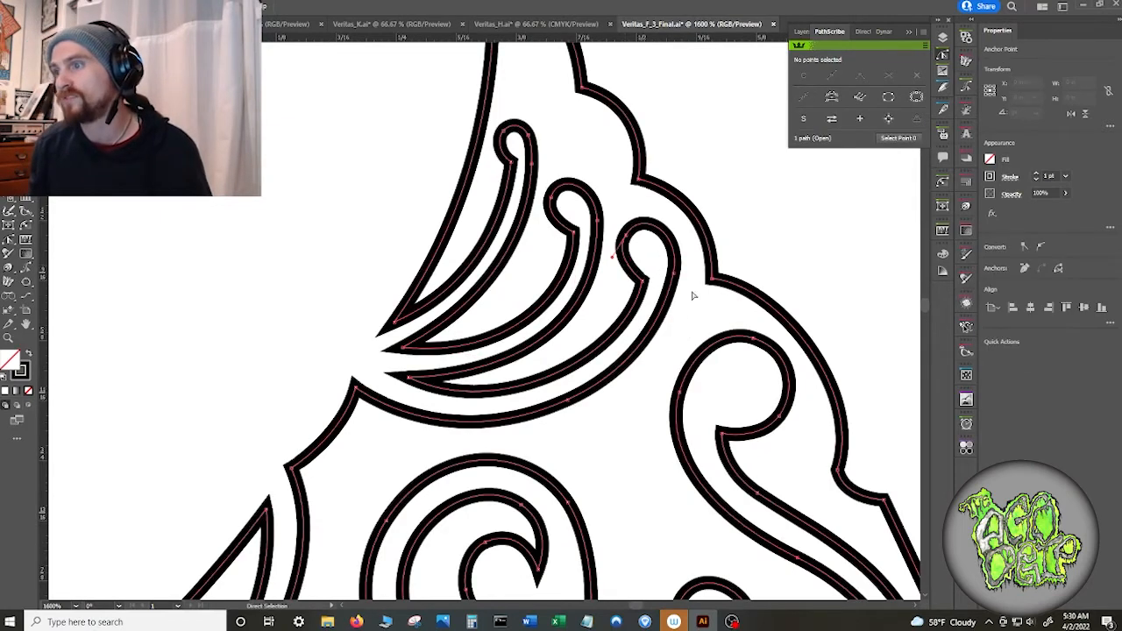
scroll(689, 298, up, 1)
drag(642, 244, 612, 358)
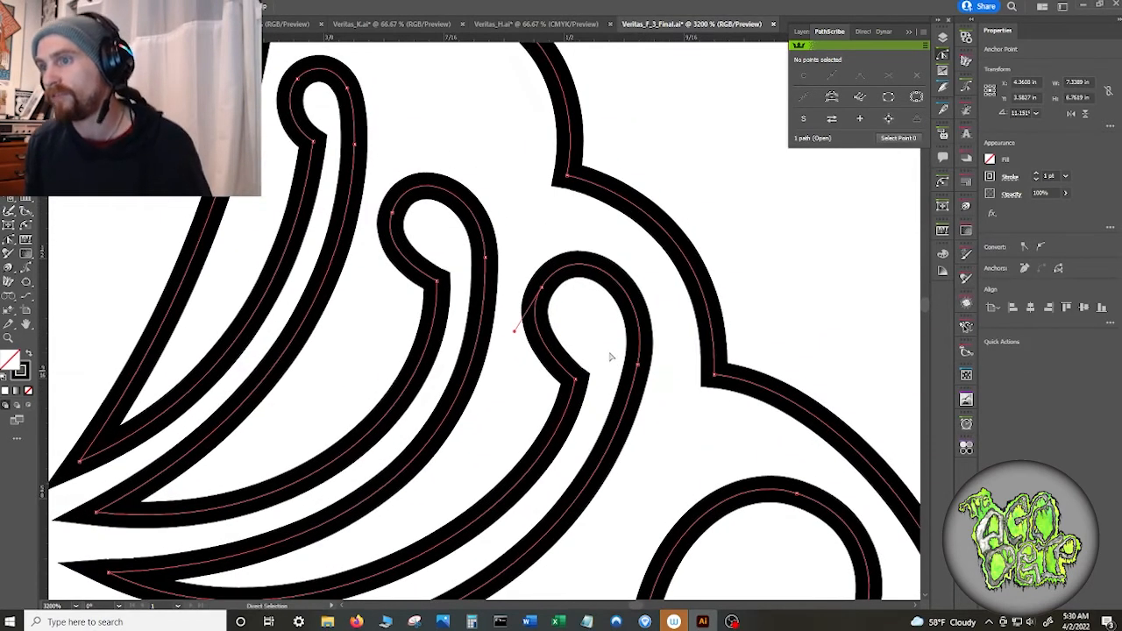
key(plus)
click(624, 291)
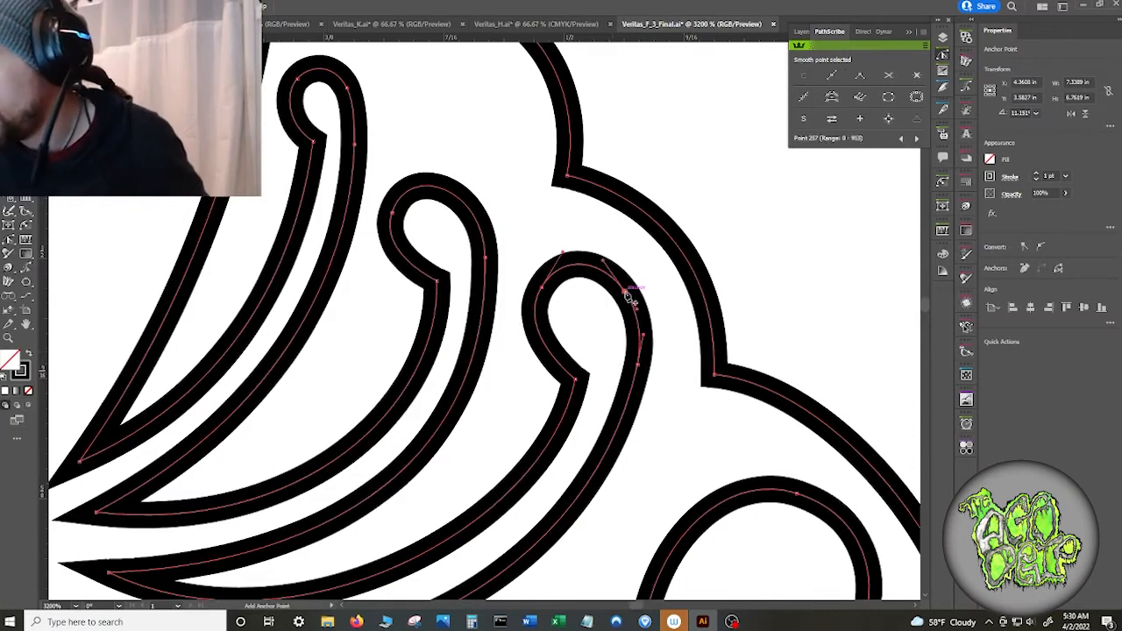
- Replace the anchor on the far side of the largest curl's loop with one slightly higher, and adjust the inner corner's handle
key(a)
click(542, 288)
click(916, 75)
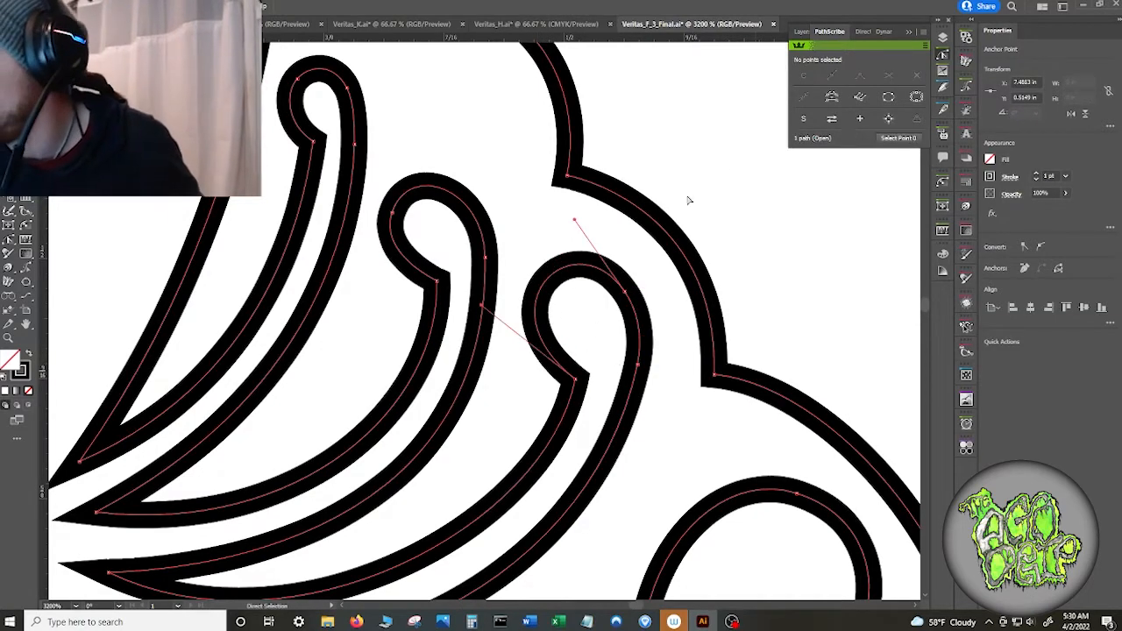
key(plus)
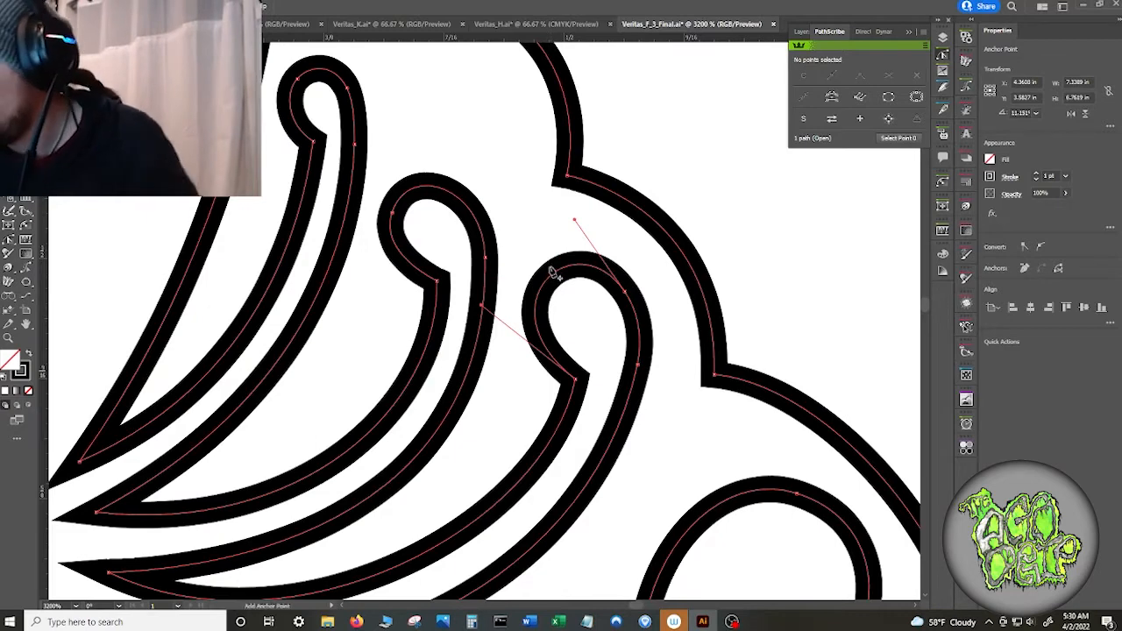
click(554, 274)
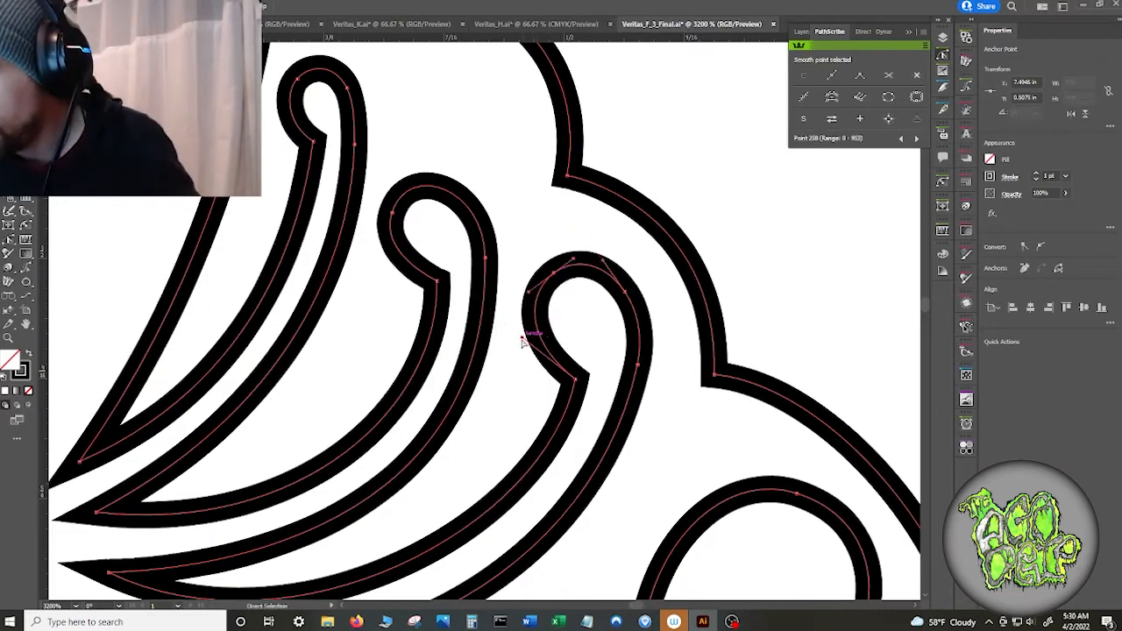
key(a)
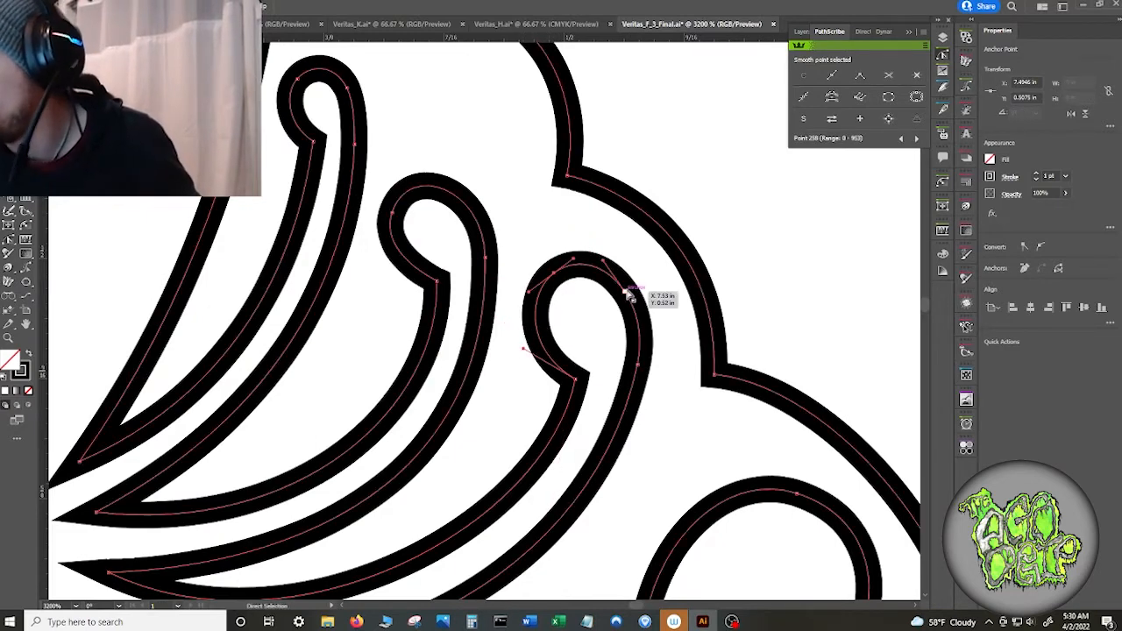
click(627, 295)
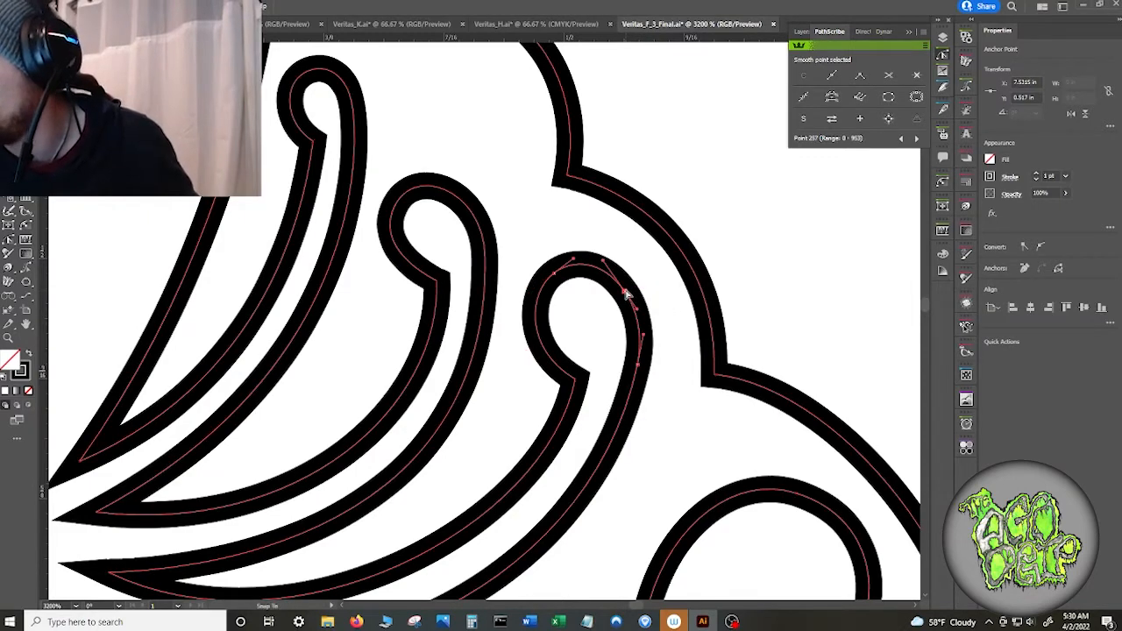
- Replace the far-side anchor of the middle curl's loop with a new point, adjust the inner corner's handle, and clear the selection
scroll(561, 306, up, 3)
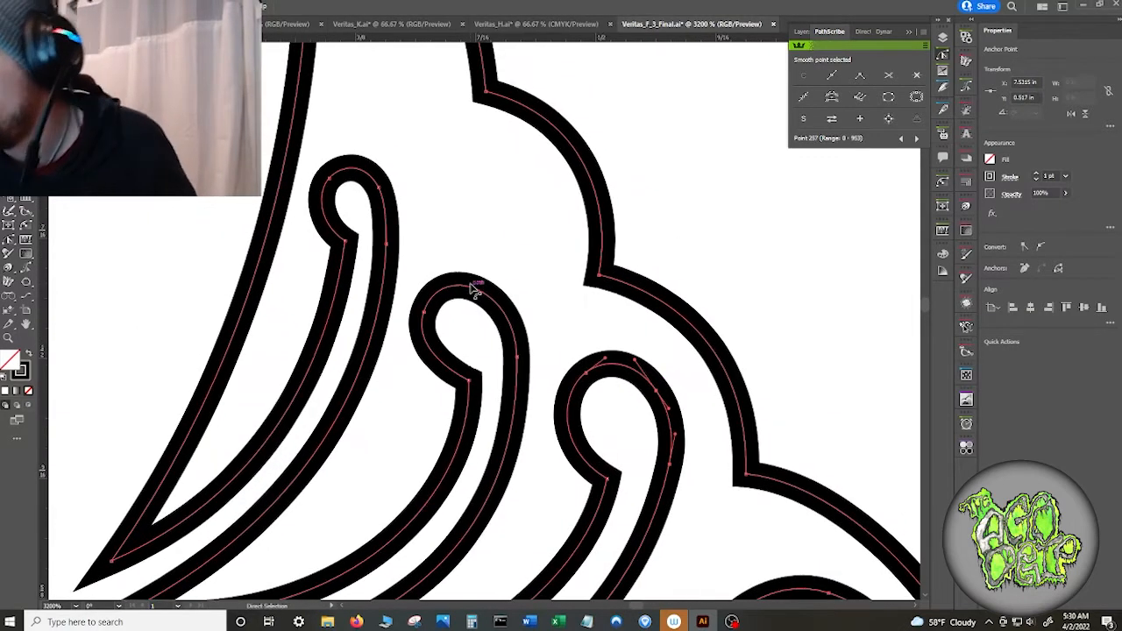
click(428, 311)
click(917, 76)
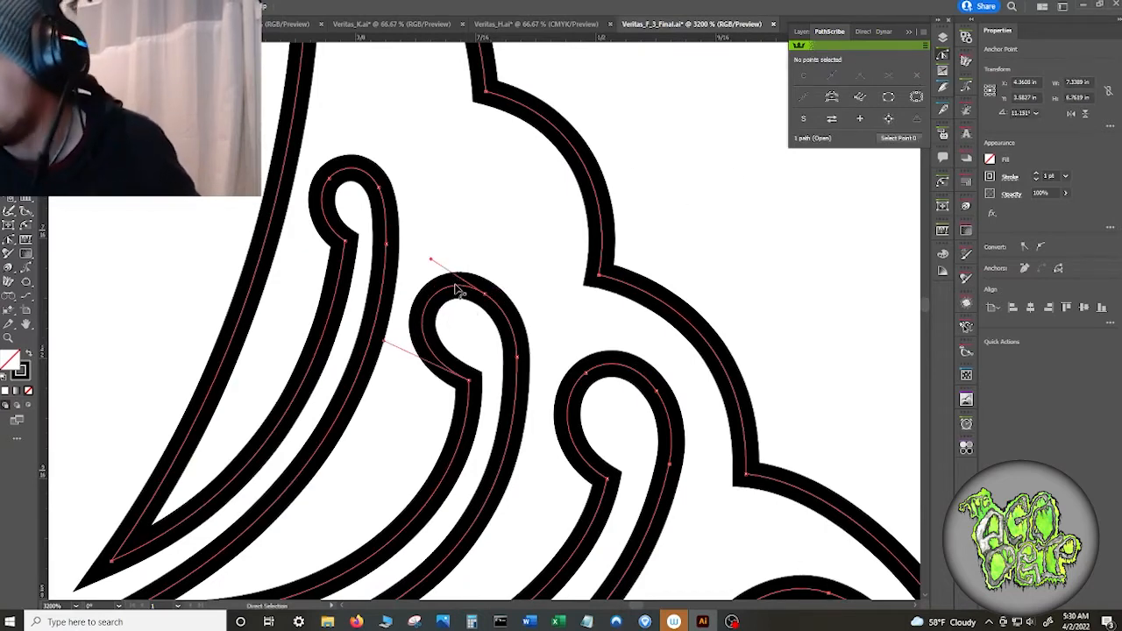
key(plus)
click(422, 315)
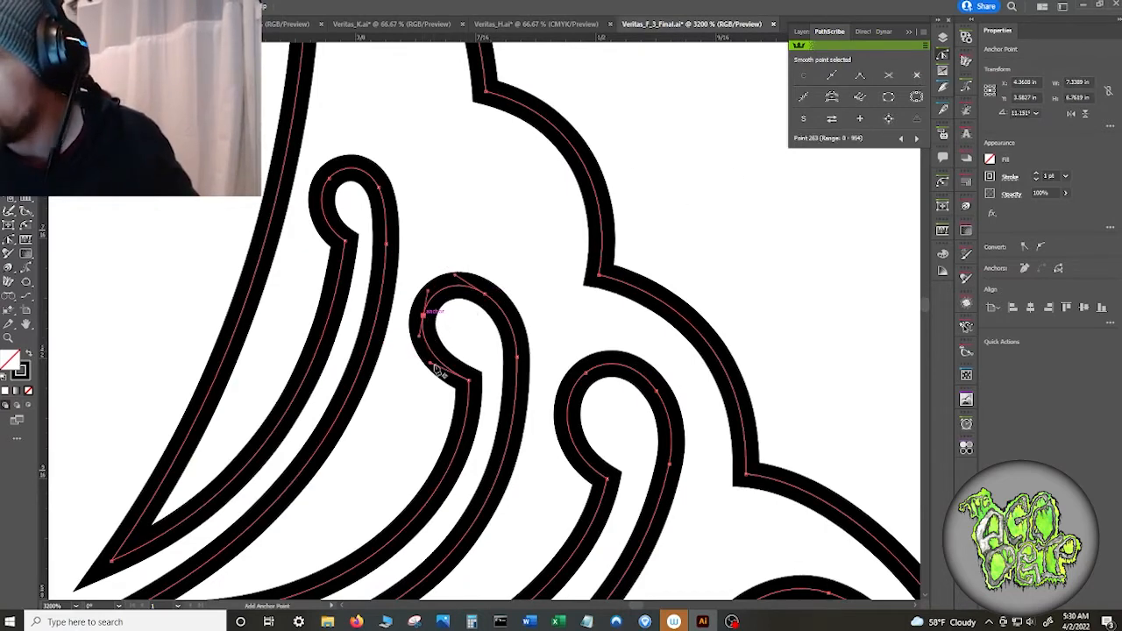
key(a)
drag(430, 363, 426, 371)
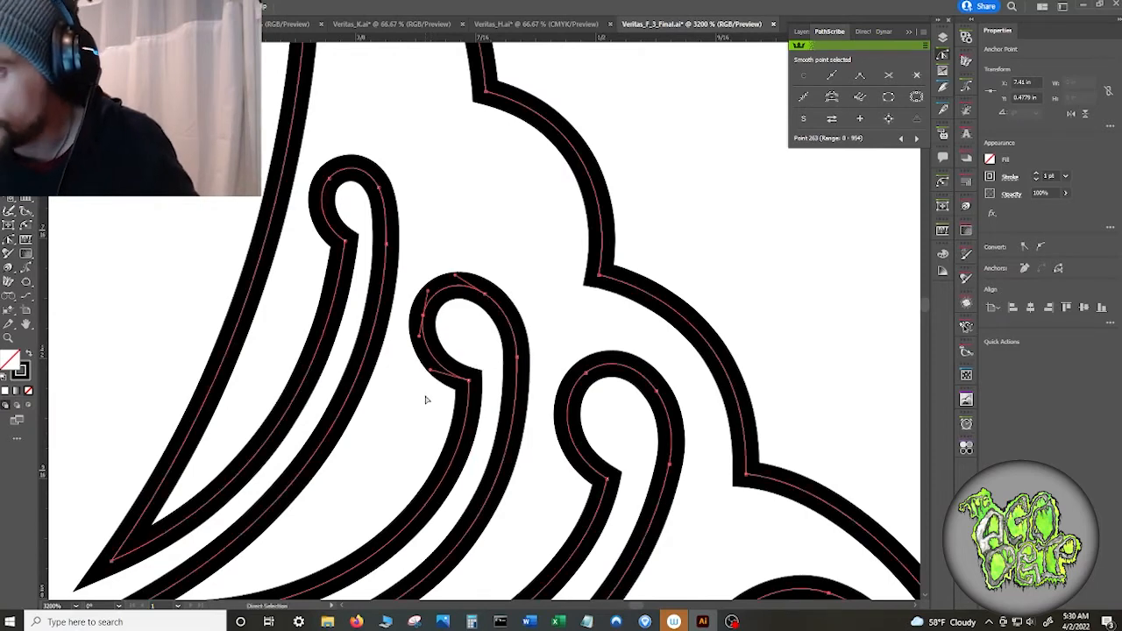
click(425, 396)
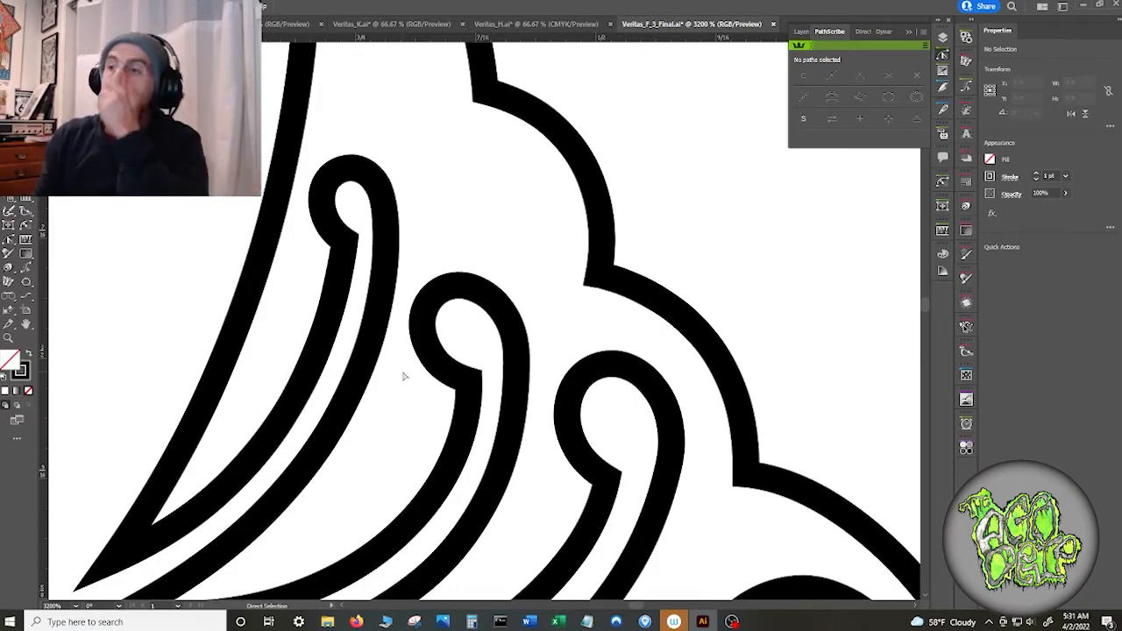
- Inspect the reworked tip curls and the double outlines around the upper arm's hook within the whole letter F
scroll(487, 238, down, 4)
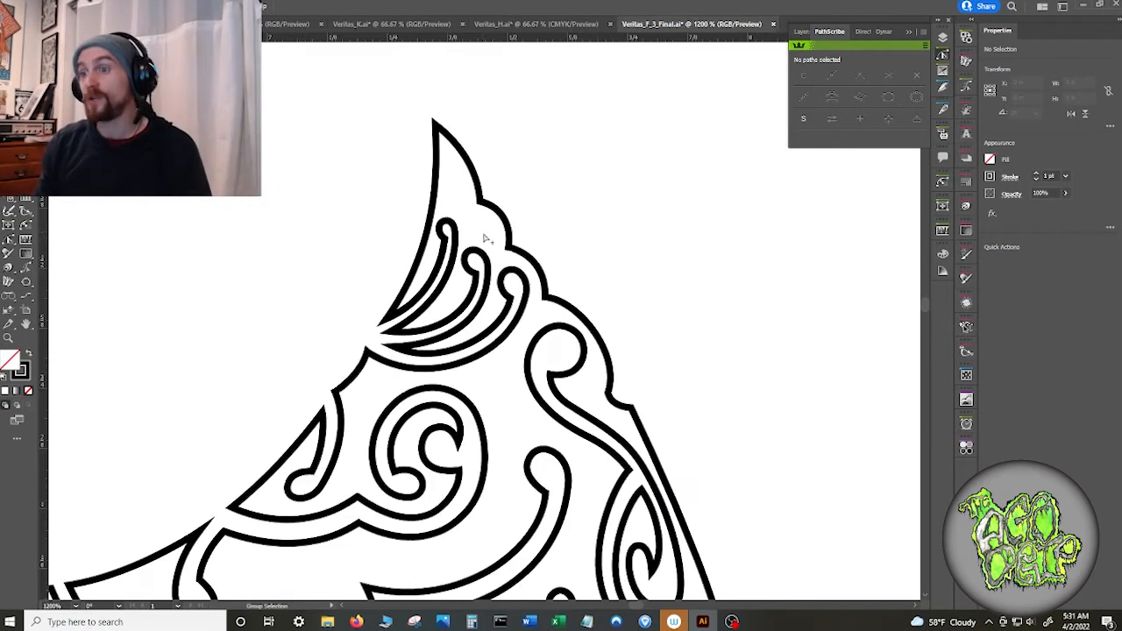
scroll(692, 225, down, 5)
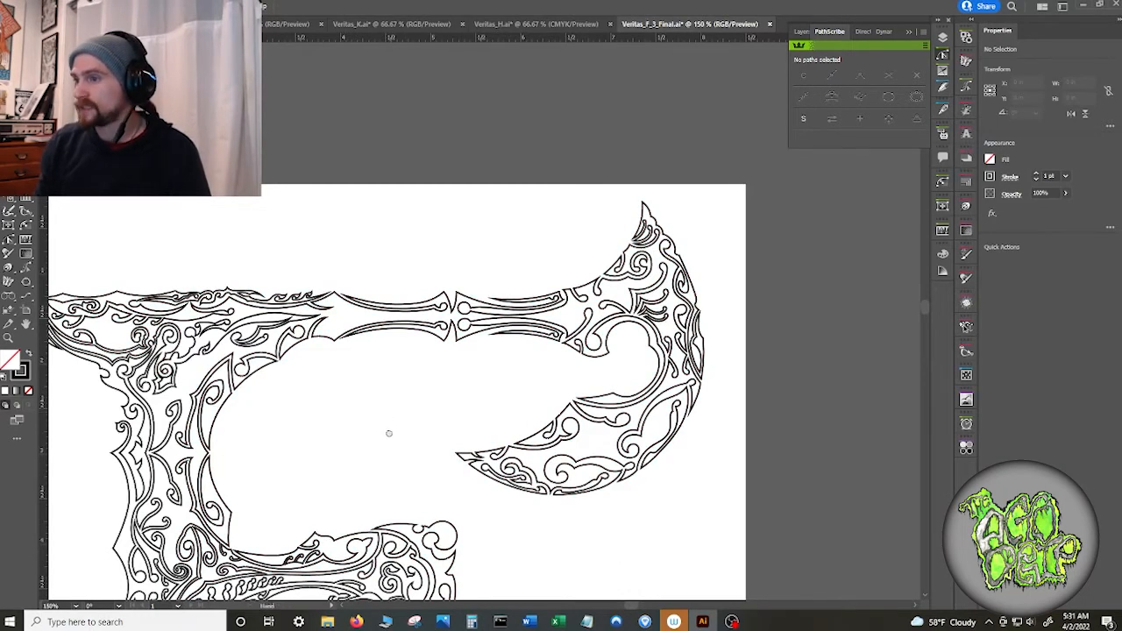
drag(388, 431, 456, 325)
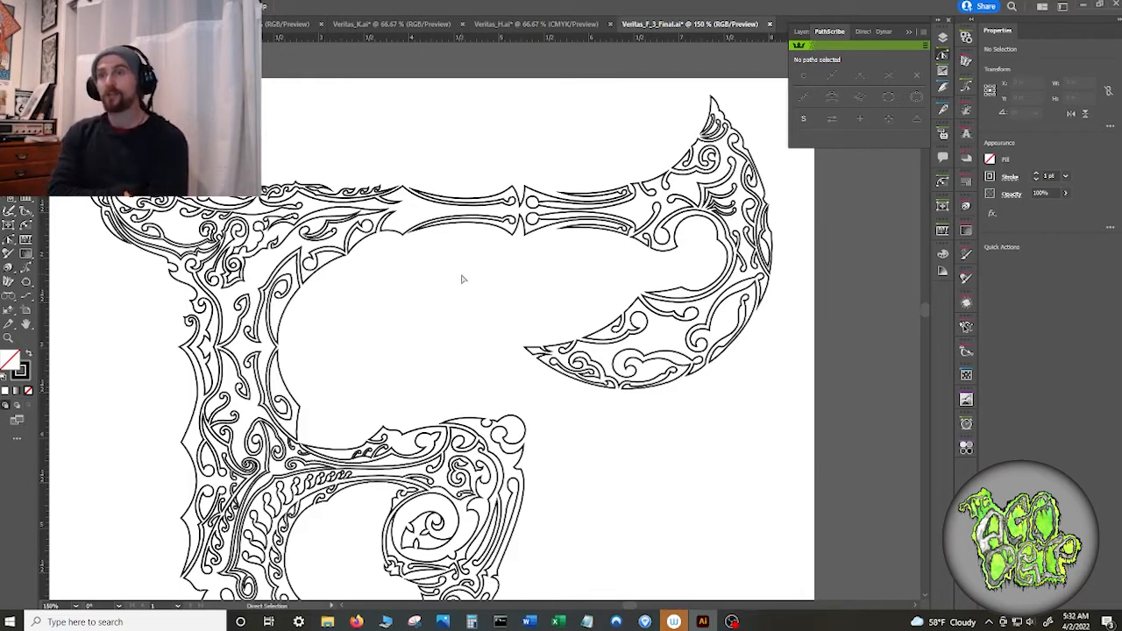
key(ctrl+a)
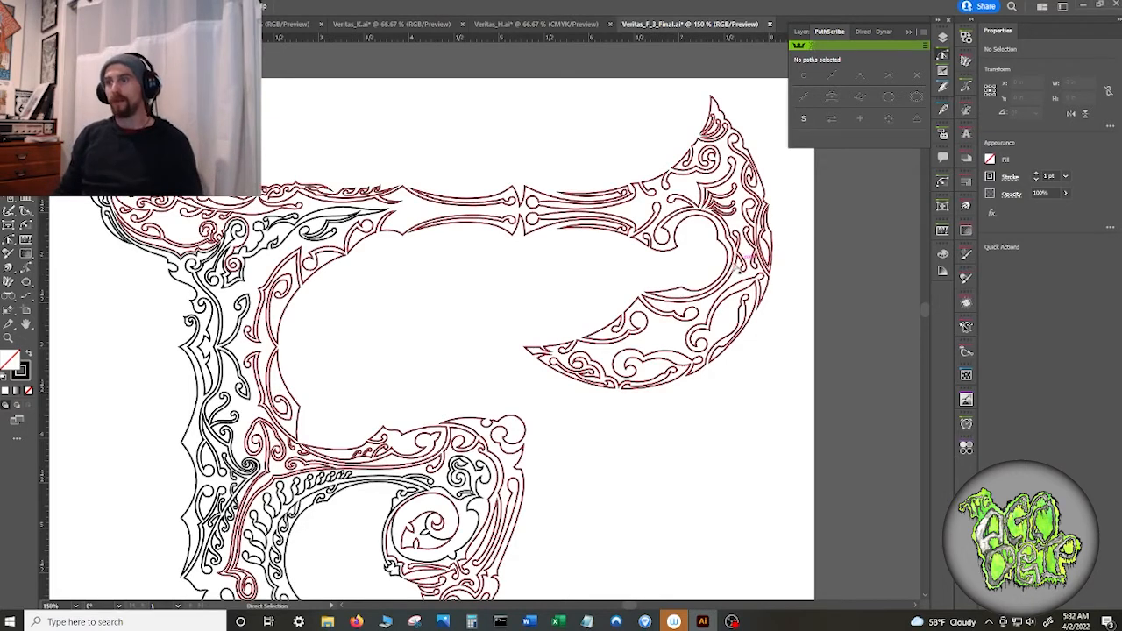
scroll(732, 249, up, 2)
scroll(731, 250, up, 1)
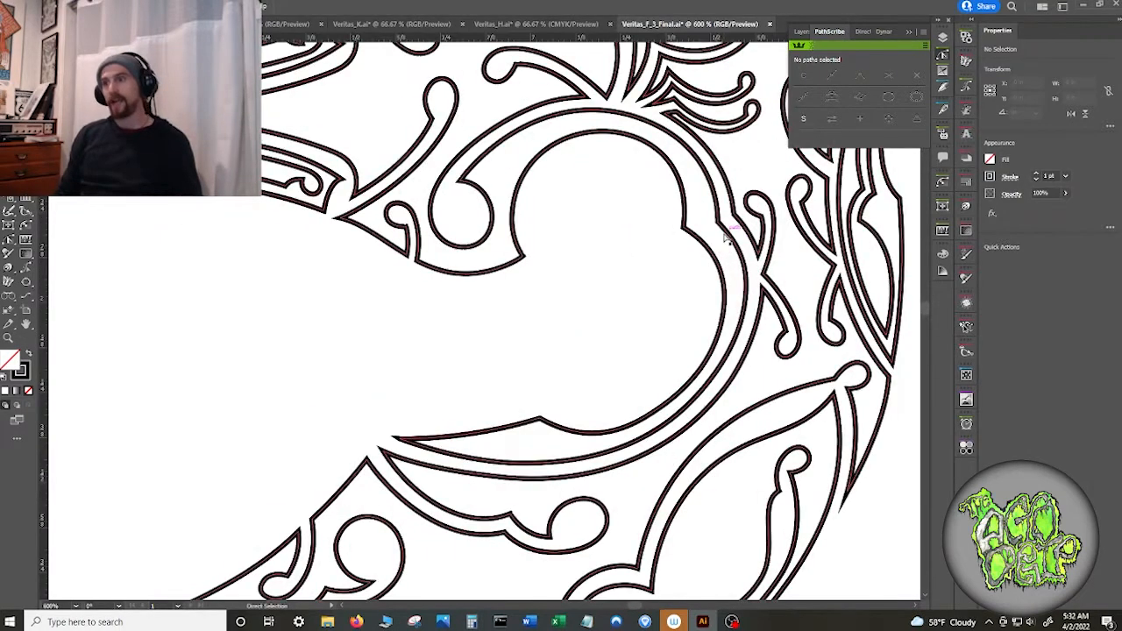
scroll(729, 239, up, 1)
scroll(727, 241, up, 2)
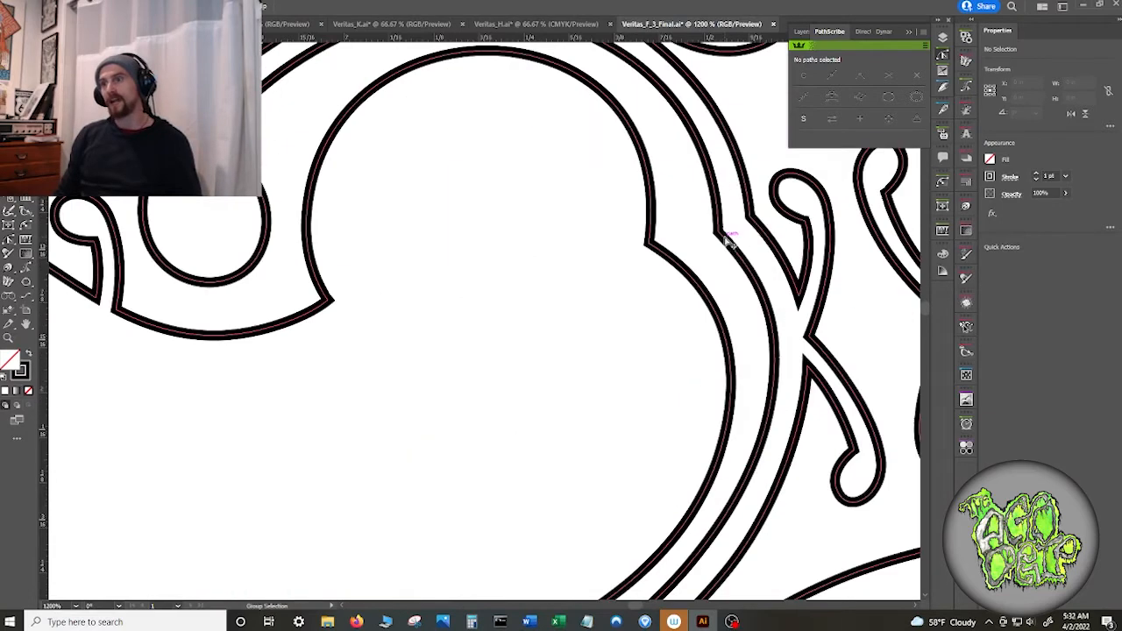
drag(727, 238, 645, 316)
scroll(645, 311, down, 1)
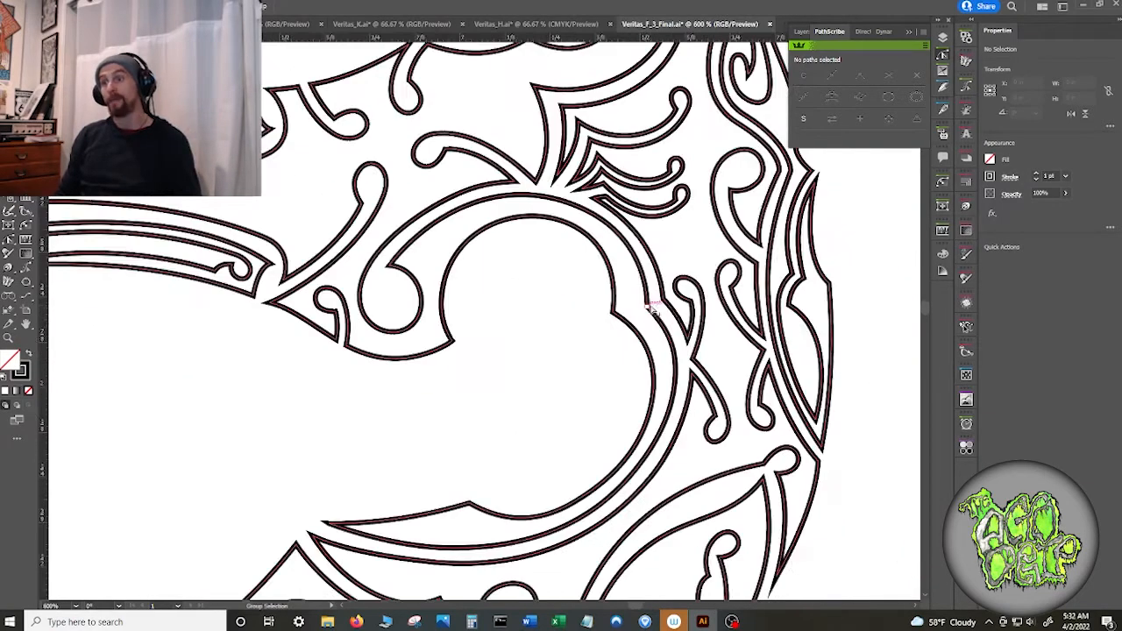
scroll(590, 315, down, 1)
scroll(591, 316, down, 6)
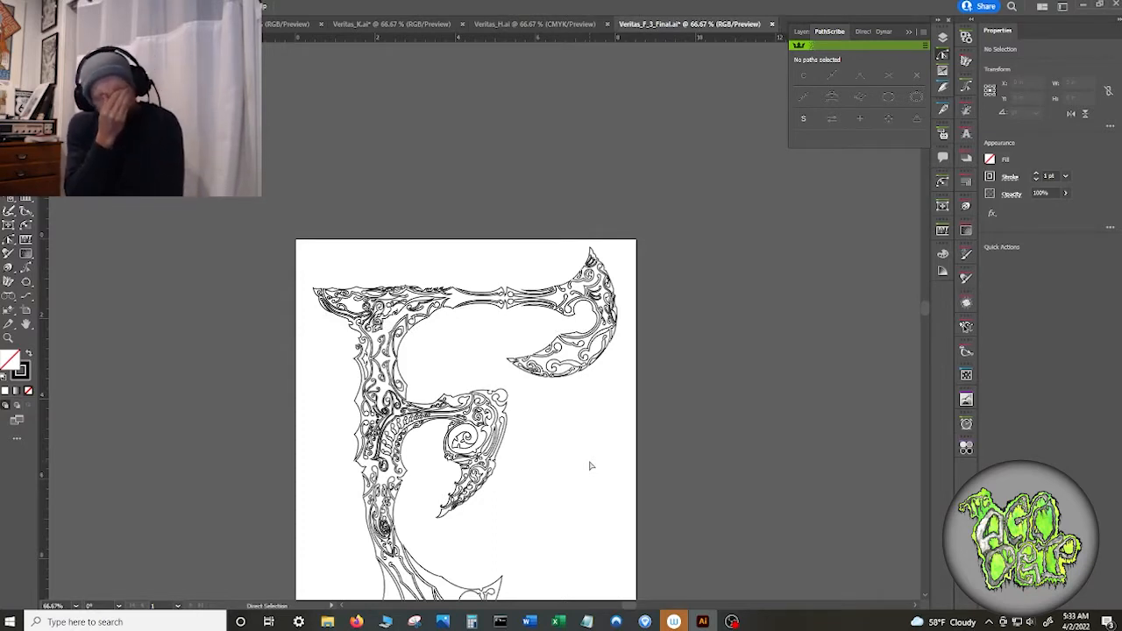
- Select all of the F's artwork and check its point and path counts in PathScribe, comparing with the upper arm's single path
key(ctrl+a)
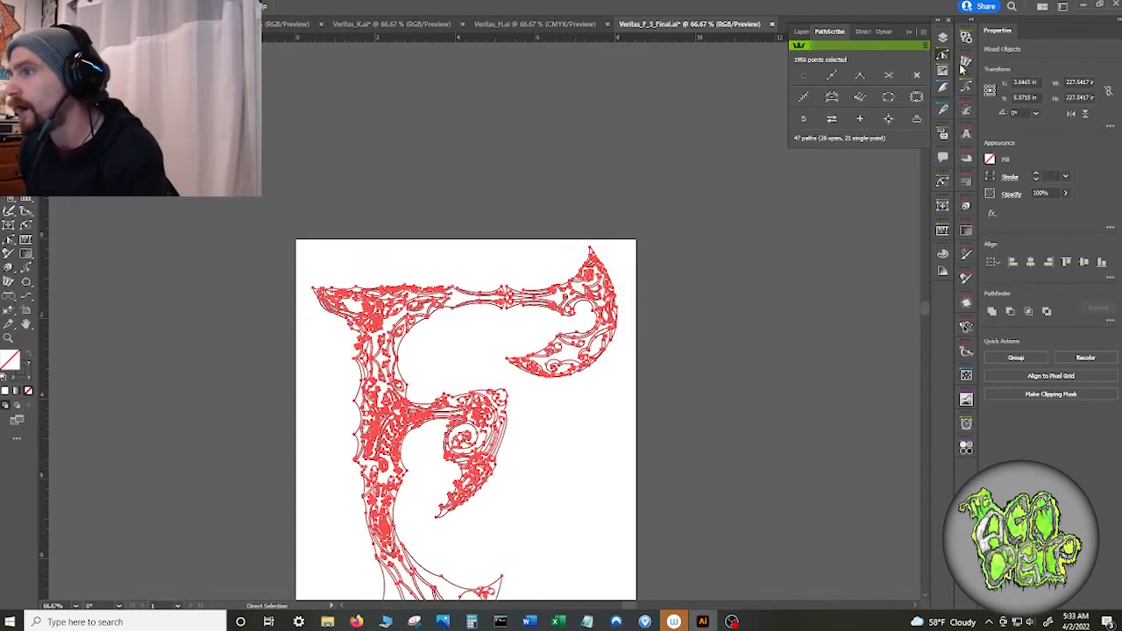
click(942, 38)
click(943, 56)
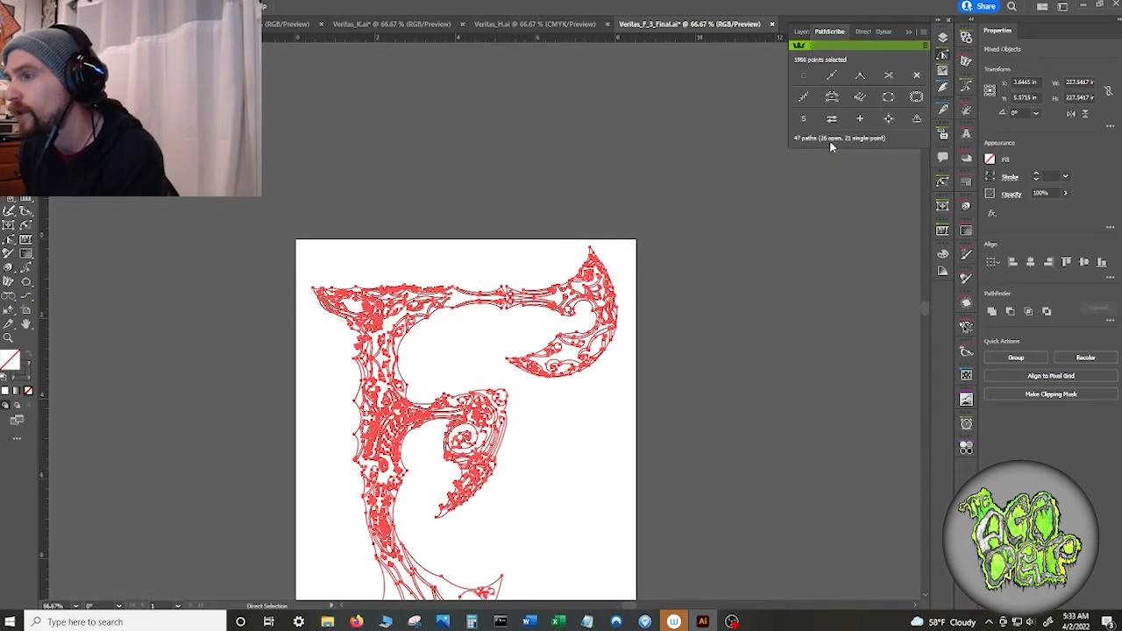
scroll(769, 183, down, 3)
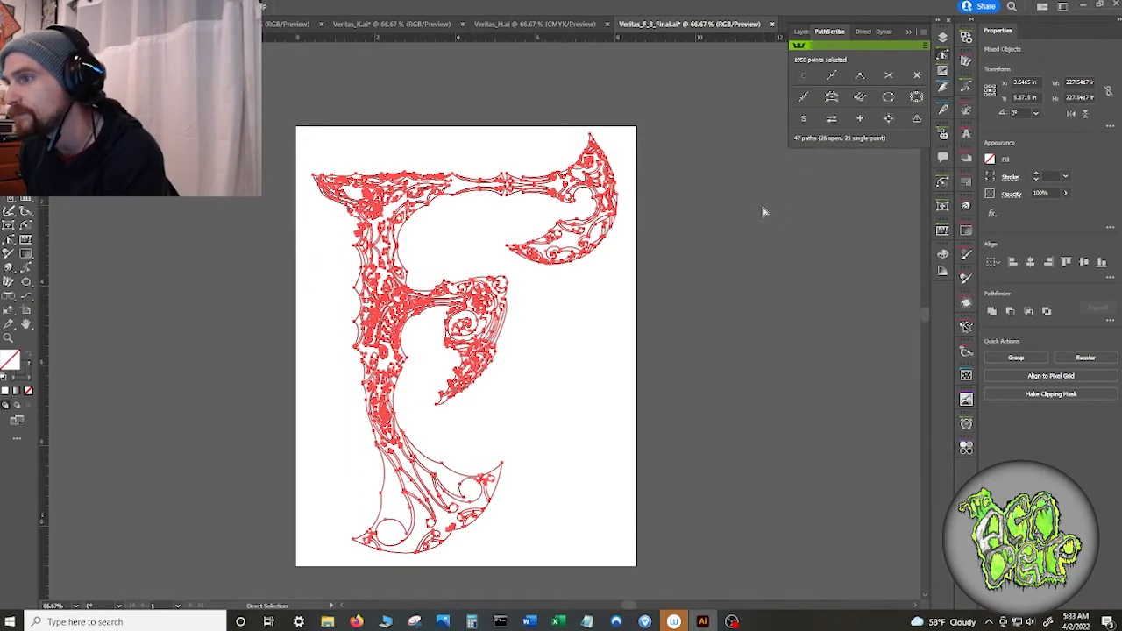
click(751, 208)
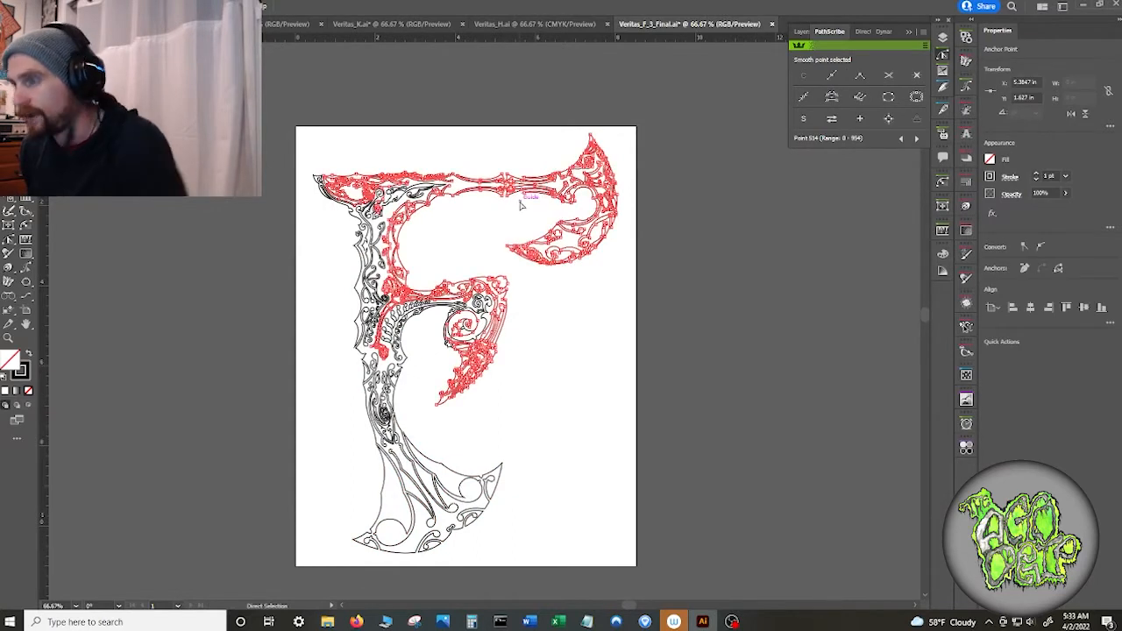
key(ctrl+a)
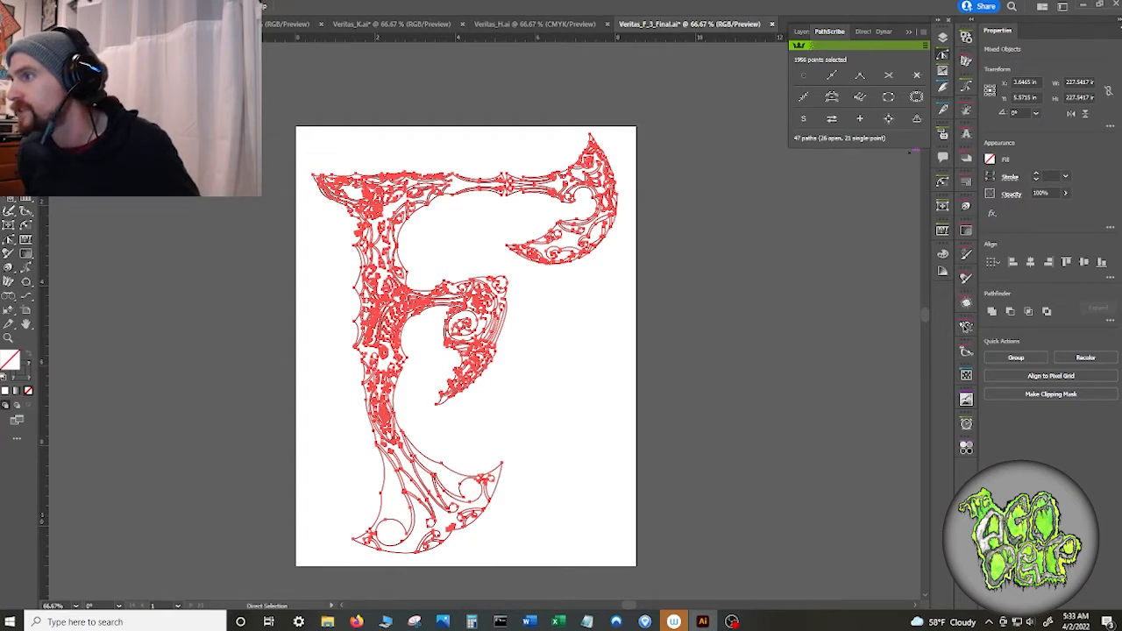
- Collapse the Properties panel into the dock of panel icons
click(1117, 20)
click(1102, 36)
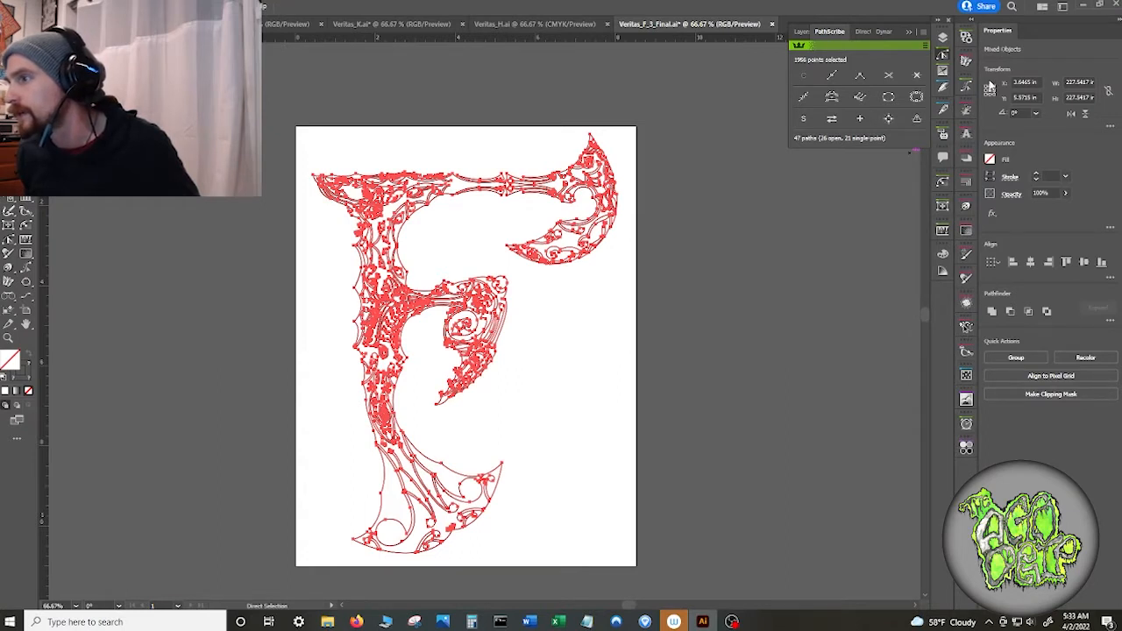
drag(997, 31, 968, 473)
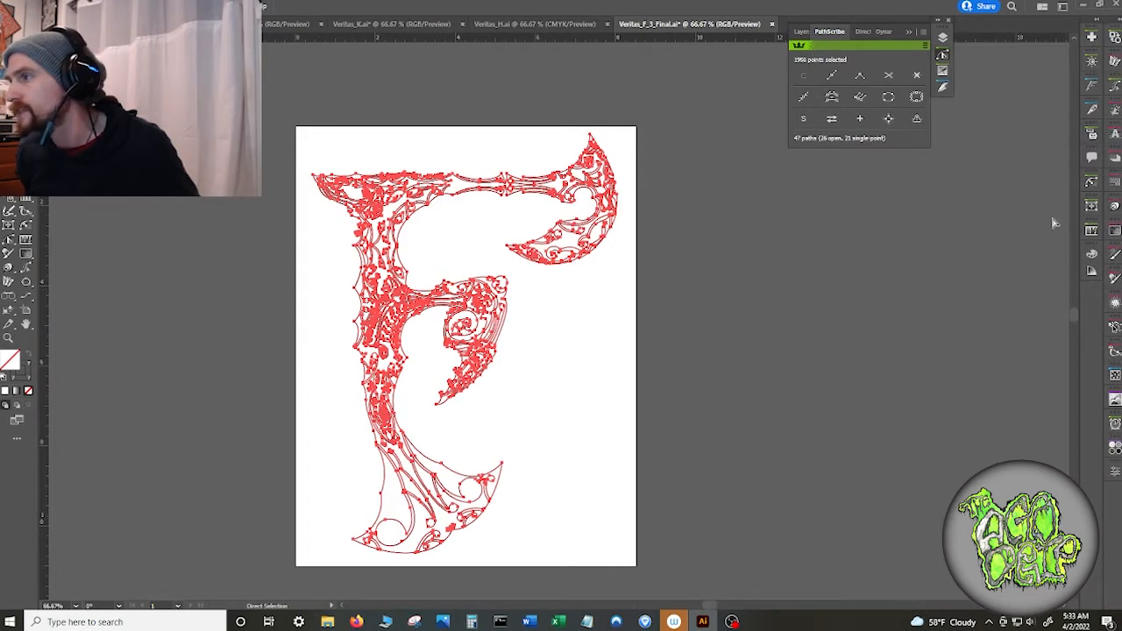
- Move the DirectPrefs, PathScribe, Dynamic Sketch and Layers panels into the icon dock beside the artboard
click(937, 23)
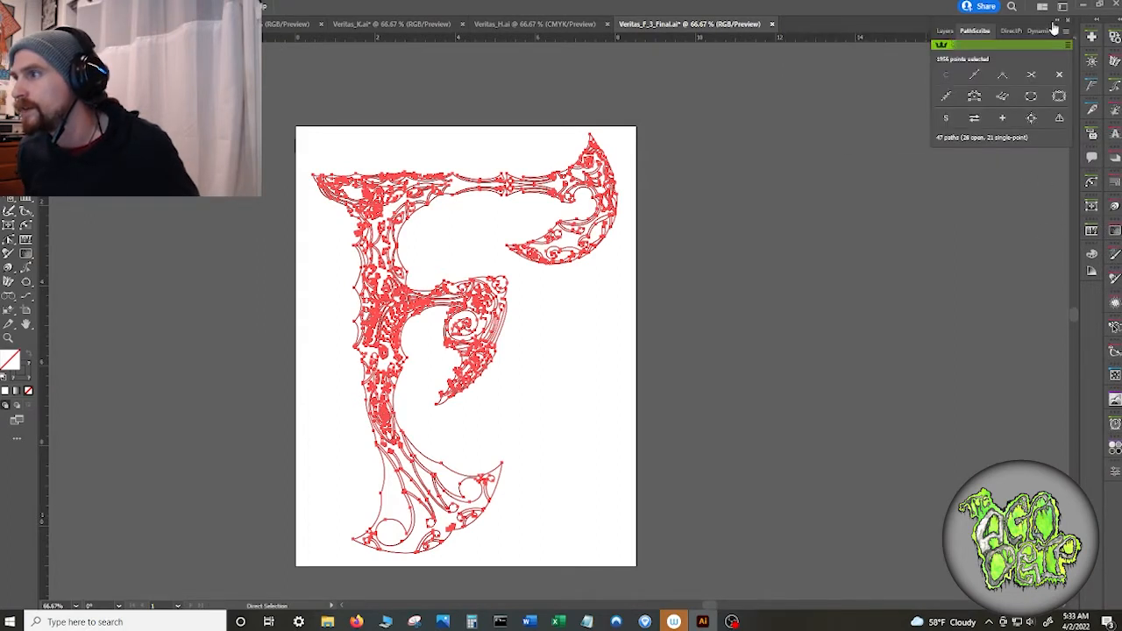
mouse_move(1011, 31)
mouse_down()
mouse_move(1113, 43)
mouse_move(1092, 33)
mouse_up()
mouse_move(961, 33)
mouse_down()
mouse_move(1087, 39)
mouse_move(1080, 25)
mouse_up()
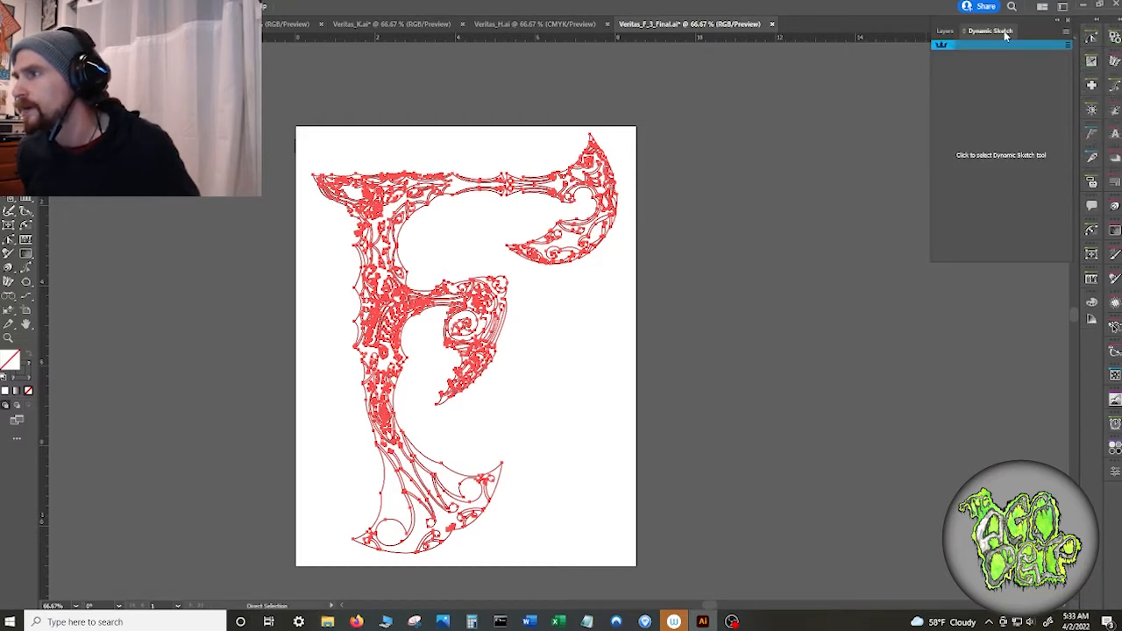
mouse_move(1005, 34)
mouse_down()
mouse_move(1084, 35)
mouse_move(1091, 85)
mouse_up()
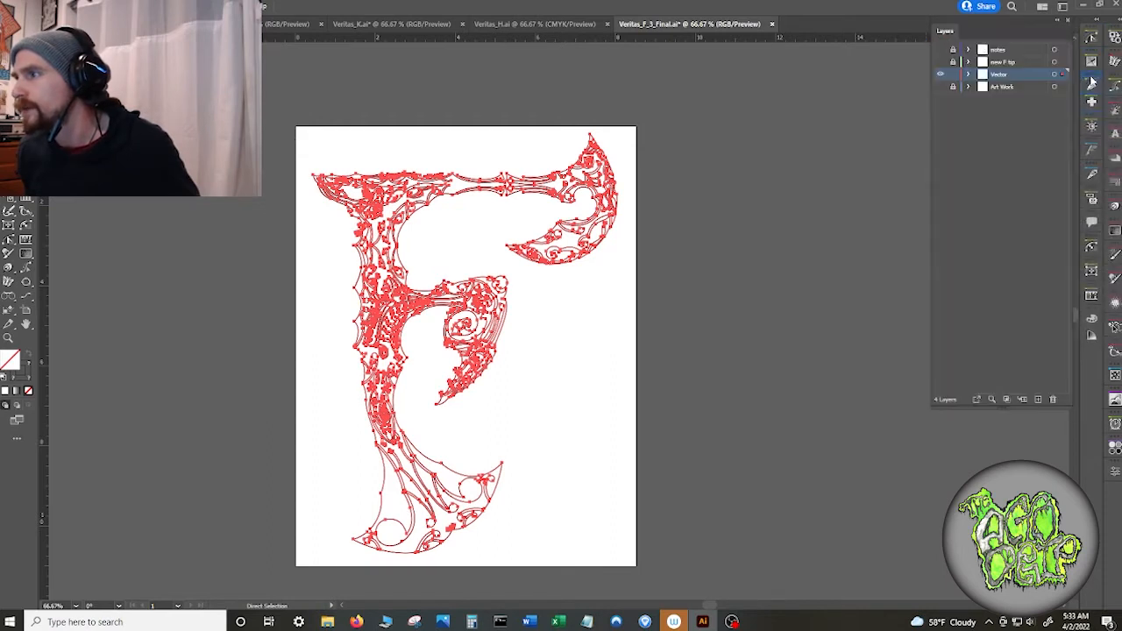
mouse_move(962, 34)
mouse_down()
mouse_move(1016, 27)
mouse_move(1091, 40)
mouse_up()
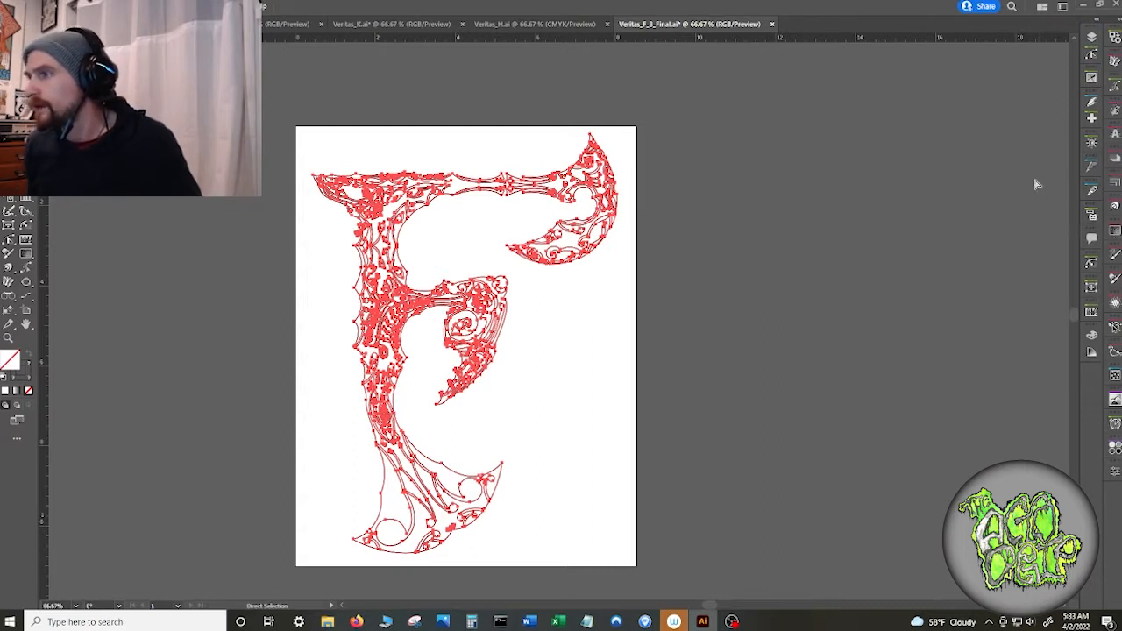
- Widen both icon docks so the panel names show beside their icons, and choose the custom workspace
drag(1080, 114, 991, 123)
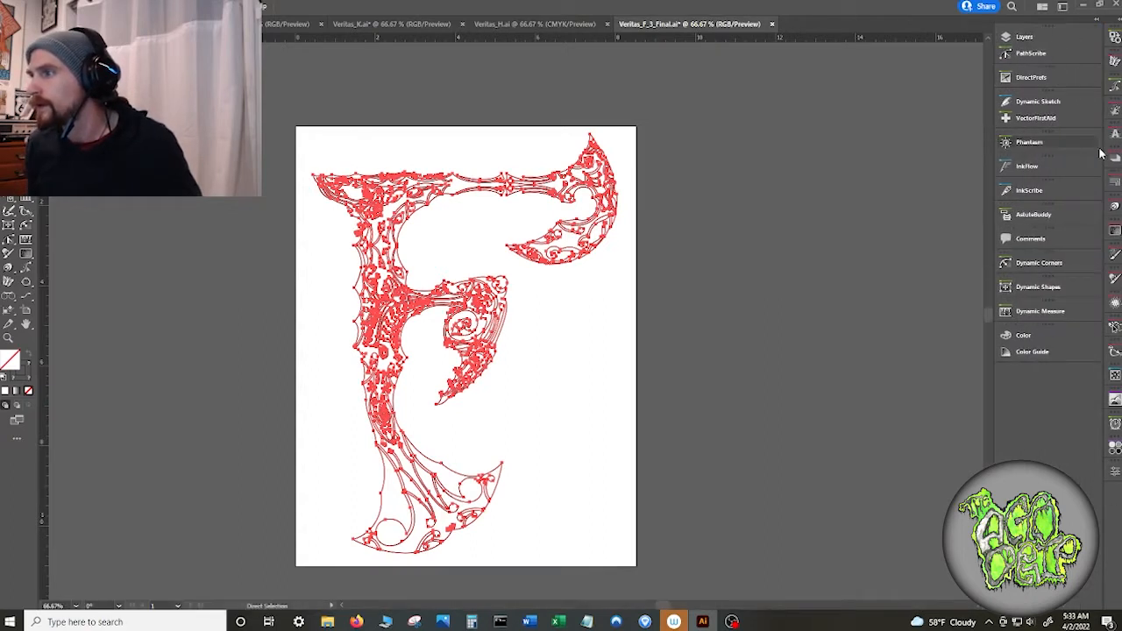
drag(1102, 148, 978, 149)
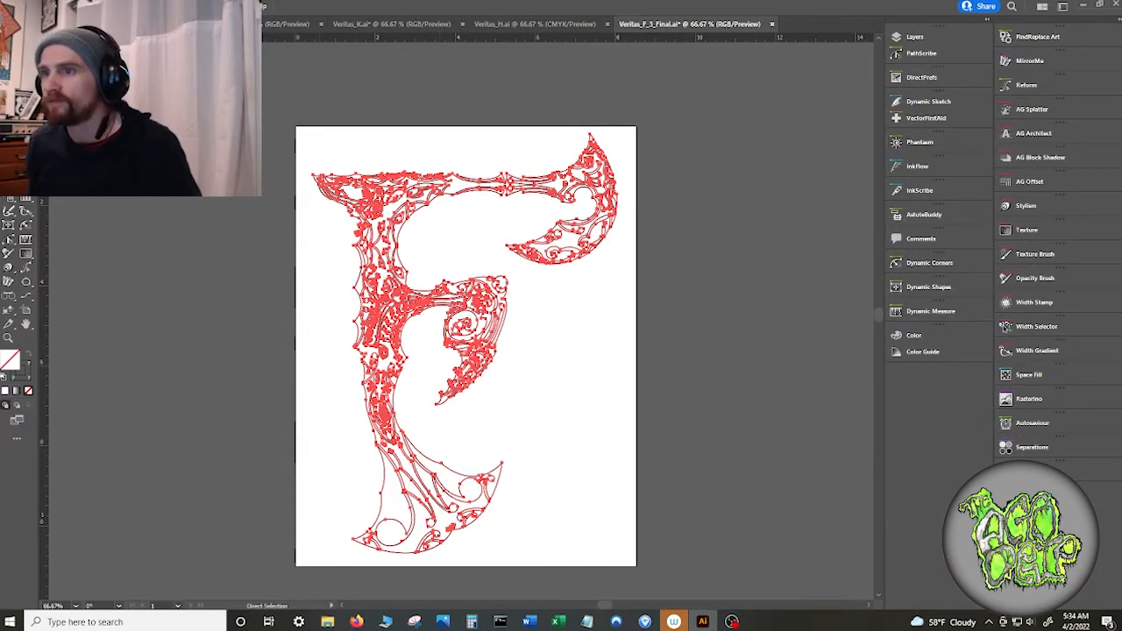
click(279, 7)
mouse_move(303, 59)
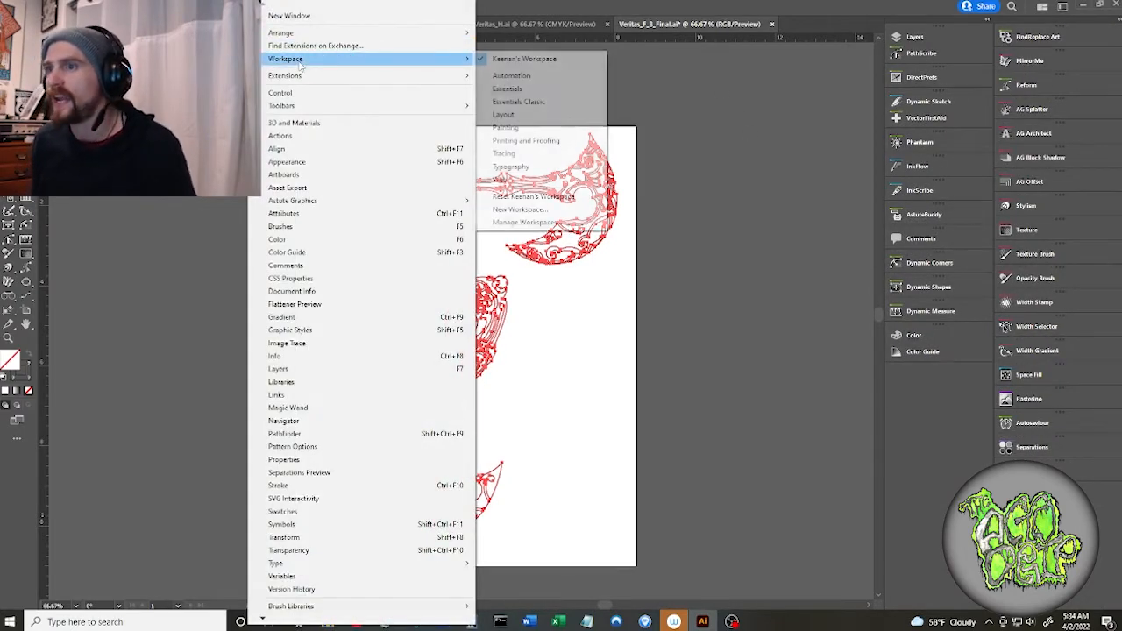
click(574, 57)
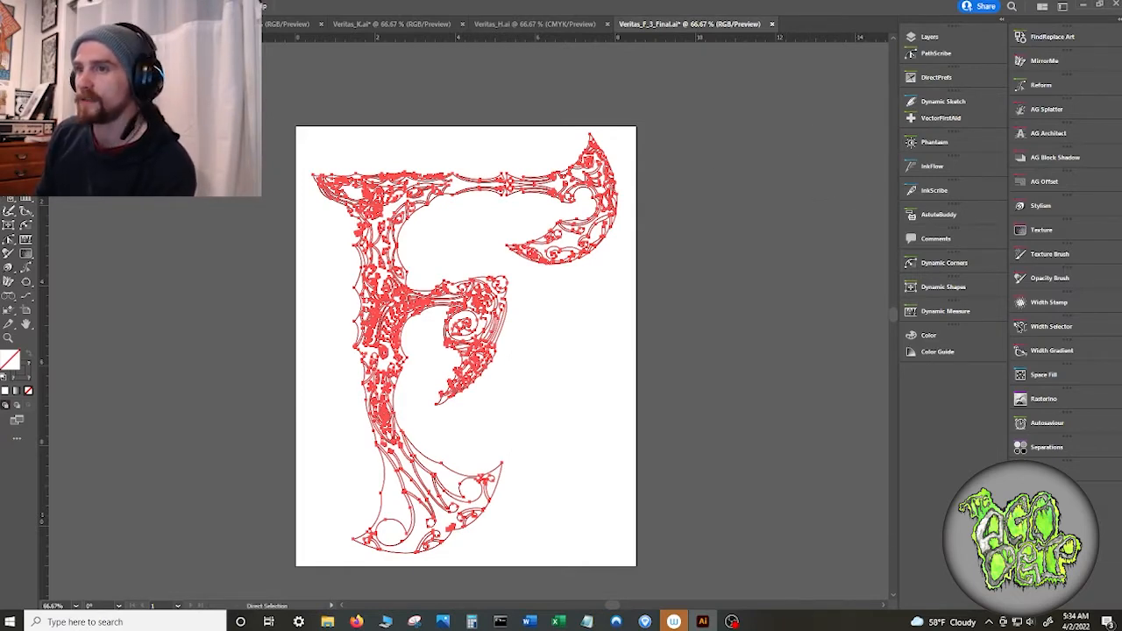
- Try the Automation workspace, look through its Properties and Layers panels, and return to the custom workspace
click(202, 7)
mouse_move(231, 6)
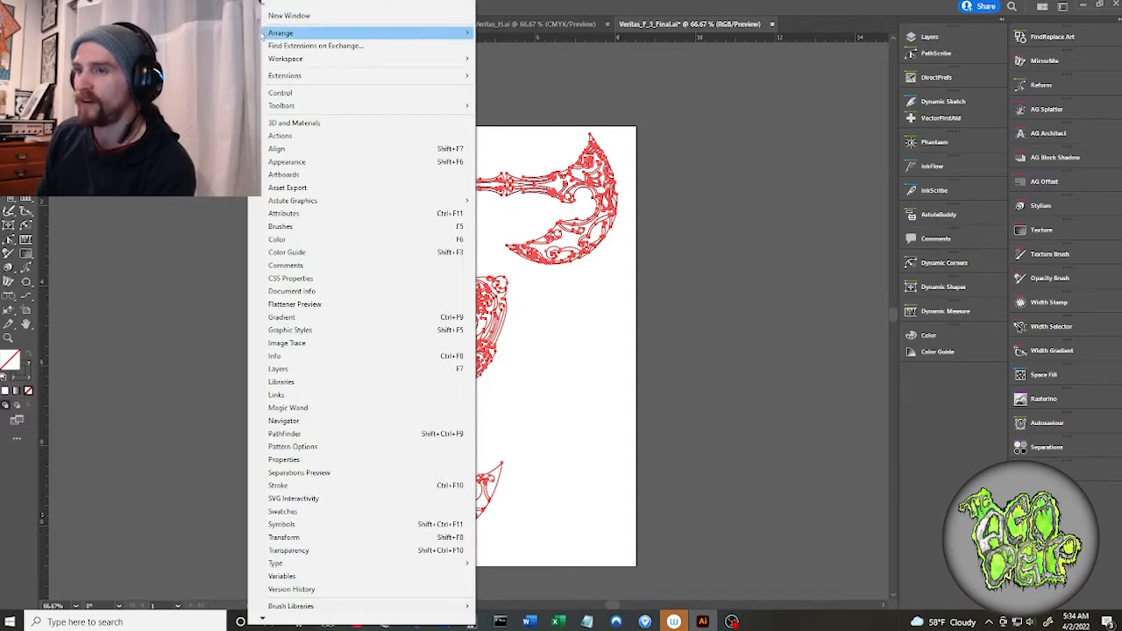
mouse_move(263, 35)
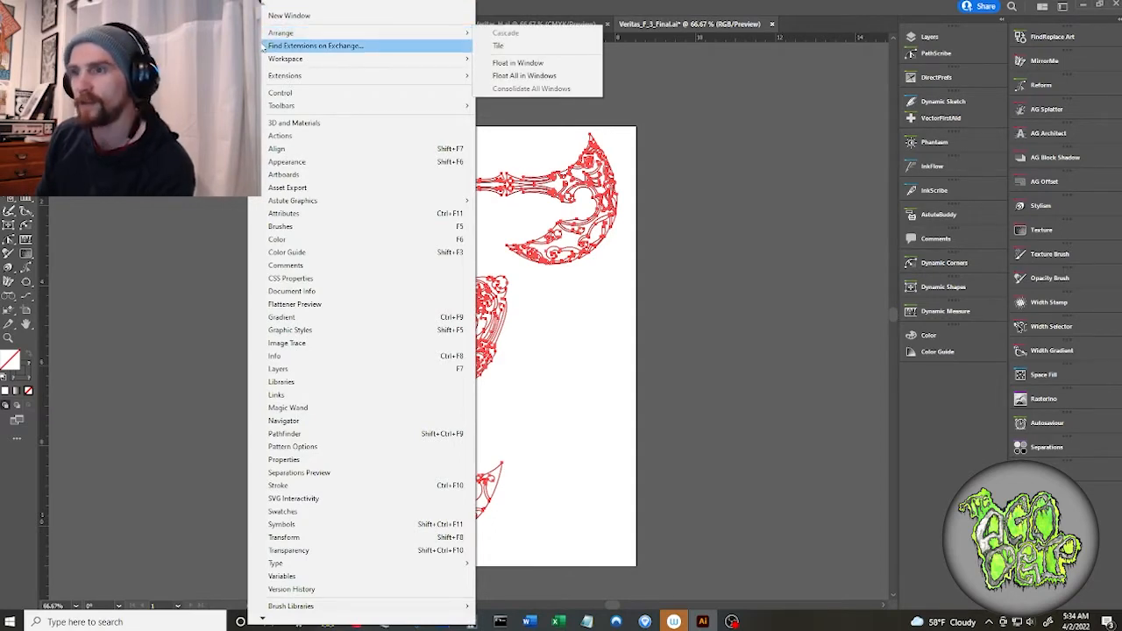
mouse_move(263, 60)
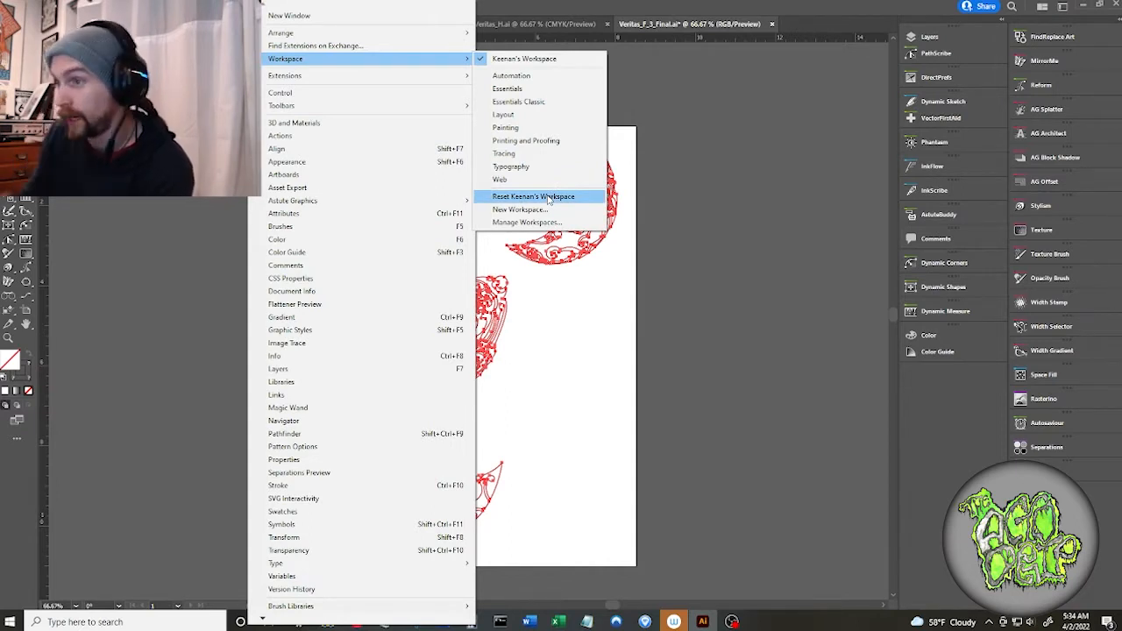
click(534, 77)
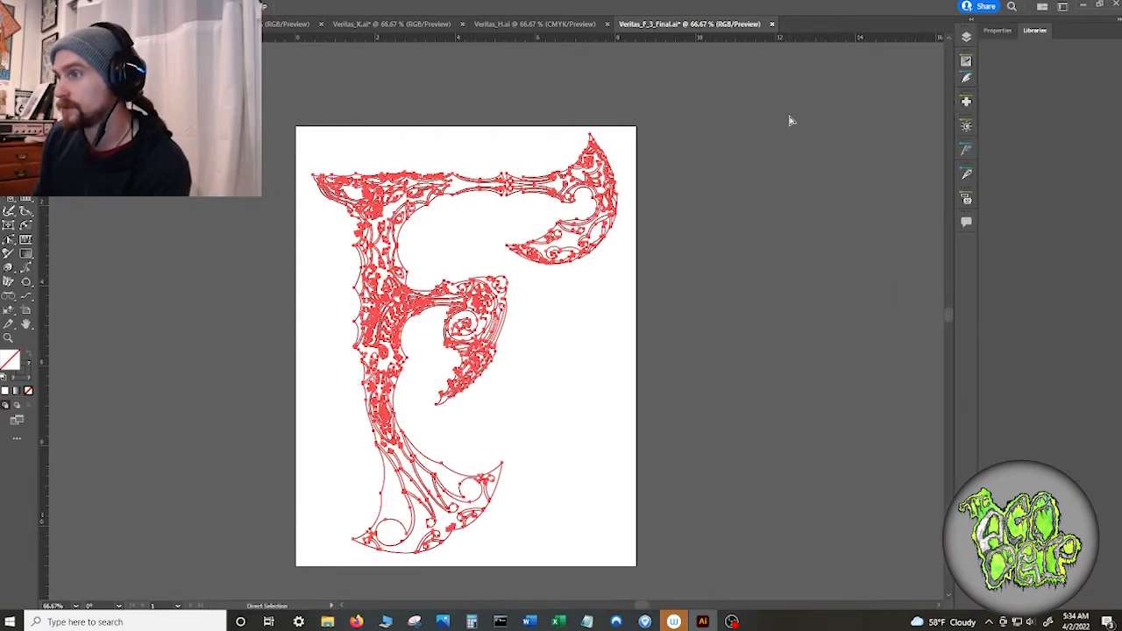
click(998, 31)
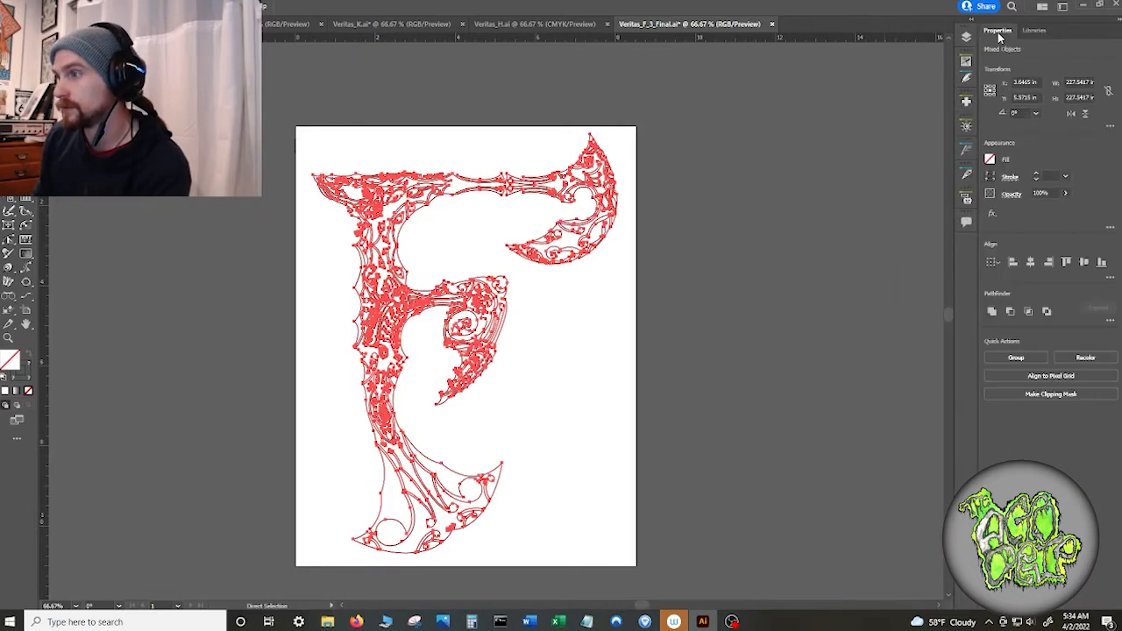
click(260, 6)
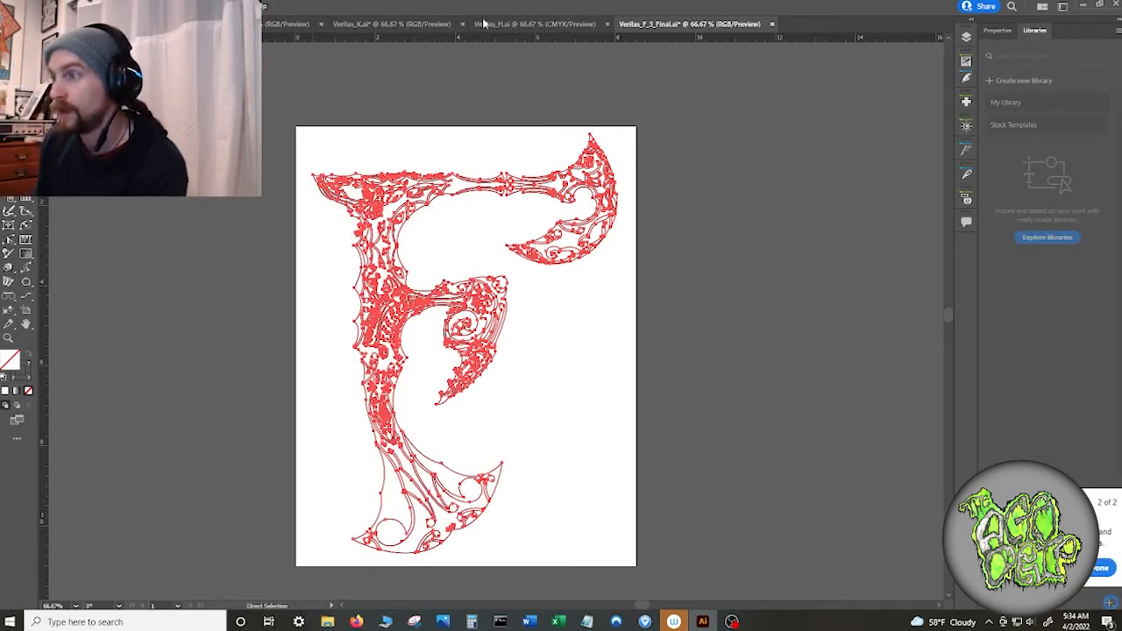
click(966, 39)
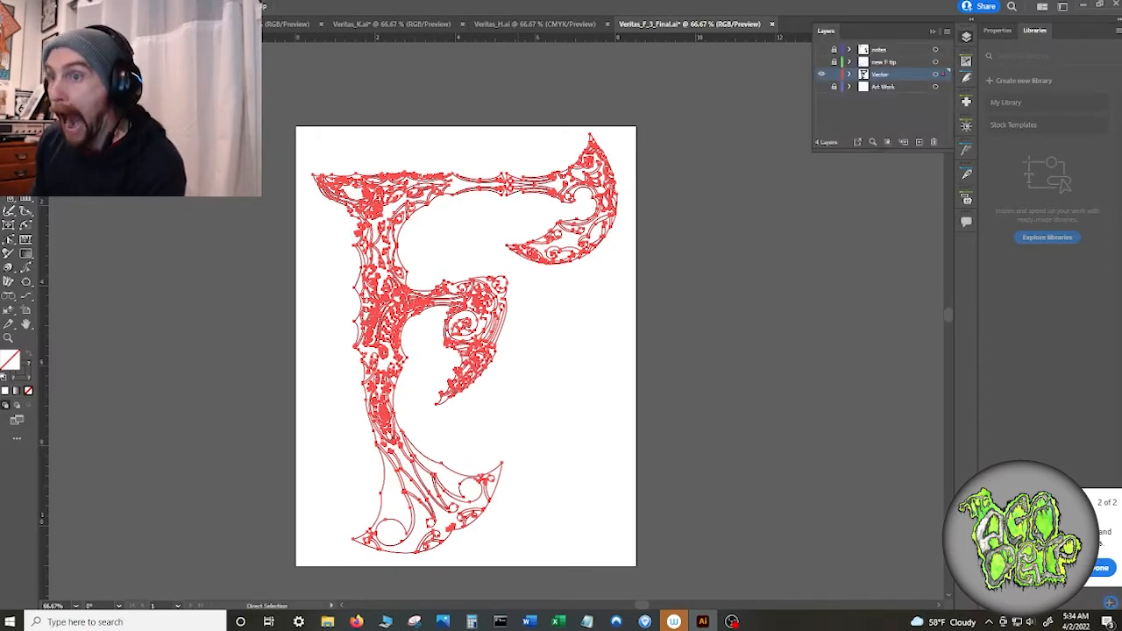
click(256, 6)
mouse_move(283, 77)
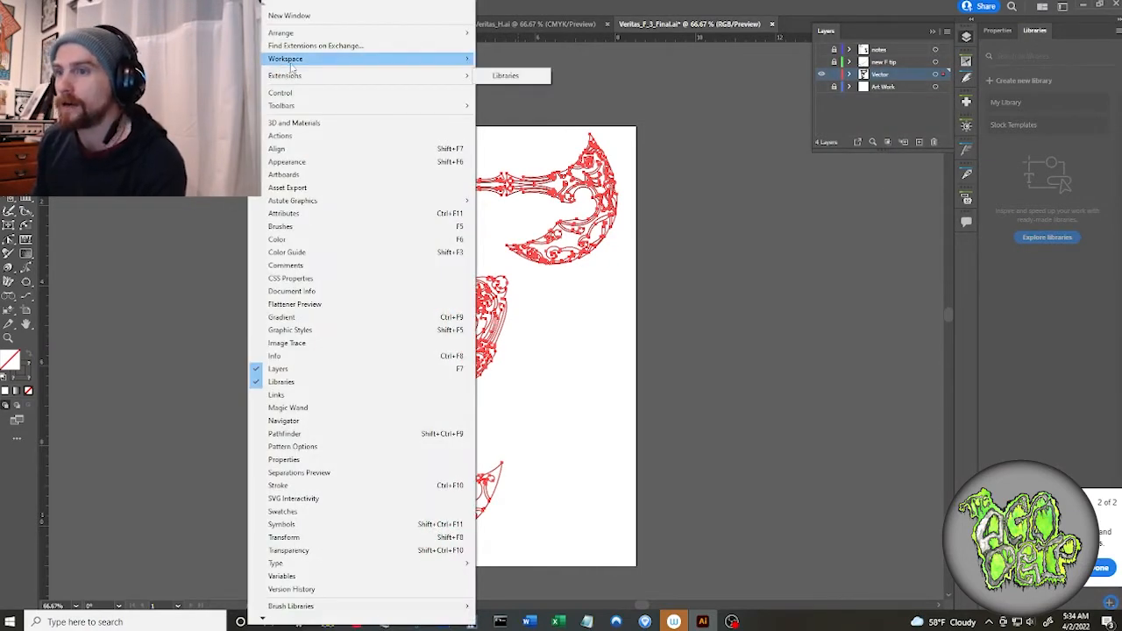
click(566, 59)
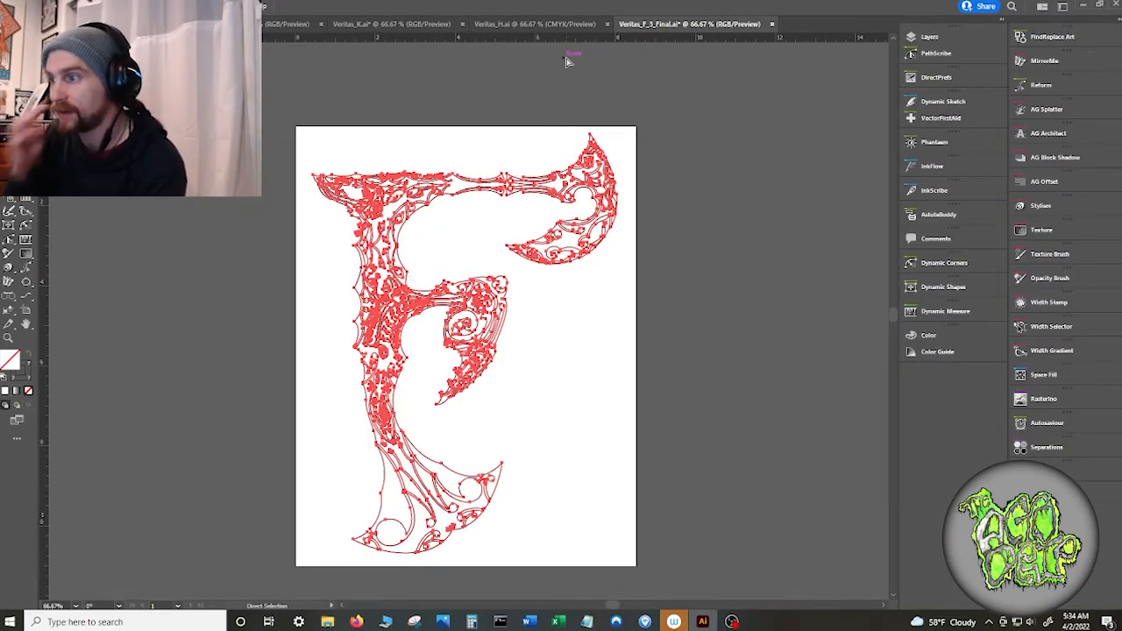
- Show the Info panel and dock its group with Navigator beneath the Color Guide in the panel dock
click(256, 7)
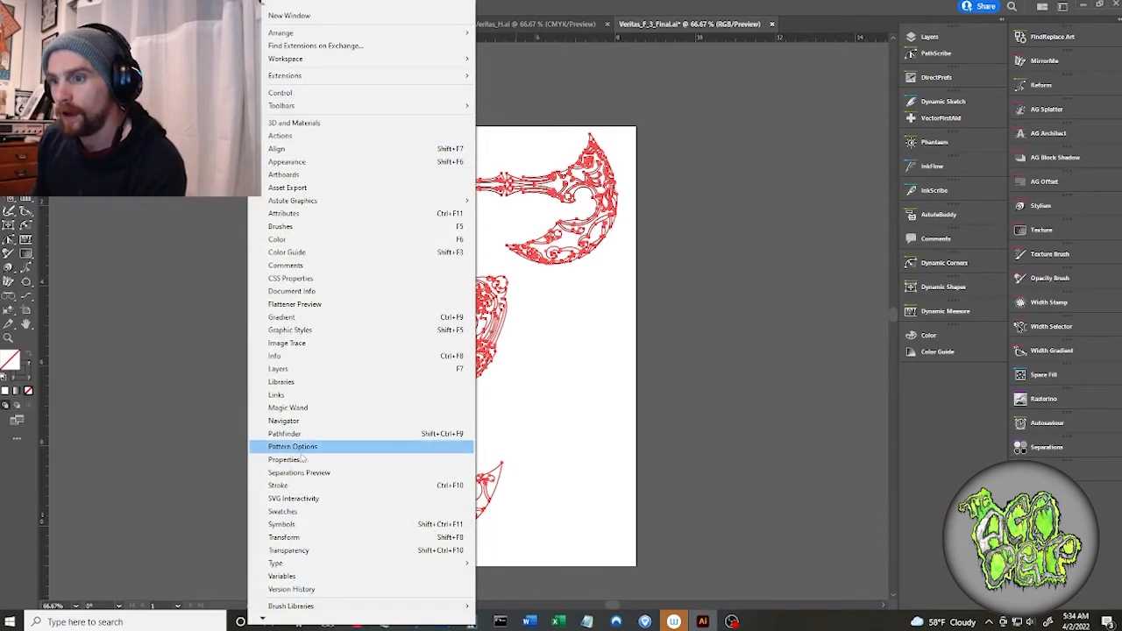
click(307, 356)
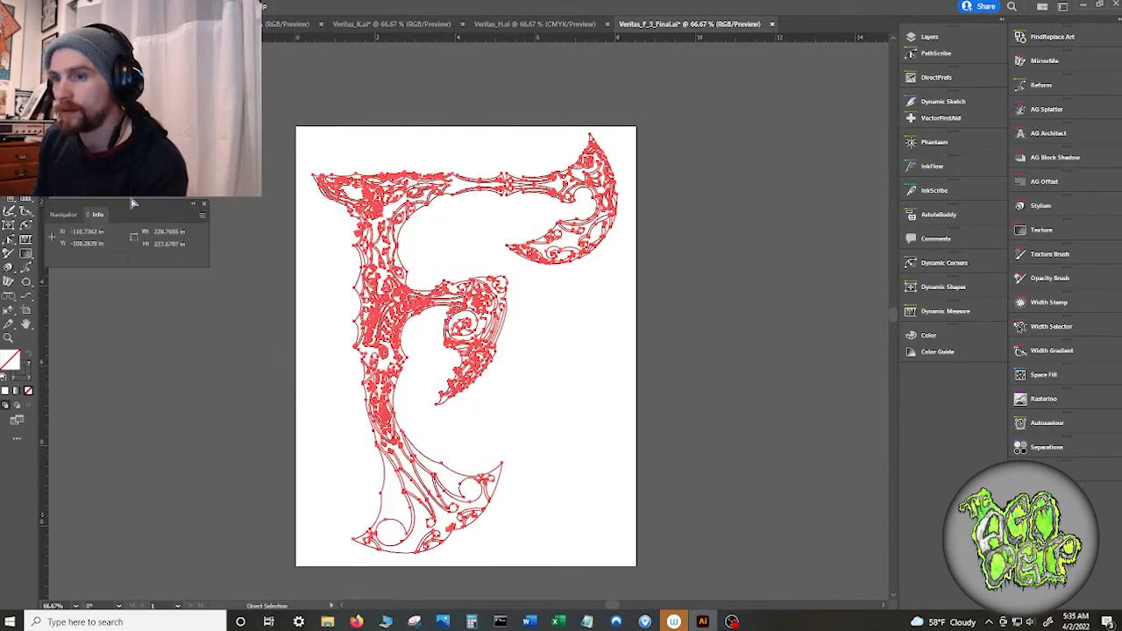
drag(135, 204, 955, 383)
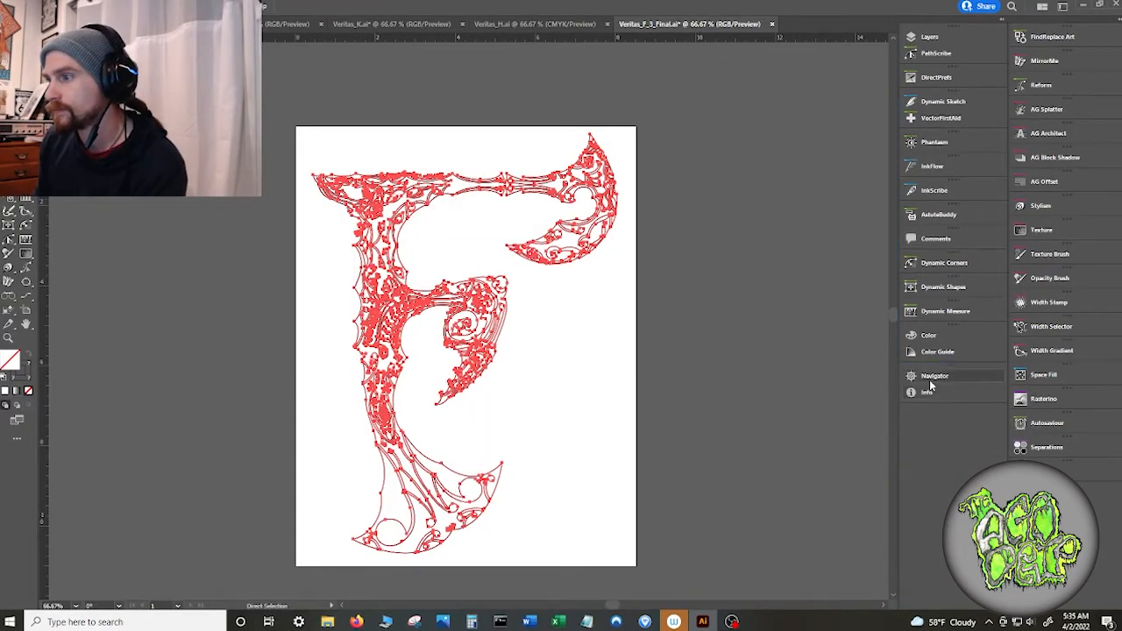
- Examine the read-outs of the docked Info panel and the Navigator preview for the selected F
click(927, 396)
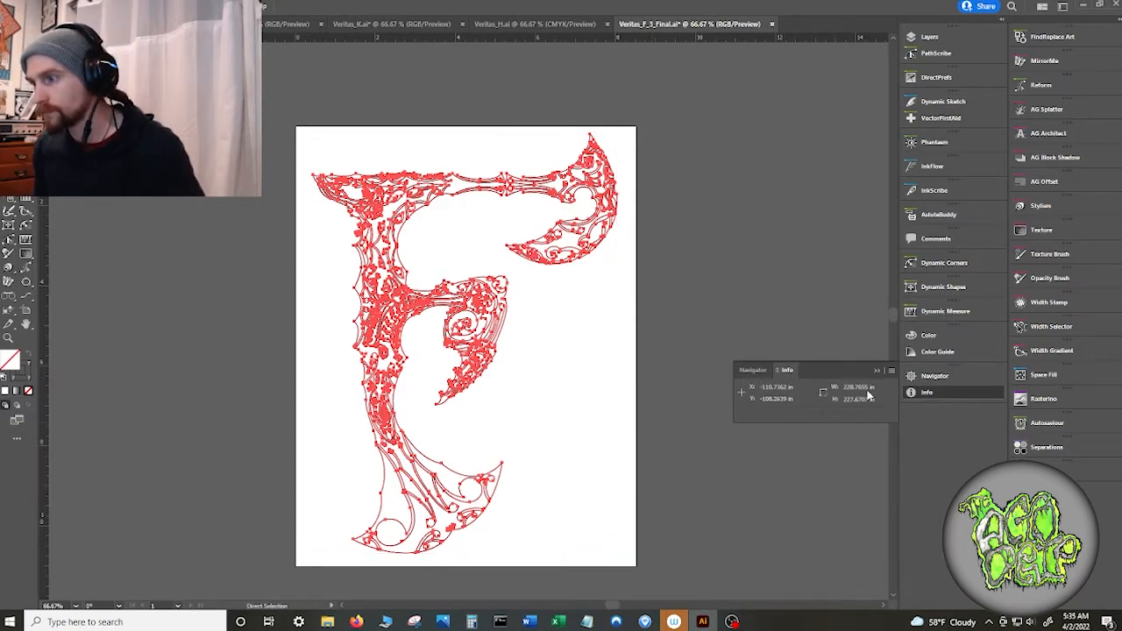
click(747, 371)
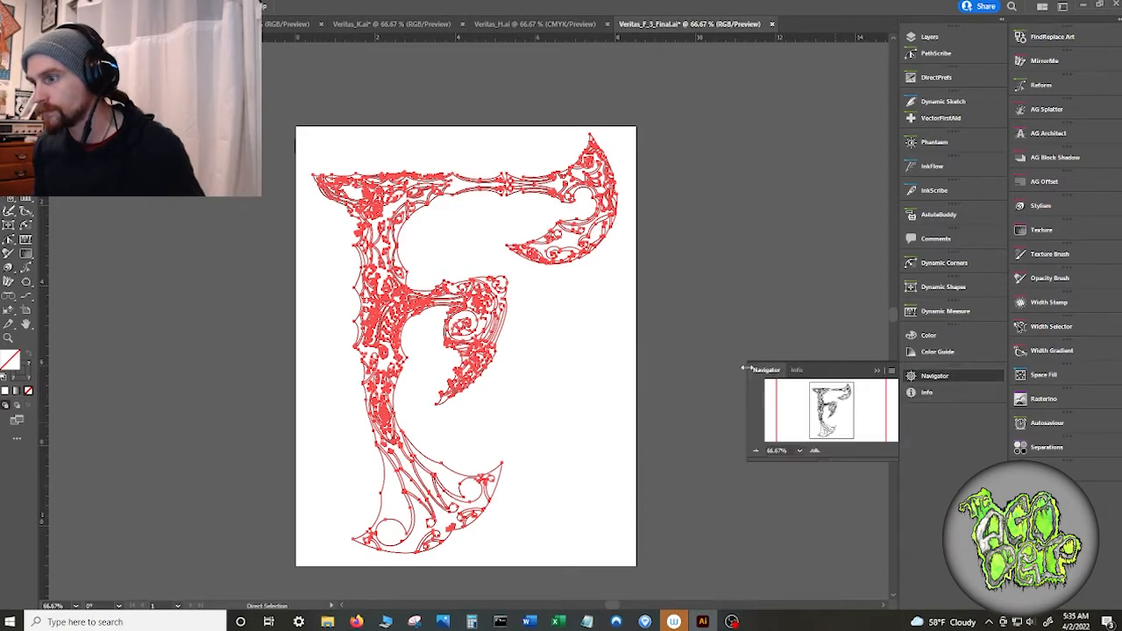
drag(814, 459, 815, 531)
click(928, 394)
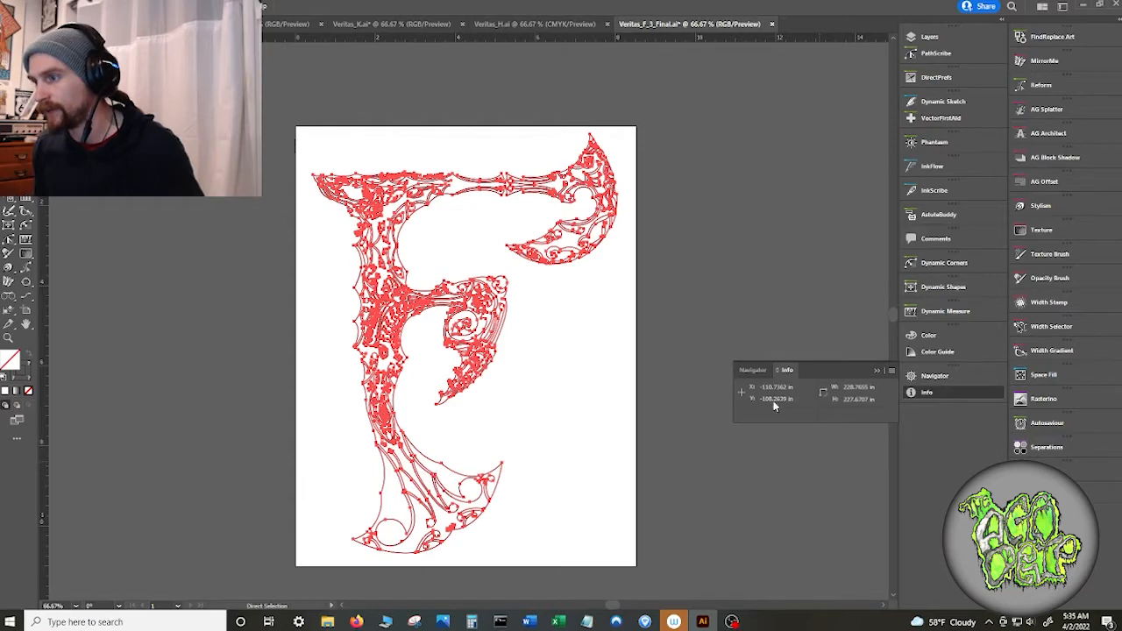
- Select all of the F's artwork, review its point and path counts in PathScribe, and deselect it
click(502, 464)
key(ctrl+a)
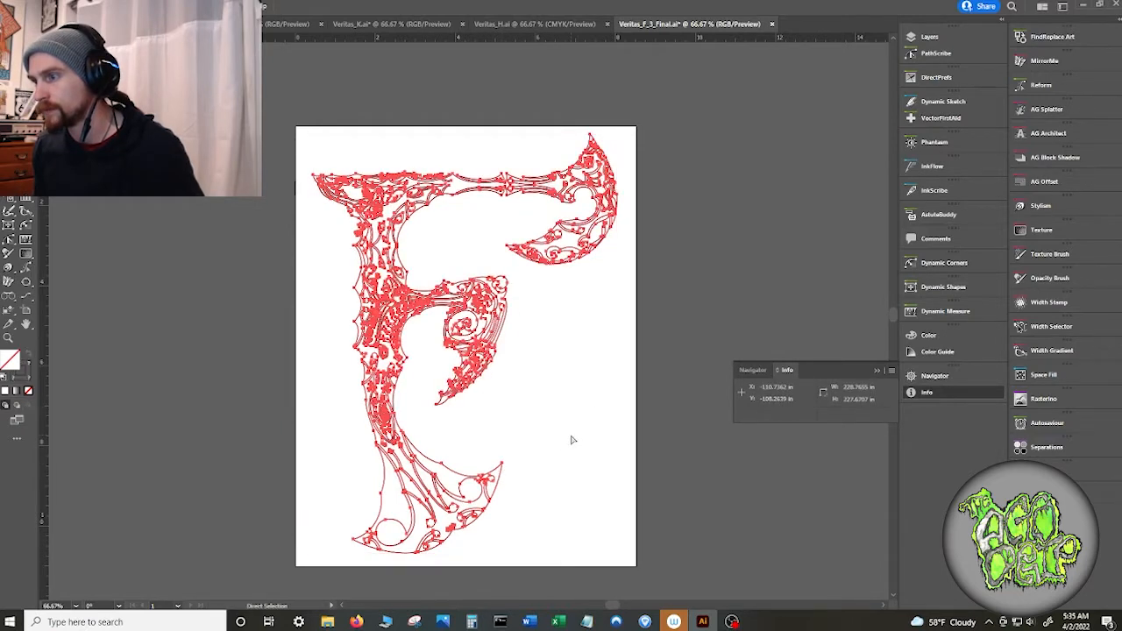
click(934, 54)
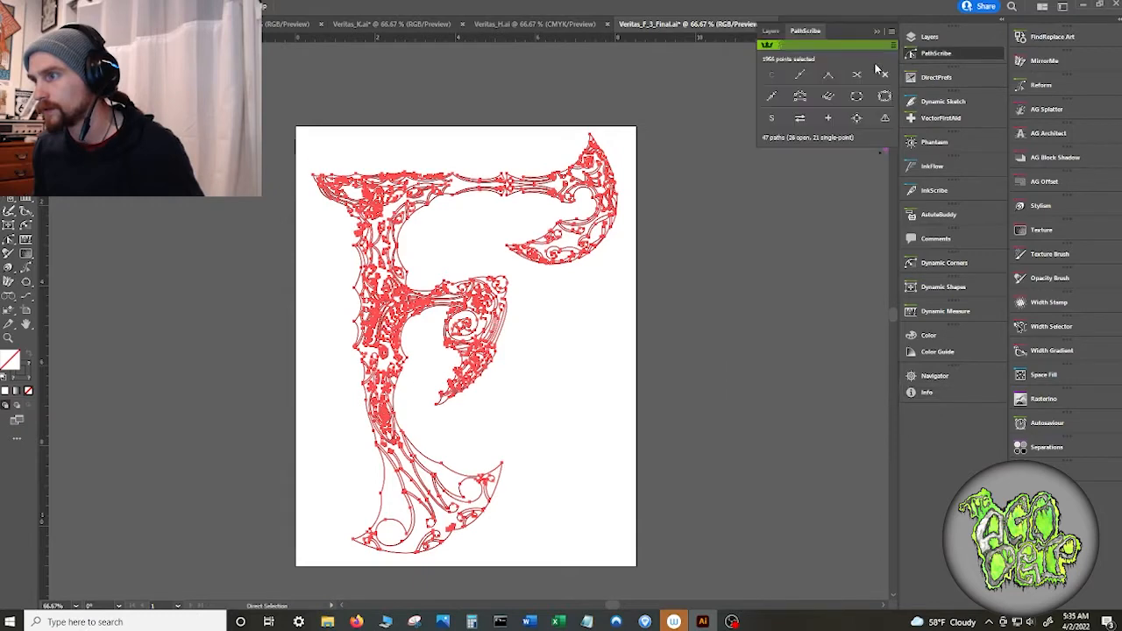
click(637, 84)
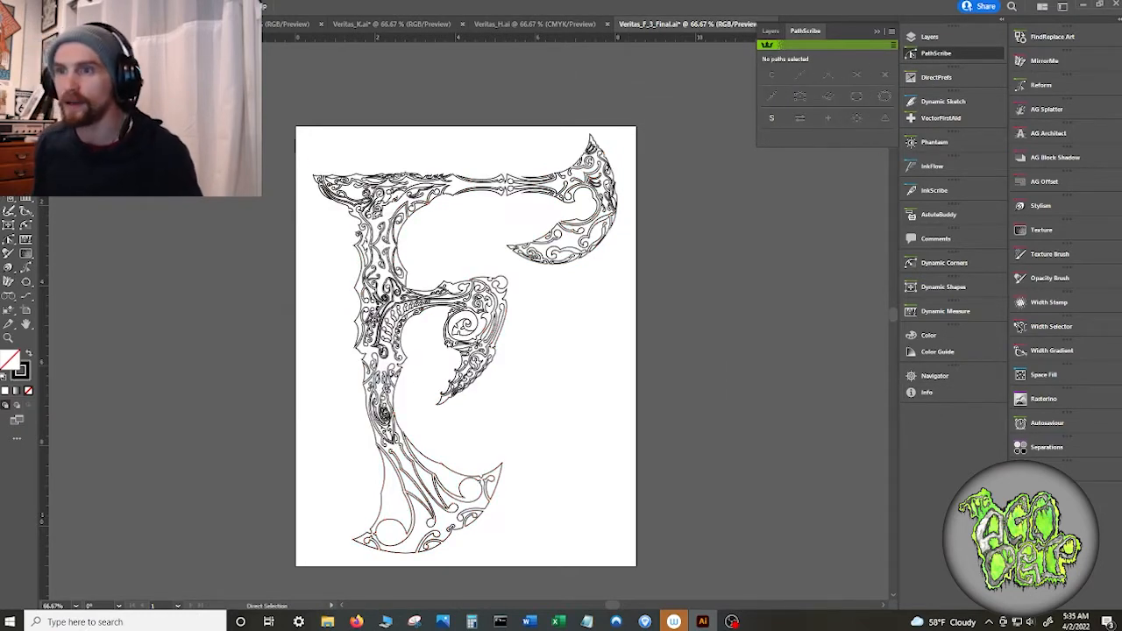
- Search the font project's root folder for finished letter files, checking 3_Composite Files and the other subfolders
key(alt+f)
key(o)
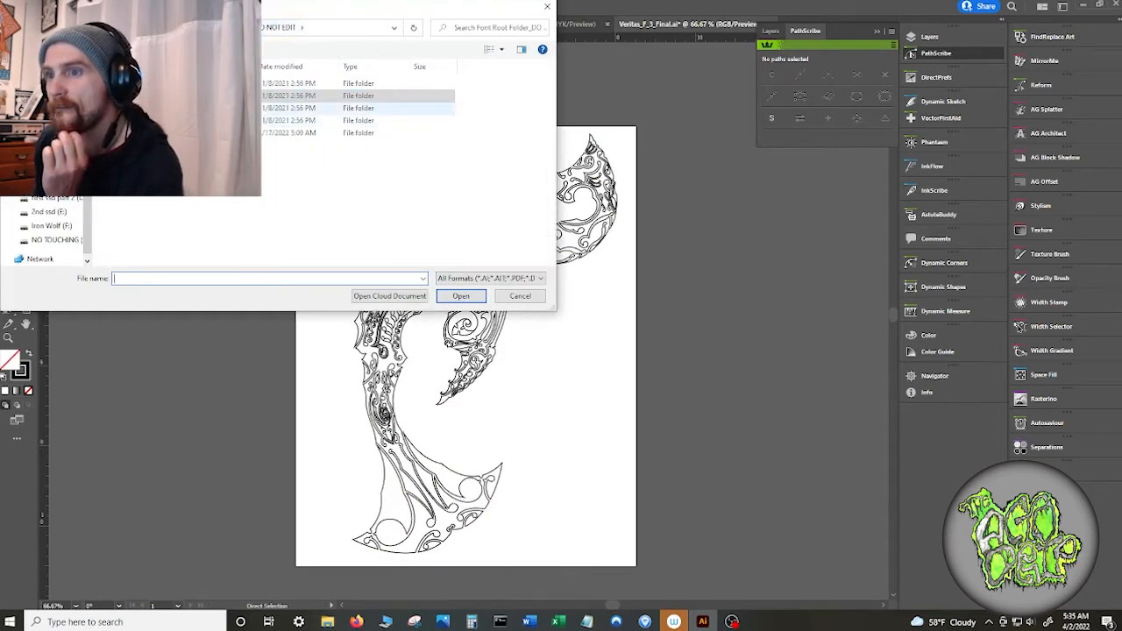
double_click(157, 108)
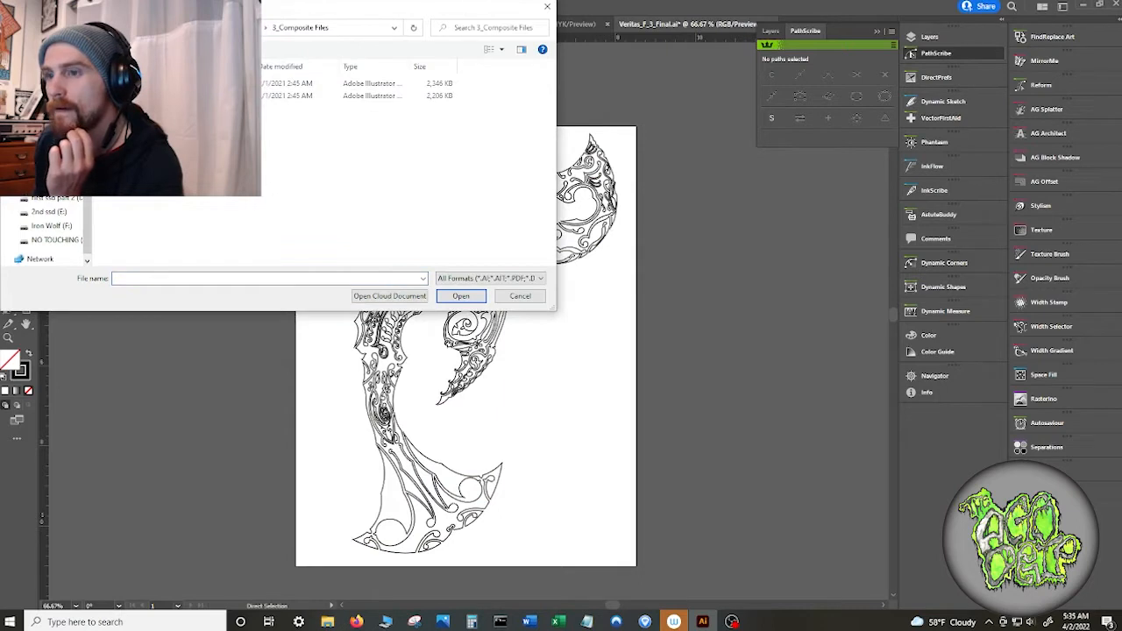
click(12, 28)
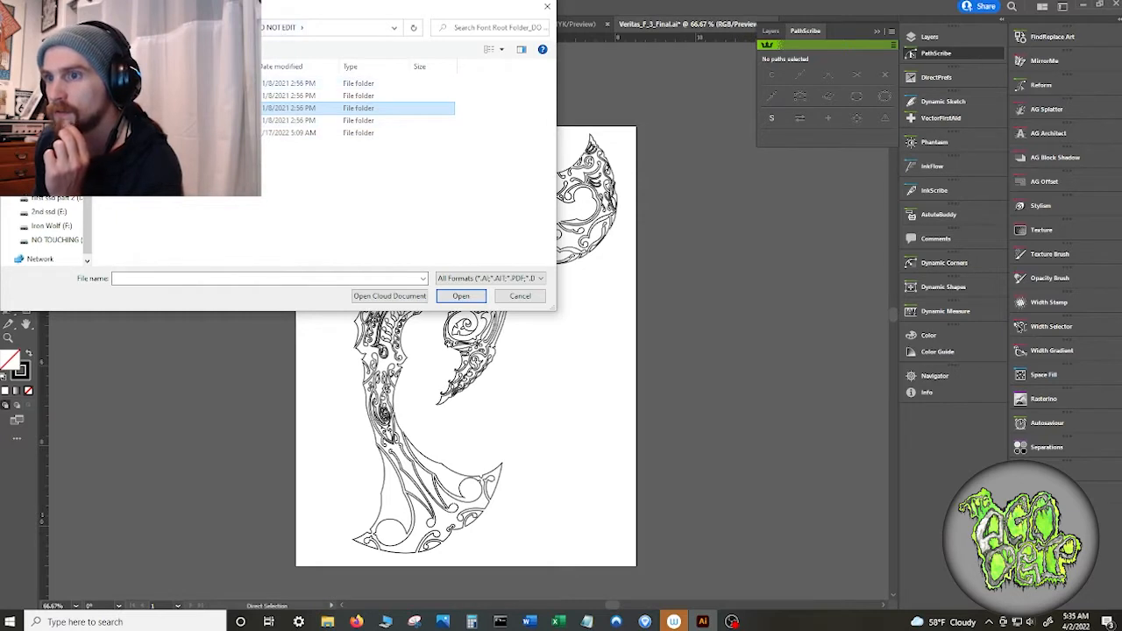
click(12, 28)
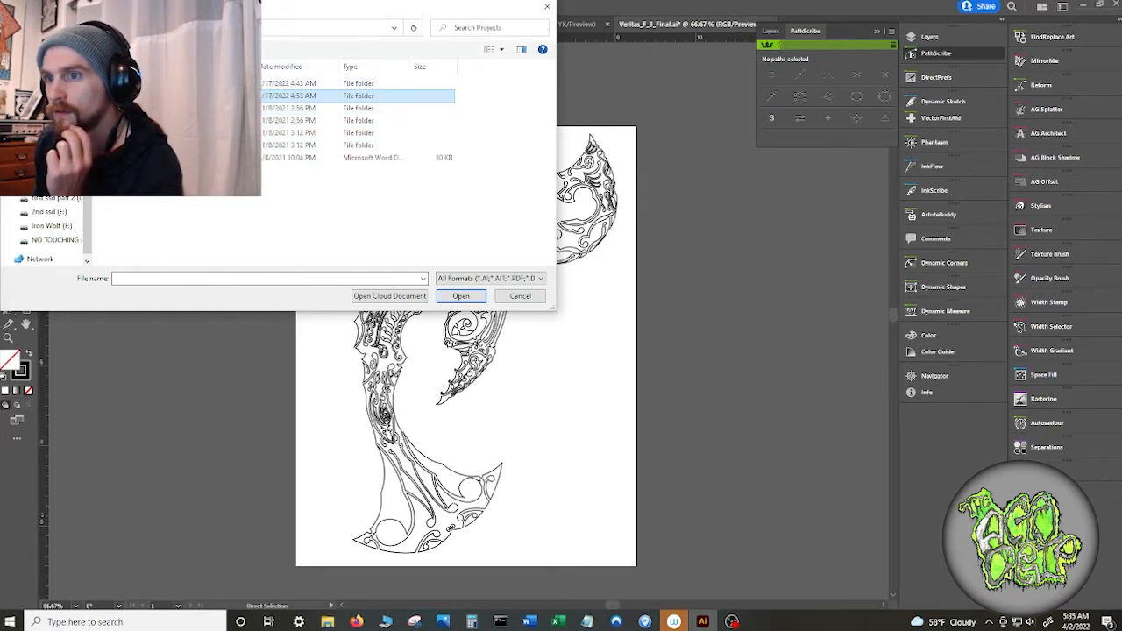
double_click(175, 95)
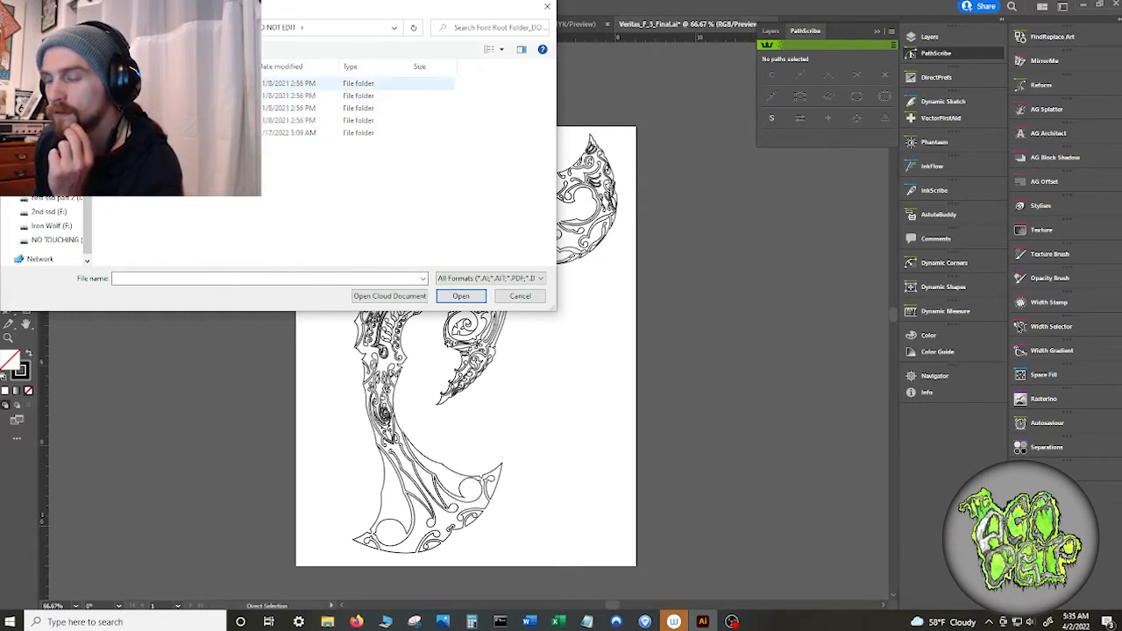
click(176, 84)
double_click(175, 84)
click(12, 28)
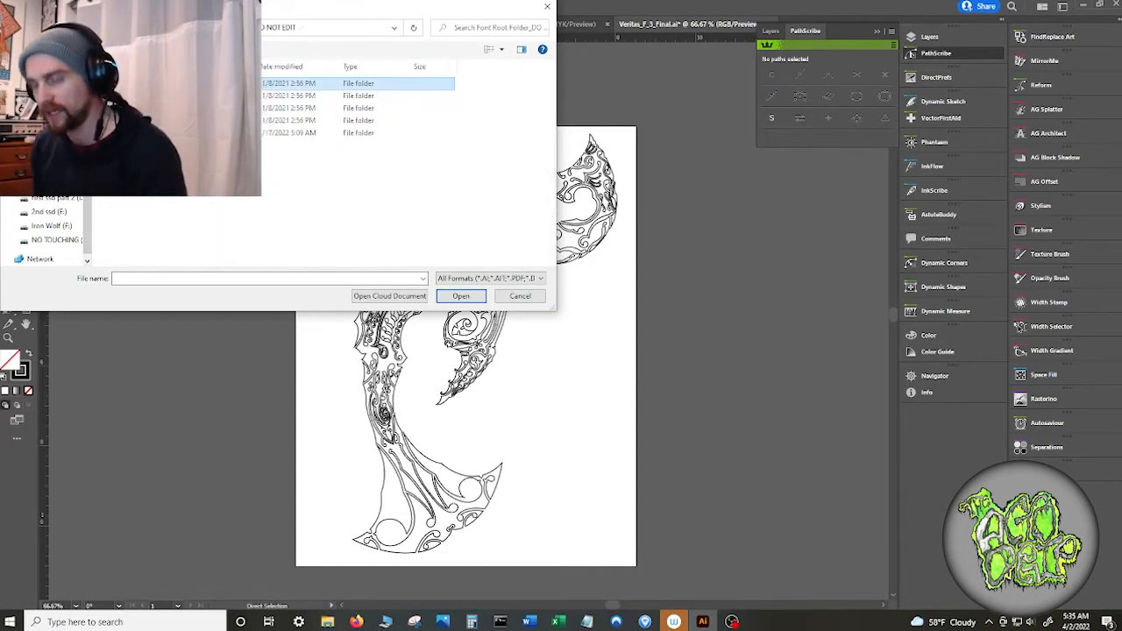
double_click(175, 108)
click(12, 27)
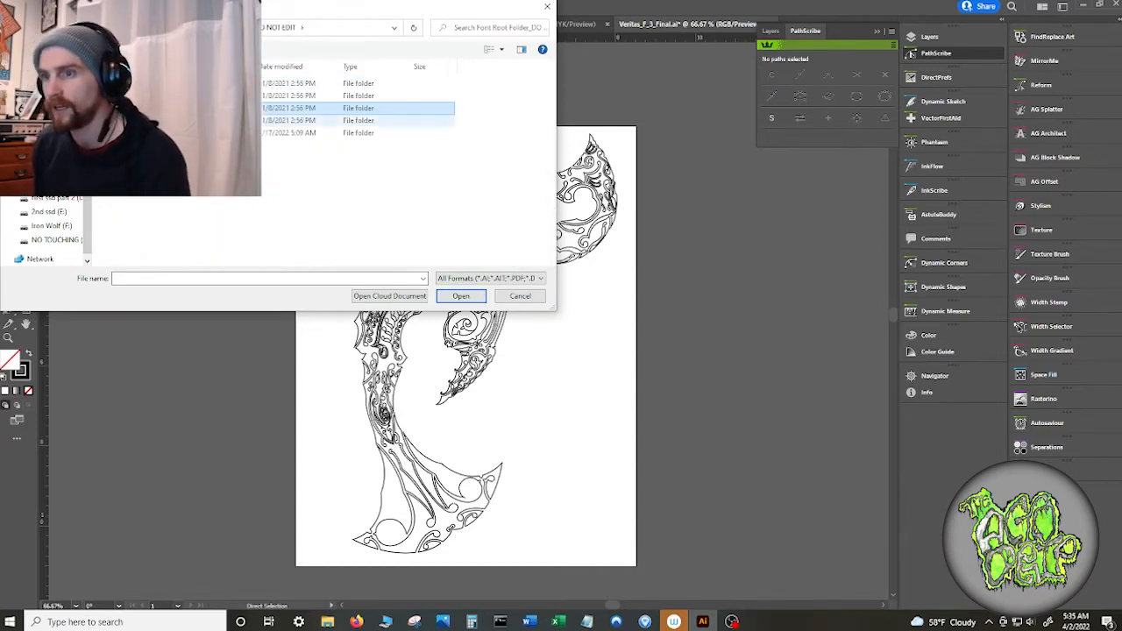
- Open the V's expanded file from the Veritas Letters (Finished) folder, ignoring the missing linked image Veritas_V_2-01.jpg
double_click(175, 120)
double_click(140, 96)
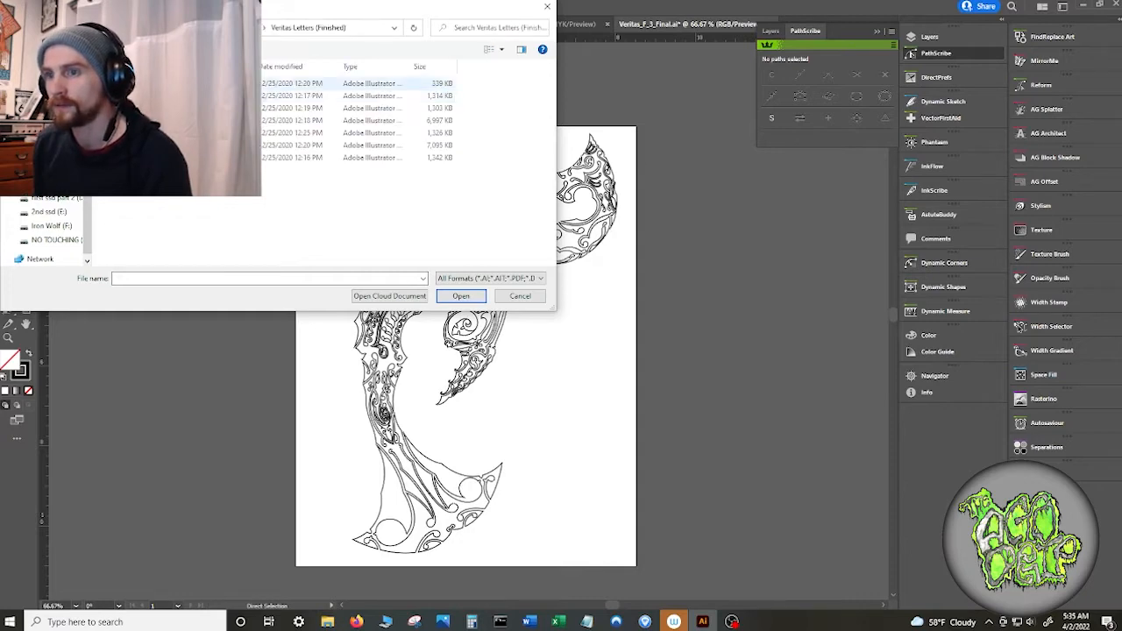
double_click(158, 158)
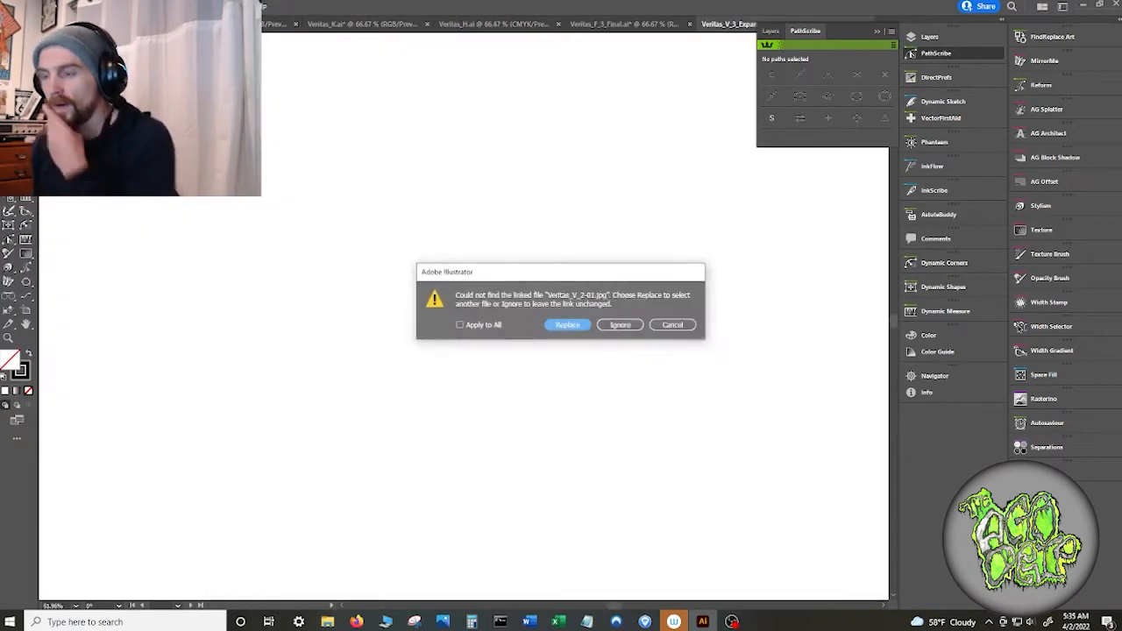
click(627, 328)
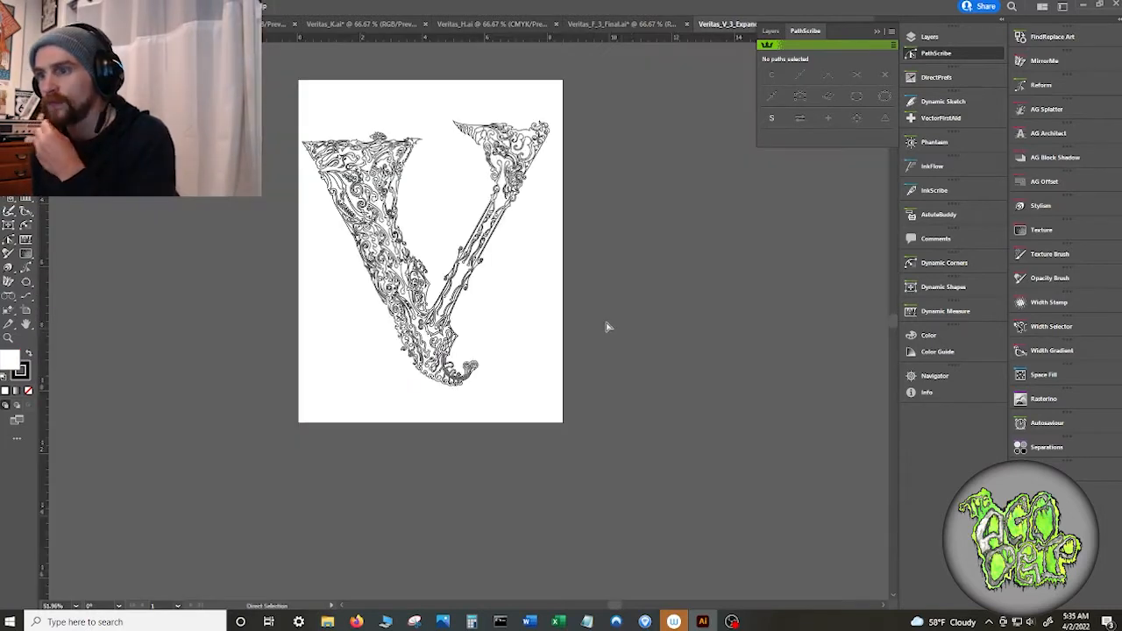
- Select all of the V's artwork to check its point and path counts in PathScribe, and deselect it
key(a)
key(ctrl+a)
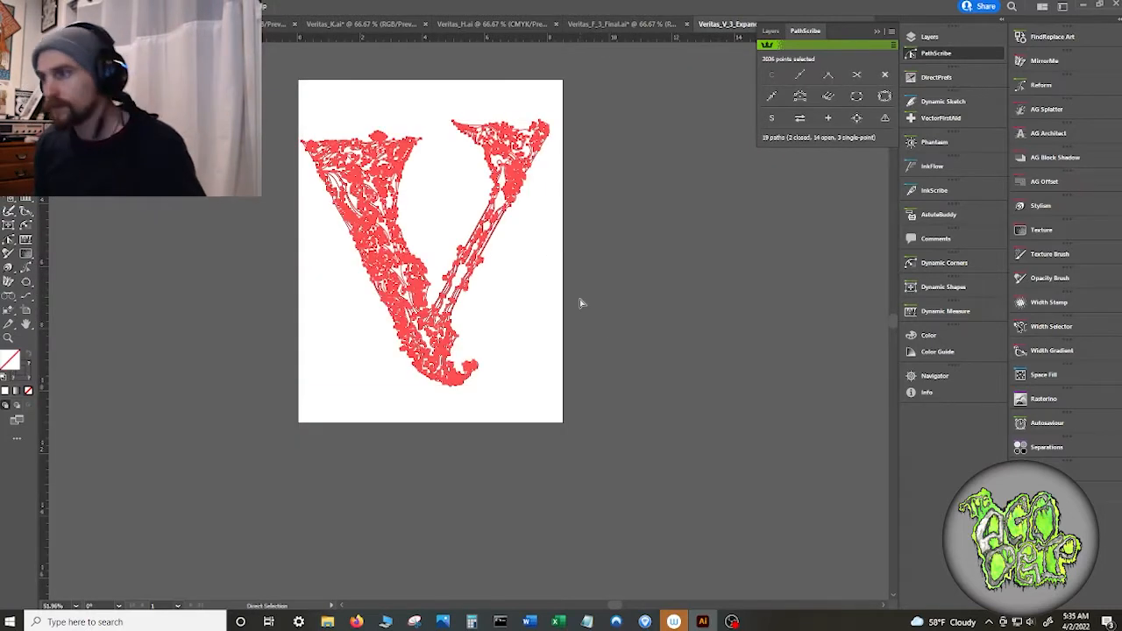
click(491, 309)
- Select a point on the V's thin diagonal stroke and examine how far its single path runs through the ornament
click(469, 296)
drag(469, 298, 481, 360)
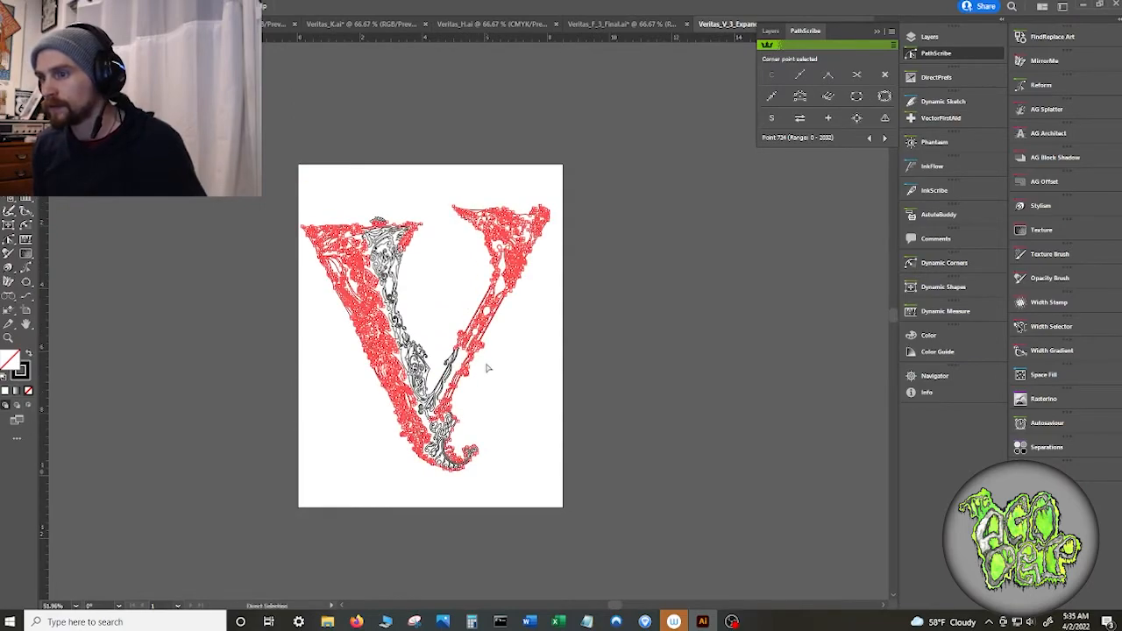
scroll(489, 366, up, 5)
scroll(491, 369, down, 4)
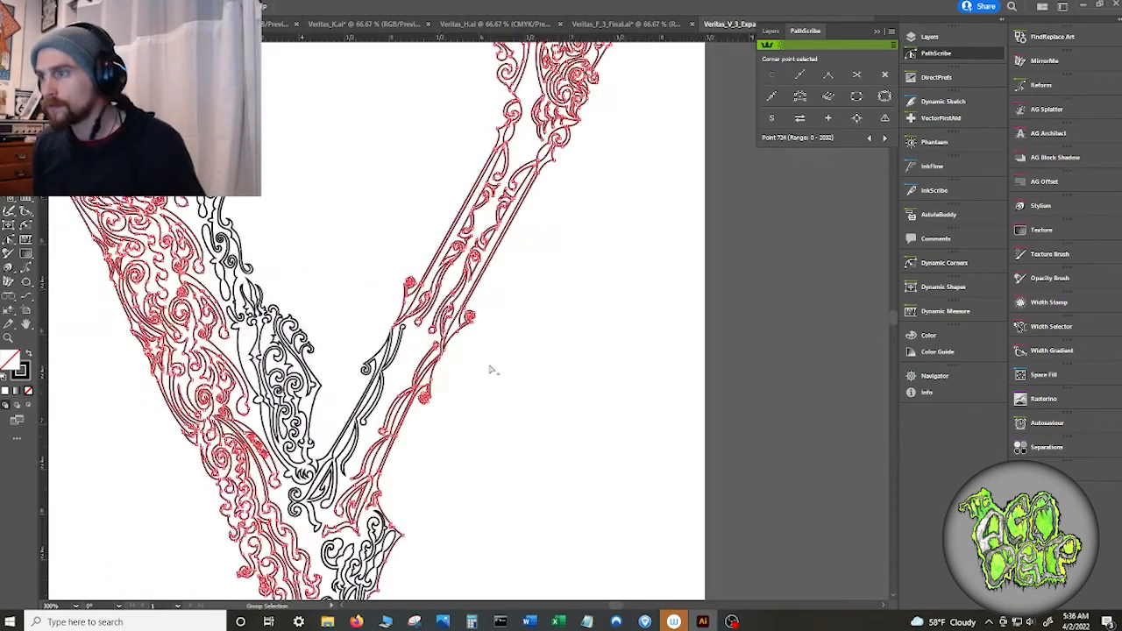
- Compare the point and path counts of all the V's artwork with those of the F in PathScribe, and deselect the V
key(ctrl+a)
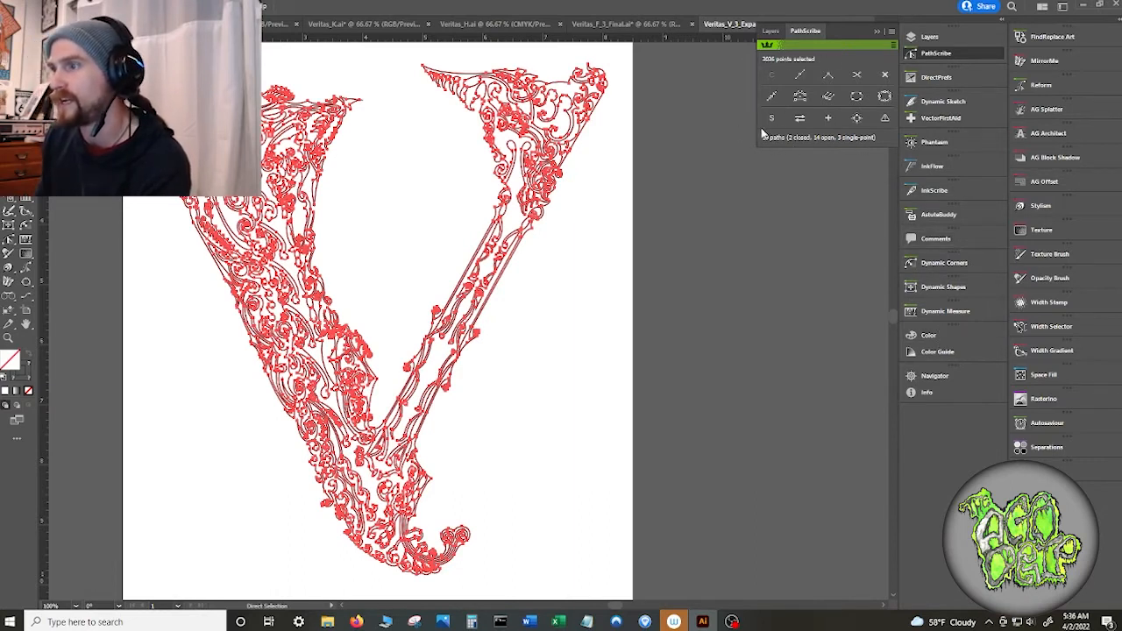
click(657, 26)
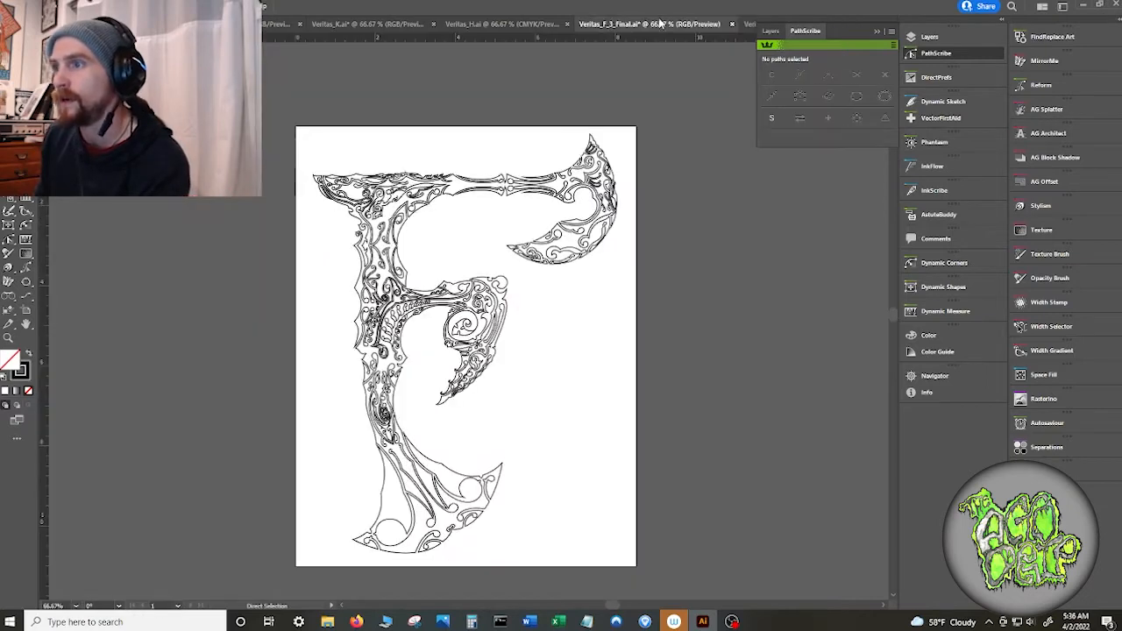
key(a)
key(ctrl+a)
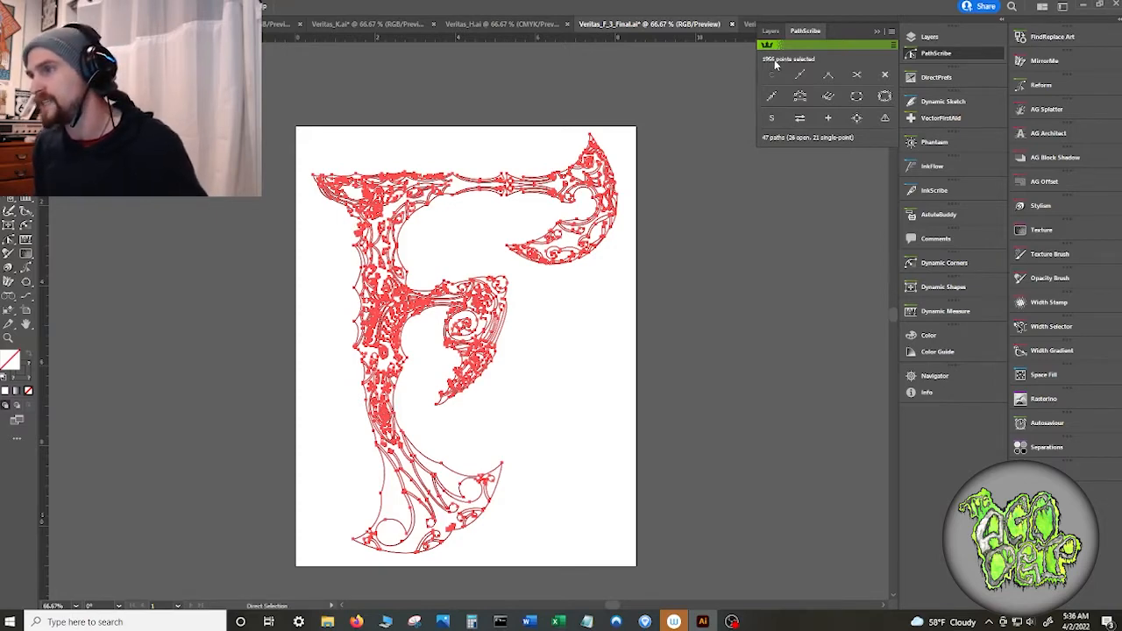
click(749, 23)
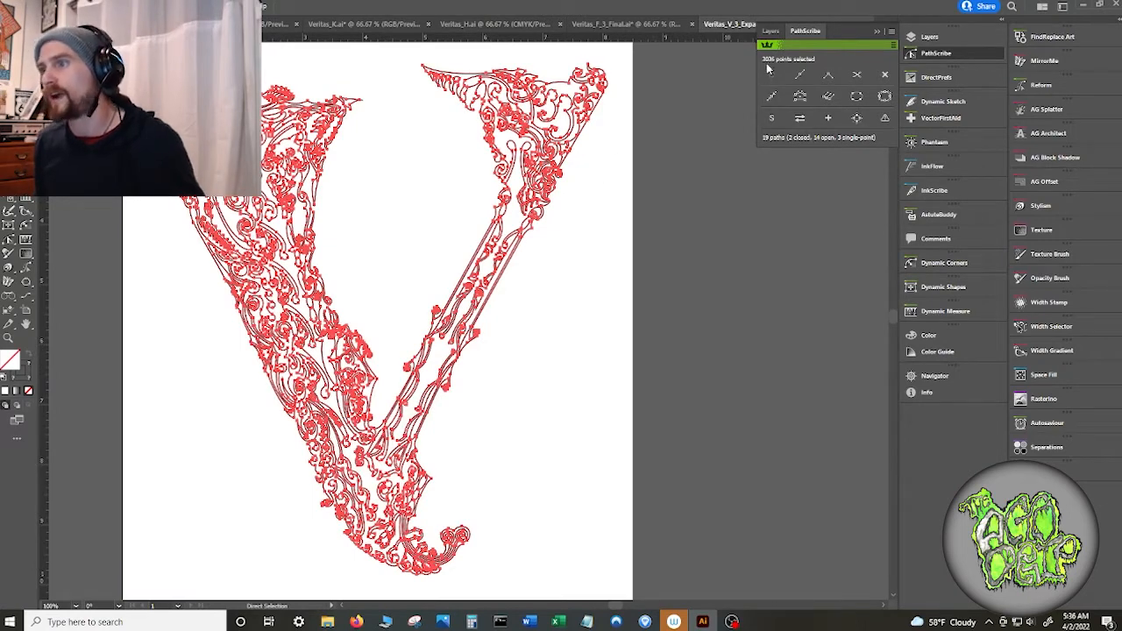
click(564, 337)
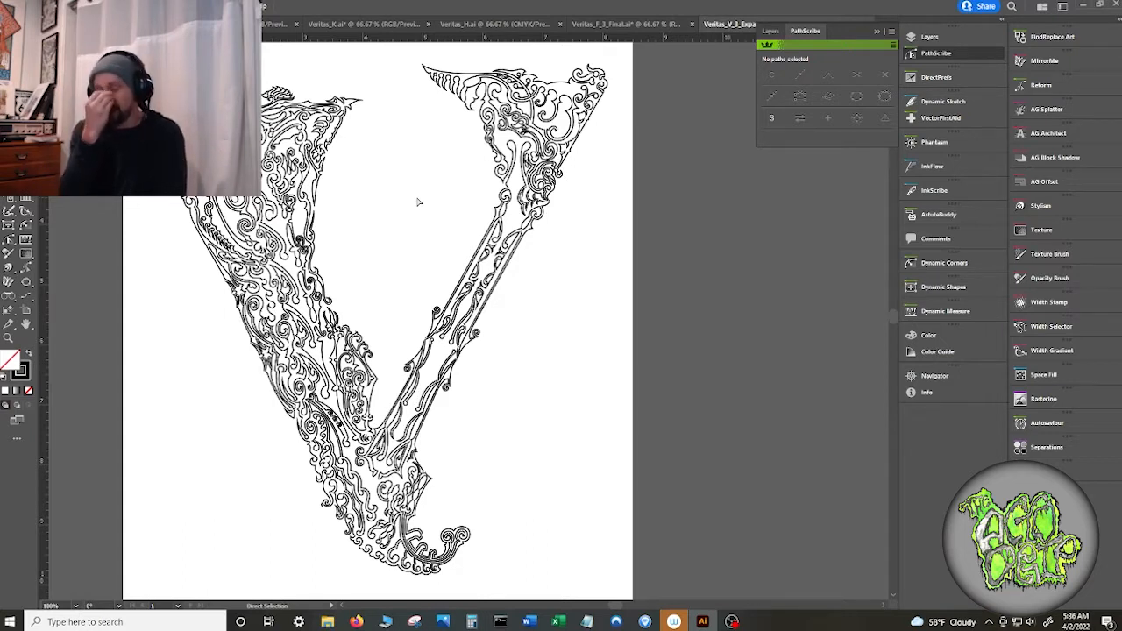
click(950, 38)
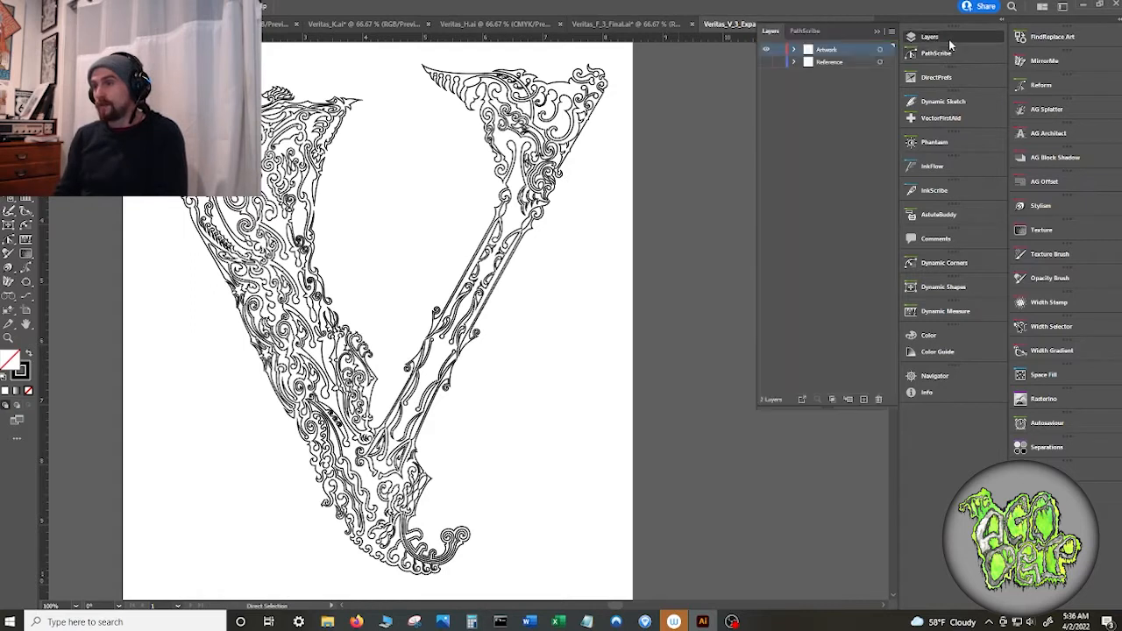
click(945, 56)
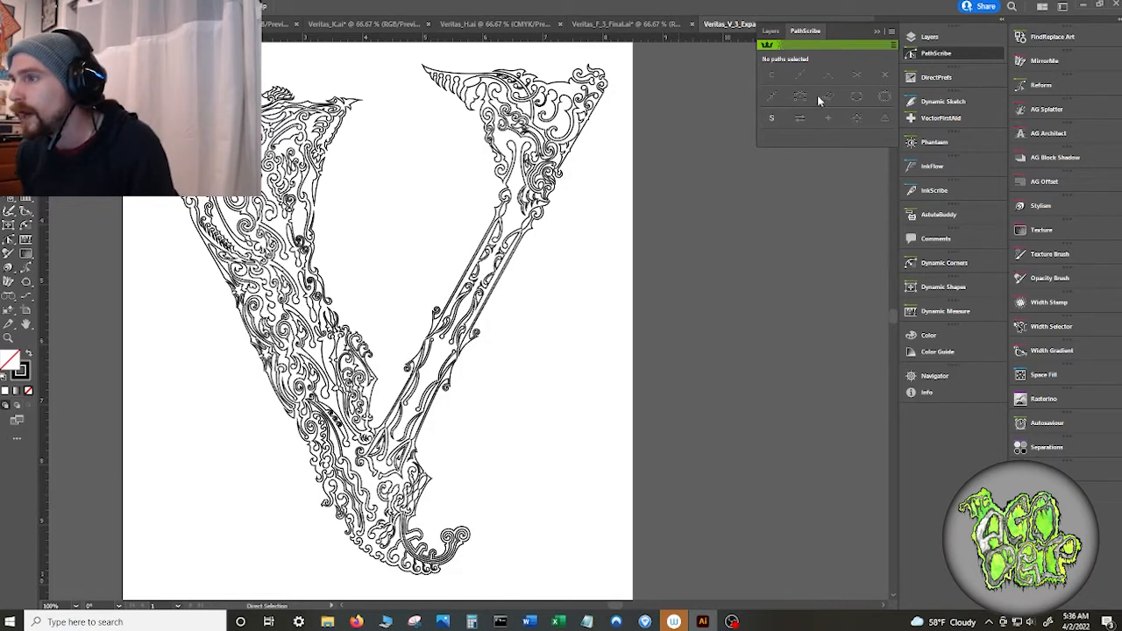
click(936, 77)
click(934, 100)
click(933, 119)
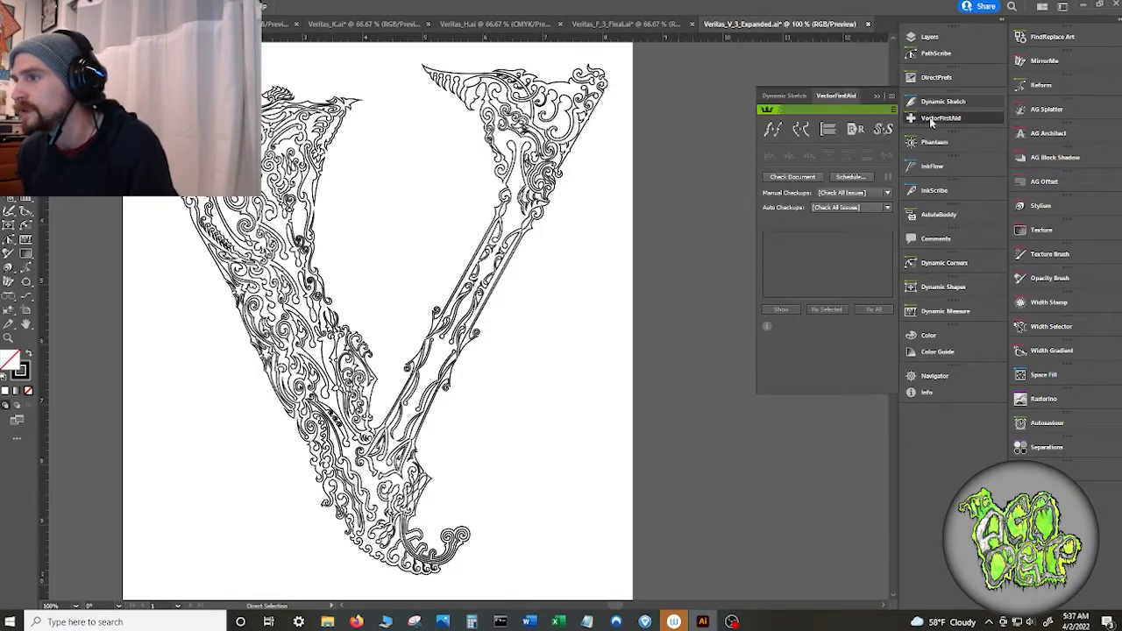
click(933, 142)
click(935, 56)
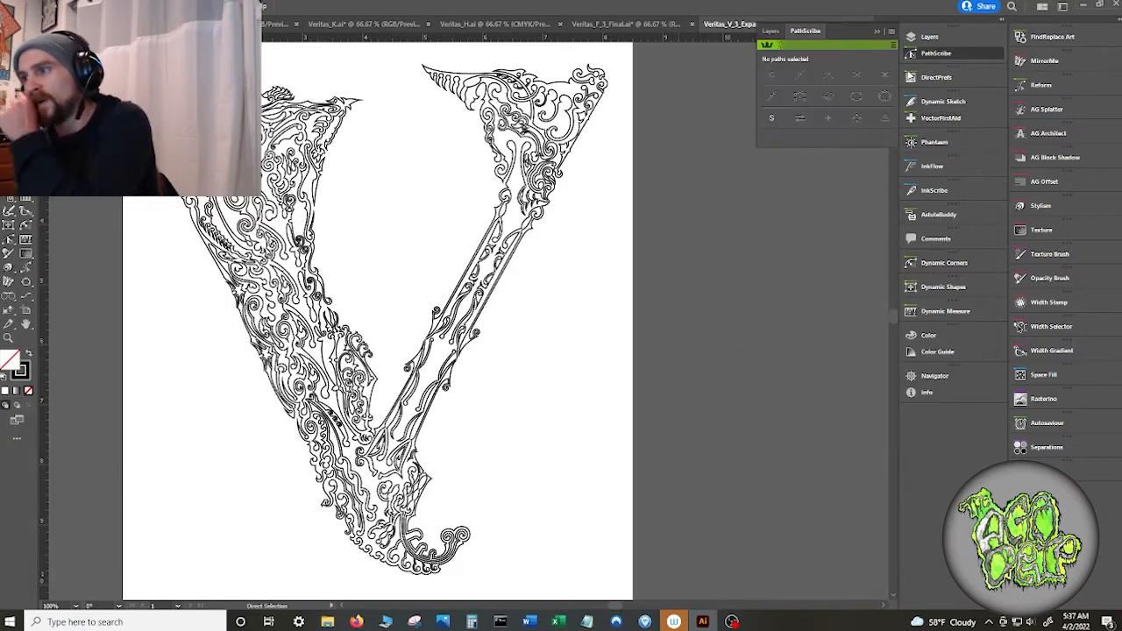
- Deselect the F's artwork and start saving a copy of its file in the Veritas Letters (Finished) folder under 4_Other
click(639, 24)
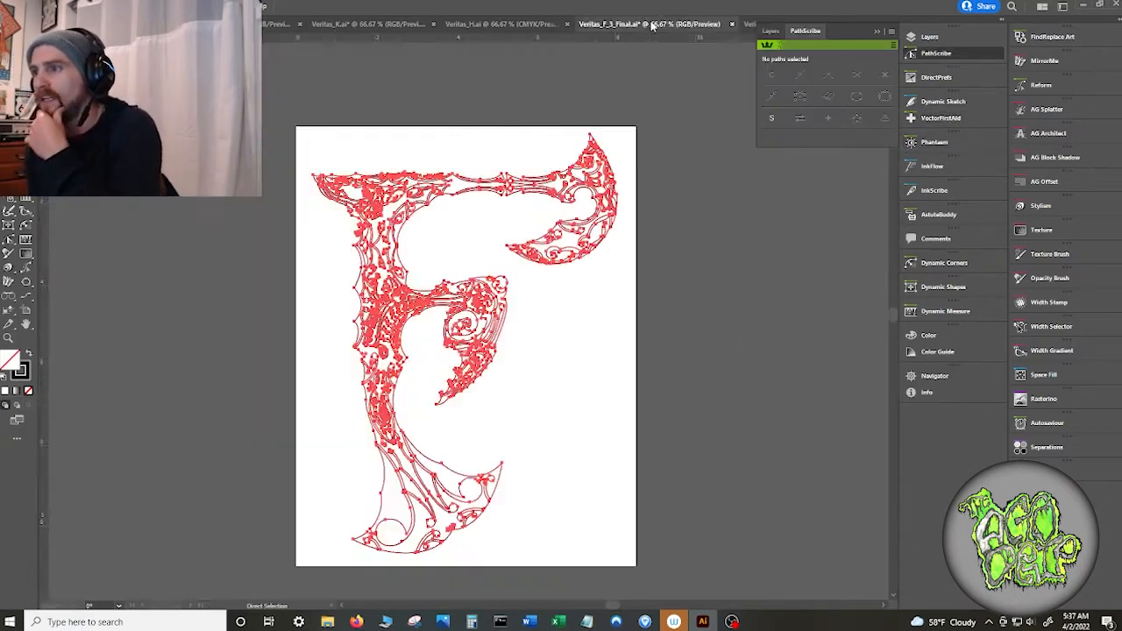
click(535, 290)
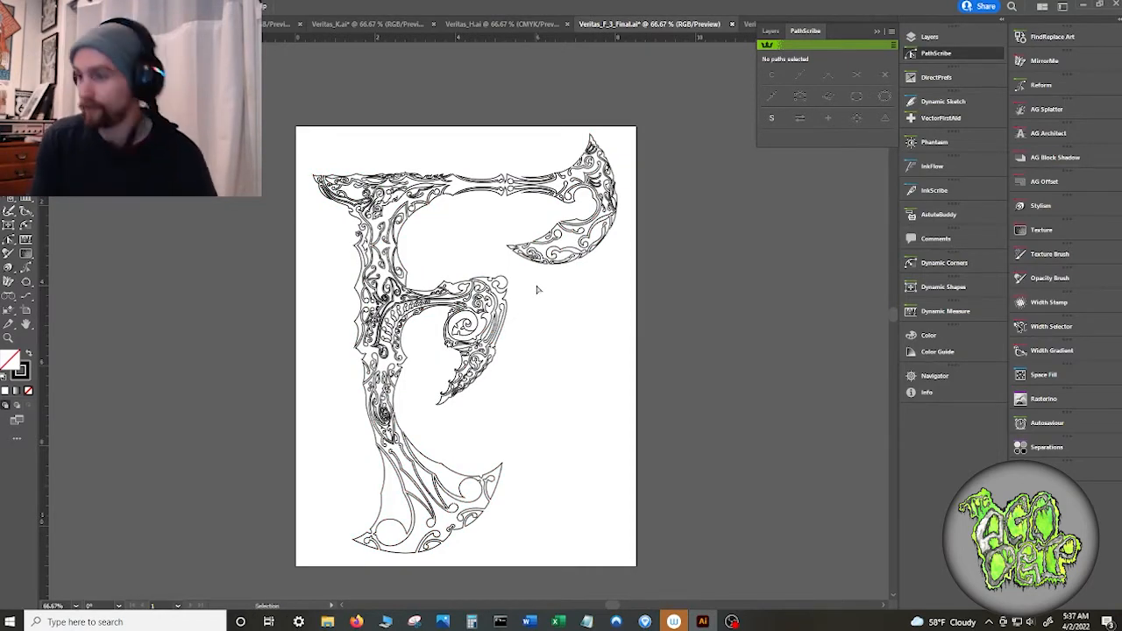
key(ctrl+n)
click(859, 487)
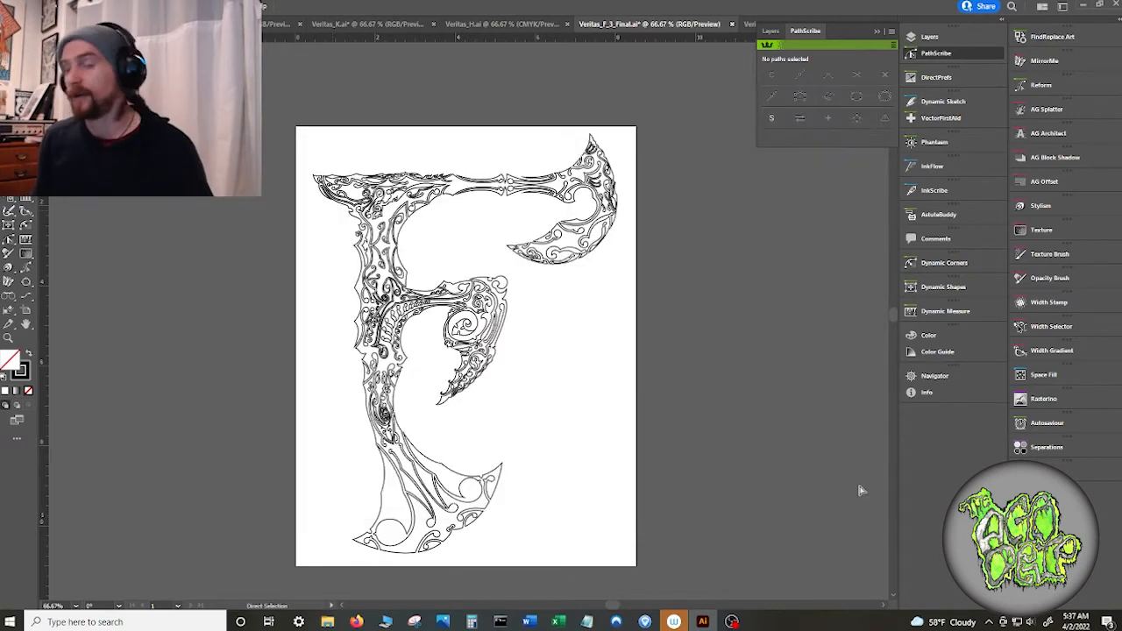
key(ctrl+o)
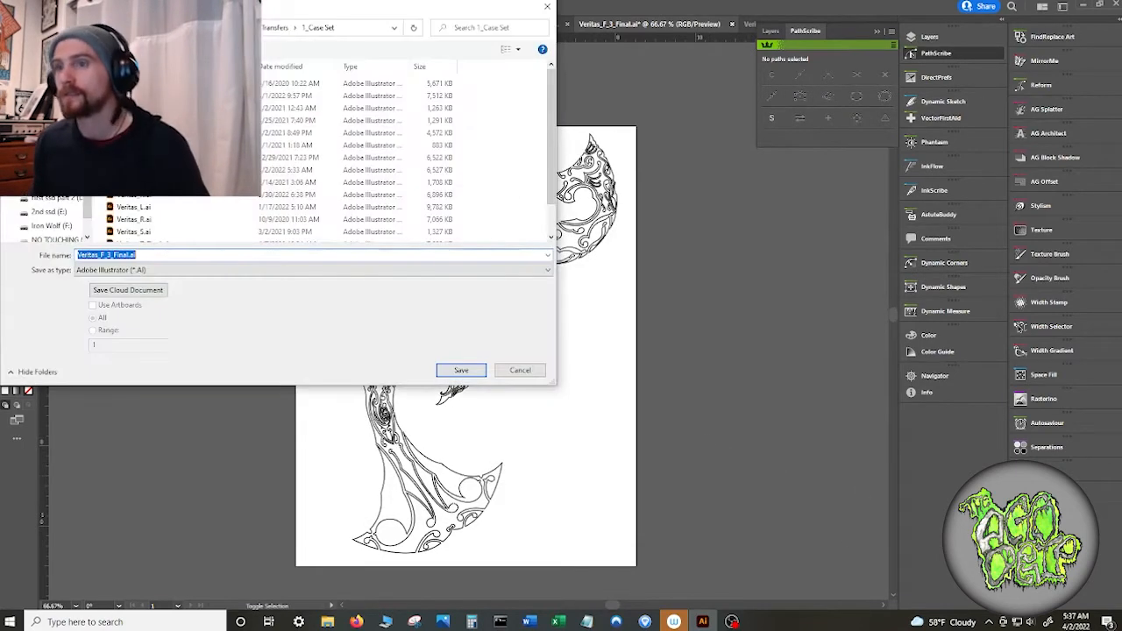
click(274, 27)
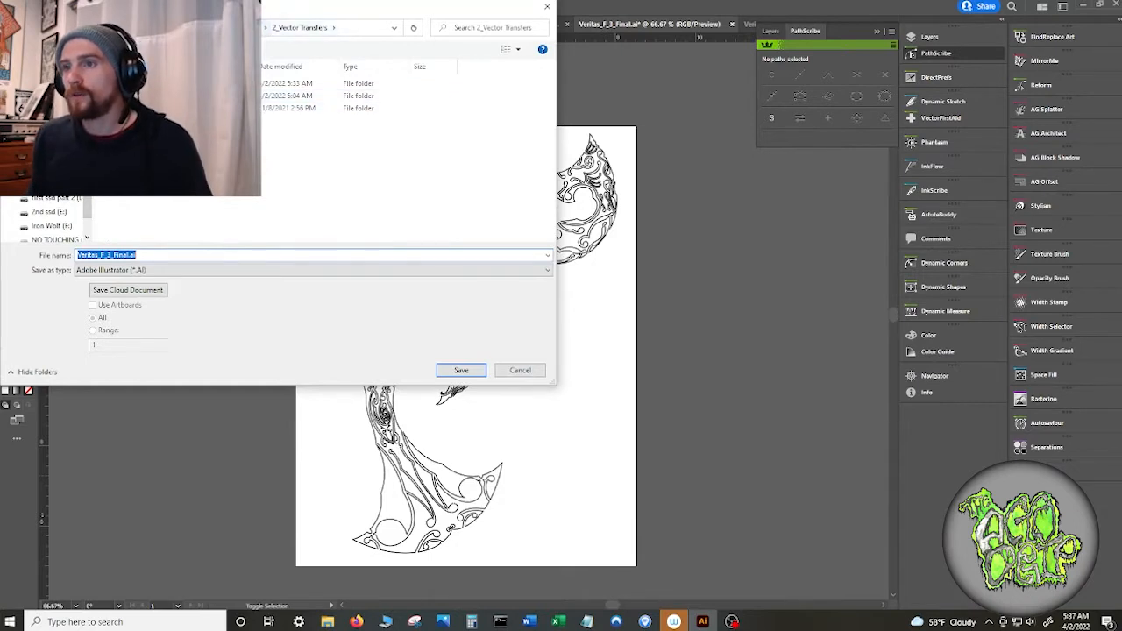
click(238, 27)
double_click(237, 120)
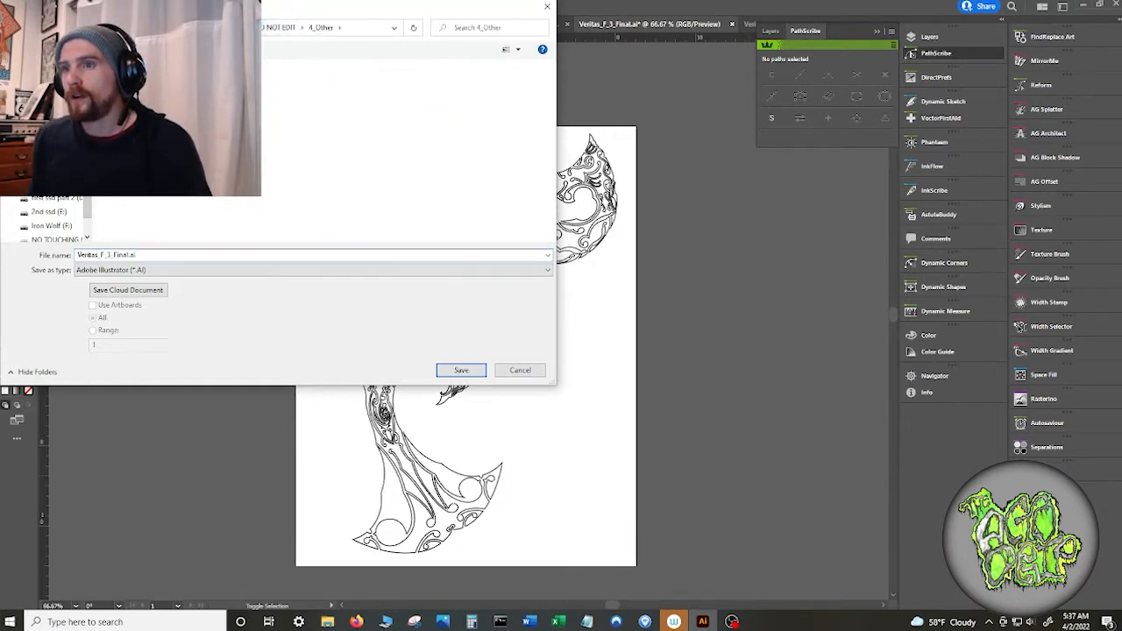
double_click(219, 108)
- Name the copy Veritas_F_3_Expanded.ai and save it as an Adobe Illustrator file
click(155, 254)
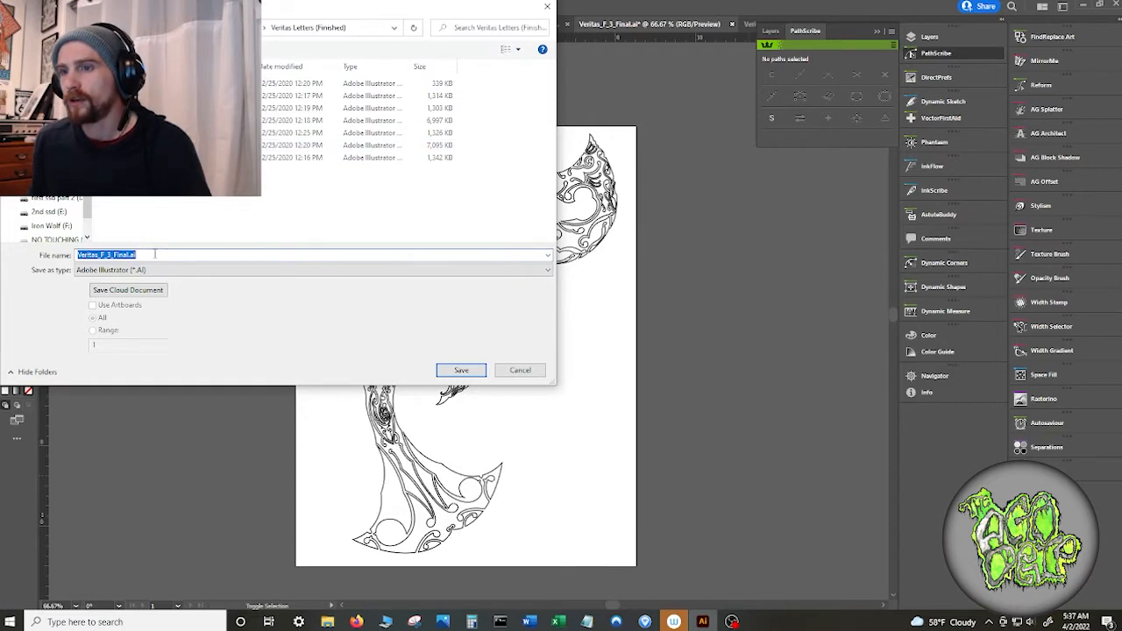
click(130, 254)
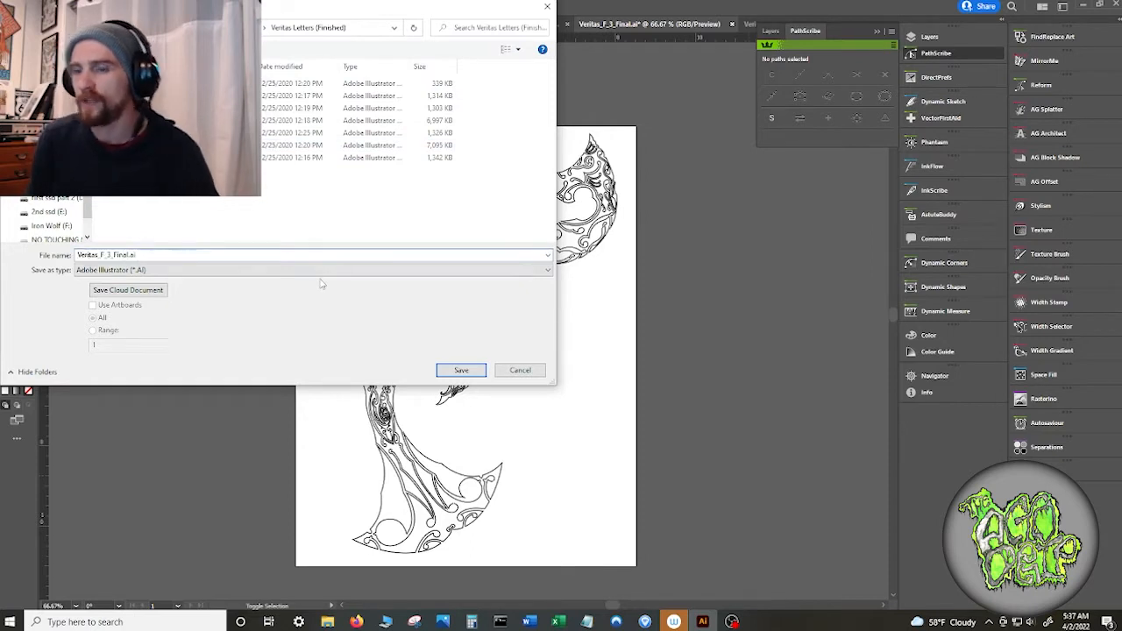
key(shift+Left)
key(shift+Left)
key(shift+Left)
key(shift+Left)
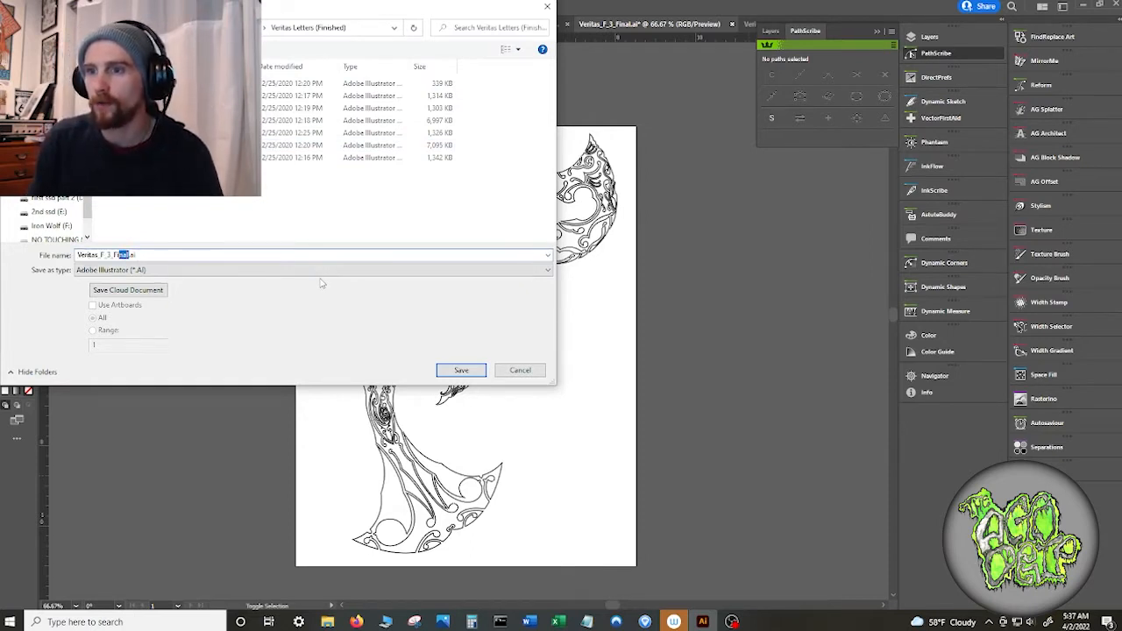
text(E)
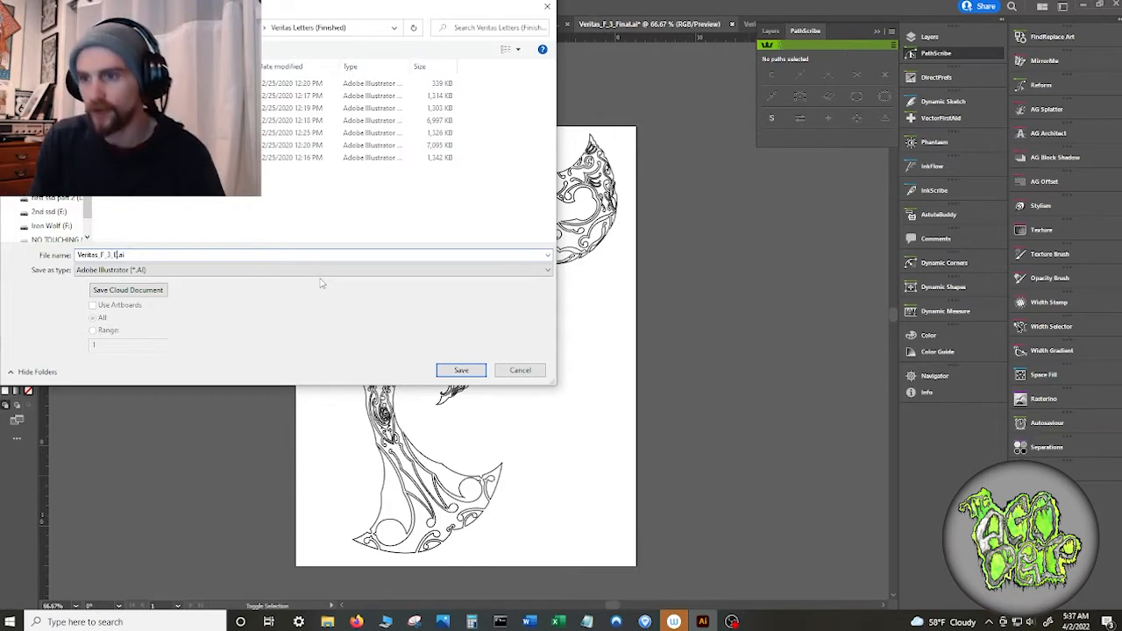
text(x)
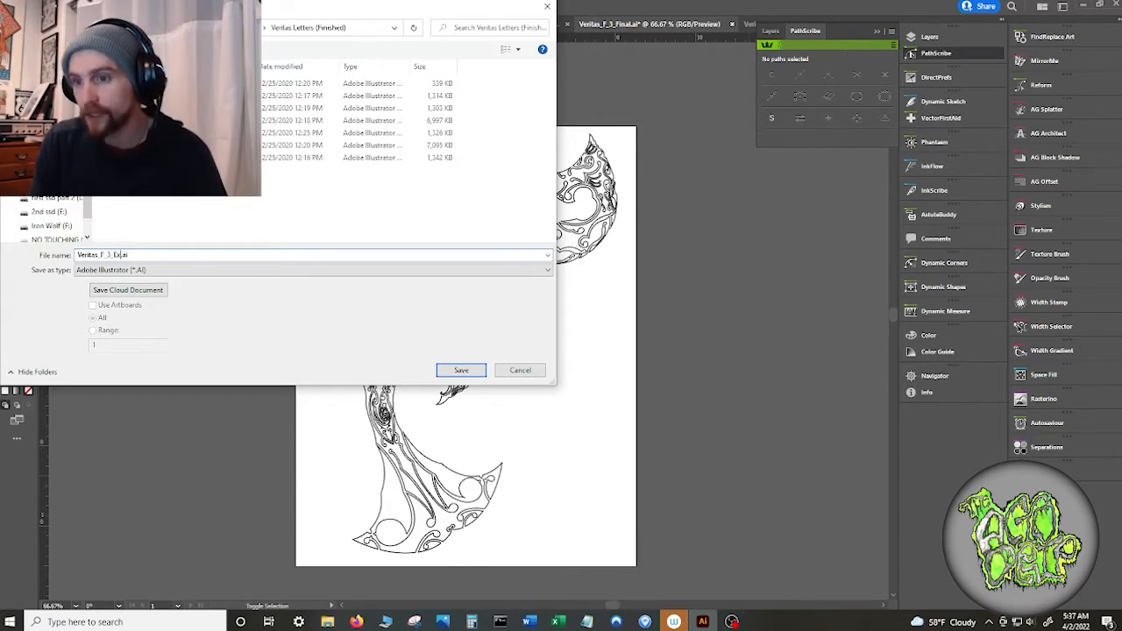
text(pand)
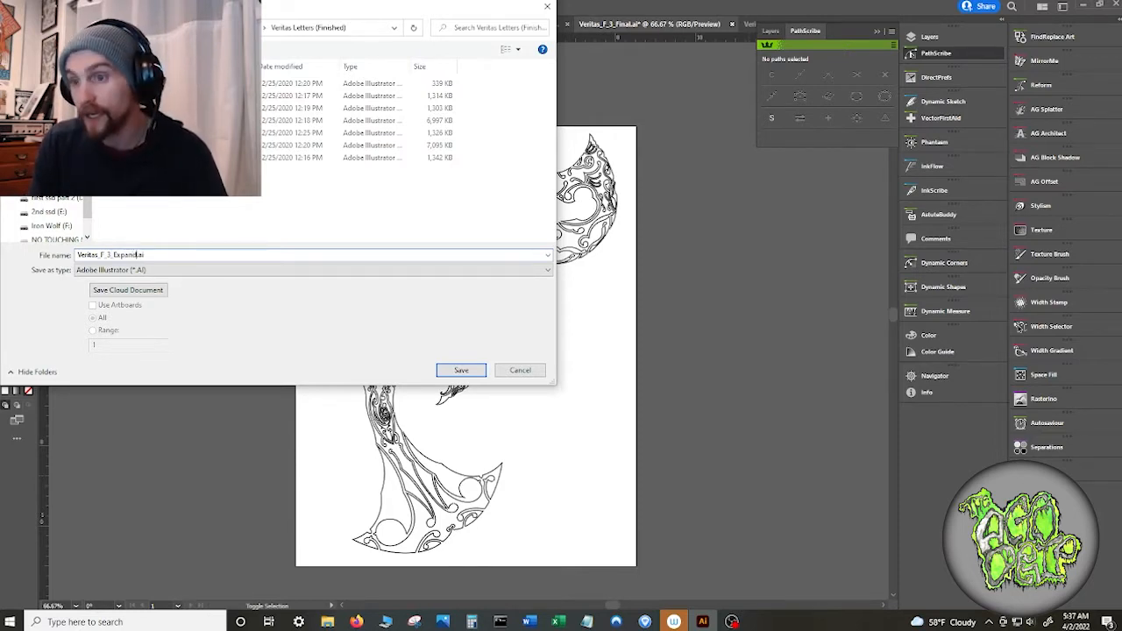
text(ed)
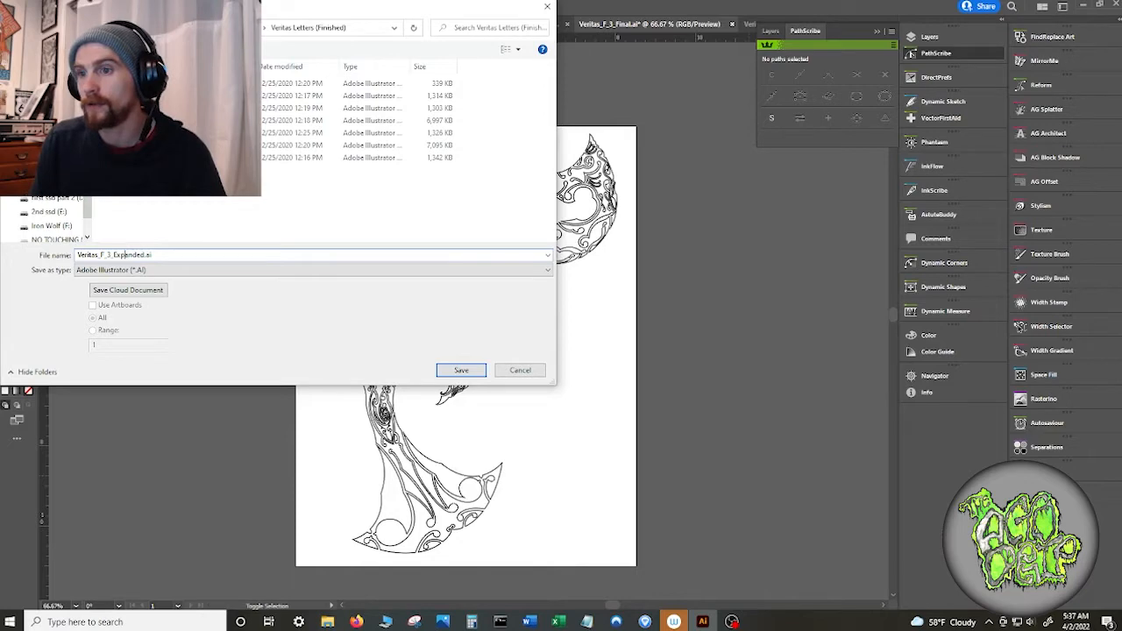
key(Return)
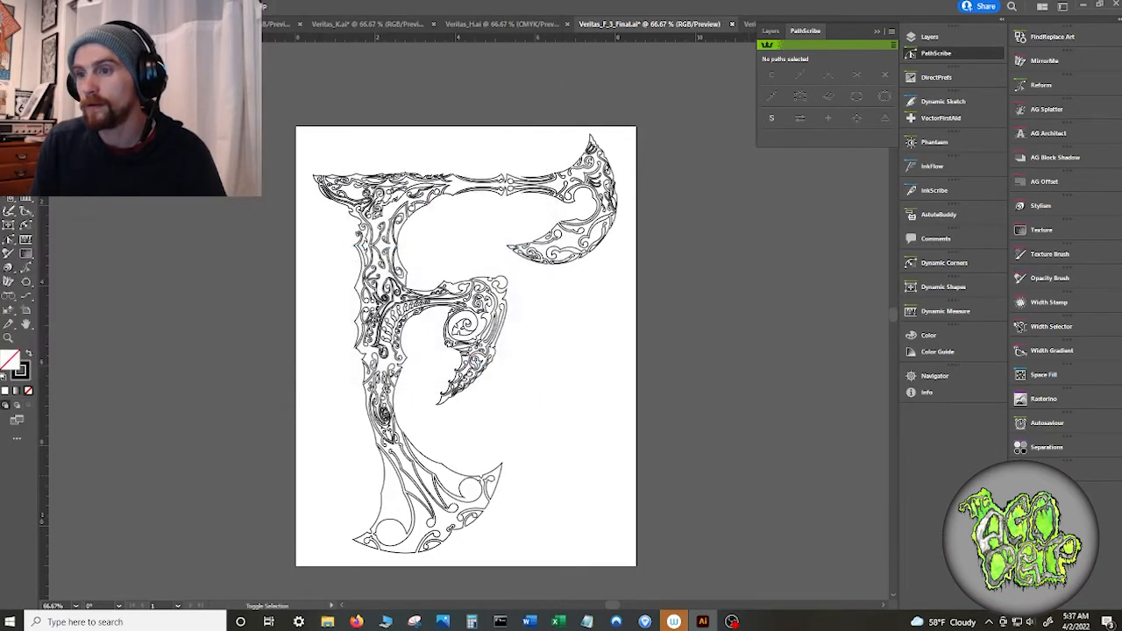
click(612, 474)
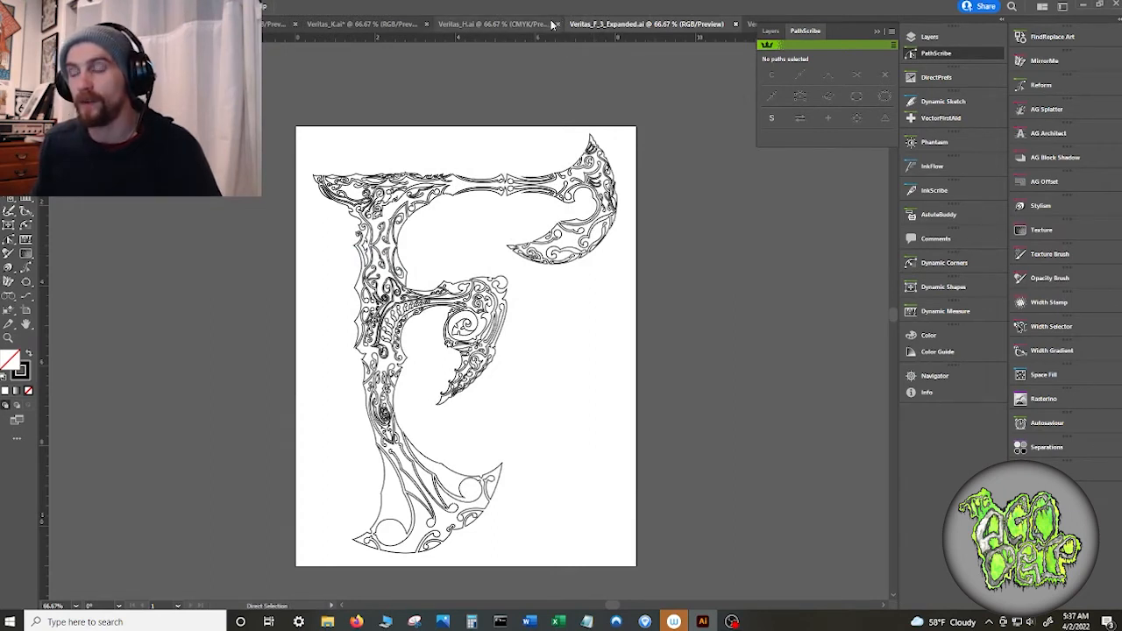
- Reopen Veritas_F_3_Final.ai from the recent files and collapse the PathScribe panel
click(52, 6)
click(66, 44)
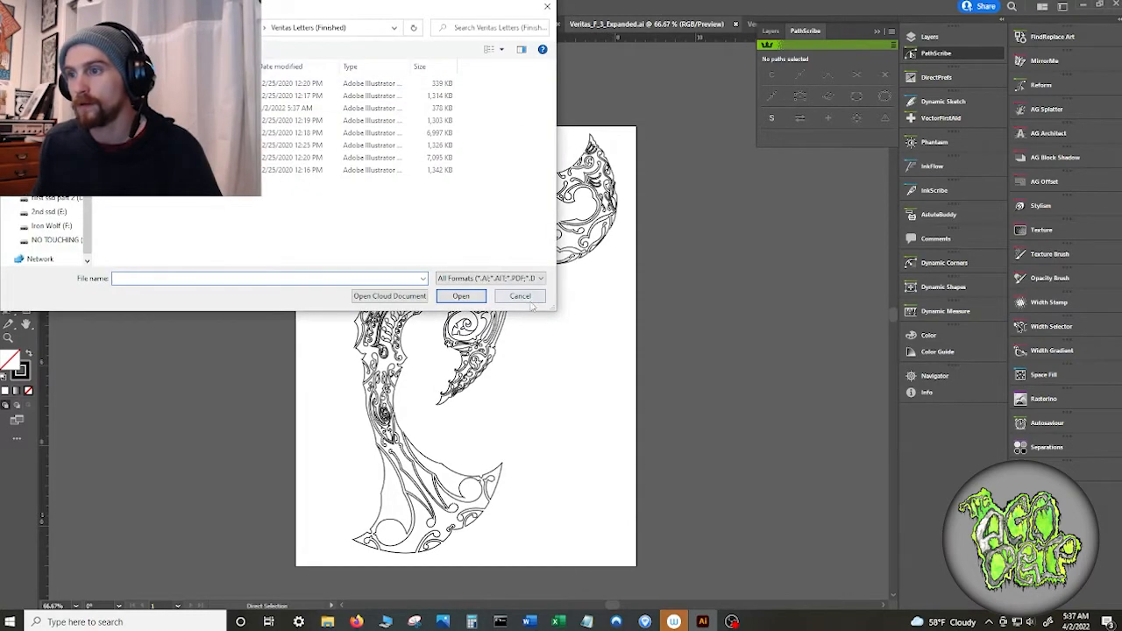
click(520, 295)
click(52, 6)
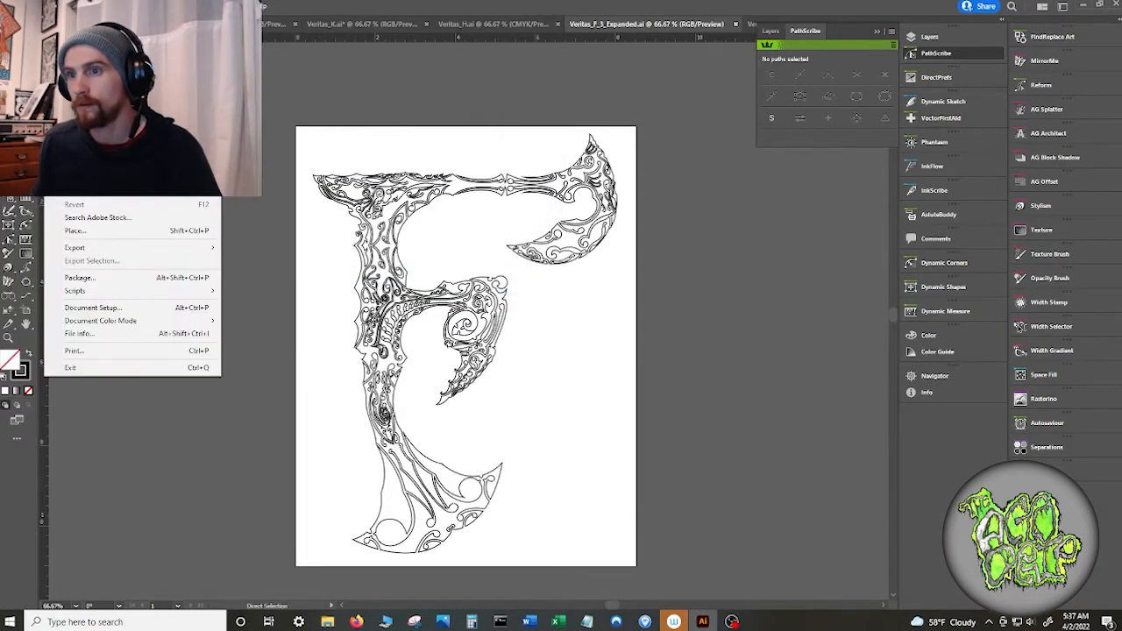
mouse_move(176, 58)
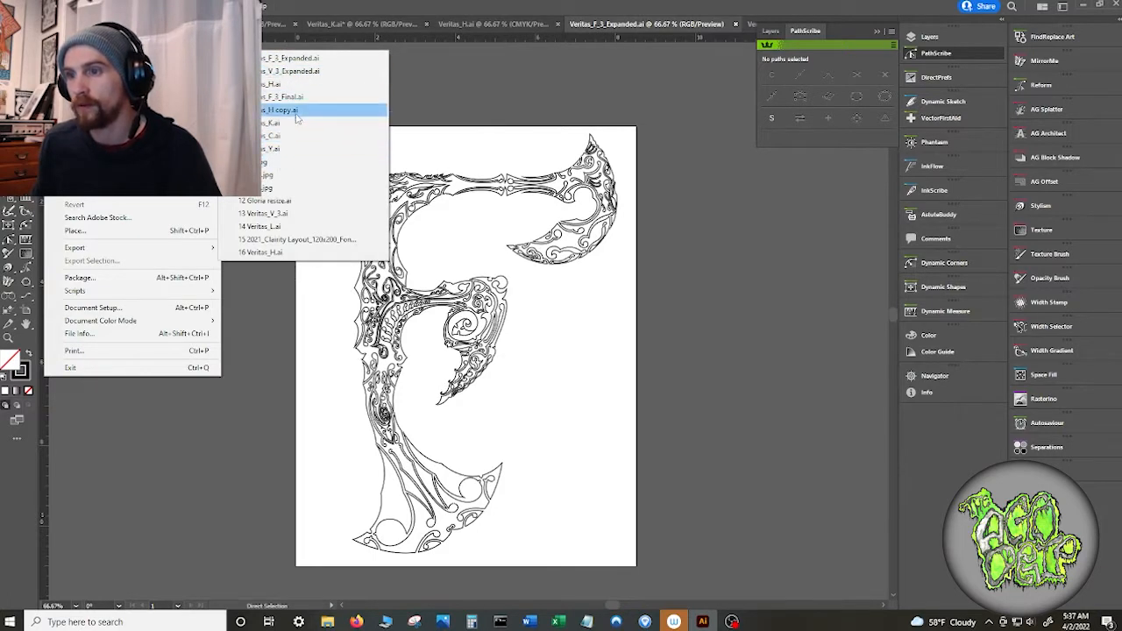
click(294, 100)
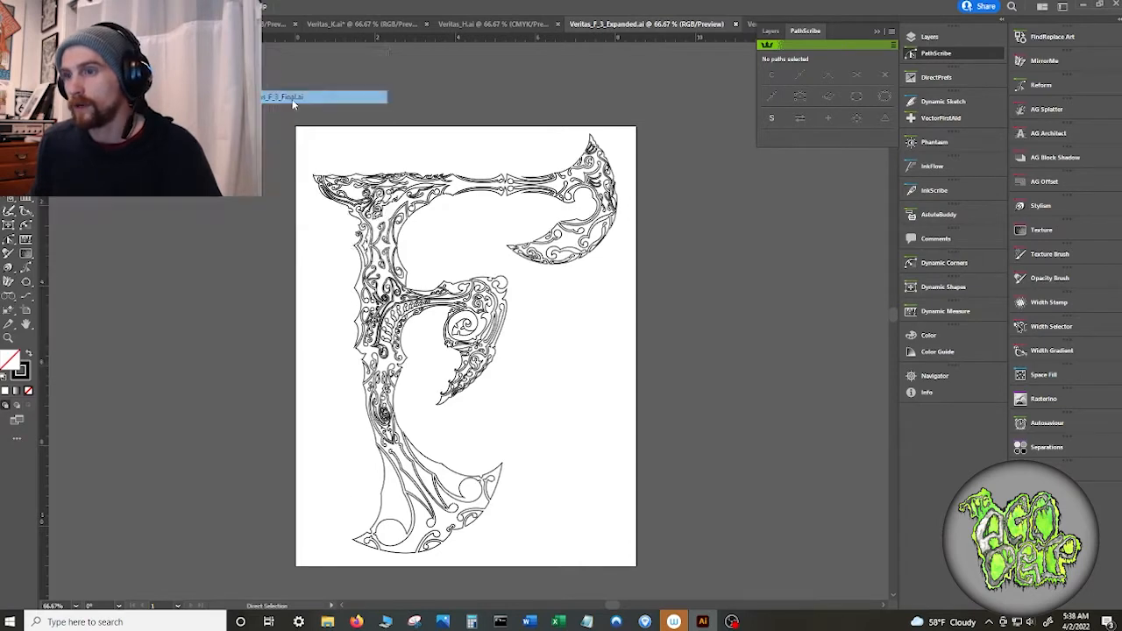
click(625, 325)
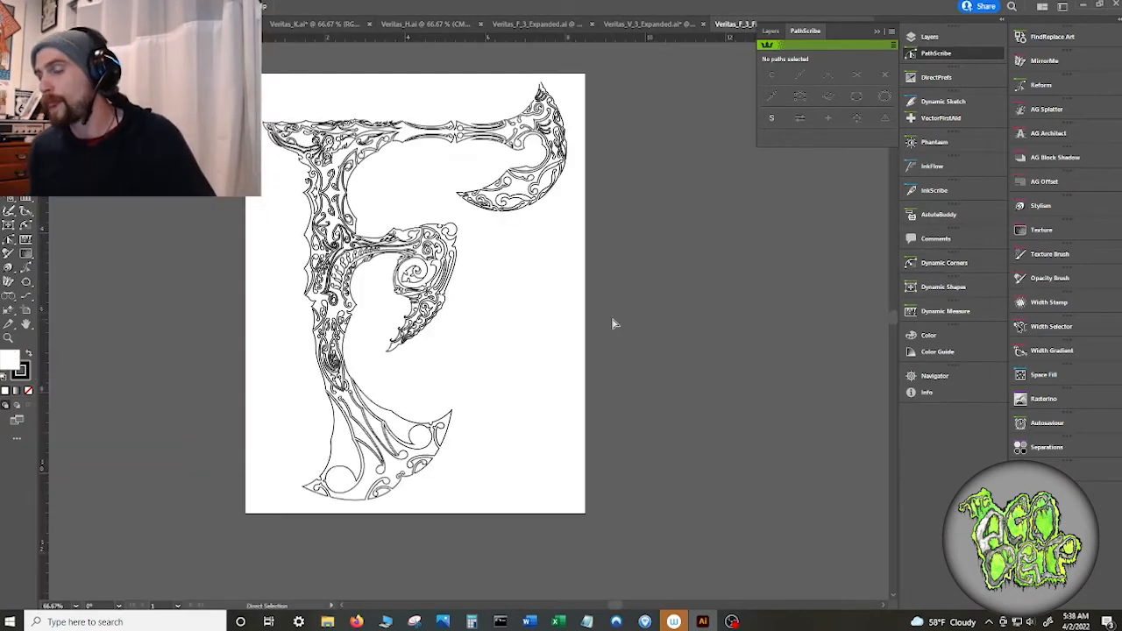
click(891, 24)
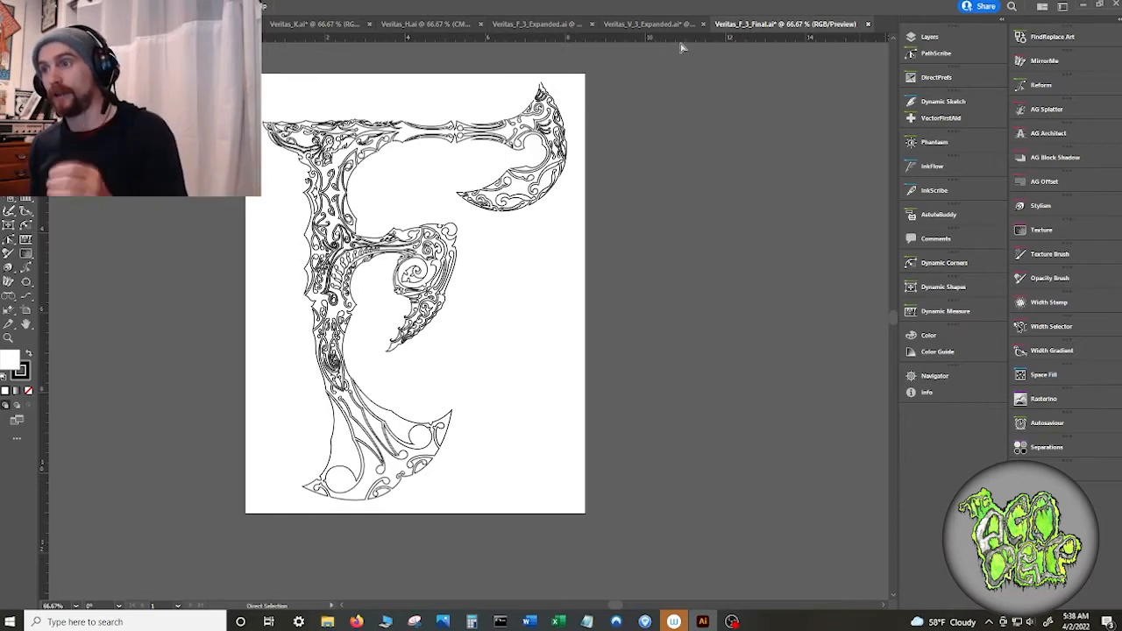
- Return to the V's expanded file and select its ornament path to view its extent, and deselect it
click(621, 24)
click(322, 275)
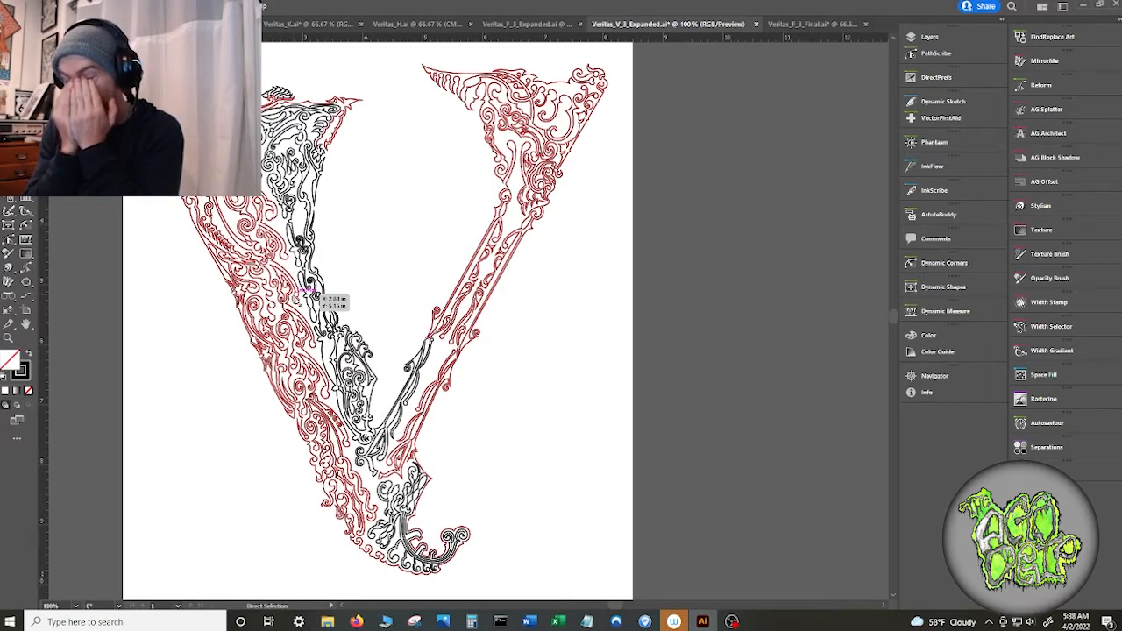
click(703, 74)
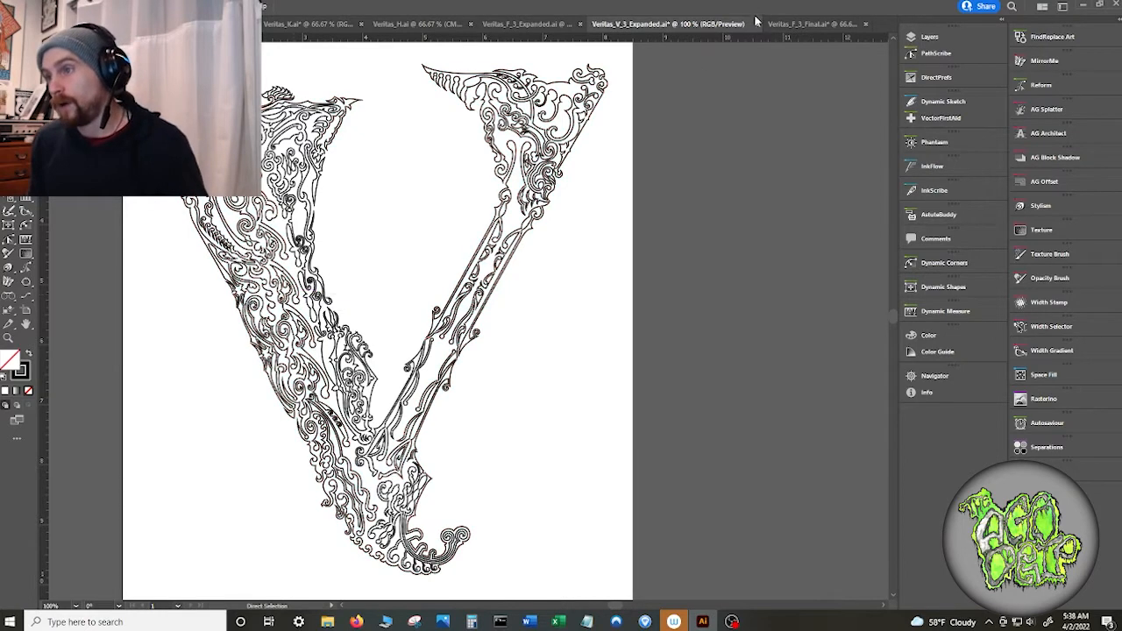
- Try to close the V's expanded file, and close Veritas_F_3_Final.ai without saving its changes
click(756, 25)
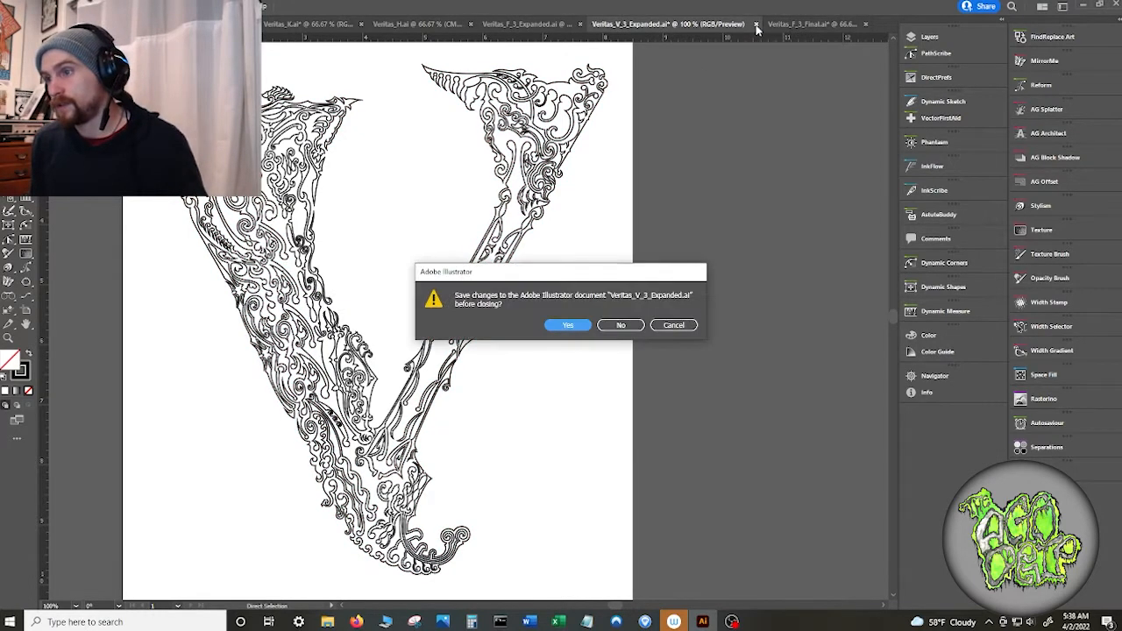
click(620, 326)
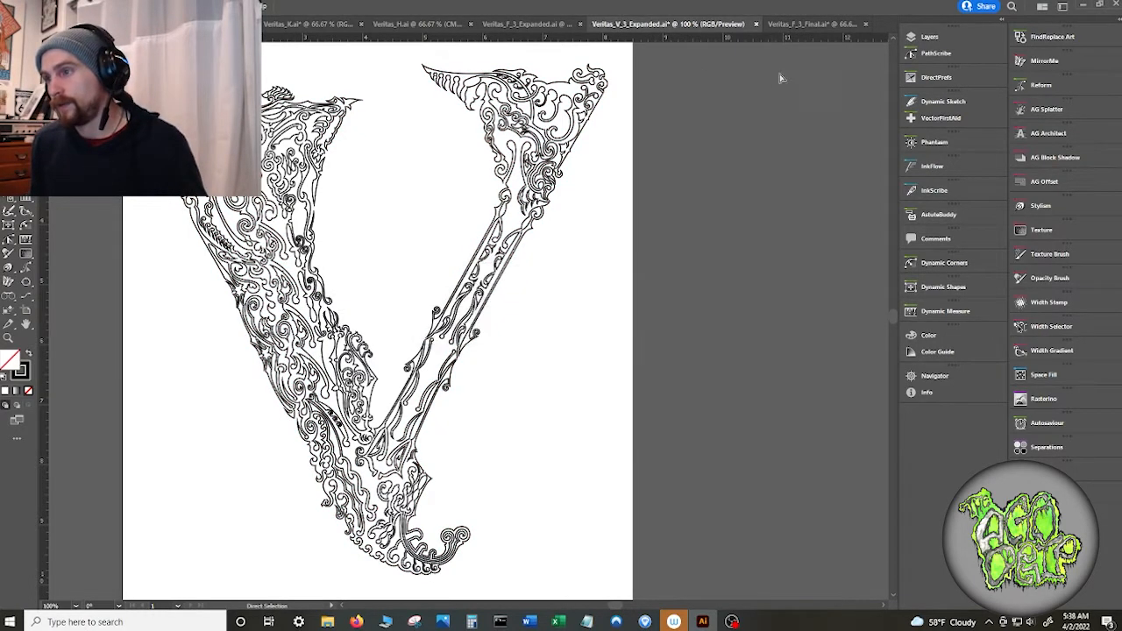
click(802, 26)
click(867, 25)
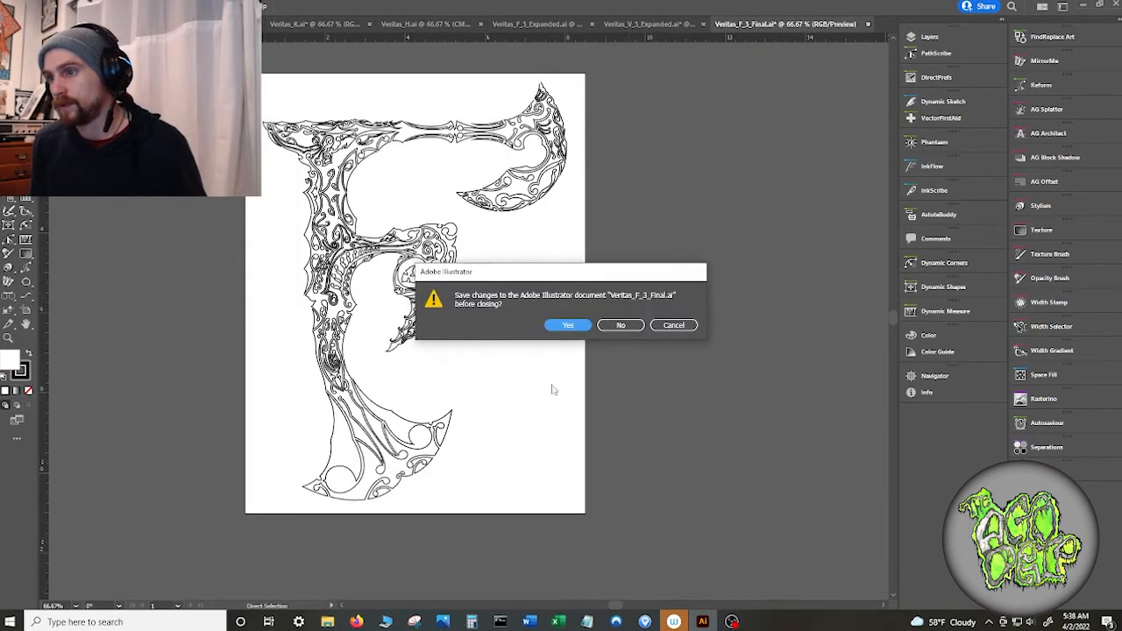
click(632, 329)
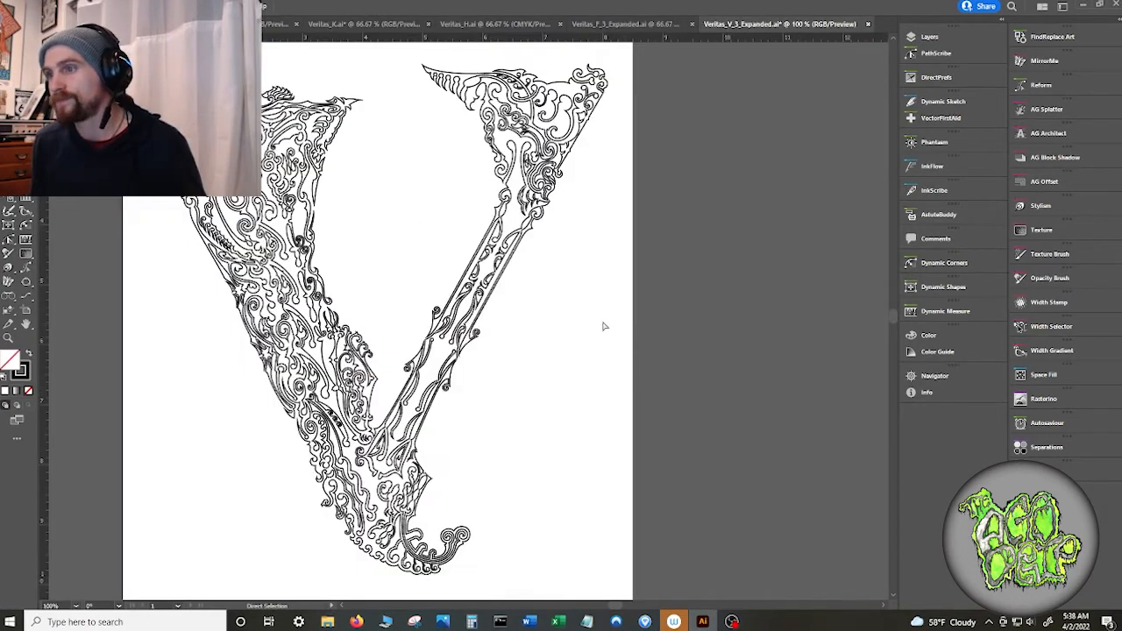
- Select all of the artwork in Veritas_F_3_Expanded.ai and expand its strokes with the Fill option turned off
click(609, 24)
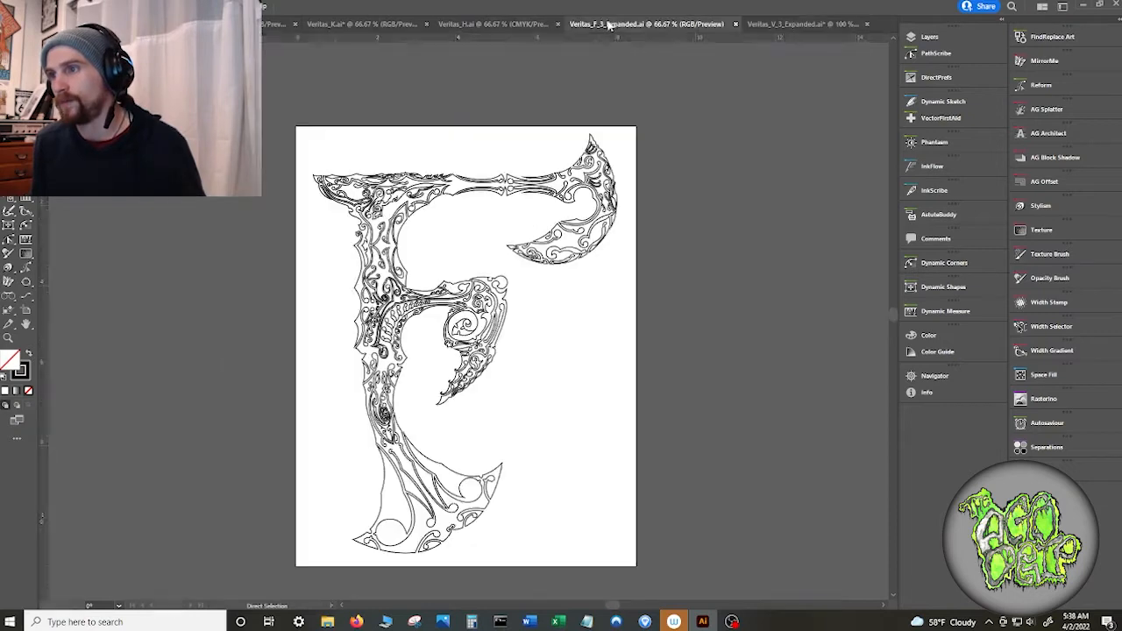
key(v)
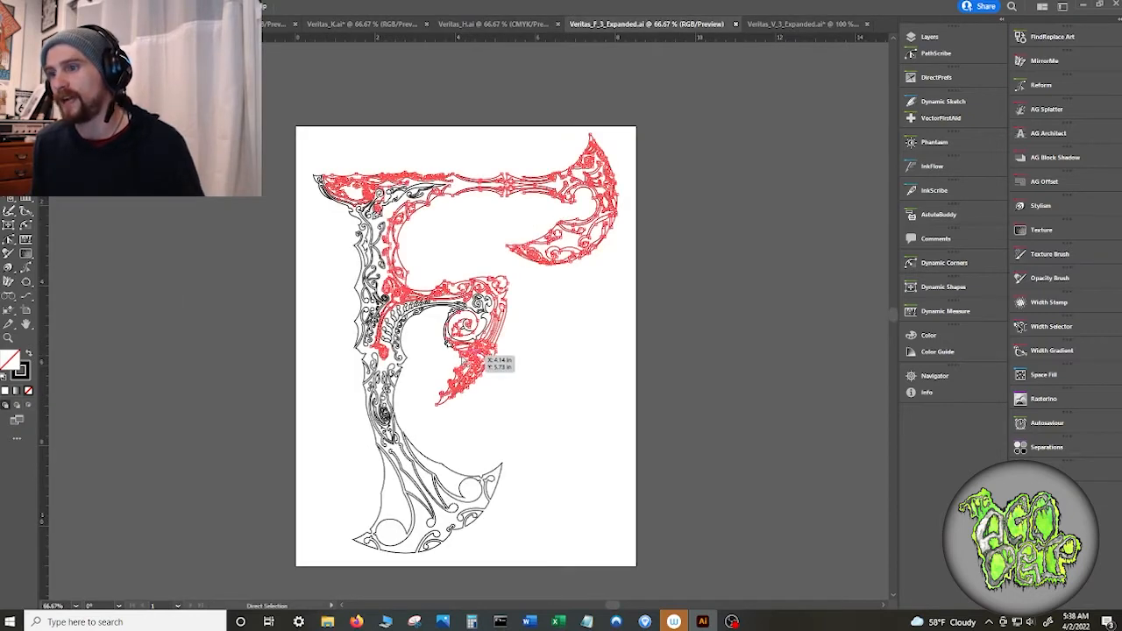
key(ctrl+a)
key(a)
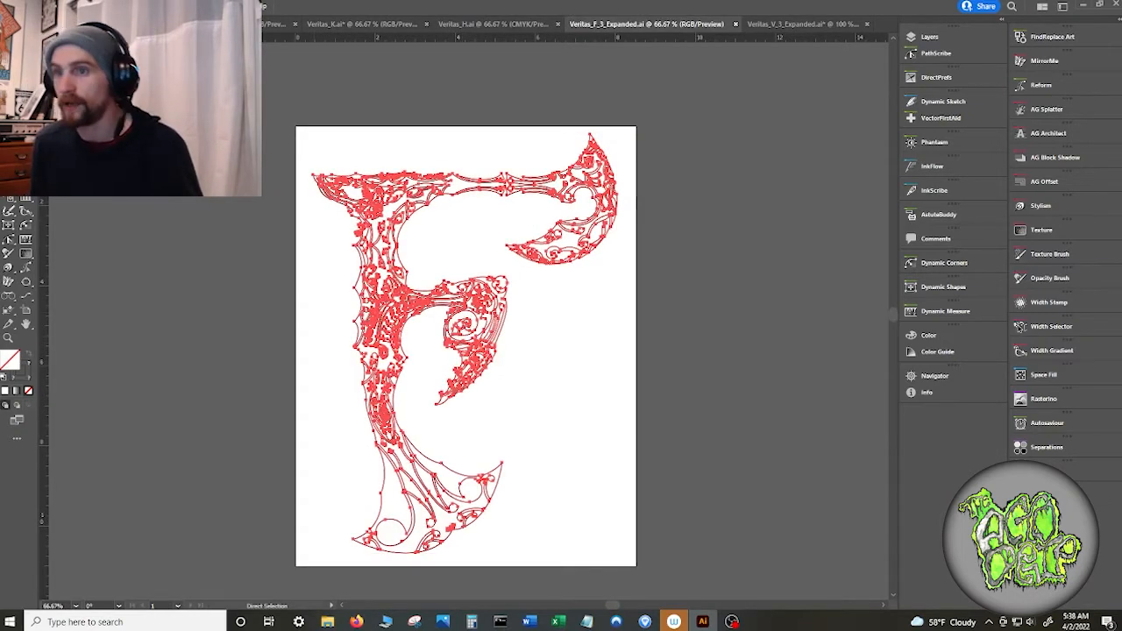
click(53, 6)
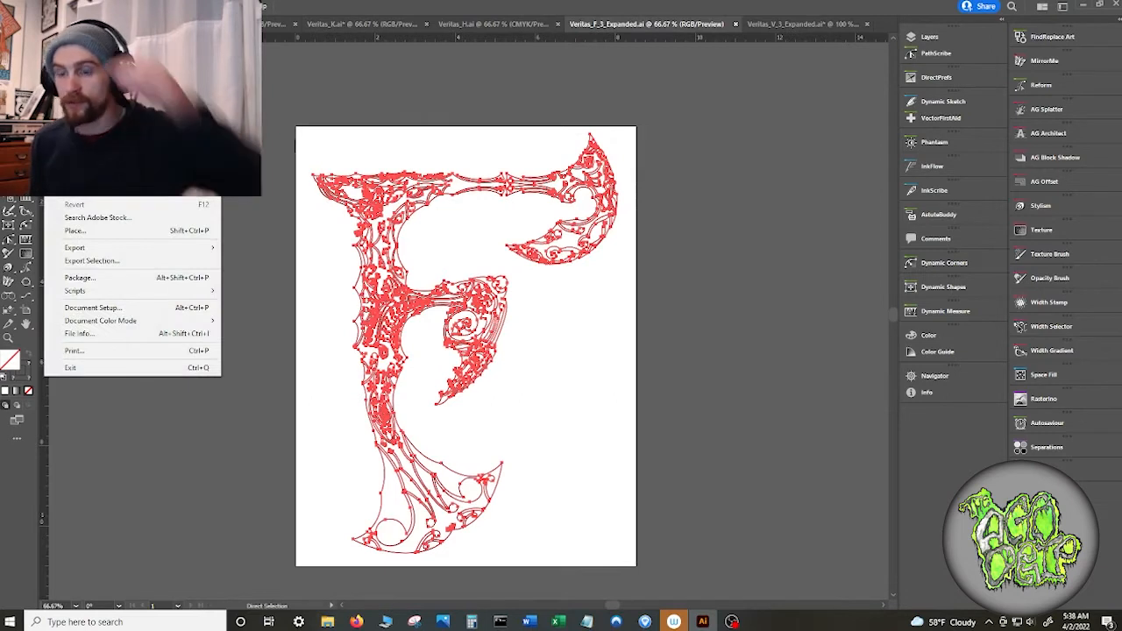
mouse_move(73, 6)
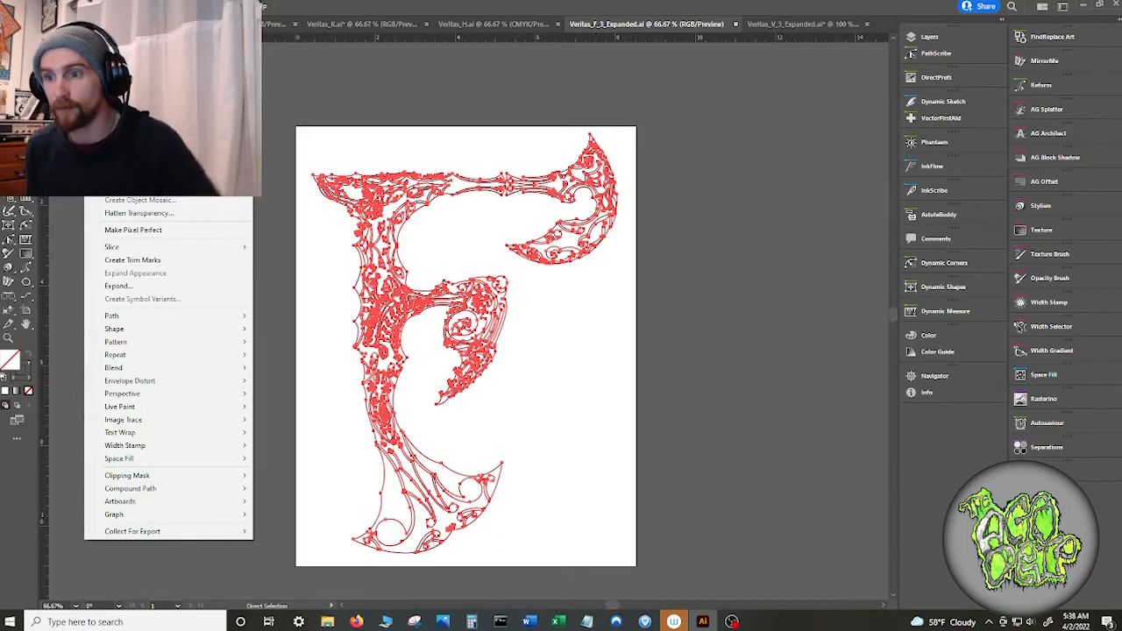
click(128, 285)
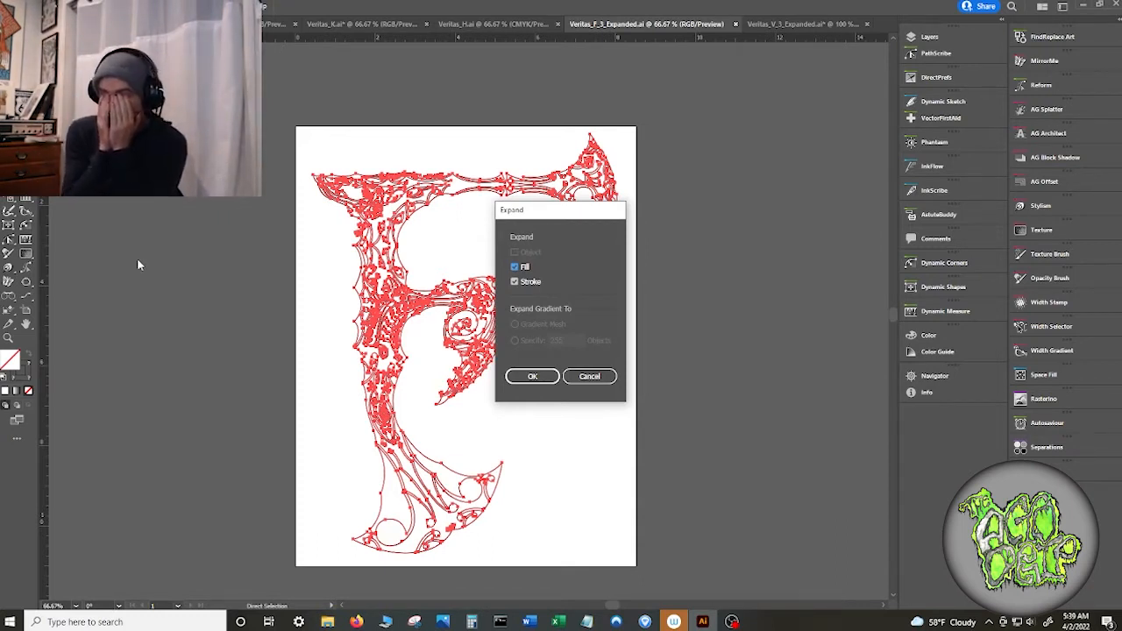
click(514, 268)
click(533, 377)
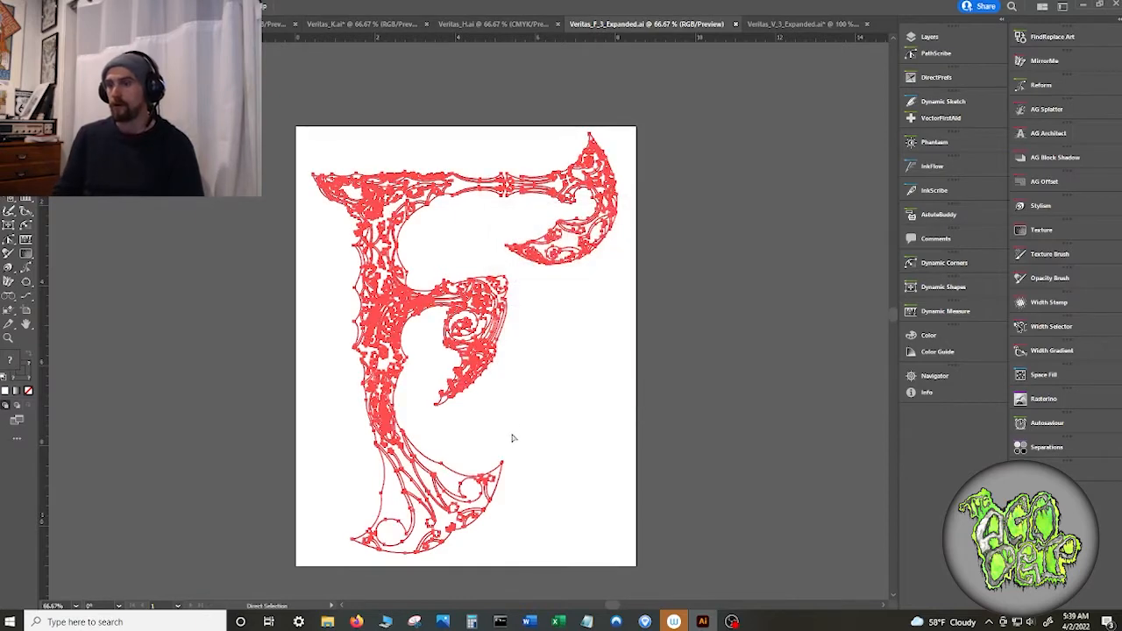
- Select the expanded outline at the lower end of the F's stem and examine its anchor points up close
scroll(421, 433, up, 5)
scroll(412, 436, up, 4)
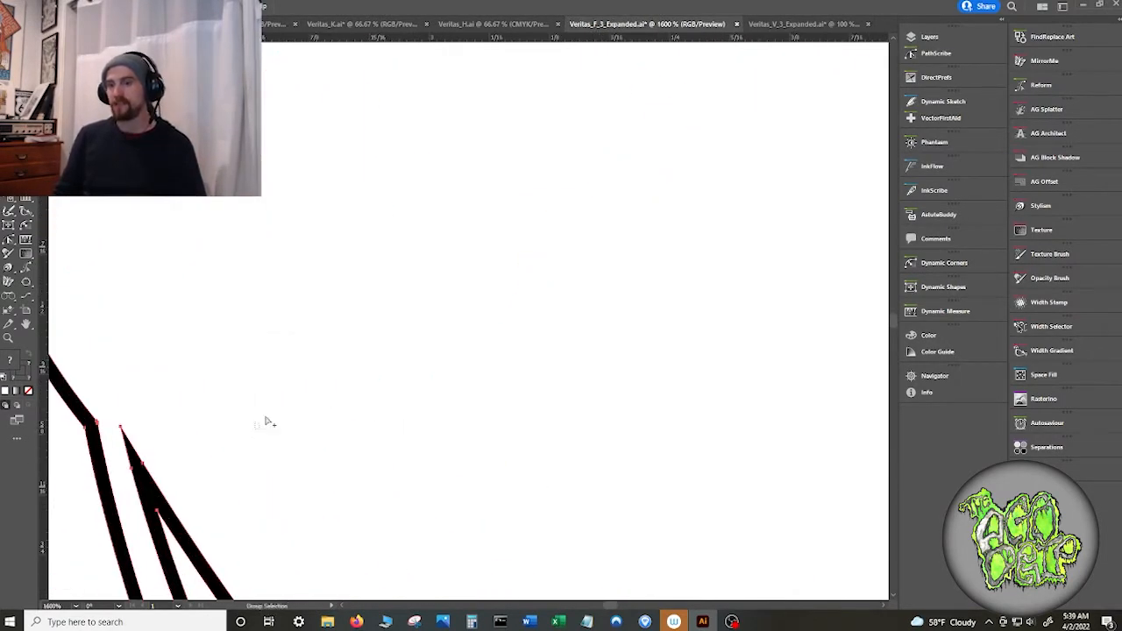
drag(269, 421, 439, 282)
drag(248, 358, 634, 243)
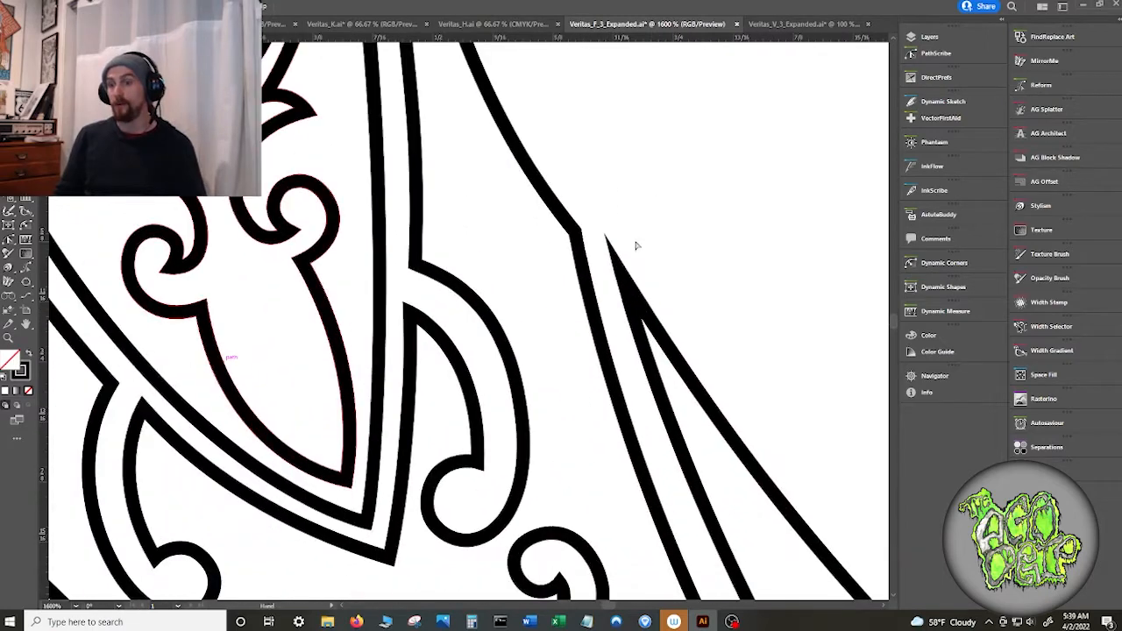
click(478, 292)
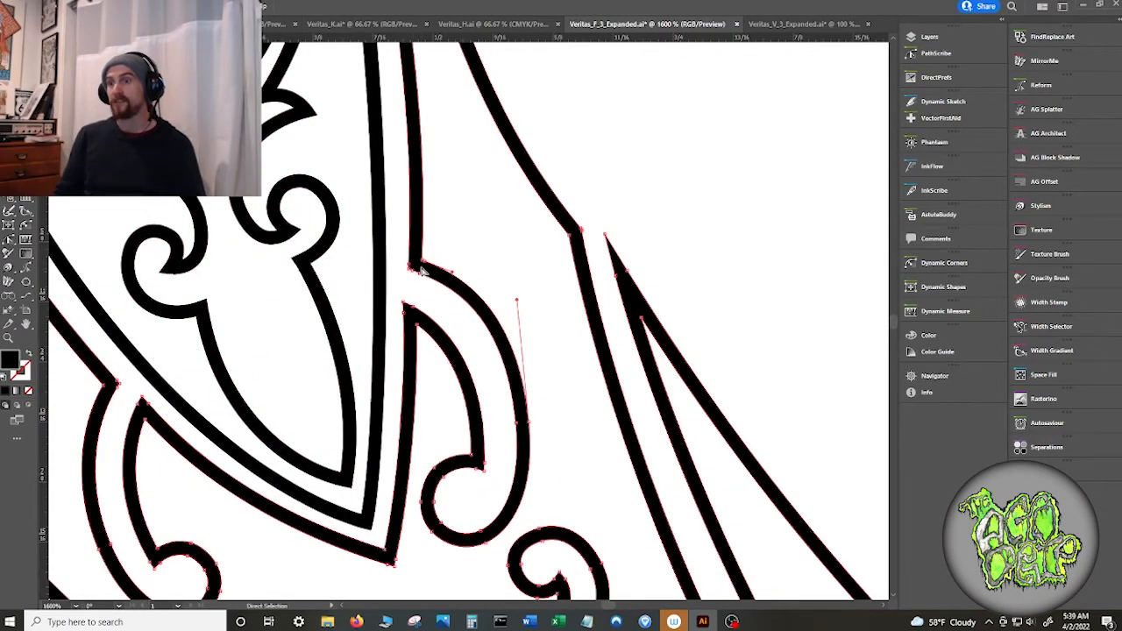
scroll(435, 287, up, 6)
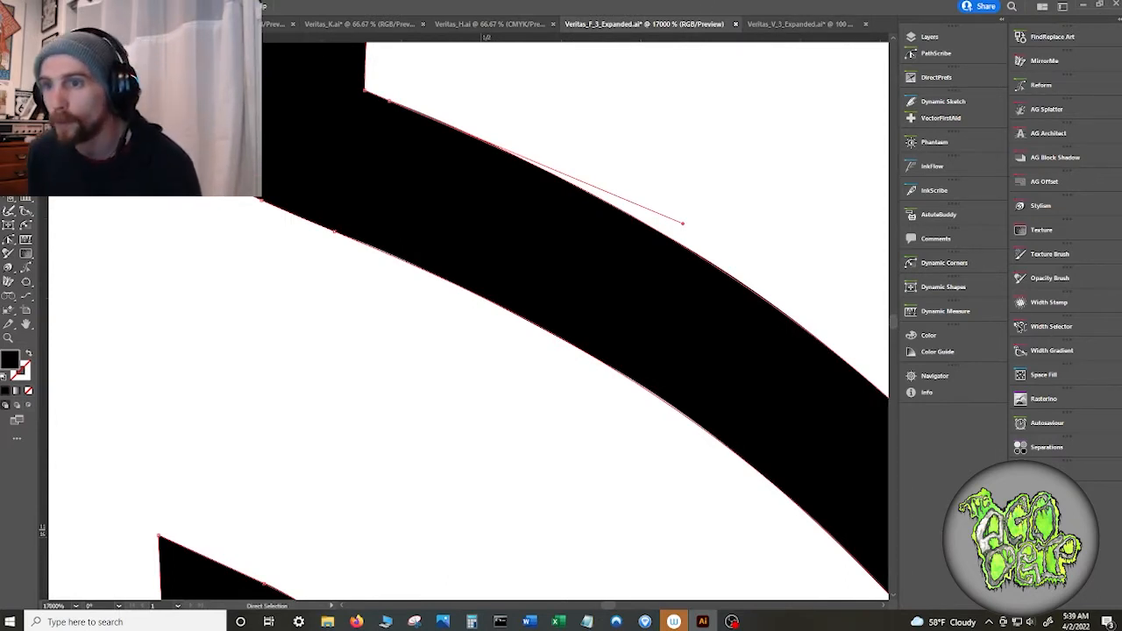
- Reopen Veritas_F_3_Final.ai from the recent files and answer No to its opening prompt
click(57, 7)
mouse_move(175, 58)
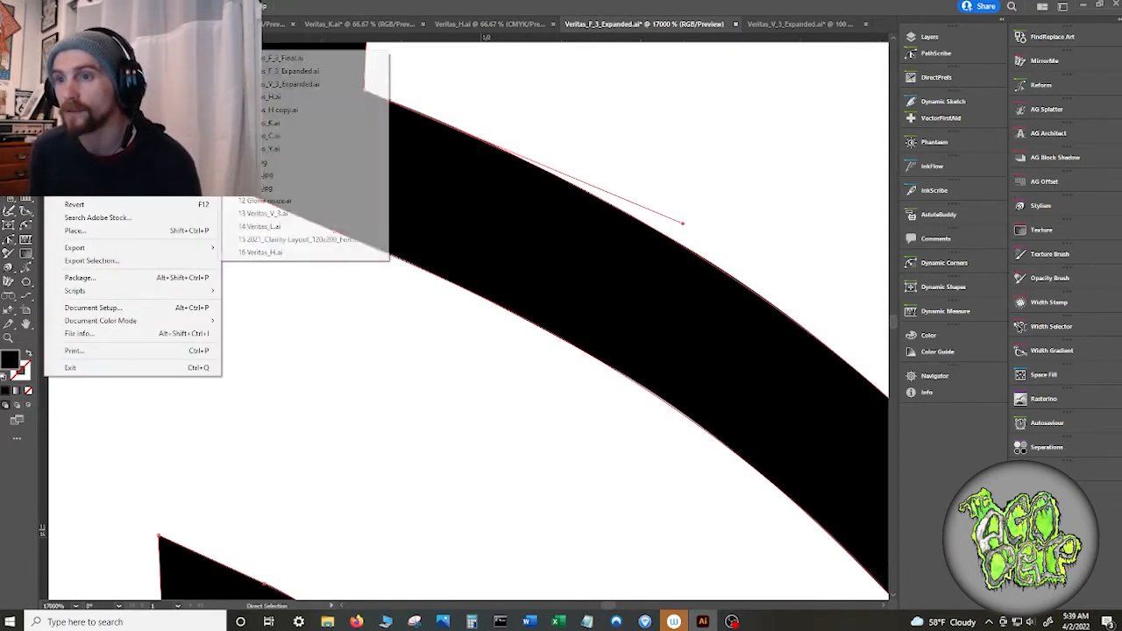
click(293, 57)
click(620, 324)
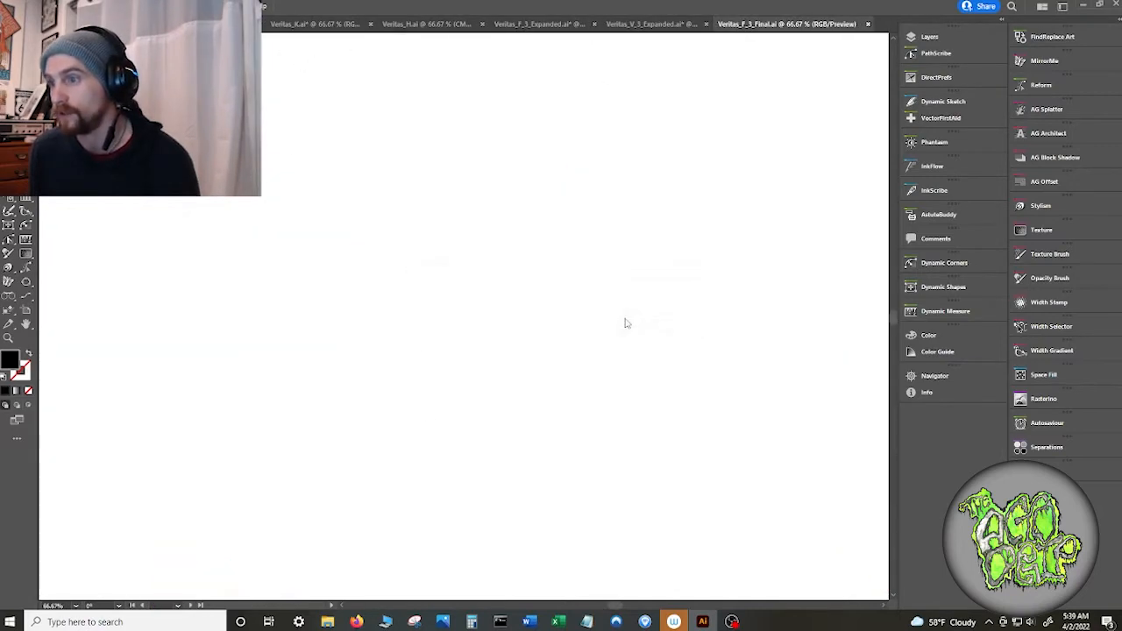
- Select the unexpanded outline beside the stem's spiral ornament and examine the anchor and handles at its pointed tip
scroll(306, 313, up, 7)
drag(746, 310, 506, 324)
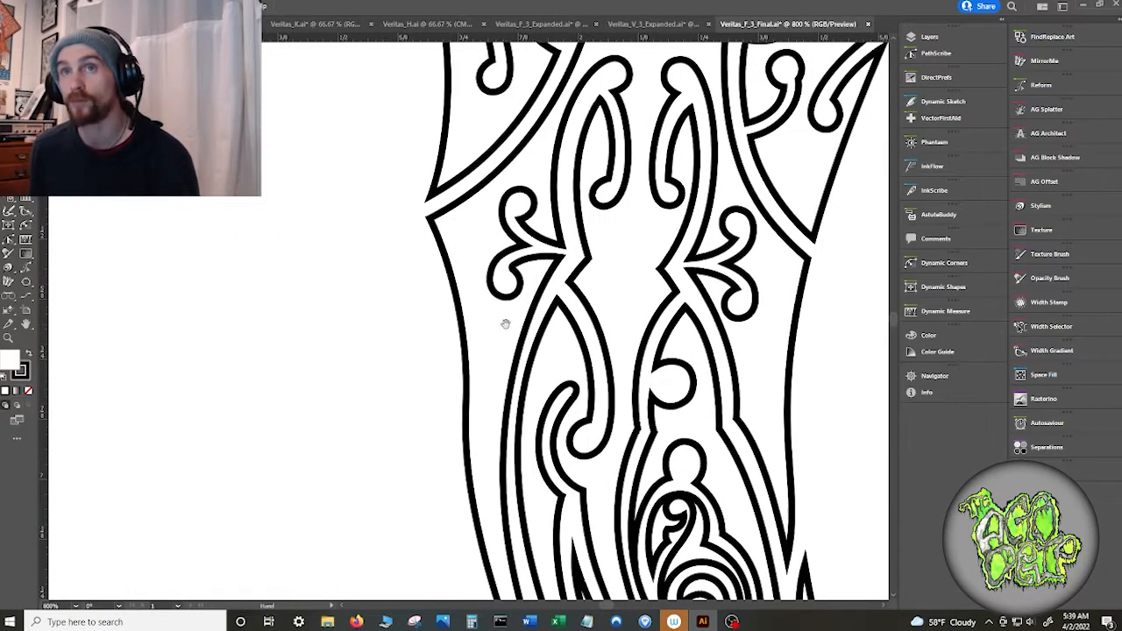
scroll(520, 328, down, 2)
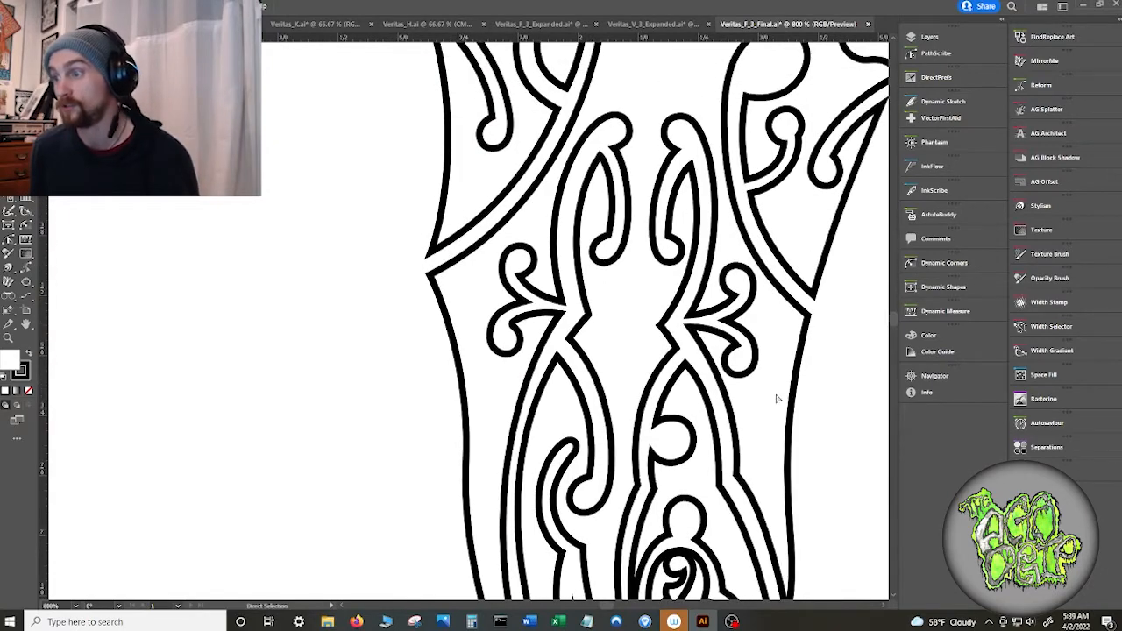
scroll(775, 399, down, 3)
click(608, 376)
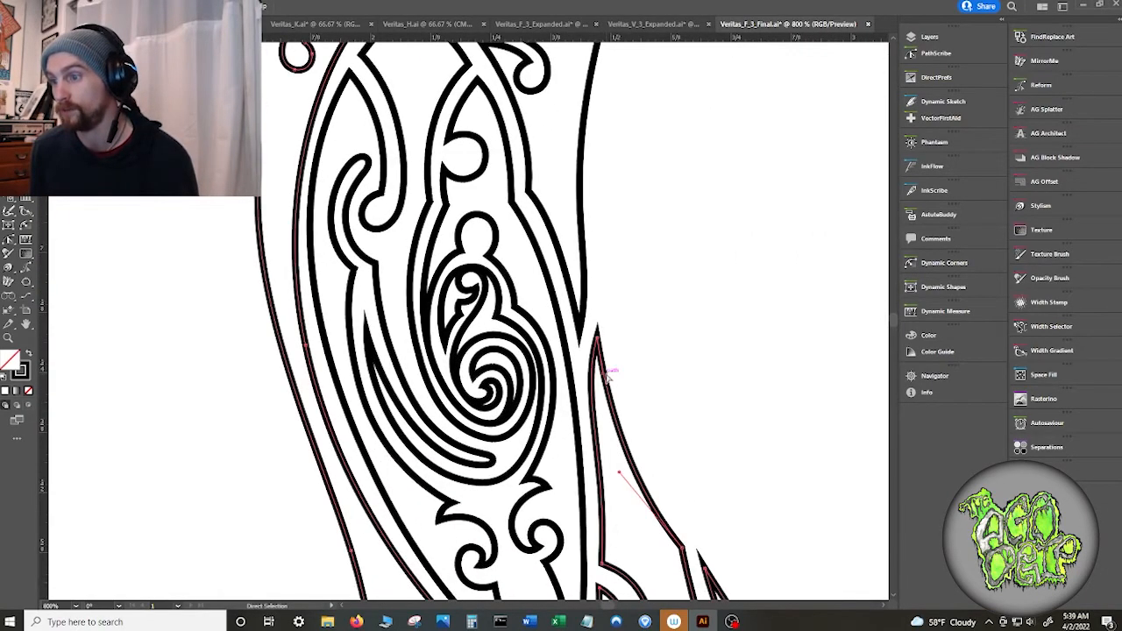
scroll(607, 376, up, 4)
click(539, 224)
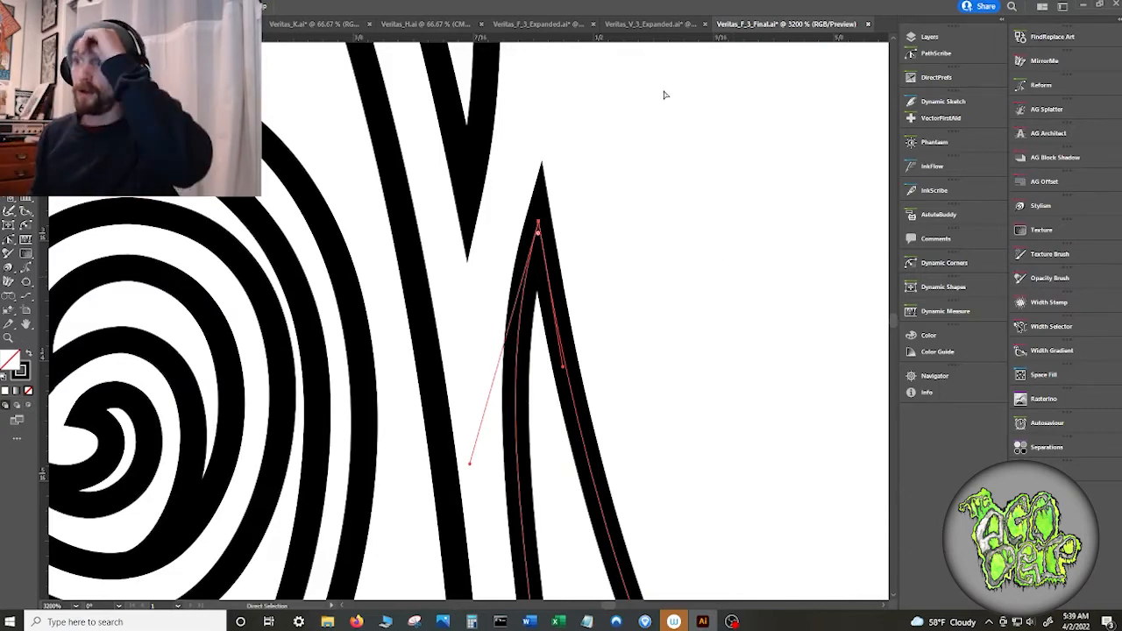
- Place the F's expanded file next to its final file in the document order and compare the lower stem outlines in both
drag(617, 24, 528, 18)
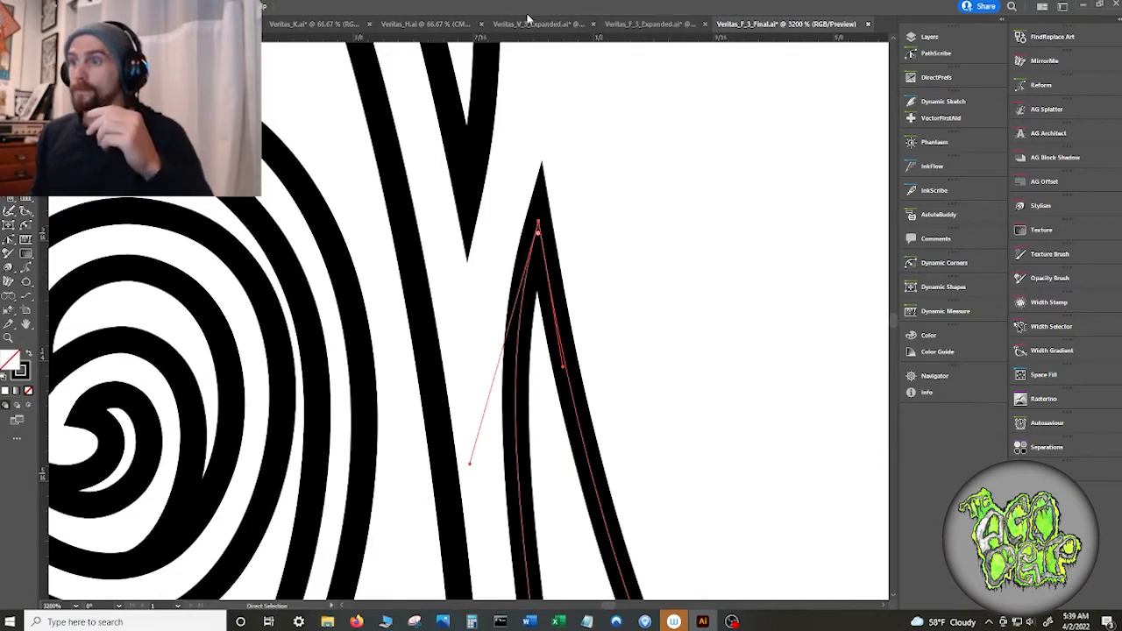
click(653, 24)
scroll(413, 172, down, 1)
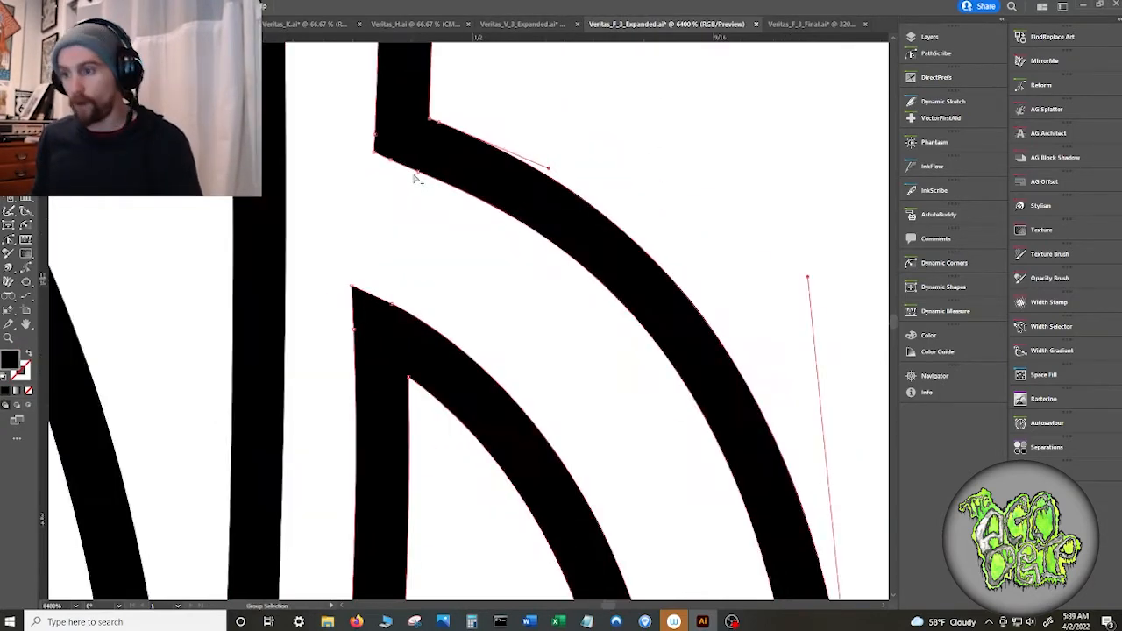
scroll(414, 173, down, 5)
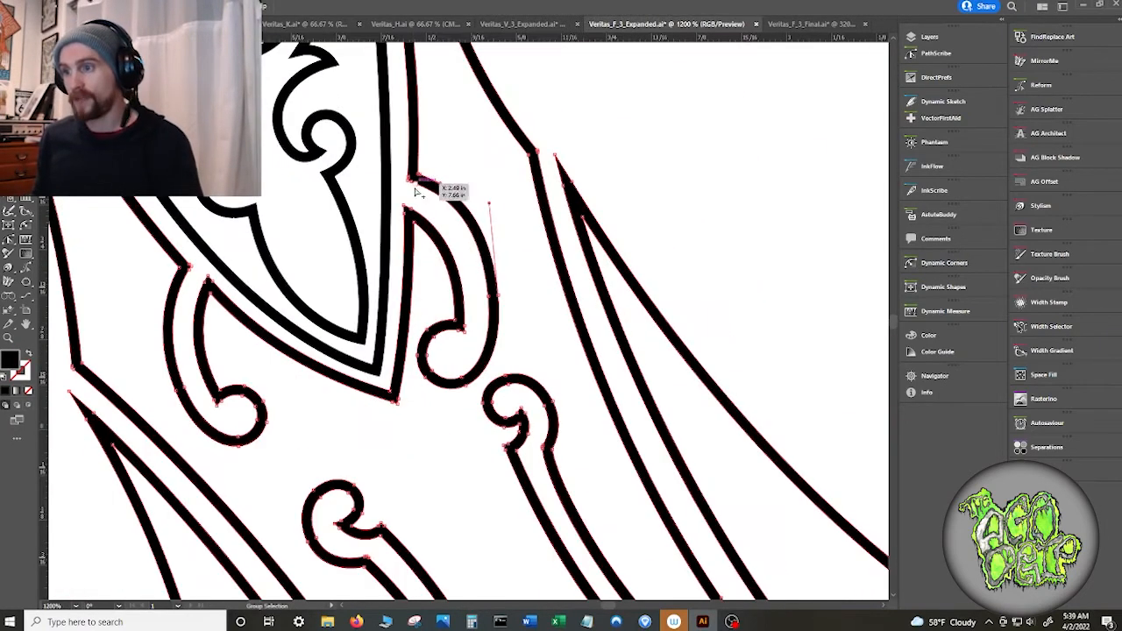
click(822, 24)
scroll(744, 110, down, 3)
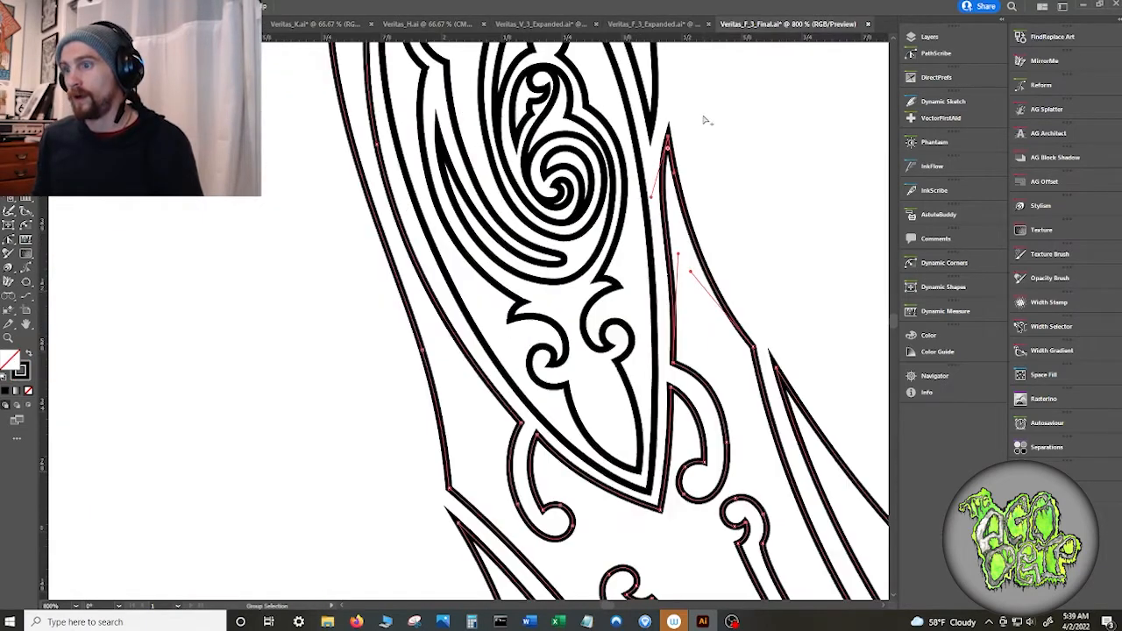
scroll(704, 121, up, 2)
- Return to Veritas_F_3_Expanded.ai and examine the expanded outline's pointed tip beside the spiral ornament
click(653, 23)
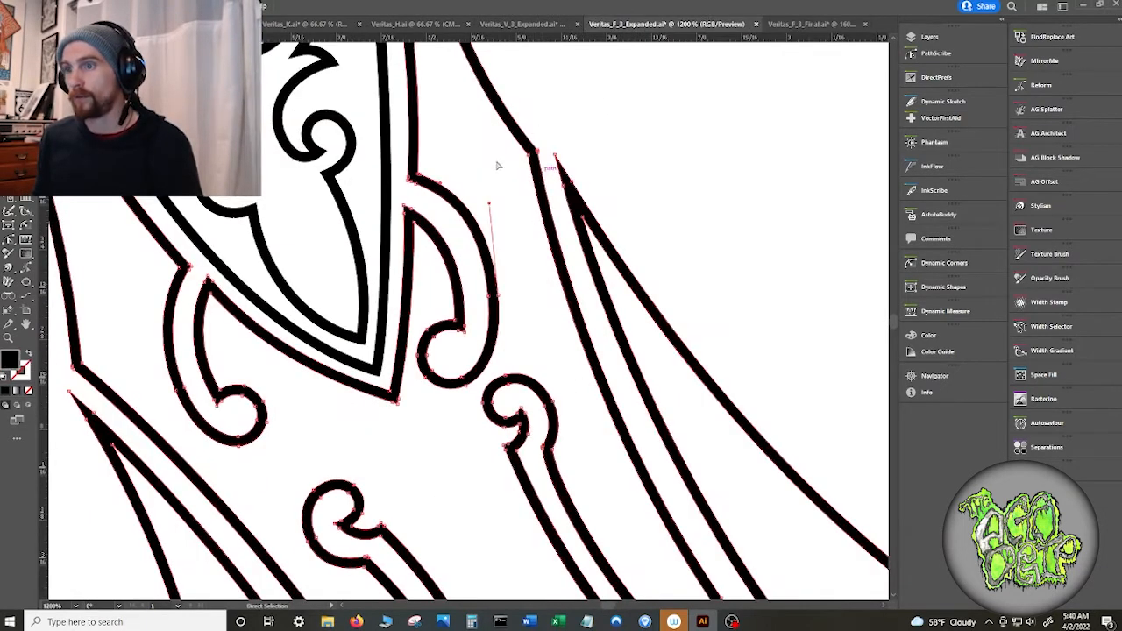
drag(481, 179, 502, 480)
drag(479, 179, 476, 416)
scroll(451, 384, up, 4)
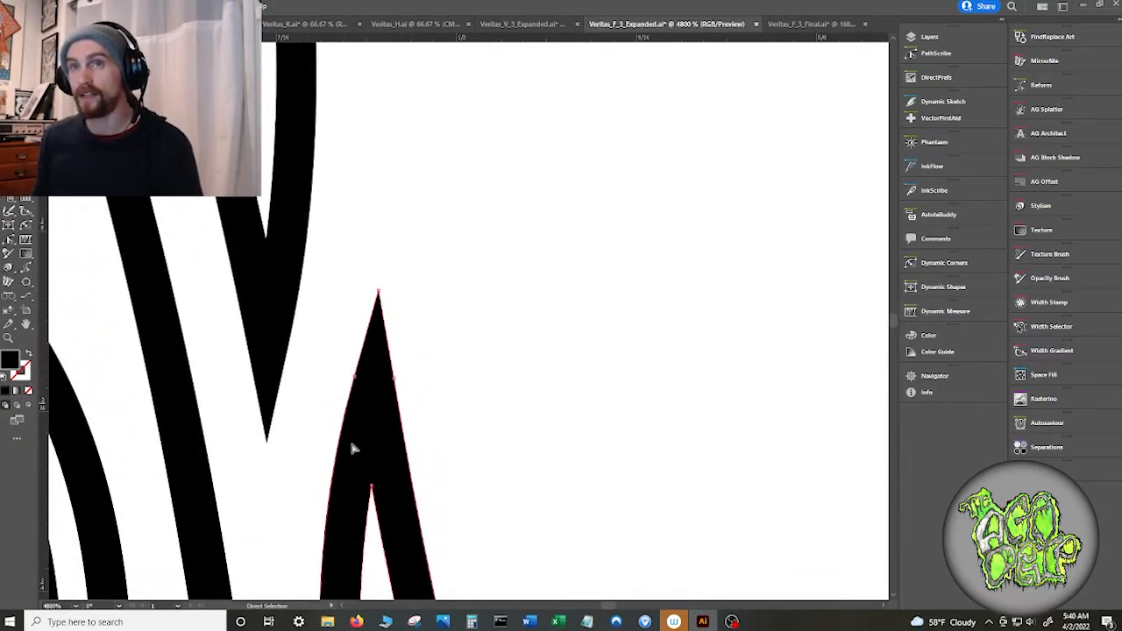
- Try a Paintbrush stroke along the expanded outline's pointed tip and undo it
key(b)
mouse_move(327, 283)
mouse_down()
mouse_move(571, 532)
mouse_move(322, 438)
mouse_up()
key(ctrl+z)
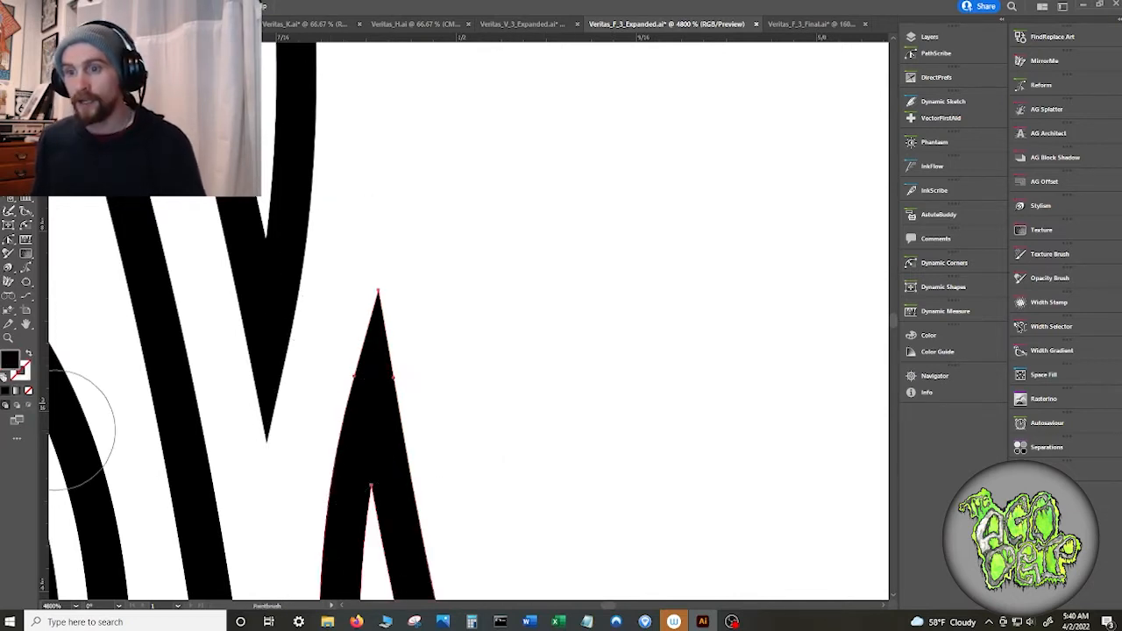
- Try a green fill with a 149° hue on the selected expanded outline and undo it
double_click(11, 361)
click(574, 324)
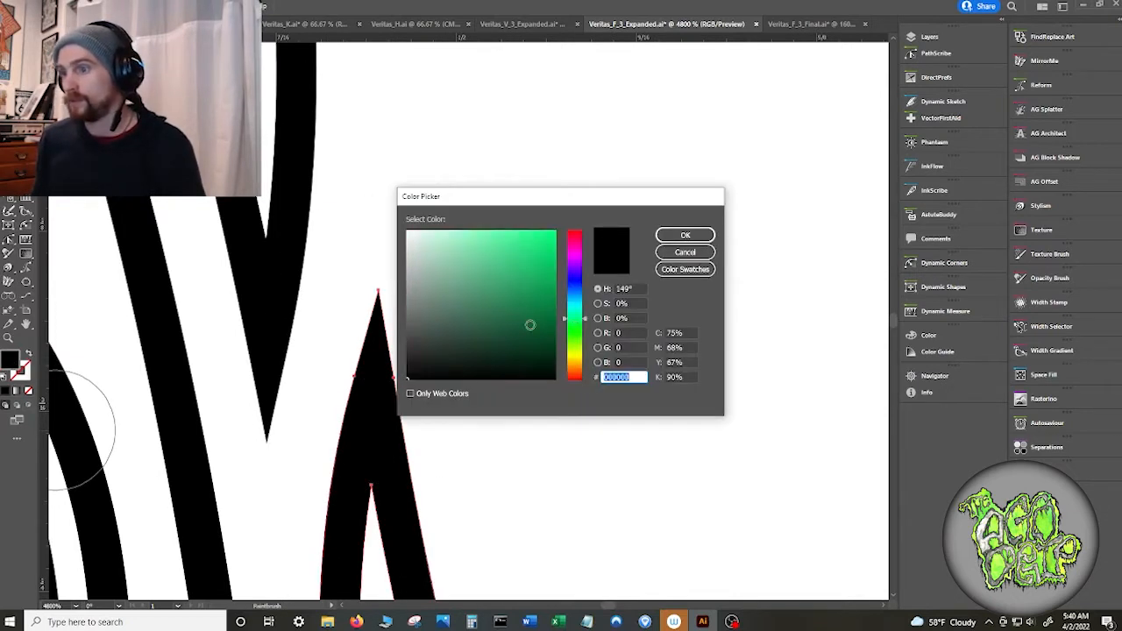
click(528, 323)
click(685, 235)
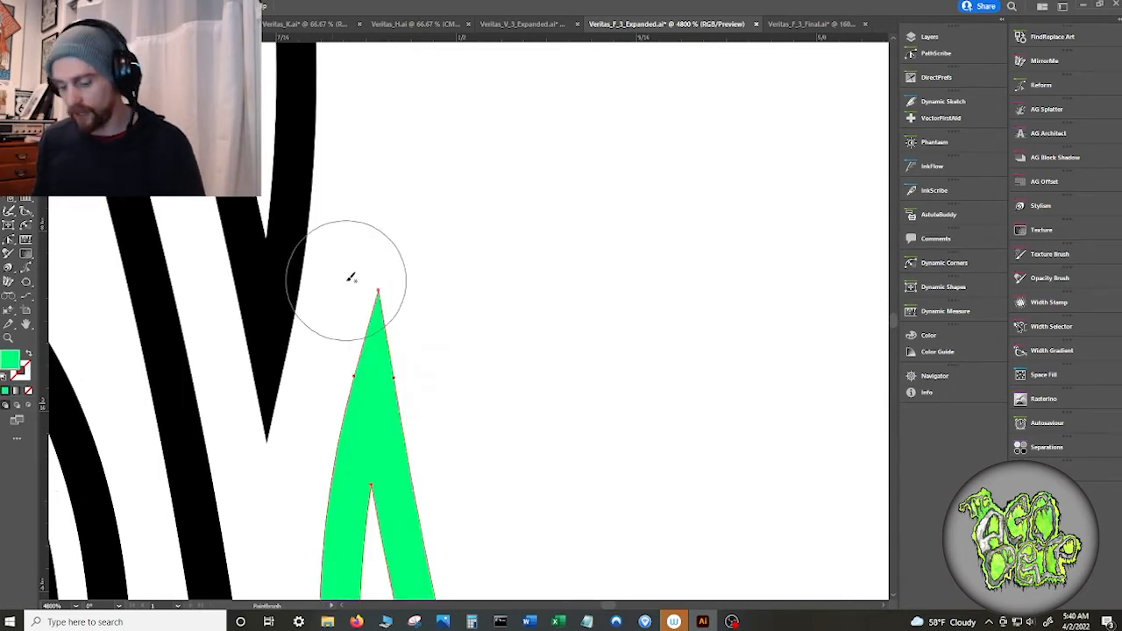
key(ctrl+z)
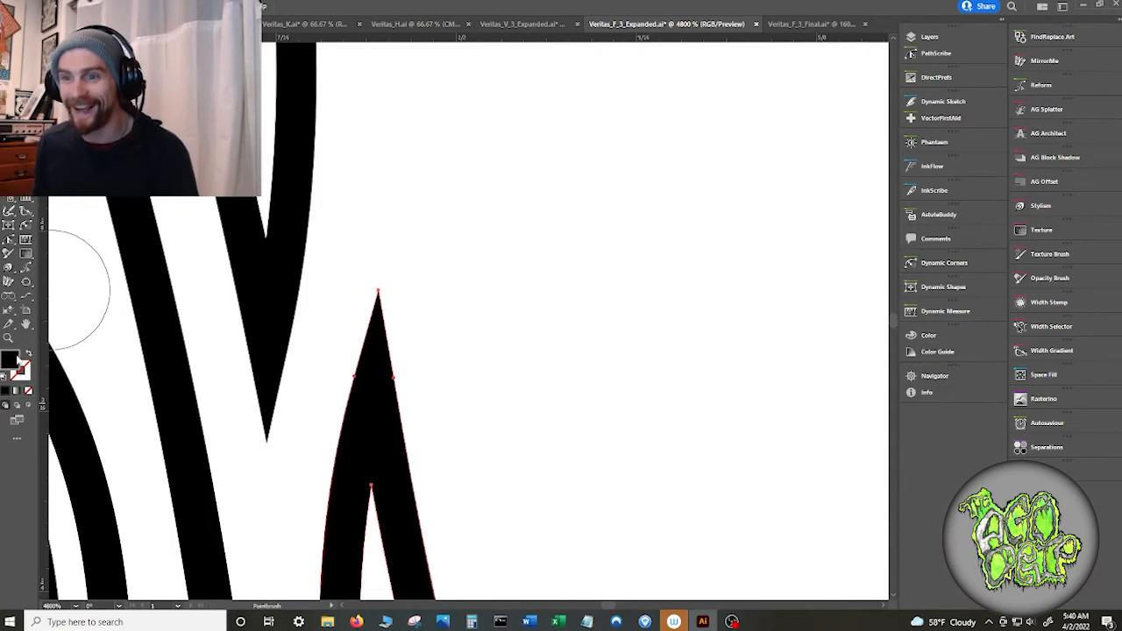
- Fill the selected expanded outline with a bright green using the Color Picker
key(a)
double_click(12, 359)
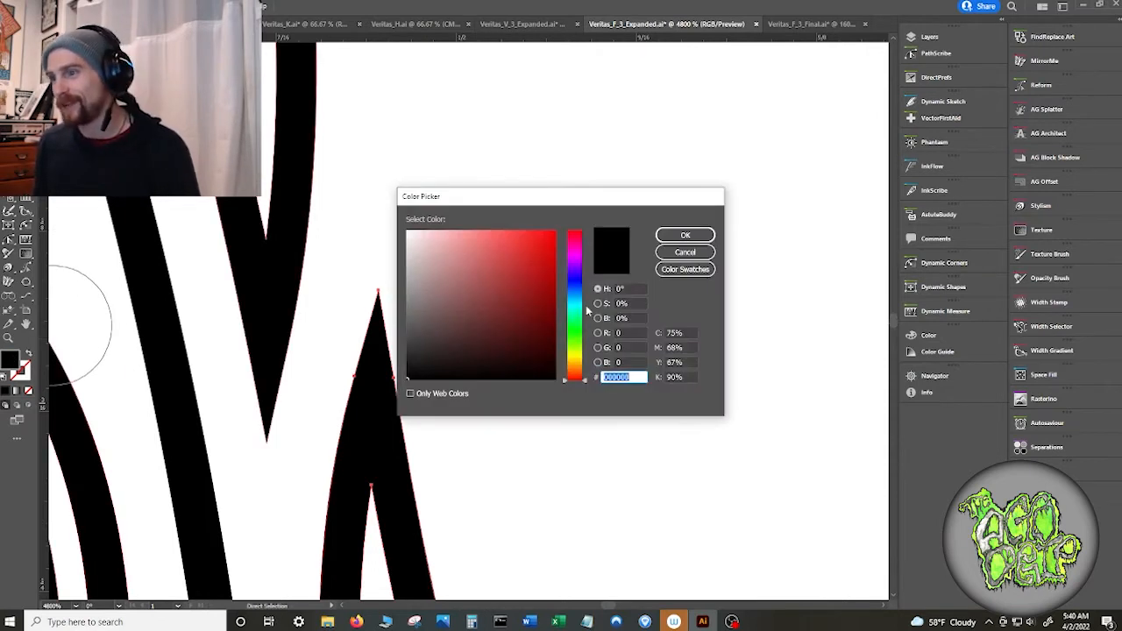
click(574, 331)
click(521, 259)
click(686, 235)
- Activate the Paintbrush and view the extent of the green outline along the F's lower stem
key(b)
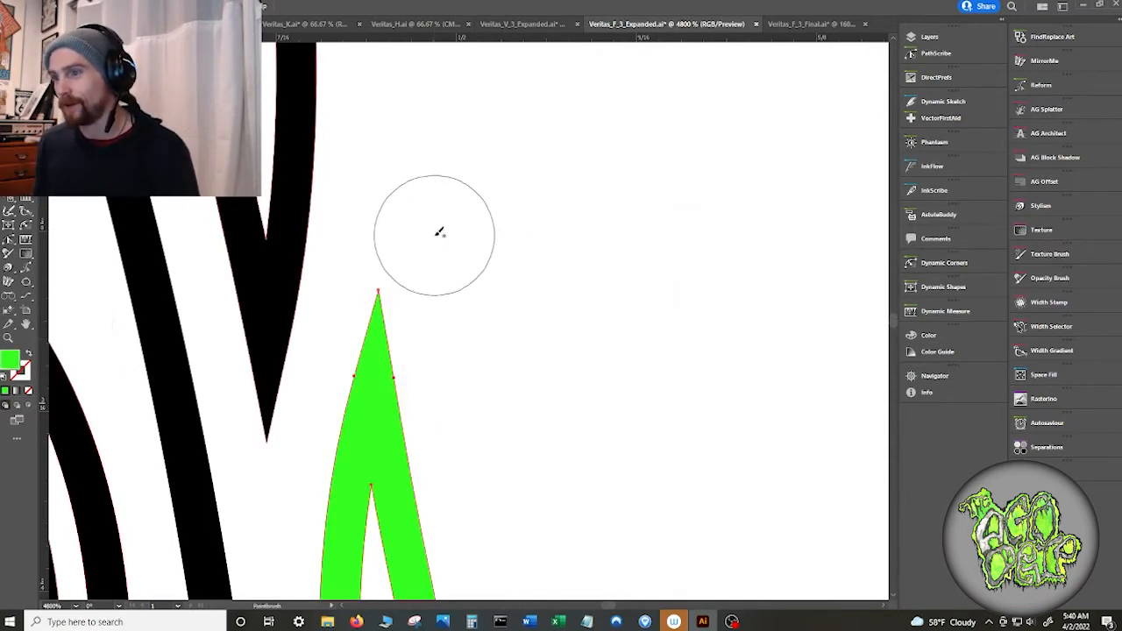
scroll(439, 232, down, 7)
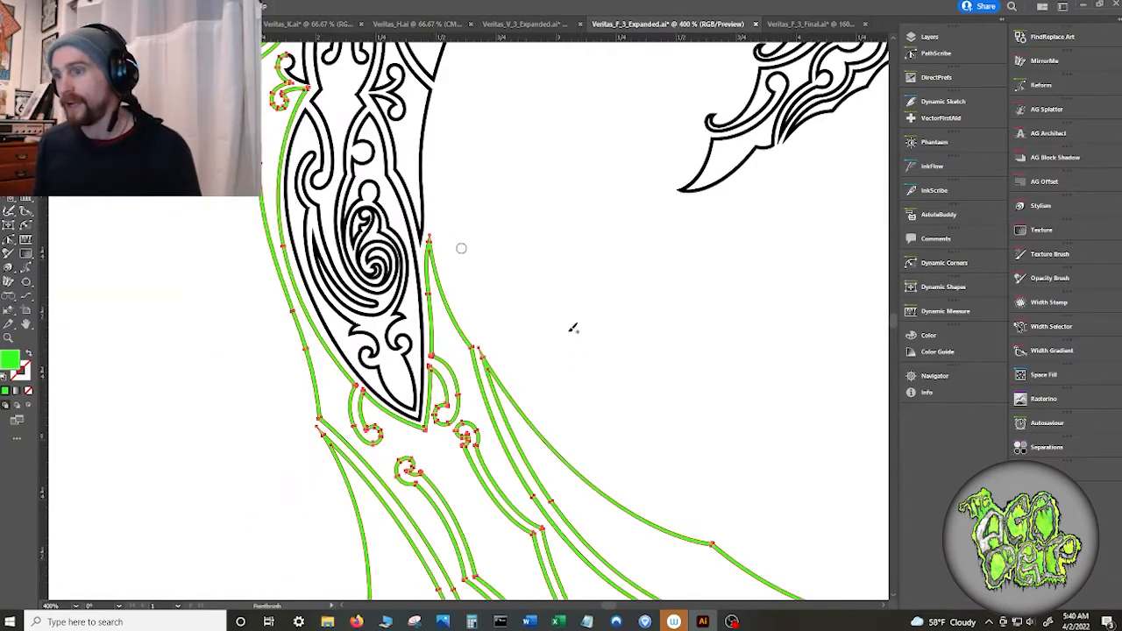
scroll(482, 303, up, 7)
scroll(329, 294, down, 2)
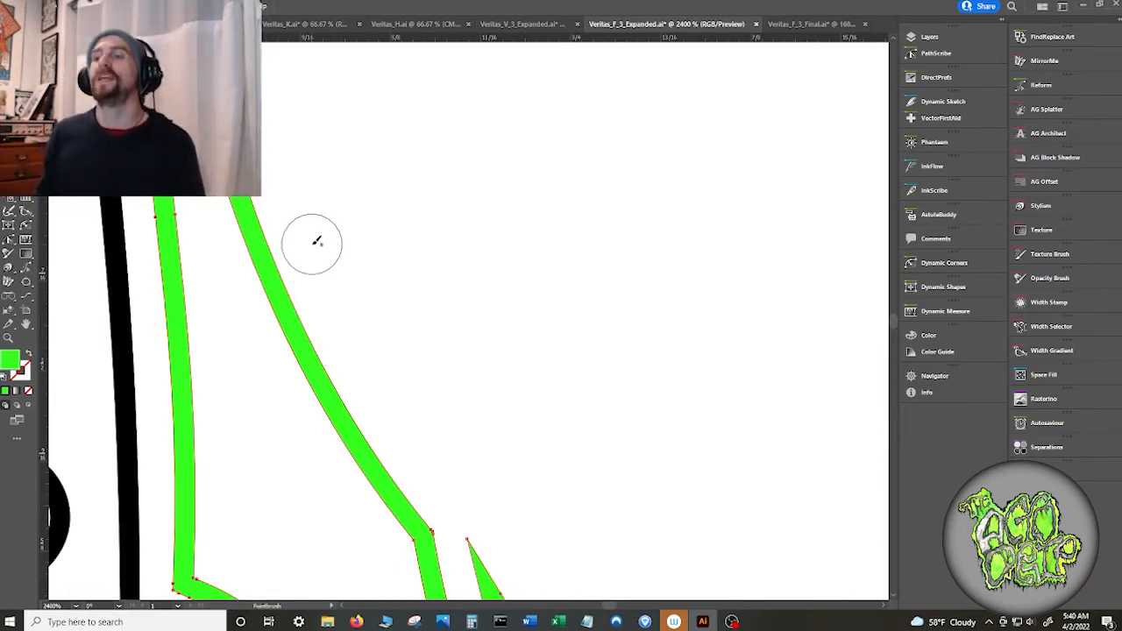
- Examine the corner points of the green expanded outline along the F's lower stem
alt+scroll(430, 280, down, 2)
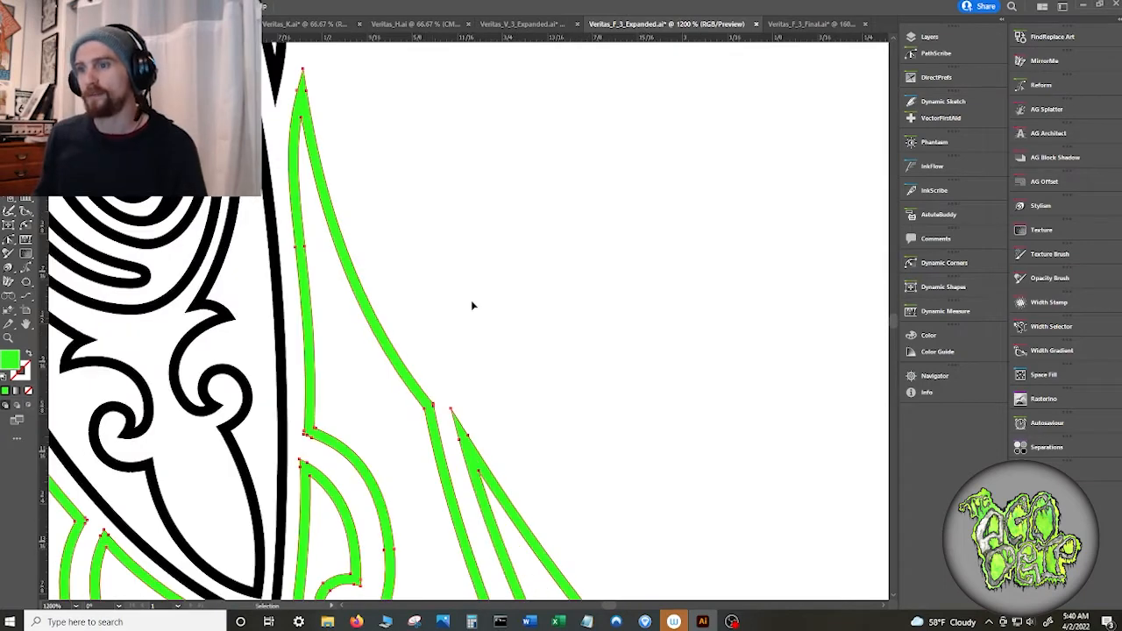
alt+scroll(470, 305, down, 1)
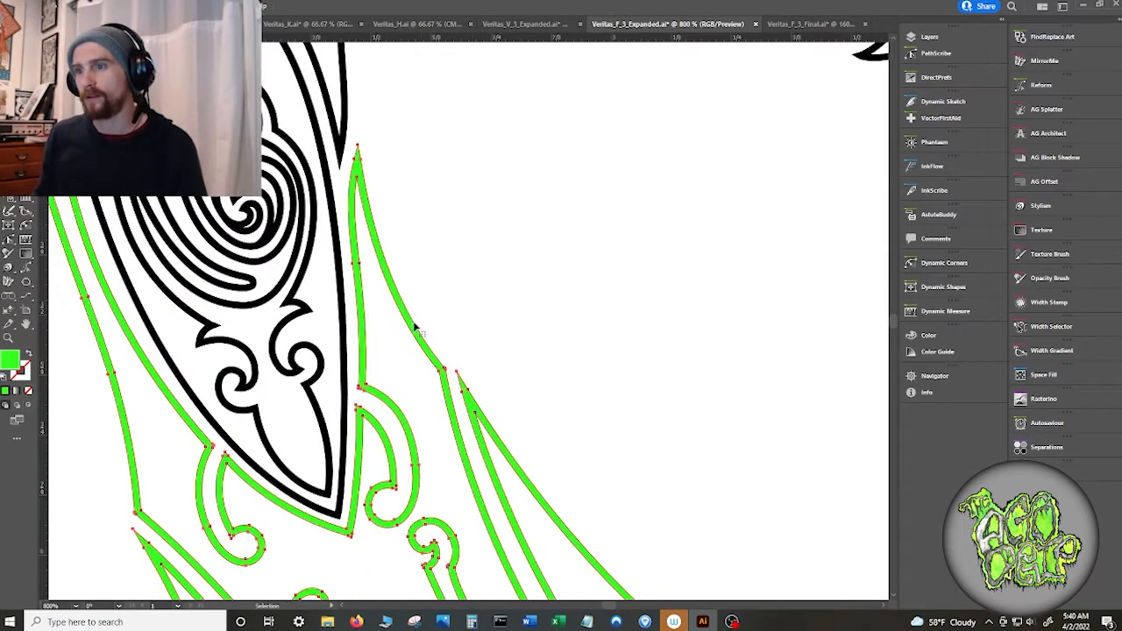
click(370, 384)
alt+scroll(369, 382, up, 3)
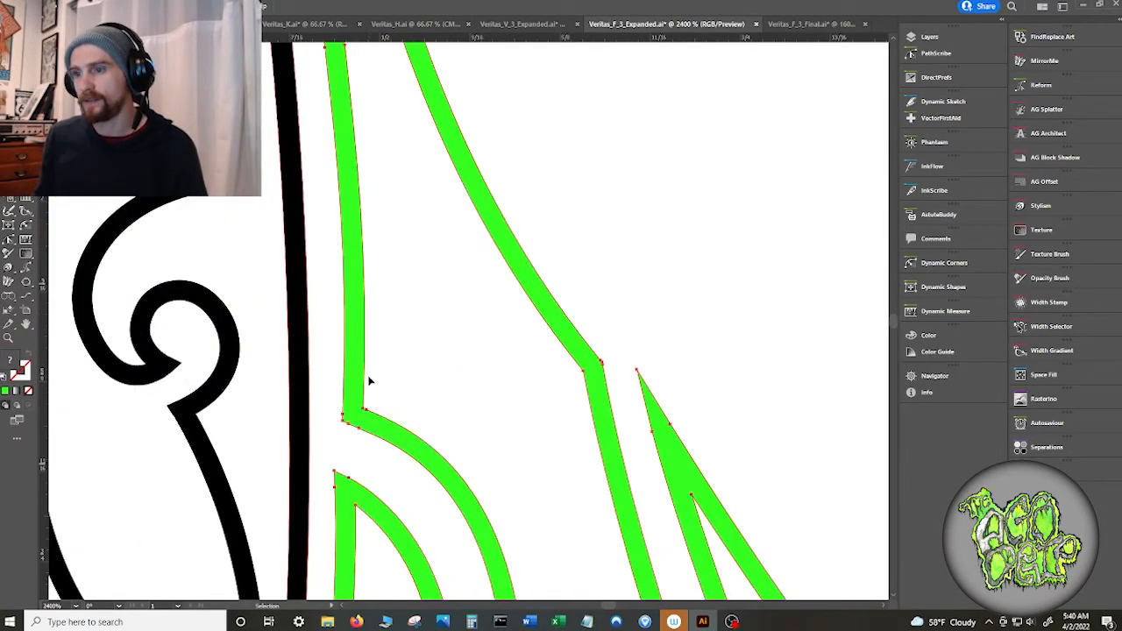
right_click(369, 380)
key(Escape)
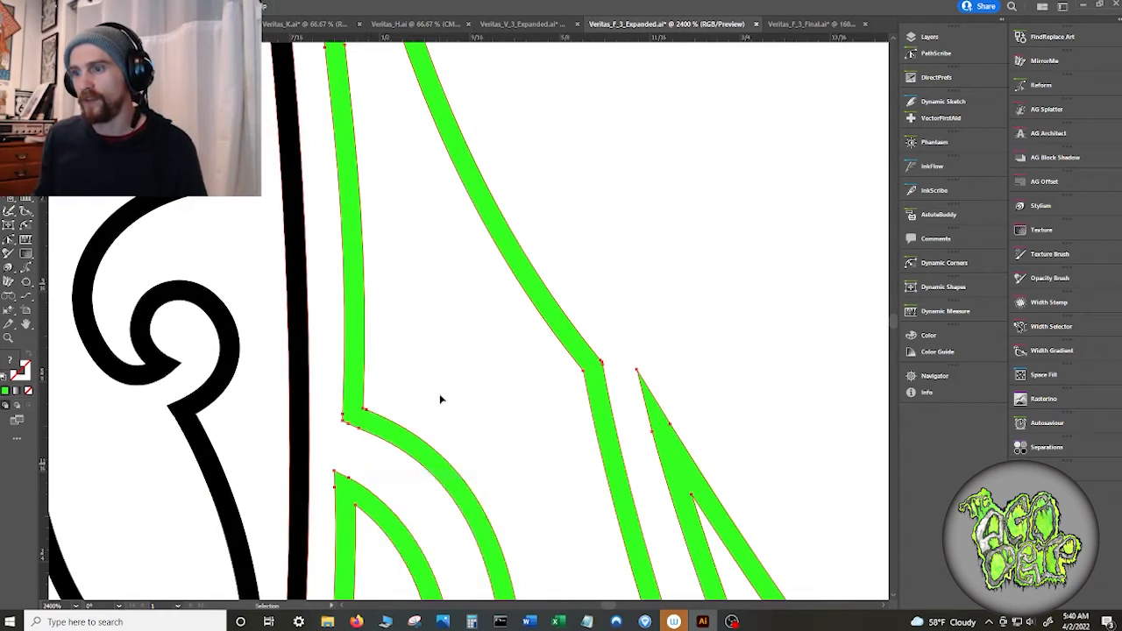
click(437, 396)
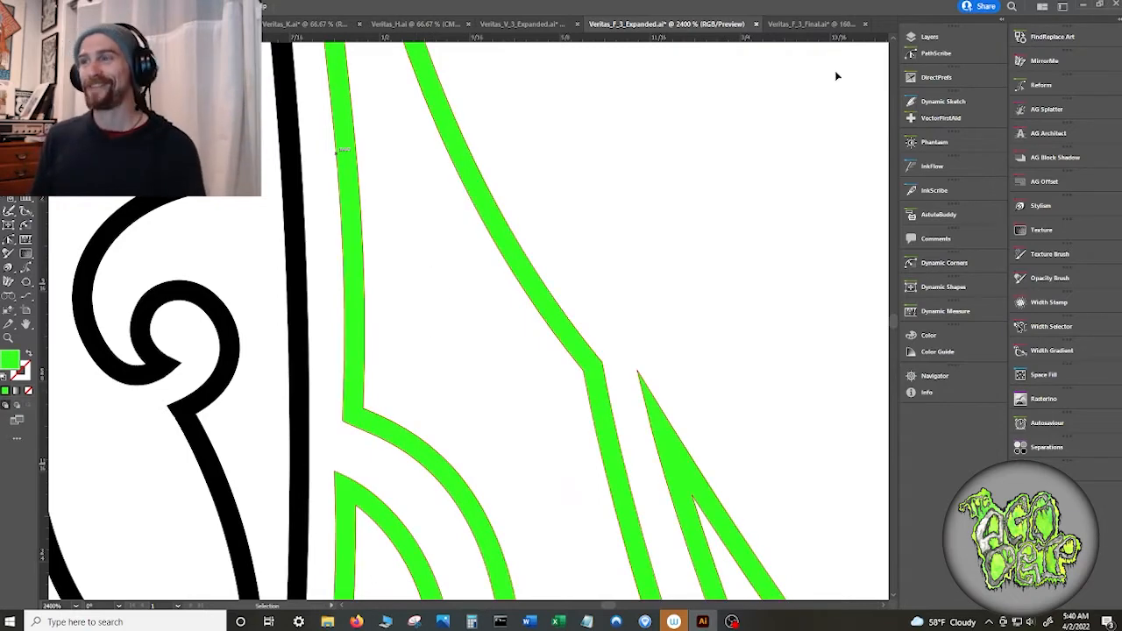
- Select all paths in Veritas_F_3_Final.ai and compare their point count in PathScribe with that of Veritas_F_3_Expanded.ai
click(815, 24)
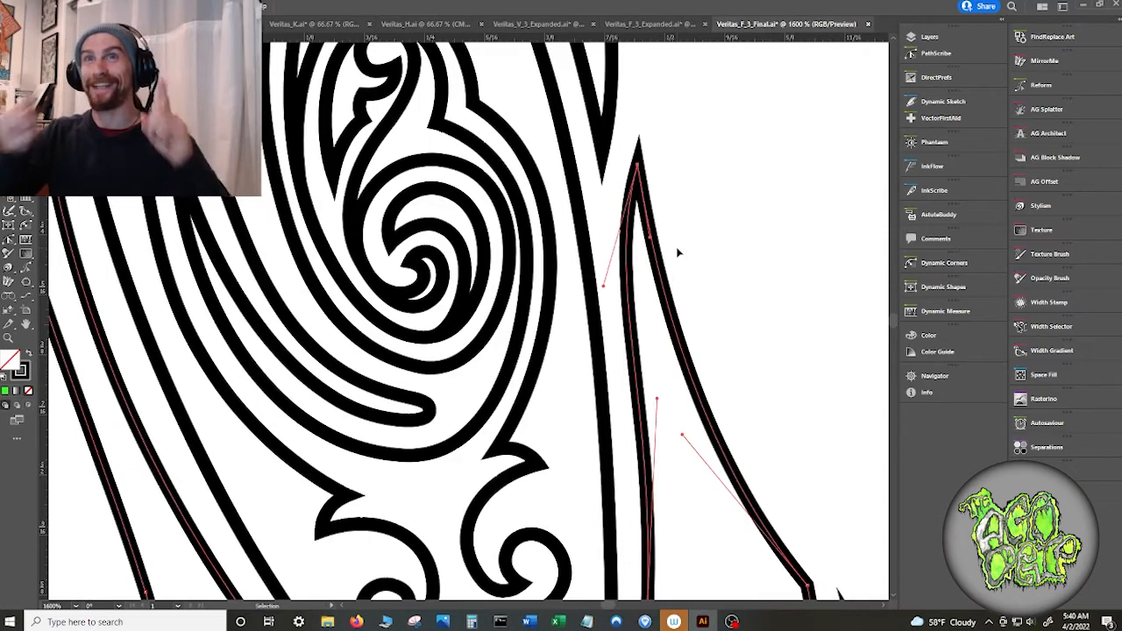
key(ctrl+a)
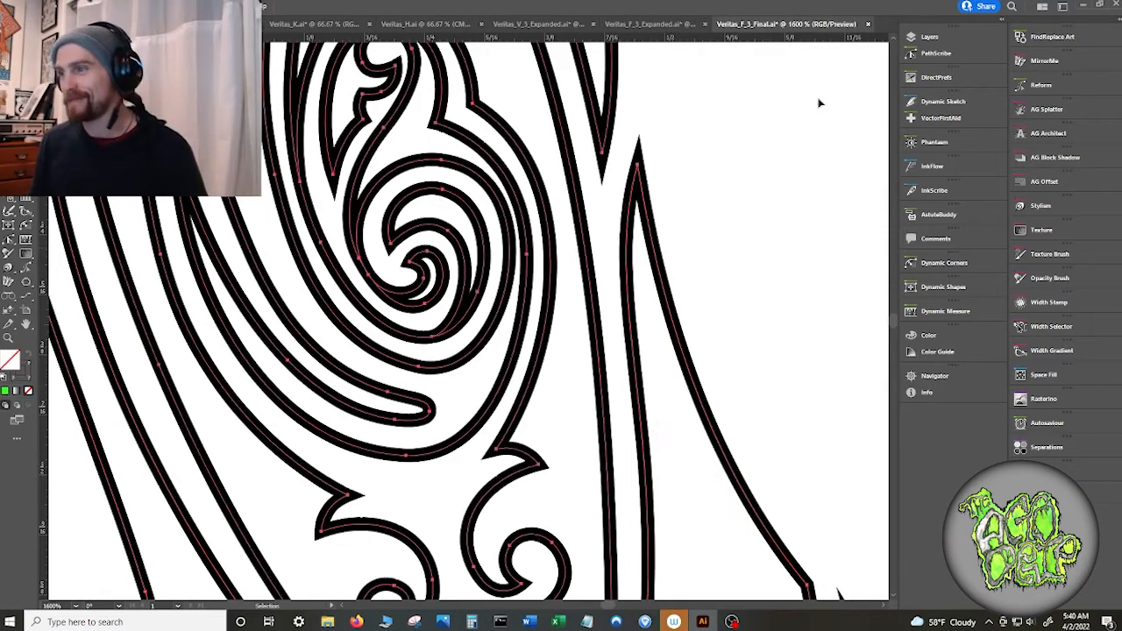
click(916, 37)
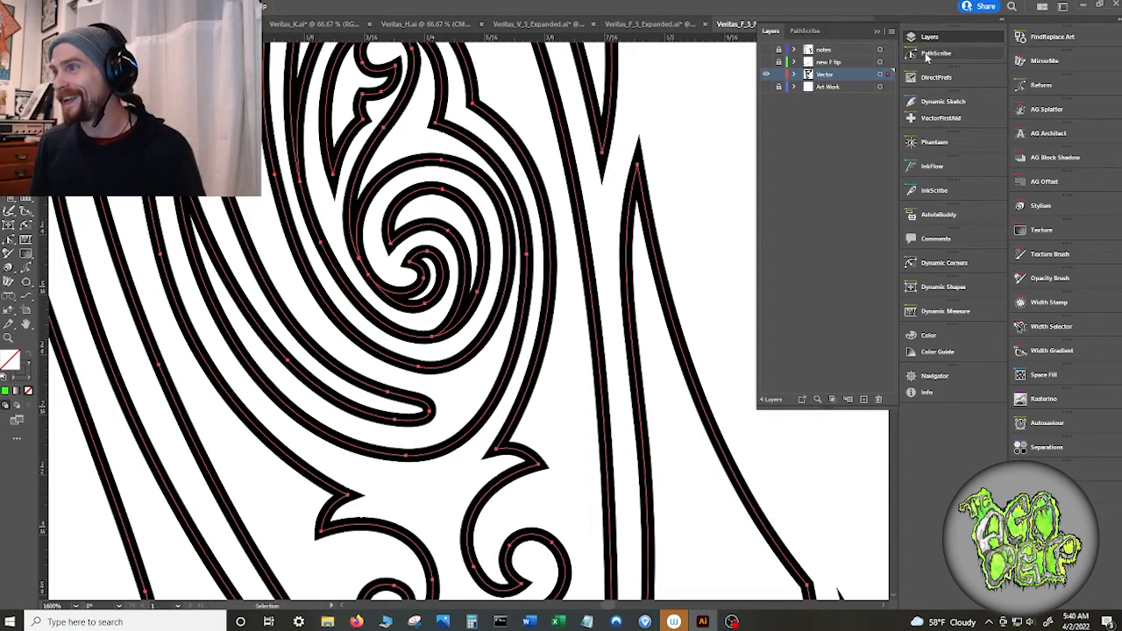
click(925, 54)
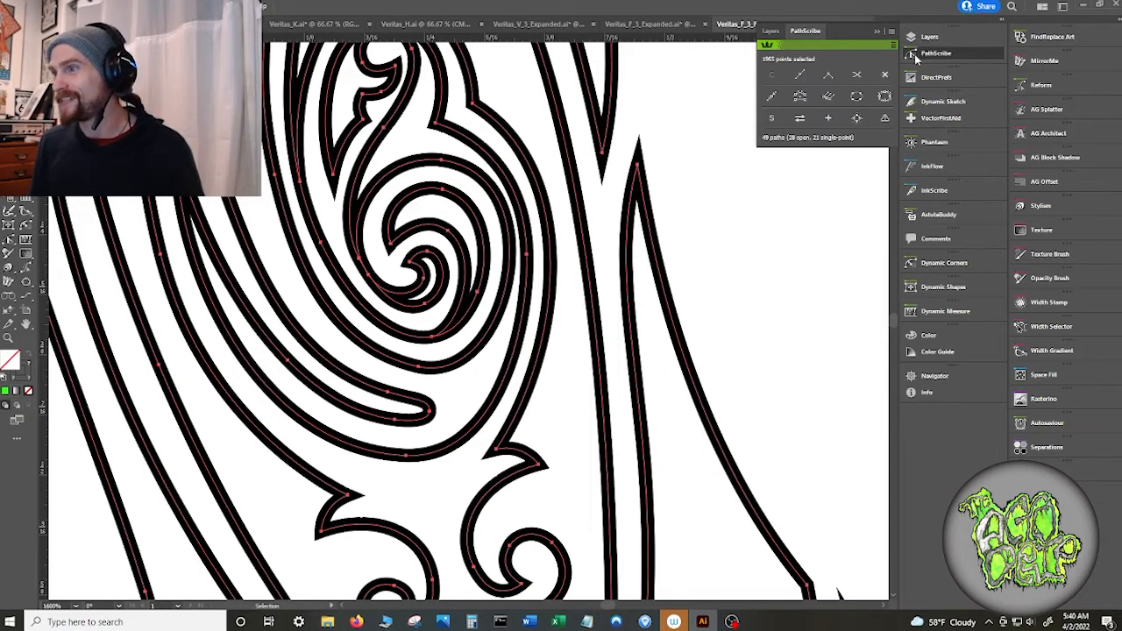
click(650, 24)
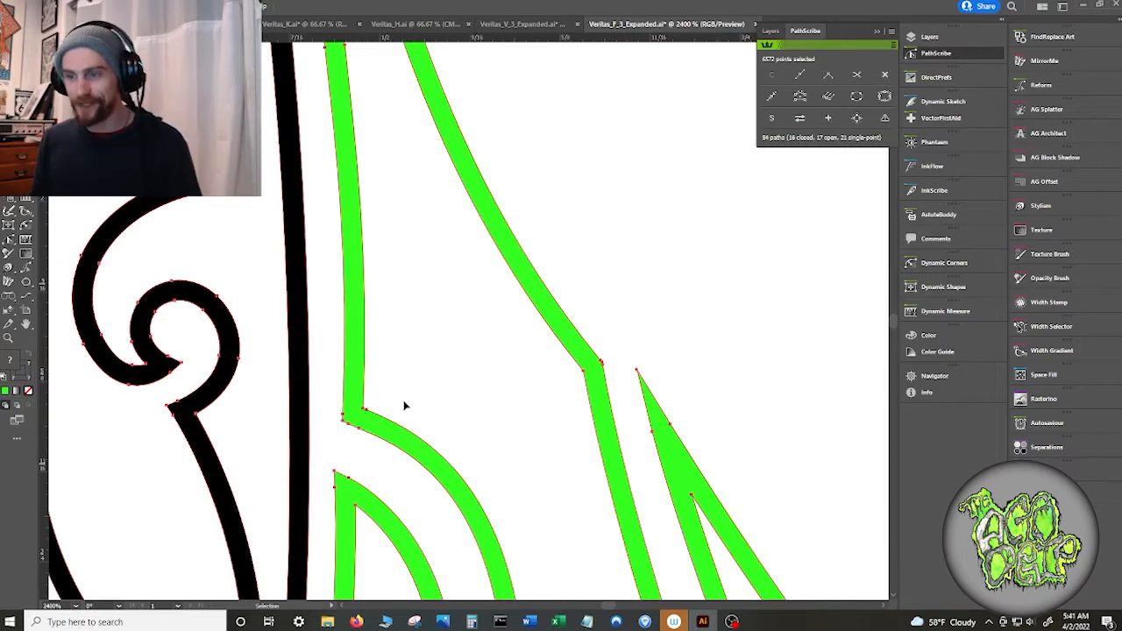
- Select a corner point of the green outline with Direct Selection, view the outline's extent across the F, and deselect it
click(343, 424)
key(a)
click(343, 421)
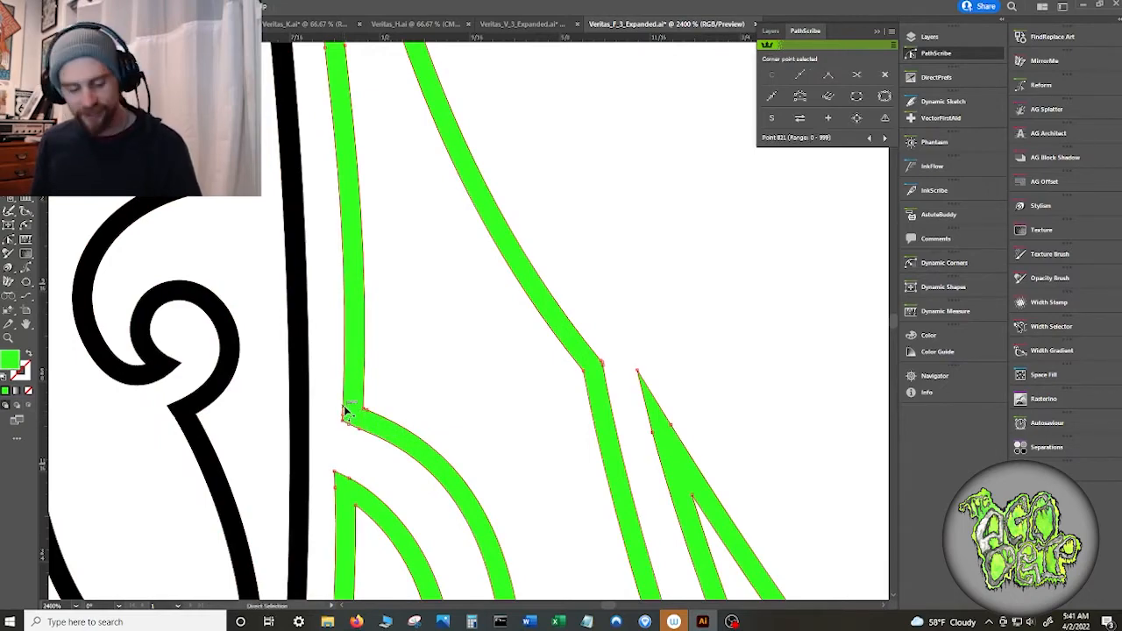
scroll(344, 421, down, 12)
scroll(445, 406, down, 2)
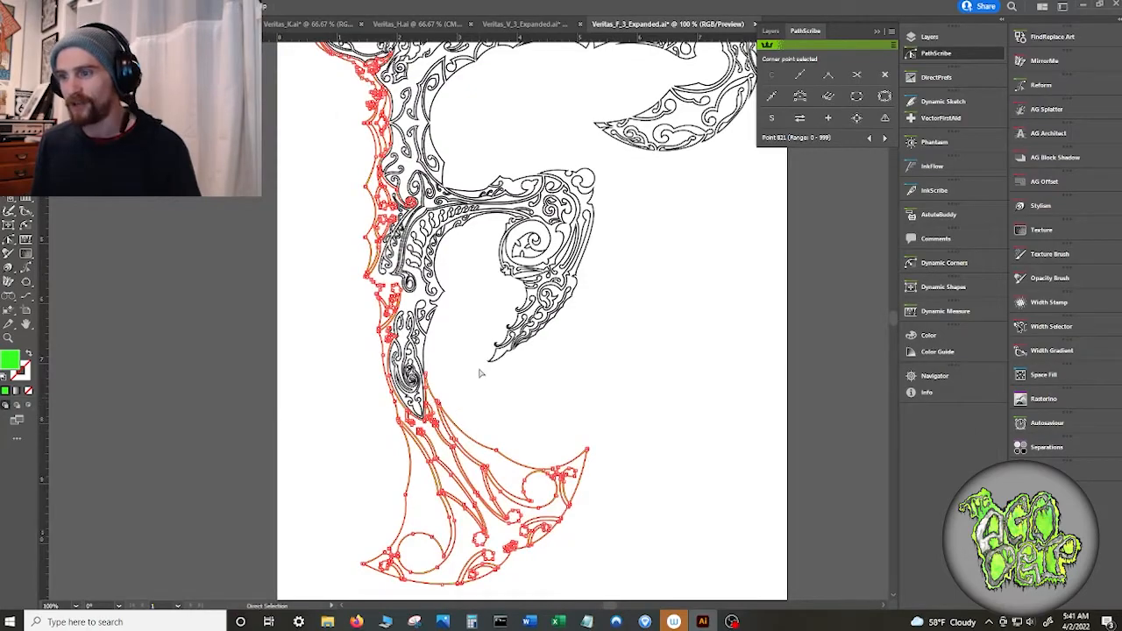
click(481, 373)
- Select the black outline around the green spiral beside the F's crossbar and inspect where the two expanded shapes overlap
scroll(471, 346, up, 5)
drag(385, 352, 793, 577)
drag(472, 342, 476, 521)
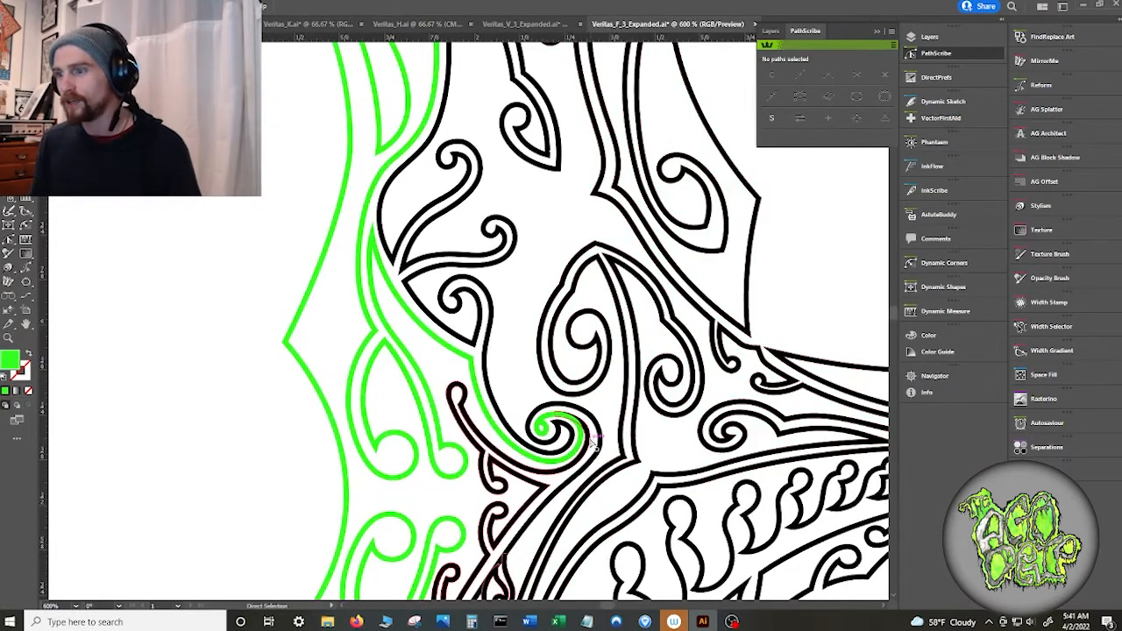
click(591, 444)
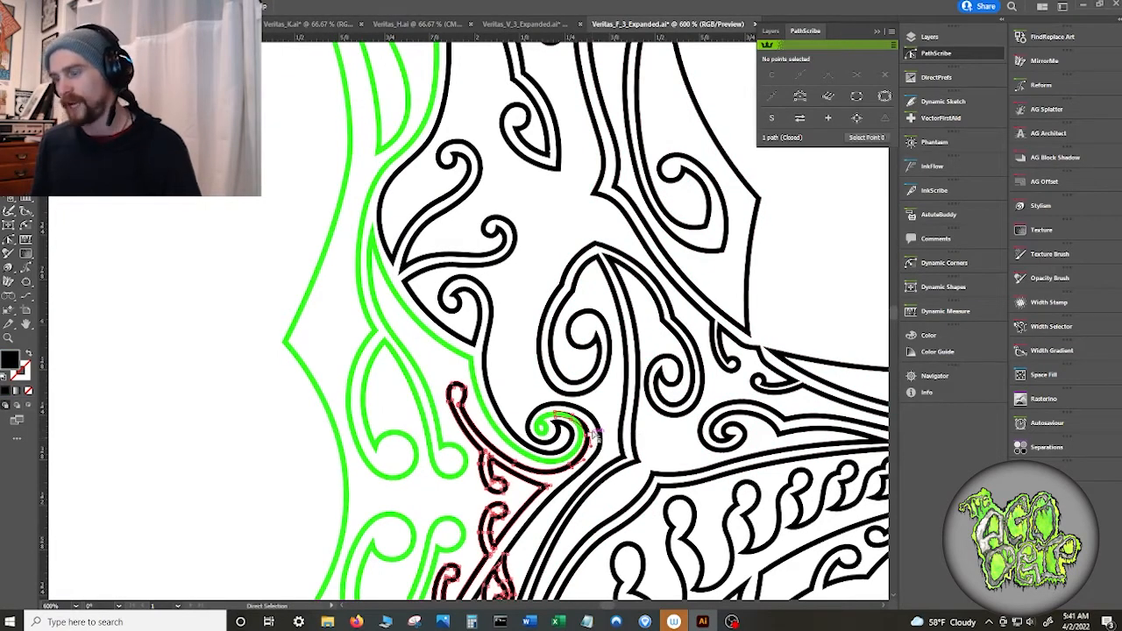
scroll(593, 443, up, 1)
scroll(588, 474, up, 5)
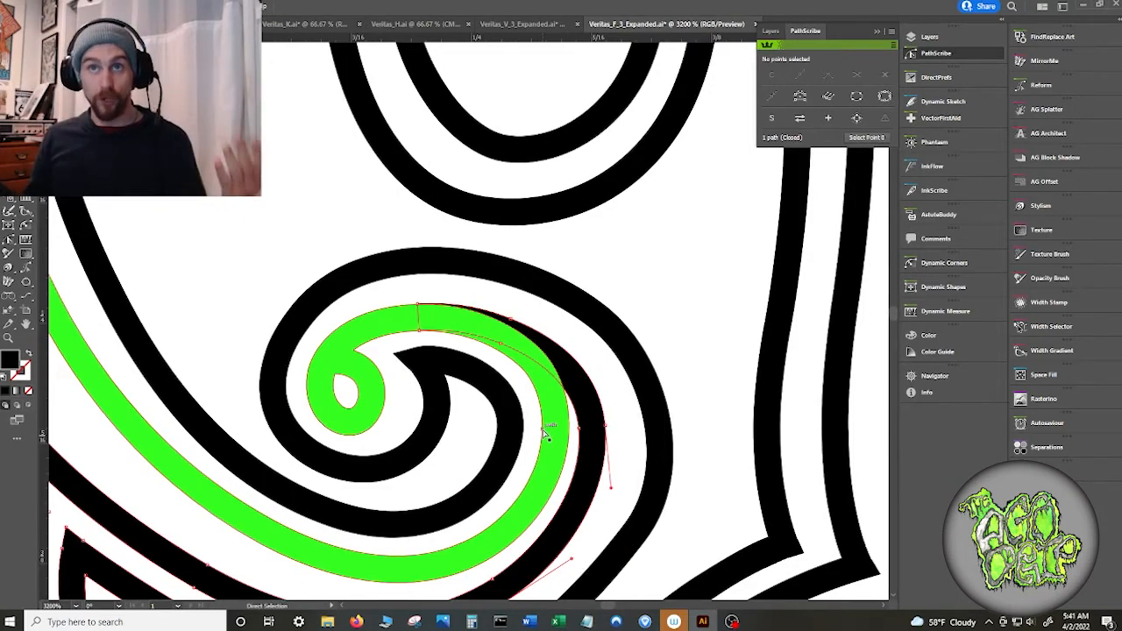
- Select all the artwork in the expanded file to view its point count and collapse PathScribe
key(a)
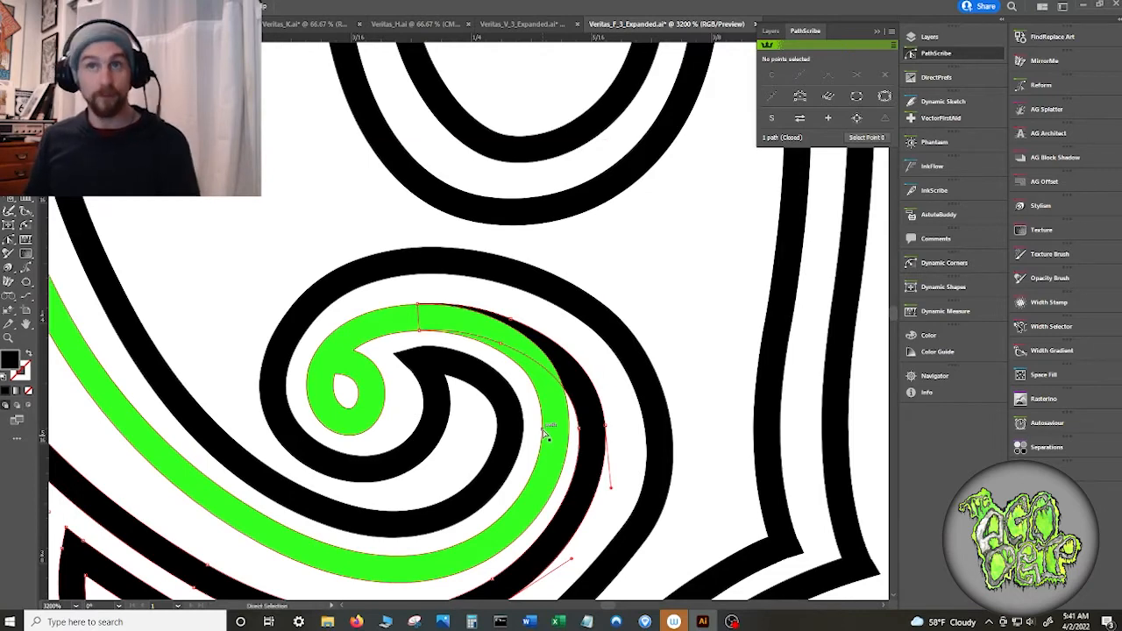
key(ctrl+a)
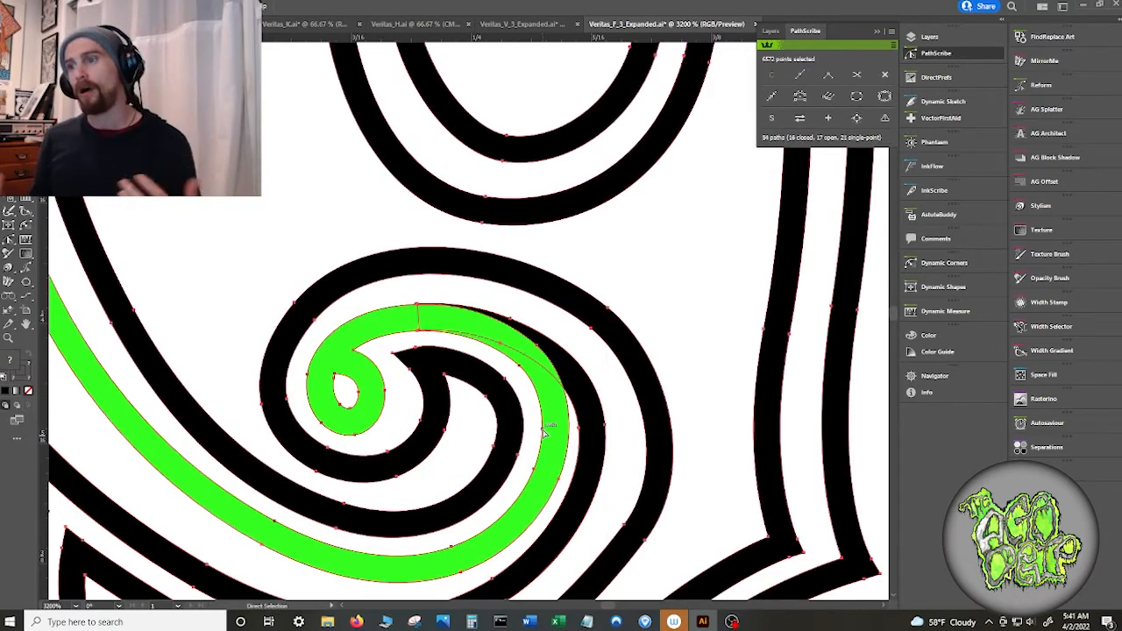
click(876, 31)
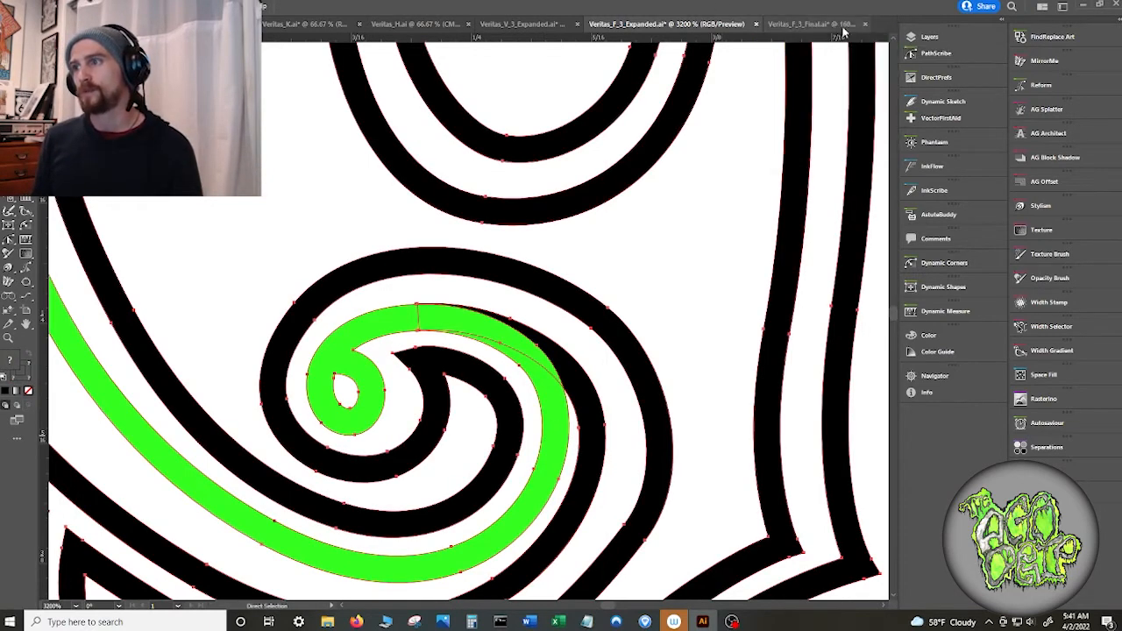
- Locate the same spiral beside the crossbar in Veritas_F_3_Final.ai, checking its position against the expanded file
click(832, 28)
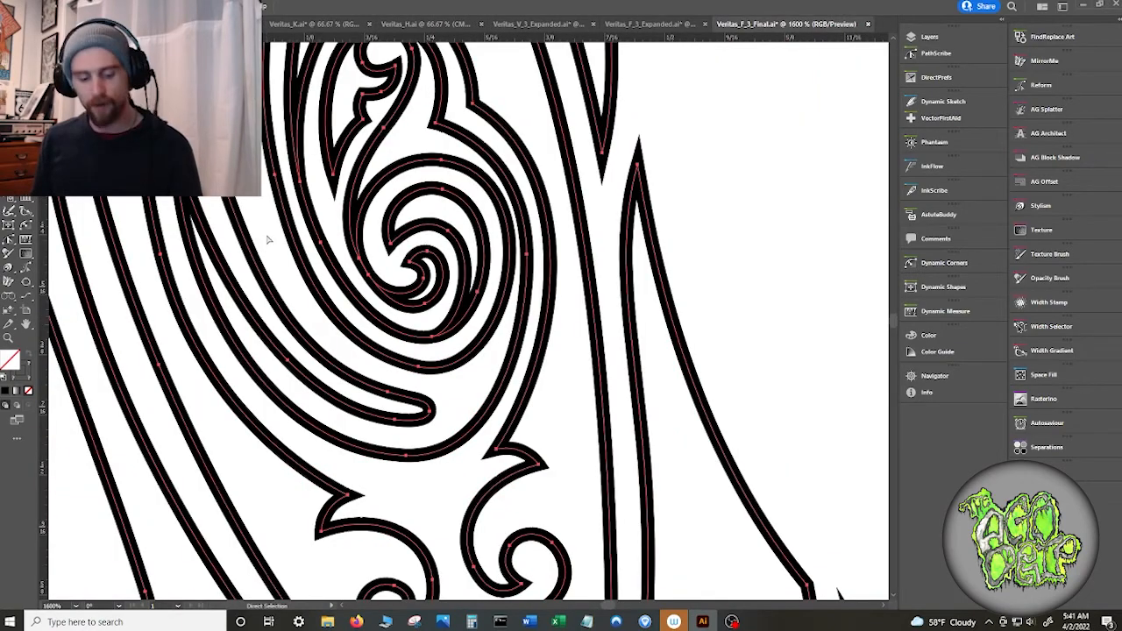
scroll(269, 239, down, 4)
key(space)
drag(230, 107, 289, 413)
drag(334, 275, 371, 528)
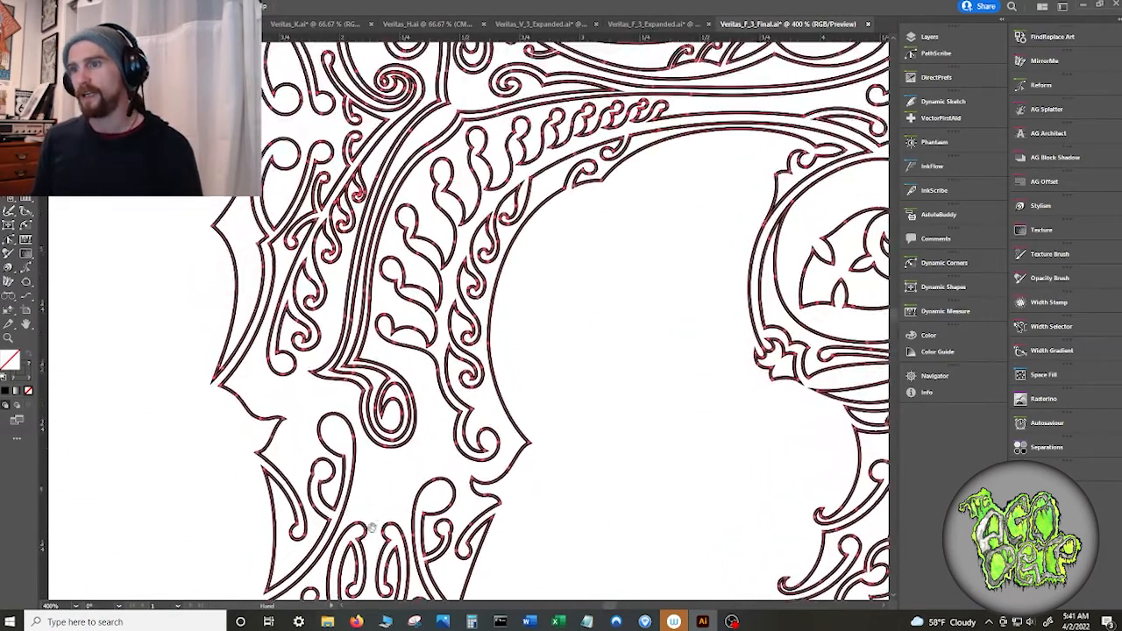
drag(374, 464, 423, 238)
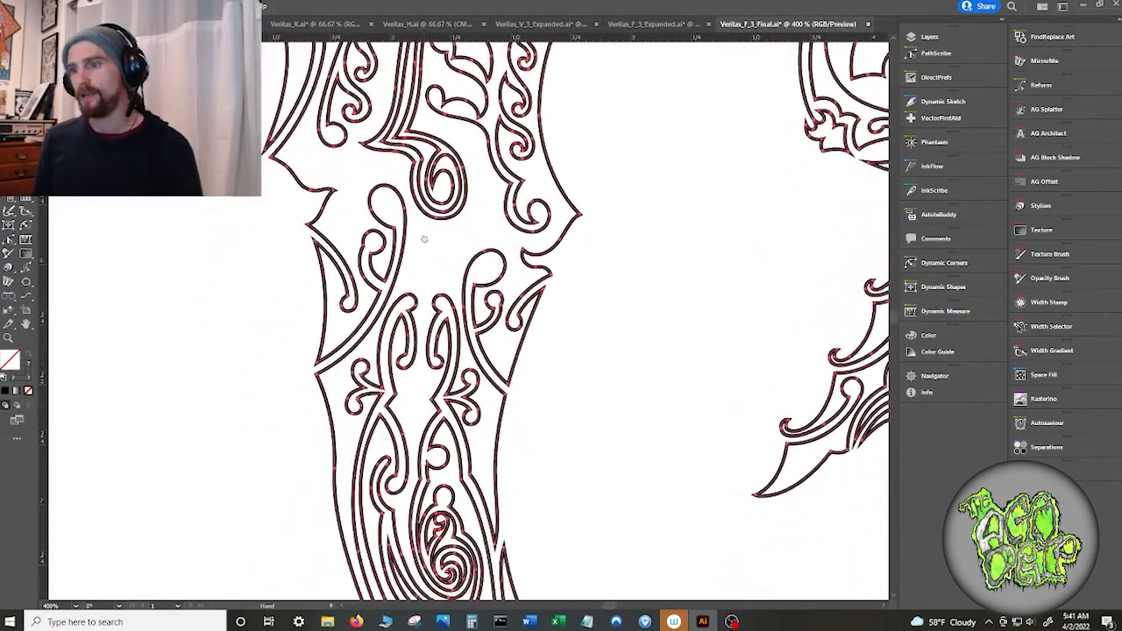
click(639, 24)
scroll(472, 252, down, 1)
scroll(472, 252, down, 3)
scroll(472, 259, up, 1)
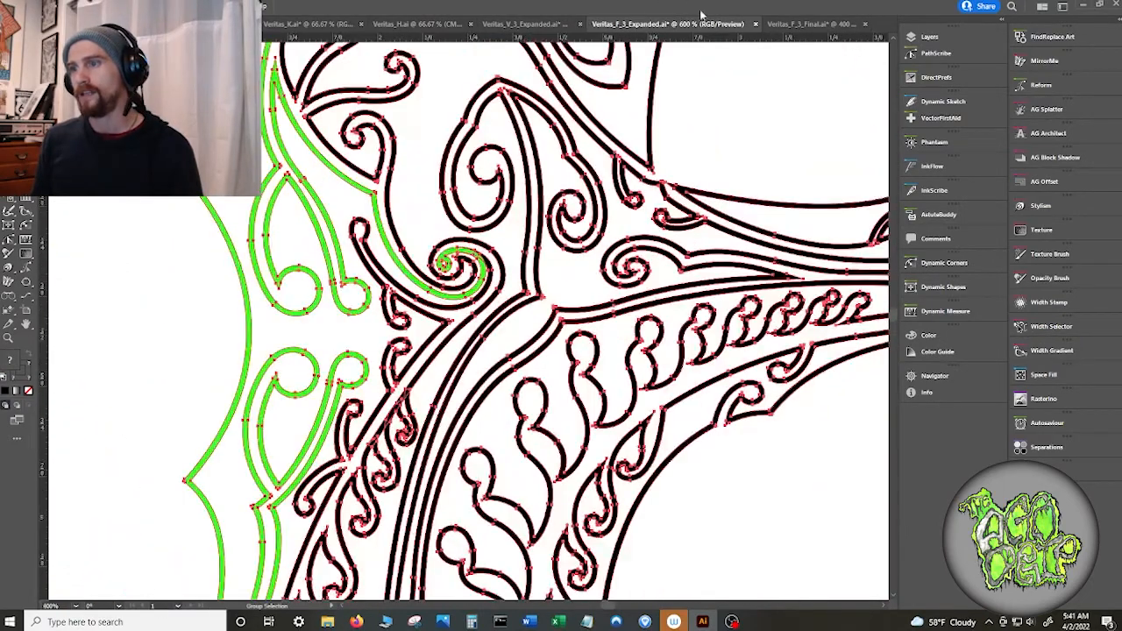
click(800, 27)
drag(456, 122, 436, 530)
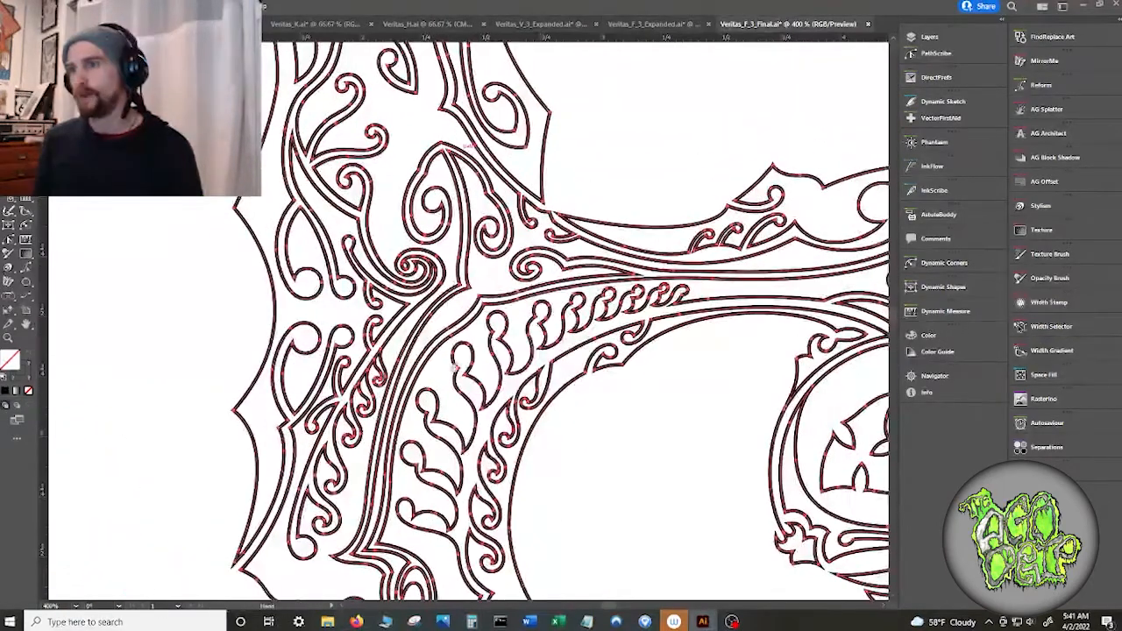
scroll(430, 277, up, 6)
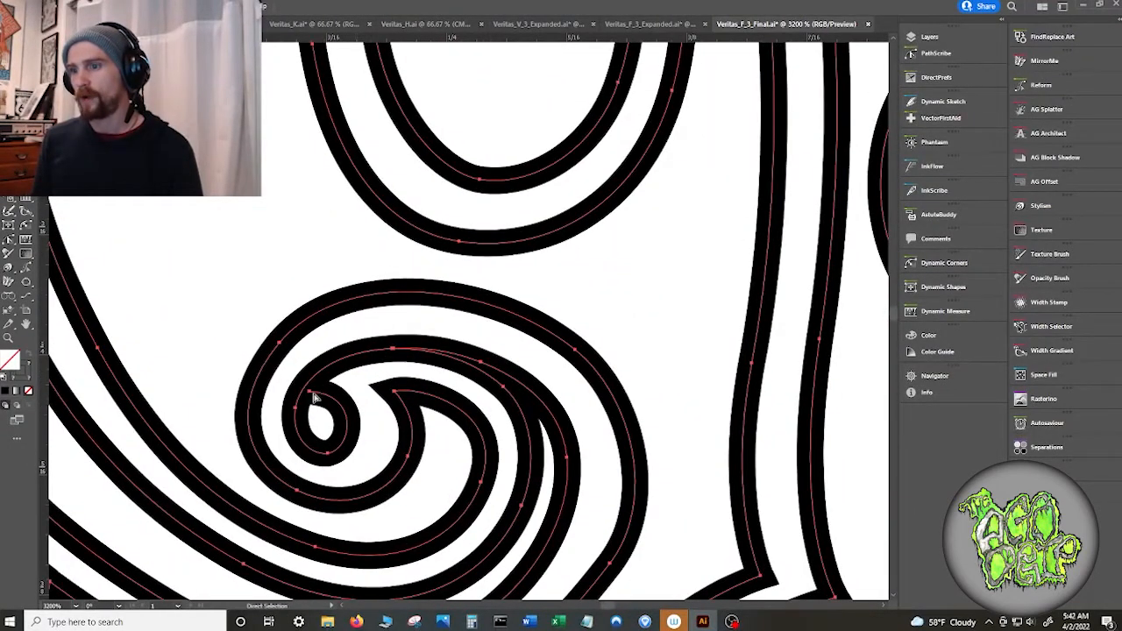
- Adjust the anchor point and handle at the spiral's inner curl, and select the adjoining outer curve
click(312, 394)
drag(306, 392, 359, 383)
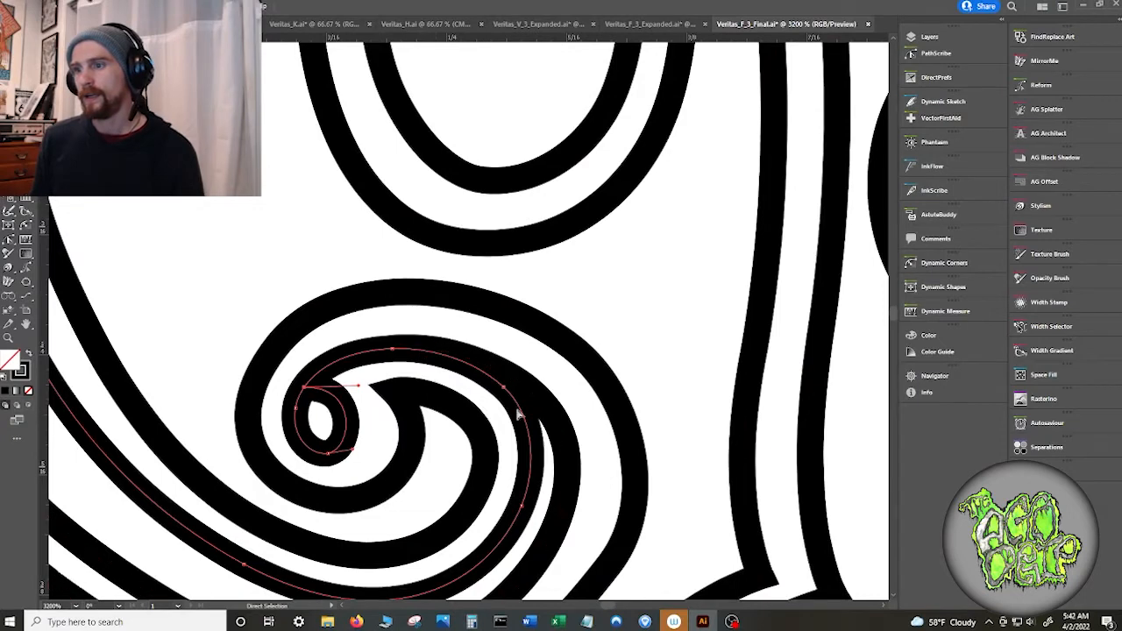
click(542, 532)
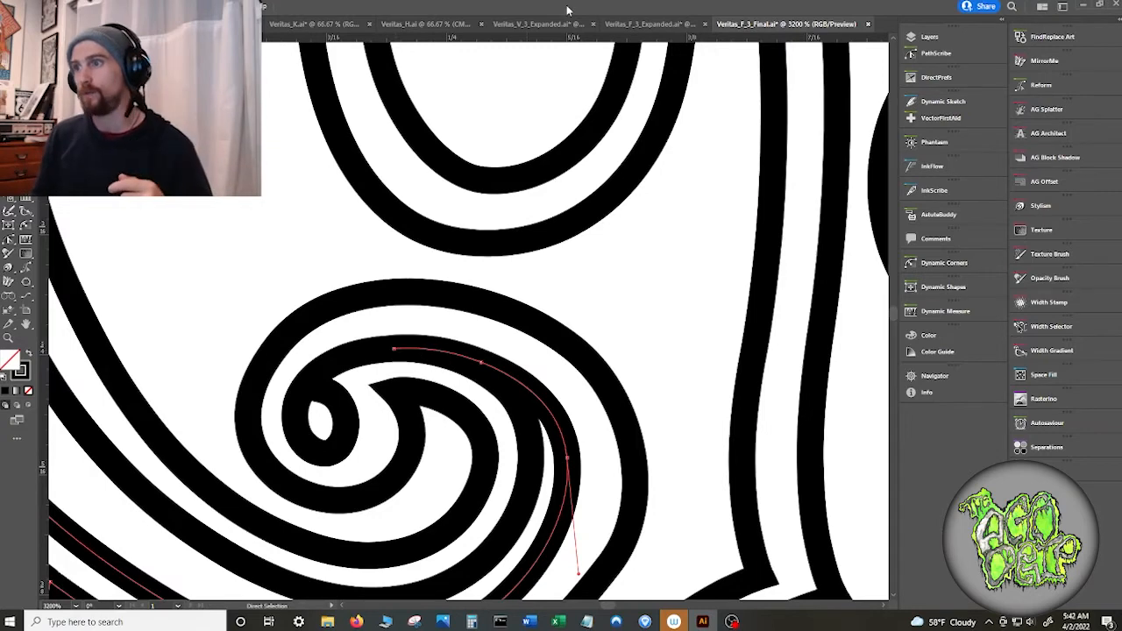
- Return to Veritas_F_3_Expanded.ai, show Pathfinder, deselect the artwork, and dock the Pathfinder group beside the other docked panels
click(603, 23)
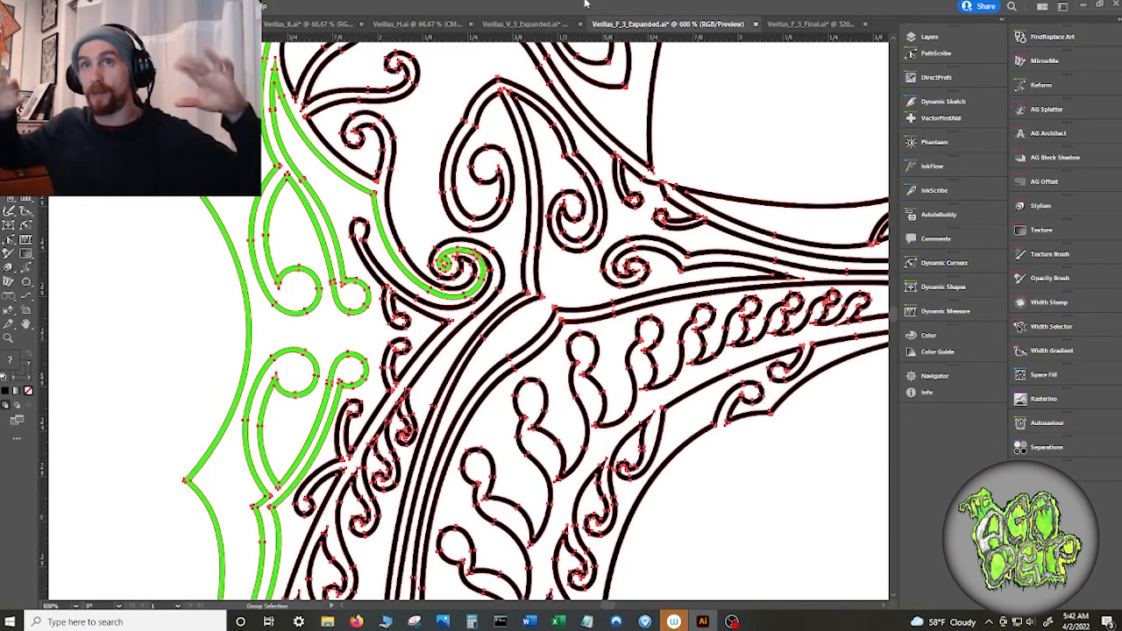
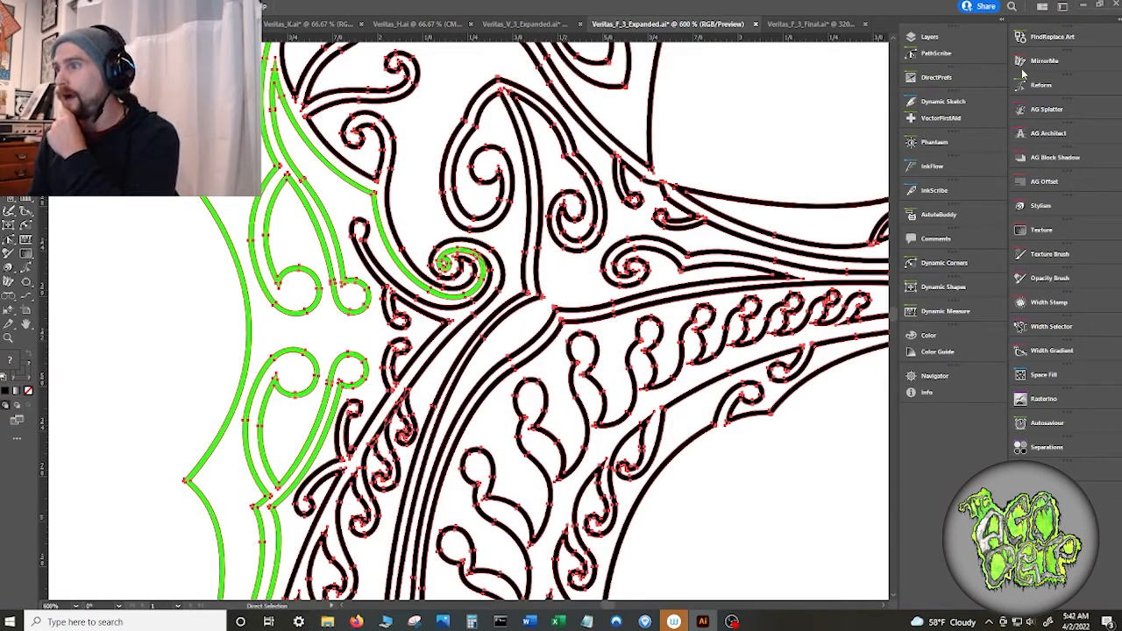
click(273, 6)
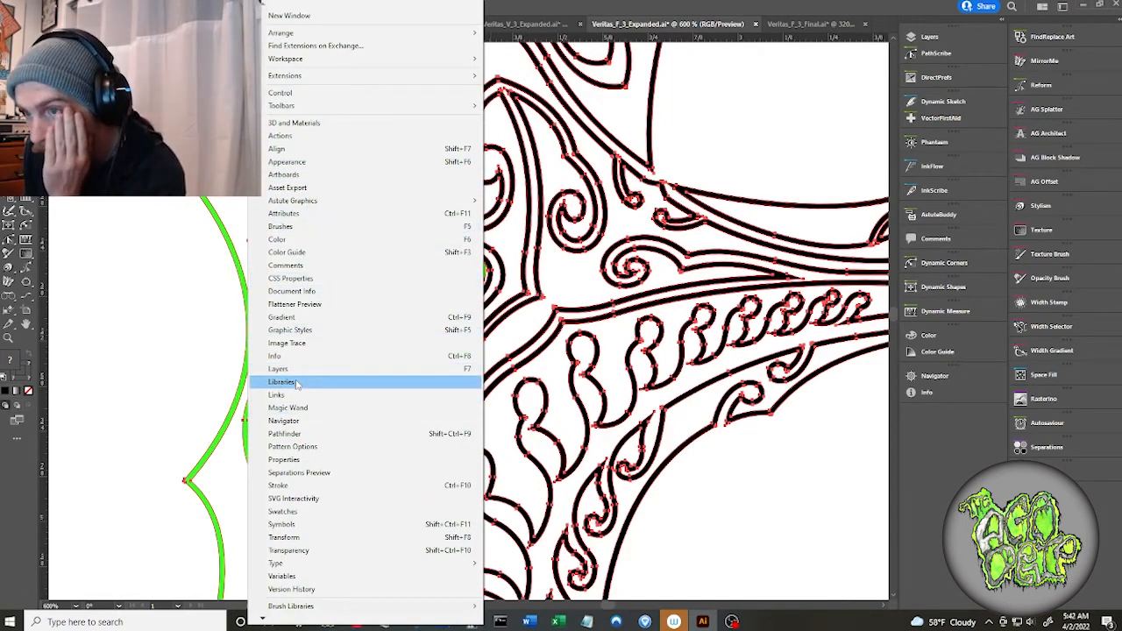
click(289, 433)
drag(219, 393, 713, 450)
click(184, 355)
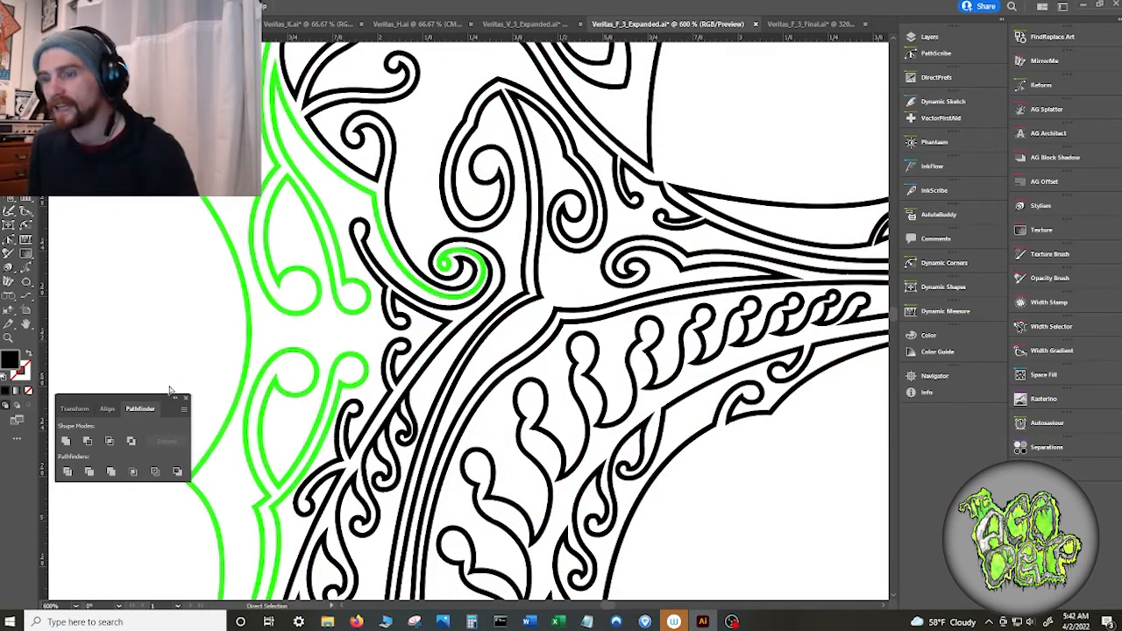
drag(150, 397, 1052, 447)
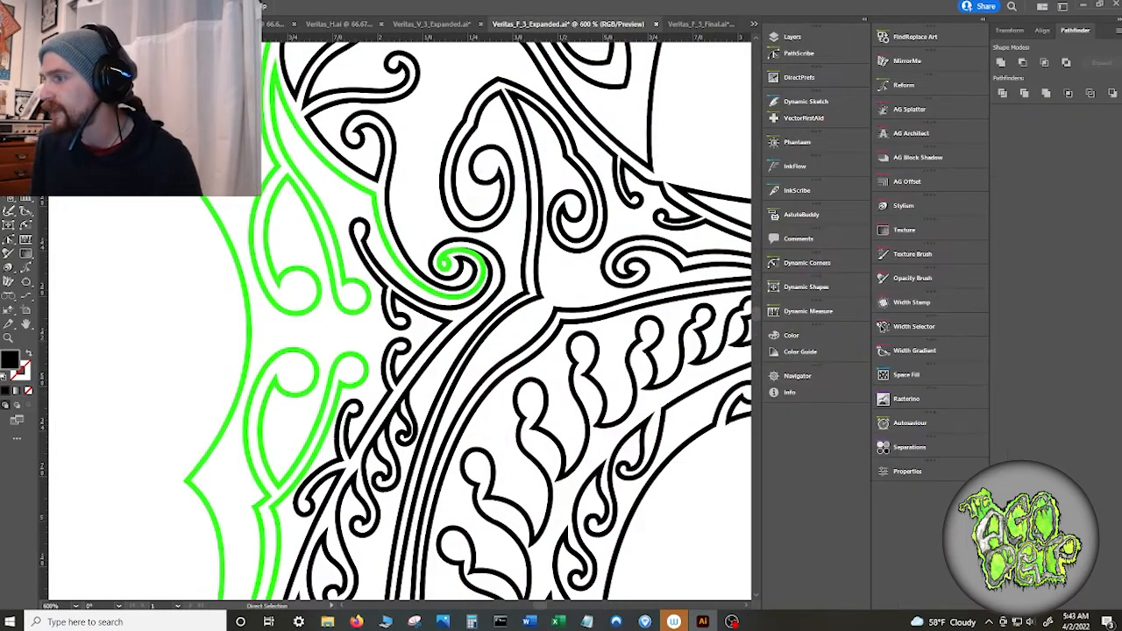
- Collapse the Transform, Align and Pathfinder group, and narrow the two neighbouring docks to icons only
click(1013, 30)
click(1118, 21)
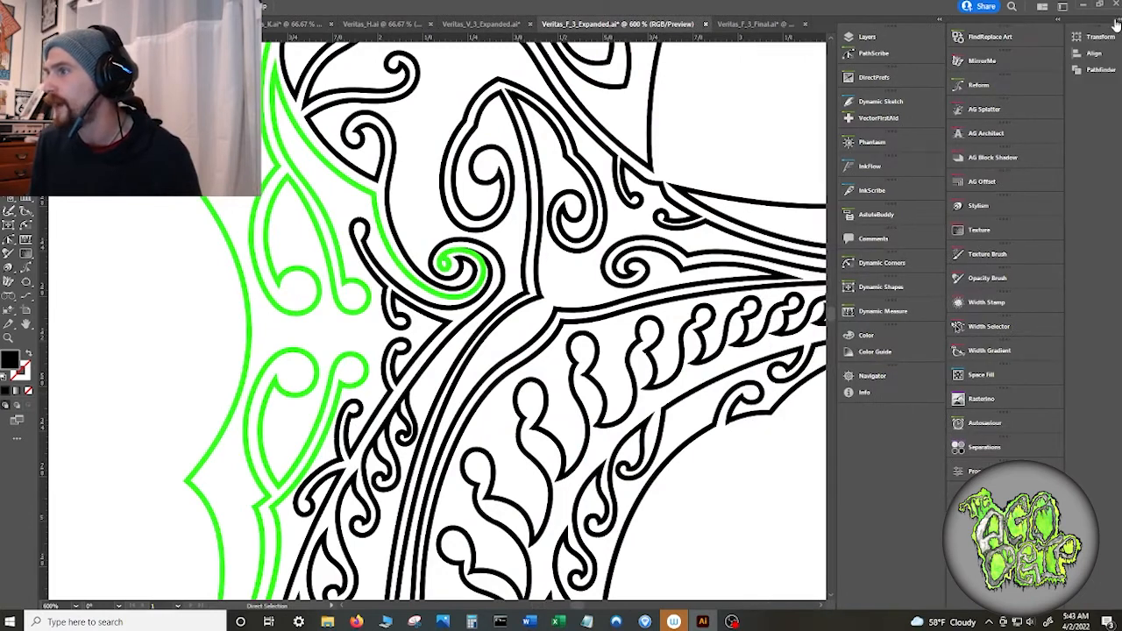
click(1058, 21)
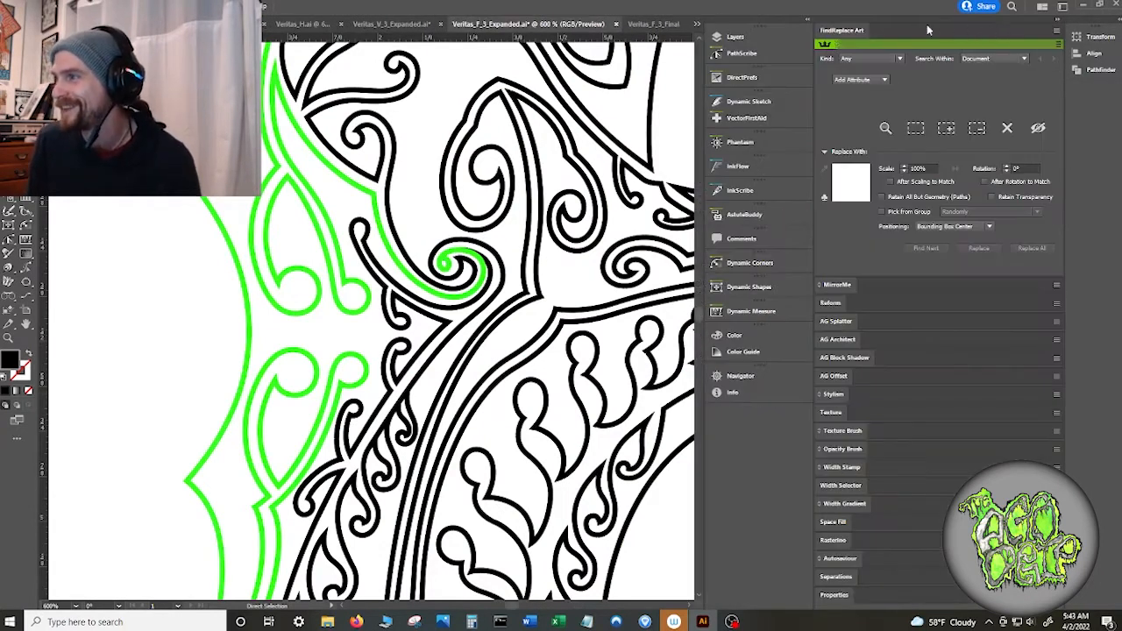
click(1058, 22)
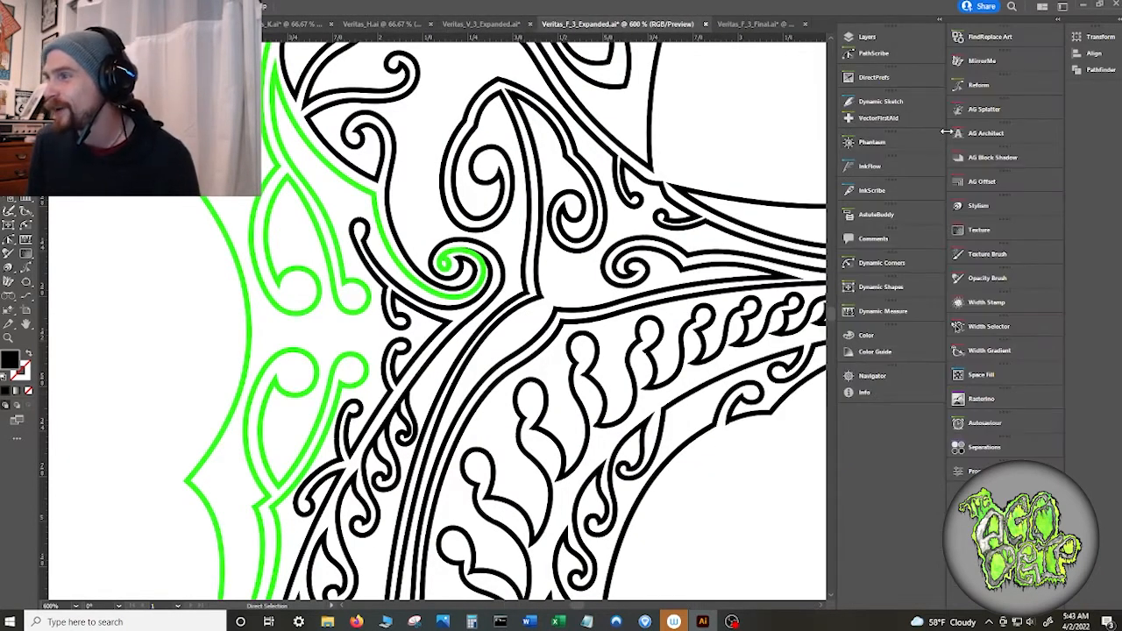
drag(945, 131, 1082, 128)
drag(931, 123, 1056, 122)
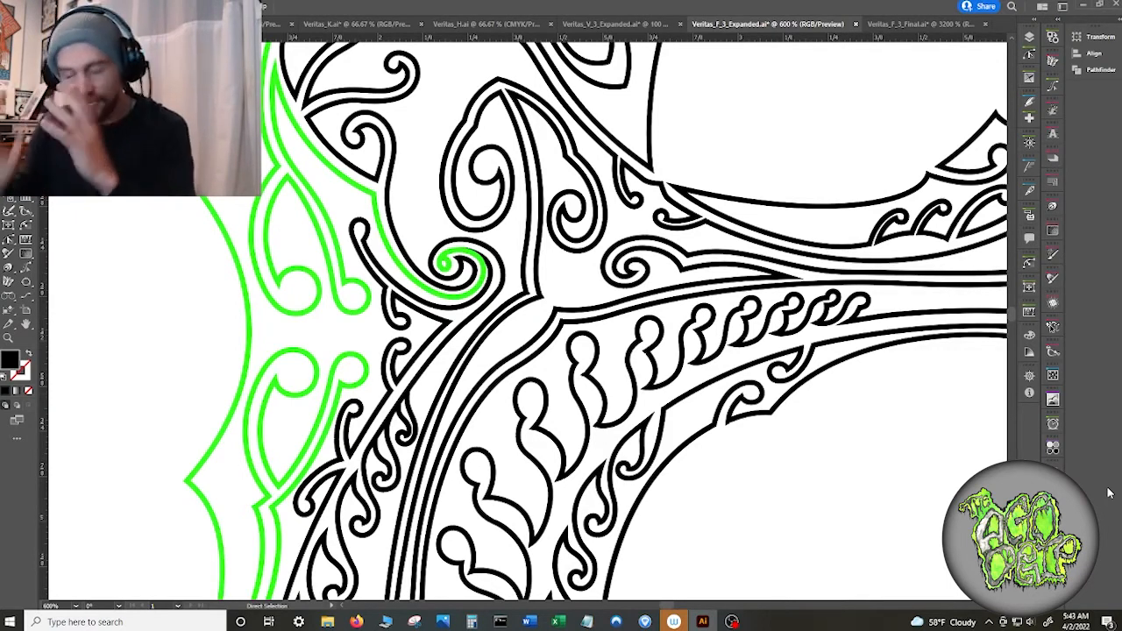
- Show Pathfinder, try Unite on the entire F artwork, and undo it after deselecting the result
click(1098, 69)
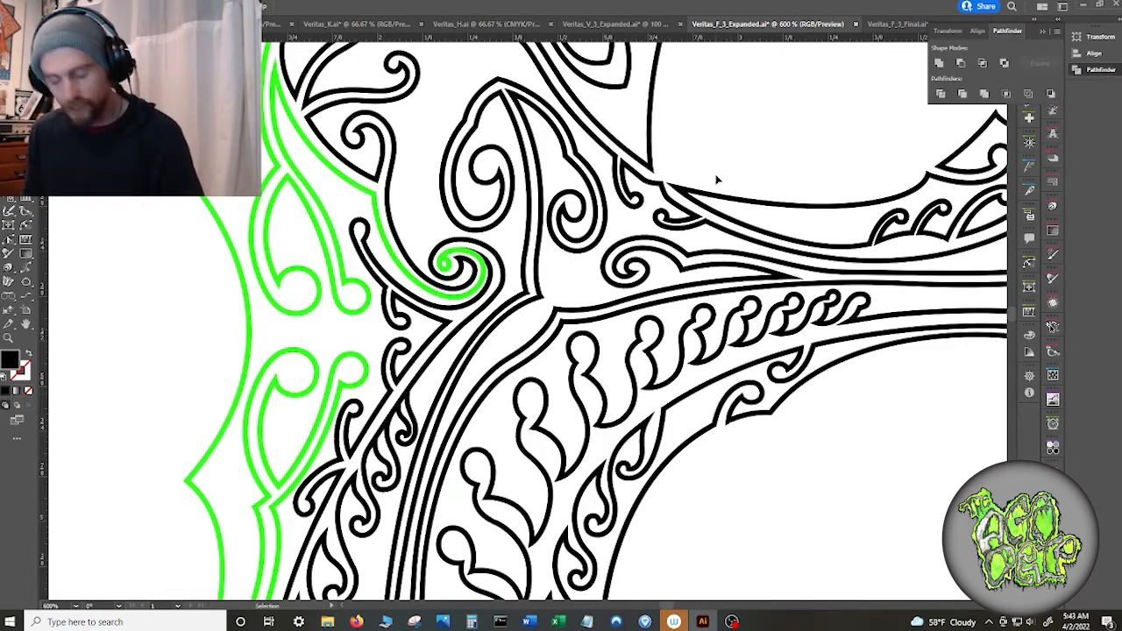
key(ctrl+a)
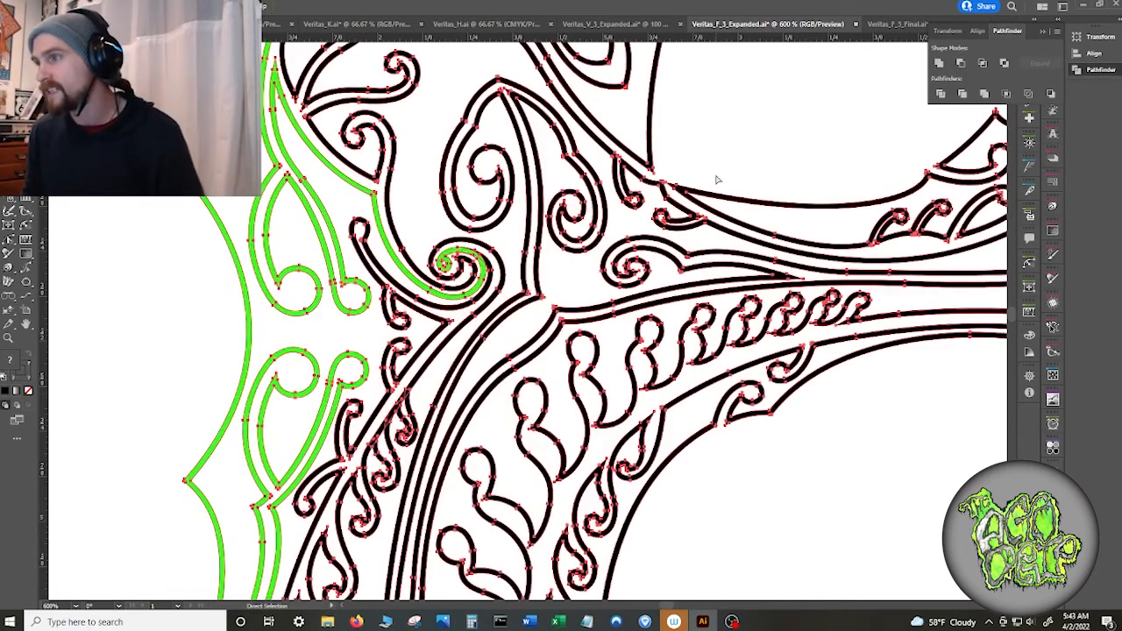
click(939, 64)
click(835, 109)
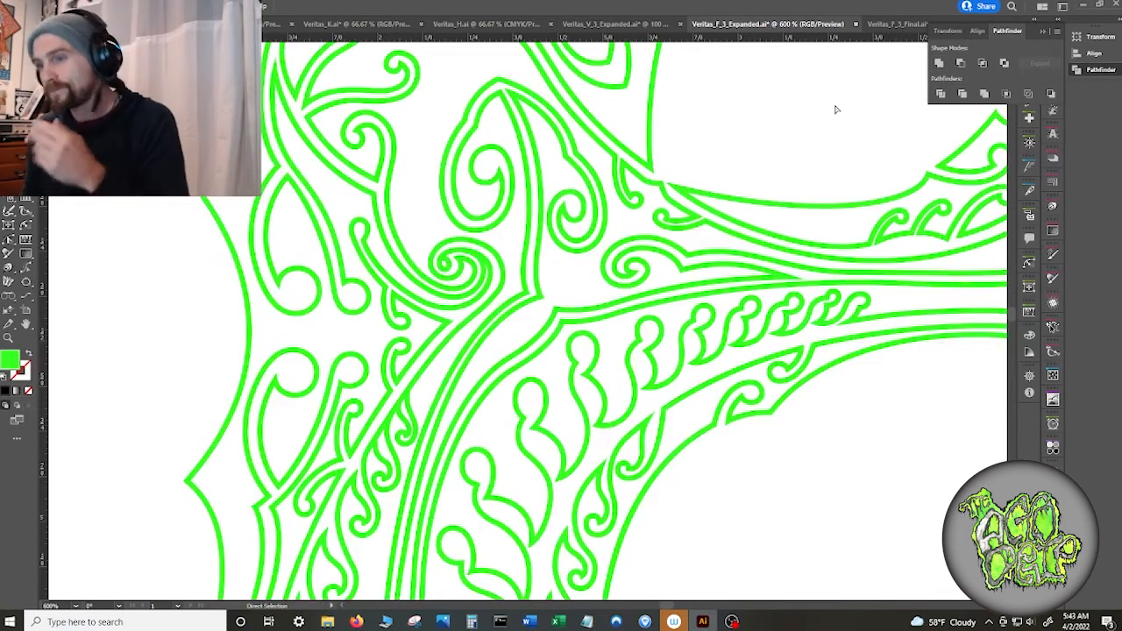
key(ctrl+z)
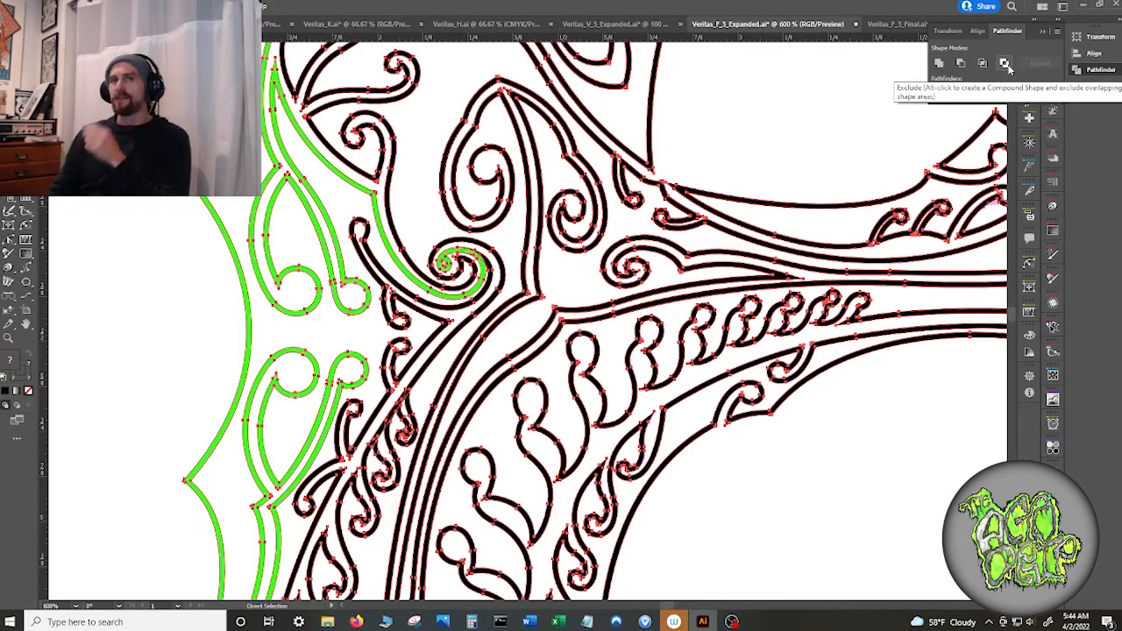
- Try Unite on the whole selected artwork once more, deselect it, and undo the operation
click(938, 65)
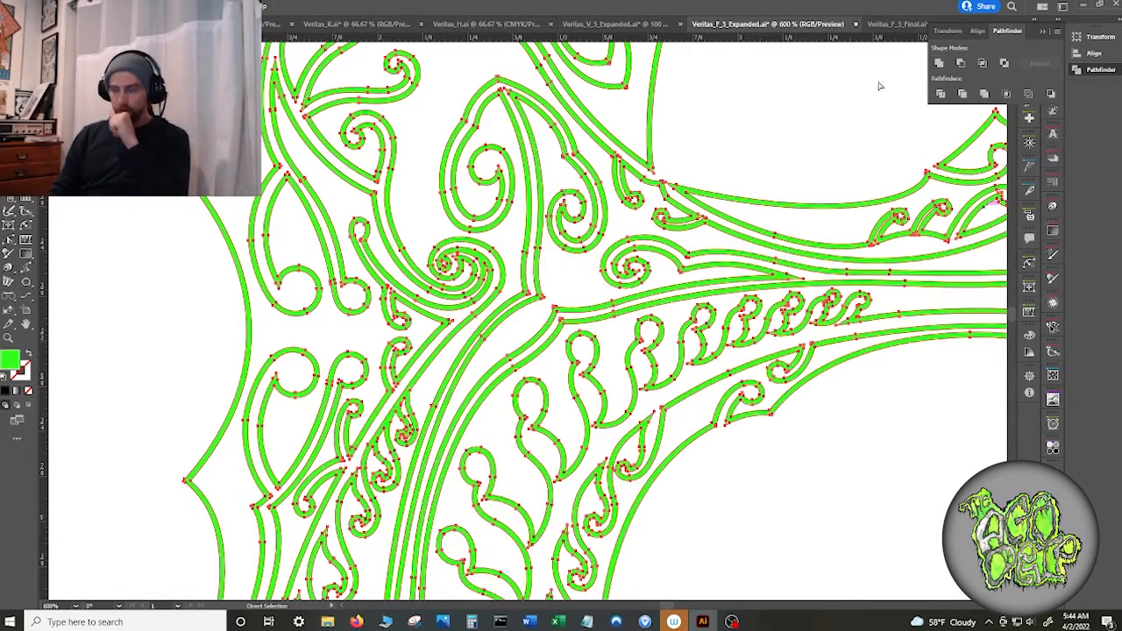
click(847, 86)
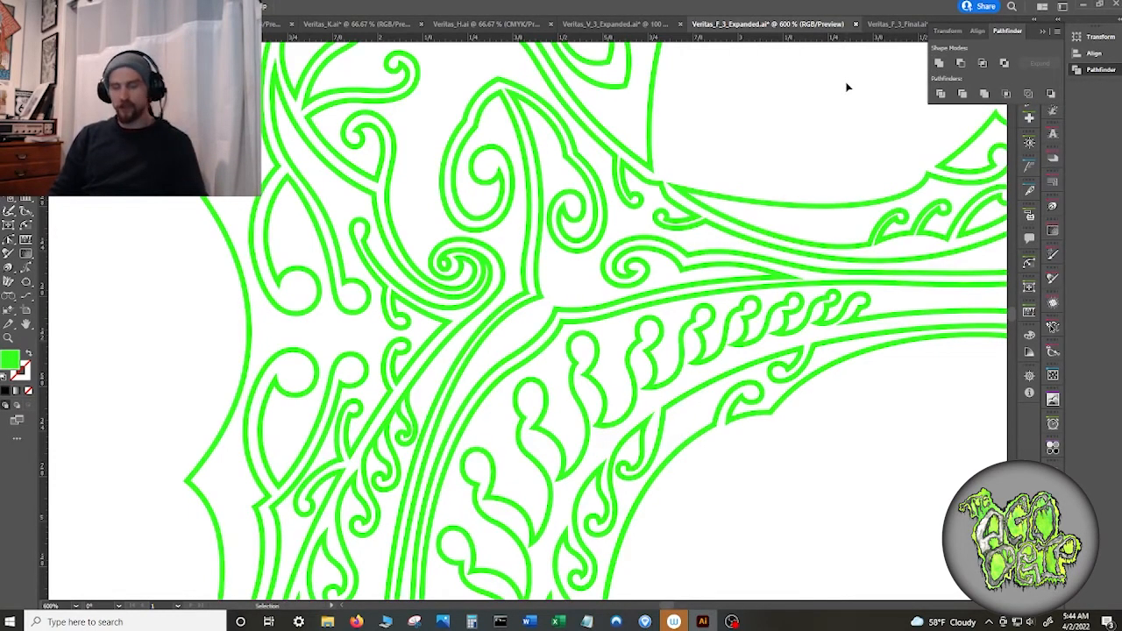
key(ctrl+z)
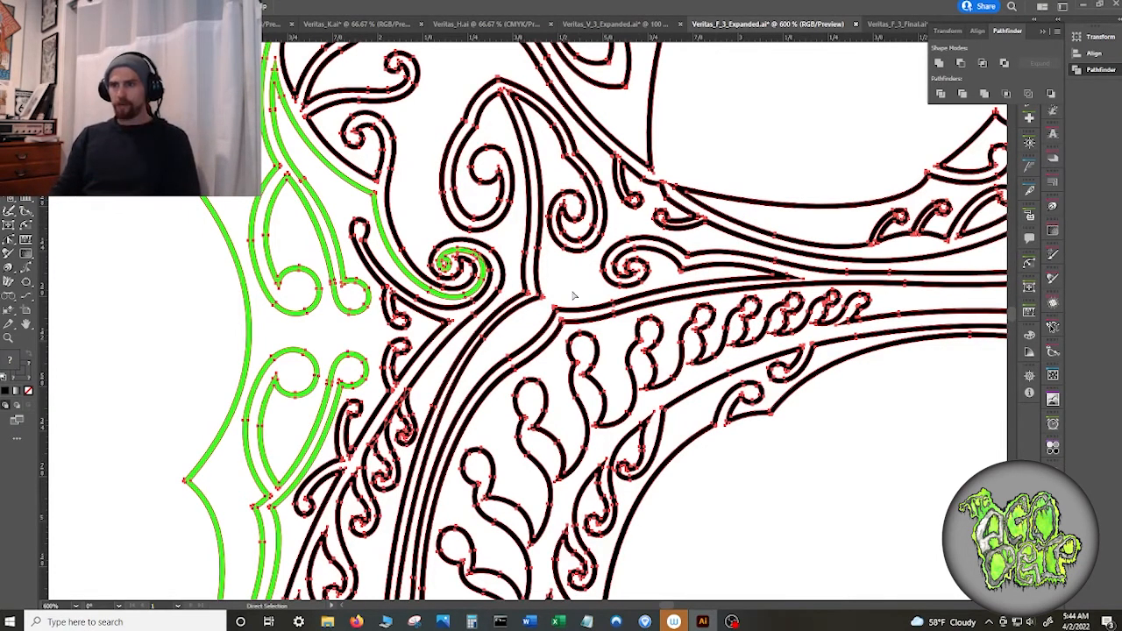
- Check the overlapping green and black curves at the spiral, unite all of the artwork, and deselect it
scroll(435, 254, up, 6)
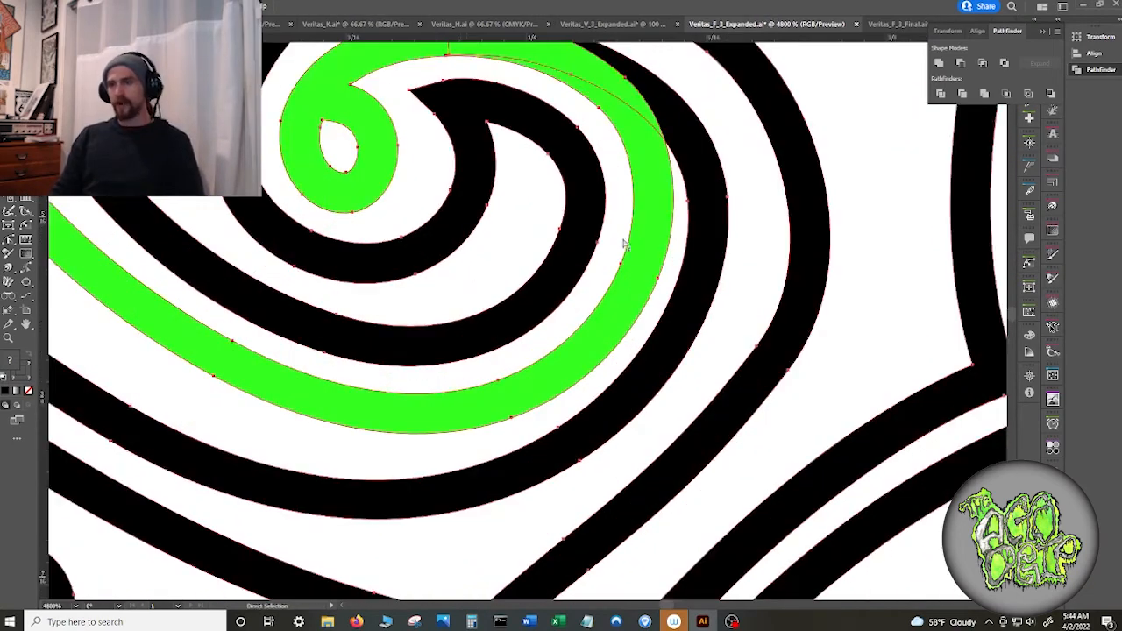
scroll(686, 179, up, 4)
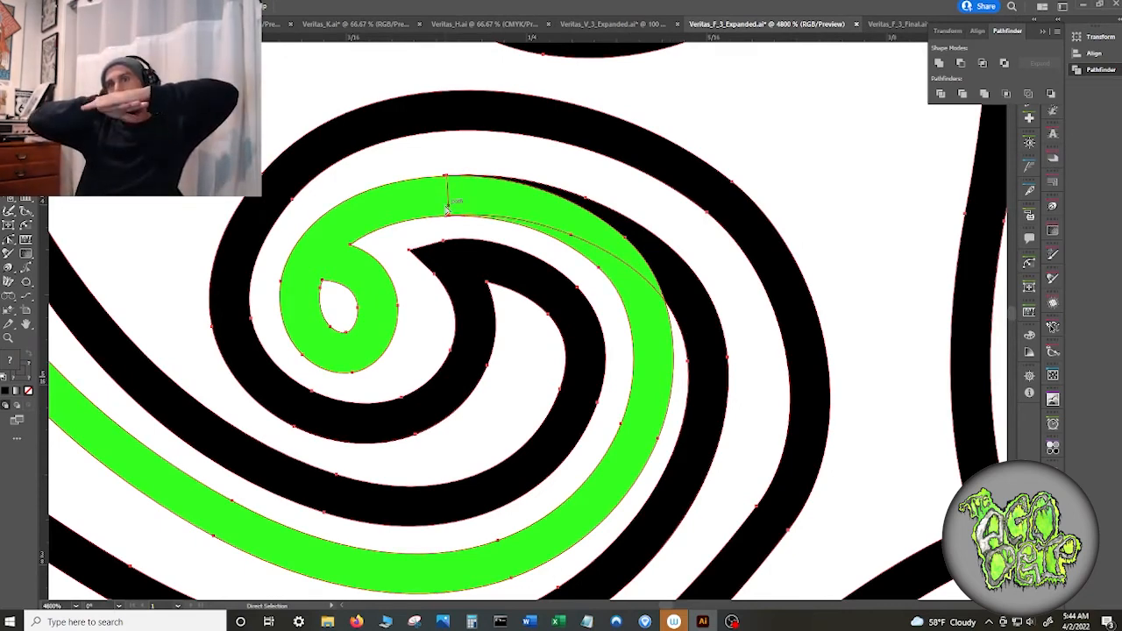
click(452, 161)
click(697, 293)
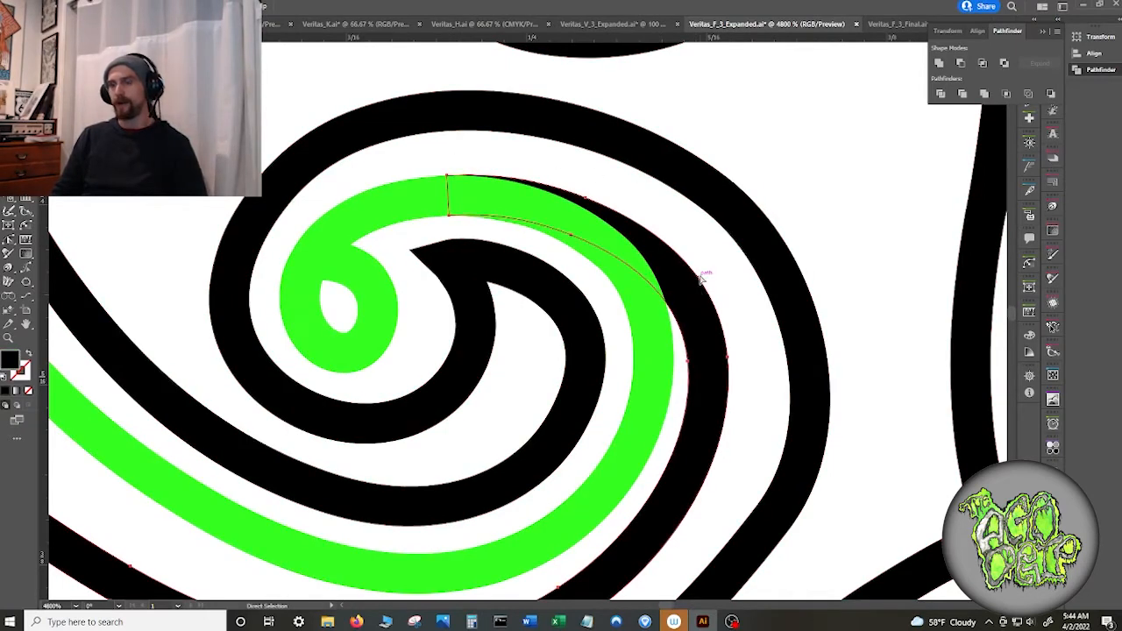
key(ctrl+a)
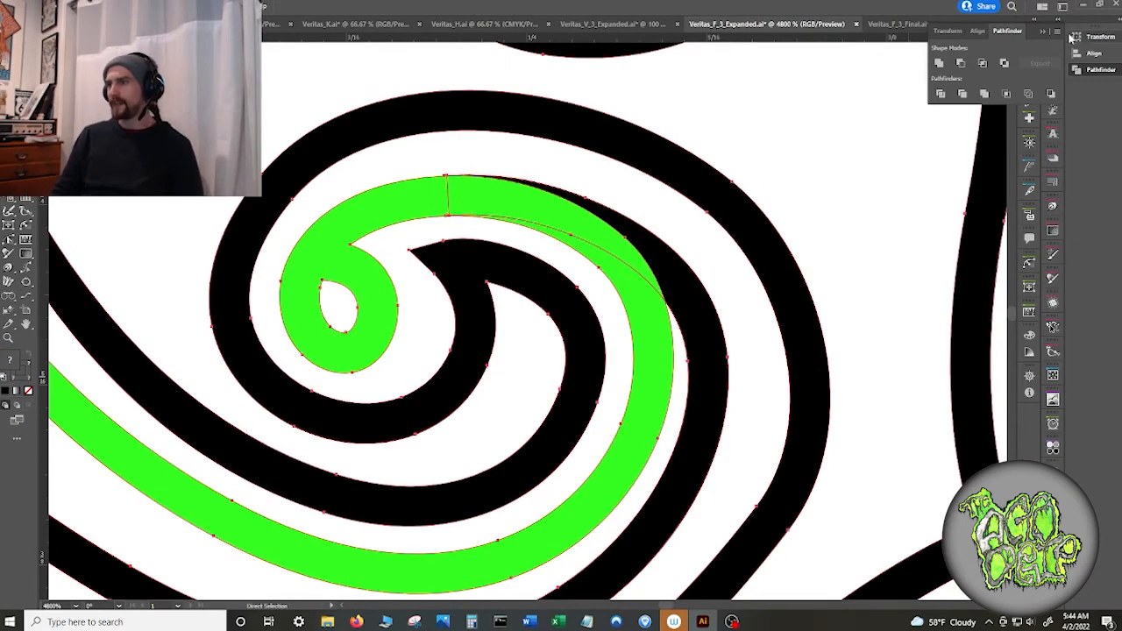
click(939, 65)
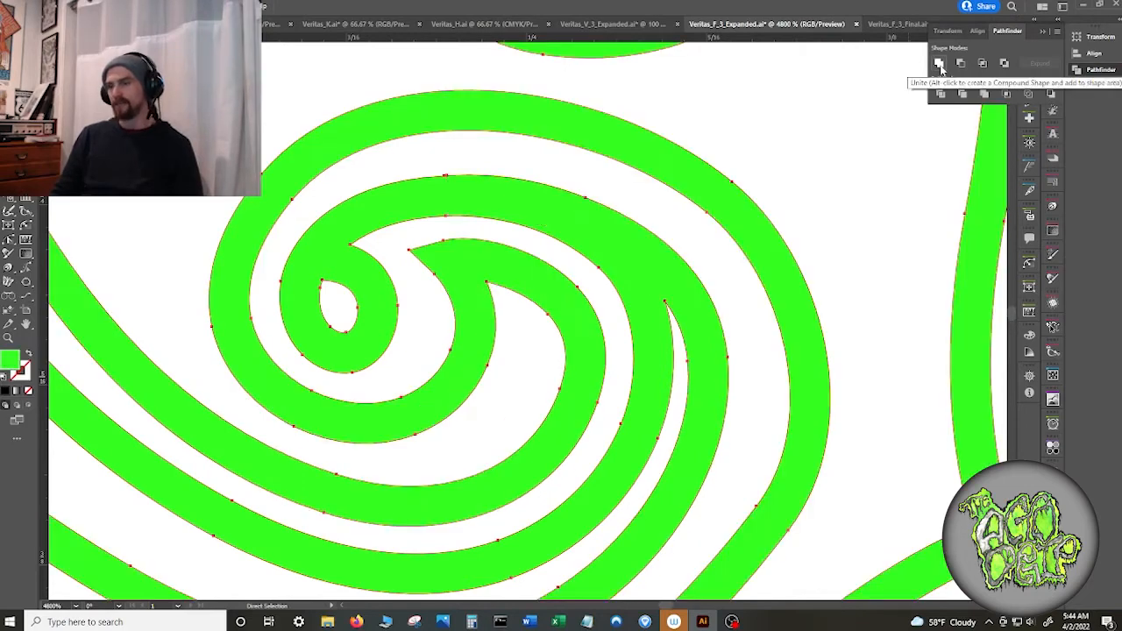
click(848, 236)
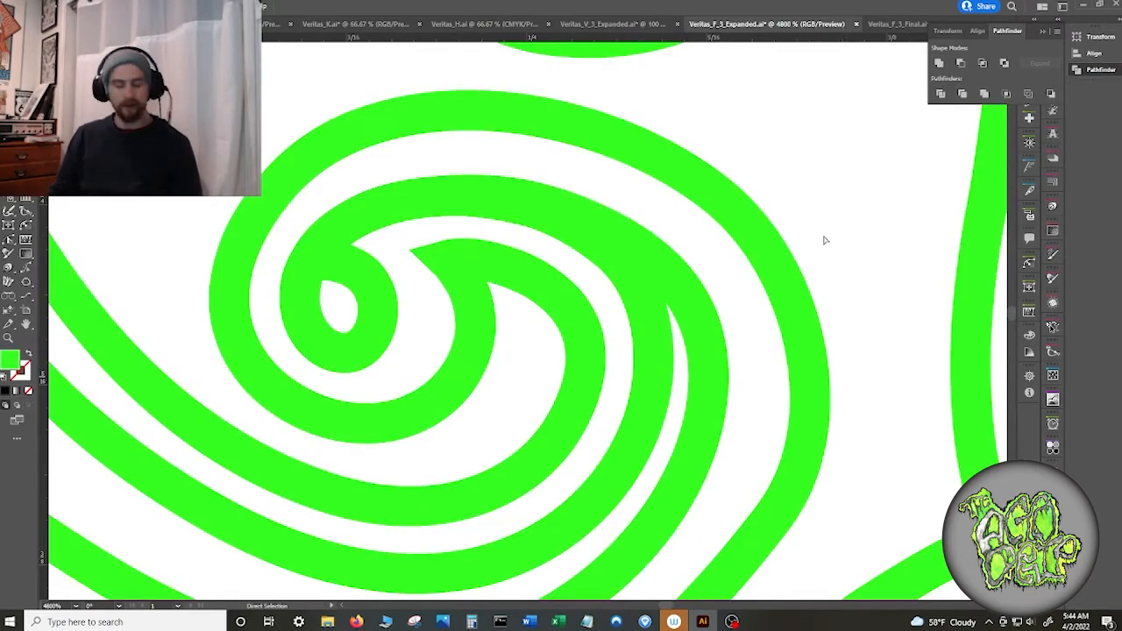
- Delete the contour passing through the corner anchor of the curve below the spiral, and check the effect on the letter
scroll(824, 237, down, 5)
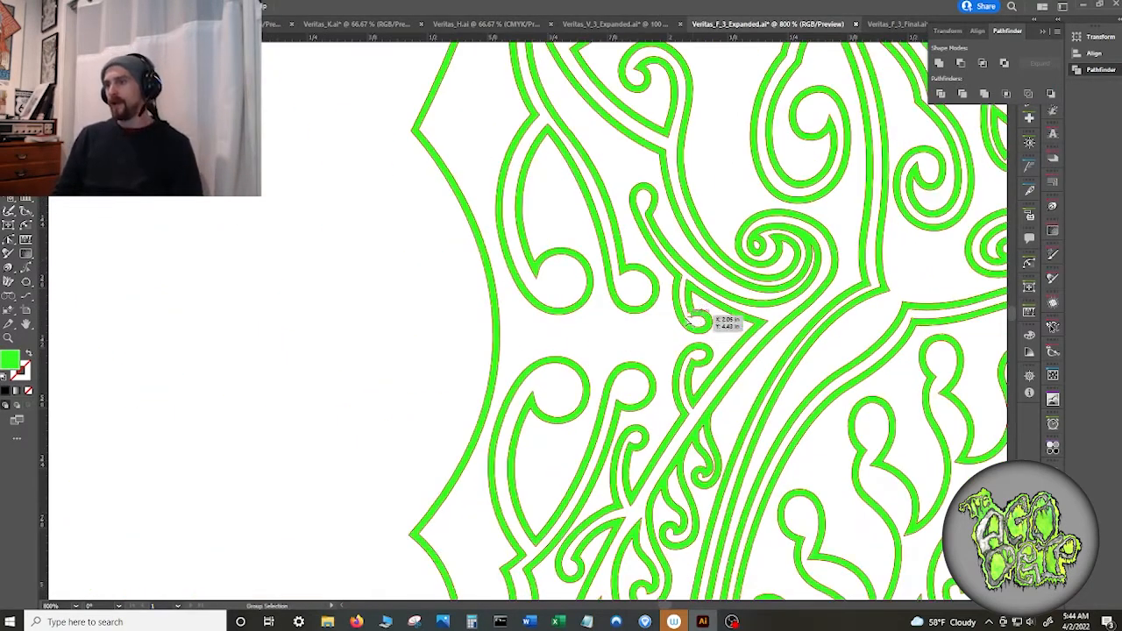
scroll(671, 342, up, 5)
scroll(671, 342, up, 4)
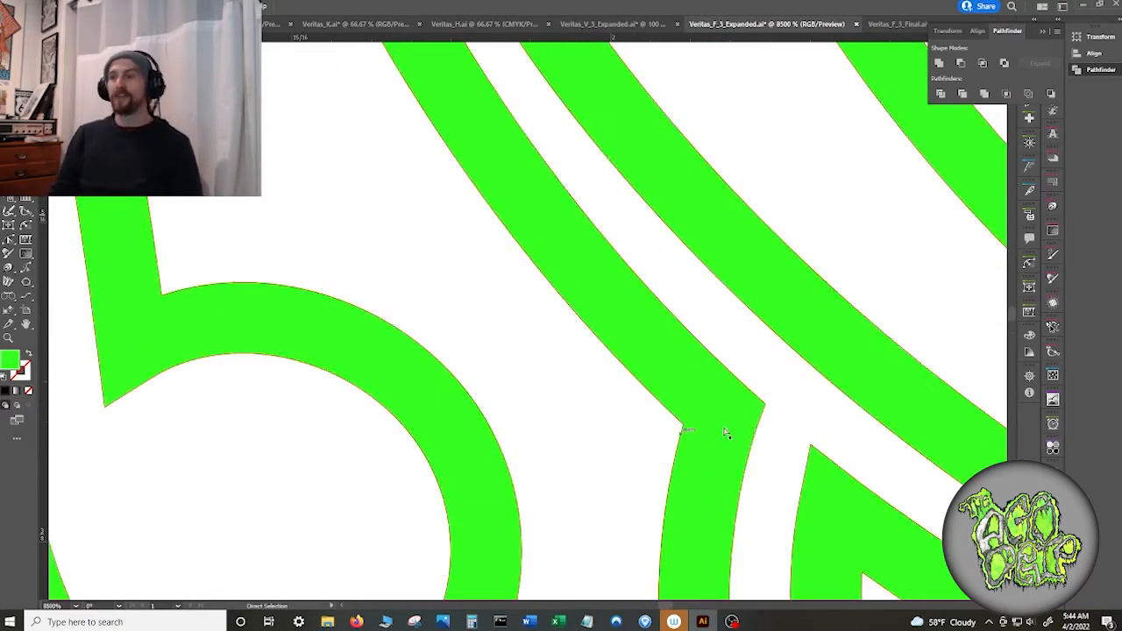
click(767, 406)
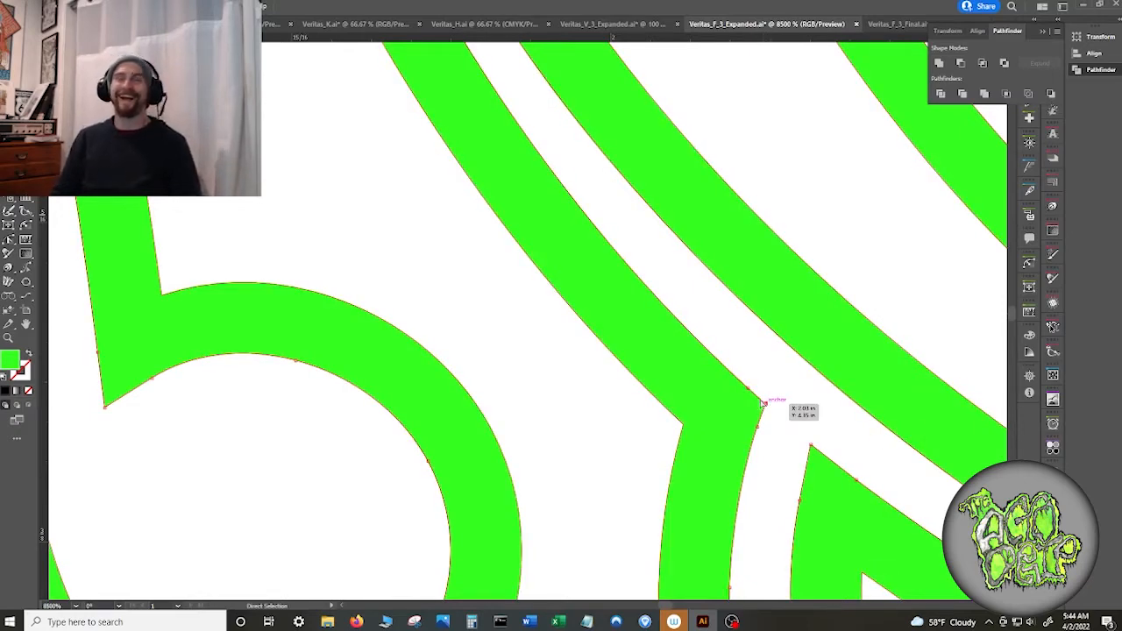
key(Delete)
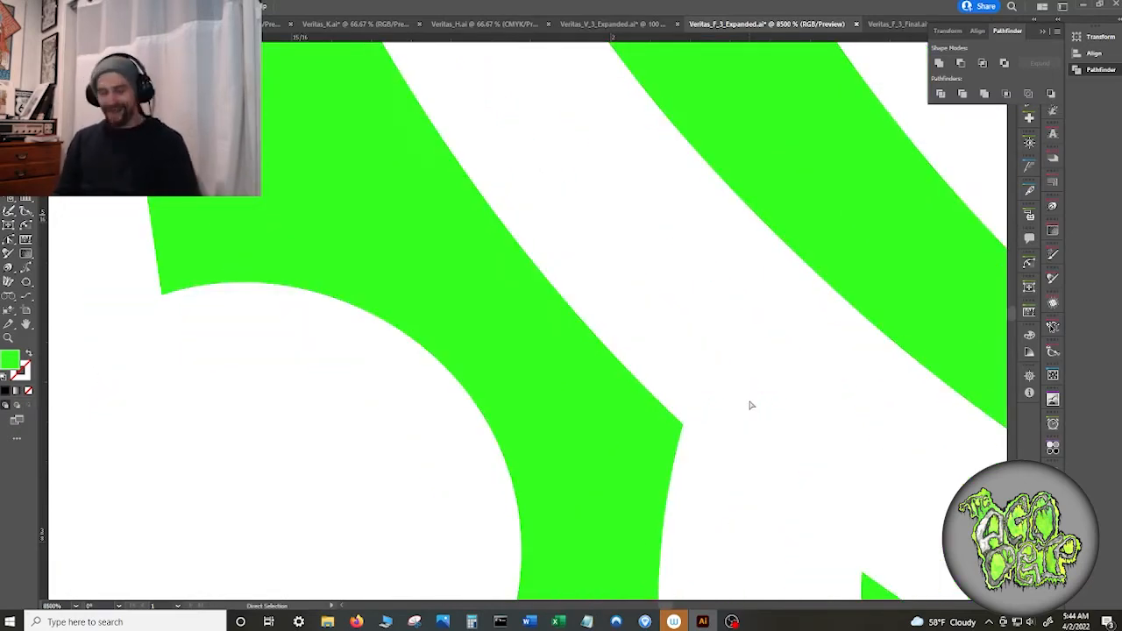
scroll(750, 405, down, 12)
scroll(752, 403, up, 3)
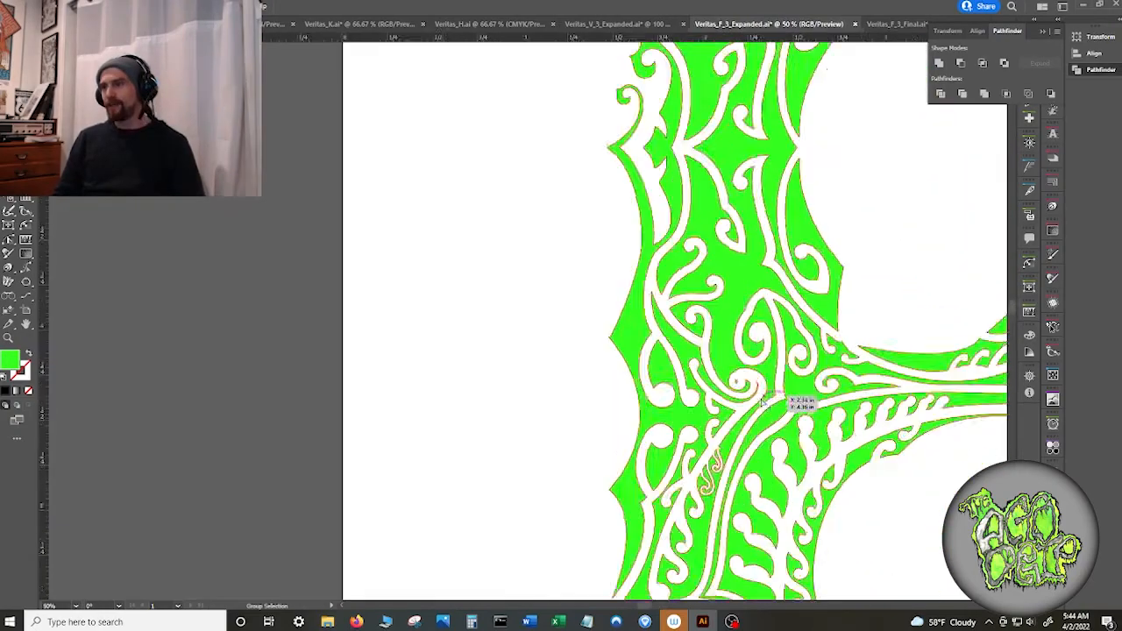
scroll(762, 401, up, 2)
scroll(764, 399, down, 3)
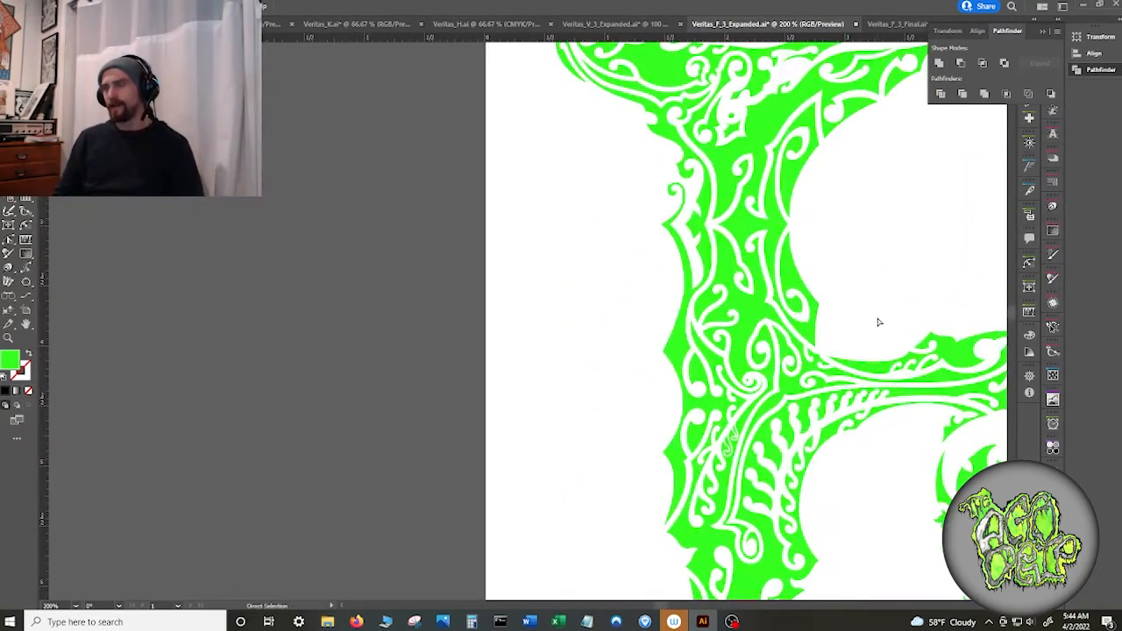
- Undo the contour deletion and leave the united artwork deselected
drag(889, 215, 693, 374)
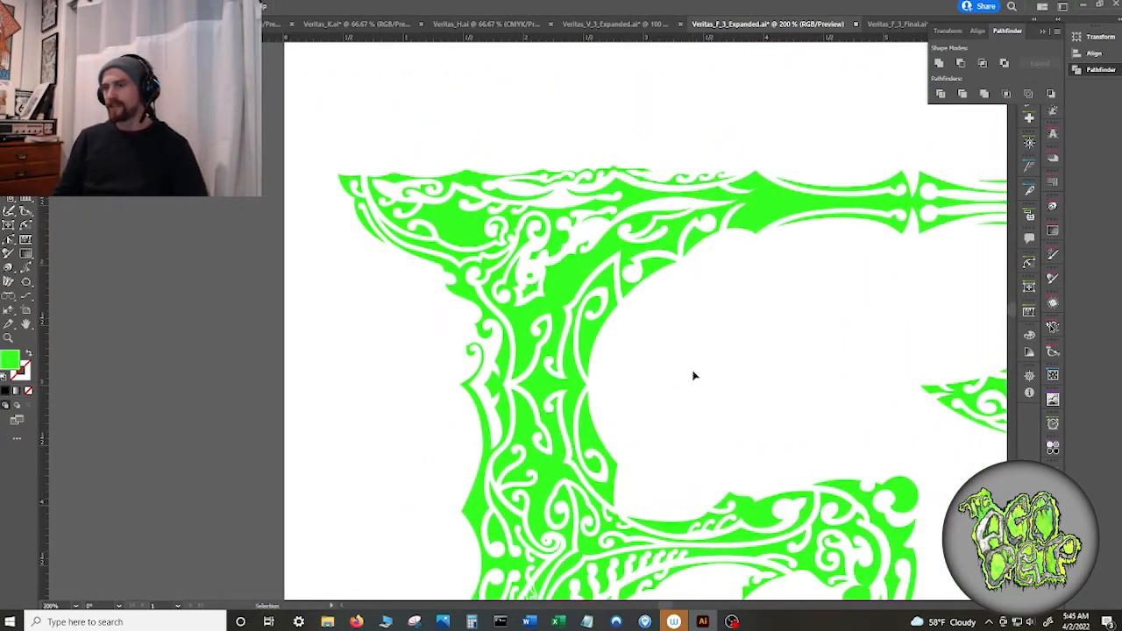
key(ctrl+z)
click(691, 375)
- Try deleting the inner pointed contour directly beneath the ringed spiral in the F's upper corner, and undo the deletion
scroll(596, 355, up, 5)
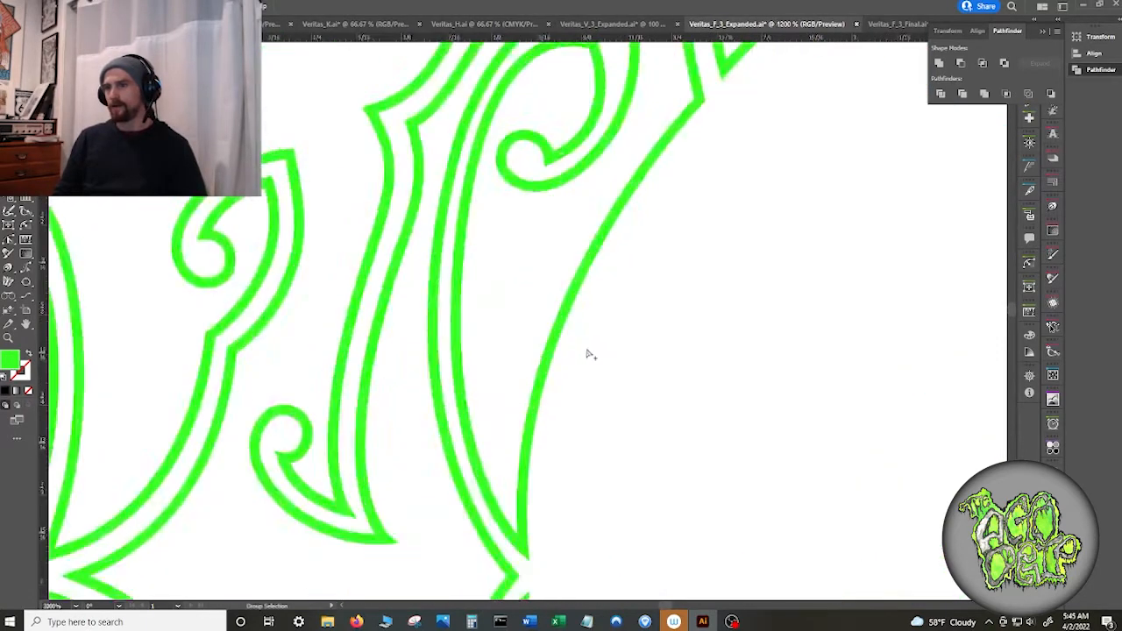
drag(404, 231, 687, 533)
drag(524, 362, 564, 426)
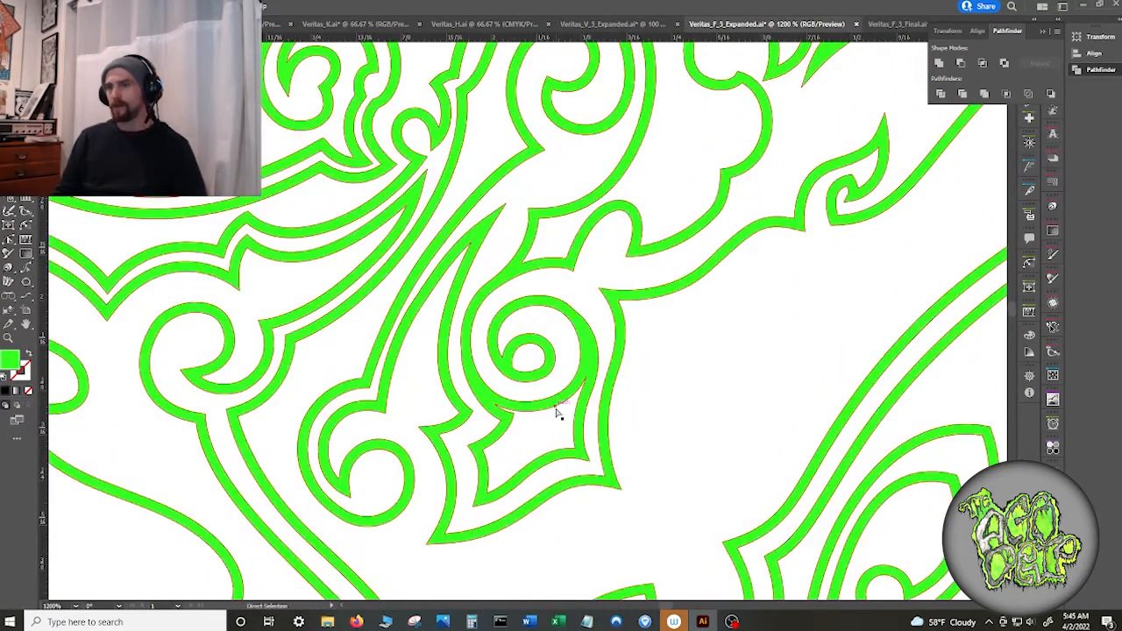
click(558, 412)
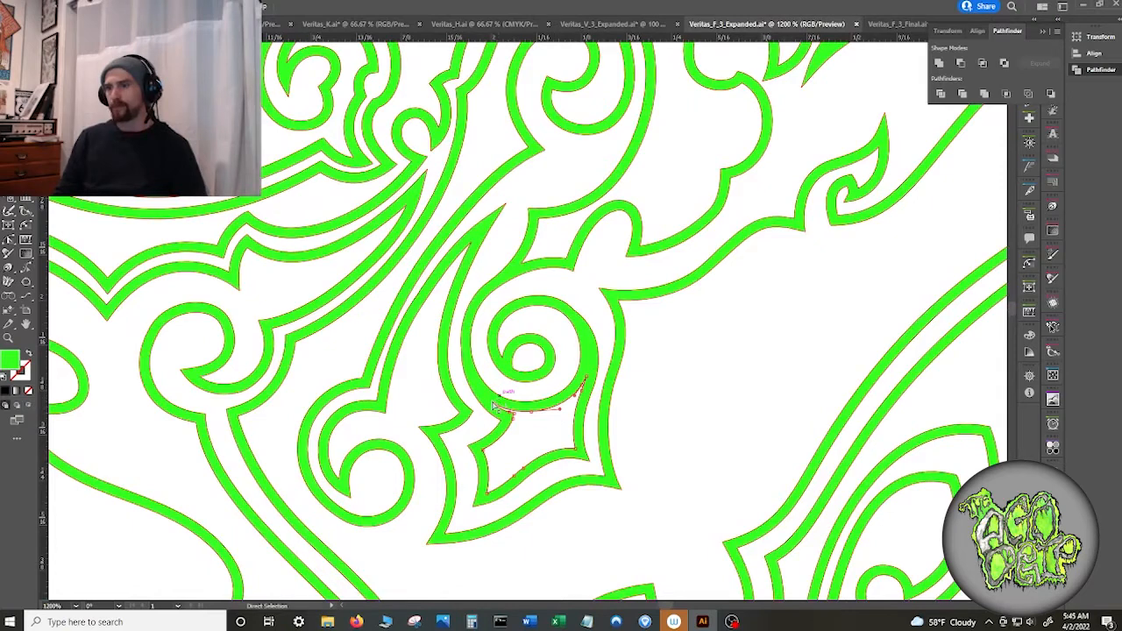
drag(497, 406, 495, 407)
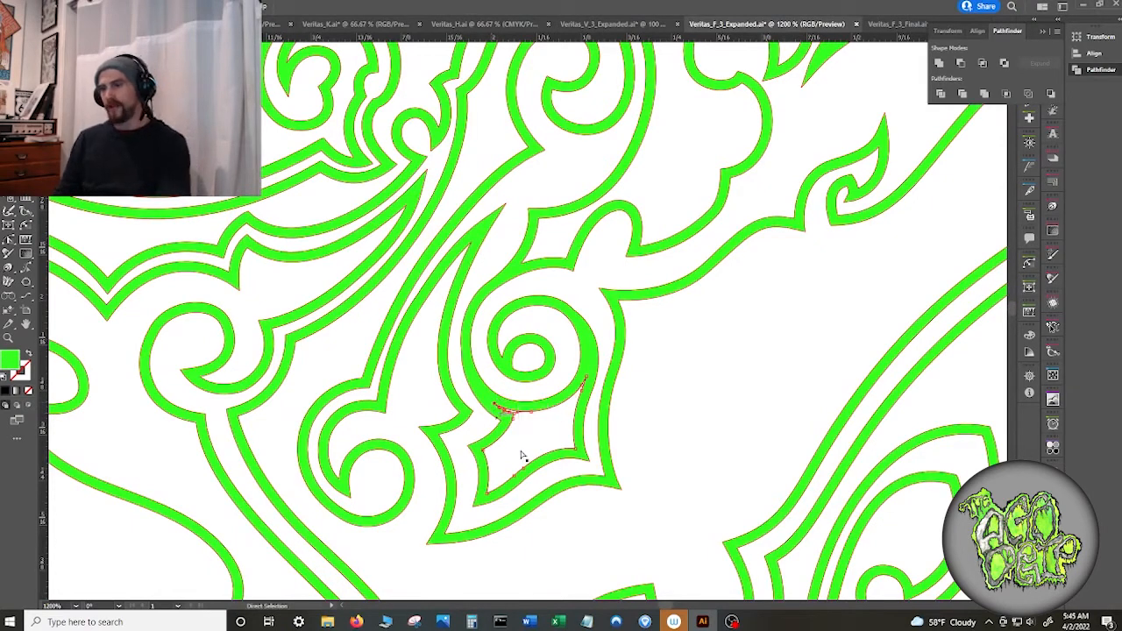
key(Delete)
key(Delete)
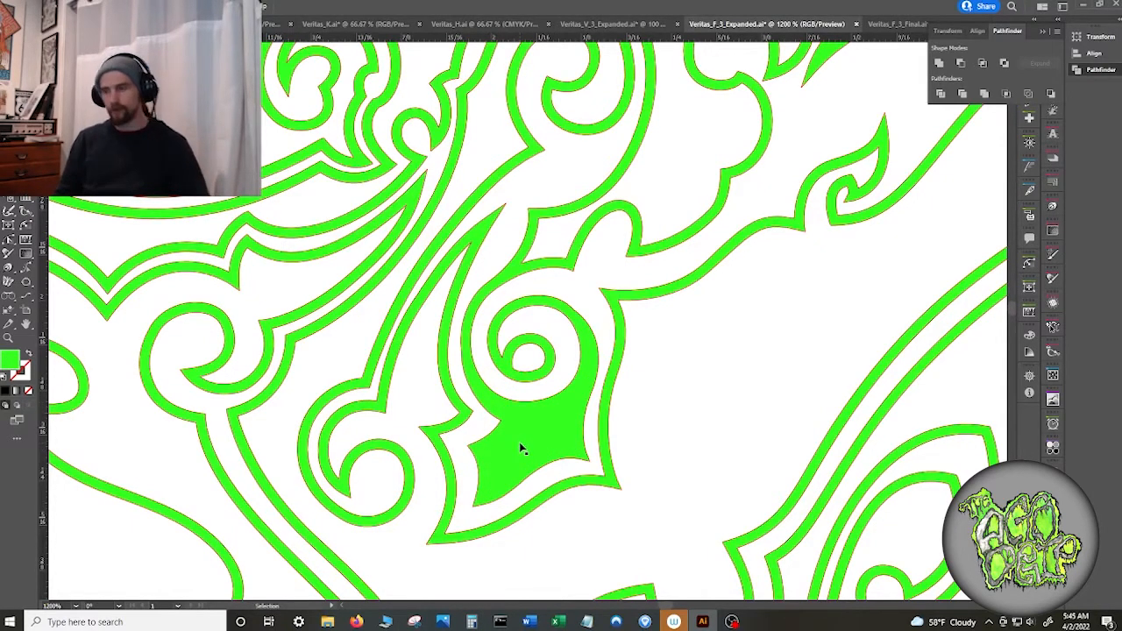
key(ctrl+z)
key(ctrl+z)
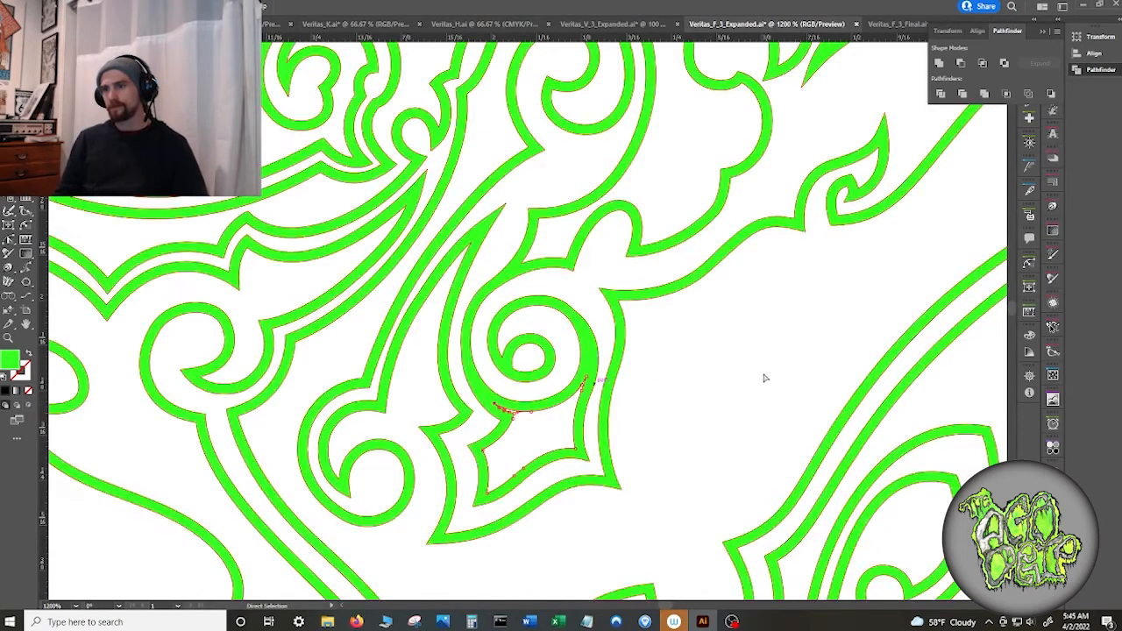
- Select the contour running through the ringed spiral, delete it from the united artwork, and check the upper part of the F
key(ctrl+a)
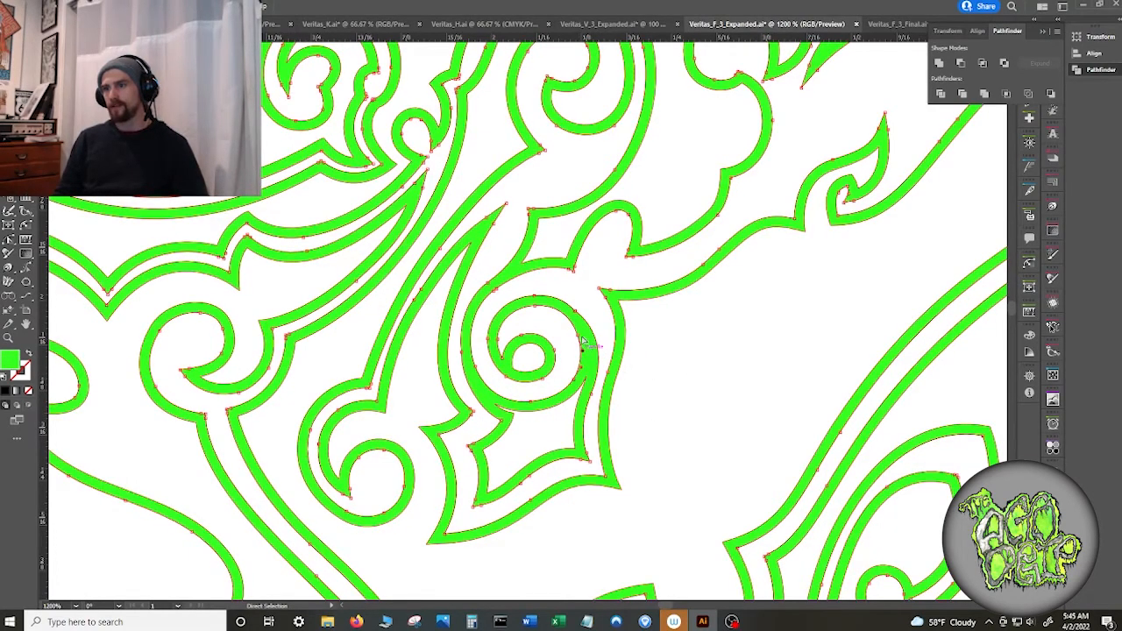
key(ctrl+z)
key(ctrl+z)
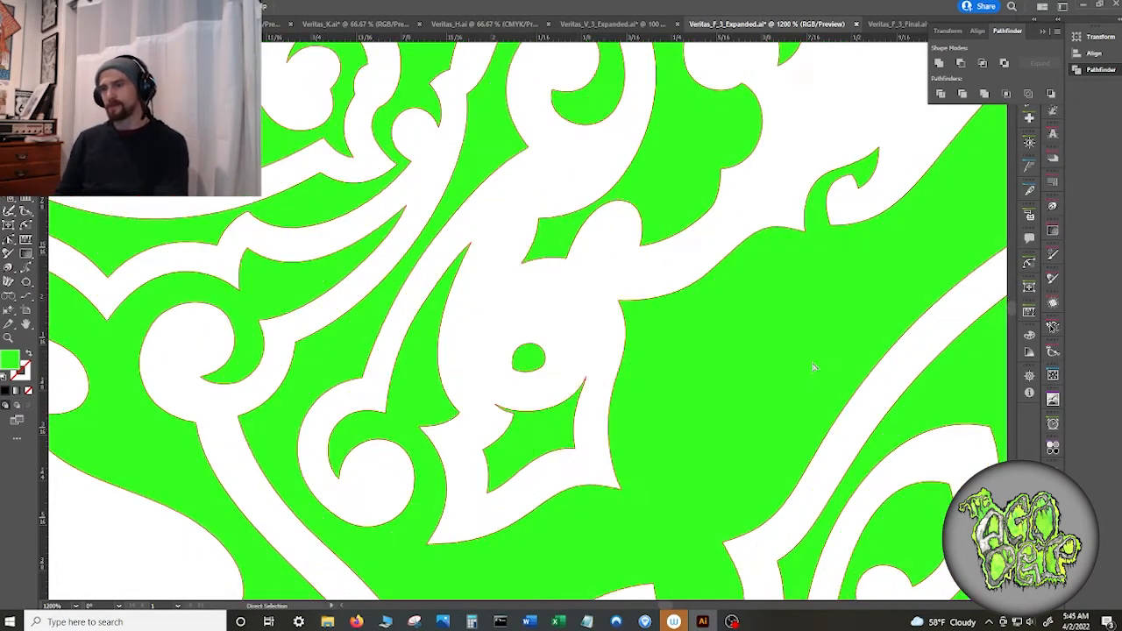
scroll(816, 371, down, 5)
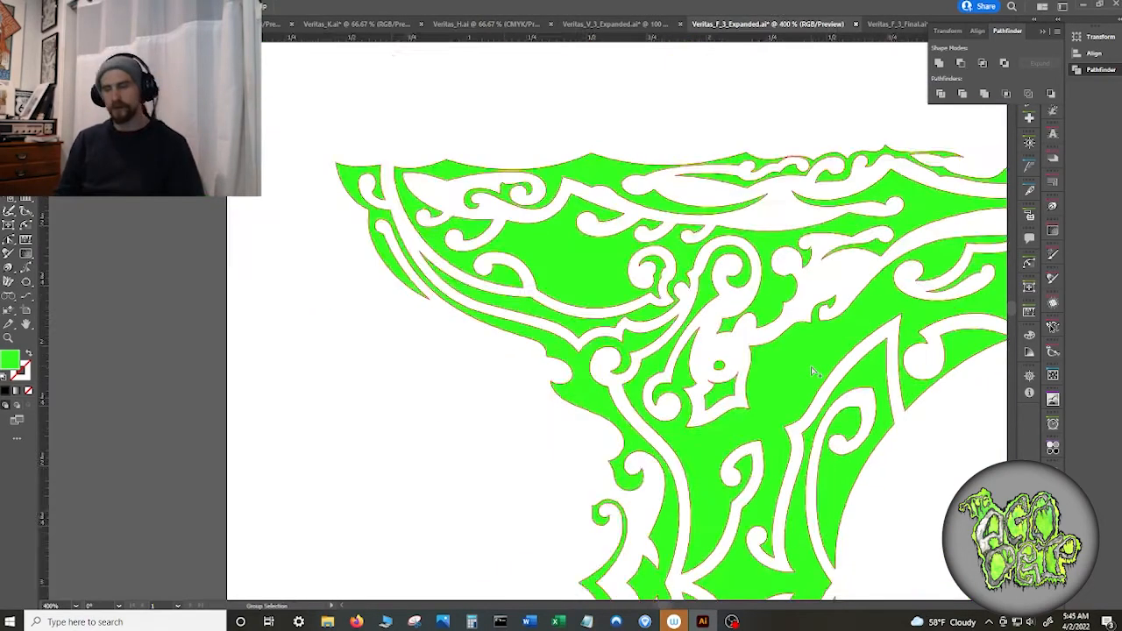
scroll(820, 373, up, 2)
drag(822, 373, 528, 378)
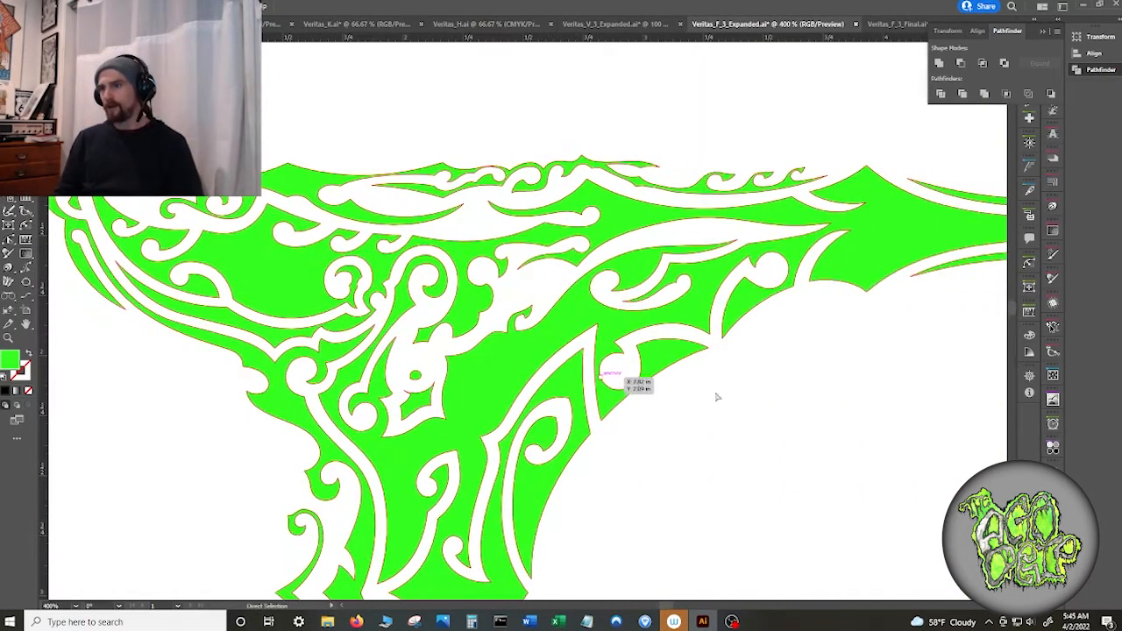
- Undo the deletion of the contour around the ringed spiral
click(847, 420)
key(v)
key(ctrl+z)
key(ctrl+z)
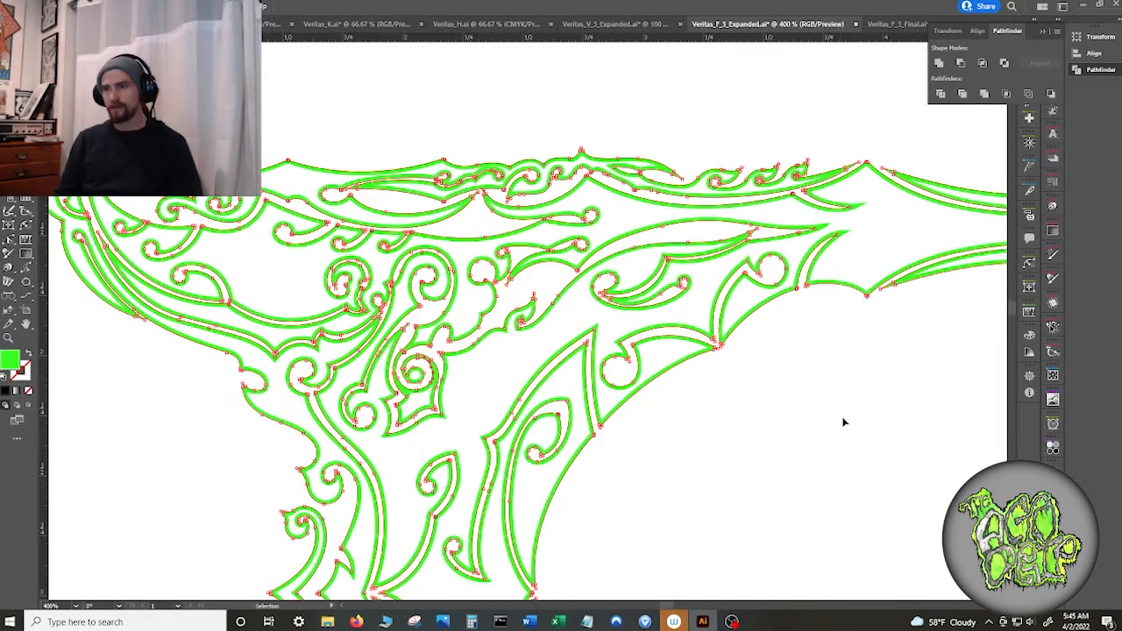
- Check the ringed spiral's anchor points up close, redo the contour deletion, and view the top of the letter
scroll(447, 372, up, 4)
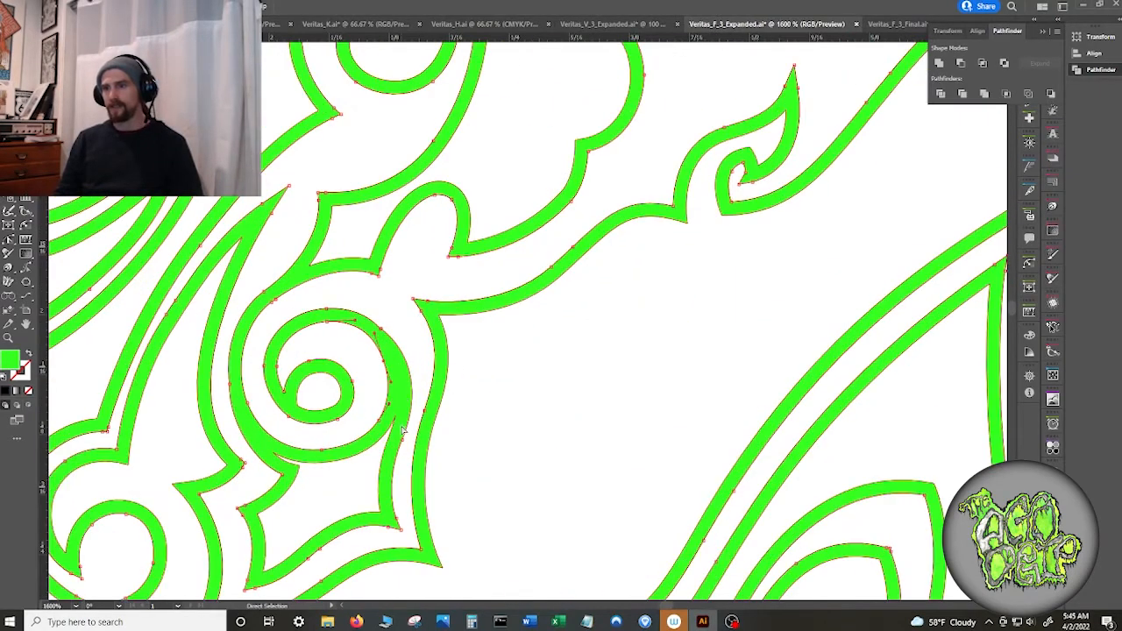
key(a)
click(404, 439)
key(ctrl+shift+z)
key(ctrl+shift+z)
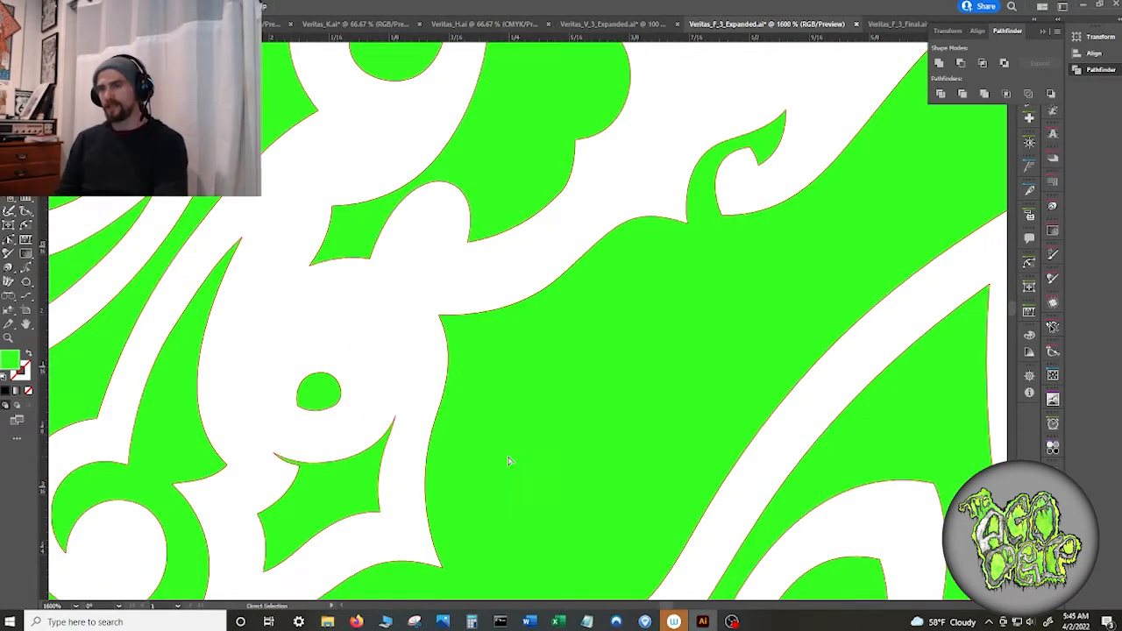
scroll(510, 451, down, 4)
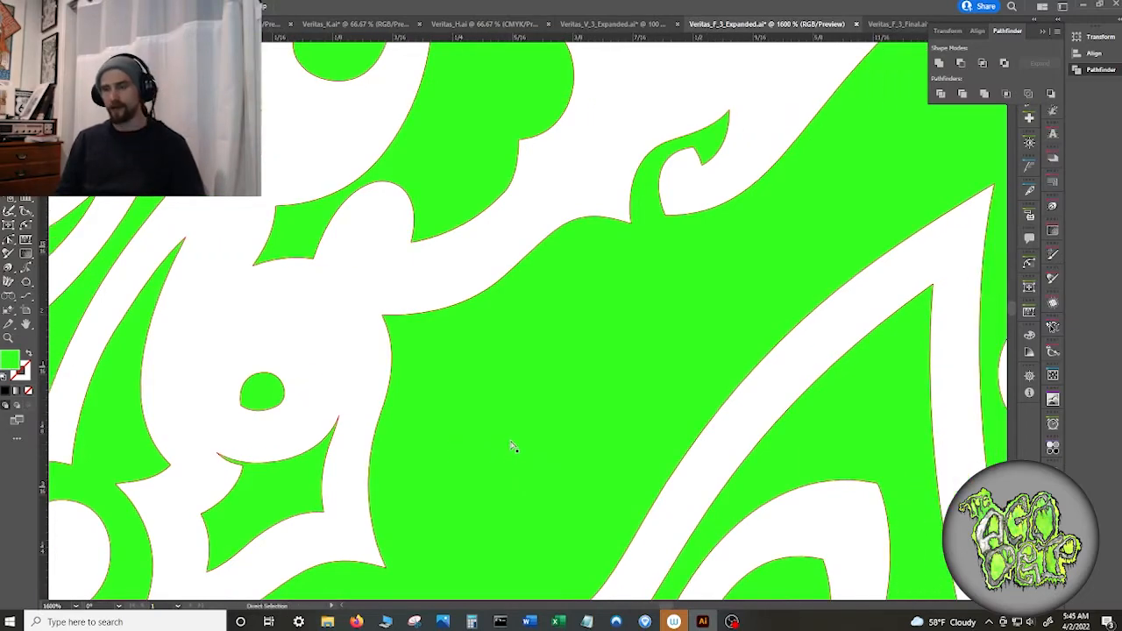
scroll(514, 440, down, 3)
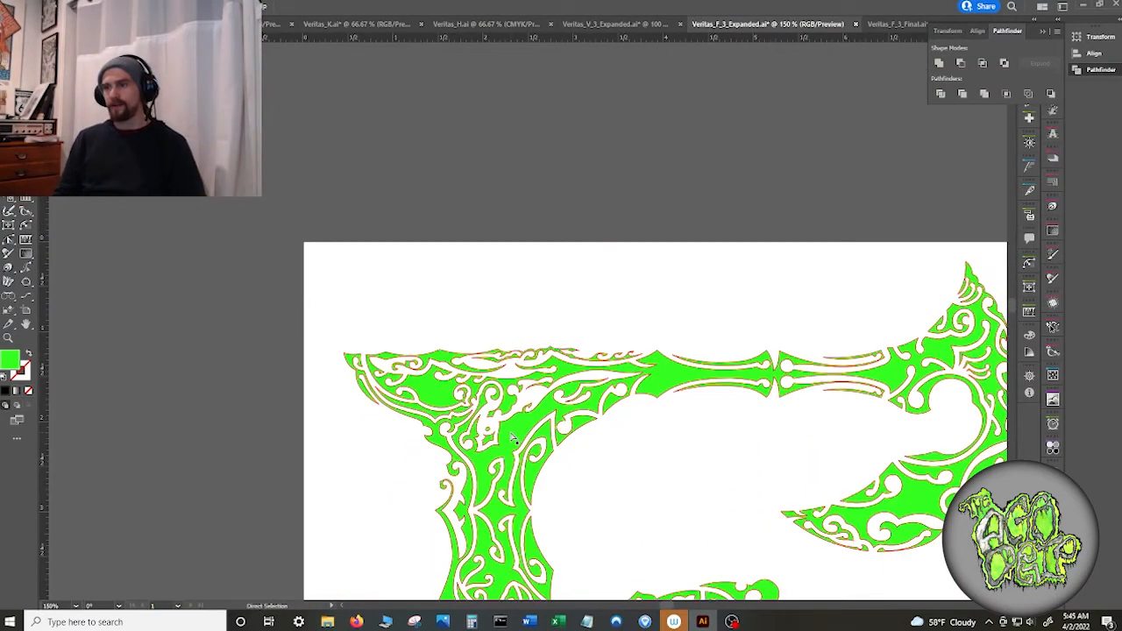
- Deselect the artwork, check the top of the F, undo the contour deletion to restore the outlines, and clear the selection
click(684, 424)
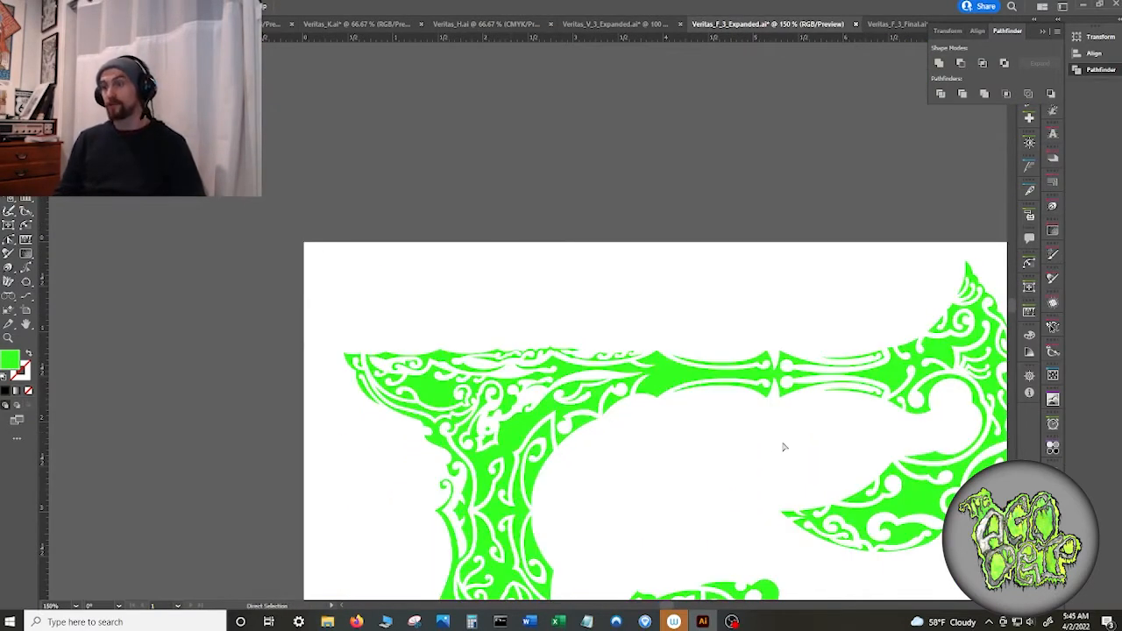
scroll(779, 441, up, 2)
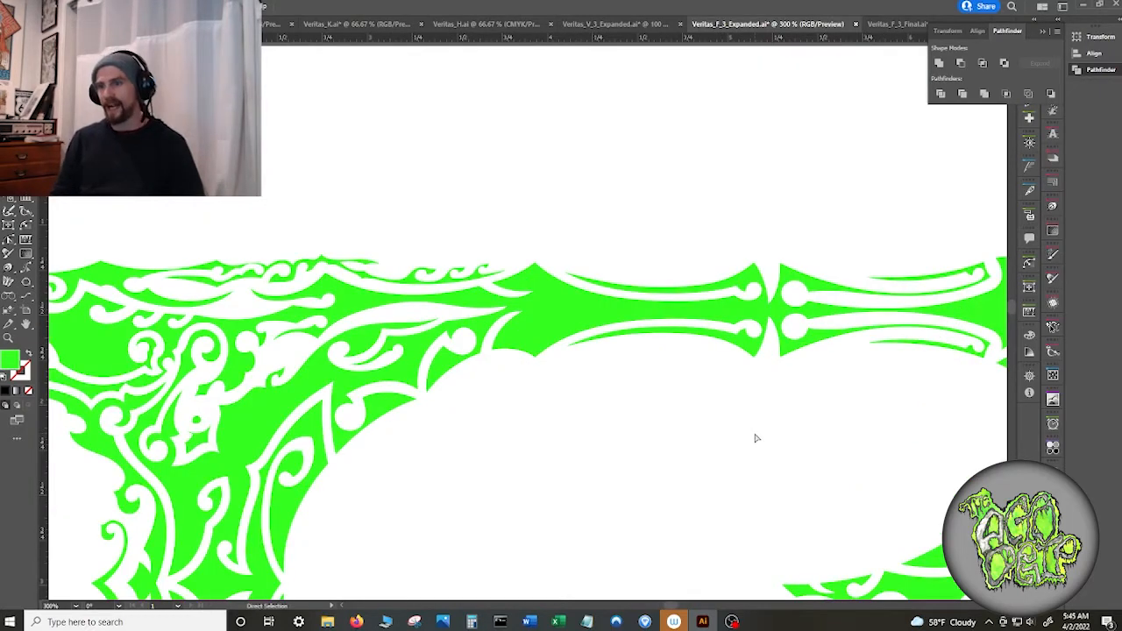
key(ctrl+z)
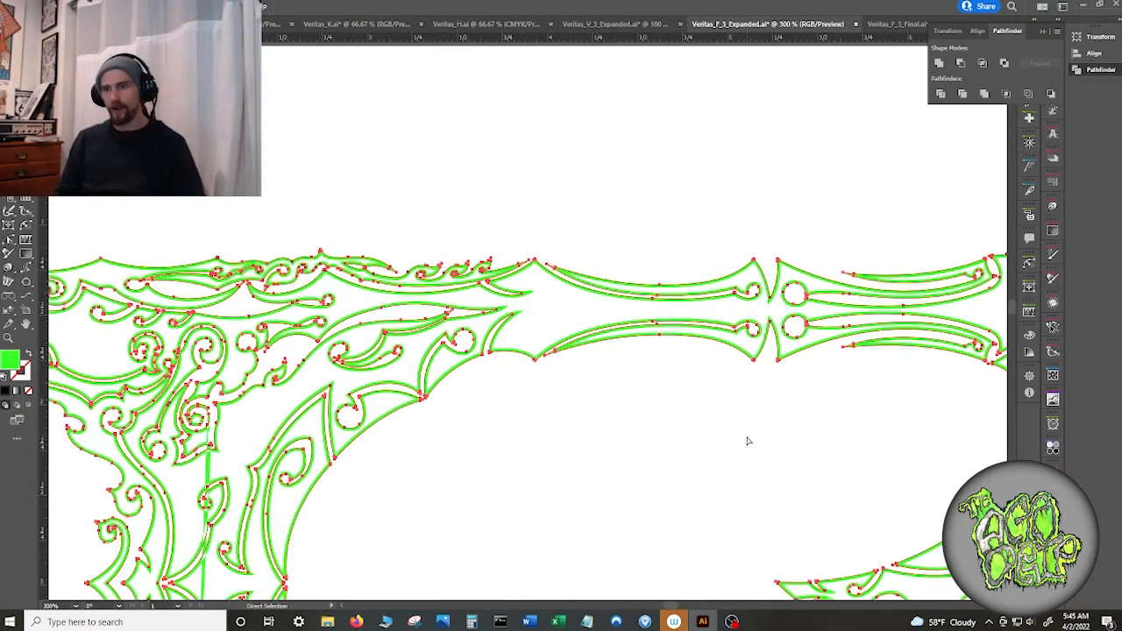
key(ctrl+z)
click(748, 441)
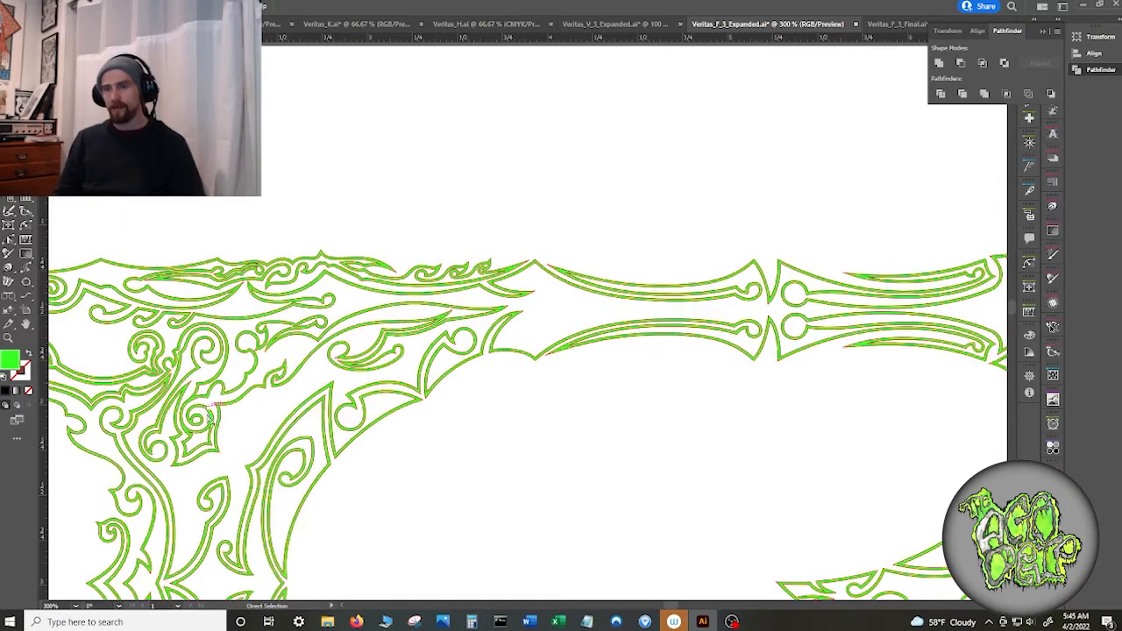
- Examine the anchor points along the expanded curve beside the ringed spiral in the F's upper corner, and clear the selection
scroll(220, 419, up, 3)
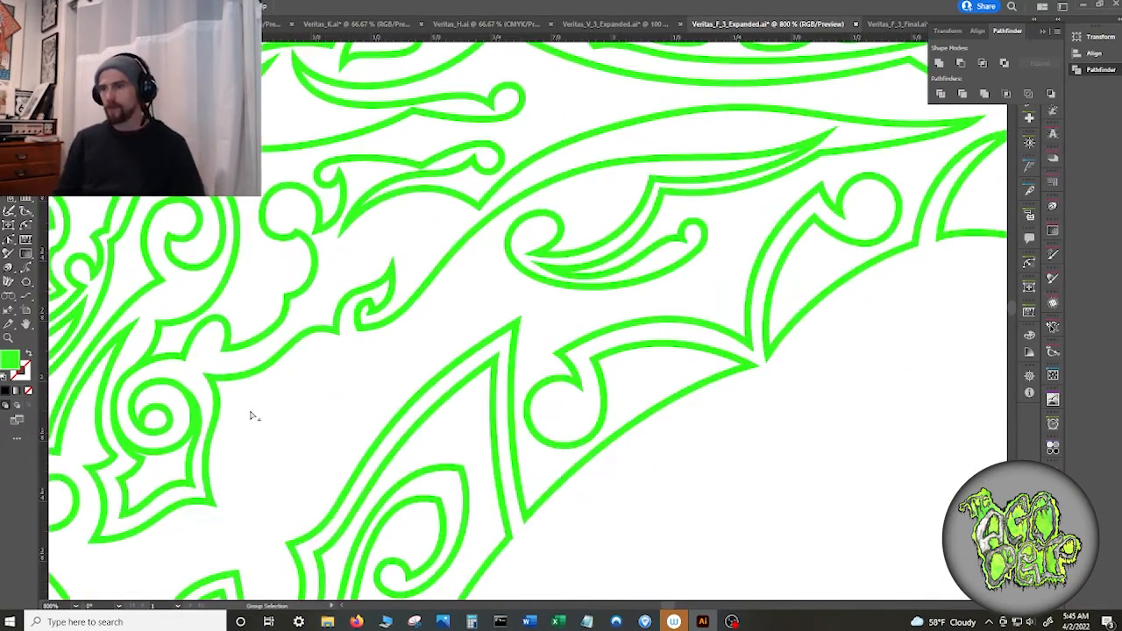
key(a)
key(ctrl+a)
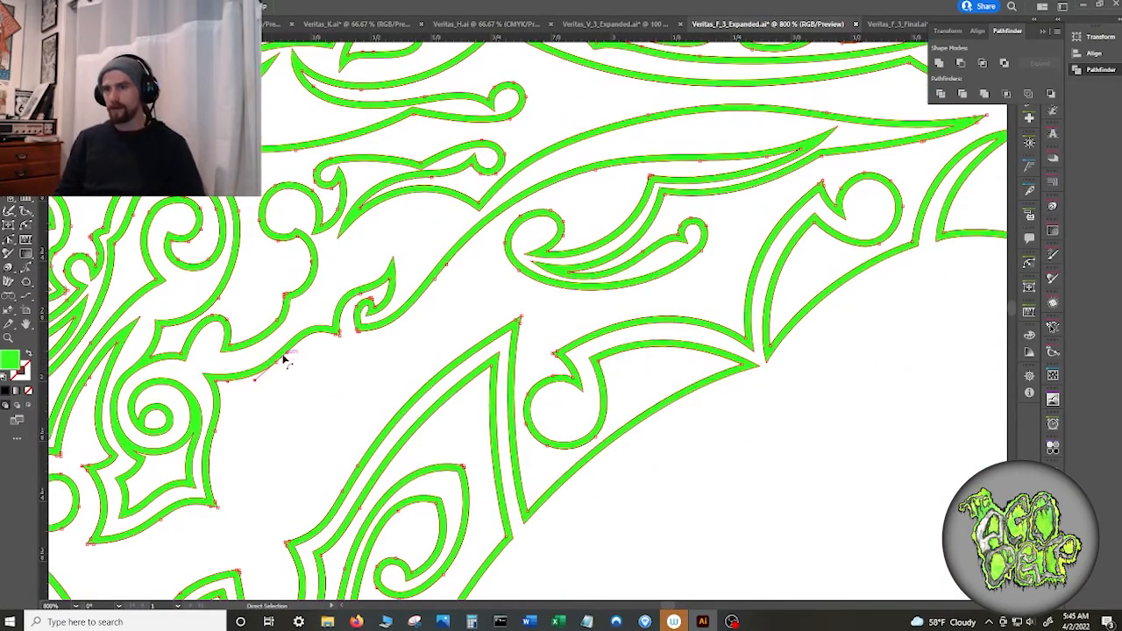
drag(283, 357, 293, 352)
click(1029, 94)
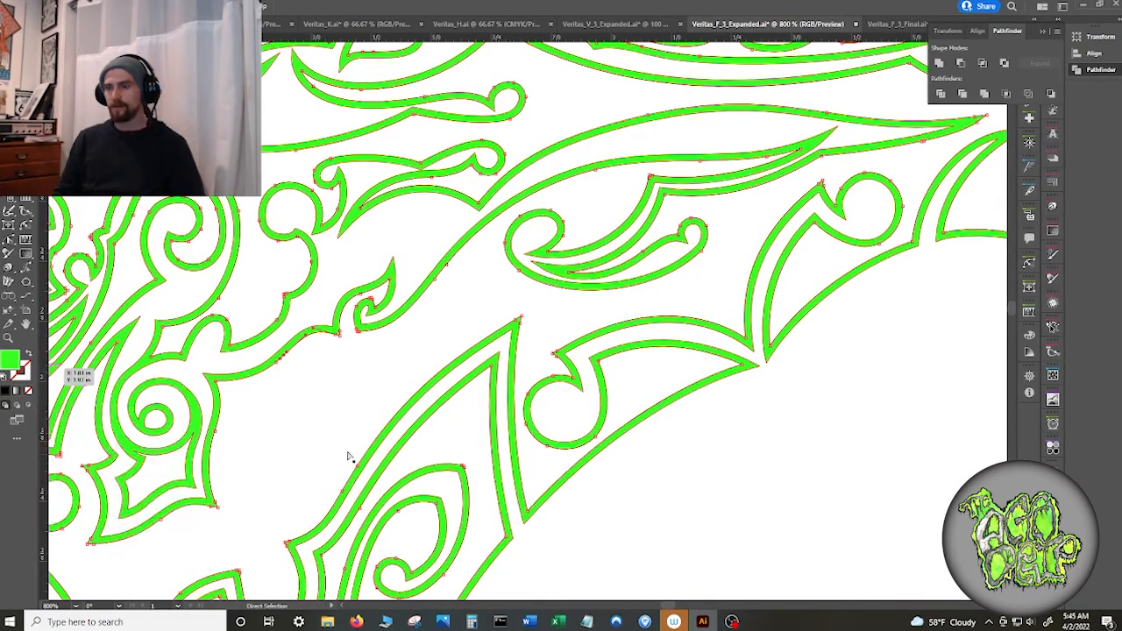
click(334, 408)
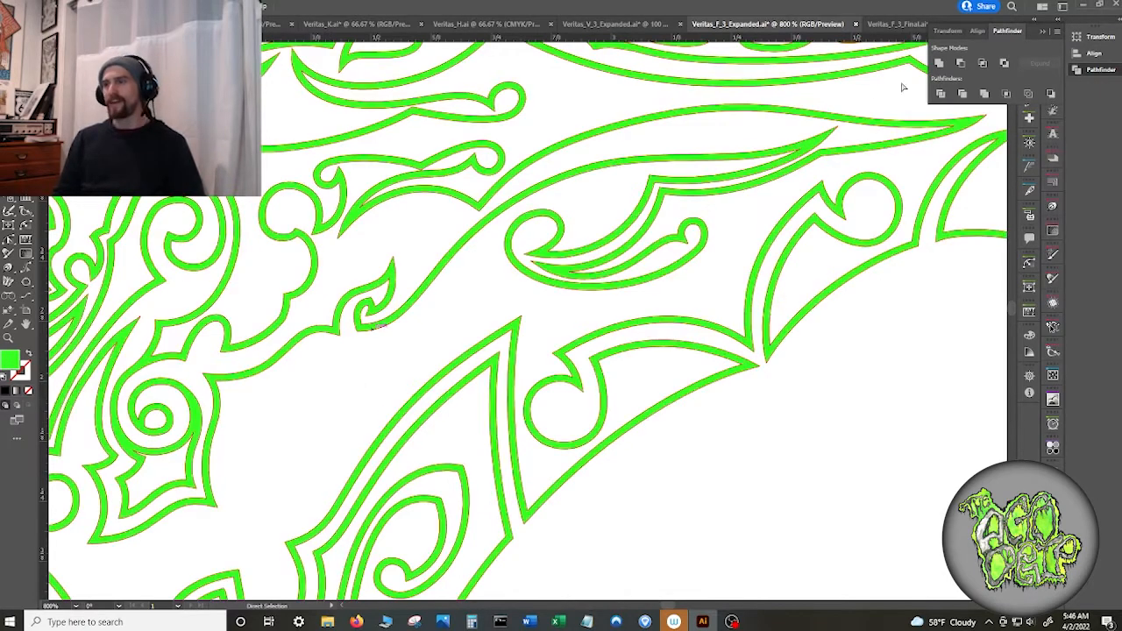
- Switch to the Veritas_F_3_Final document, start saving a copy, and go to the Veritas Letters (Finished) folder
click(1043, 31)
click(894, 23)
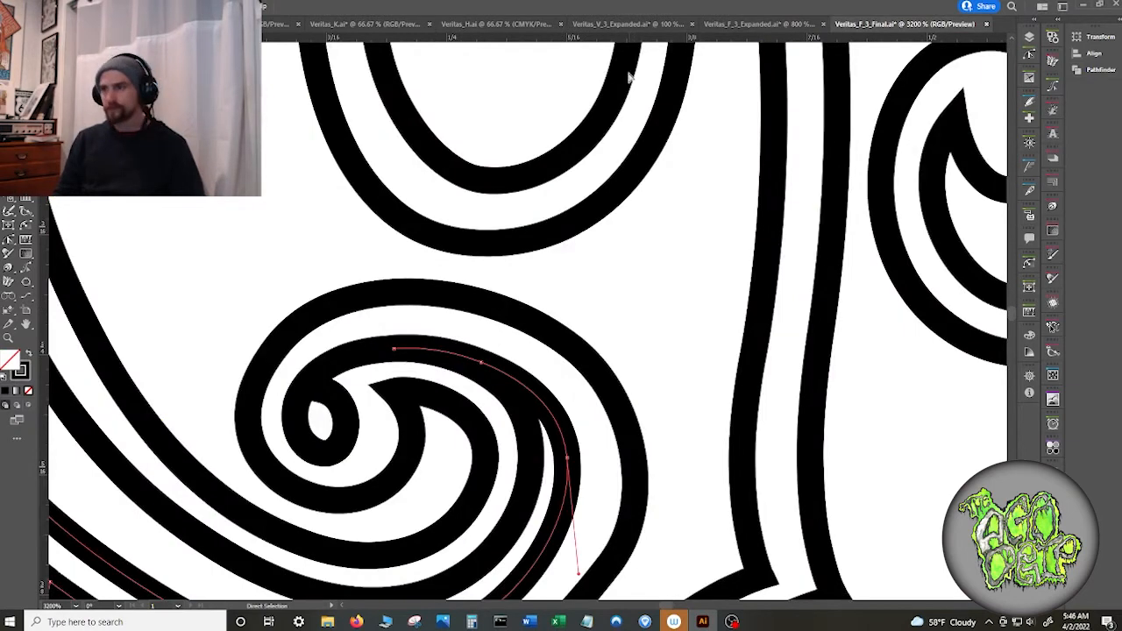
key(v)
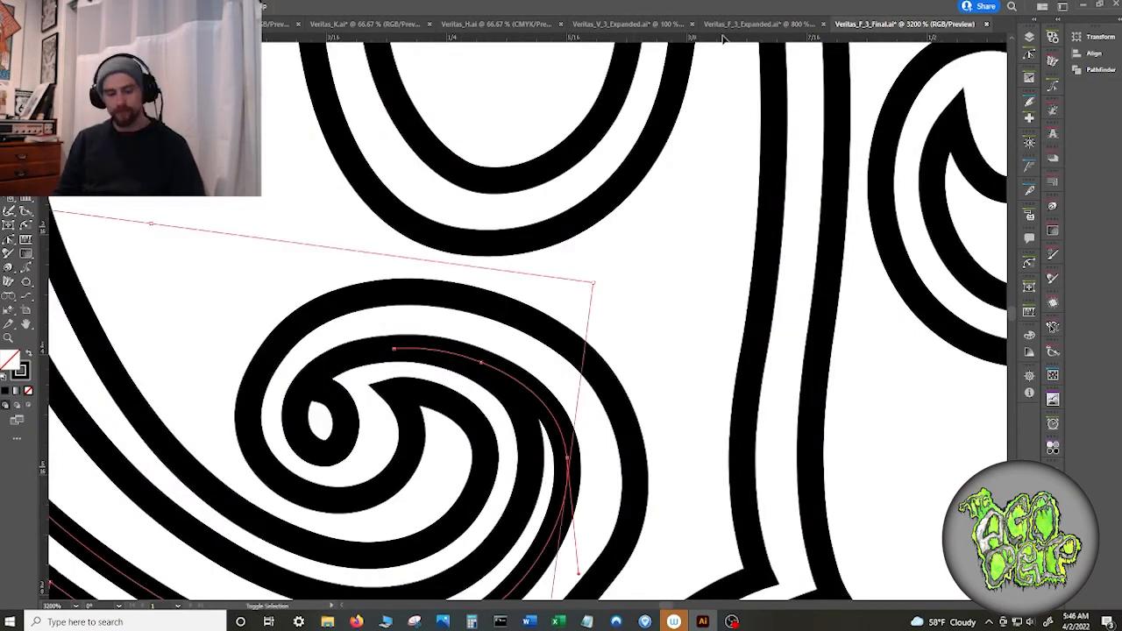
key(ctrl+shift+s)
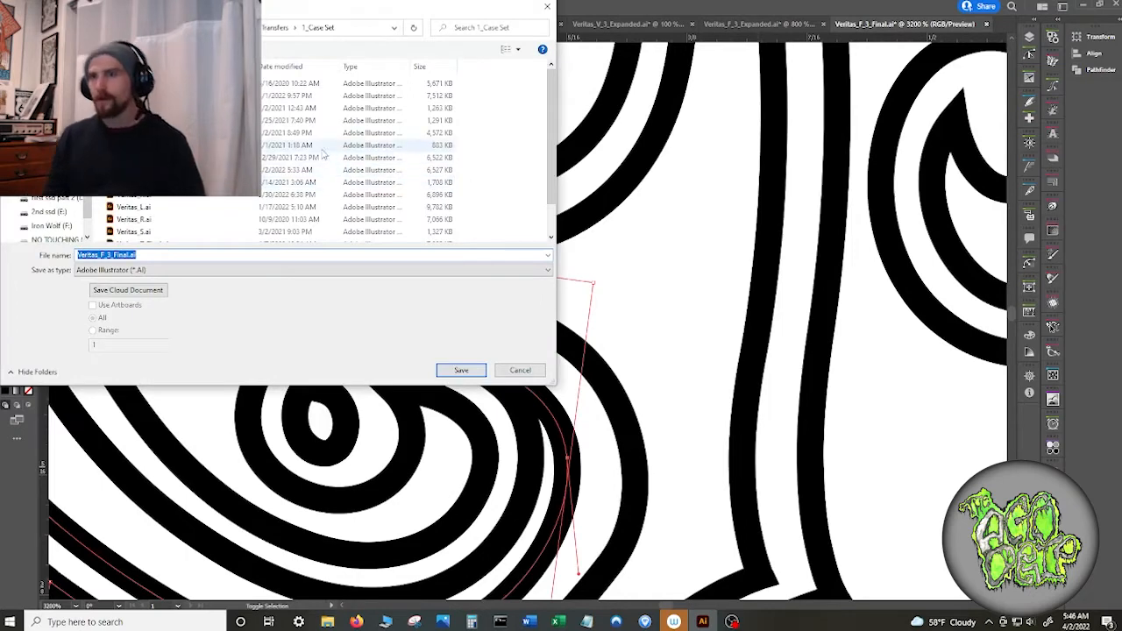
key(alt+Up)
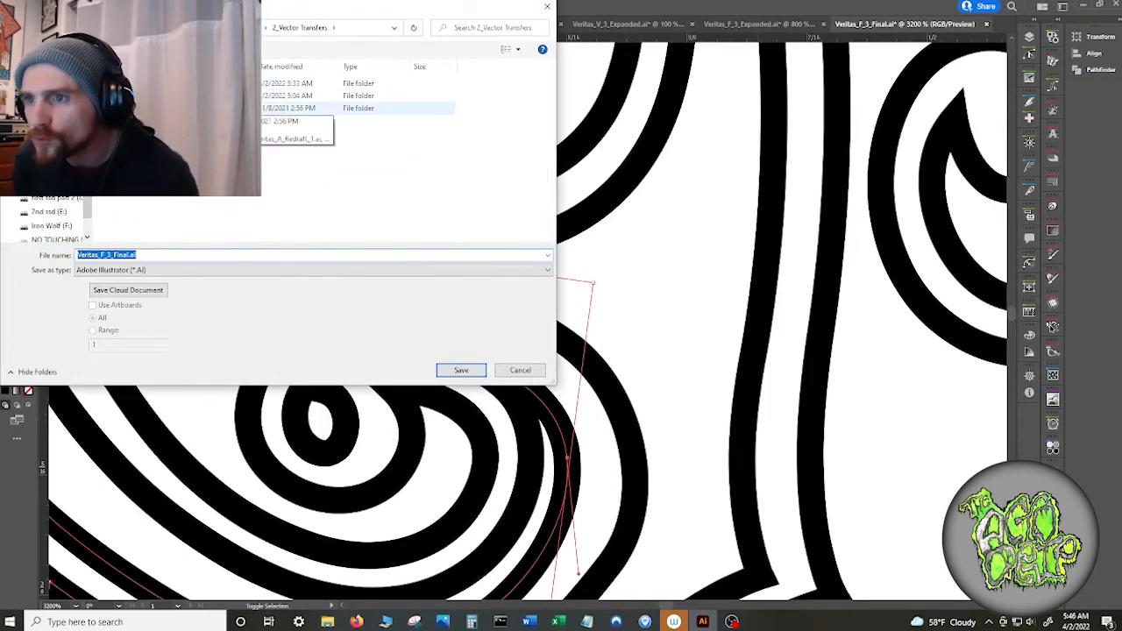
click(235, 27)
double_click(219, 132)
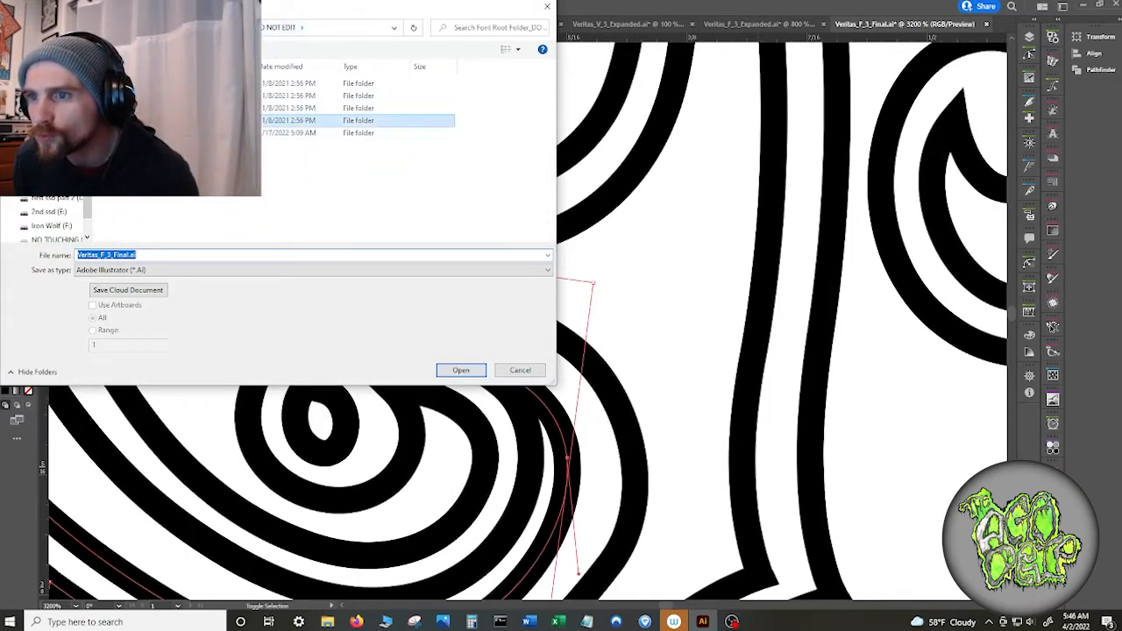
double_click(140, 97)
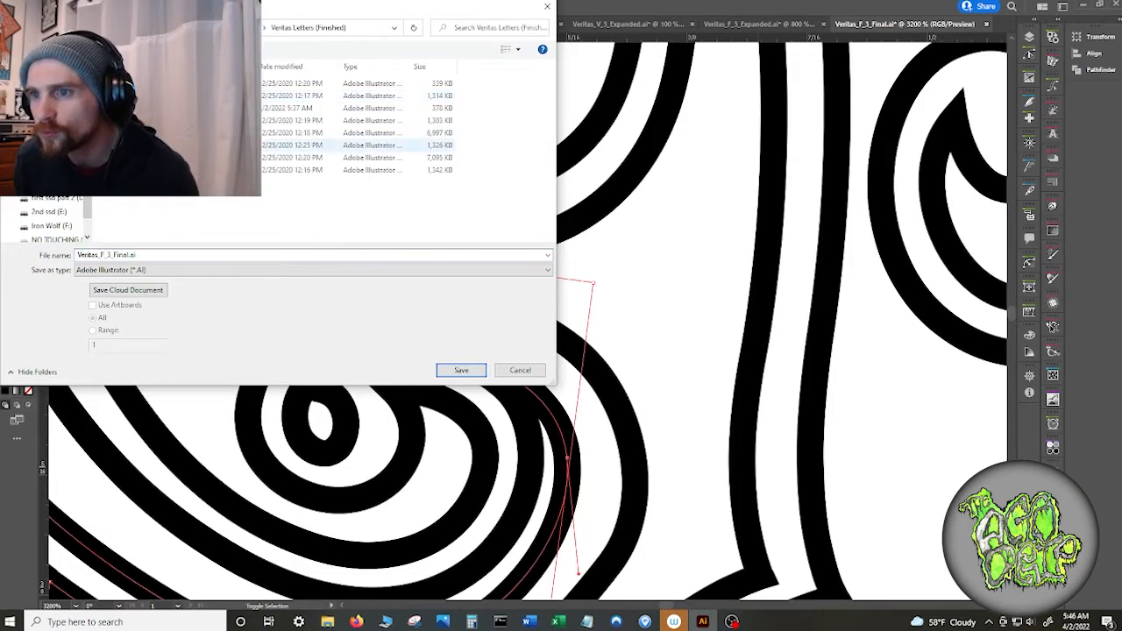
- Save the document as Veritas_F_3.5_Expanded.ai, based on the existing Veritas_F_3_Expanded file name, with the Illustrator 2020 options
click(175, 108)
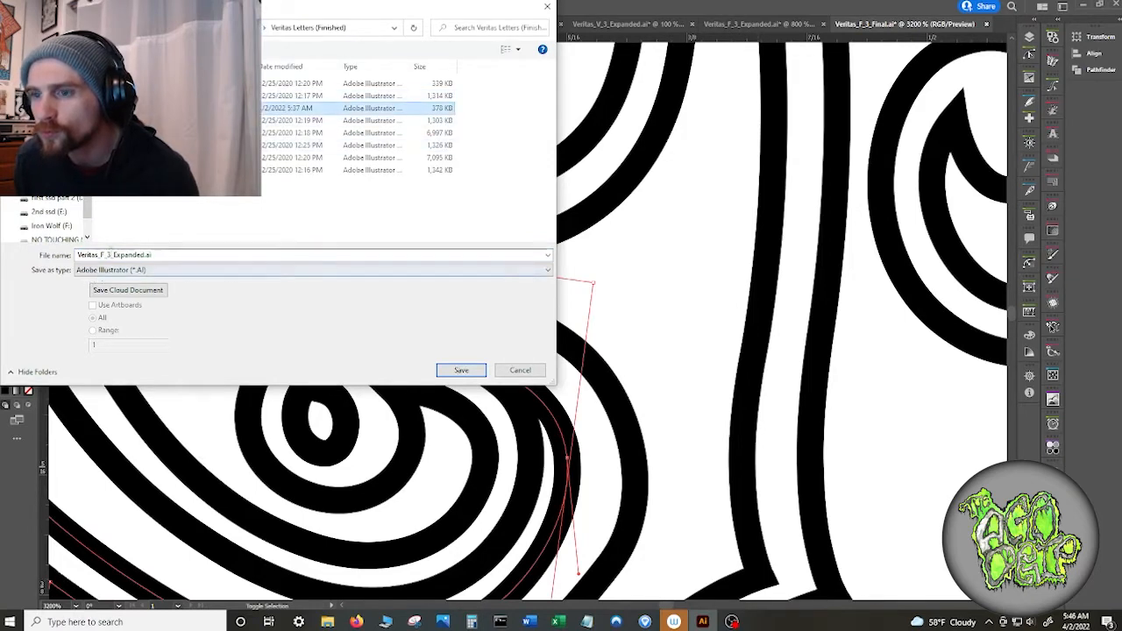
click(124, 255)
click(107, 255)
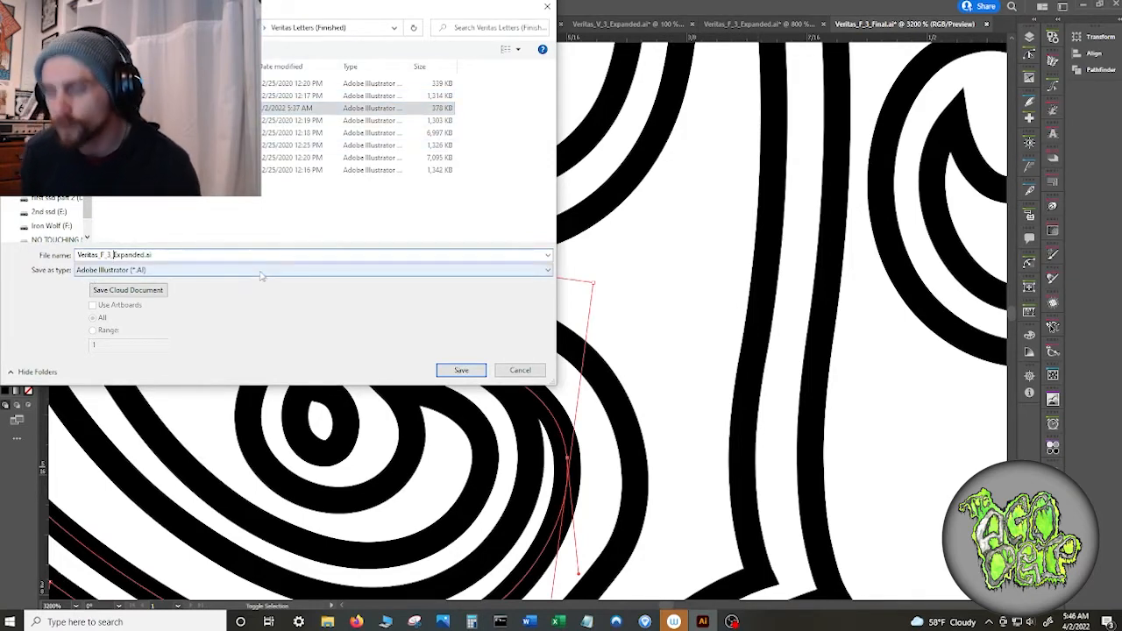
text(.15)
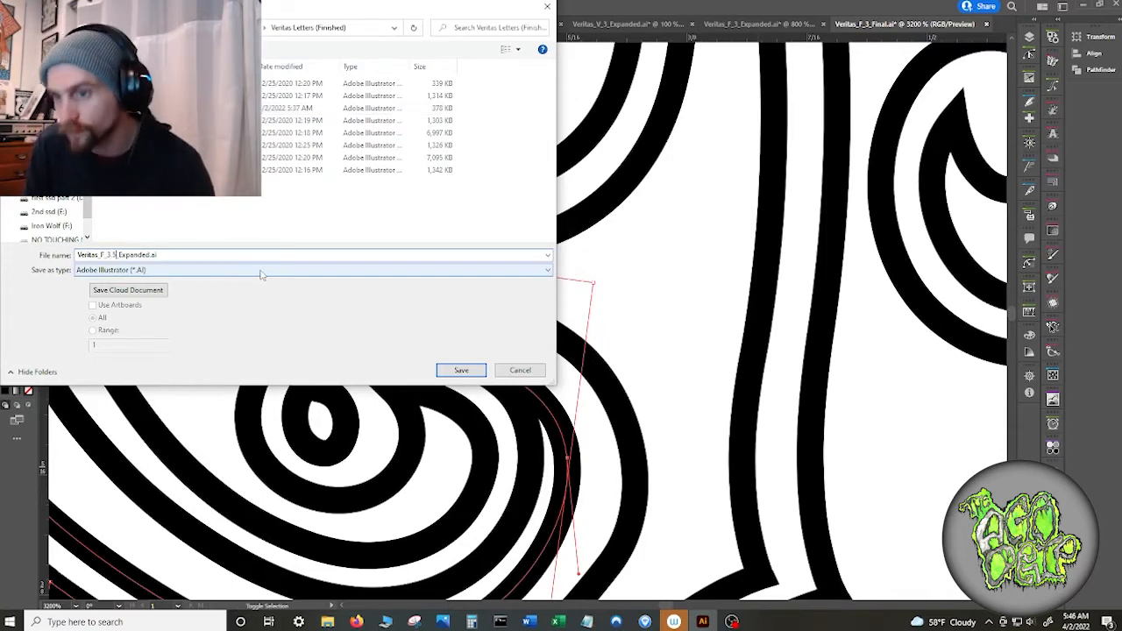
key(Return)
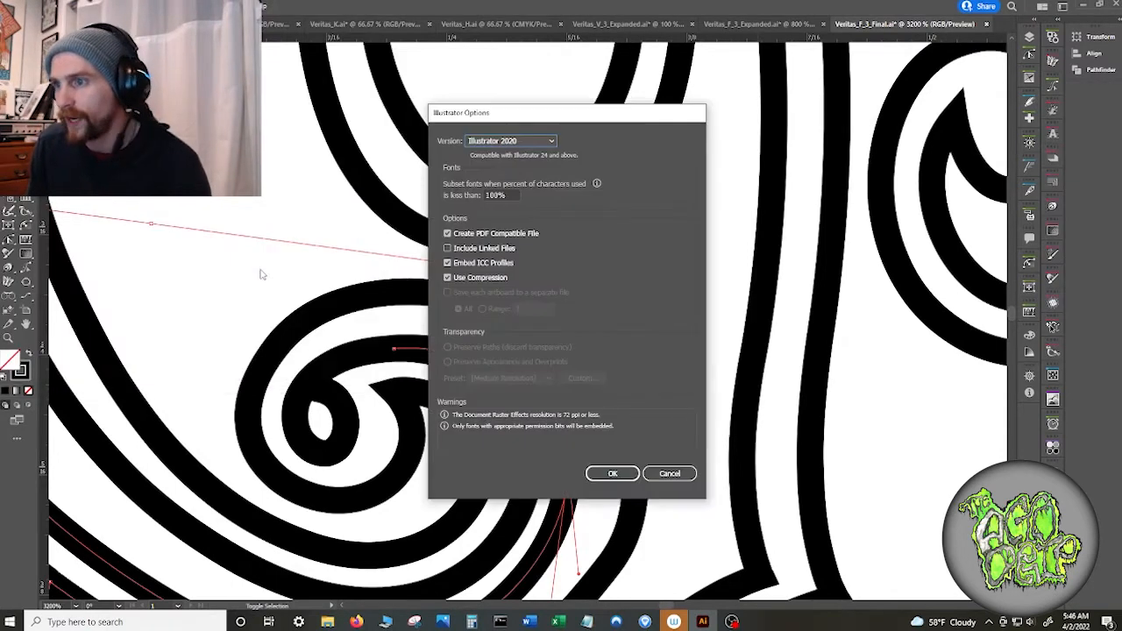
key(Return)
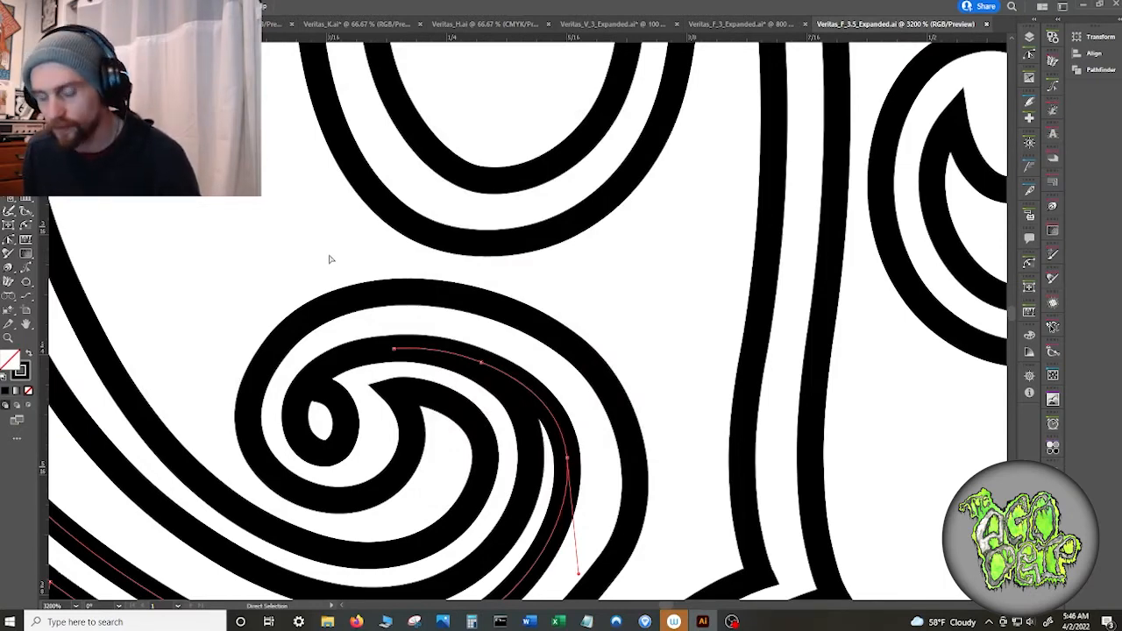
- Select all the artwork of the F and try expanding only its strokes
key(ctrl+a)
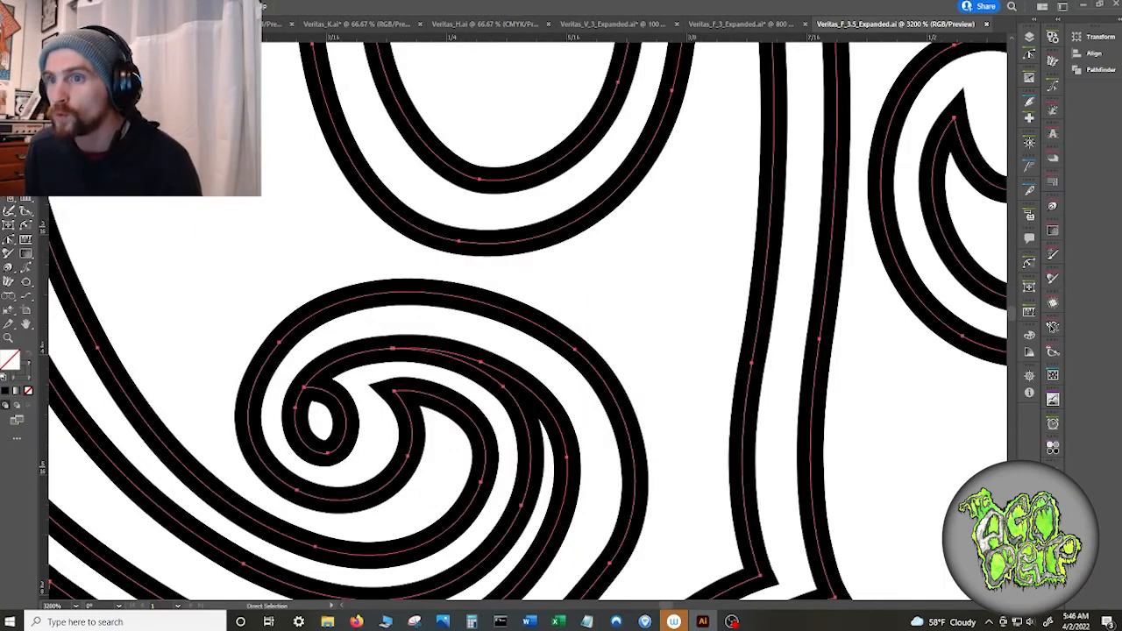
click(96, 7)
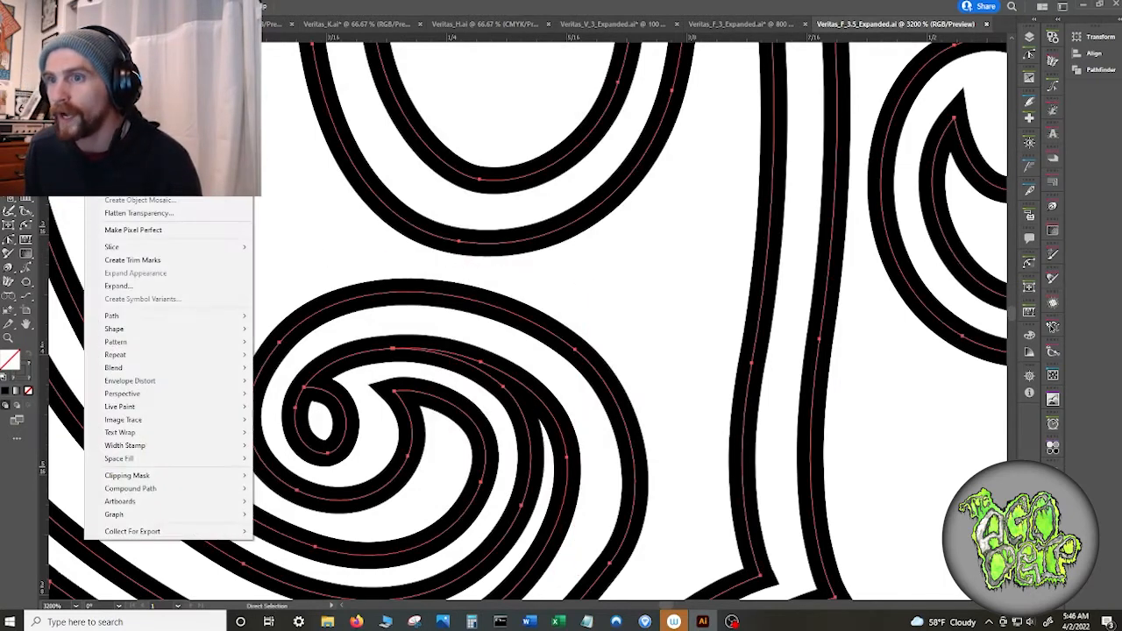
click(188, 286)
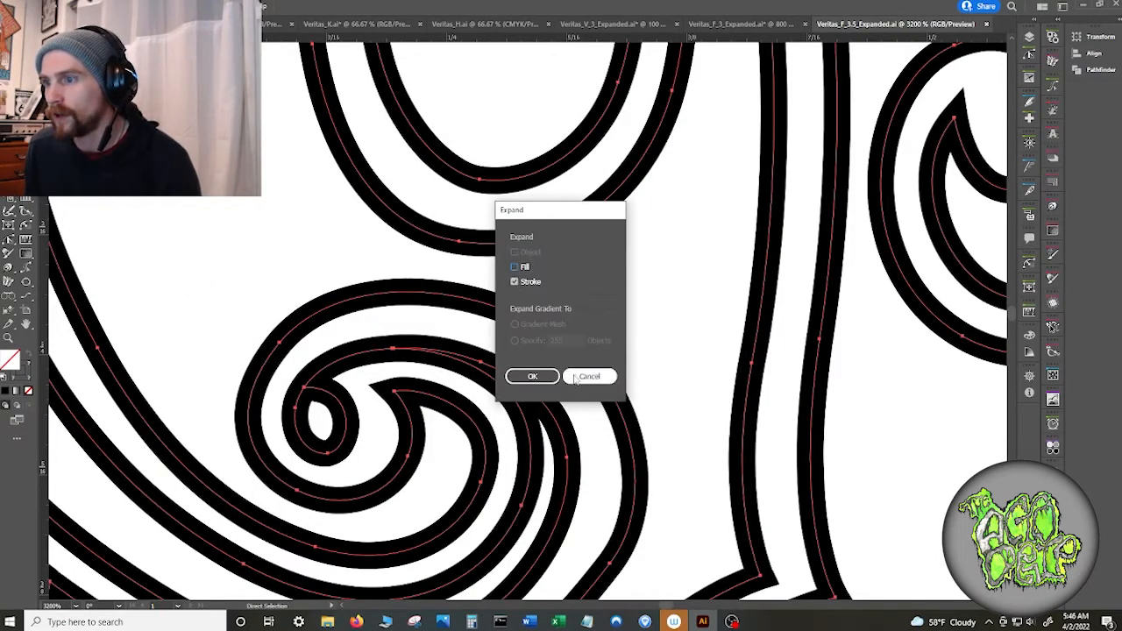
click(532, 376)
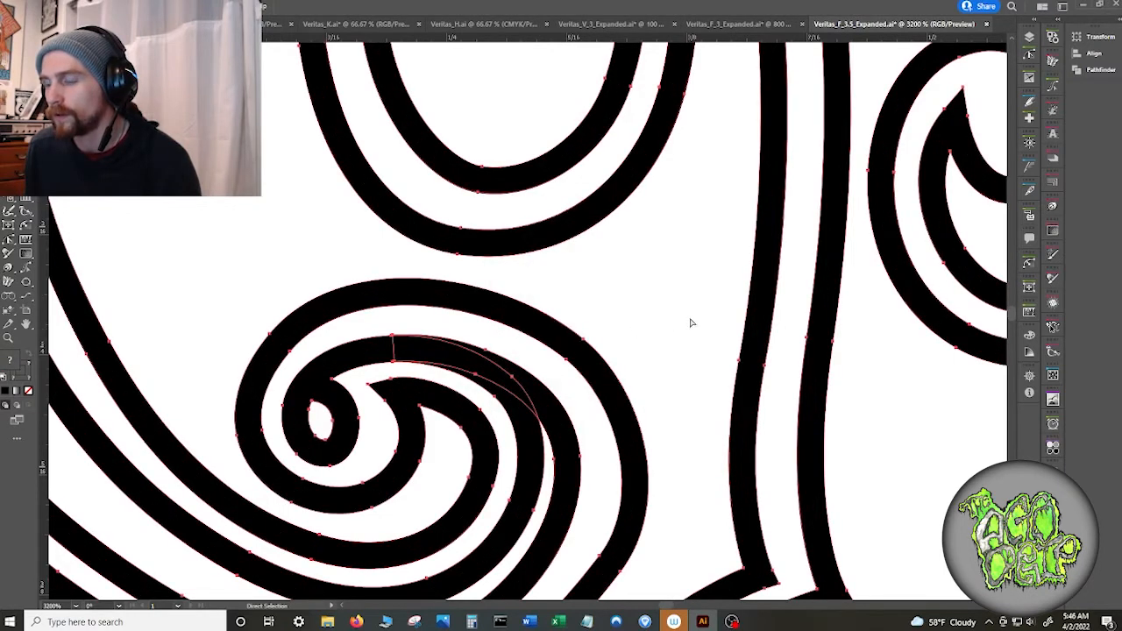
- Check the expanded outline where the lines overlap in the spiral, and undo the stroke expansion
click(721, 322)
click(515, 394)
click(544, 382)
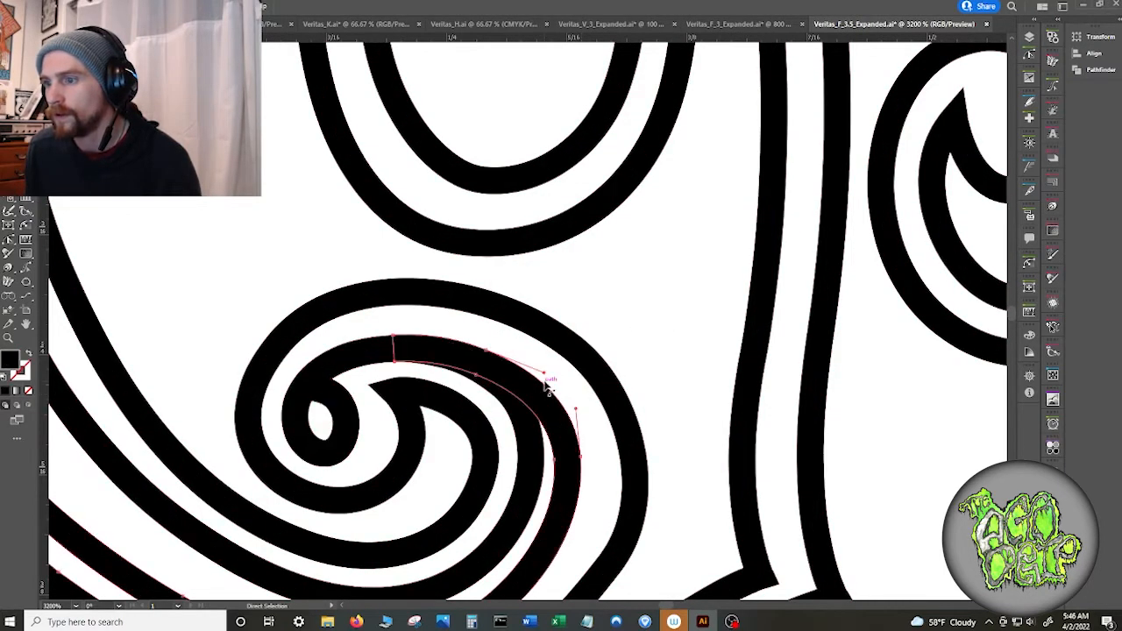
key(ctrl+z)
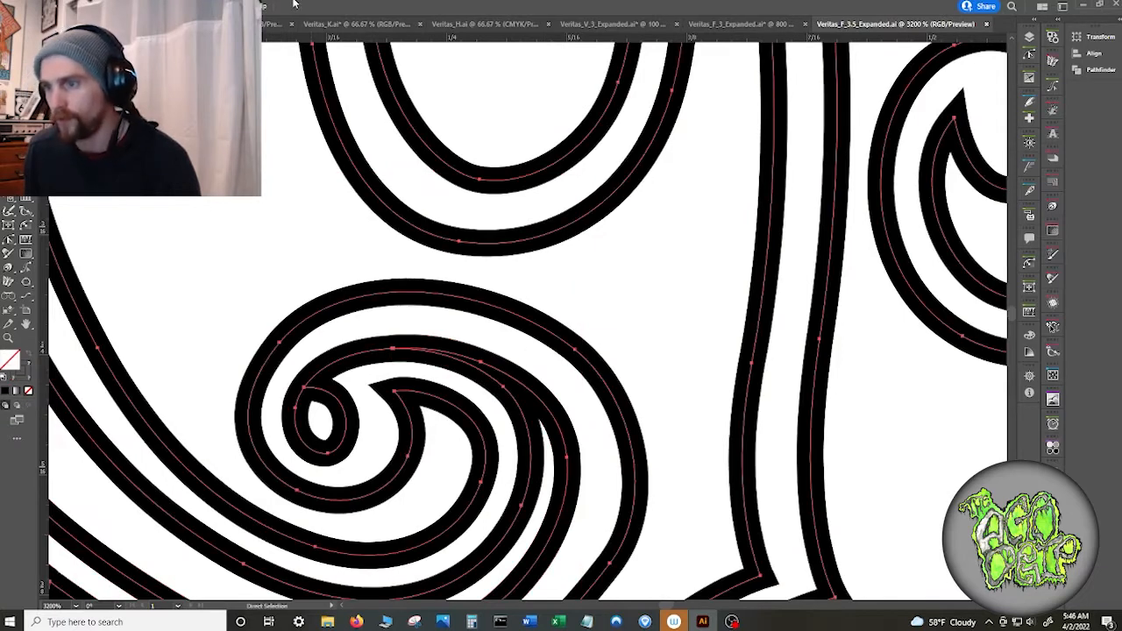
- Try expanding only the fill of the selected artwork, and undo it
click(99, 7)
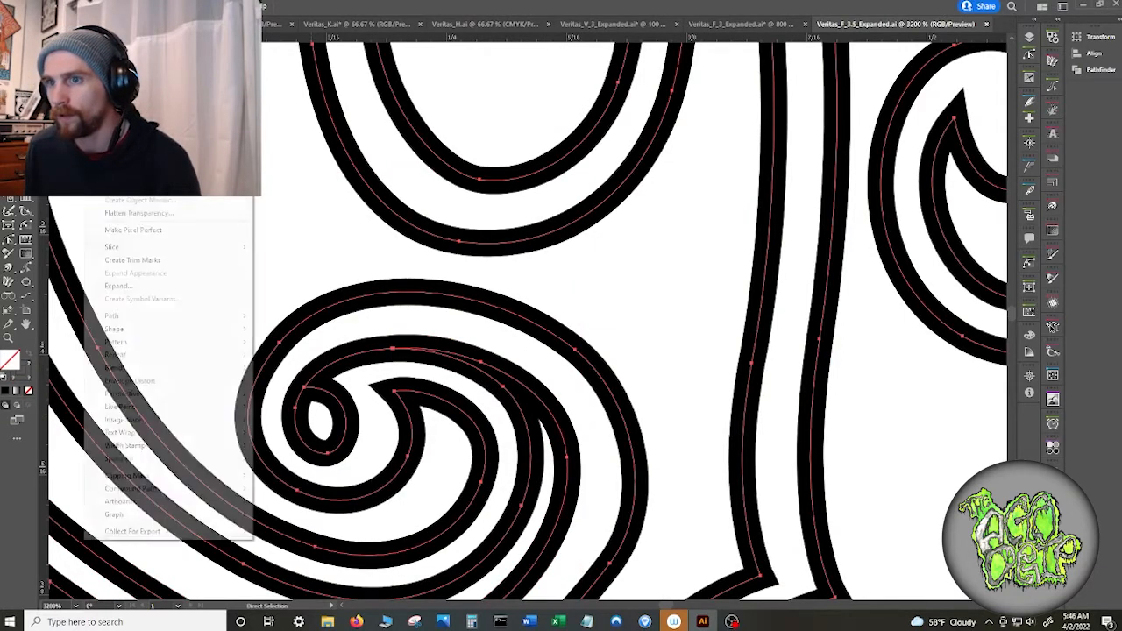
click(156, 289)
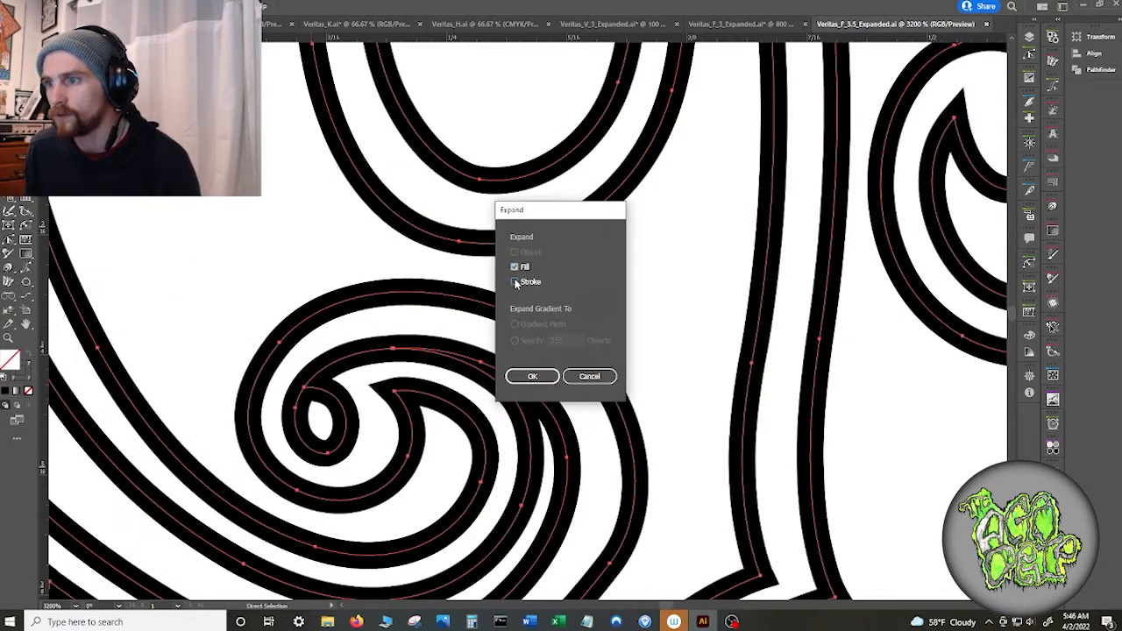
click(532, 376)
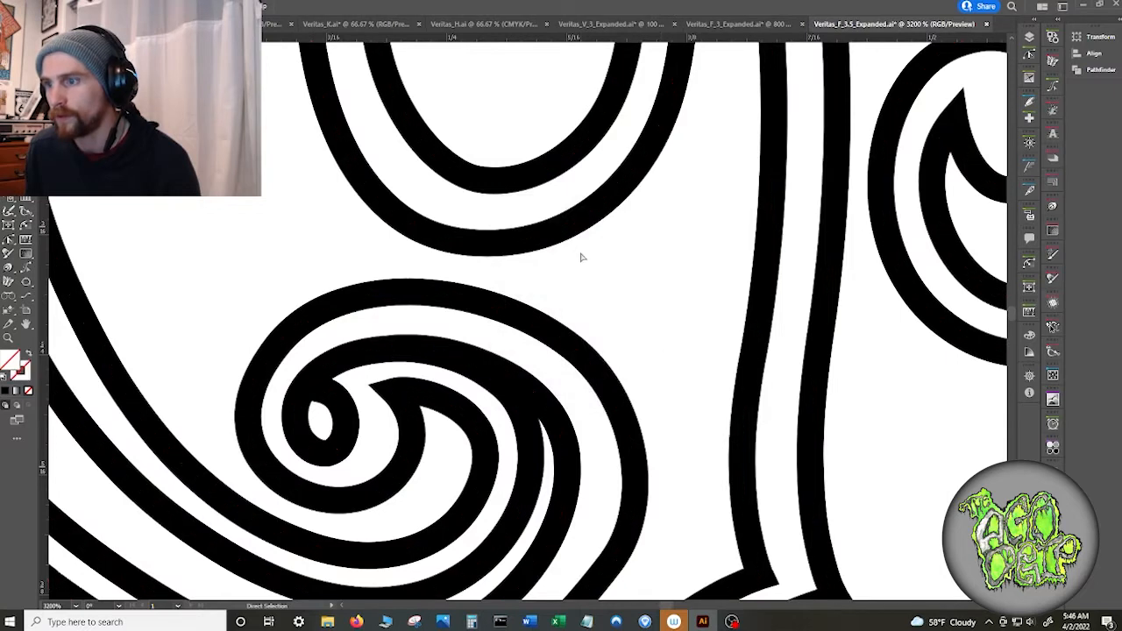
key(ctrl+z)
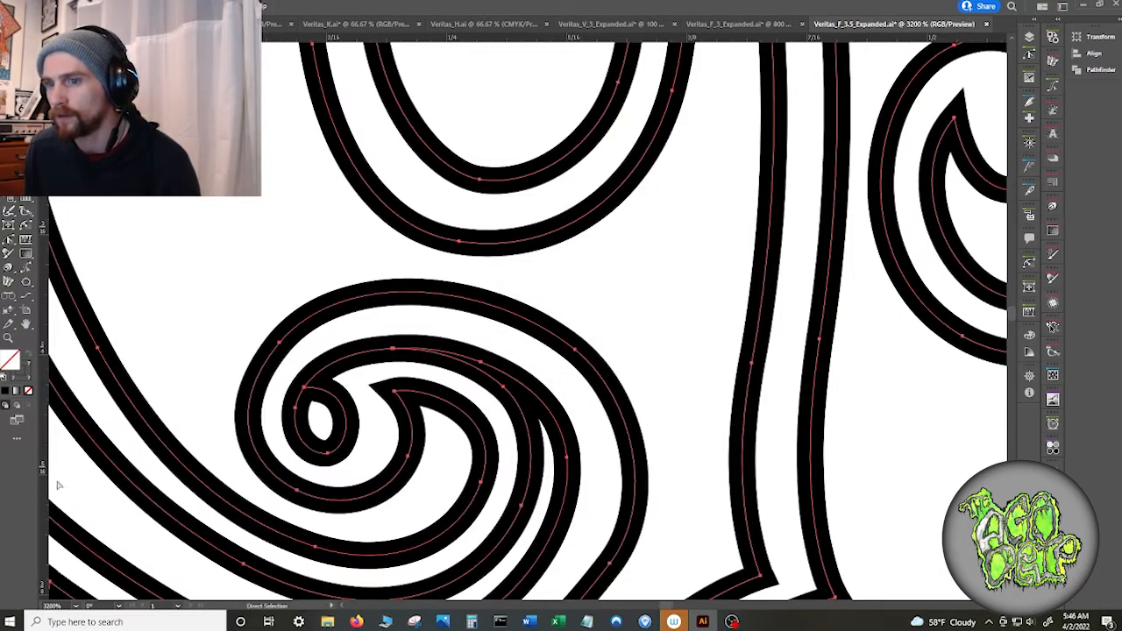
- Give all the selected paths of the F a black fill and no stroke
click(8, 391)
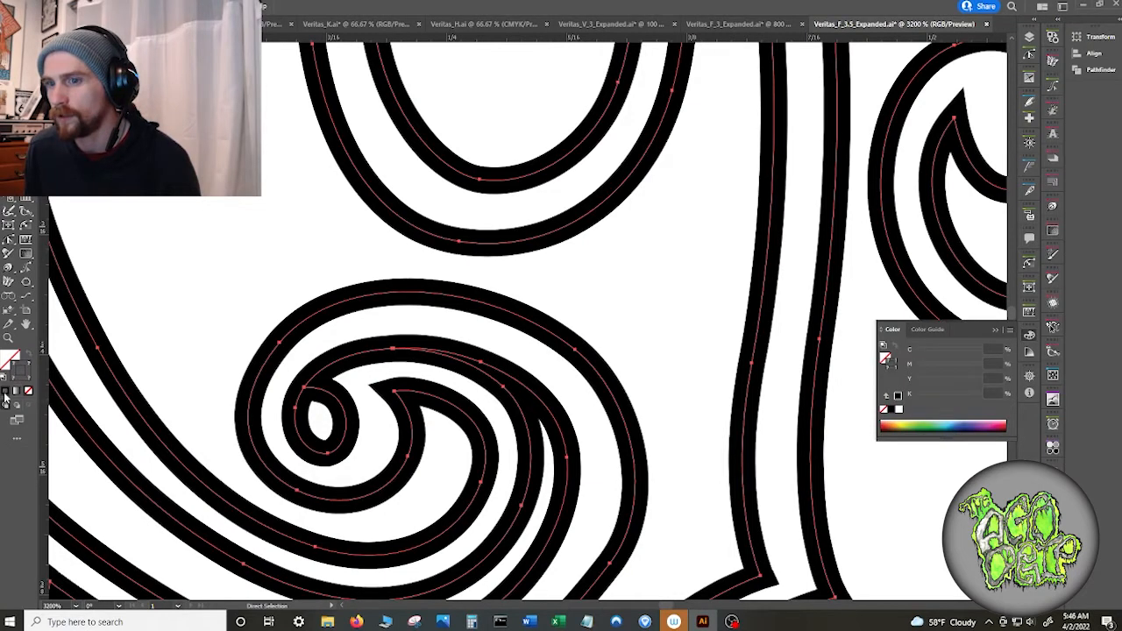
key(x)
click(7, 362)
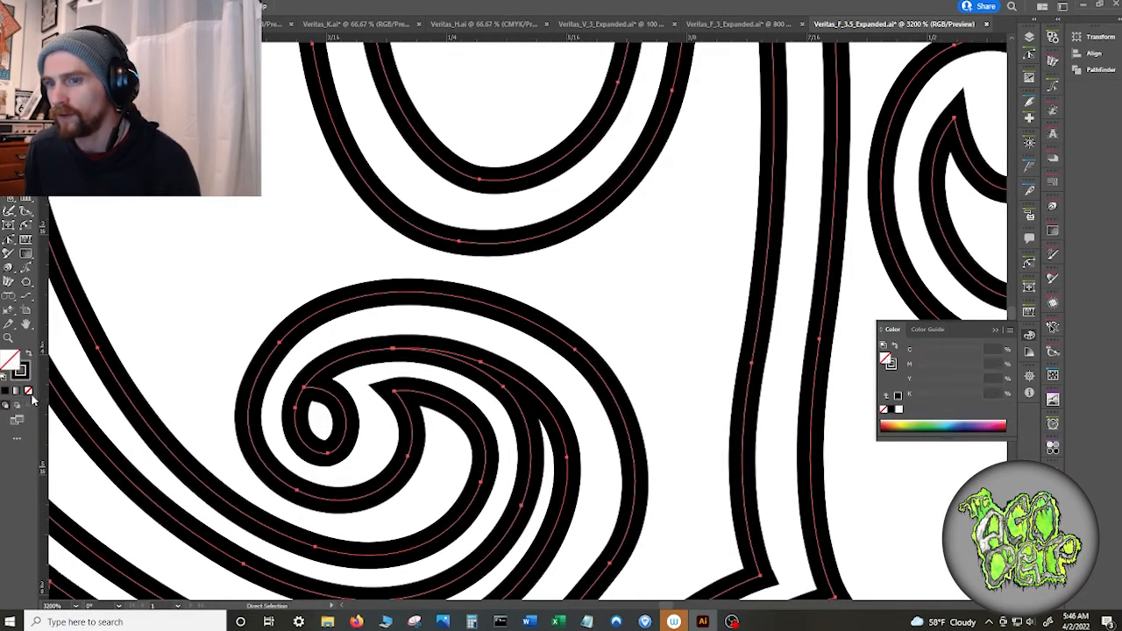
scroll(125, 369, down, 8)
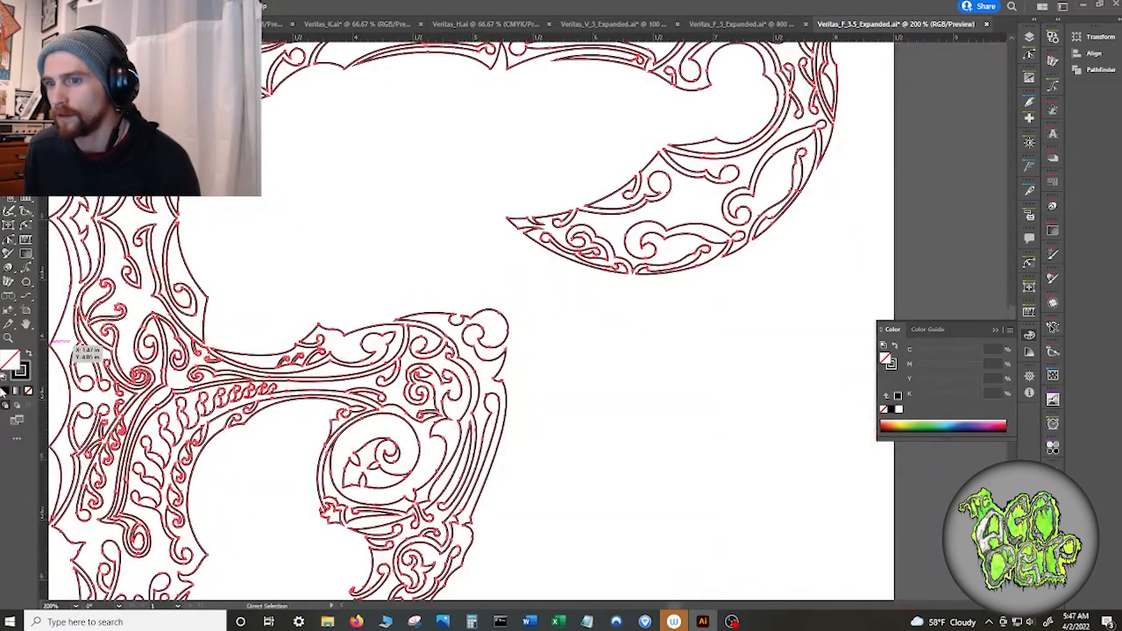
click(6, 393)
click(28, 392)
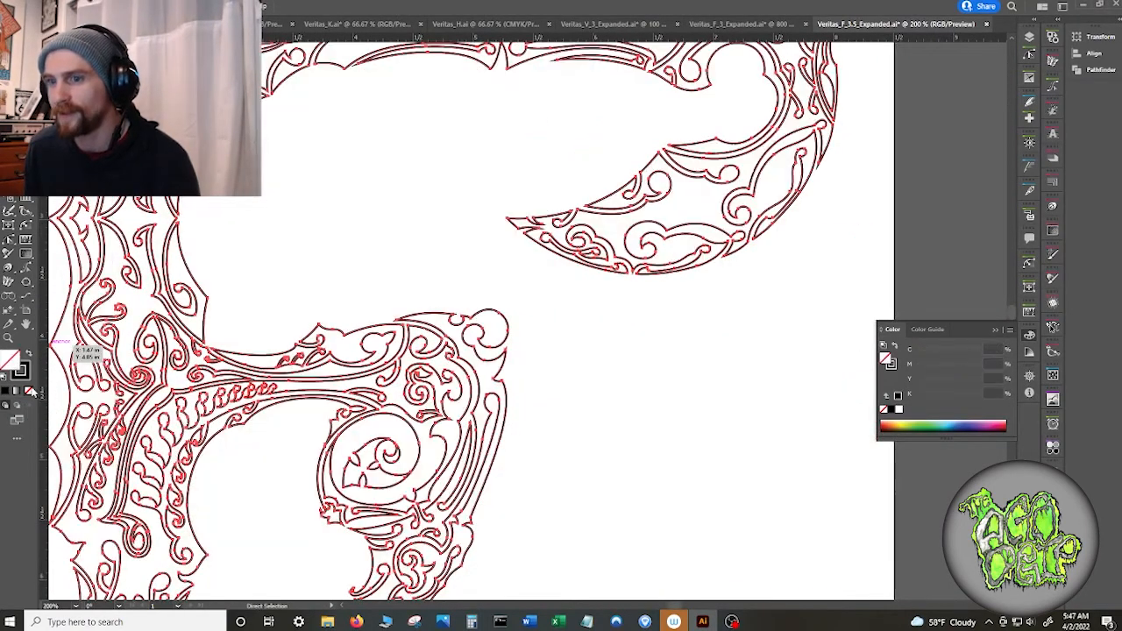
click(6, 368)
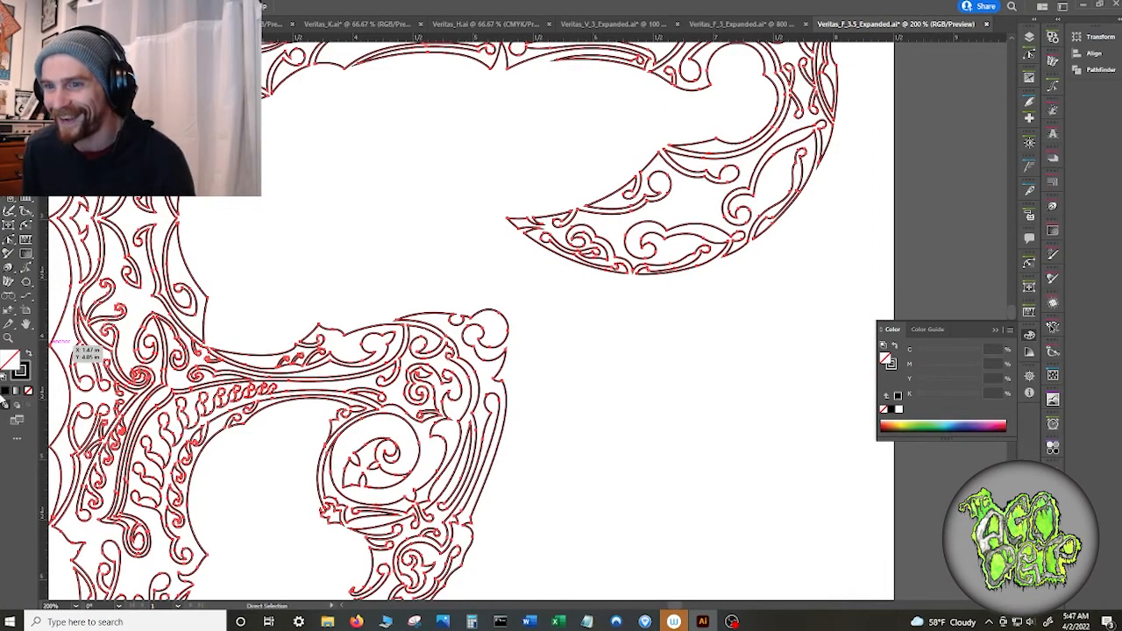
click(4, 393)
click(26, 376)
click(28, 391)
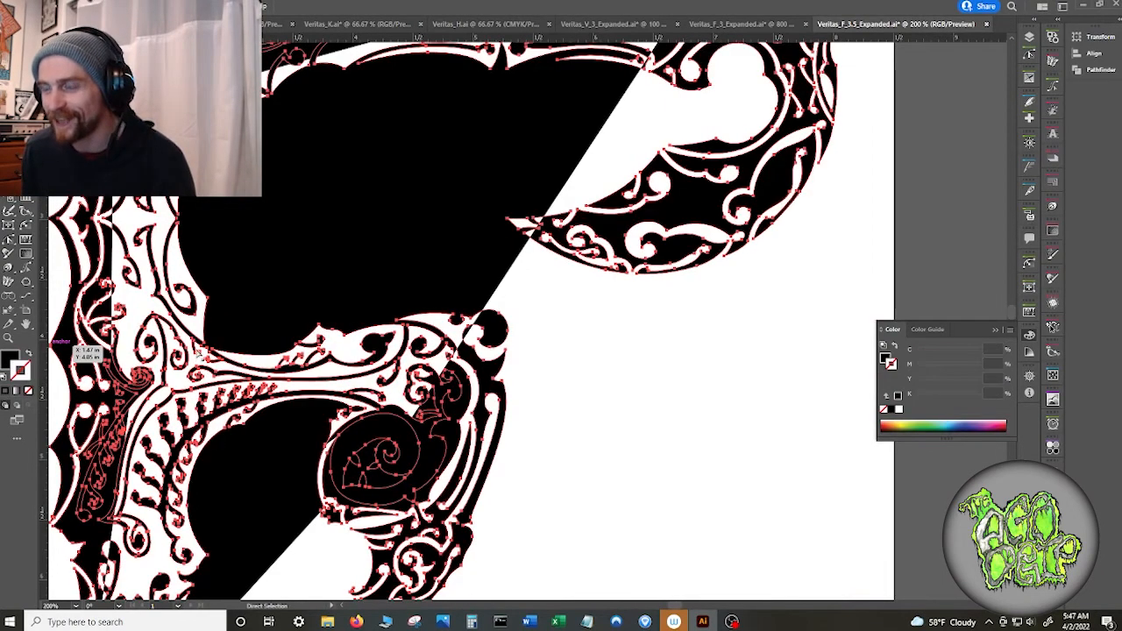
- Undo the black fill and stroke removal on the selected paths of the F
drag(200, 355, 344, 493)
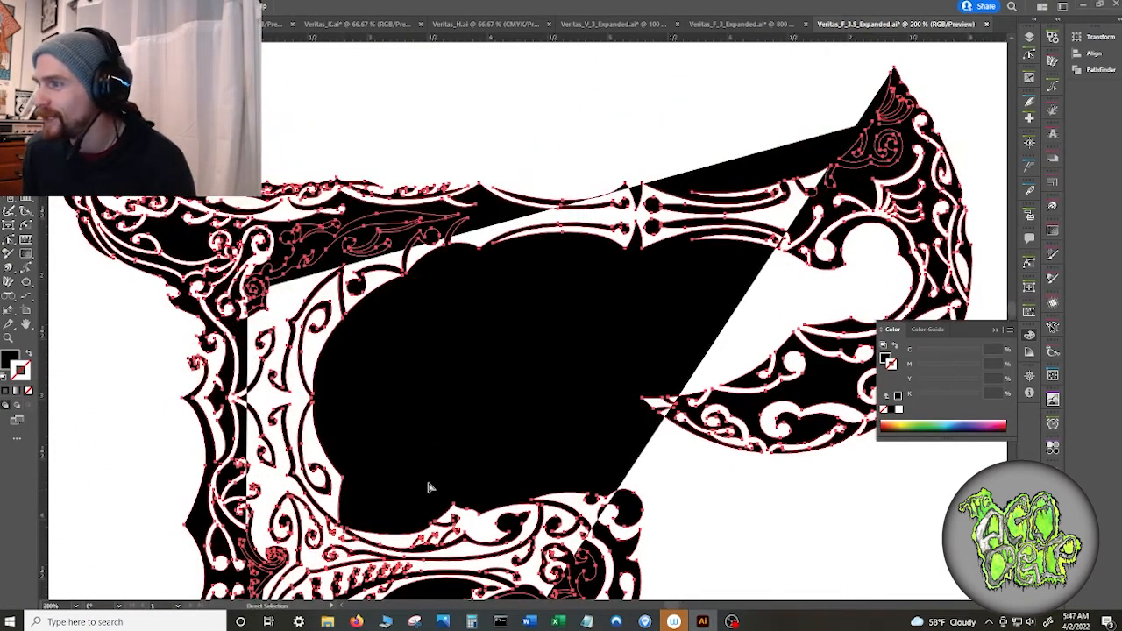
key(ctrl+z)
key(ctrl+z)
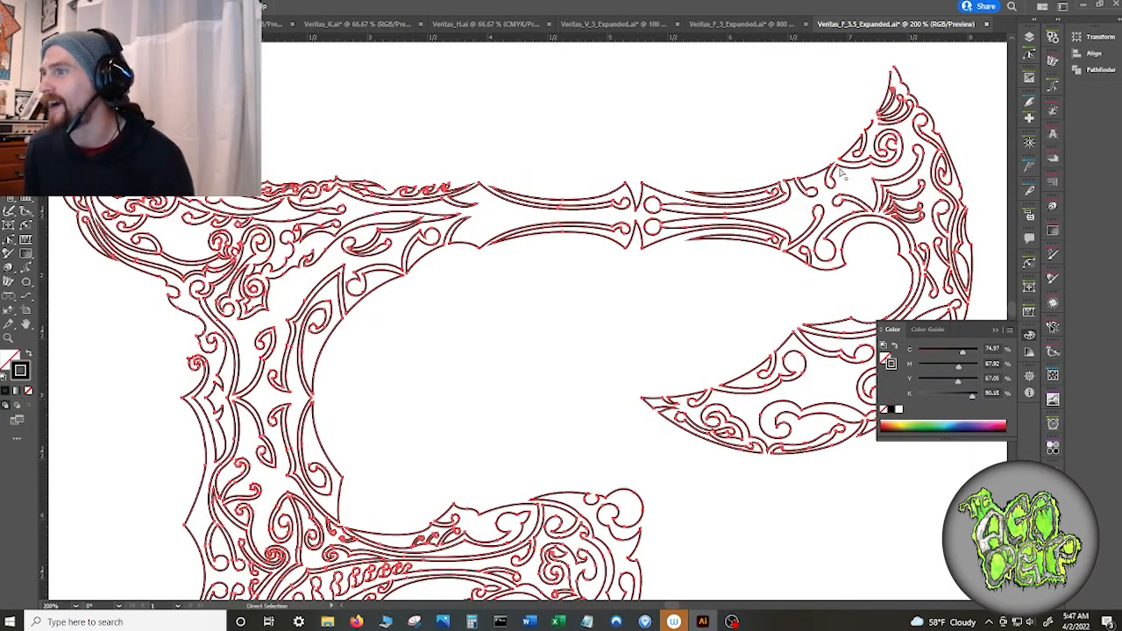
- Compare the line ends below the small curls at the F's upper-right tip in Veritas_F_3.5_Expanded.ai with the same spot in Veritas_F_3_Expanded.ai
scroll(841, 174, down, 1)
scroll(842, 171, up, 6)
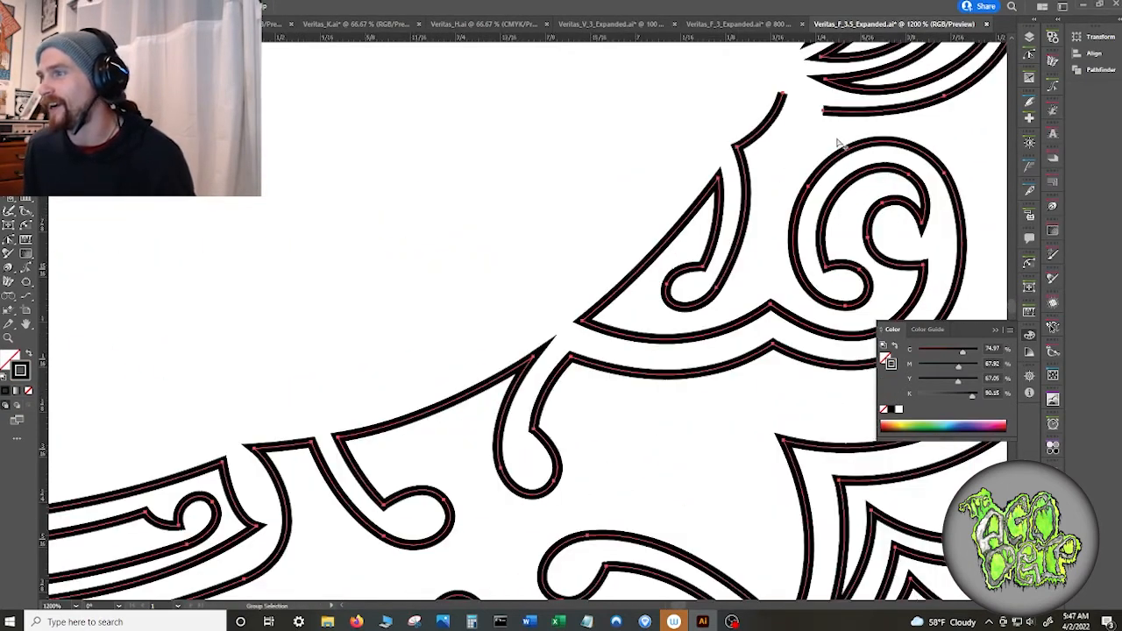
drag(839, 138, 641, 378)
click(807, 147)
drag(808, 135, 547, 344)
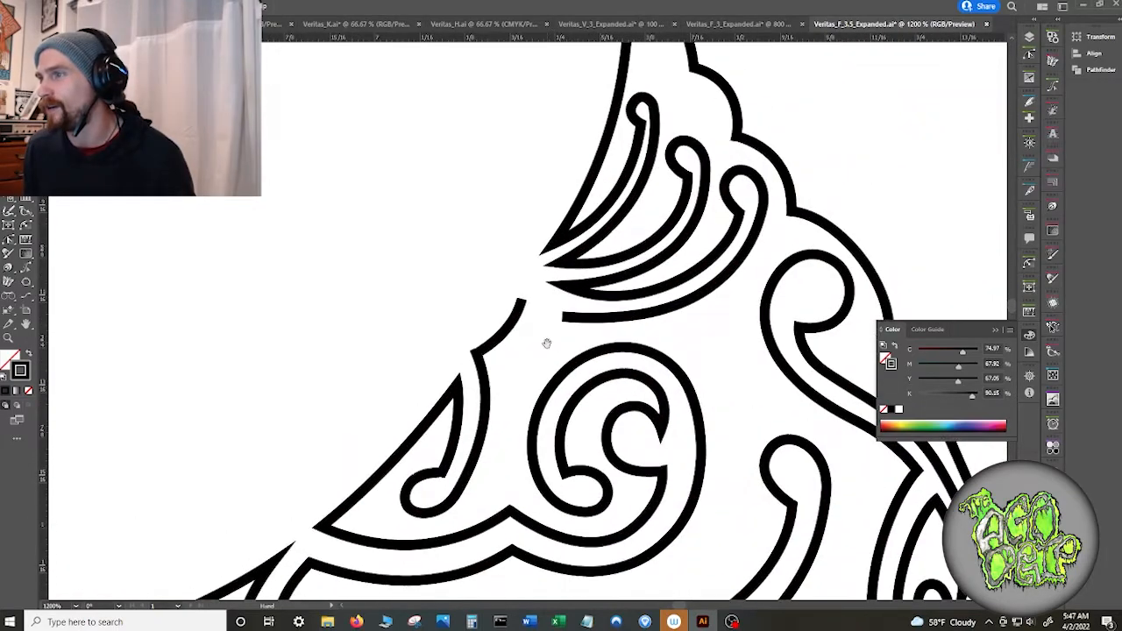
click(744, 25)
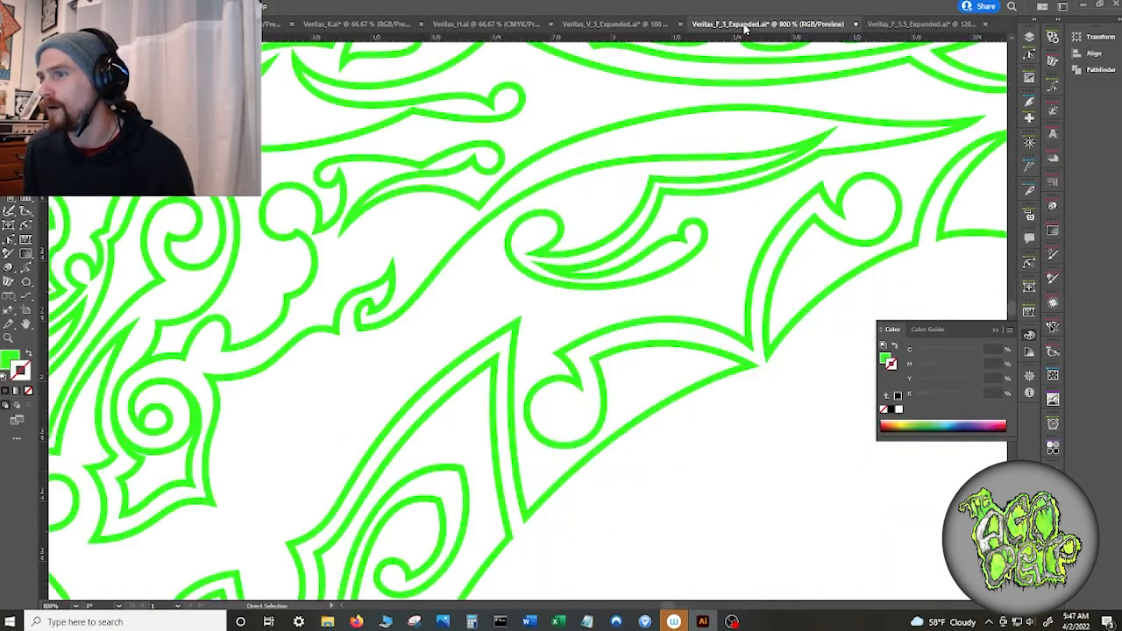
drag(742, 116, 115, 266)
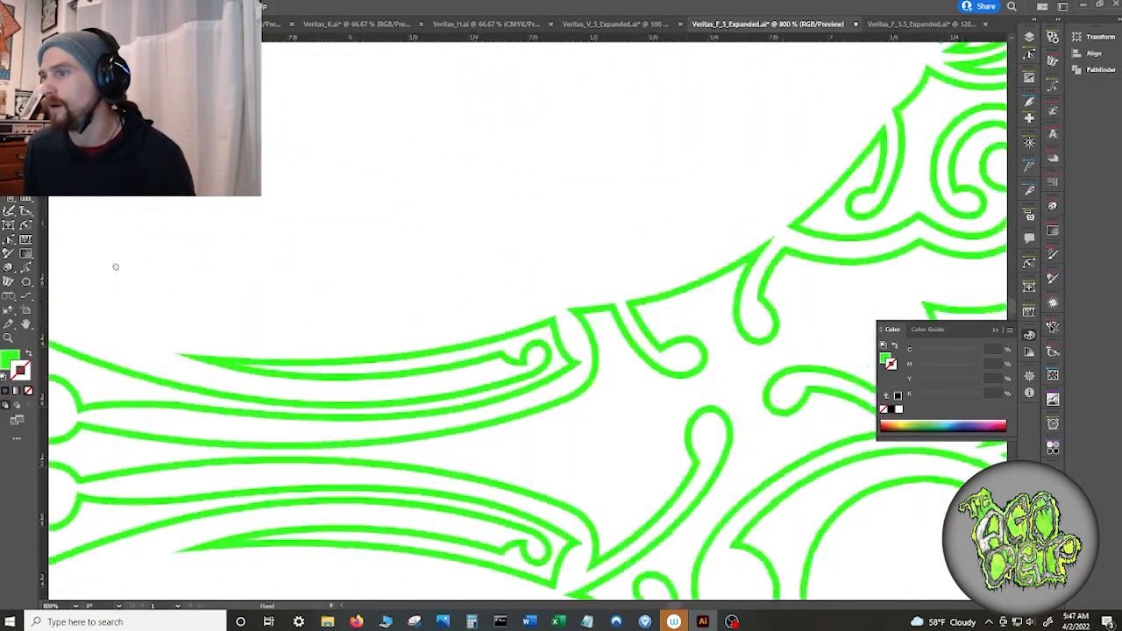
drag(754, 219, 257, 317)
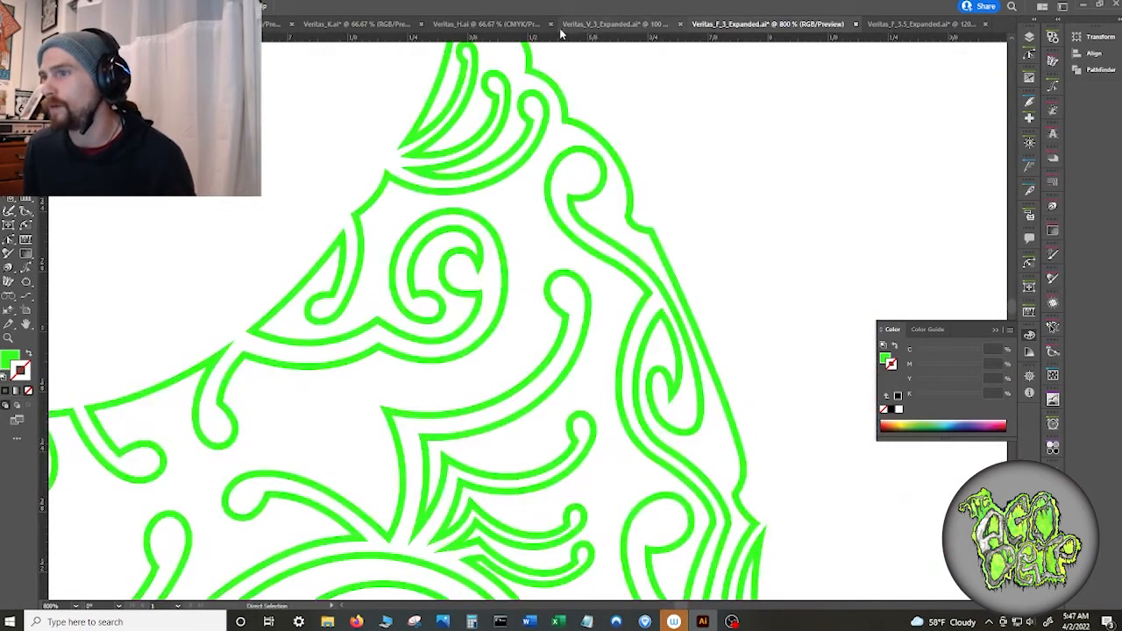
click(876, 24)
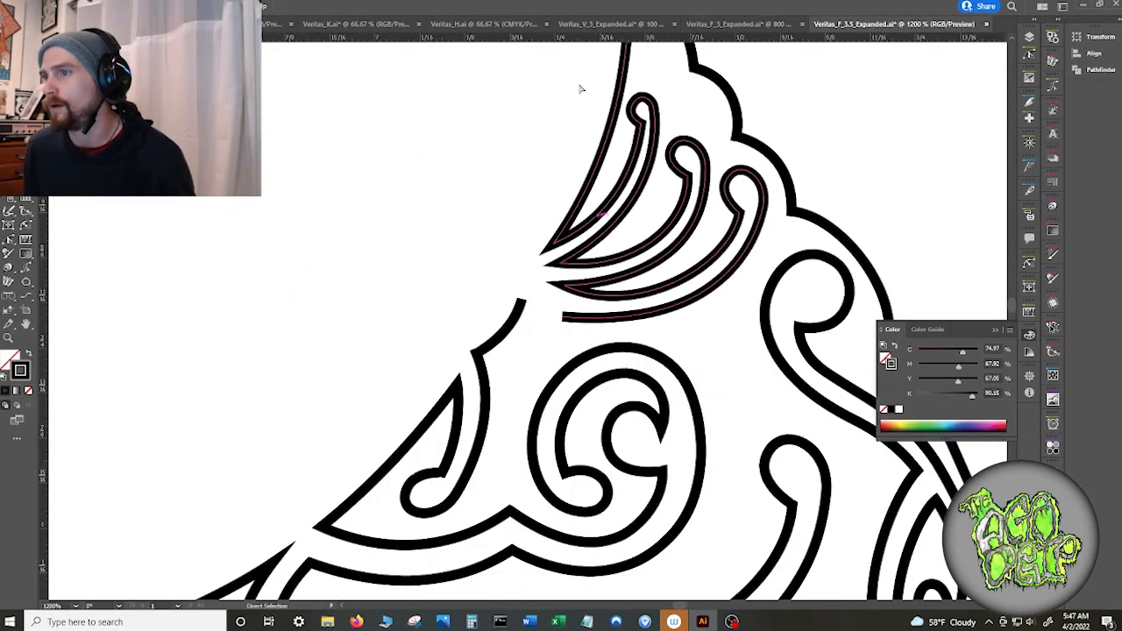
- Open the recent file Veritas_F_3_Final.ai, ignoring its missing linked PDF
click(54, 6)
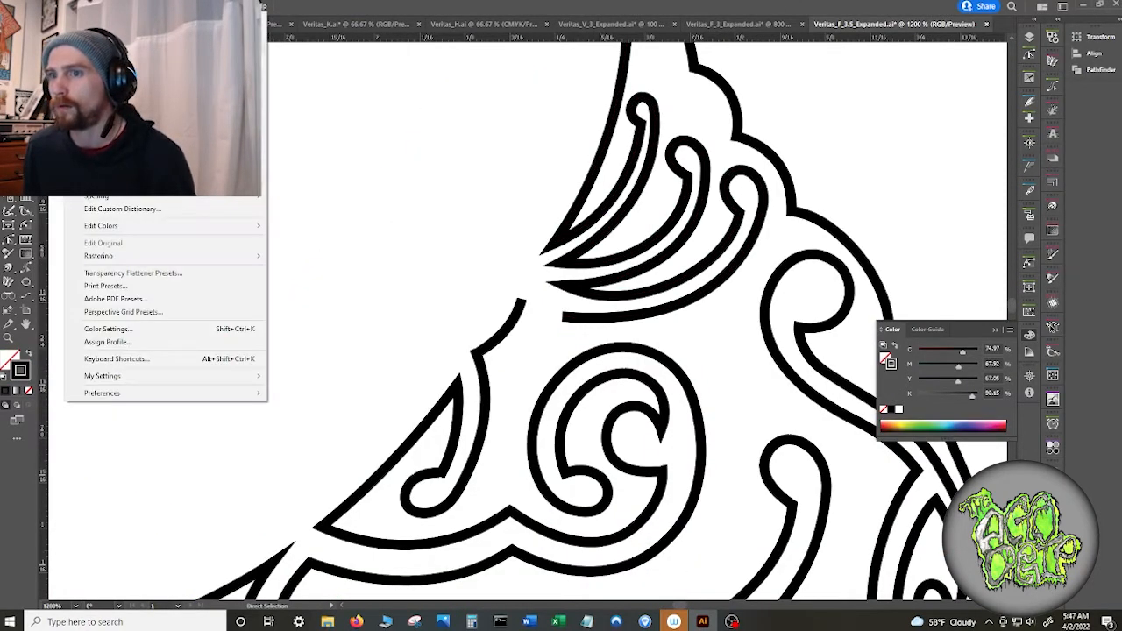
mouse_move(98, 58)
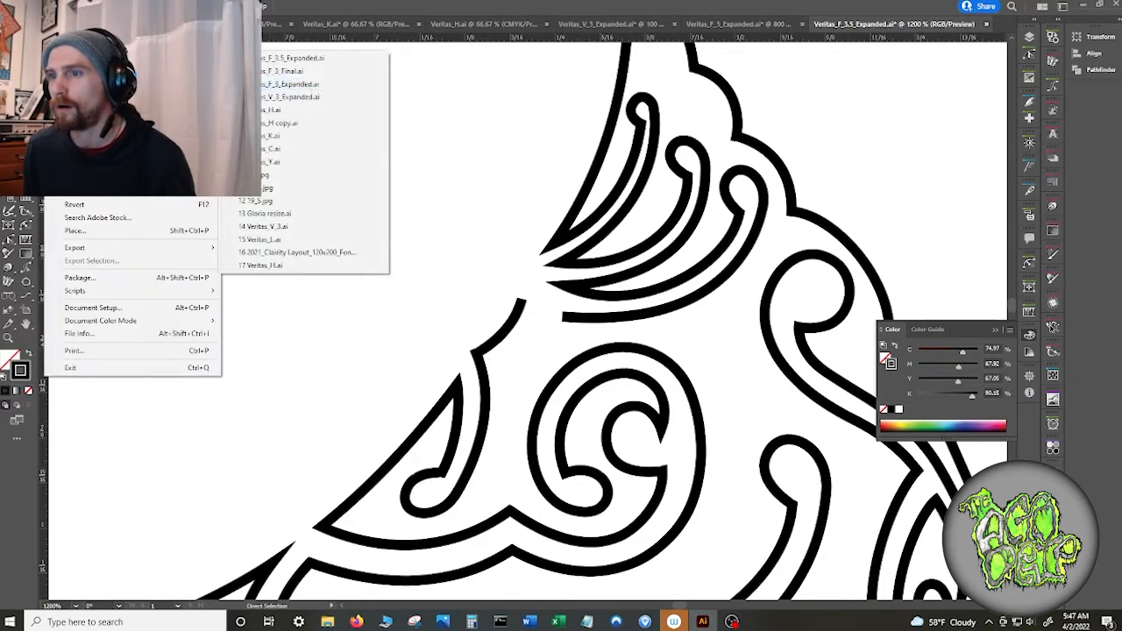
click(316, 71)
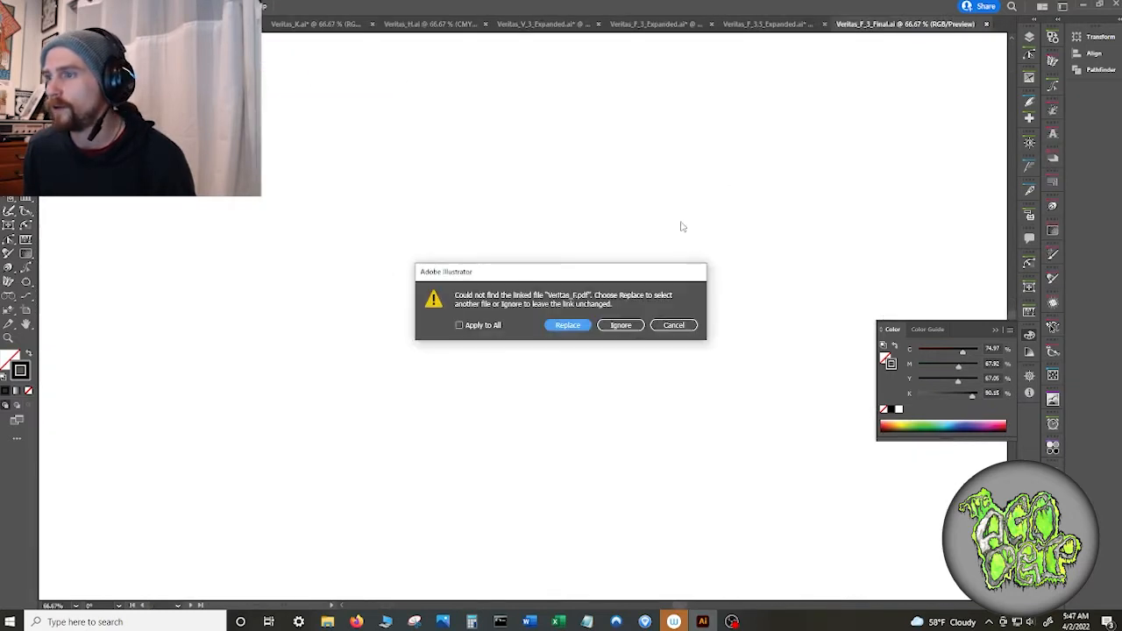
click(609, 324)
- Inspect the line ends below the tip's curls in Veritas_F_3_Final.ai, and close Veritas_F_3.5_Expanded.ai without saving
scroll(748, 230, right, 2)
scroll(496, 120, up, 3)
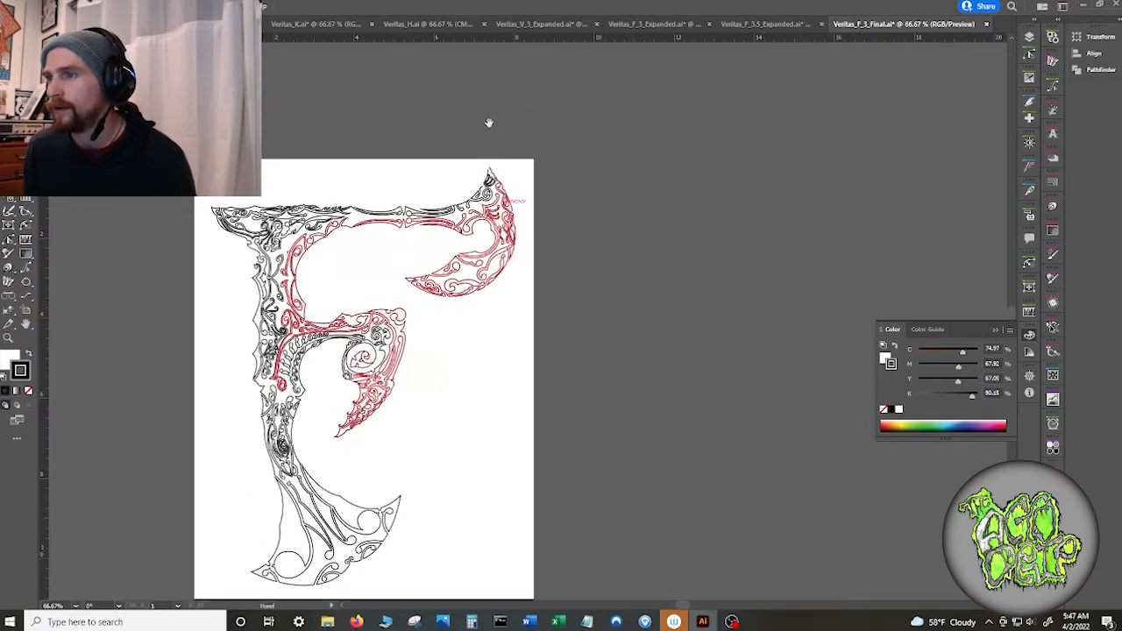
scroll(474, 192, up, 6)
scroll(553, 200, up, 2)
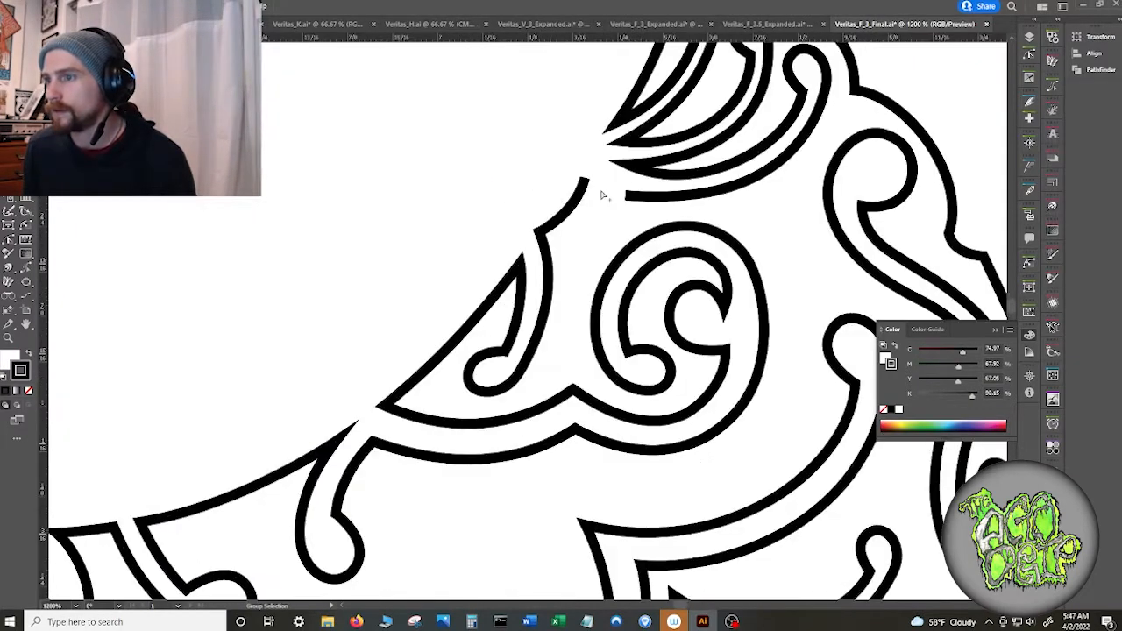
scroll(616, 209, up, 2)
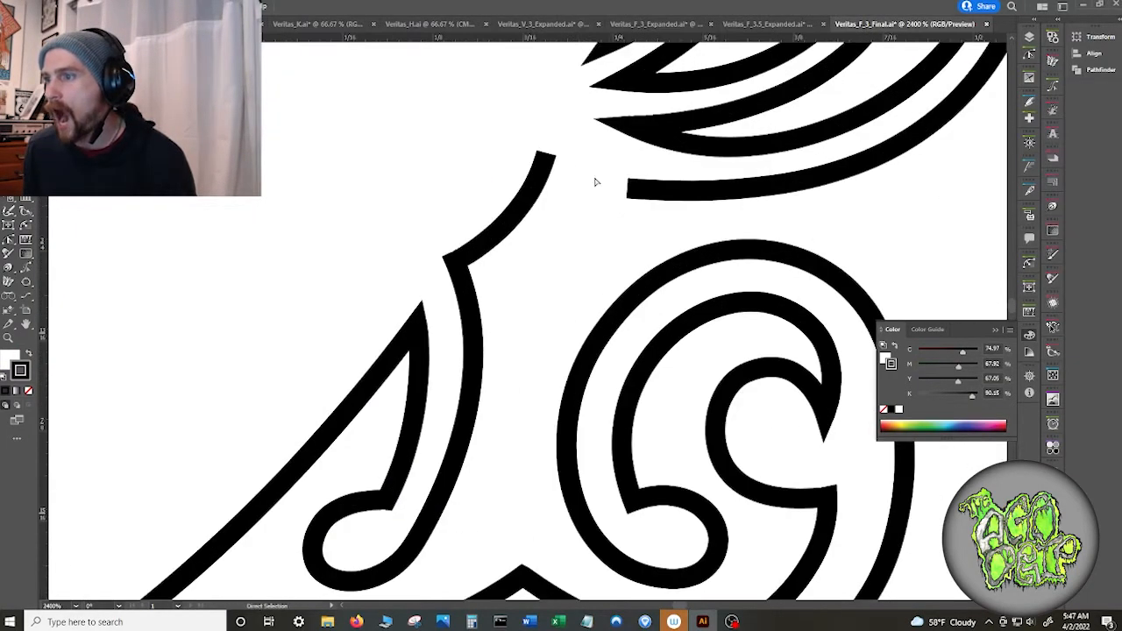
click(822, 23)
click(619, 325)
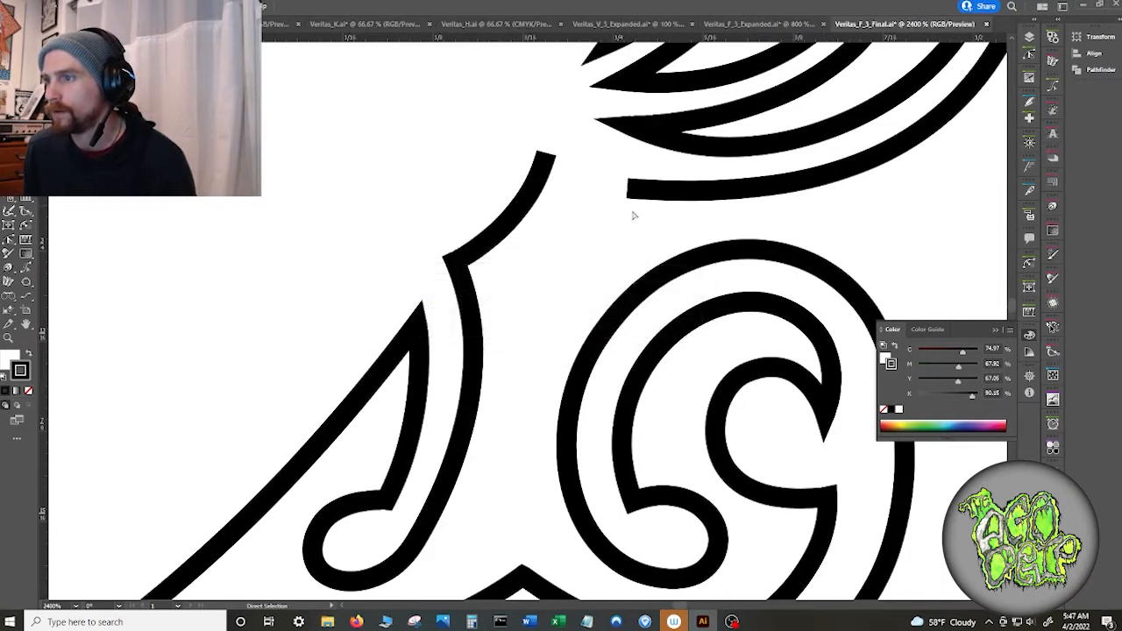
- Identify the layer holding the open line by hiding and reshowing the Vector layer, then expand that layer and select the line's path
click(631, 190)
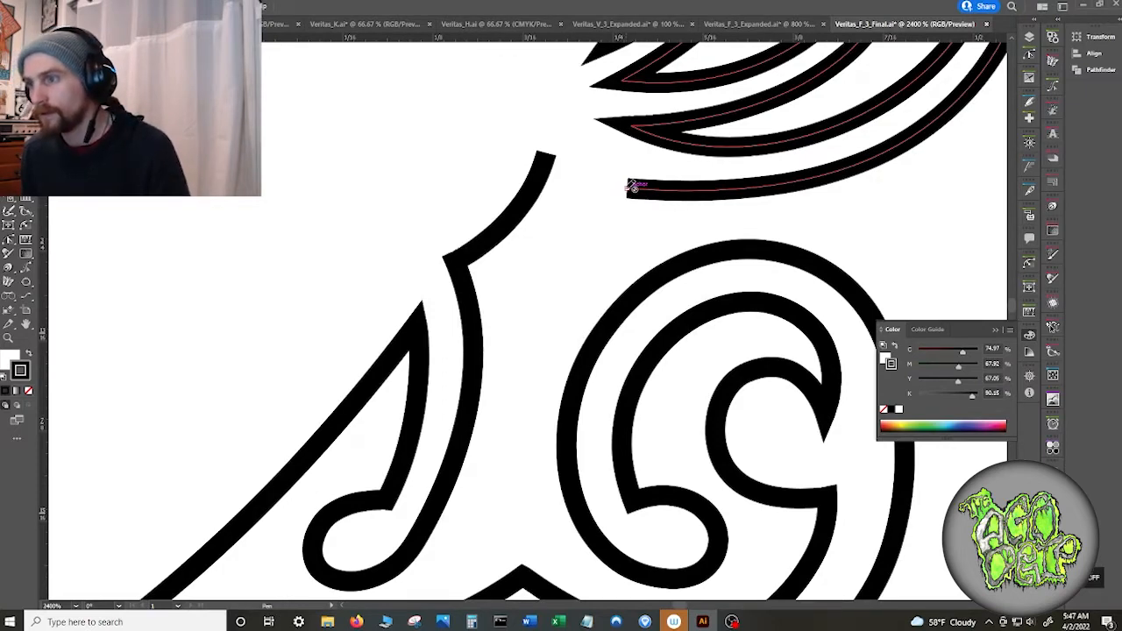
click(1029, 36)
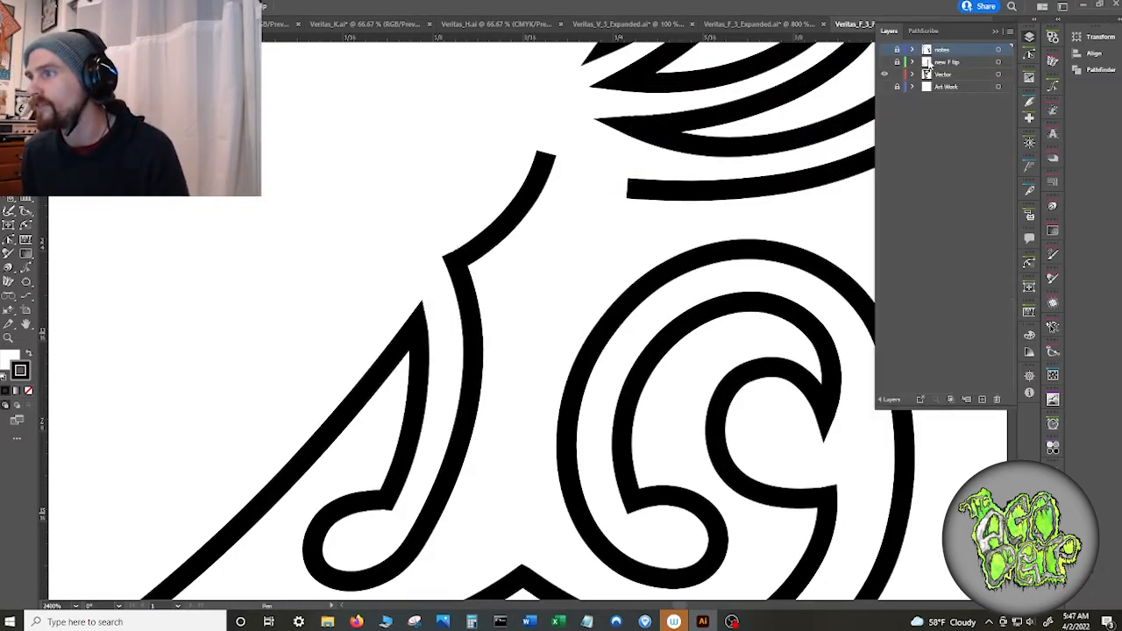
click(938, 62)
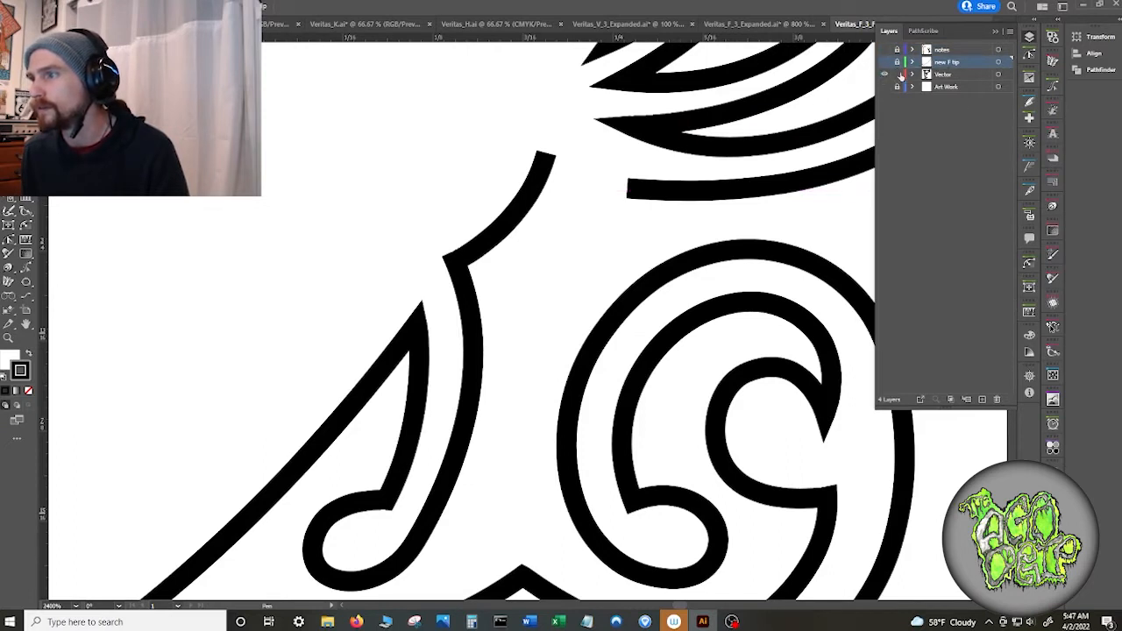
click(884, 74)
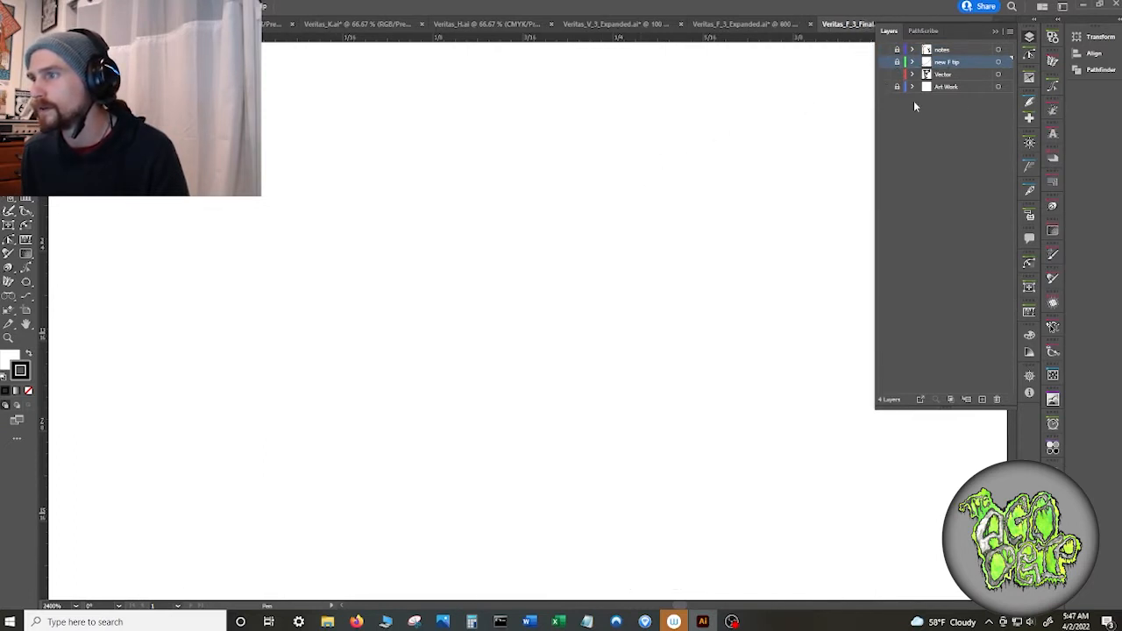
click(884, 74)
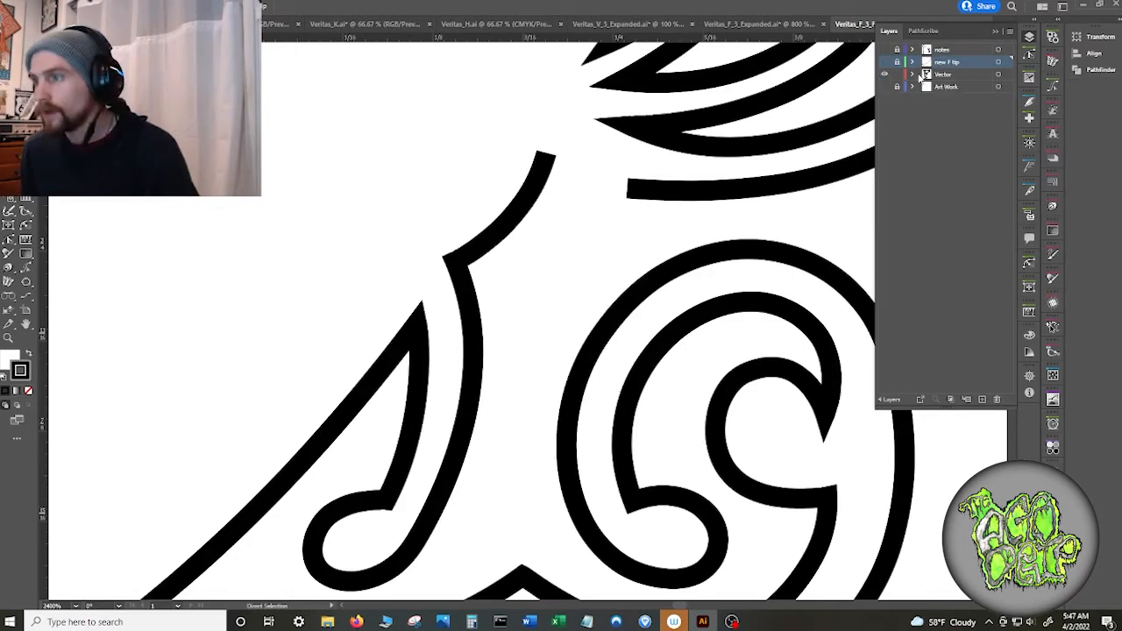
click(914, 74)
drag(871, 74, 796, 179)
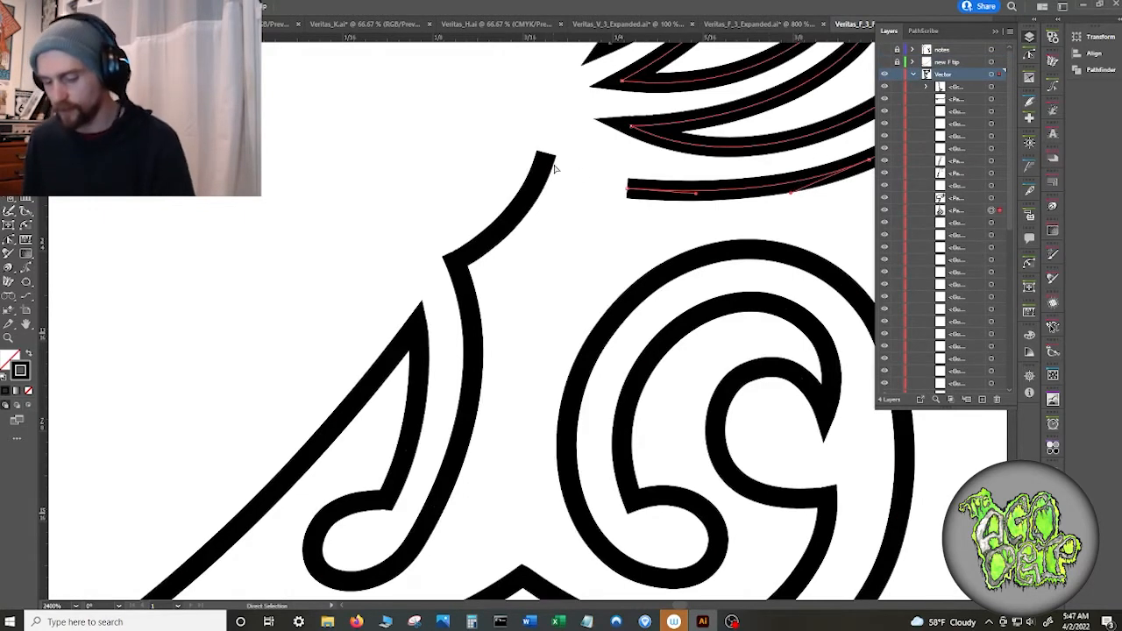
- Bridge the gap between the two open path ends with a straight Pen tool segment
key(p)
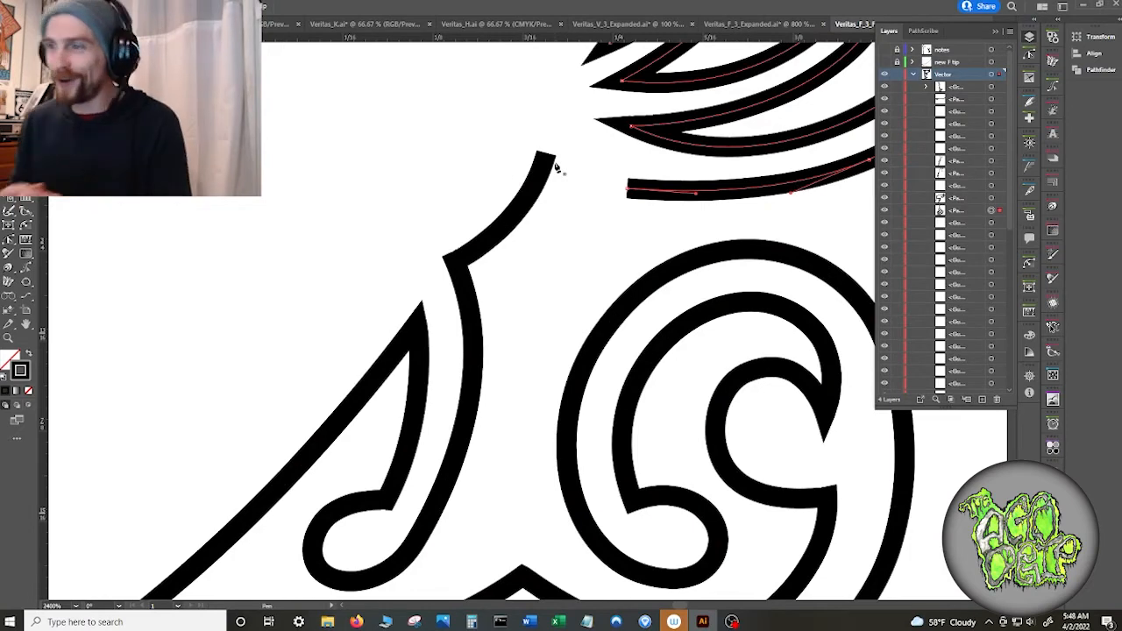
click(547, 158)
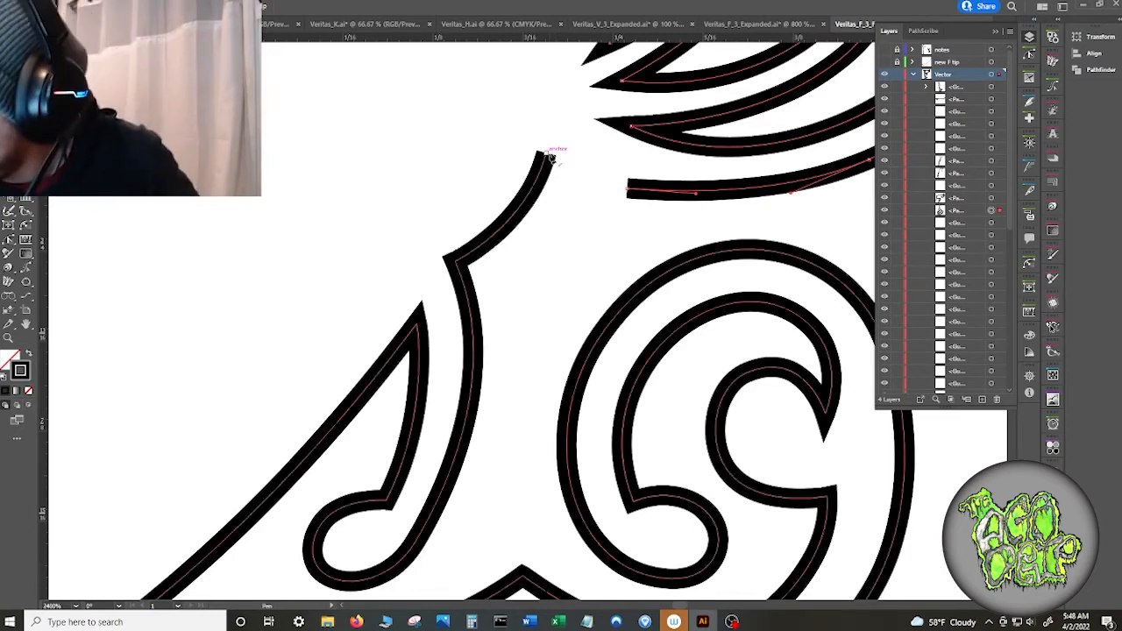
click(628, 189)
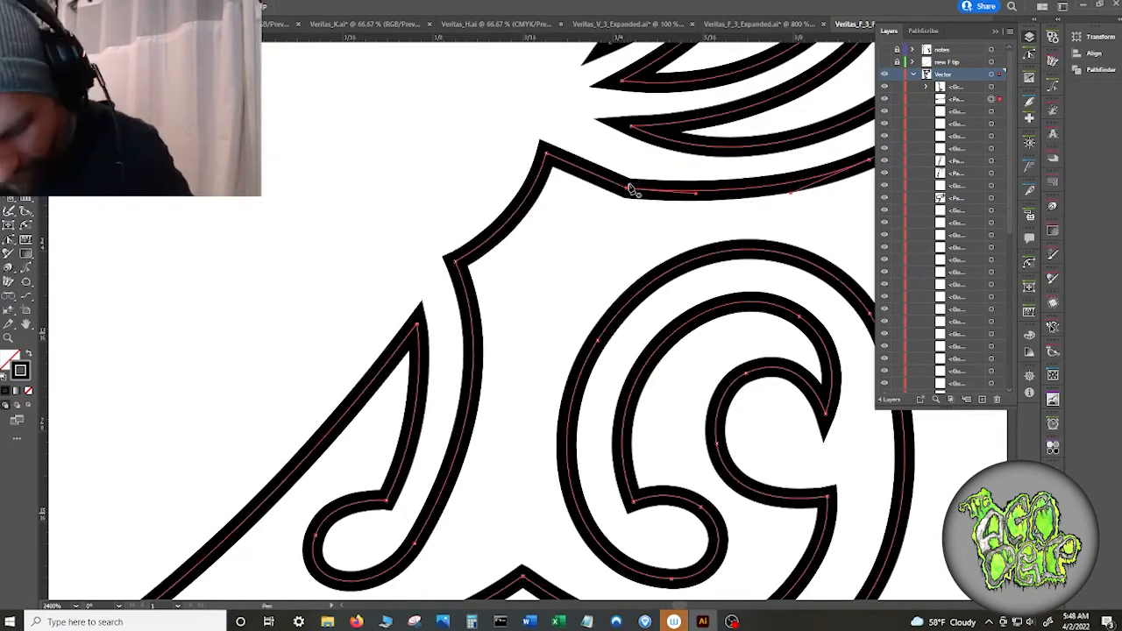
- Remove the leftover anchor at the right end of the bridged gap with PathScribe's smart point removal
key(a)
click(1030, 54)
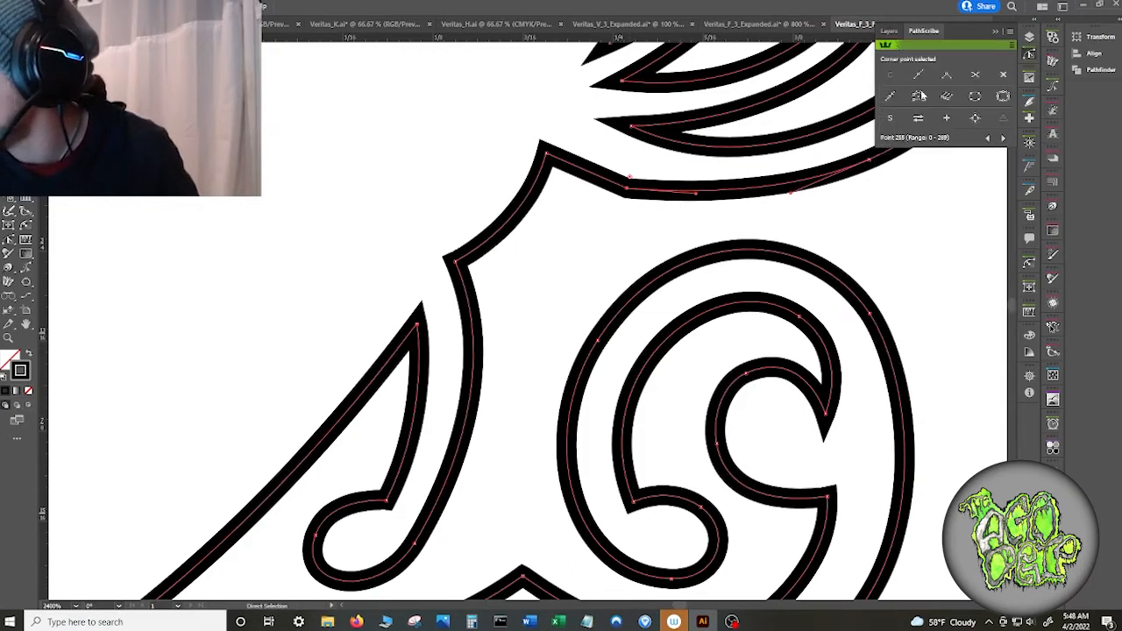
click(627, 189)
click(1004, 74)
- Nudge the corner anchor at the new junction up slightly and lengthen the adjoining curve's handle to smooth the long lower sweep
key(space)
drag(835, 216, 620, 351)
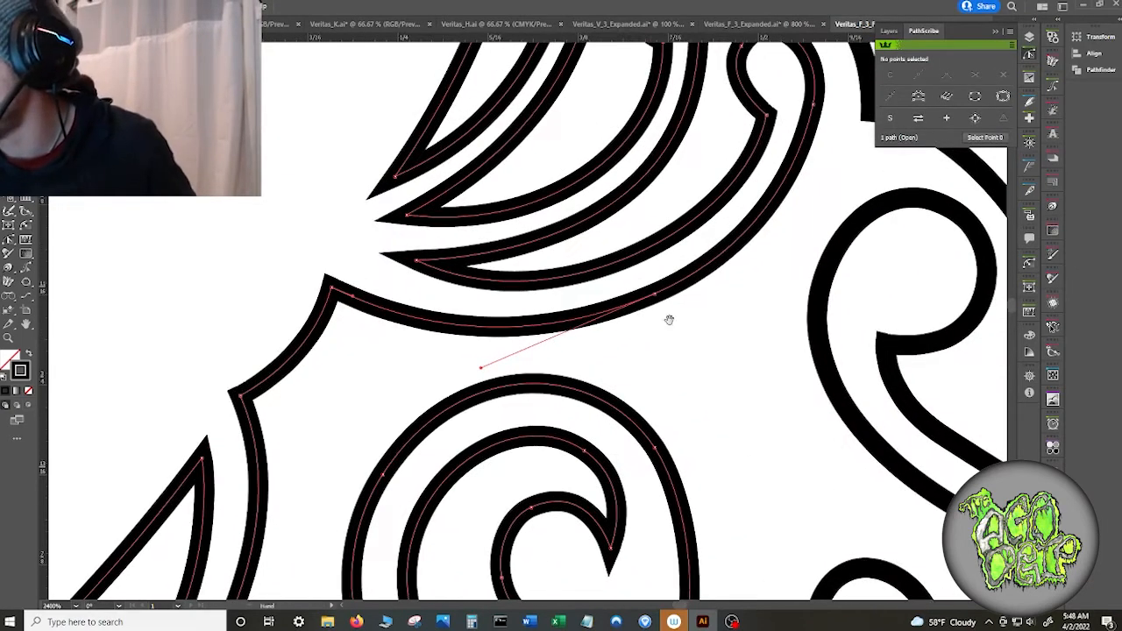
click(334, 284)
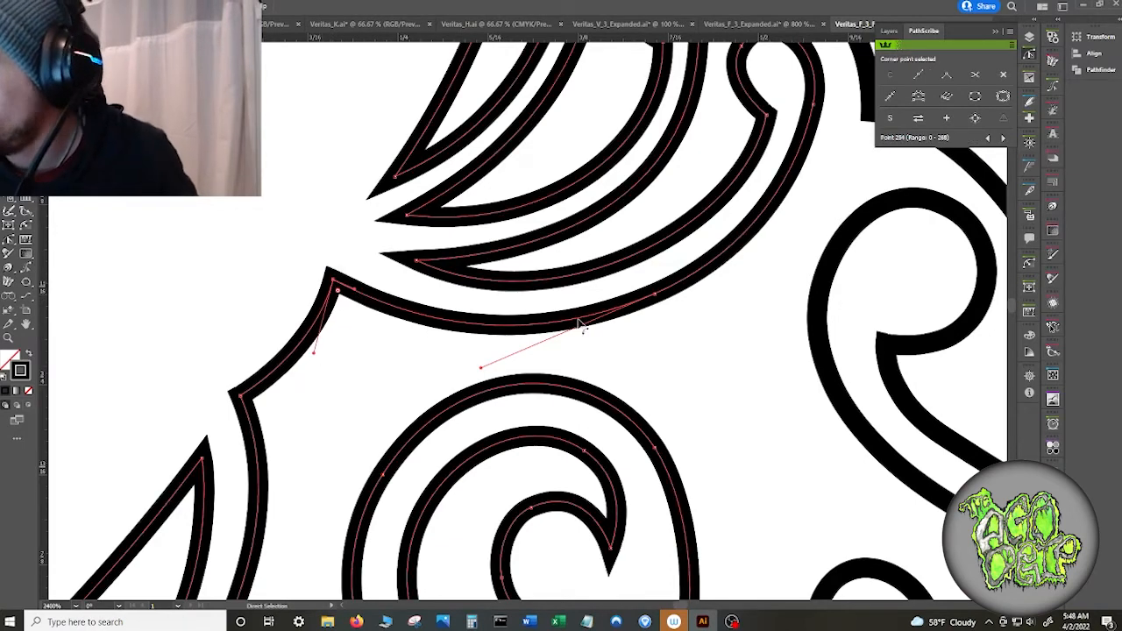
key(space)
drag(700, 302, 661, 351)
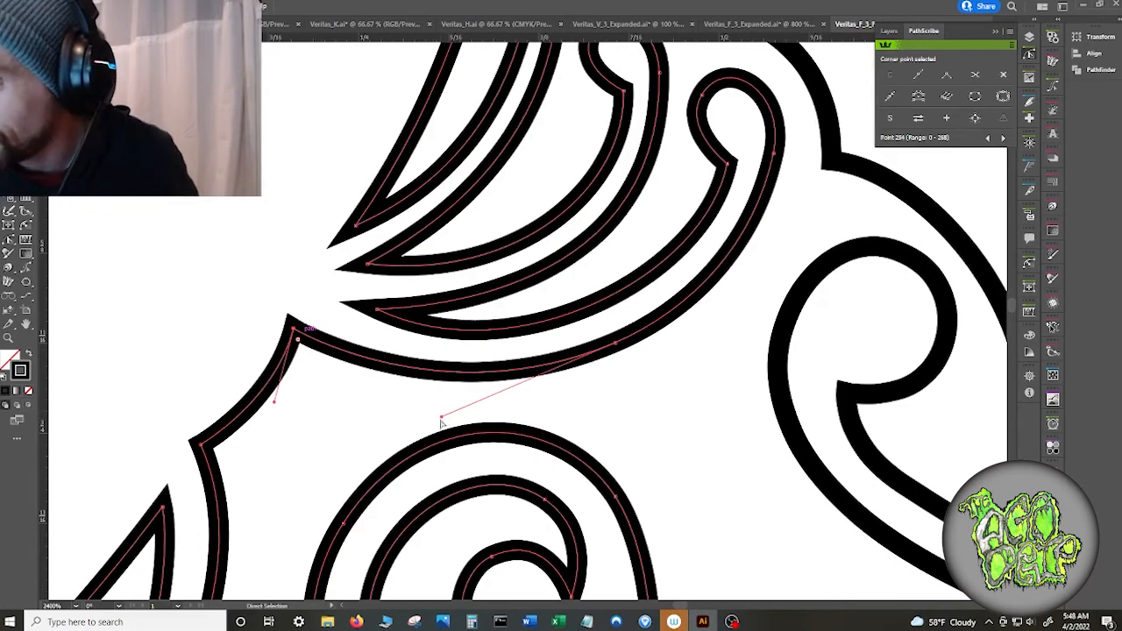
drag(441, 418, 429, 419)
key(space)
drag(680, 352, 559, 386)
key(space)
drag(700, 312, 669, 357)
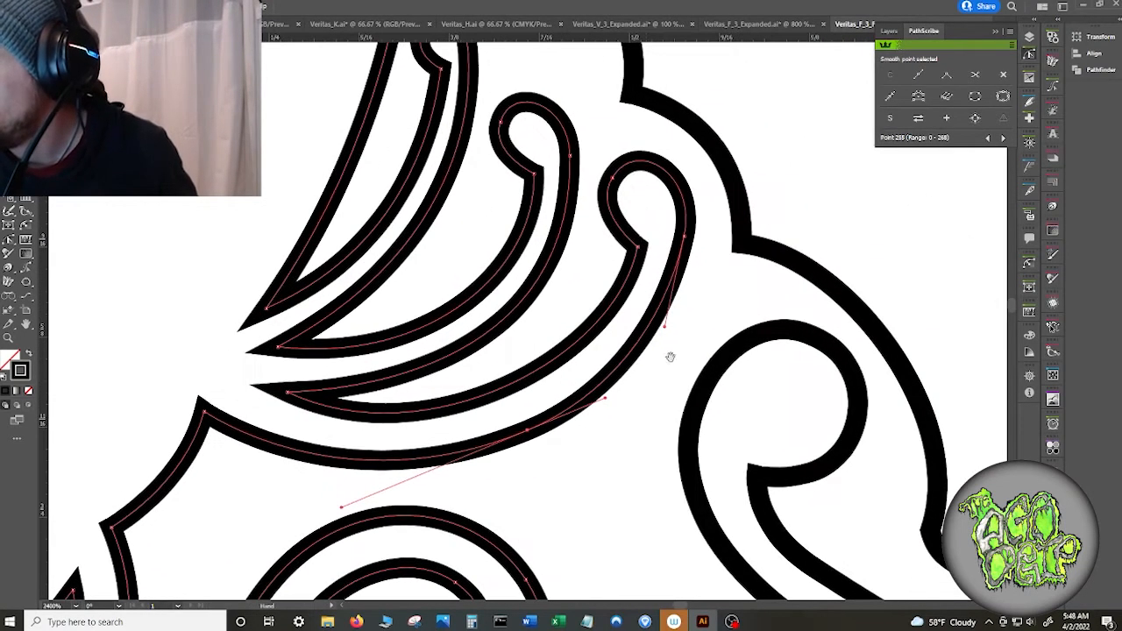
drag(341, 509, 334, 510)
- Close the opening at the letter's top with the Pen tool, connecting both open ends through a new pointed tip anchor
key(space)
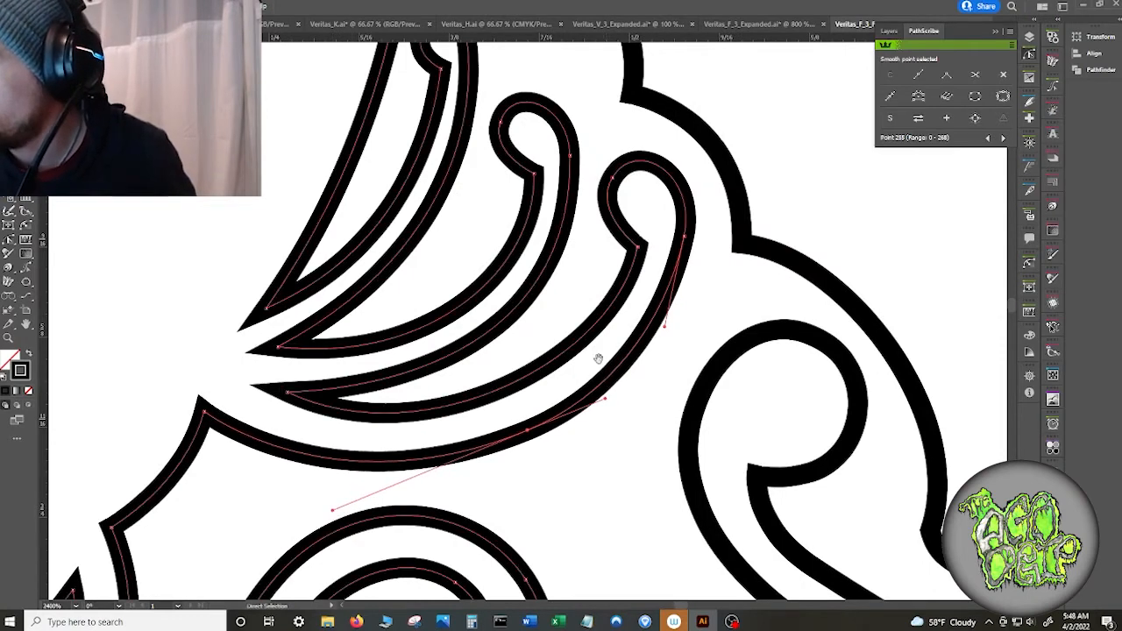
drag(552, 310, 511, 540)
drag(471, 259, 490, 420)
drag(413, 157, 437, 365)
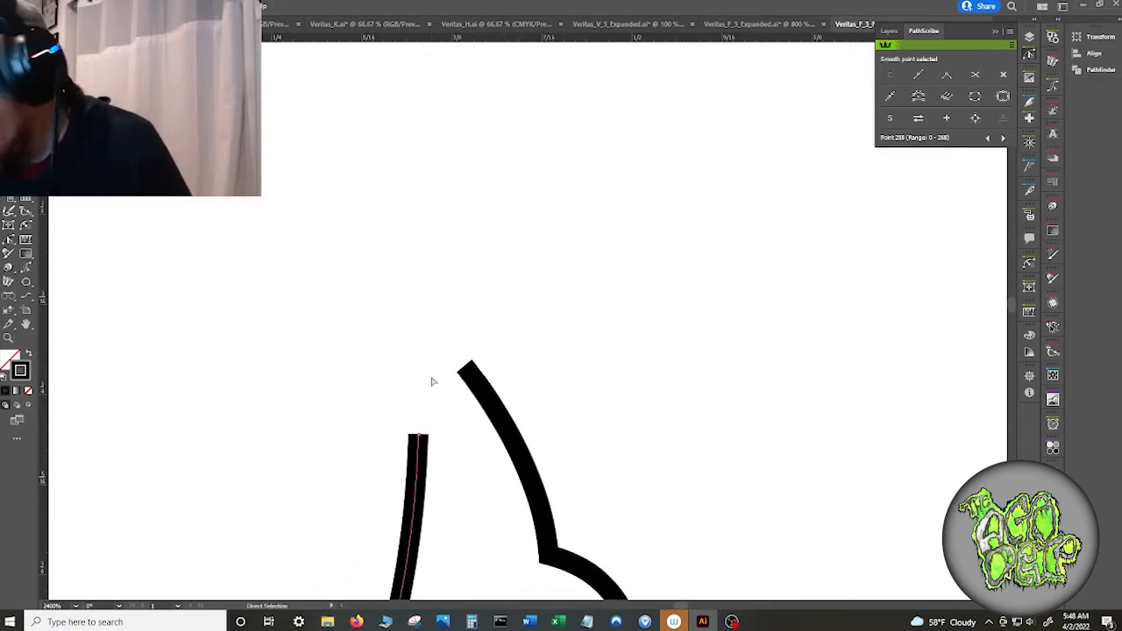
key(p)
click(417, 436)
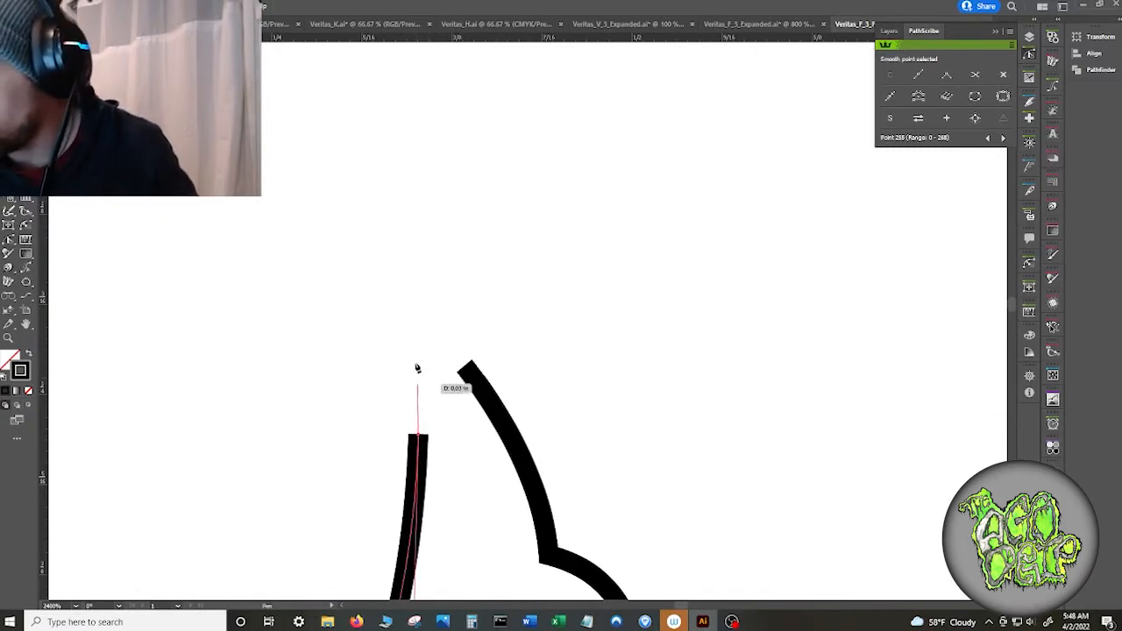
click(405, 307)
click(465, 371)
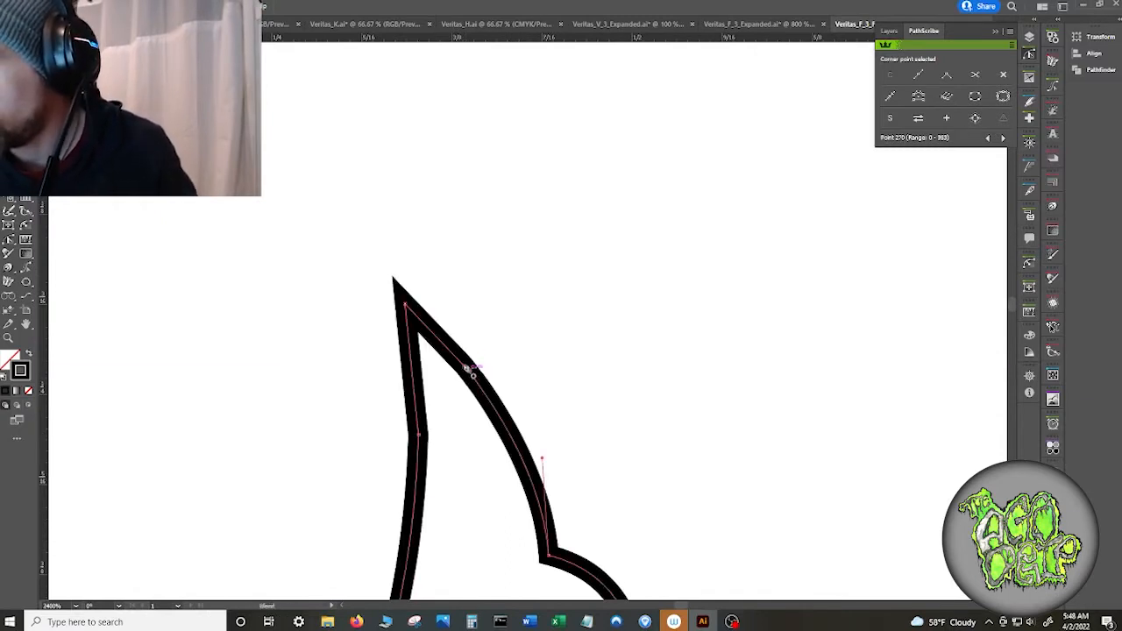
- Smart-remove the two former end anchors on either side of the pointed tip
key(ctrl+shift+a)
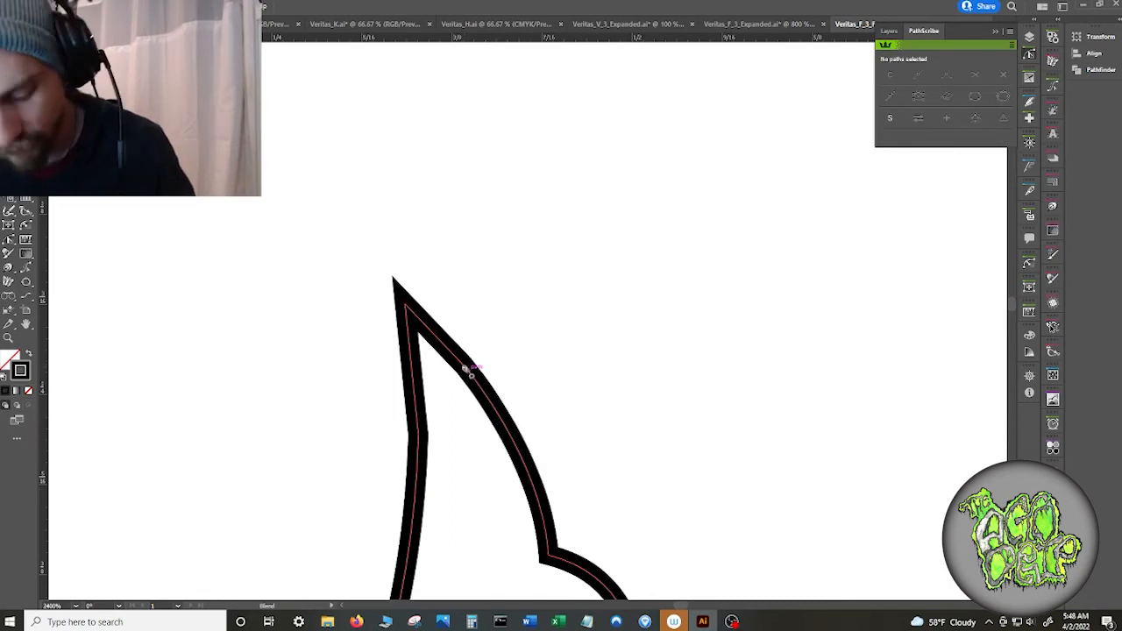
key(a)
click(467, 369)
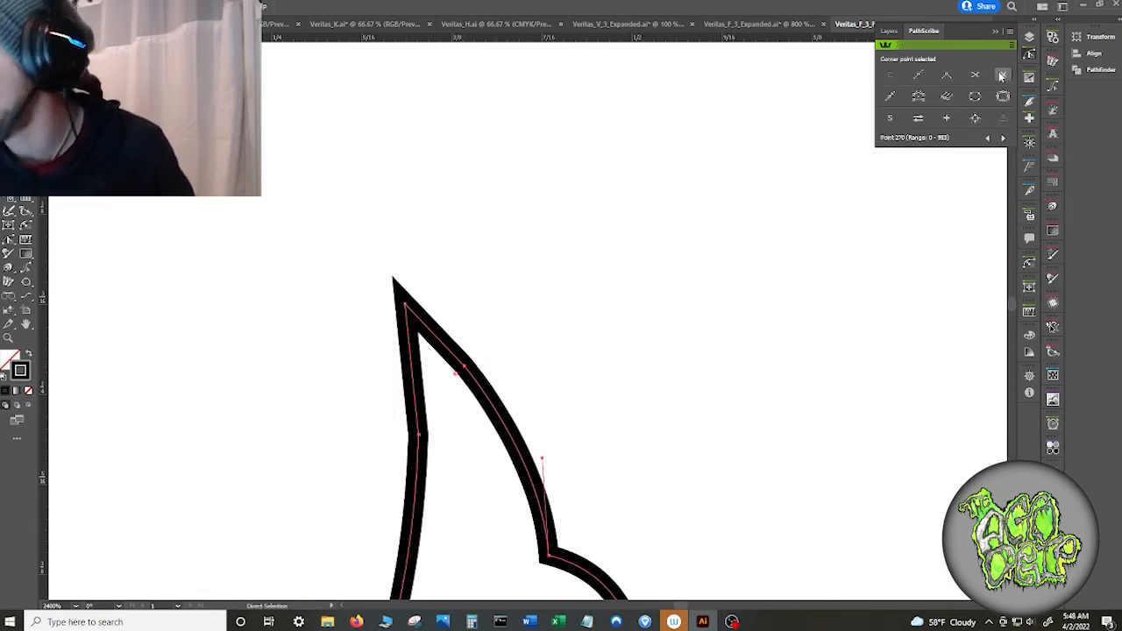
click(1002, 77)
click(420, 434)
click(1003, 75)
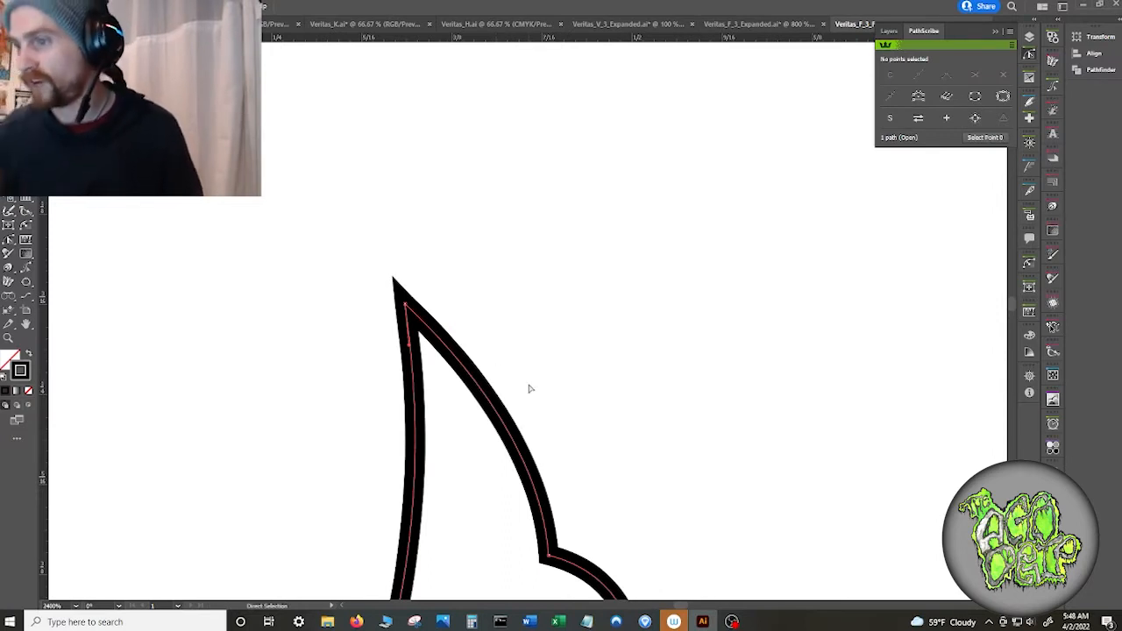
- Bow the right edge of the pointed tip outward by lengthening the handle above its lower corner, and deselect the path
click(509, 419)
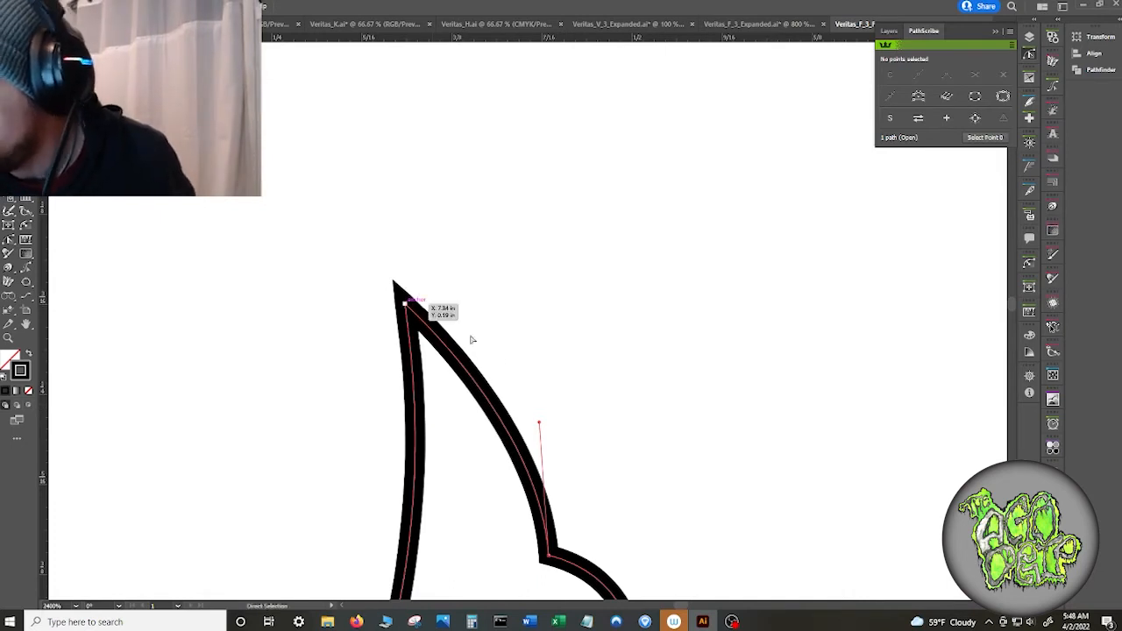
drag(539, 423, 534, 386)
click(573, 390)
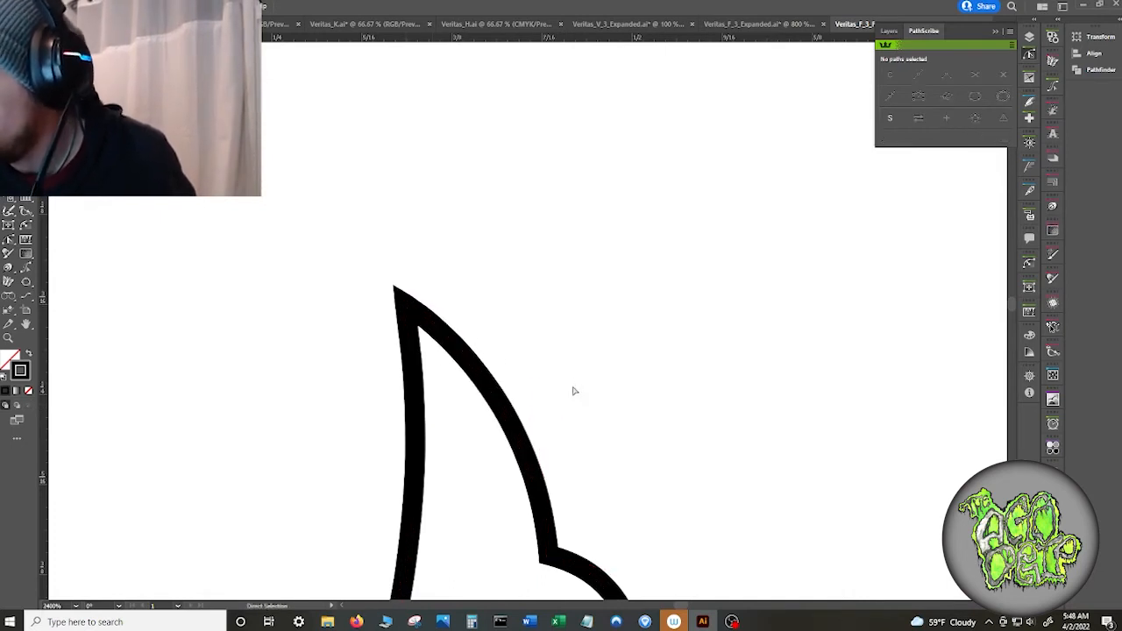
- Move the right-side anchor of the small curl below the tip slightly outward and adjust its upper-right anchor's handle
drag(565, 443, 662, 210)
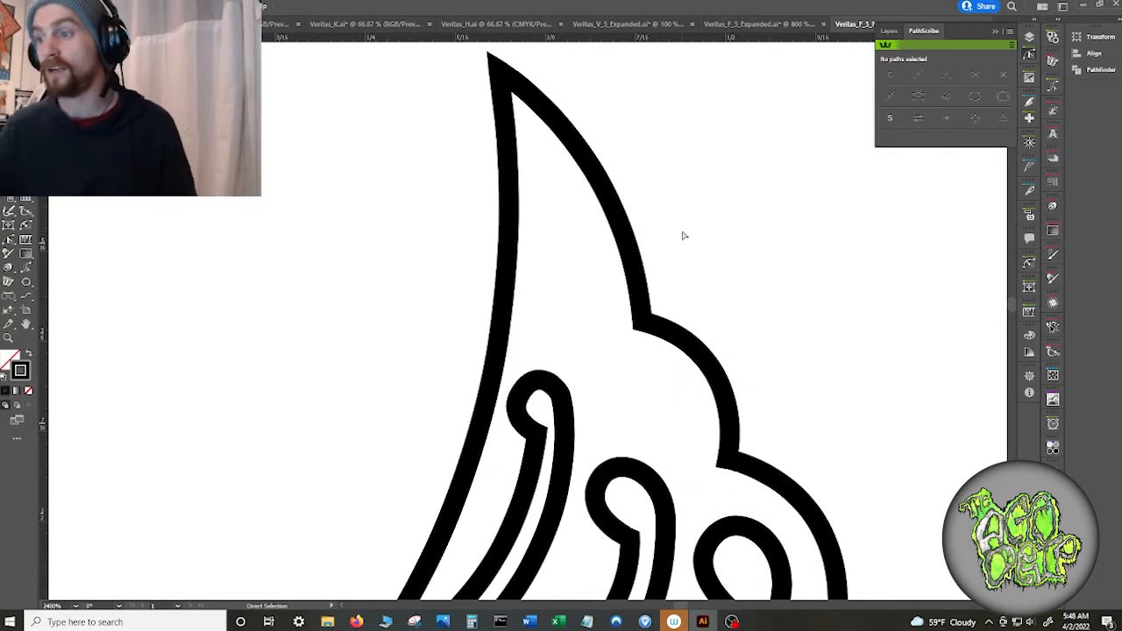
scroll(626, 368, up, 3)
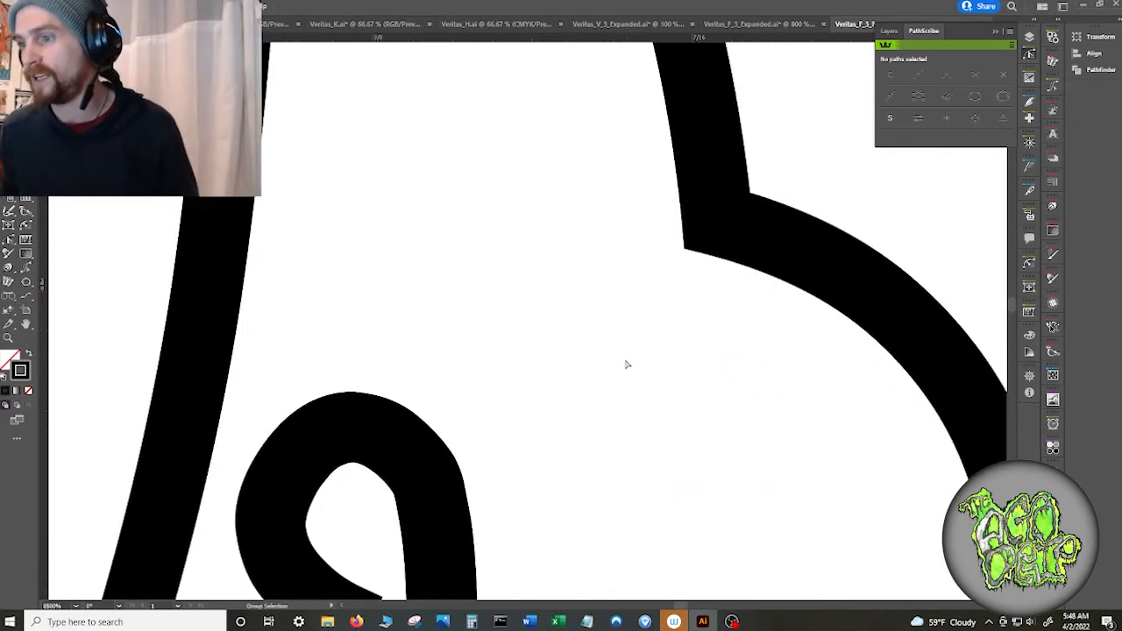
drag(591, 436, 680, 300)
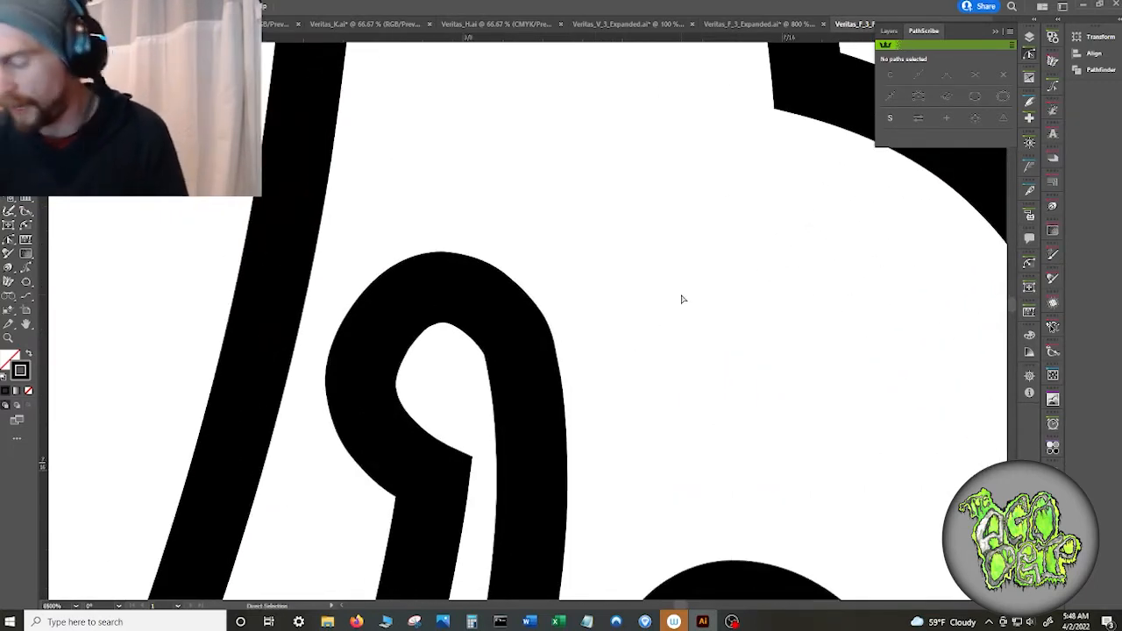
click(534, 425)
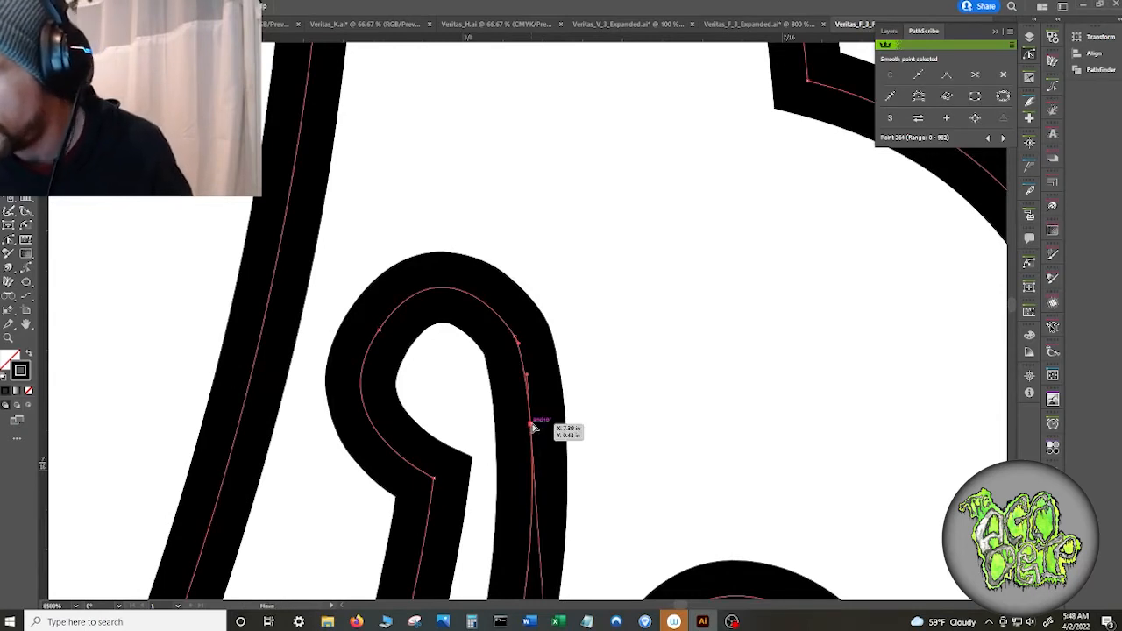
drag(532, 426, 540, 423)
click(515, 337)
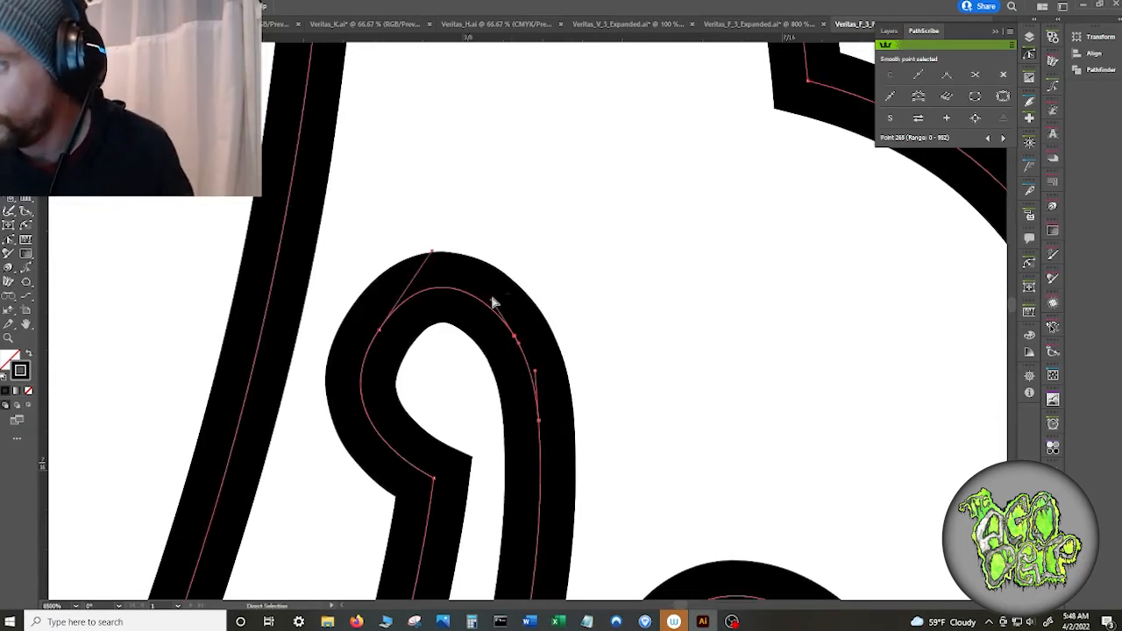
drag(492, 299, 486, 307)
drag(486, 308, 498, 305)
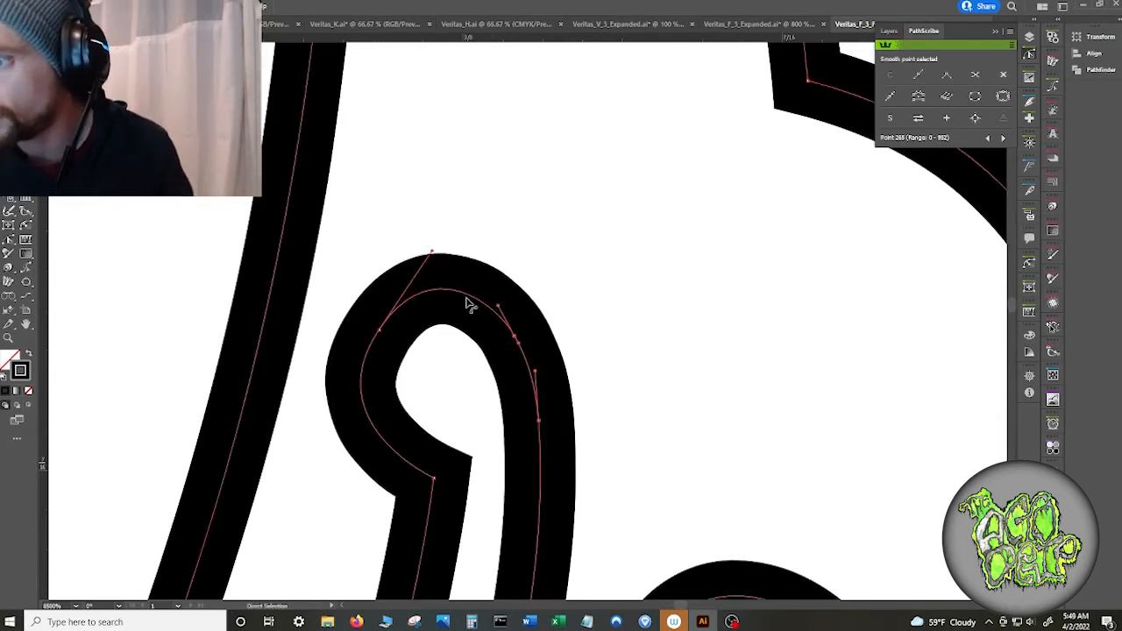
- Round the curl's top by raising its upper-right anchor and turning the left anchor's handle more upright
click(383, 334)
drag(431, 253, 413, 283)
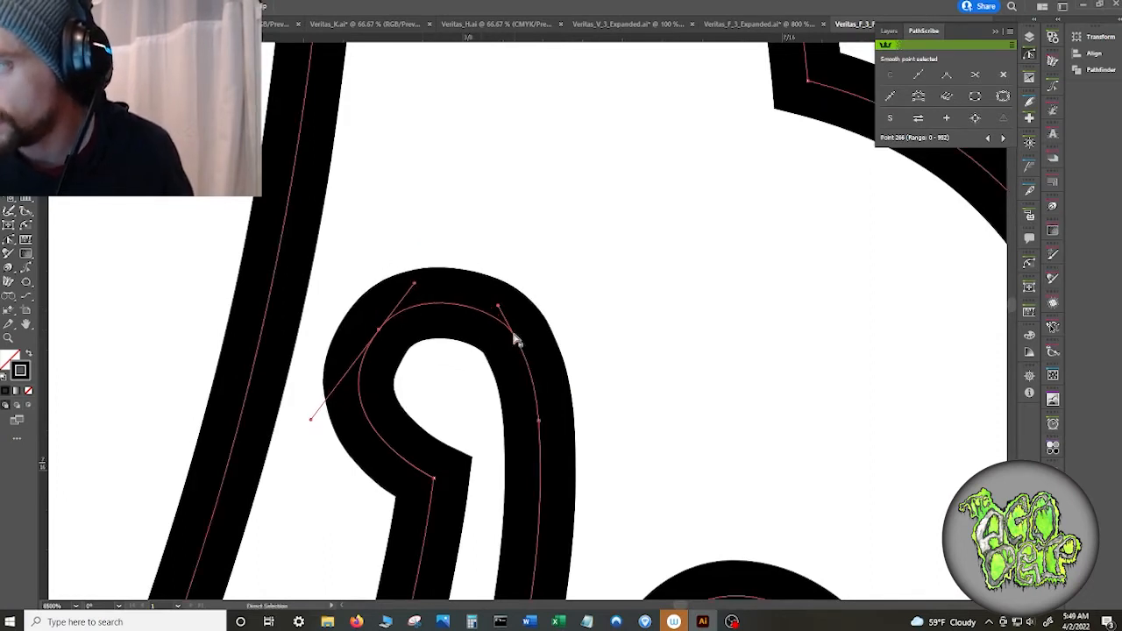
drag(517, 342, 471, 250)
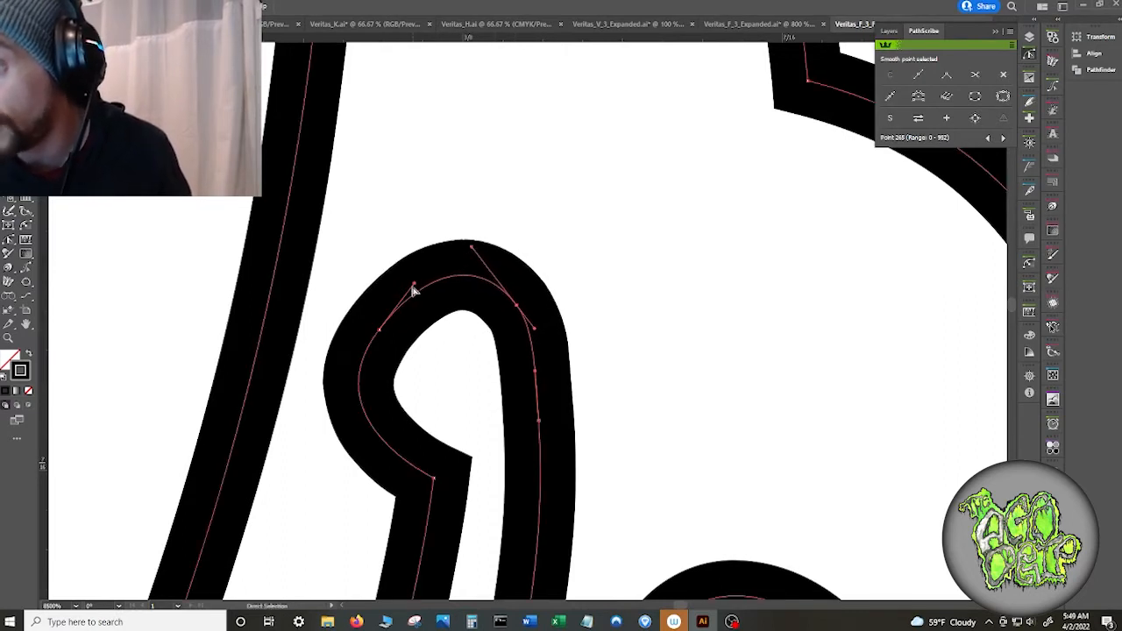
drag(414, 289, 394, 265)
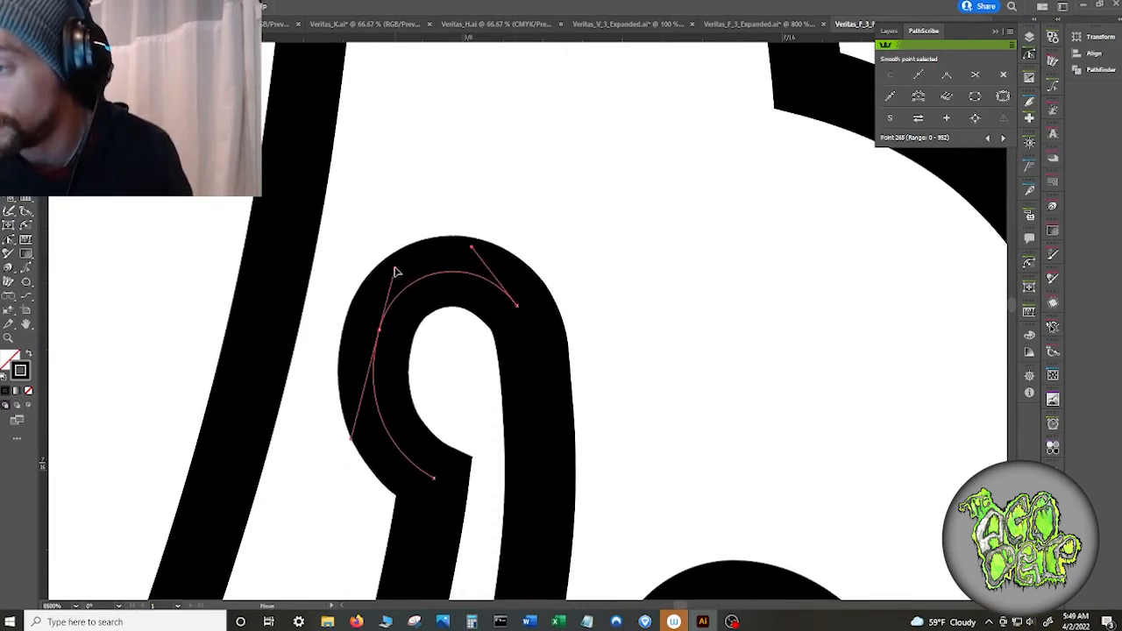
- Refine the curl's lower-left curve with the left anchor's lower handle and restore the sharp point at its inner corner
click(350, 435)
drag(378, 391, 380, 396)
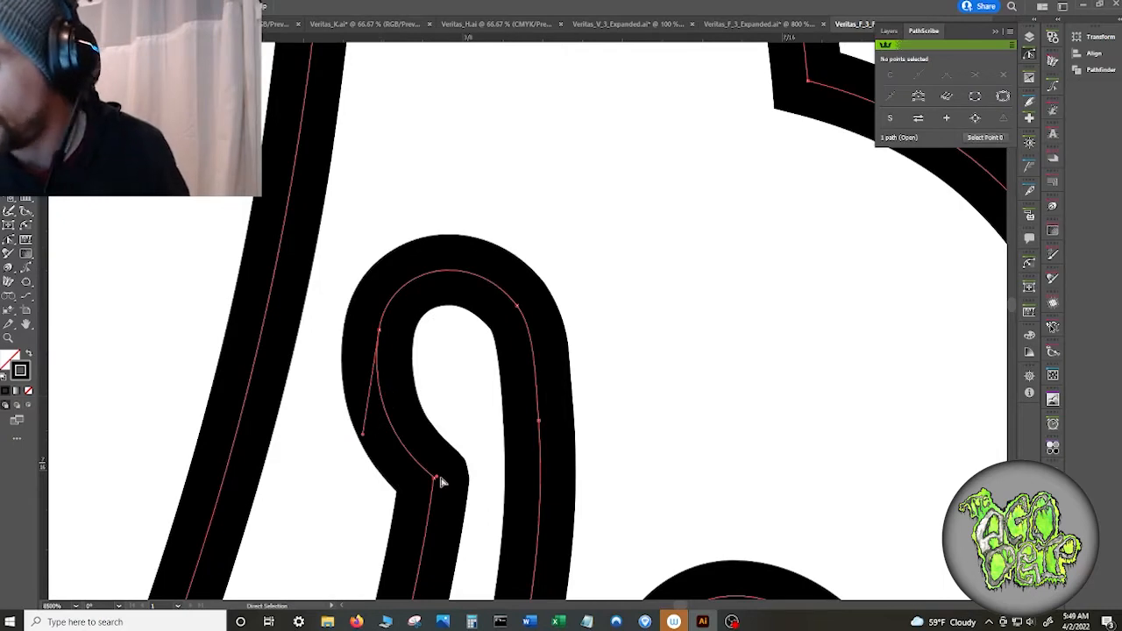
mouse_move(441, 476)
mouse_down()
mouse_move(430, 463)
mouse_move(434, 481)
mouse_up()
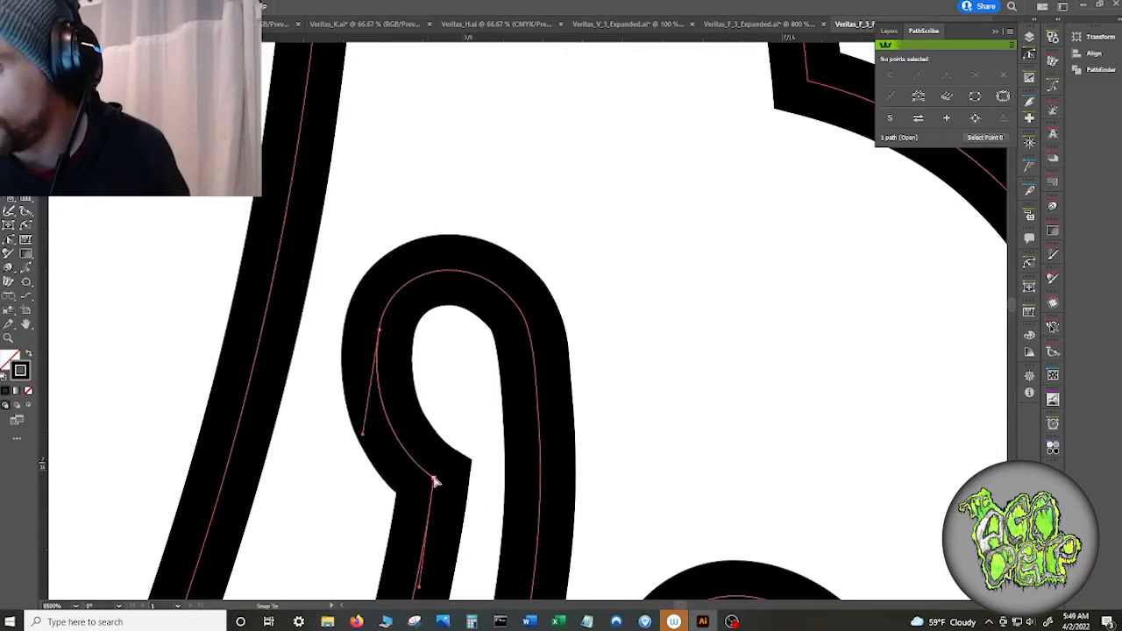
- Add an anchor further down the small curl's right edge and remove its existing right-side anchor
click(539, 422)
drag(647, 443, 792, 148)
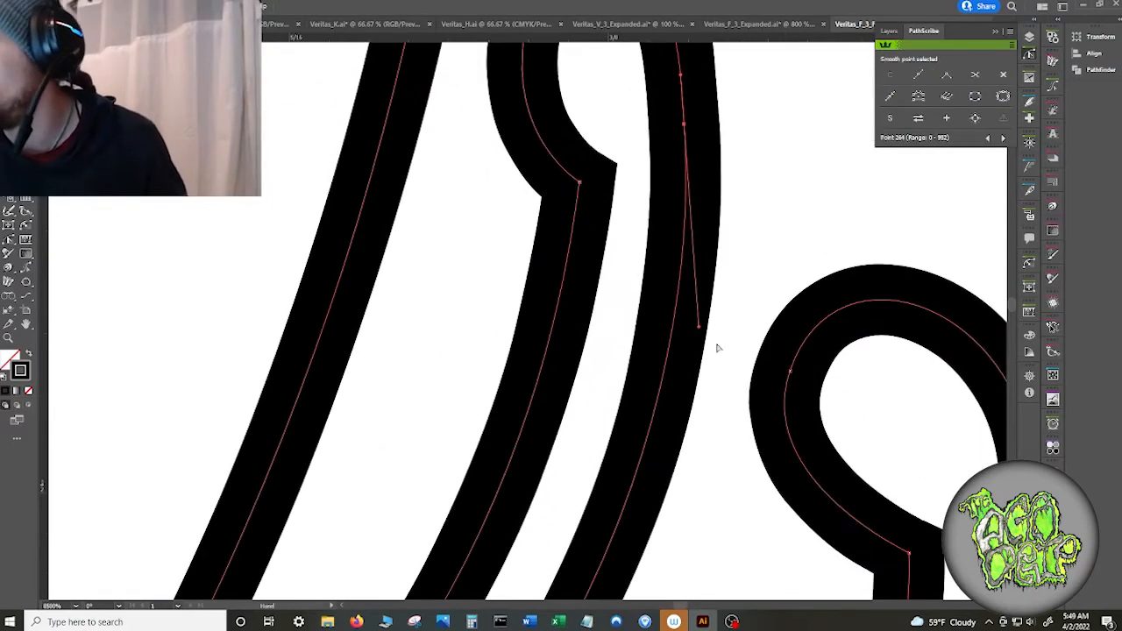
key(plus)
click(649, 428)
key(space)
drag(741, 245, 602, 528)
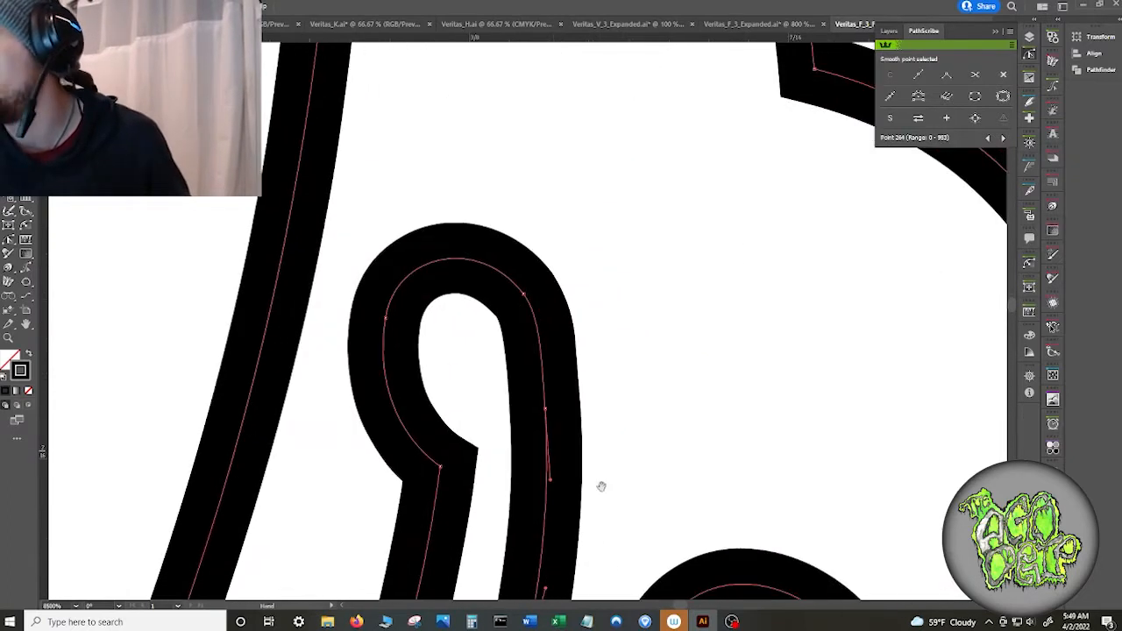
click(1005, 75)
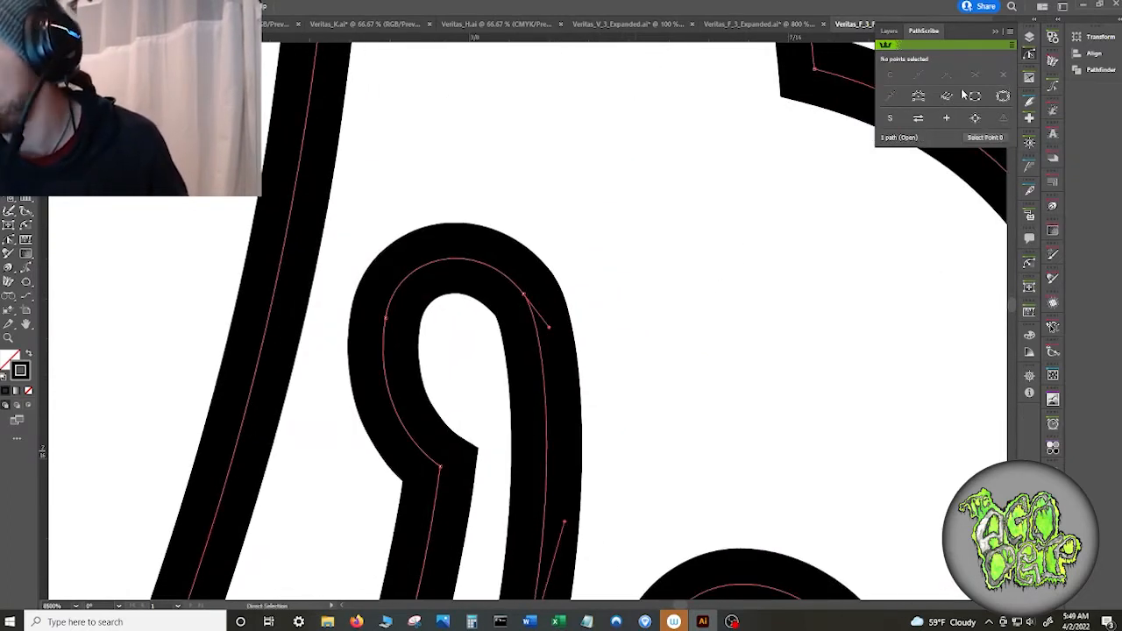
- Bow the small curl's right edge outward with the upper-right anchor's lower handle, and tilt and lengthen the left anchor's lower handle
drag(551, 328, 583, 365)
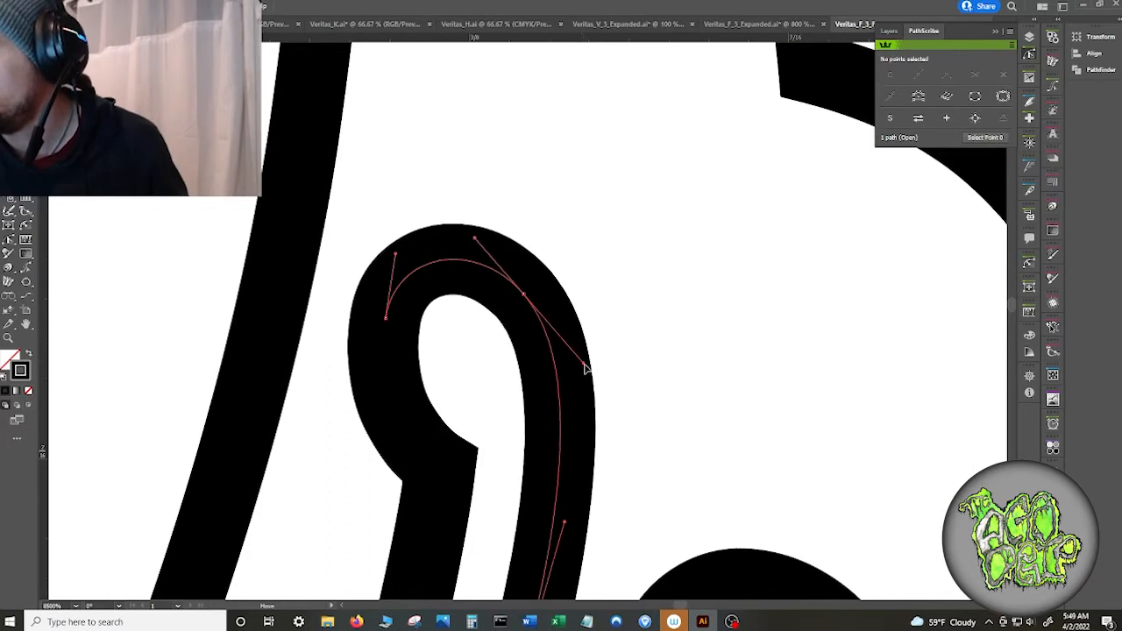
drag(388, 318, 355, 425)
mouse_move(406, 255)
mouse_down()
mouse_move(395, 281)
mouse_move(403, 264)
mouse_up()
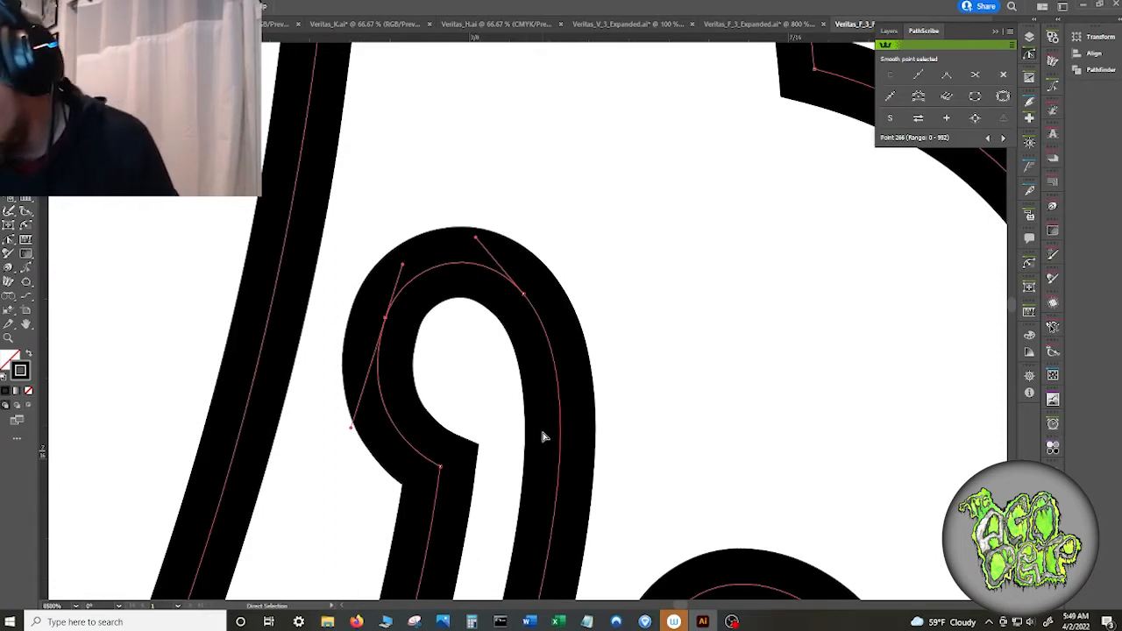
- Add an anchor midway down the small curl's right edge, and reposition the upper-right and left anchors slightly to even out the loop
click(560, 447)
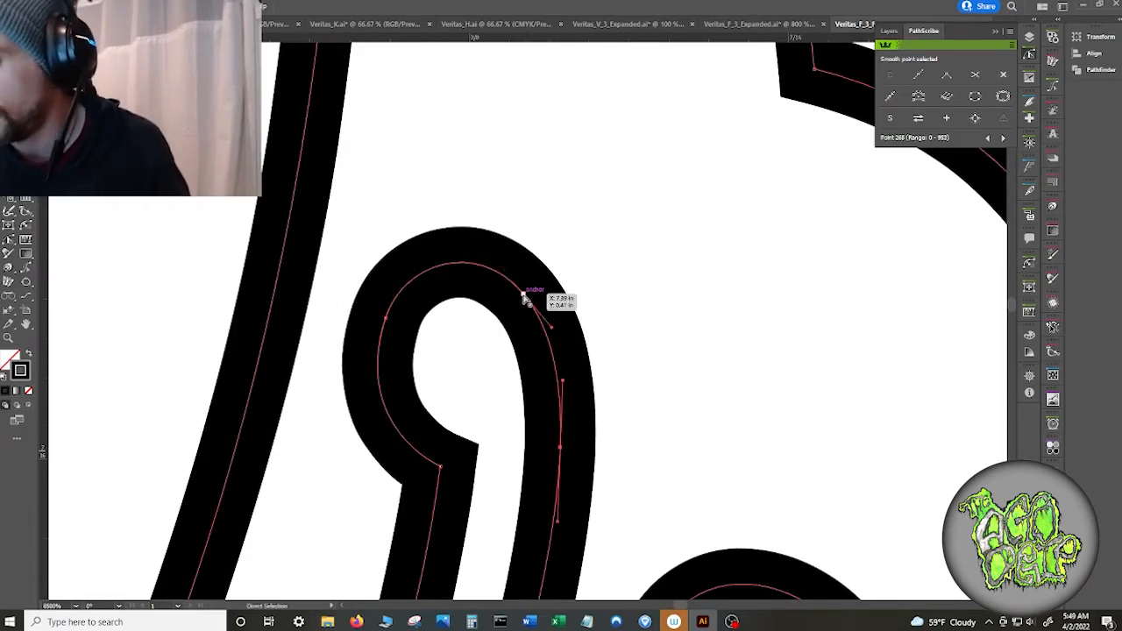
drag(525, 296, 523, 283)
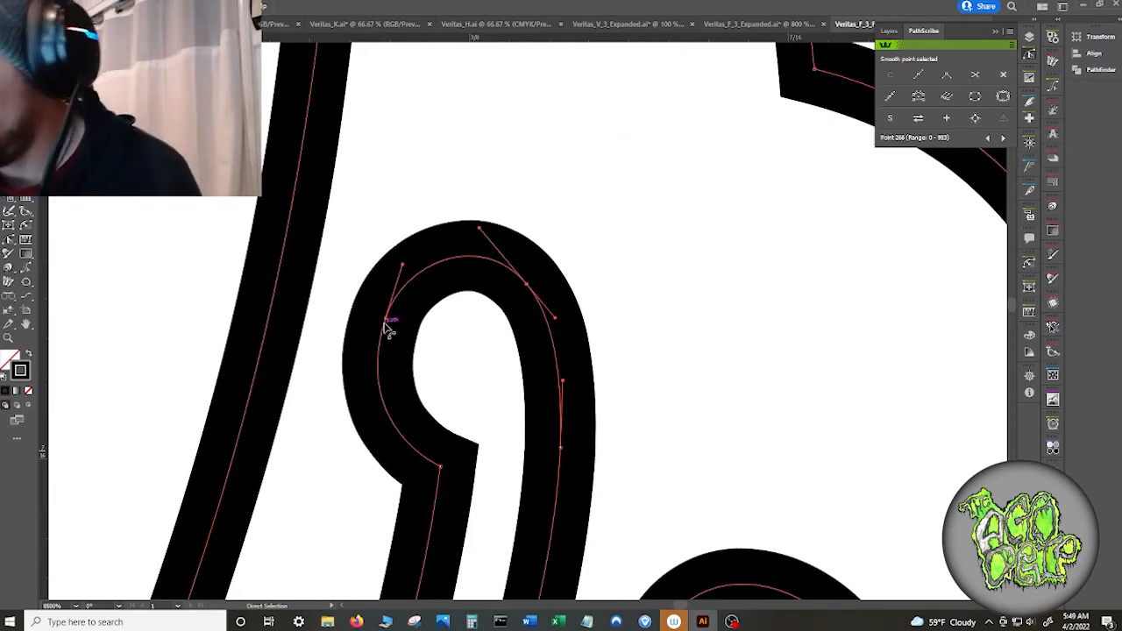
drag(386, 319, 357, 404)
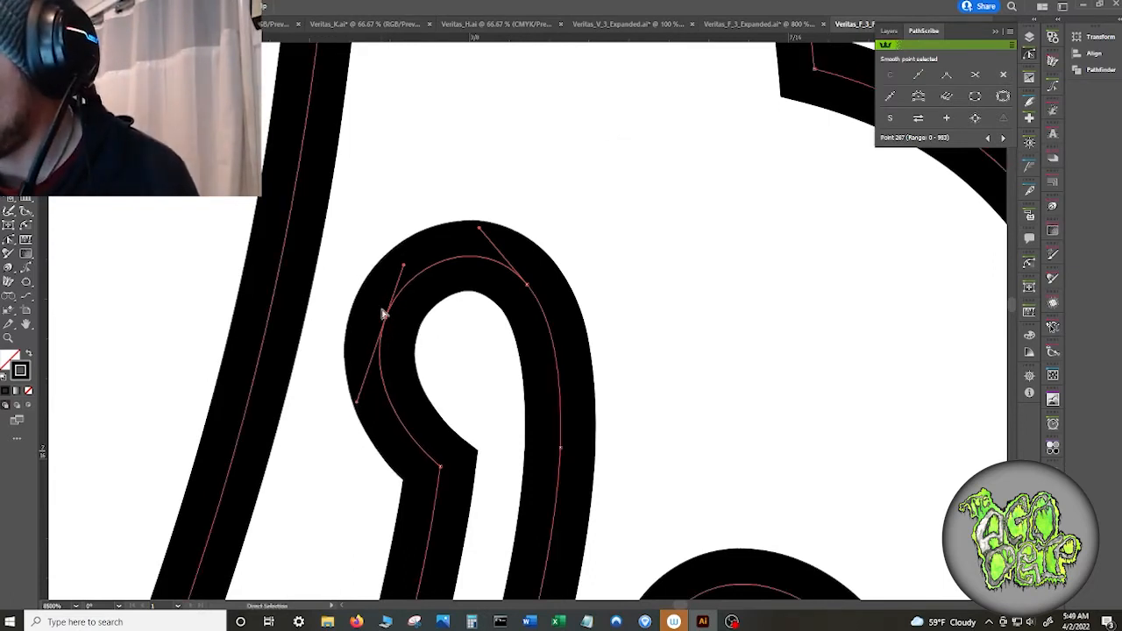
drag(385, 318, 383, 325)
click(527, 284)
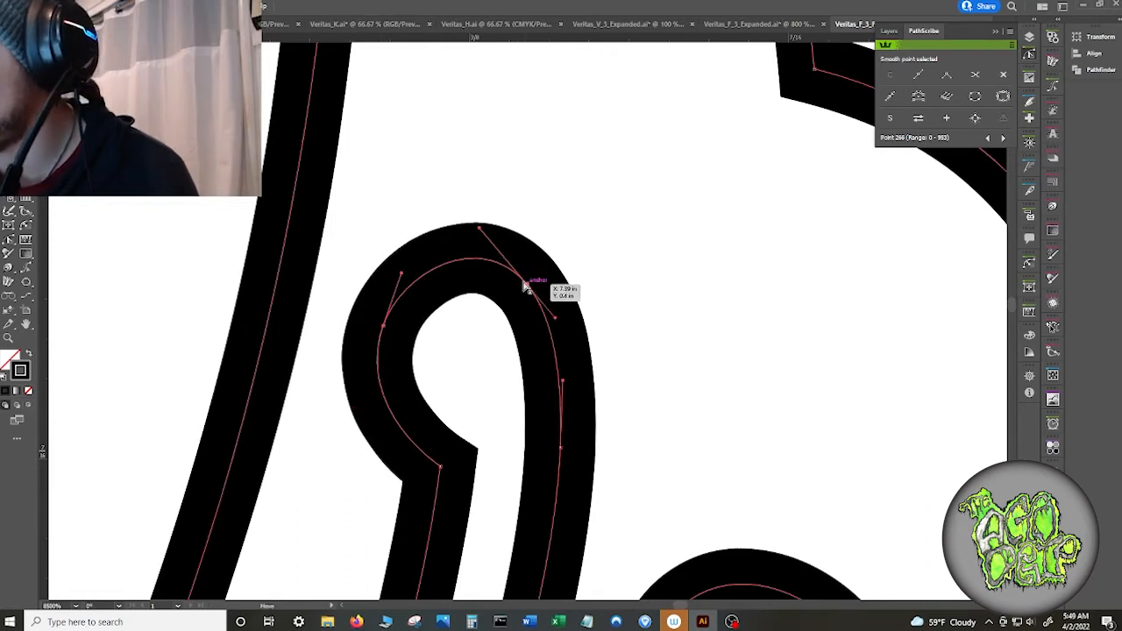
key(ctrl+shift+a)
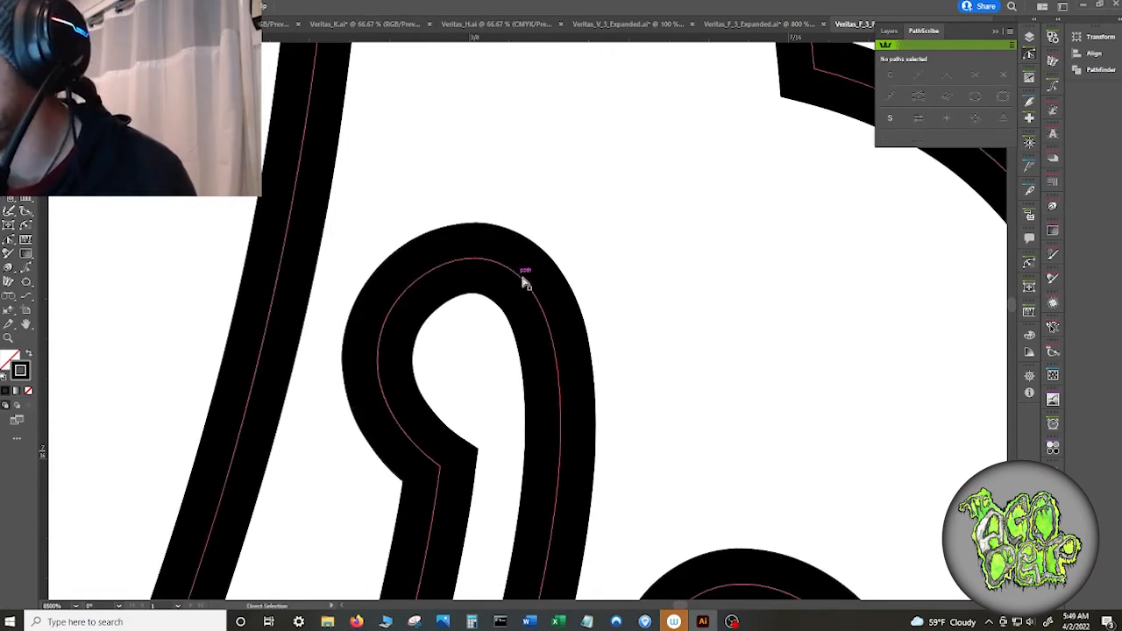
- Round the small curl's top by raising the upper-right anchor and adjusting its handles together with the left anchor's upper handle
click(527, 284)
drag(480, 229, 476, 238)
drag(527, 284, 527, 276)
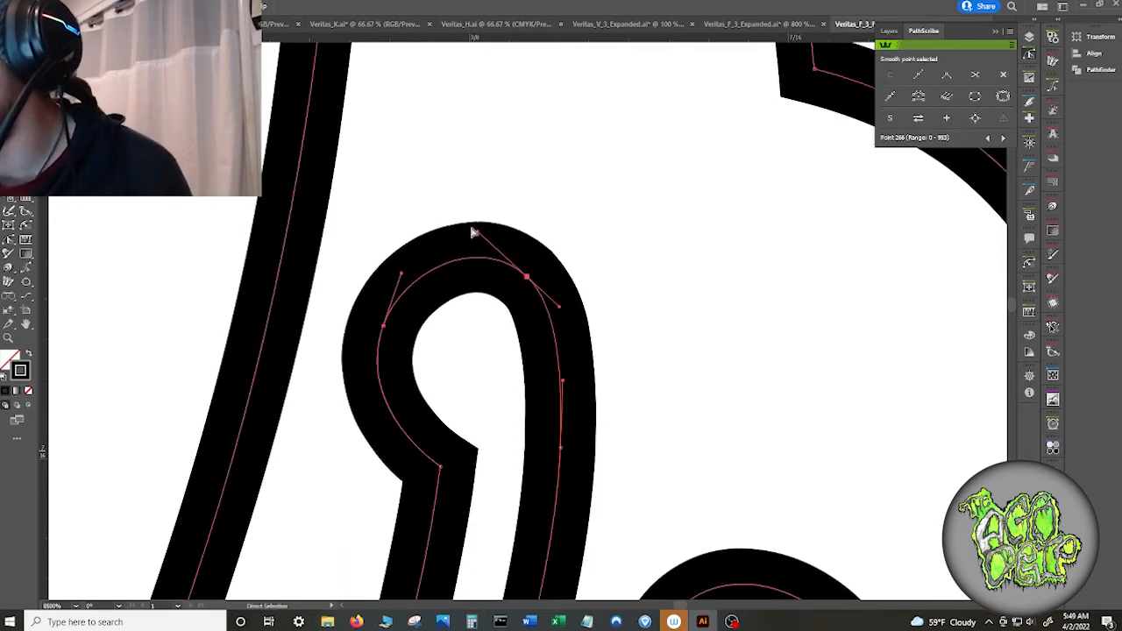
drag(478, 230, 473, 225)
drag(401, 272, 397, 263)
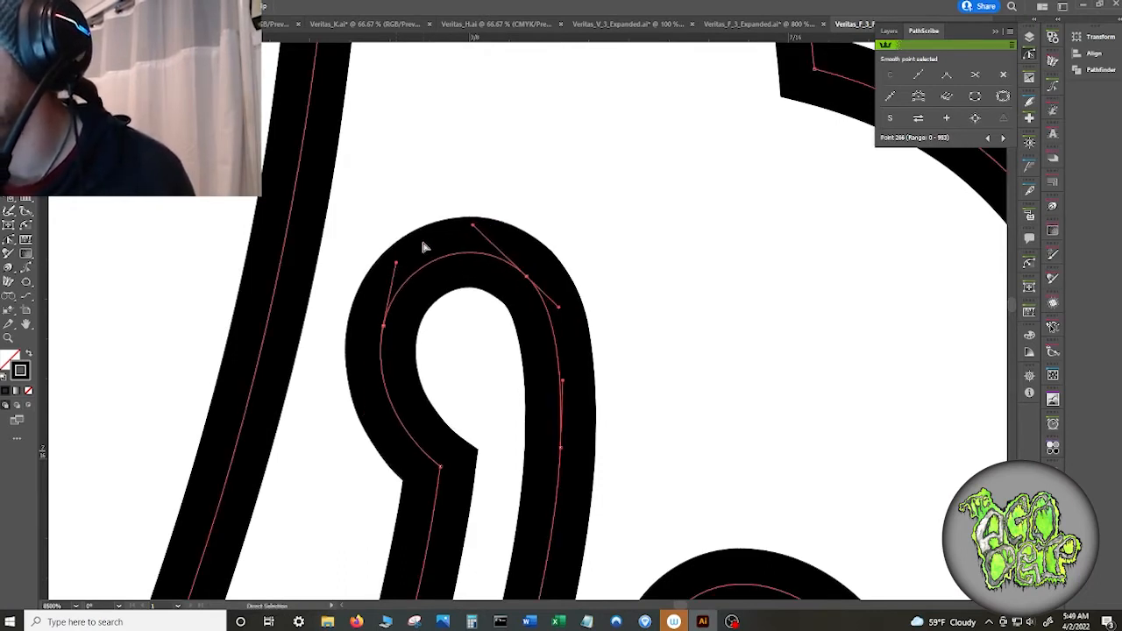
drag(561, 310, 575, 317)
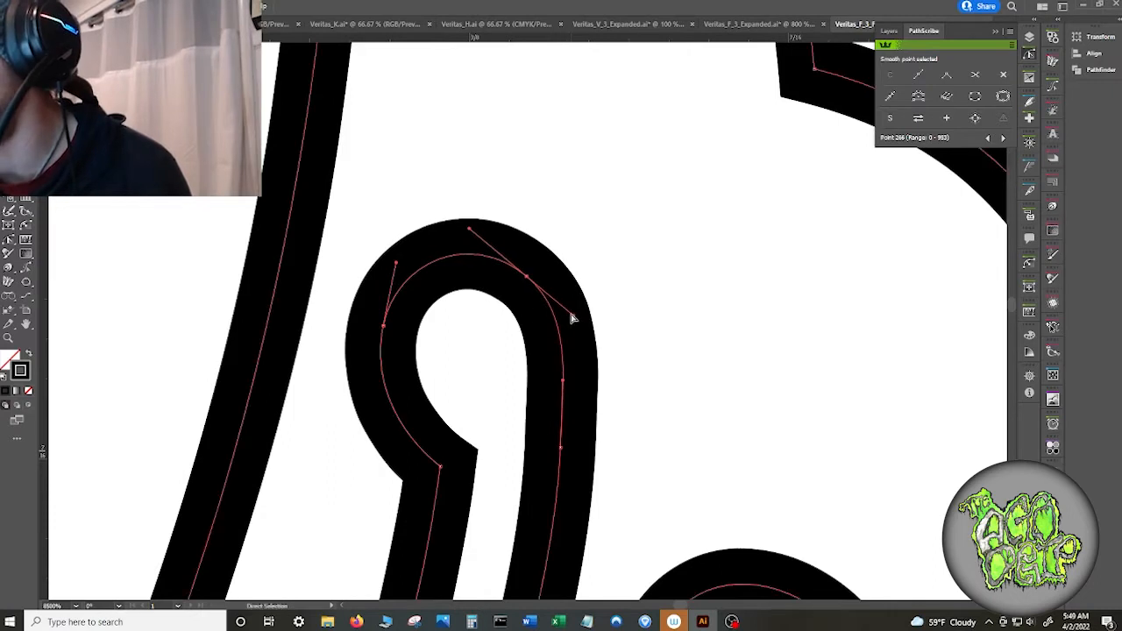
- Remove the extra anchor midway down the small curl's right edge
key(space)
drag(729, 419, 607, 270)
drag(705, 455, 692, 427)
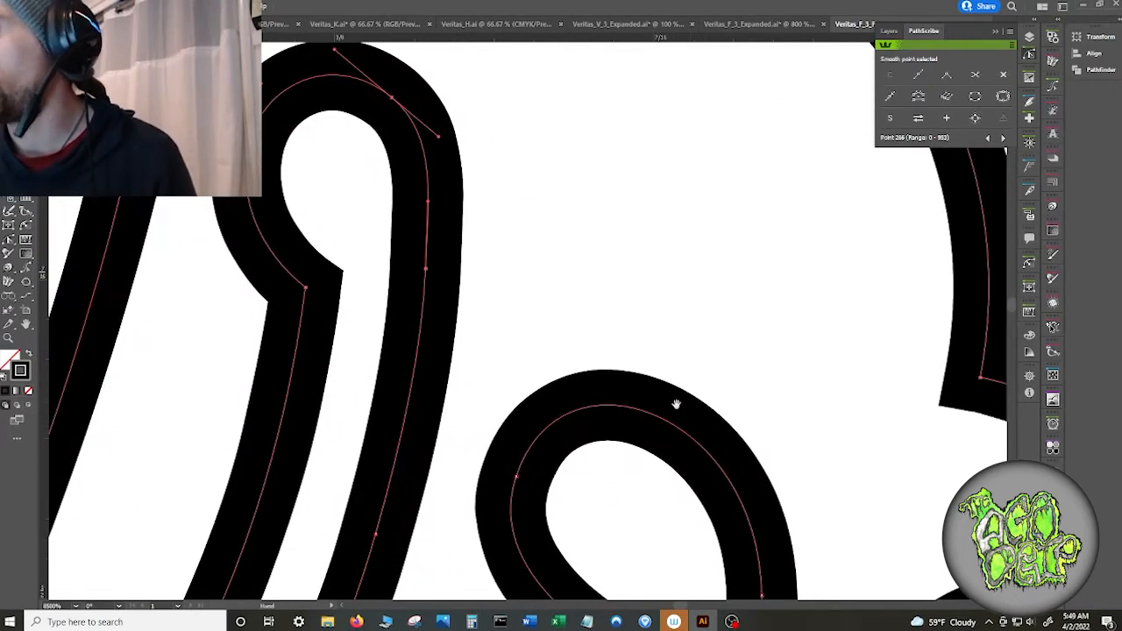
click(426, 269)
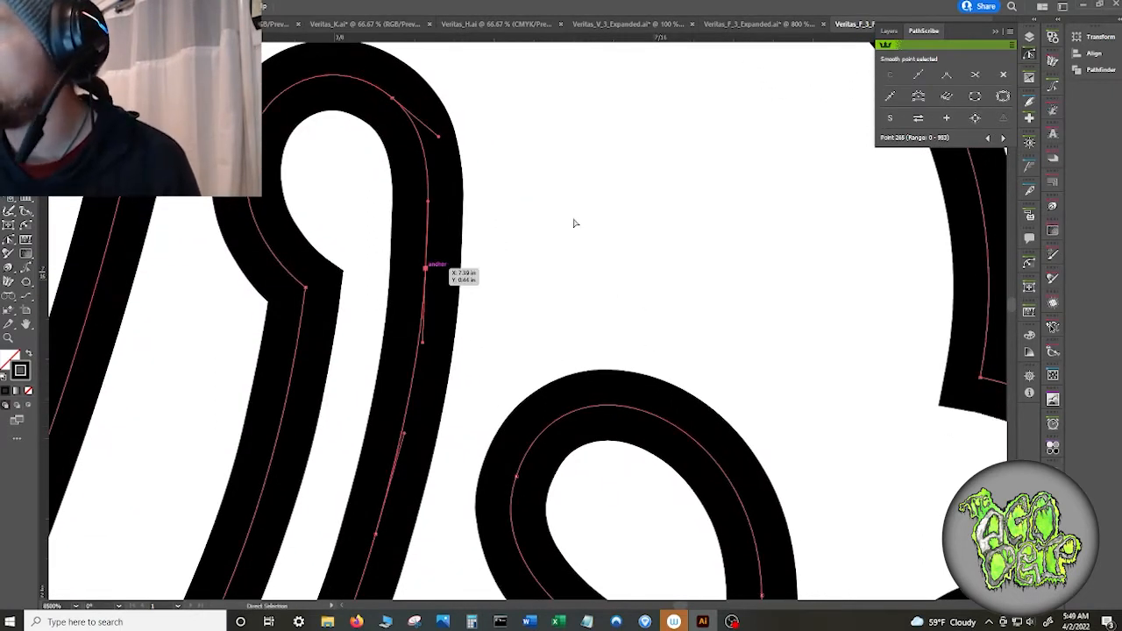
click(1002, 76)
- Add an anchor at the upper right of the middle curl and raise it slightly to lift the curl's top
drag(730, 349, 576, 127)
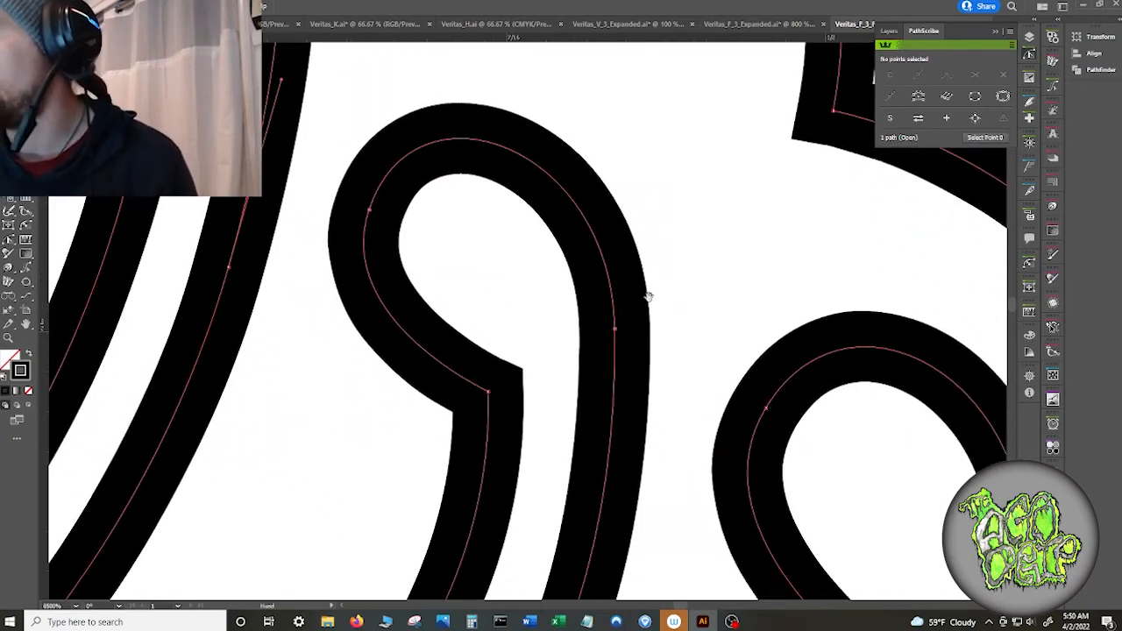
drag(582, 168, 634, 292)
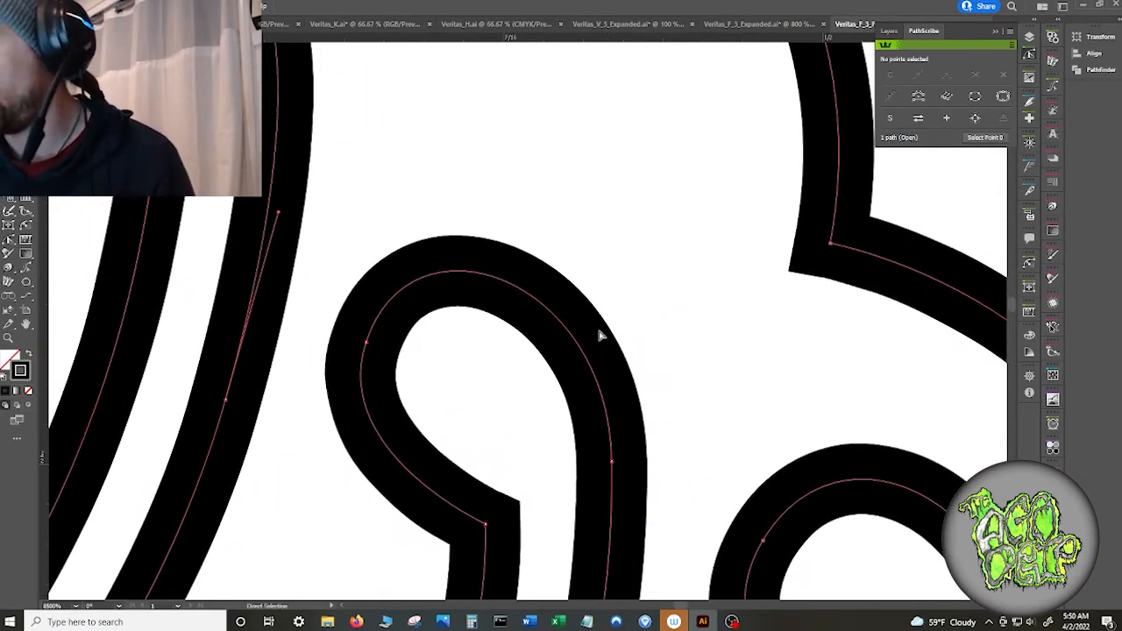
key(p)
click(527, 289)
key(a)
drag(527, 289, 530, 275)
- Replace the middle curl's left anchor with a new one in the same spot and bow the lower-left edge with the inner corner's handle
click(366, 342)
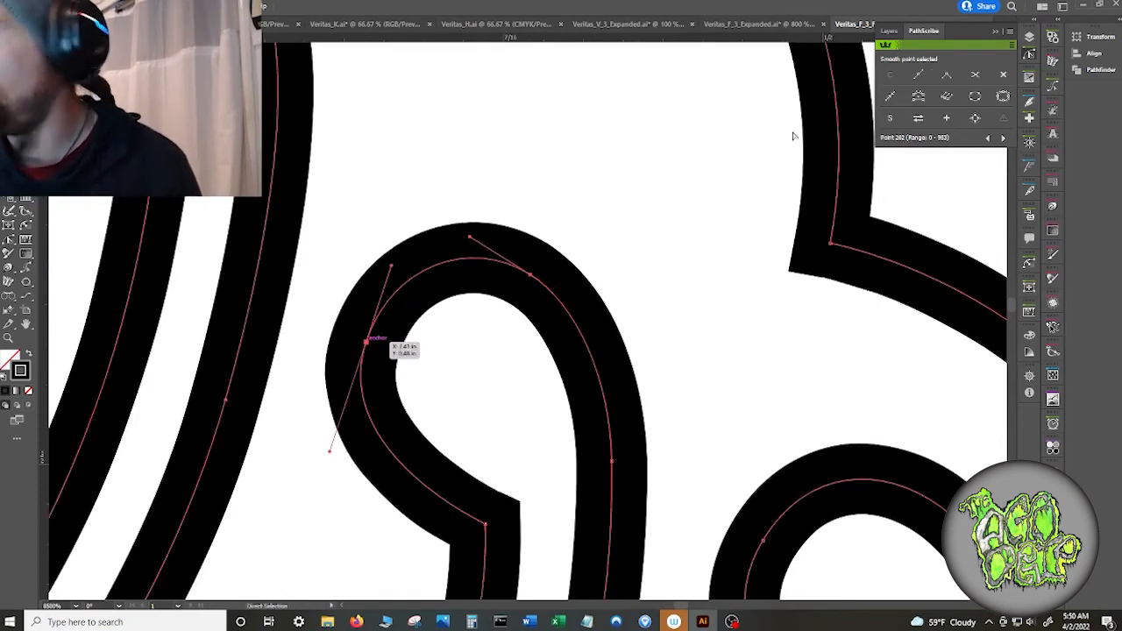
click(1004, 76)
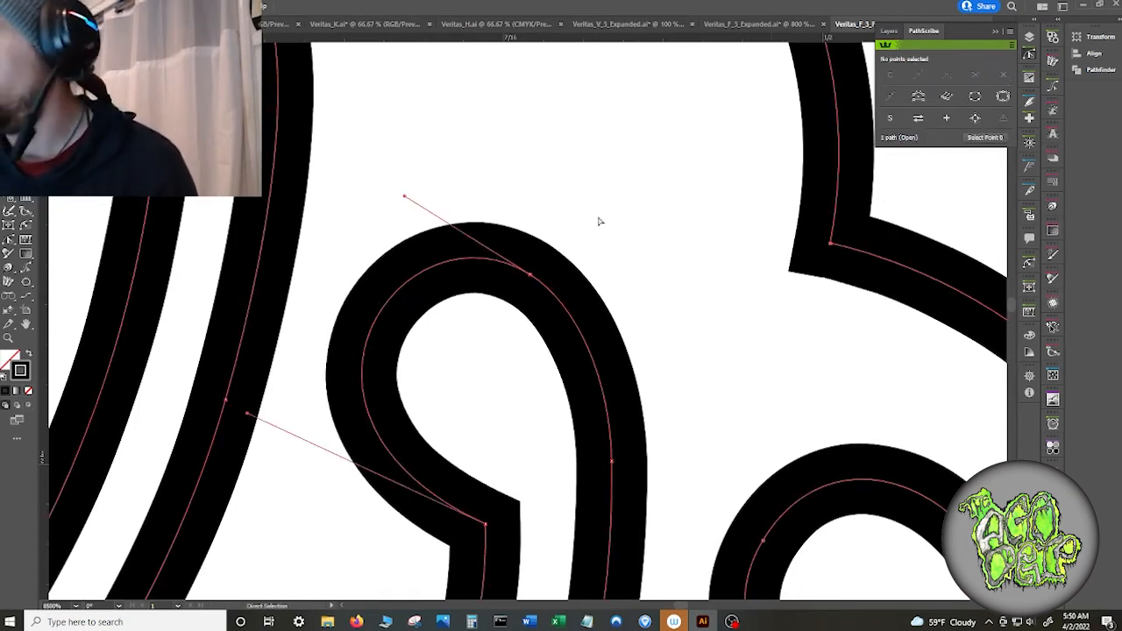
click(366, 344)
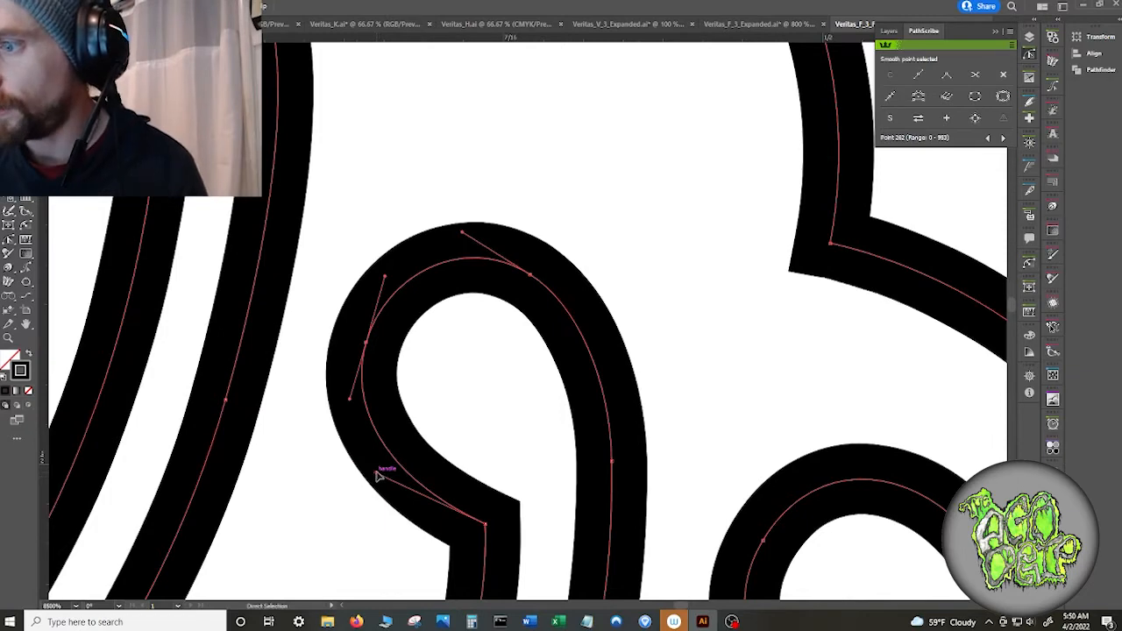
drag(377, 474, 377, 493)
- Add anchors at the upper right and lower left of the third curl, and remove its left anchor
drag(687, 419, 456, 196)
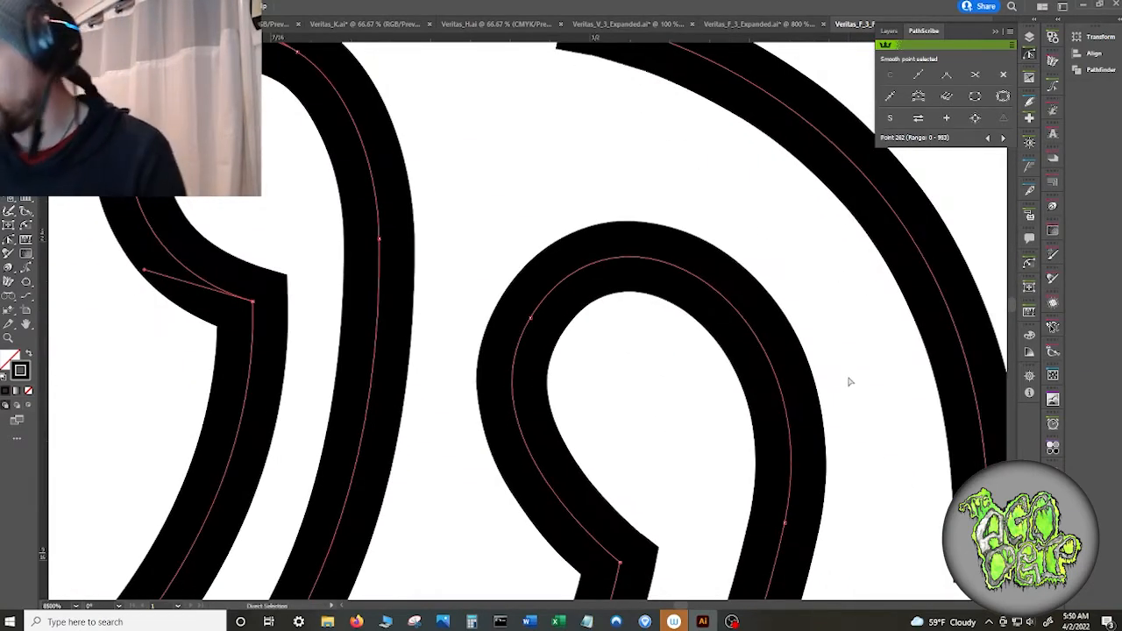
click(685, 272)
click(555, 493)
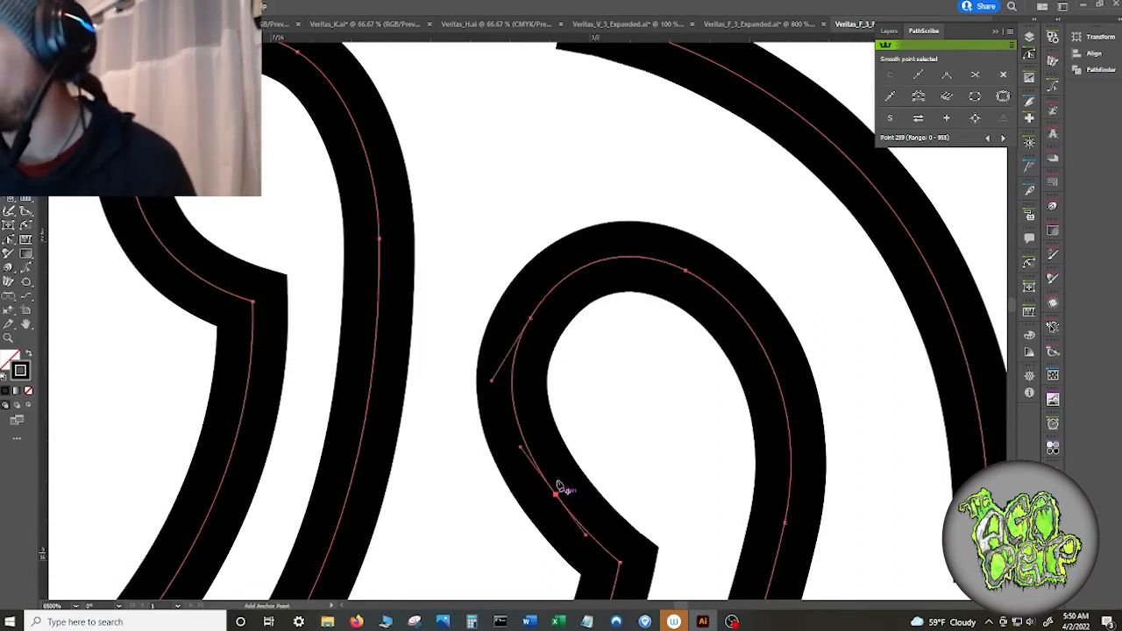
key(a)
click(531, 317)
click(1003, 75)
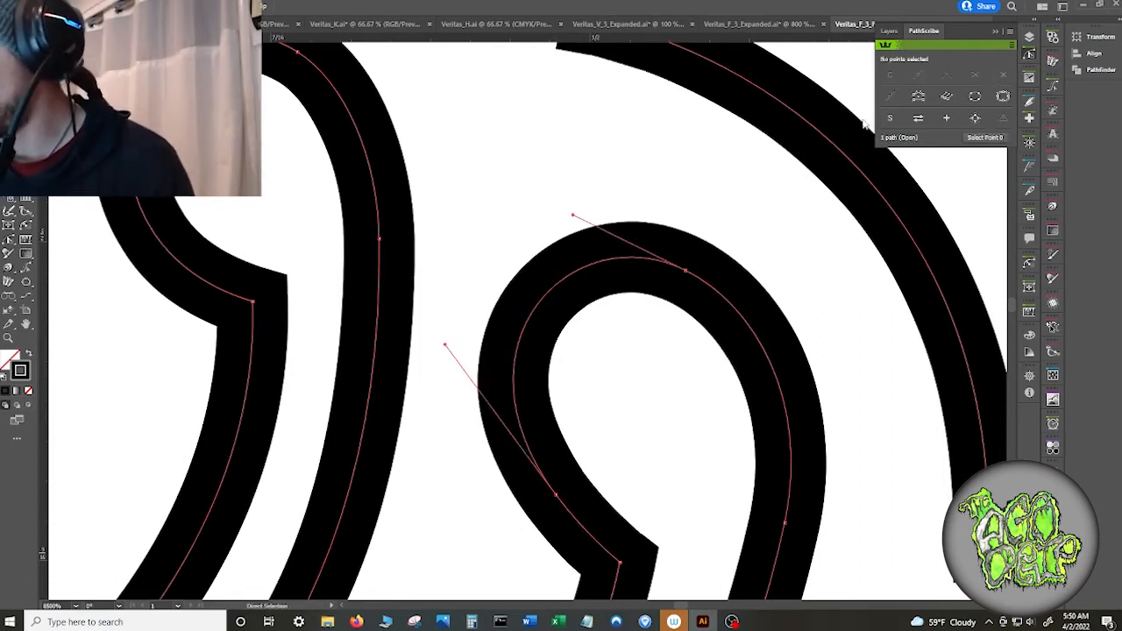
- Refine the third curl by shortening the lower-left anchor's handle and raising the upper-right anchor slightly, and deselect the path
drag(446, 345, 448, 348)
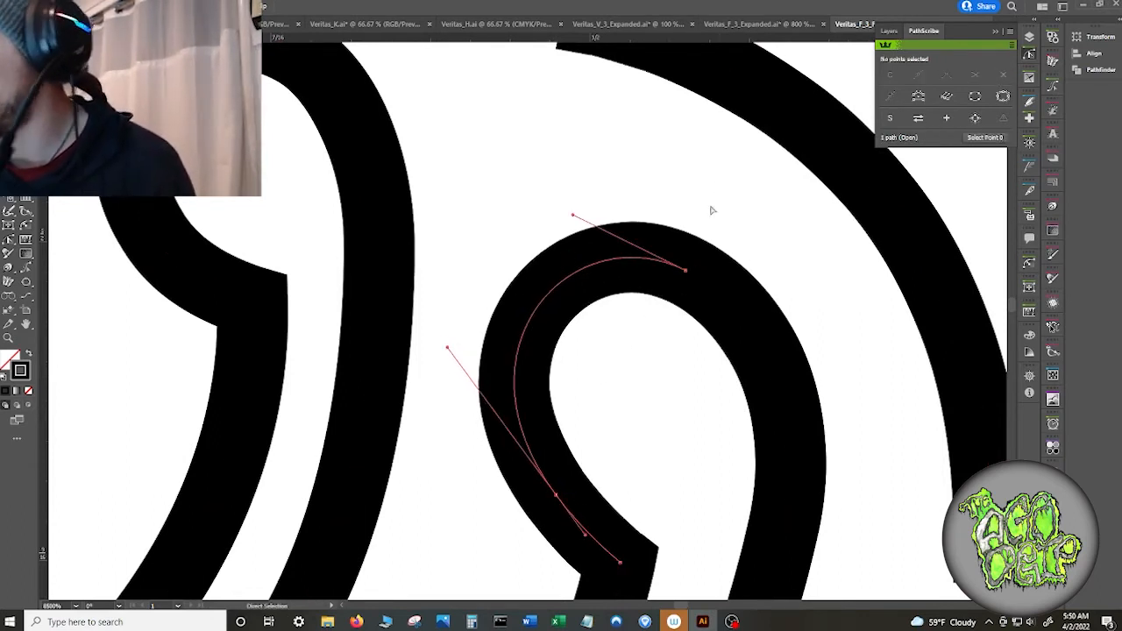
click(686, 269)
scroll(701, 259, down, 2)
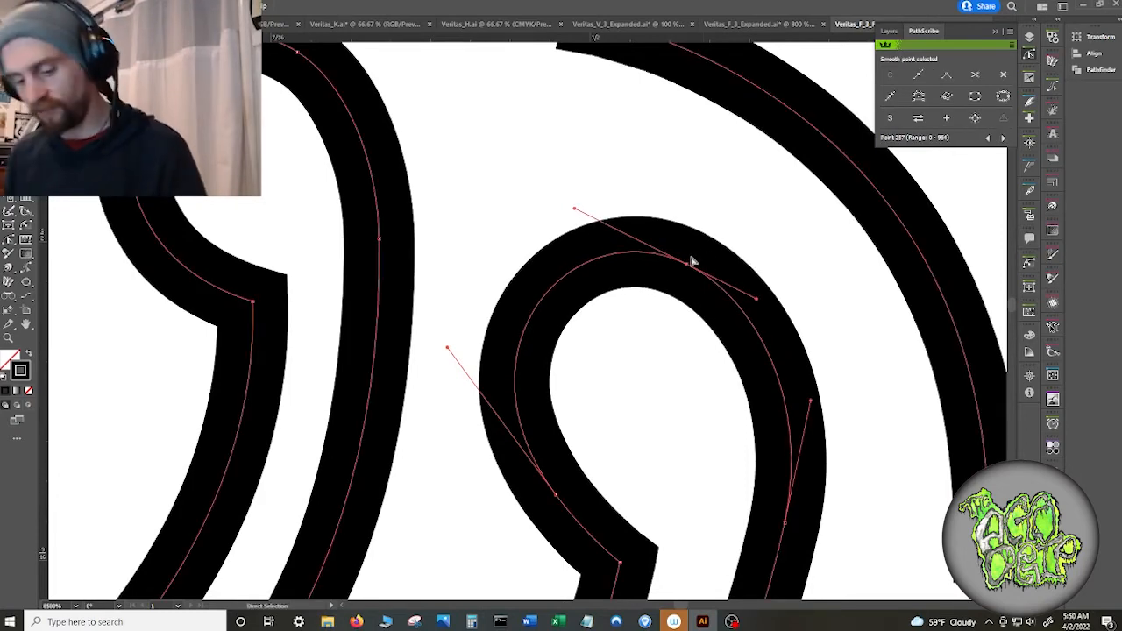
scroll(691, 255, down, 2)
scroll(690, 247, down, 2)
click(858, 182)
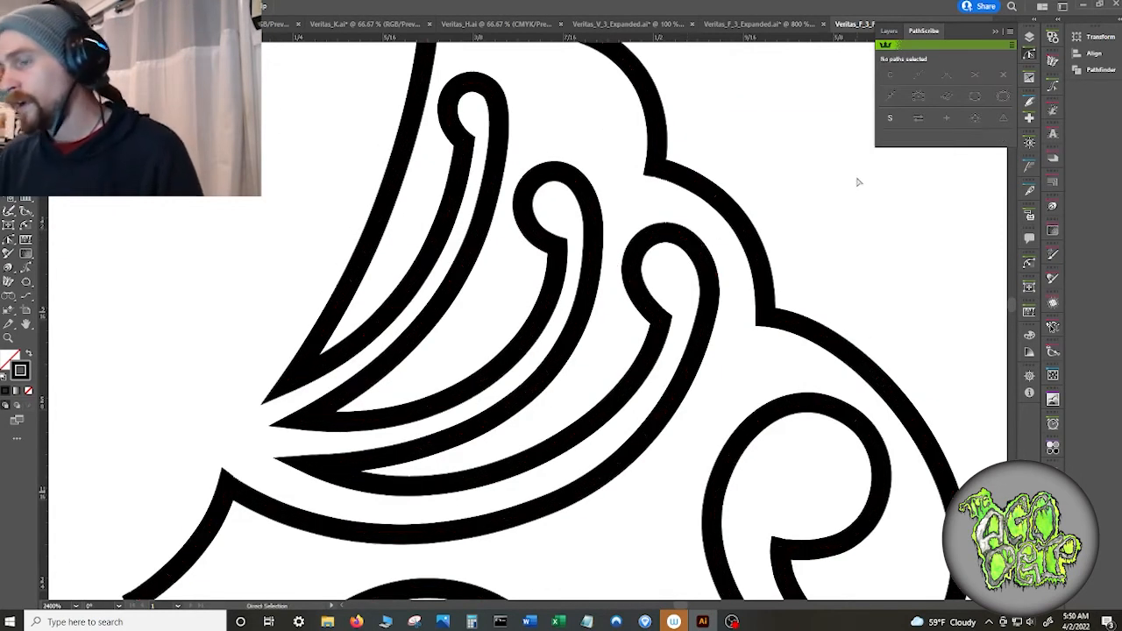
- Review the whole ornate letter F on its artboard with the PathScribe panel collapsed
scroll(846, 178, down, 2)
scroll(752, 340, down, 2)
scroll(749, 334, down, 3)
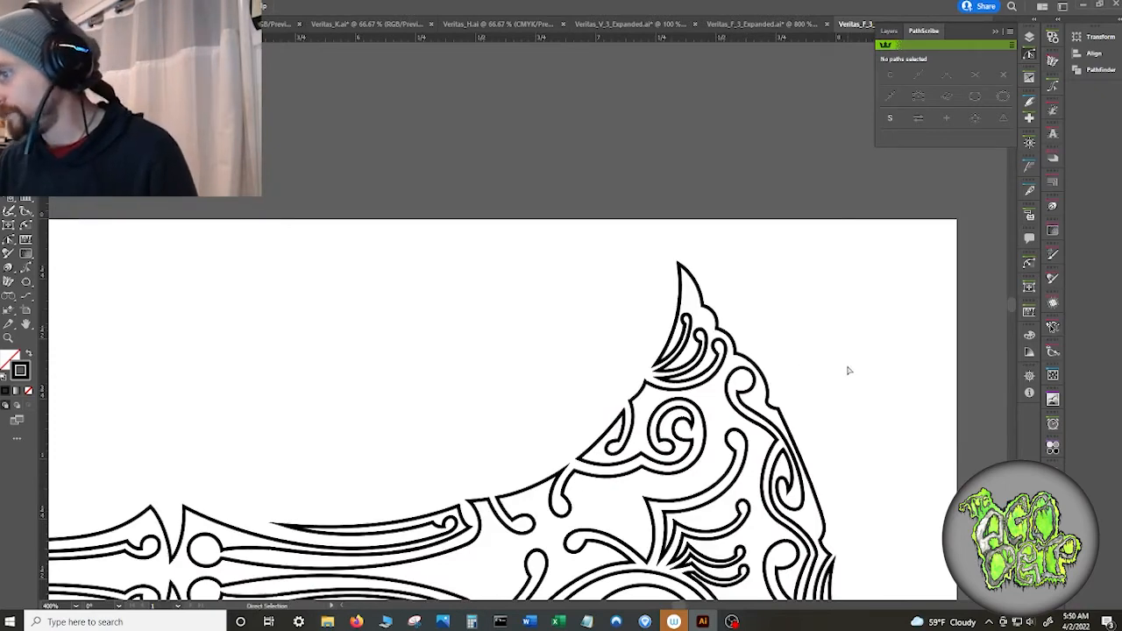
scroll(848, 371, down, 3)
scroll(847, 372, down, 2)
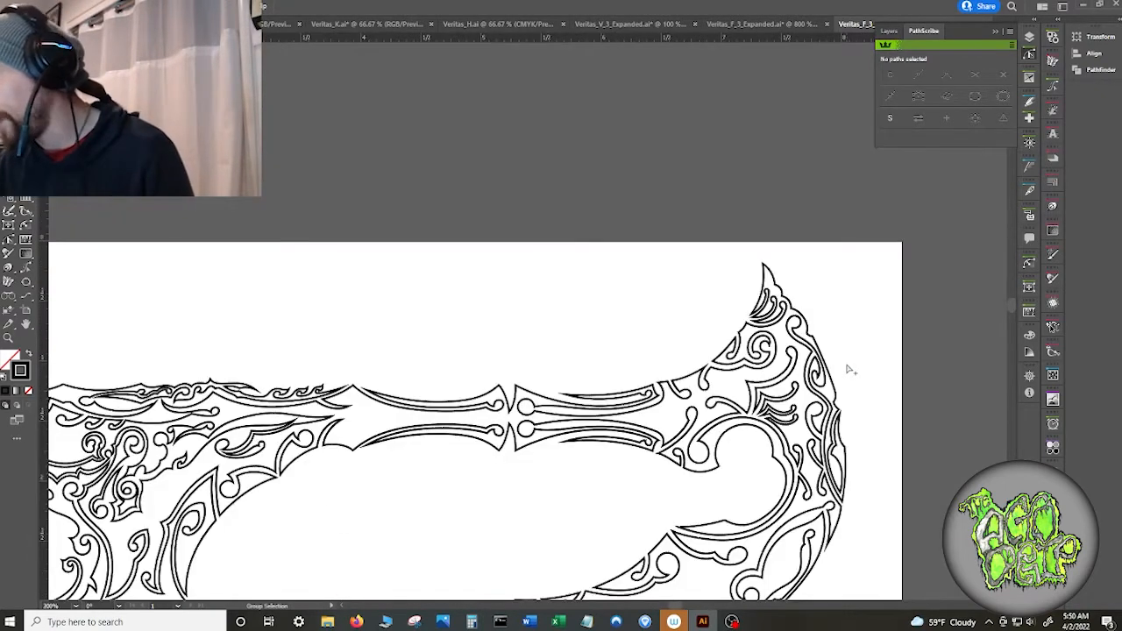
scroll(494, 316, down, 2)
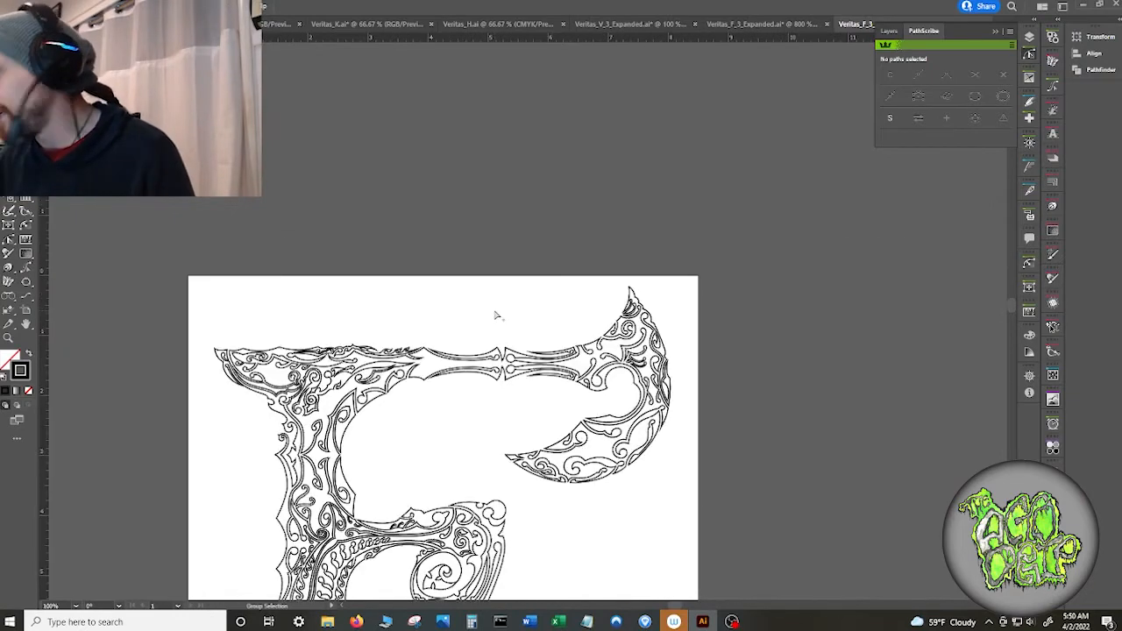
key(v)
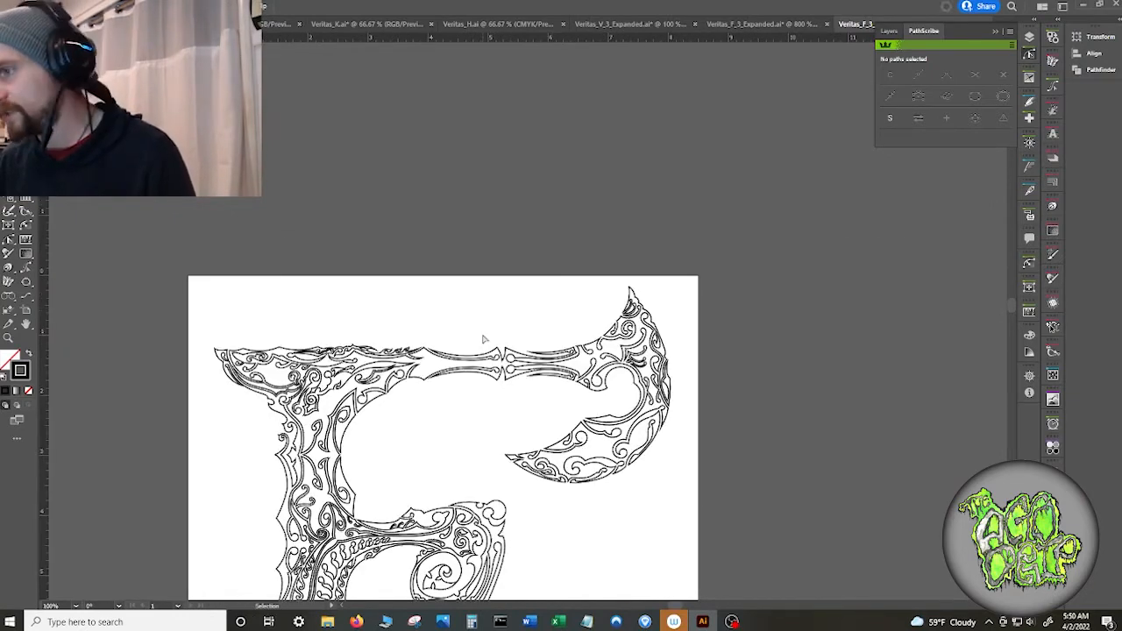
key(a)
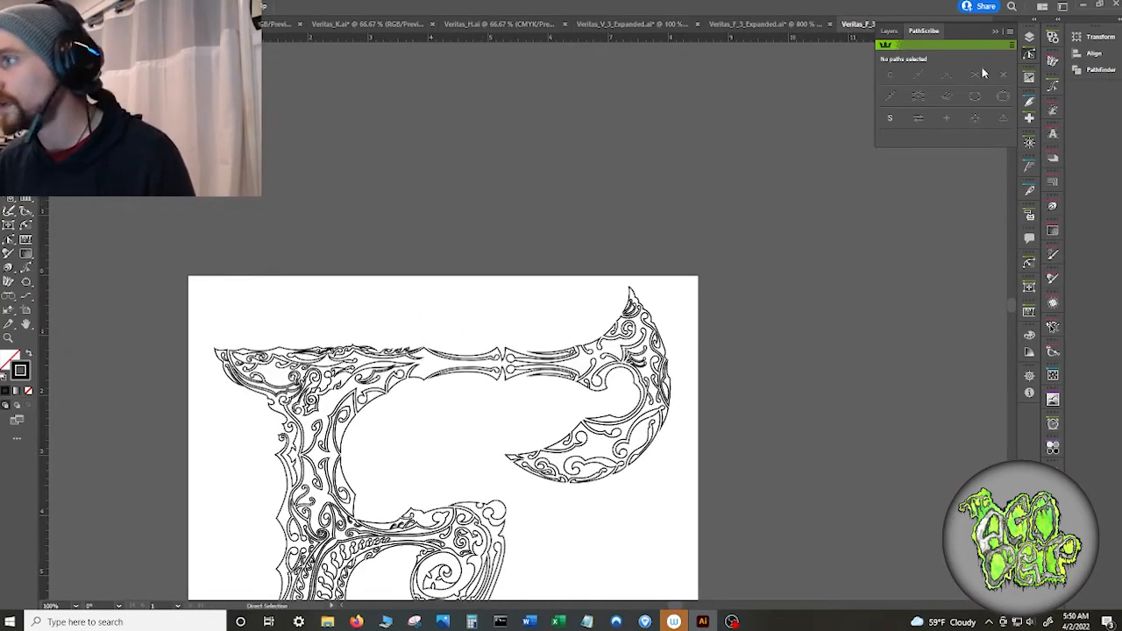
click(995, 33)
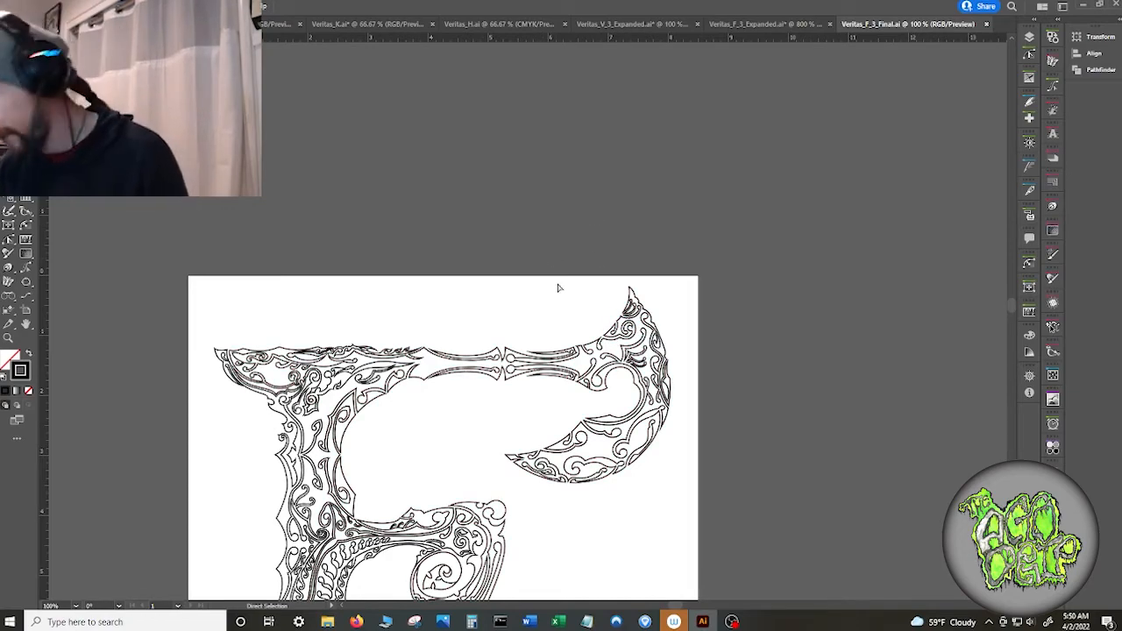
scroll(544, 297, up, 4)
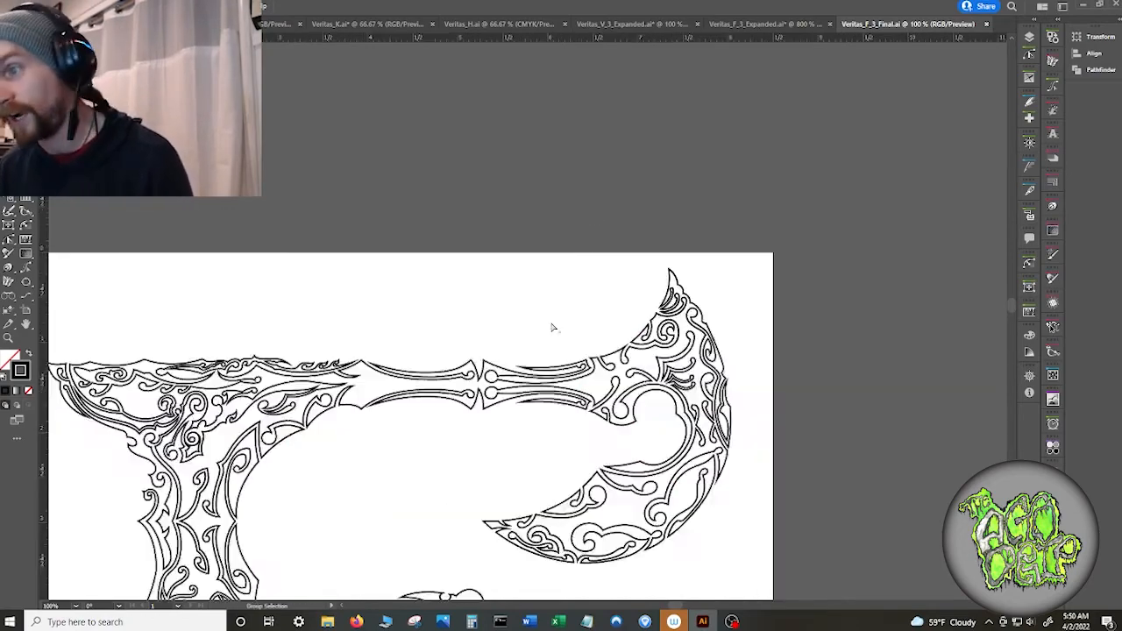
scroll(626, 246, down, 2)
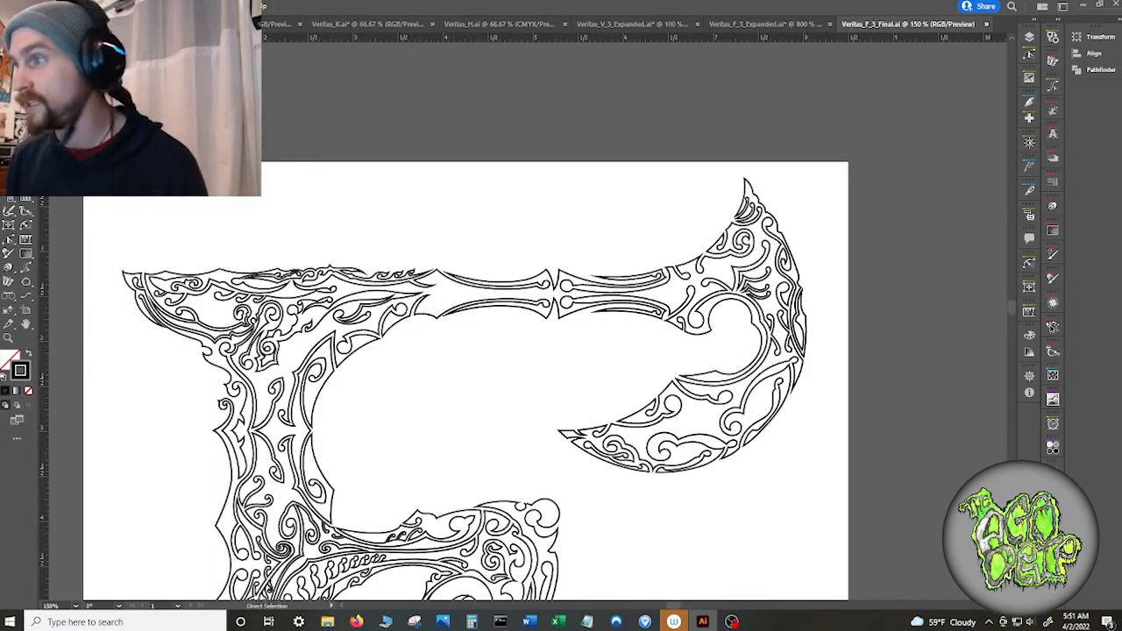
scroll(172, 93, down, 1)
drag(150, 190, 321, 108)
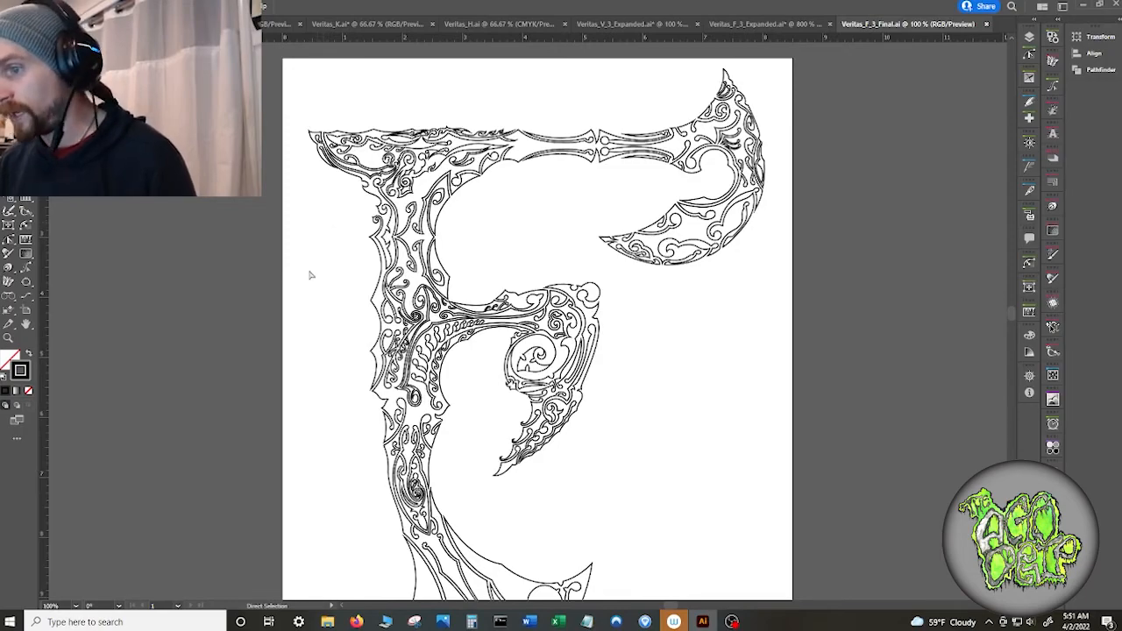
- Examine the finished line work of the ornate letter F, from the stem and middle arm to the upper arm
drag(324, 392, 274, 332)
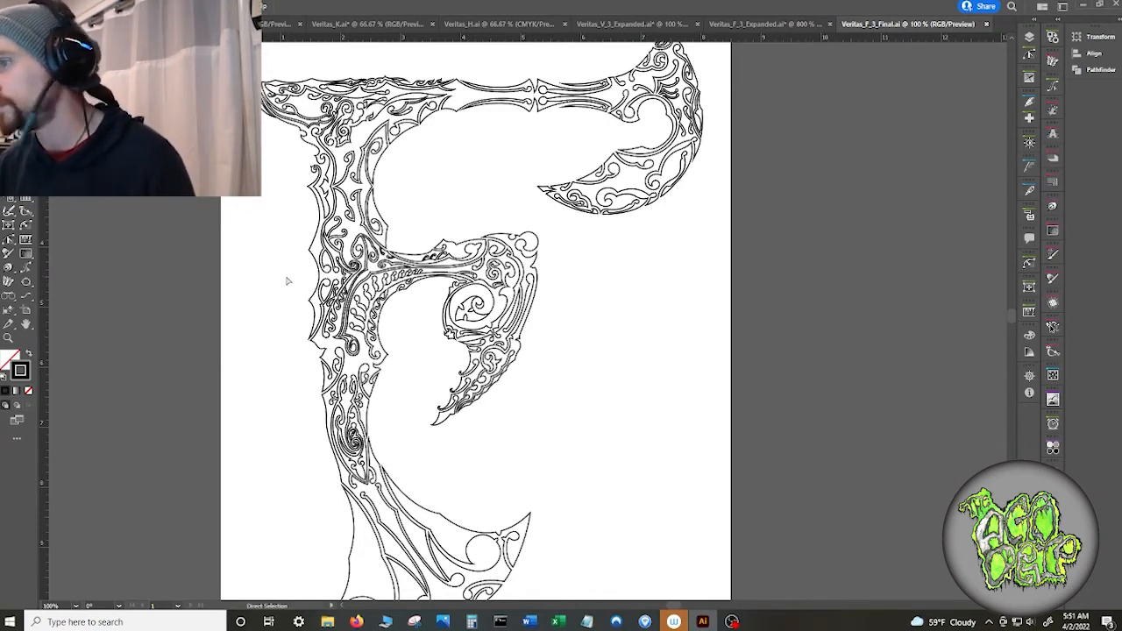
click(326, 218)
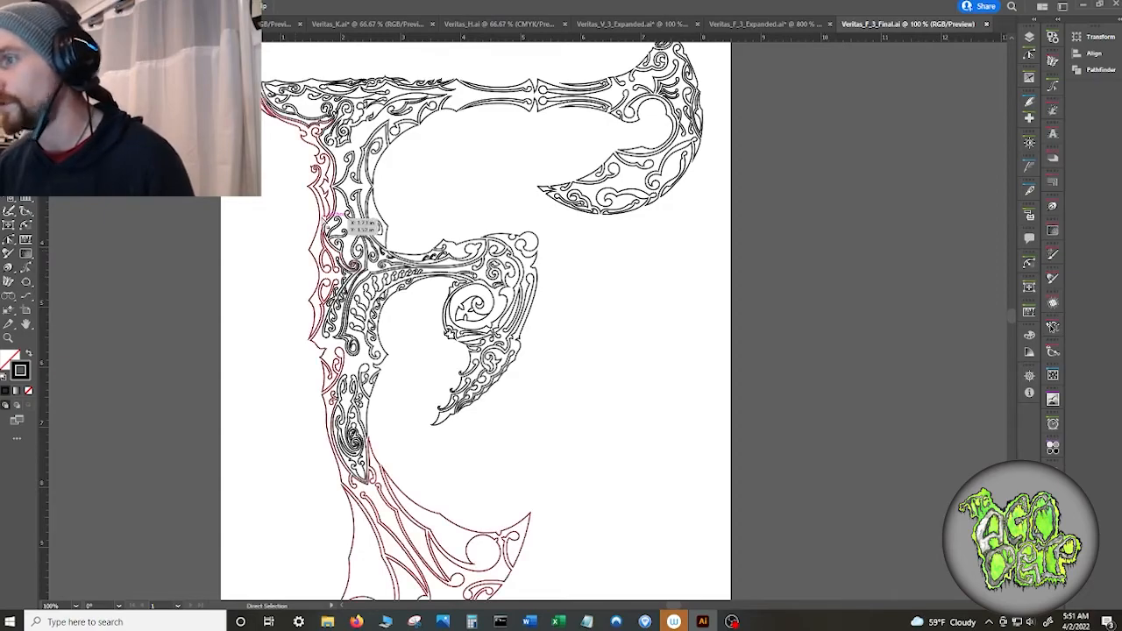
scroll(506, 296, up, 5)
scroll(487, 279, down, 4)
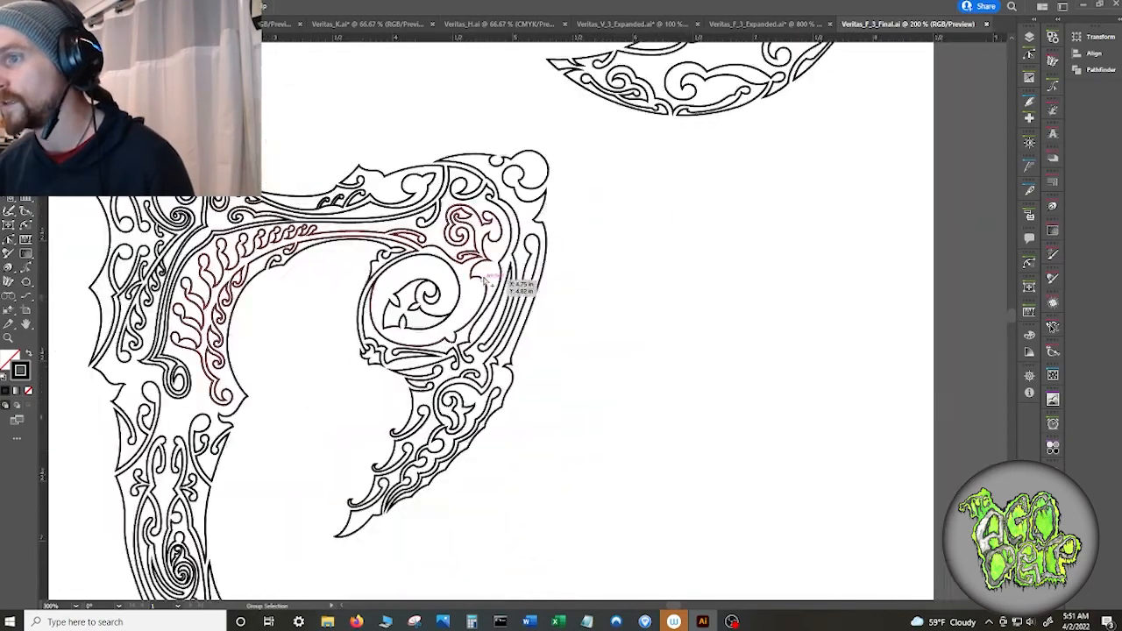
scroll(391, 181, down, 1)
drag(374, 134, 378, 274)
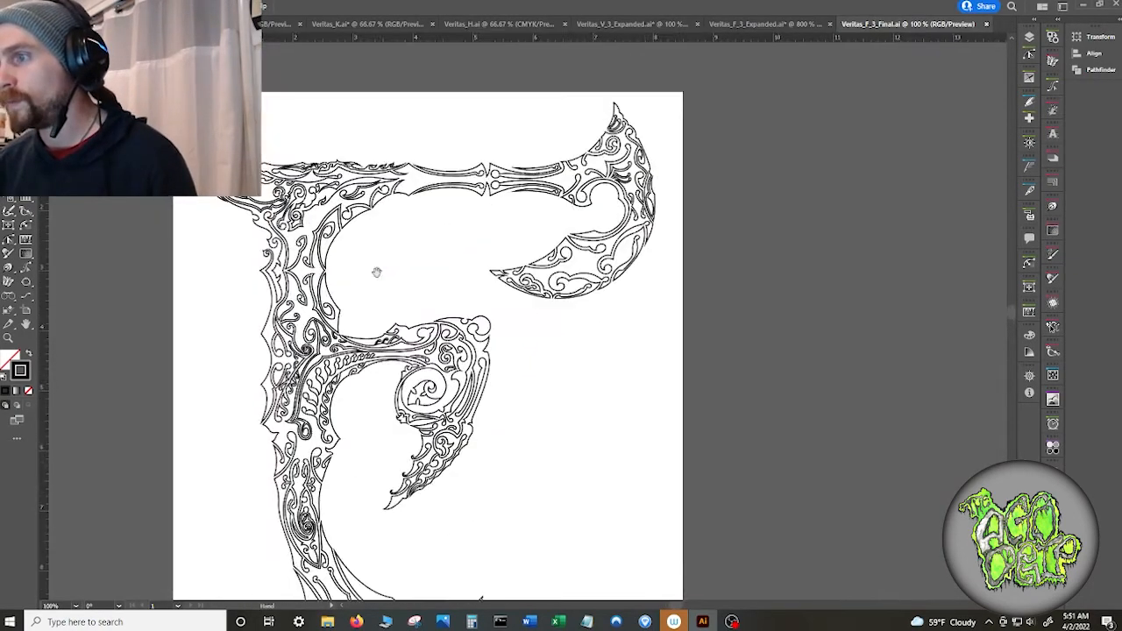
key(v)
key(a)
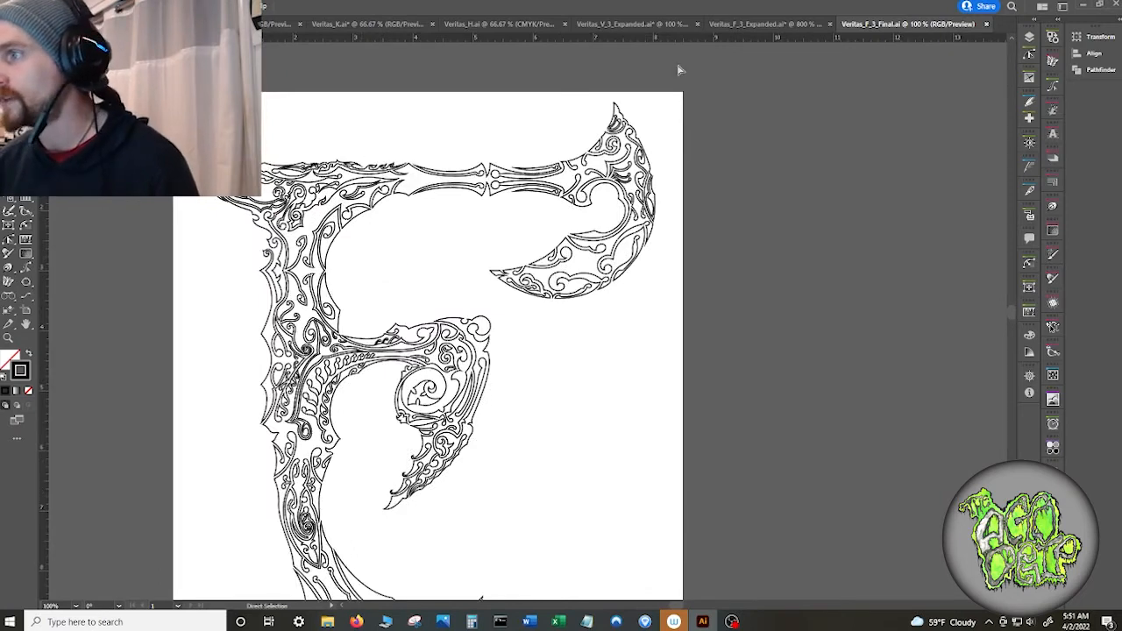
- Compare the final F with the expanded artwork in Veritas_F_3_Expanded.ai, and return to Veritas_F_3_Final.ai
click(749, 24)
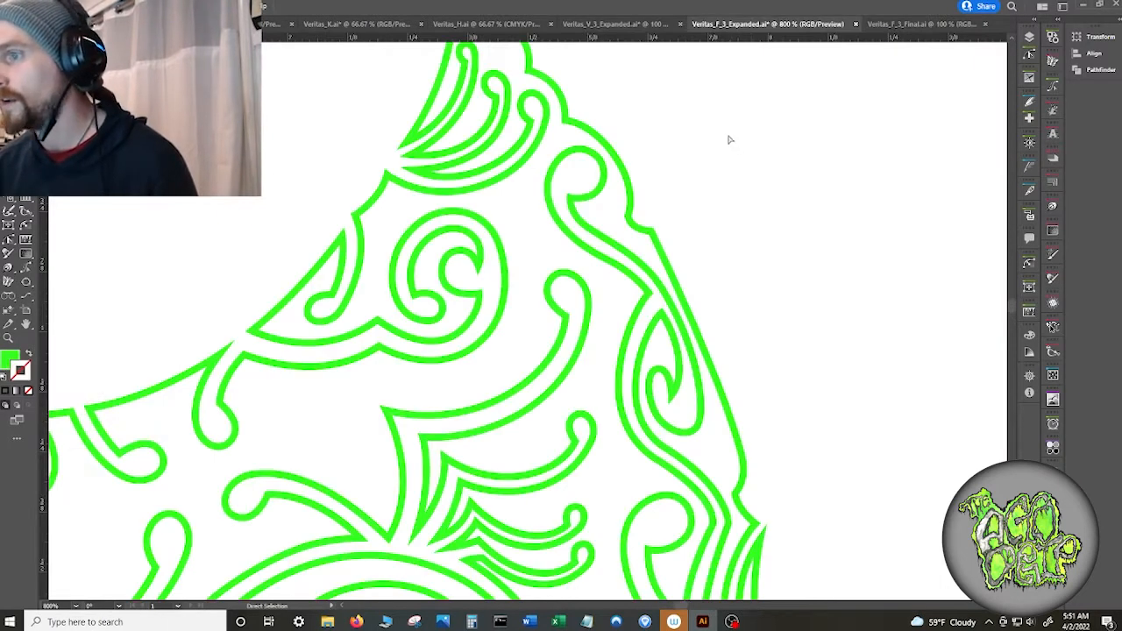
scroll(730, 138, down, 3)
click(644, 25)
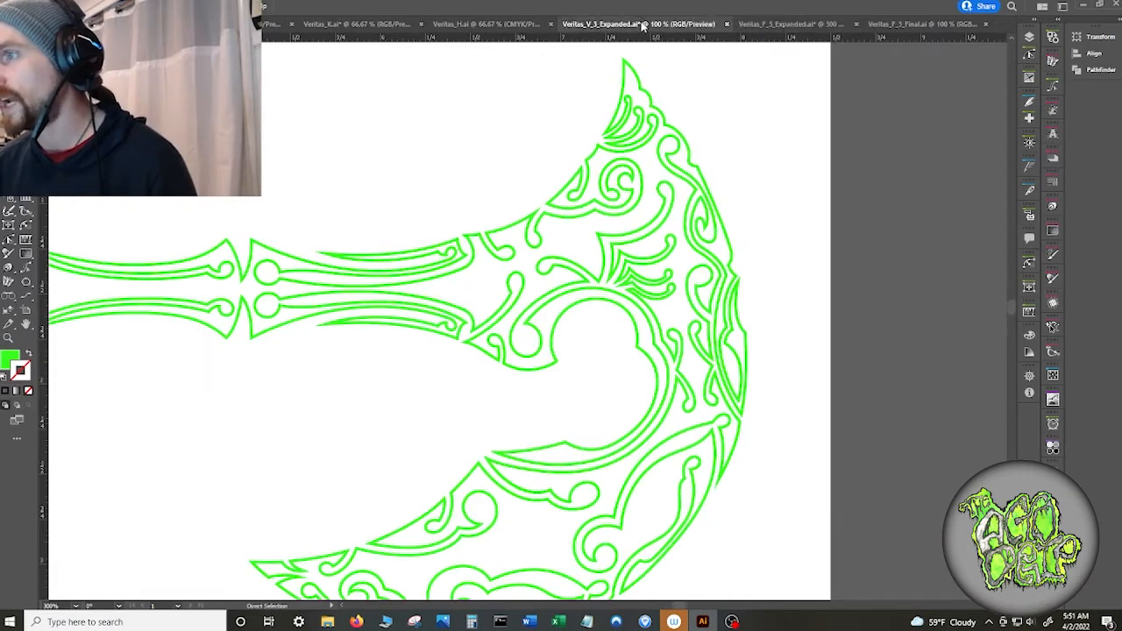
click(802, 25)
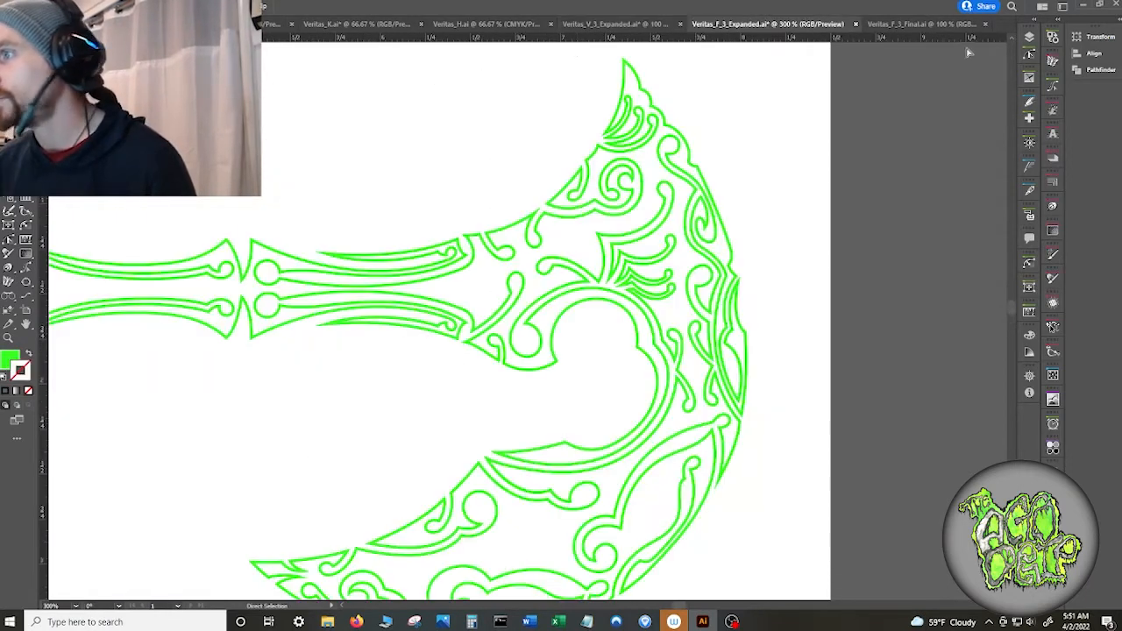
click(920, 23)
- Save a copy of the letter F as Veritas_F_3.5_Expanded.ai in the Veritas Letters (Finished) folder, replacing the existing file
click(50, 7)
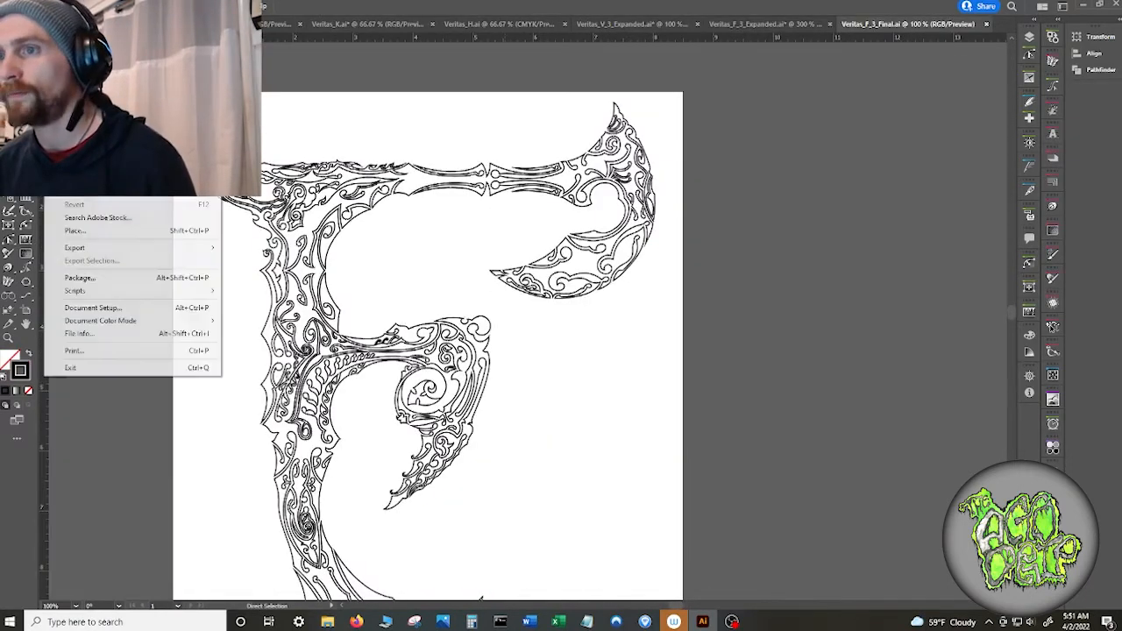
click(83, 129)
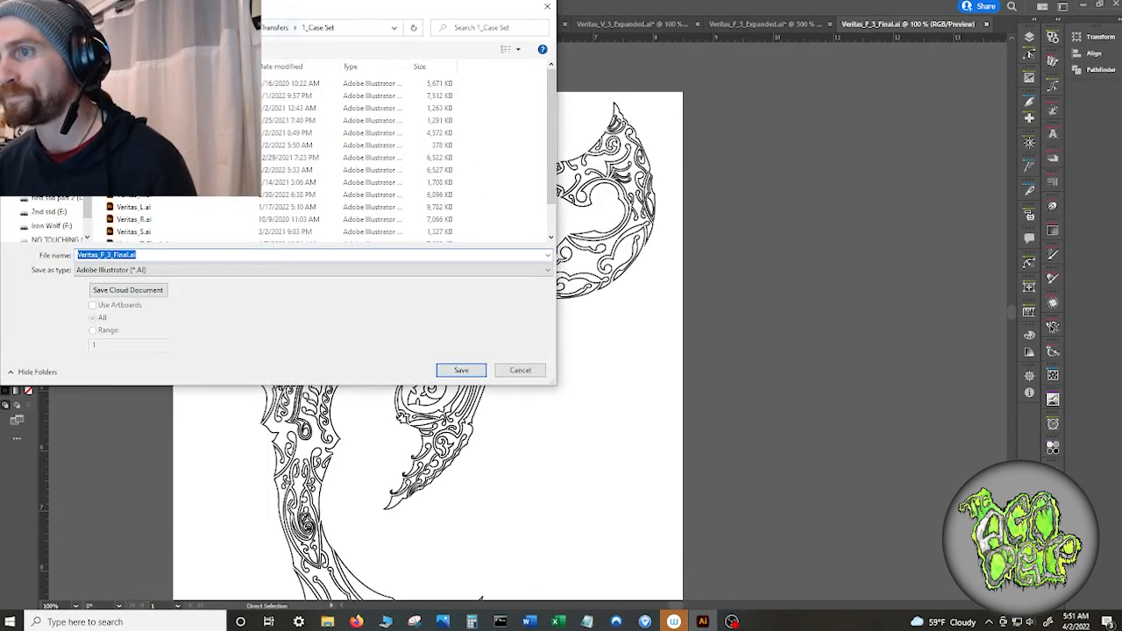
click(275, 28)
click(246, 27)
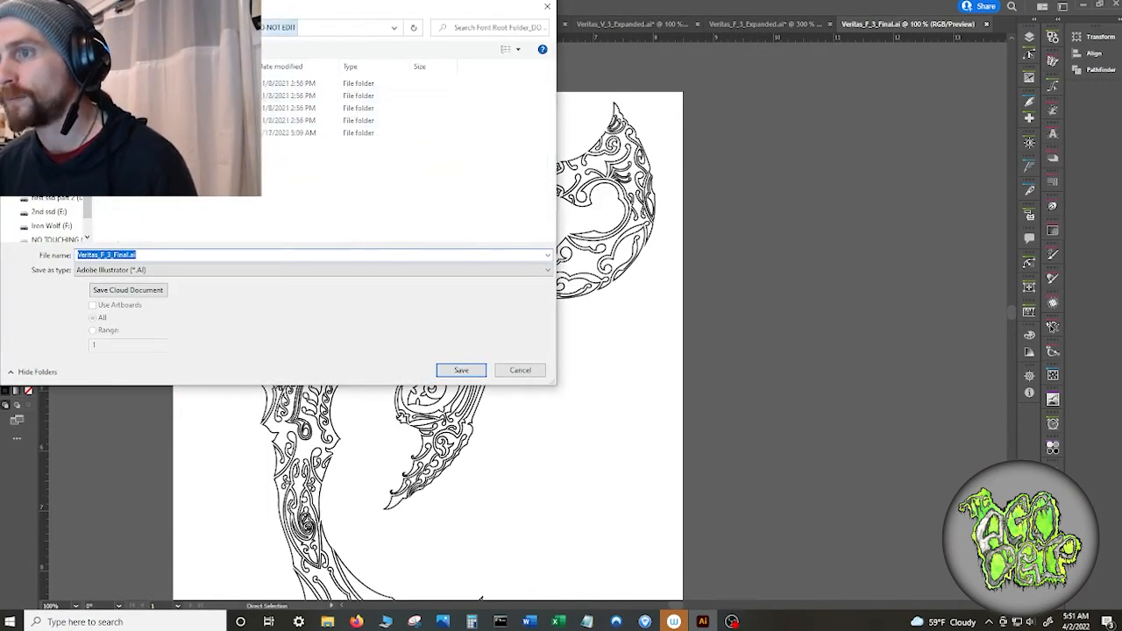
double_click(175, 120)
double_click(144, 108)
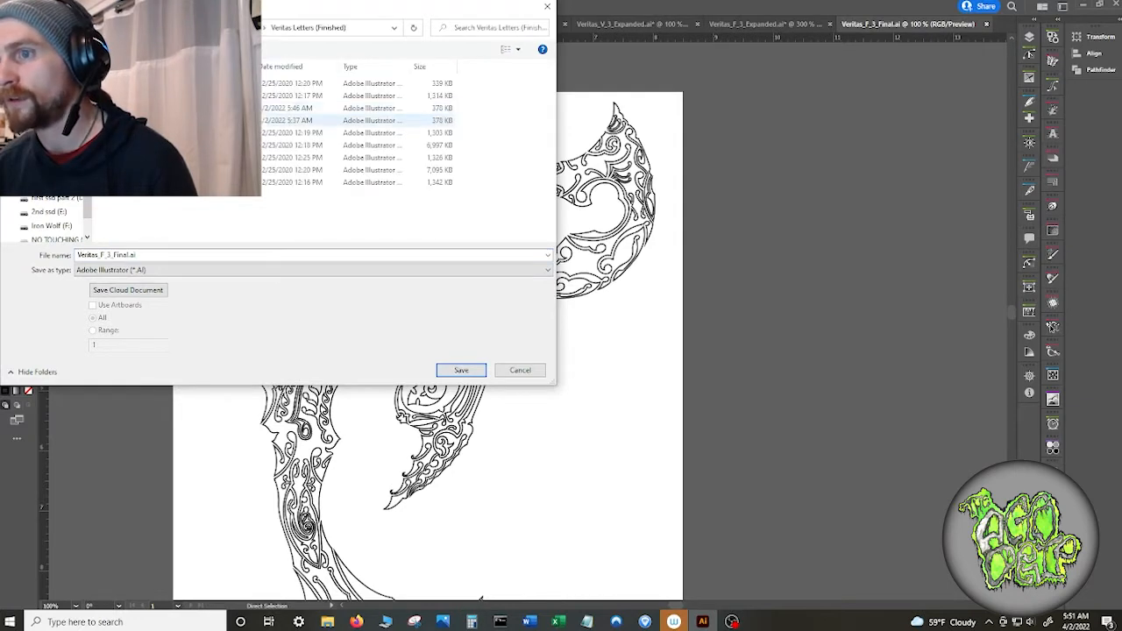
click(145, 107)
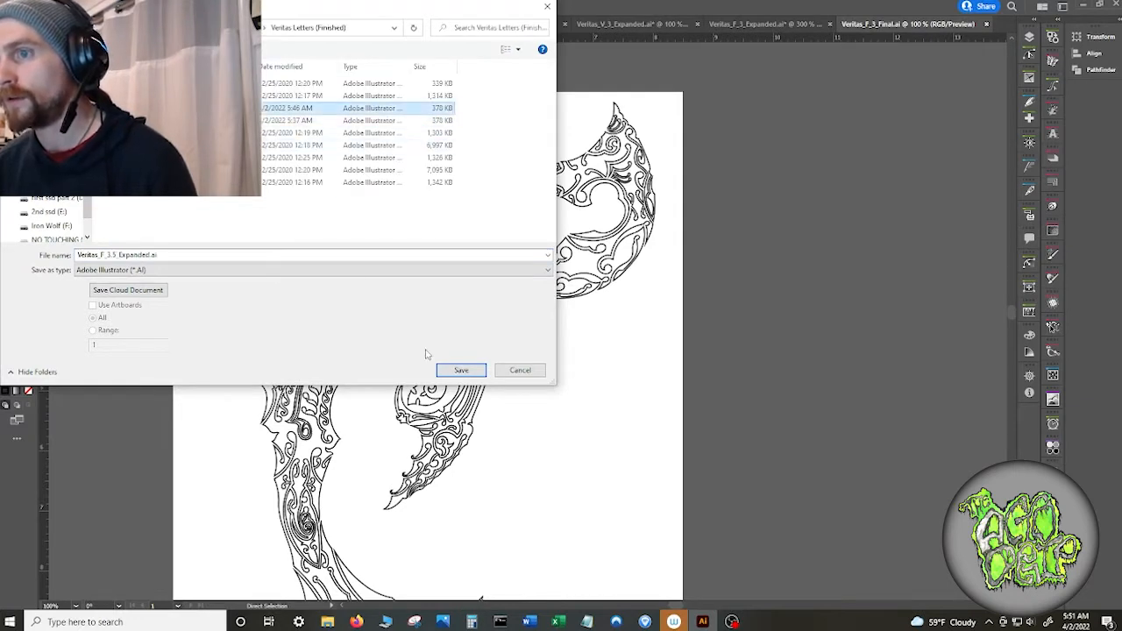
click(448, 371)
click(604, 356)
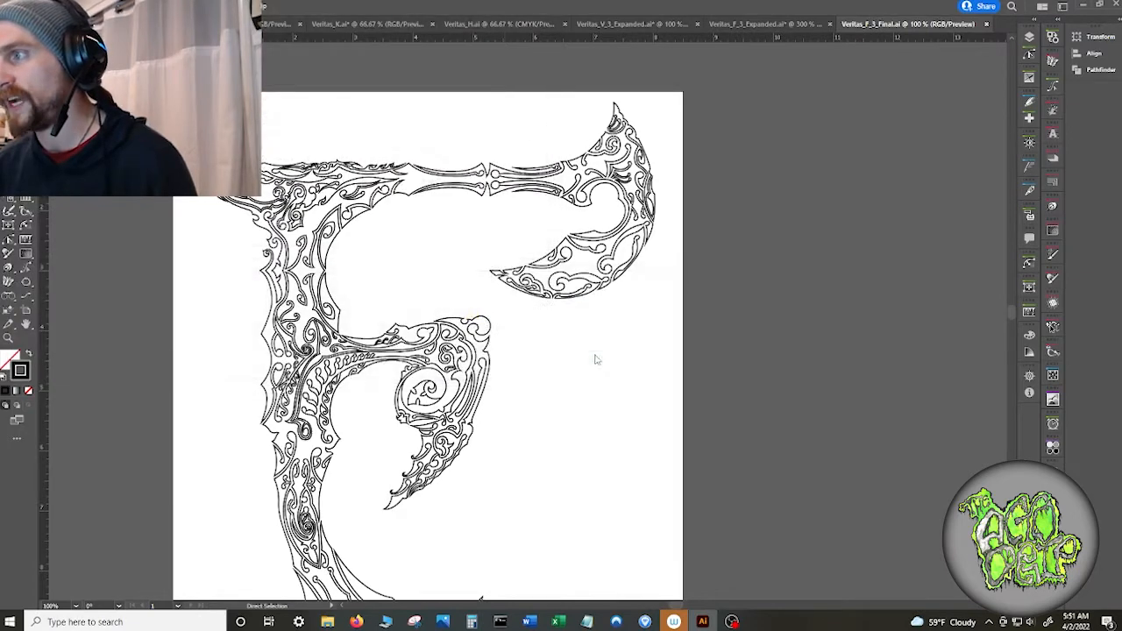
click(626, 473)
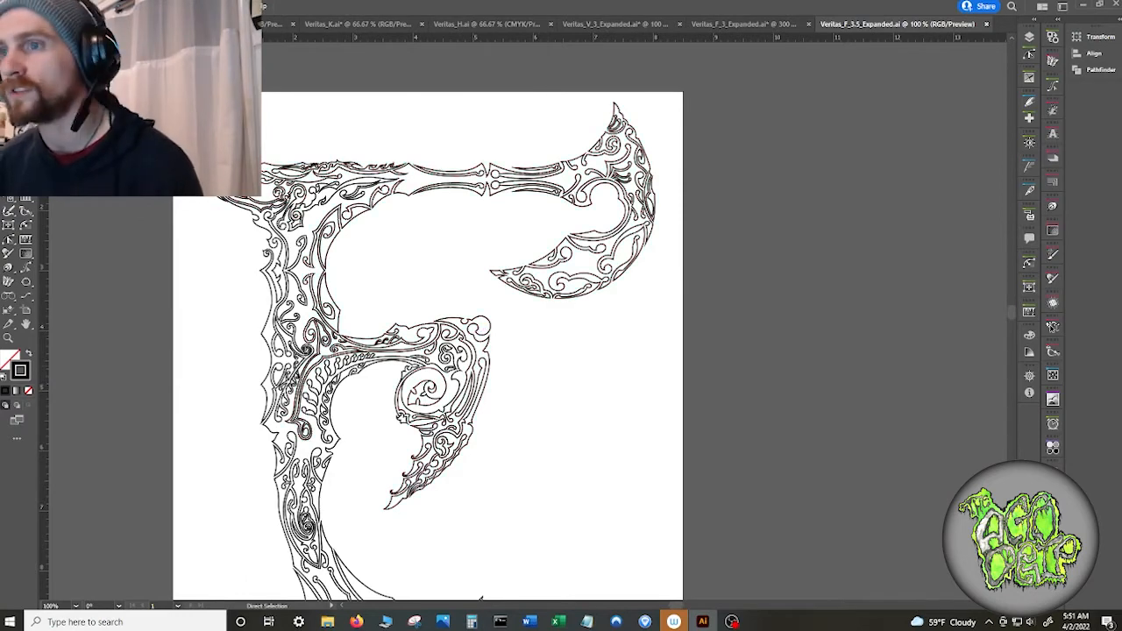
- Expand the strokes of the entire letter F into outlined shapes, leaving the Fill option off
key(ctrl+a)
click(51, 6)
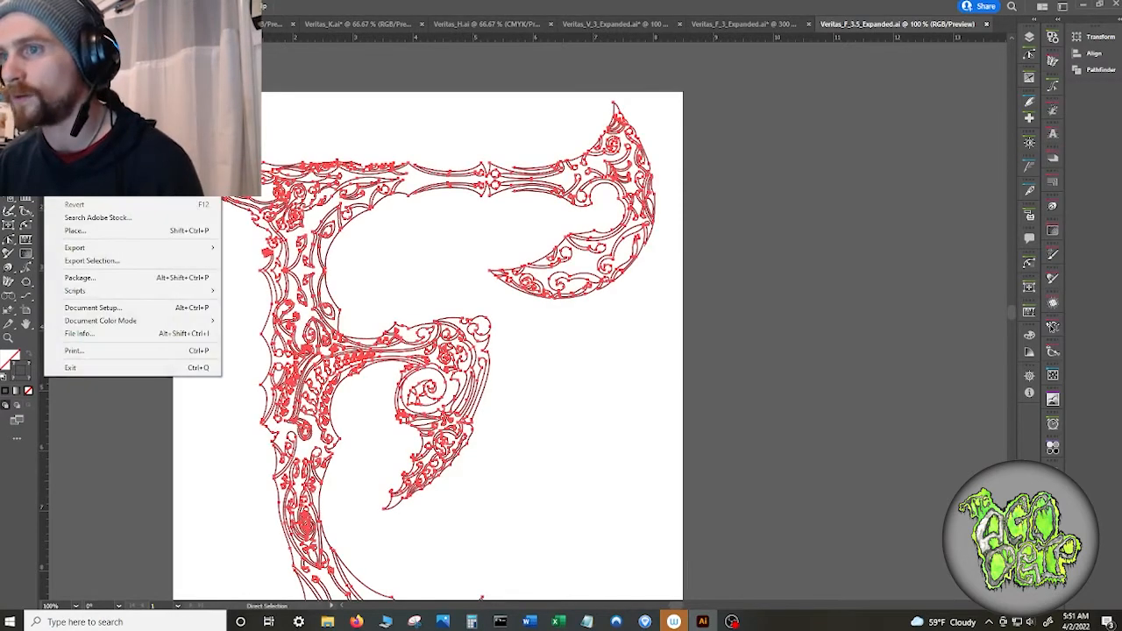
mouse_move(98, 6)
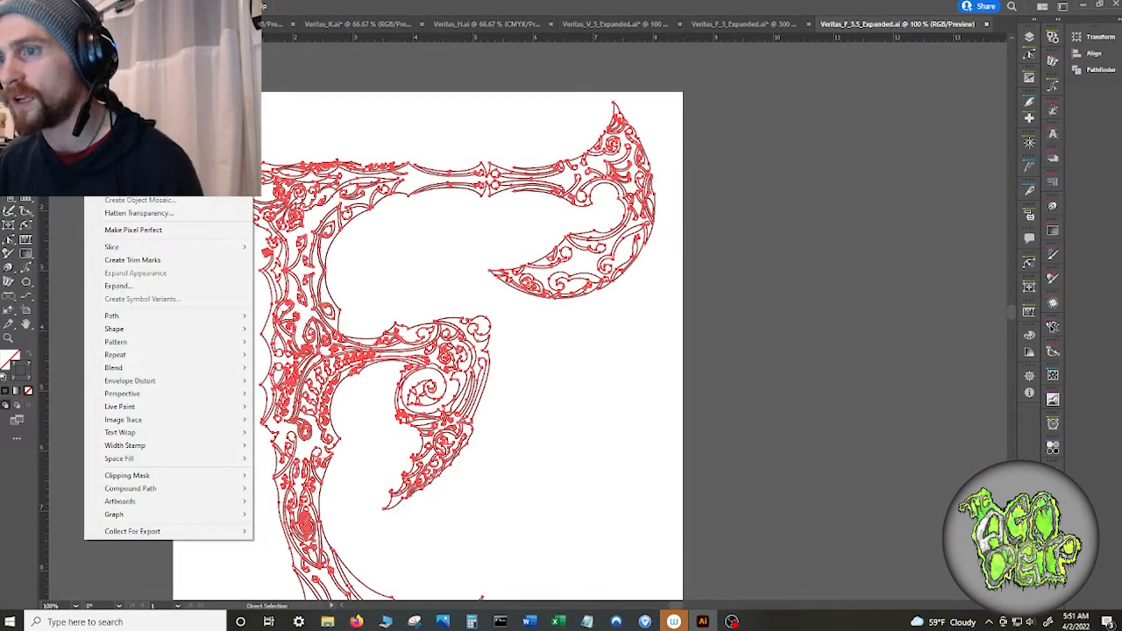
click(132, 286)
click(514, 266)
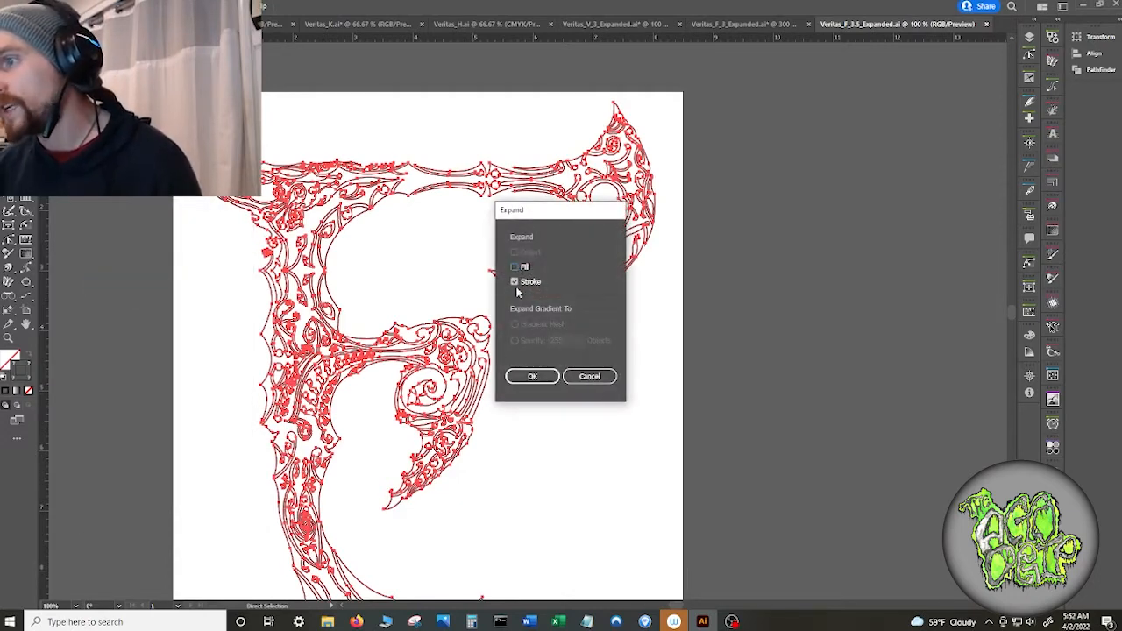
click(532, 376)
- Try to delete an anchor inside the small hooked curl near the top of the stem, and undo the deletion
scroll(345, 251, up, 6)
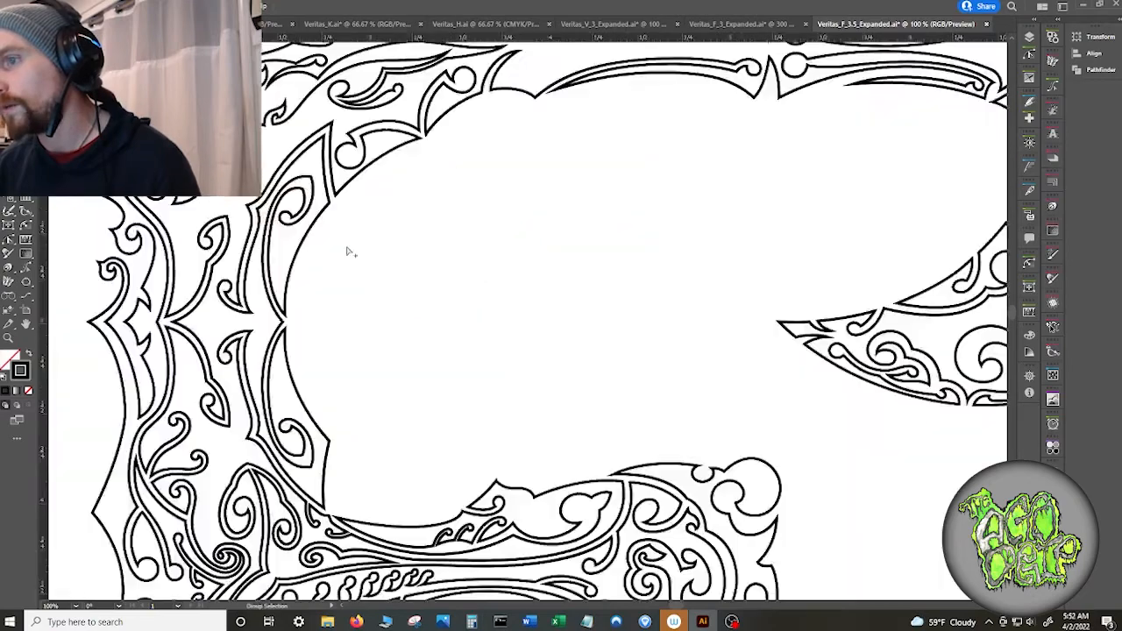
click(491, 318)
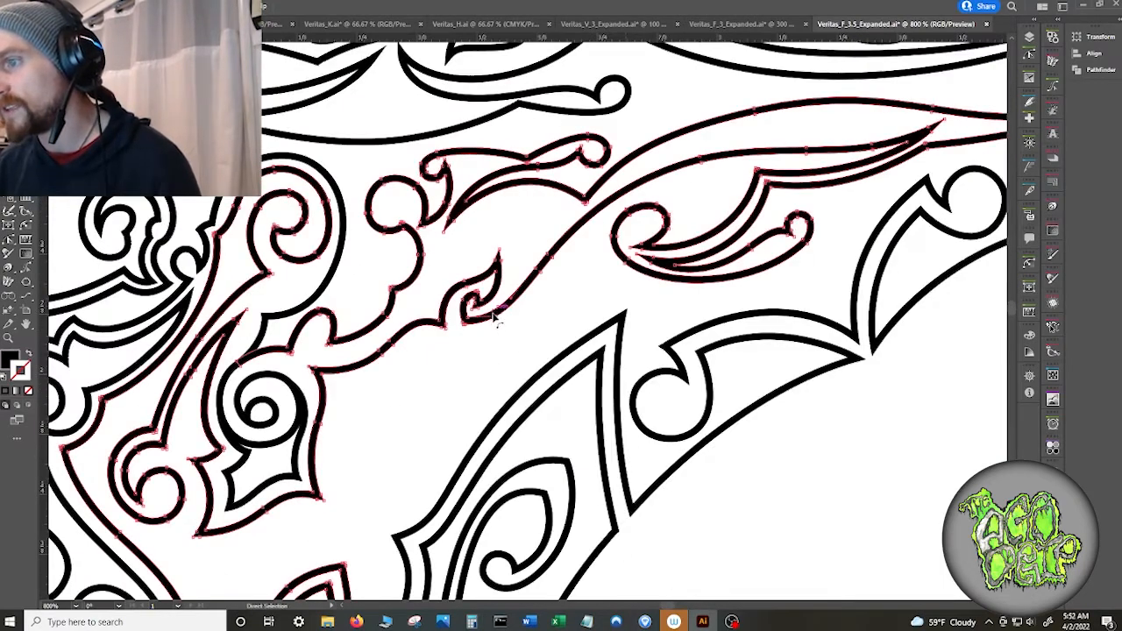
scroll(494, 382, up, 4)
scroll(514, 248, up, 3)
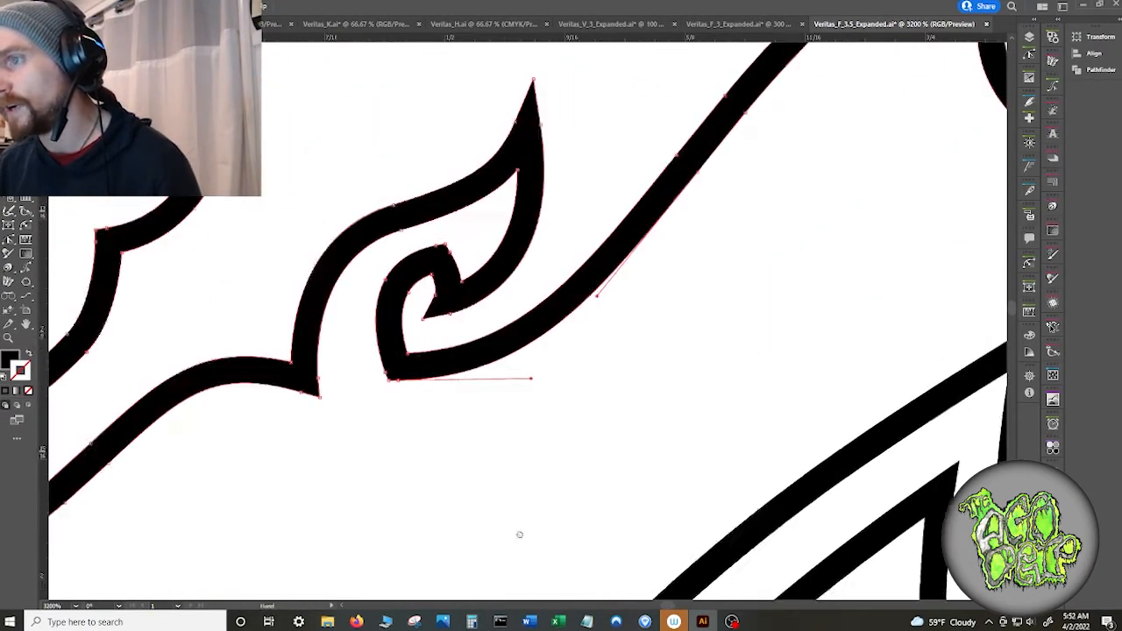
click(436, 430)
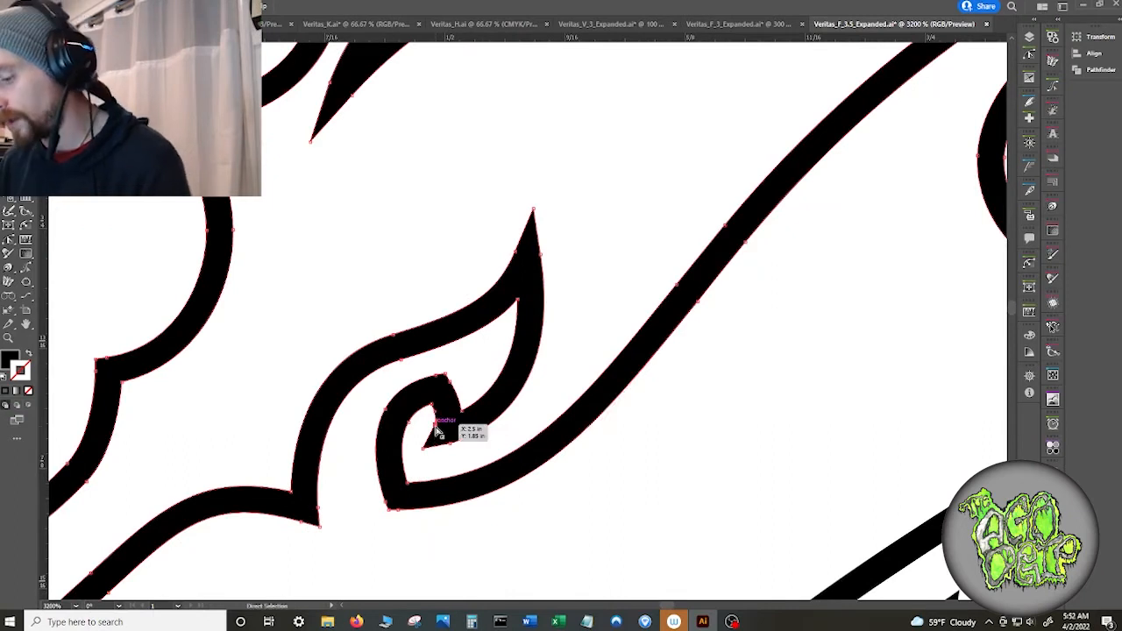
key(Delete)
key(ctrl+z)
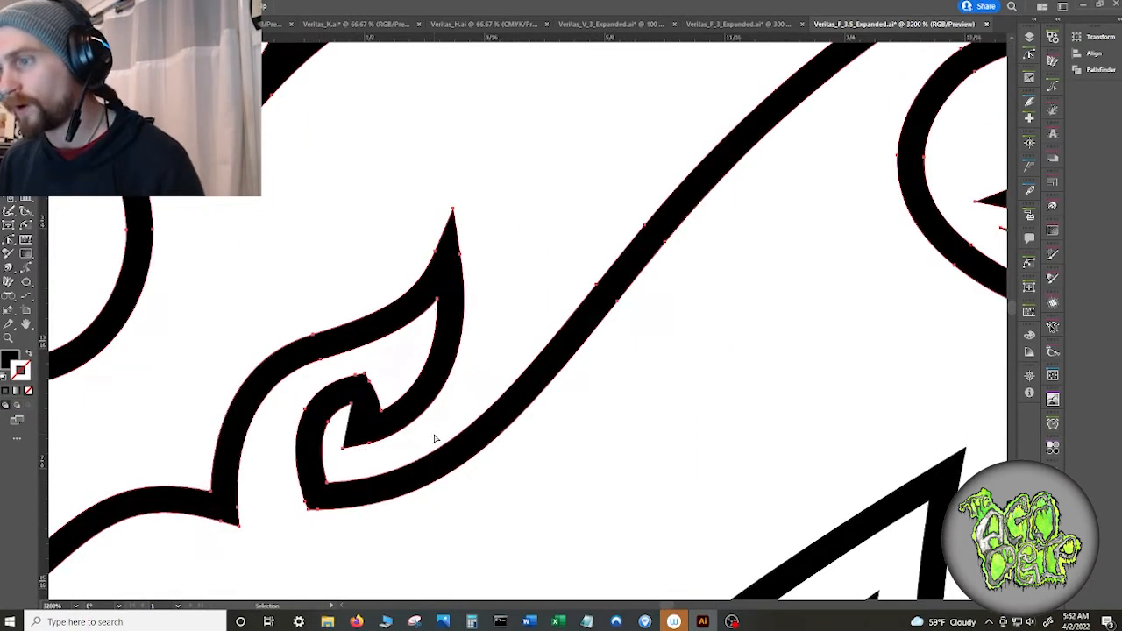
- Try to delete the inner corner anchor at the lower left of the small hooked curl, and undo it
key(a)
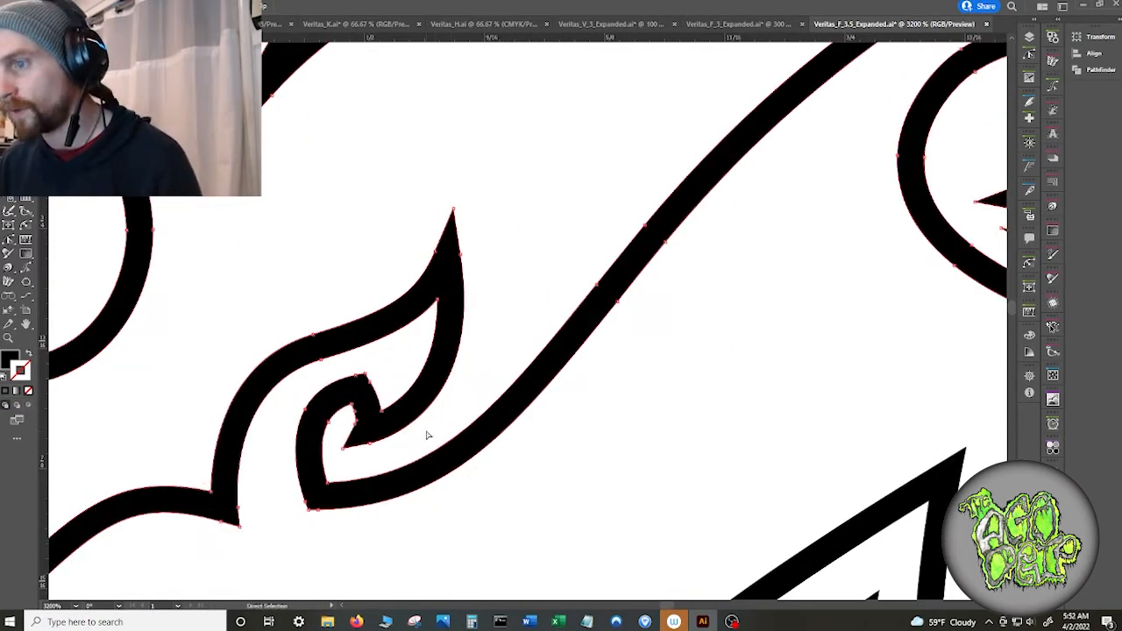
click(426, 435)
click(330, 488)
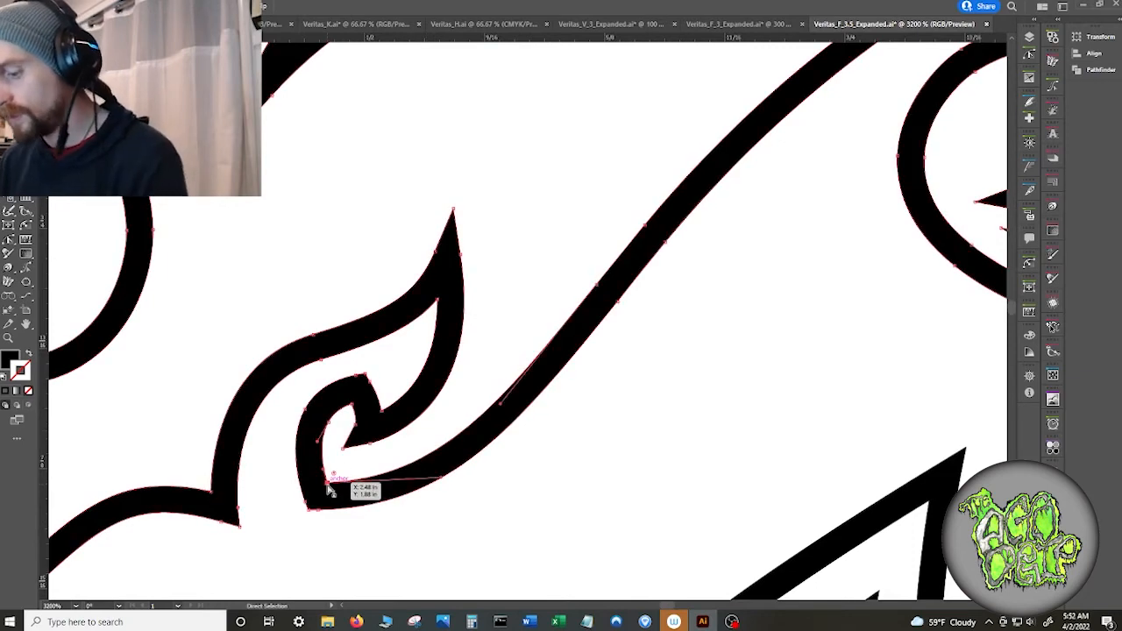
key(Delete)
key(Delete)
key(ctrl+z)
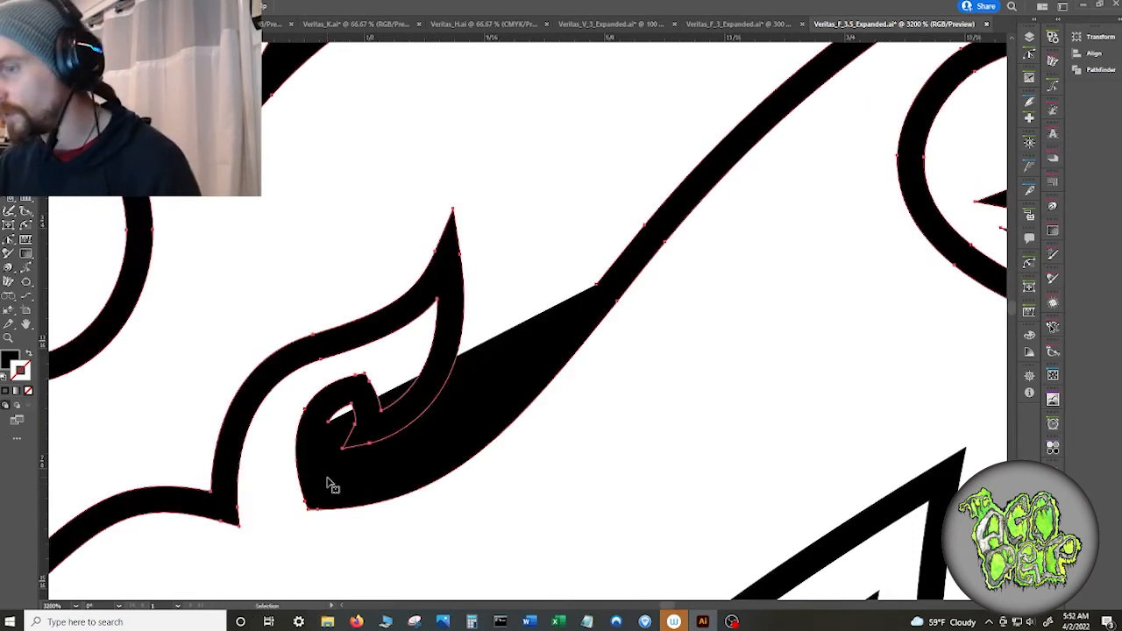
key(ctrl+z)
- Deselect the path, retry deleting the hooked curl's inner lower-left corner anchor, and undo the deletion
click(337, 507)
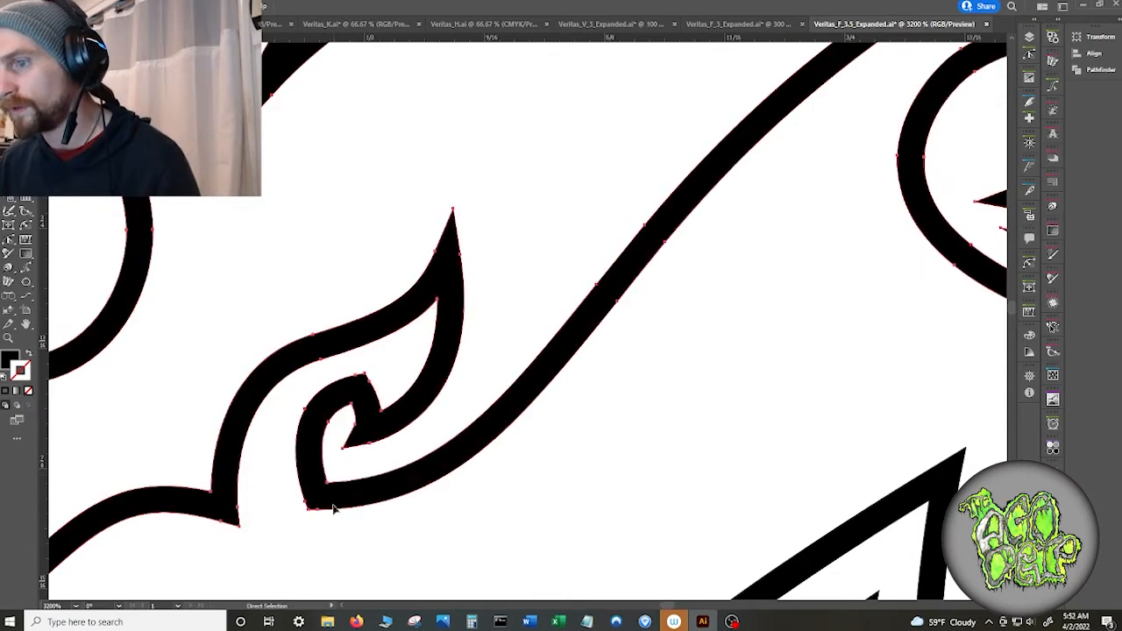
right_click(335, 508)
click(392, 396)
click(515, 528)
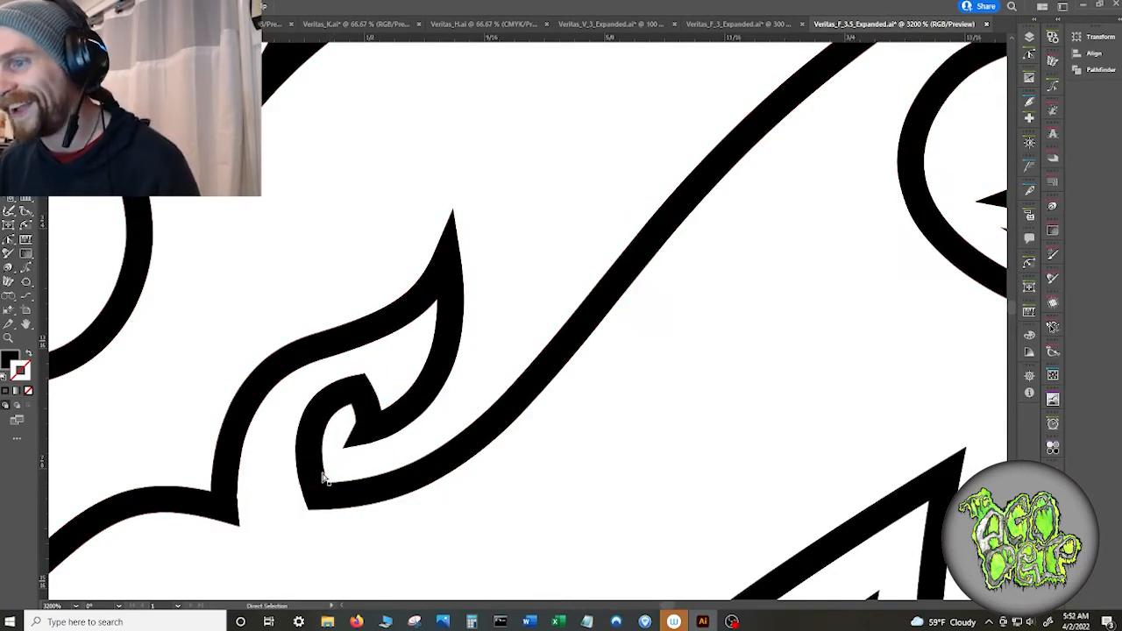
click(327, 484)
key(Delete)
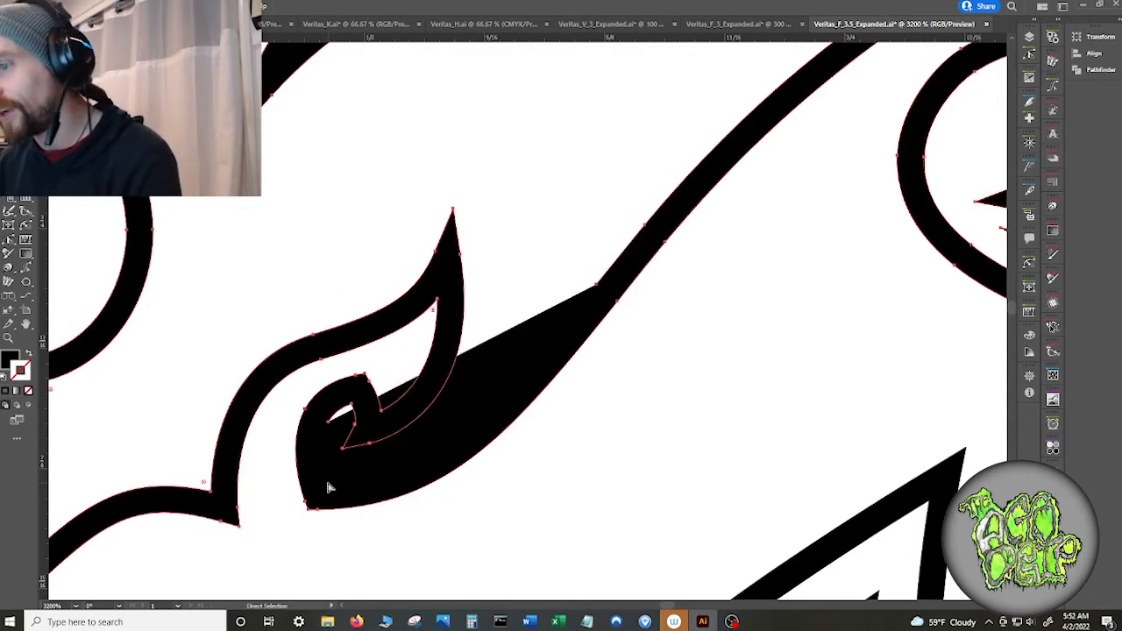
key(Delete)
key(ctrl+z)
key(ctrl+z)
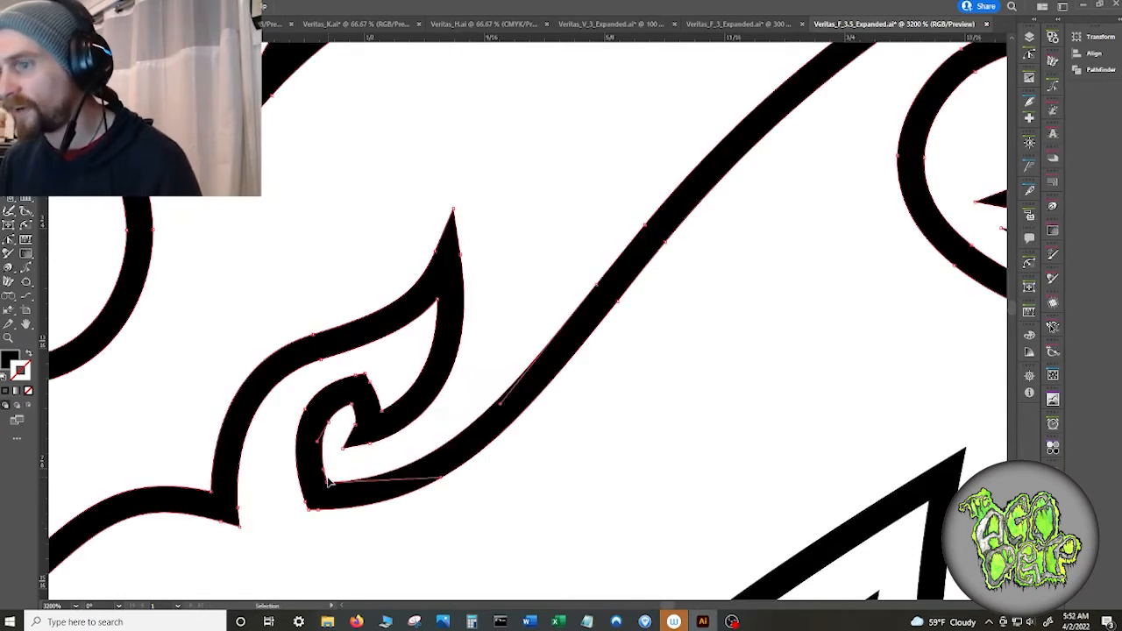
- Try to delete the outer corner anchor at the lower-left tip of the small hooked curl, and undo it
scroll(561, 476, down, 6)
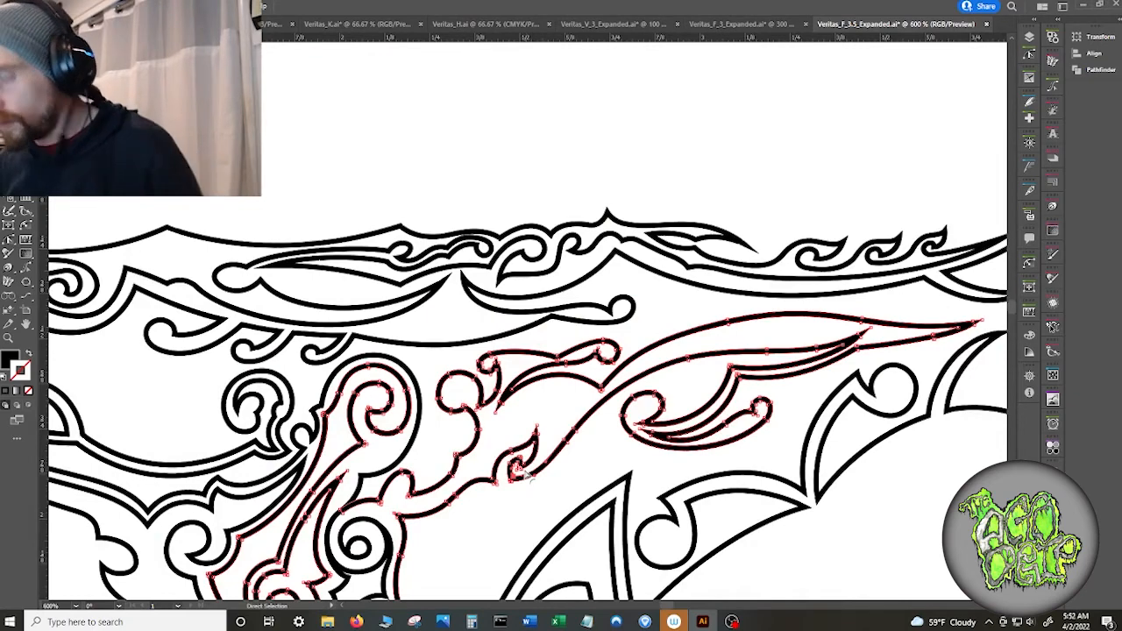
scroll(521, 519, up, 2)
key(super)
click(562, 523)
scroll(561, 522, up, 6)
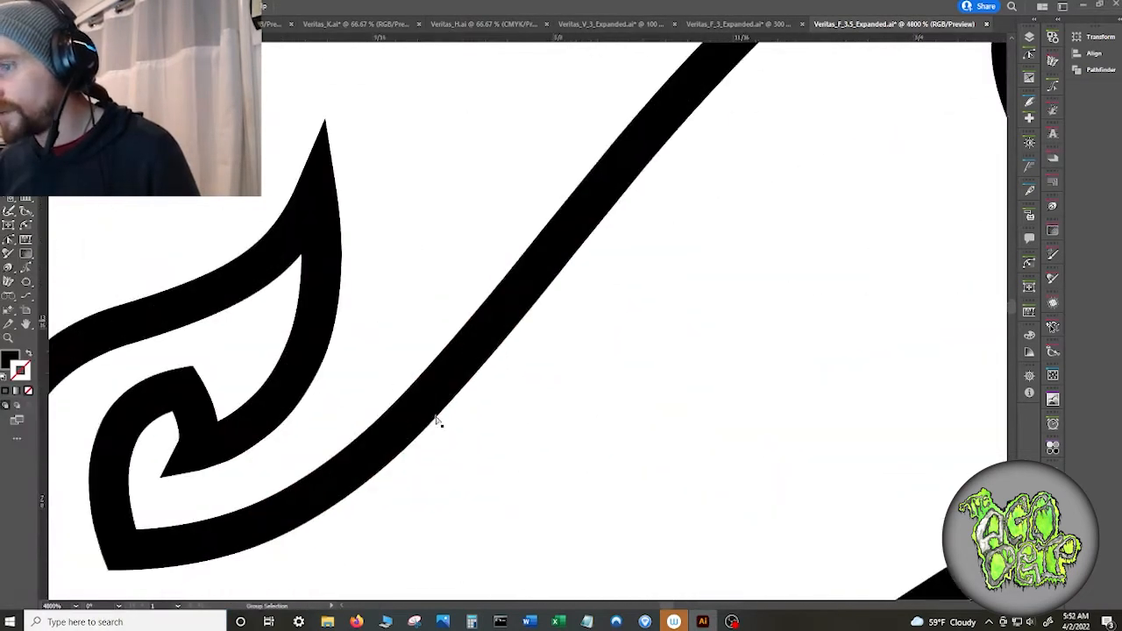
key(a)
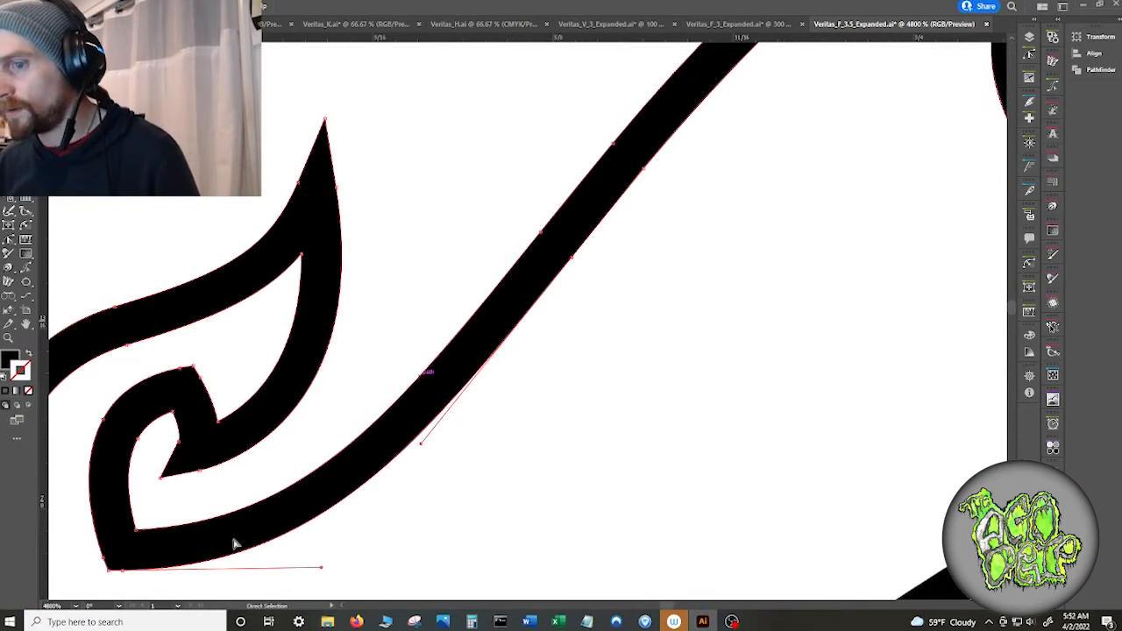
click(109, 570)
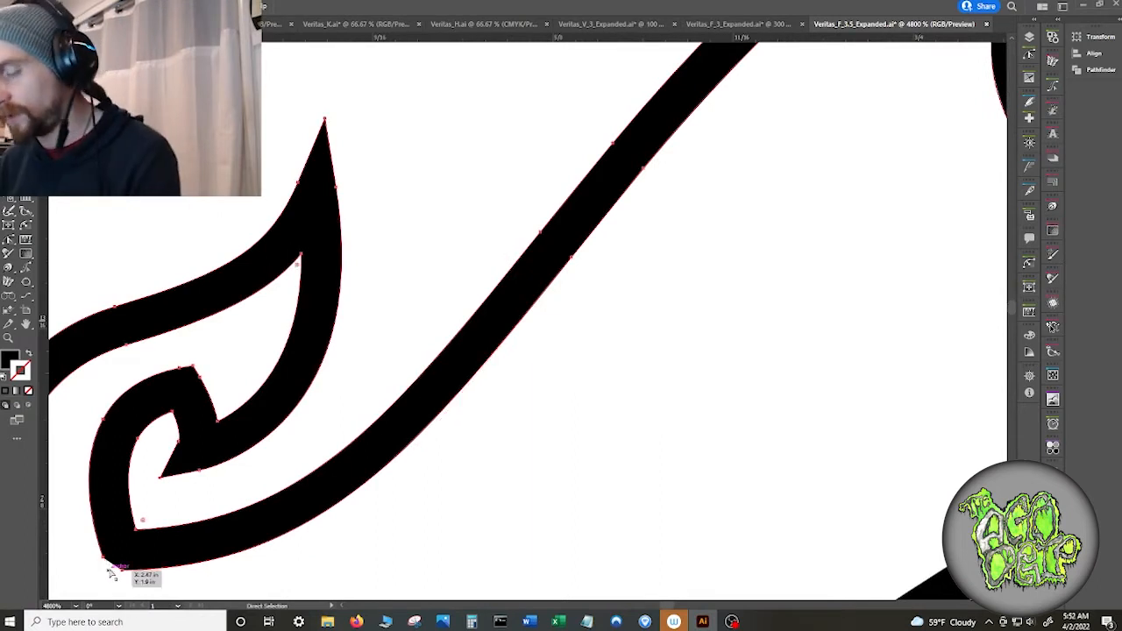
key(Delete)
key(ctrl+z)
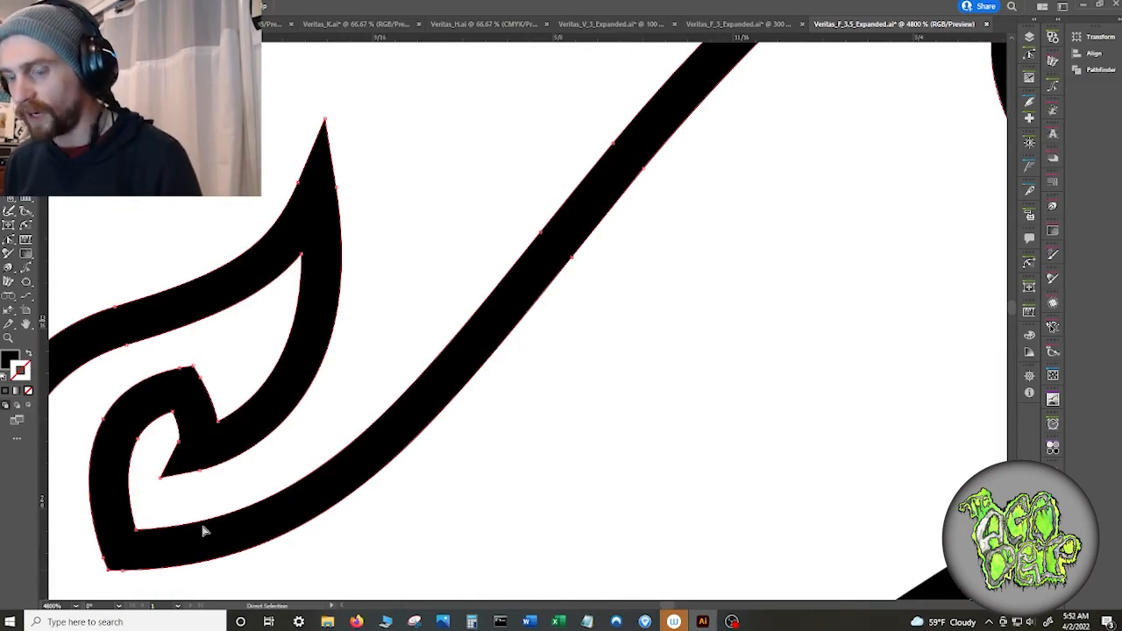
- Deselect the path, try to delete the outer anchor of the rounded bump left of the hooked curl, and undo it
key(super)
click(514, 515)
scroll(443, 504, down, 4)
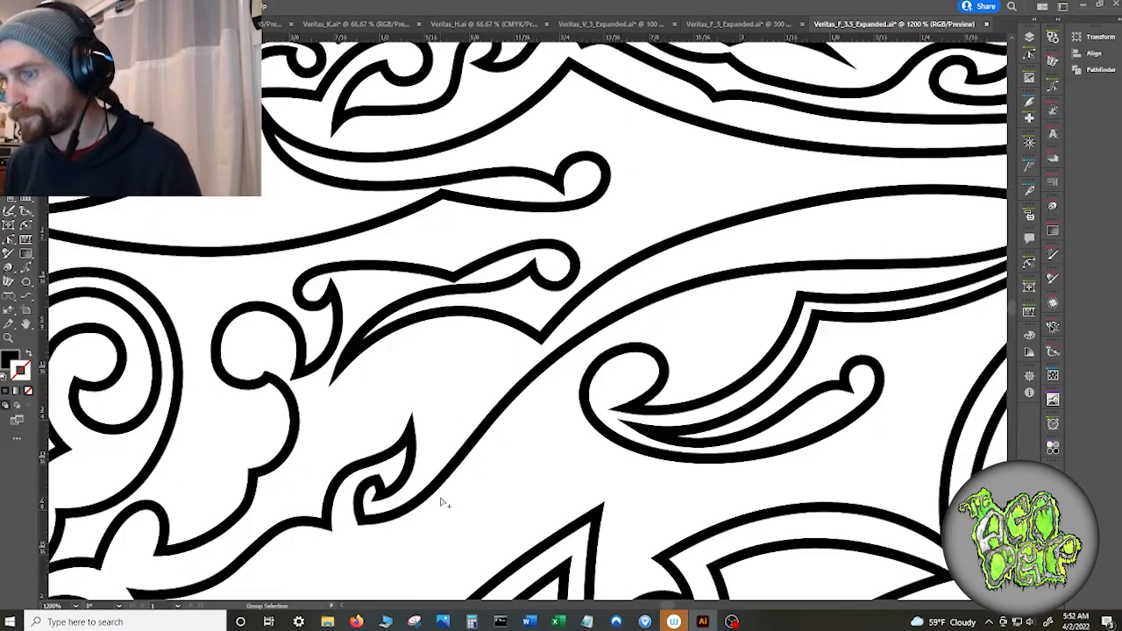
scroll(443, 504, down, 2)
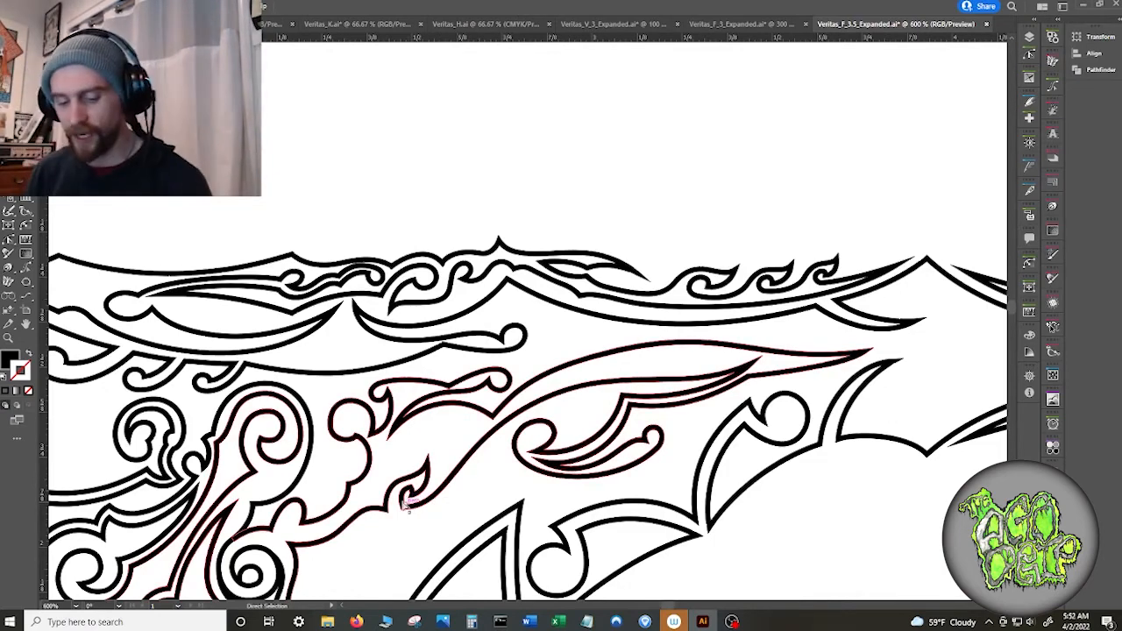
scroll(411, 502, up, 2)
scroll(671, 418, up, 1)
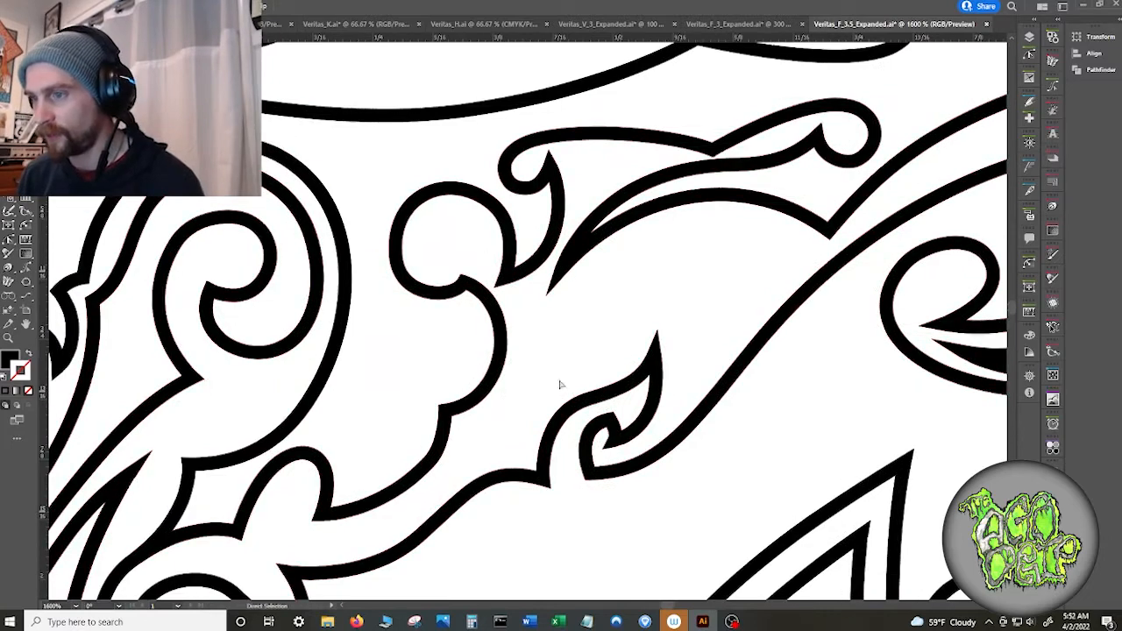
click(495, 395)
scroll(507, 391, up, 2)
drag(525, 252, 673, 412)
click(596, 353)
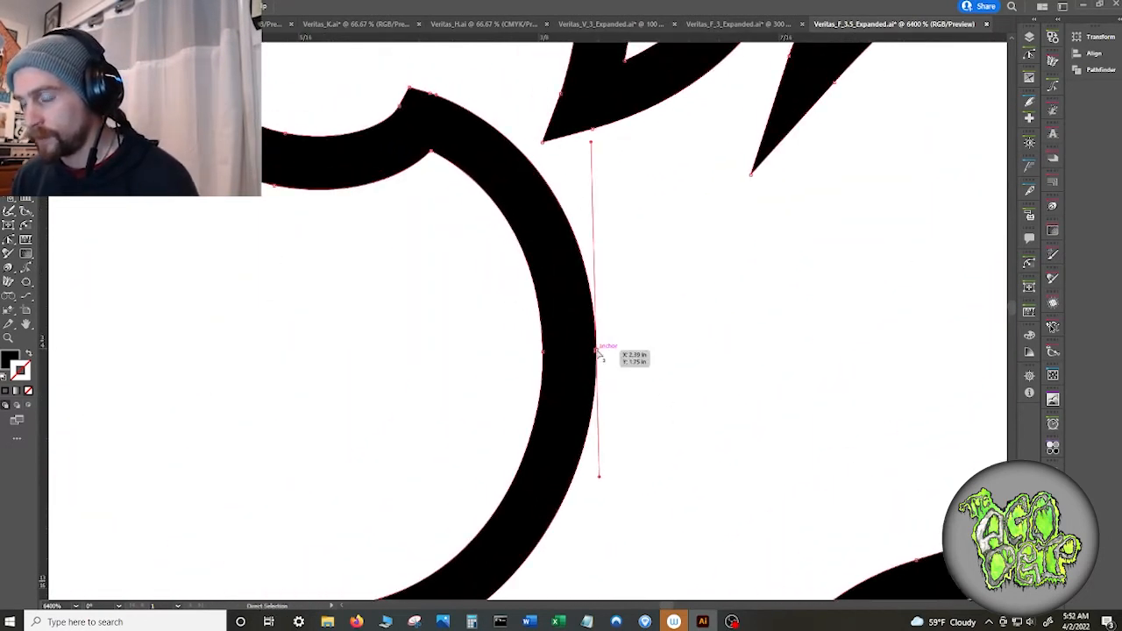
key(Delete)
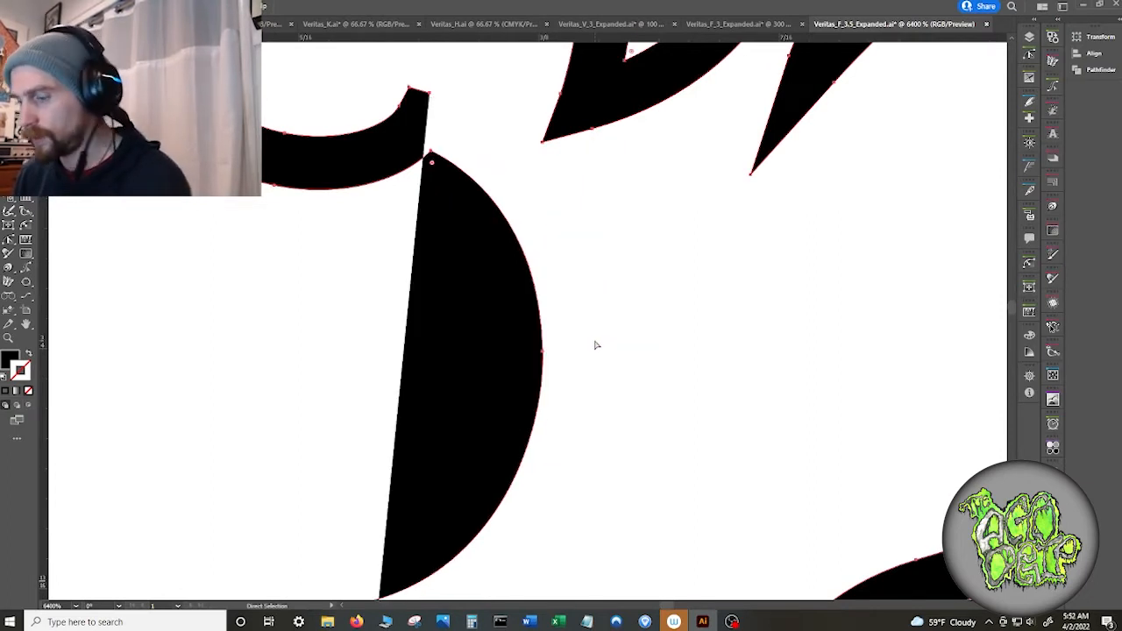
key(Delete)
key(ctrl+z)
key(ctrl+z)
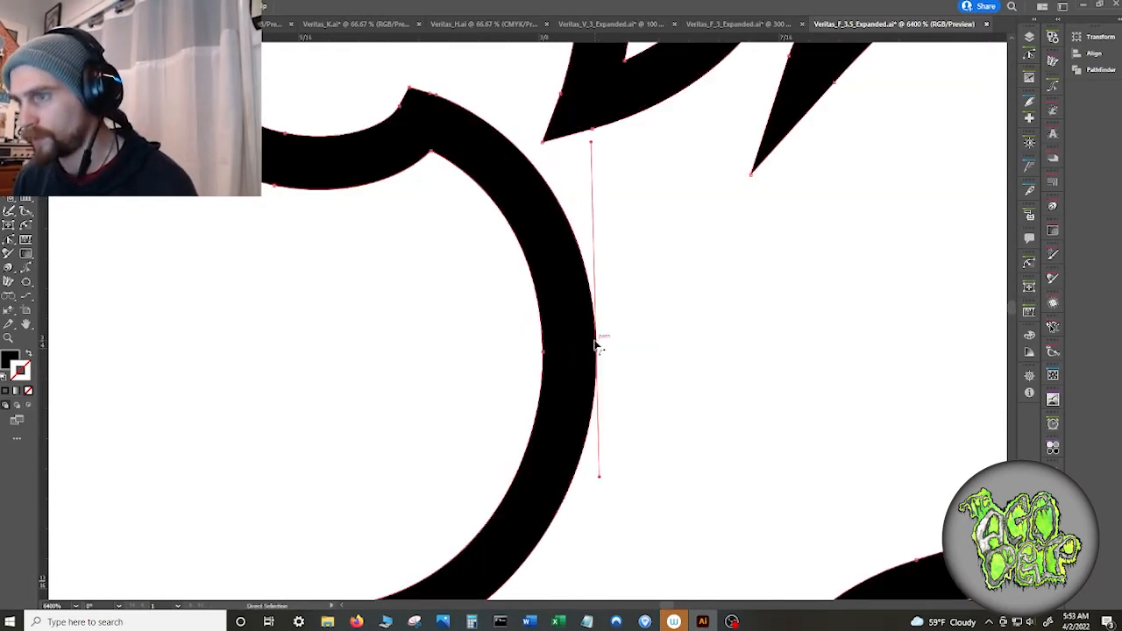
- Select all of the expanded artwork, merge it with the Unite shape mode, and deselect it
click(653, 347)
scroll(638, 366, down, 1)
scroll(639, 366, down, 5)
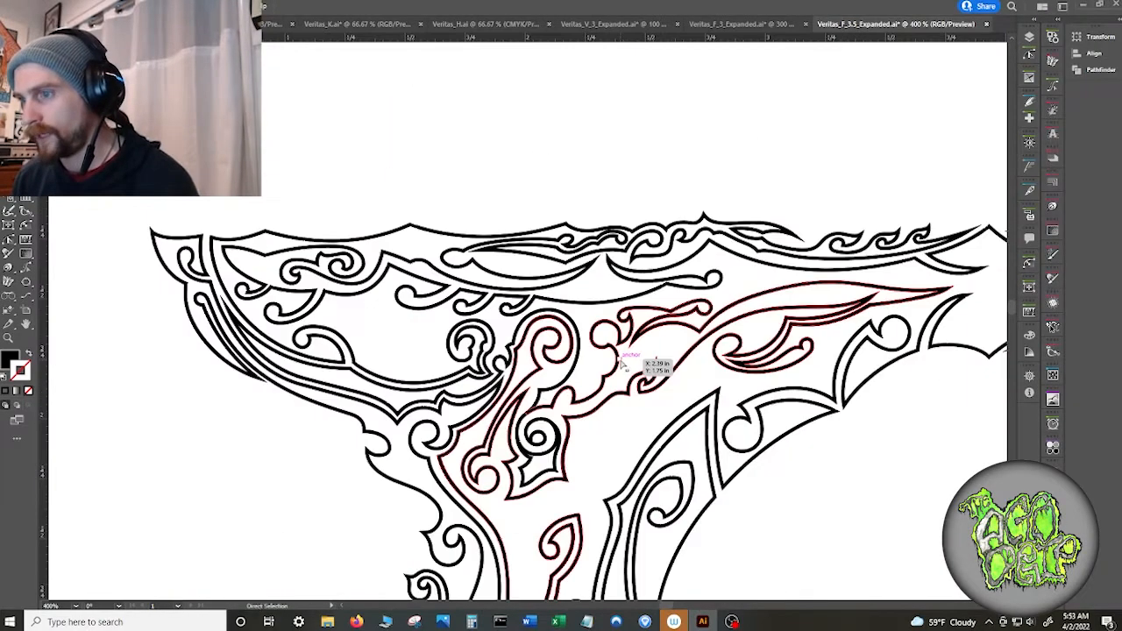
key(ctrl+a)
key(a)
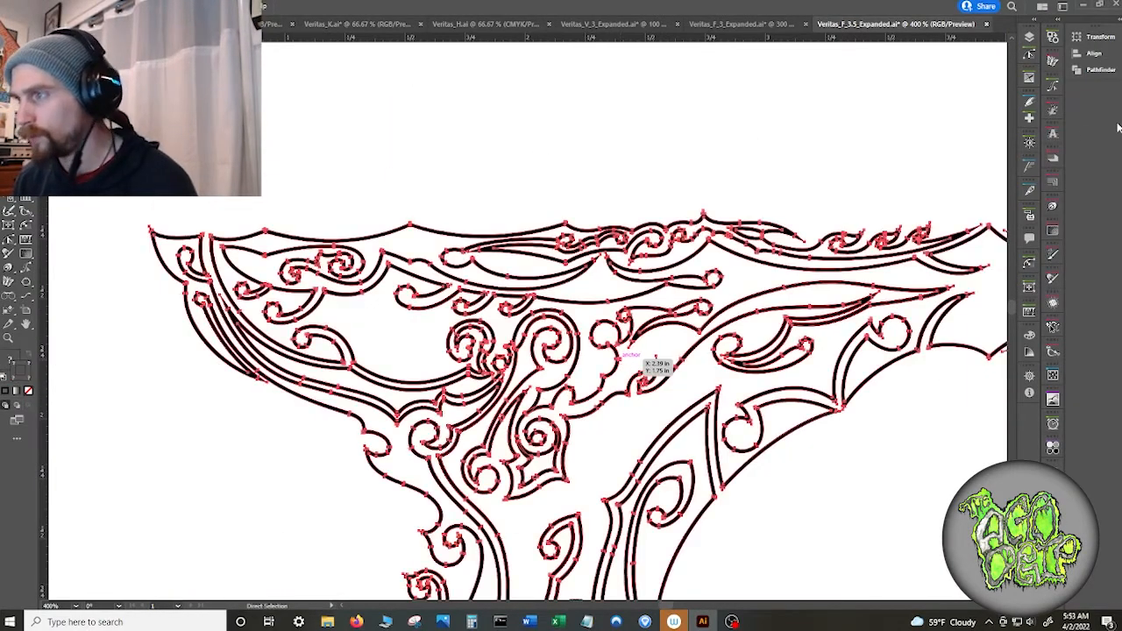
click(1096, 69)
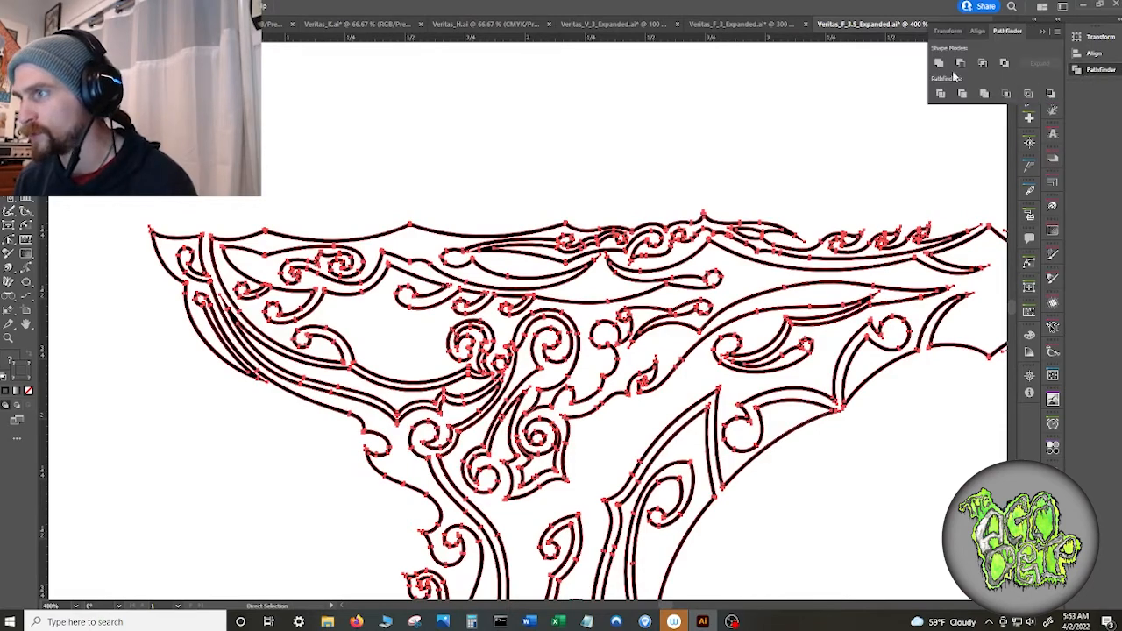
click(939, 63)
click(822, 109)
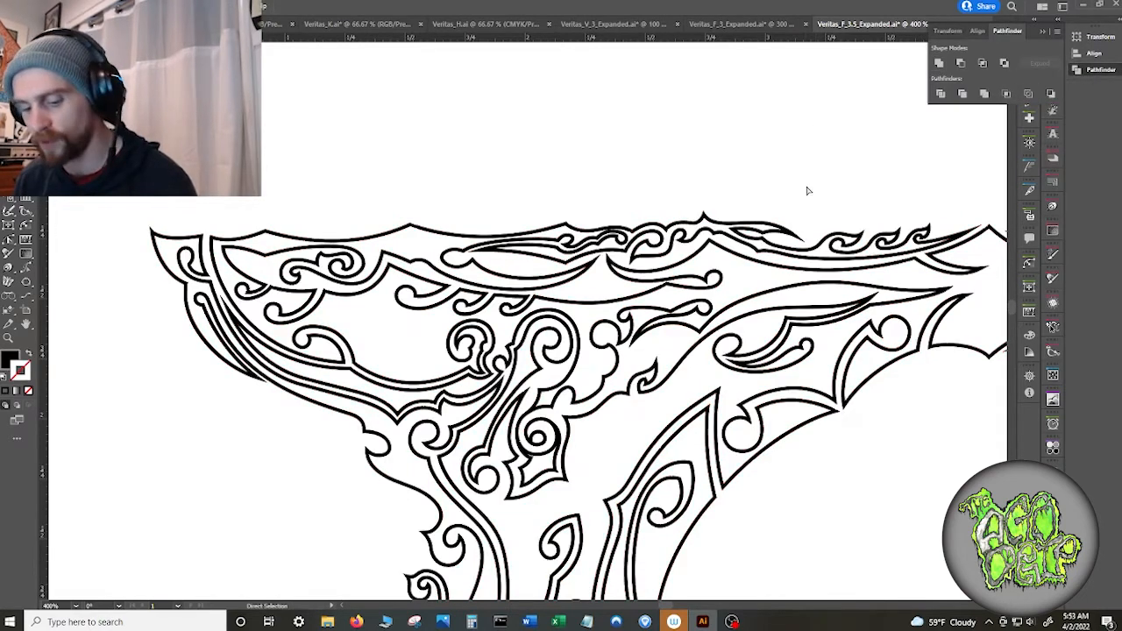
- Examine the united letter F up close and as a whole, from the crossbar to the small spiral near the stem's top
scroll(808, 190, down, 3)
scroll(819, 239, up, 5)
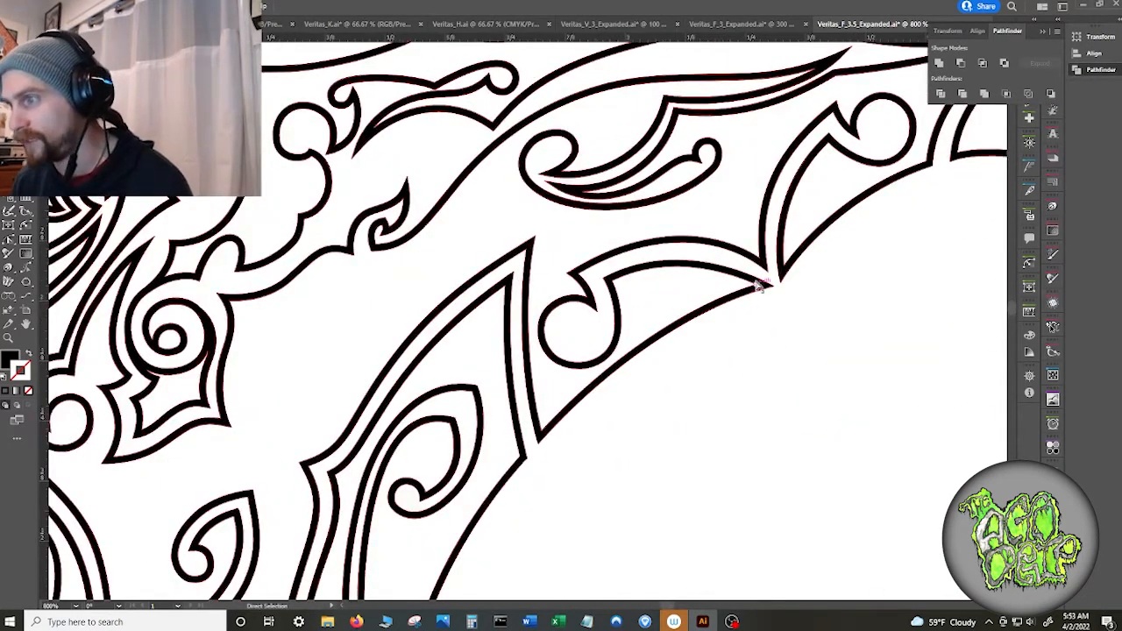
scroll(757, 288, up, 3)
scroll(758, 291, up, 2)
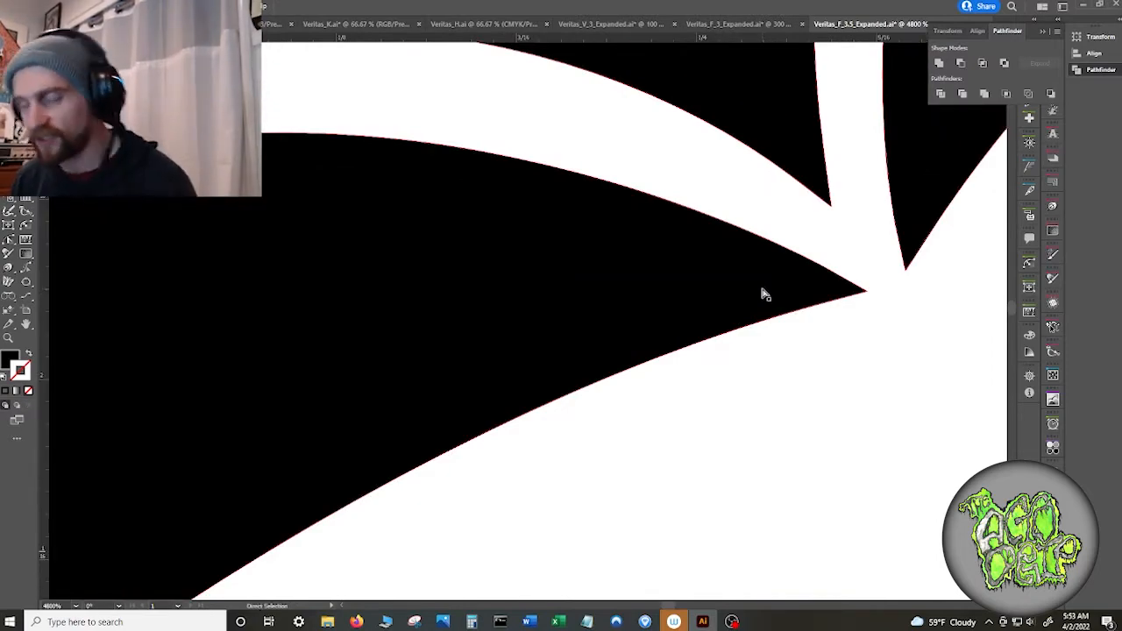
scroll(760, 293, down, 10)
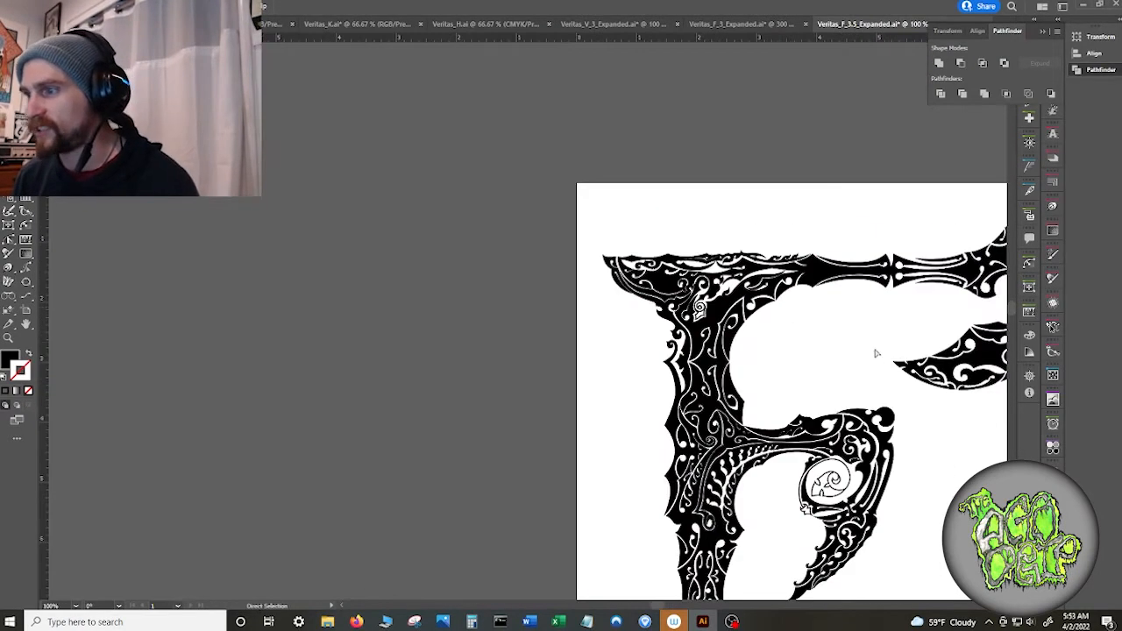
drag(859, 354, 722, 308)
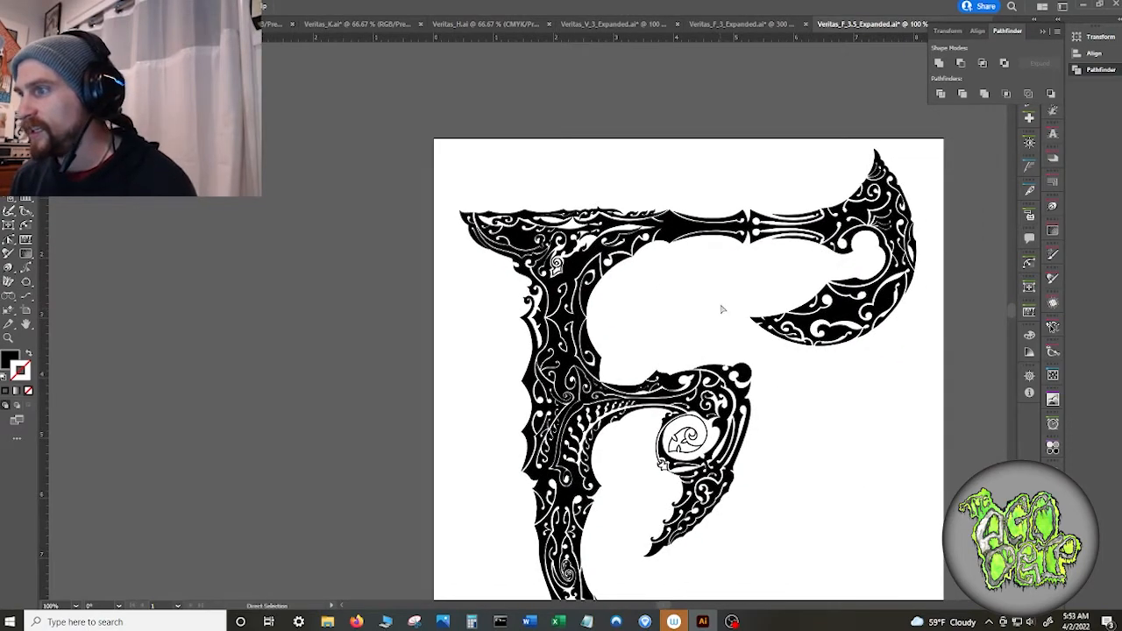
scroll(742, 310, up, 3)
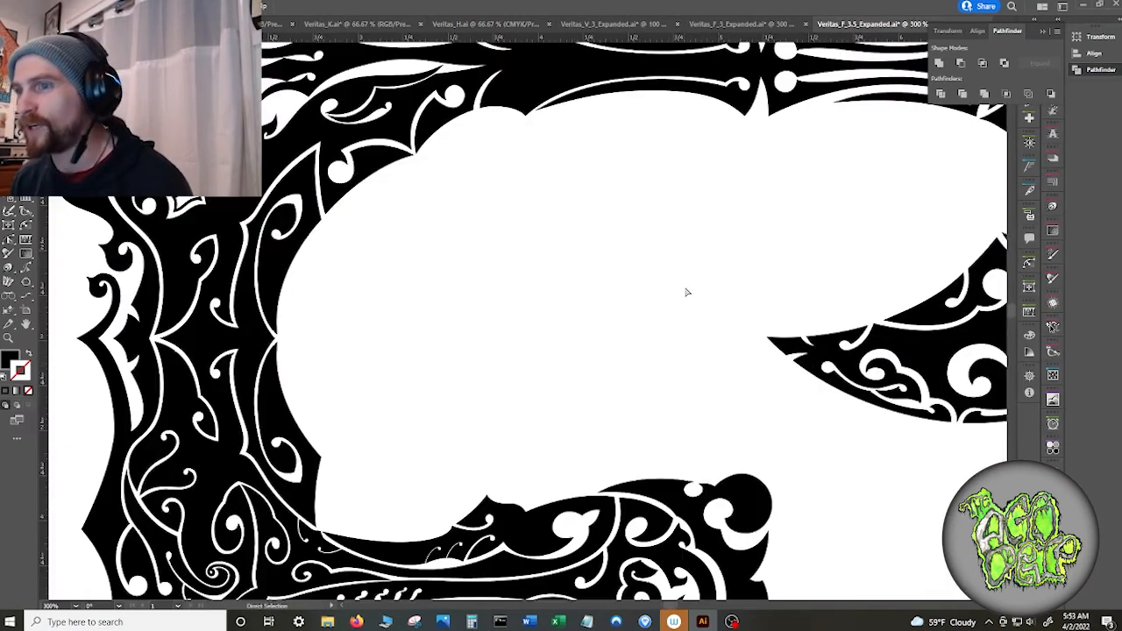
scroll(421, 326, up, 4)
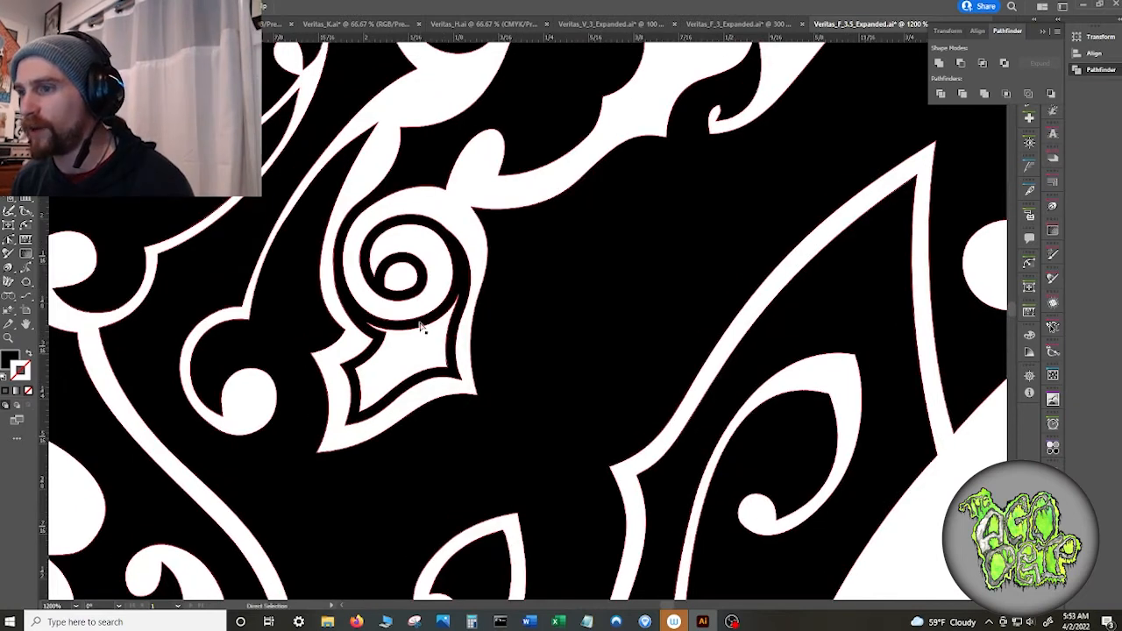
- Try deleting the entire united artwork, and undo the deletion
drag(380, 330, 384, 332)
key(ctrl+a)
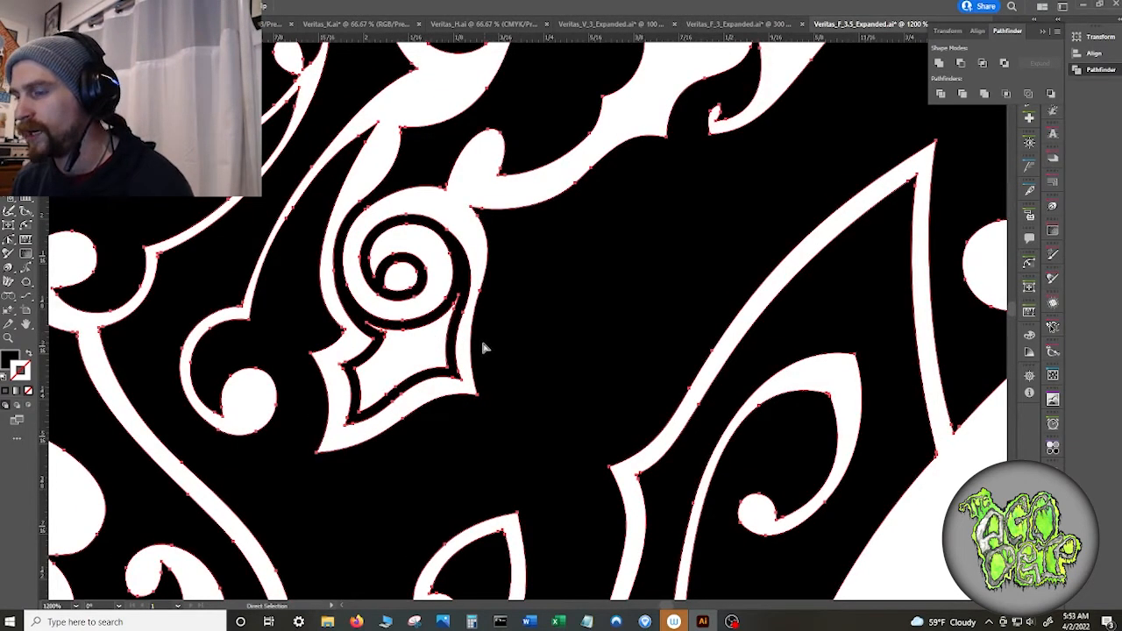
key(Delete)
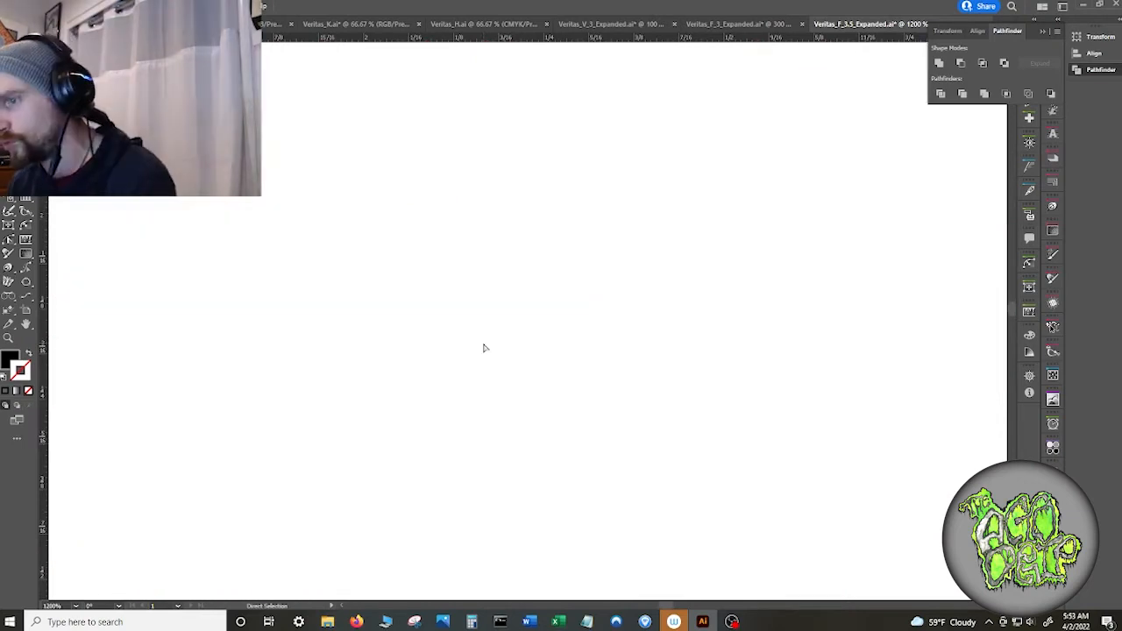
key(ctrl+z)
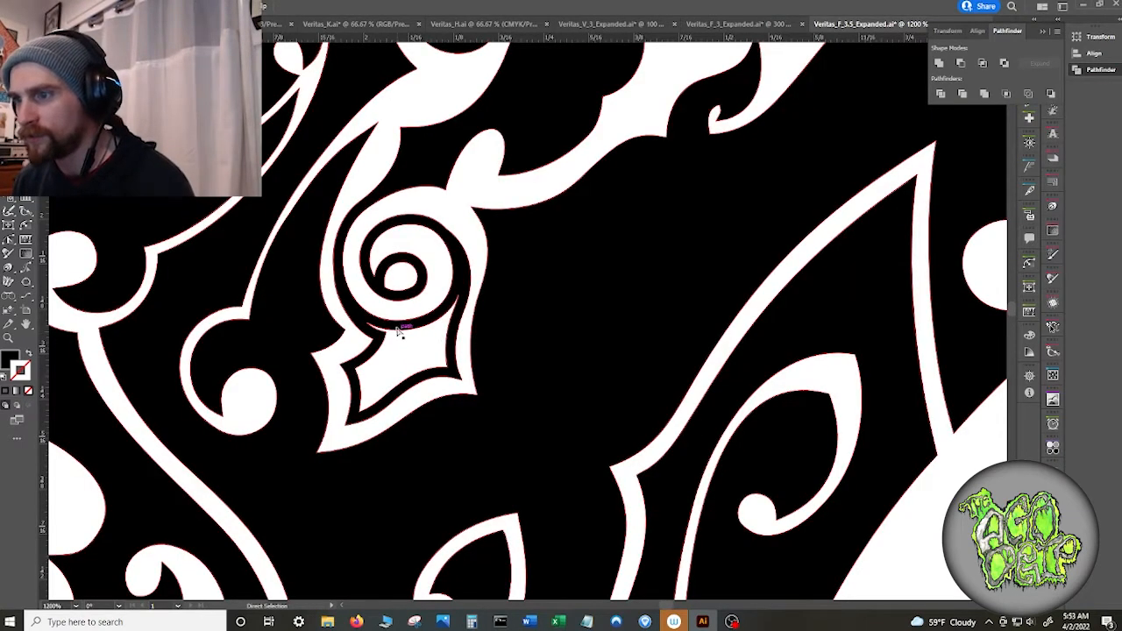
- Delete the white inner cutout below the small spiral near the stem's top, undo the deletion, and delete the cutout again
key(Delete)
key(Delete)
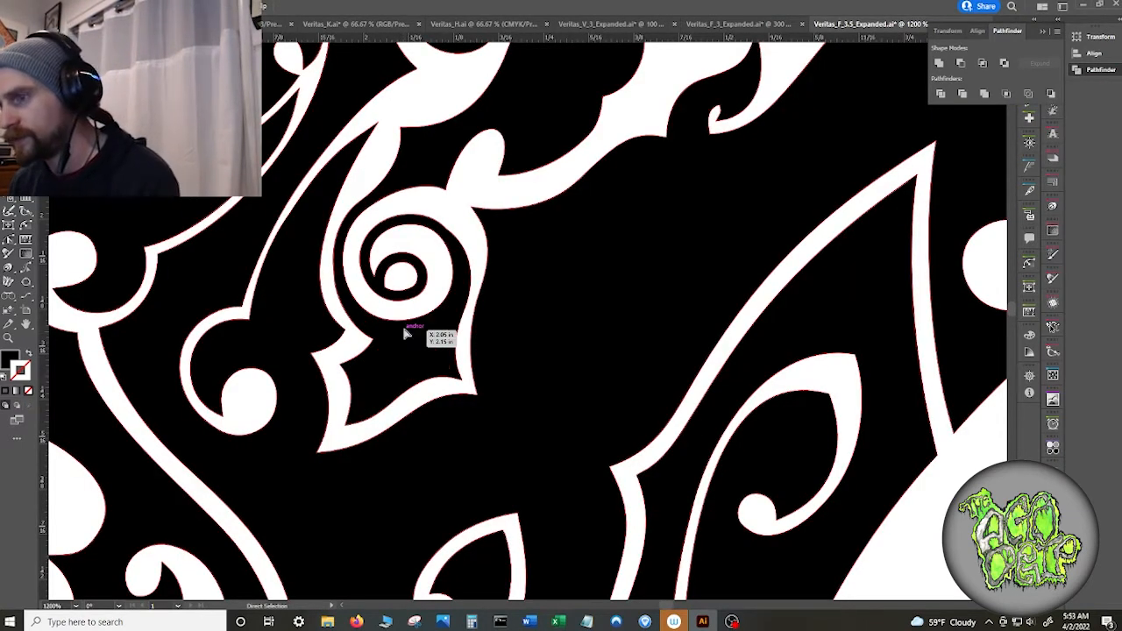
scroll(484, 331, down, 3)
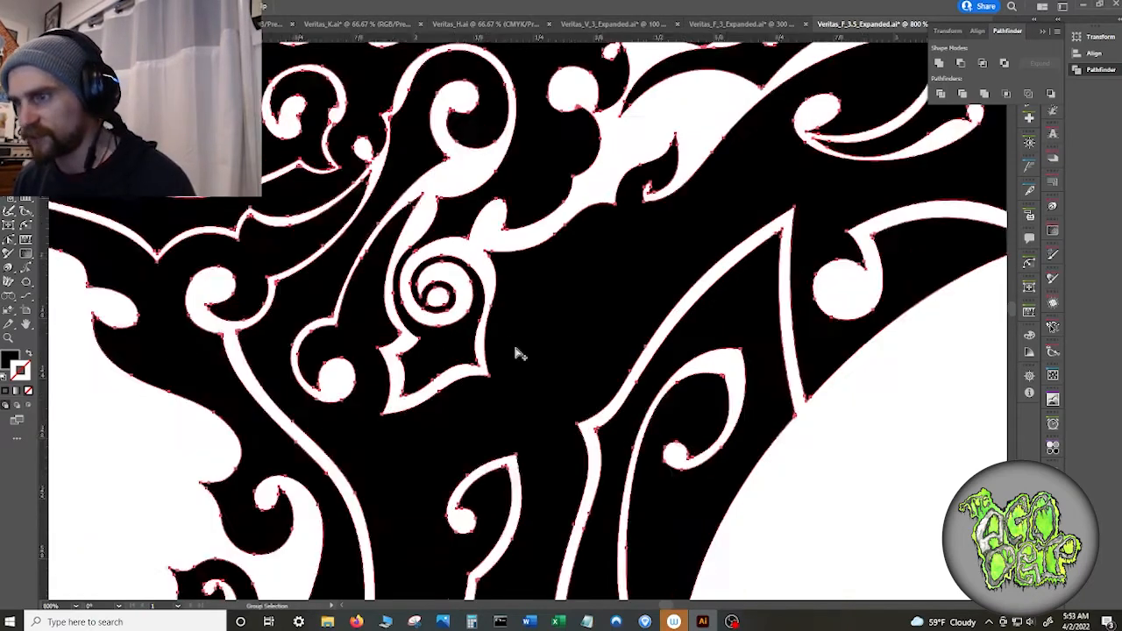
scroll(751, 441, right, 5)
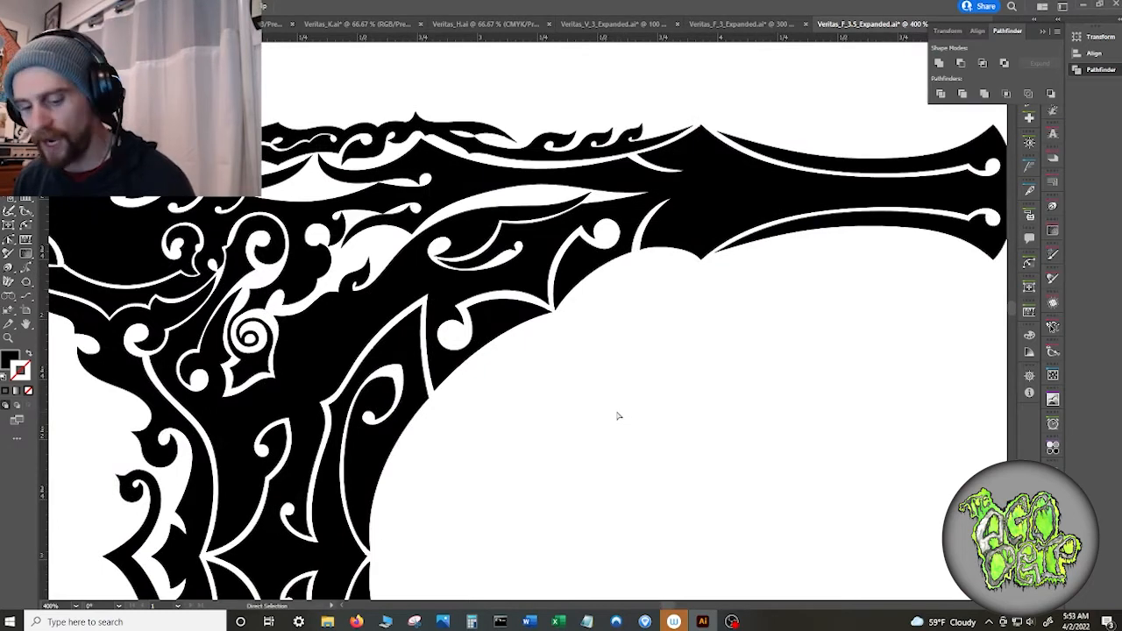
key(ctrl+z)
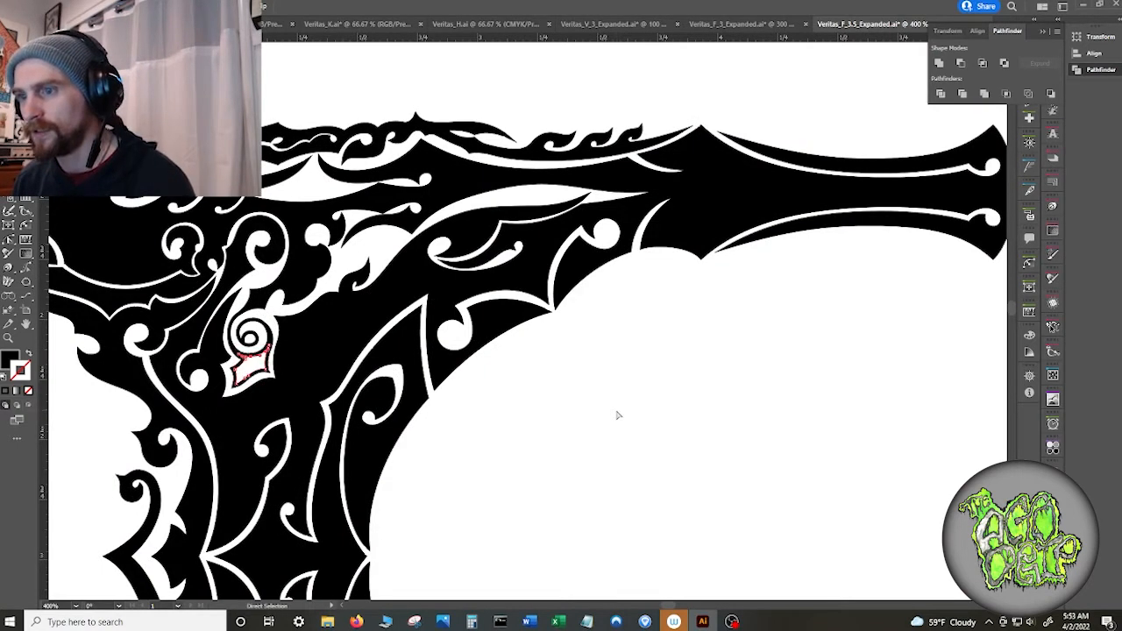
click(617, 415)
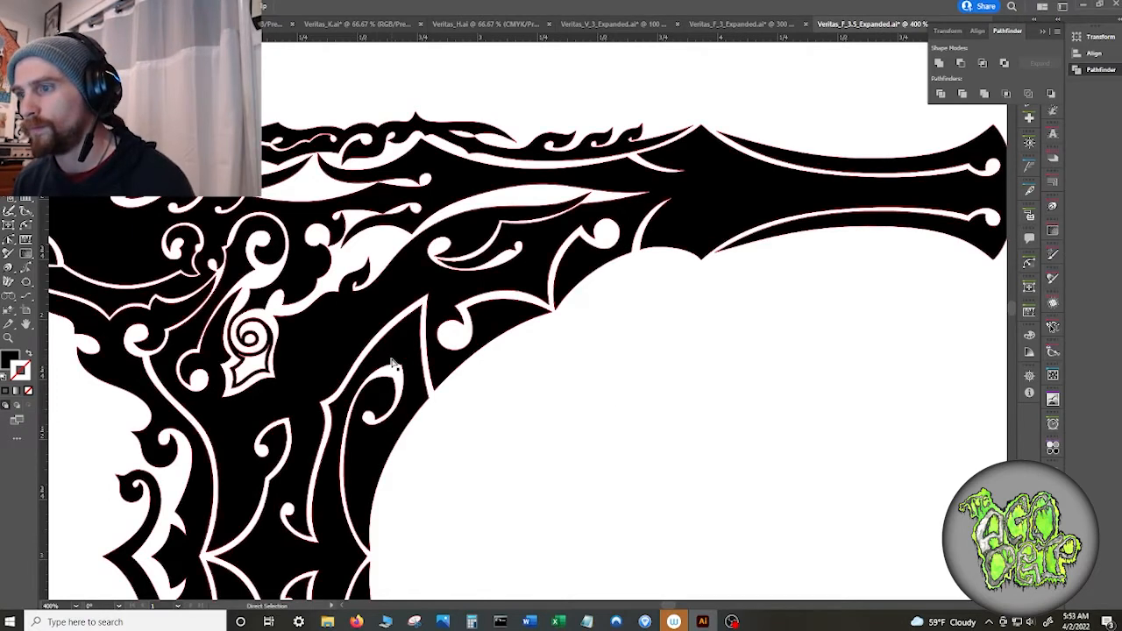
click(271, 348)
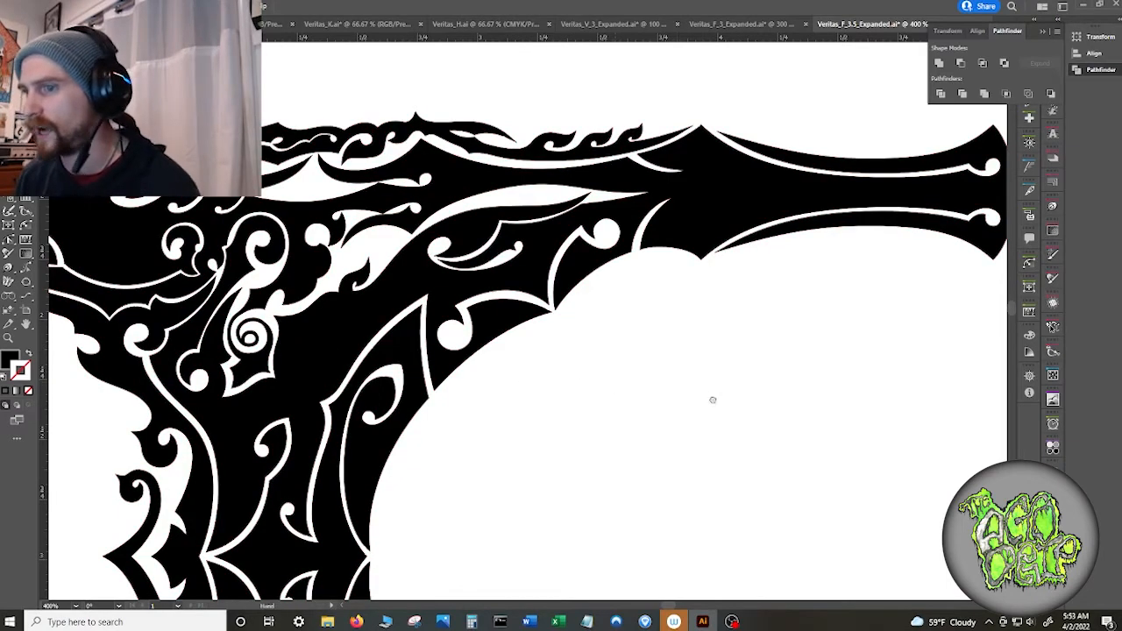
- Delete the white inner cutouts of the leaf shape and its curled tip inside the middle arm's round medallion
drag(711, 398, 377, 459)
drag(986, 458, 340, 372)
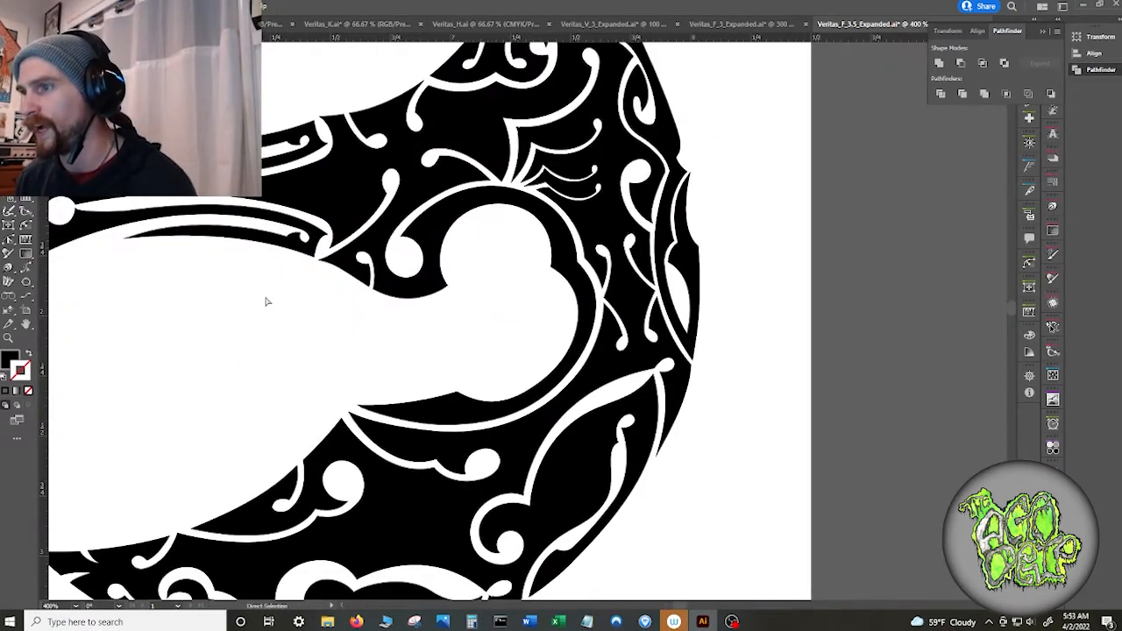
scroll(261, 301, down, 2)
drag(93, 379, 338, 315)
drag(70, 506, 417, 168)
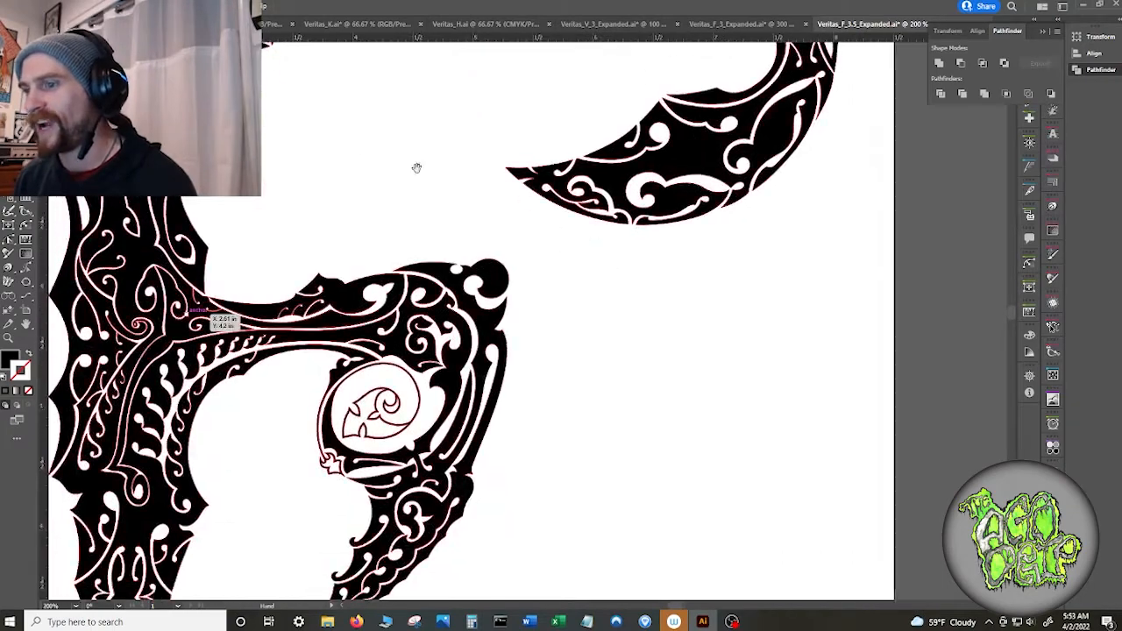
scroll(381, 452, up, 2)
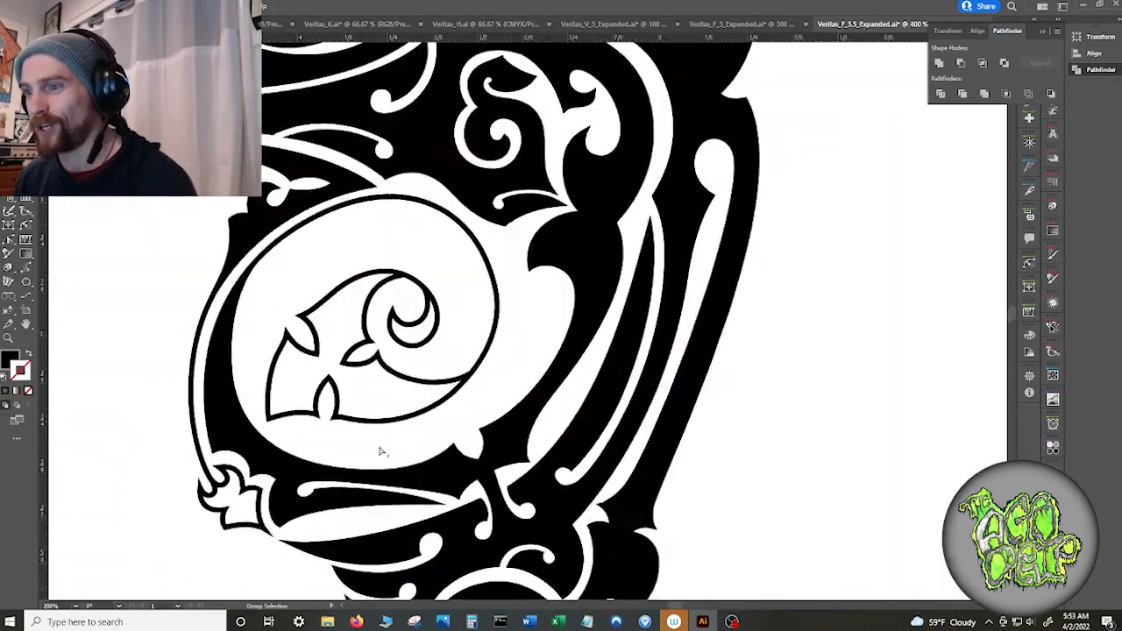
scroll(381, 451, up, 2)
click(318, 354)
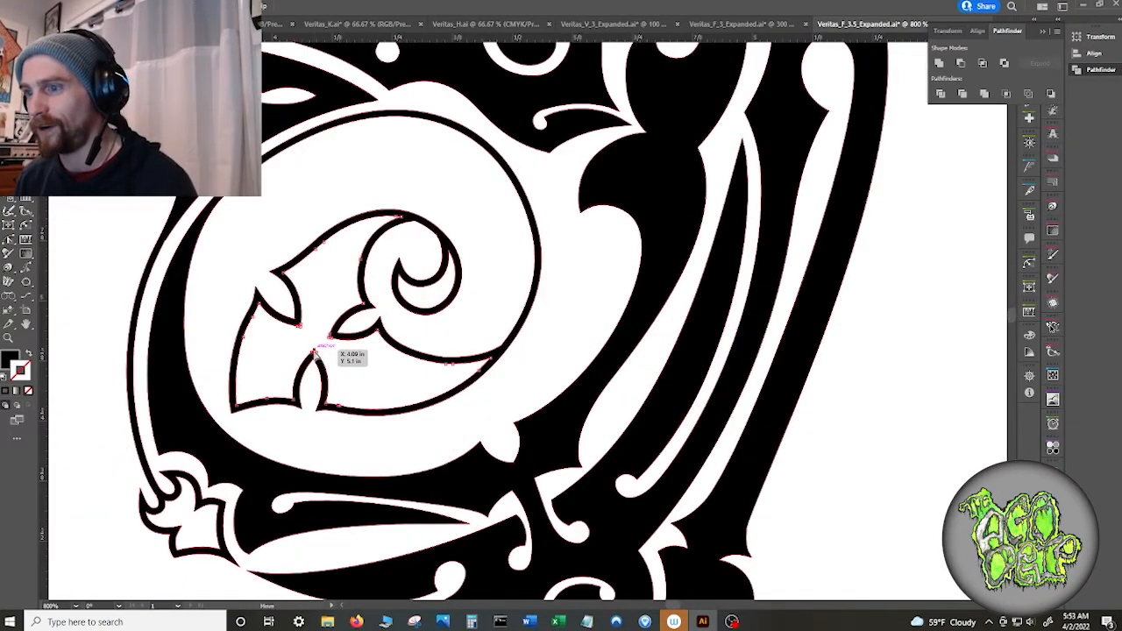
key(Delete)
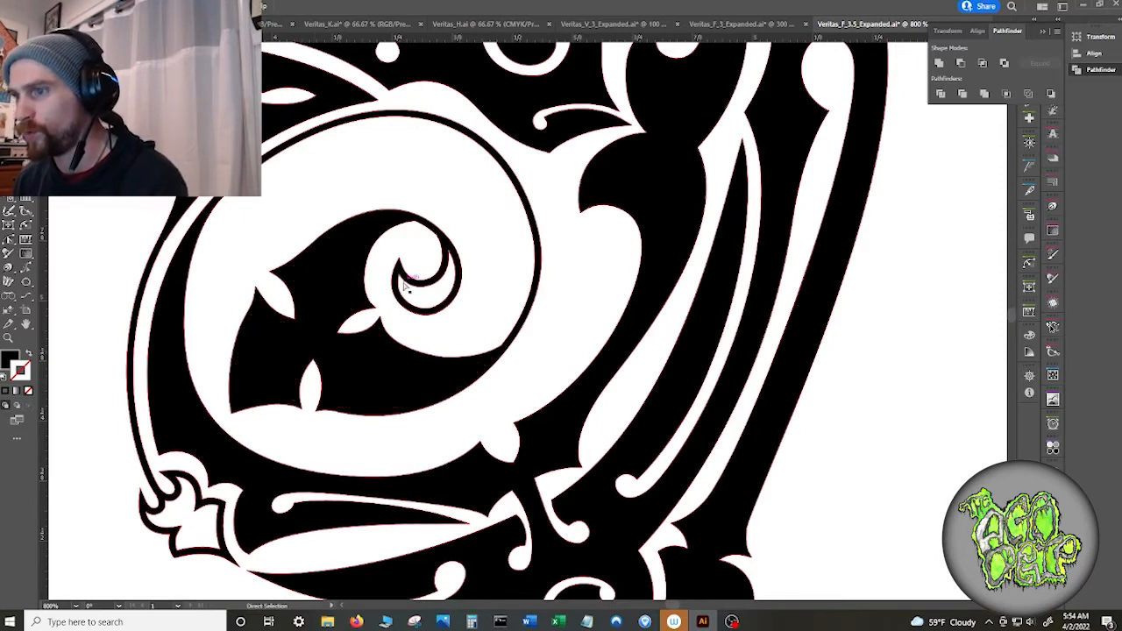
click(400, 278)
key(Delete)
key(Delete)
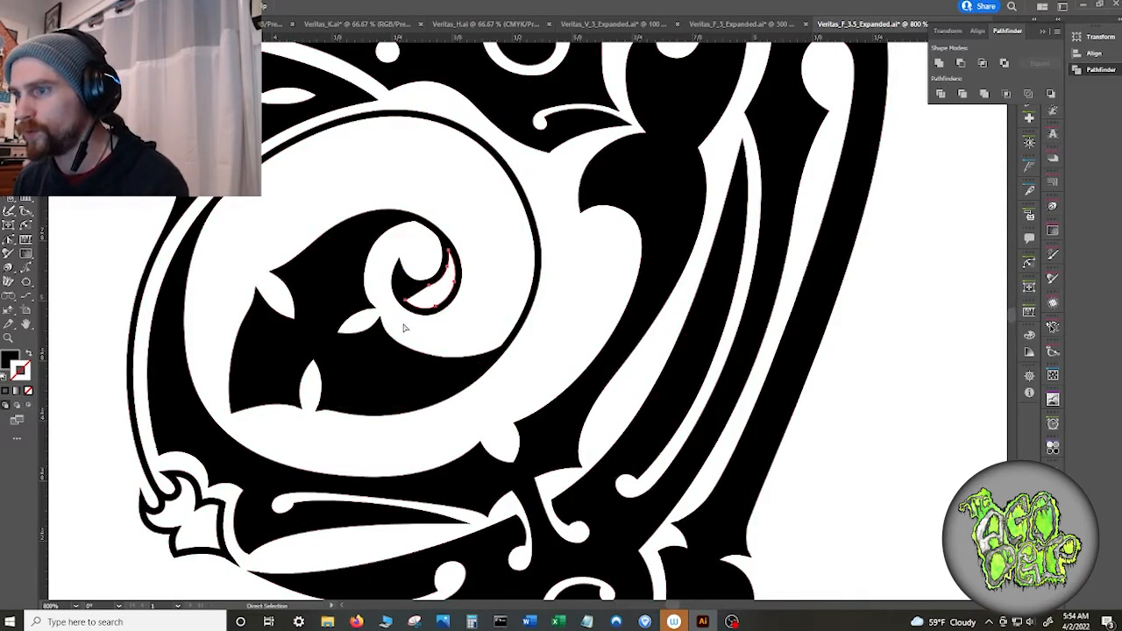
- Delete the white inner cutout of the small flame-like ornament at the medallion's lower left
scroll(211, 390, down, 2)
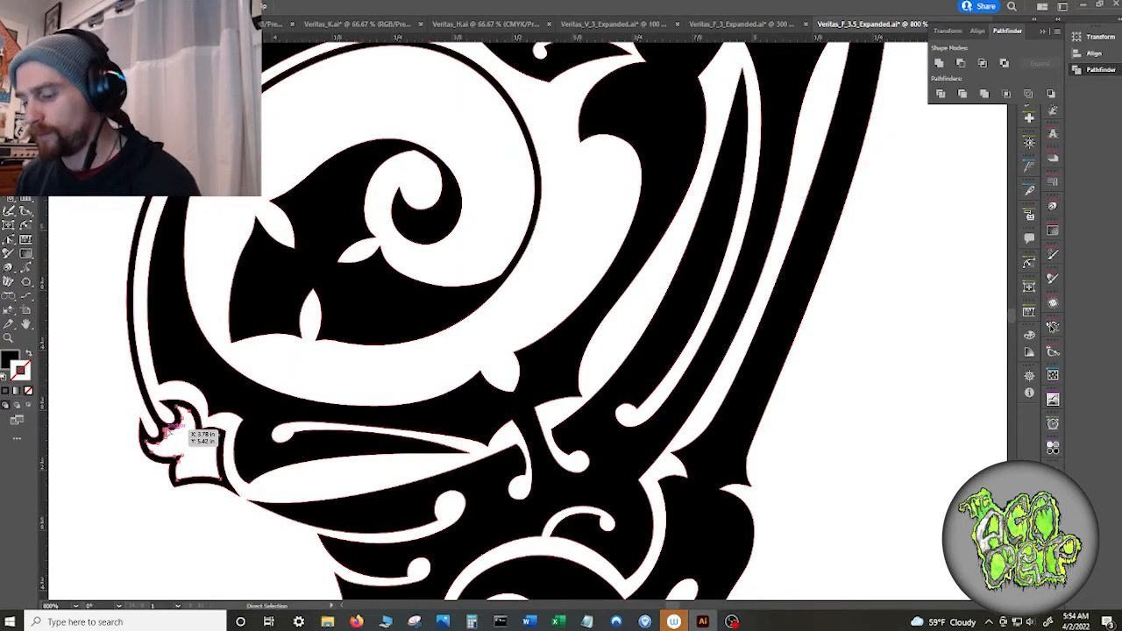
click(173, 430)
key(Delete)
scroll(258, 313, down, 6)
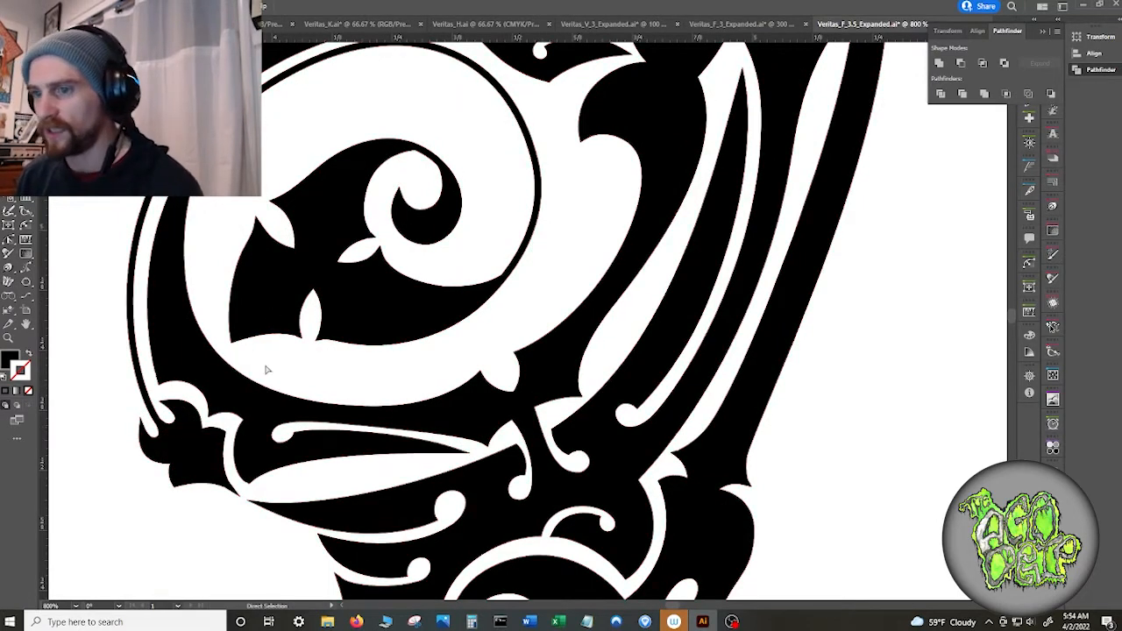
scroll(176, 382, down, 1)
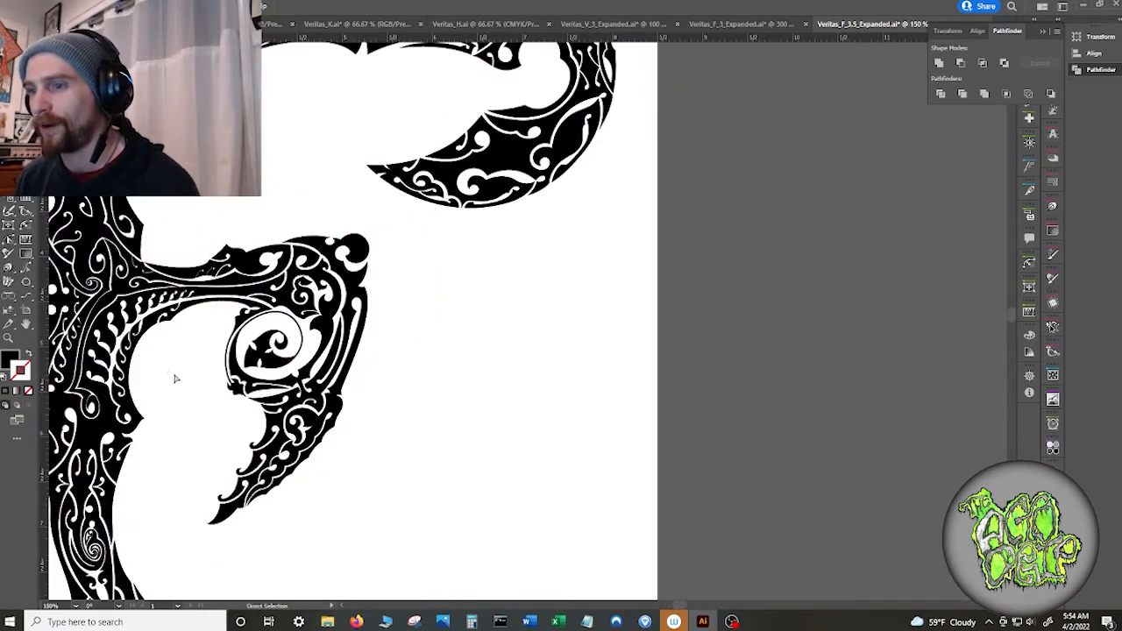
drag(174, 376, 320, 368)
scroll(321, 373, down, 4)
scroll(315, 386, up, 3)
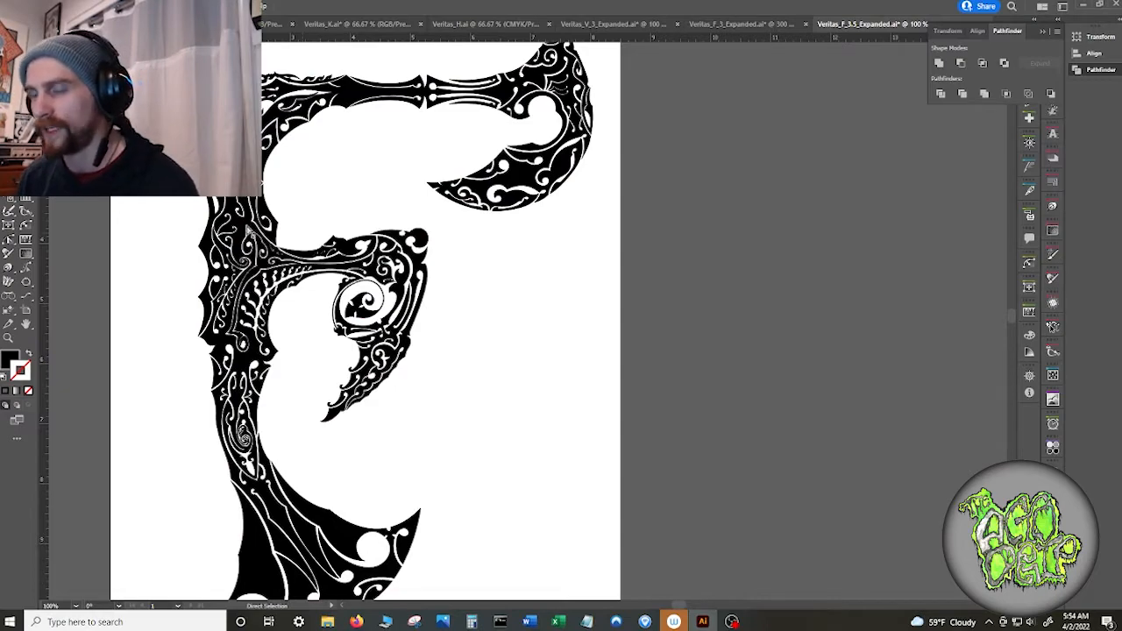
- Undo the most recent deletions of white inner cutouts around the stem spiral and the middle arm's medallion, and clear the selection
scroll(248, 230, up, 6)
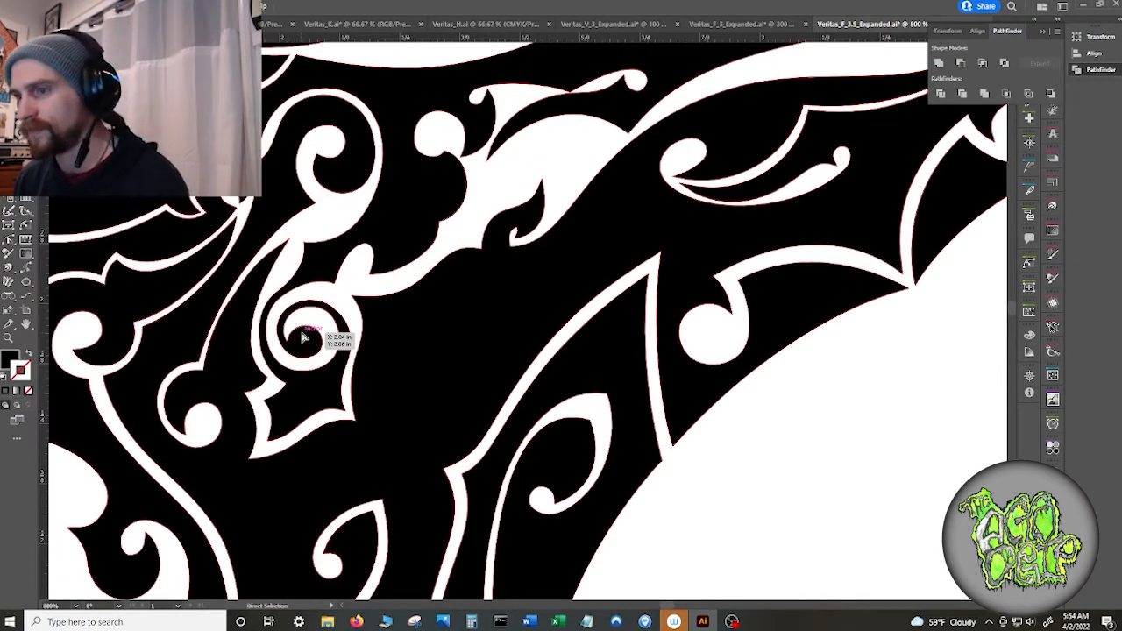
scroll(360, 364, down, 4)
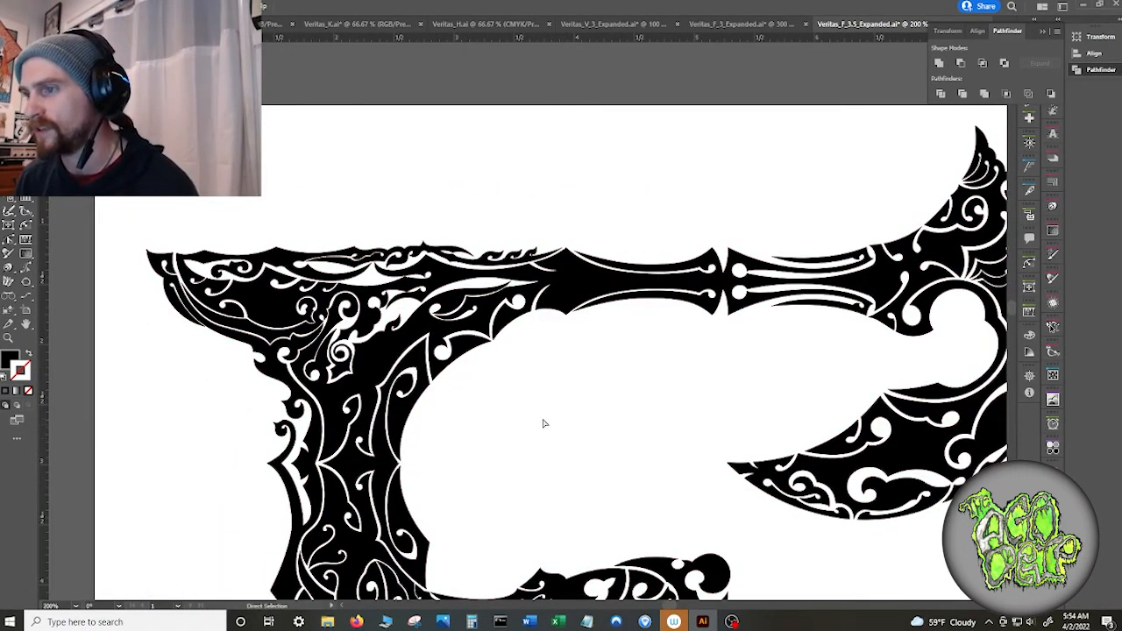
scroll(539, 421, down, 1)
scroll(537, 420, down, 3)
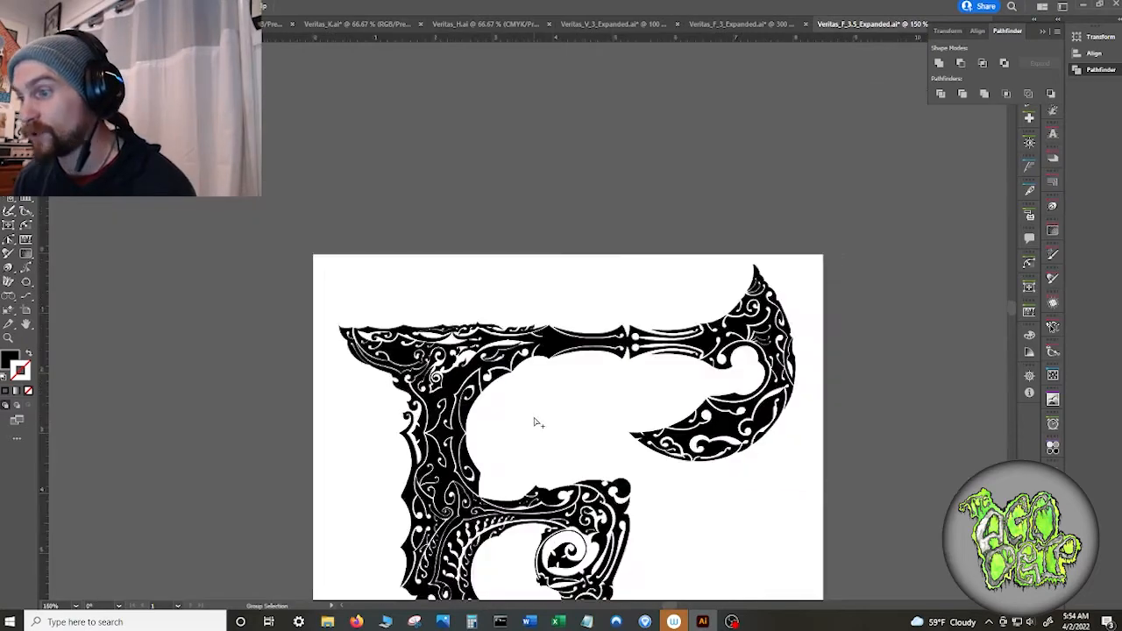
scroll(538, 426, up, 5)
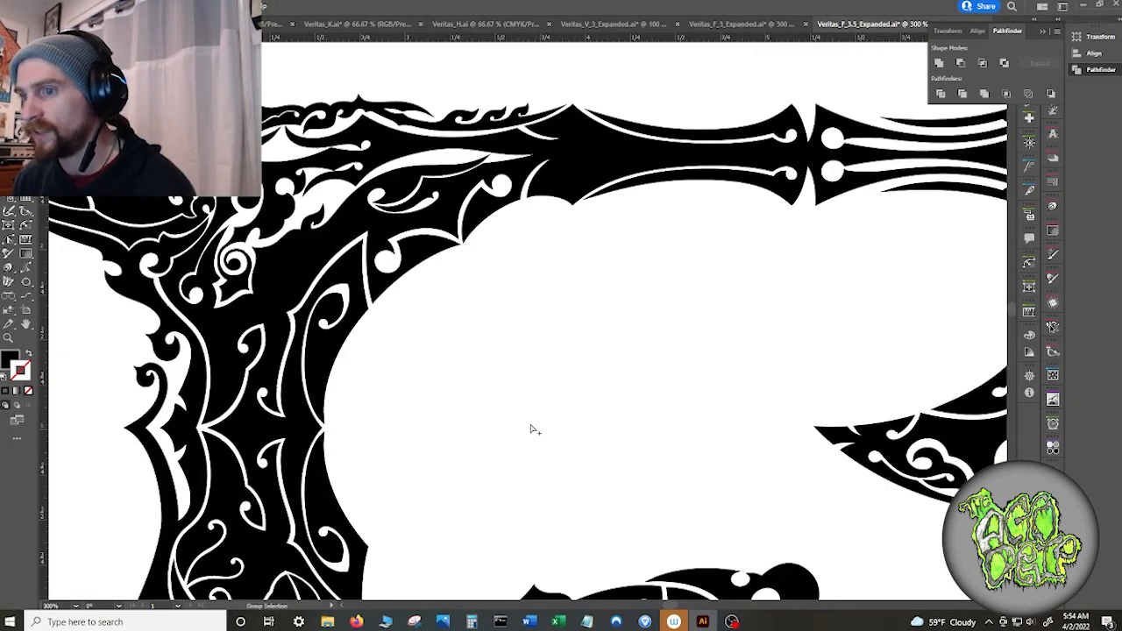
scroll(531, 428, down, 3)
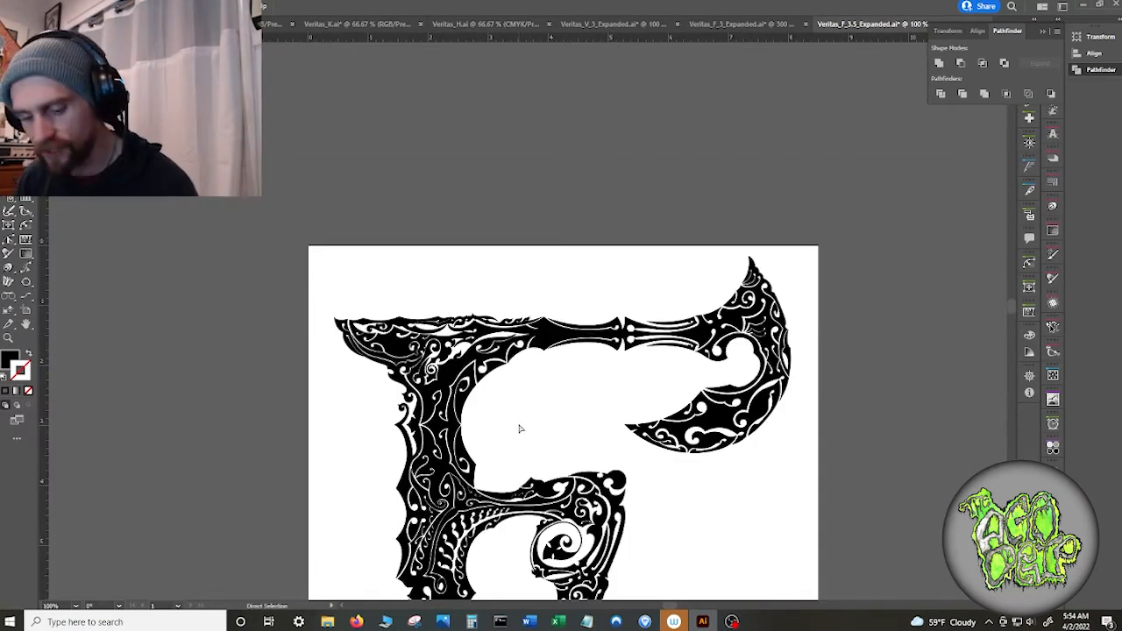
key(v)
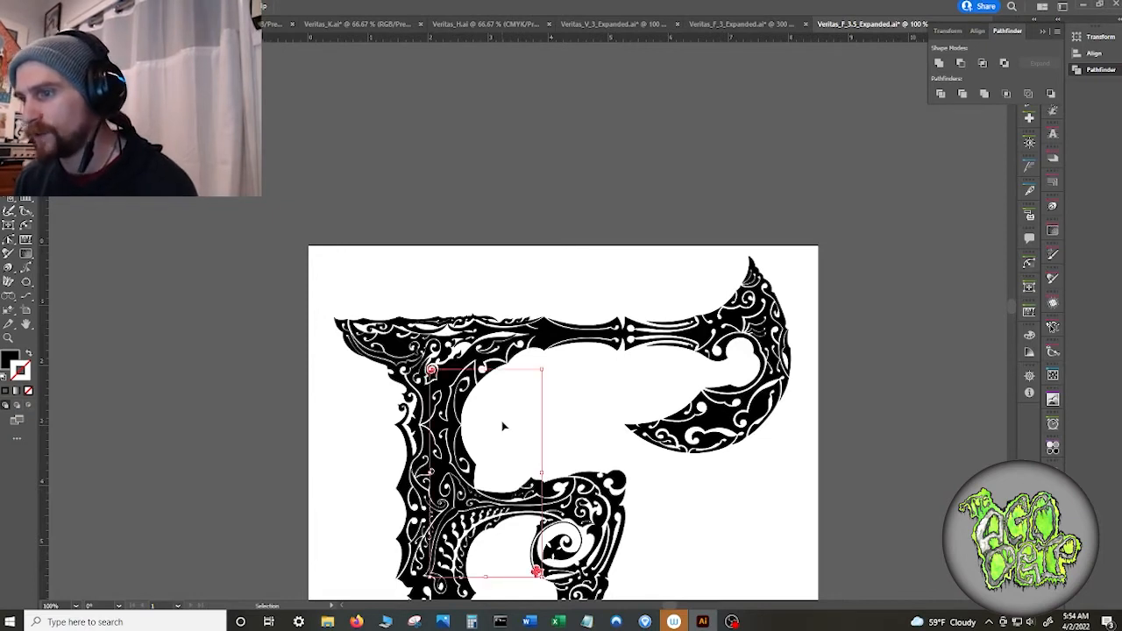
key(ctrl+z)
key(ctrl+z)
key(ctrl+z)
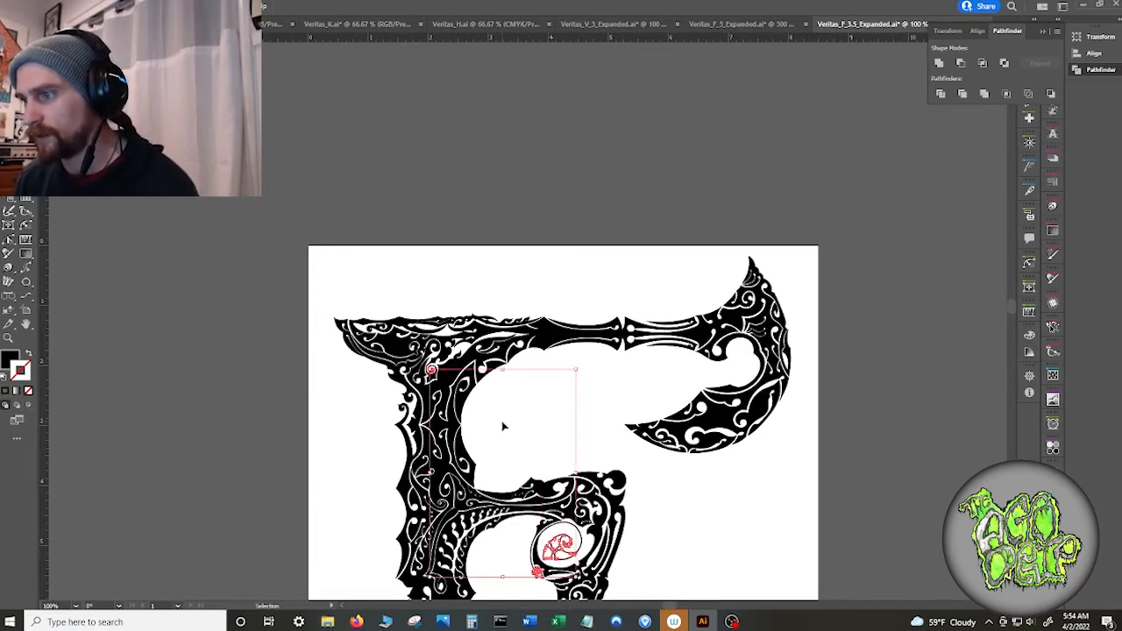
click(506, 423)
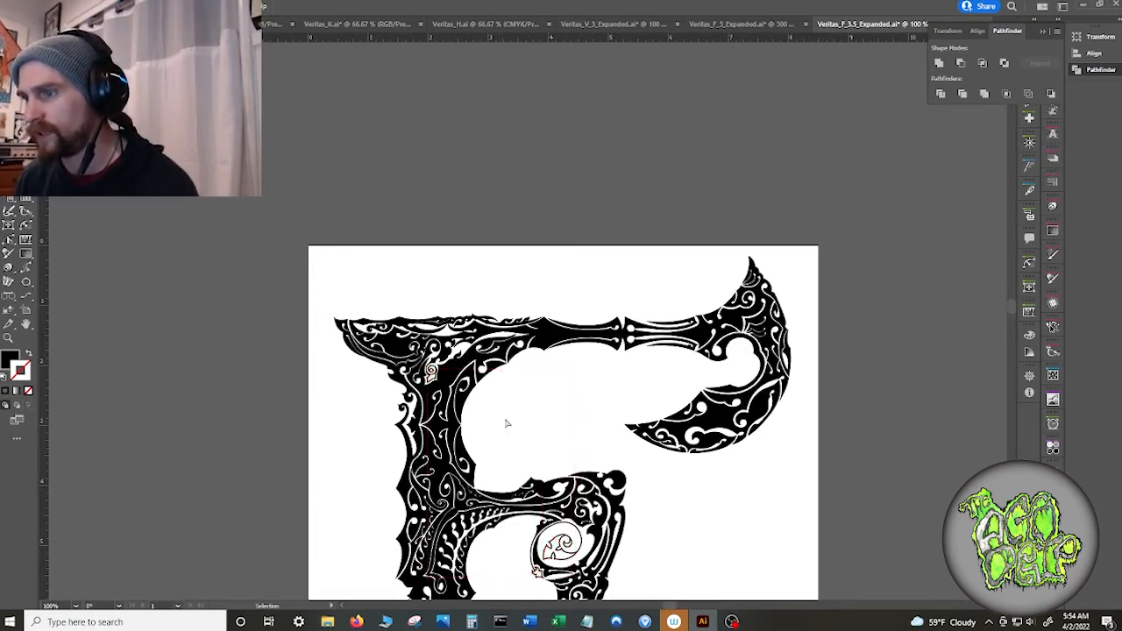
- Undo further edits to the cutouts, back to the version with a solid black medallion leaf and flame-like ornament
key(a)
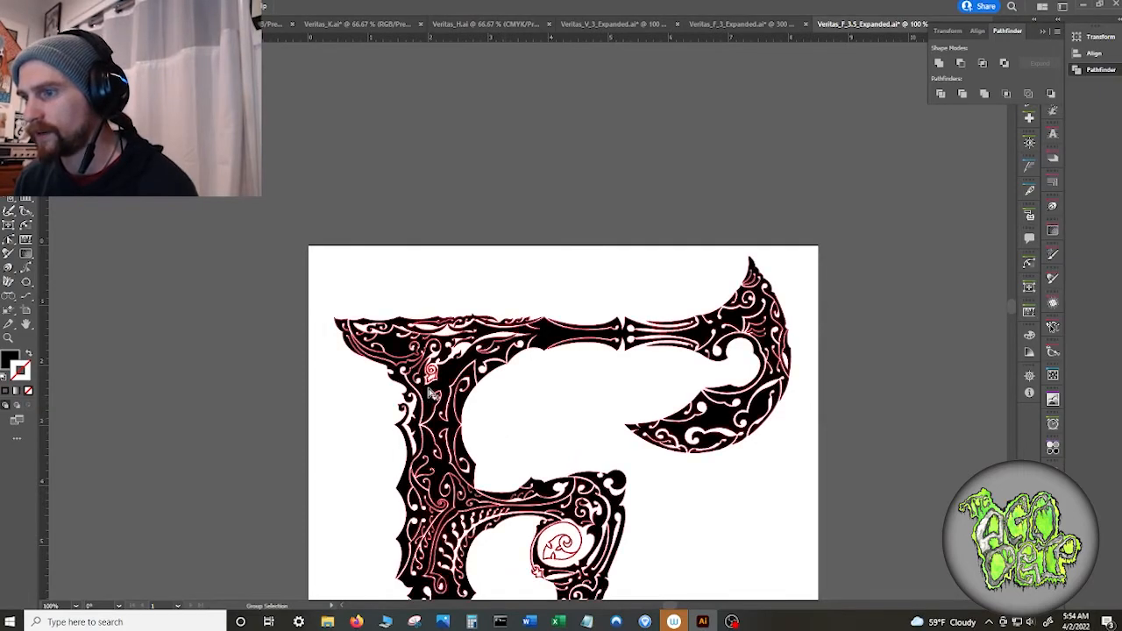
scroll(429, 388, up, 5)
scroll(430, 388, down, 4)
drag(568, 501, 502, 375)
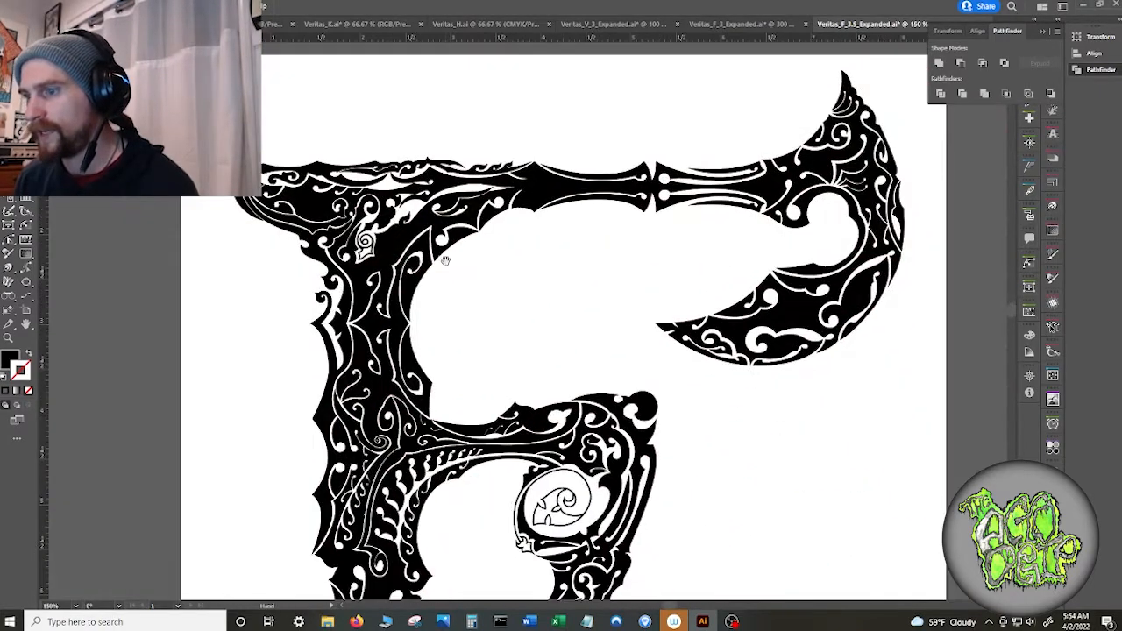
drag(473, 500, 387, 378)
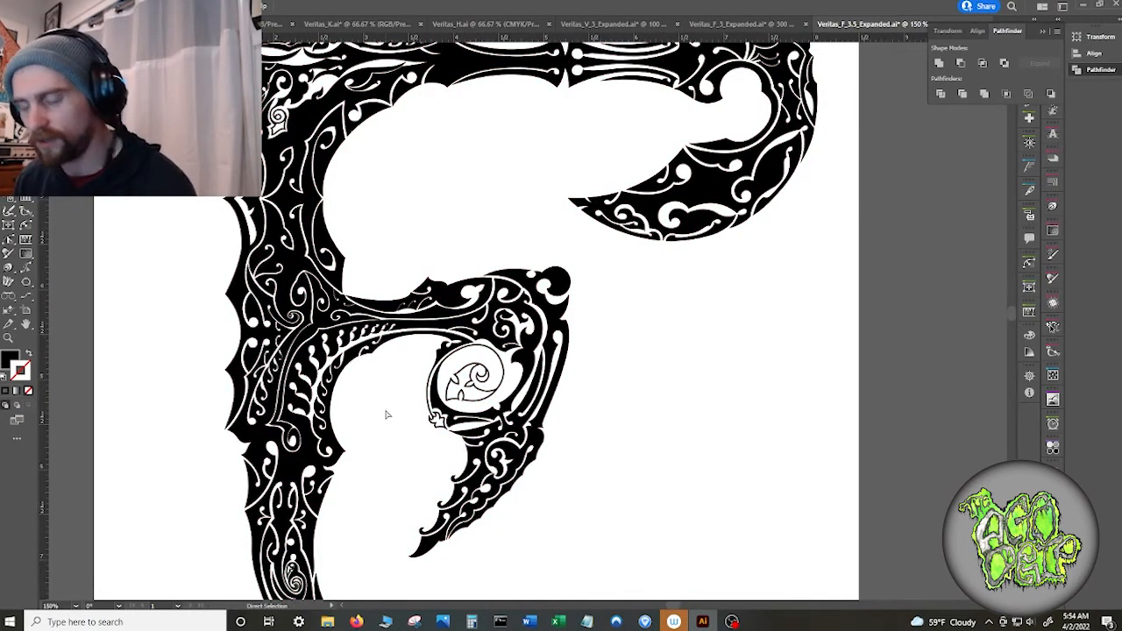
drag(423, 211, 438, 324)
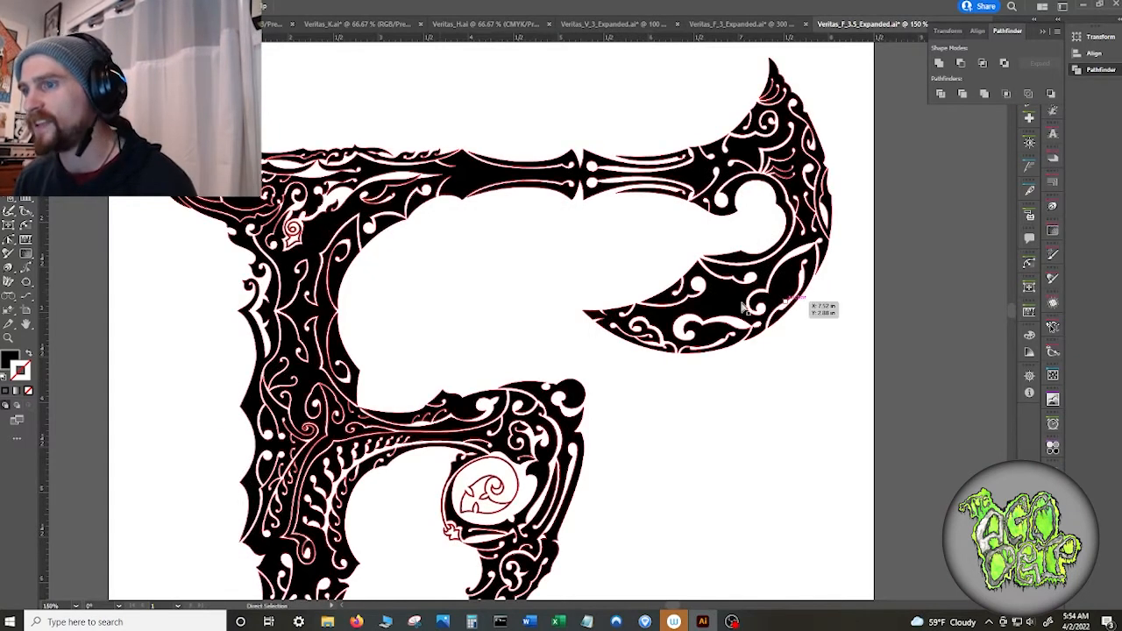
scroll(689, 448, down, 5)
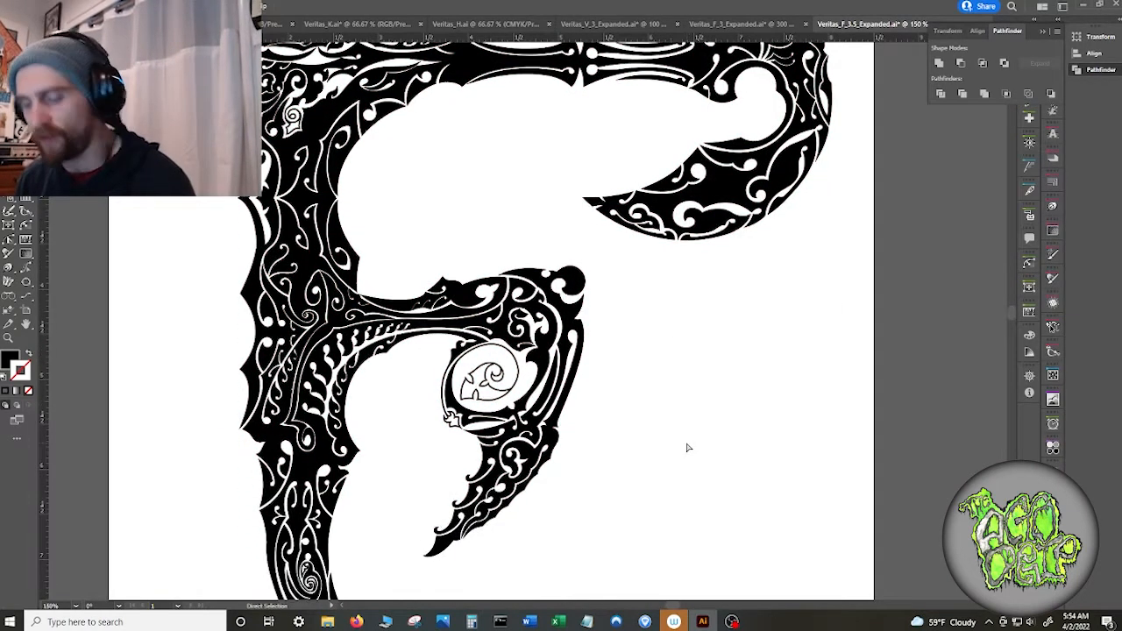
key(ctrl+z)
key(ctrl+z)
key(ctrl+z)
key(ctrl+z)
key(ctrl+z)
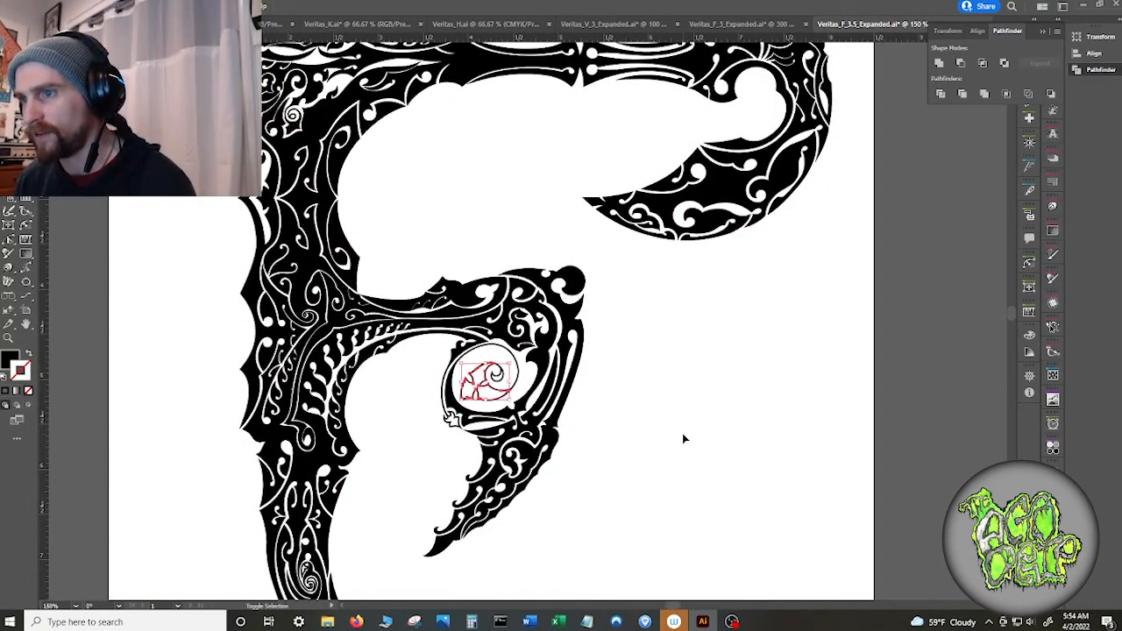
key(ctrl+z)
key(ctrl+z)
key(ctrl+z)
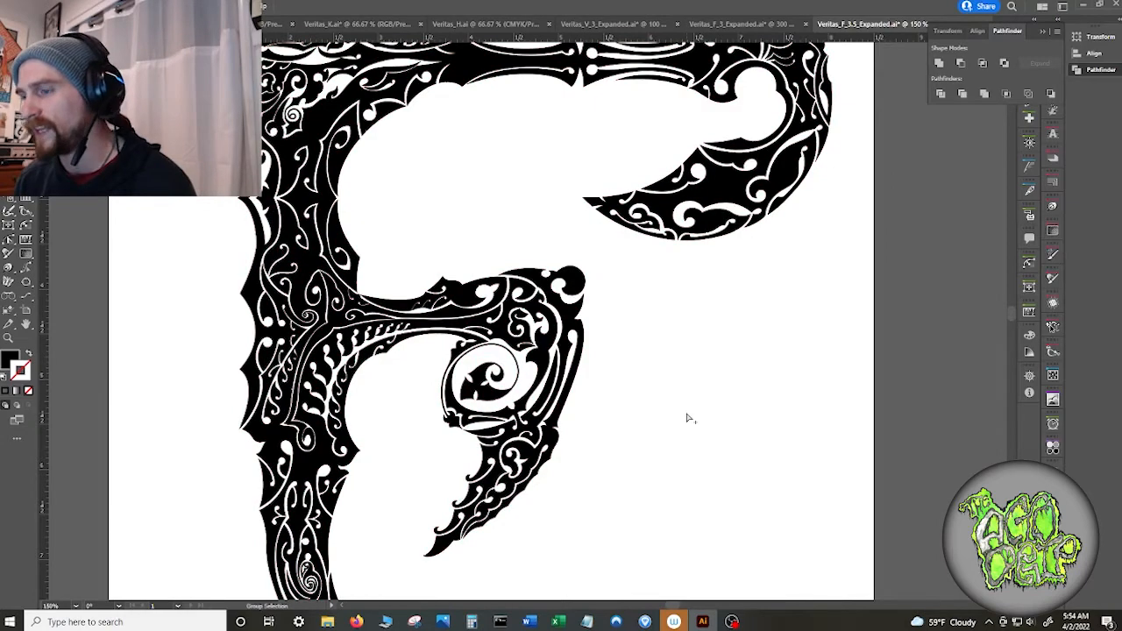
- Use PathScribe to remove surplus anchor points from the medallion ring's inner edge, including the corner point where the ring meets the leaf
scroll(535, 399, up, 2)
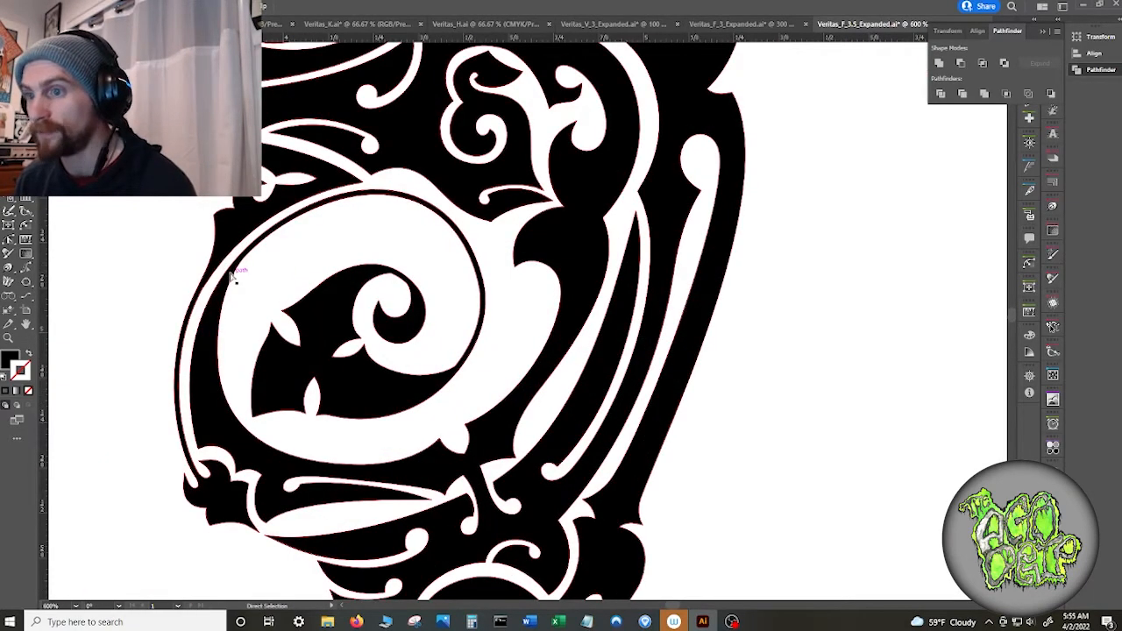
scroll(241, 276, down, 1)
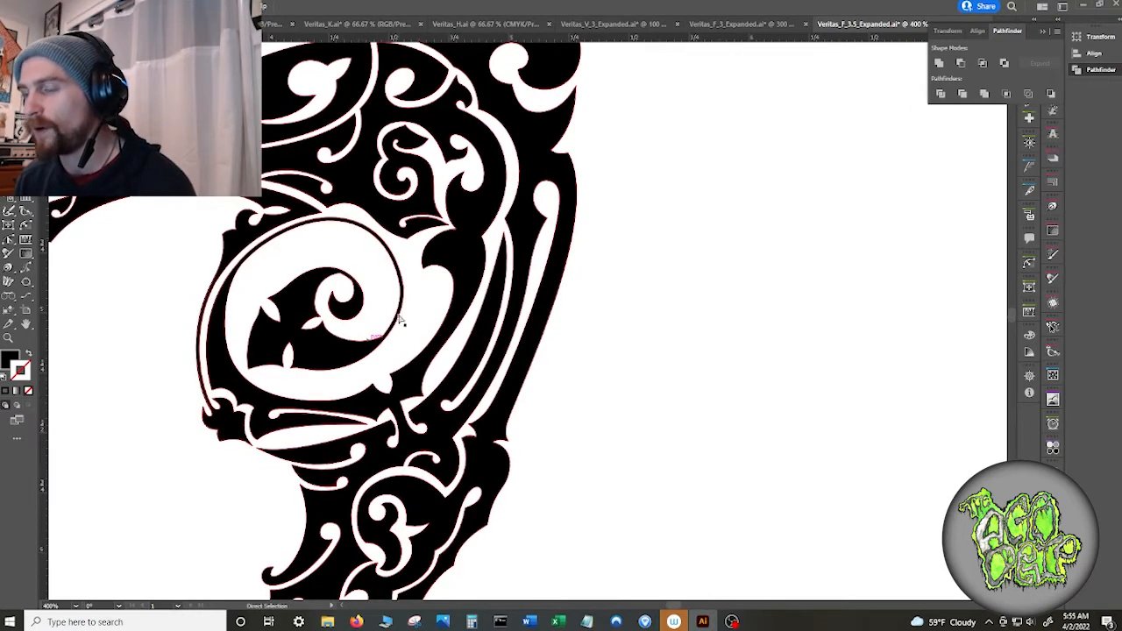
scroll(246, 289, up, 2)
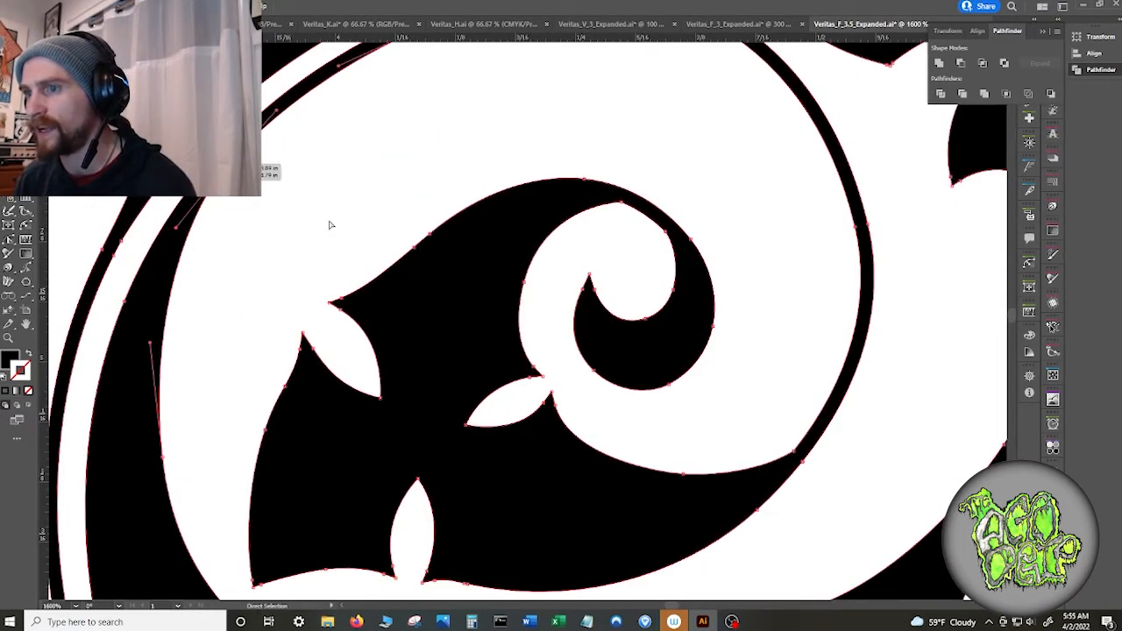
scroll(310, 227, down, 1)
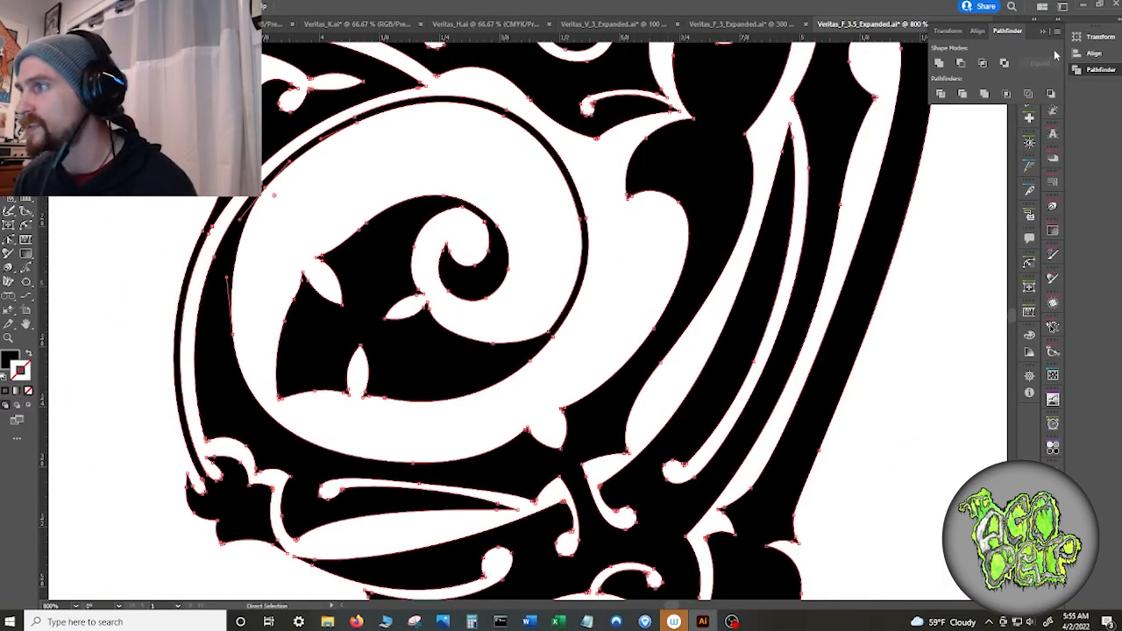
click(1042, 34)
click(1030, 38)
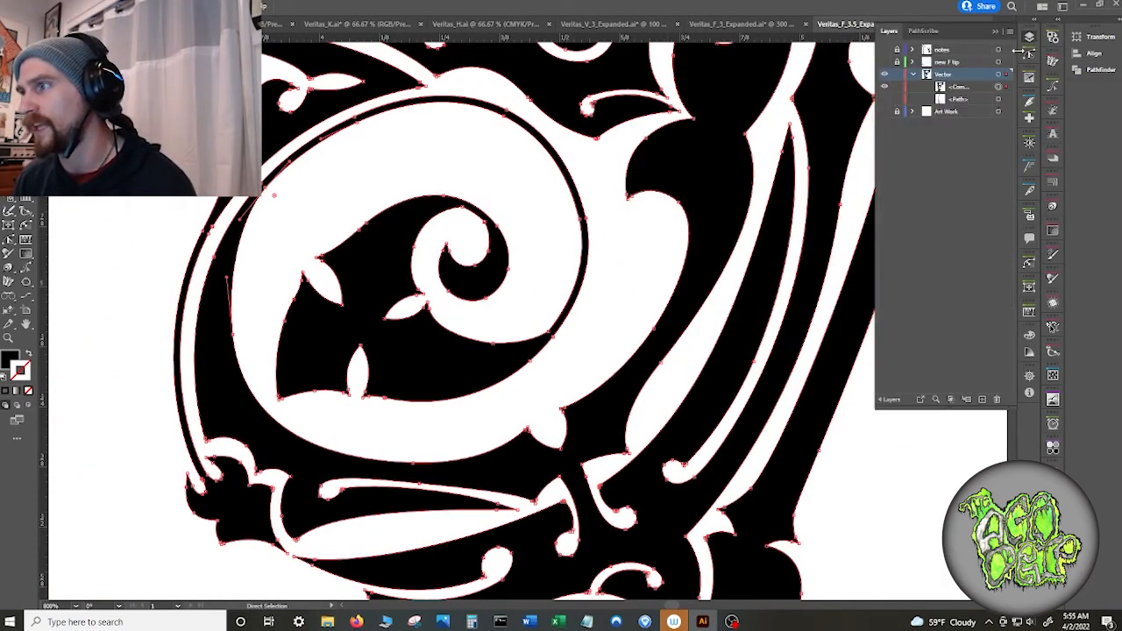
click(1031, 56)
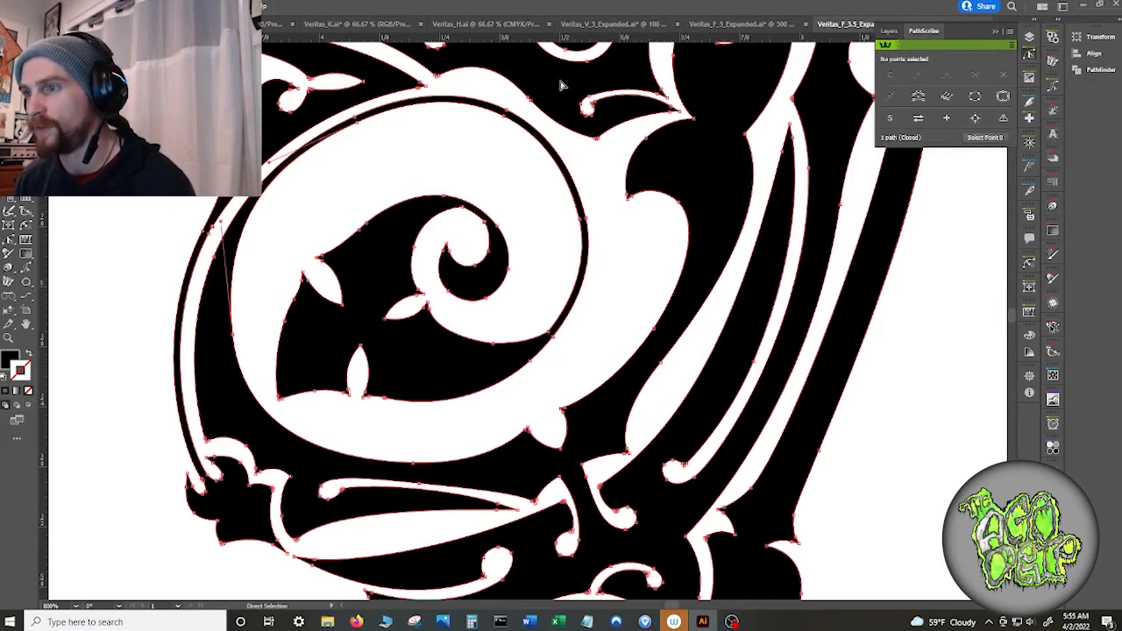
click(516, 108)
click(1003, 75)
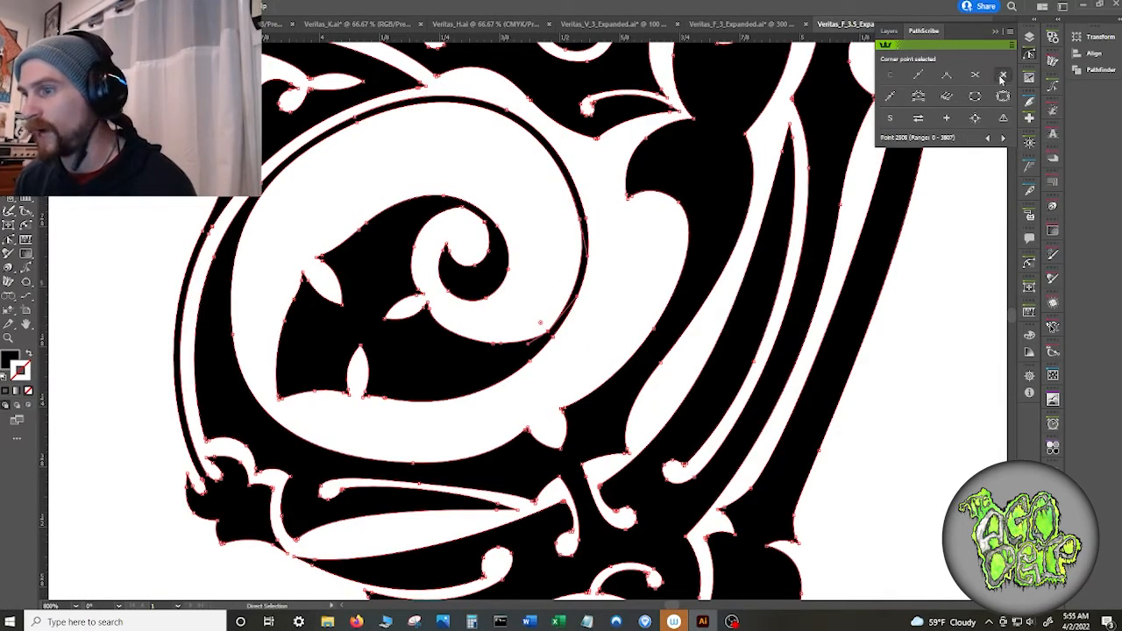
- Shorten the curve handle below the medallion's curl to thicken the ring, and remove the anchor point on the ring's right inner edge
click(536, 342)
scroll(603, 279, up, 3)
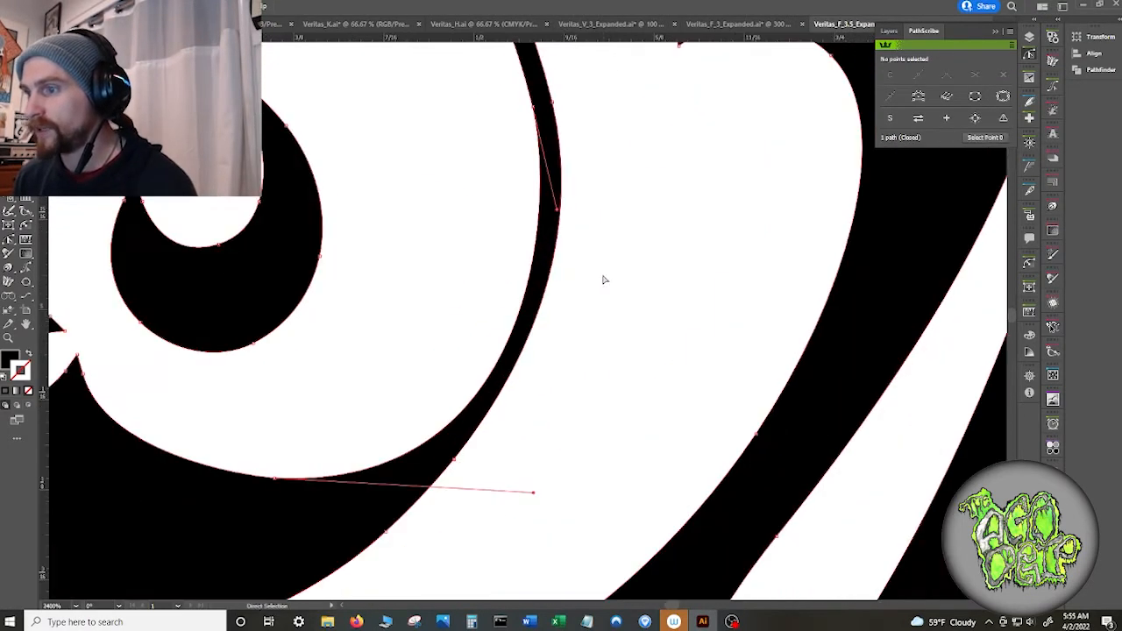
drag(537, 491, 475, 480)
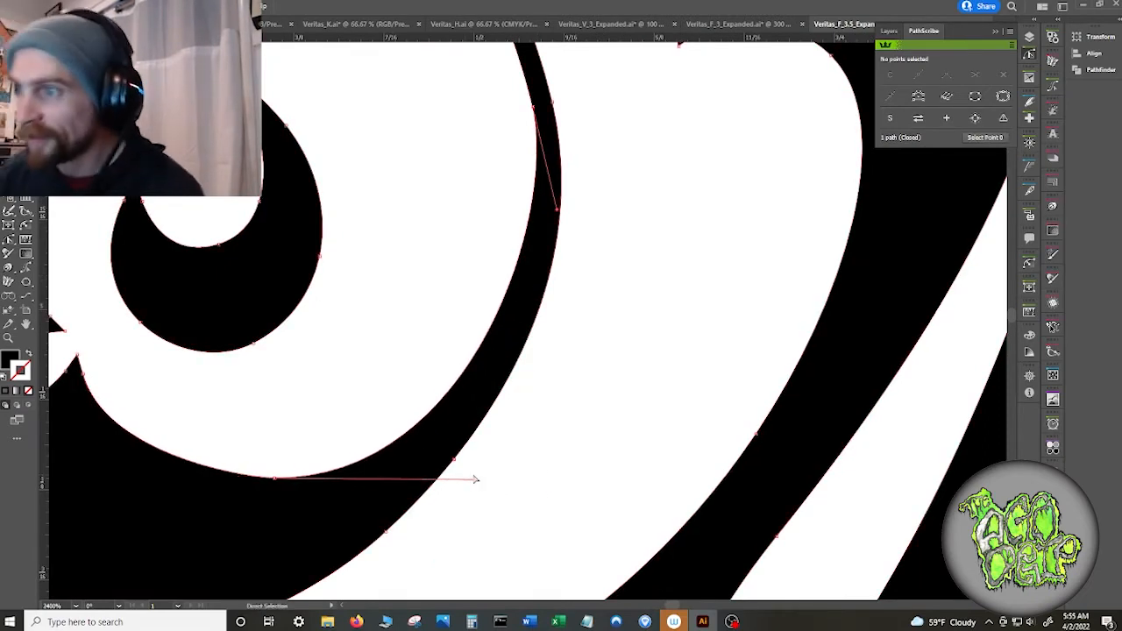
drag(655, 288, 725, 541)
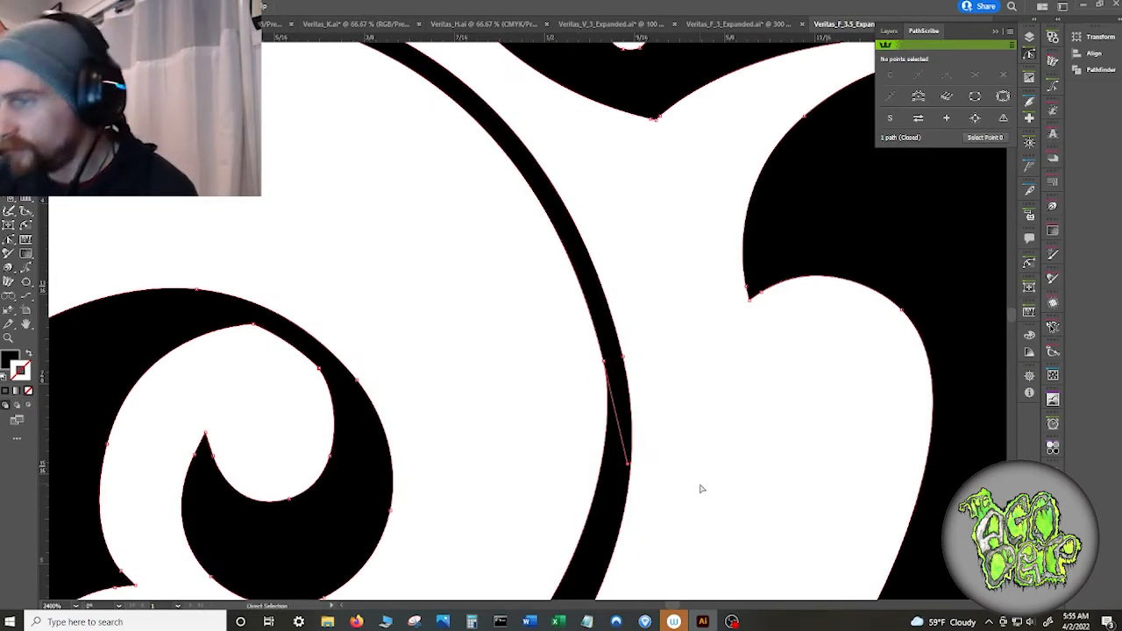
click(605, 362)
click(1005, 76)
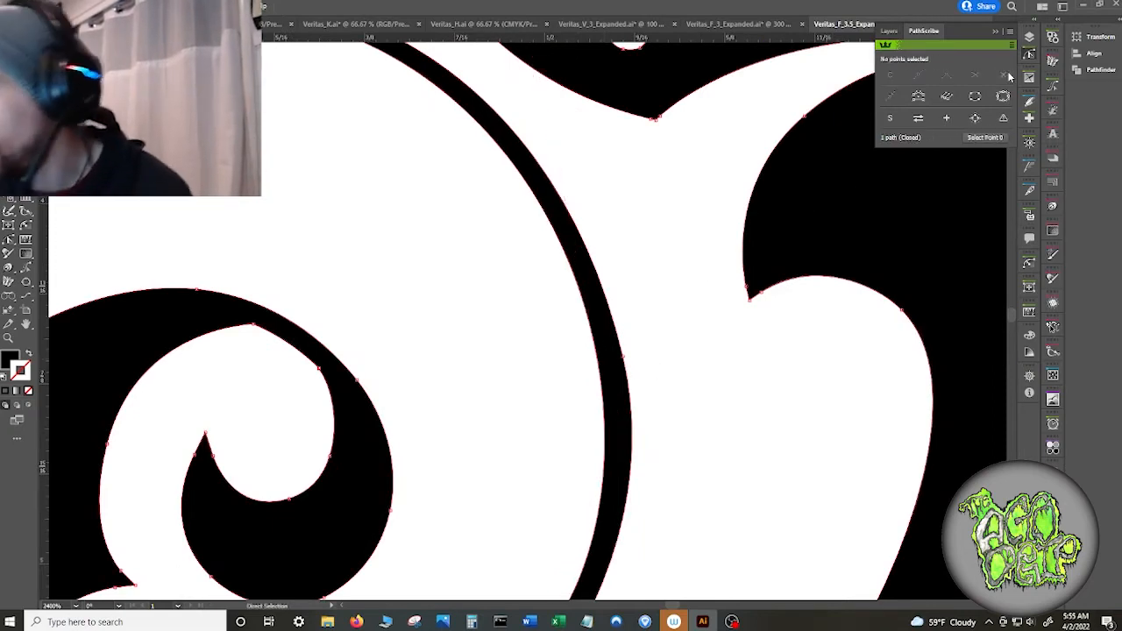
- Shorten the inner edge's lower curve handle to widen the medallion ring, and add a smooth anchor point on its right inner edge
scroll(698, 431, down, 5)
scroll(691, 414, up, 3)
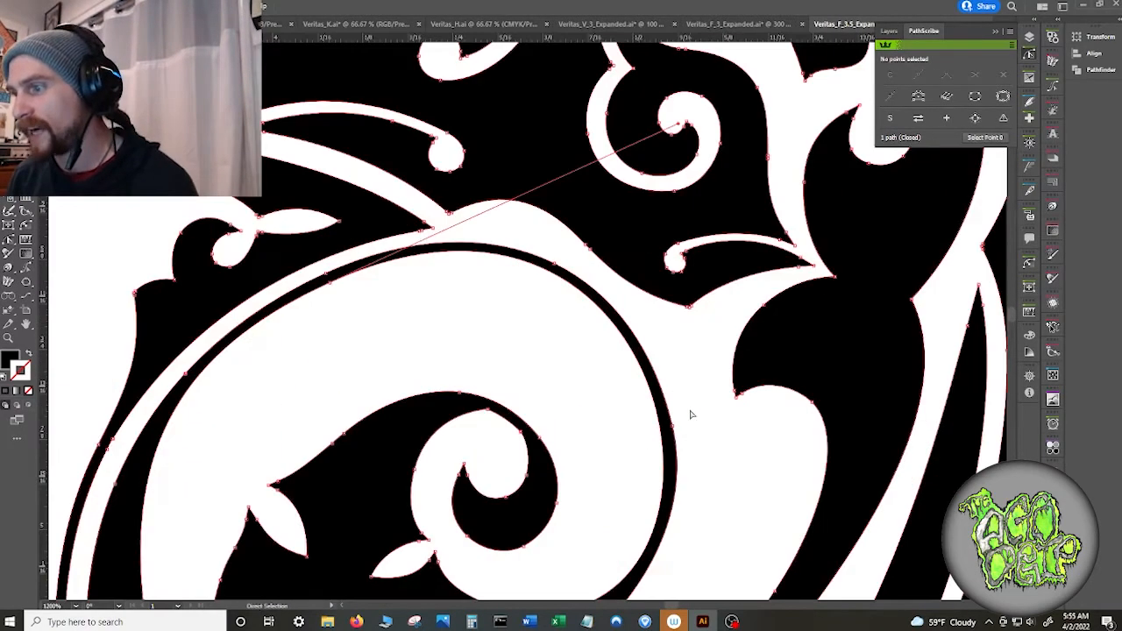
scroll(692, 415, down, 1)
scroll(691, 415, down, 1)
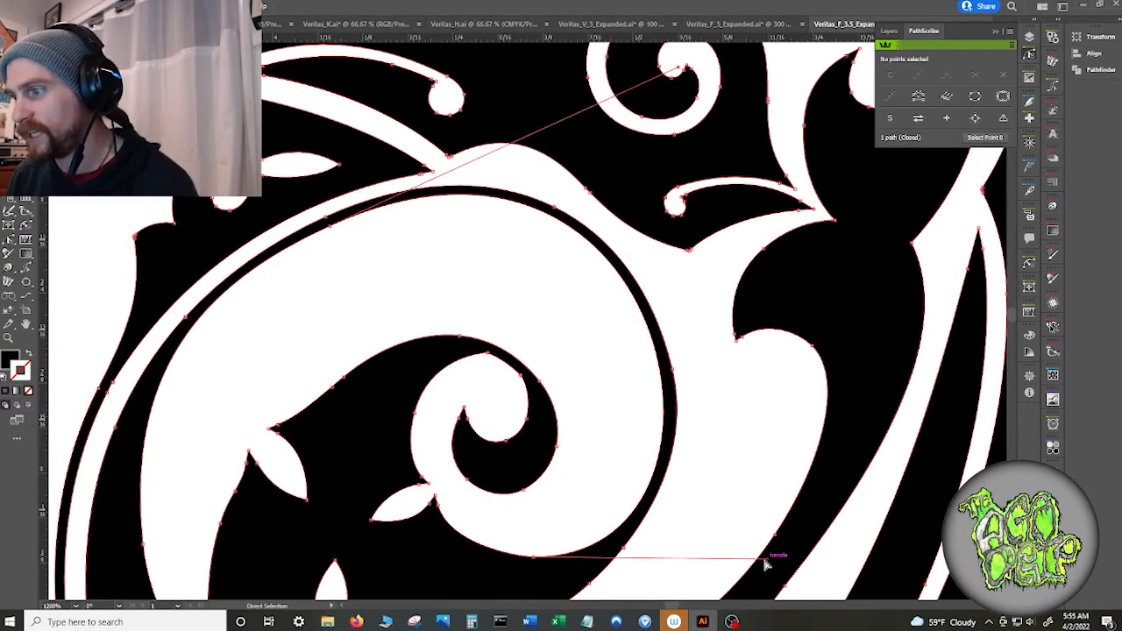
drag(766, 565, 726, 549)
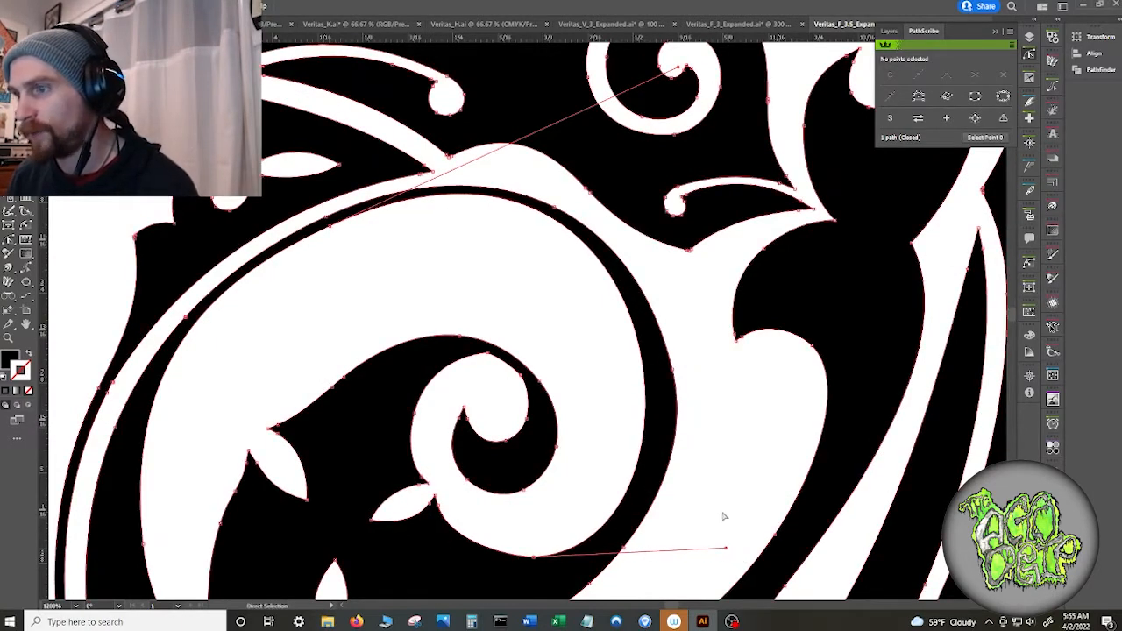
click(646, 399)
key(a)
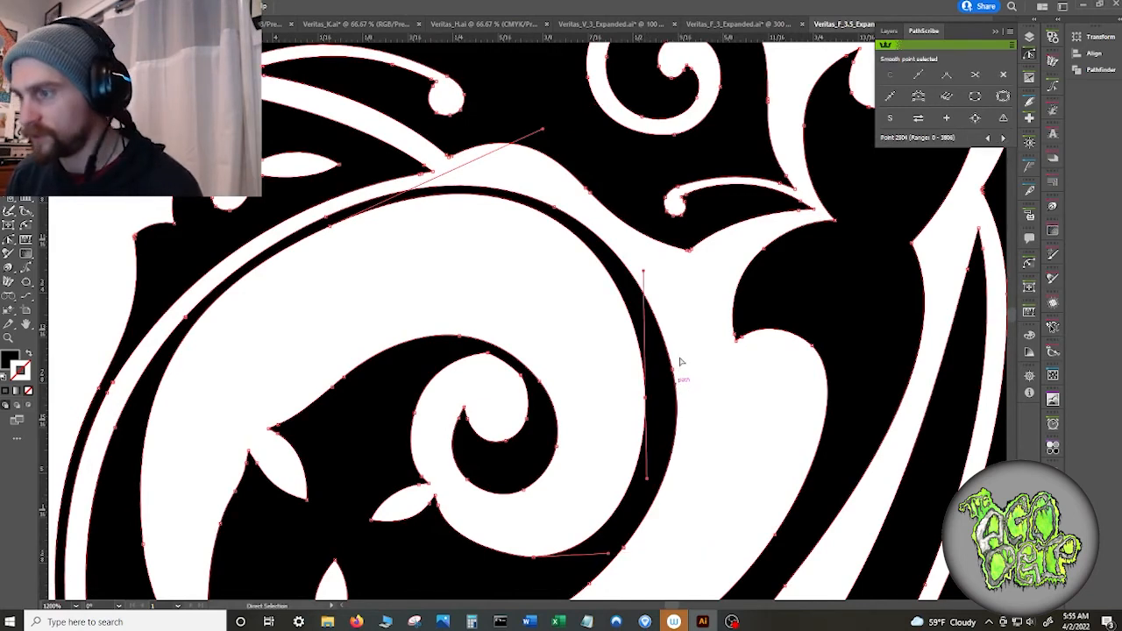
- Remove the surplus anchor points from the medallion ring's right and lower-right outer edge with PathScribe
click(672, 369)
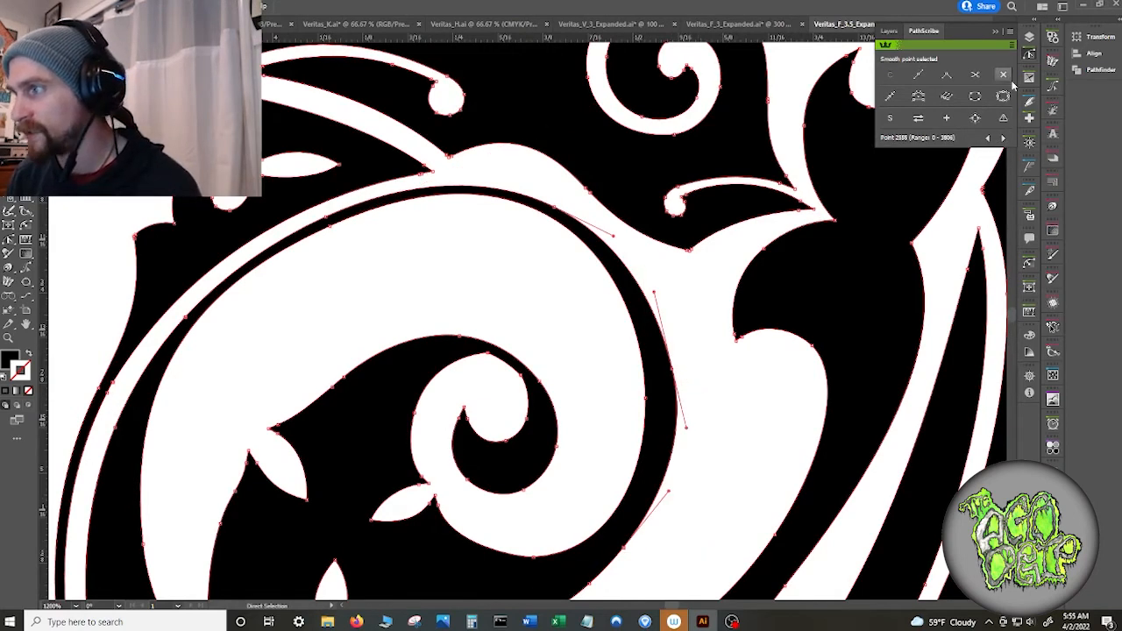
click(639, 219)
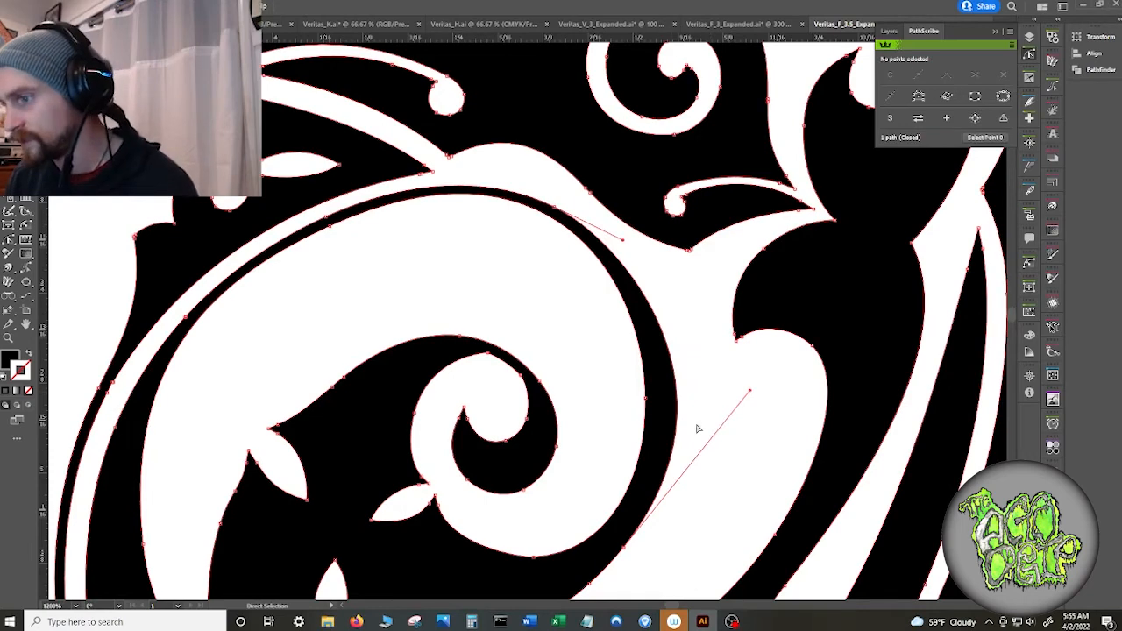
drag(690, 434, 711, 329)
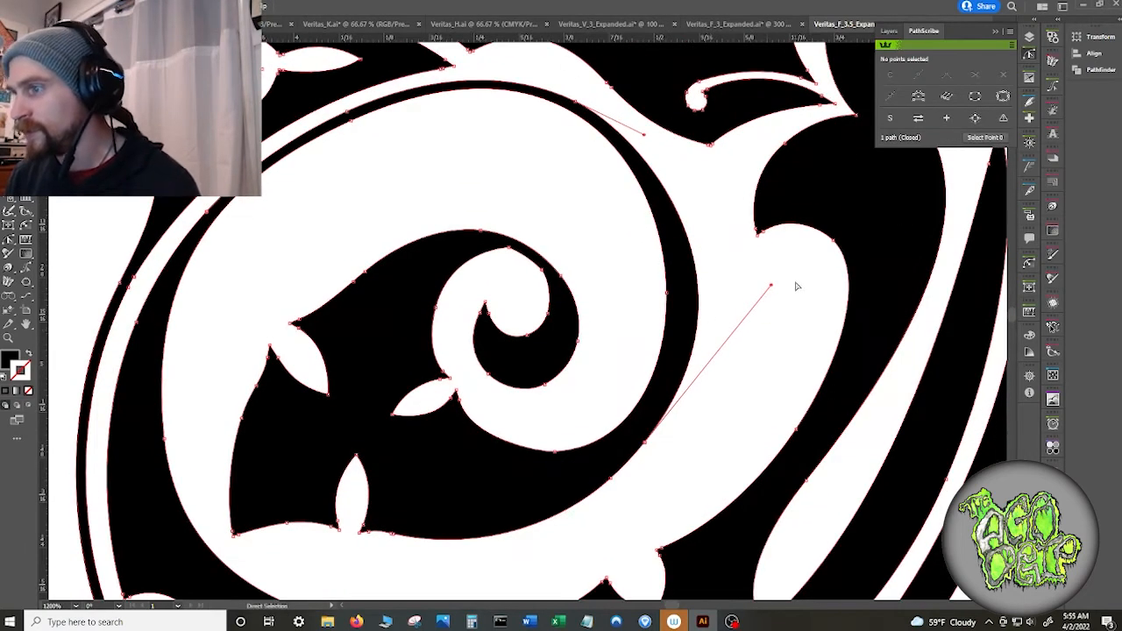
click(646, 442)
click(999, 79)
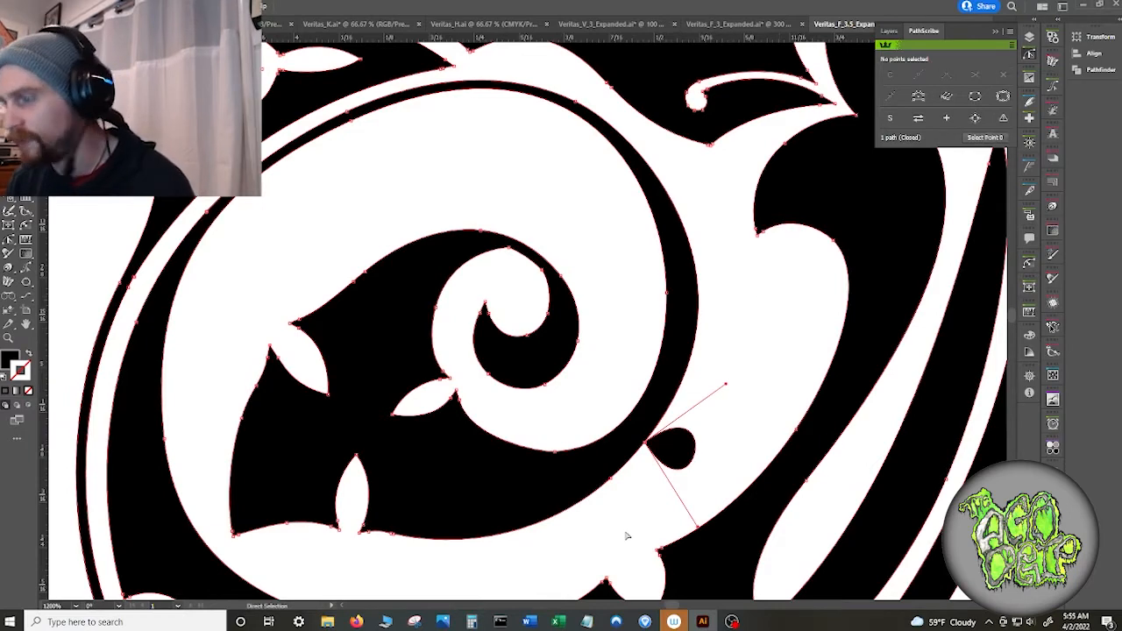
- Clear the teardrop-shaped loop on the ring's lower-right outer edge by deleting its stray anchor point
scroll(618, 521, up, 5)
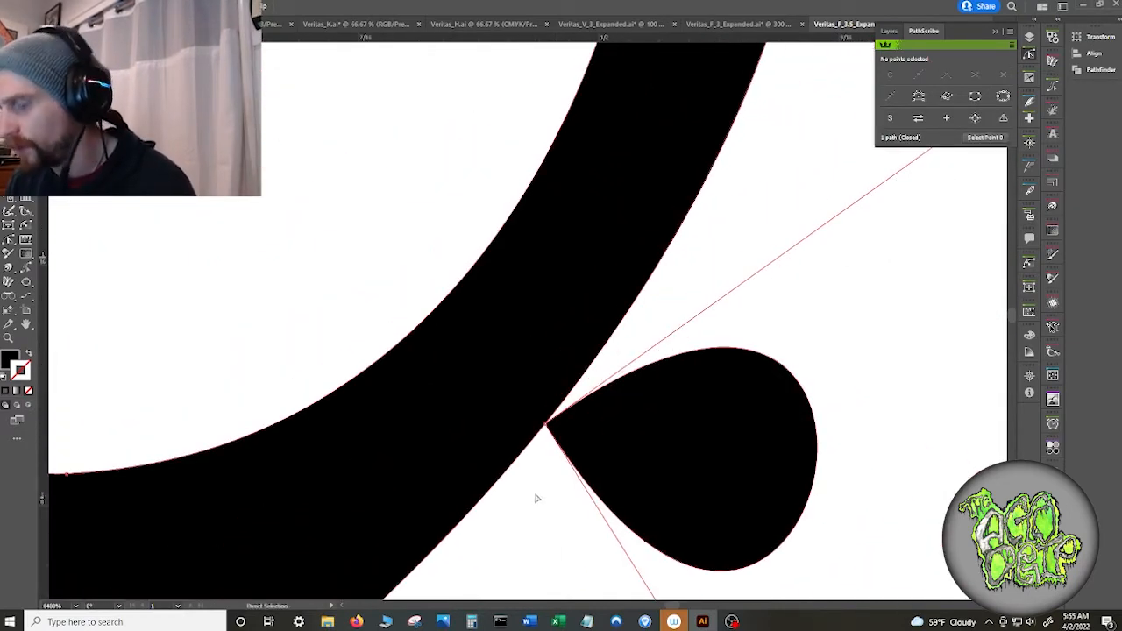
drag(545, 427, 527, 466)
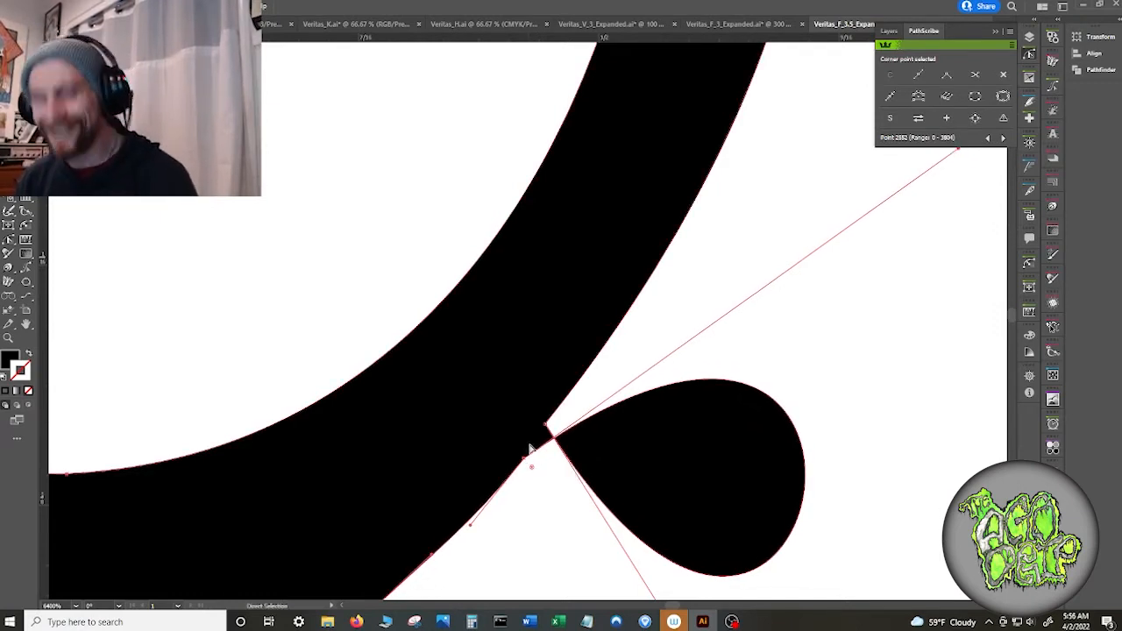
key(ctrl+z)
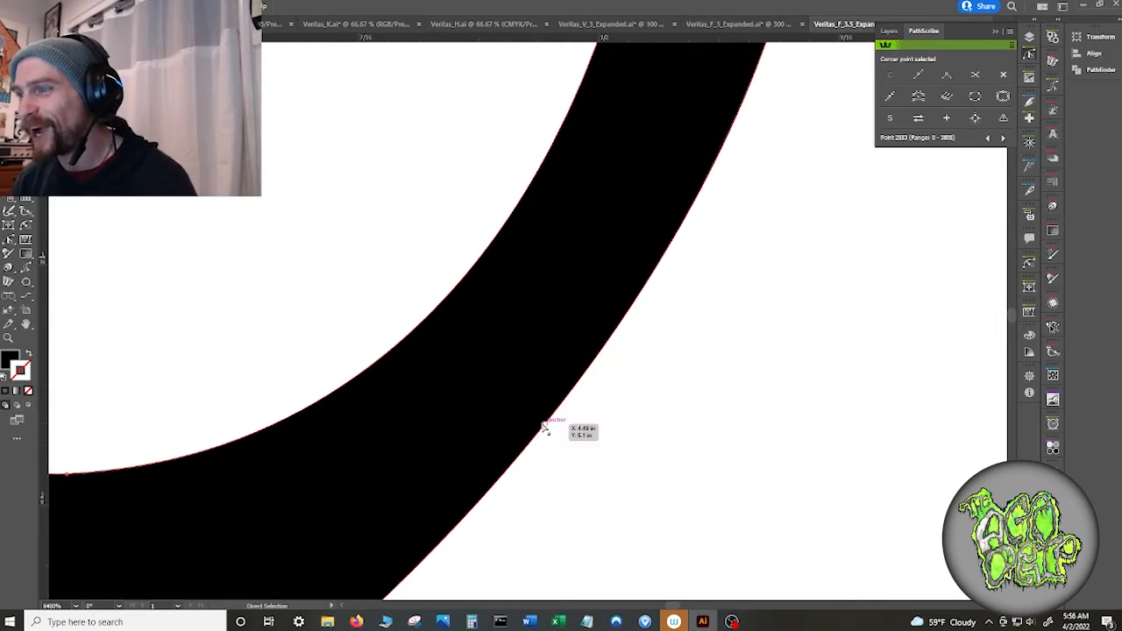
drag(543, 426, 529, 453)
click(1002, 75)
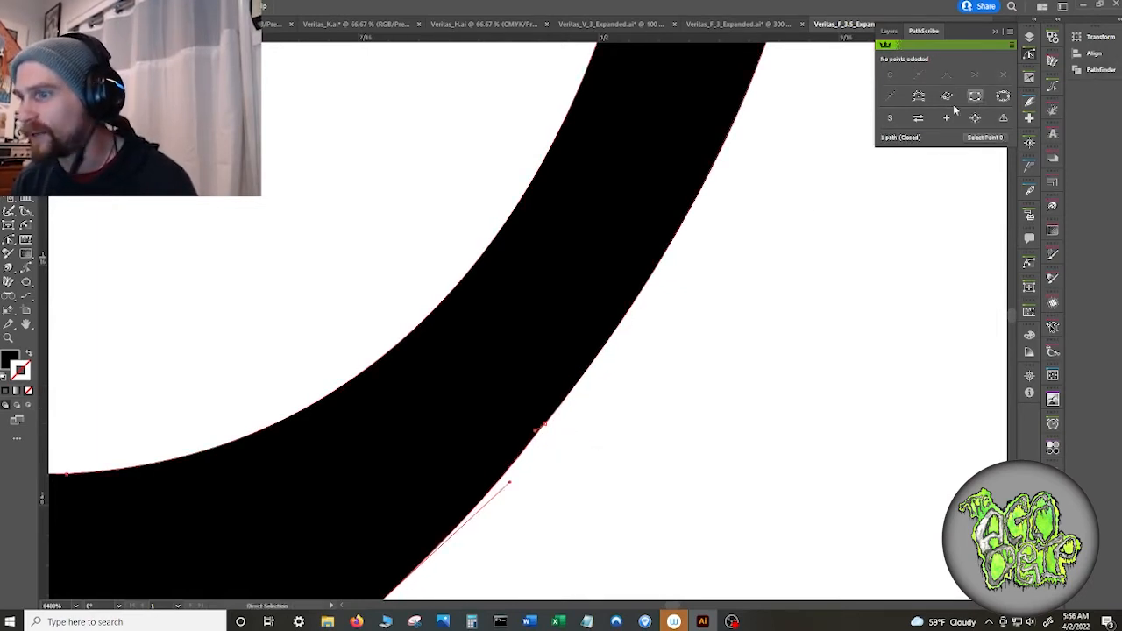
- Remove the leftover corner points on the ring's lower-right outer edge and deselect the artwork
click(544, 428)
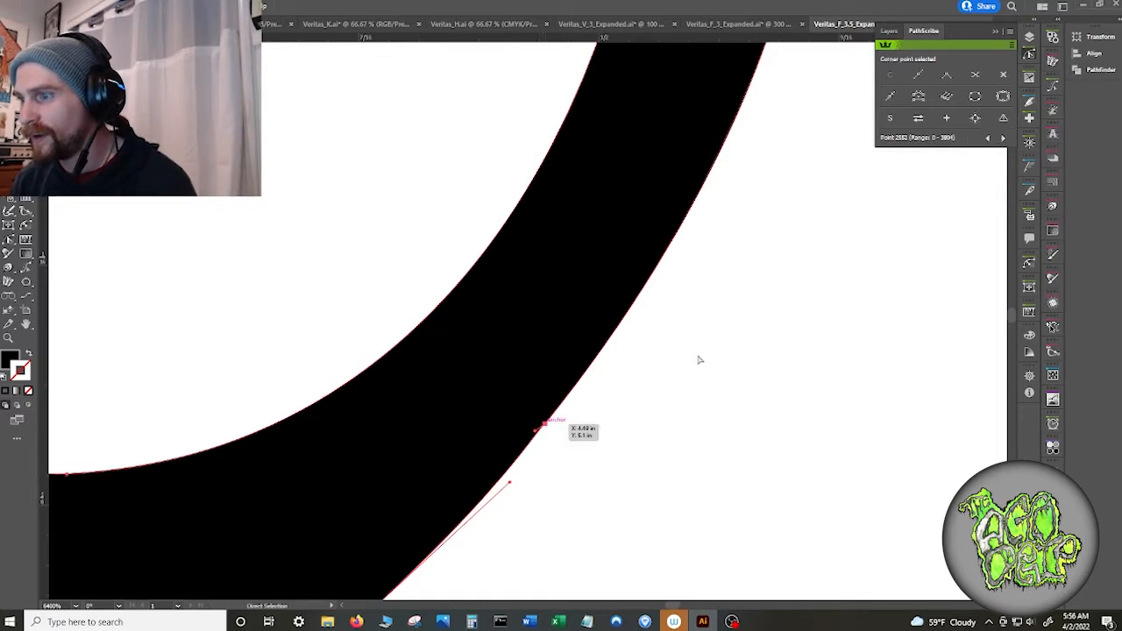
click(1003, 75)
scroll(689, 261, down, 3)
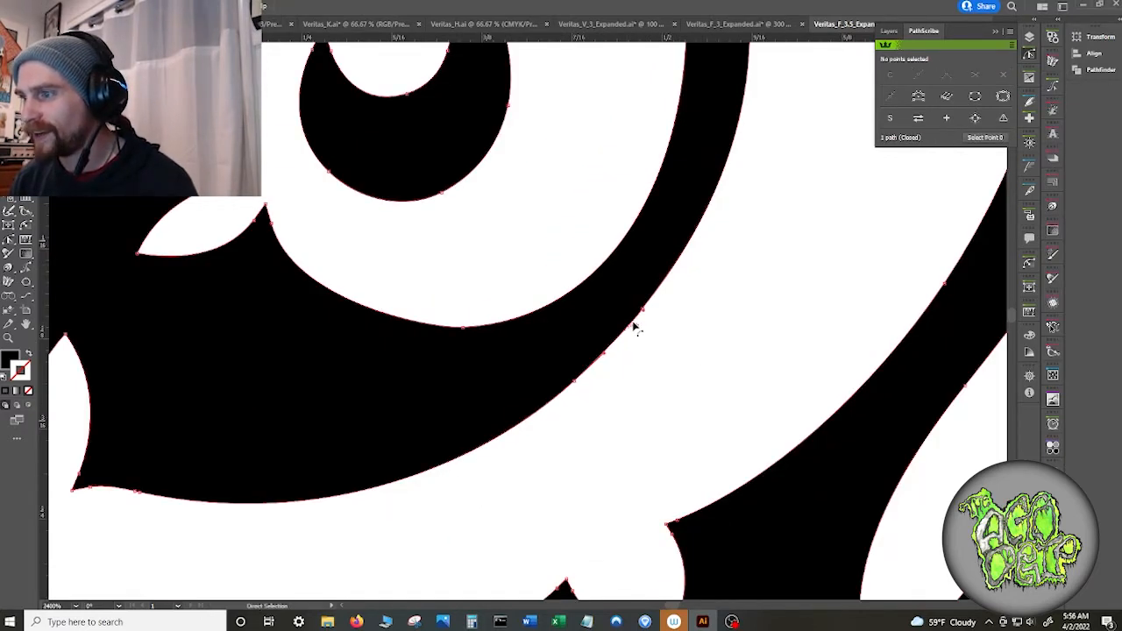
click(643, 311)
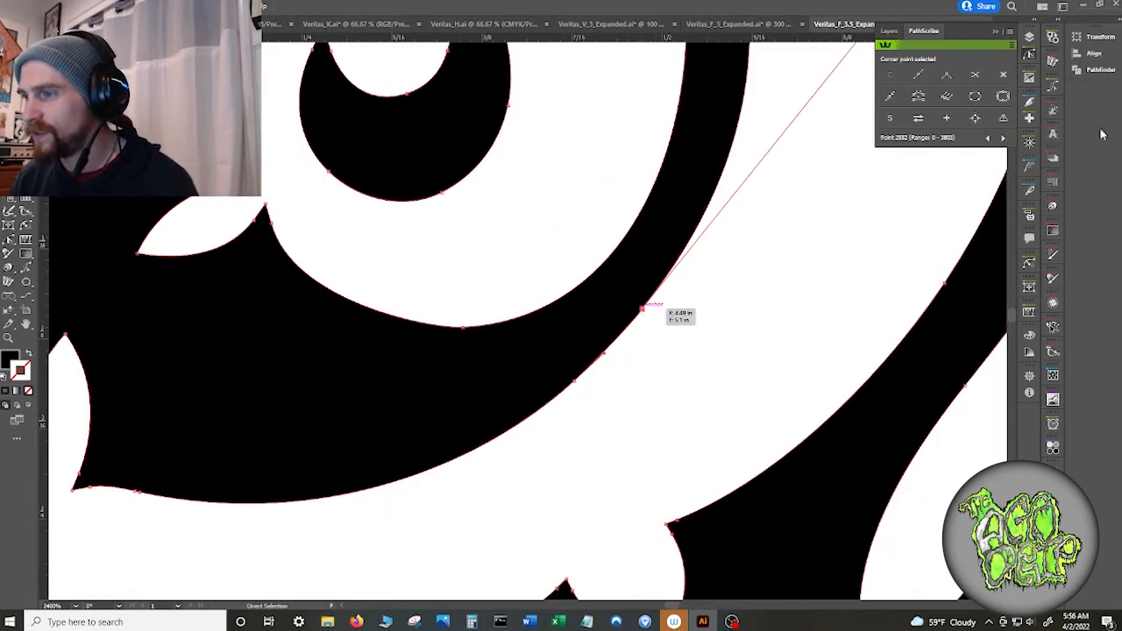
click(1004, 75)
click(778, 225)
- Shorten the curve handle below the medallion's curl and nudge the inner edge's bottom anchor point slightly upward
scroll(785, 213, down, 3)
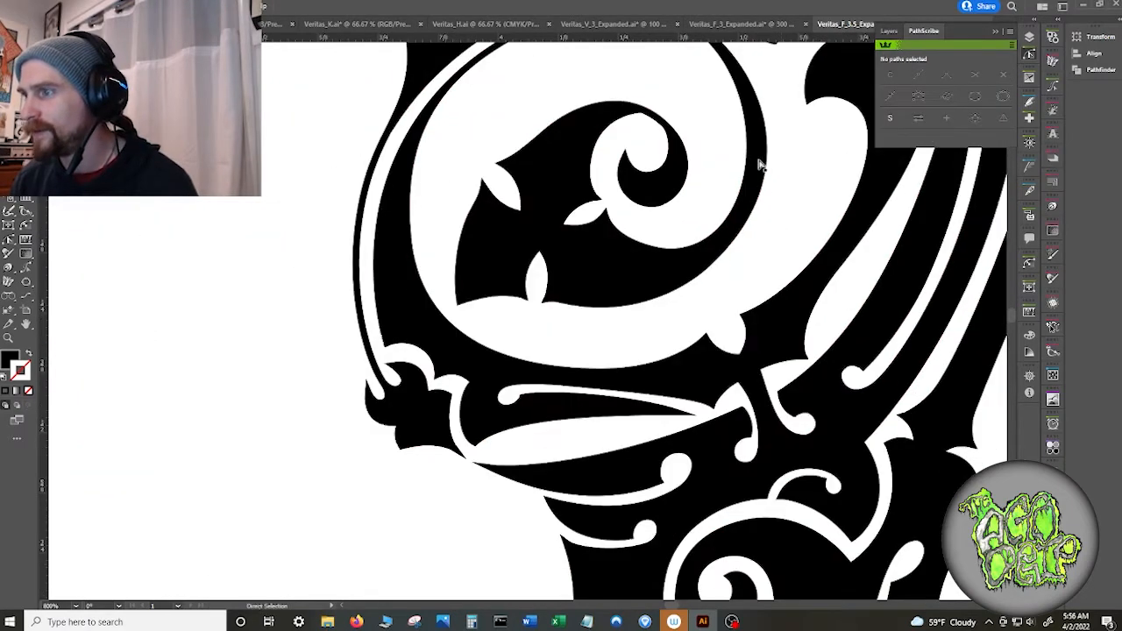
drag(760, 163, 718, 318)
click(719, 360)
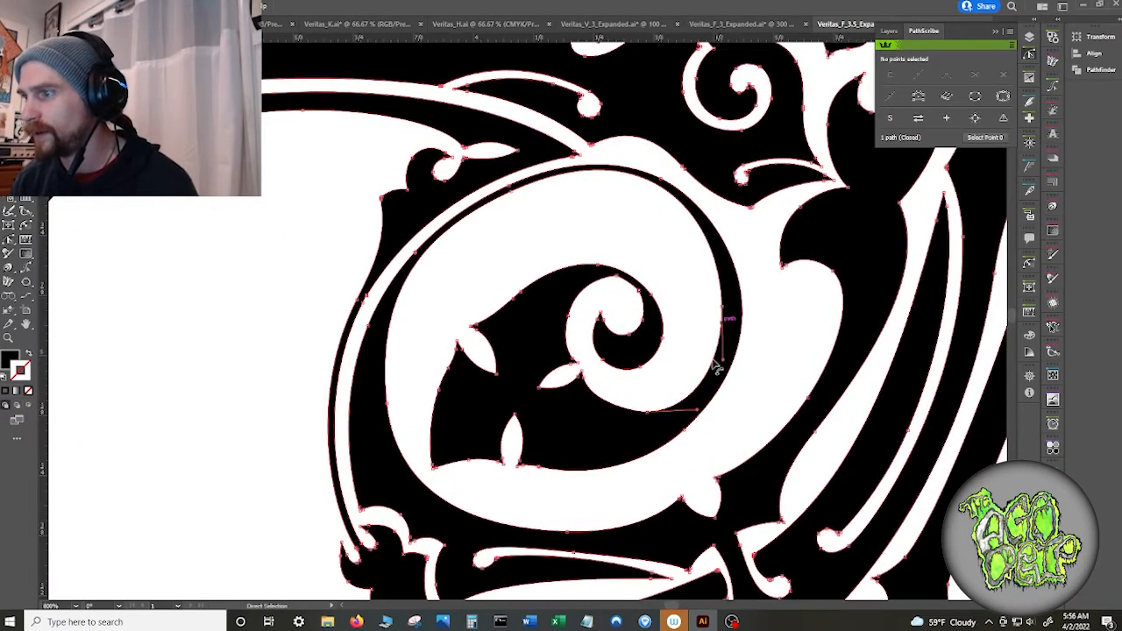
scroll(712, 400, up, 2)
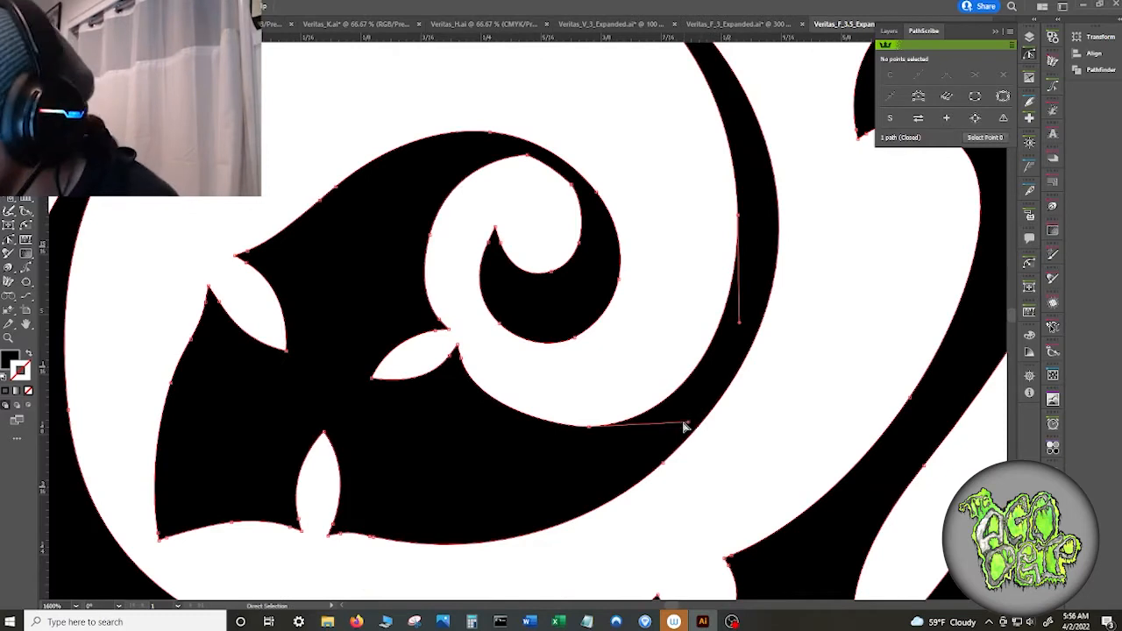
mouse_move(690, 424)
mouse_down()
mouse_move(664, 430)
mouse_move(671, 423)
mouse_up()
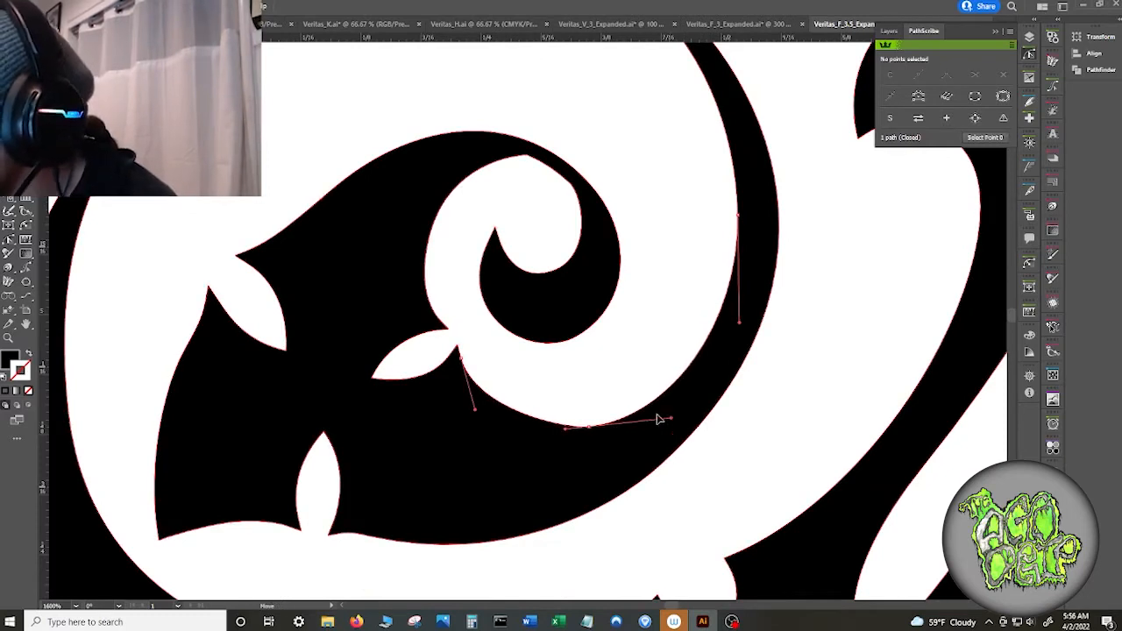
drag(588, 428, 592, 425)
click(805, 344)
- Delete the smooth anchor point on the upper-left inner edge of the medallion ring
click(732, 397)
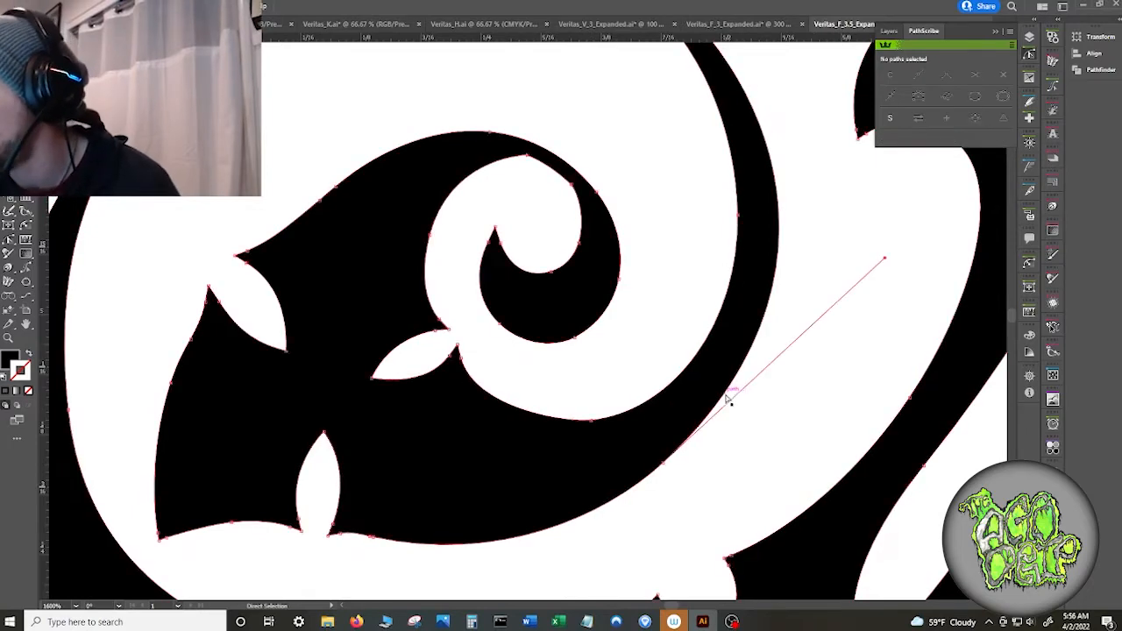
drag(759, 370, 809, 508)
drag(548, 227, 633, 363)
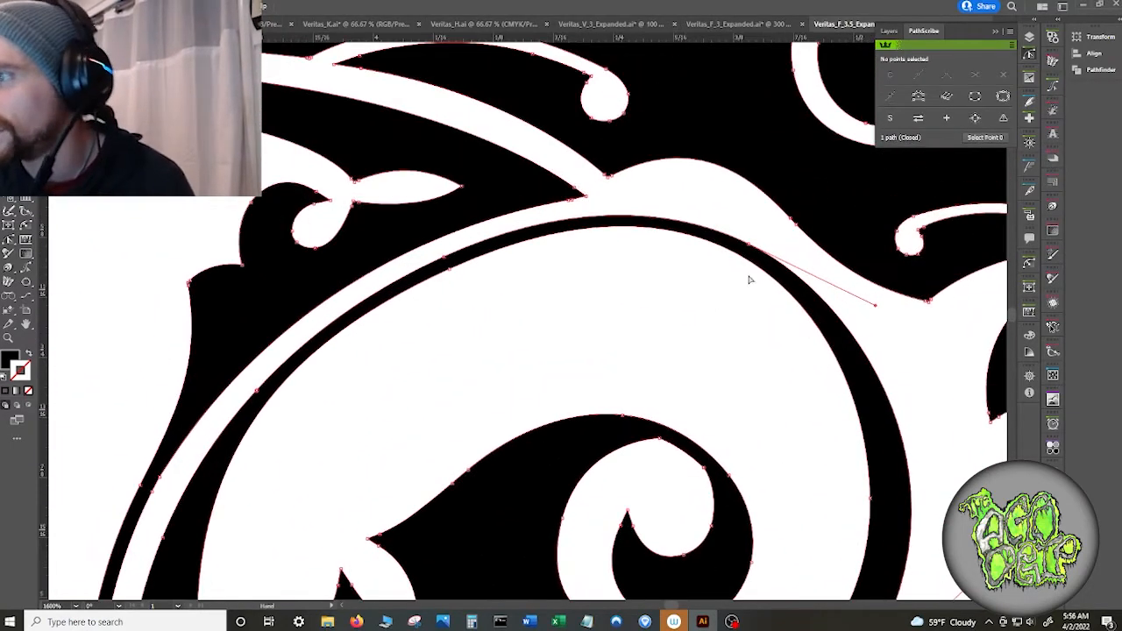
click(748, 254)
click(451, 270)
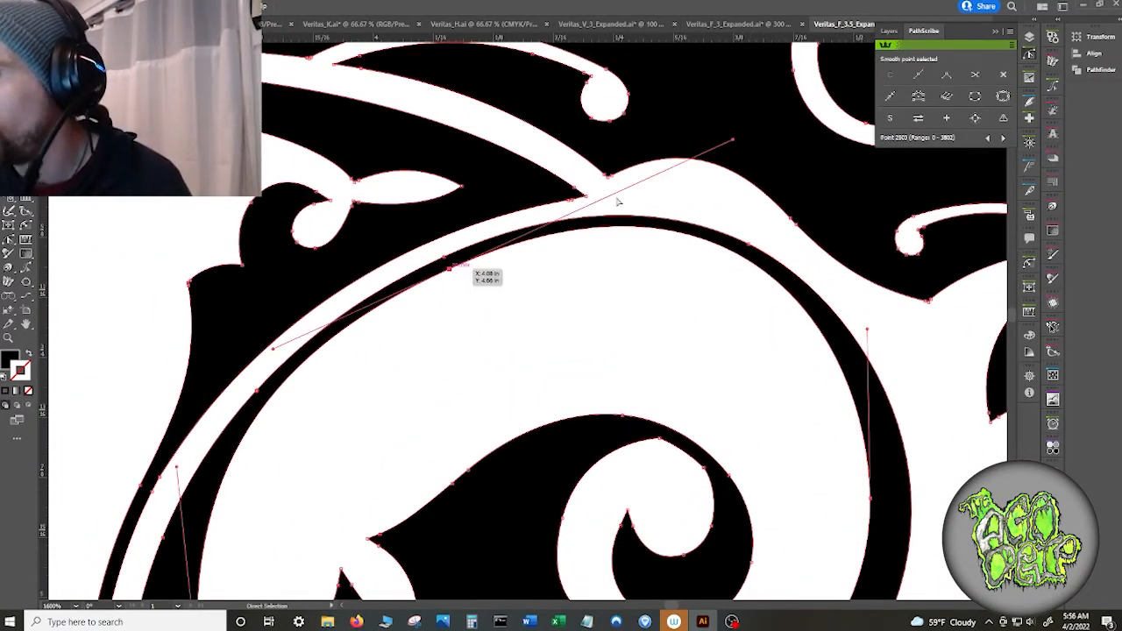
click(1003, 76)
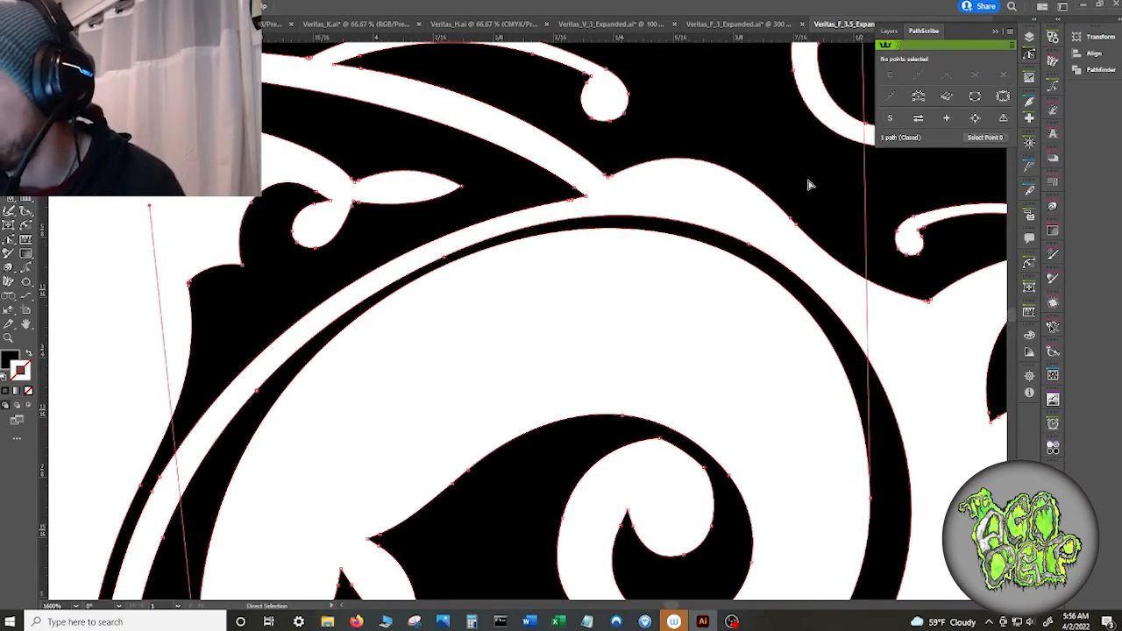
- Adjust the inner edge's long right curve handle and add a smooth anchor point on the ring's upper-right inner edge
drag(789, 118, 749, 319)
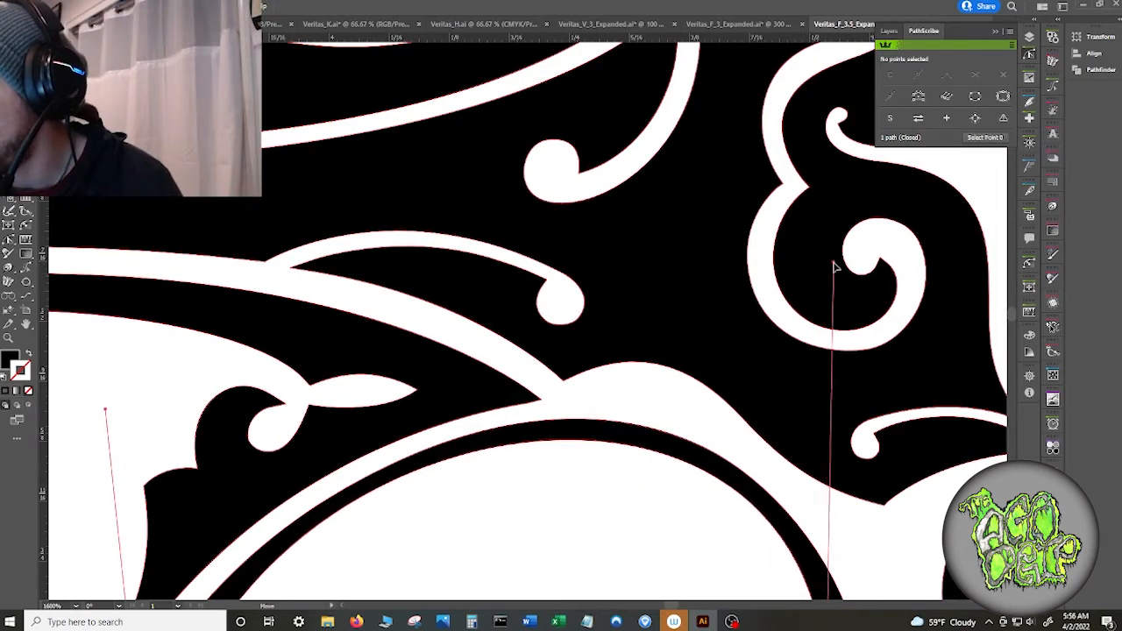
drag(754, 398, 792, 265)
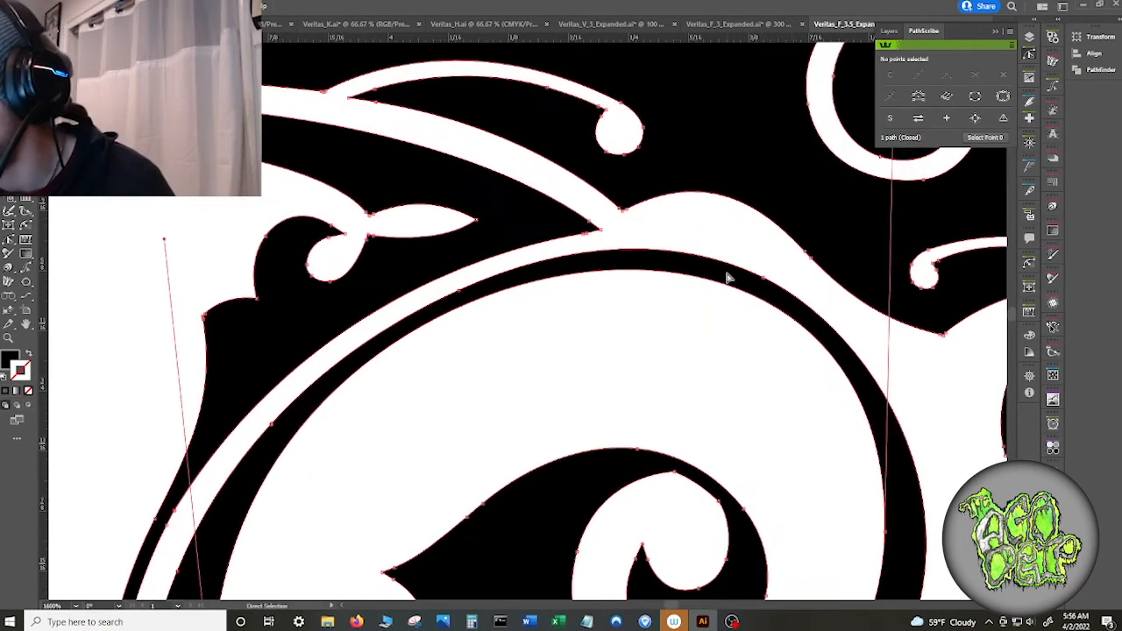
key(plus)
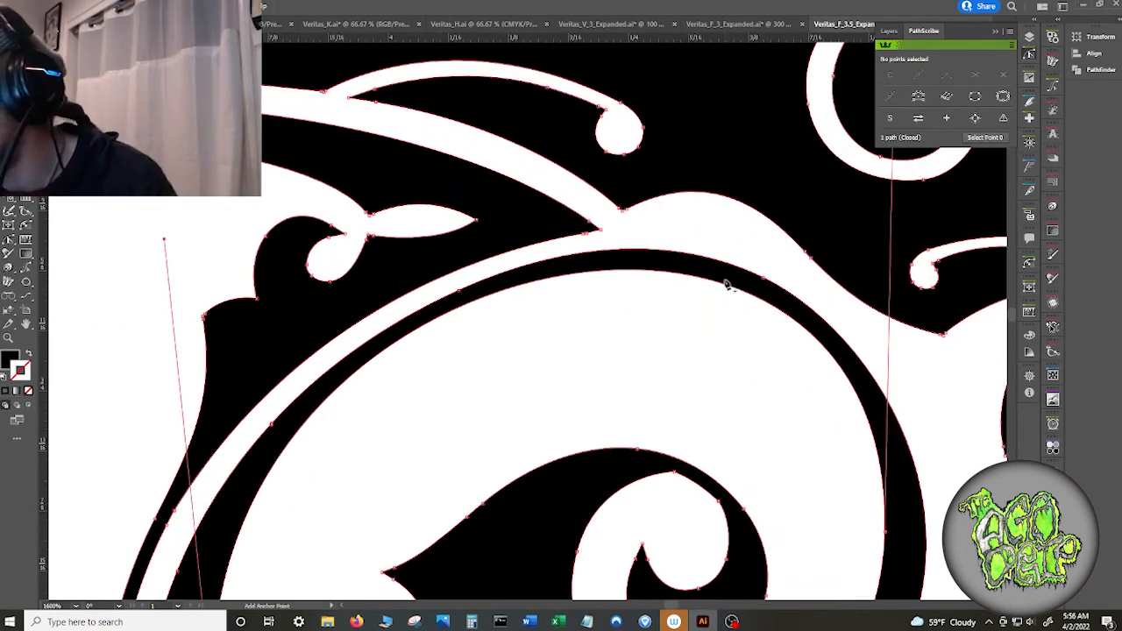
click(726, 286)
- Replace the off-centre anchor point at the top of the medallion's inner curl with a new one at its peak
drag(701, 376, 702, 315)
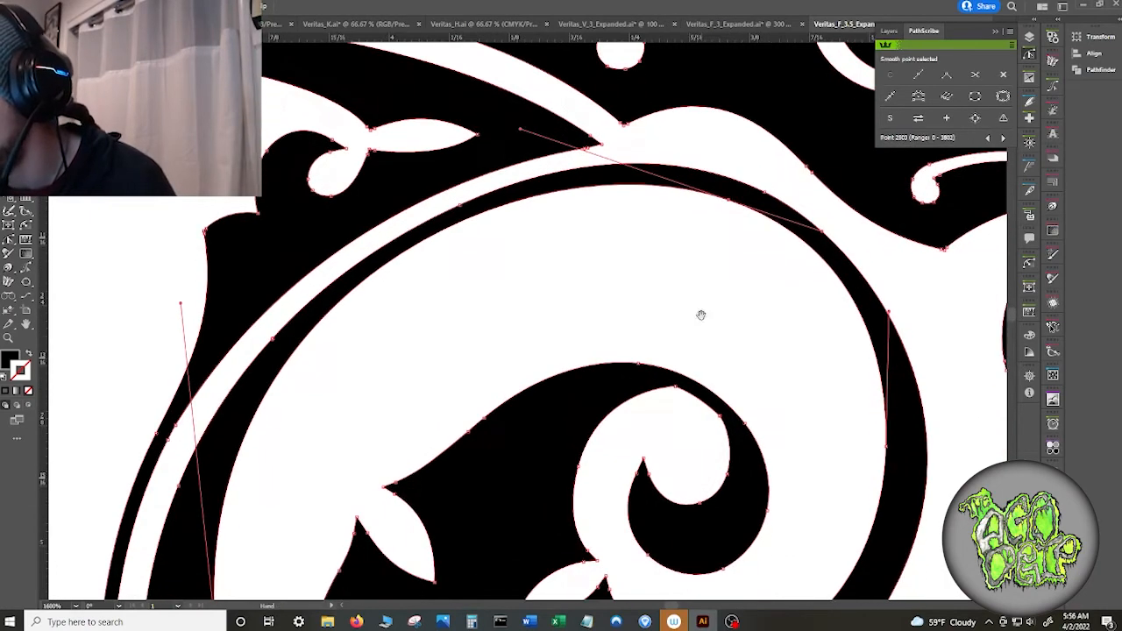
click(675, 386)
click(1003, 75)
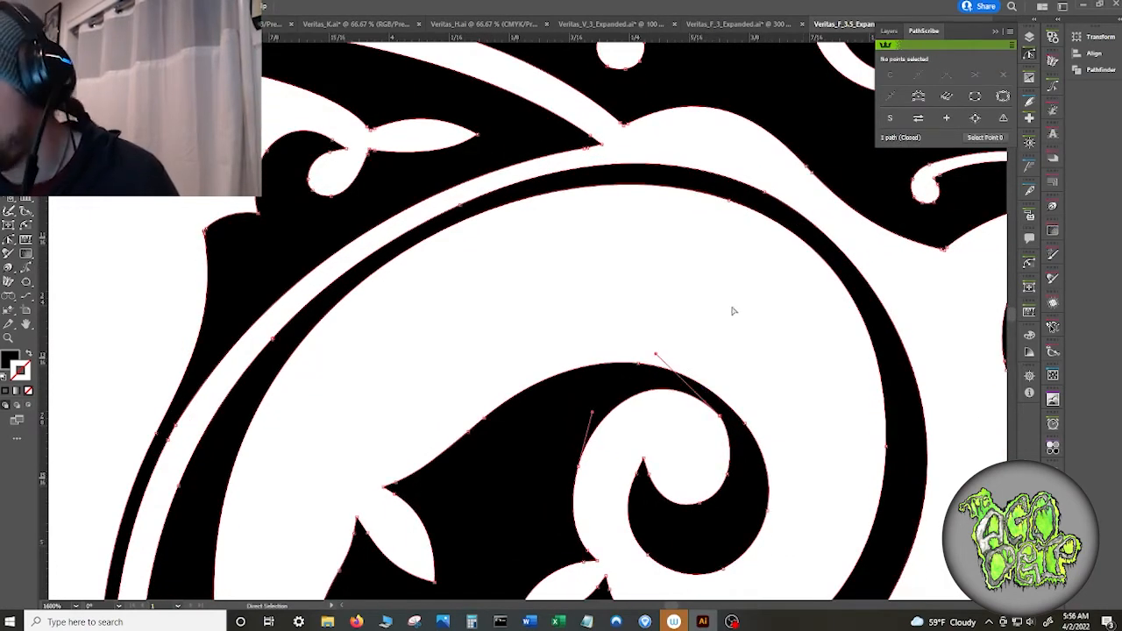
key(plus)
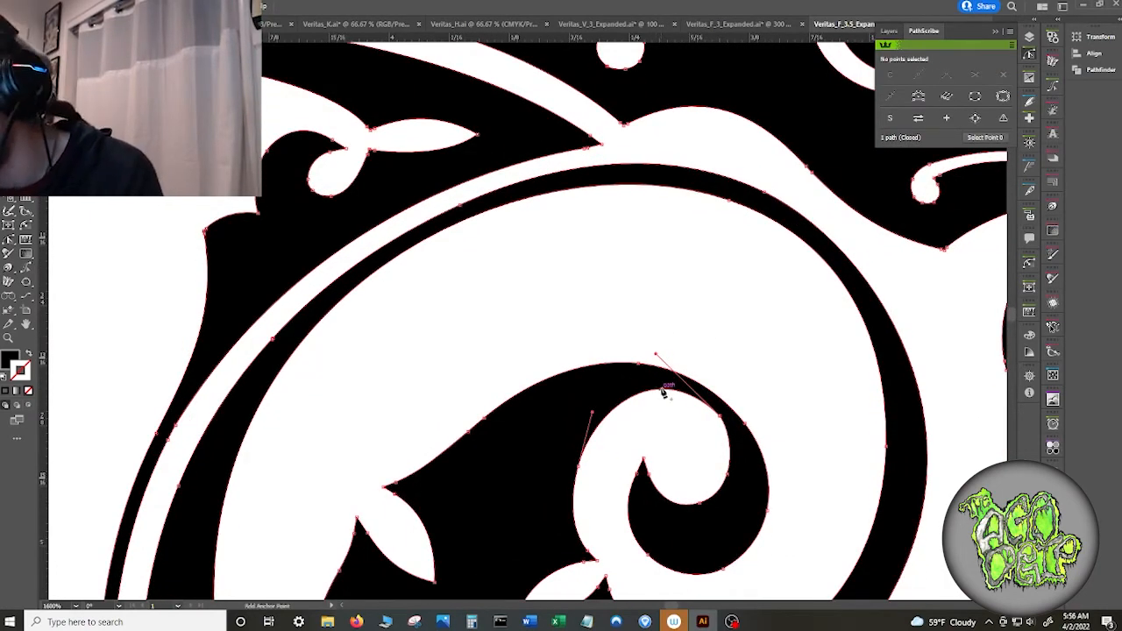
click(662, 389)
key(a)
- Remove the surplus corner points on the upper-right side of the inner curl
click(720, 415)
click(1003, 75)
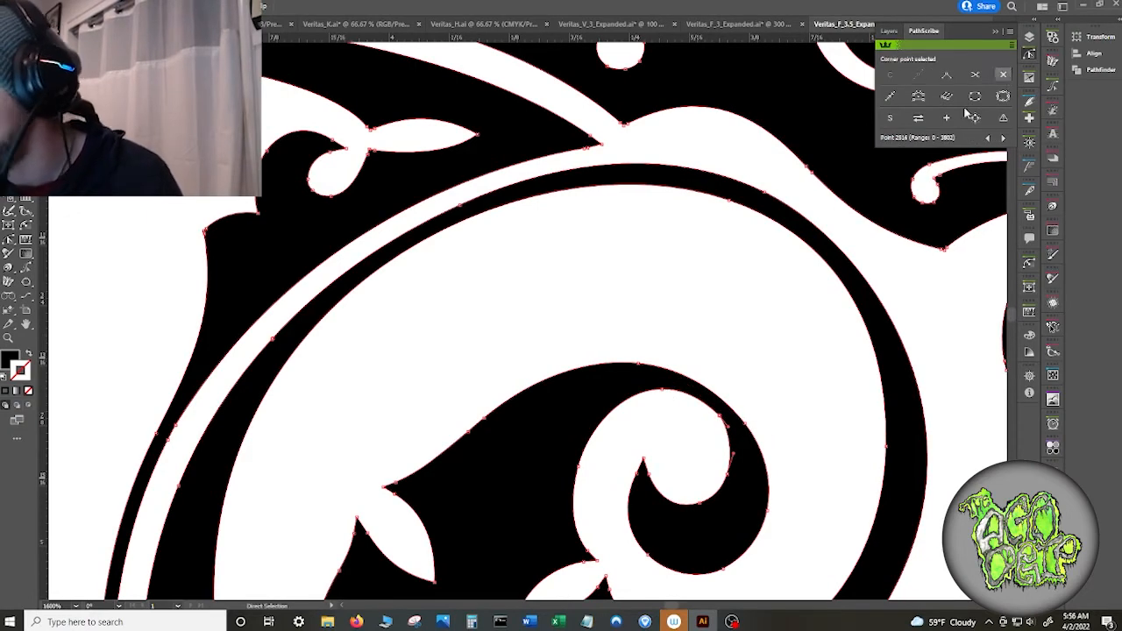
click(719, 415)
click(1003, 75)
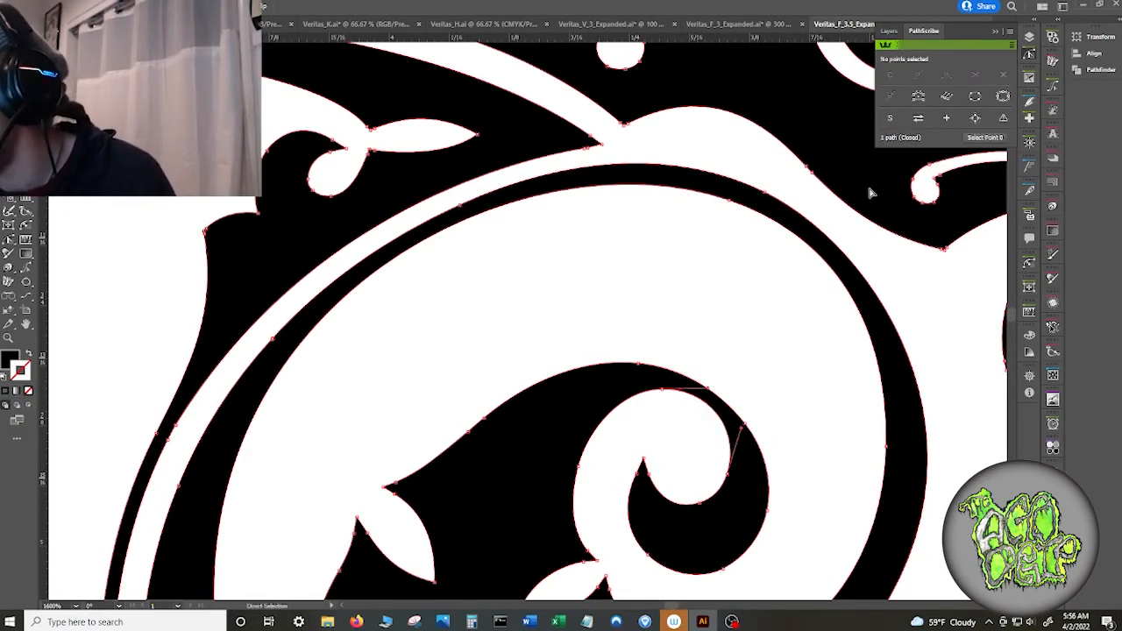
- Remove the surplus anchor points along the black leaf's outer edge, right of the curl and on the upper-left slope
click(745, 424)
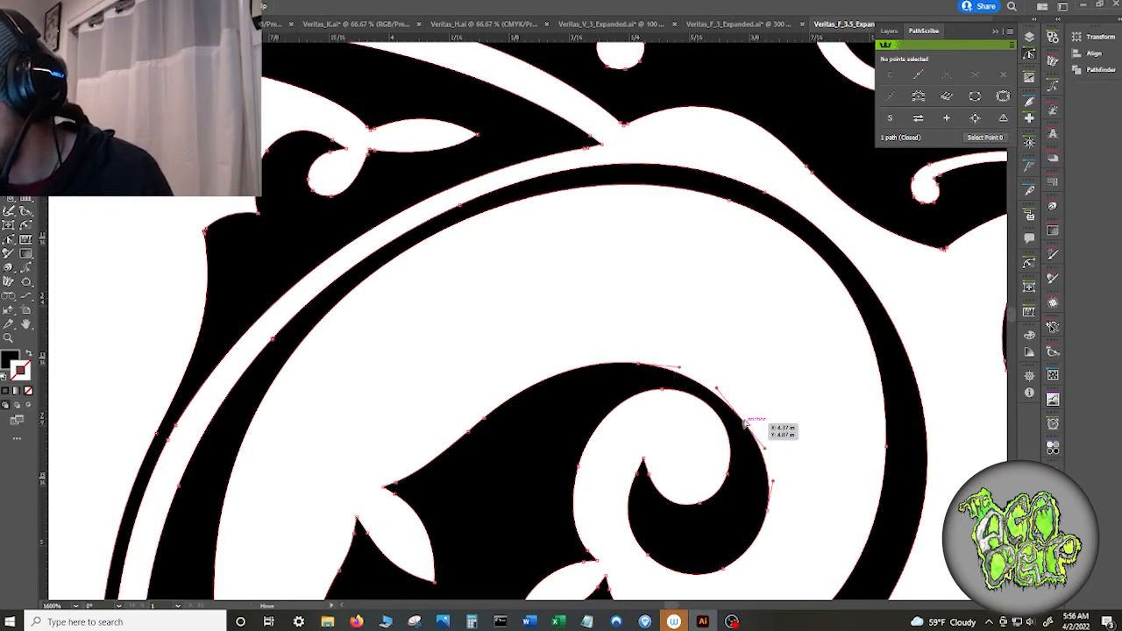
click(1003, 76)
drag(713, 371, 833, 264)
key(space)
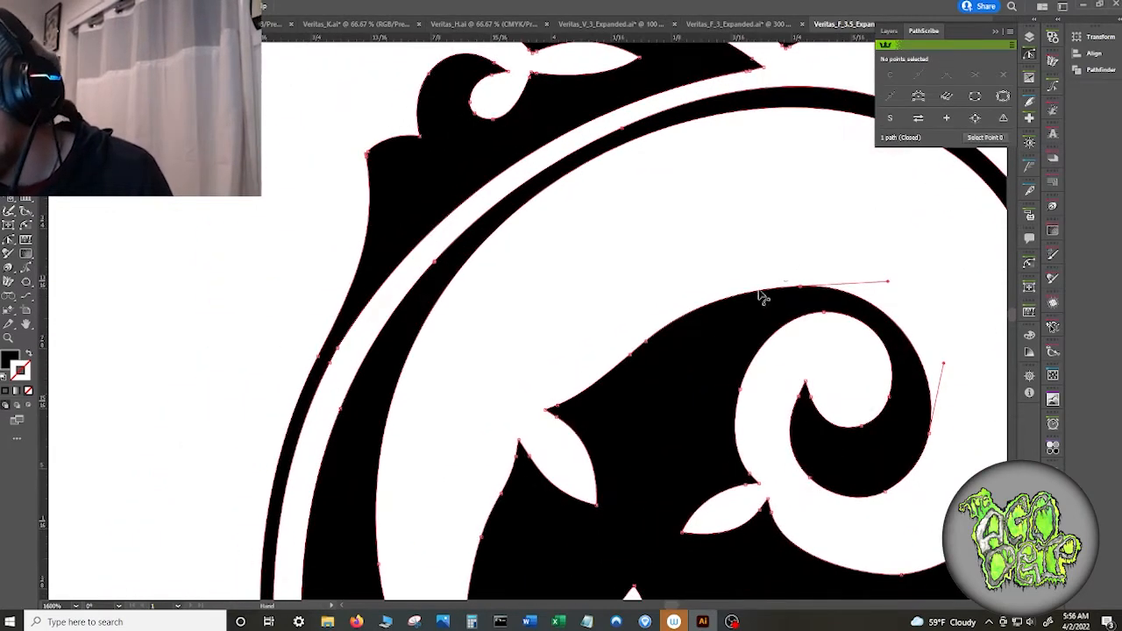
click(646, 340)
click(1004, 76)
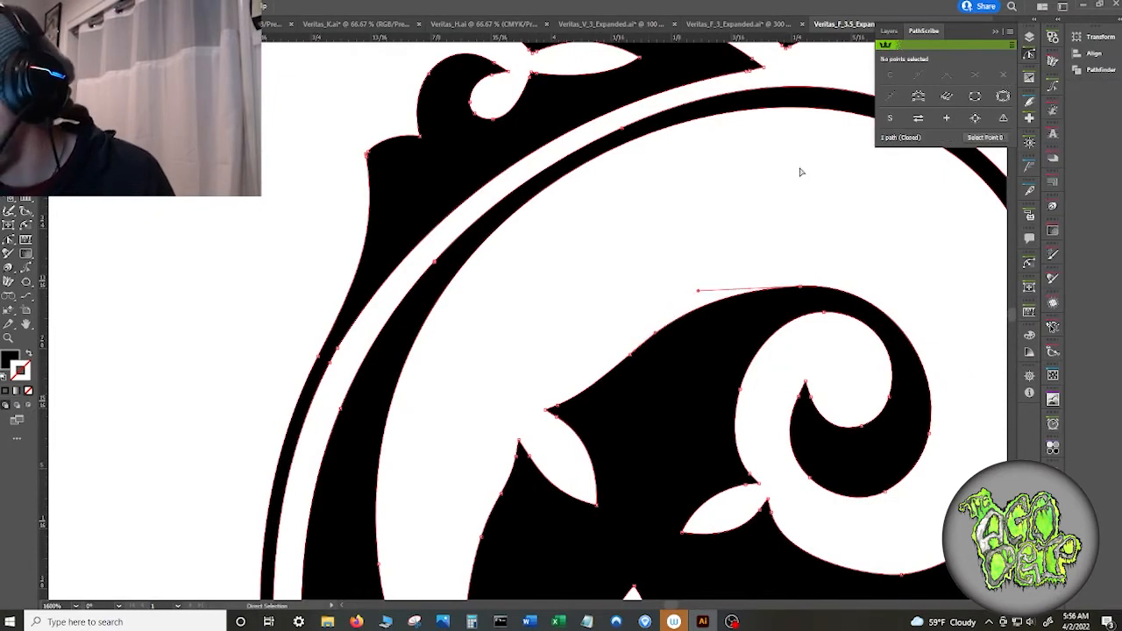
- Shorten the inner edge's left curve handle to thicken the upper-left part of the medallion ring, and deselect the artwork
click(452, 286)
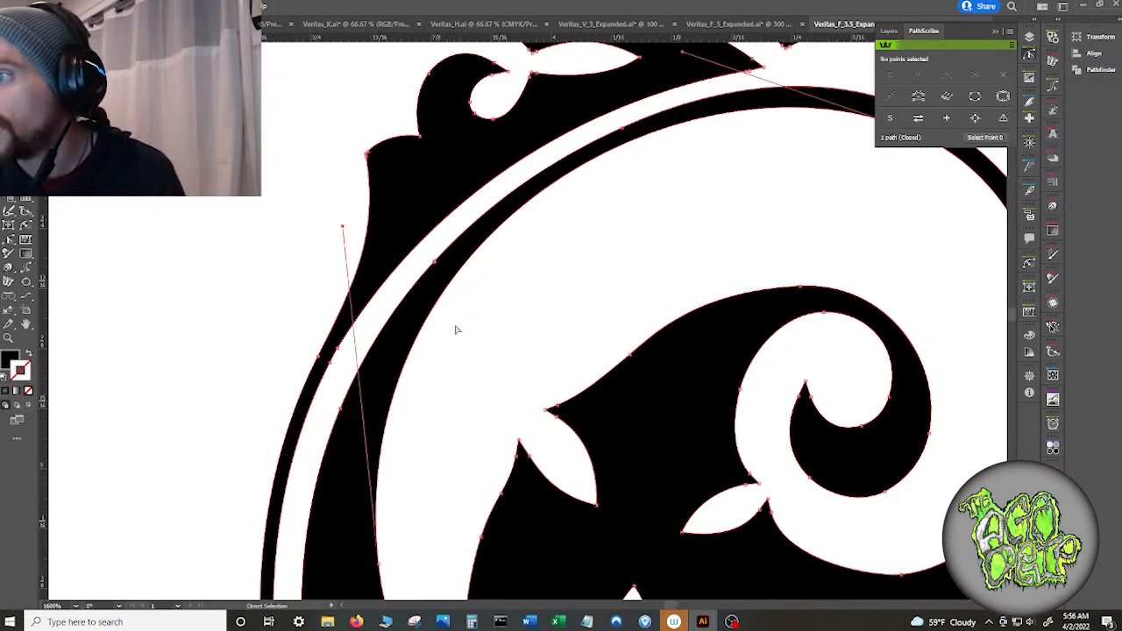
drag(343, 226, 362, 273)
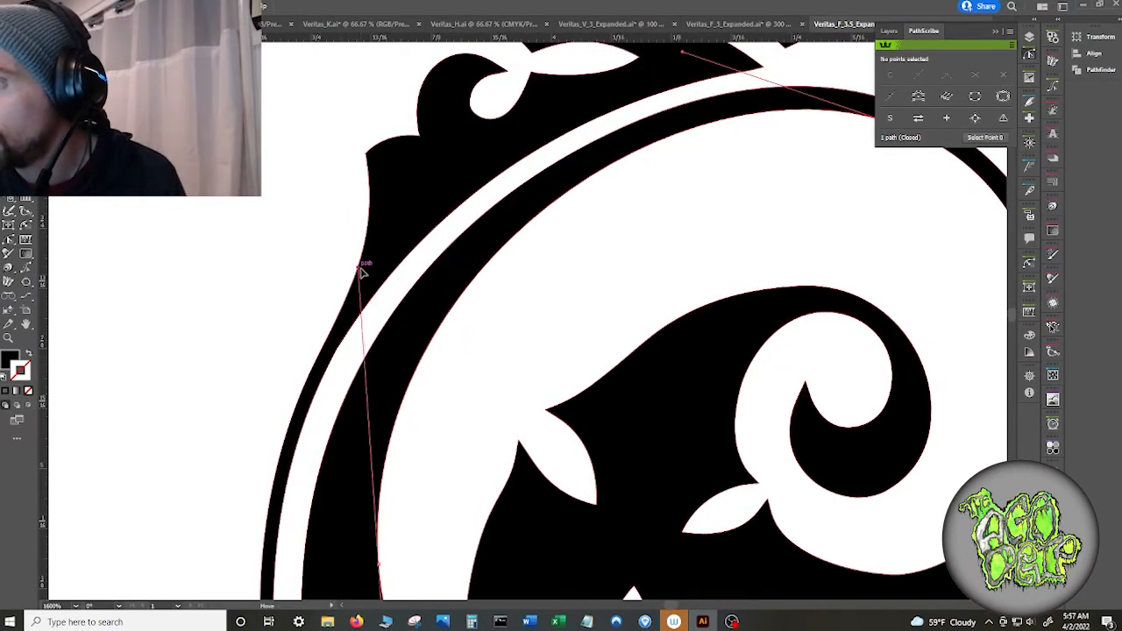
click(526, 349)
drag(697, 260, 448, 337)
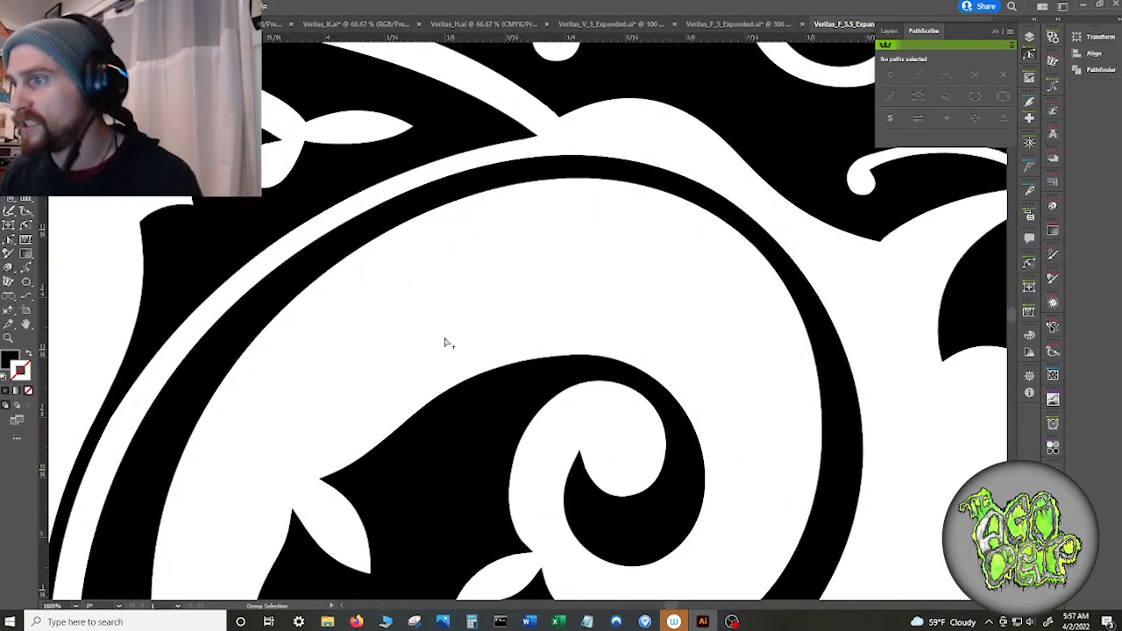
- Pull the curve of the medallion ring's upper-right outer edge slightly outward to thicken the black band, and deselect the artwork
scroll(445, 343, down, 2)
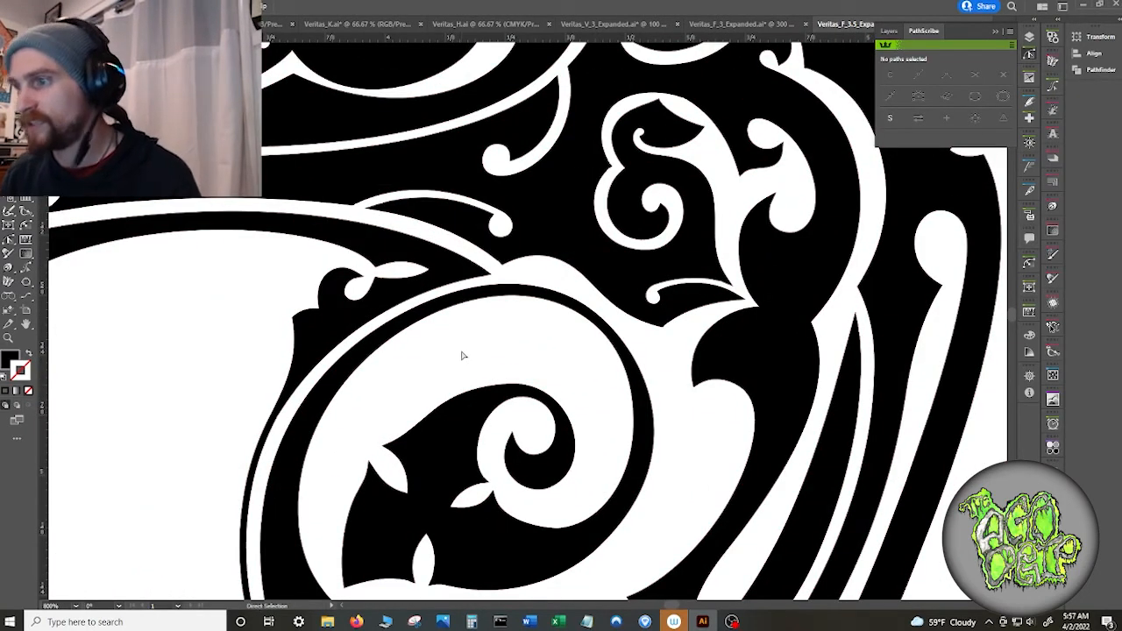
click(603, 330)
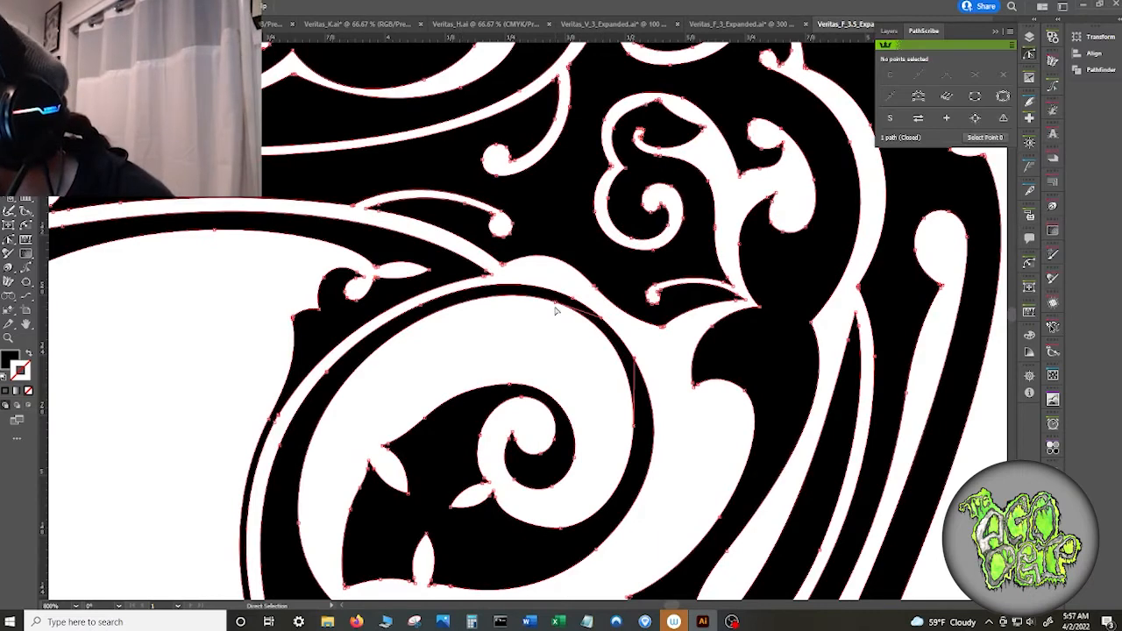
click(596, 321)
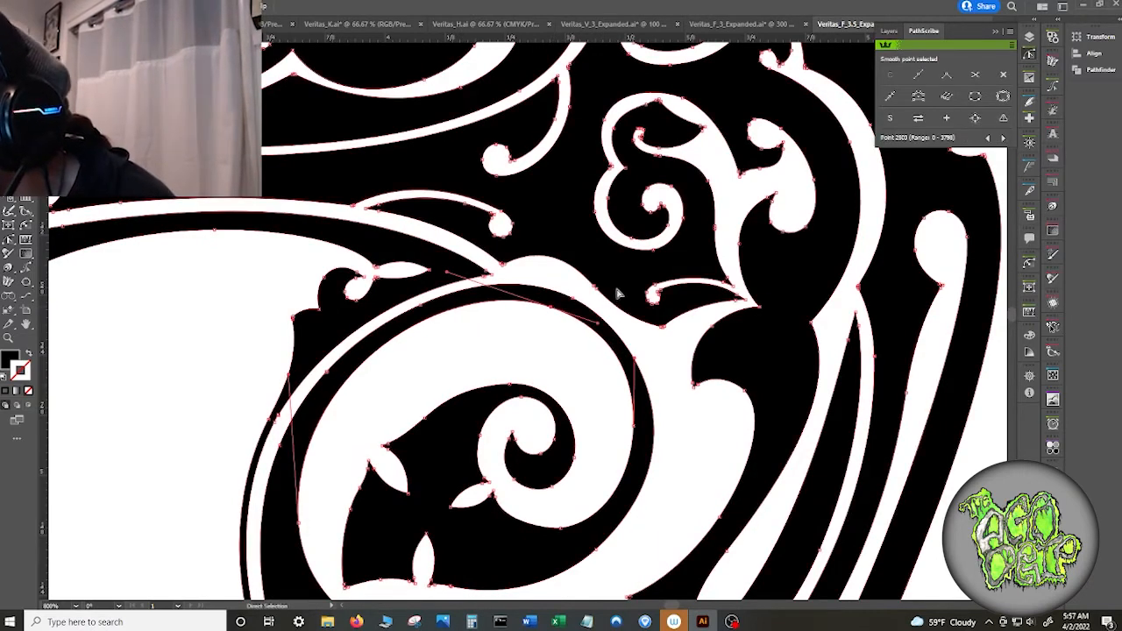
click(625, 340)
drag(638, 327, 644, 328)
click(668, 366)
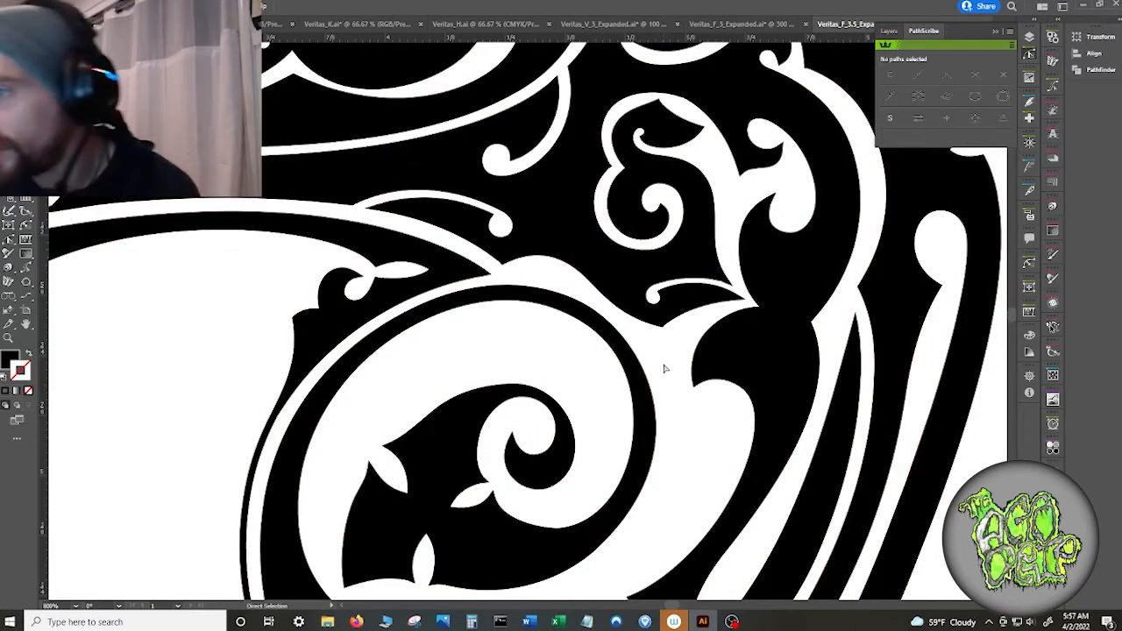
scroll(664, 369, down, 4)
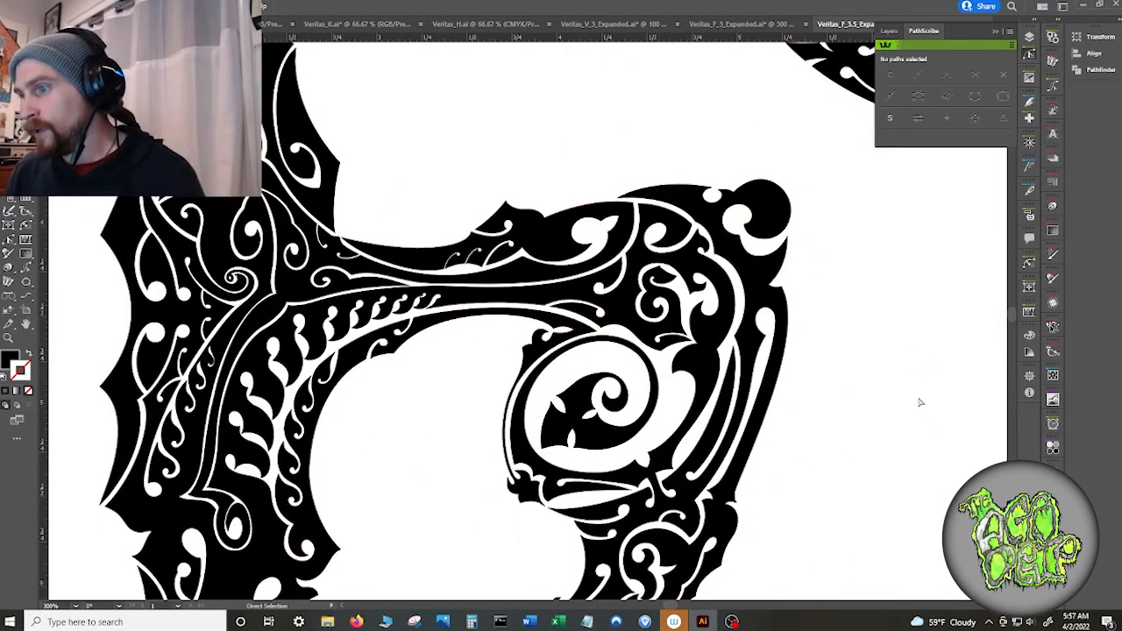
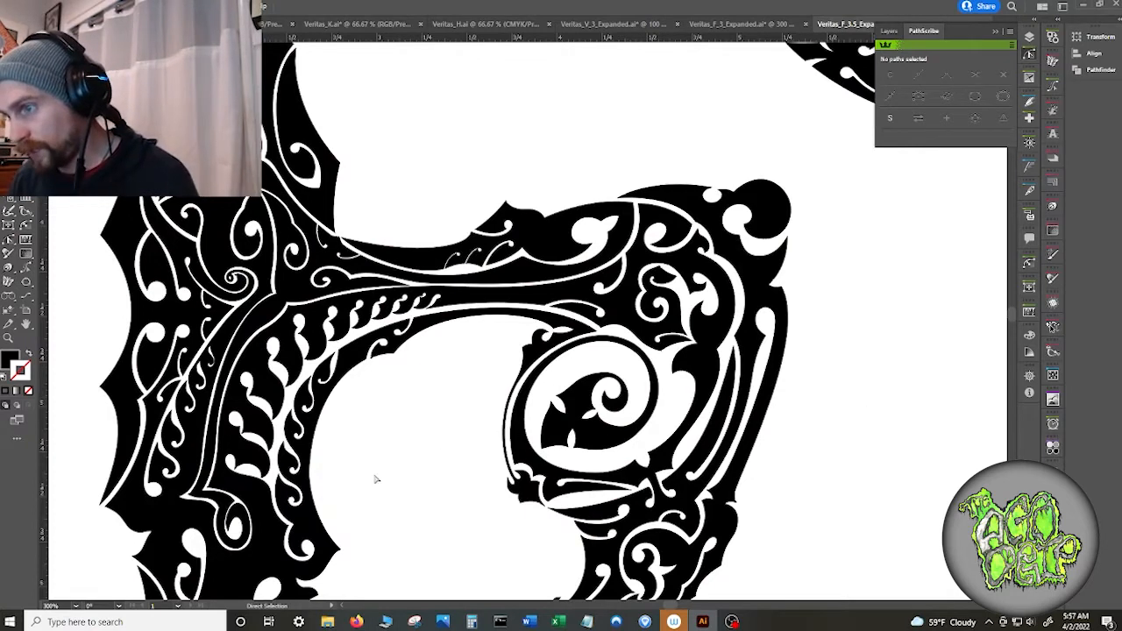
- Save Veritas_F_3.5_Expanded.ai over the version modified outside Illustrator, and collapse PathScribe
key(ctrl+s)
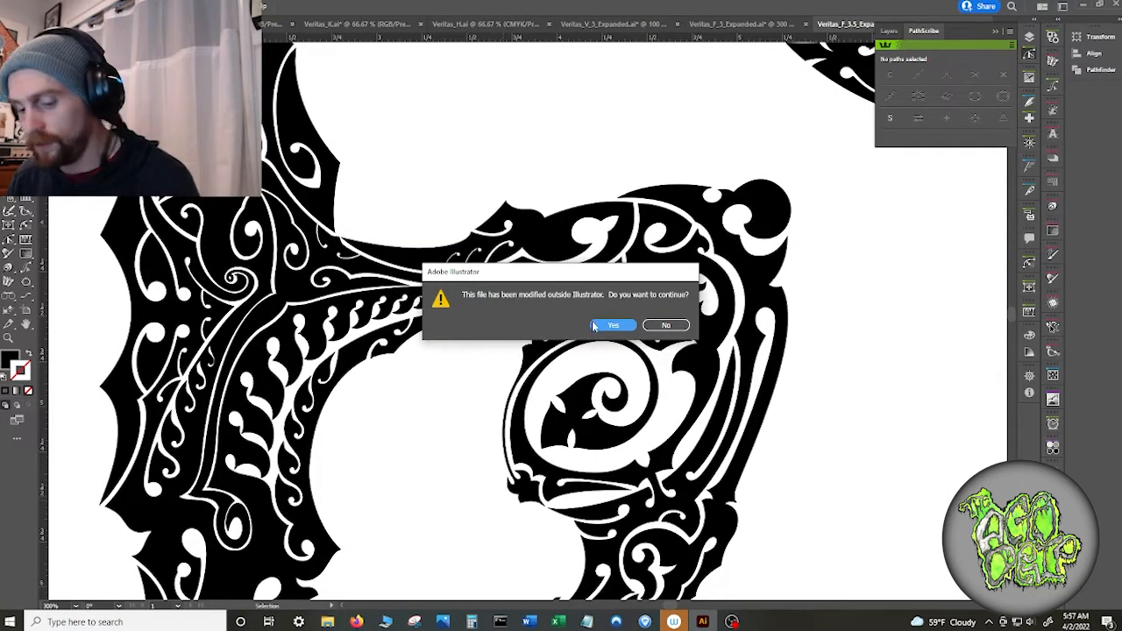
click(594, 326)
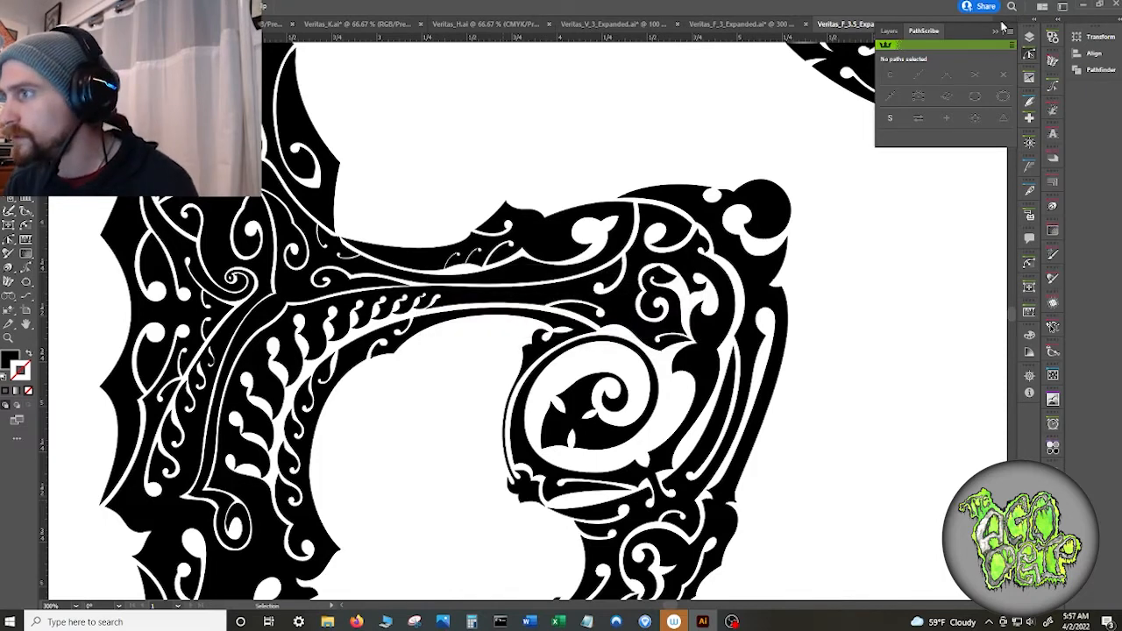
click(998, 32)
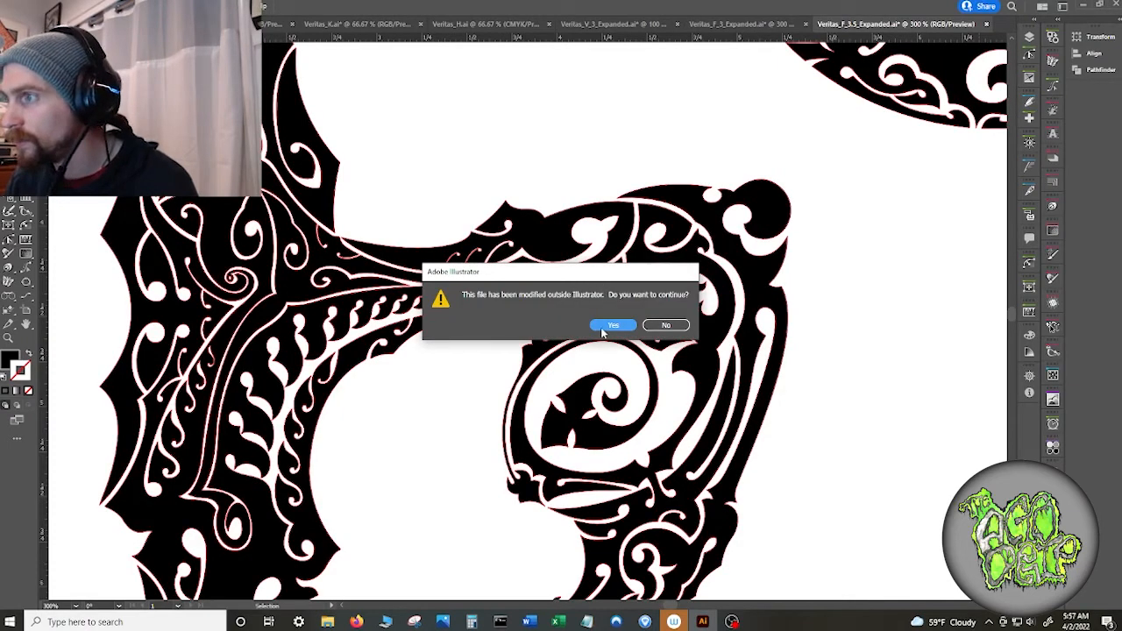
click(602, 326)
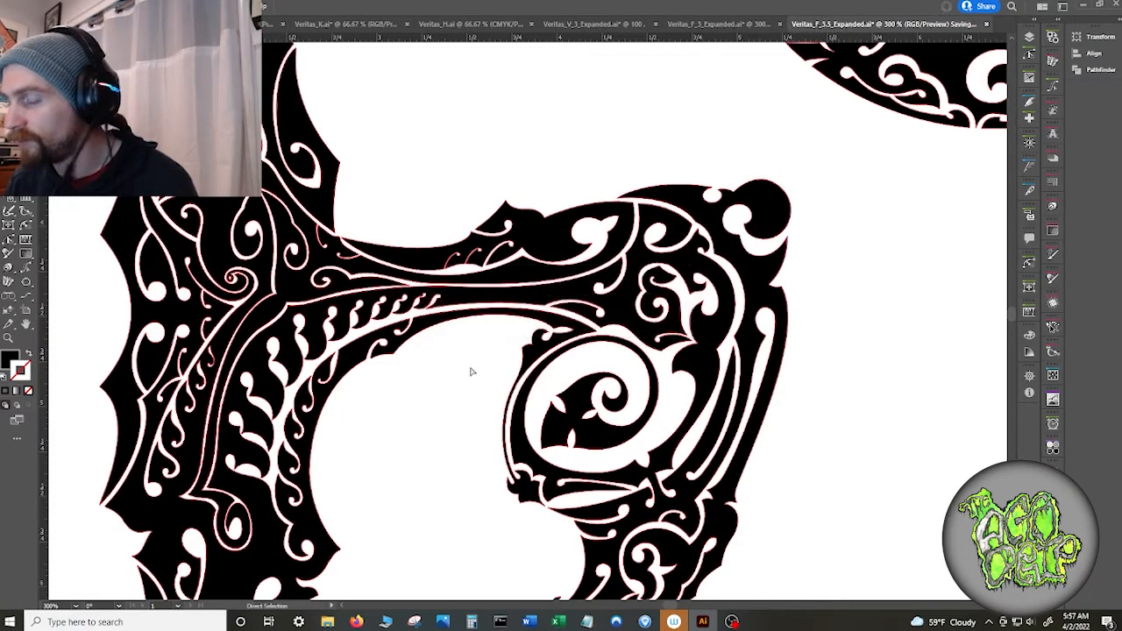
- Select the whole letter F artwork and check its layer contents and anchor point count in PathScribe
scroll(453, 391, down, 4)
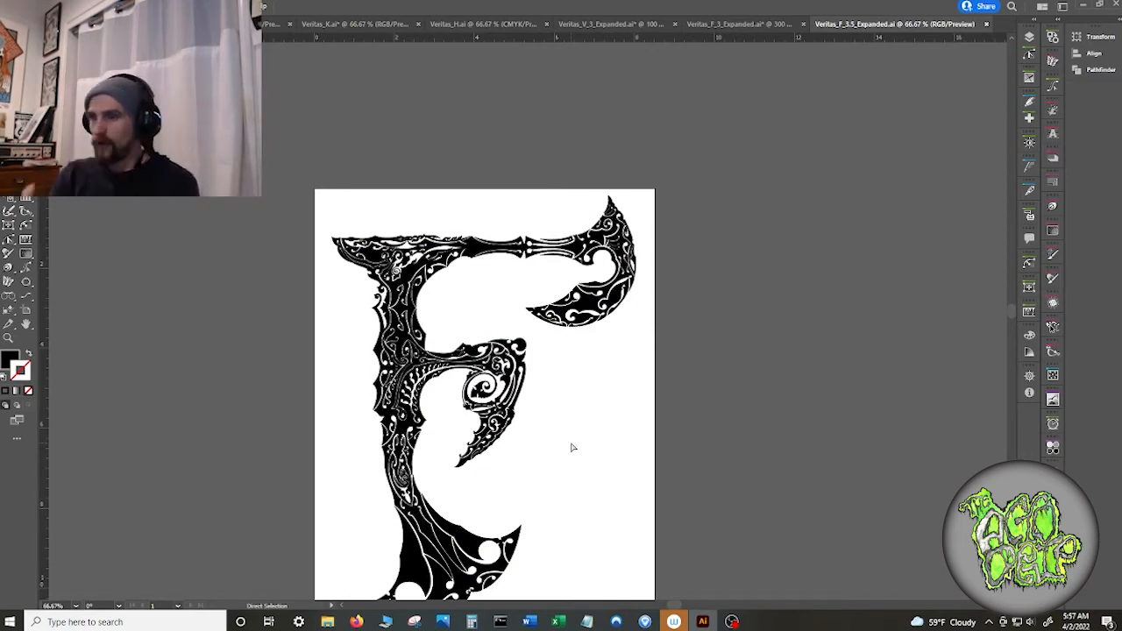
key(ctrl+a)
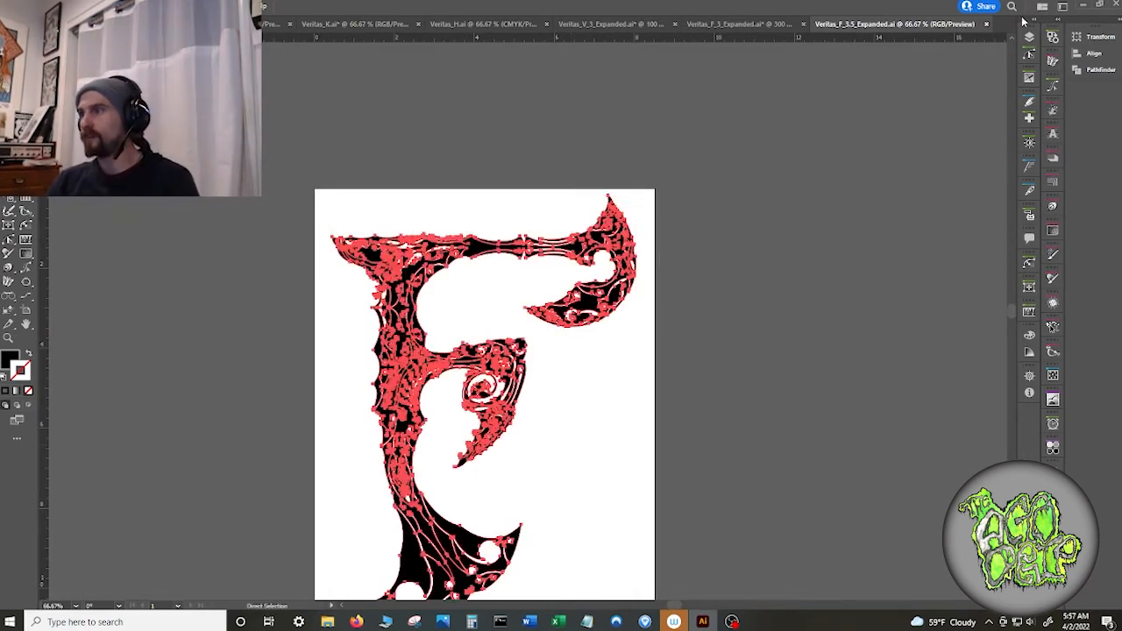
click(1030, 37)
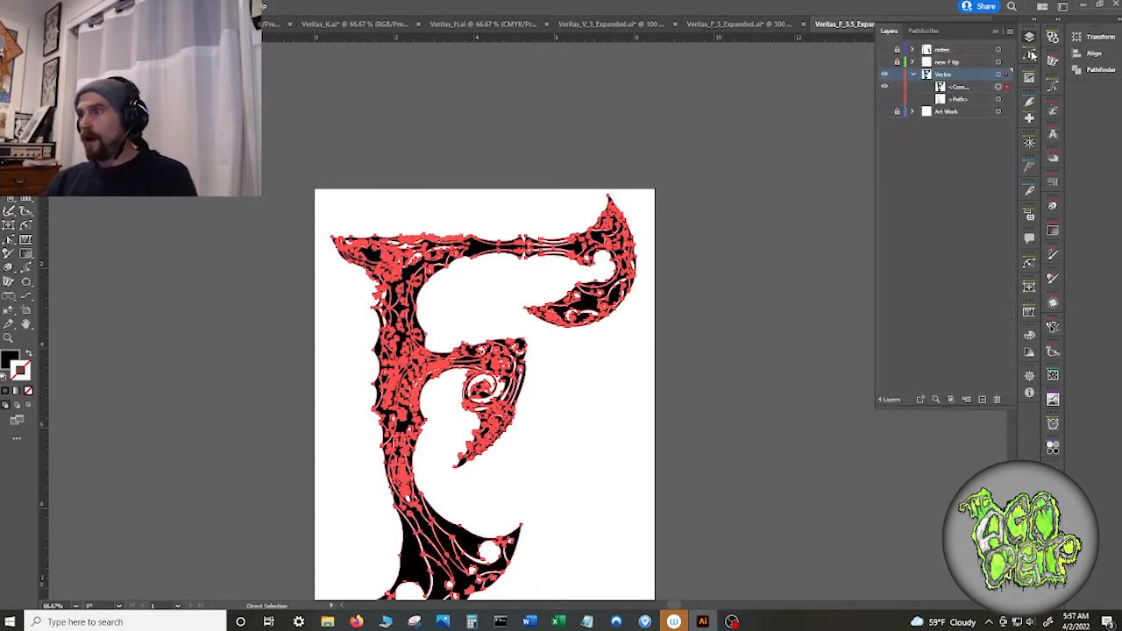
click(1030, 56)
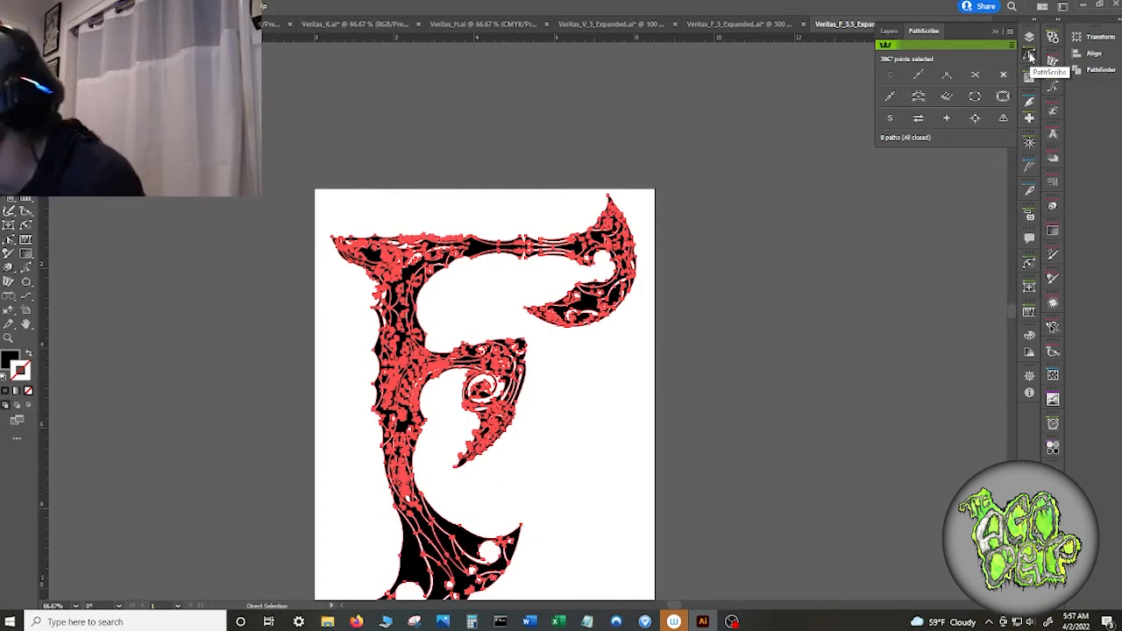
- Check the total anchor point count in Veritas_F_3_Expanded.ai for comparison, and return to Veritas_F_3.5_Expanded.ai with the artwork deselected
click(728, 24)
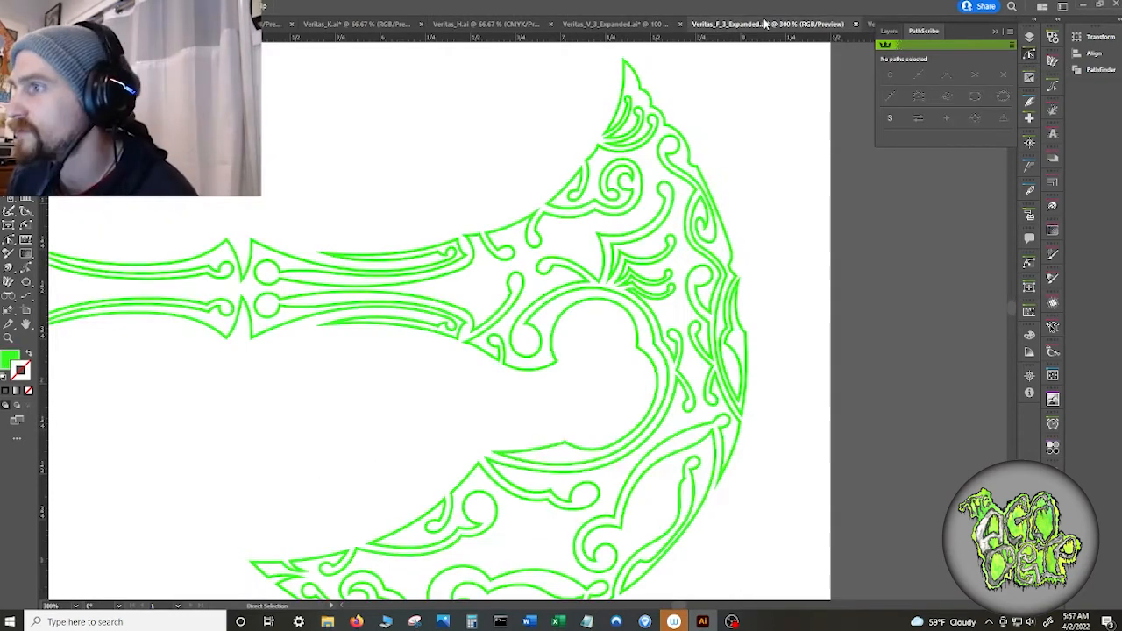
click(704, 166)
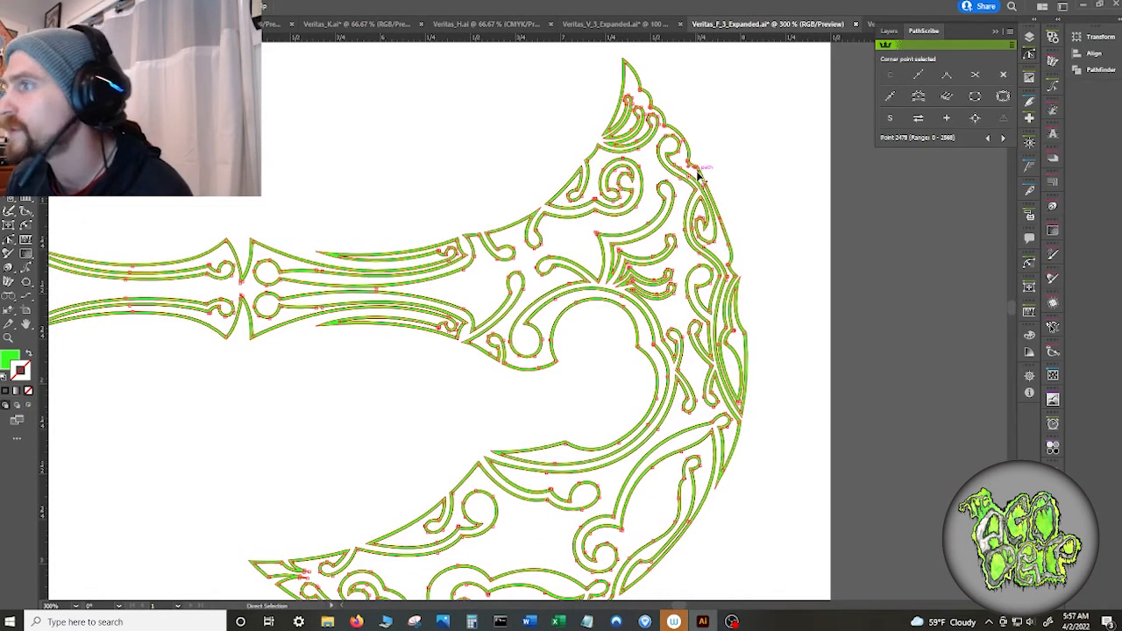
key(ctrl+a)
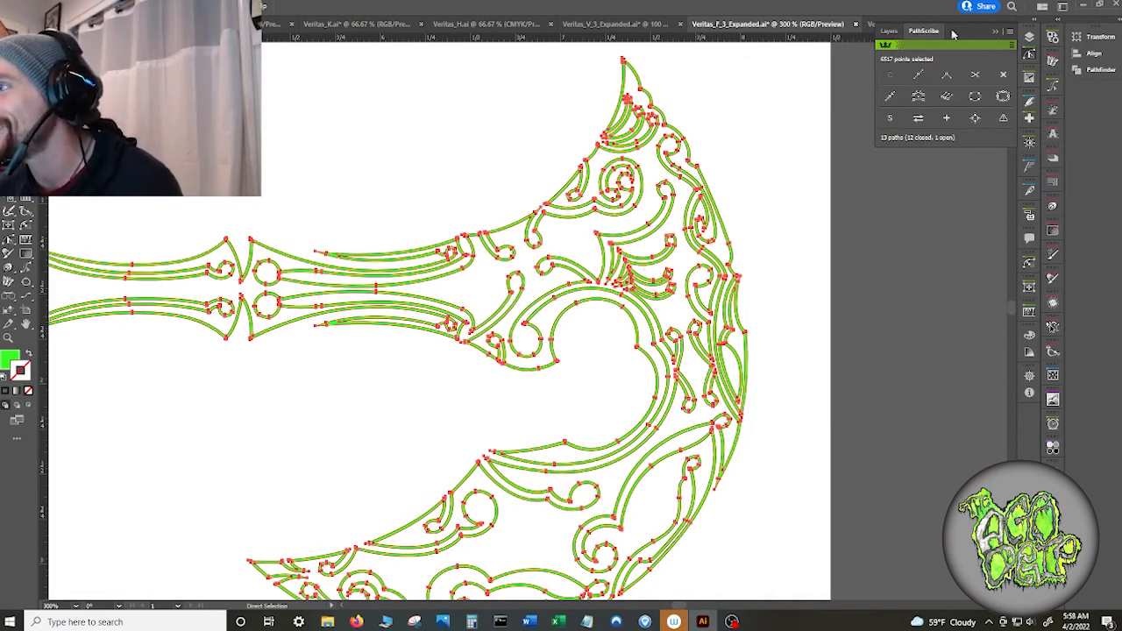
click(997, 31)
click(893, 25)
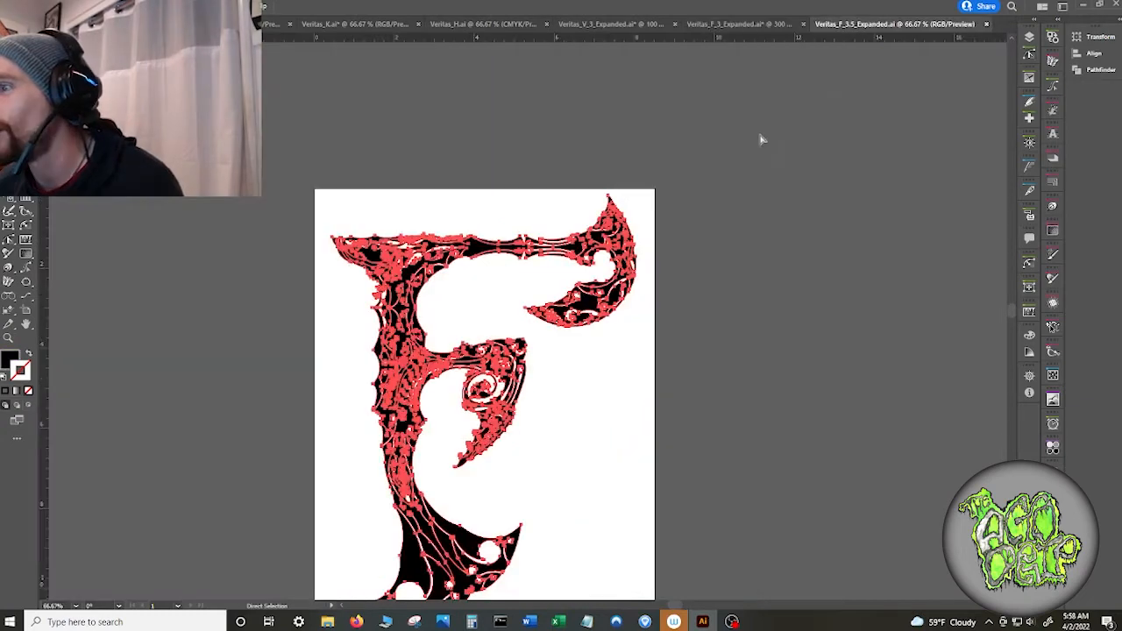
click(575, 408)
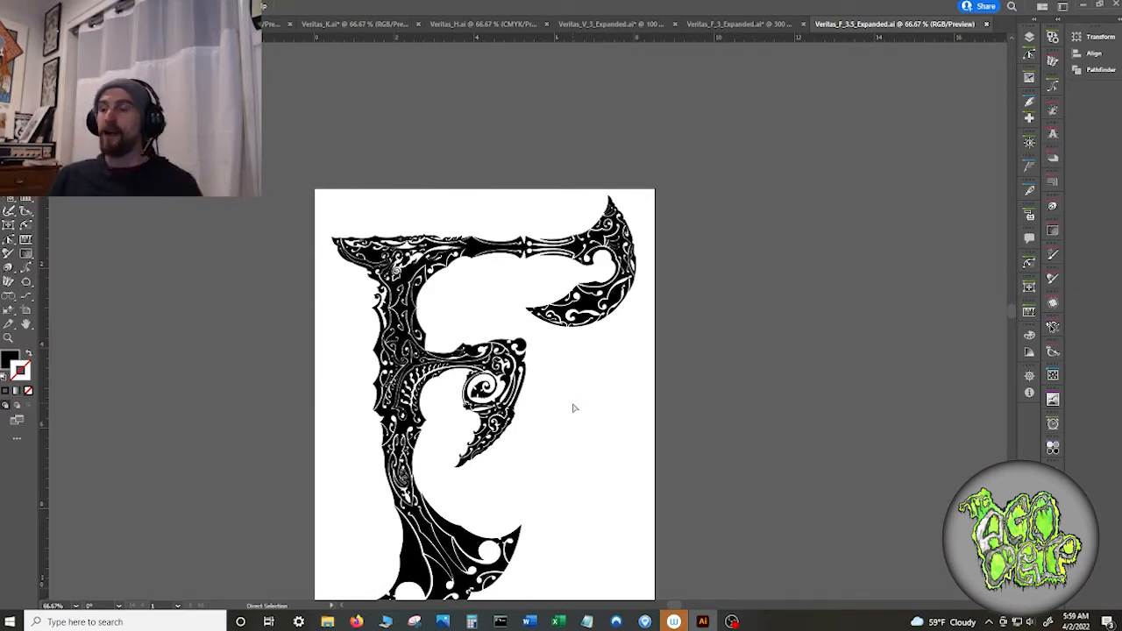
- Remove the redundant points from all of the letter F's paths with PathScribe, and deselect the artwork
key(v)
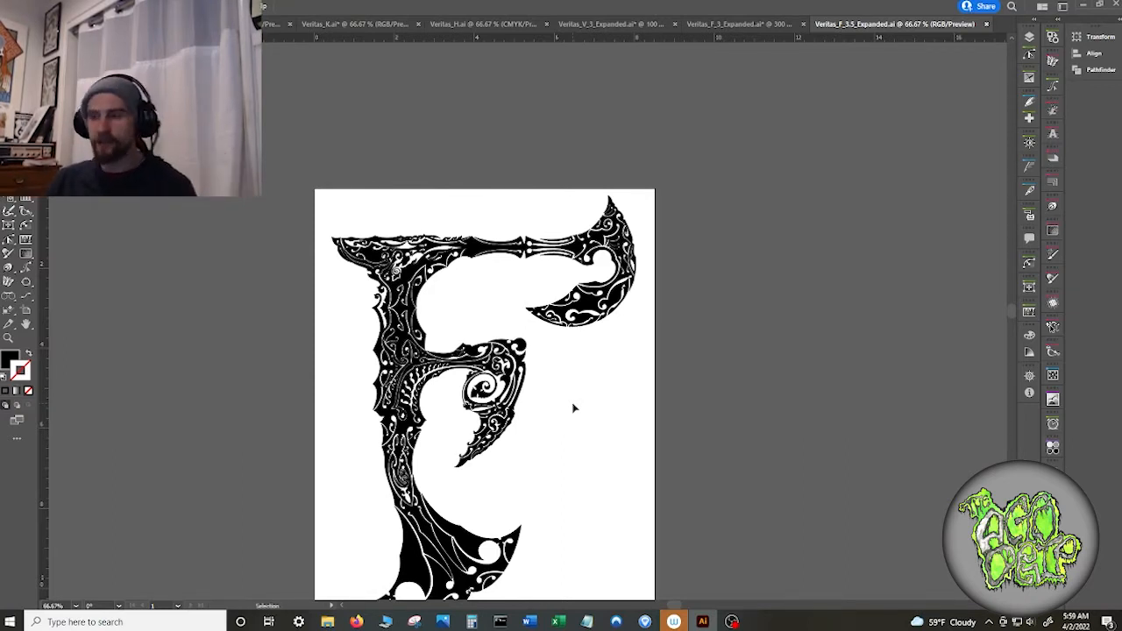
key(ctrl+a)
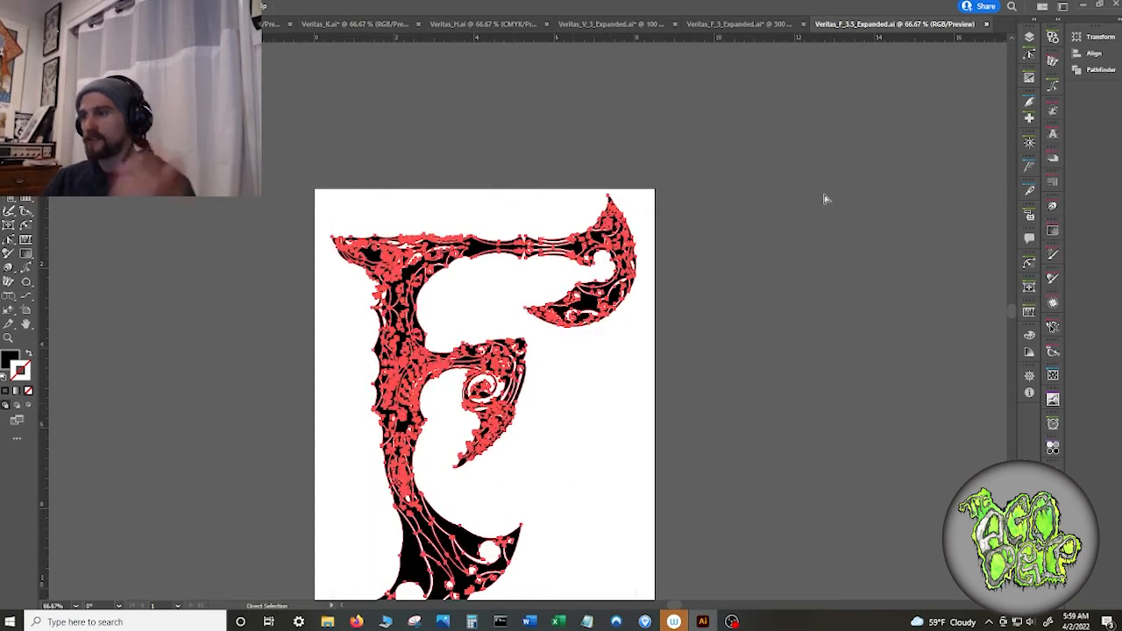
click(1030, 56)
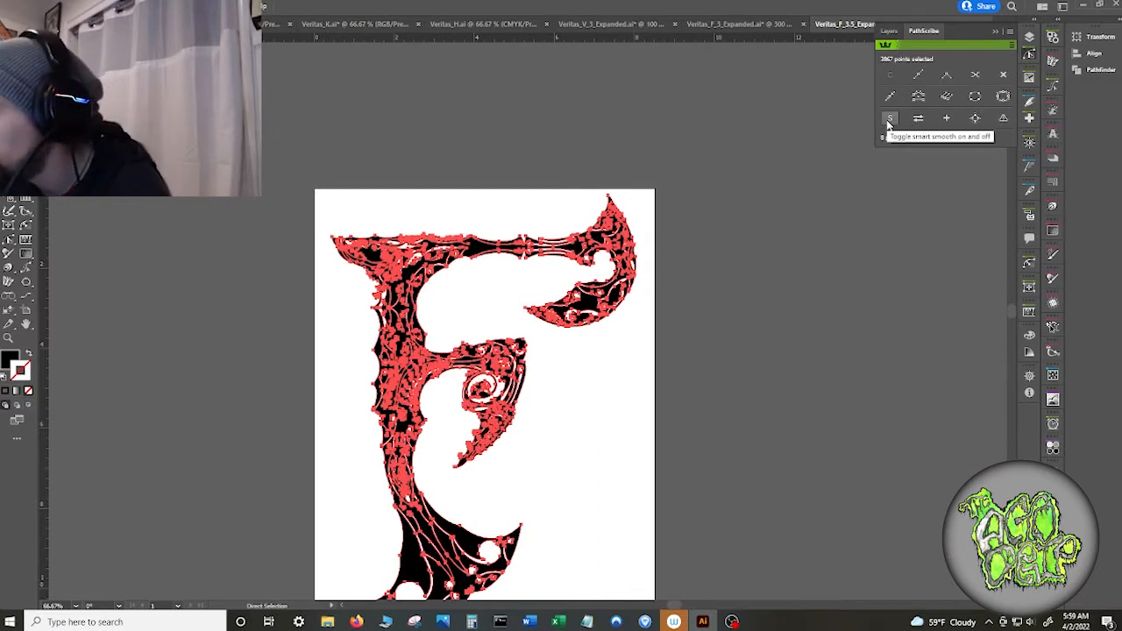
click(1005, 117)
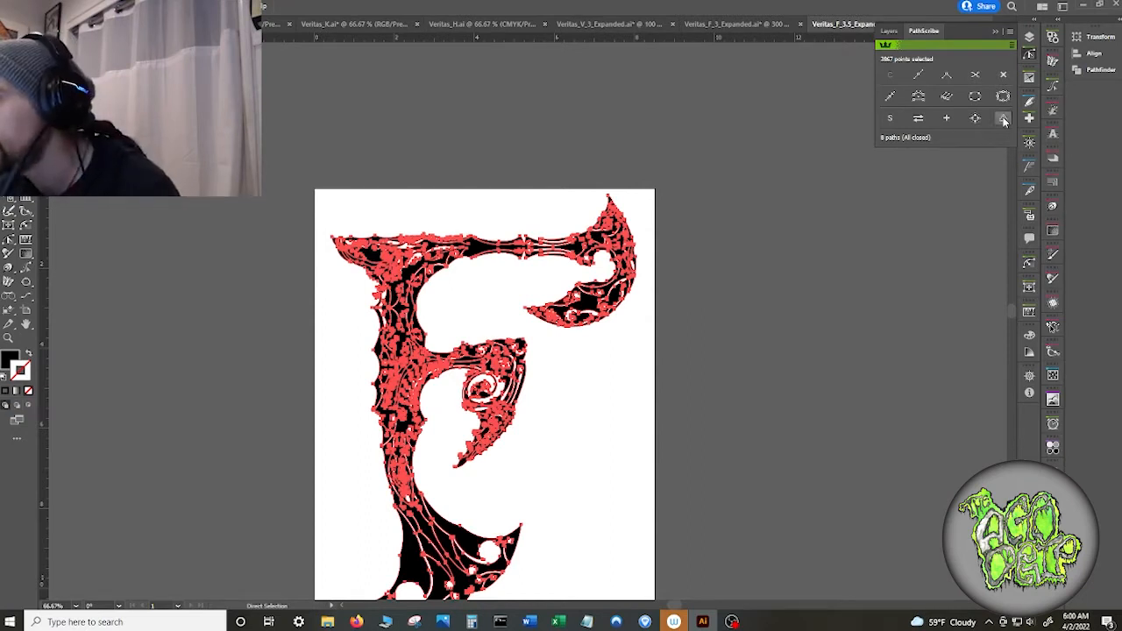
key(ctrl+z)
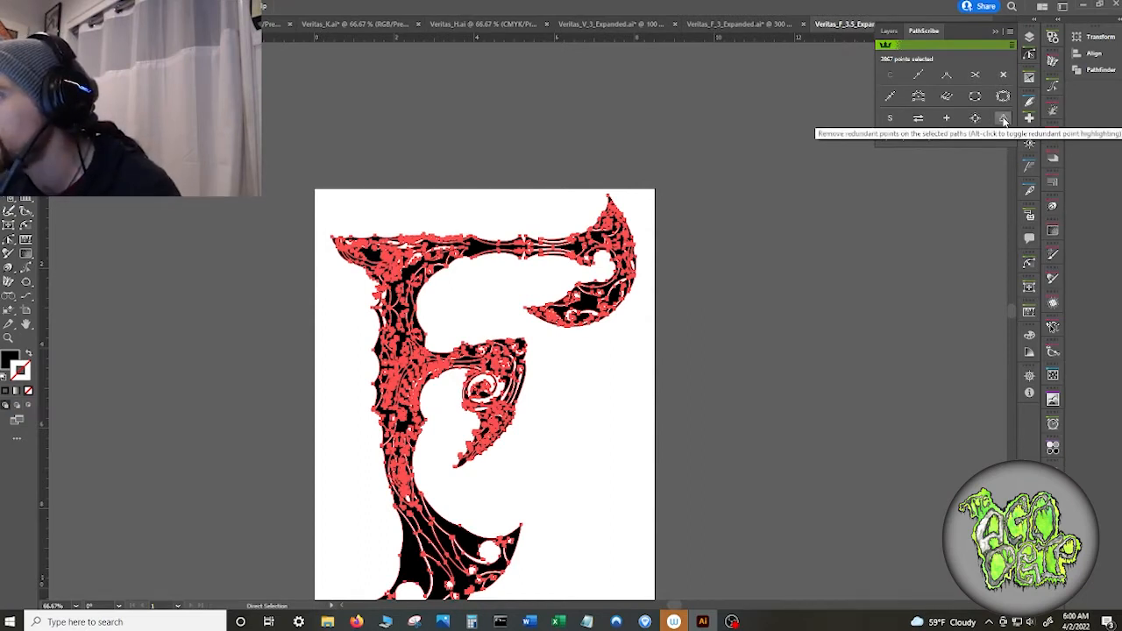
click(1004, 119)
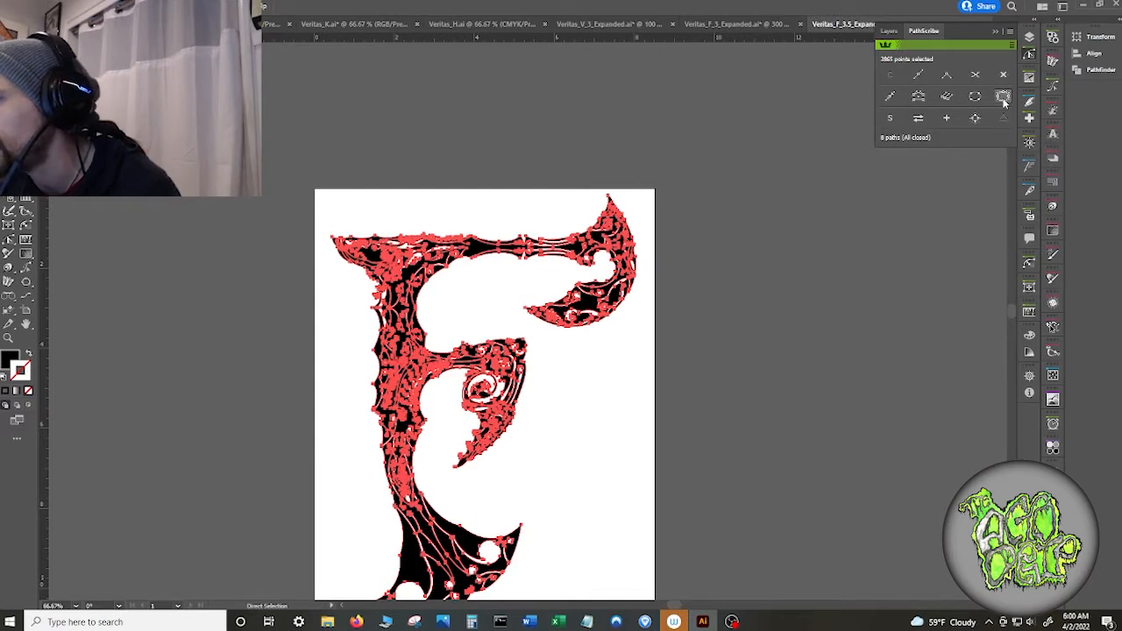
click(801, 240)
- Select all of the letter F artwork again and activate the Eraser tool
key(e)
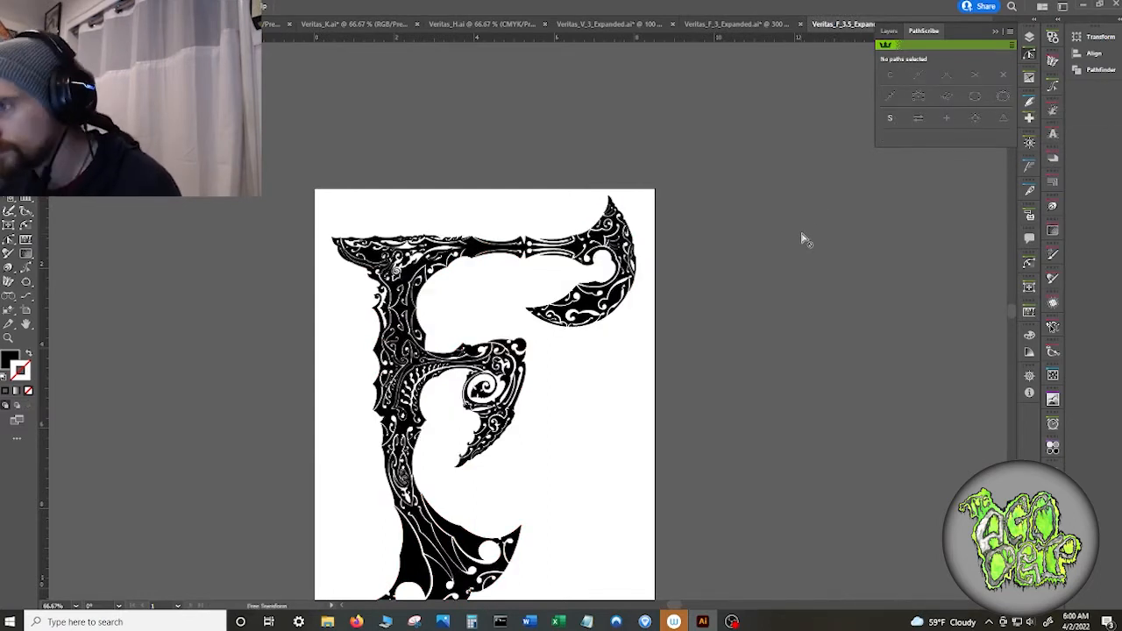
key(a)
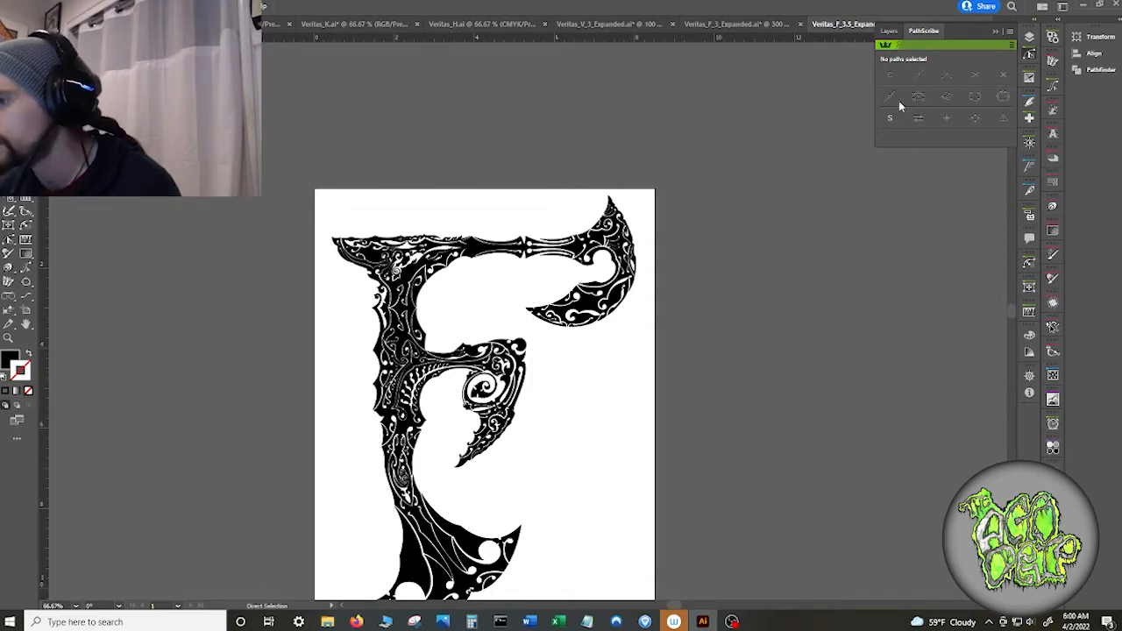
key(v)
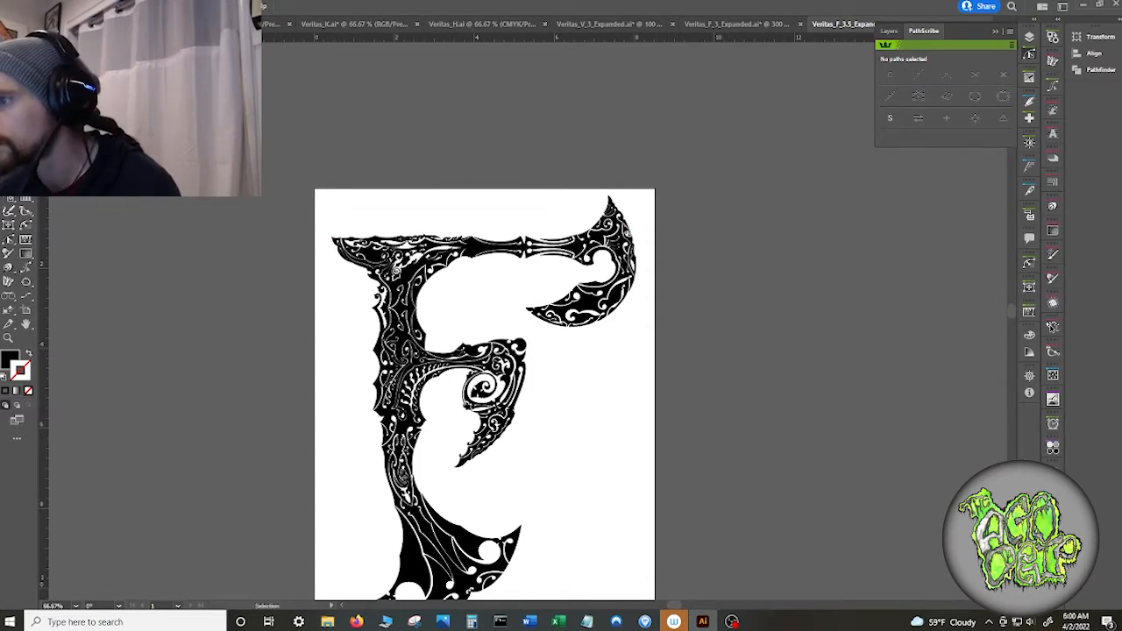
key(ctrl+a)
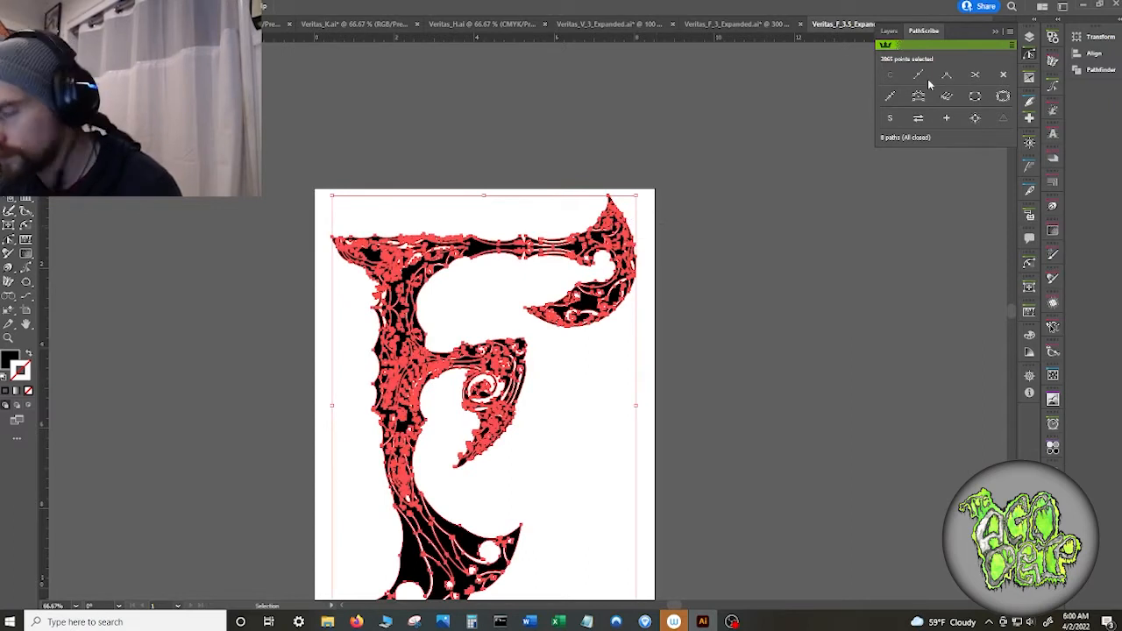
key(e)
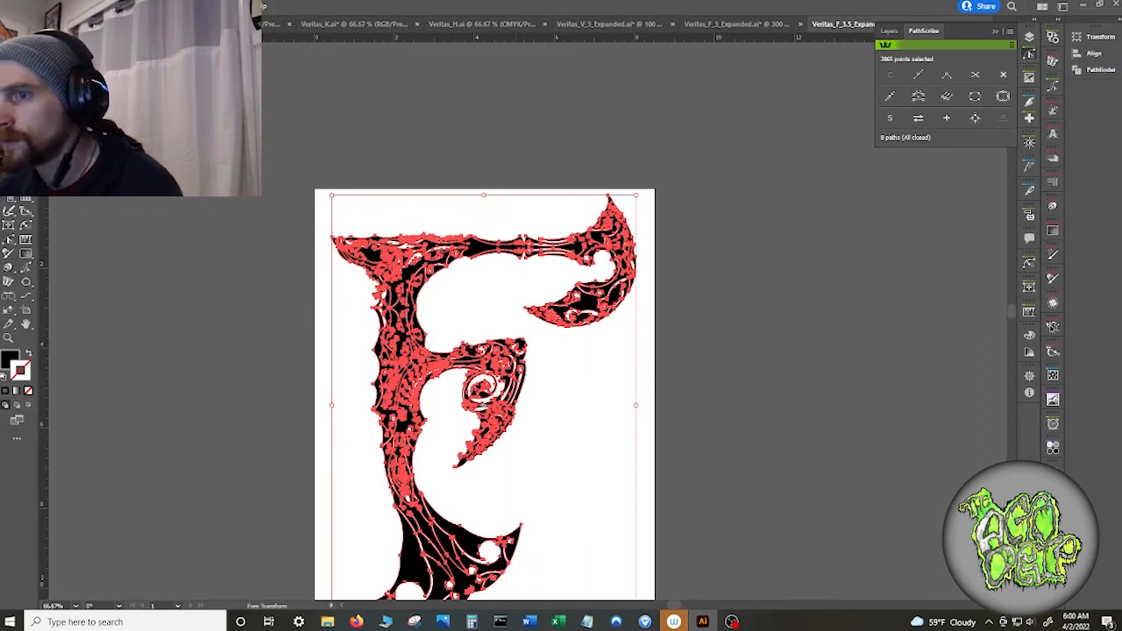
key(v)
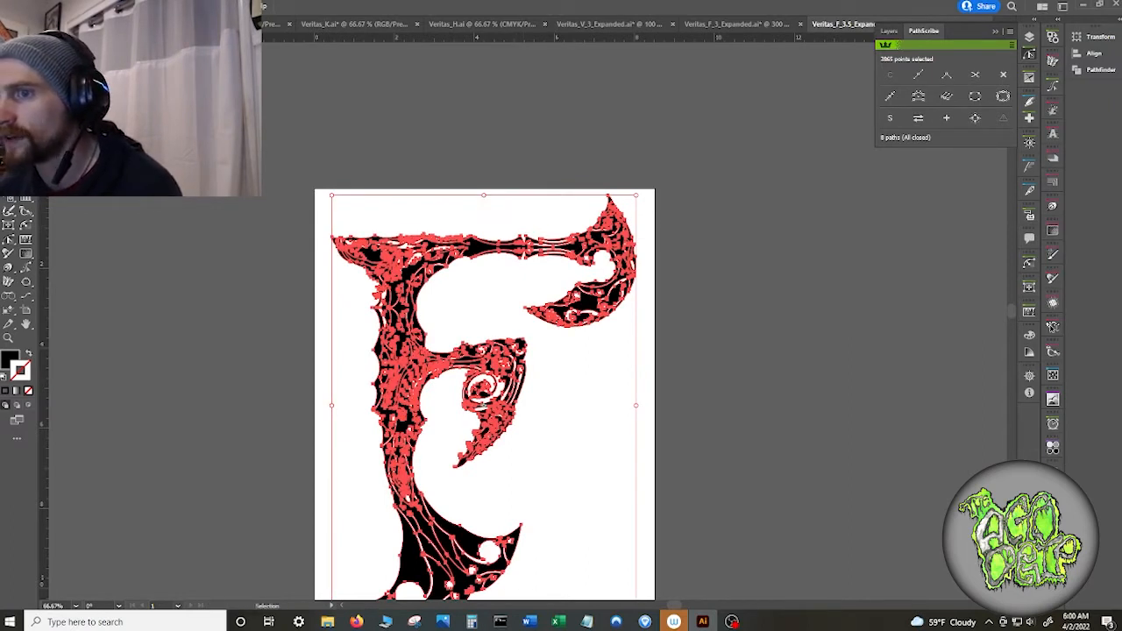
key(shift+e)
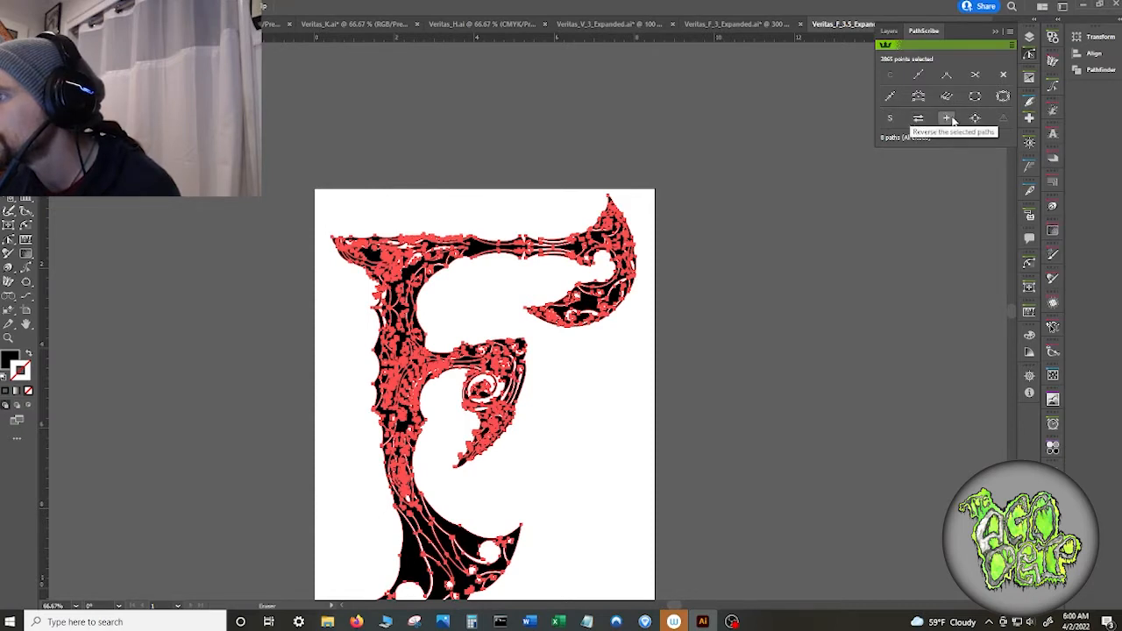
- Look through the DirectPrefs, Dynamic Sketch, VectorFirstAid, Phantasm, InkFlow, InkScribe and AstuteBuddy plug-in panels
click(1029, 78)
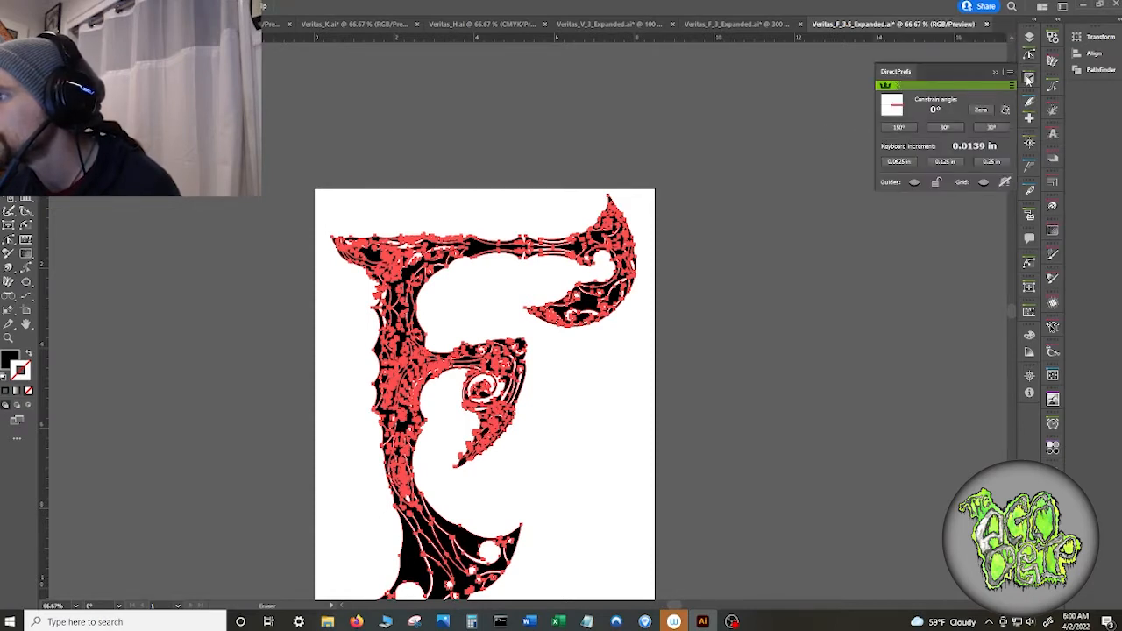
click(1029, 100)
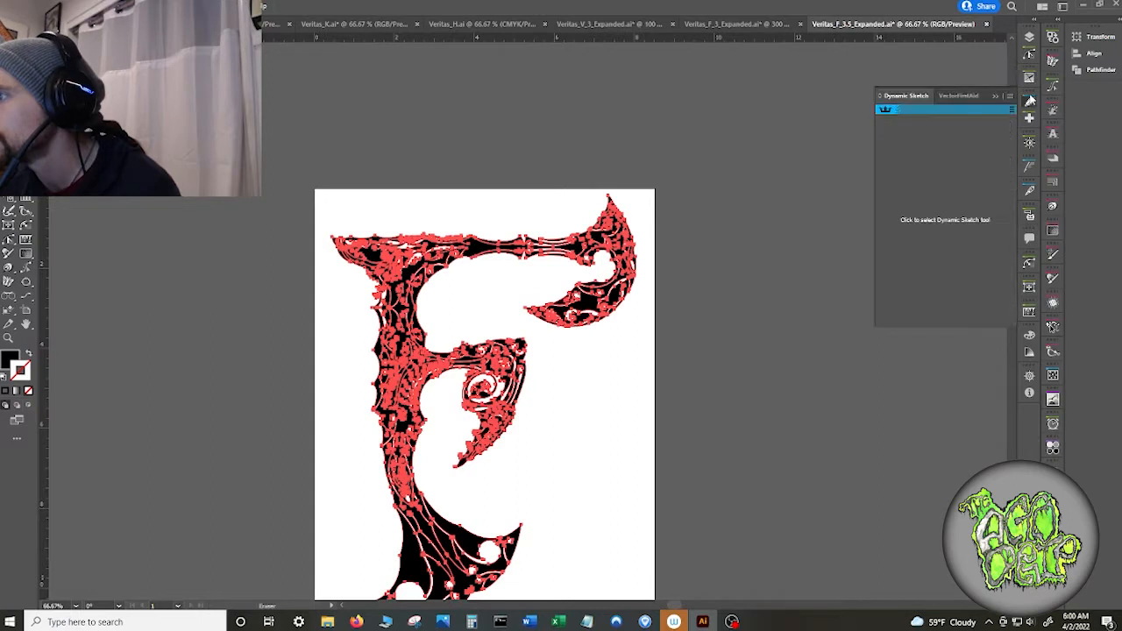
click(1033, 142)
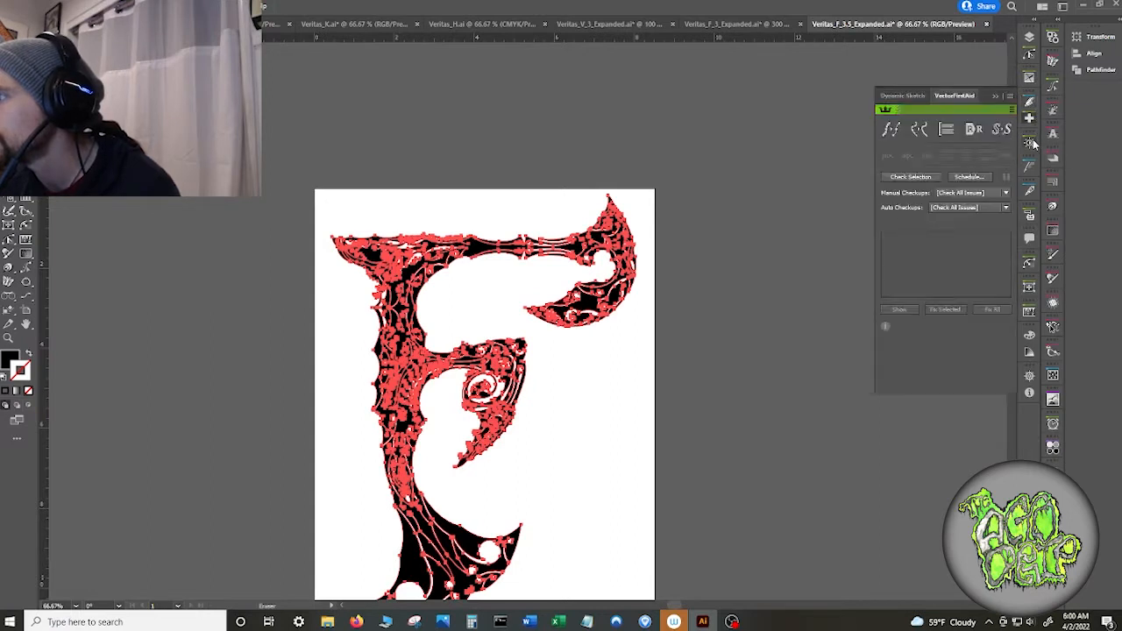
click(1033, 142)
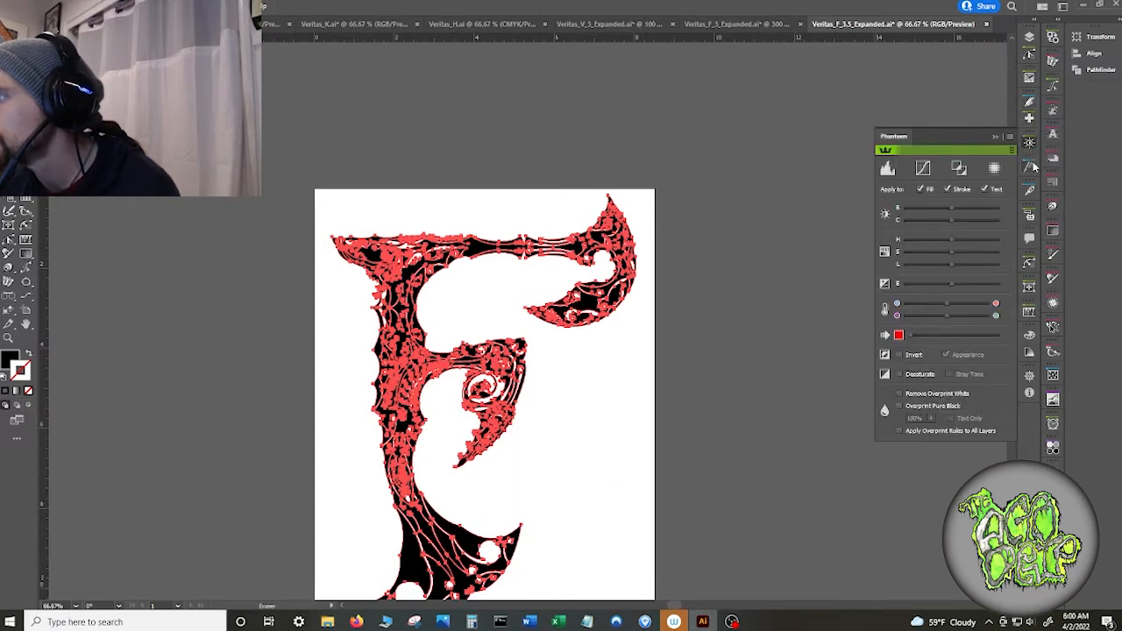
click(1030, 166)
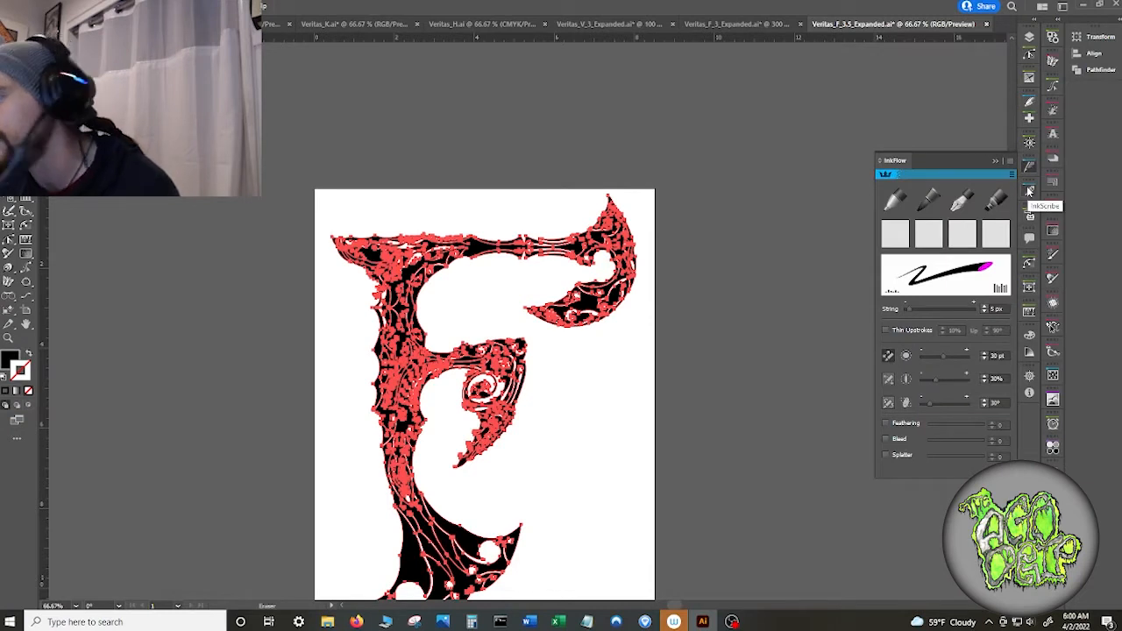
click(1030, 191)
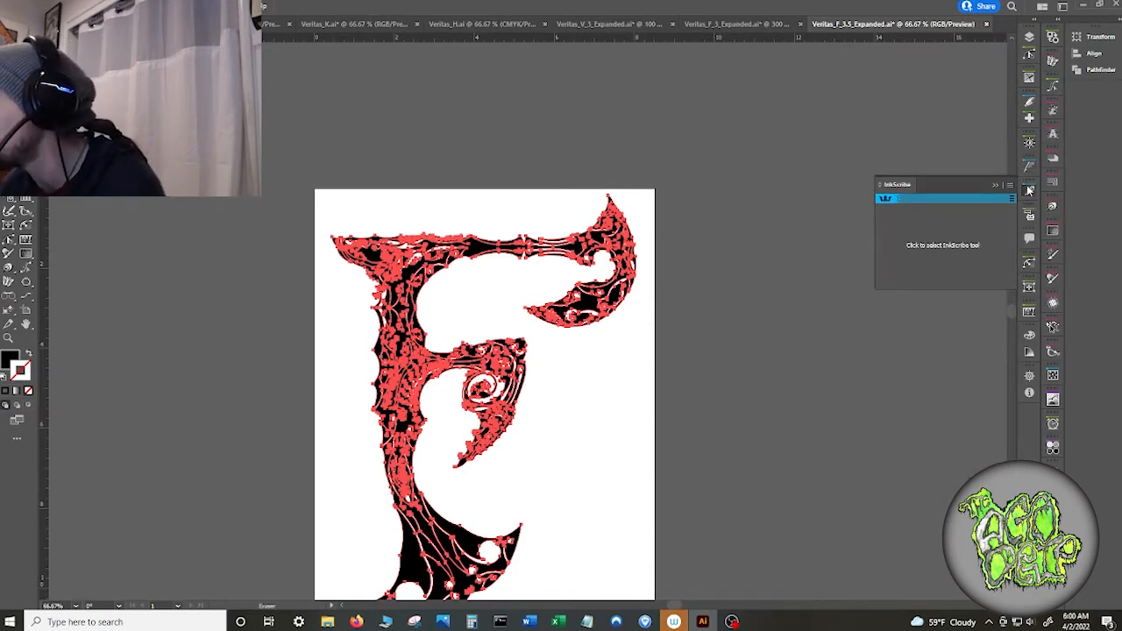
click(1032, 213)
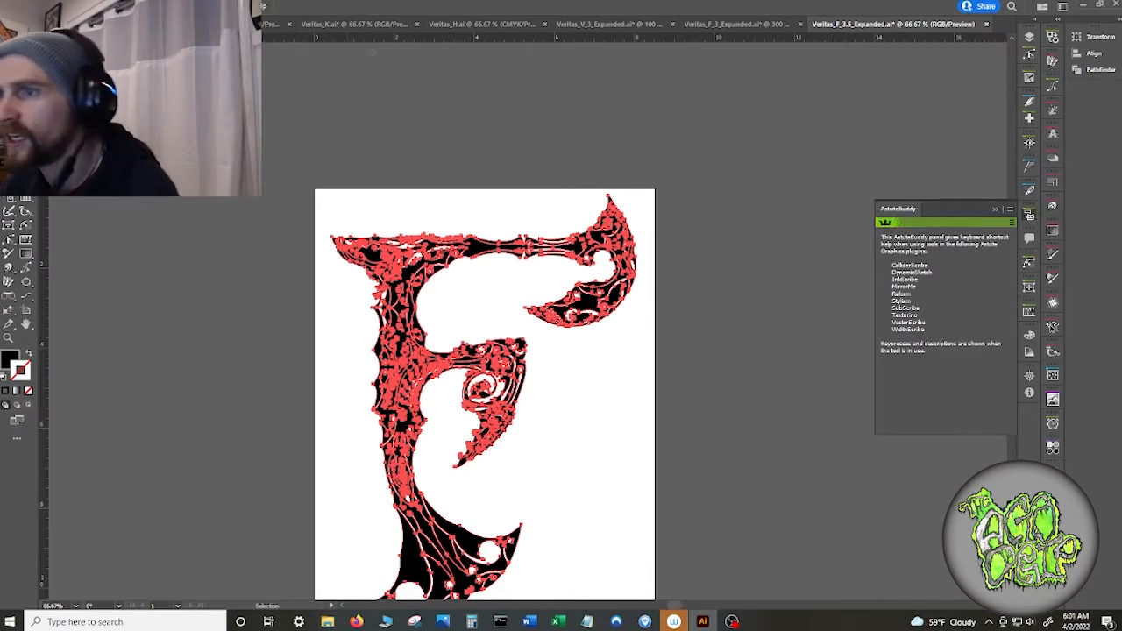
- Check the list of available Astute Graphics plug-ins and bring up Dynamic Sketch from it
click(258, 7)
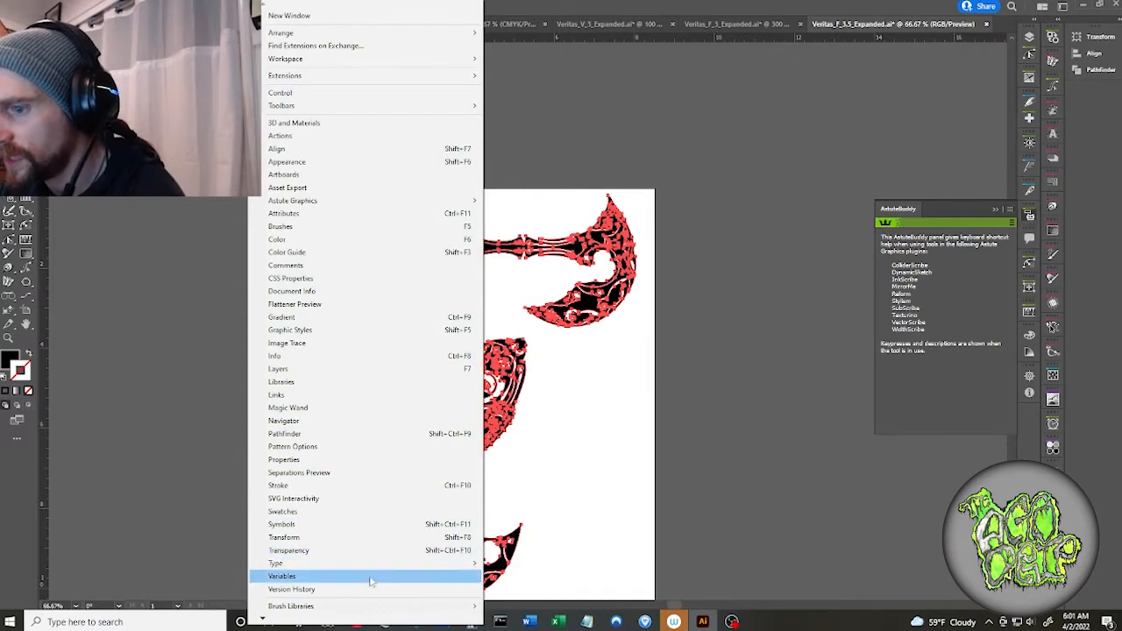
mouse_move(261, 620)
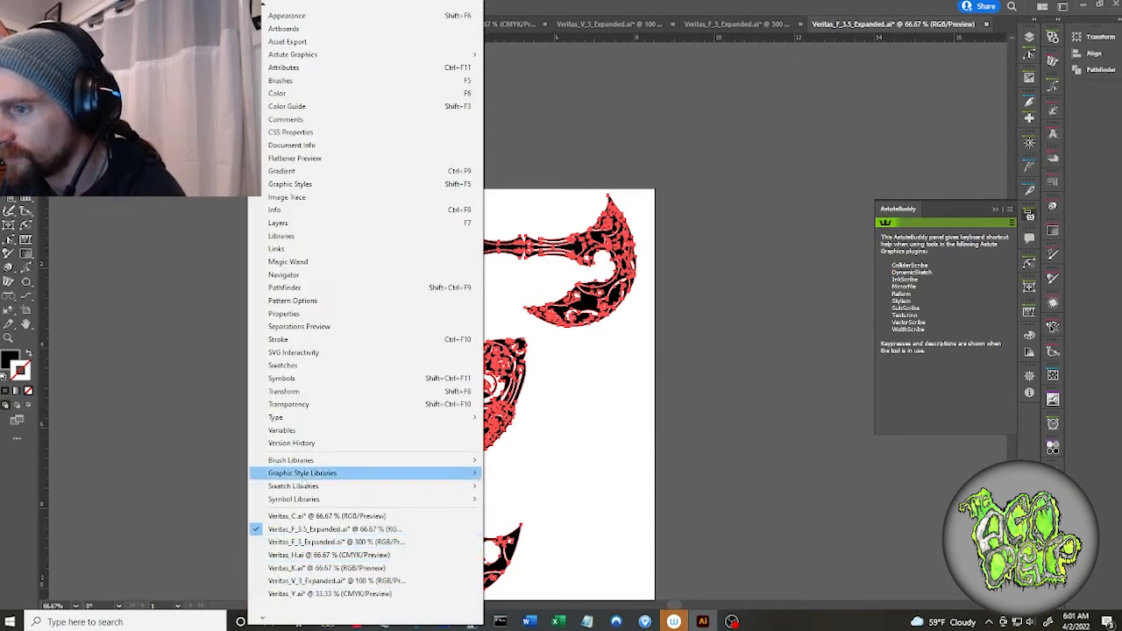
mouse_move(302, 478)
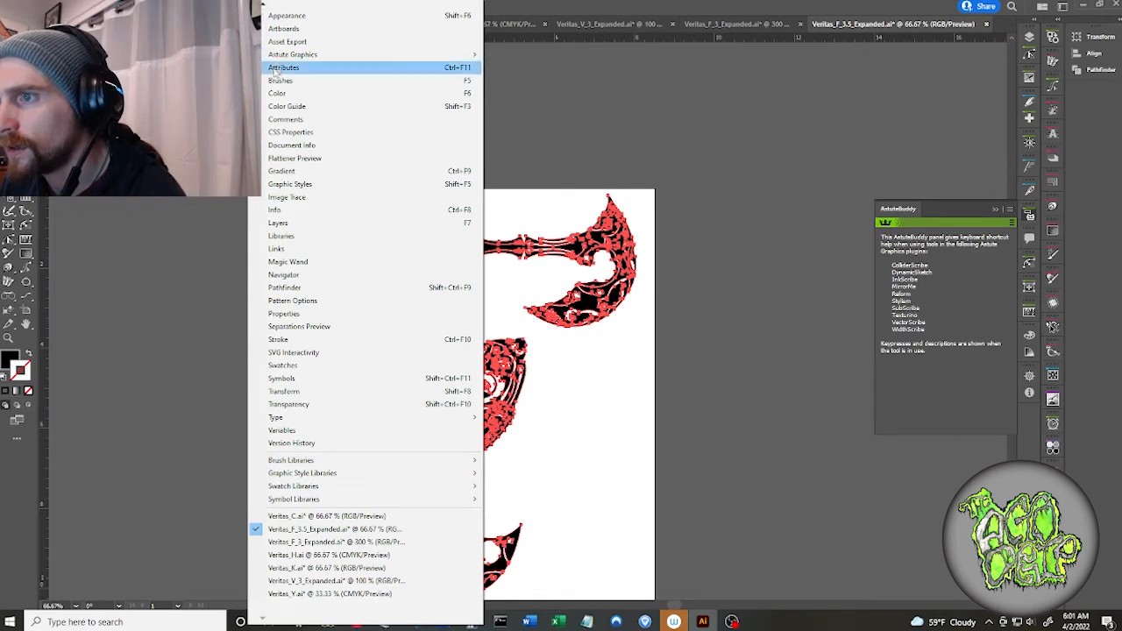
mouse_move(307, 54)
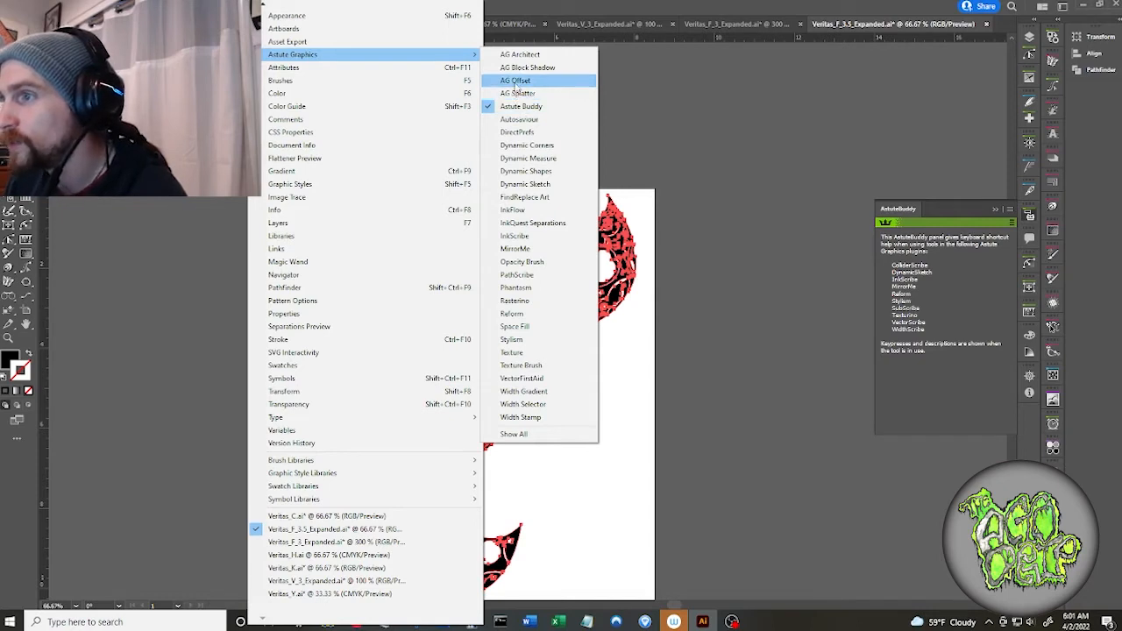
click(547, 185)
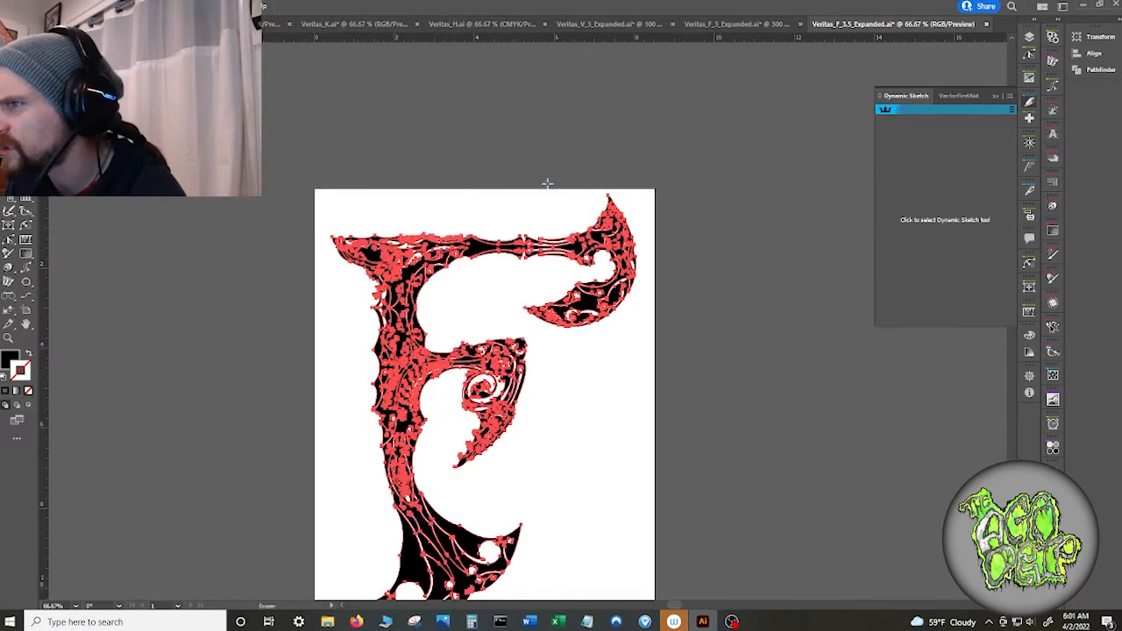
- Show all the Astute Graphics plug-in panels, and collapse Width Stamp and Dynamic Corners
click(263, 7)
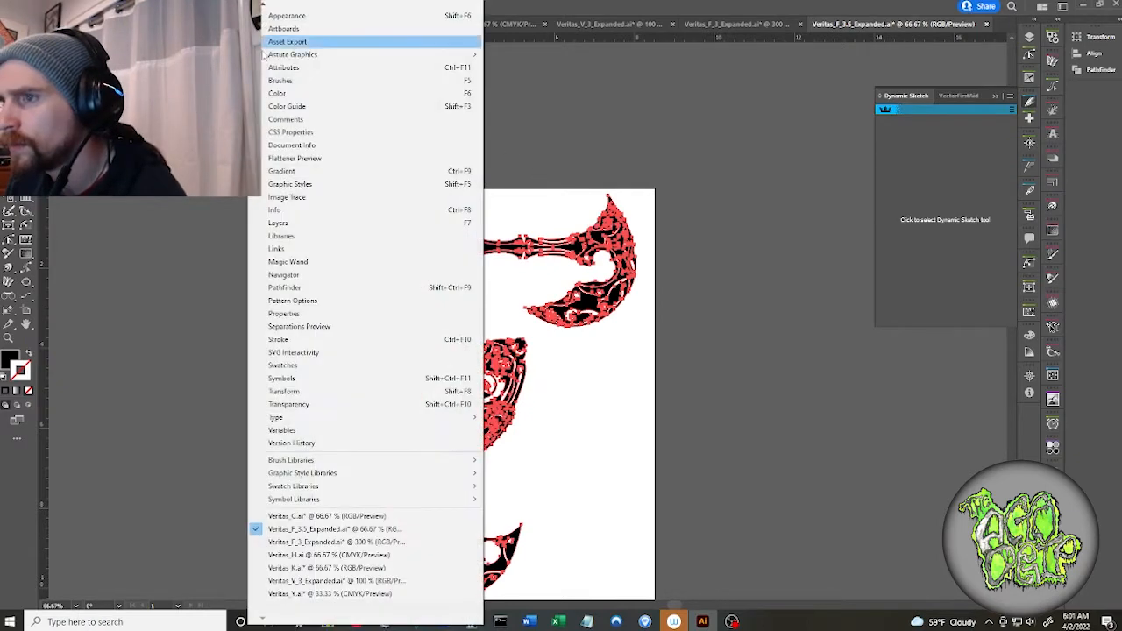
mouse_move(394, 55)
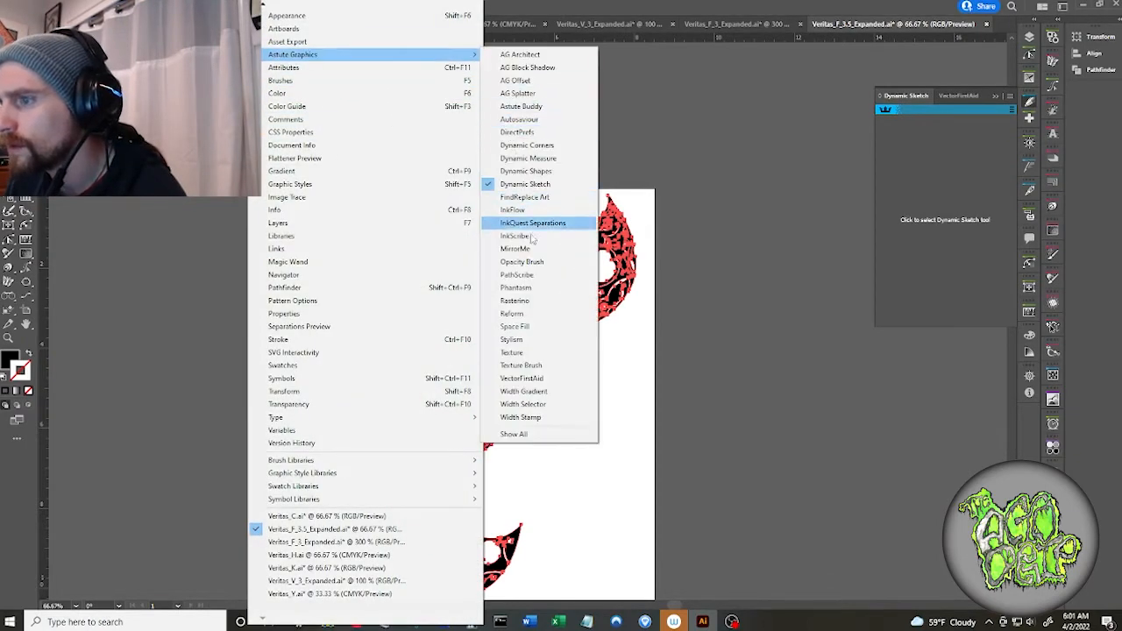
click(513, 434)
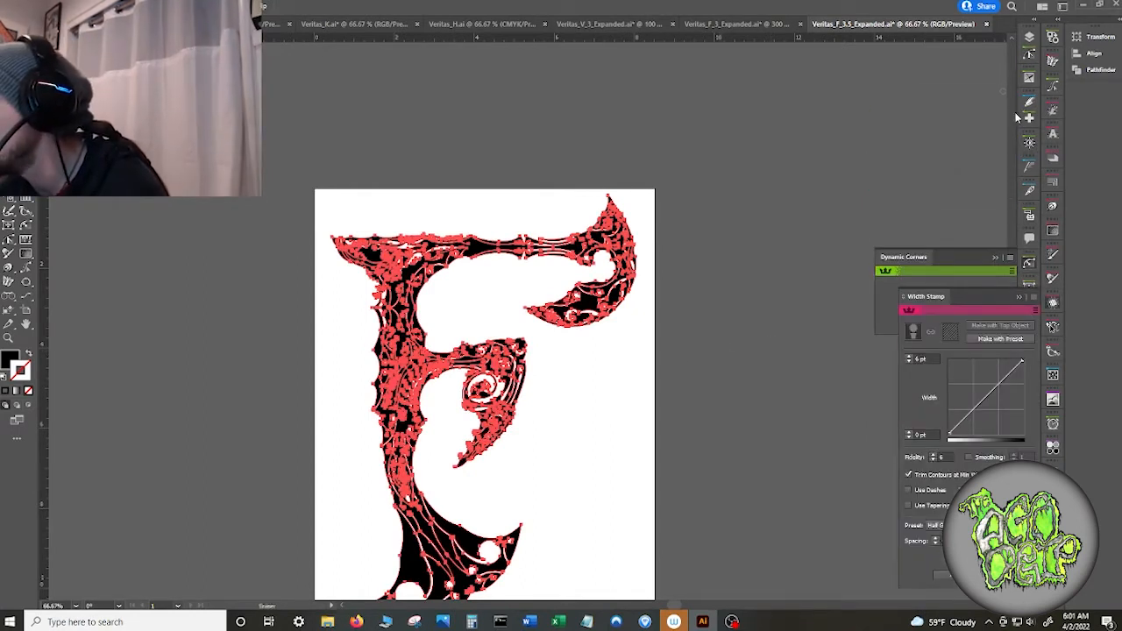
scroll(1013, 111, up, 5)
click(1020, 297)
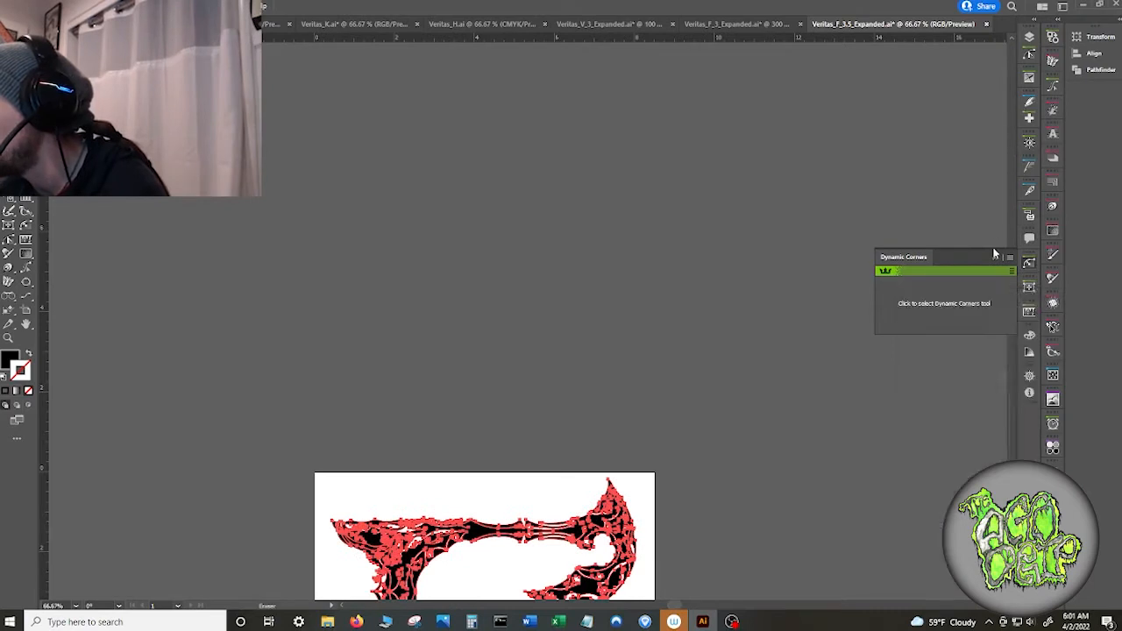
click(996, 257)
- Review the layer contents, the PathScribe point data for the selected artwork and the DirectPrefs settings
click(1029, 39)
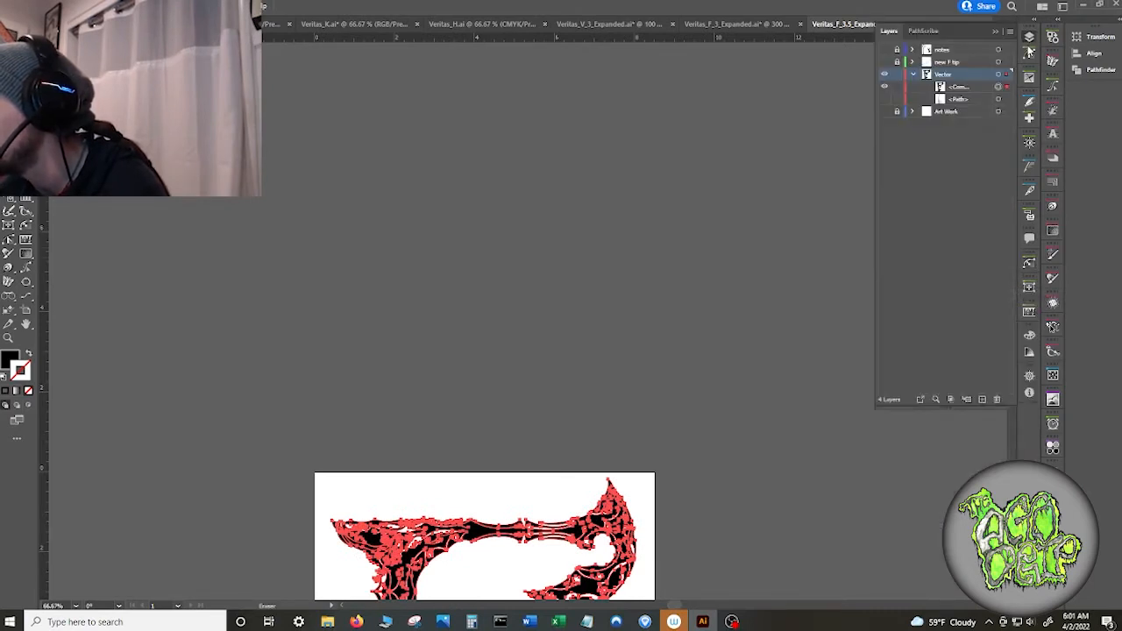
click(1030, 56)
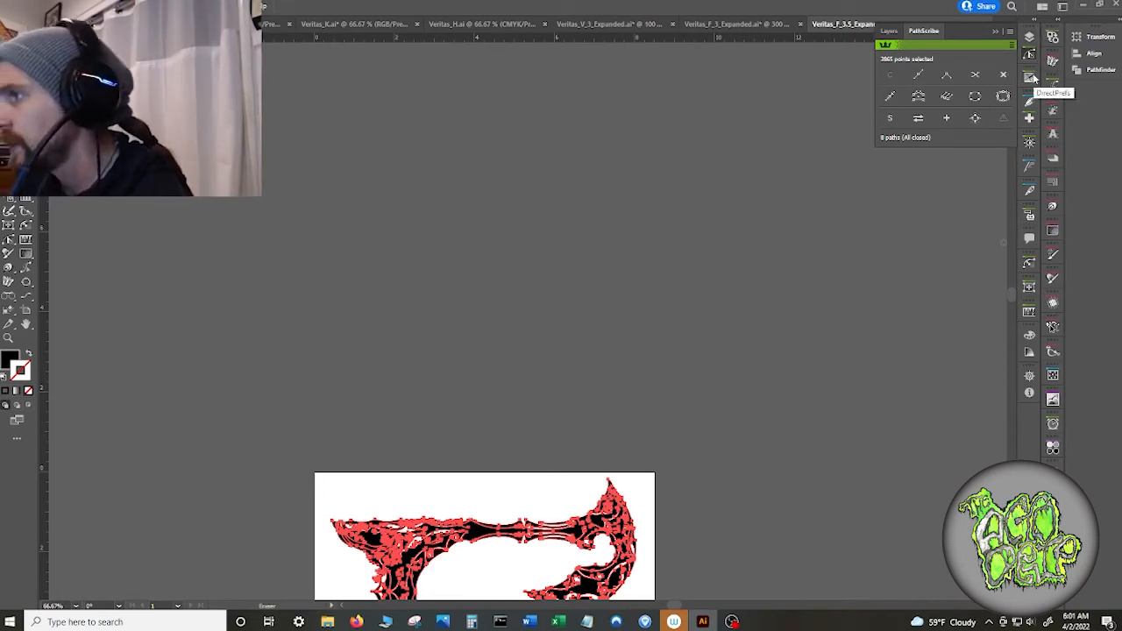
click(1032, 78)
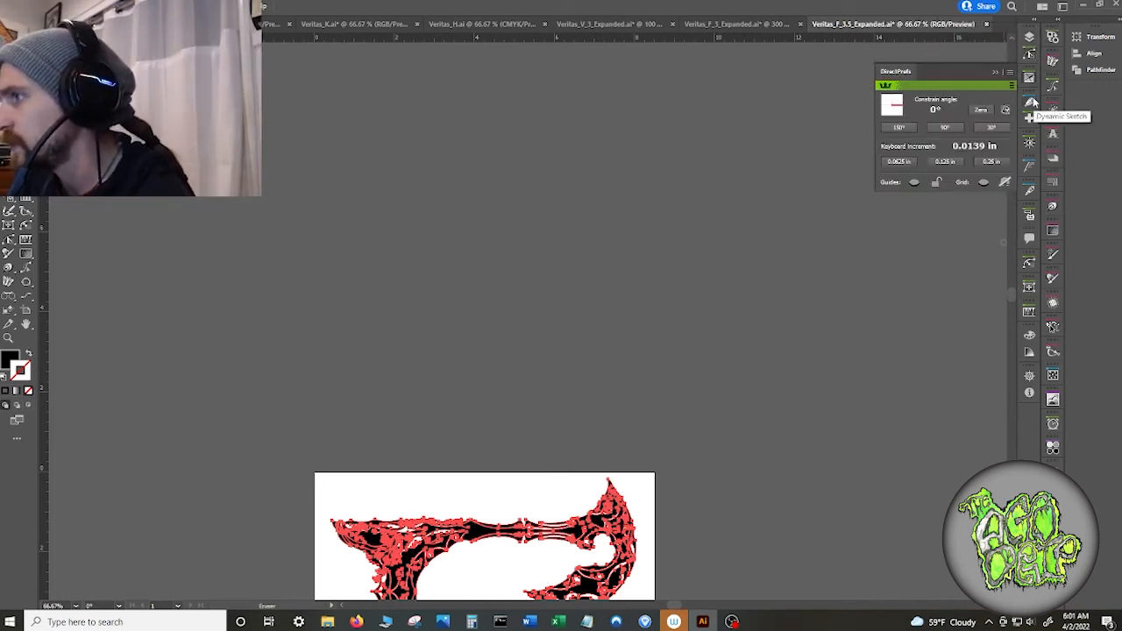
- Activate the Dynamic Sketch tool and read its description in AstuteBuddy
click(1032, 101)
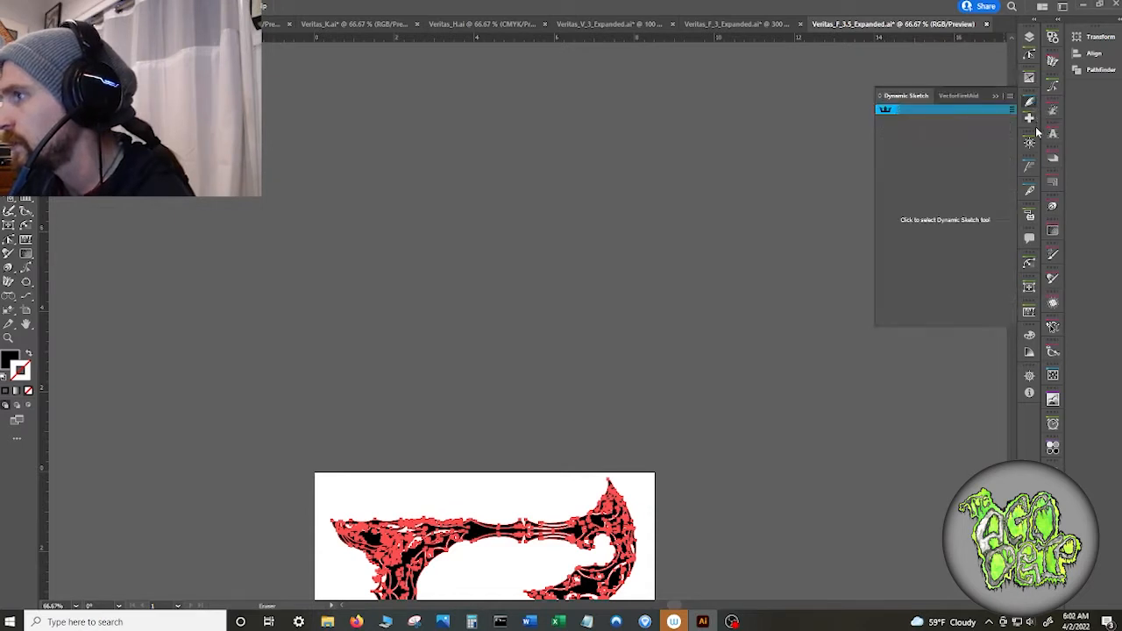
scroll(681, 368, down, 2)
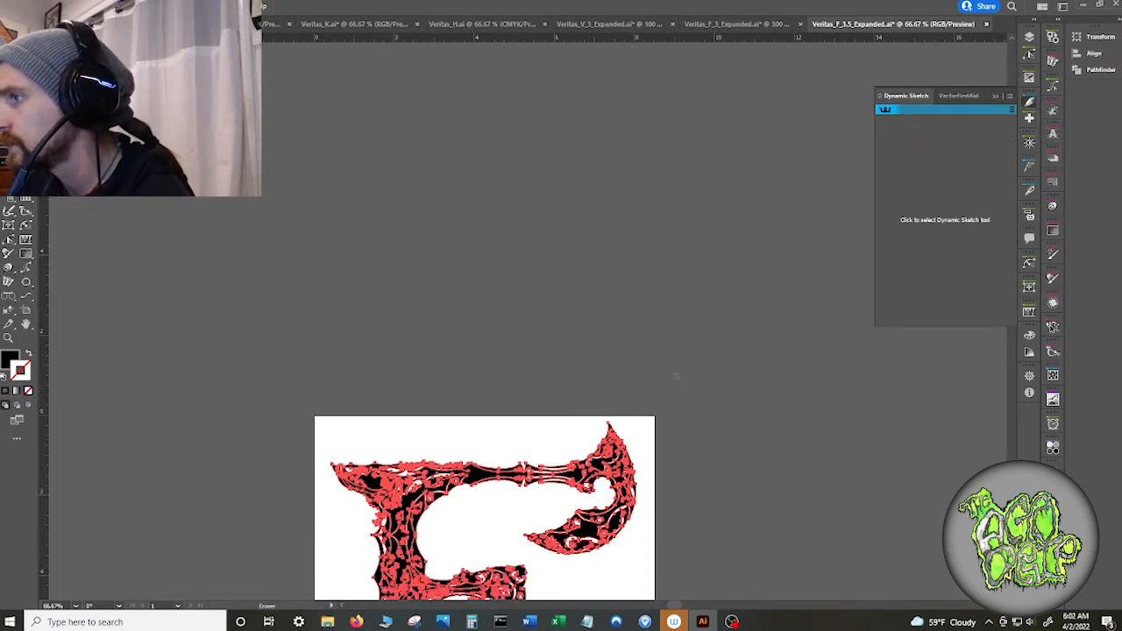
click(967, 261)
click(1030, 216)
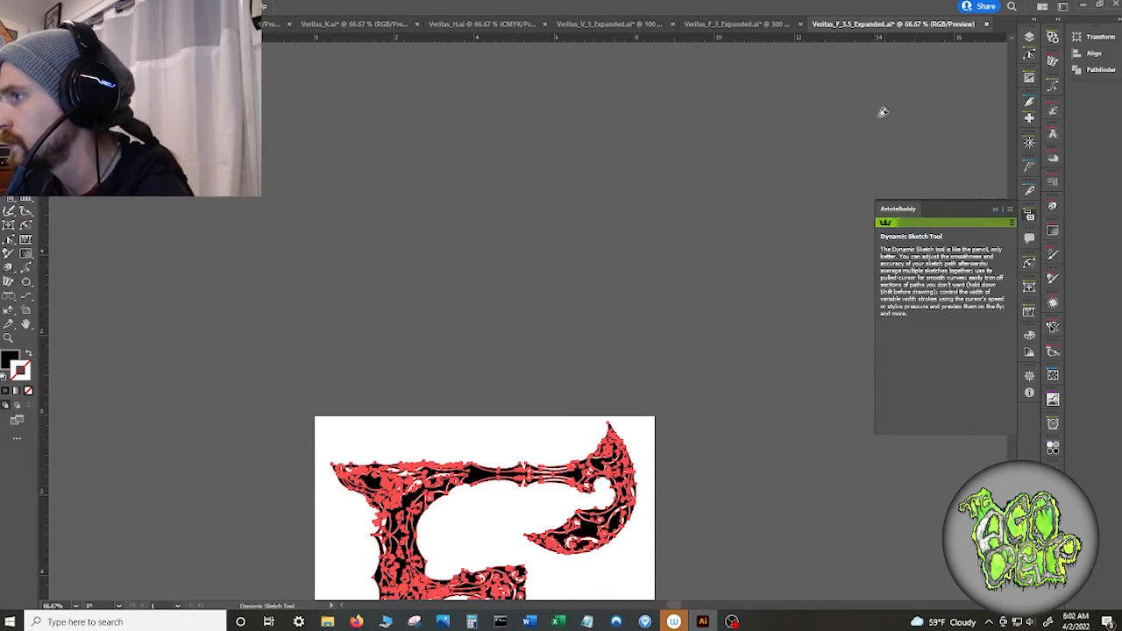
click(1032, 103)
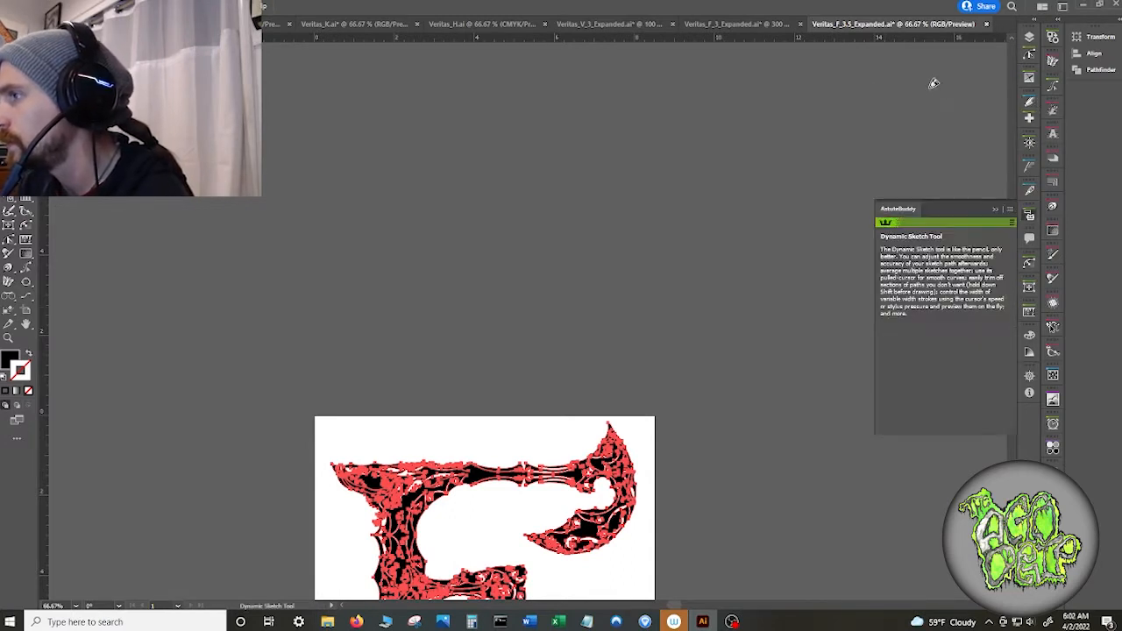
- Undock AstuteBuddy so it floats over the canvas, and deselect the letter F artwork
right_click(1024, 215)
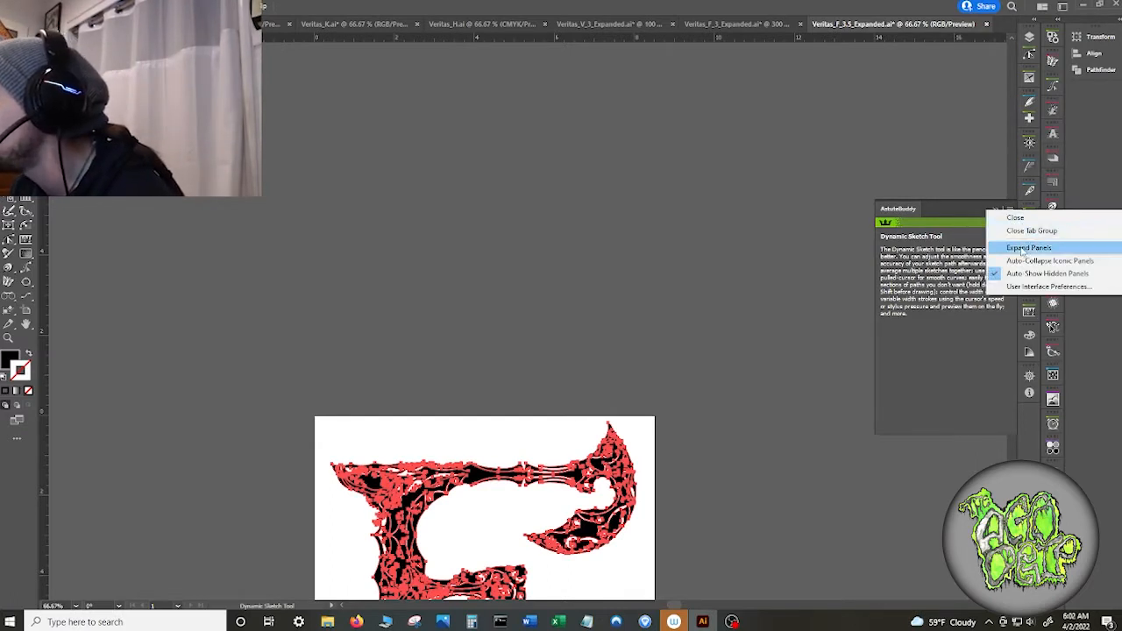
click(897, 208)
click(1028, 217)
drag(1026, 215, 832, 185)
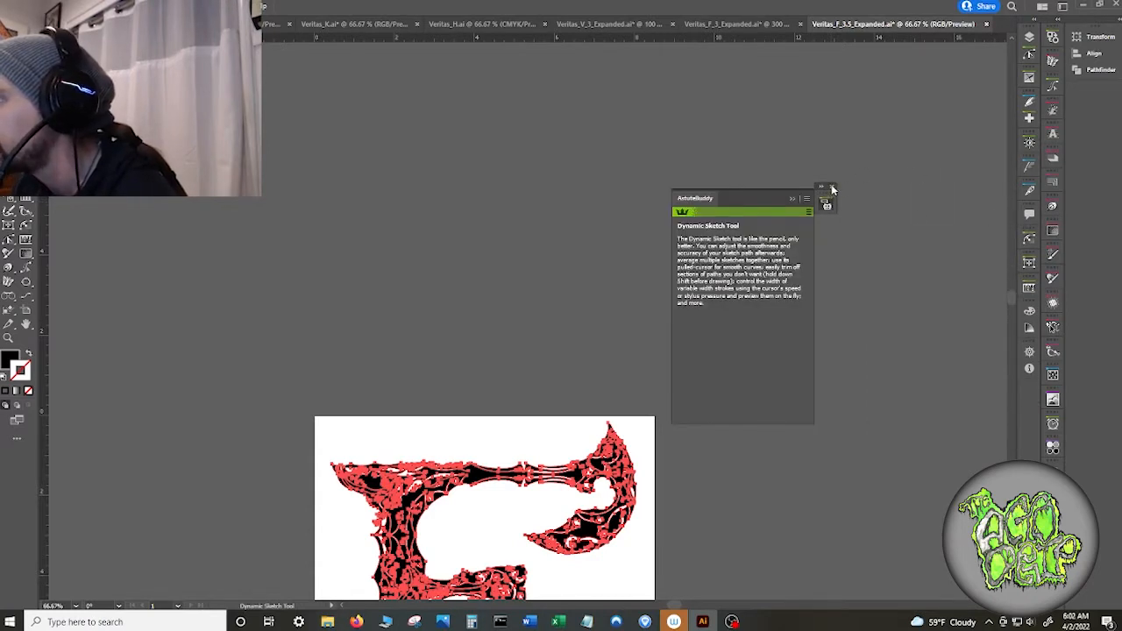
key(ctrl+shift+a)
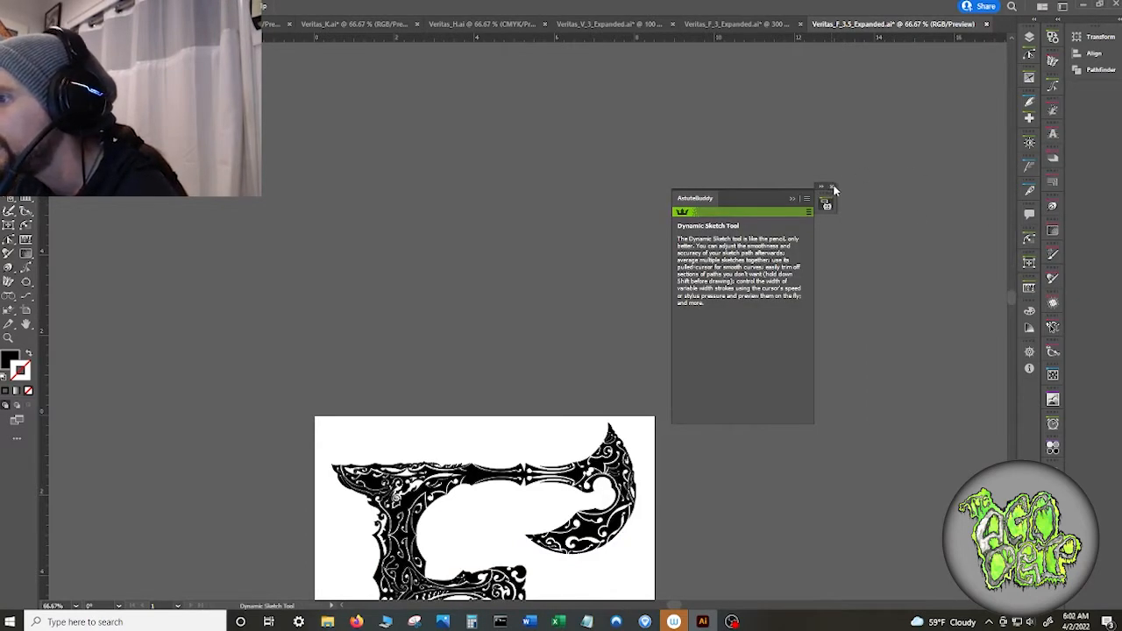
- Try expanding and collapsing the floating AstuteBuddy panel and toggling its display among the Astute Graphics plug-ins
click(822, 187)
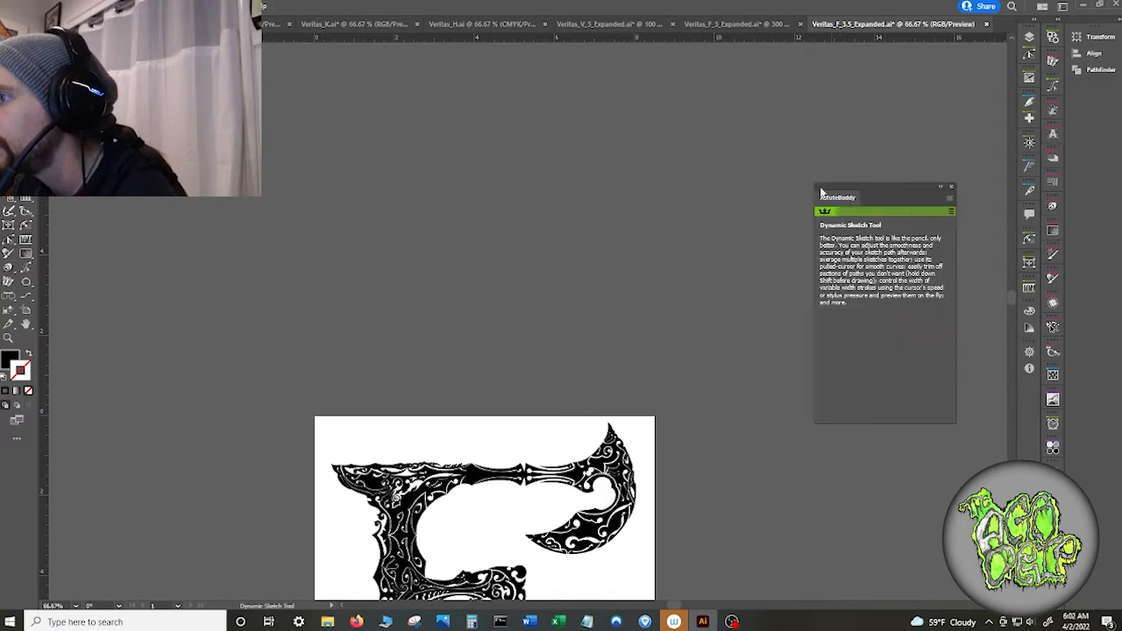
click(951, 188)
click(1029, 214)
click(941, 188)
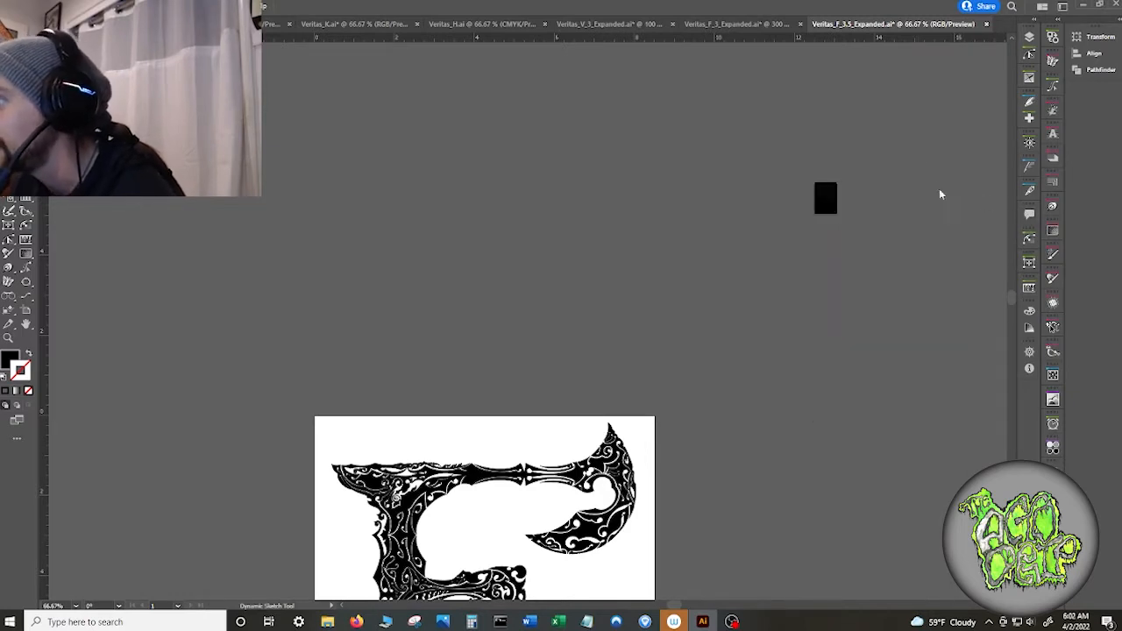
click(254, 11)
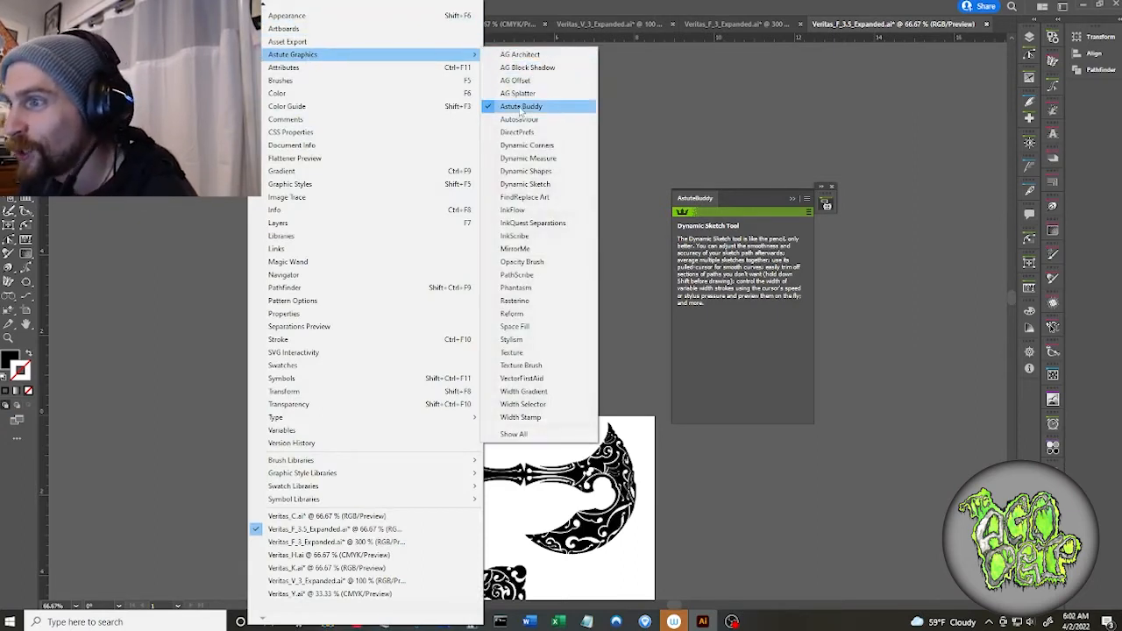
click(521, 106)
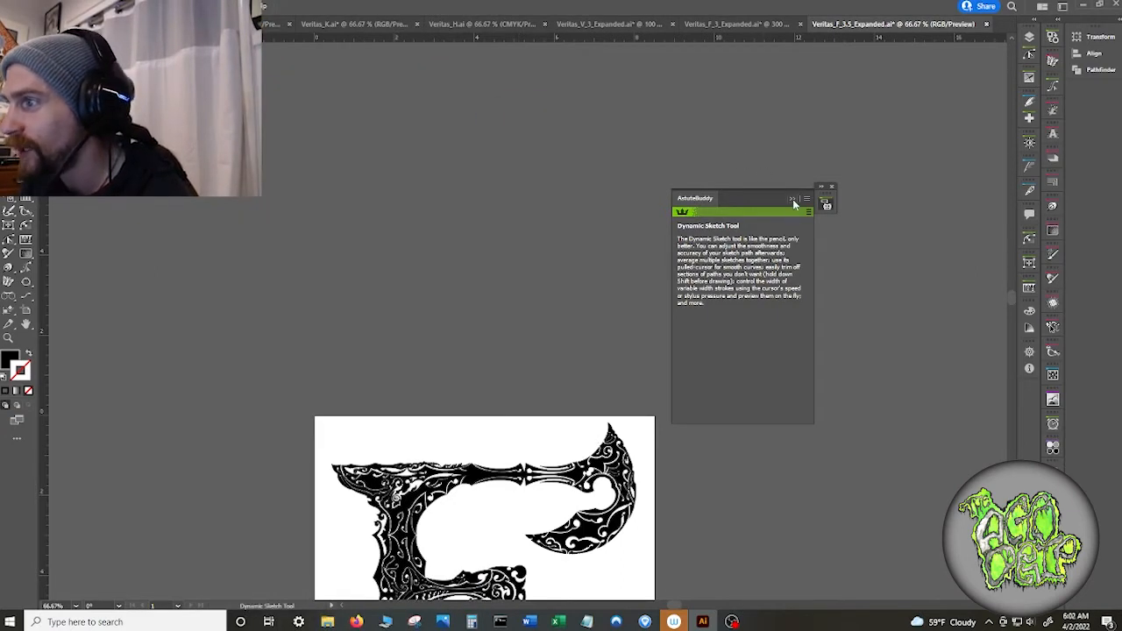
- Dock AstuteBuddy at the end of the plug-in icon column, and bring up the Dynamic Sketch tool's settings
click(1030, 142)
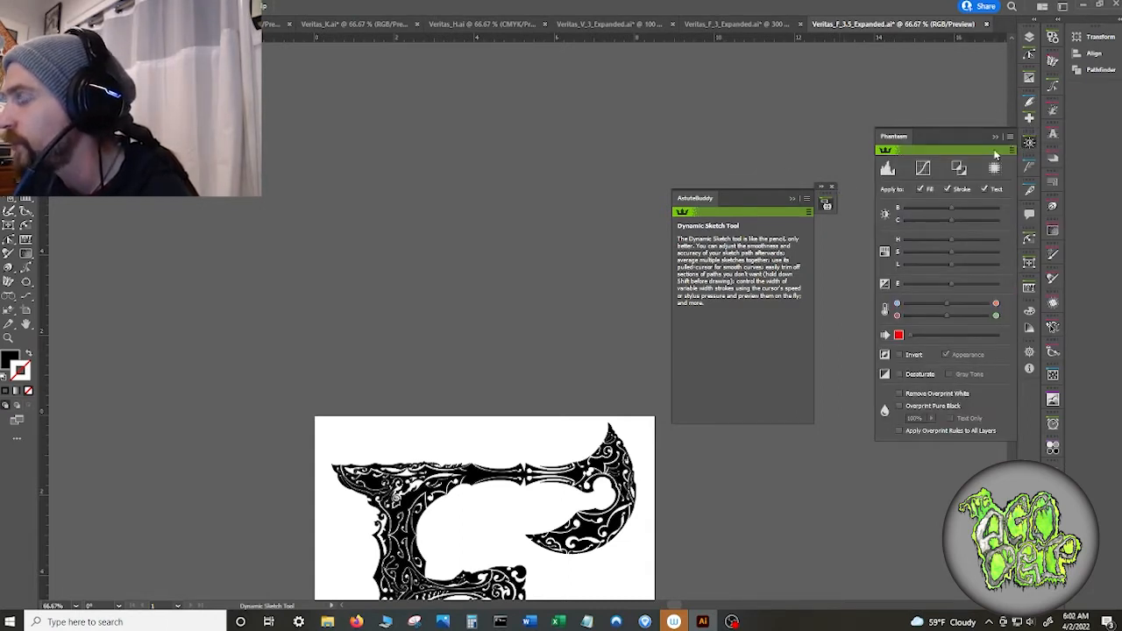
click(826, 197)
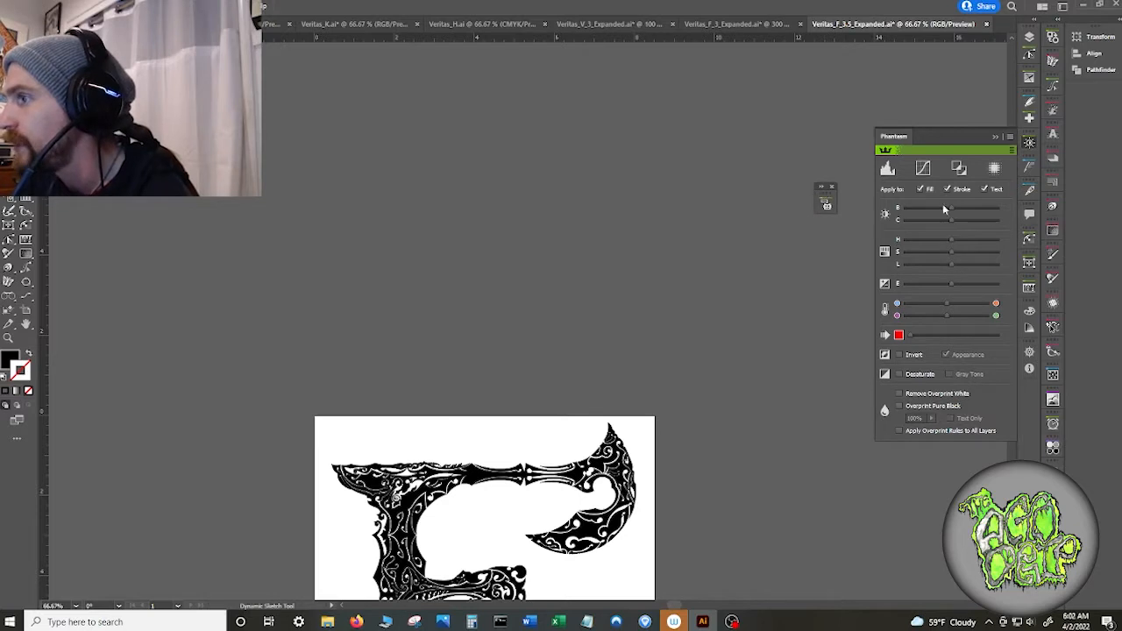
click(828, 204)
click(827, 204)
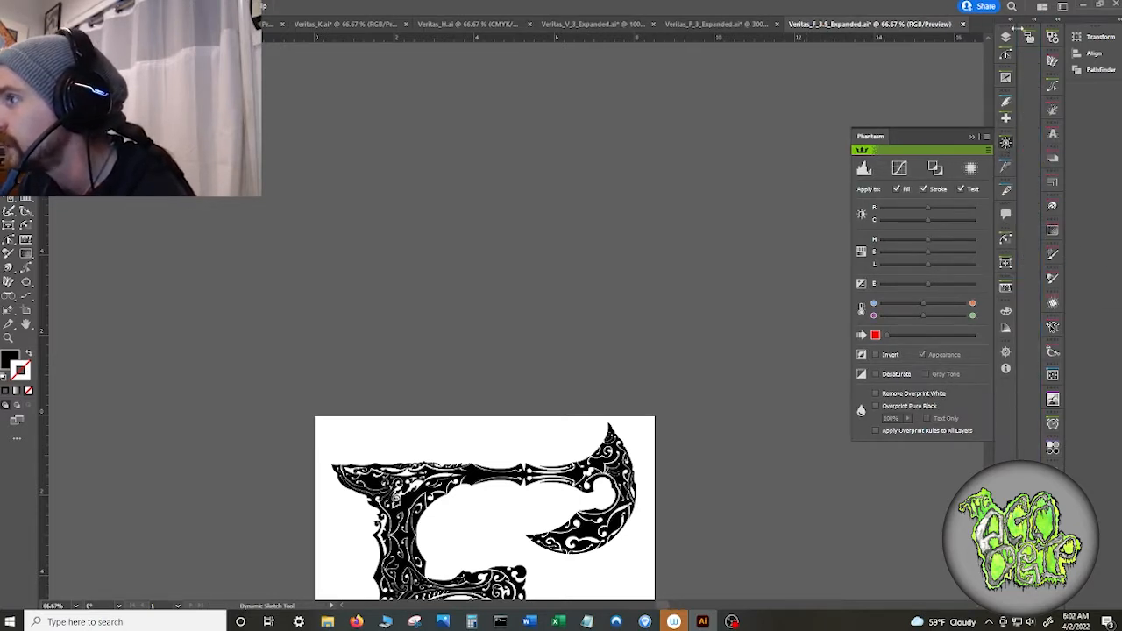
drag(1028, 37, 1004, 402)
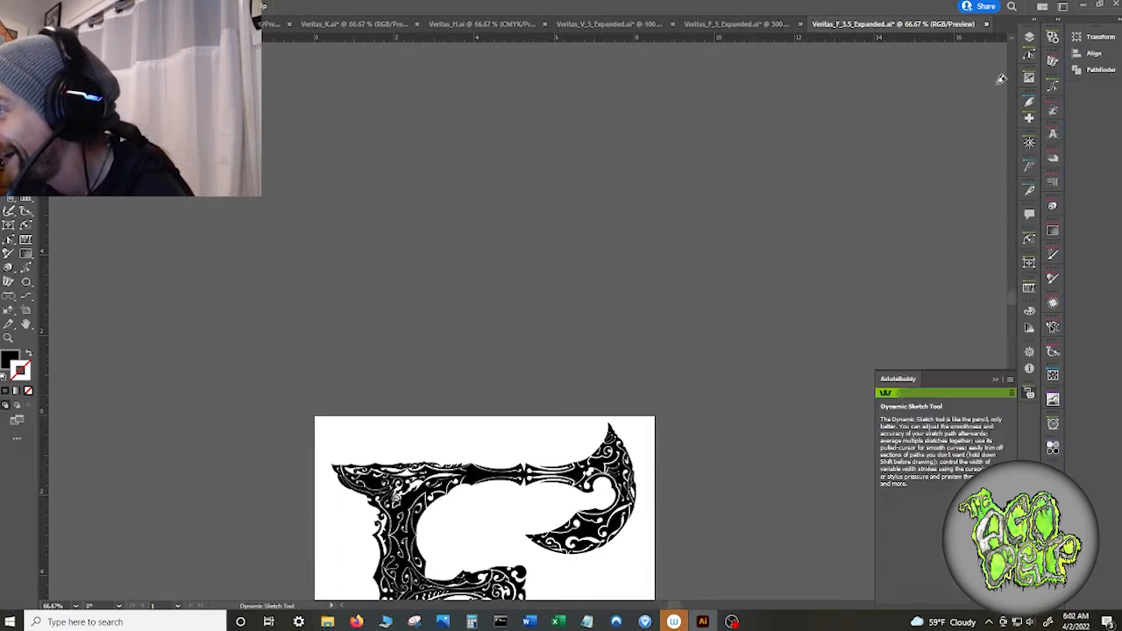
click(1030, 101)
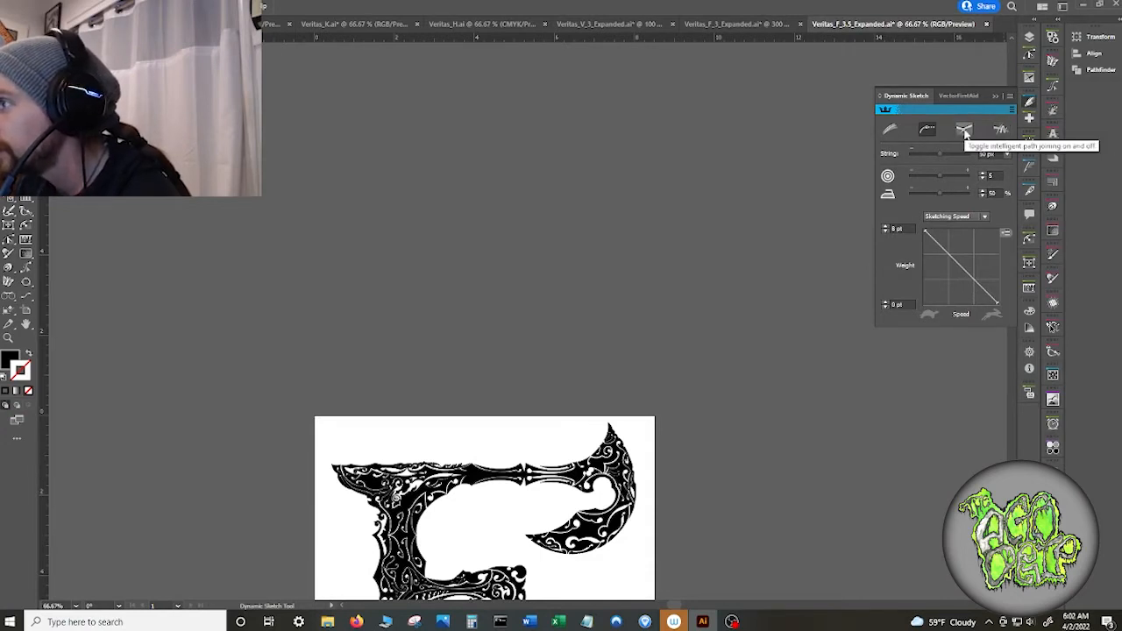
- Review the Phantasm and InkFlow settings, and activate the InkScribe tool to see its options
click(848, 116)
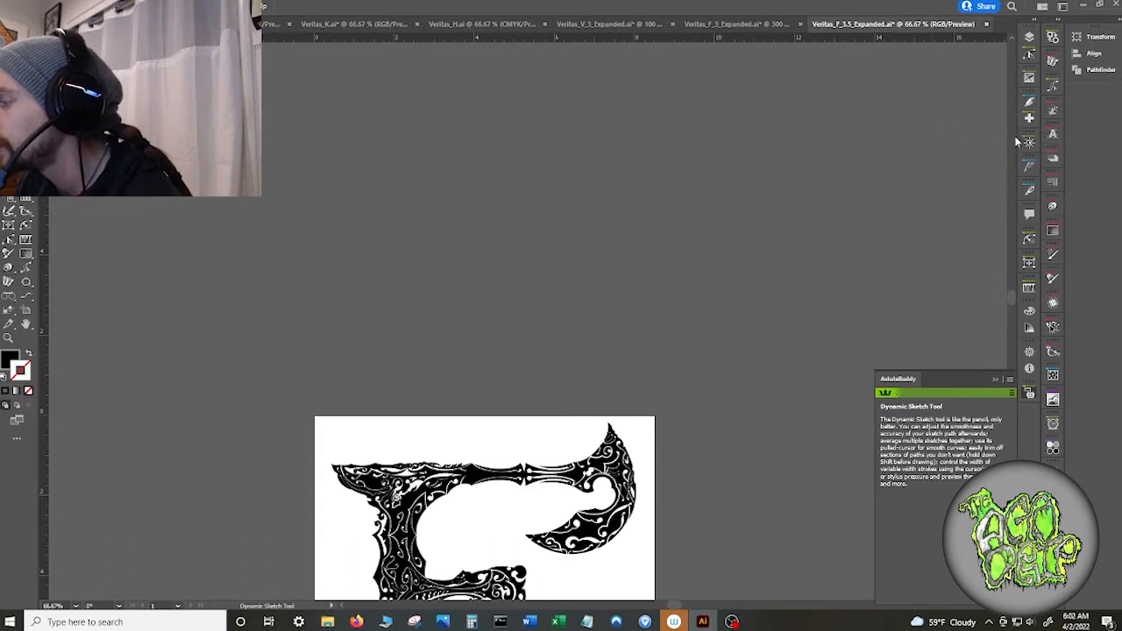
click(1029, 143)
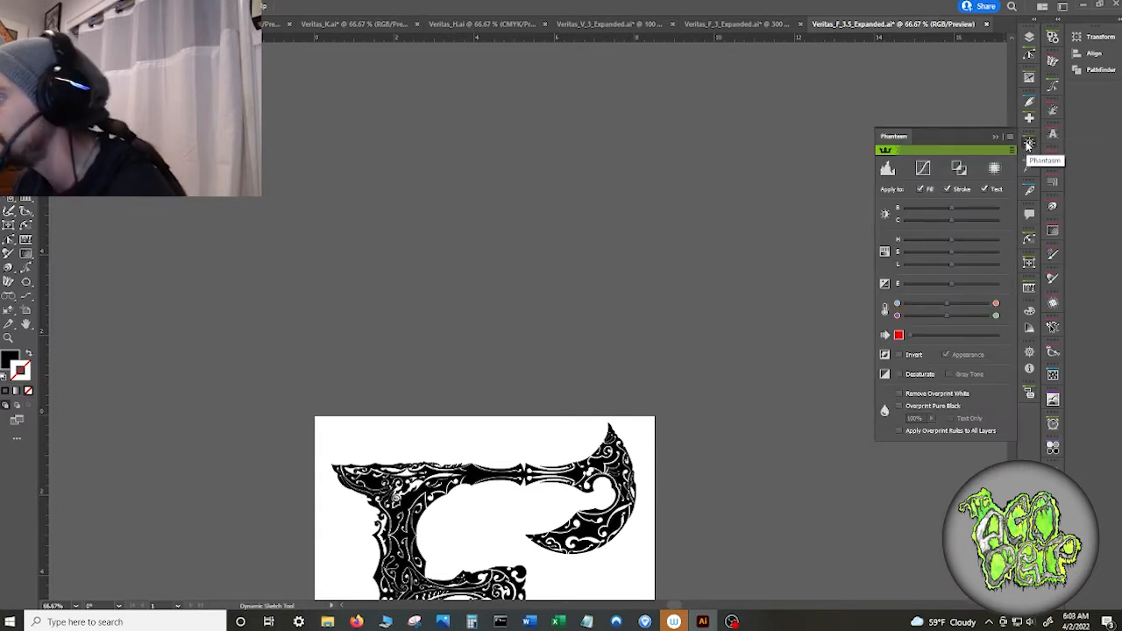
click(995, 137)
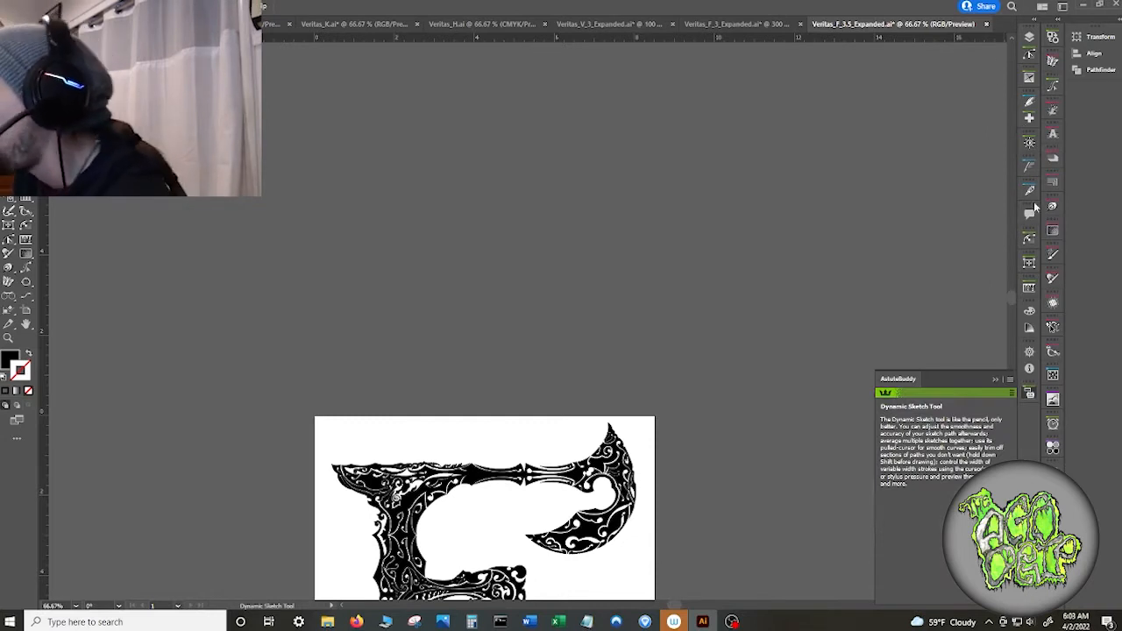
click(1028, 168)
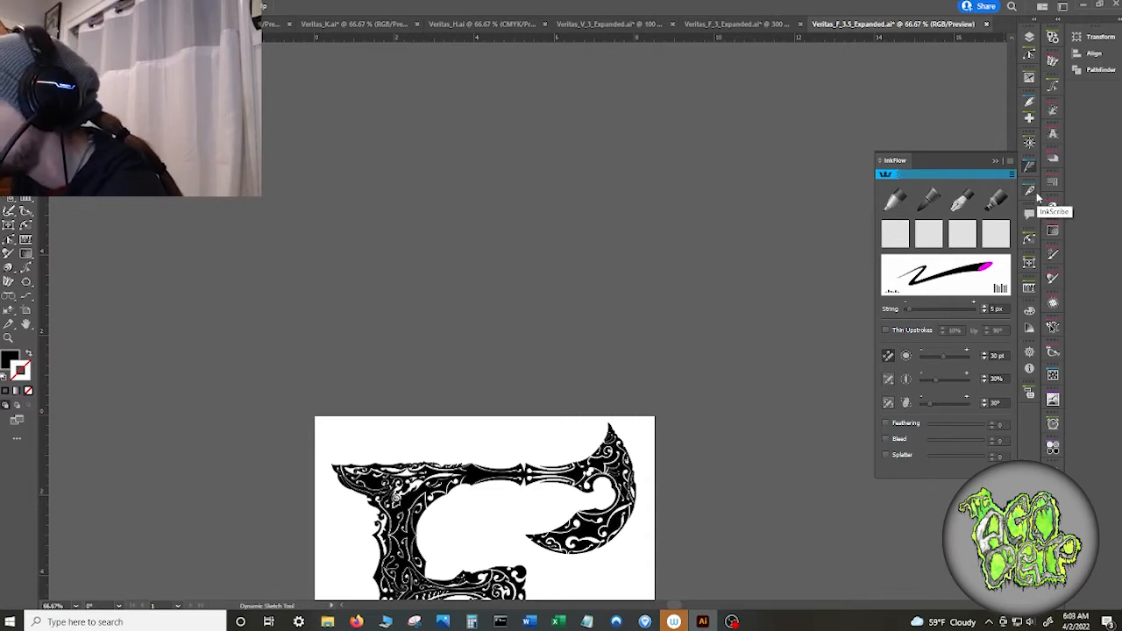
click(1033, 195)
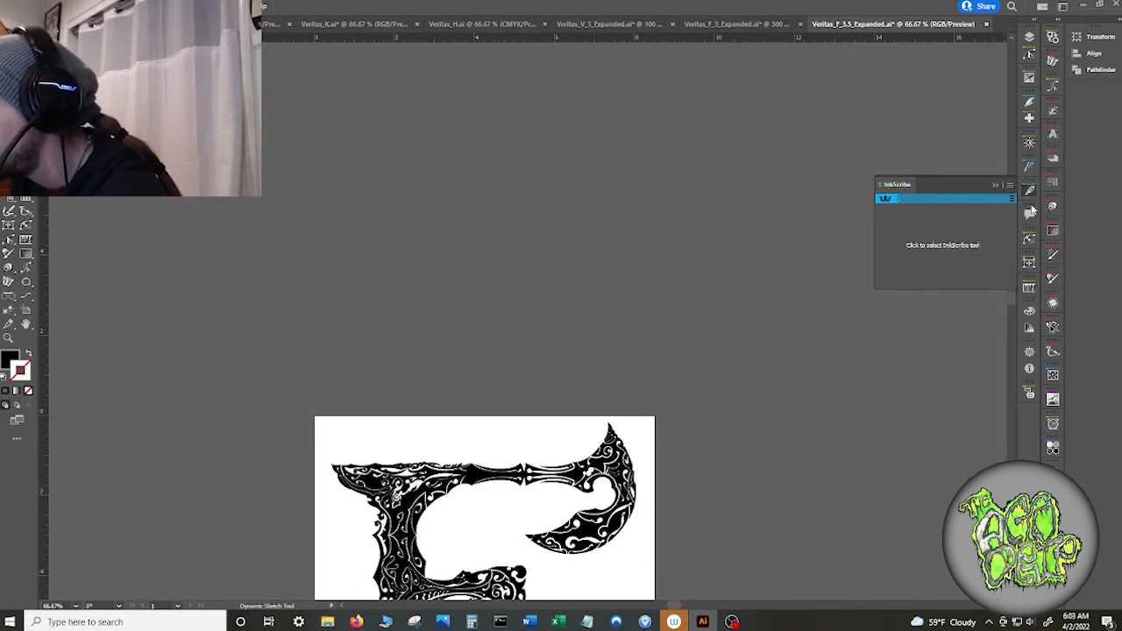
click(962, 244)
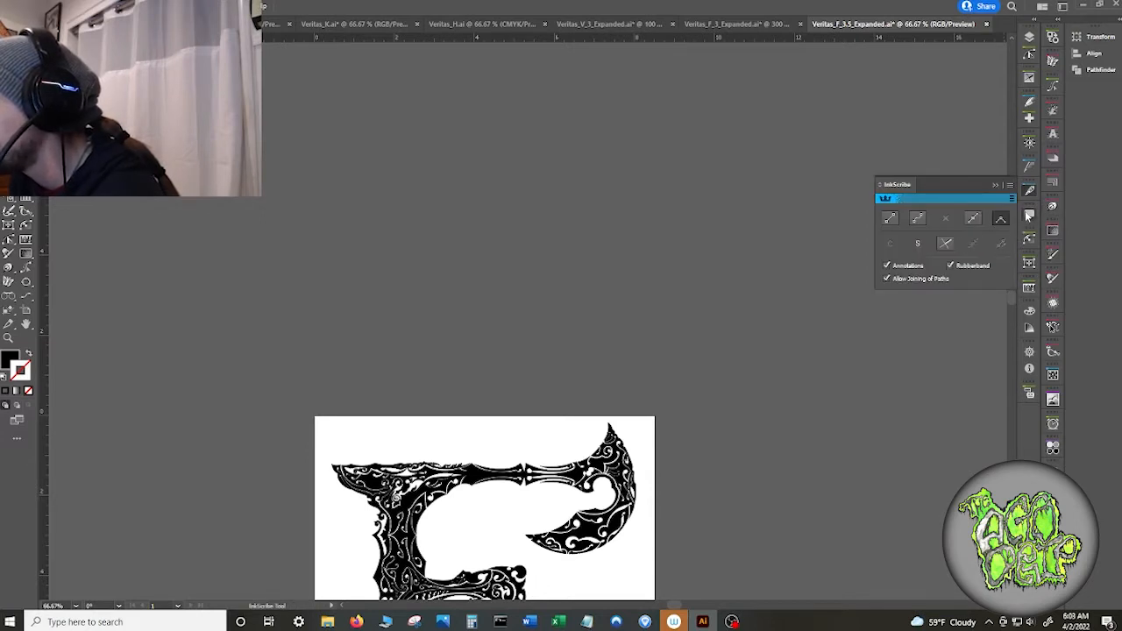
- Move the Comments panel out of the plug-in icon column and dock it below Pathfinder
drag(1029, 214, 969, 238)
click(979, 229)
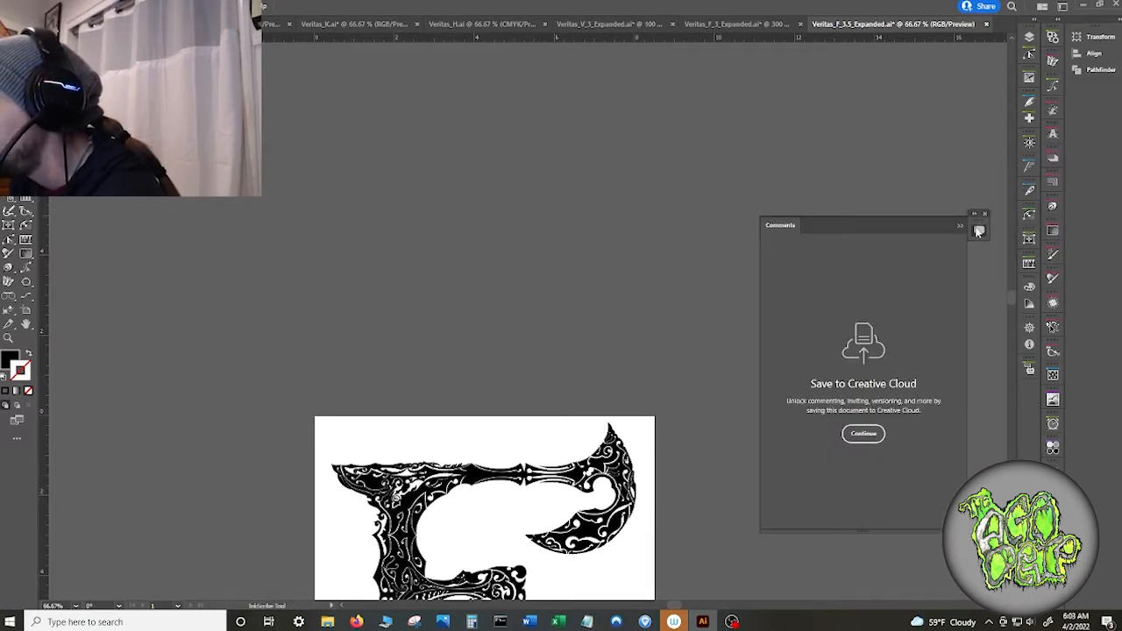
click(979, 230)
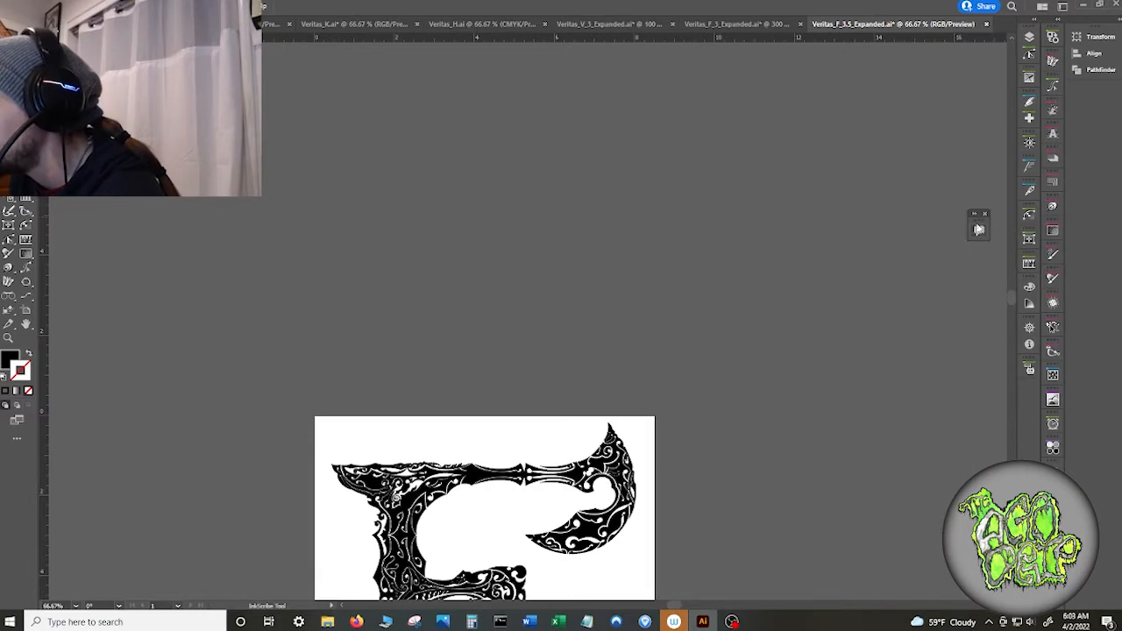
drag(987, 244, 1085, 123)
- Try the InkScribe tool on the letter F's upper arm and read its description in AstuteBuddy
click(1029, 191)
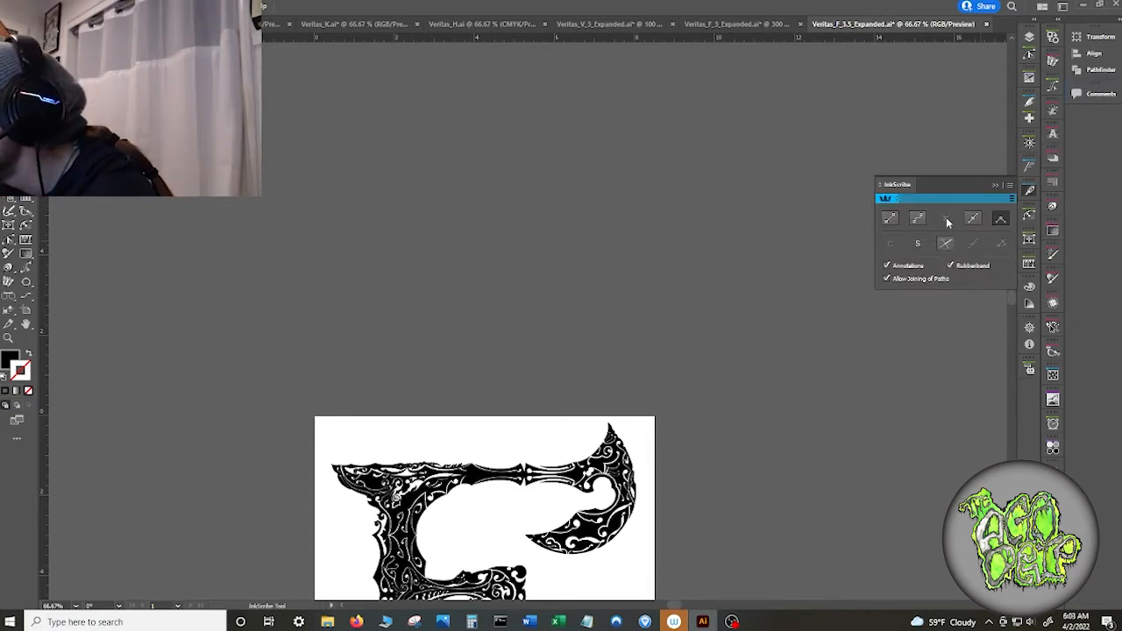
click(566, 482)
click(1029, 369)
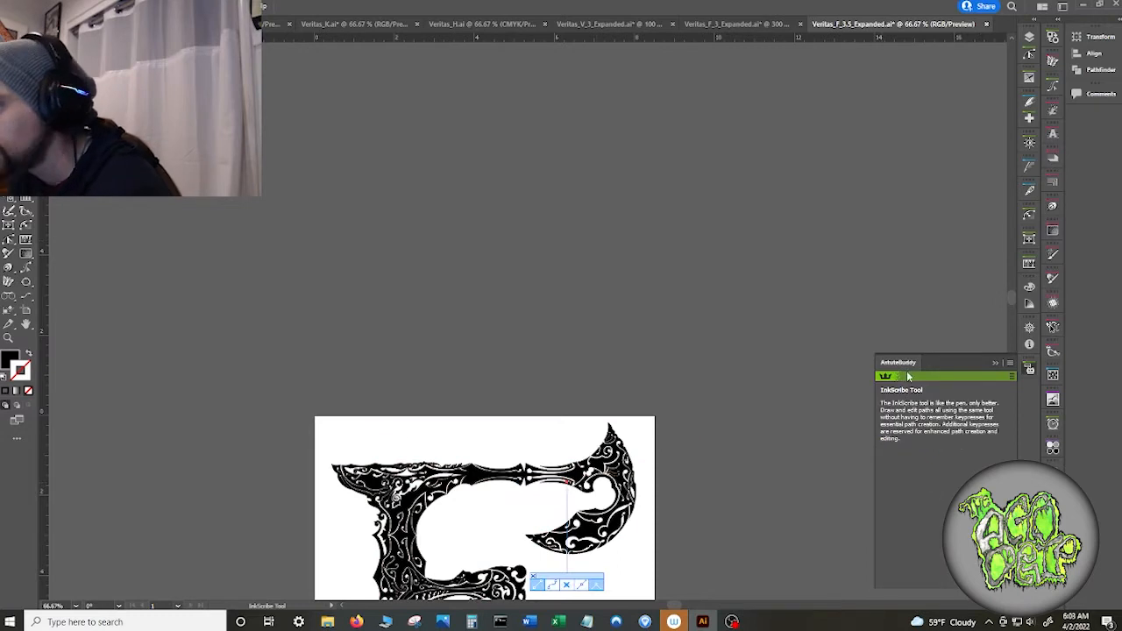
- Select all of the letter F artwork and review the InkScribe options for the selection
key(a)
key(ctrl+a)
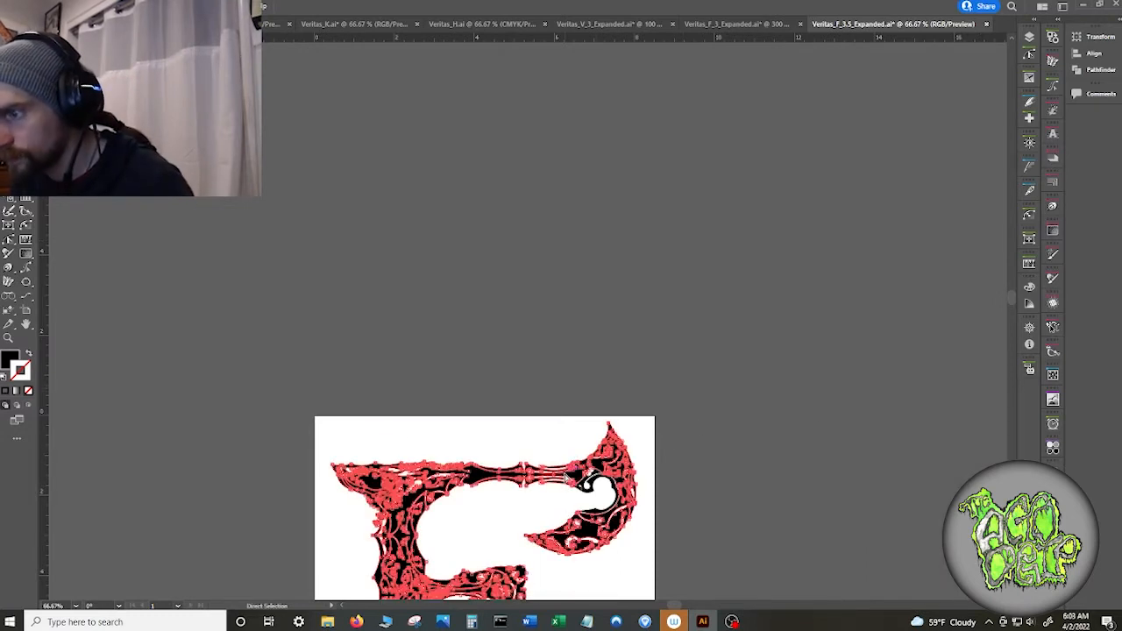
key(v)
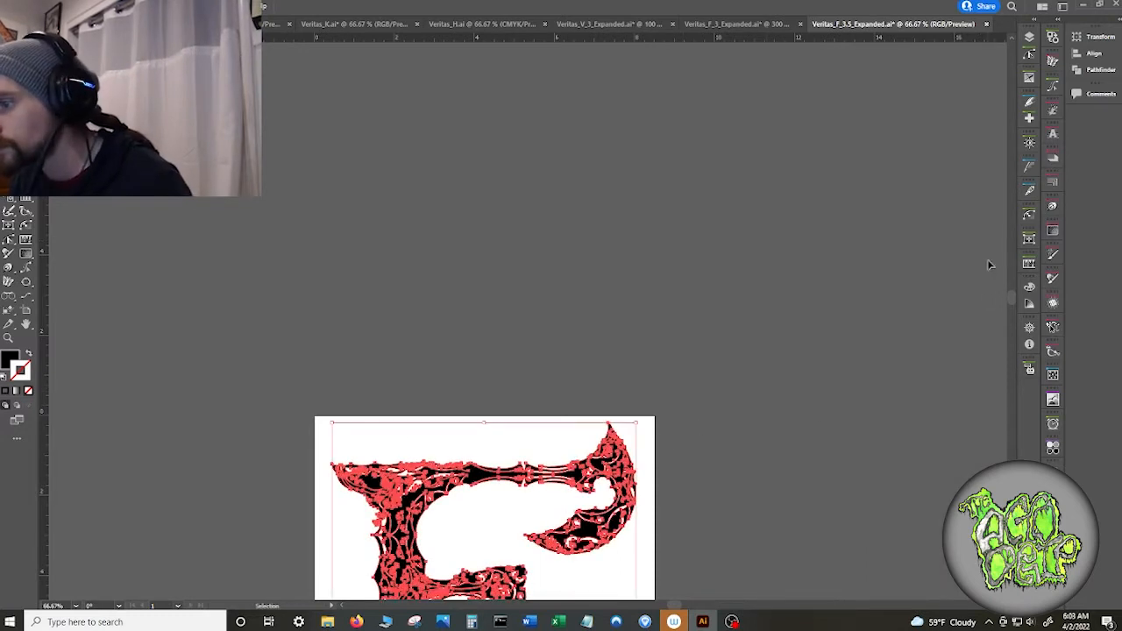
click(1028, 165)
click(1028, 193)
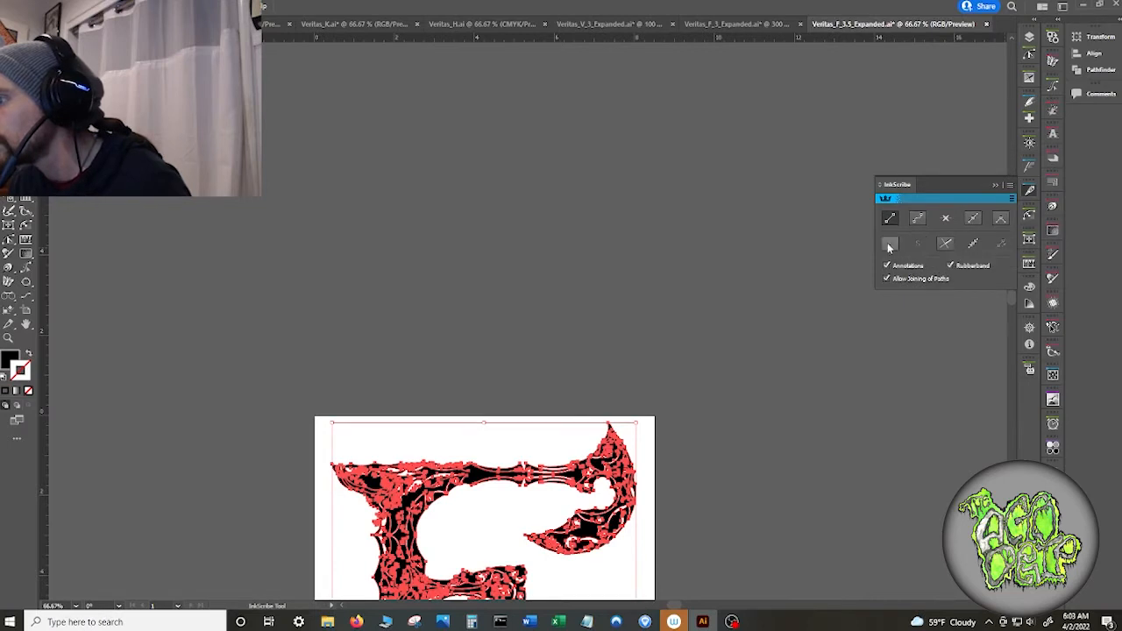
click(1029, 259)
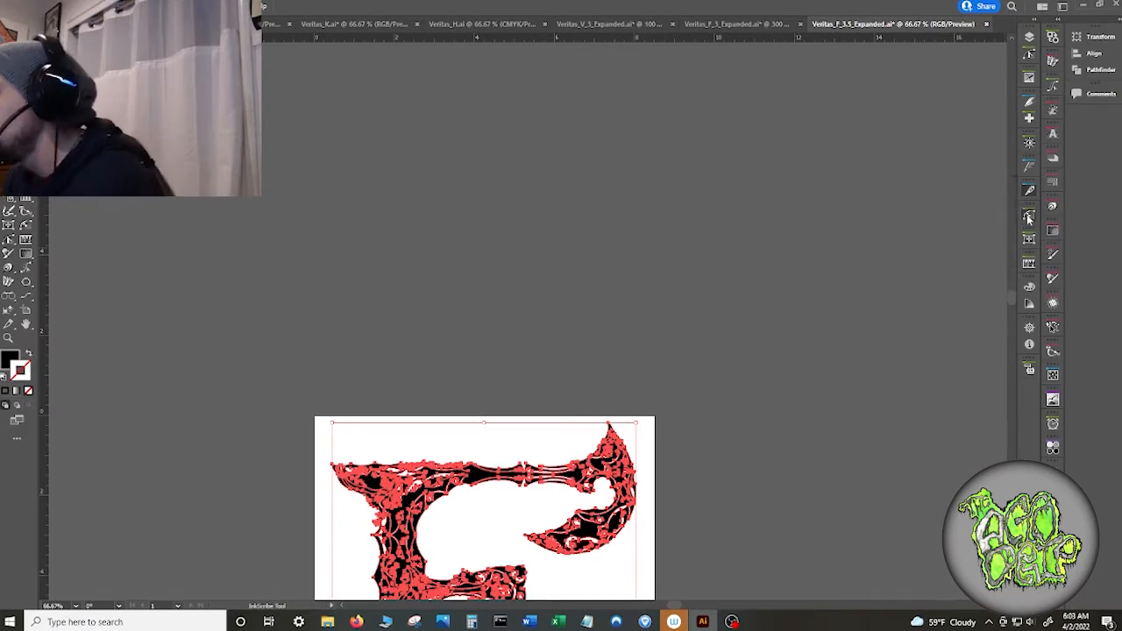
- Activate the Dynamic Shapes tool and the Dynamic Corners tool in turn to examine their options
click(1031, 239)
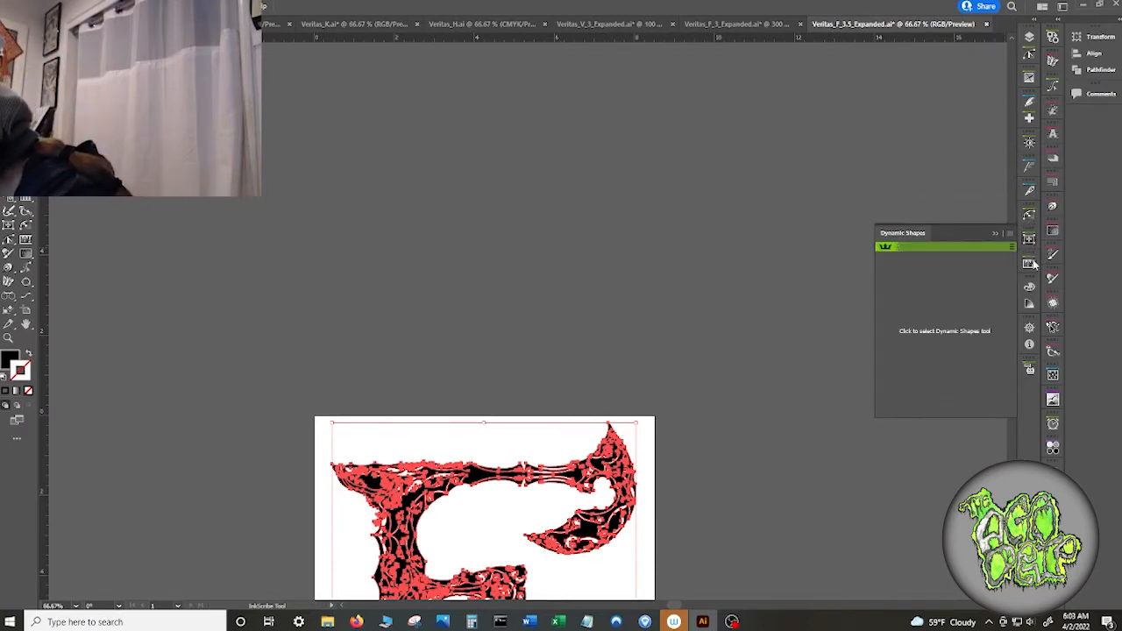
click(1032, 262)
click(1030, 237)
click(1030, 238)
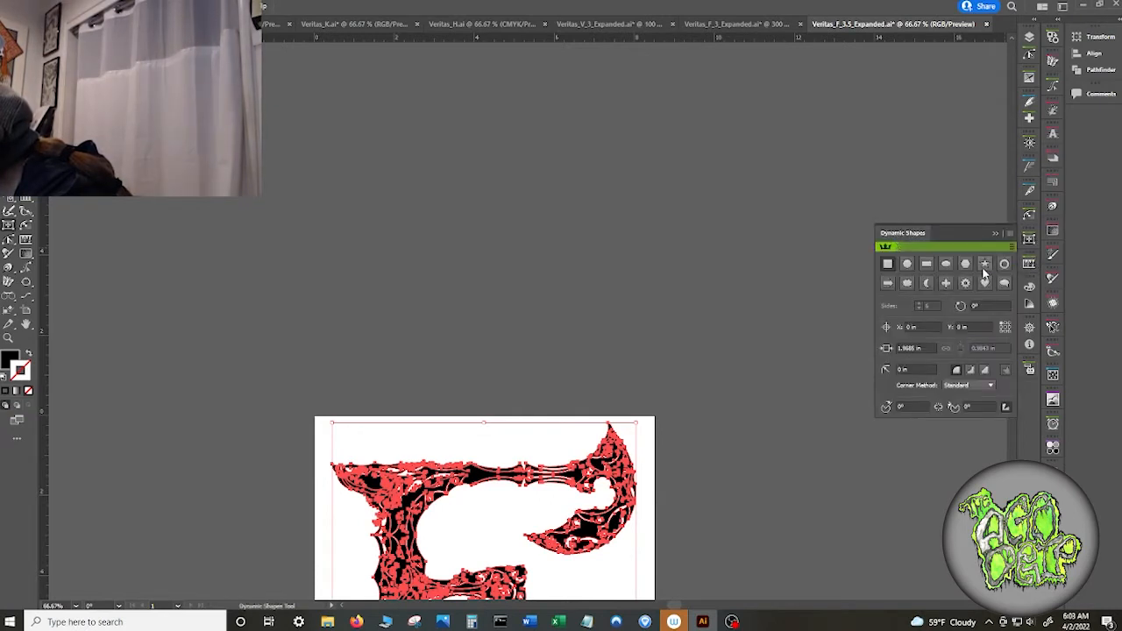
click(1030, 216)
click(969, 285)
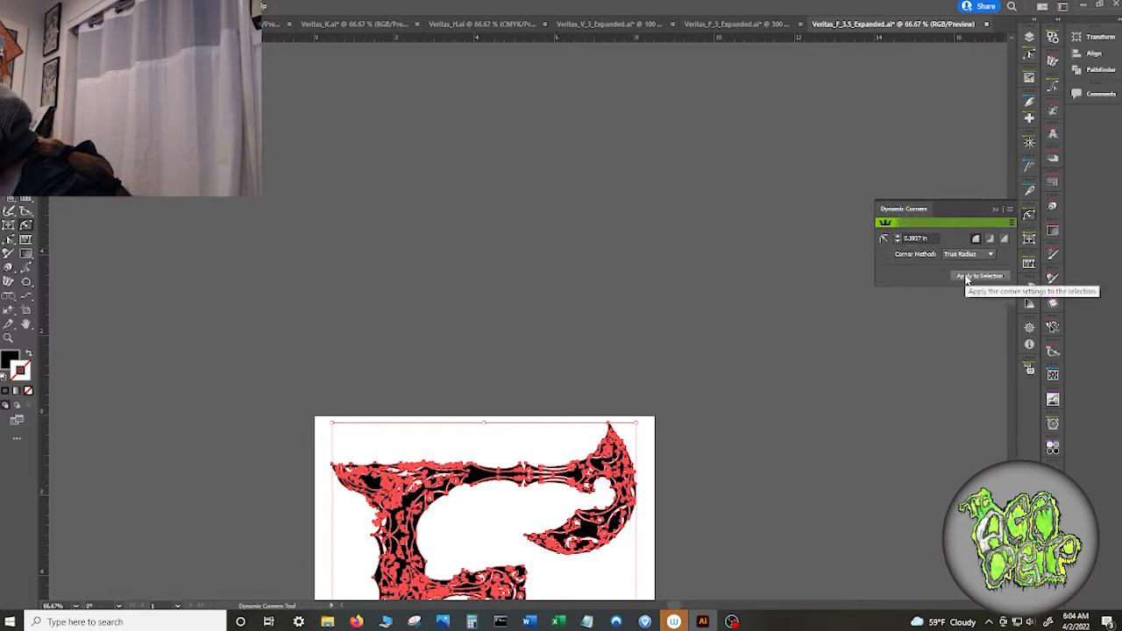
- Look through the Dynamic Measure, Color, Navigator and Info panels, and read the Dynamic Corners tool's description in AstuteBuddy
click(1029, 265)
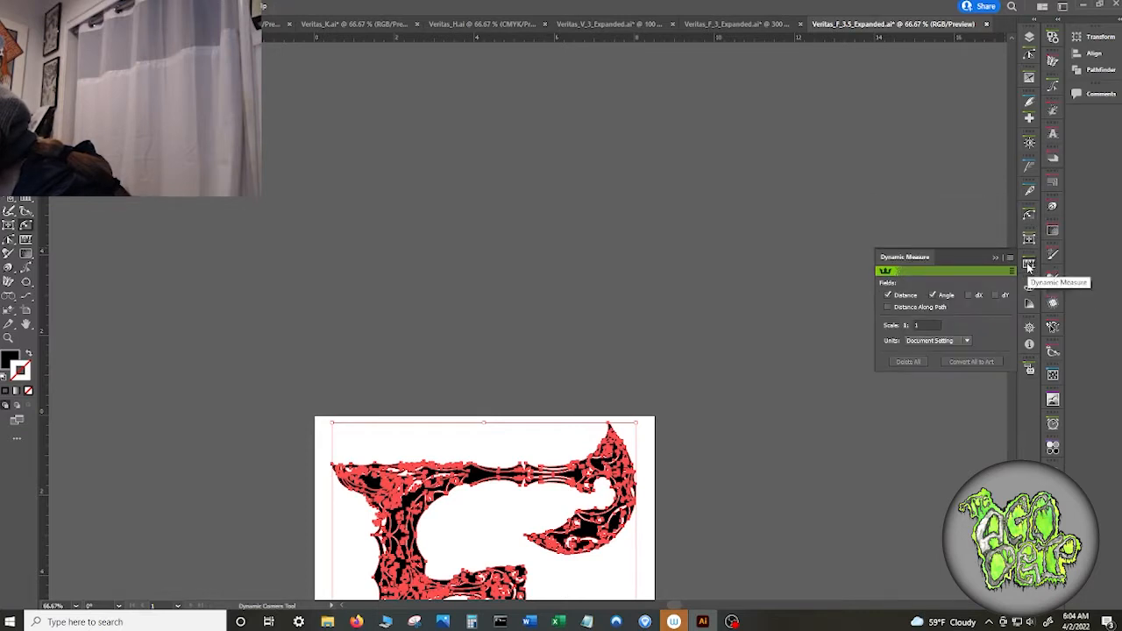
click(1031, 287)
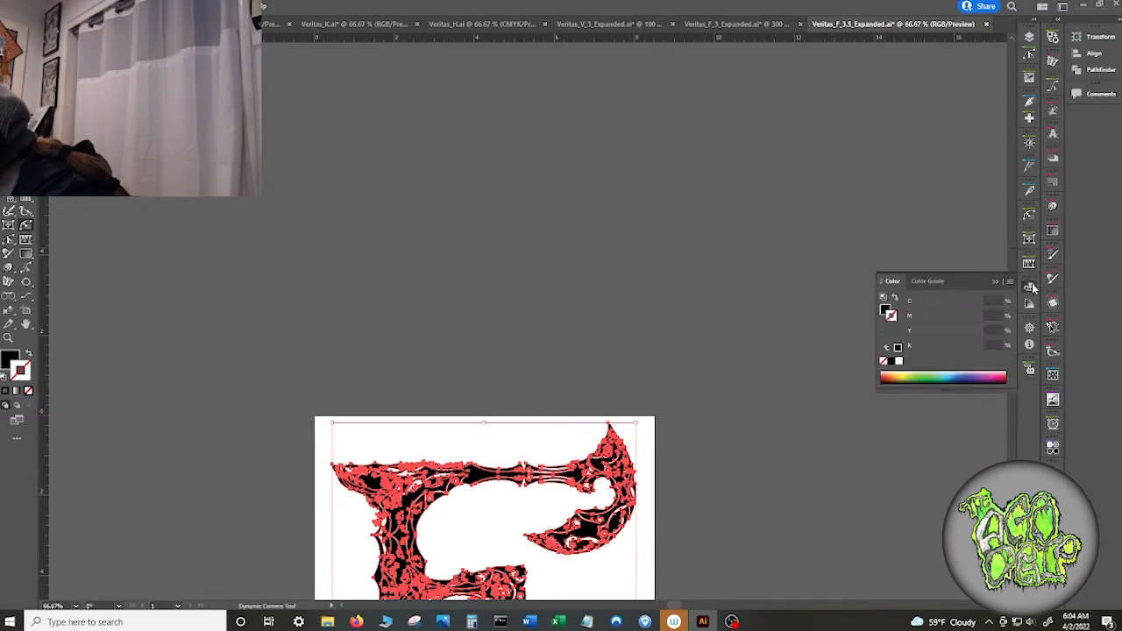
click(1031, 304)
click(1029, 327)
click(1029, 343)
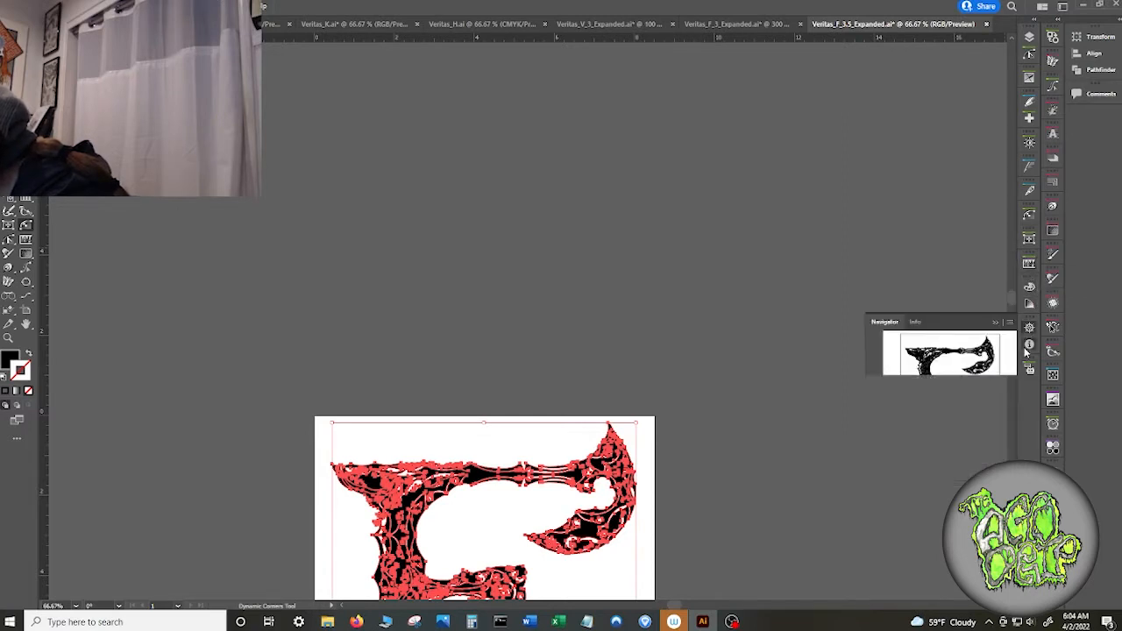
click(1030, 368)
click(1029, 344)
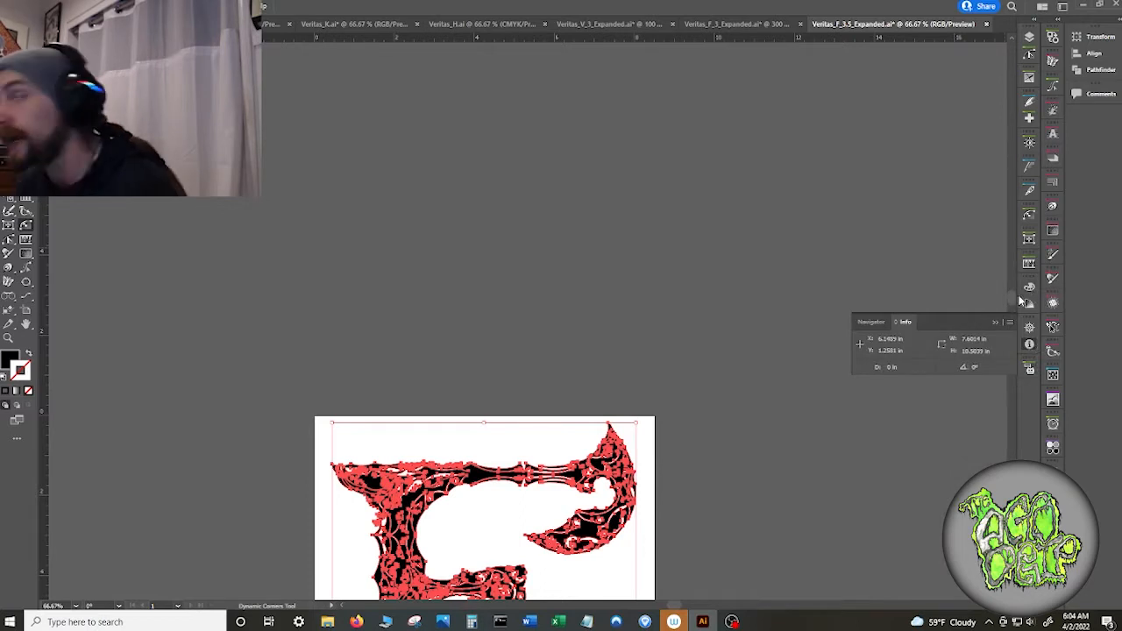
click(1030, 368)
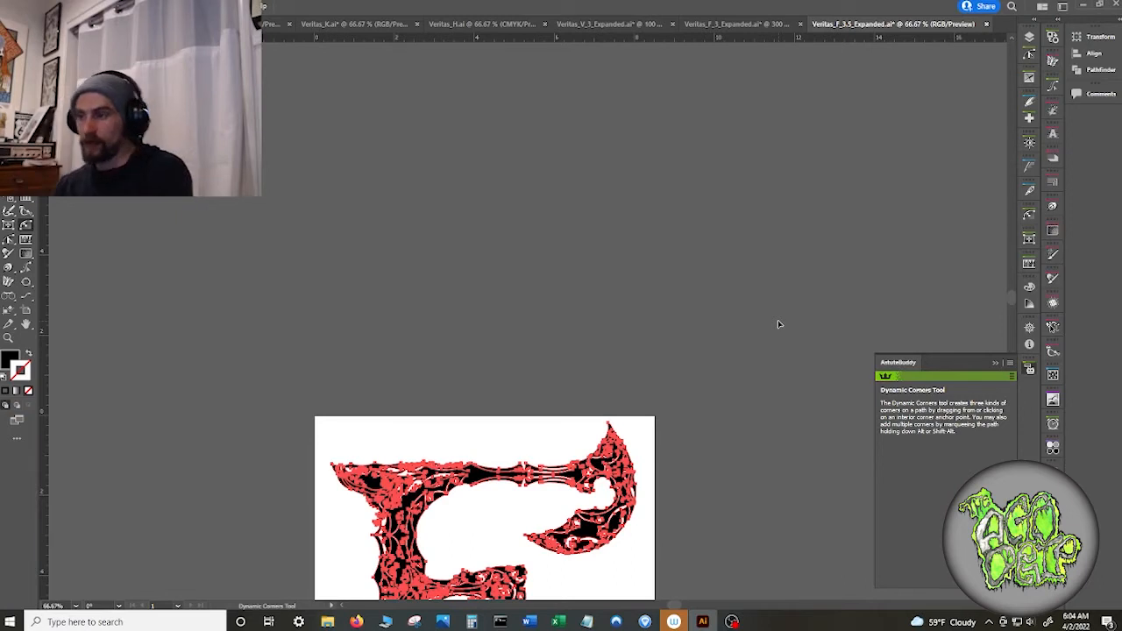
- Return to the Selection tool and deselect the letter F artwork
scroll(766, 338, down, 1)
key(v)
scroll(754, 353, down, 5)
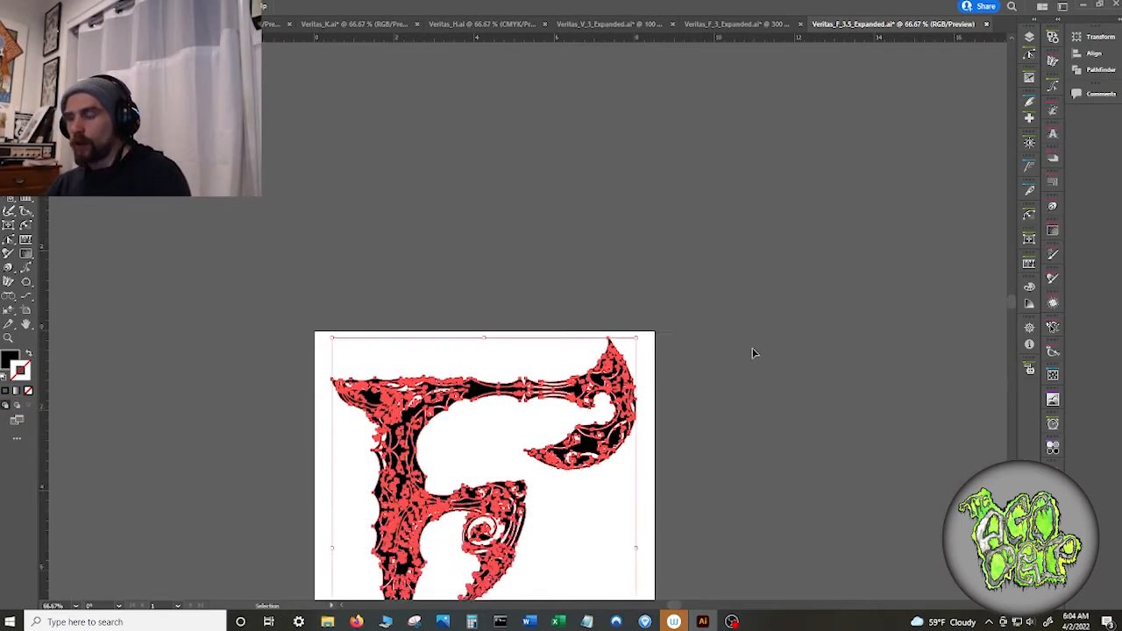
scroll(752, 353, down, 5)
click(747, 355)
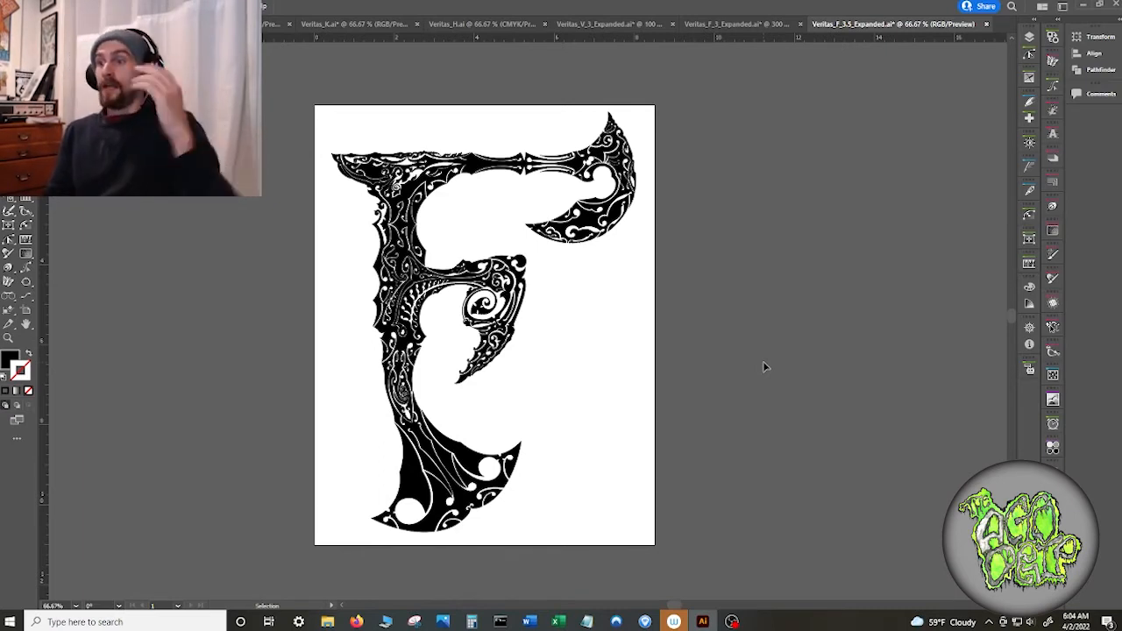
- Examine the merged black shapes and white ornaments up close along the letter F's upper arm and hook
scroll(765, 366, up, 6)
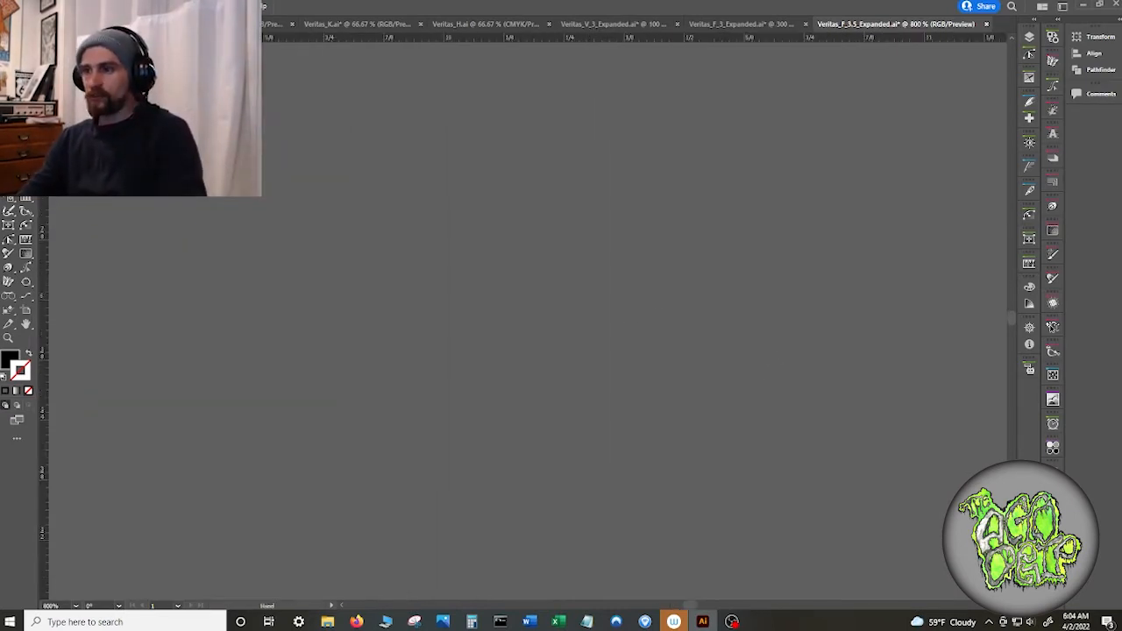
scroll(538, 304, down, 4)
drag(315, 232, 757, 453)
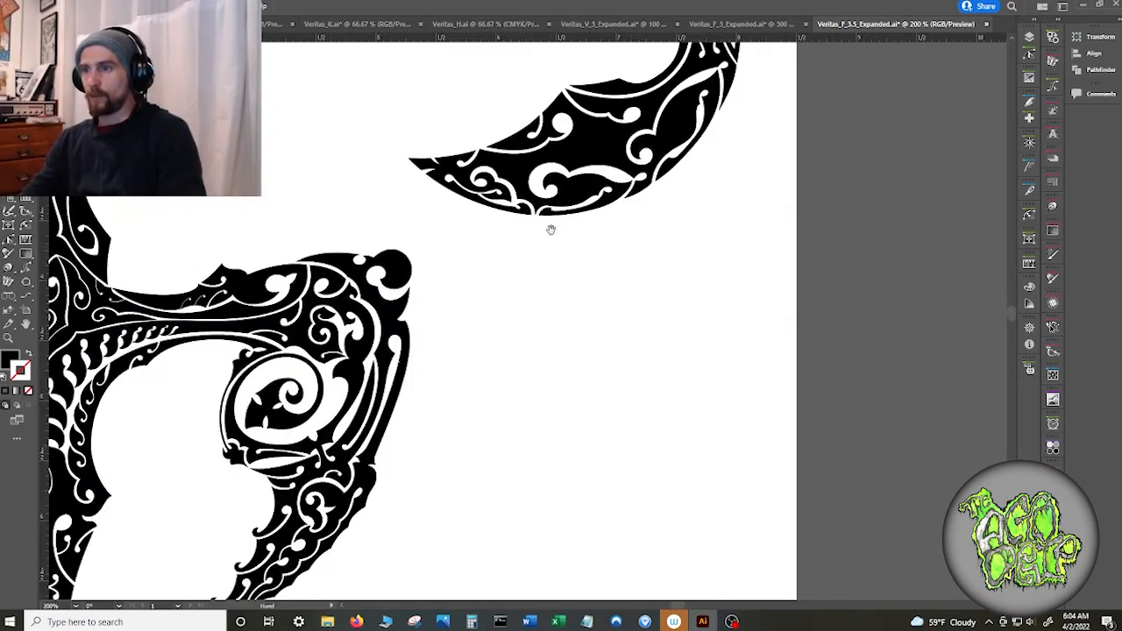
drag(587, 154, 656, 508)
scroll(668, 408, up, 2)
scroll(538, 391, up, 2)
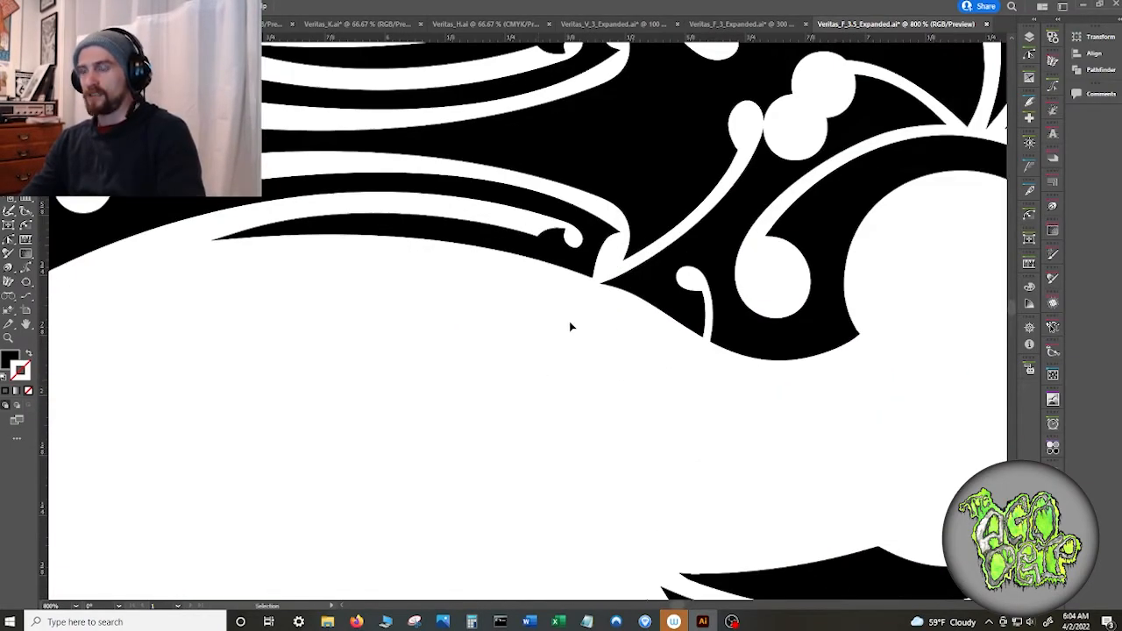
drag(571, 324, 531, 556)
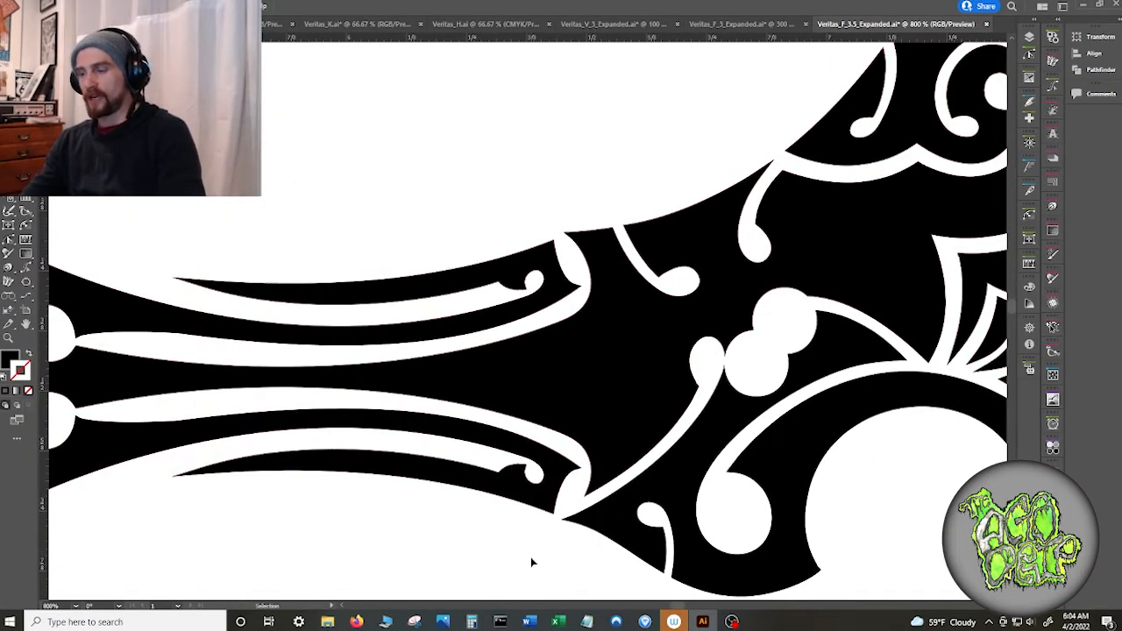
scroll(532, 545, down, 2)
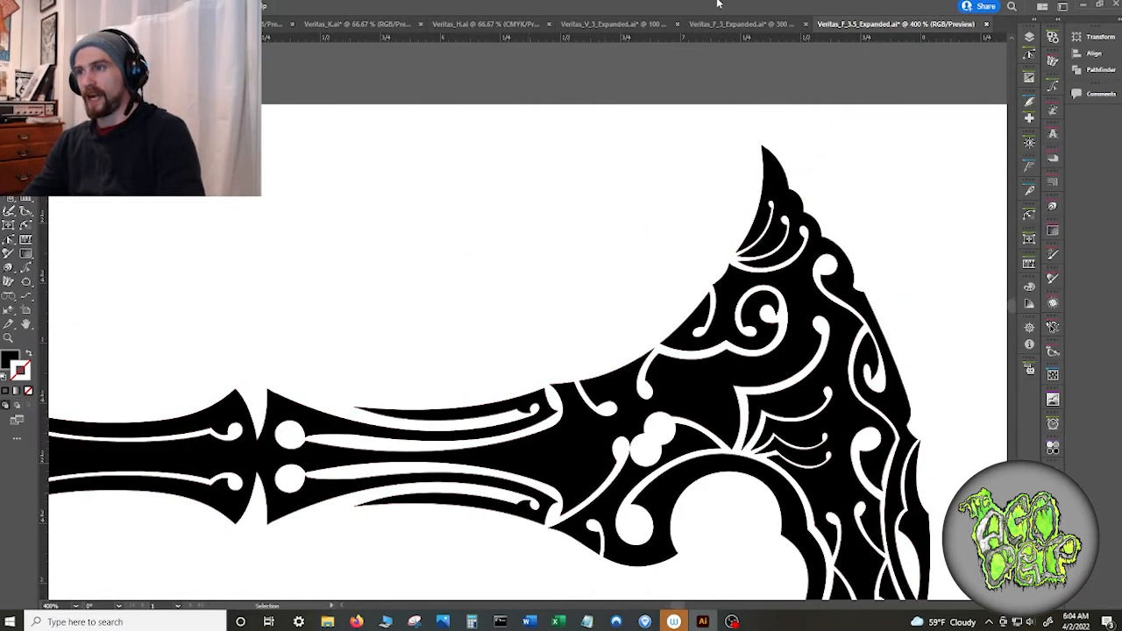
- Compare the ornaments on the hooked upper arm between Veritas_F_3_Expanded.ai and Veritas_F_3.5_Expanded.ai
click(722, 25)
scroll(522, 263, up, 3)
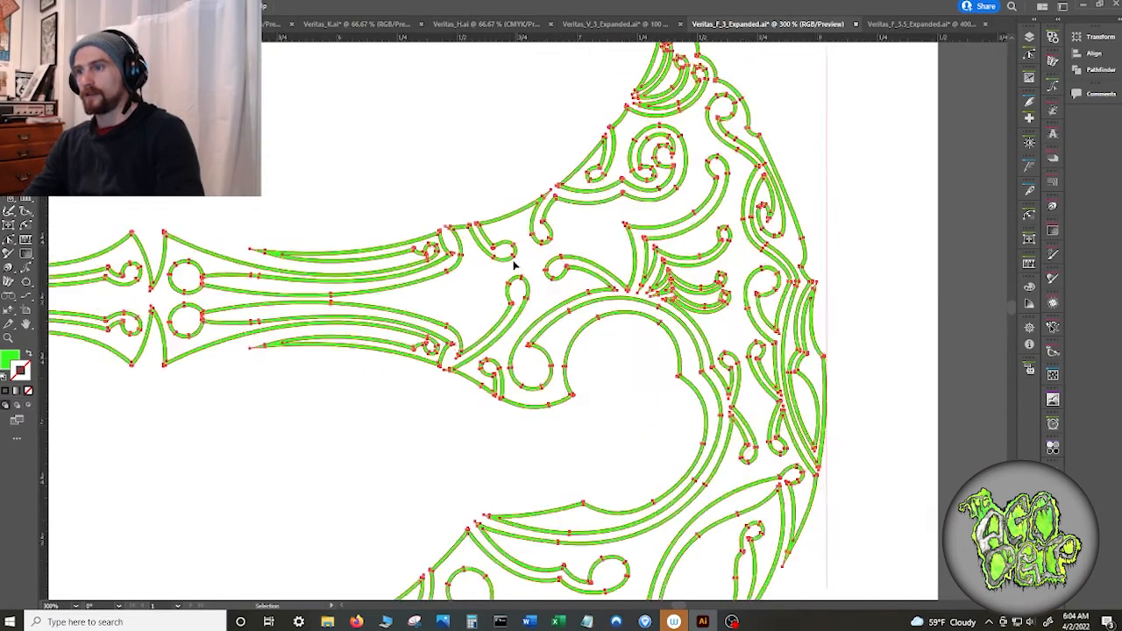
scroll(524, 297, down, 3)
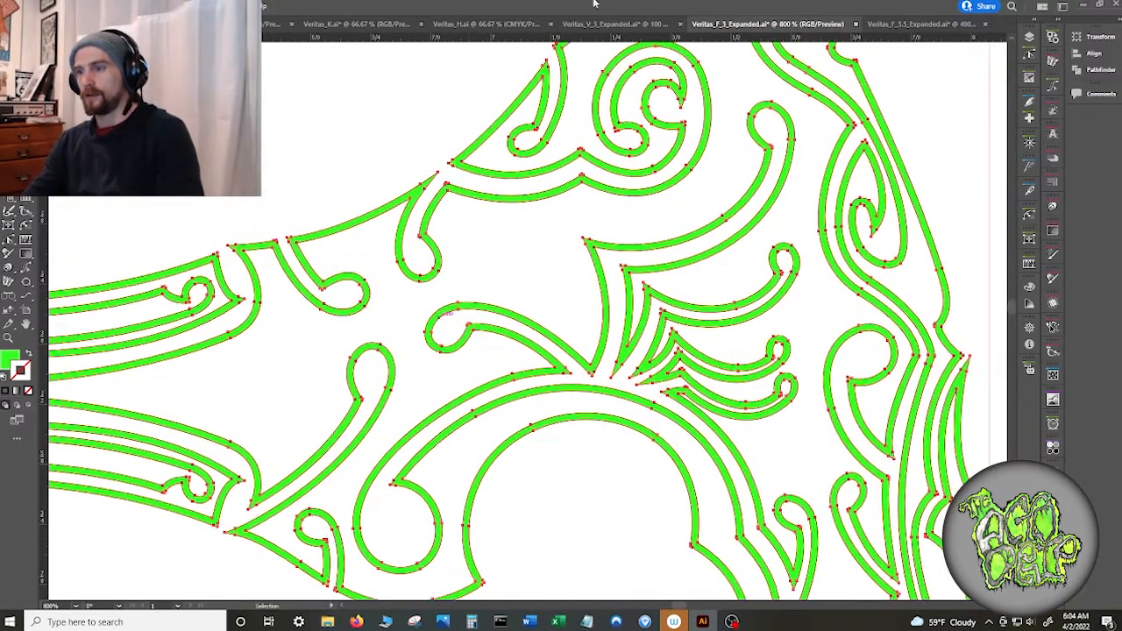
click(863, 25)
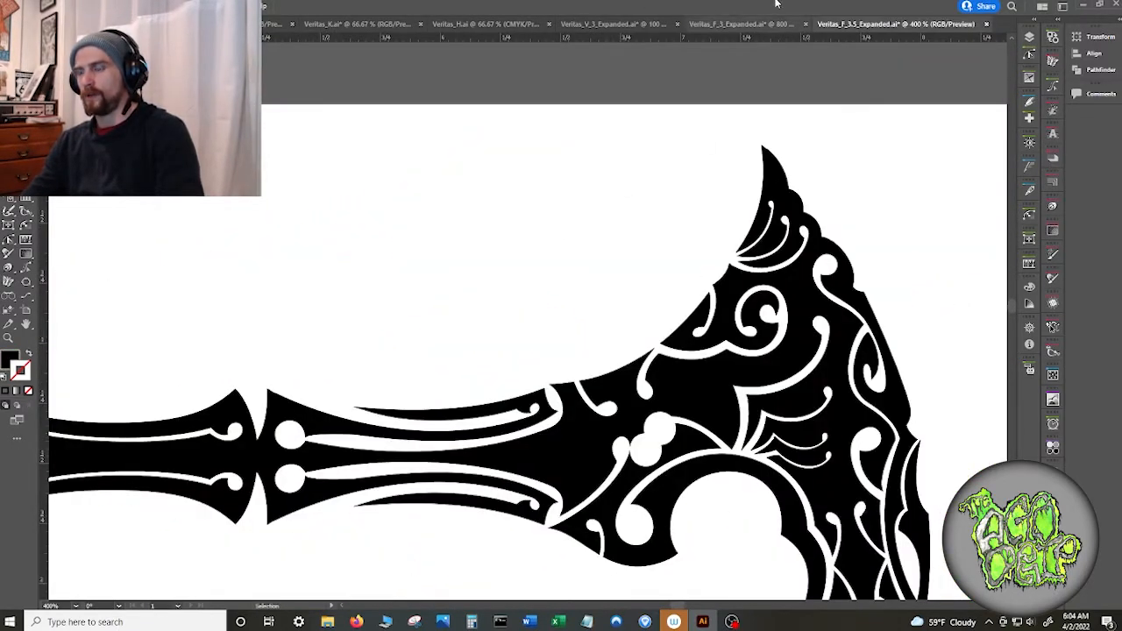
click(741, 25)
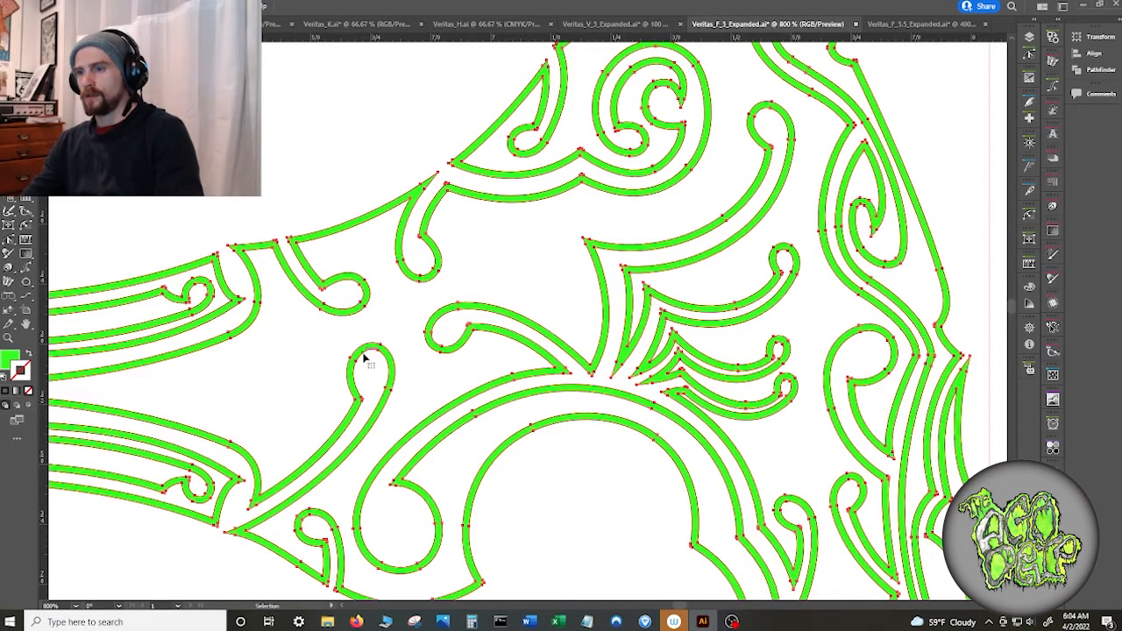
click(898, 25)
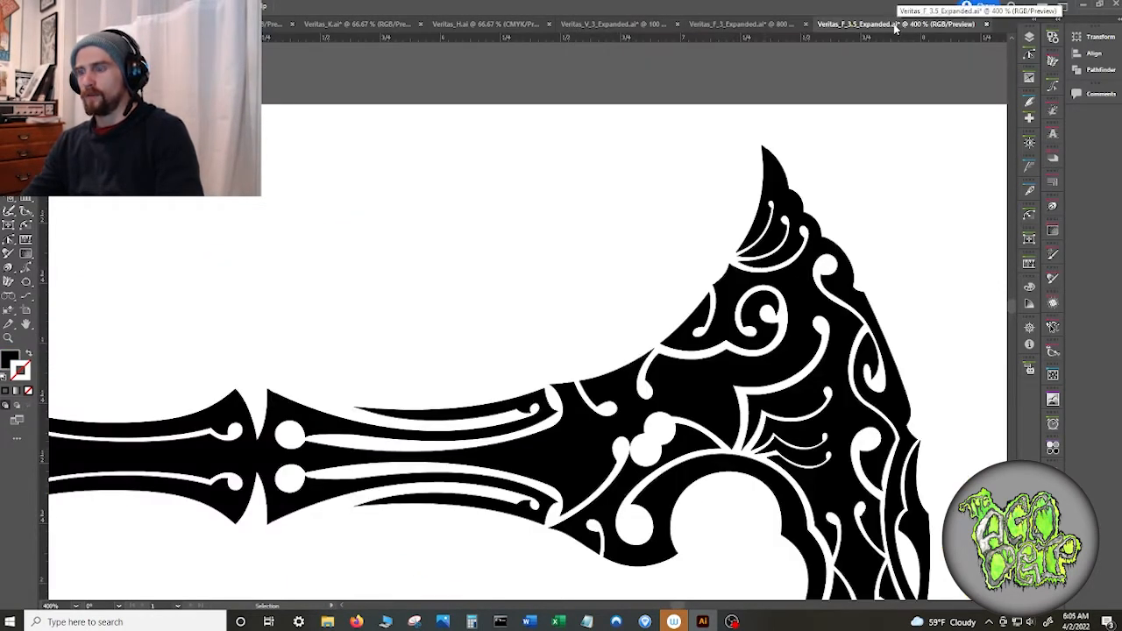
click(745, 24)
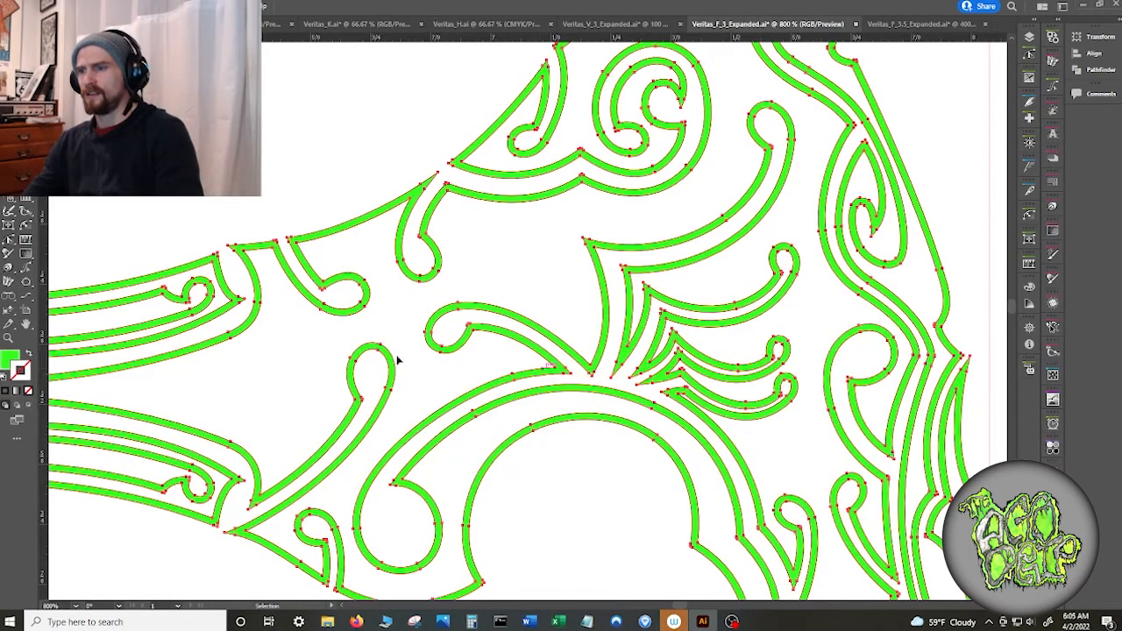
- In Veritas_F_3.5_Expanded.ai, undo the two oversized white circles at the ornament ends near the hook's inner curve and deselect the artwork
click(919, 26)
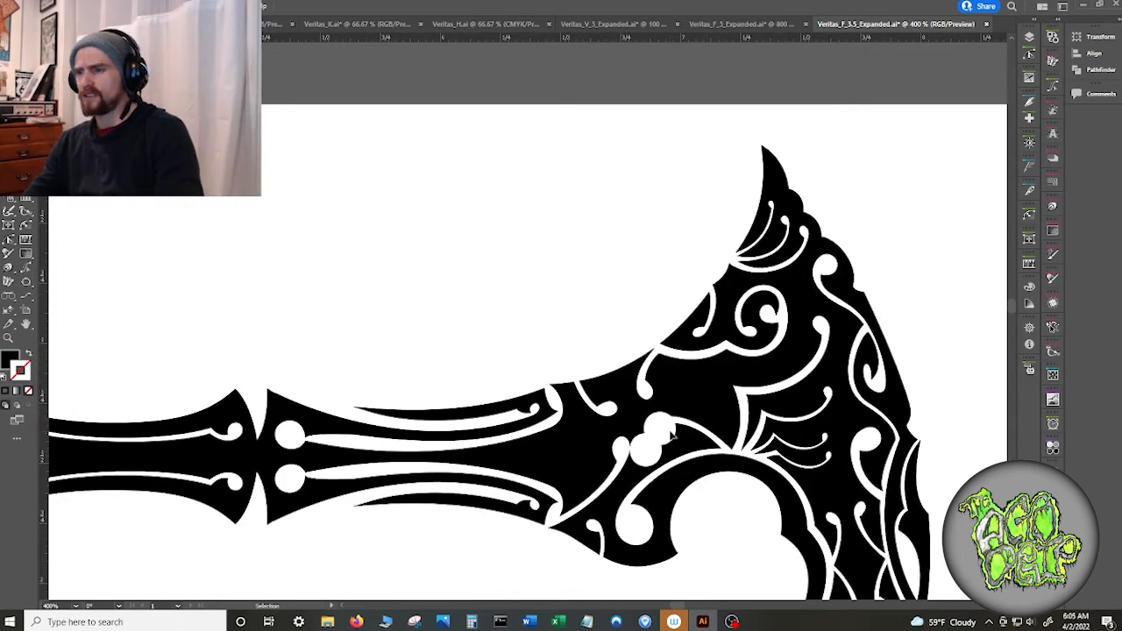
click(671, 432)
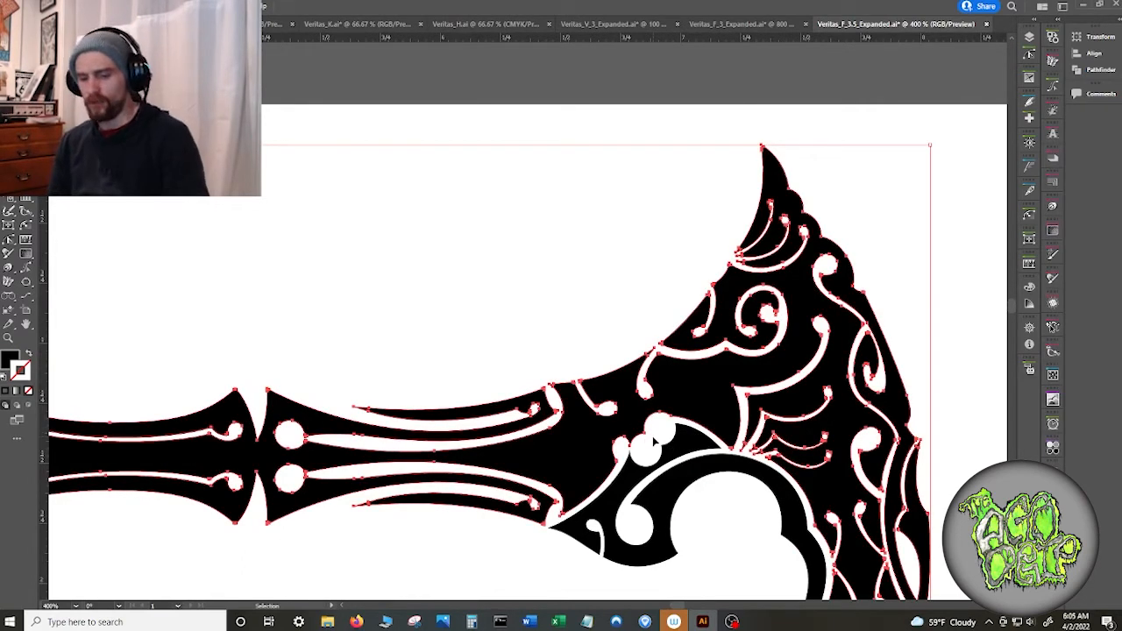
key(a)
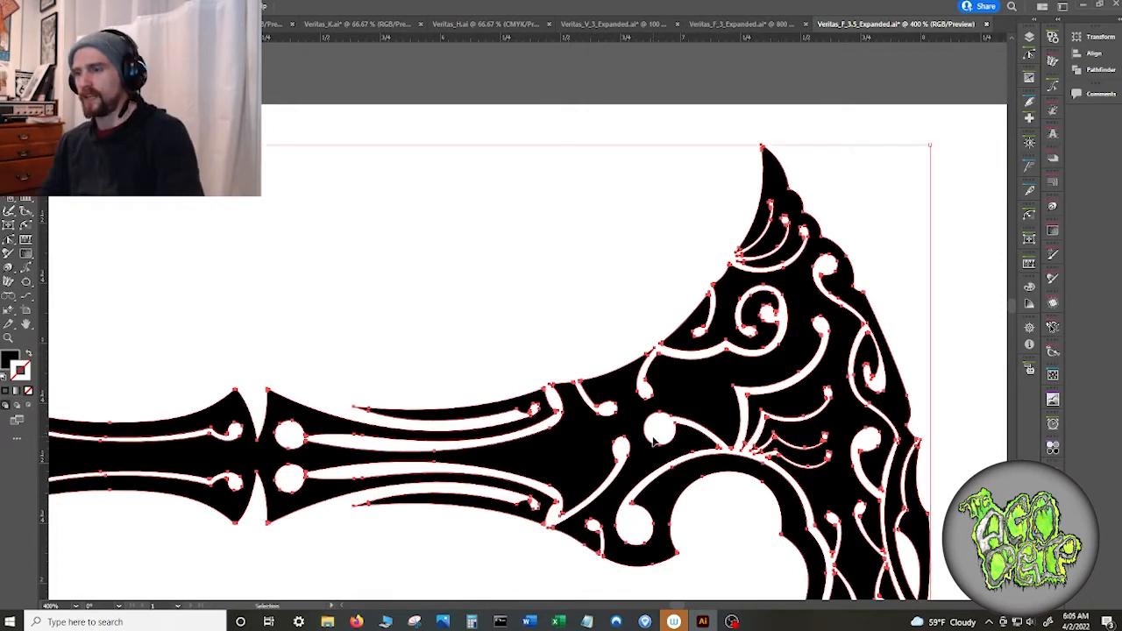
click(552, 286)
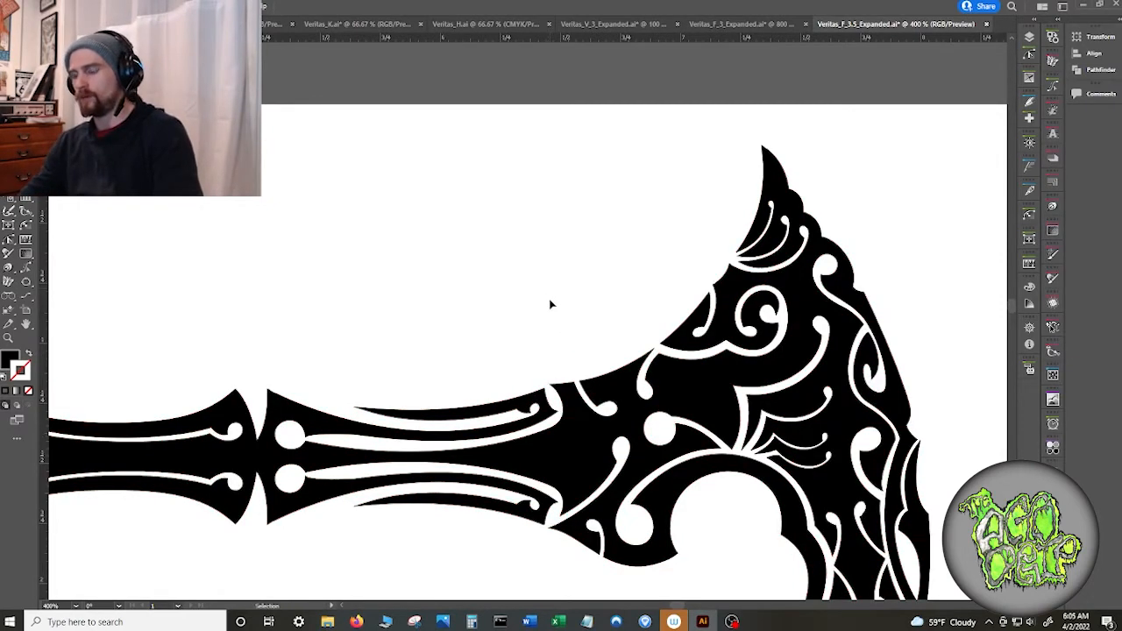
click(669, 467)
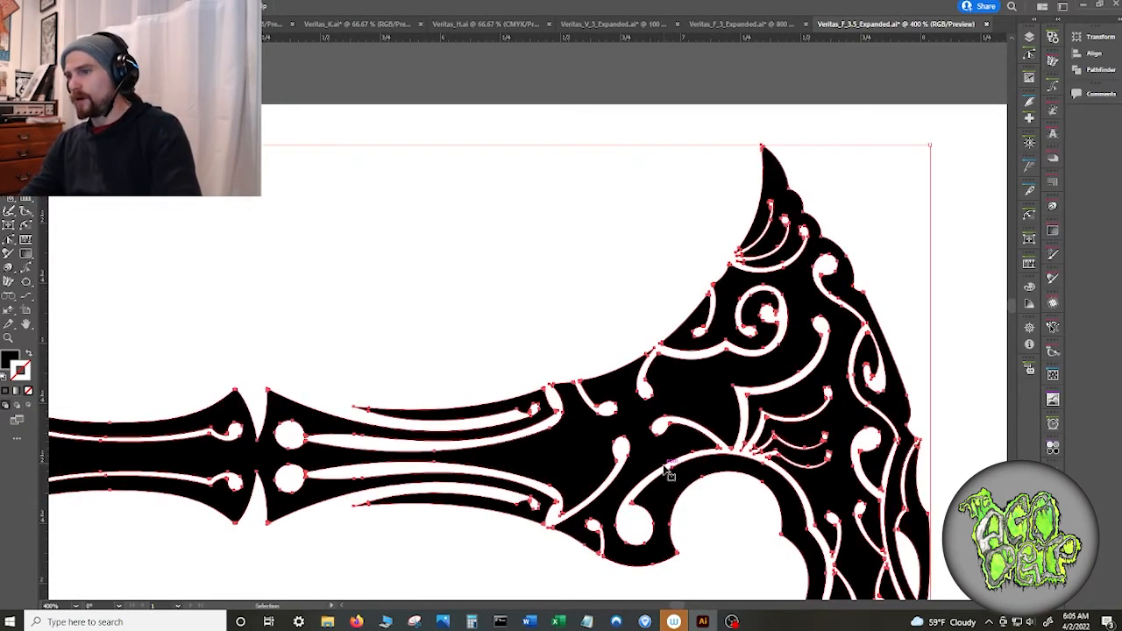
click(549, 302)
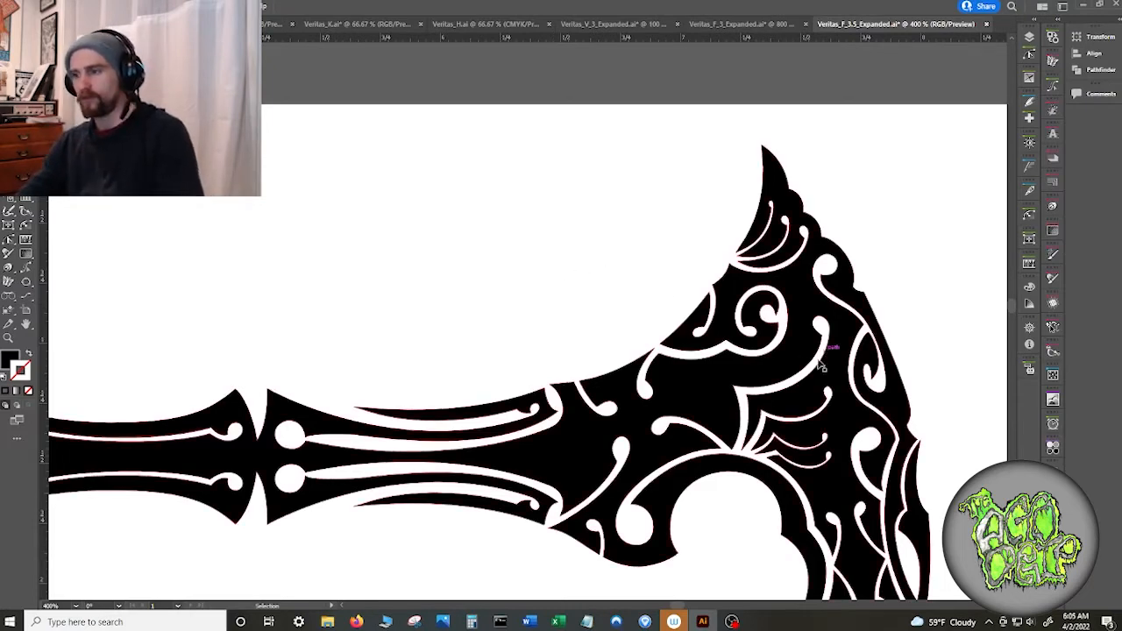
- Remove the redundant anchor point at the base of the fan ornament's tallest stem, on its outer edge, with PathScribe
scroll(821, 365, up, 5)
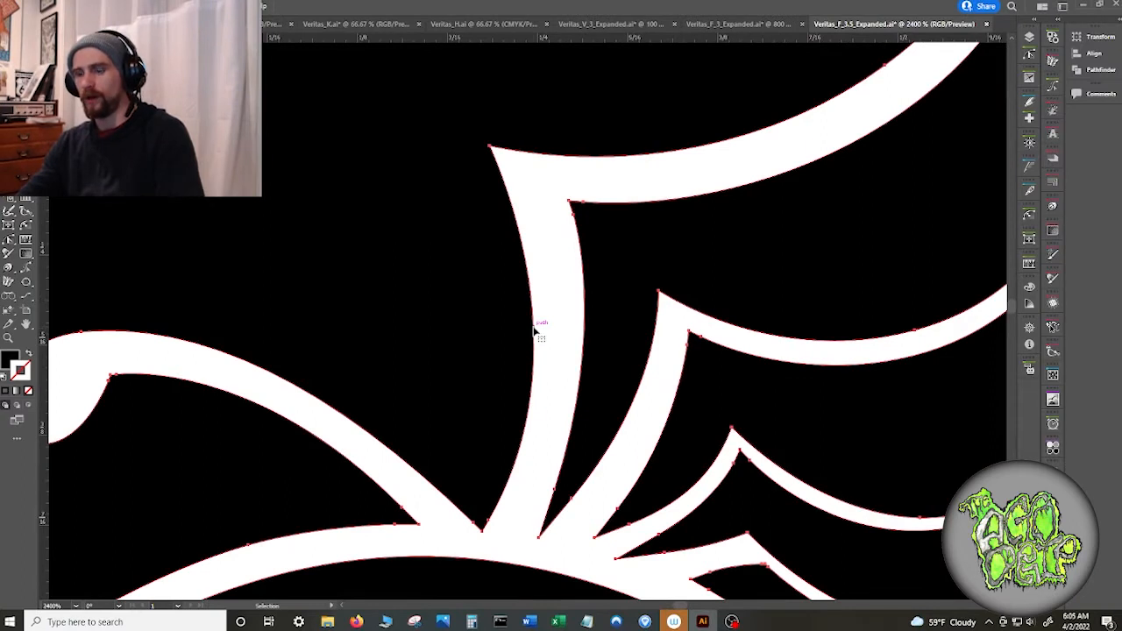
key(a)
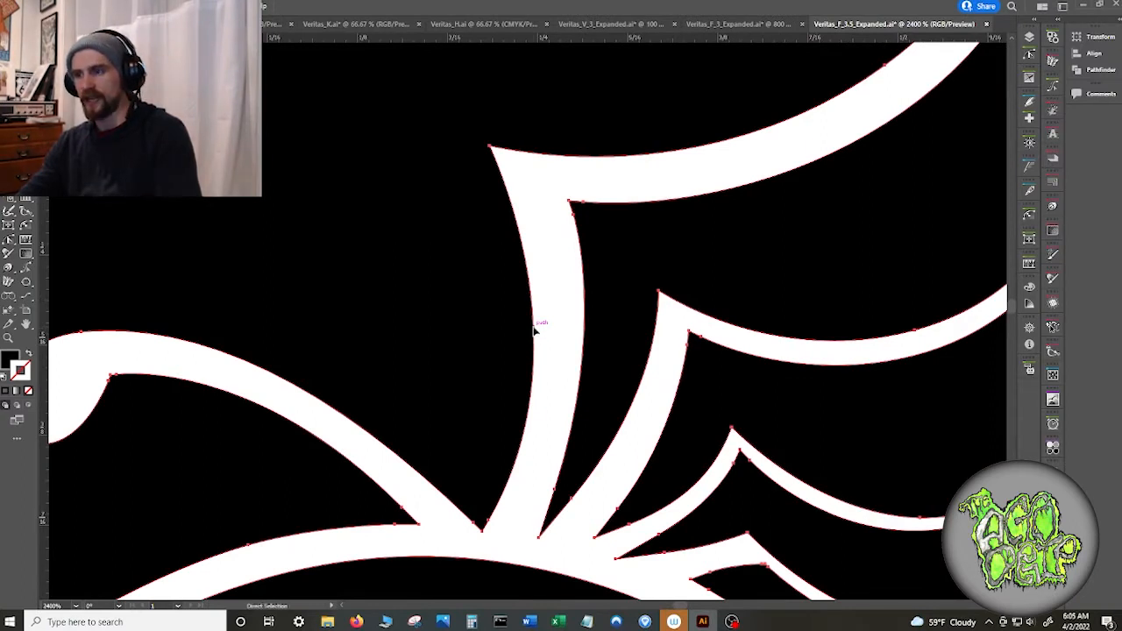
click(487, 526)
click(1029, 54)
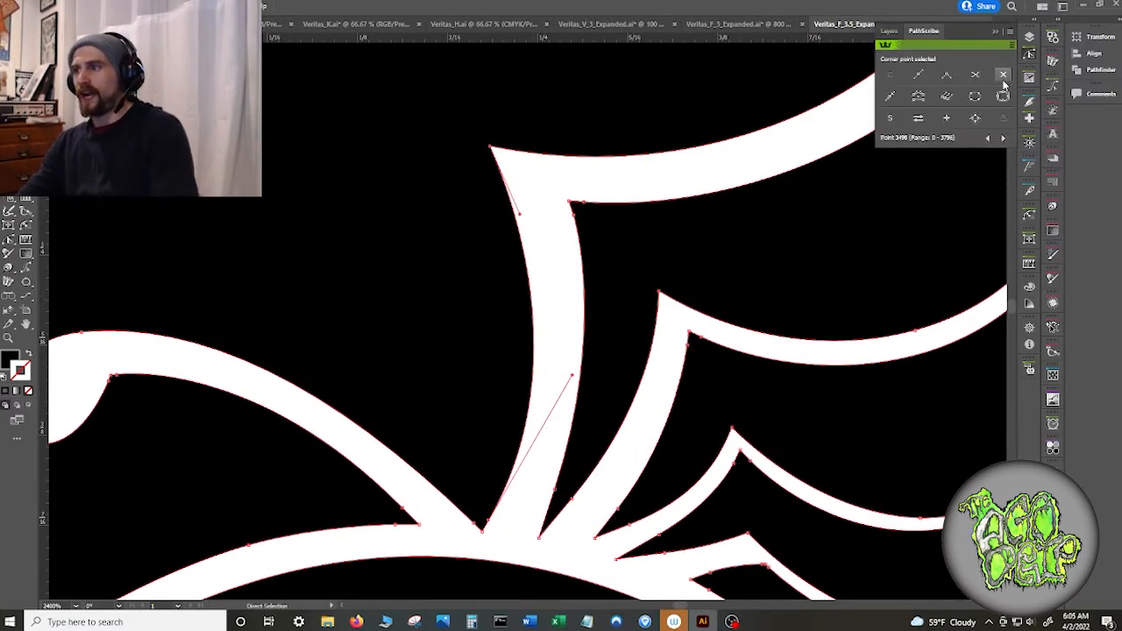
- Reshape the tallest stem's outer edge into an even curve by retracting the base handle and adjusting the upper corner's handle
click(519, 331)
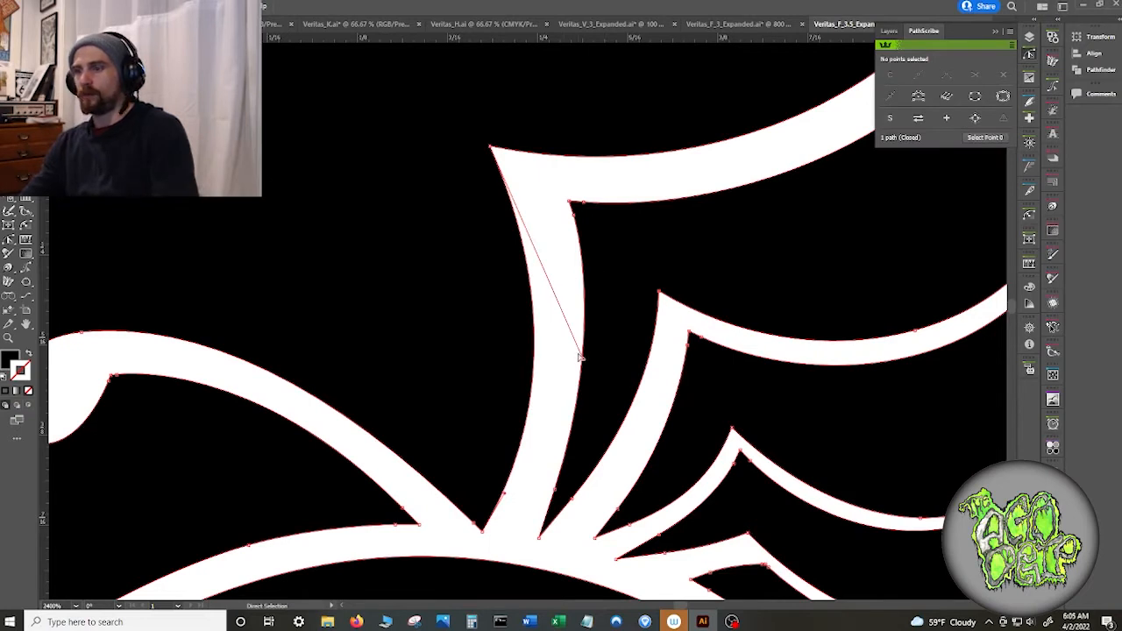
drag(578, 355, 542, 356)
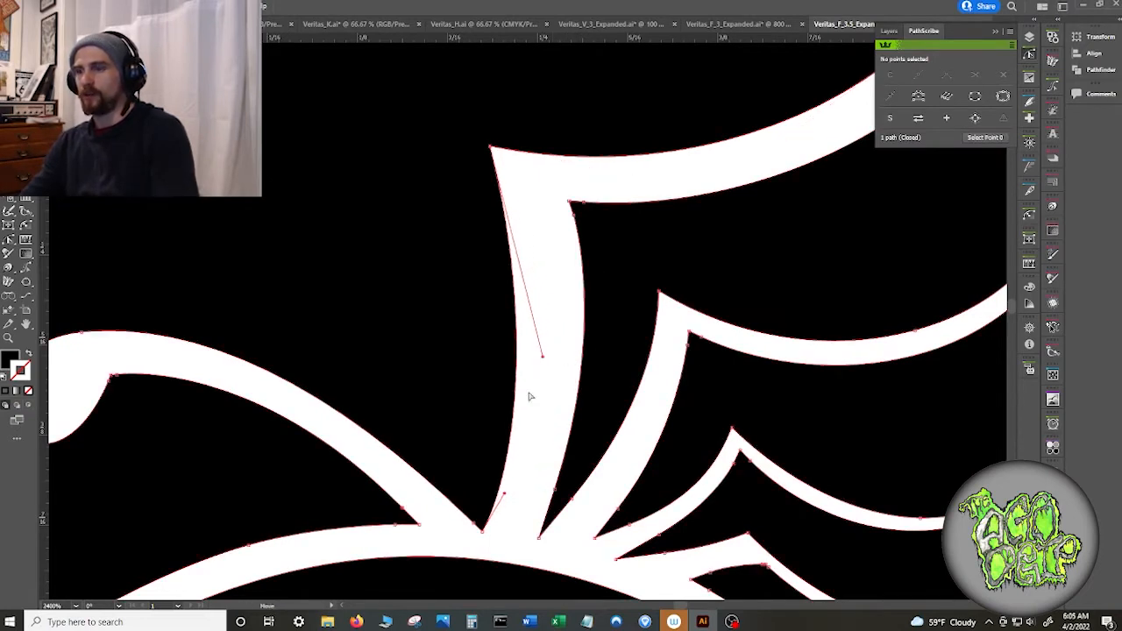
click(487, 529)
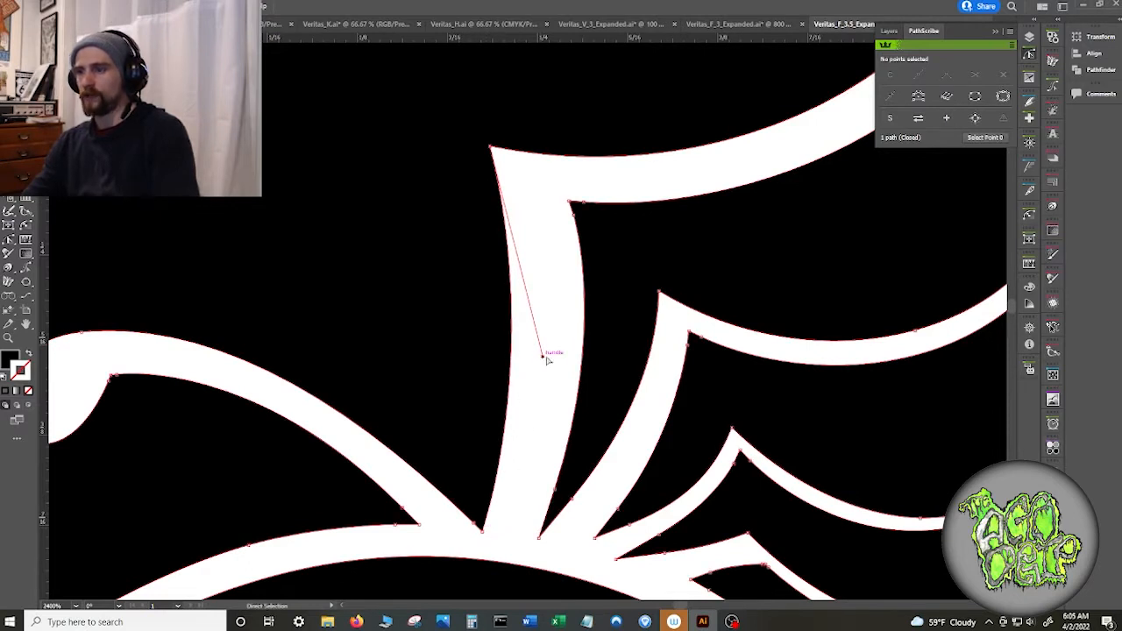
mouse_move(546, 353)
mouse_down()
mouse_move(584, 381)
mouse_move(569, 351)
mouse_move(552, 348)
mouse_up()
drag(555, 340, 558, 337)
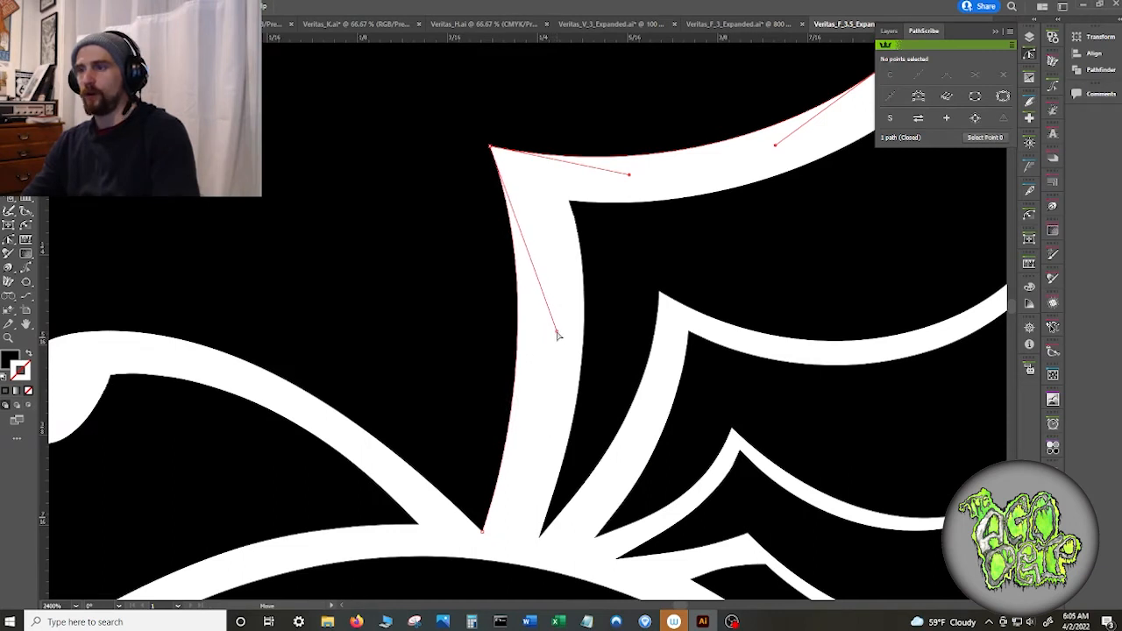
click(543, 391)
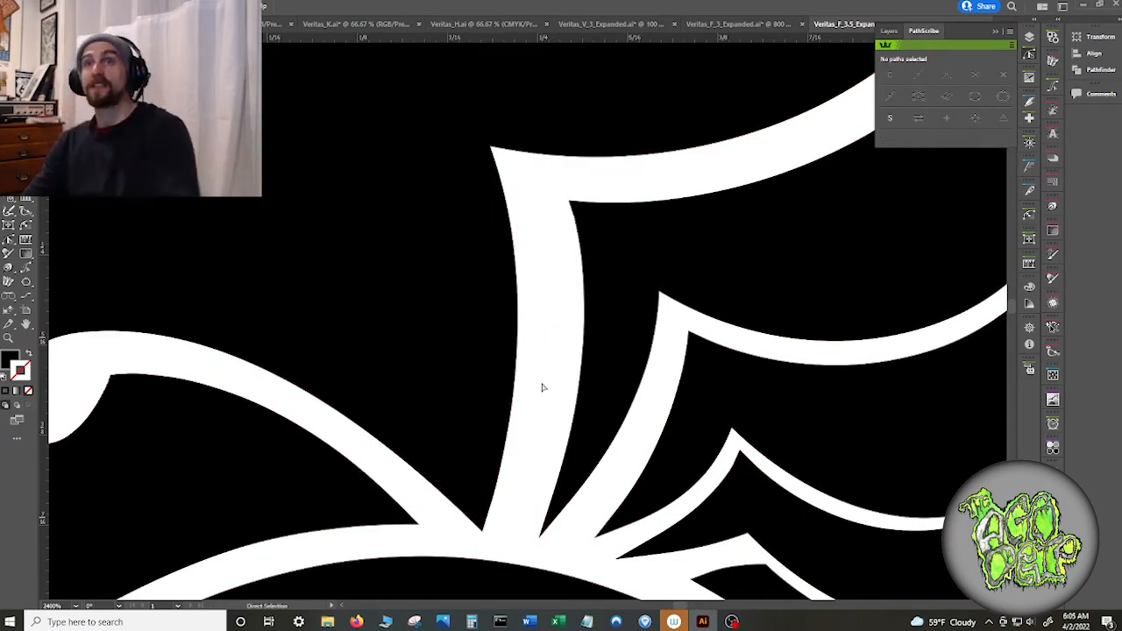
- Remove the two redundant anchor points beside the tallest stem's inner corner with PathScribe and select the adjoining curve to check it
click(577, 244)
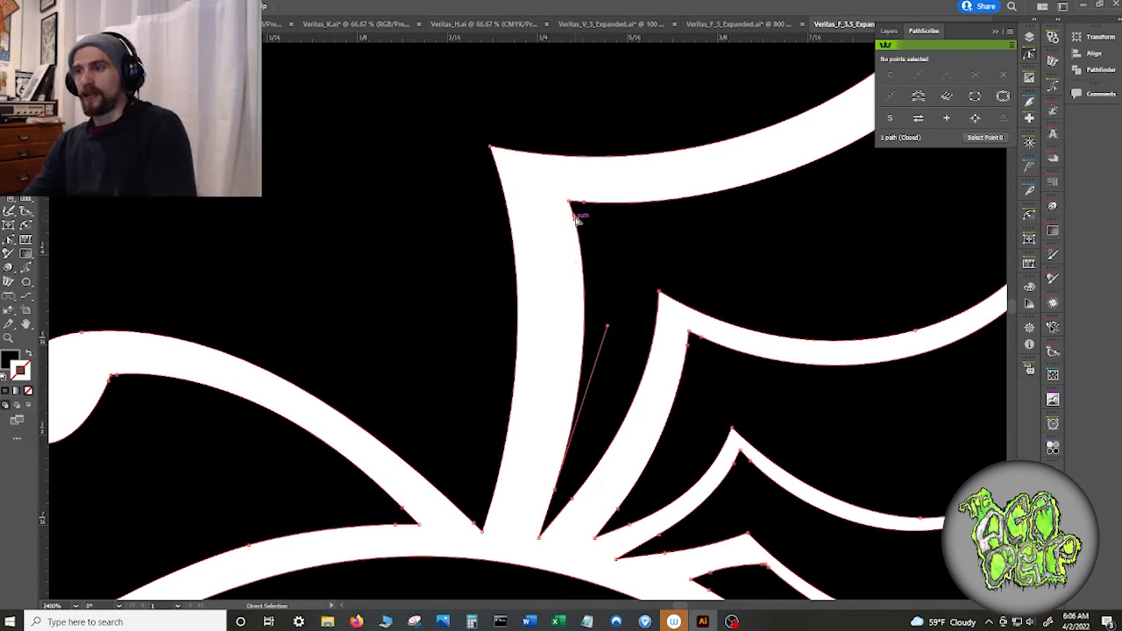
click(573, 204)
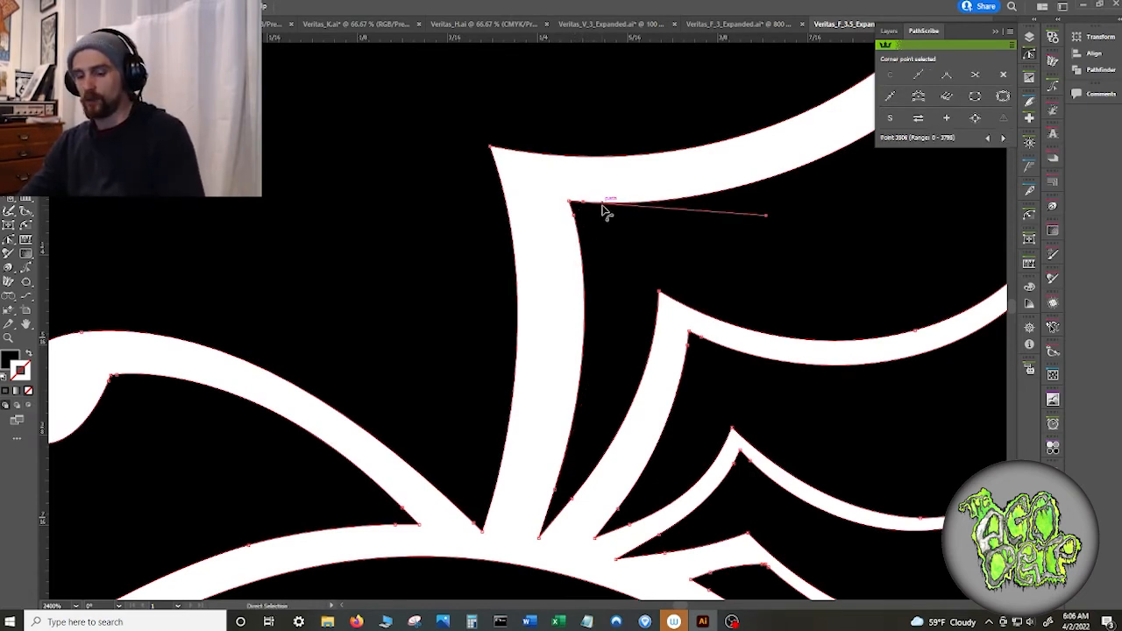
scroll(602, 207, up, 5)
drag(440, 181, 384, 324)
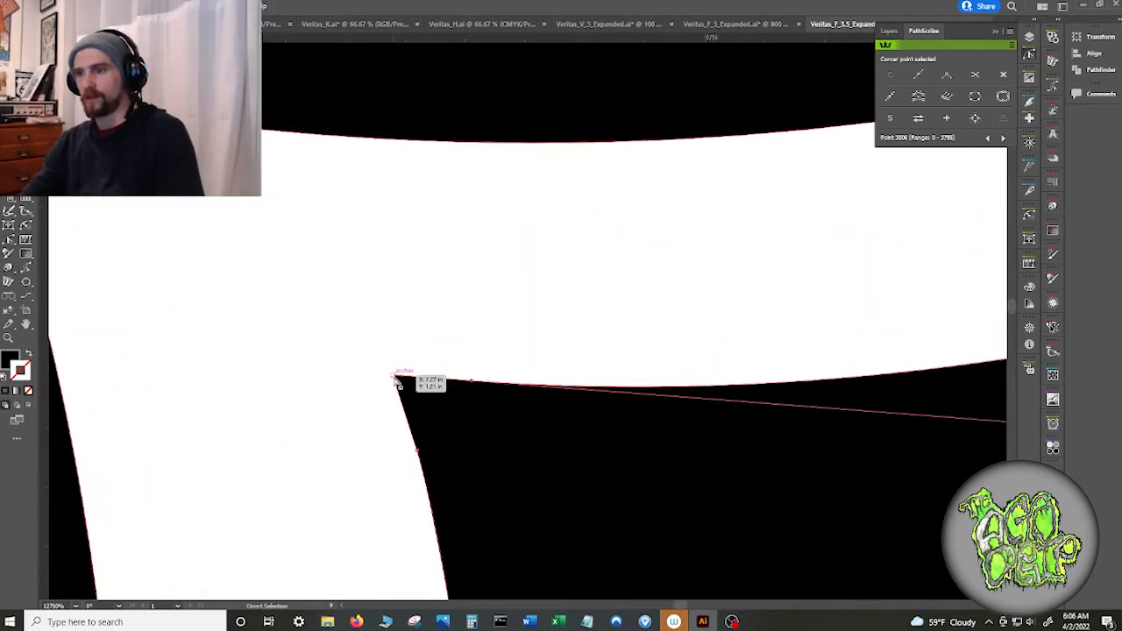
click(393, 377)
click(471, 383)
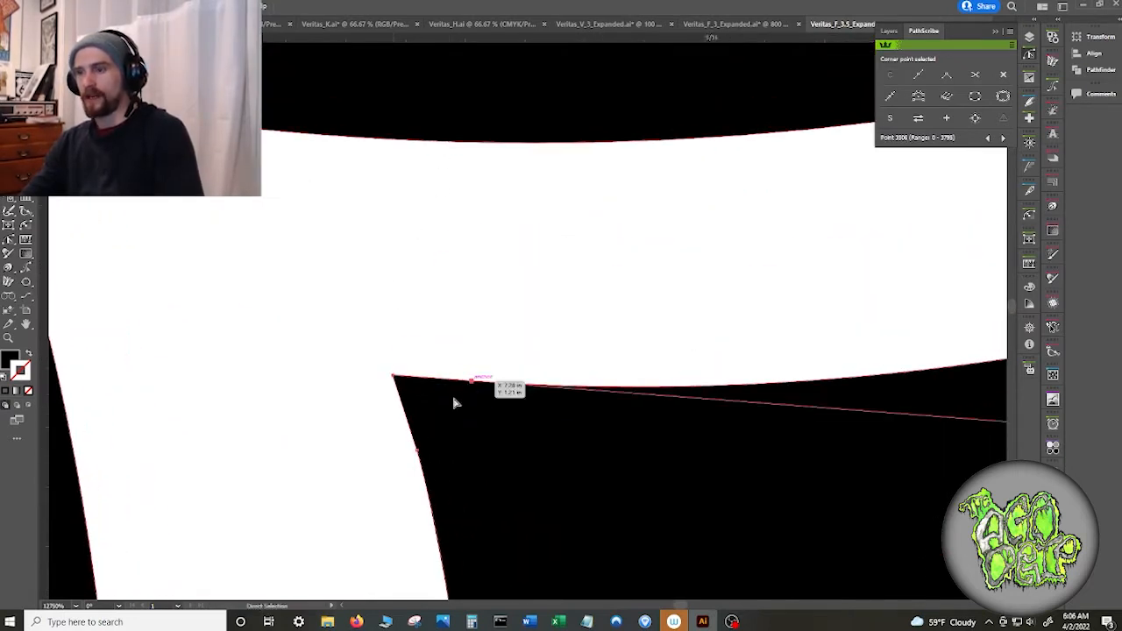
shift+click(417, 449)
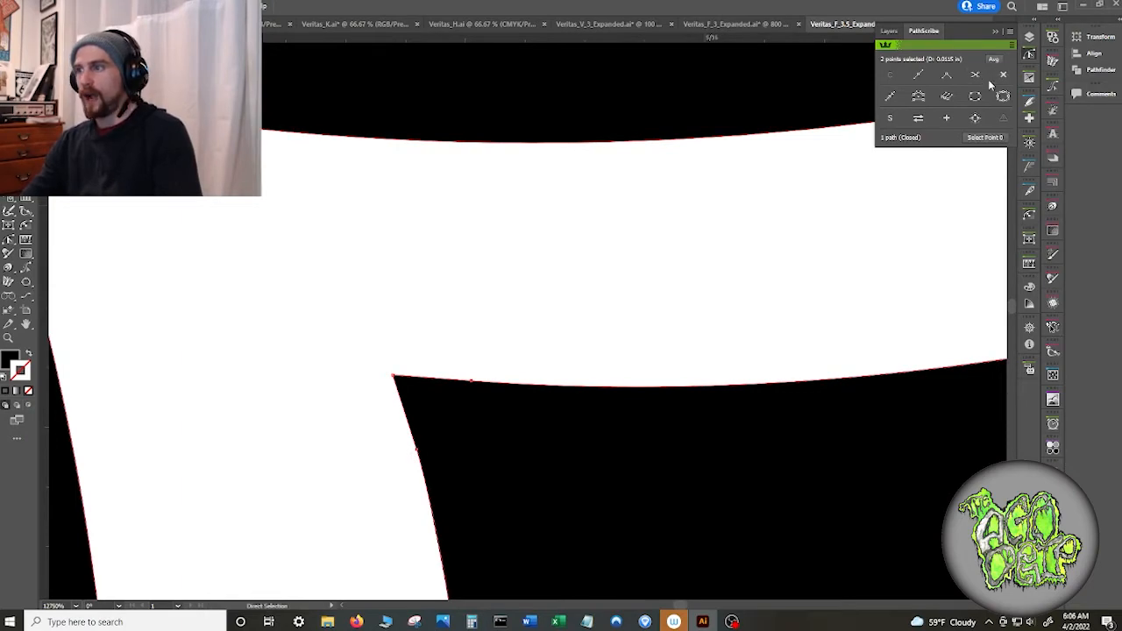
click(1002, 76)
click(783, 253)
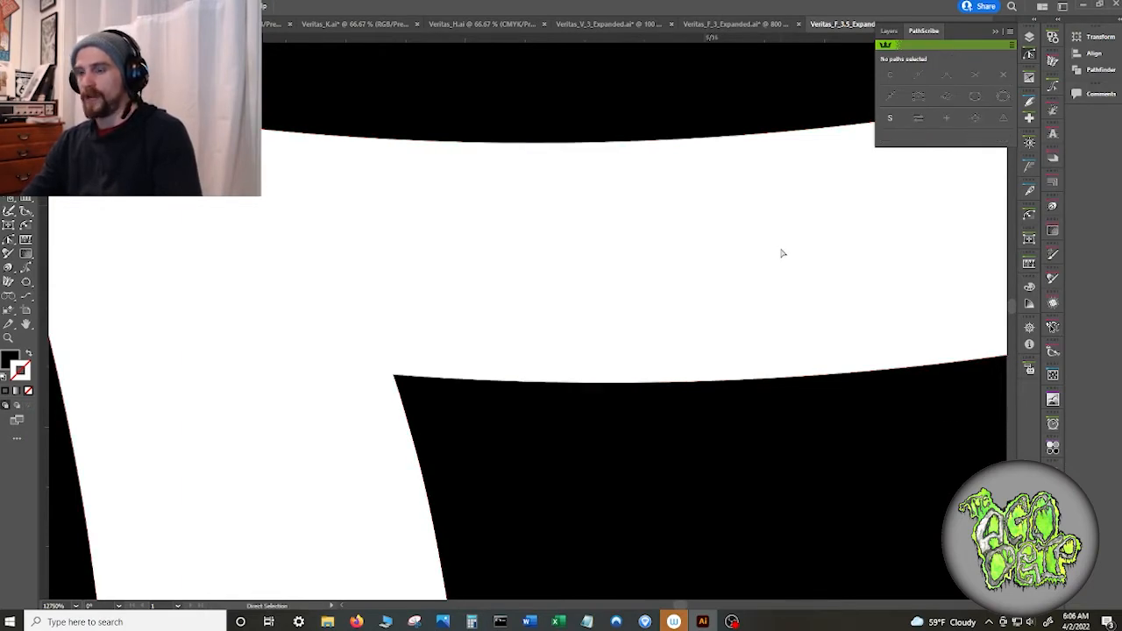
scroll(783, 253, down, 4)
click(790, 257)
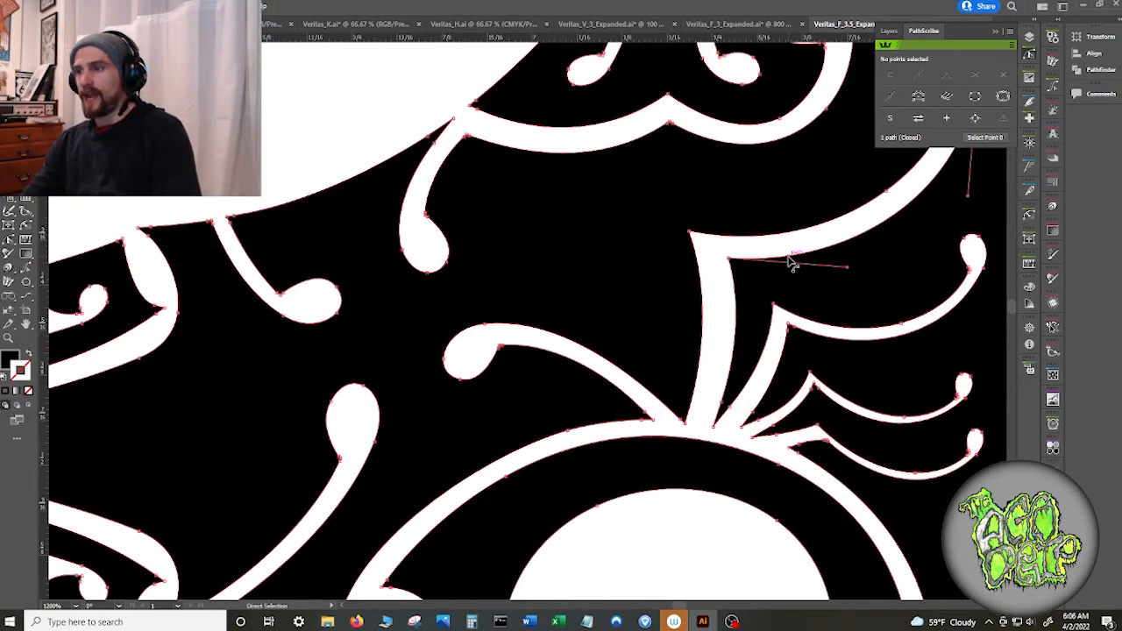
- Examine the anchor points at the corners, scalloped edge and pointed tip of the hooked upper arm up close
drag(868, 259, 590, 548)
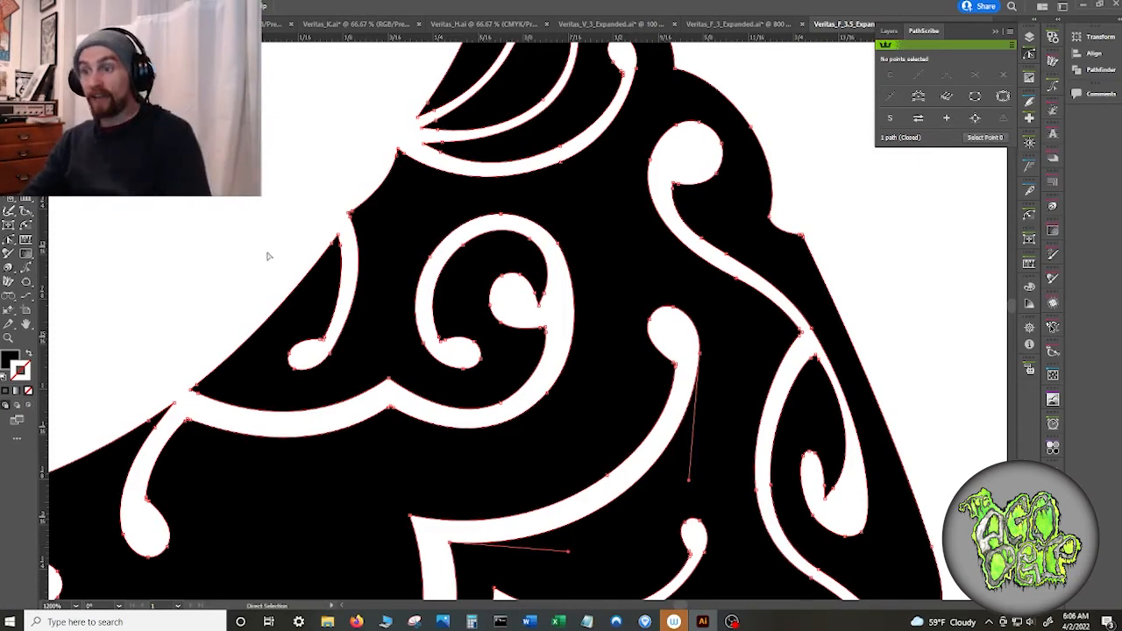
scroll(339, 269, up, 3)
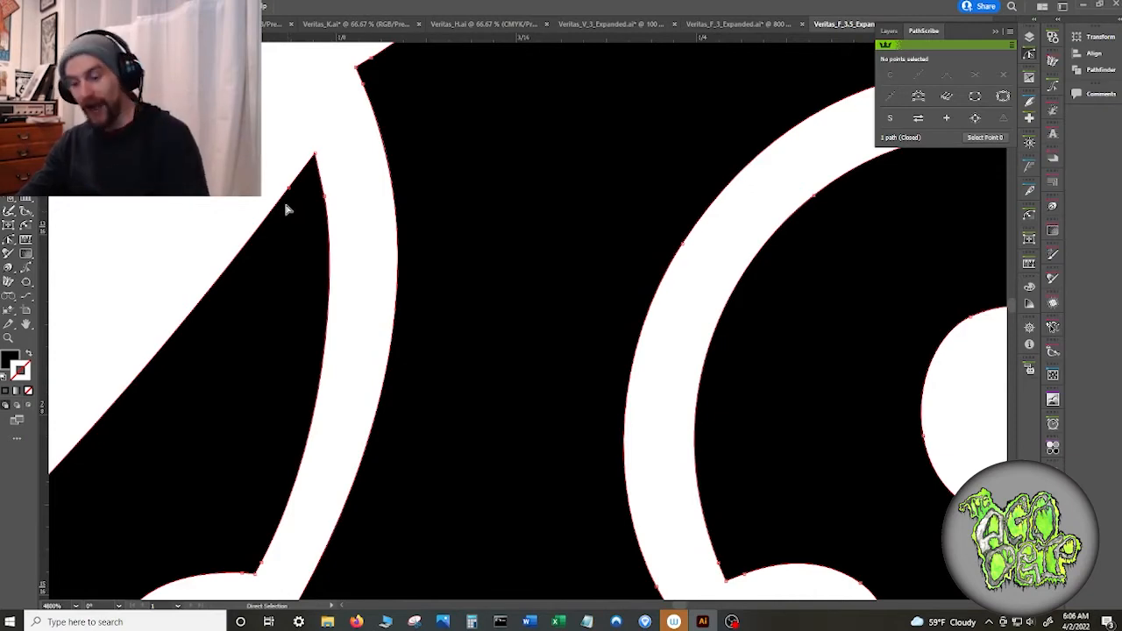
scroll(285, 209, down, 6)
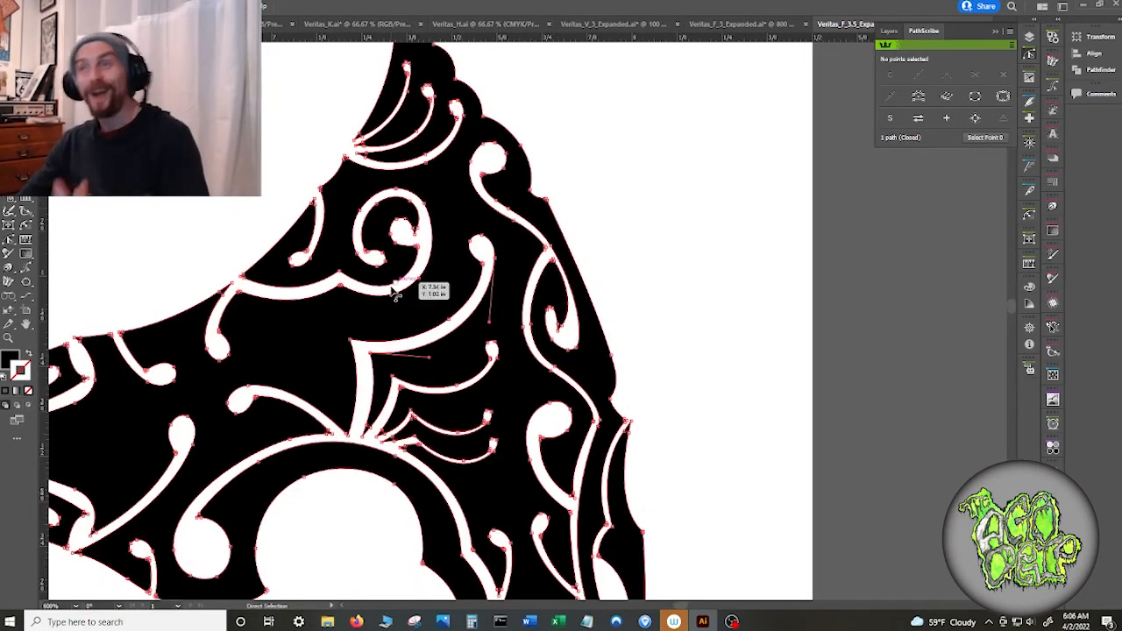
scroll(355, 180, up, 6)
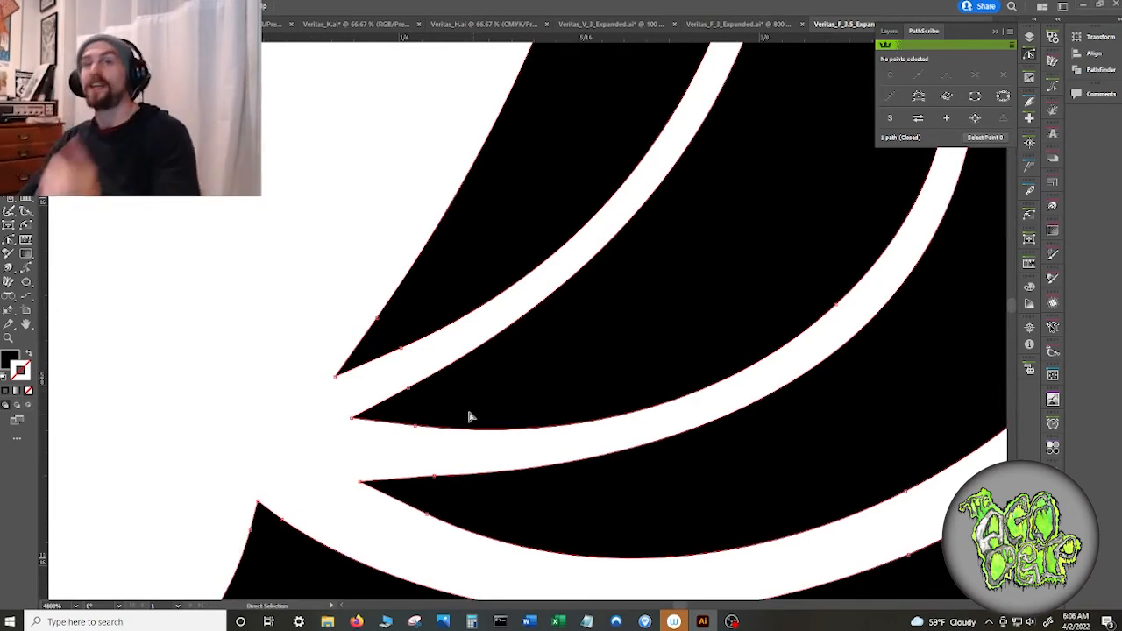
scroll(463, 409, down, 4)
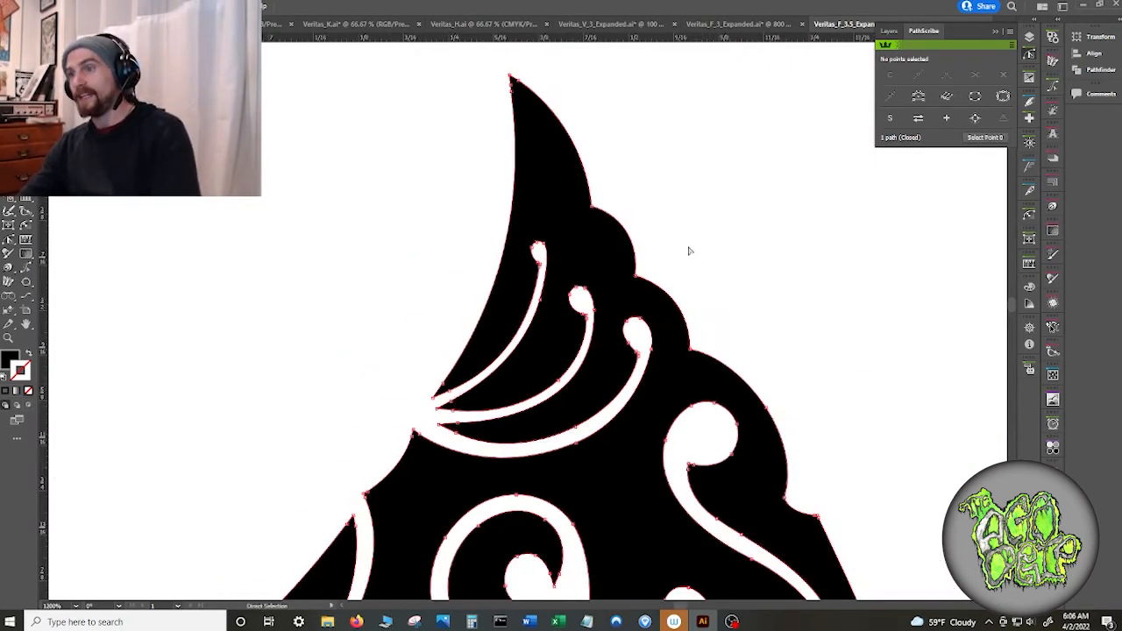
scroll(686, 250, up, 5)
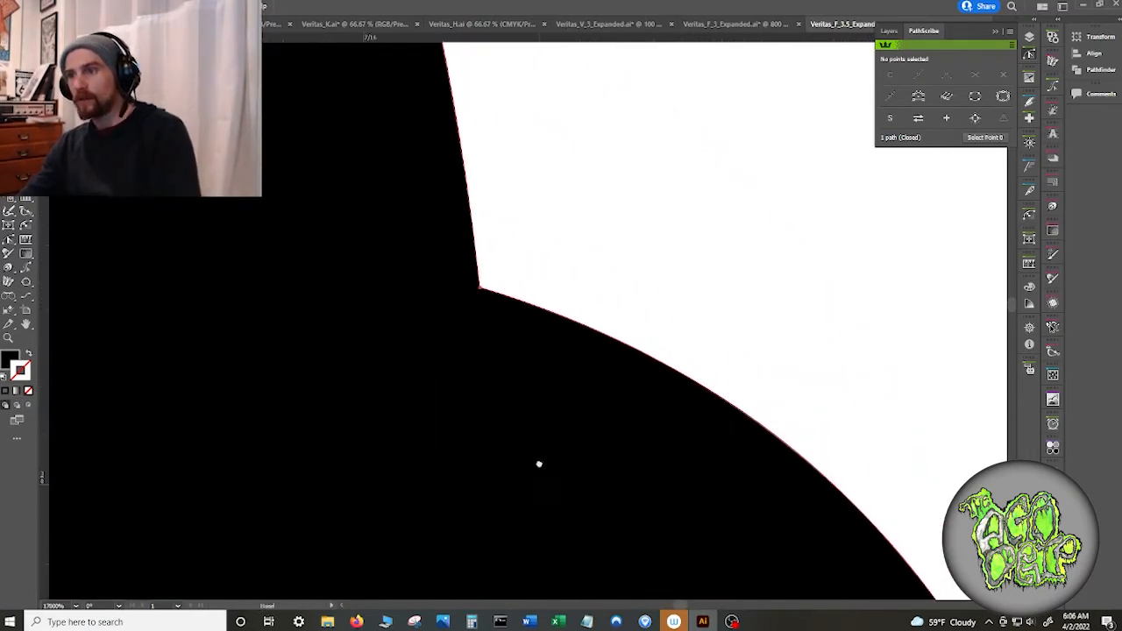
scroll(579, 288, down, 5)
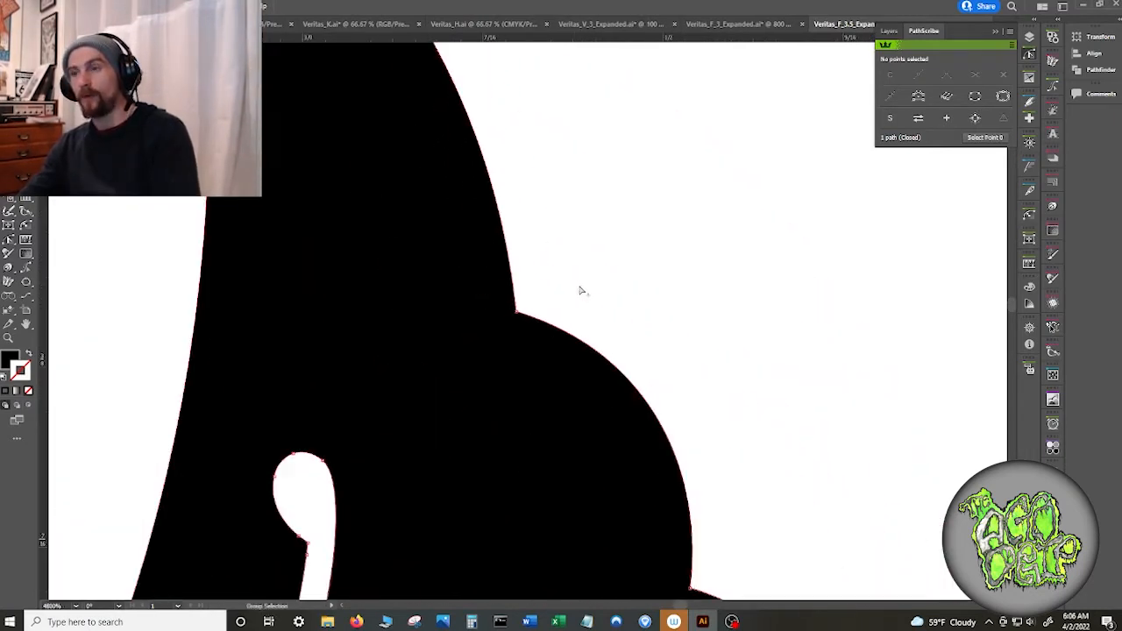
scroll(427, 150, up, 5)
scroll(440, 307, up, 4)
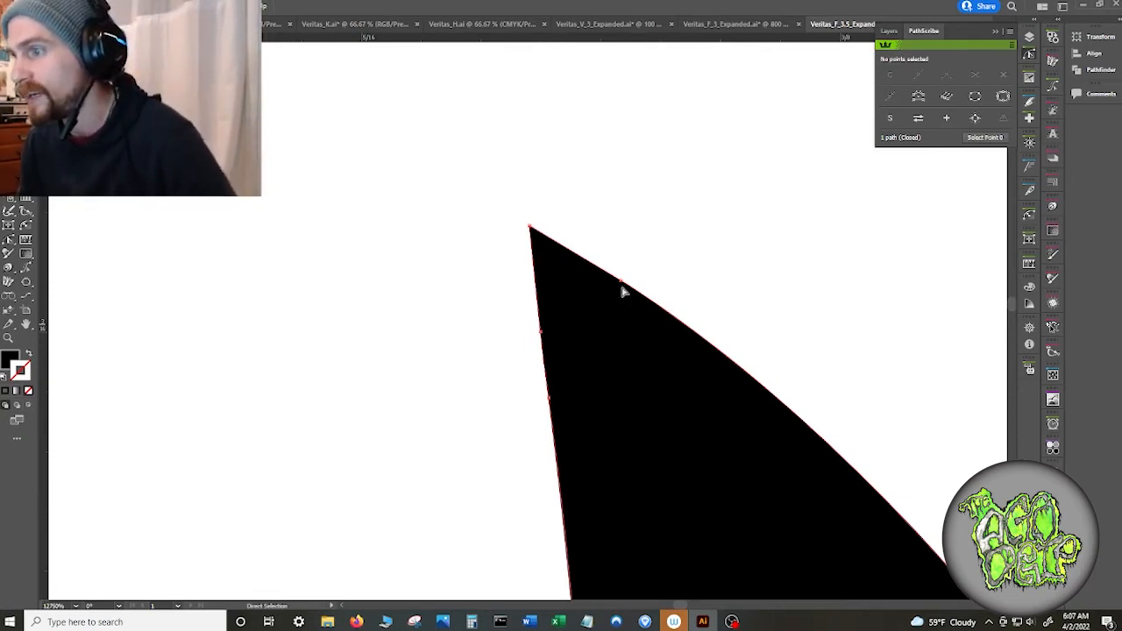
scroll(331, 349, down, 6)
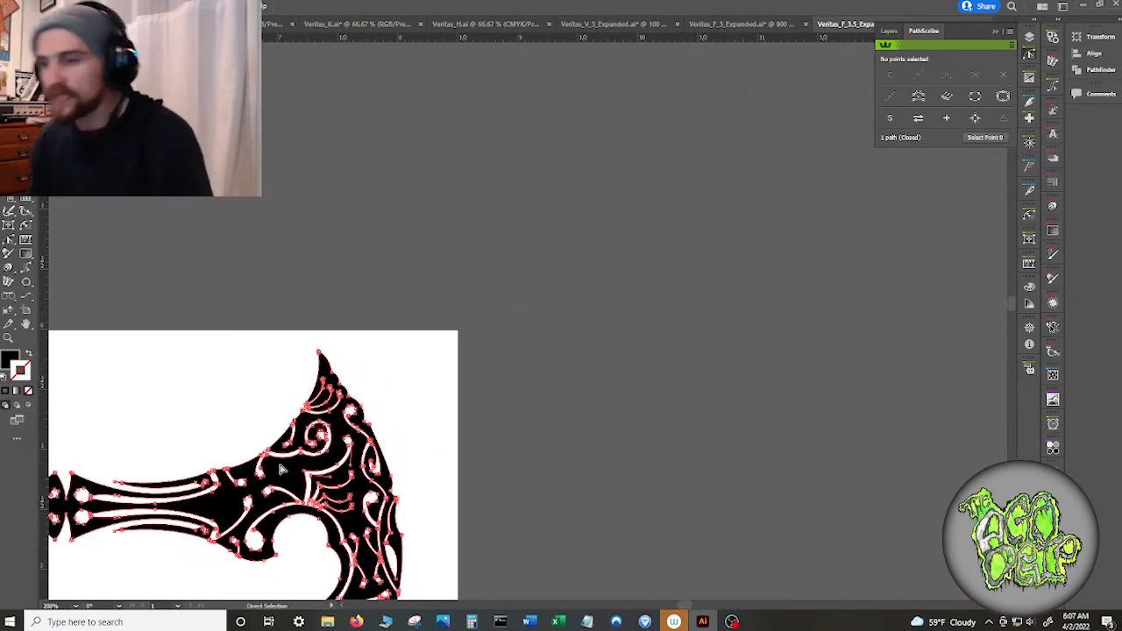
- Deselect the artwork and review the letter F as a whole, including the spiral ornaments on its upper stem
click(224, 409)
scroll(226, 409, down, 1)
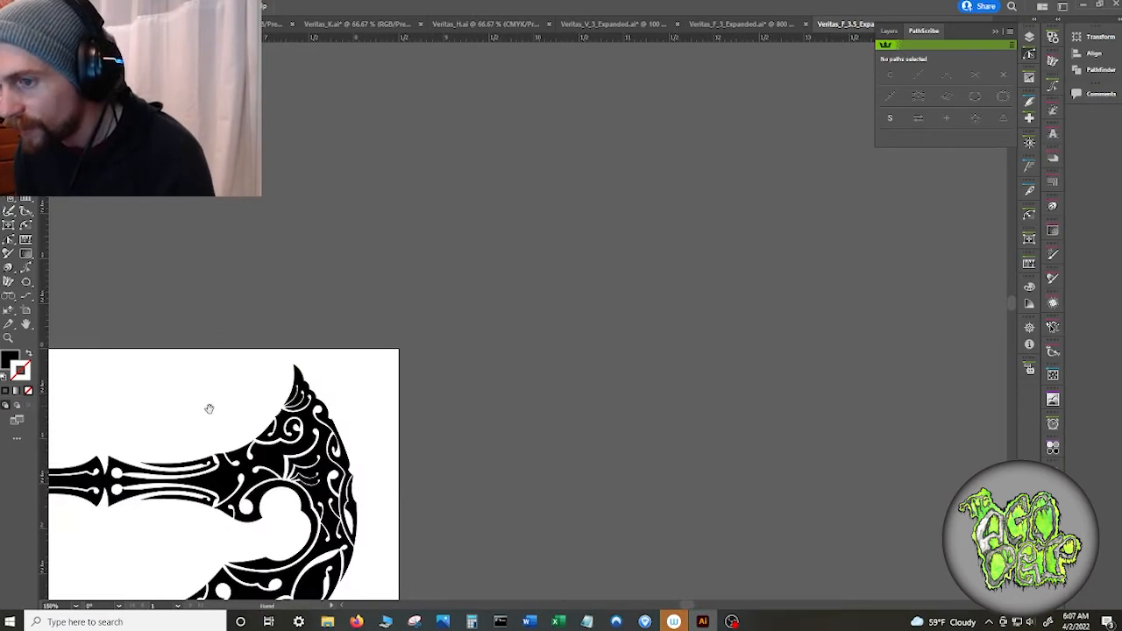
drag(210, 409, 575, 385)
drag(403, 403, 563, 383)
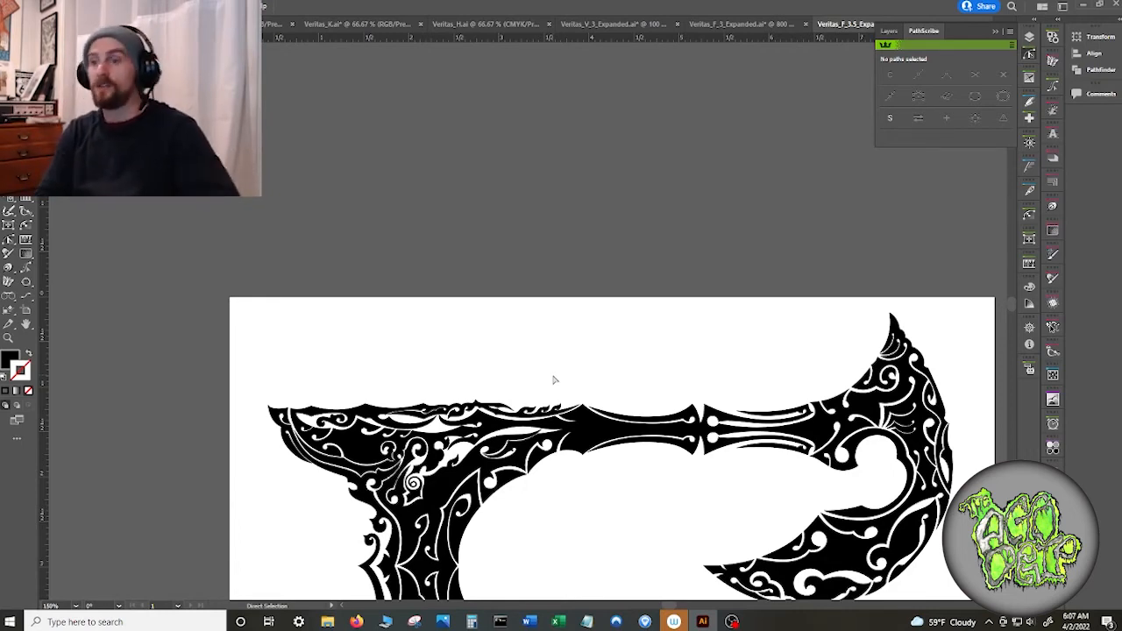
scroll(265, 561, up, 4)
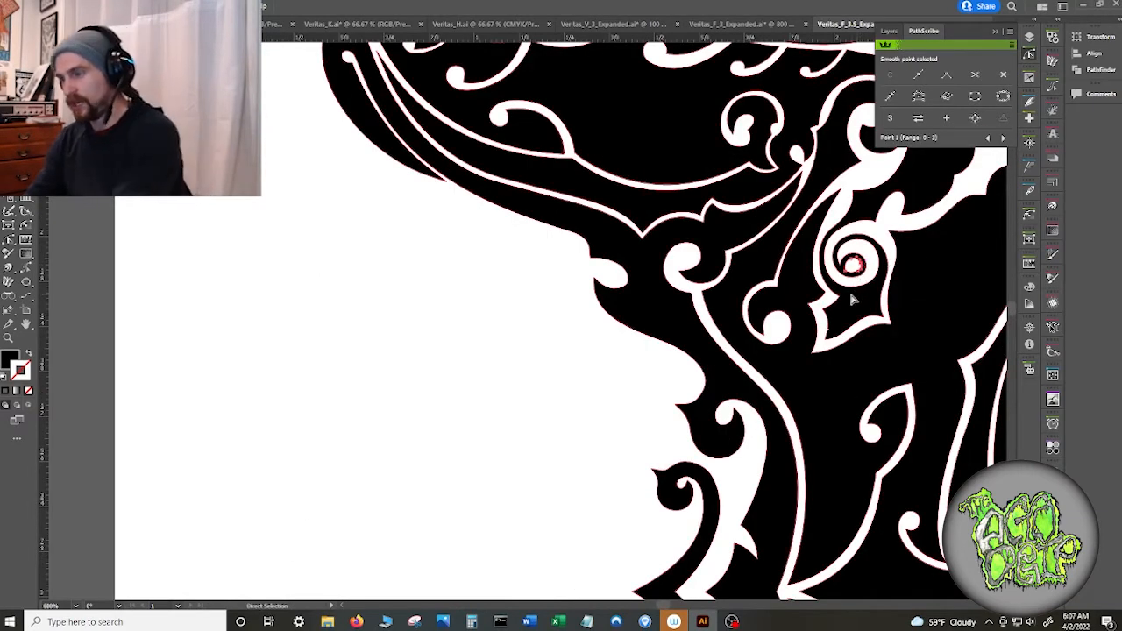
scroll(468, 388, down, 4)
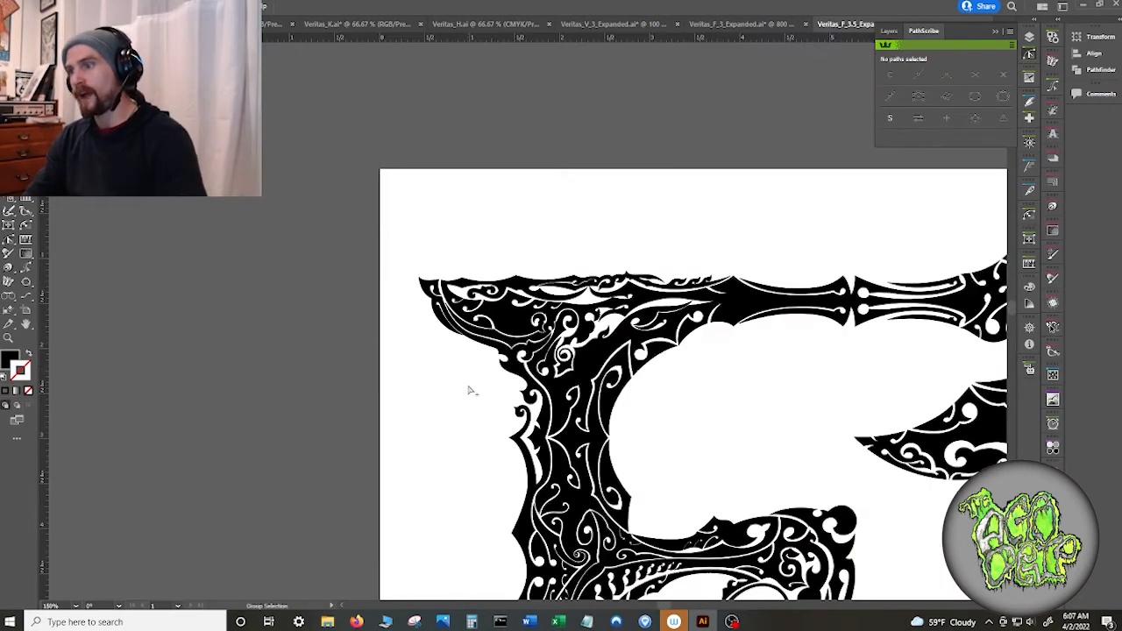
drag(776, 453, 587, 375)
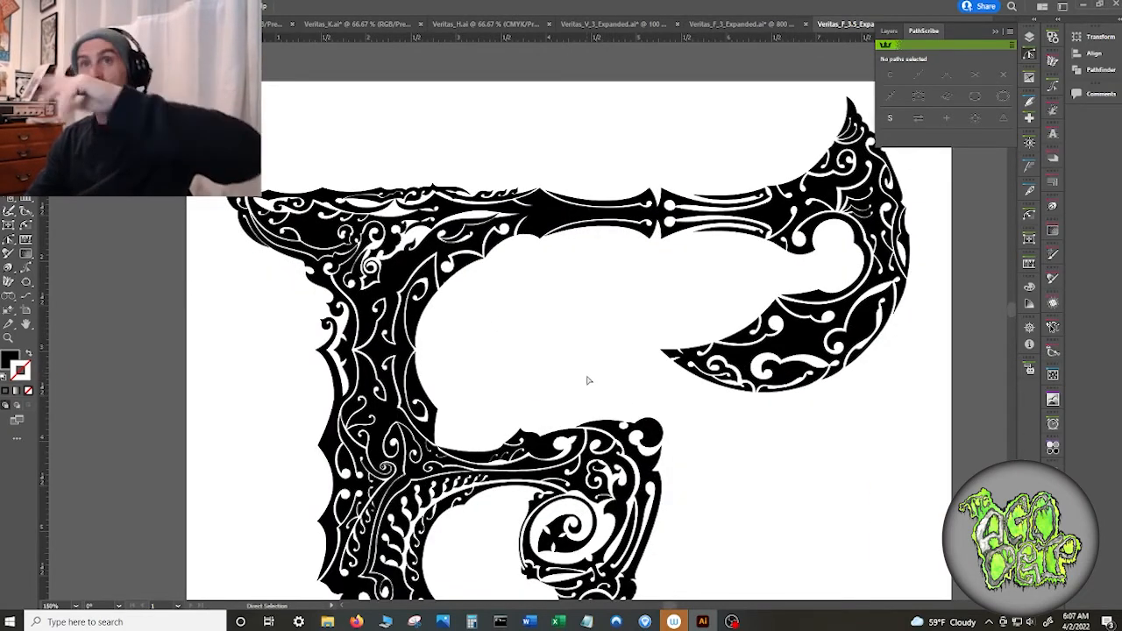
- Delete the small thorn-shaped cutout and the stray inner swirl cutouts within the spiral ornament on the lower stem
scroll(590, 381, down, 5)
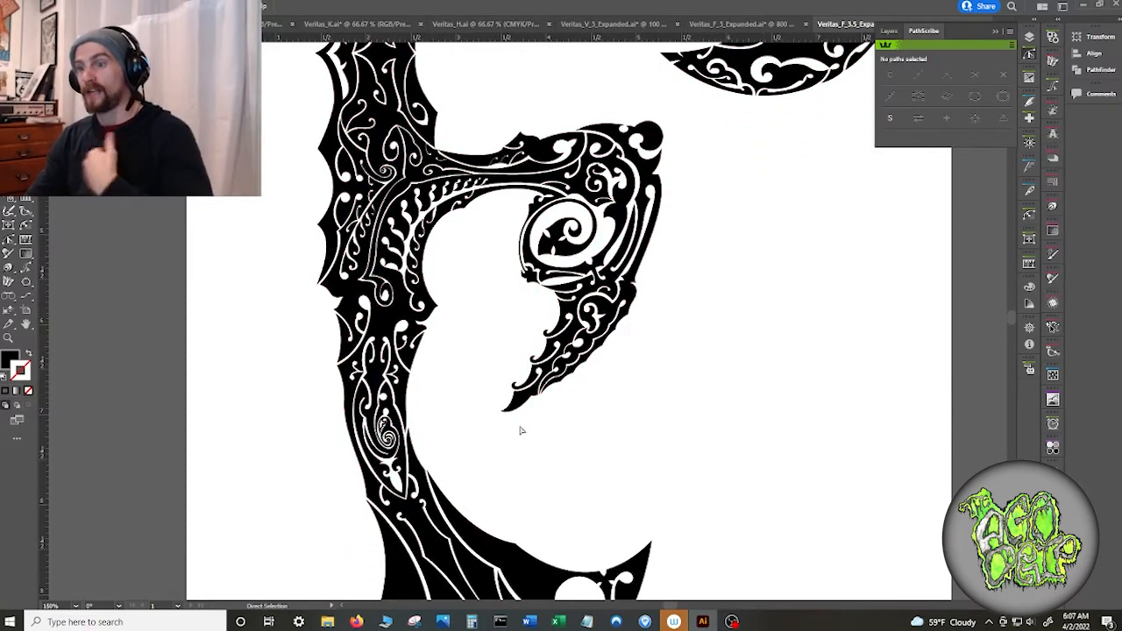
scroll(423, 443, up, 8)
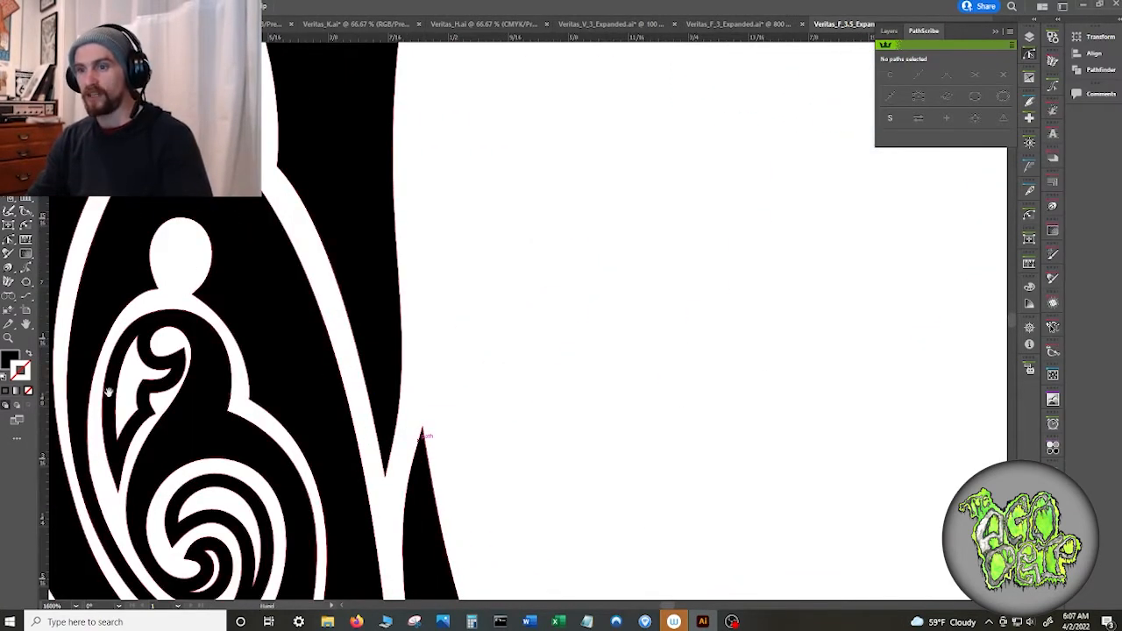
drag(425, 442, 493, 401)
click(226, 336)
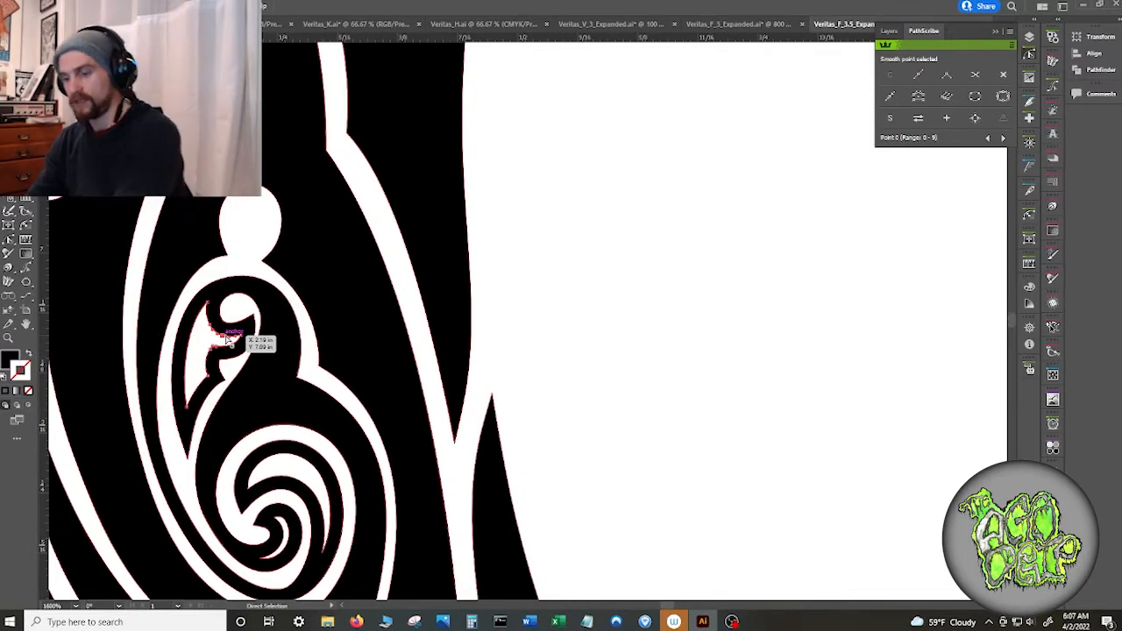
key(Delete)
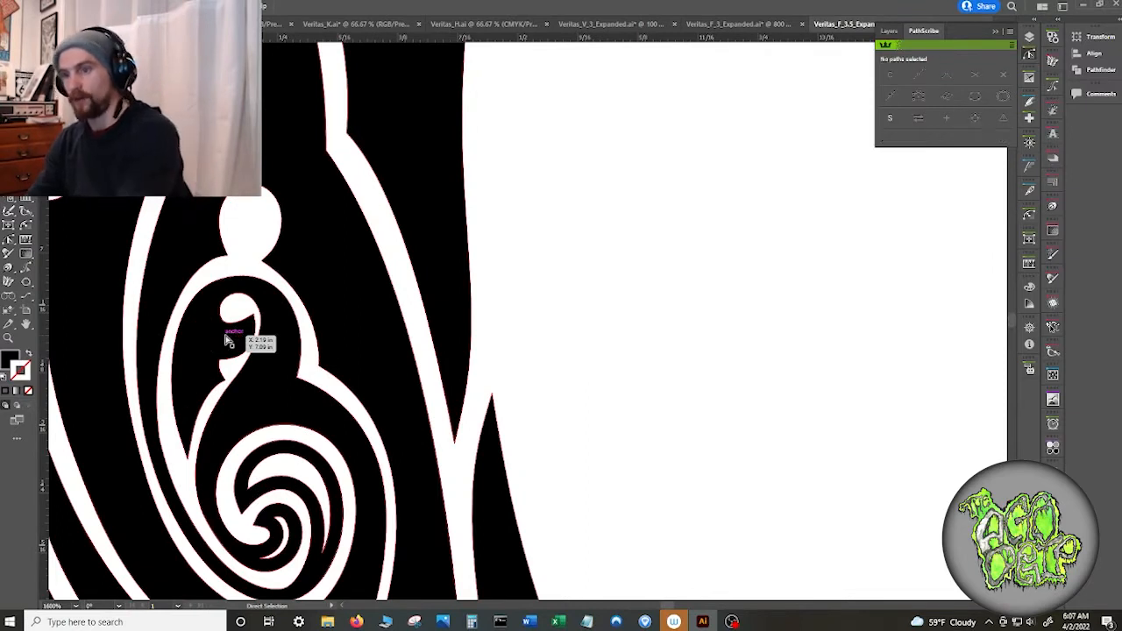
click(284, 477)
key(Delete)
key(Delete)
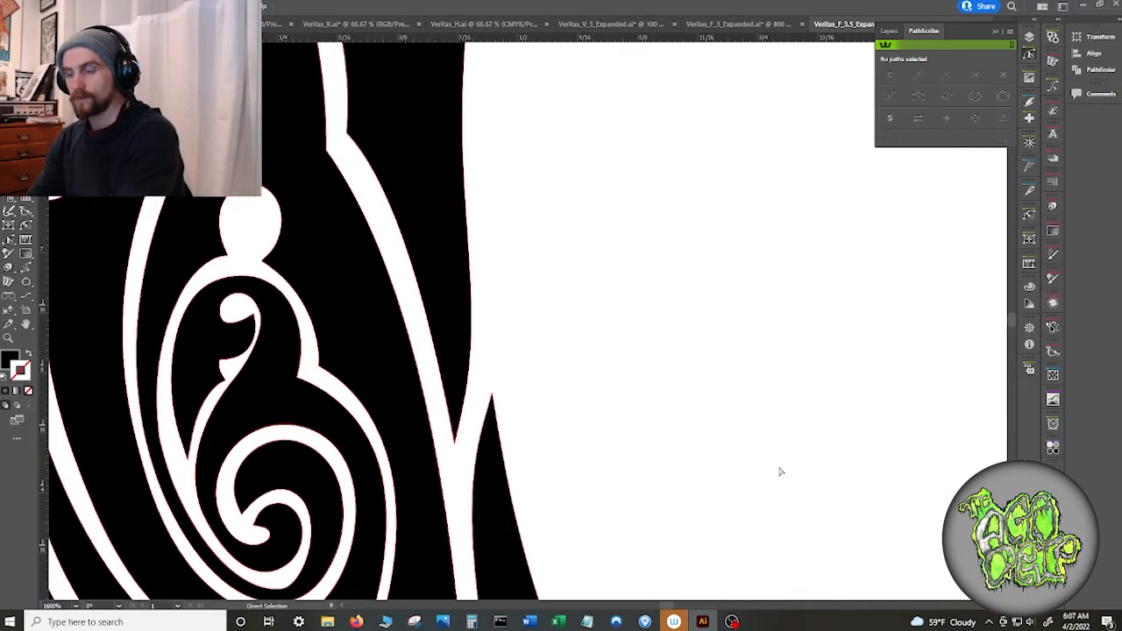
- Examine the lower stem's inner edge around the open notch beside the spiral ornament, and select the whole letter F to review its anchor points
scroll(707, 447, down, 2)
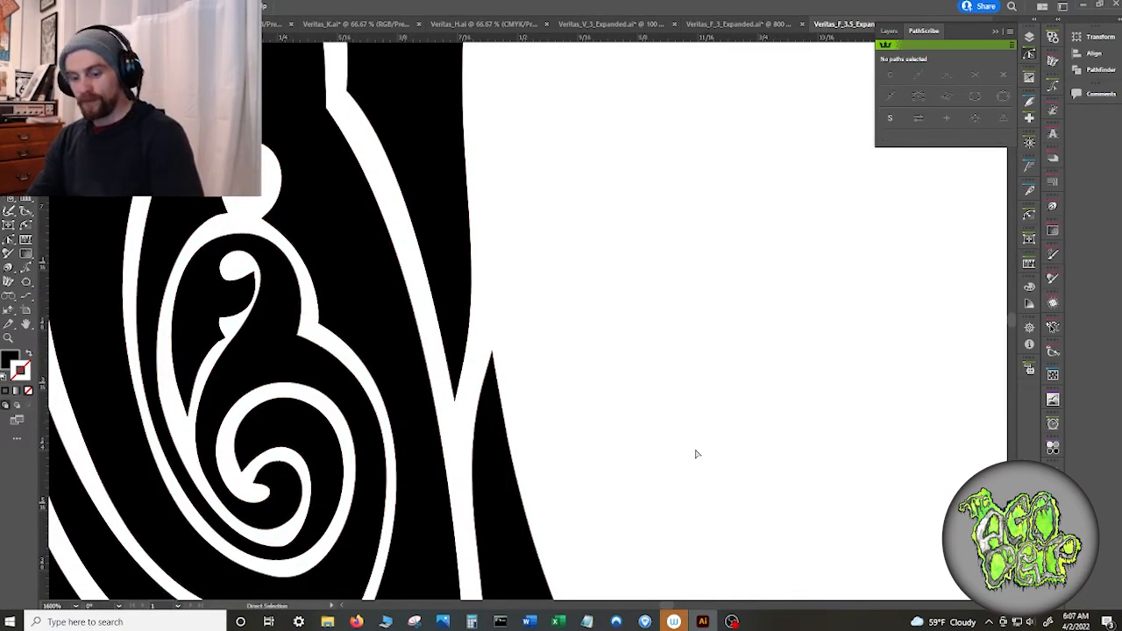
scroll(699, 454, down, 8)
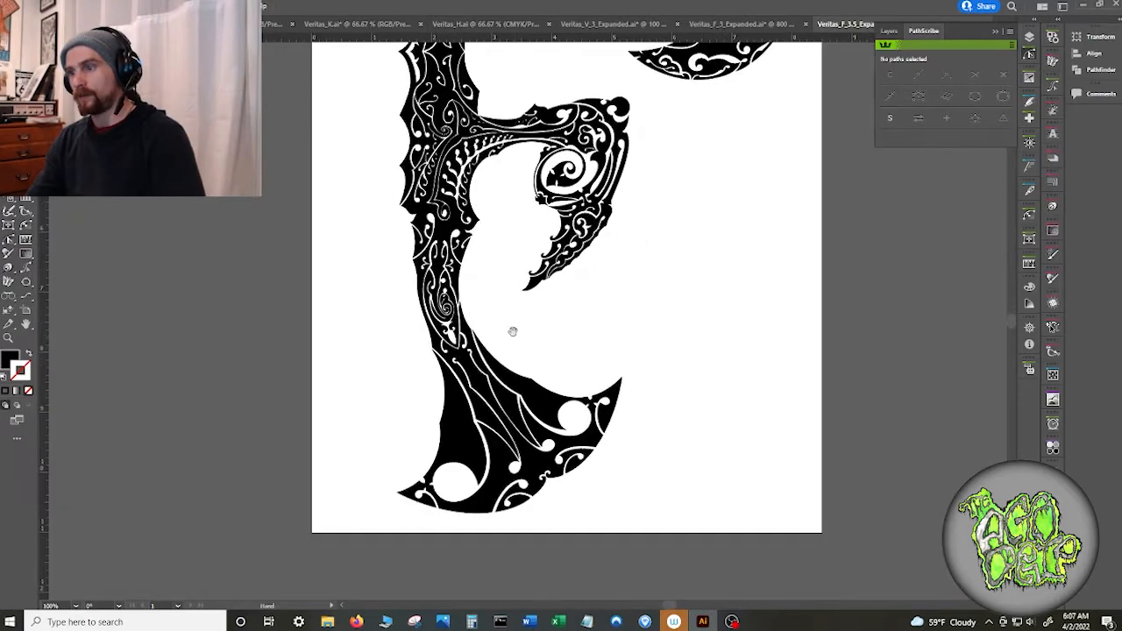
scroll(528, 354, up, 4)
drag(519, 366, 579, 430)
scroll(532, 366, down, 2)
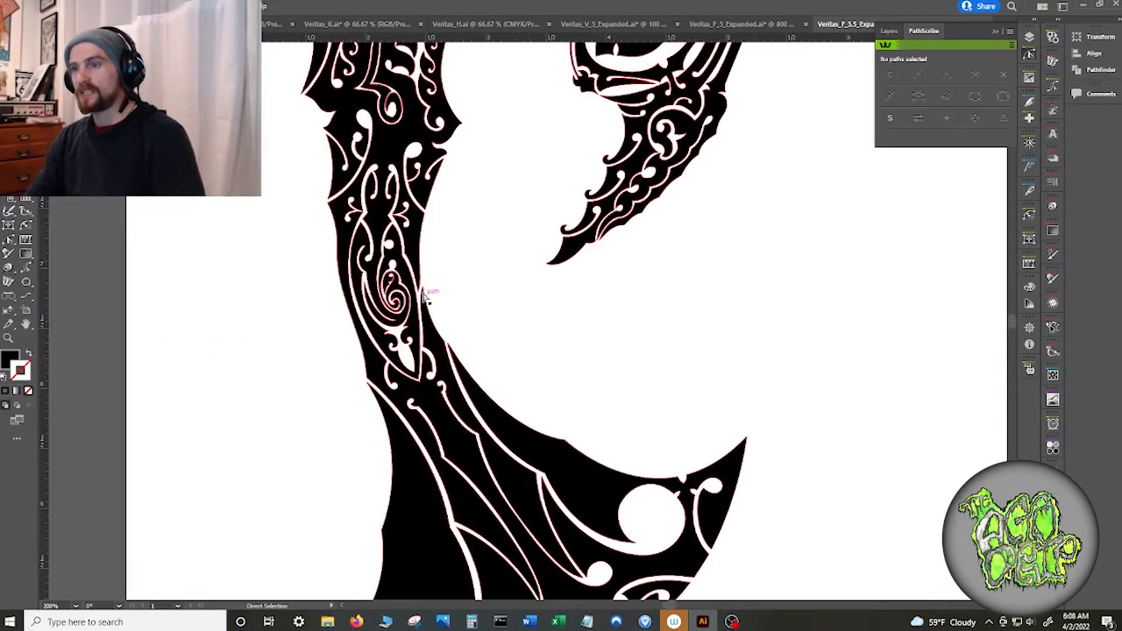
scroll(423, 302, up, 5)
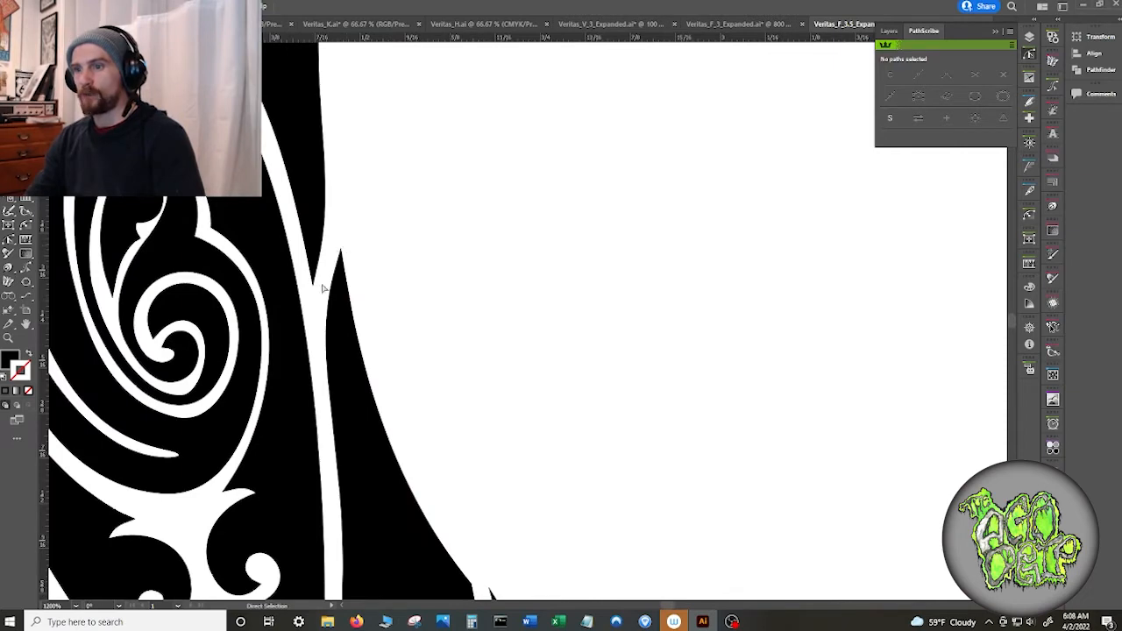
scroll(326, 368, down, 3)
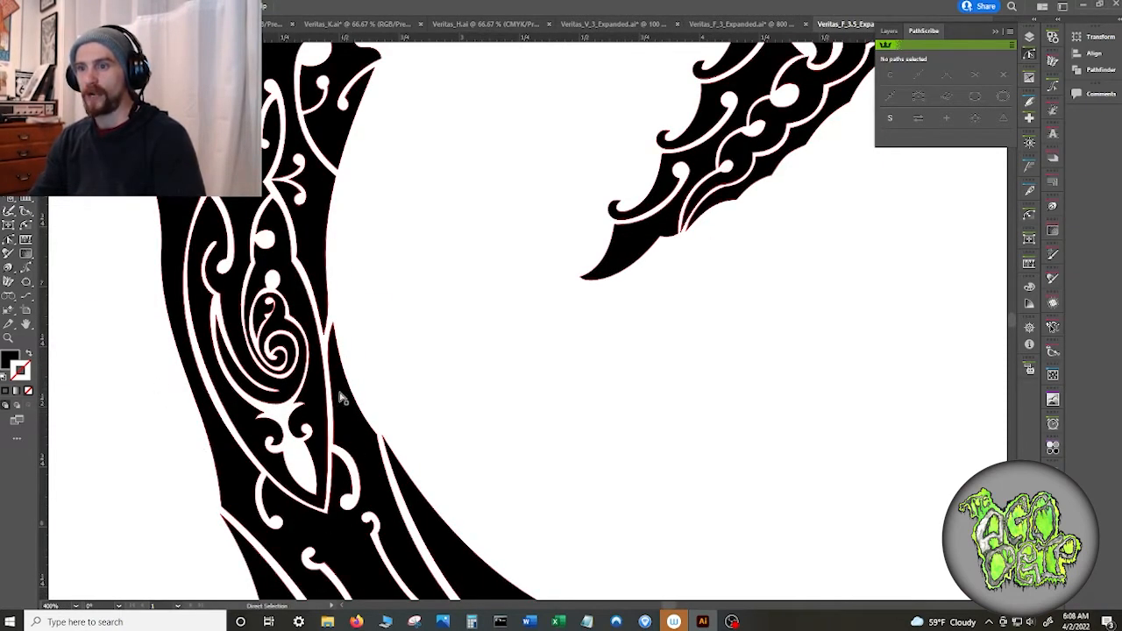
scroll(554, 289, down, 3)
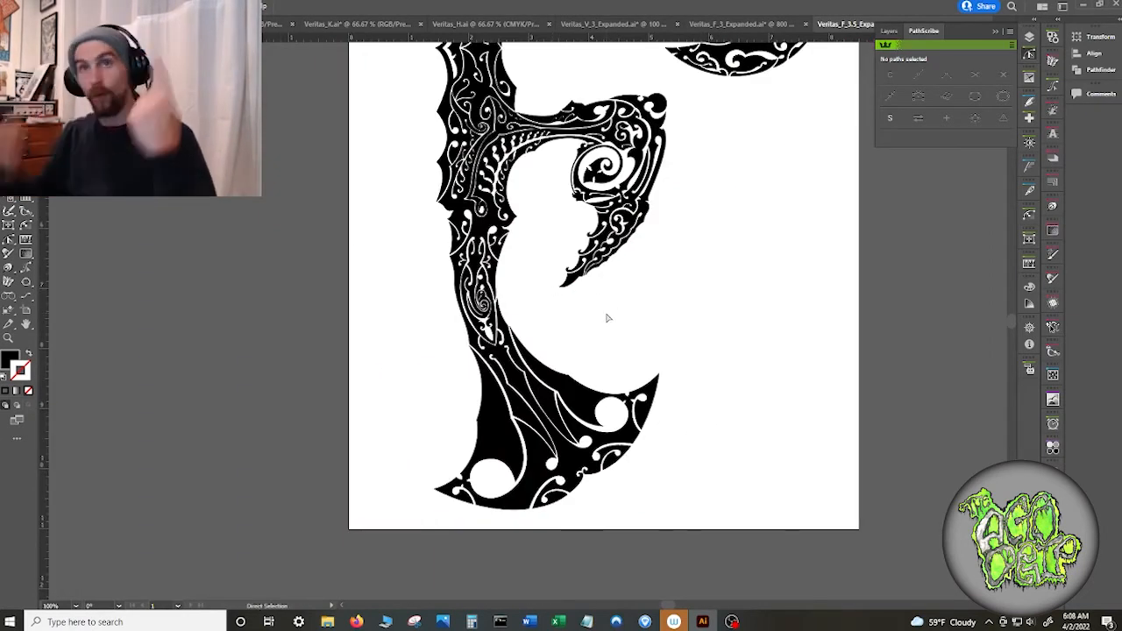
scroll(610, 318, up, 1)
scroll(609, 318, up, 5)
key(ctrl+a)
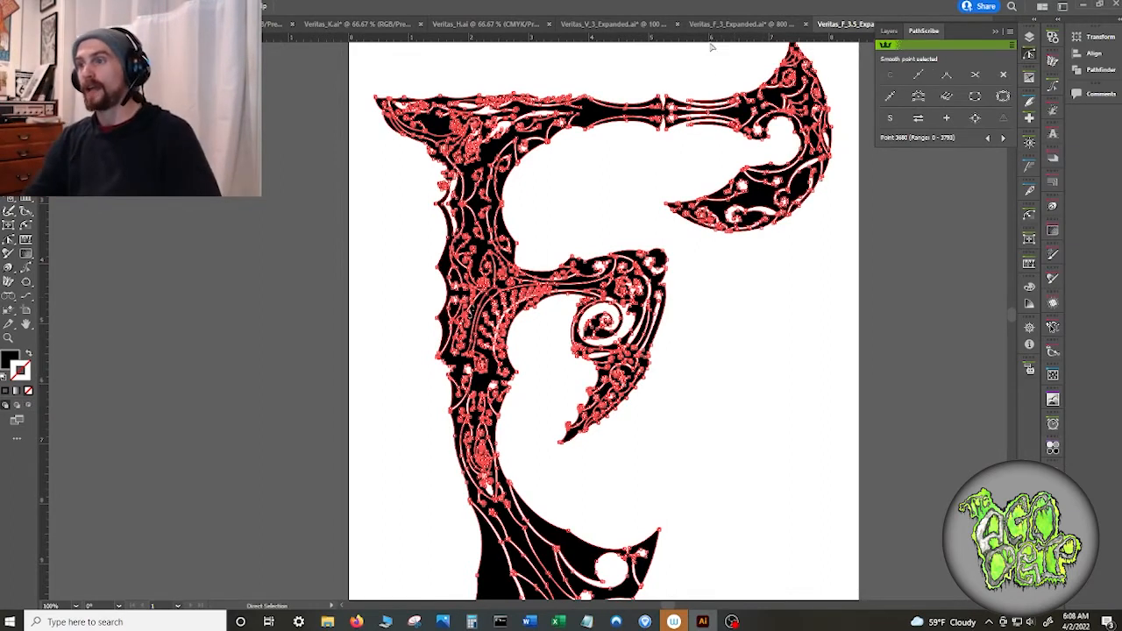
- Switch to the Veritas_V_3_Expanded.ai document and examine the letter V's outlined strokes and anchor points up close
click(613, 24)
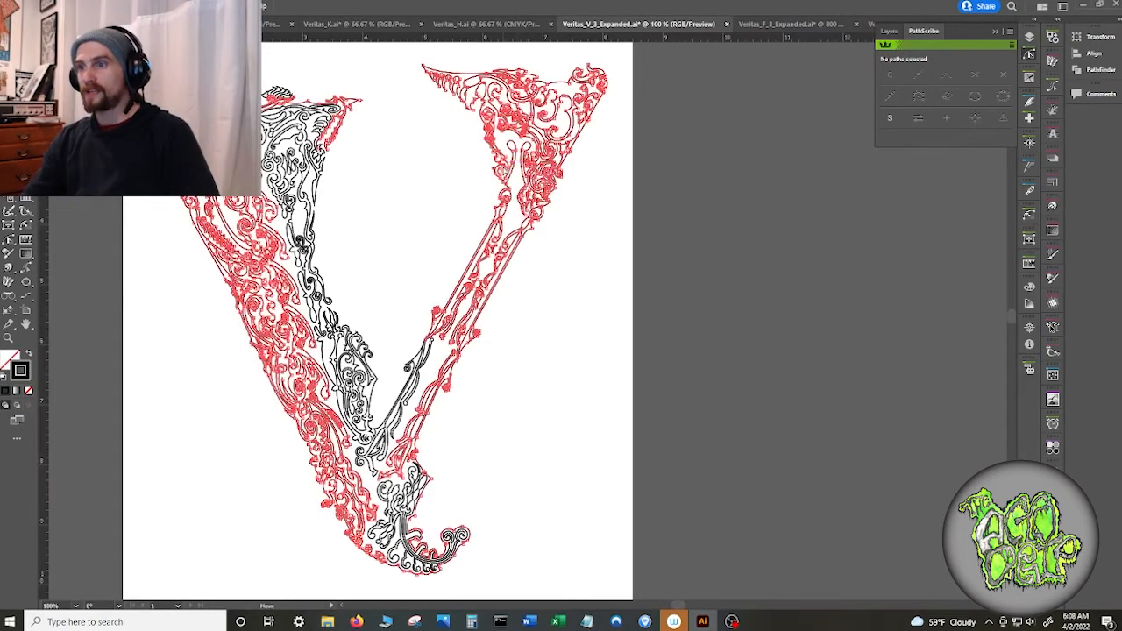
click(511, 160)
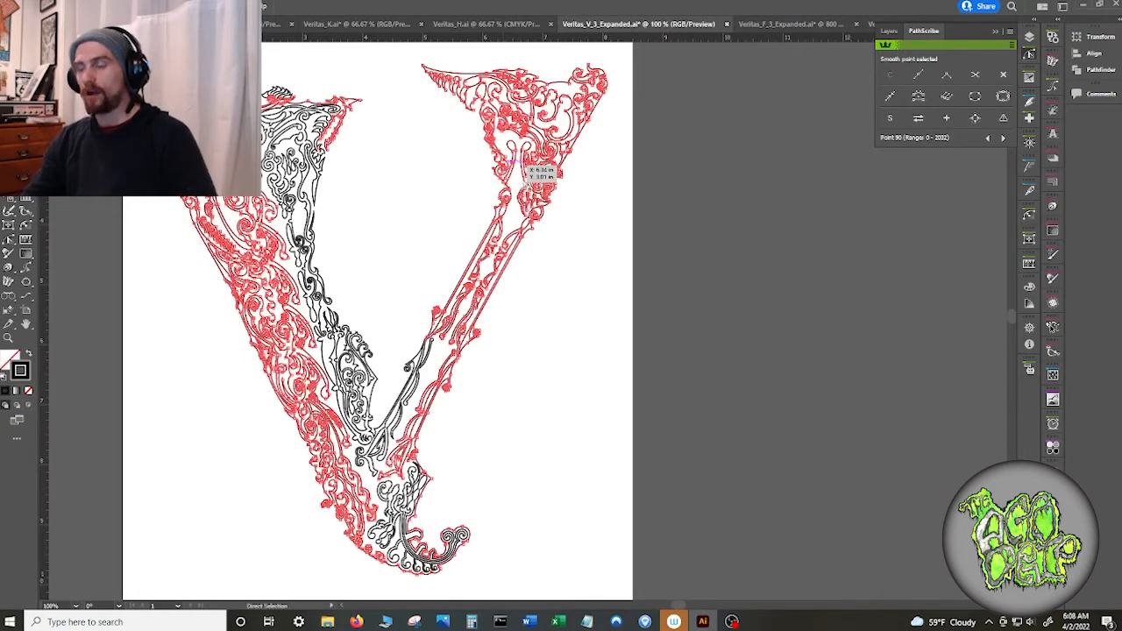
click(580, 291)
scroll(534, 277, up, 2)
scroll(413, 332, up, 4)
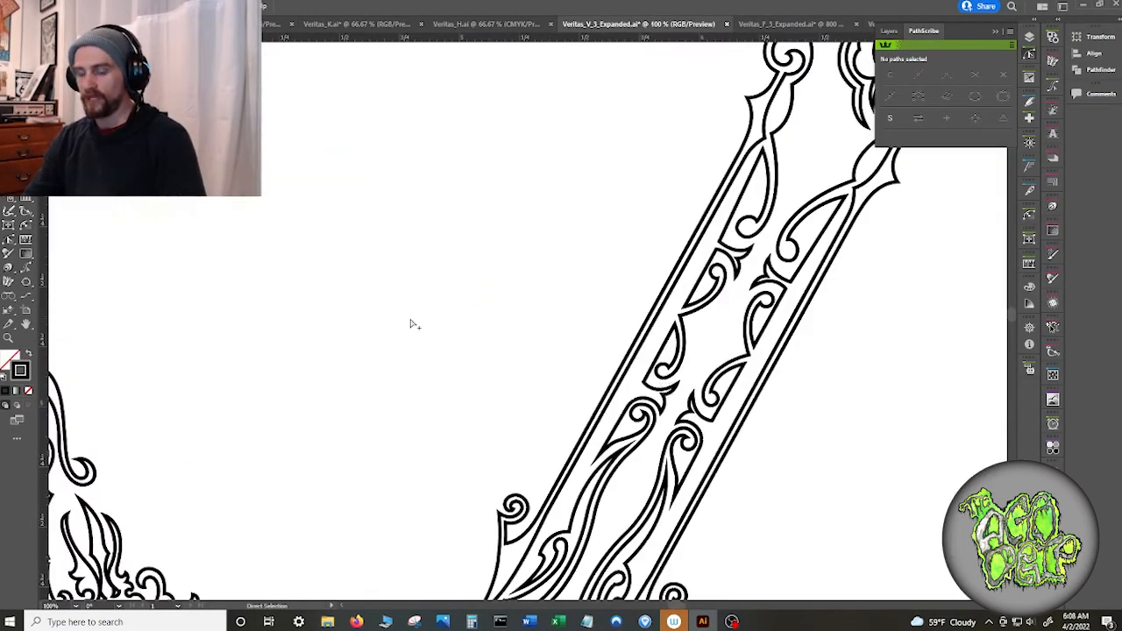
click(656, 384)
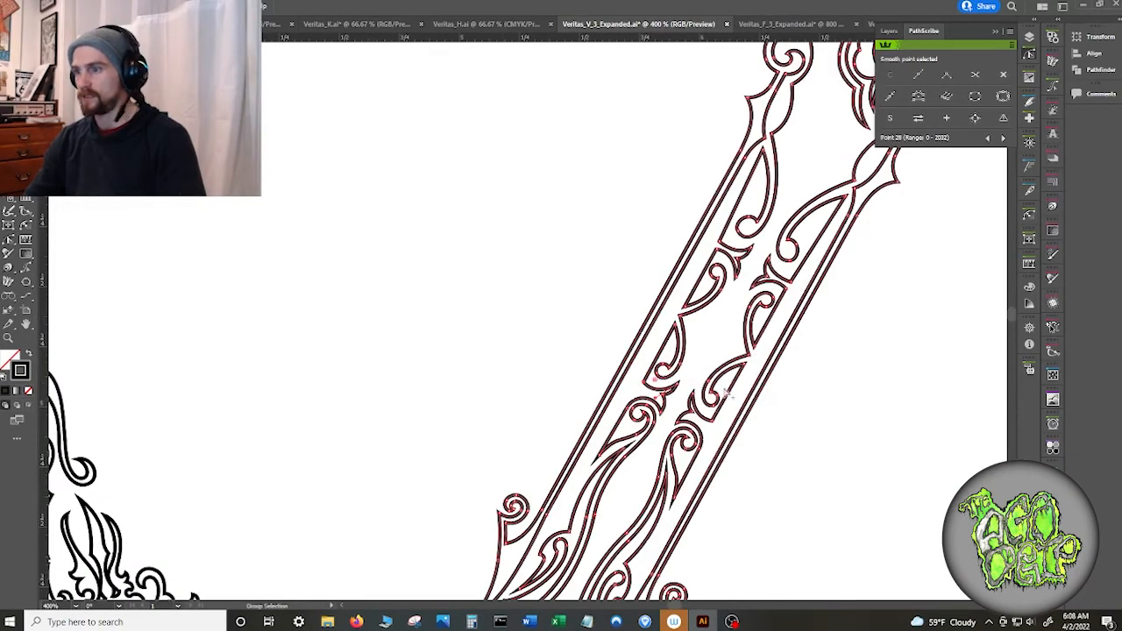
scroll(724, 393, up, 5)
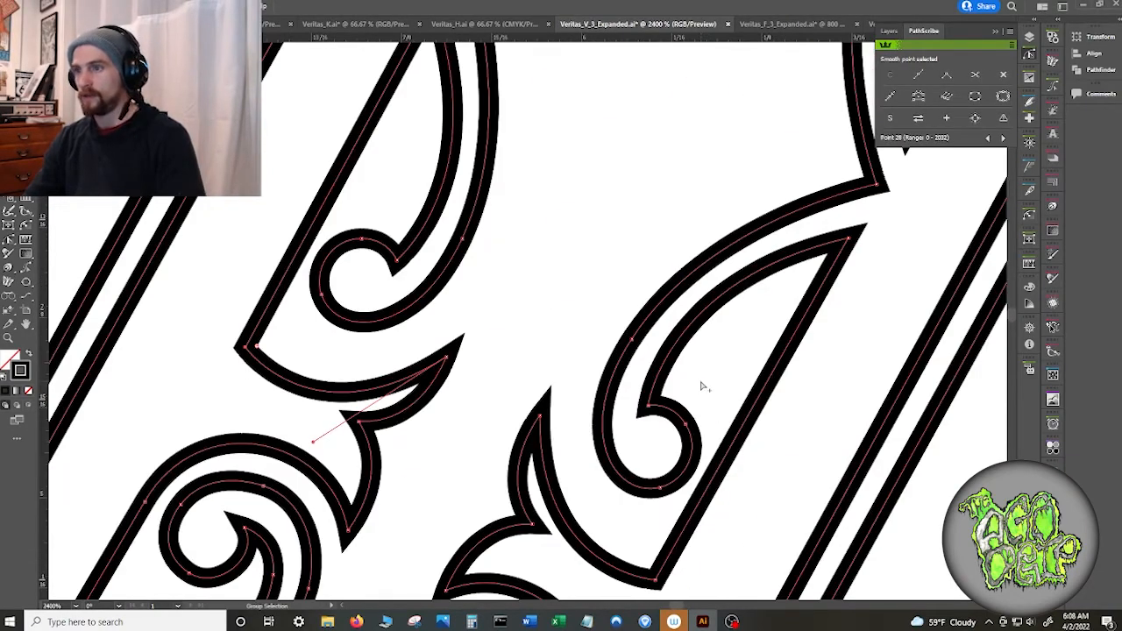
scroll(701, 385, down, 10)
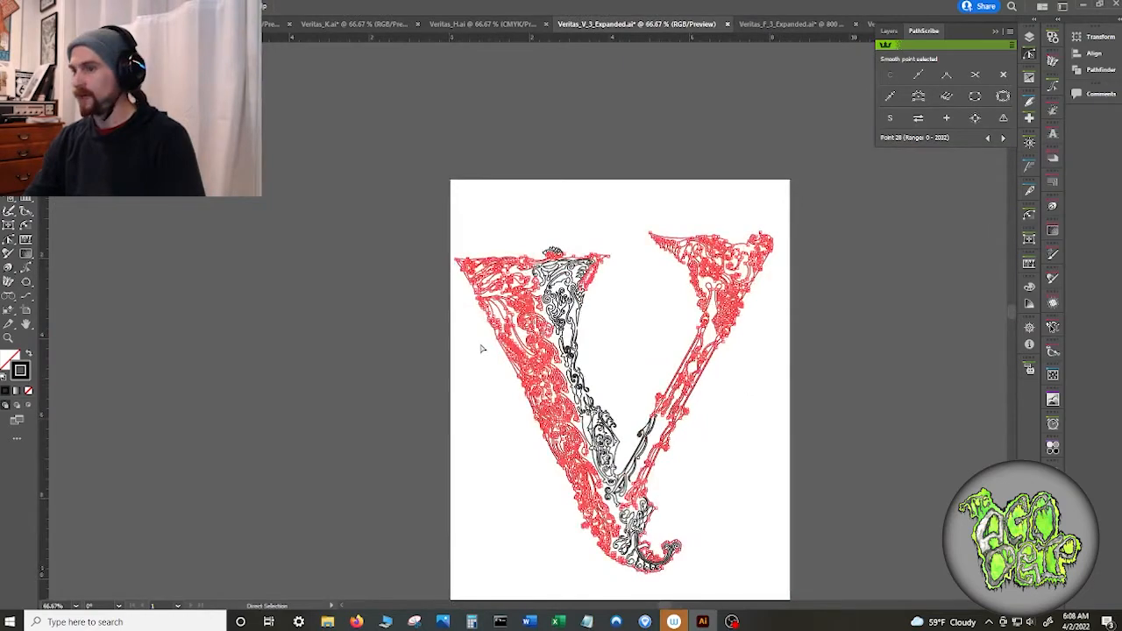
scroll(611, 390, up, 5)
scroll(578, 386, down, 6)
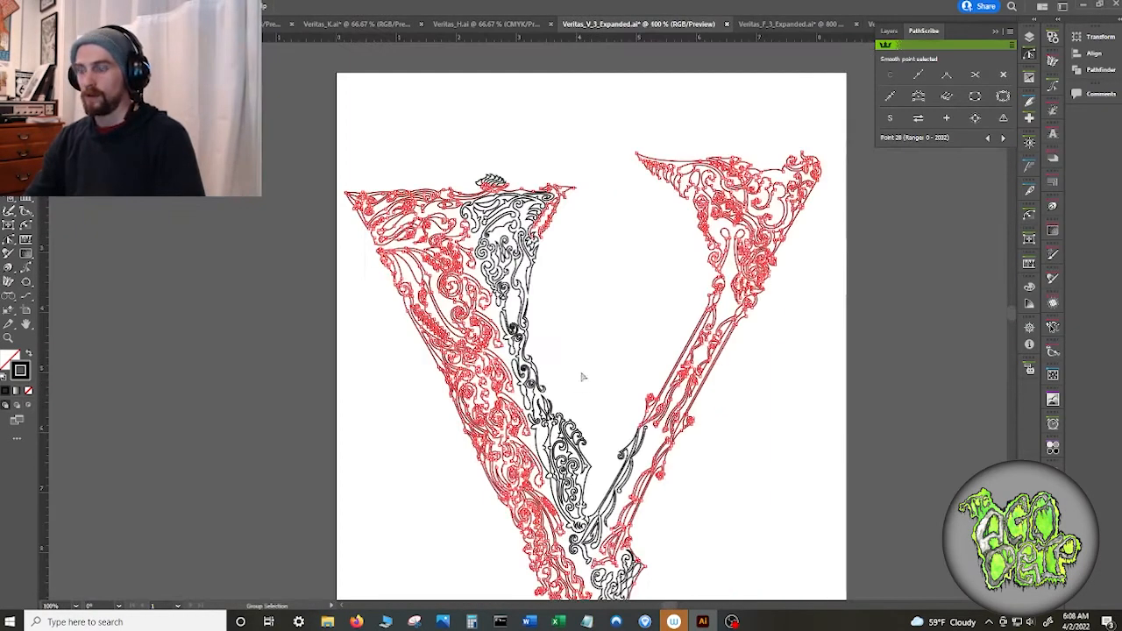
click(629, 319)
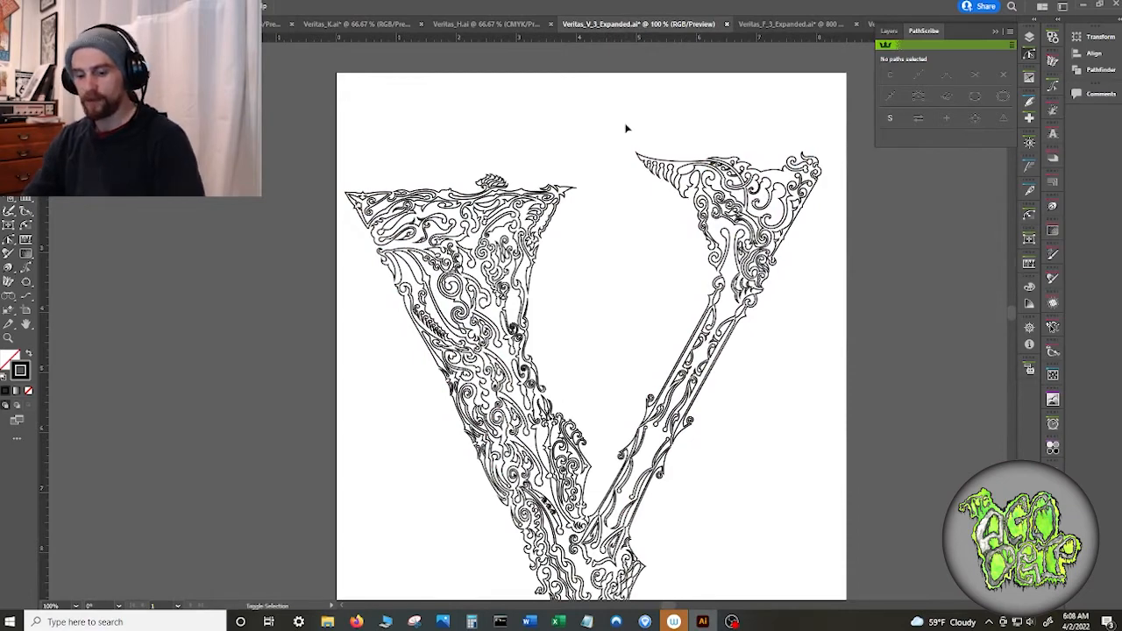
key(ctrl+shift+s)
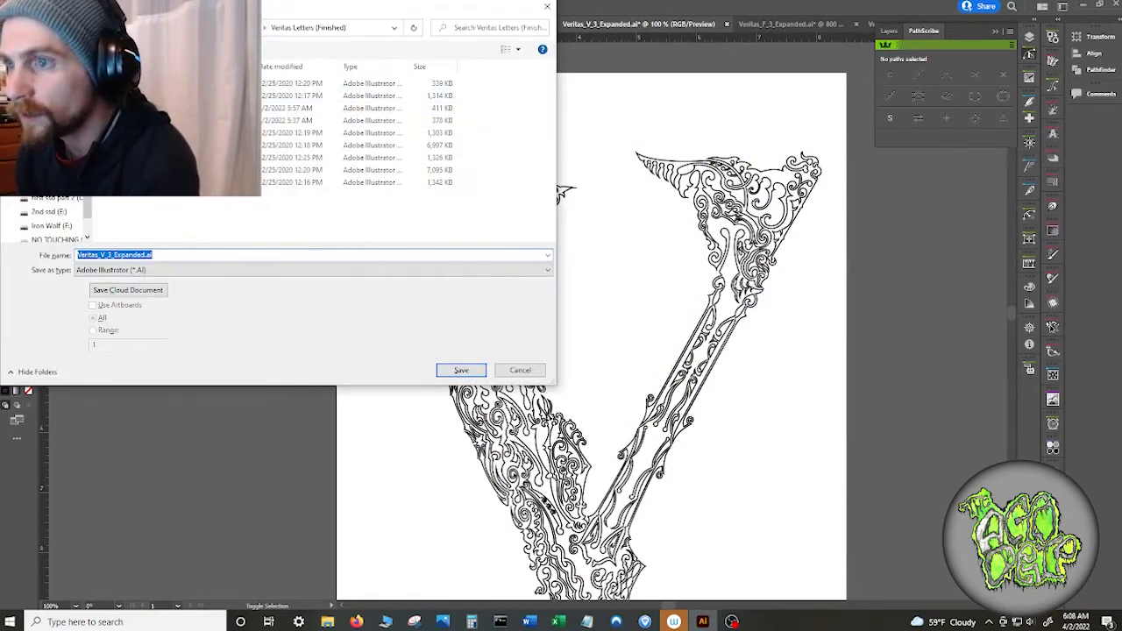
click(226, 28)
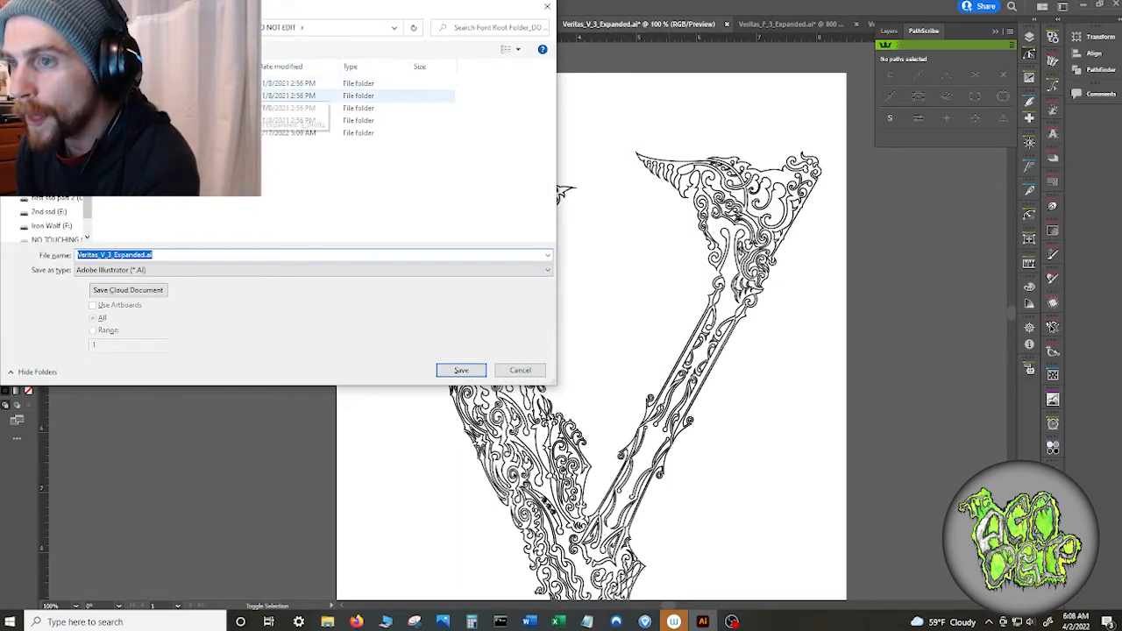
double_click(175, 96)
double_click(175, 83)
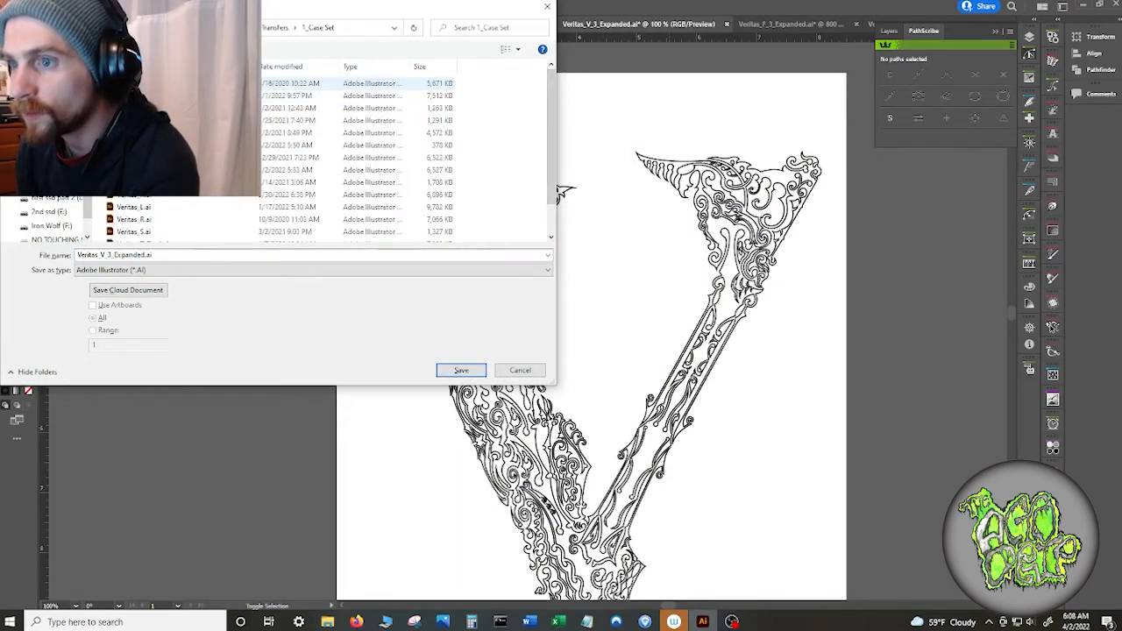
scroll(393, 173, down, 2)
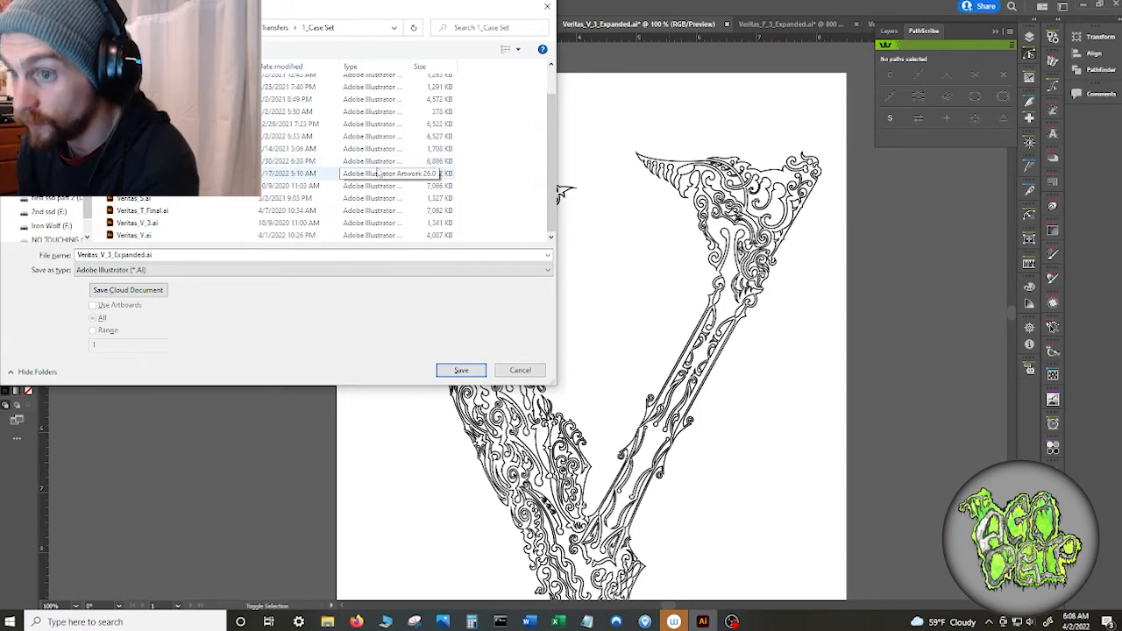
click(520, 370)
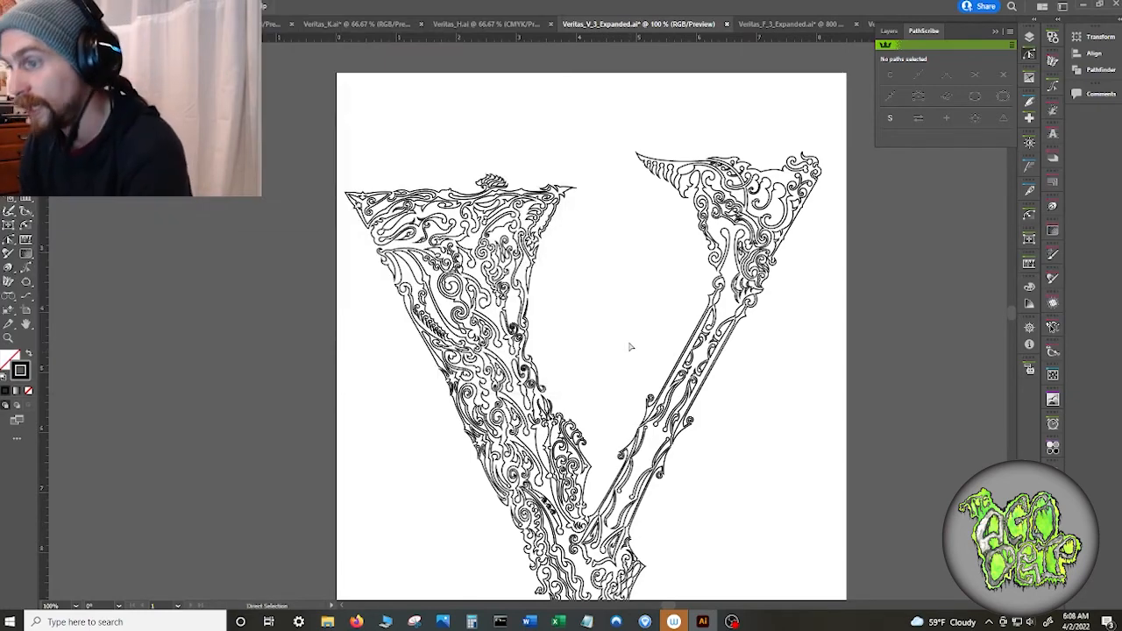
- Open Veritas_V_3.ai from the 1_Case Set folder inside 2_Vector Transfers
click(52, 6)
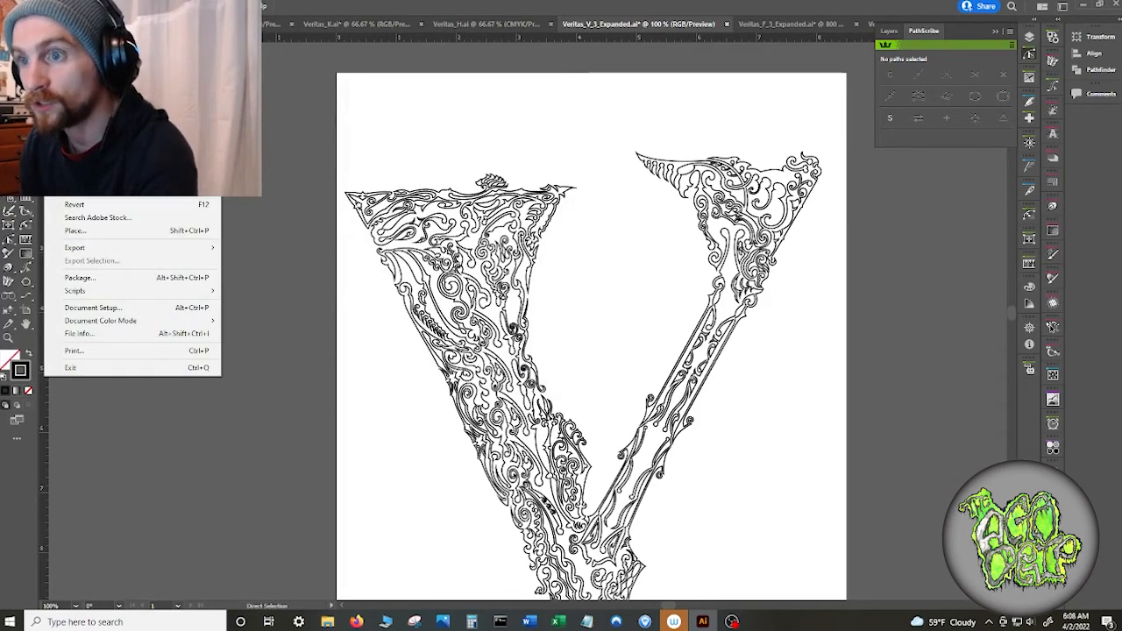
click(77, 45)
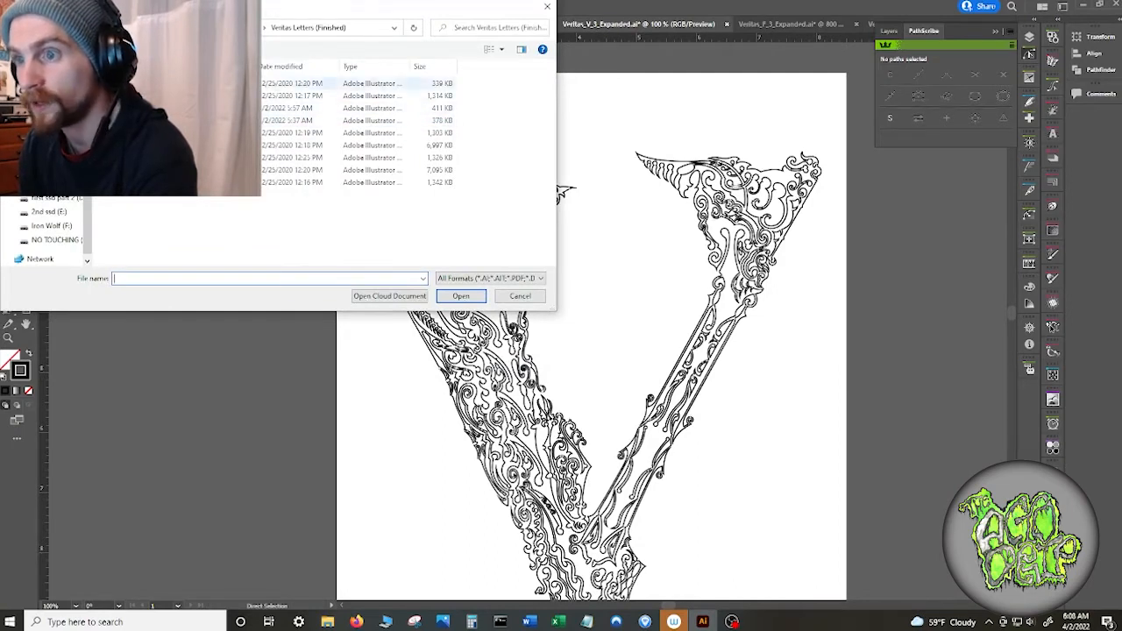
click(246, 27)
key(alt+Left)
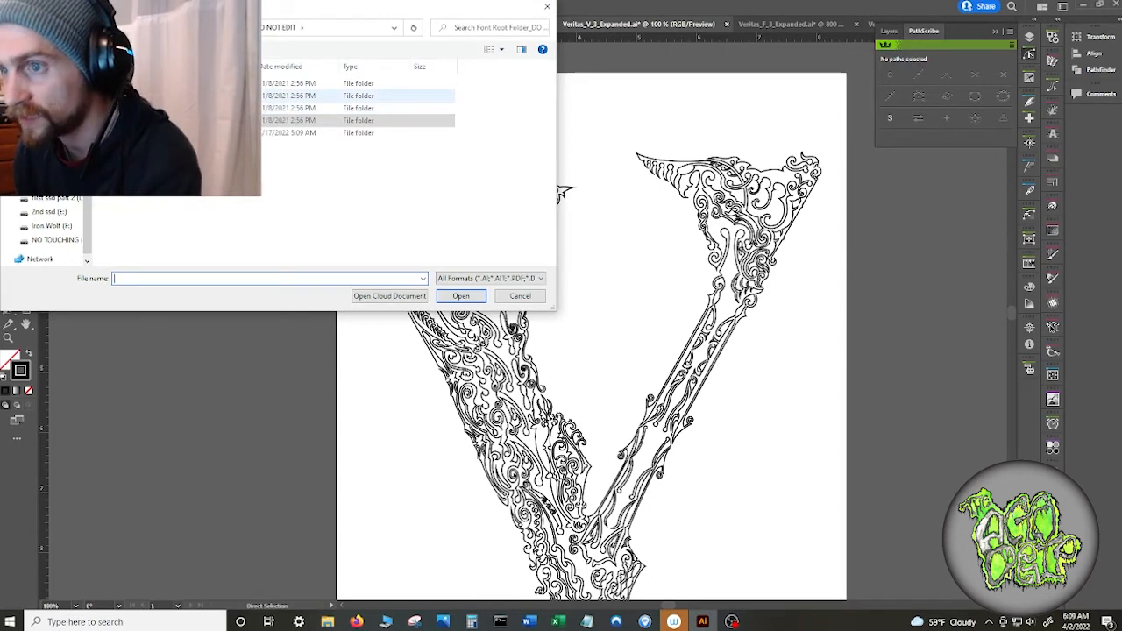
double_click(158, 95)
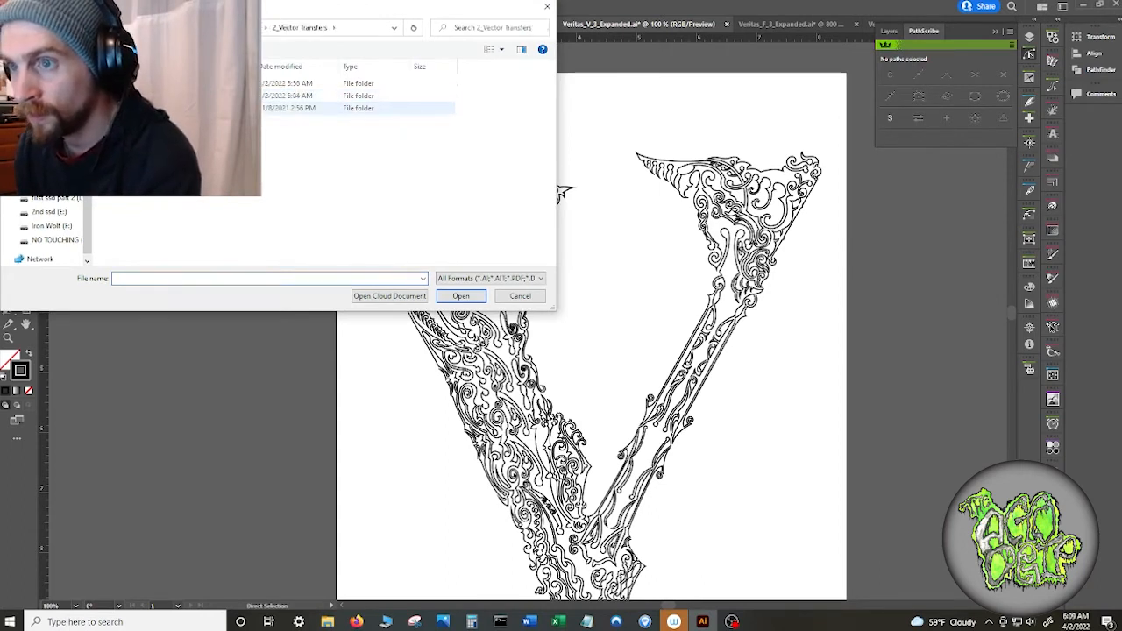
double_click(176, 84)
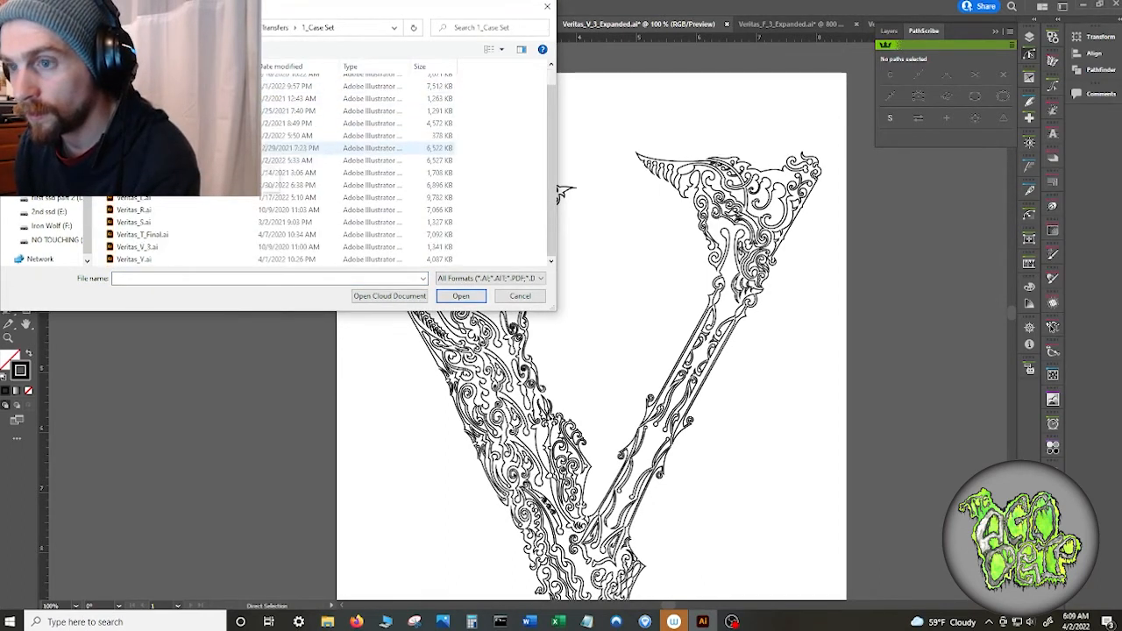
double_click(171, 248)
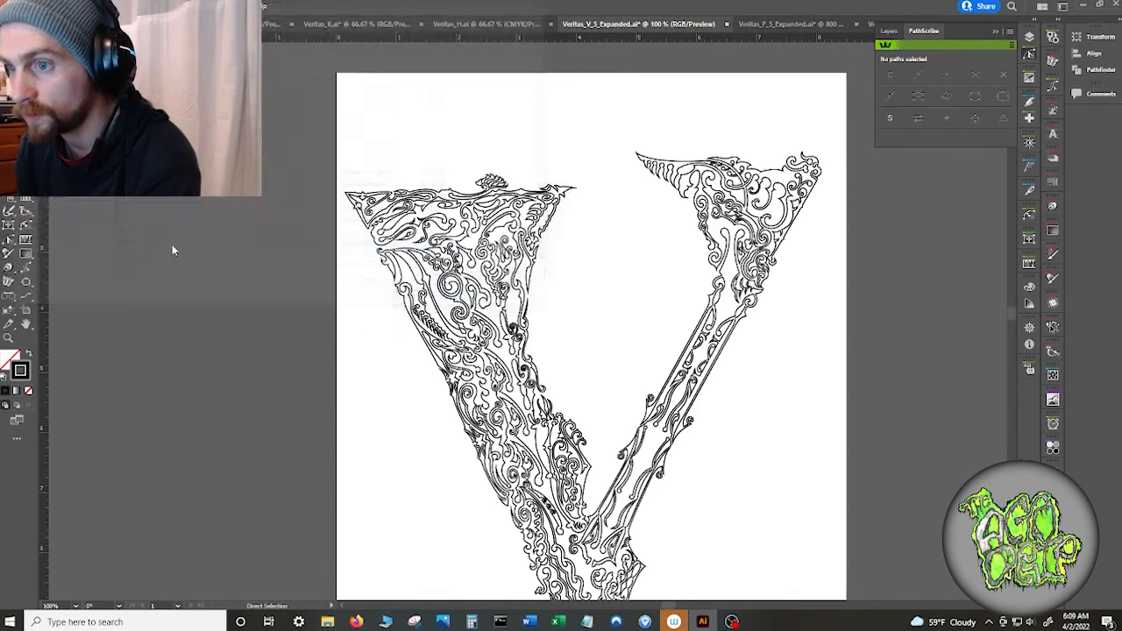
click(619, 325)
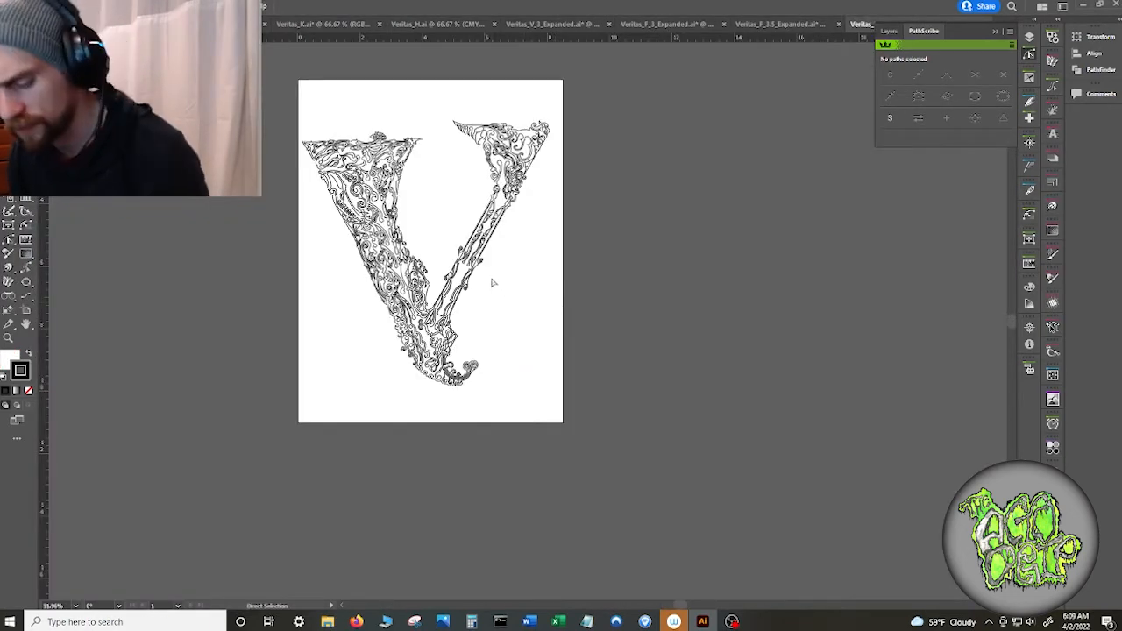
- Examine the letter V's right stem in Veritas_V_3.ai up close and compare it with the same line work in Veritas_V_3_Expanded.ai
scroll(491, 290, up, 1)
alt+scroll(495, 305, up, 5)
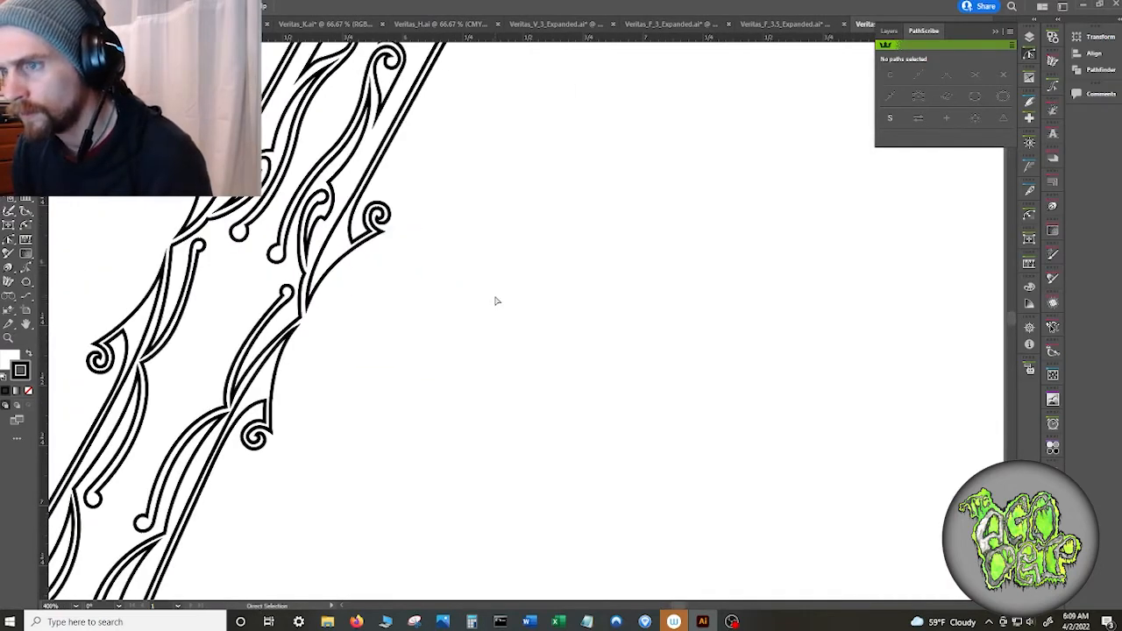
alt+scroll(494, 297, down, 2)
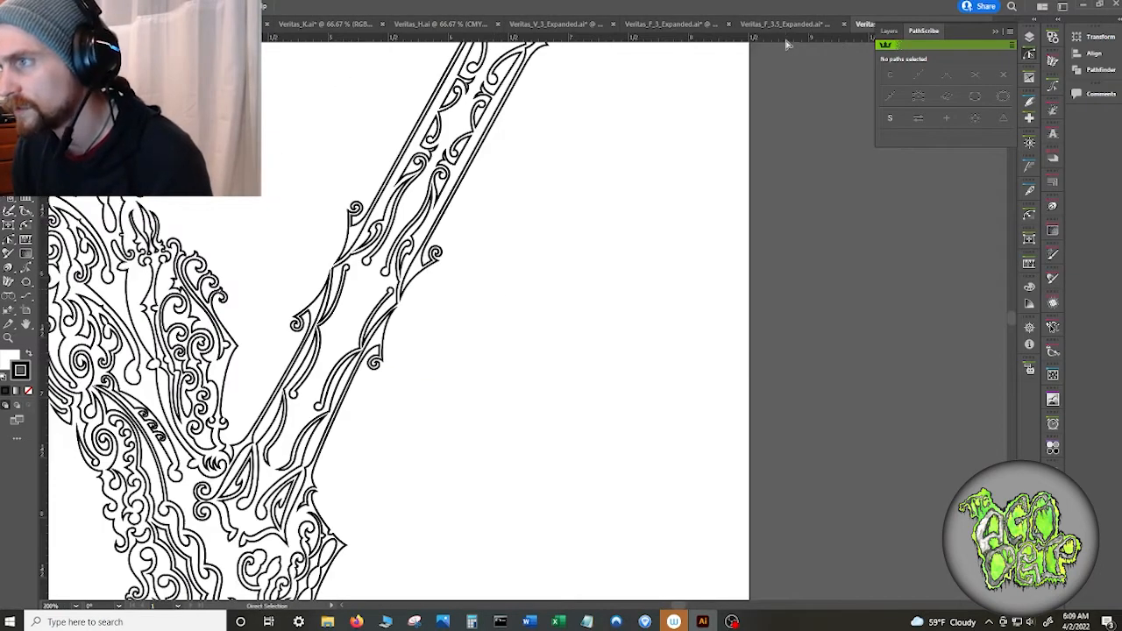
click(544, 29)
alt+scroll(676, 317, up, 6)
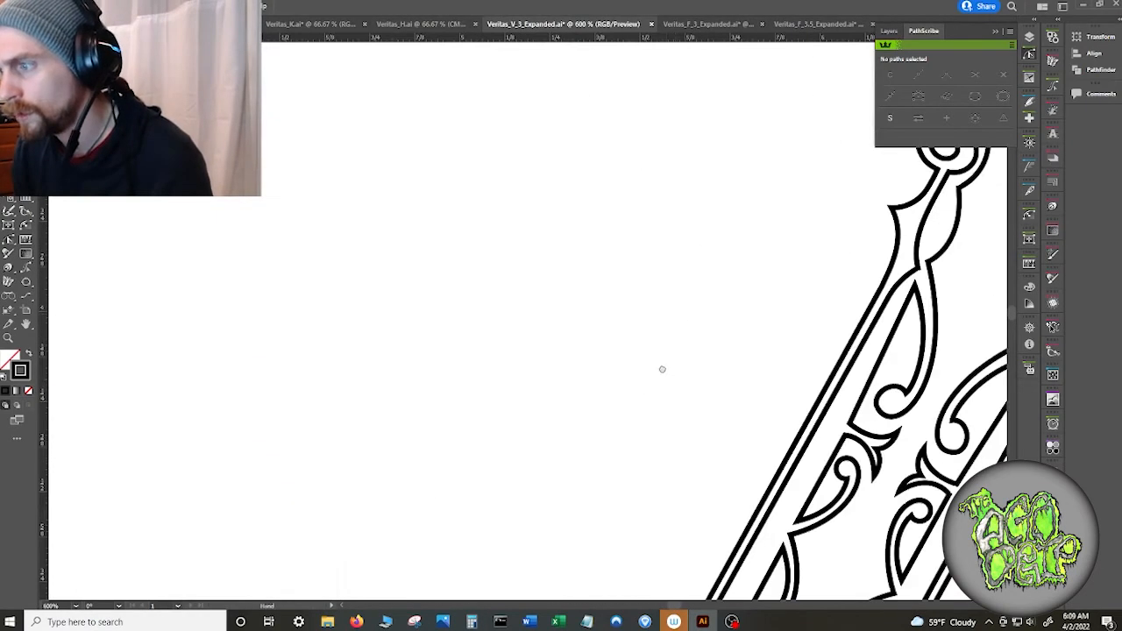
drag(662, 369, 471, 158)
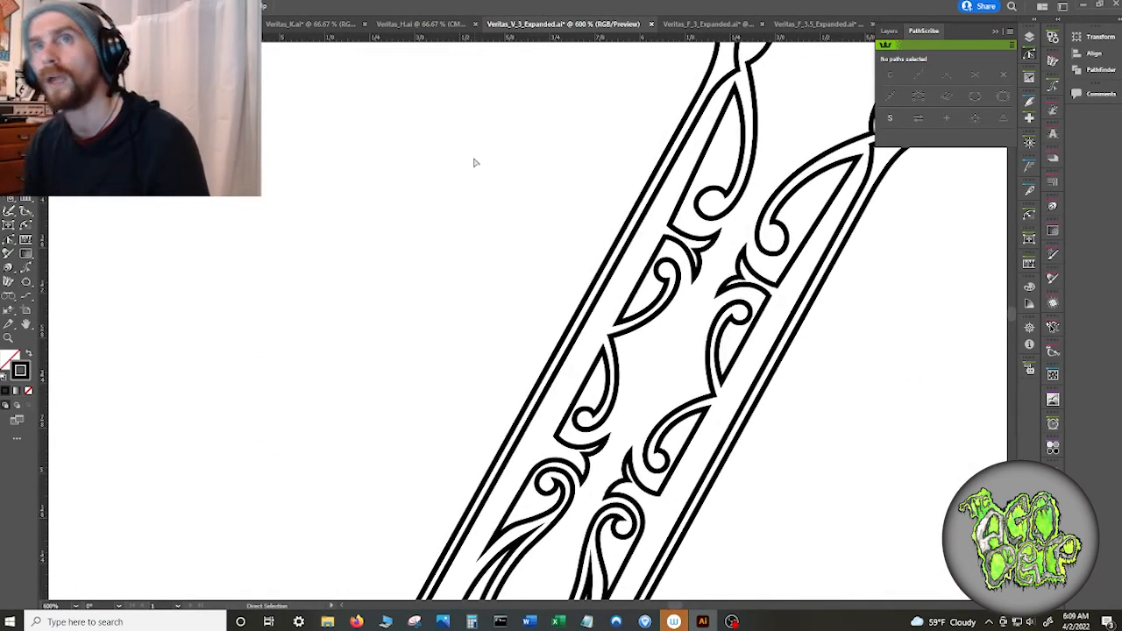
key(ctrl+1)
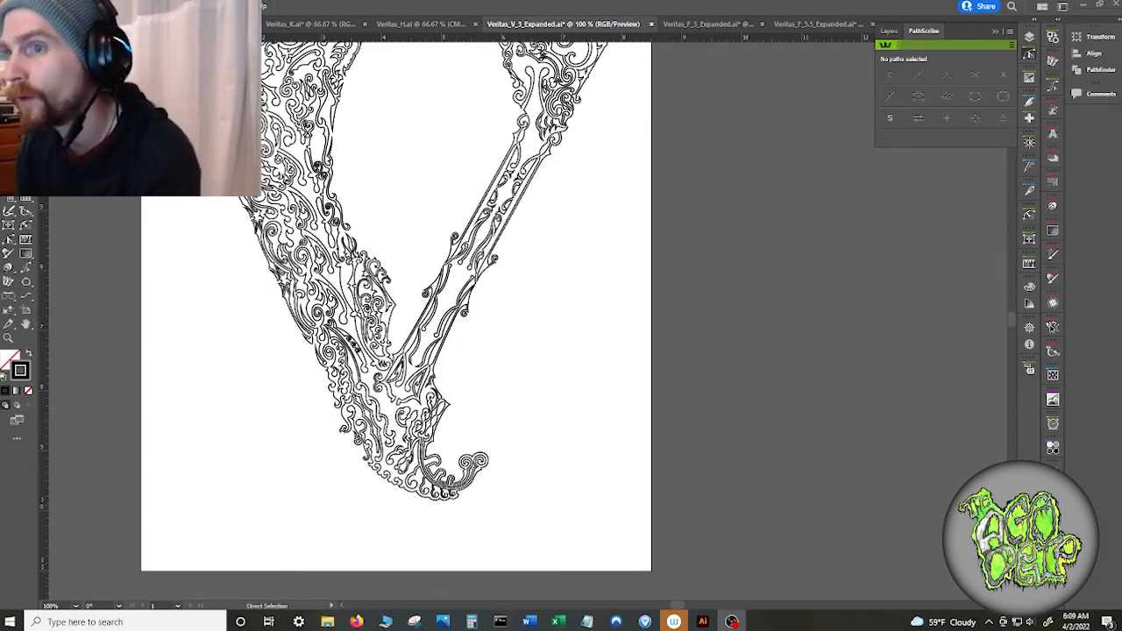
- Collapse the floating PathScribe panel and close Veritas_V_3.ai without saving, returning to Veritas_V_3_Expanded.ai
click(995, 32)
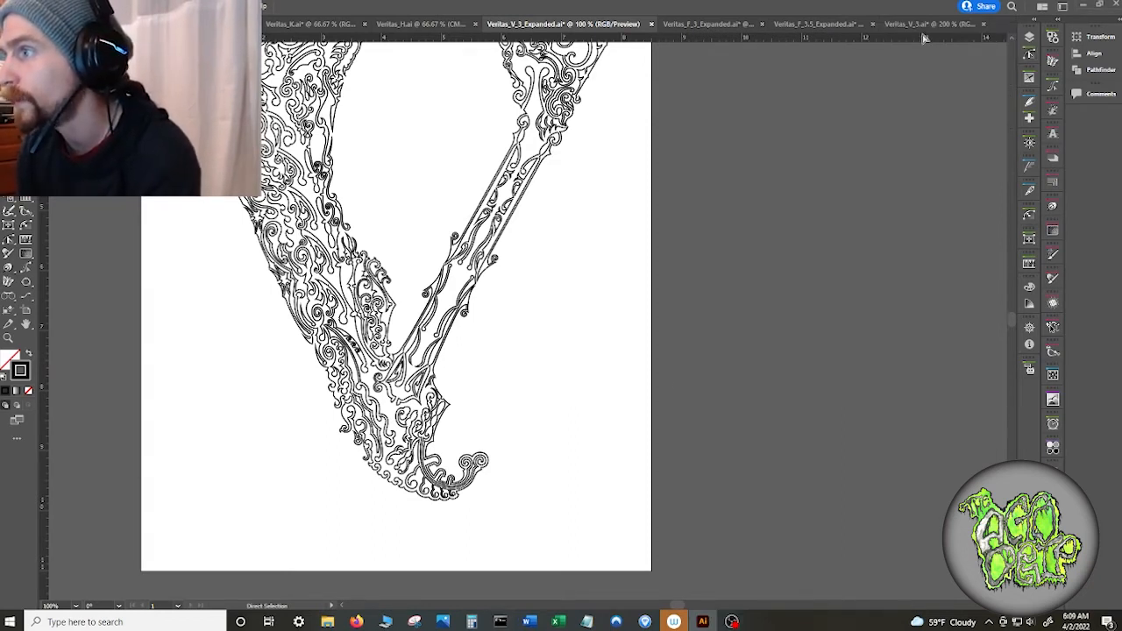
click(960, 24)
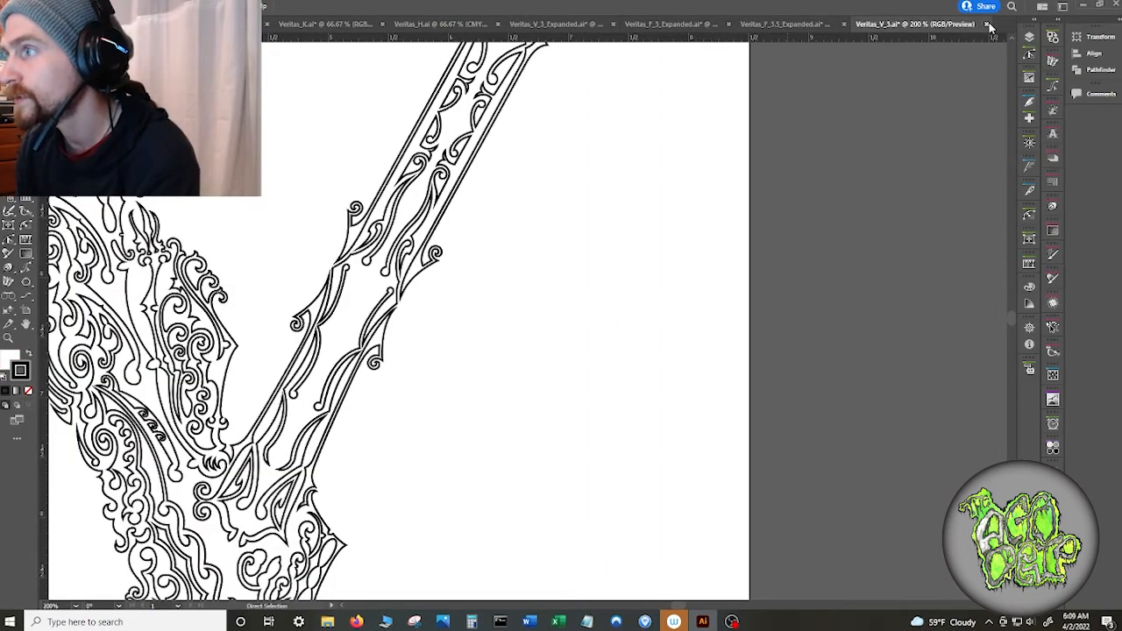
click(987, 24)
click(621, 327)
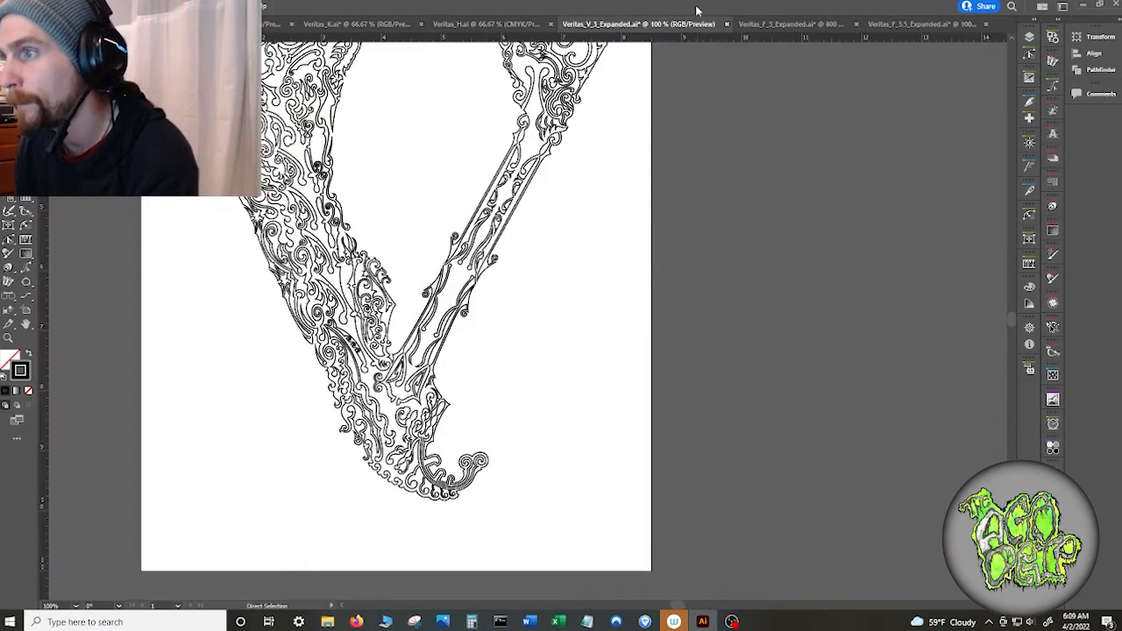
- Try to expand the fill and stroke of all the letter V's line work
key(ctrl+a)
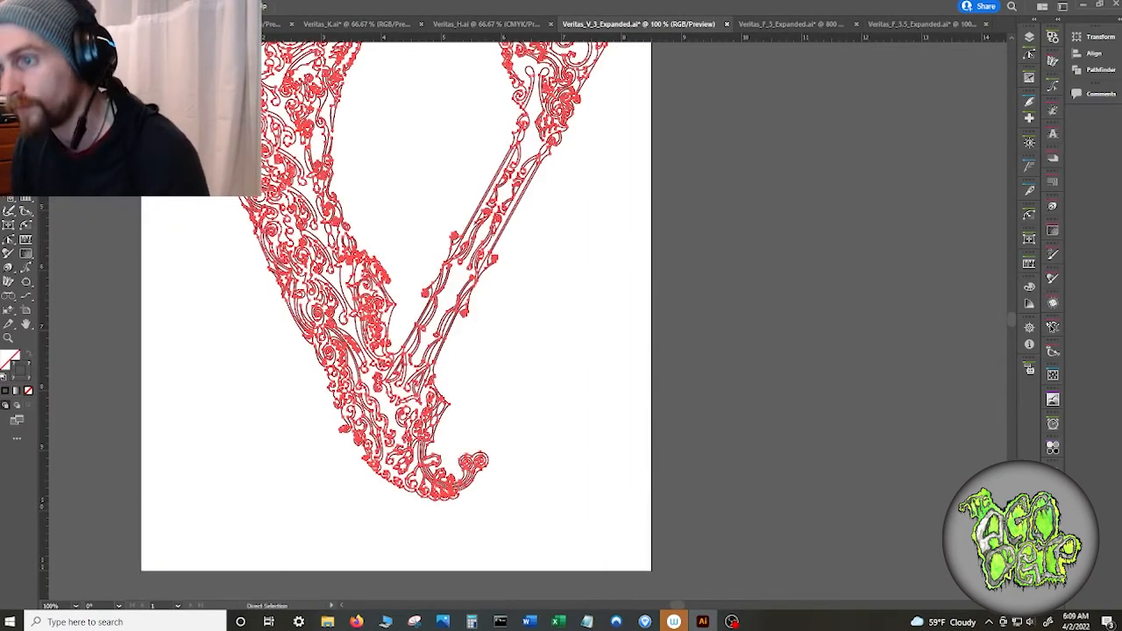
key(alt+o)
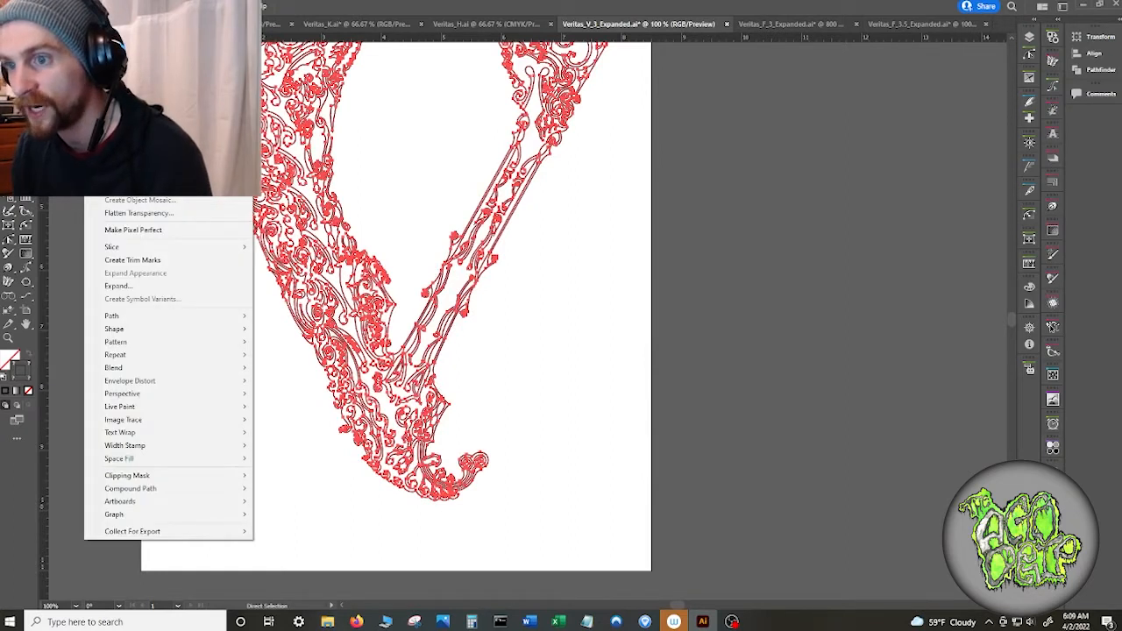
click(118, 285)
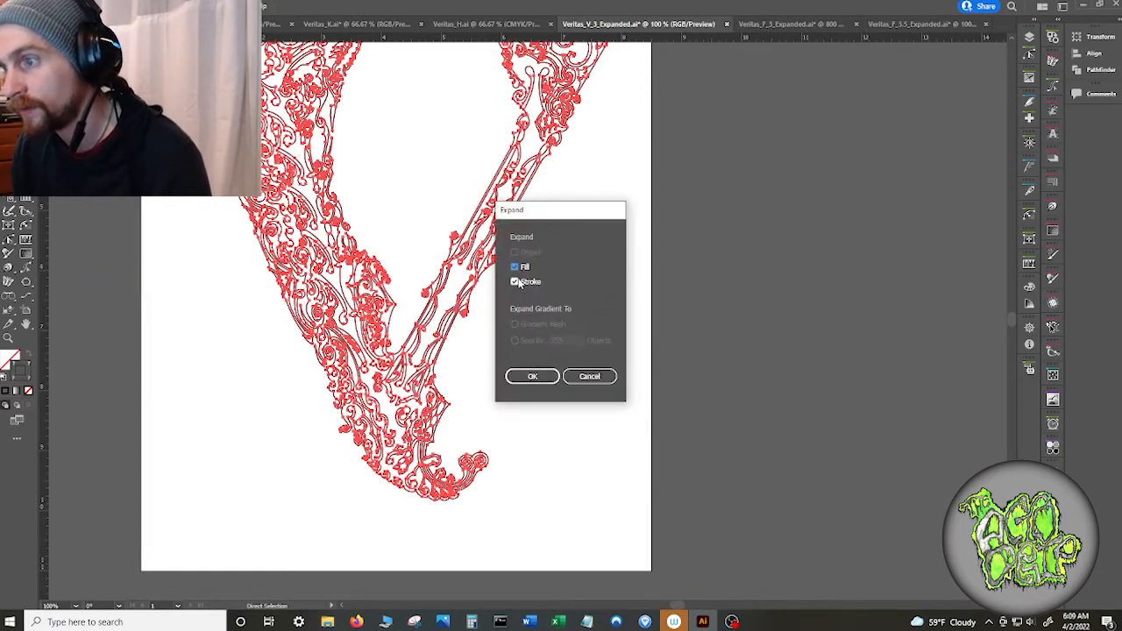
click(544, 376)
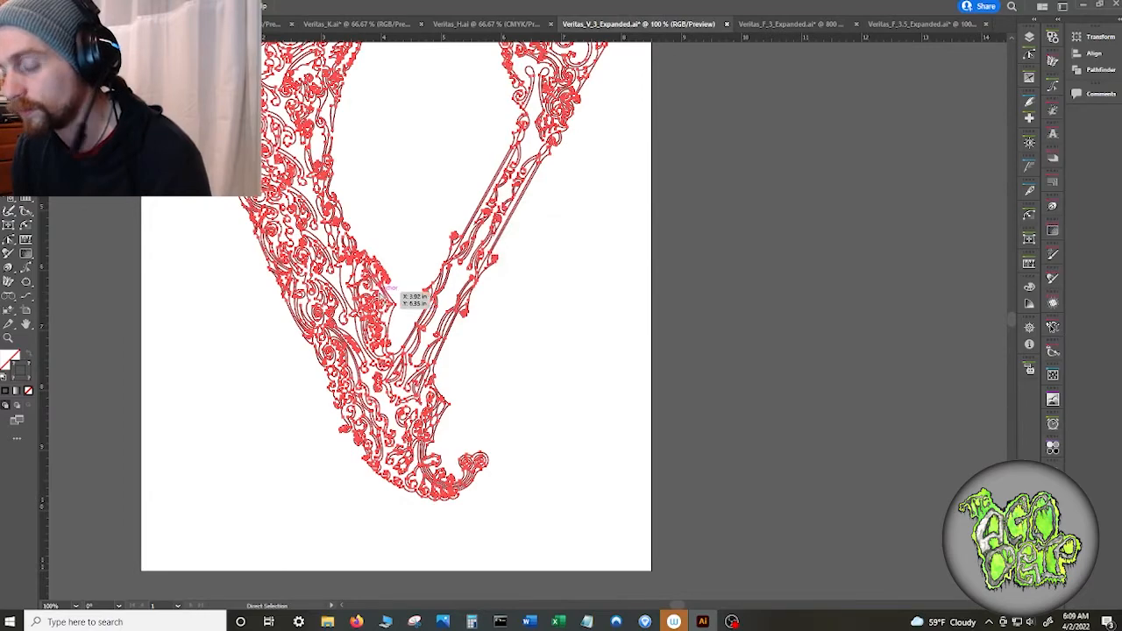
- Inspect the paths and anchor points around the pointed corner on the V's inner edge, and clear the selection
scroll(384, 293, up, 4)
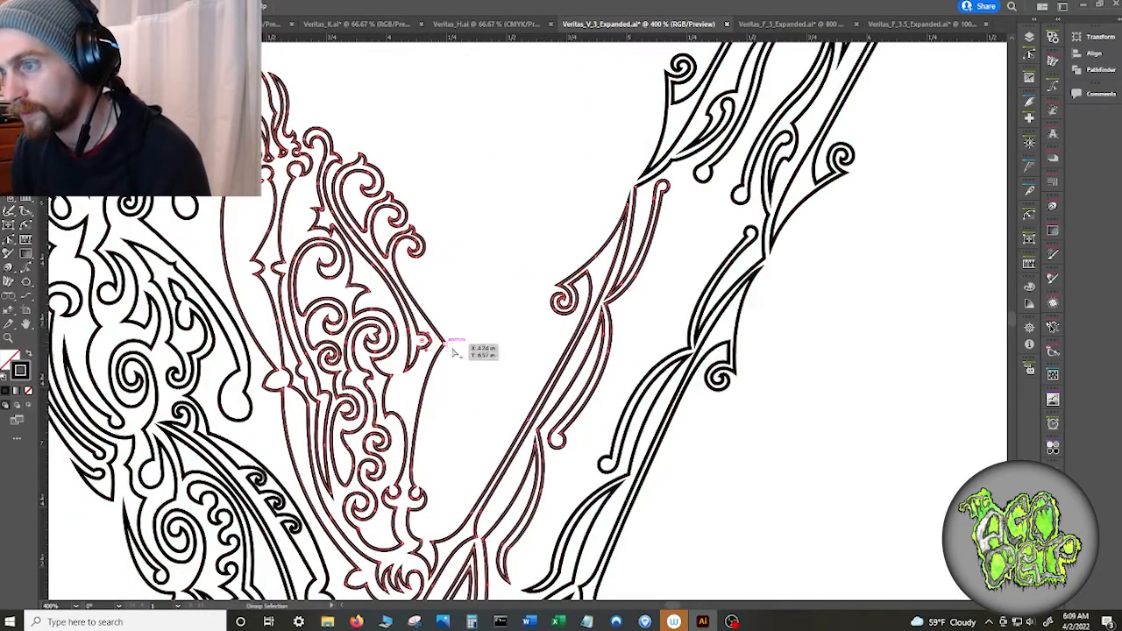
scroll(452, 349, up, 6)
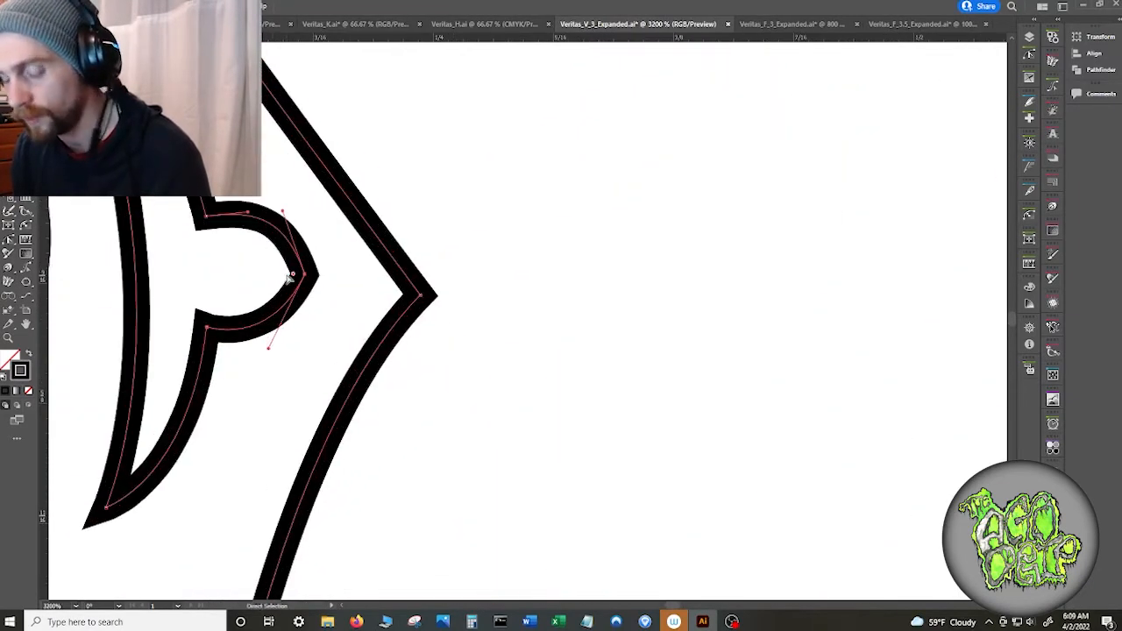
key(ctrl+a)
key(ctrl+shift+a)
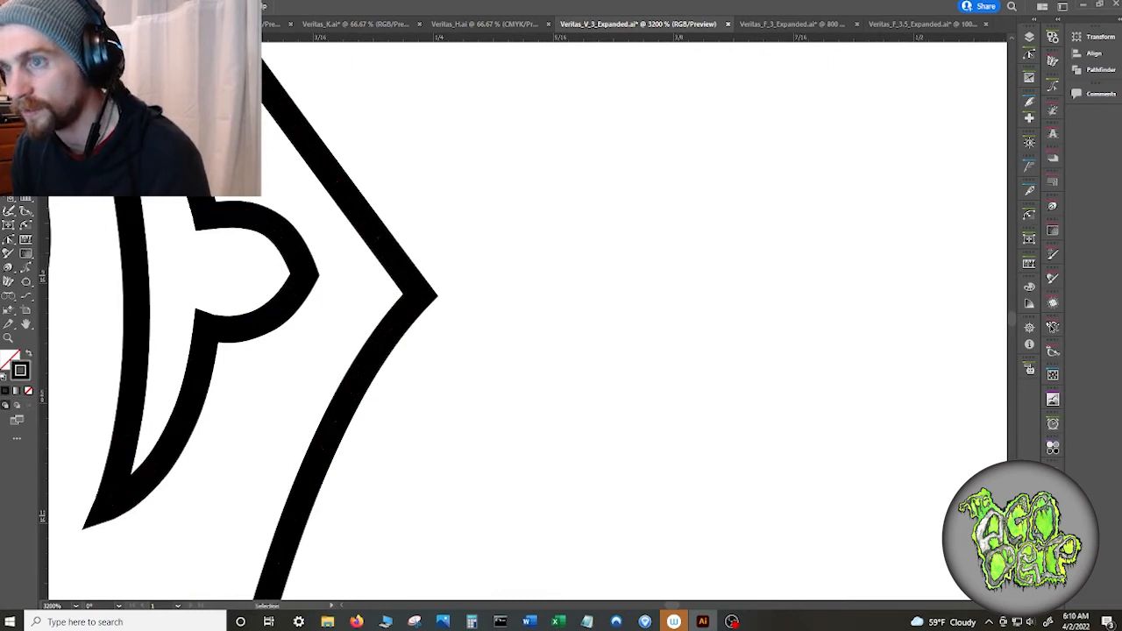
- Directly select all of the letter V's paths again and bring up the object commands for them
key(a)
key(ctrl+a)
click(51, 6)
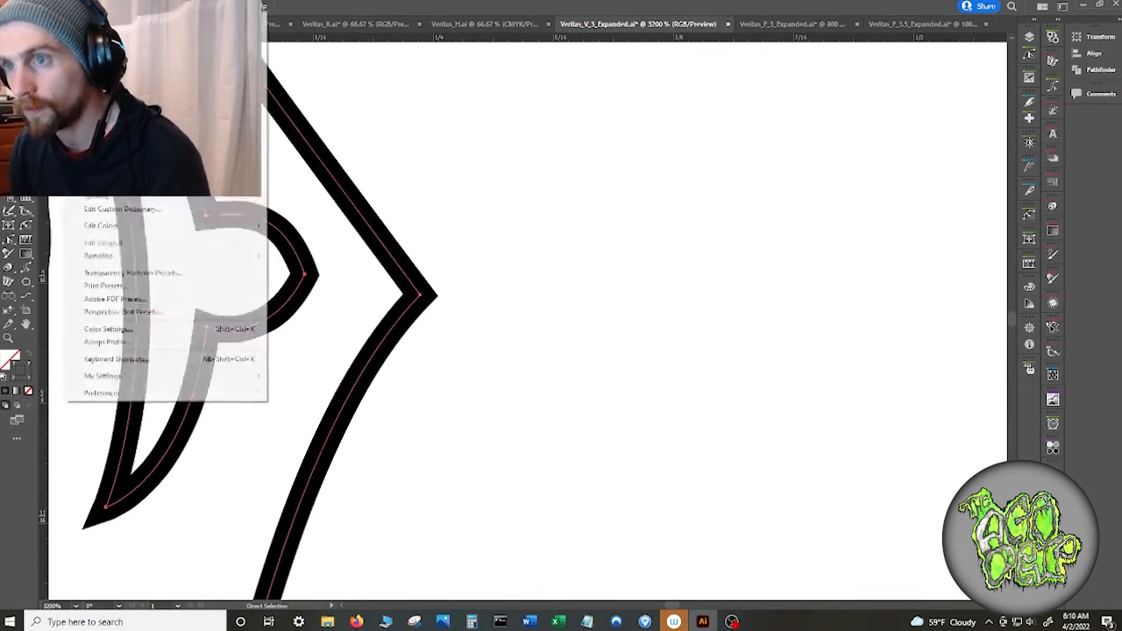
mouse_move(98, 6)
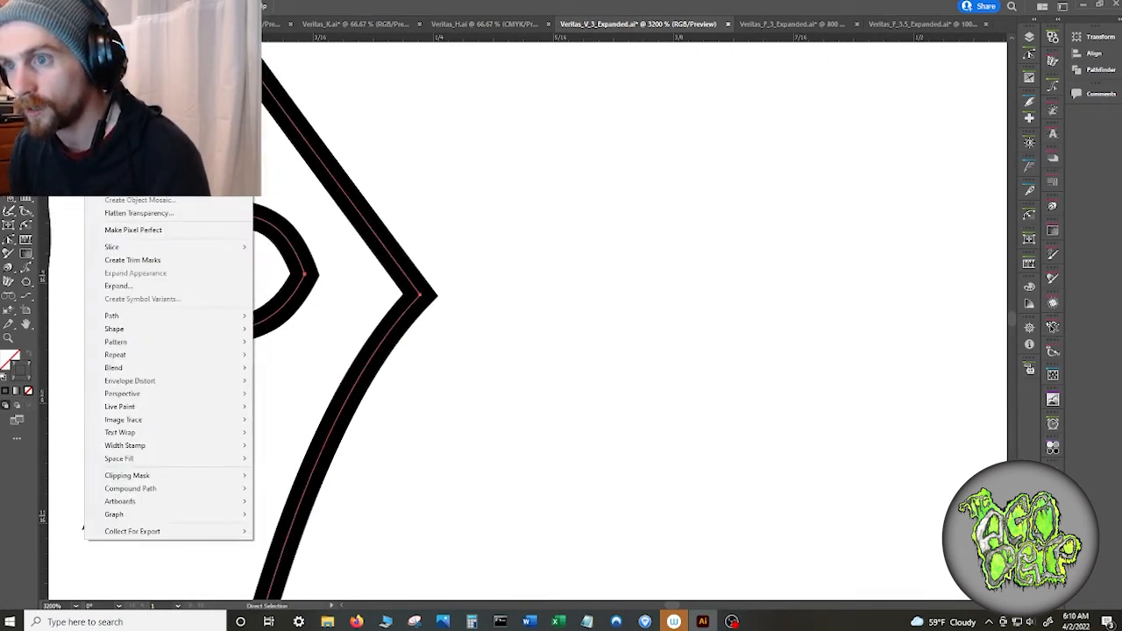
- Try to expand the fill and stroke of the ornamental V's selected paths into outlines
click(151, 288)
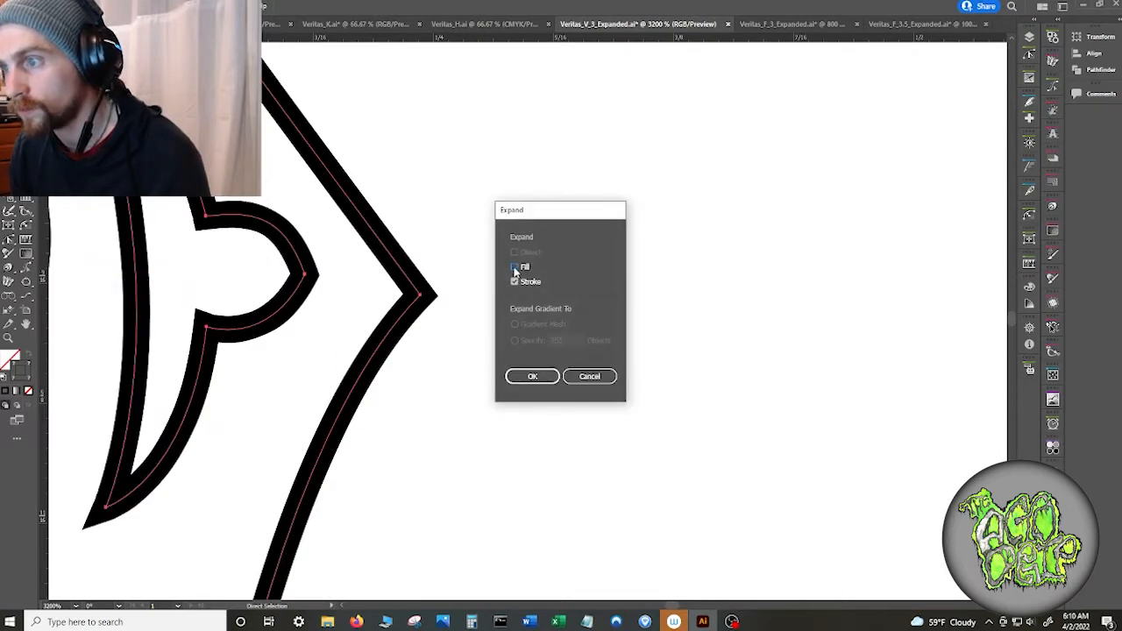
click(532, 376)
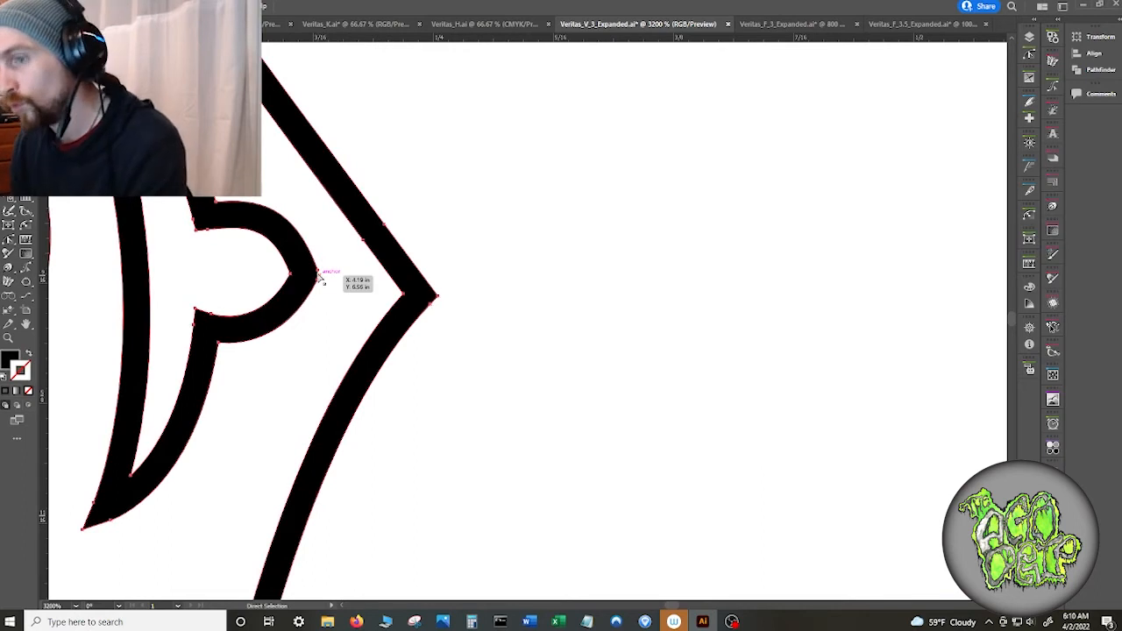
right_click(304, 261)
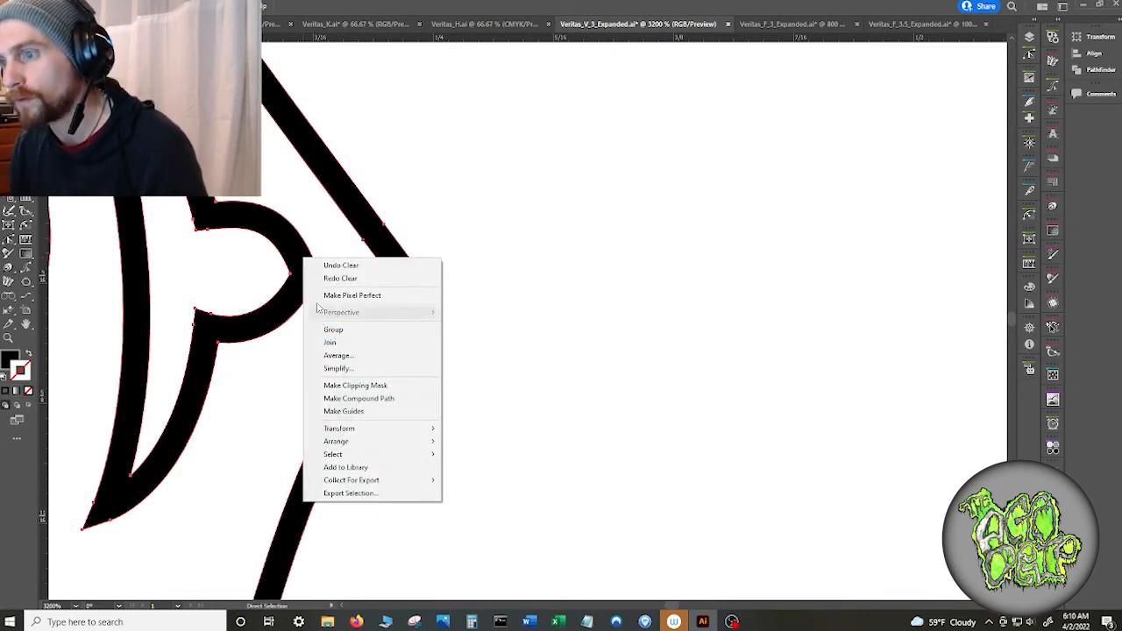
click(426, 240)
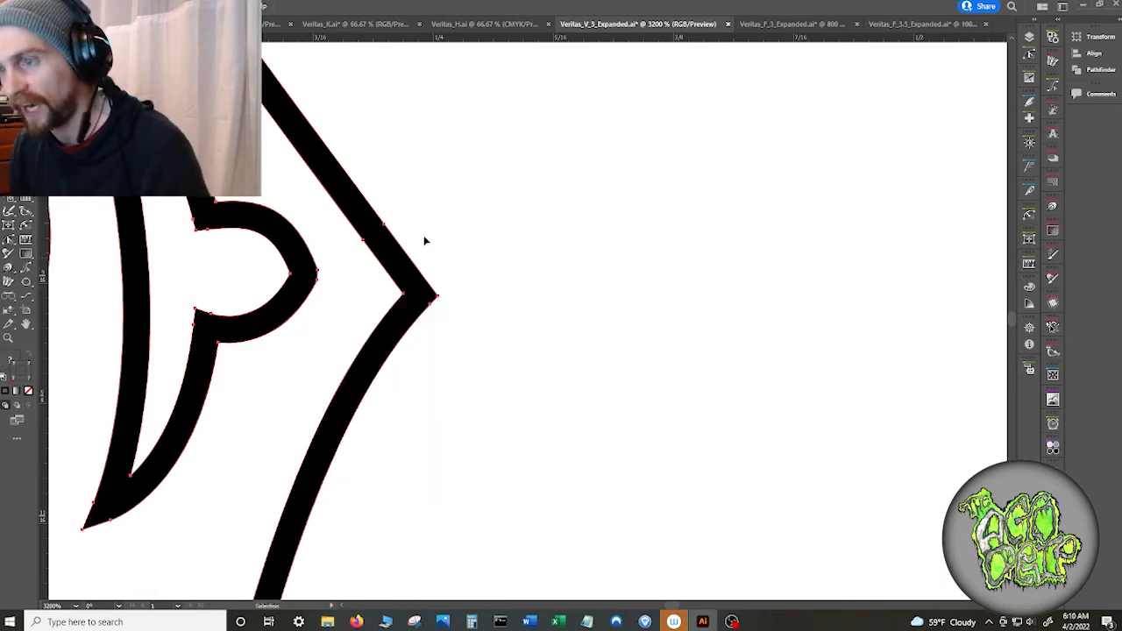
key(a)
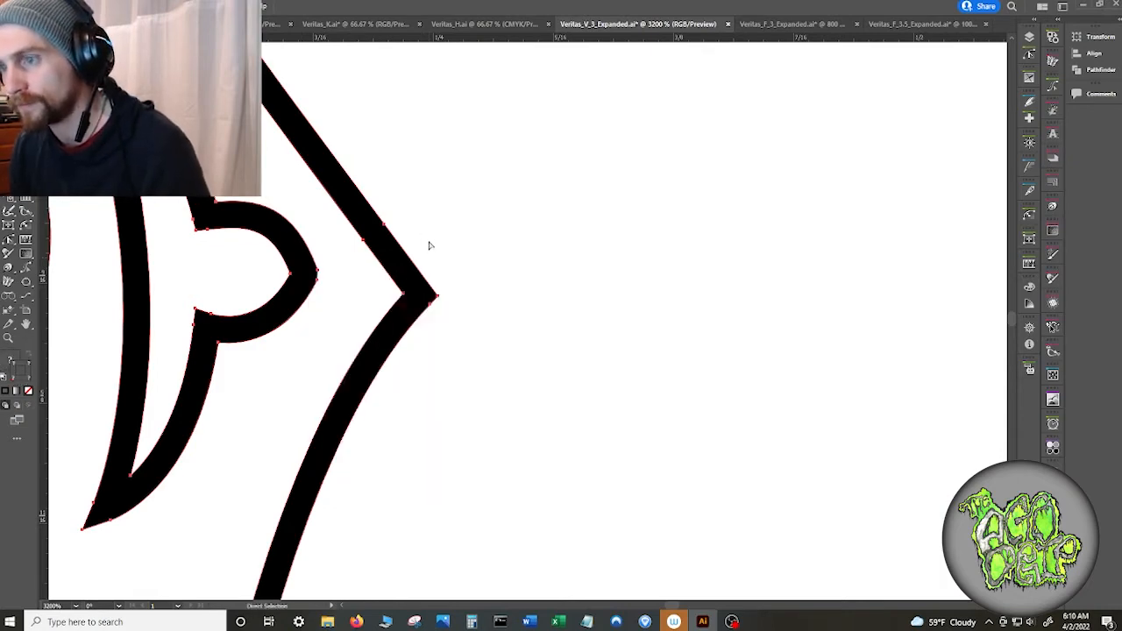
scroll(429, 246, down, 4)
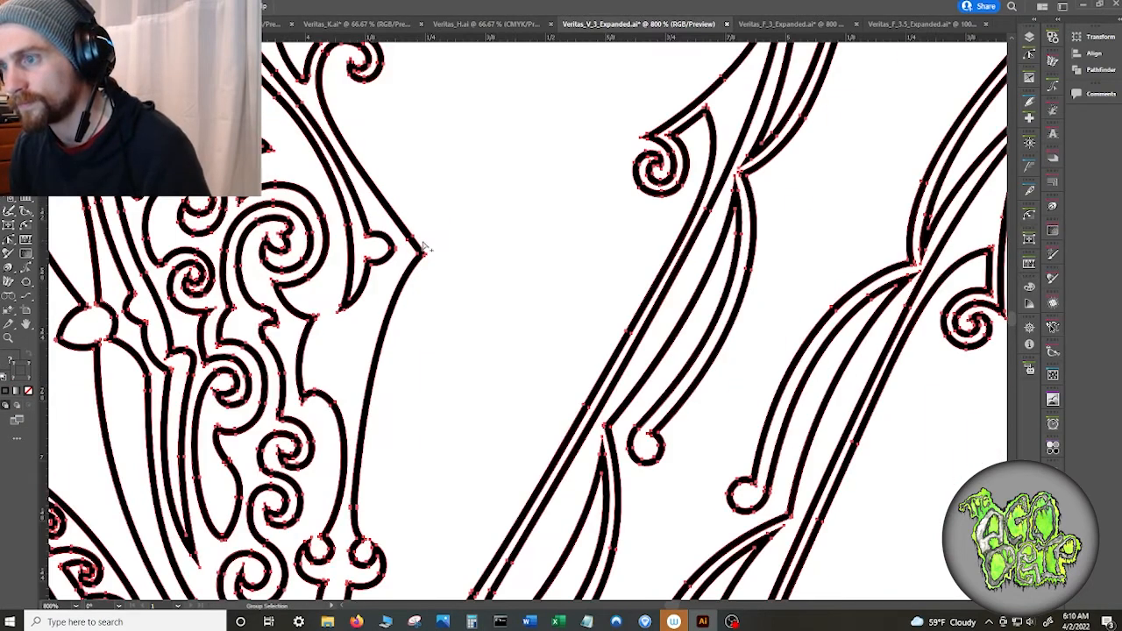
click(515, 270)
scroll(454, 277, up, 6)
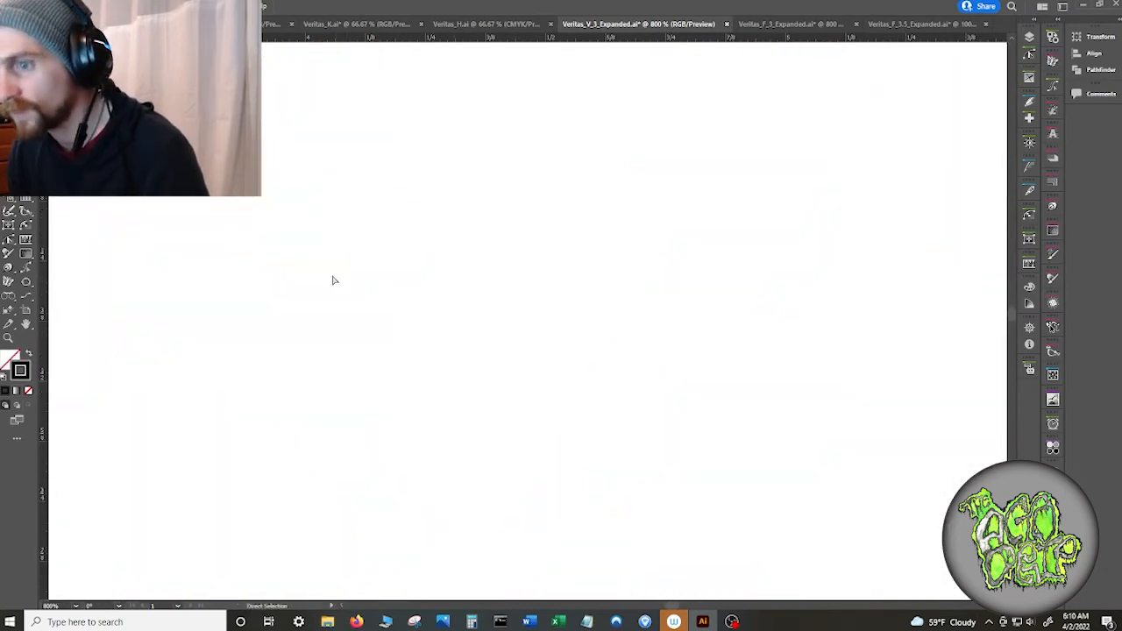
drag(263, 343, 617, 298)
drag(520, 353, 432, 106)
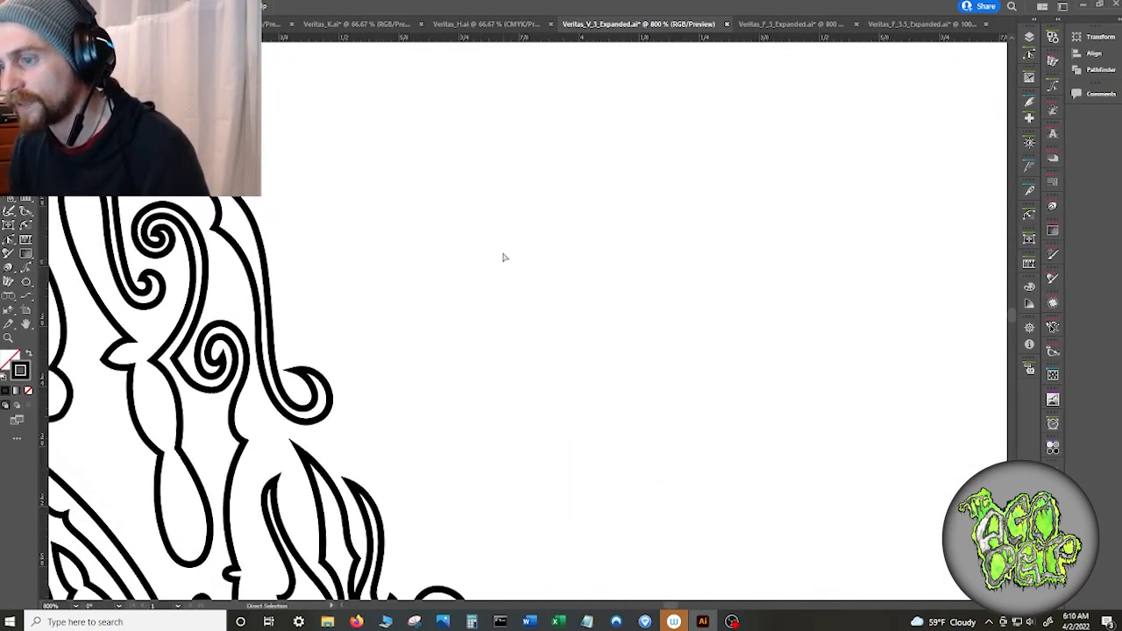
scroll(504, 256, down, 5)
- Select all the V artwork and expand its fill and stroke into outlined shapes
key(ctrl+a)
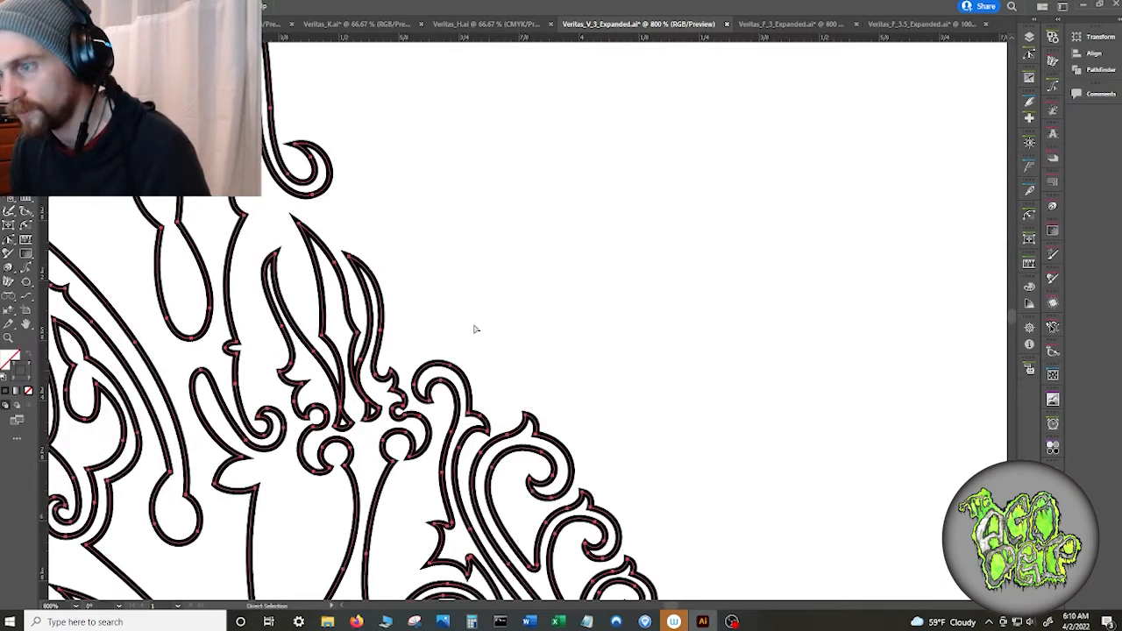
click(97, 6)
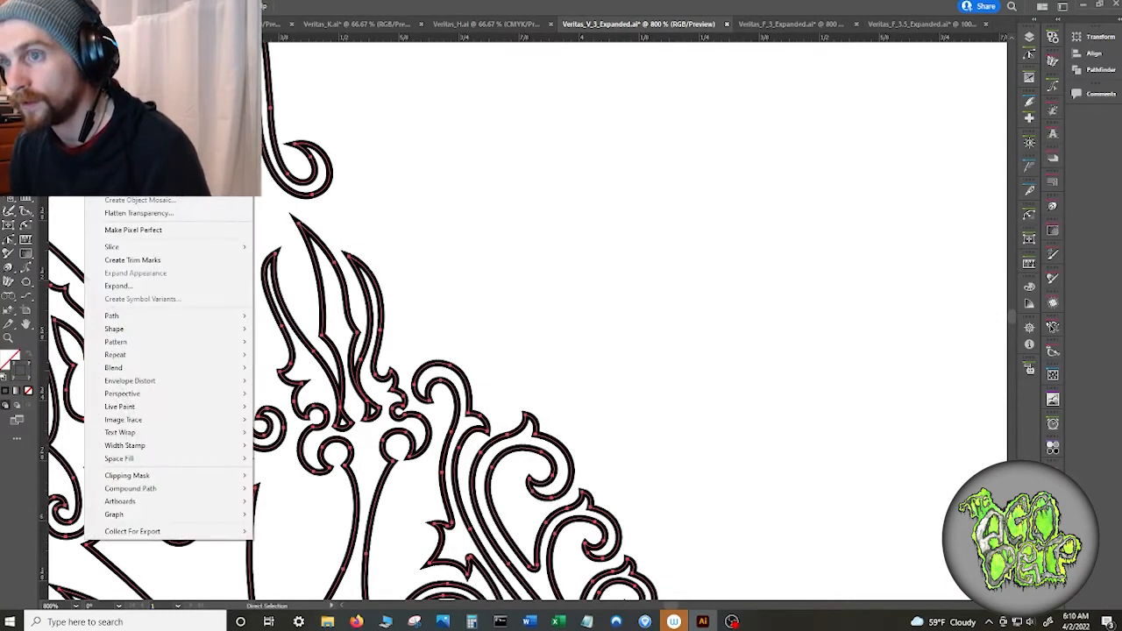
click(641, 317)
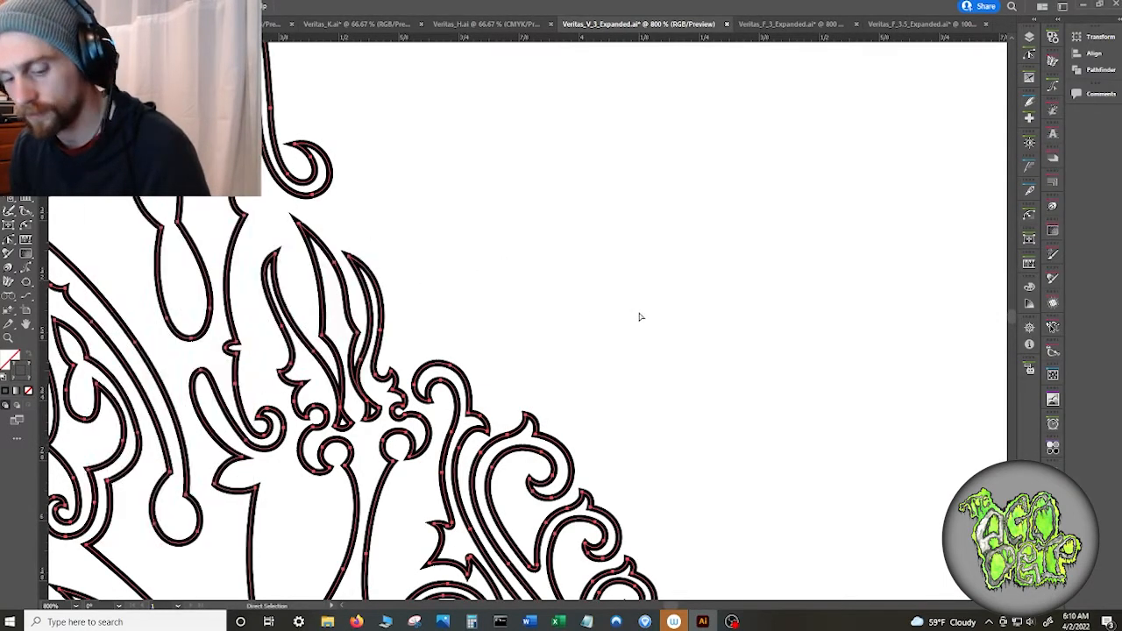
click(97, 6)
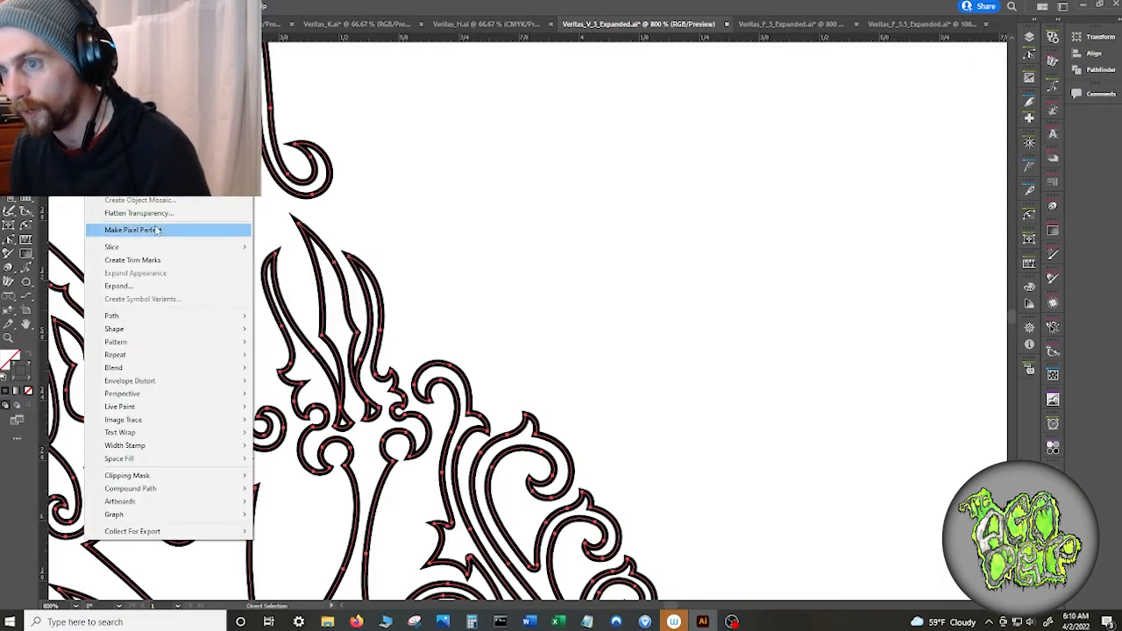
click(118, 286)
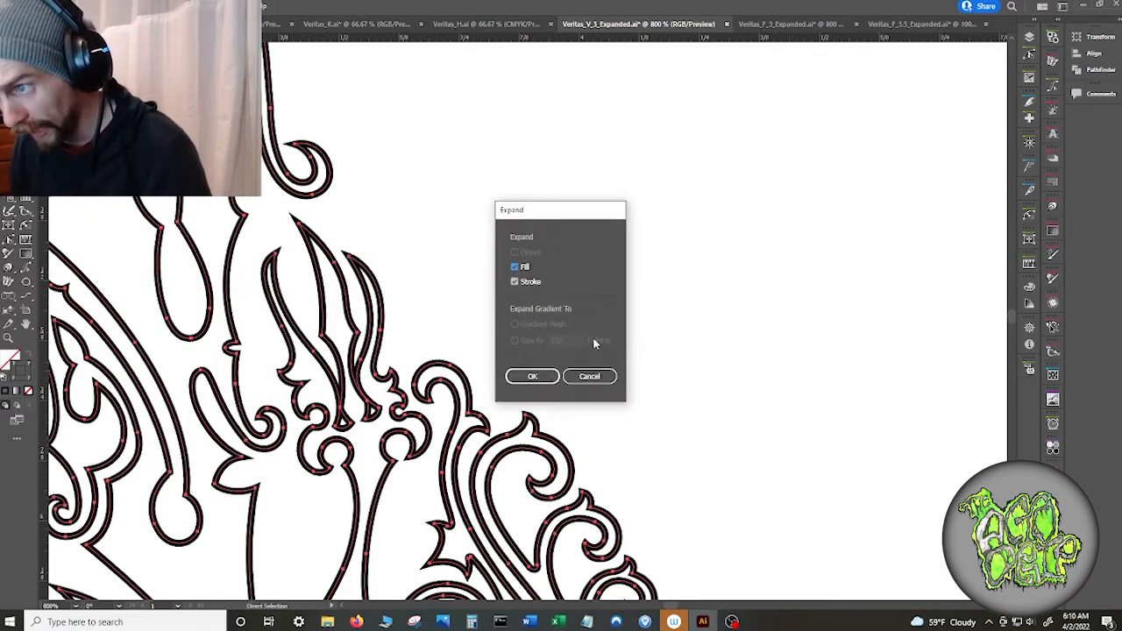
click(532, 376)
click(531, 377)
scroll(529, 358, down, 1)
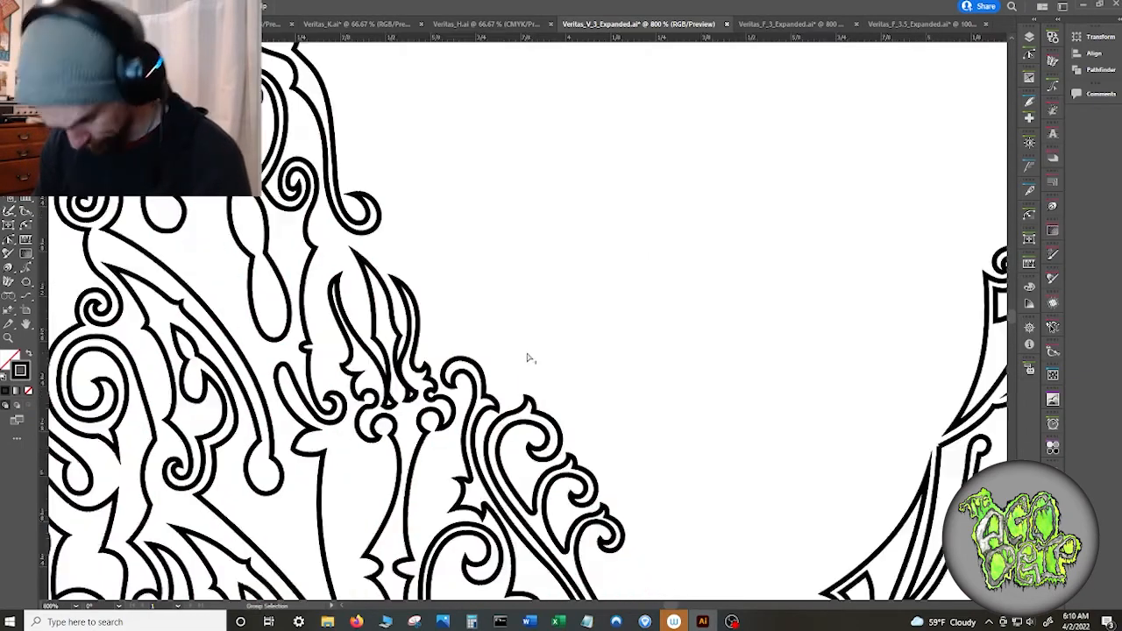
- Inspect how the expanded V is divided by selecting its outer outline, inner strip and small crest ornament separately
scroll(530, 358, down, 4)
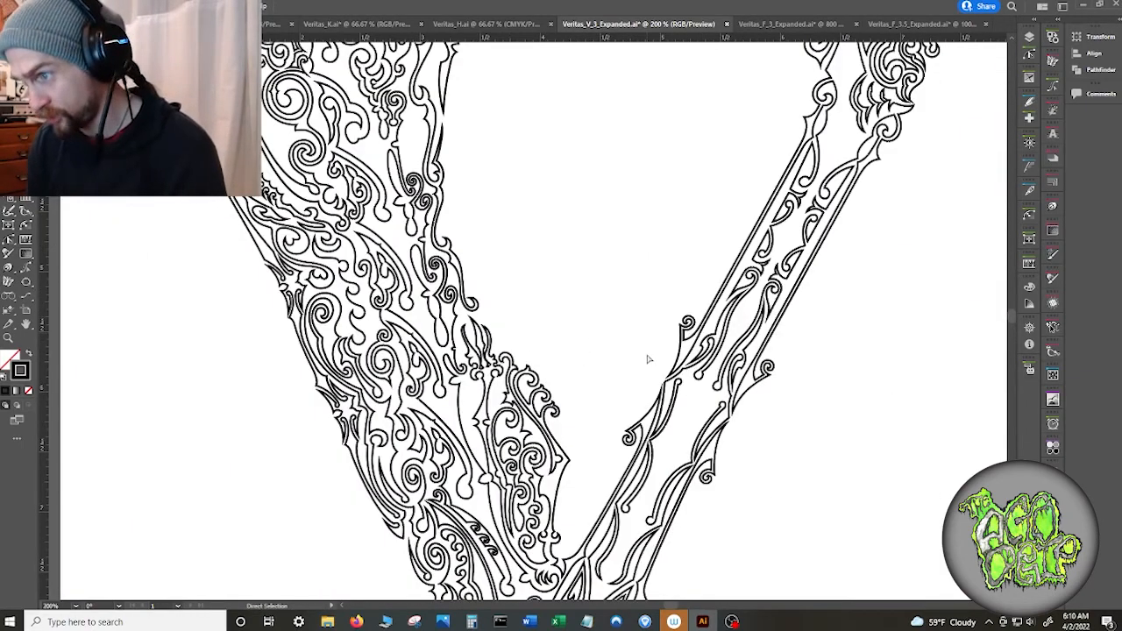
alt+click(683, 367)
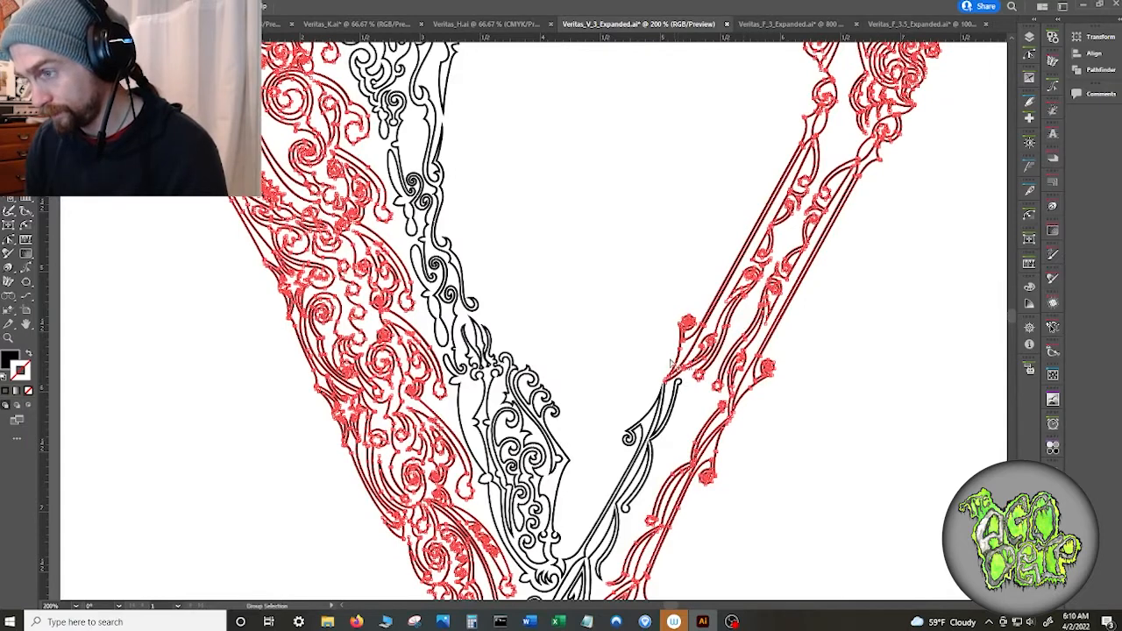
scroll(671, 361, down, 4)
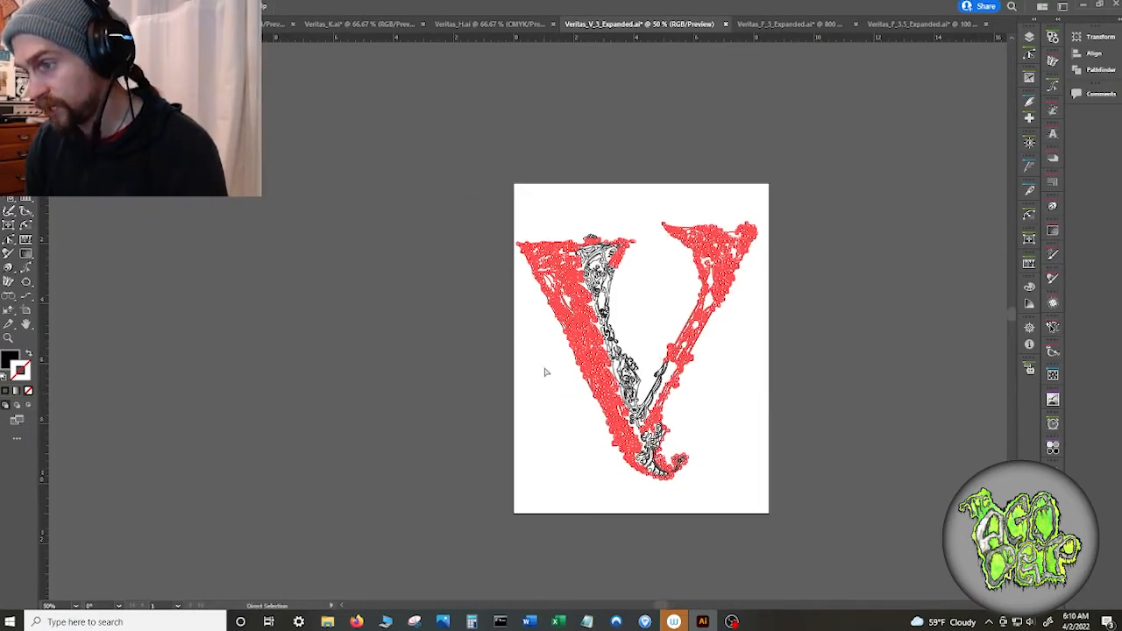
alt+click(608, 336)
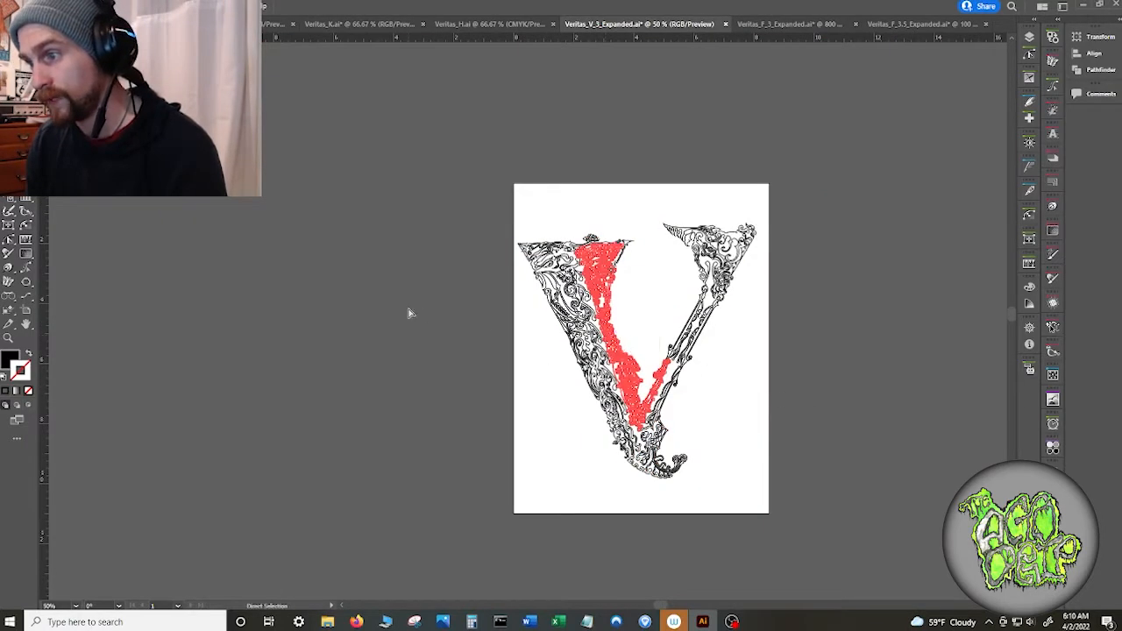
alt+click(569, 328)
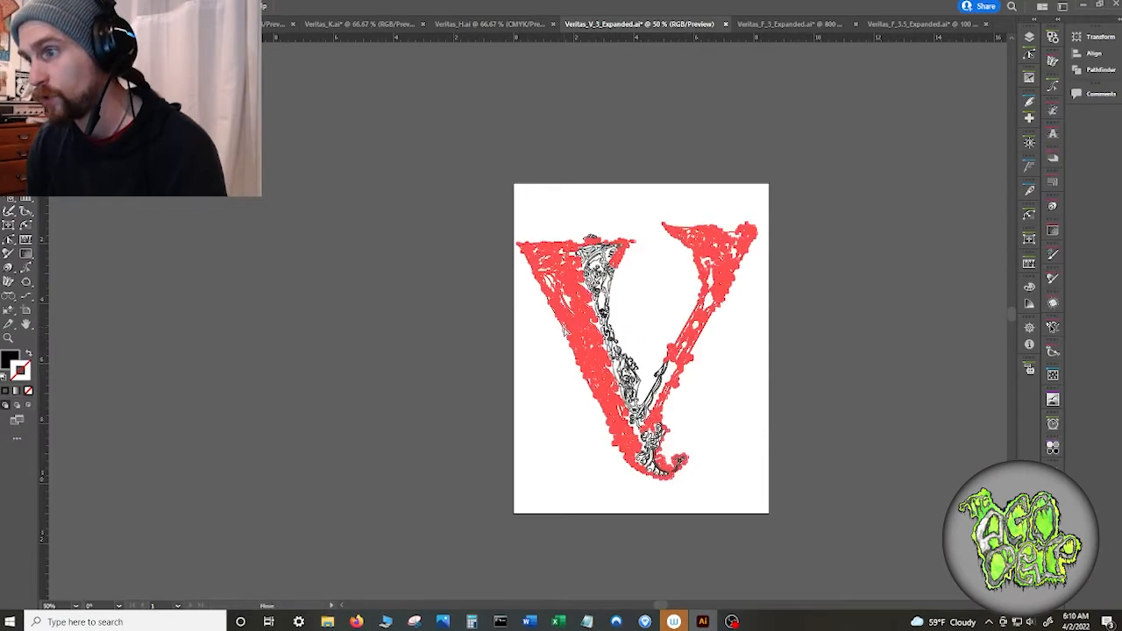
click(578, 227)
scroll(585, 238, up, 5)
click(588, 213)
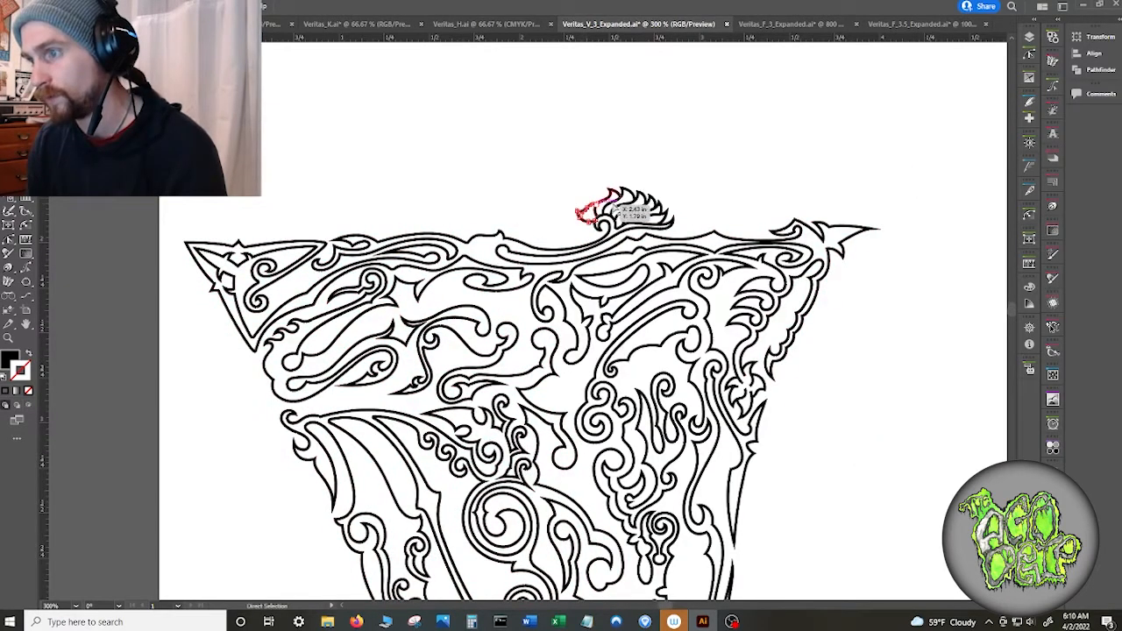
scroll(715, 235, down, 5)
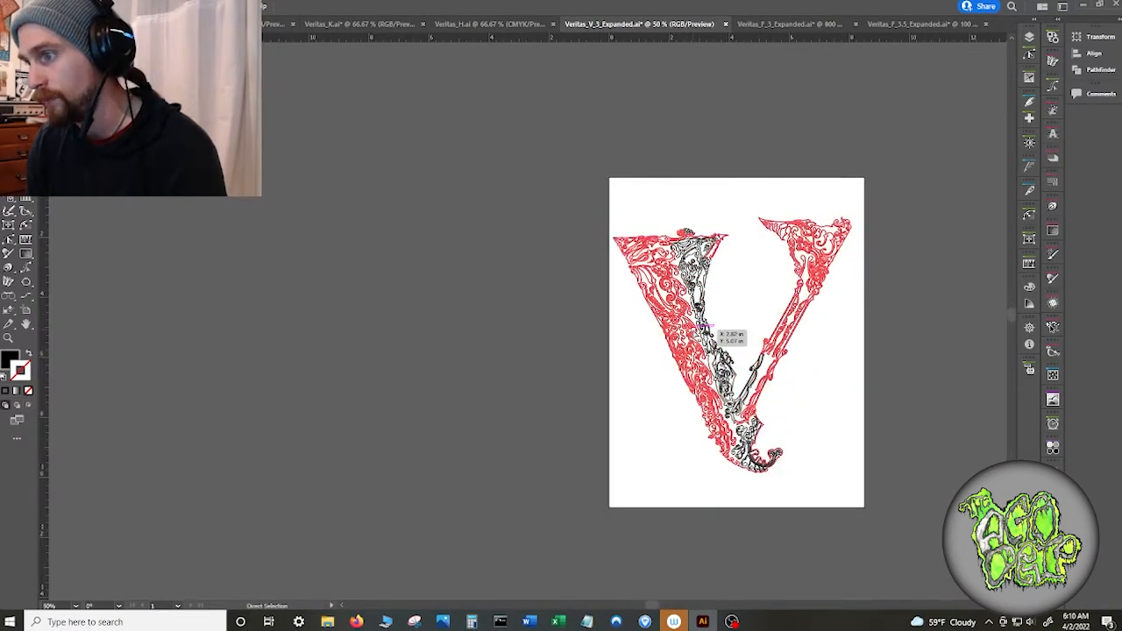
- Check the separate pieces around the V's inner strip, lower hook and thin arm by selecting them individually and together
click(705, 329)
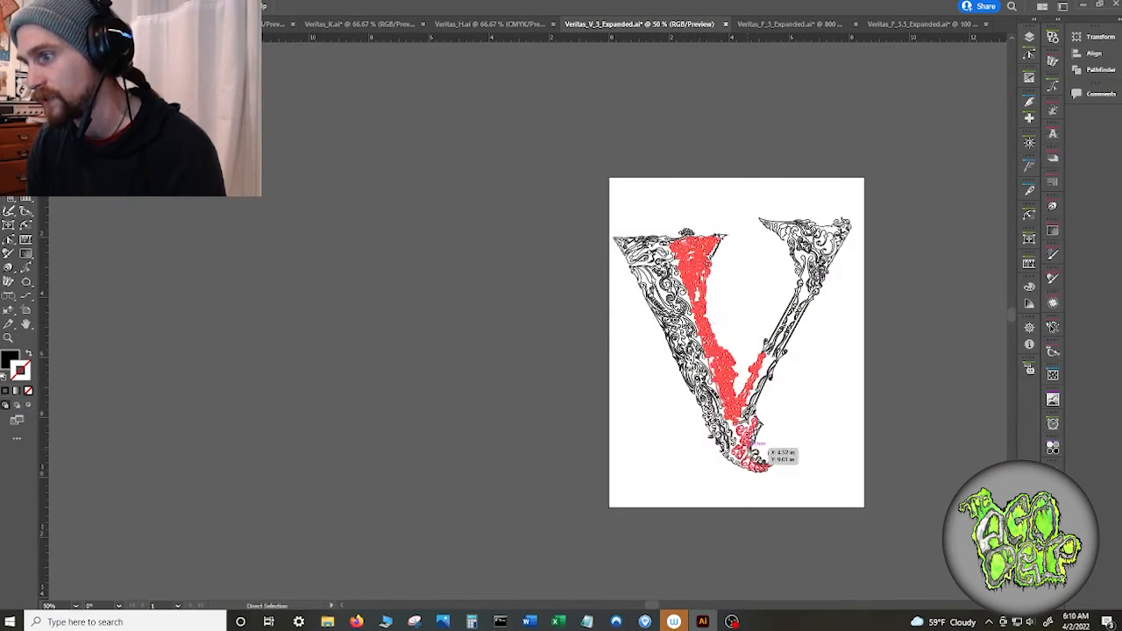
click(756, 446)
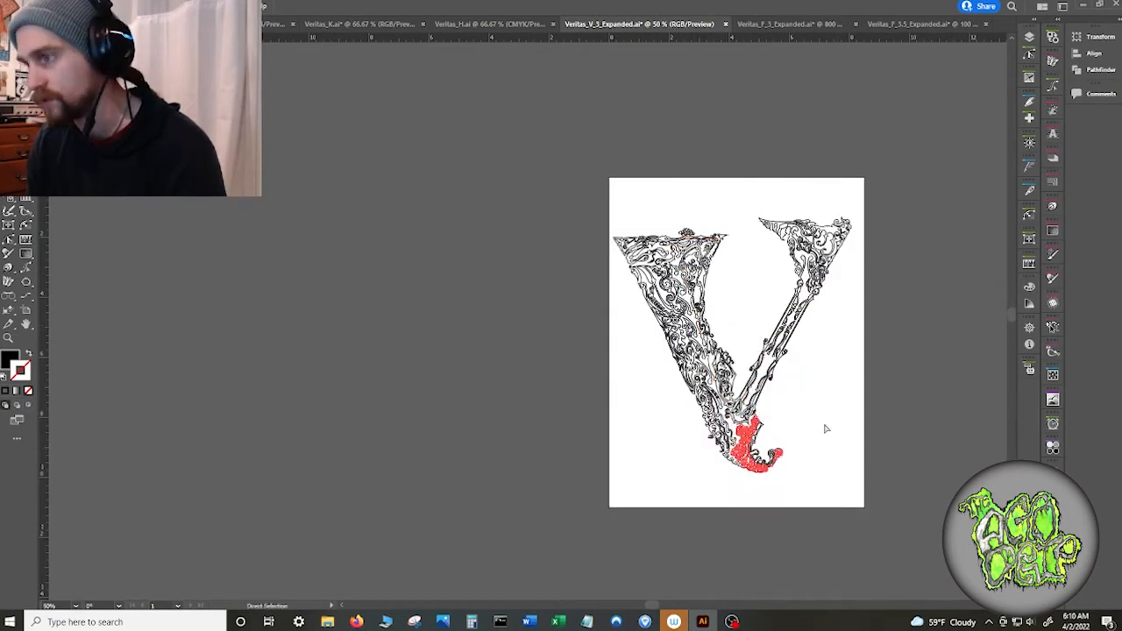
click(772, 390)
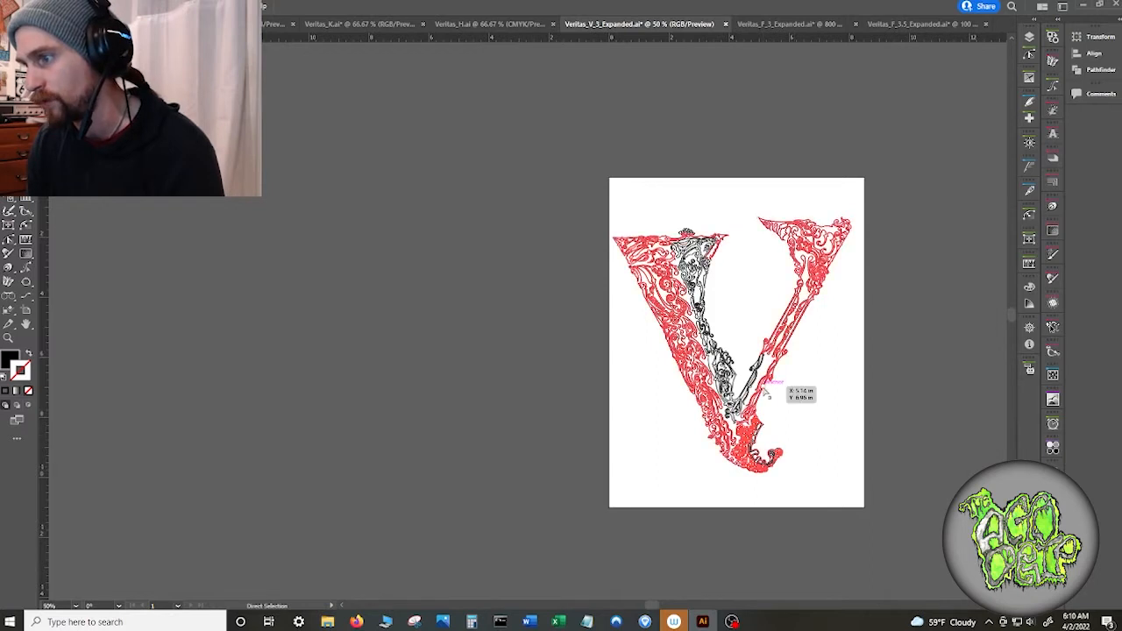
click(762, 389)
shift+click(753, 370)
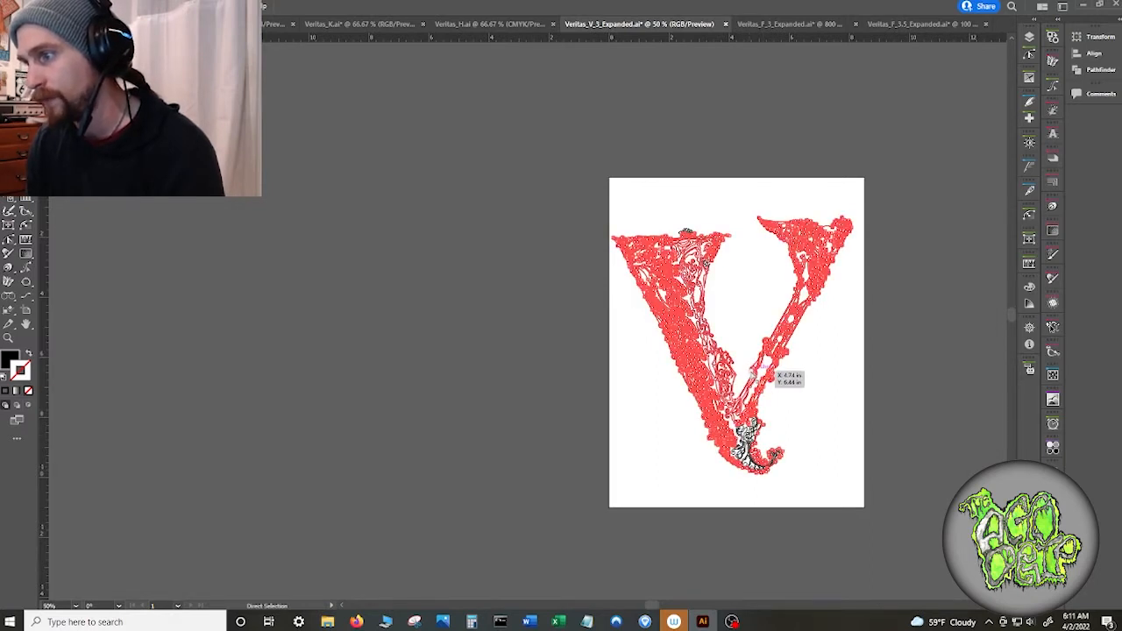
shift+click(753, 373)
click(730, 361)
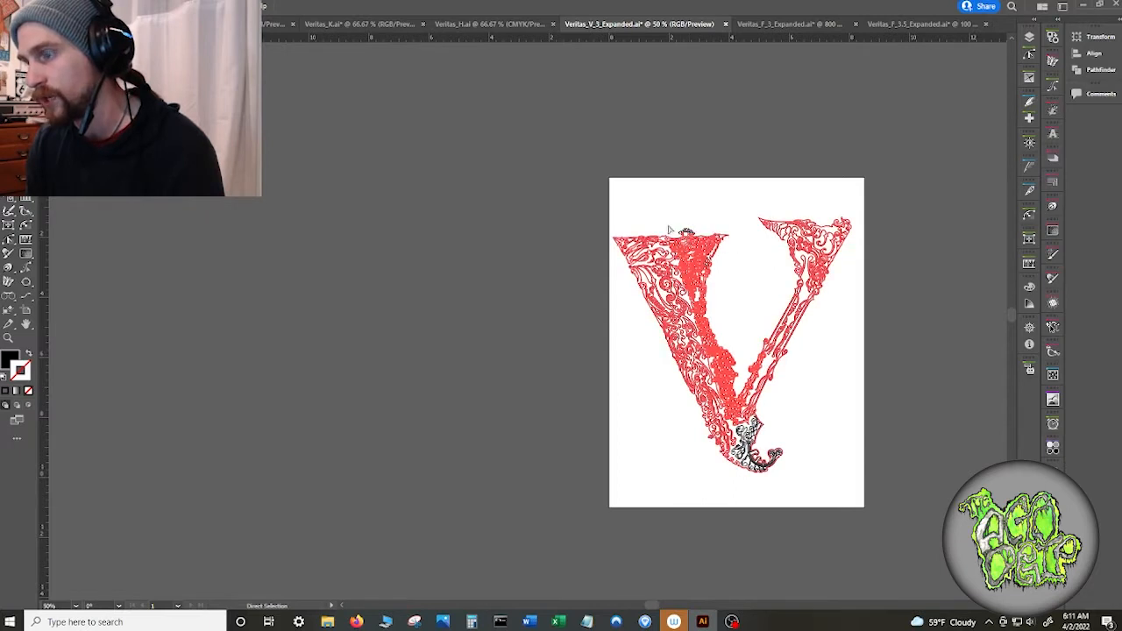
- Select all the expanded shapes of the V and merge them with the Pathfinder Unite operation
key(ctrl+a)
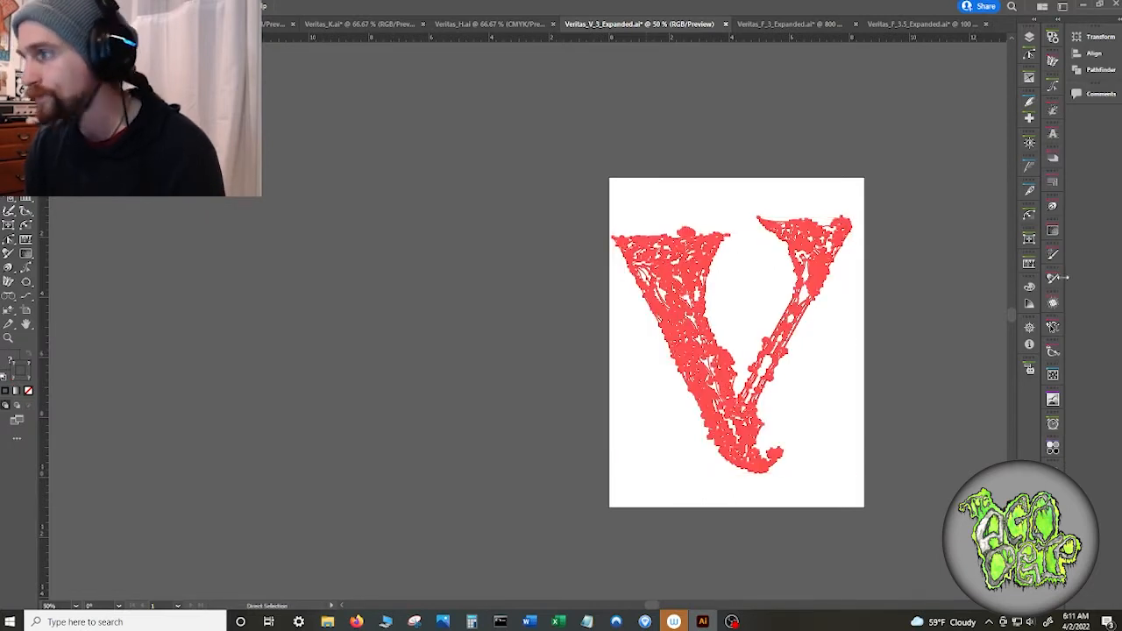
click(1097, 69)
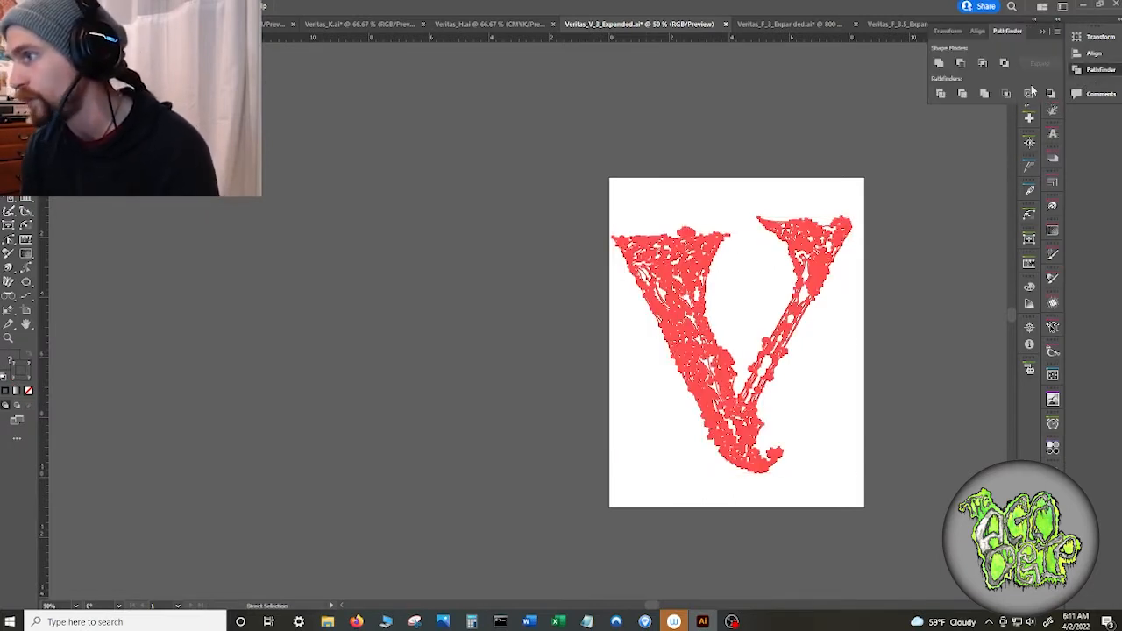
click(941, 63)
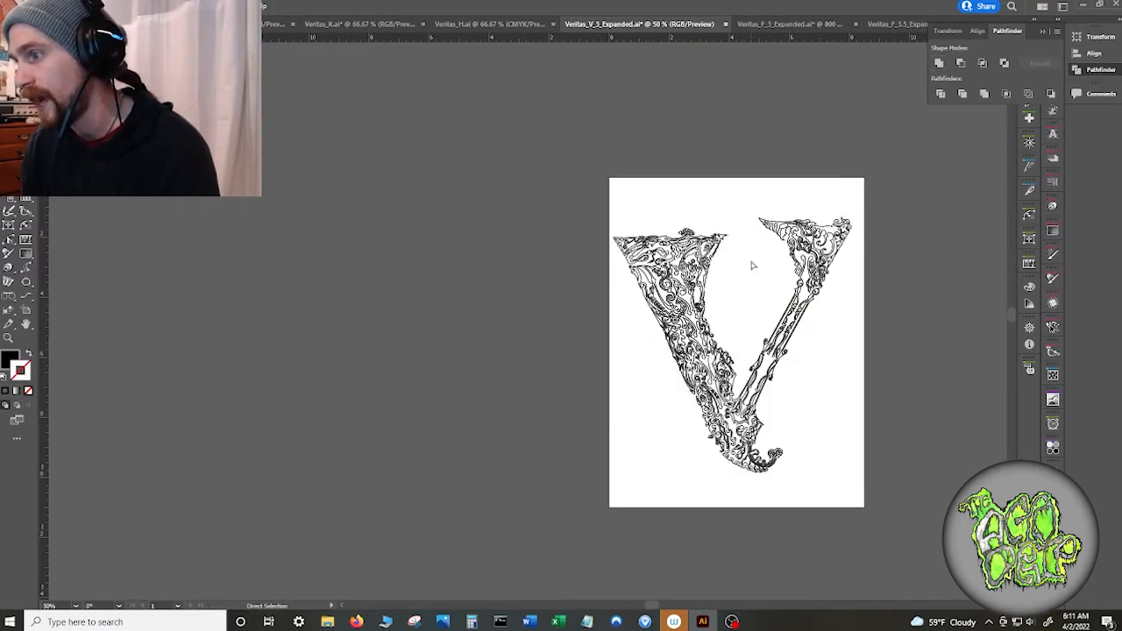
- Examine the united outlines around the V's lower hook, selecting the inner ornament to check which parts are connected
scroll(800, 451, up, 5)
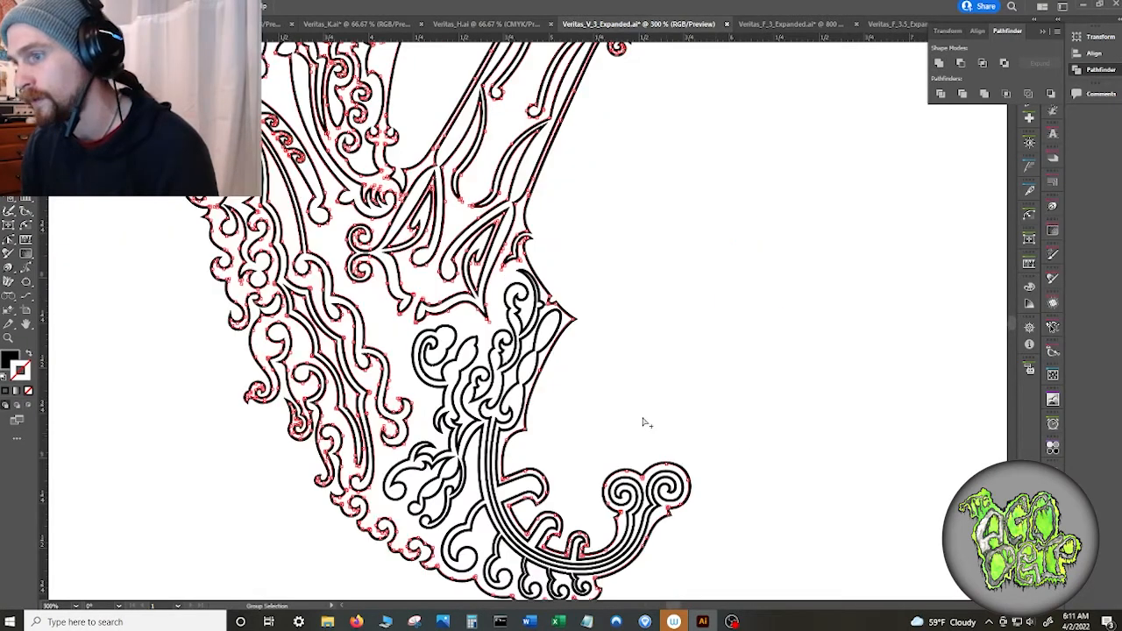
click(513, 377)
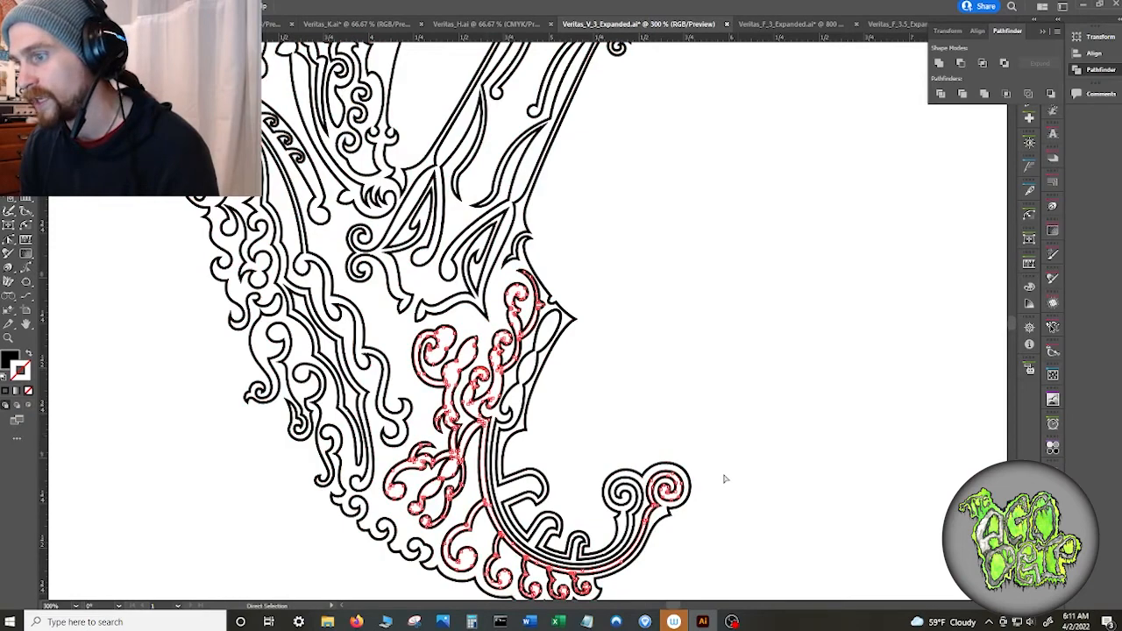
scroll(705, 470, up, 2)
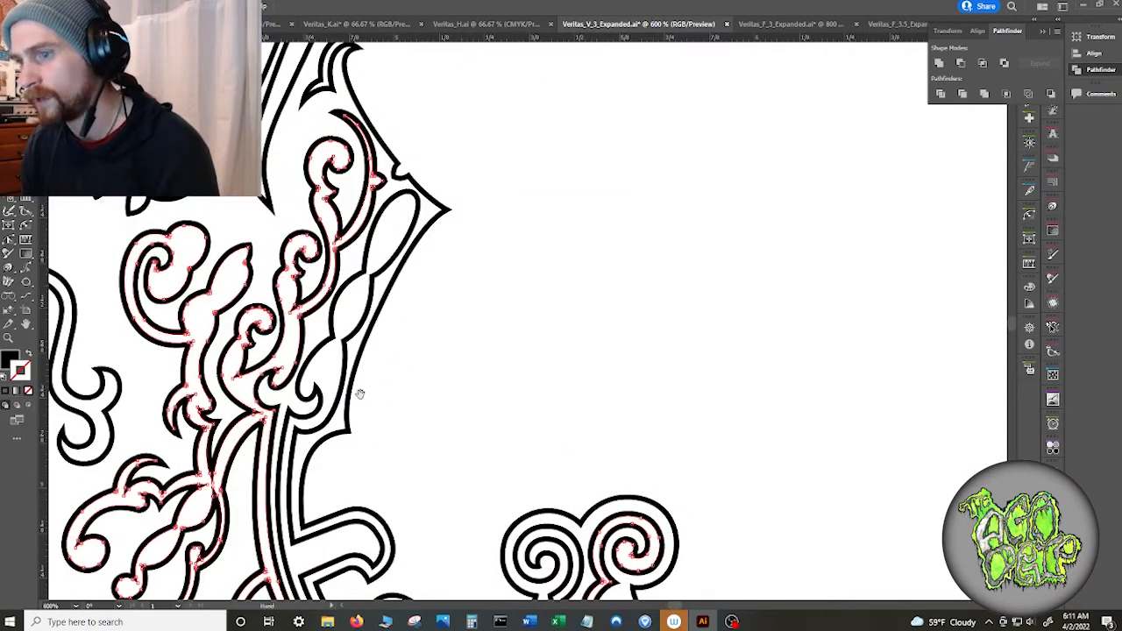
drag(358, 394, 568, 422)
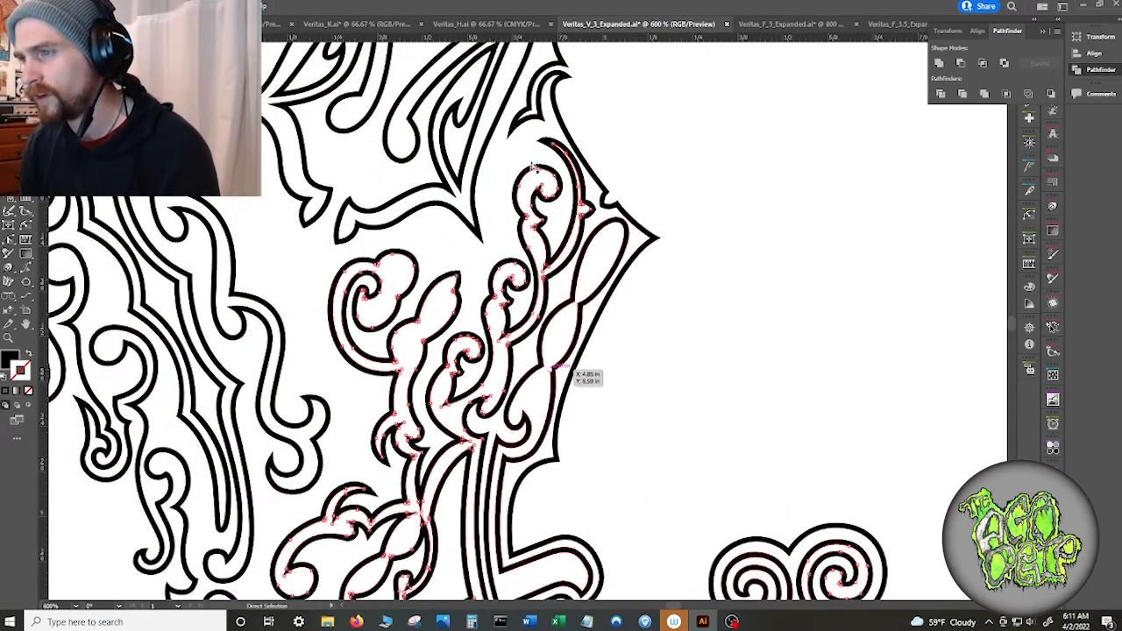
scroll(604, 320, down, 5)
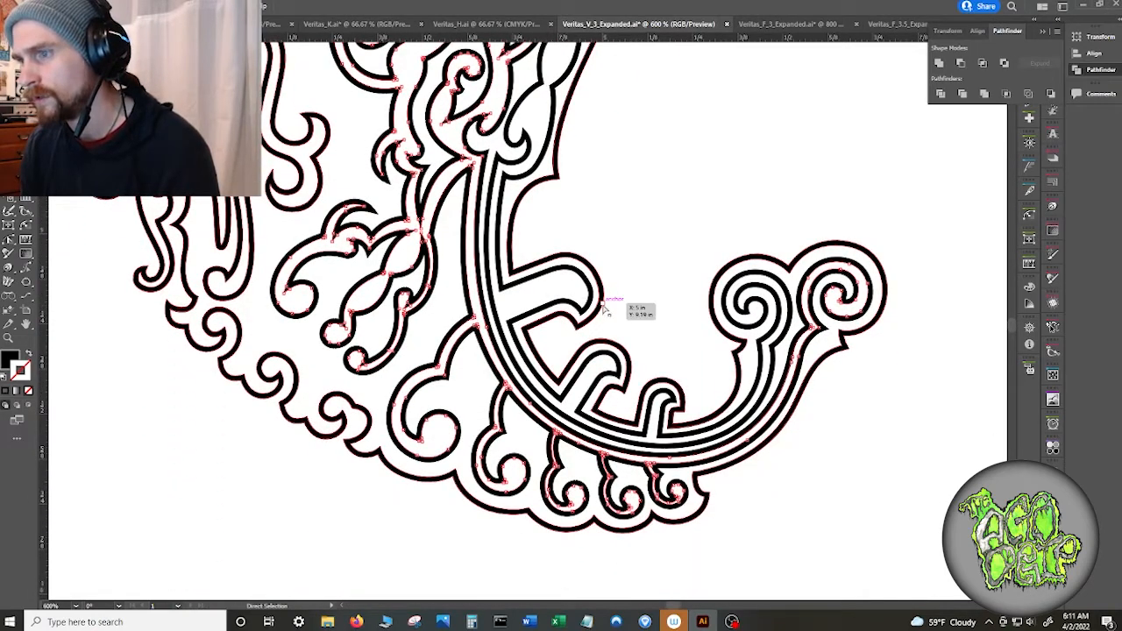
scroll(606, 188, up, 5)
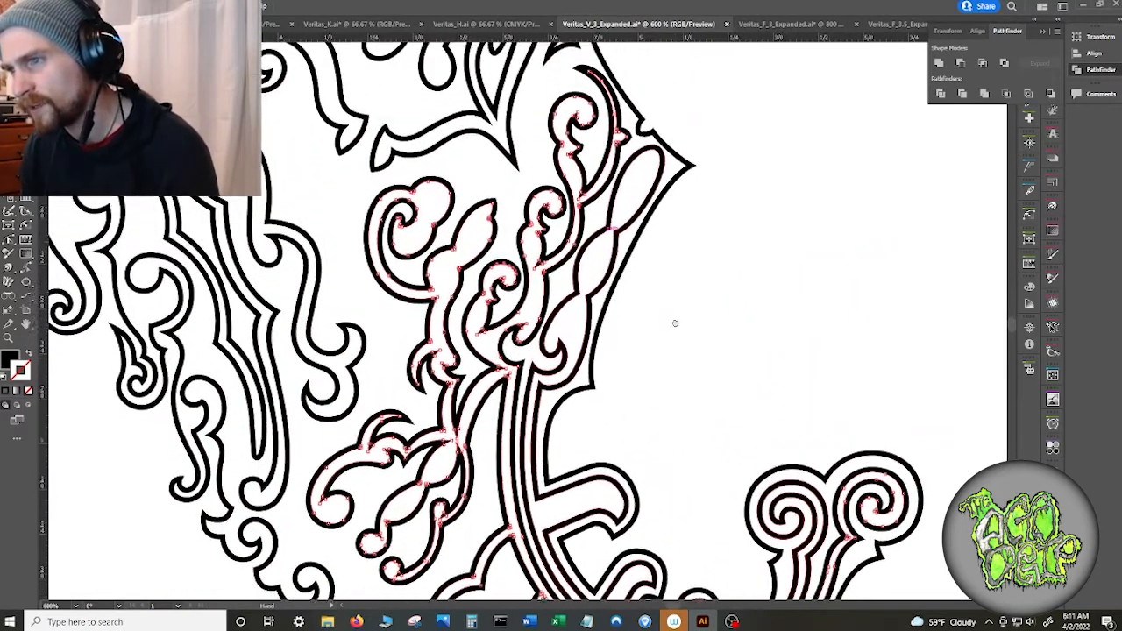
- Select all of the V's outlines and merge them with the Pathfinder Unite operation
drag(675, 338, 679, 306)
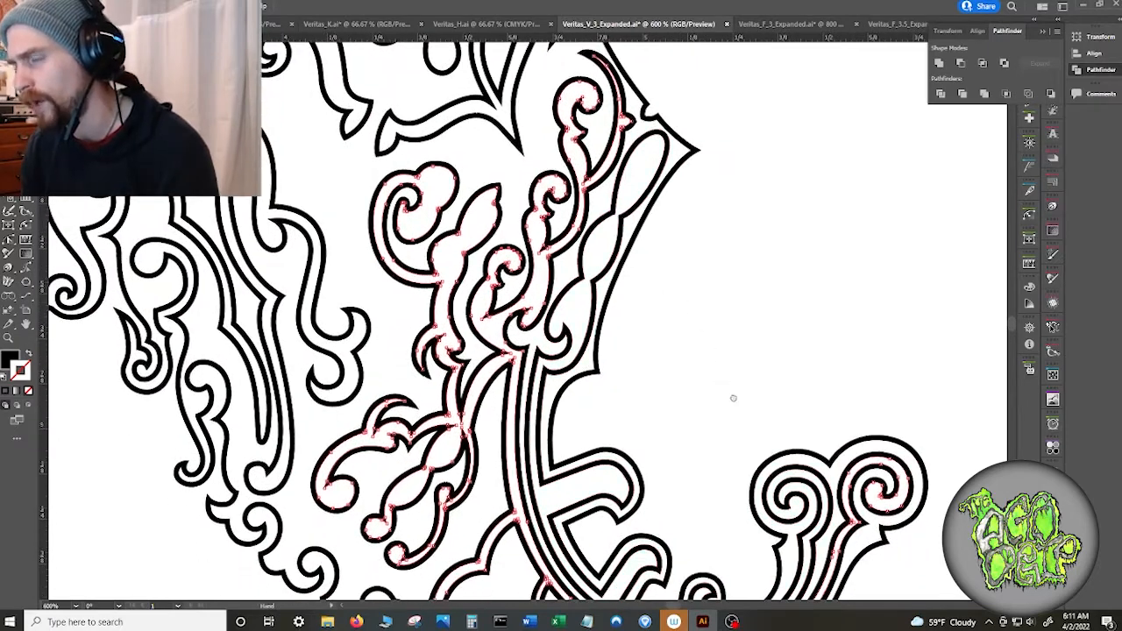
drag(734, 395, 664, 255)
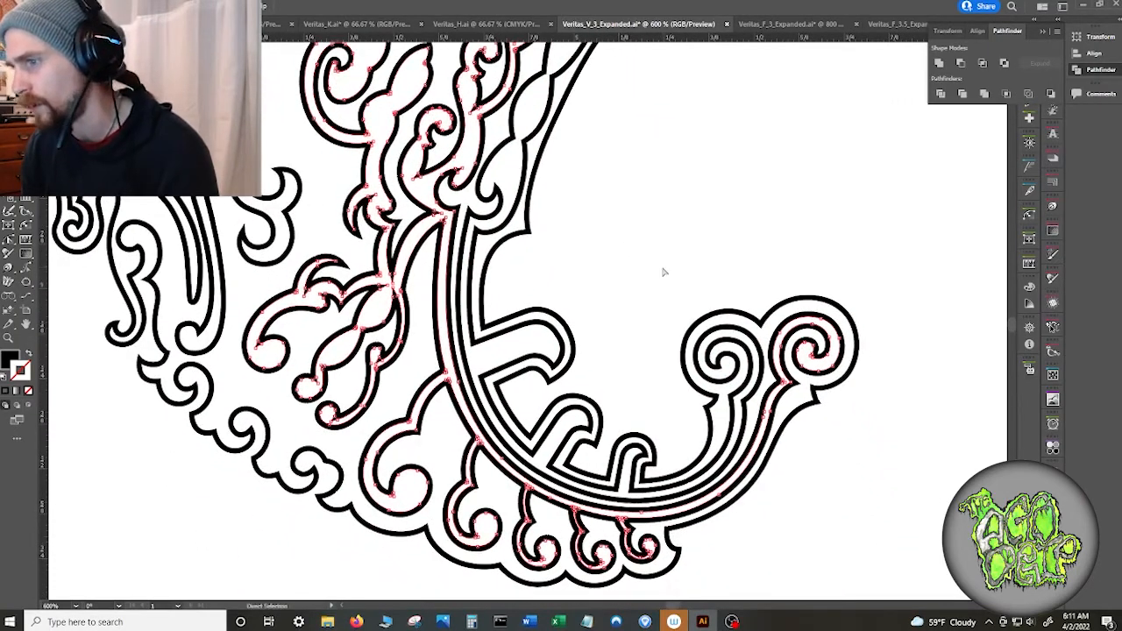
key(ctrl+a)
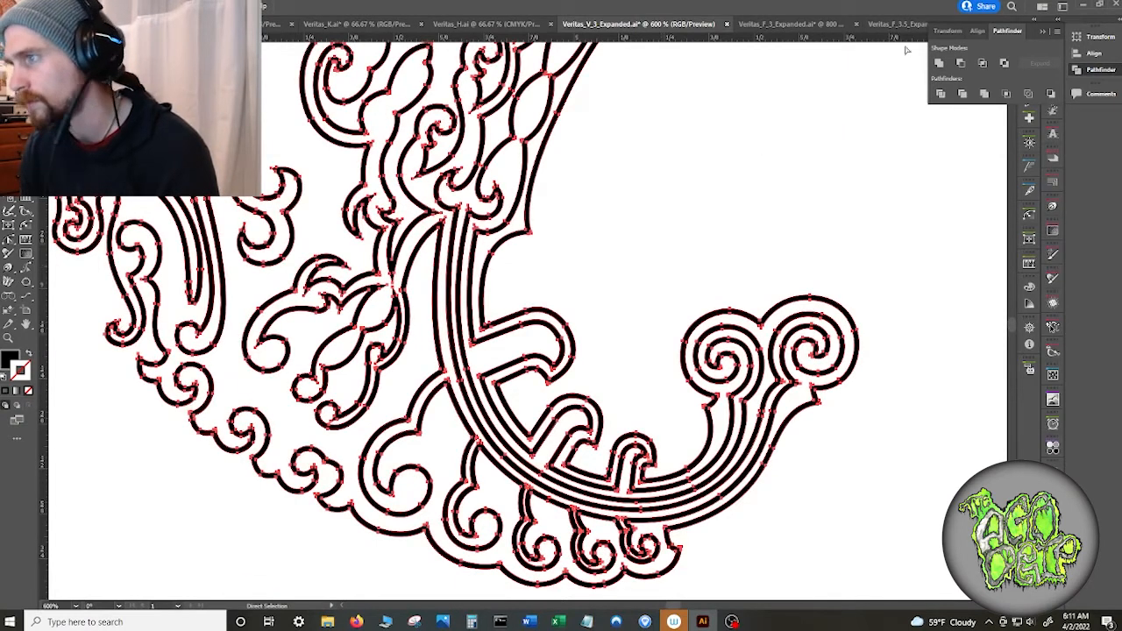
click(940, 63)
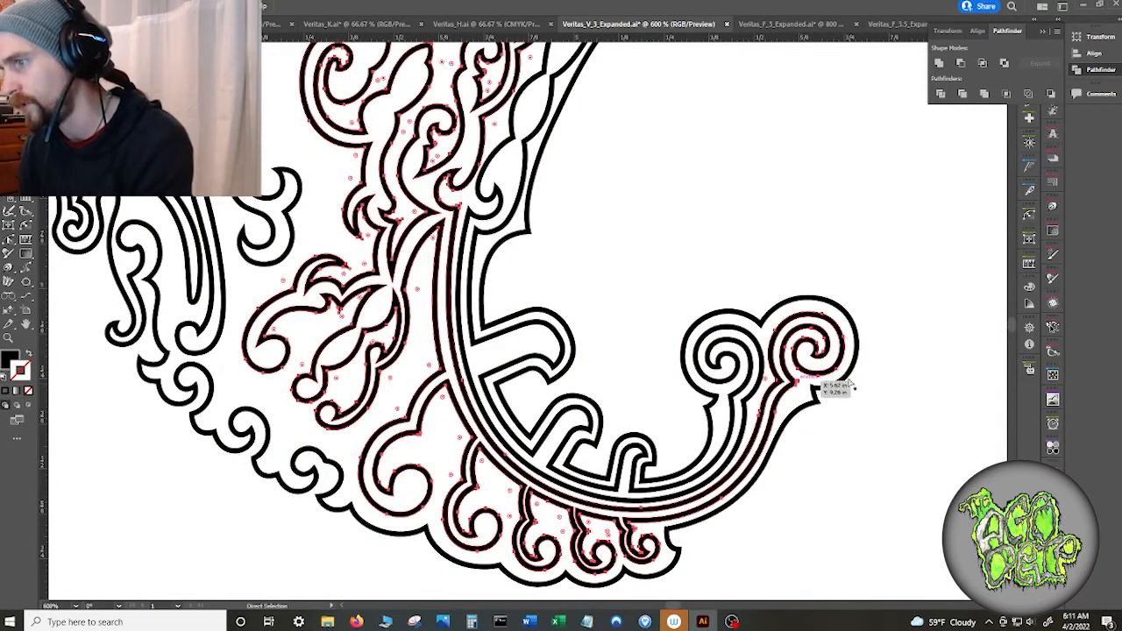
- Try deleting the outer contour of the V's inner ornament, undo the deletion, and clear the selection
click(896, 390)
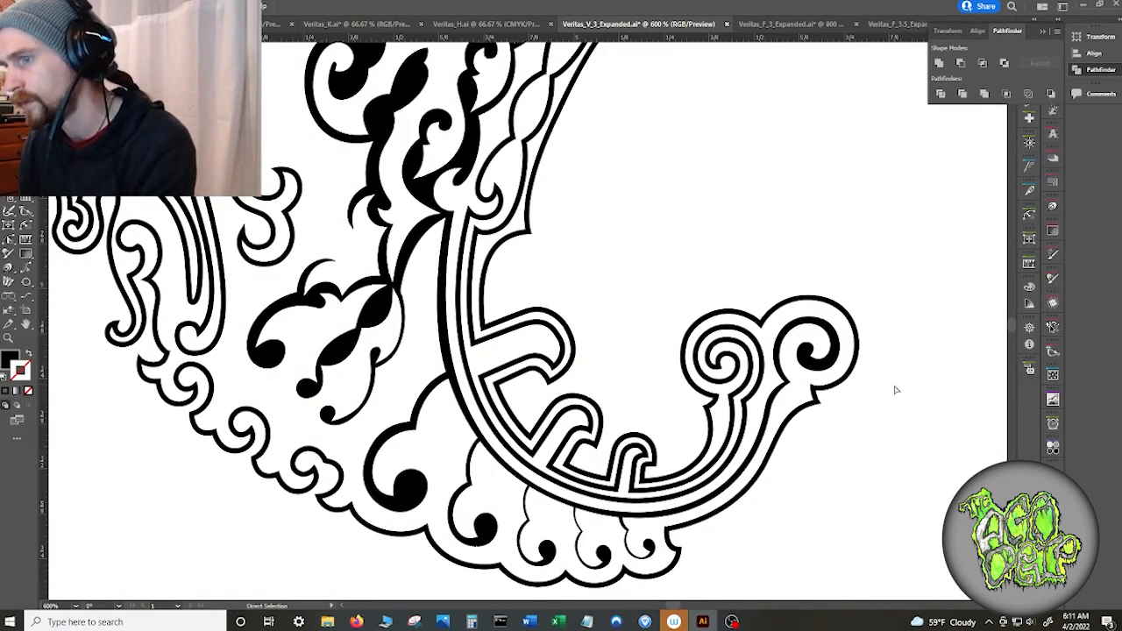
key(ctrl+z)
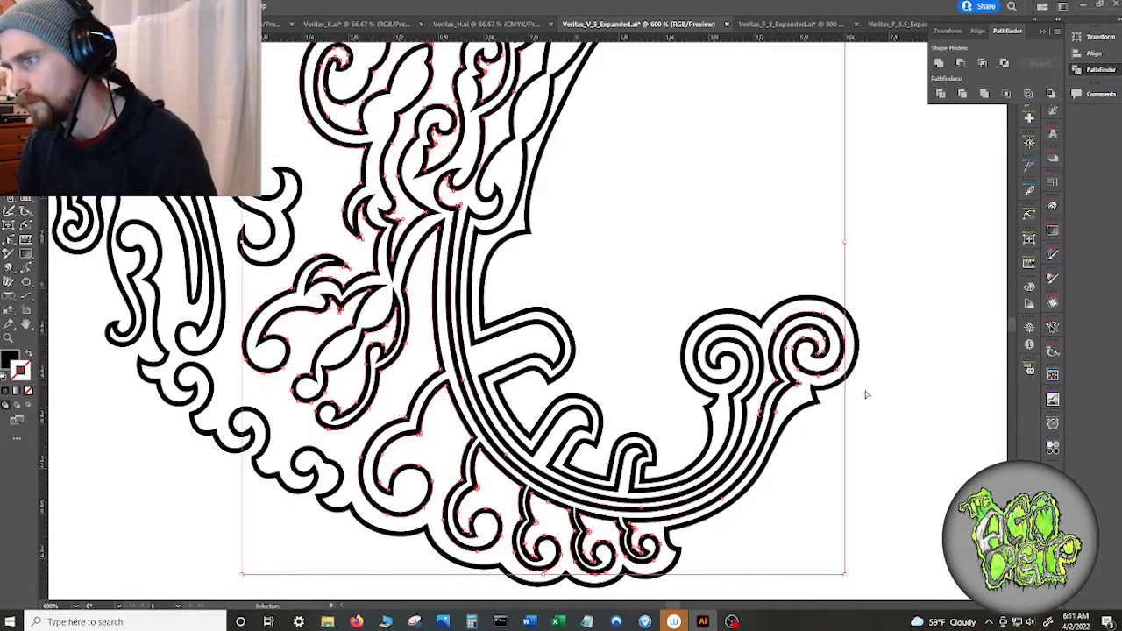
key(a)
click(863, 397)
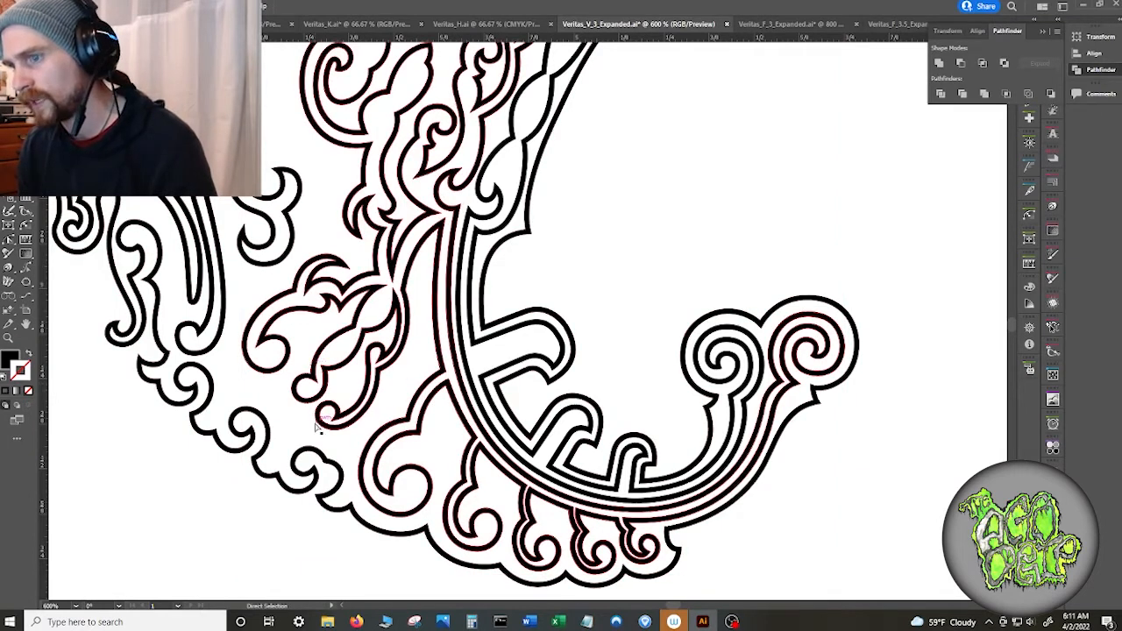
- Try deleting the inner contour of the V's outer outline, and check the ornament and strip contours inside by selecting them
click(220, 348)
key(ctrl+shift+z)
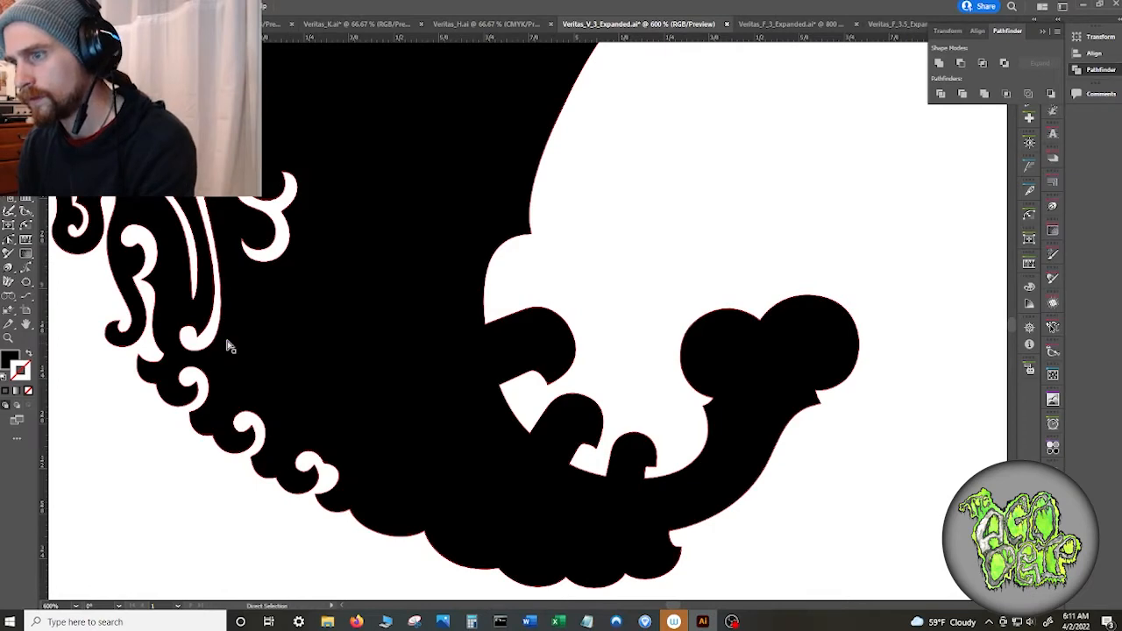
click(452, 307)
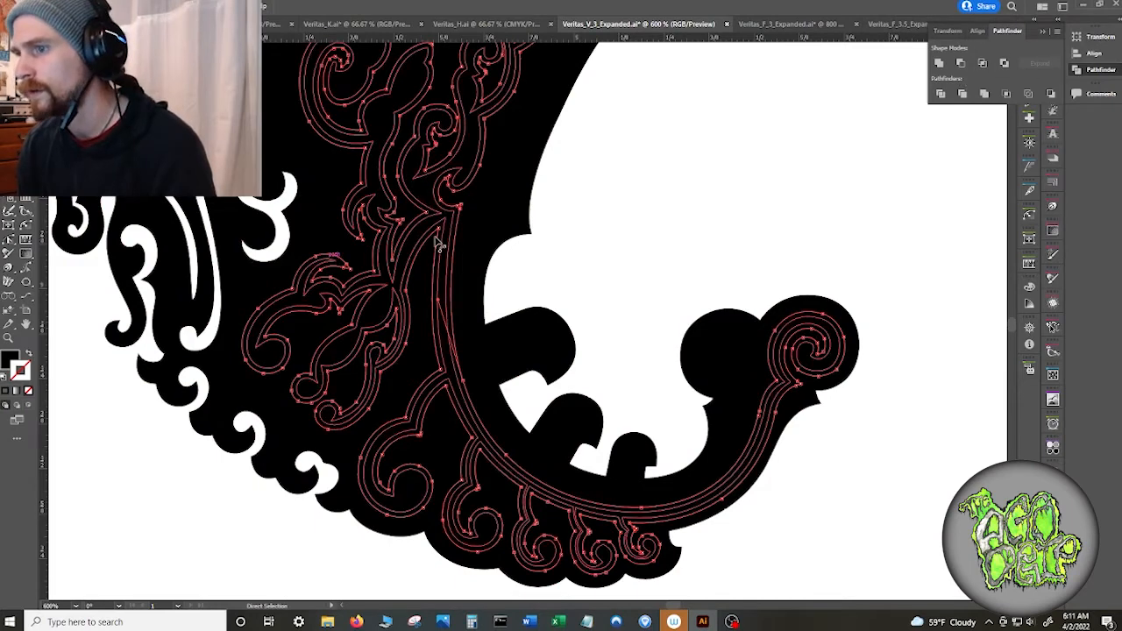
shift+click(446, 302)
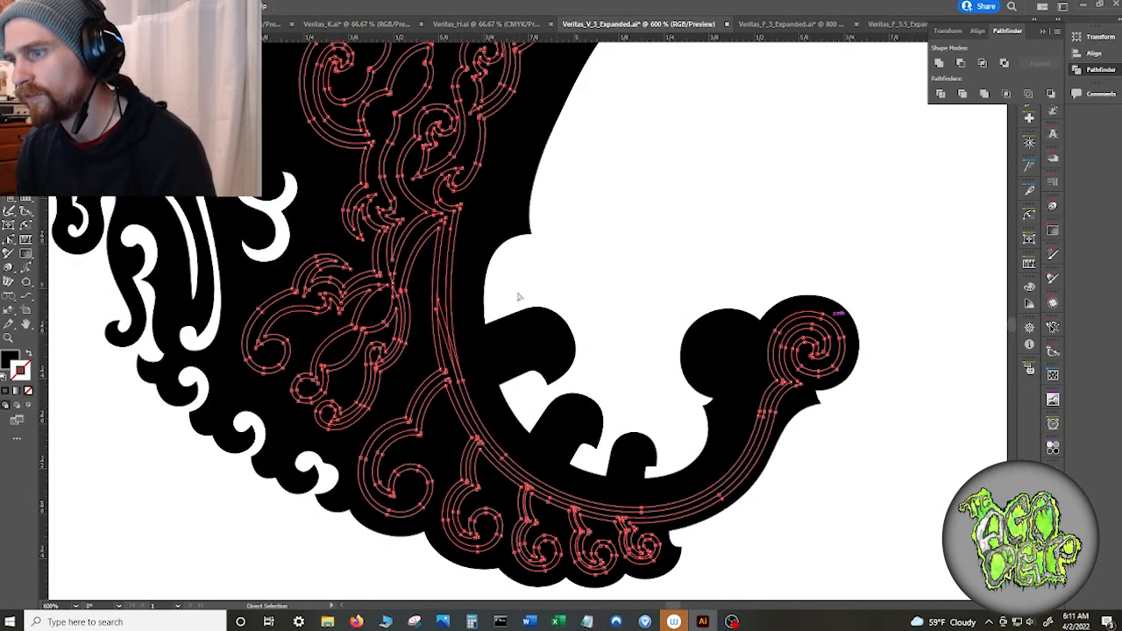
shift+click(494, 342)
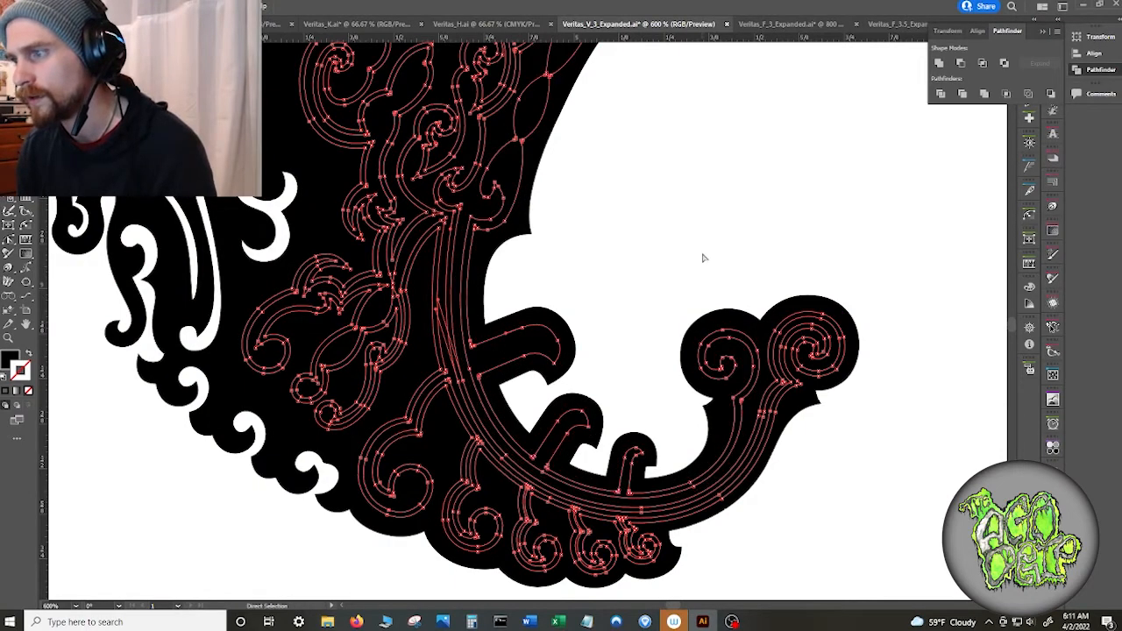
click(735, 405)
shift+click(766, 412)
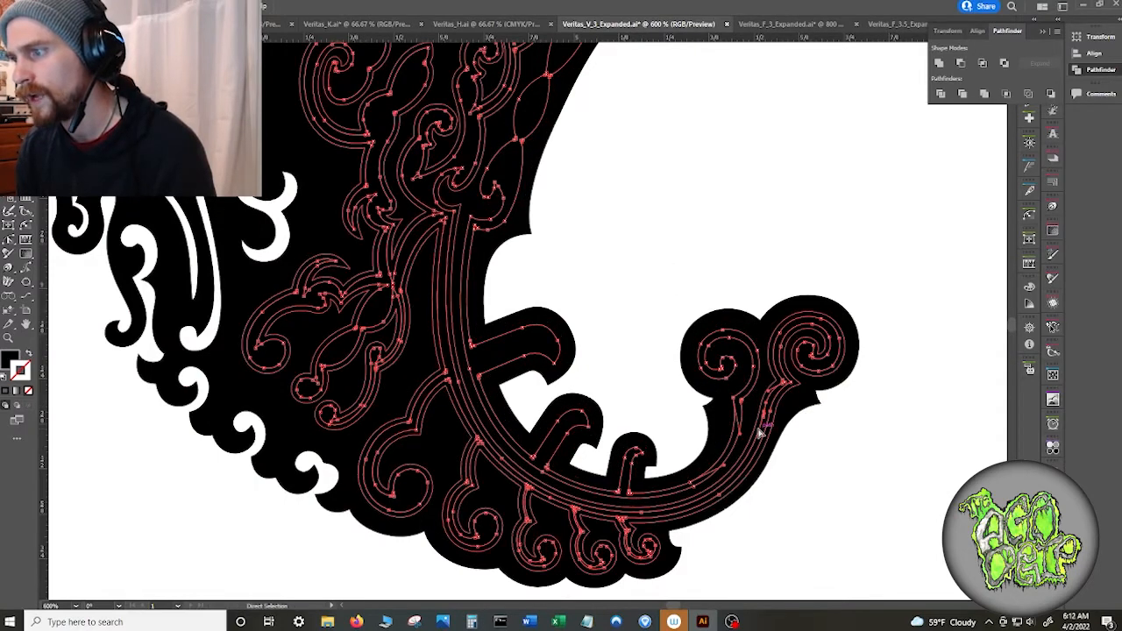
- Undo the contour deletion, unite all of the V's outlines again, and clear the selection
click(759, 430)
key(ctrl+a)
key(shift+x)
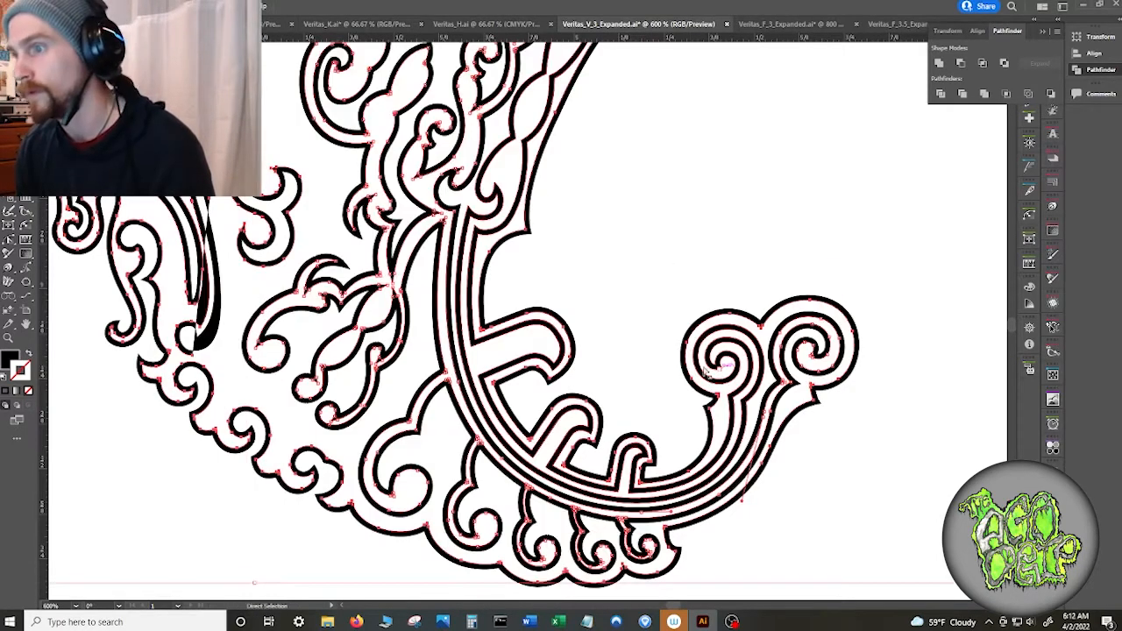
click(736, 203)
key(ctrl+a)
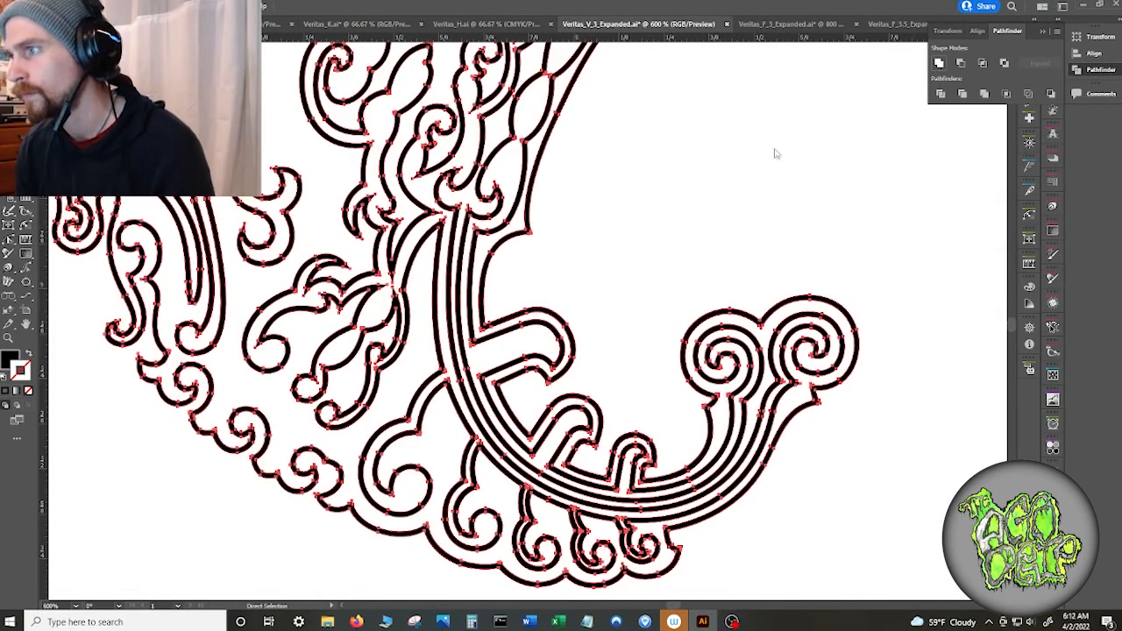
click(603, 325)
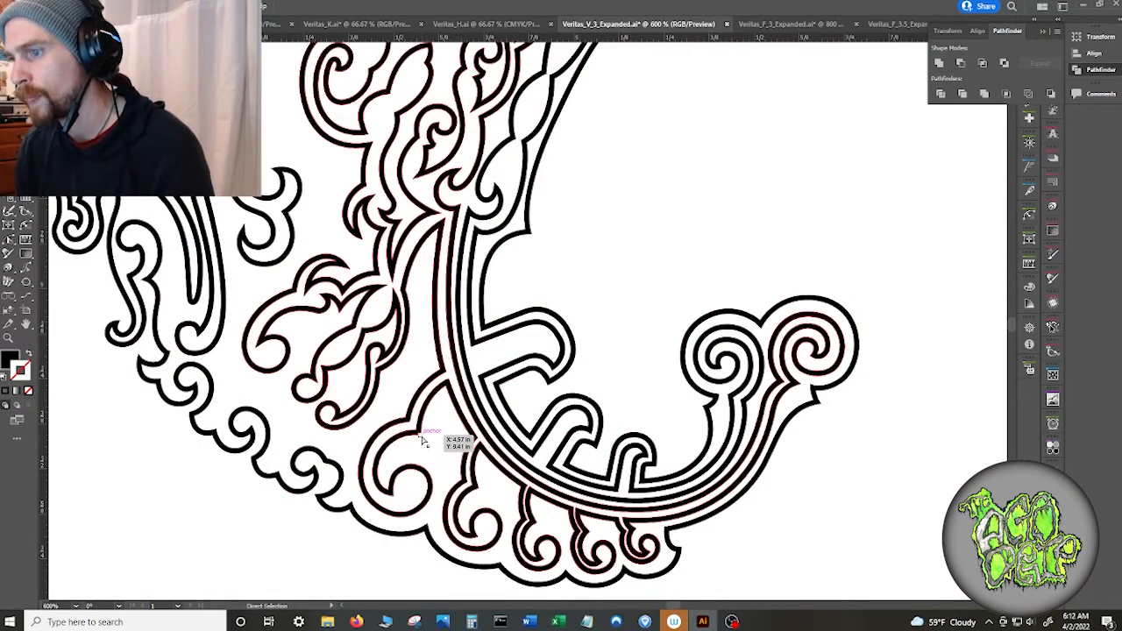
- Delete the inner ornament's outer contour and the inner contour of the V's outer outline to make both shapes solid
click(421, 436)
key(Delete)
key(Delete)
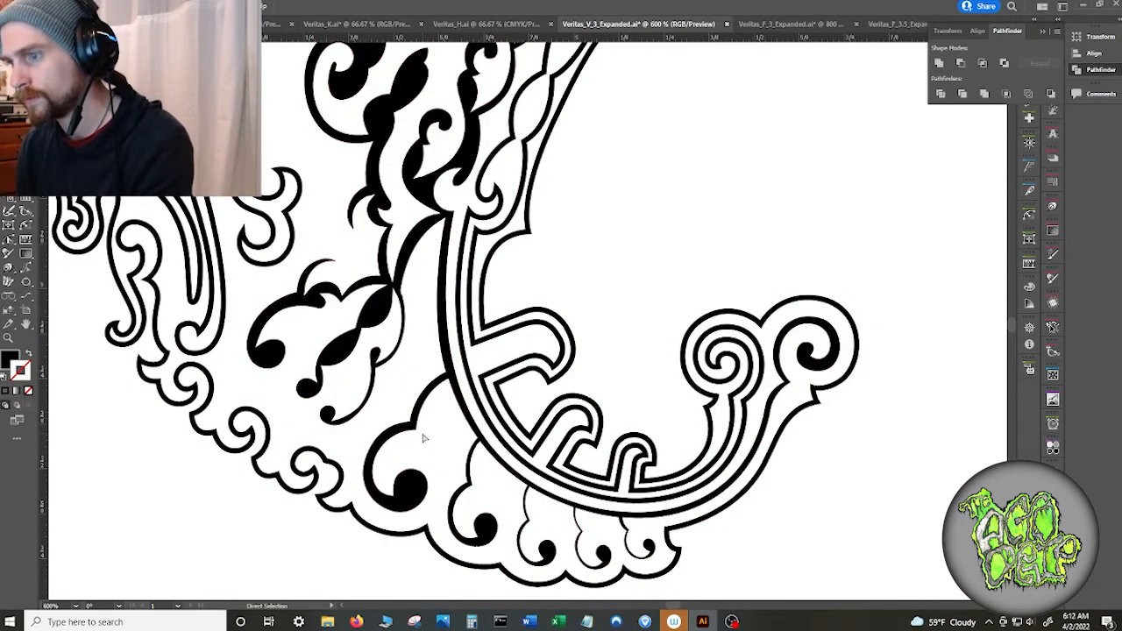
click(255, 411)
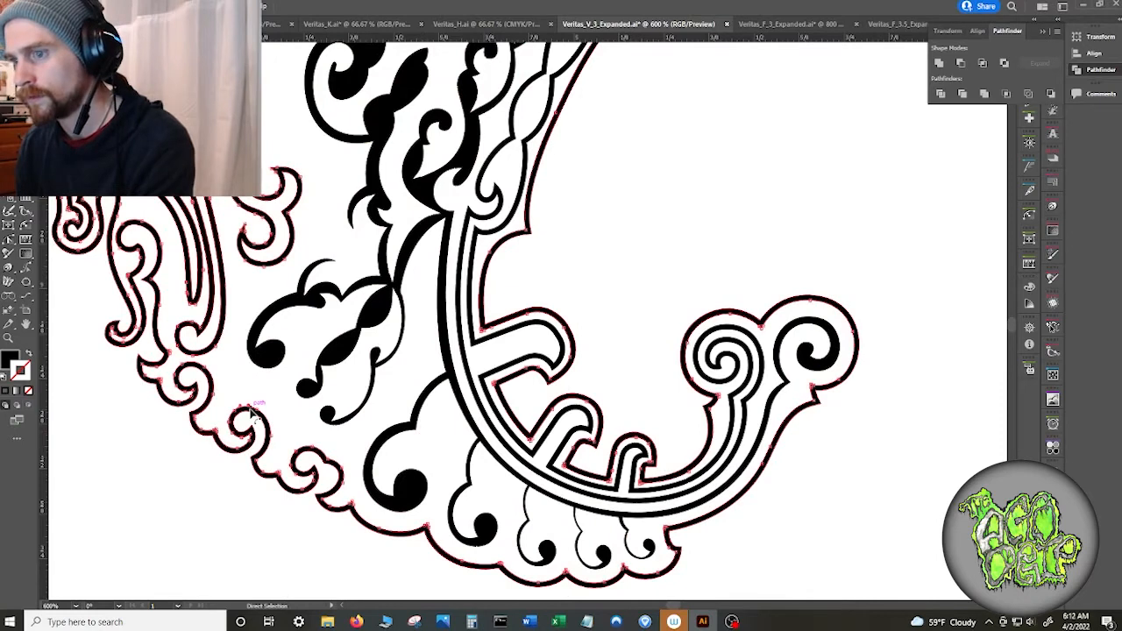
key(Delete)
key(Delete)
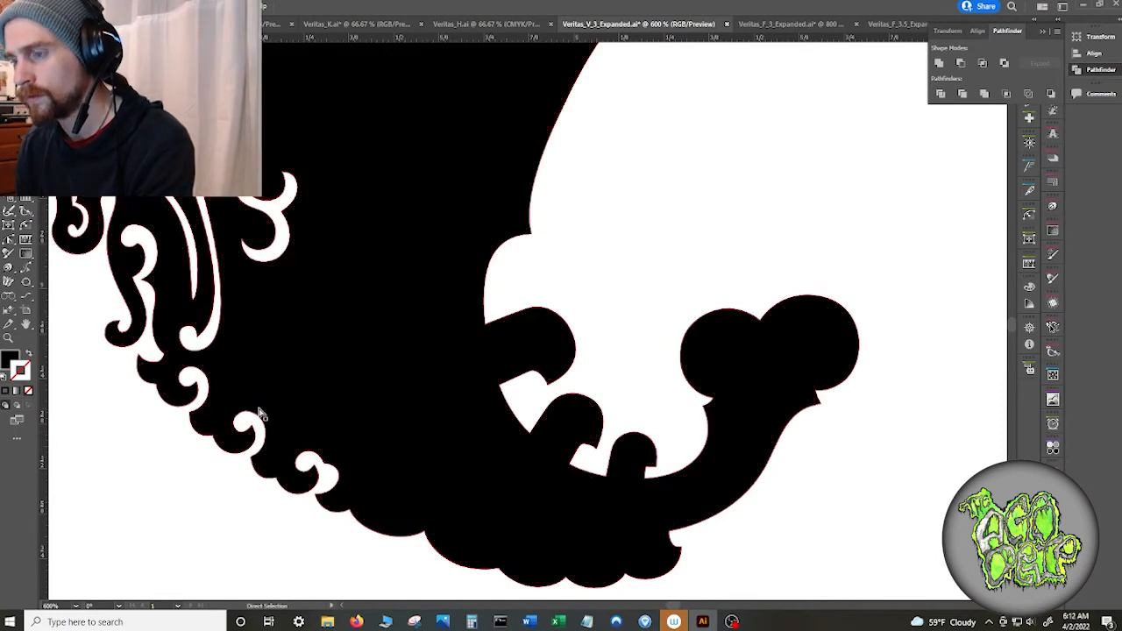
- Delete the outer contour of the inner strip, and combine all remaining contours with the Pathfinder Exclude operation
click(386, 429)
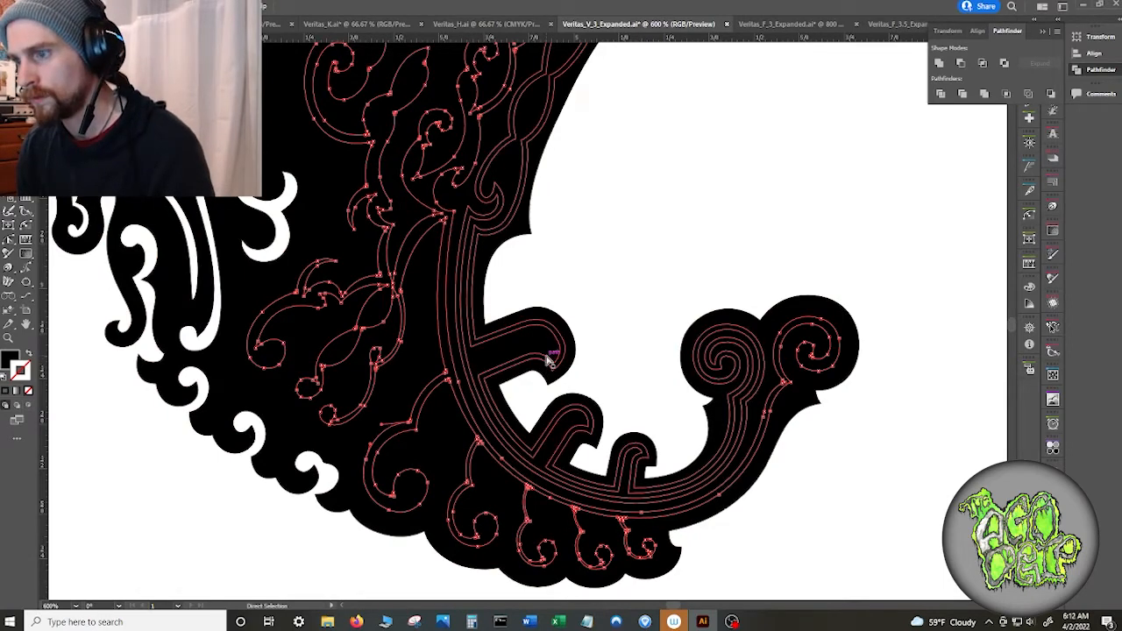
click(546, 357)
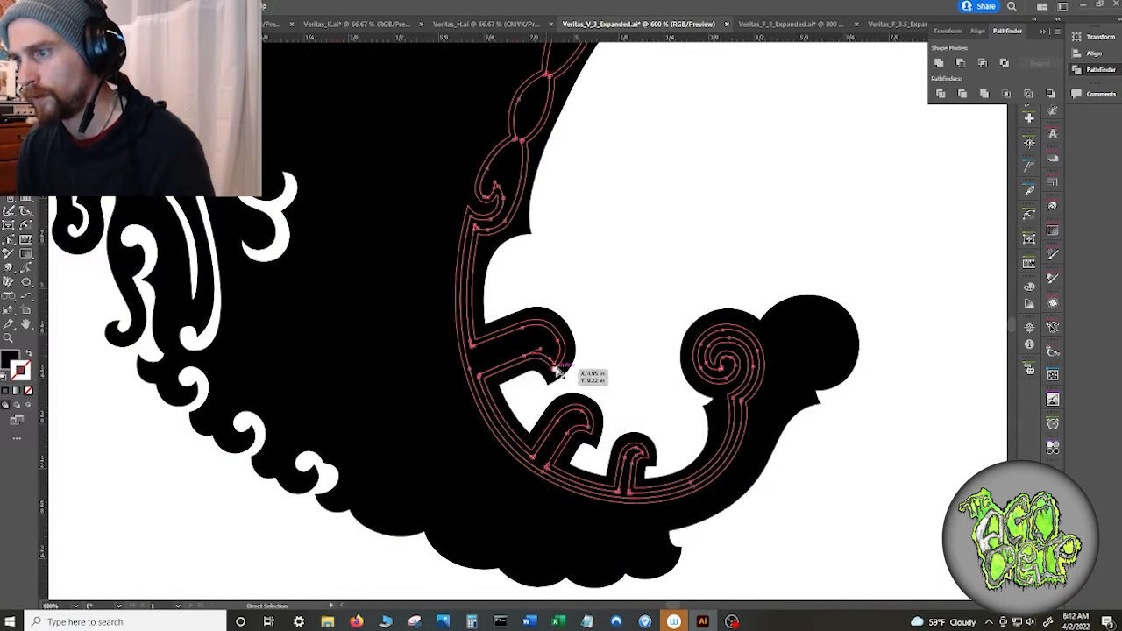
click(556, 365)
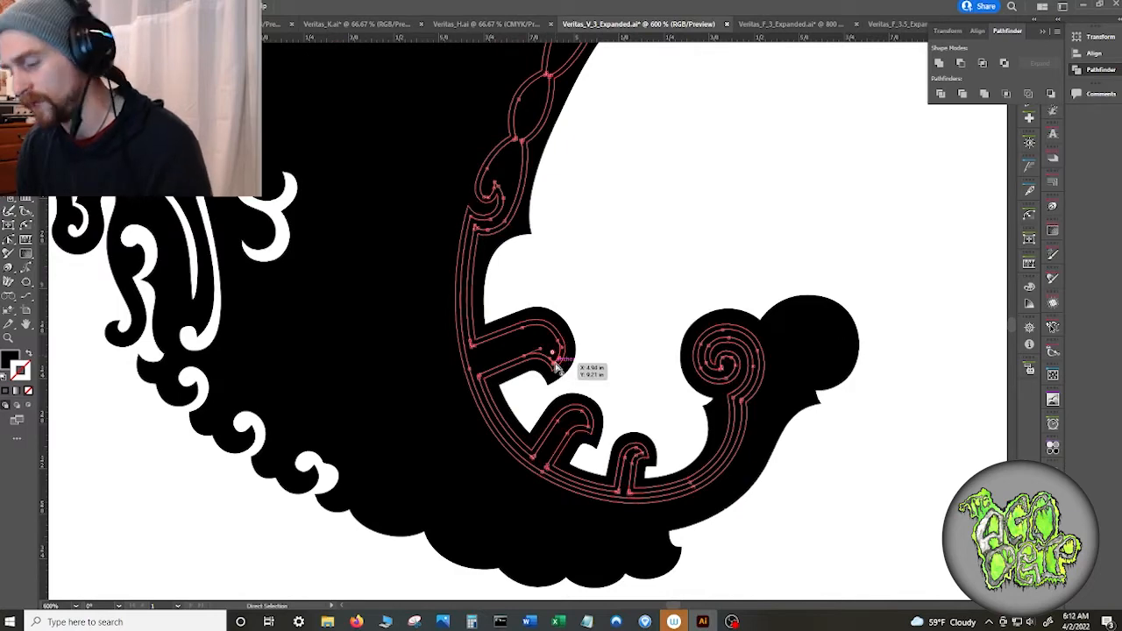
key(Delete)
key(Delete)
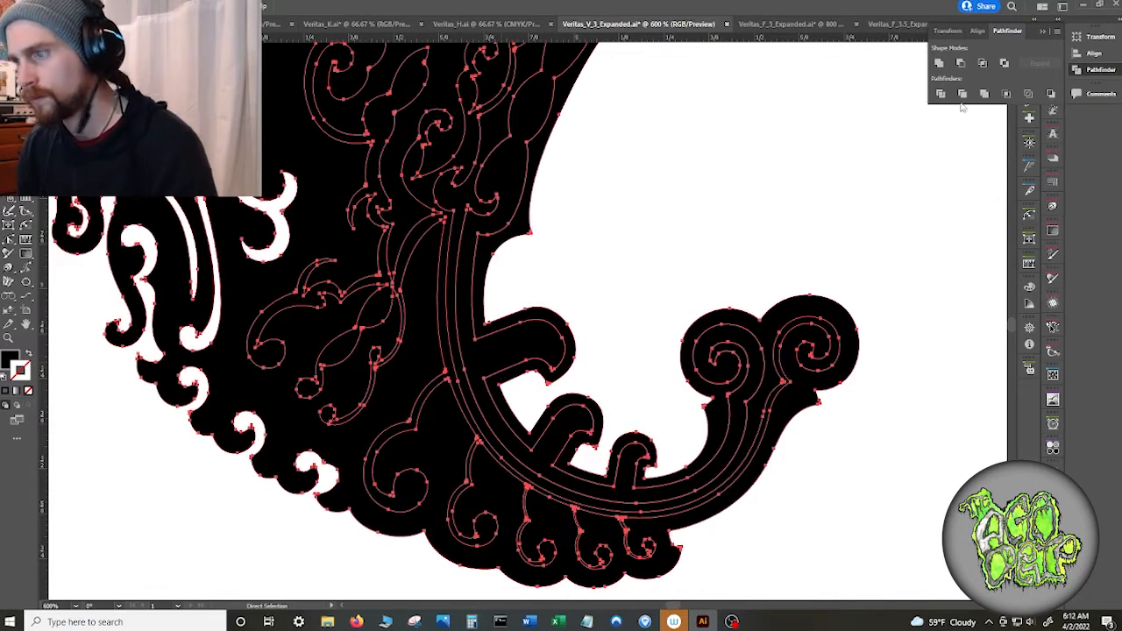
click(1004, 64)
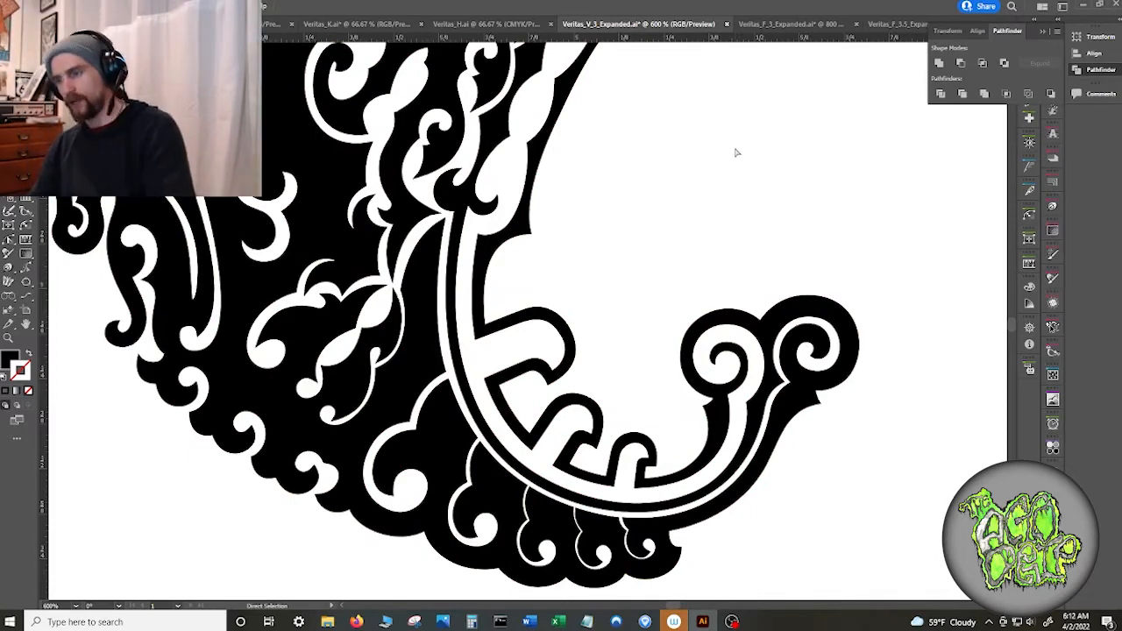
- Undo the Exclude operation and the contour deletions on the V's strip, outer outline and inner ornament
scroll(729, 155, down, 1)
scroll(728, 155, down, 1)
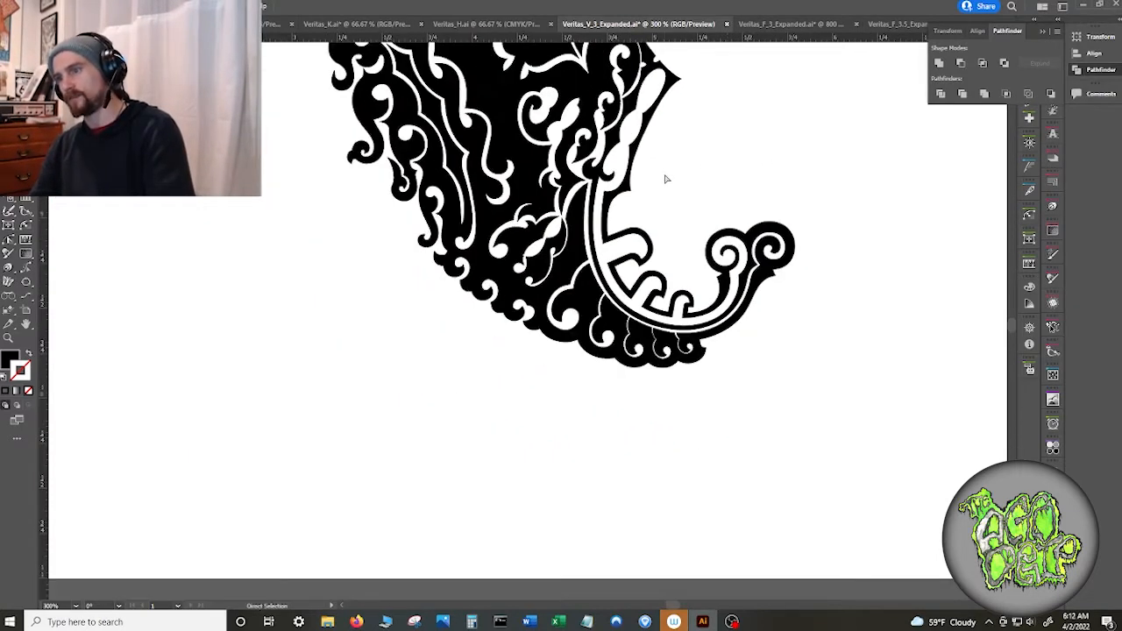
key(ctrl+a)
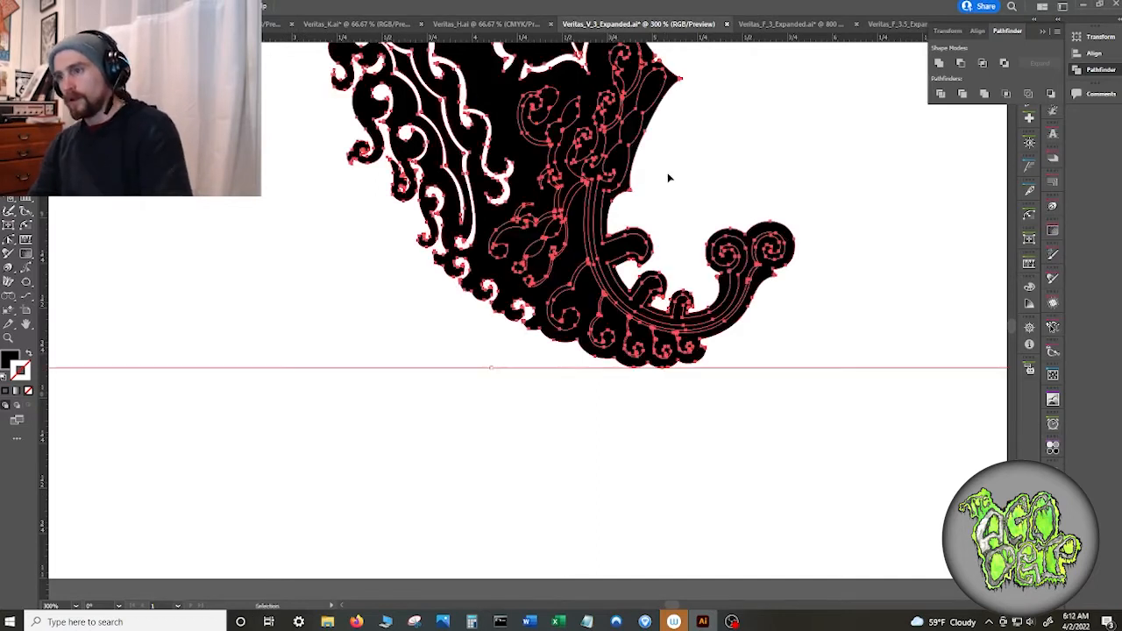
click(700, 218)
key(a)
click(569, 297)
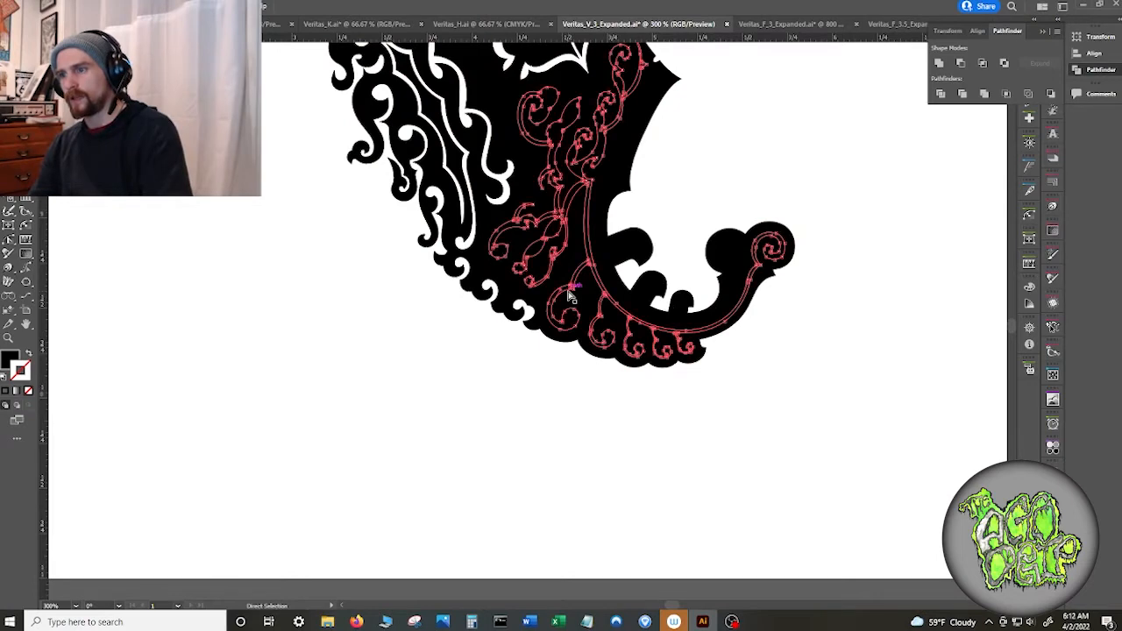
click(706, 196)
key(ctrl+z)
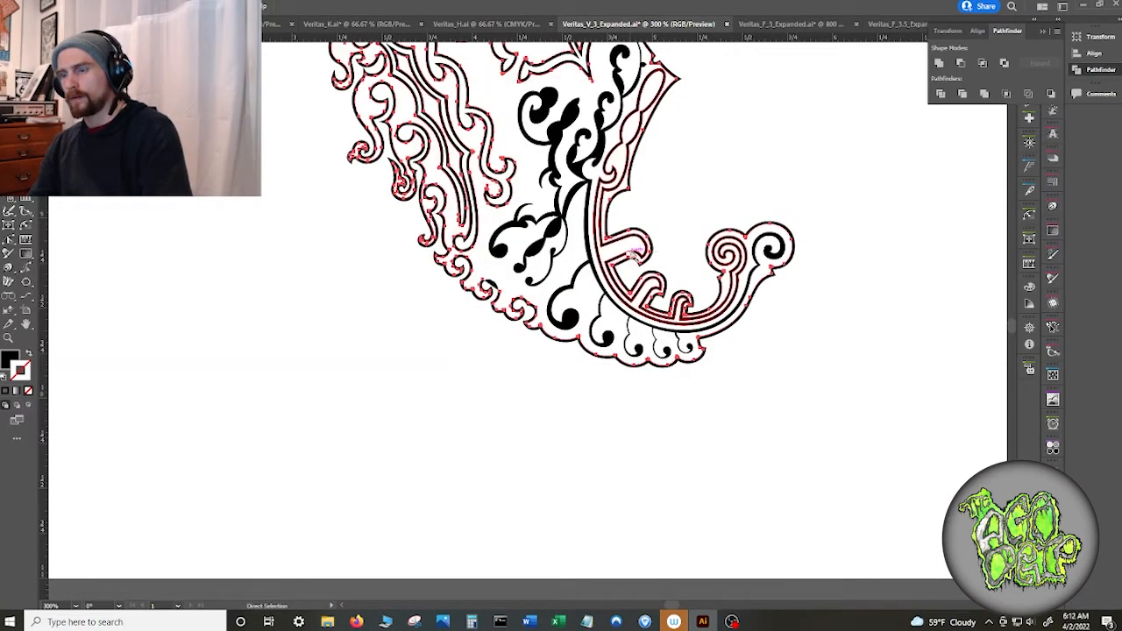
key(ctrl+z)
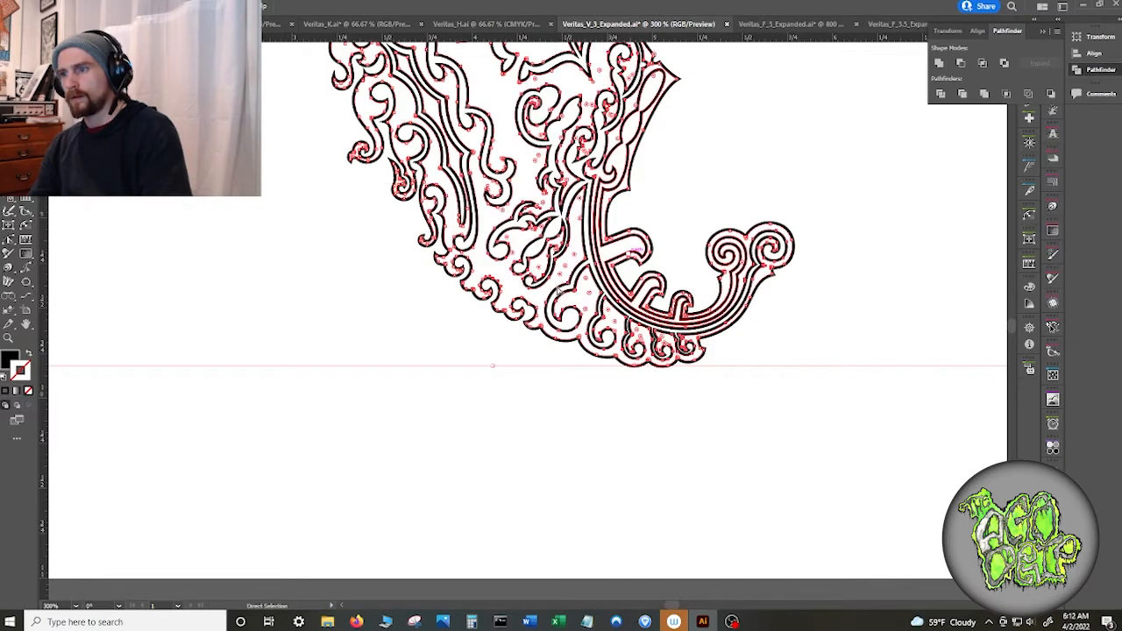
- Delete only the inner contour of the V's outer outline, turning it into a solid silhouette
click(487, 341)
scroll(504, 334, up, 3)
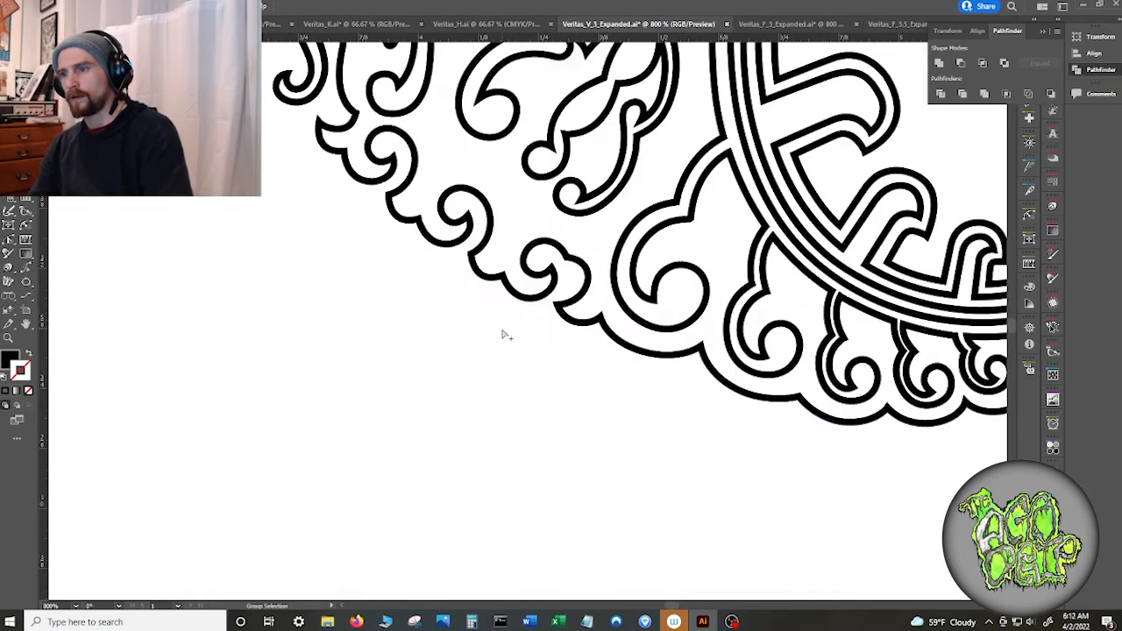
click(541, 239)
key(Delete)
key(Delete)
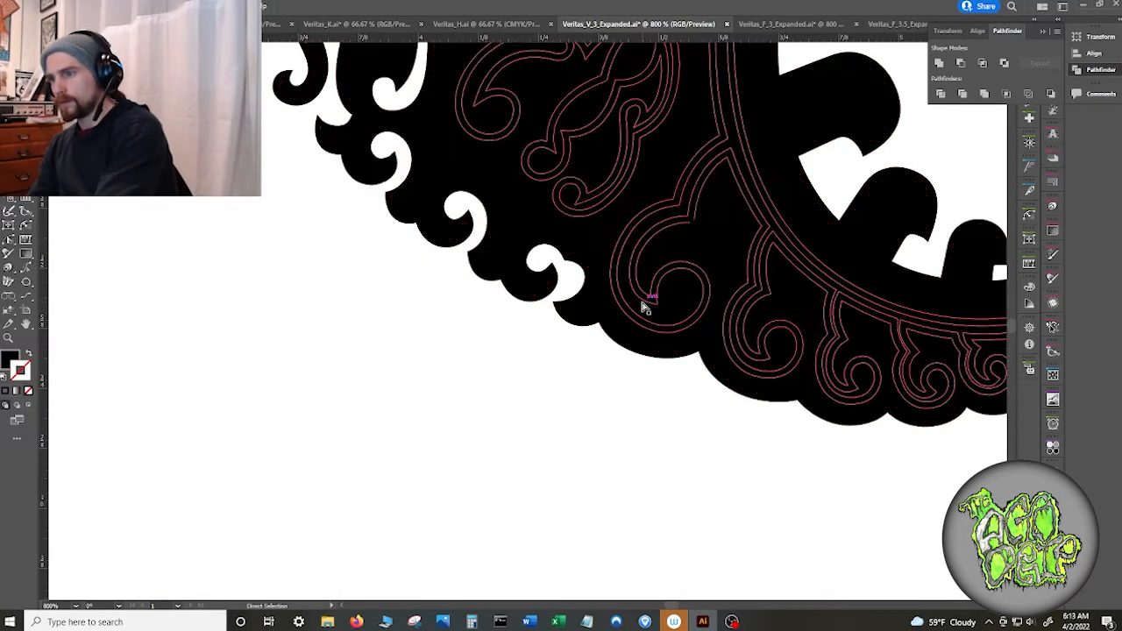
- Select the silhouette with all the ornament and strip contours, apply the Pathfinder Exclude operation, and check the cut-out lines
click(644, 248)
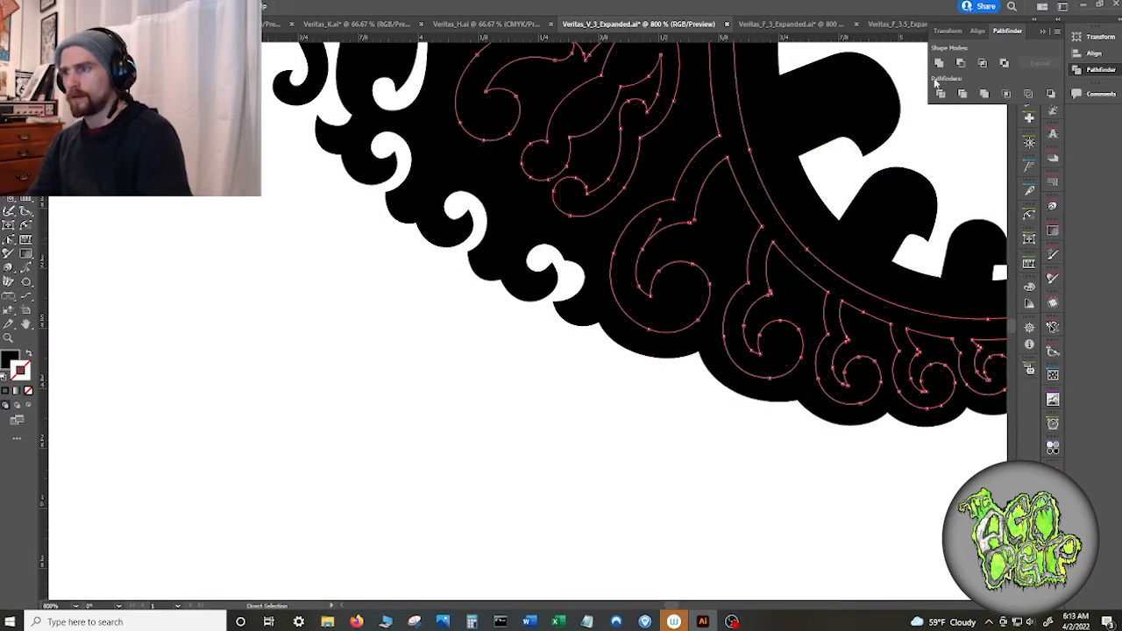
click(673, 197)
key(v)
key(ctrl+a)
key(a)
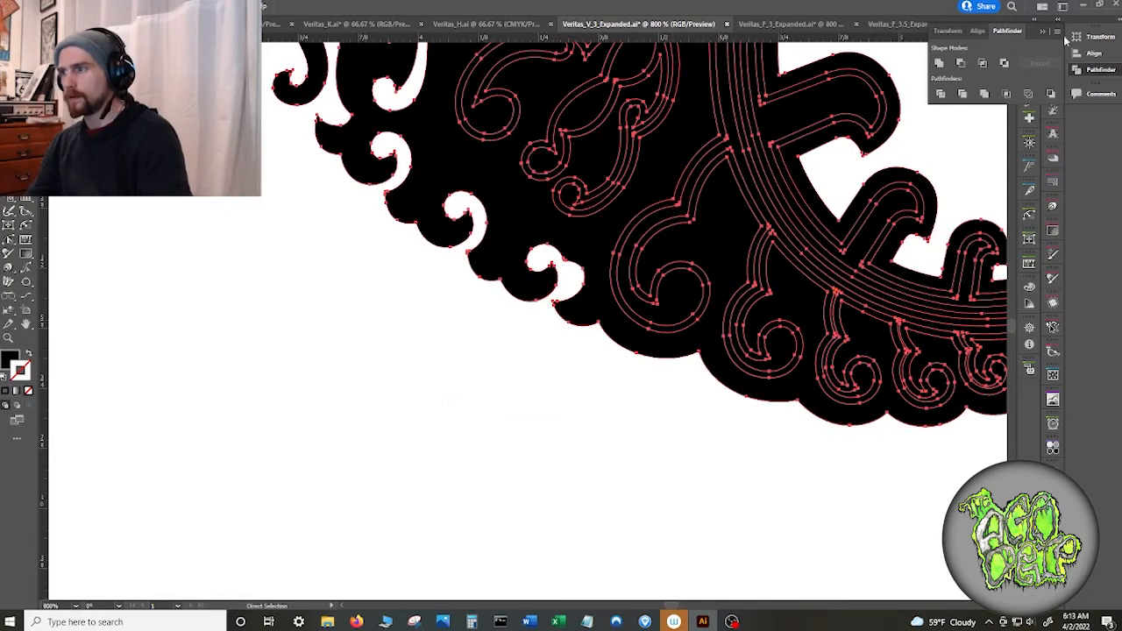
click(1005, 63)
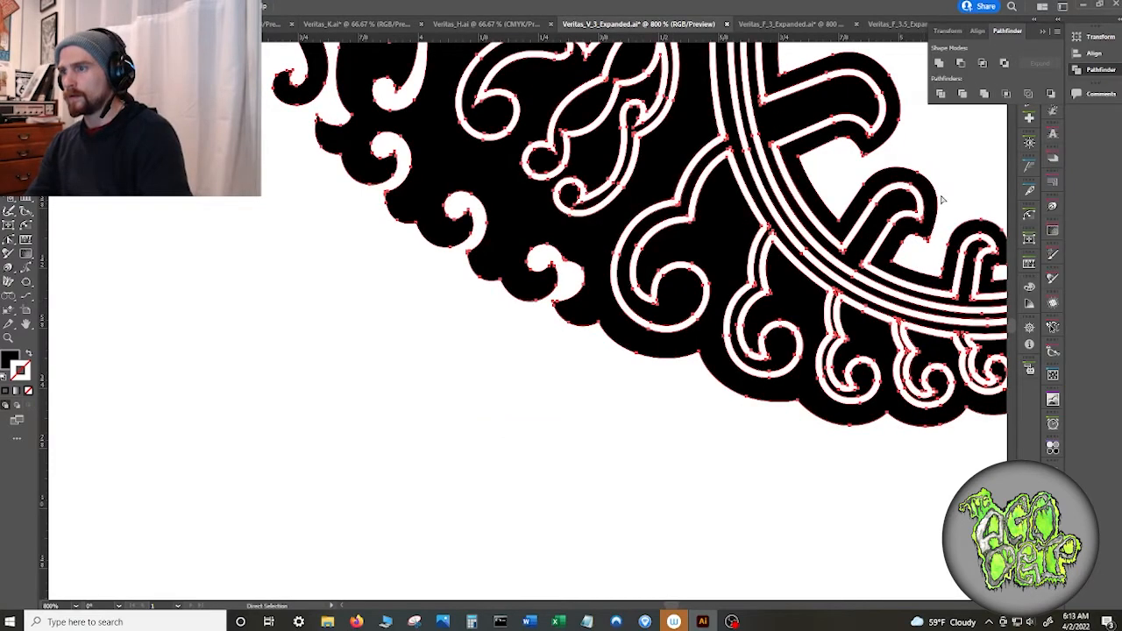
click(952, 168)
scroll(958, 173, down, 1)
scroll(958, 173, down, 1)
drag(958, 173, 518, 303)
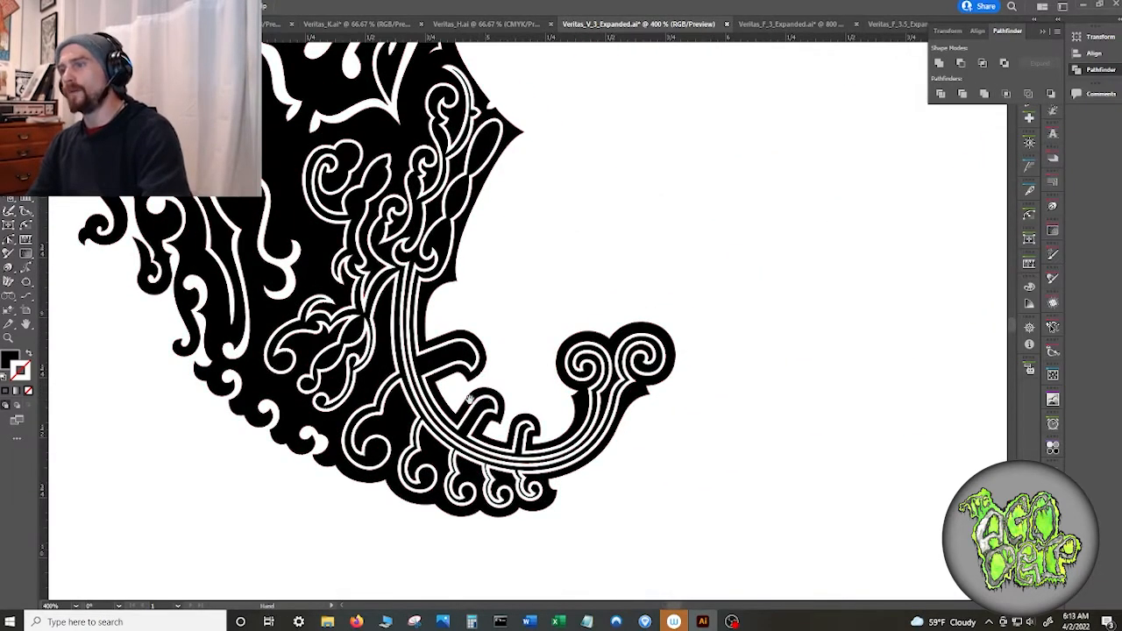
scroll(552, 269, down, 1)
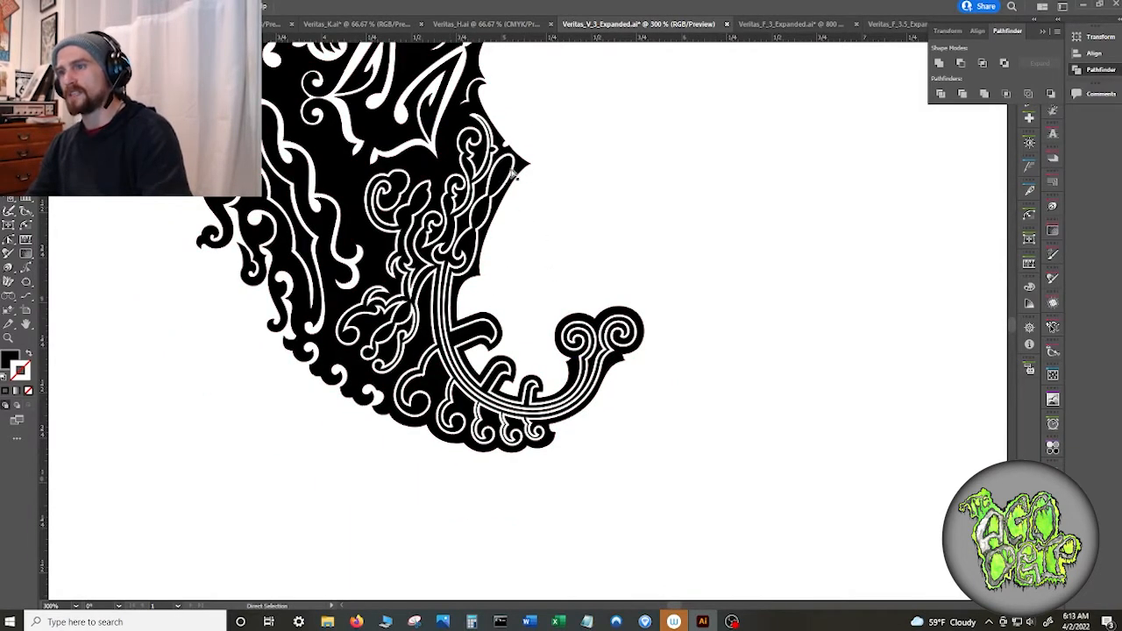
- Examine the cut-out ornament lines near the V's lower edge and hook, selecting the inner strip's contour to check where it runs
scroll(531, 215, up, 2)
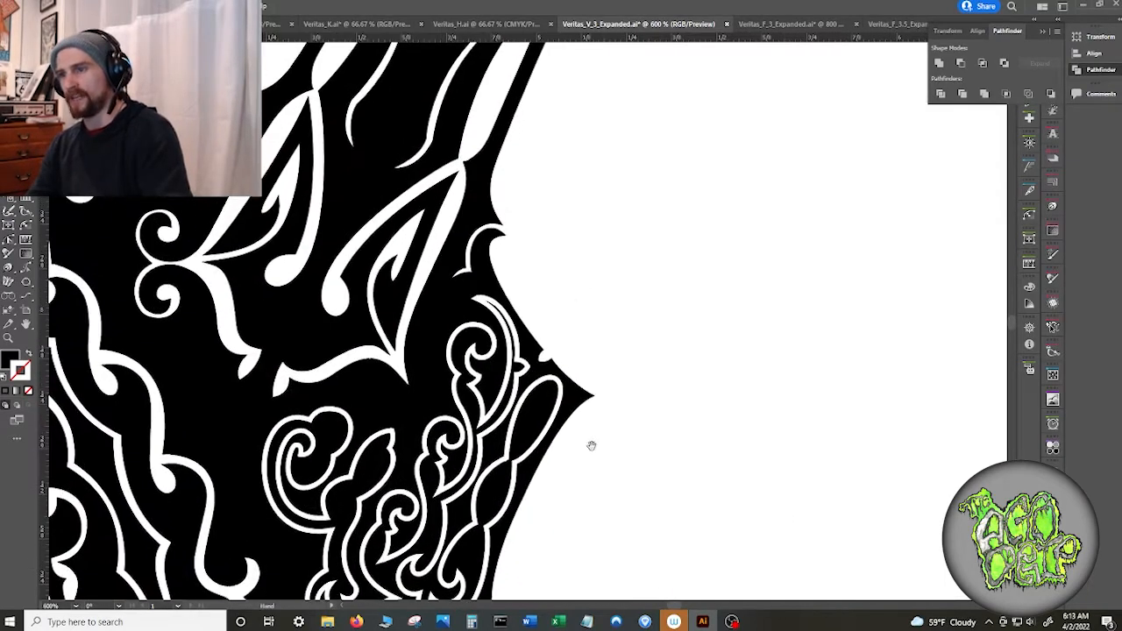
scroll(607, 396, down, 6)
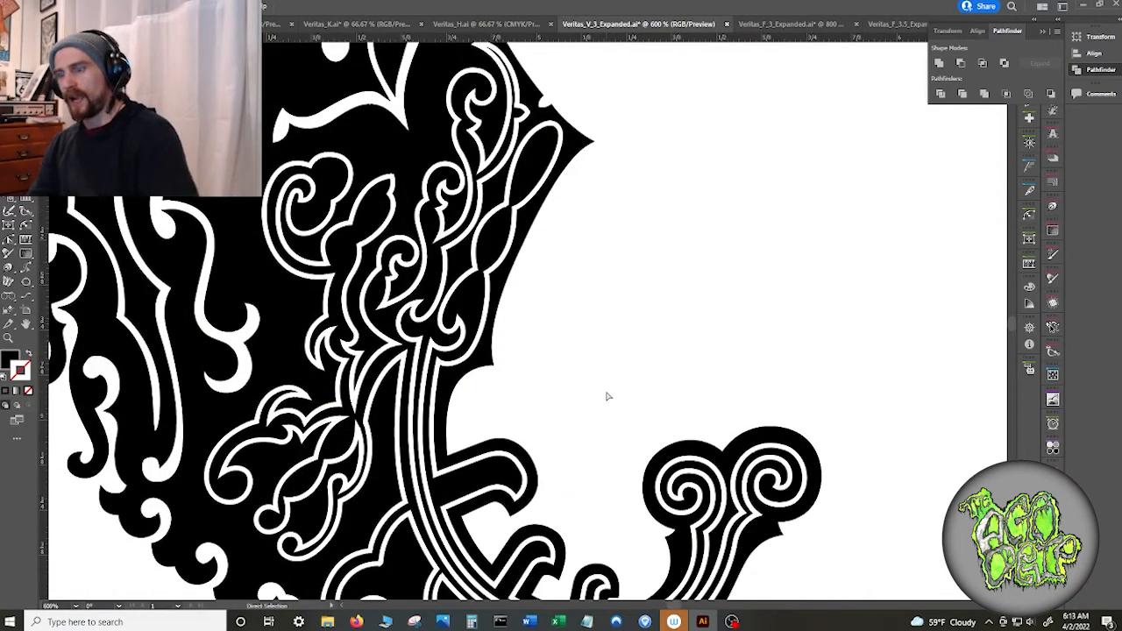
click(453, 365)
scroll(565, 410, down, 1)
scroll(565, 409, down, 2)
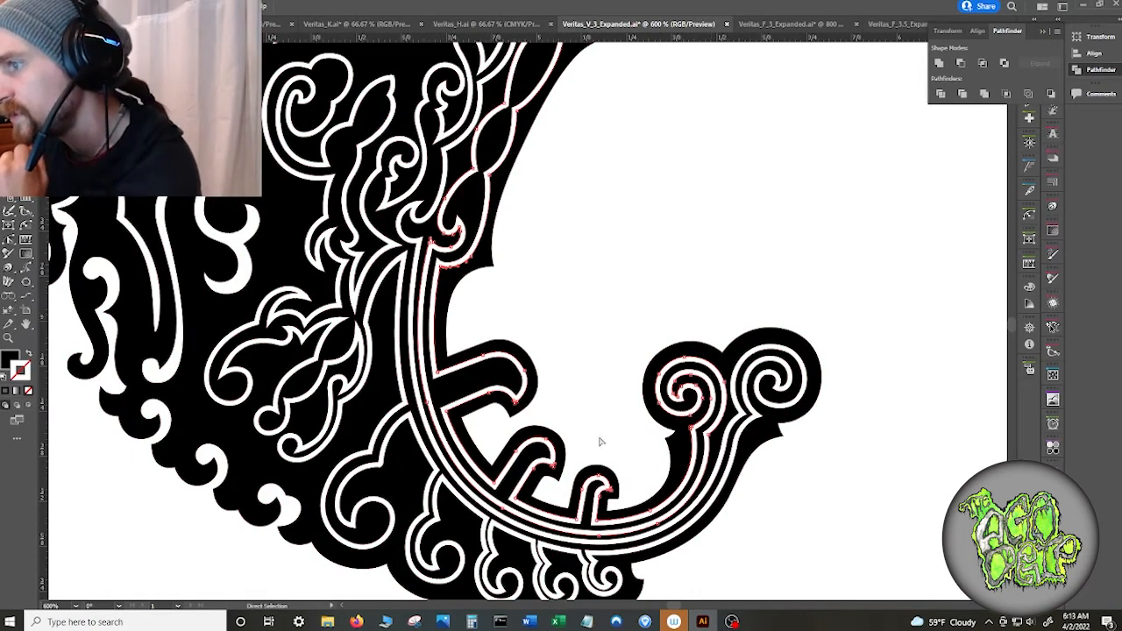
scroll(600, 434, down, 2)
scroll(599, 417, up, 4)
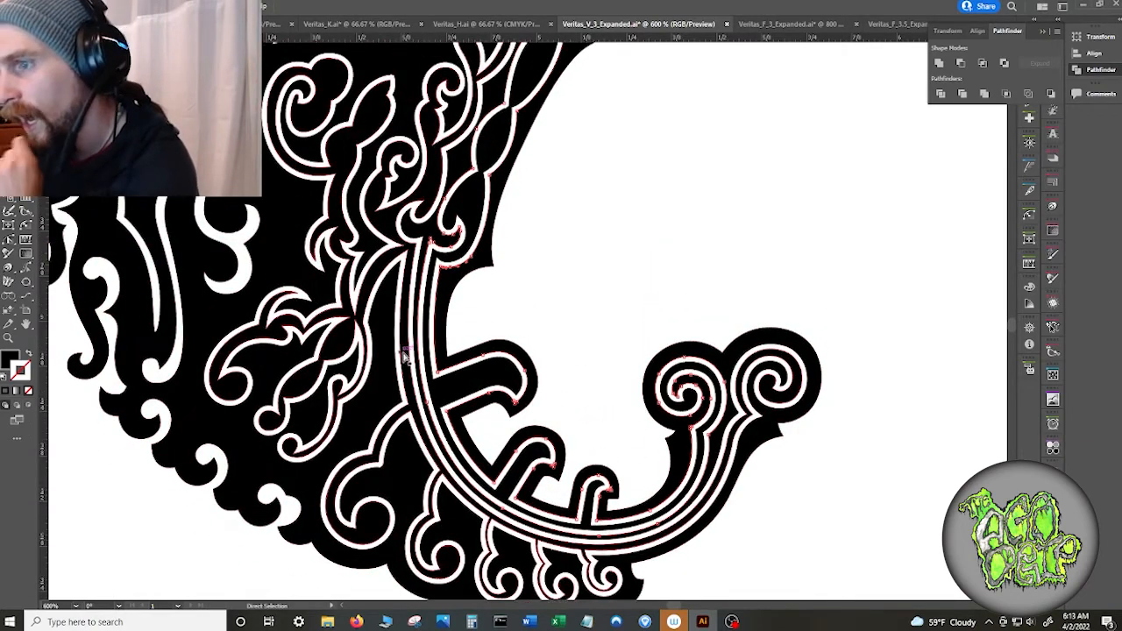
scroll(454, 367, up, 4)
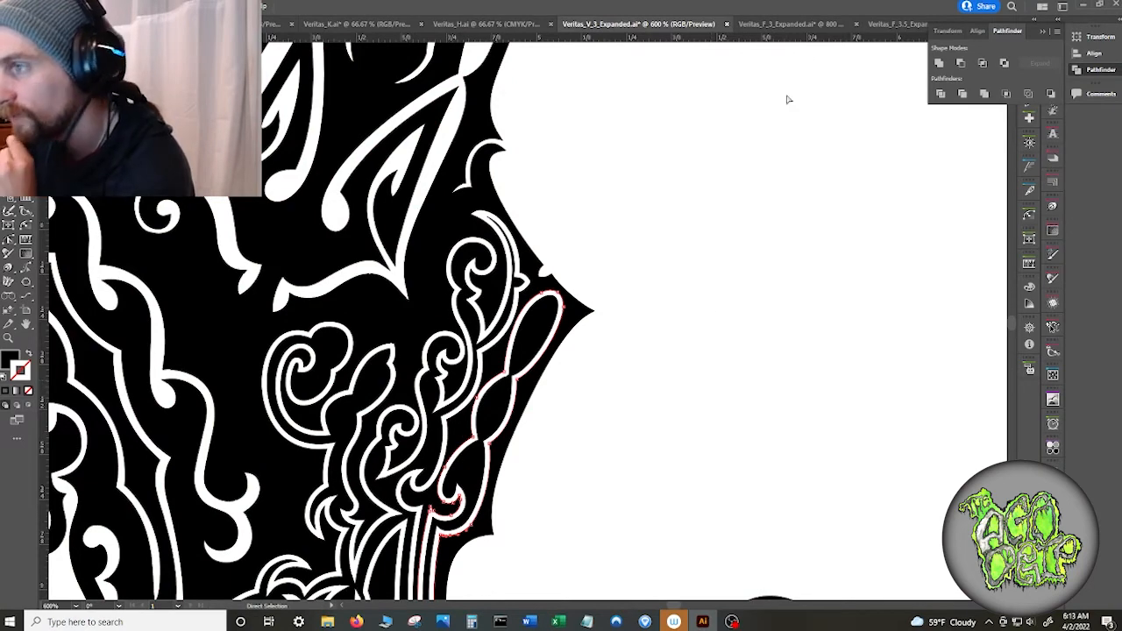
- Open the original outline file Veritas_V_3.ai, ignoring its missing linked image, and inspect the ornament at the V's pointed lower edge
click(1042, 33)
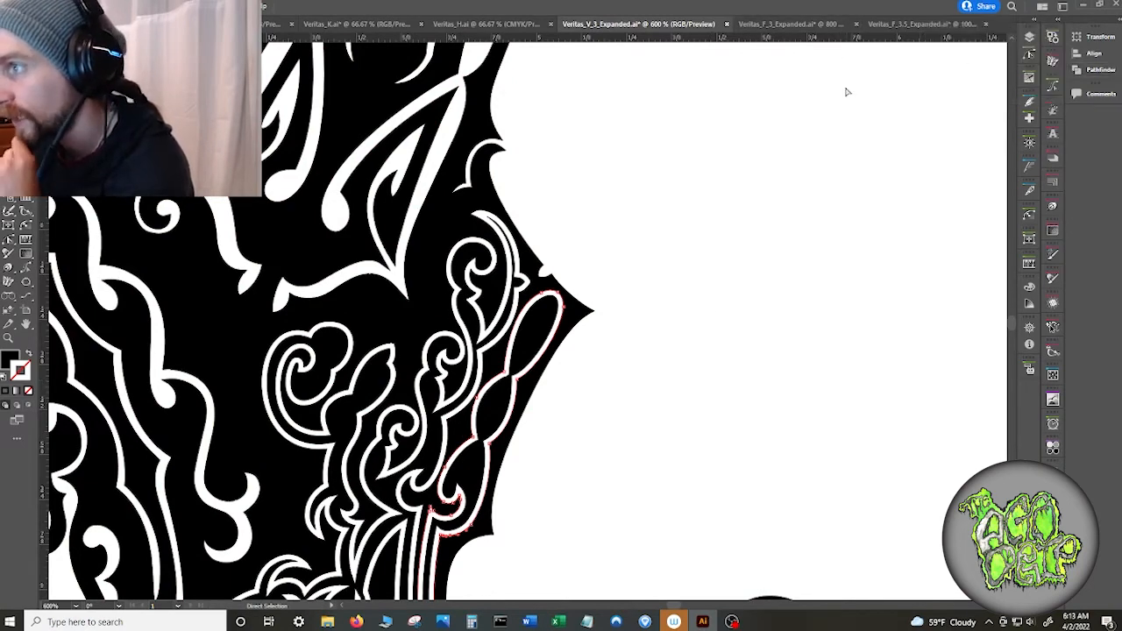
click(50, 6)
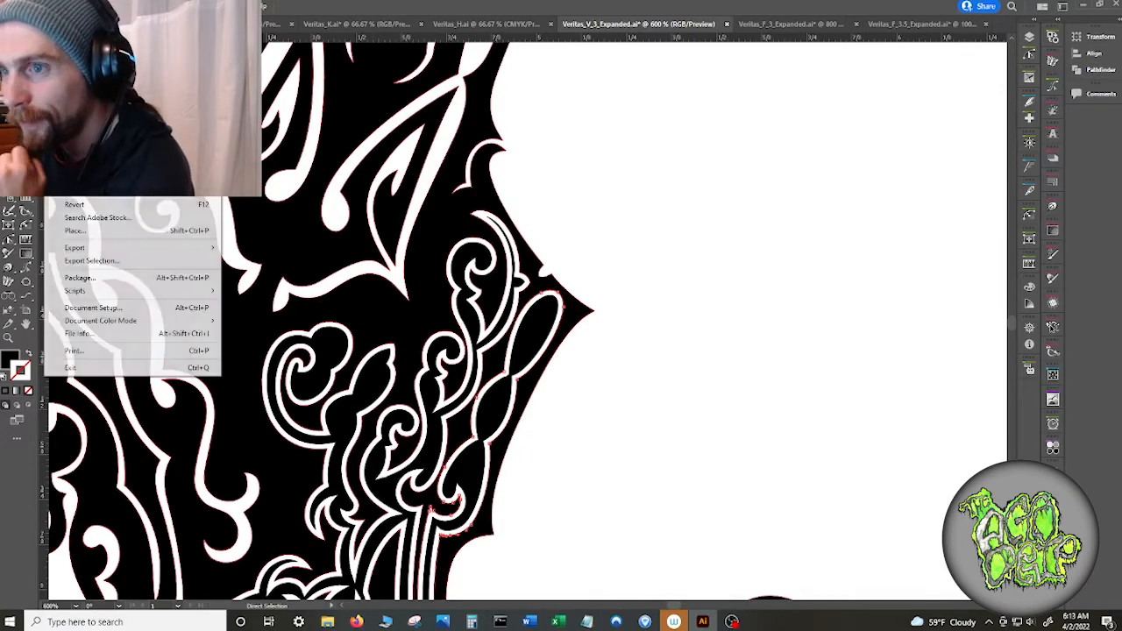
click(70, 44)
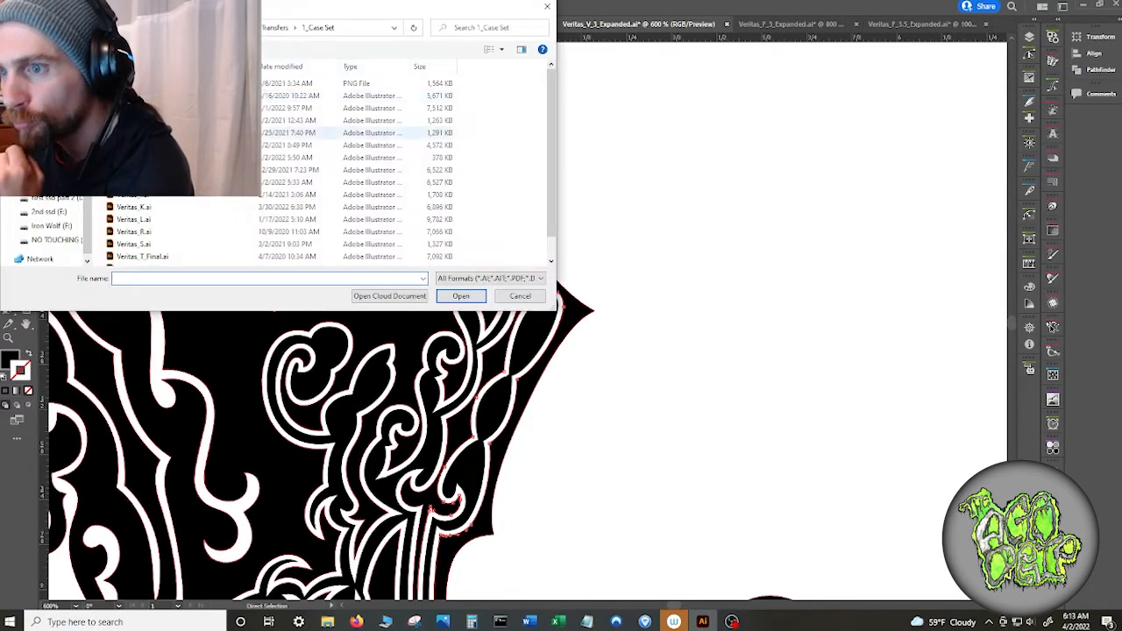
scroll(128, 218, down, 1)
double_click(128, 256)
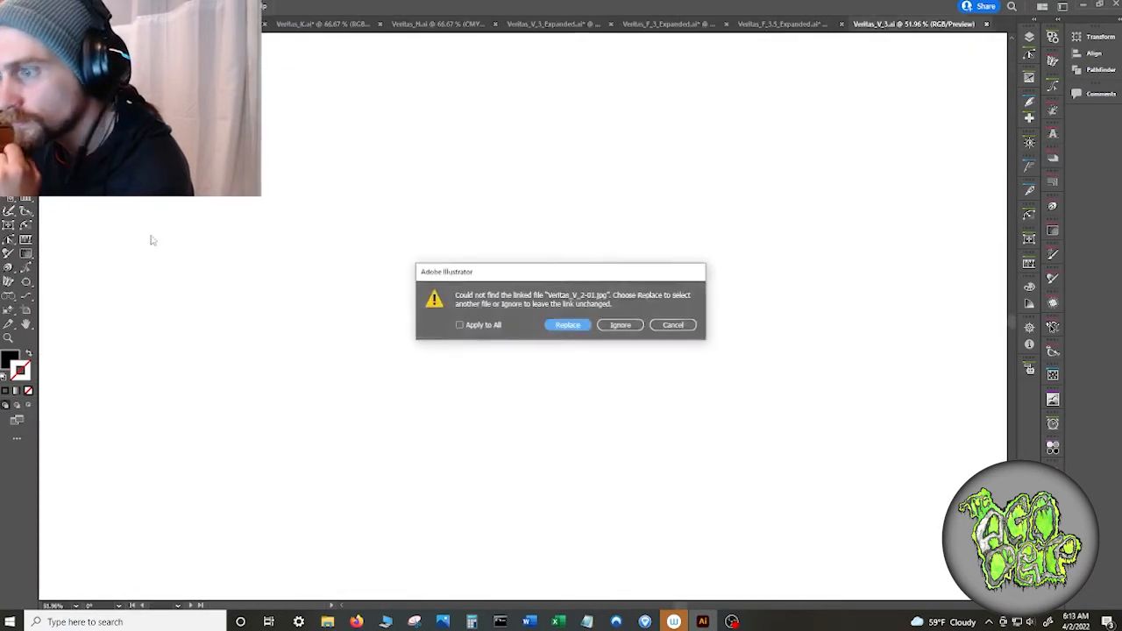
click(621, 328)
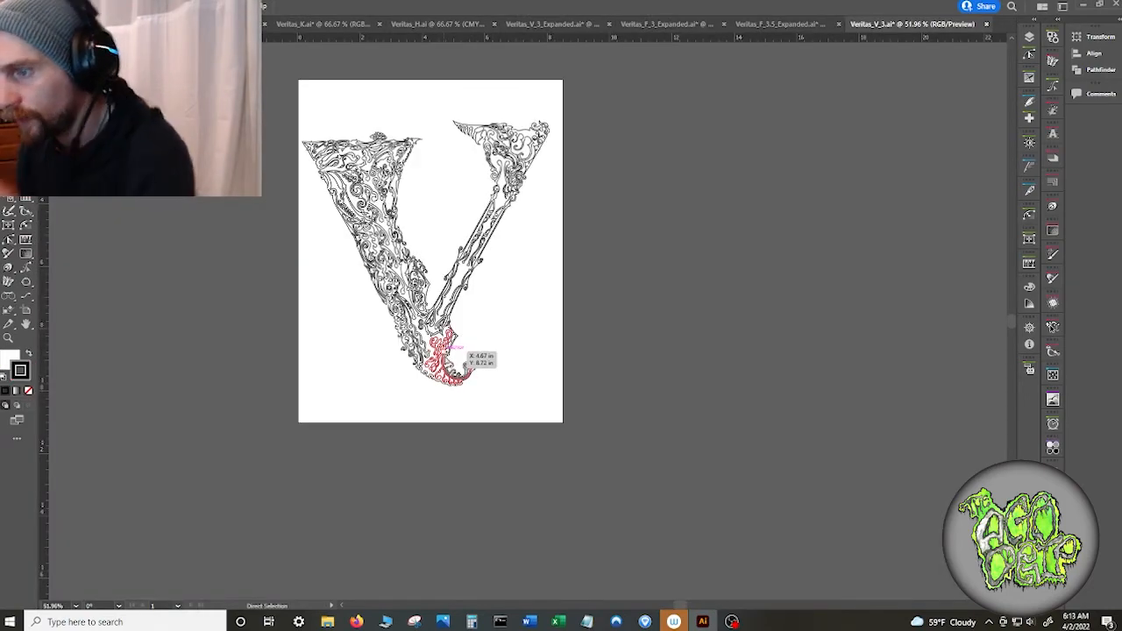
scroll(447, 365, up, 8)
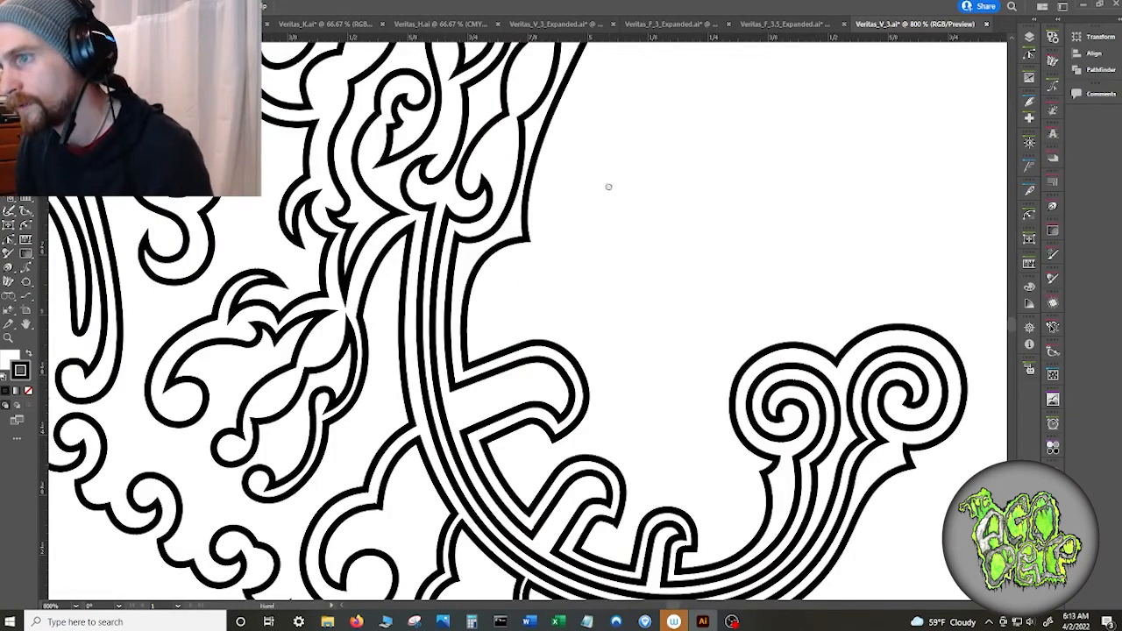
drag(606, 183, 613, 547)
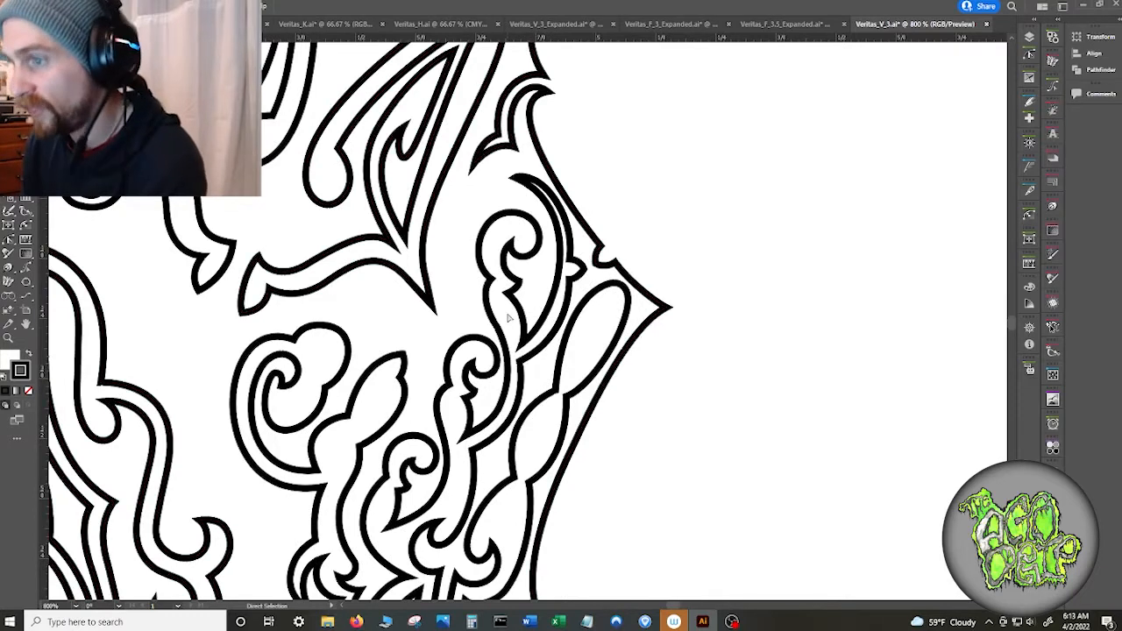
- Place the Veritas_V_3_Expanded.ai document directly after Veritas_V_3.ai, and compare the same ornament area in both files
click(785, 24)
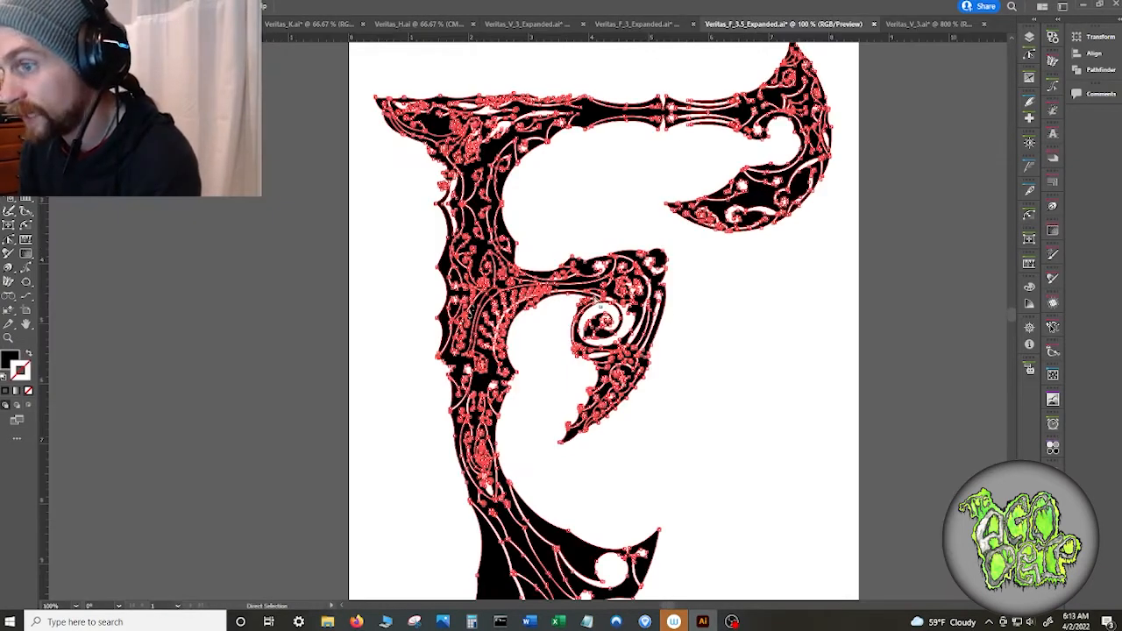
drag(932, 26, 964, 26)
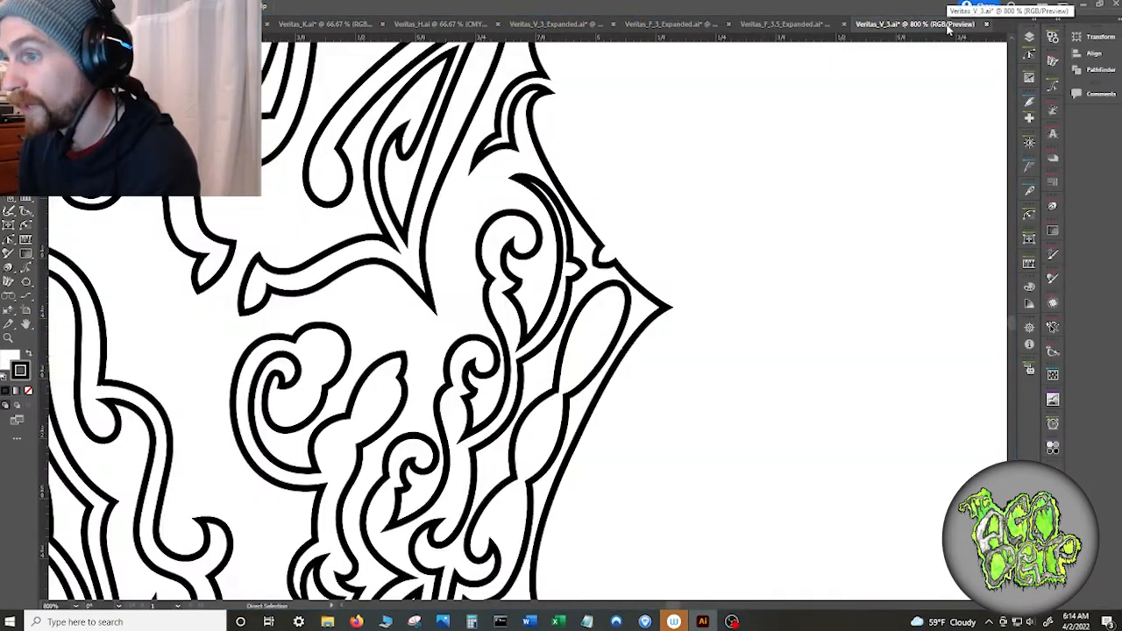
click(515, 24)
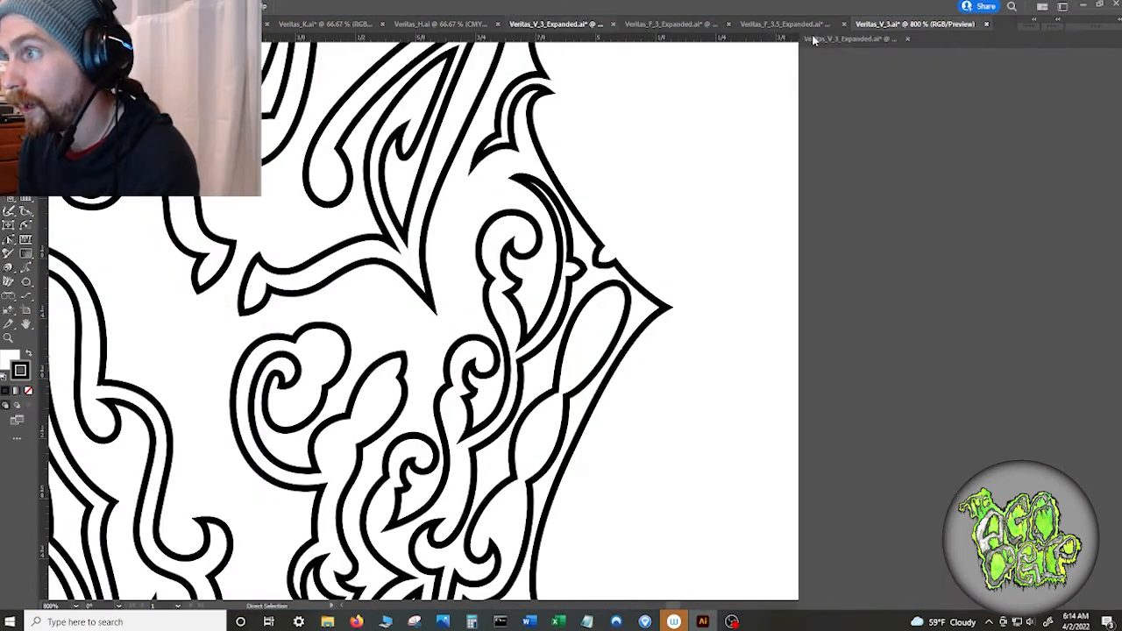
drag(855, 32, 855, 32)
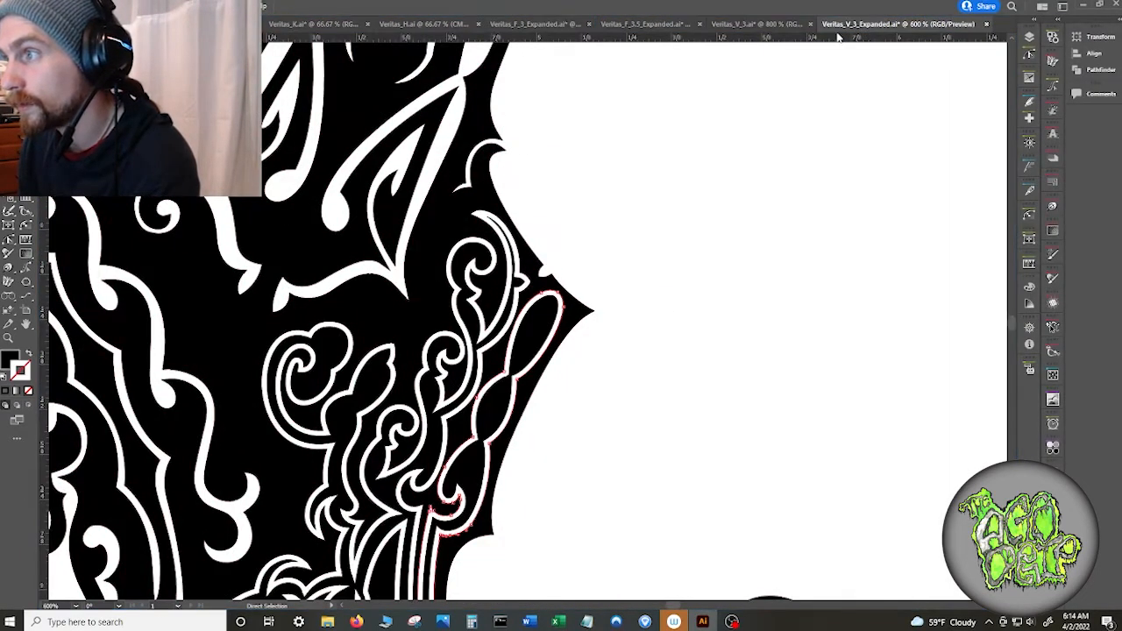
click(752, 27)
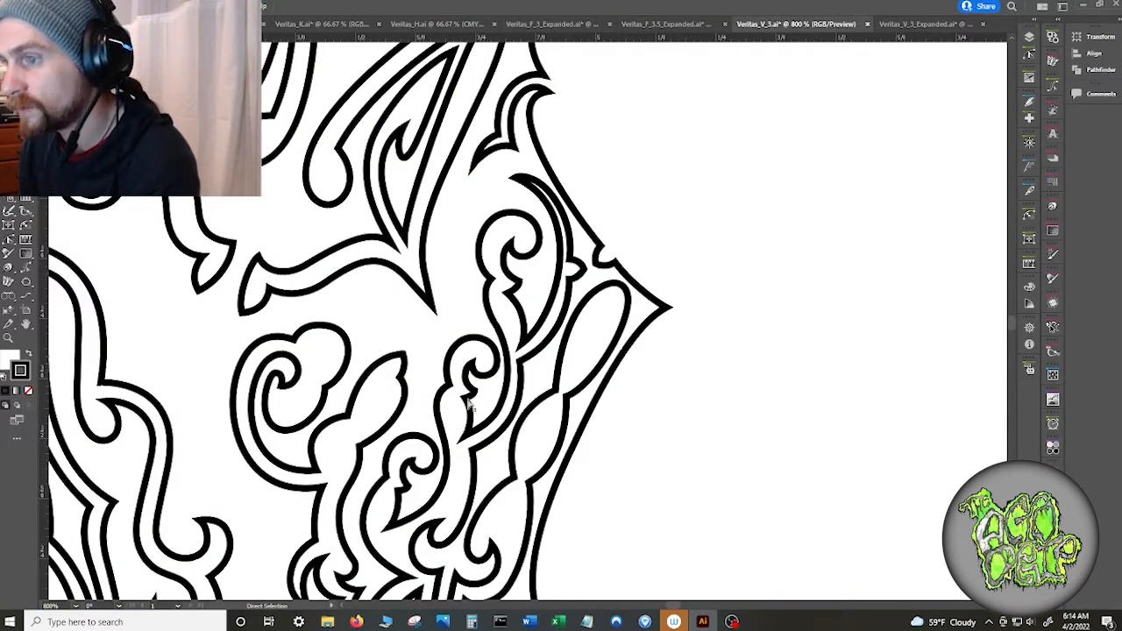
- Undo the removal of the ornament's inner contours in Veritas_V_3_Expanded.ai, and clear the selection
click(912, 23)
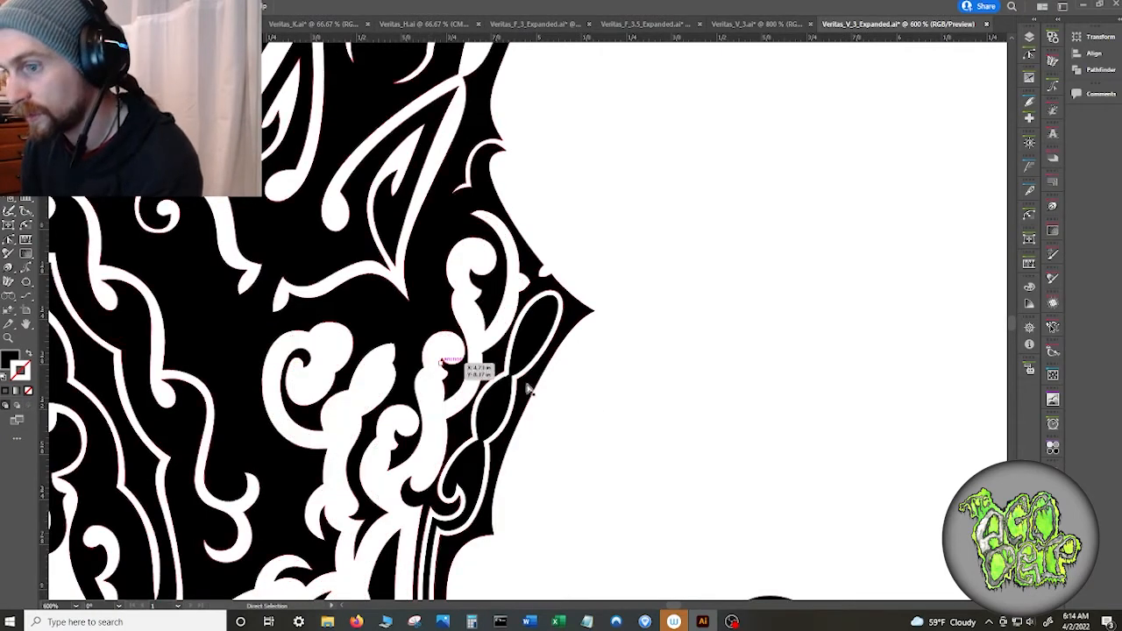
scroll(636, 419, down, 1)
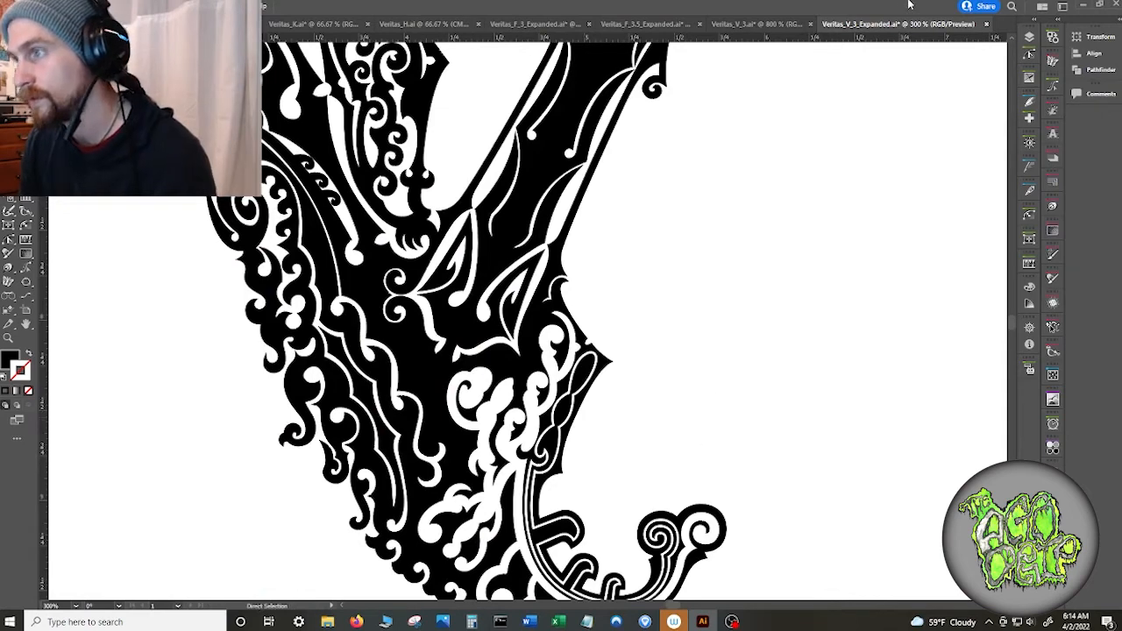
key(ctrl+a)
key(ctrl+z)
key(a)
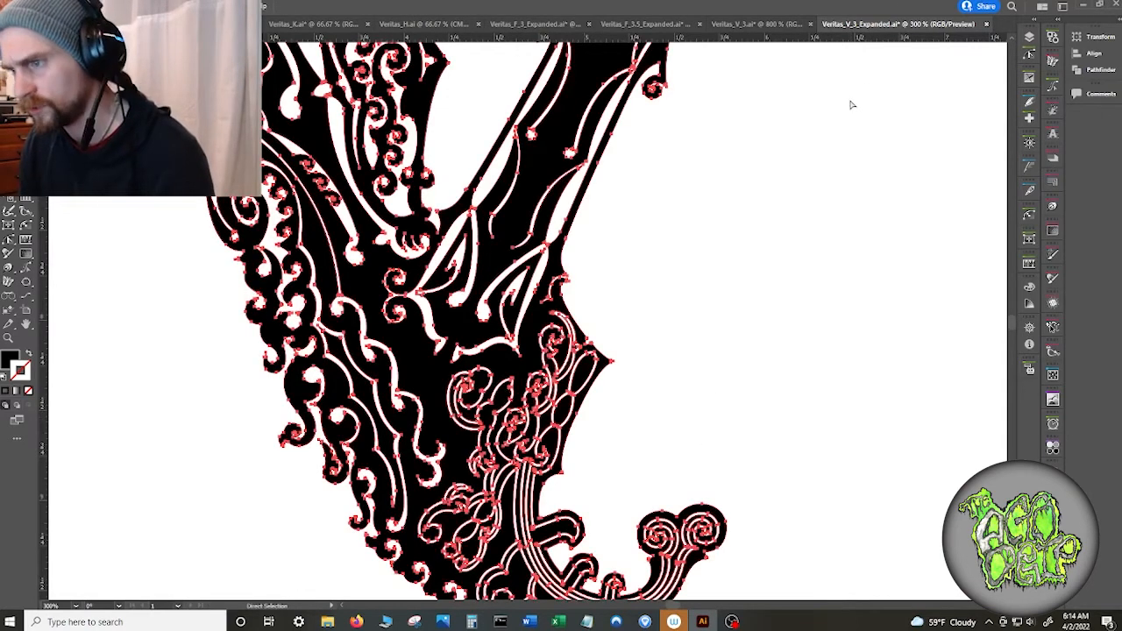
click(848, 124)
- Examine the ornament strokes in Veritas_V_3.ai for narrow gaps and tapered tips along the V's hook and pointed edge
click(754, 23)
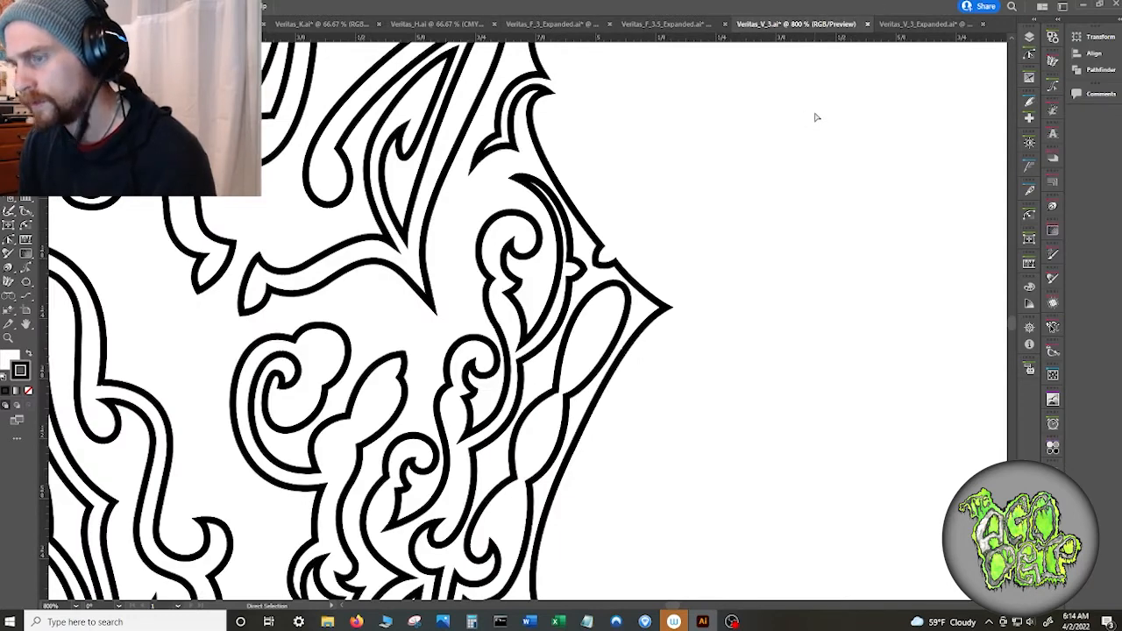
scroll(814, 114, down, 2)
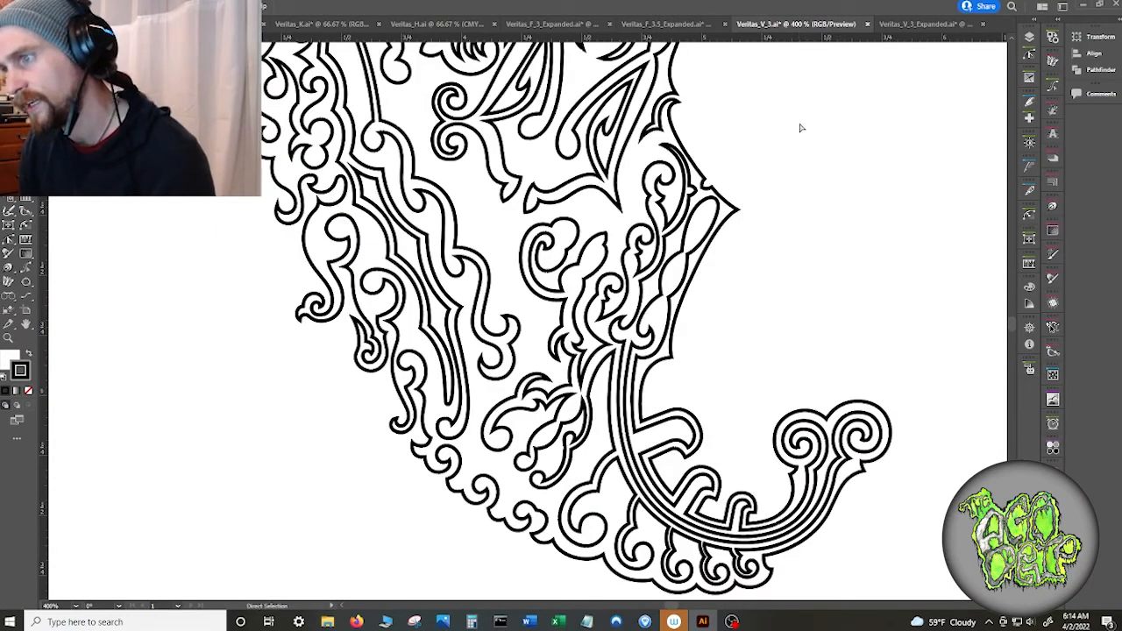
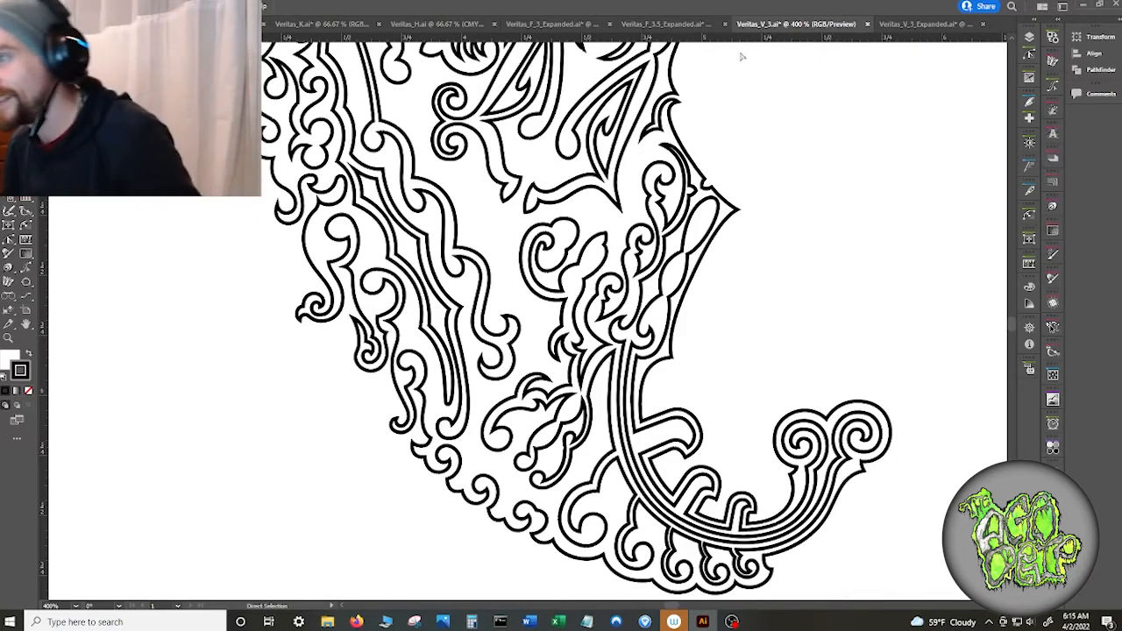
scroll(749, 137, up, 3)
scroll(734, 143, down, 3)
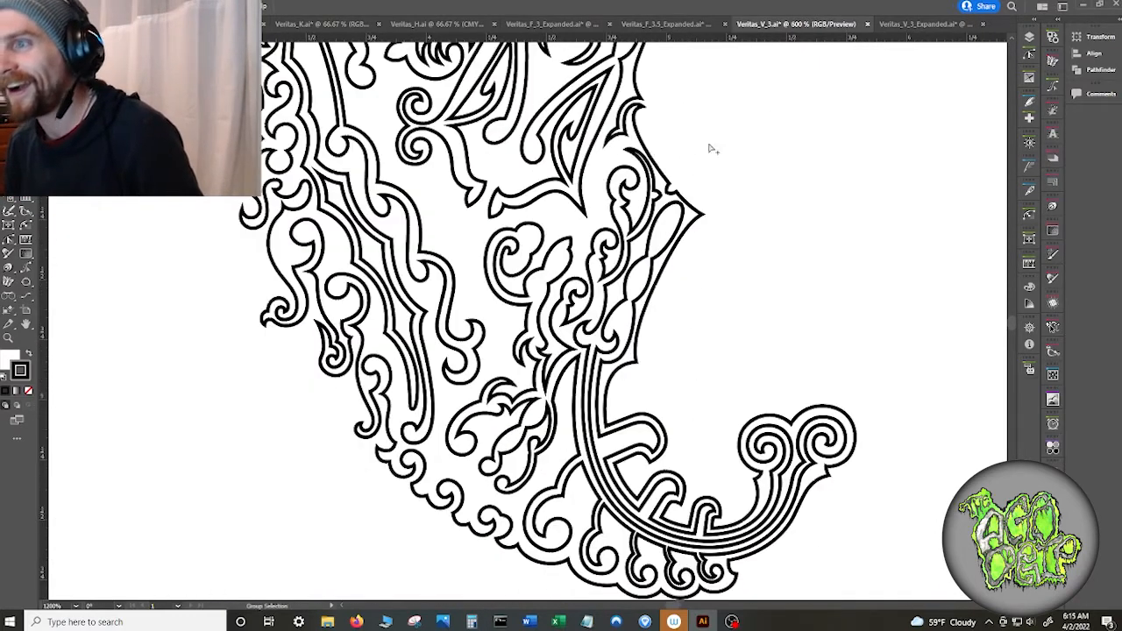
scroll(849, 210, down, 1)
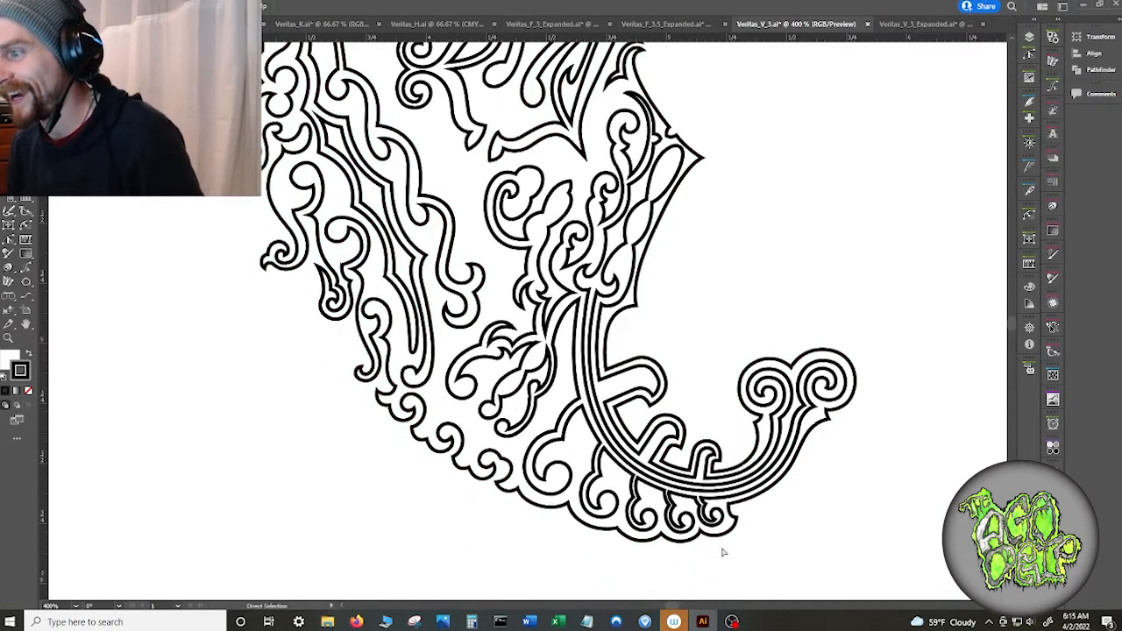
scroll(658, 246, up, 6)
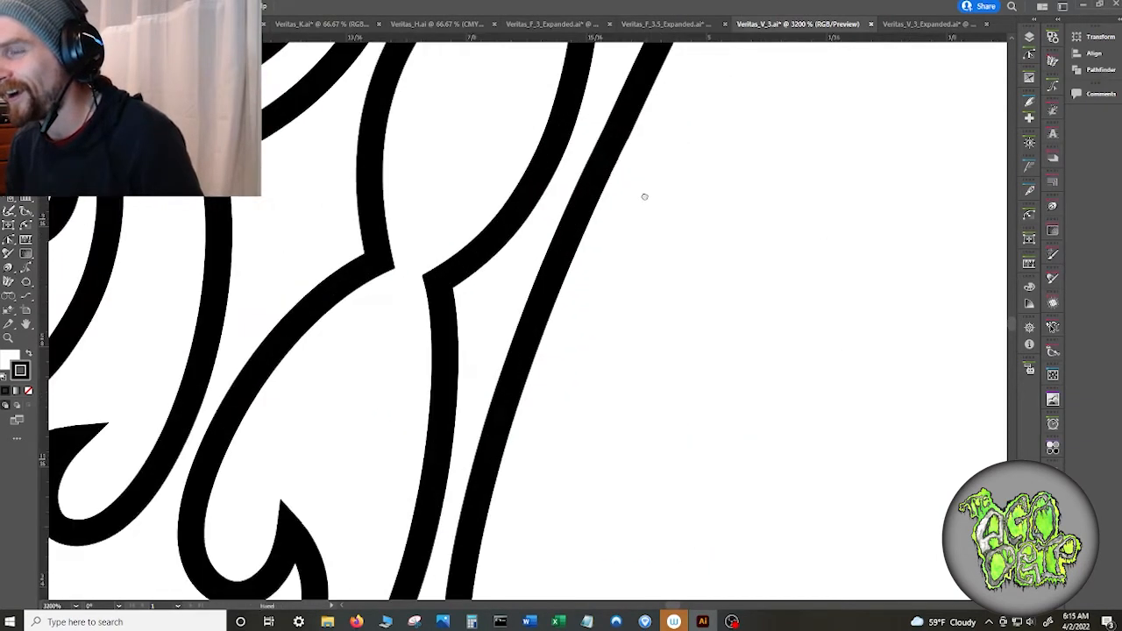
drag(591, 437, 547, 600)
drag(585, 310, 574, 627)
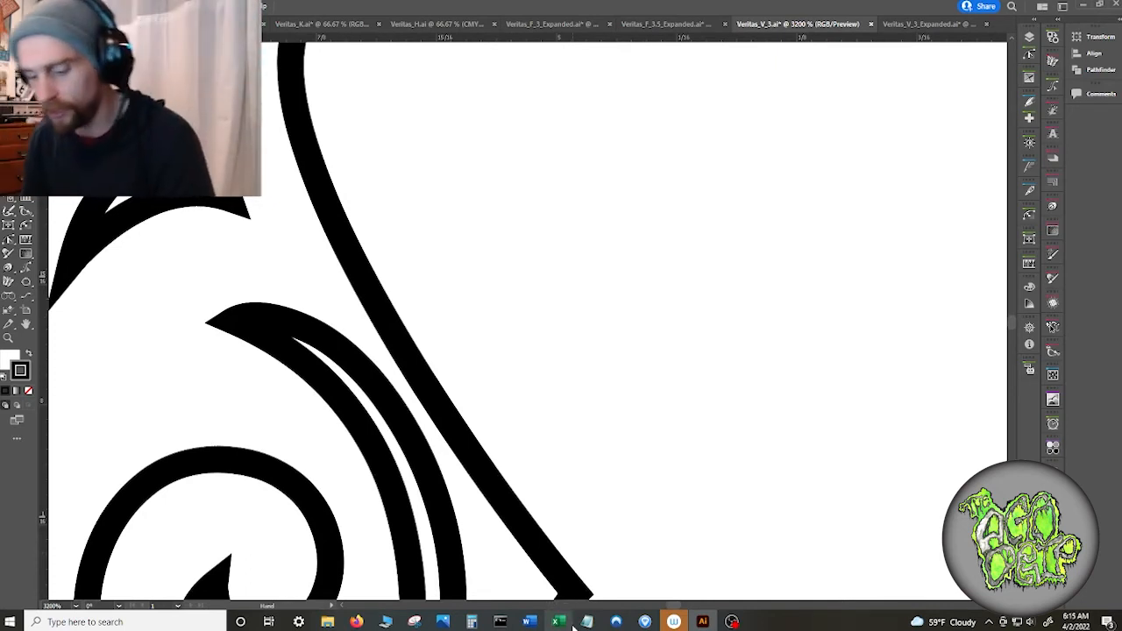
scroll(568, 267, down, 3)
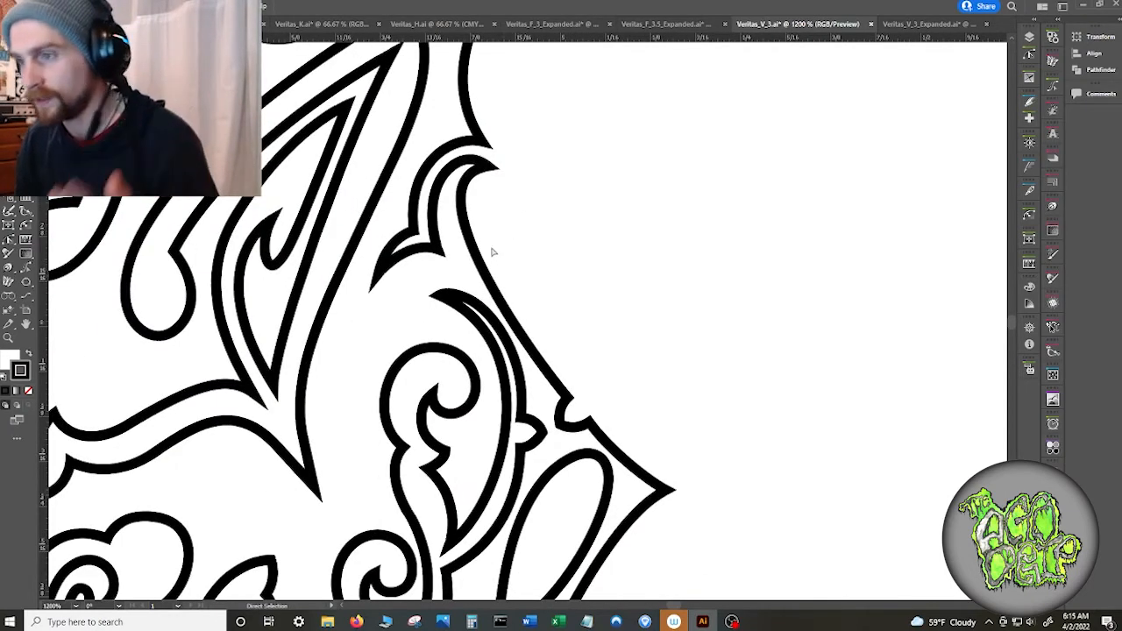
- Select the tip anchor of the small barb above the curled ornament, and split the path at that point with PathScribe
click(433, 301)
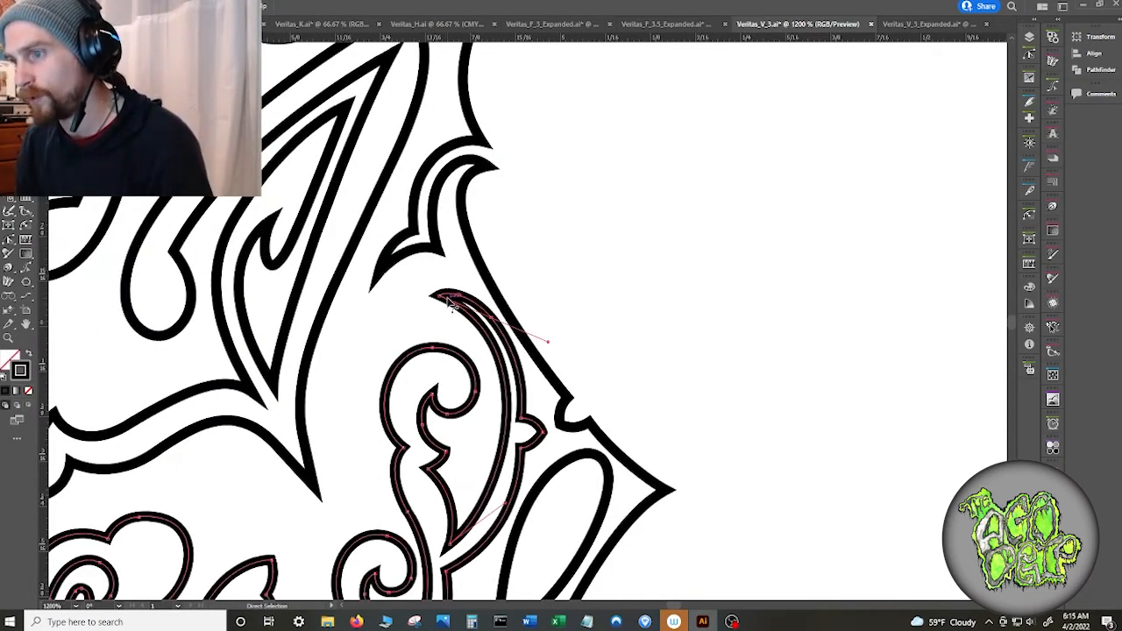
click(444, 295)
click(375, 274)
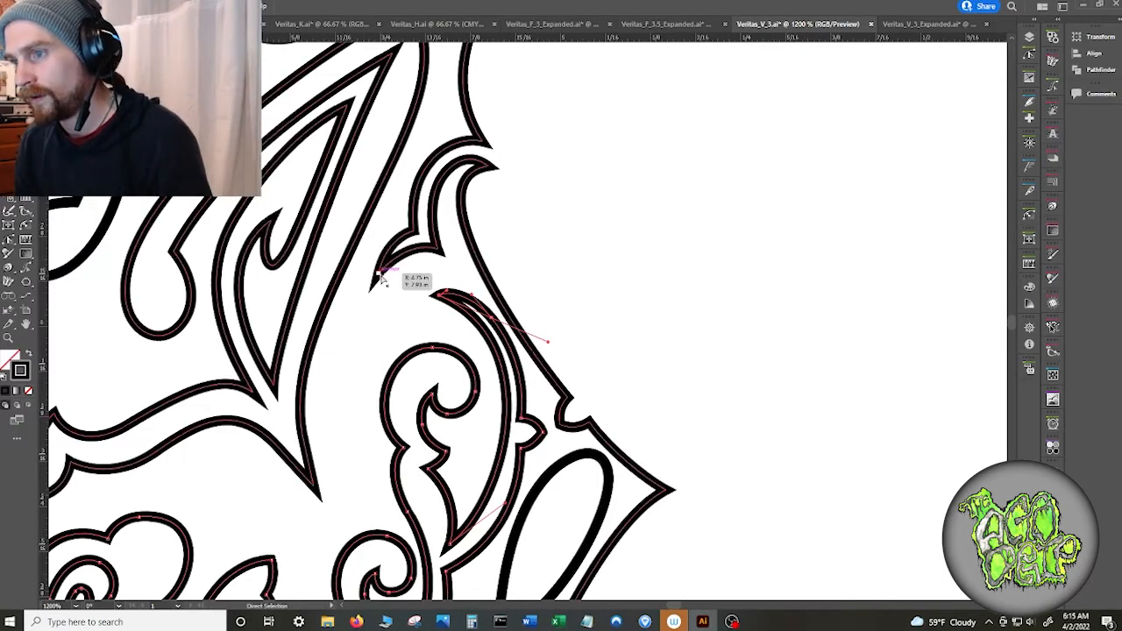
click(1030, 57)
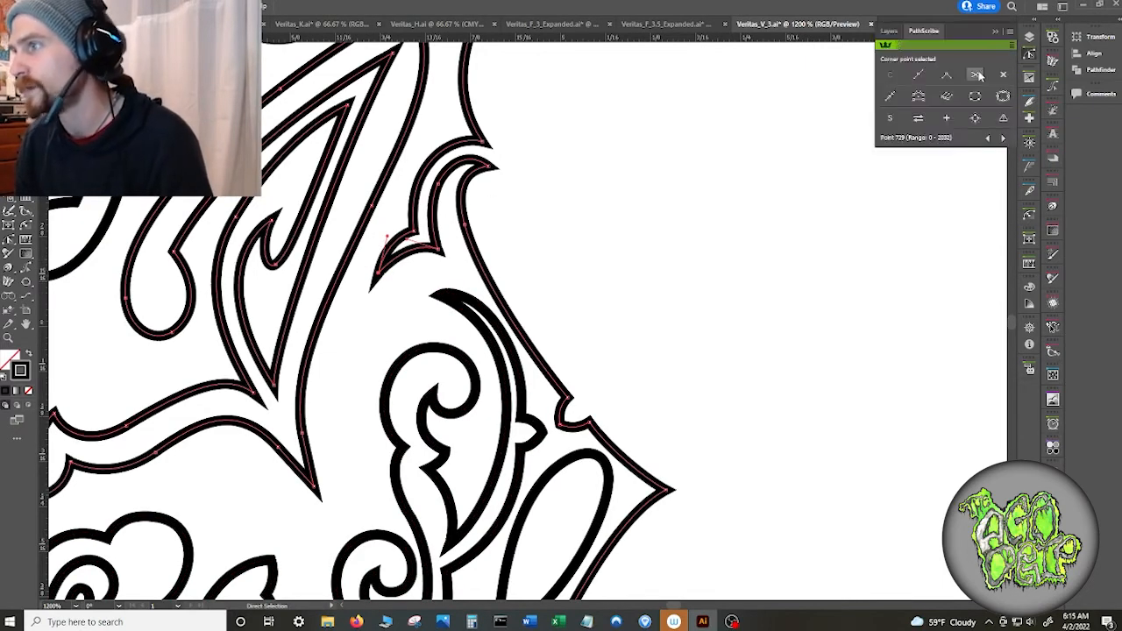
click(976, 75)
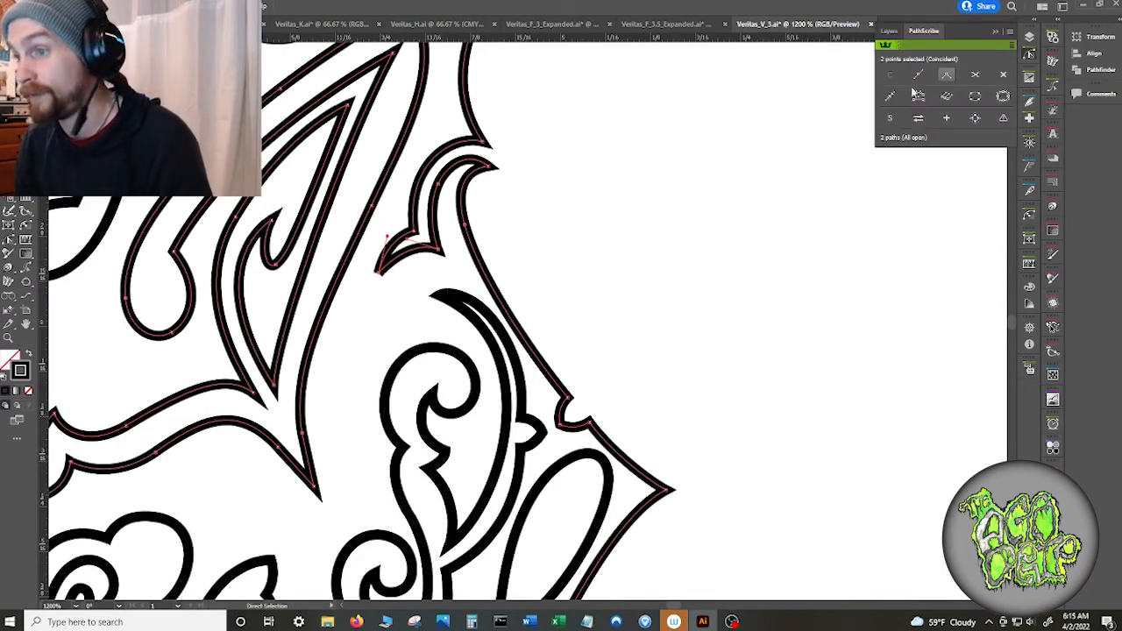
- Move the barb's inner split end away from the other end, and adjust the adjacent corner's handle to reshape the curve
click(379, 272)
mouse_move(379, 273)
mouse_down()
mouse_move(425, 287)
mouse_move(397, 280)
mouse_up()
key(ctrl+z)
click(383, 271)
scroll(408, 244, up, 2)
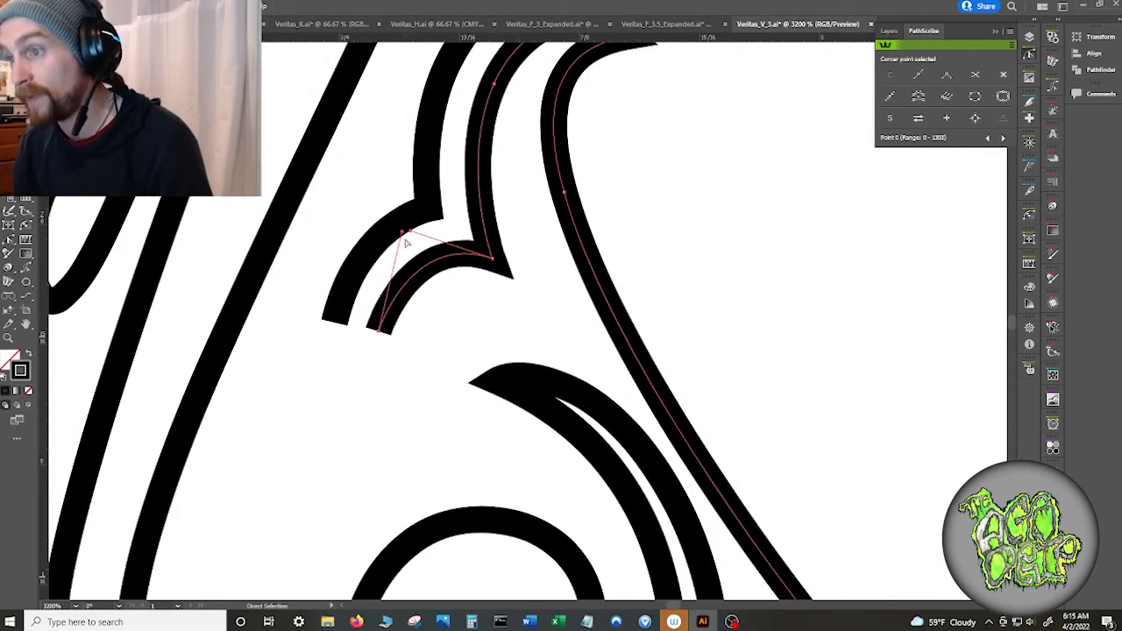
drag(401, 231, 389, 342)
click(379, 333)
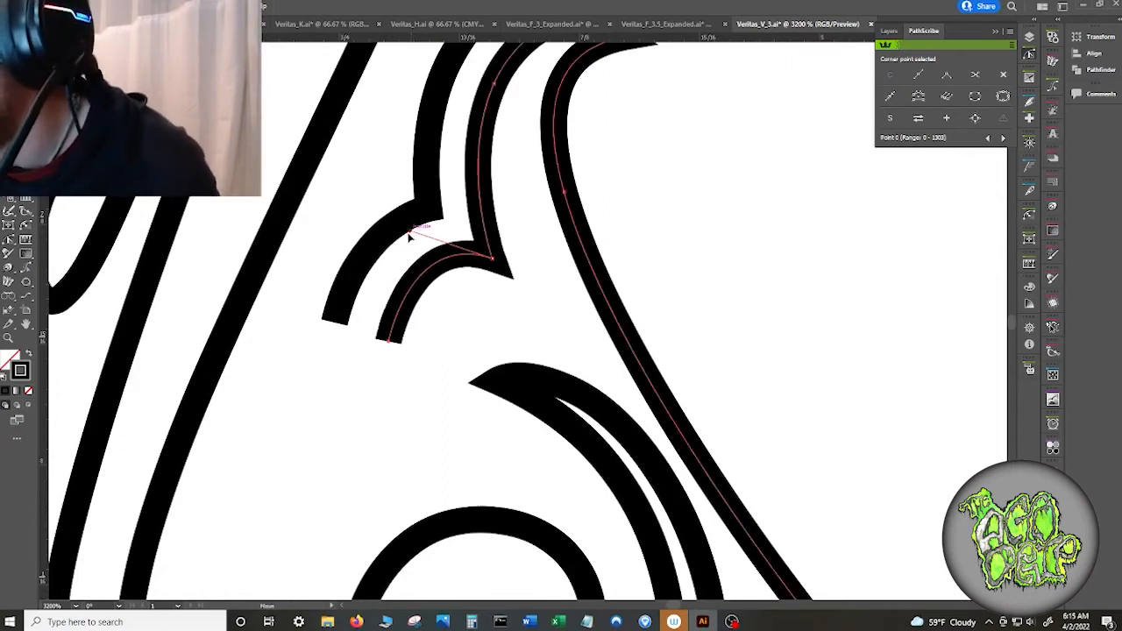
drag(410, 231, 399, 256)
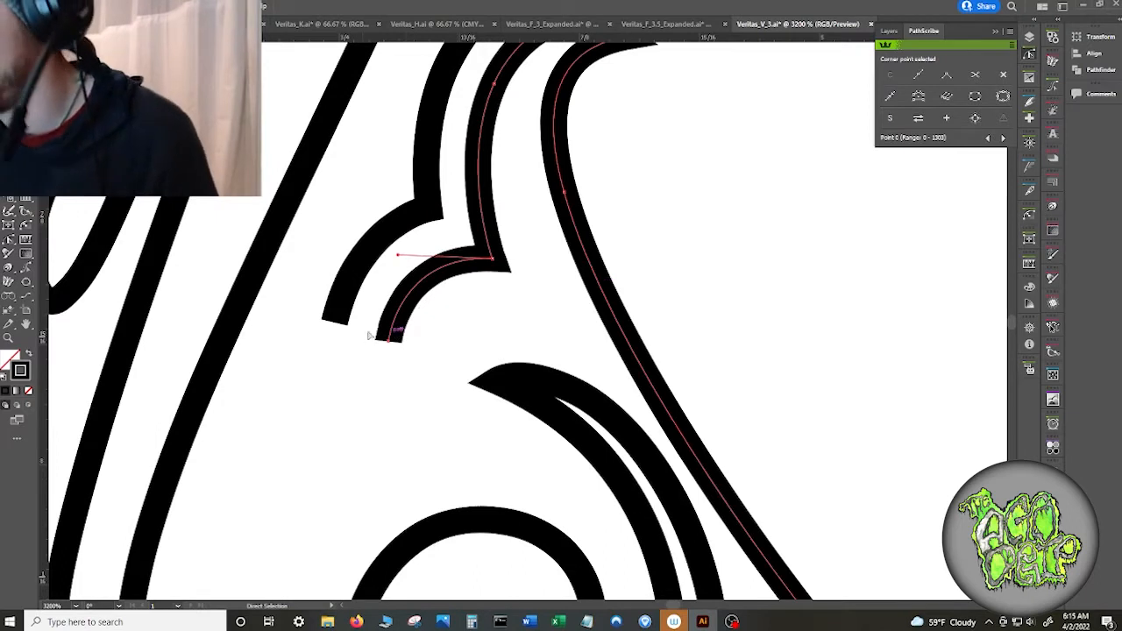
- Refine the barb's inner end and the adjacent corner handle, and split the curled ornament's outer tip at its anchor with PathScribe
drag(389, 343, 387, 335)
drag(399, 256, 406, 251)
click(497, 379)
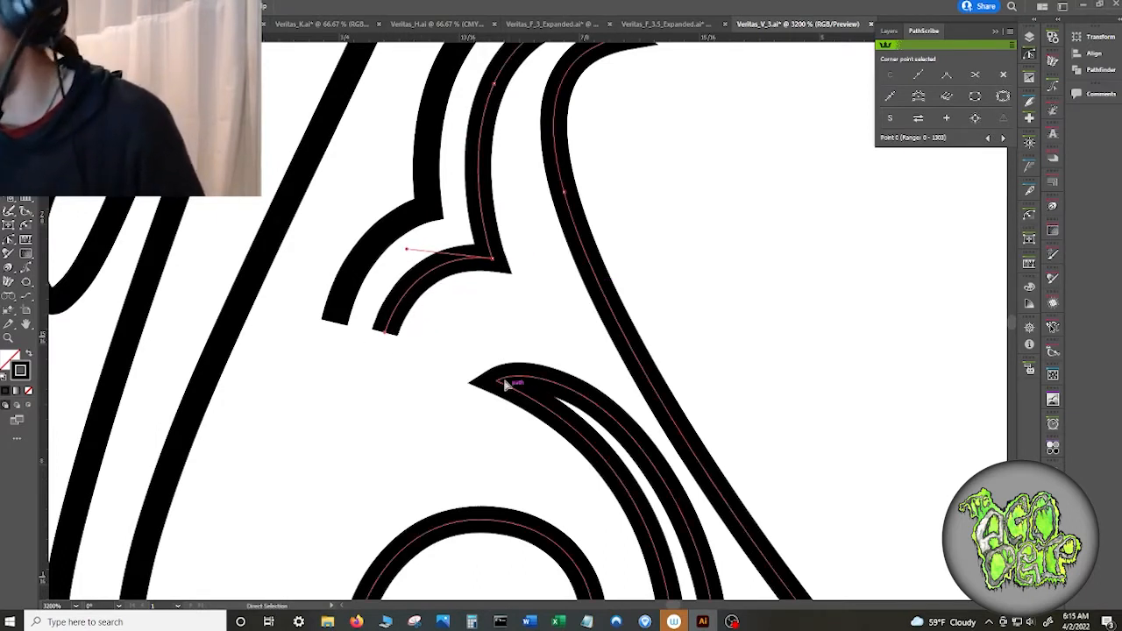
click(974, 75)
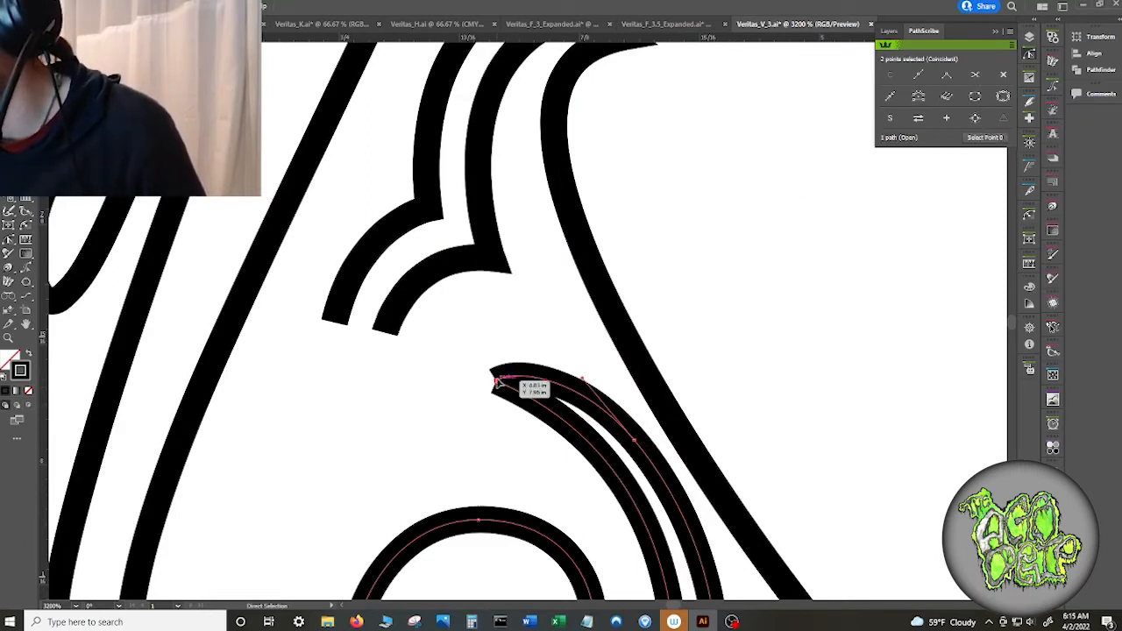
drag(496, 382, 493, 368)
key(ctrl+x)
key(ctrl+z)
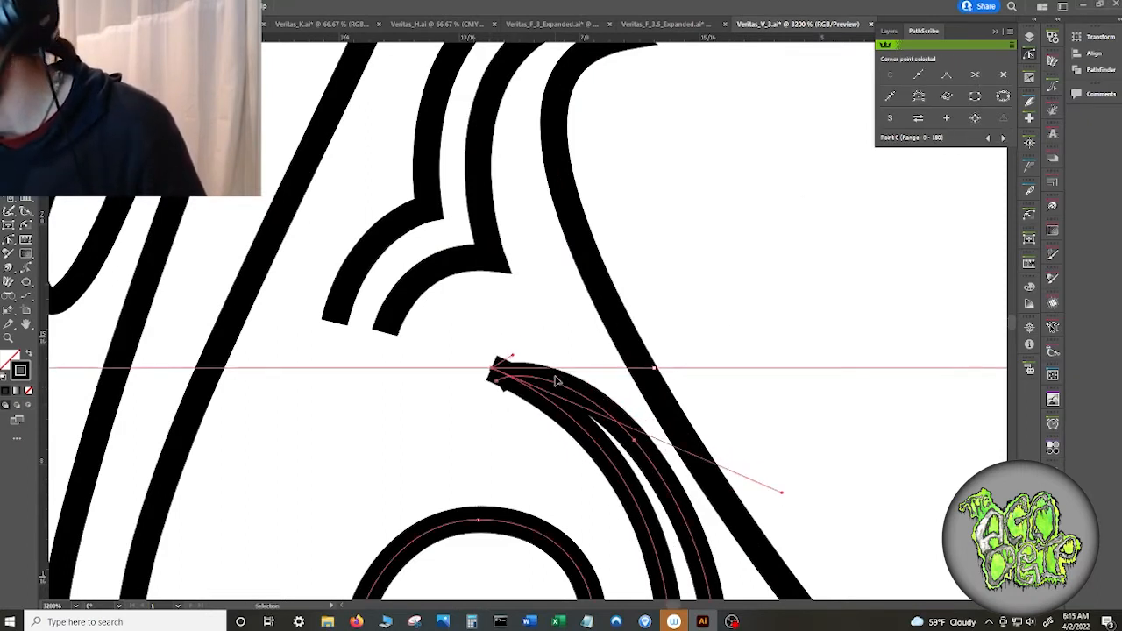
key(ctrl+z)
key(ctrl+z)
key(ctrl+z)
key(ctrl+z)
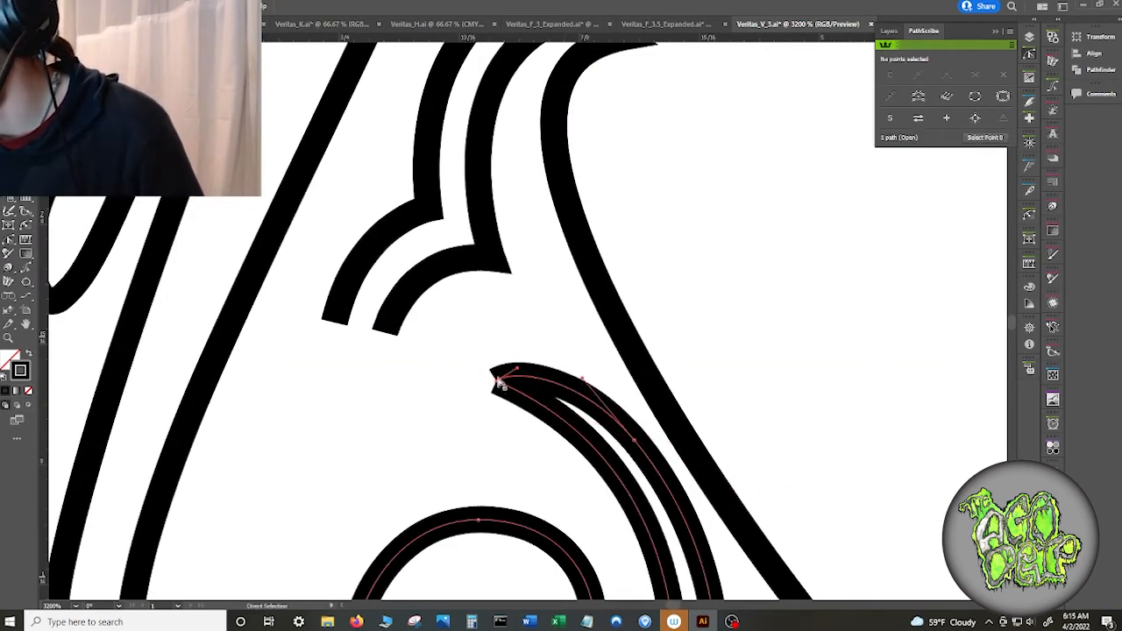
- Move the outer split end of the curled ornament's tip onto the barb's inner end, then clear the selection
click(498, 381)
drag(498, 380, 386, 332)
key(ctrl+z)
key(ctrl+shift+a)
click(584, 409)
key(ctrl+z)
- Extend the moved end's handle and remove the intermediate anchor so the curl's outer stroke forms one smooth arc
click(633, 440)
drag(397, 288, 478, 303)
click(636, 440)
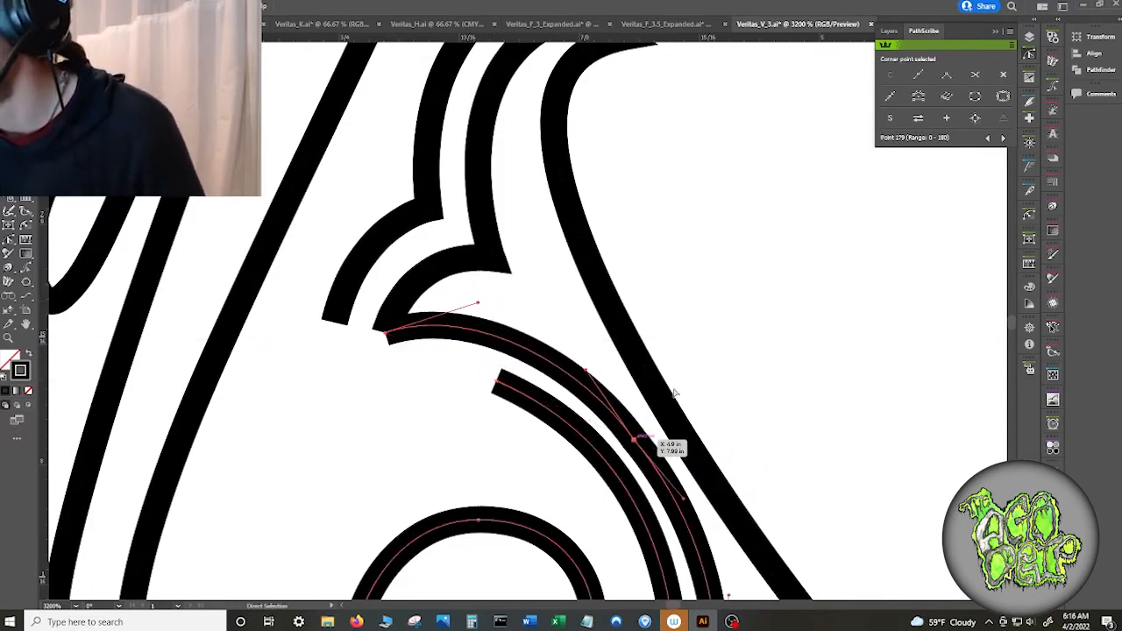
click(1004, 76)
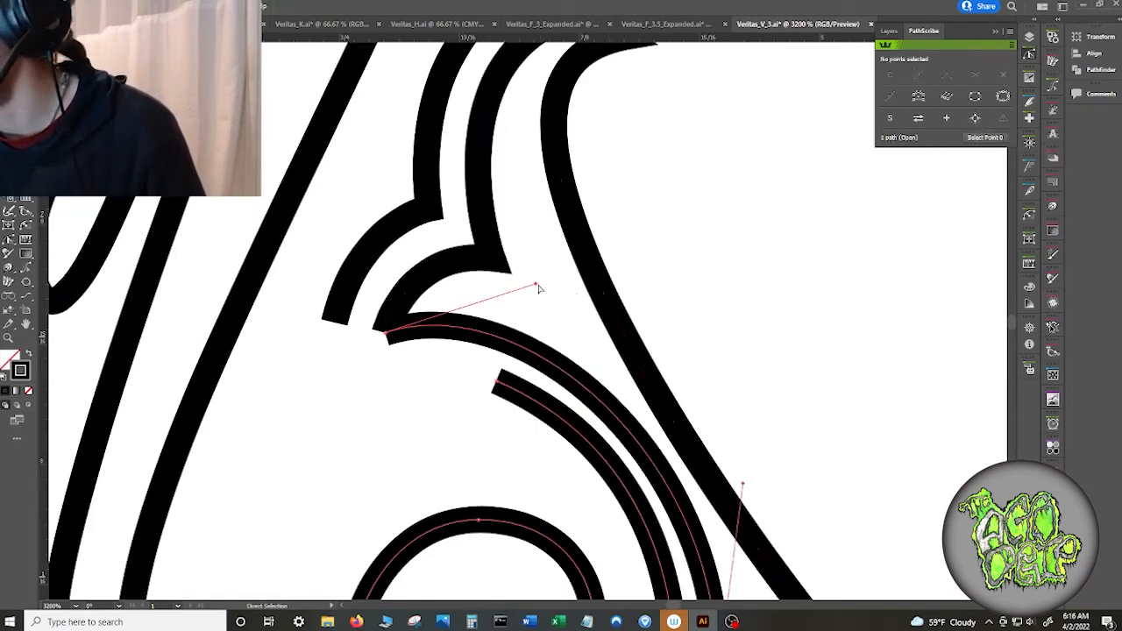
drag(535, 284, 539, 281)
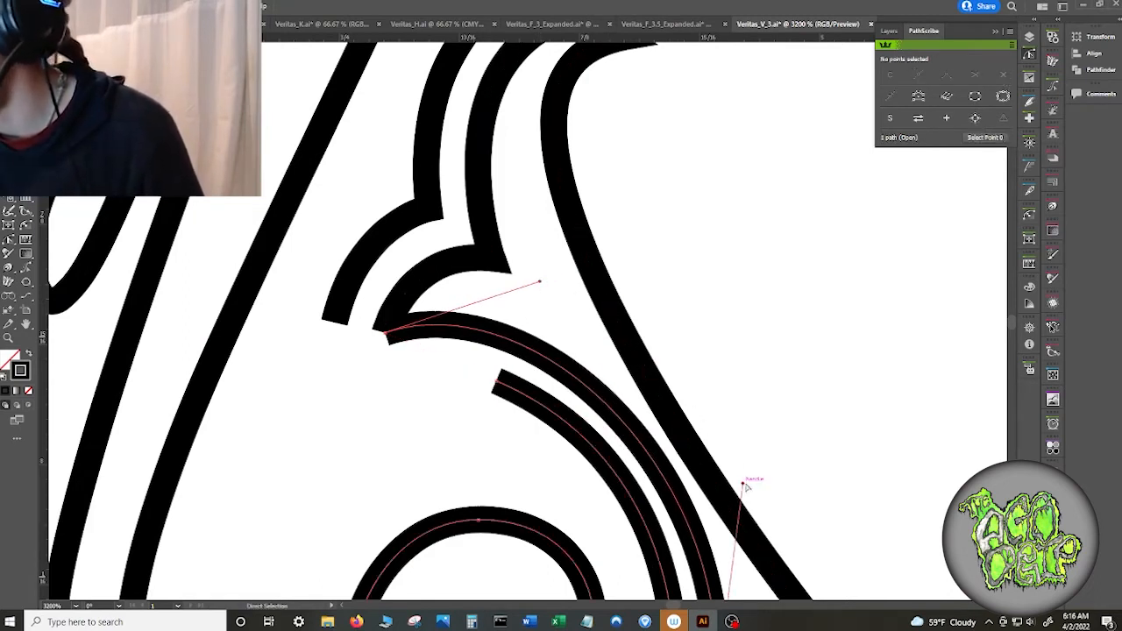
- Shift the curled ornament's free inner end slightly outward and fine-tune the outer arc's starting handle
click(497, 381)
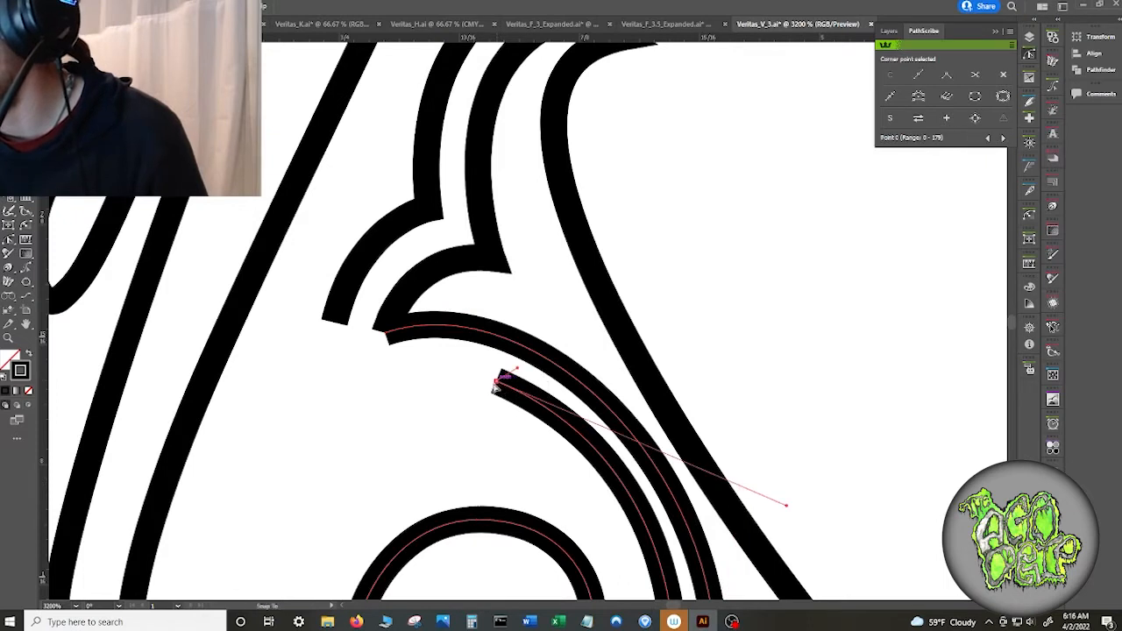
mouse_move(786, 506)
mouse_down()
mouse_move(777, 514)
mouse_move(777, 504)
mouse_up()
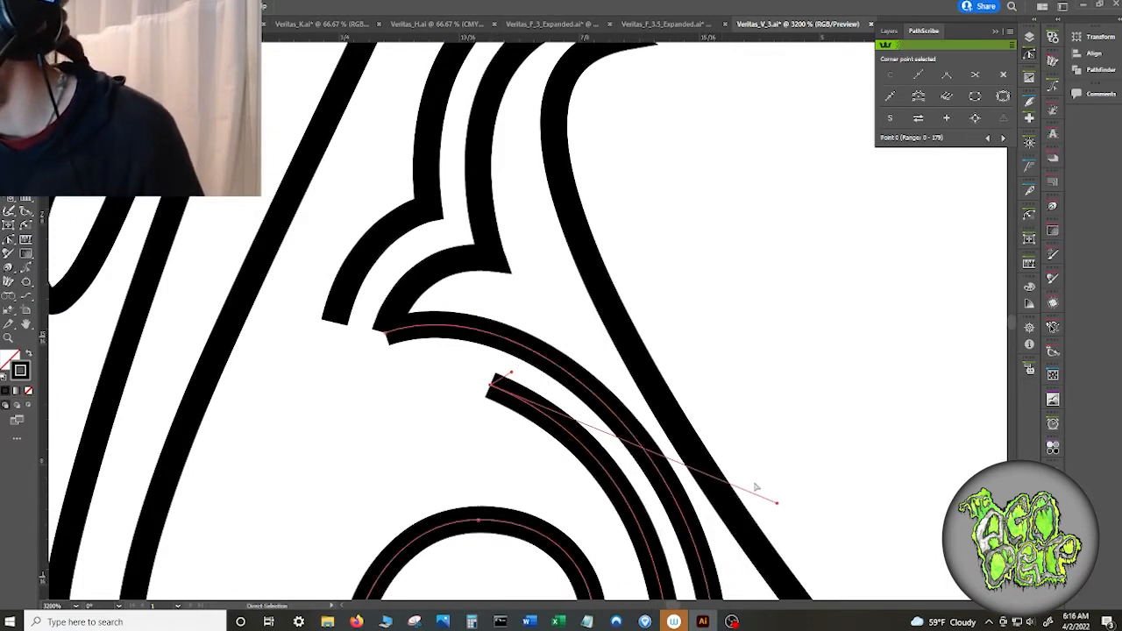
click(607, 400)
drag(540, 283, 532, 285)
- Join the two coincident endpoints where the outer arc meets the barb, and clear the selection
drag(391, 349, 395, 349)
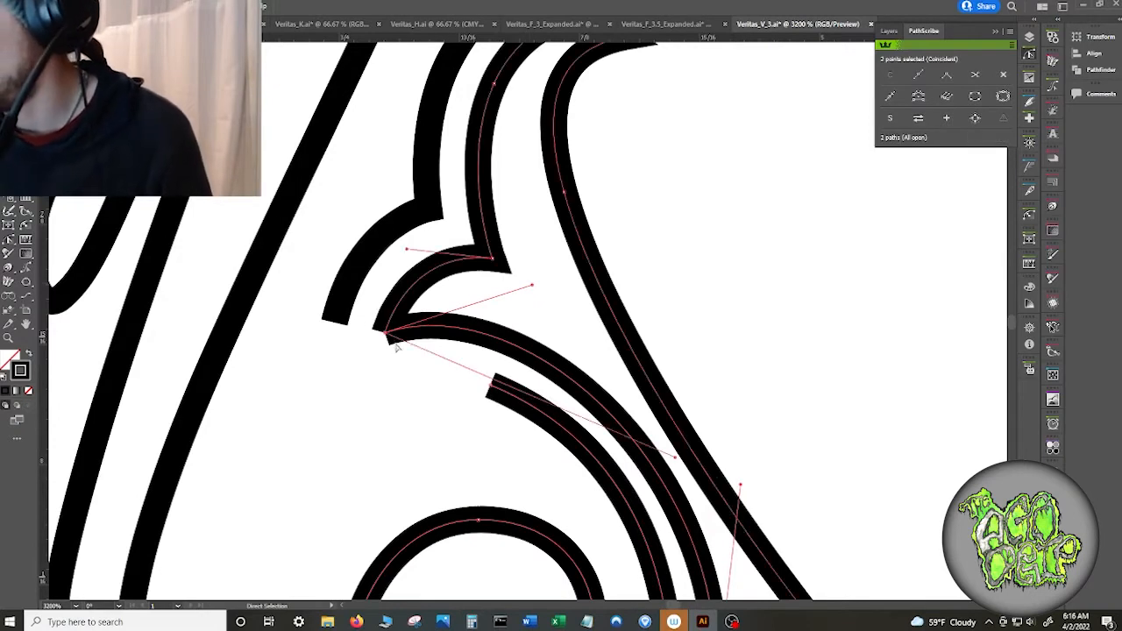
right_click(467, 386)
click(498, 226)
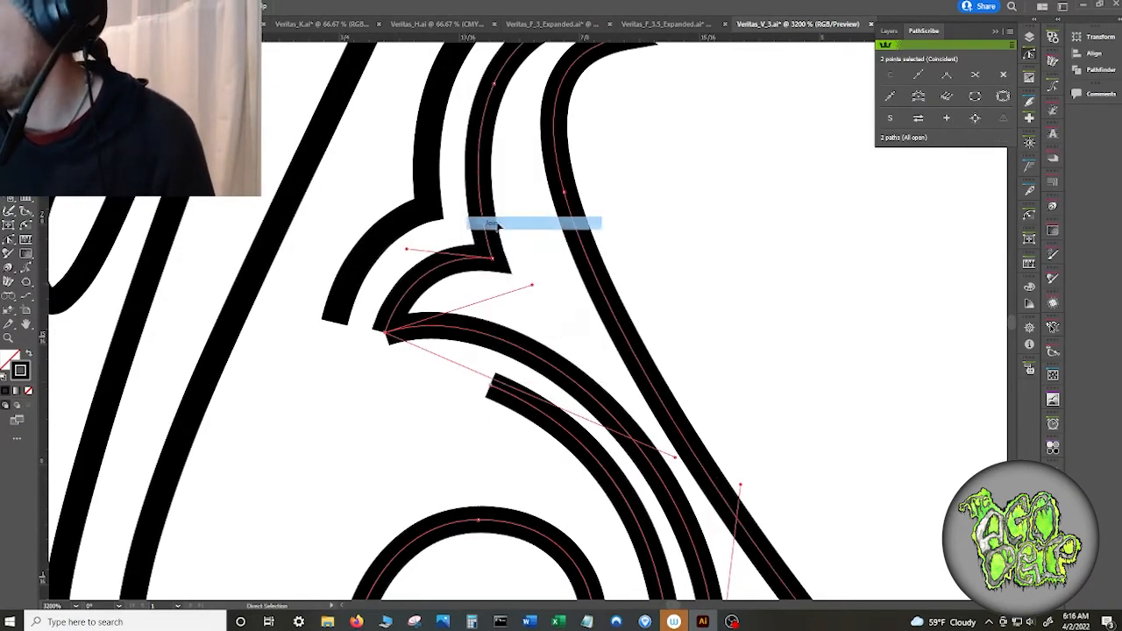
click(433, 390)
- Connect the barb's remaining open end to the curl's free inner end with the Pen tool, forming a new pointed tip
scroll(435, 390, down, 3)
scroll(651, 347, down, 2)
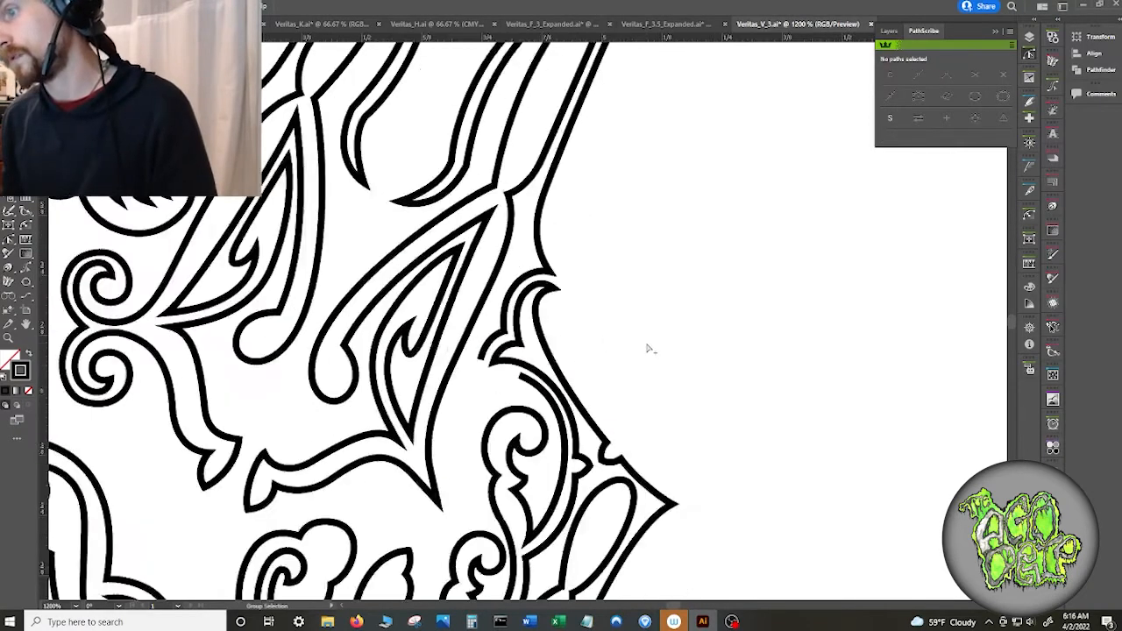
scroll(650, 347, down, 2)
scroll(651, 347, up, 3)
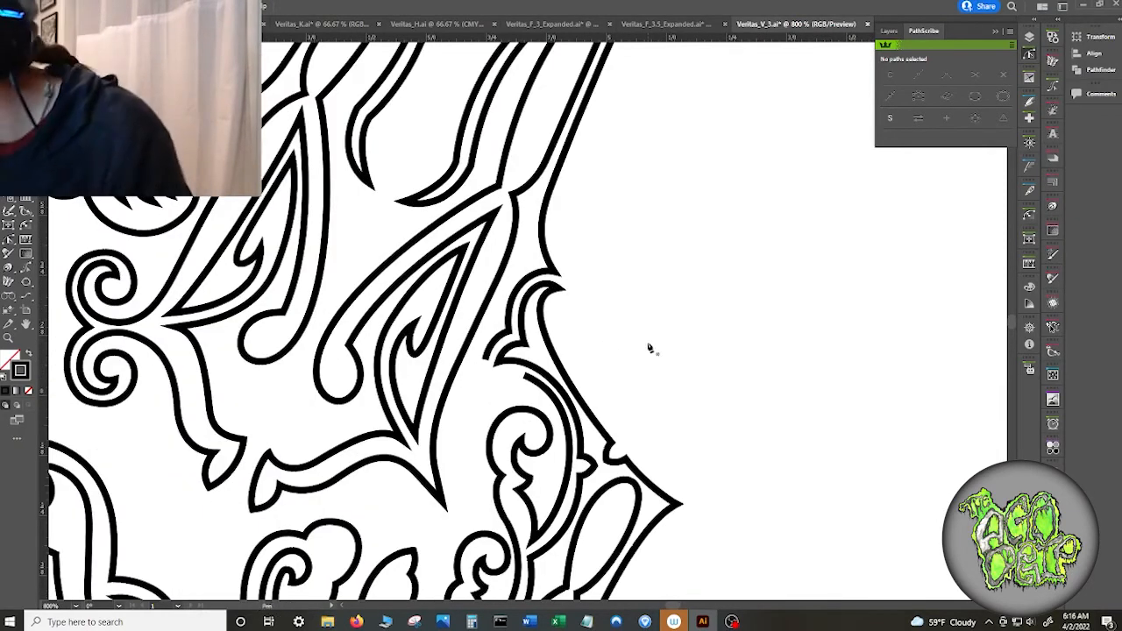
click(487, 353)
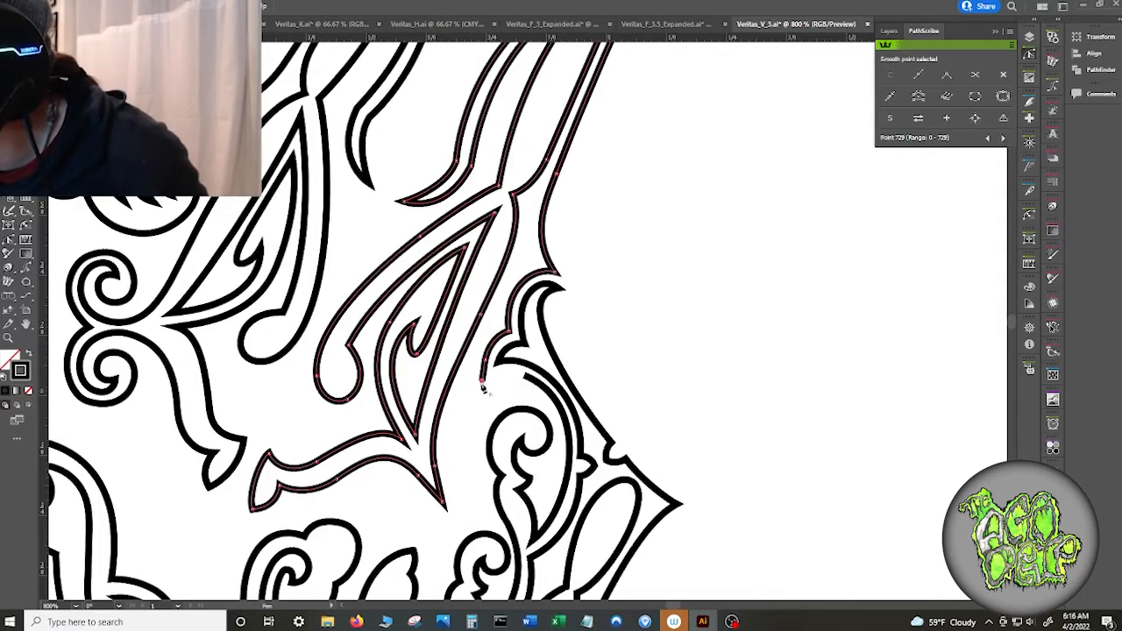
drag(482, 389, 523, 379)
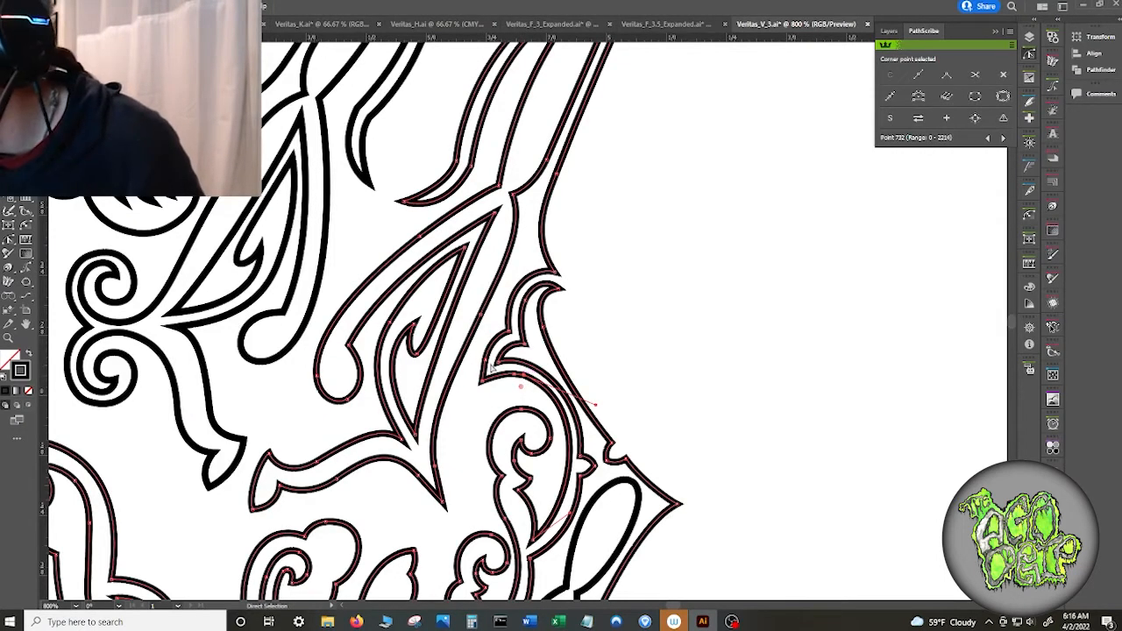
- Remove the extra anchor above the new tip, and adjust the tip, its handle and the notch corner above it to even the gap
click(486, 360)
click(1004, 75)
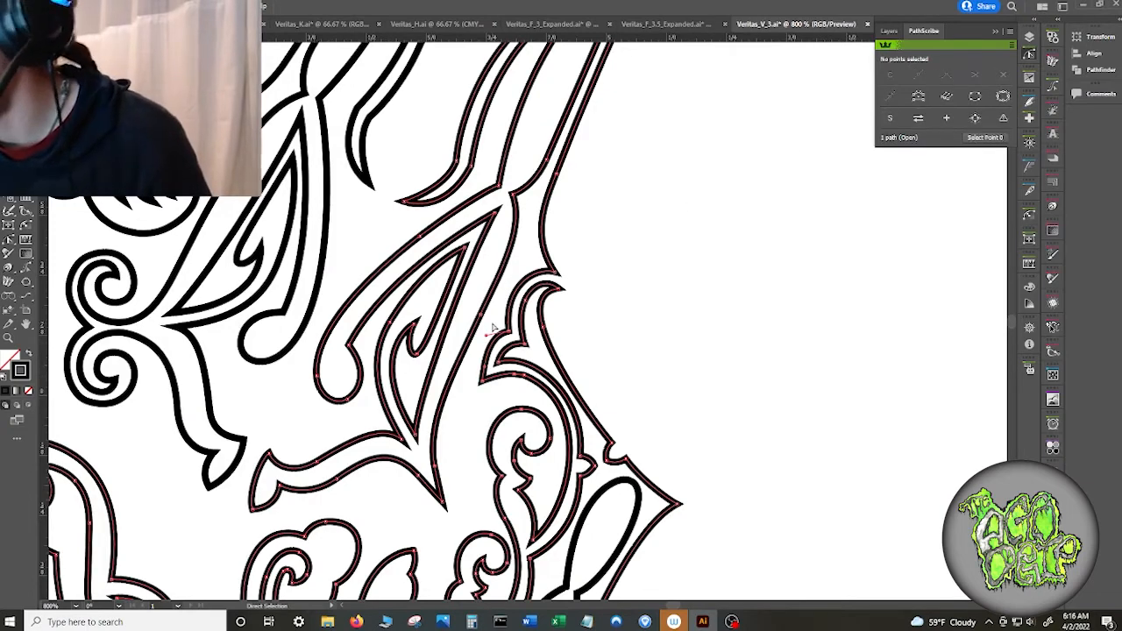
key(ctrl+equal)
key(ctrl+equal)
key(ctrl+equal)
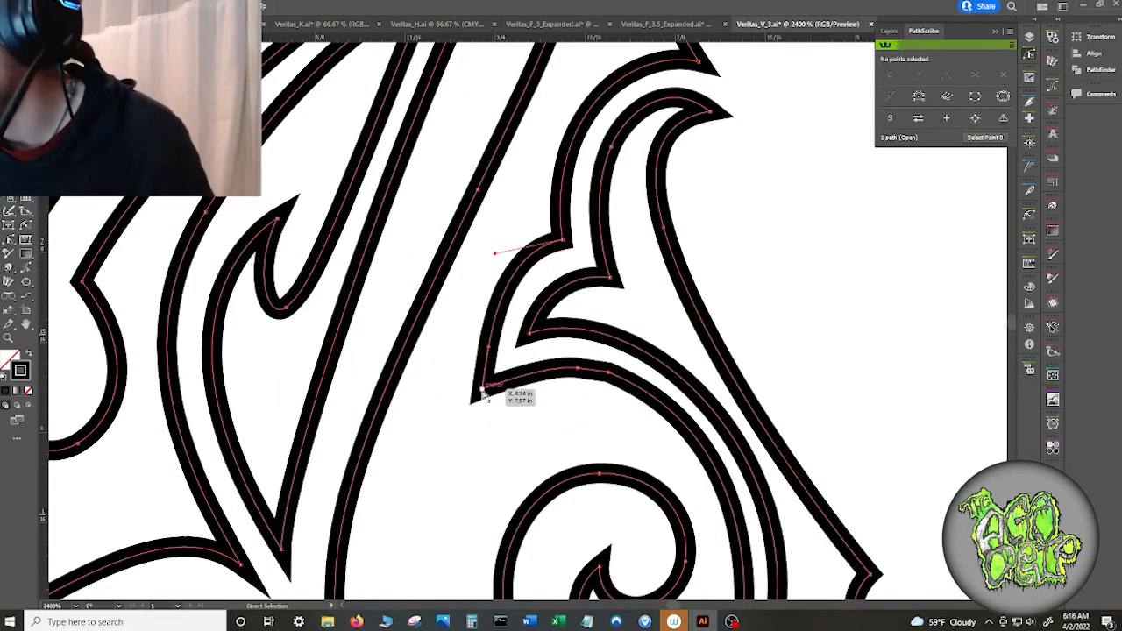
drag(478, 390, 478, 390)
drag(485, 347, 474, 347)
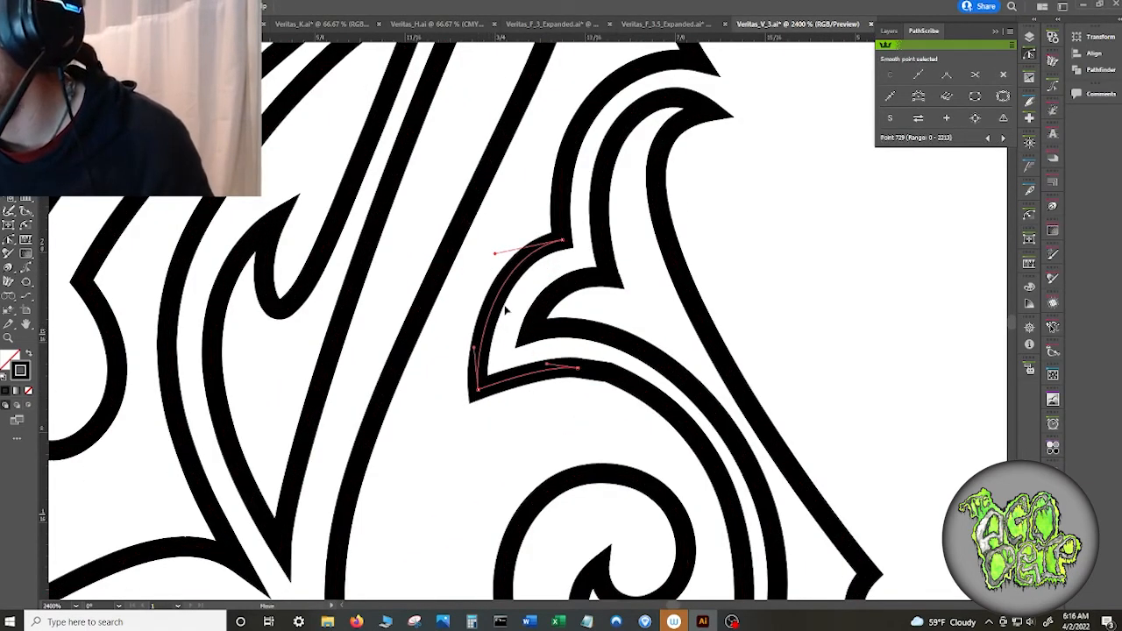
drag(563, 239, 567, 242)
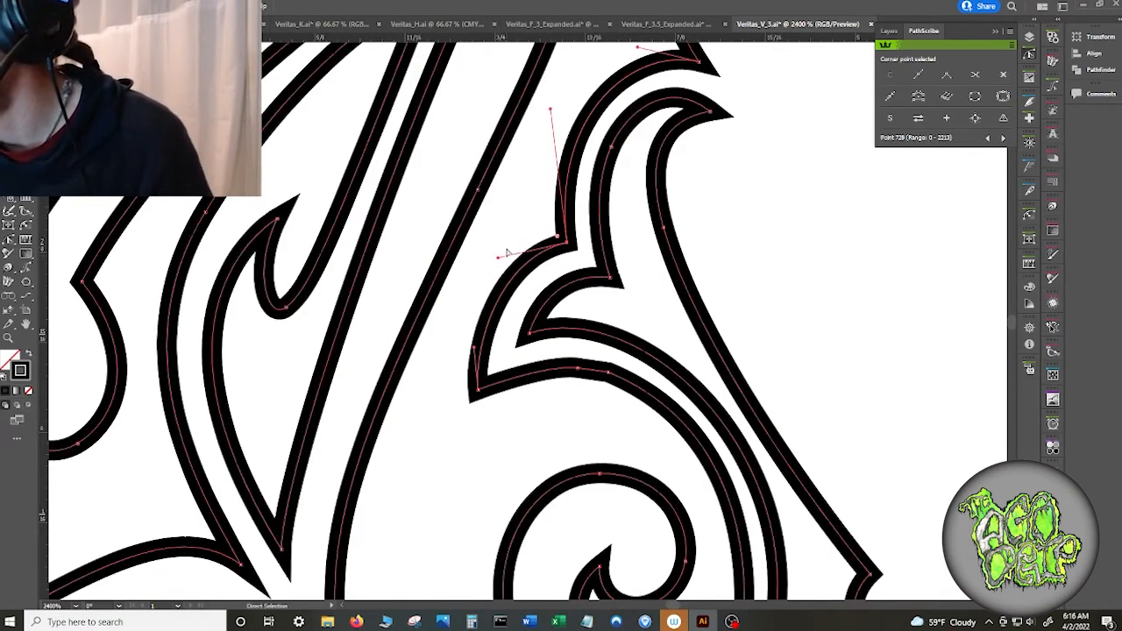
- Try removing the kinked anchor on the curl's inner arc, and add a new anchor farther down that arc
click(611, 377)
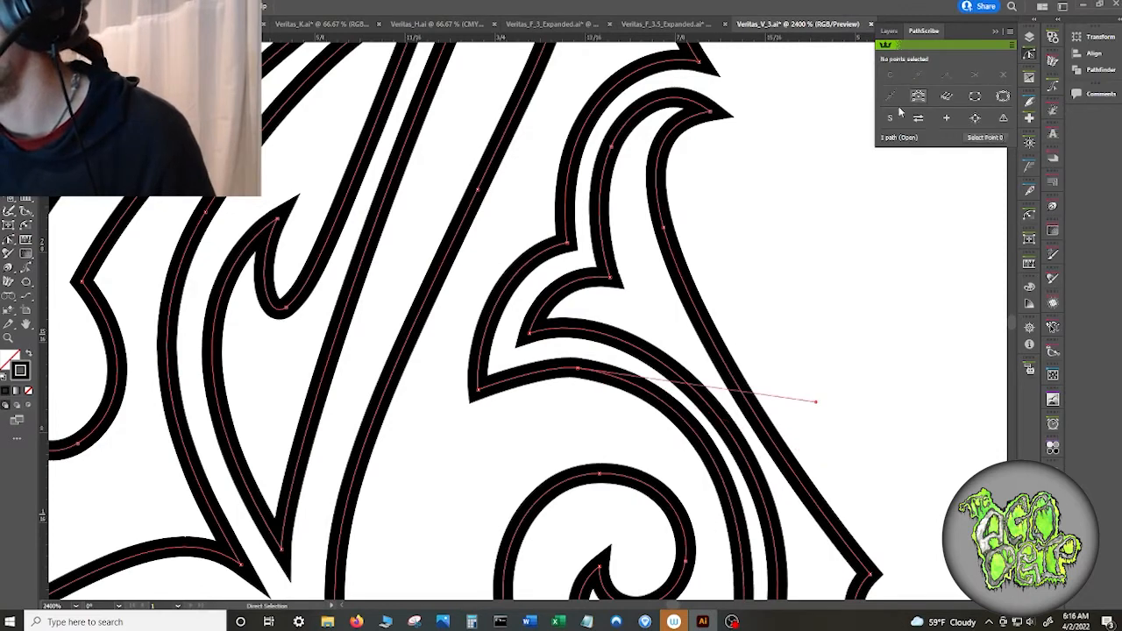
drag(699, 410, 704, 443)
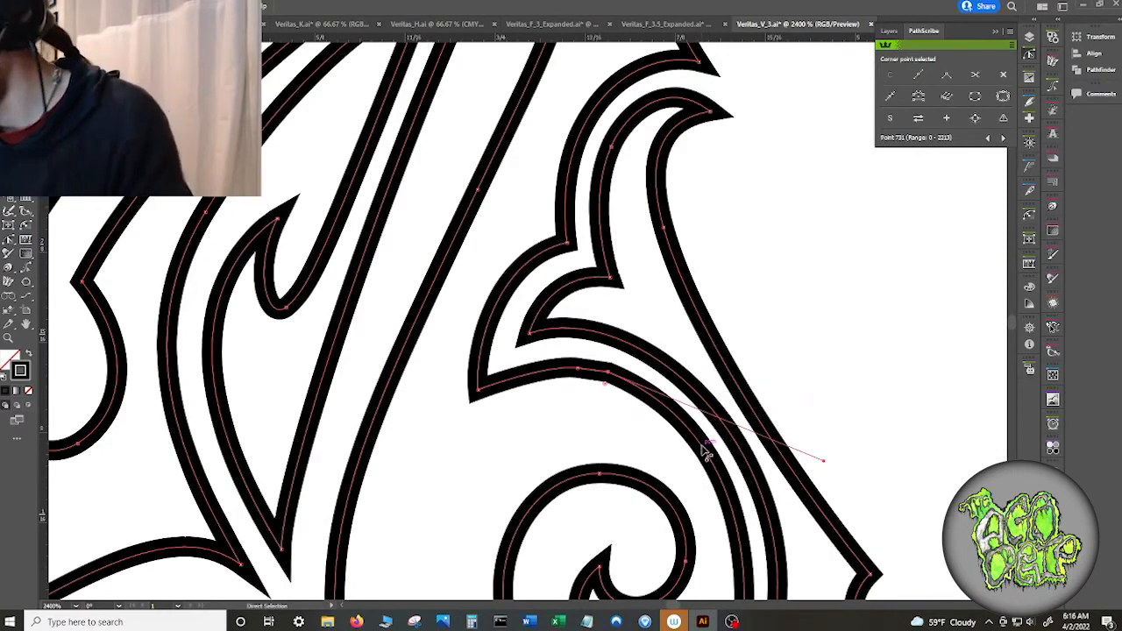
key(plus)
click(702, 446)
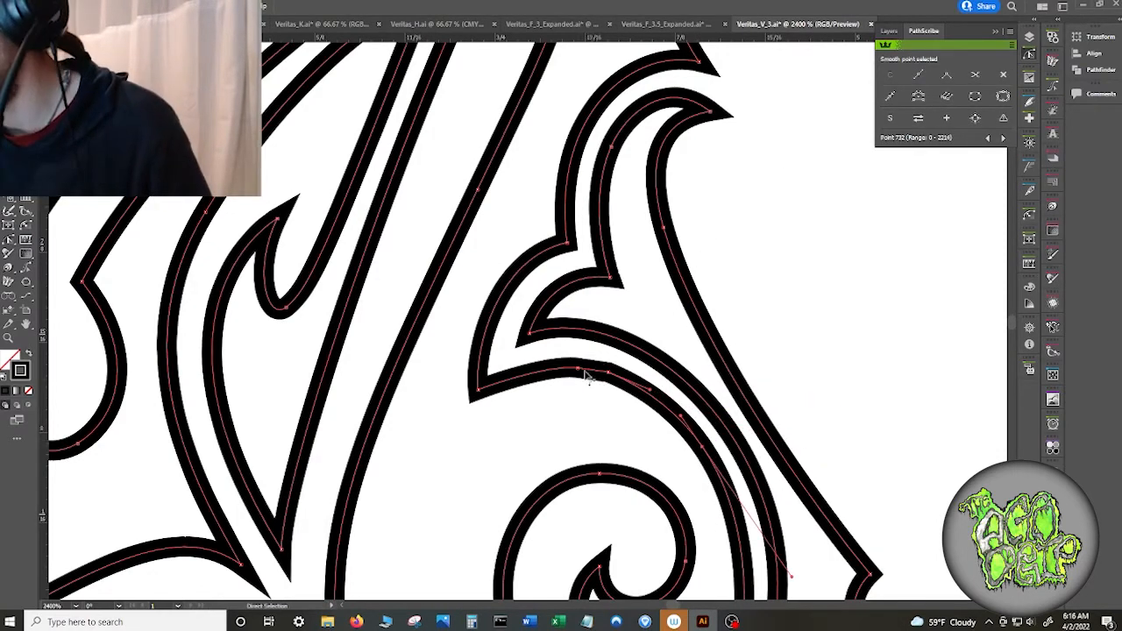
- Remove the redundant anchors between the new tip and the added anchor to smooth the inner arc
click(579, 369)
click(1003, 75)
click(608, 373)
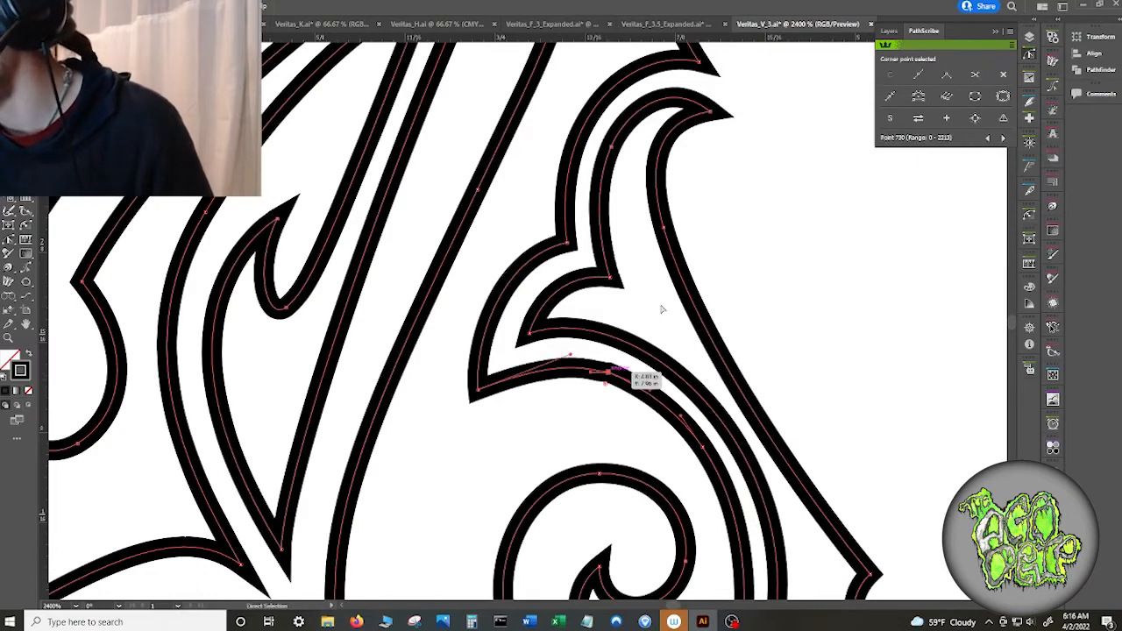
key(Delete)
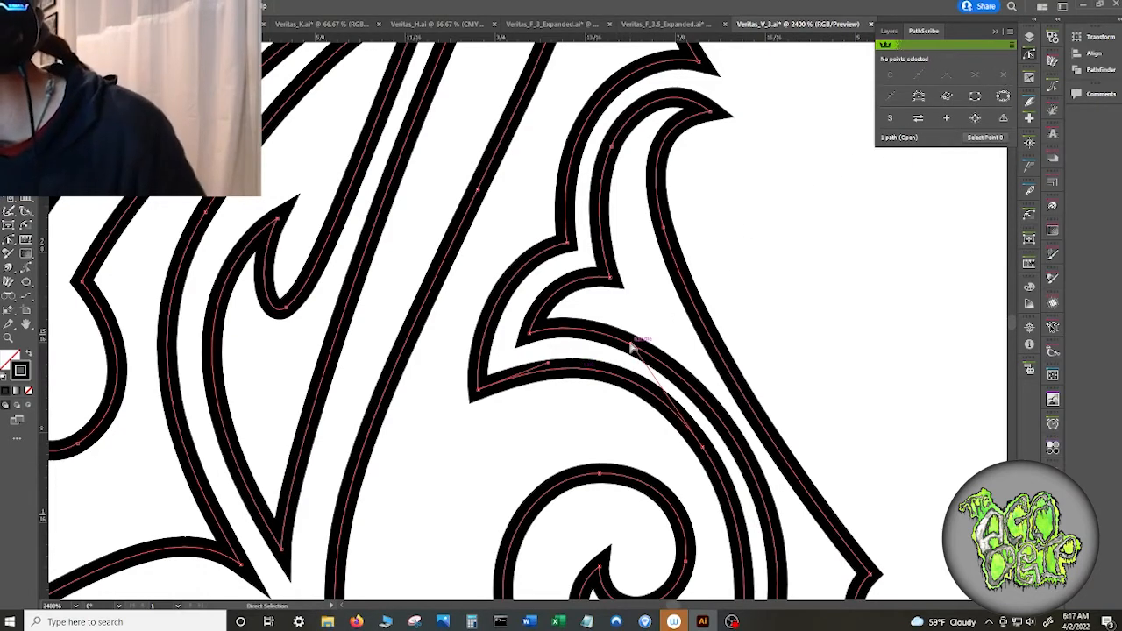
- Add an anchor just below the arc's shoulder anchor, adjust the shoulder's upper handle, and remove the added anchor
key(plus)
click(716, 470)
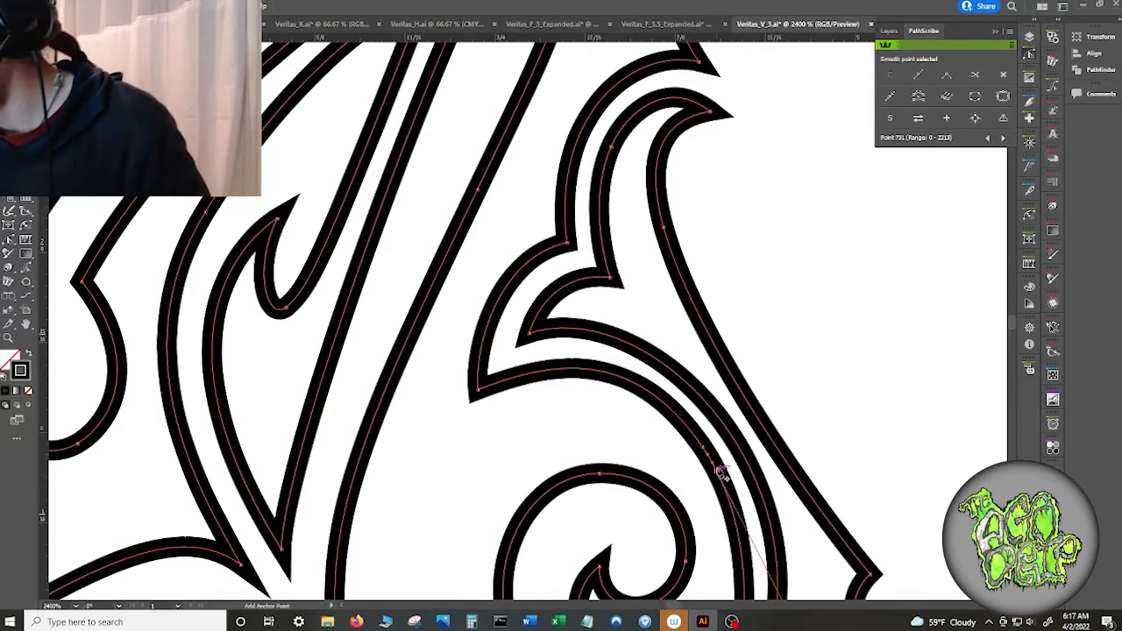
click(633, 358)
drag(633, 359, 637, 360)
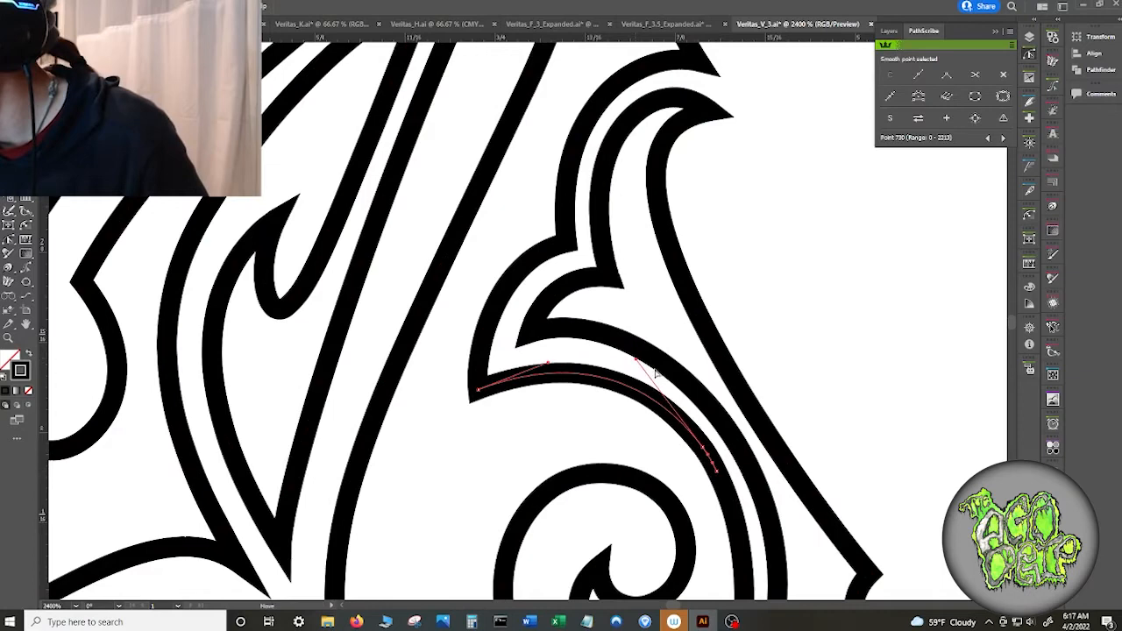
click(717, 471)
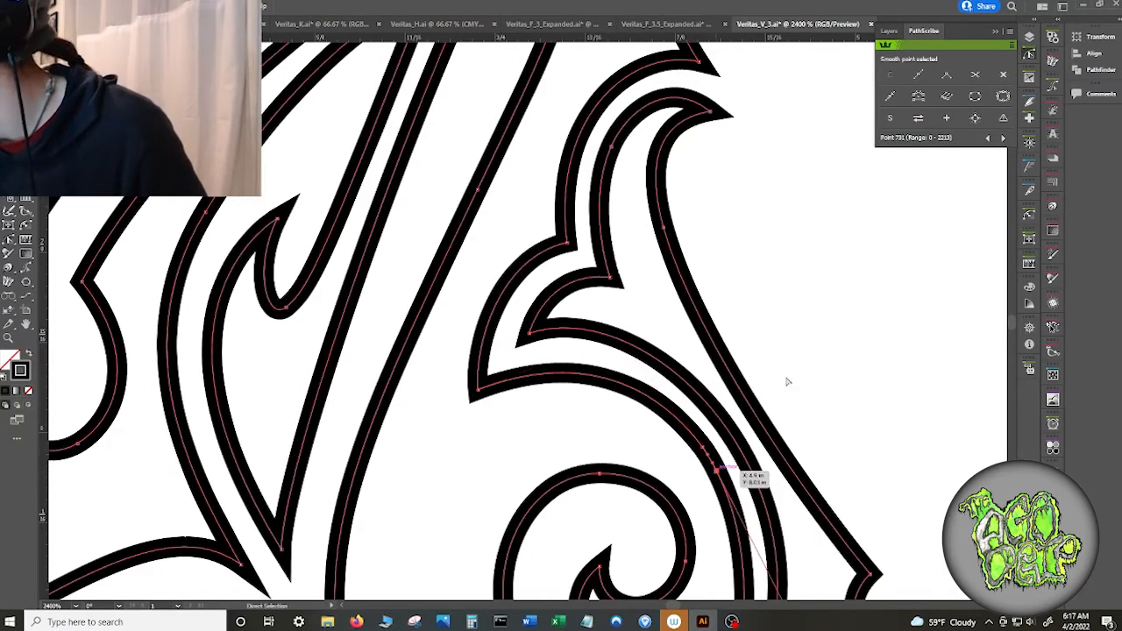
click(1004, 76)
- Reposition the inner arc's shoulder anchor and adjust its lower handle and the tip's handle for an even curve
click(704, 451)
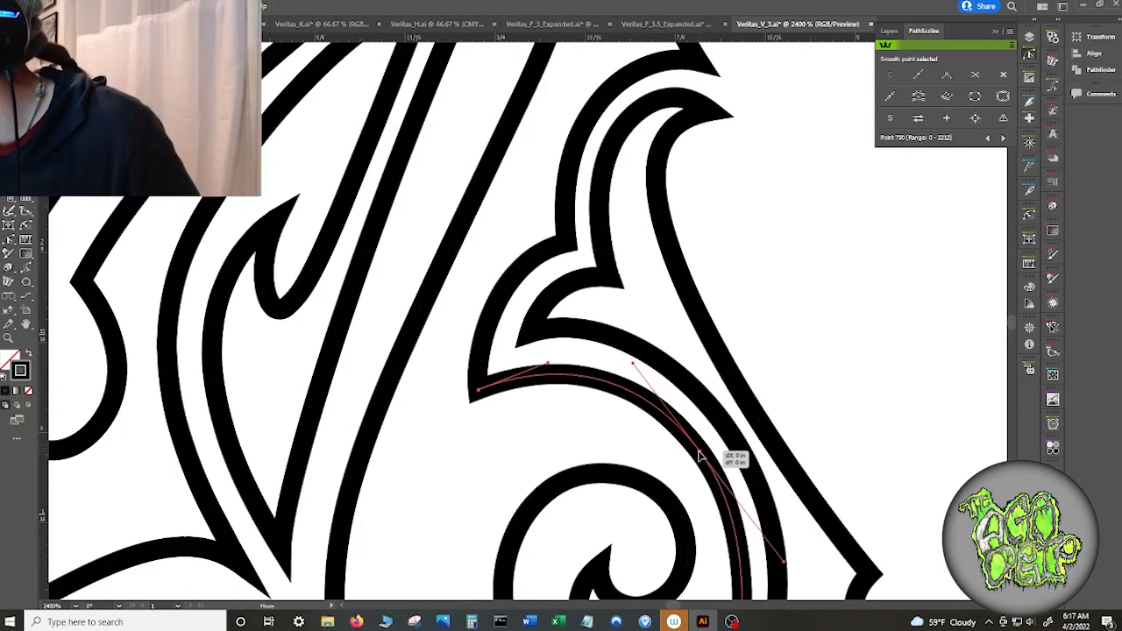
drag(787, 421, 756, 322)
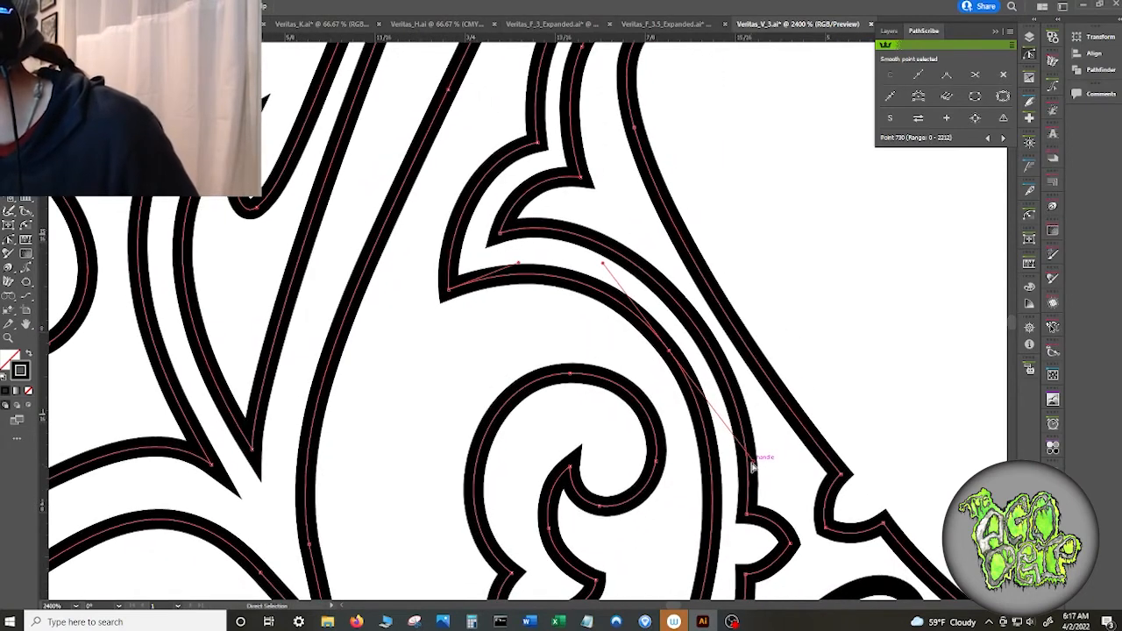
drag(754, 461, 746, 457)
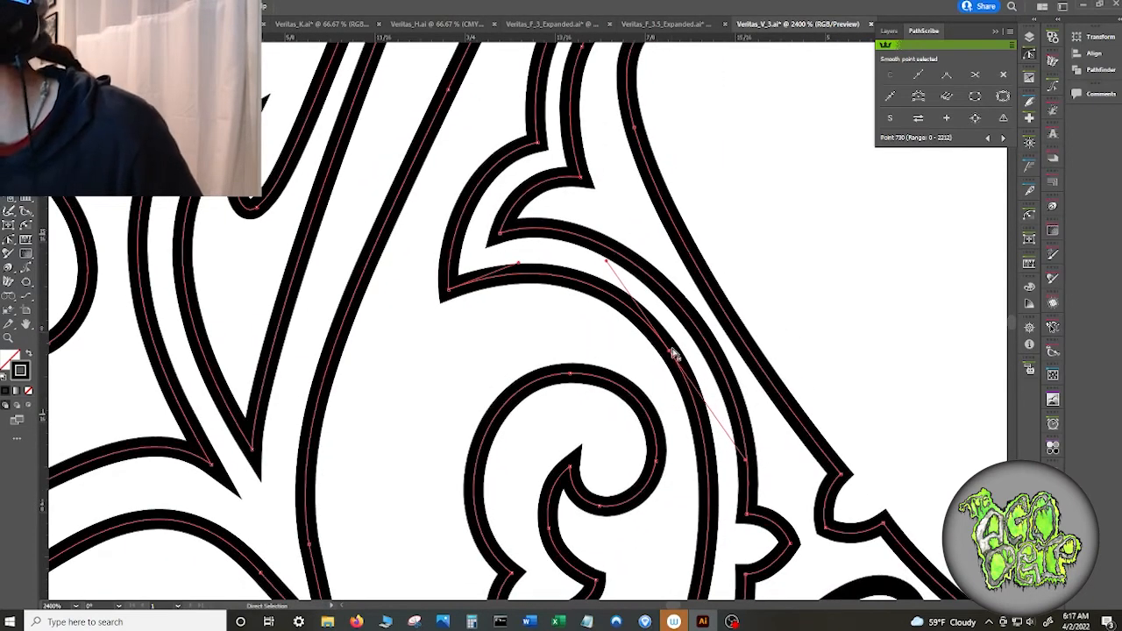
drag(668, 353, 671, 359)
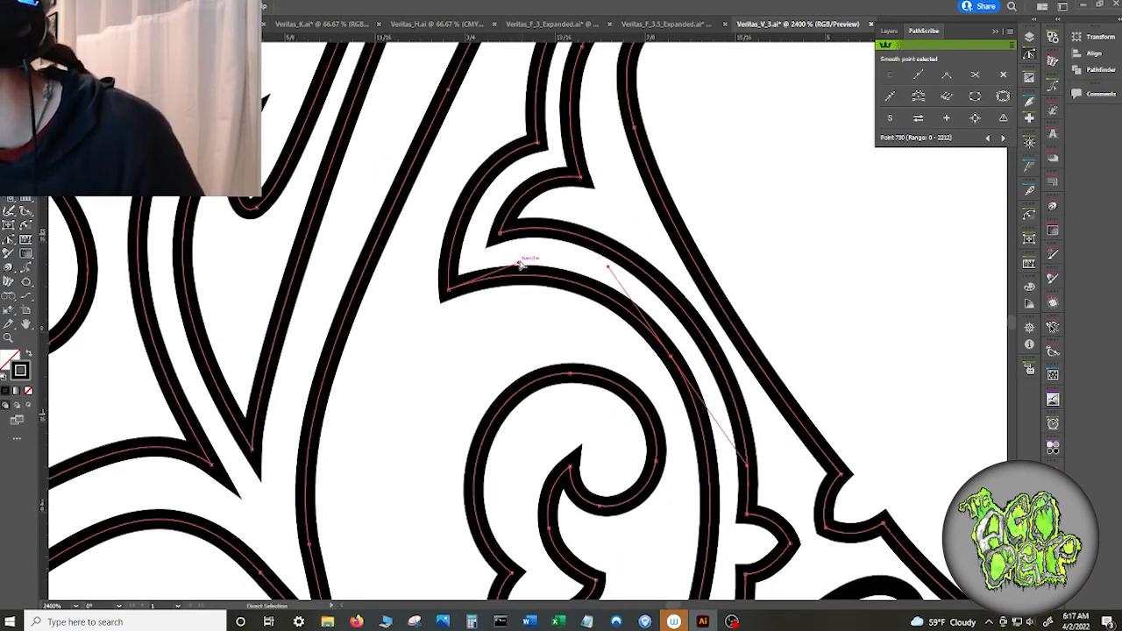
drag(520, 264, 523, 267)
- Adjust the upper tip handle of the curl's outer arc, and add an anchor midway along that arc
click(501, 233)
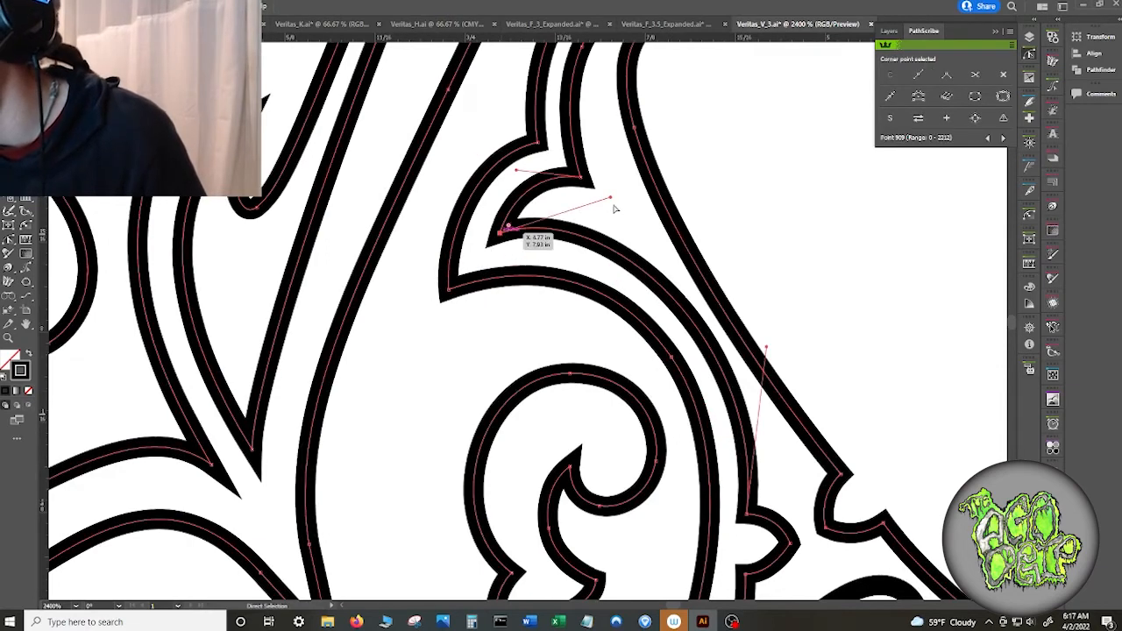
mouse_move(612, 199)
mouse_down()
mouse_move(608, 213)
mouse_move(618, 206)
mouse_up()
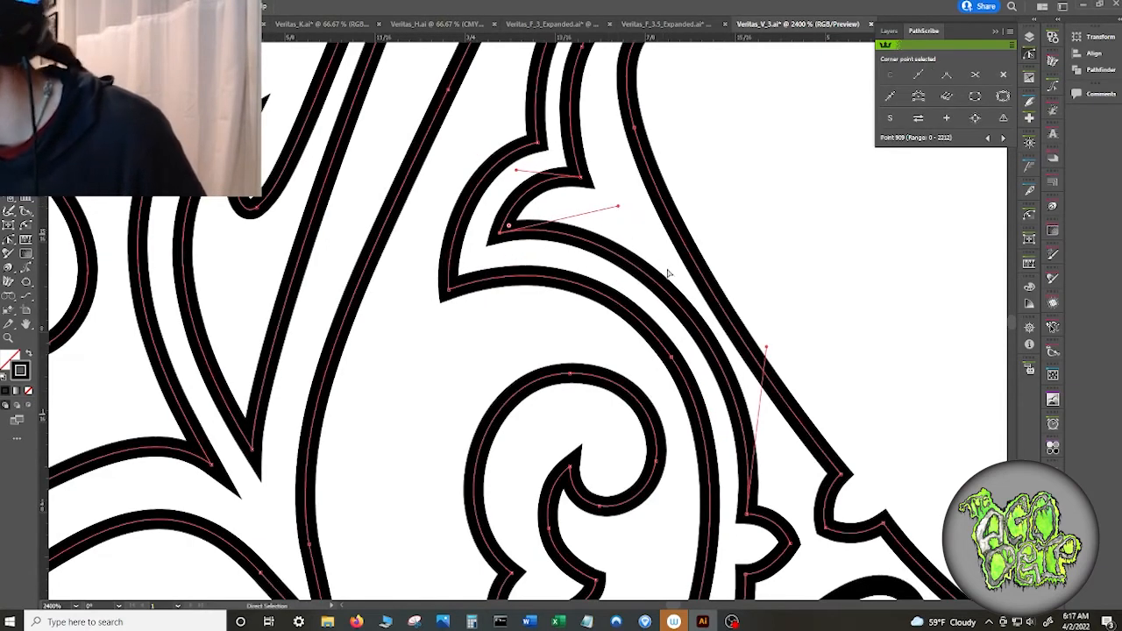
key(plus)
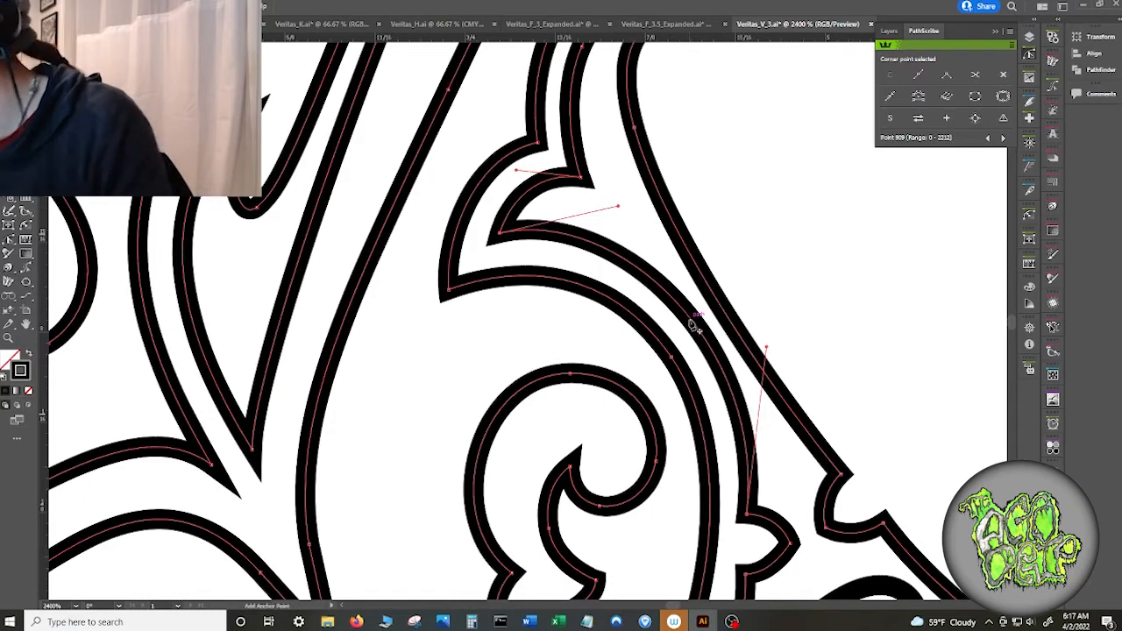
click(690, 323)
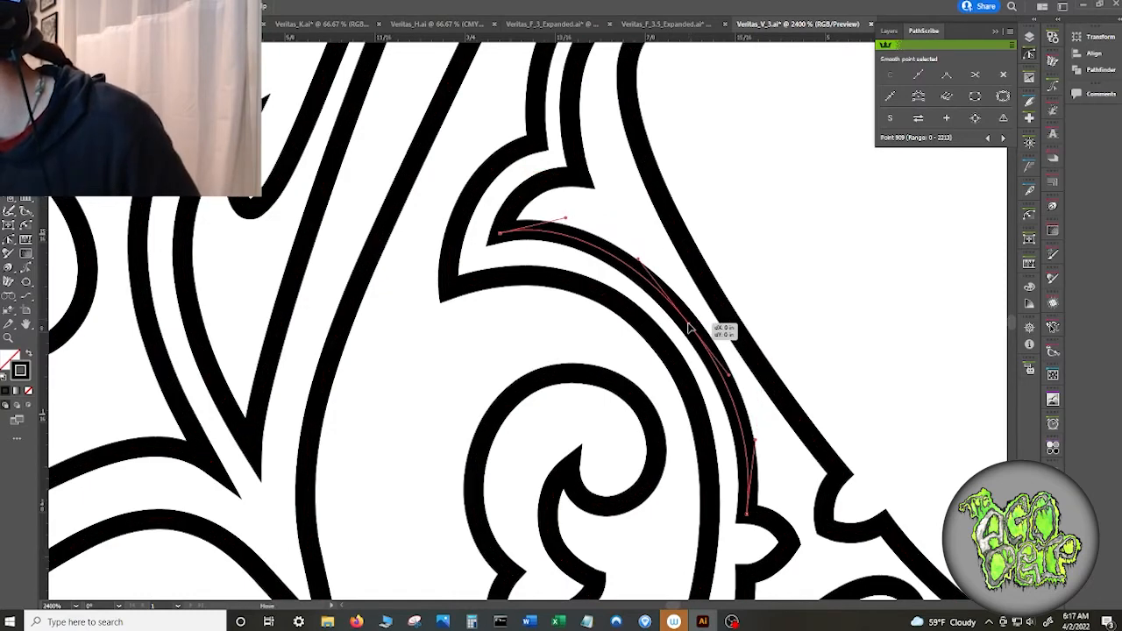
- Reposition the outer arc's tip, adjust the handle at the arc's lower end, and remove the added midway anchor
key(a)
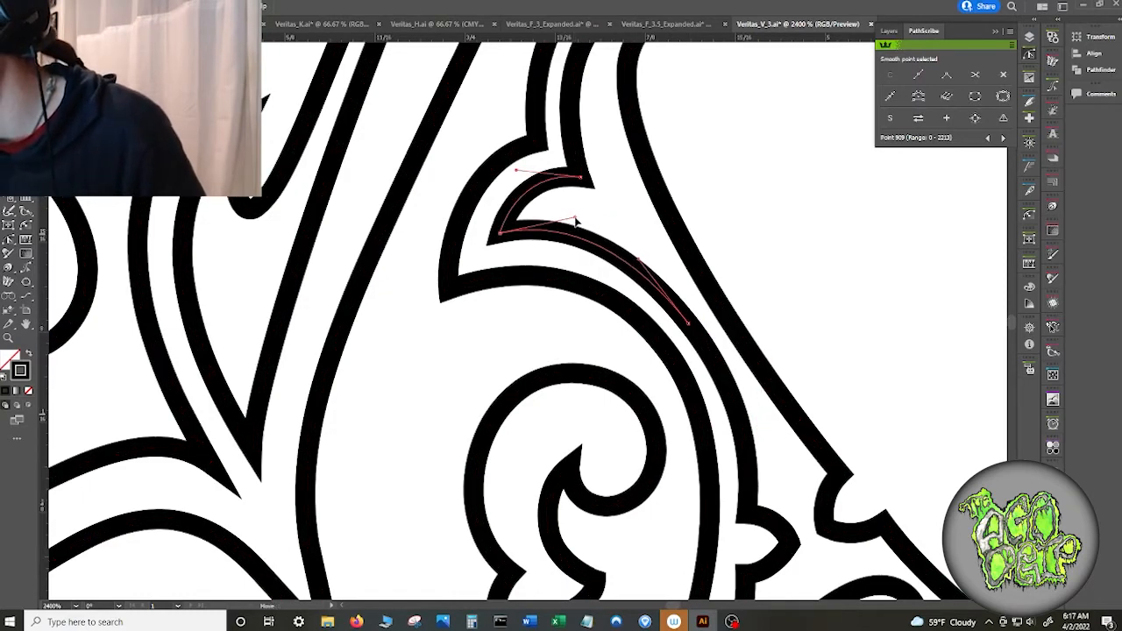
click(500, 237)
drag(500, 235, 495, 240)
click(749, 450)
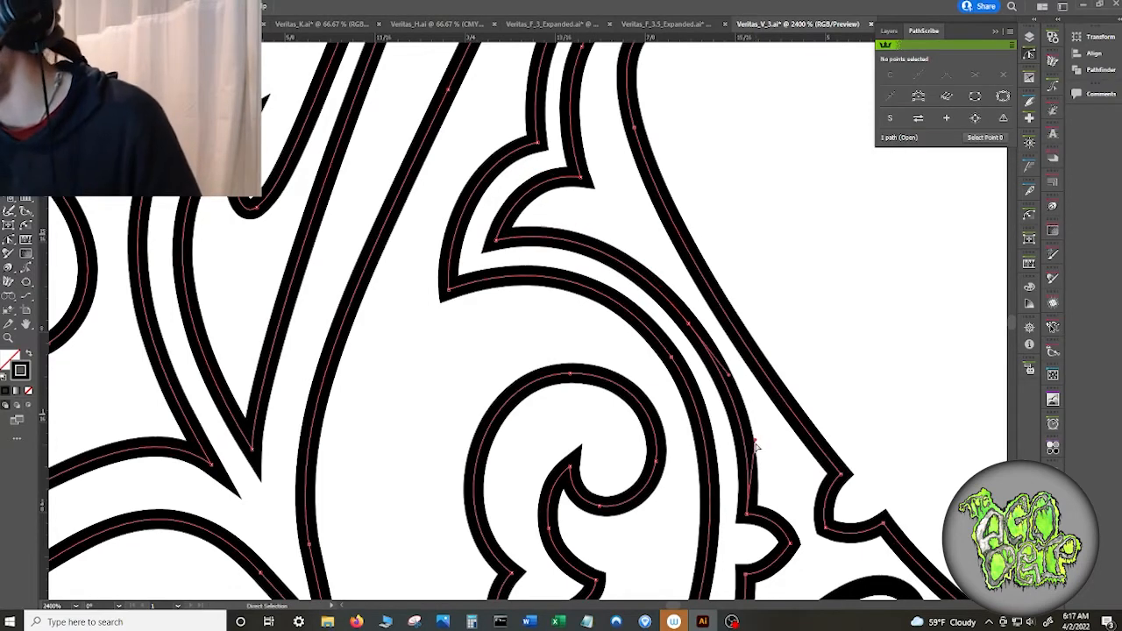
click(689, 323)
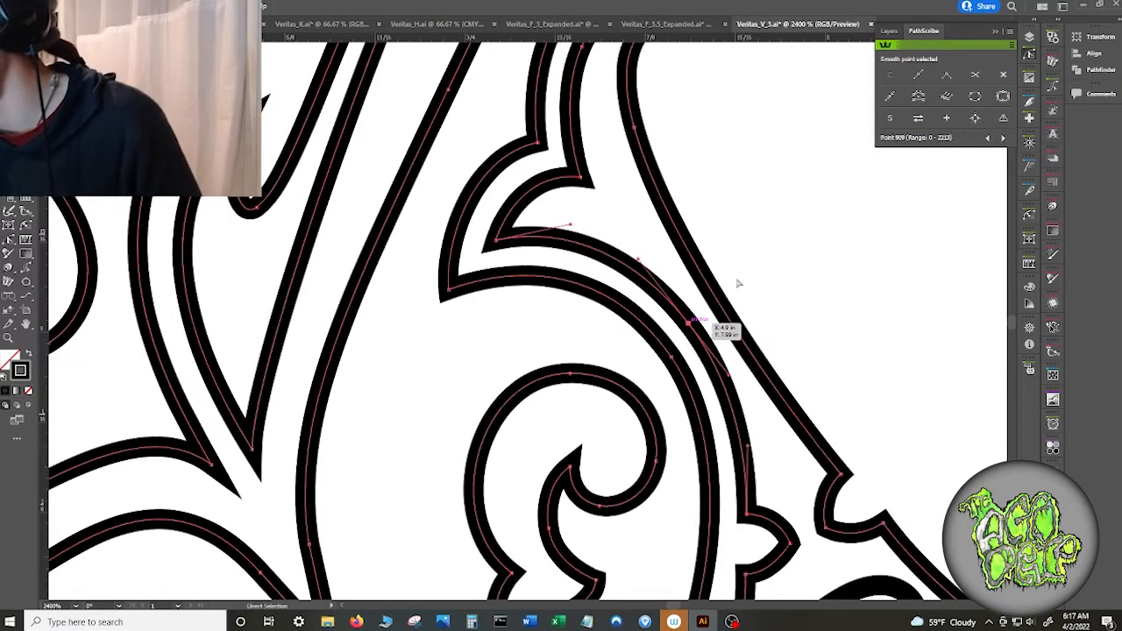
click(1004, 76)
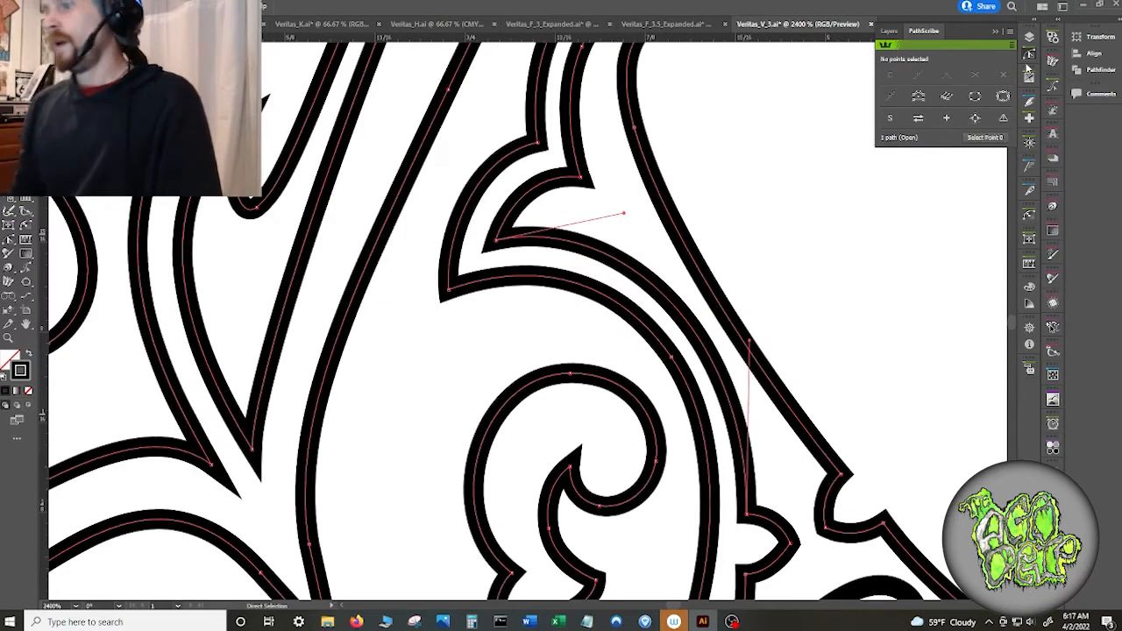
- Remove the inner arc's shoulder anchor, add a new anchor at the arc's widest point, and deselect the path
scroll(653, 391, down, 2)
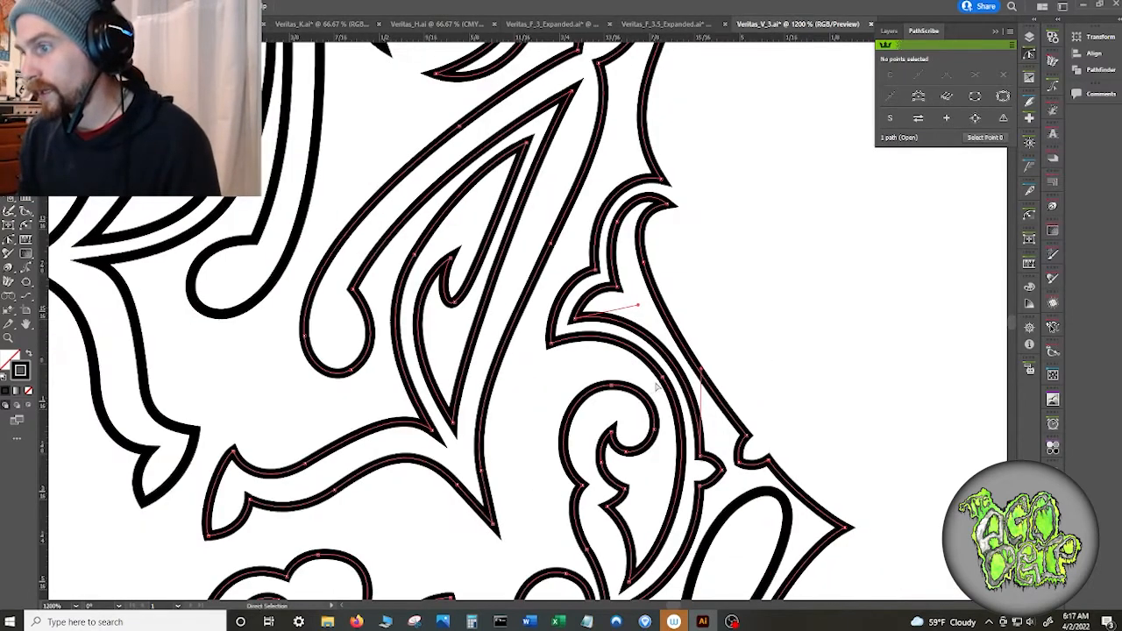
click(663, 378)
click(1003, 76)
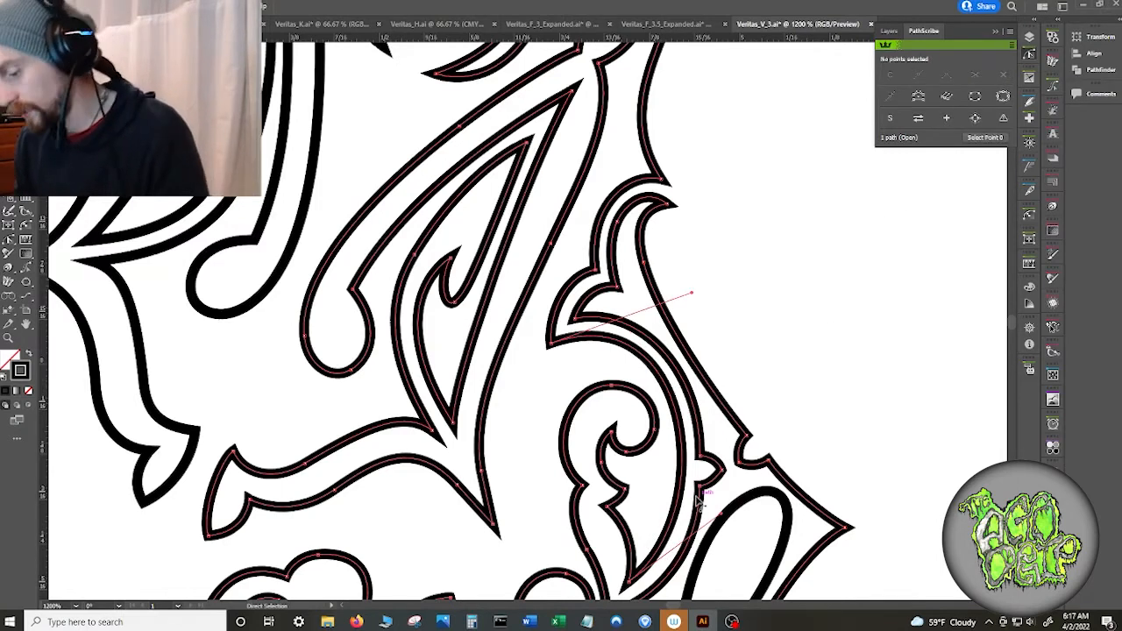
click(686, 467)
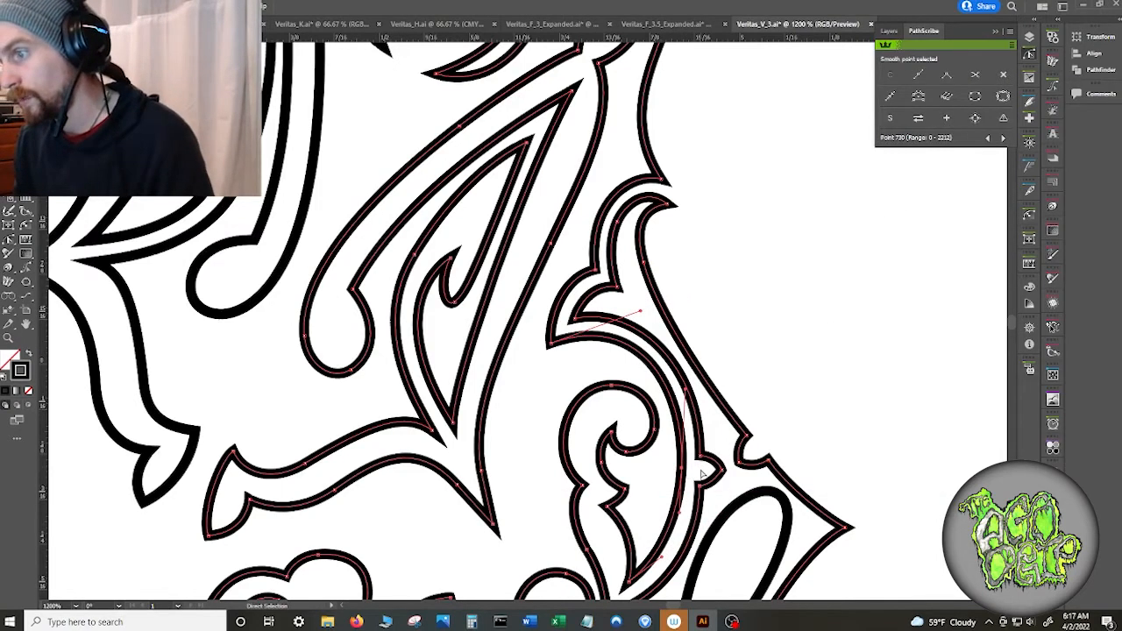
scroll(700, 478, up, 1)
key(super)
click(692, 537)
- Adjust both handles of the outer arc's segment below the small leaf point to even out the curve
scroll(692, 539, up, 1)
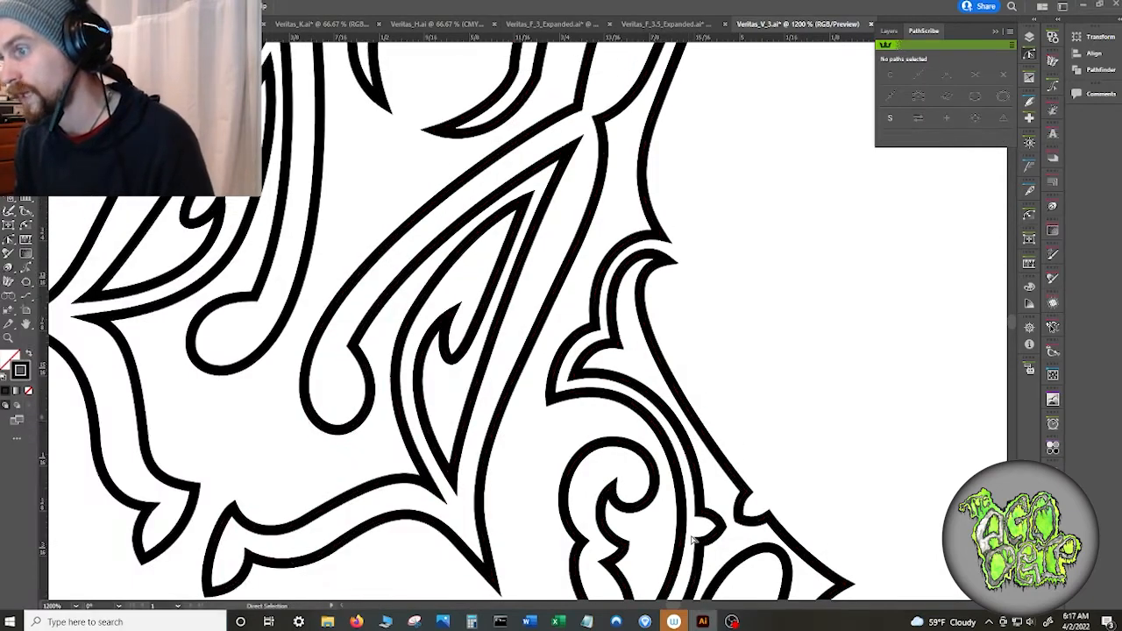
key(super)
key(super)
scroll(693, 541, up, 5)
drag(694, 544, 600, 257)
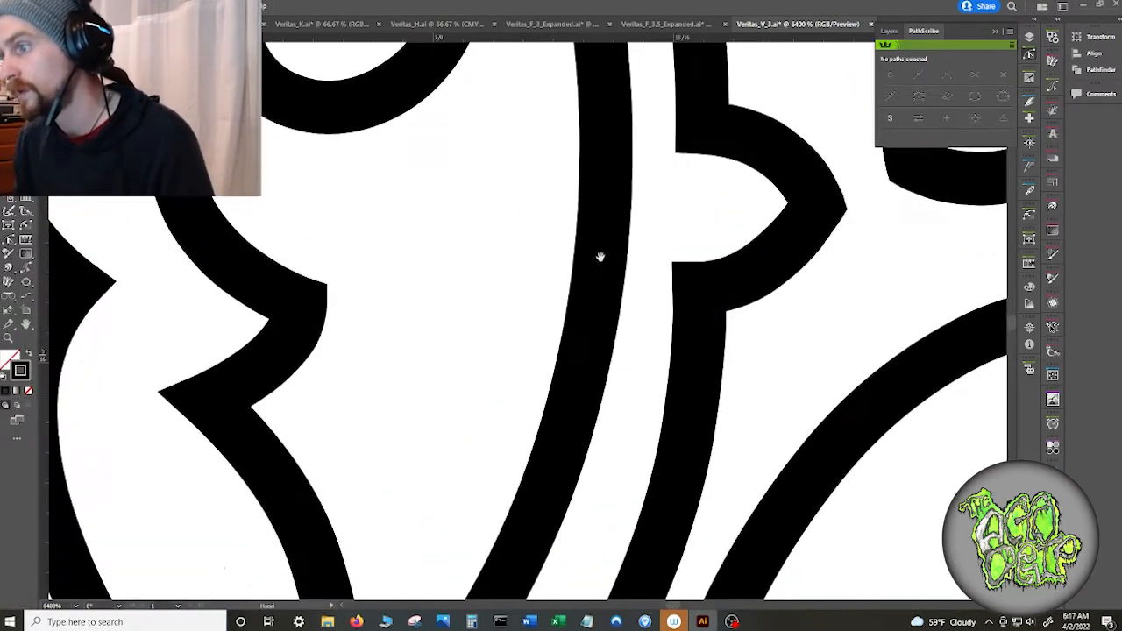
scroll(648, 352, down, 3)
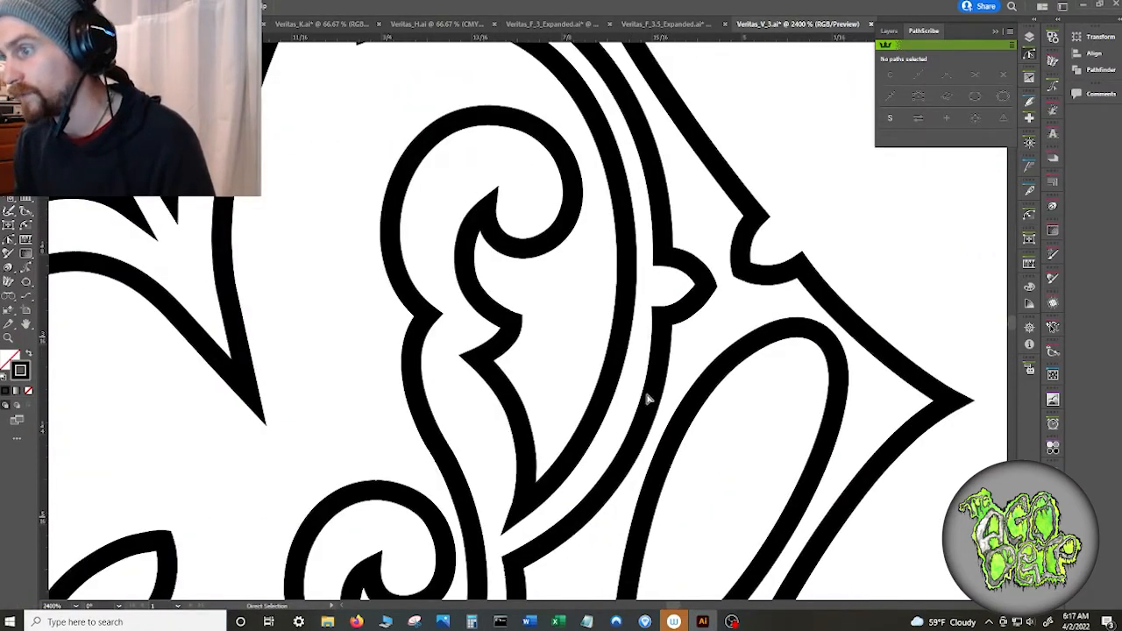
click(650, 400)
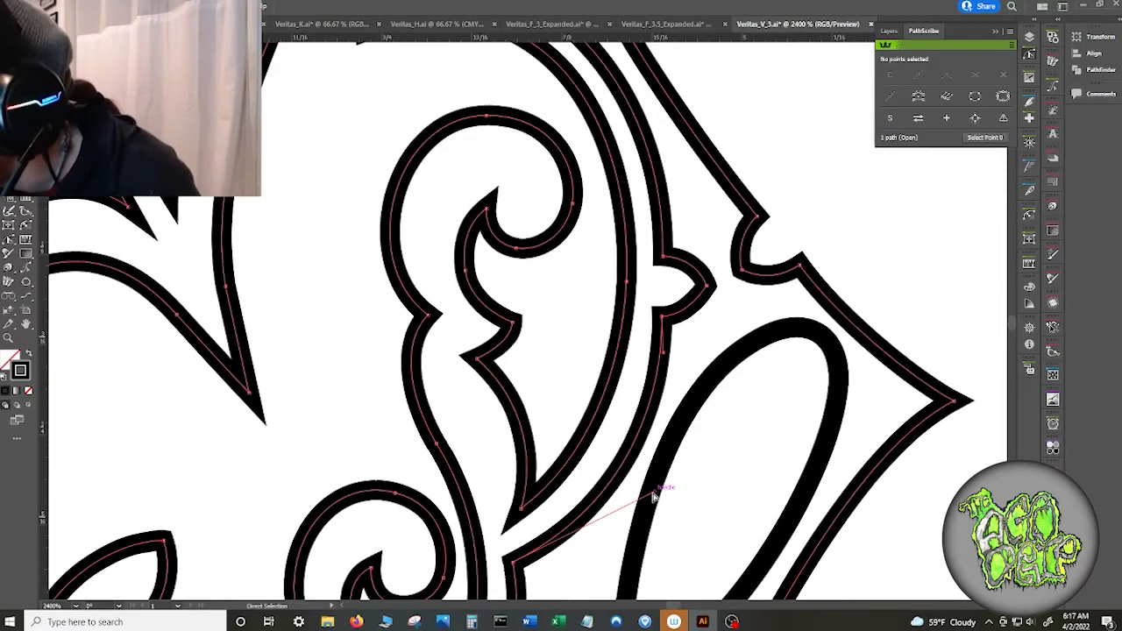
drag(654, 494, 637, 483)
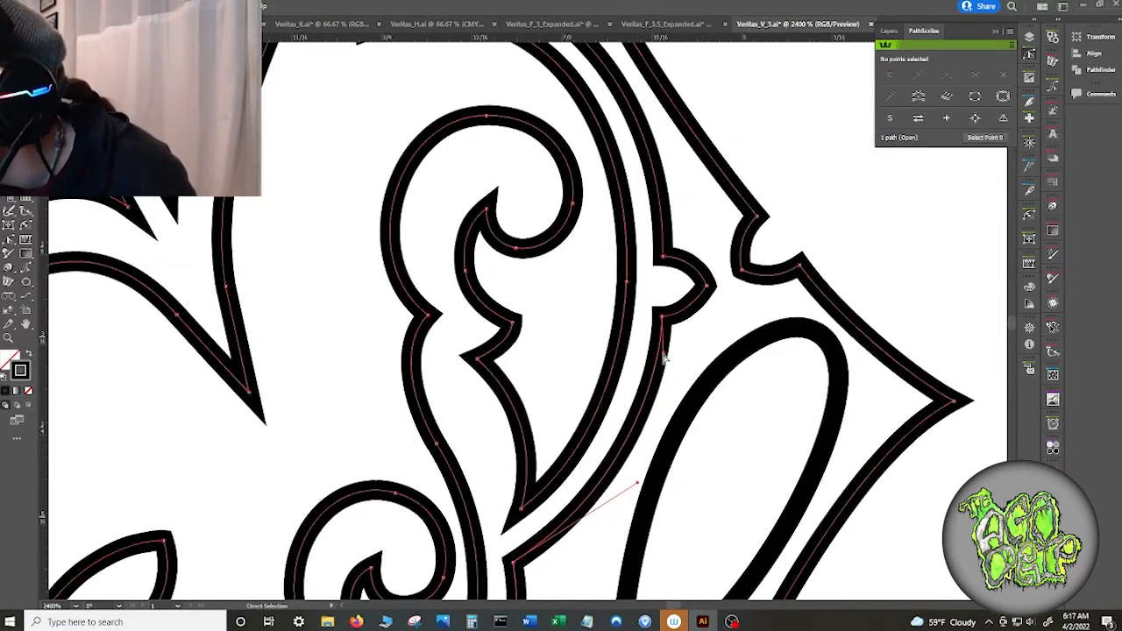
drag(663, 354, 657, 361)
drag(638, 483, 637, 477)
click(655, 431)
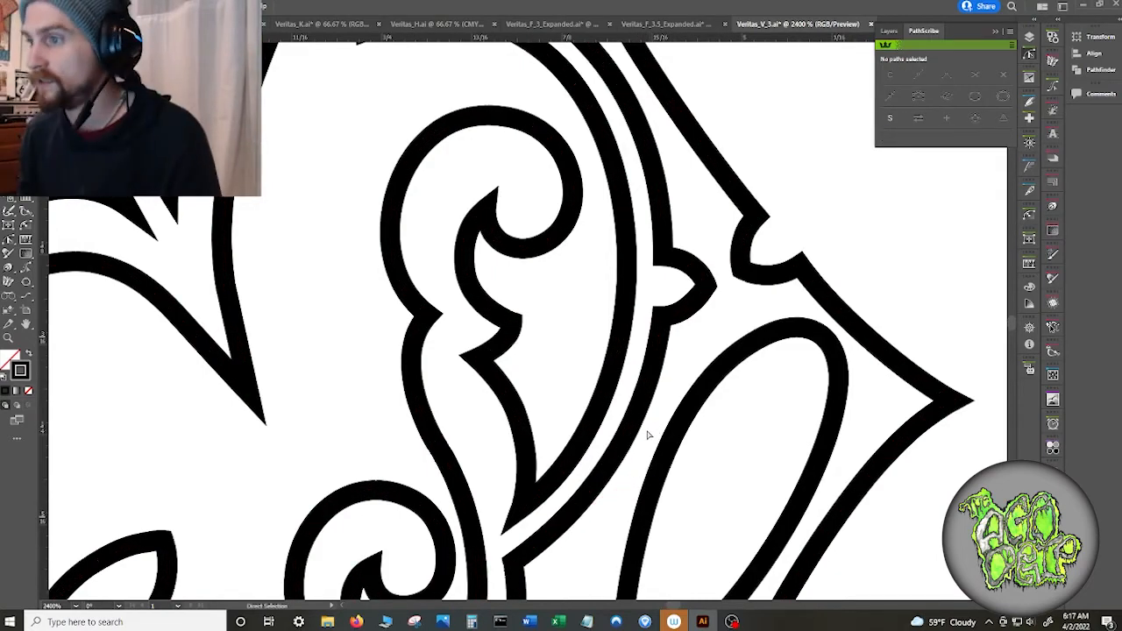
- Collapse the PathScribe panel and switch to the Veritas_V_3_Expanded.ai document
scroll(649, 433, down, 3)
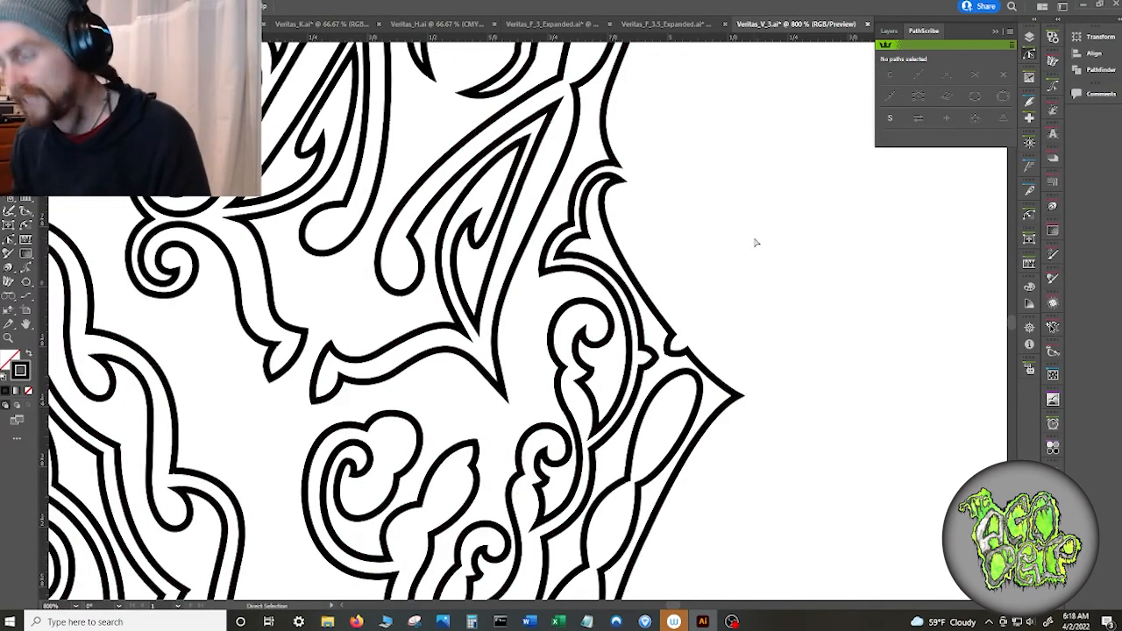
scroll(756, 243, down, 4)
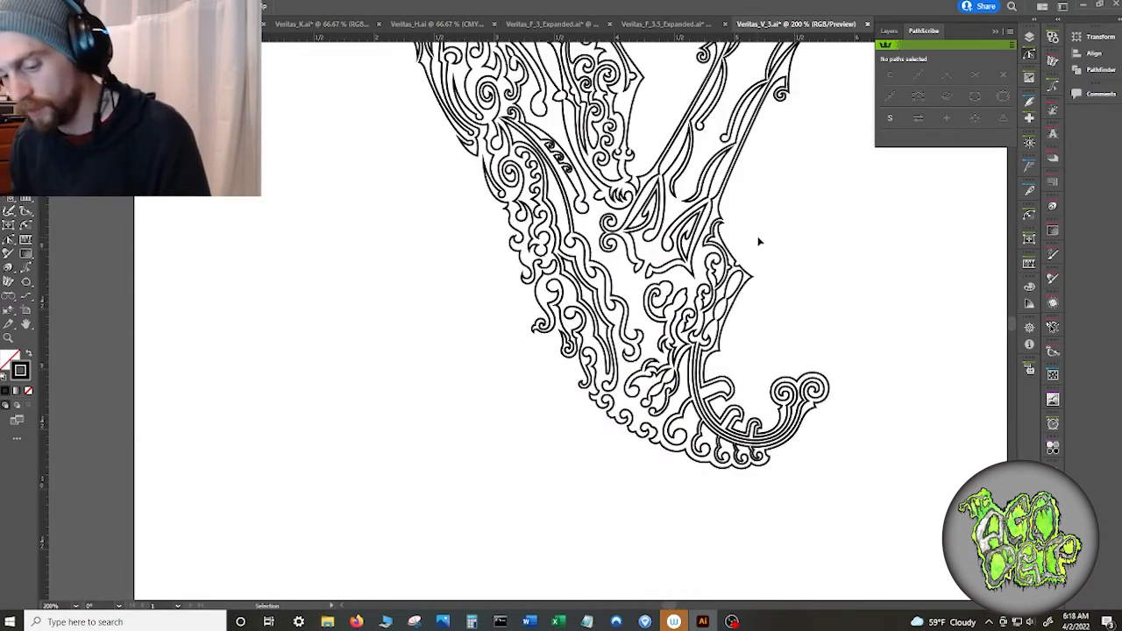
key(a)
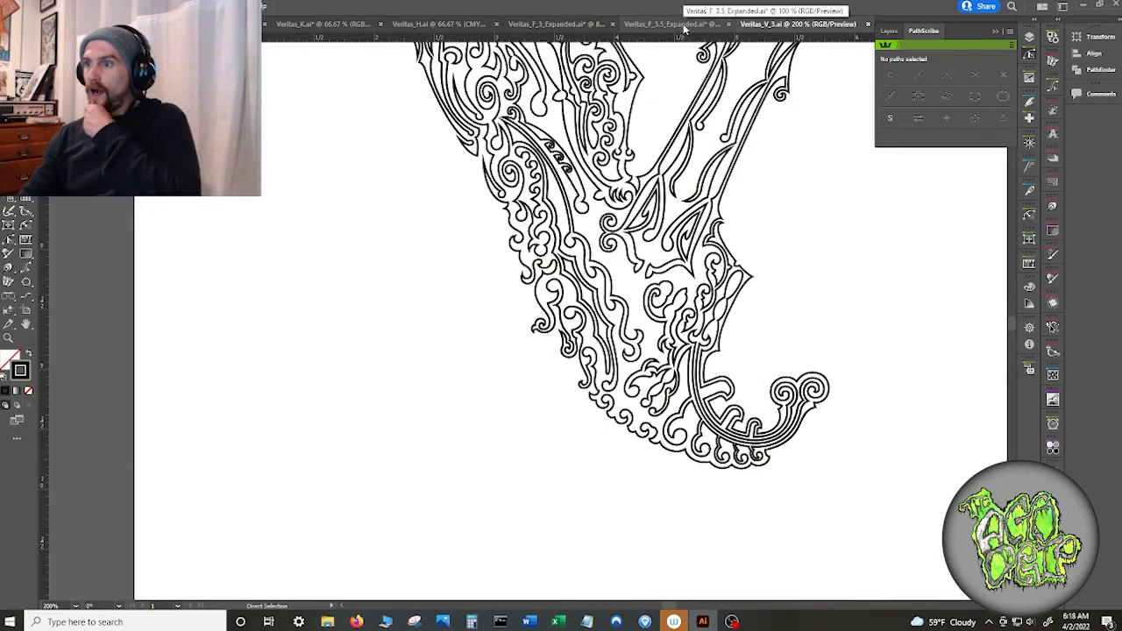
click(995, 31)
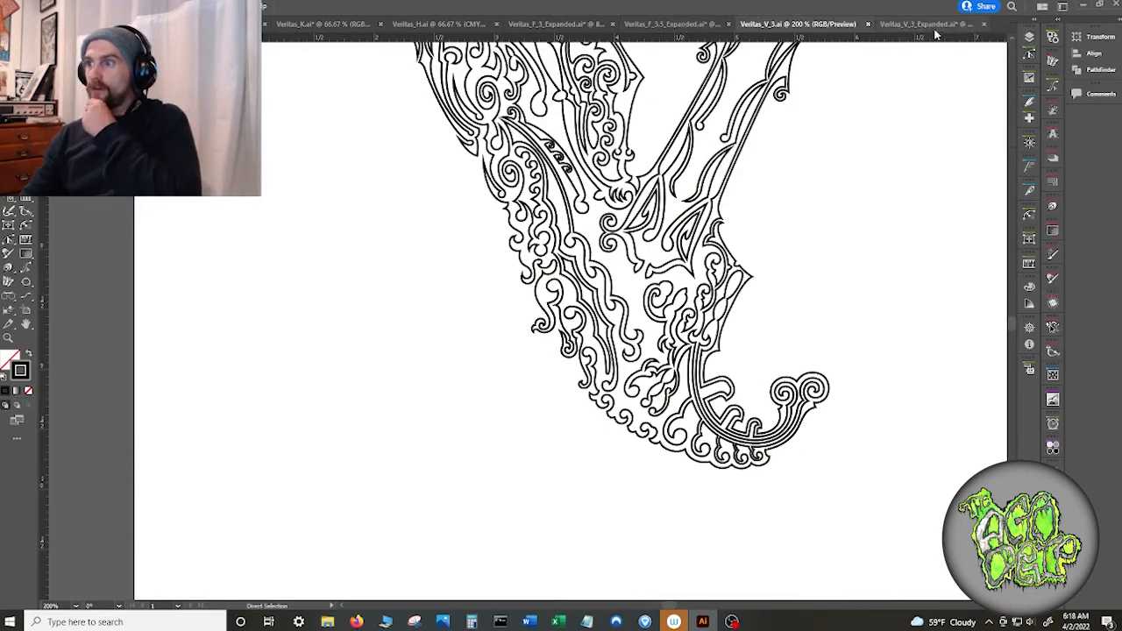
click(936, 26)
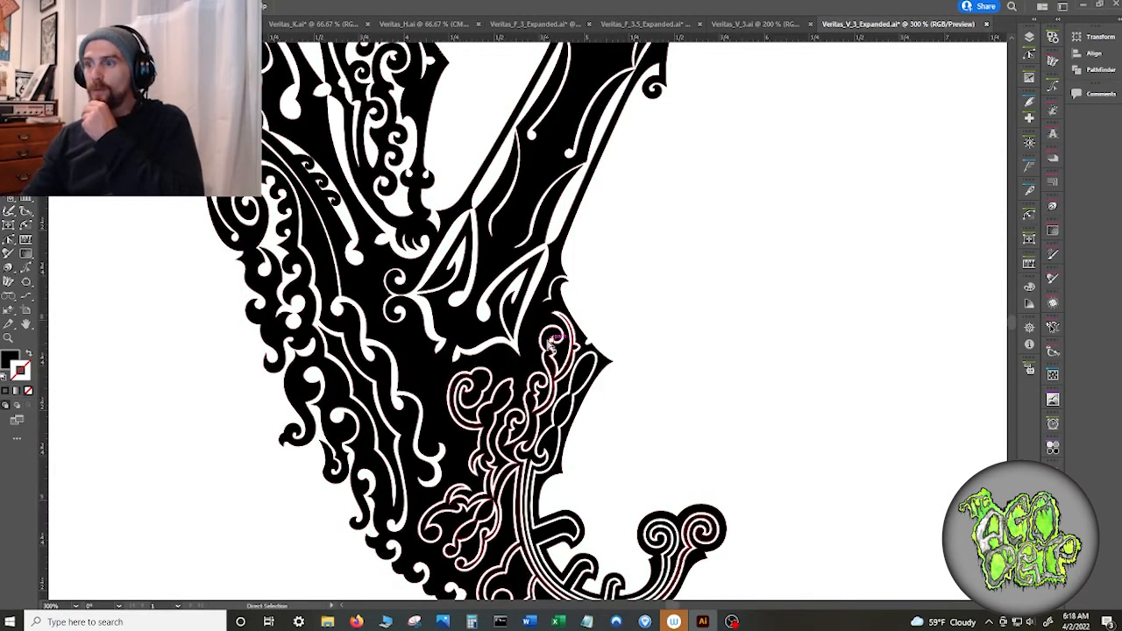
- Try deleting the whole scrollwork cut-out from the lower part of the V, undo it, and deselect
click(552, 346)
scroll(670, 441, down, 2)
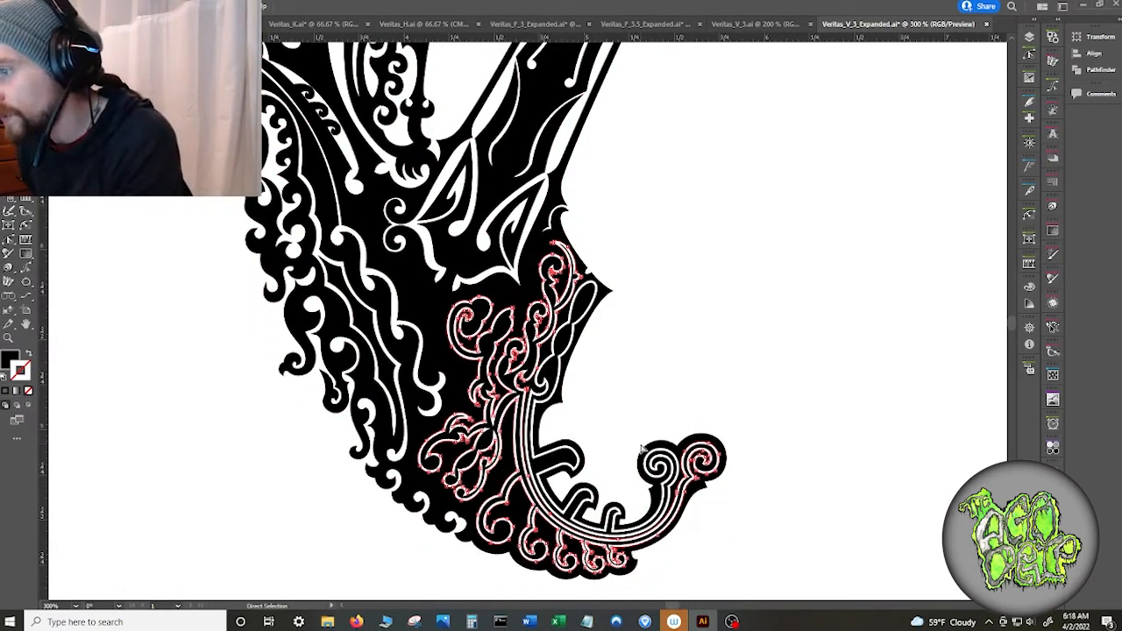
key(Delete)
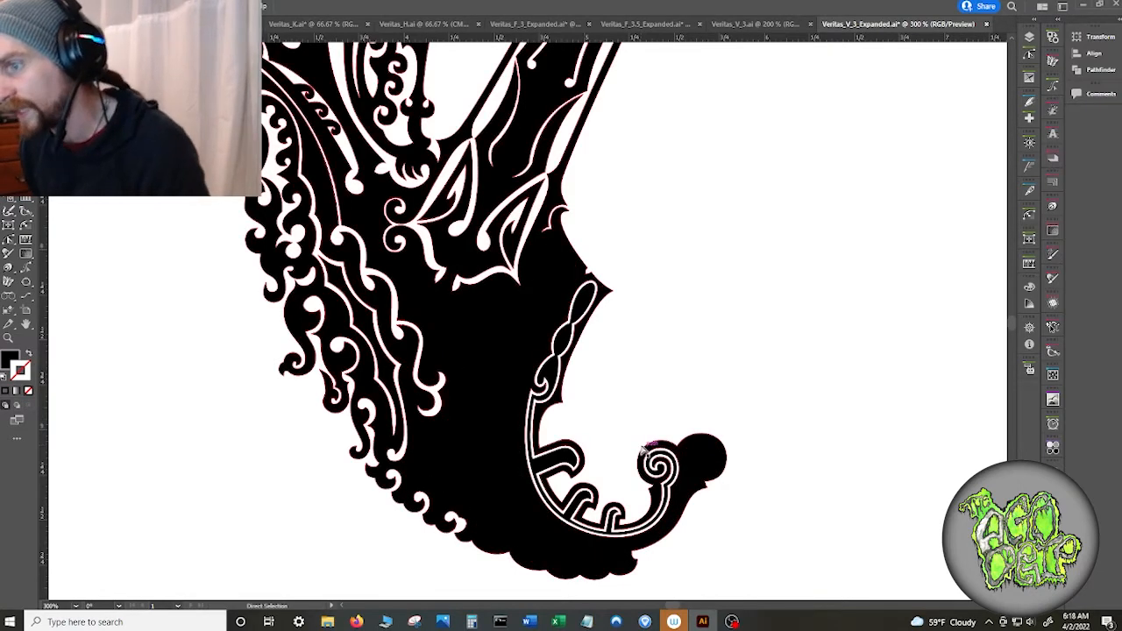
key(ctrl+z)
key(a)
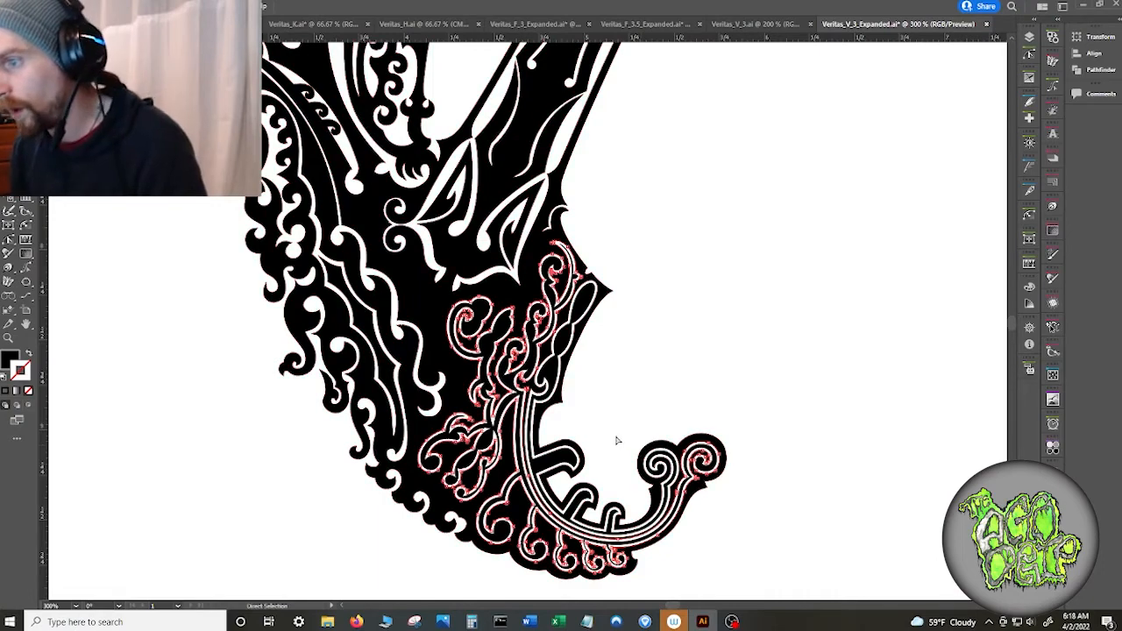
key(ctrl+shift+a)
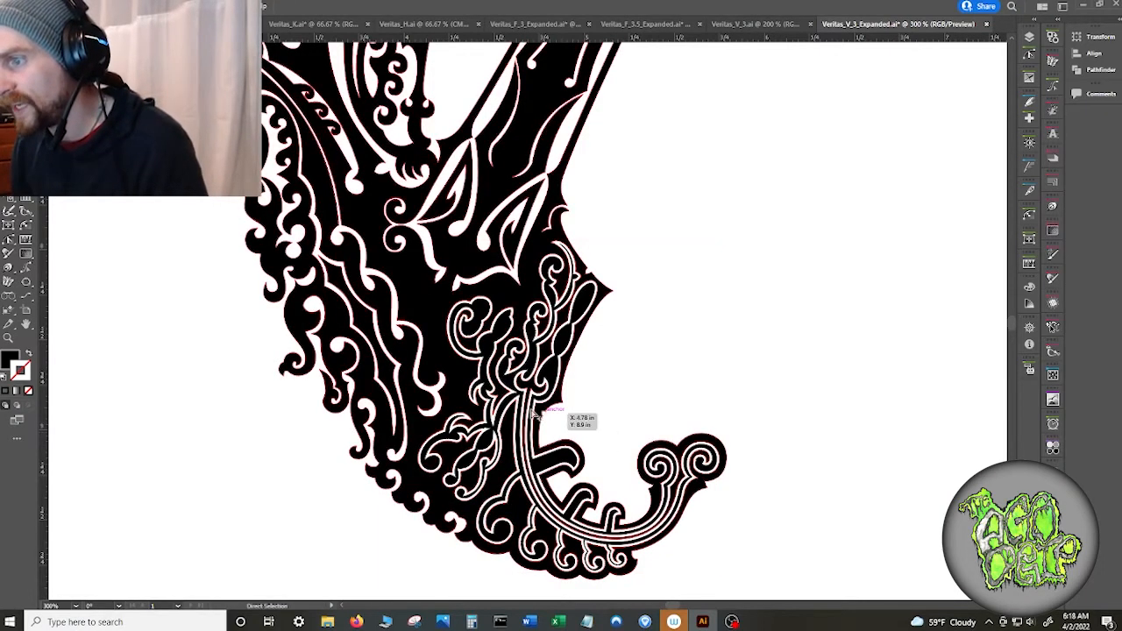
- Delete the black inner shape inside the lower scrollwork outlines so the curls and leaves are solid white
click(591, 290)
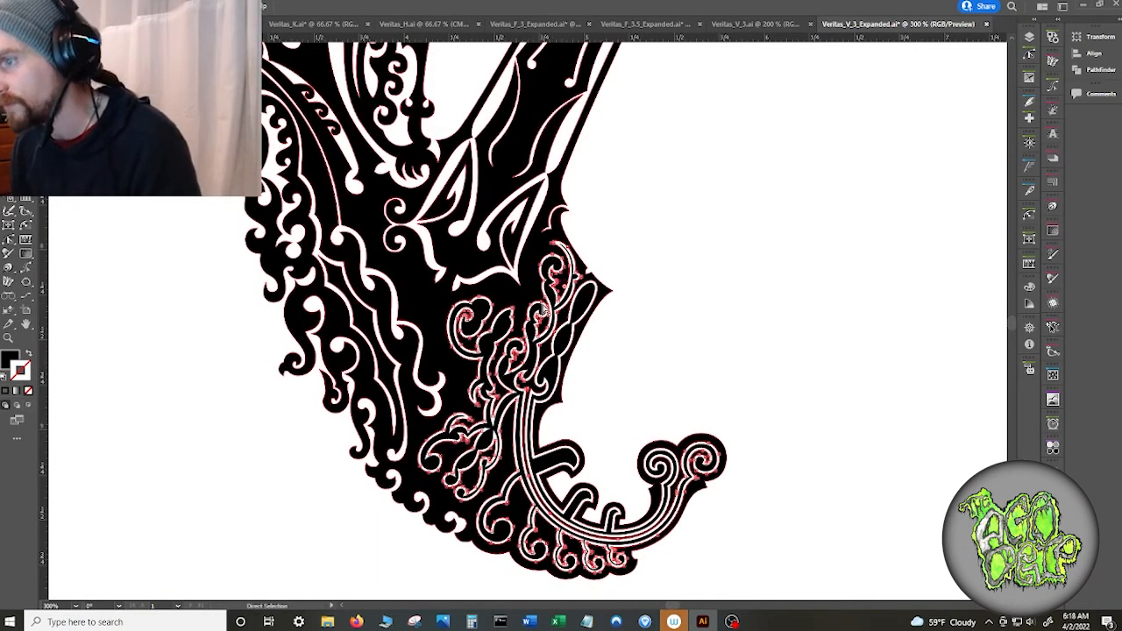
scroll(556, 300, up, 5)
click(575, 211)
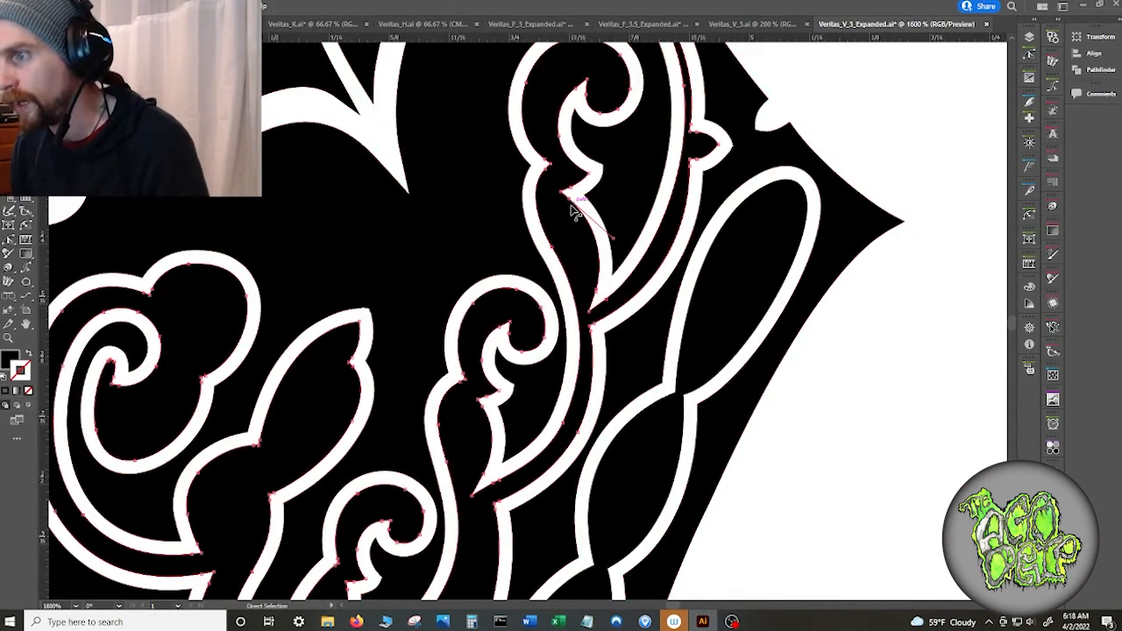
key(Delete)
key(Delete)
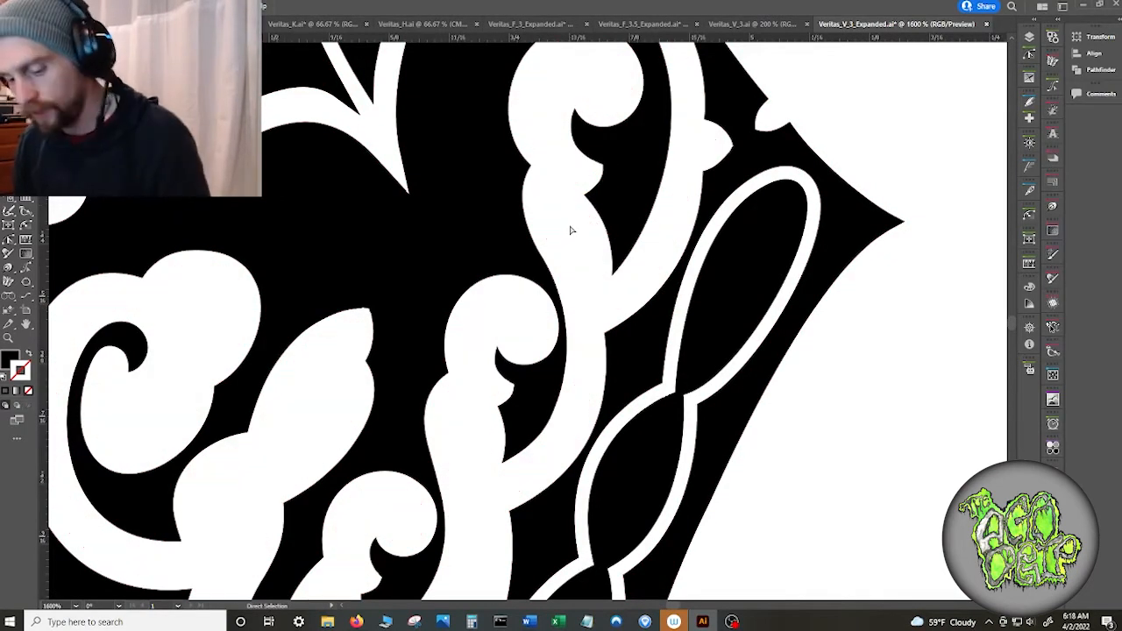
- Delete the remaining black inner shape inside the oval chain and the hooked tail's inner line
scroll(574, 232, down, 5)
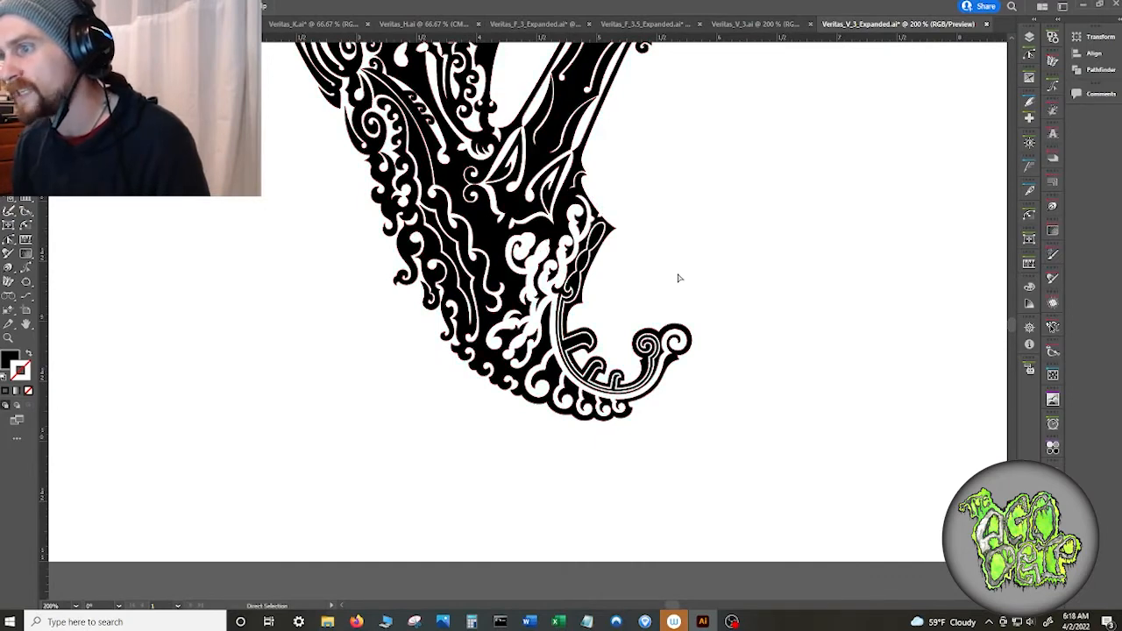
scroll(676, 277, down, 4)
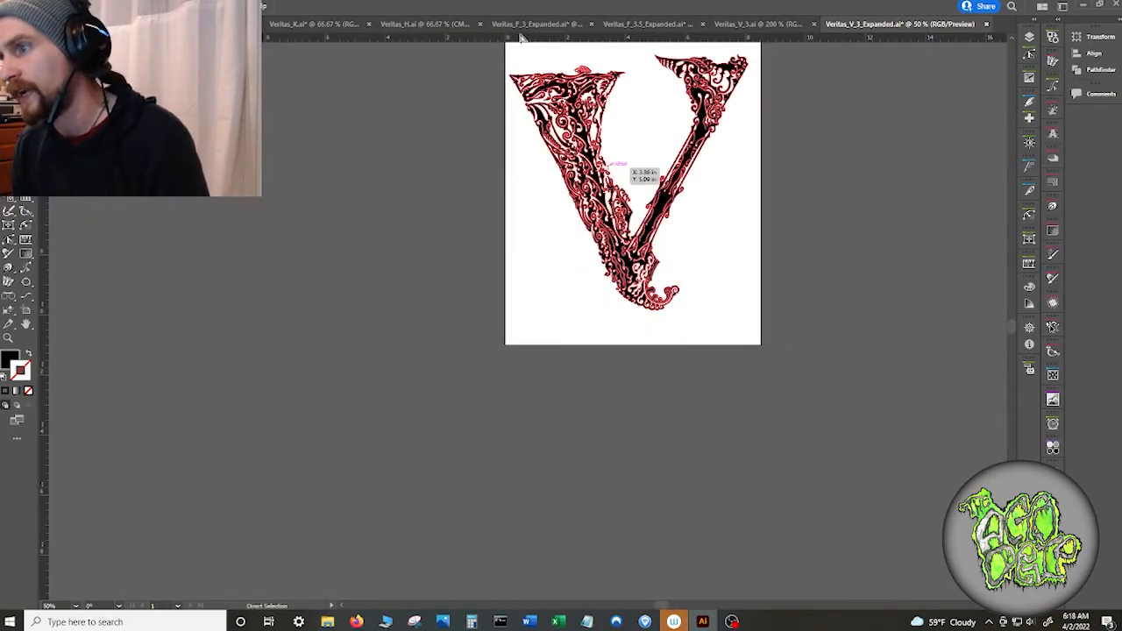
scroll(721, 263, up, 4)
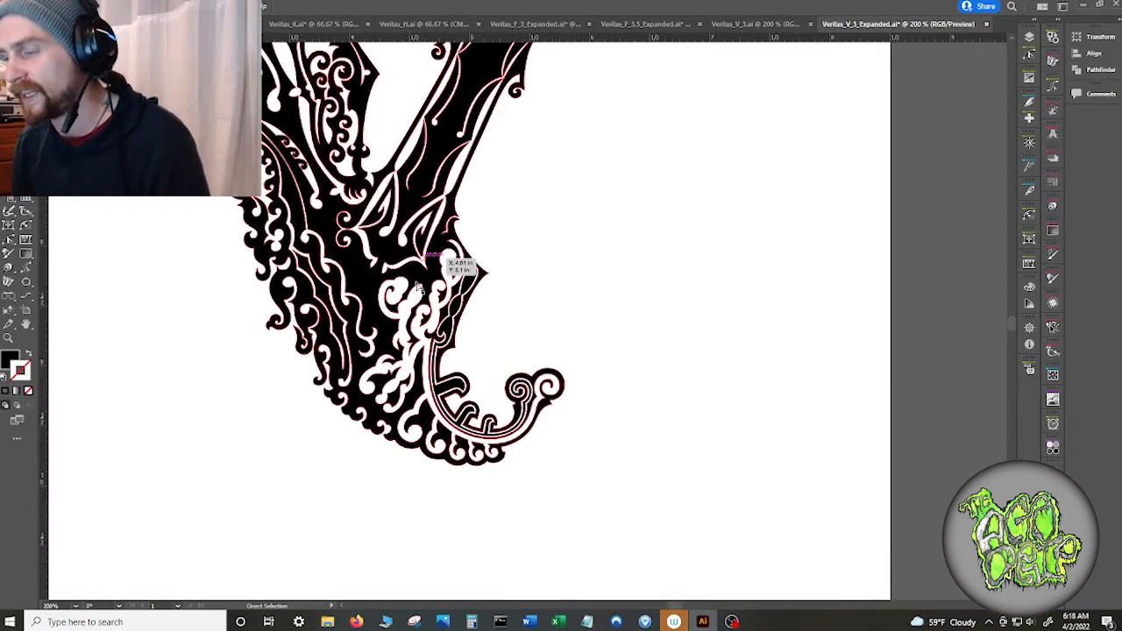
scroll(558, 348, up, 2)
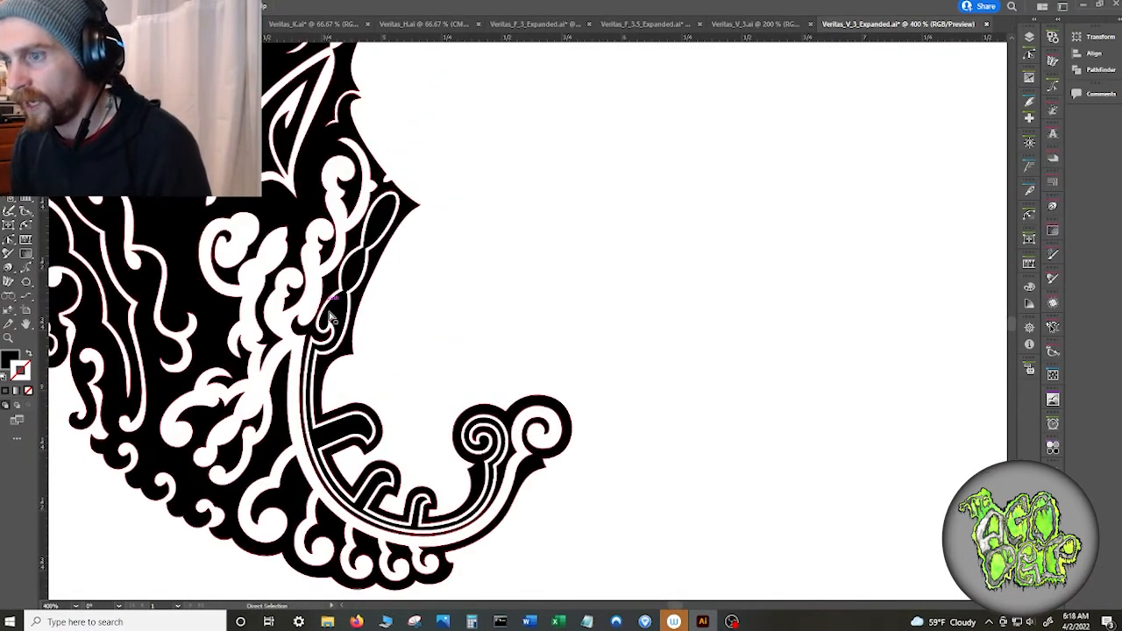
key(Delete)
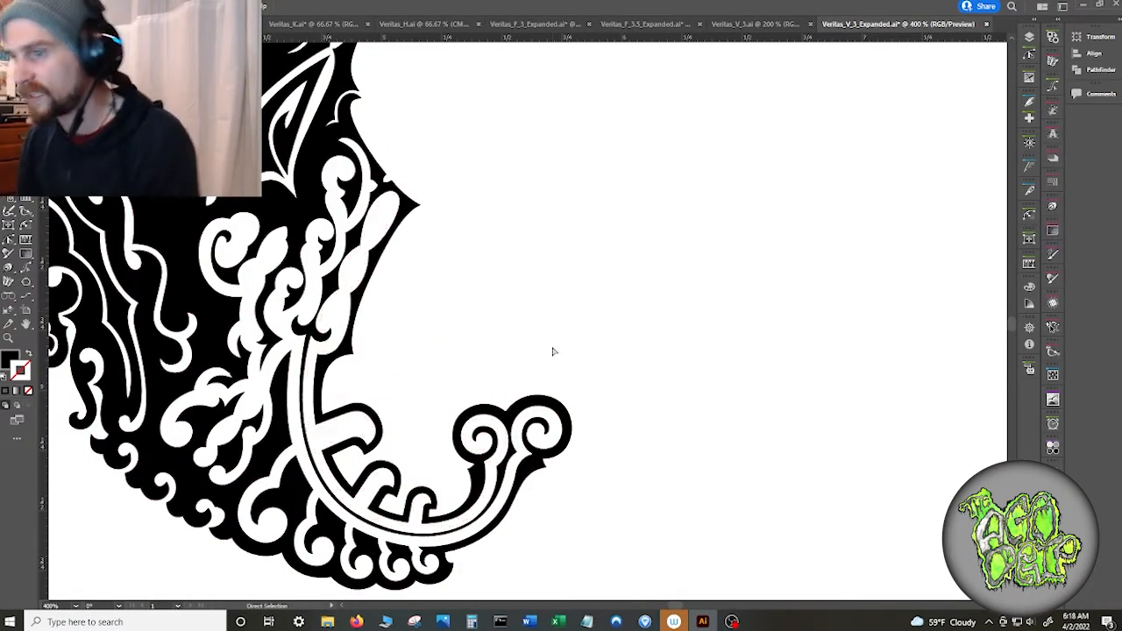
scroll(522, 329, down, 4)
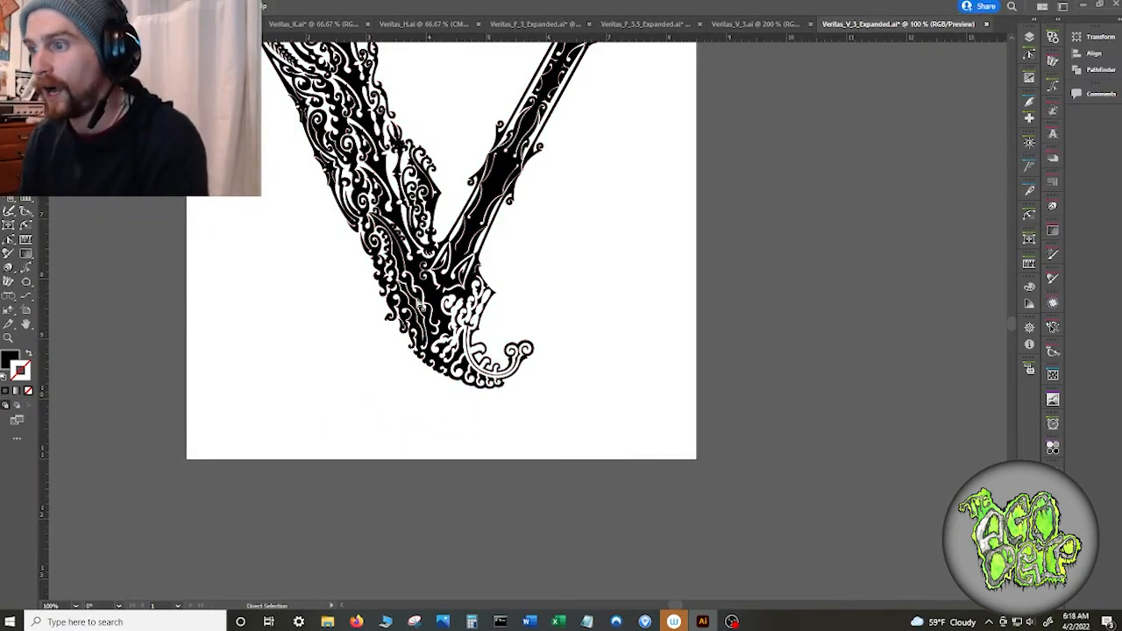
- Inspect the cut-outs along the lower V's spiked edge and the hooked tail for remaining flaws
scroll(498, 323, up, 5)
scroll(539, 318, up, 2)
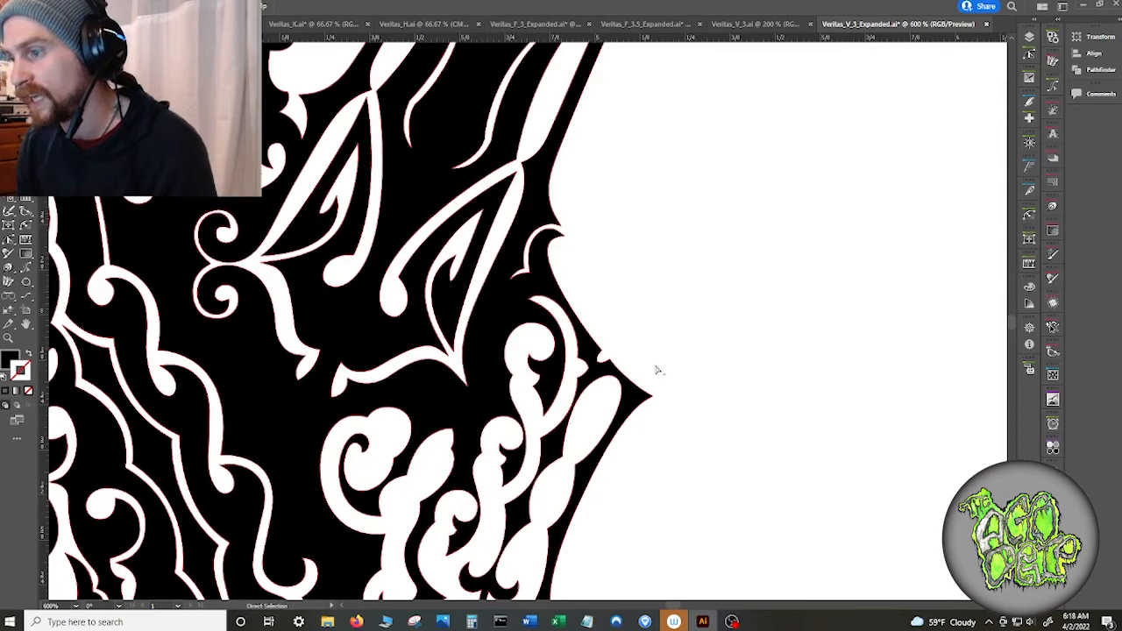
scroll(656, 370, down, 5)
scroll(657, 458, up, 5)
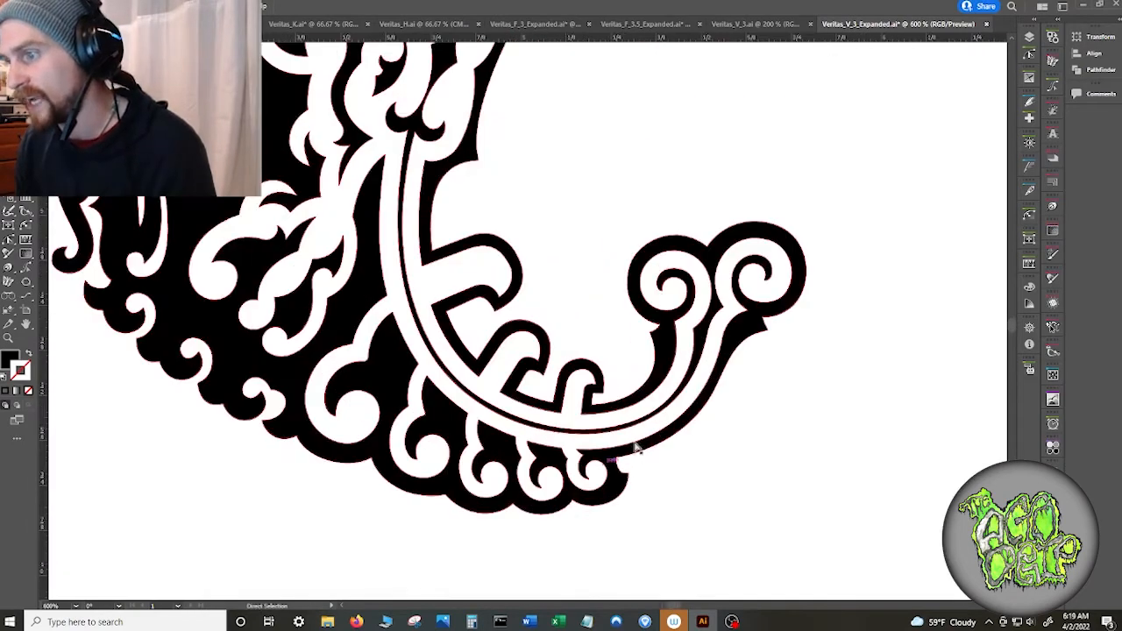
scroll(578, 313, down, 3)
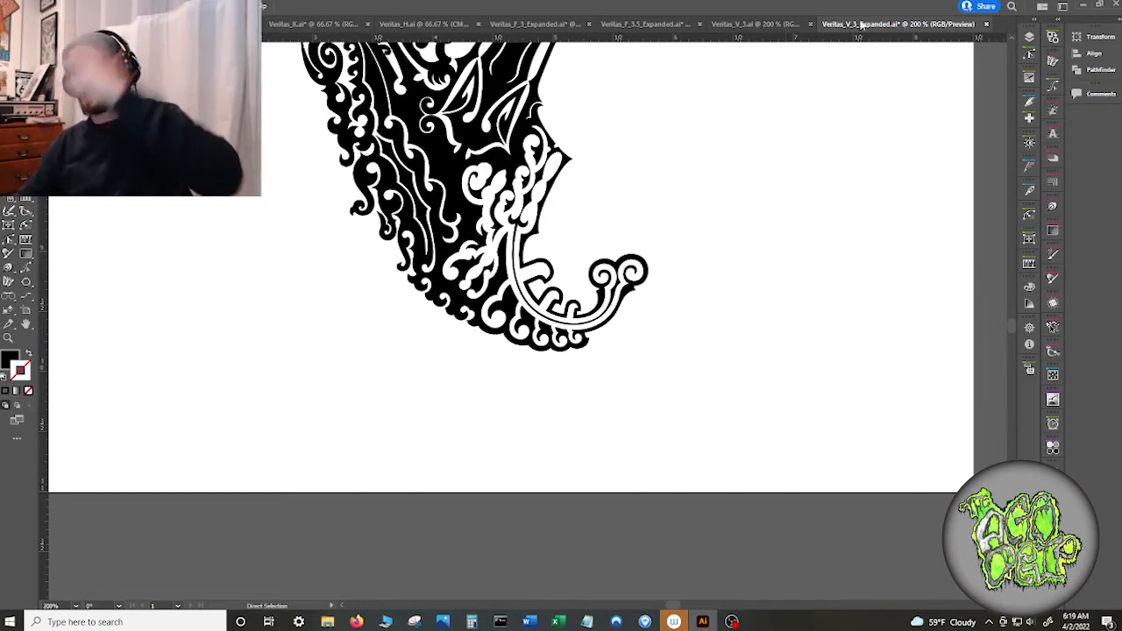
- Check the line version in Veritas_V_3.ai and close Veritas_V_3_Expanded.ai without saving its changes
click(784, 25)
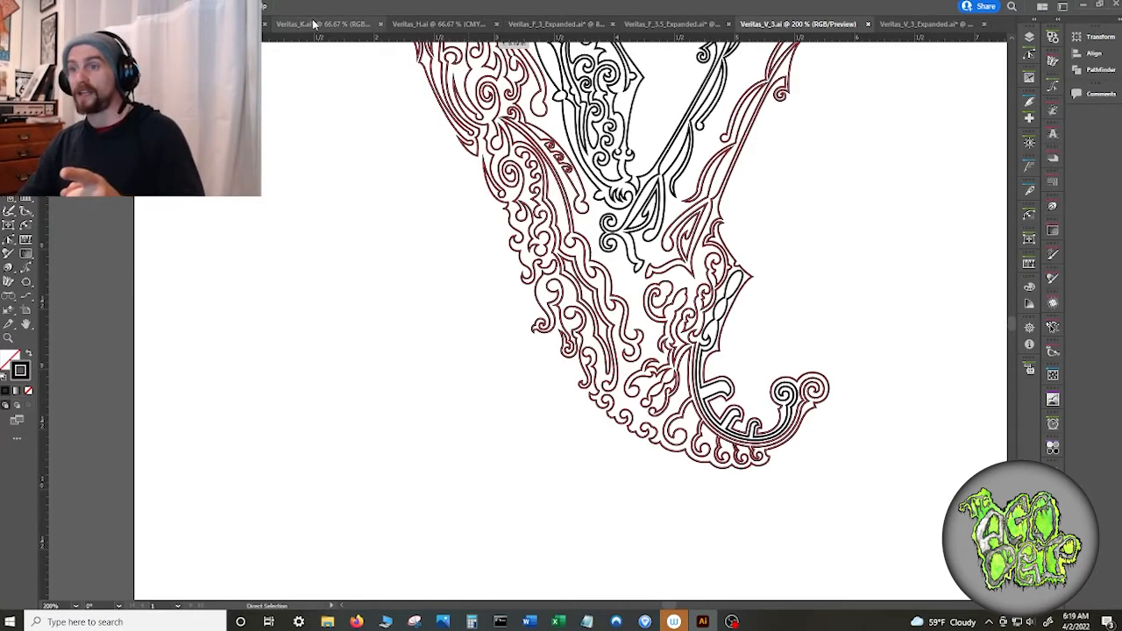
click(907, 27)
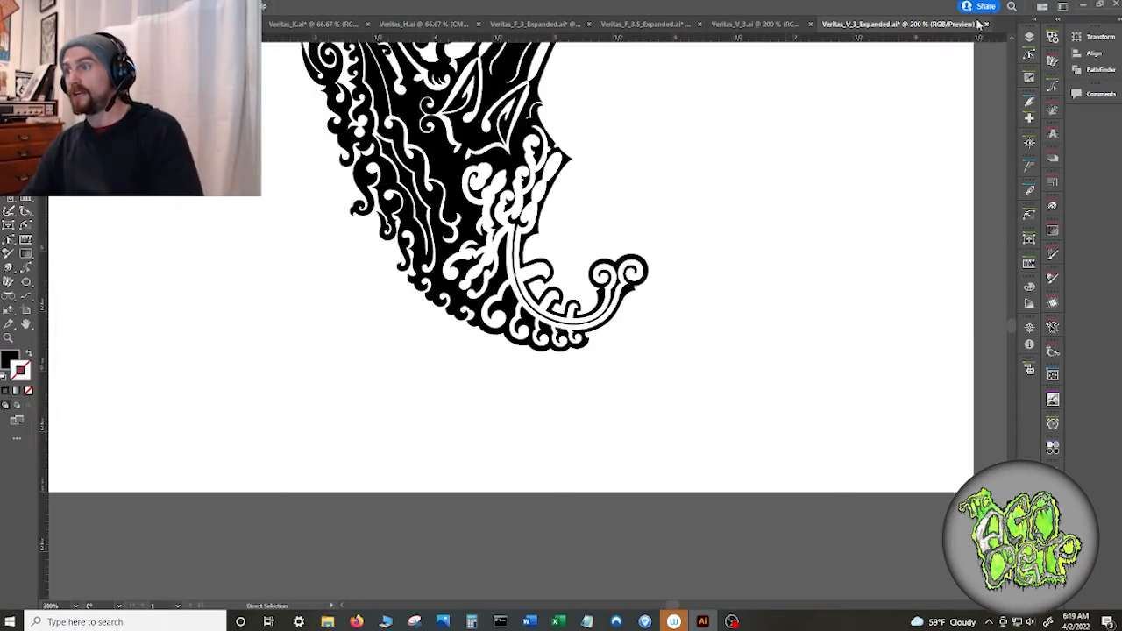
click(986, 25)
click(620, 326)
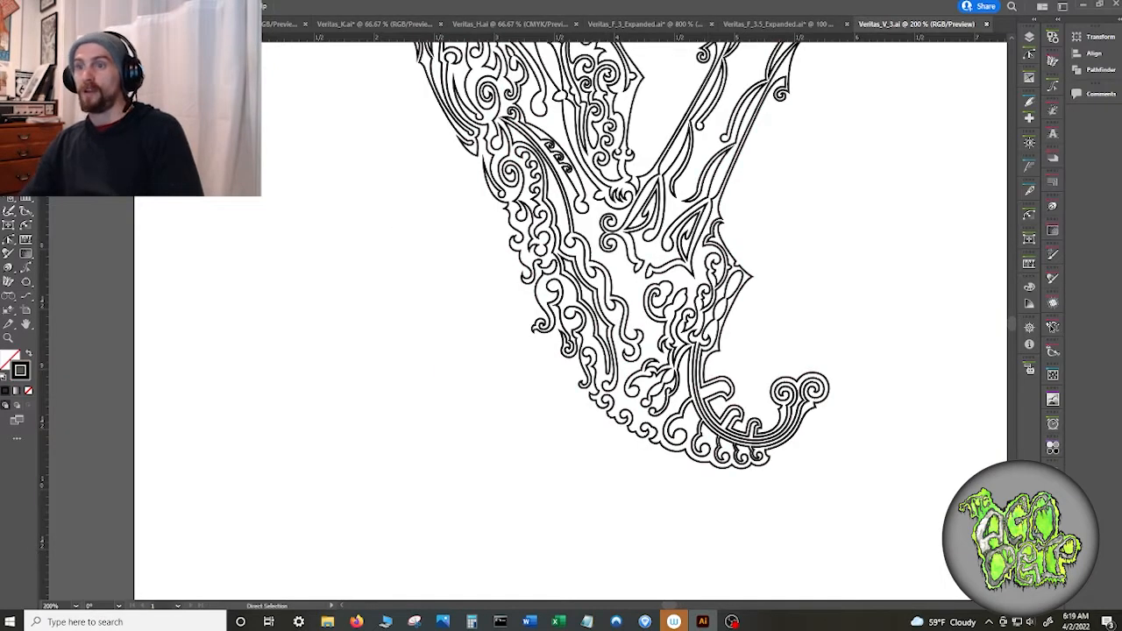
- Save a copy of Veritas_V_3.ai as Veritas_V_3_Expanded.ai in the 4_Other/Veritas Letters (Finished) folder, replacing the existing file and accepting the save options
click(52, 6)
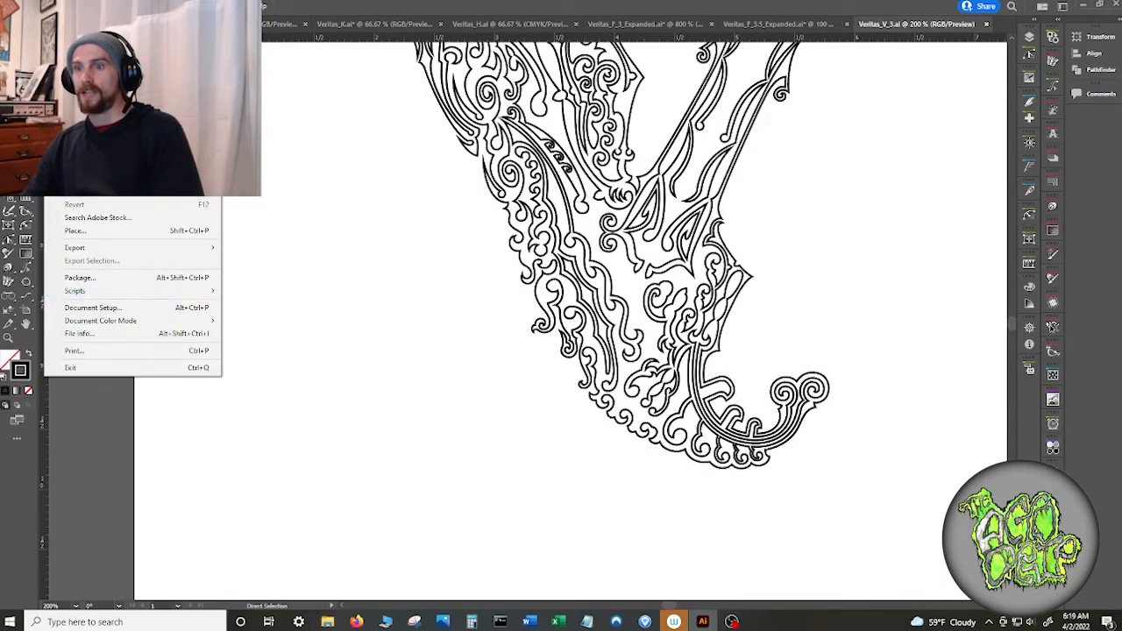
click(86, 128)
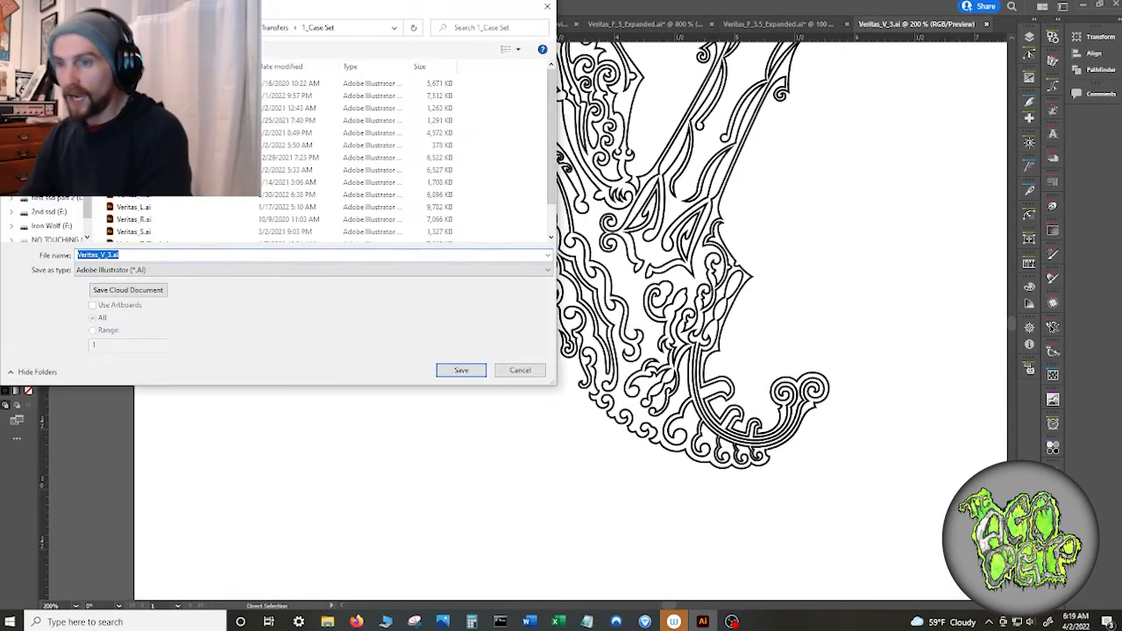
click(276, 29)
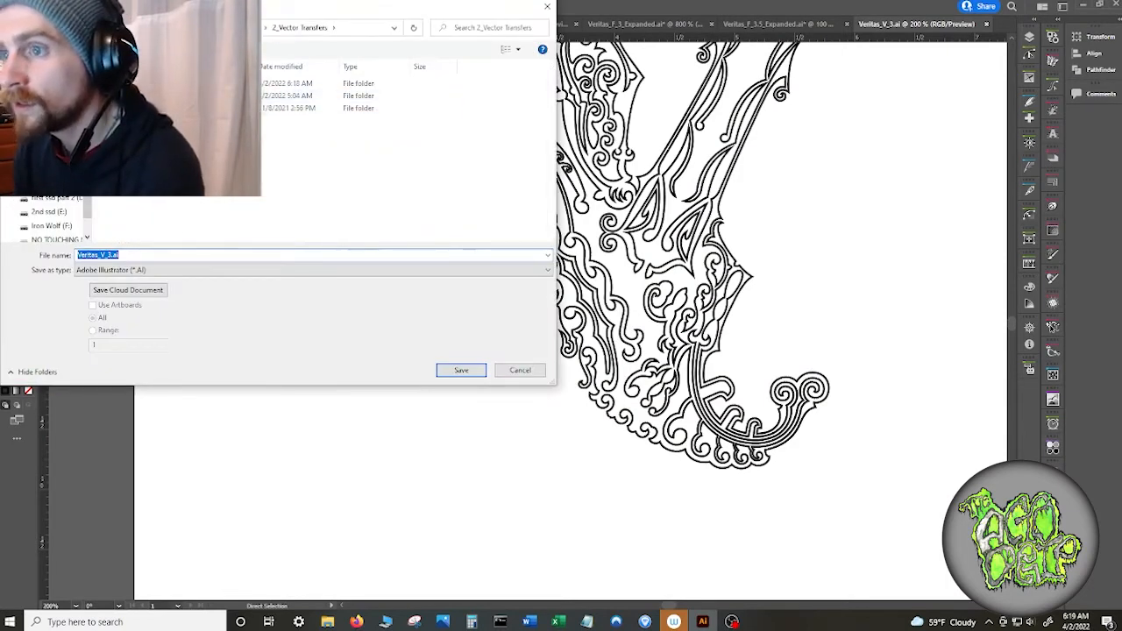
double_click(167, 108)
double_click(166, 121)
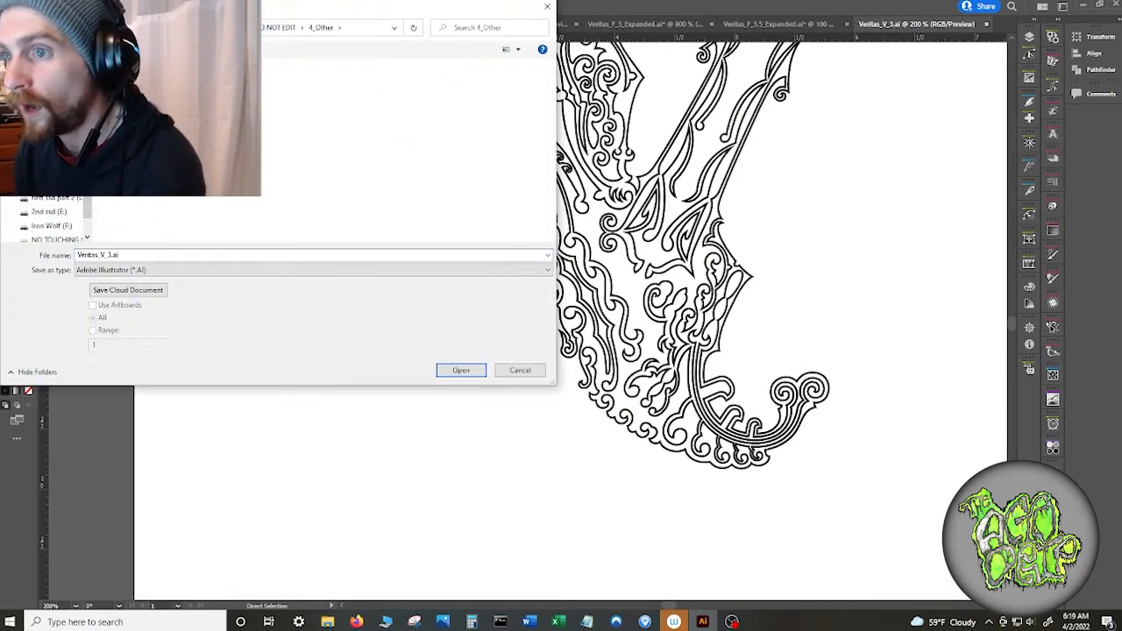
double_click(167, 109)
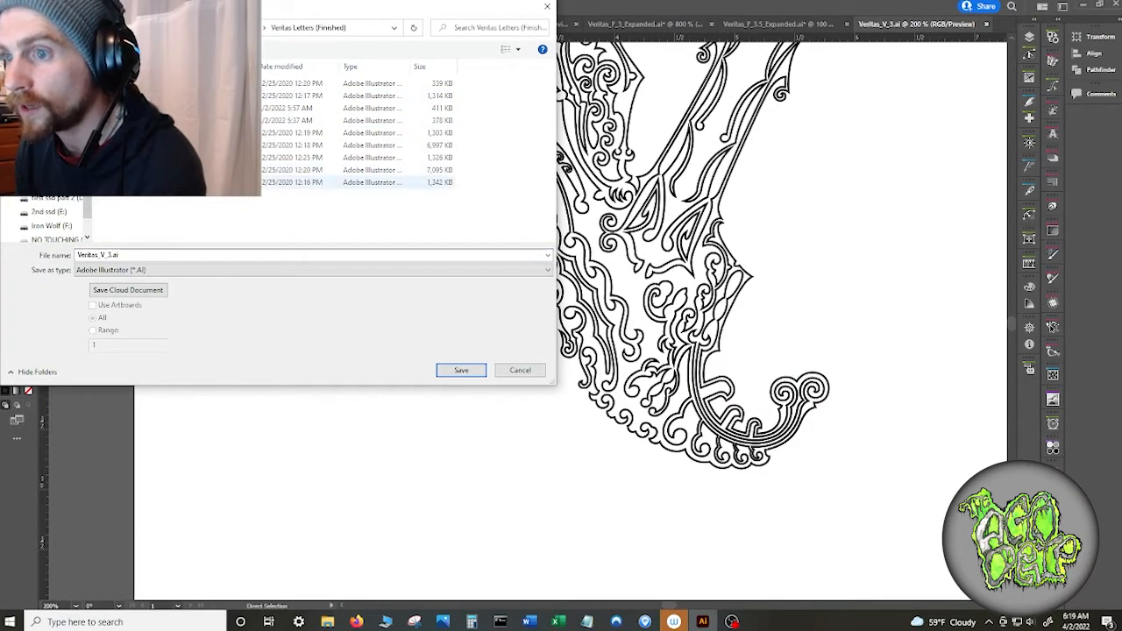
click(245, 181)
click(460, 369)
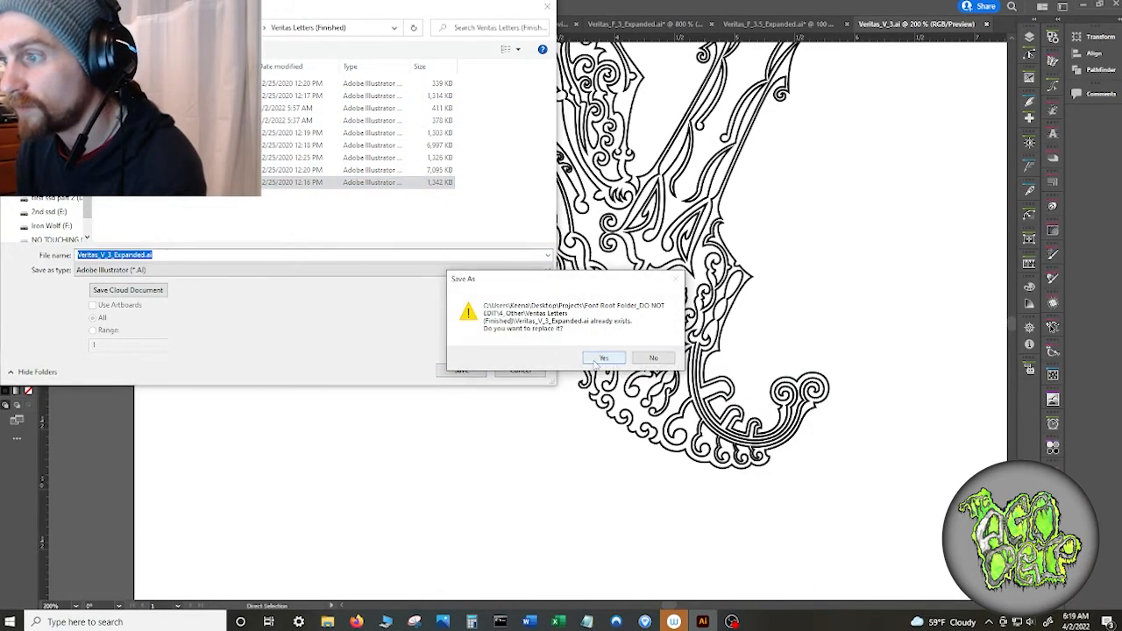
click(603, 359)
click(625, 470)
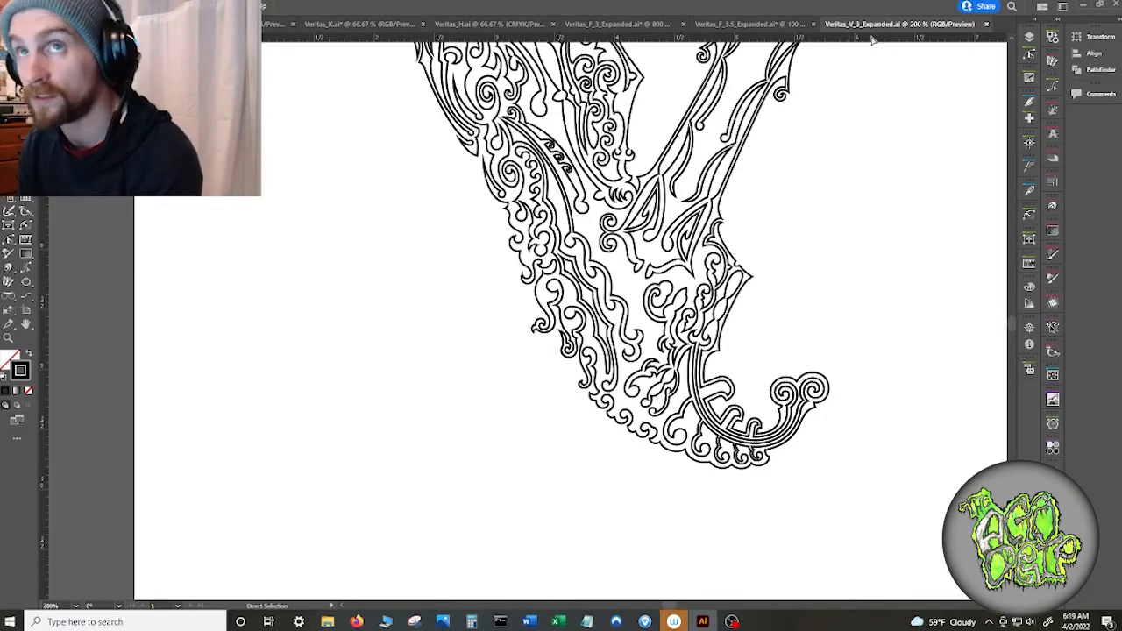
- Expand all of the V's artwork with only Stroke enabled and Fill excluded
click(795, 98)
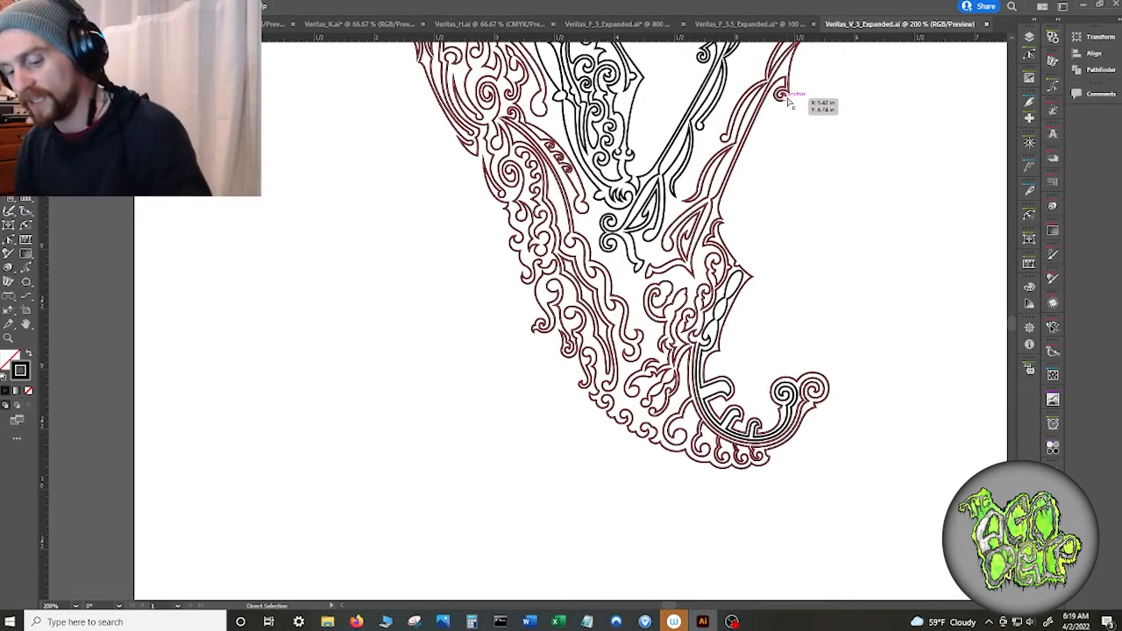
right_click(85, 182)
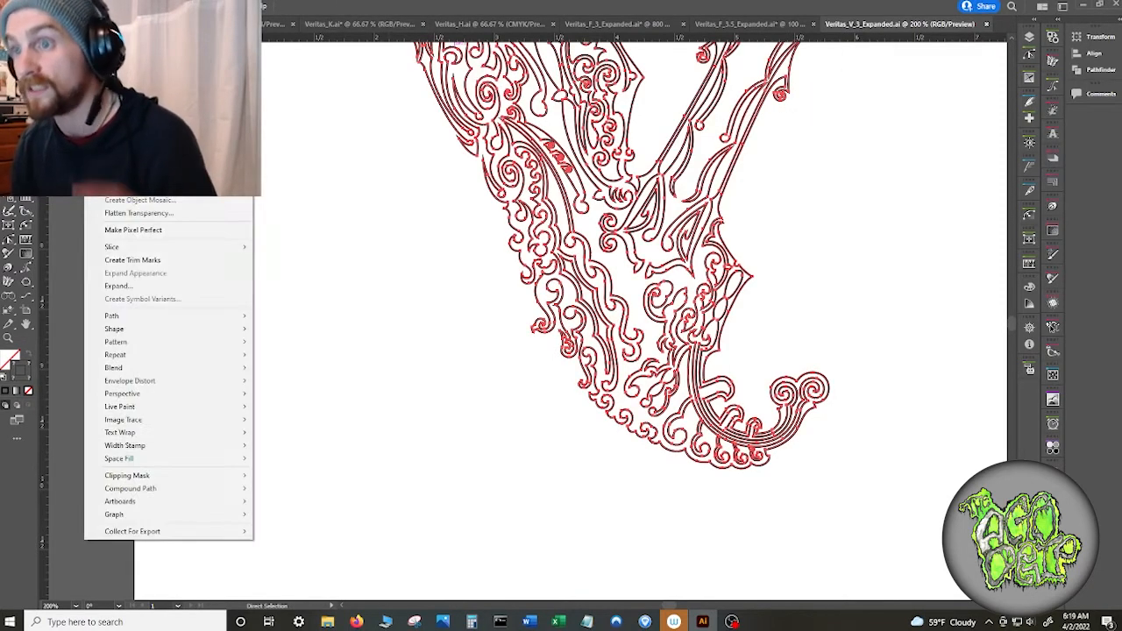
click(172, 288)
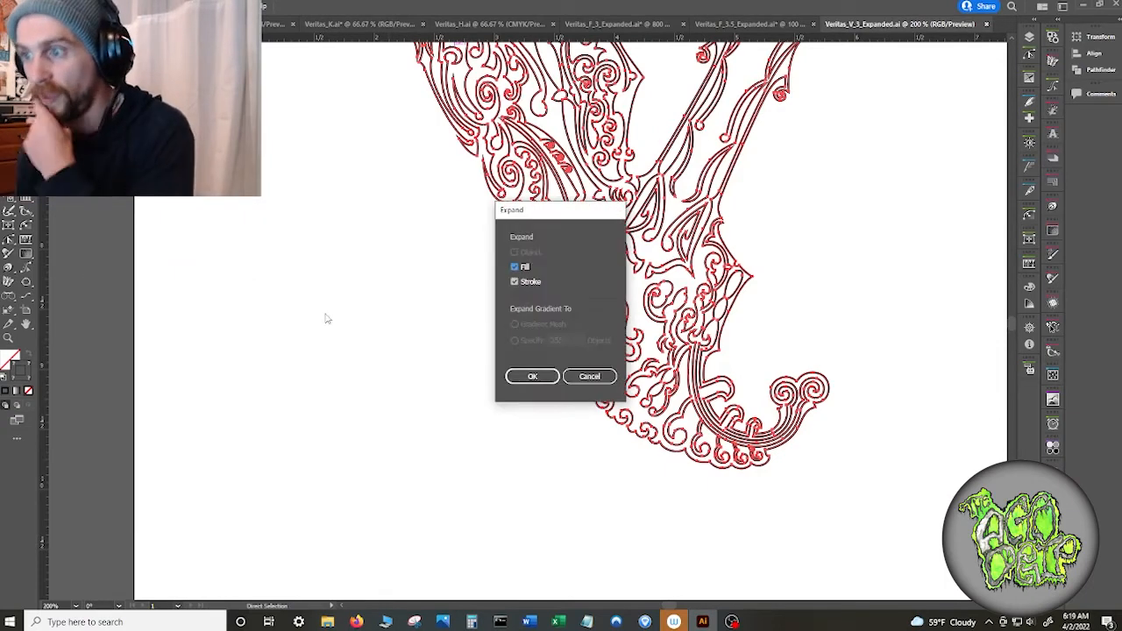
click(514, 266)
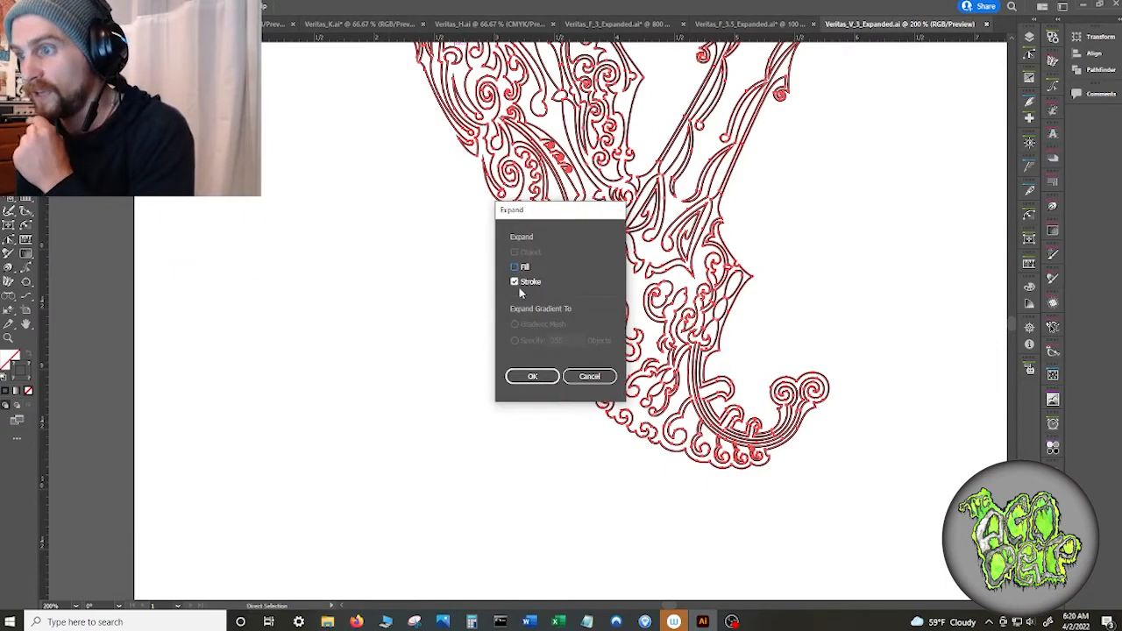
click(521, 377)
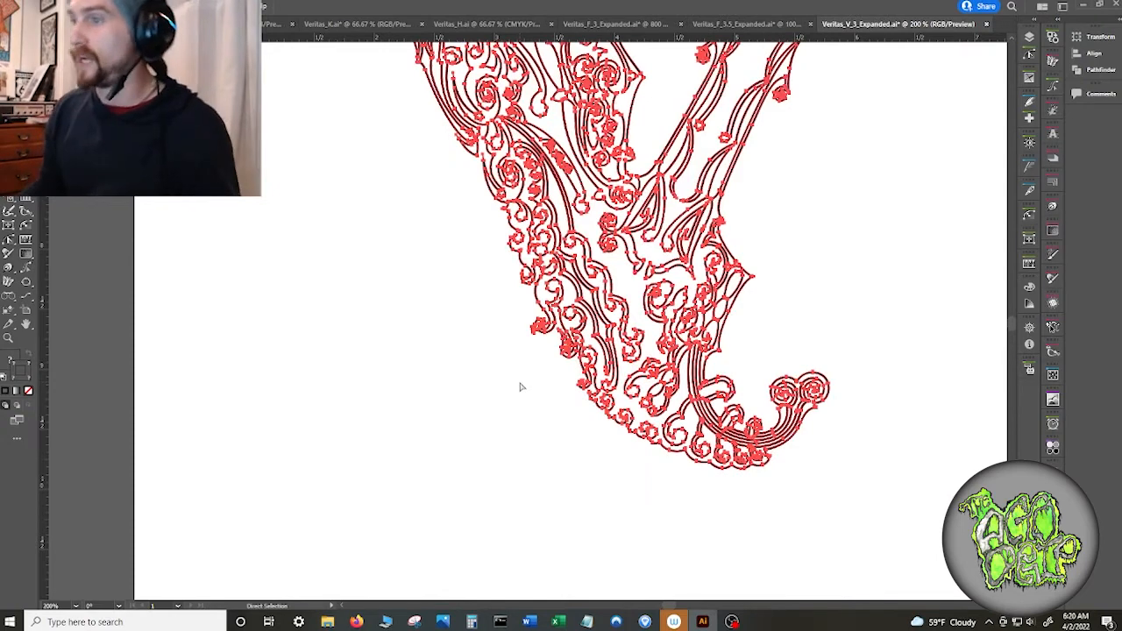
- Try deleting the expanded outer outline around the V's right edge and undo the deletion
scroll(761, 175, up, 4)
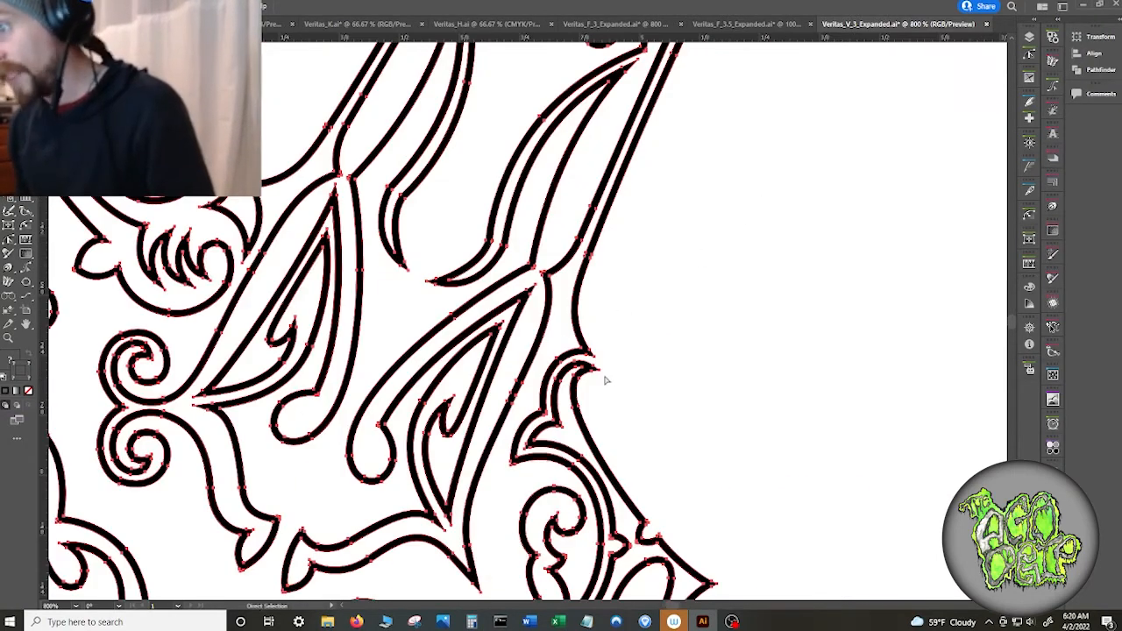
click(571, 425)
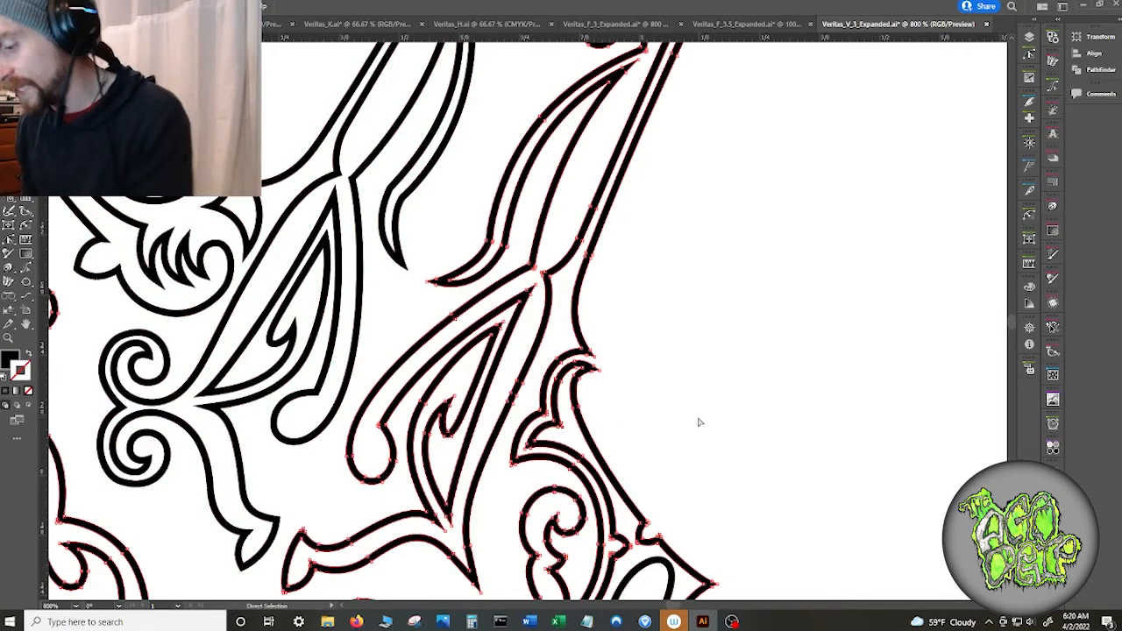
key(Delete)
key(ctrl+z)
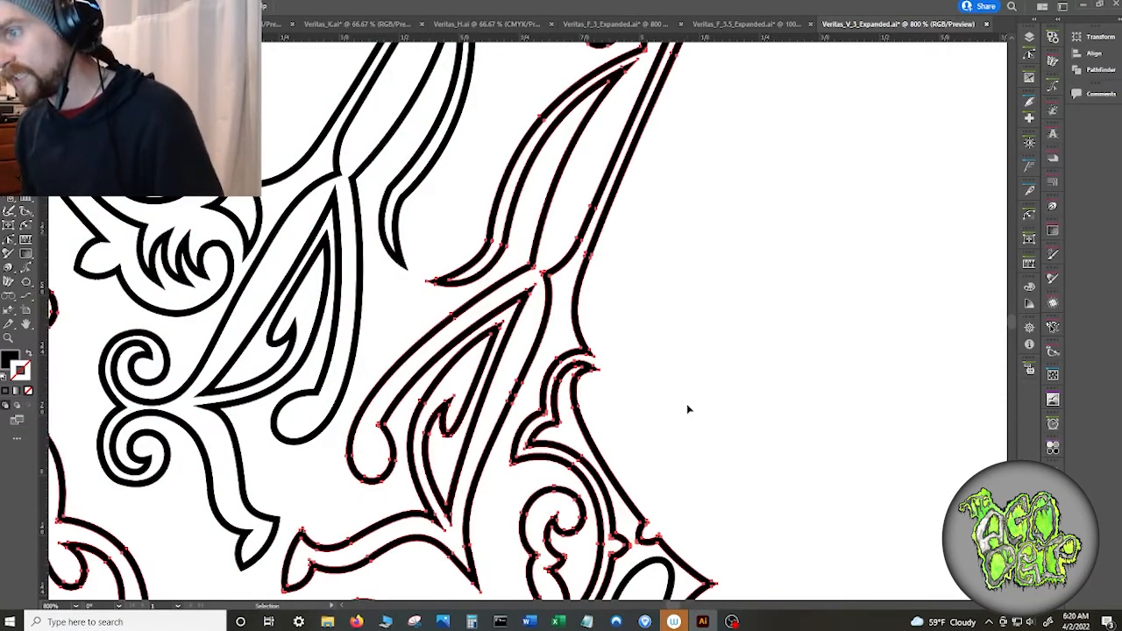
- Select all of the expanded V artwork and bring up the Pathfinder operations
click(675, 405)
key(ctrl+a)
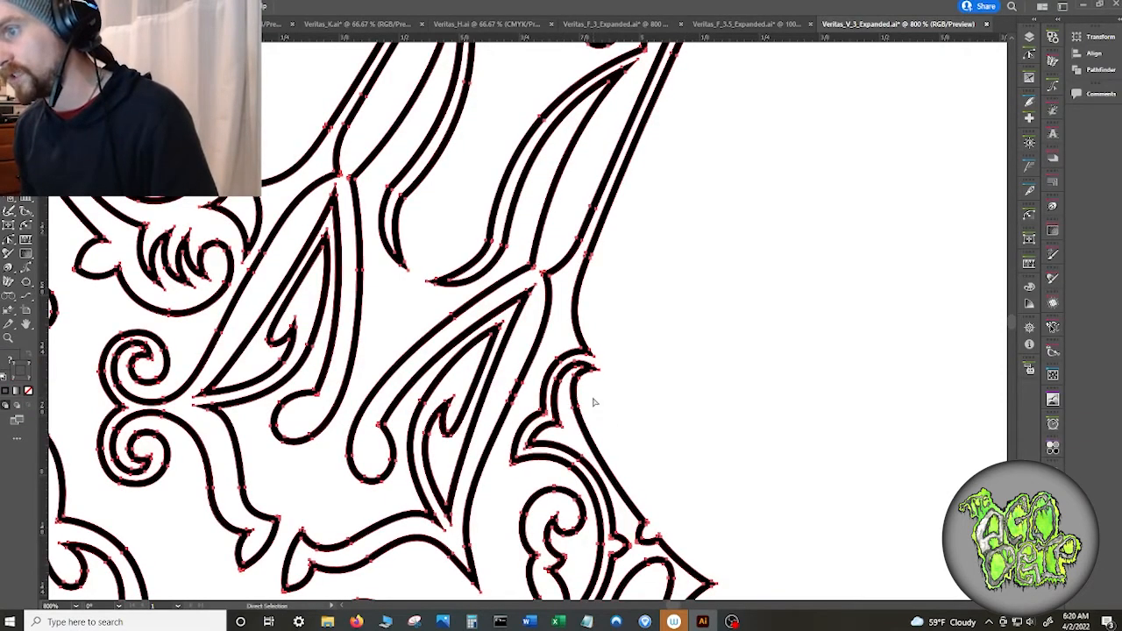
click(1098, 94)
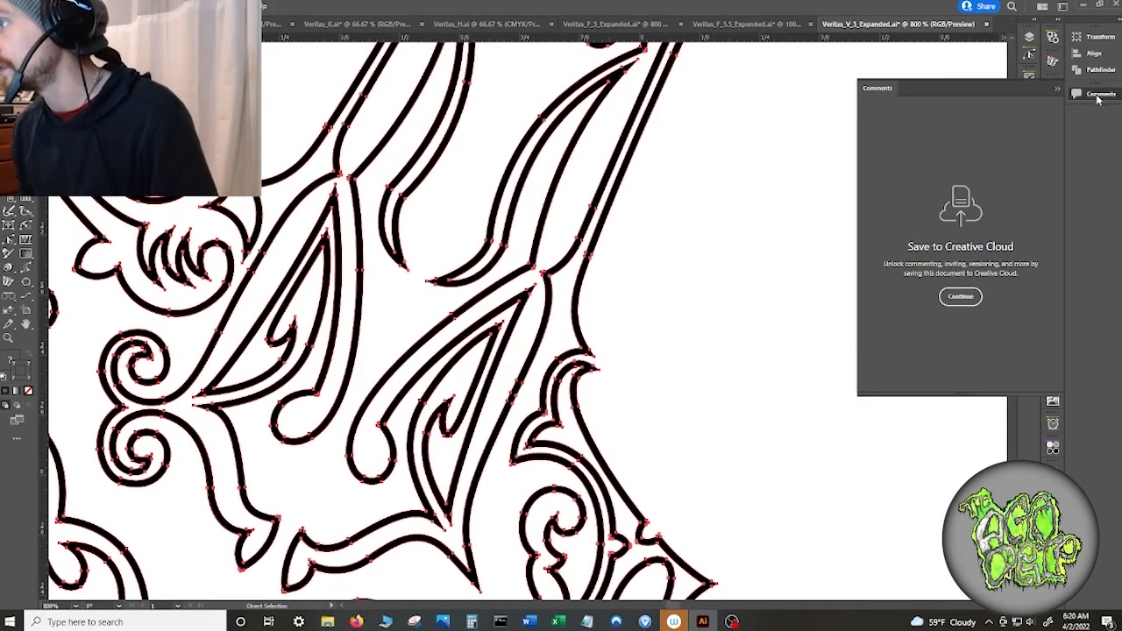
click(1099, 69)
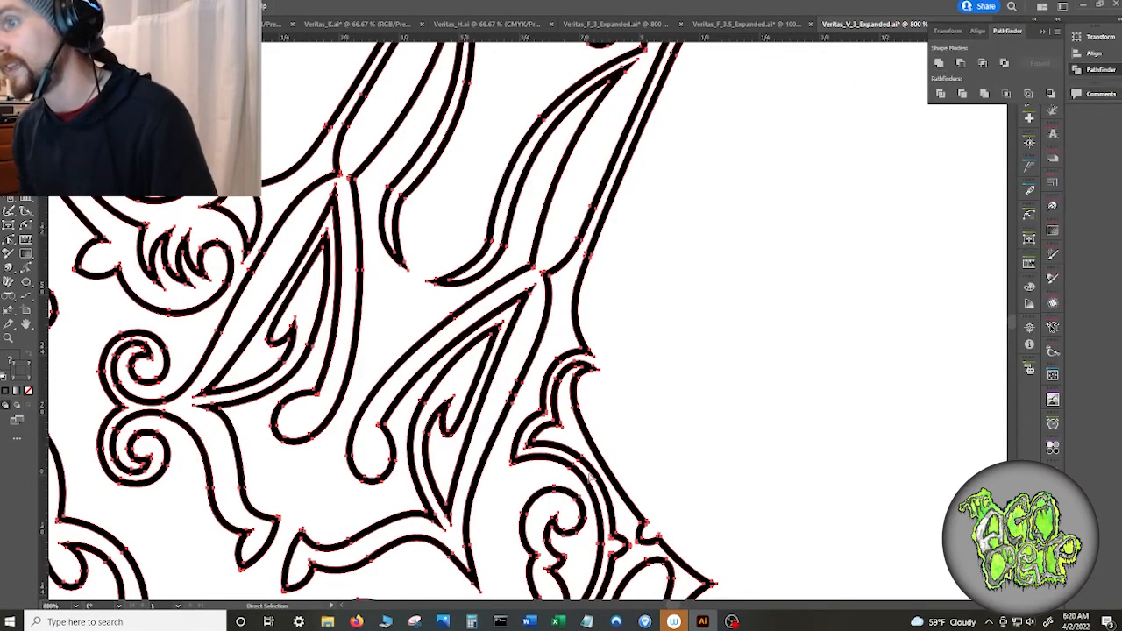
- Delete the thick expanded outlines from the lower leaf scrollwork and the oval chain, leaving only the thin stroked paths
scroll(739, 413, down, 5)
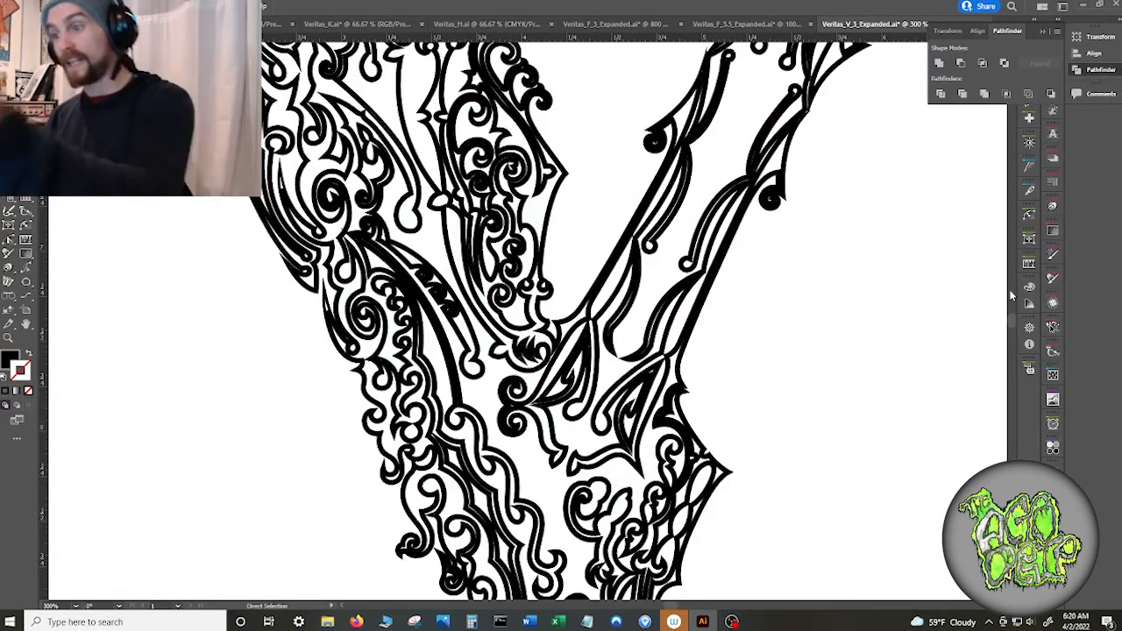
scroll(676, 577, up, 3)
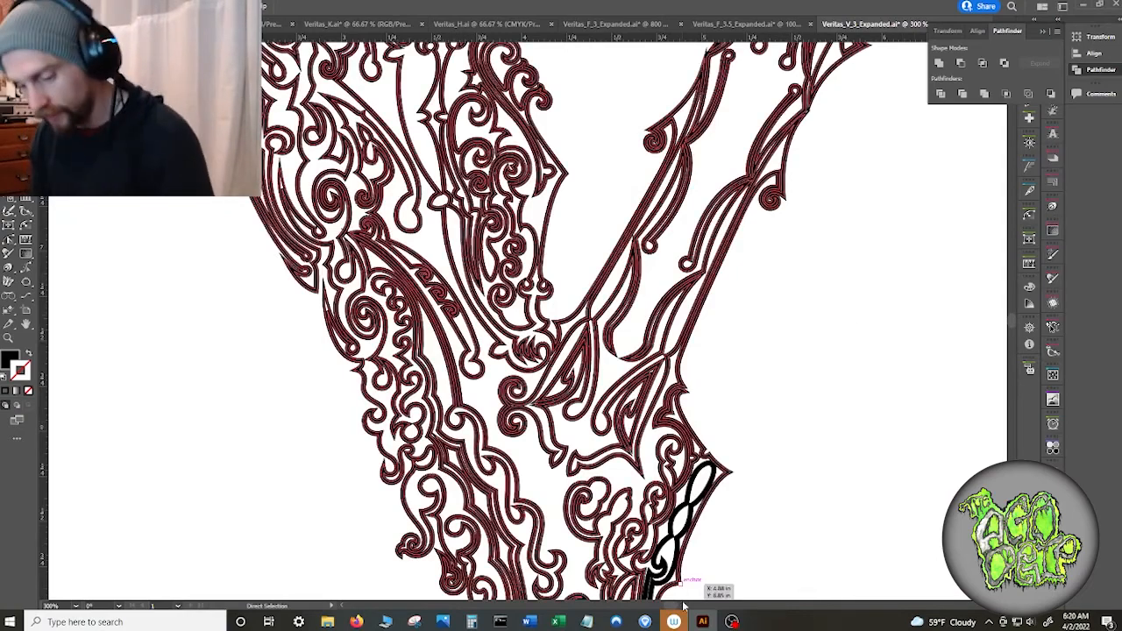
scroll(639, 496, up, 4)
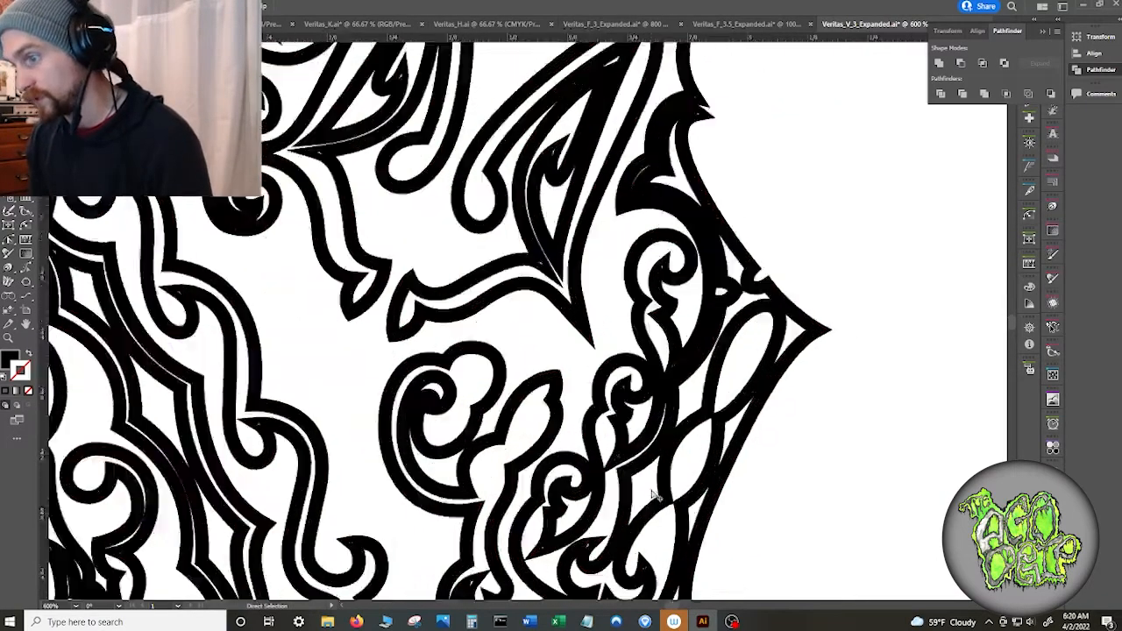
click(582, 437)
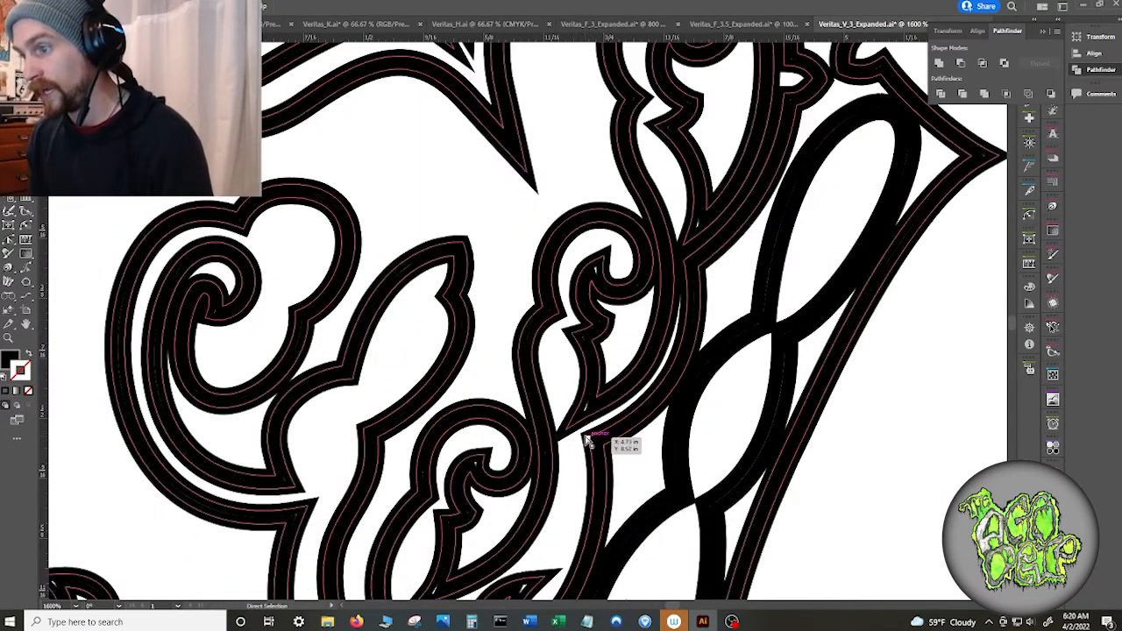
click(587, 440)
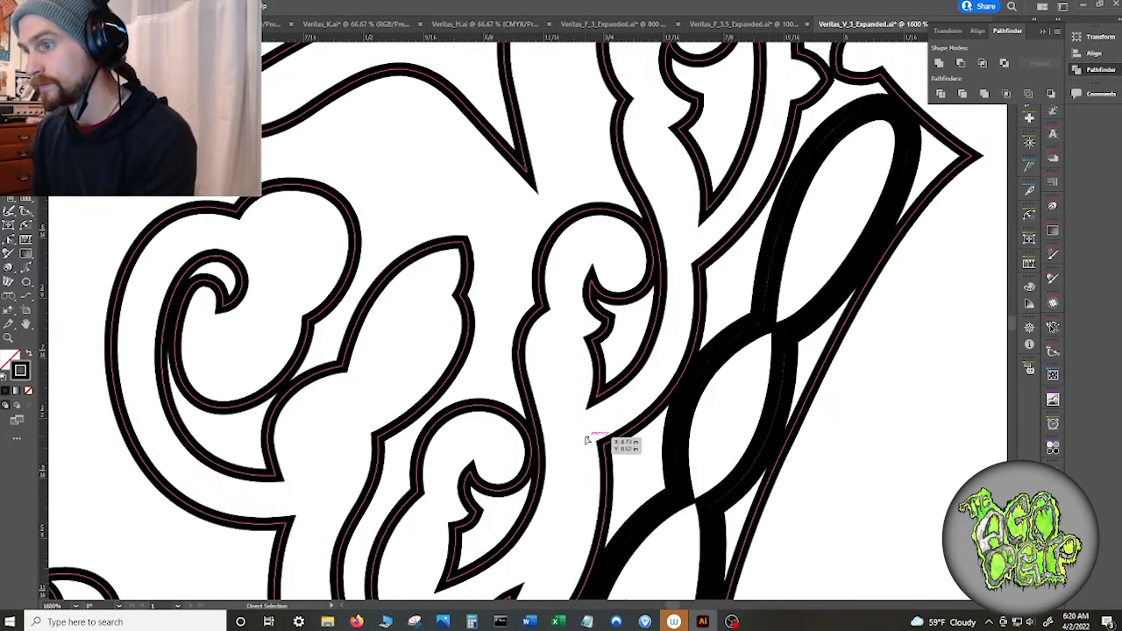
click(688, 502)
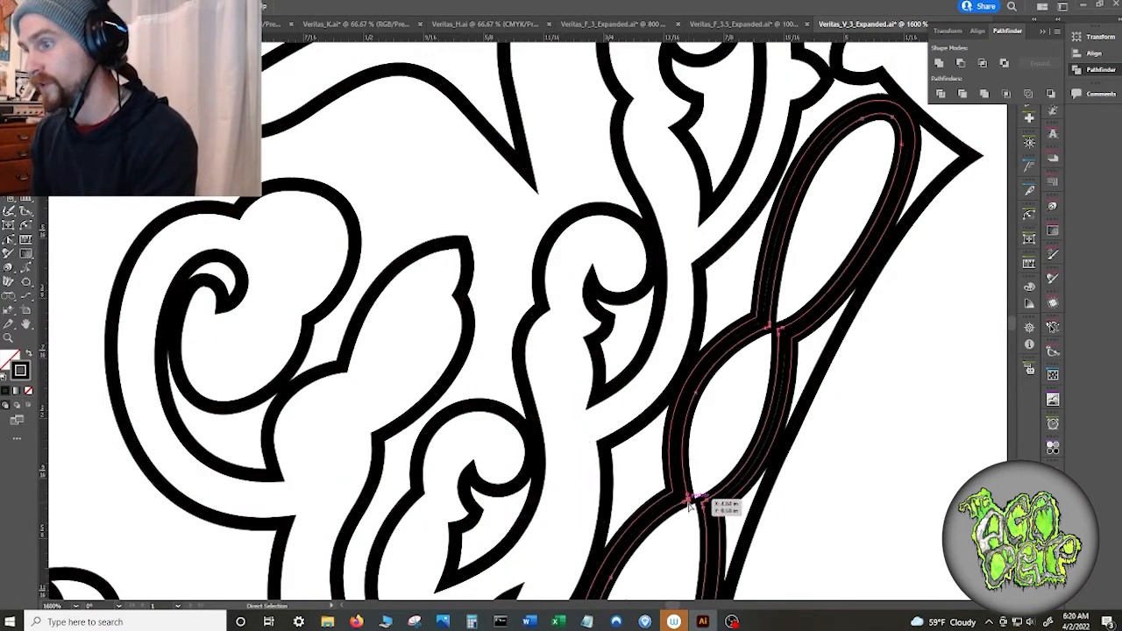
key(Delete)
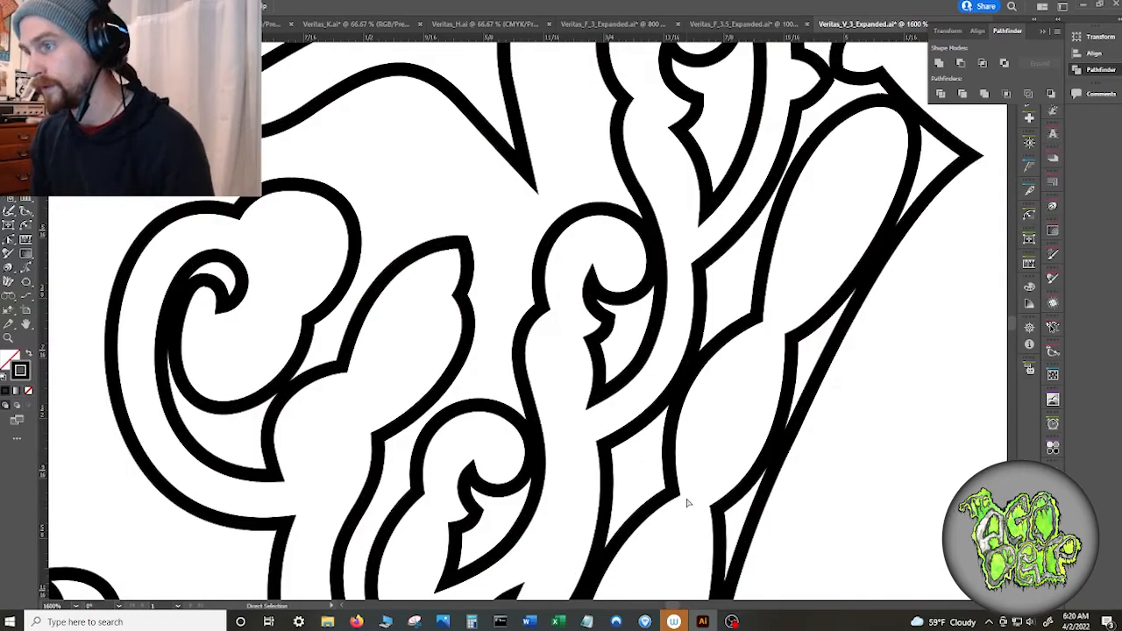
scroll(688, 502, down, 6)
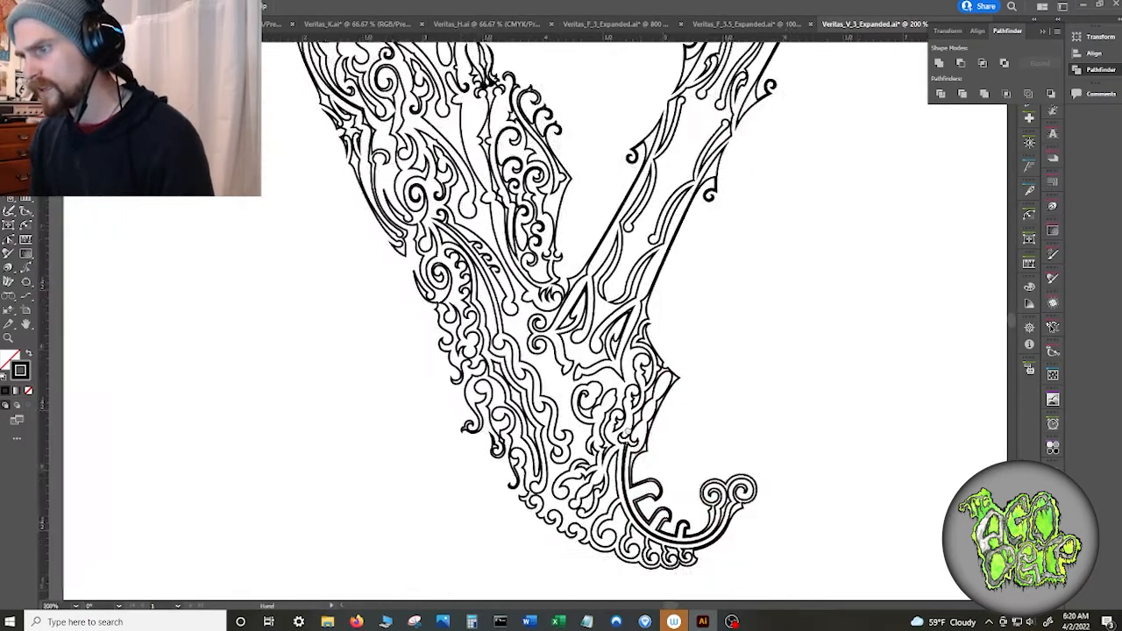
scroll(629, 404, up, 3)
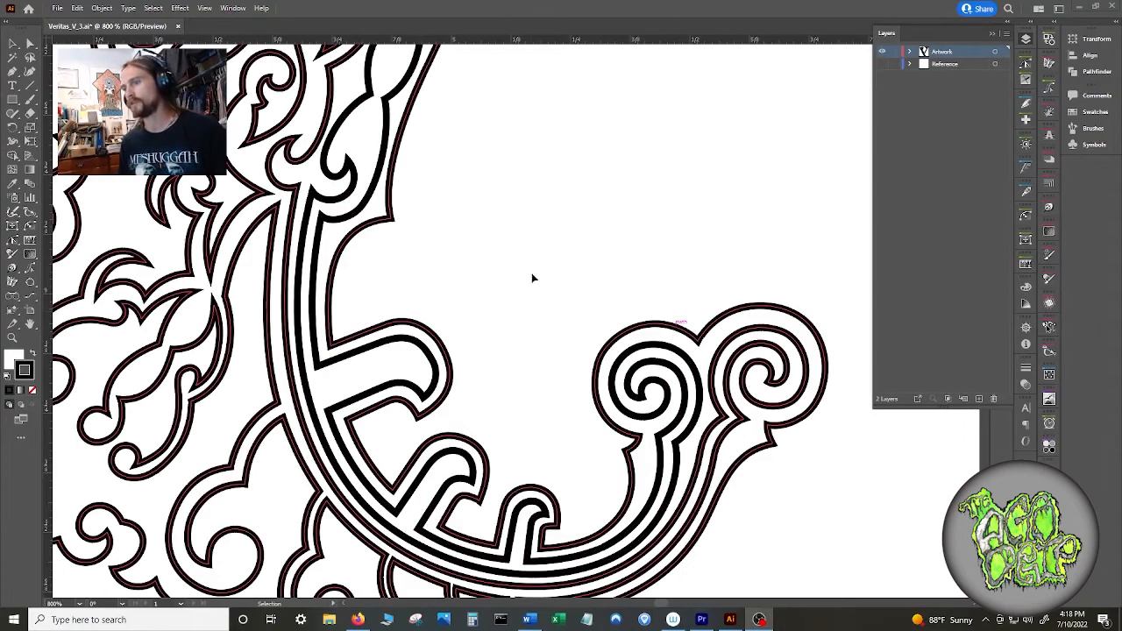
- Switch to Premiere Pro and zoom in on the sequence timeline around the gap between the video clips
click(702, 621)
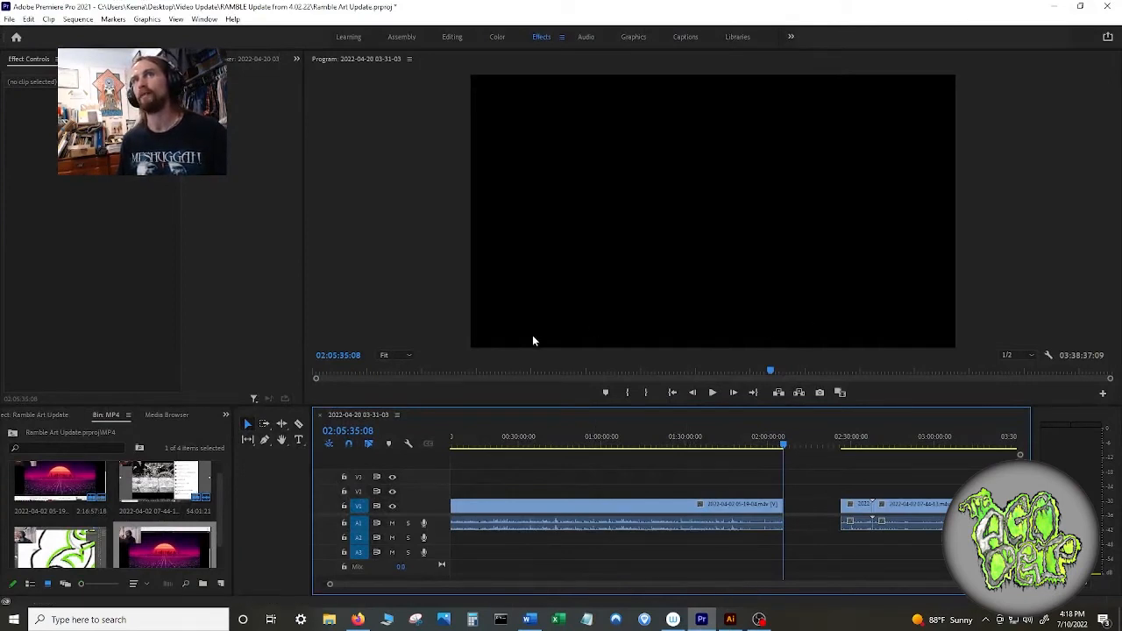
drag(1018, 584, 957, 583)
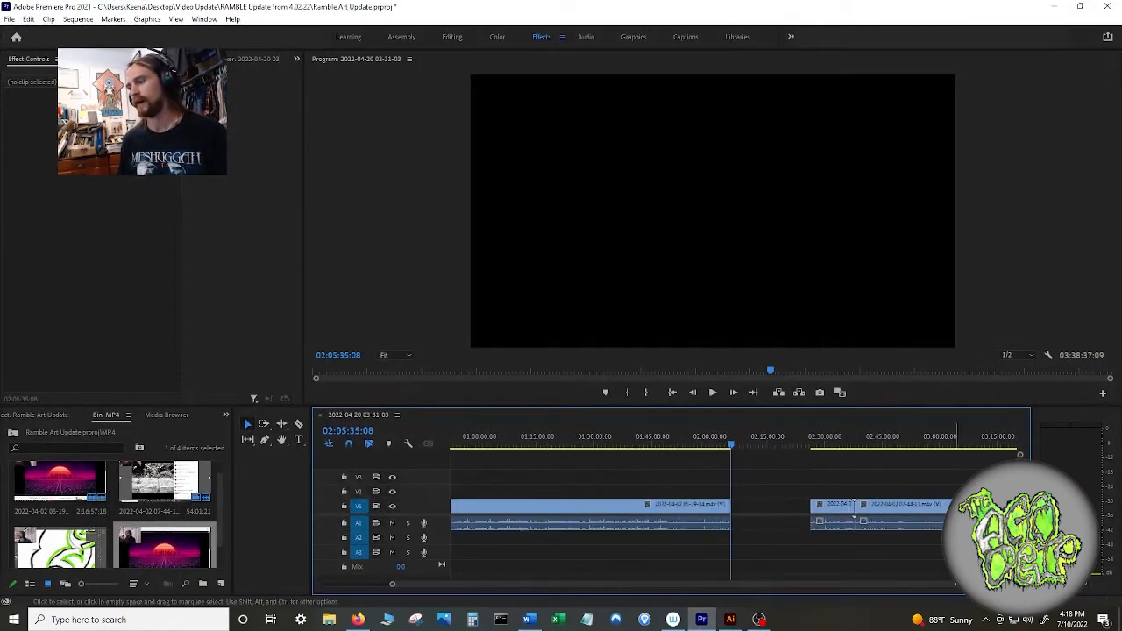
- Scrub the first video clip to the finished black-and-white V artwork at about 01:09:36 and return to Illustrator
click(537, 446)
scroll(694, 566, up, 5)
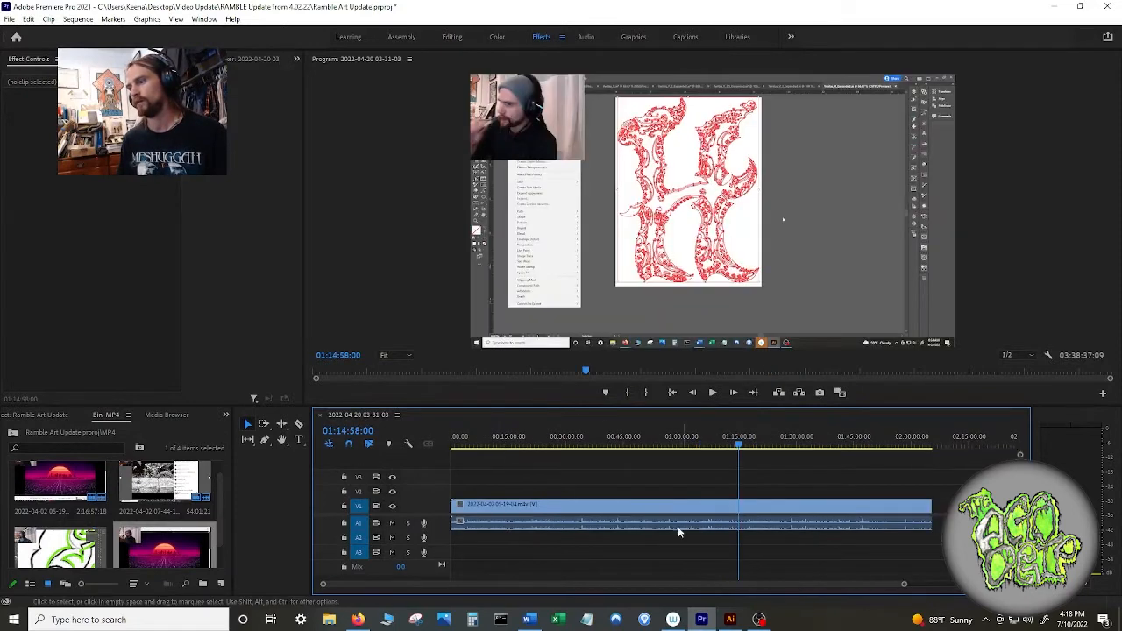
click(534, 447)
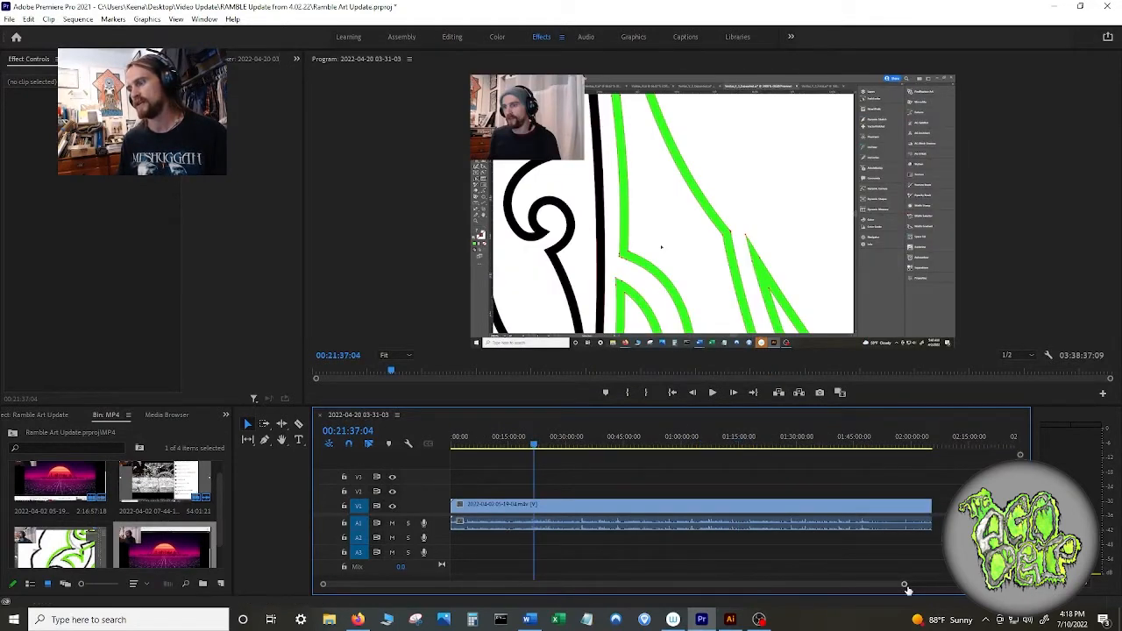
drag(905, 584, 1009, 585)
click(477, 448)
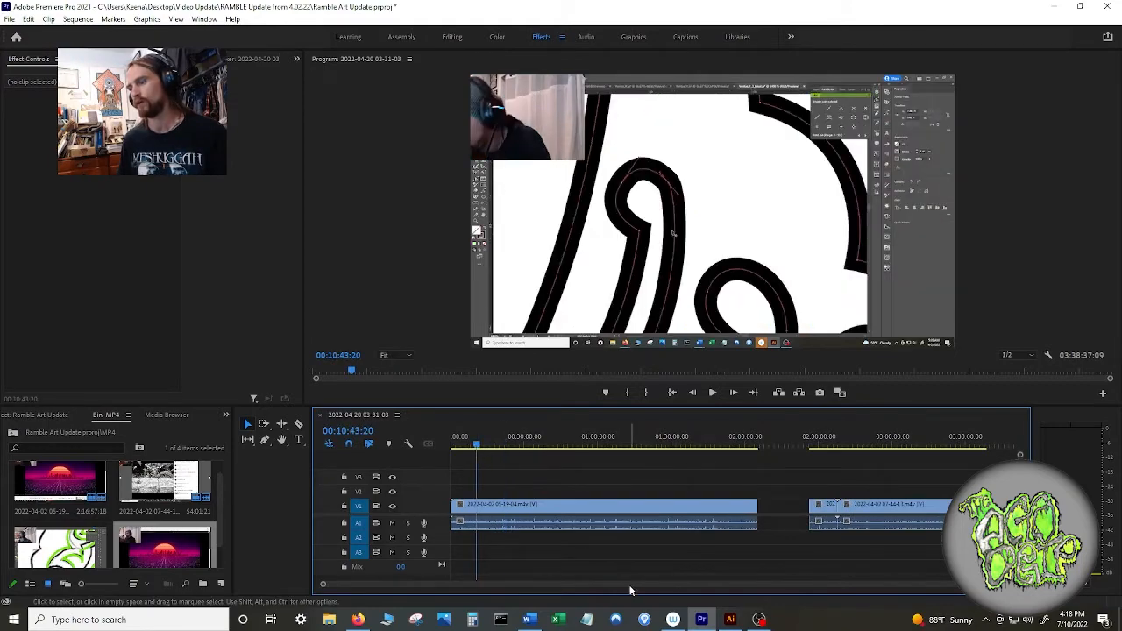
click(474, 446)
drag(474, 447, 621, 445)
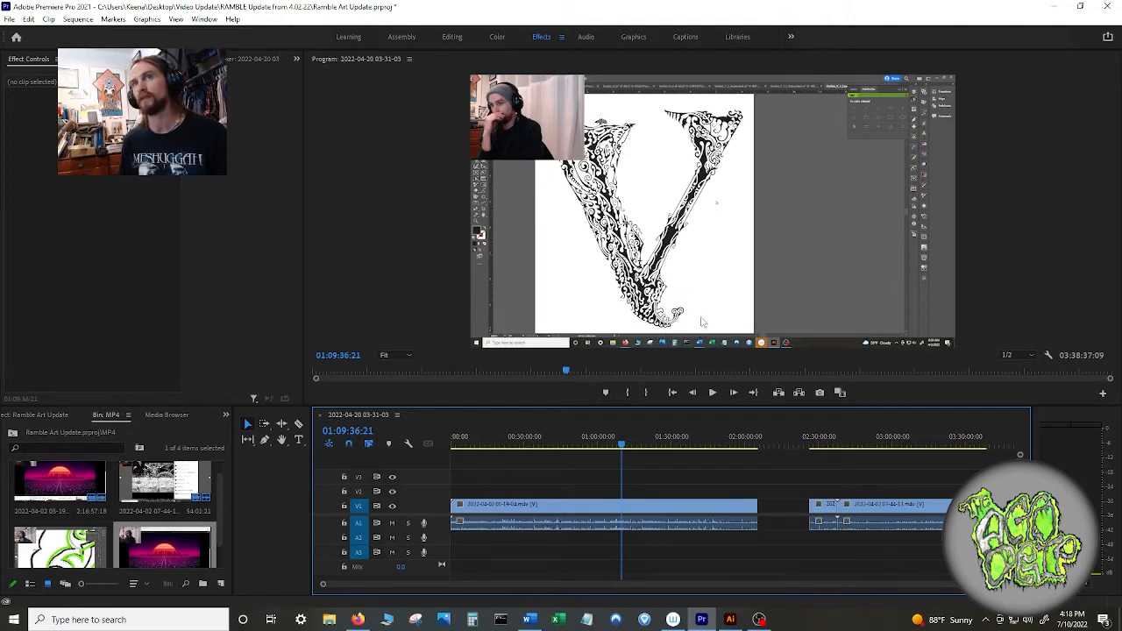
click(1055, 7)
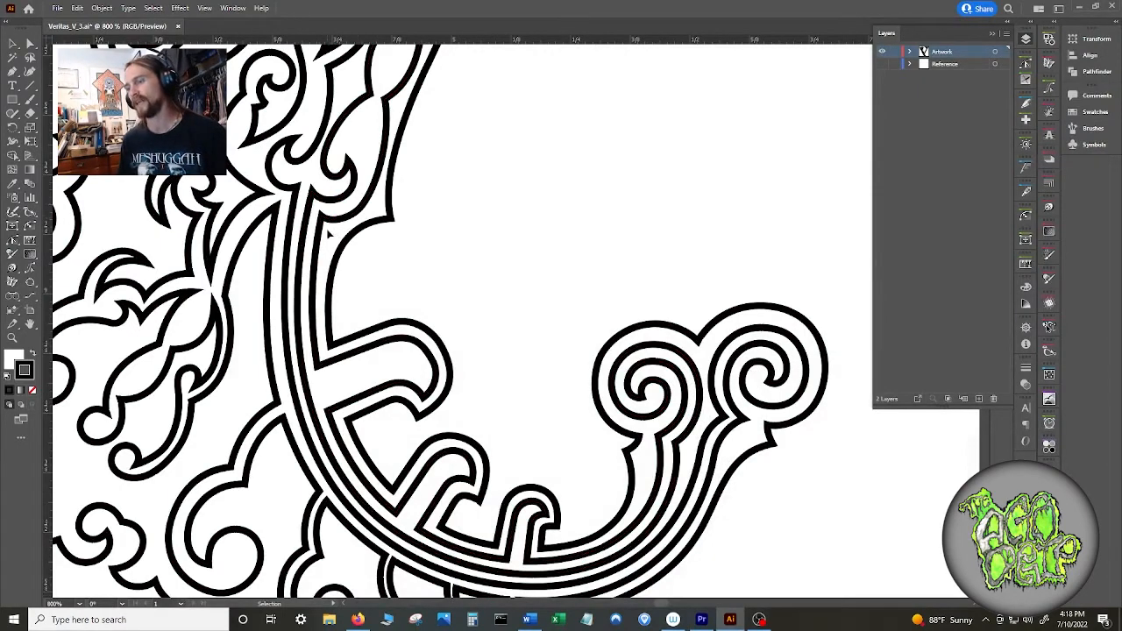
- Place a copy of the oval-chain and spiral scroll path on the blank artboard area beside the V's lower tip
scroll(358, 340, up, 4)
scroll(414, 237, down, 2)
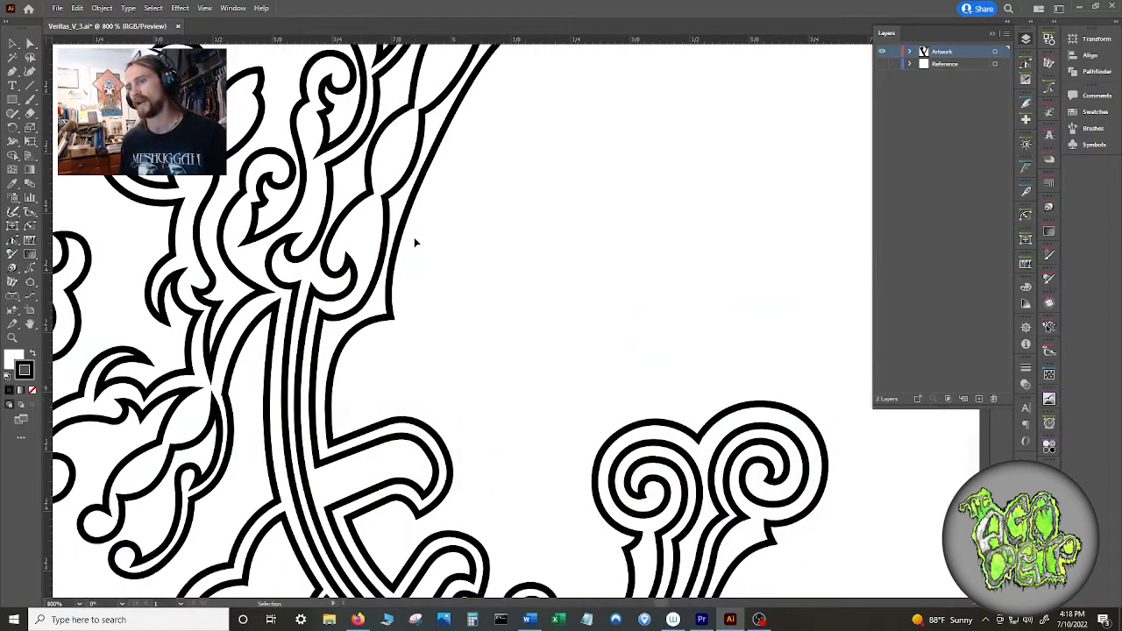
click(379, 202)
scroll(565, 244, down, 5)
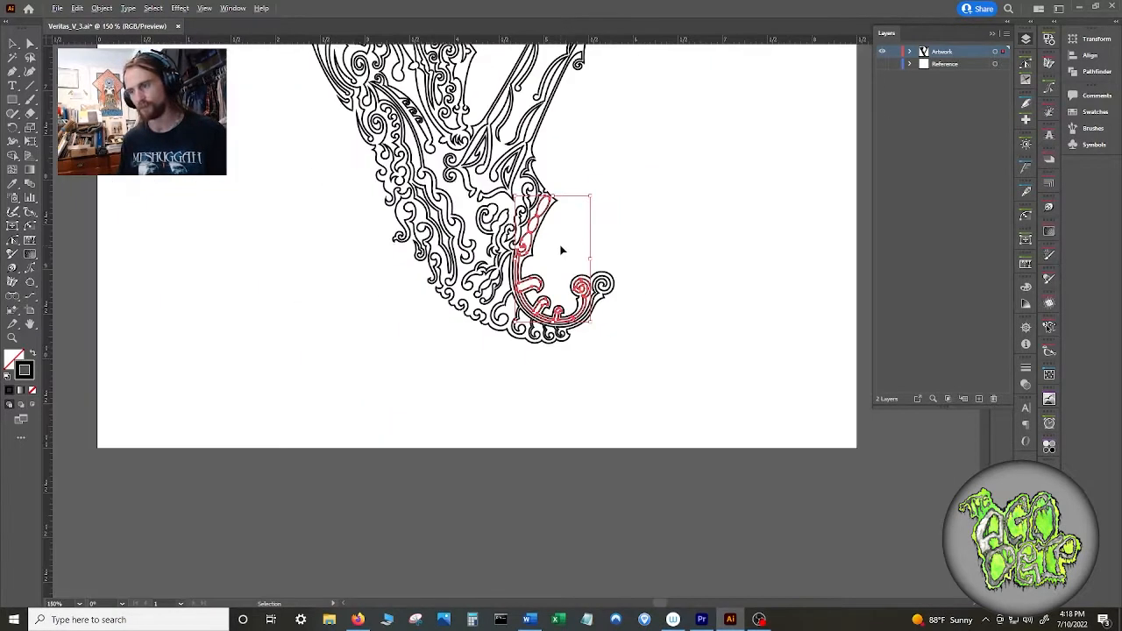
drag(612, 225, 473, 448)
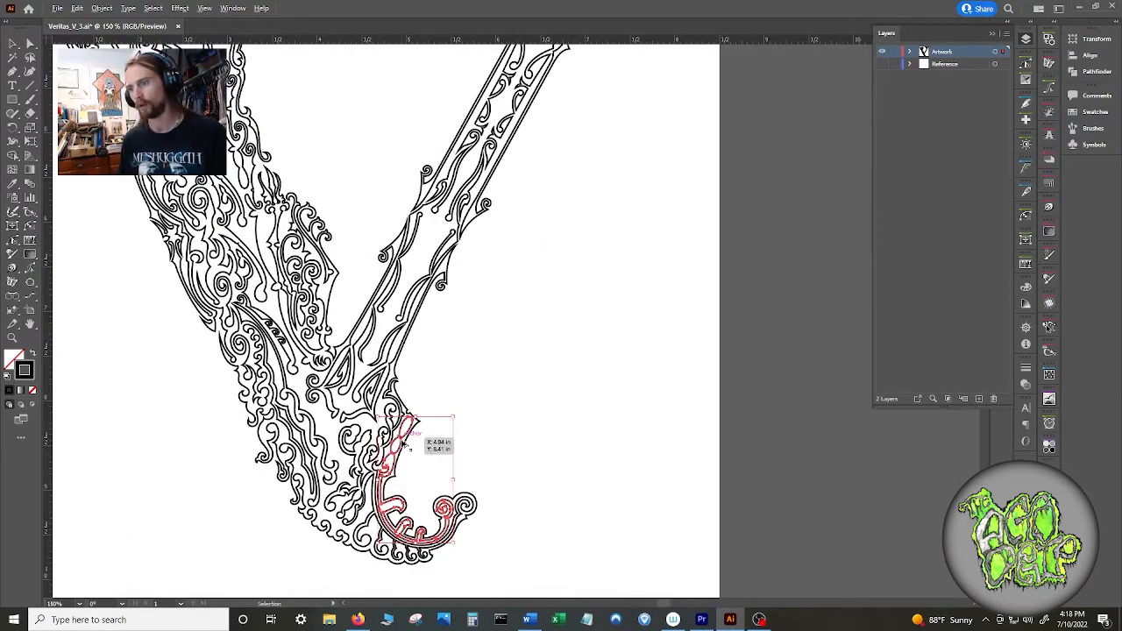
drag(395, 428, 556, 337)
click(579, 392)
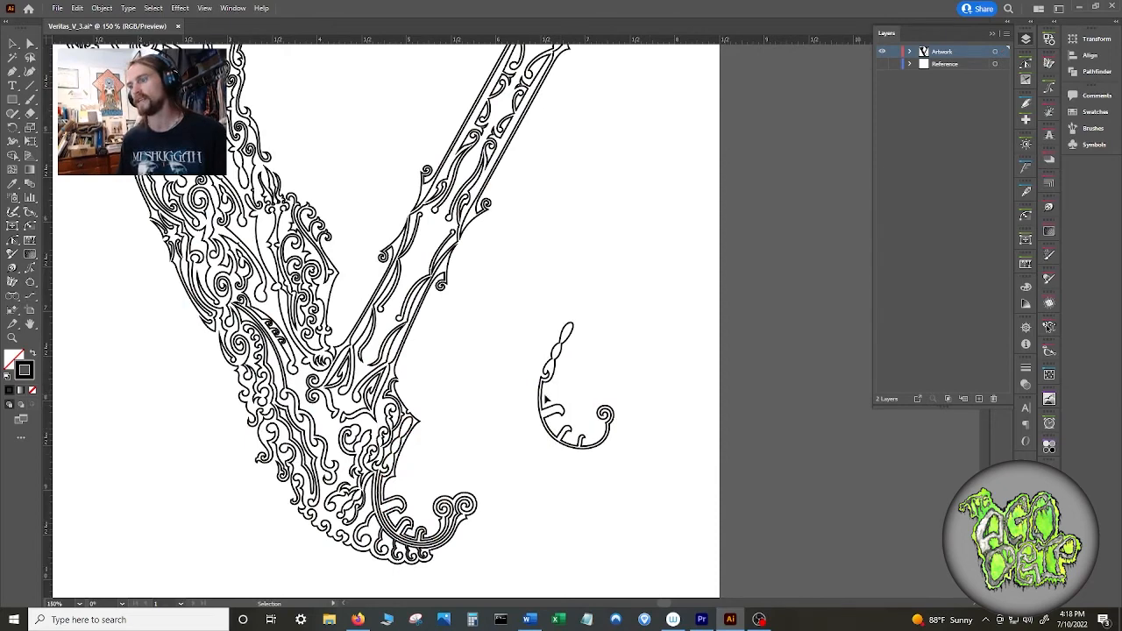
- Give the copied scroll path a solid black fill and no stroke
click(542, 394)
scroll(561, 405, up, 2)
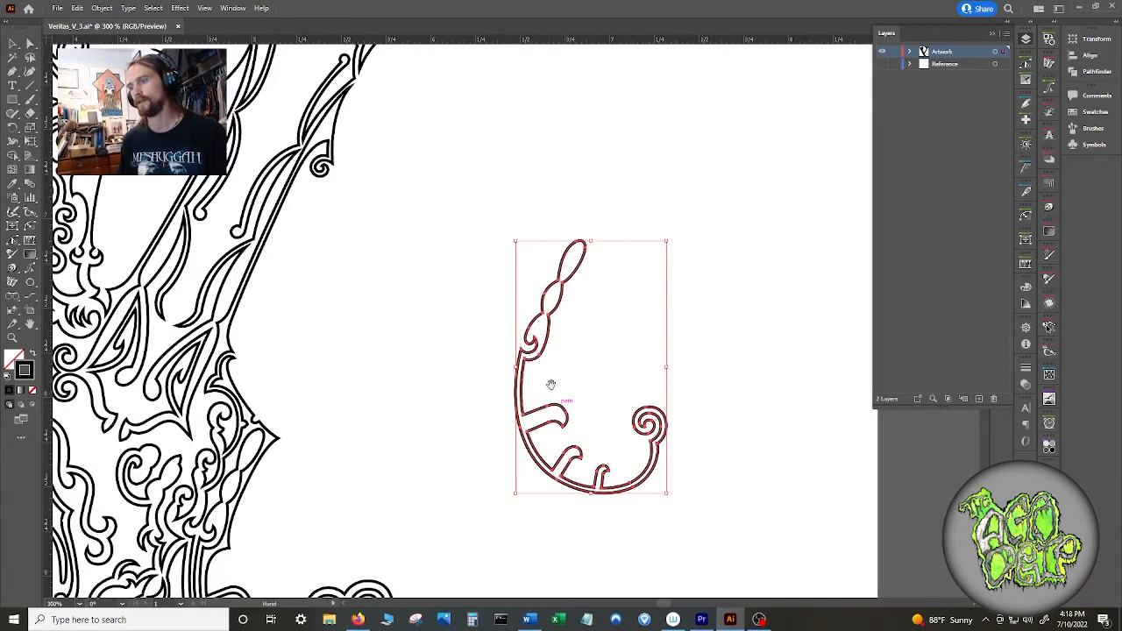
drag(554, 384, 439, 399)
scroll(439, 399, up, 1)
scroll(441, 403, up, 1)
scroll(426, 370, down, 1)
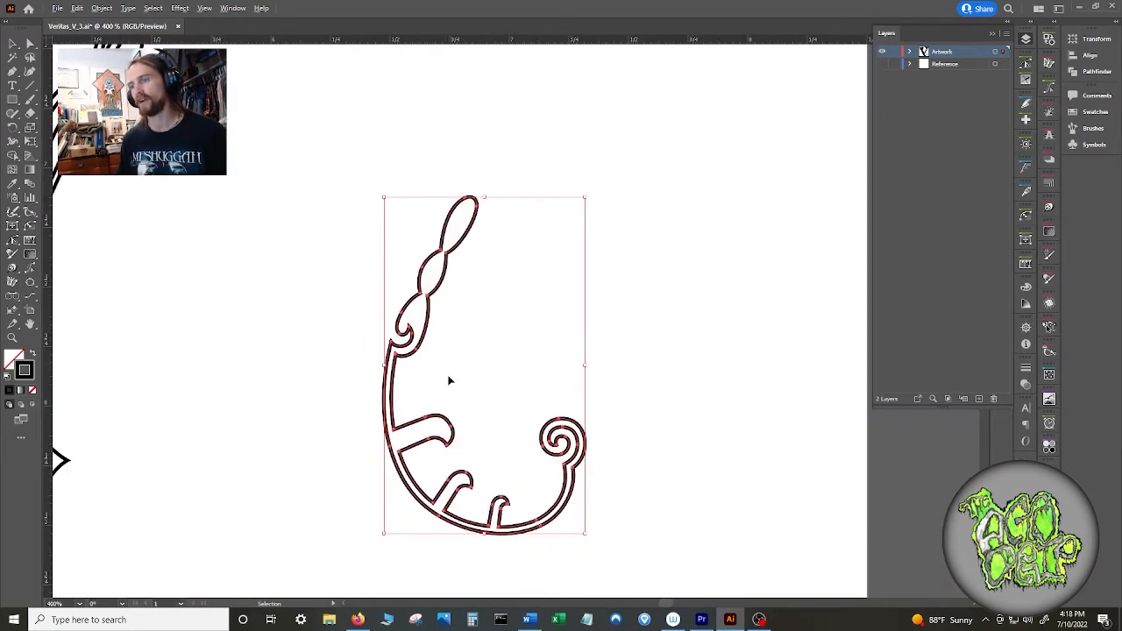
click(12, 356)
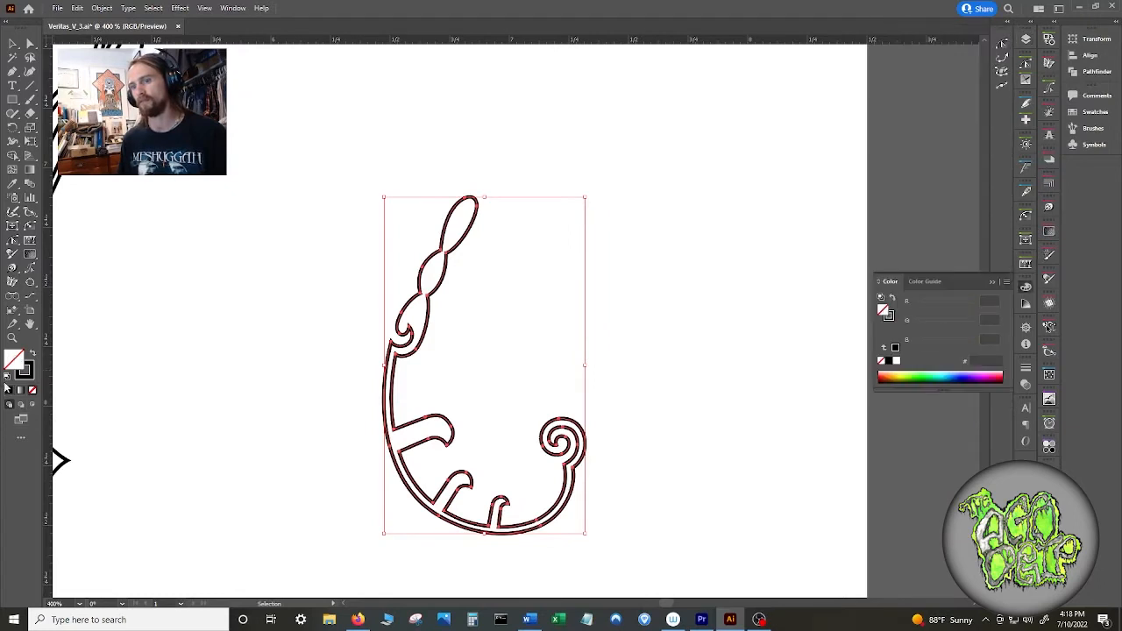
click(11, 391)
click(59, 386)
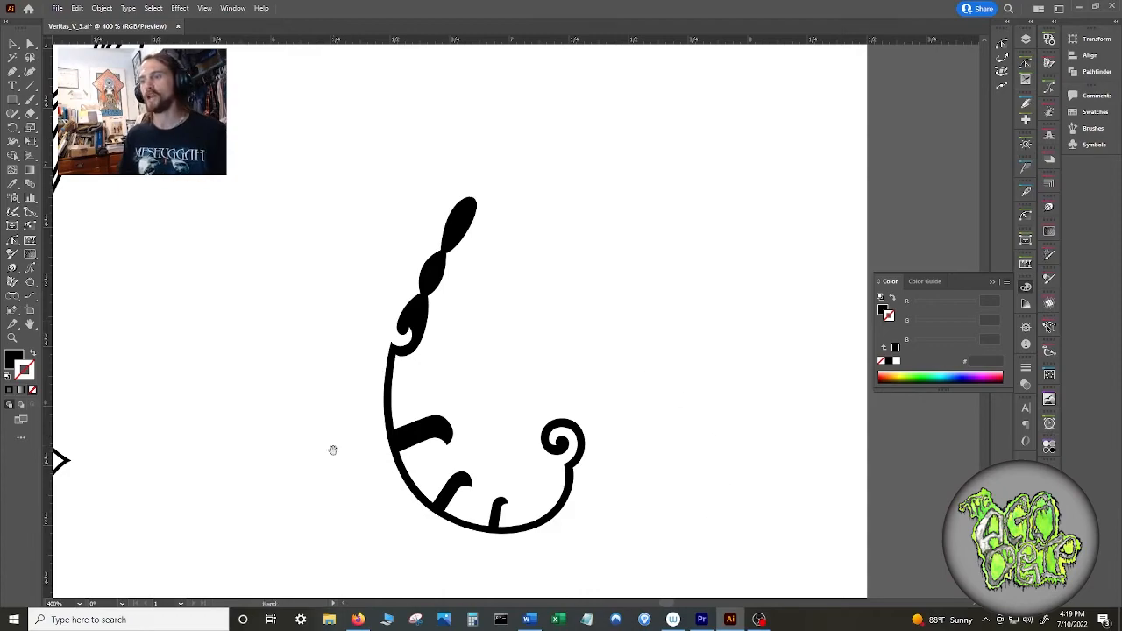
- Delete the black-filled copy of the scroll path from beside the V
drag(334, 451, 669, 387)
scroll(557, 404, down, 2)
scroll(628, 385, down, 3)
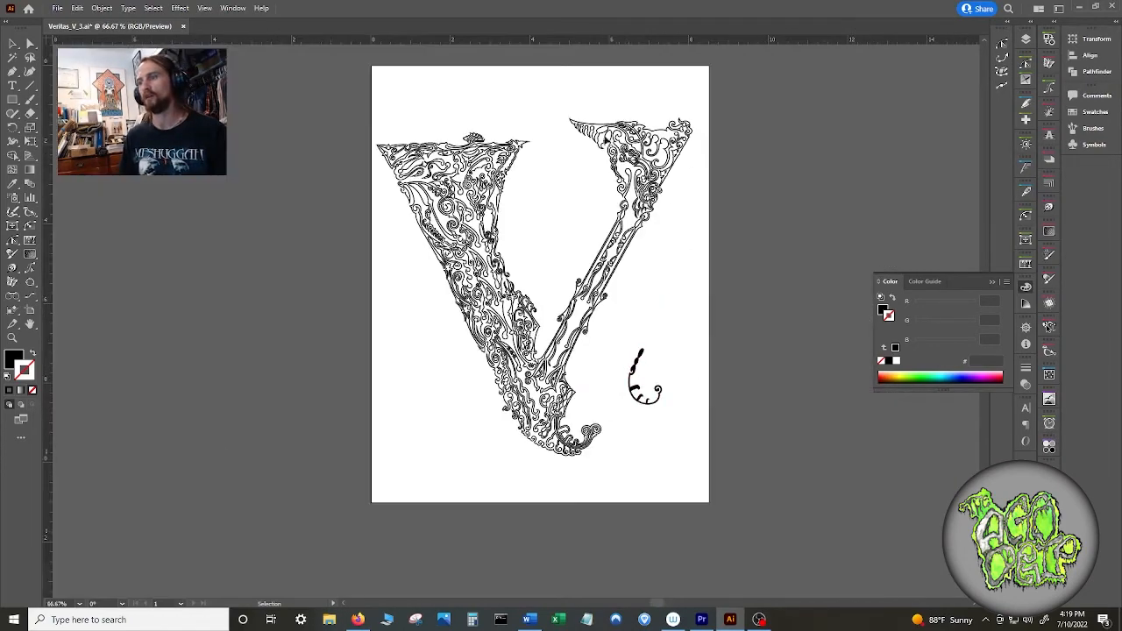
click(657, 408)
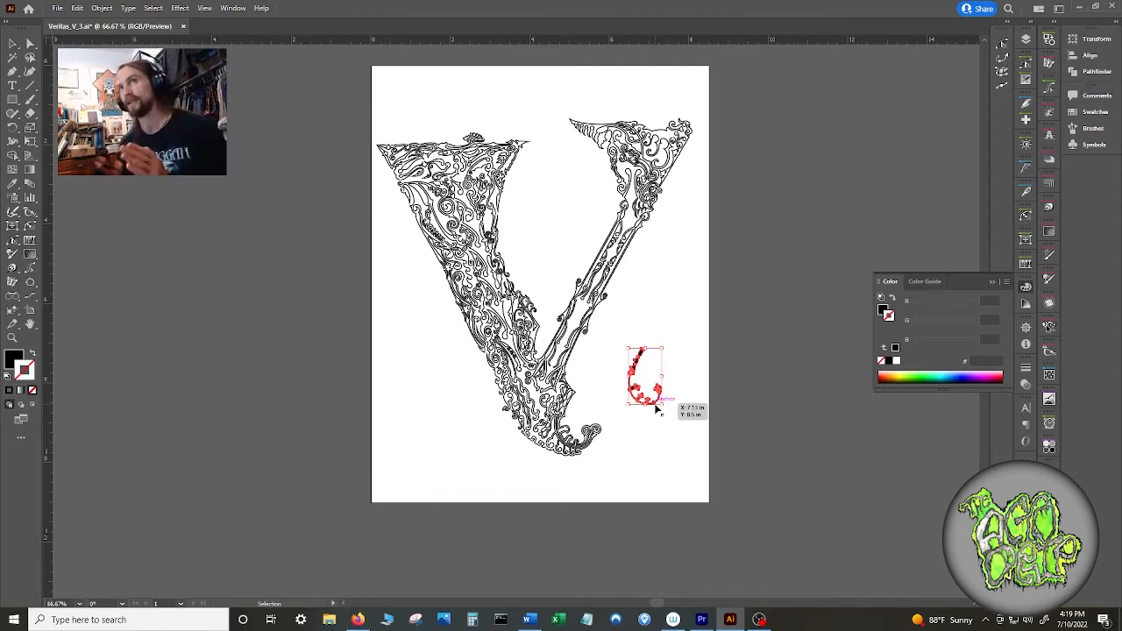
key(Delete)
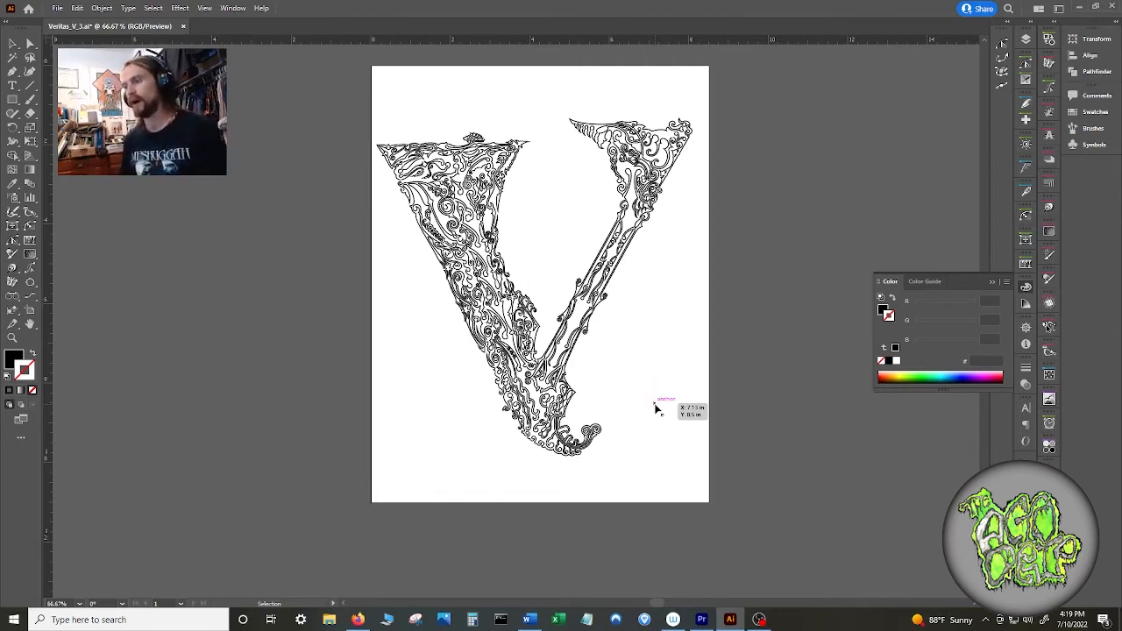
- Examine where the oval chain's lowest oval runs closest to the neighbouring scroll path, and the anchor points there
scroll(643, 428, up, 5)
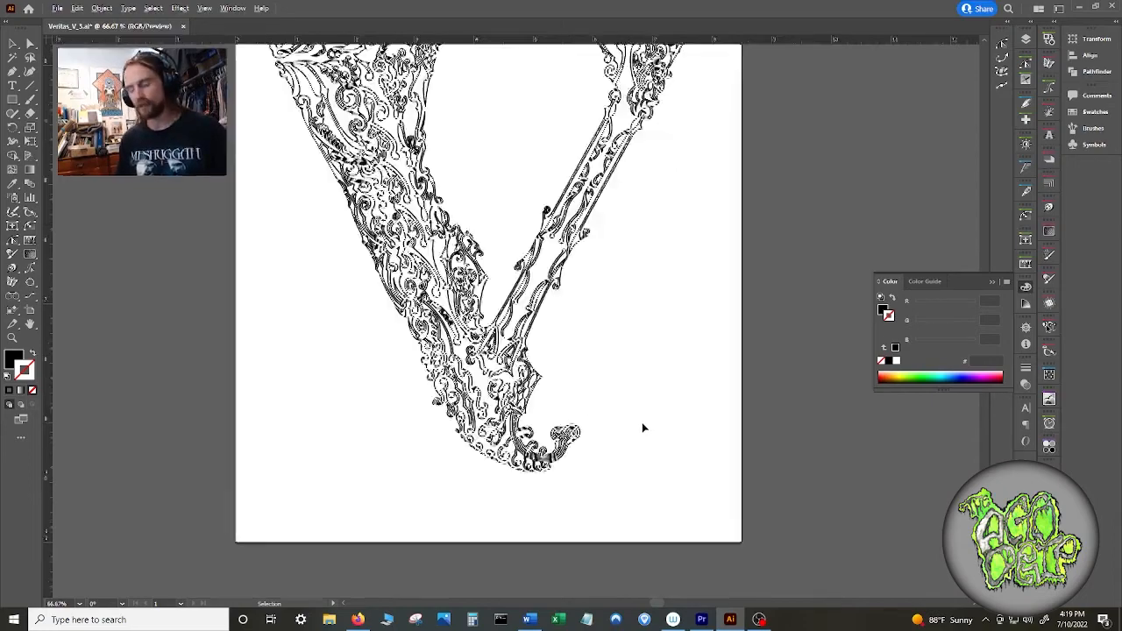
drag(400, 383, 591, 406)
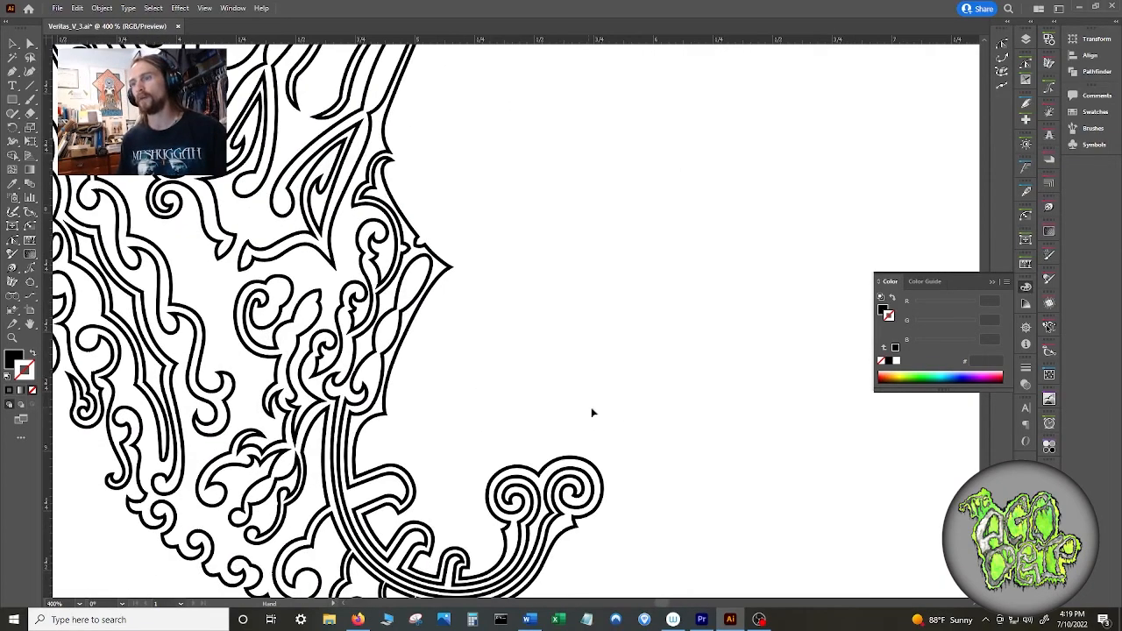
key(ctrl+a)
key(Delete)
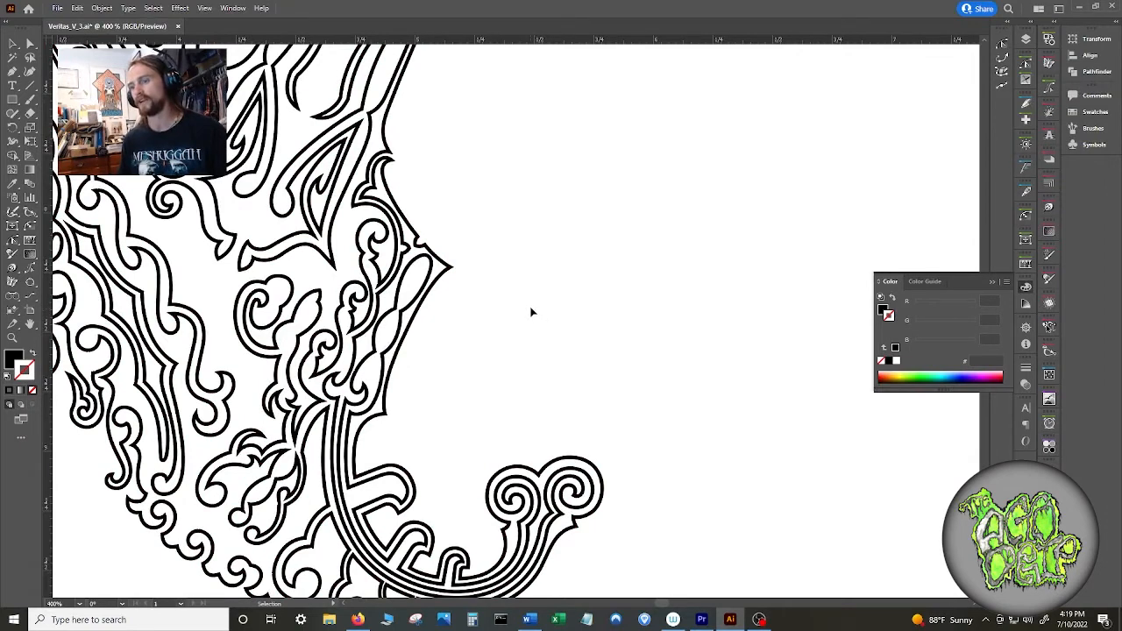
scroll(355, 379, up, 3)
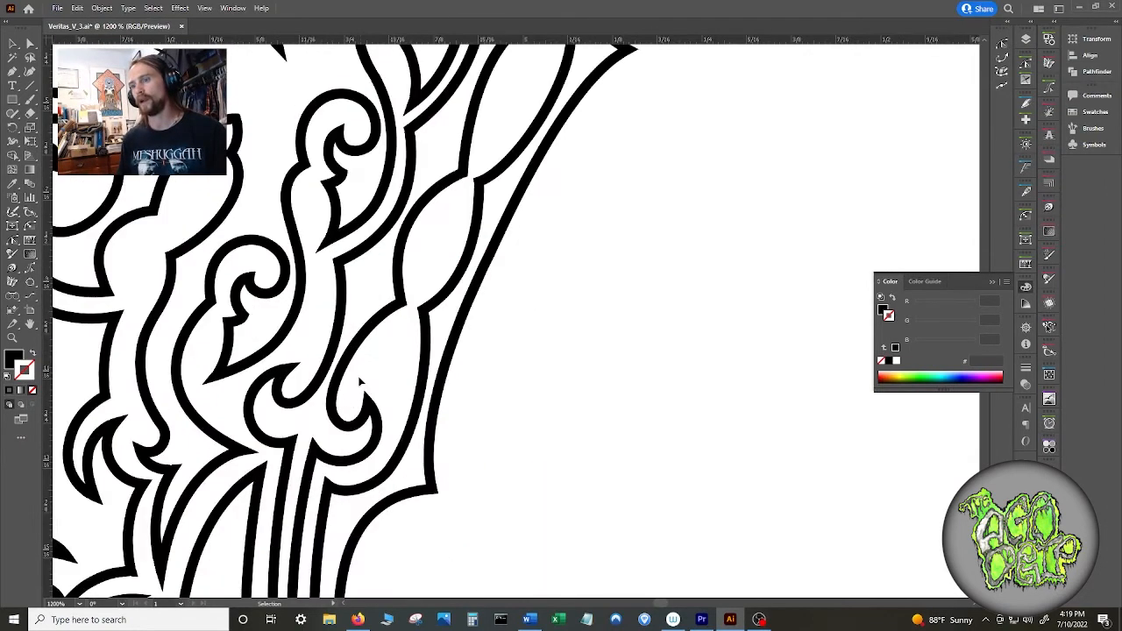
click(343, 376)
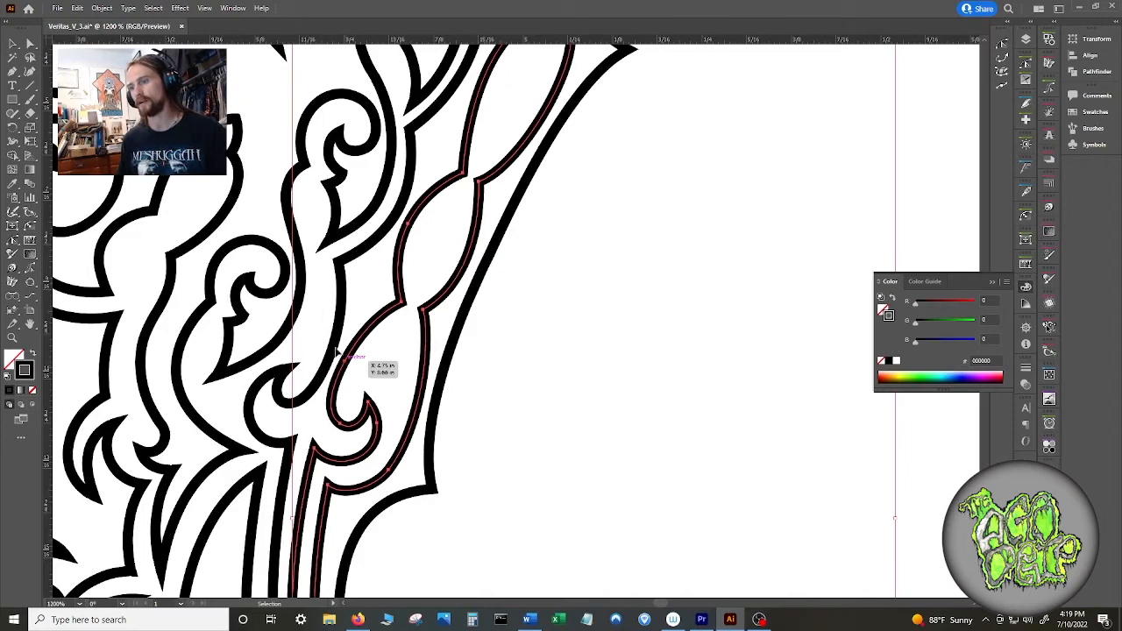
click(340, 336)
key(plus)
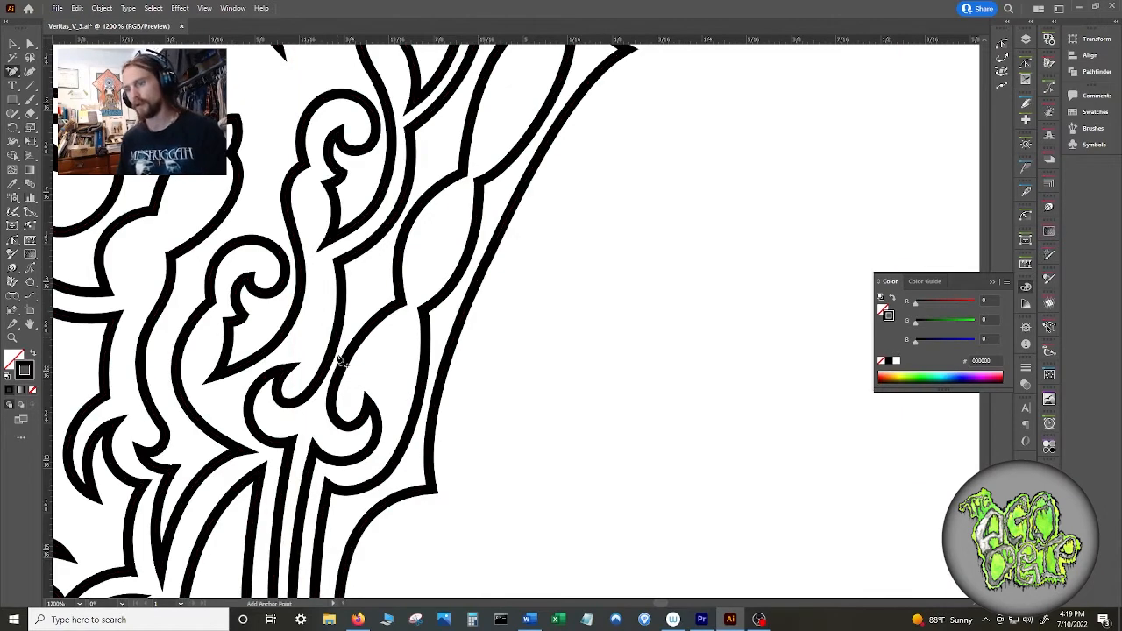
key(v)
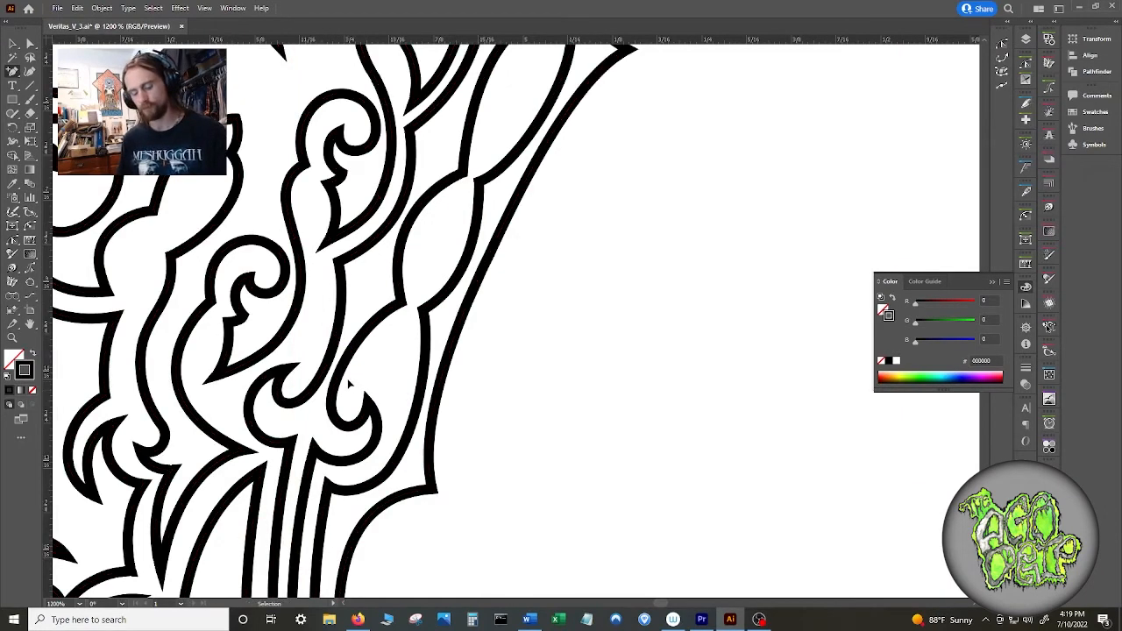
key(ctrl+plus)
key(ctrl+plus)
key(ctrl+plus)
key(a)
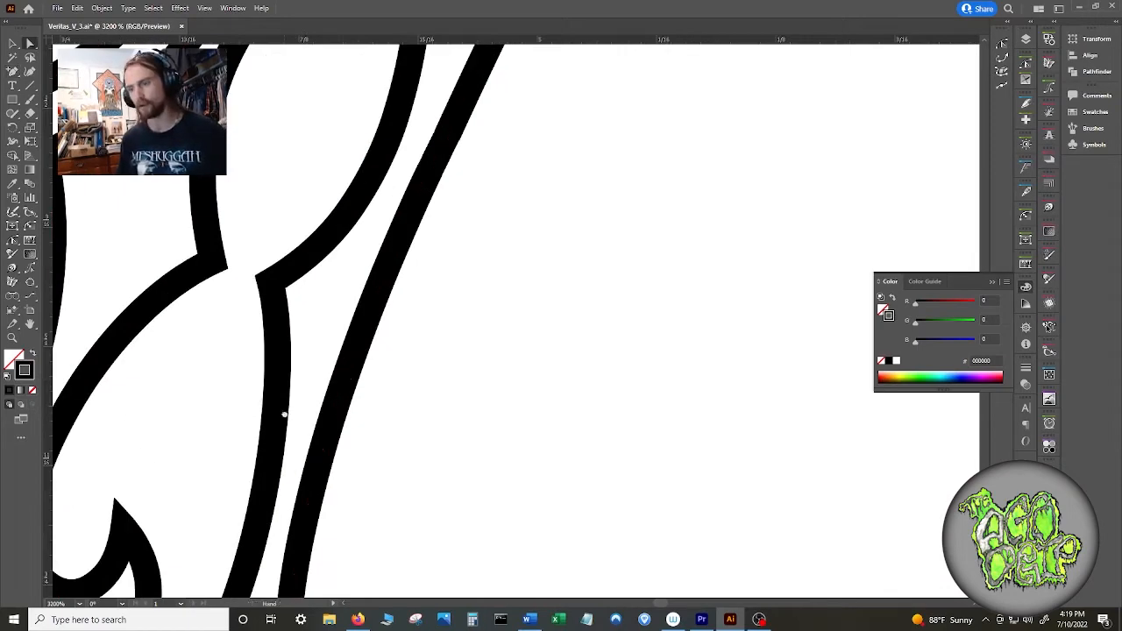
drag(284, 413, 464, 390)
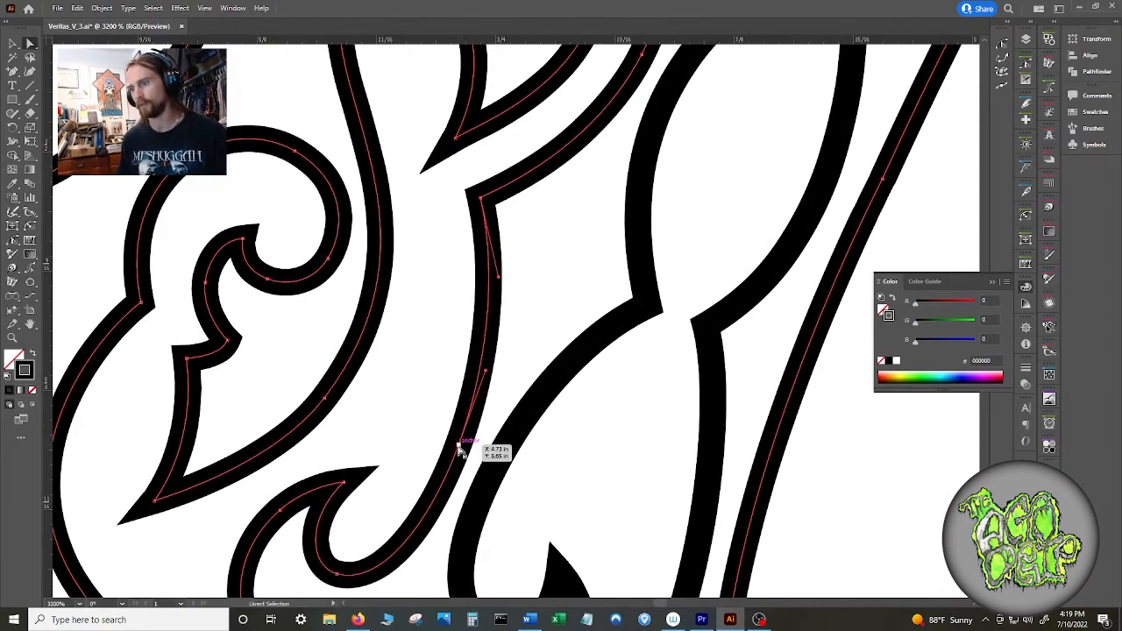
- Add an extra anchor point beside the existing one on both the lowest oval and the neighbouring scroll path, and select these points
click(493, 475)
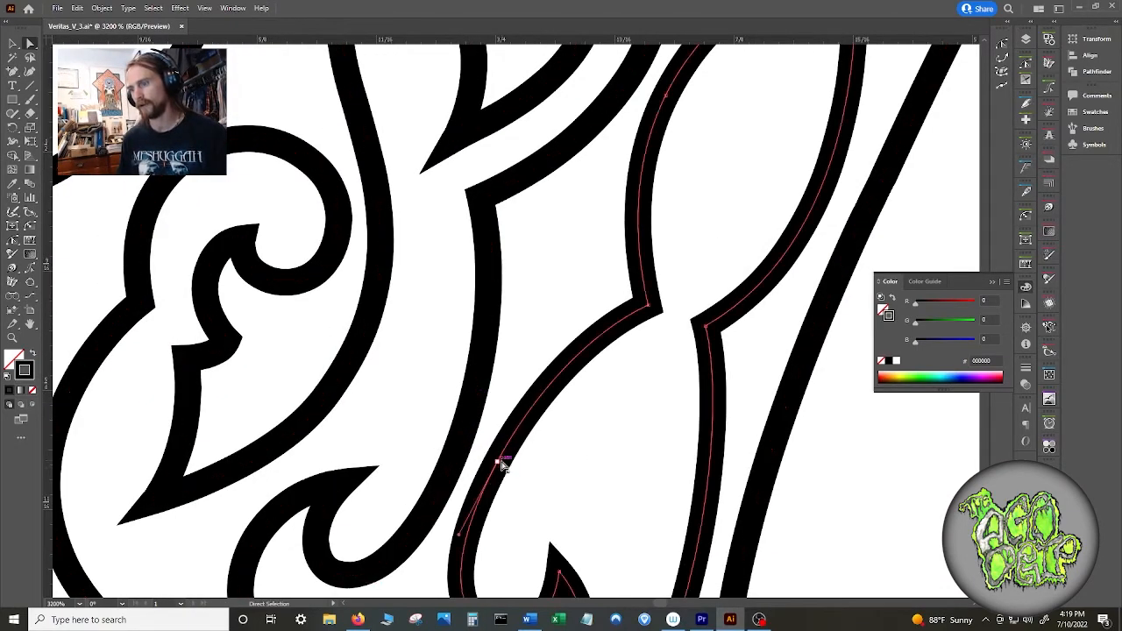
key(plus)
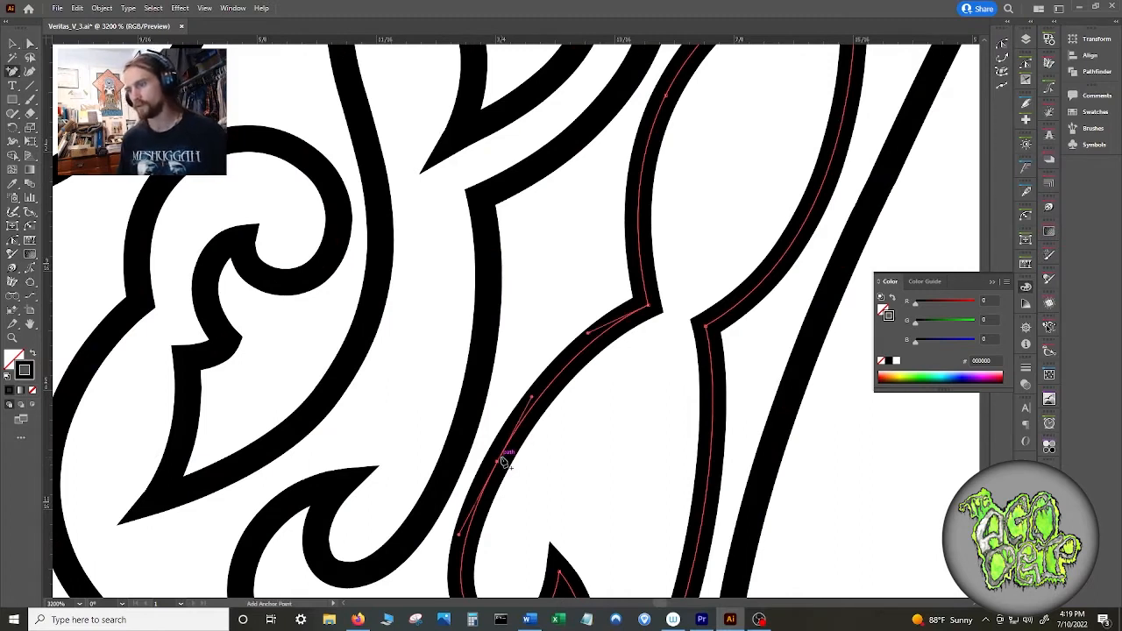
click(460, 443)
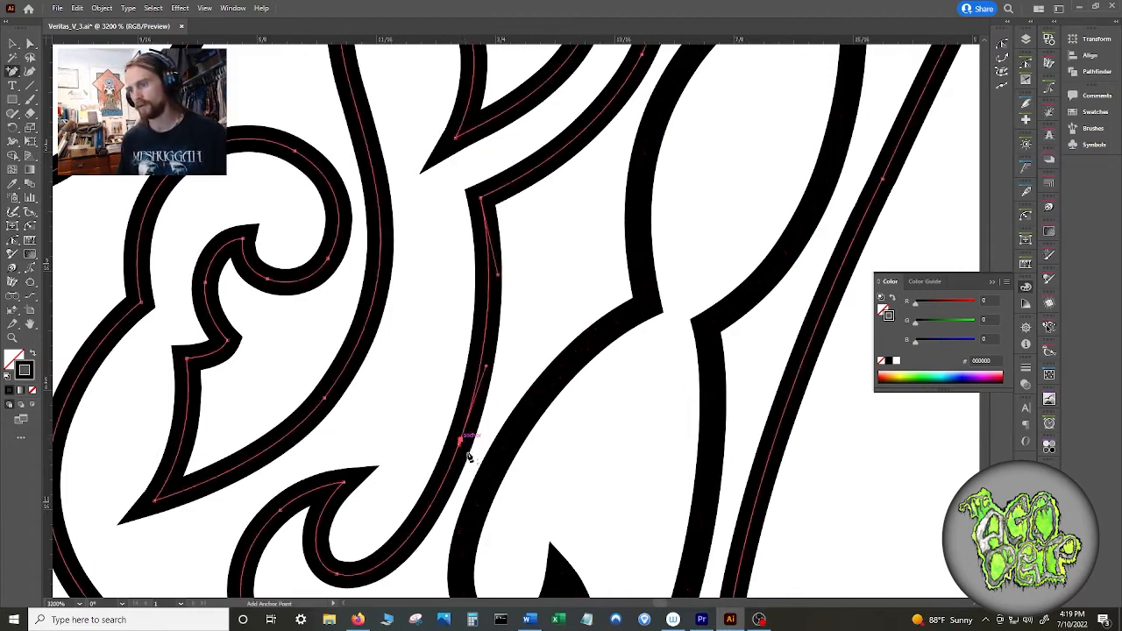
key(a)
click(460, 444)
click(497, 459)
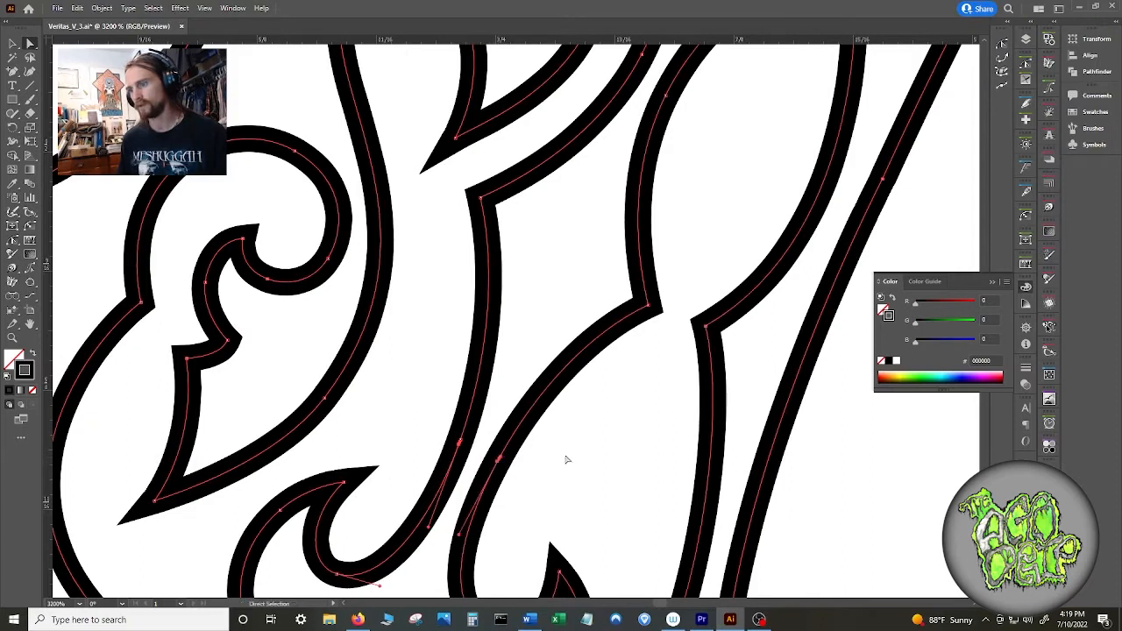
- Open PathScribe, cut both facing paths at their close anchor pairs, and join the two lower loose ends into one corner point
click(1024, 41)
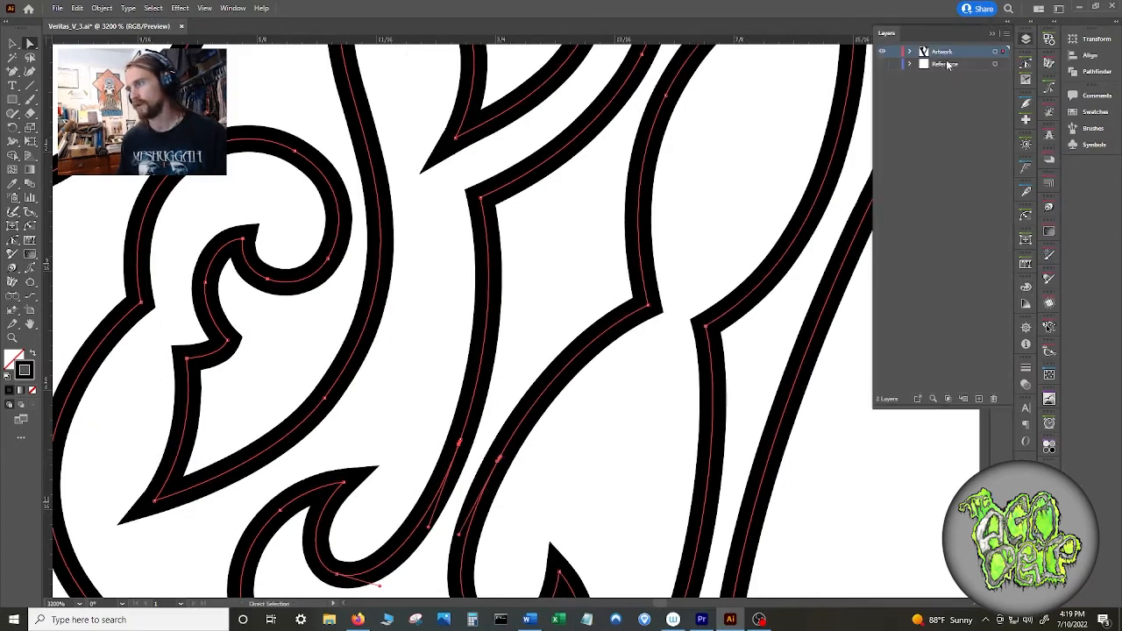
click(1026, 64)
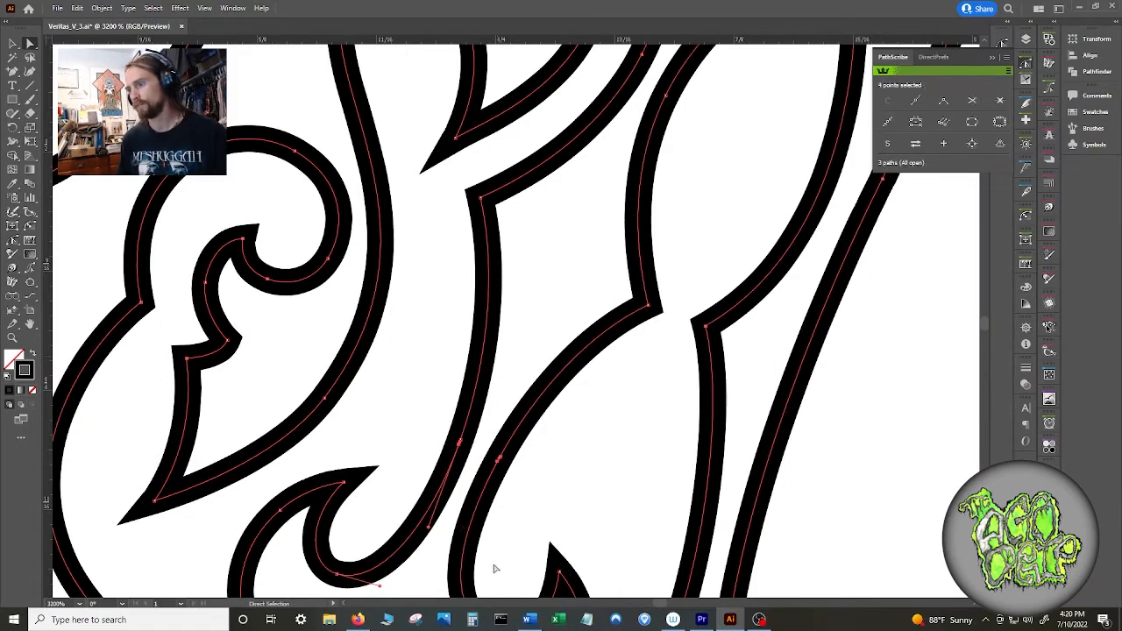
click(552, 534)
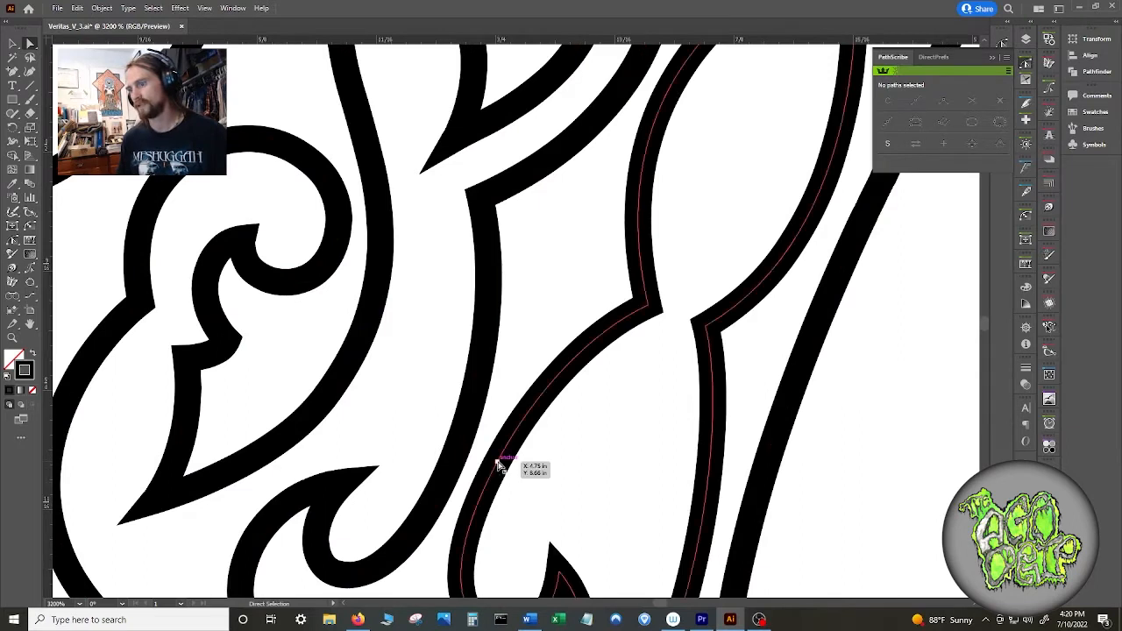
mouse_move(501, 459)
mouse_down()
mouse_move(483, 473)
mouse_move(451, 464)
mouse_move(479, 473)
mouse_move(469, 478)
mouse_up()
click(459, 454)
right_click(498, 493)
click(526, 333)
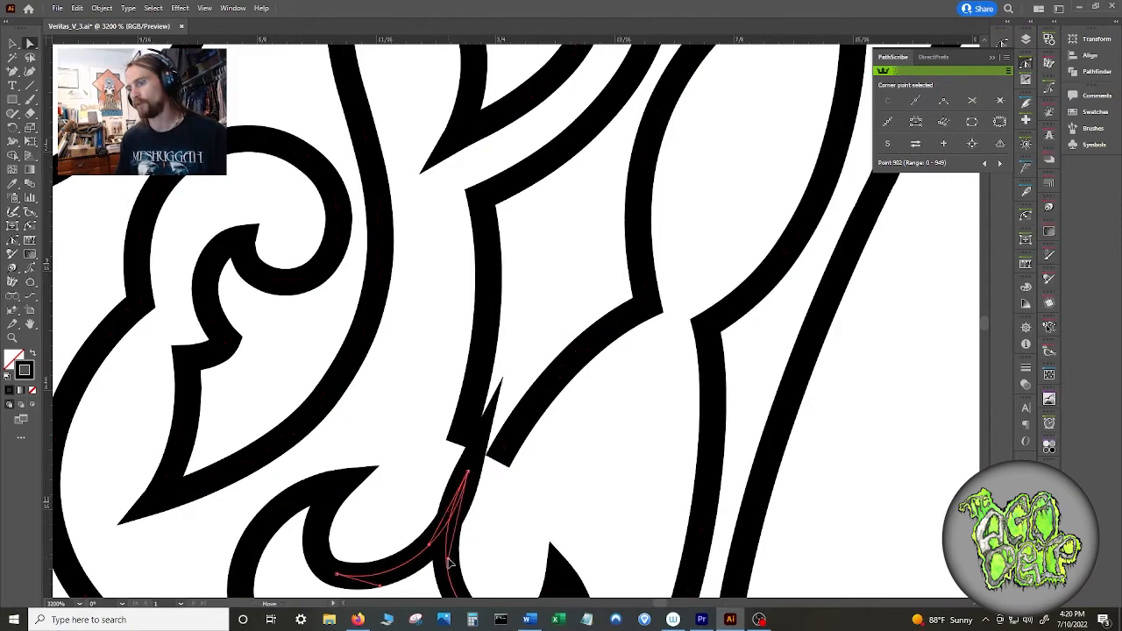
- Undo the last handle move, lower the joined corner point of the lower scroll, and reshape the curves beside it with its handles
key(ctrl+z)
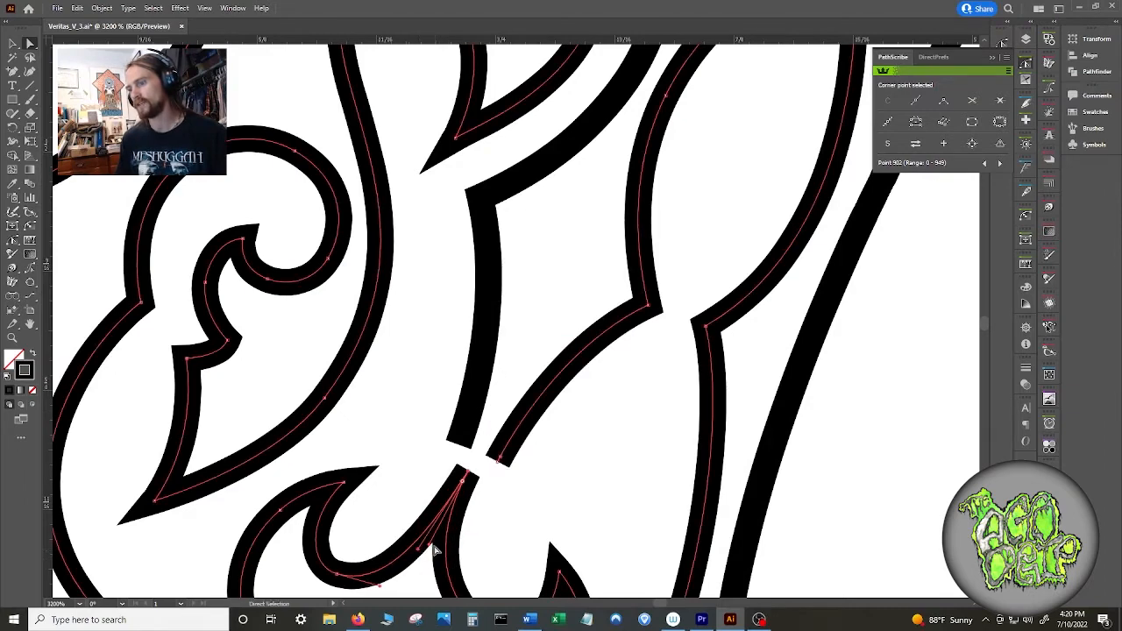
scroll(541, 531, down, 3)
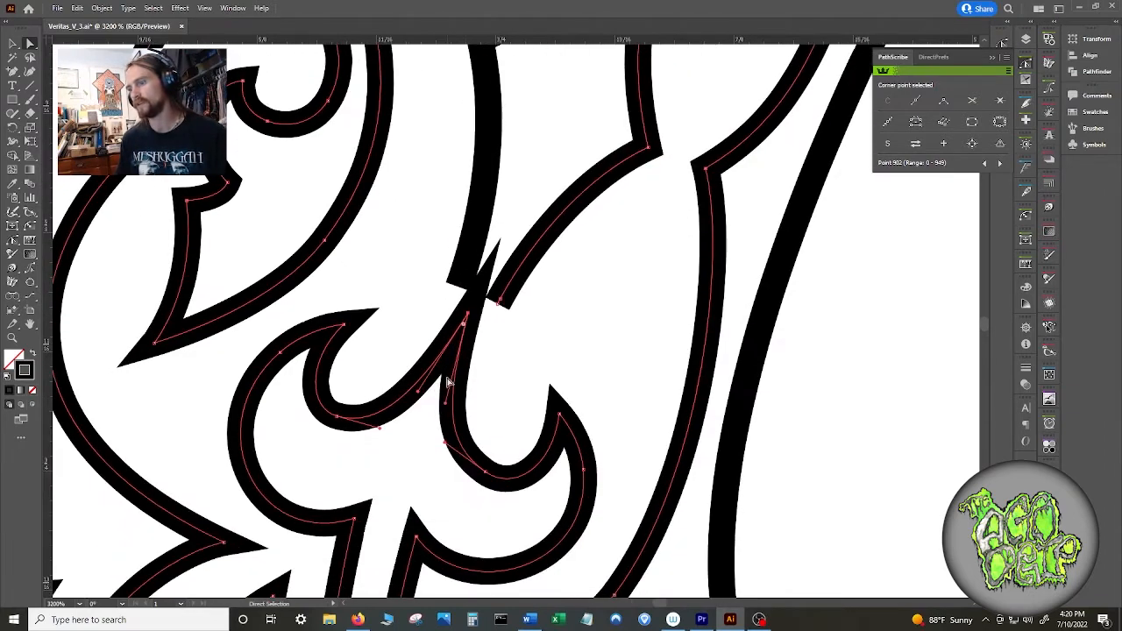
drag(467, 319, 457, 343)
click(433, 439)
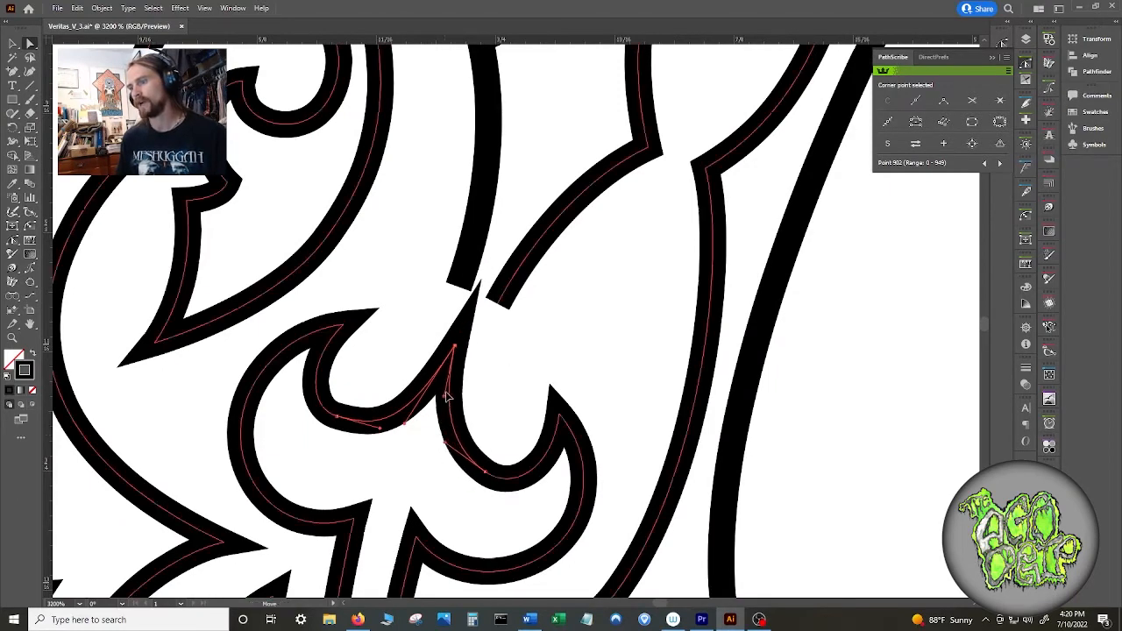
drag(441, 402, 441, 401)
drag(444, 441, 422, 401)
- Bridge the two loose upper path ends with the Pen tool, placing one peaked corner point between them
key(space)
drag(500, 266, 407, 614)
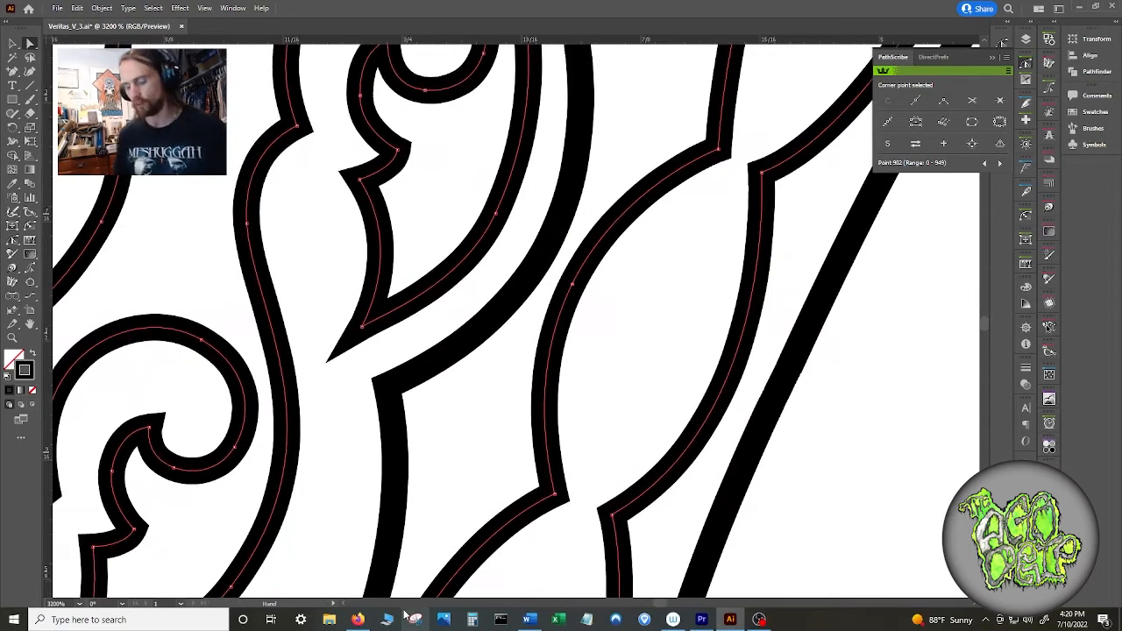
key(ctrl+minus)
key(ctrl+minus)
key(space)
drag(563, 281, 559, 395)
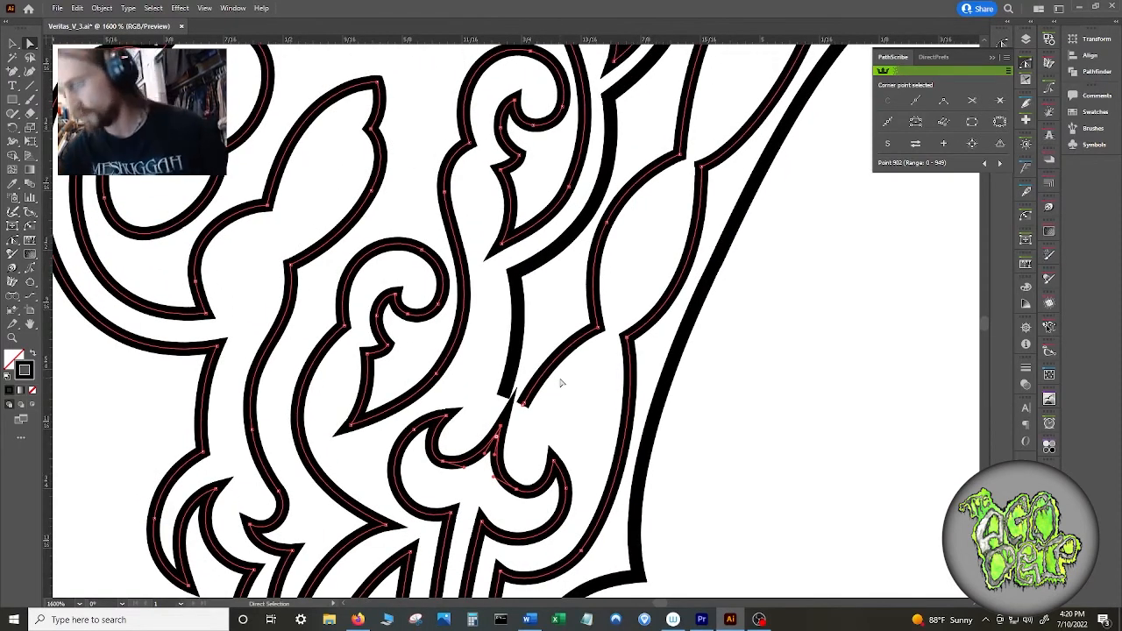
key(p)
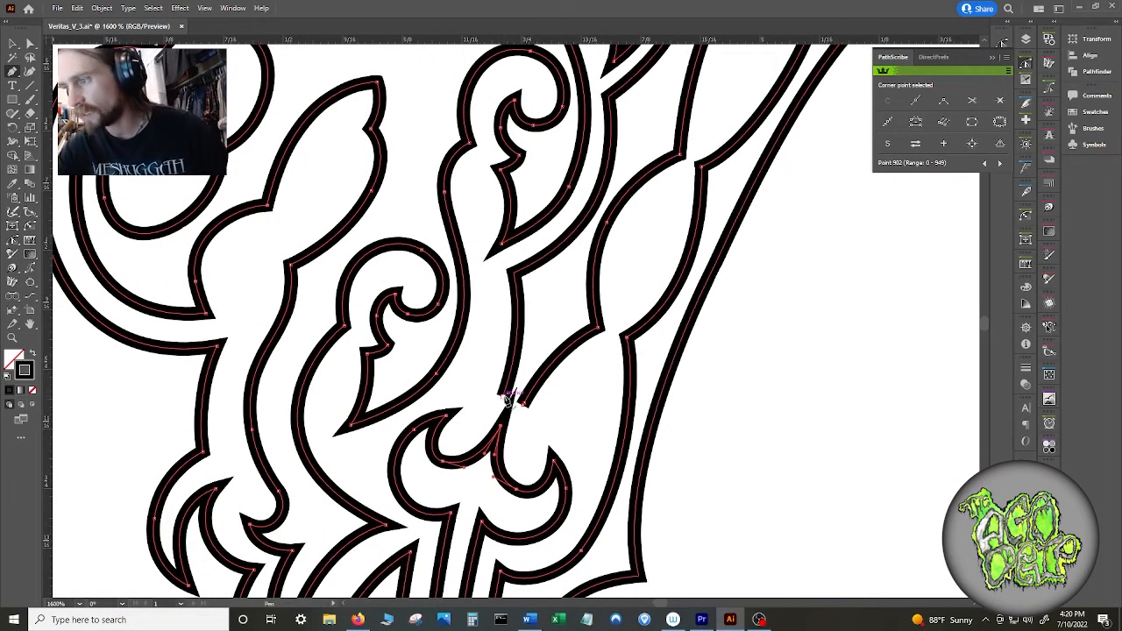
click(503, 396)
click(528, 359)
click(523, 403)
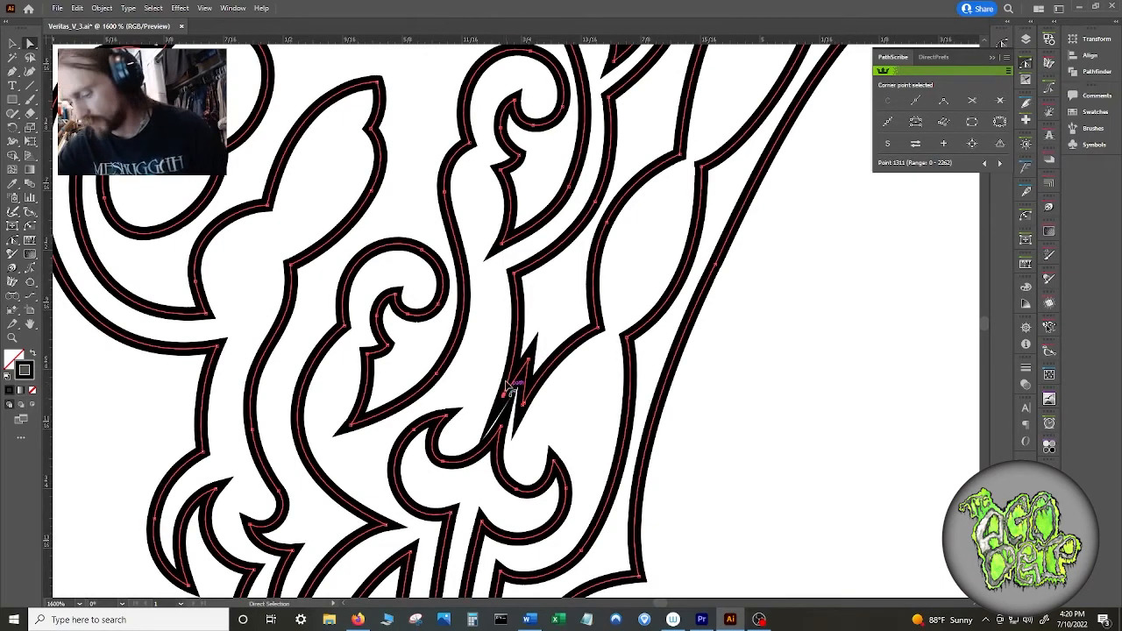
- Remove the redundant anchor point beside each end of the new zigzag bridge, keeping only its two tip points
key(ctrl+plus)
key(ctrl+plus)
key(a)
click(493, 288)
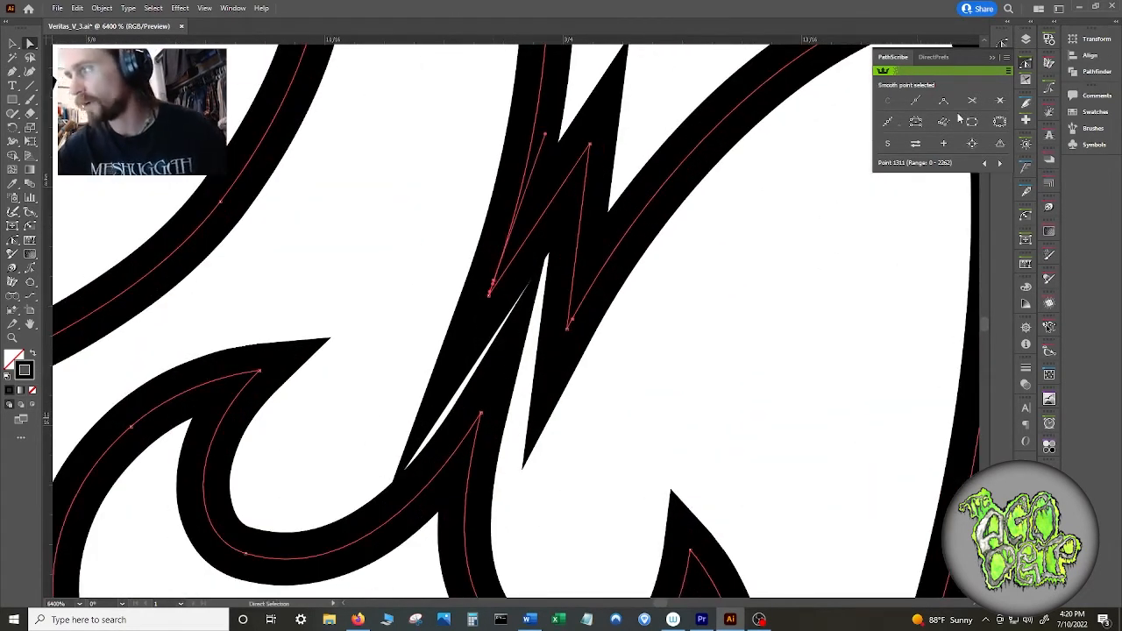
click(587, 291)
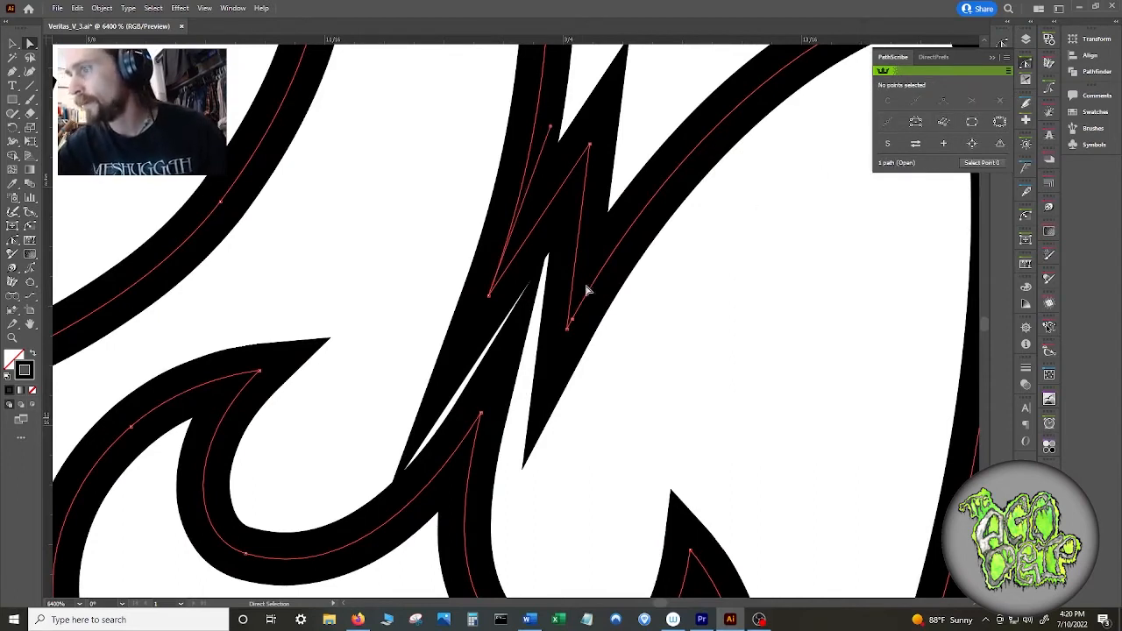
click(568, 327)
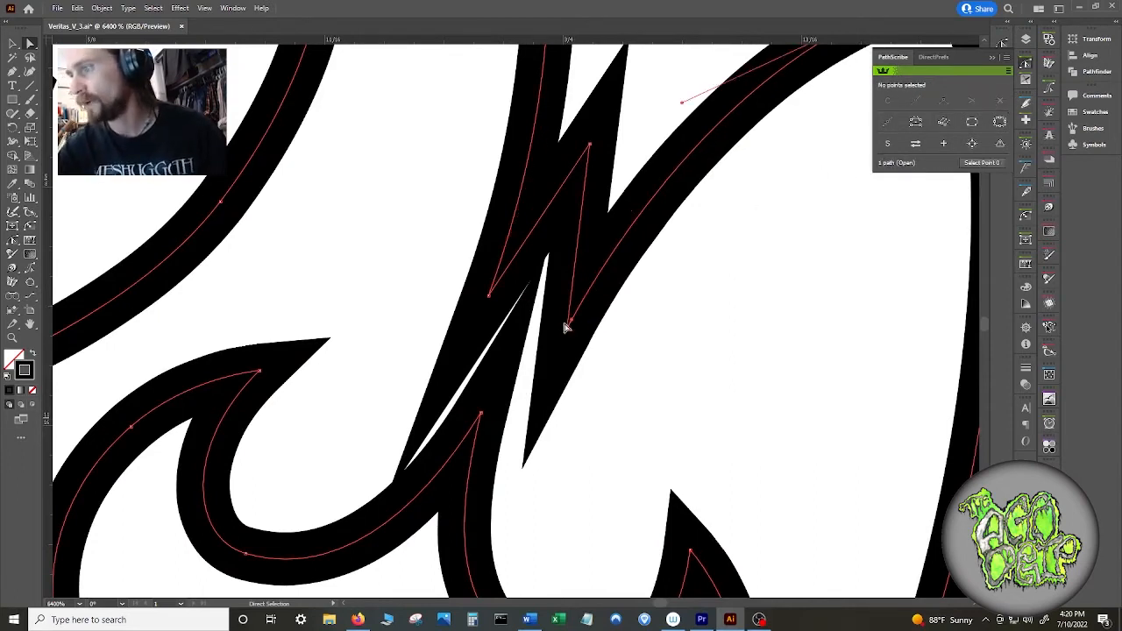
drag(568, 329, 594, 346)
drag(490, 296, 464, 244)
- Raise both lower tips of the zigzag bridge and adjust the handle on the segment running into its left tip
key(ctrl+minus)
key(ctrl+minus)
key(ctrl+minus)
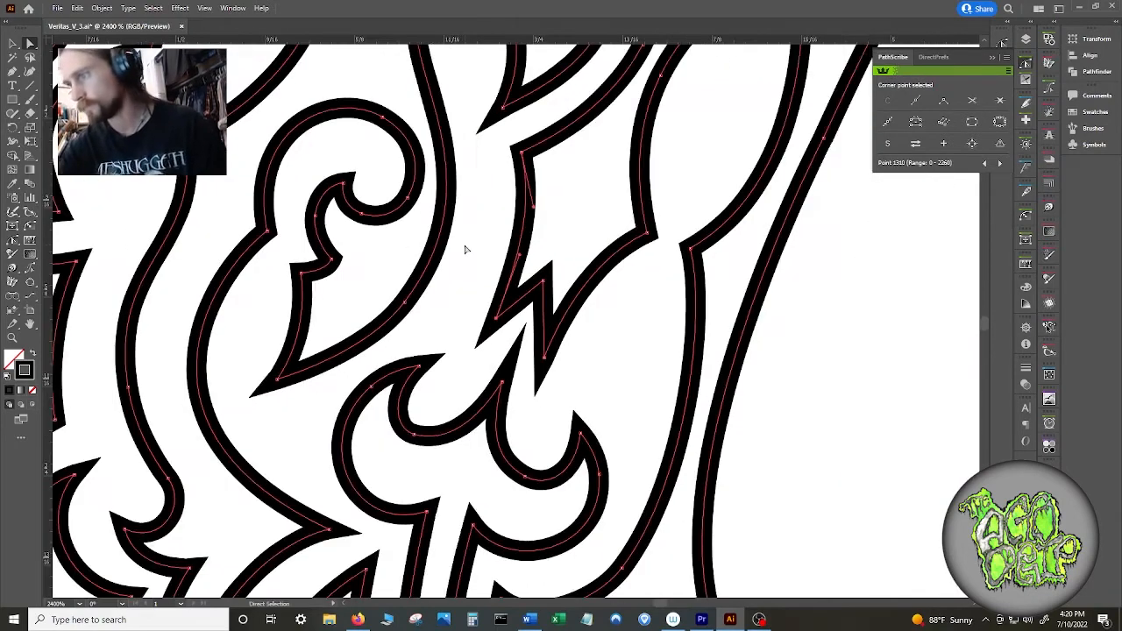
click(545, 358)
drag(546, 358, 554, 341)
drag(497, 318, 498, 304)
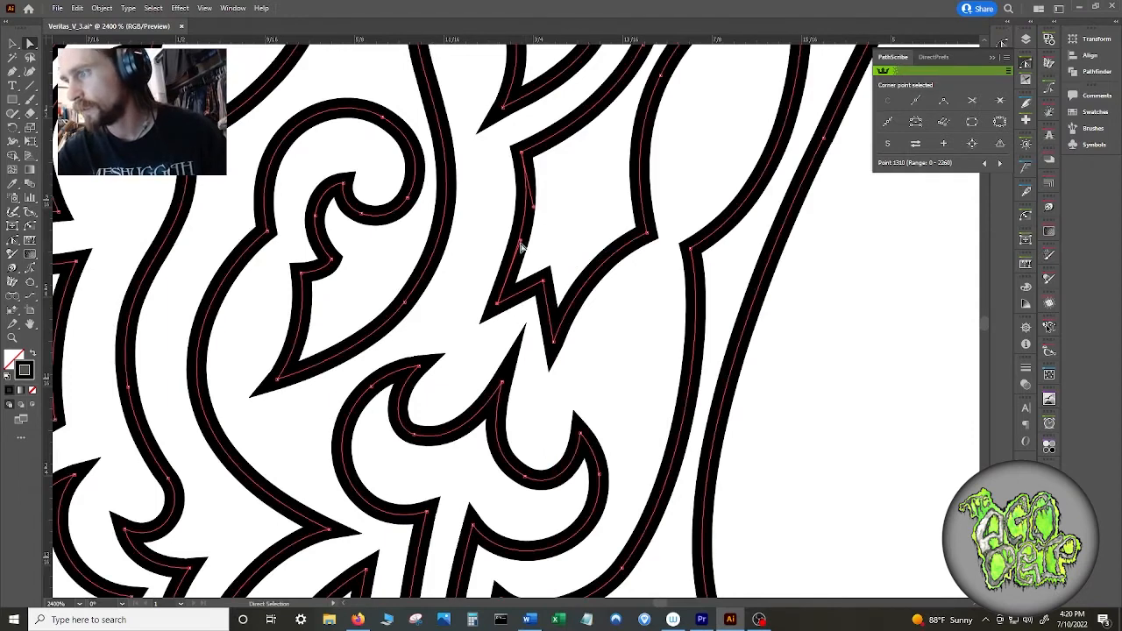
drag(520, 243, 516, 245)
- Nudge the bridge's right tip upward and reshape the peak between the tips into a smooth, rounded arch
click(560, 329)
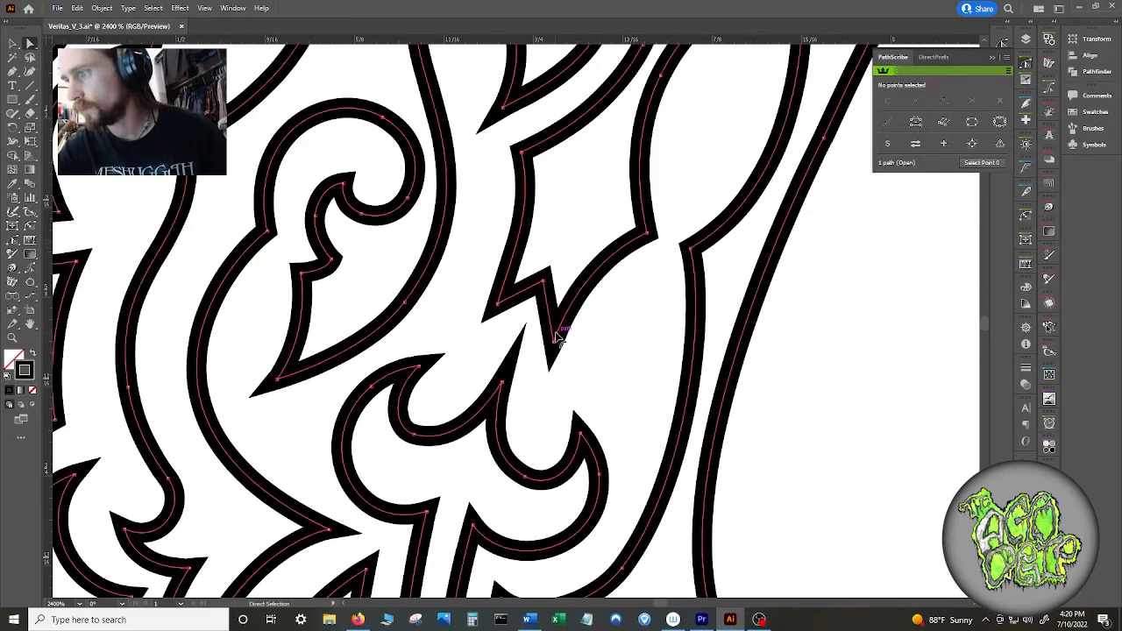
drag(562, 329, 530, 317)
click(544, 281)
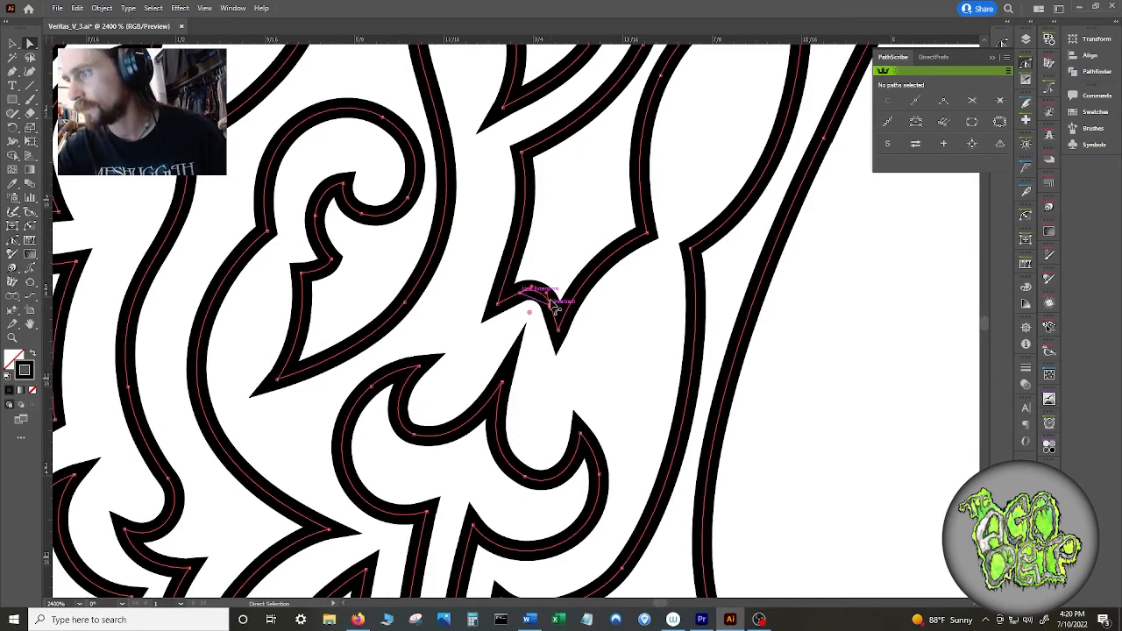
click(999, 100)
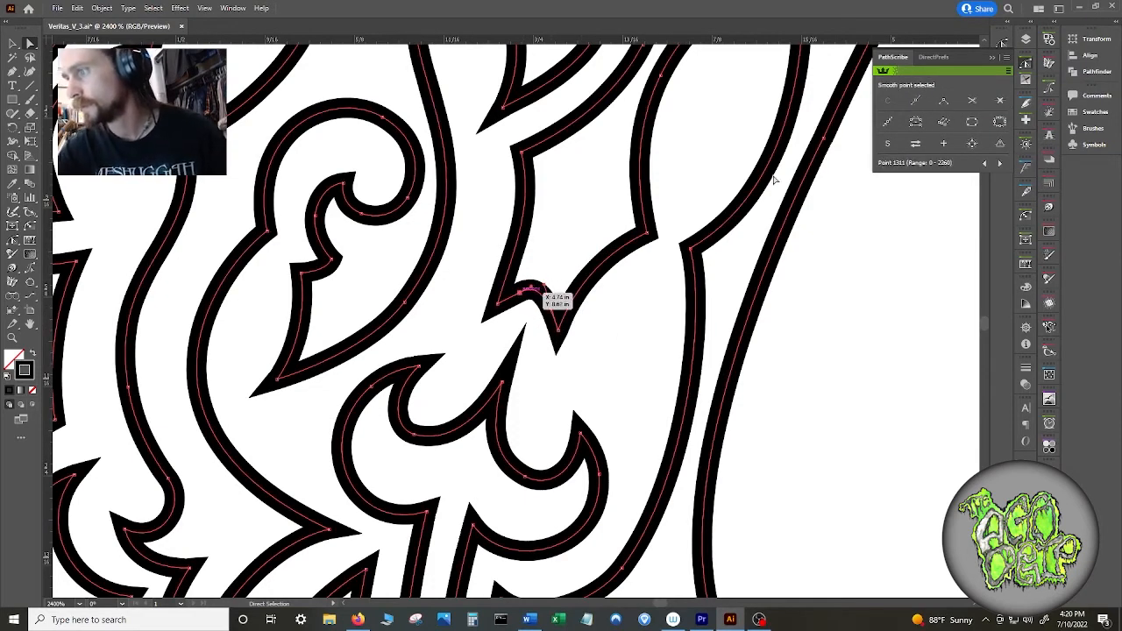
click(553, 291)
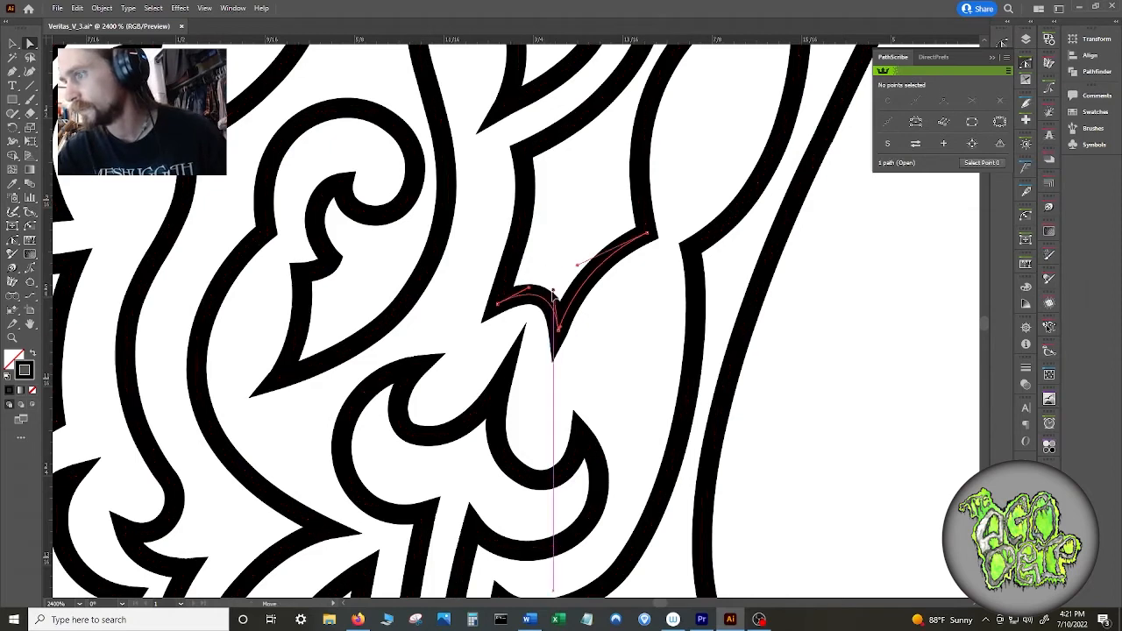
drag(547, 291, 520, 288)
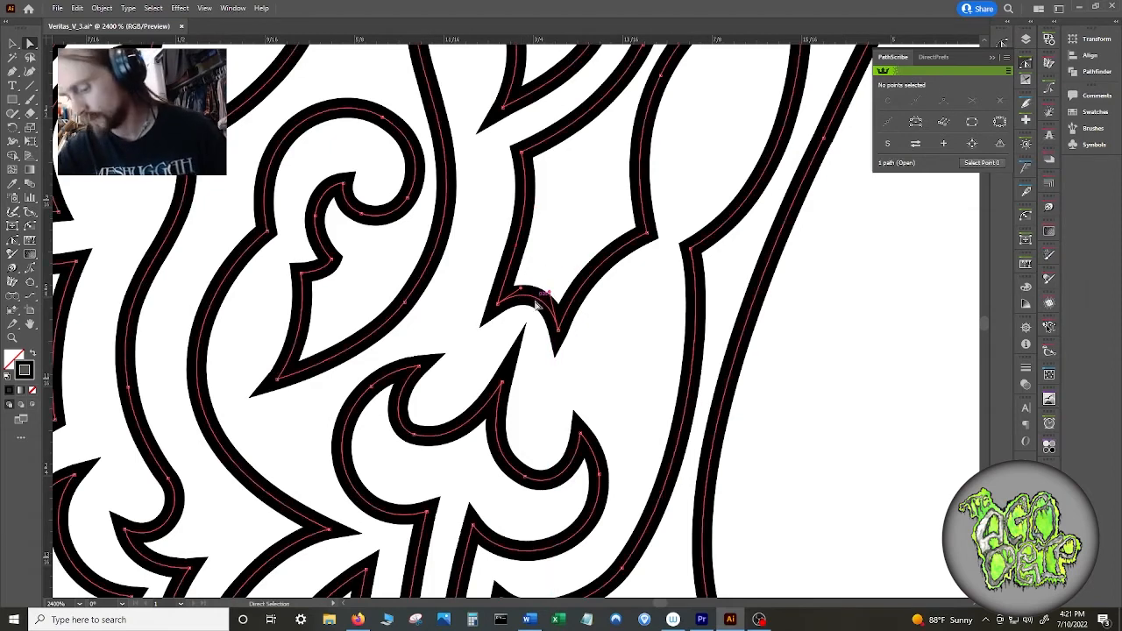
click(538, 296)
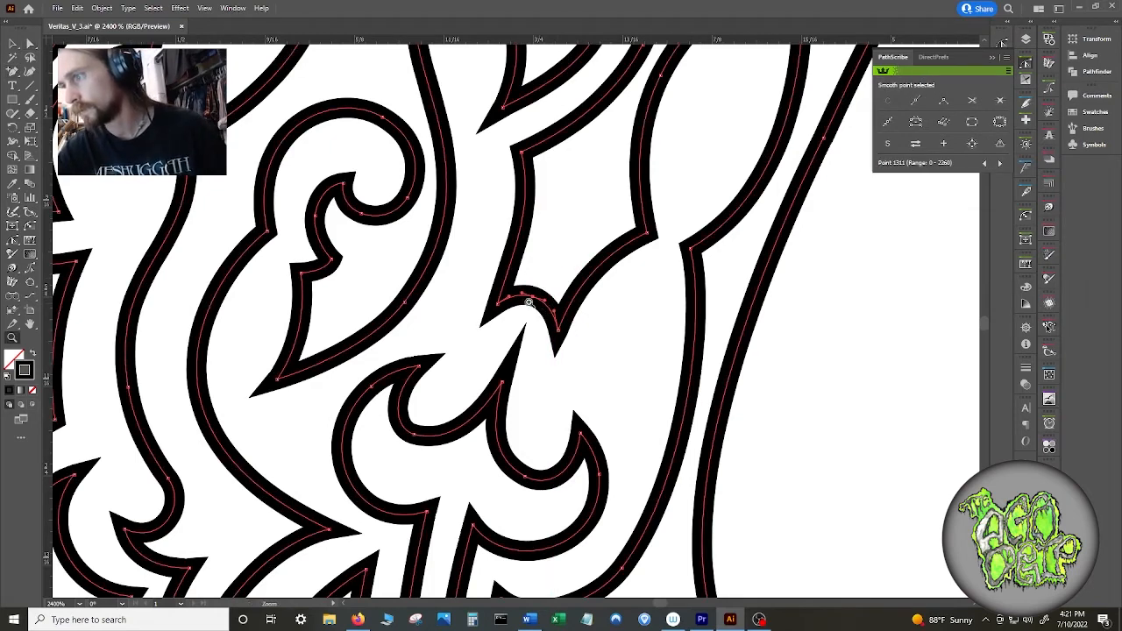
- Pull the arch's left tip inward and adjust the handles so the adjoining side runs into a sharp corner
shift+click(498, 305)
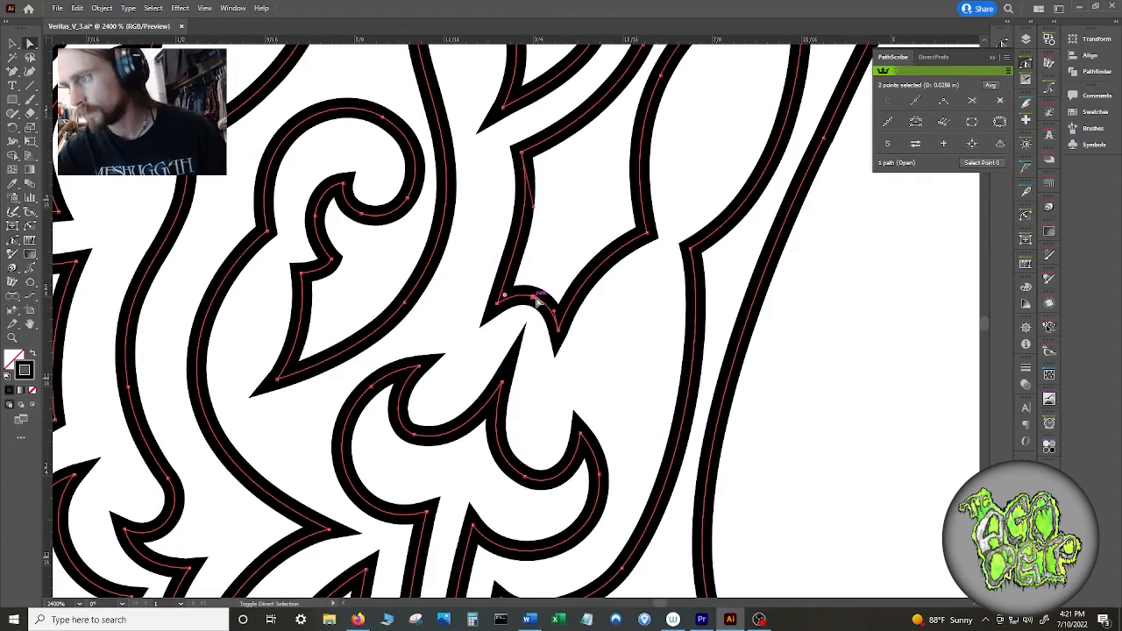
shift+click(559, 331)
mouse_move(558, 332)
mouse_down()
mouse_move(597, 310)
mouse_move(577, 388)
mouse_move(537, 391)
mouse_up()
click(601, 331)
click(580, 329)
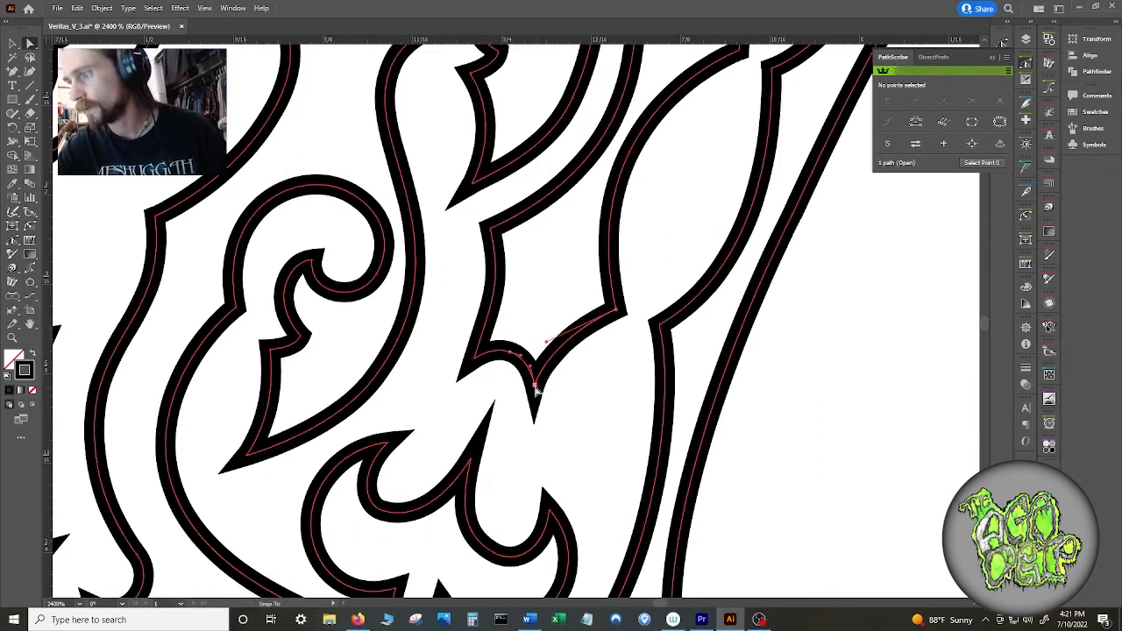
click(480, 352)
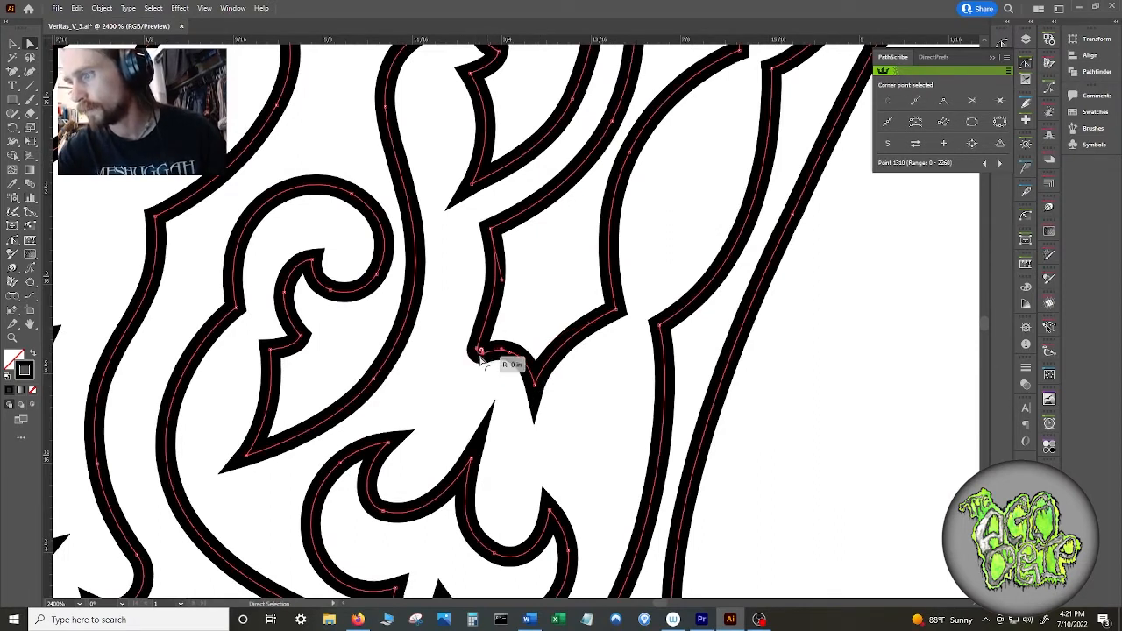
scroll(473, 366, up, 4)
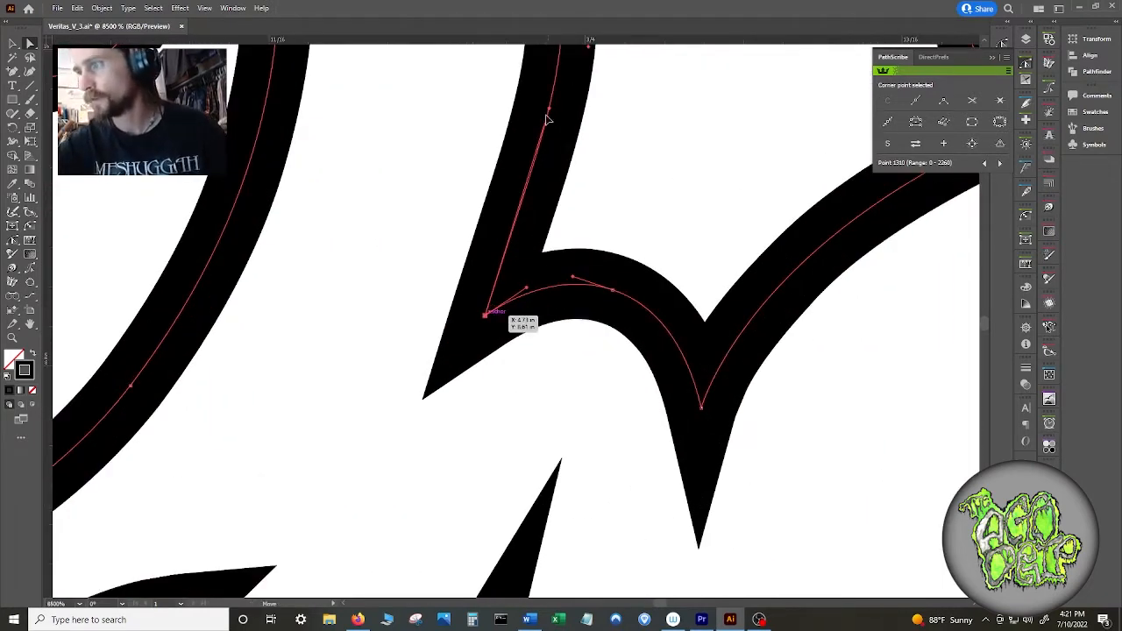
drag(548, 109, 485, 316)
- Move the arch's right tip slightly up and adjust the handles of the curves on both sides of it
click(701, 404)
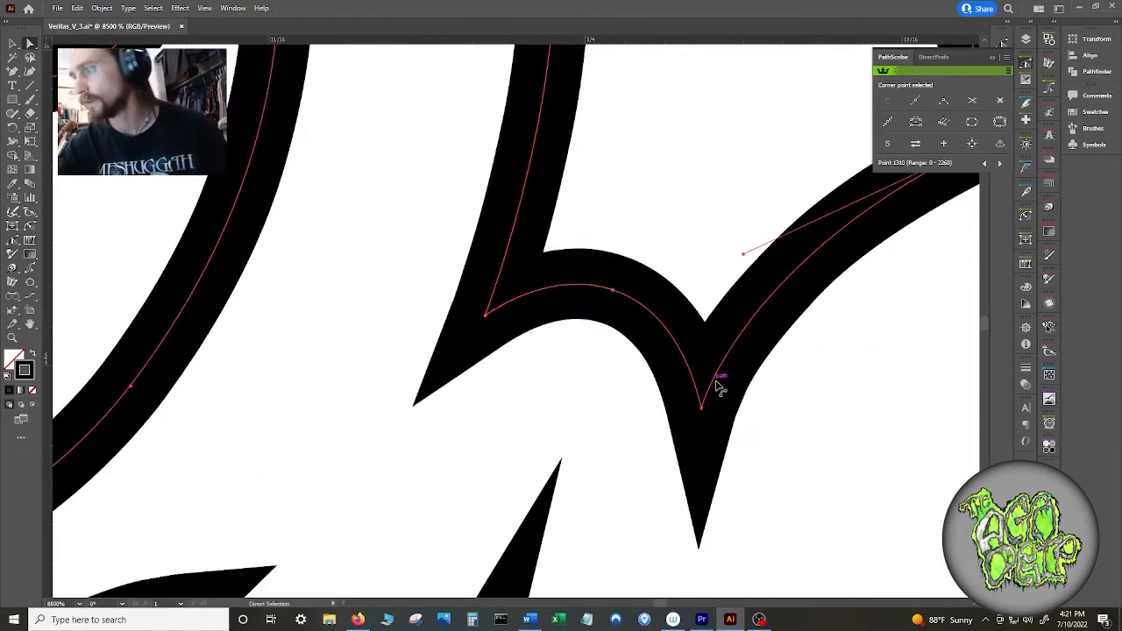
click(613, 291)
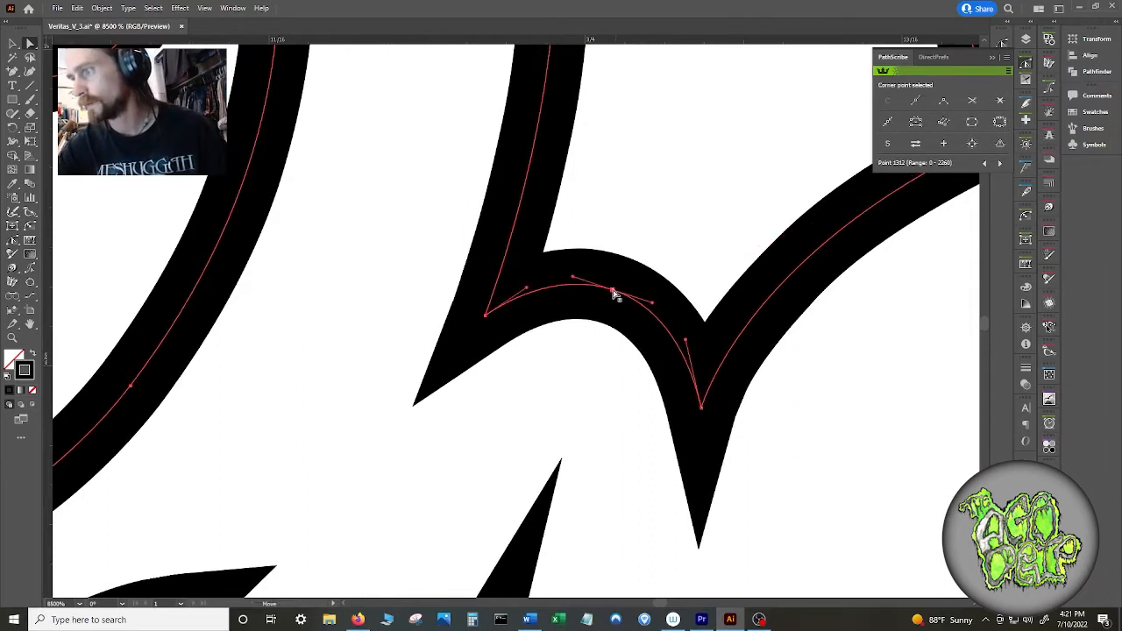
drag(700, 405, 706, 397)
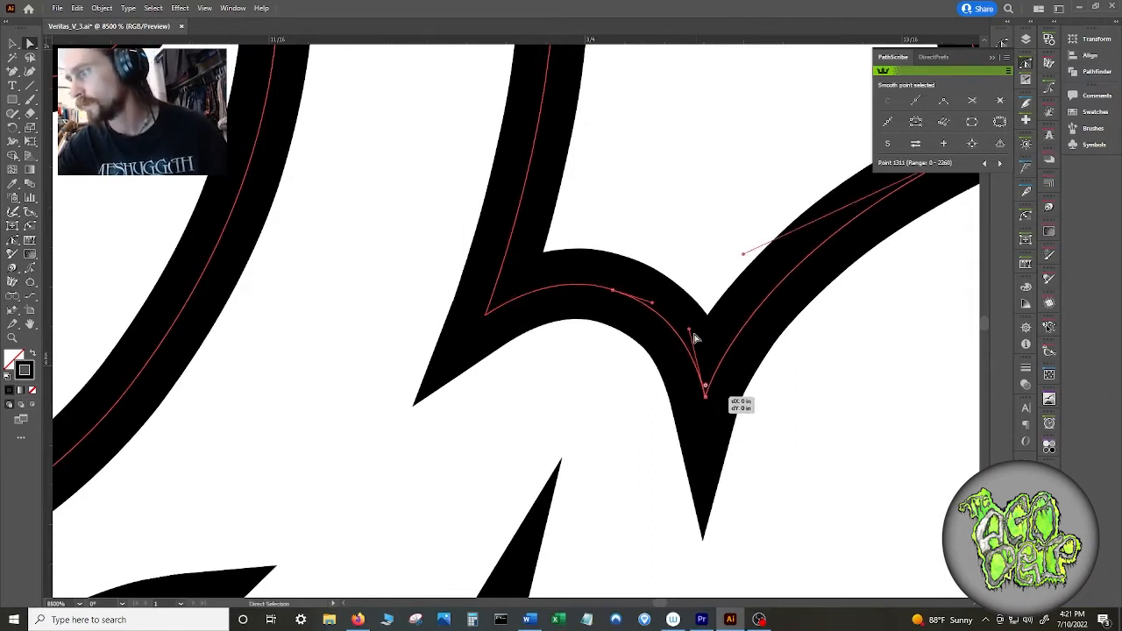
drag(690, 330, 696, 338)
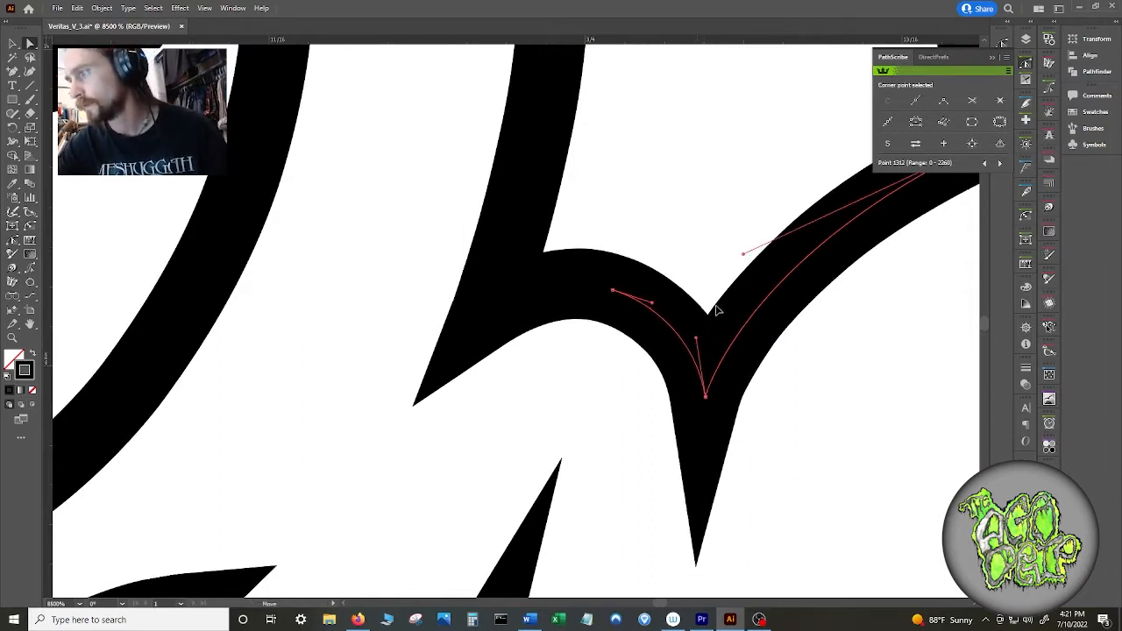
drag(744, 254, 775, 238)
click(746, 238)
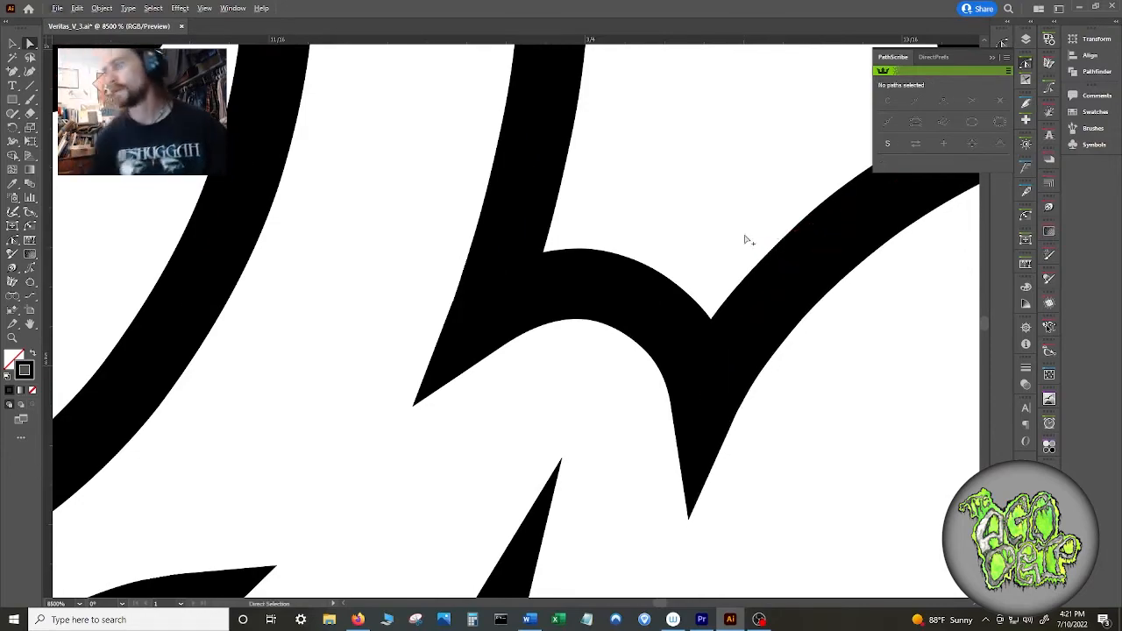
- Review the joined outline against the surrounding ornament, and fine-tune the handles of the two sides leading down to the arch
scroll(746, 237, down, 6)
drag(837, 258, 707, 411)
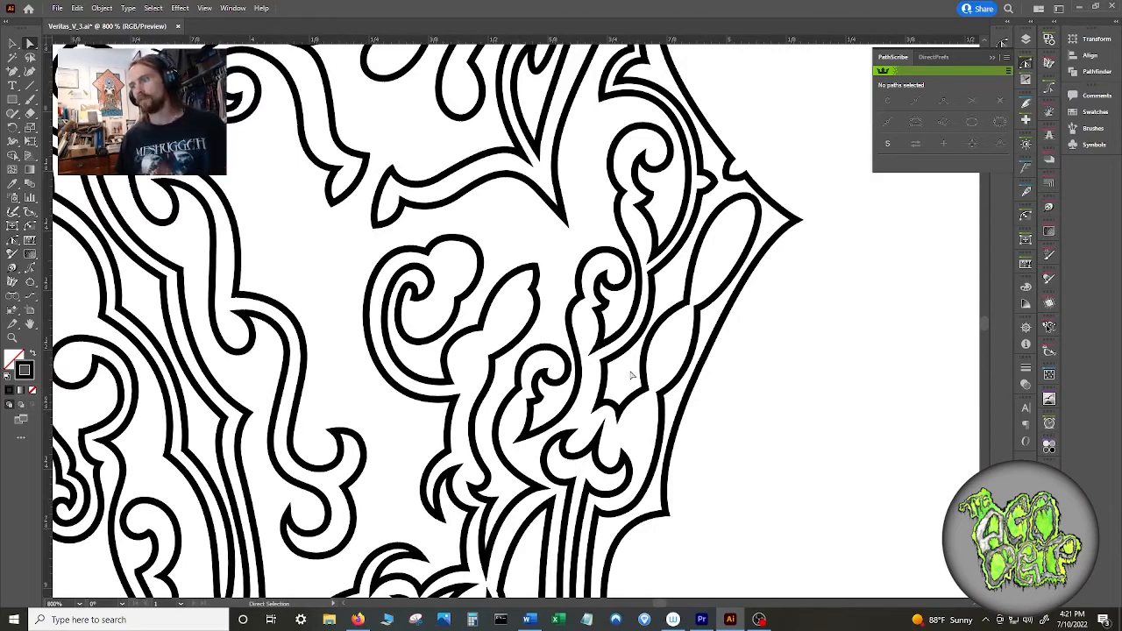
scroll(625, 381, up, 3)
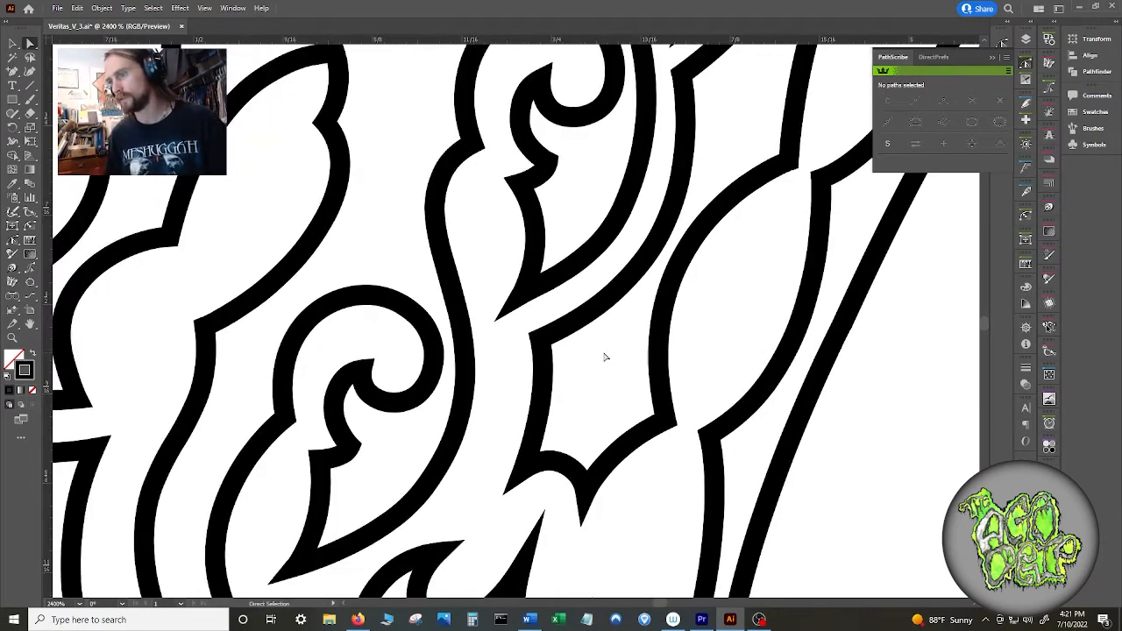
click(601, 464)
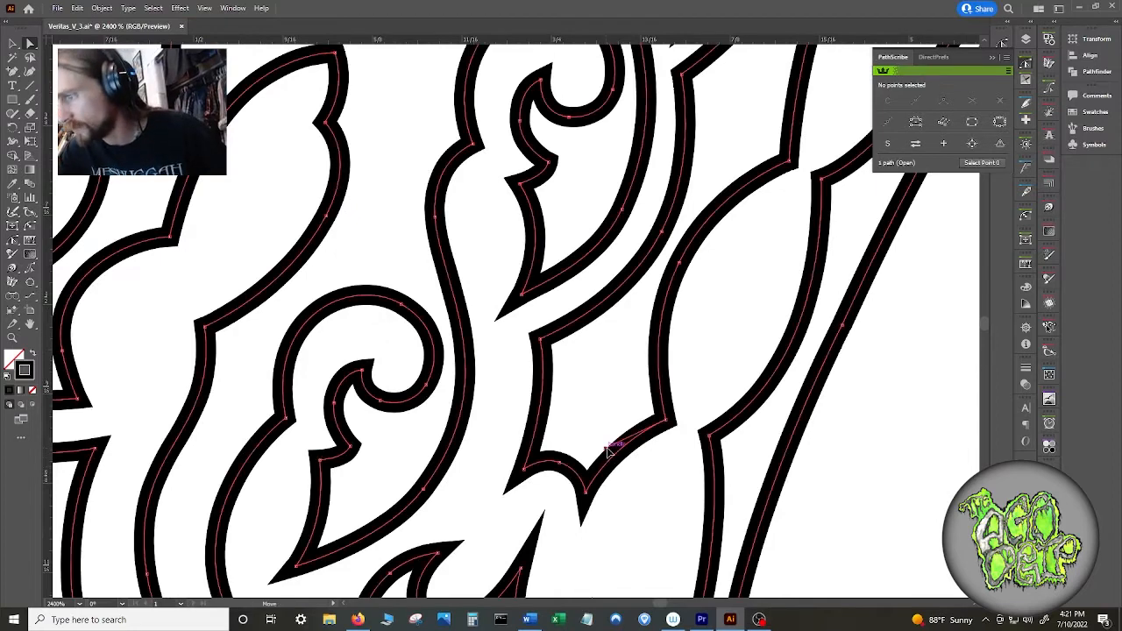
drag(607, 448, 614, 449)
click(534, 434)
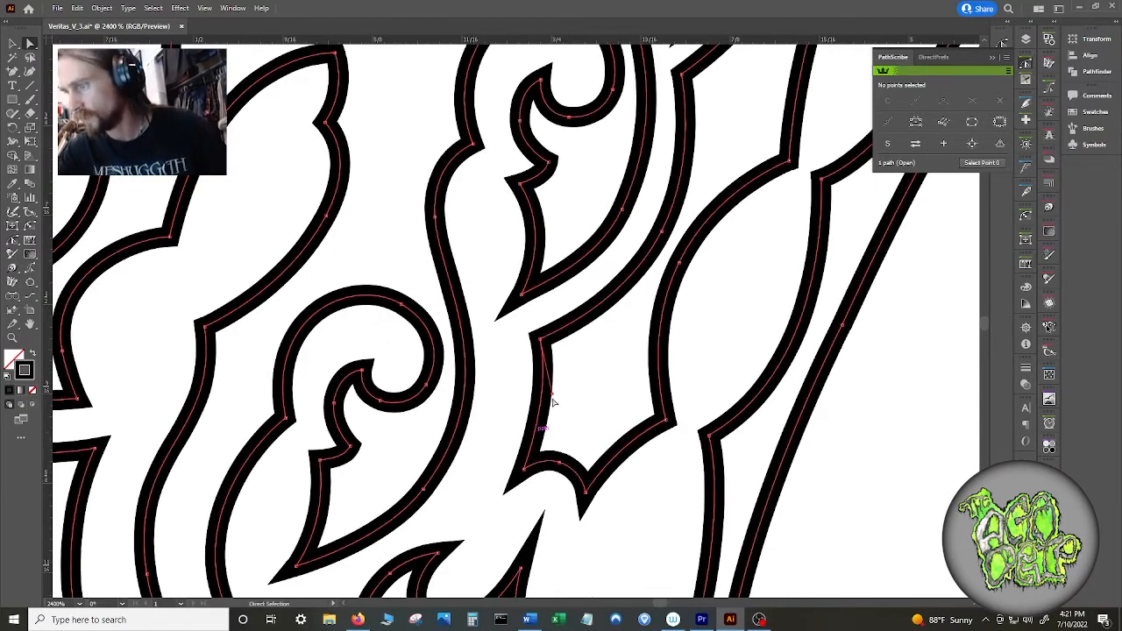
- Raise the arch's middle point and convert it to a corner, shift the right tip up, and curve the segments between the tips
mouse_move(561, 443)
mouse_down()
mouse_move(572, 442)
mouse_move(569, 456)
mouse_move(574, 447)
mouse_up()
click(947, 104)
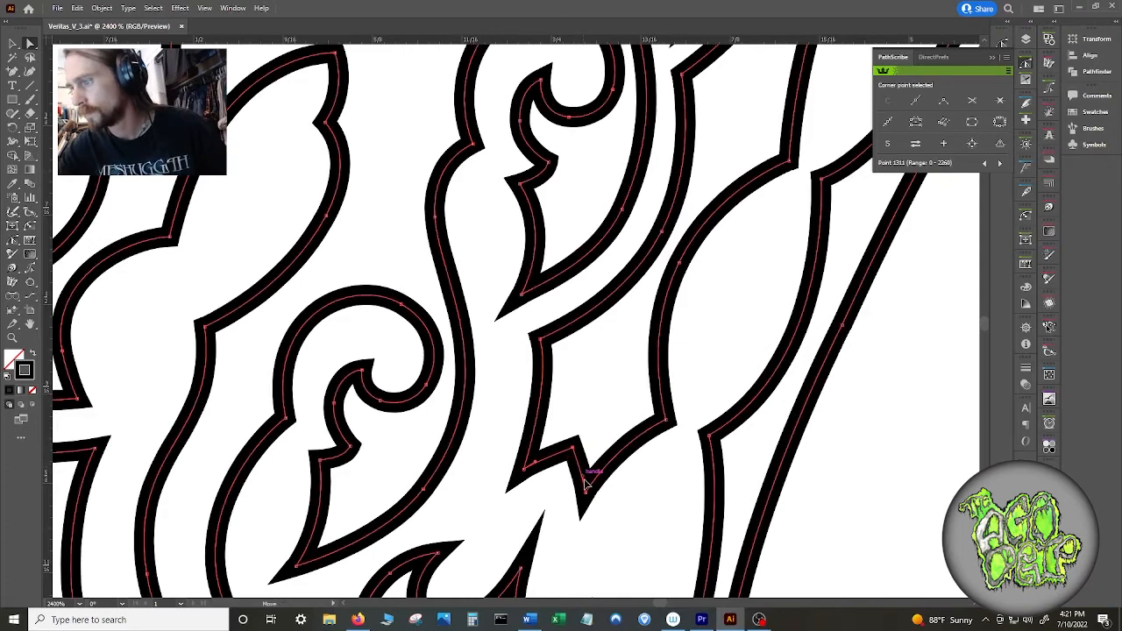
drag(586, 493, 589, 488)
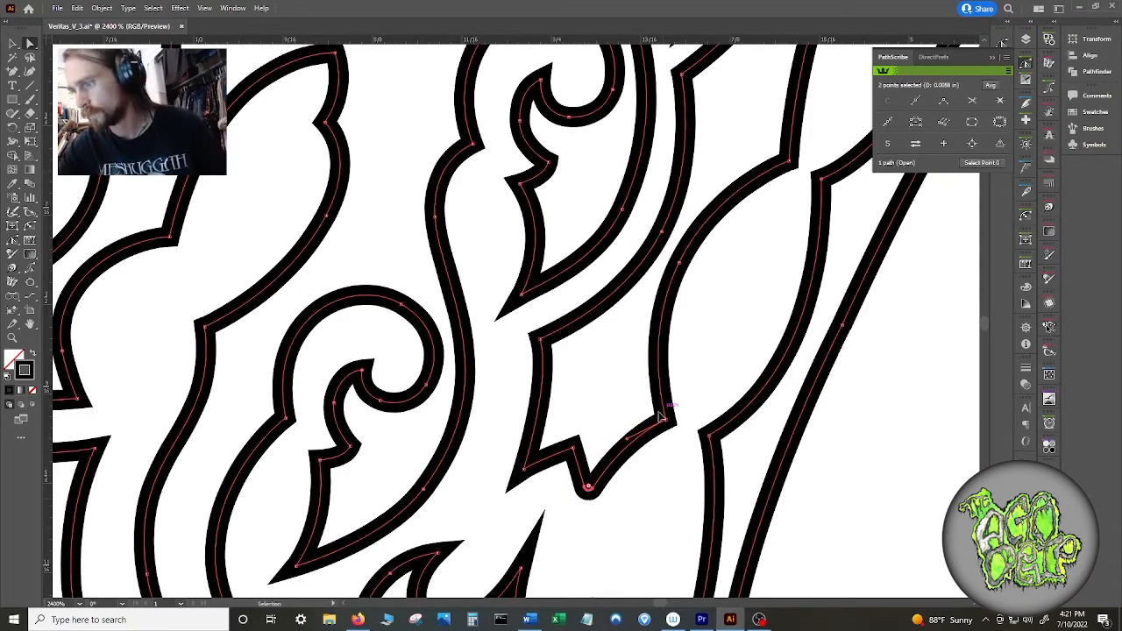
key(ctrl+equal)
key(ctrl+equal)
key(ctrl+equal)
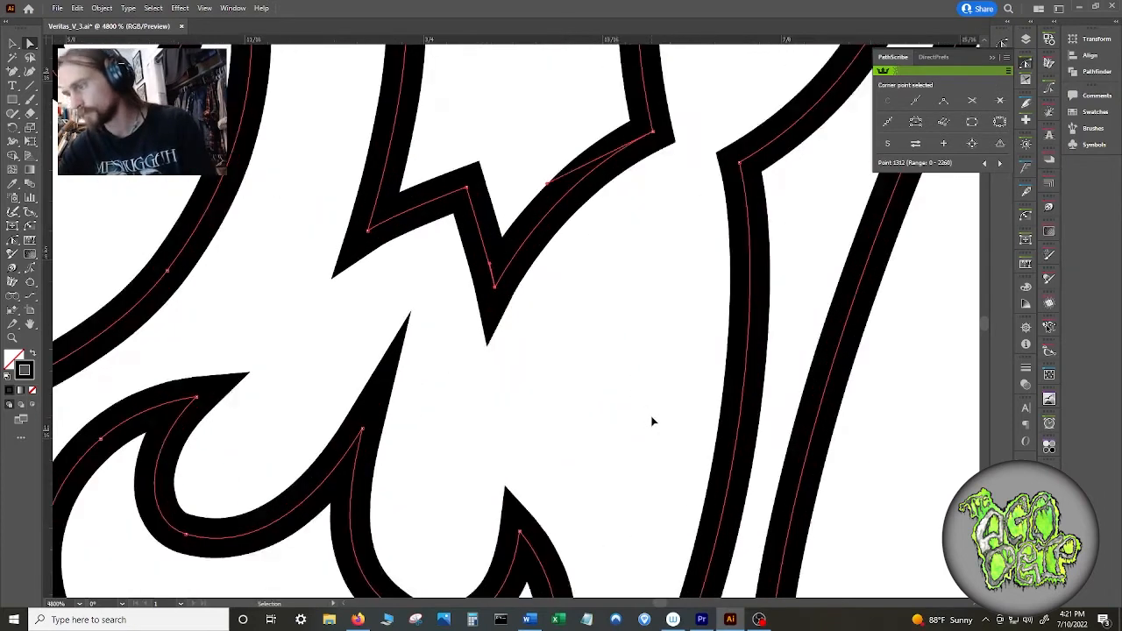
drag(499, 295, 515, 282)
drag(343, 246, 336, 244)
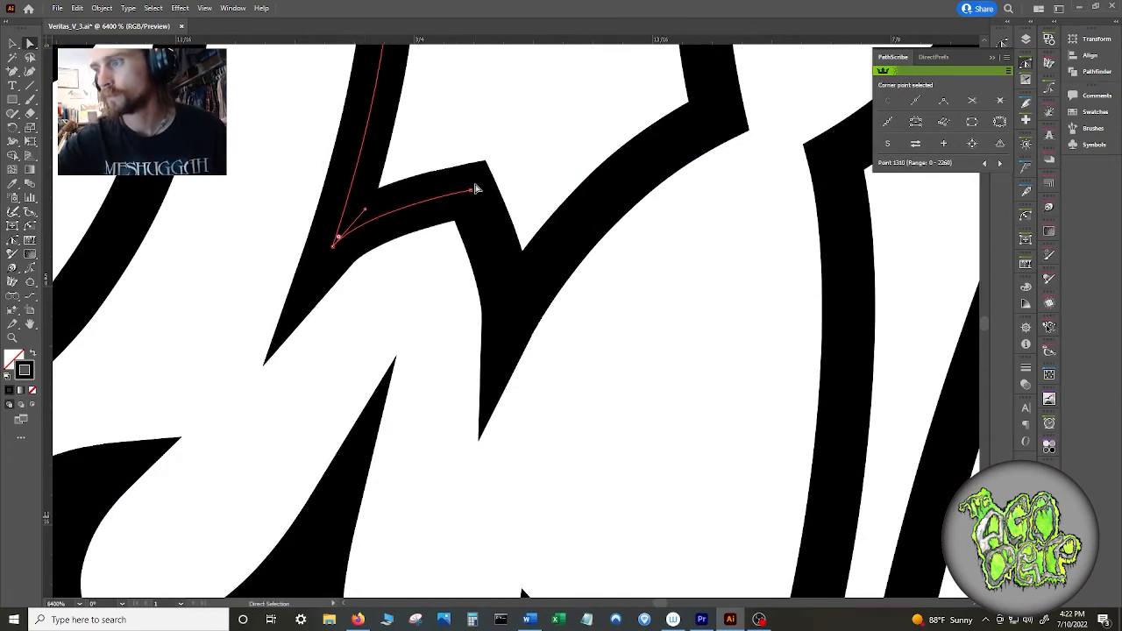
- Move the arch's middle corner point further up and slightly to the right, then deselect the path
drag(473, 189, 477, 173)
key(ctrl+shift+a)
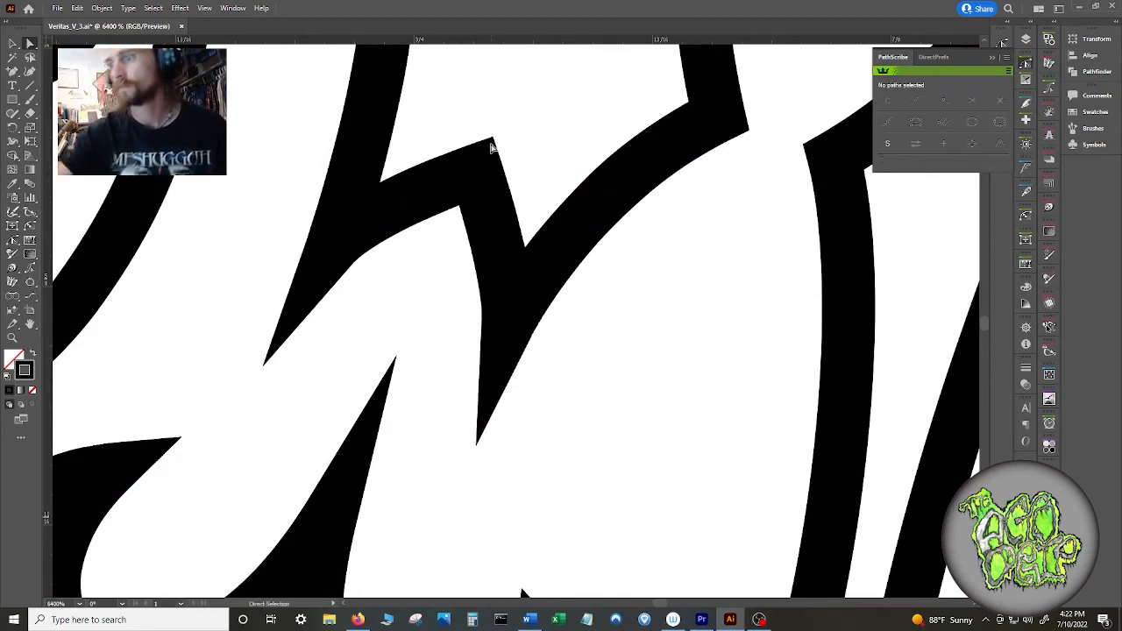
scroll(491, 147, down, 5)
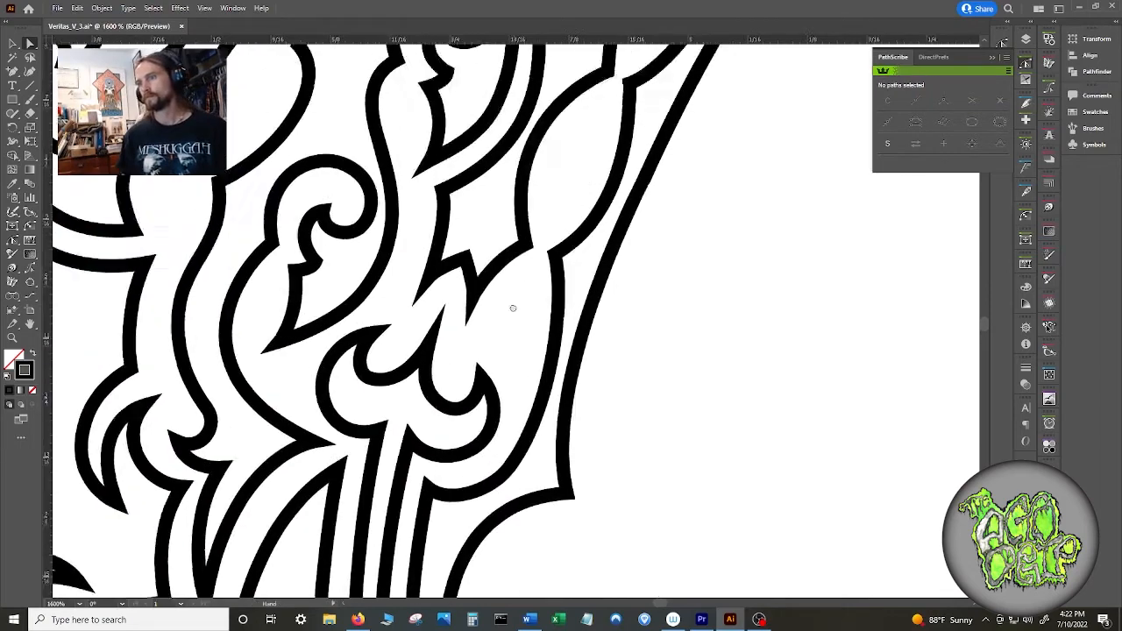
scroll(510, 332, down, 4)
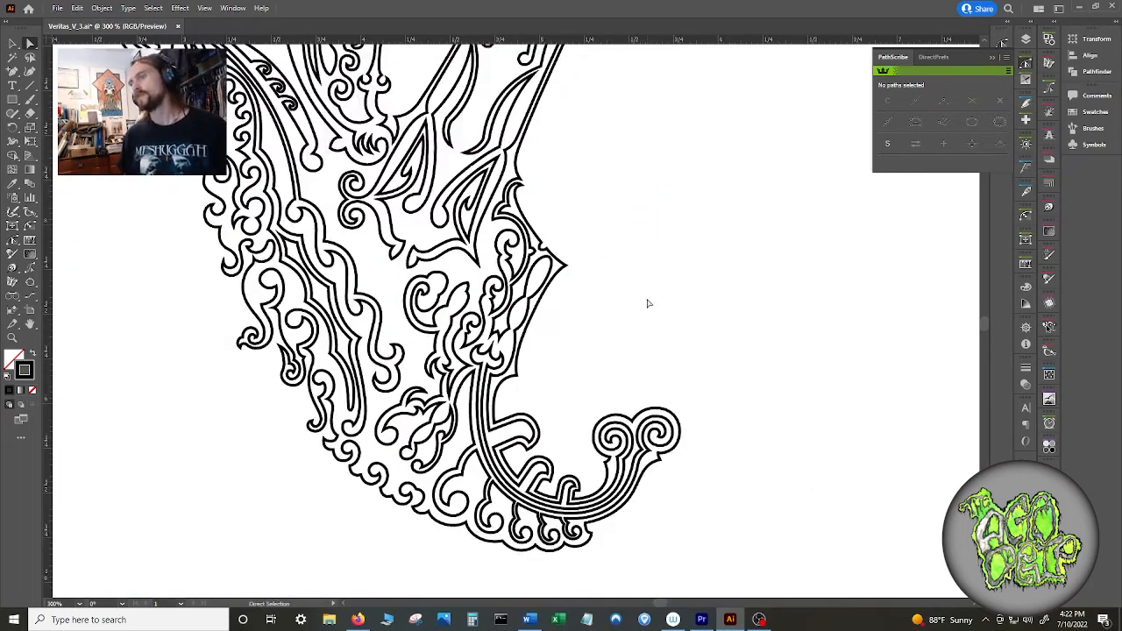
- Duplicate the long joined outline path and place the copy on the empty canvas to the left of the artboard
click(536, 235)
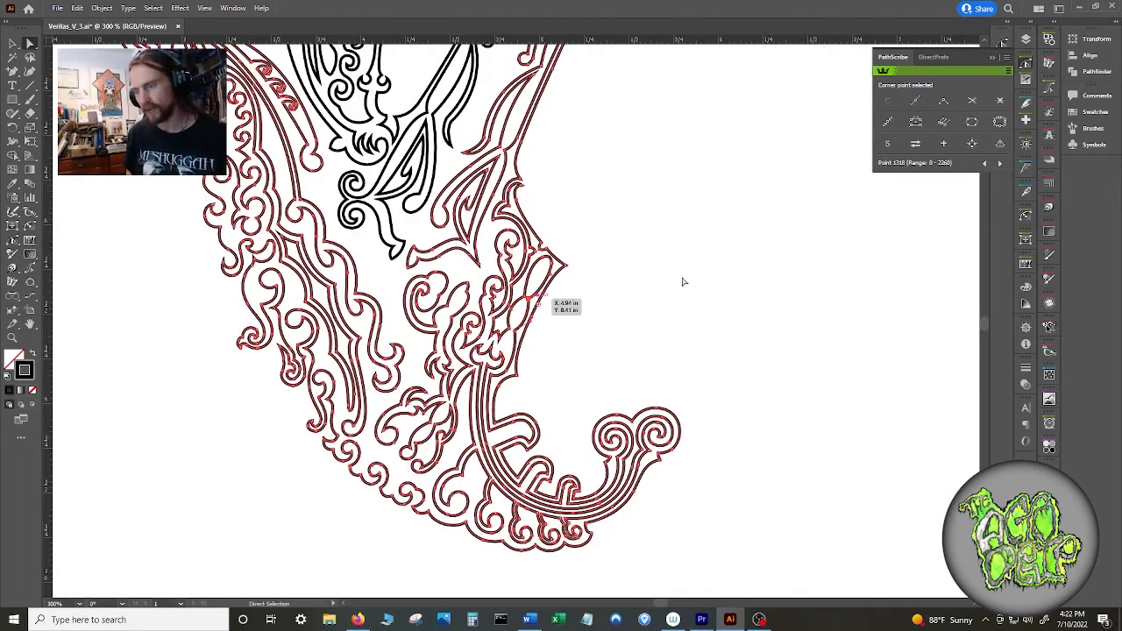
drag(528, 295, 829, 296)
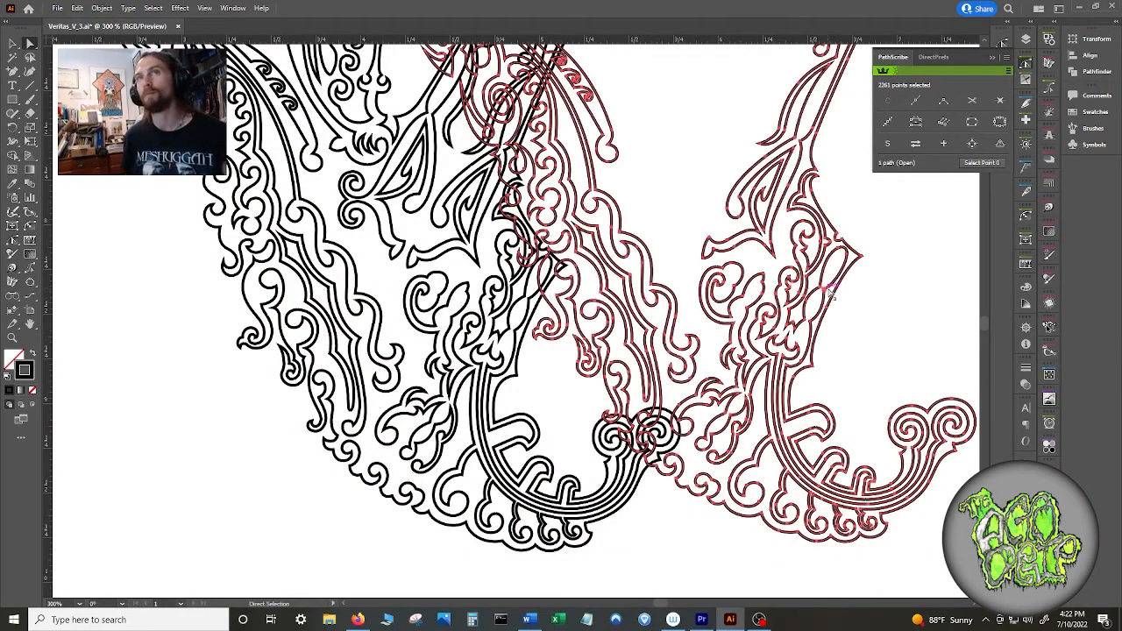
scroll(830, 296, down, 5)
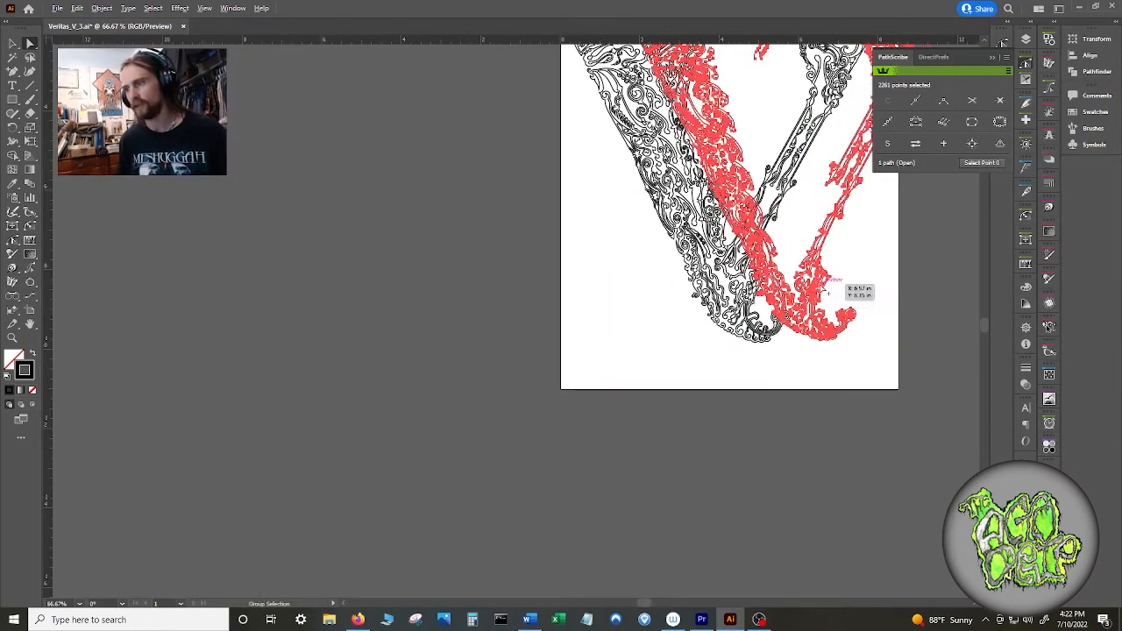
drag(817, 281, 267, 343)
click(432, 336)
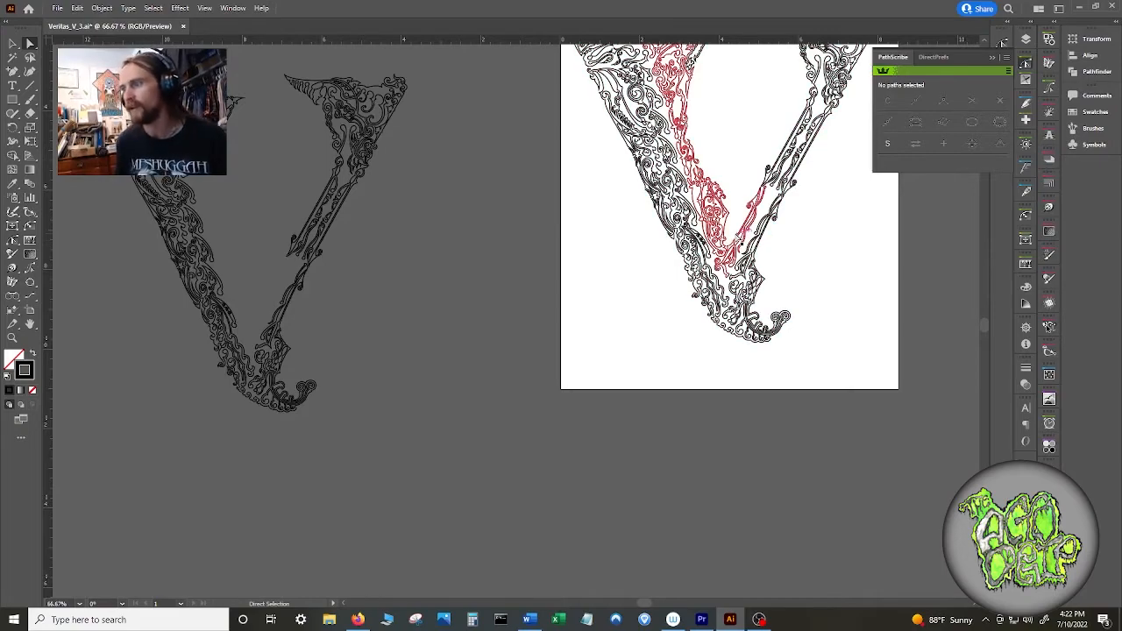
- Examine the separate inner path of the left stem up to the leaf motif below the serif
click(734, 238)
drag(617, 237, 594, 316)
scroll(681, 150, up, 8)
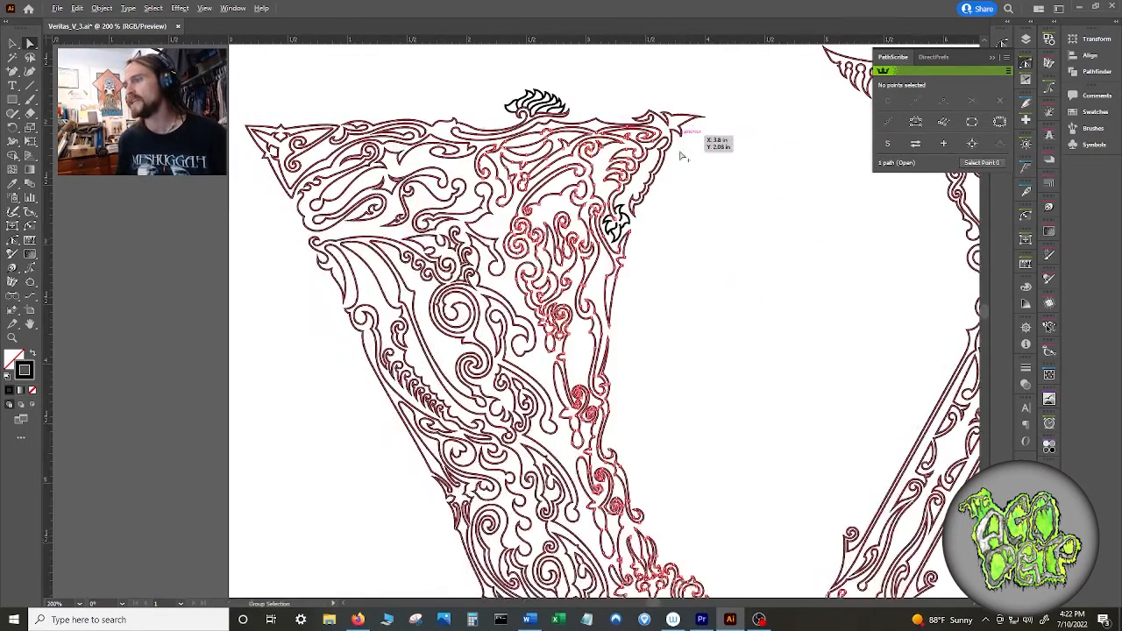
scroll(666, 263, down, 1)
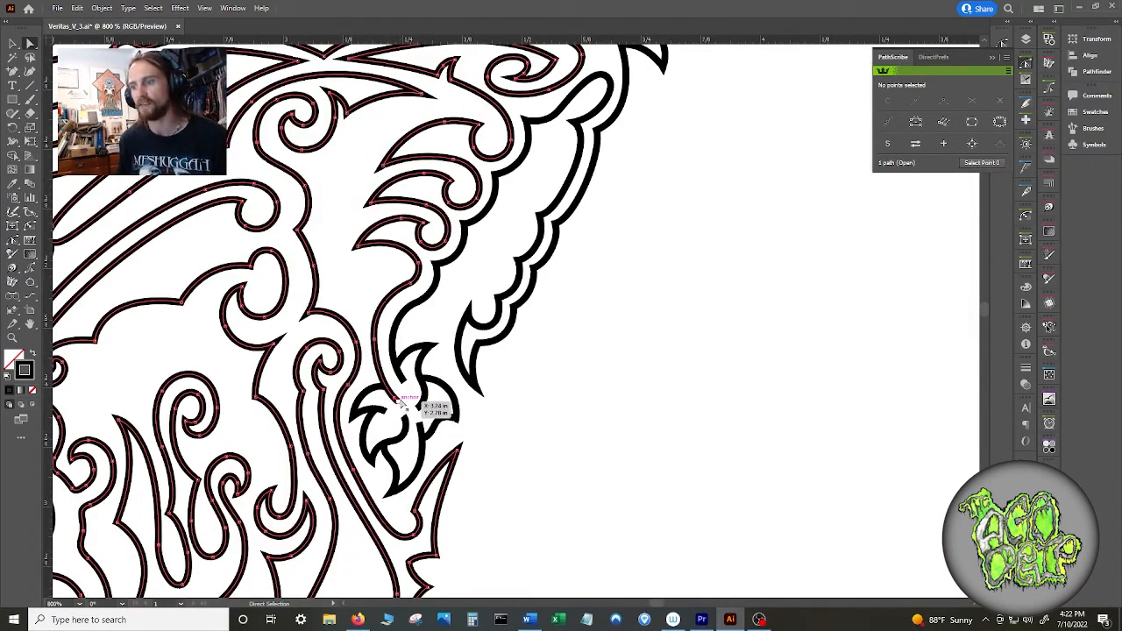
scroll(581, 384, down, 5)
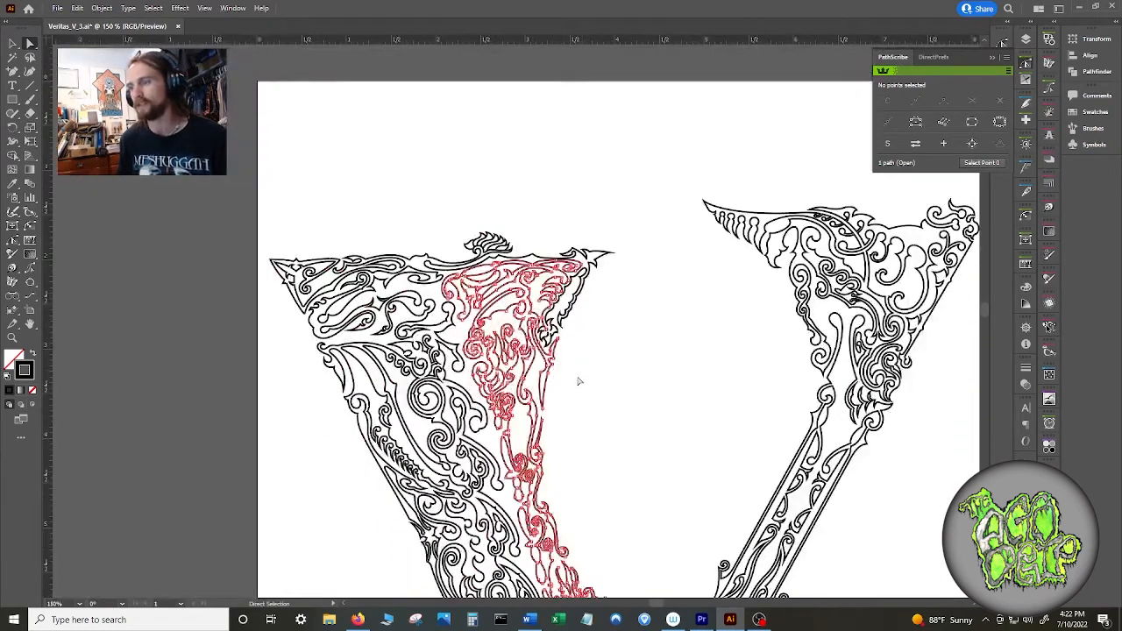
- Delete the duplicated outline from the canvas beside the artboard
scroll(585, 371, down, 3)
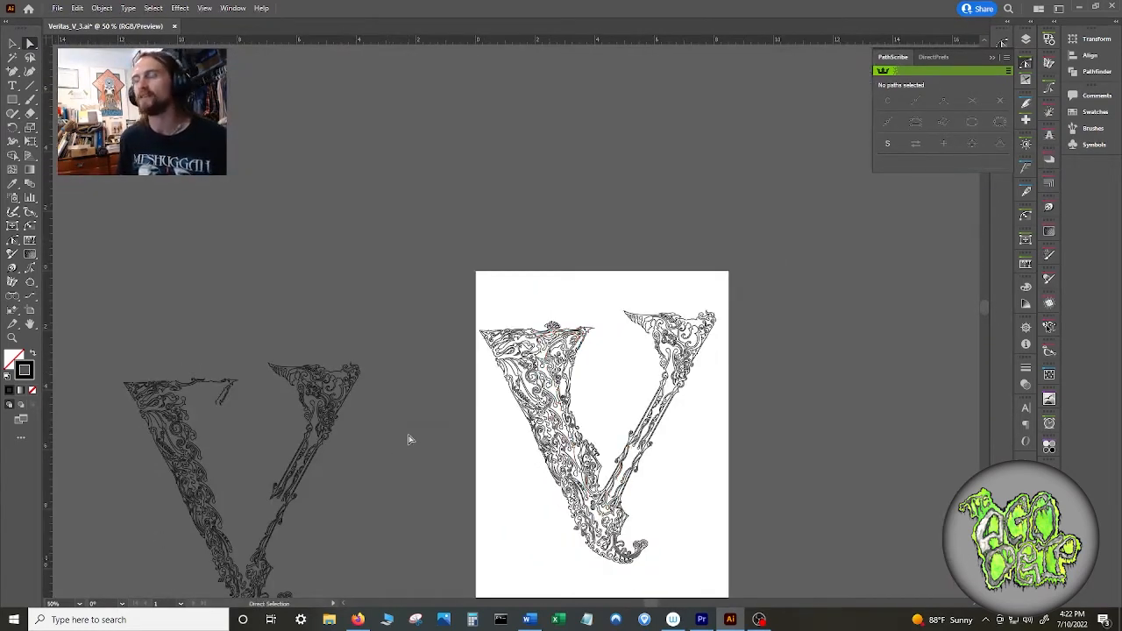
drag(145, 306, 334, 502)
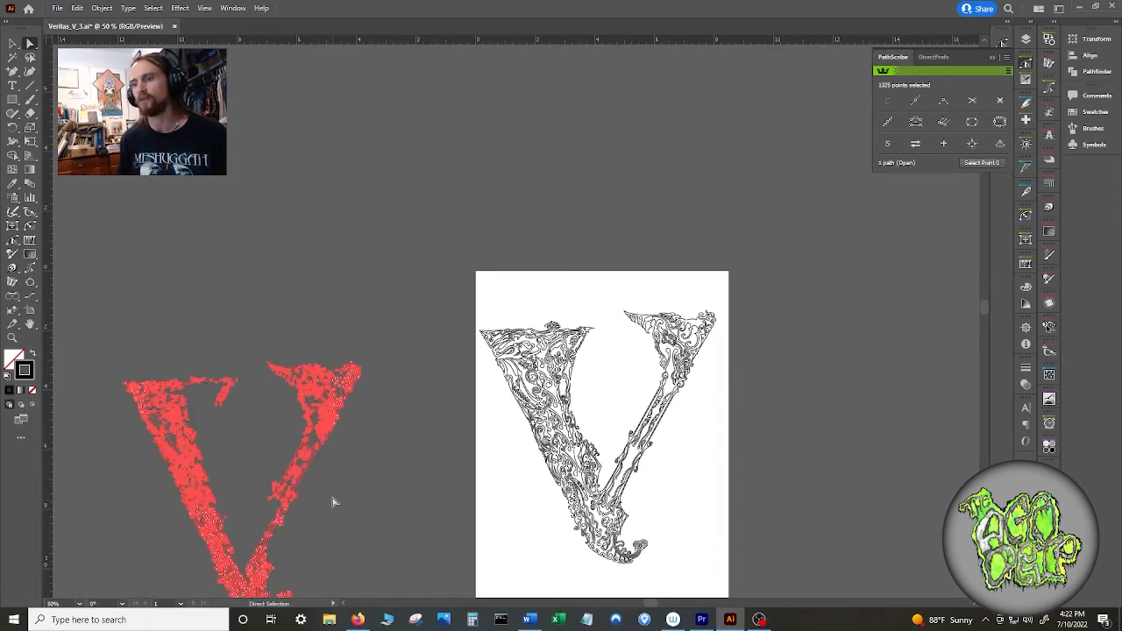
key(Delete)
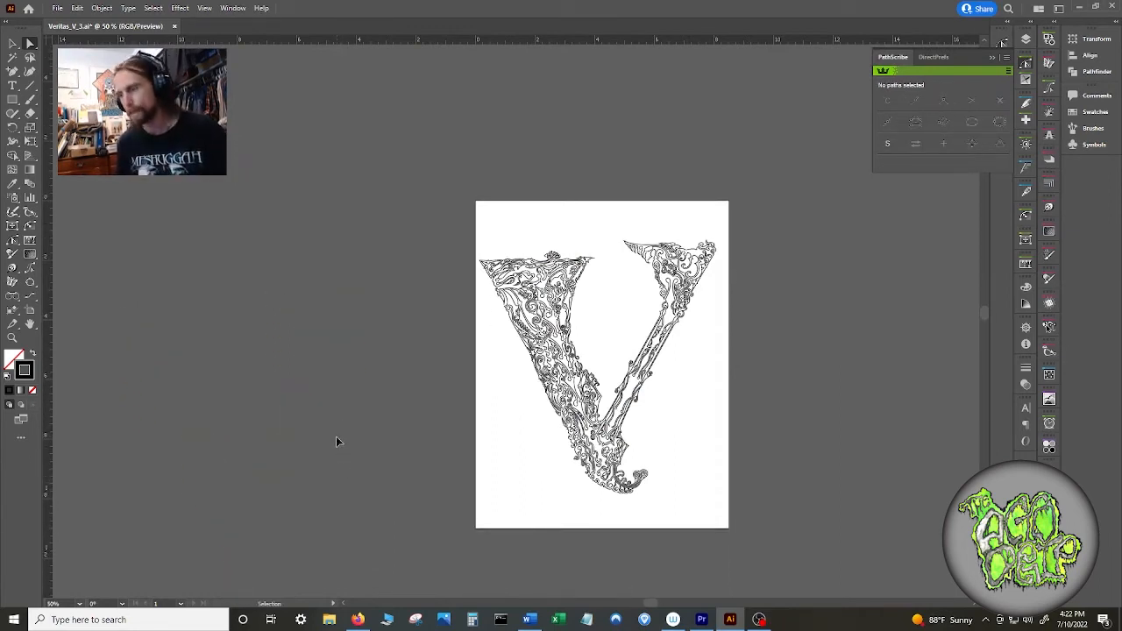
- Remove the arch's two pointed tips and retract the leftover handles so straight sides meet at the middle corner
scroll(656, 483, up, 3)
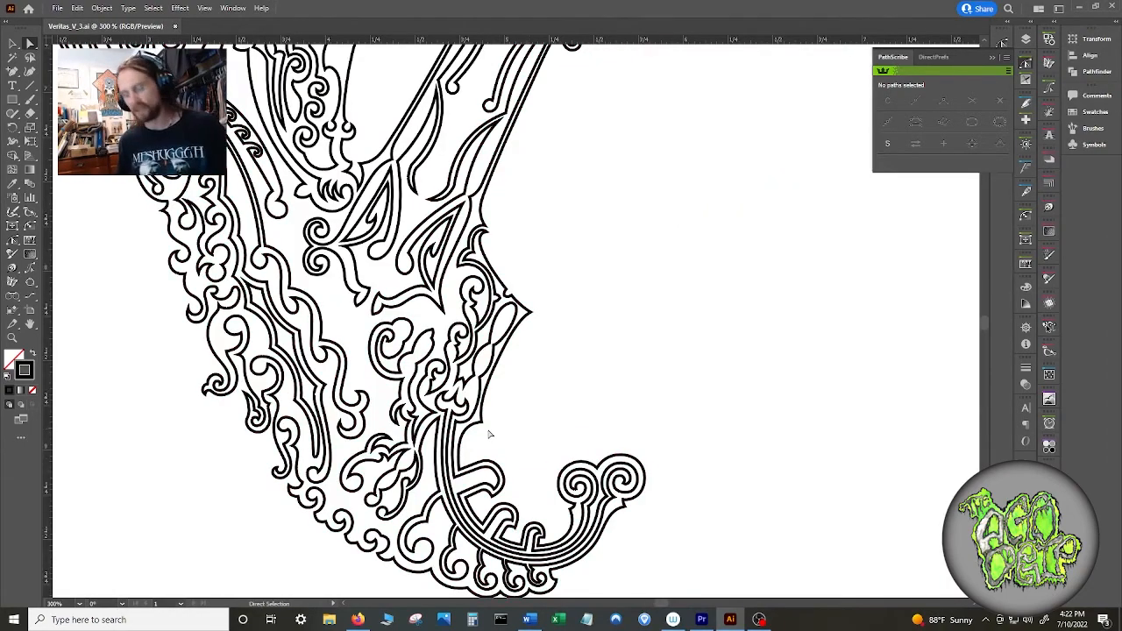
scroll(490, 434, up, 6)
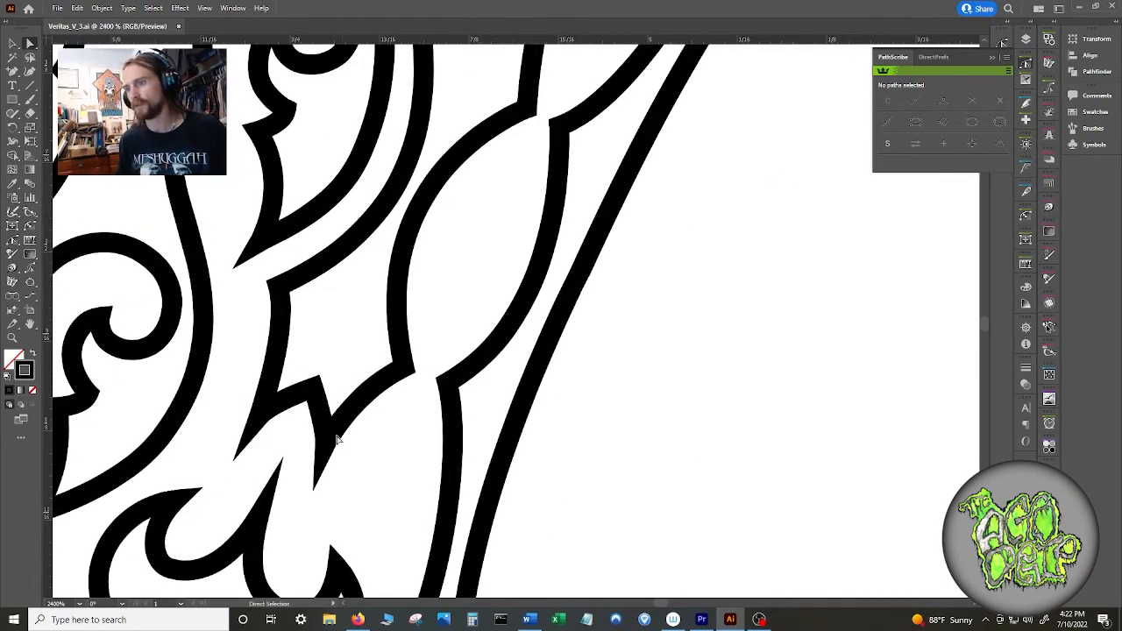
click(327, 434)
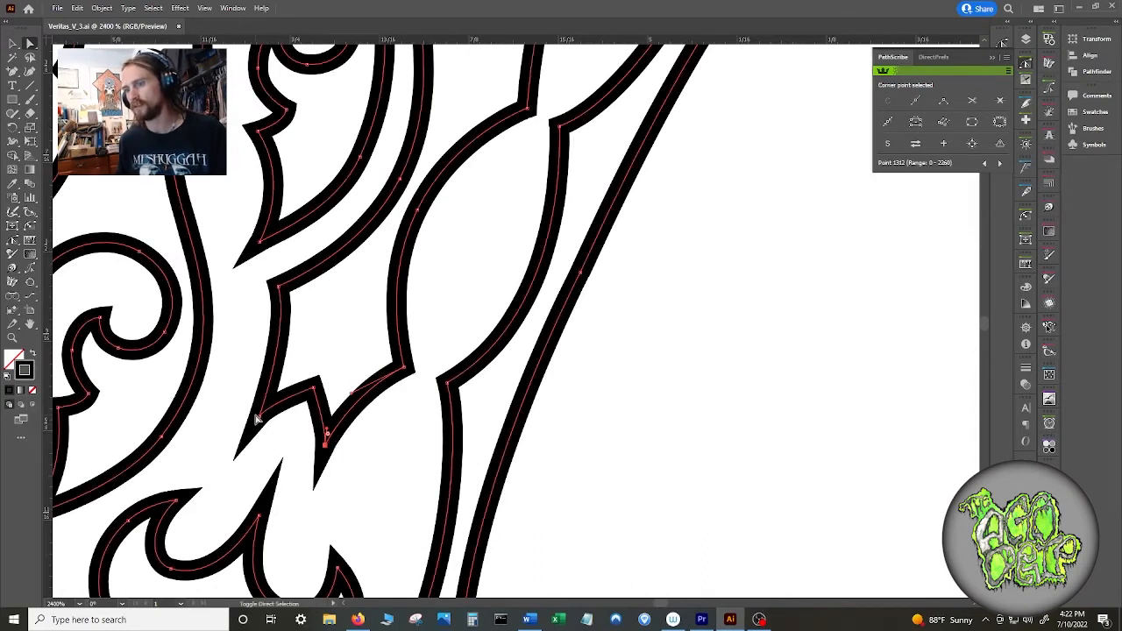
shift+click(265, 408)
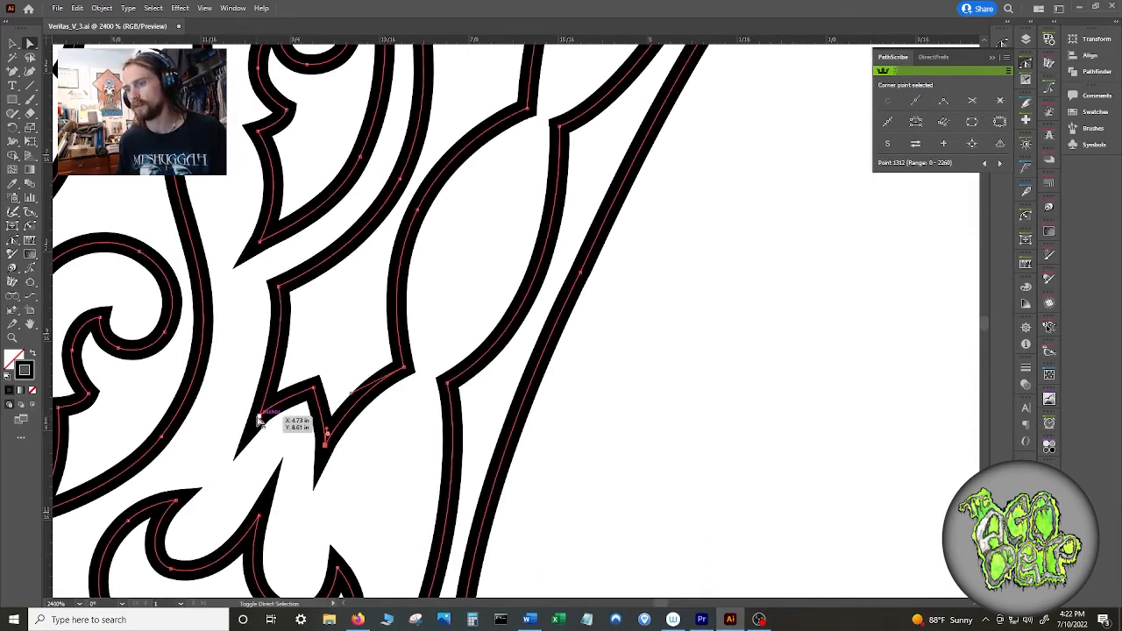
click(996, 103)
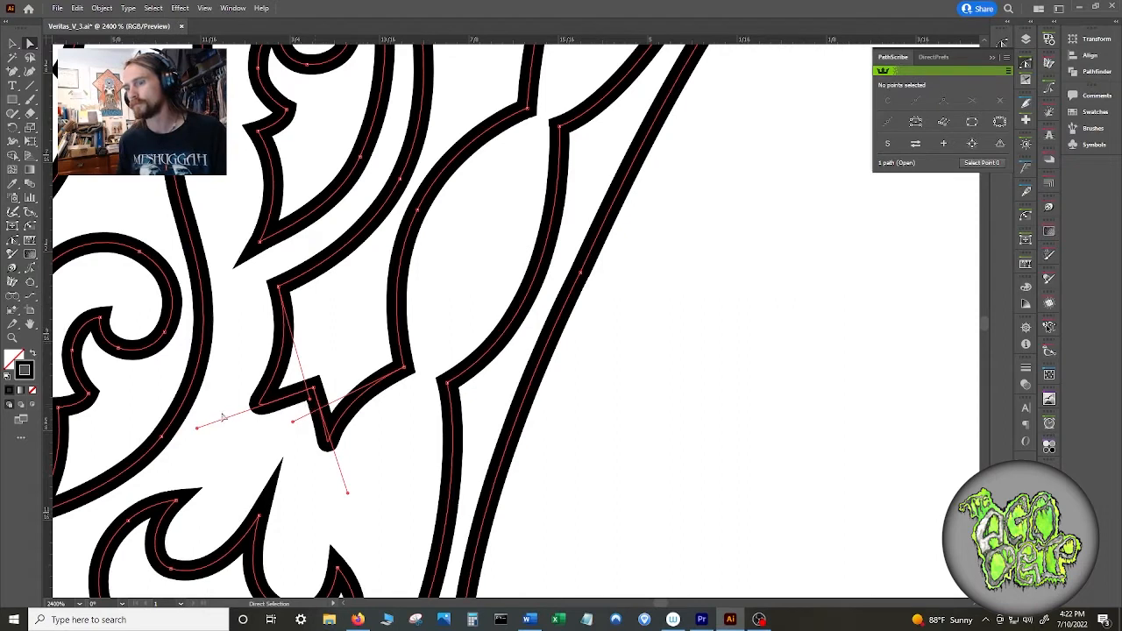
drag(309, 400, 279, 293)
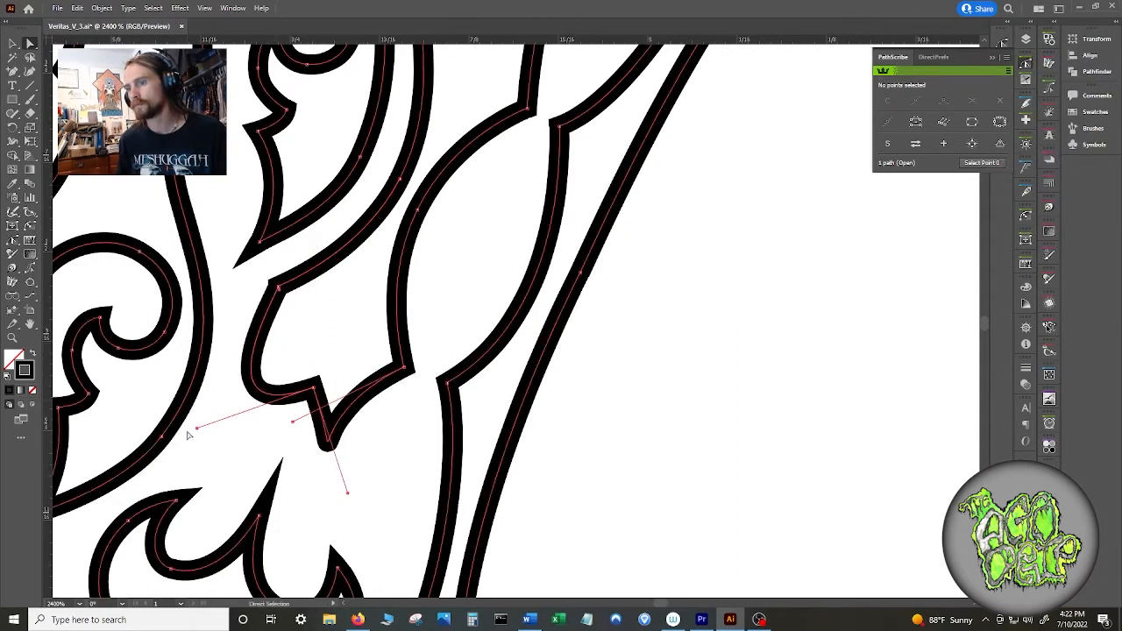
drag(197, 430, 311, 390)
drag(348, 497, 412, 369)
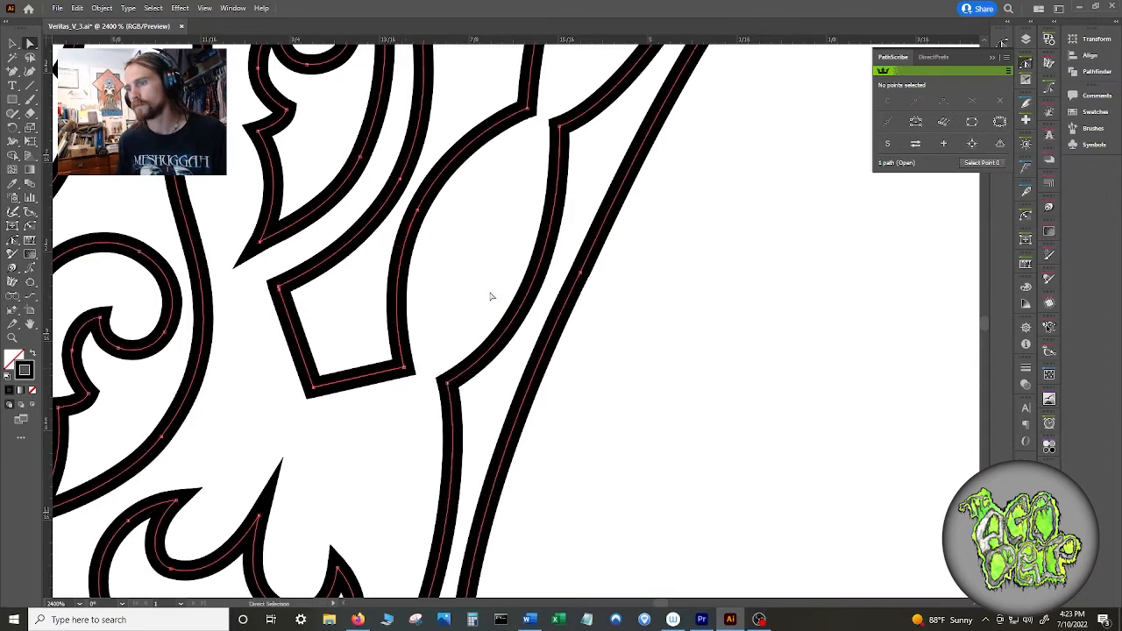
click(489, 296)
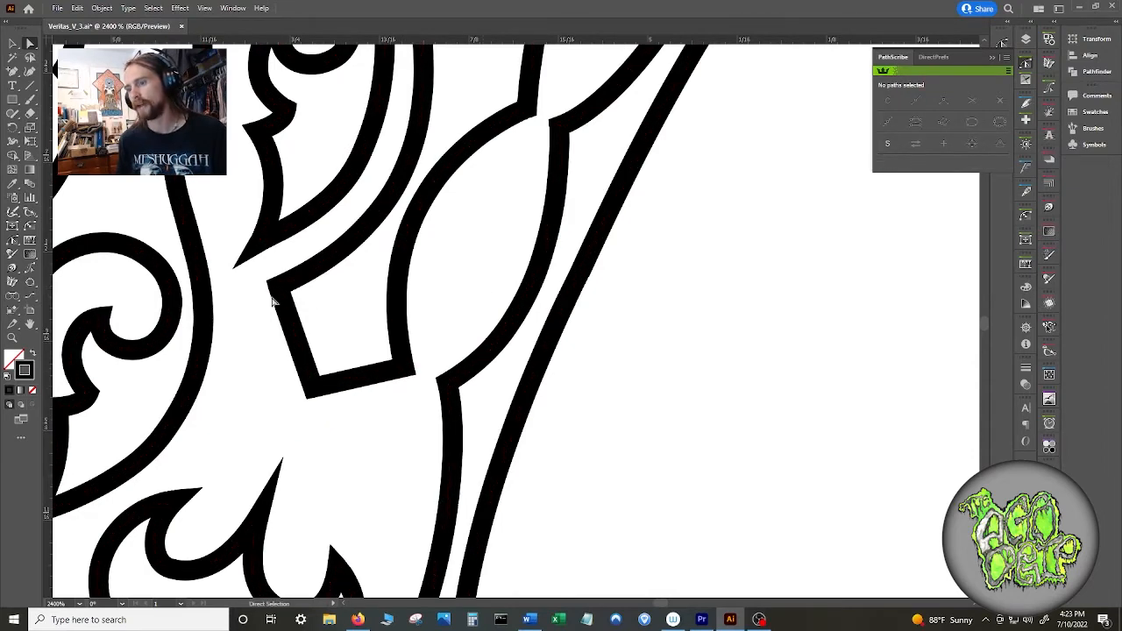
- Move the shape's bottom corner slightly down and left, and shift its upper-left corner outward along the adjoining curve
drag(309, 388, 314, 391)
drag(307, 393, 302, 402)
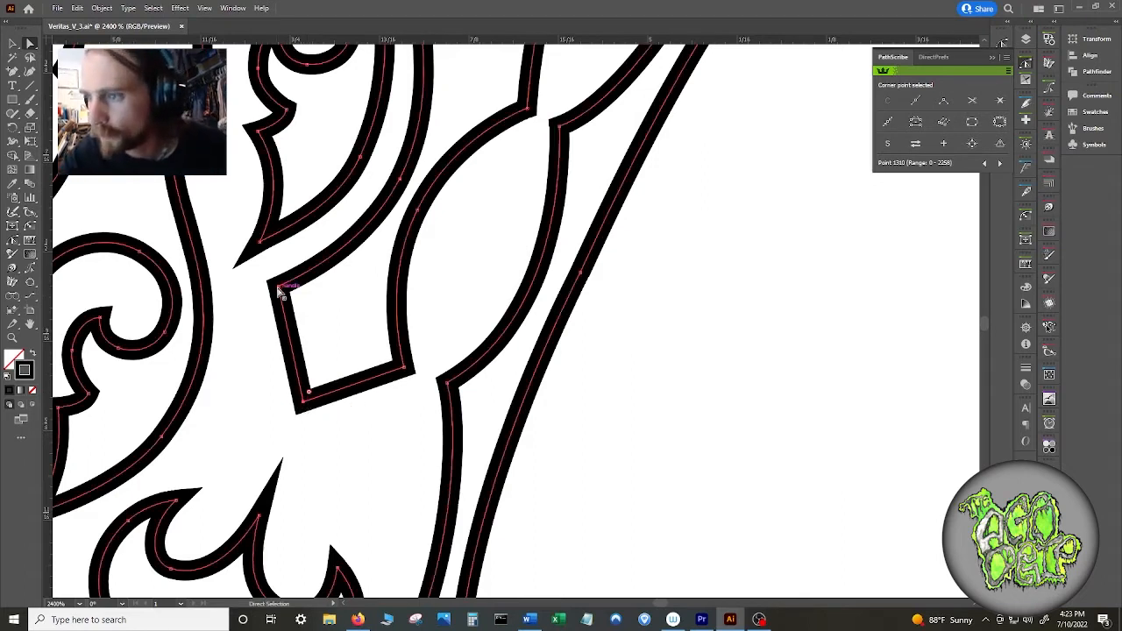
drag(268, 291, 268, 293)
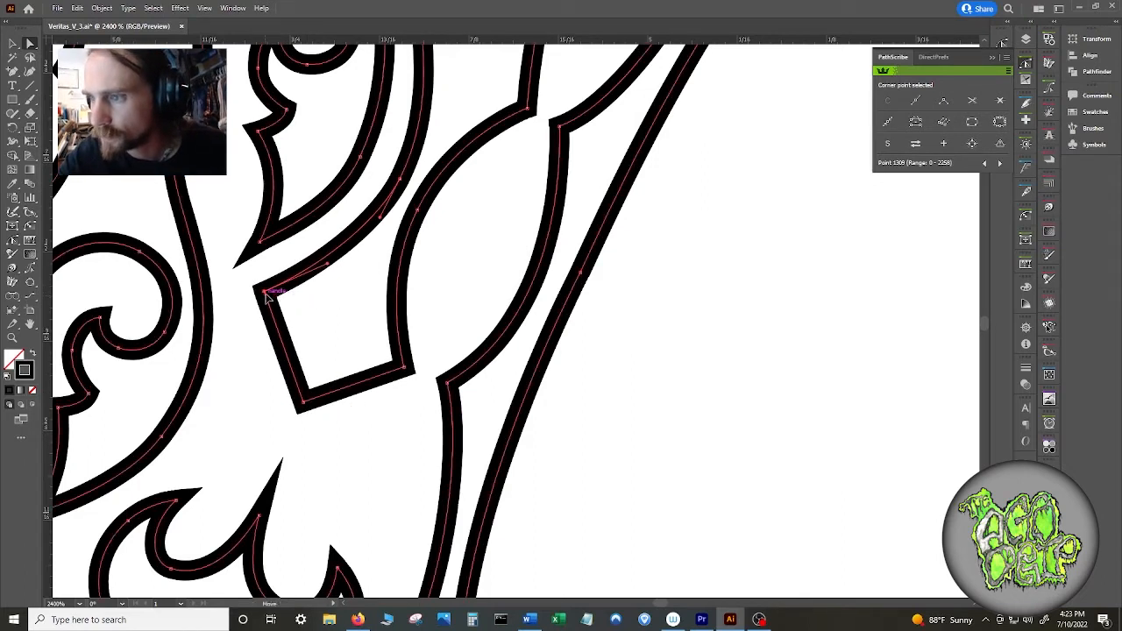
key(ctrl+minus)
key(ctrl+equal)
key(ctrl+equal)
key(ctrl+equal)
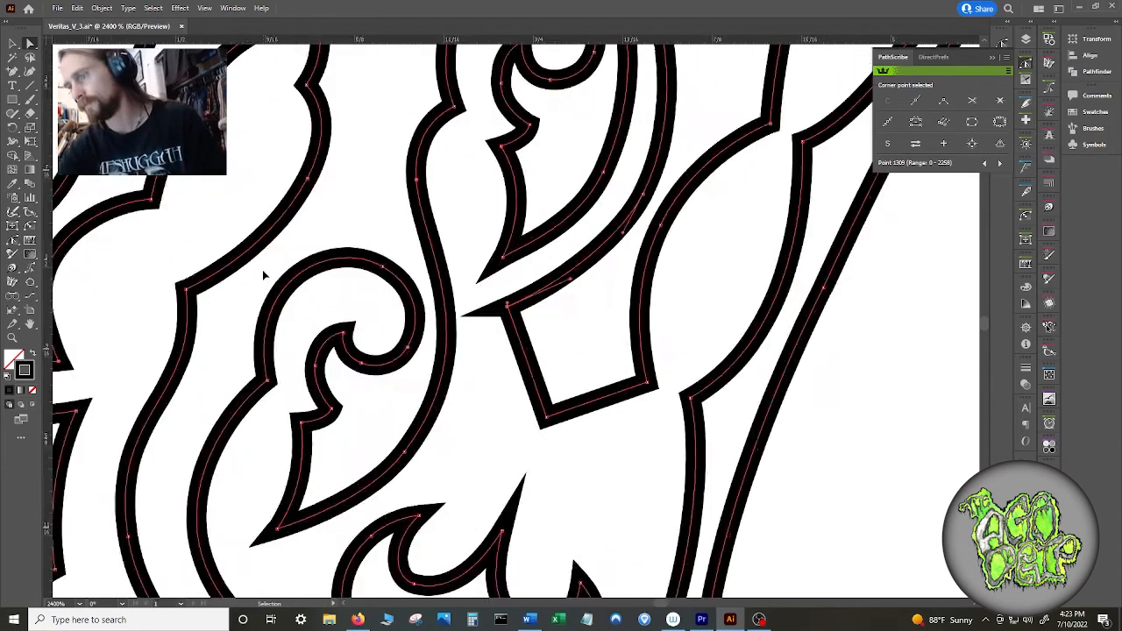
drag(522, 308, 533, 322)
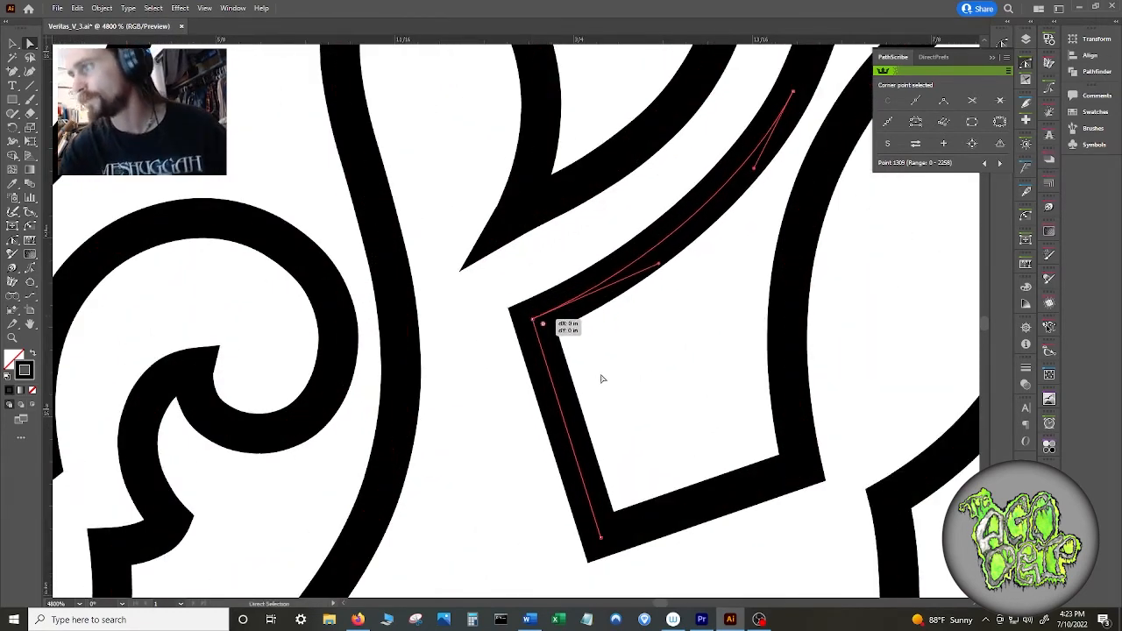
click(599, 376)
- Nudge the bottom corner slightly left and add an anchor point midway along the left and bottom sides
scroll(644, 559, down, 4)
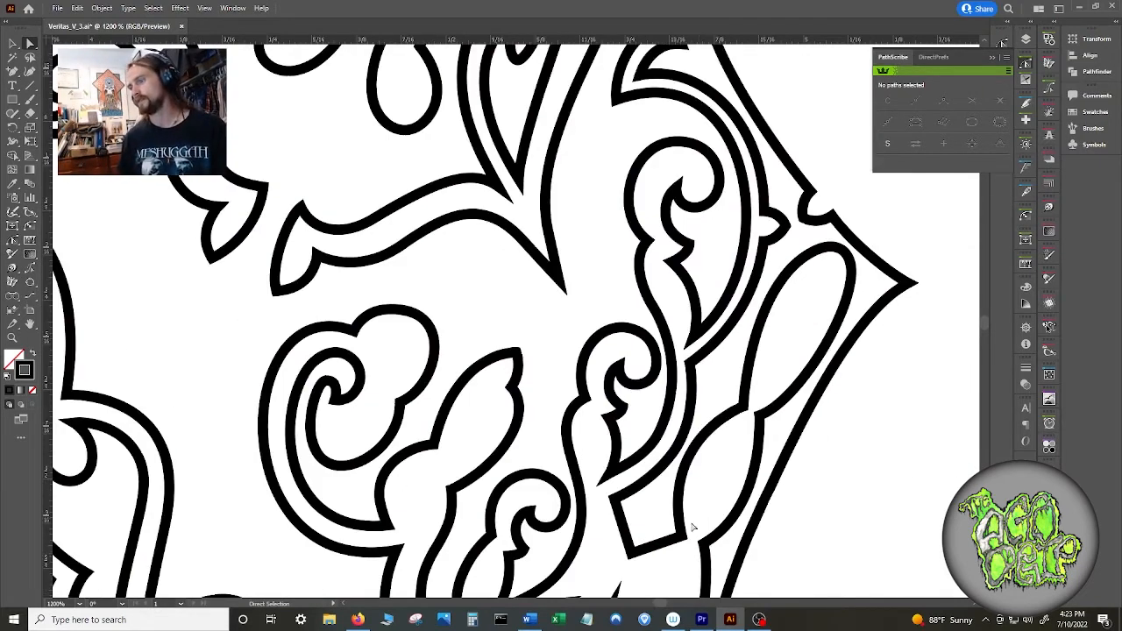
scroll(671, 536, up, 3)
drag(601, 510, 571, 426)
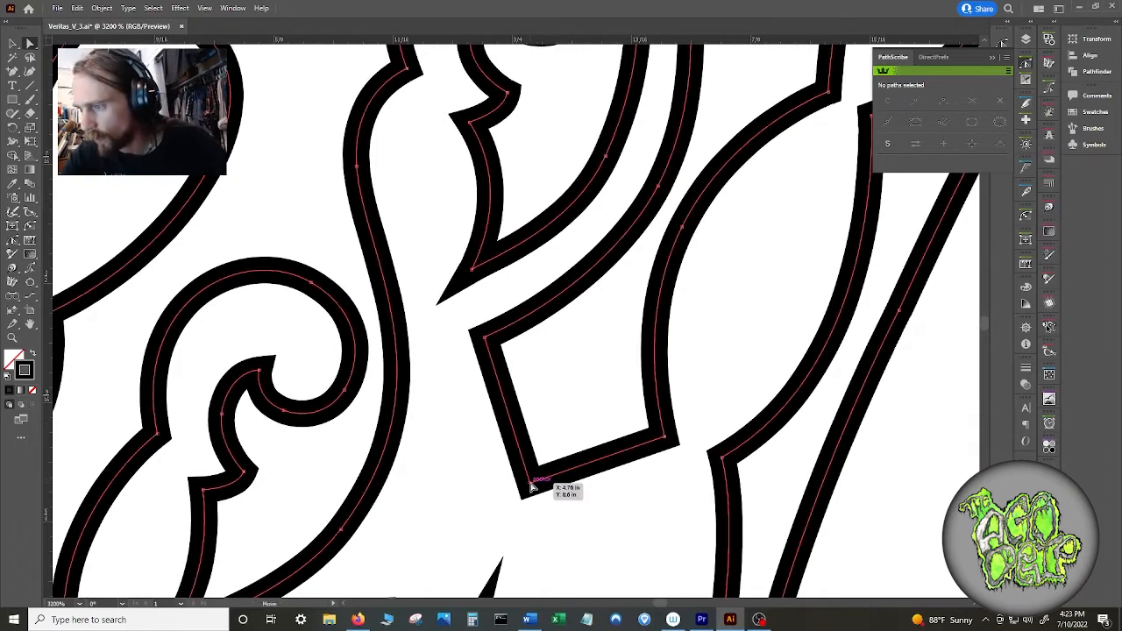
drag(531, 482, 523, 481)
key(plus)
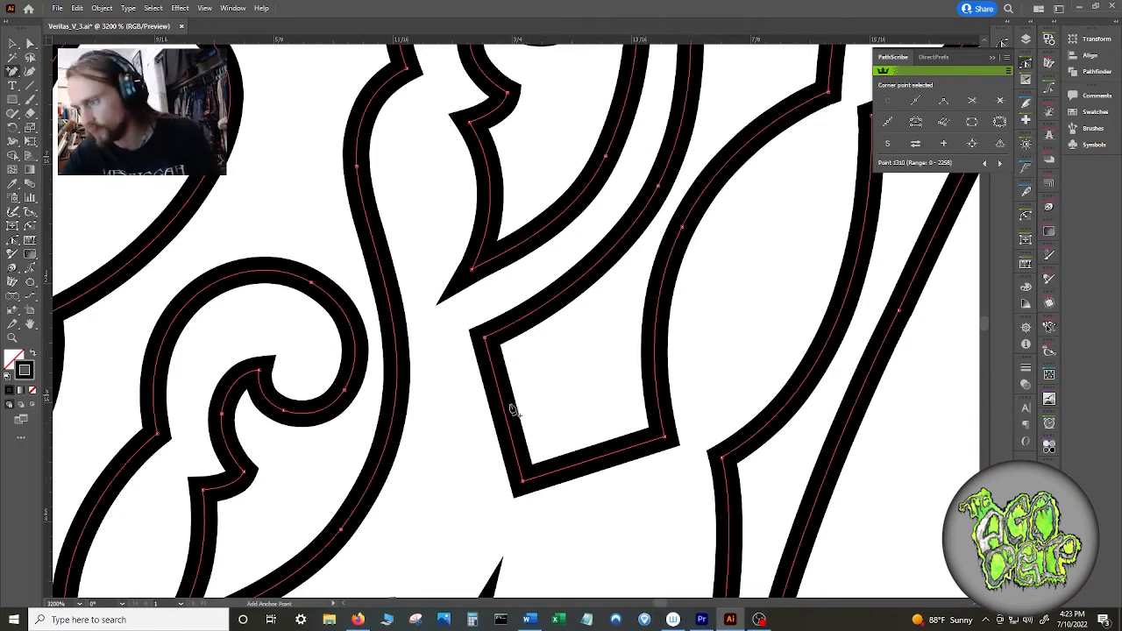
click(504, 408)
click(594, 458)
- Pull the two added points inward, remove them while keeping the sides curved, and adjust the left side's handle
key(a)
drag(594, 459, 590, 445)
drag(504, 409, 511, 395)
click(1000, 100)
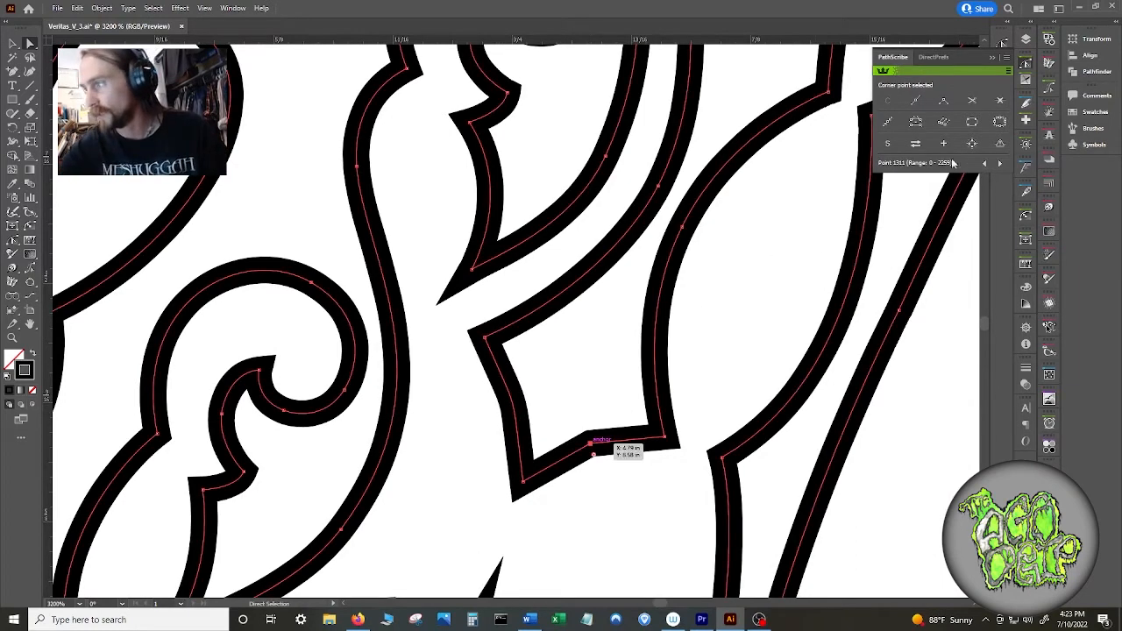
mouse_move(604, 436)
mouse_down()
mouse_move(565, 452)
mouse_move(621, 428)
mouse_move(612, 434)
mouse_up()
click(514, 401)
drag(515, 416, 524, 441)
key(ctrl+a)
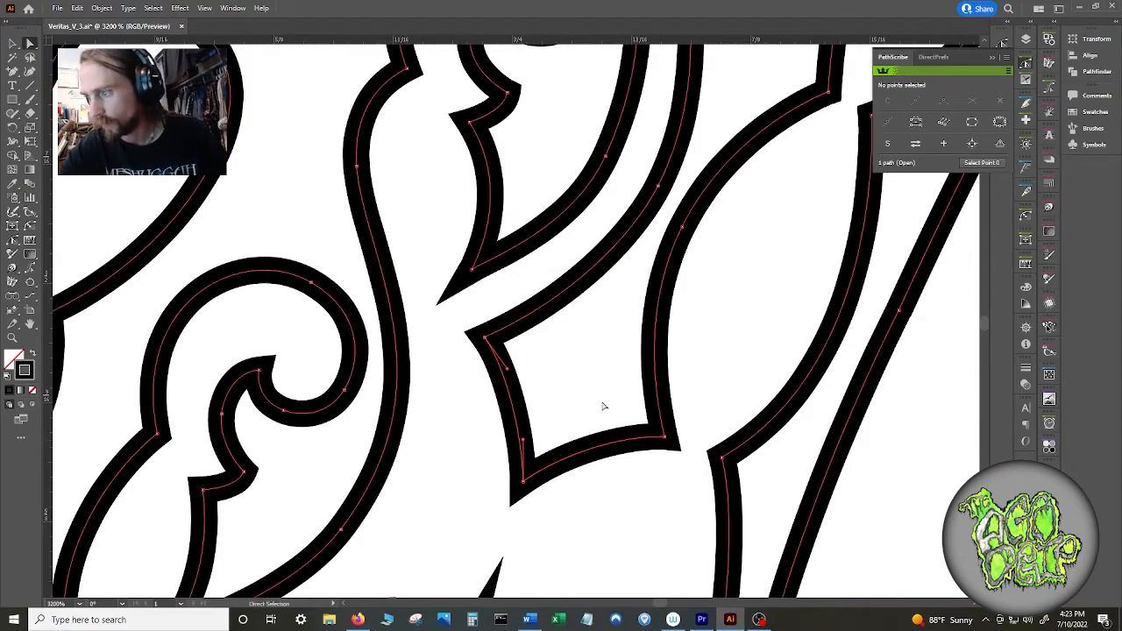
click(561, 396)
- Review the reshaped four-cornered gap against the surrounding ornament near the base of the V
scroll(561, 396, down, 6)
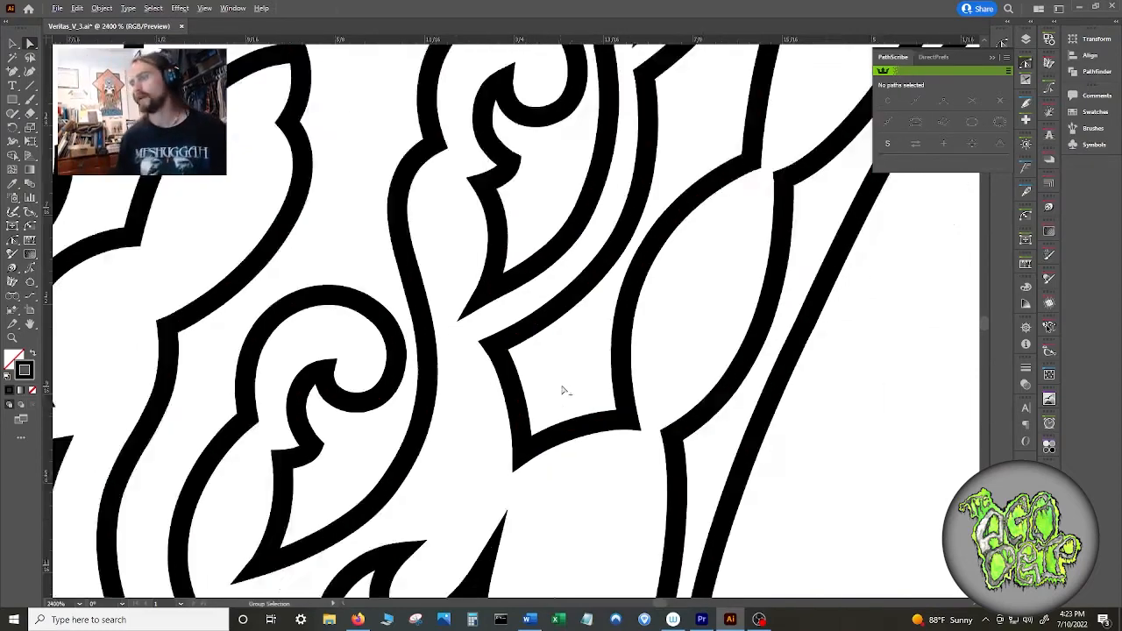
scroll(793, 358, down, 3)
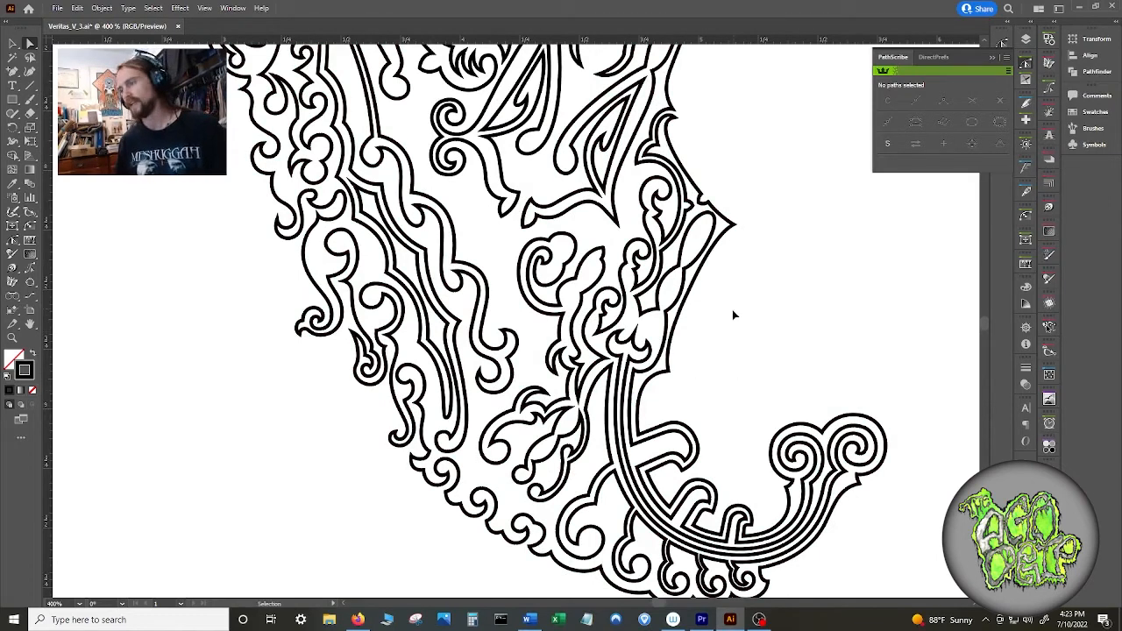
key(a)
scroll(734, 304, up, 1)
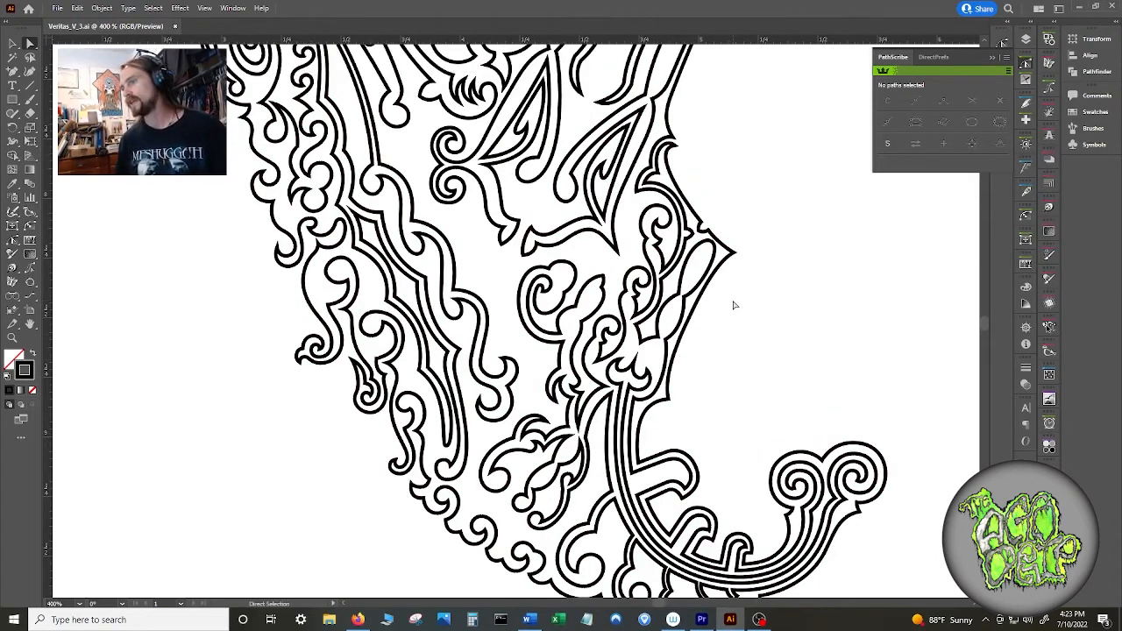
key(super)
key(super)
scroll(738, 314, up, 3)
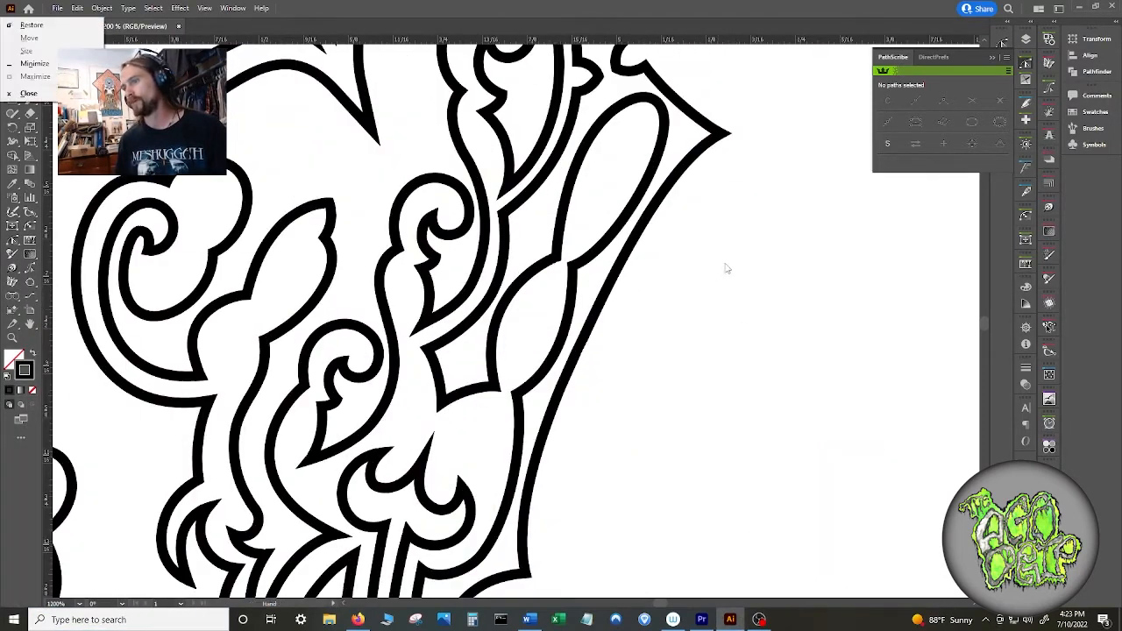
scroll(682, 291, up, 1)
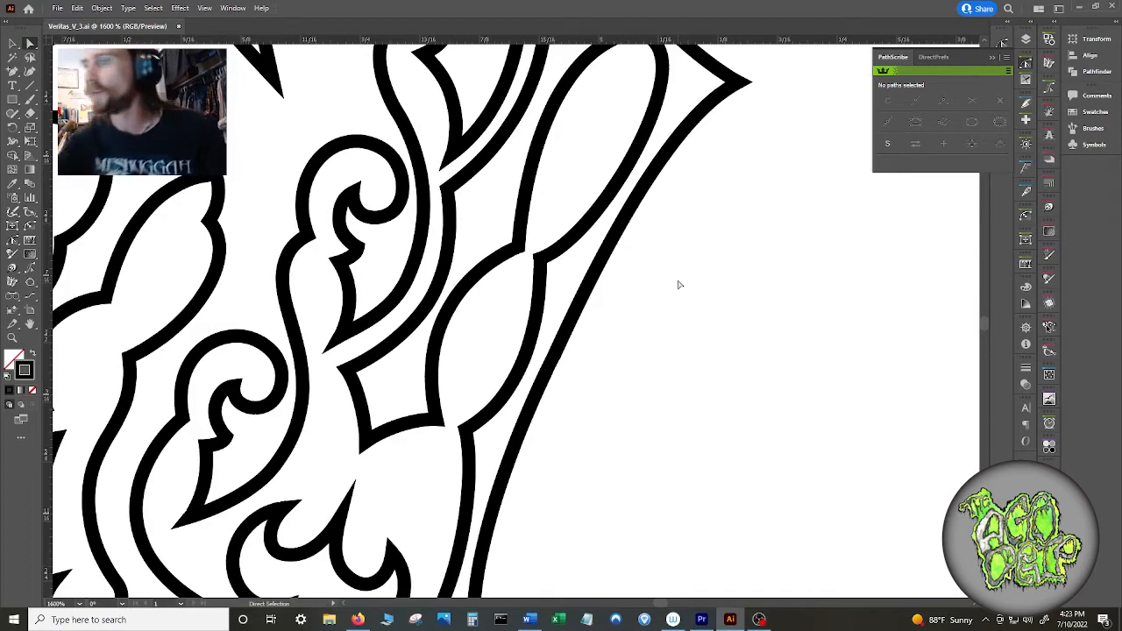
- Shift the pinched waist between the two ovals upward and slightly right, then smooth the lower oval's left curve to follow
click(533, 252)
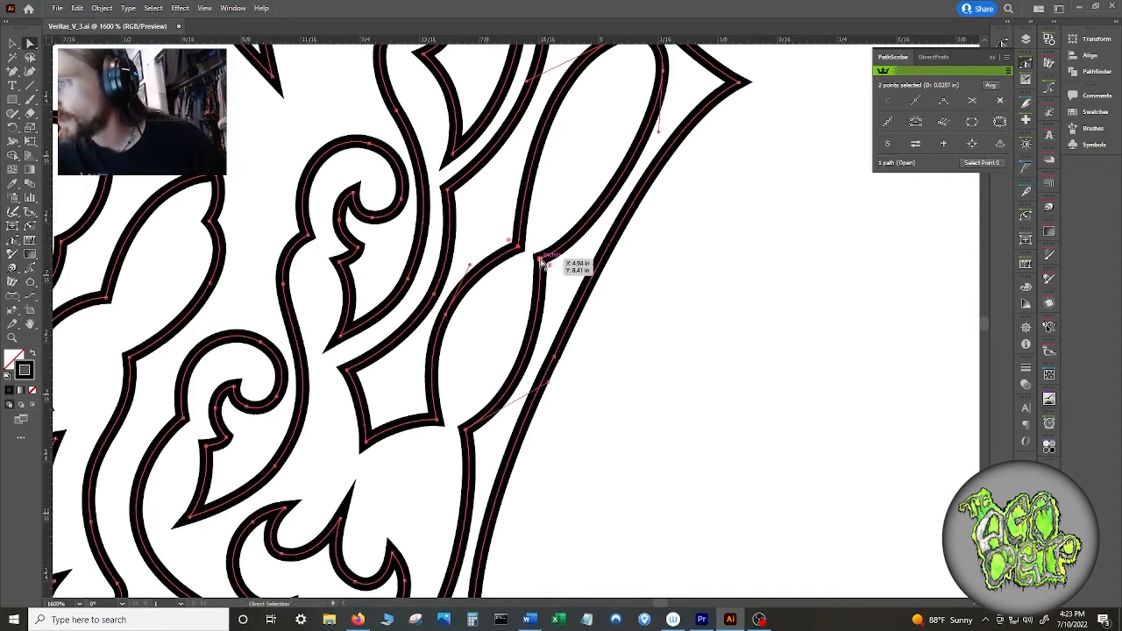
drag(541, 261, 550, 243)
click(528, 229)
drag(473, 262, 477, 253)
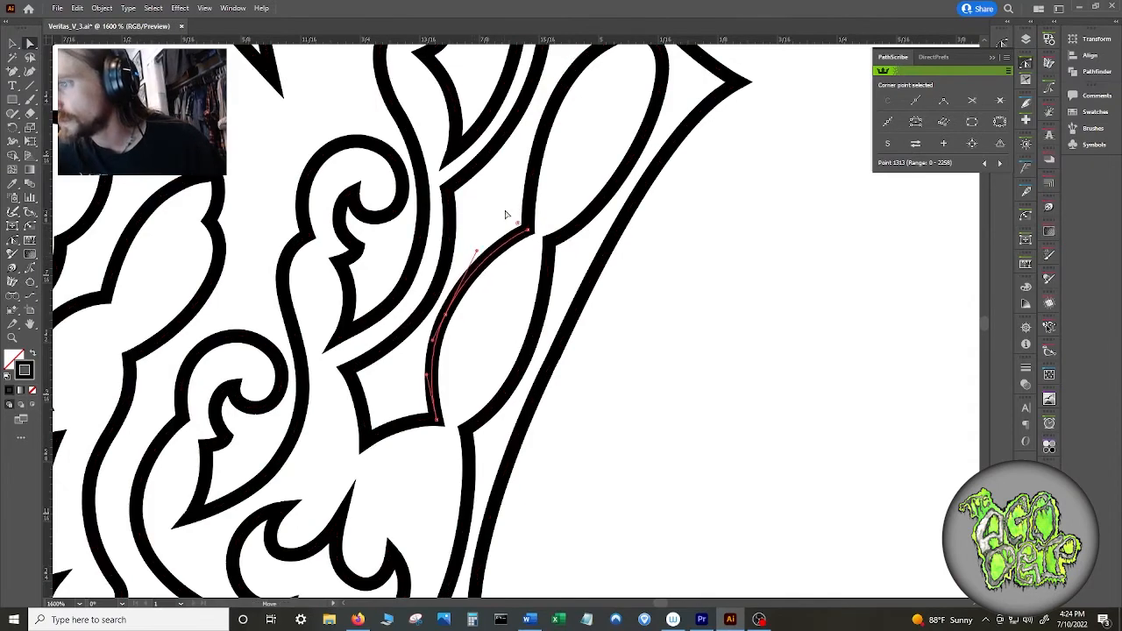
drag(446, 314, 451, 303)
click(438, 373)
click(468, 372)
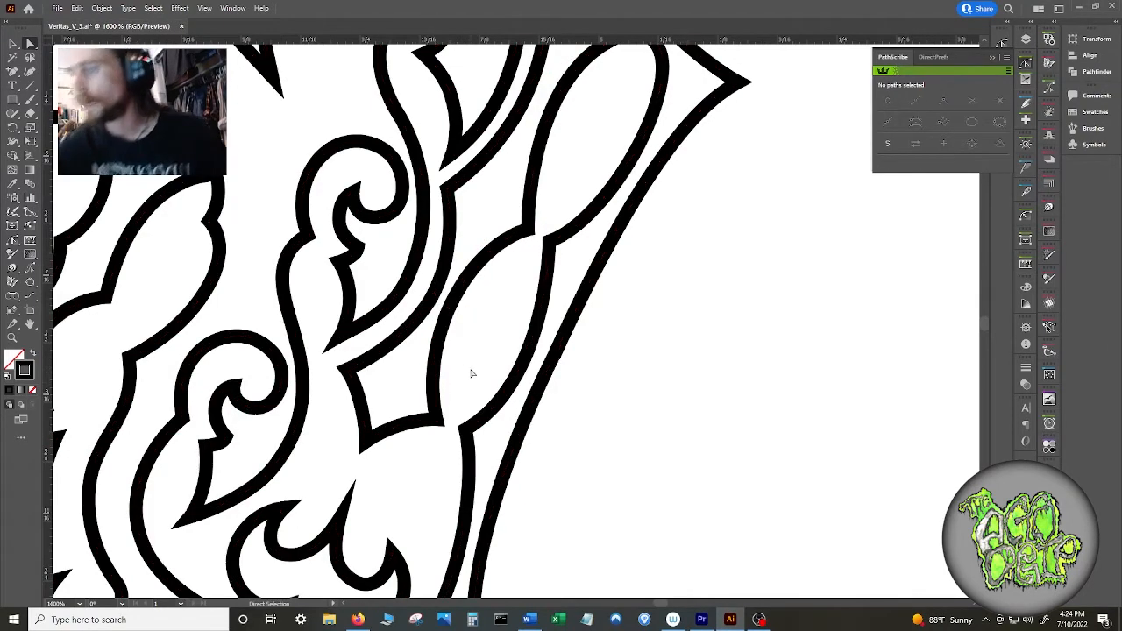
- Nudge the corner at the lower oval's base slightly down and extend its handle to round the oval's right side
click(465, 431)
key(ctrl+plus)
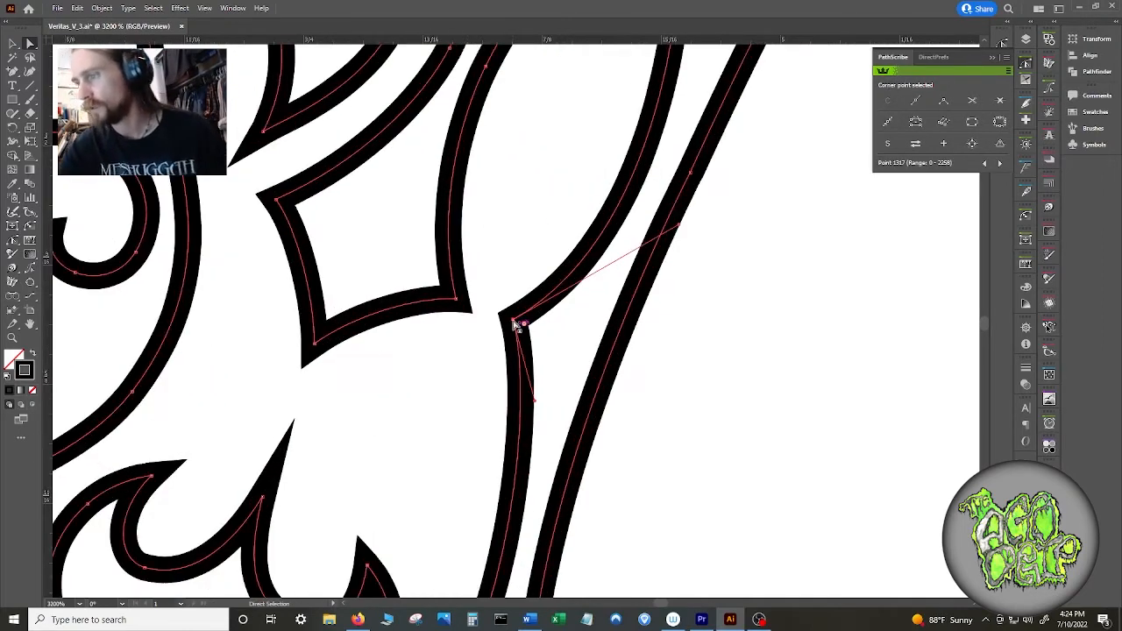
drag(513, 321, 514, 328)
drag(766, 270, 655, 480)
drag(571, 443, 587, 410)
click(593, 382)
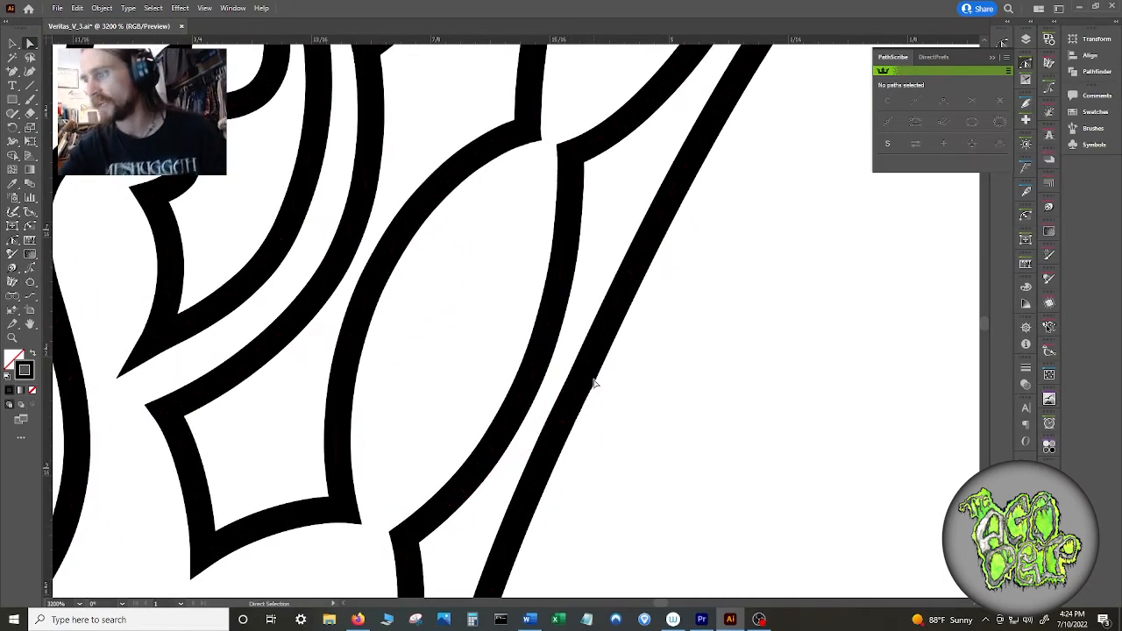
- Shorten the upper handle on the long outer edge and adjust the handle near the pointed outer corner to refine that curve
scroll(616, 374, down, 3)
scroll(616, 374, up, 1)
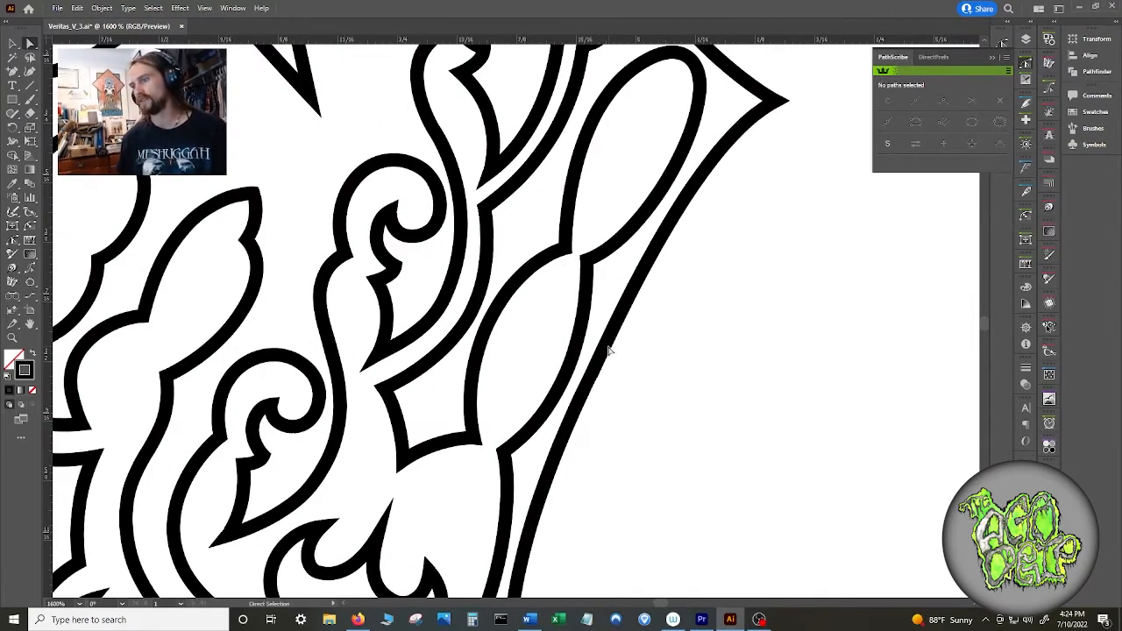
click(607, 352)
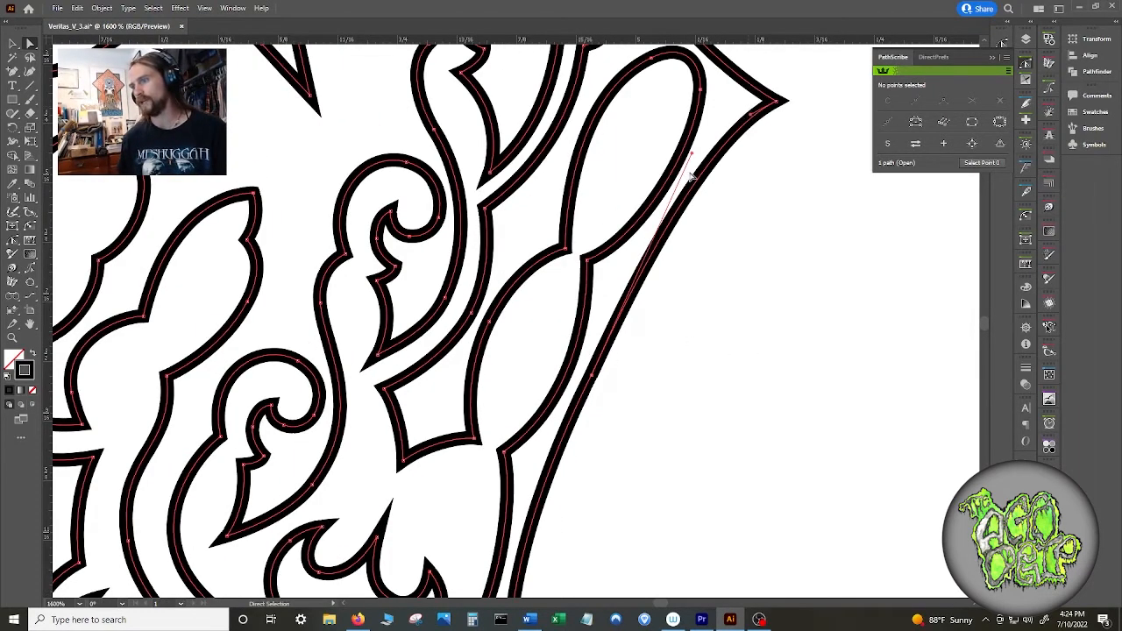
mouse_move(691, 157)
mouse_down()
mouse_move(681, 180)
mouse_move(708, 252)
mouse_move(671, 221)
mouse_move(692, 150)
mouse_up()
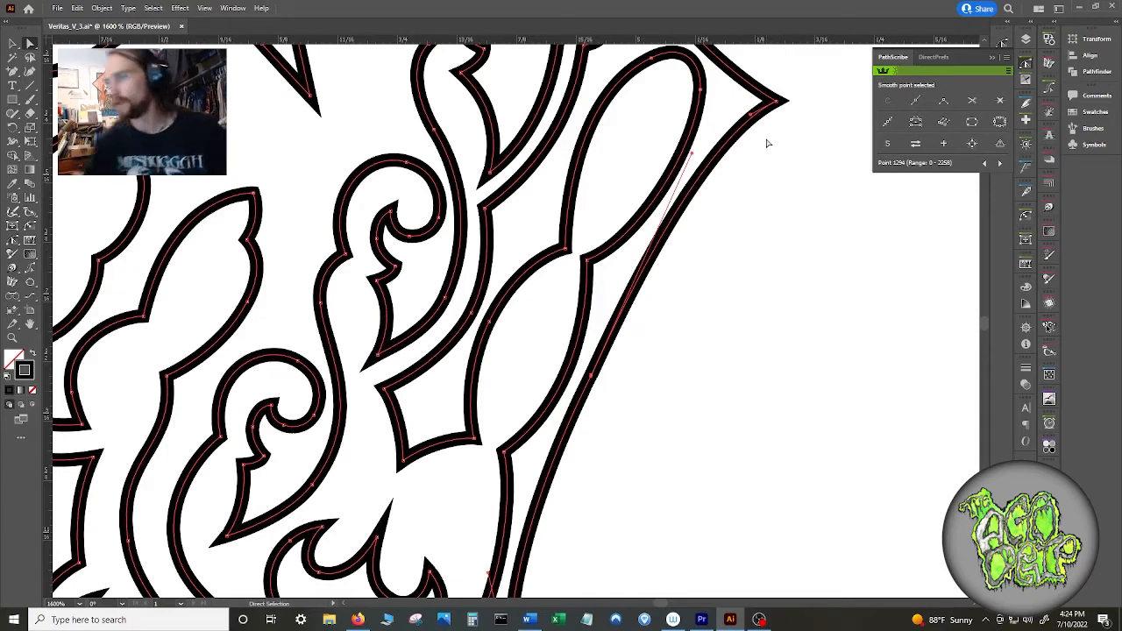
click(682, 192)
drag(679, 190, 666, 212)
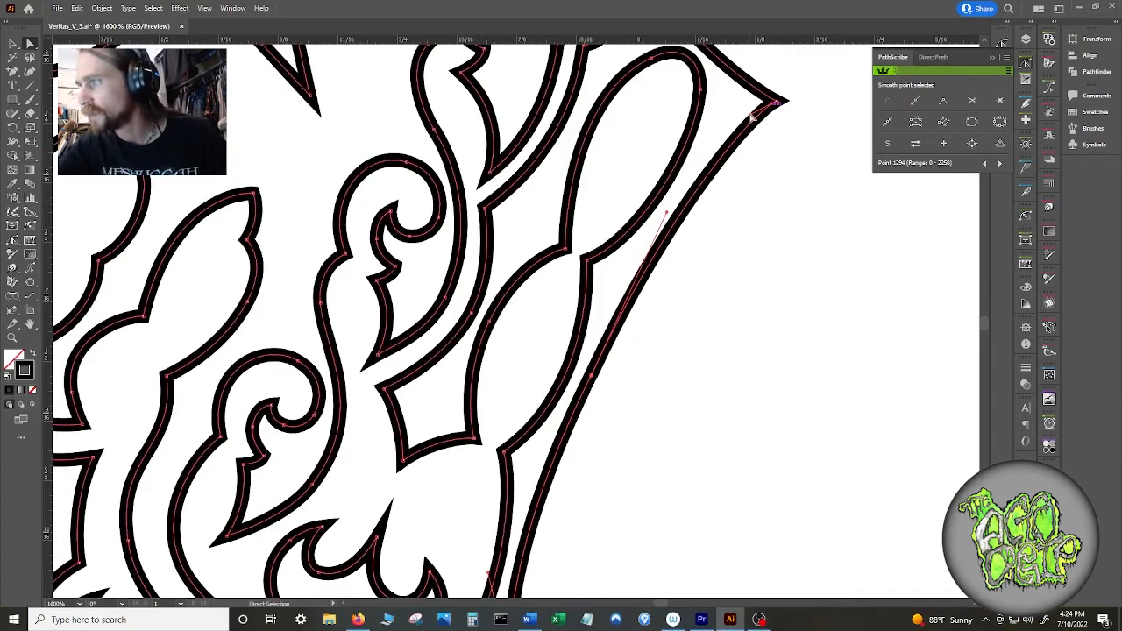
drag(751, 114, 765, 155)
scroll(775, 191, down, 3)
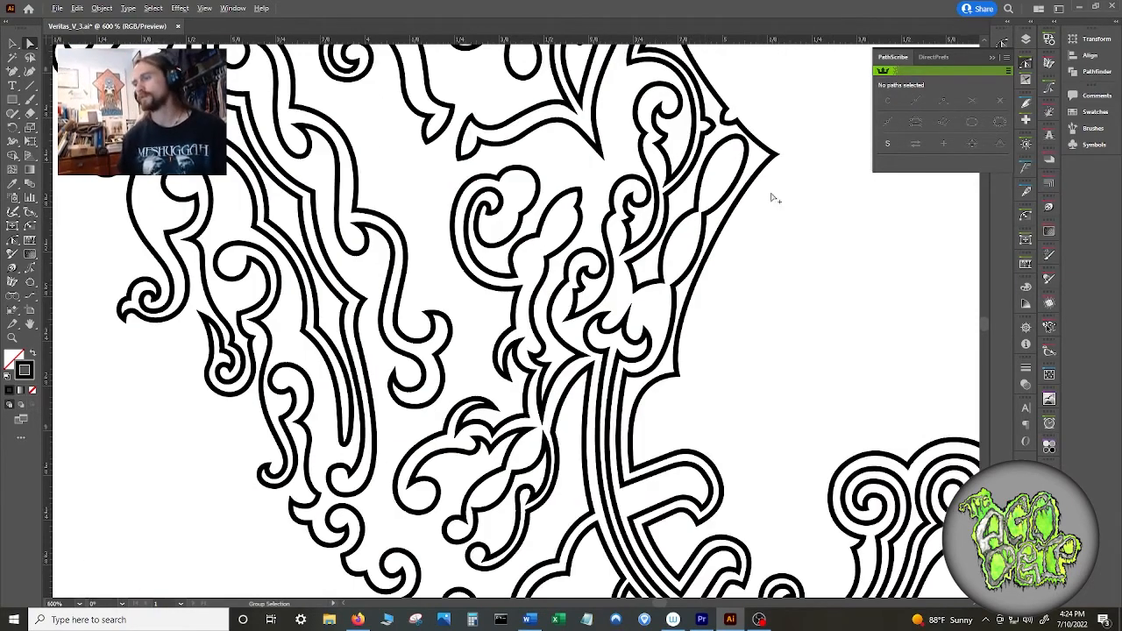
- Examine the refined outer edge and ovals against the surrounding ornament and the whole letter V
click(706, 258)
click(999, 103)
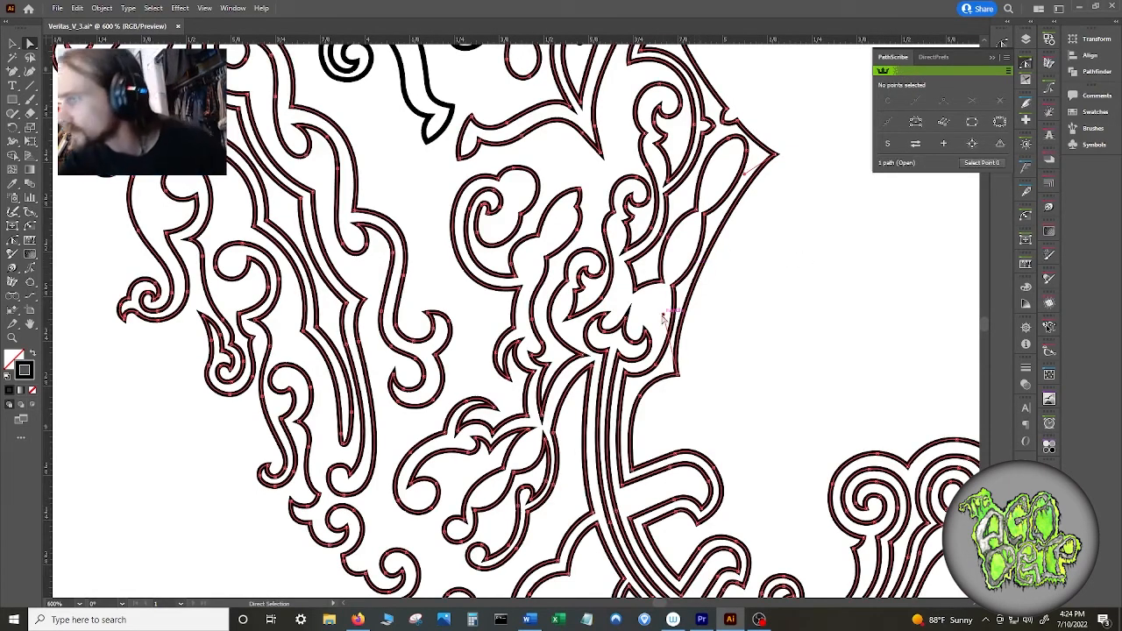
click(697, 273)
click(763, 371)
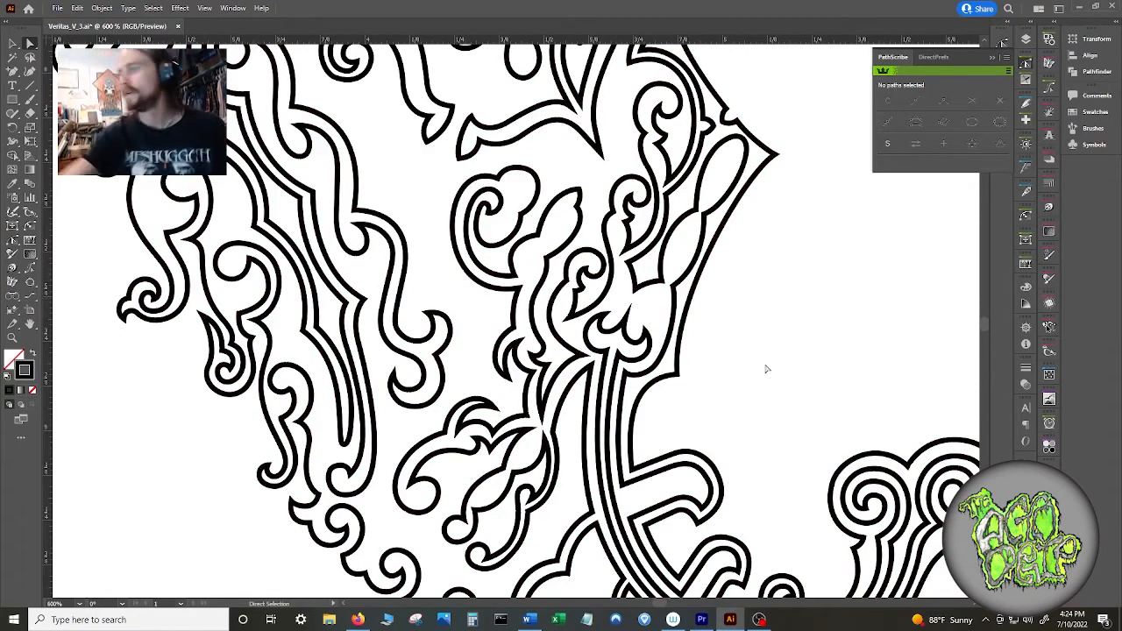
scroll(785, 370, down, 2)
scroll(418, 483, down, 1)
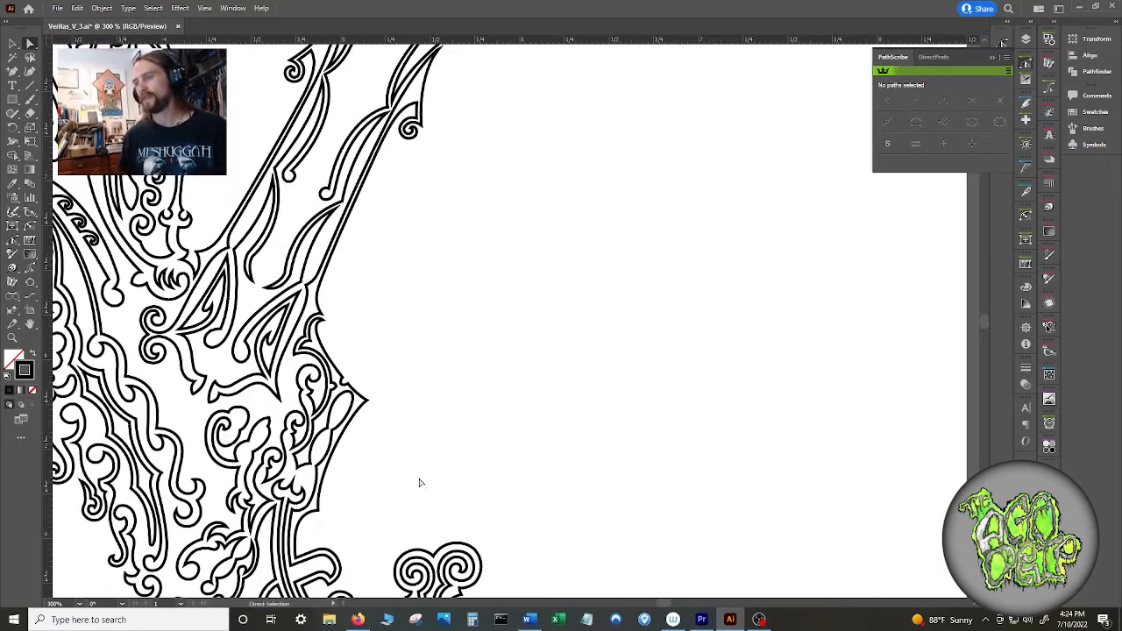
scroll(444, 468, down, 1)
key(a)
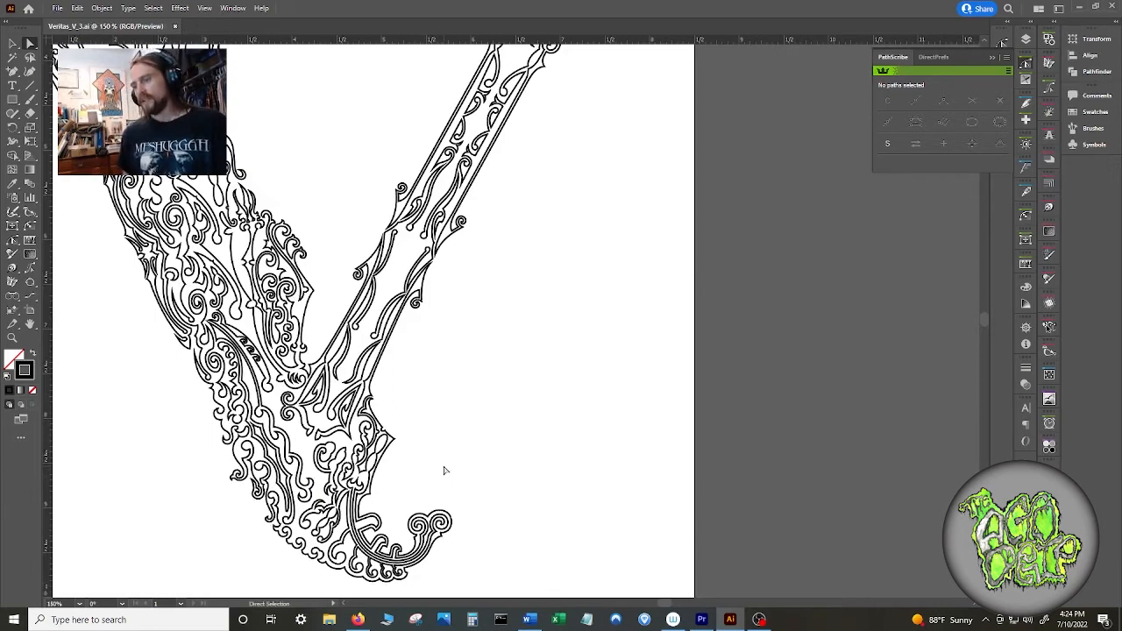
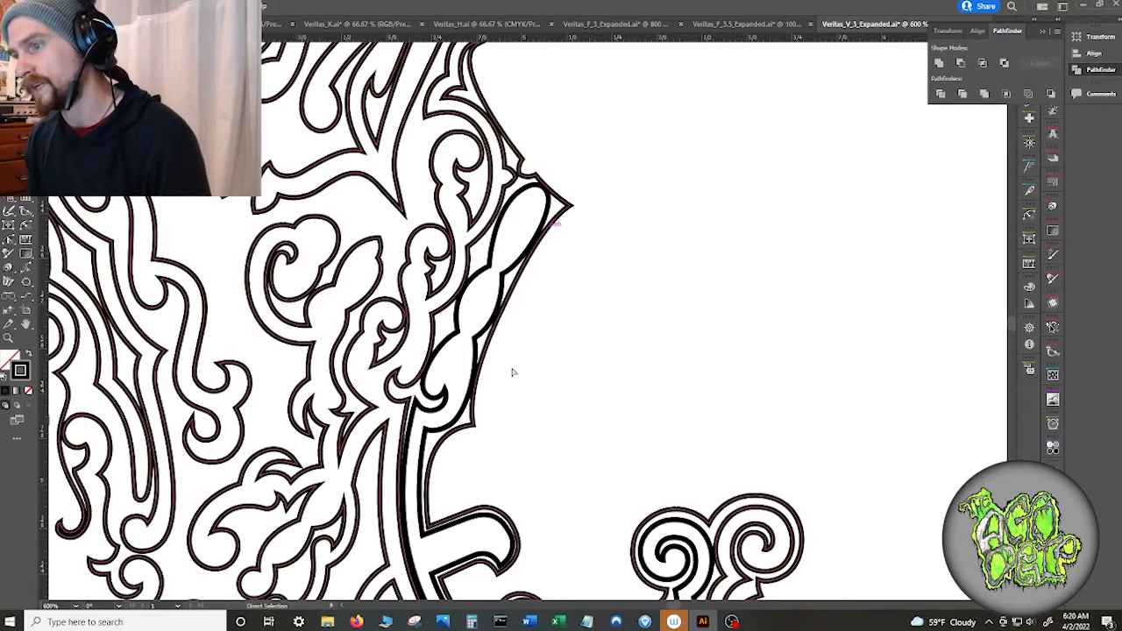
- Fill all the paths of the expanded letter V with black and remove their stroke
drag(602, 444, 532, 268)
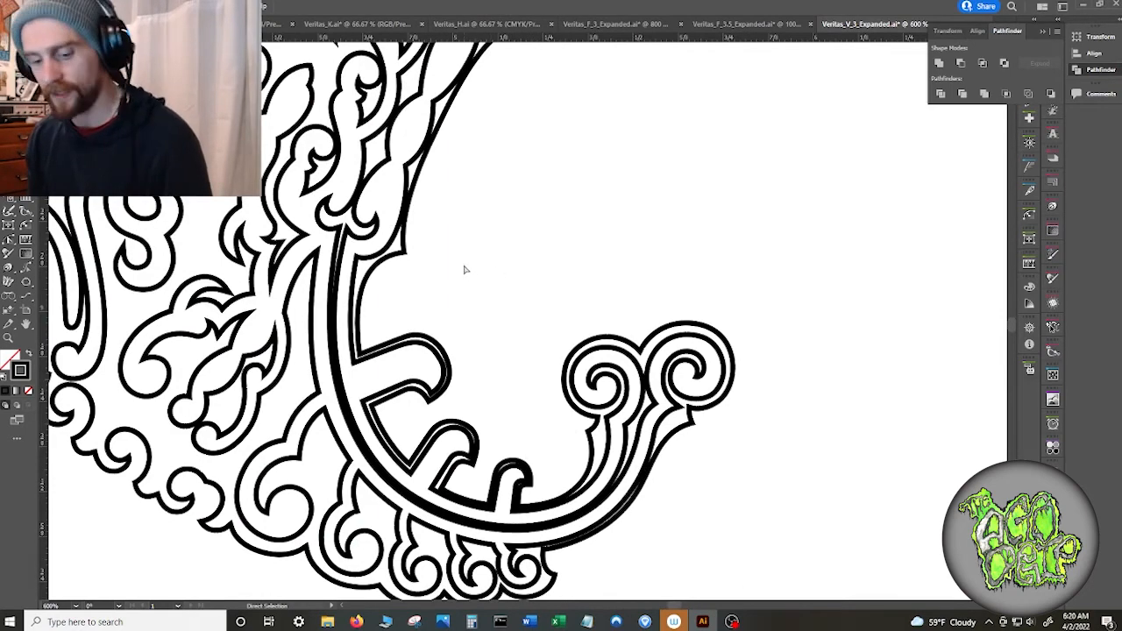
key(ctrl+a)
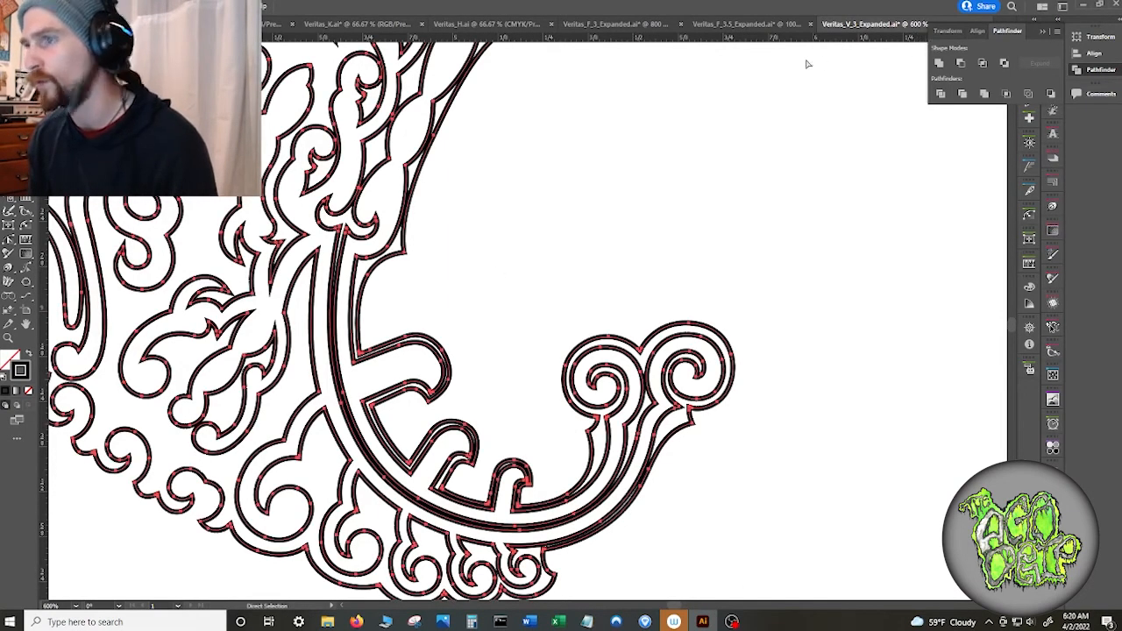
click(896, 109)
click(1042, 34)
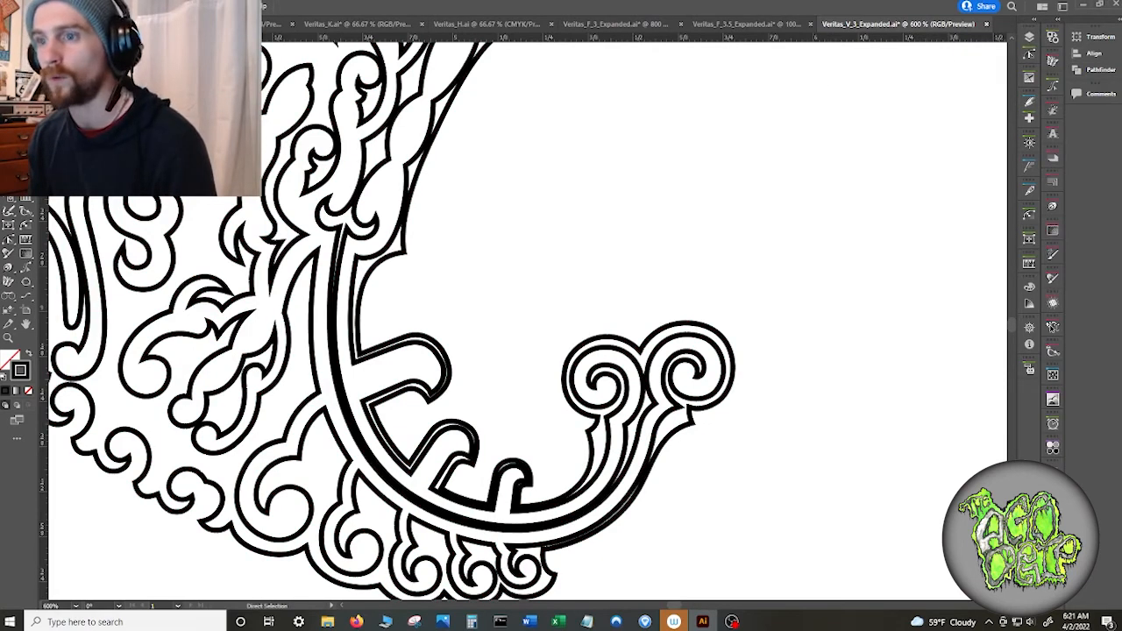
click(7, 390)
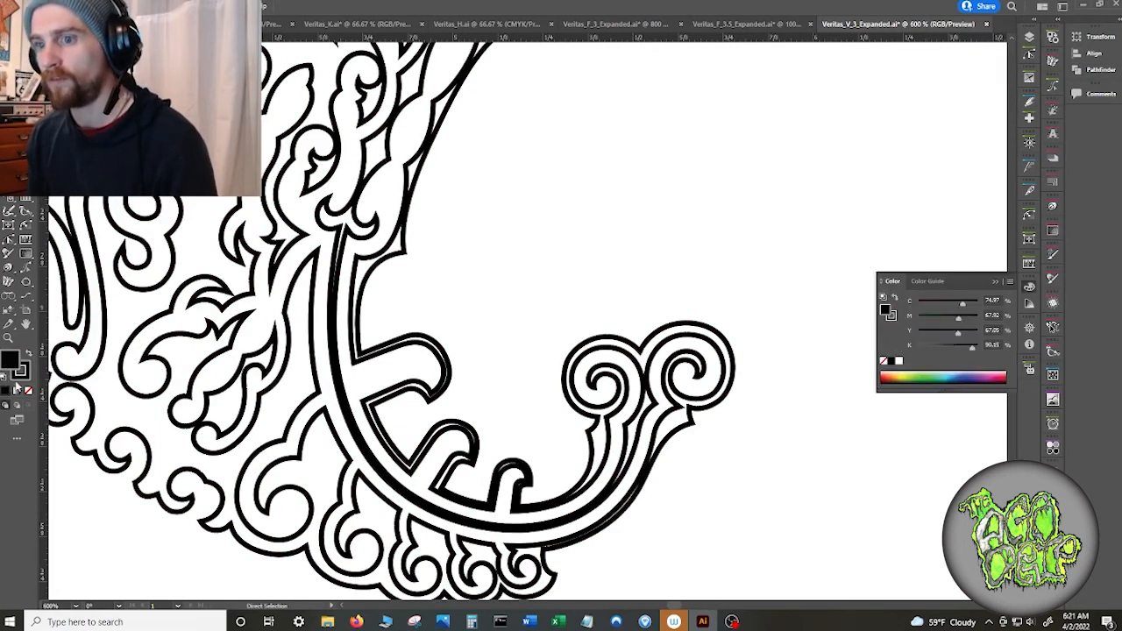
click(28, 390)
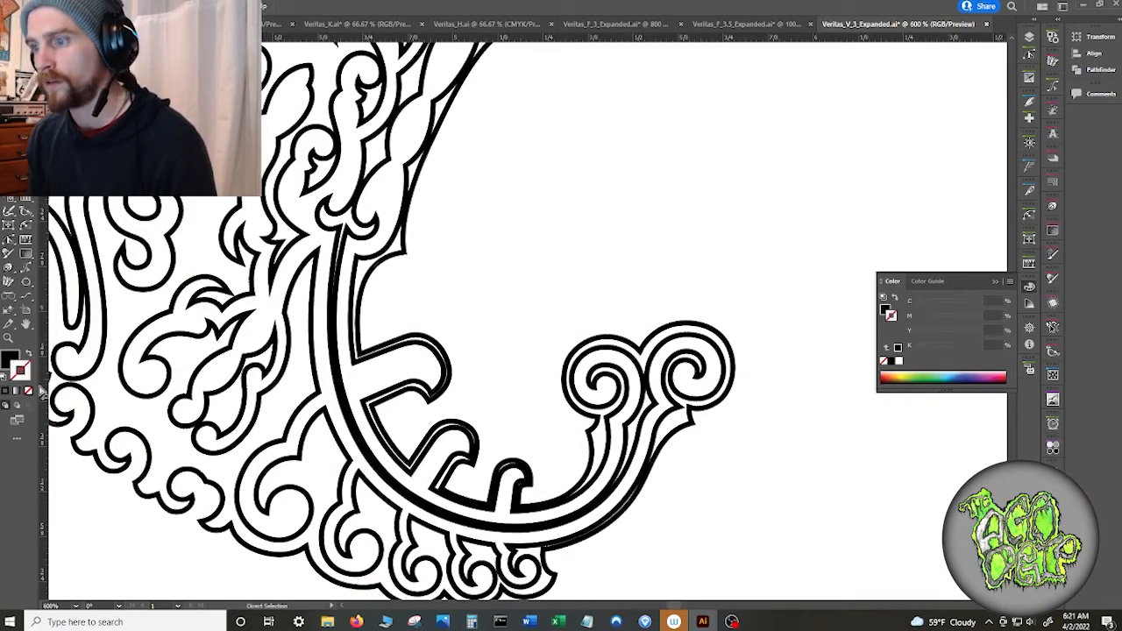
key(ctrl+a)
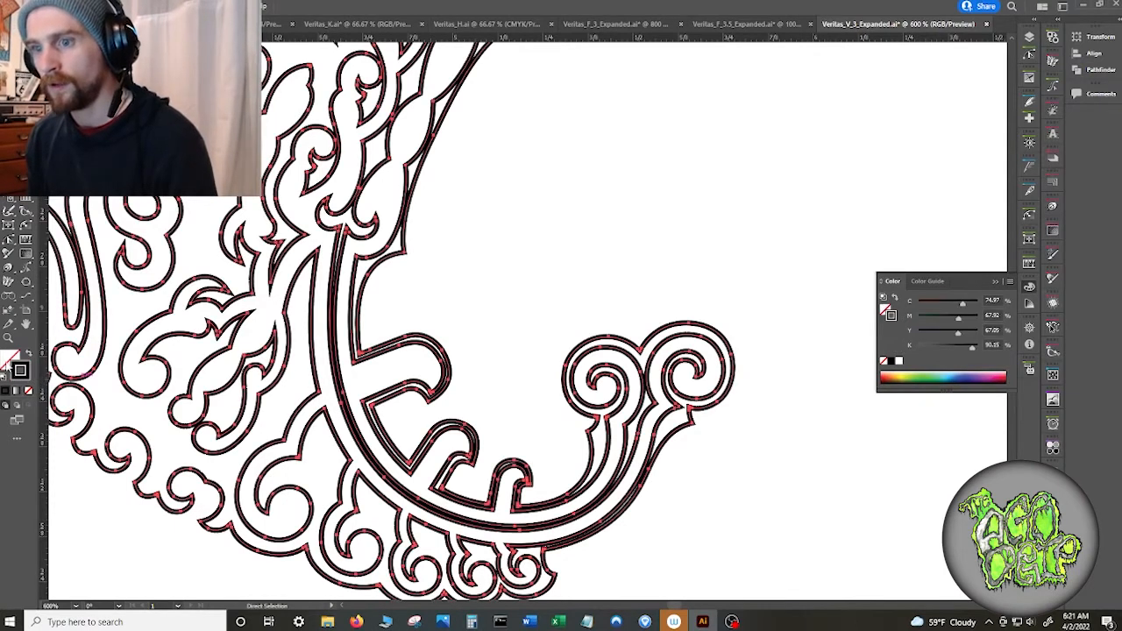
click(6, 390)
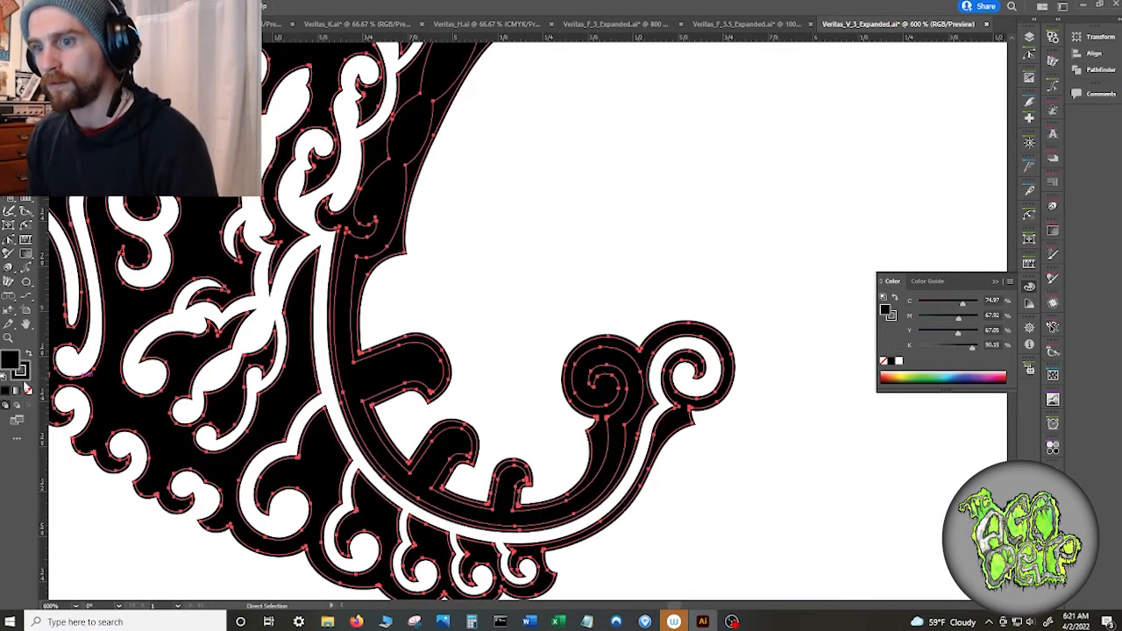
key(x)
click(28, 392)
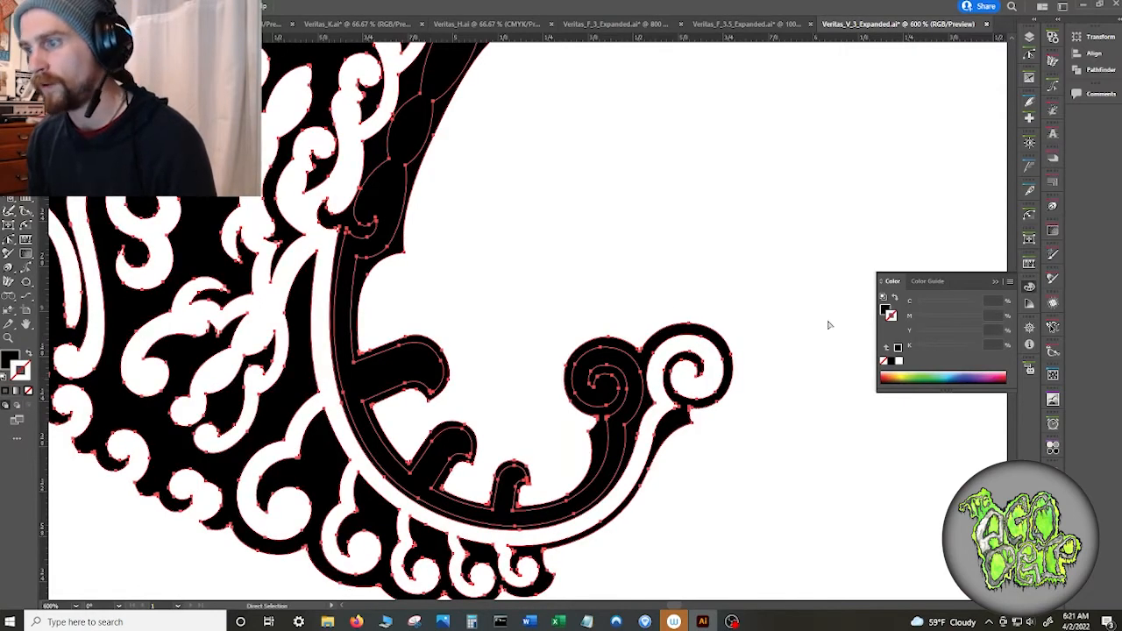
- Set the fill to none on the inner path that runs from the three ovals down to the spiral
click(391, 193)
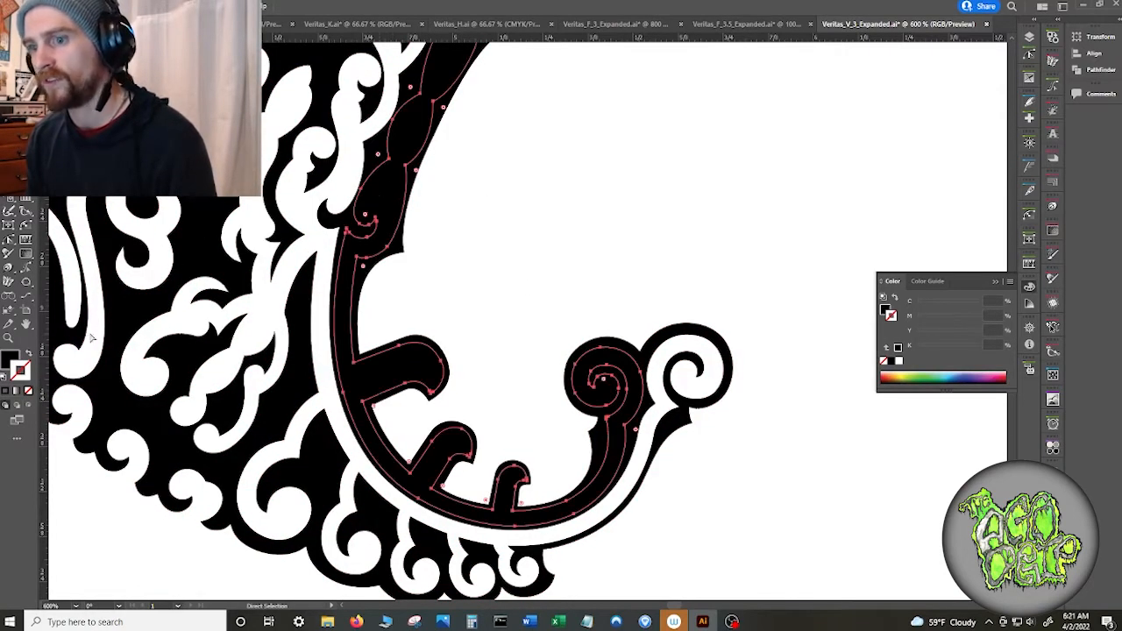
click(8, 359)
click(28, 392)
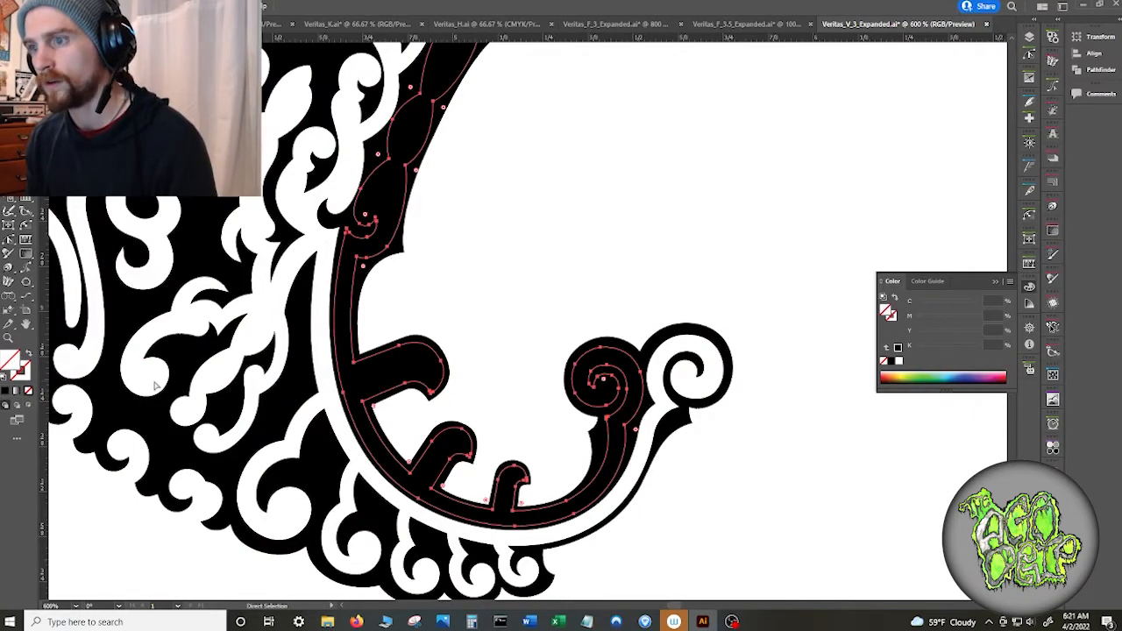
- Try to delete the unfilled inner path that runs from the ovals to the spiral
click(399, 192)
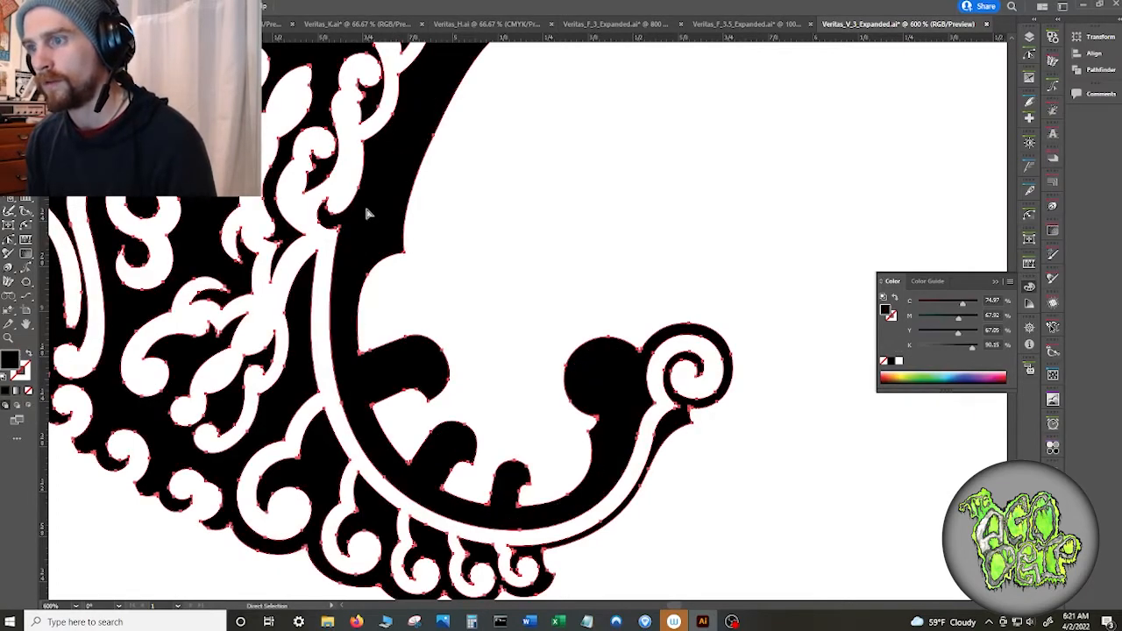
click(369, 230)
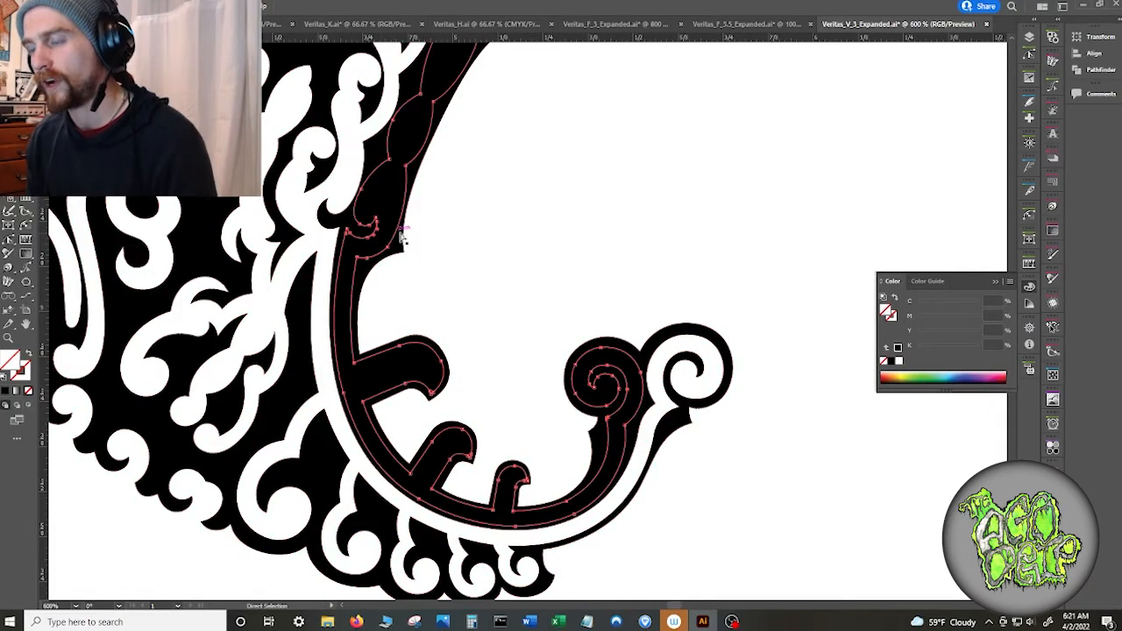
scroll(473, 197, up, 2)
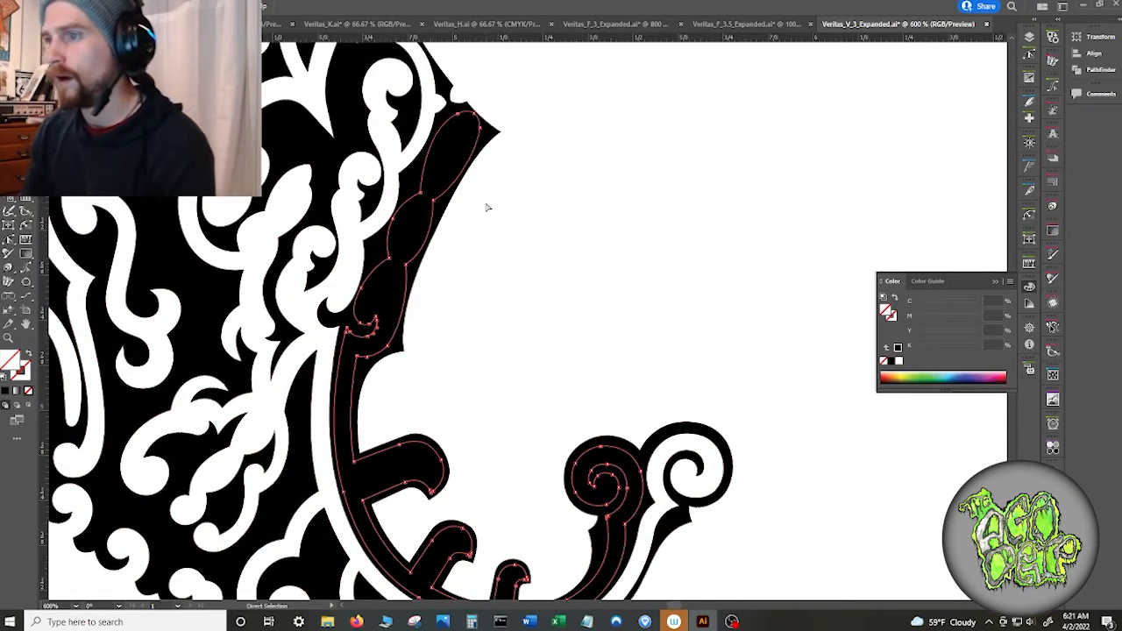
key(Delete)
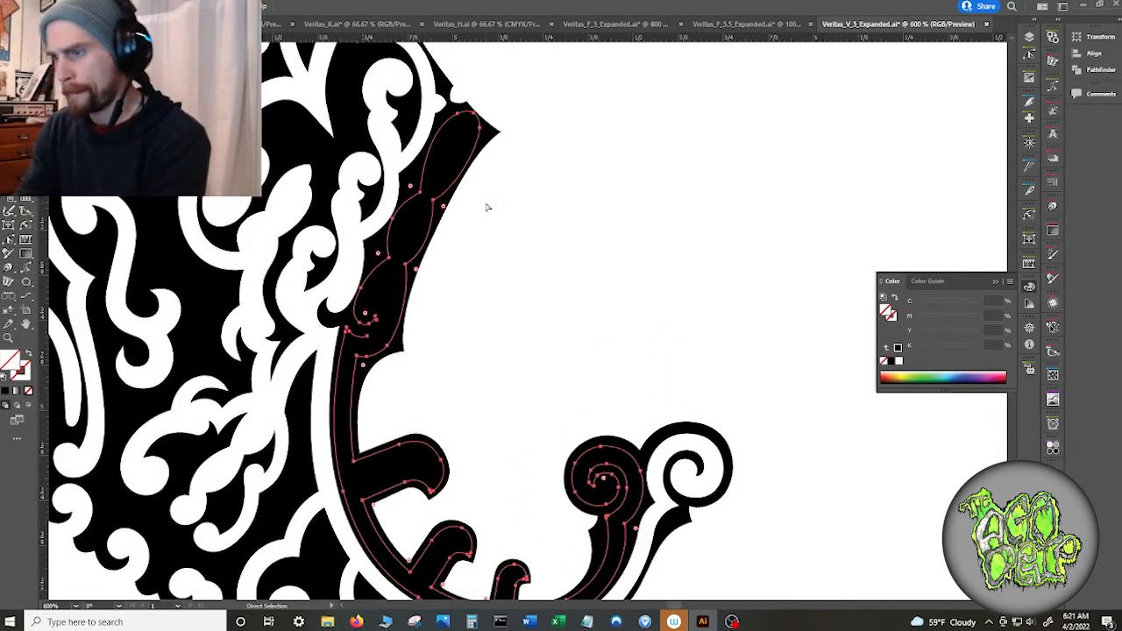
key(Delete)
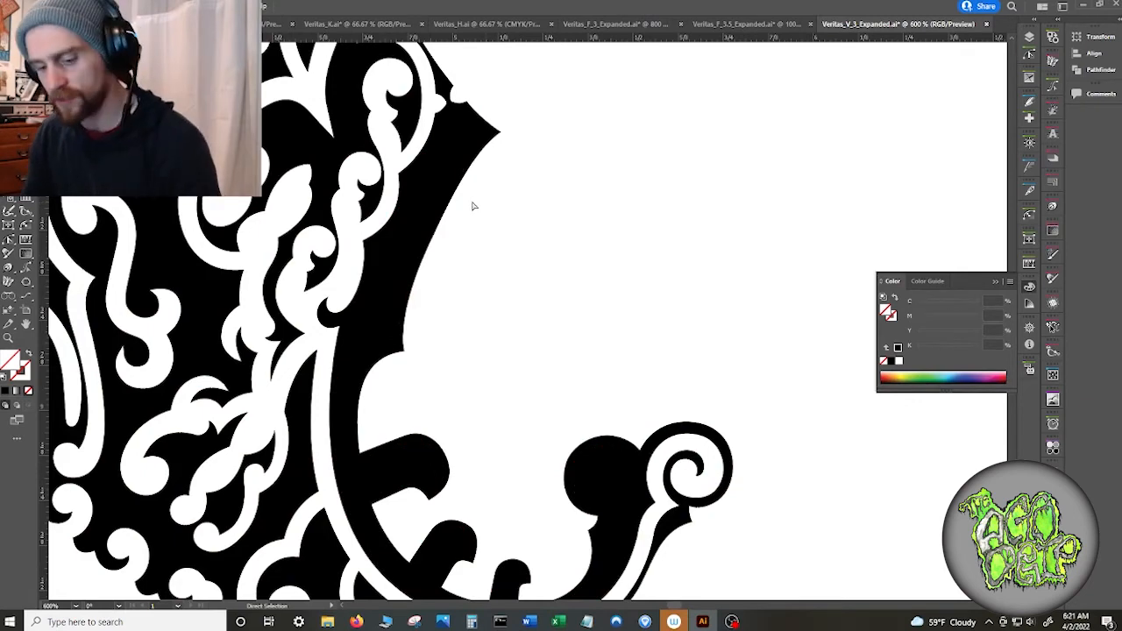
- Fill the inner path of ovals, hooks and spiral with white so it reads as a cutout in the black silhouette
click(450, 205)
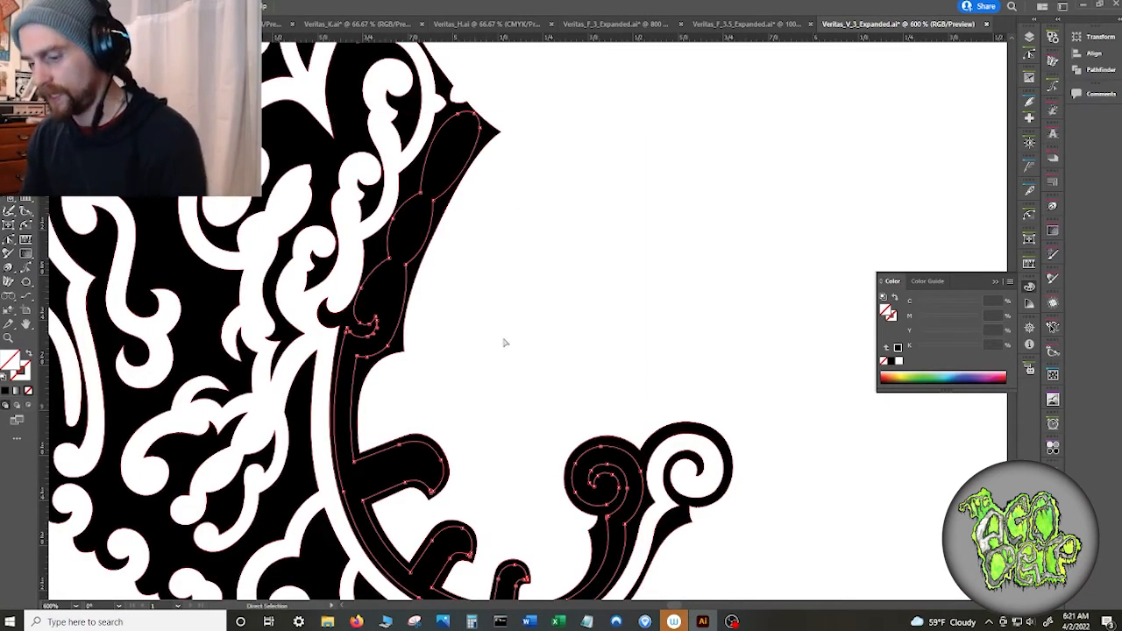
click(595, 332)
key(a)
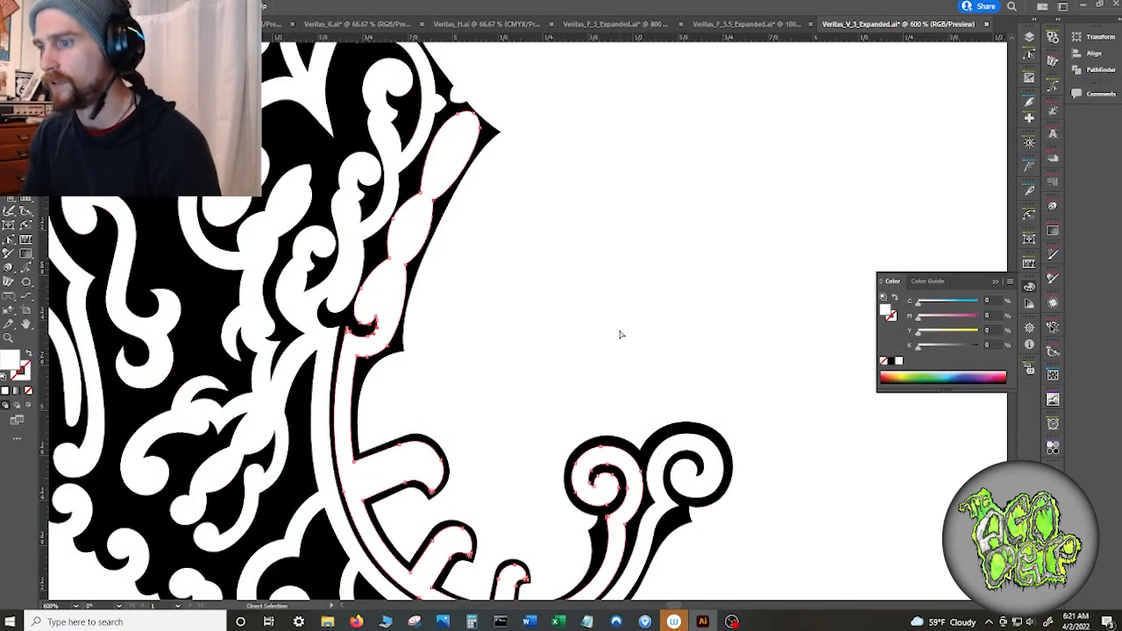
key(v)
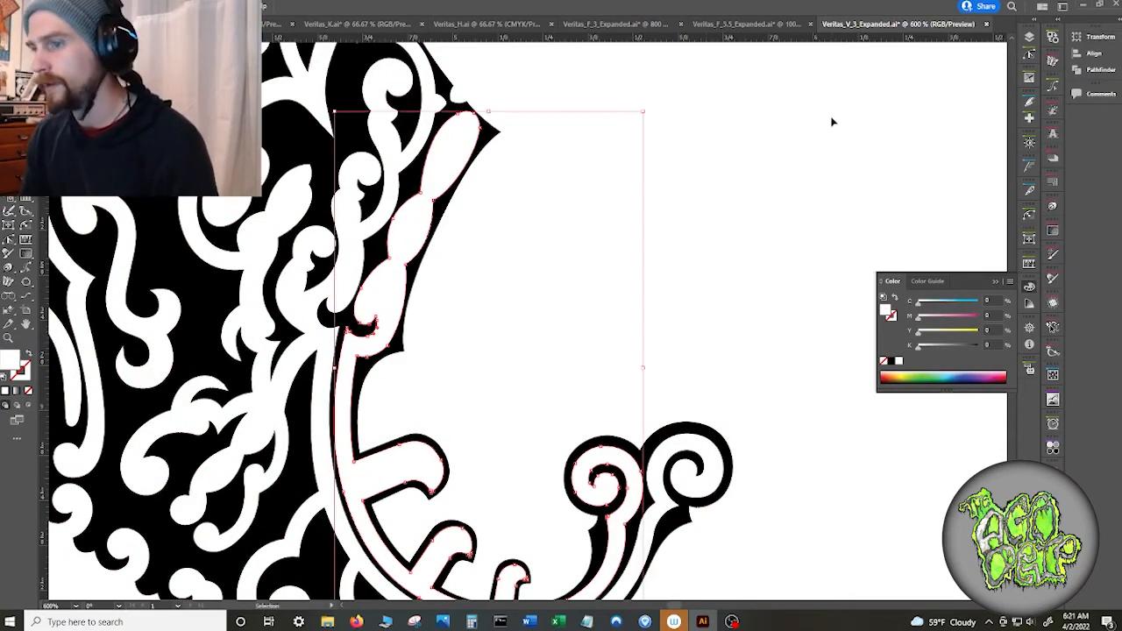
- Combine all the letter V paths with the Pathfinder Exclude mode and fill the result with black
key(a)
key(ctrl+a)
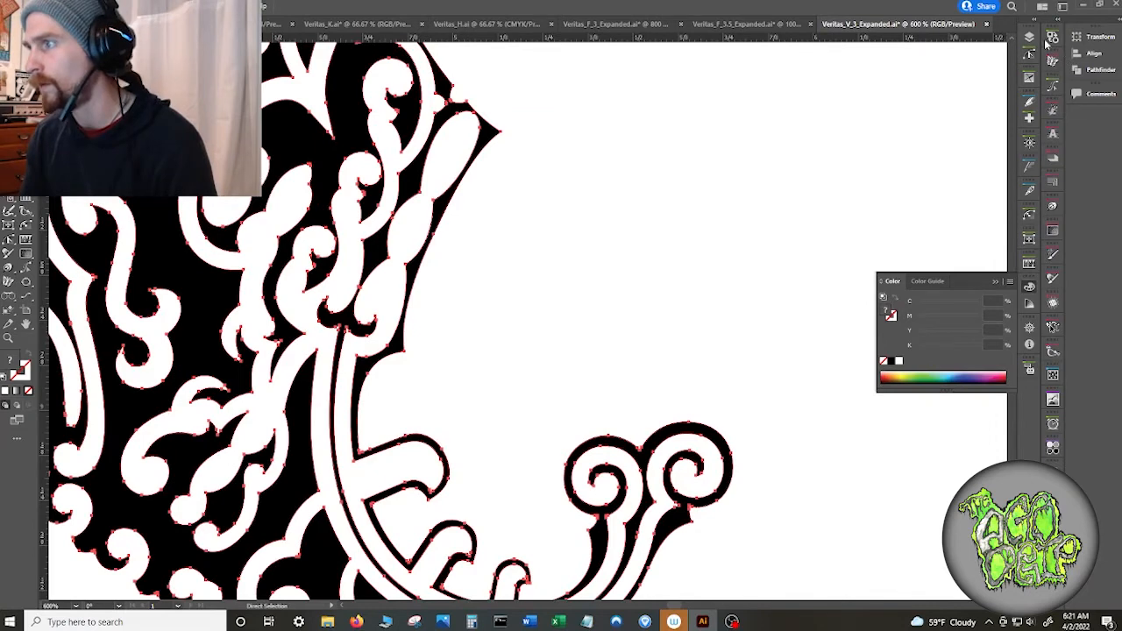
click(1097, 69)
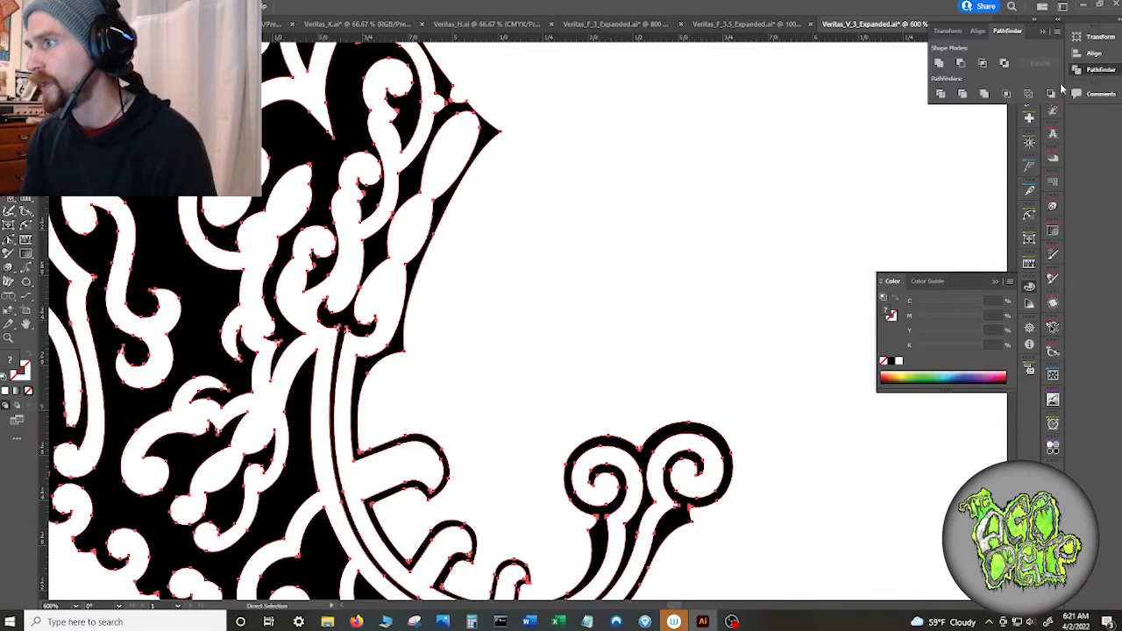
click(1004, 64)
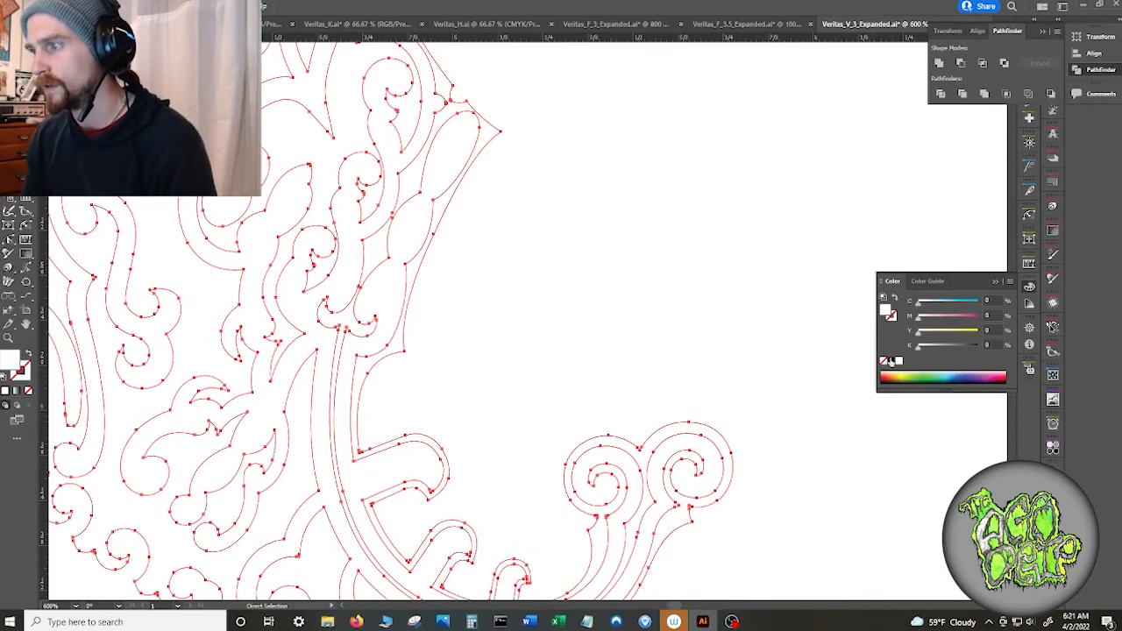
click(891, 362)
click(690, 324)
- Examine the combined letter V as a whole, then the feathered ornament above the upper edge of its thick arm
scroll(670, 319, down, 2)
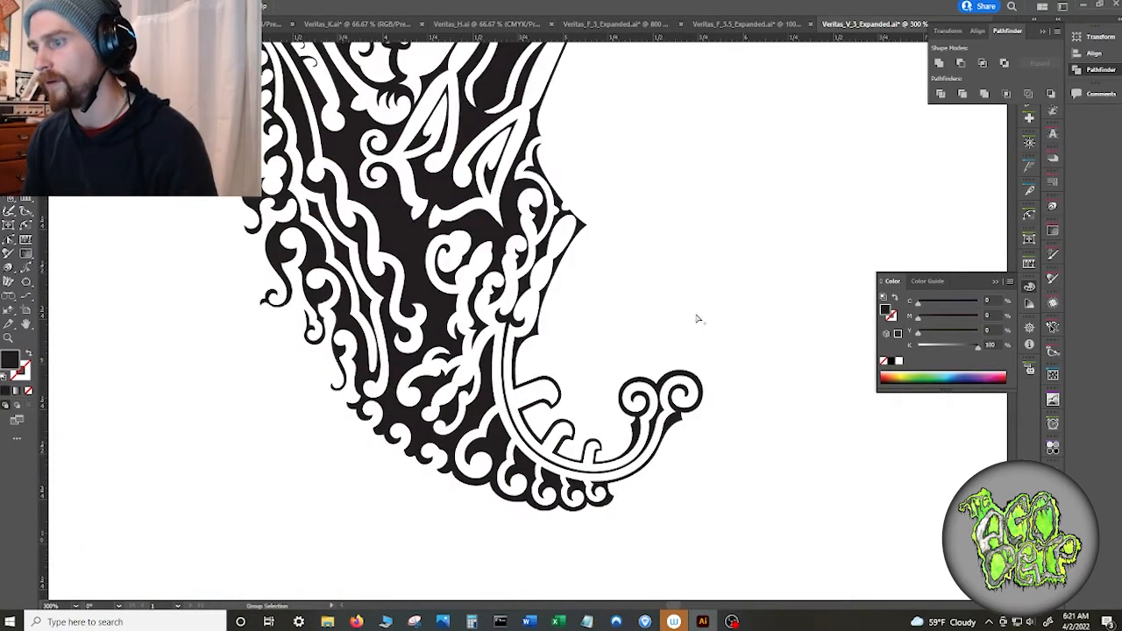
scroll(693, 314, down, 1)
scroll(724, 296, down, 2)
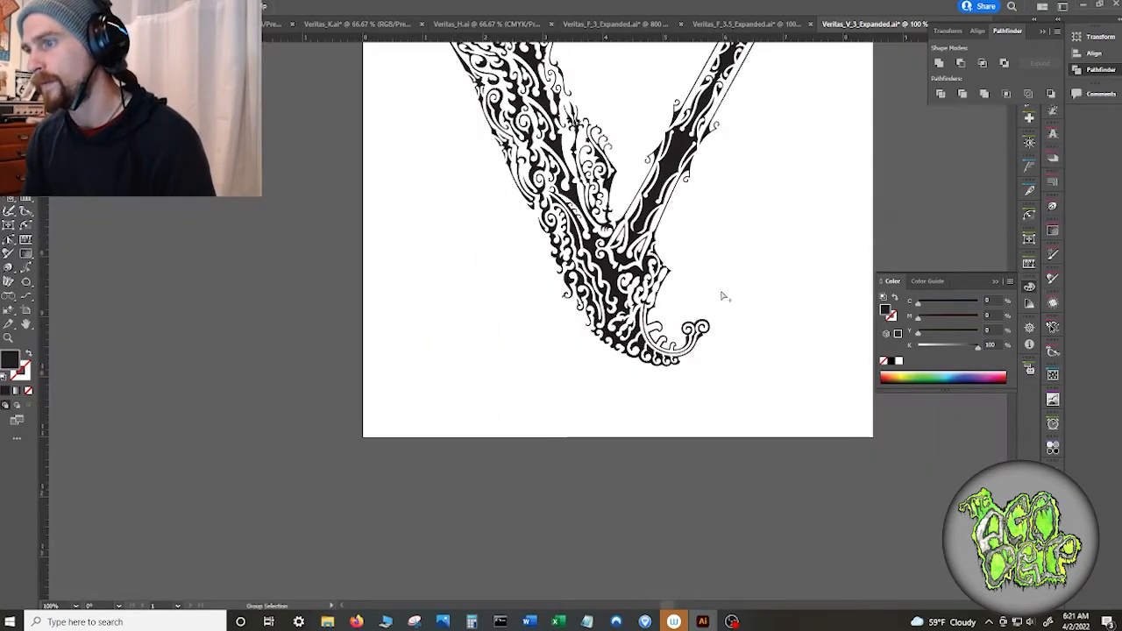
drag(759, 255, 593, 526)
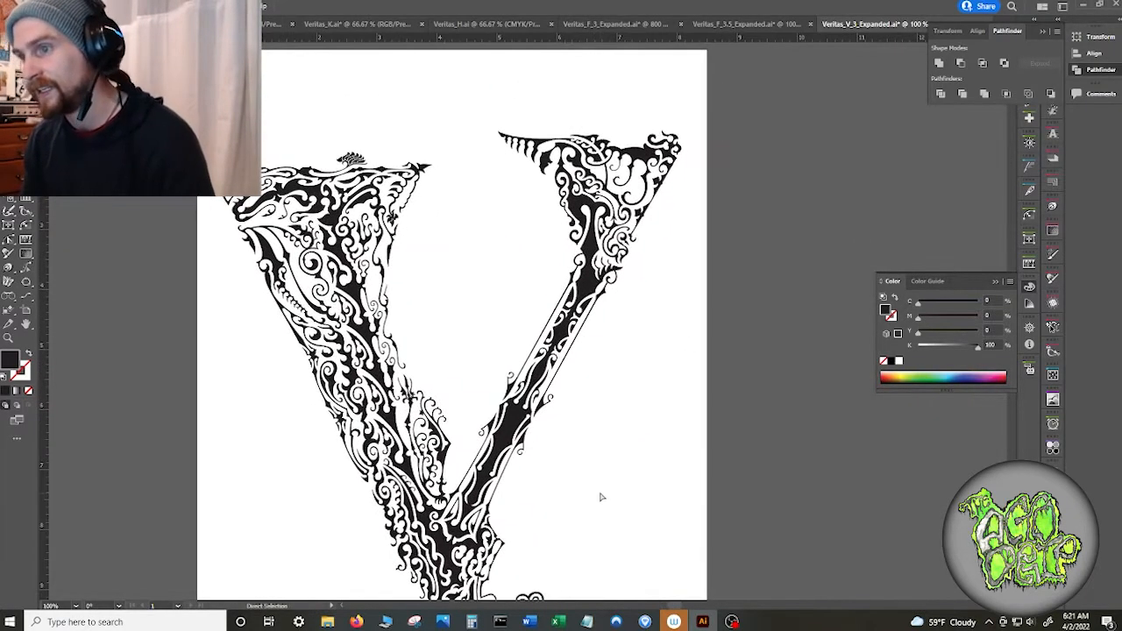
scroll(599, 487, down, 1)
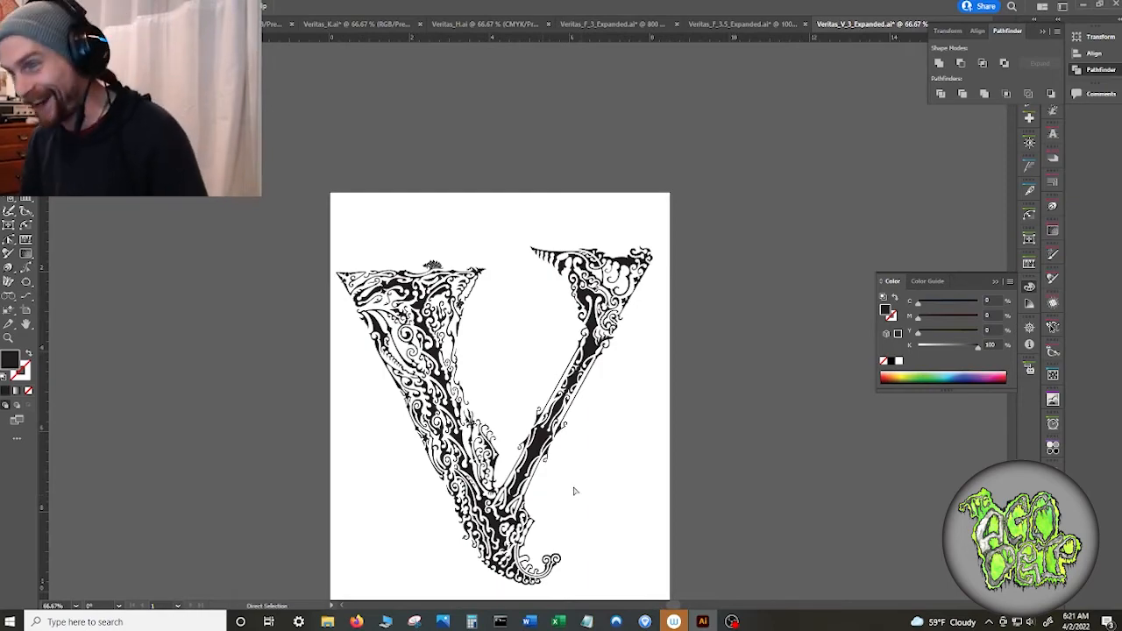
scroll(448, 335, up, 3)
scroll(403, 148, up, 3)
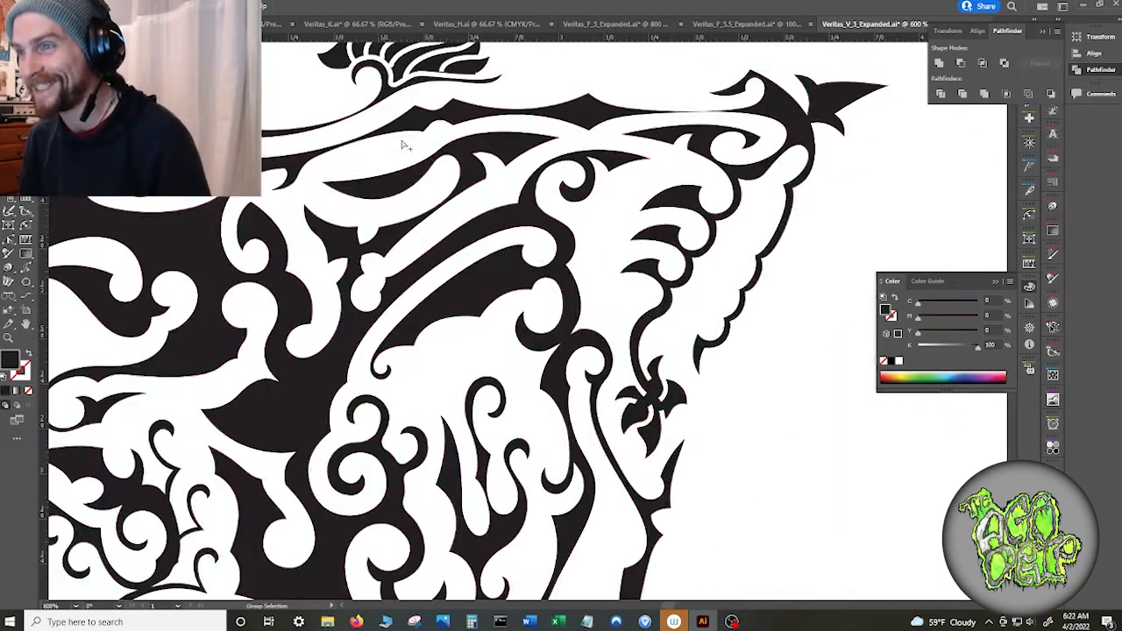
drag(395, 105, 429, 367)
scroll(430, 322, up, 3)
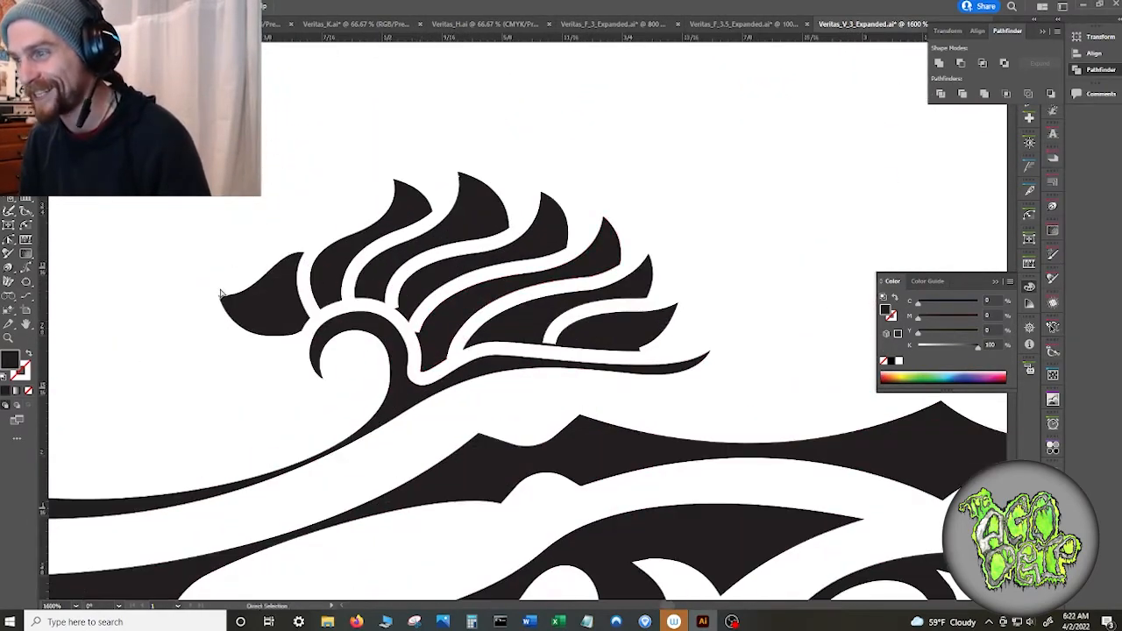
- Remove the extra anchor point just above the lower corner of the lowest feather in the feathered ornament
scroll(547, 356, up, 4)
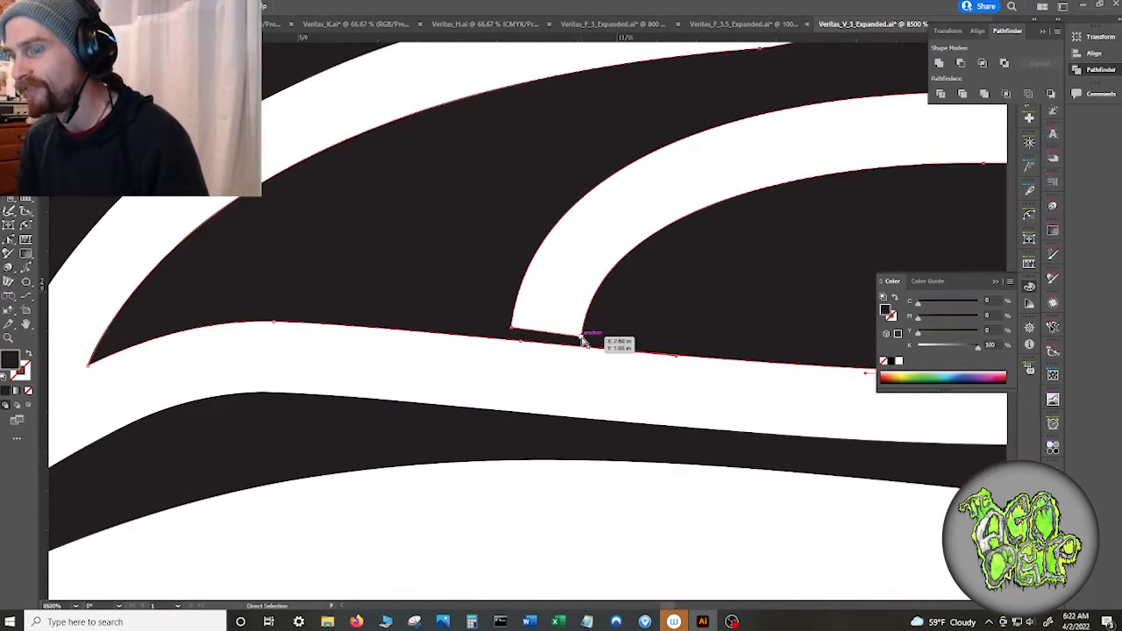
scroll(583, 342, down, 3)
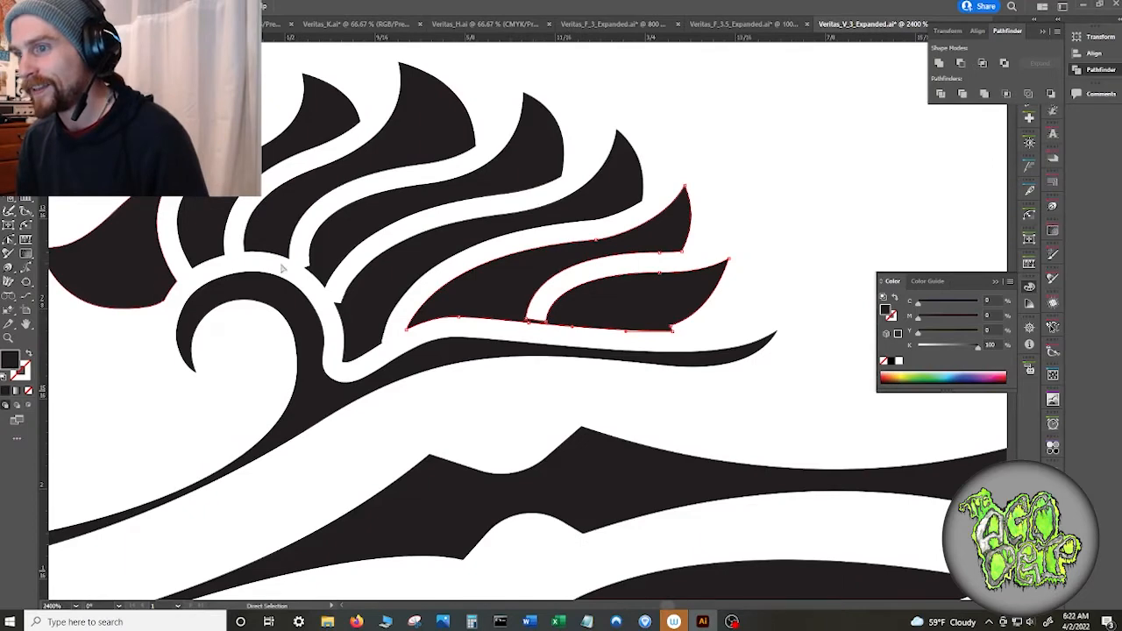
scroll(519, 322, up, 3)
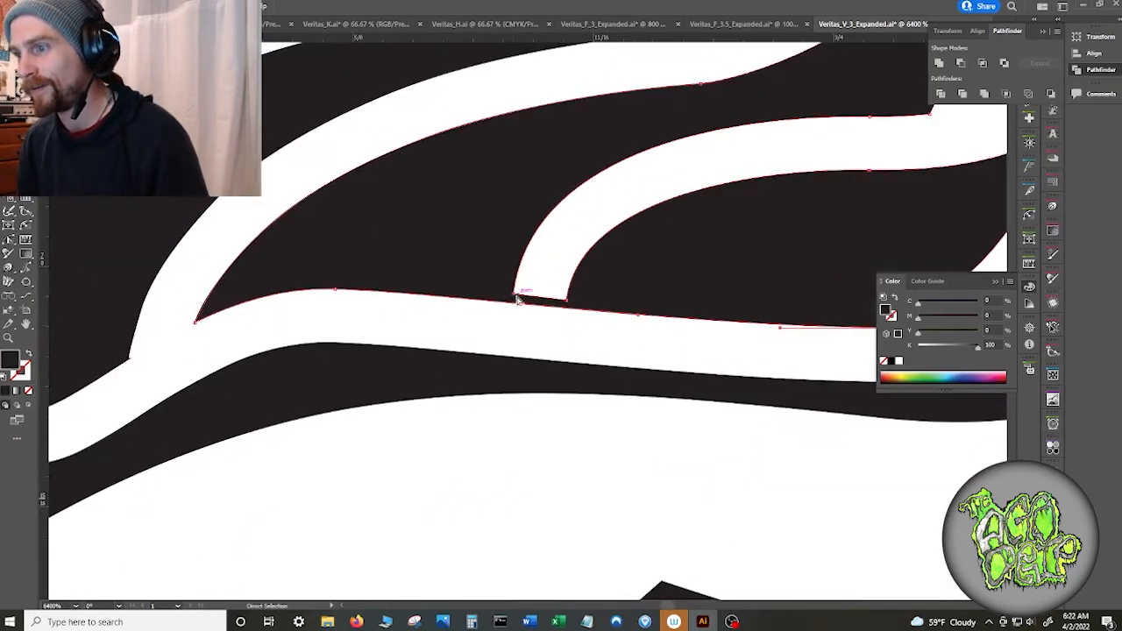
scroll(515, 307, up, 4)
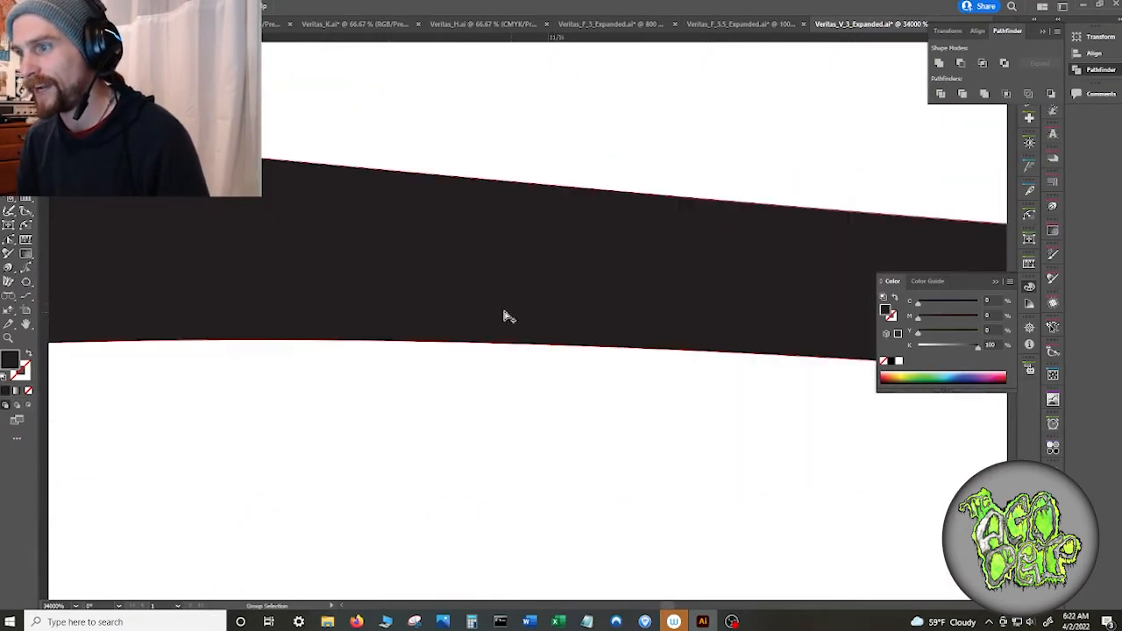
scroll(507, 315, down, 2)
scroll(488, 291, down, 3)
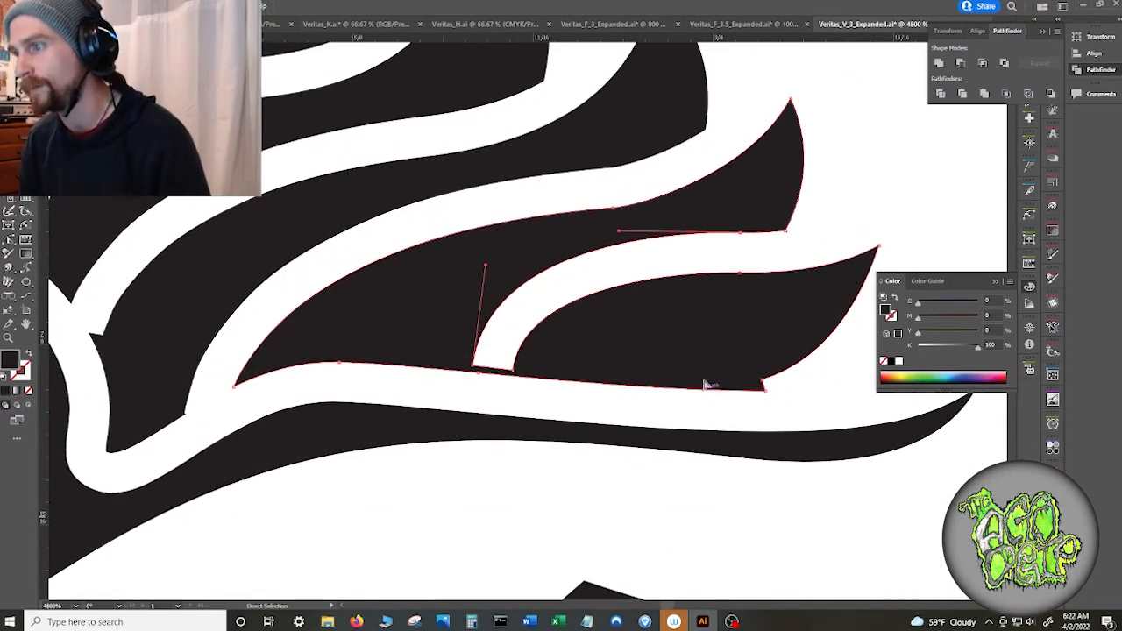
click(763, 384)
click(1048, 33)
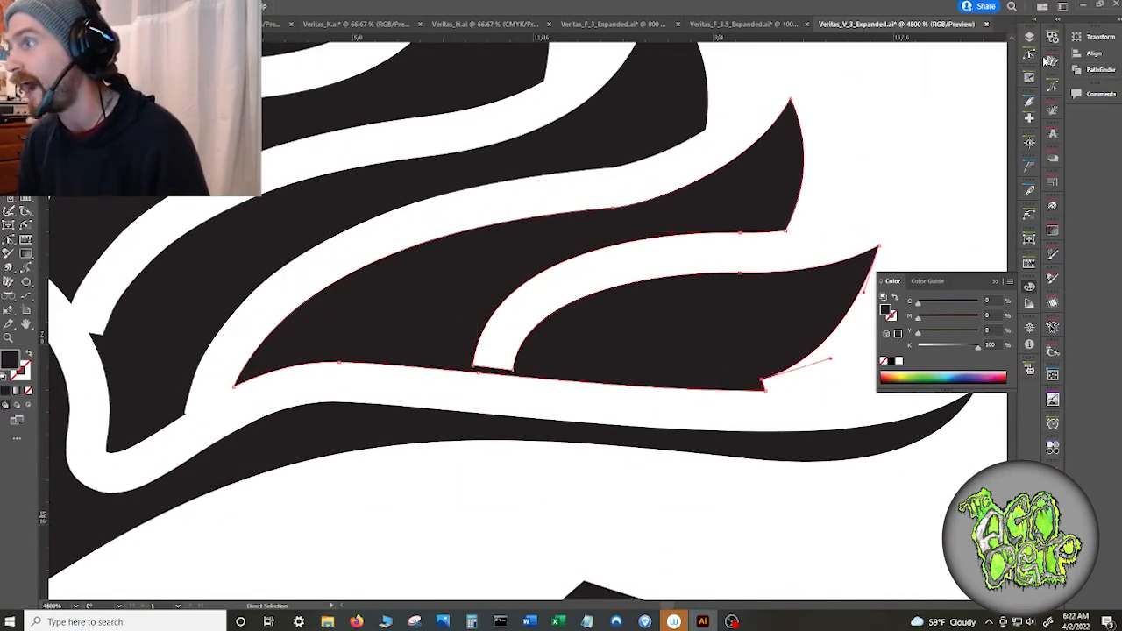
click(1029, 54)
click(1004, 77)
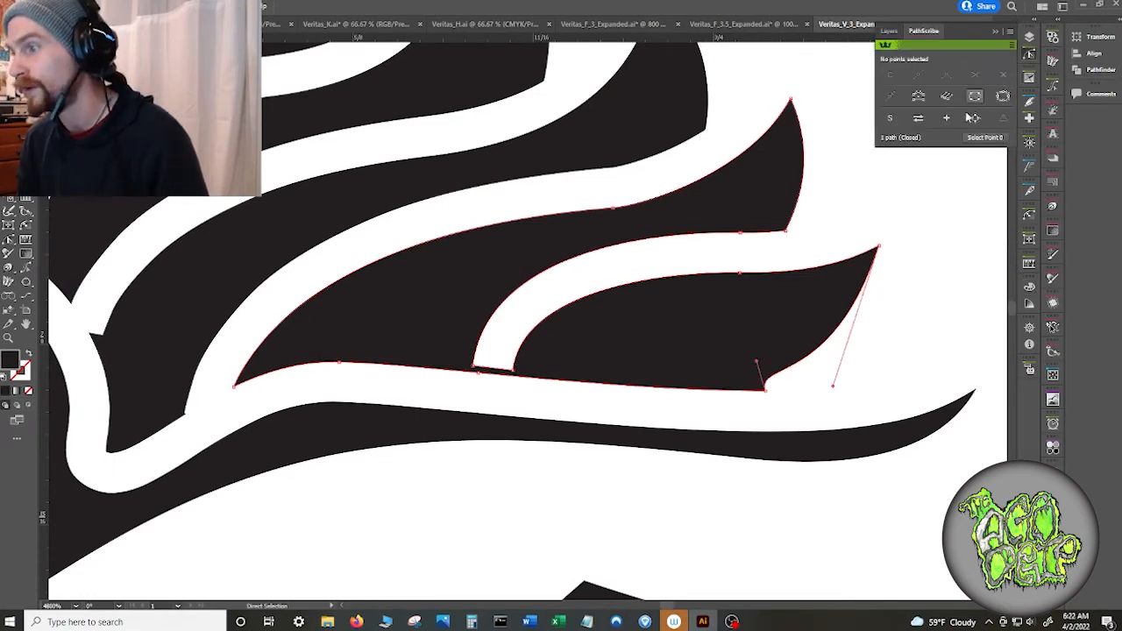
click(730, 262)
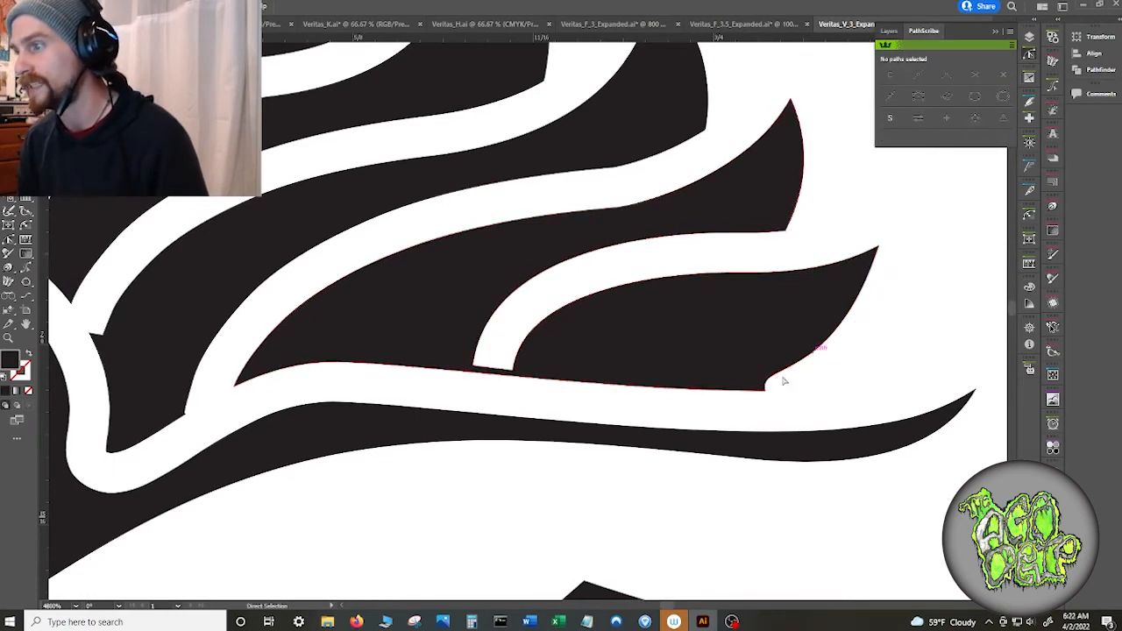
- Move the left corner anchor at the closed end of the gap between the two lowest feathers slightly down
click(474, 368)
scroll(532, 373, up, 5)
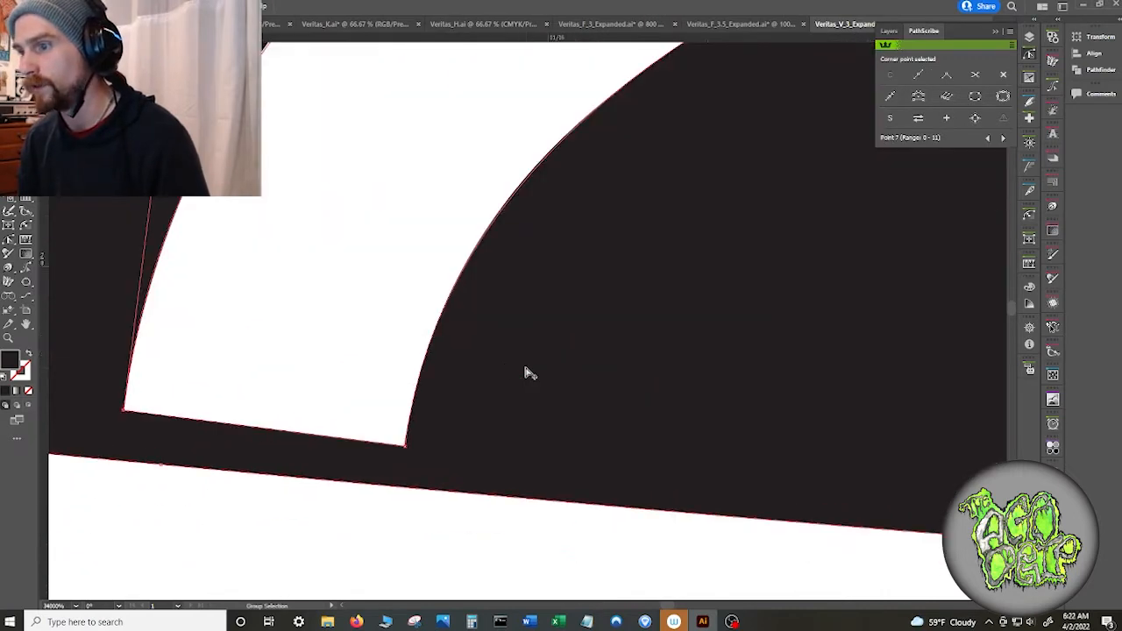
scroll(530, 366, down, 2)
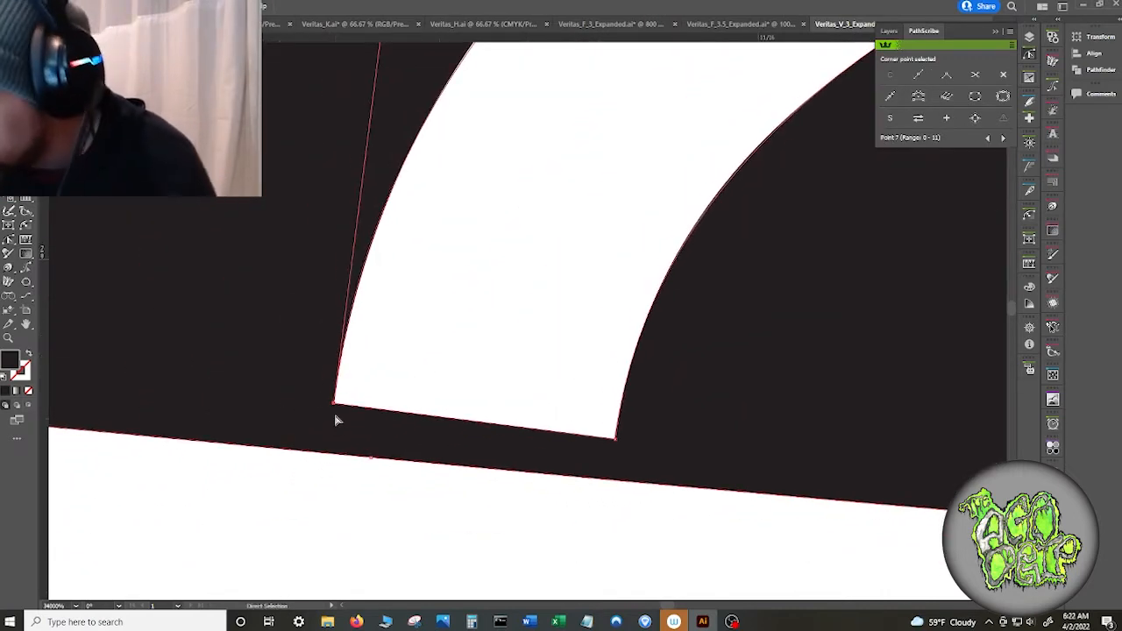
drag(334, 408, 332, 426)
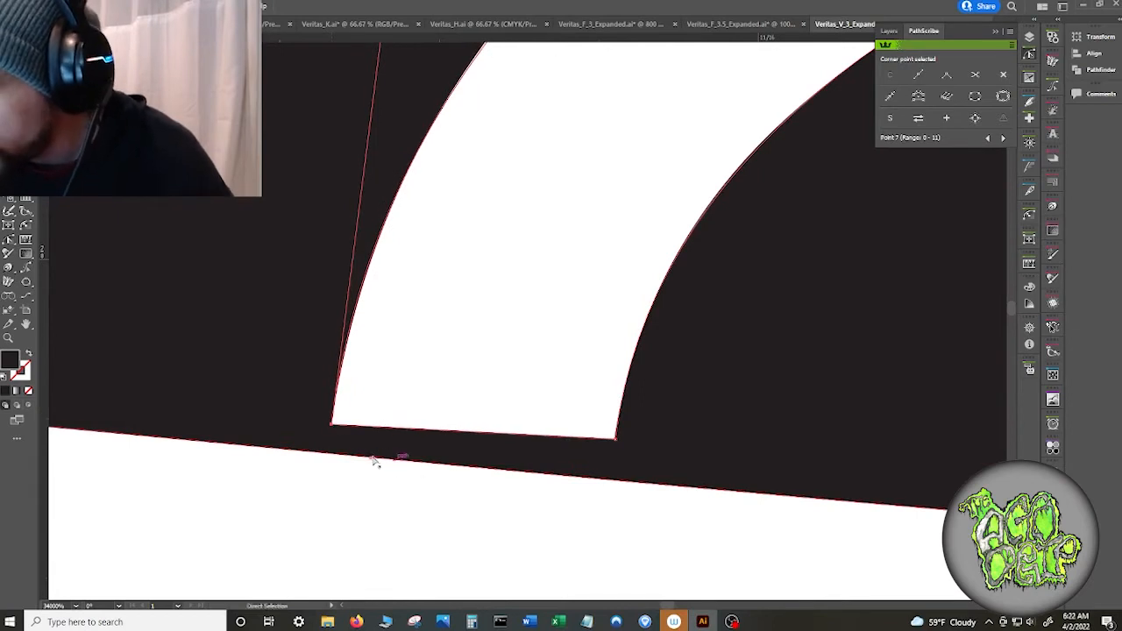
- Split the path at both corners of the gap's closed end and delete the segment between them
click(973, 75)
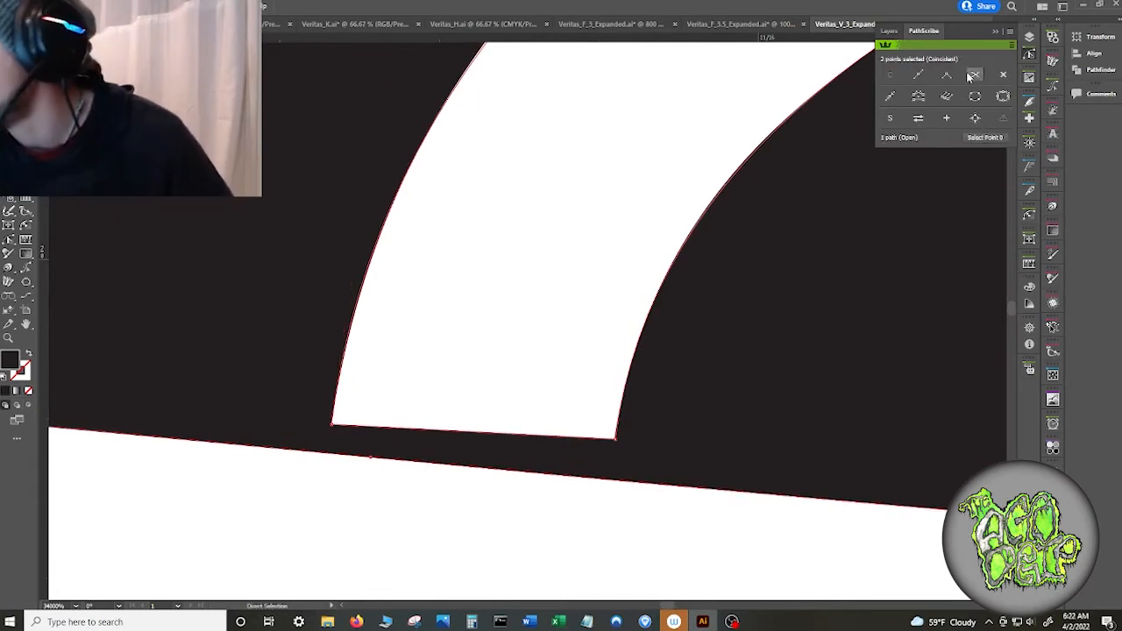
click(331, 426)
click(618, 438)
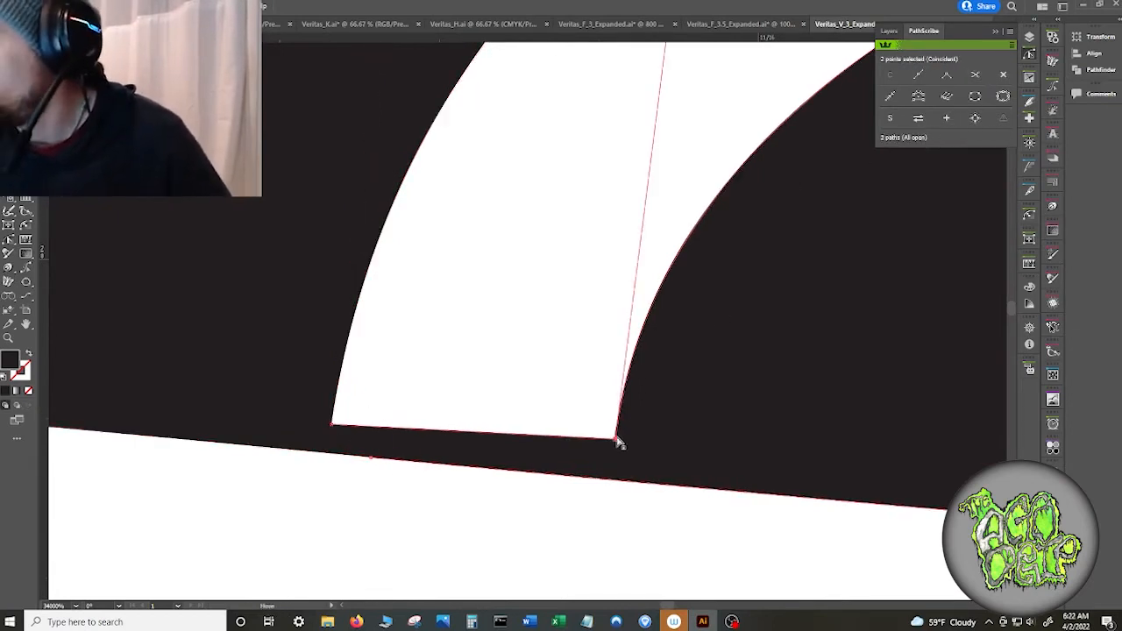
click(975, 75)
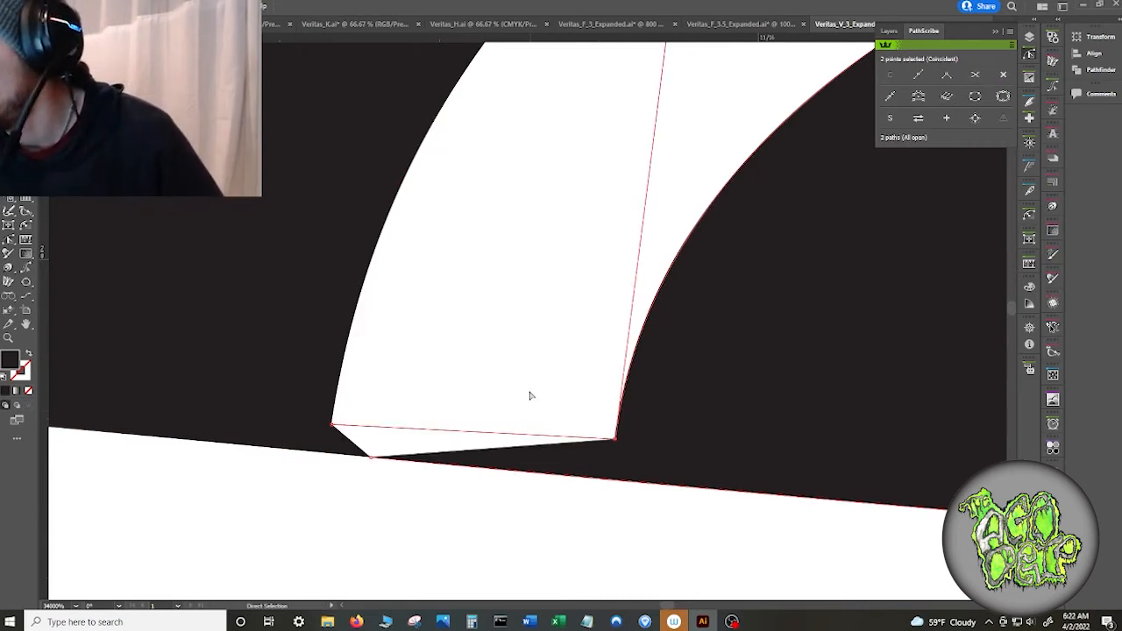
click(492, 428)
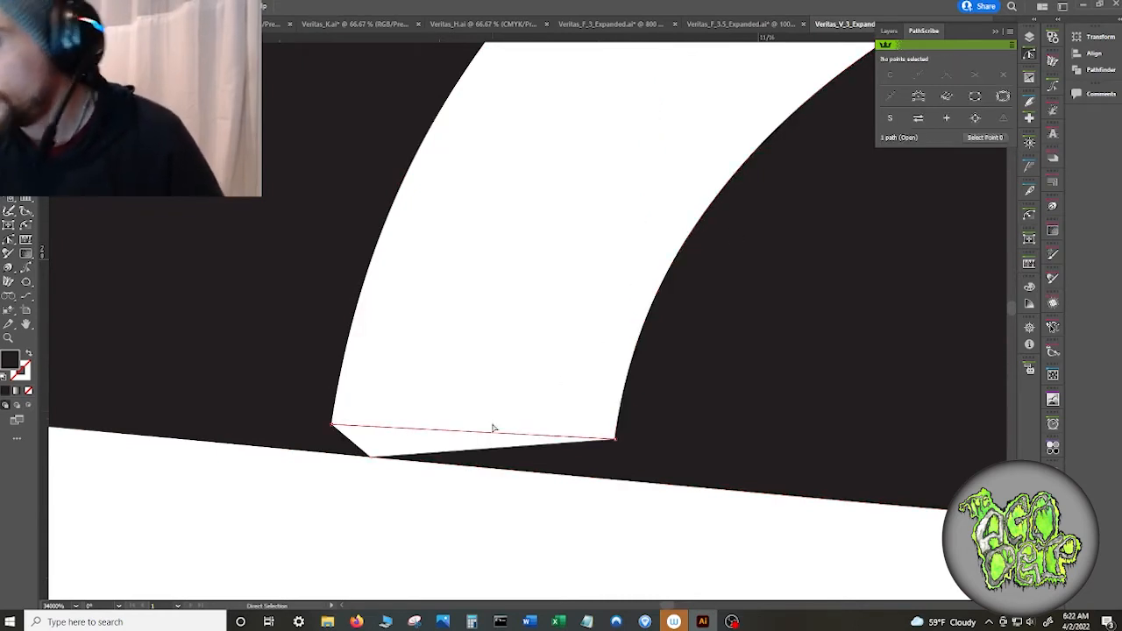
key(Delete)
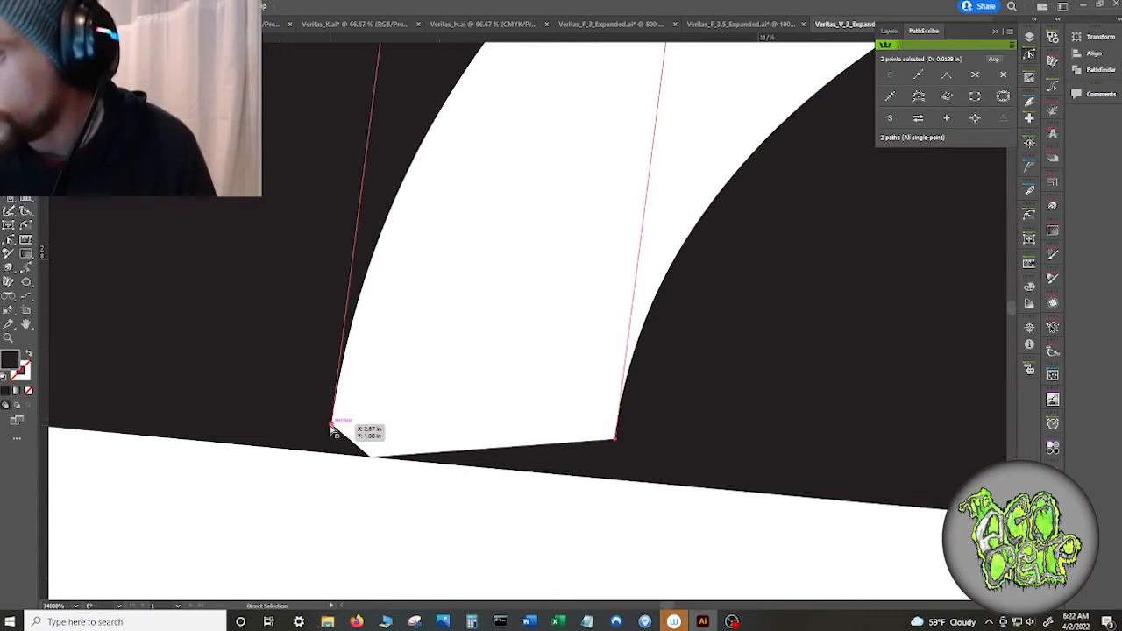
- Try to move the loose anchors at the gap's open end down toward the feathers' lower edge
drag(333, 429, 328, 453)
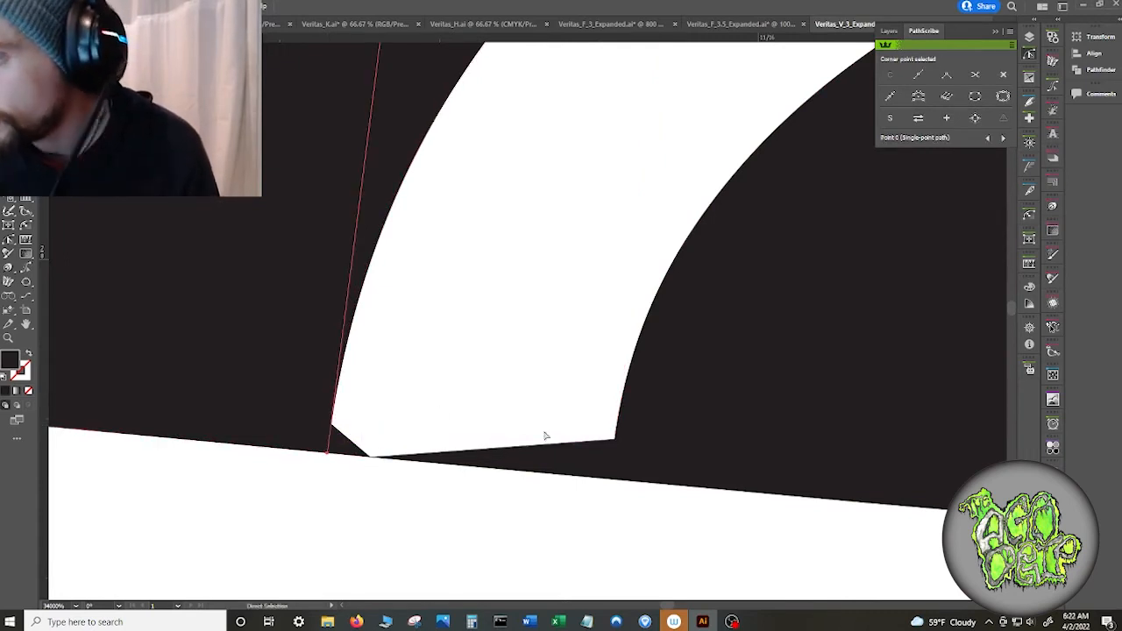
mouse_move(617, 436)
mouse_down()
mouse_move(613, 460)
mouse_move(619, 447)
mouse_up()
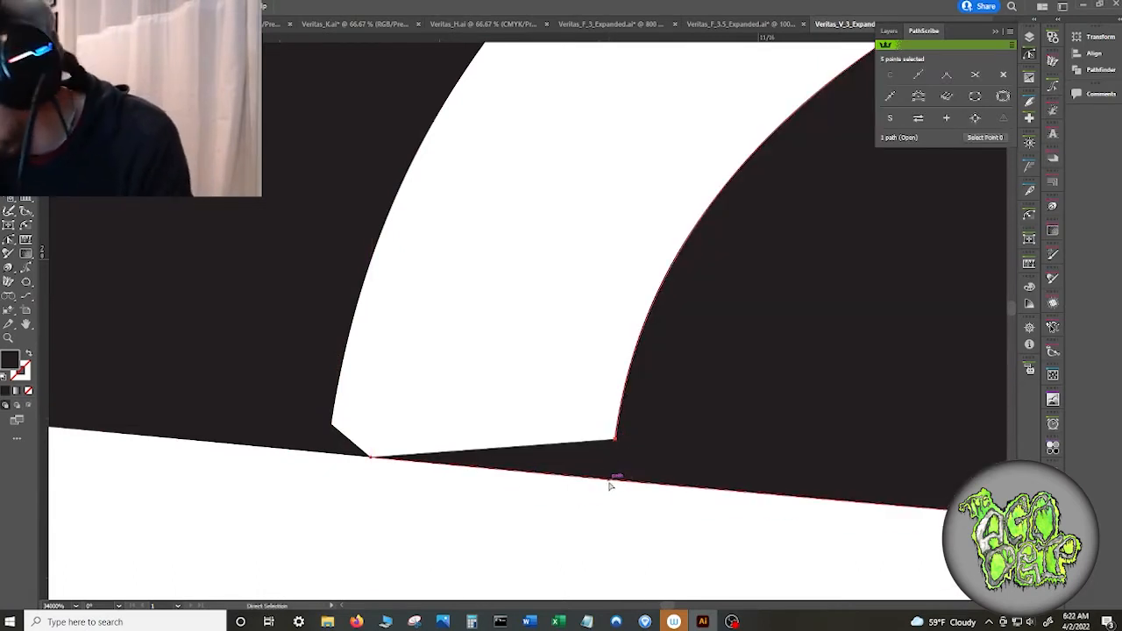
click(616, 480)
key(ctrl+z)
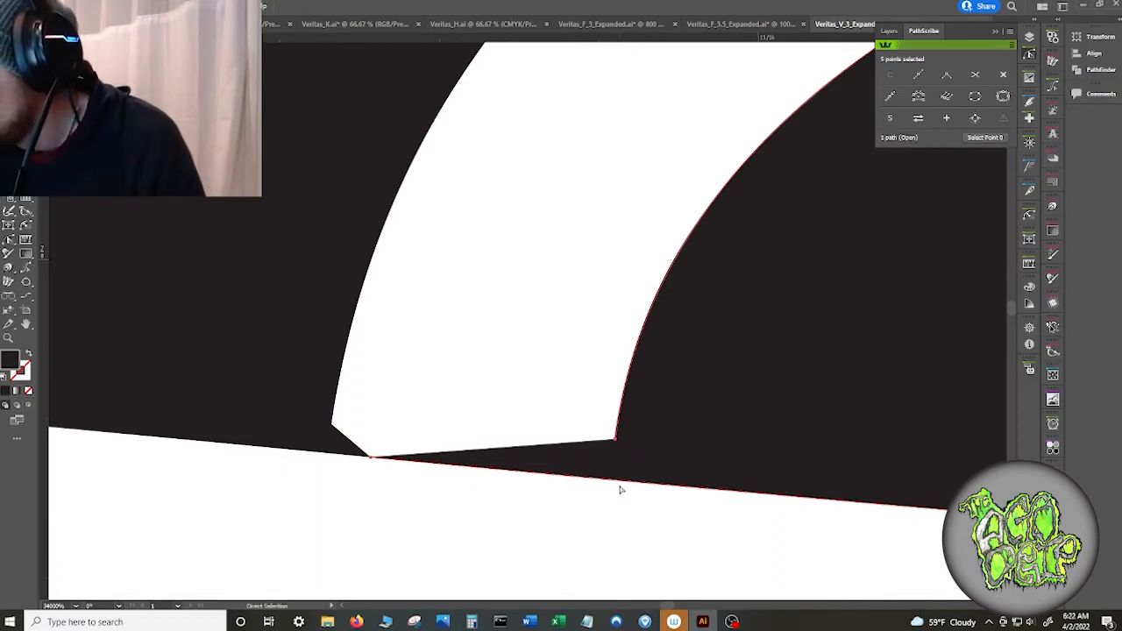
key(ctrl+z)
- Add an anchor on the lower edge beneath the gap's right corner and pull the bridge's end anchor up into the gap
key(a)
key(plus)
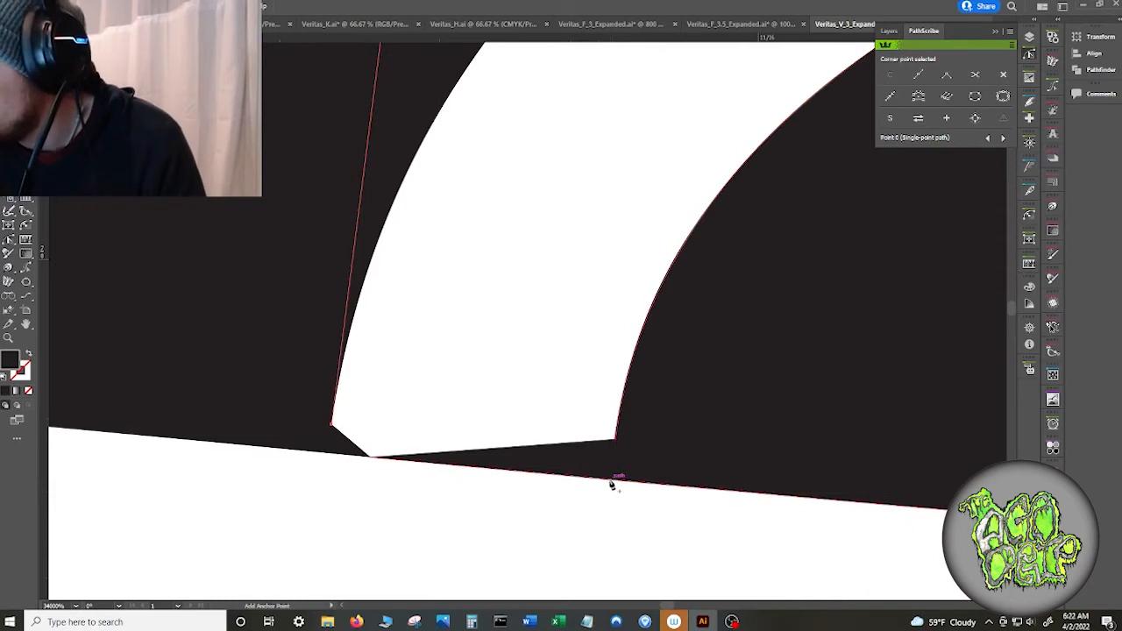
click(613, 479)
key(a)
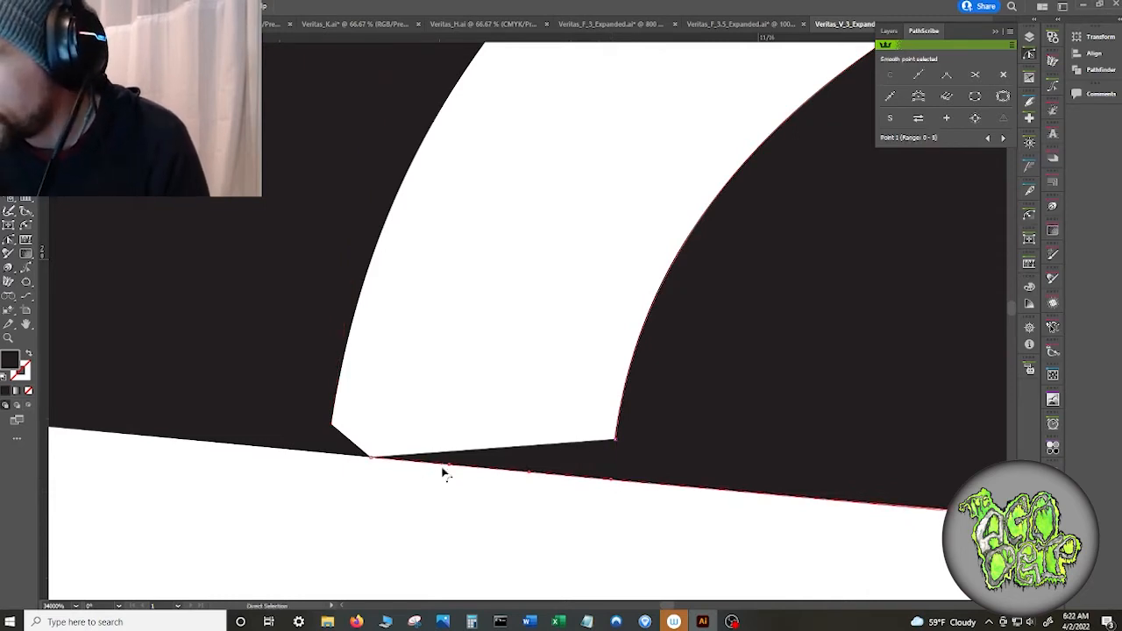
drag(372, 457, 425, 402)
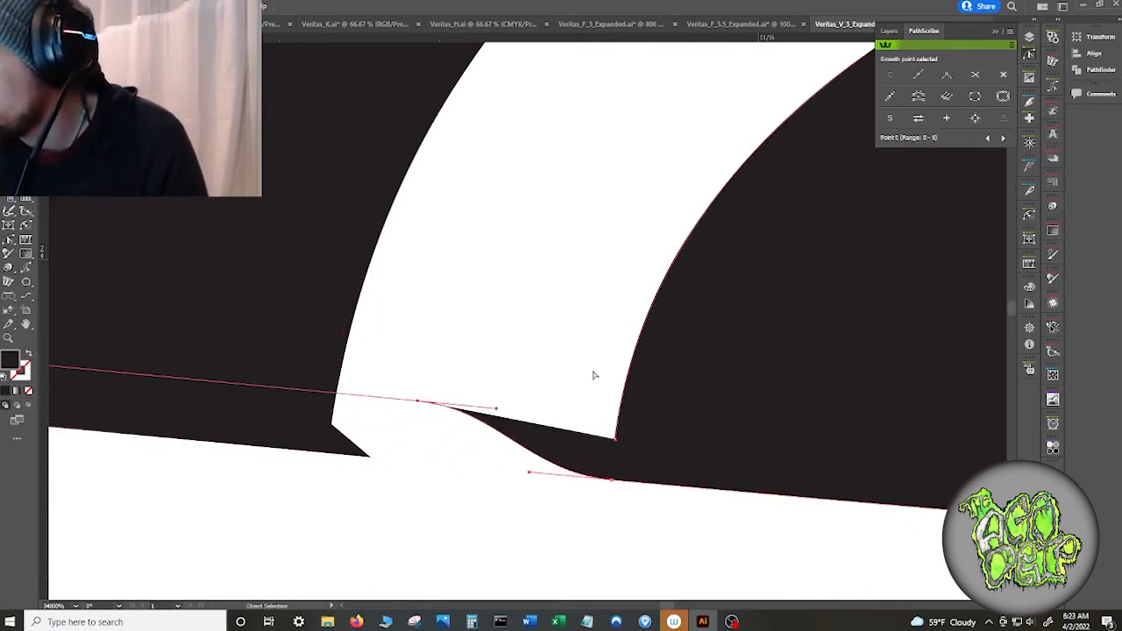
- Add a second anchor on the lowest feather's bottom edge, turn the first into a sharp corner, and delete the leftover end anchor in the gap
click(636, 481)
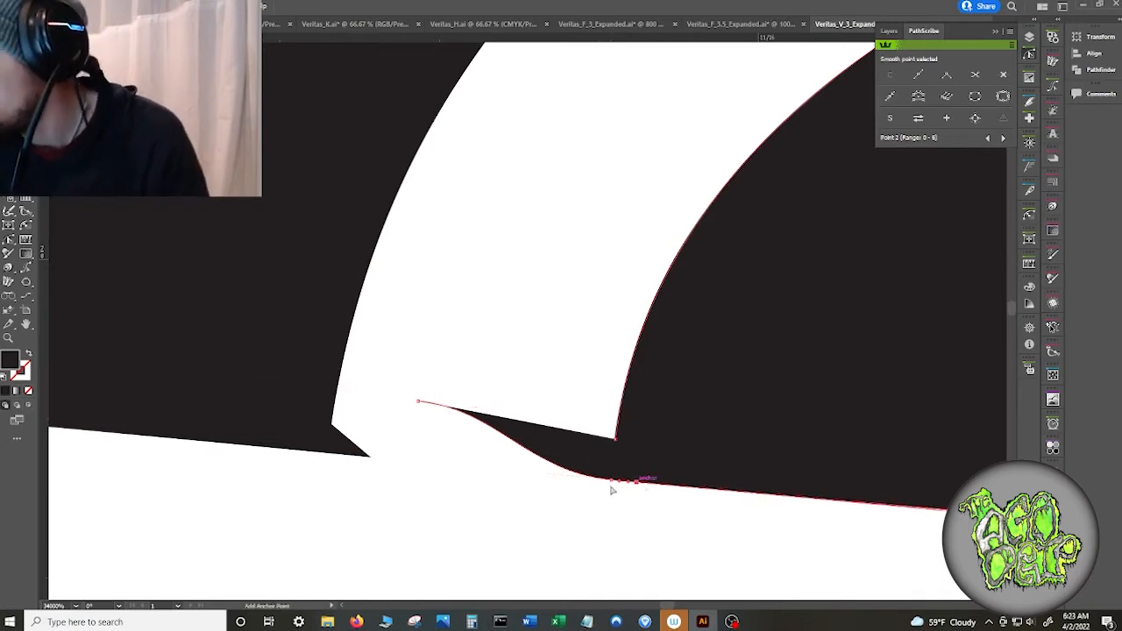
click(889, 97)
click(418, 403)
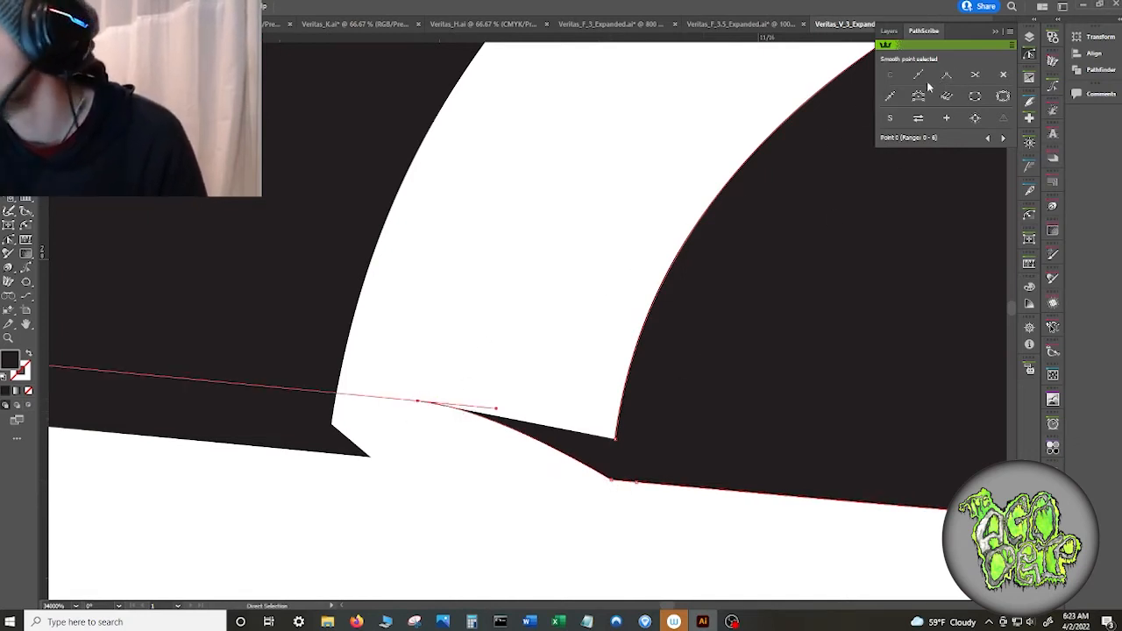
drag(417, 403, 615, 440)
key(Delete)
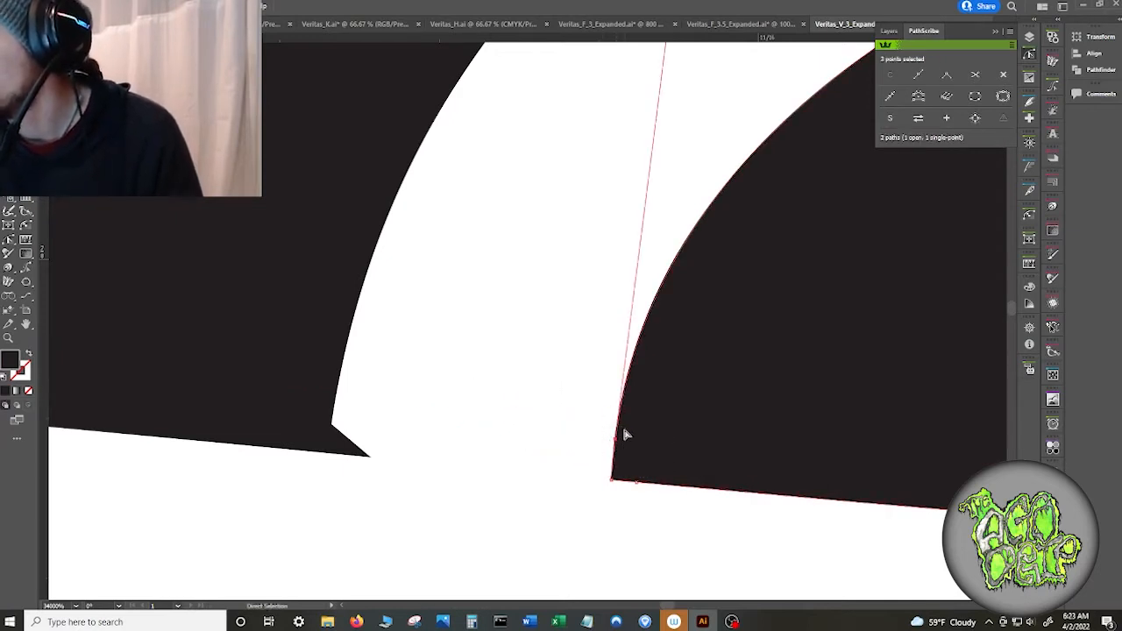
right_click(603, 454)
click(662, 293)
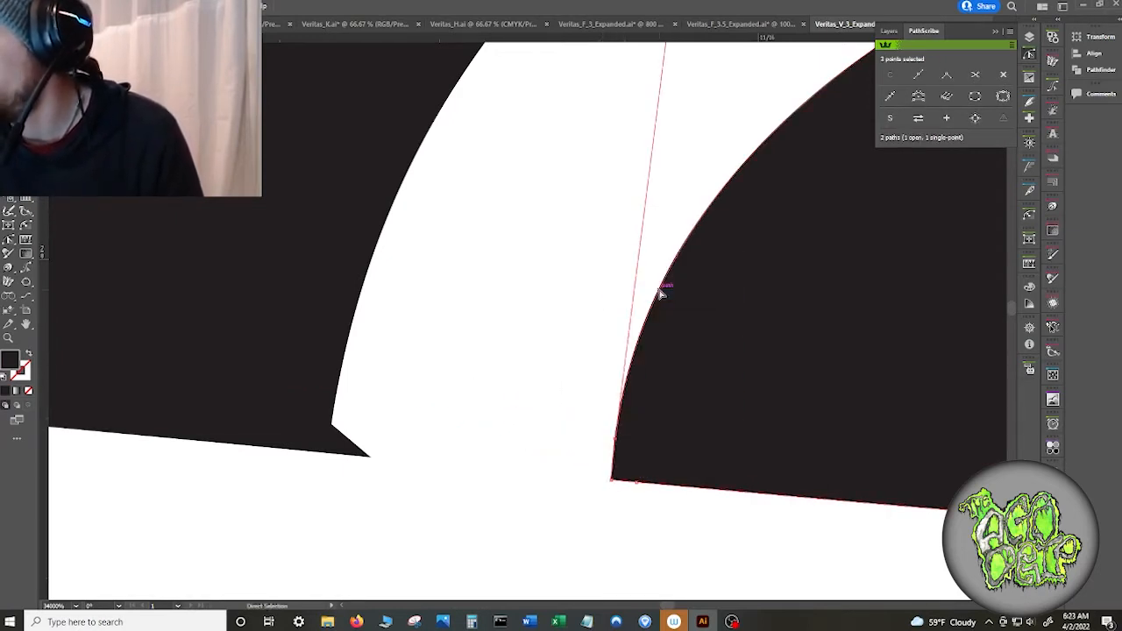
- Try to reshape the lower end of the right-hand shape's curve by moving a handle and converting the anchor above its corner
click(614, 438)
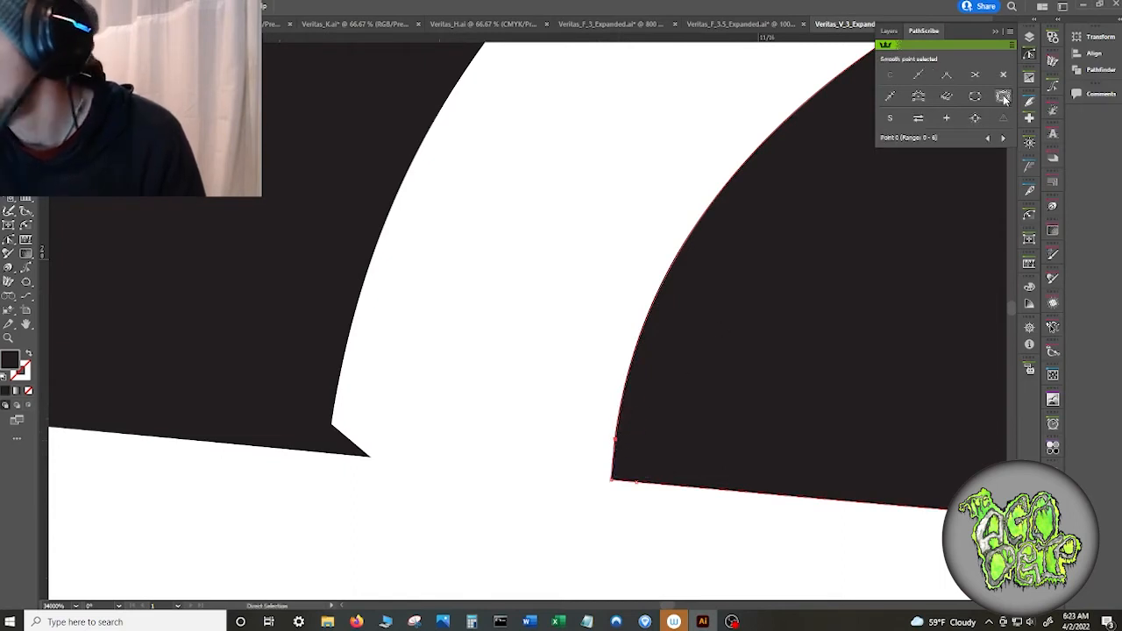
drag(616, 443, 614, 456)
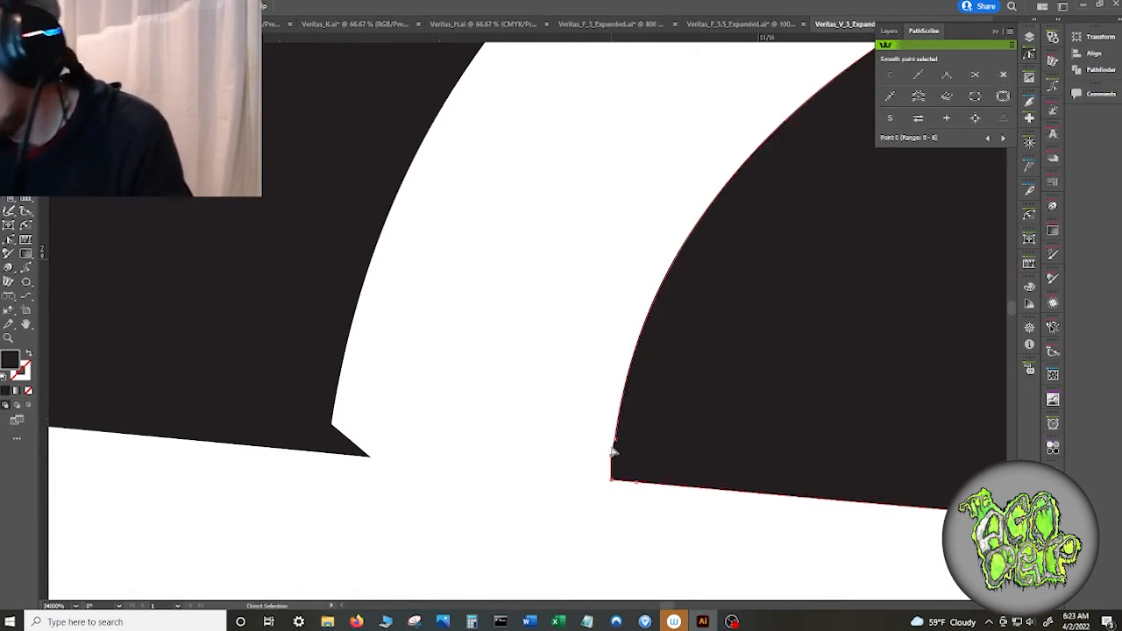
key(shift+c)
click(612, 455)
key(a)
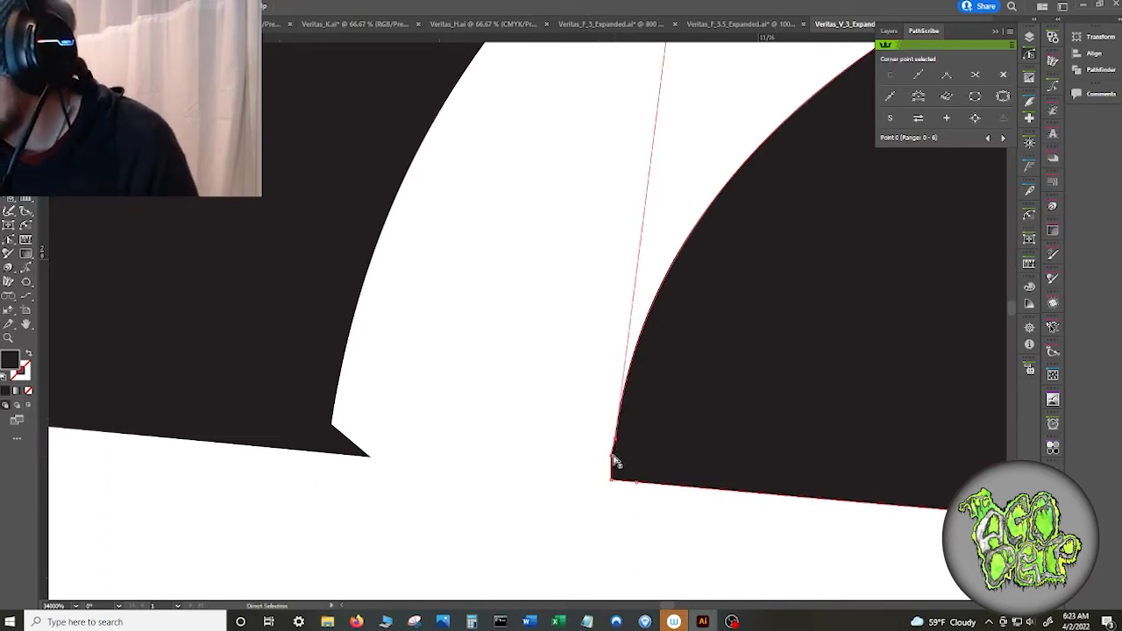
click(613, 455)
click(1004, 74)
- Undo pulling down the anchor just above the right-hand shape's lower corner, and remove that anchor so the curve meets the corner
click(616, 439)
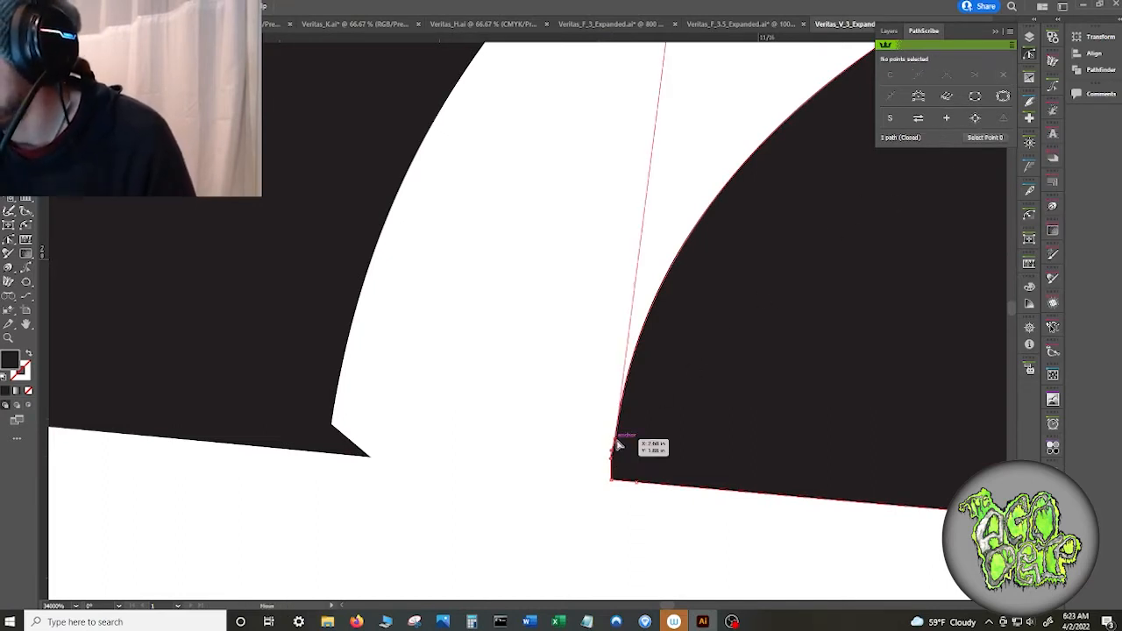
click(613, 456)
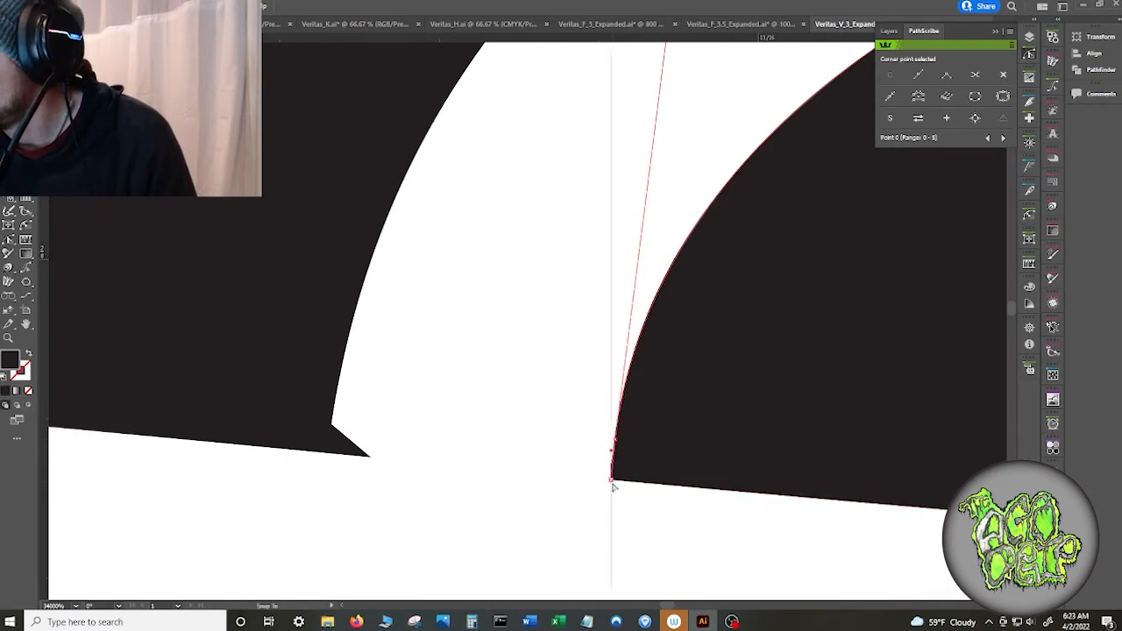
drag(615, 440, 612, 481)
key(ctrl+z)
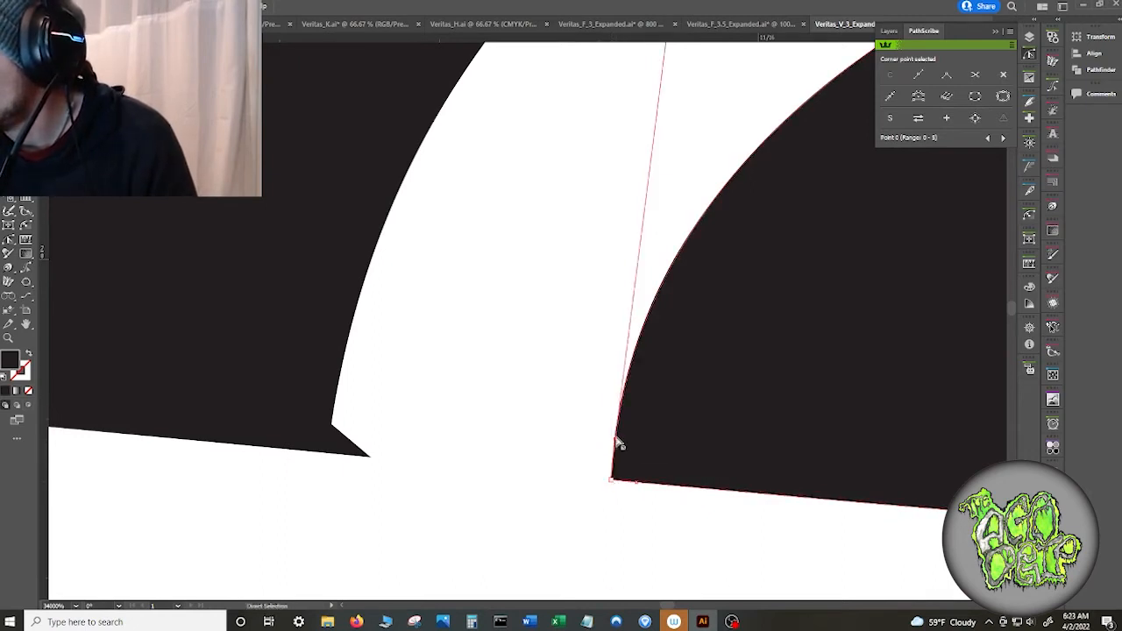
click(1003, 76)
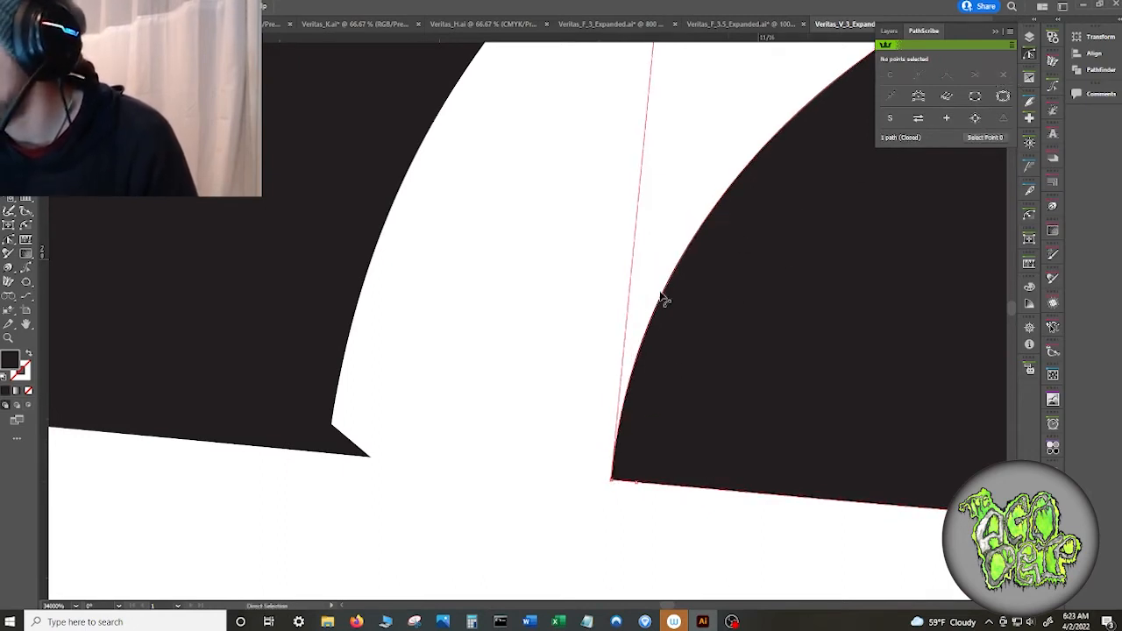
- Add an anchor on the left-hand shape's bottom edge beneath the notch and move the protruding tip's anchor back onto it
click(334, 428)
key(minus)
click(334, 427)
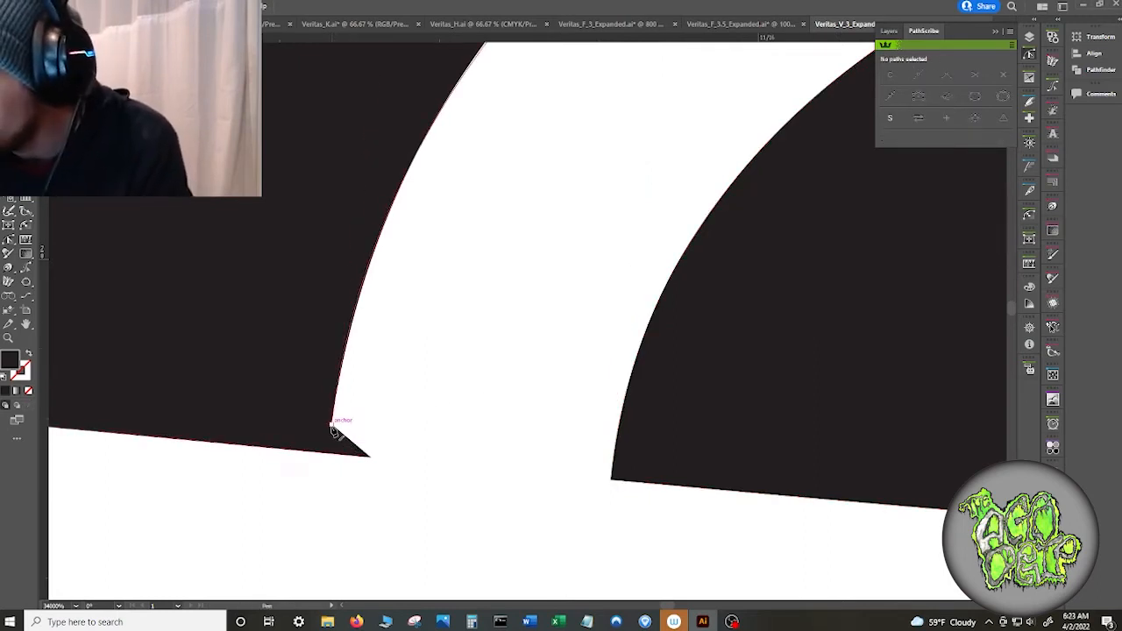
click(332, 426)
click(370, 457)
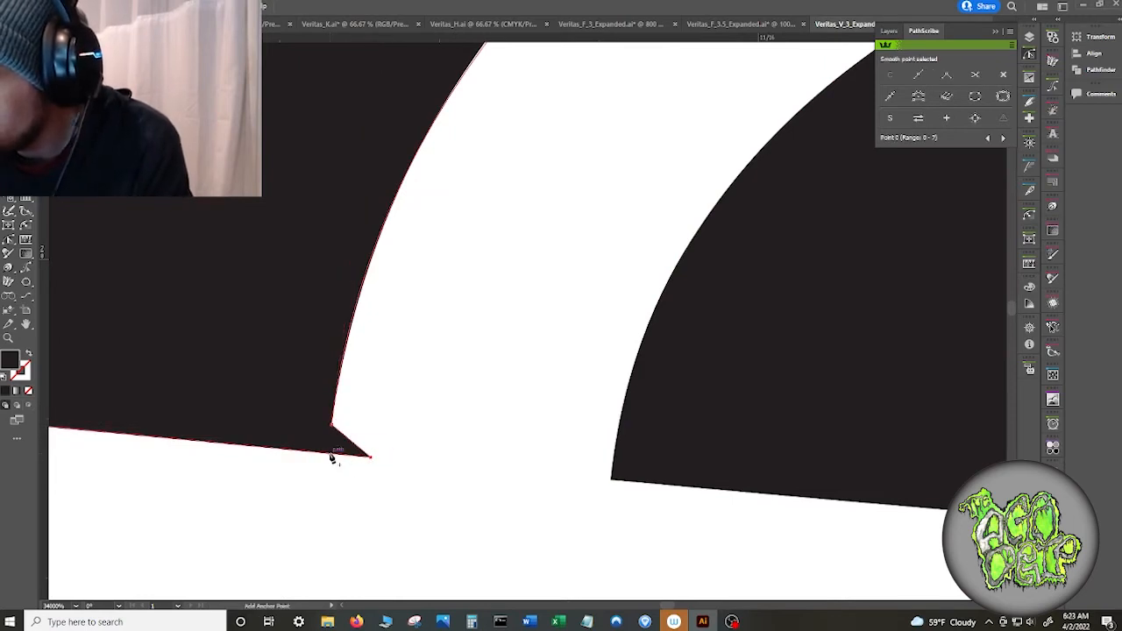
click(332, 453)
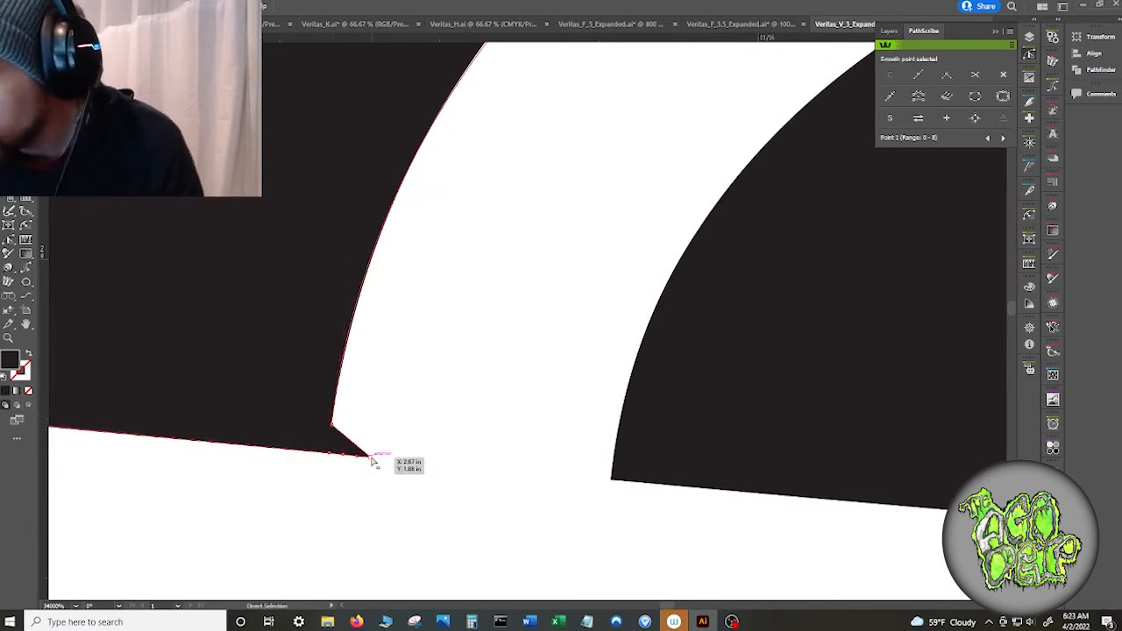
drag(368, 454, 330, 453)
click(658, 205)
click(332, 426)
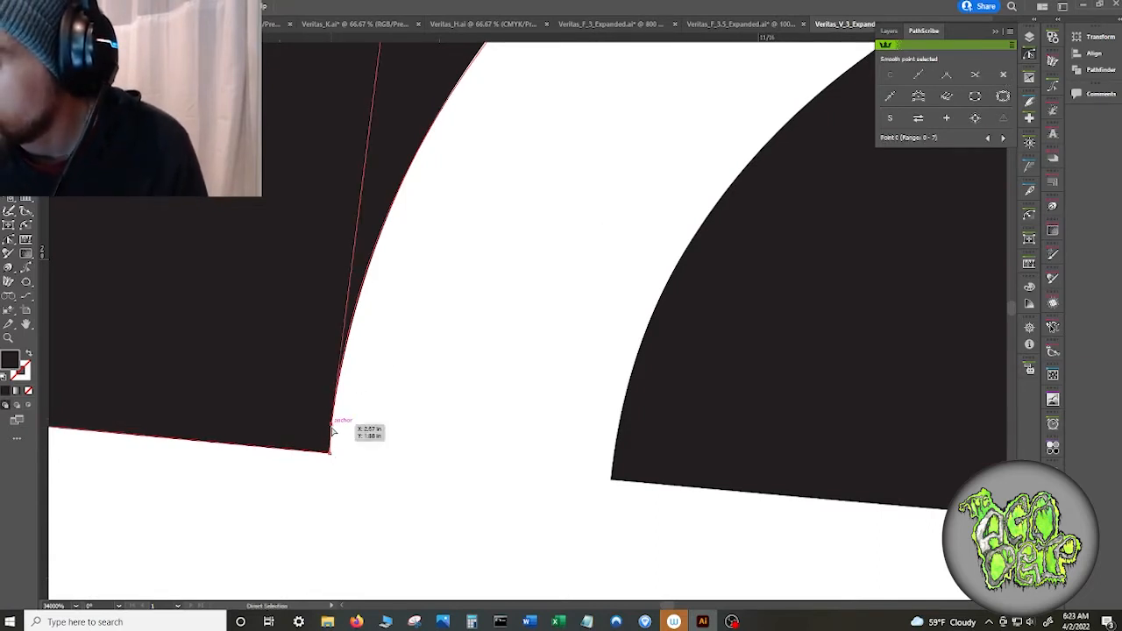
- Remove the extra smooth anchor point beside the lower corner of the second-lowest feather with PathScribe, then deselect the path
click(1004, 77)
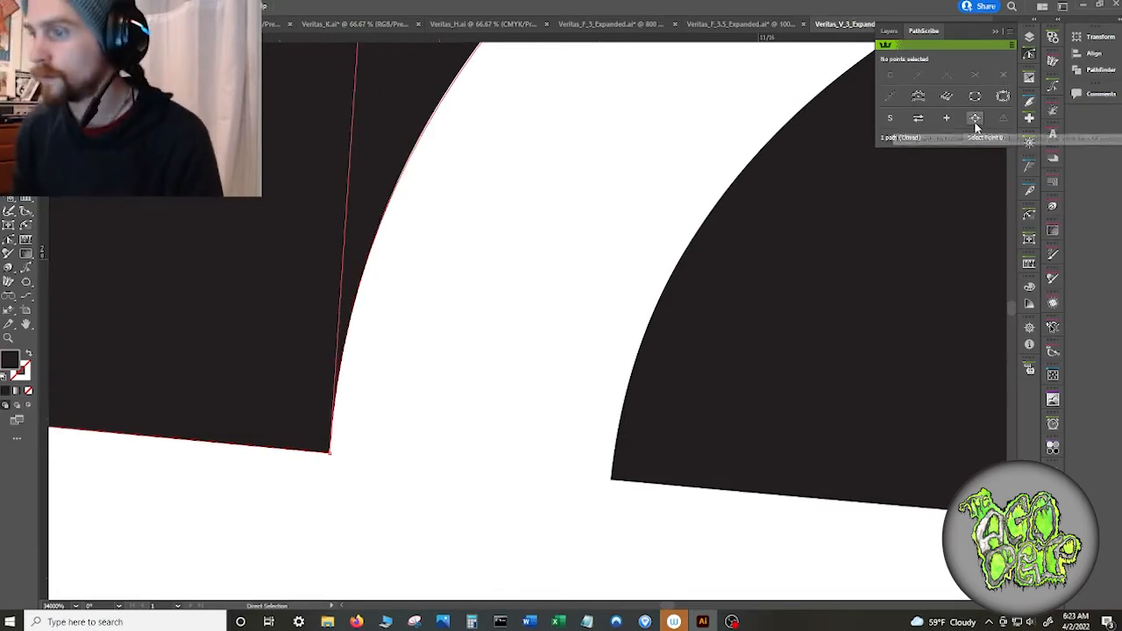
scroll(697, 204, down, 6)
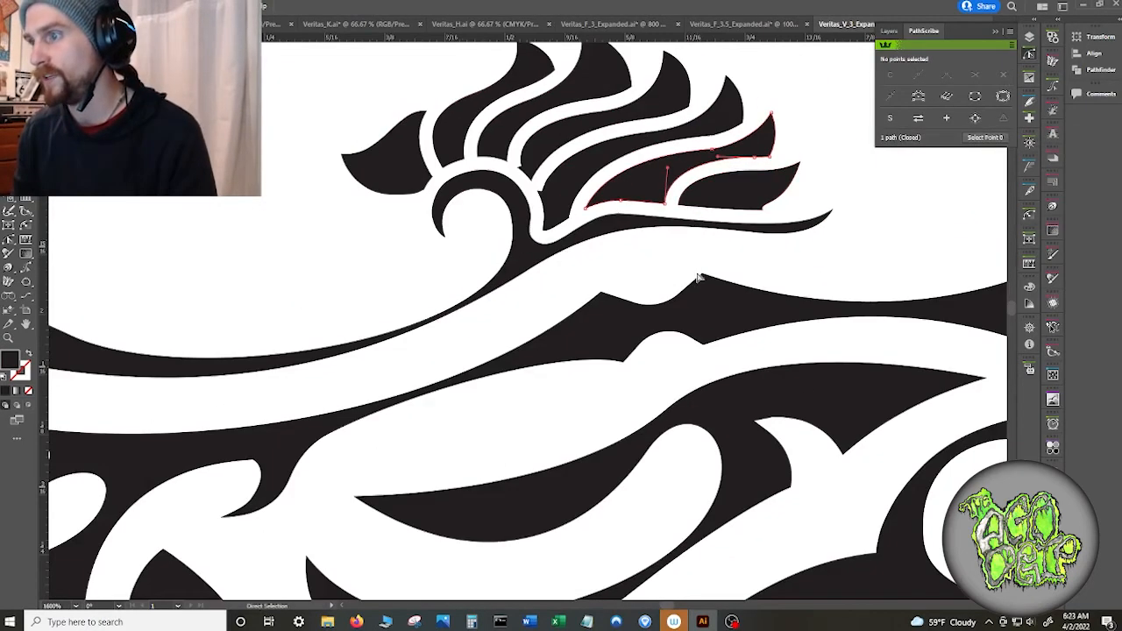
click(692, 259)
scroll(677, 254, down, 2)
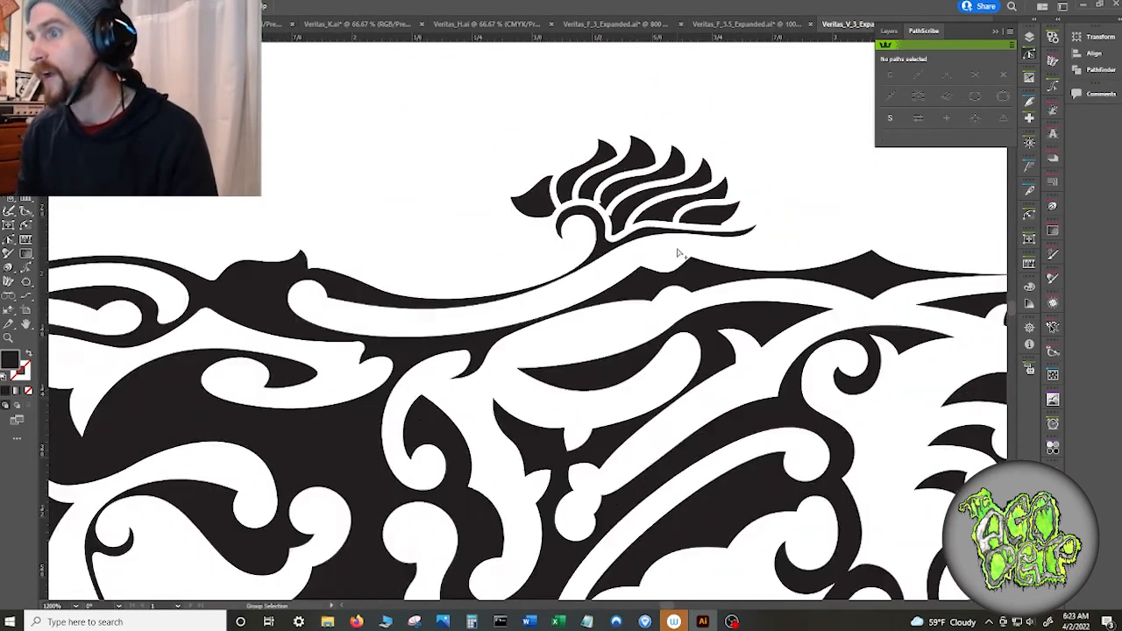
- Remove the notched corner points at the bases of the two adjacent feathers above the curl with PathScribe
key(a)
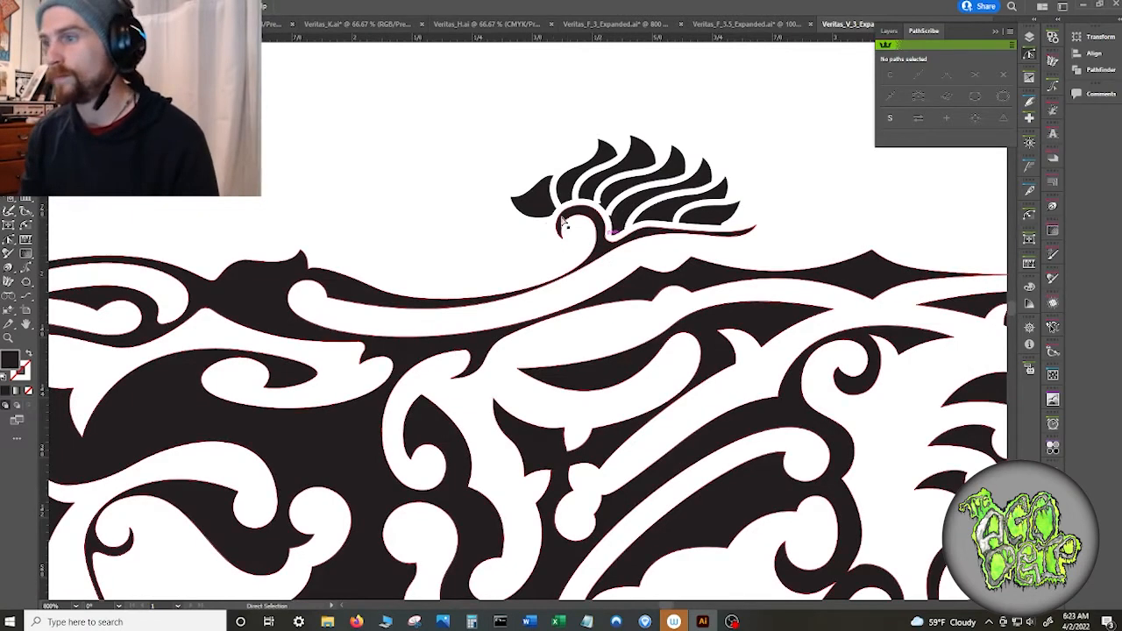
scroll(582, 230, up, 6)
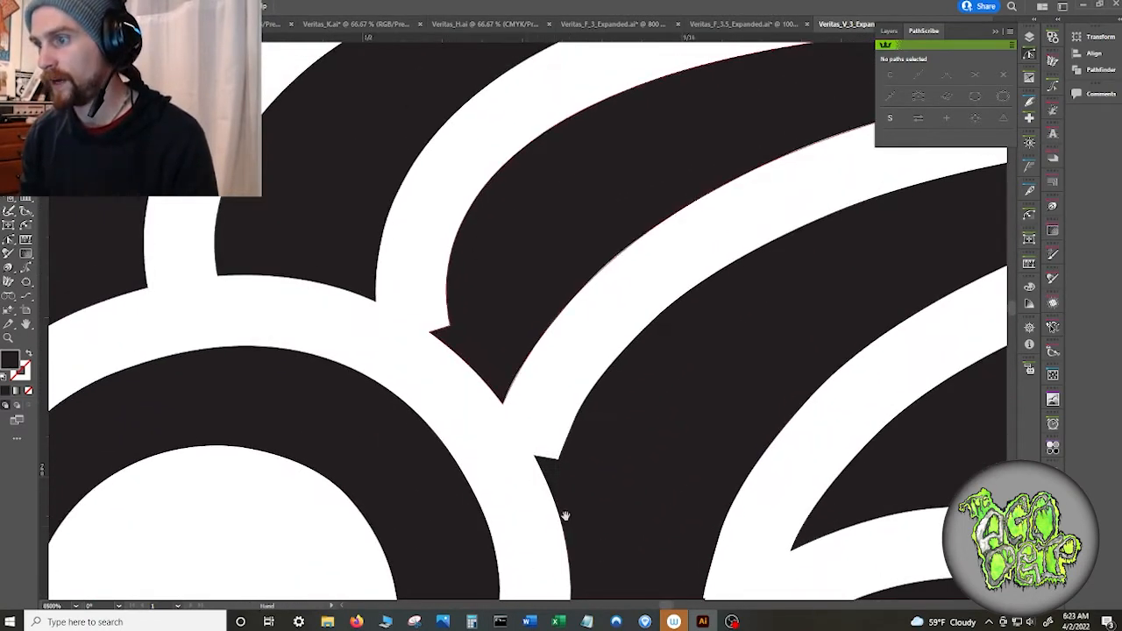
click(561, 459)
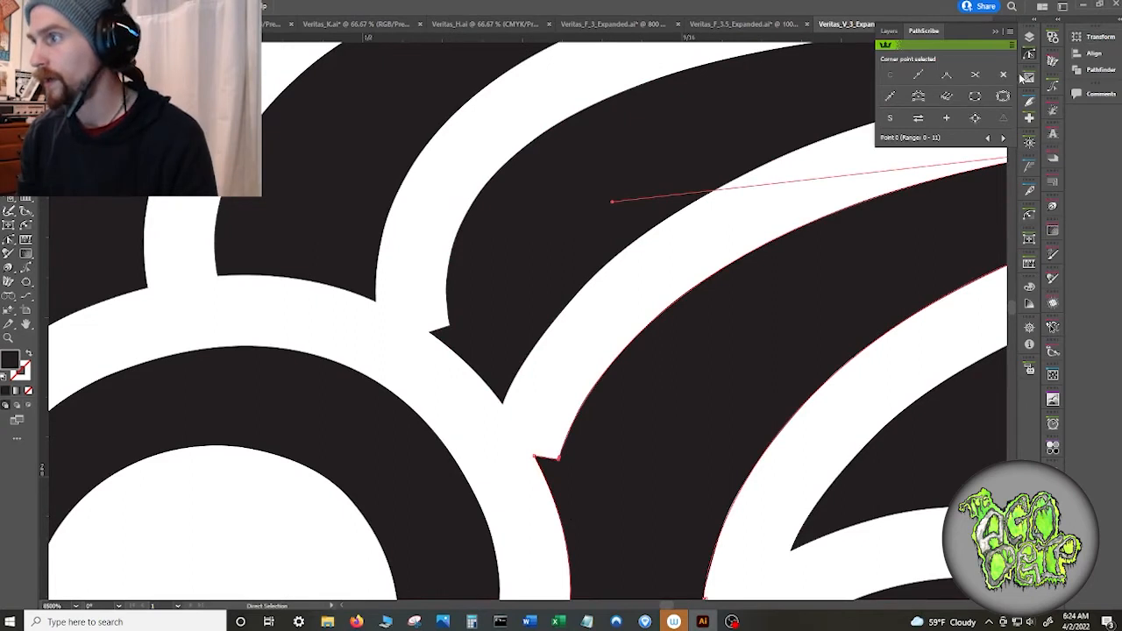
click(1005, 77)
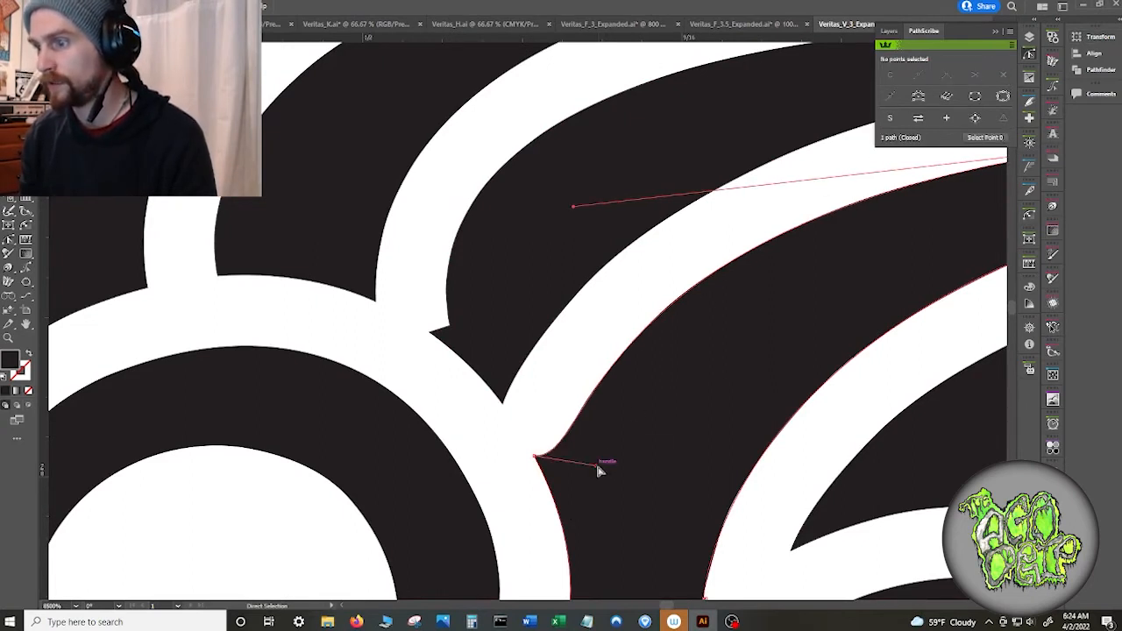
click(448, 325)
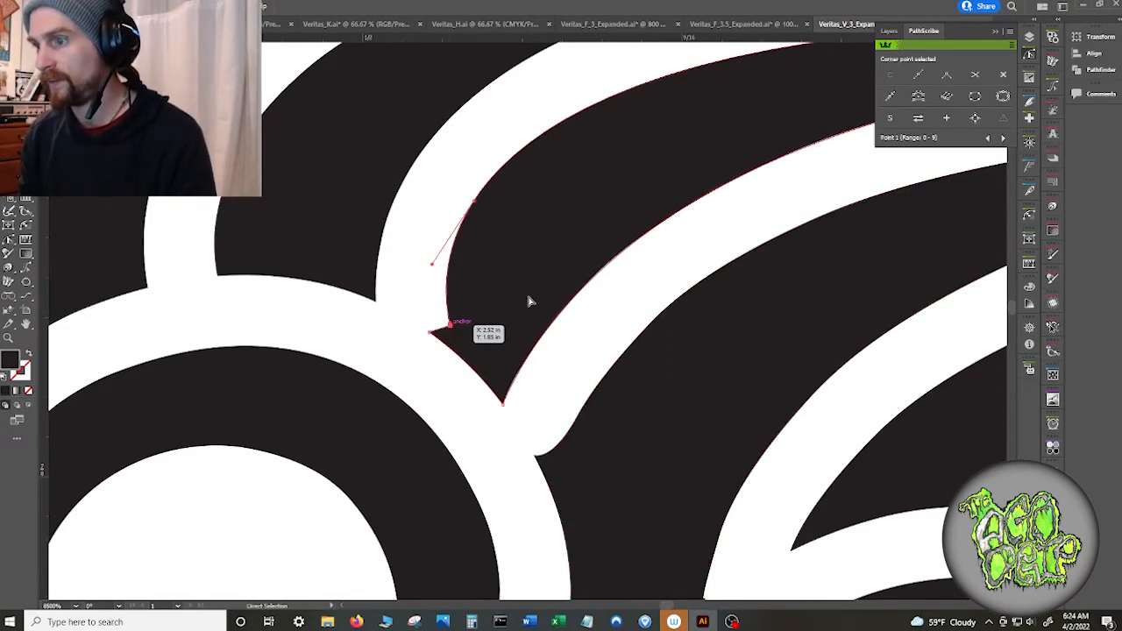
click(1004, 75)
click(733, 245)
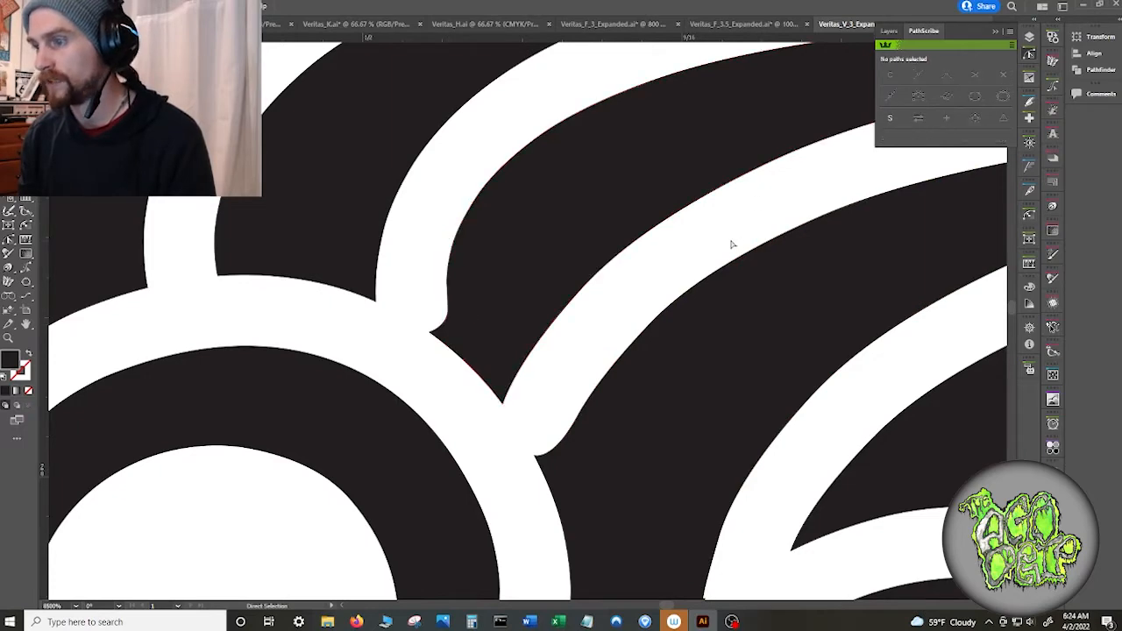
- Examine the cleaned-up feather ornament in context and review the whole V letter down to its tail
scroll(712, 233, down, 6)
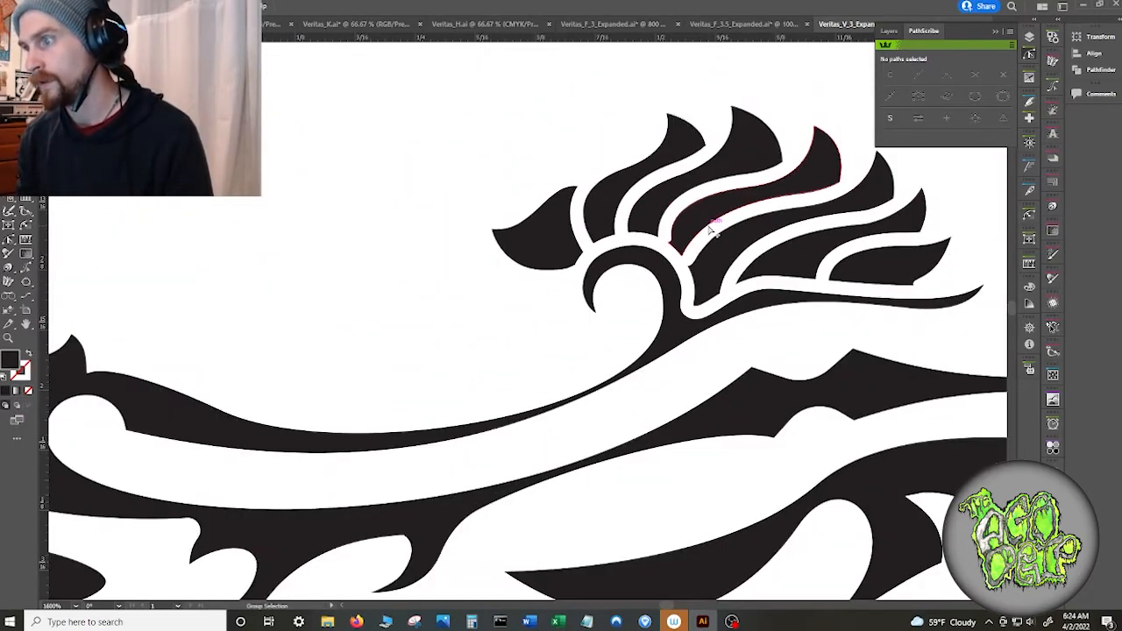
scroll(712, 233, down, 5)
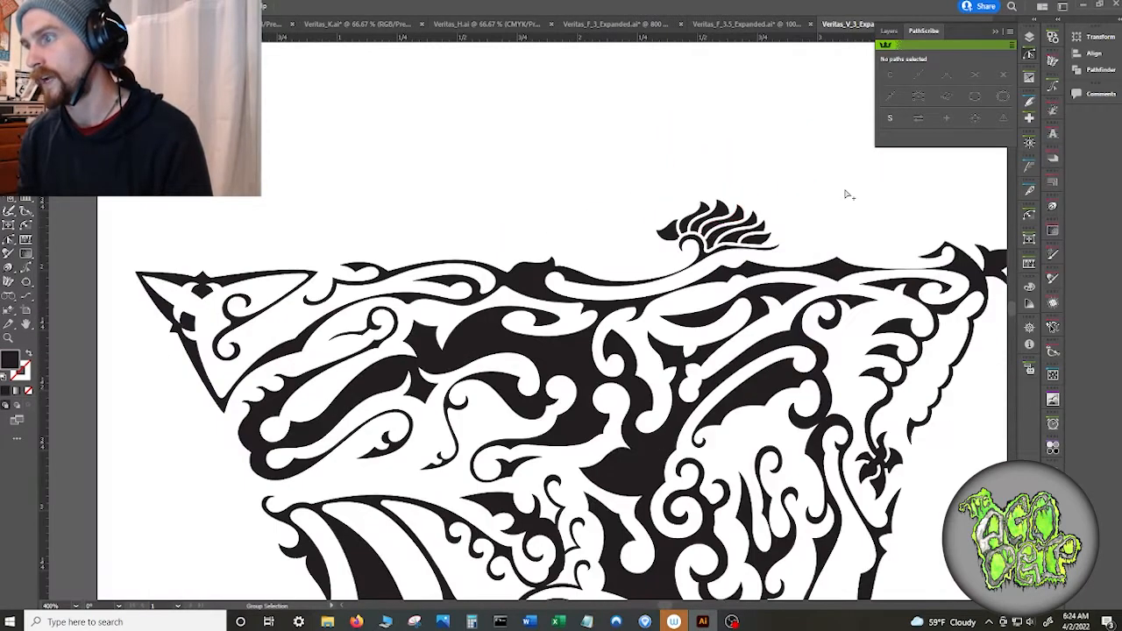
scroll(819, 196, down, 3)
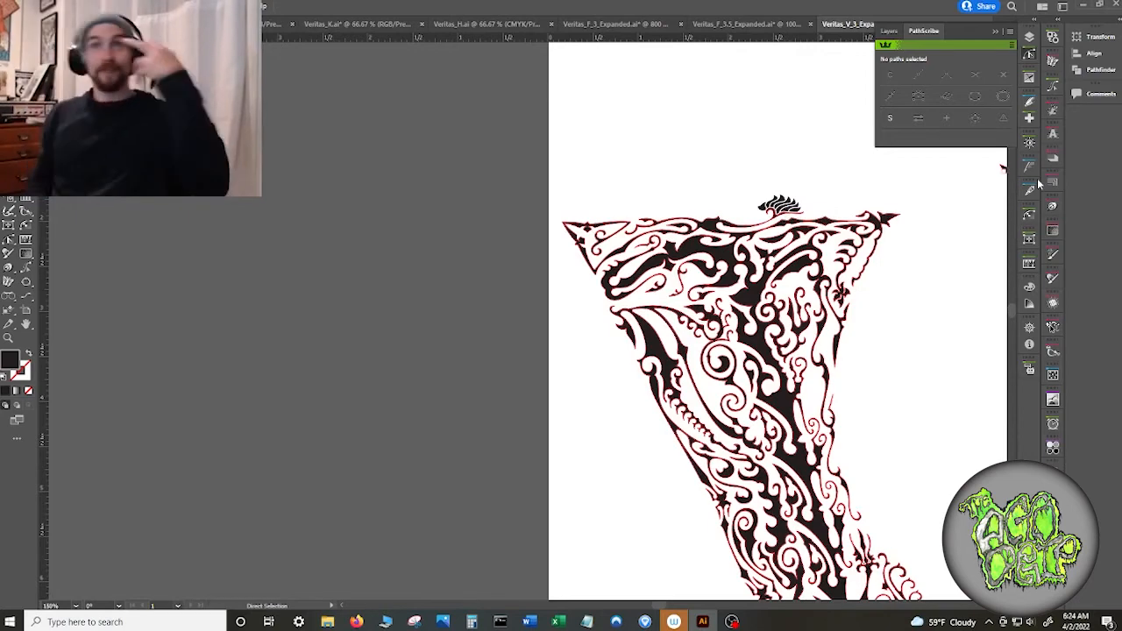
scroll(810, 321, right, 5)
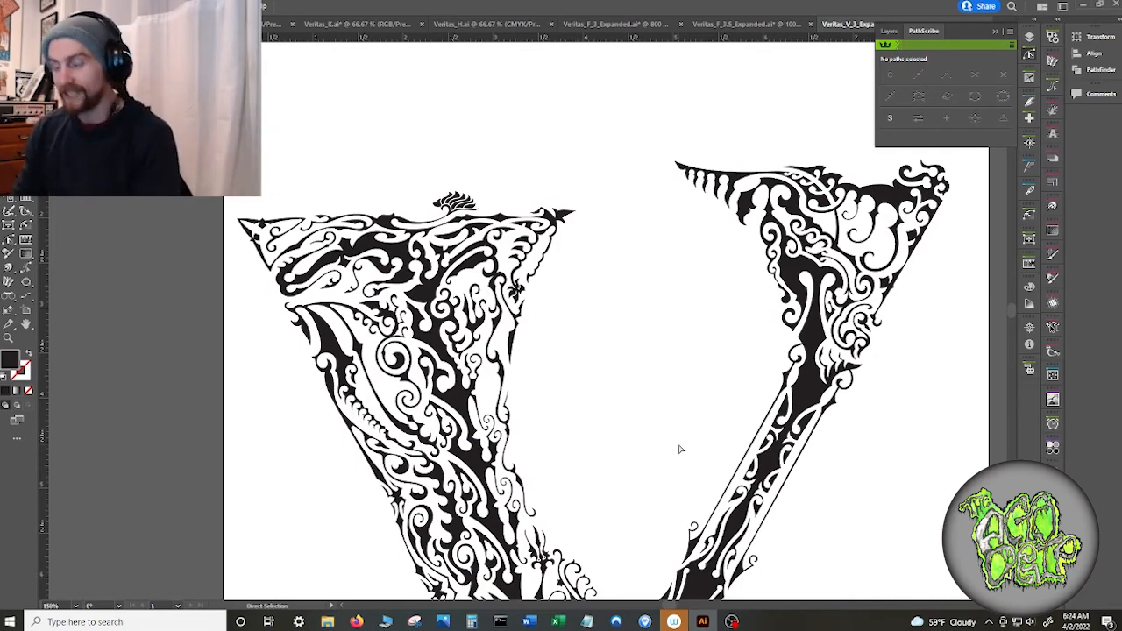
scroll(681, 448, up, 3)
drag(680, 449, 426, 96)
scroll(440, 133, down, 4)
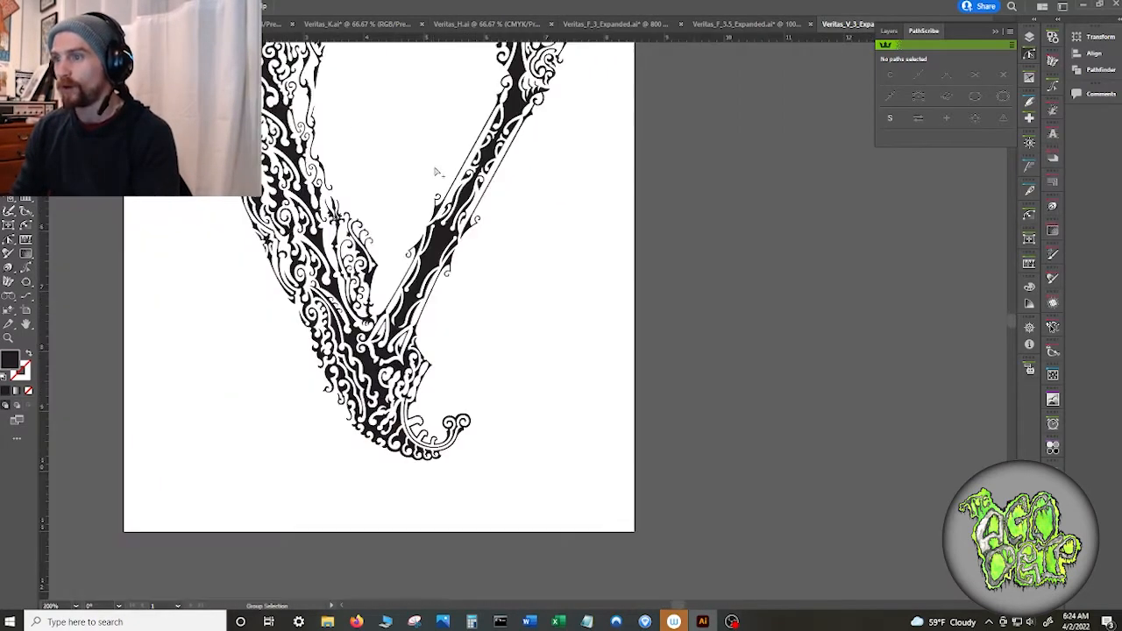
drag(417, 172, 458, 270)
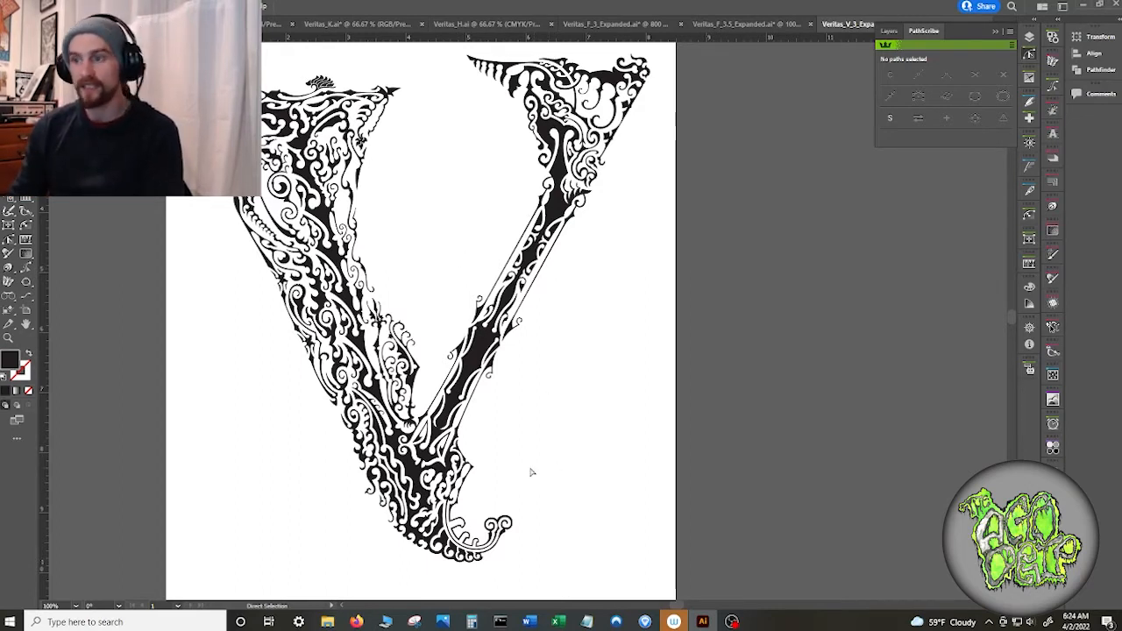
- Inspect the V's lower scrollwork and curled tail up close, comparing them with the overall letterform
scroll(493, 512, up, 2)
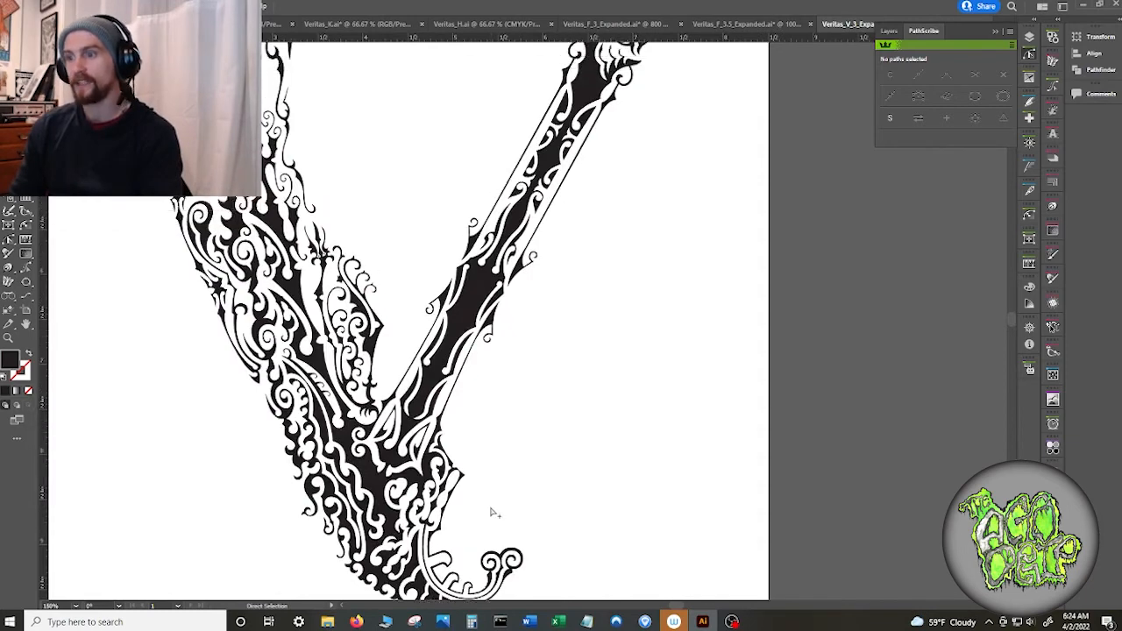
scroll(489, 513, up, 5)
scroll(604, 393, up, 2)
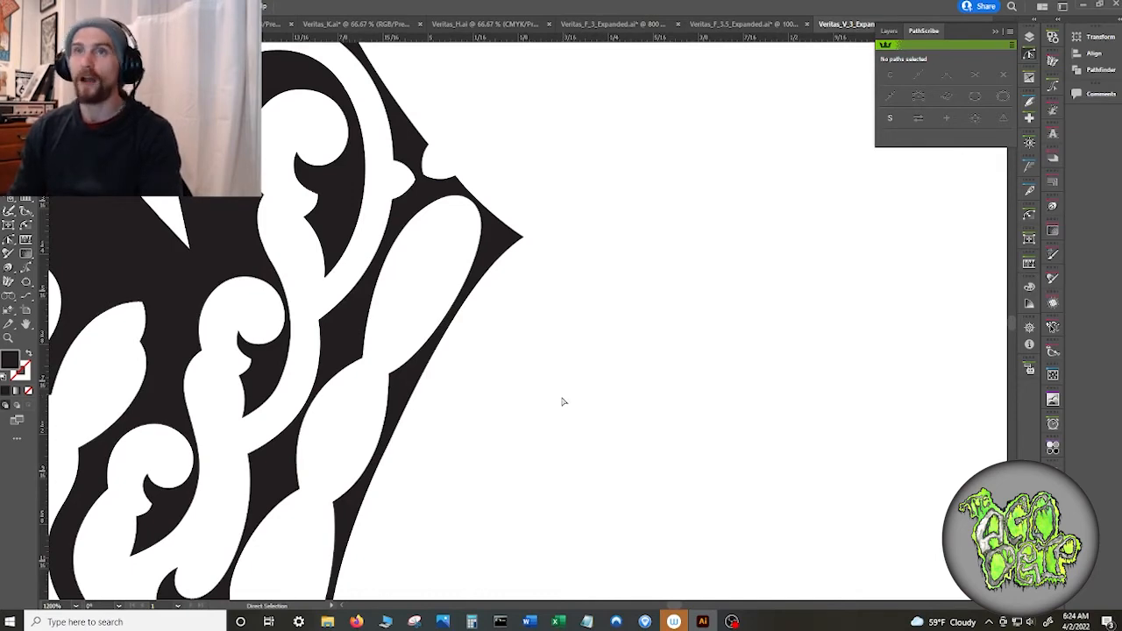
scroll(547, 416, down, 1)
scroll(553, 263, down, 1)
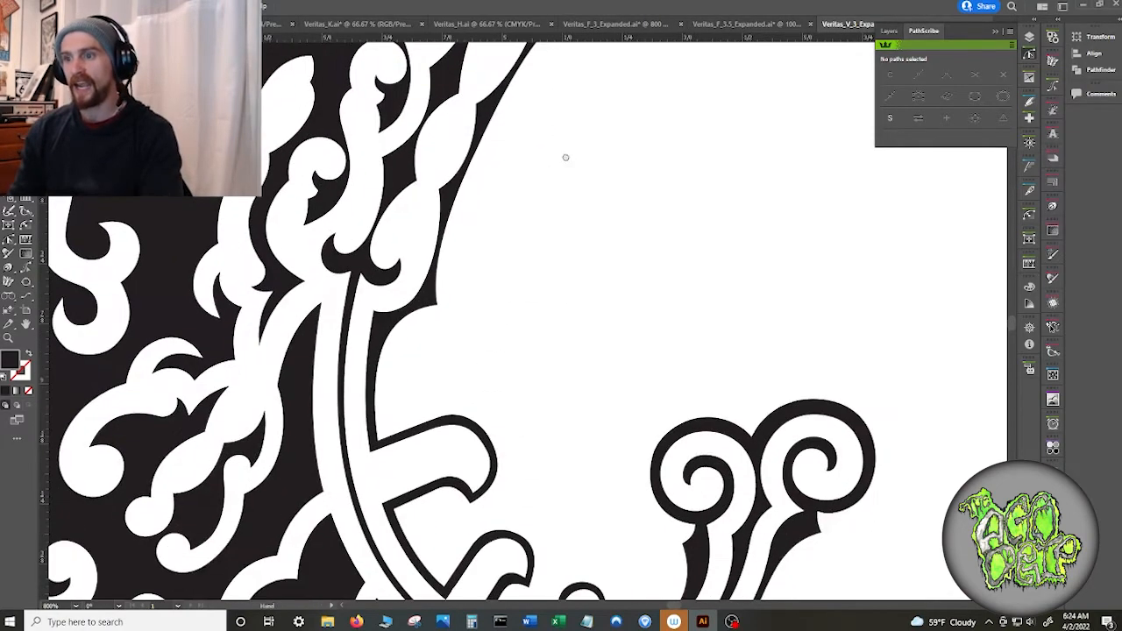
scroll(566, 201, down, 1)
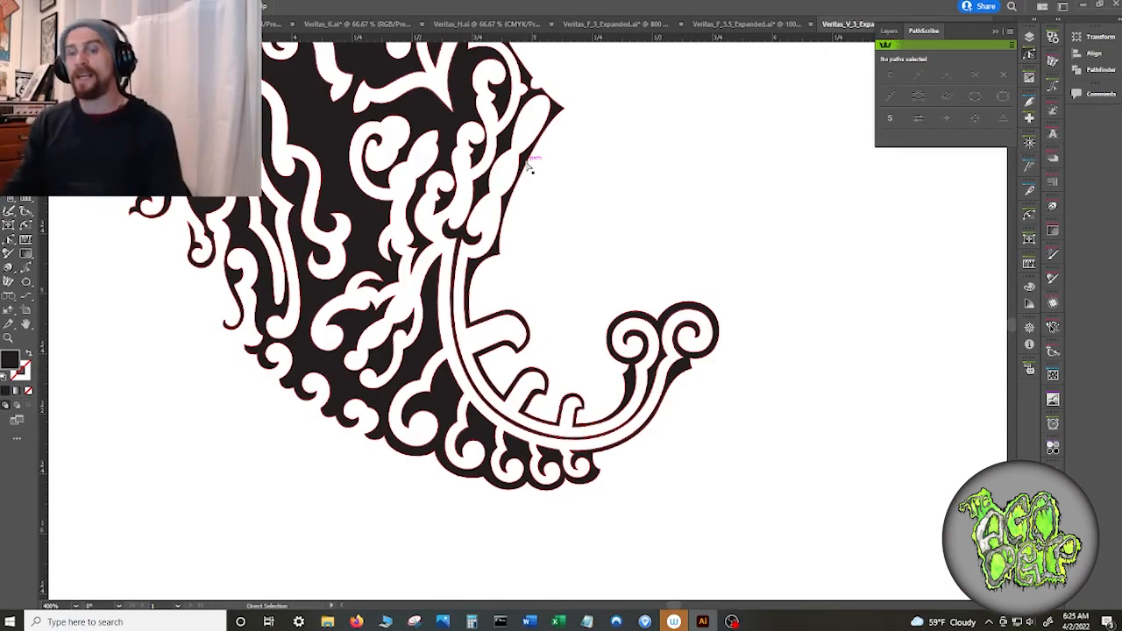
scroll(583, 188, down, 3)
drag(603, 167, 483, 405)
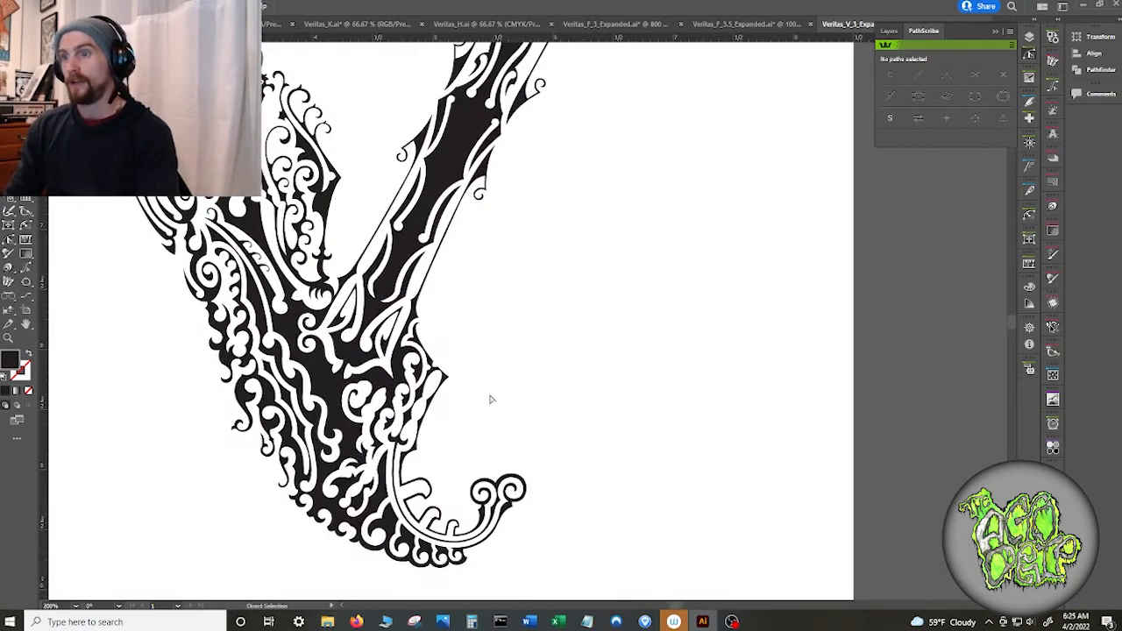
scroll(518, 343, down, 2)
scroll(561, 283, down, 1)
scroll(548, 299, up, 1)
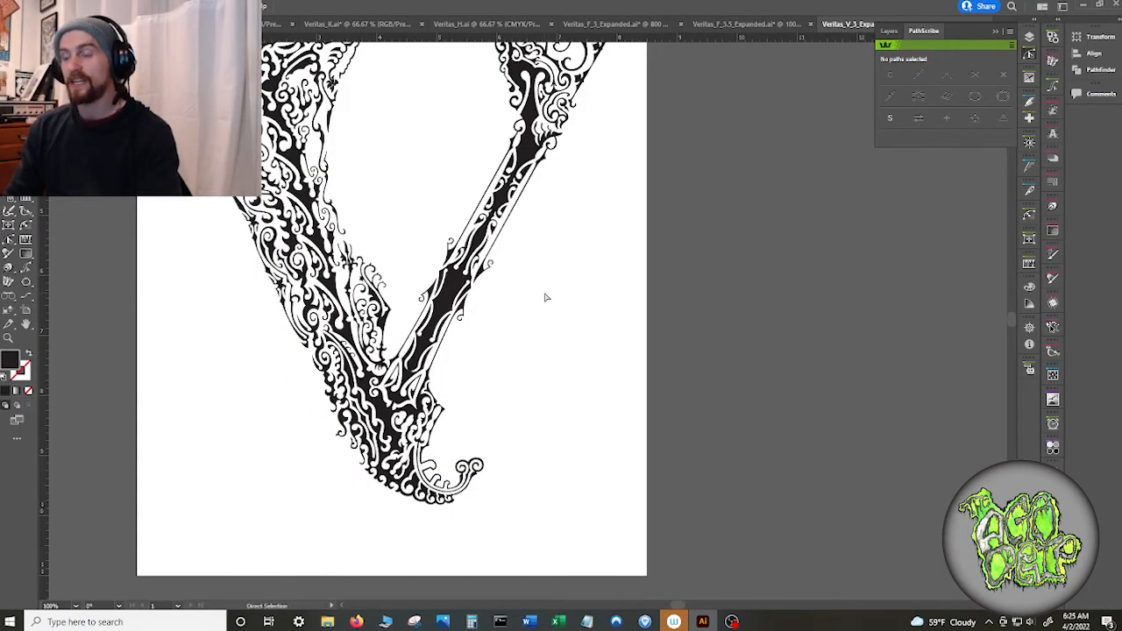
drag(545, 297, 555, 380)
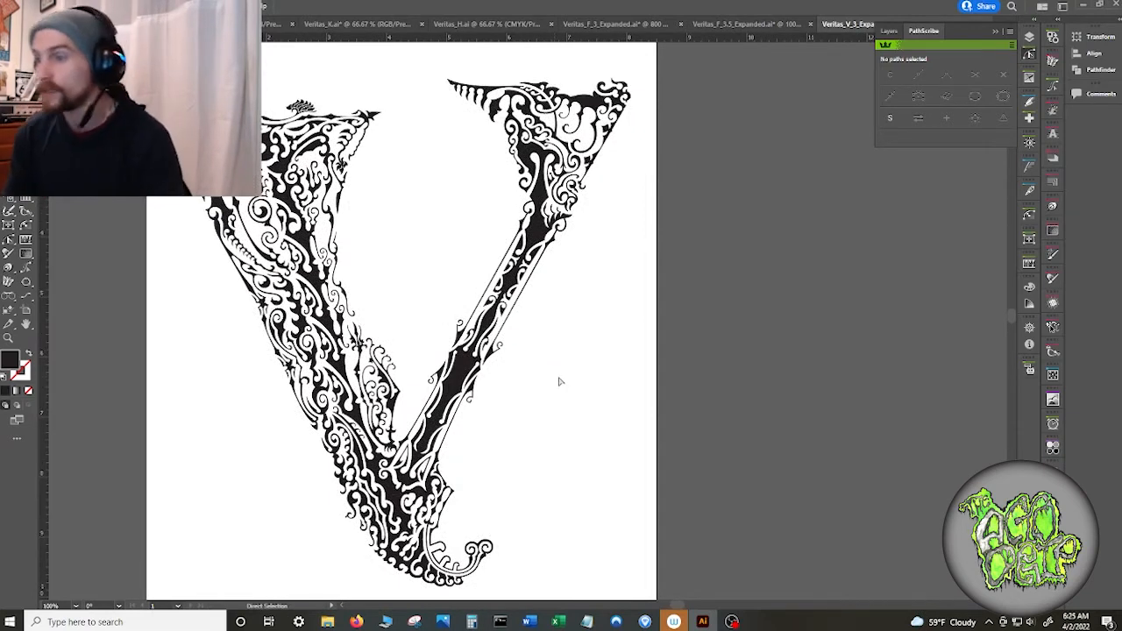
- Save the V letter document, choosing to continue despite the file having been modified outside Illustrator
key(v)
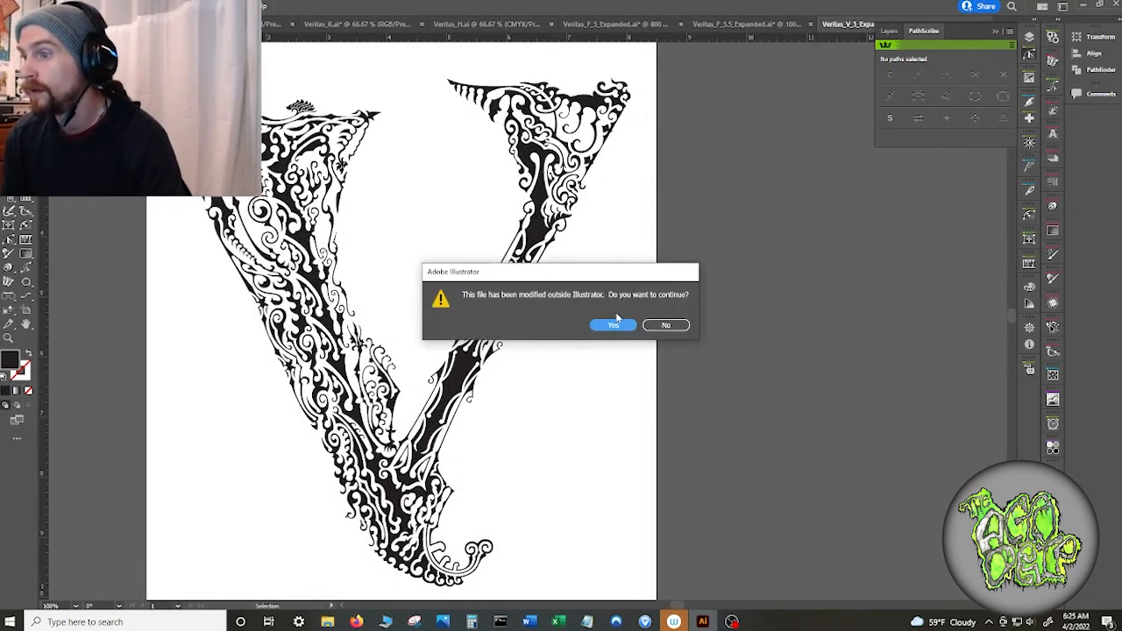
click(617, 323)
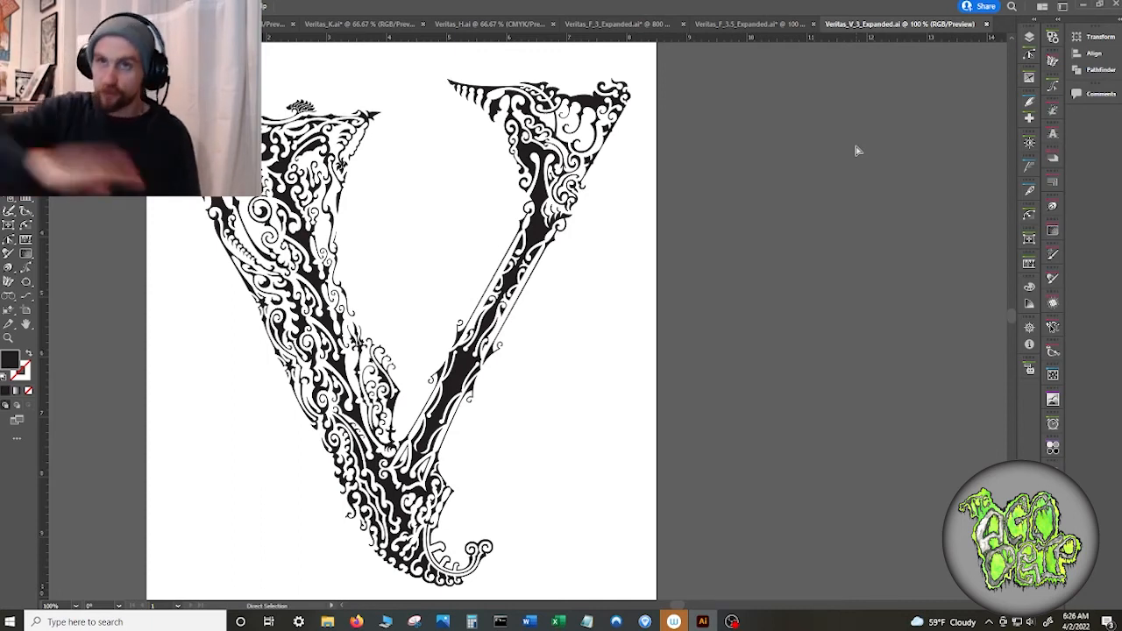
- Check the V artwork's total point and path counts in PathScribe with everything selected, then clear the selection
click(1029, 36)
click(1034, 54)
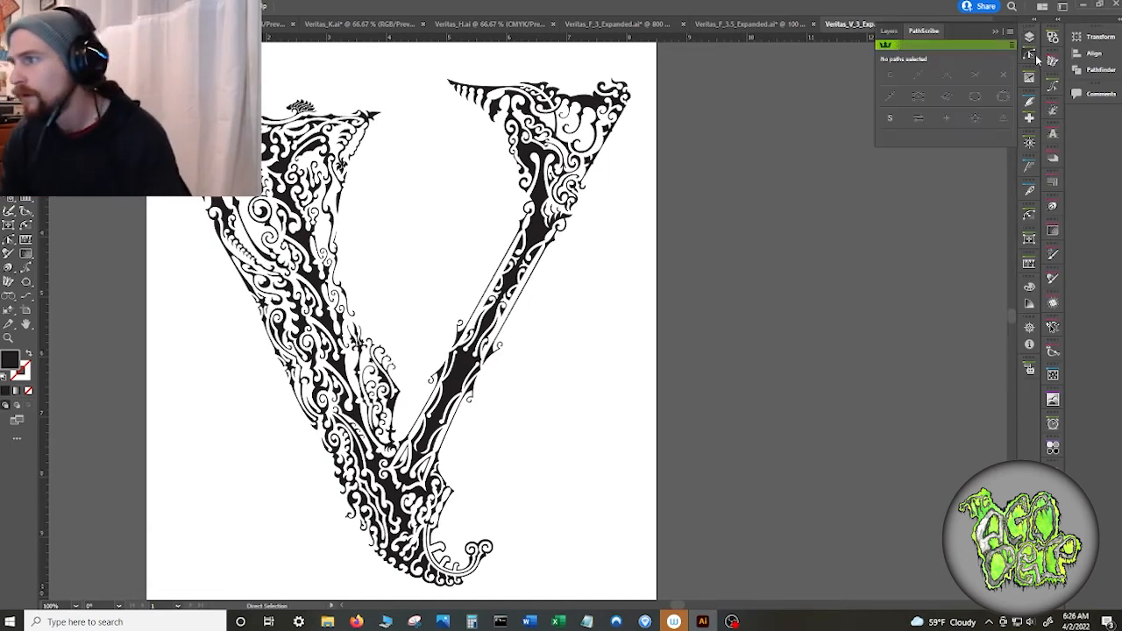
key(ctrl+a)
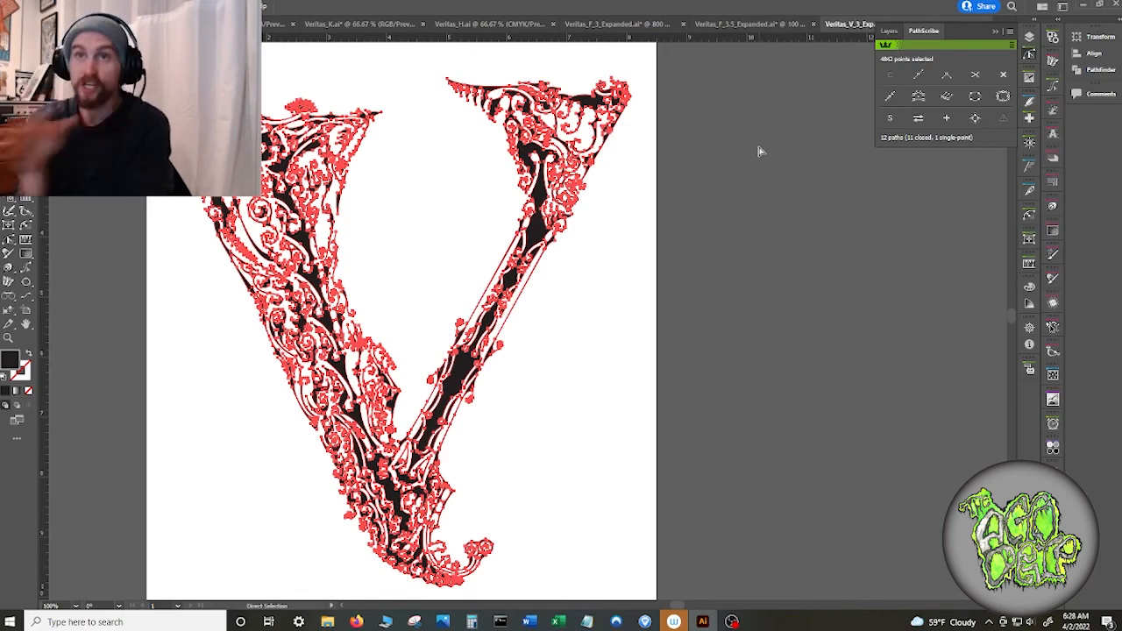
click(570, 296)
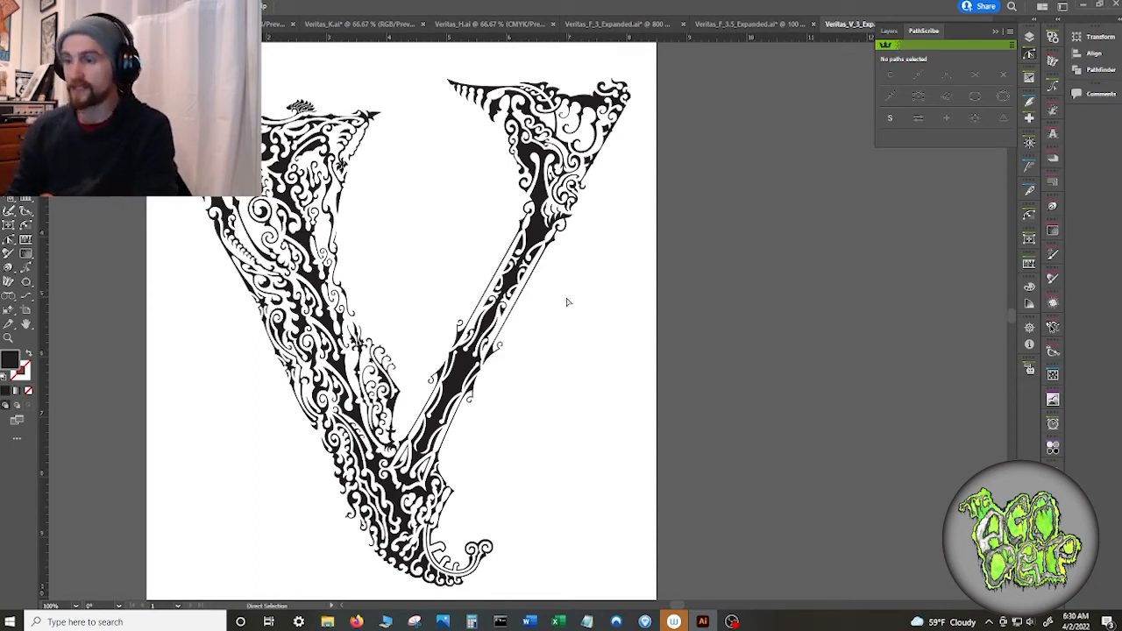
scroll(588, 303, down, 1)
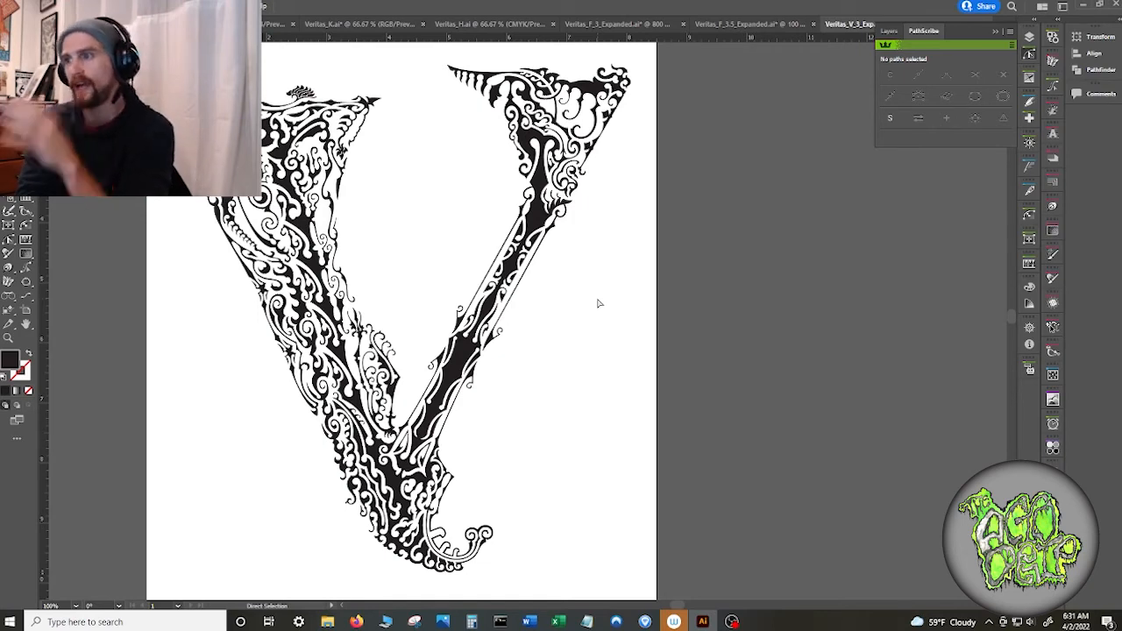
- Look through the open F letter documents and switch to Veritas_H.ai
click(744, 26)
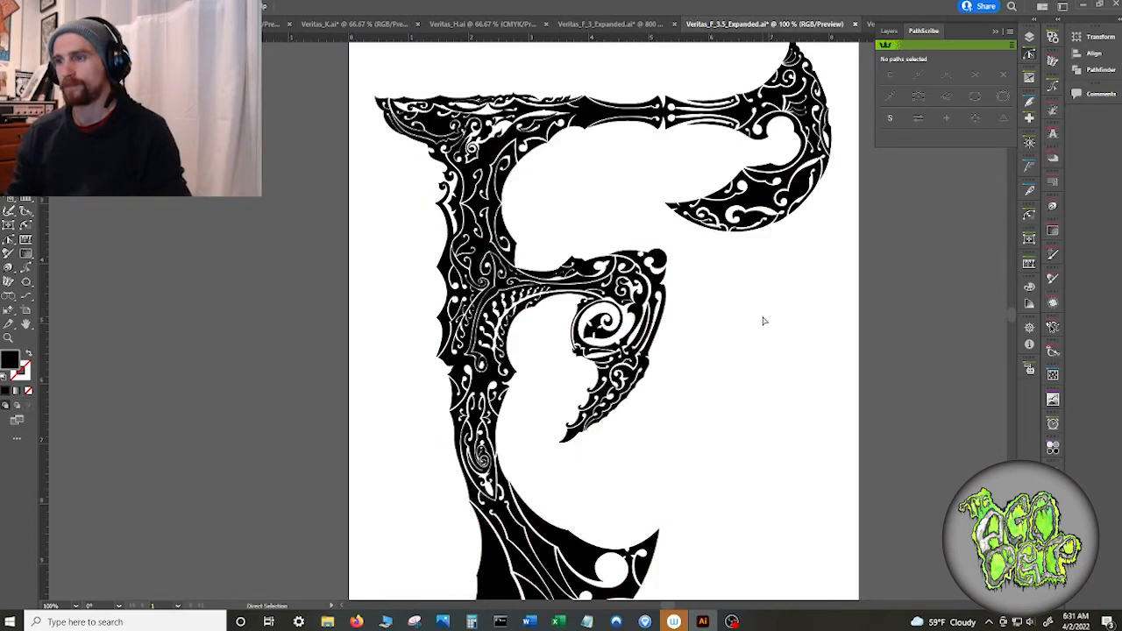
click(613, 24)
click(491, 24)
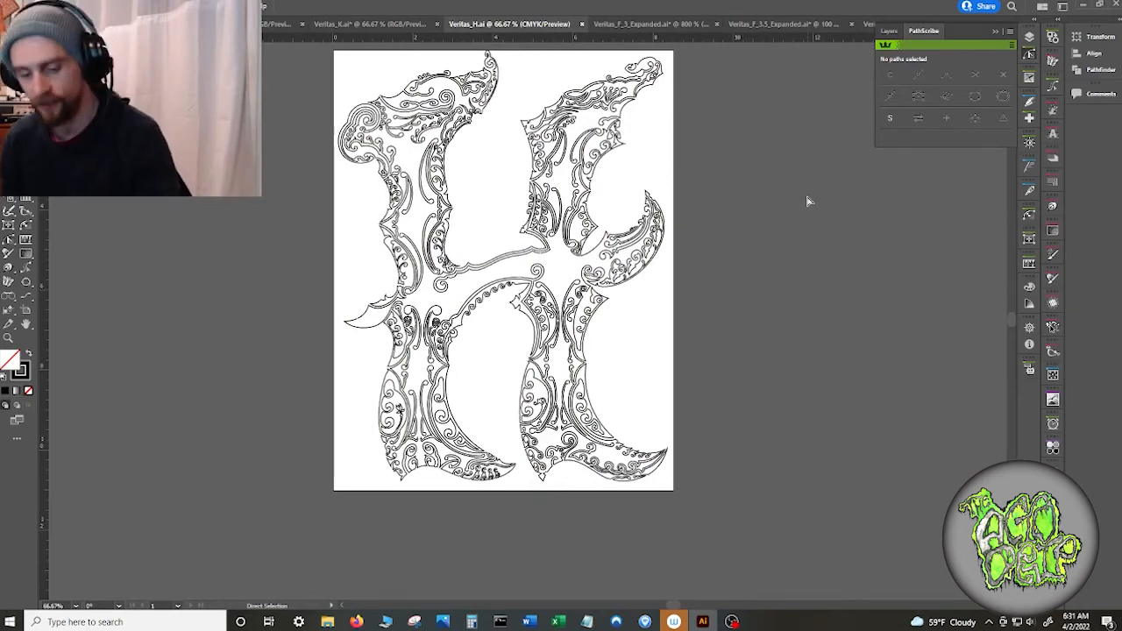
- Start saving the H document as a copy and choose the Veritas Letters (Finished) folder as its destination
key(ctrl+shift+s)
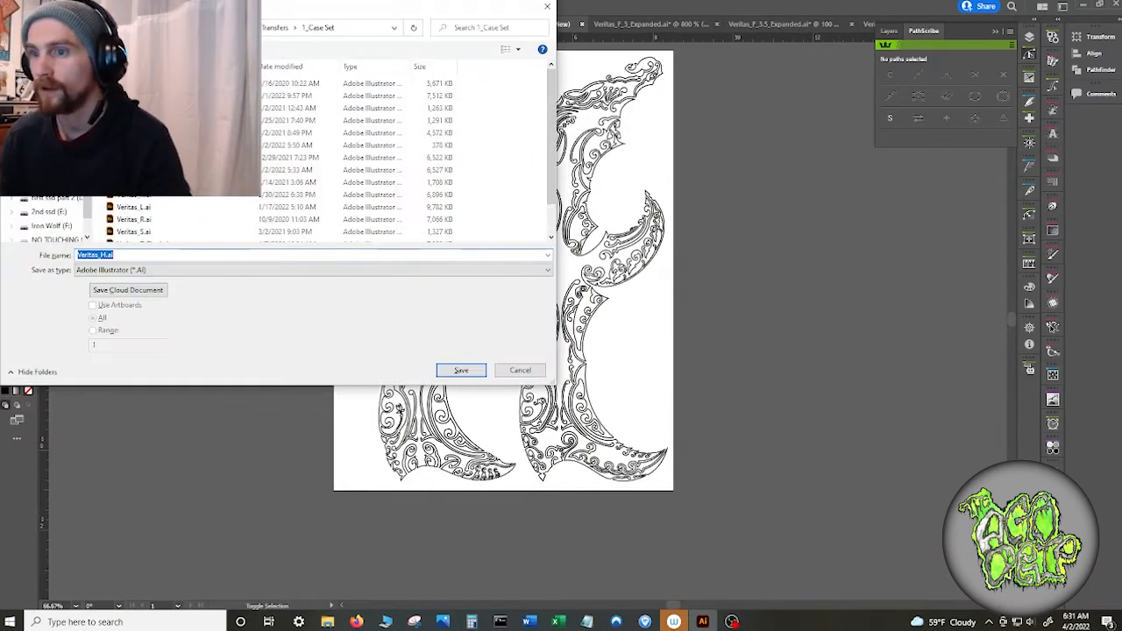
click(219, 27)
double_click(175, 121)
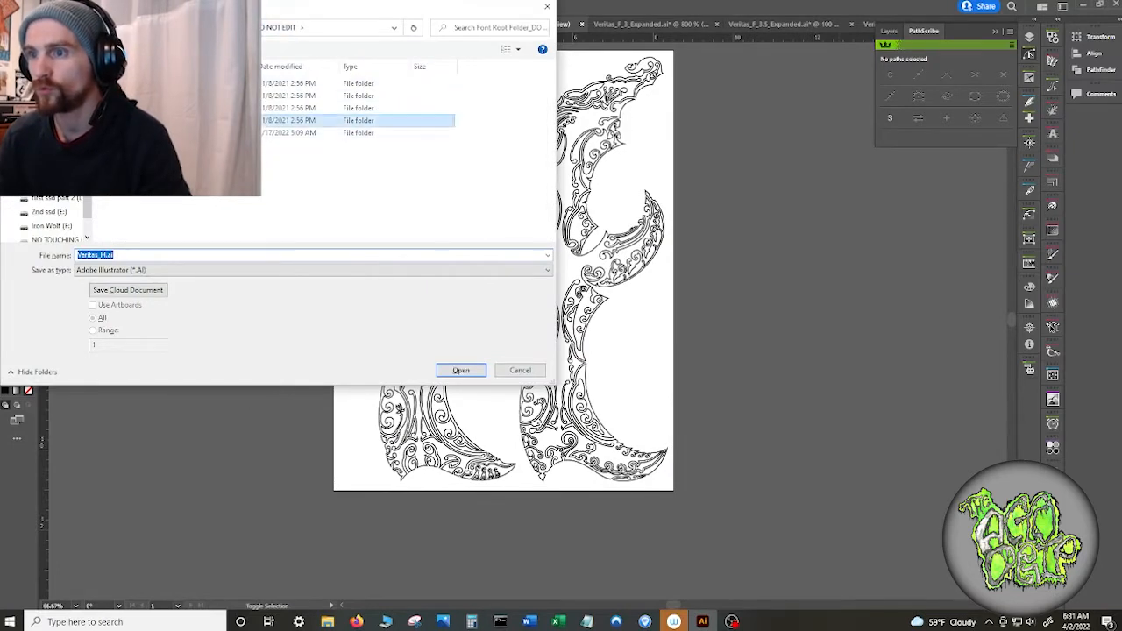
double_click(144, 109)
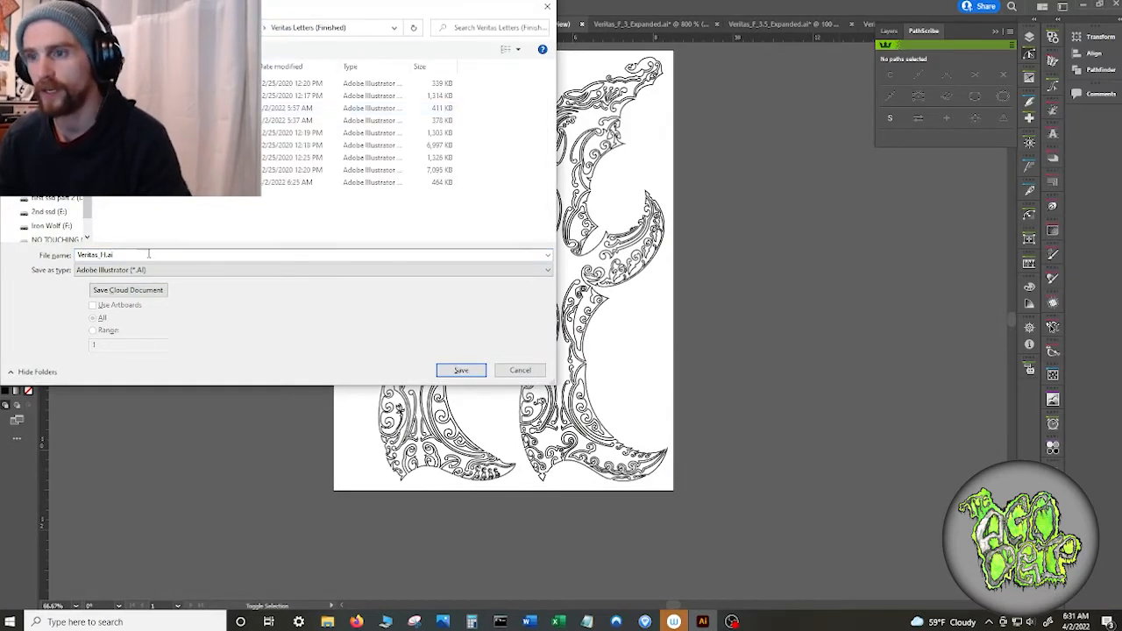
- Name the copy Veritas_H_Expanded.ai, modelled on the V file's name, and save it with the offered Illustrator 2020 options
click(140, 182)
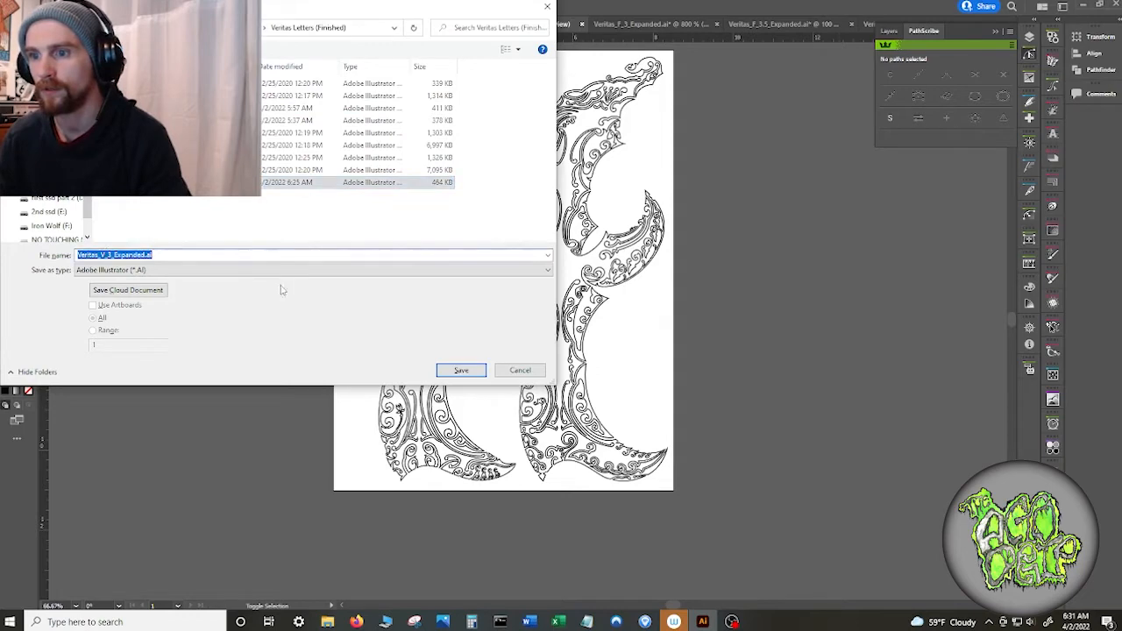
key(Left)
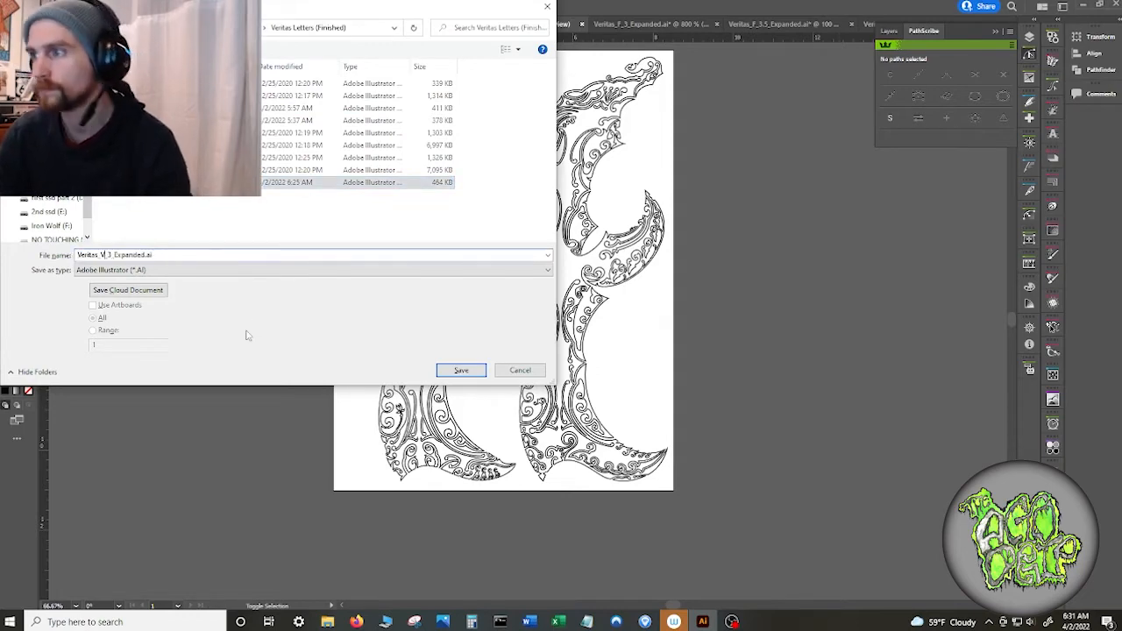
drag(275, 18, 406, 151)
key(shift+Right)
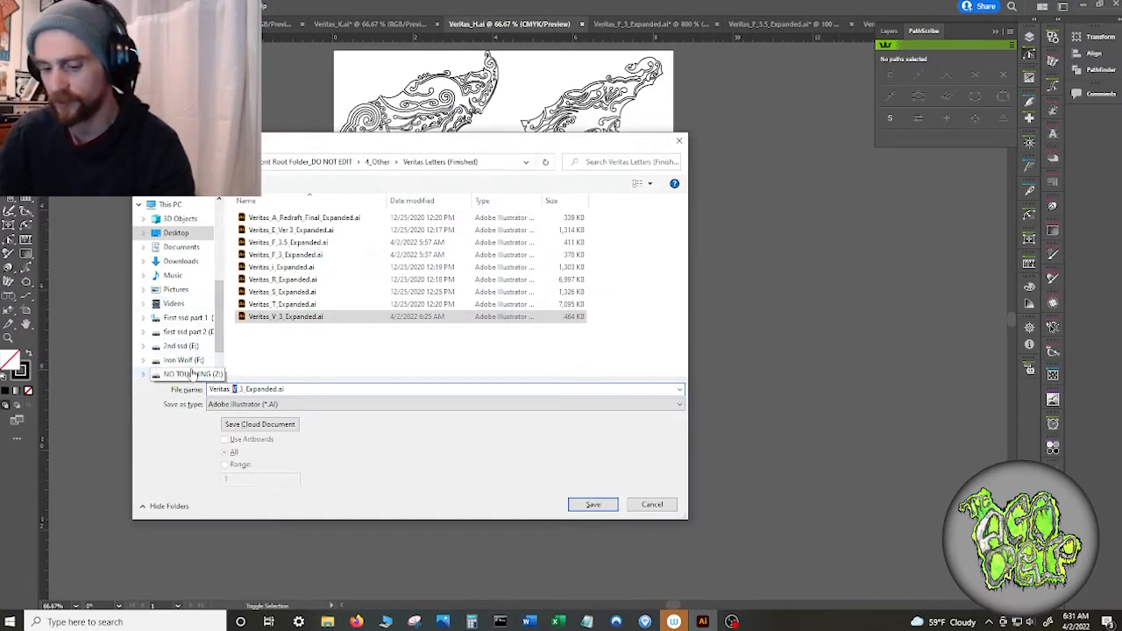
text(H)
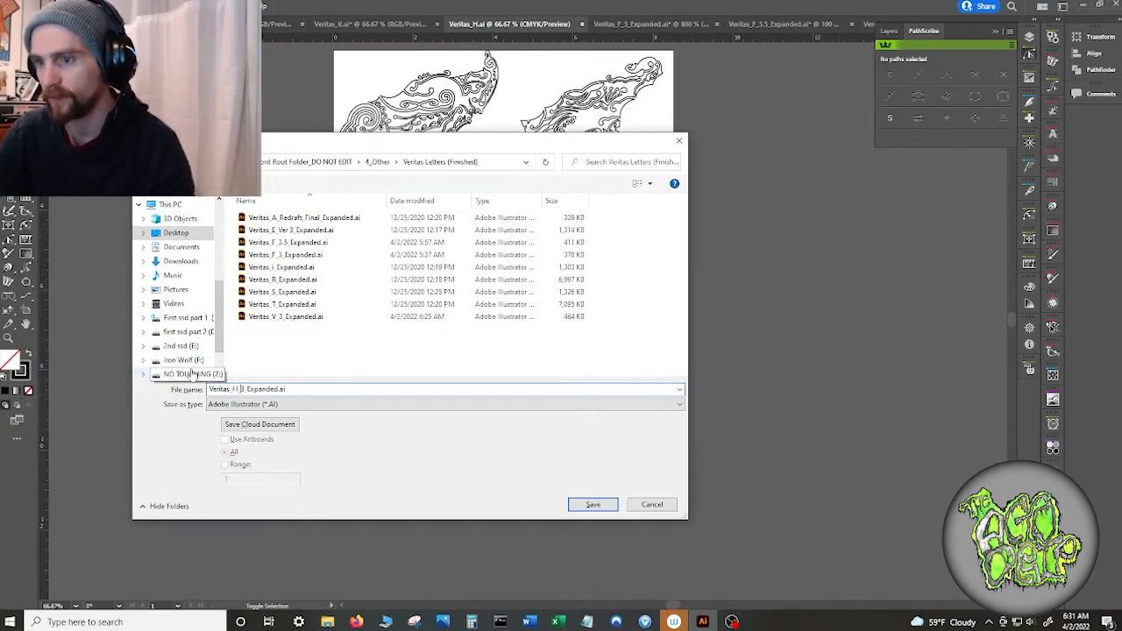
key(Delete)
key(Delete)
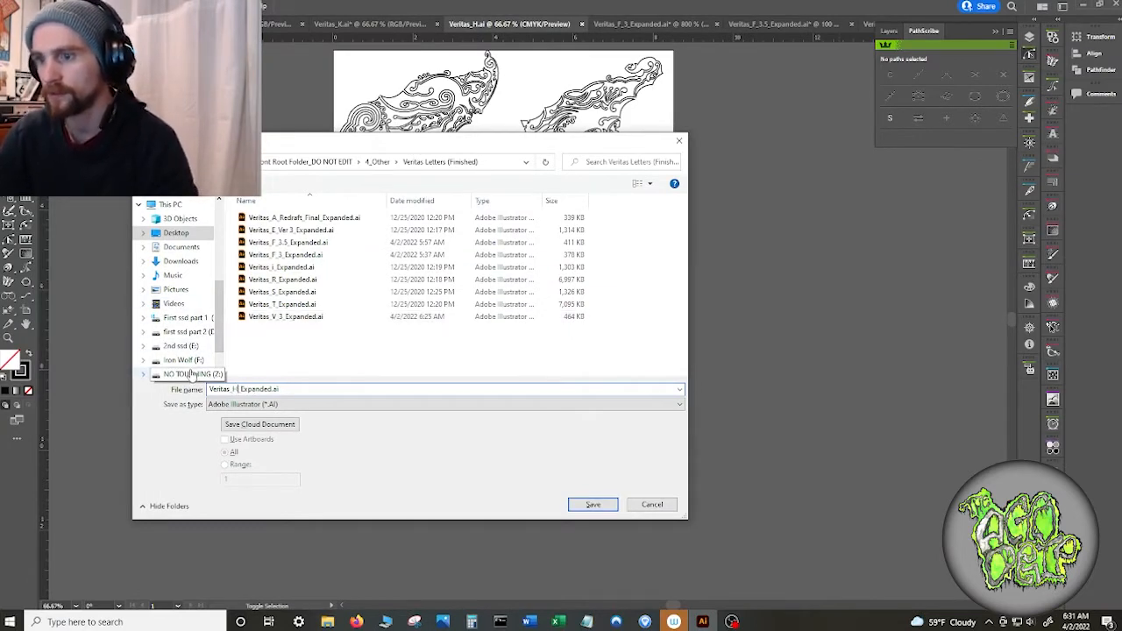
key(Return)
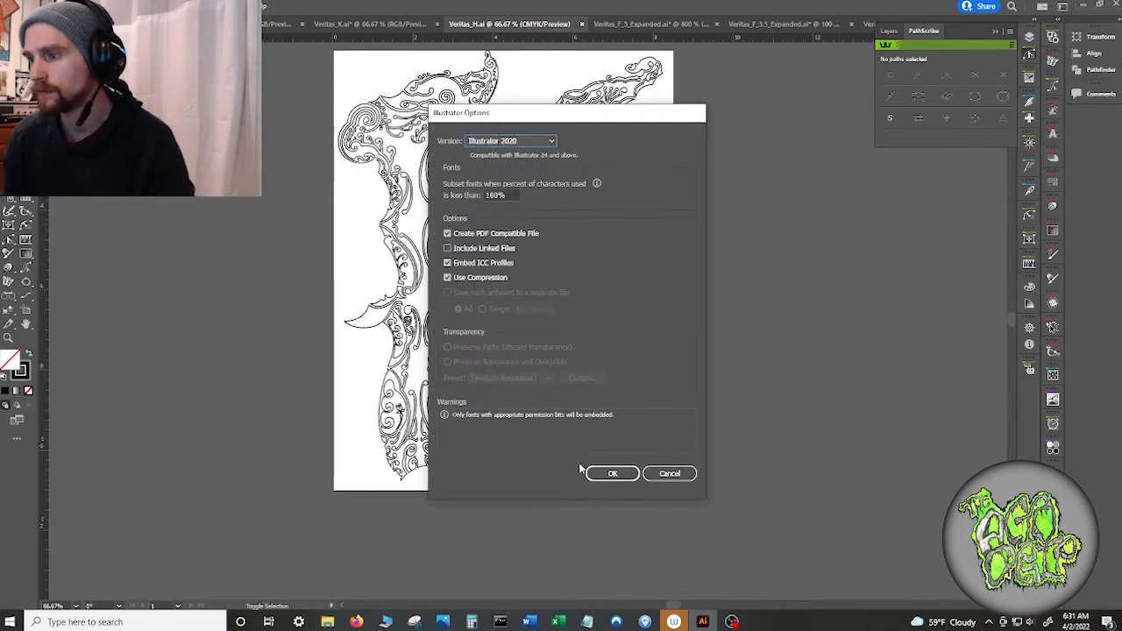
click(607, 473)
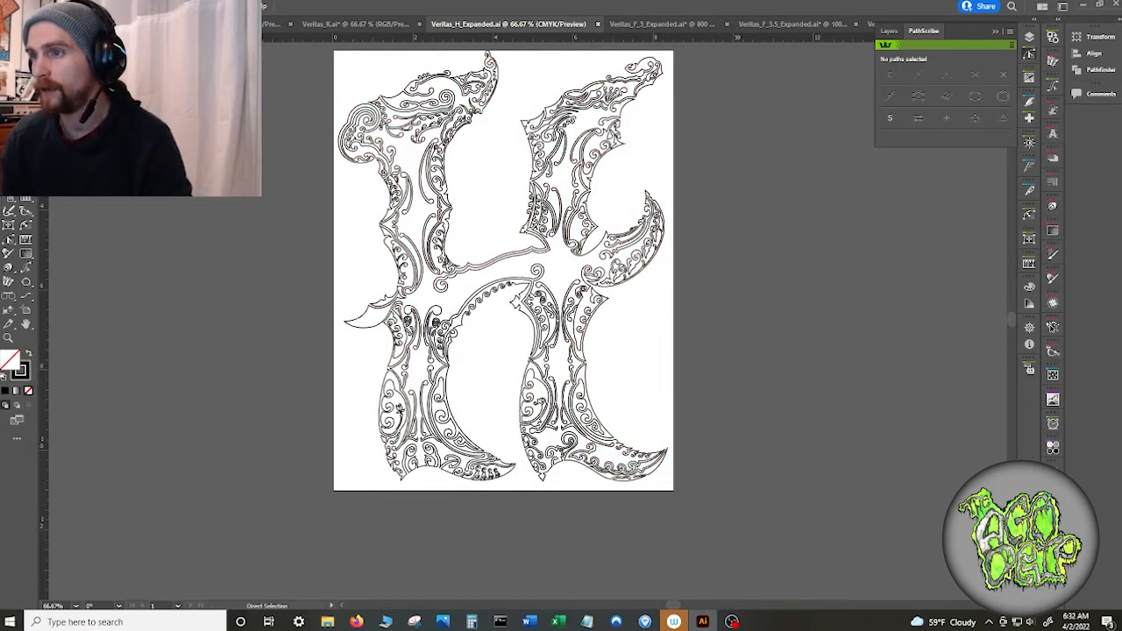
key(ctrl+a)
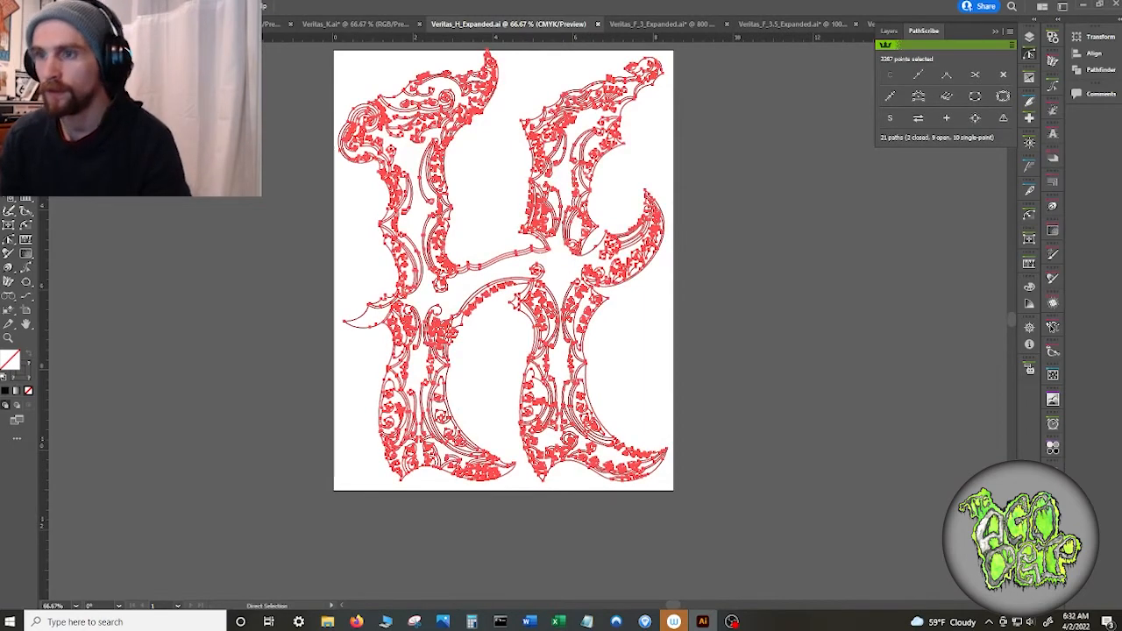
click(74, 7)
mouse_move(98, 6)
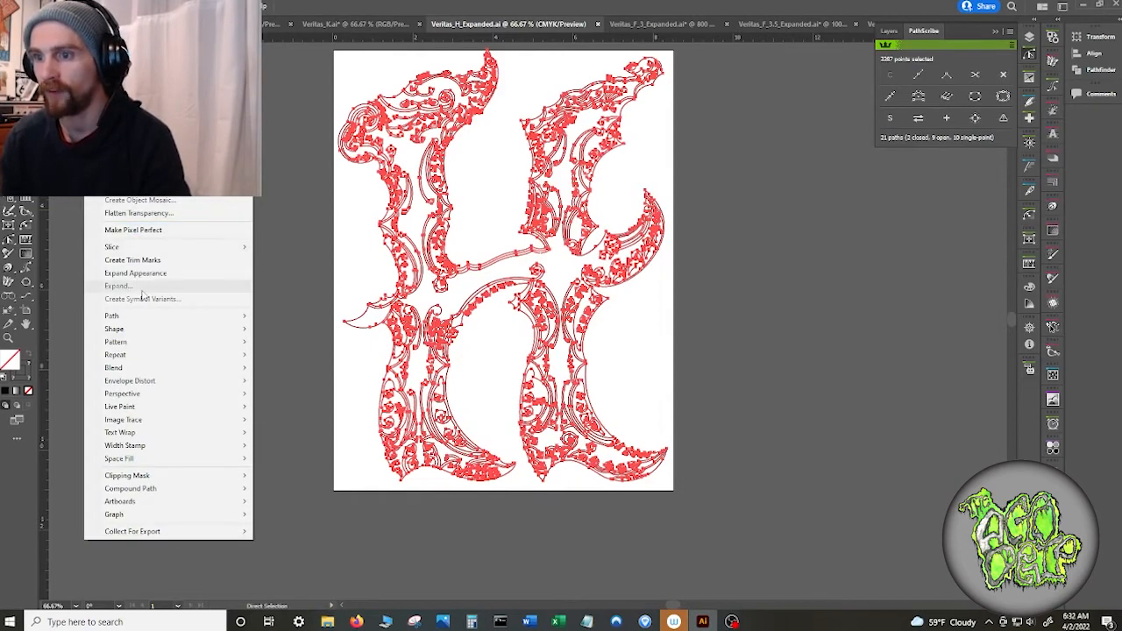
click(202, 273)
click(291, 287)
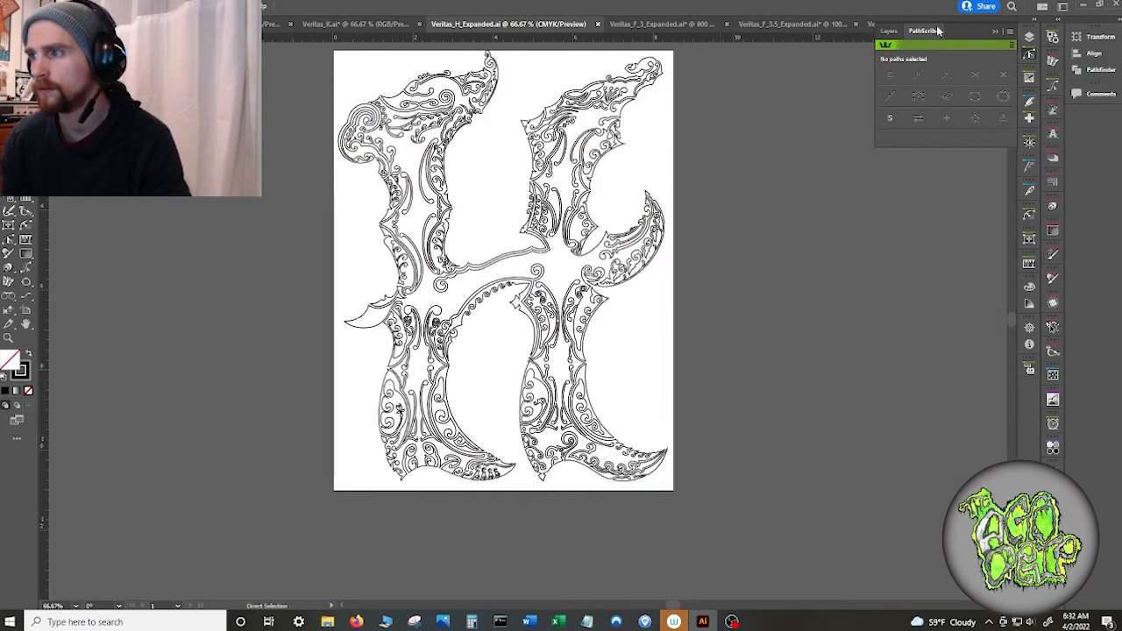
- Look at the expanded V letter document for comparison and return to Veritas_H_Expanded.ai
click(996, 31)
click(901, 24)
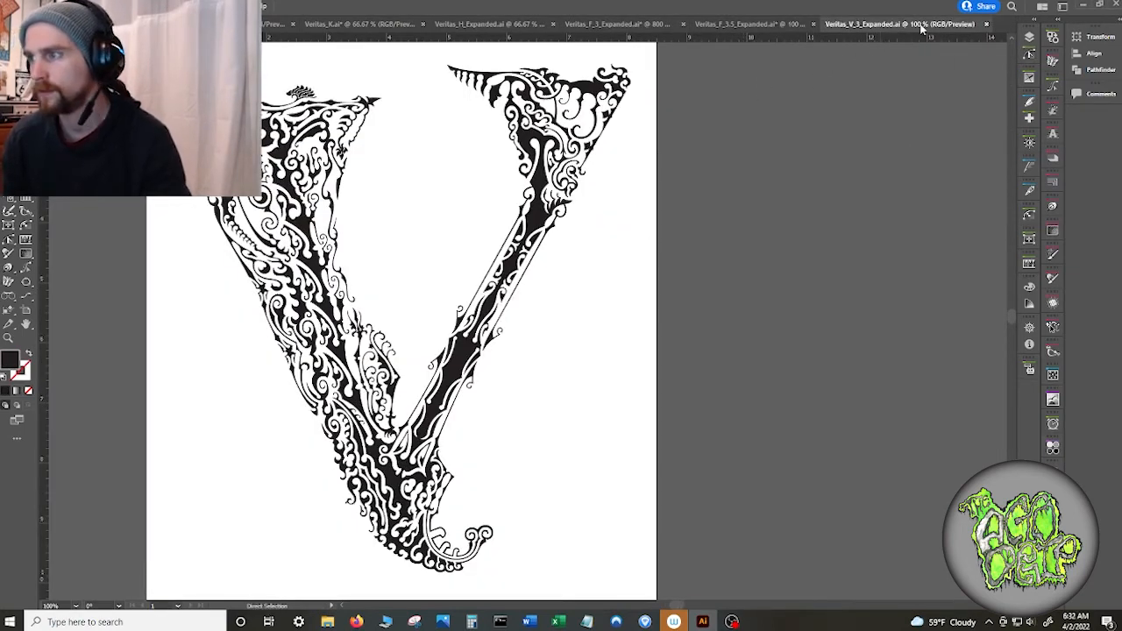
click(491, 24)
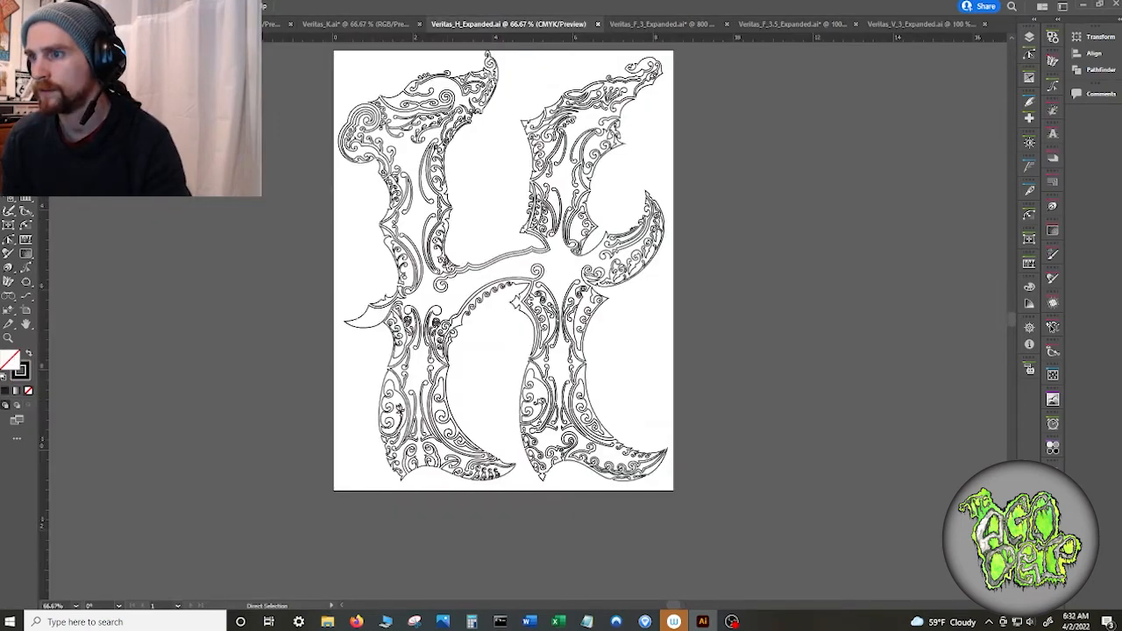
- Try expanding the appearance and stroke of the H's main outline path with the Fill option switched off
click(98, 6)
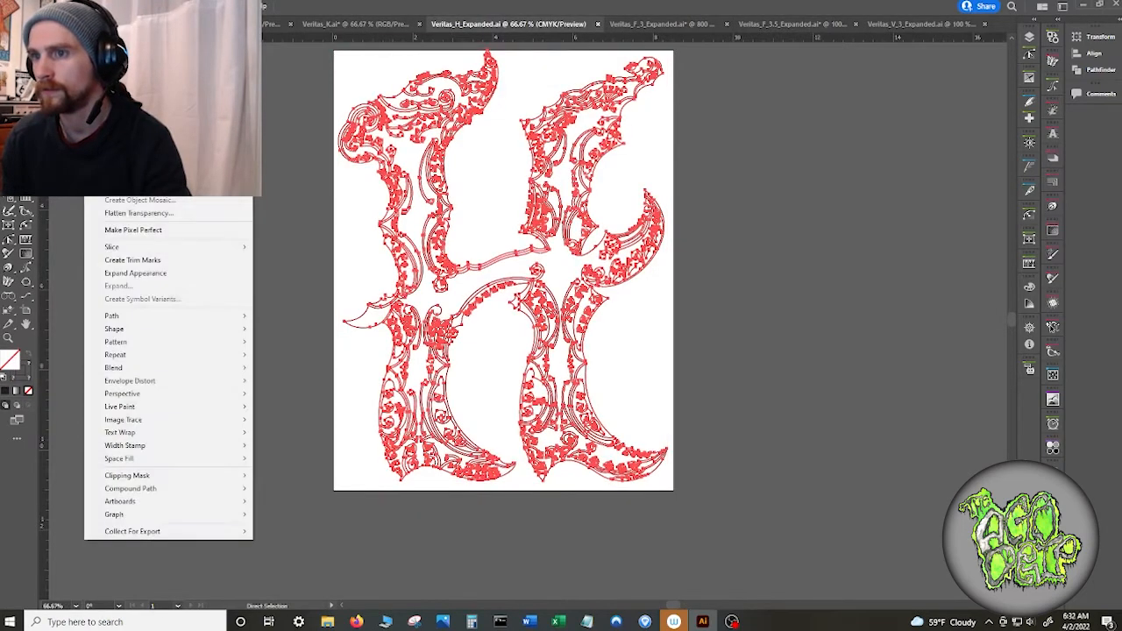
click(135, 273)
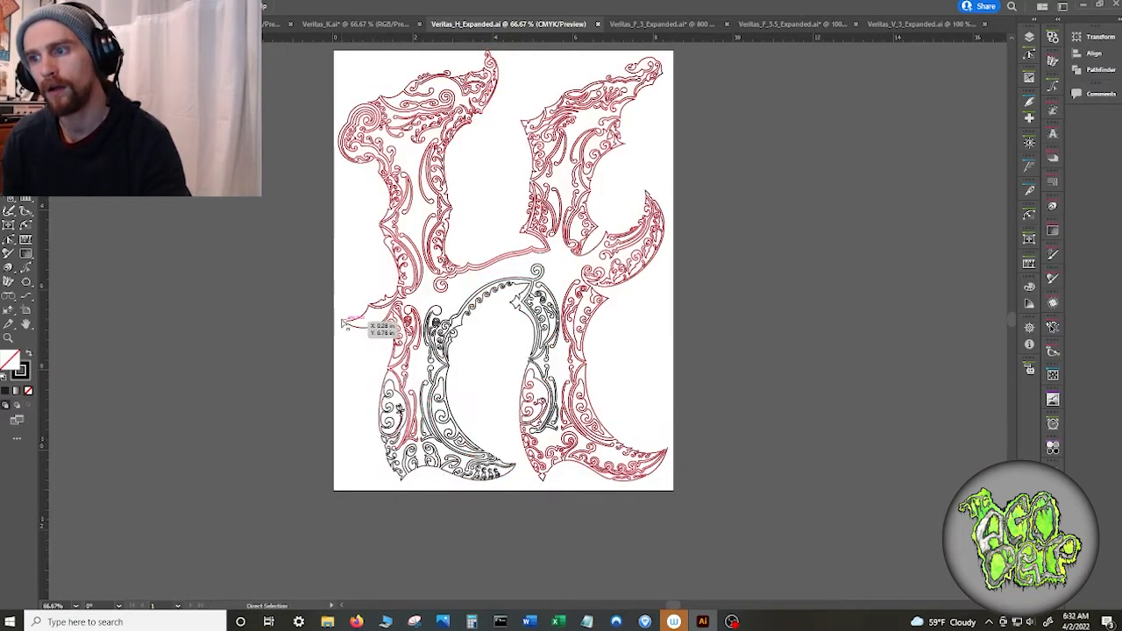
click(98, 6)
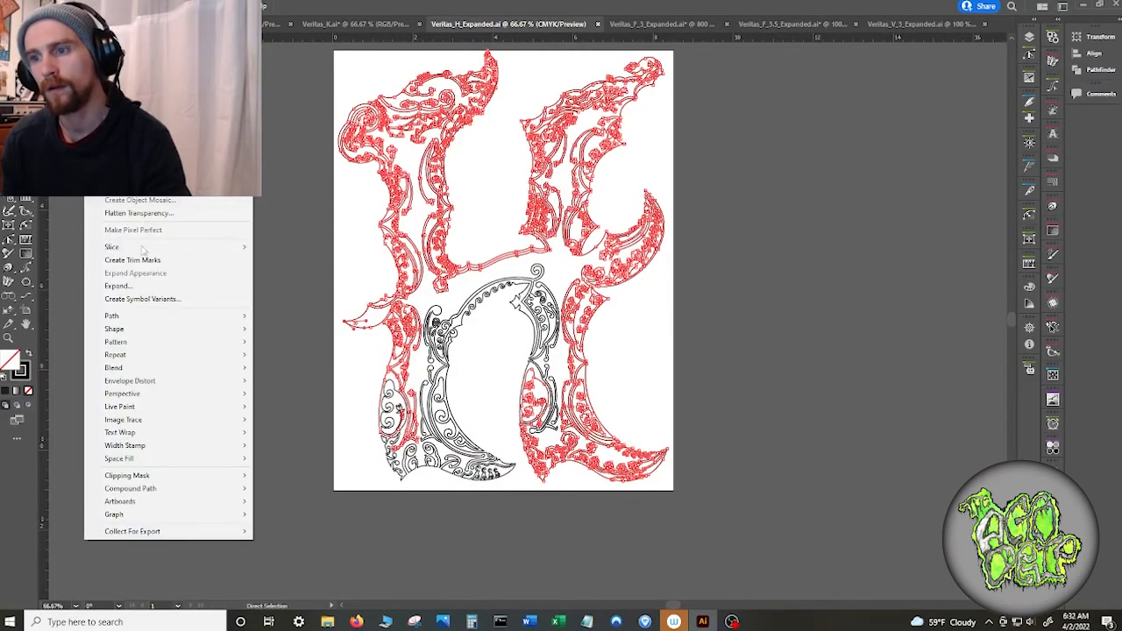
click(131, 286)
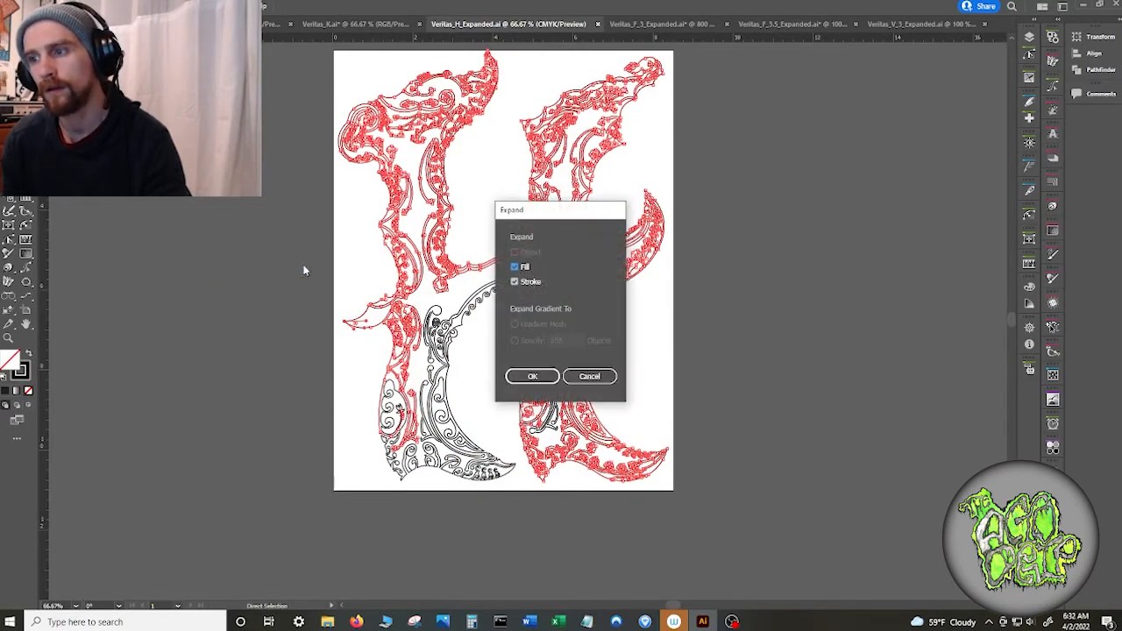
click(514, 268)
click(526, 376)
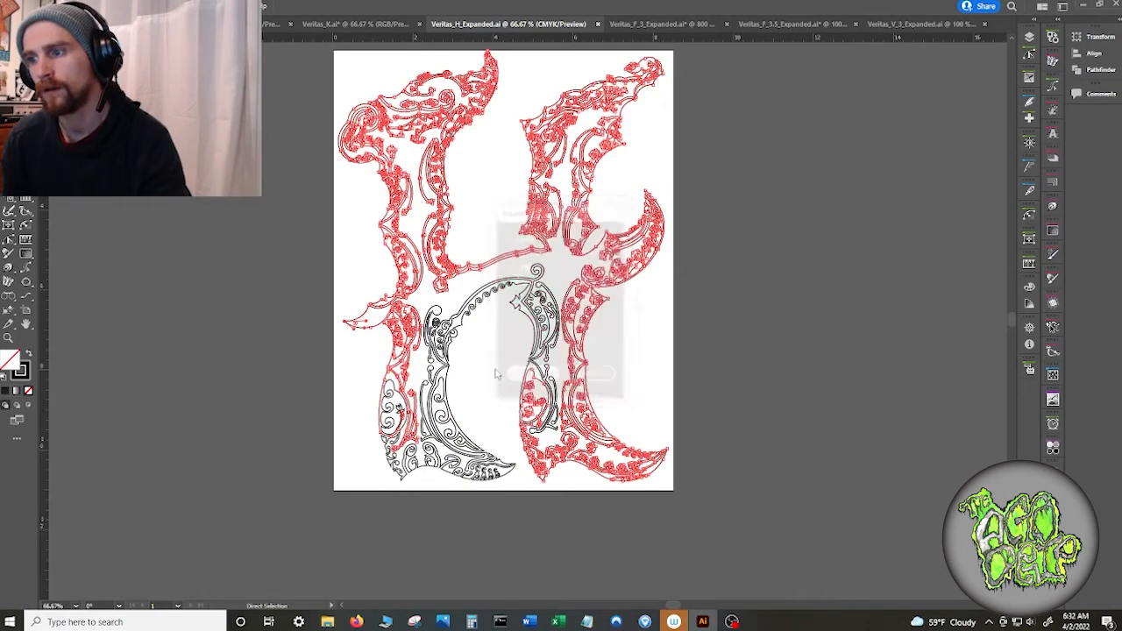
click(509, 367)
click(455, 343)
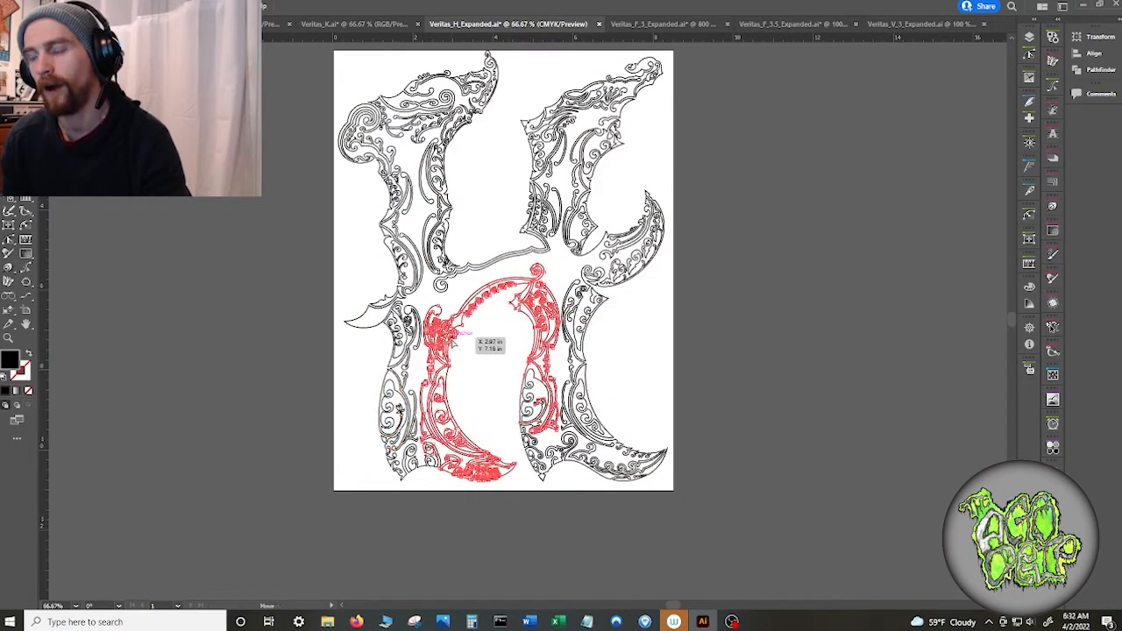
key(ctrl+a)
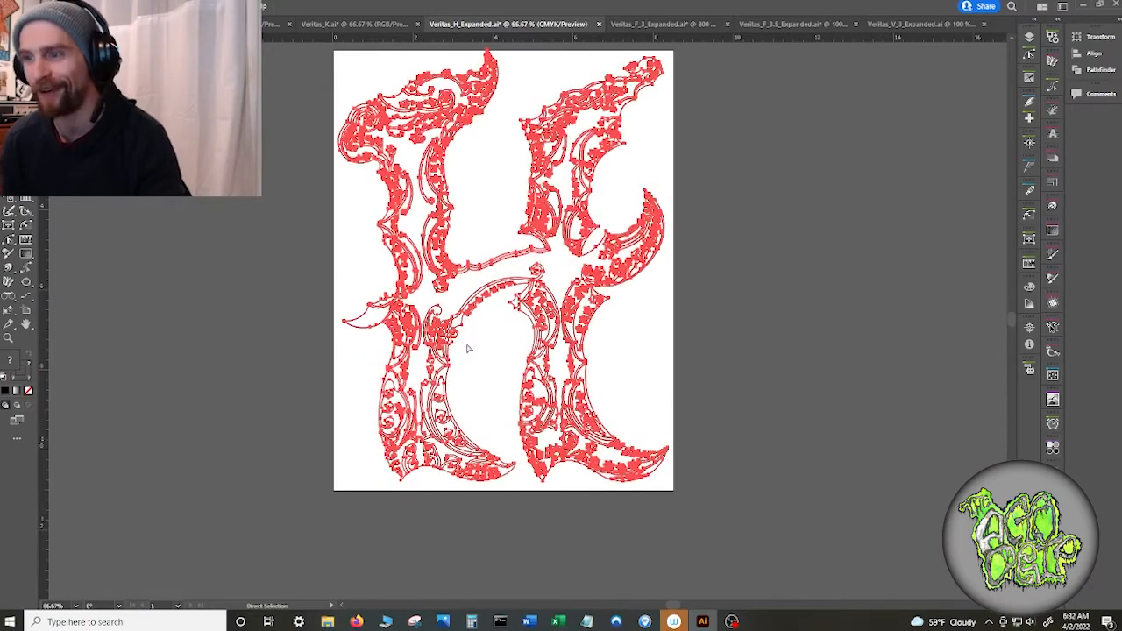
click(99, 6)
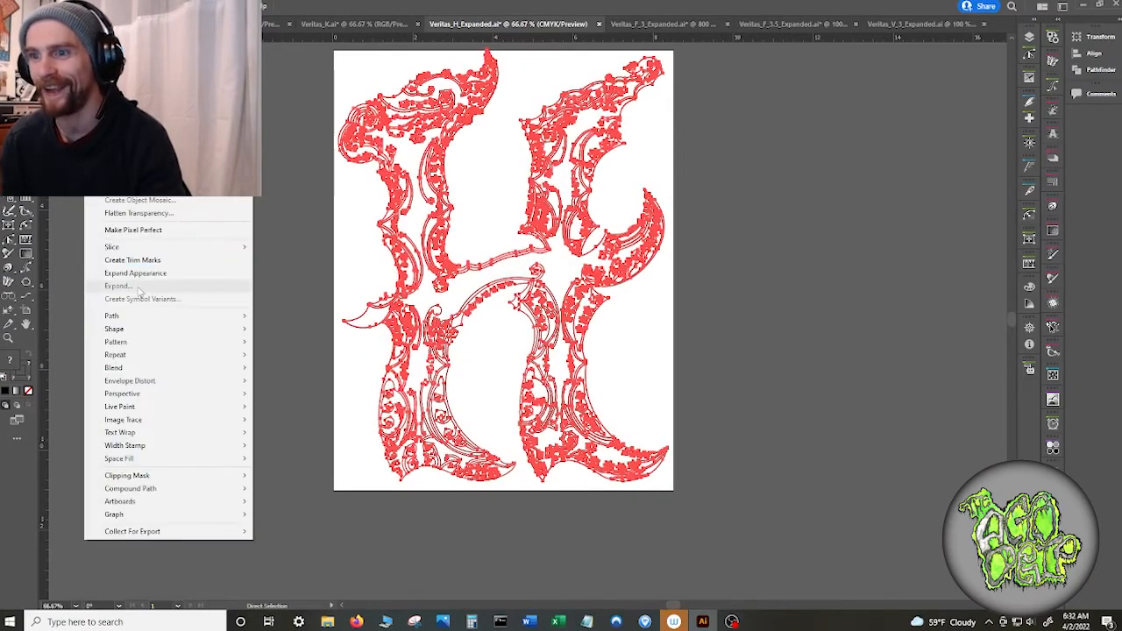
click(299, 268)
- Check the extent of the H artwork on the canvas with everything selected, and undo the expansion
scroll(418, 373, up, 2)
scroll(425, 363, down, 7)
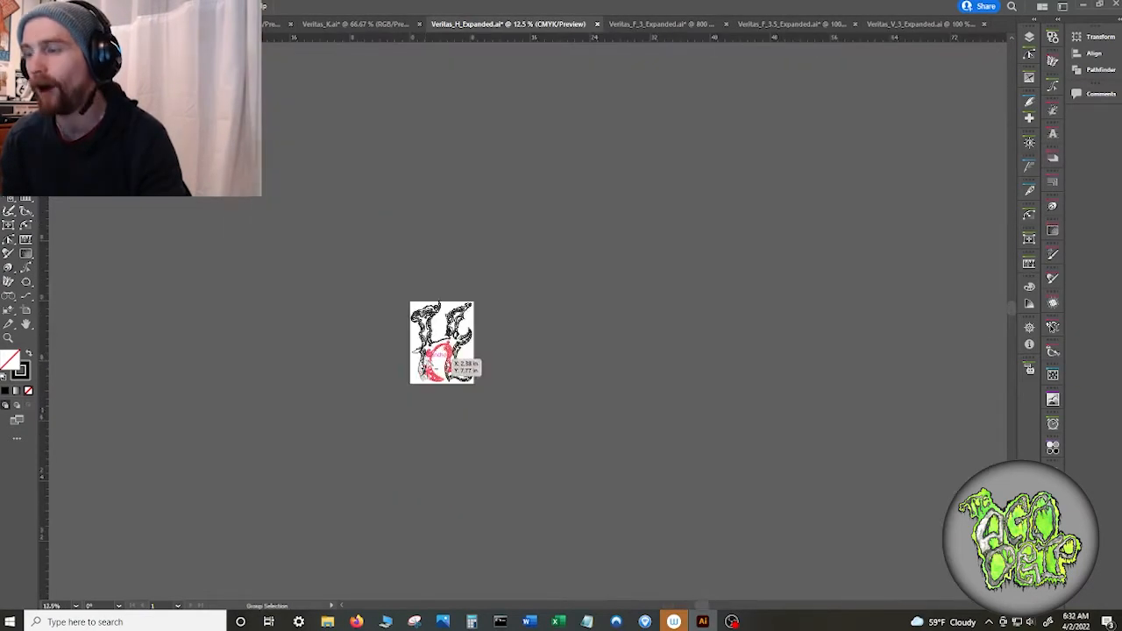
key(v)
key(ctrl+a)
scroll(490, 354, right, 1)
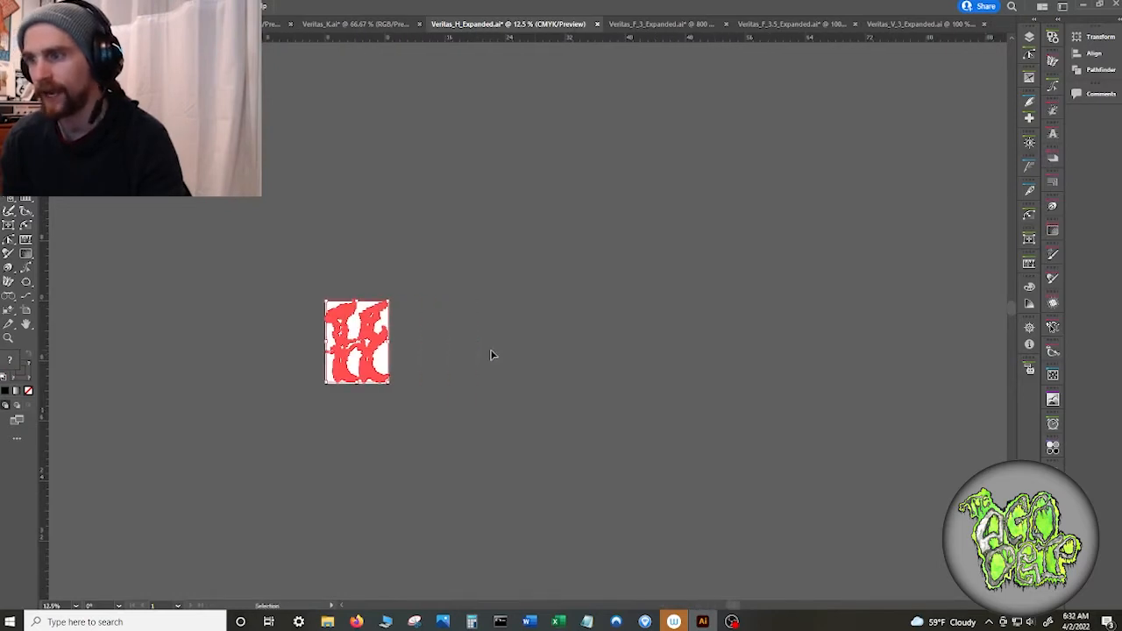
scroll(490, 351, down, 4)
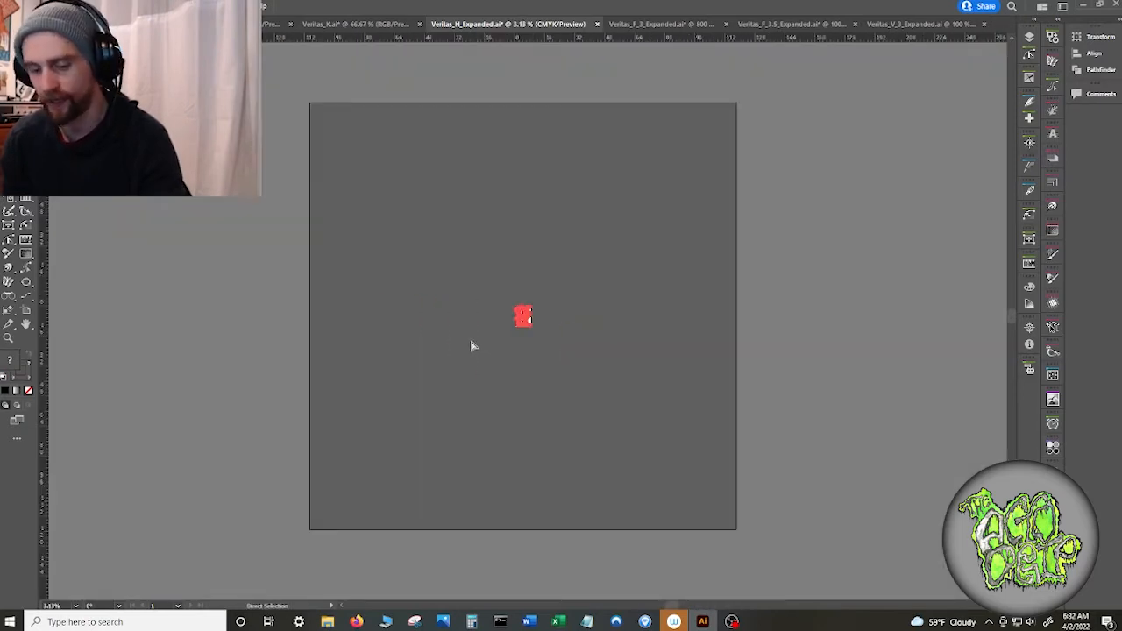
key(a)
click(437, 314)
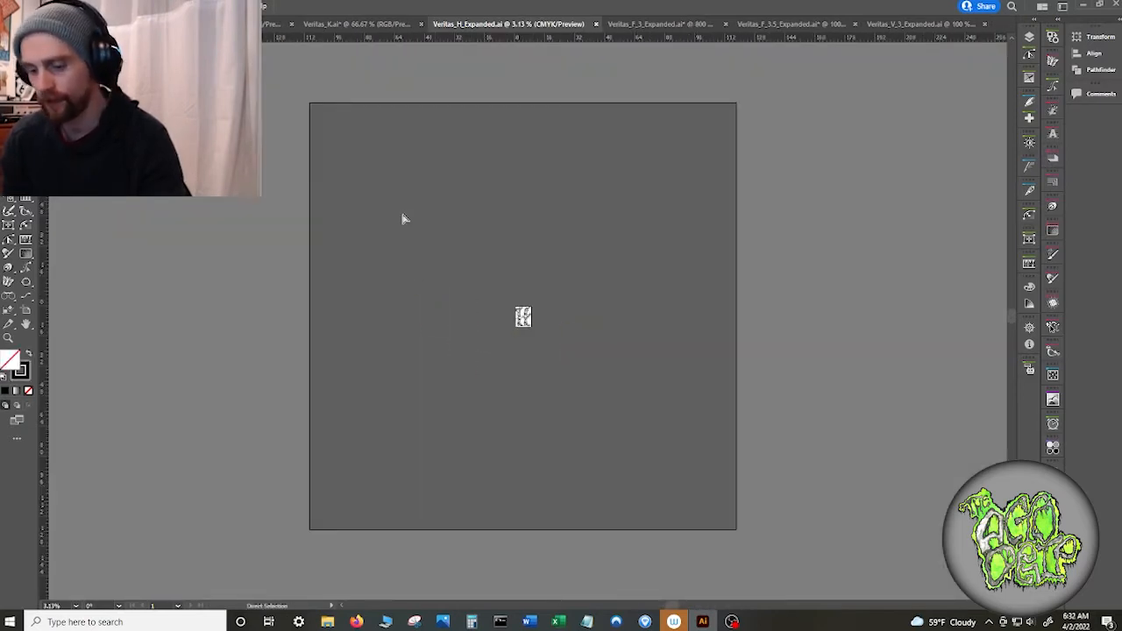
- Review the H document's layers, collapse the Artwork layer, and select everything to look for stray objects around the letter
key(e)
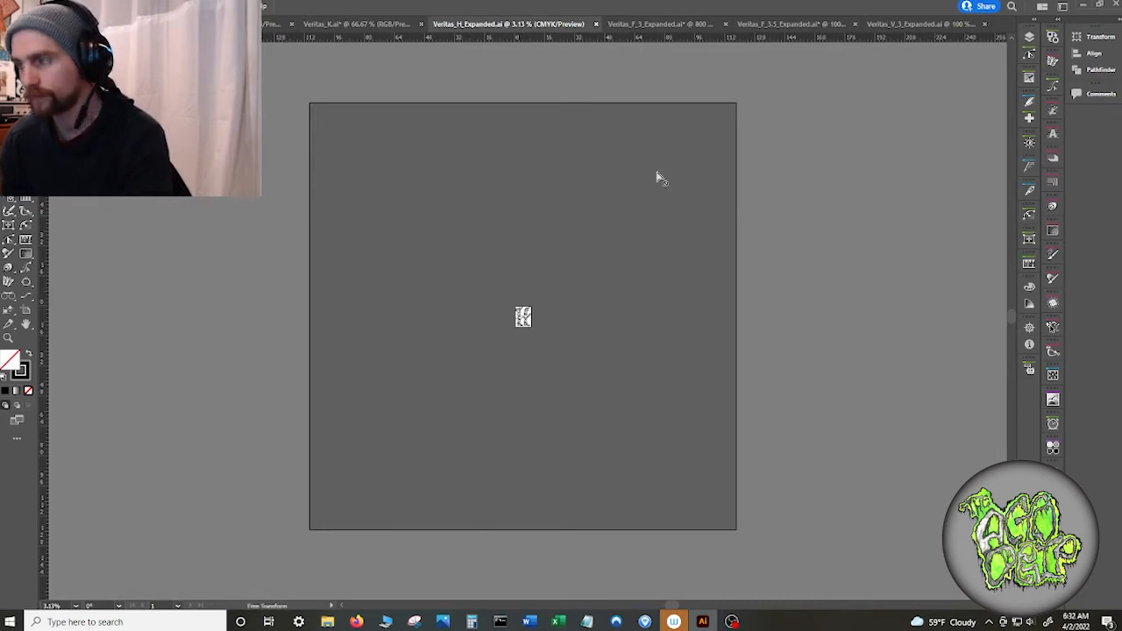
click(1029, 37)
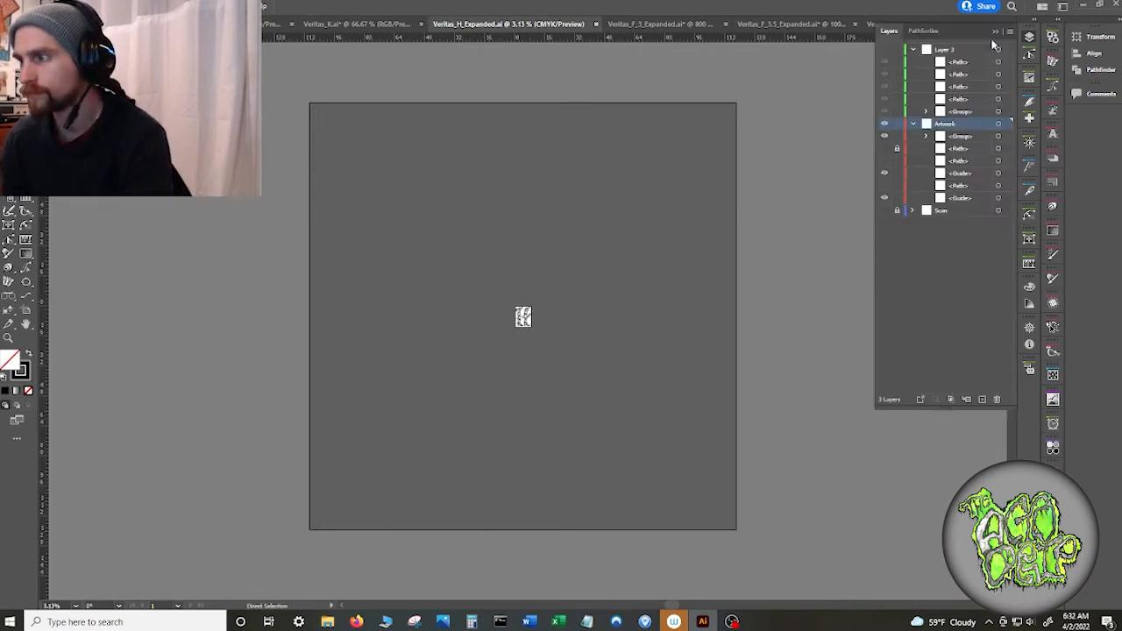
click(913, 125)
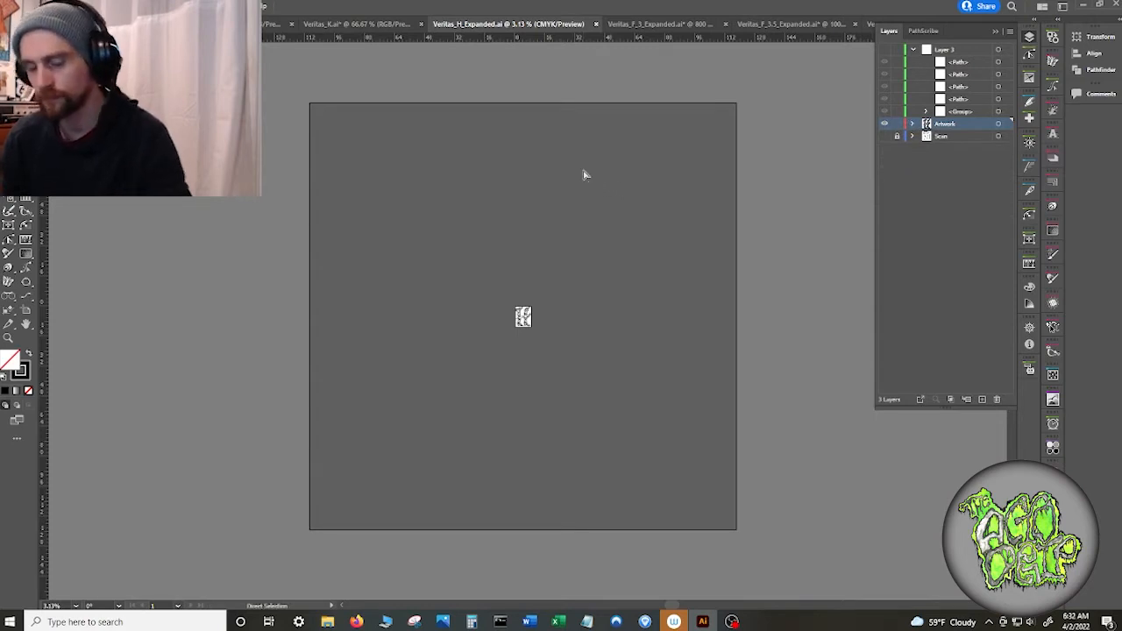
key(ctrl+a)
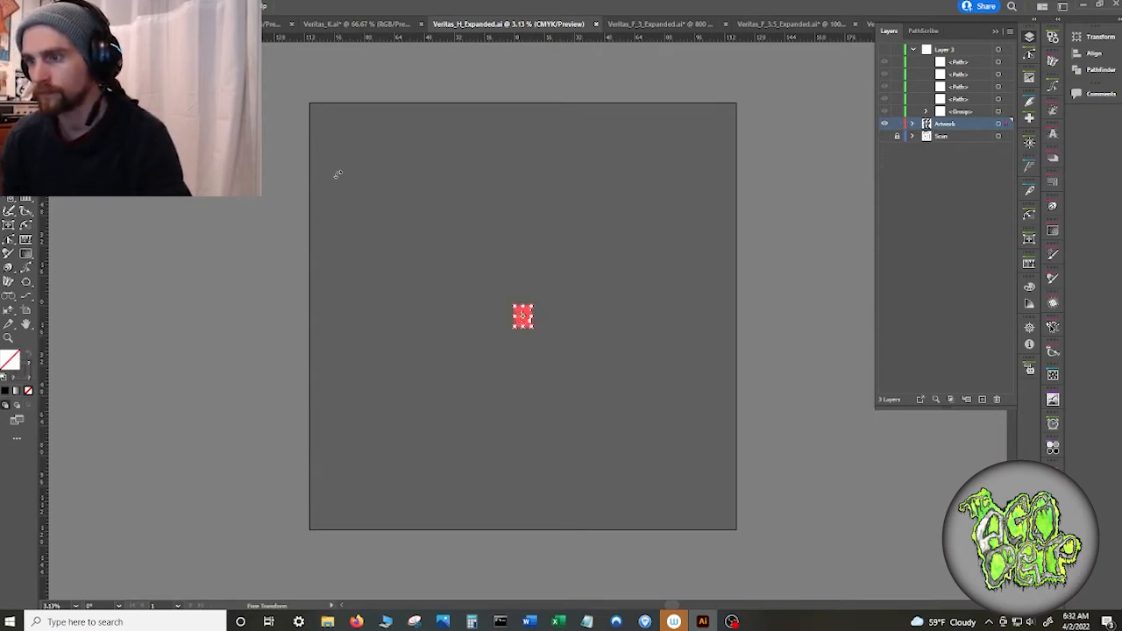
scroll(407, 201, up, 4)
scroll(418, 207, down, 4)
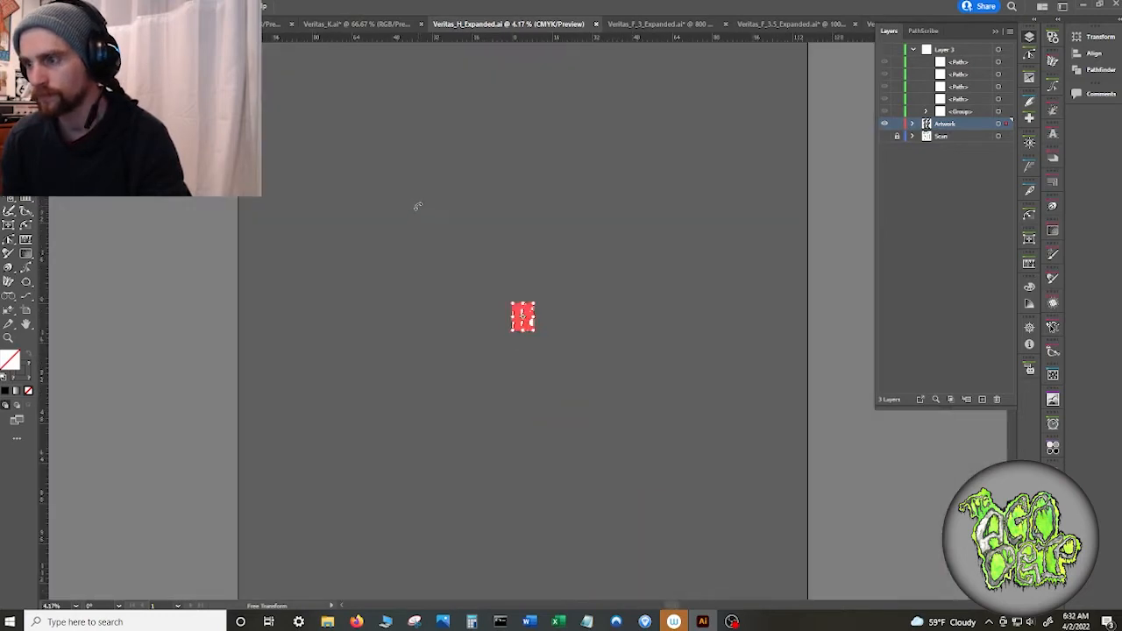
key(v)
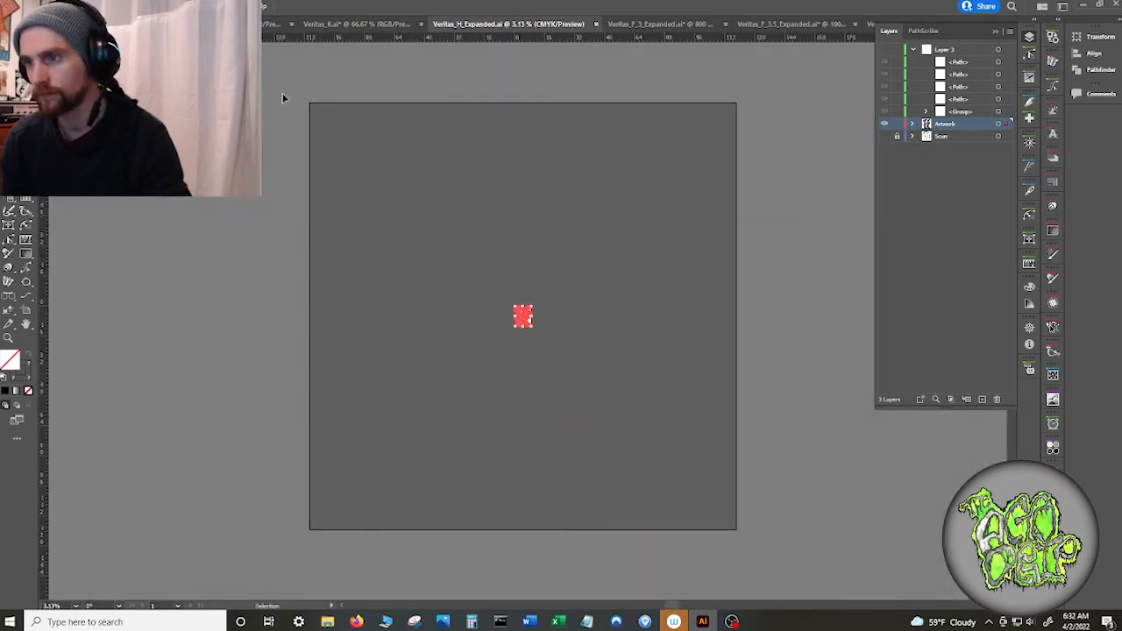
- Clear the selection and delete any stray objects on the canvas below the H letter
click(764, 306)
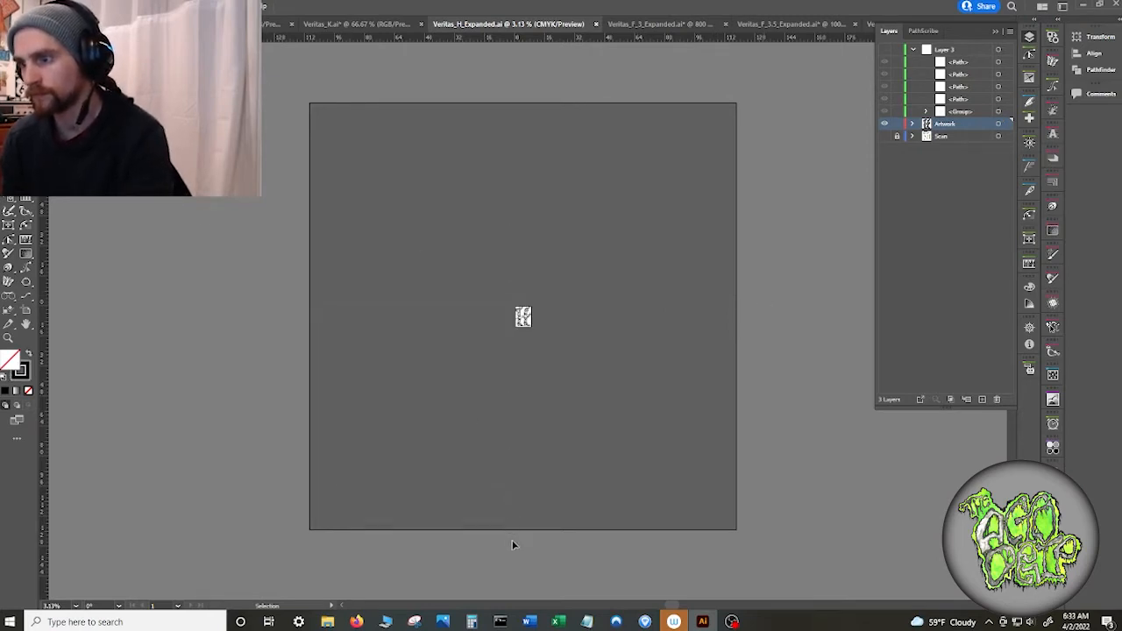
drag(513, 540, 513, 536)
key(Delete)
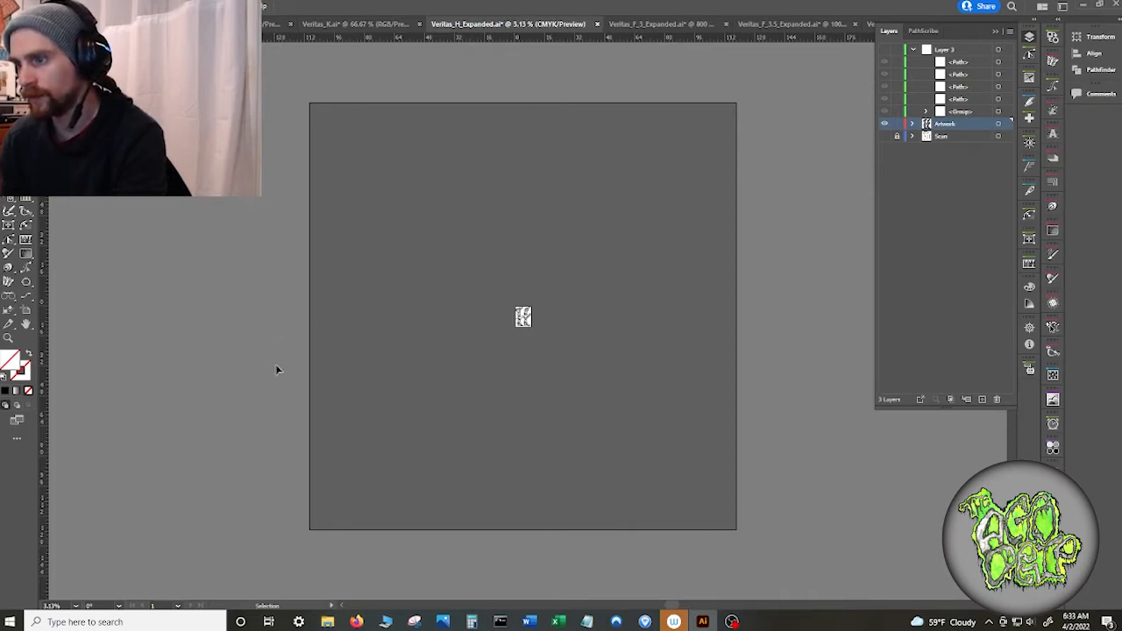
- Select the whole H letter, apply Expand Appearance, and inspect the outlines in its lower stem up close
scroll(482, 355, up, 5)
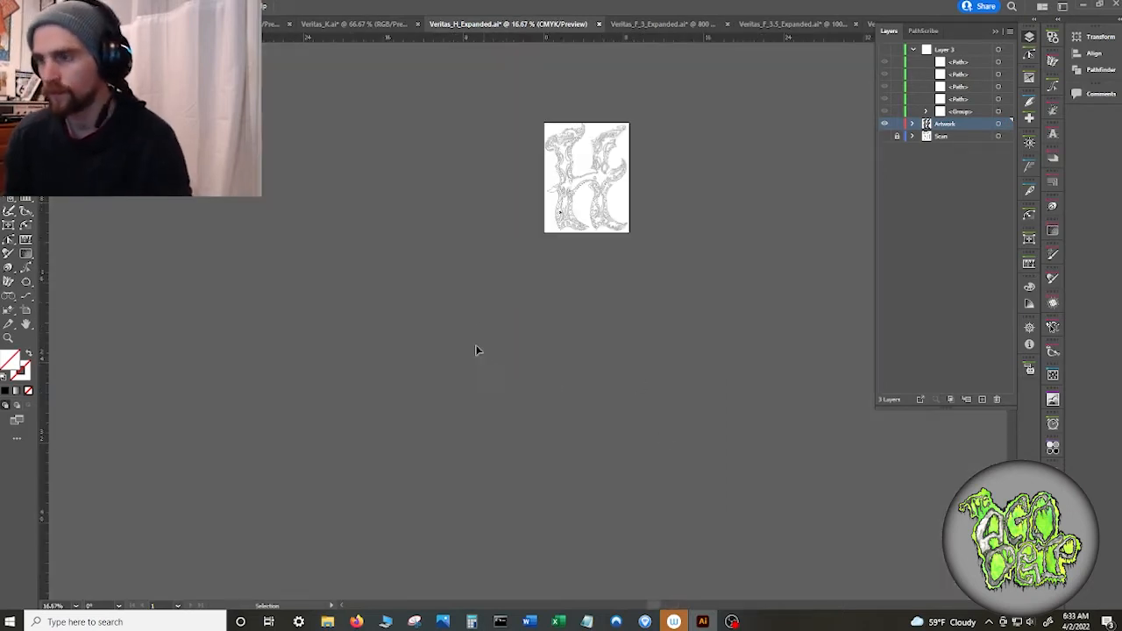
drag(465, 97, 772, 411)
click(96, 7)
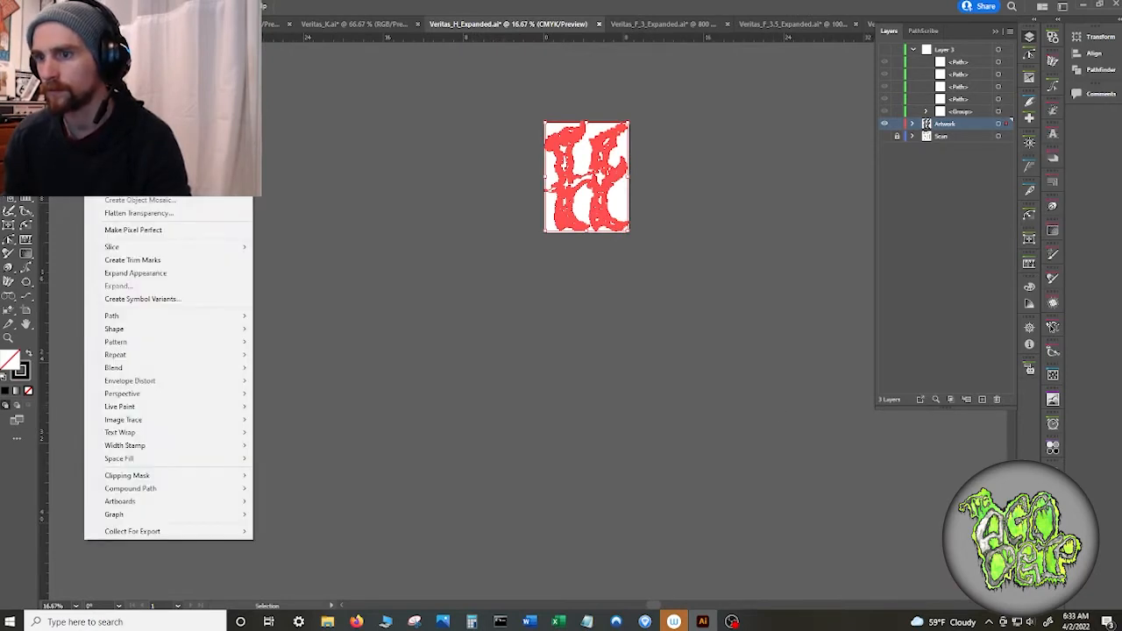
click(143, 277)
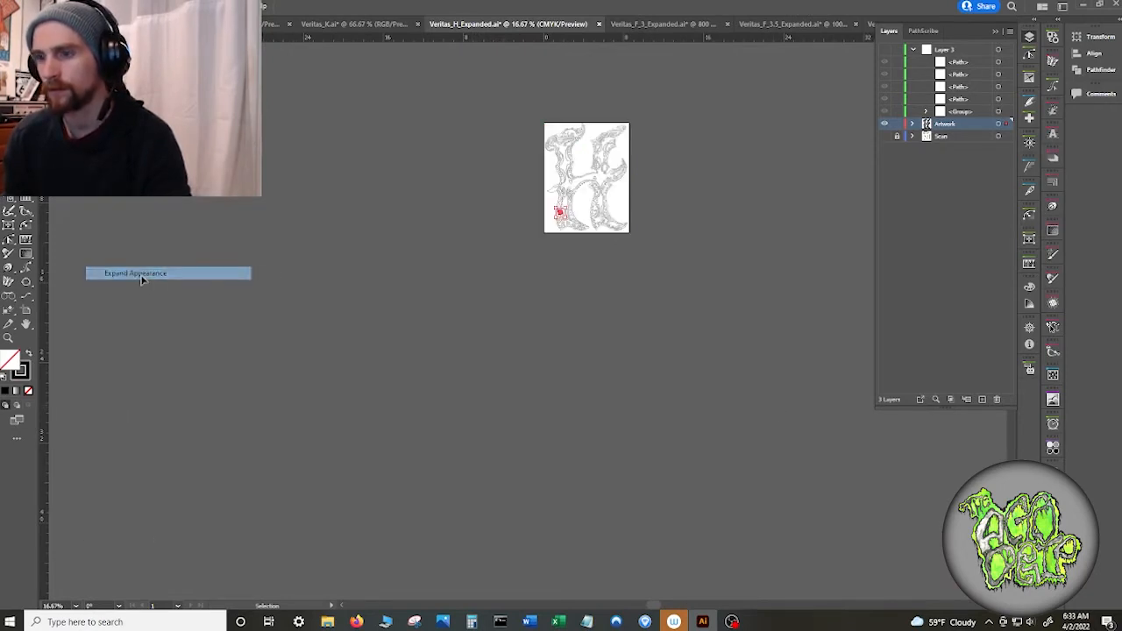
key(ctrl+1)
drag(495, 262, 552, 554)
drag(519, 66, 519, 363)
scroll(461, 252, up, 3)
scroll(454, 256, up, 1)
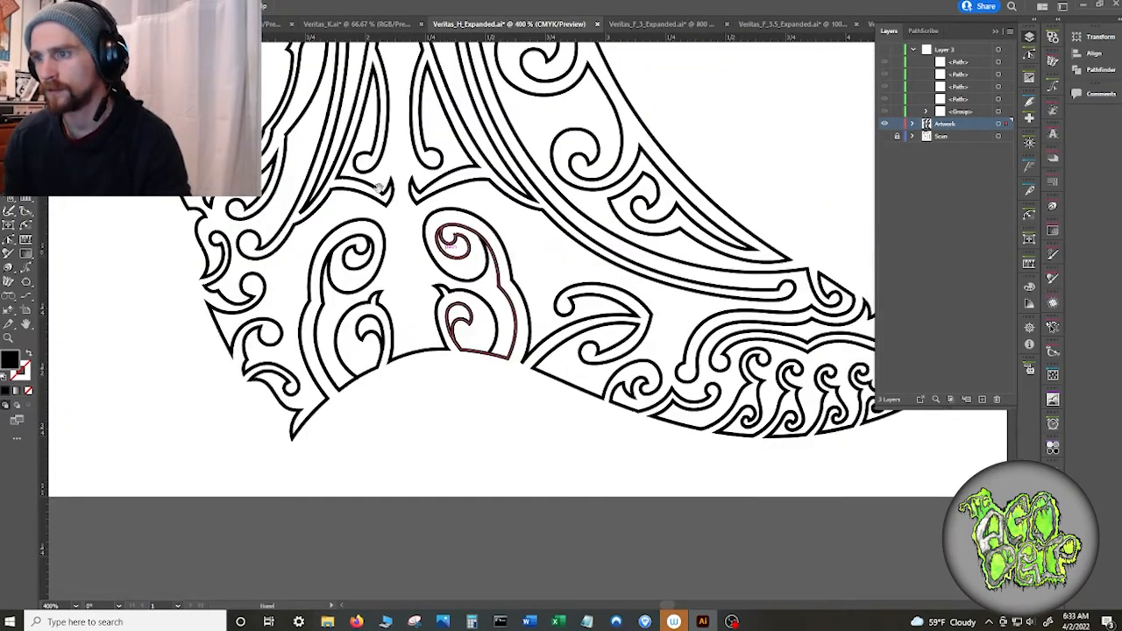
drag(356, 107, 453, 506)
click(370, 329)
- Select all the H artwork and check whether the Expand command is available for it, then clear the selection
key(a)
key(ctrl+a)
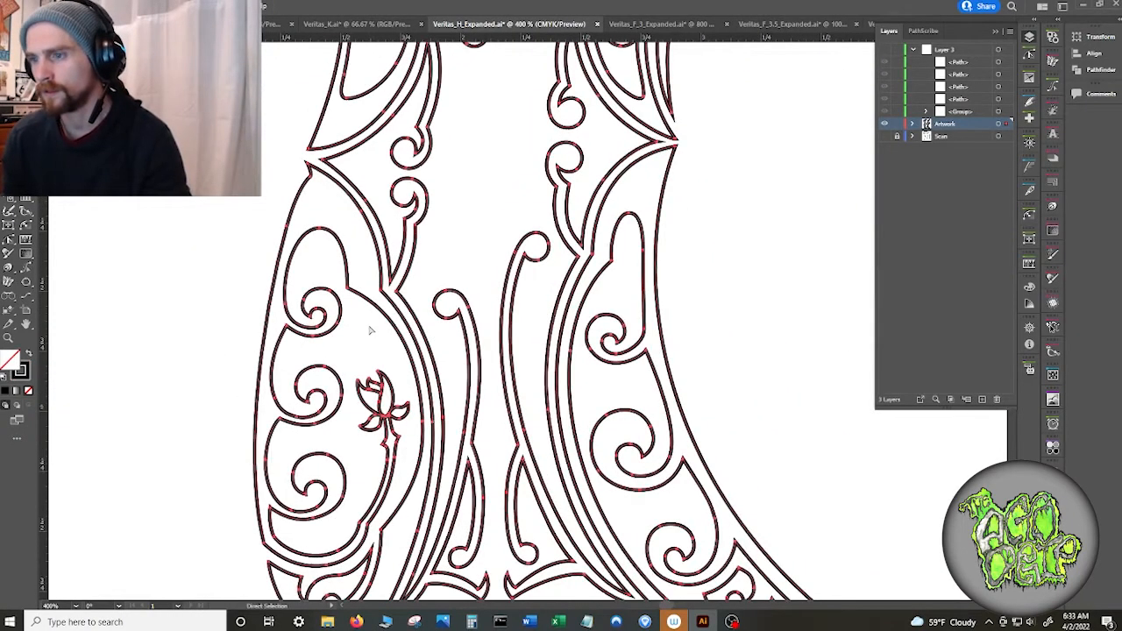
click(369, 333)
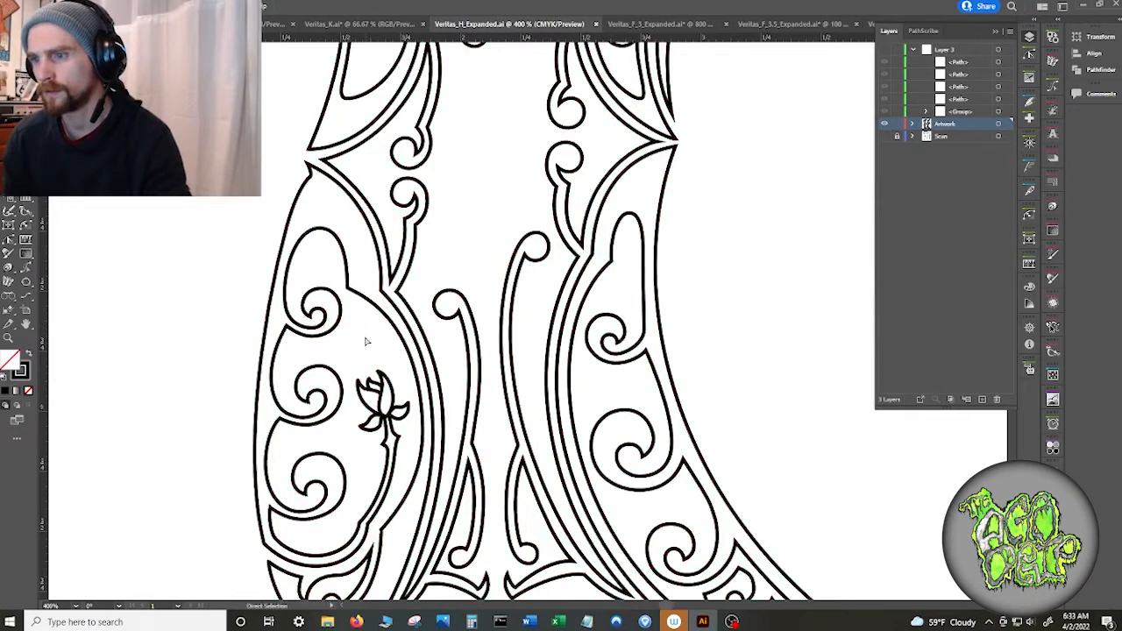
key(ctrl+a)
click(52, 6)
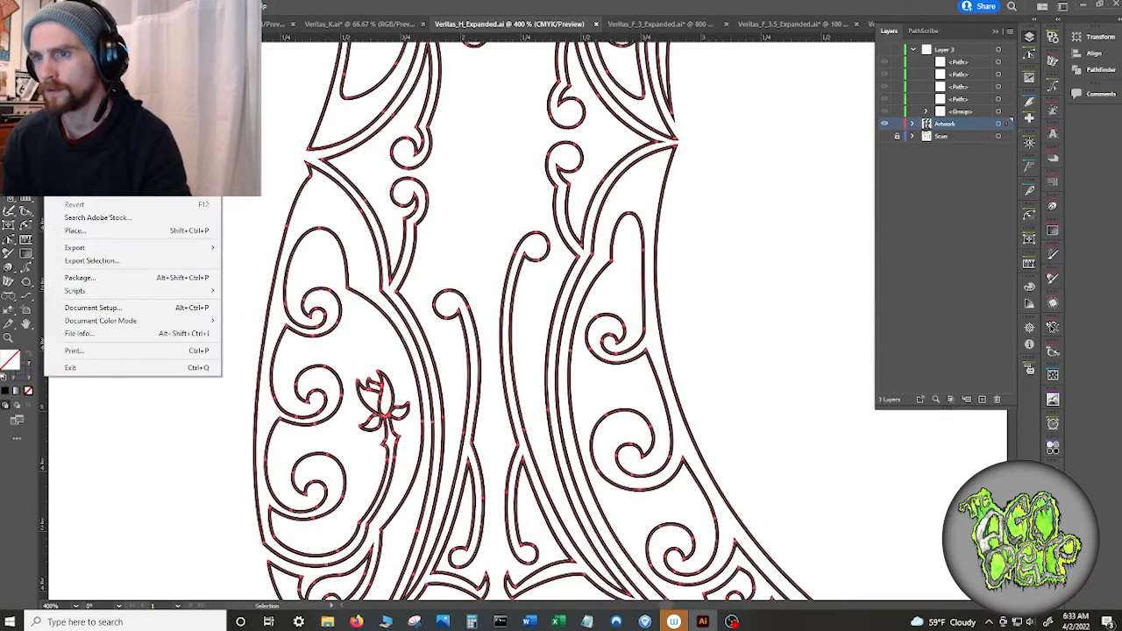
mouse_move(99, 6)
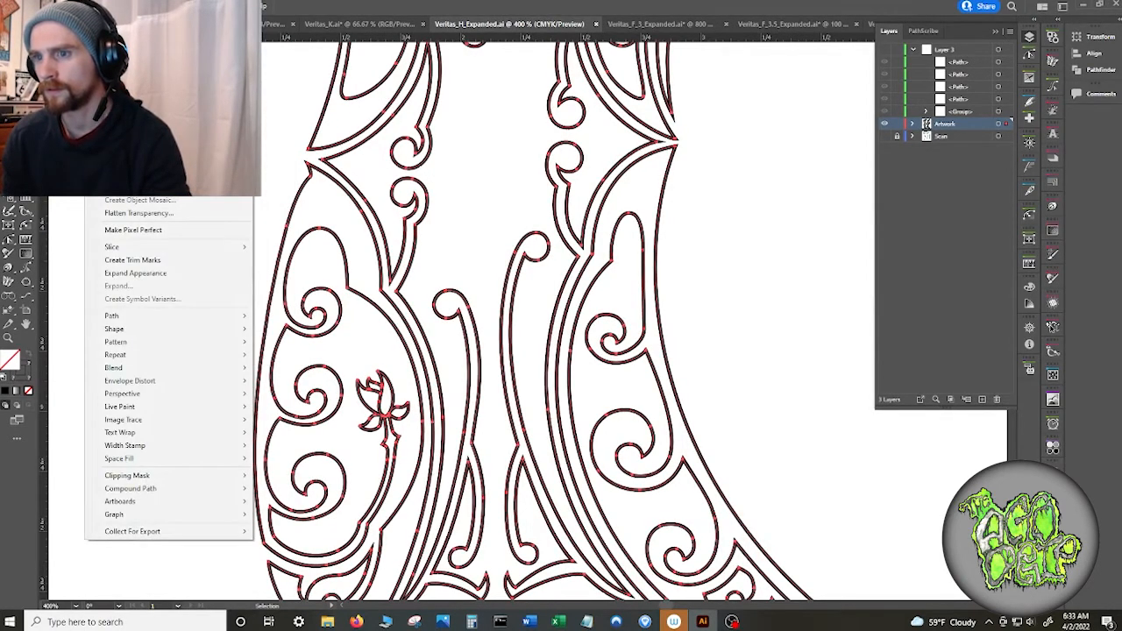
click(846, 146)
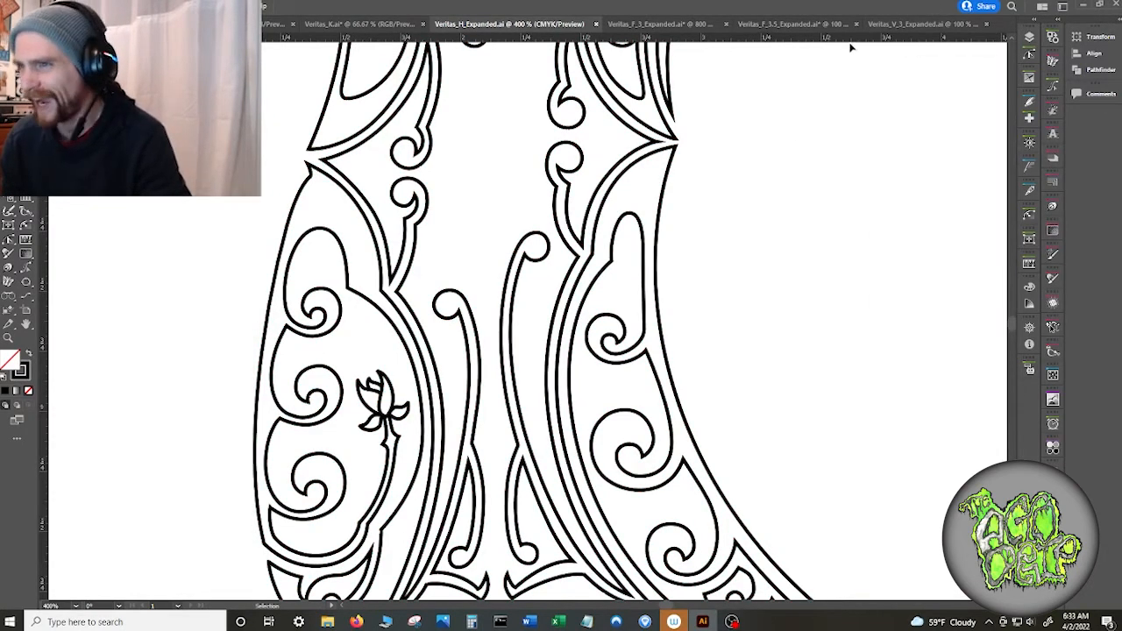
- Close the H document and reopen Veritas_H_Expanded.ai from the recent files
click(596, 25)
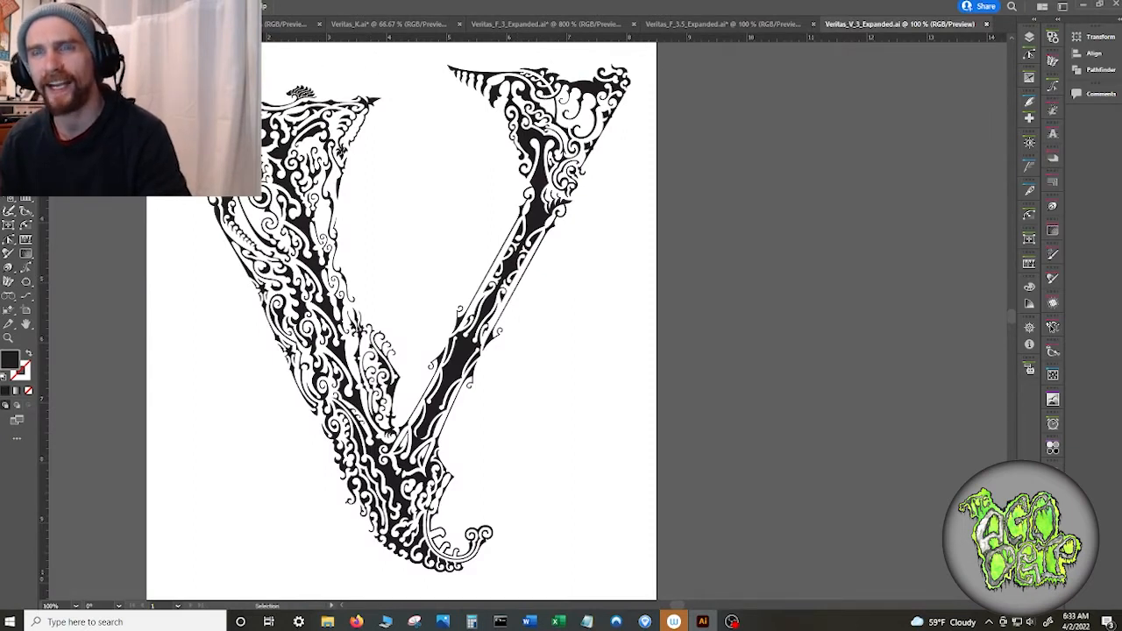
click(73, 7)
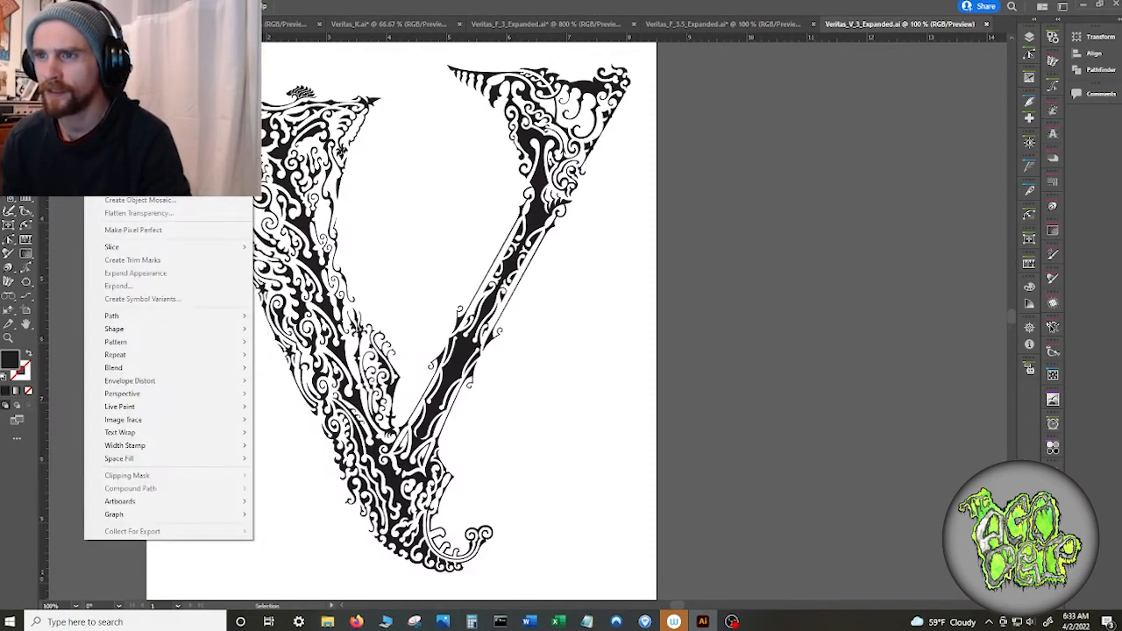
mouse_move(52, 6)
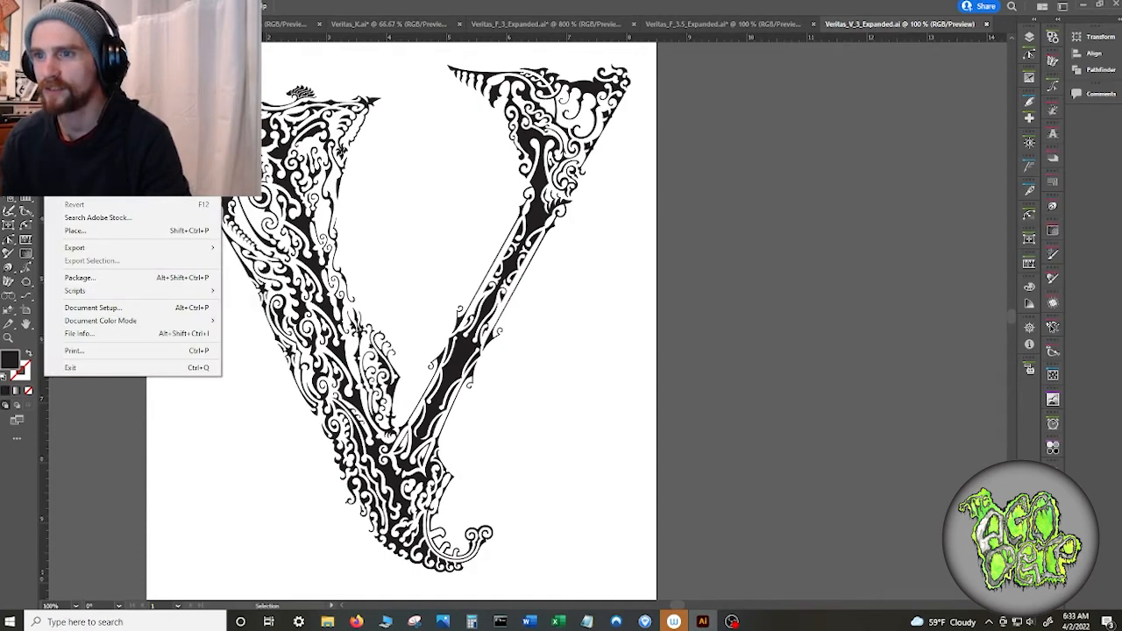
mouse_move(97, 57)
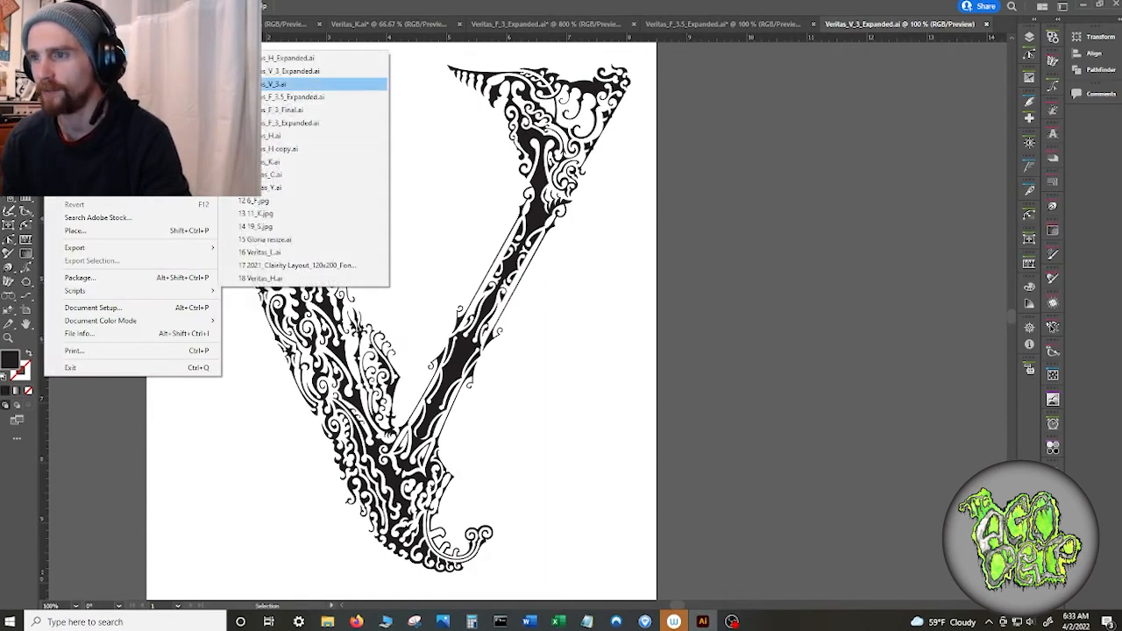
click(298, 58)
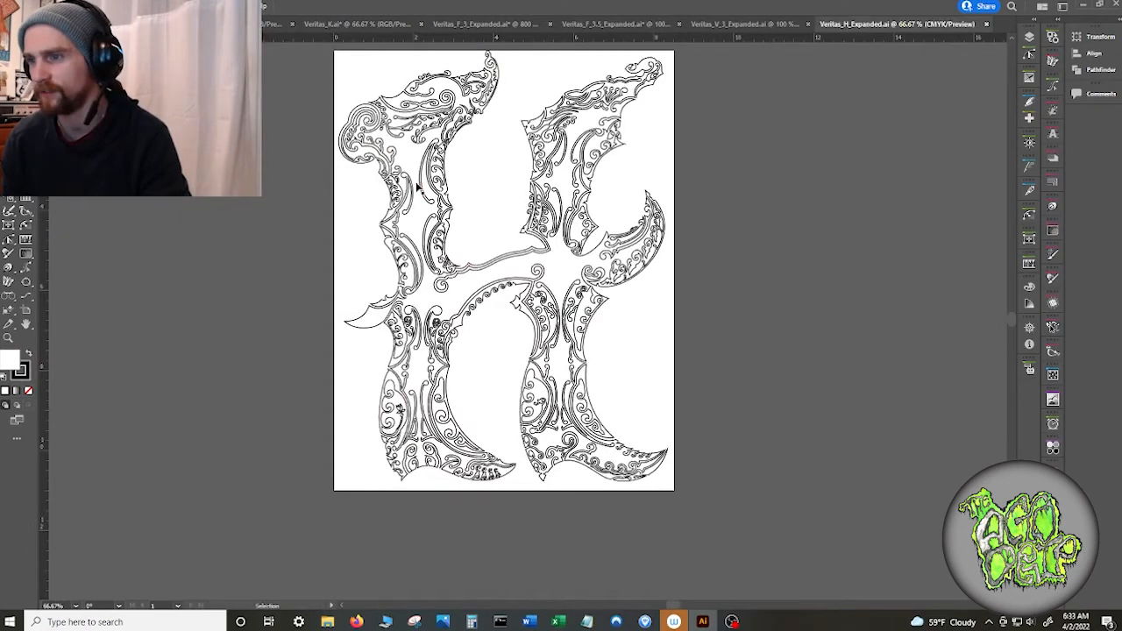
- Select everything in the reopened H document, check whether Expand is offered, and deselect it
key(ctrl+a)
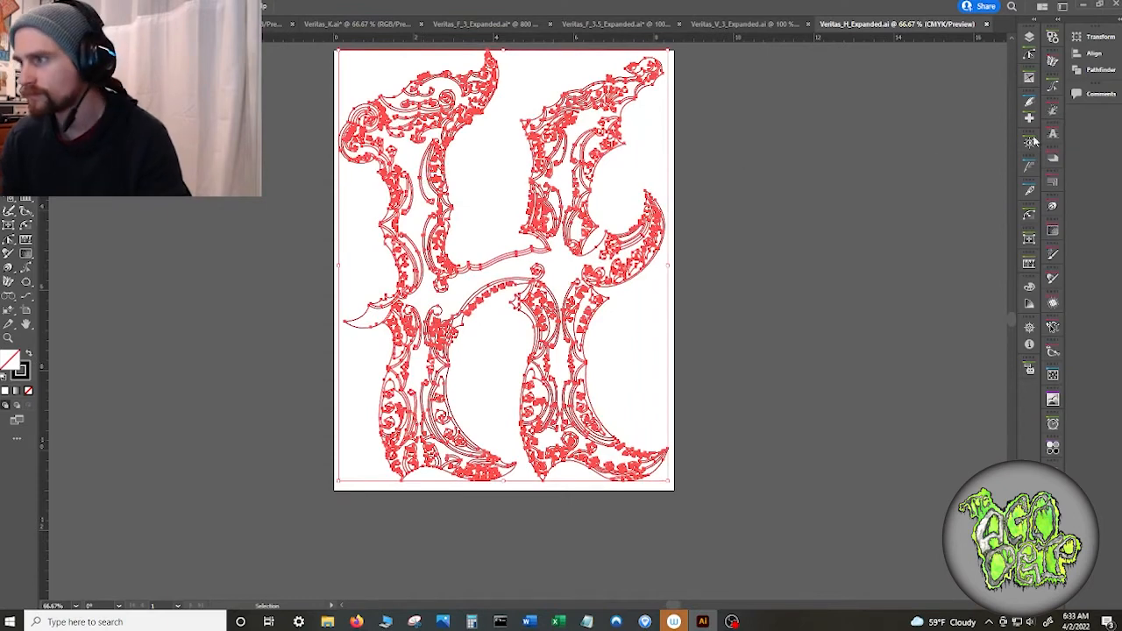
right_click(634, 178)
click(647, 273)
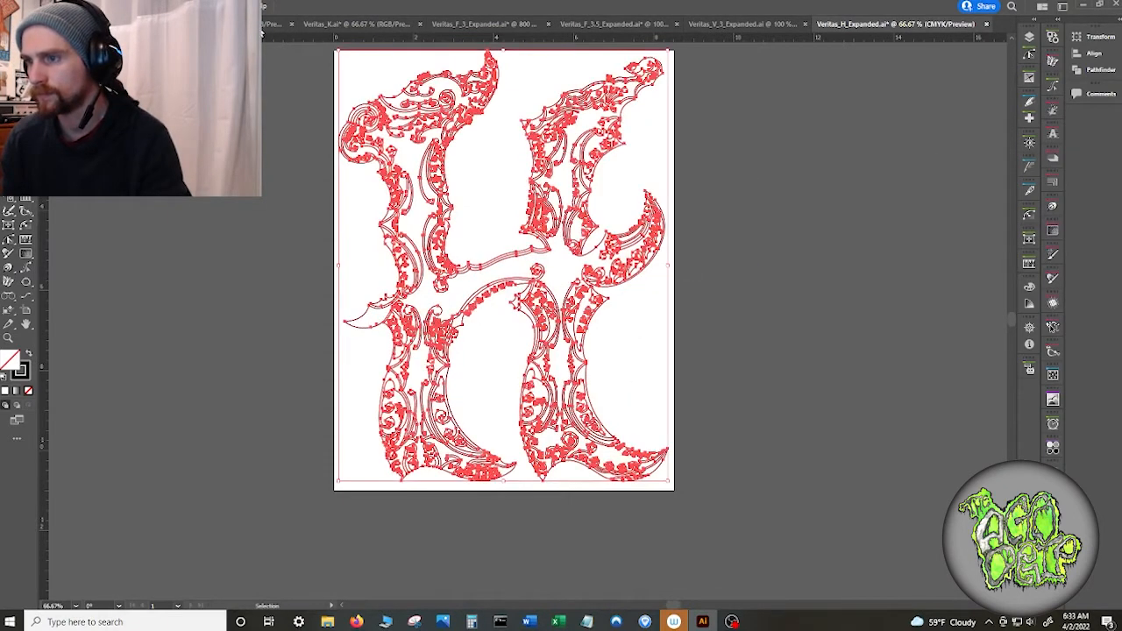
right_click(84, 195)
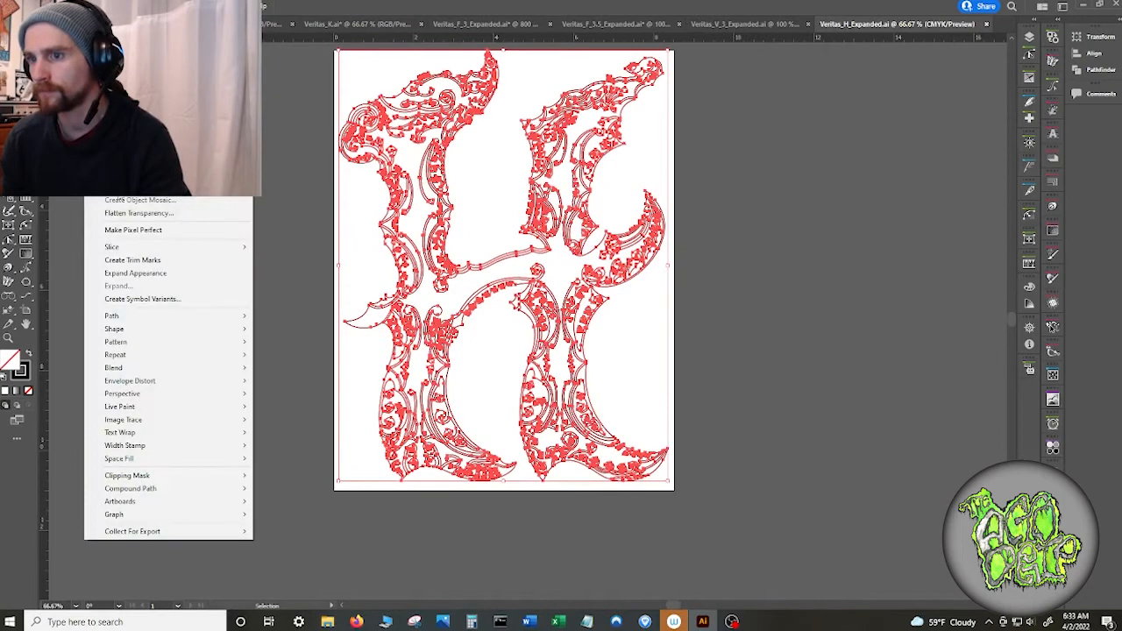
click(372, 191)
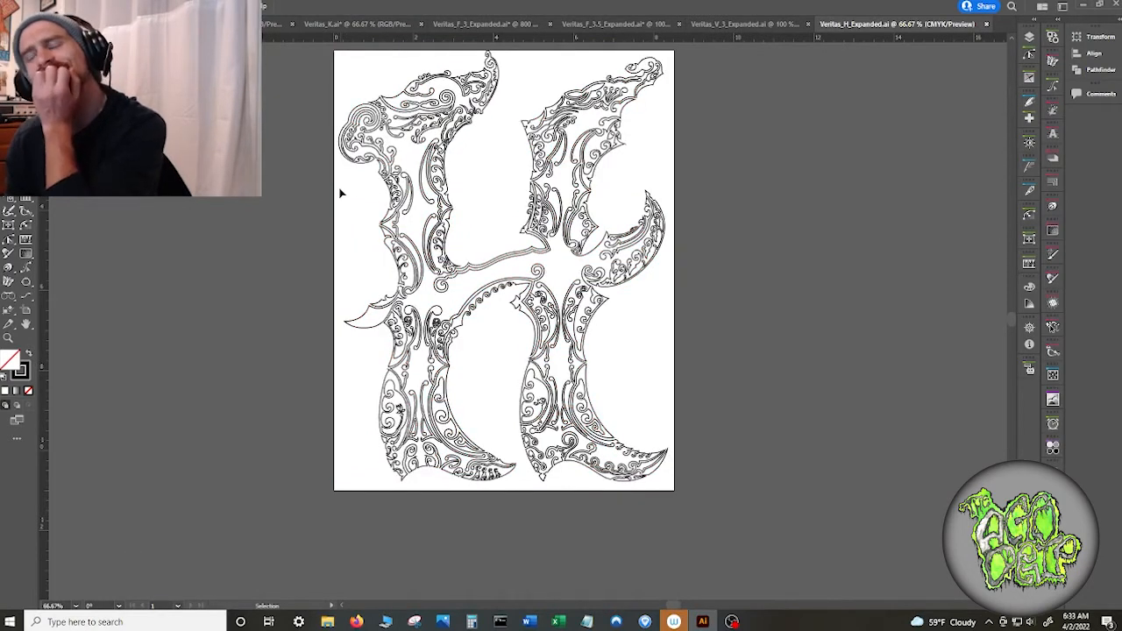
- Compare the availability of Expand with nothing selected and with the entire H selected
click(96, 6)
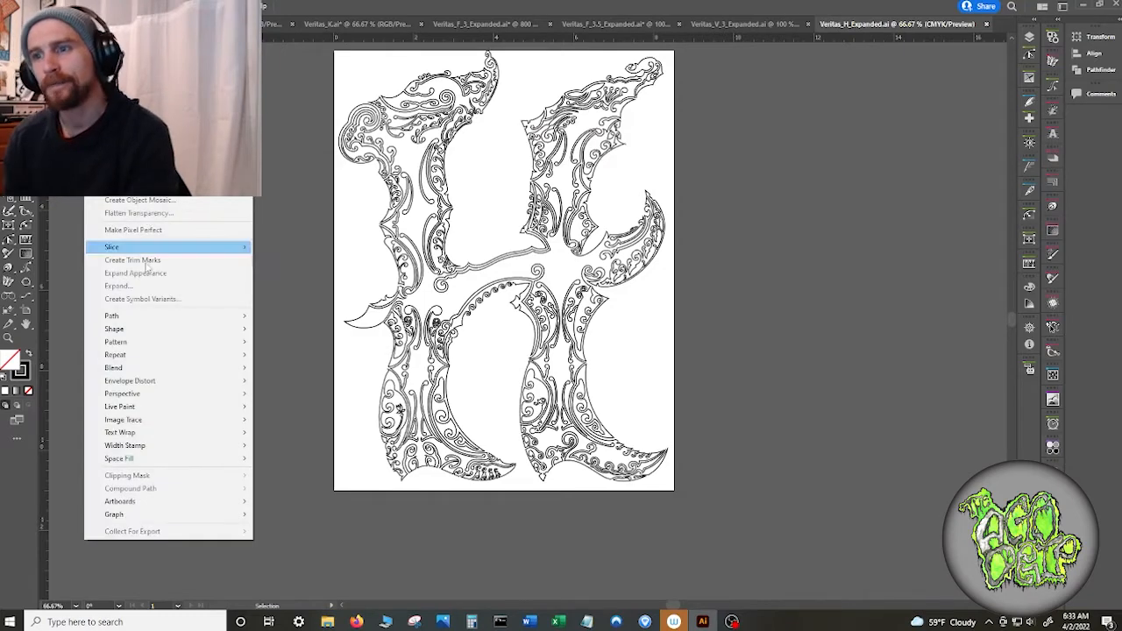
click(359, 272)
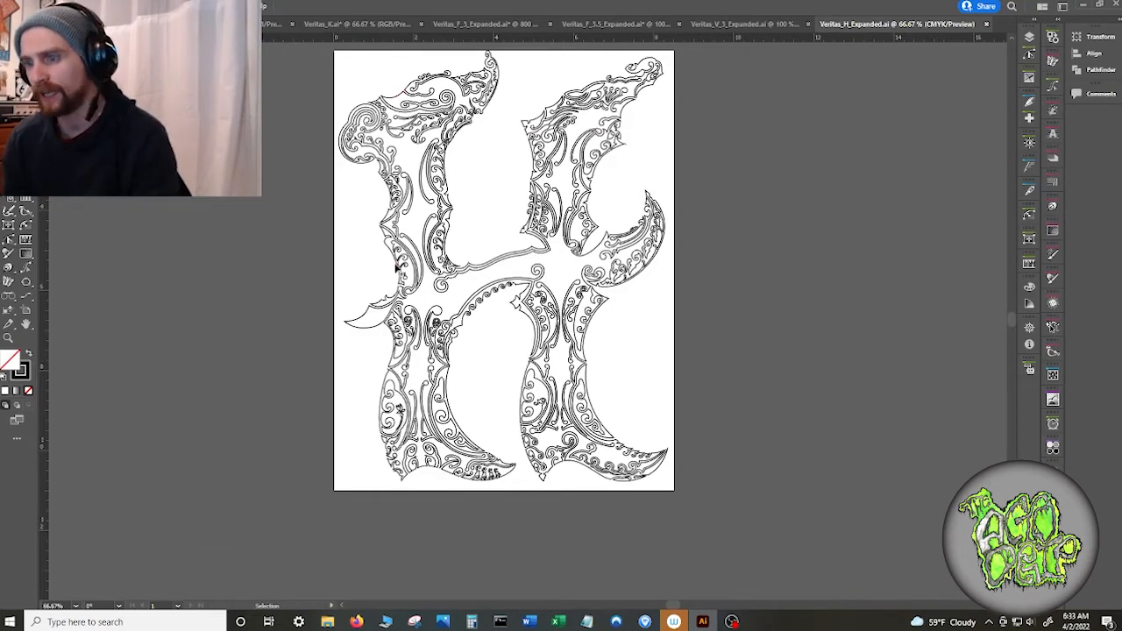
key(ctrl+a)
click(96, 7)
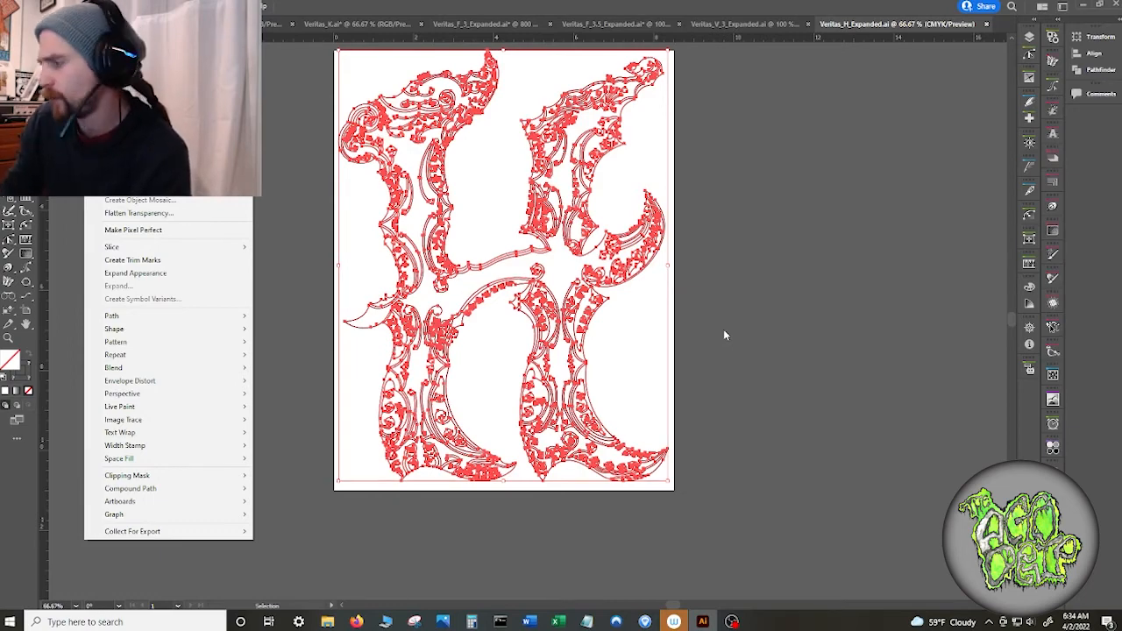
- Scale the whole H artwork down slightly from its upper edge, reselect everything, and recheck whether Expand is available
scroll(702, 160, up, 3)
drag(575, 139, 693, 437)
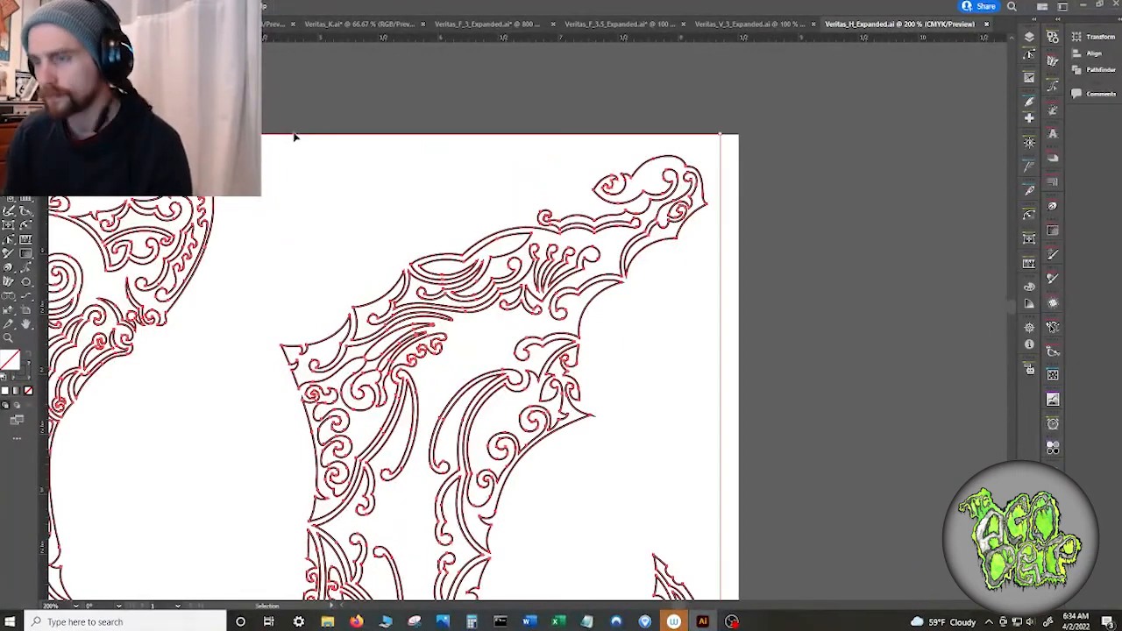
drag(226, 134, 226, 144)
click(270, 239)
key(ctrl+a)
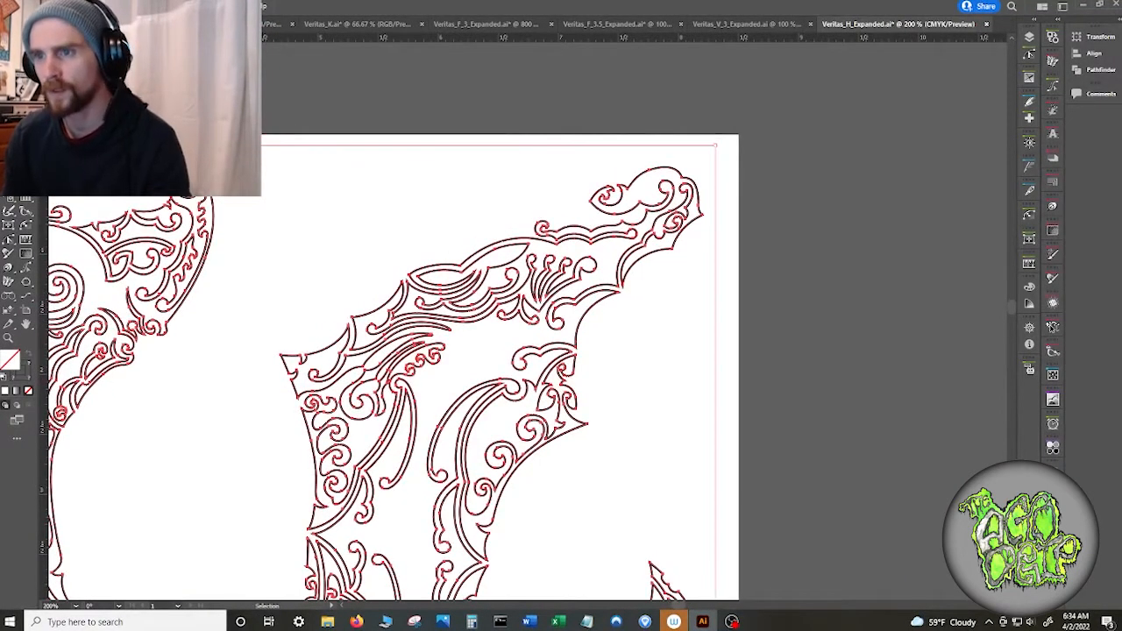
click(54, 7)
mouse_move(97, 6)
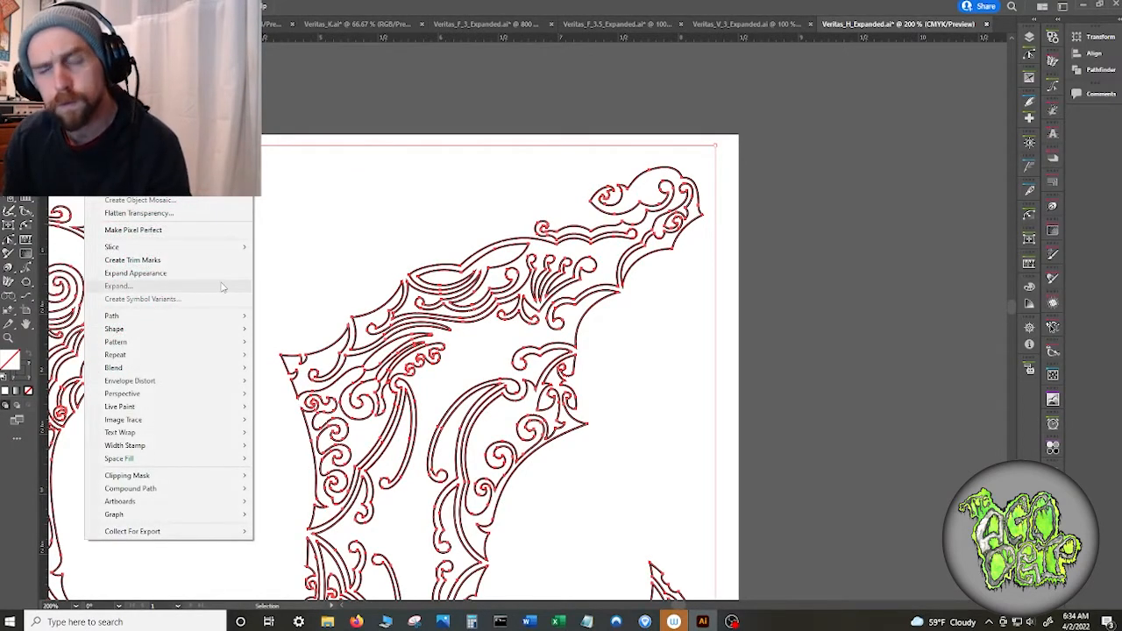
- Switch to Firefox, search the web for "expand option greyed out in illustrator", and open the graphicsmob.com article on what Expand does
key(alt+Tab)
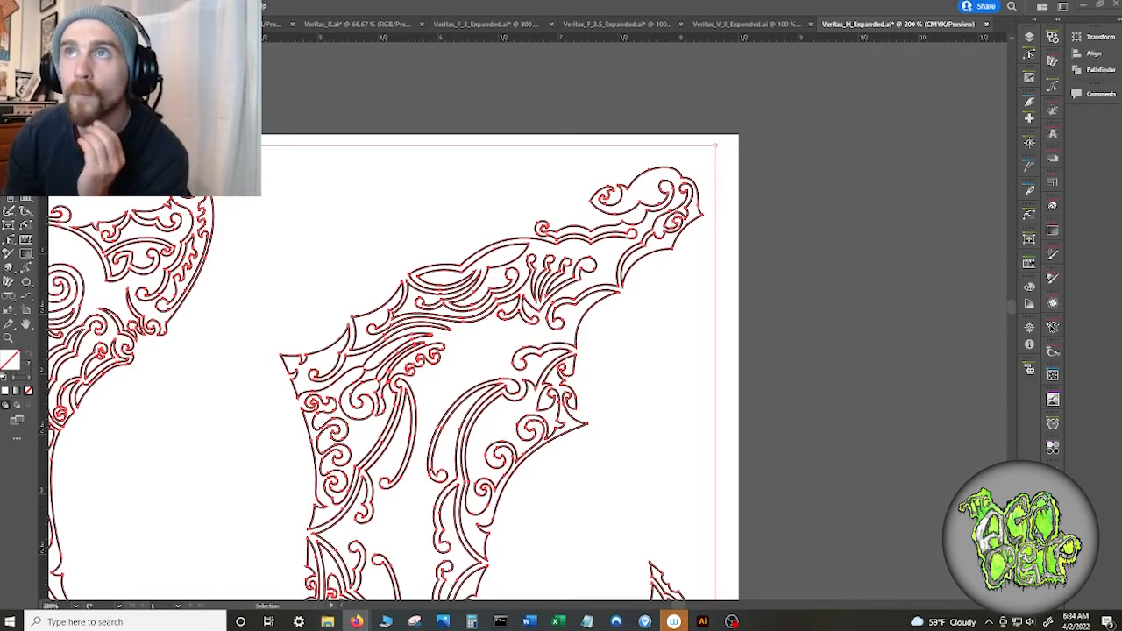
drag(0, 627, 565, 11)
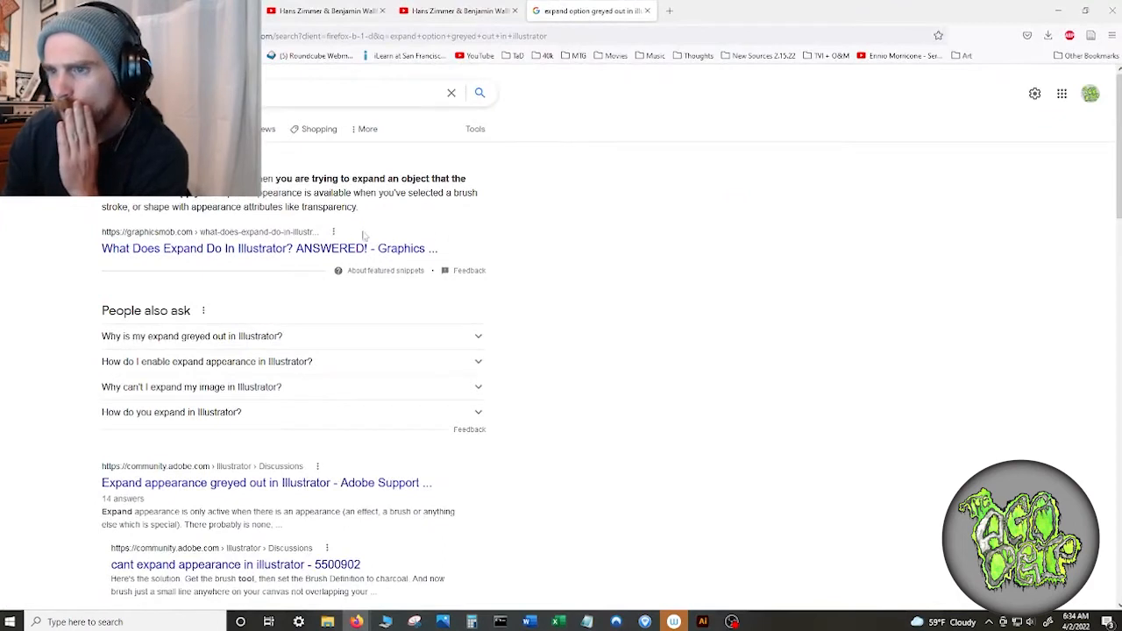
click(273, 257)
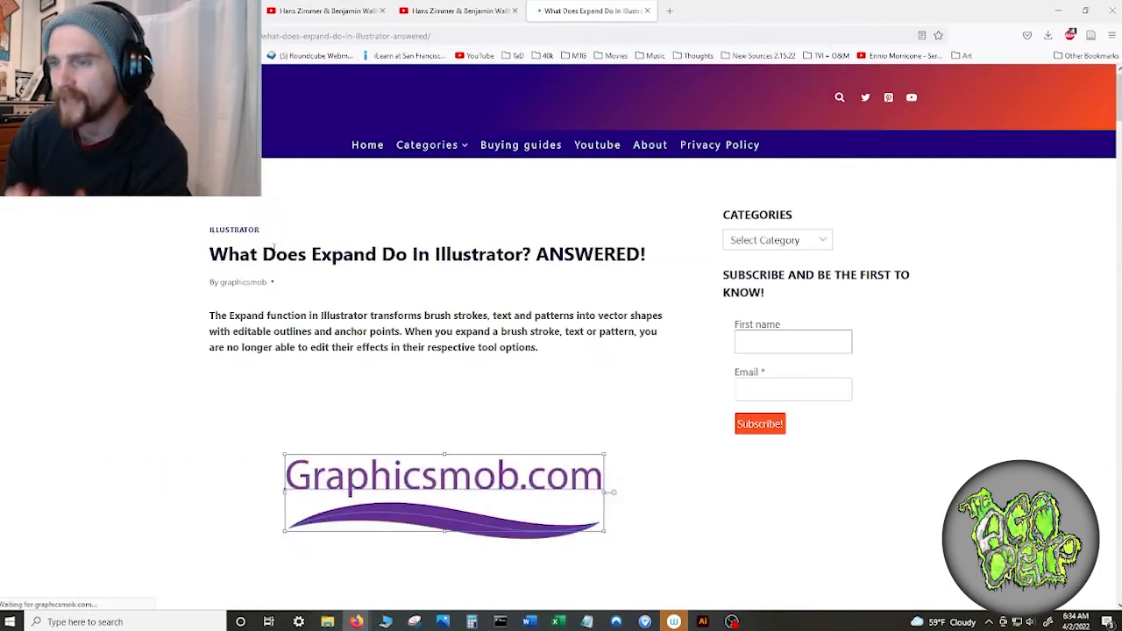
- Read the article's sections on enabling Expand Appearance, its difference from Expand, and fixing it when unavailable, then return to Illustrator
scroll(383, 263, down, 6)
scroll(383, 263, up, 6)
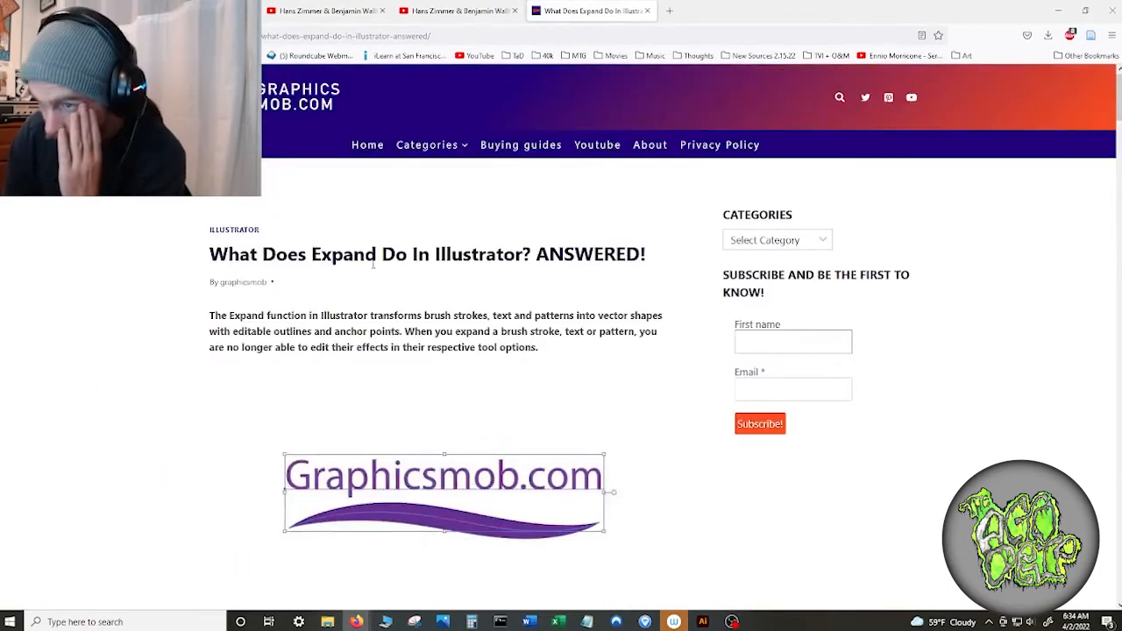
scroll(383, 263, down, 8)
scroll(383, 260, down, 4)
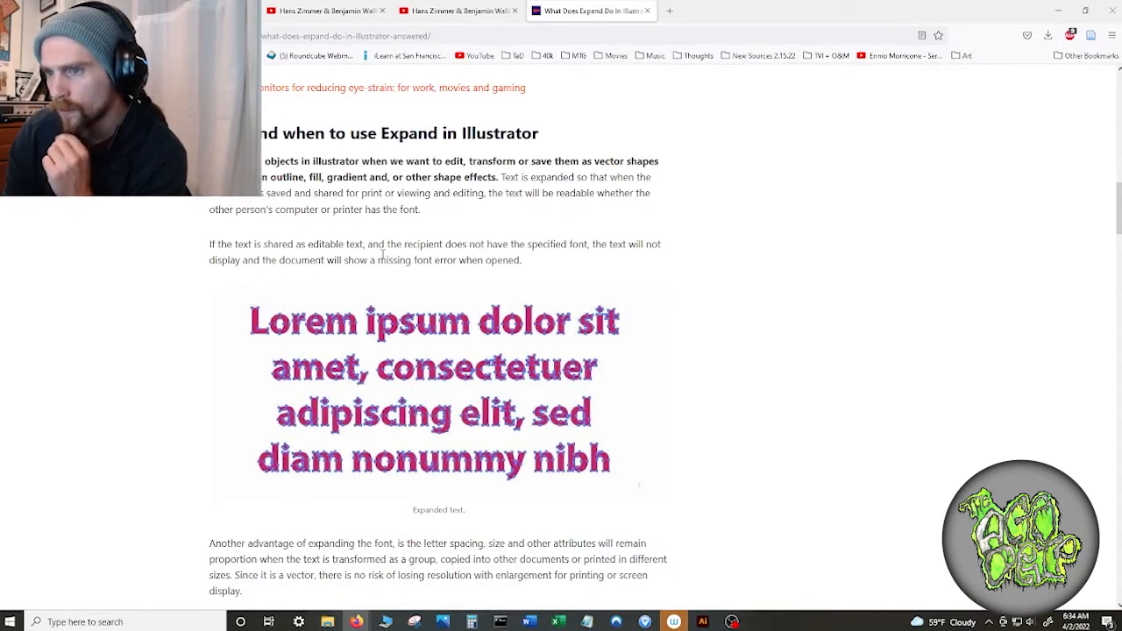
scroll(383, 256, down, 5)
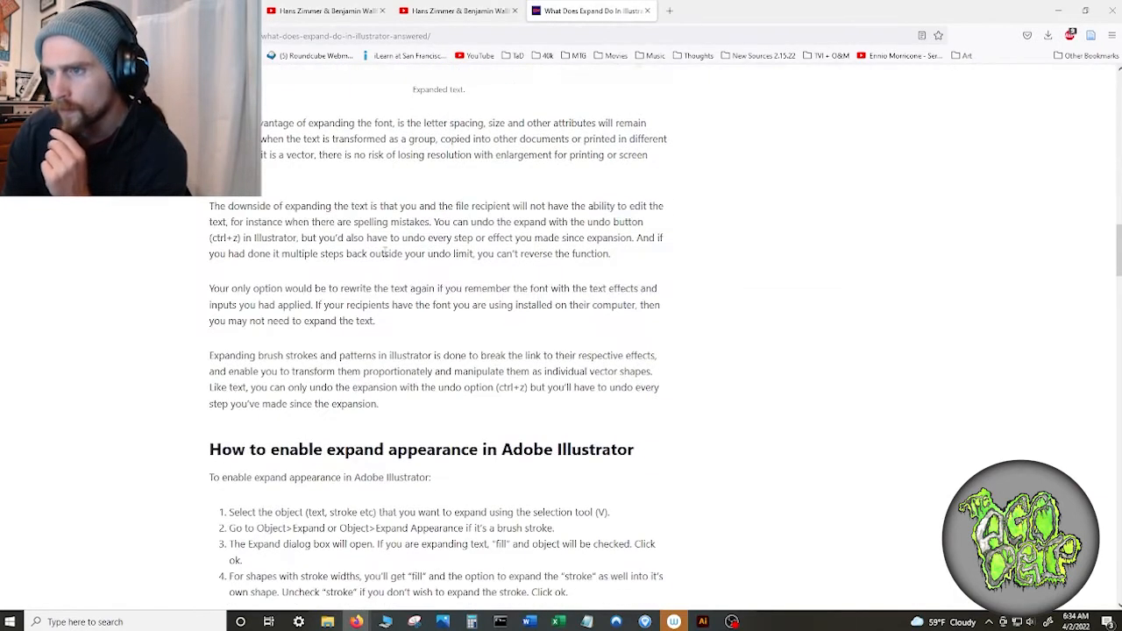
scroll(384, 253, up, 1)
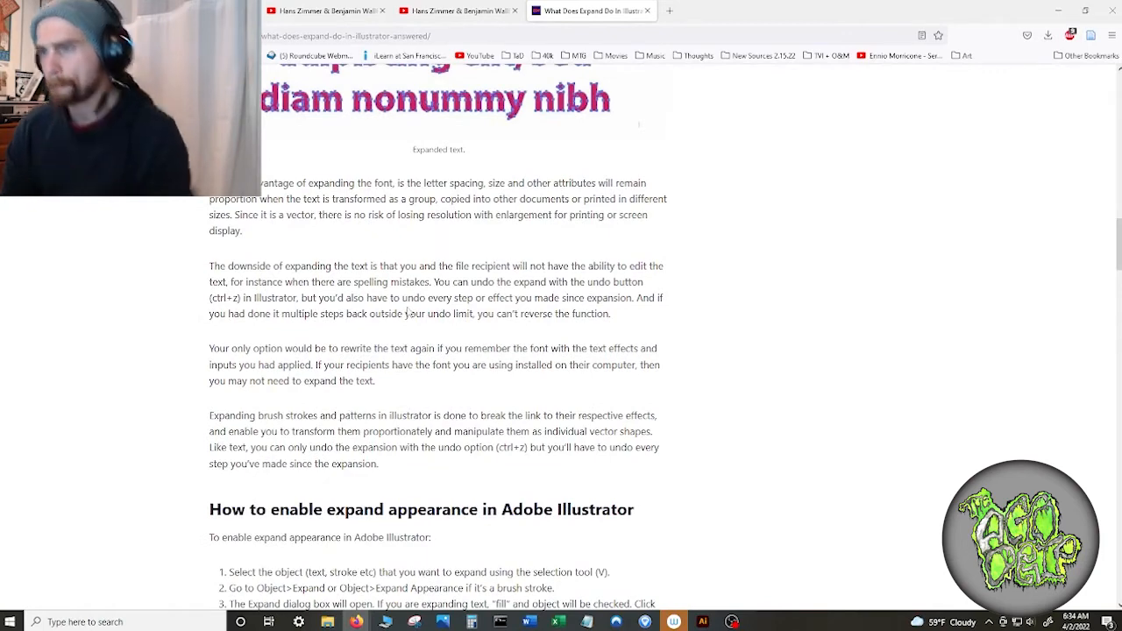
scroll(384, 255, down, 2)
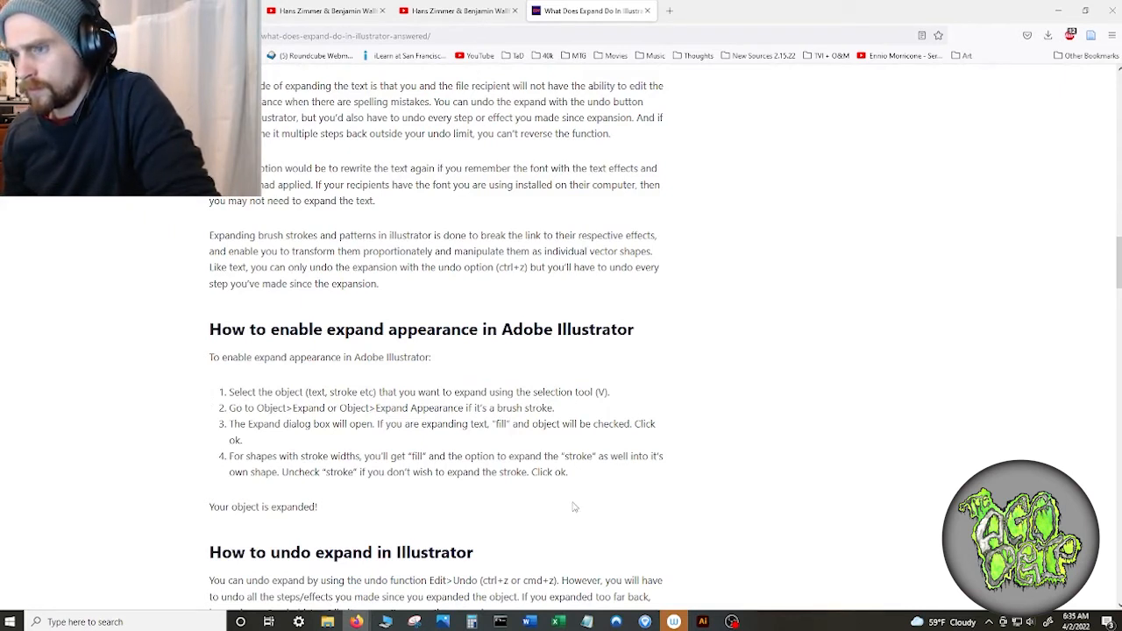
scroll(575, 505, down, 5)
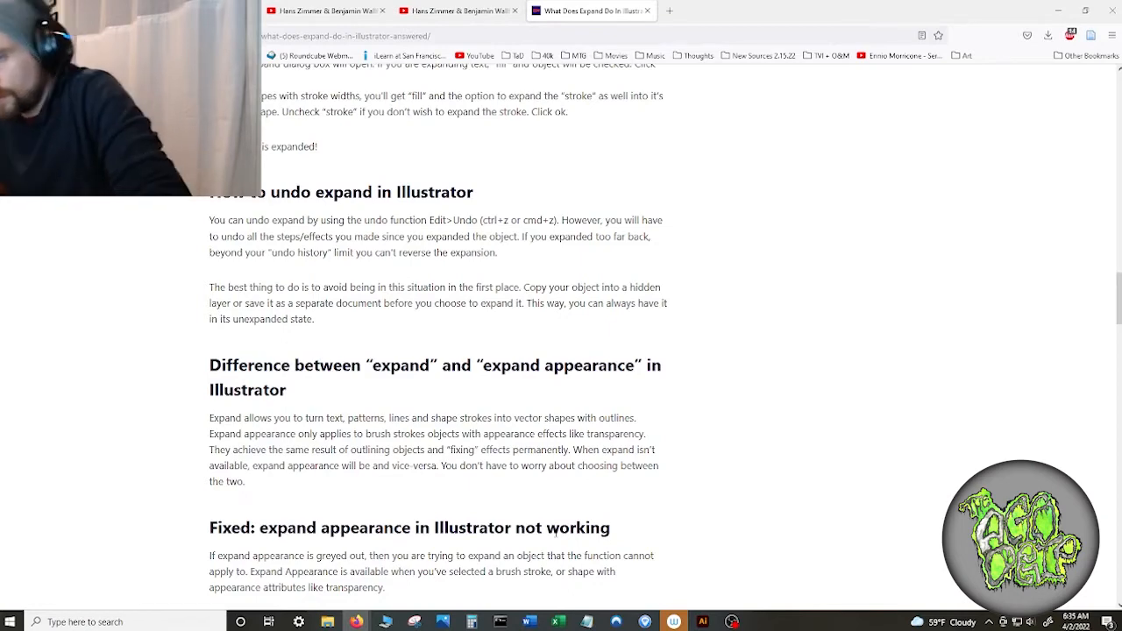
scroll(516, 382, down, 3)
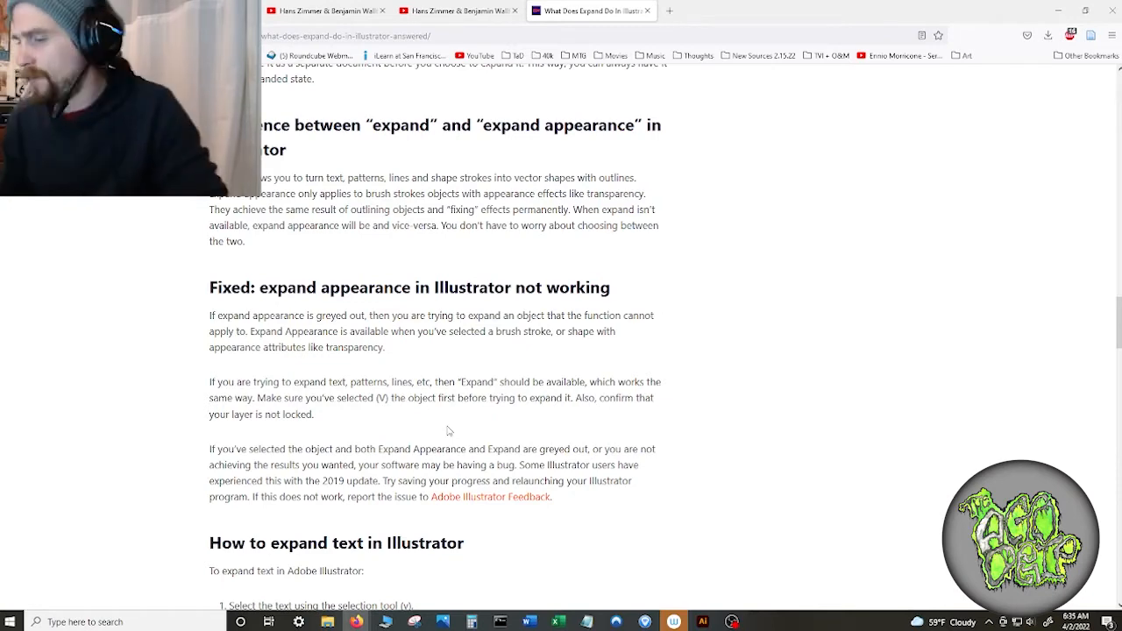
click(1058, 11)
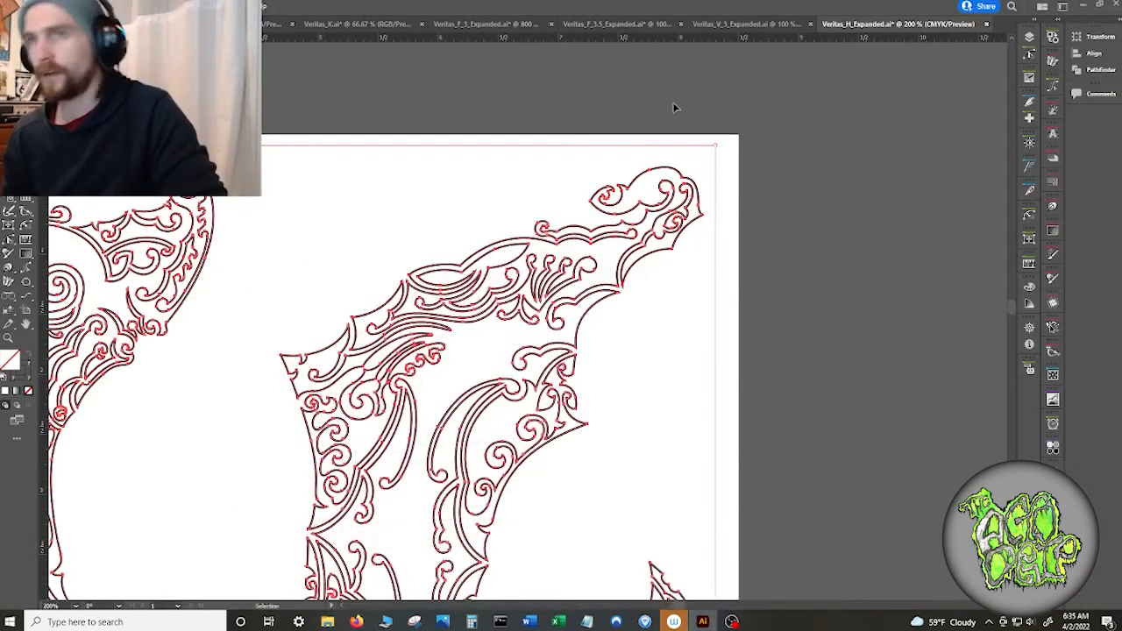
- Ungroup the whole H artwork and select its largest connected piece by itself
click(289, 405)
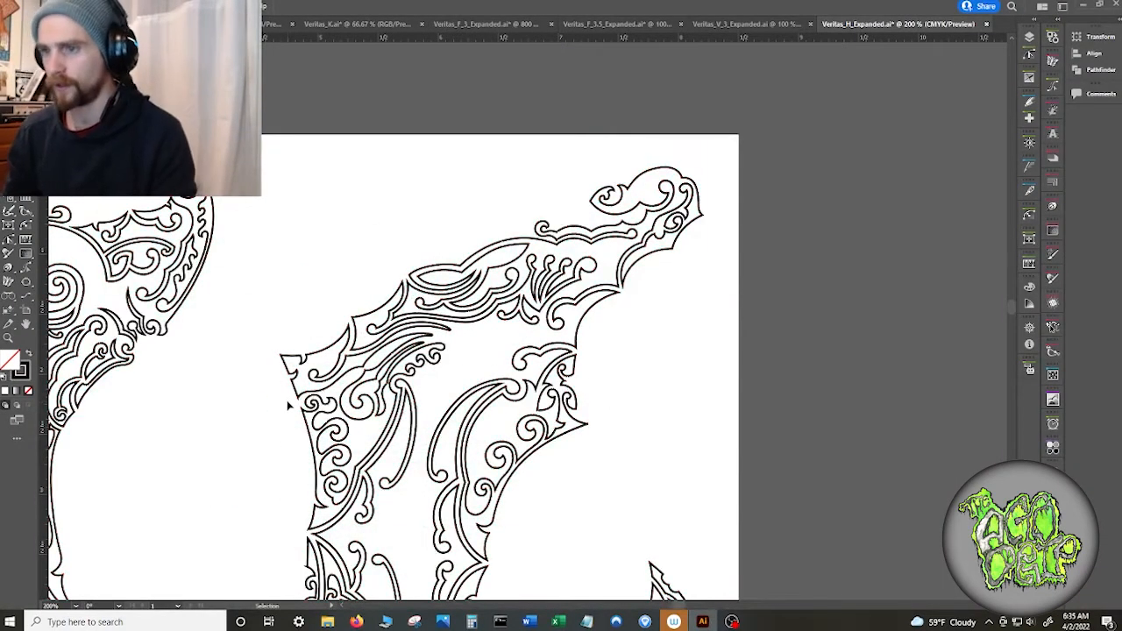
scroll(260, 406, down, 3)
drag(253, 400, 275, 383)
scroll(241, 437, up, 2)
drag(242, 436, 433, 362)
click(363, 405)
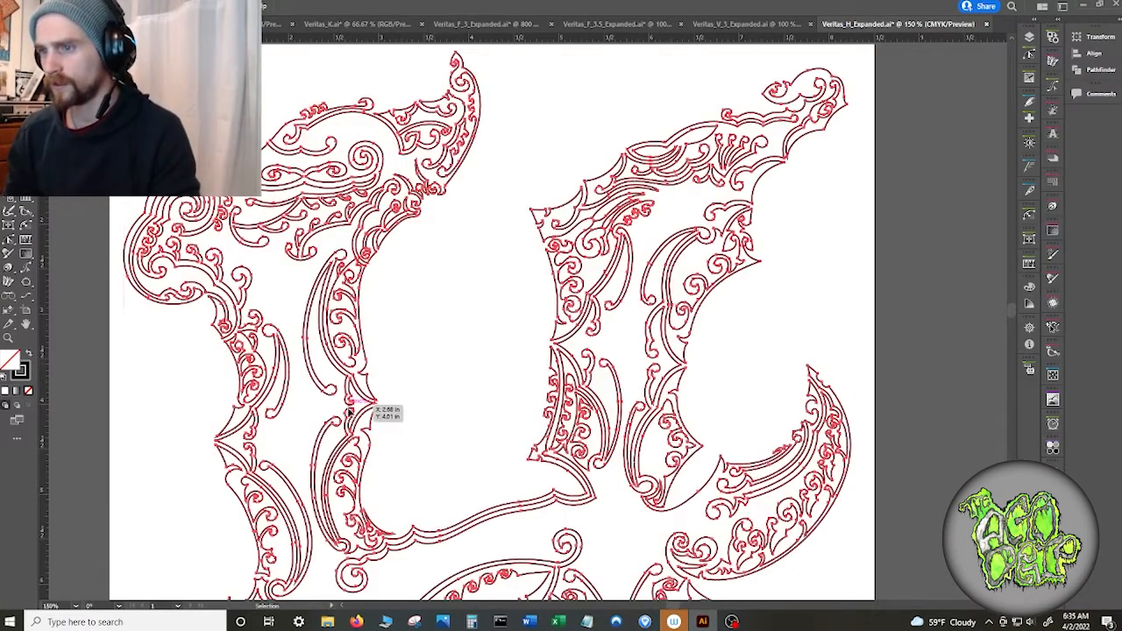
right_click(471, 399)
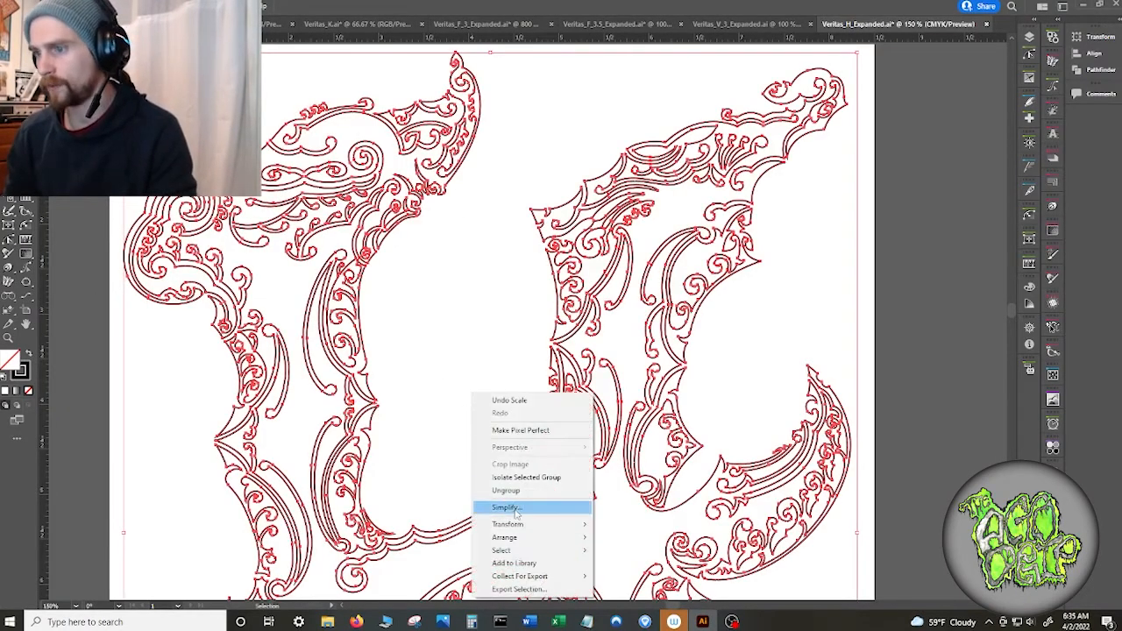
click(487, 491)
click(440, 445)
click(342, 437)
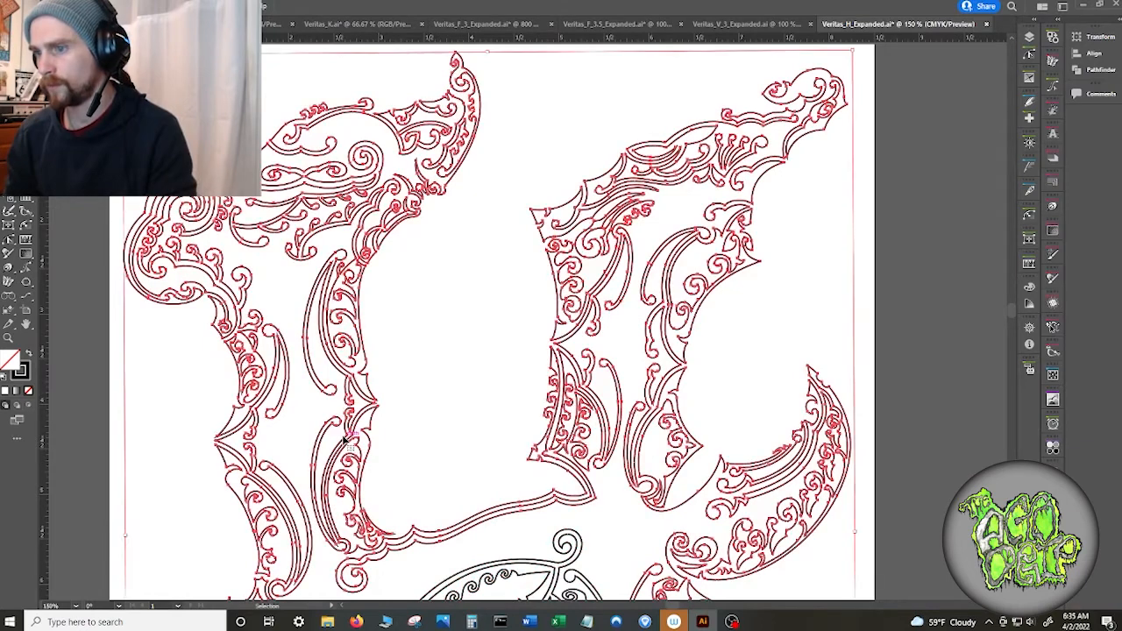
- Expand the selected outer piece of the H with both the fill and stroke options enabled
scroll(517, 453, down, 3)
scroll(513, 434, down, 2)
scroll(518, 432, down, 2)
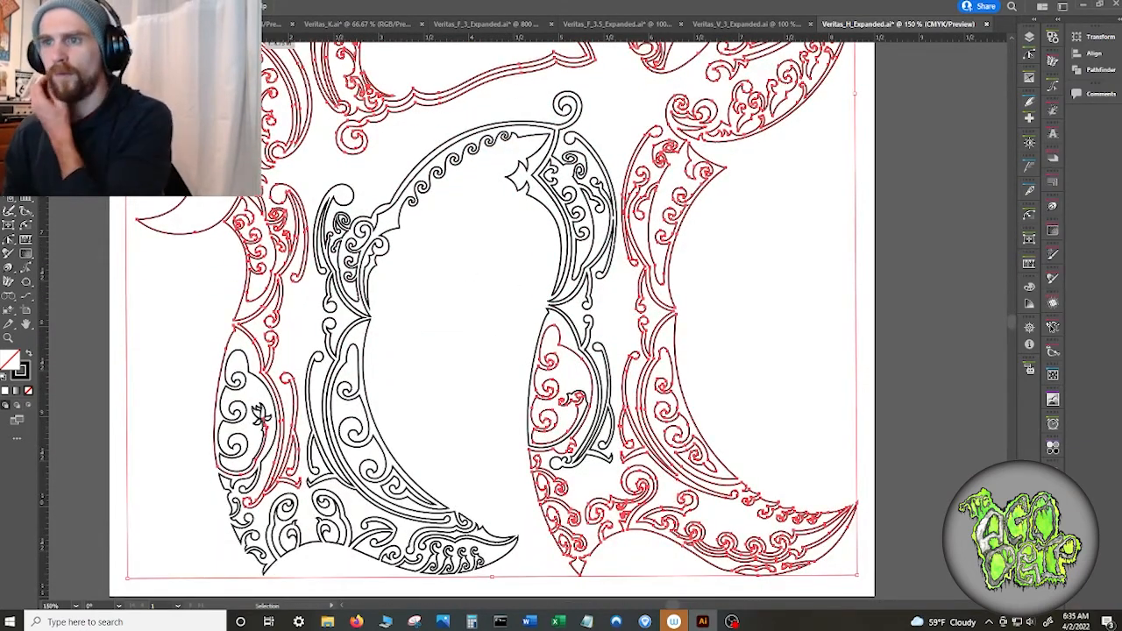
click(98, 6)
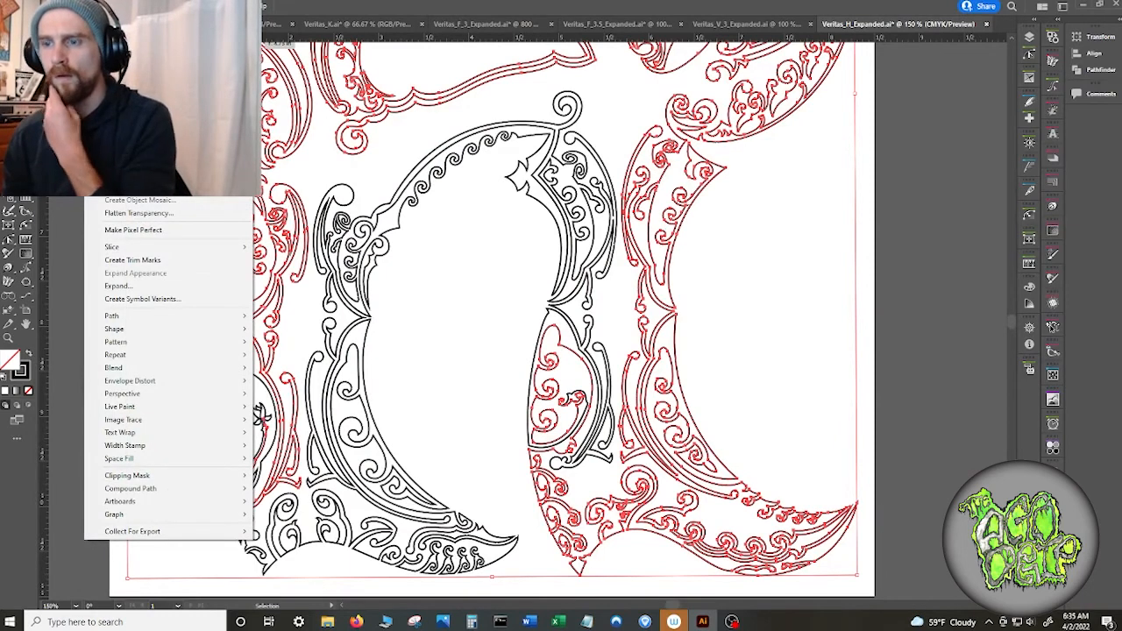
click(122, 286)
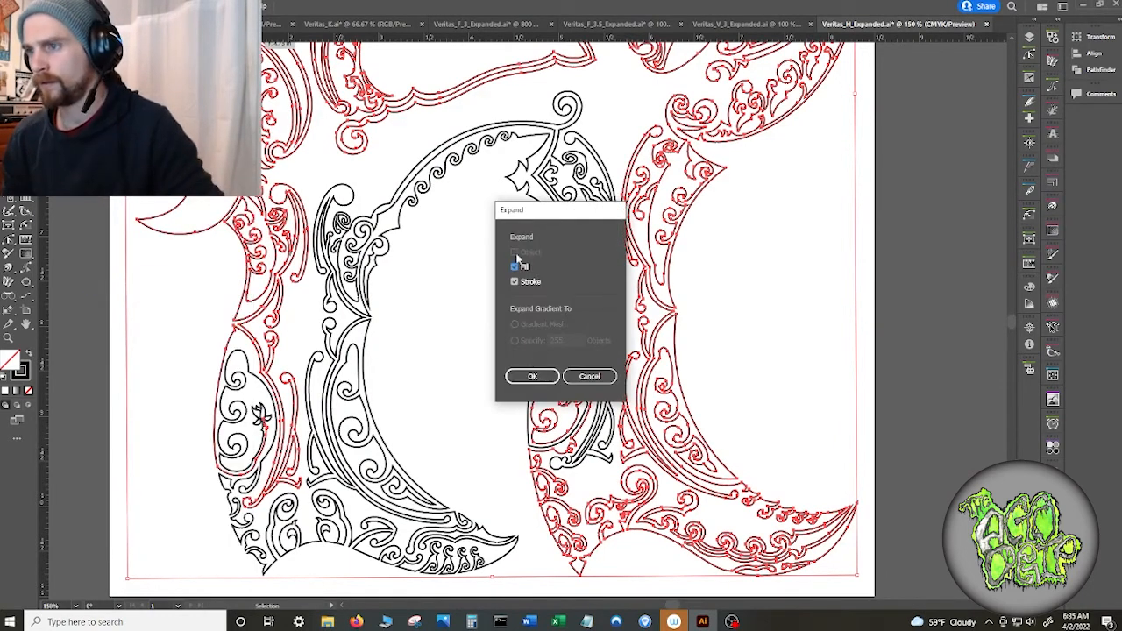
click(532, 376)
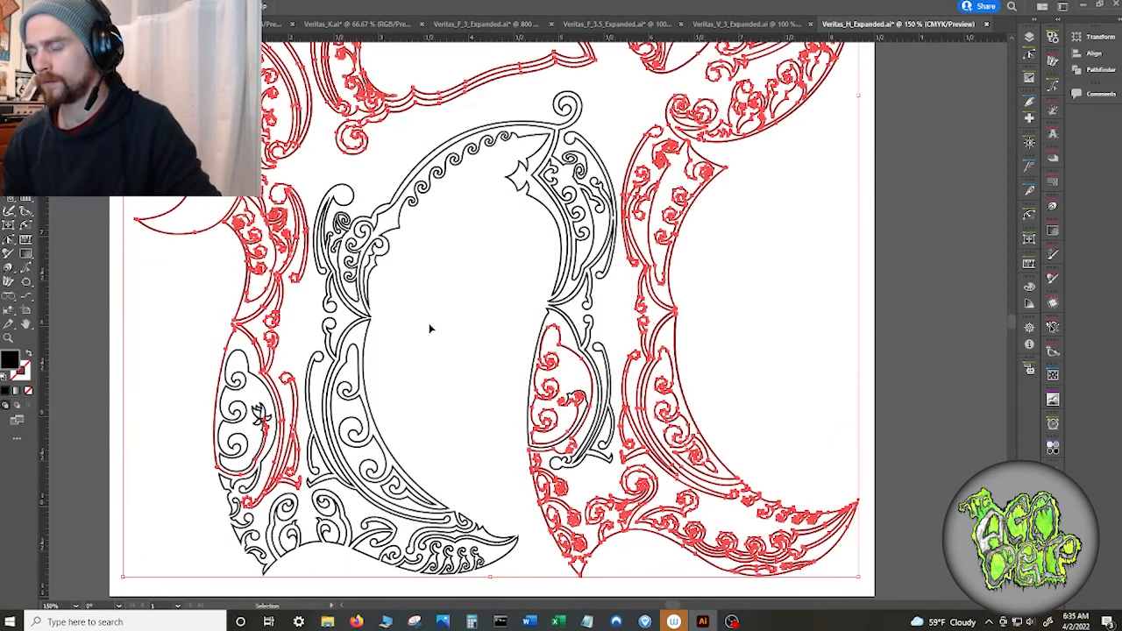
- Hide the expanded outer group so that only the unexpanded pieces of the H remain in view
click(1029, 37)
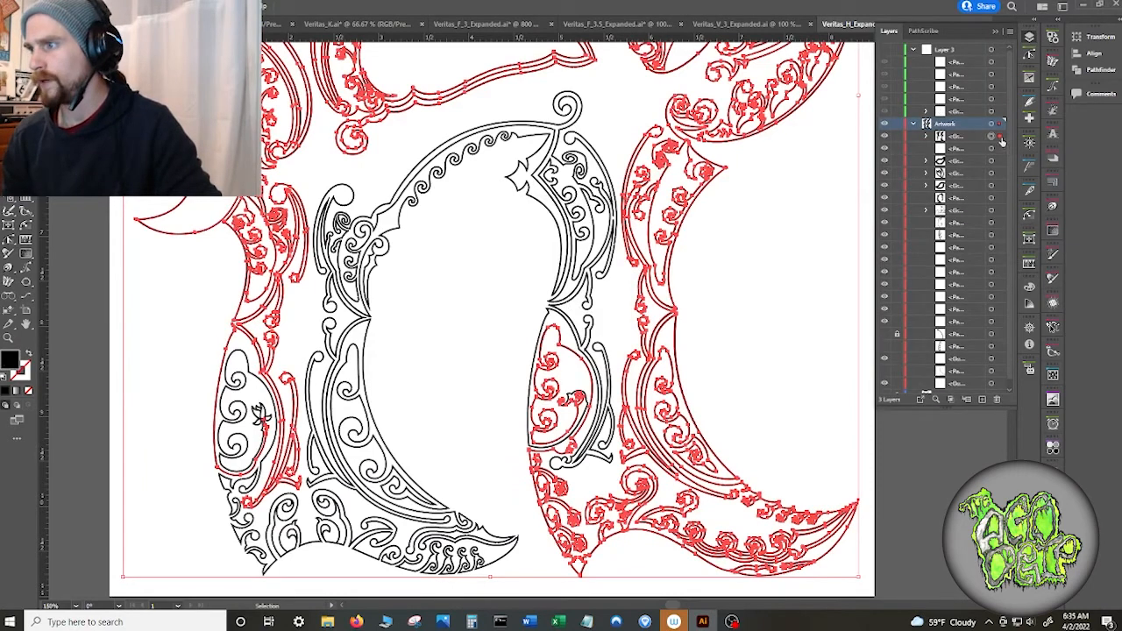
click(885, 137)
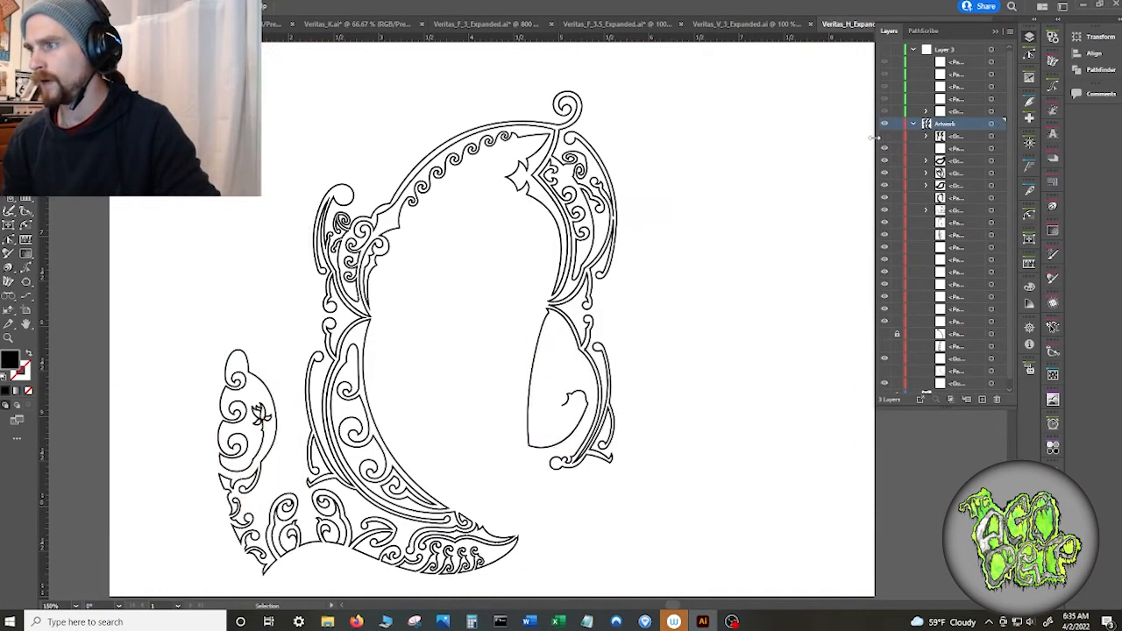
key(ctrl+0)
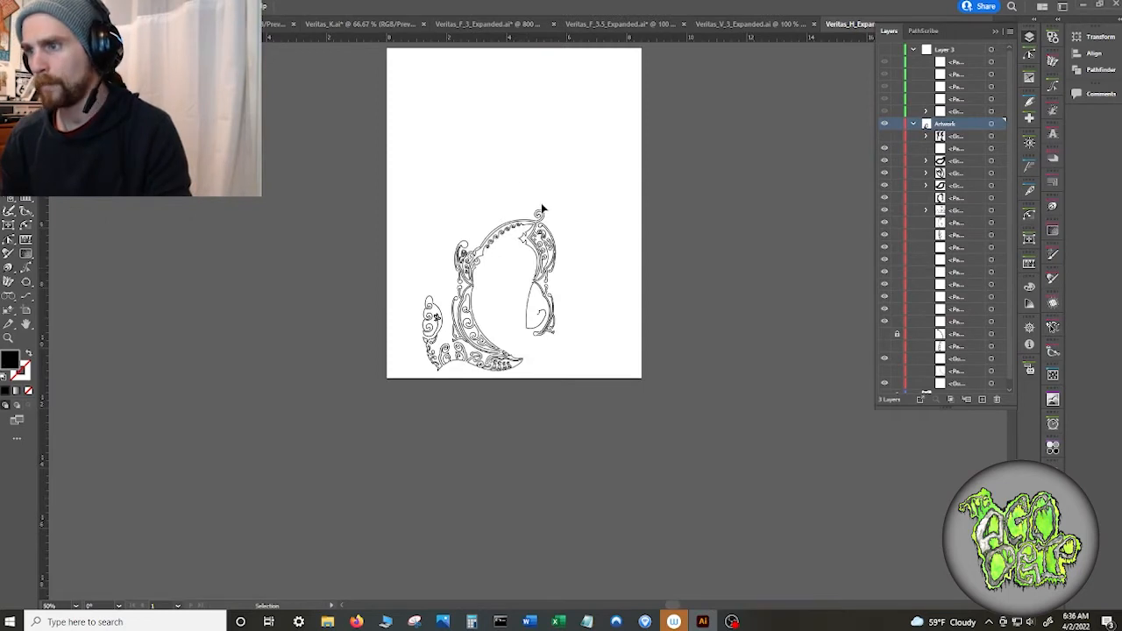
- Expand the large inner arch piece with only the stroke option enabled, and hide the resulting group
click(545, 230)
click(74, 6)
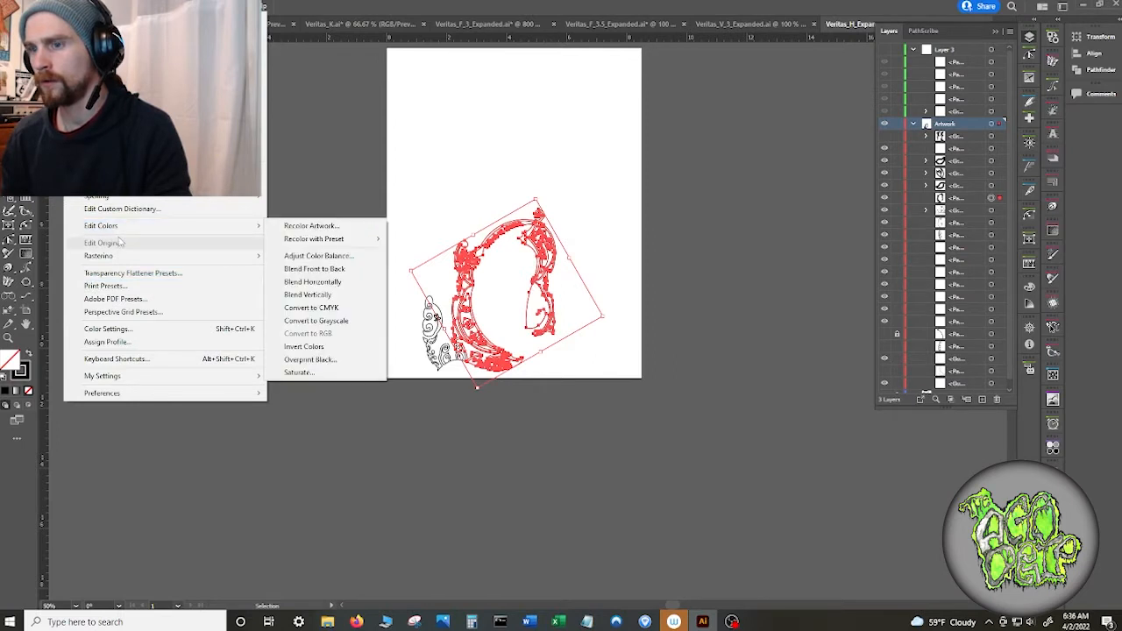
mouse_move(98, 6)
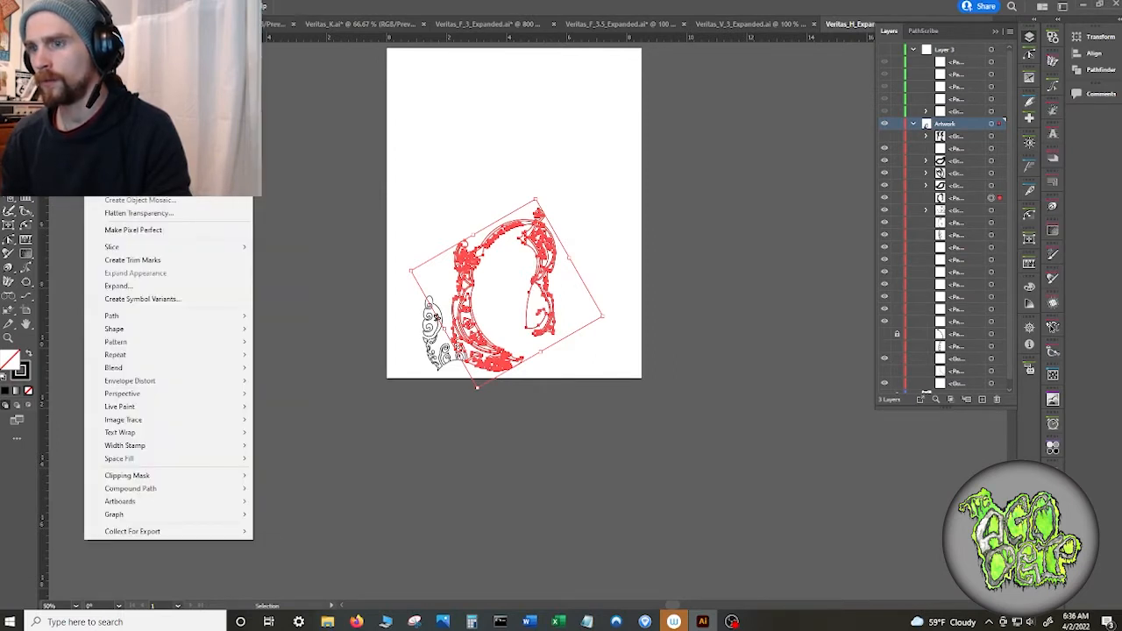
click(133, 290)
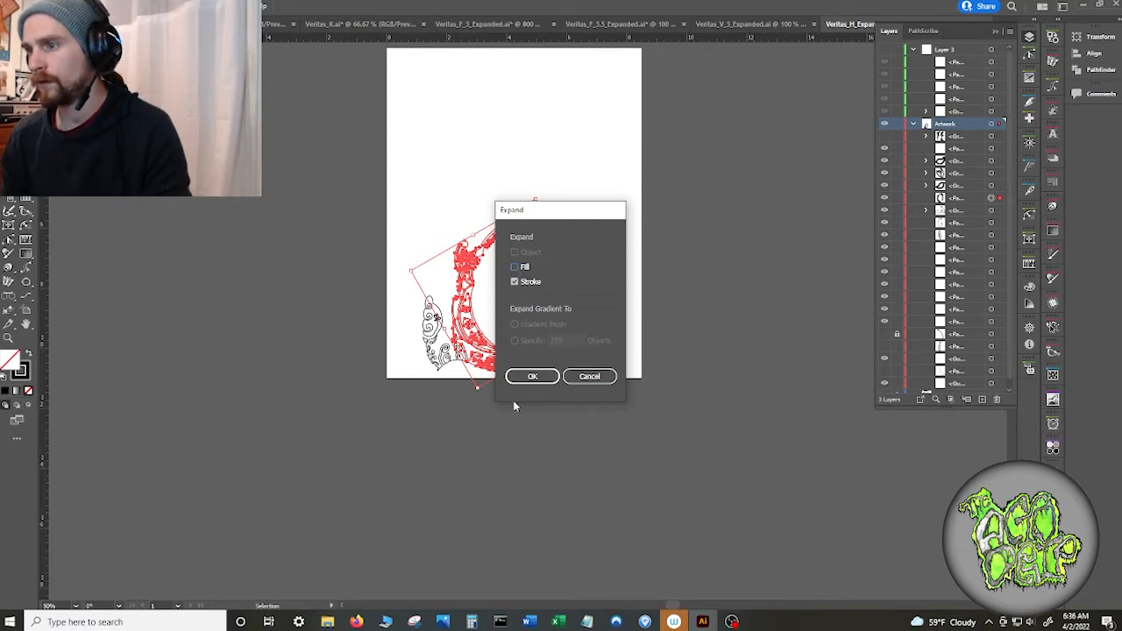
click(532, 376)
click(564, 374)
scroll(564, 374, up, 2)
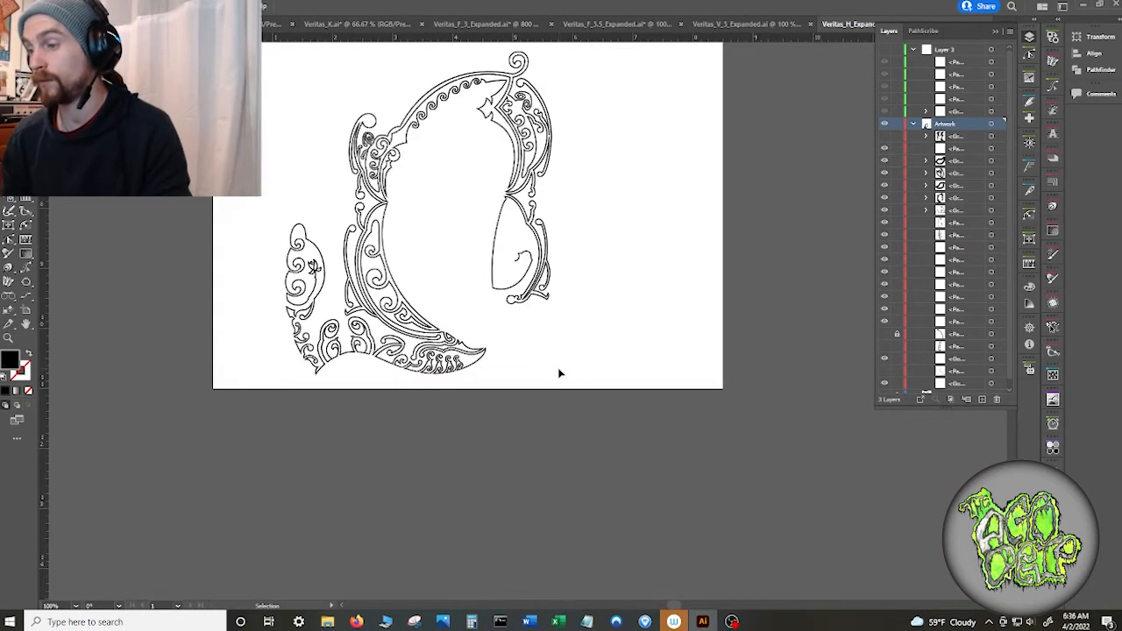
click(527, 308)
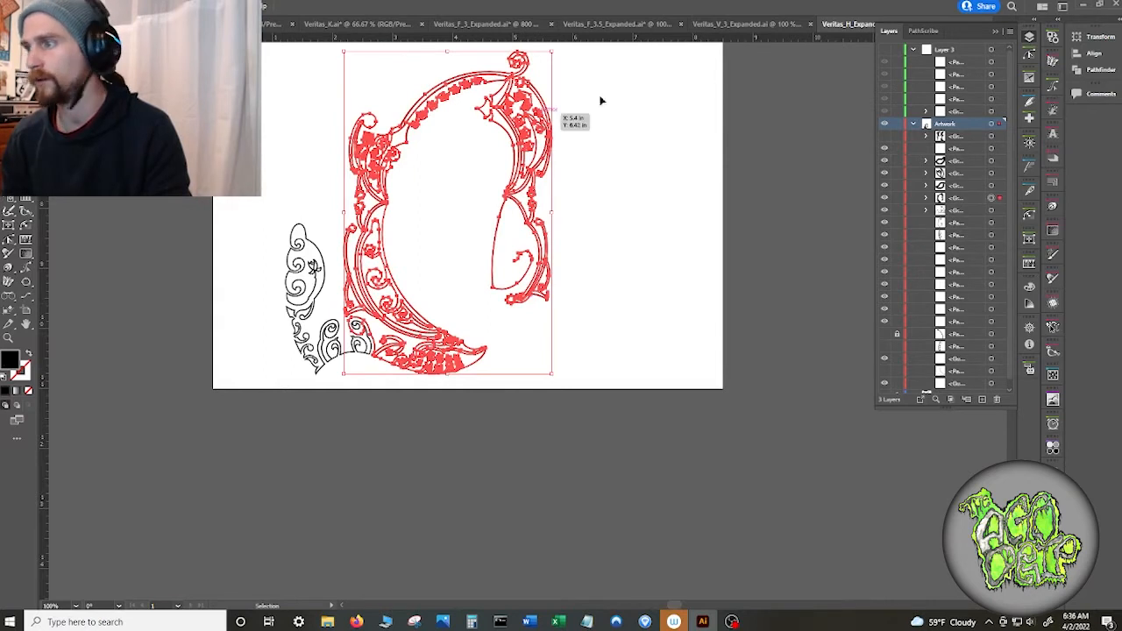
click(884, 198)
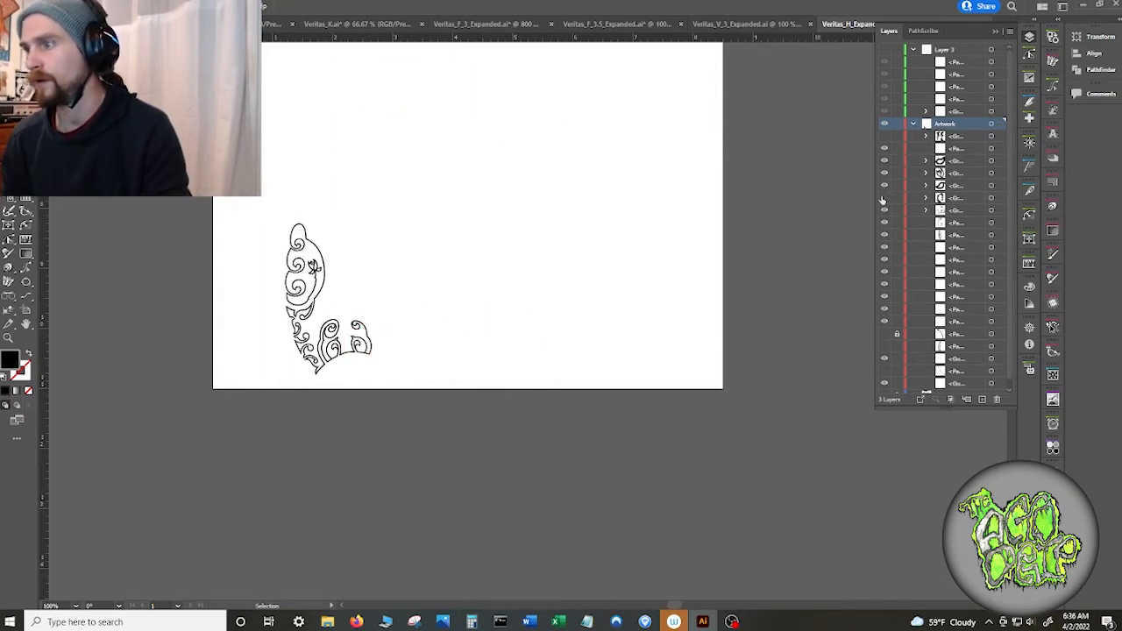
- Select all the remaining fragments at the H's lower left and check whether Expand is available for them
scroll(403, 196, down, 1)
drag(295, 175, 408, 323)
key(shift+x)
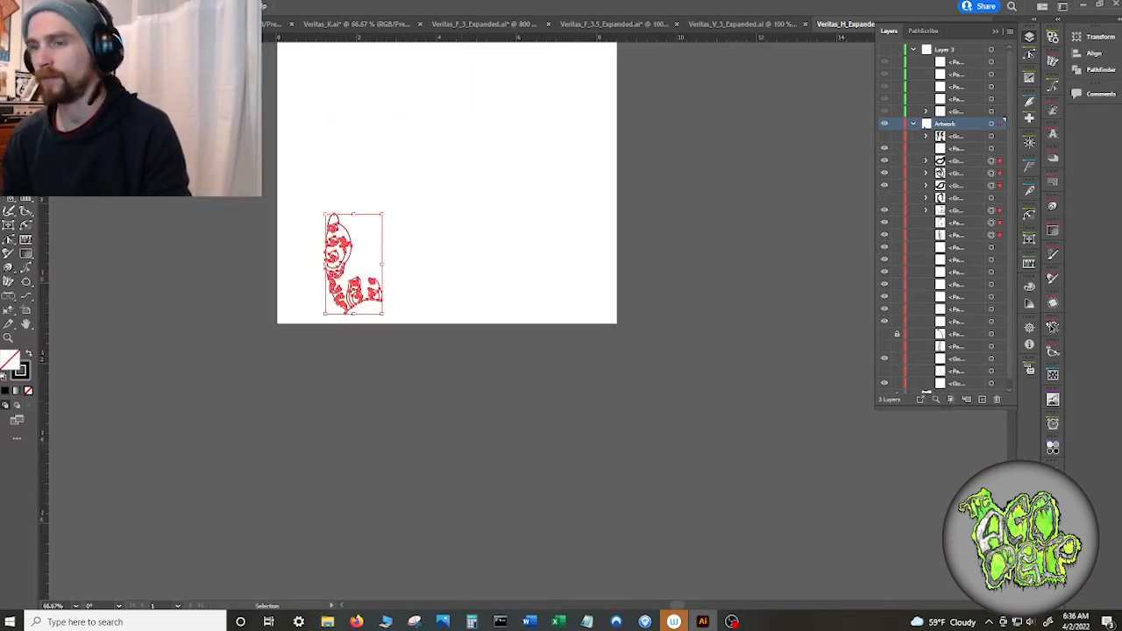
click(98, 6)
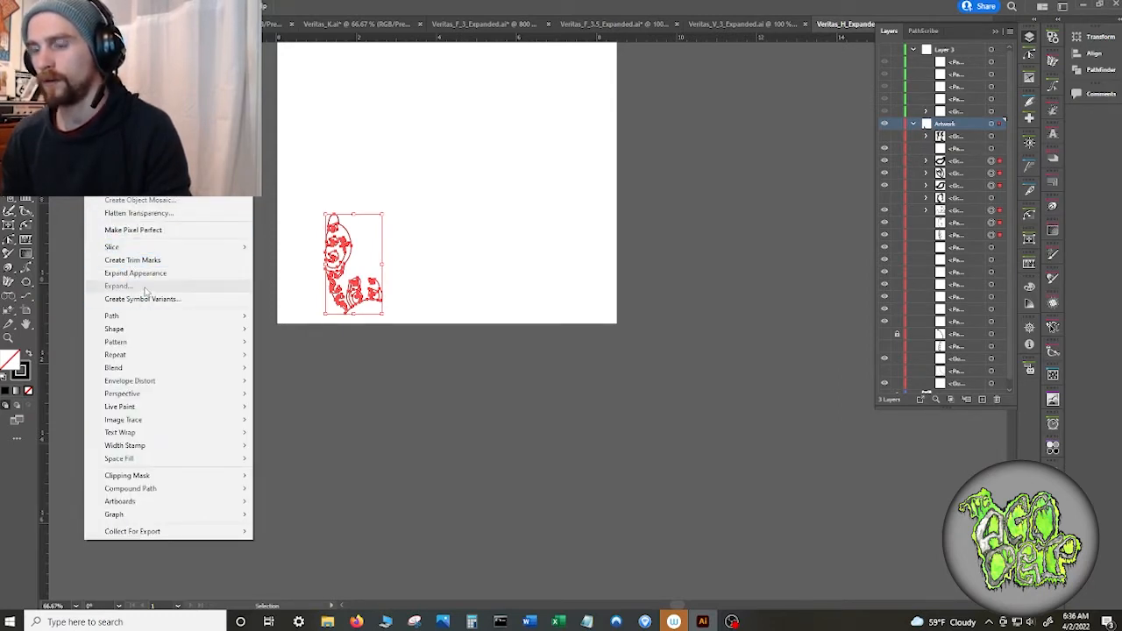
click(364, 300)
- Adjust the direction handle at the base corner of the rightmost lower curl to clean up its pointed join
scroll(364, 301, up, 4)
drag(365, 180, 400, 313)
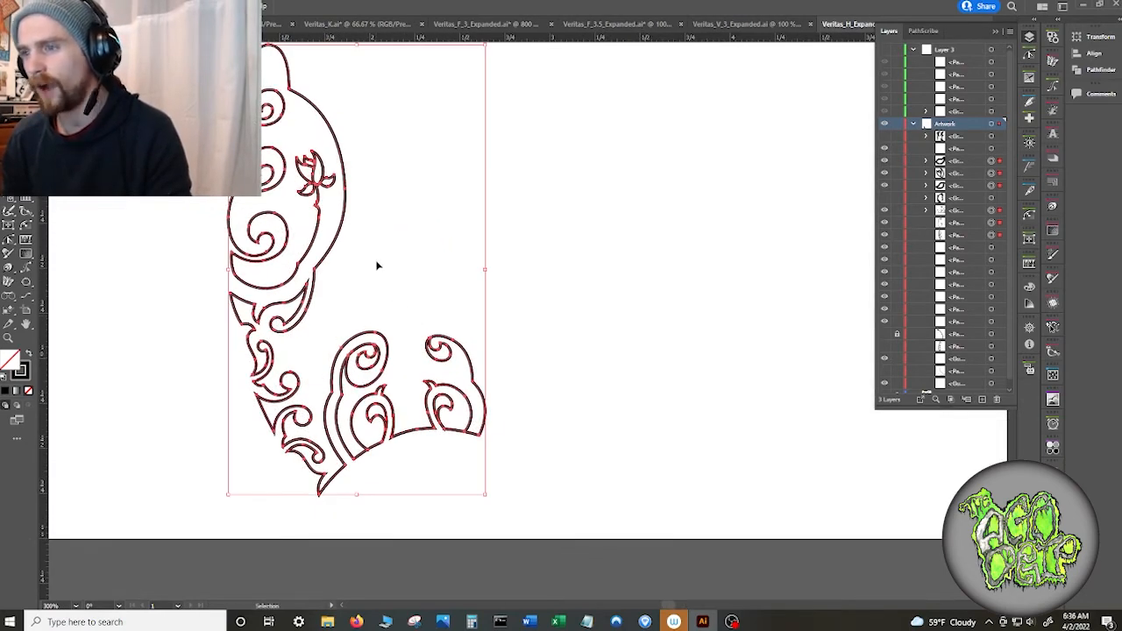
scroll(377, 267, up, 3)
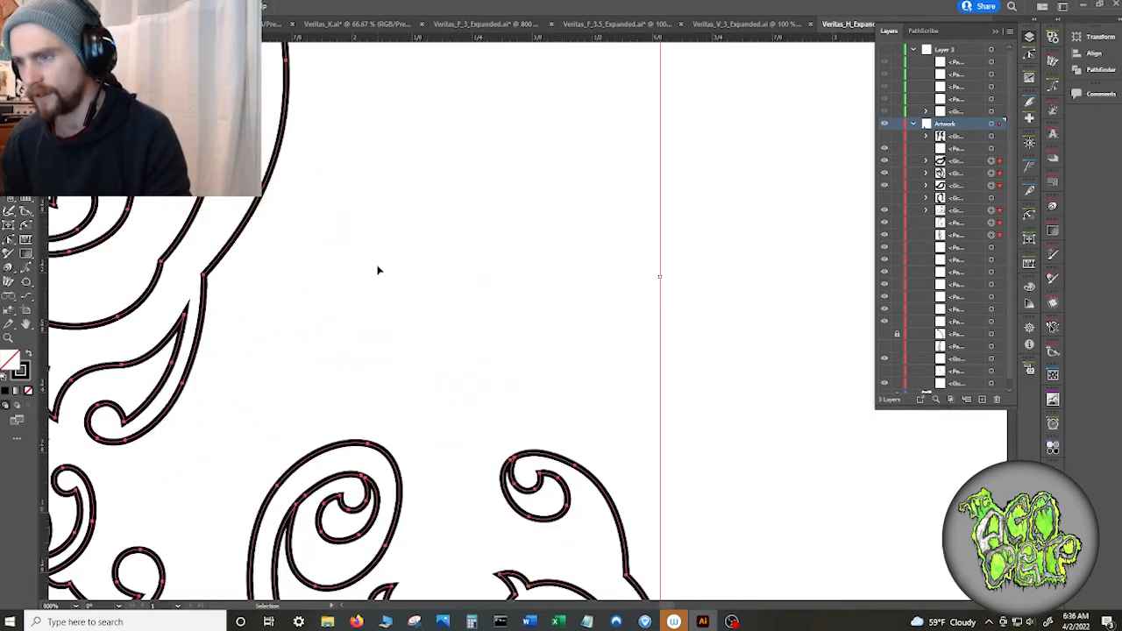
scroll(379, 311, down, 4)
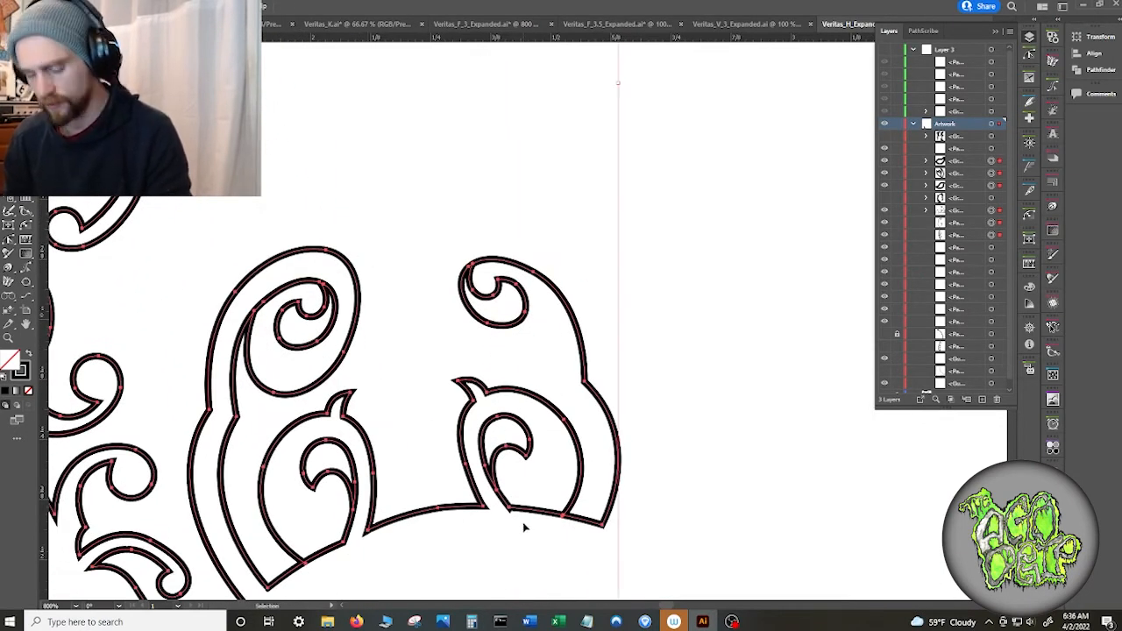
scroll(526, 525, up, 3)
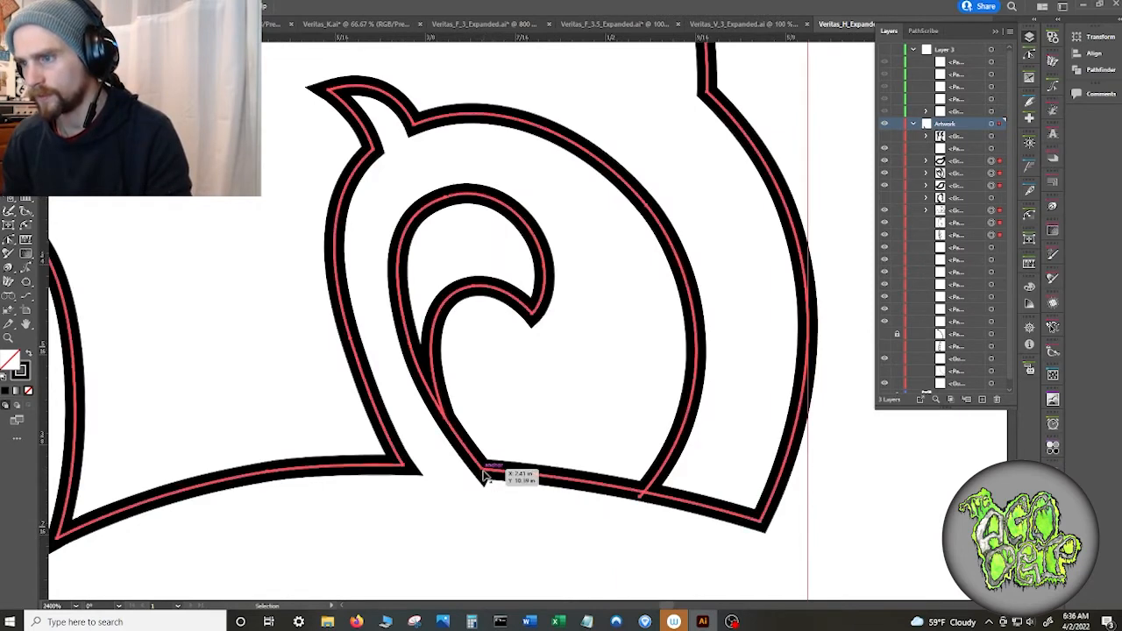
key(a)
click(511, 510)
click(483, 471)
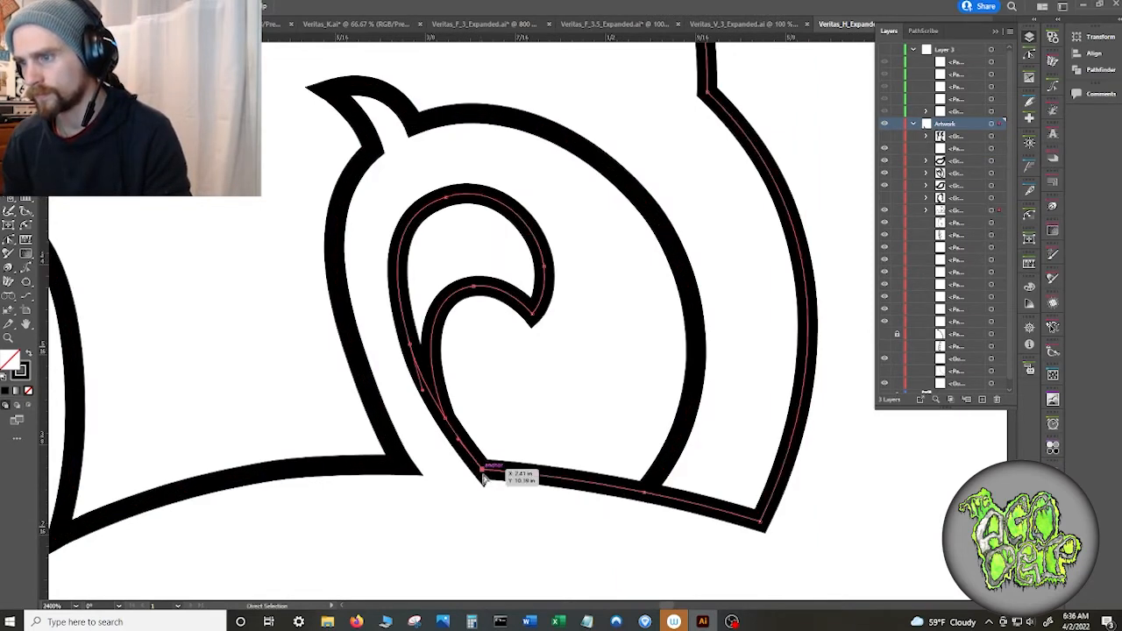
scroll(485, 480, up, 2)
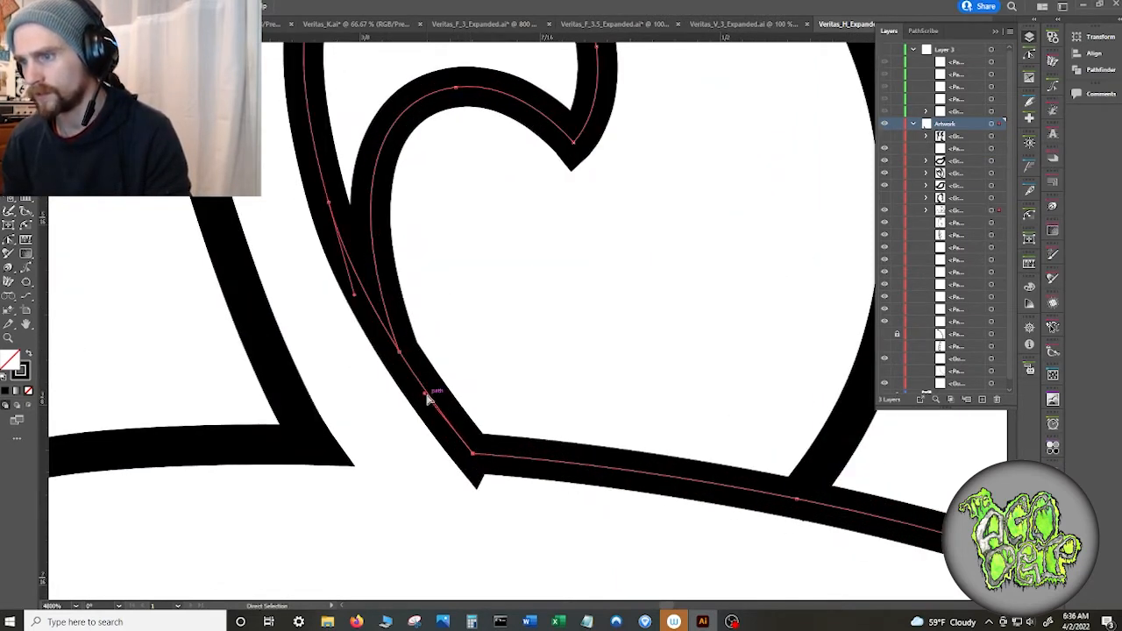
drag(425, 393, 388, 374)
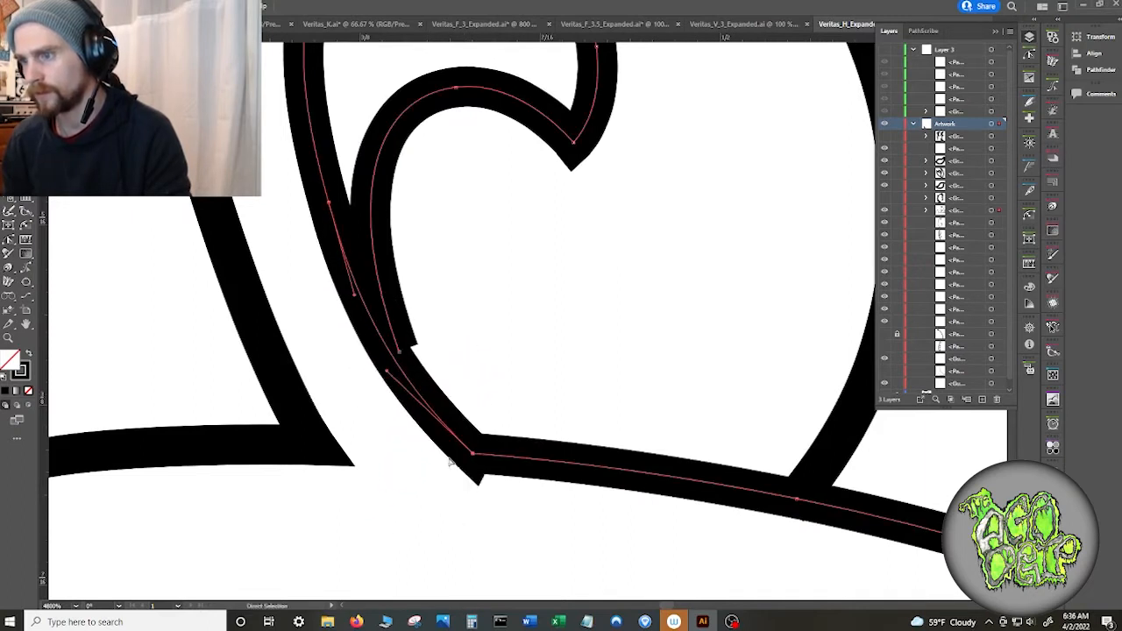
drag(471, 459, 455, 423)
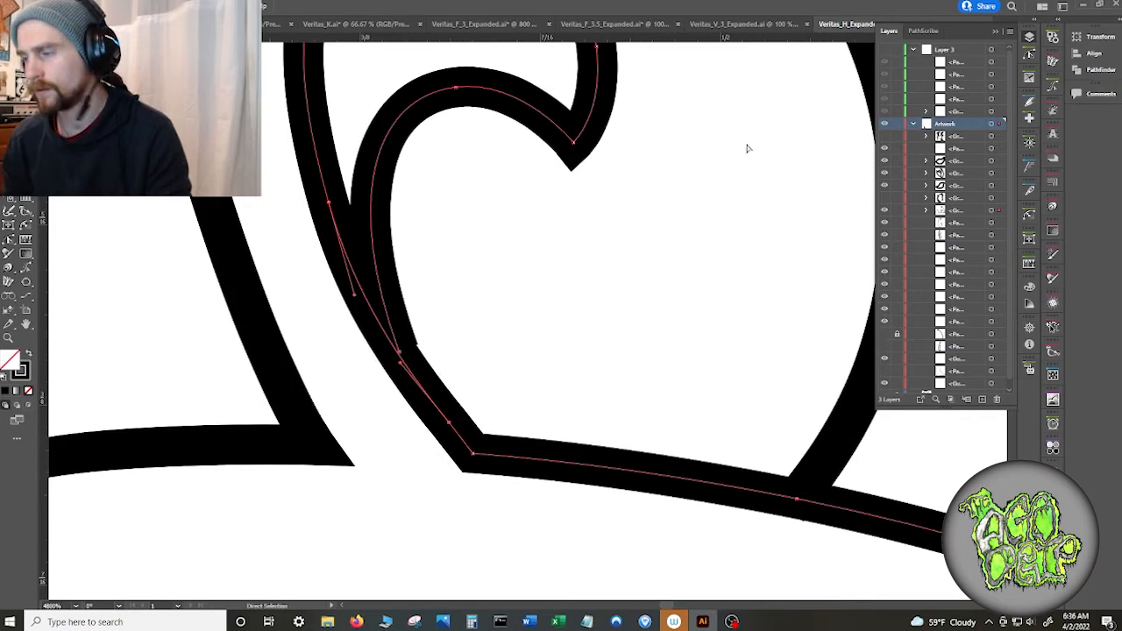
- Remove the extra anchor point along the curl's outer edge with PathScribe, check its end point, and deselect the path
click(1033, 52)
click(1005, 77)
click(682, 248)
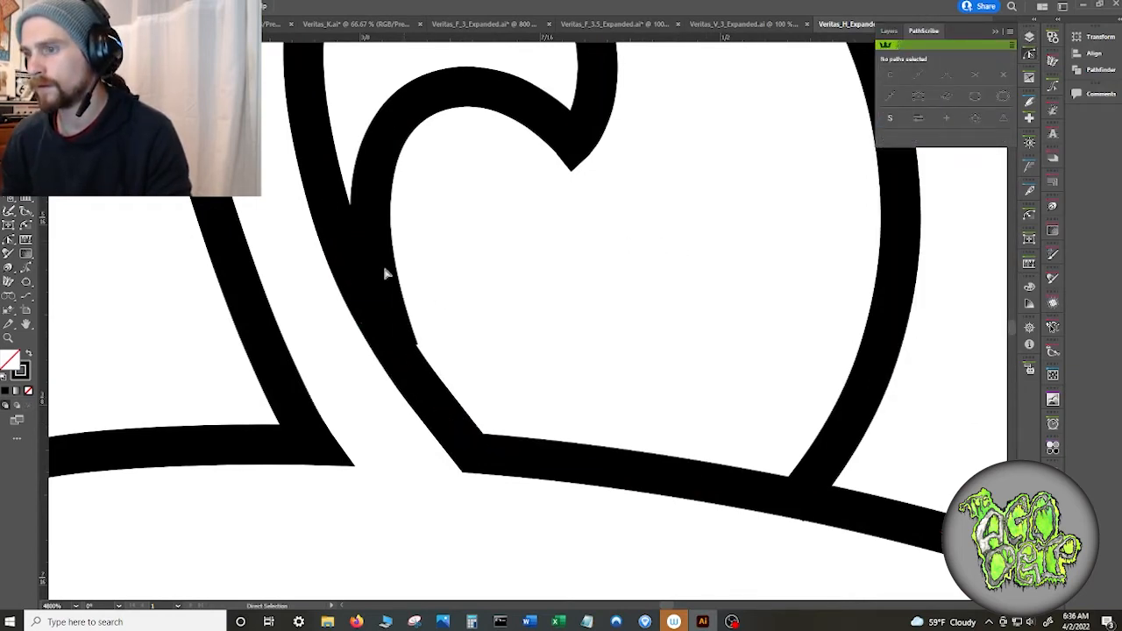
click(376, 316)
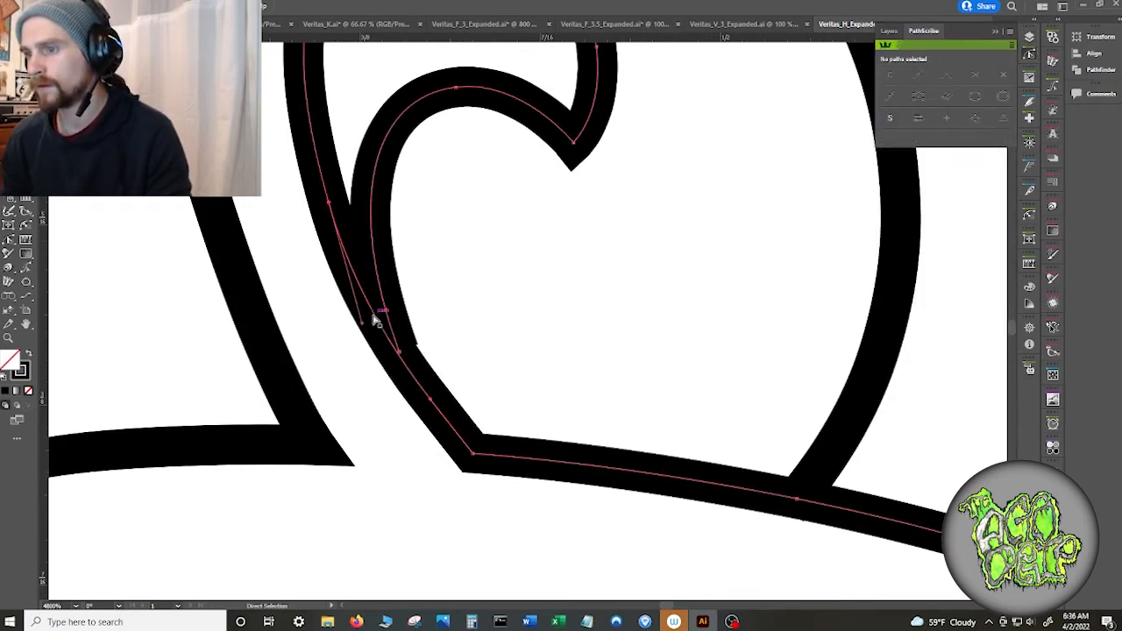
click(331, 201)
click(1003, 74)
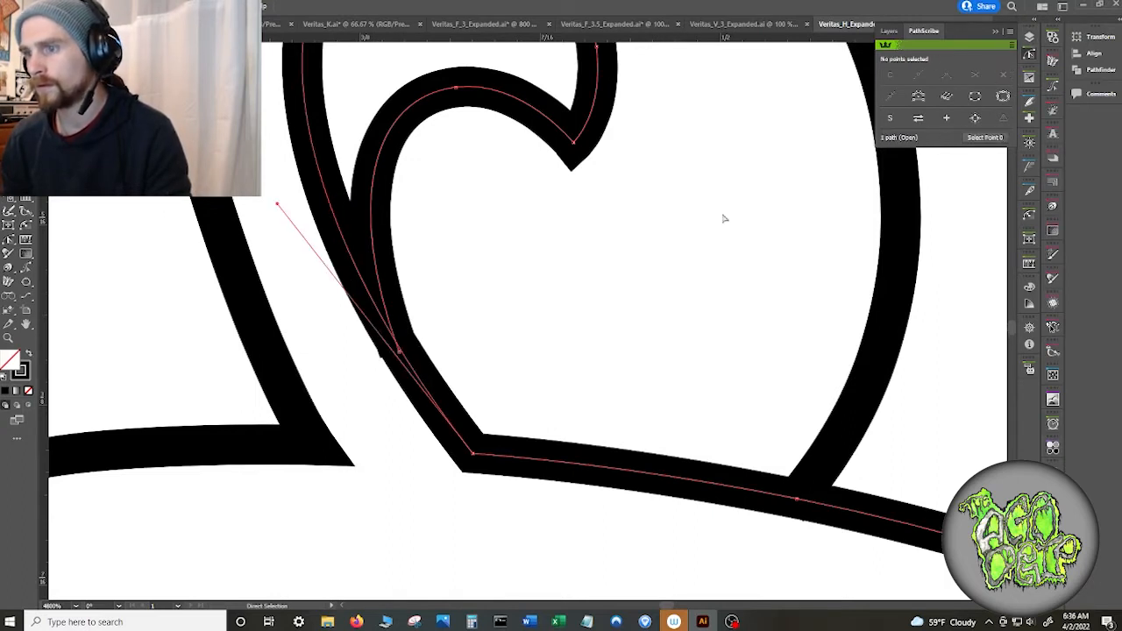
click(397, 350)
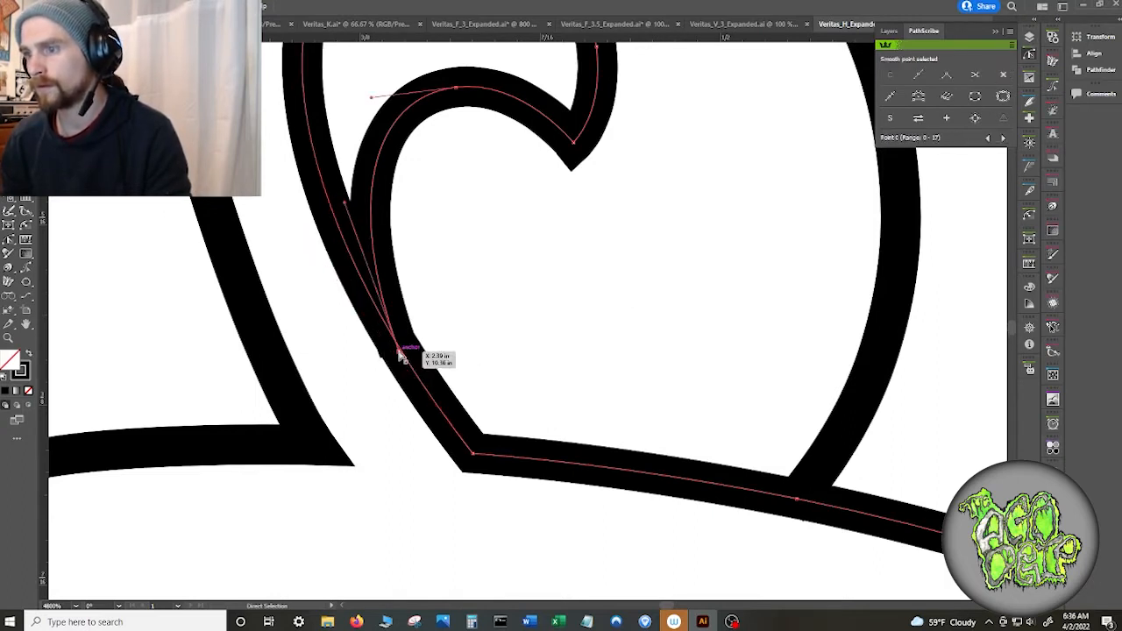
click(515, 342)
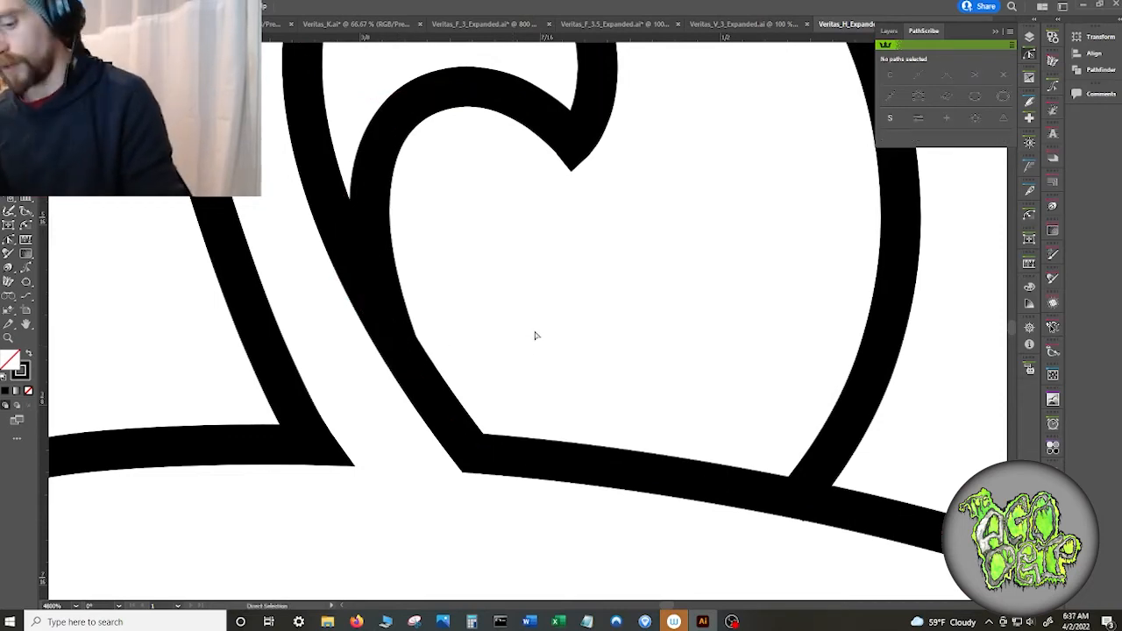
- Select all the remaining visible paths and inspect the entire artboard for stray single-point paths
scroll(535, 331, down, 3)
scroll(465, 390, down, 3)
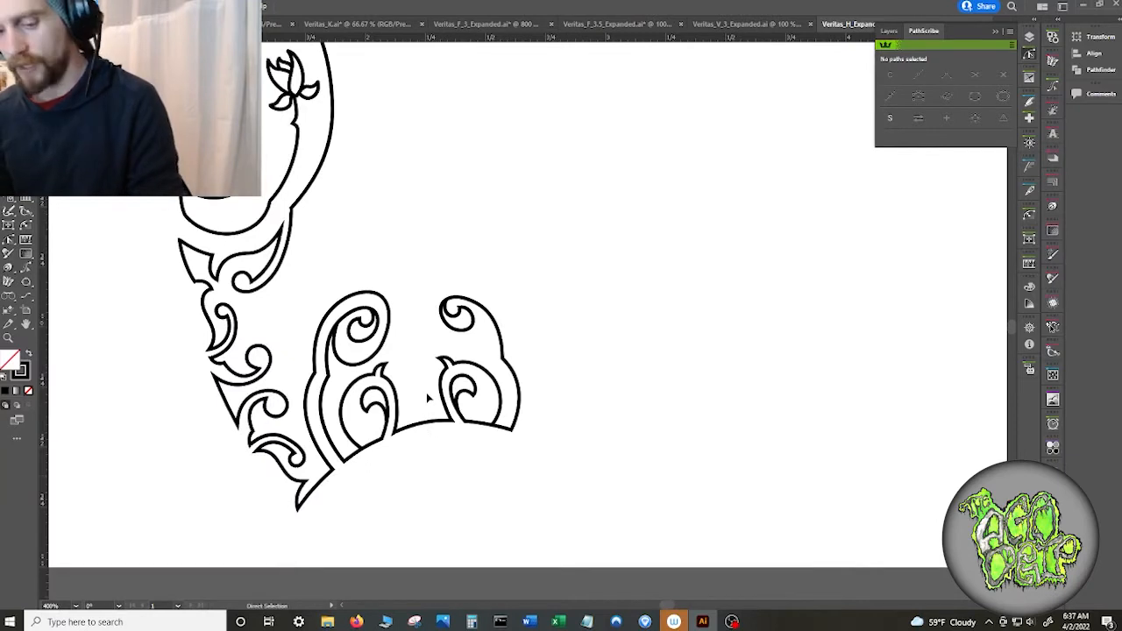
key(a)
key(ctrl+a)
scroll(184, 147, down, 5)
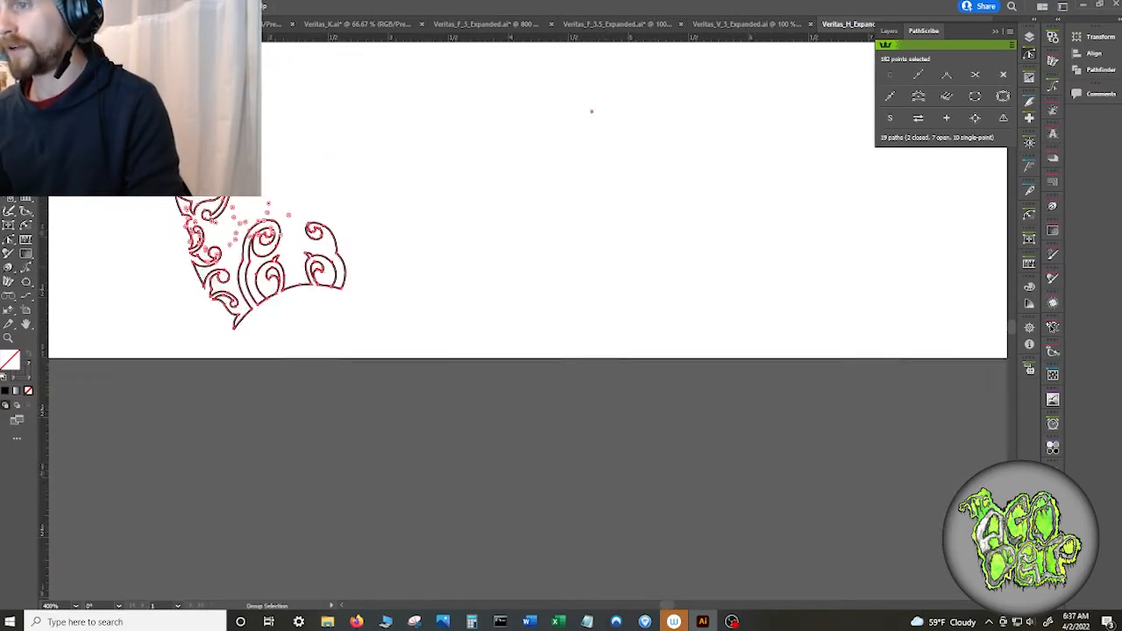
drag(257, 188, 651, 581)
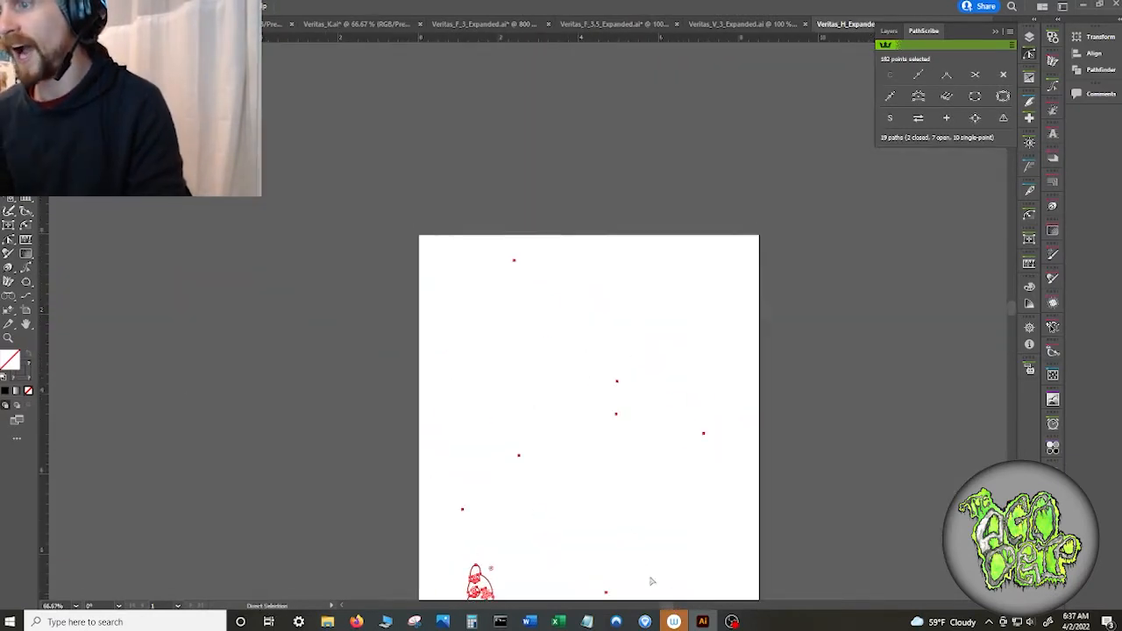
- Delete the stray single-point paths scattered over the empty part of the artboard in several passes
drag(451, 221, 764, 509)
key(Delete)
drag(515, 362, 799, 528)
key(Delete)
scroll(663, 492, down, 1)
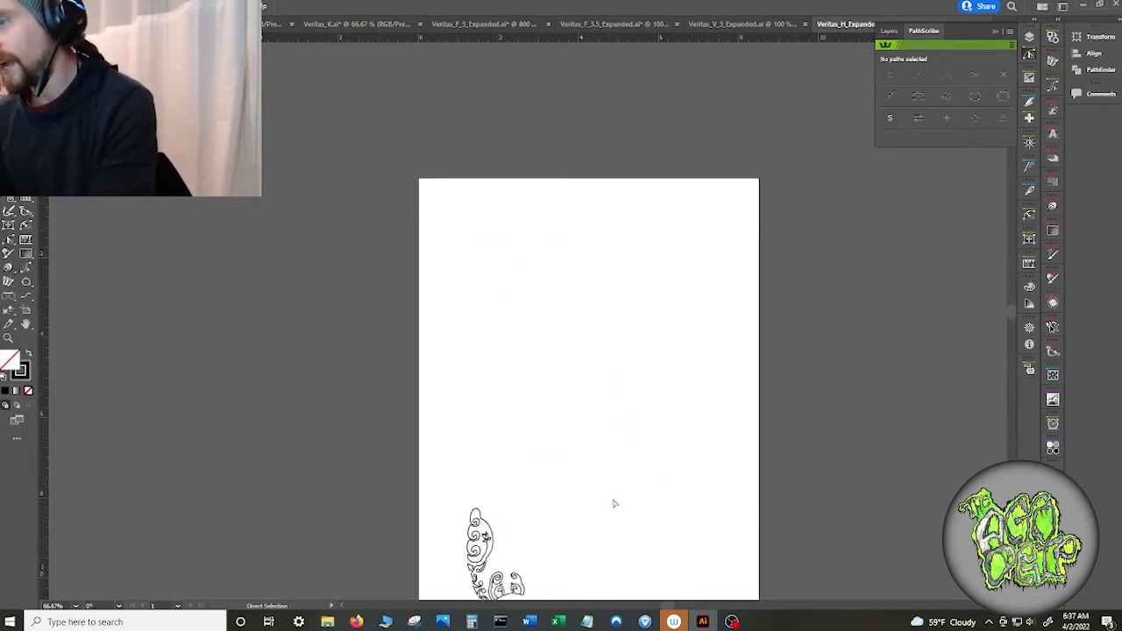
scroll(614, 490, down, 2)
key(ctrl+a)
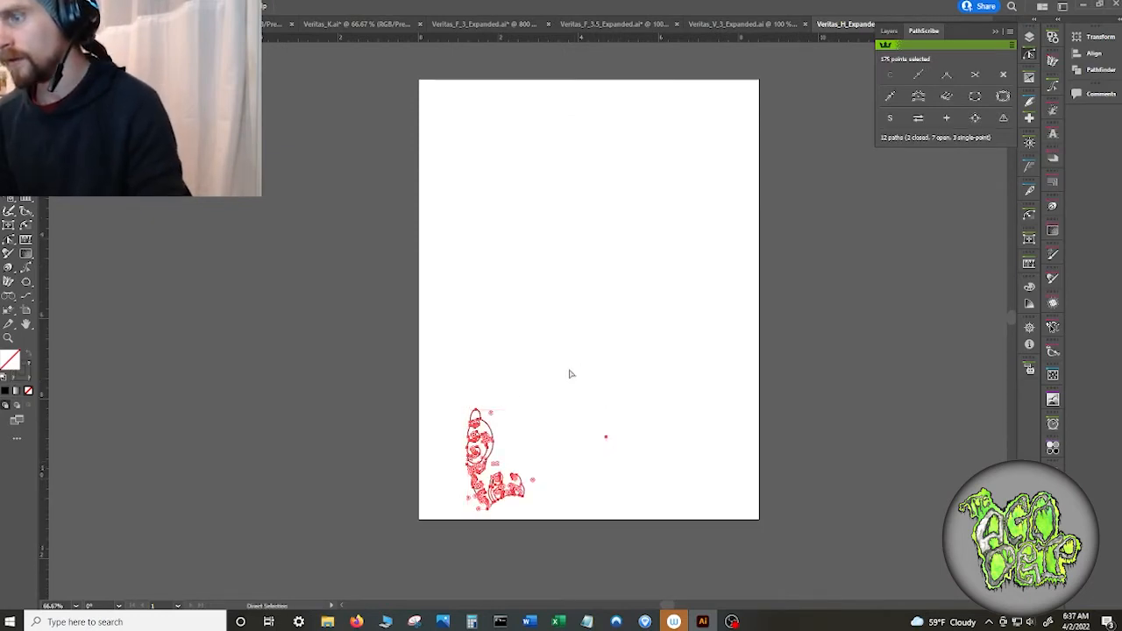
drag(532, 389, 732, 457)
key(Delete)
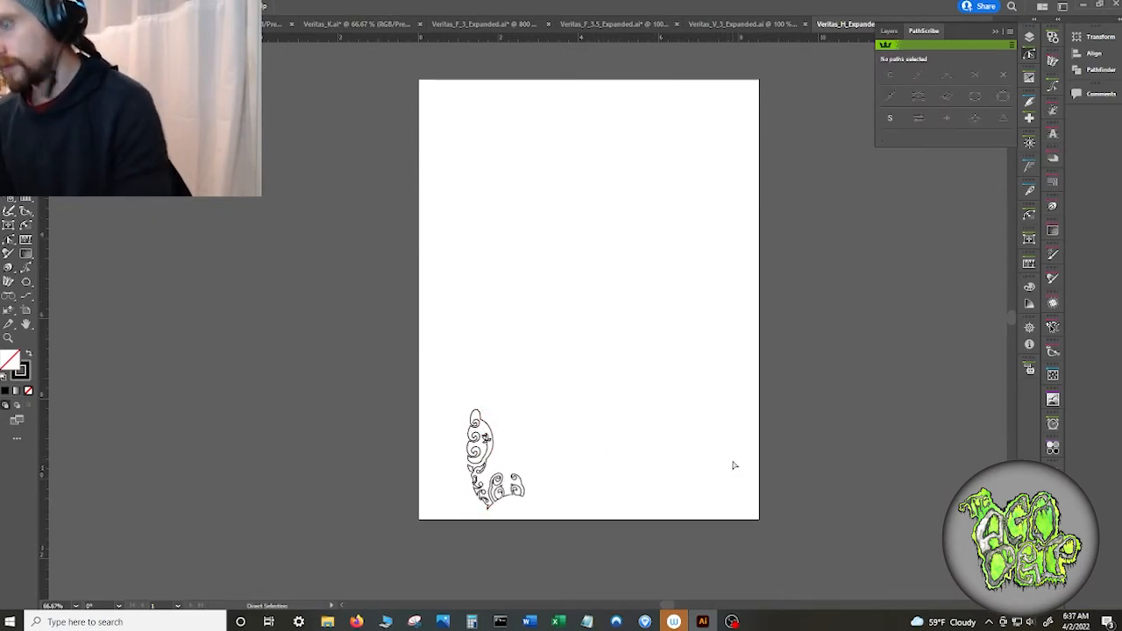
- Select all the remaining paths and examine the artboard and the surrounding canvas for further stray points
key(ctrl+a)
scroll(732, 461, down, 2)
key(super)
scroll(735, 464, down, 9)
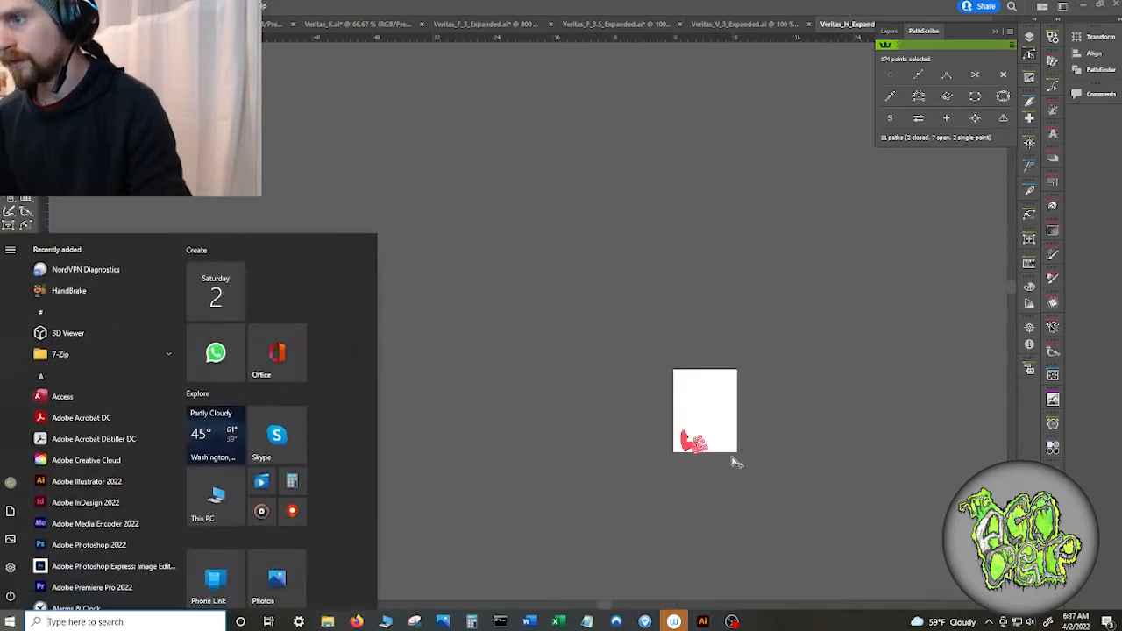
click(607, 463)
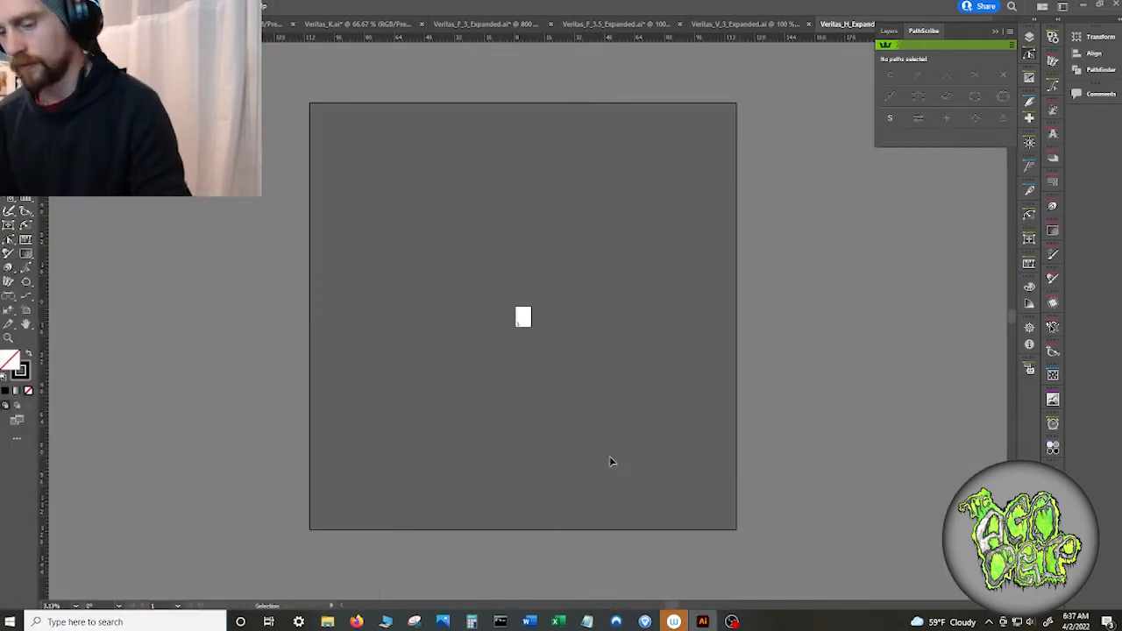
key(ctrl+a)
scroll(491, 242, up, 5)
scroll(491, 263, down, 3)
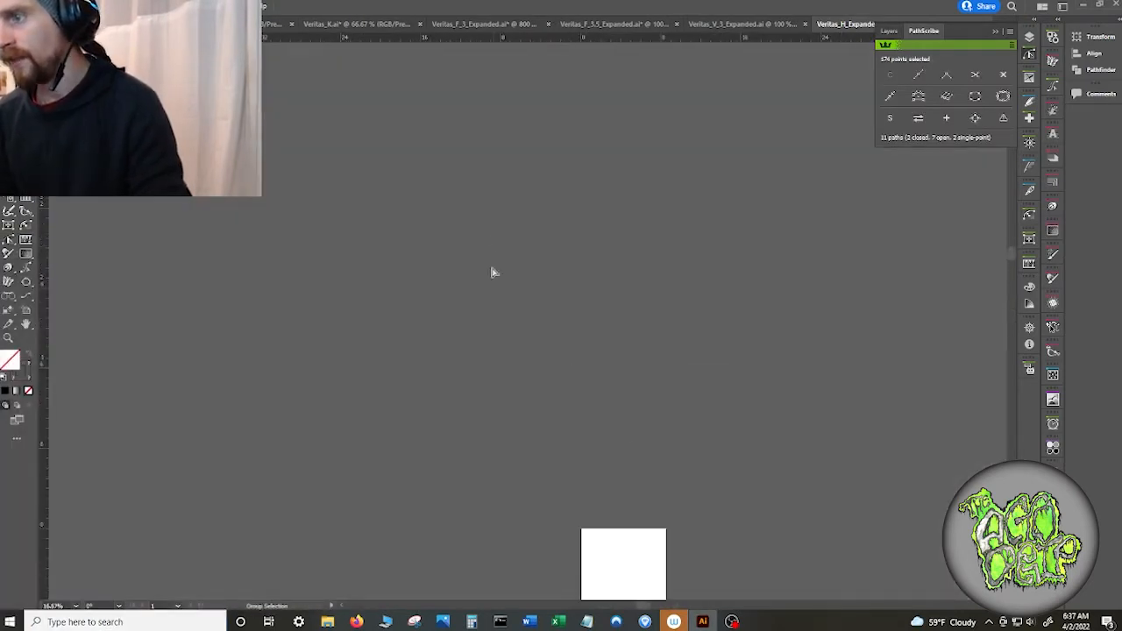
scroll(421, 158, down, 5)
click(434, 229)
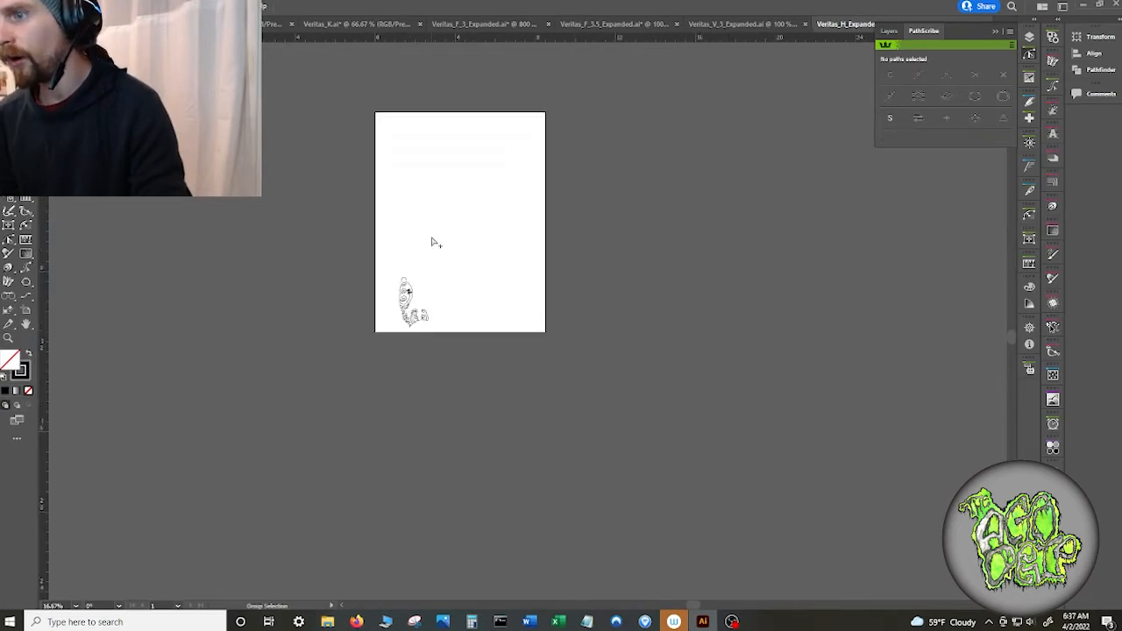
scroll(431, 238, up, 5)
scroll(342, 237, down, 3)
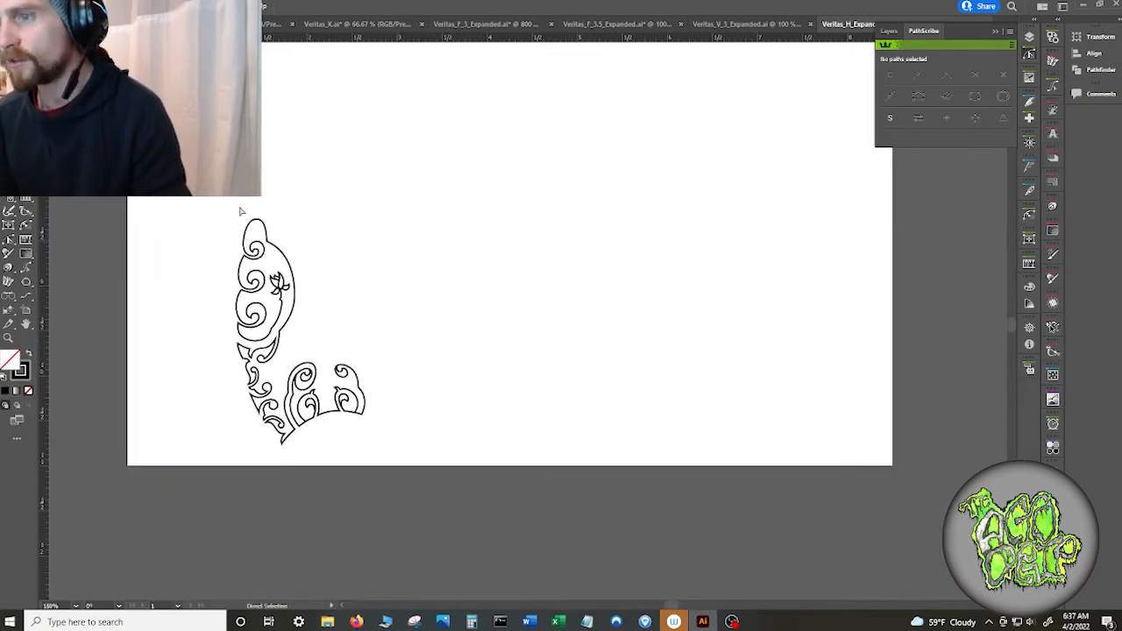
- Undo the stray-point deletions and step back through the latest edits of the rightmost lower curl
key(v)
key(ctrl+z)
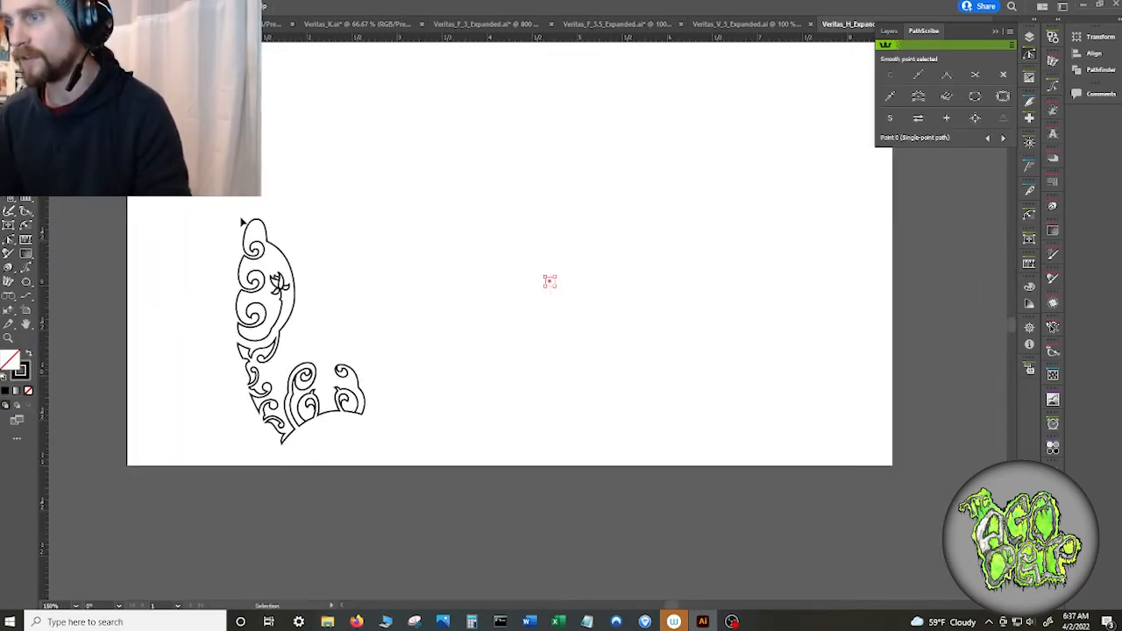
key(ctrl+z)
key(ctrl+z)
scroll(443, 261, left, 1)
key(a)
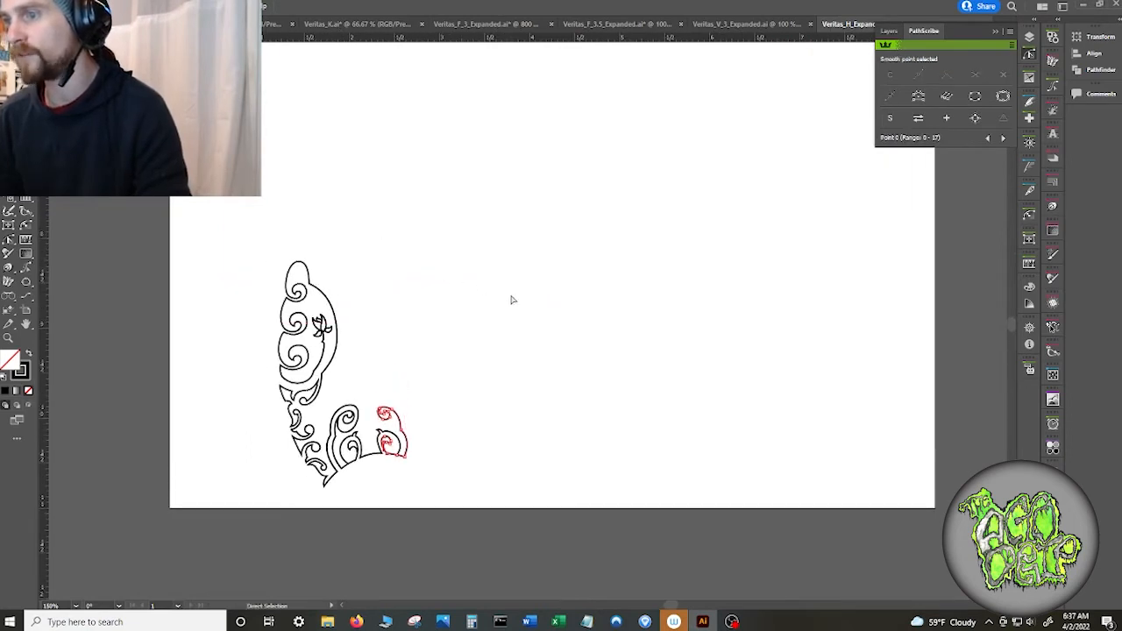
click(511, 298)
scroll(511, 295, down, 4)
key(v)
key(ctrl+z)
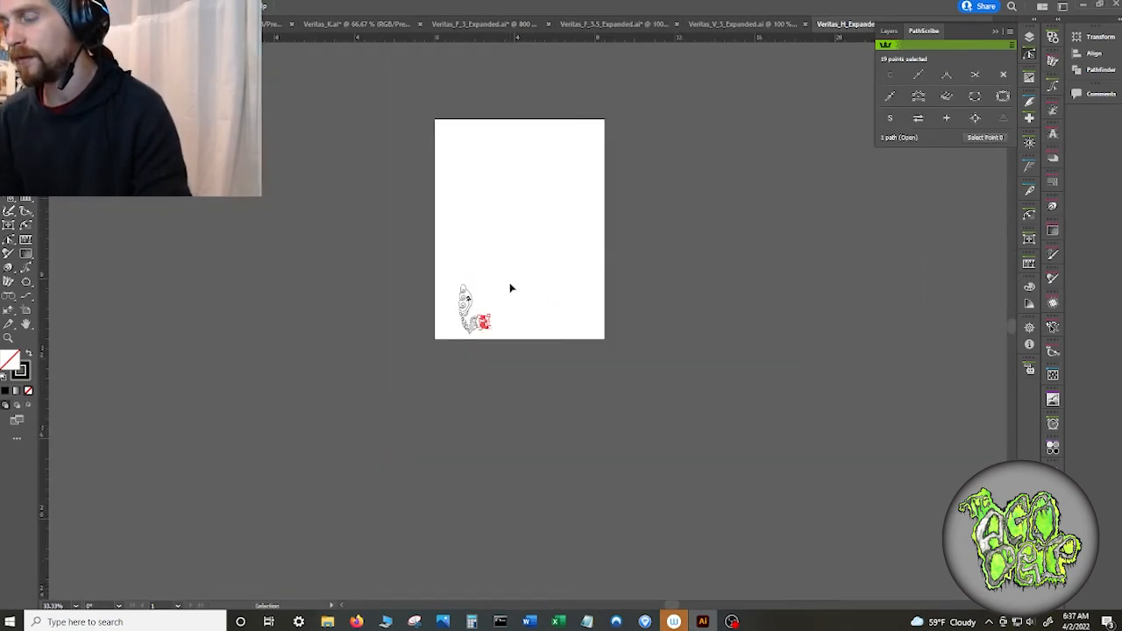
key(a)
scroll(515, 331, up, 6)
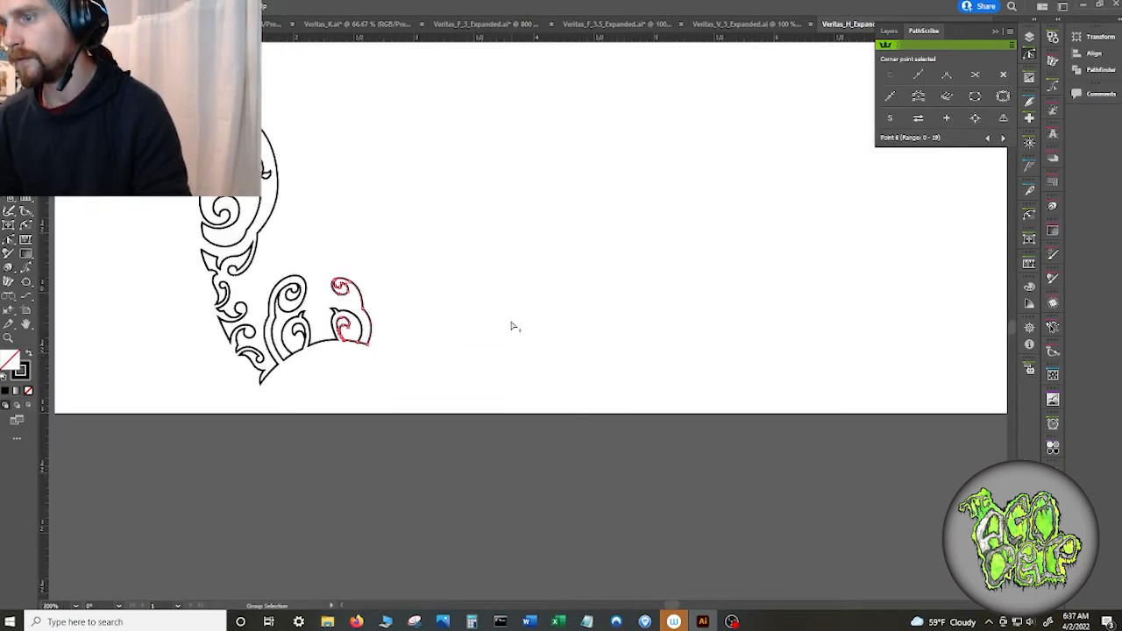
key(ctrl)
key(ctrl+z)
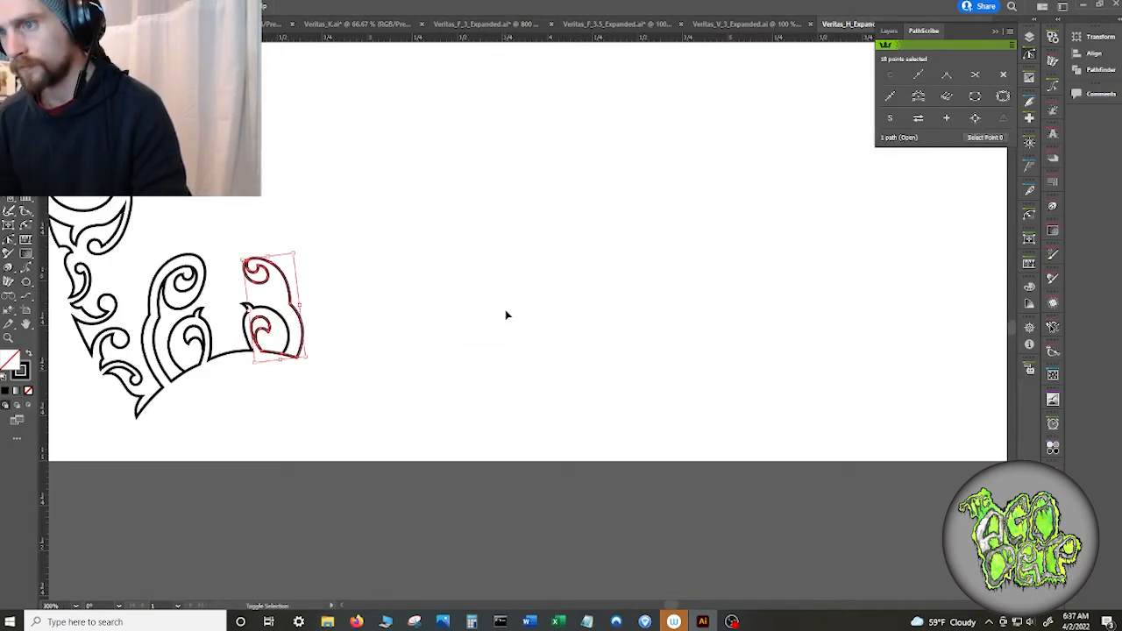
click(511, 306)
scroll(512, 306, down, 3)
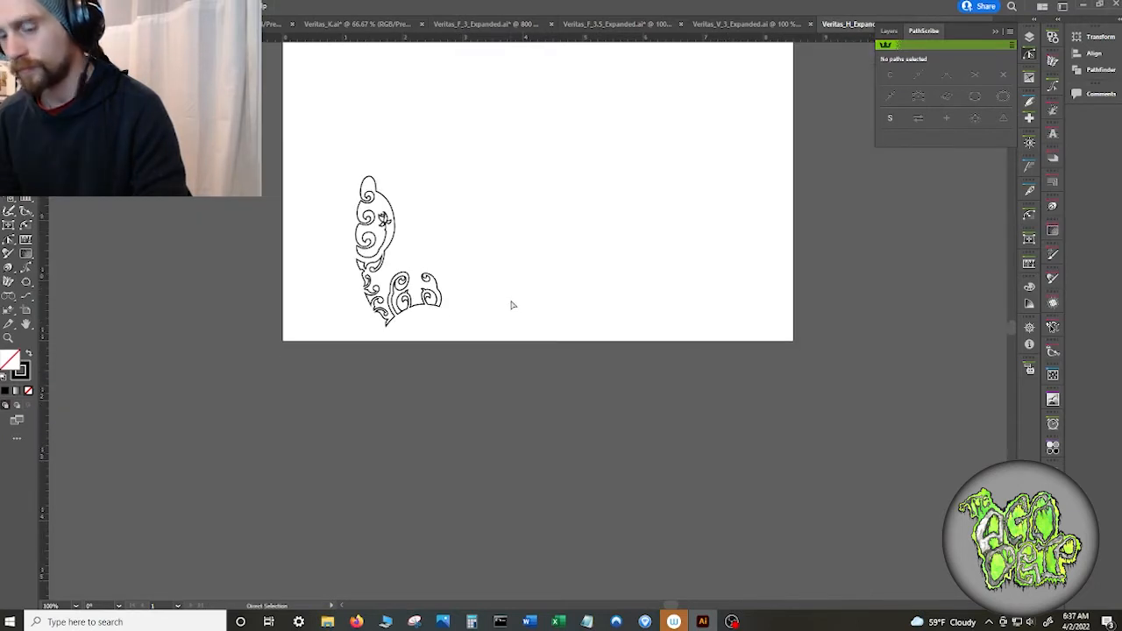
- Select everything to locate the restored single-point paths, and delete the ones lying outside the letter fragments
key(ctrl+a)
scroll(521, 288, down, 2)
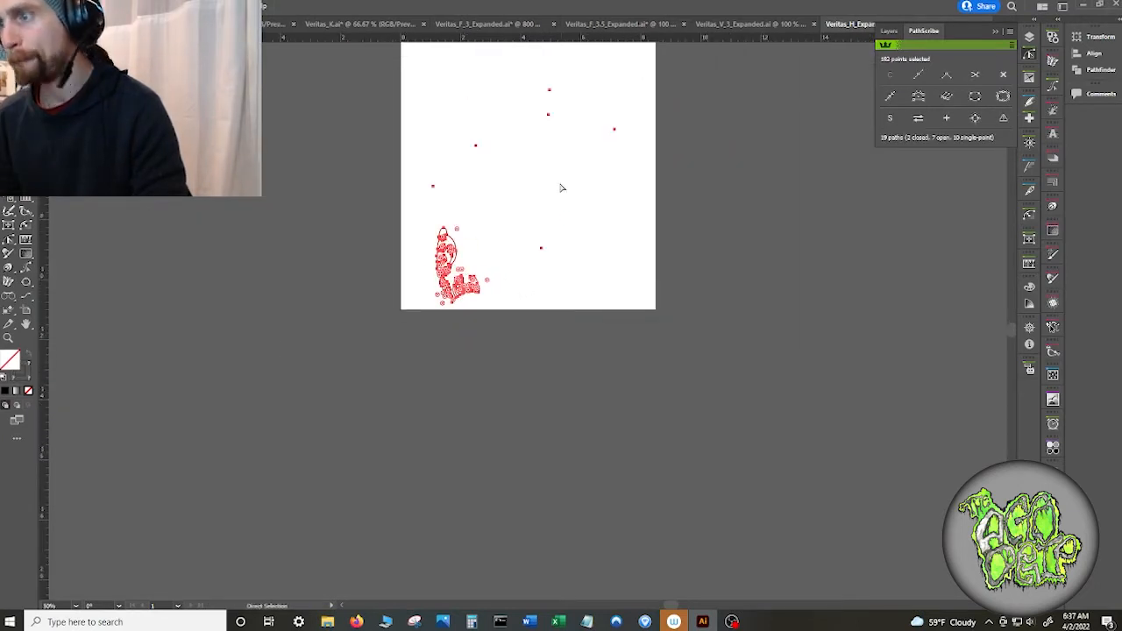
key(space)
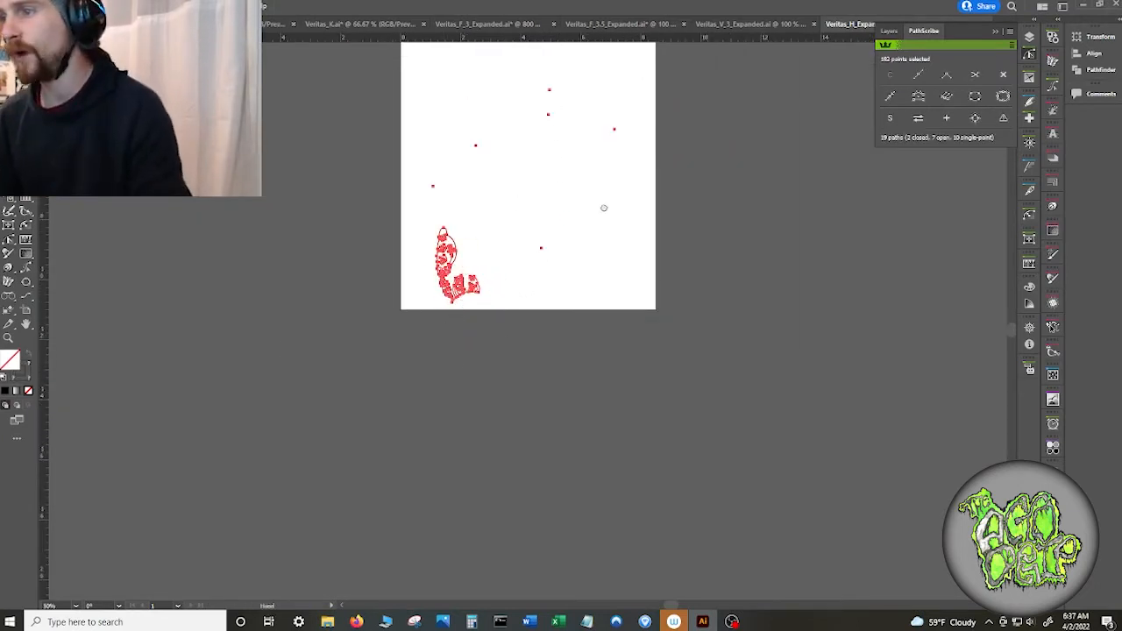
drag(603, 208, 600, 307)
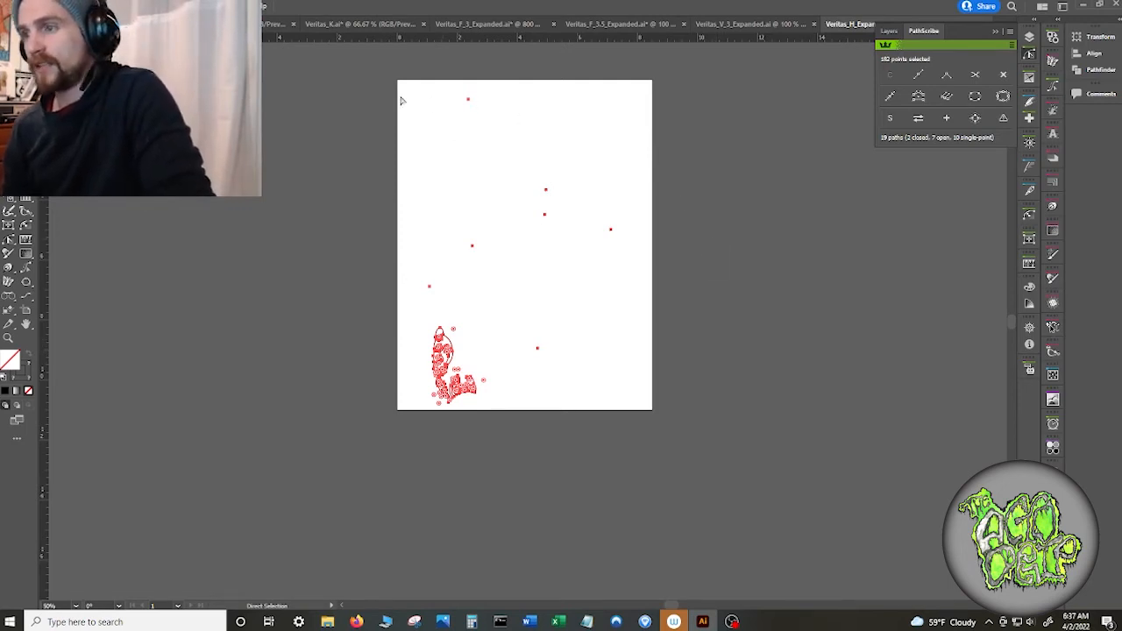
drag(401, 100, 731, 313)
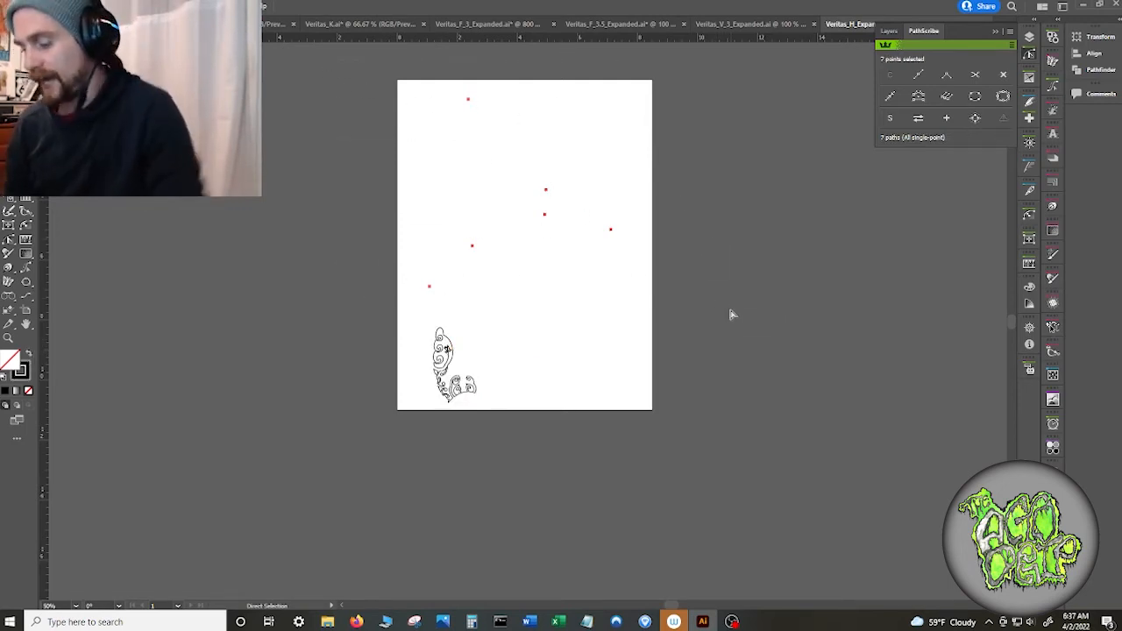
key(Delete)
key(ctrl+a)
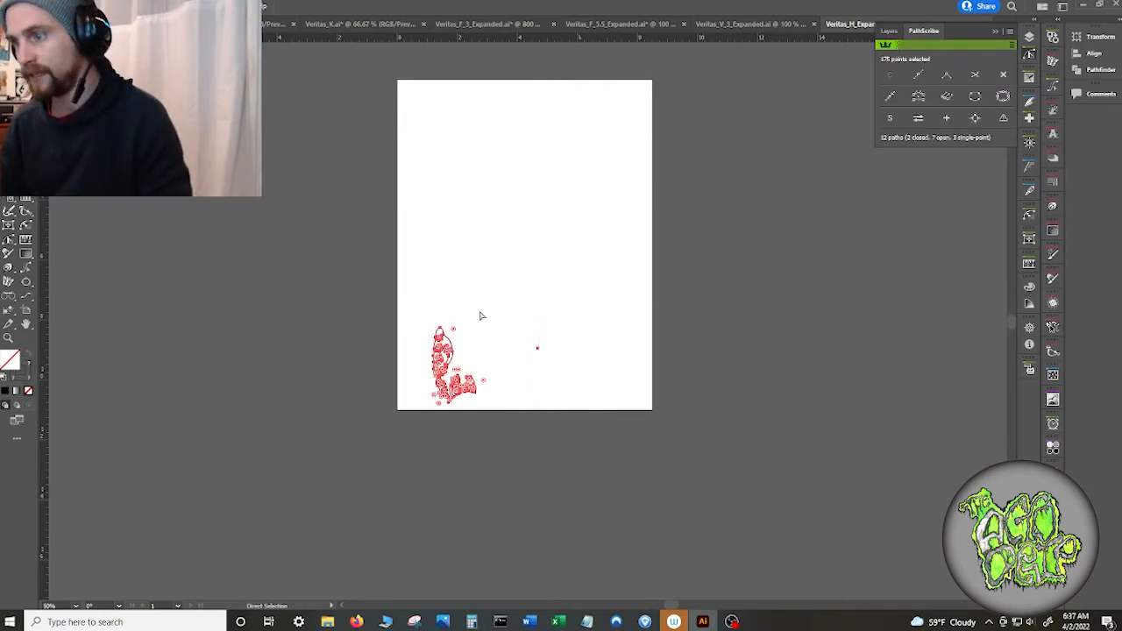
drag(519, 314, 577, 388)
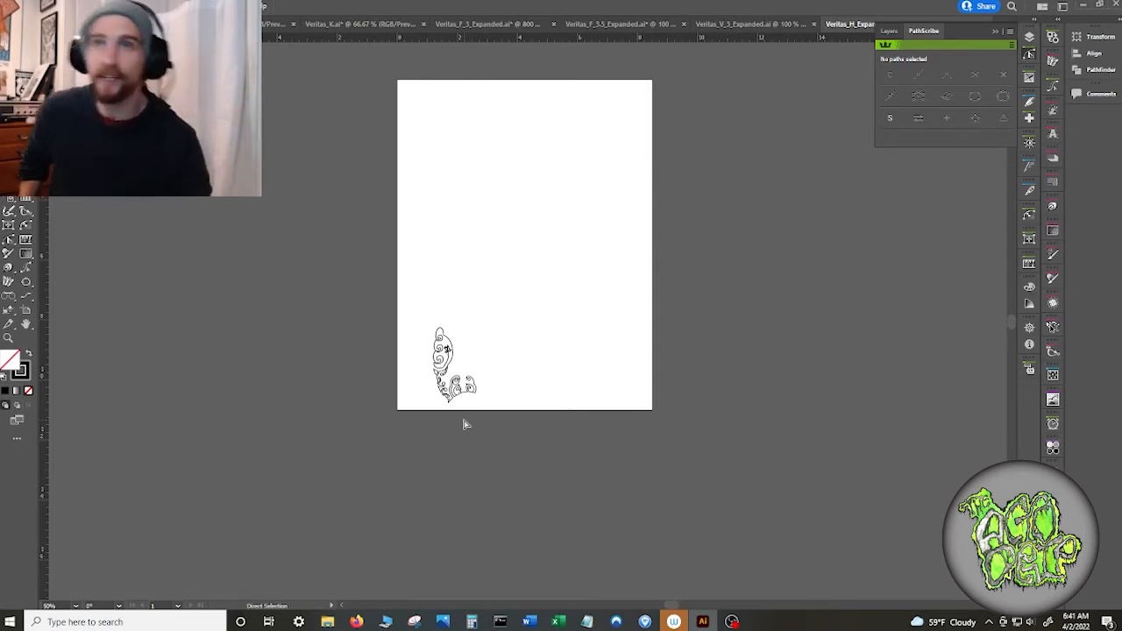
- Select all the remaining fragments, show the two hidden groups of the Artwork layer, and check whether Expand is available
scroll(447, 364, up, 5)
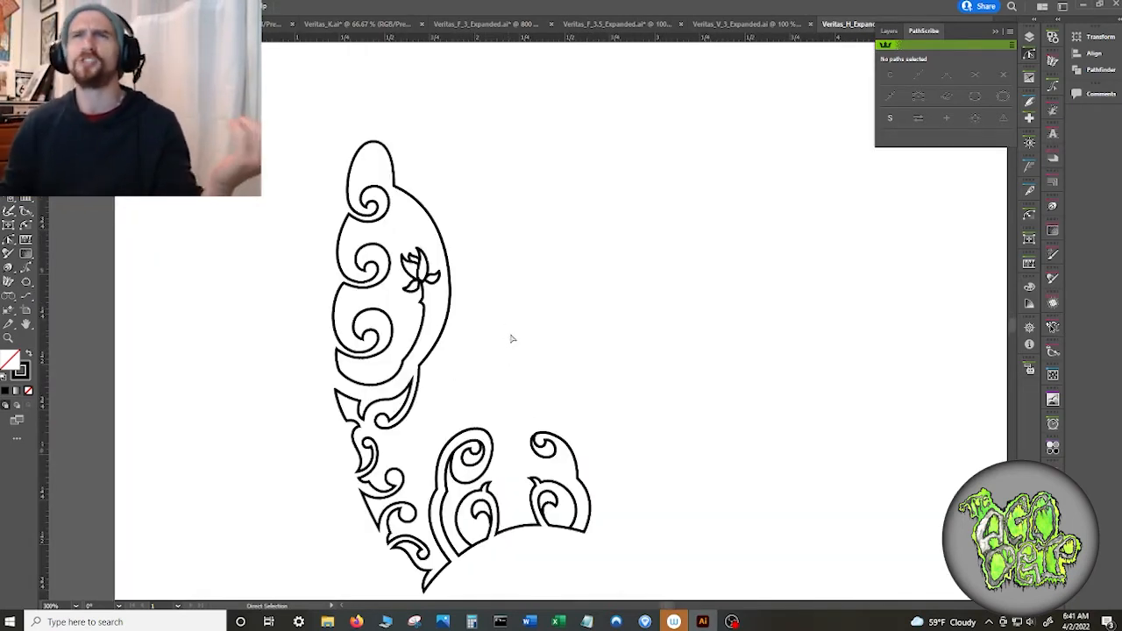
key(ctrl+a)
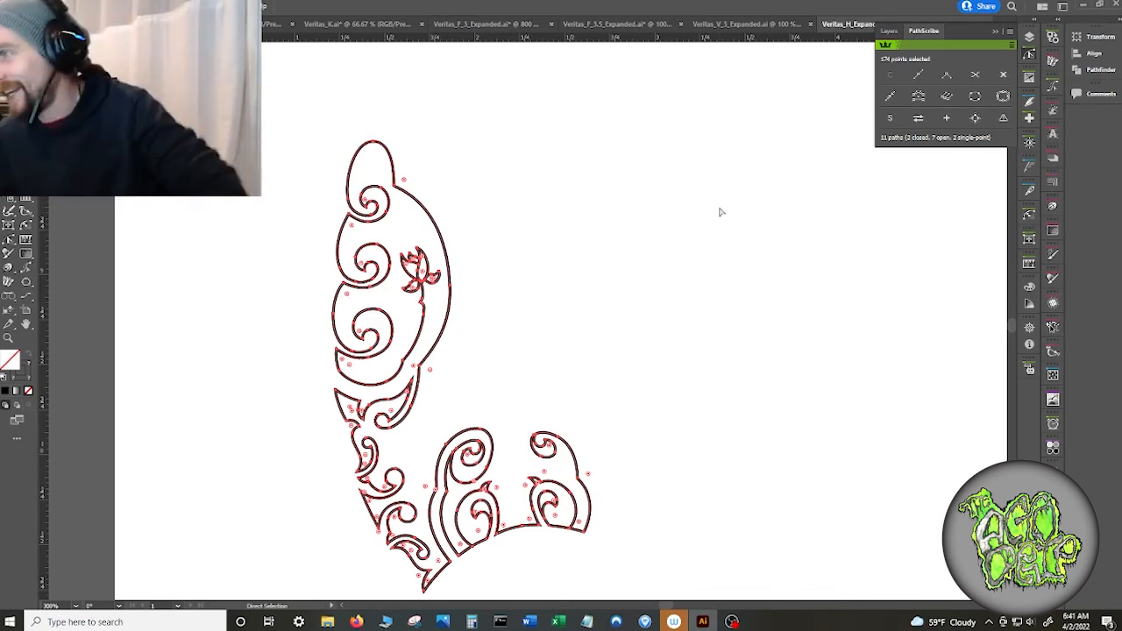
click(1030, 37)
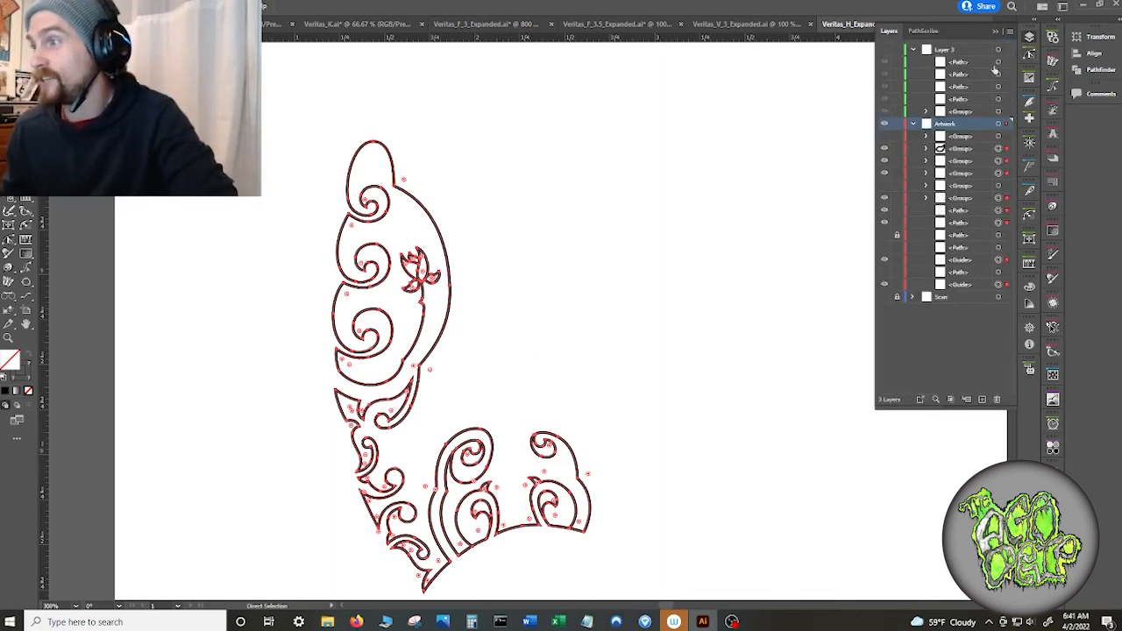
click(885, 136)
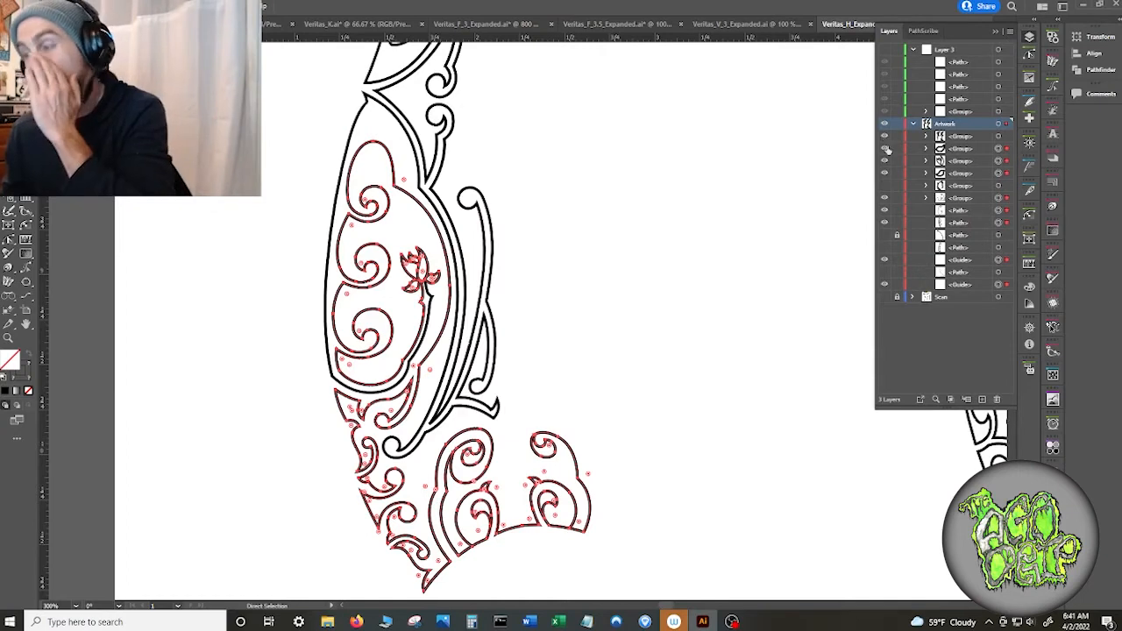
click(885, 185)
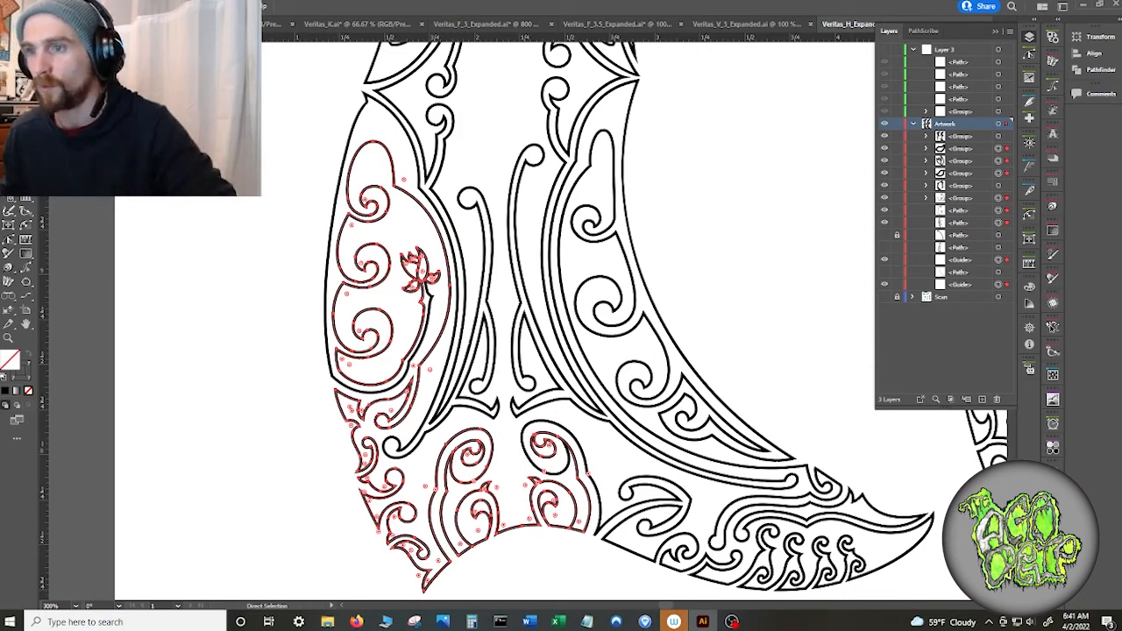
click(74, 6)
mouse_move(98, 6)
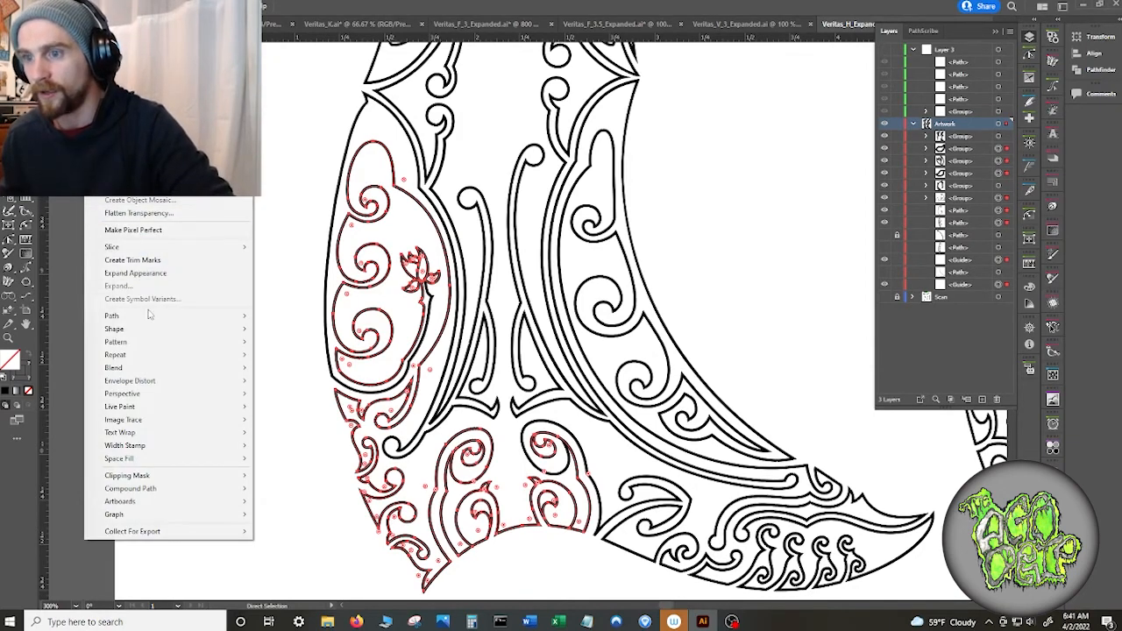
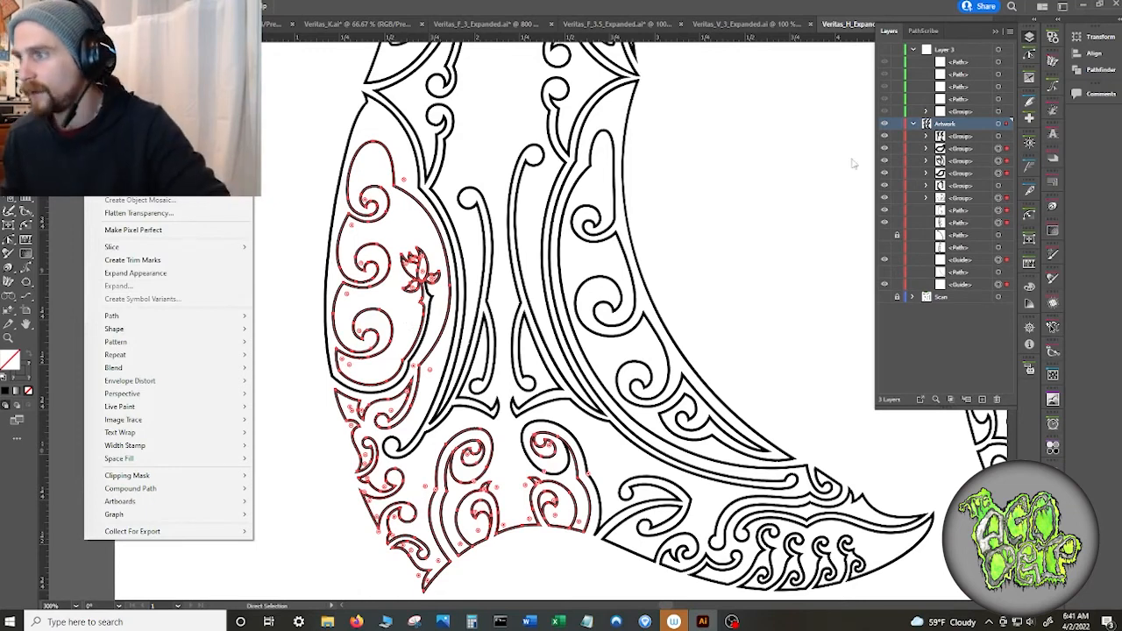
- Hide the two expanded letter groups again so that only the unexpanded lower-left fragments show
click(635, 226)
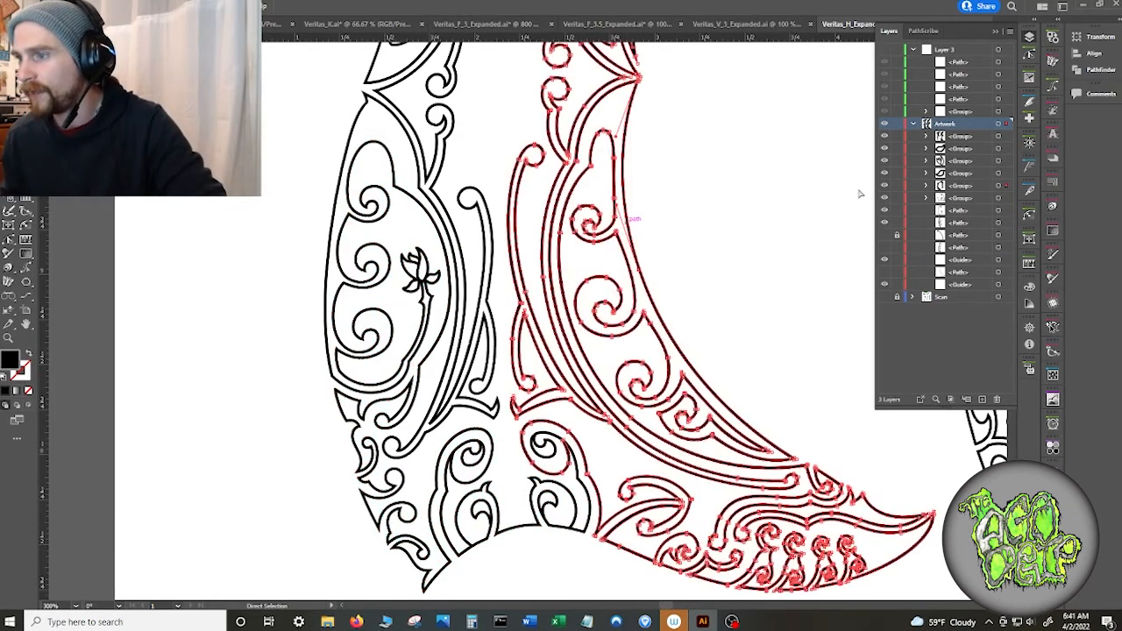
click(960, 189)
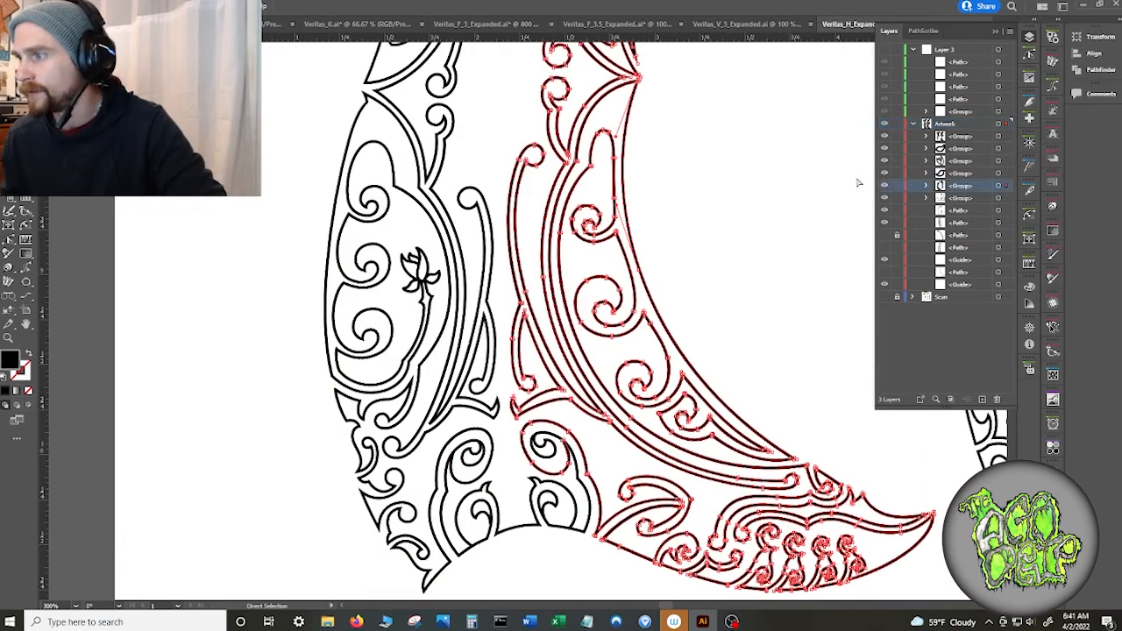
click(884, 185)
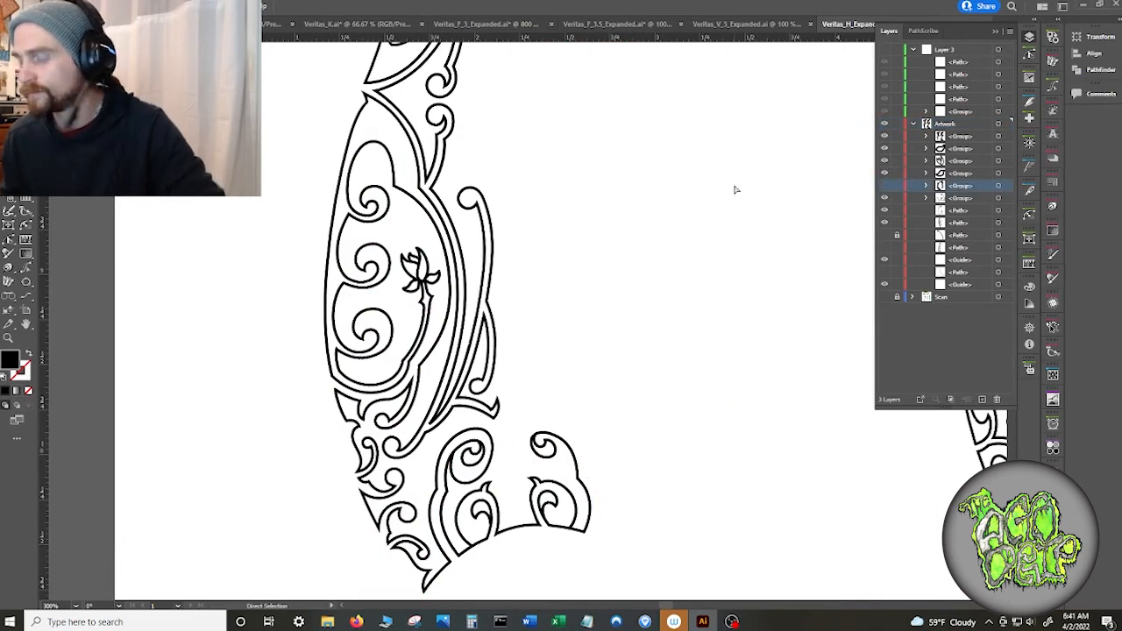
key(ctrl+a)
scroll(744, 186, down, 3)
drag(757, 148, 661, 304)
click(680, 209)
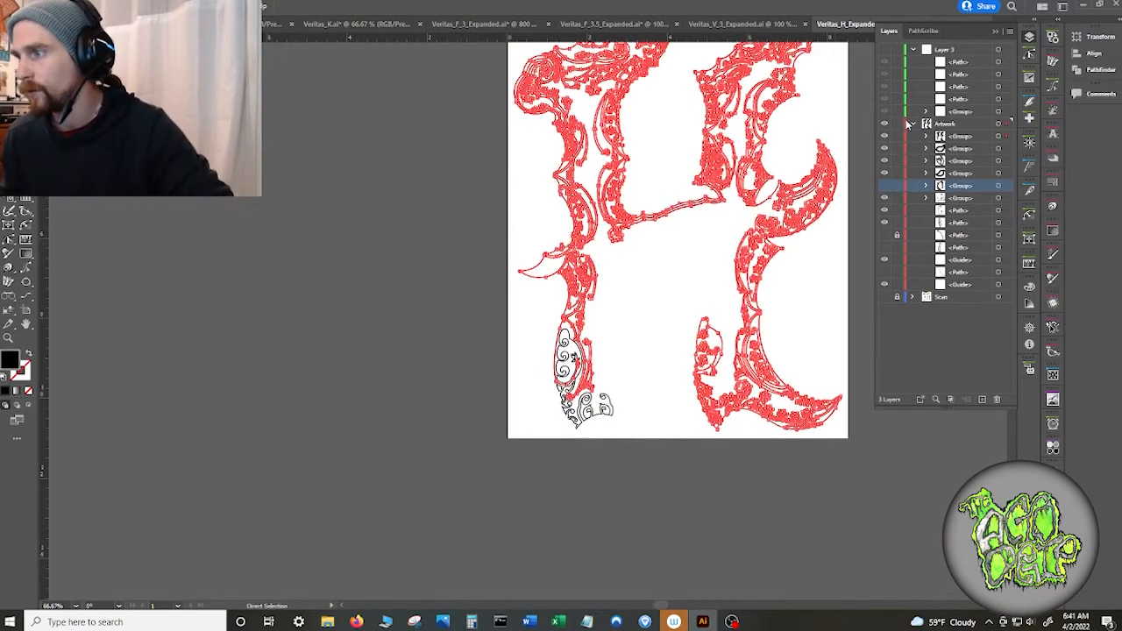
click(883, 136)
- Group all the remaining visible fragments at the H's lower left and apply Expand Appearance to them
drag(519, 315, 689, 476)
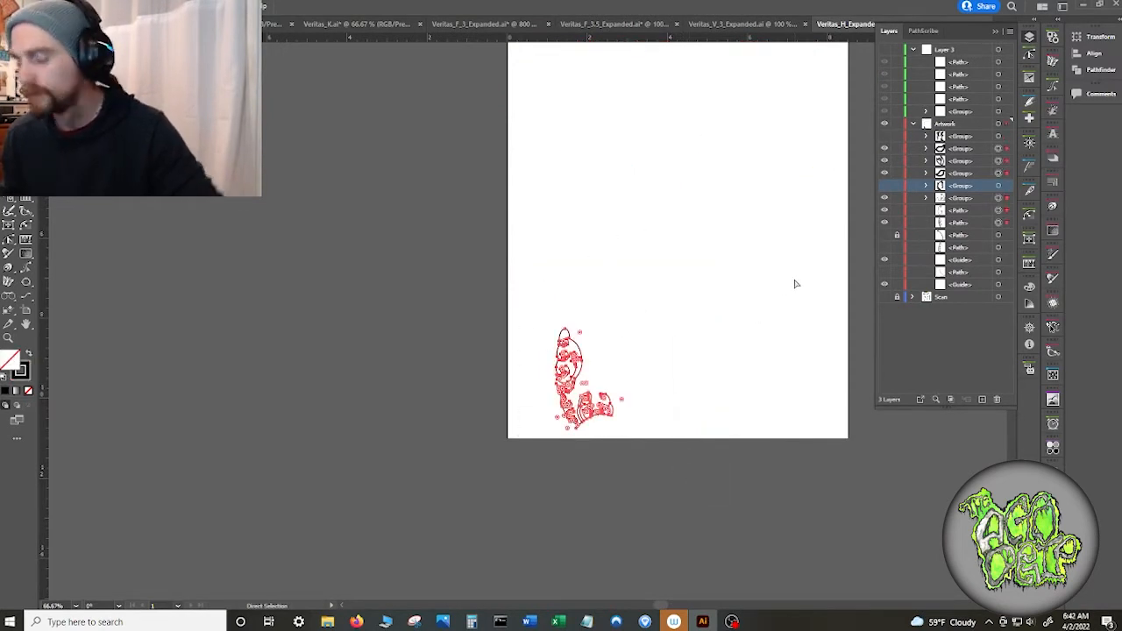
key(ctrl+g)
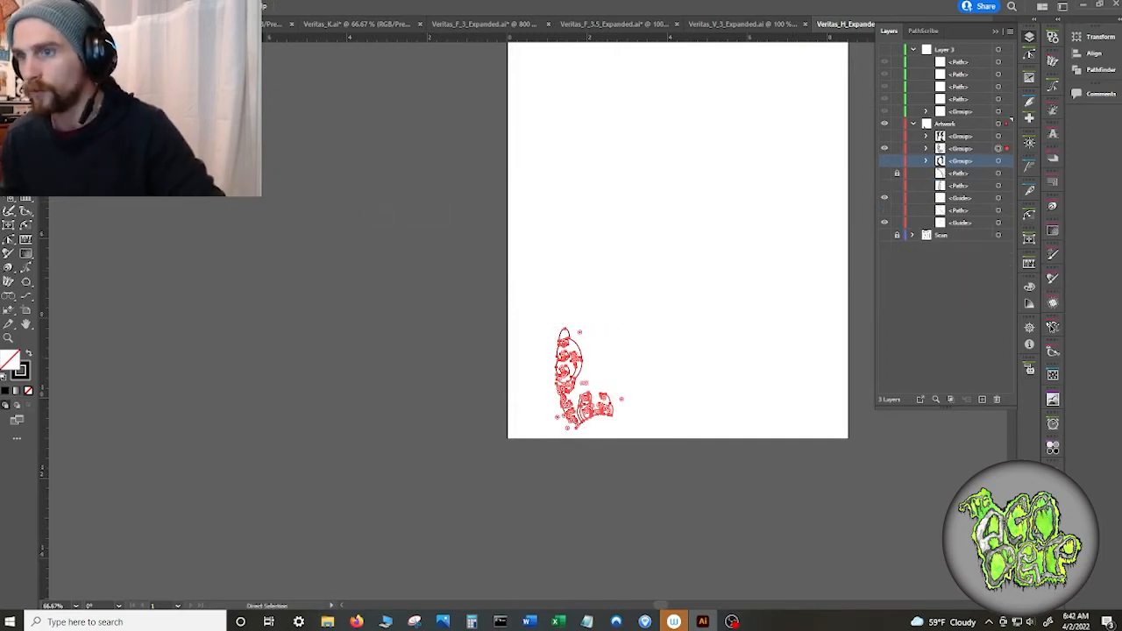
click(98, 6)
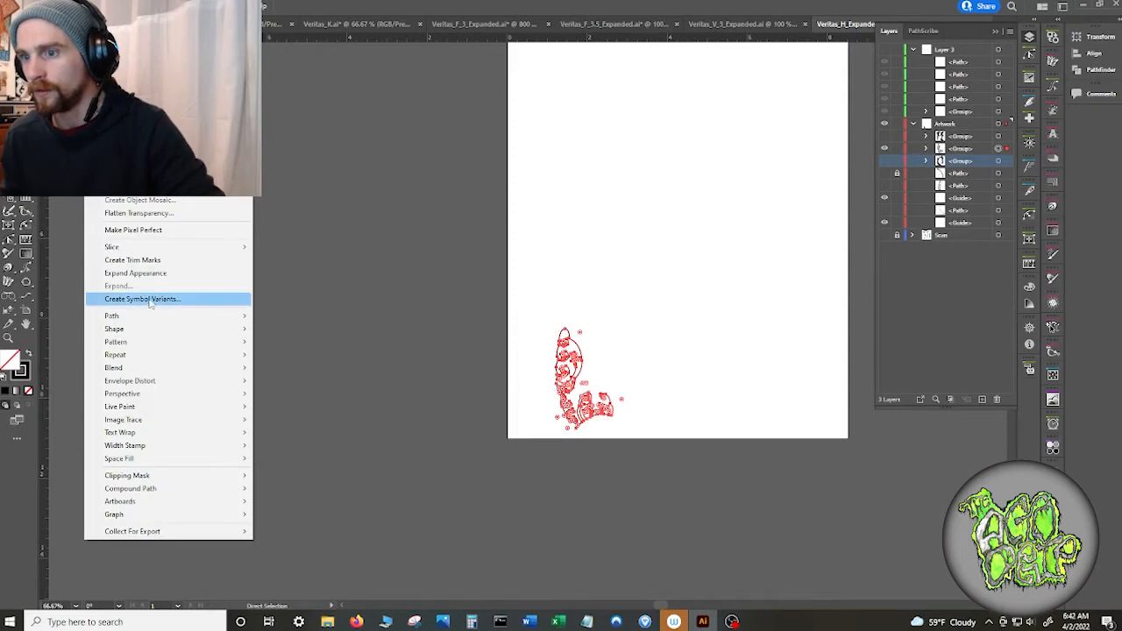
click(125, 277)
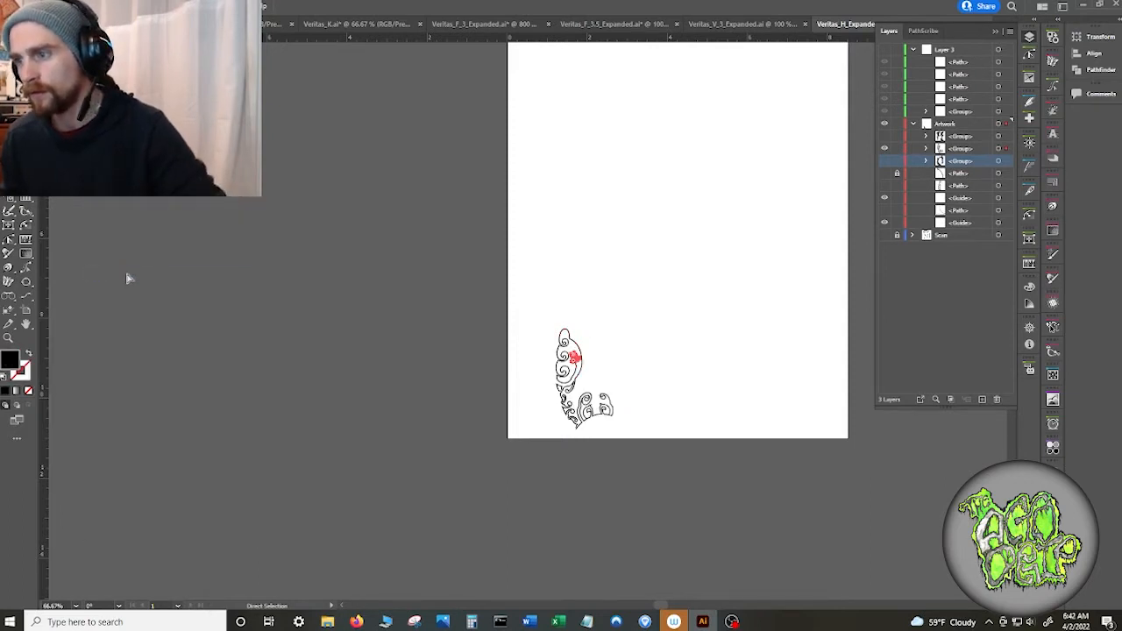
- Select all the visible fragments at the H's lower left and bring up the Pathfinder operations
scroll(691, 387, up, 4)
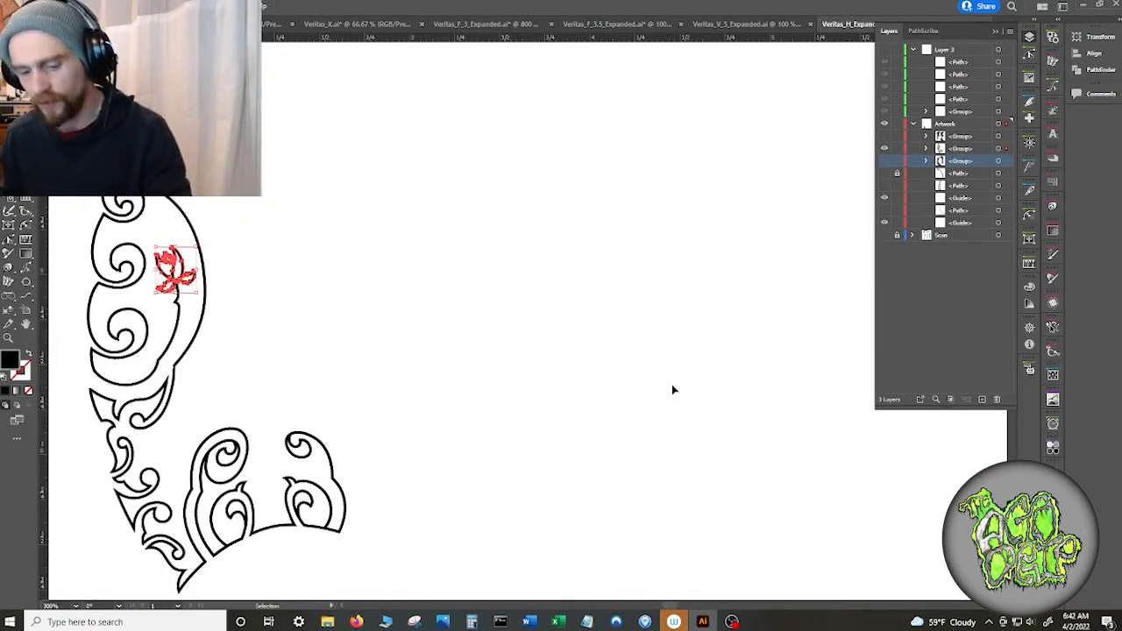
key(ctrl+a)
drag(321, 328, 595, 335)
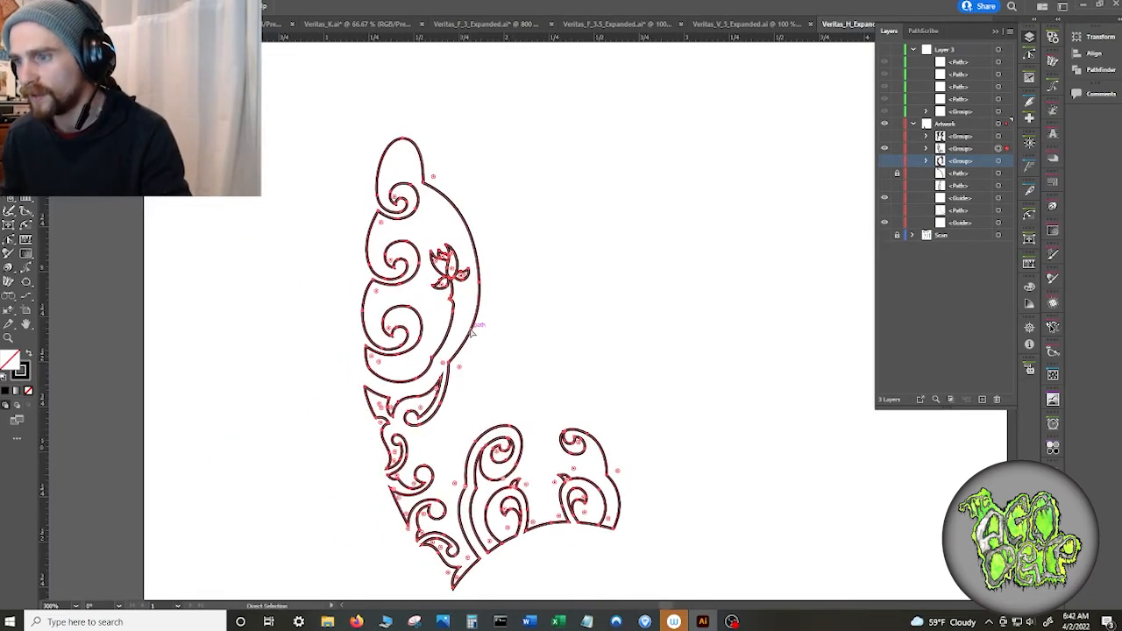
click(556, 337)
drag(270, 112, 692, 583)
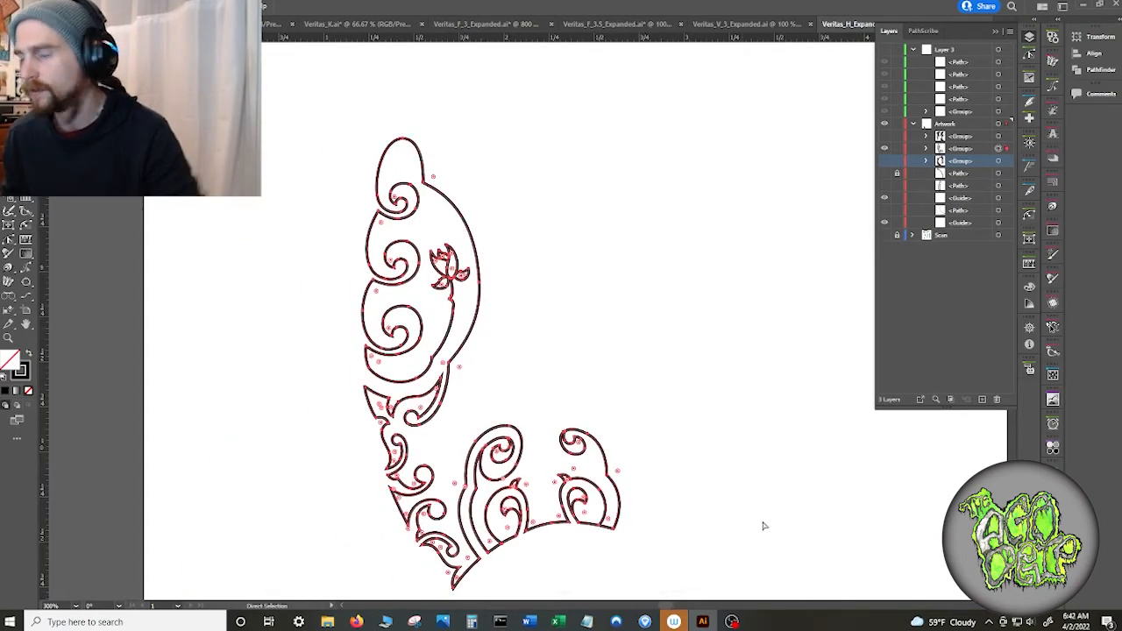
click(1100, 69)
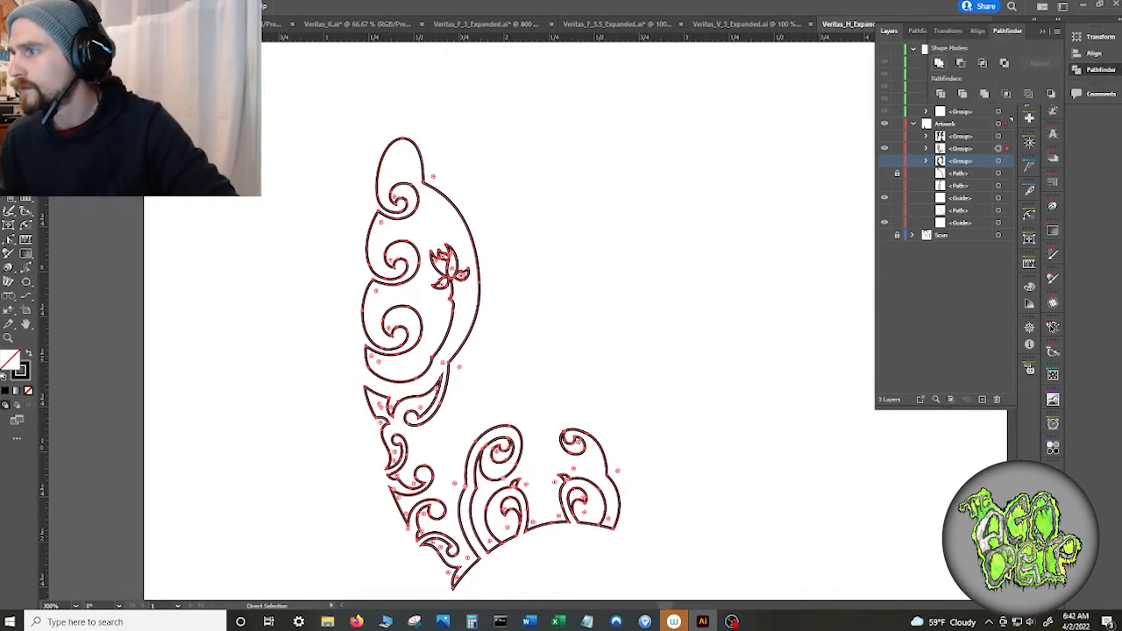
- Try the Pathfinder operations Unite, Divide, Merge and Trim on the selected lower-left fragments, undoing each attempt
click(938, 63)
key(ctrl+z)
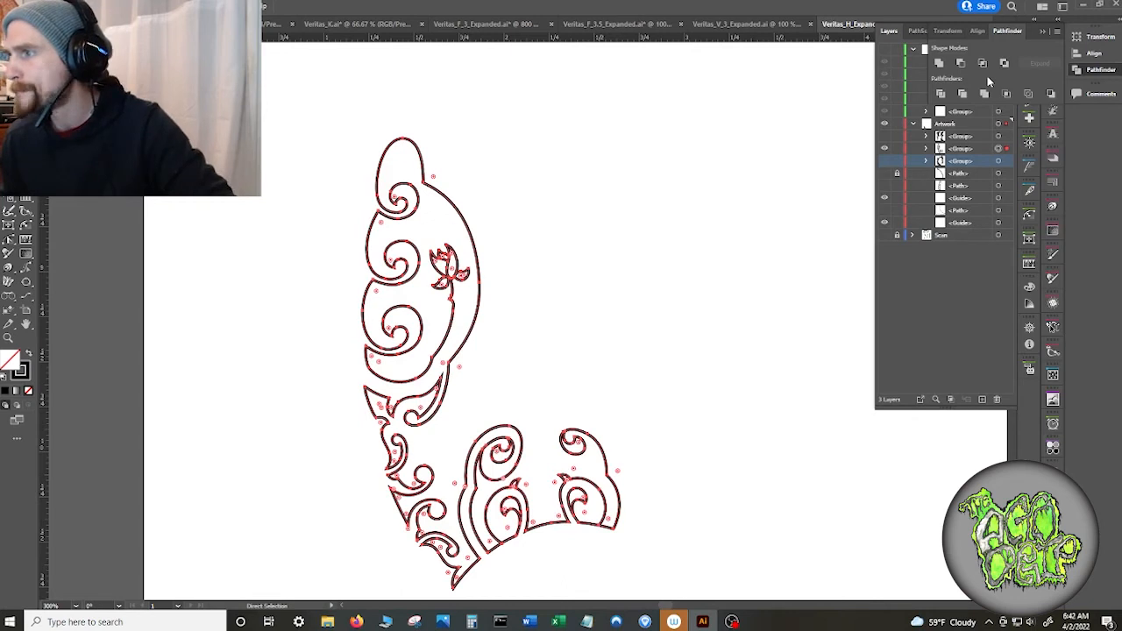
click(941, 94)
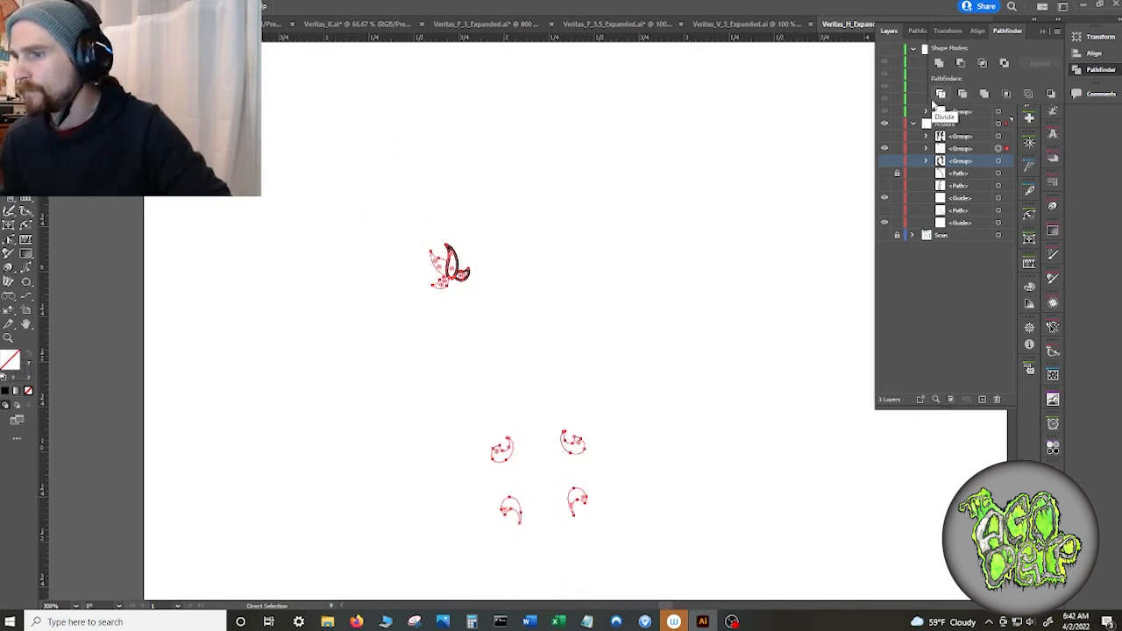
key(ctrl+z)
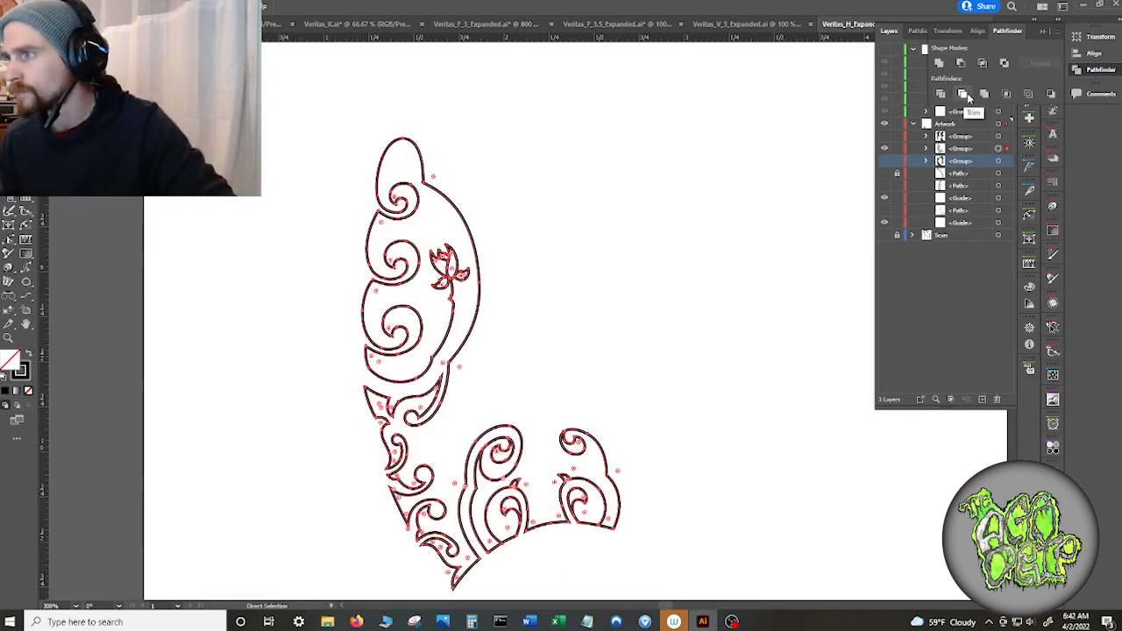
click(984, 94)
click(688, 326)
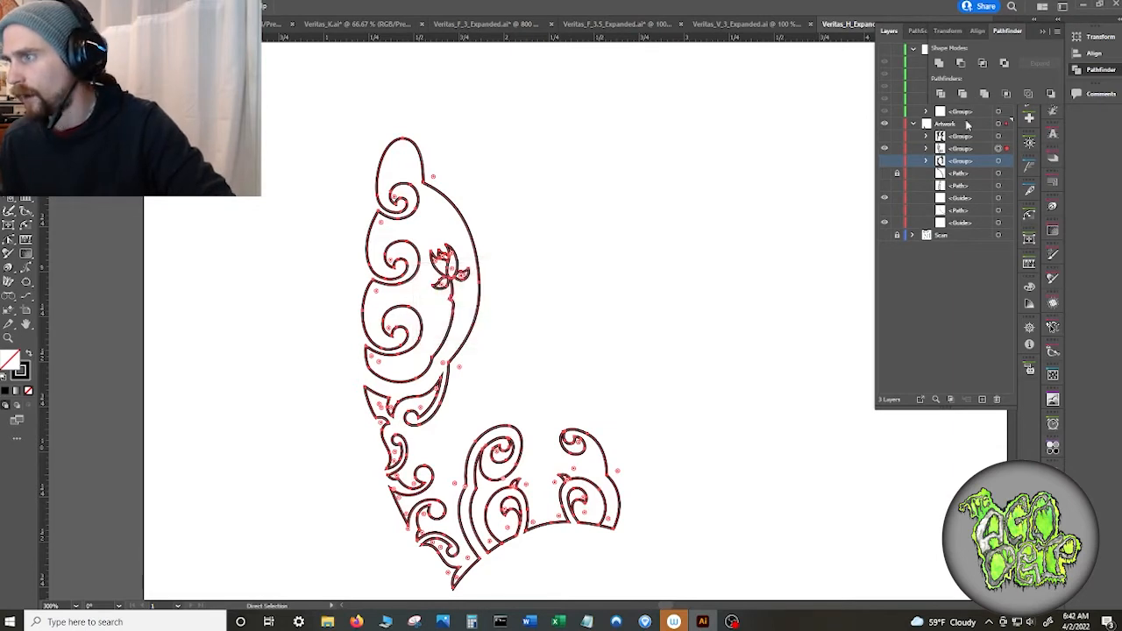
click(962, 95)
click(656, 328)
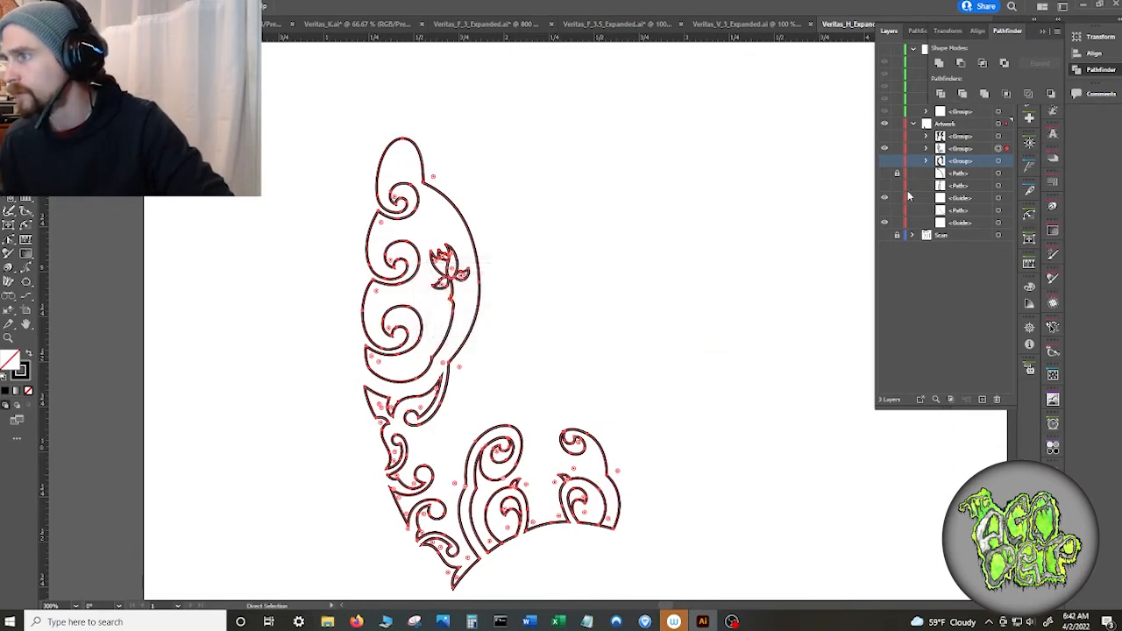
- Apply the Pathfinder Outline operation to the lower-left fragments and give all resulting paths a black stroke (K 100)
click(1027, 93)
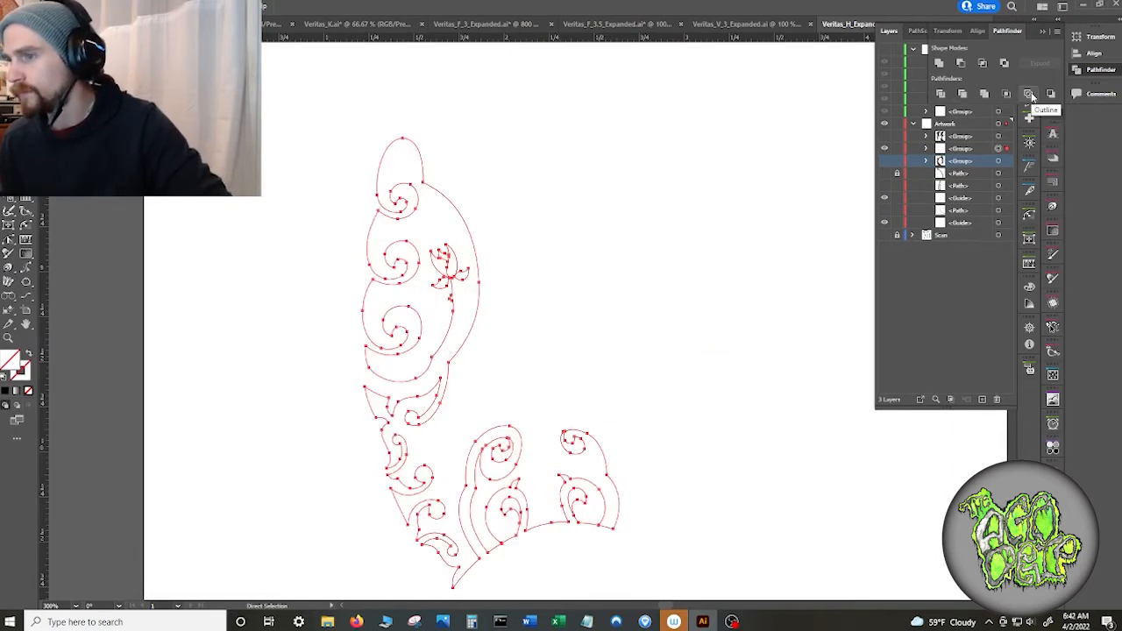
click(618, 171)
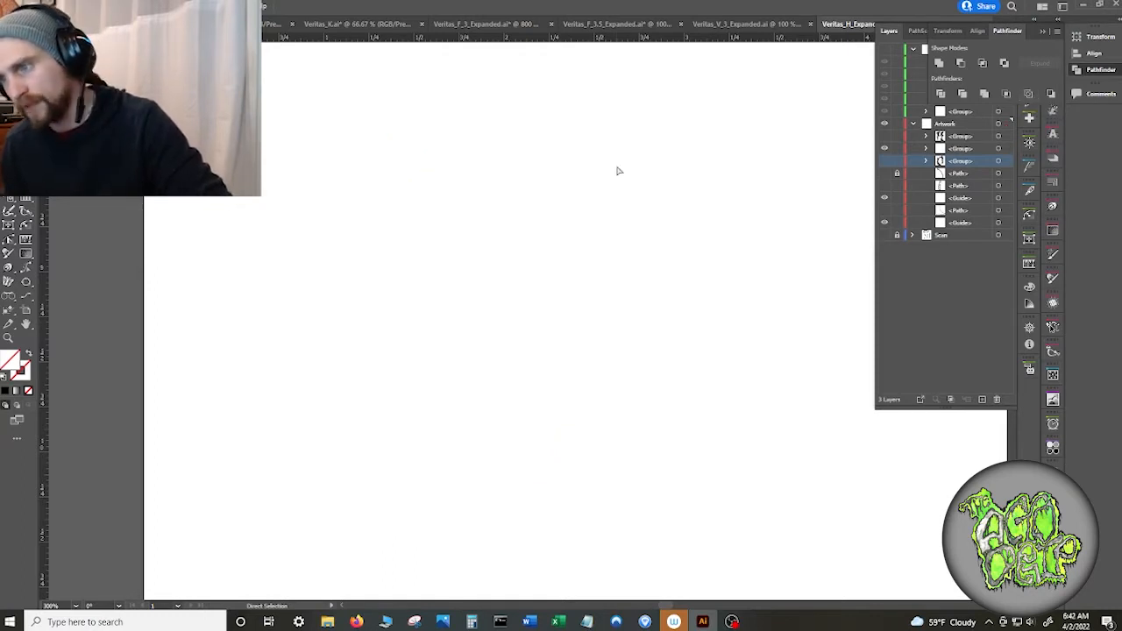
key(ctrl+a)
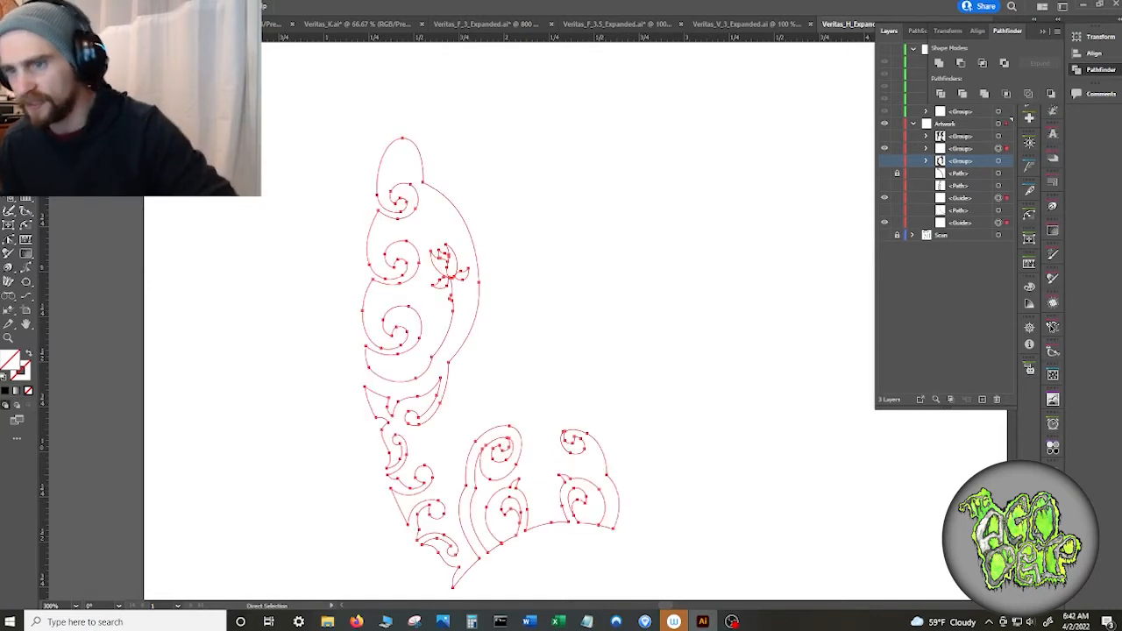
click(26, 377)
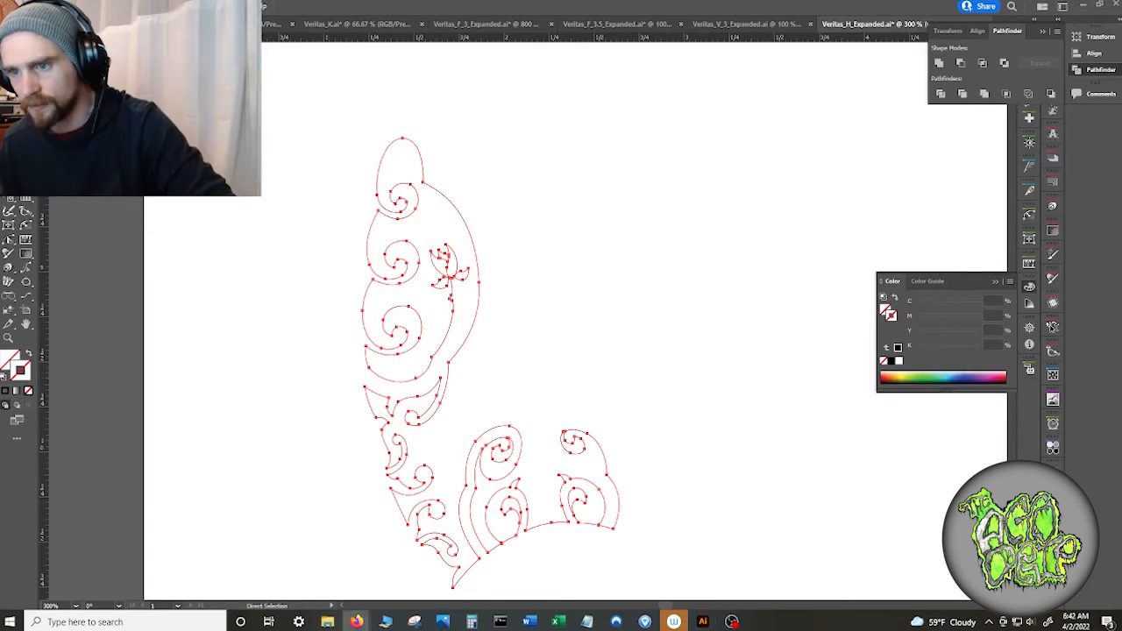
click(7, 392)
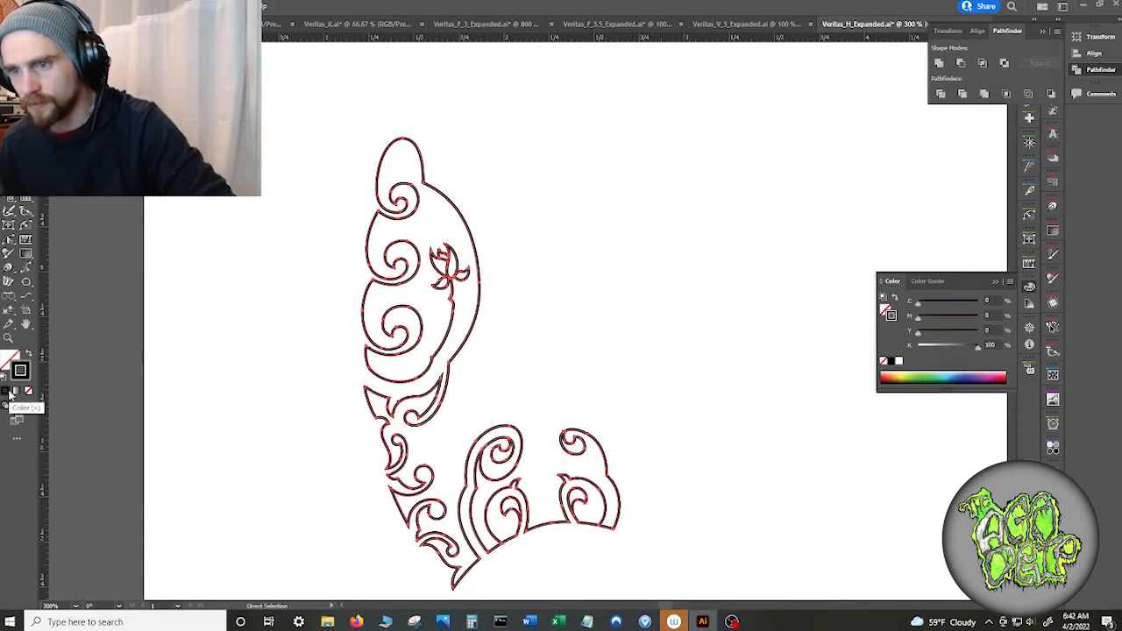
- Select all the outlined lower-left fragments and expand only their strokes, leaving the Fill option off
click(226, 359)
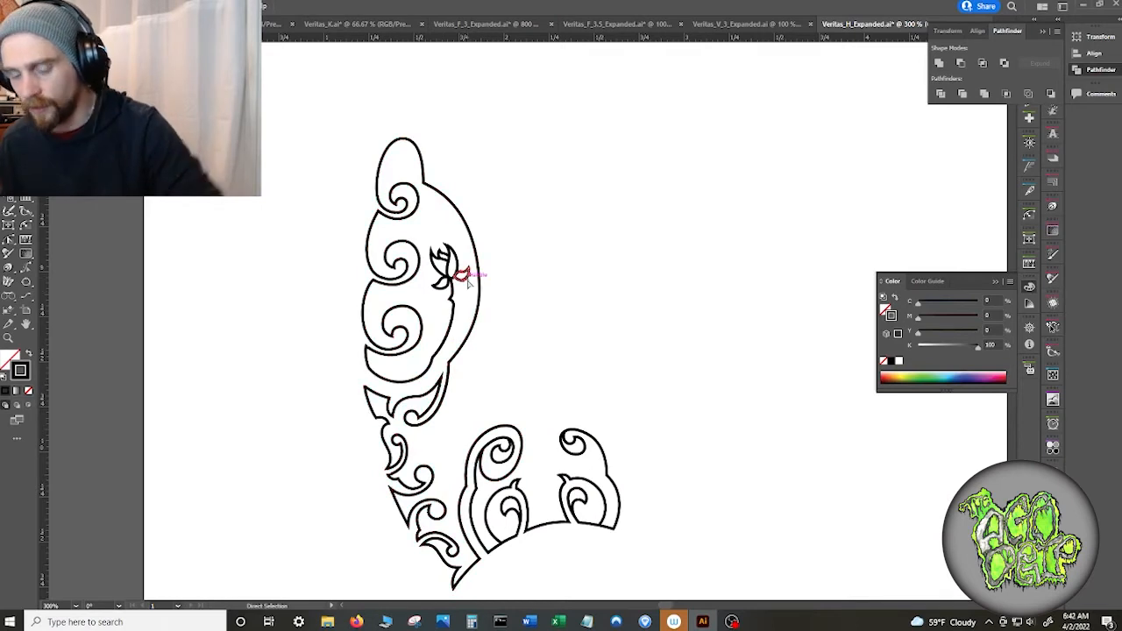
key(ctrl+a)
right_click(258, 198)
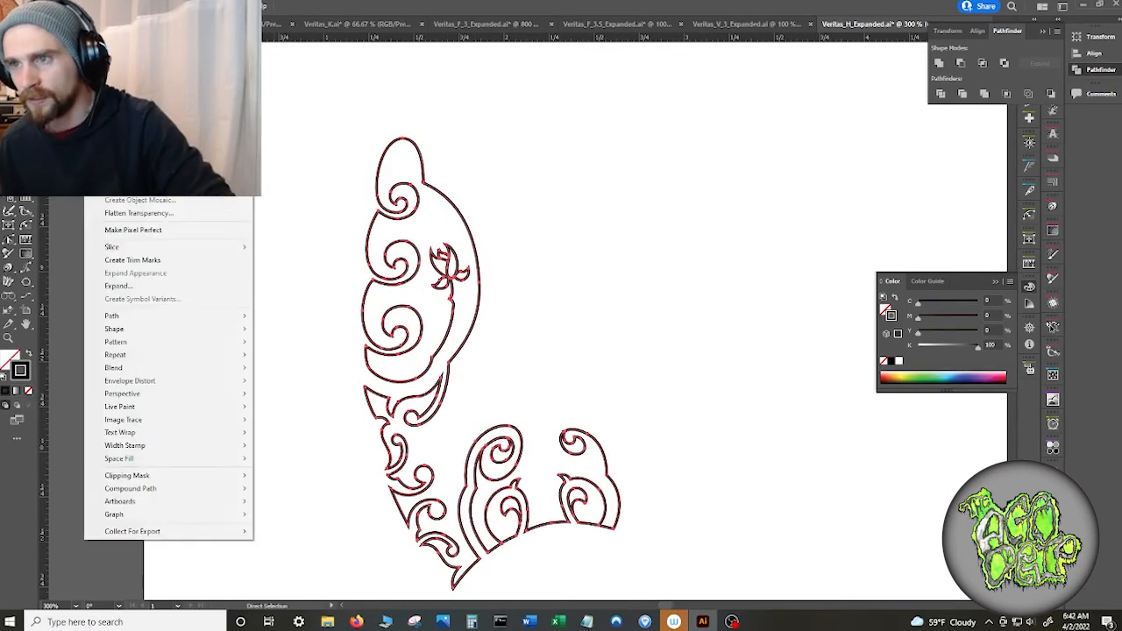
click(220, 285)
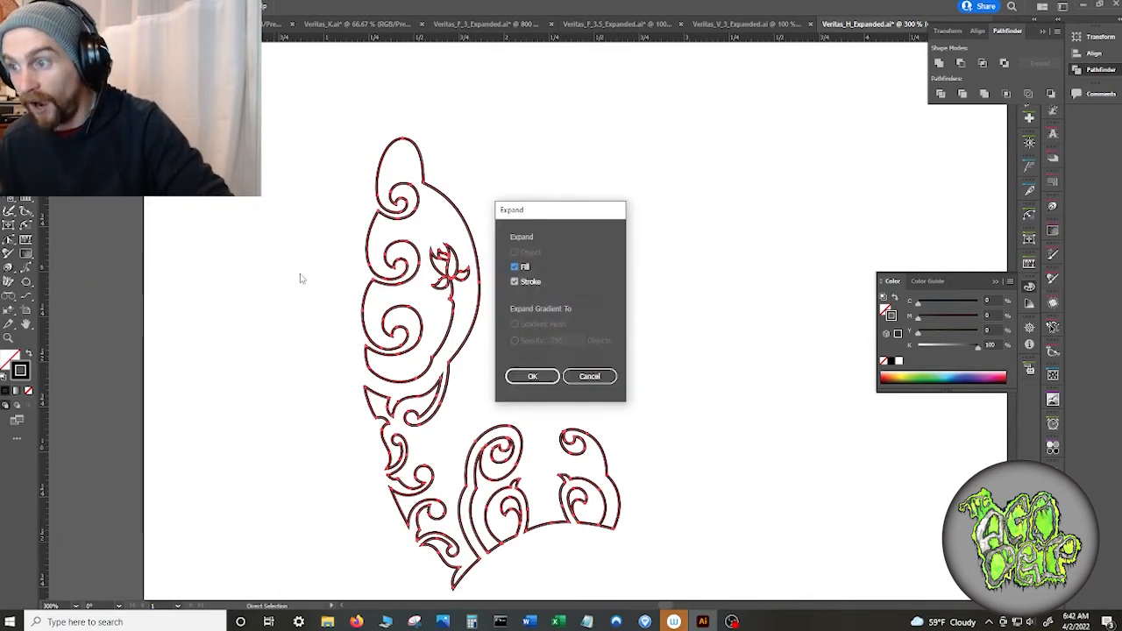
click(514, 266)
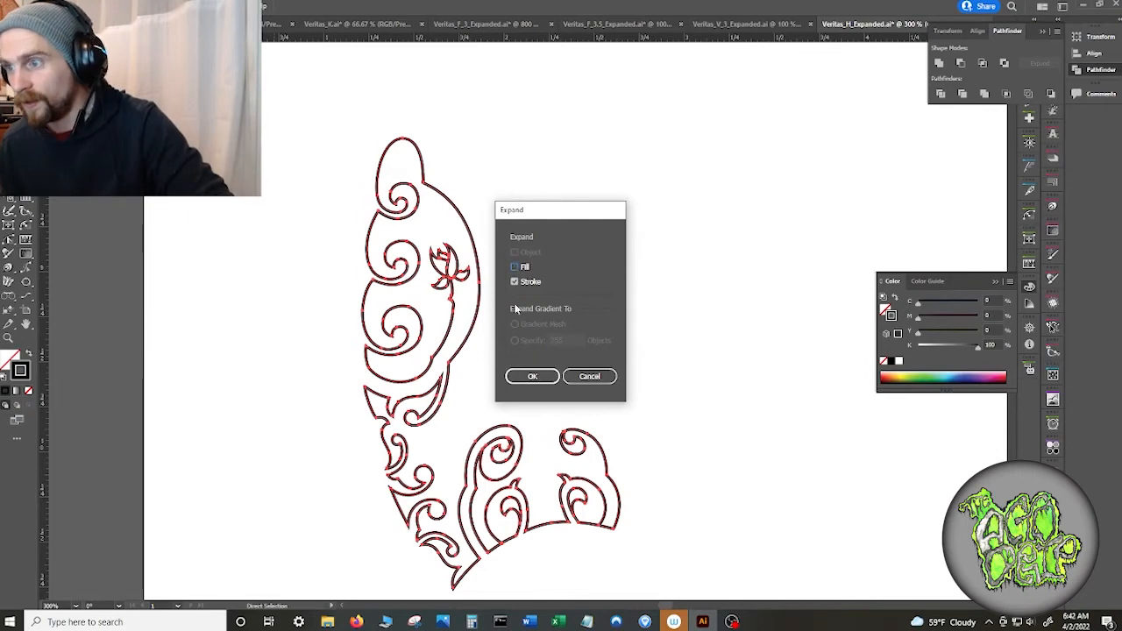
click(533, 377)
click(534, 377)
click(471, 347)
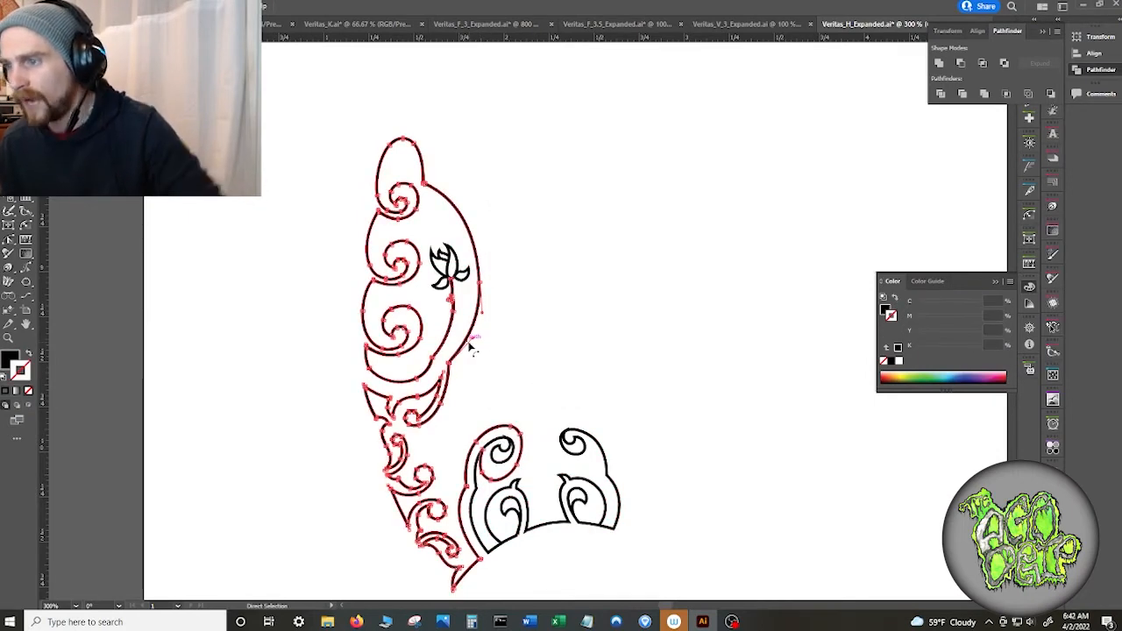
scroll(464, 348, up, 6)
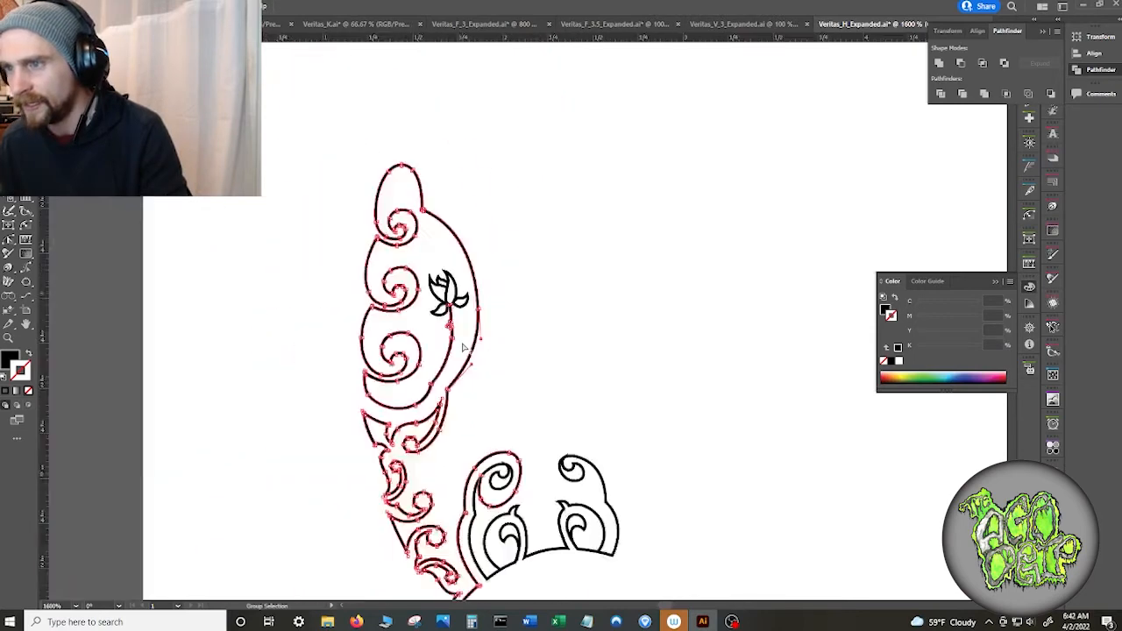
scroll(464, 348, down, 8)
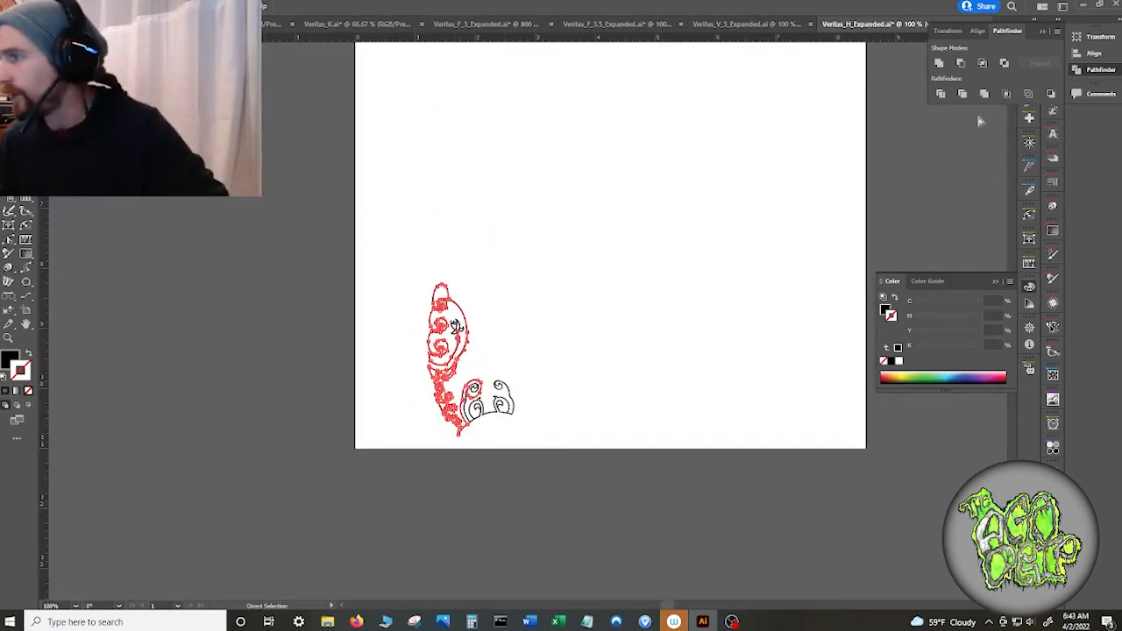
- Show the first letter group of the Artwork layer again and check what its hidden single paths contain
click(1043, 32)
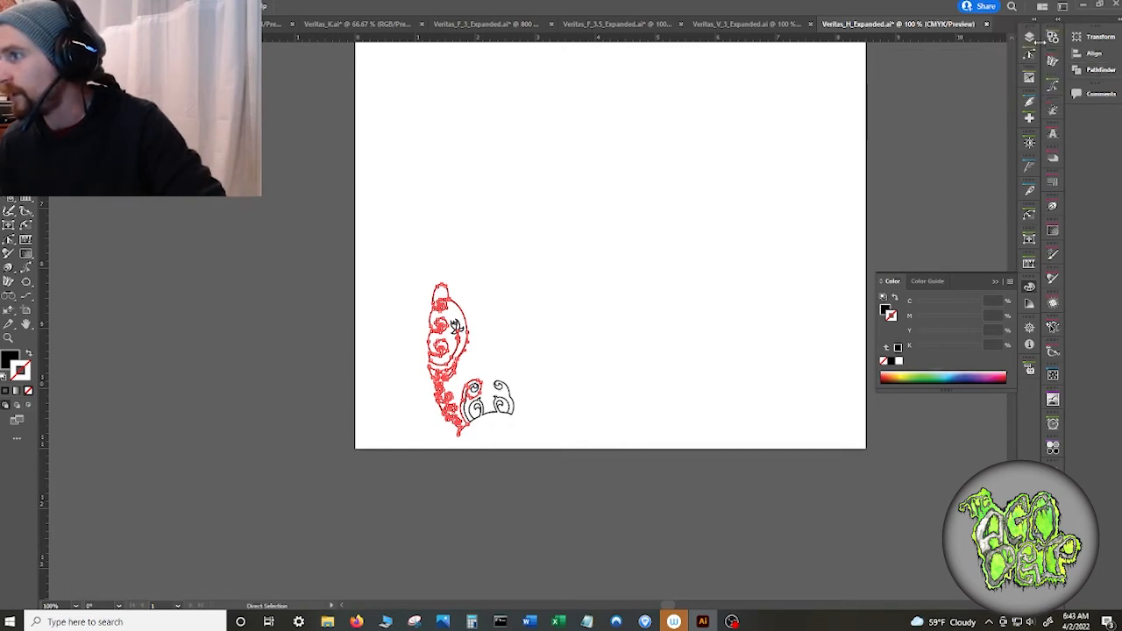
click(1030, 37)
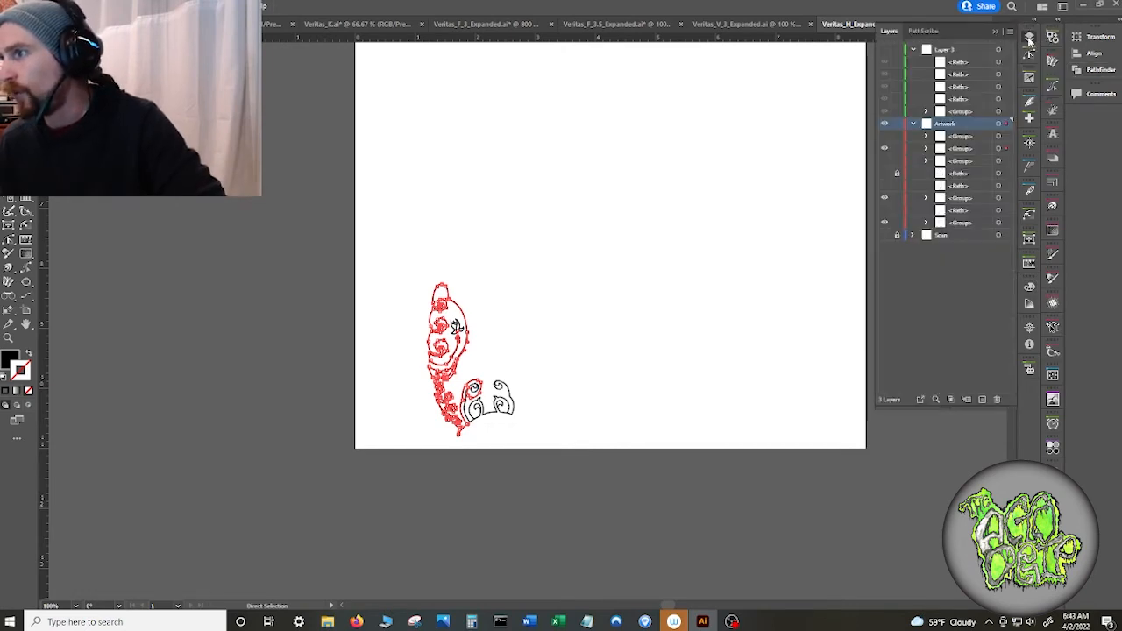
click(883, 136)
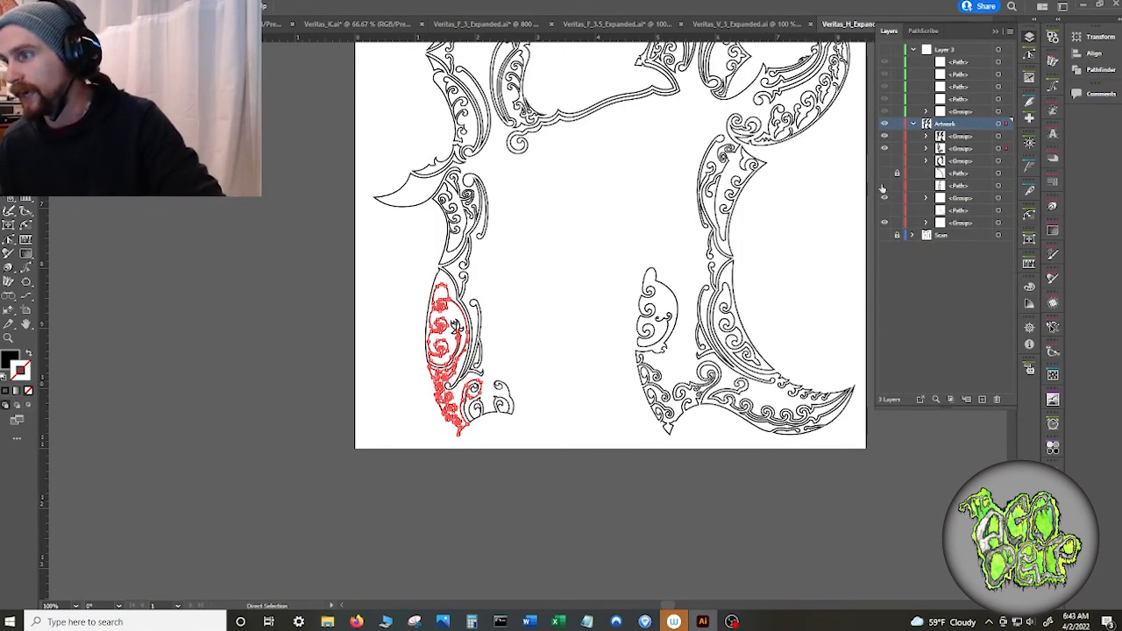
click(884, 197)
click(884, 173)
click(884, 175)
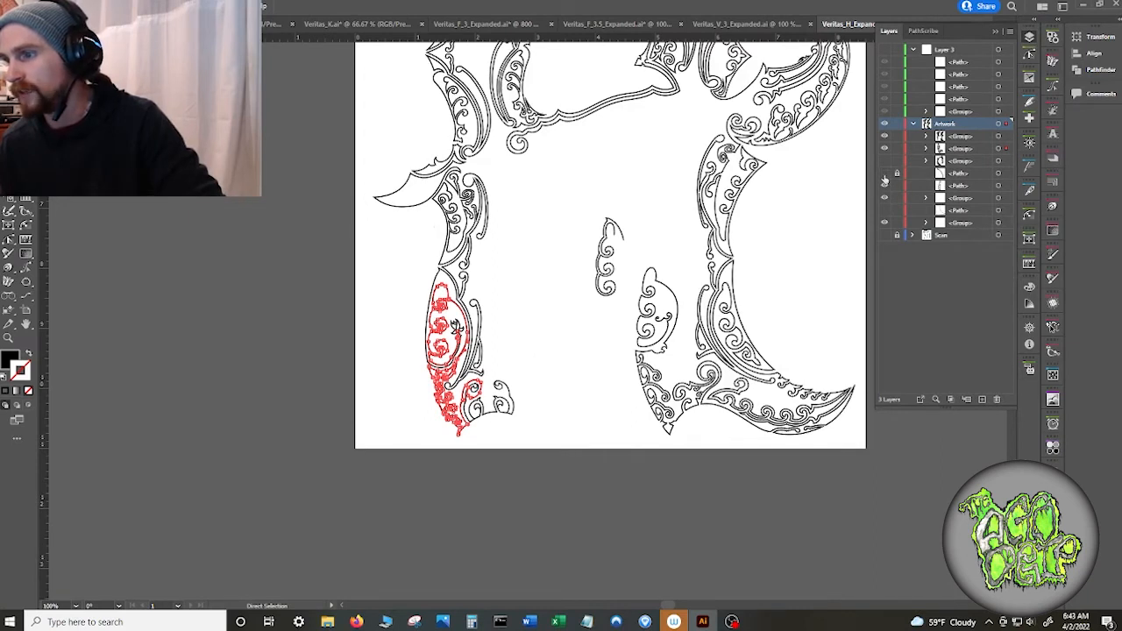
click(885, 186)
click(884, 186)
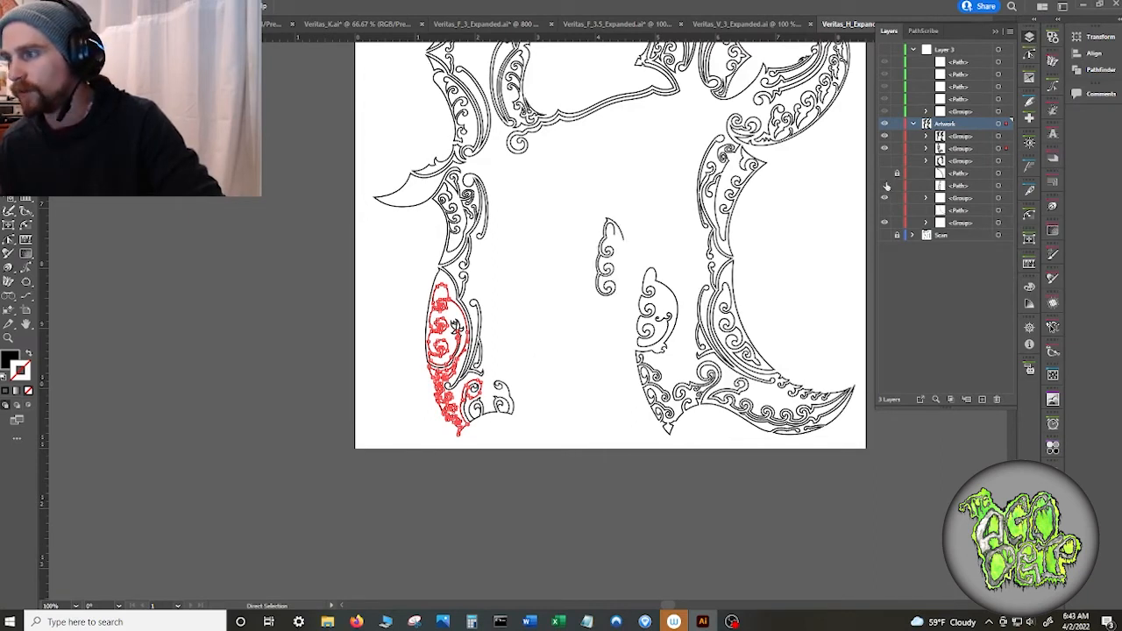
click(885, 186)
click(884, 174)
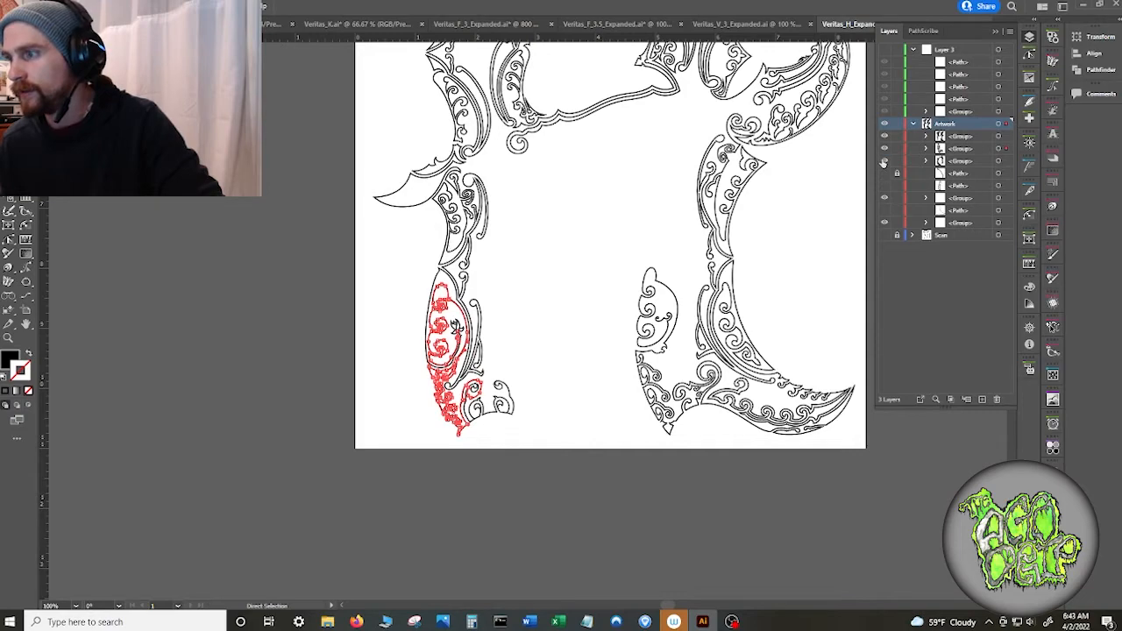
- Show the remaining hidden letter group of the Artwork layer so that the complete H is displayed
click(884, 161)
click(884, 162)
click(885, 162)
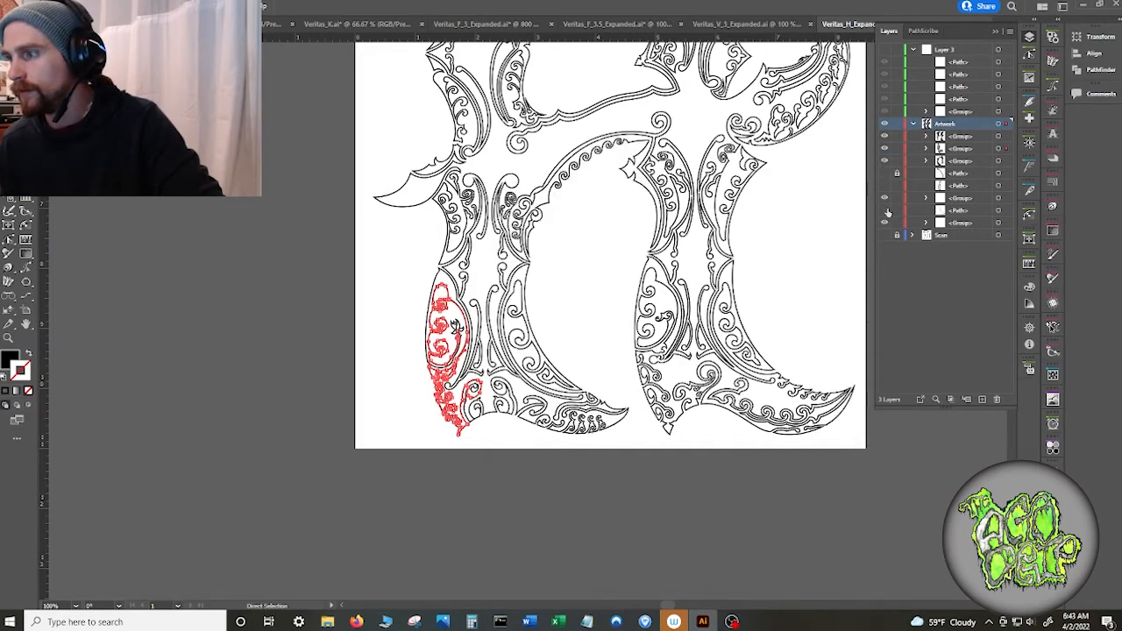
scroll(761, 199, down, 1)
drag(794, 174, 752, 372)
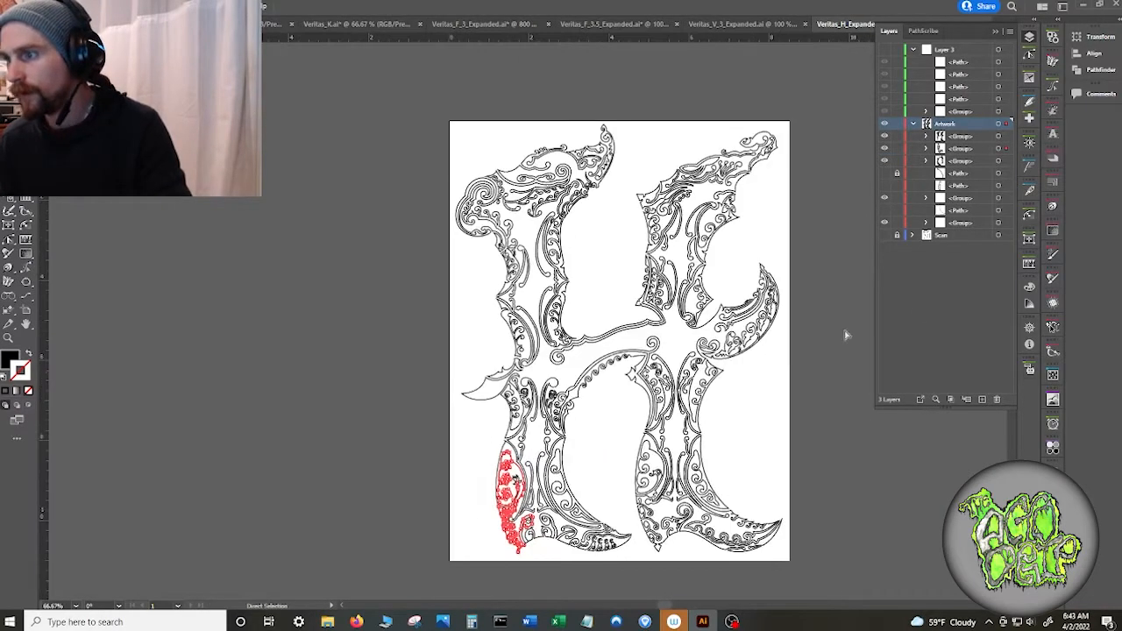
- Delete two leftover hidden paths from the Artwork layer: the long stray curve and the scroll fragment between the H's legs
click(960, 212)
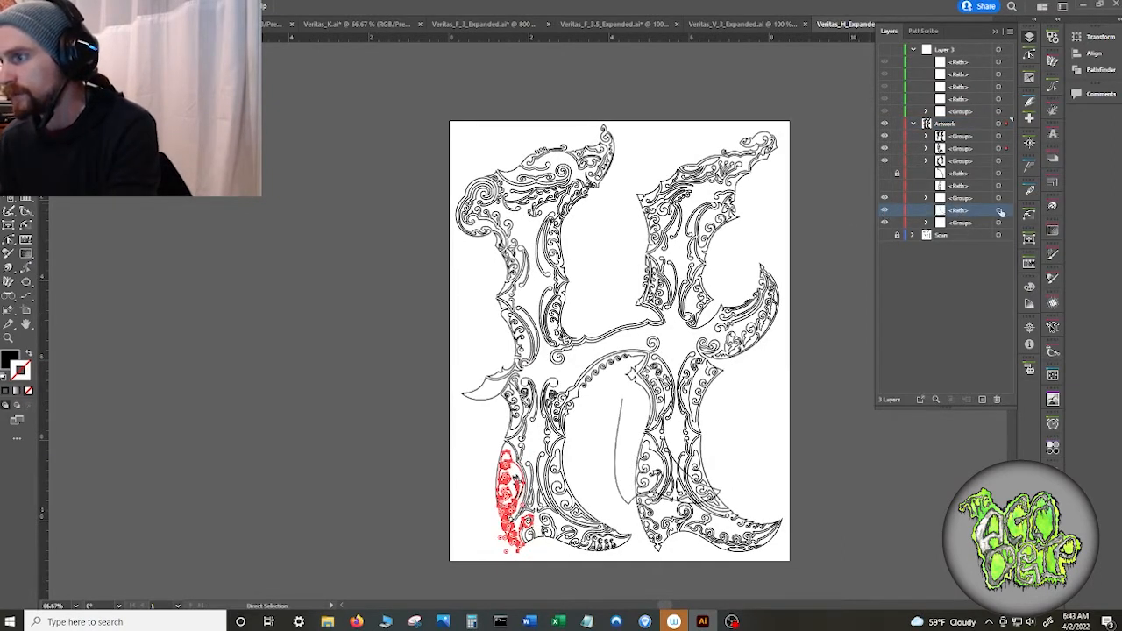
key(Delete)
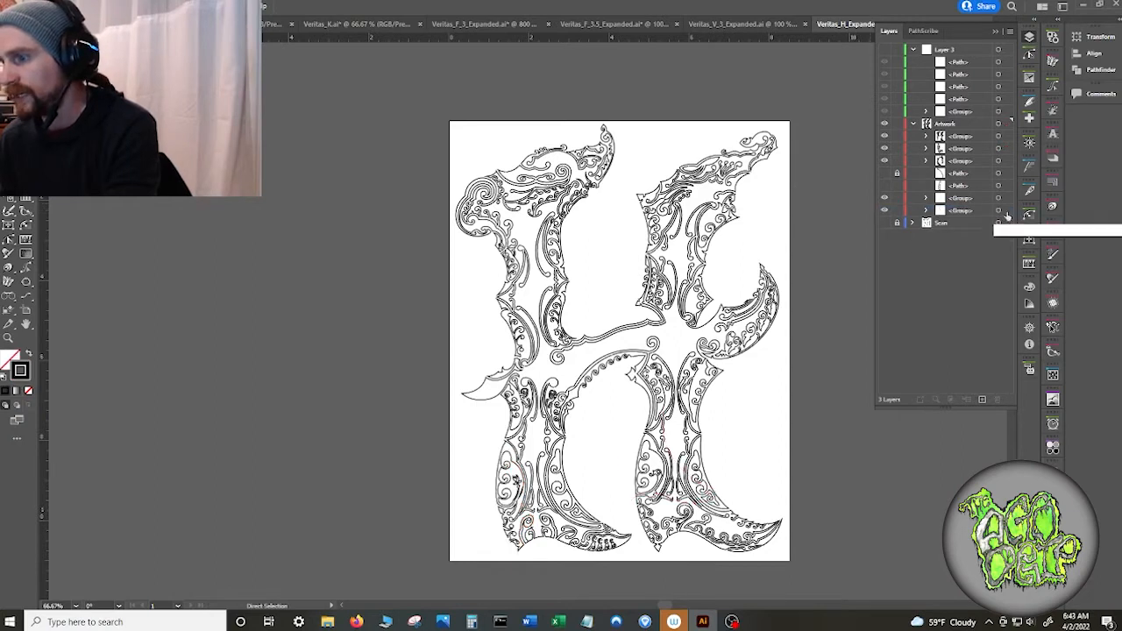
click(956, 186)
click(884, 186)
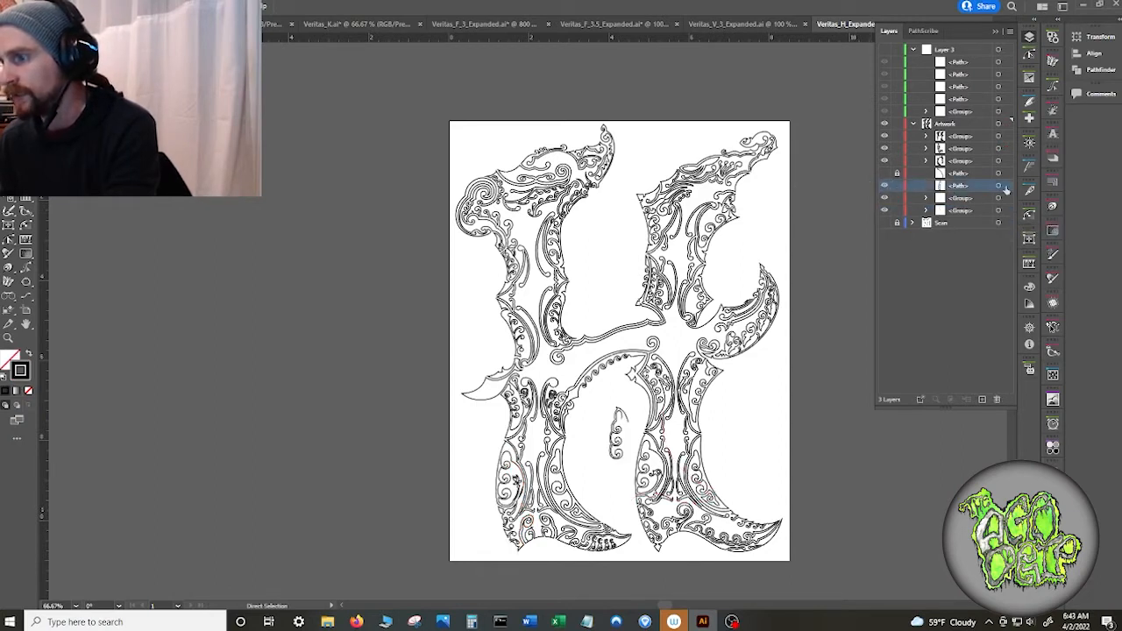
key(Delete)
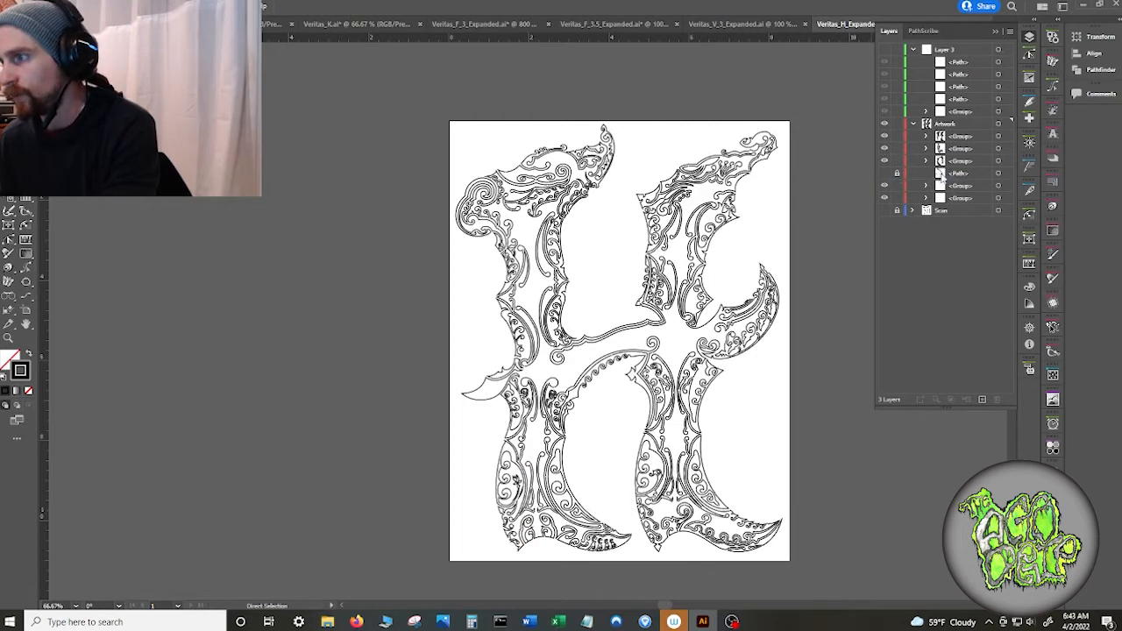
- Show the remaining hidden path of the Artwork layer and delete it: the small stray fragment beside the H's lower-left leg
click(940, 175)
click(885, 173)
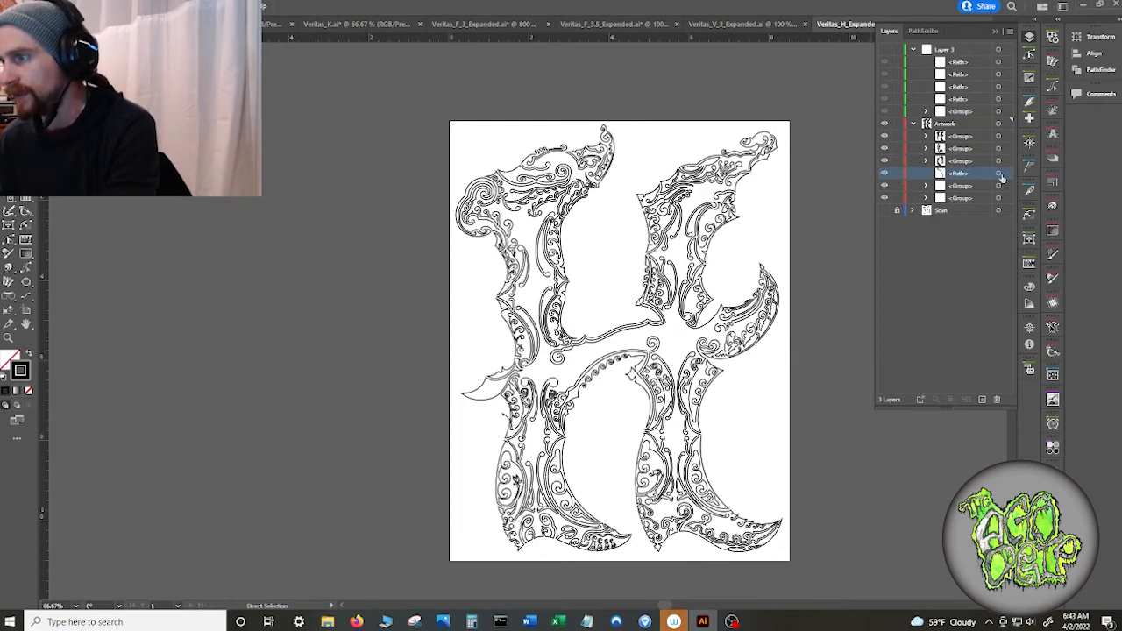
click(998, 174)
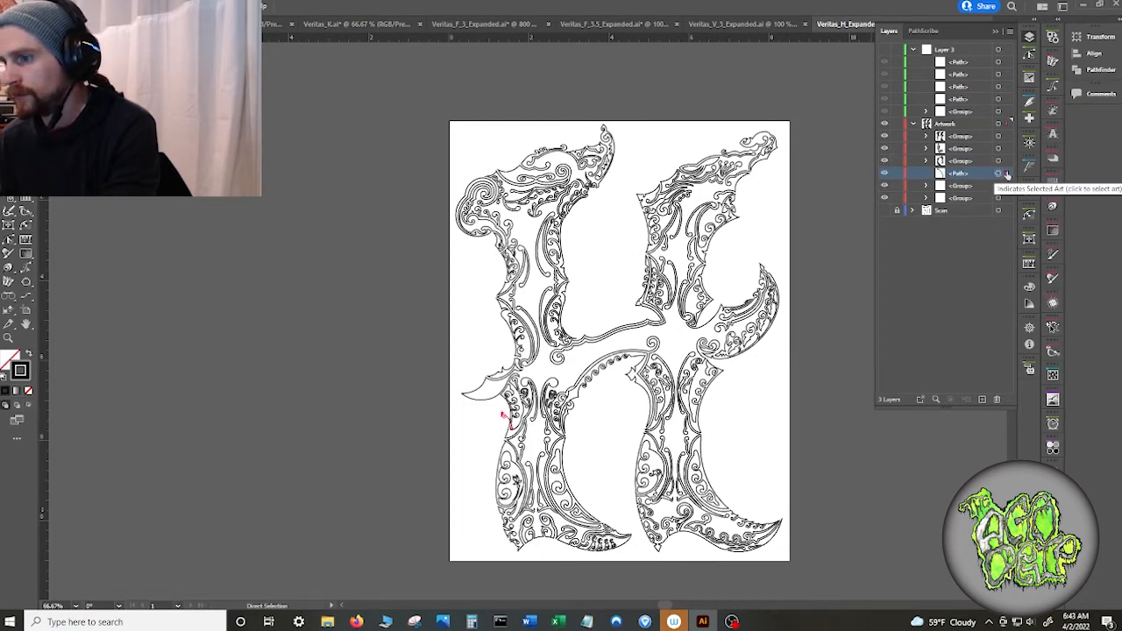
key(Delete)
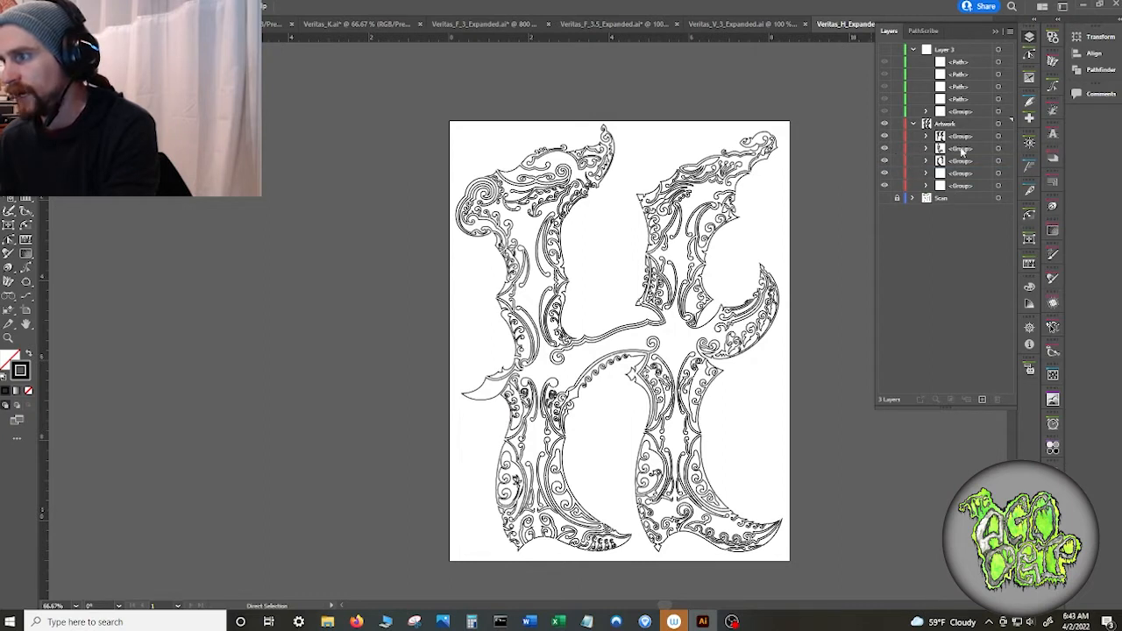
- Delete the two leftover groups at the end of the Artwork layer, keeping the three main letter groups
click(963, 174)
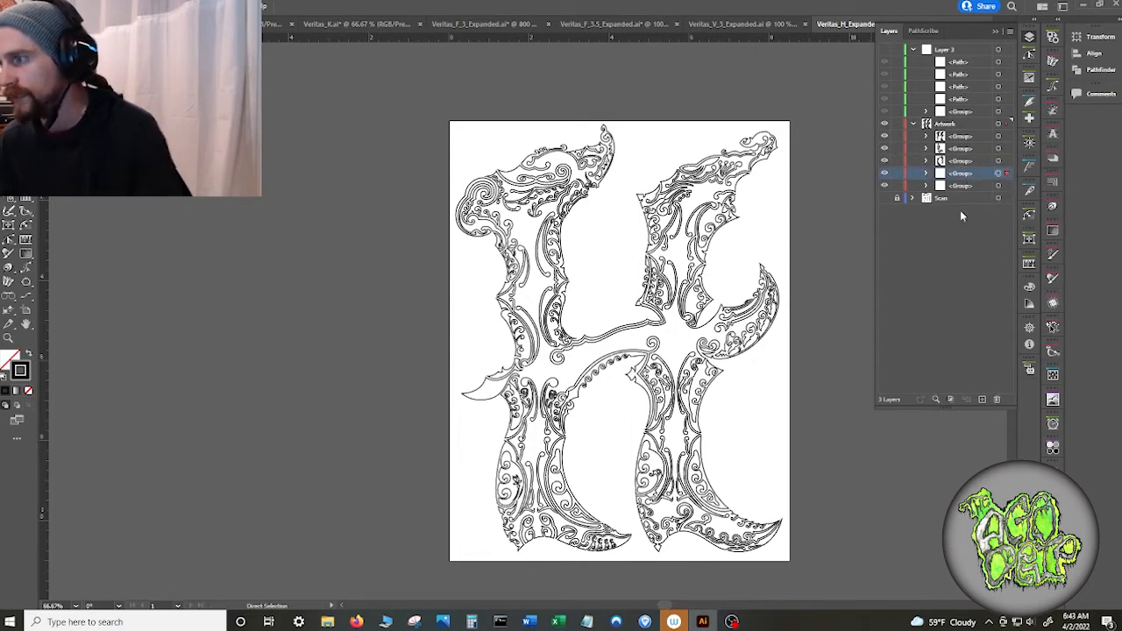
scroll(575, 357, up, 3)
scroll(607, 346, down, 4)
scroll(611, 351, up, 4)
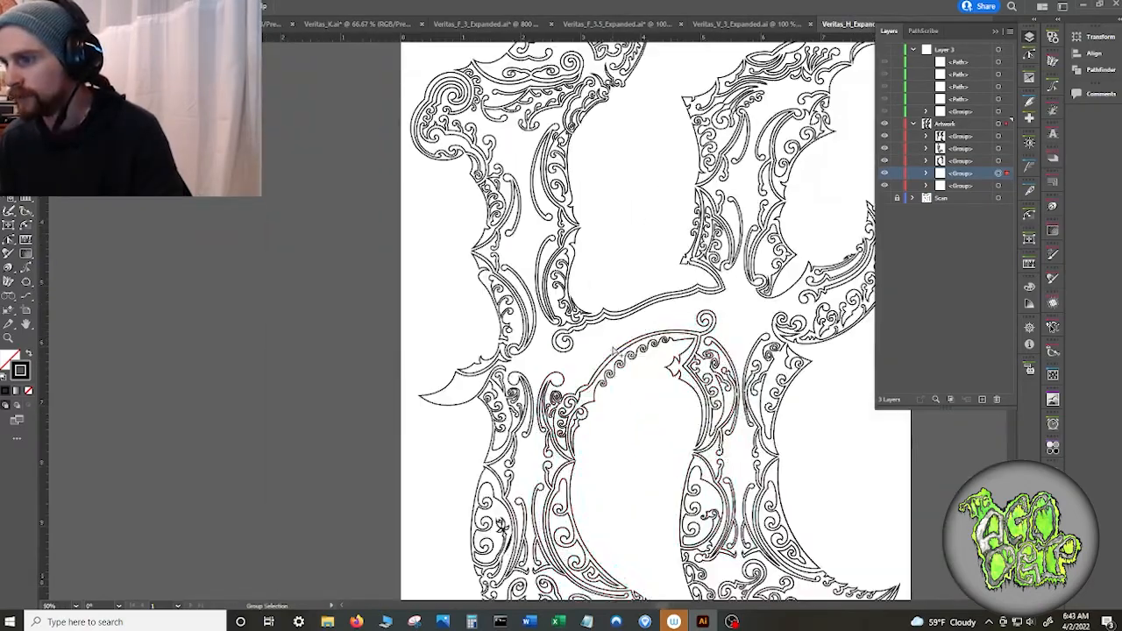
scroll(613, 352, down, 4)
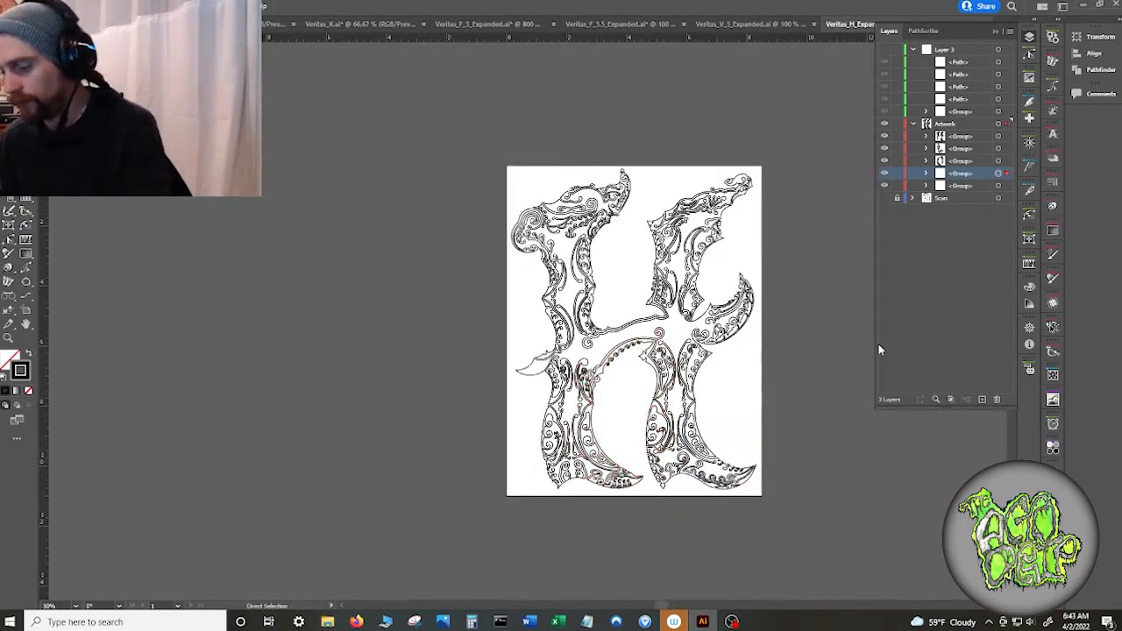
key(Delete)
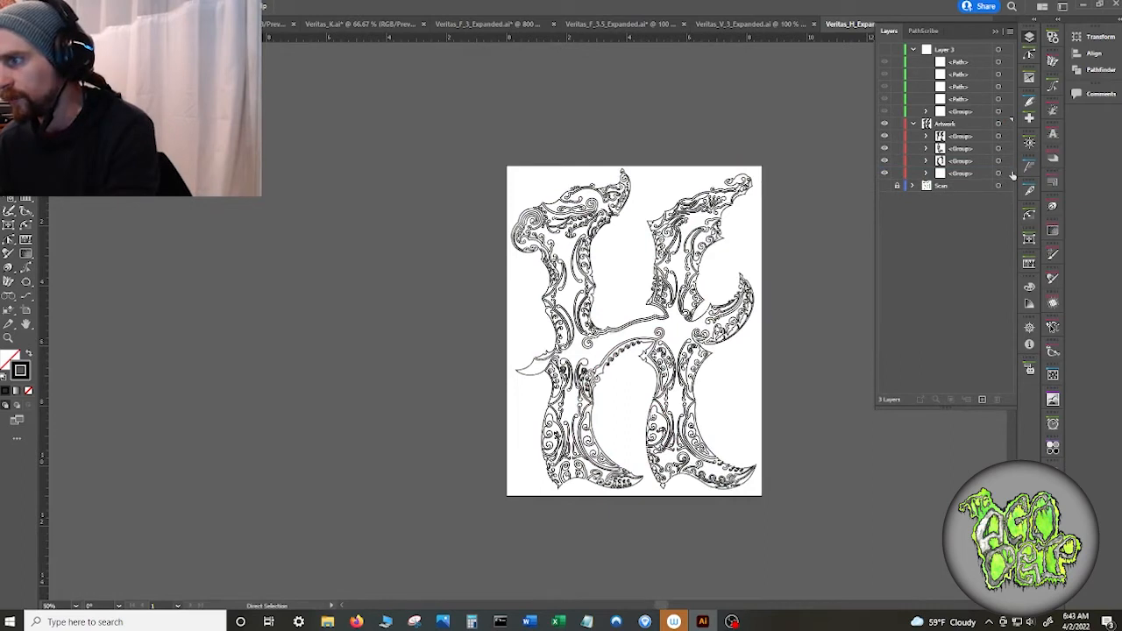
click(1009, 174)
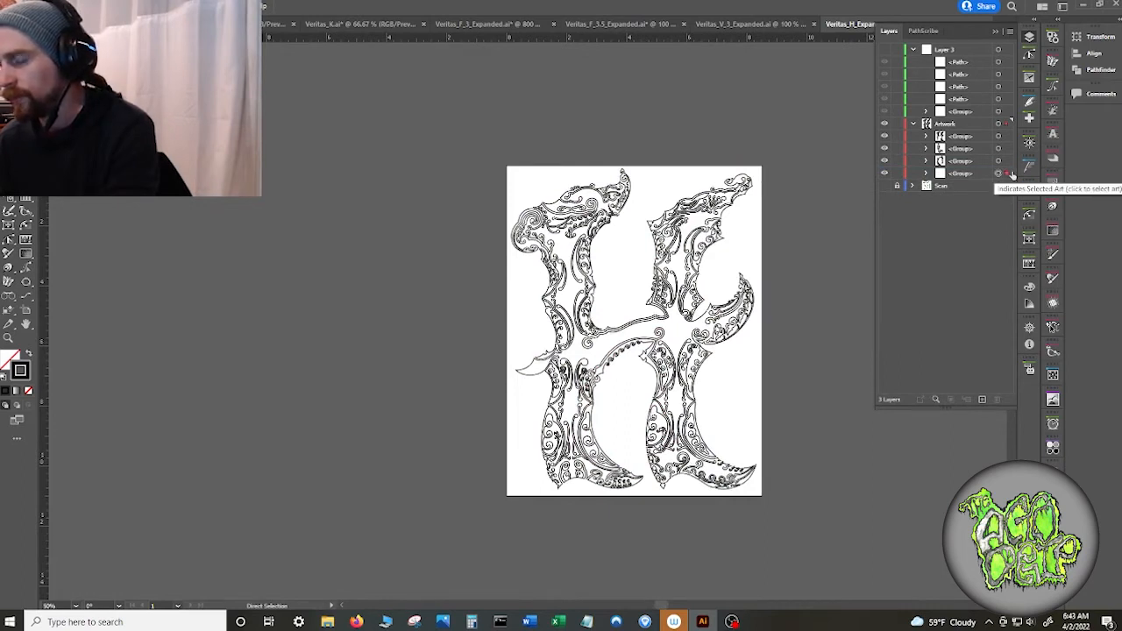
key(Delete)
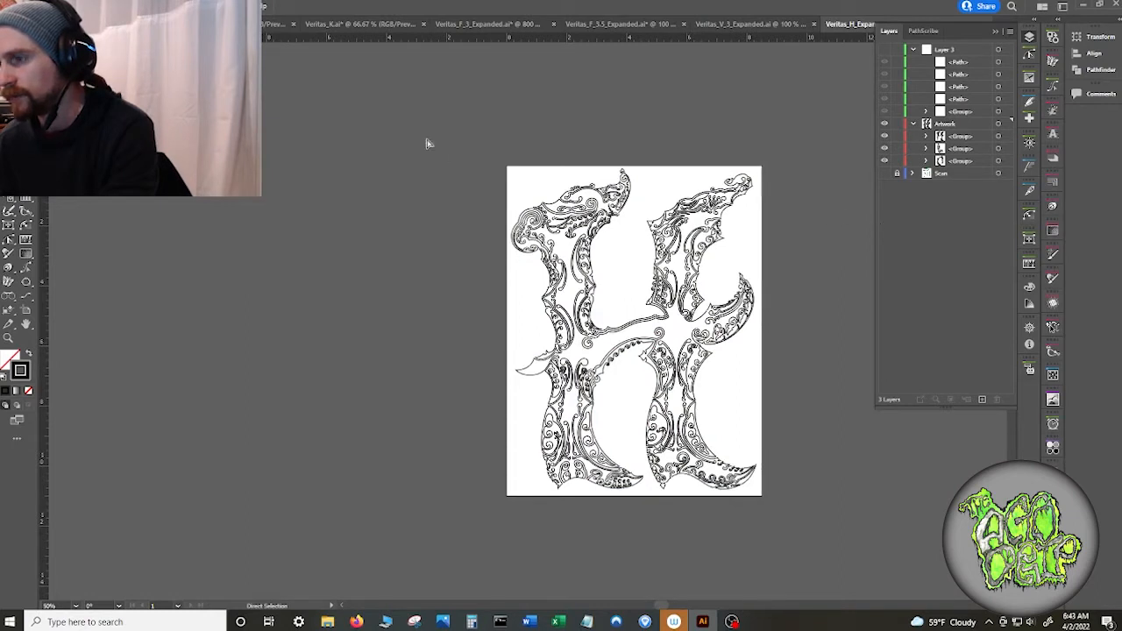
- Select all three letter groups of the H and combine them into a single group with Pathfinder
key(ctrl+a)
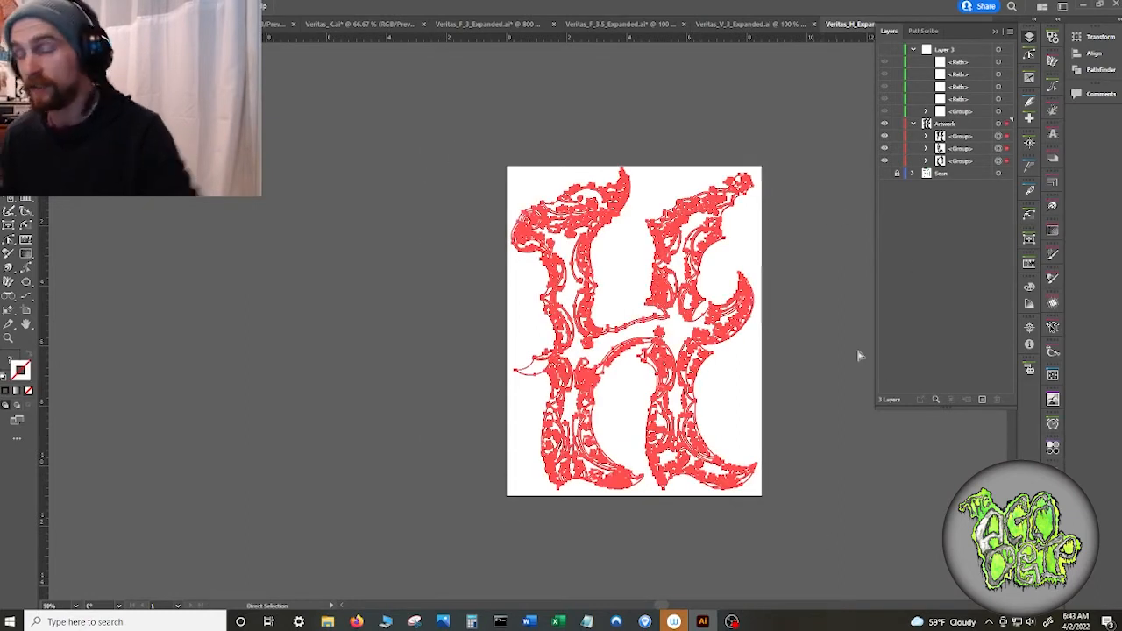
click(1097, 72)
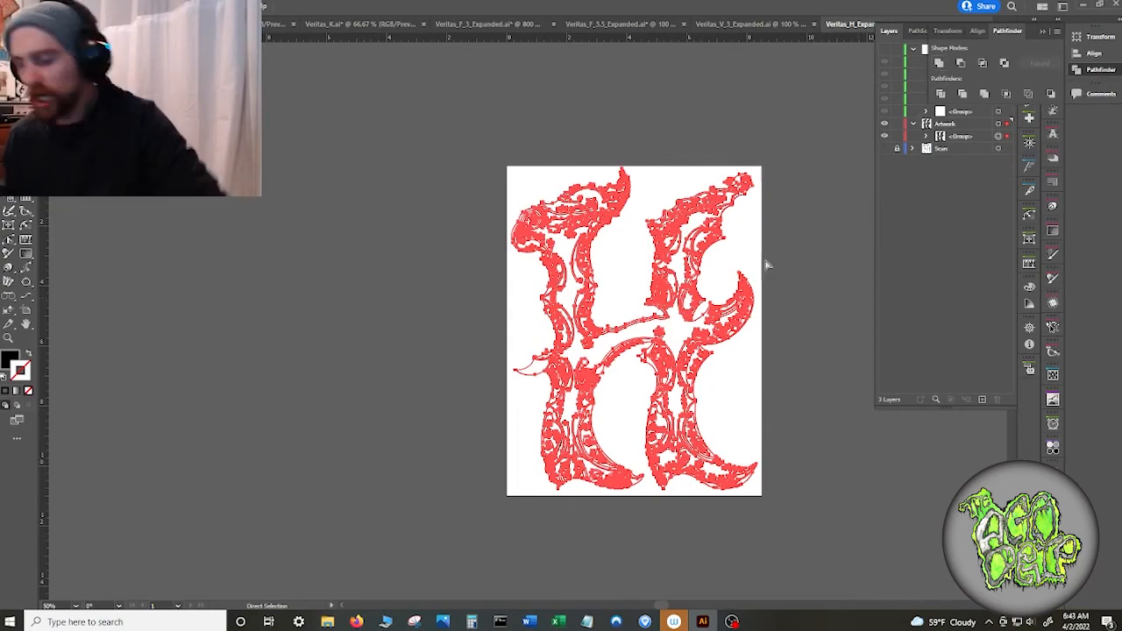
scroll(581, 401, up, 4)
scroll(697, 401, up, 3)
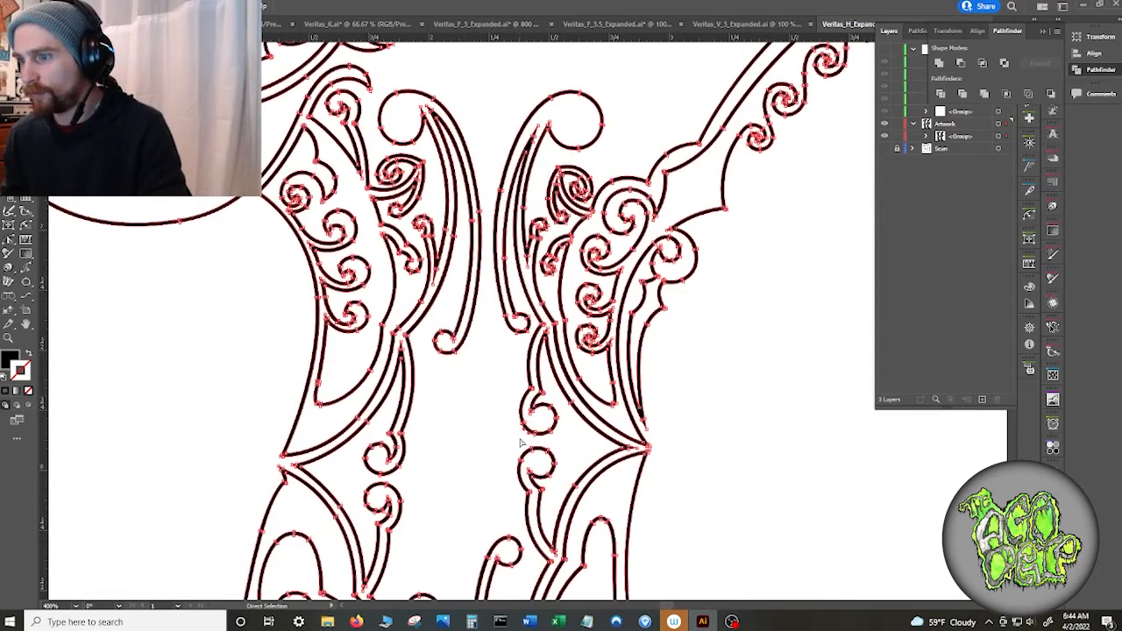
- Try deleting an anchor from the small curl at the inner edge of the H's lower-left leg and undo it
scroll(522, 430, up, 3)
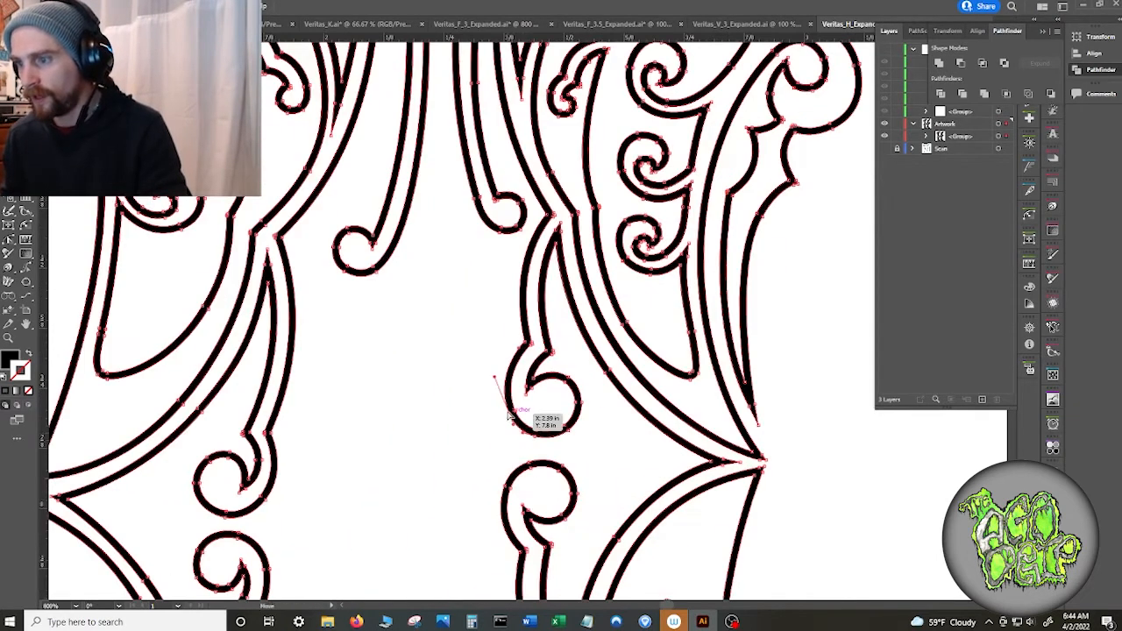
scroll(495, 464, down, 3)
scroll(494, 466, up, 3)
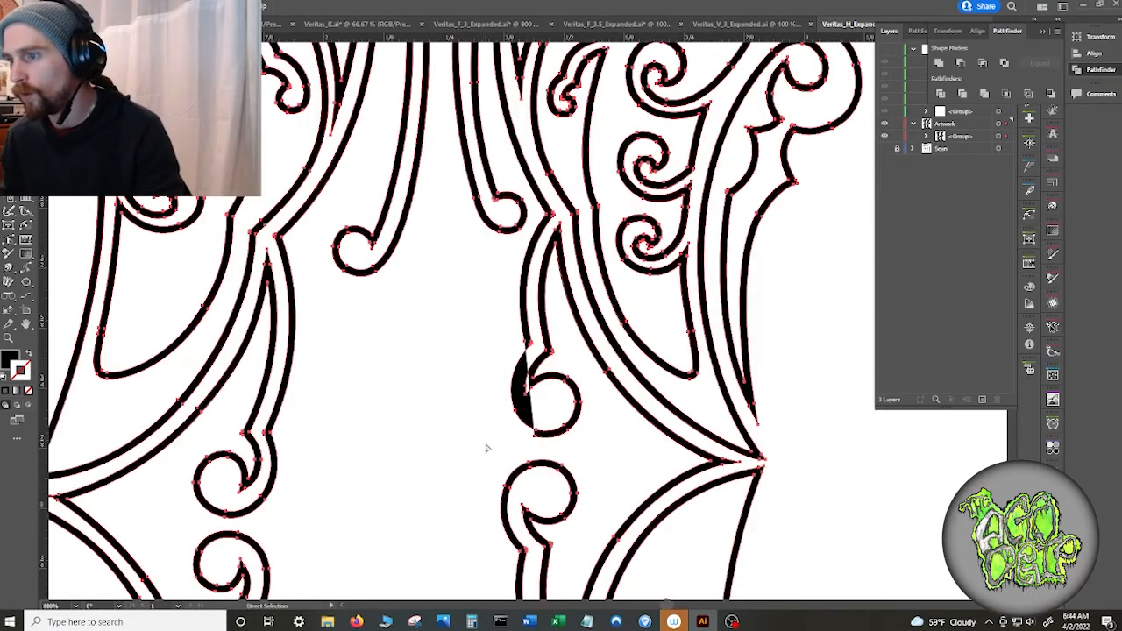
key(ctrl+z)
key(ctrl+z)
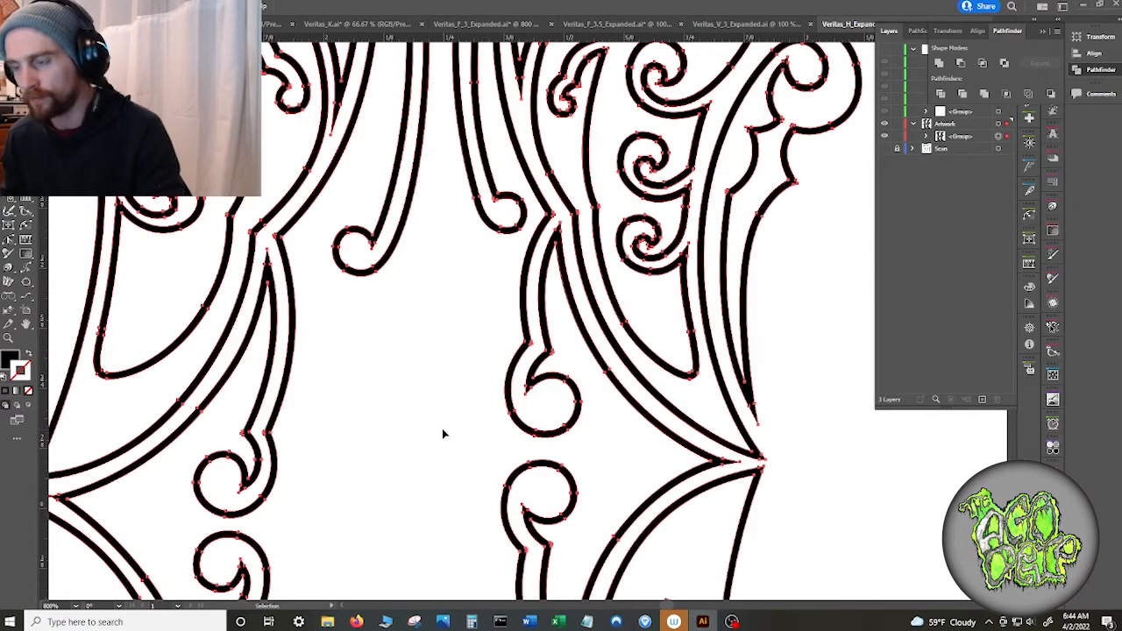
- Ungroup the combined H artwork and deselect it
right_click(442, 433)
click(494, 325)
click(461, 419)
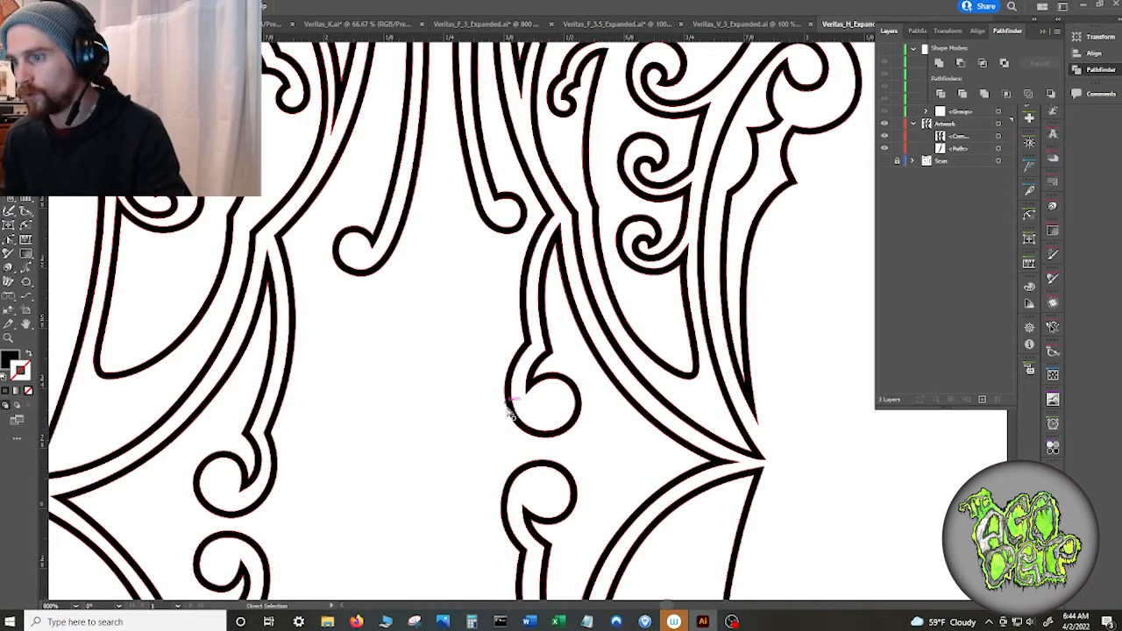
- Try deleting single anchors from the small curl inside the lower-left leg of the ungrouped artwork, undoing each deletion
click(512, 412)
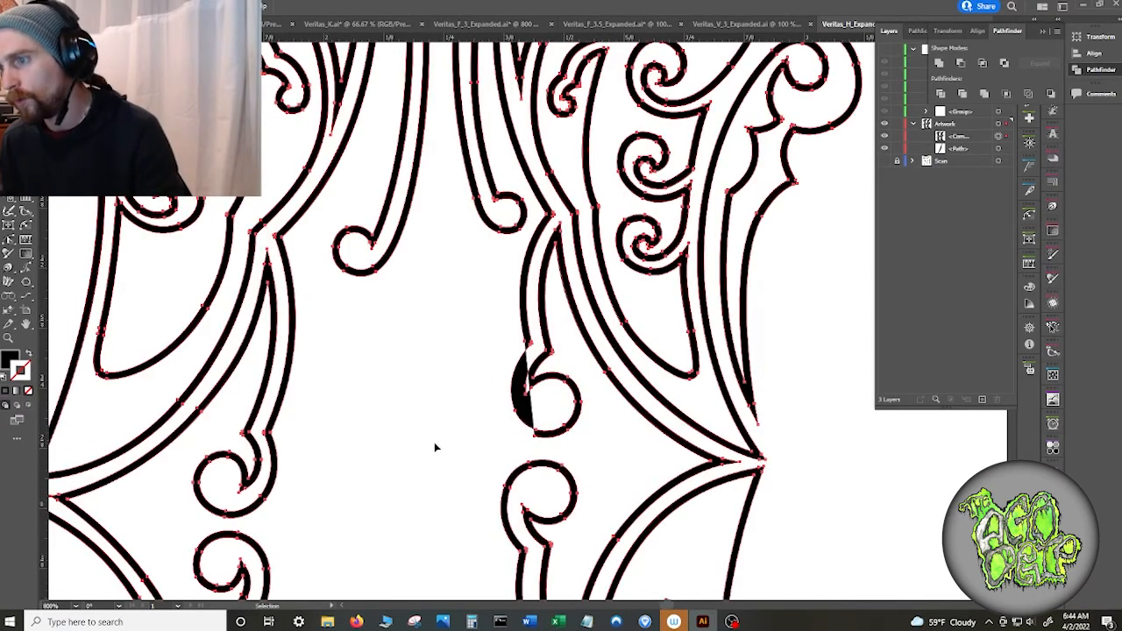
key(a)
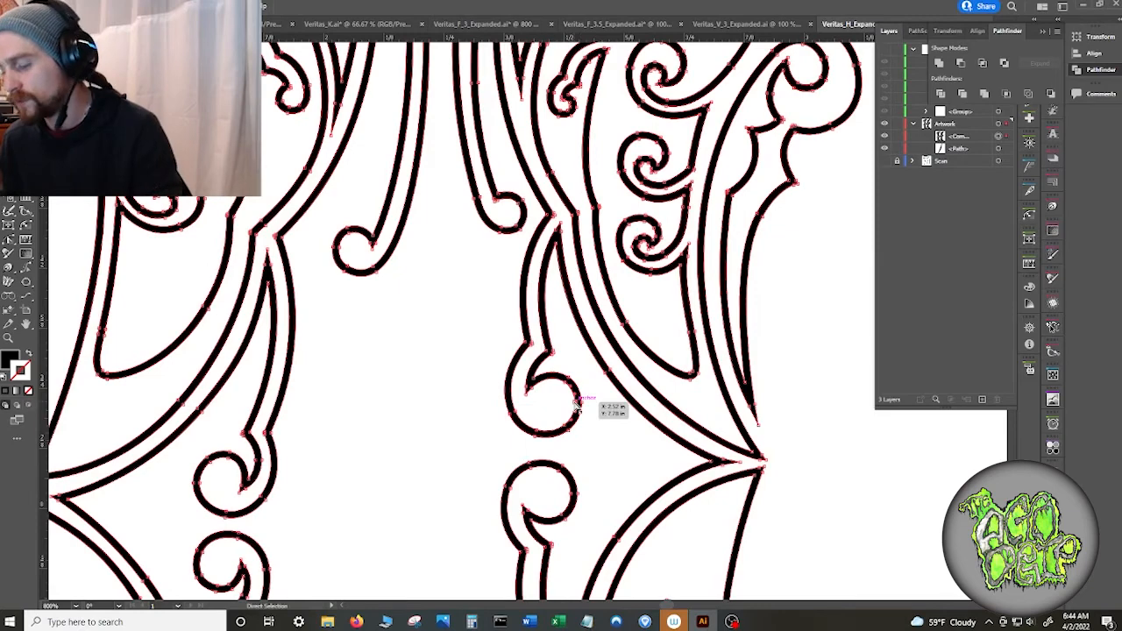
click(576, 405)
key(Delete)
key(Delete)
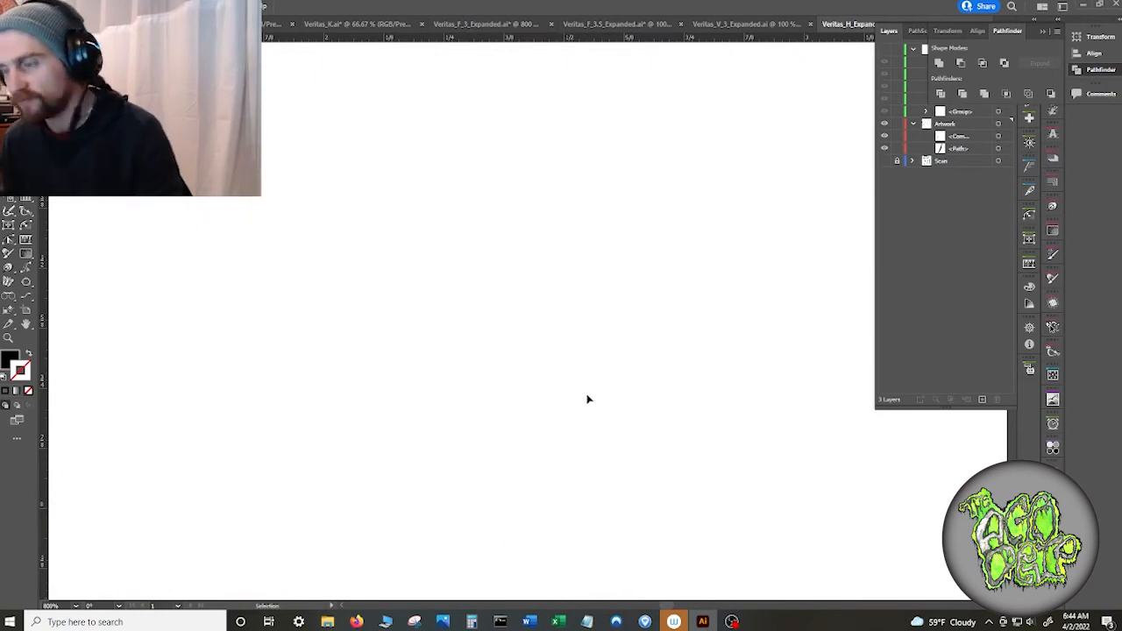
key(ctrl+z)
key(ctrl+z)
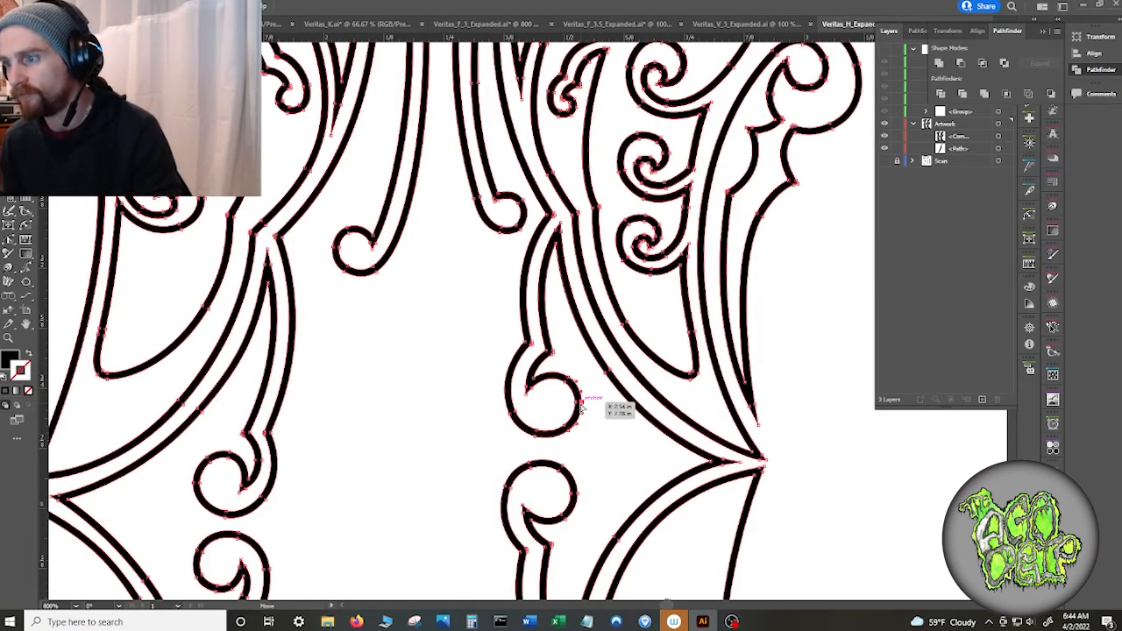
- Give the selected H compound path a black stroke in addition to its black fill
scroll(605, 425, down, 4)
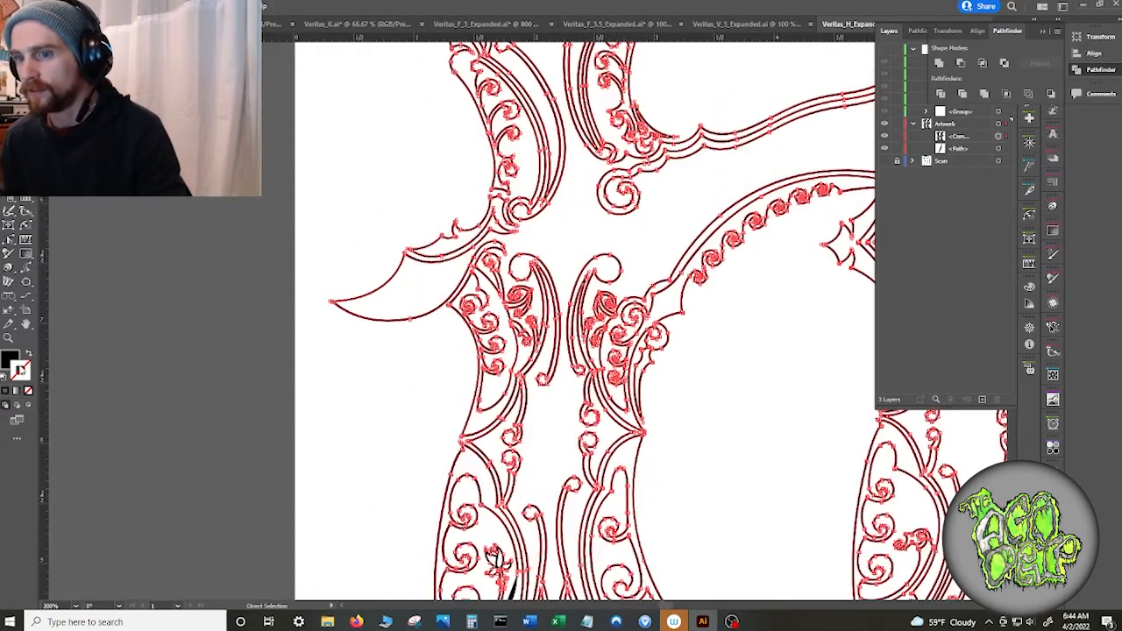
click(8, 361)
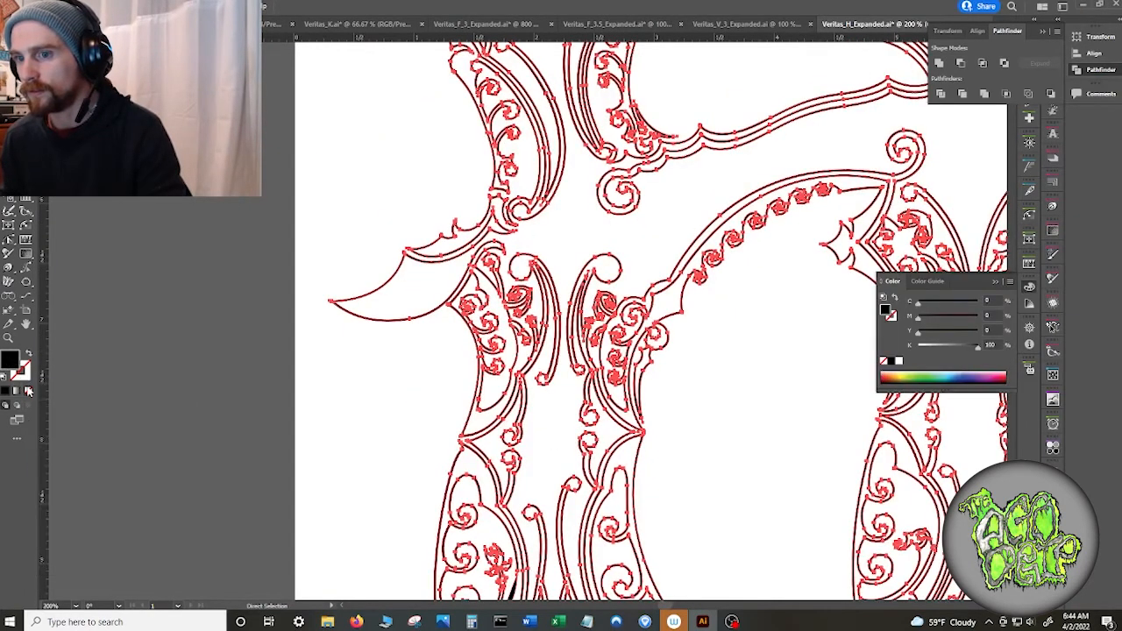
click(23, 377)
click(6, 391)
click(10, 356)
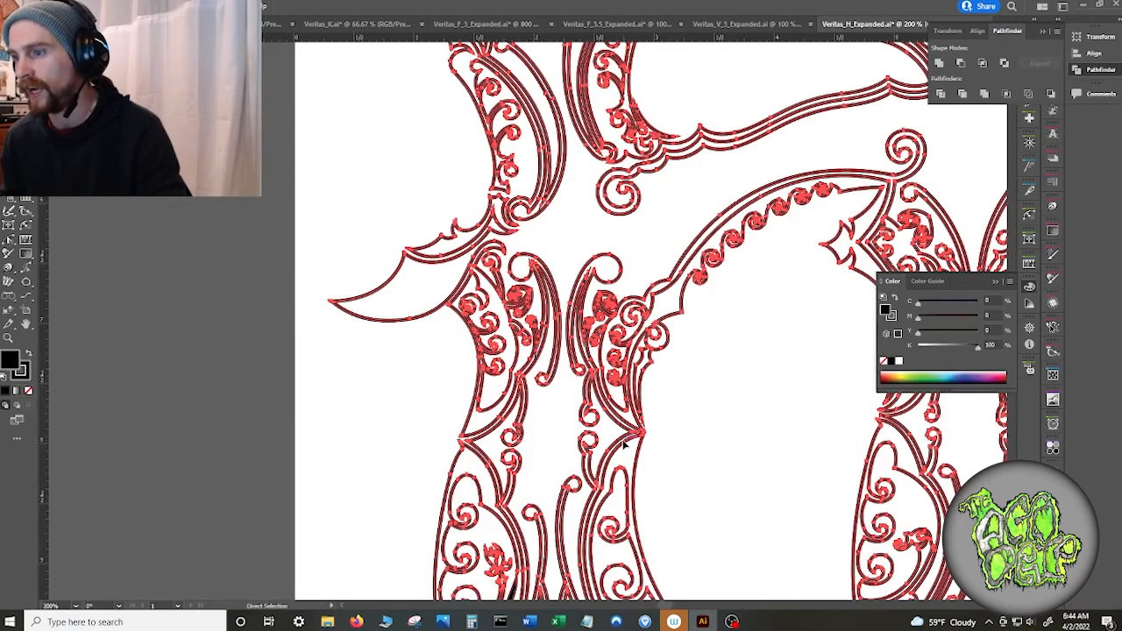
- Try deleting an anchor at the hooked curl's base and the rest of the compound path, and undo the last deletion
scroll(543, 421, up, 5)
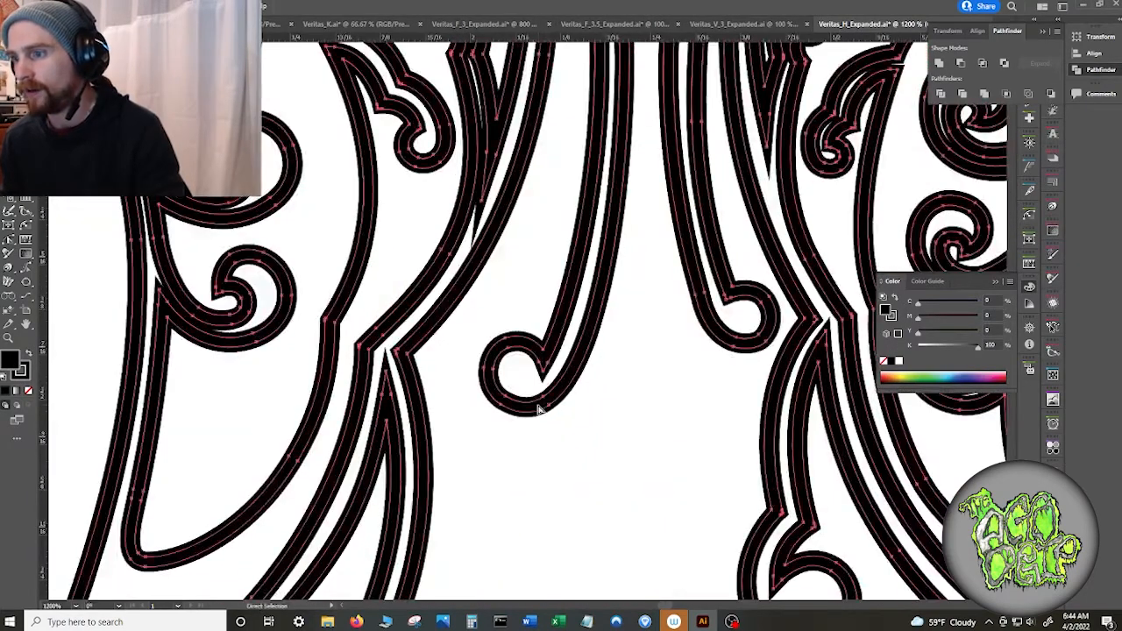
click(549, 402)
key(Delete)
key(Delete)
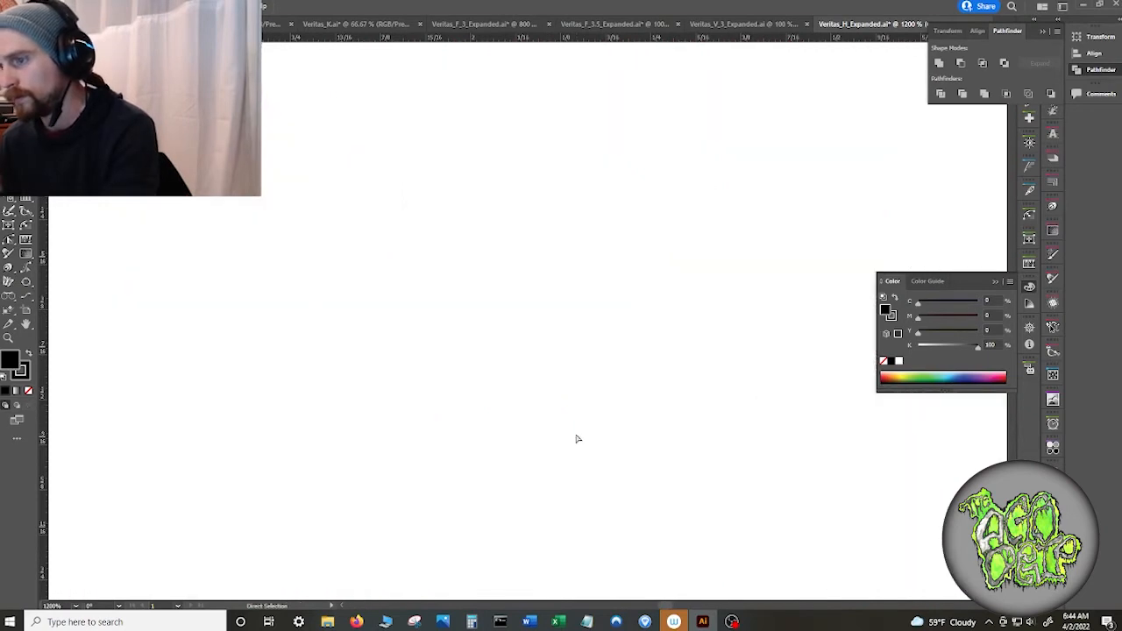
key(ctrl+z)
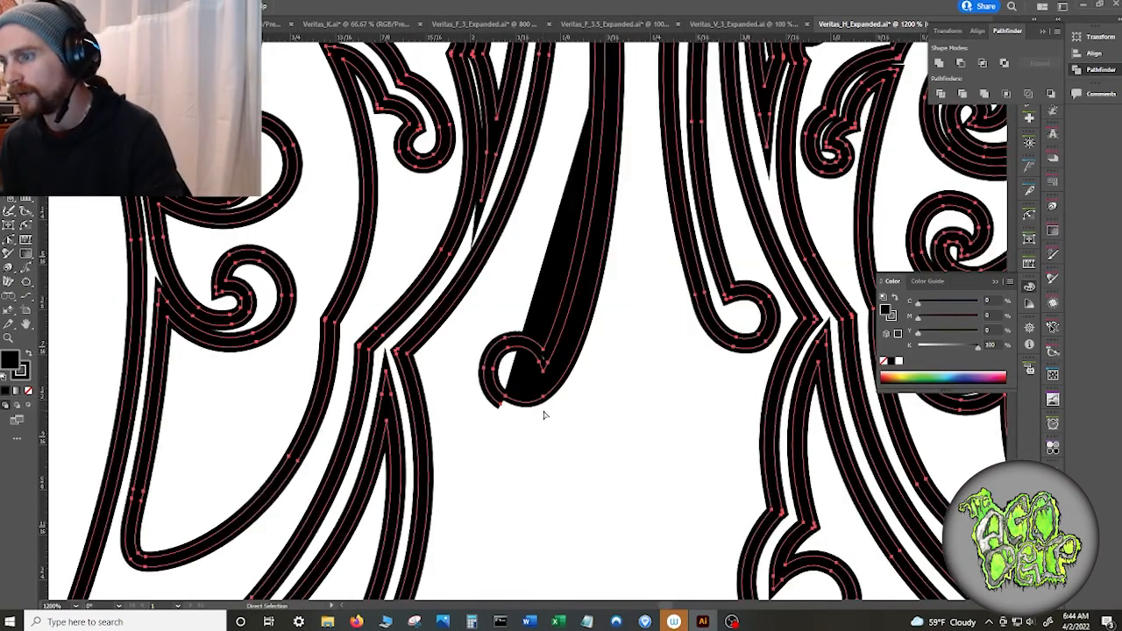
- Check the path options for the hooked curl's open end, and undo the anchor deletion and the black stroke
click(545, 413)
click(501, 405)
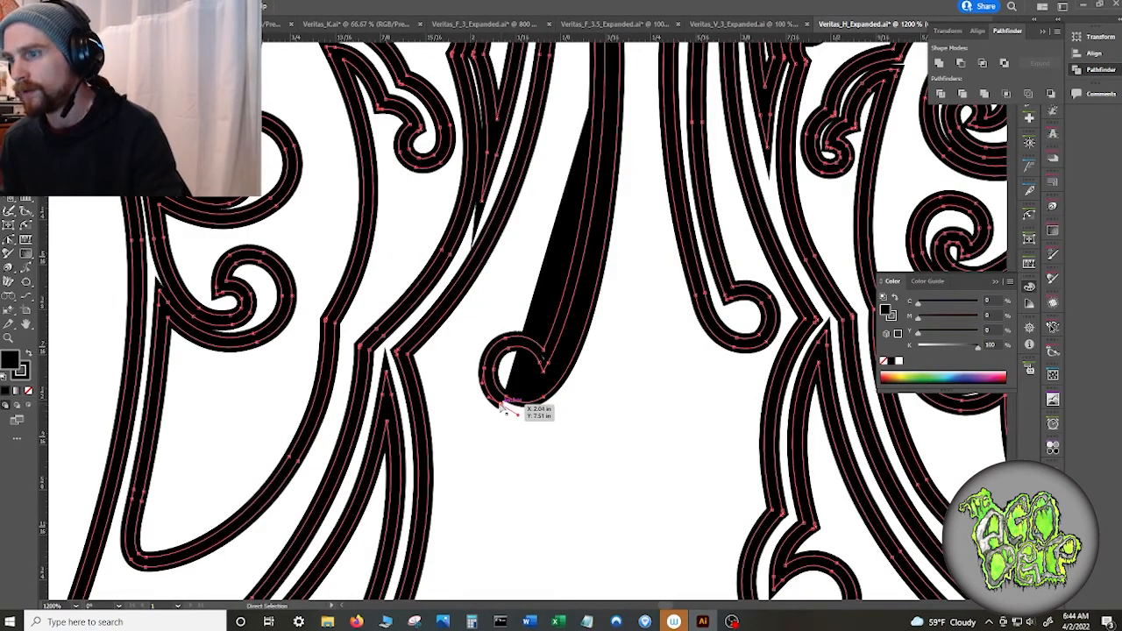
right_click(501, 405)
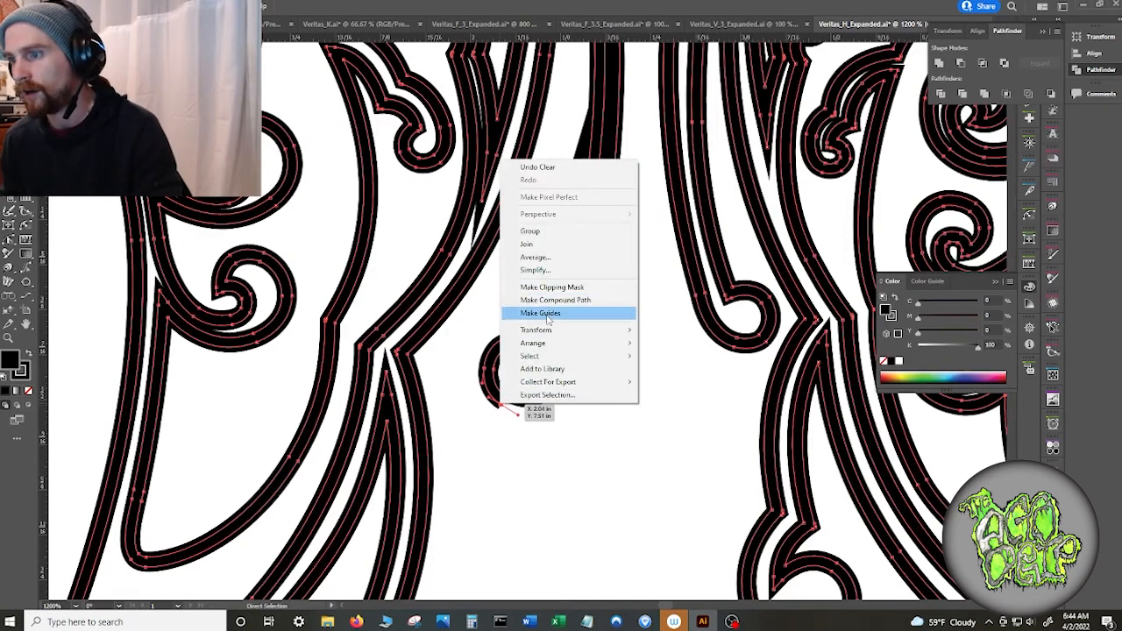
click(697, 397)
key(ctrl+z)
key(ctrl+z)
key(a)
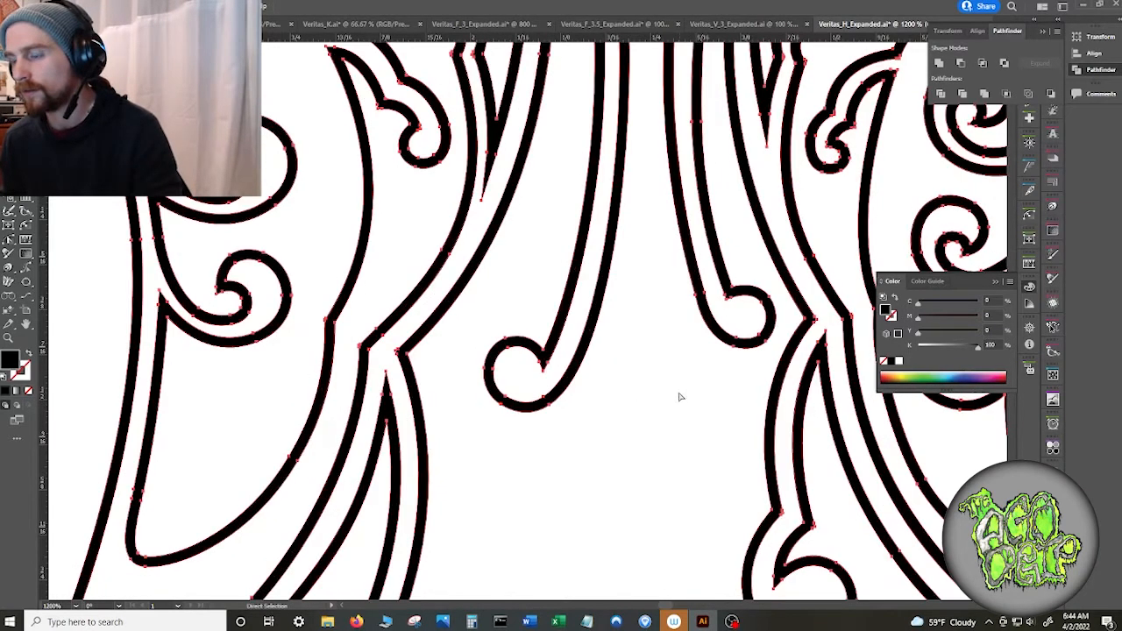
- Select an anchor at the hooked curl's base and apply a black stroke to the H compound path again
click(548, 407)
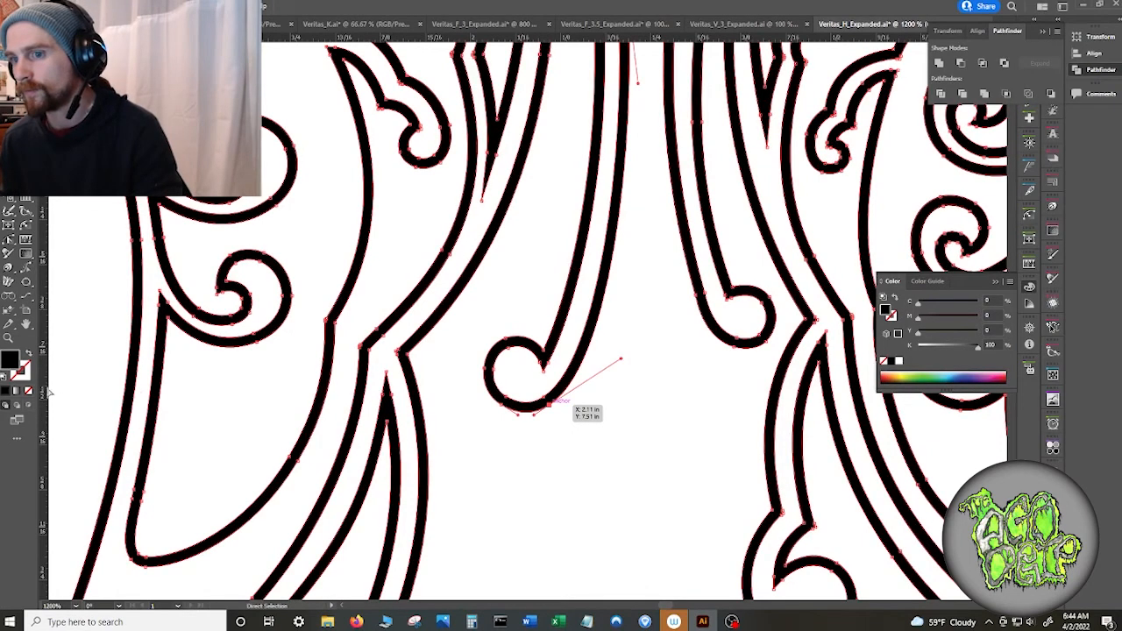
key(x)
click(12, 392)
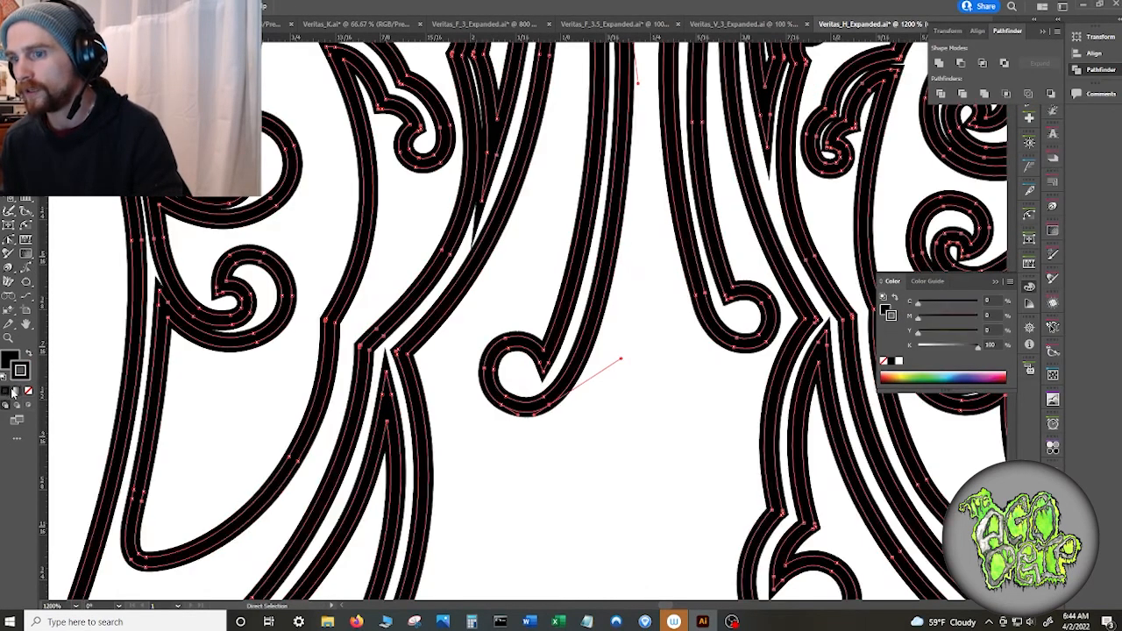
click(502, 397)
right_click(455, 397)
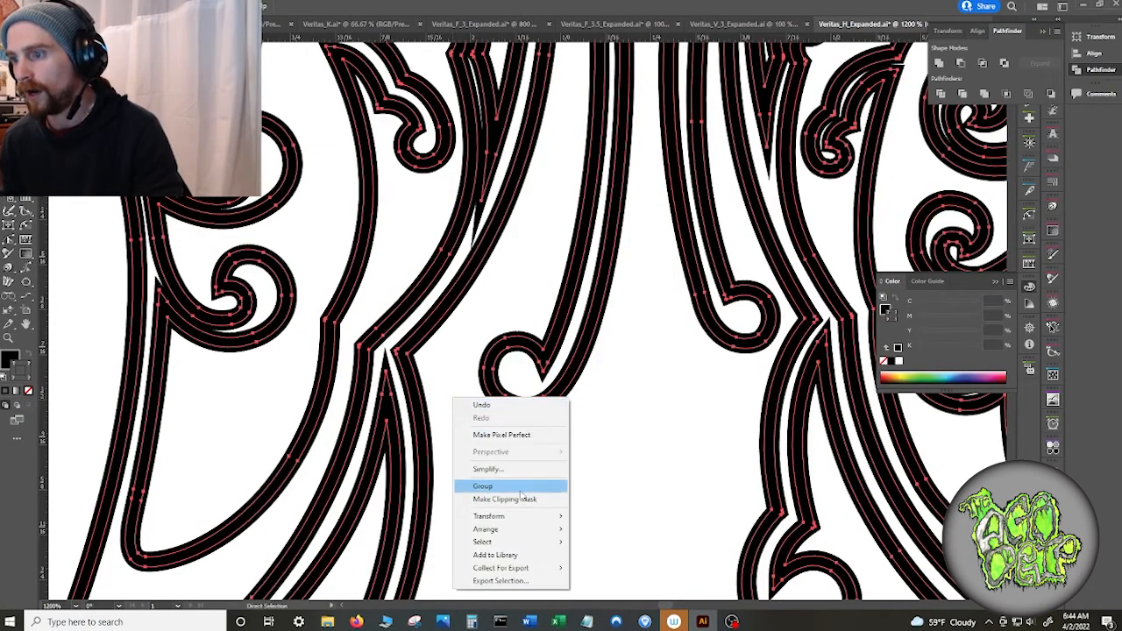
click(591, 453)
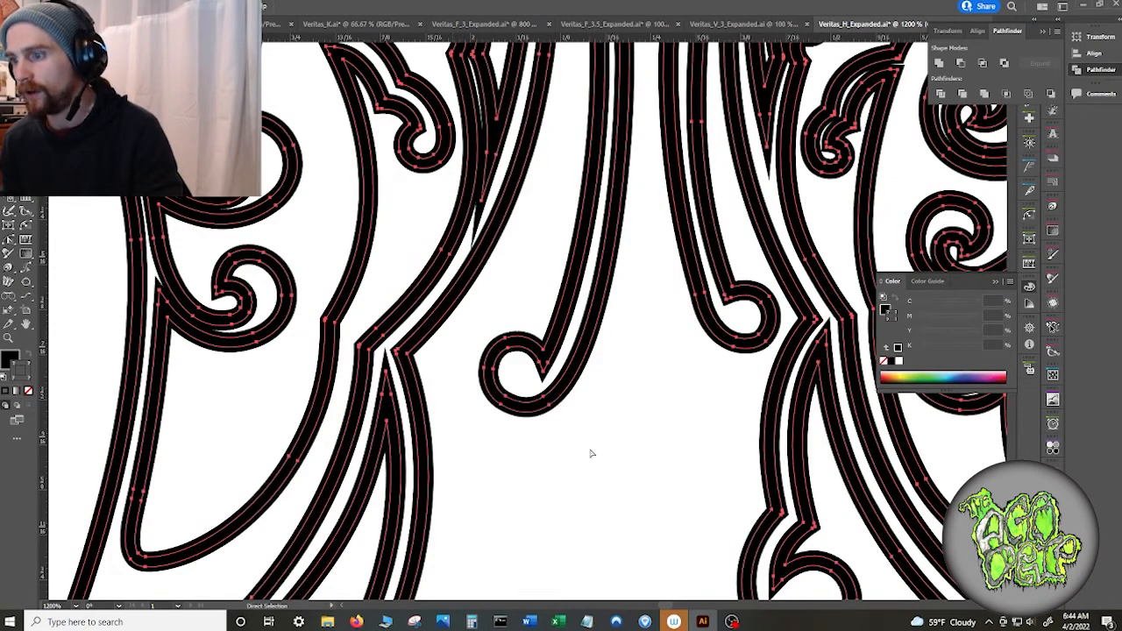
- Delete the selected anchor at the hooked curl's base, followed by the rest of the compound path
click(553, 409)
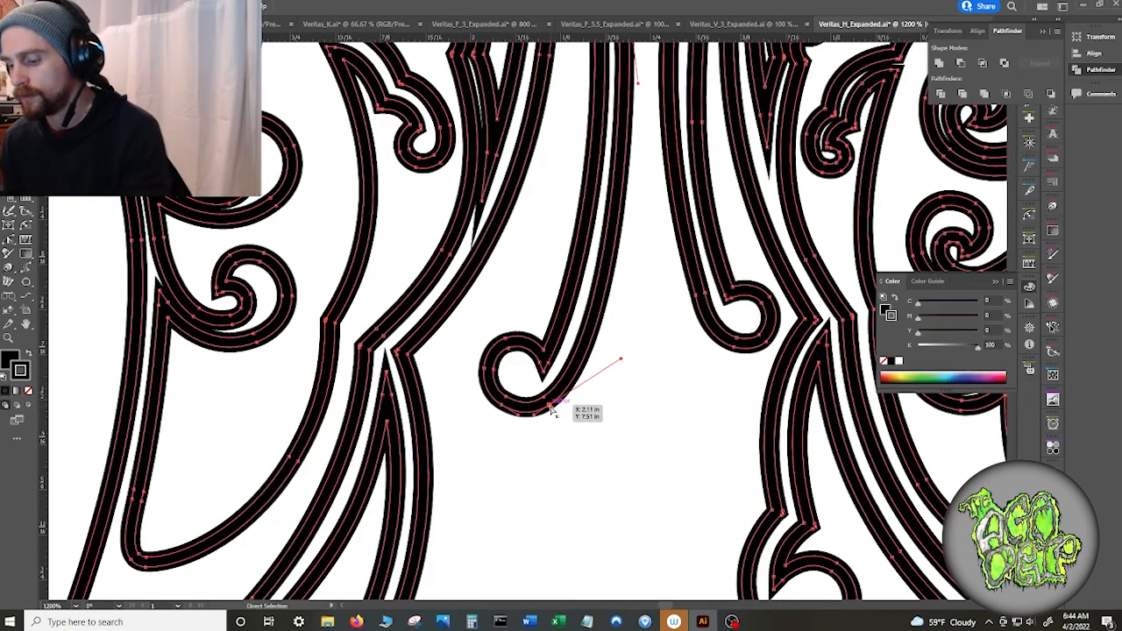
key(Delete)
key(Delete)
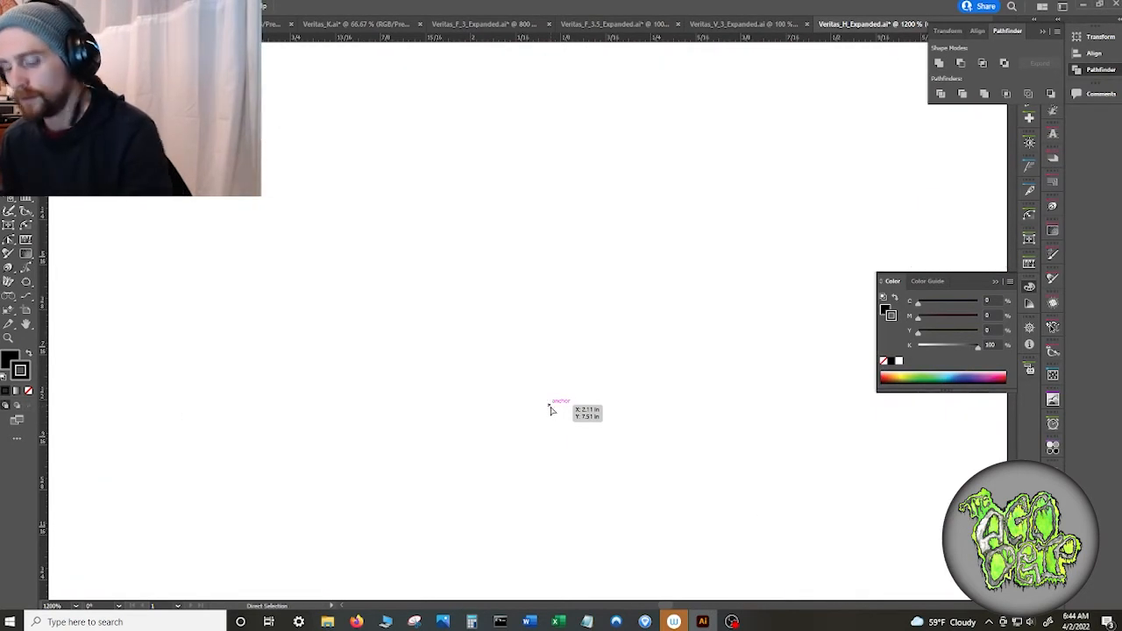
- Undo the compound path's deletion and the black stroke on the H, and clear the selection
key(ctrl+z)
key(ctrl+z)
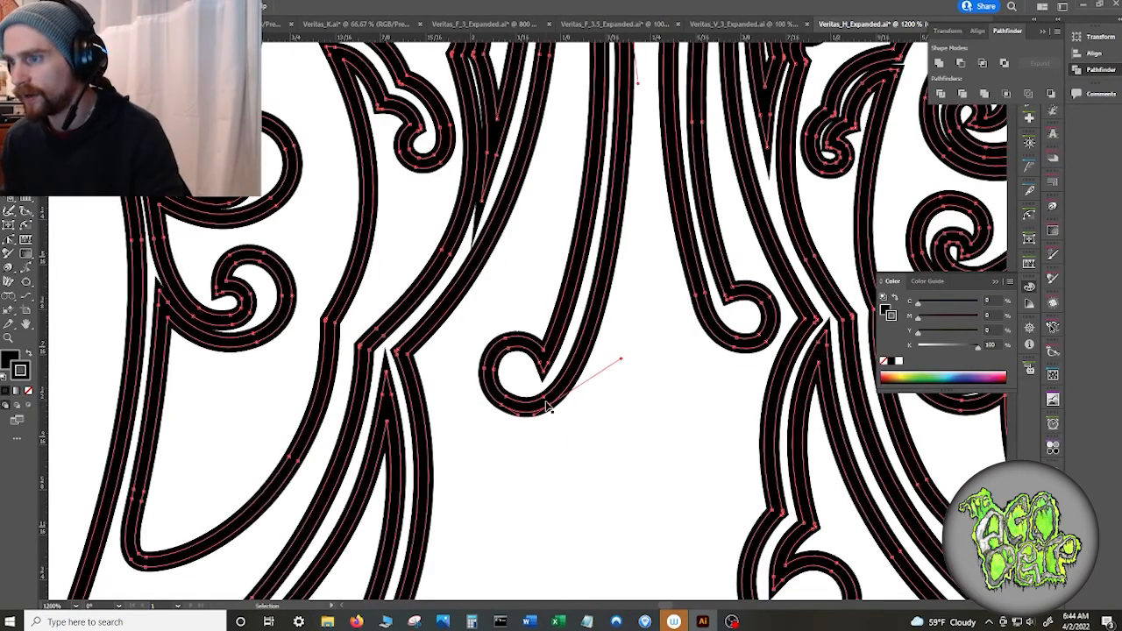
key(ctrl+z)
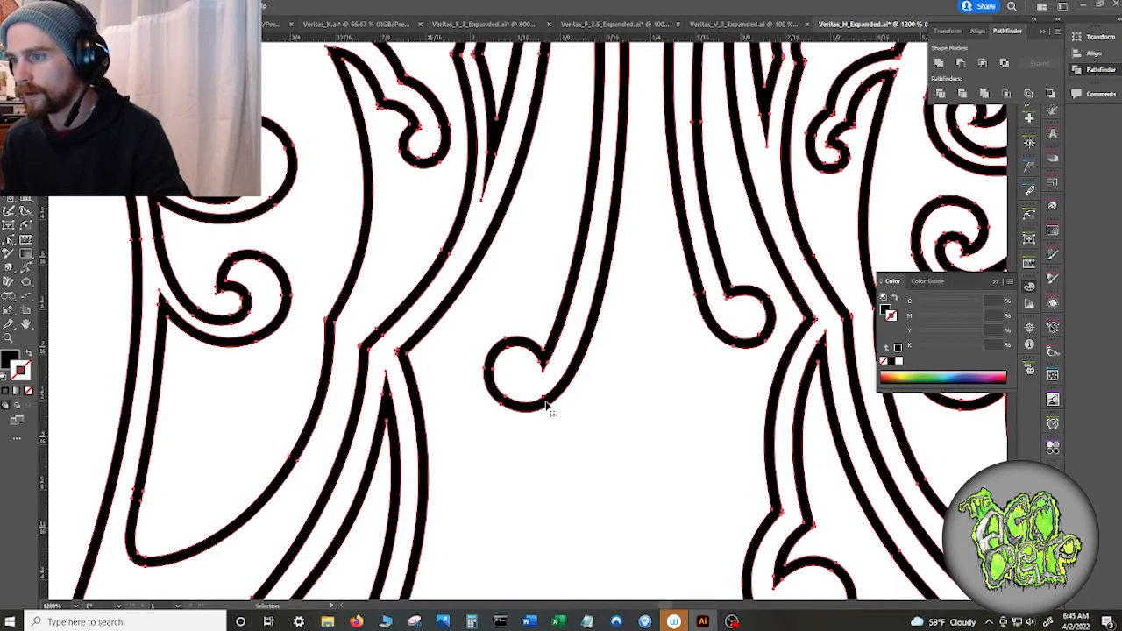
key(ctrl+z)
key(ctrl+z)
key(ctrl+shift+a)
key(a)
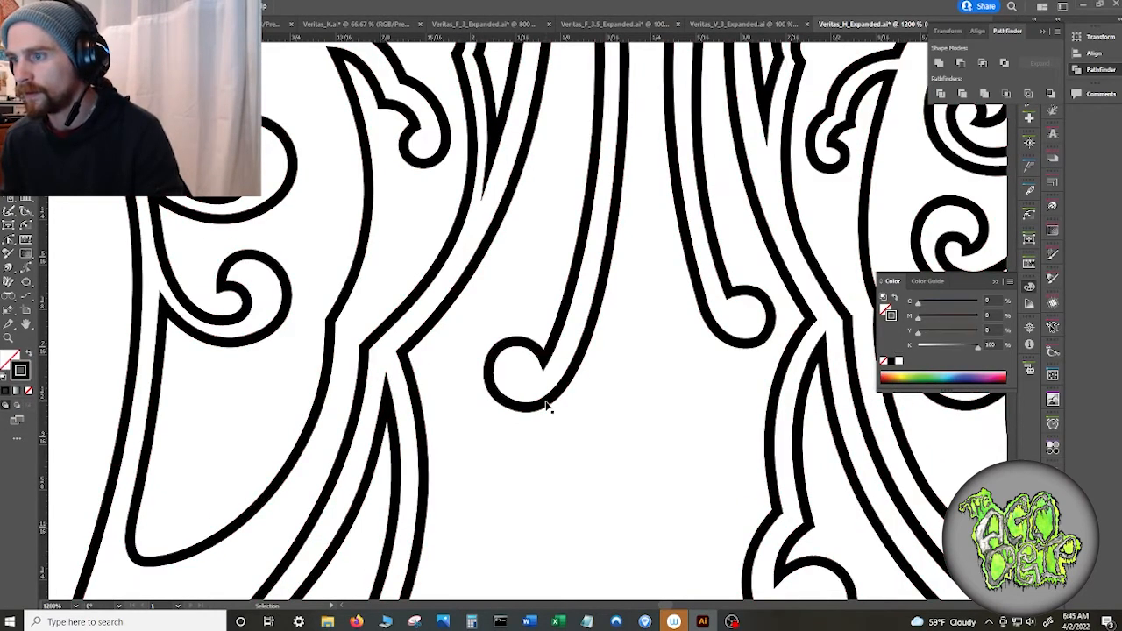
click(546, 404)
click(553, 408)
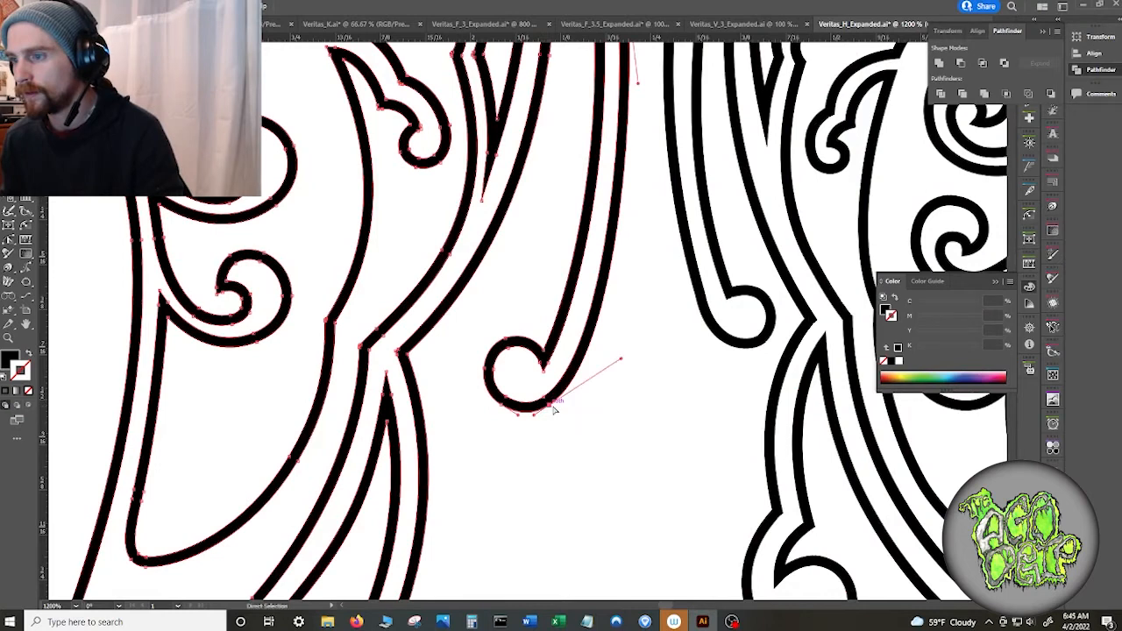
key(v)
key(ctrl+f)
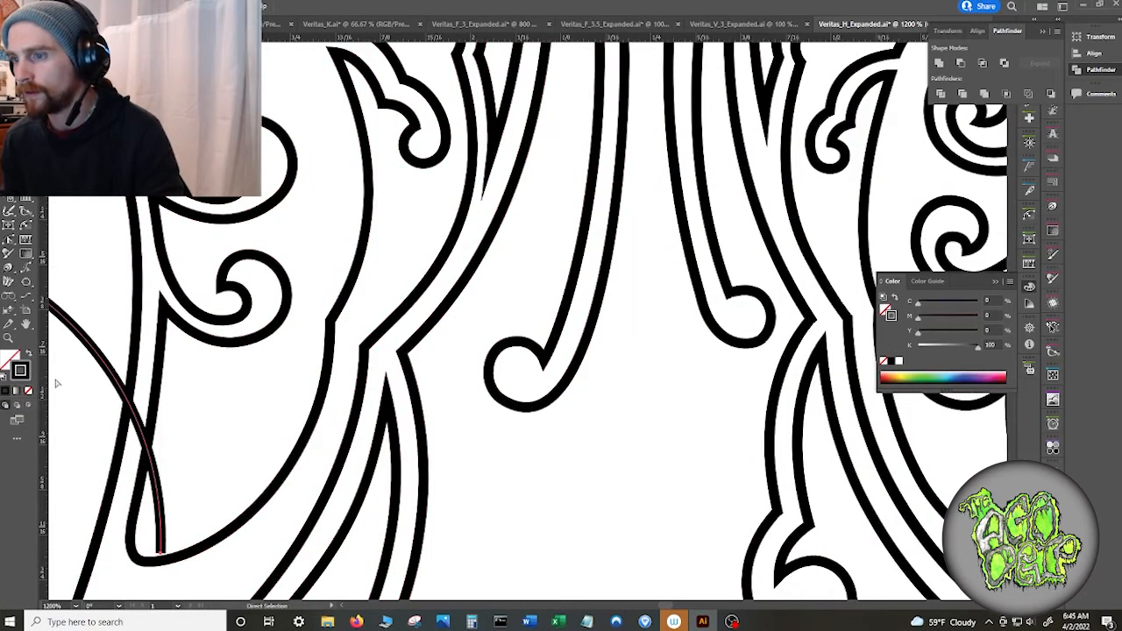
key(Delete)
- Select the entire H artwork and apply a black stroke to it, keeping the black fill
key(a)
key(ctrl+a)
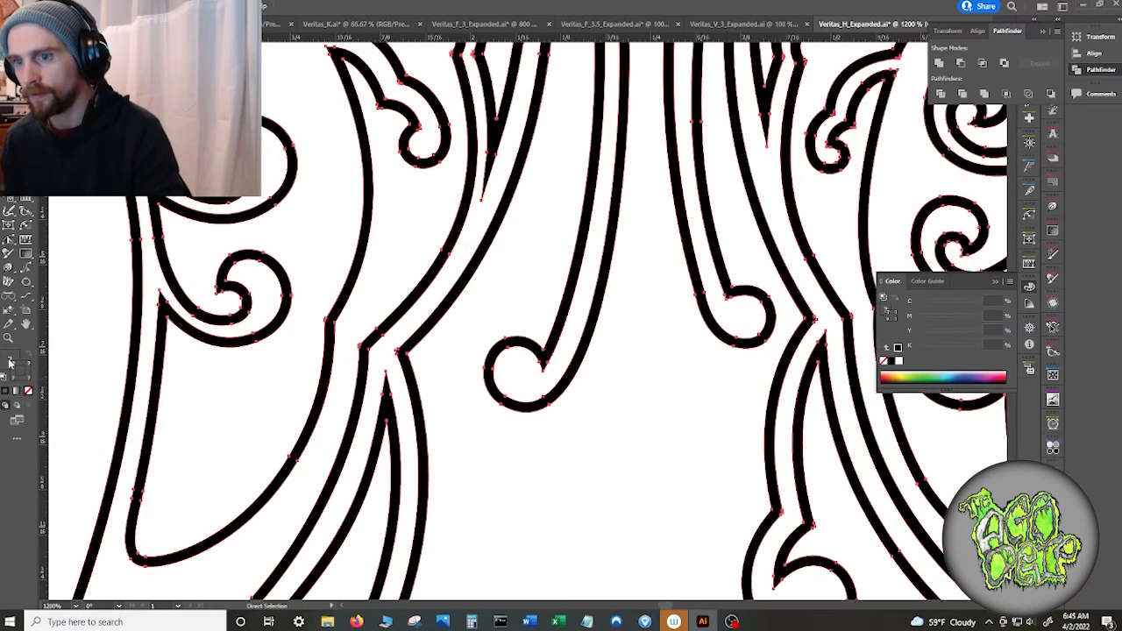
click(5, 391)
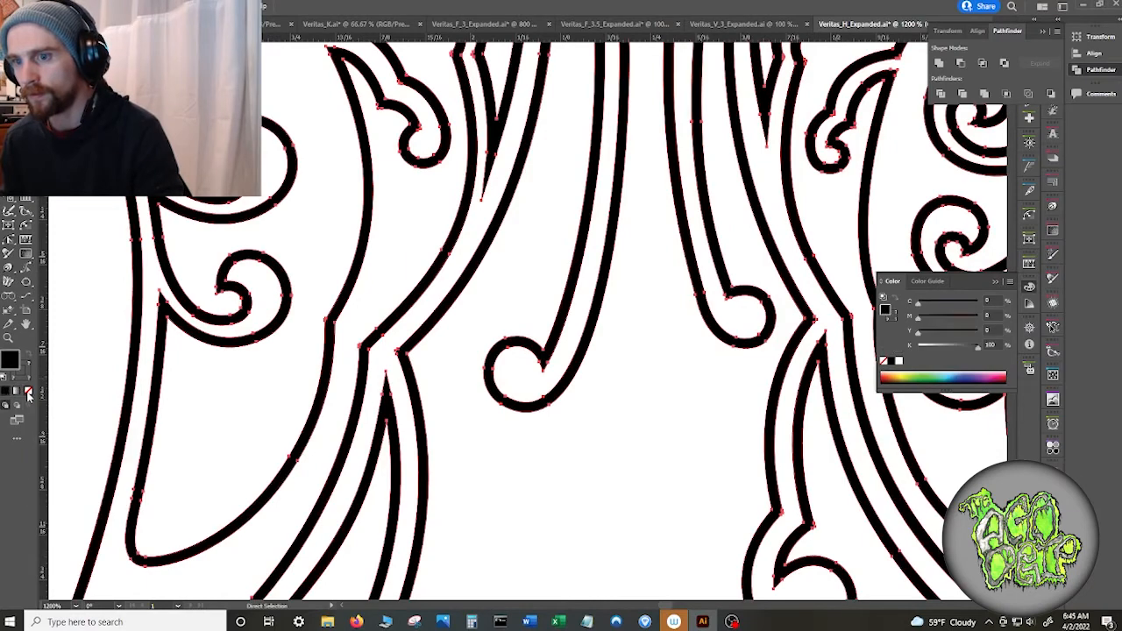
click(28, 392)
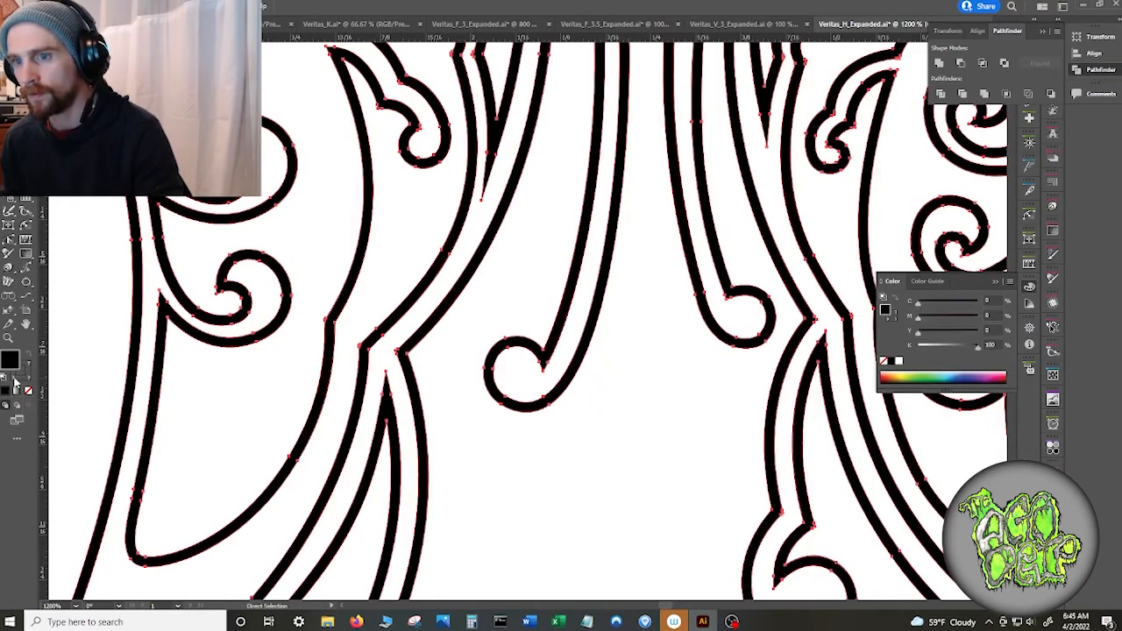
click(5, 391)
click(5, 392)
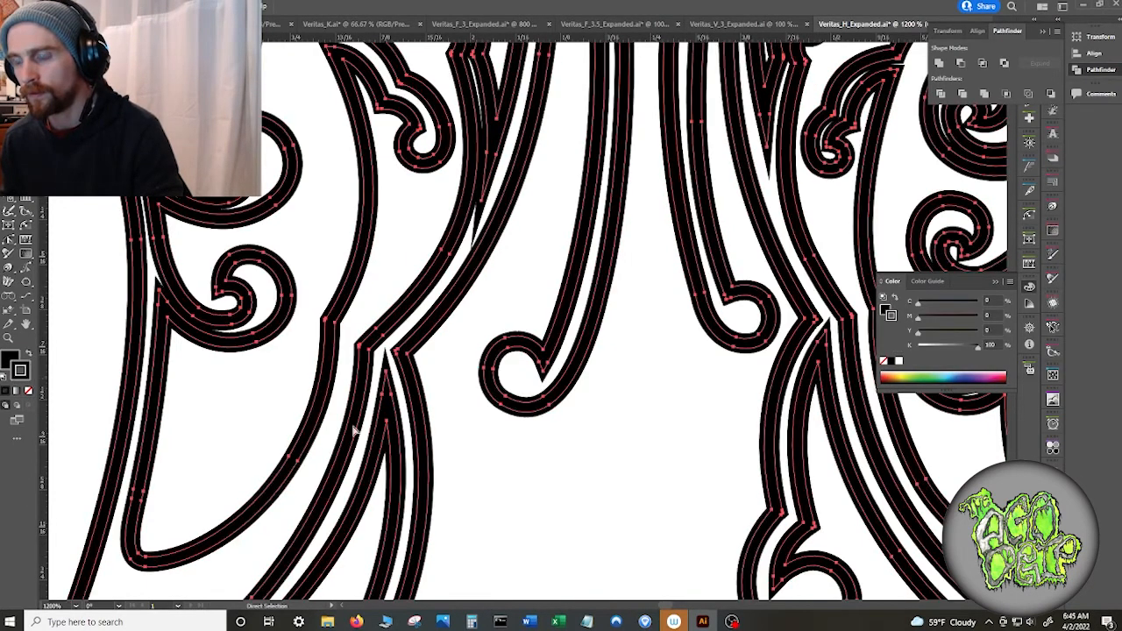
- Try deleting the anchor at the hooked curl's base with the rest of its path, and undo both deletions
click(558, 400)
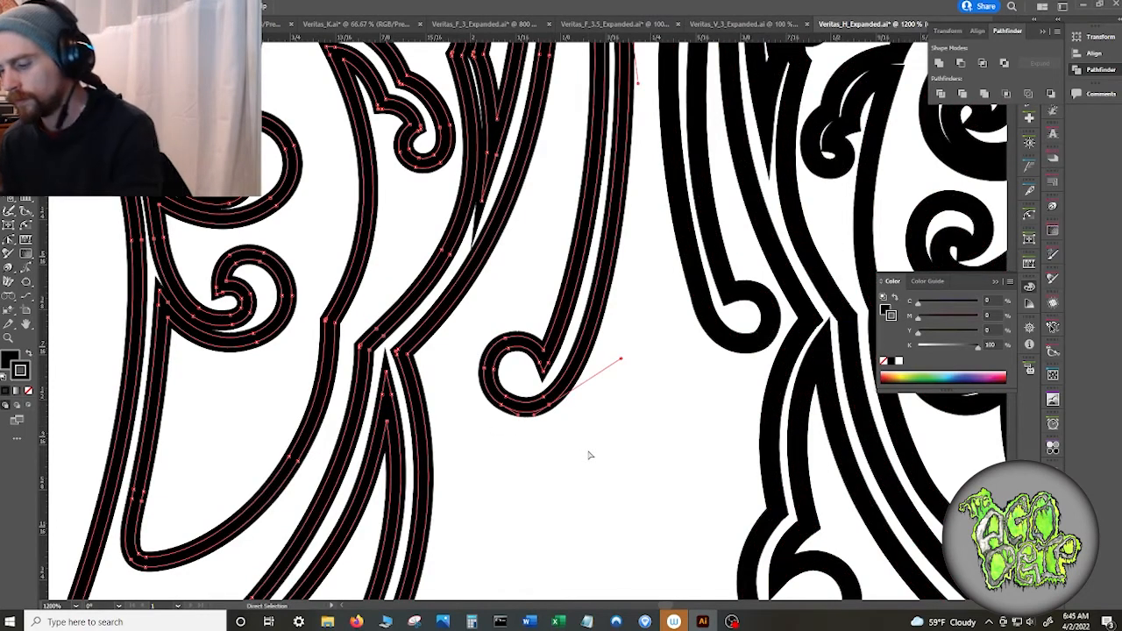
key(Delete)
key(Delete)
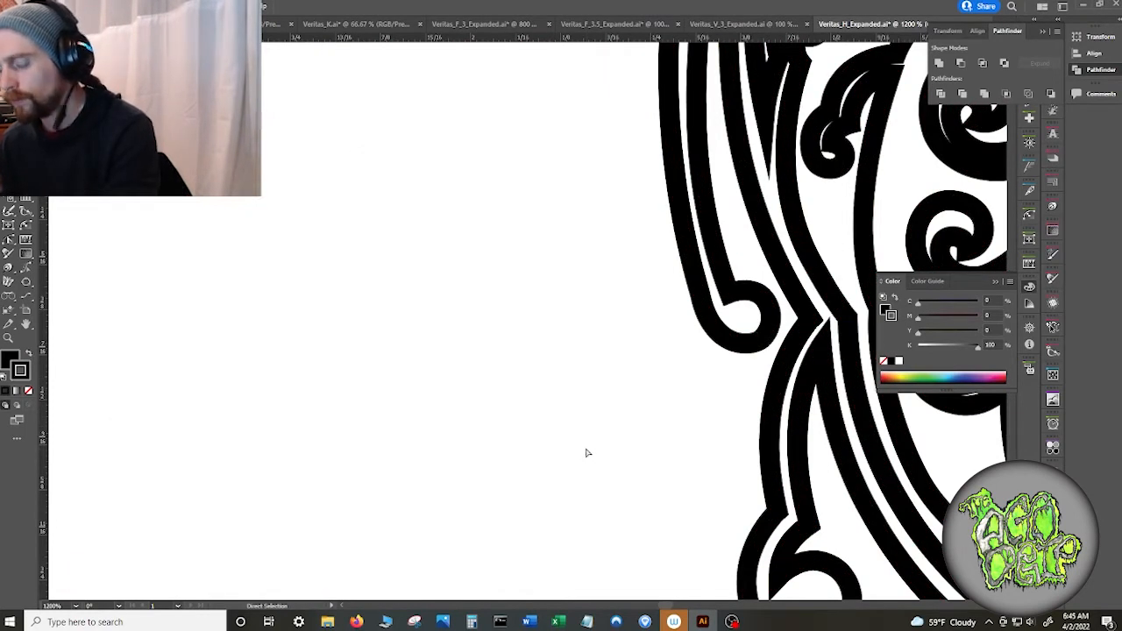
key(ctrl+z)
key(ctrl+z)
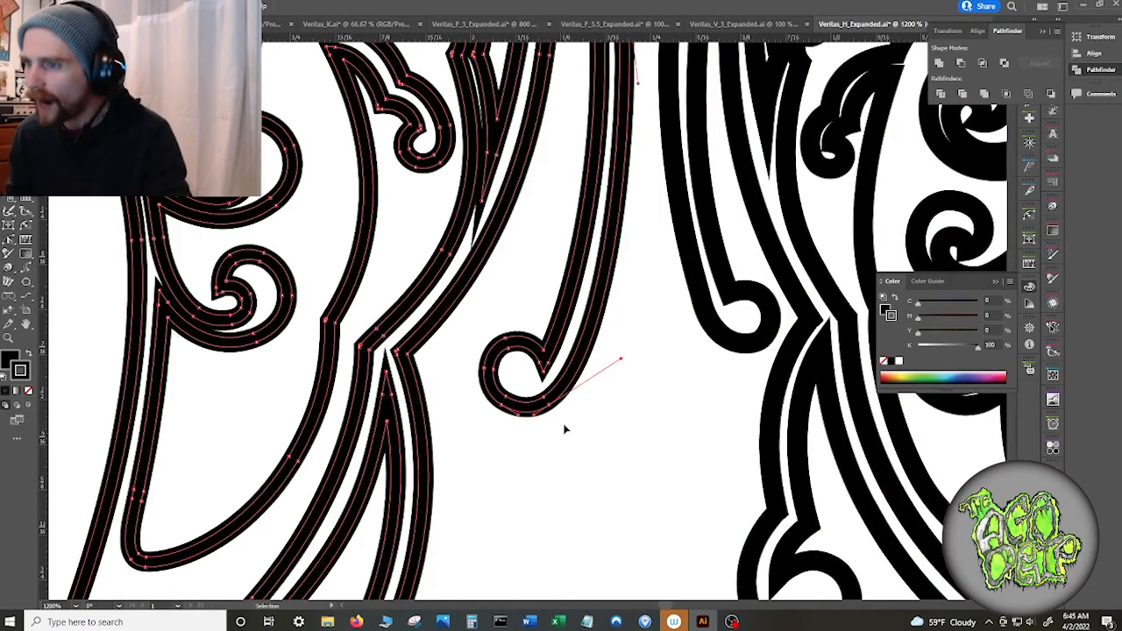
- Try deleting an anchor at the pointed bend beside the hooked curl, and undo the deletions
click(529, 431)
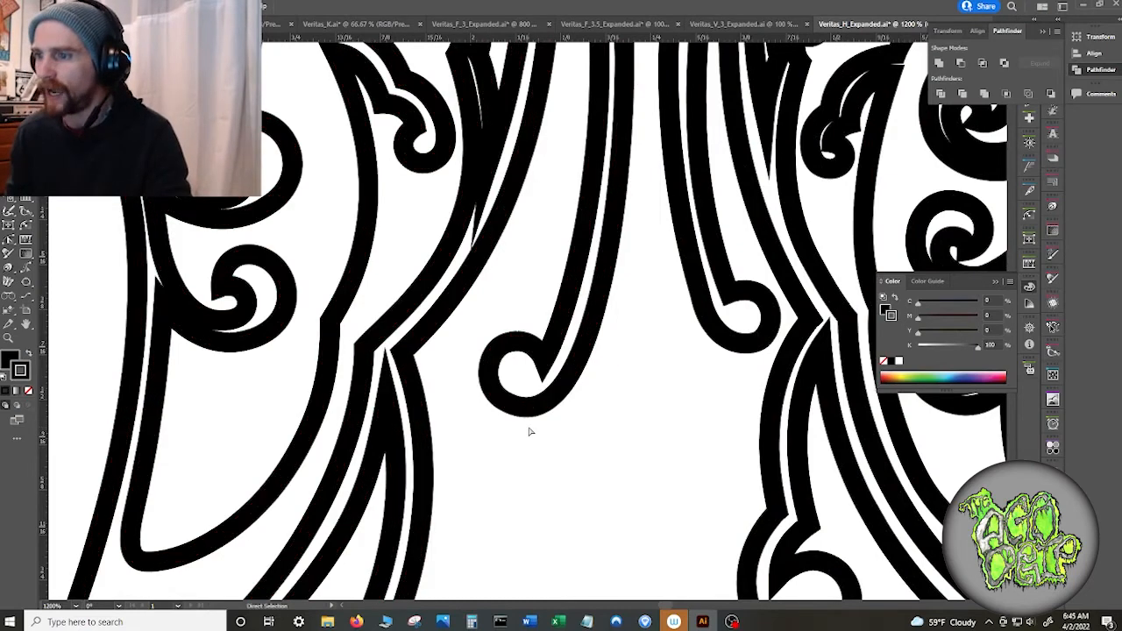
click(394, 351)
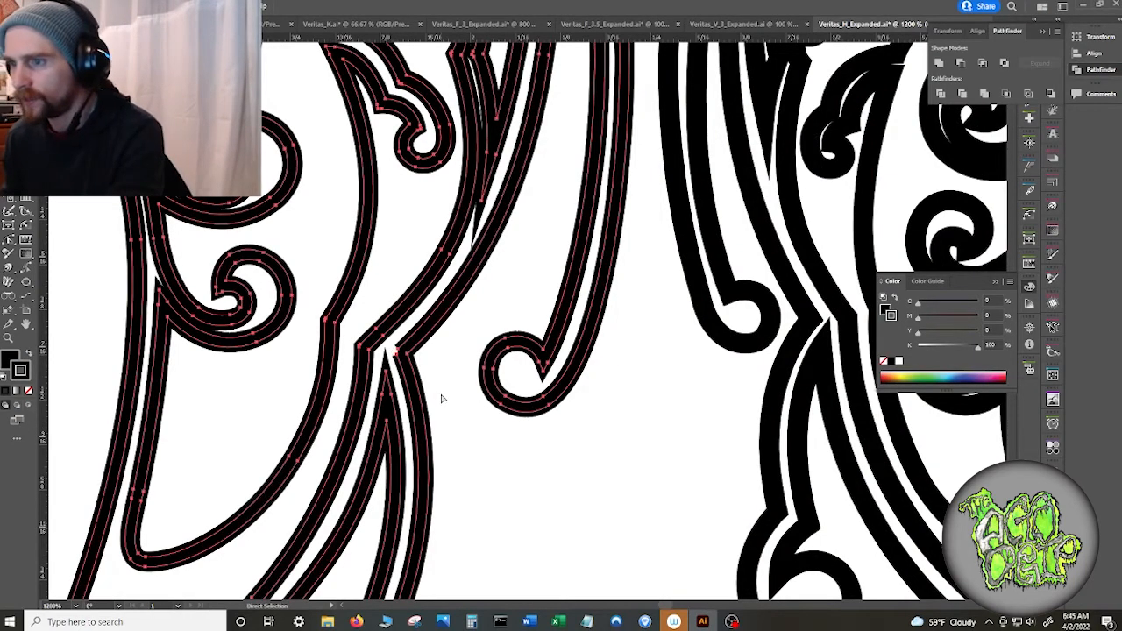
click(401, 356)
drag(401, 356, 392, 372)
key(Delete)
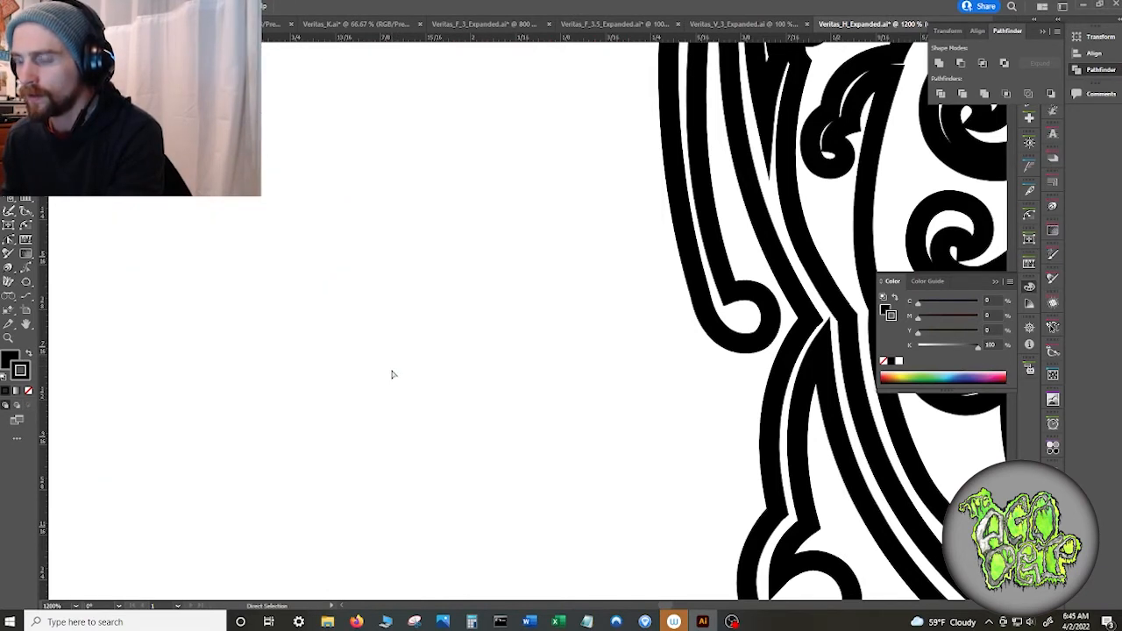
key(ctrl+z)
key(ctrl+z)
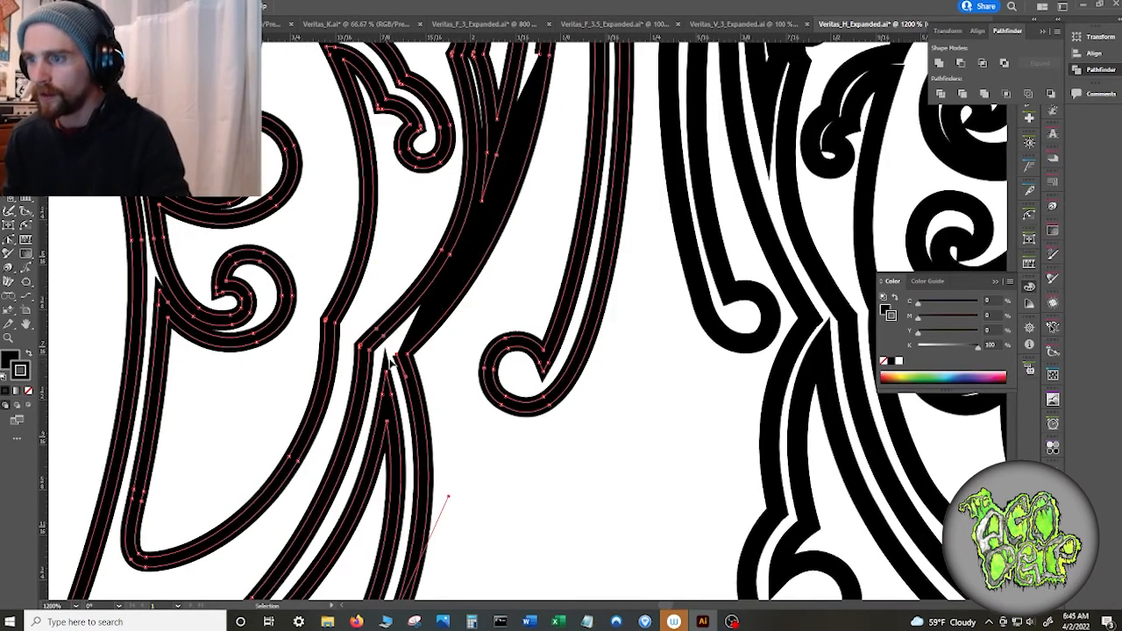
key(ctrl+z)
key(a)
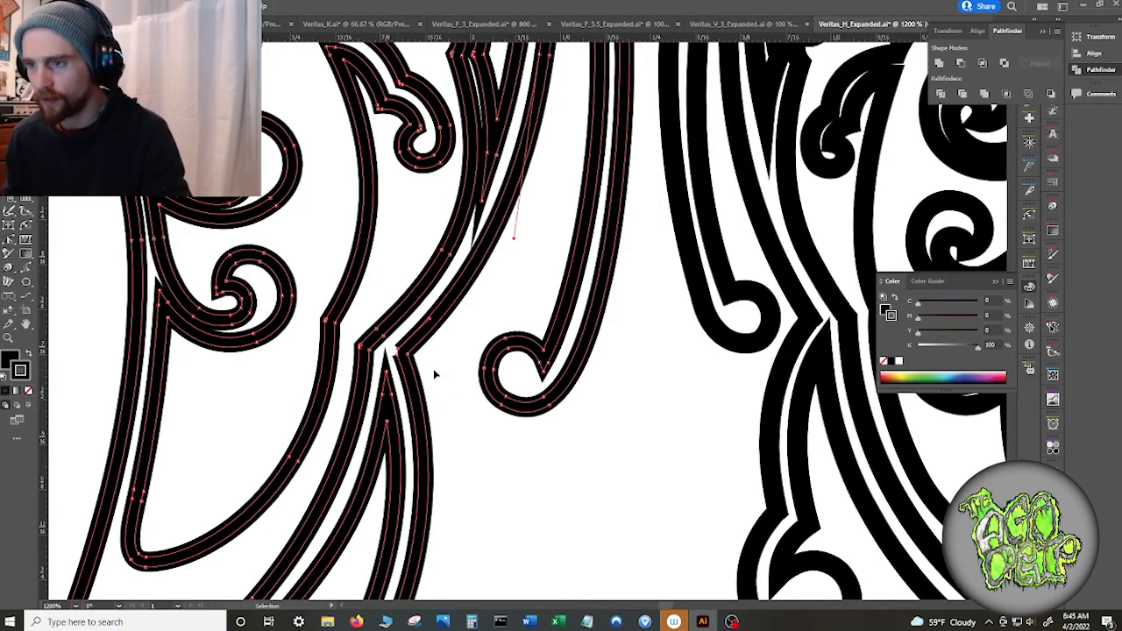
- Select the entire H artwork and combine it with the Pathfinder's Unite mode
click(439, 375)
scroll(444, 375, down, 3)
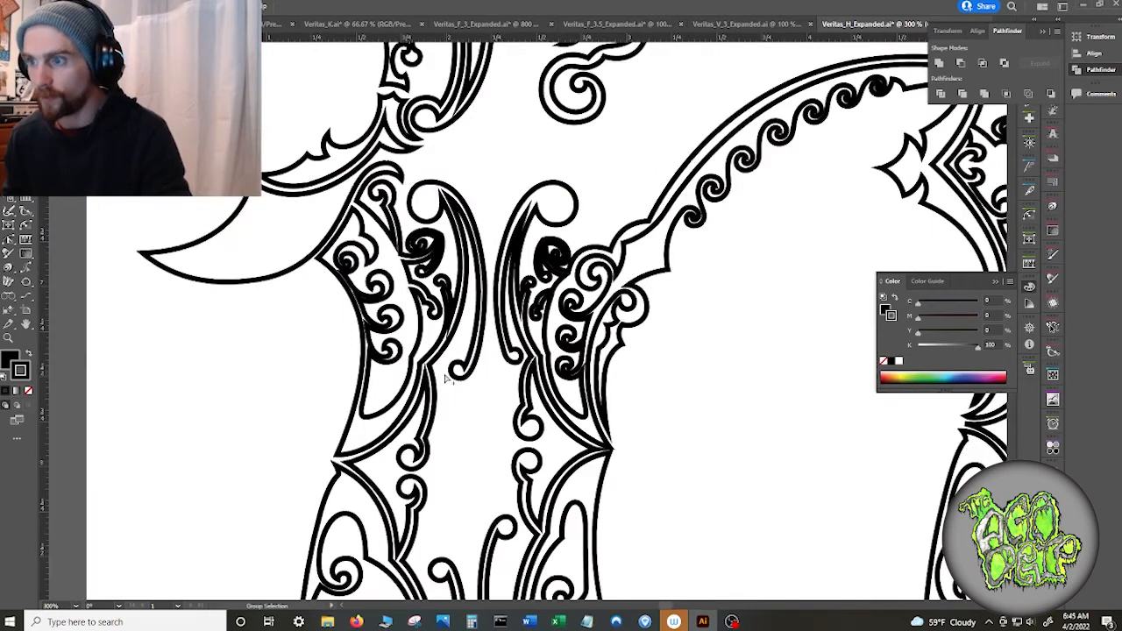
key(ctrl+a)
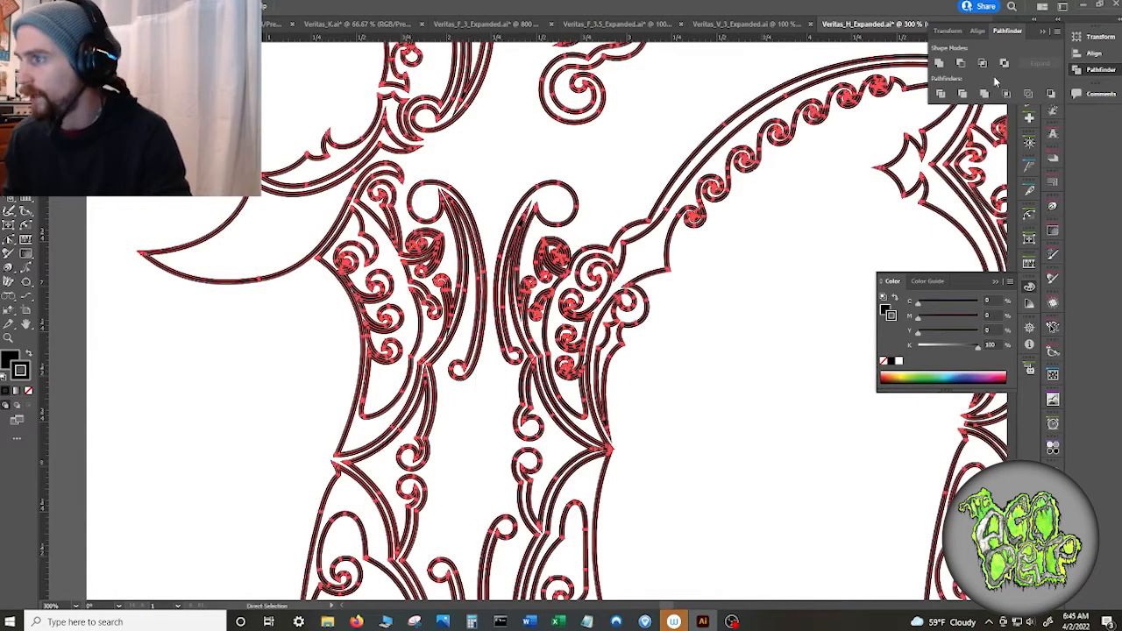
click(938, 65)
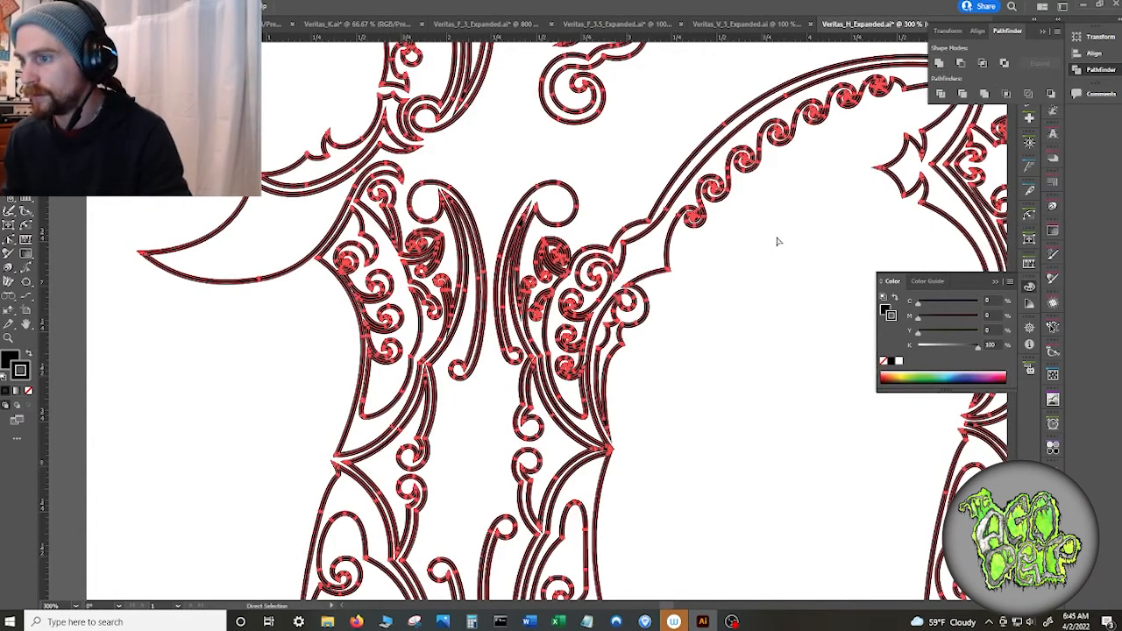
- Try deleting the entire united H artwork, undo the deletion and clear the selection
click(779, 242)
key(ctrl+a)
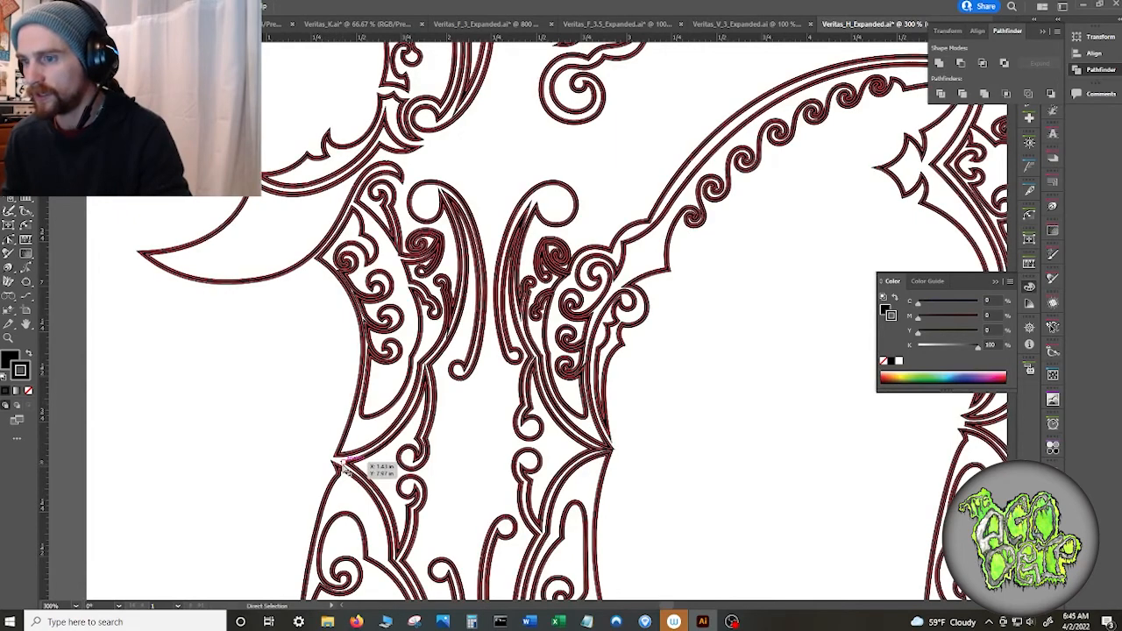
key(Delete)
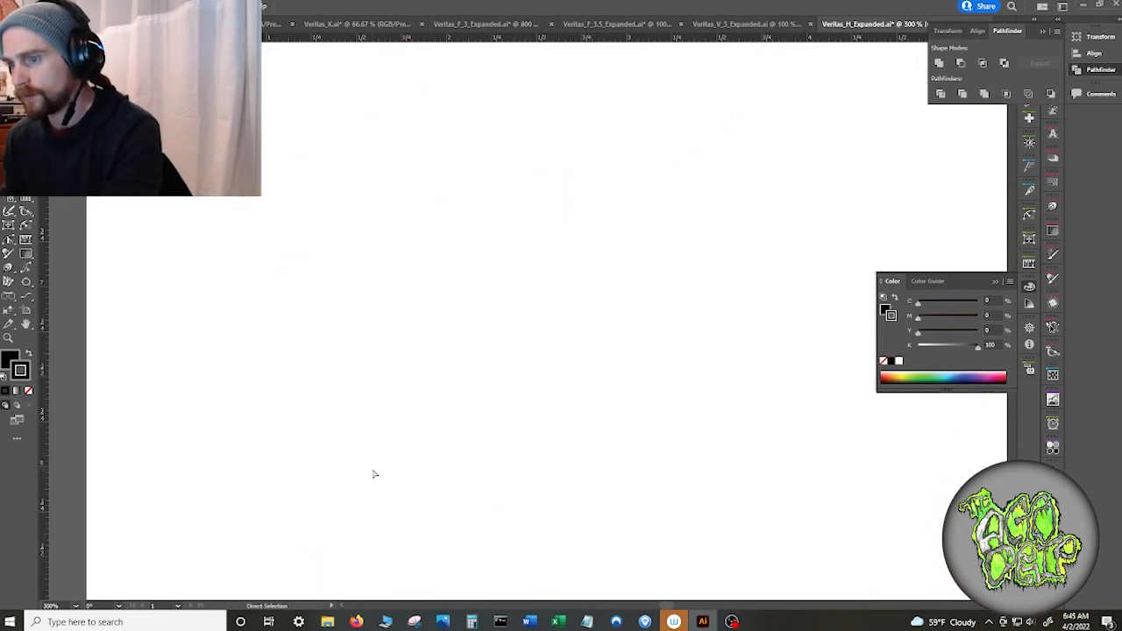
key(ctrl+z)
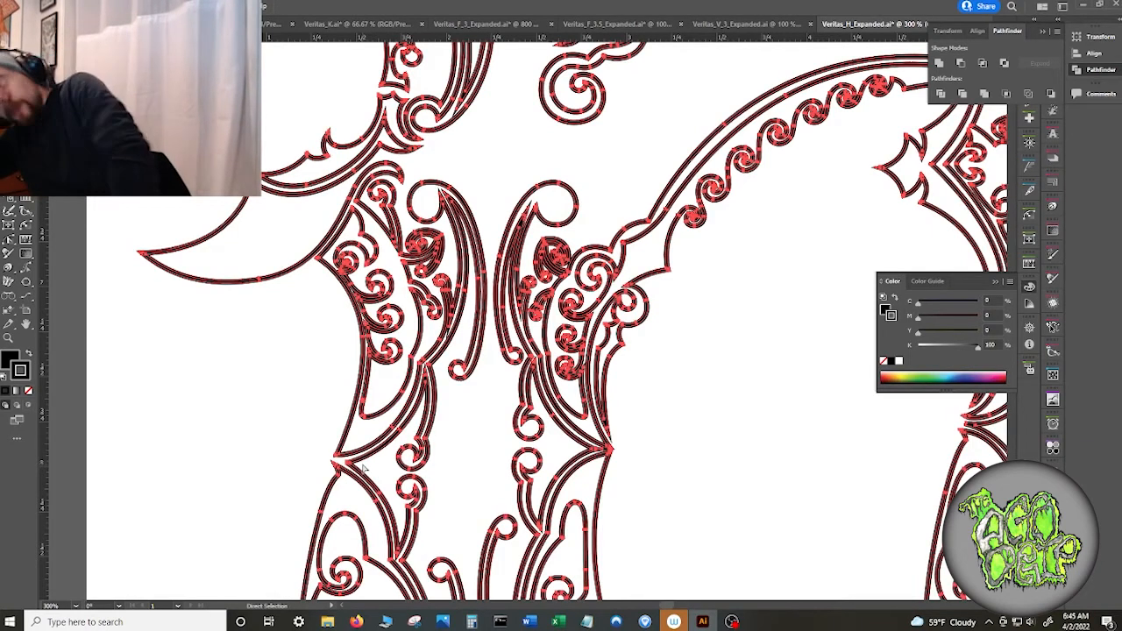
click(480, 419)
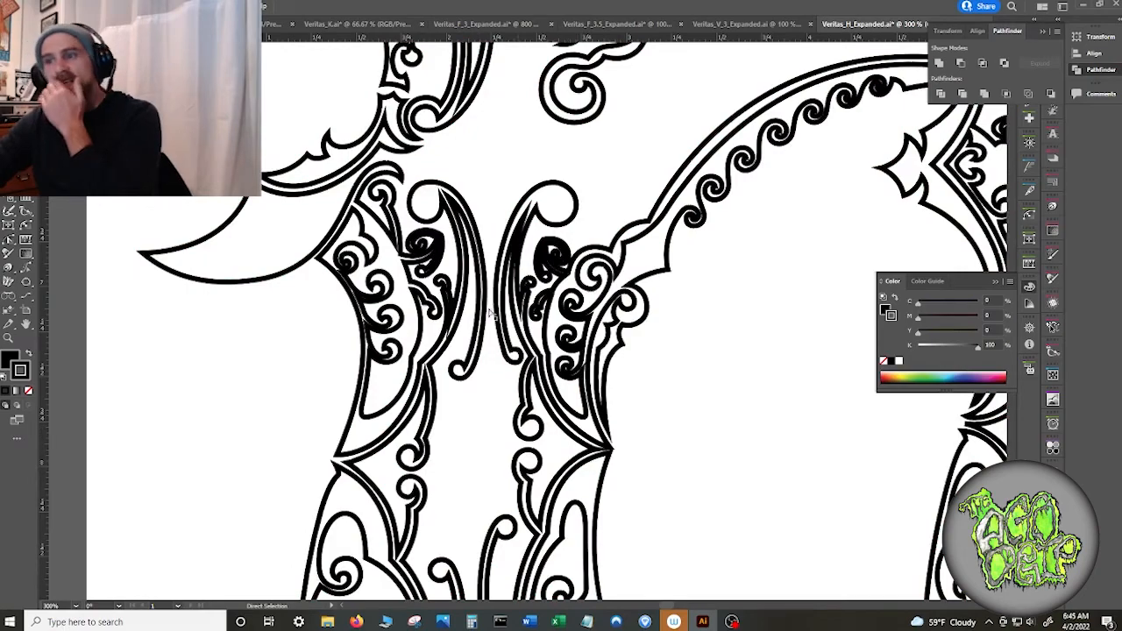
- Set the fill of the selected H artwork to None, keeping its black stroke
scroll(434, 273, up, 3)
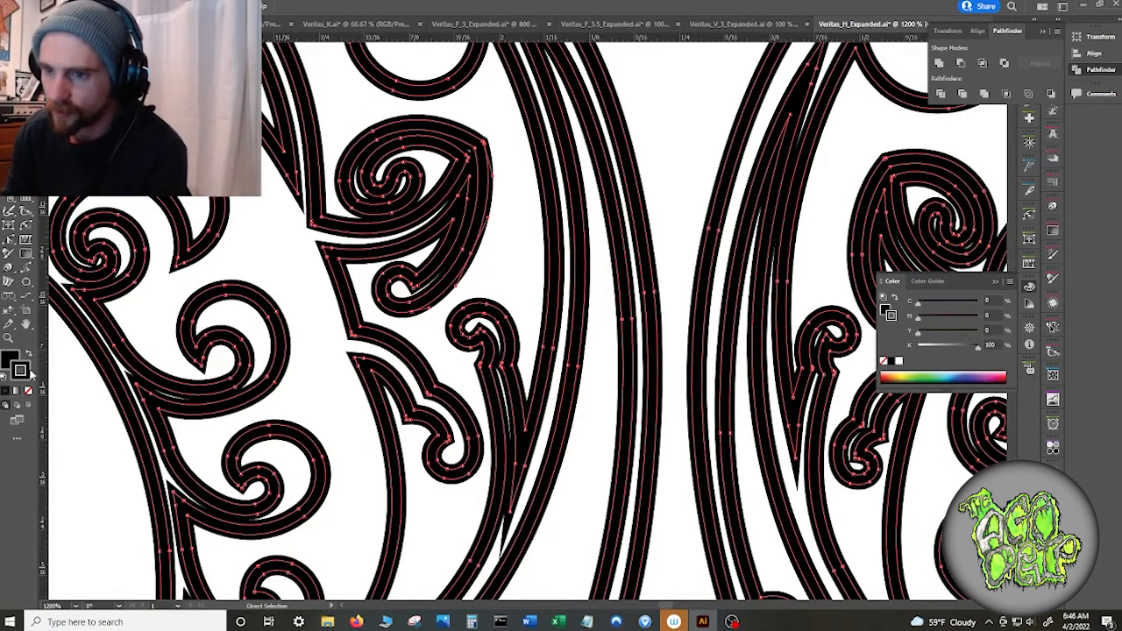
click(10, 358)
click(29, 391)
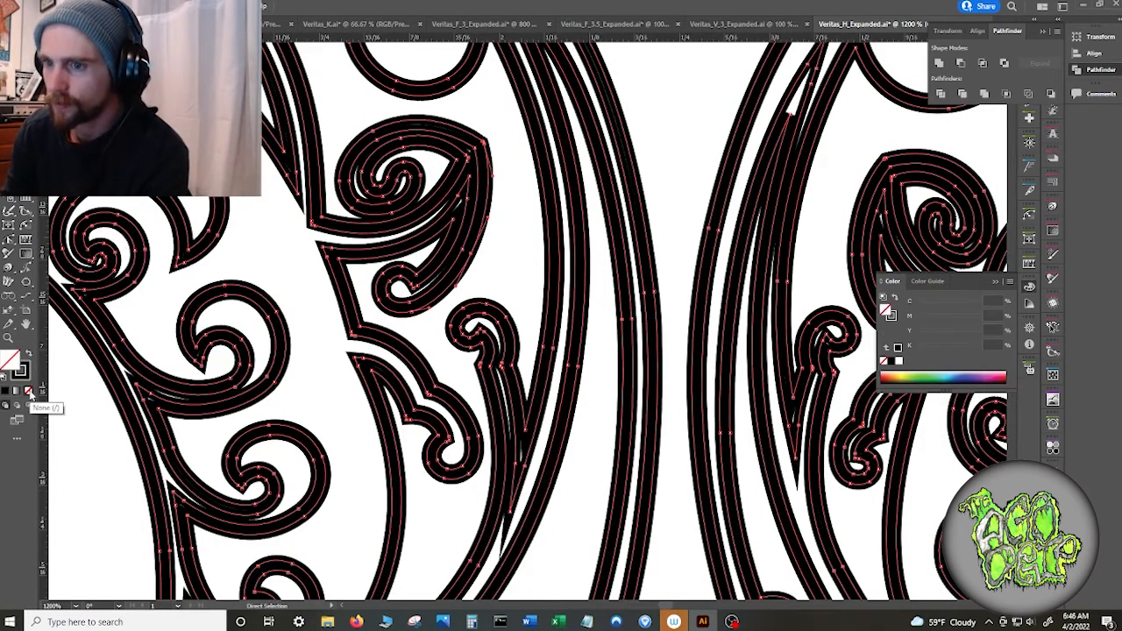
- Try deleting an anchor on the leaf-shaped curl with the rest of the unfilled H, and undo the deletion
click(472, 257)
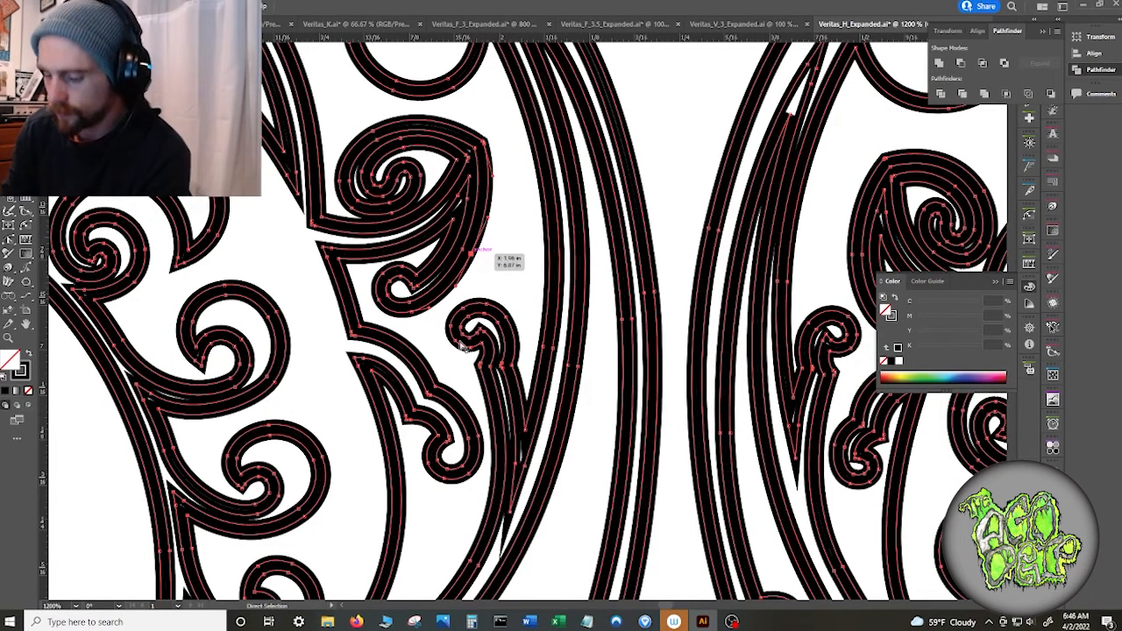
key(Delete)
key(Delete)
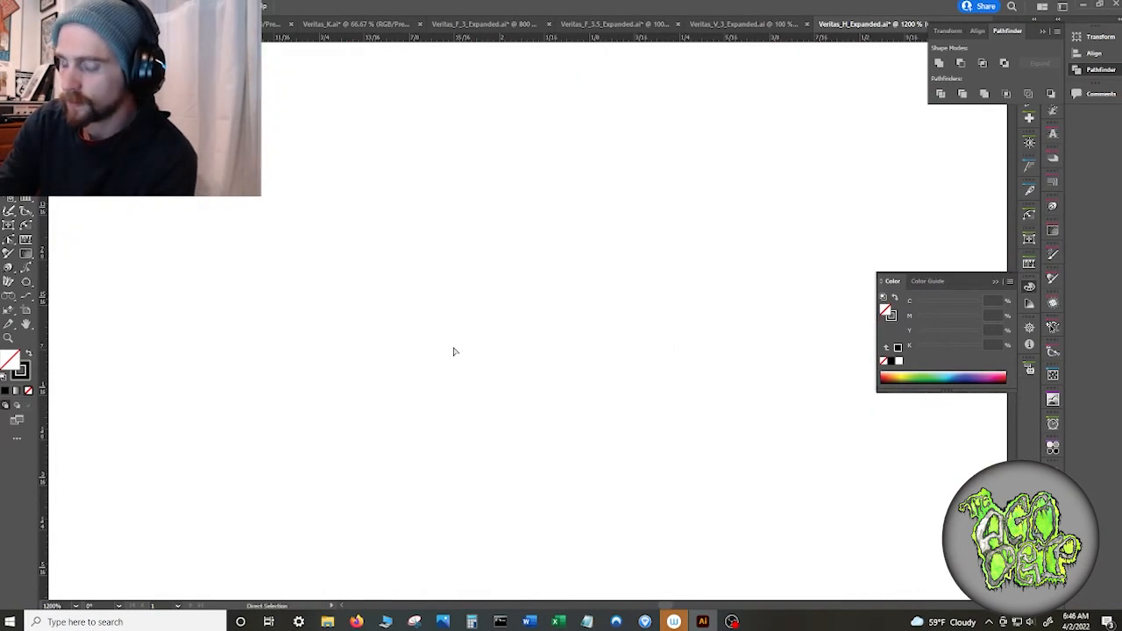
key(ctrl+z)
- Delete the filled black sliver beside the flower stem in the H's lower left leg
scroll(323, 316, down, 5)
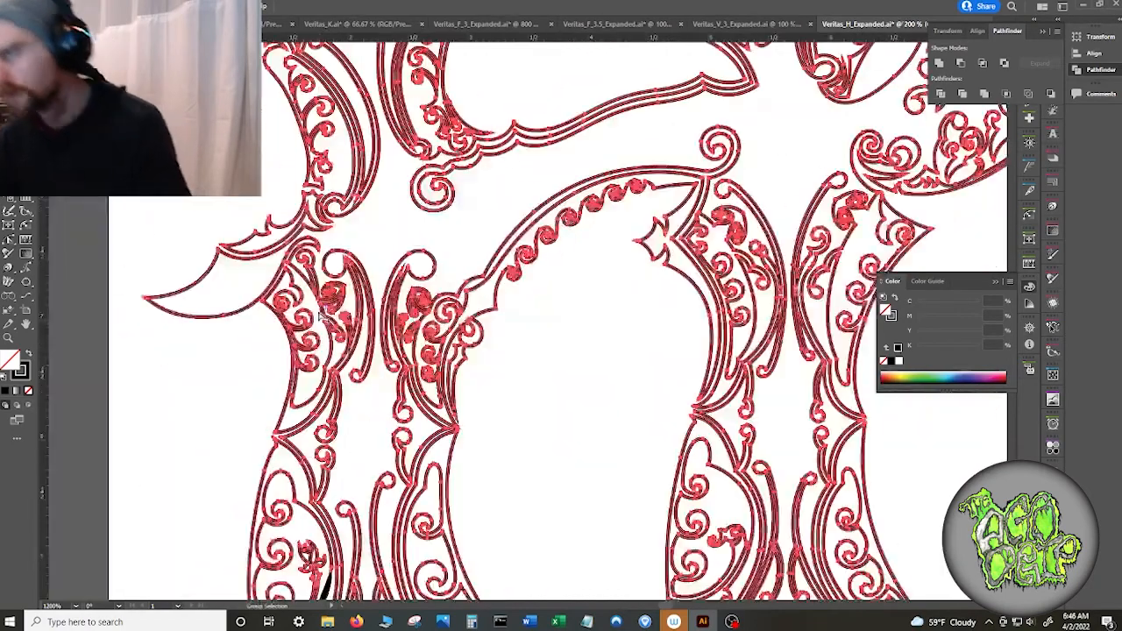
scroll(325, 318, down, 3)
click(458, 338)
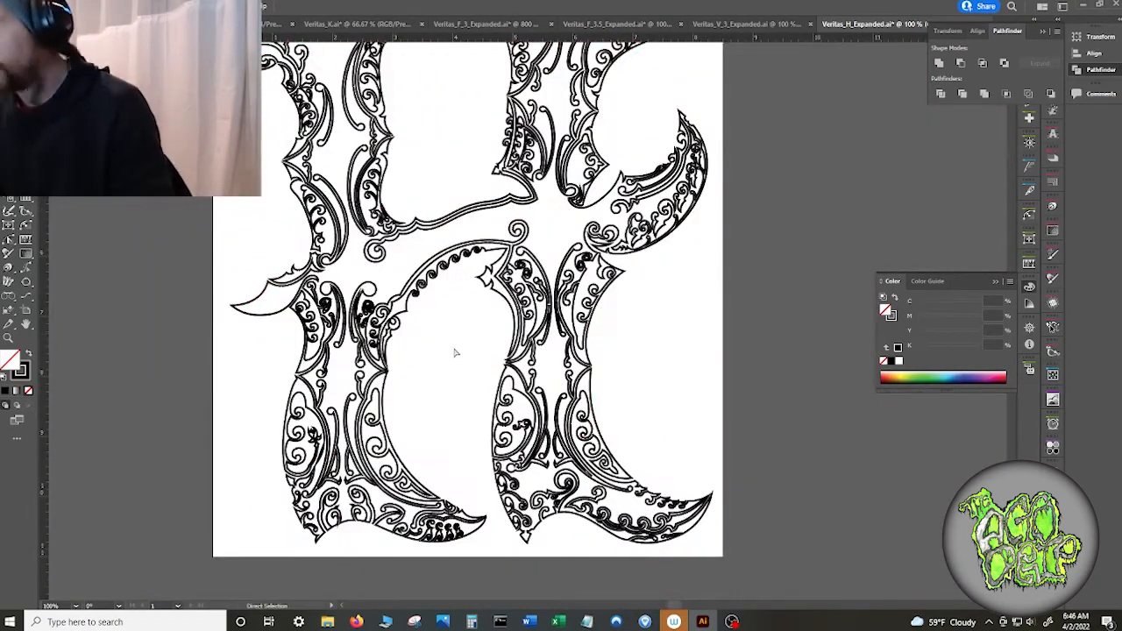
key(v)
click(398, 427)
scroll(351, 468, up, 6)
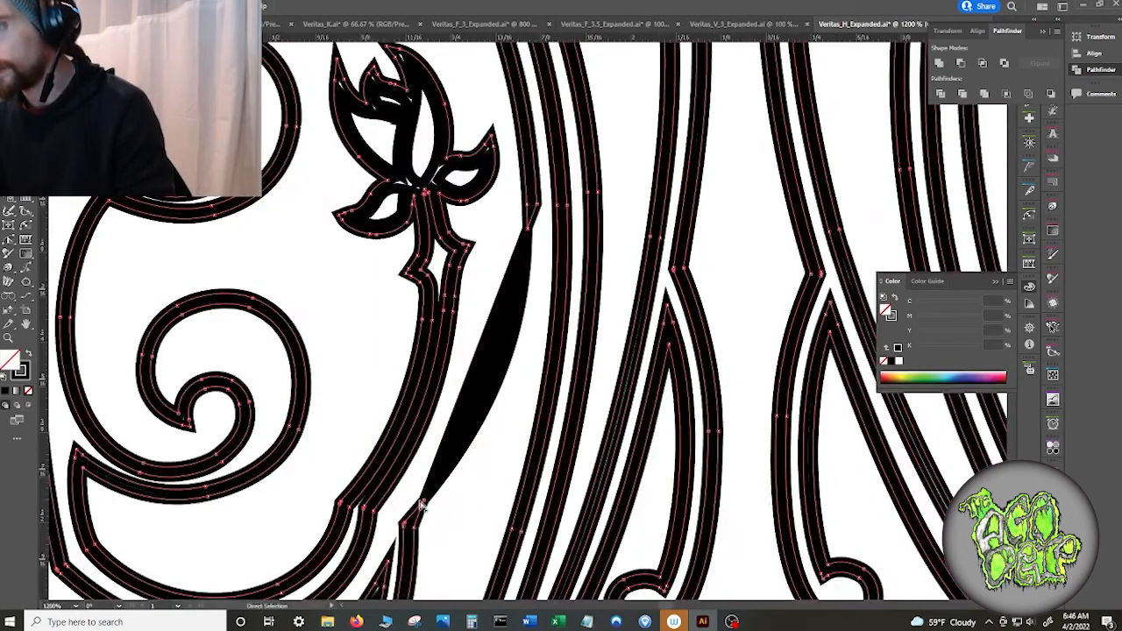
key(a)
click(530, 238)
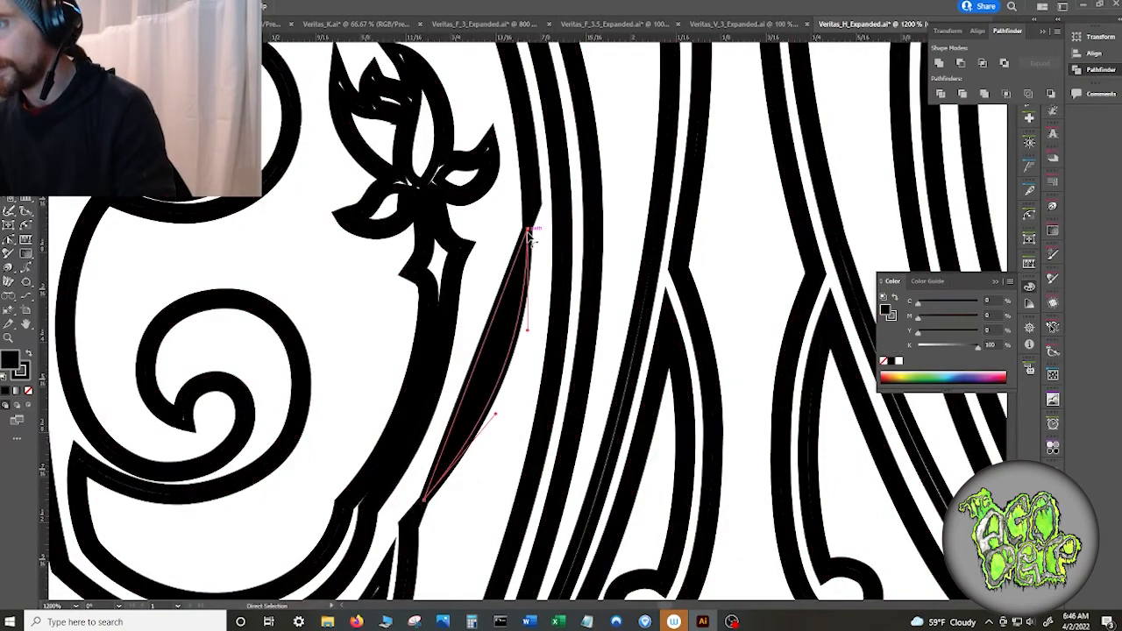
key(Delete)
key(Delete)
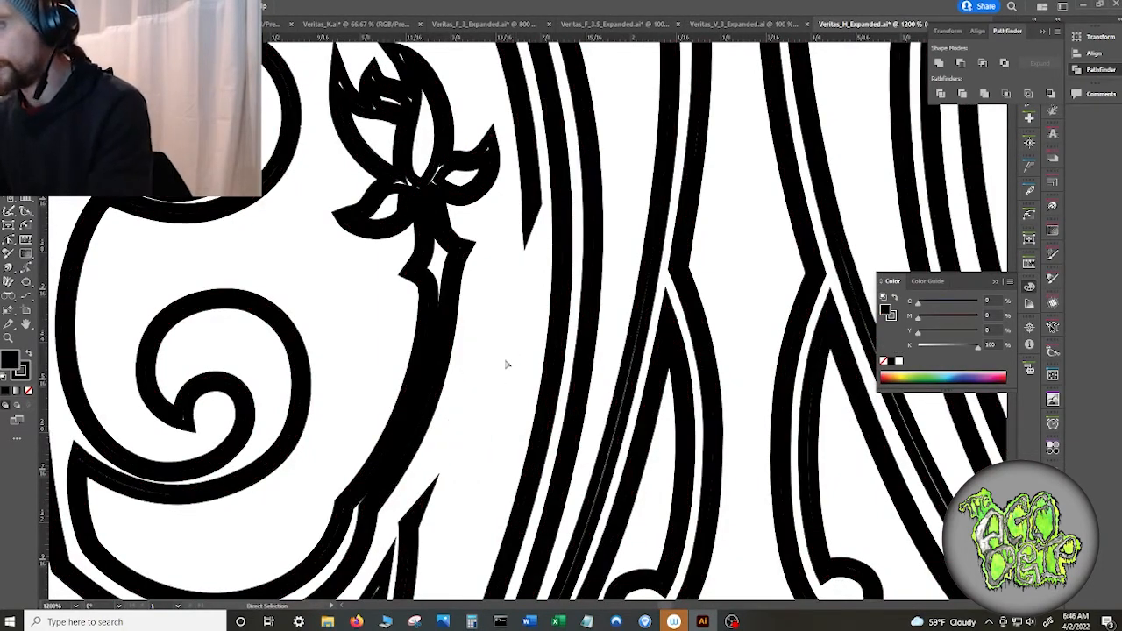
- Undo the recent edits back to the separate, not yet united H groups and clear the selection
scroll(463, 424, down, 4)
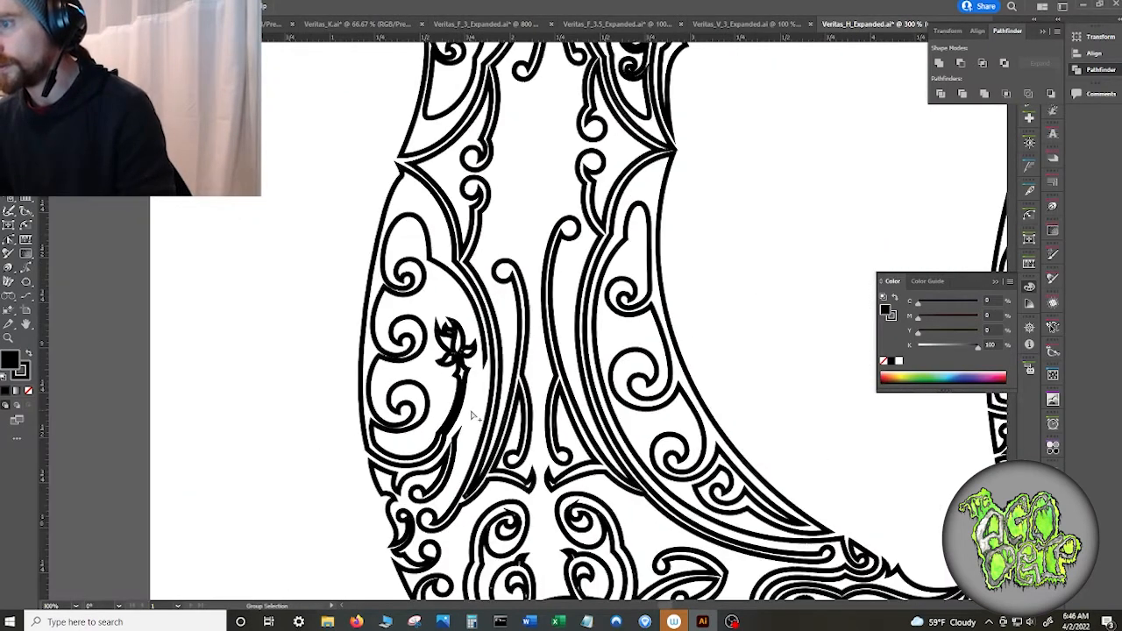
key(v)
click(475, 418)
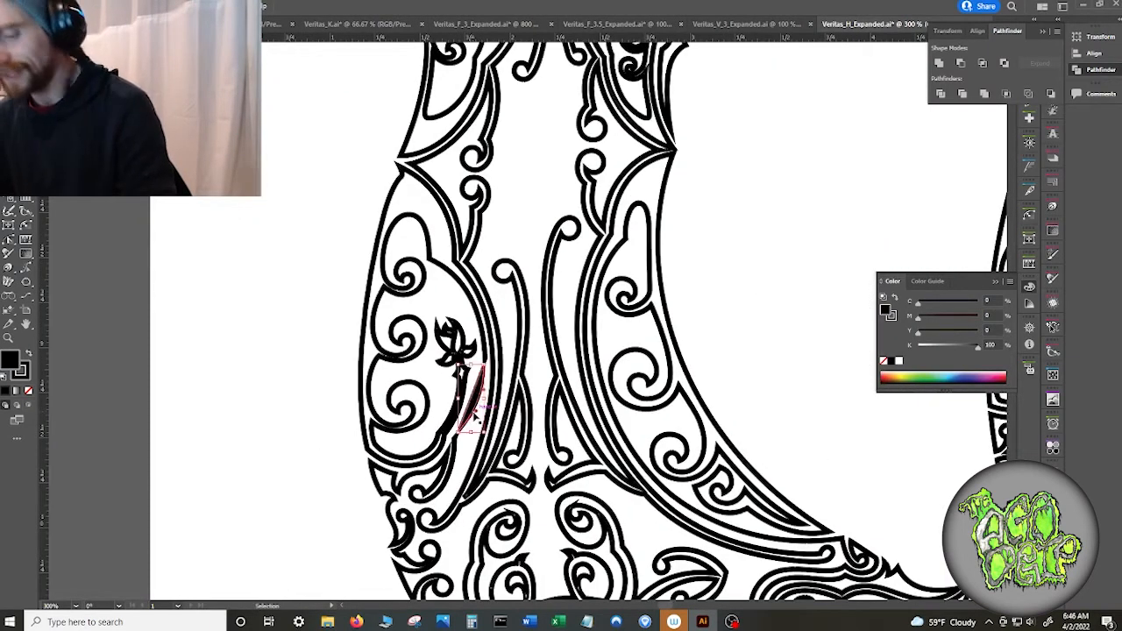
key(ctrl+a)
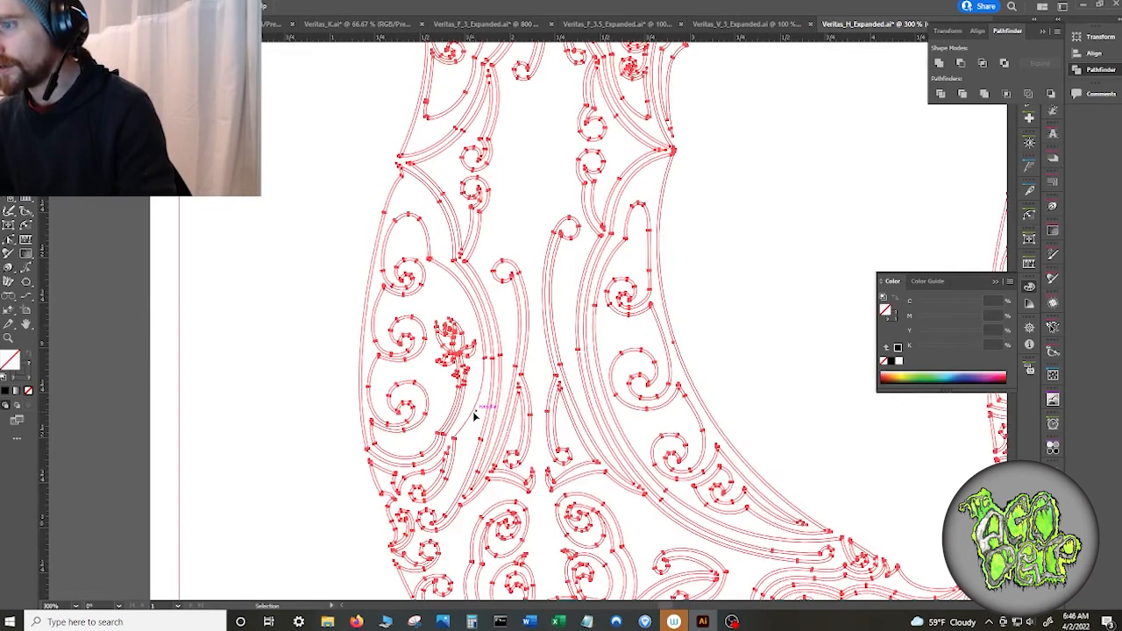
click(475, 419)
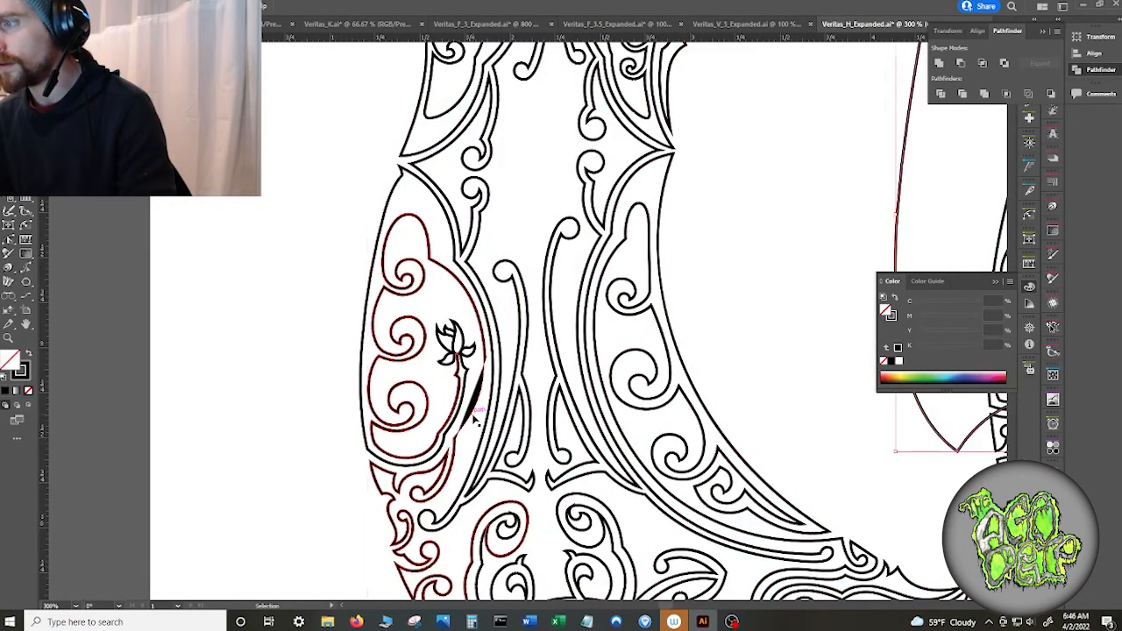
scroll(473, 440, up, 4)
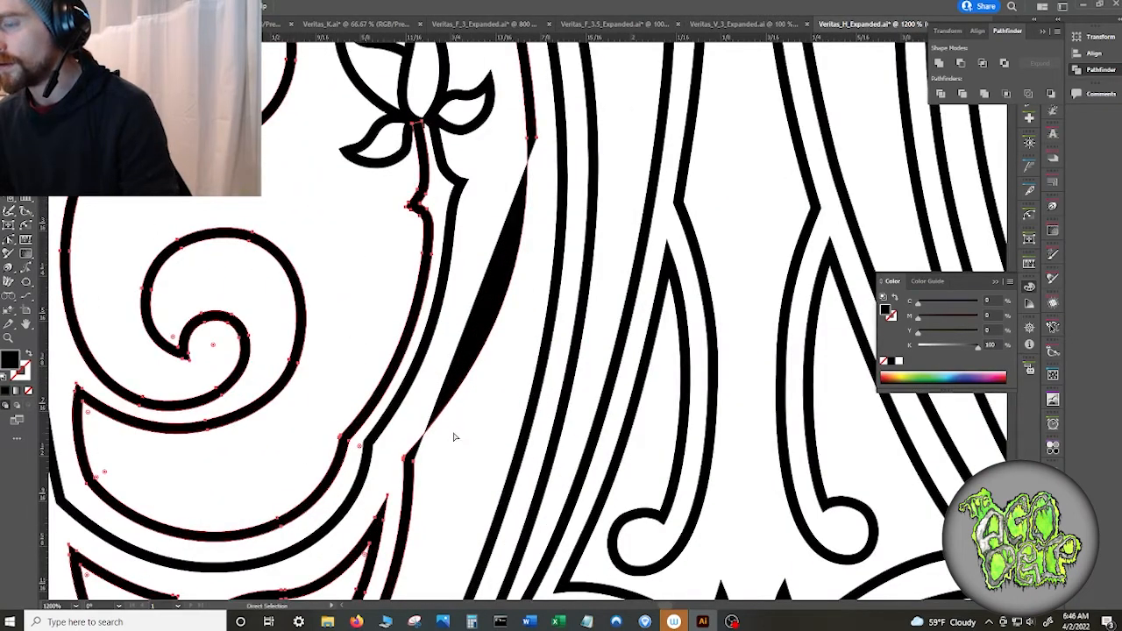
click(492, 412)
key(ctrl+z)
key(ctrl+z)
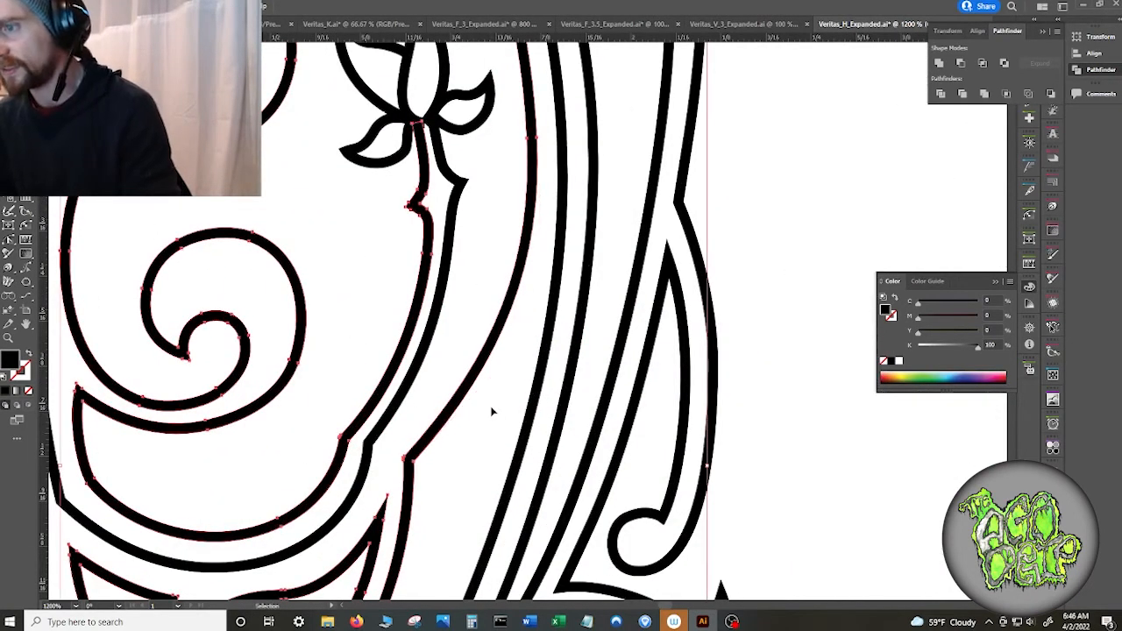
scroll(492, 412, down, 4)
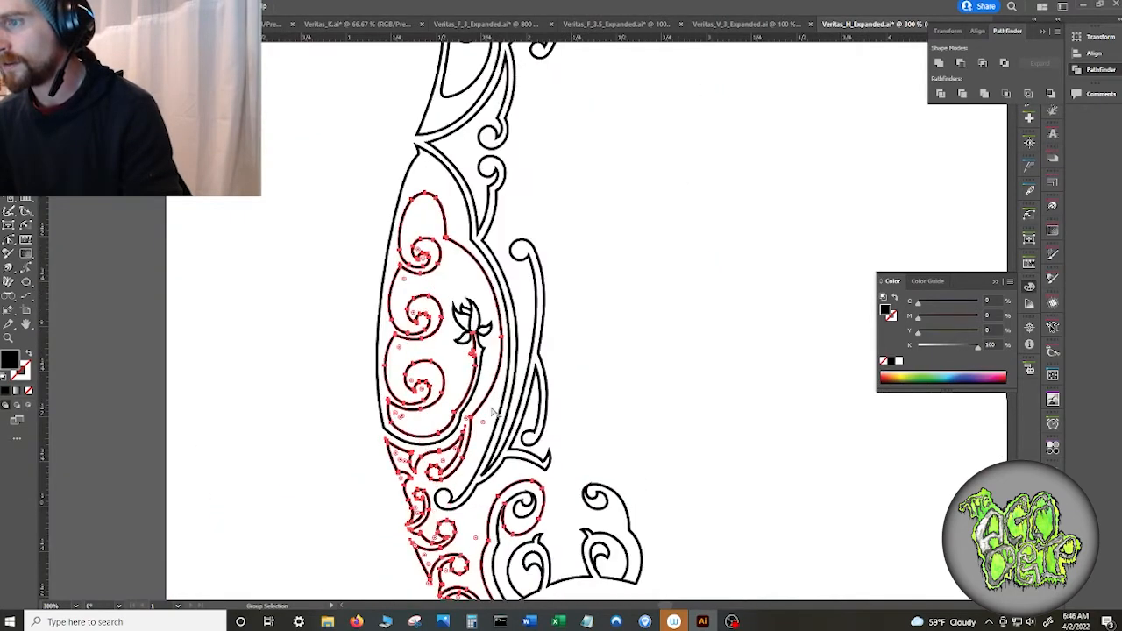
click(713, 392)
scroll(711, 393, down, 4)
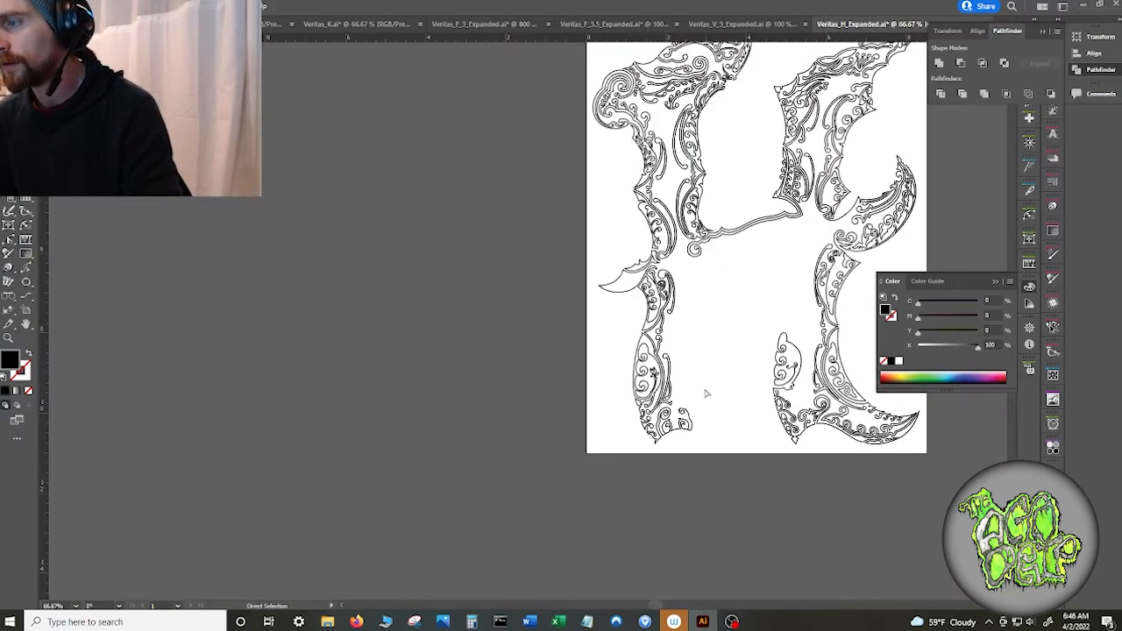
key(a)
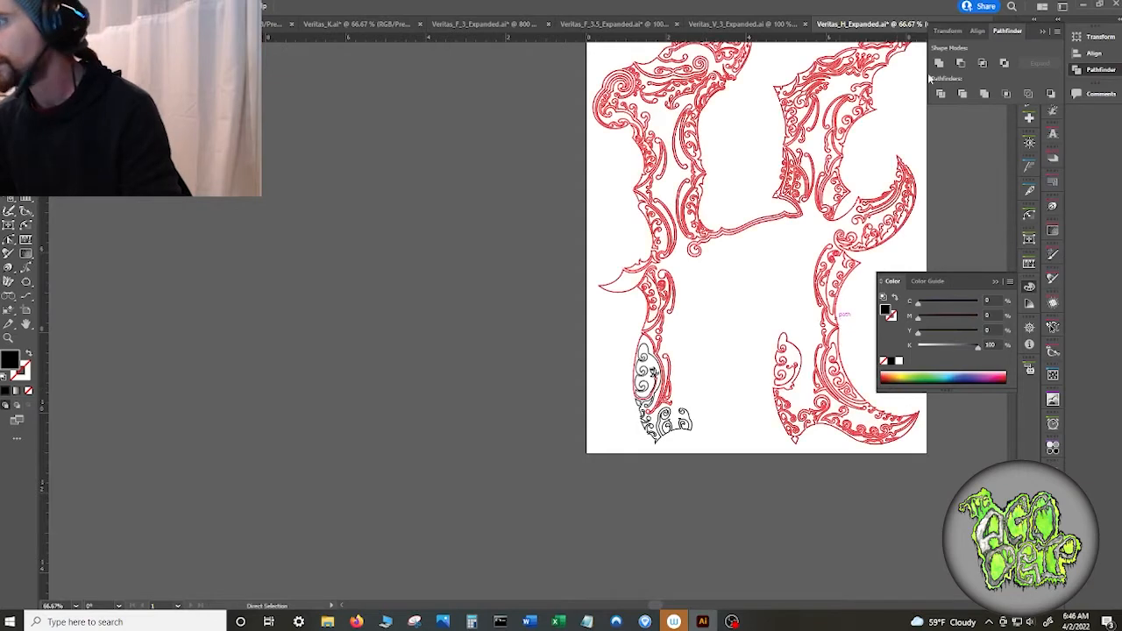
- Hide the visible groups in the Artwork layer so the page is empty
click(1042, 33)
click(1031, 55)
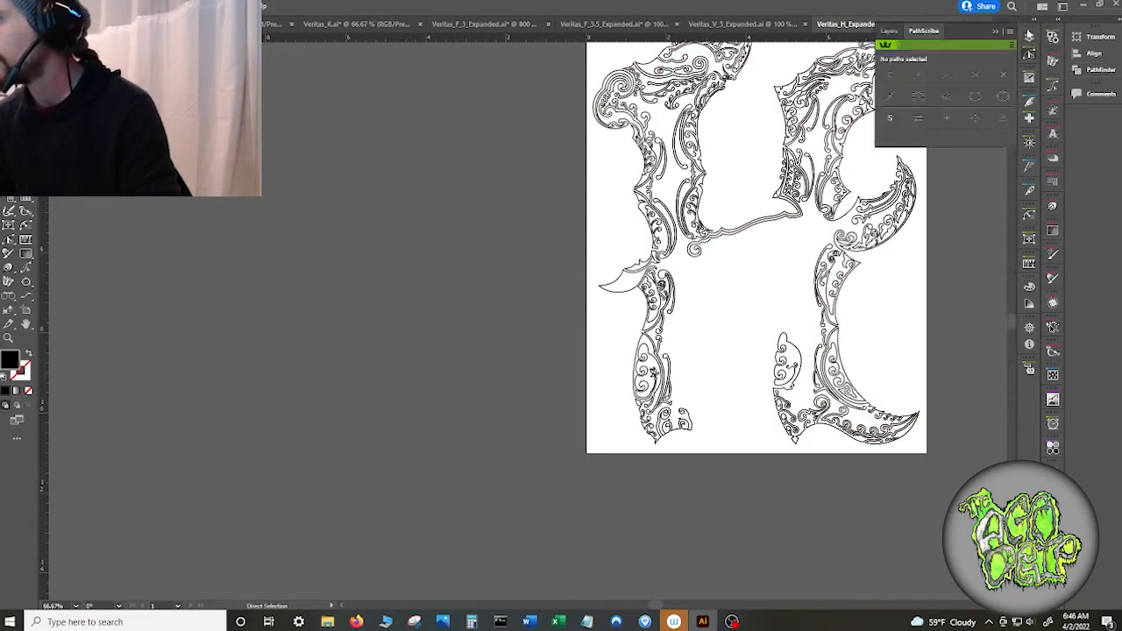
click(1029, 37)
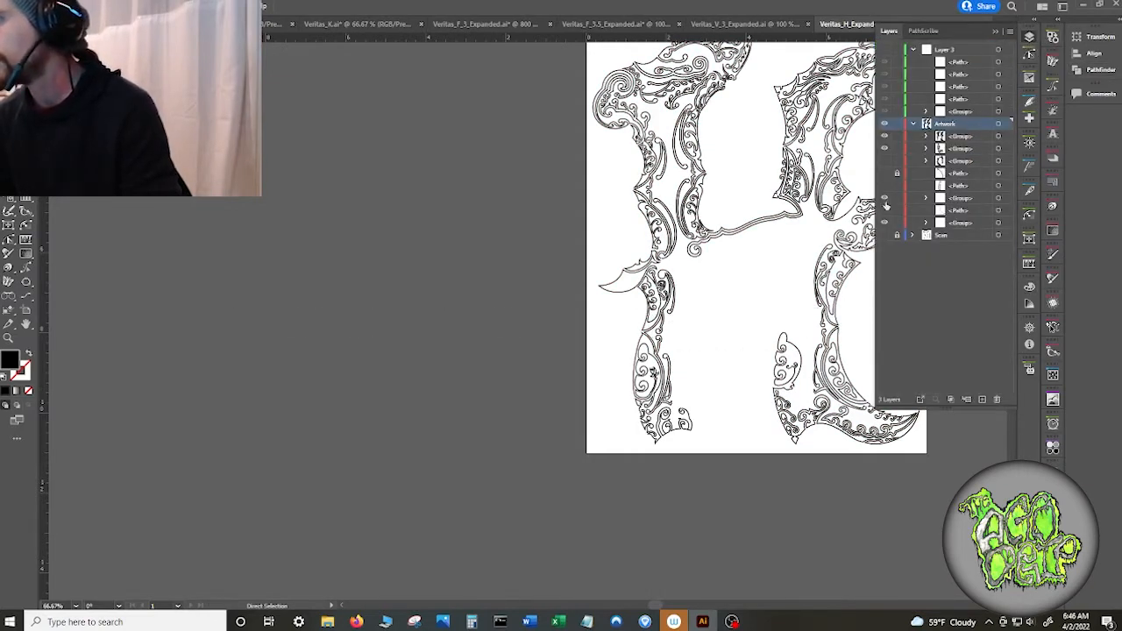
click(885, 148)
click(884, 136)
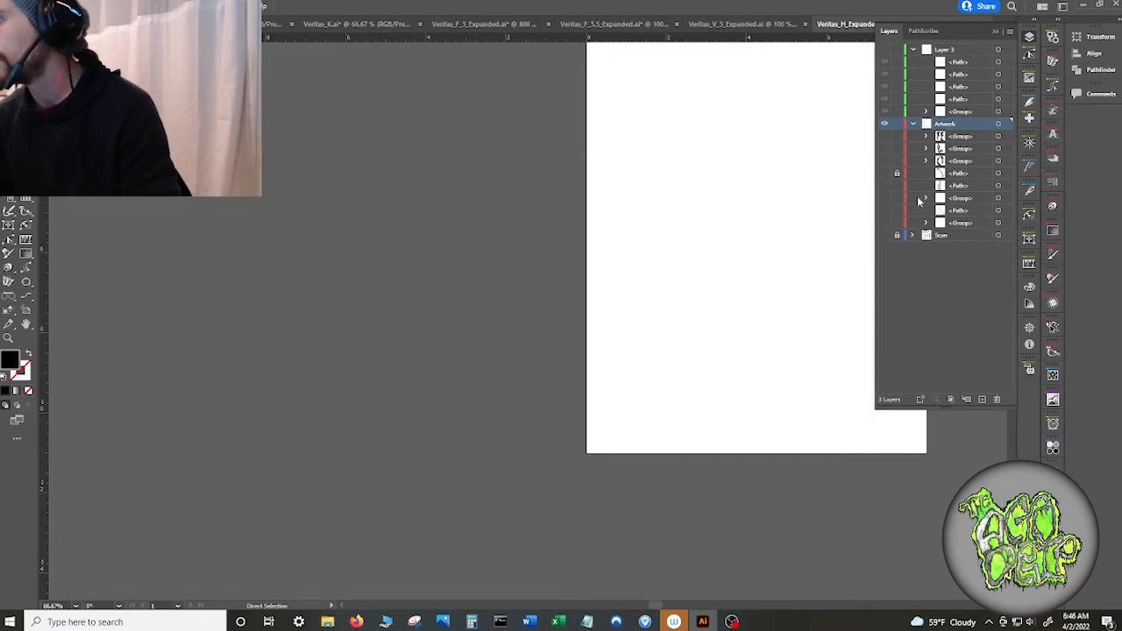
- Show the stray paths and small groups at the end of the Artwork layer and look for its last group on the canvas
click(884, 185)
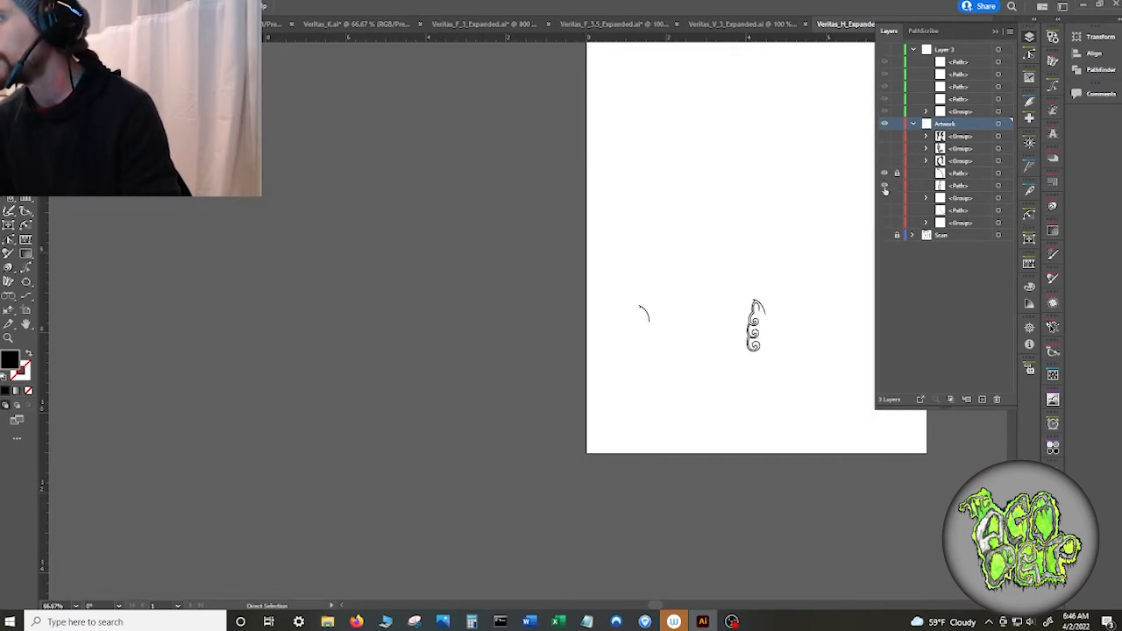
click(885, 211)
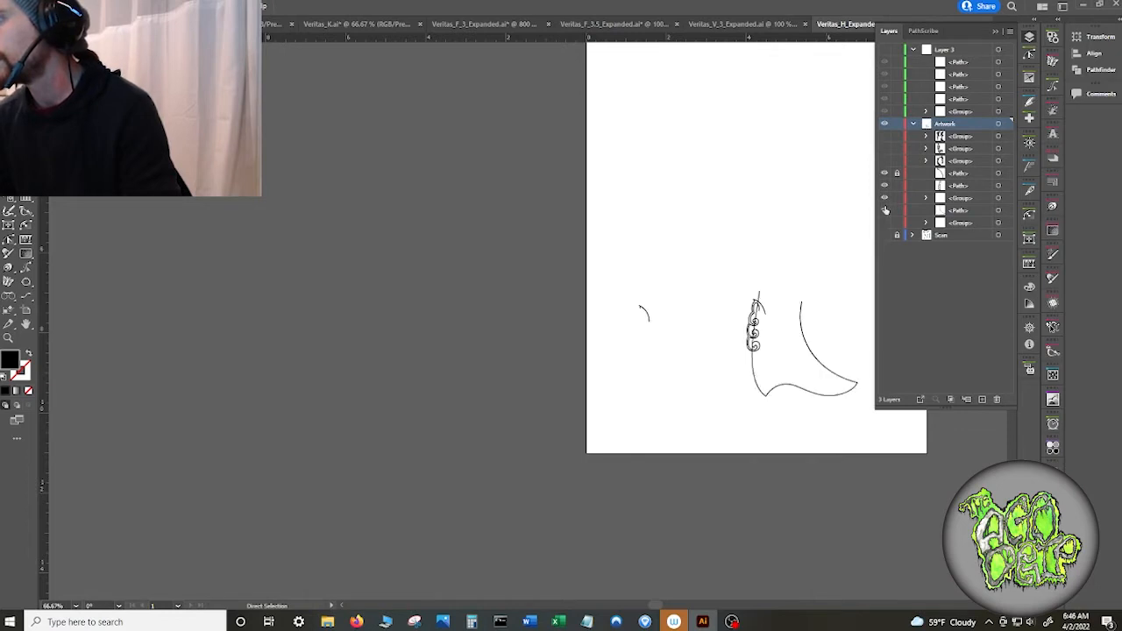
click(885, 211)
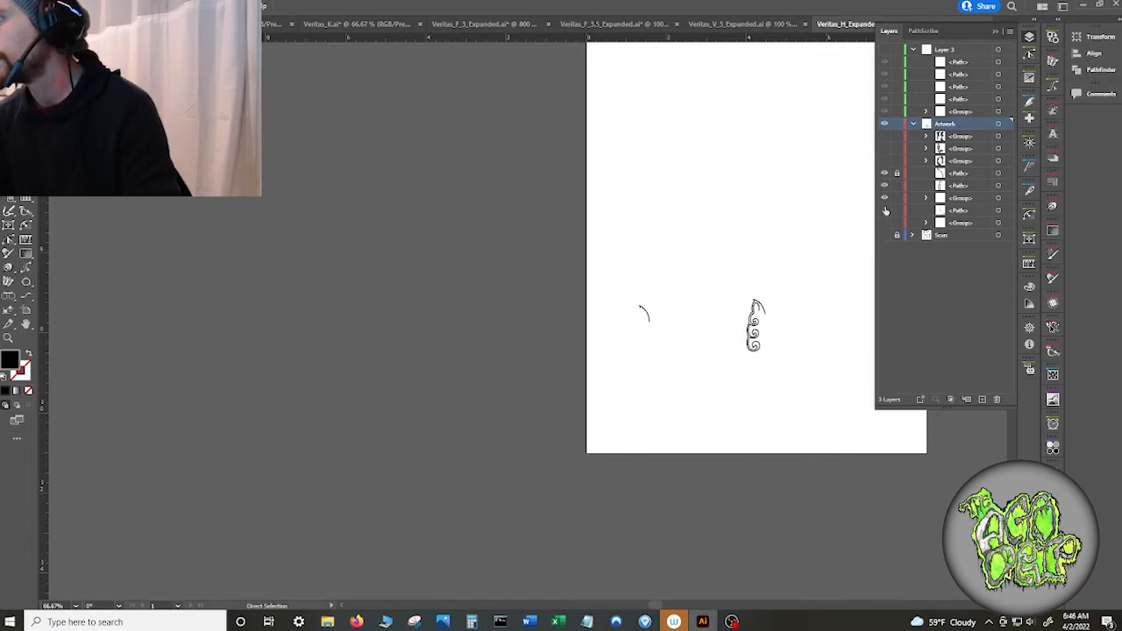
click(886, 211)
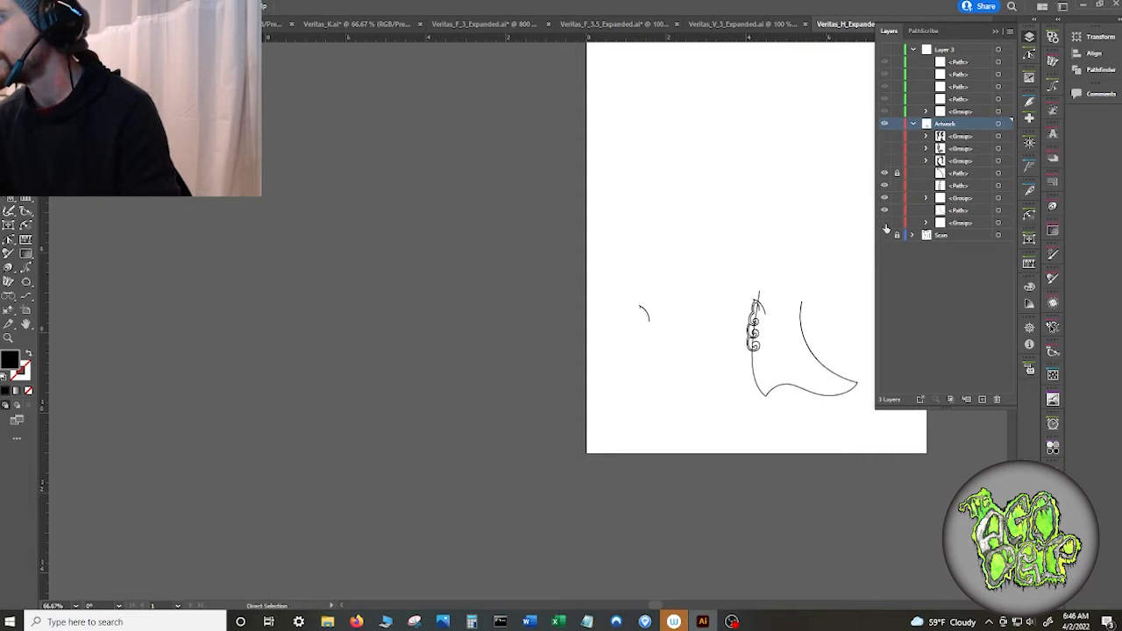
click(1006, 223)
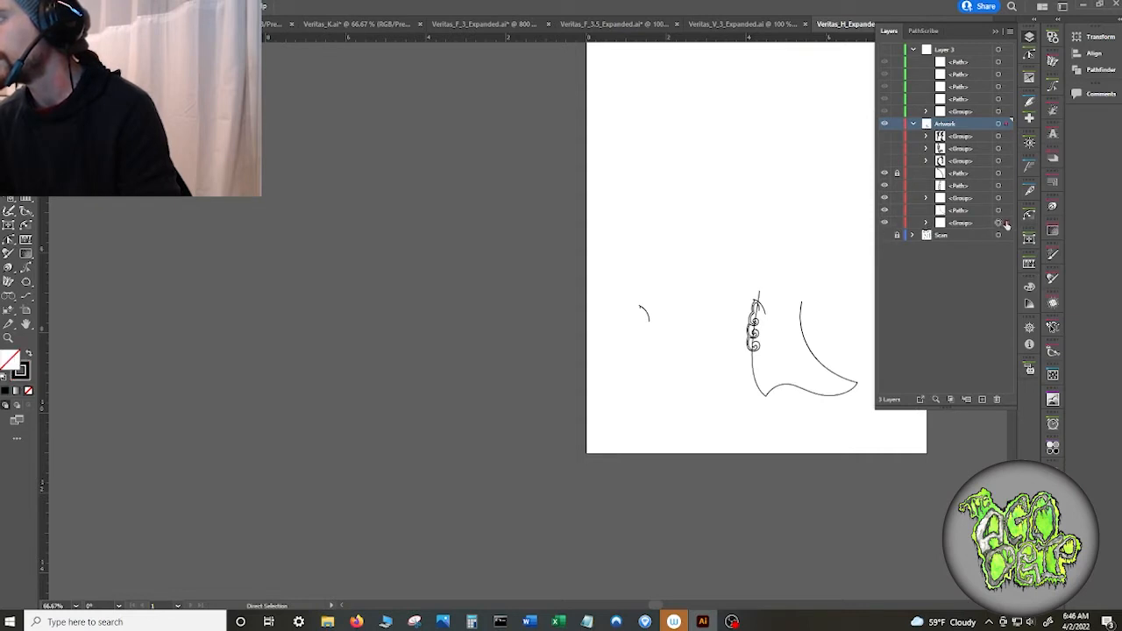
scroll(795, 181, down, 8)
scroll(772, 175, down, 1)
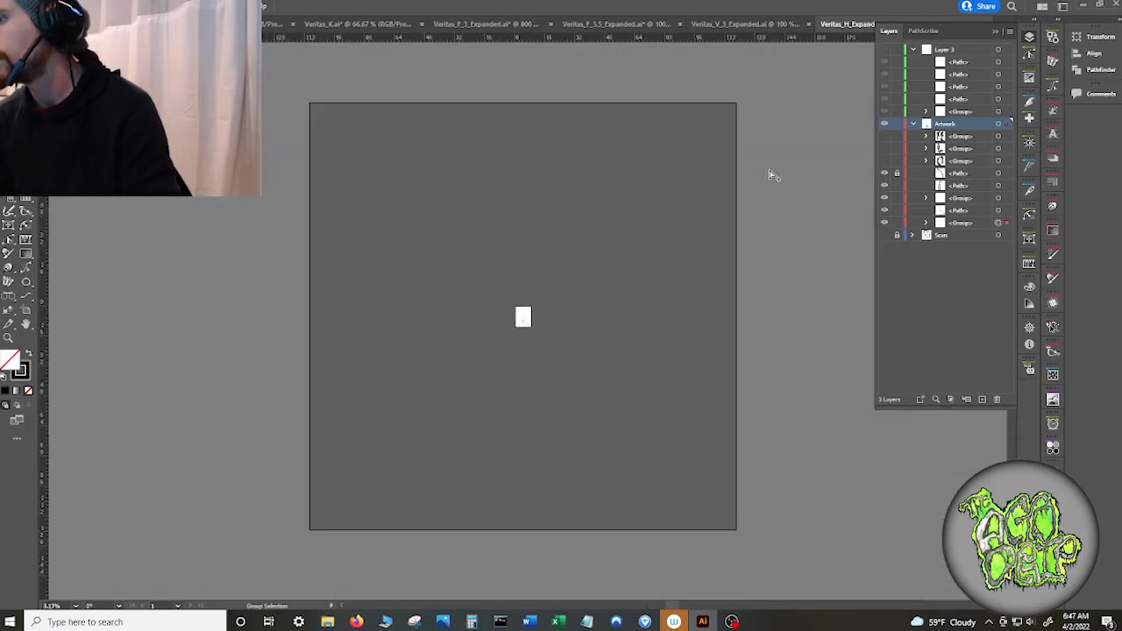
scroll(767, 175, up, 3)
scroll(761, 175, down, 3)
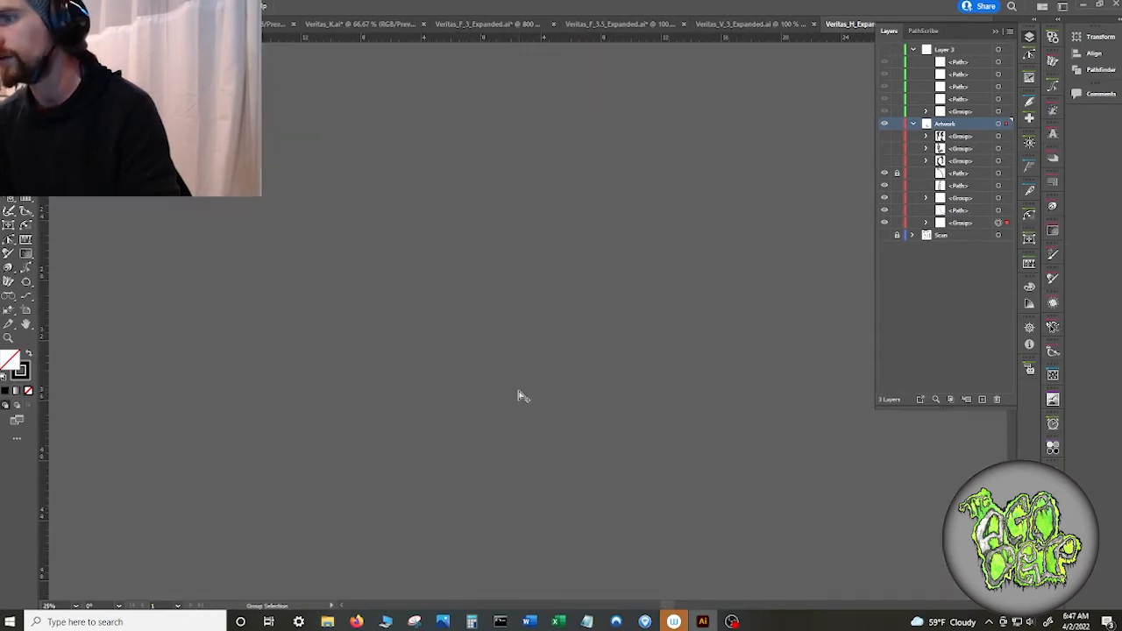
scroll(529, 389, up, 12)
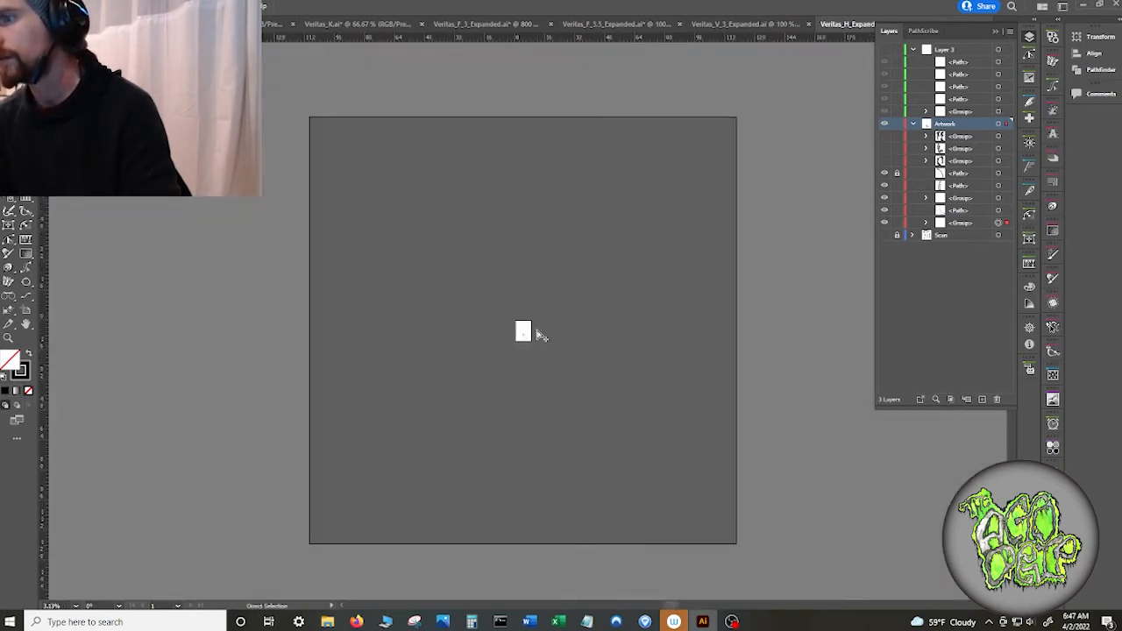
scroll(555, 303, down, 10)
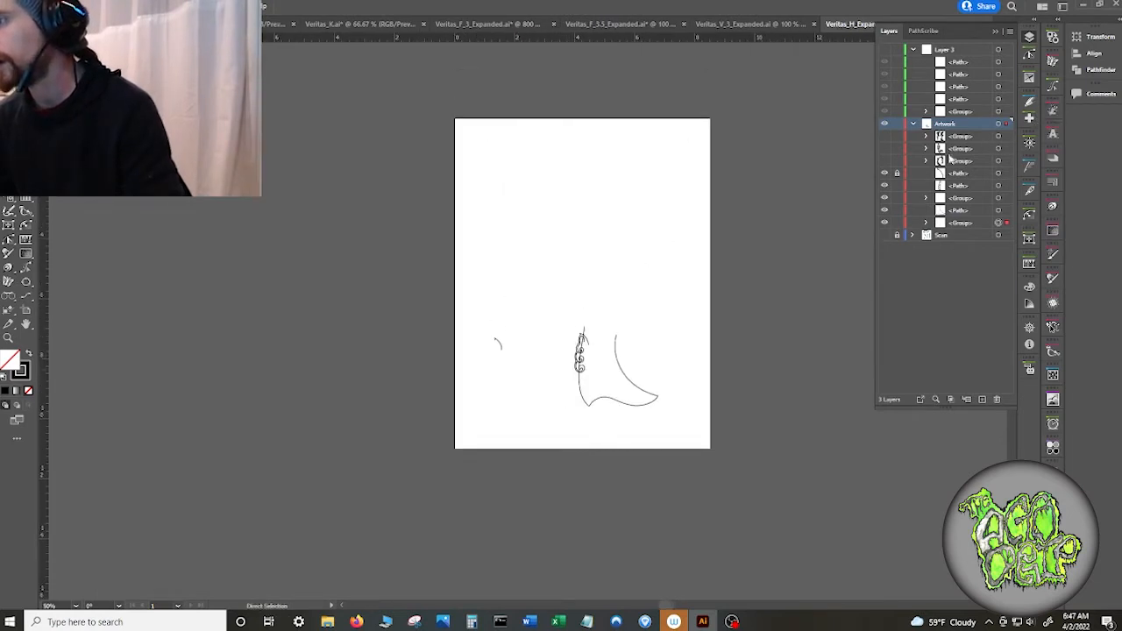
- Check the three large groups, hide them again, and delete all stray paths and small groups in the Artwork layer, including the locked path
click(884, 161)
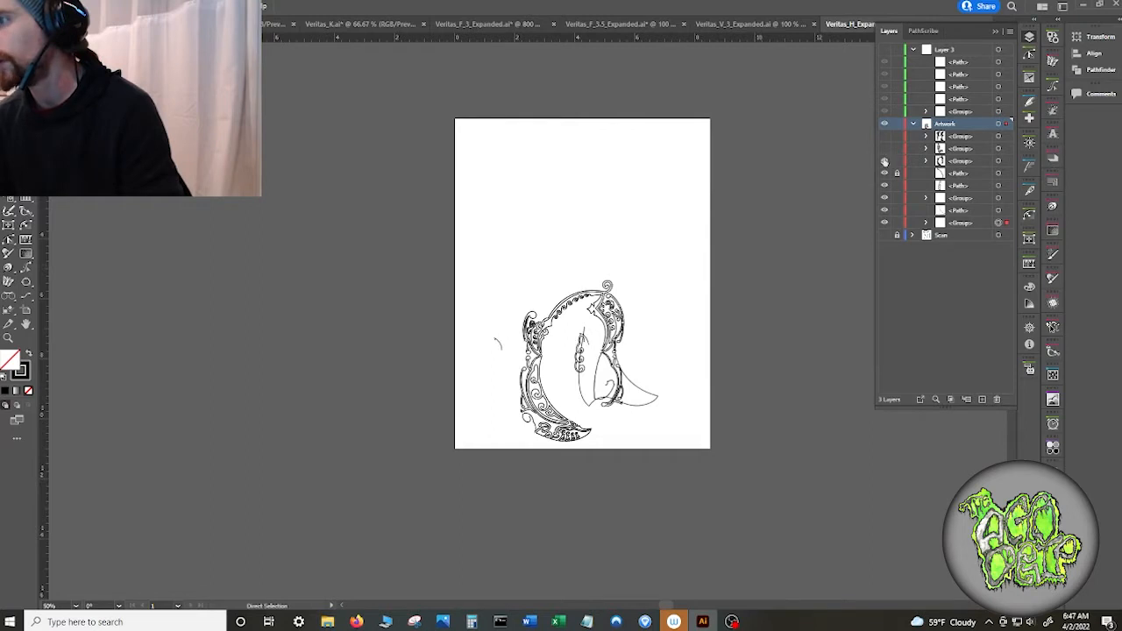
click(883, 160)
click(884, 148)
click(884, 148)
click(884, 136)
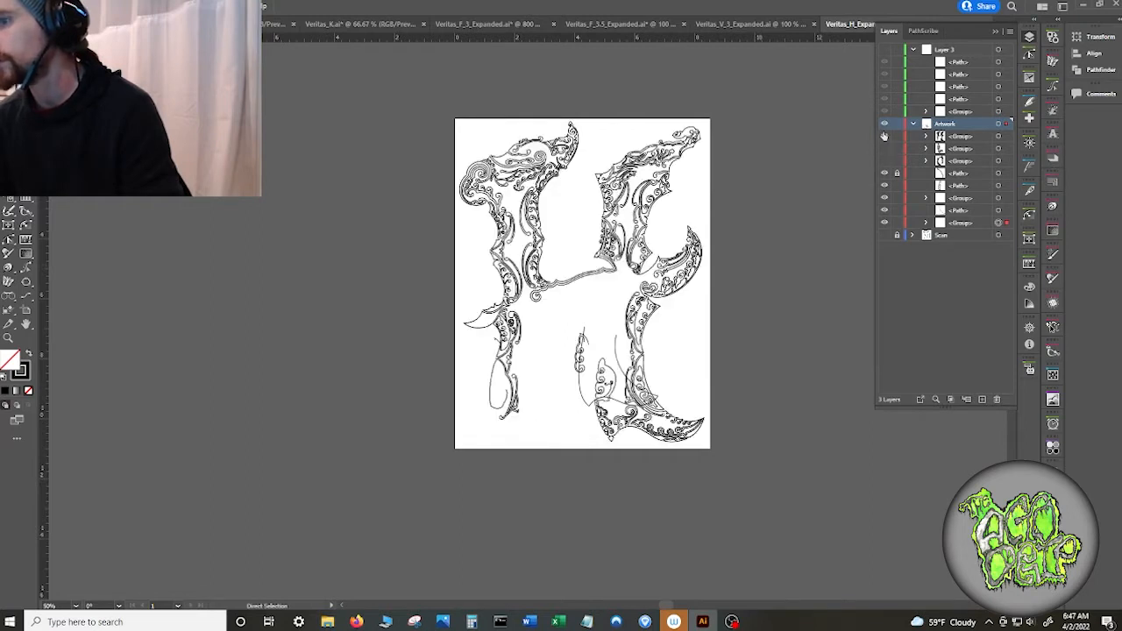
click(883, 136)
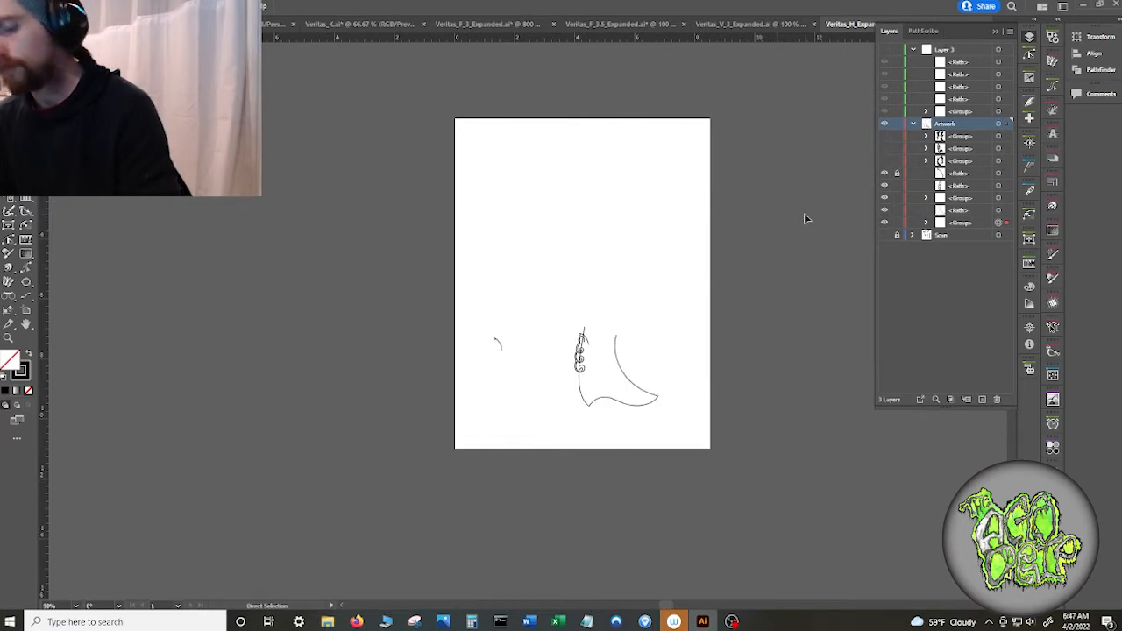
key(ctrl+a)
key(Delete)
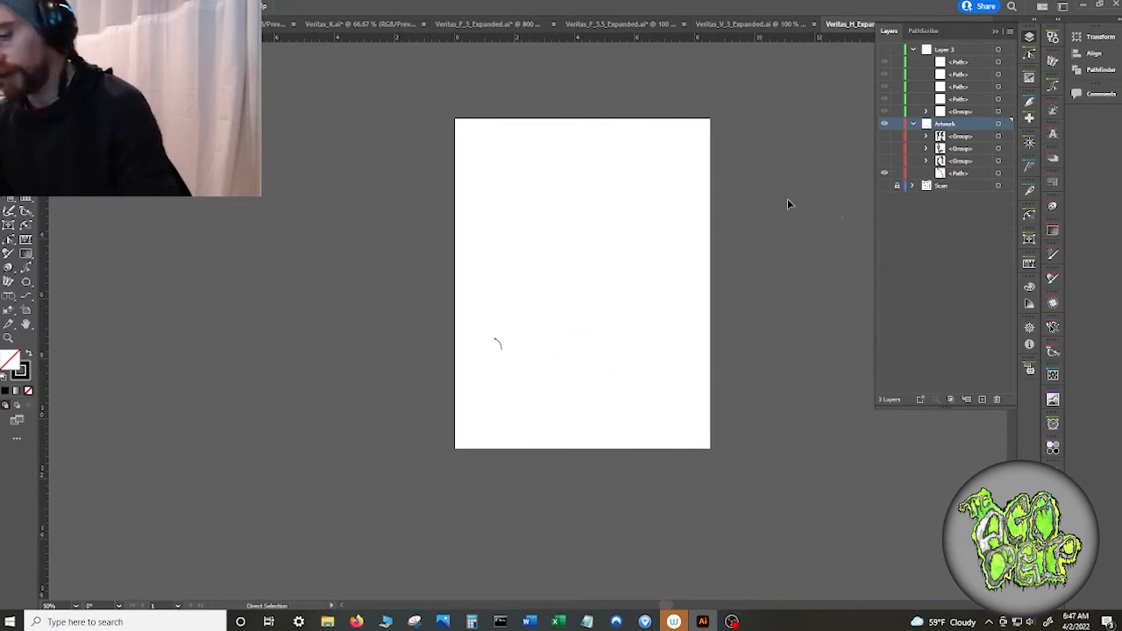
key(ctrl+a)
key(Delete)
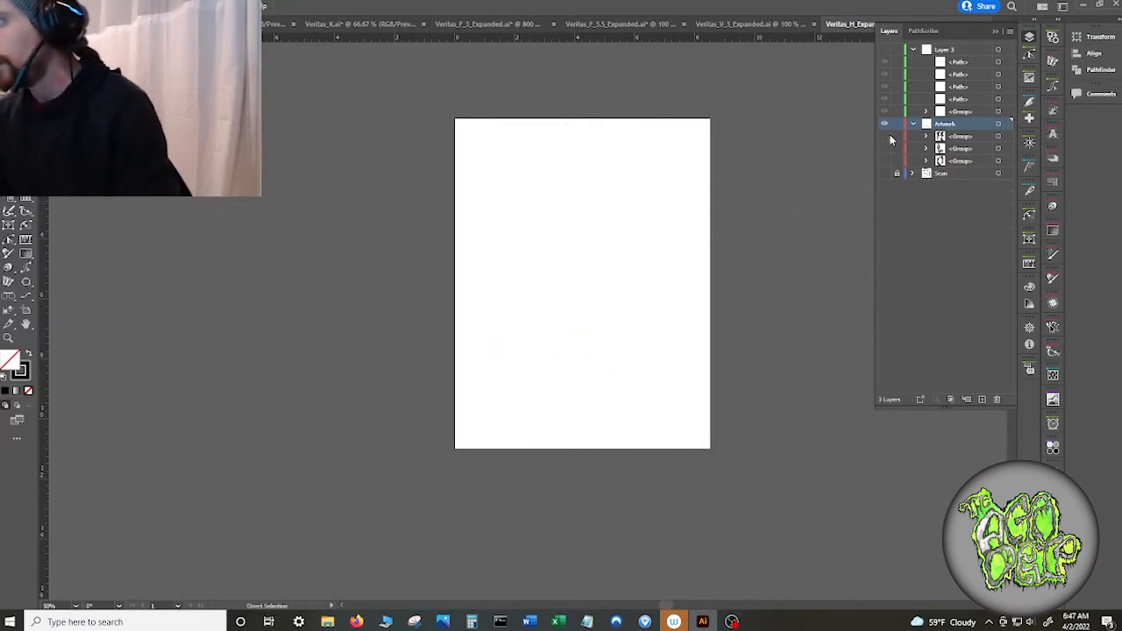
- Show the three large H groups in the Artwork layer again and ungroup them all
click(886, 137)
click(885, 149)
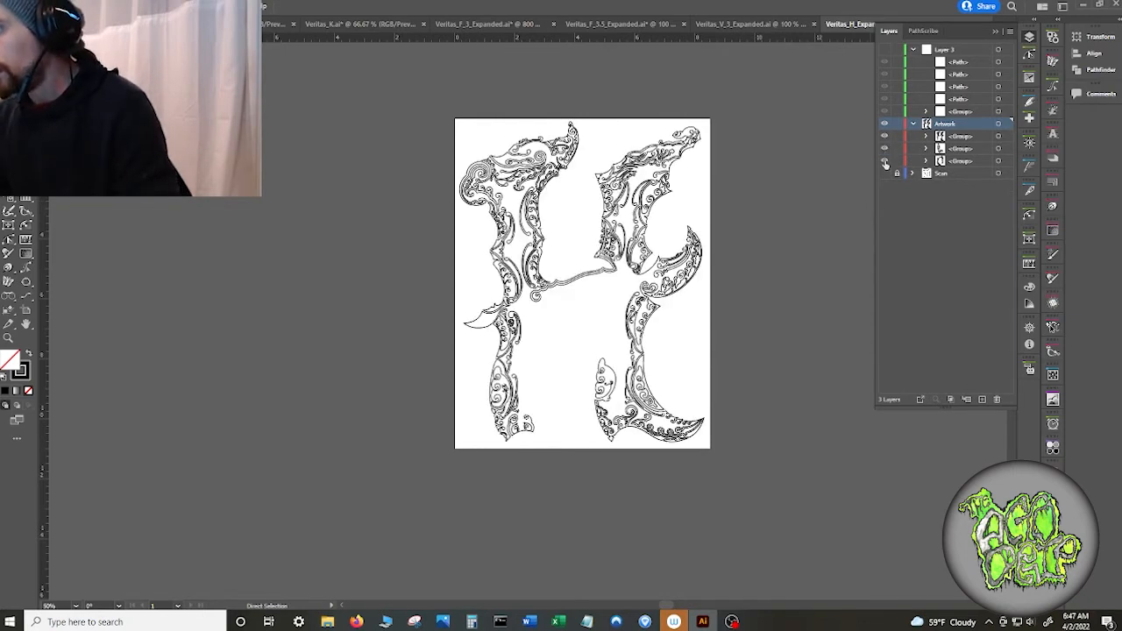
click(884, 161)
key(ctrl+a)
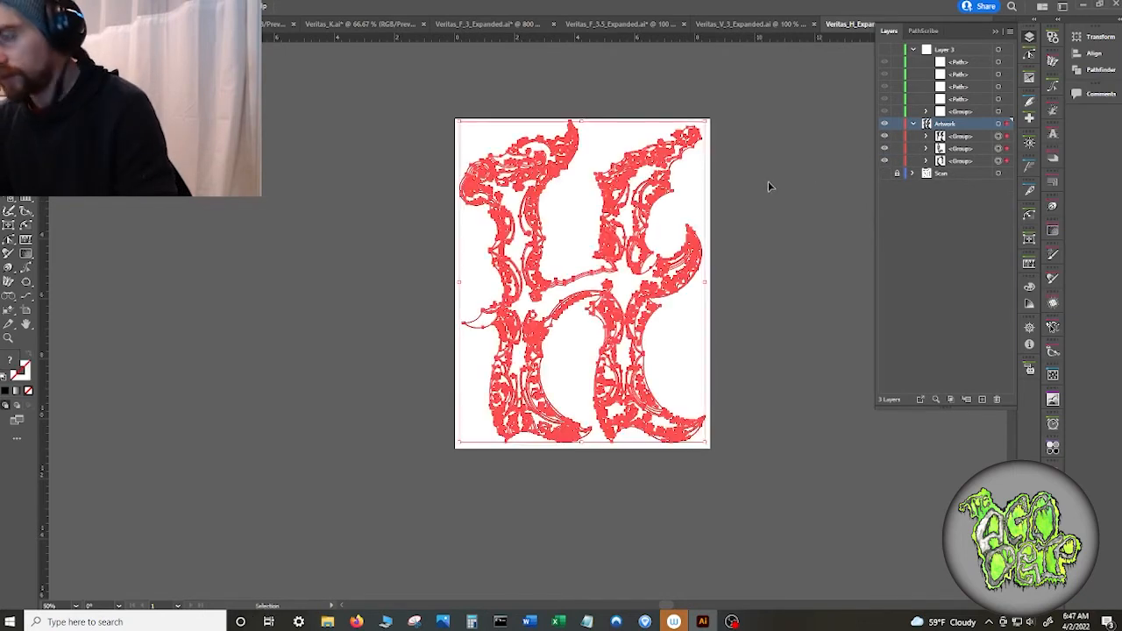
right_click(551, 187)
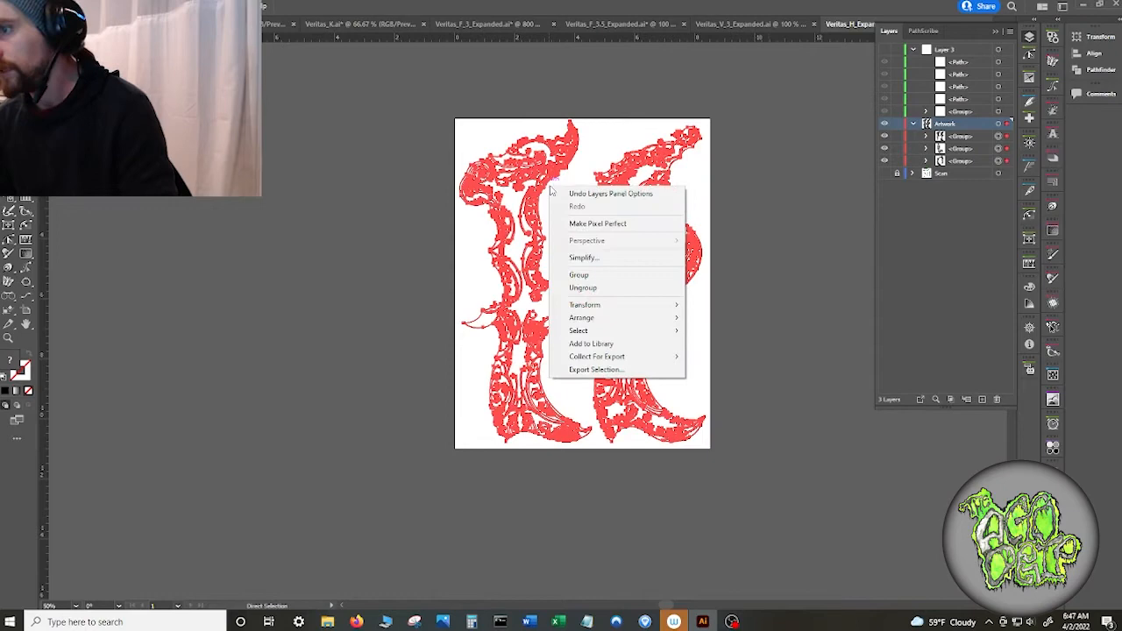
click(595, 289)
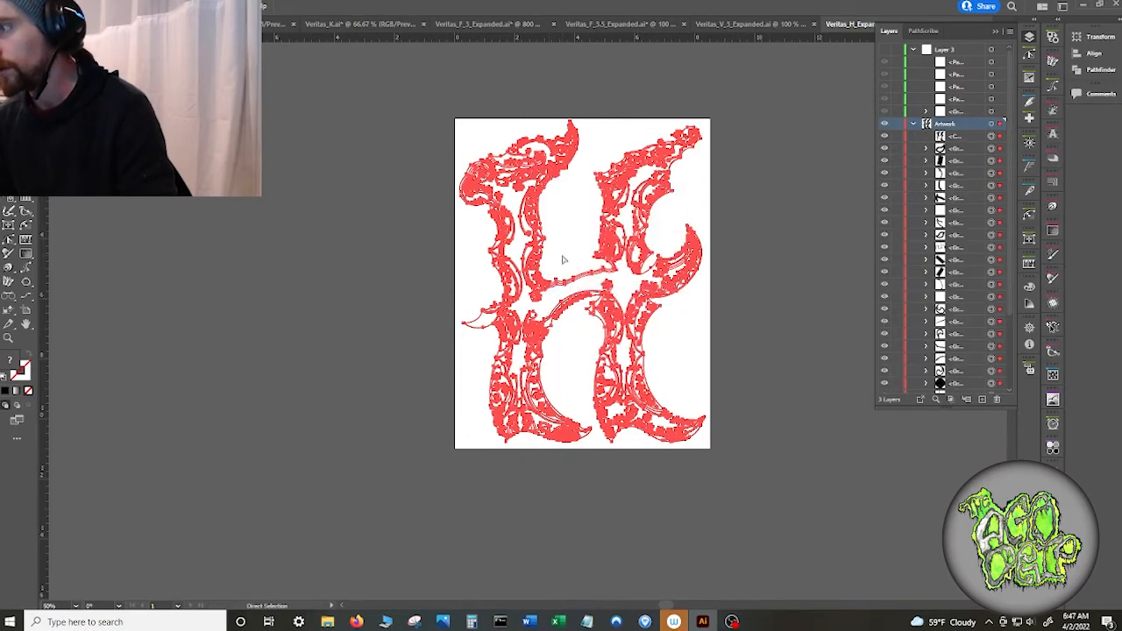
- Reselect all the ungrouped H artwork and unite it into one shape with the Pathfinder
key(ctrl+shift+a)
key(ctrl+a)
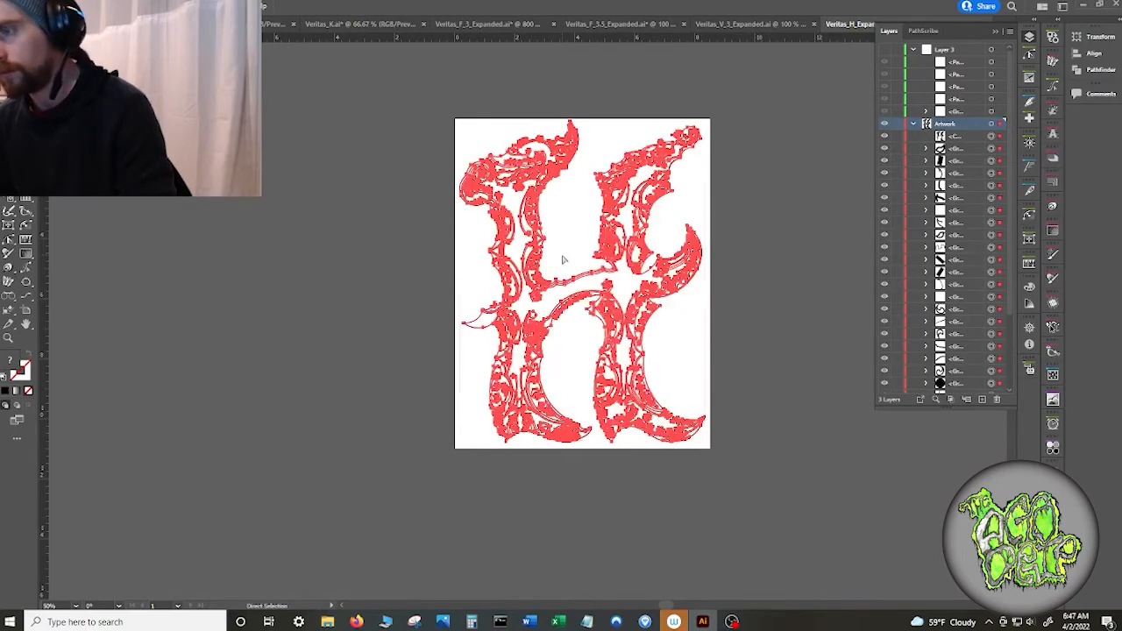
right_click(563, 255)
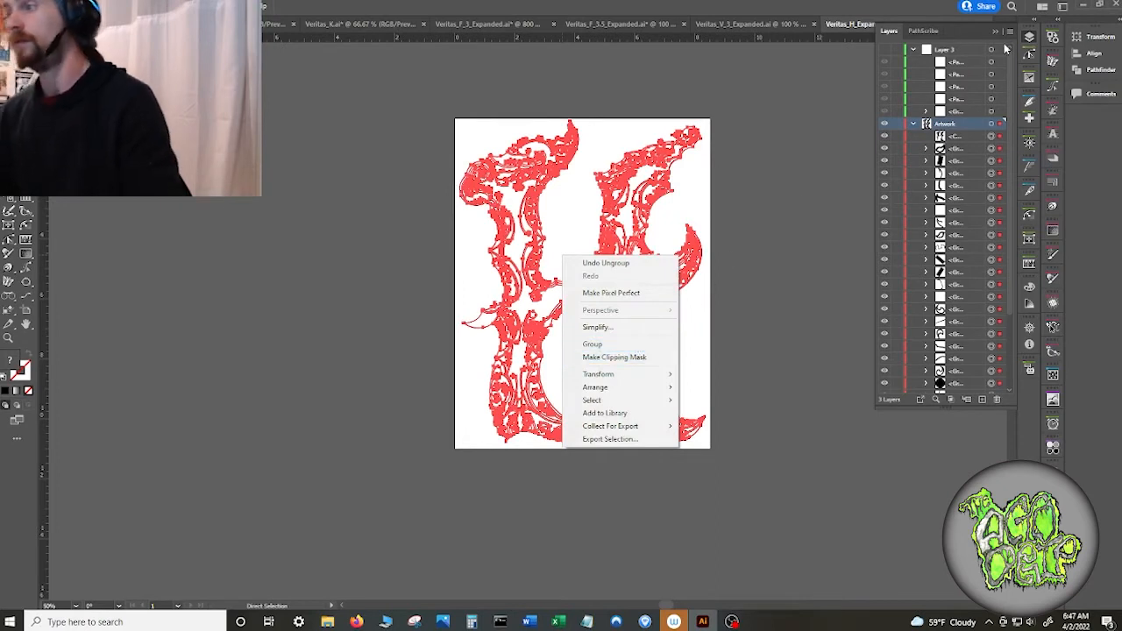
click(997, 32)
click(1080, 71)
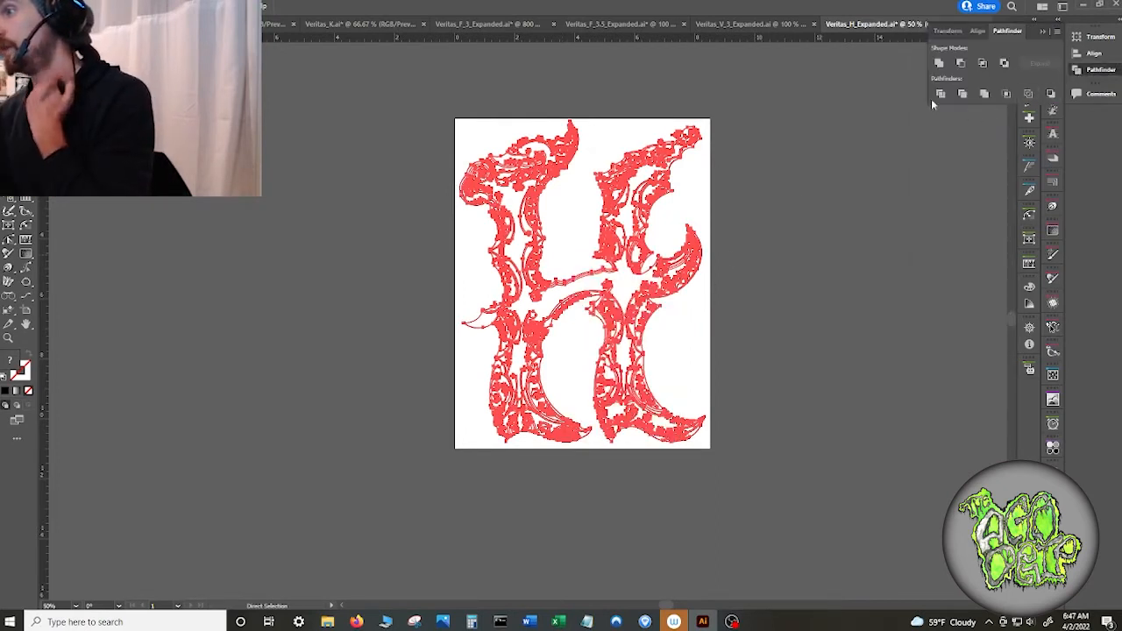
click(714, 203)
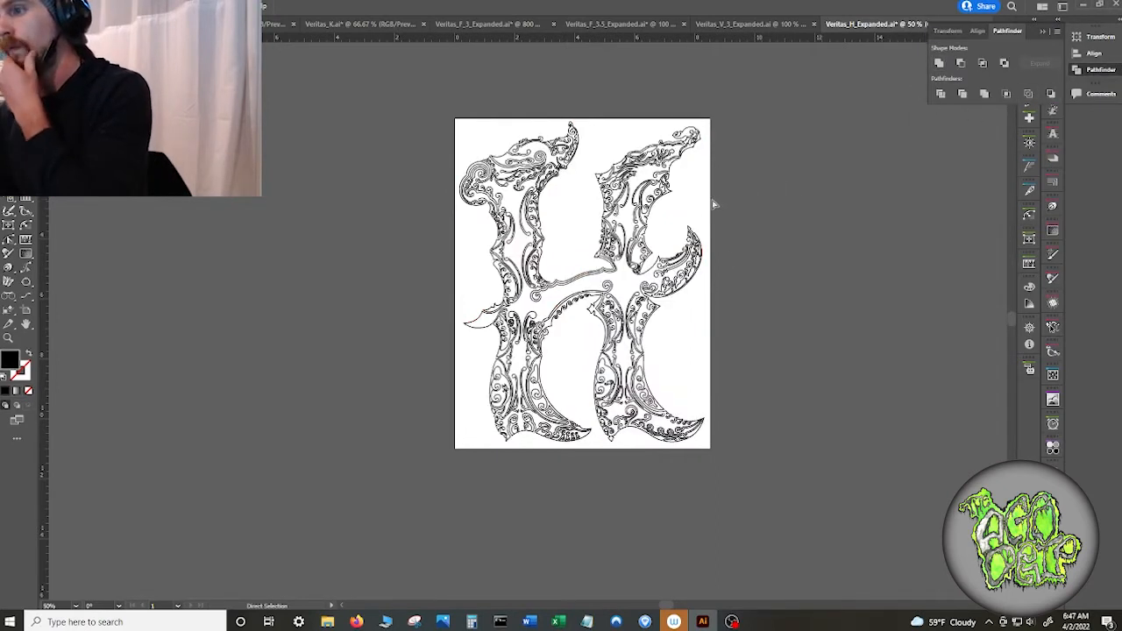
key(ctrl+a)
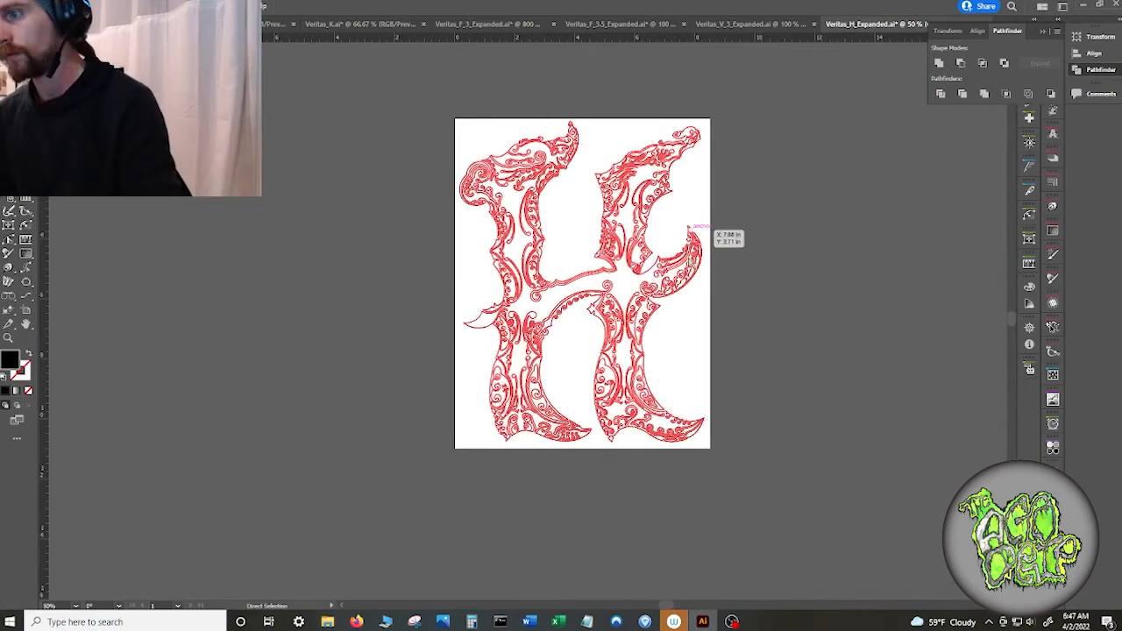
- Deselect the united artwork and switch the H from outline view back to its filled preview
click(689, 228)
scroll(505, 369, up, 5)
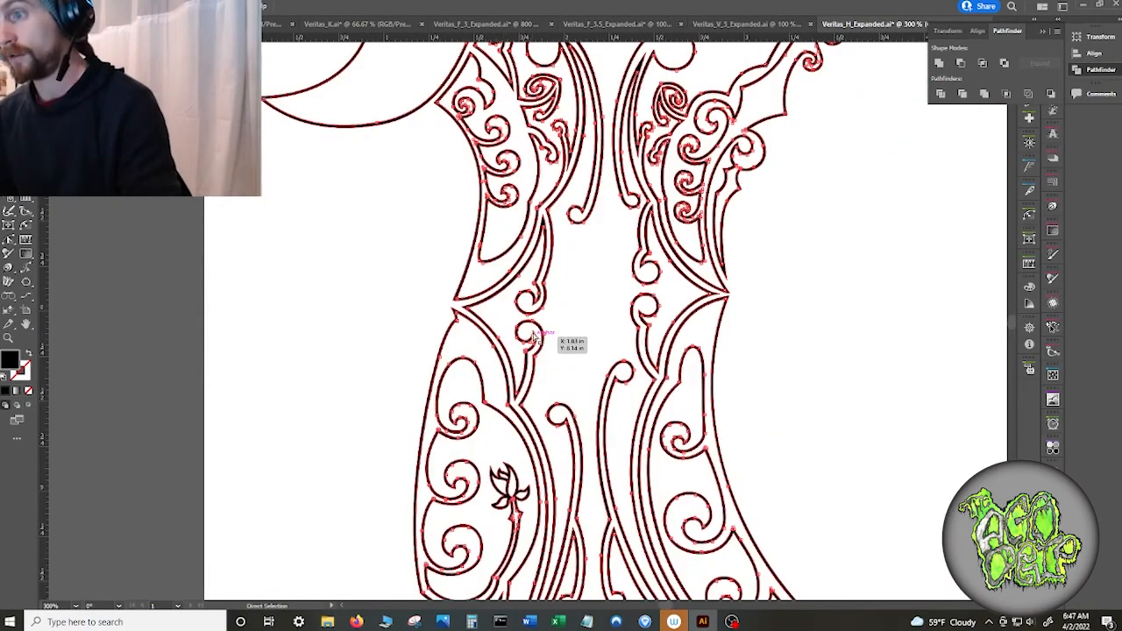
key(ctrl+shift+a)
key(ctrl+y)
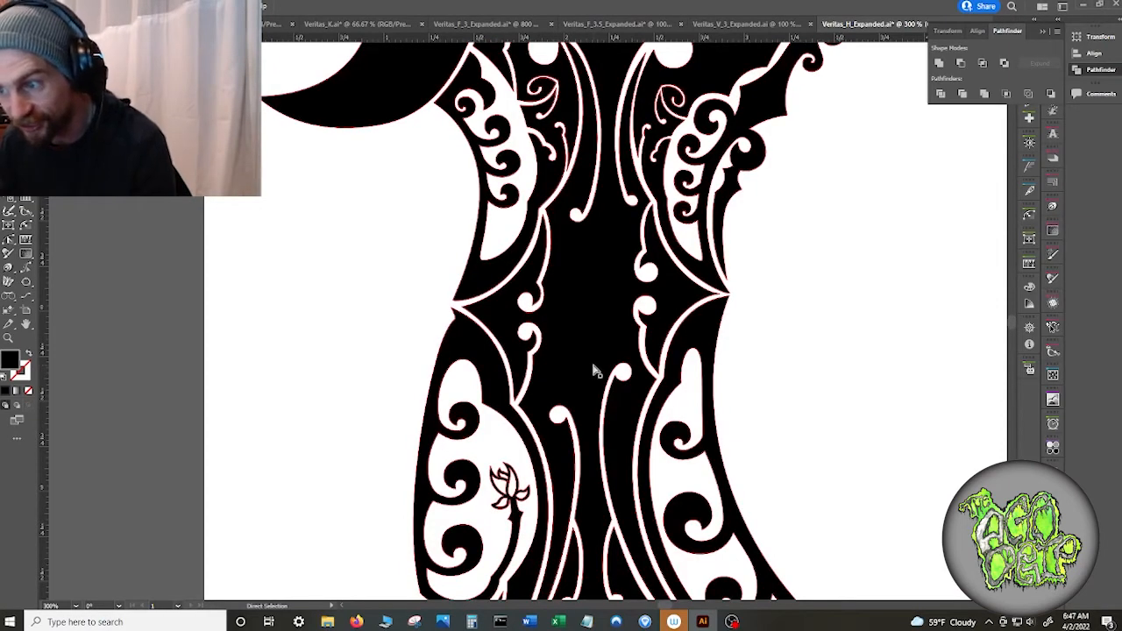
scroll(580, 369, down, 5)
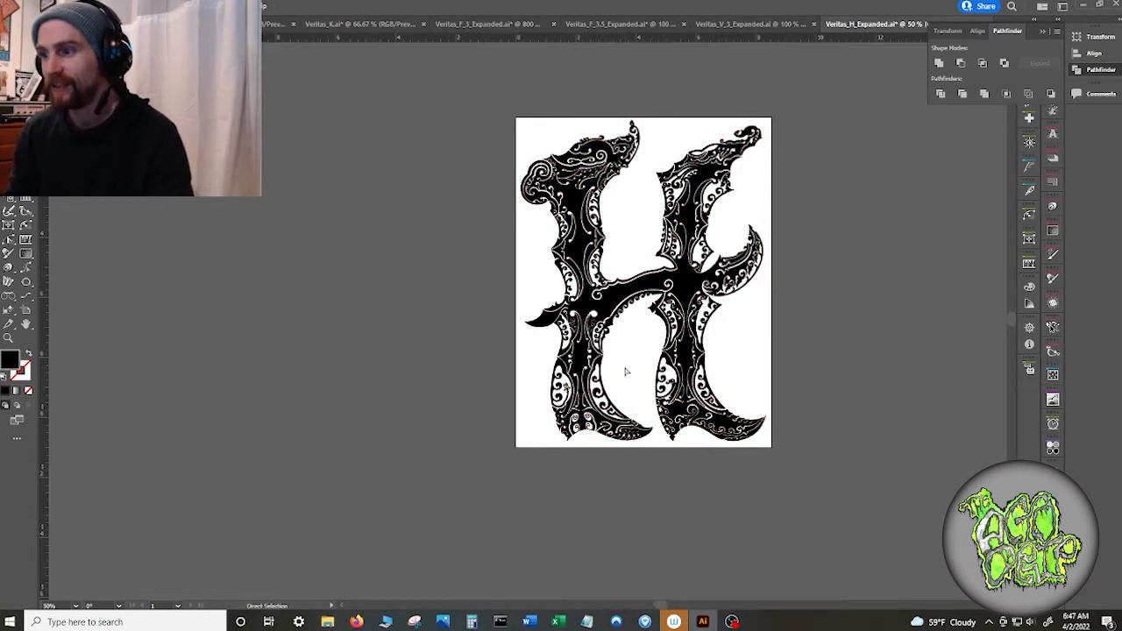
scroll(547, 404, up, 9)
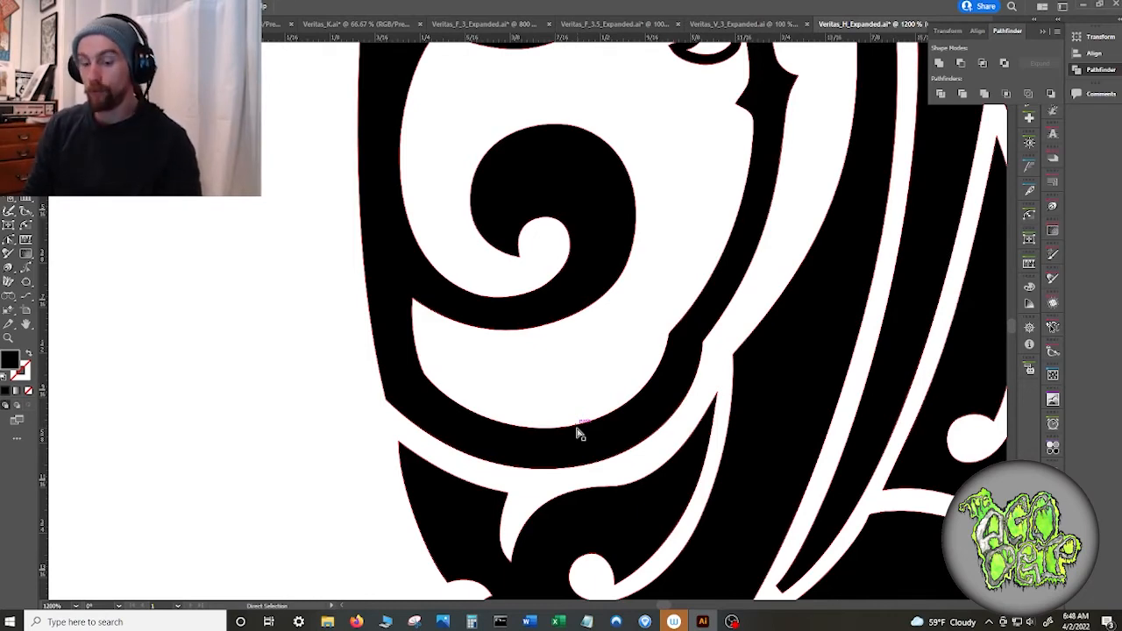
- Try to turn the small rose in the lower left leg solid by deleting its petal and leaf cutouts
drag(623, 368, 456, 570)
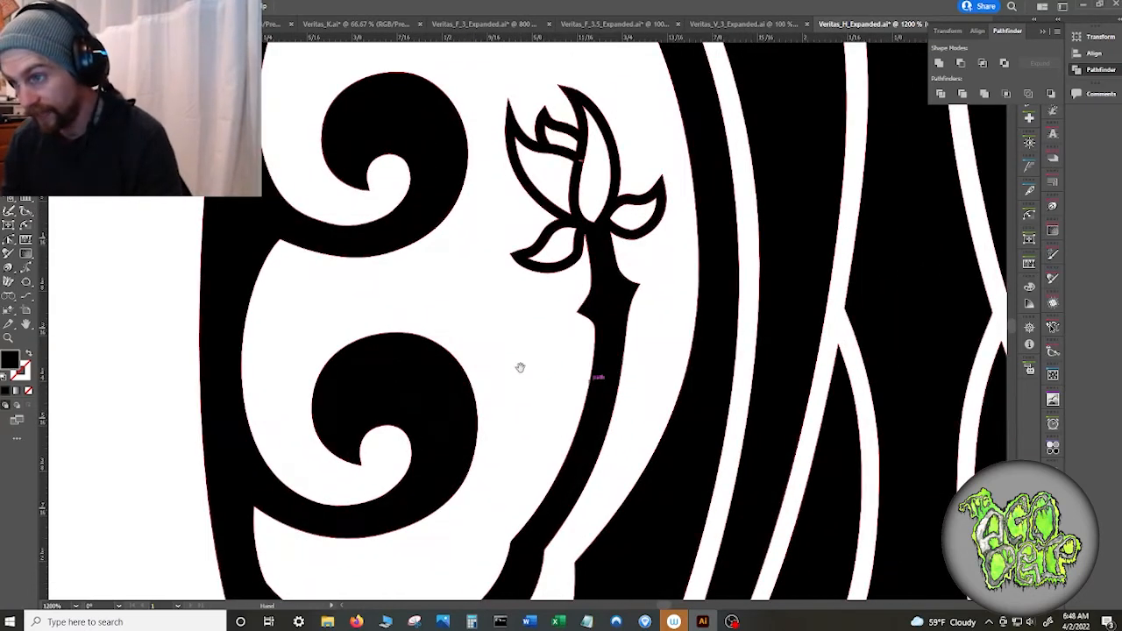
drag(519, 367, 496, 532)
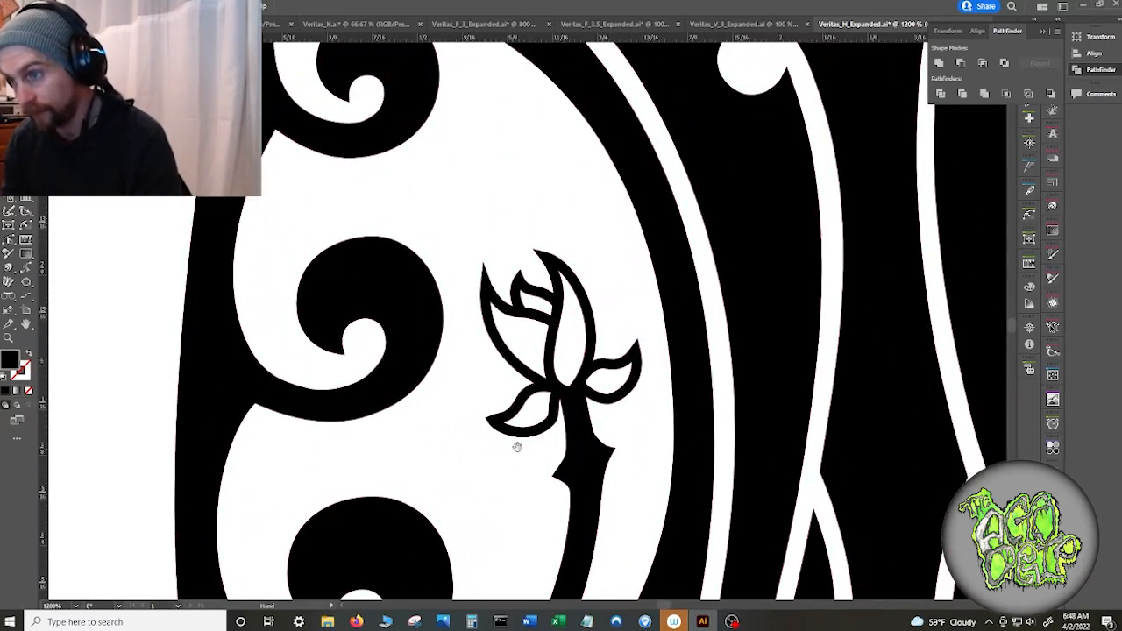
click(571, 393)
key(Delete)
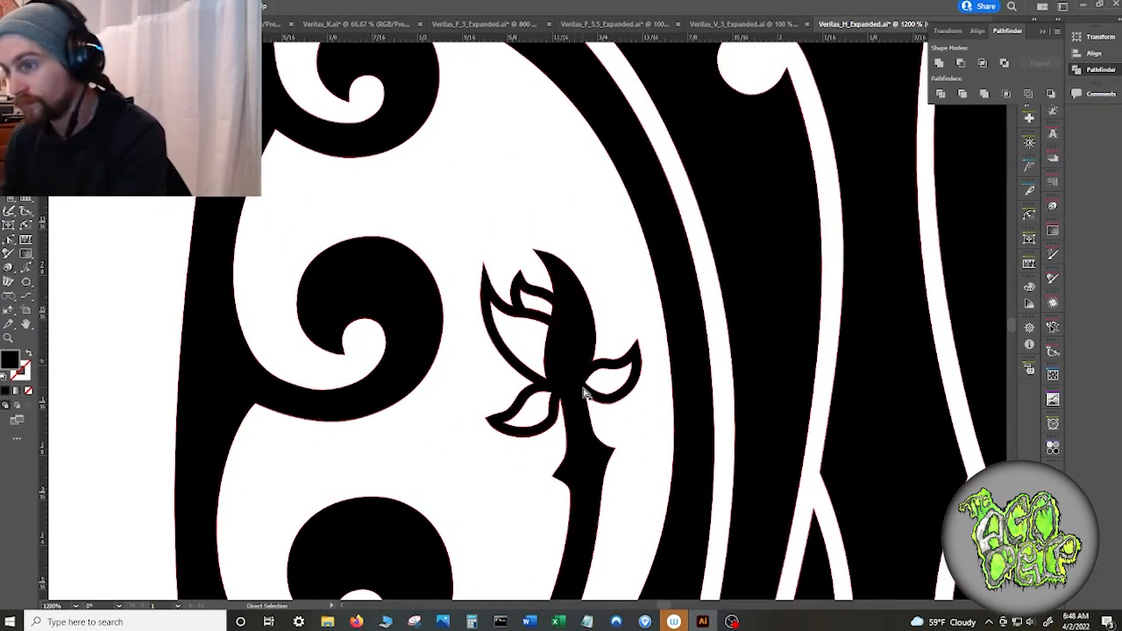
click(603, 388)
key(Delete)
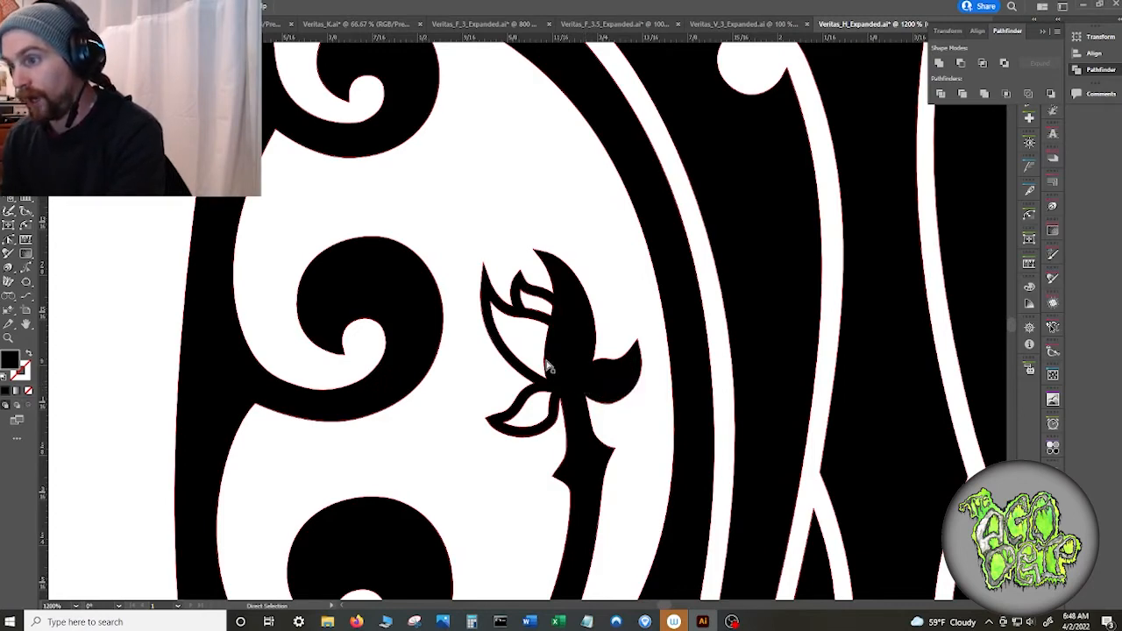
key(Delete)
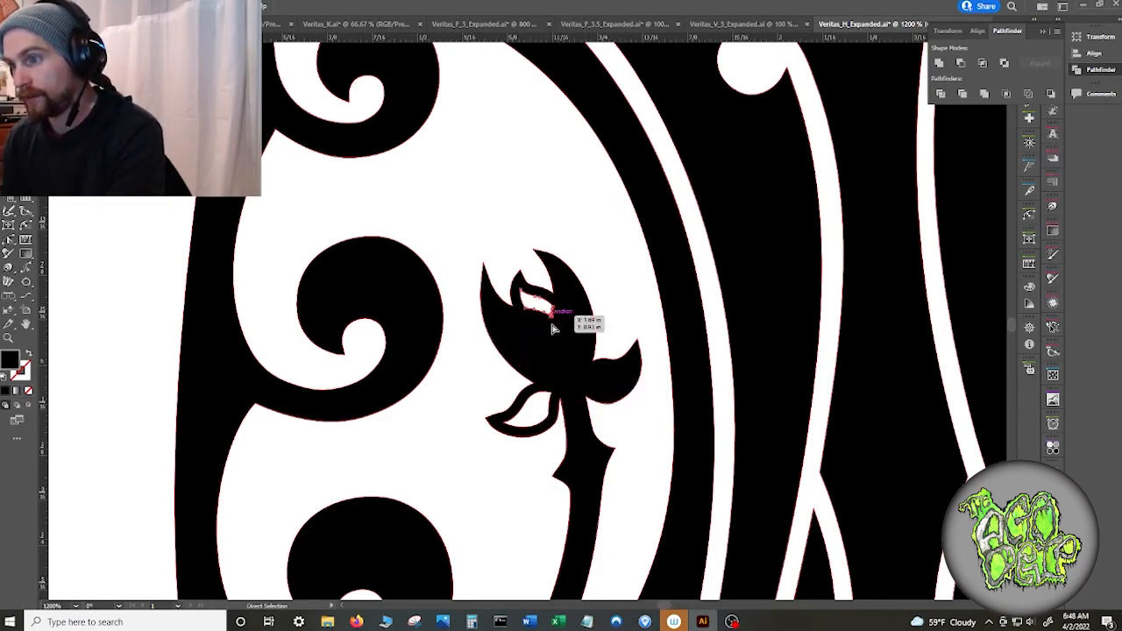
key(Delete)
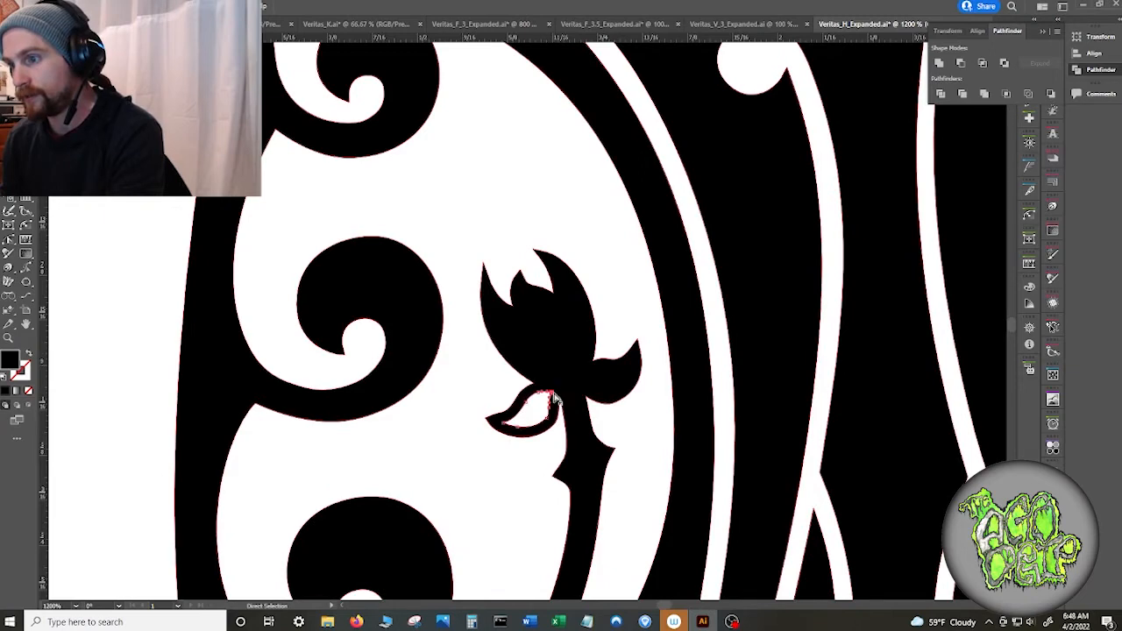
click(554, 399)
key(Delete)
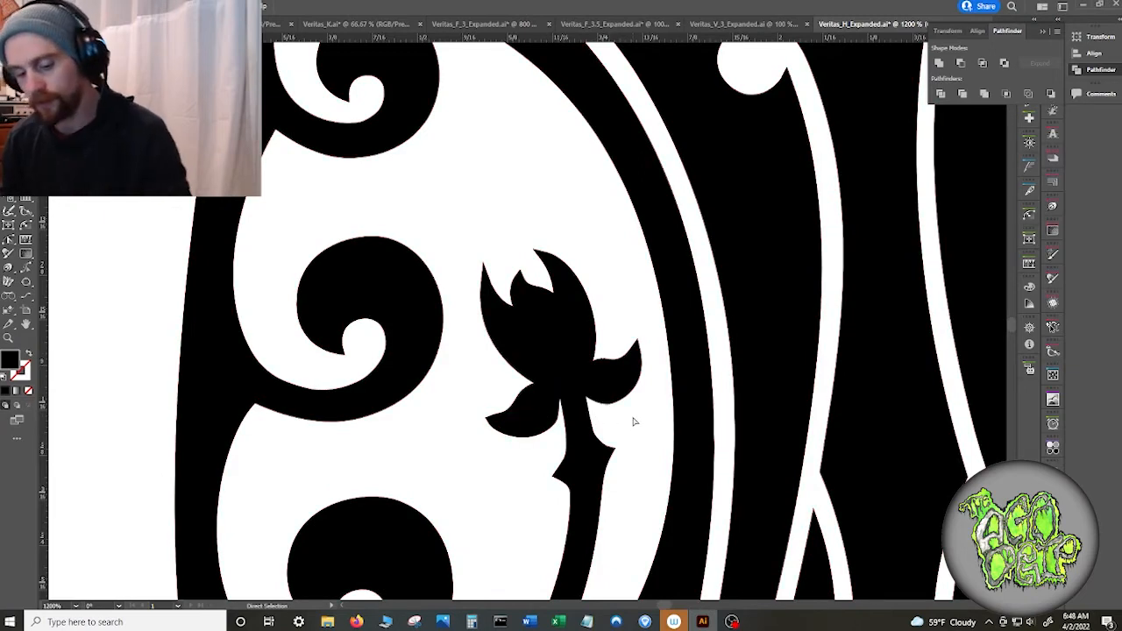
- Undo the deletions of the rose's petal and leaf cutouts
key(ctrl+z)
key(ctrl+z)
key(ctrl+z)
key(ctrl+z)
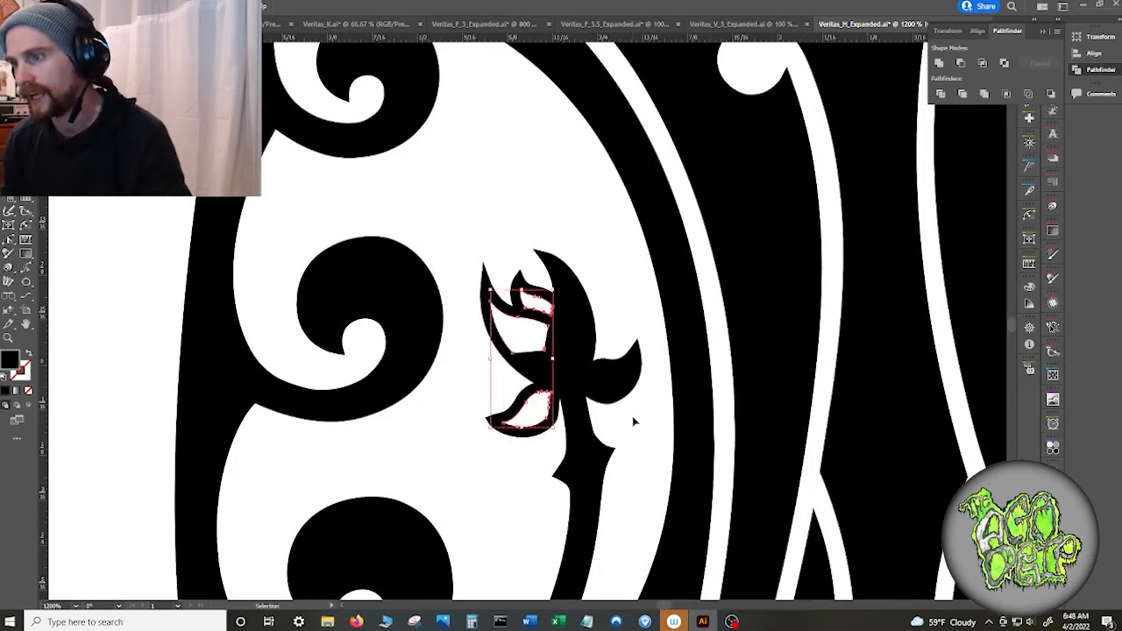
key(ctrl+z)
key(ctrl+z)
key(ctrl+z)
key(ctrl+z)
key(ctrl+z)
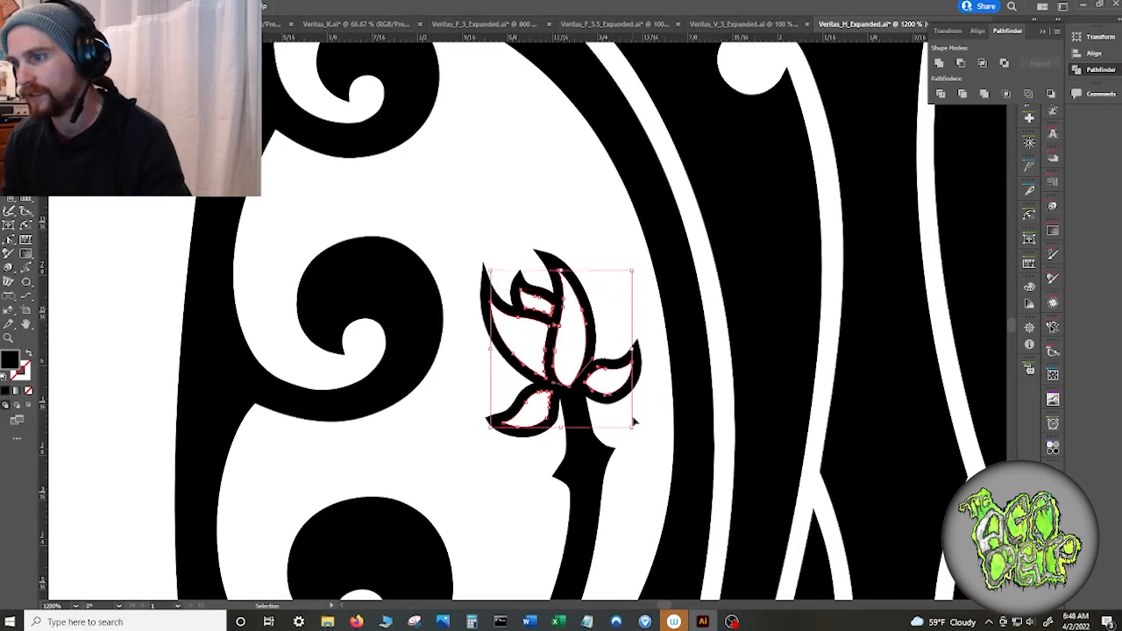
- Bring up the PathScribe point-editing tools for the upper right curl at the foot of the left leg
key(a)
alt+scroll(637, 428, down, 8)
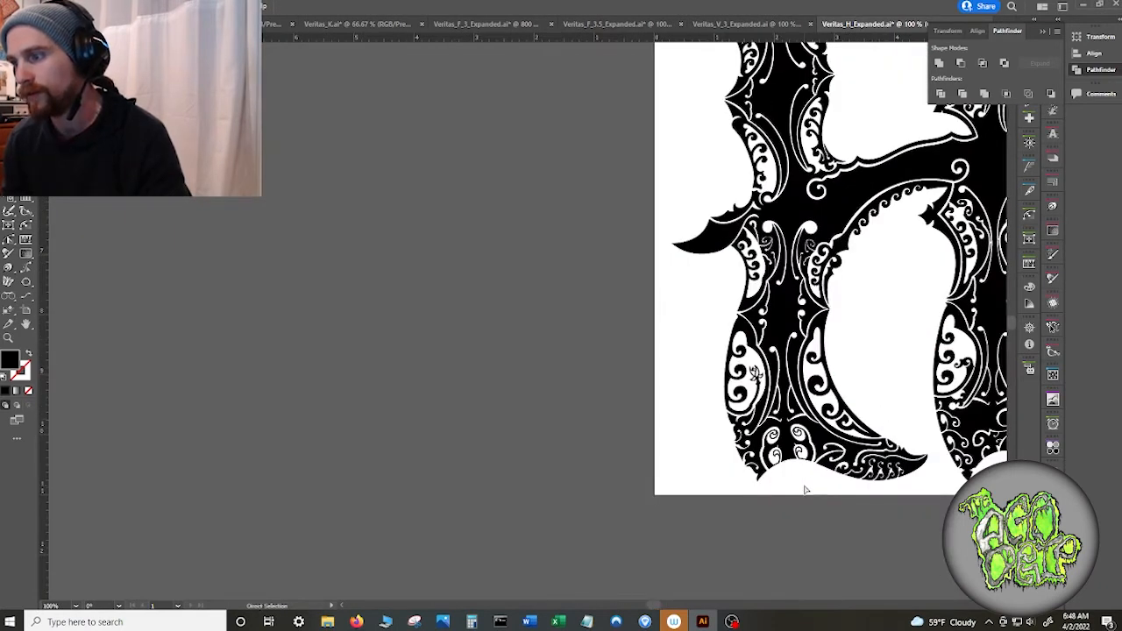
drag(857, 350, 611, 404)
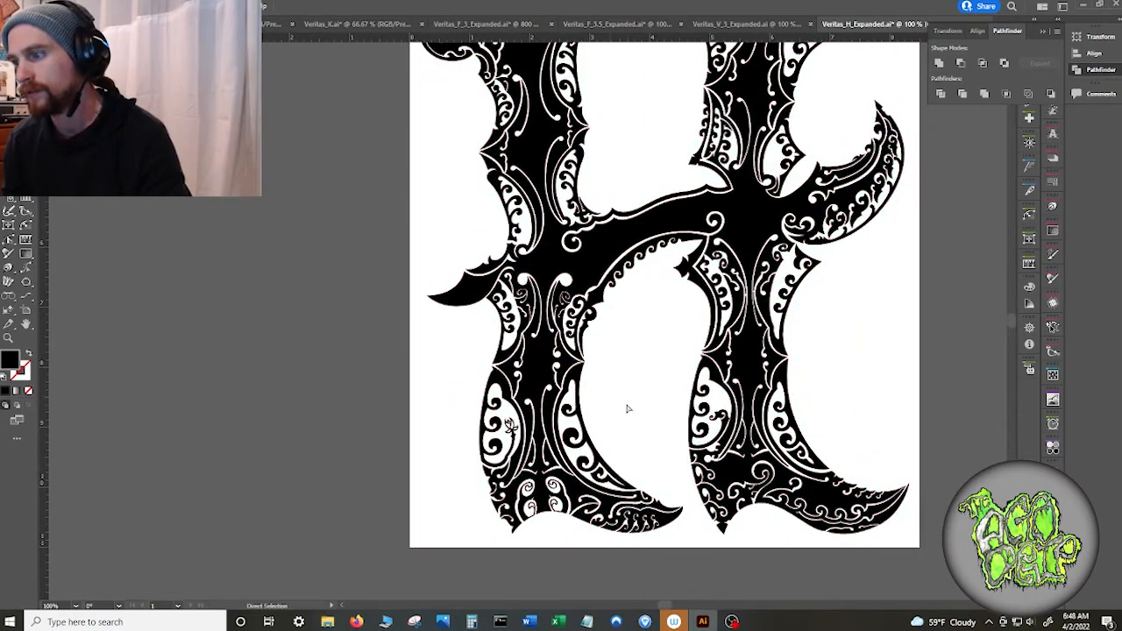
drag(626, 359, 589, 488)
alt+scroll(597, 518, up, 5)
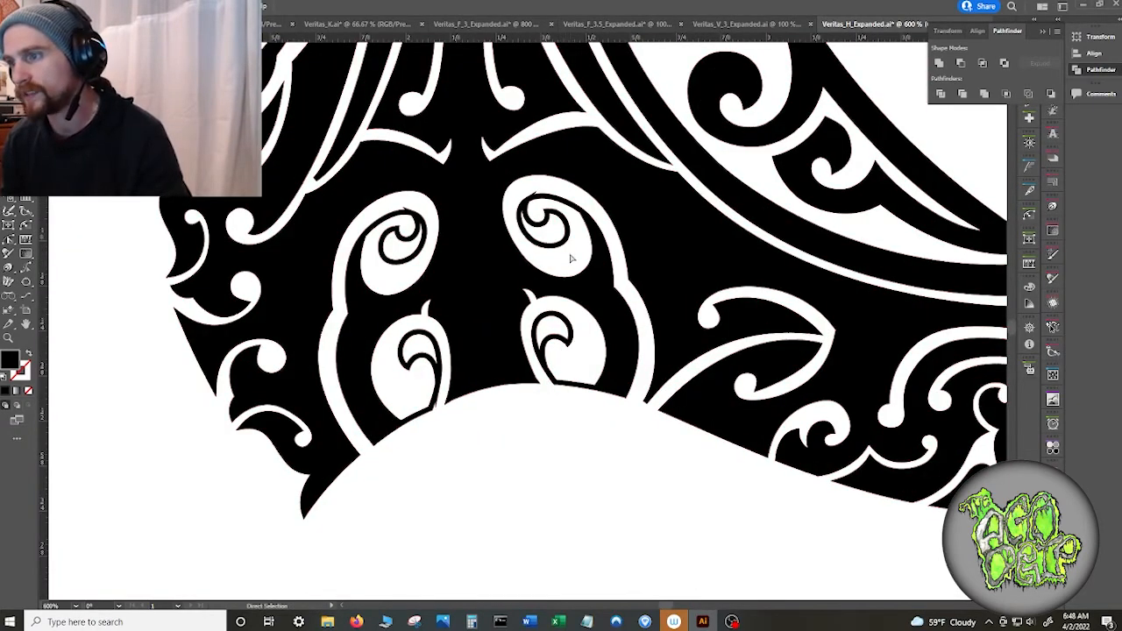
alt+scroll(589, 256, up, 4)
drag(575, 233, 603, 437)
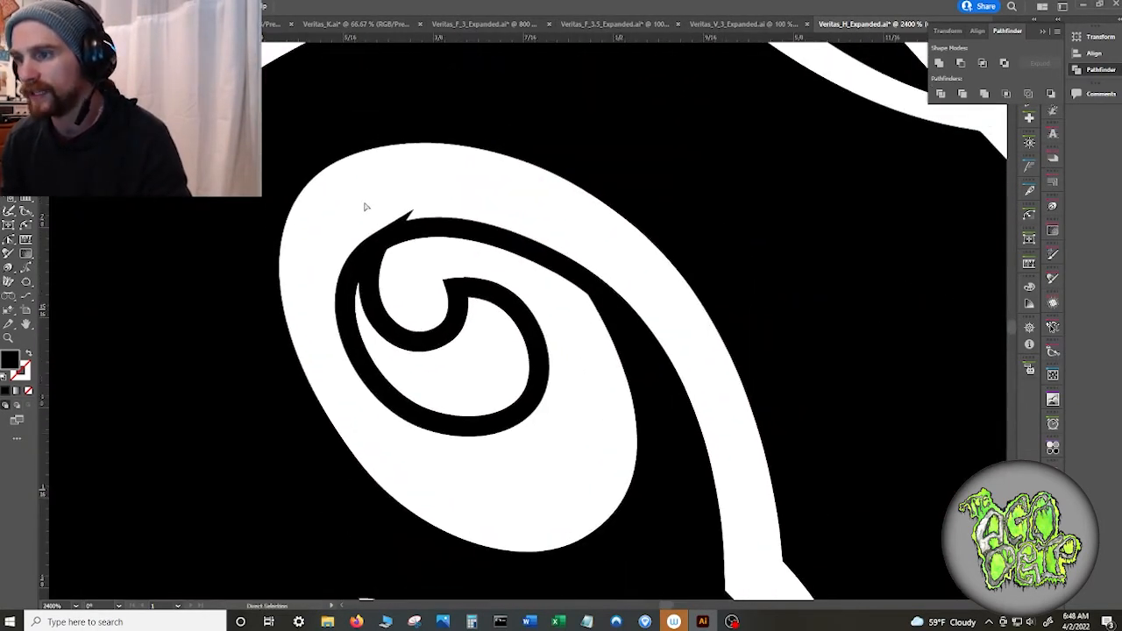
click(1042, 32)
click(1029, 38)
click(1030, 58)
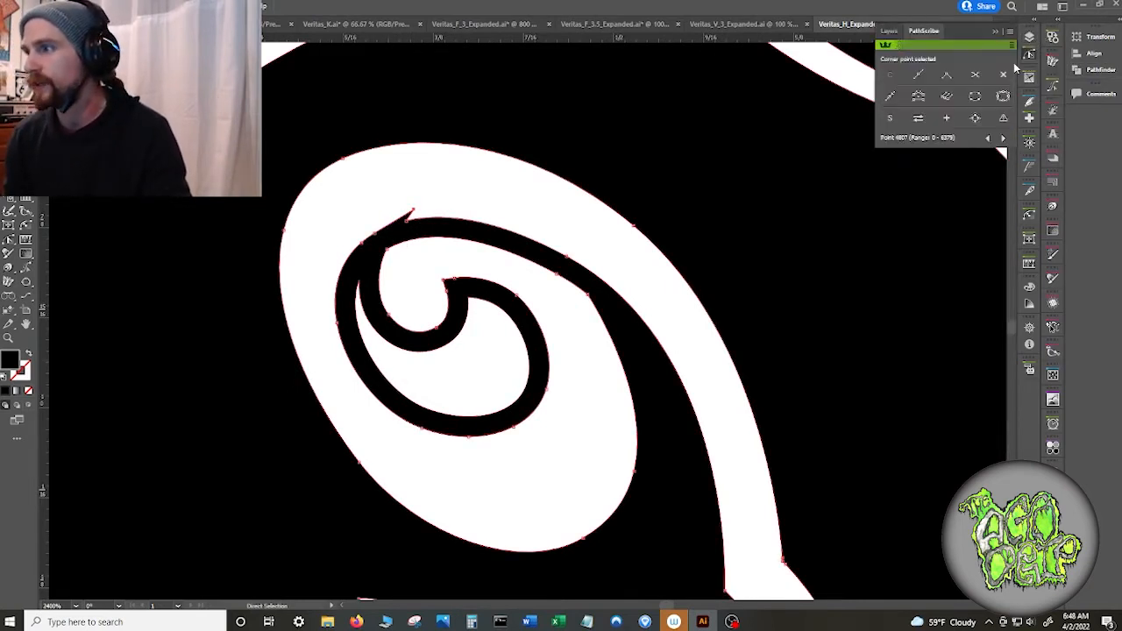
- Remove the spike on top of the right curl by retracting its stray handle and deleting the surplus anchor points
click(417, 209)
scroll(429, 207, up, 3)
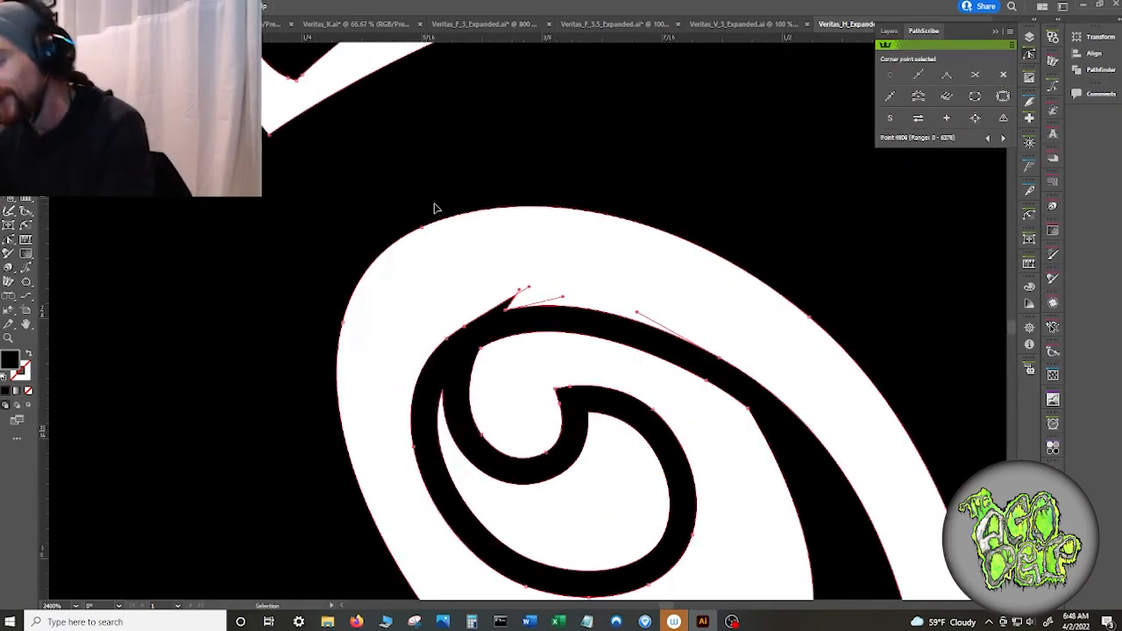
drag(566, 275, 437, 353)
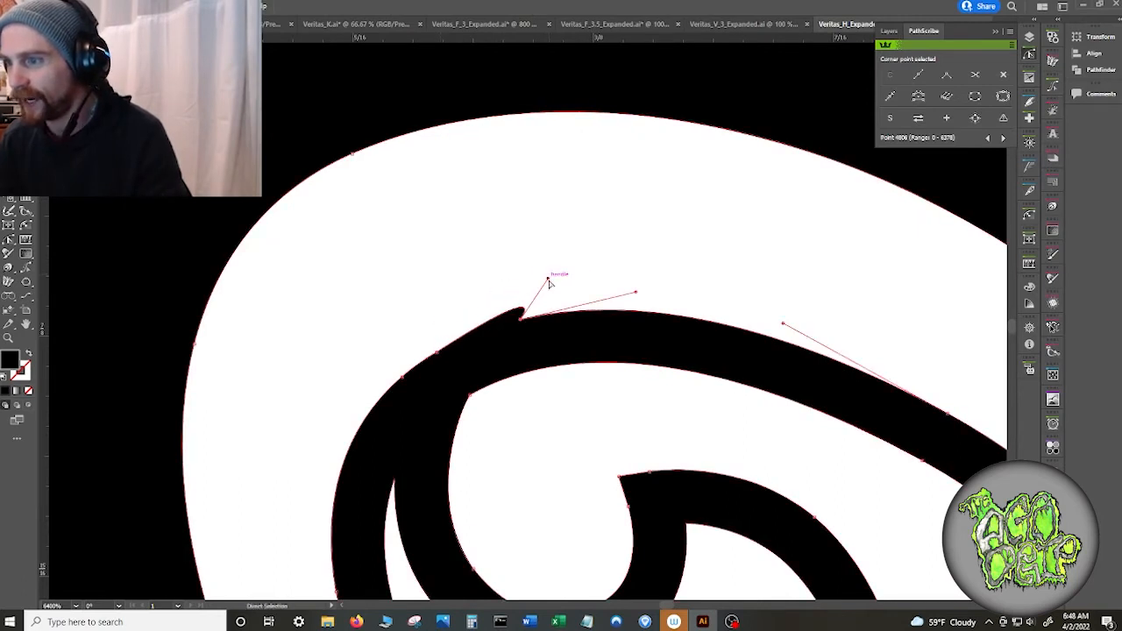
drag(548, 279, 523, 325)
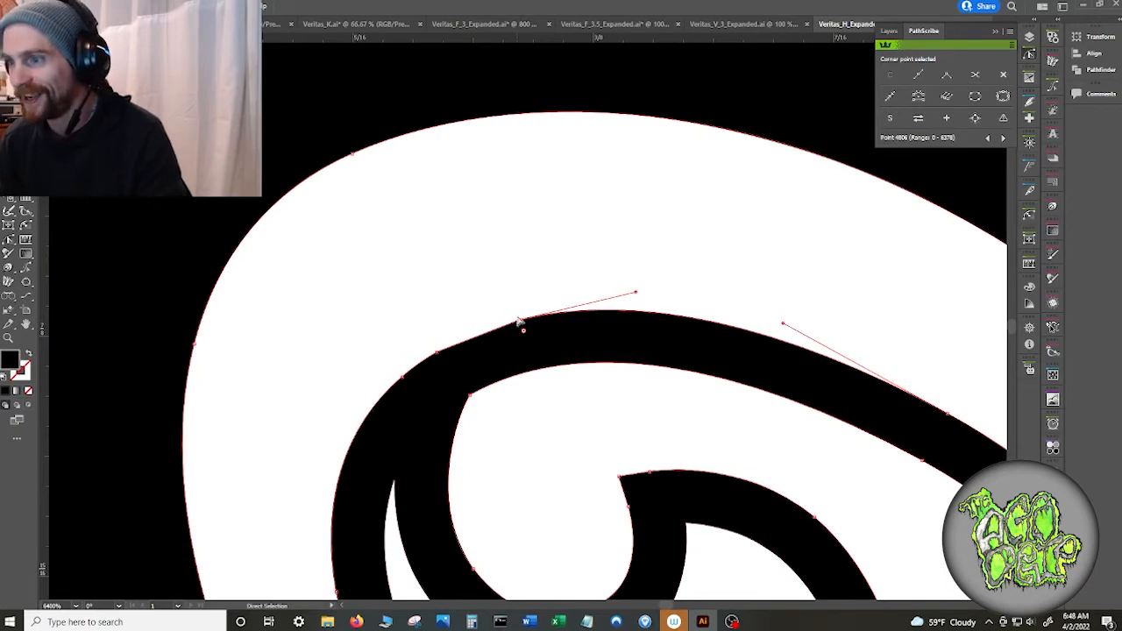
click(1004, 75)
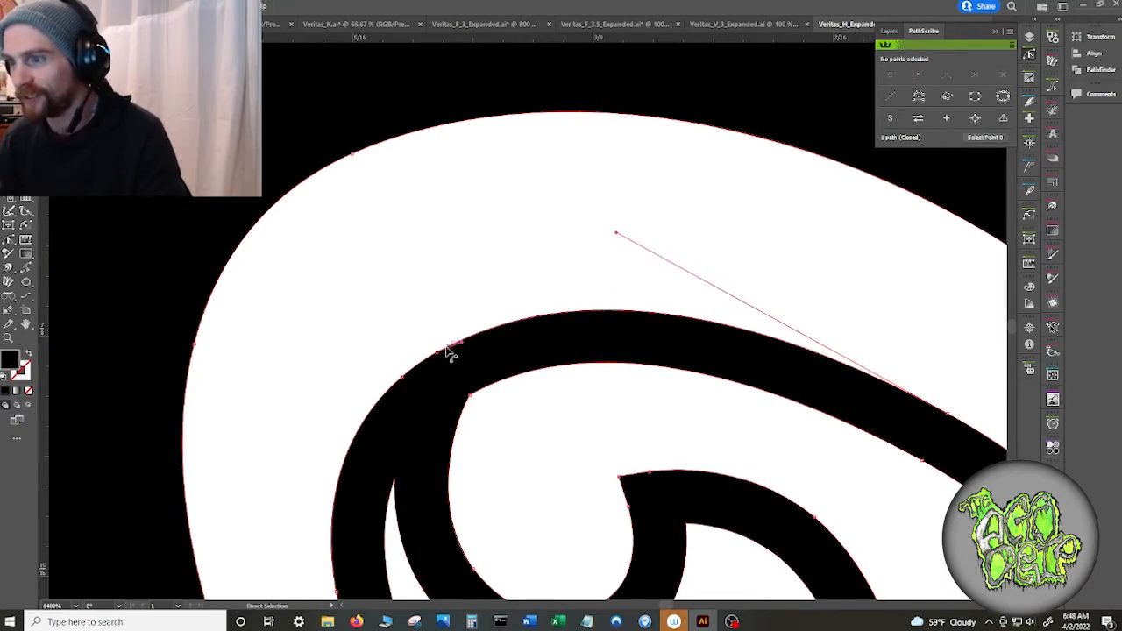
- Smooth the right curl's inner contour by removing the corner anchors at its upper end and outer bend
click(476, 398)
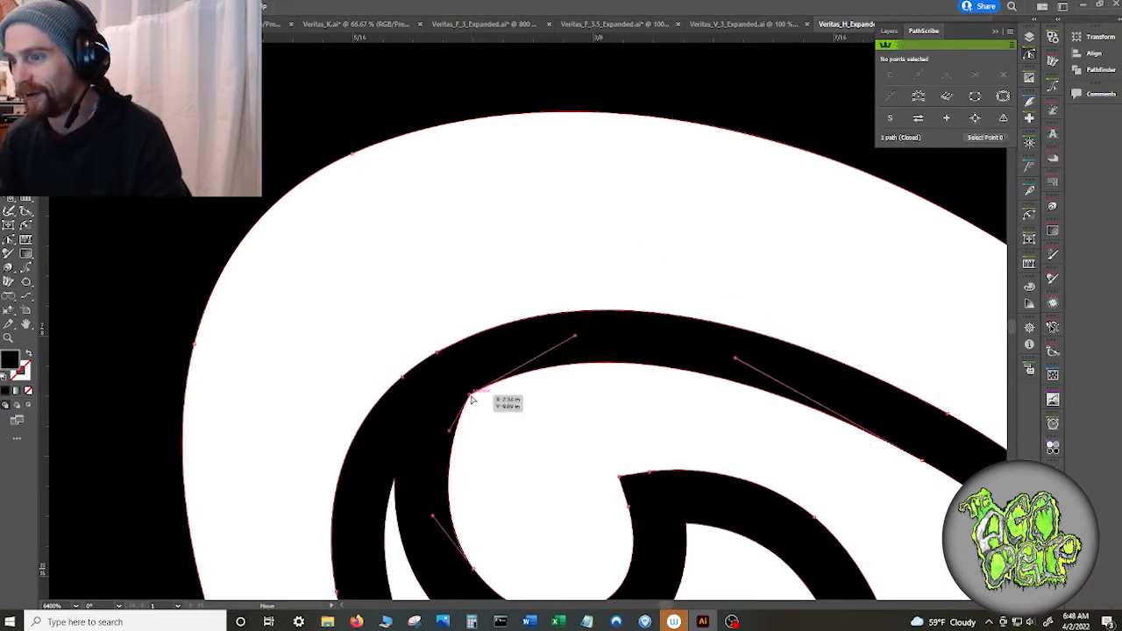
click(1002, 75)
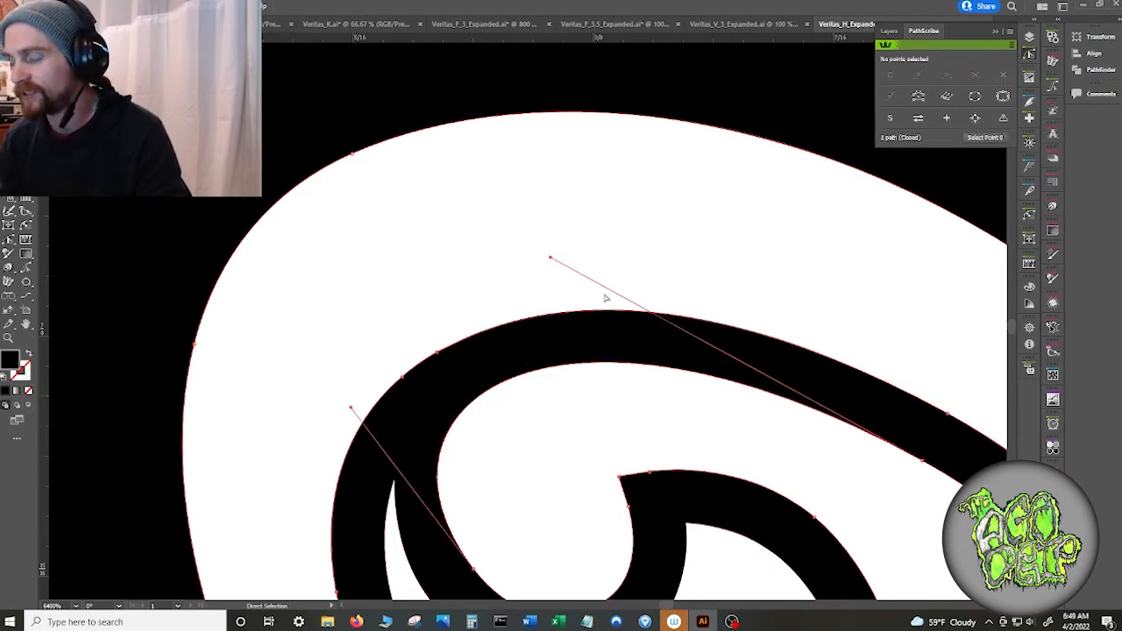
click(548, 394)
scroll(548, 394, down, 5)
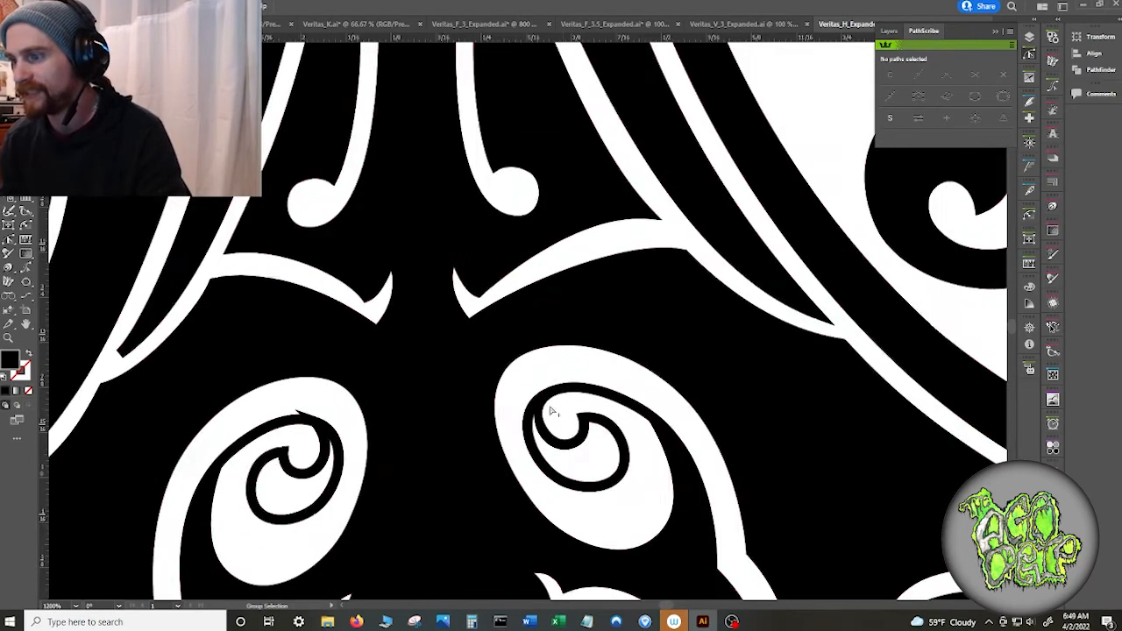
click(656, 428)
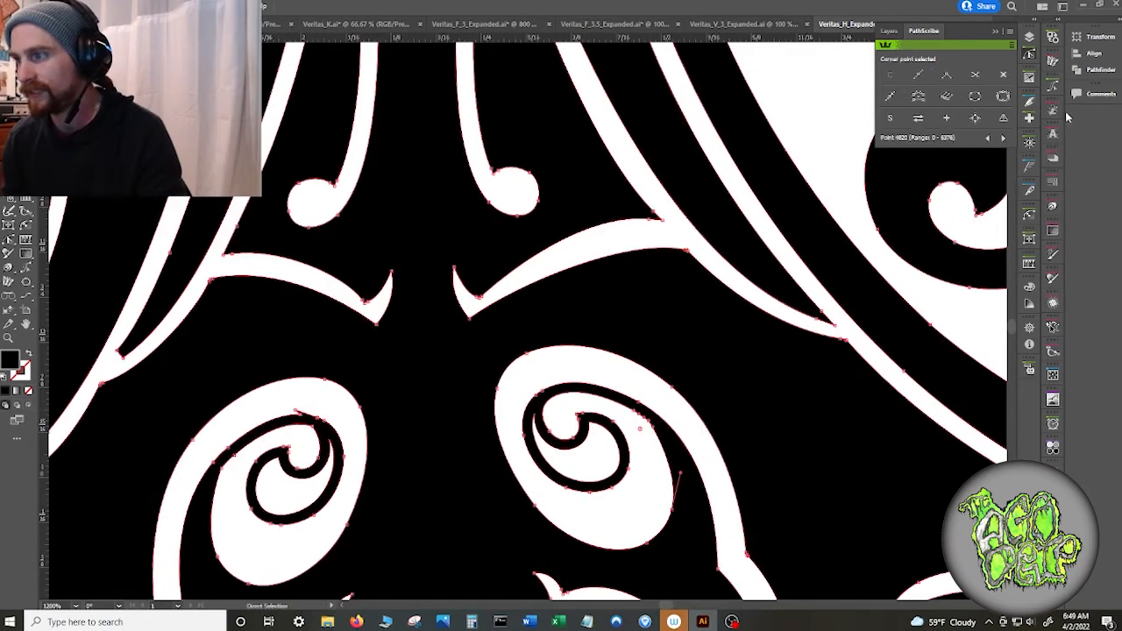
click(576, 384)
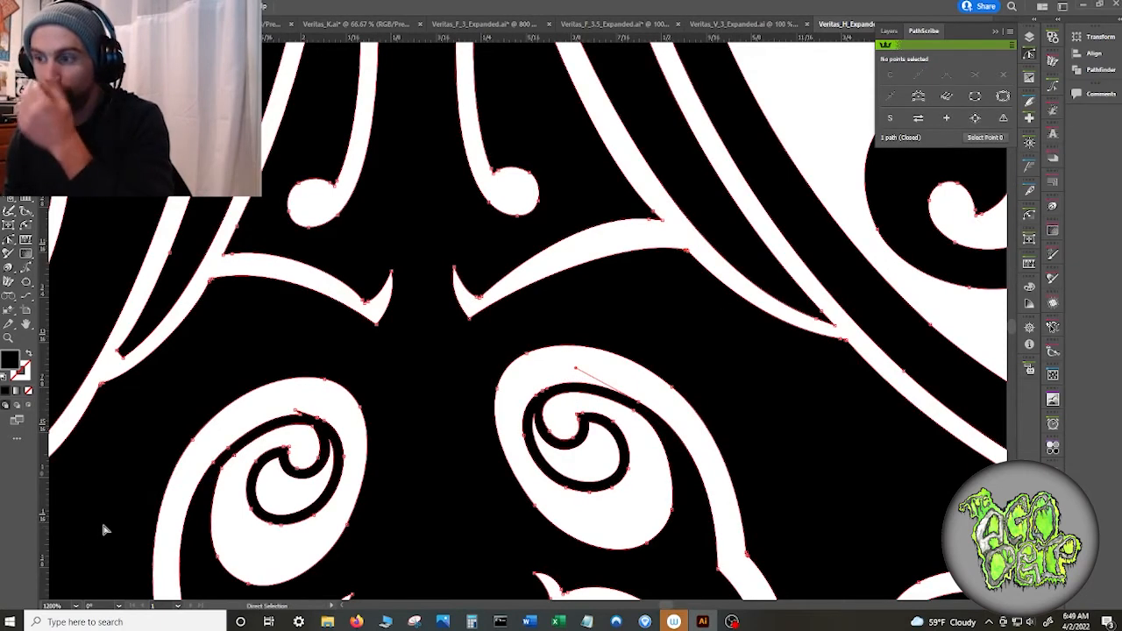
- Remove the corner anchor on the outer bend of the matching left curl's inner contour
drag(128, 517, 276, 450)
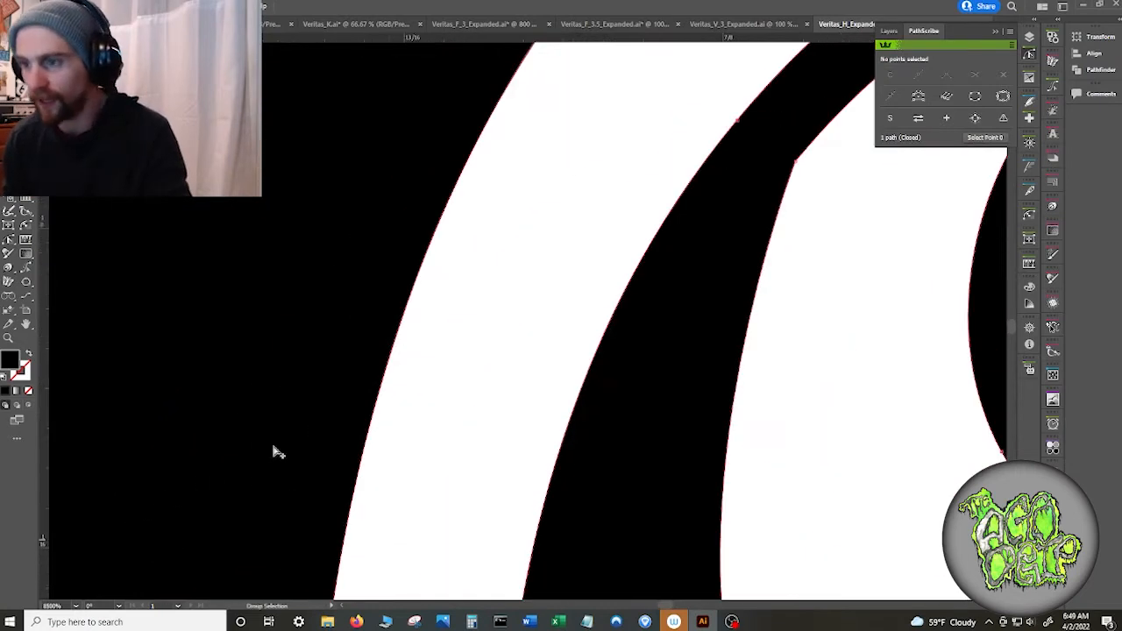
drag(712, 218, 321, 592)
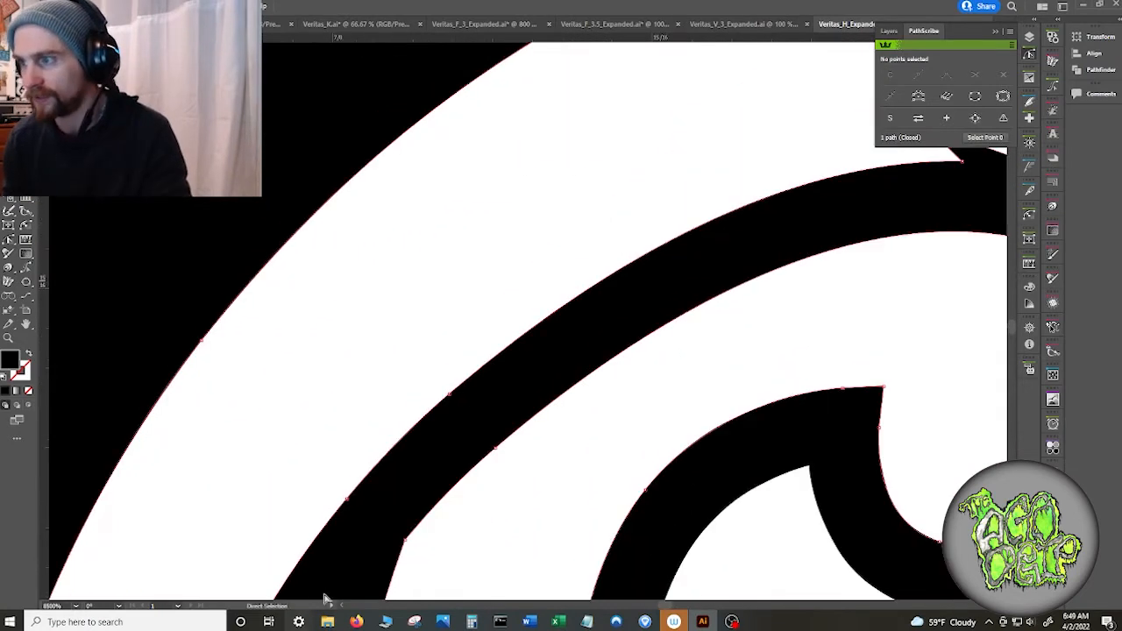
click(406, 539)
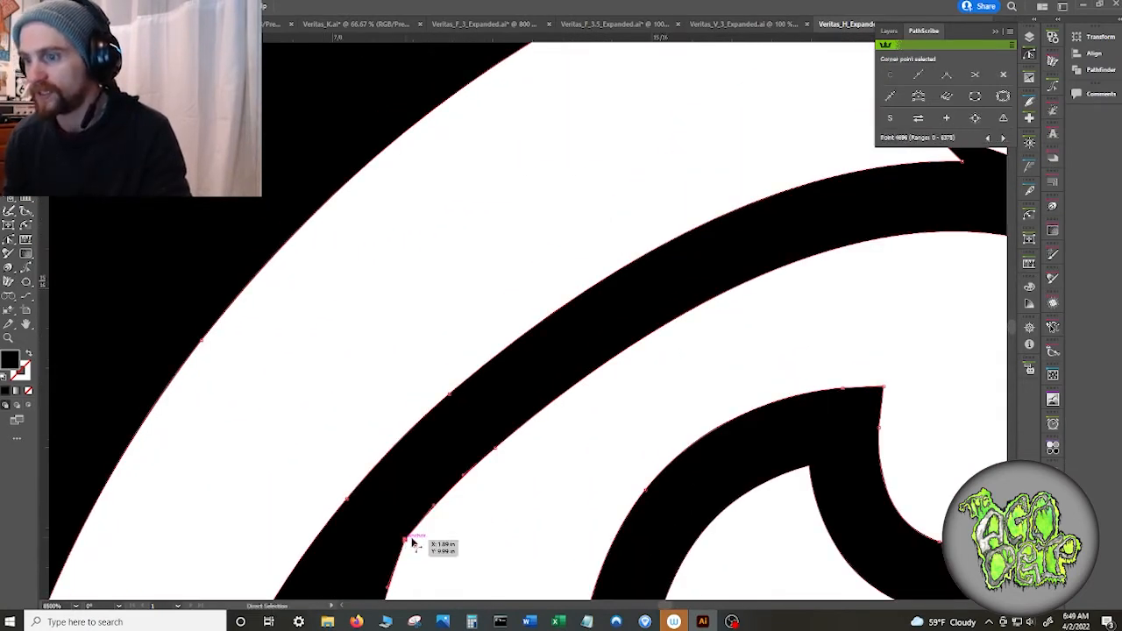
click(1007, 74)
- Remove the spike on top of the upper left curl by deleting its tip anchor and retracting the stray handles
drag(741, 195, 411, 382)
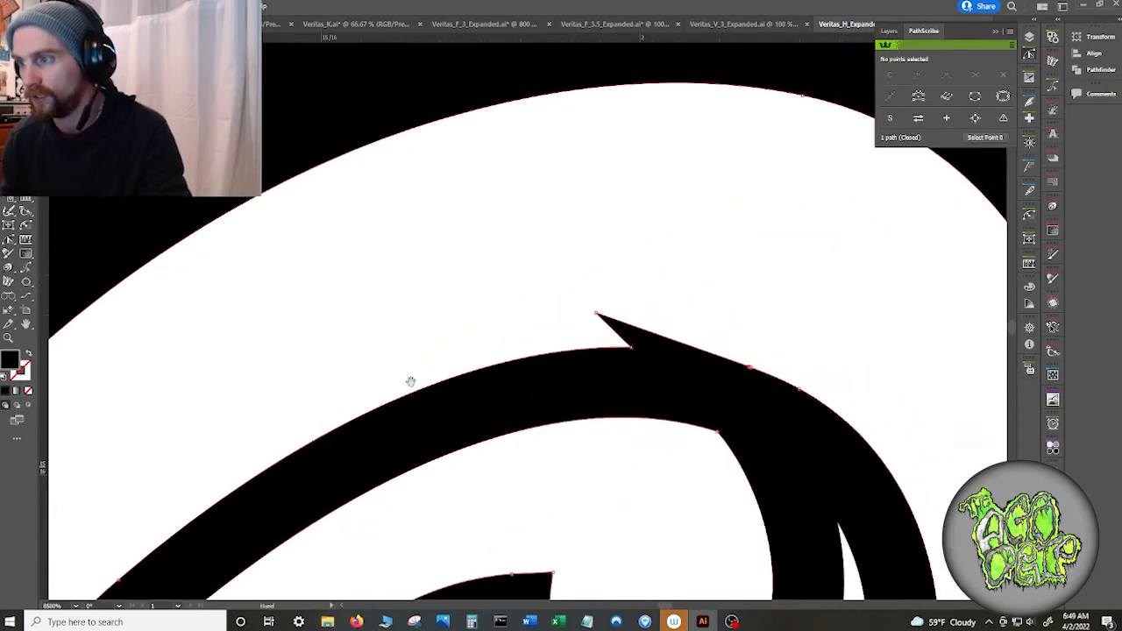
click(596, 318)
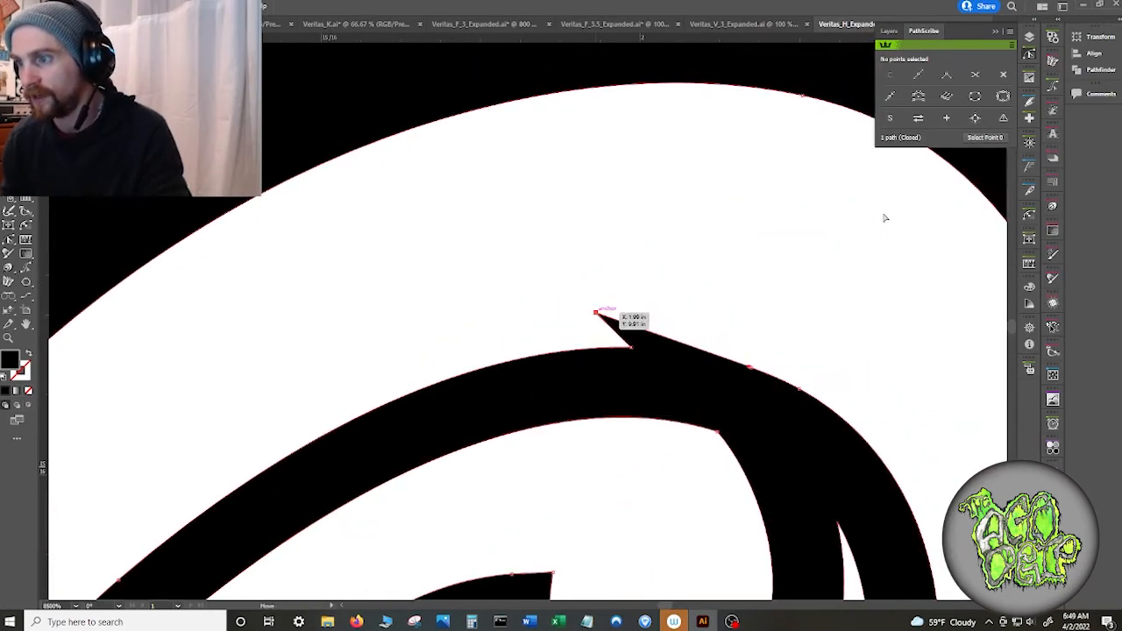
click(992, 76)
drag(557, 302, 746, 367)
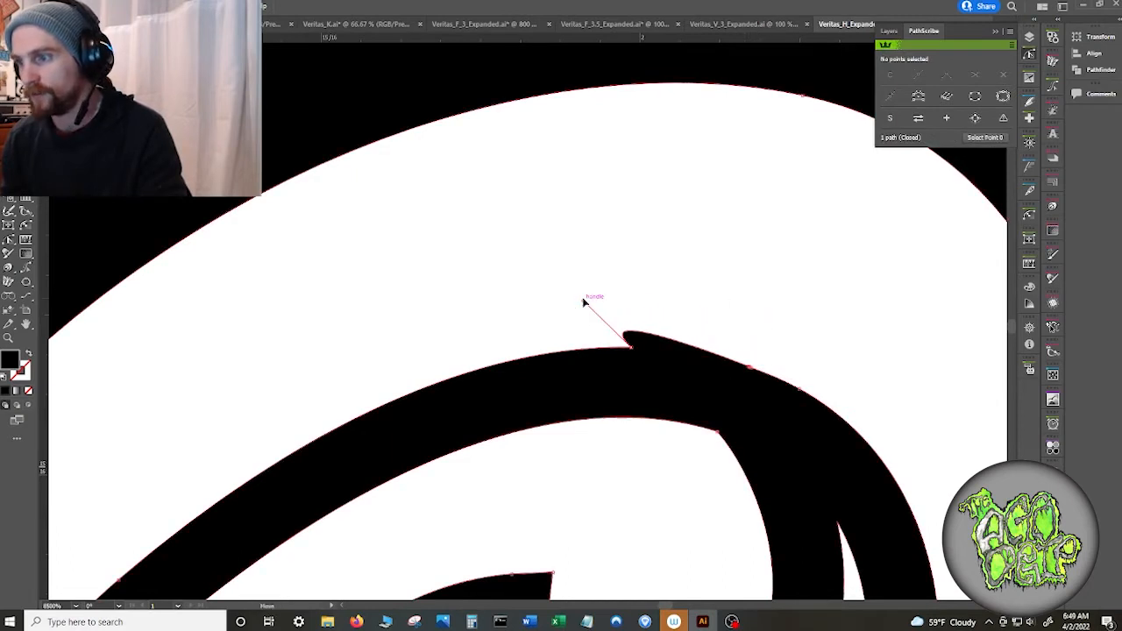
drag(583, 301, 638, 350)
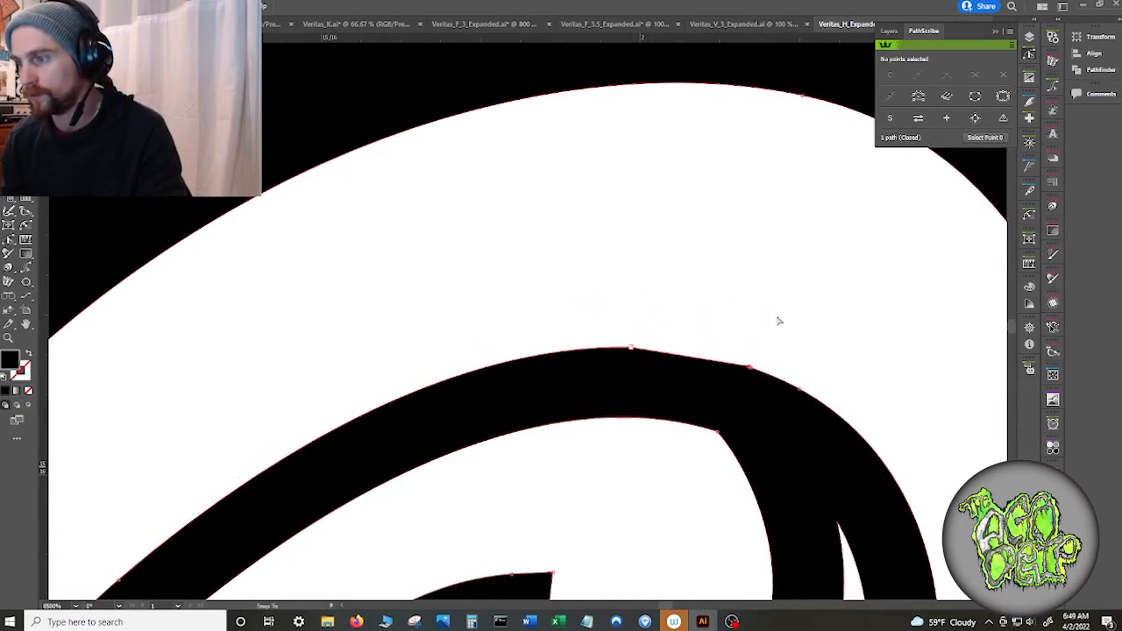
- Smooth the top of the upper left curl's outer line by deleting the surplus corner anchors along its bend
click(751, 368)
click(1003, 75)
scroll(848, 279, up, 3)
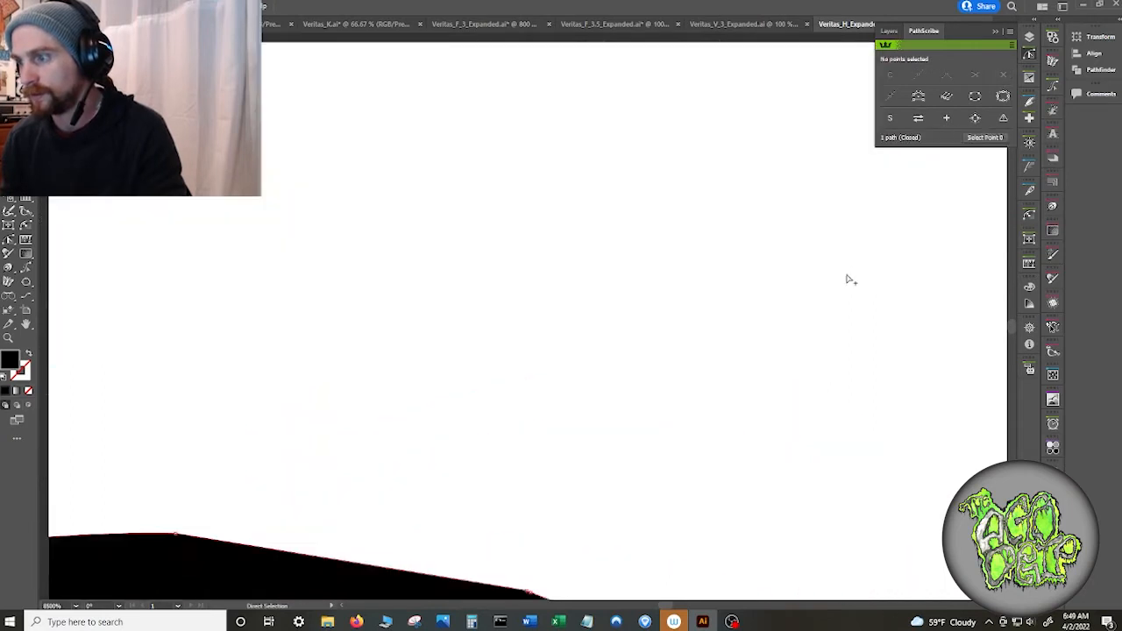
scroll(526, 526, up, 2)
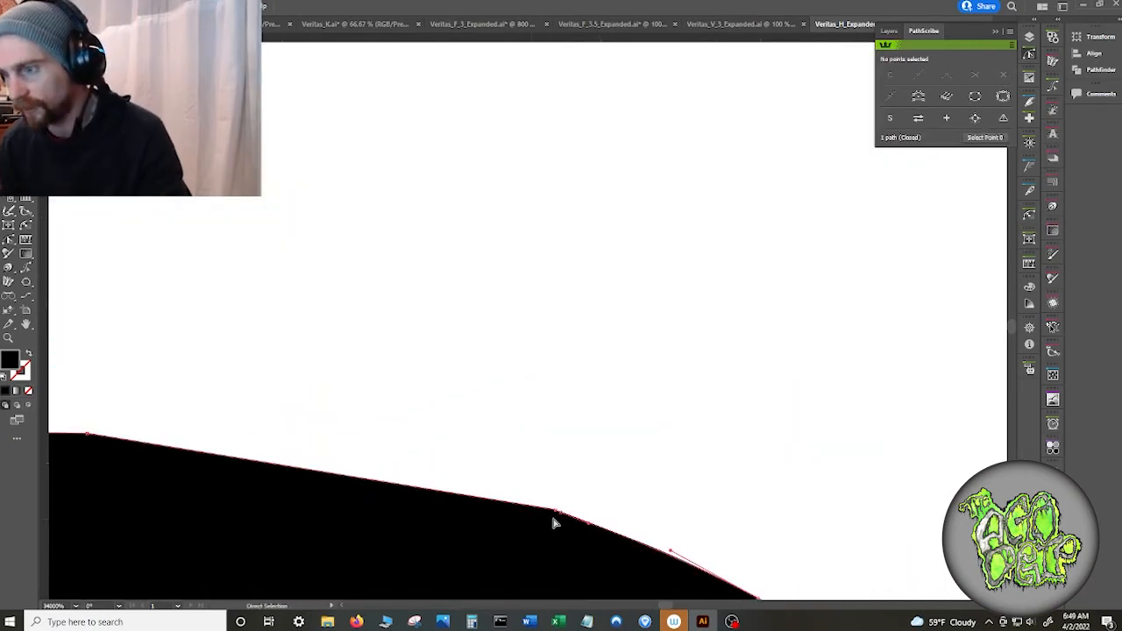
click(557, 511)
click(1000, 75)
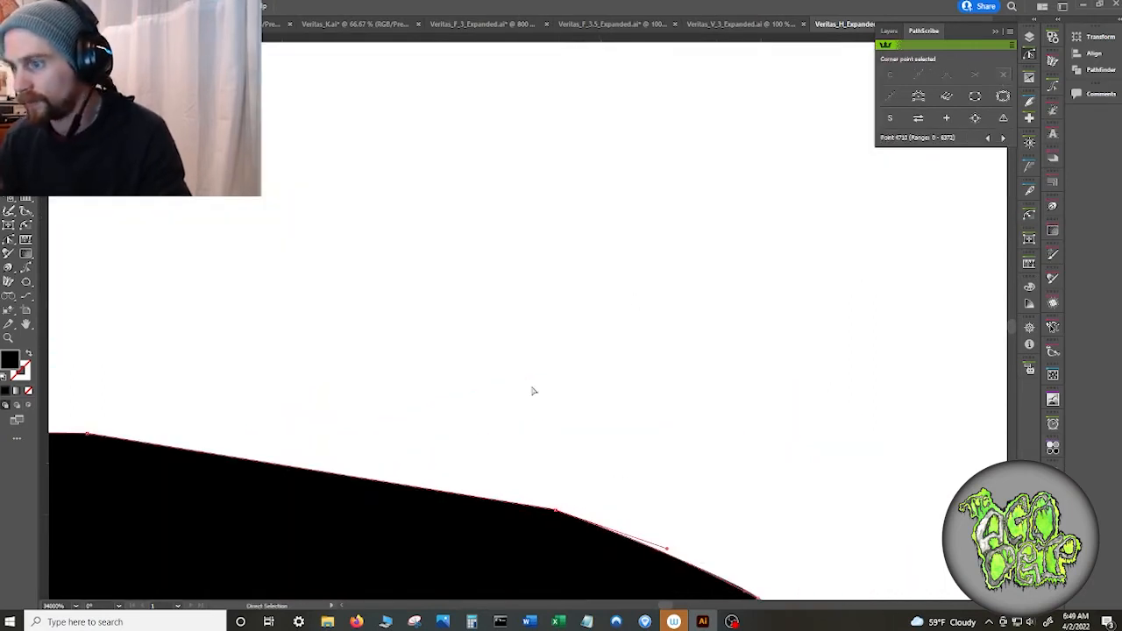
click(556, 513)
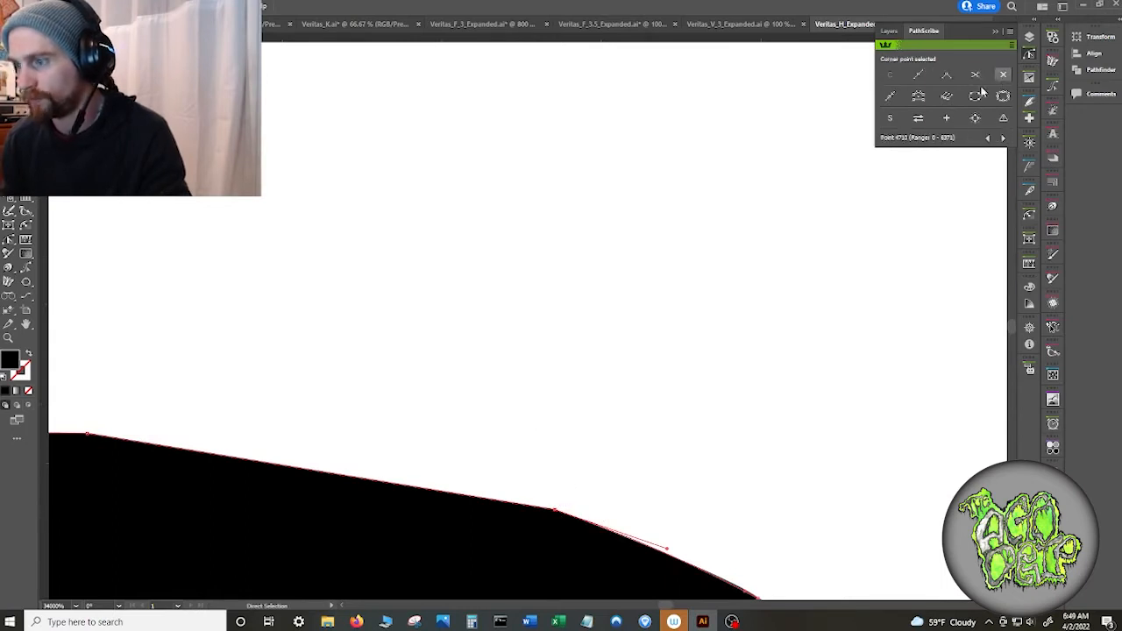
click(1003, 75)
scroll(574, 247, down, 4)
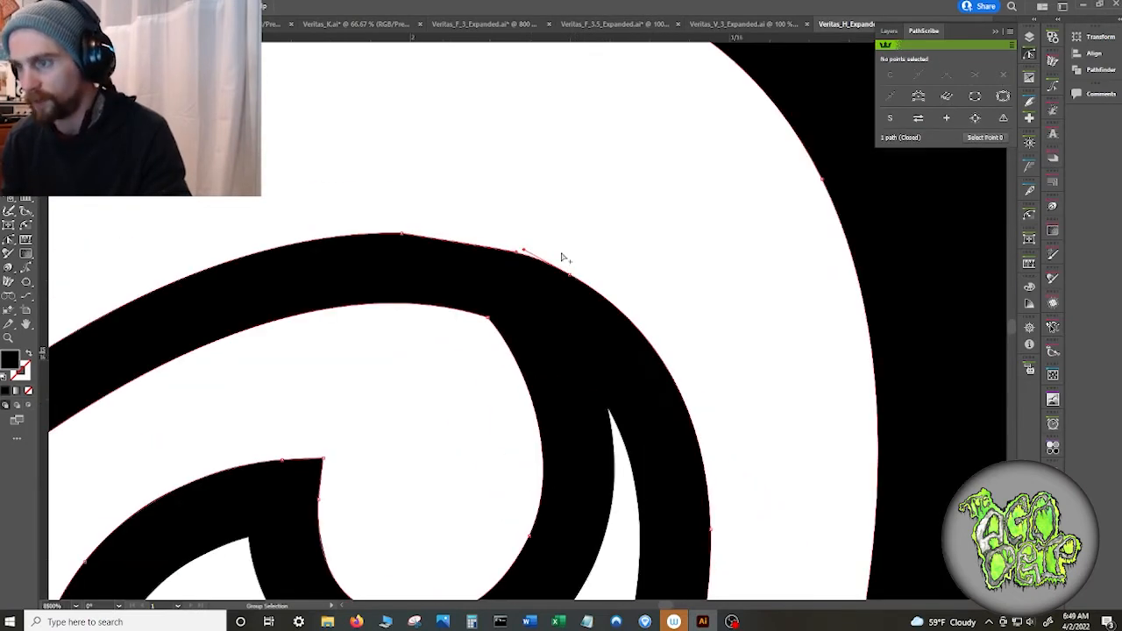
click(401, 234)
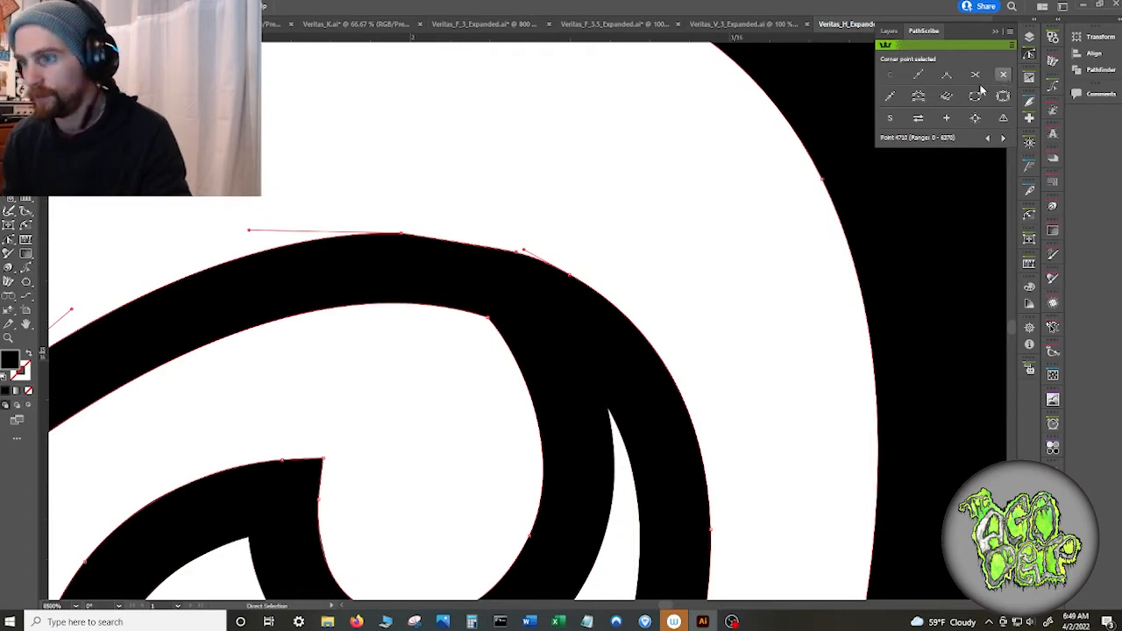
click(1003, 75)
- Delete the corner anchor at the upper end of the same curl's inner contour and deselect the letter
click(490, 318)
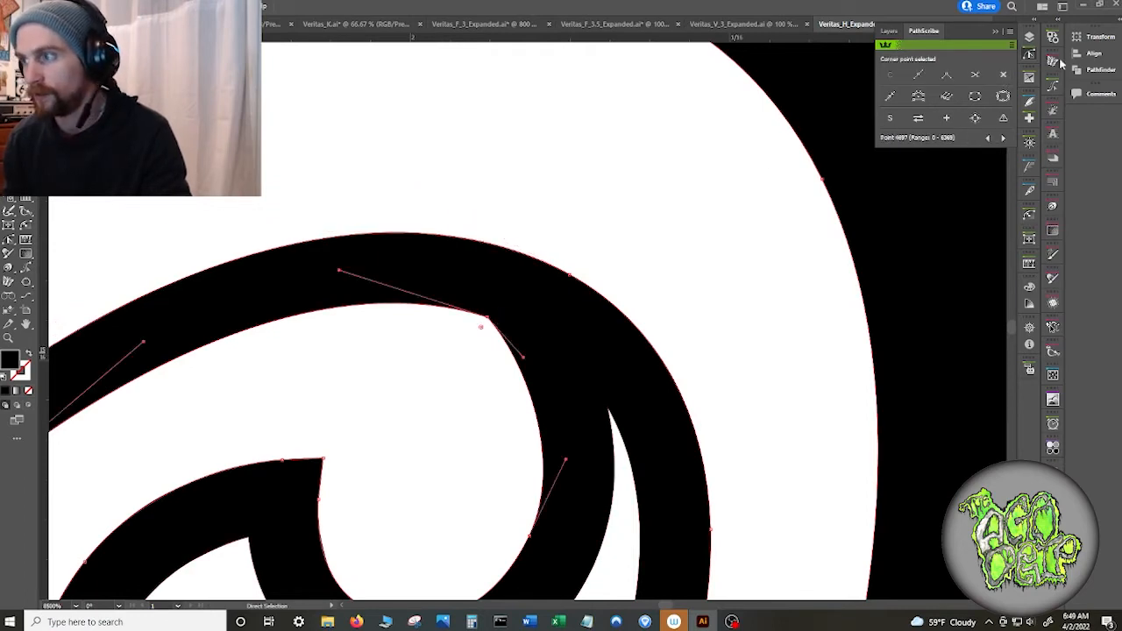
click(1003, 74)
click(723, 161)
scroll(723, 160, down, 10)
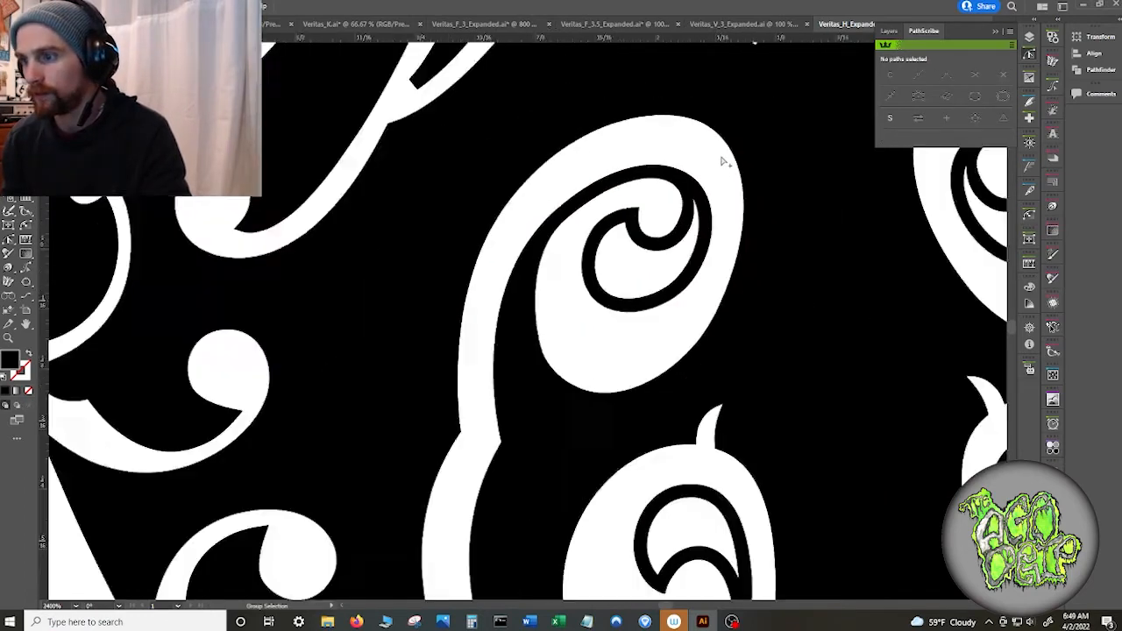
- Remove the spike beside the lower left curl's stem by deleting its tip, retracting the stray handles and deleting the adjoining corner anchor
scroll(749, 373, up, 6)
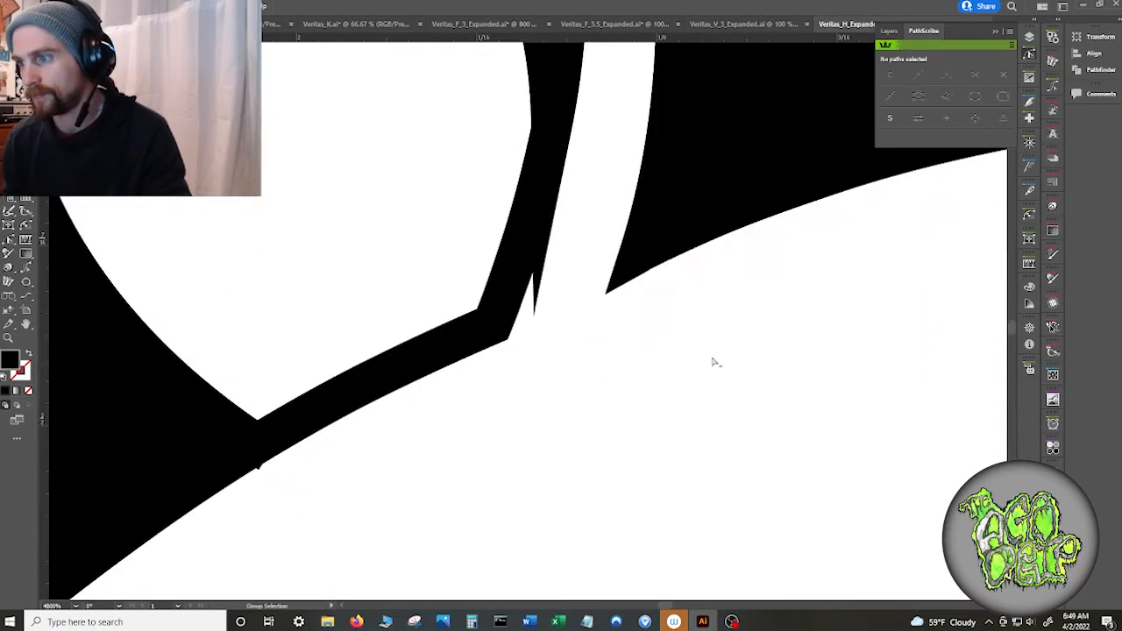
click(533, 315)
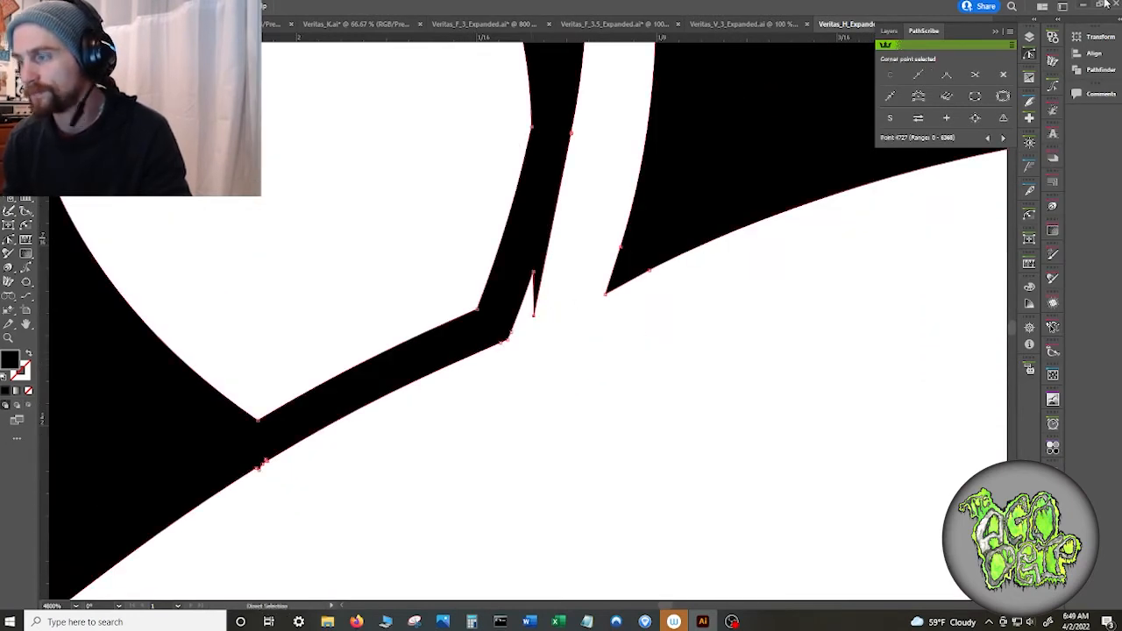
click(1008, 75)
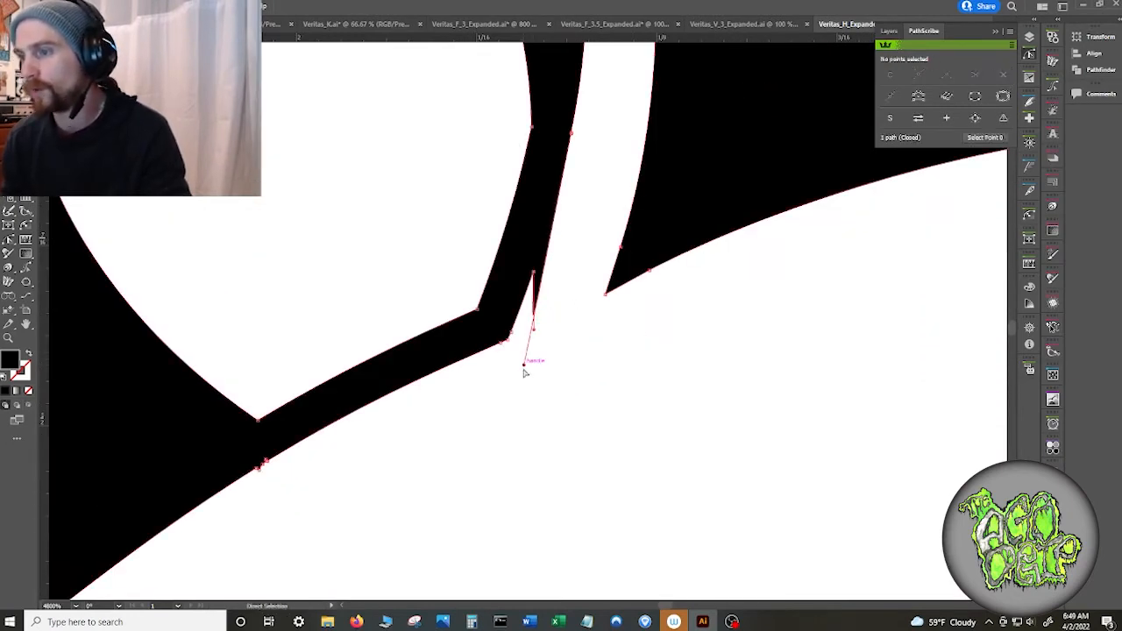
drag(524, 371, 572, 134)
drag(535, 331, 533, 271)
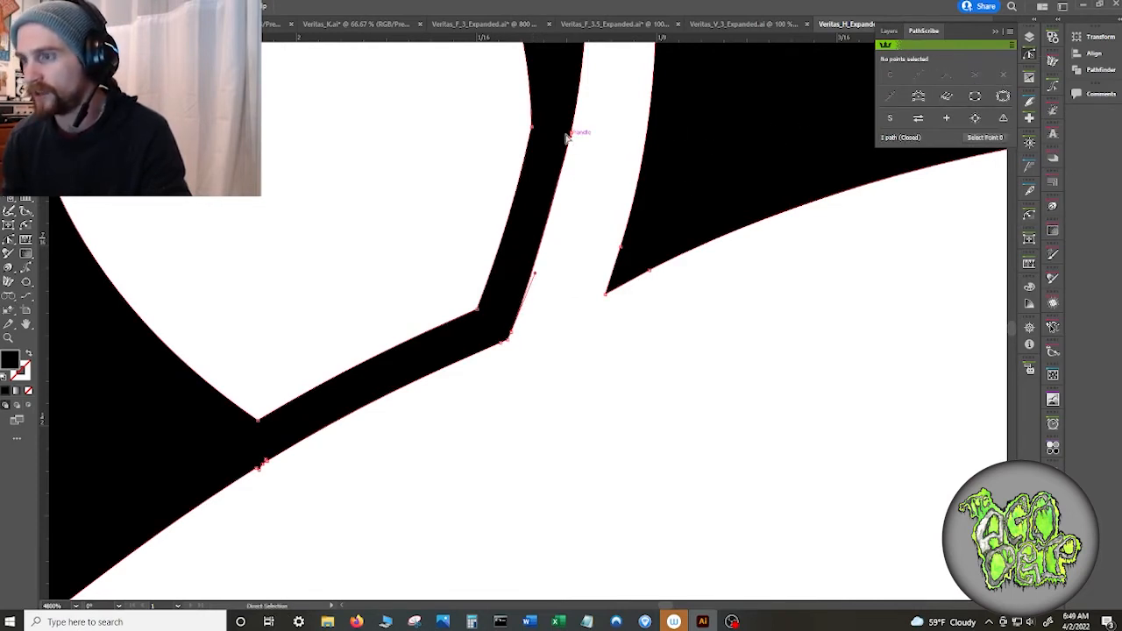
click(572, 135)
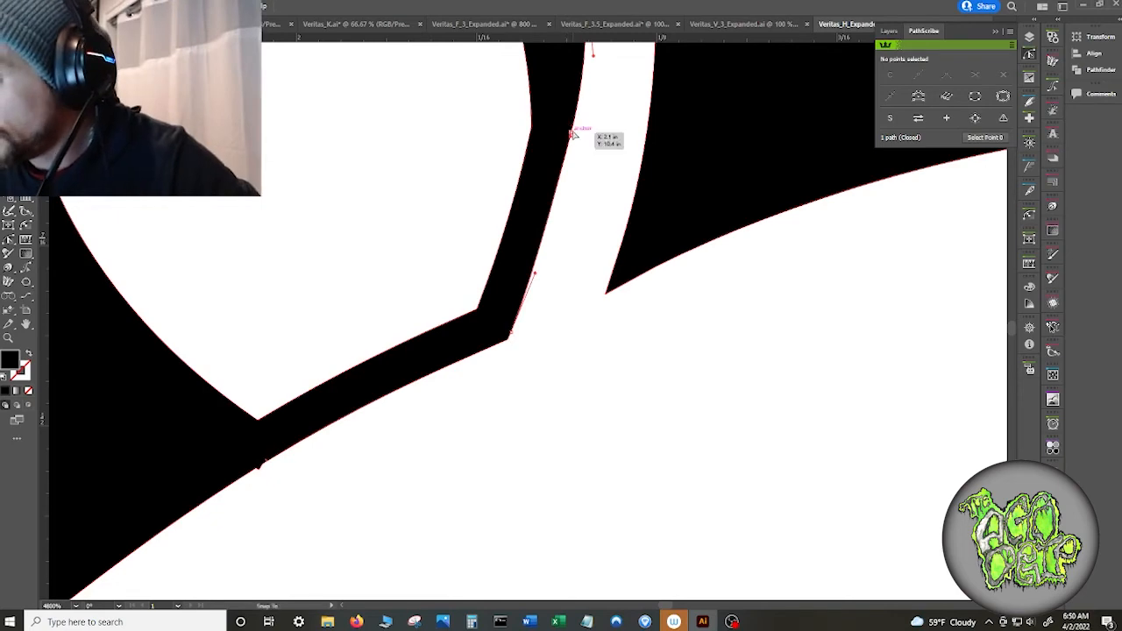
click(570, 130)
click(1004, 75)
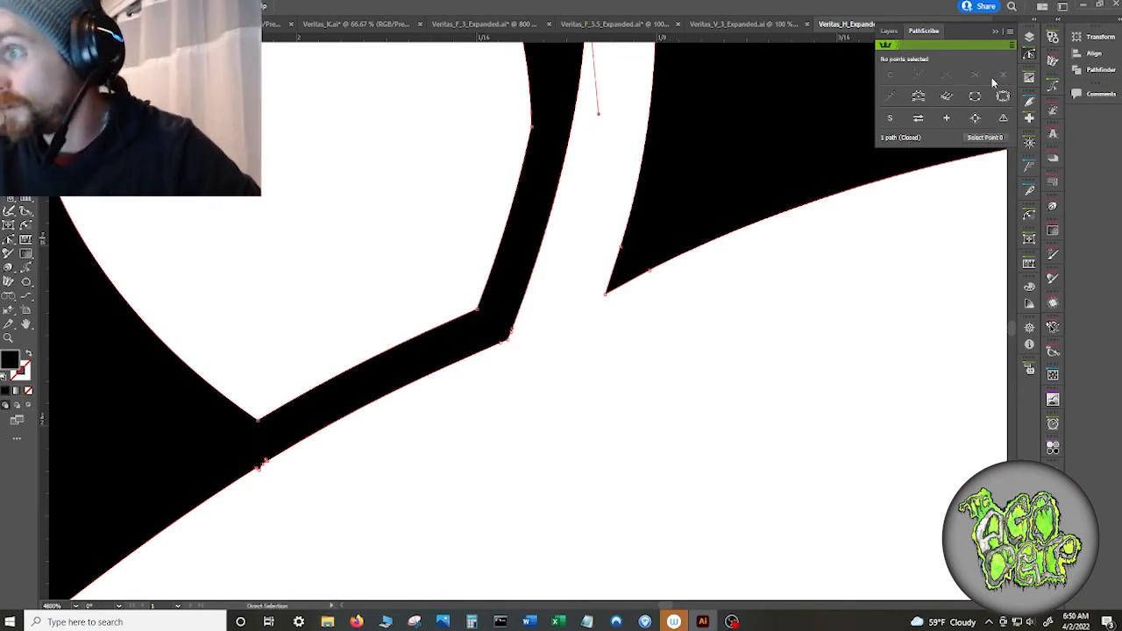
- Delete the corner anchor on the inner side of the lower left curl's stem to smooth that contour
scroll(744, 289, down, 3)
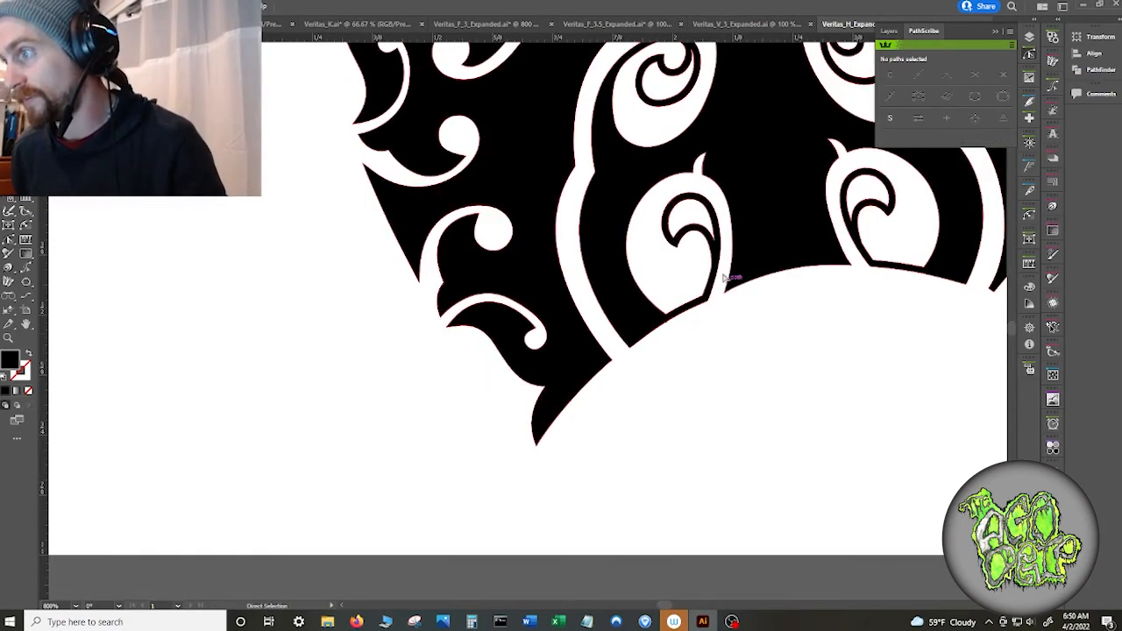
click(714, 271)
scroll(715, 273, up, 3)
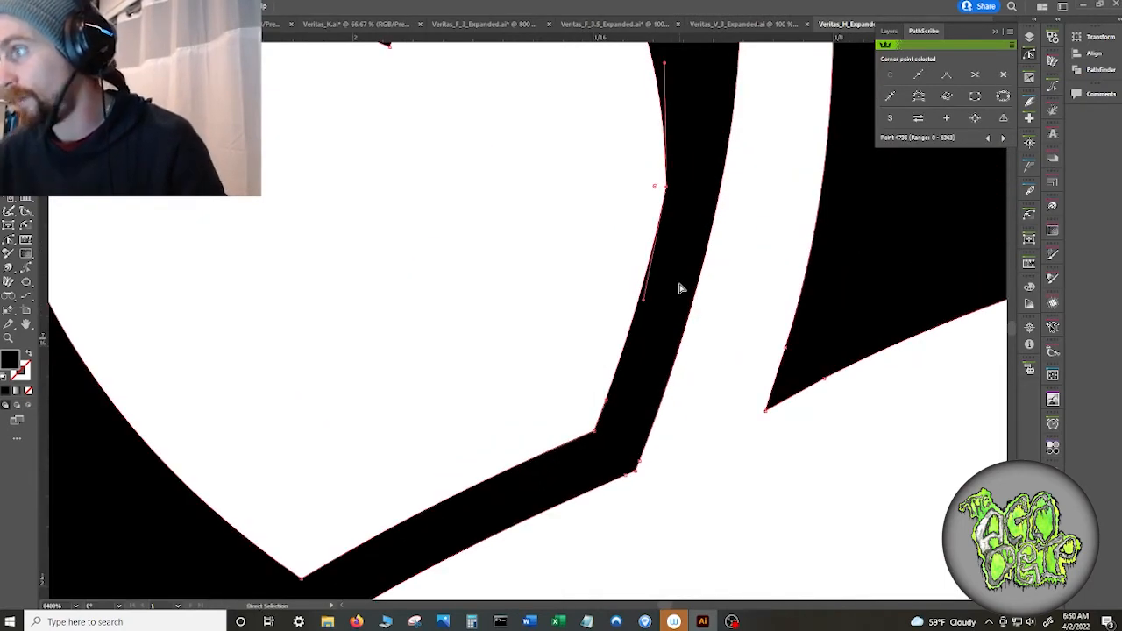
click(1001, 76)
- Delete the matching corner anchor on the inner side of the lower right curl's stem
key(ctrl+minus)
key(ctrl+minus)
key(ctrl+minus)
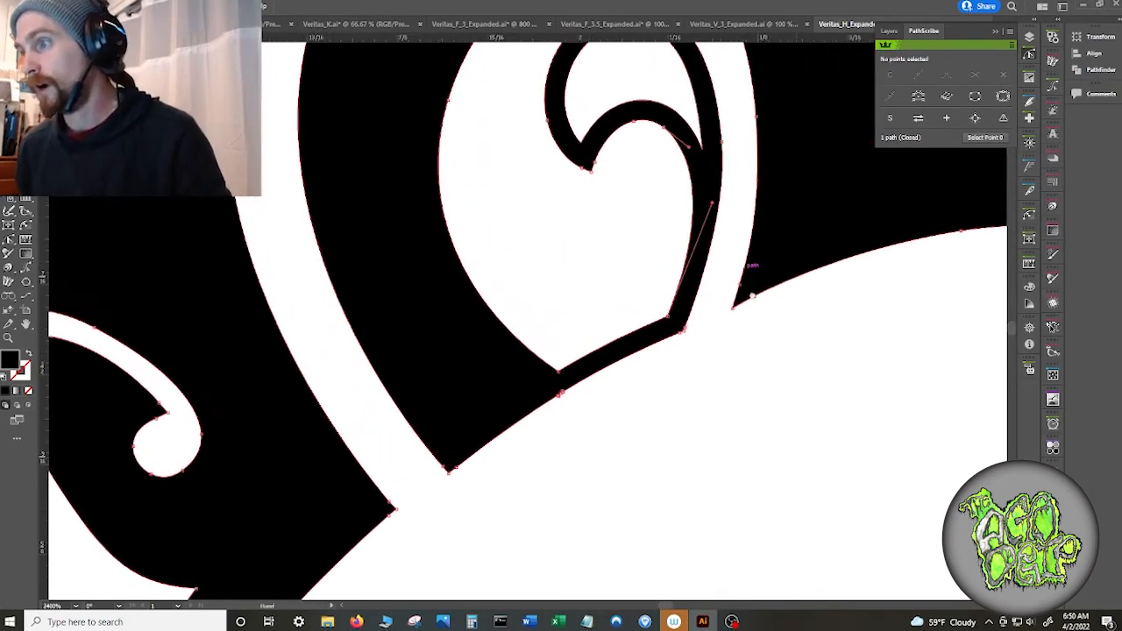
scroll(771, 333, up, 5)
scroll(789, 372, right, 3)
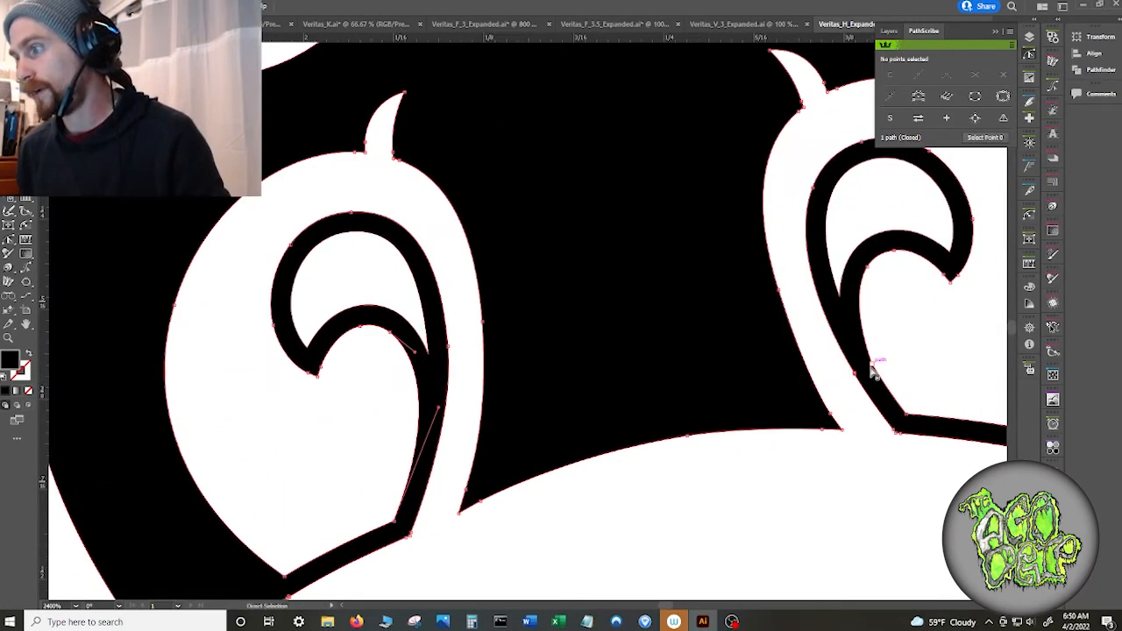
click(880, 361)
click(1003, 75)
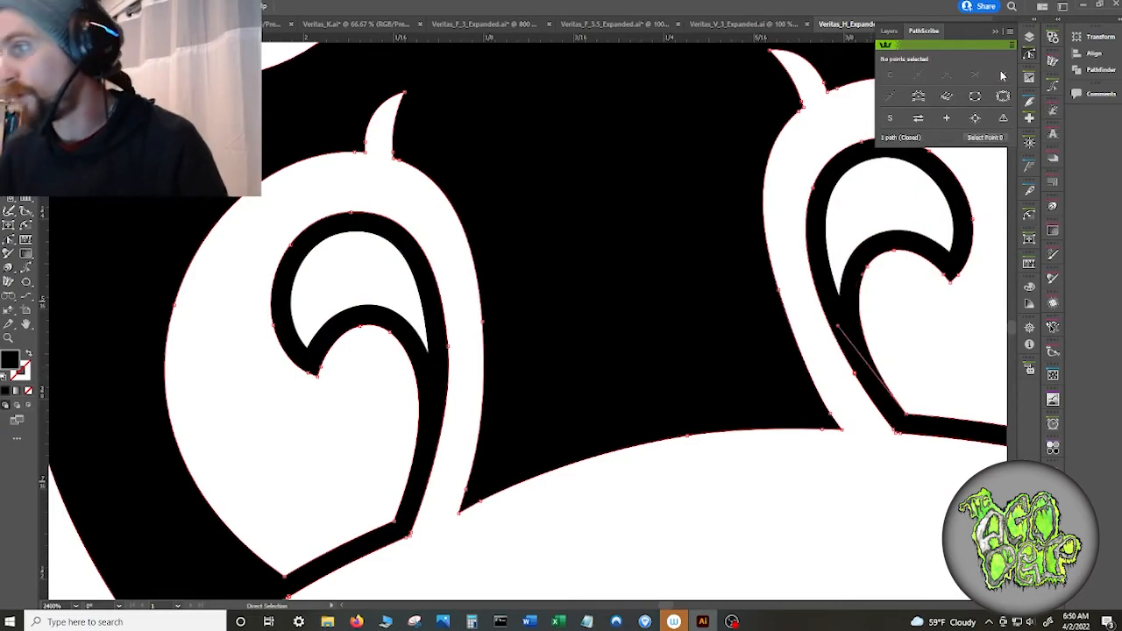
- Collapse the PathScribe panel and delete the white inner cutouts from the two upper curls at the left leg's foot
scroll(952, 298, down, 7)
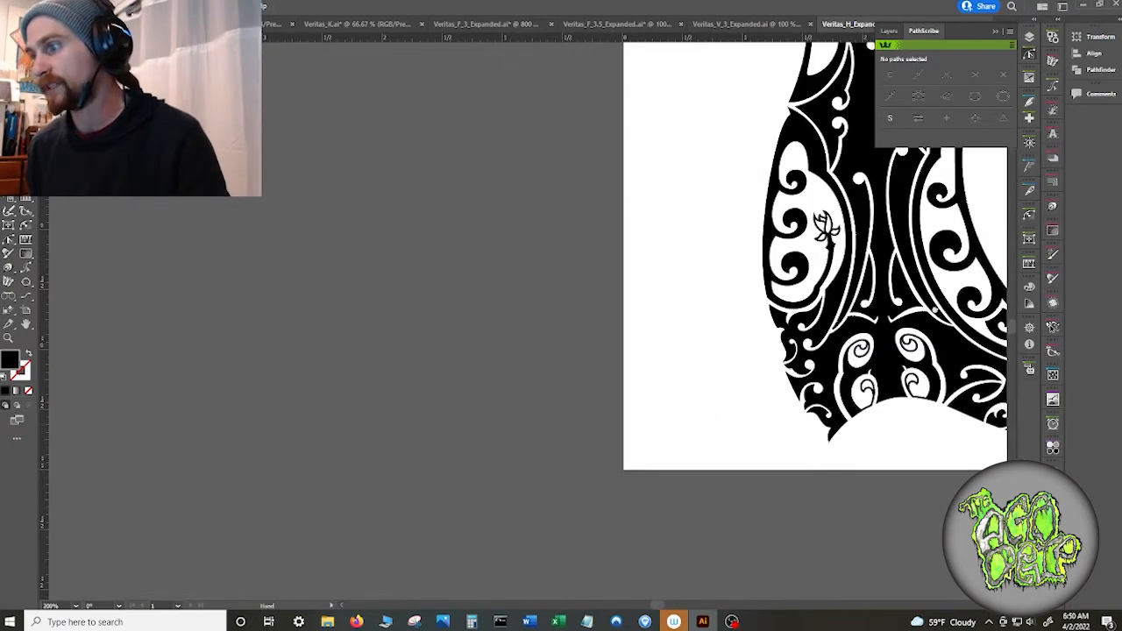
drag(922, 281, 739, 292)
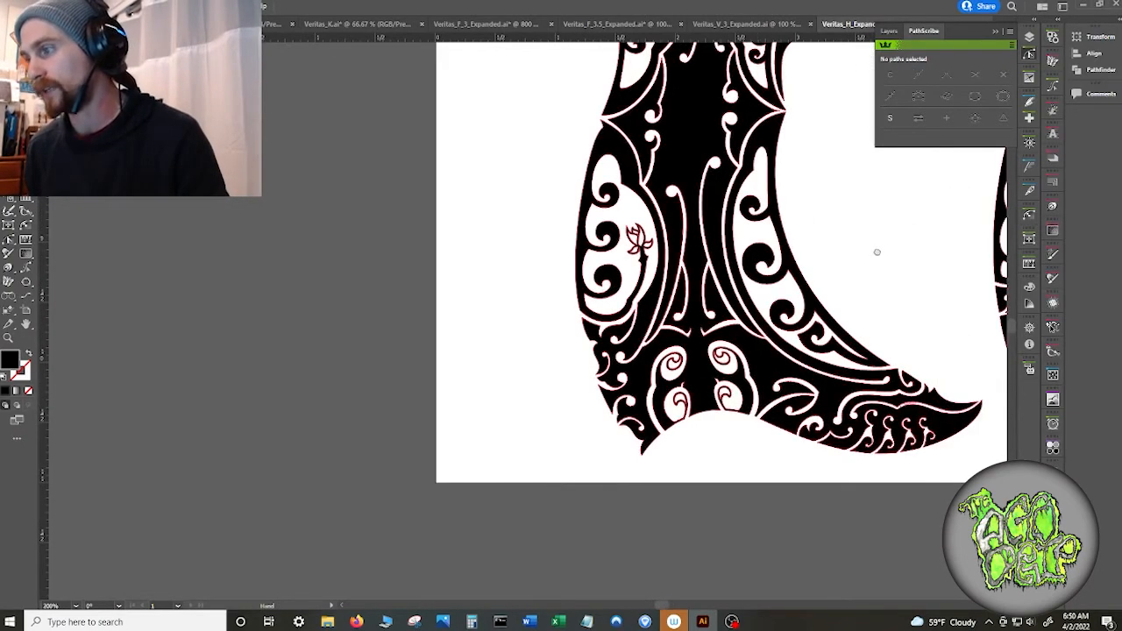
drag(876, 251, 767, 271)
scroll(793, 263, down, 2)
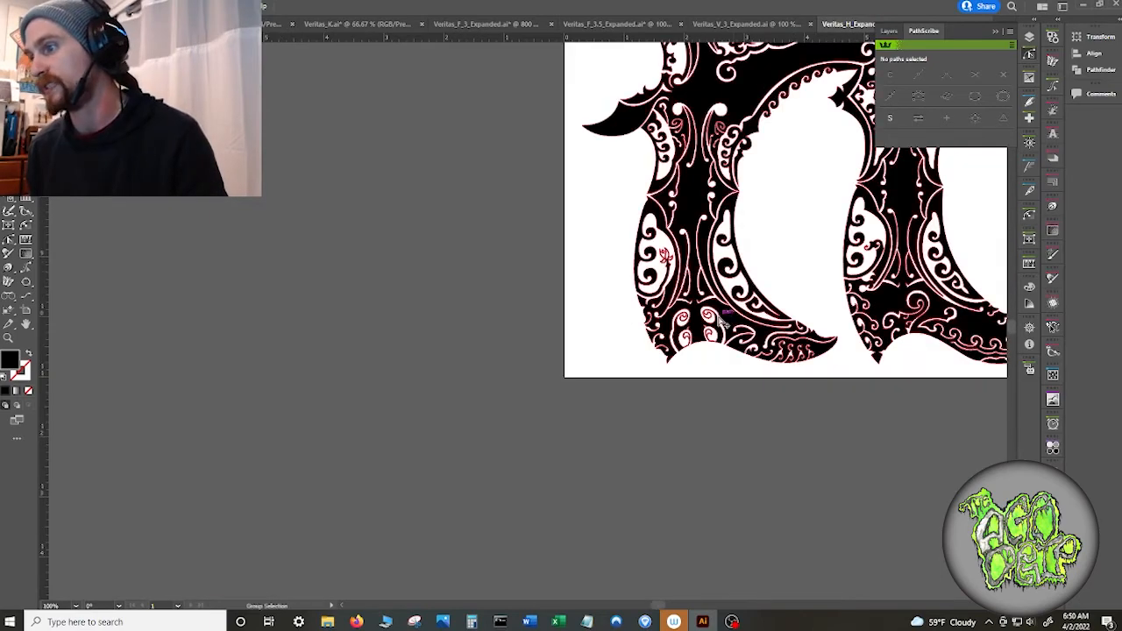
scroll(721, 312, up, 5)
scroll(722, 309, up, 1)
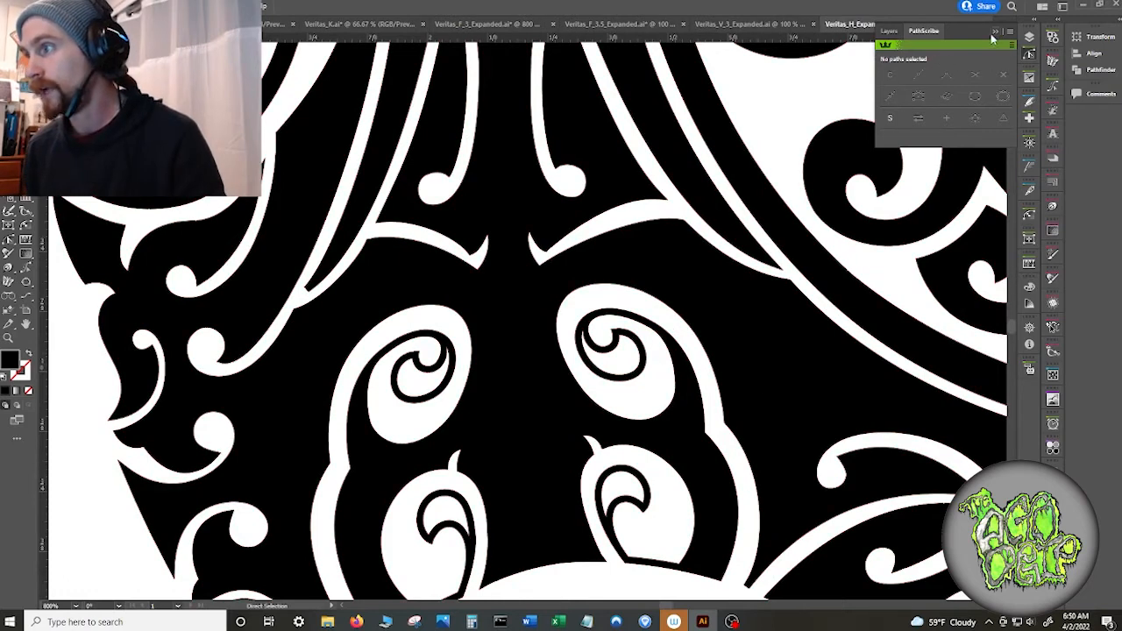
click(995, 32)
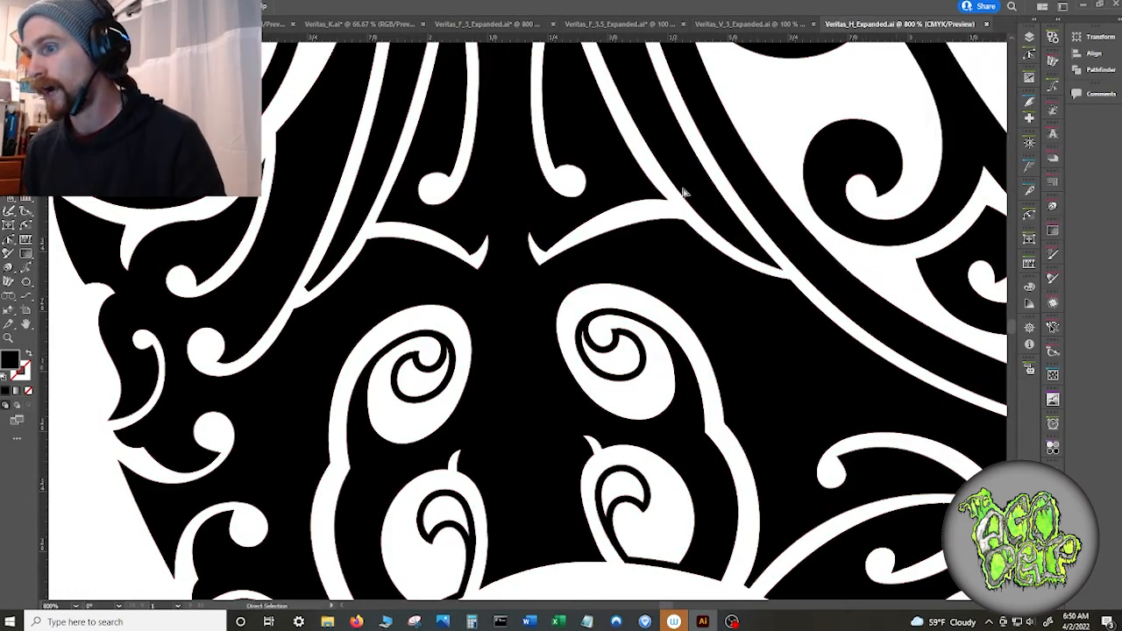
click(415, 360)
key(Delete)
key(Delete)
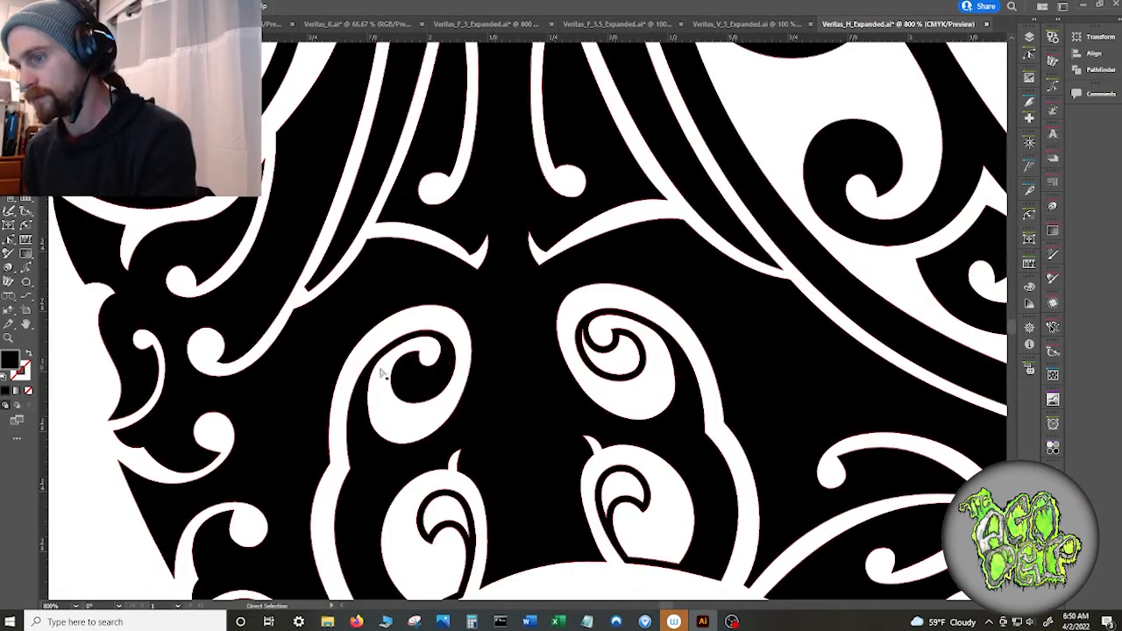
click(624, 343)
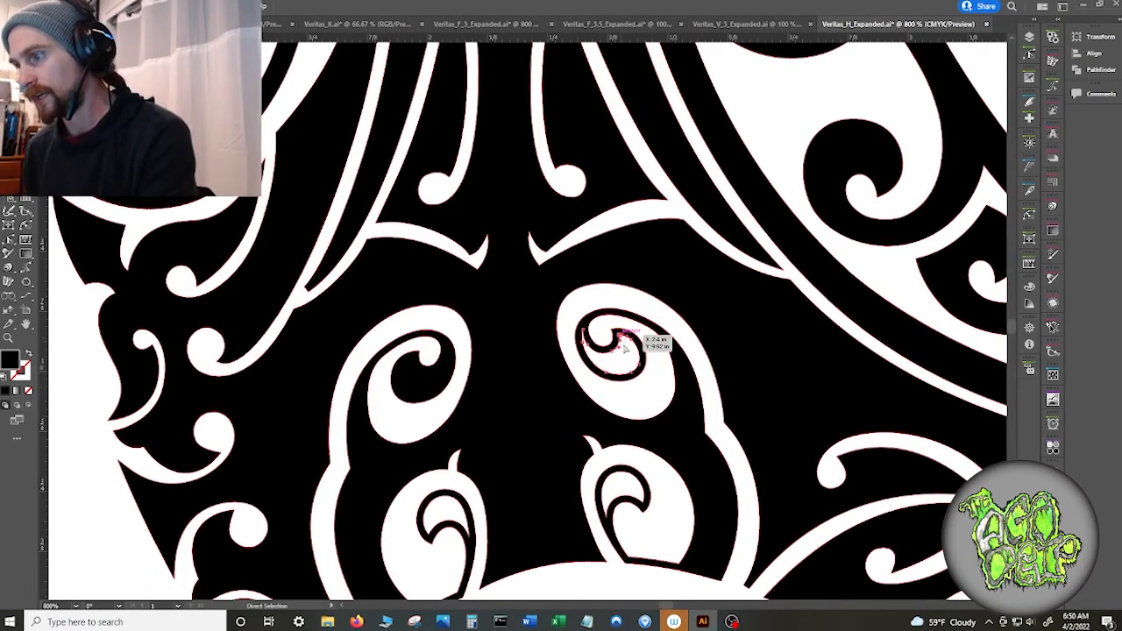
key(Delete)
- Delete the white crescent cutouts inside the two lower curls at the left leg's foot
click(626, 477)
key(Delete)
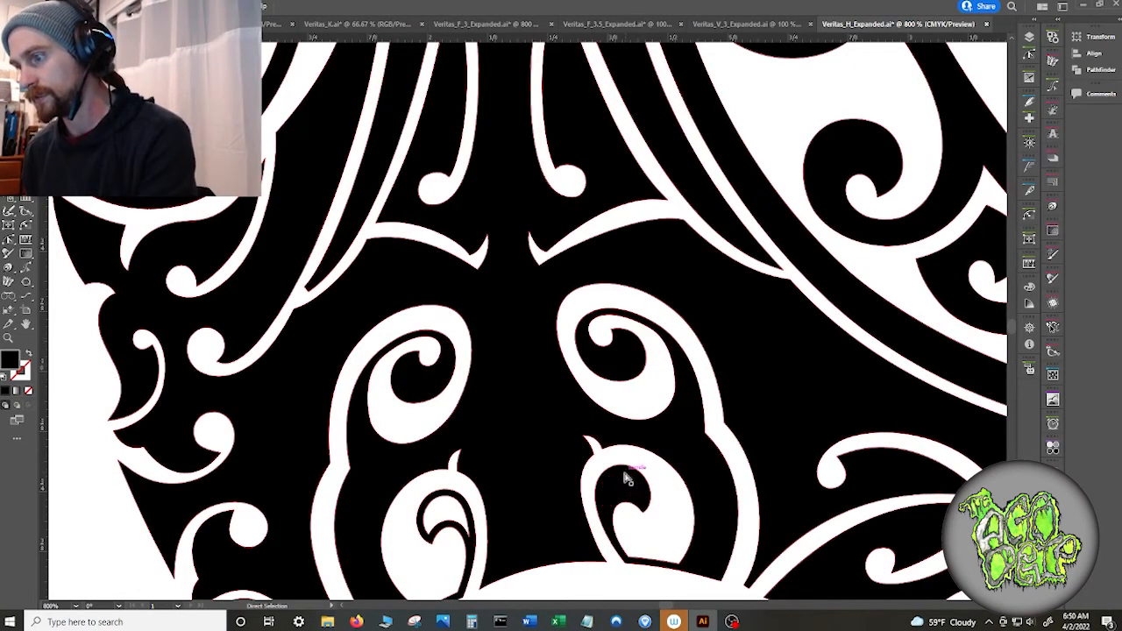
click(449, 501)
key(Delete)
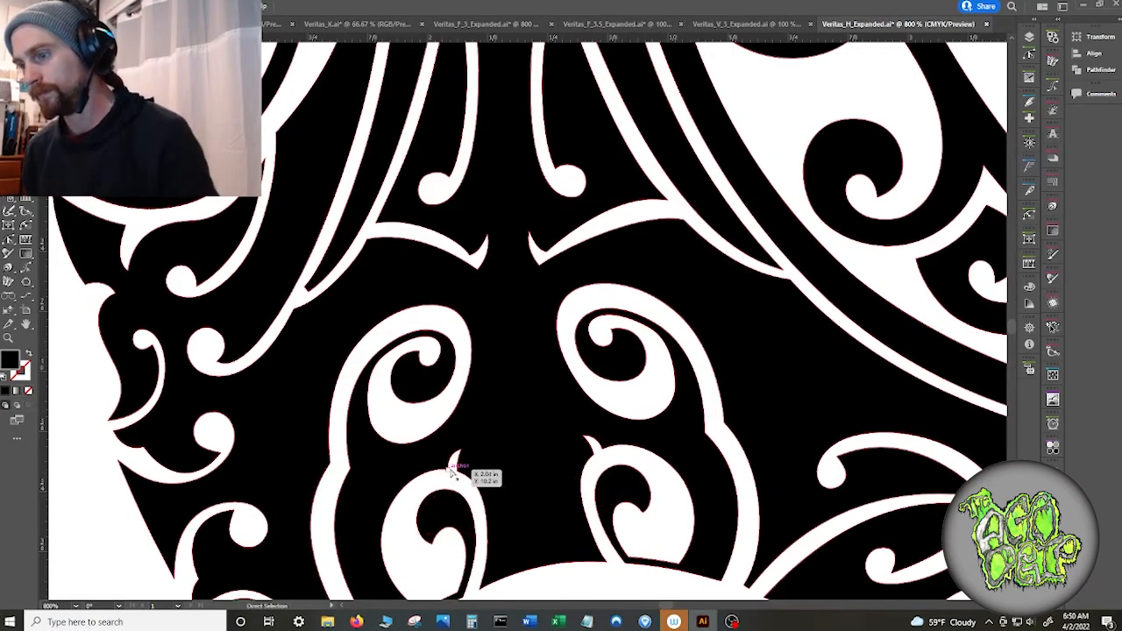
- Select the tall petal cutout of the flower in the left leg, try a dark green stroke on it, and remove that stroke
scroll(442, 483, down, 5)
click(609, 351)
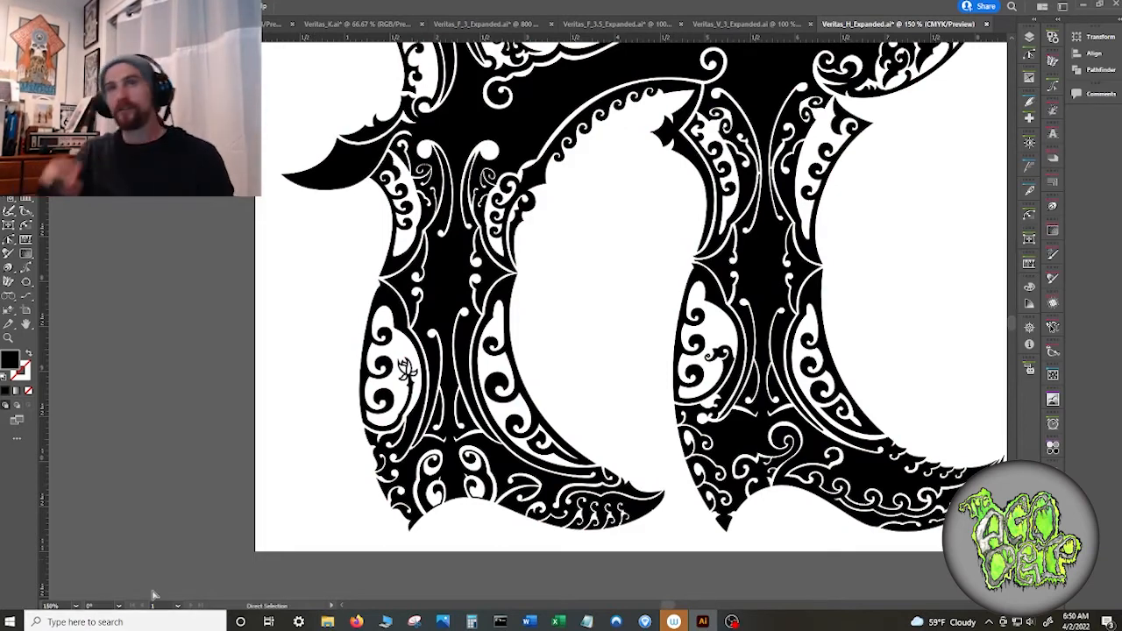
scroll(405, 370, up, 8)
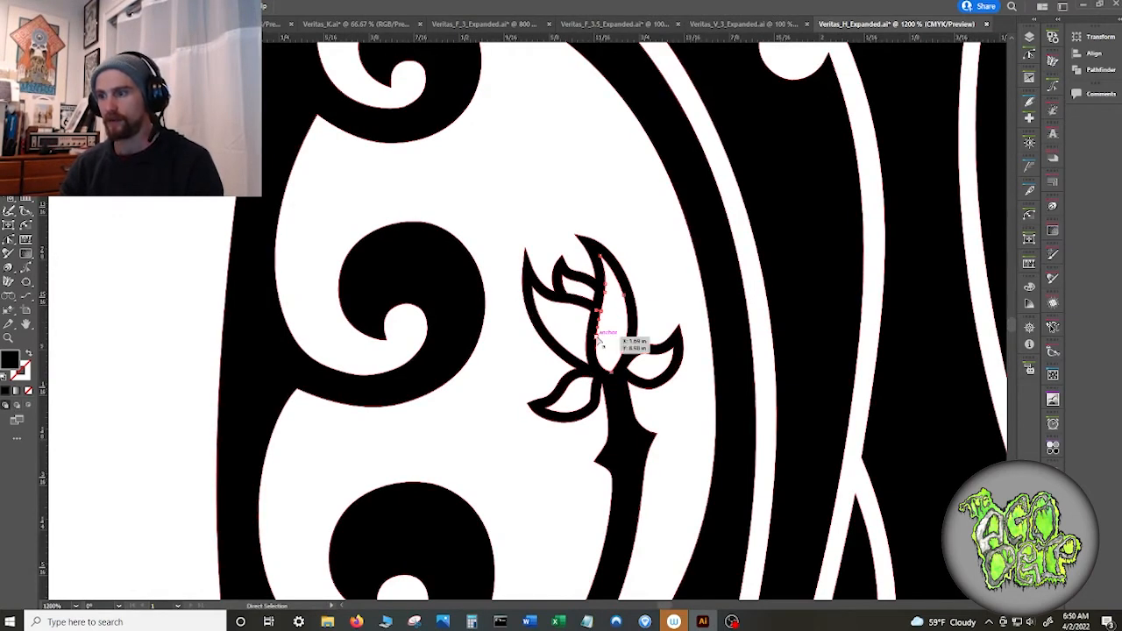
click(17, 372)
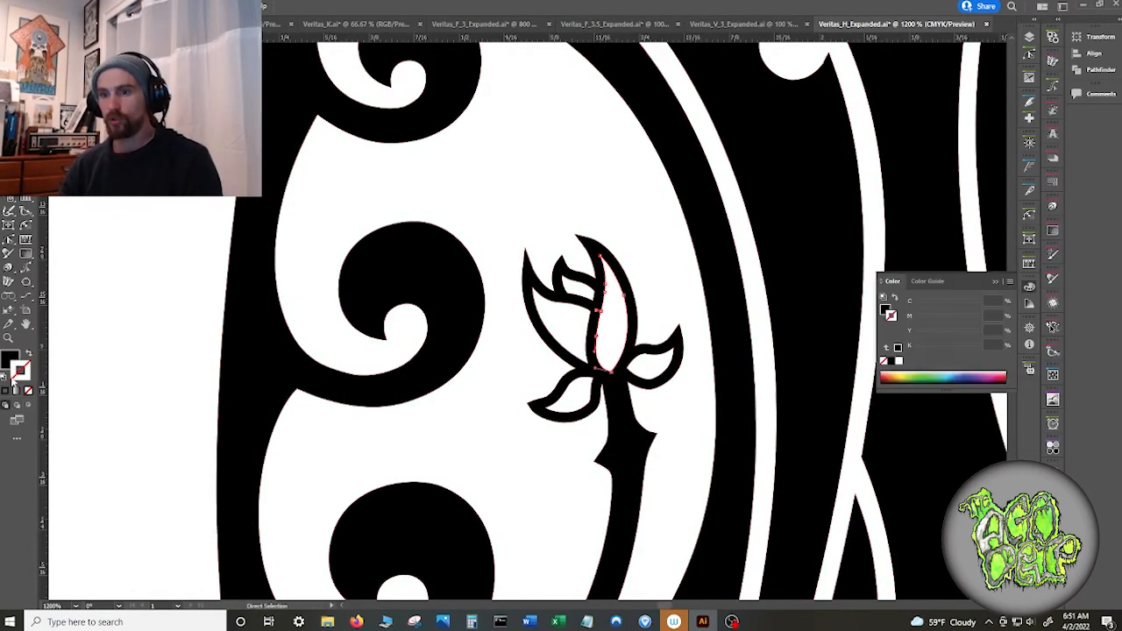
drag(943, 372, 940, 376)
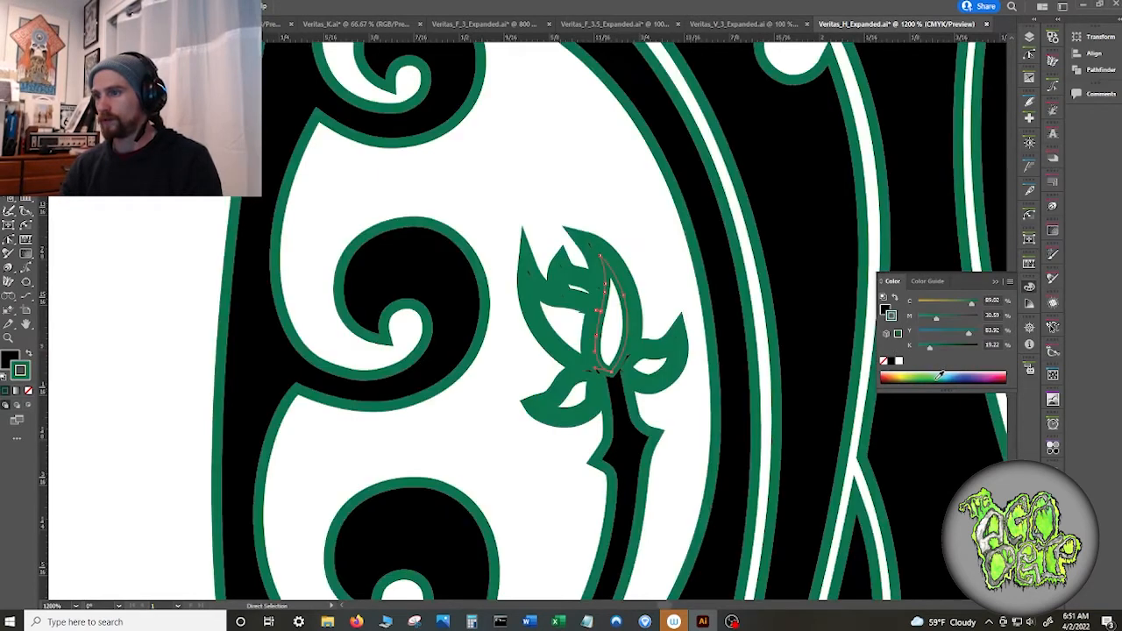
key(slash)
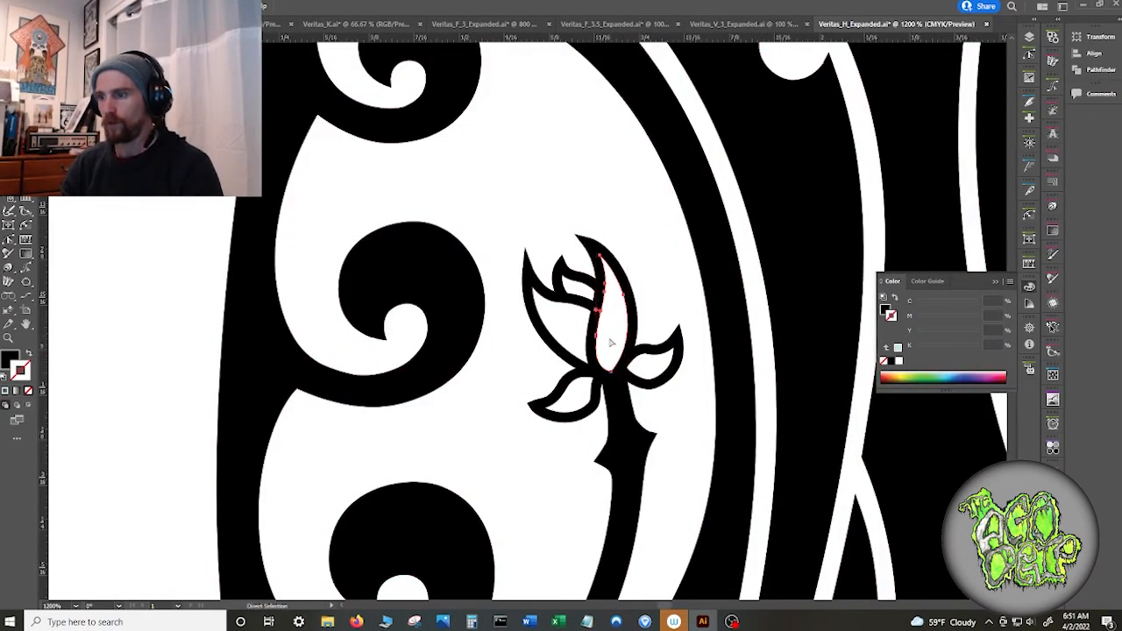
- Try a green fill on the flower's selected petal path and undo that color change
click(11, 358)
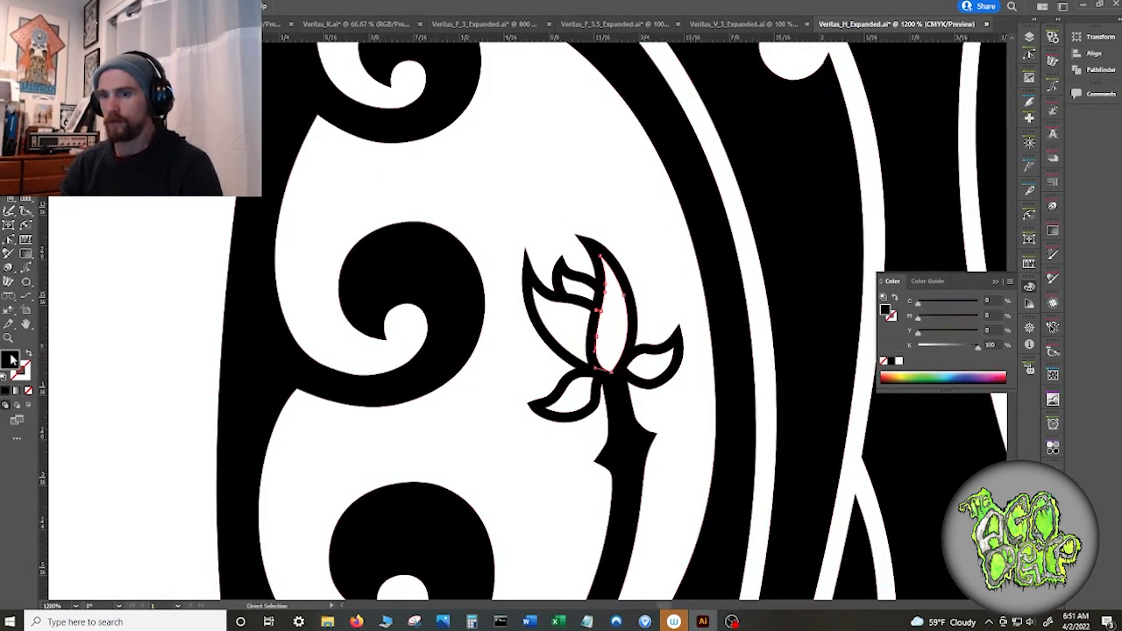
click(939, 377)
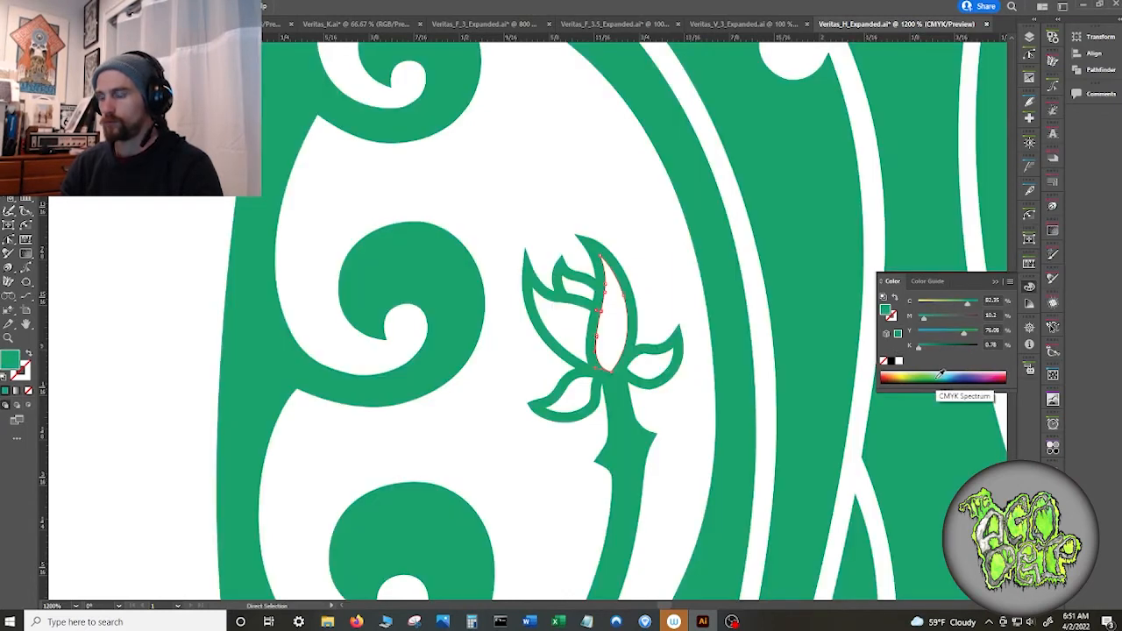
key(ctrl+z)
key(a)
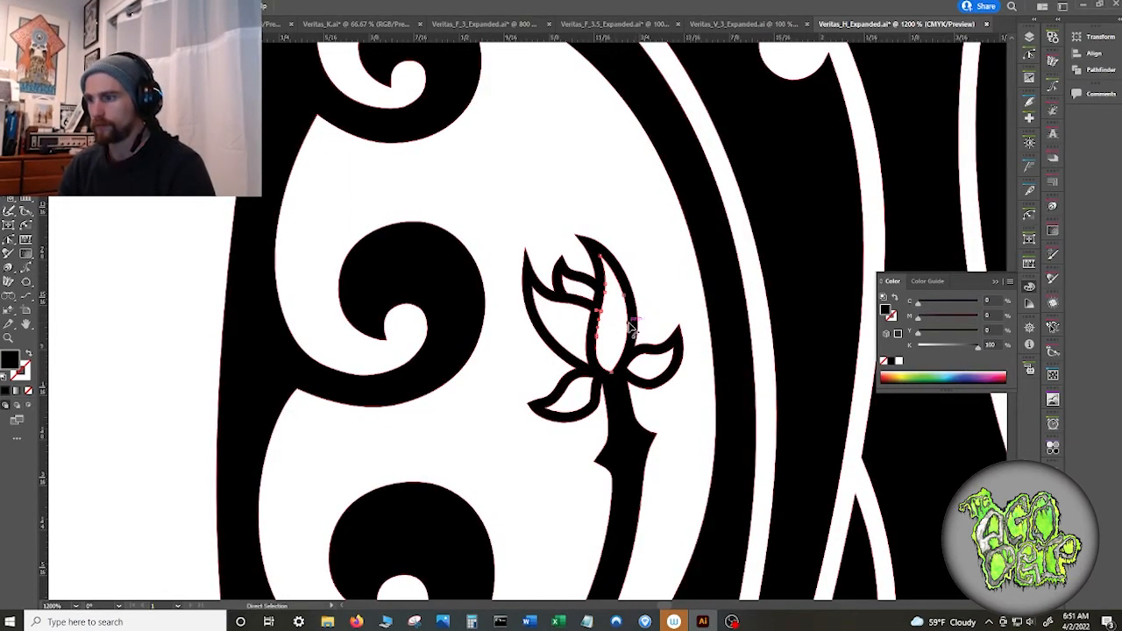
- Select the flower's tall petal path as an object and apply the Pathfinder Exclude shape mode to it
key(v)
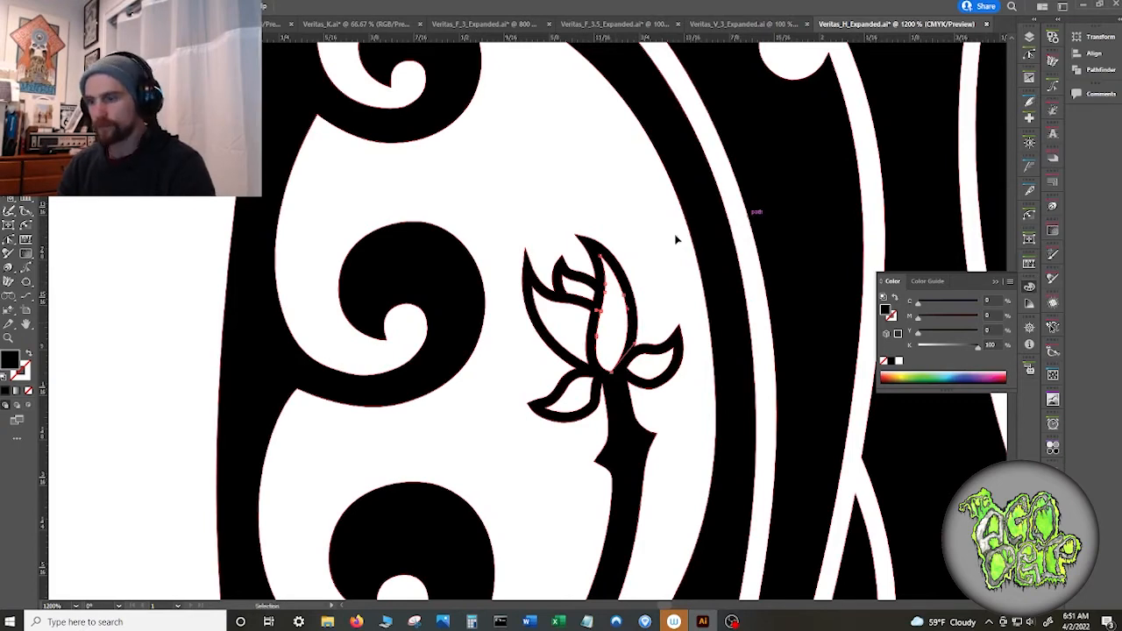
click(623, 299)
click(623, 298)
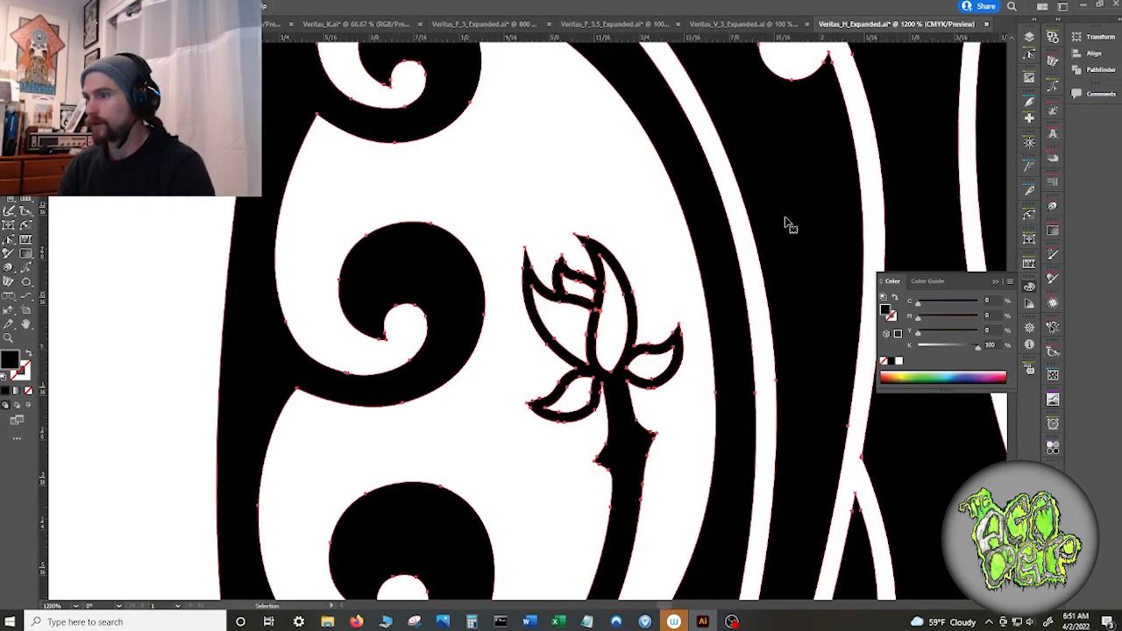
key(a)
click(623, 298)
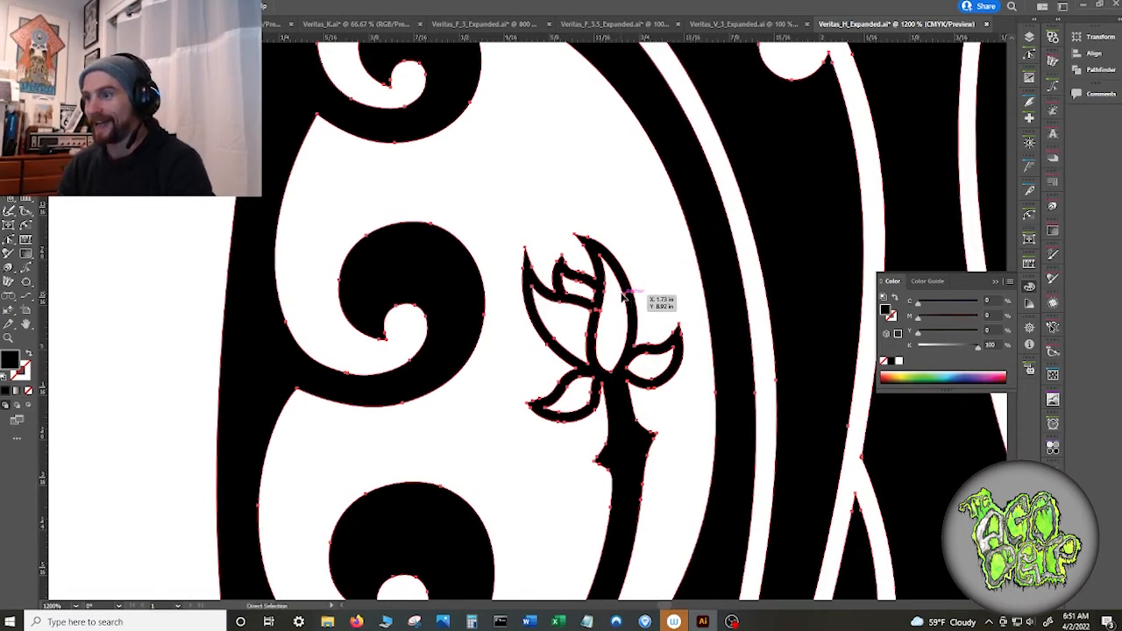
key(v)
shift+click(697, 285)
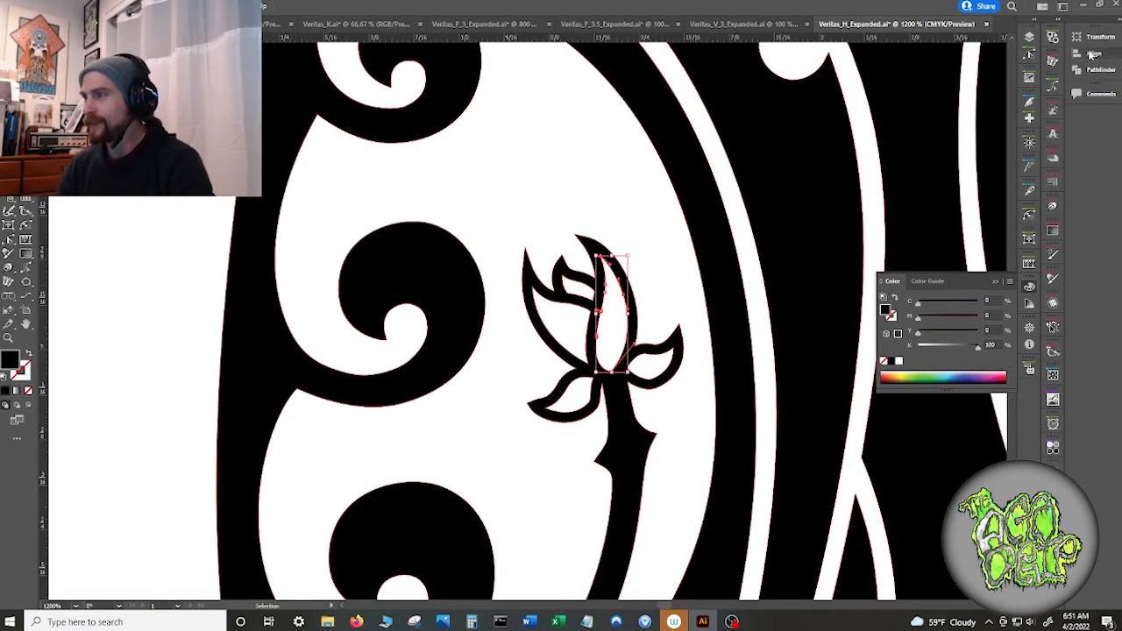
click(1096, 70)
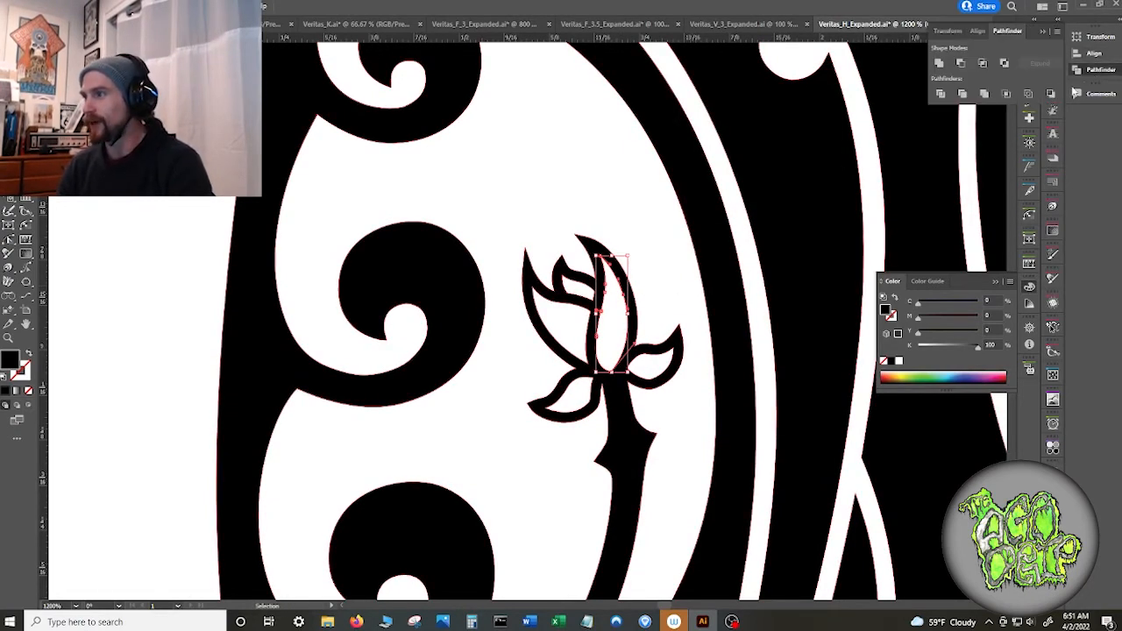
click(1004, 64)
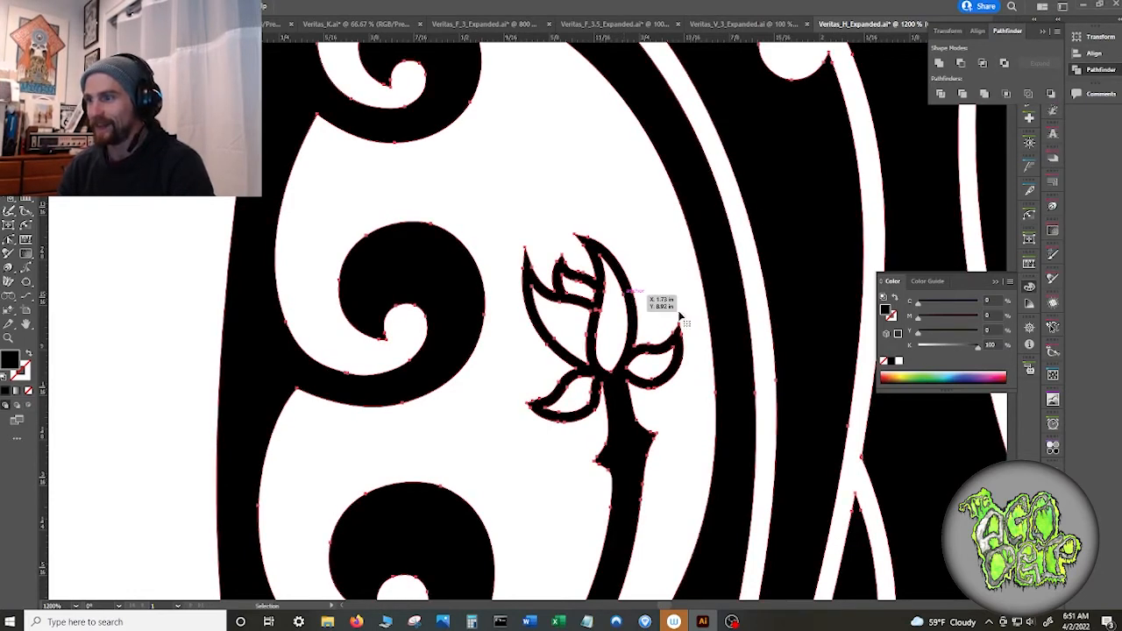
- Try a blue fill and a light blue stroke on the lettering artwork, and undo both color changes
click(968, 376)
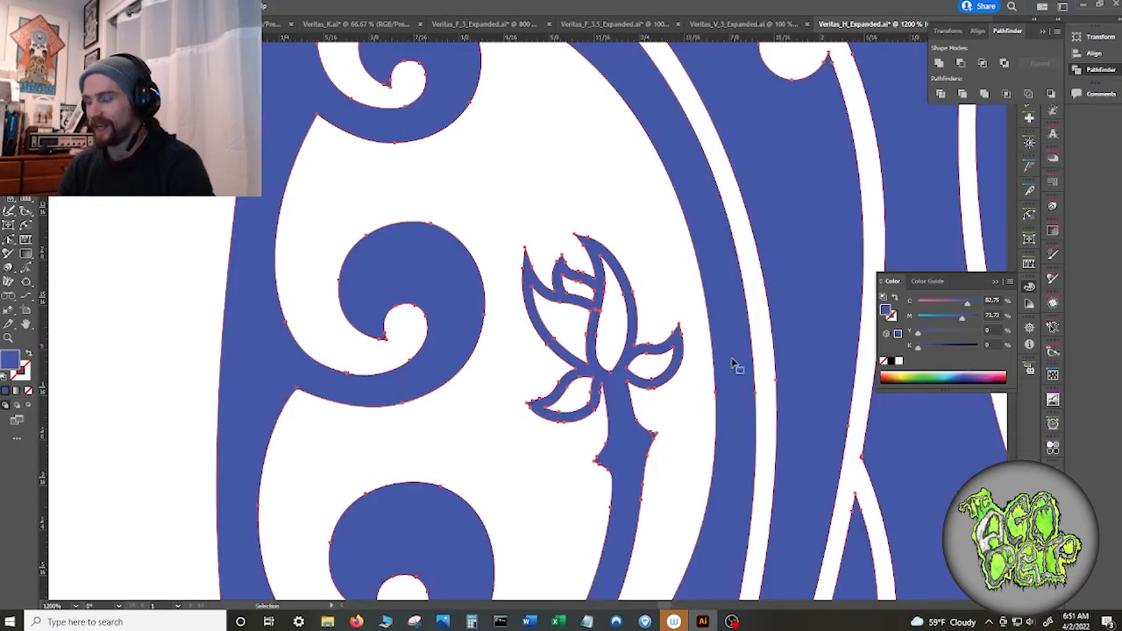
click(23, 372)
click(957, 375)
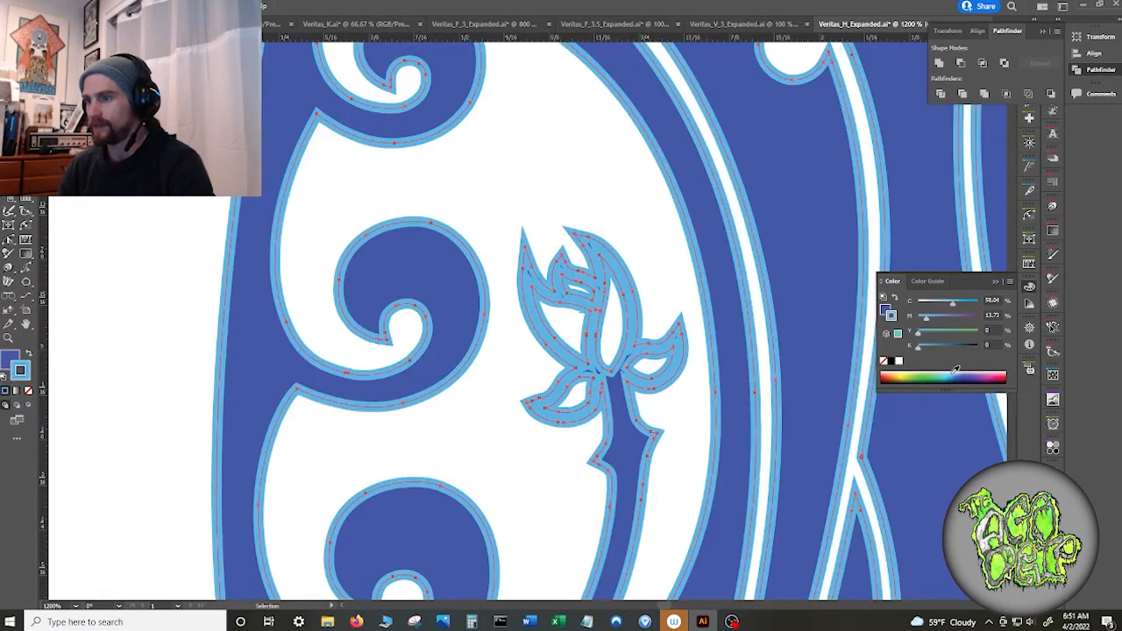
key(ctrl+z)
key(ctrl+z)
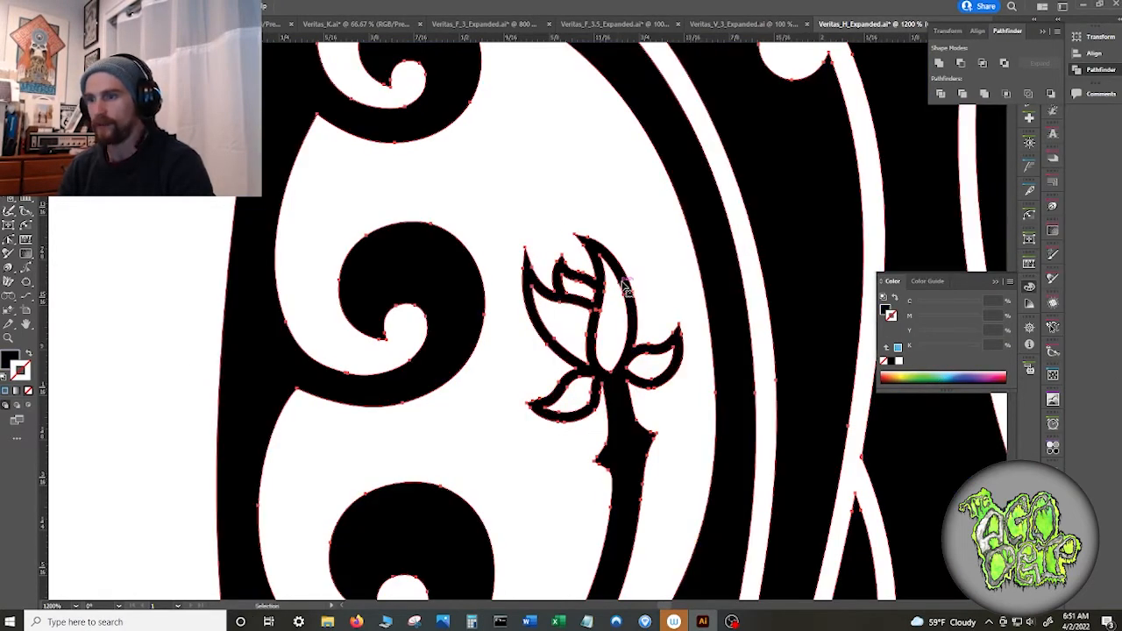
- Apply the Pathfinder Divide operation to the flower's tall petal path and open the context options of the divided artwork
click(623, 296)
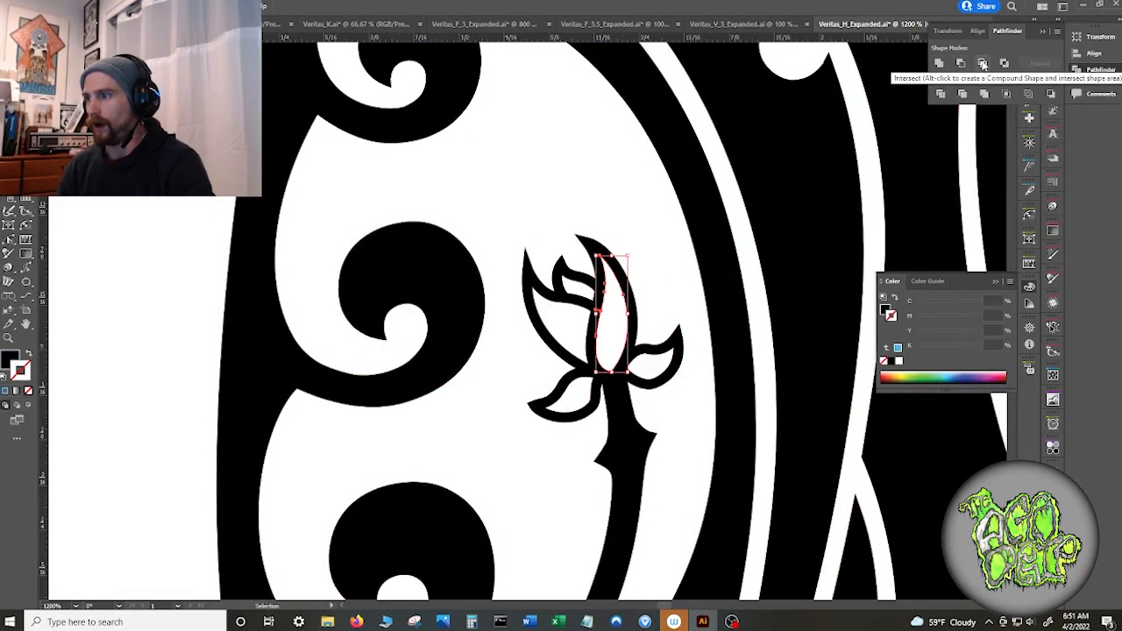
click(938, 97)
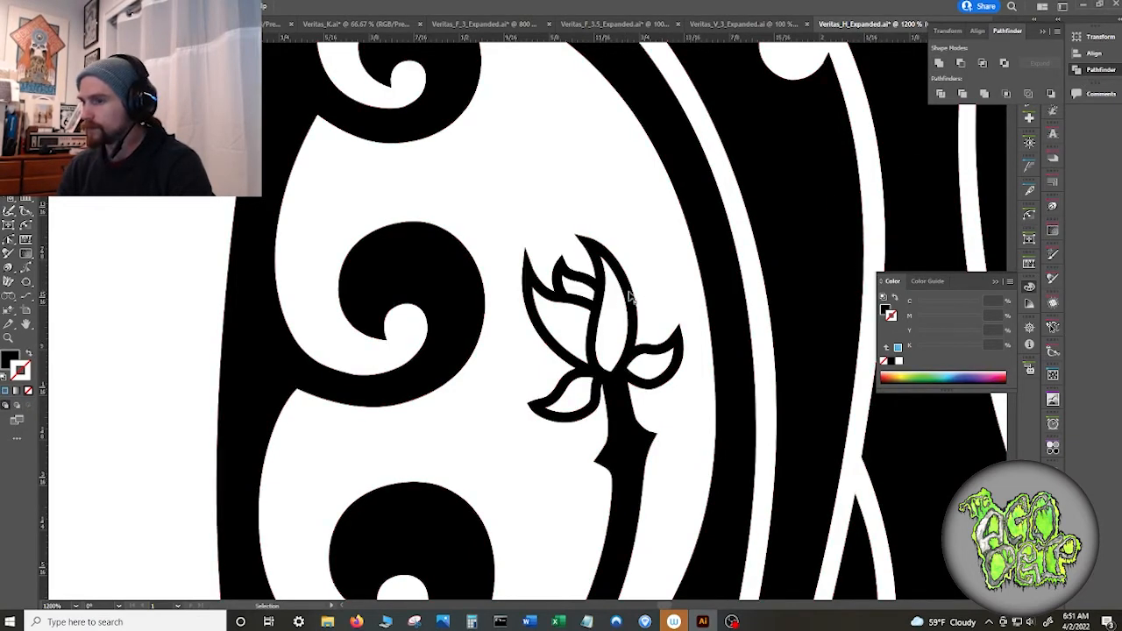
right_click(625, 300)
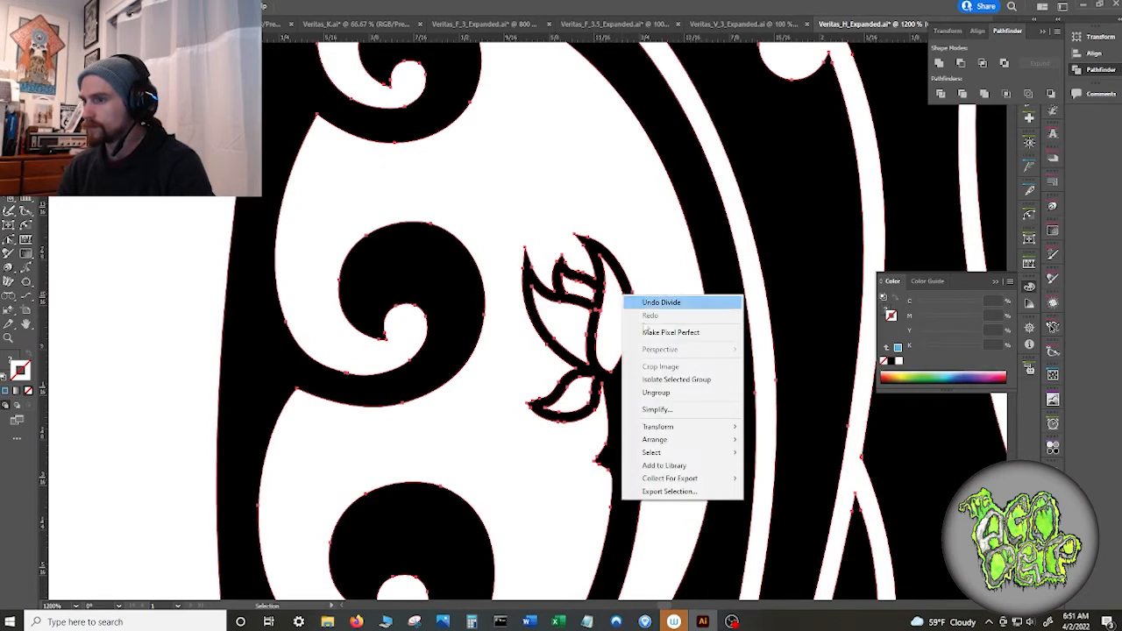
- Ungroup the divided letter H artwork and give it a light green stroke of C 45.88, M 0, Y 60.39, K 0
click(664, 275)
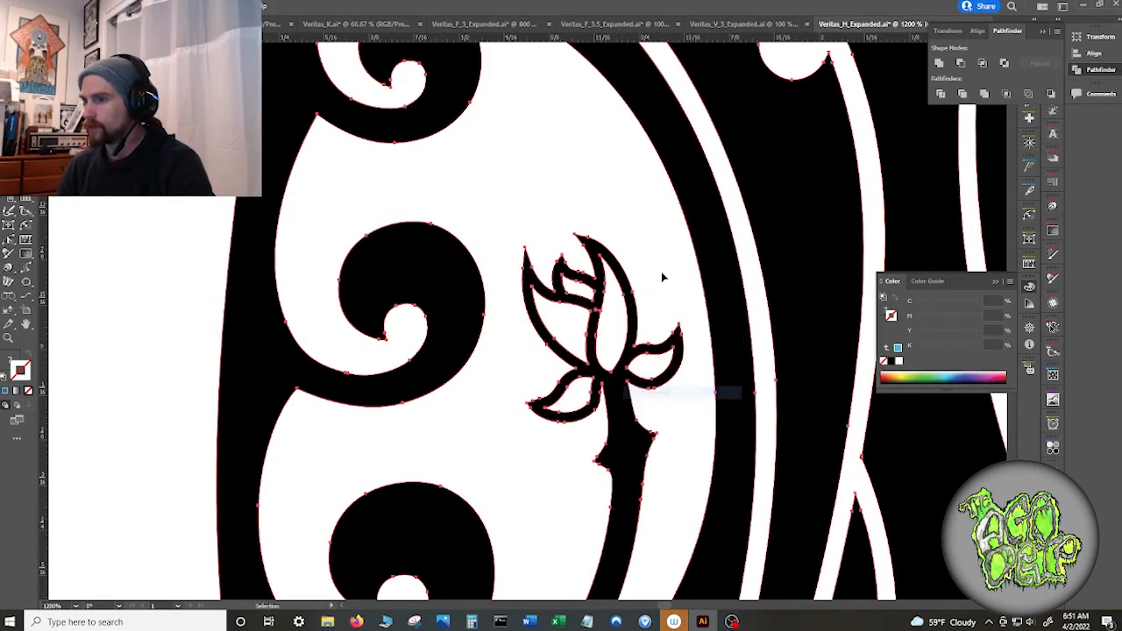
right_click(623, 296)
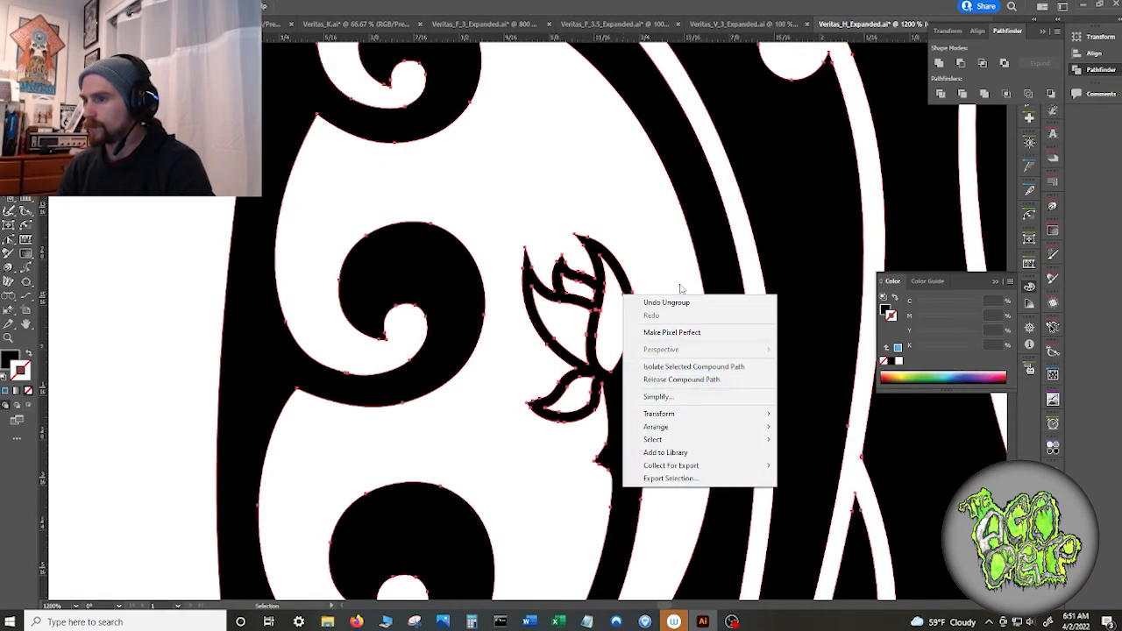
click(675, 230)
click(623, 283)
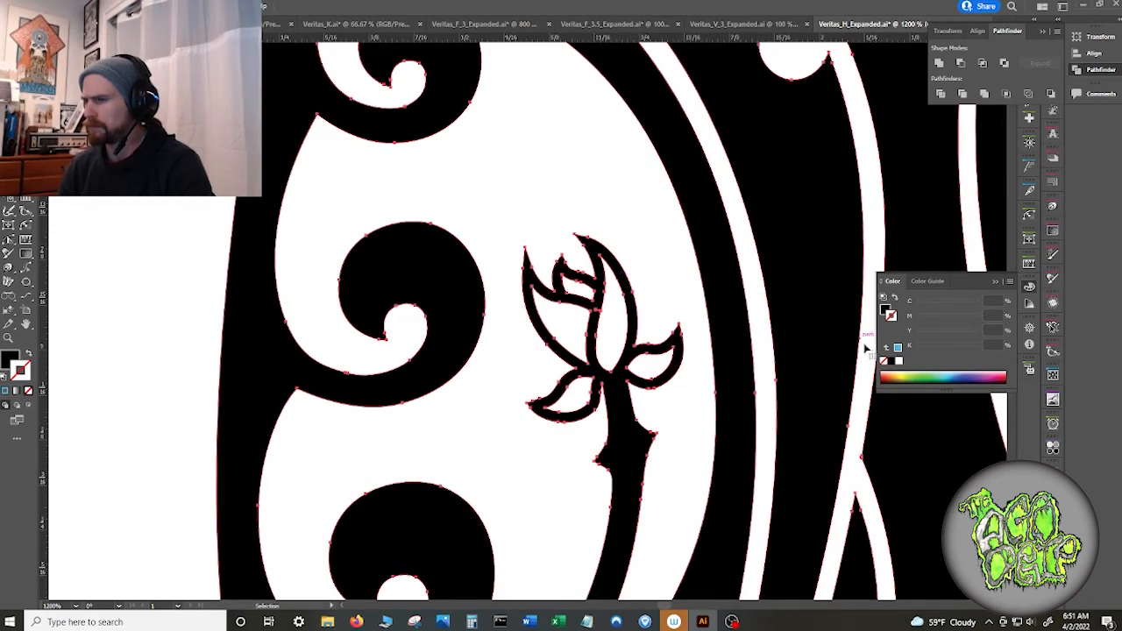
click(930, 374)
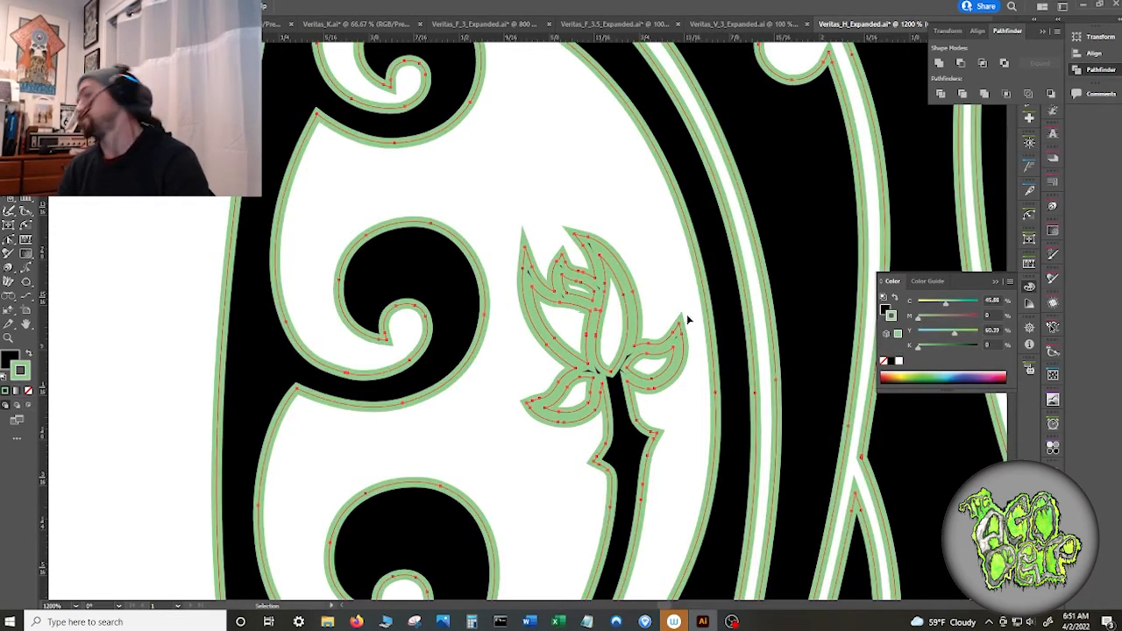
- Look over the green-outlined letter H, from the lower legs up to the ornamented tops
click(651, 300)
scroll(652, 300, down, 8)
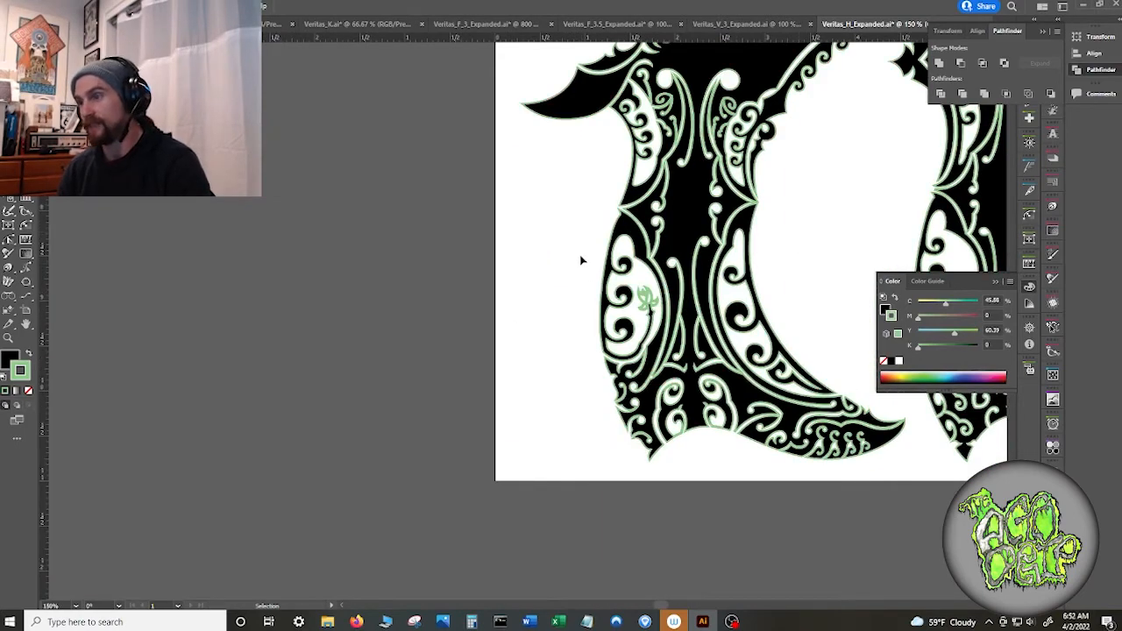
scroll(581, 260, up, 5)
scroll(598, 269, down, 6)
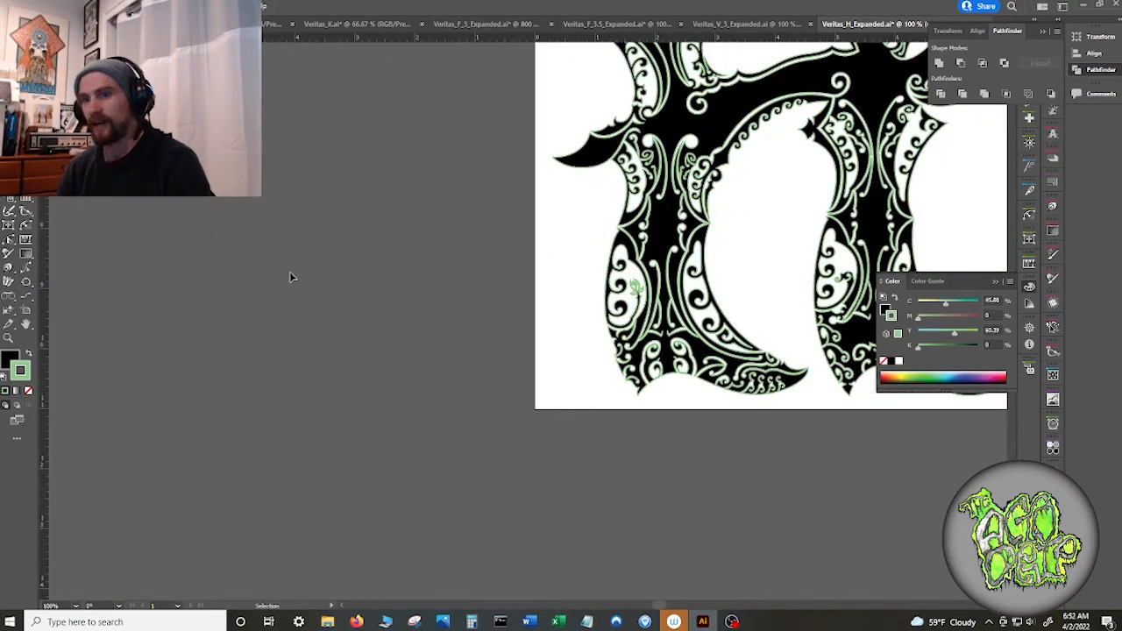
scroll(468, 262, down, 4)
scroll(491, 266, up, 4)
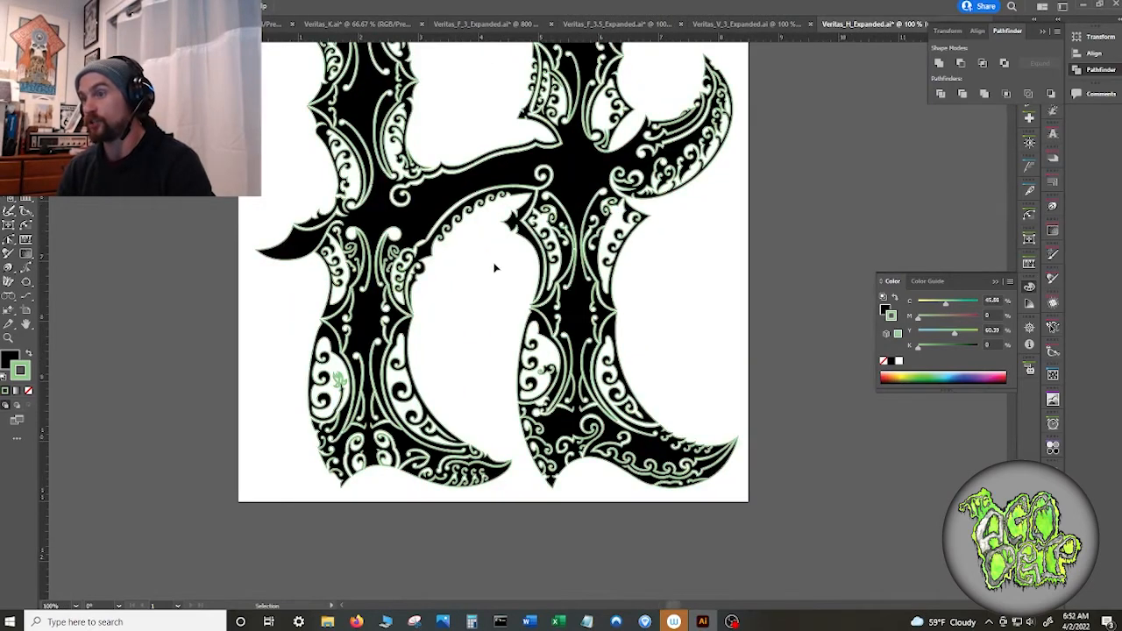
scroll(488, 358, up, 3)
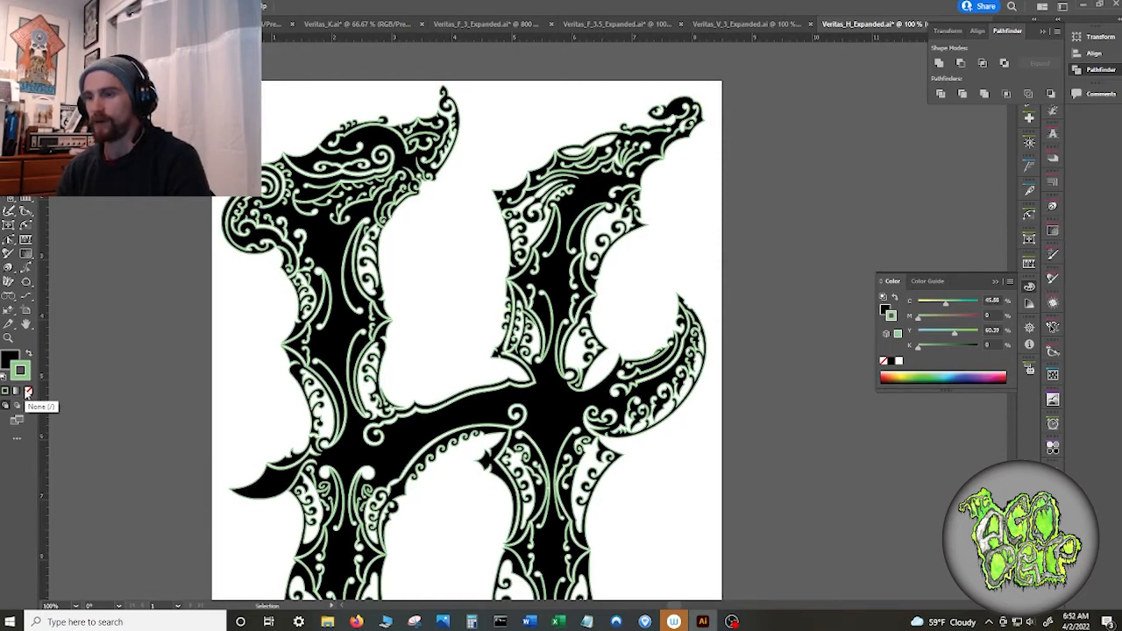
- Select the whole letter H, remove its black fill and its stroke, and fill it with the light green
click(28, 393)
click(10, 360)
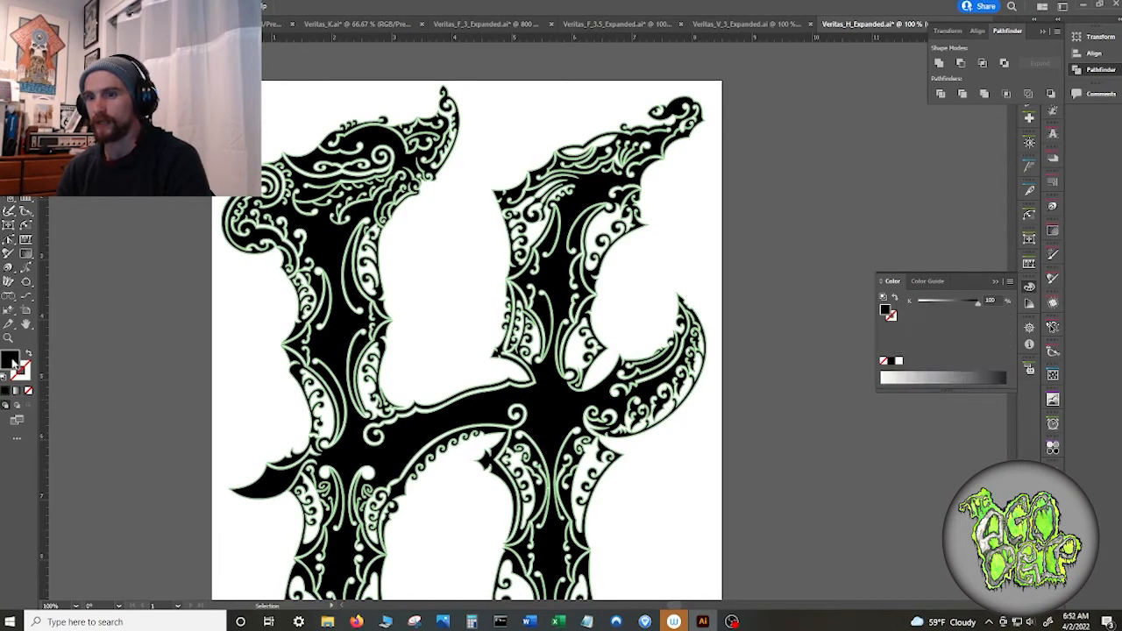
click(306, 402)
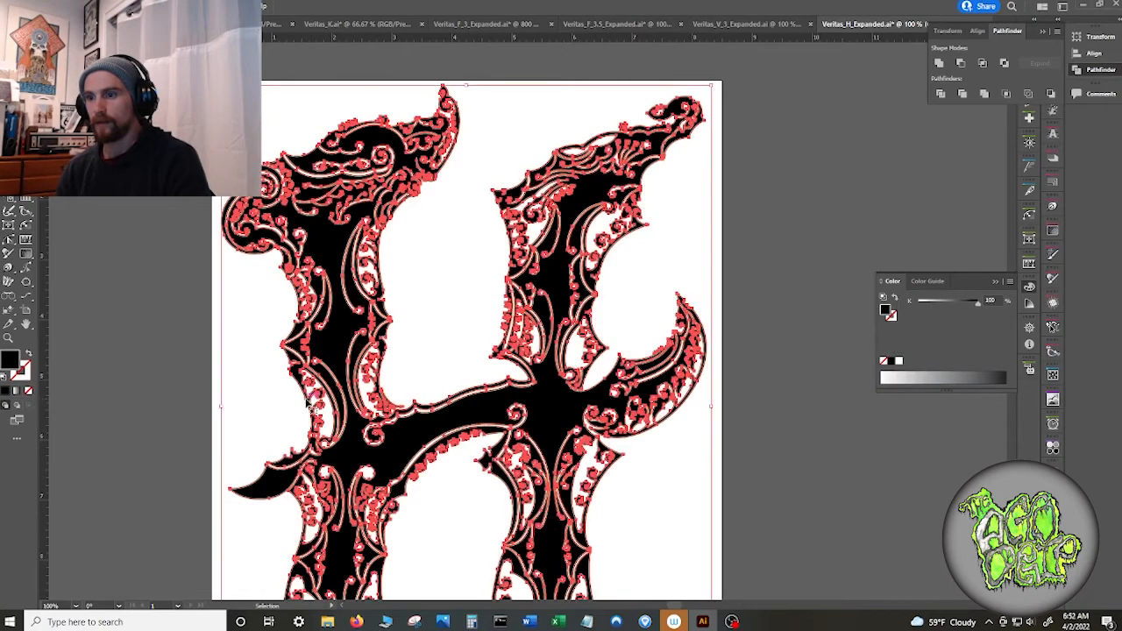
click(32, 394)
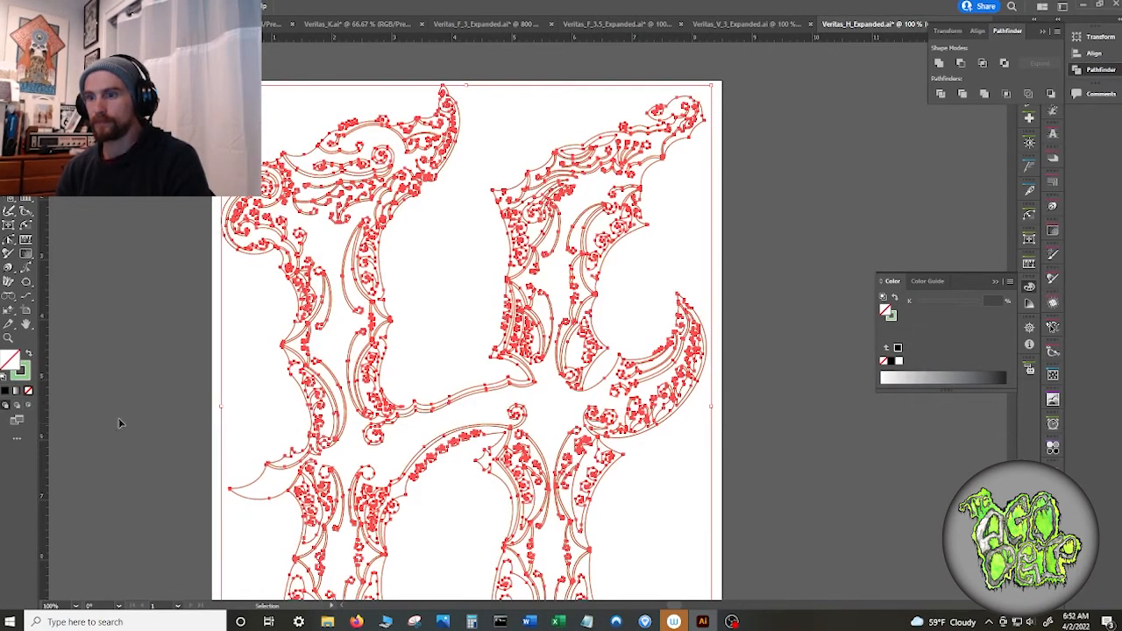
click(24, 378)
click(29, 392)
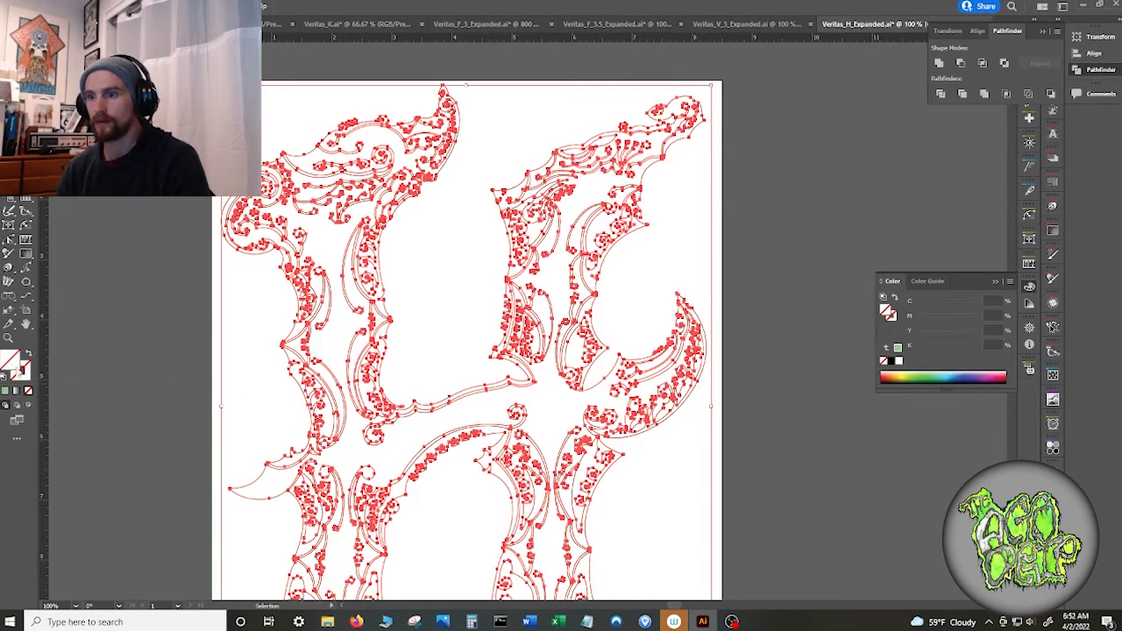
click(6, 392)
click(200, 389)
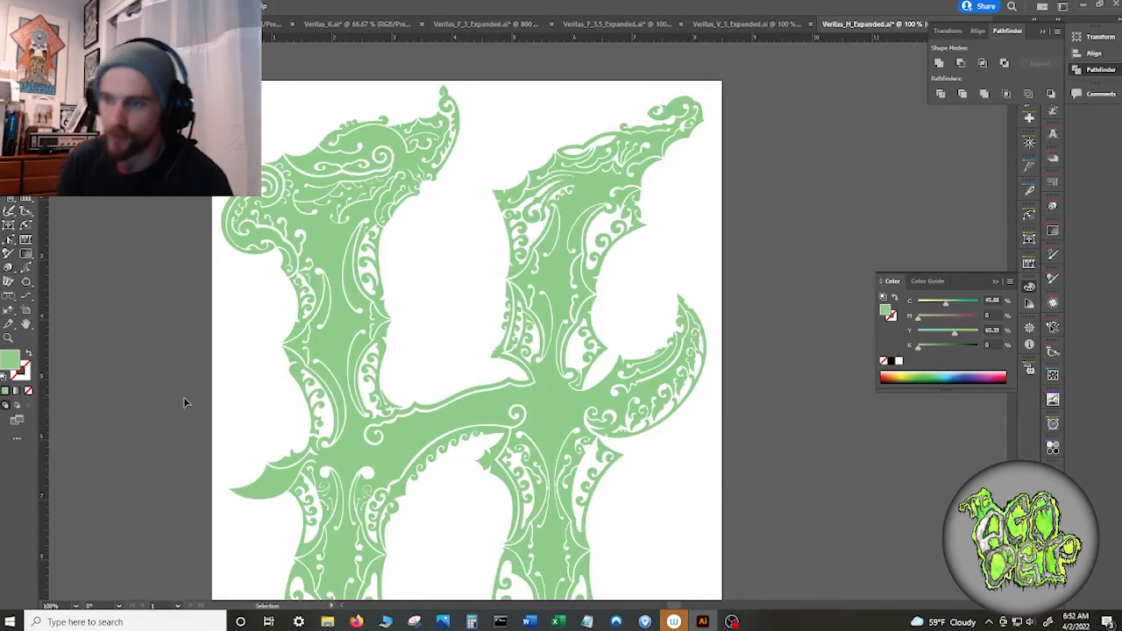
- Inspect the rosebud ornament in the lower left leg of the H closely for flaws in its petal outlines
scroll(173, 404, down, 2)
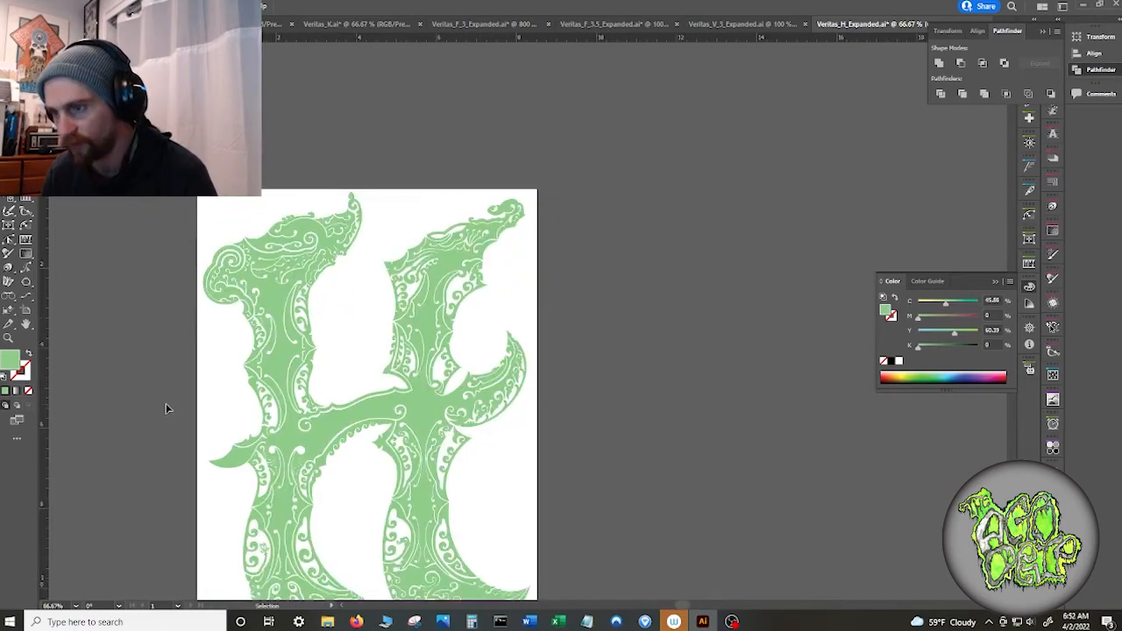
scroll(212, 432, up, 3)
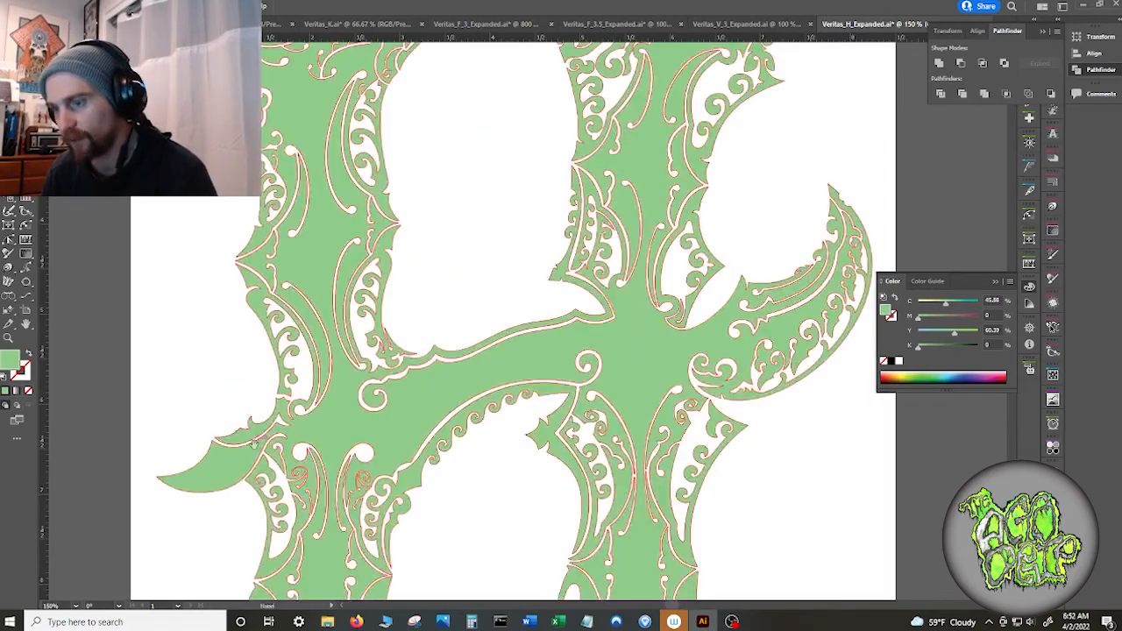
drag(220, 438, 367, 268)
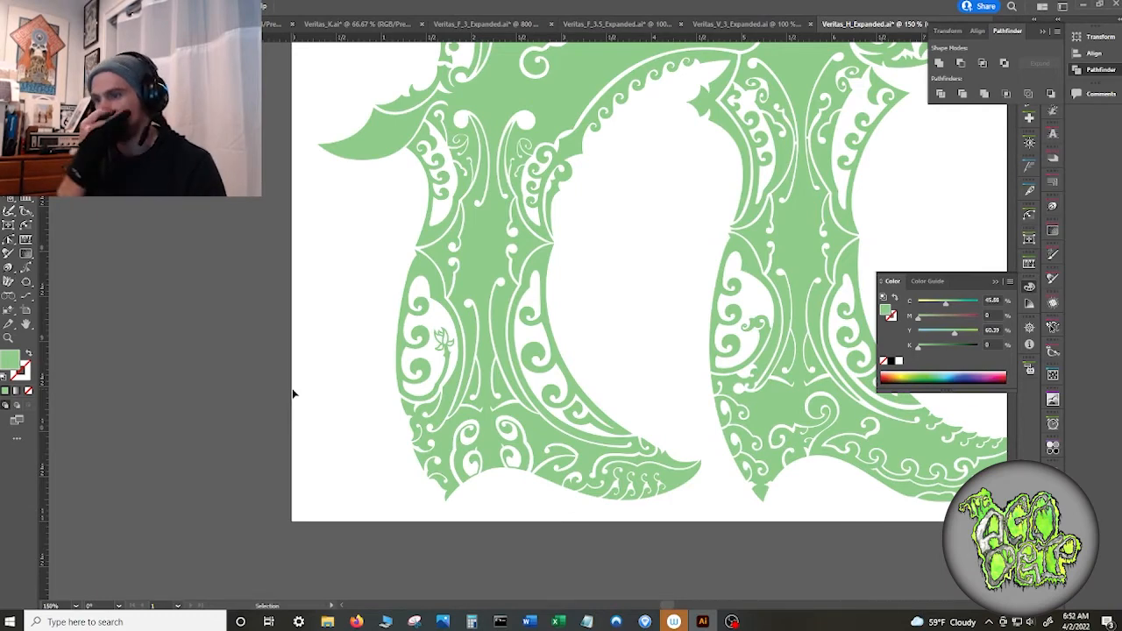
scroll(294, 392, up, 7)
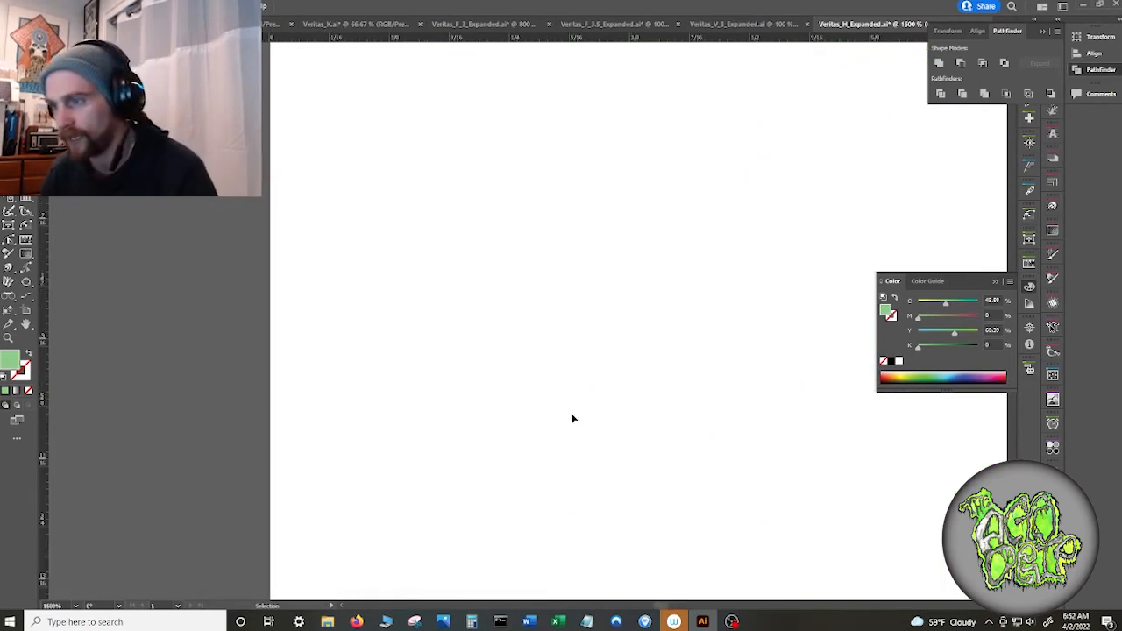
scroll(646, 421, down, 4)
drag(765, 370, 373, 419)
scroll(585, 333, up, 3)
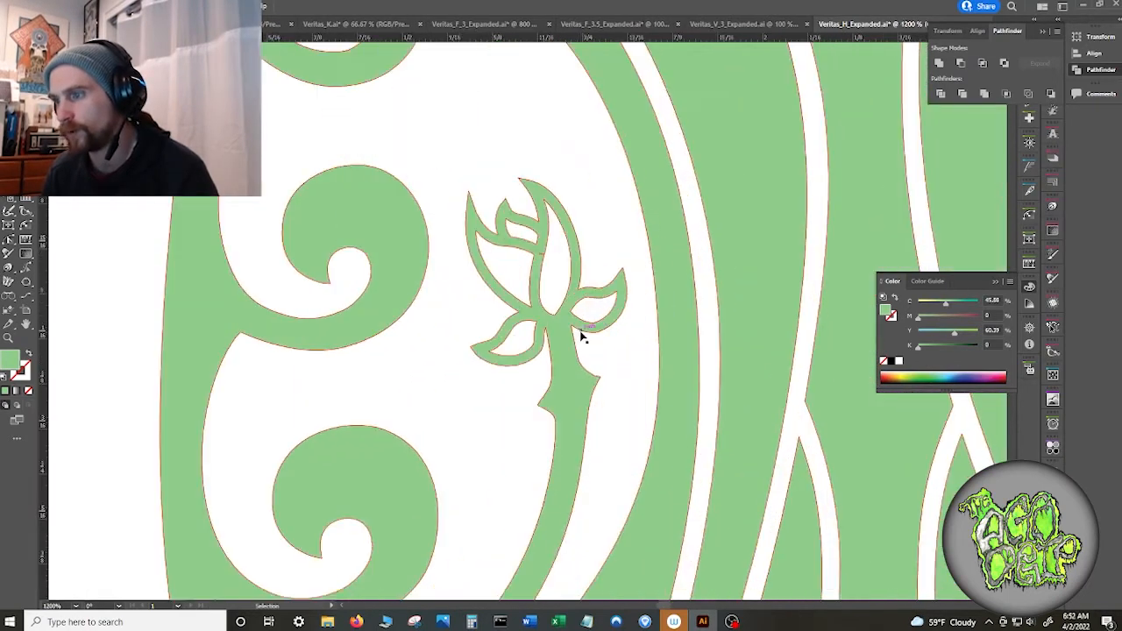
click(541, 255)
scroll(564, 286, up, 2)
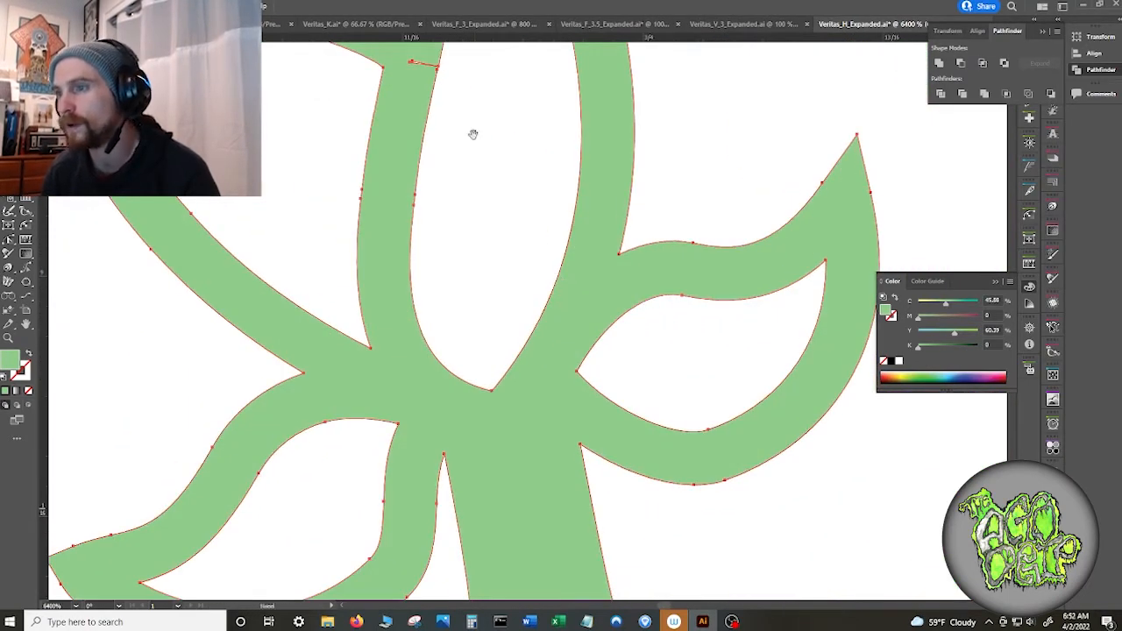
scroll(397, 283, up, 3)
scroll(485, 409, down, 3)
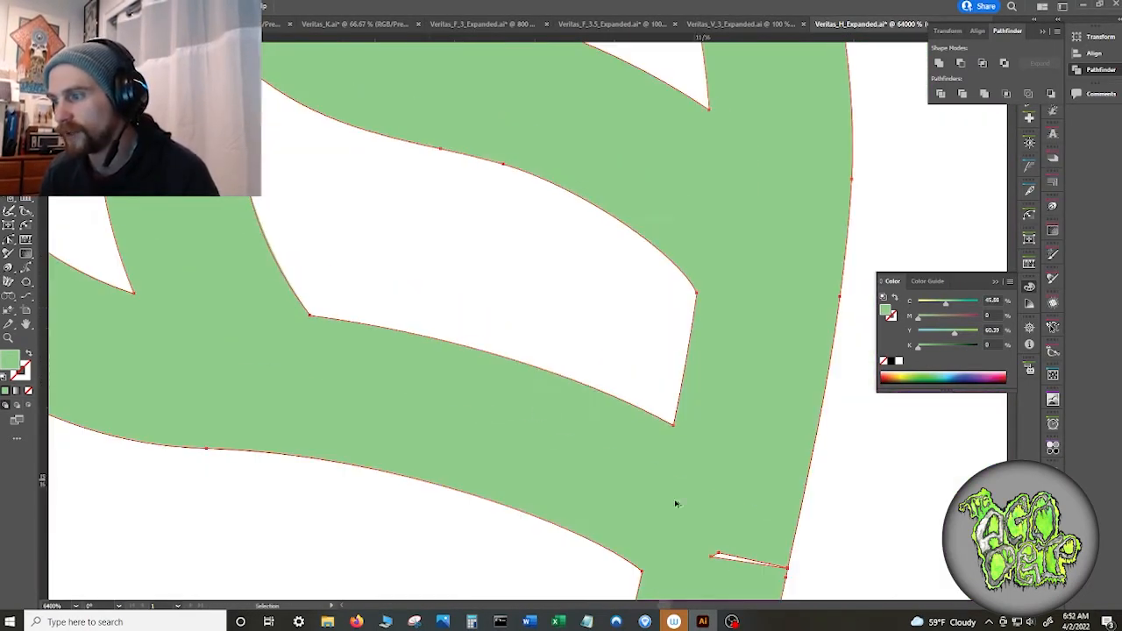
scroll(653, 464, up, 5)
scroll(590, 375, up, 4)
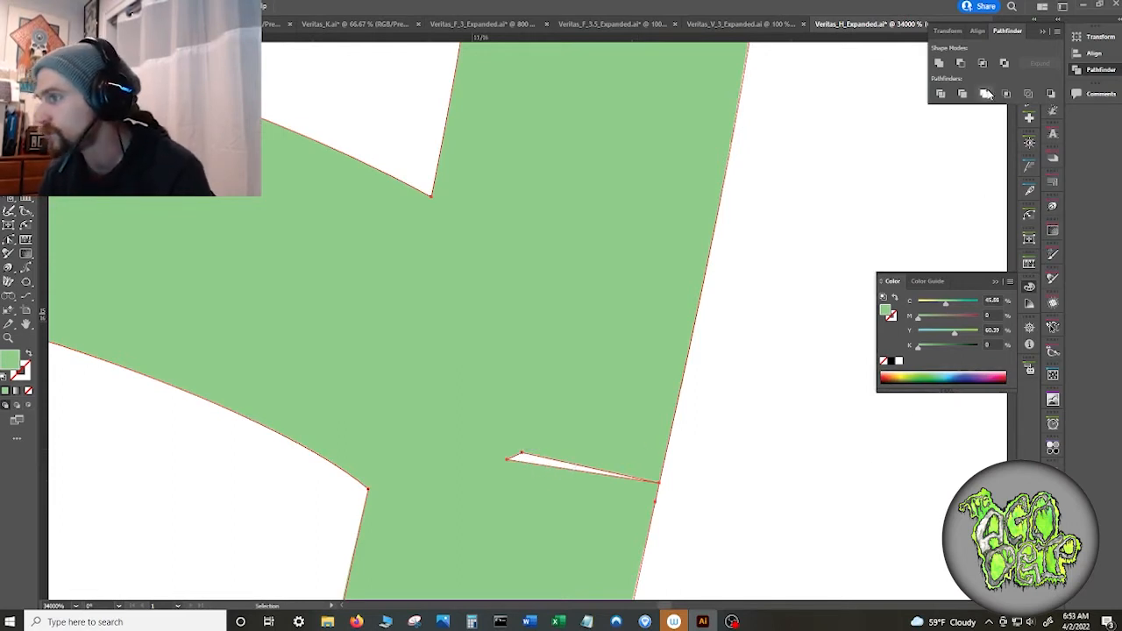
- Remove the two anchor points at the inner end of the thin white sliver in the petal outline using PathScribe
click(1043, 32)
click(1030, 57)
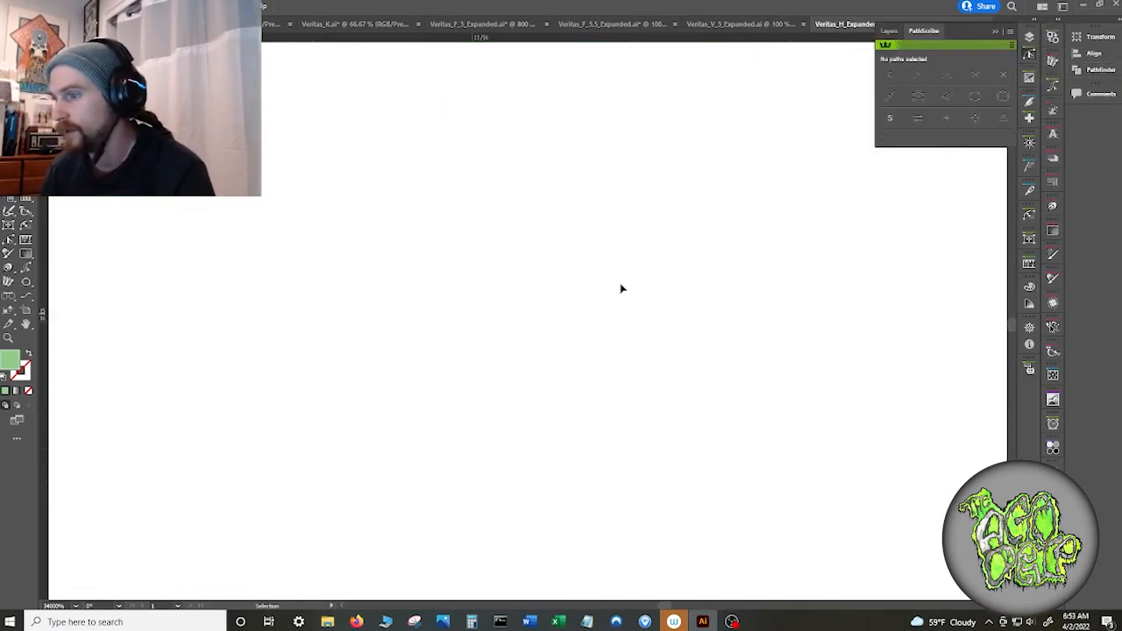
key(a)
key(ctrl+z)
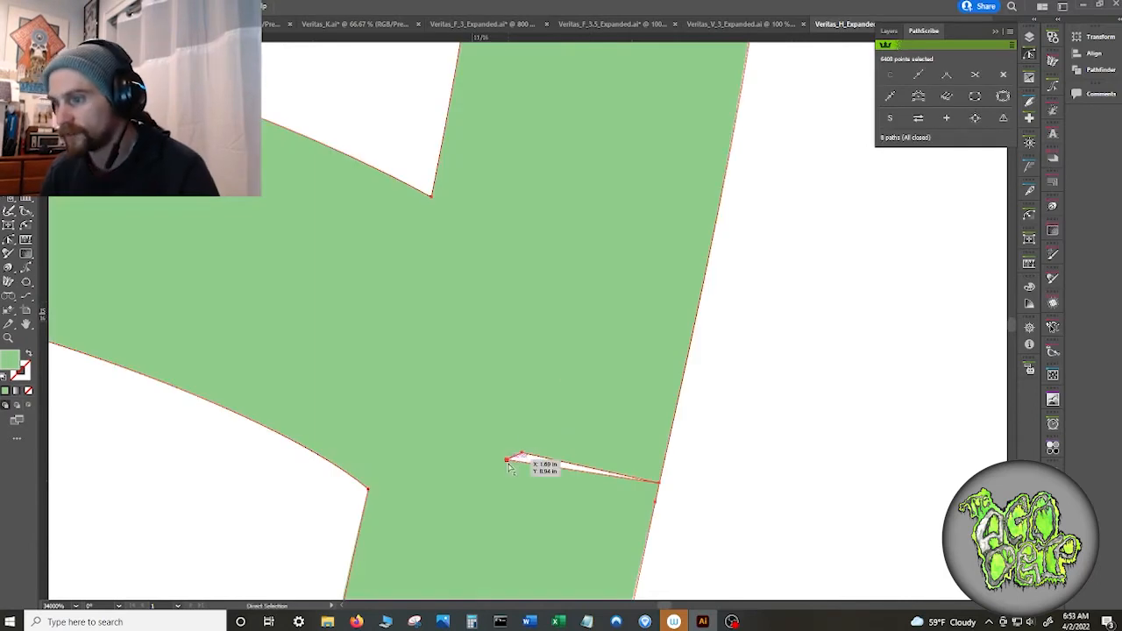
click(508, 461)
drag(509, 465, 490, 460)
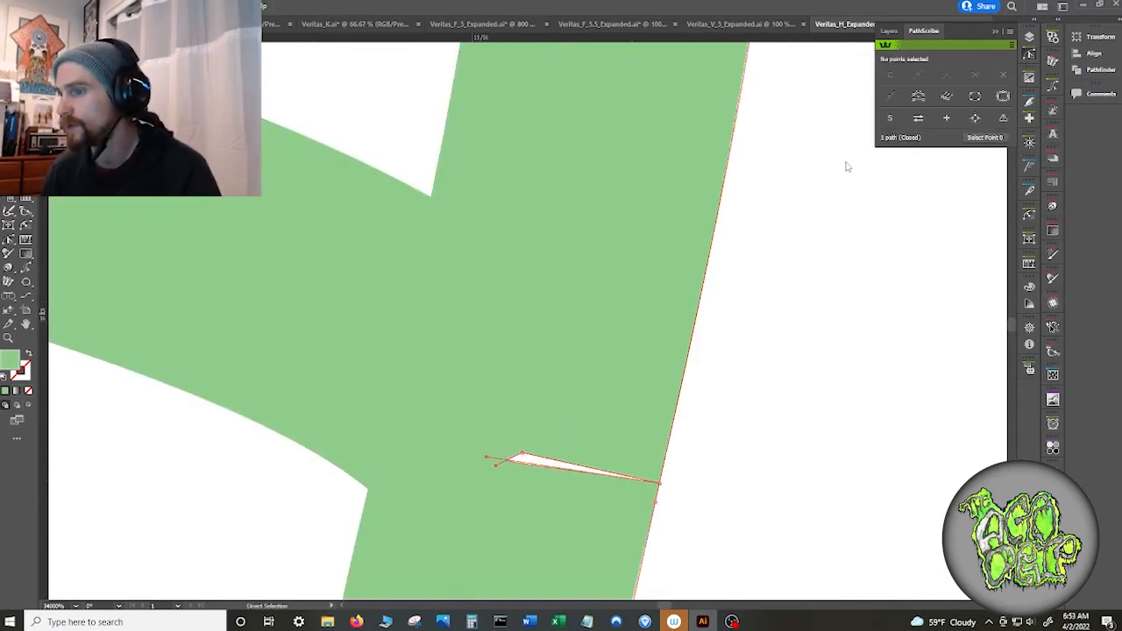
click(522, 455)
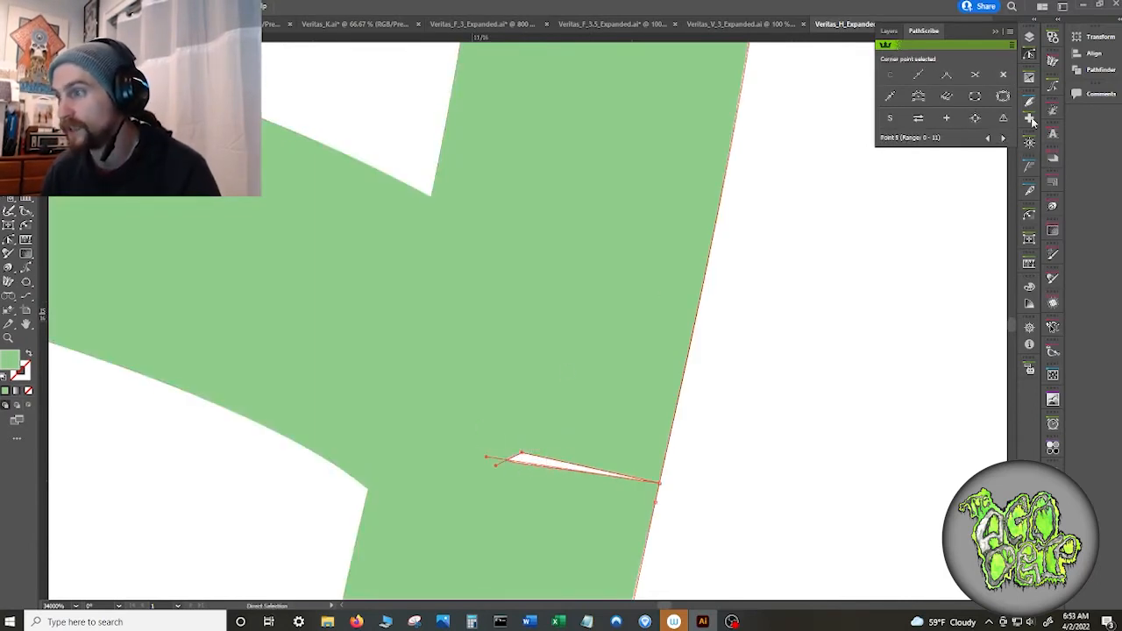
click(1000, 78)
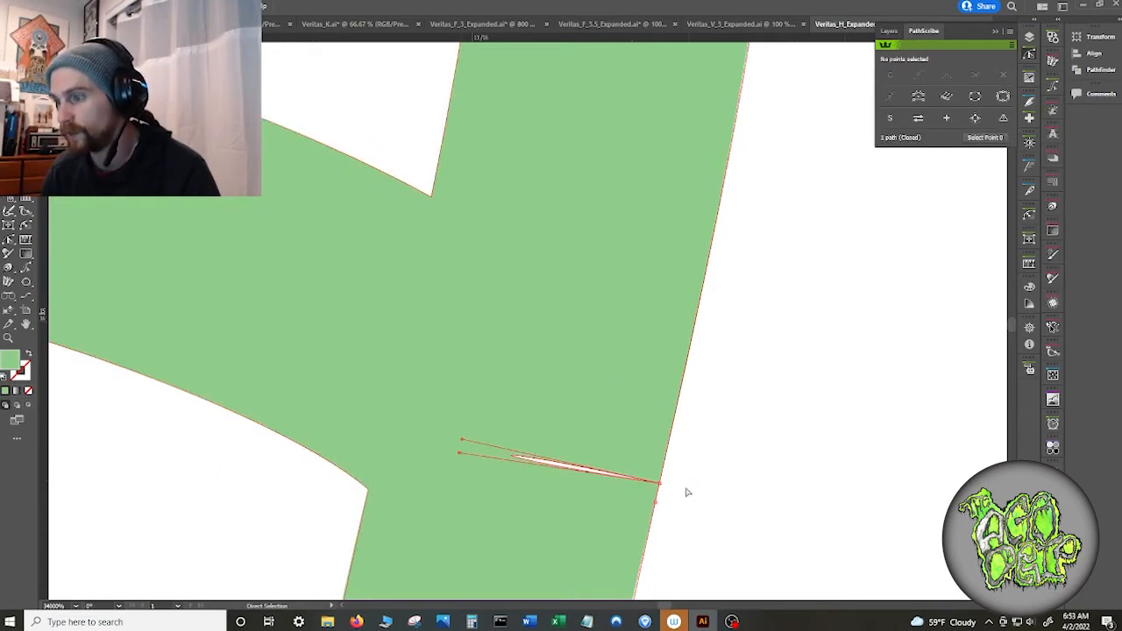
- Move the sliver's upper mouth anchor up along the petal edge and retract the remaining curve handle to flatten the notch
drag(672, 481, 669, 444)
click(667, 447)
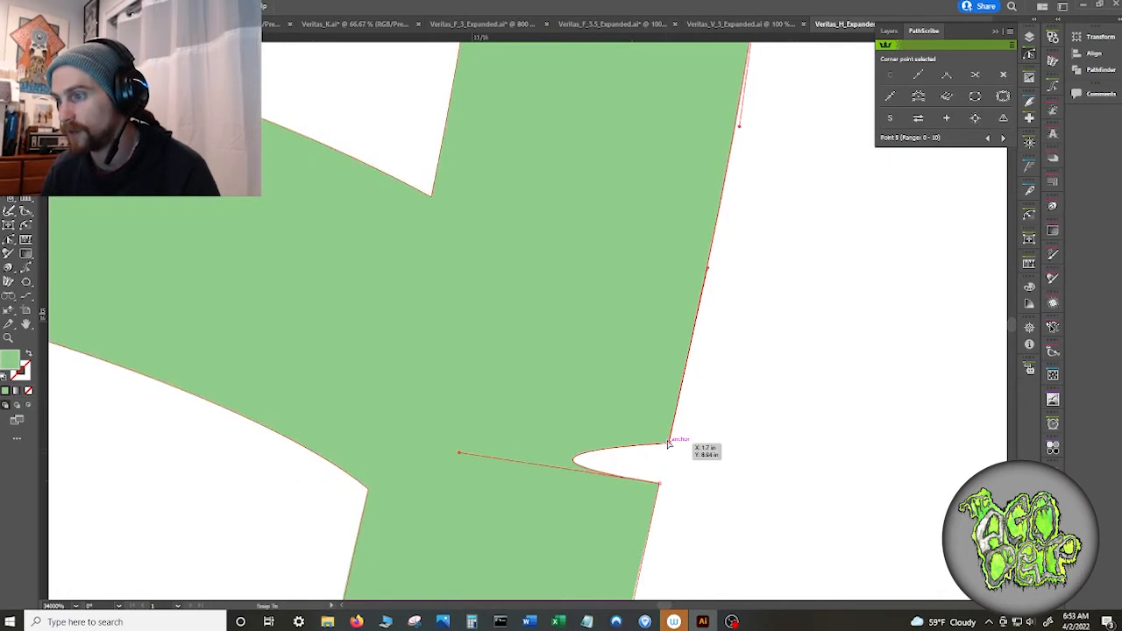
drag(460, 453, 657, 481)
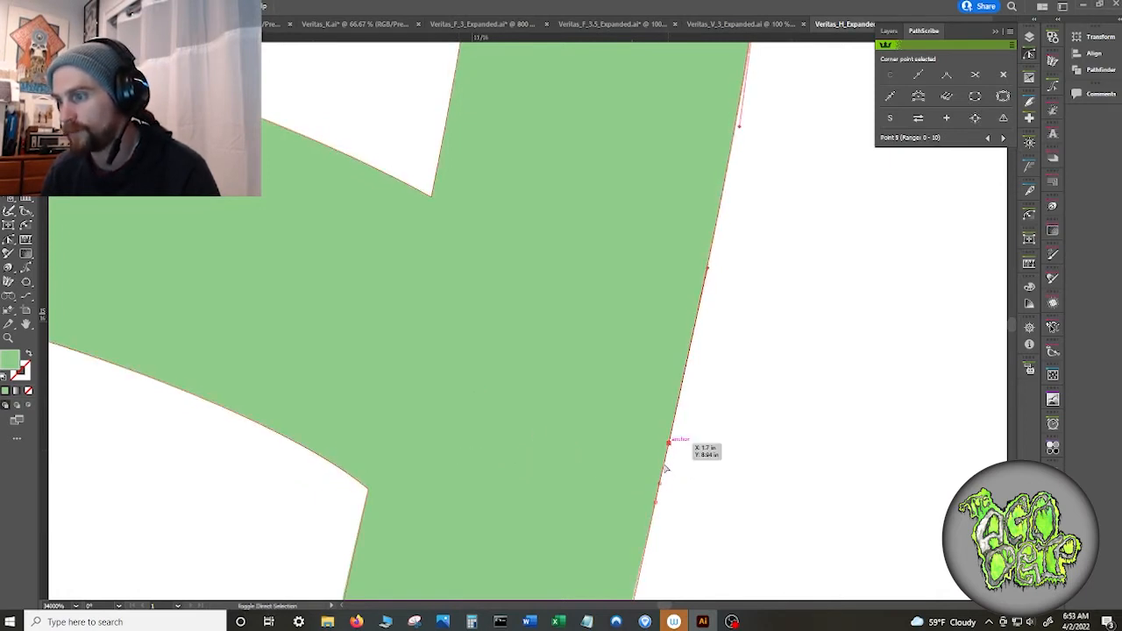
- Remove the surplus anchor points along the repaired petal edge with PathScribe and deselect the path
shift+click(659, 483)
click(1004, 75)
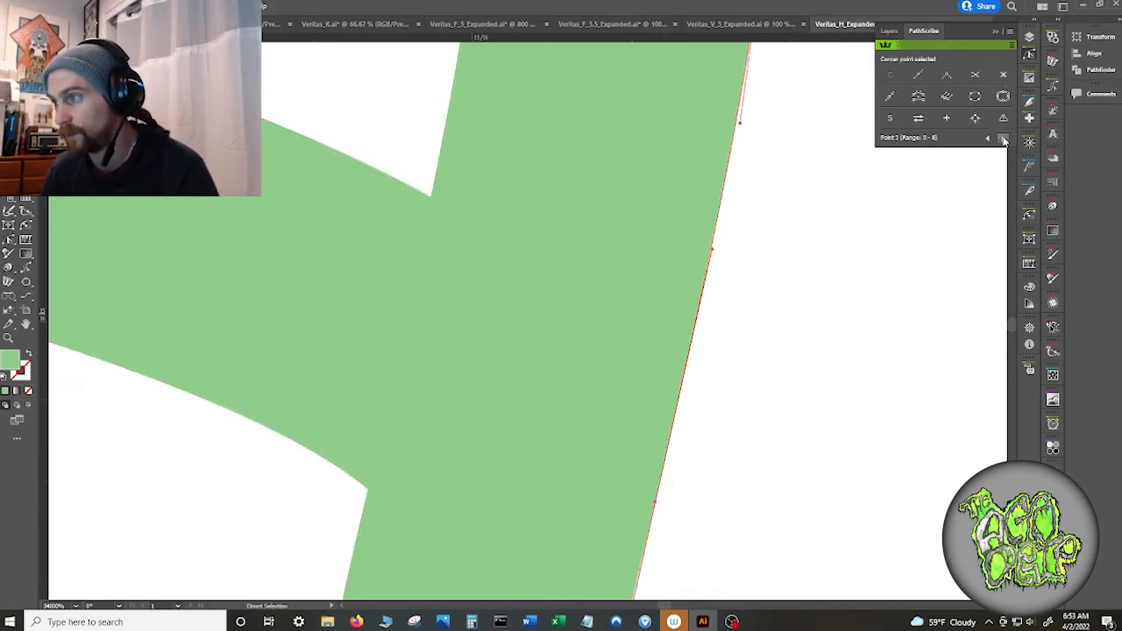
click(1002, 74)
scroll(815, 313, down, 5)
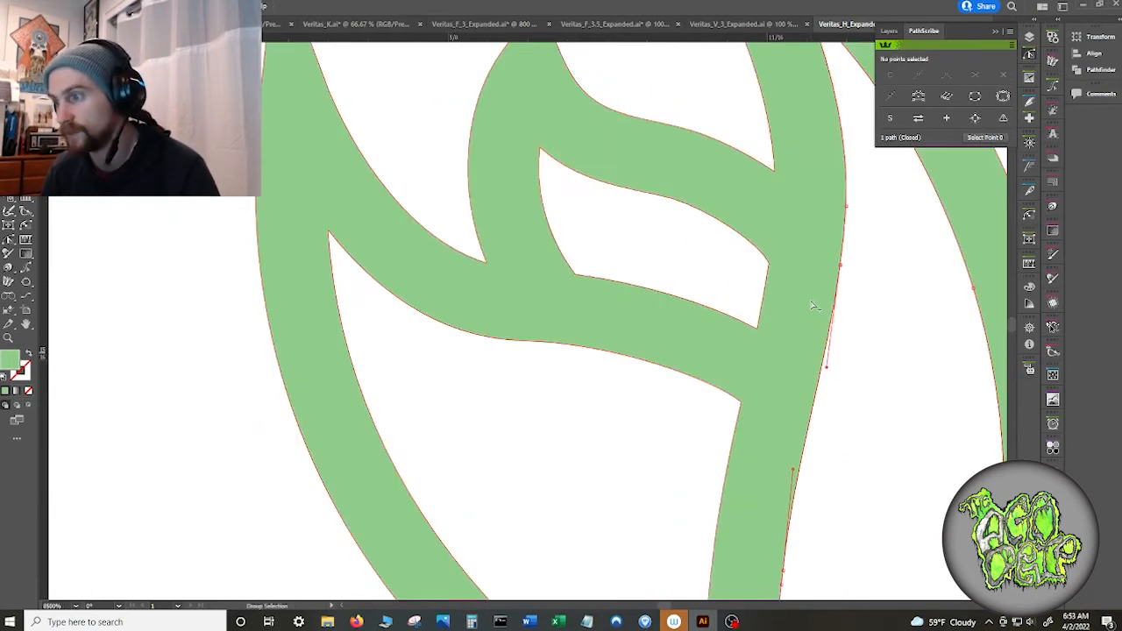
scroll(852, 330, up, 4)
click(855, 363)
scroll(874, 360, down, 4)
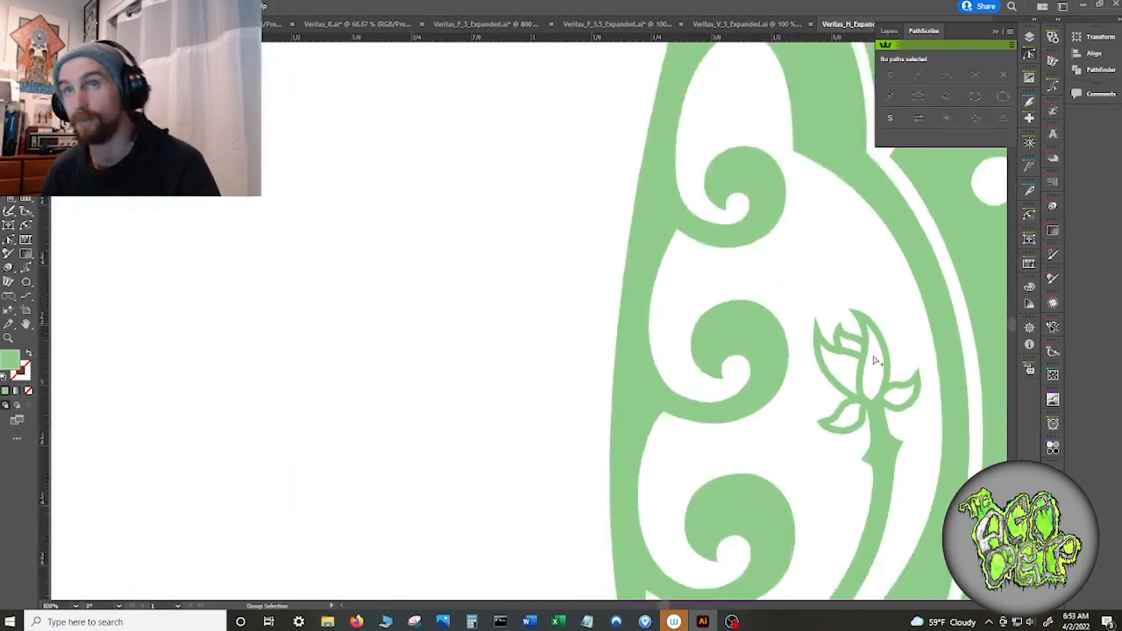
scroll(879, 344, up, 4)
scroll(828, 364, up, 3)
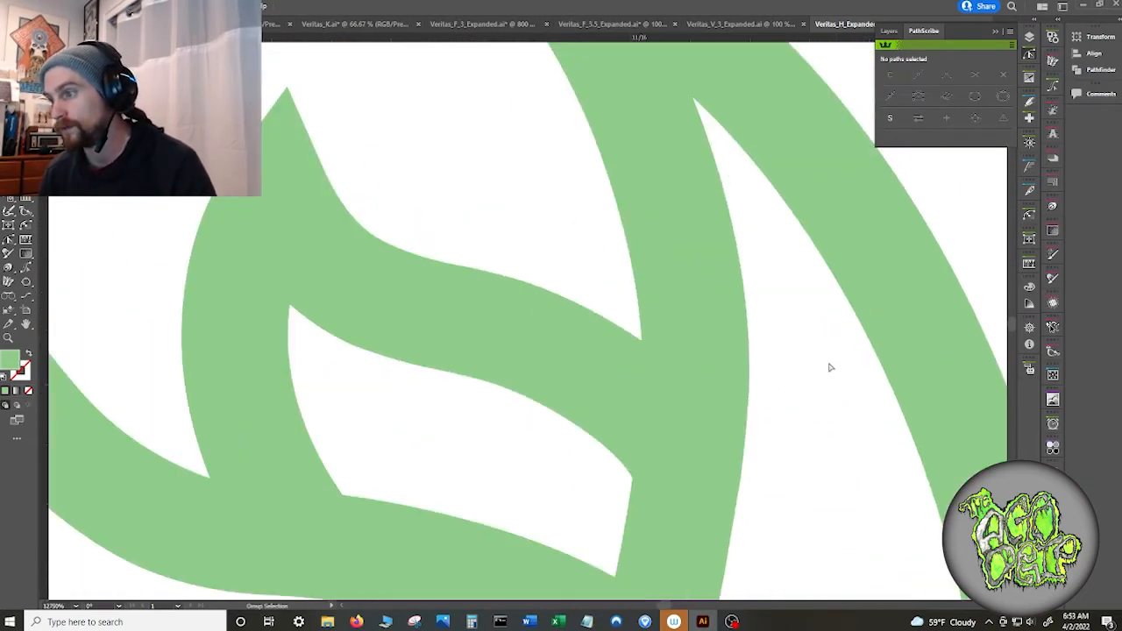
scroll(618, 193, down, 5)
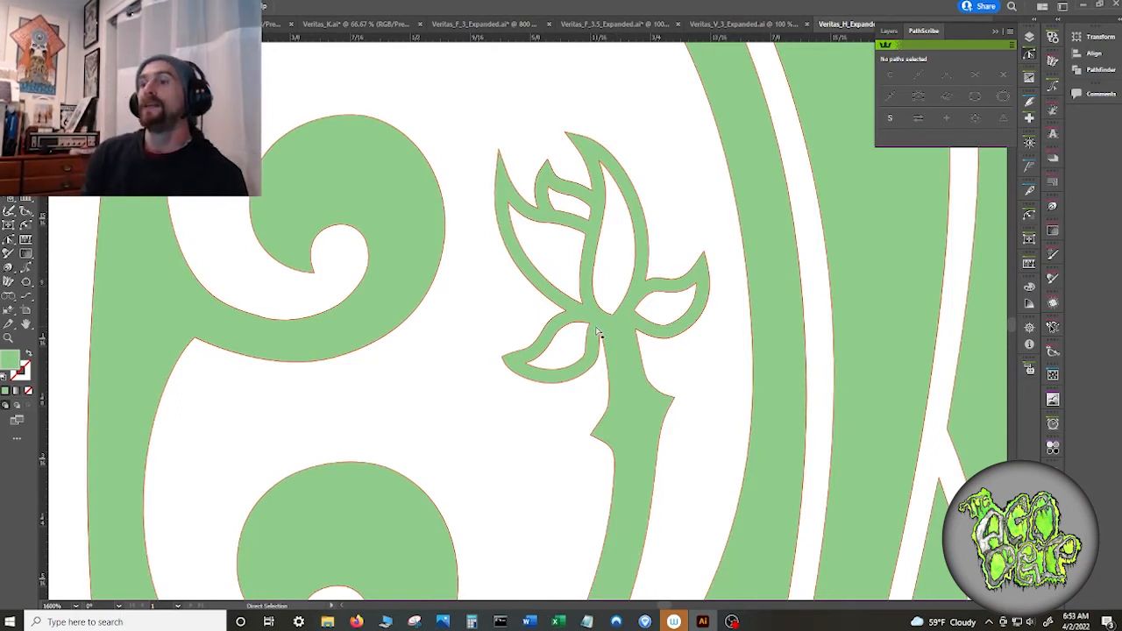
- Try a teal stroke on the letter through the rosebud's tall central petal path and set the stroke back to none
click(607, 313)
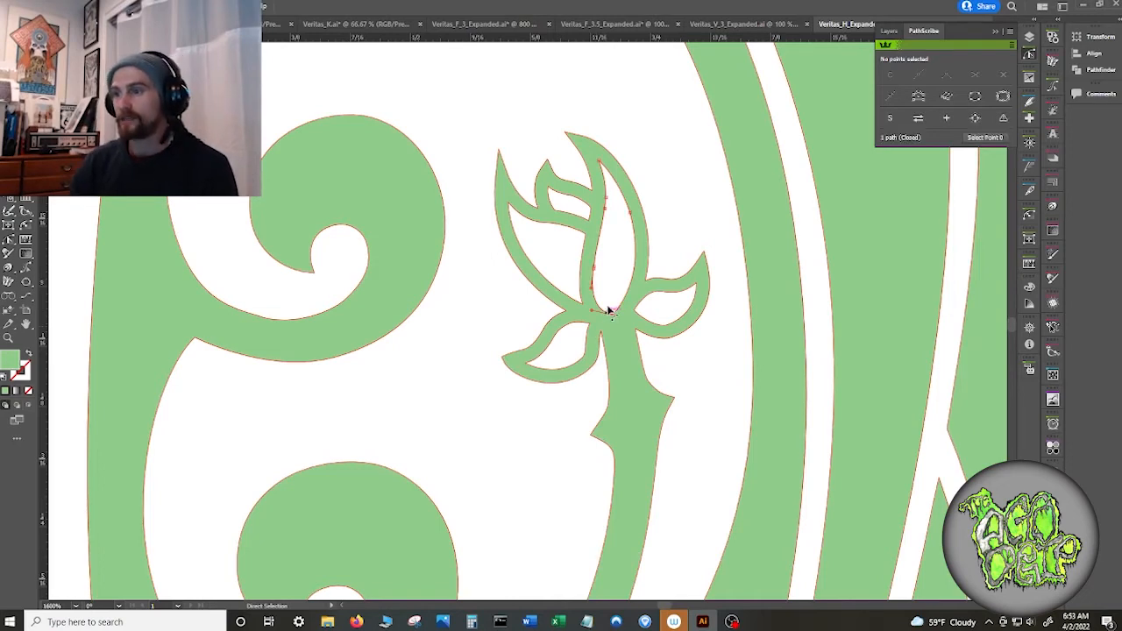
click(74, 6)
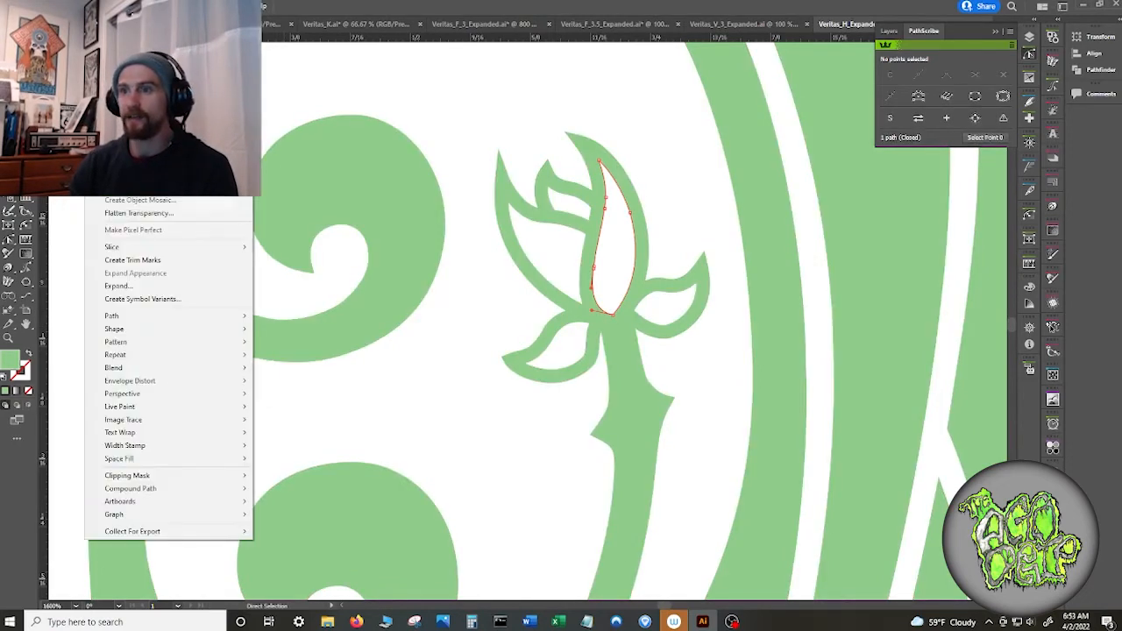
mouse_move(100, 6)
click(169, 289)
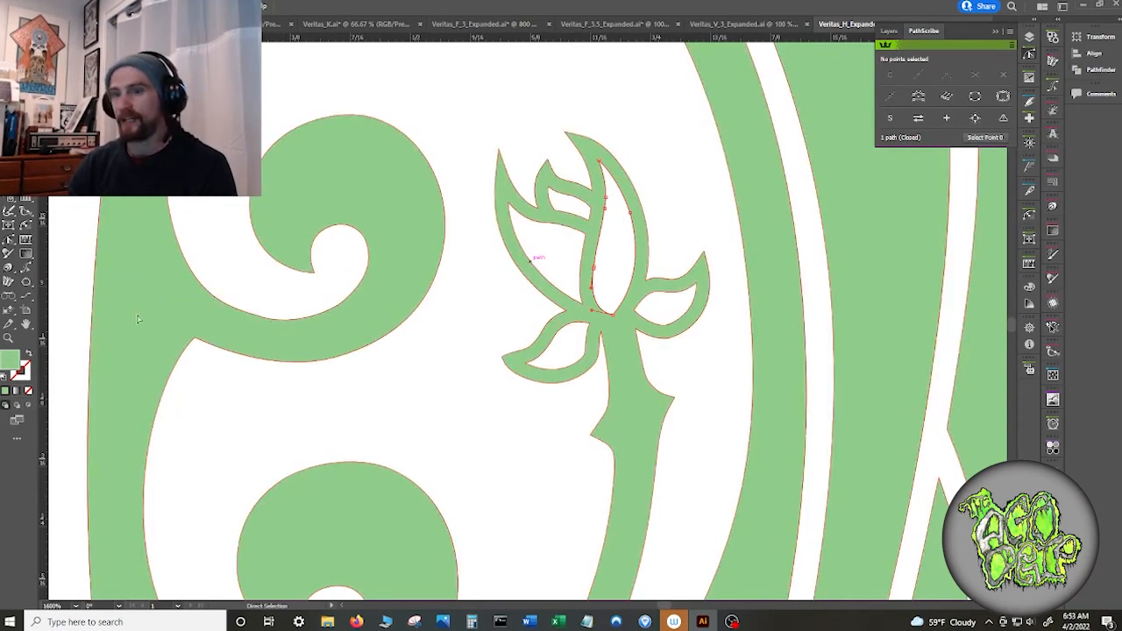
click(22, 375)
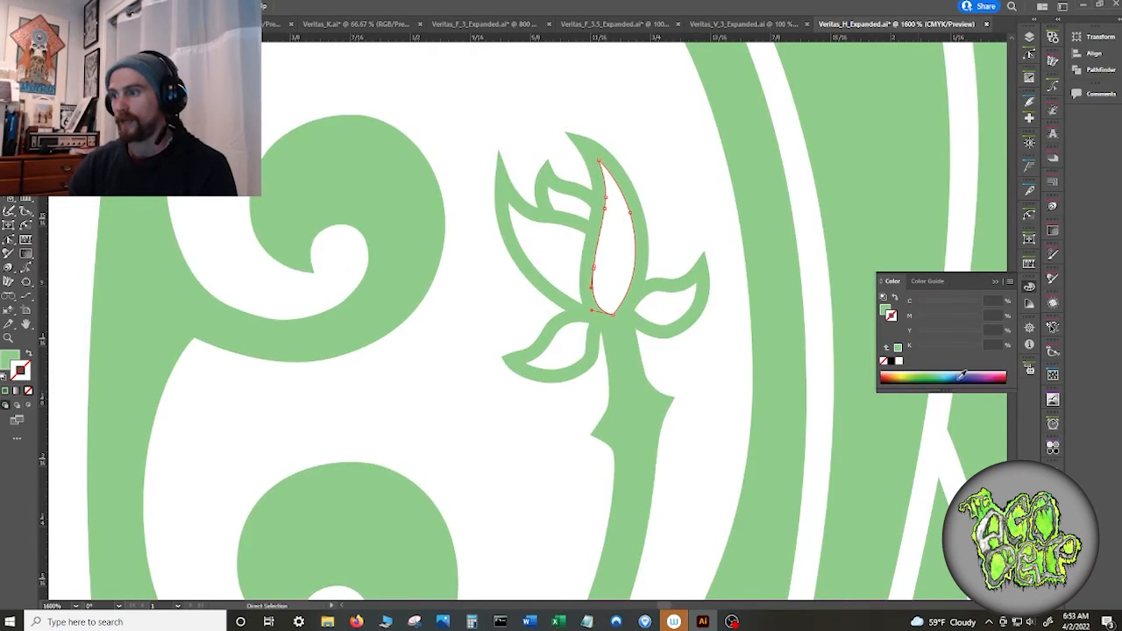
click(941, 372)
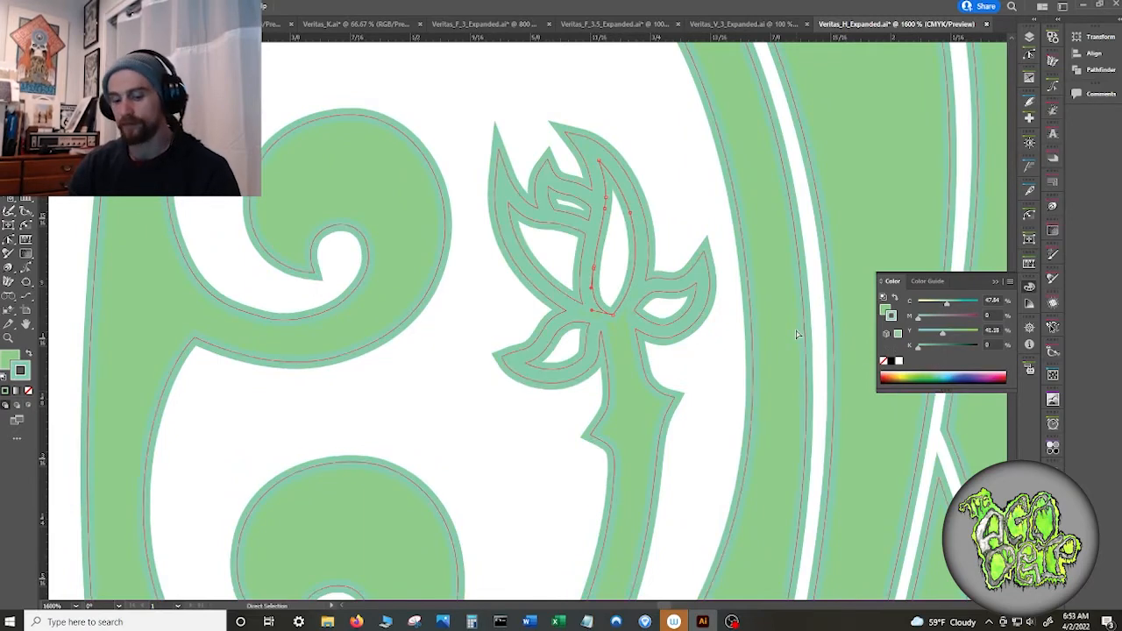
key(slash)
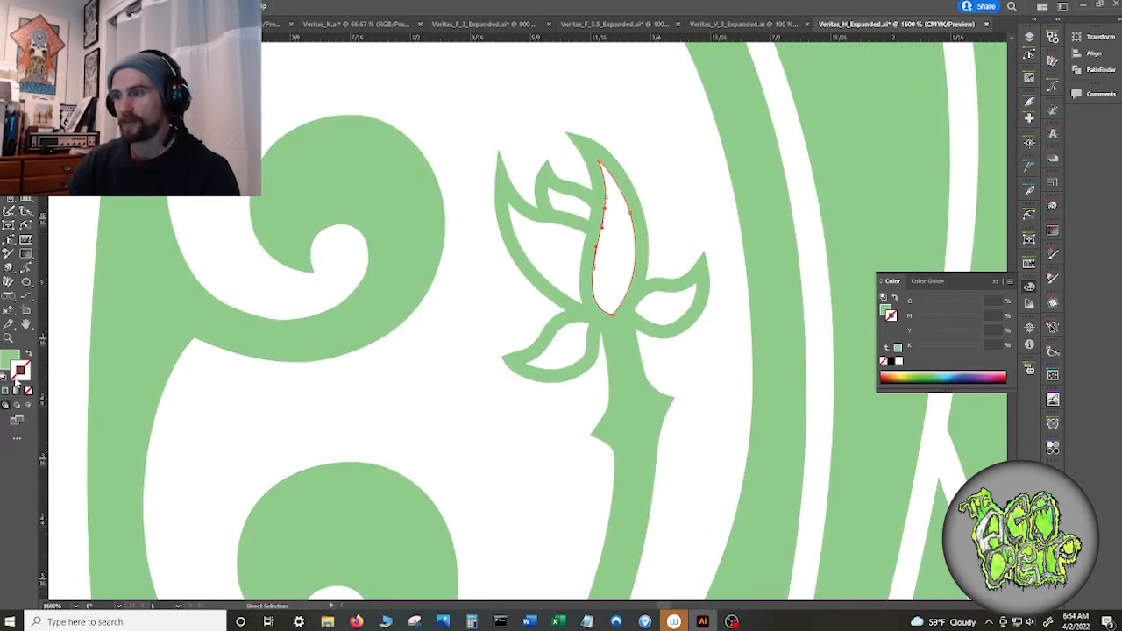
- Try the Pathfinder Exclude mode on the rosebud's selected central petal opening and deselect the path
key(v)
click(1098, 68)
key(a)
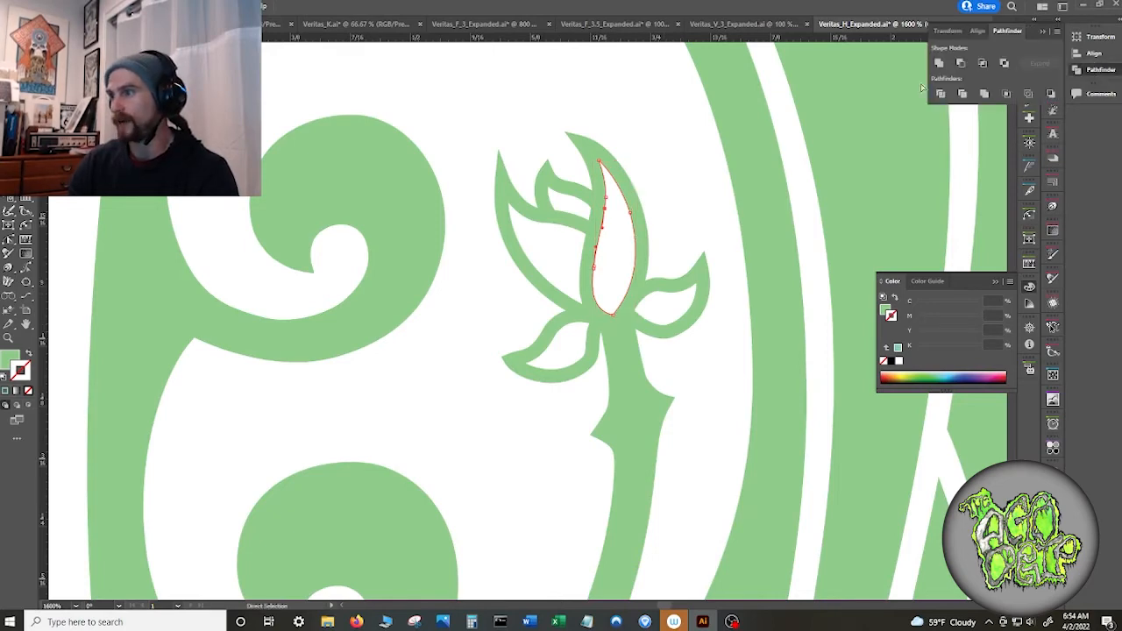
click(1005, 65)
click(660, 191)
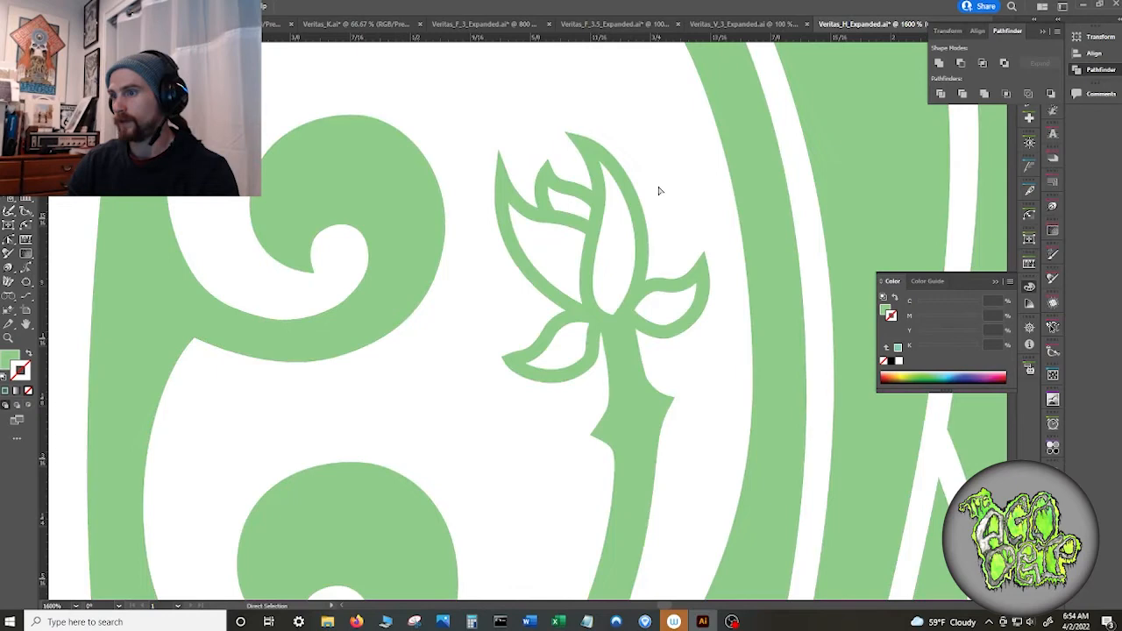
- Reselect the edge of the rosebud's tall central petal opening, try Exclude on it again and clear the selection
click(638, 247)
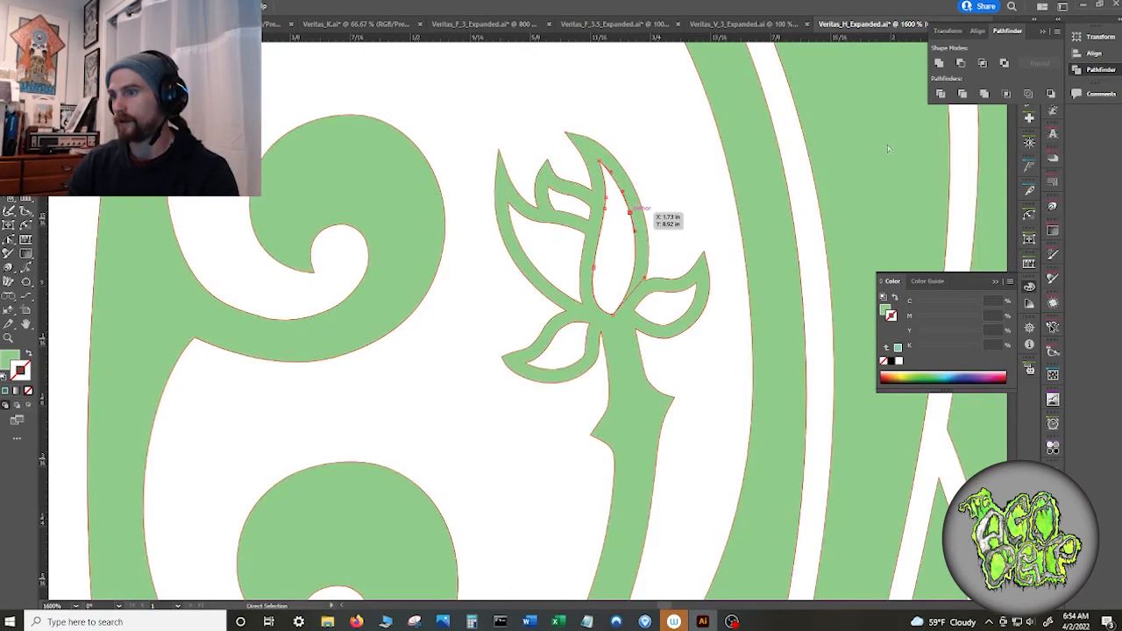
click(1002, 63)
key(v)
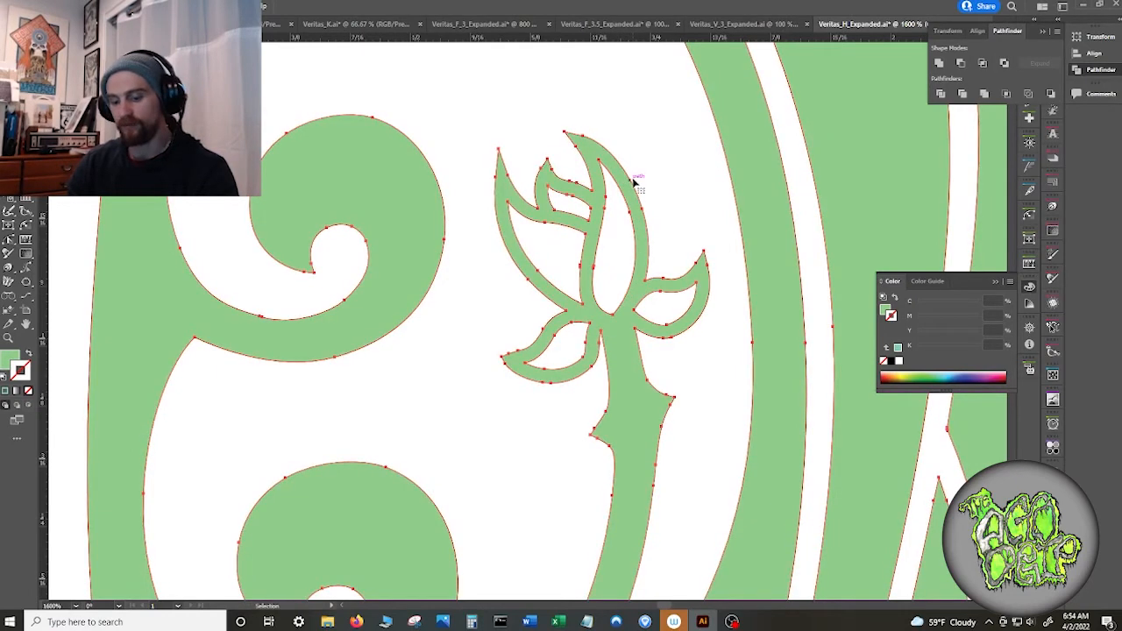
click(637, 182)
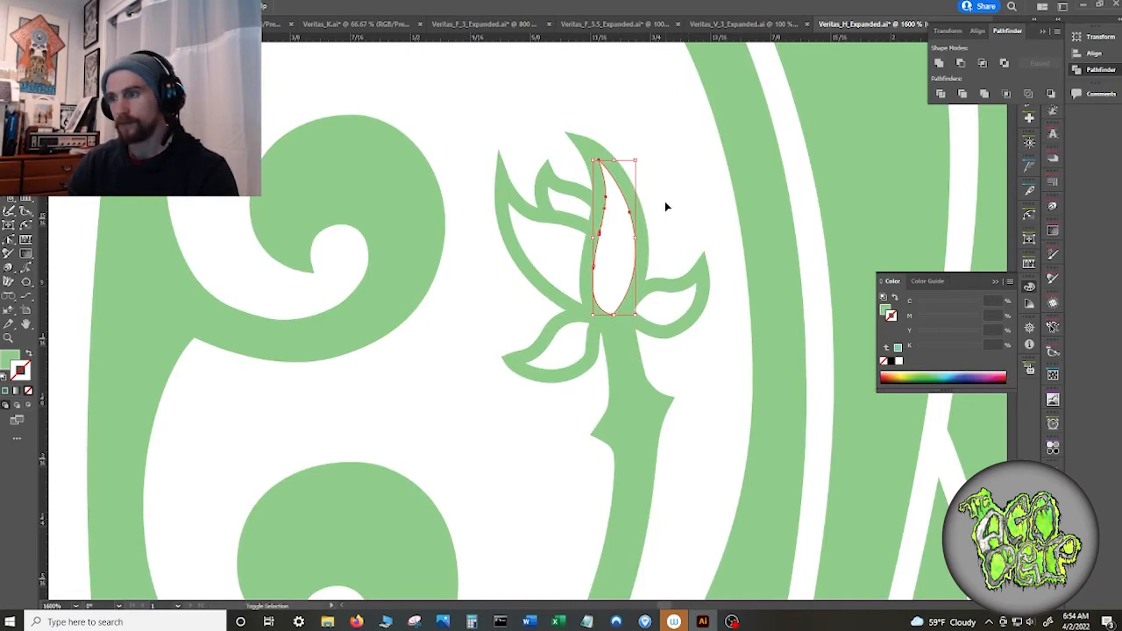
key(a)
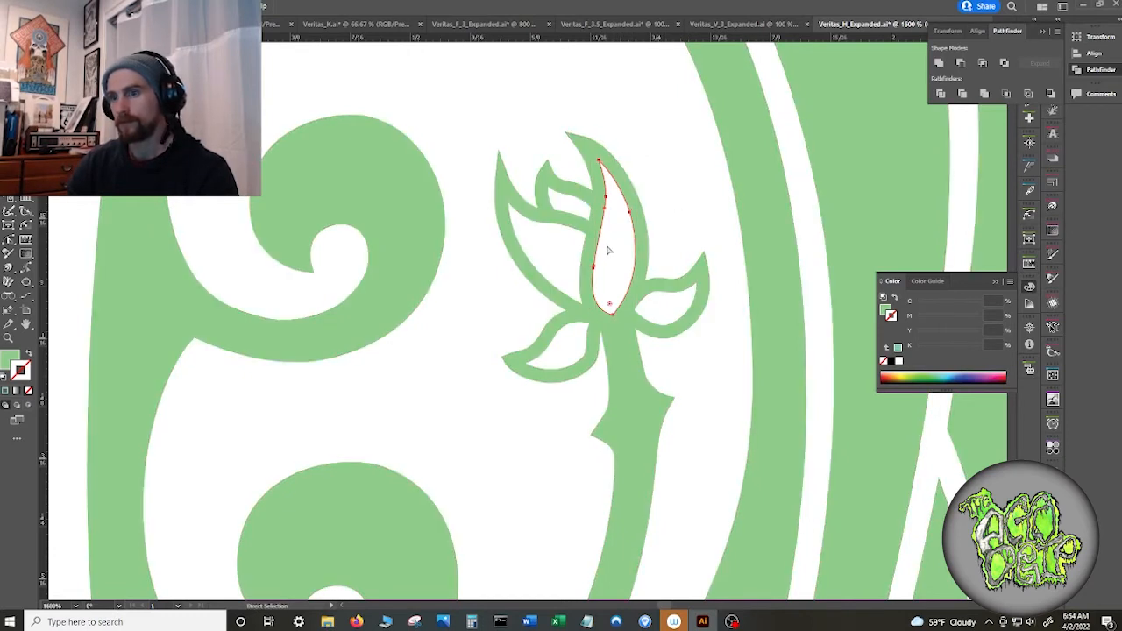
scroll(609, 249, up, 1)
key(super)
click(676, 216)
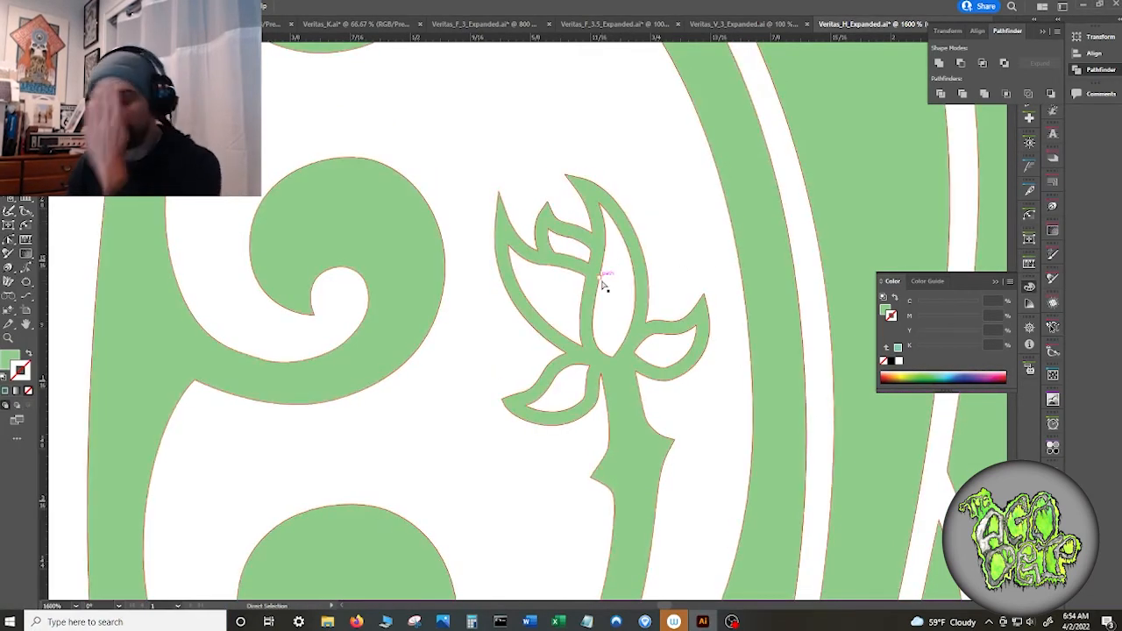
- Delete the white opening of the rosebud's tall central petal and undo the deletion
key(v)
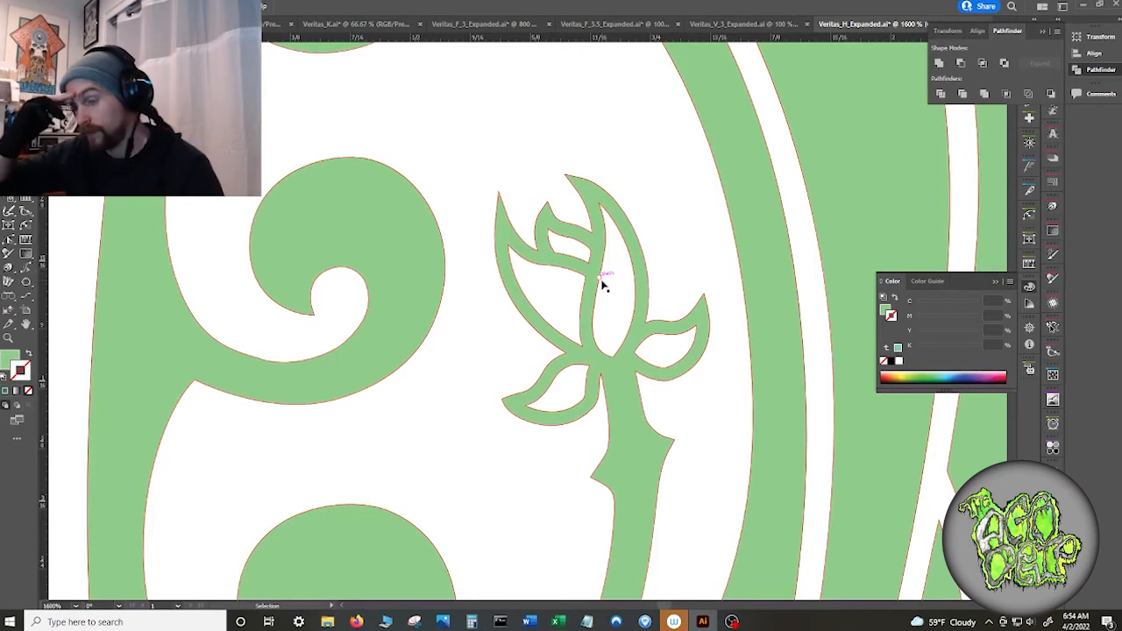
key(a)
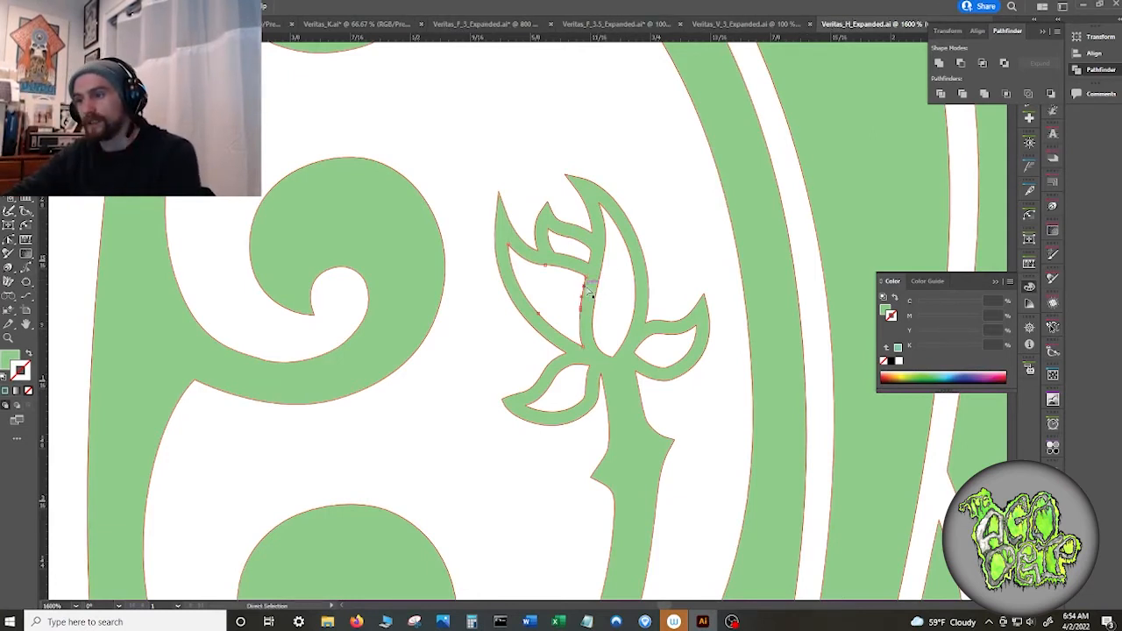
click(590, 293)
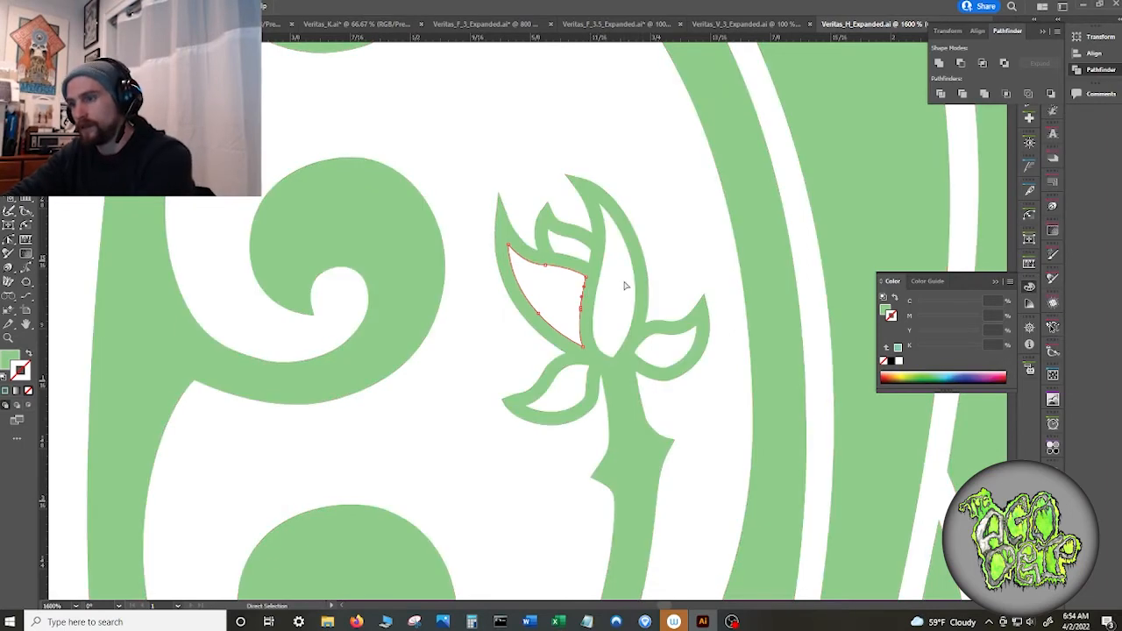
key(Delete)
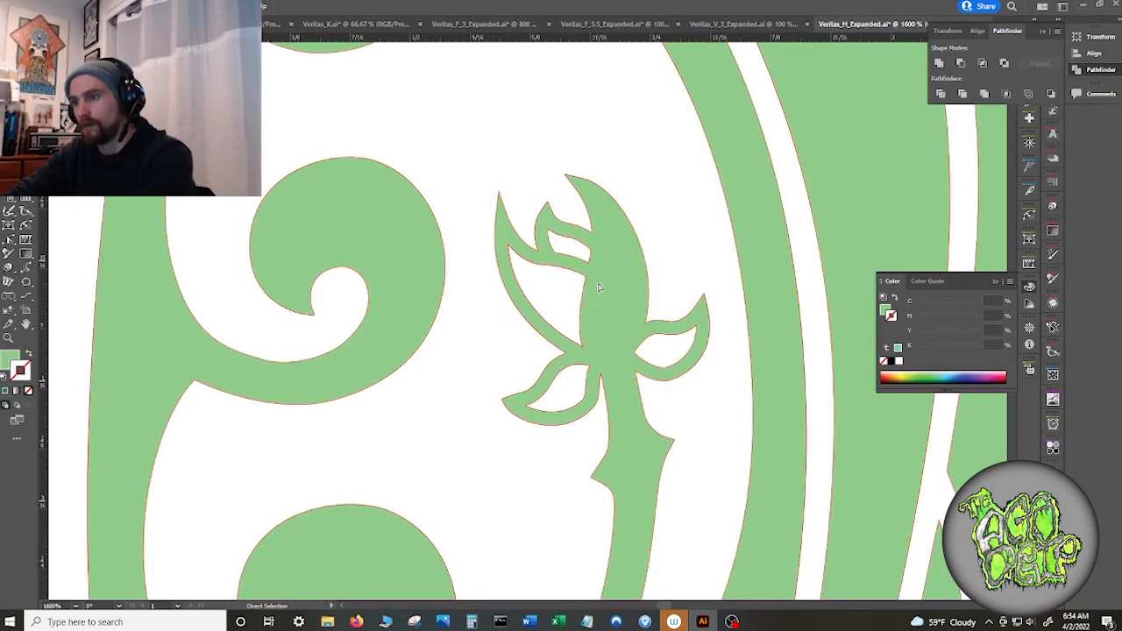
click(688, 208)
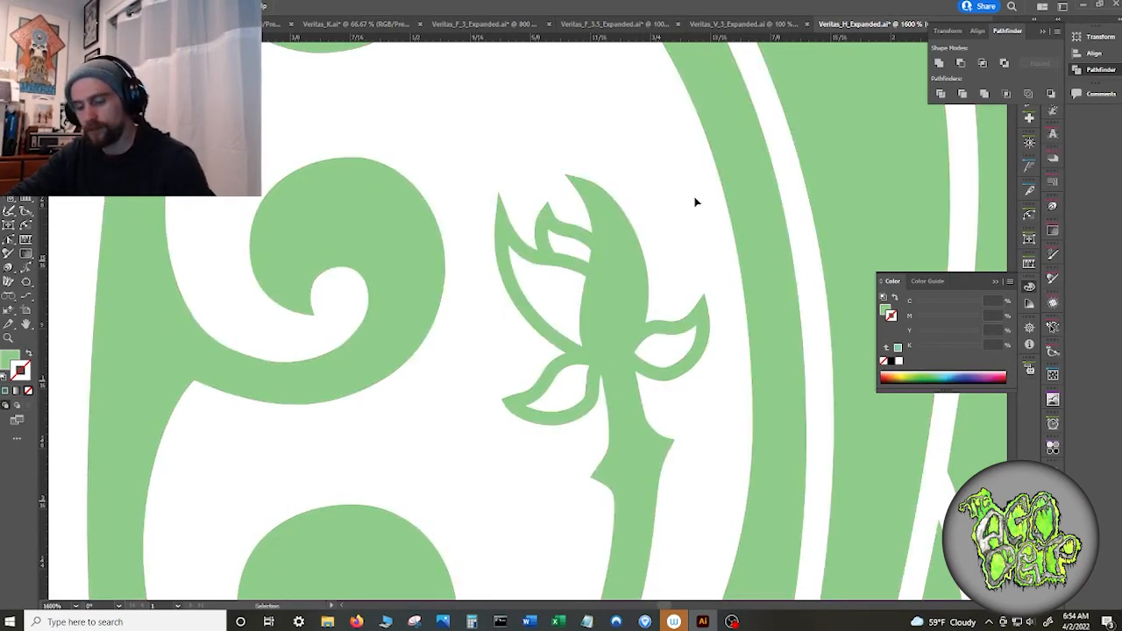
key(ctrl+z)
click(686, 207)
- Switch to the Veritas_V_3_Expanded.ai document and examine the ornament and curled tendrils at the foot of the V
scroll(686, 207, down, 4)
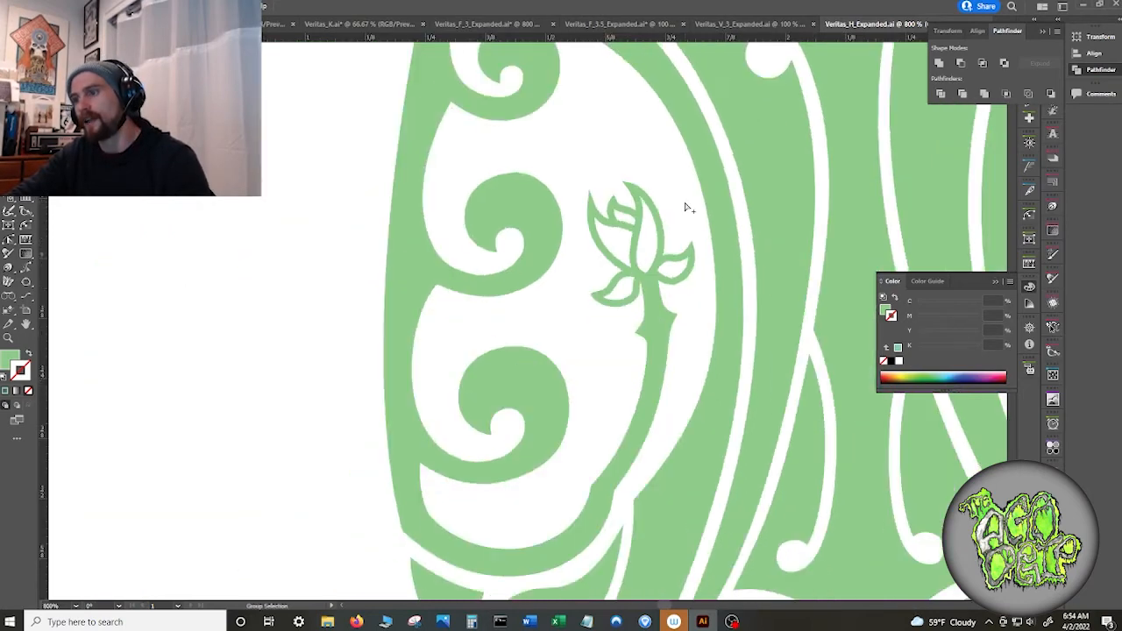
key(space)
scroll(753, 129, down, 4)
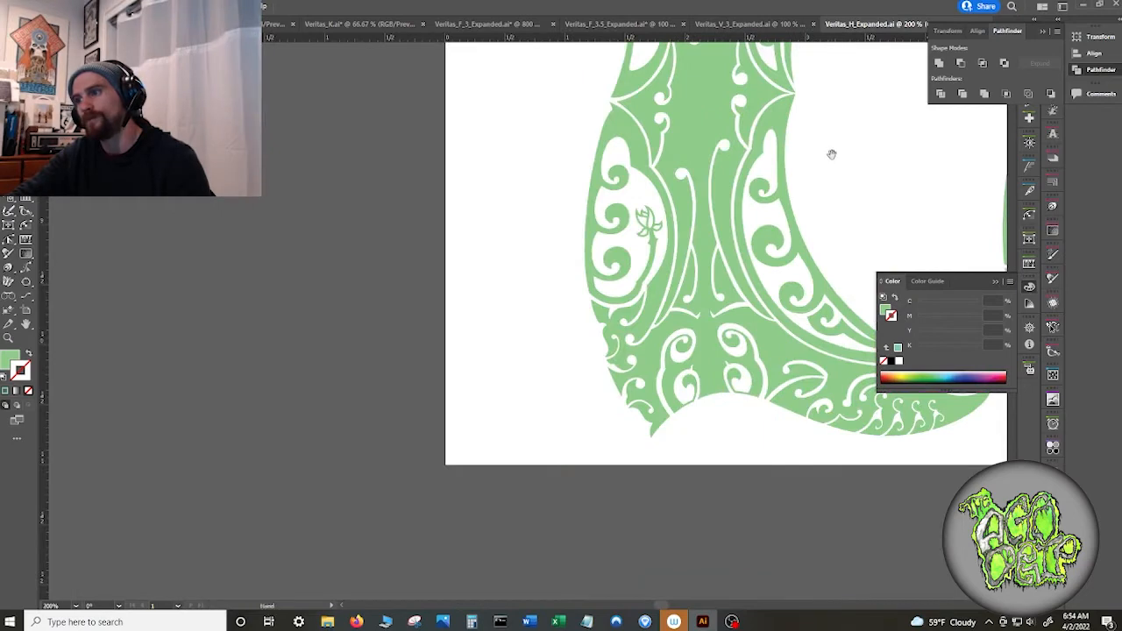
drag(832, 153, 682, 184)
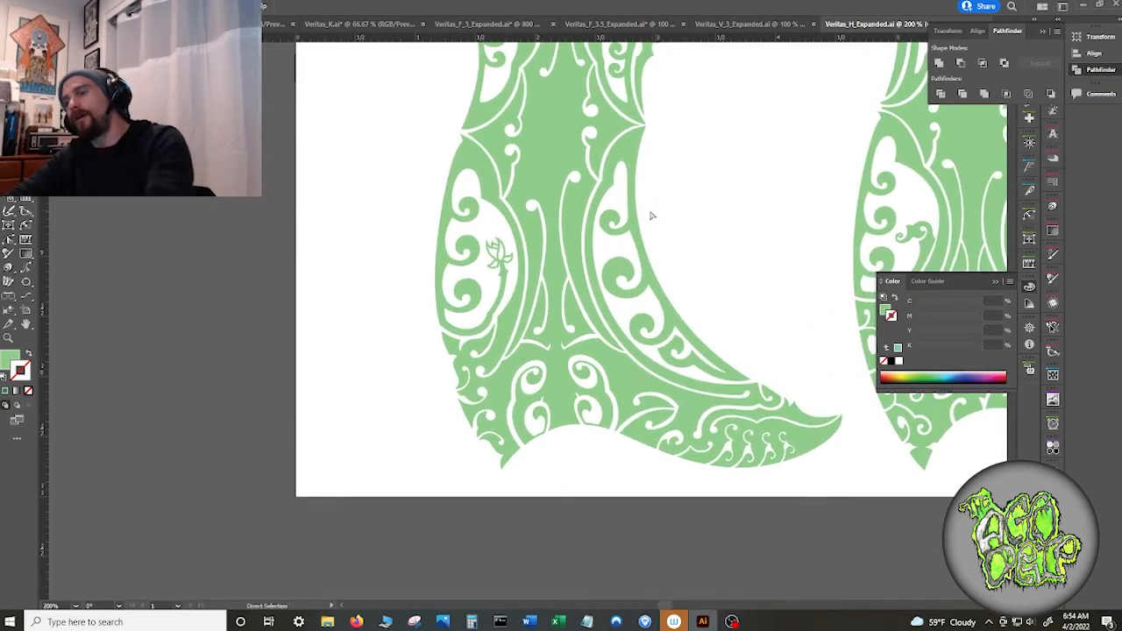
click(752, 24)
scroll(456, 545, up, 3)
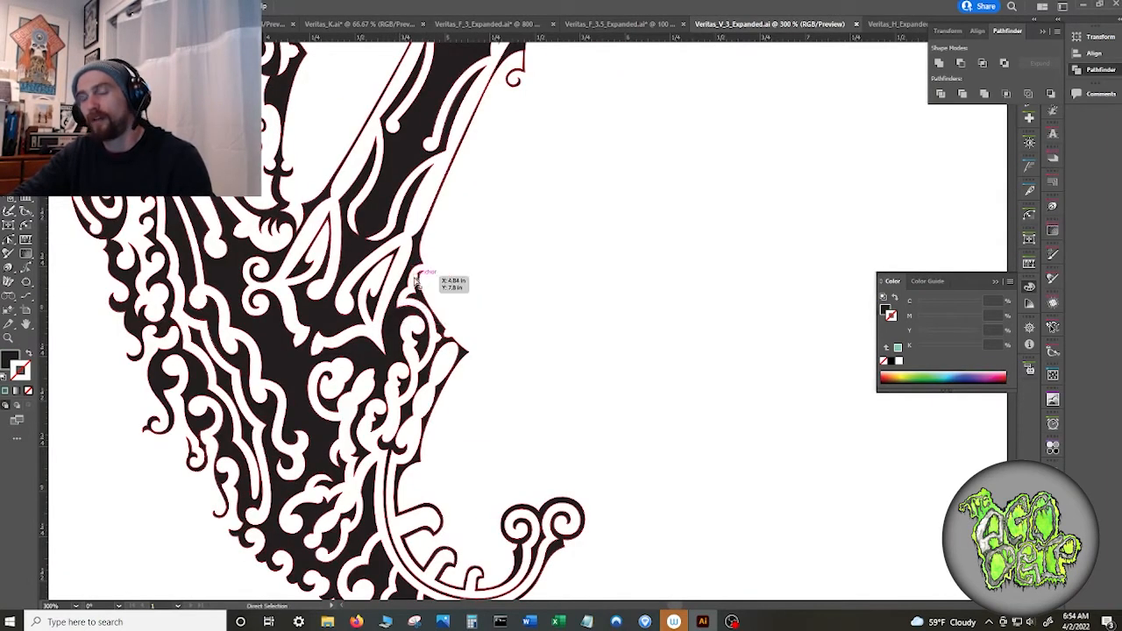
scroll(419, 285, down, 1)
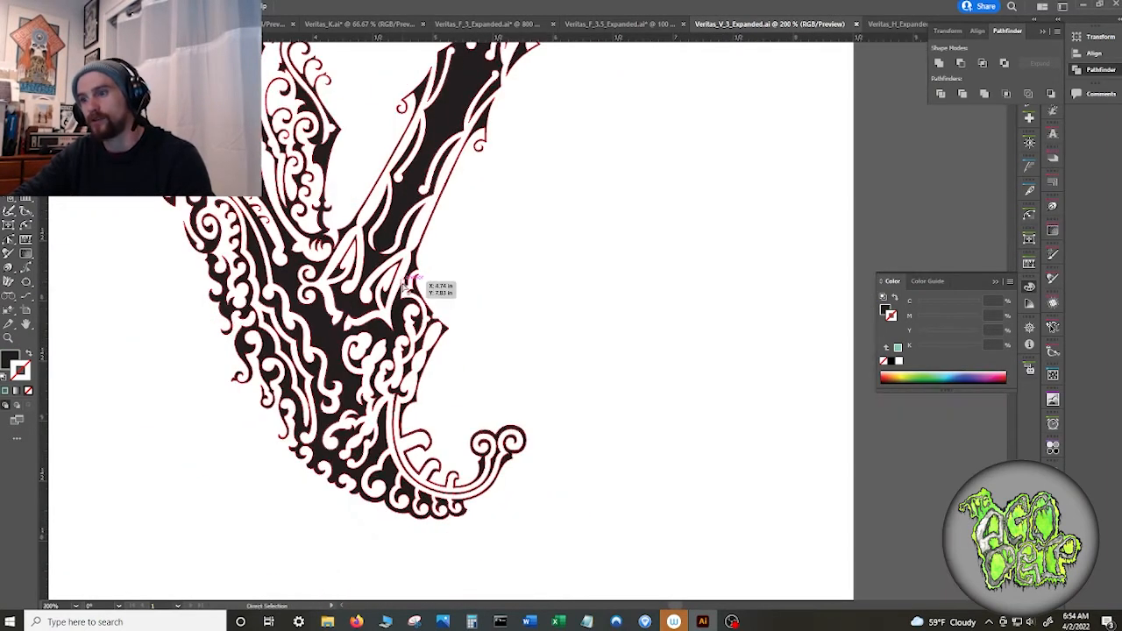
scroll(421, 342, up, 3)
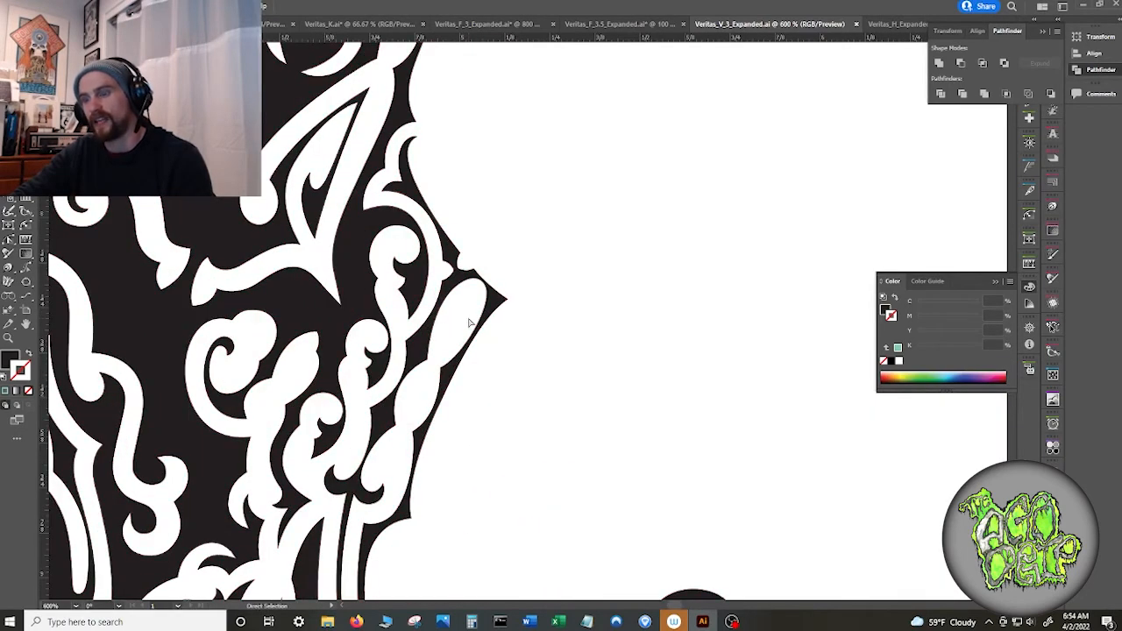
scroll(421, 360, down, 2)
scroll(421, 377, down, 2)
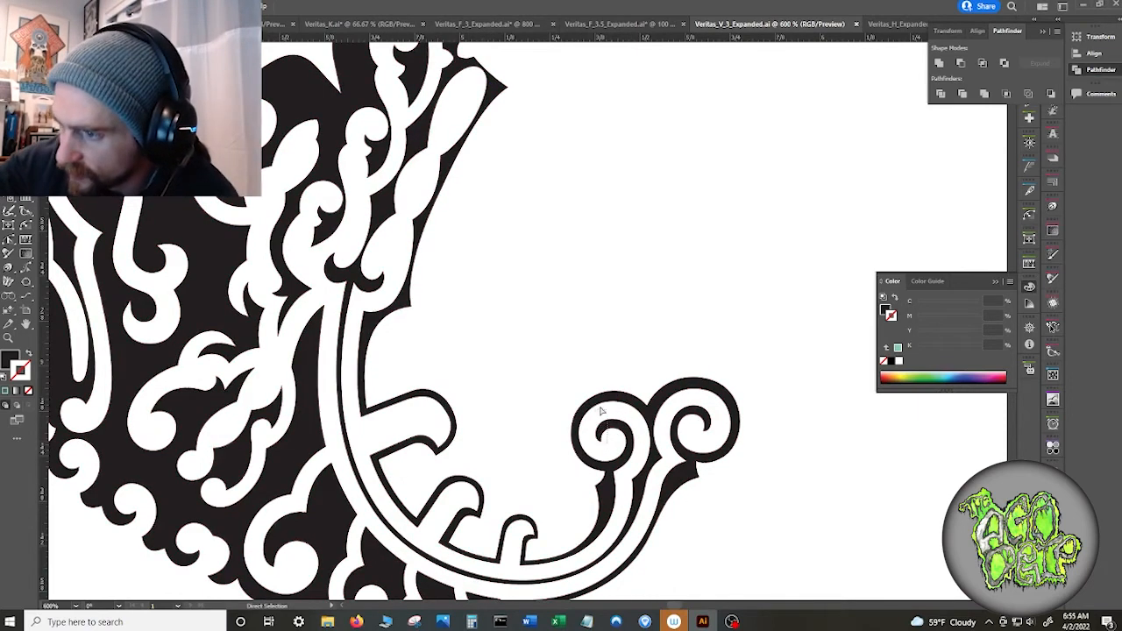
- Select the long white vine opening along the V's curled tendril, try a teal stroke on it and undo the stroke
click(608, 496)
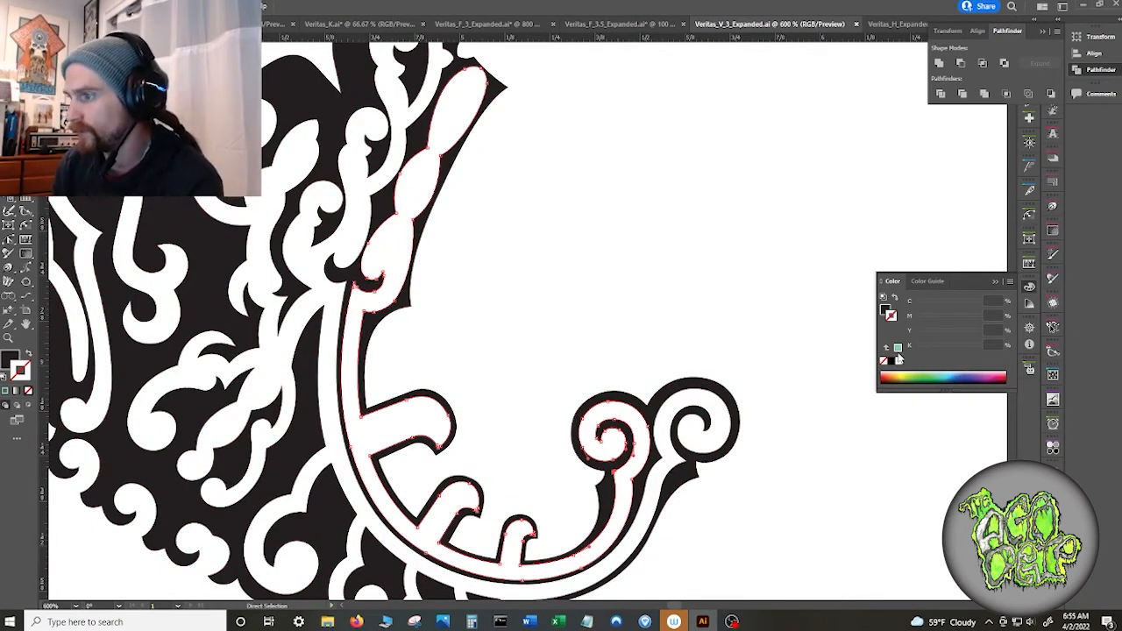
click(898, 350)
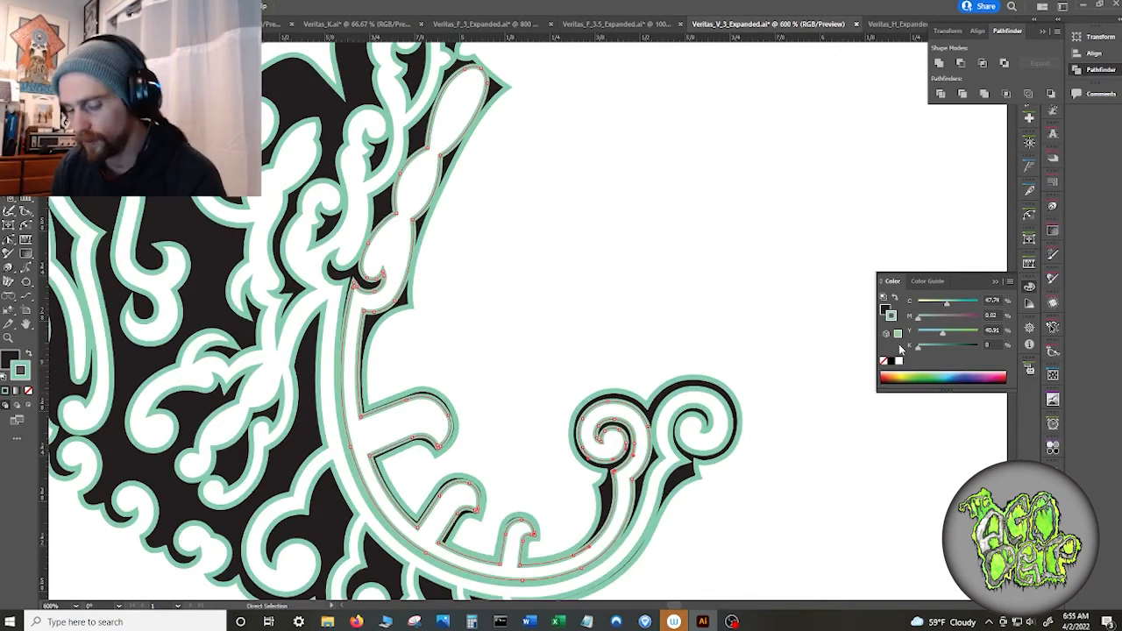
click(898, 360)
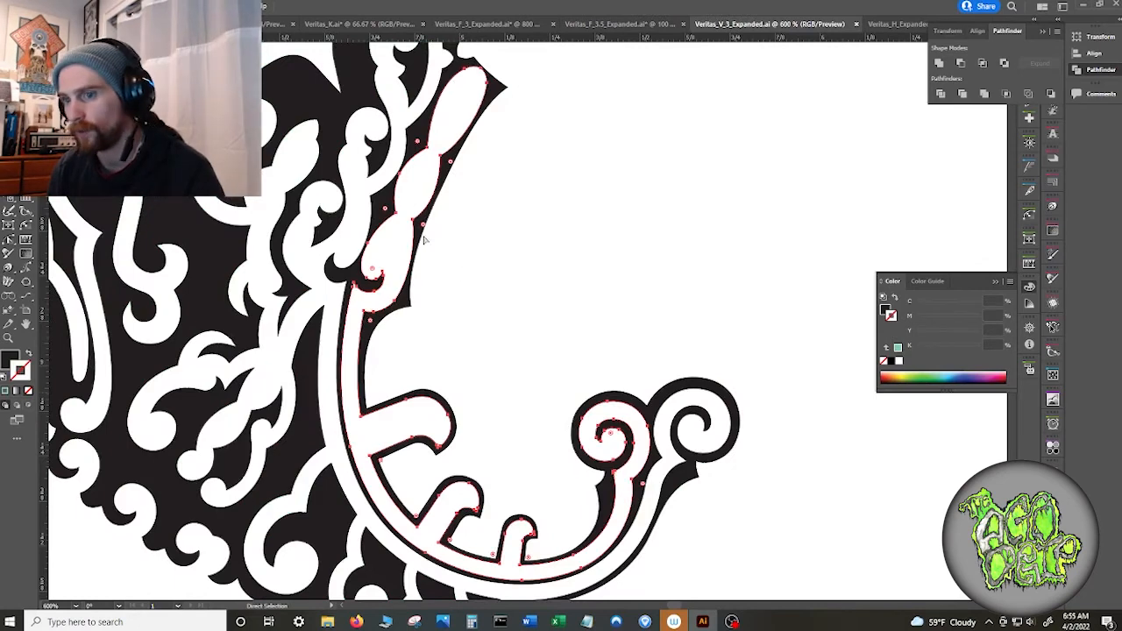
- Give the V's ornament paths a stroke in the dark letter colour and set their fill to none
key(x)
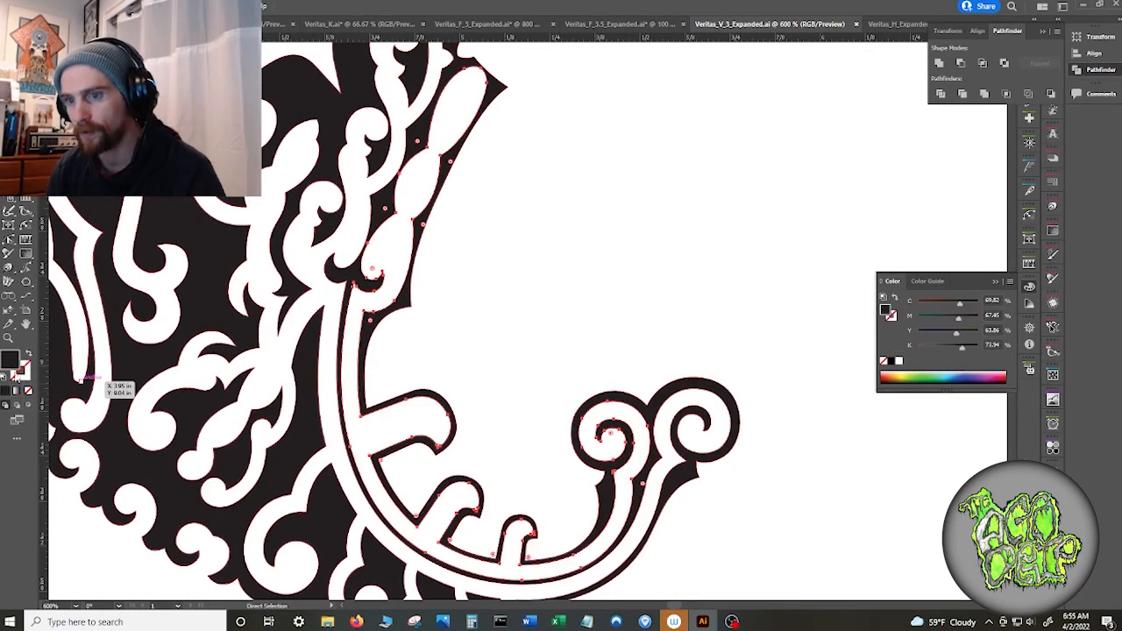
click(18, 375)
click(5, 390)
click(8, 365)
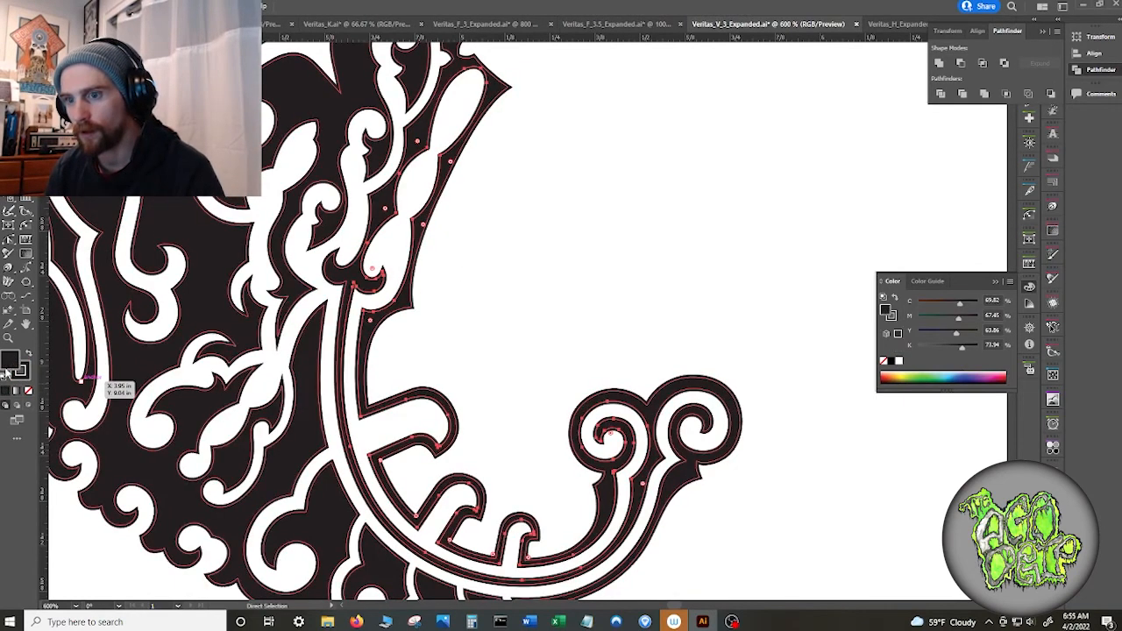
click(28, 392)
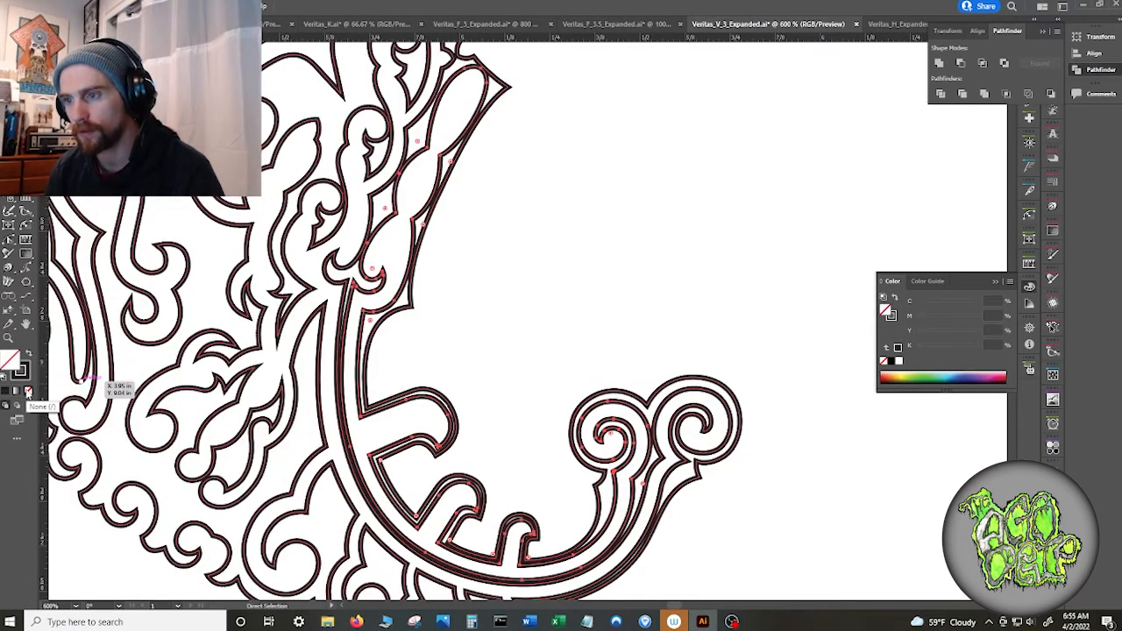
alt+scroll(425, 408, down, 3)
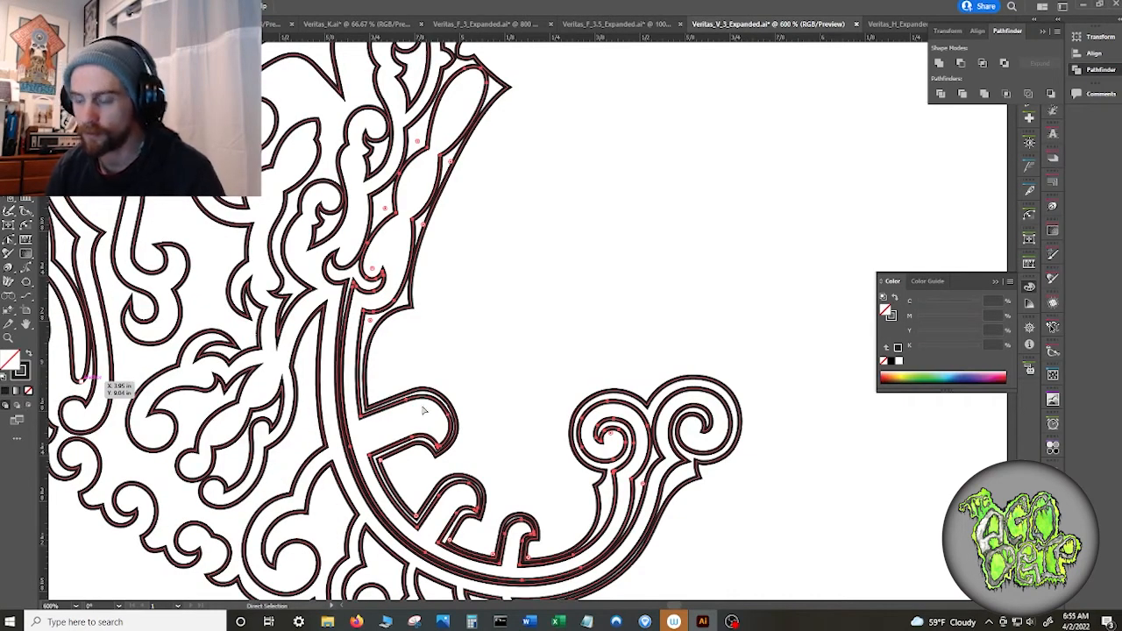
- Select all of the V's artwork and fill it with the solid dark letter colour
alt+scroll(625, 304, down, 4)
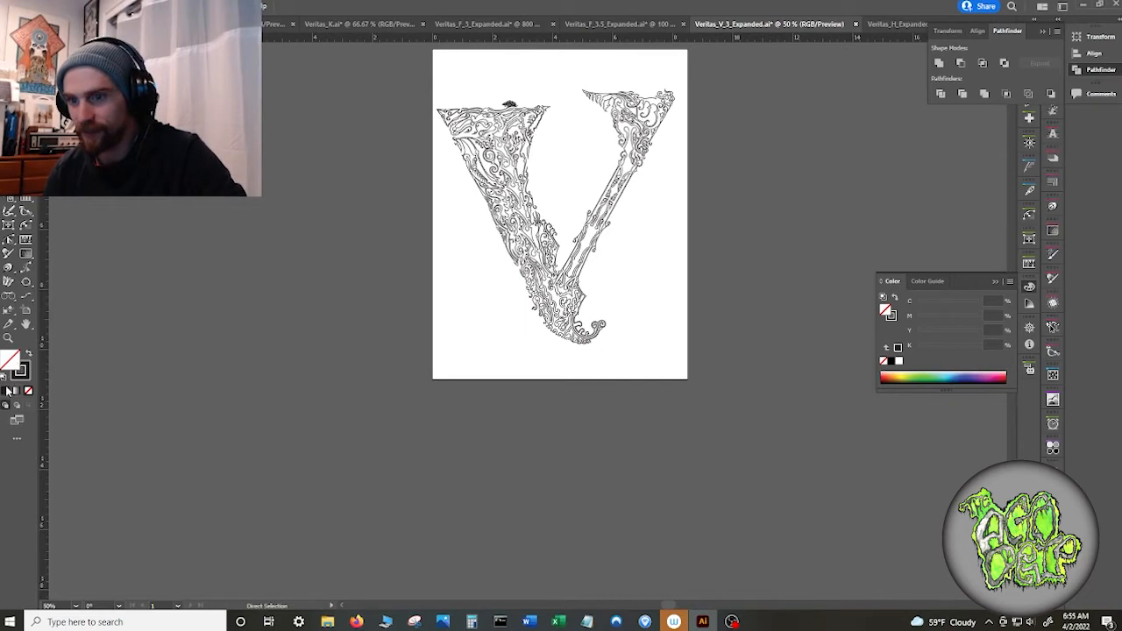
click(5, 390)
click(21, 372)
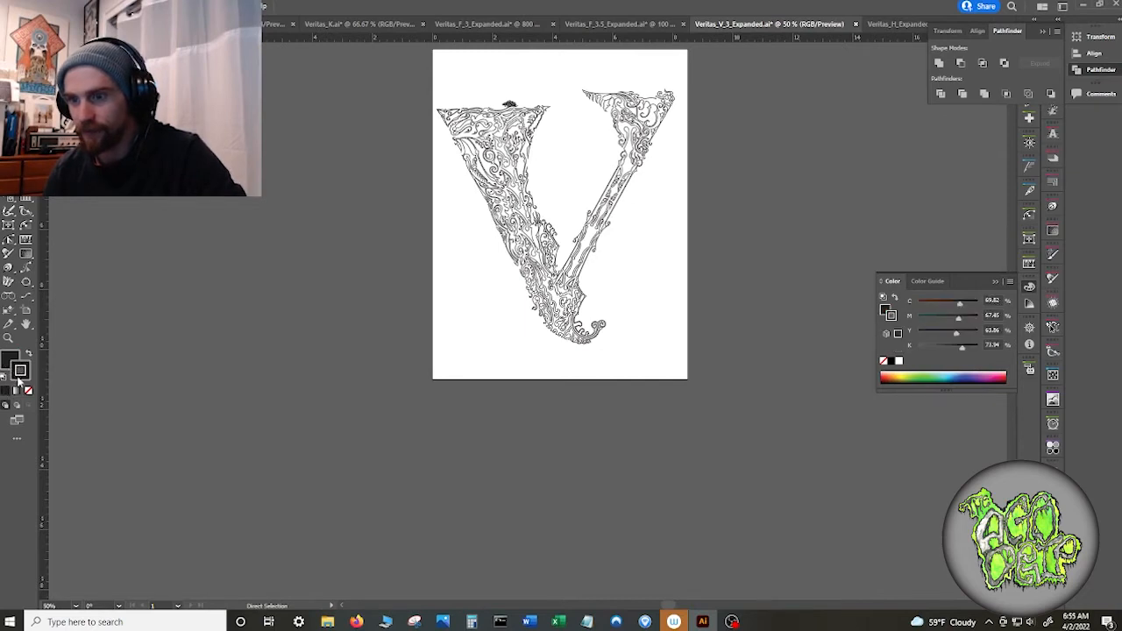
click(28, 390)
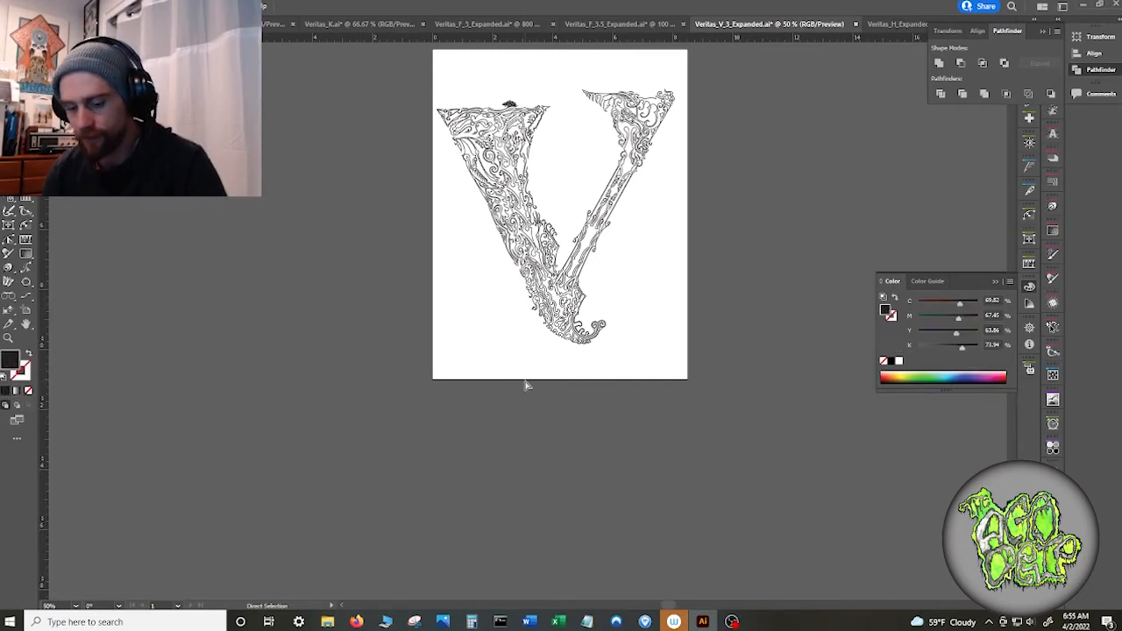
key(ctrl+a)
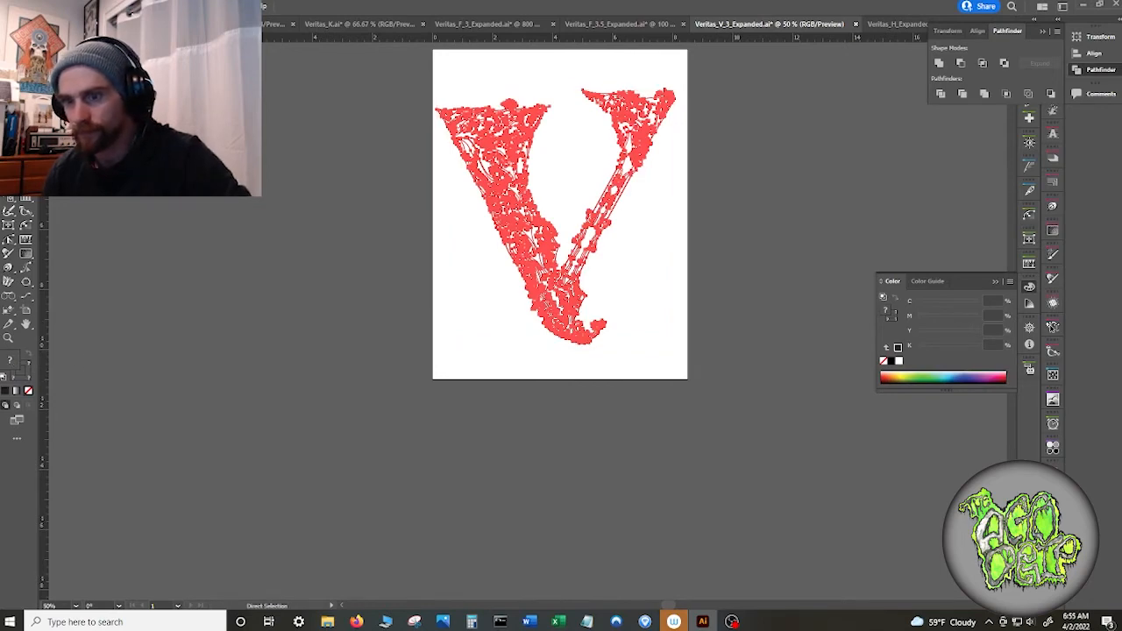
click(5, 390)
click(261, 387)
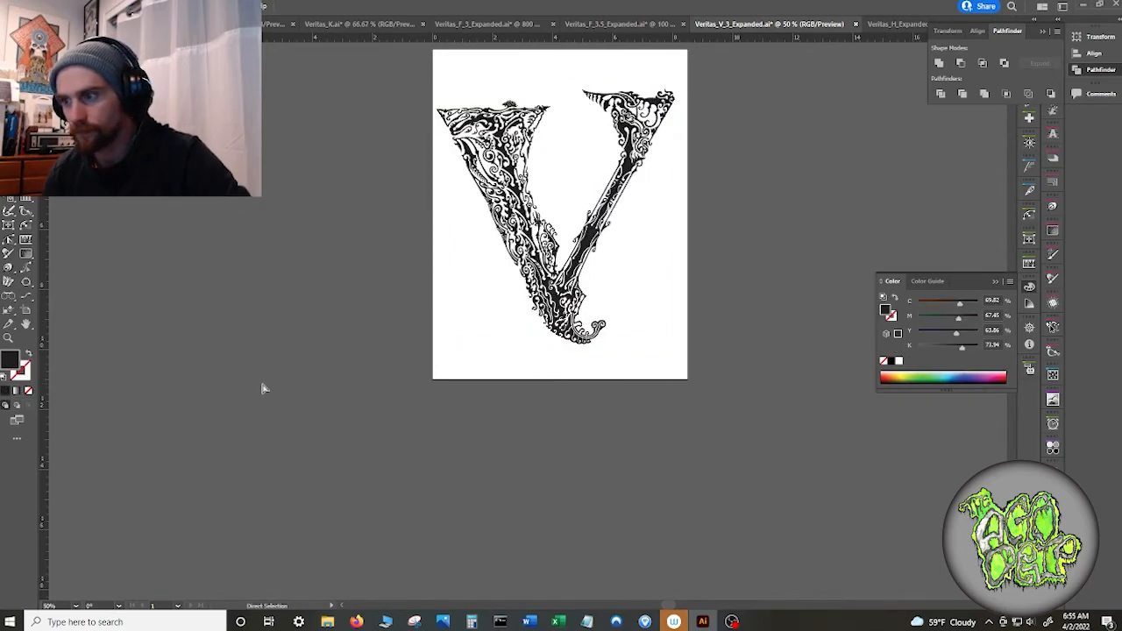
- Examine the filled ornament and curled tendrils at the foot of the V
scroll(618, 351, up, 2)
key(super)
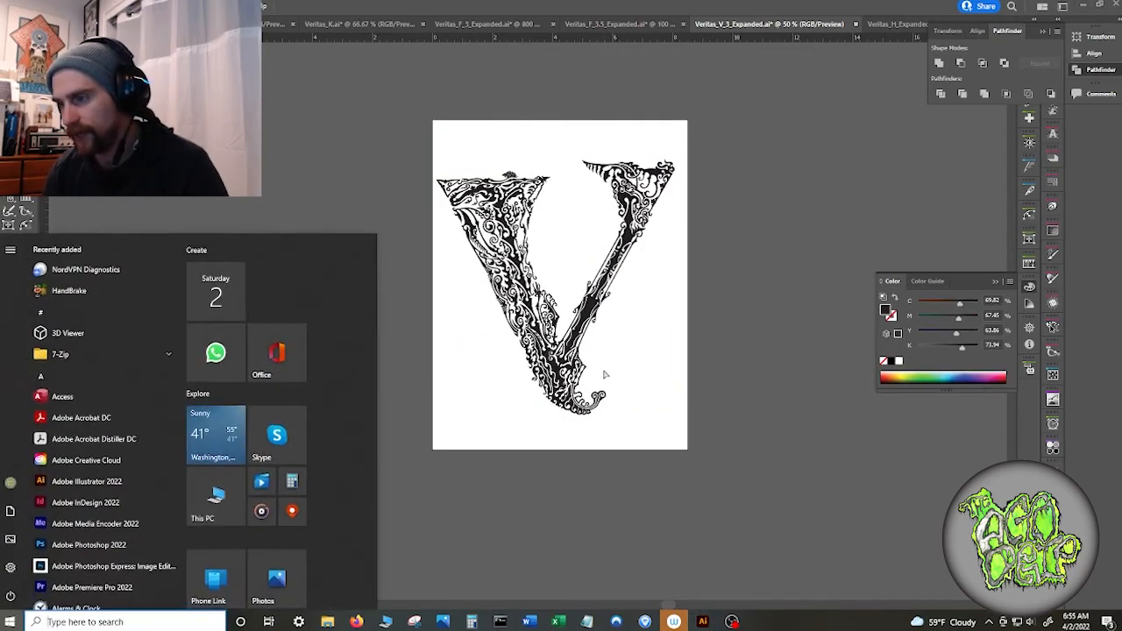
key(super)
scroll(604, 374, up, 5)
click(505, 332)
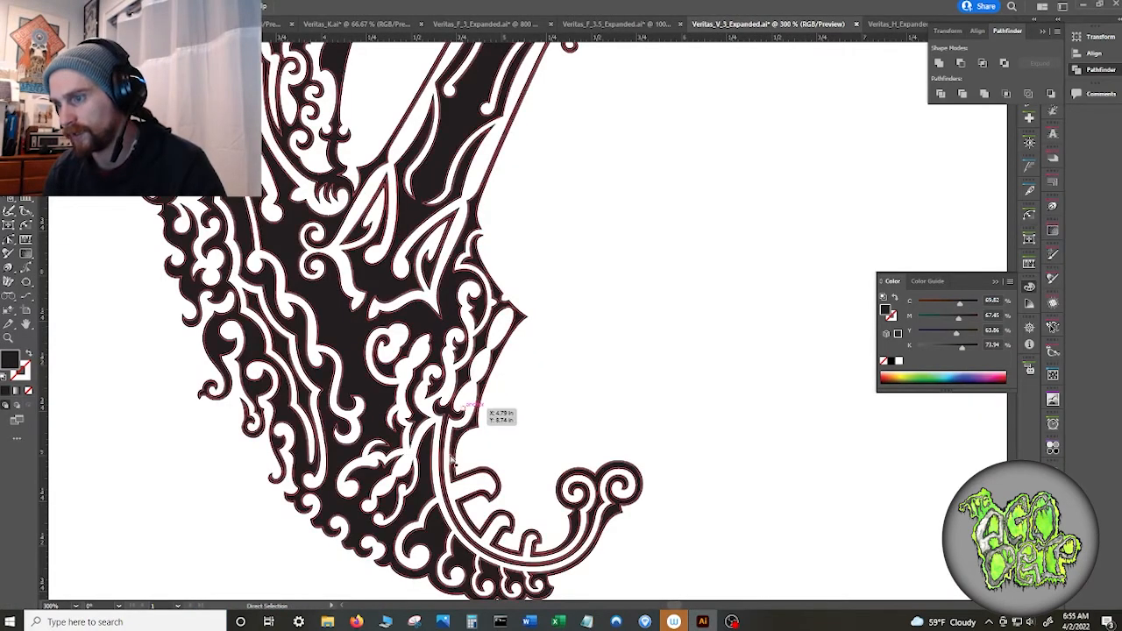
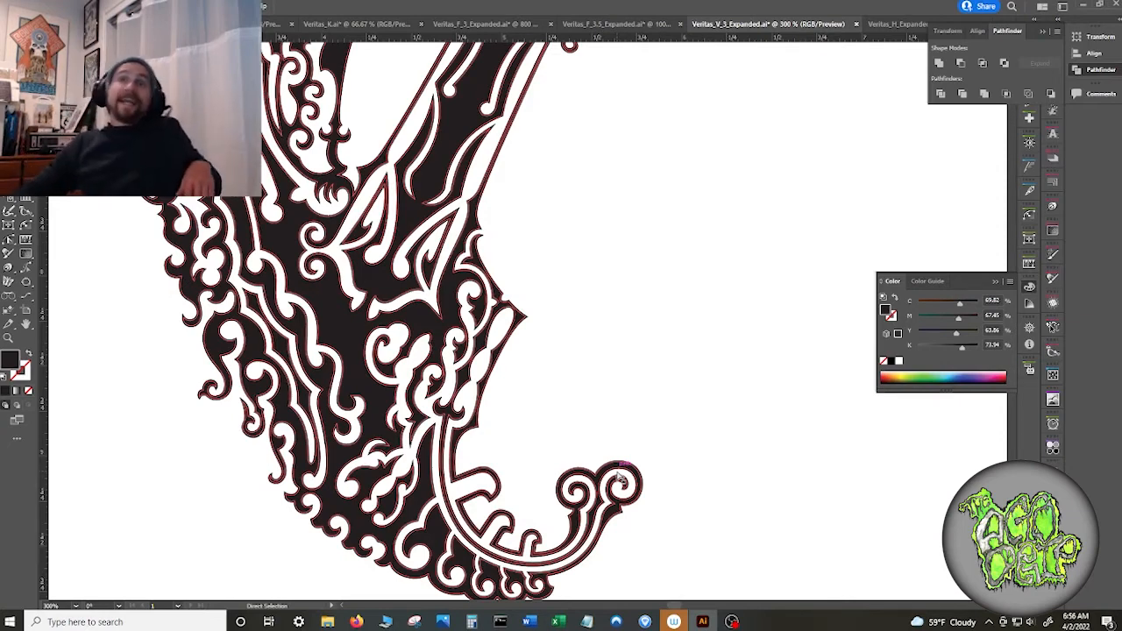
click(532, 338)
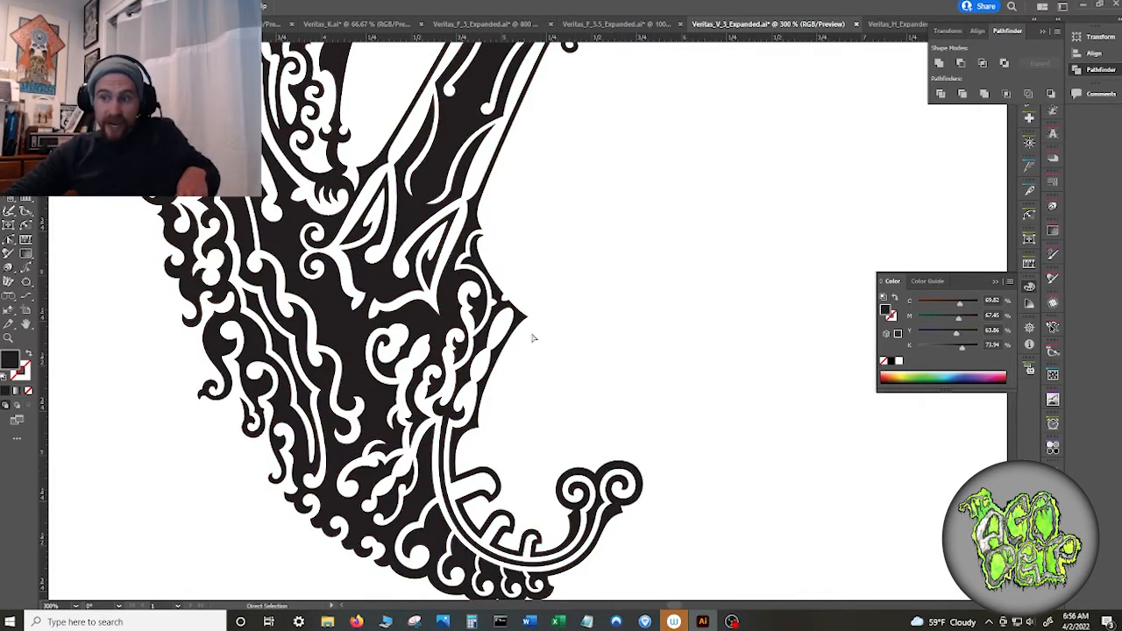
click(493, 263)
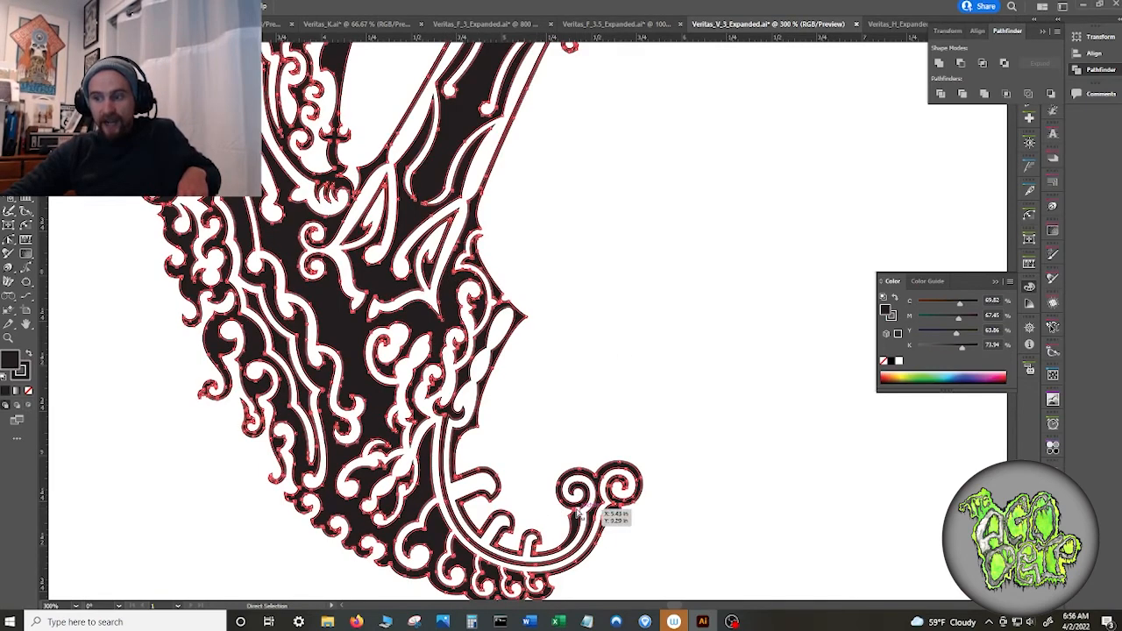
click(706, 531)
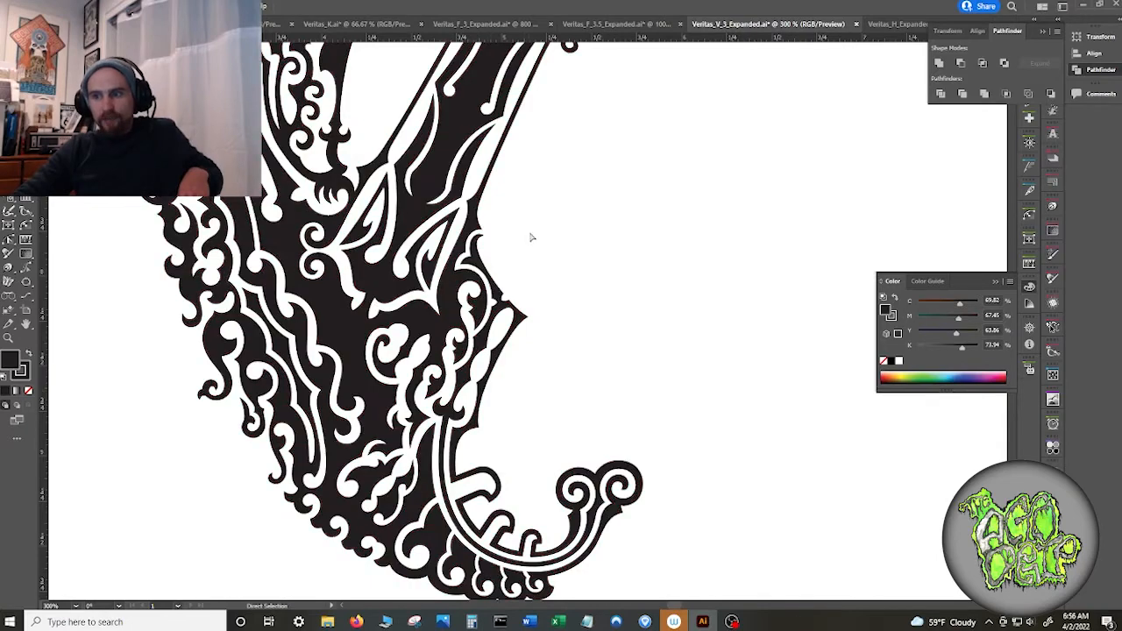
- Examine the vine openings and outlines where the V's thin diagonal arm meets the thick stem
scroll(551, 223, up, 1)
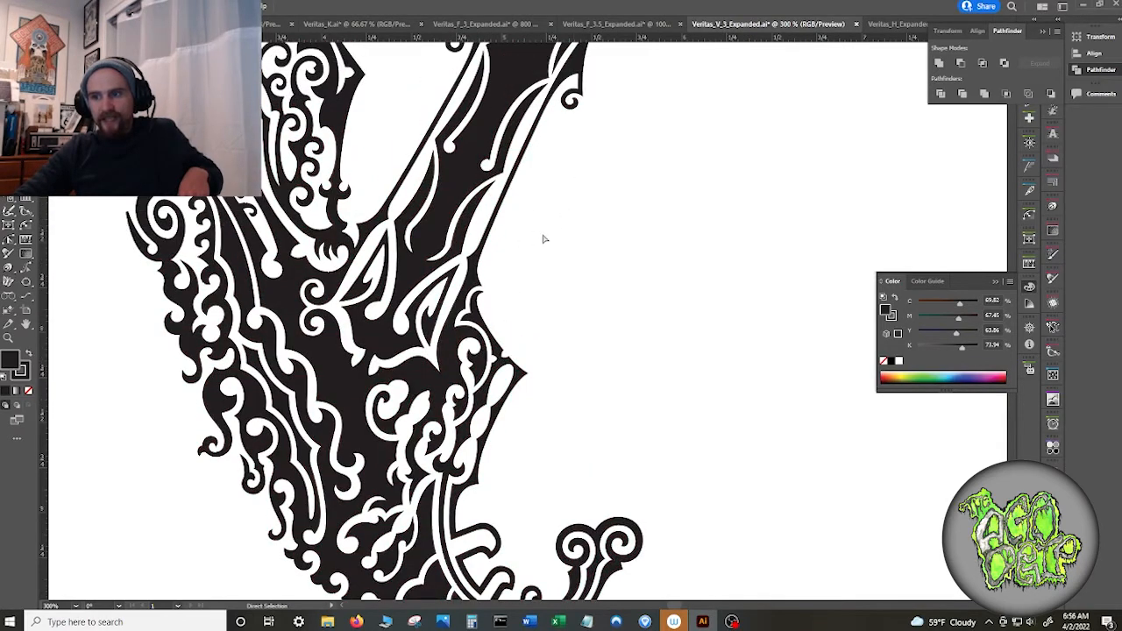
click(351, 231)
scroll(368, 177, up, 7)
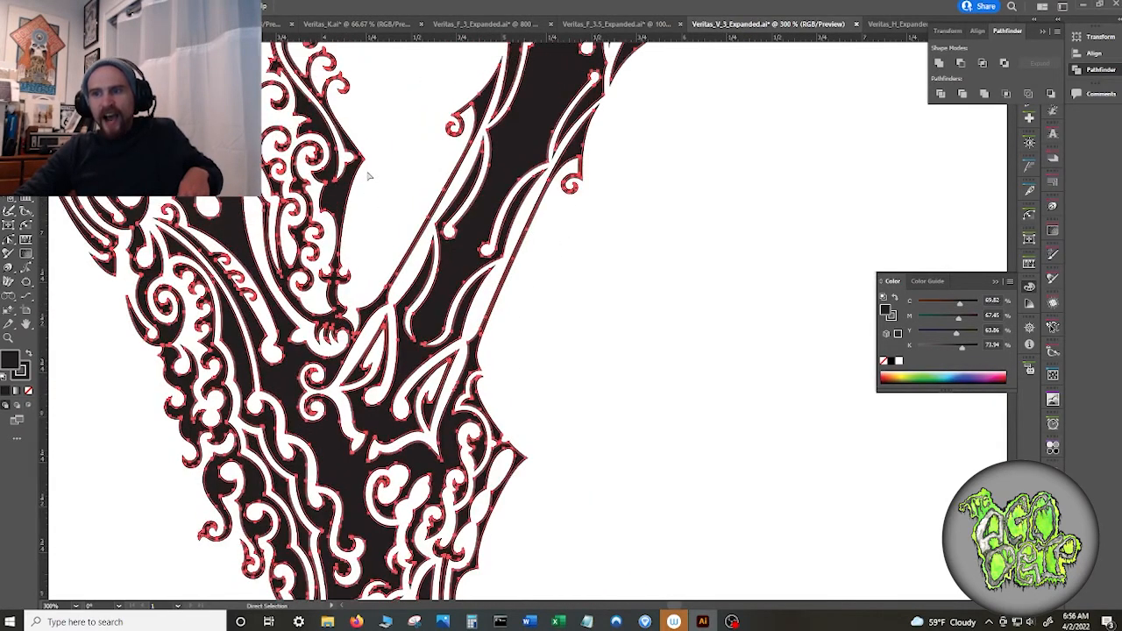
scroll(353, 191, down, 4)
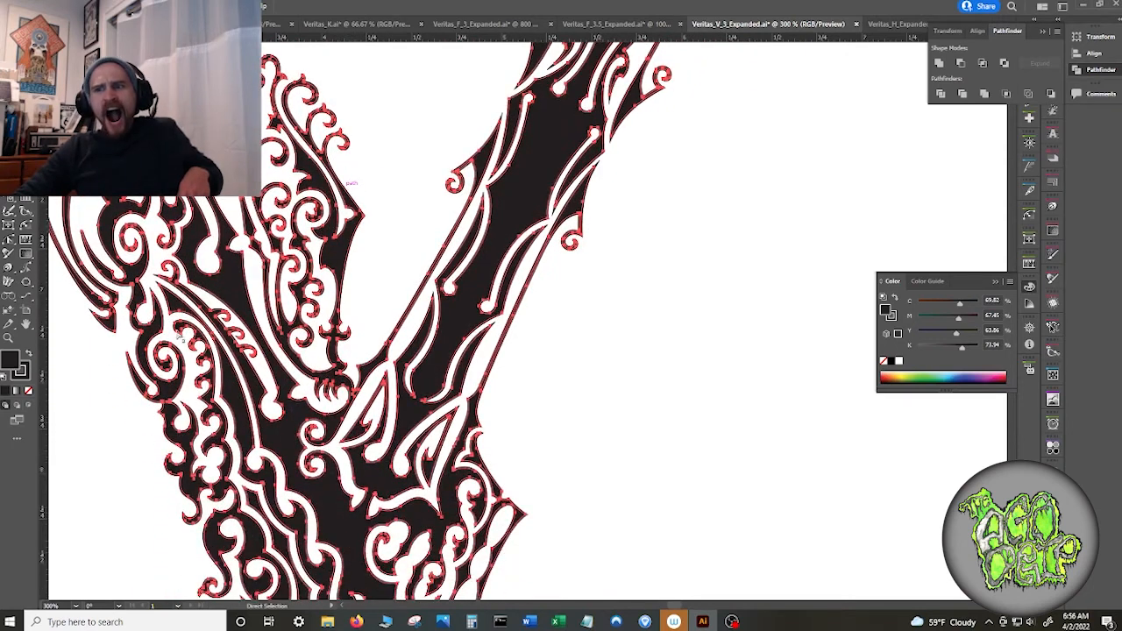
scroll(289, 114, up, 2)
click(285, 105)
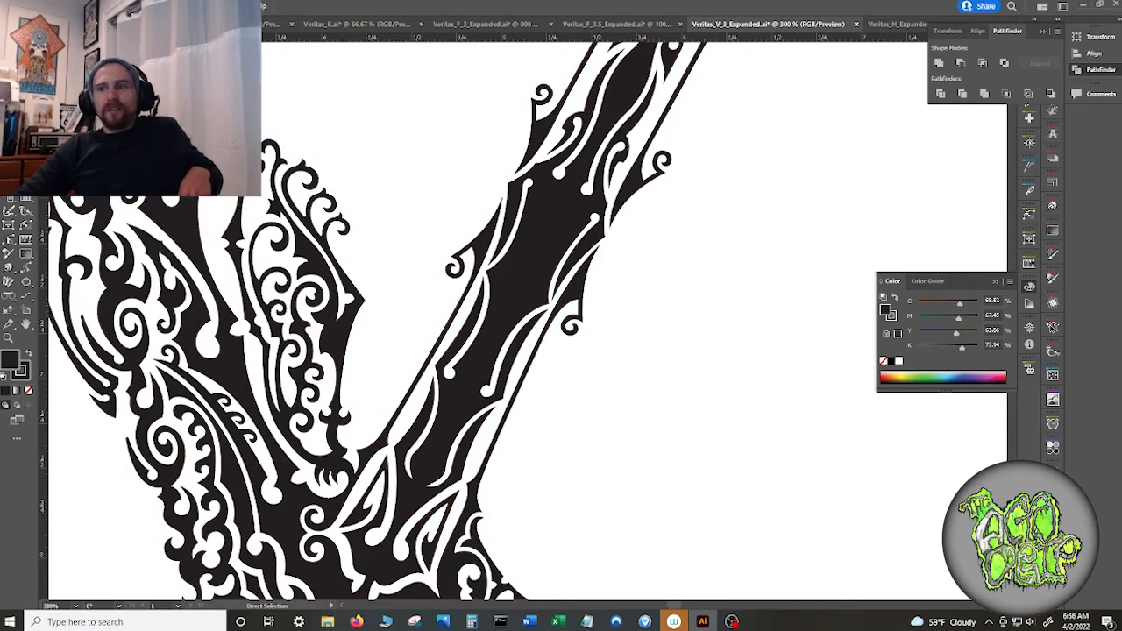
click(298, 447)
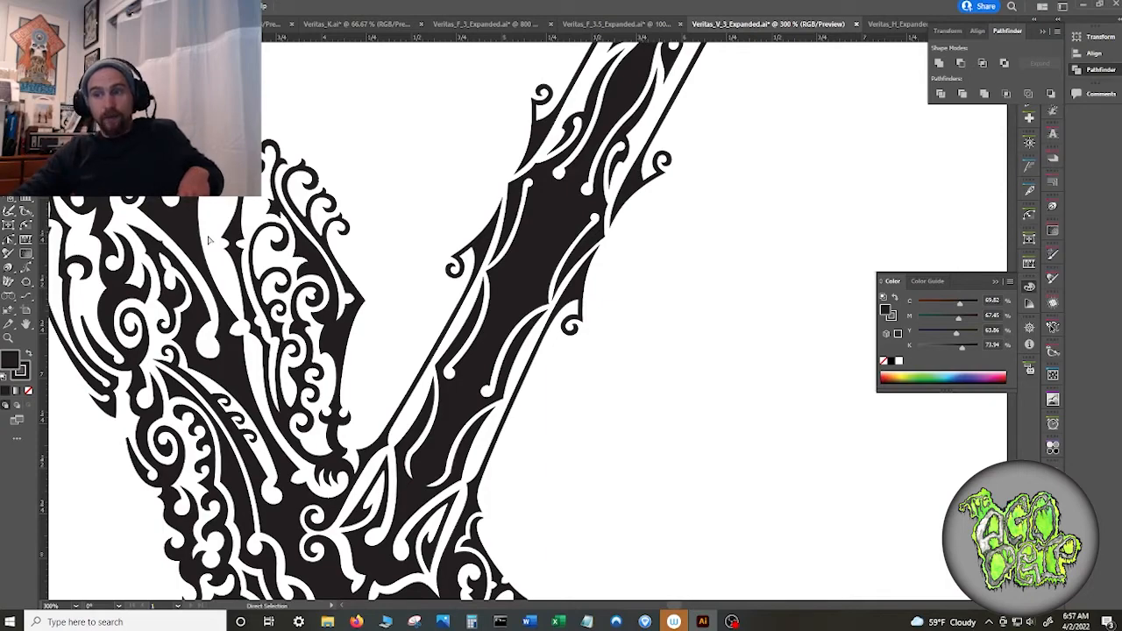
scroll(351, 250, down, 5)
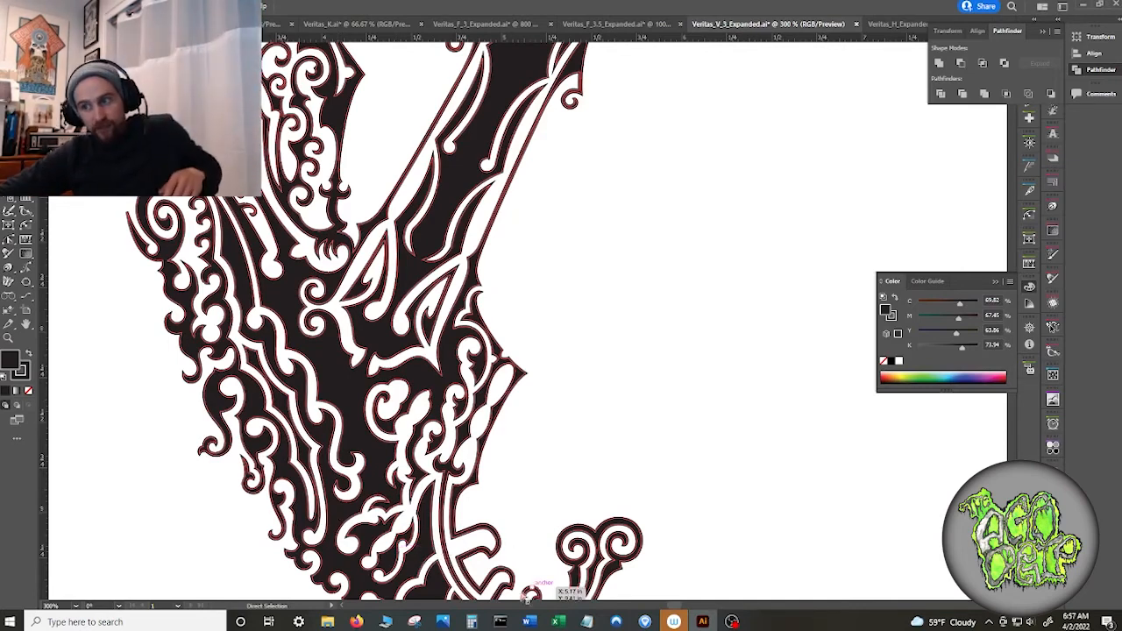
- Examine the whole filled V and the ornament in the thin arm and its upper serif
scroll(587, 376, down, 4)
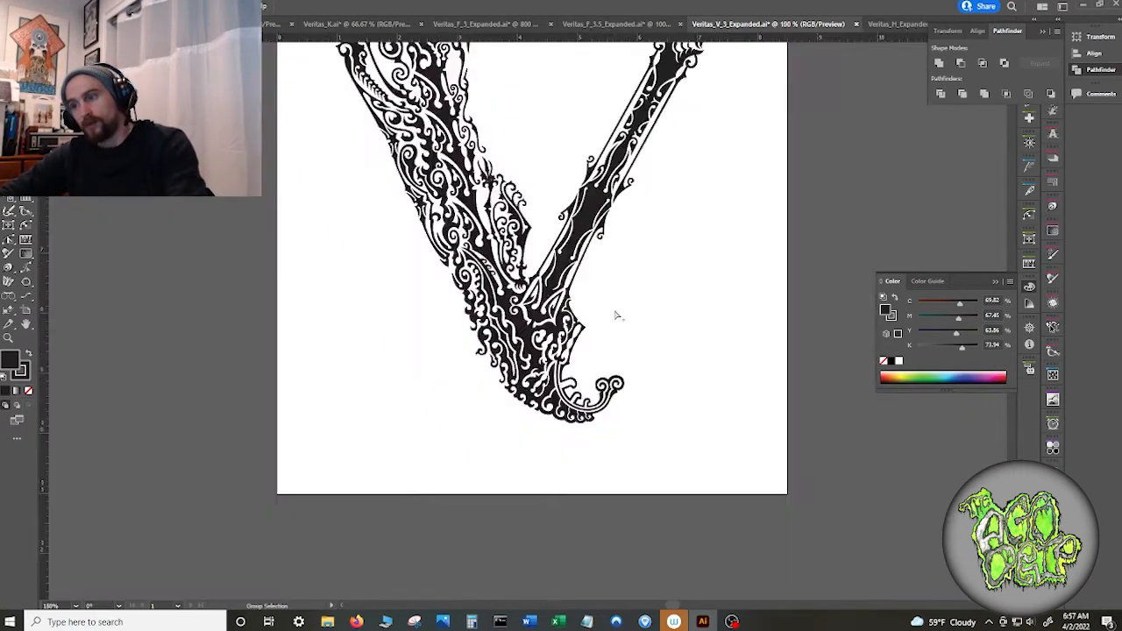
scroll(616, 315, down, 2)
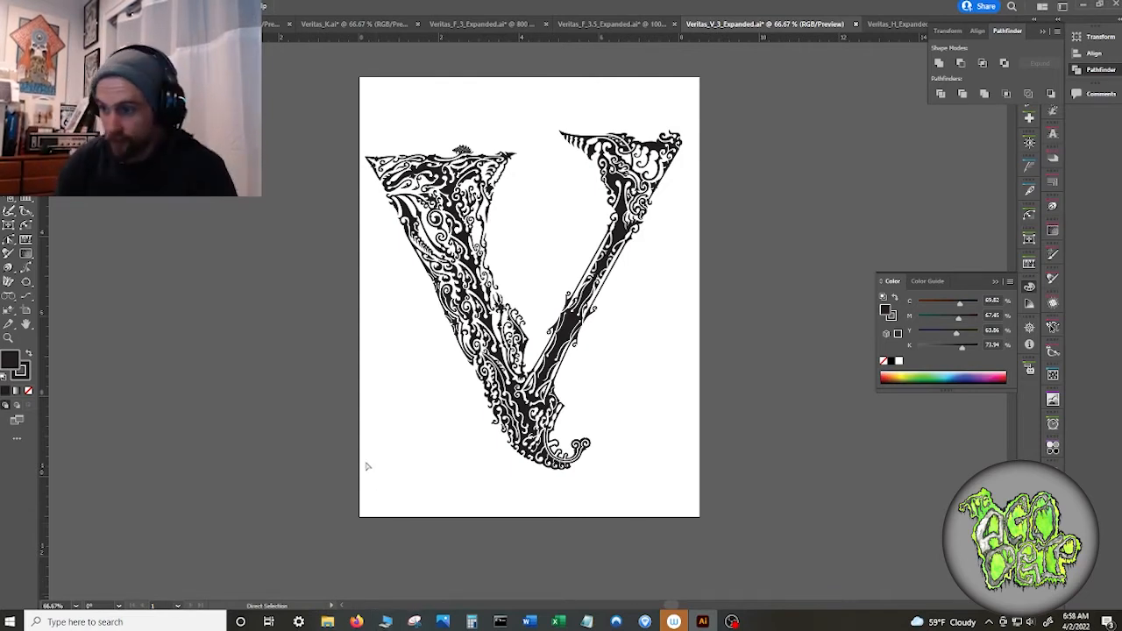
scroll(694, 290, up, 3)
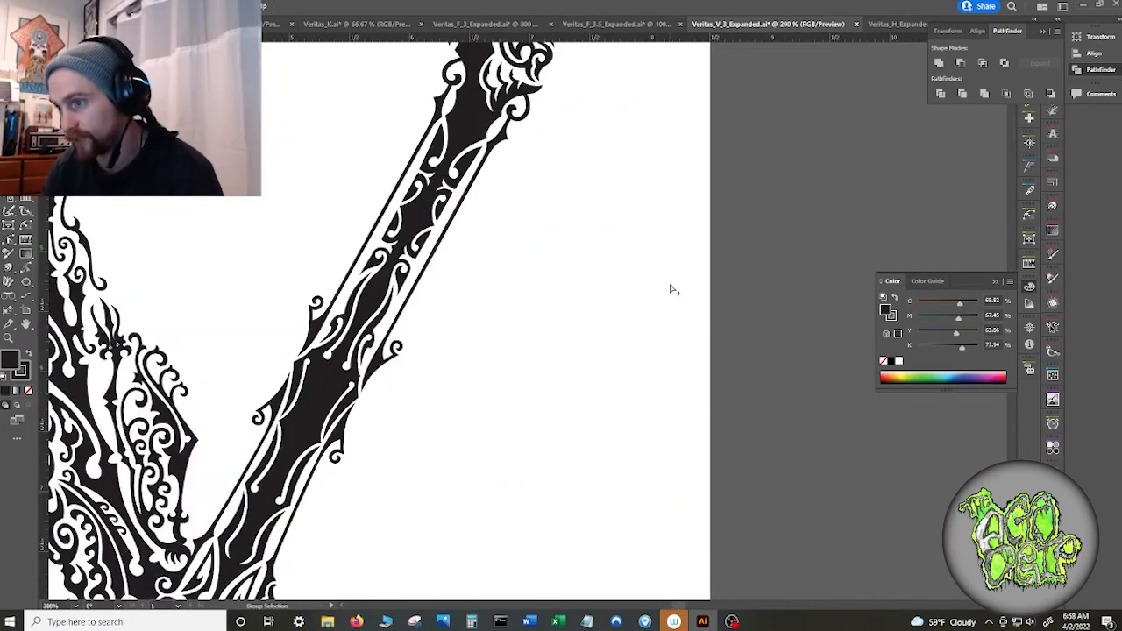
drag(565, 151, 527, 454)
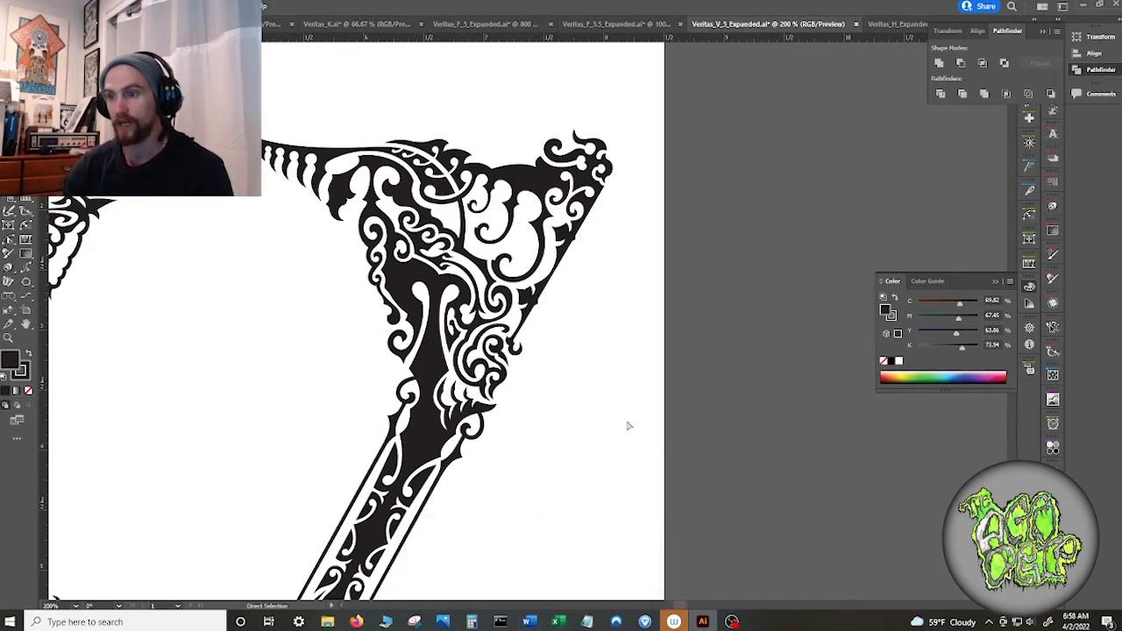
key(ctrl+1)
drag(593, 453, 639, 263)
key(ctrl+minus)
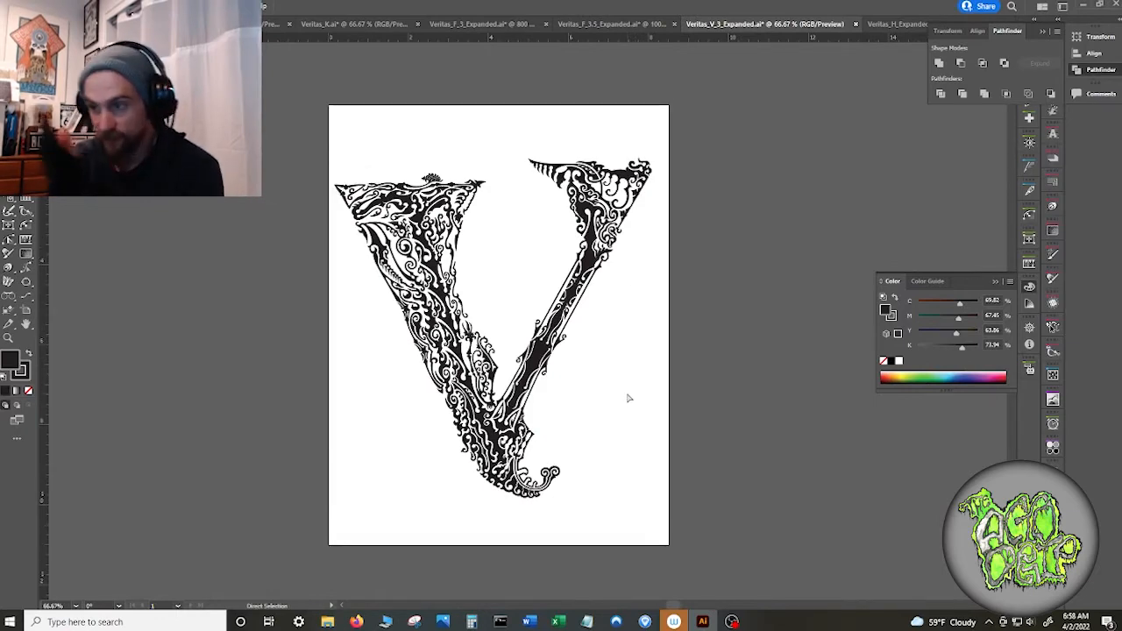
key(ctrl+a)
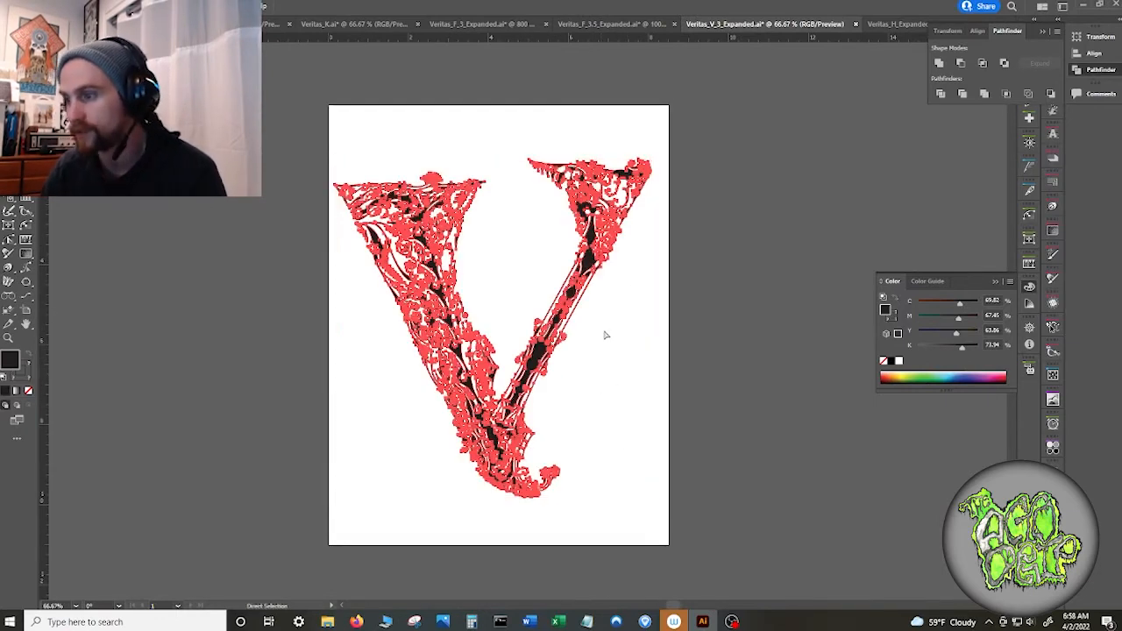
key(ctrl+shift+a)
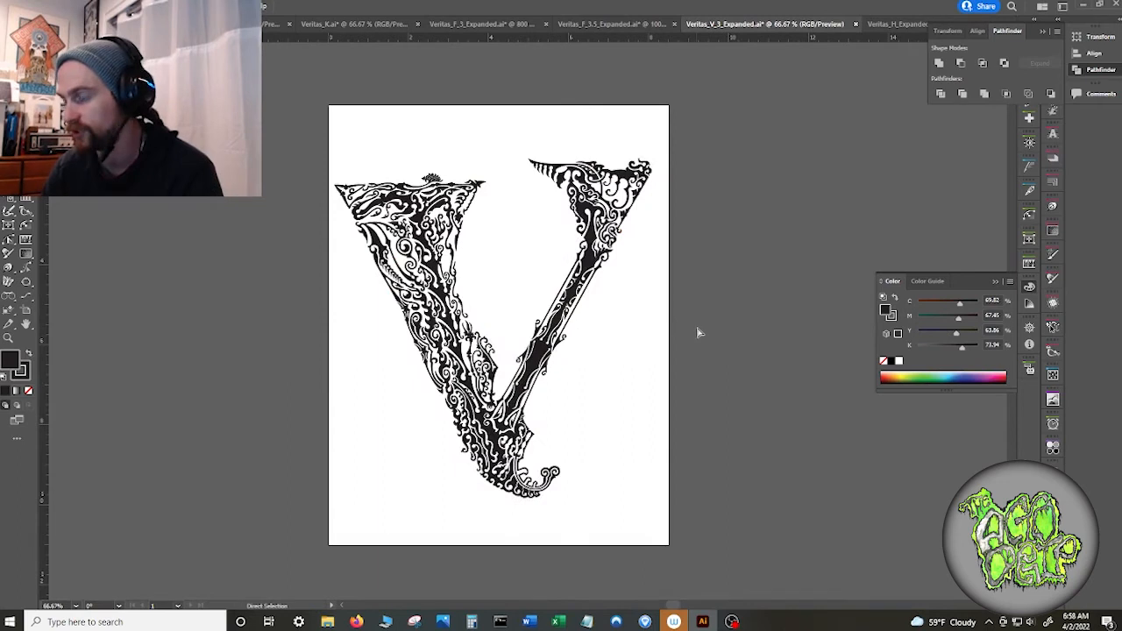
- Add a new layer to the V document above the Artwork layer
click(1042, 31)
click(1030, 38)
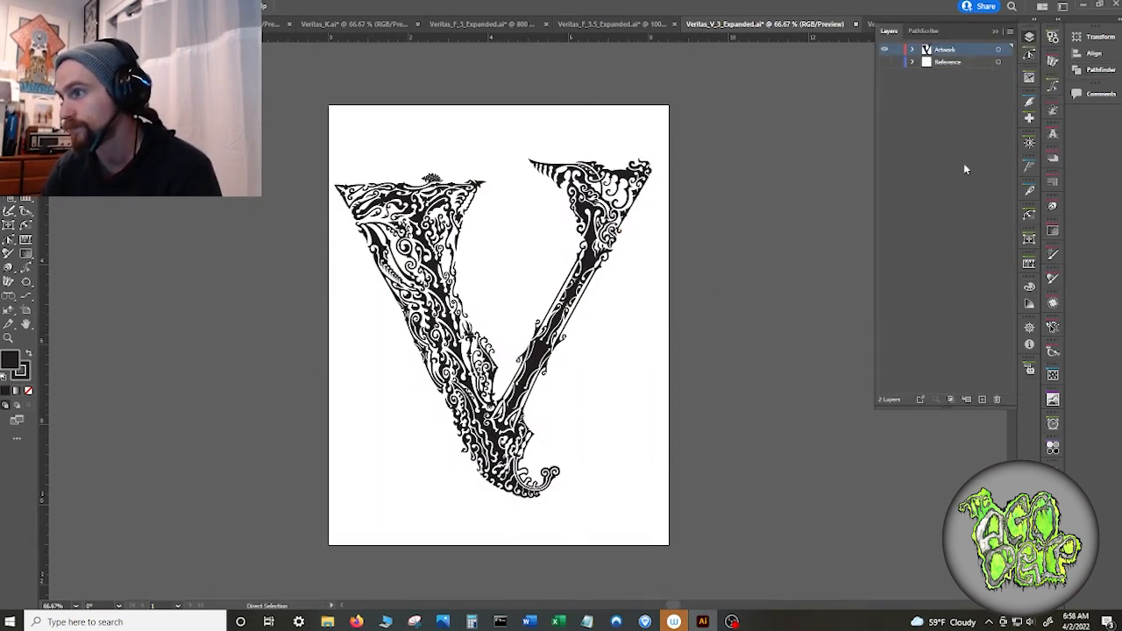
click(982, 400)
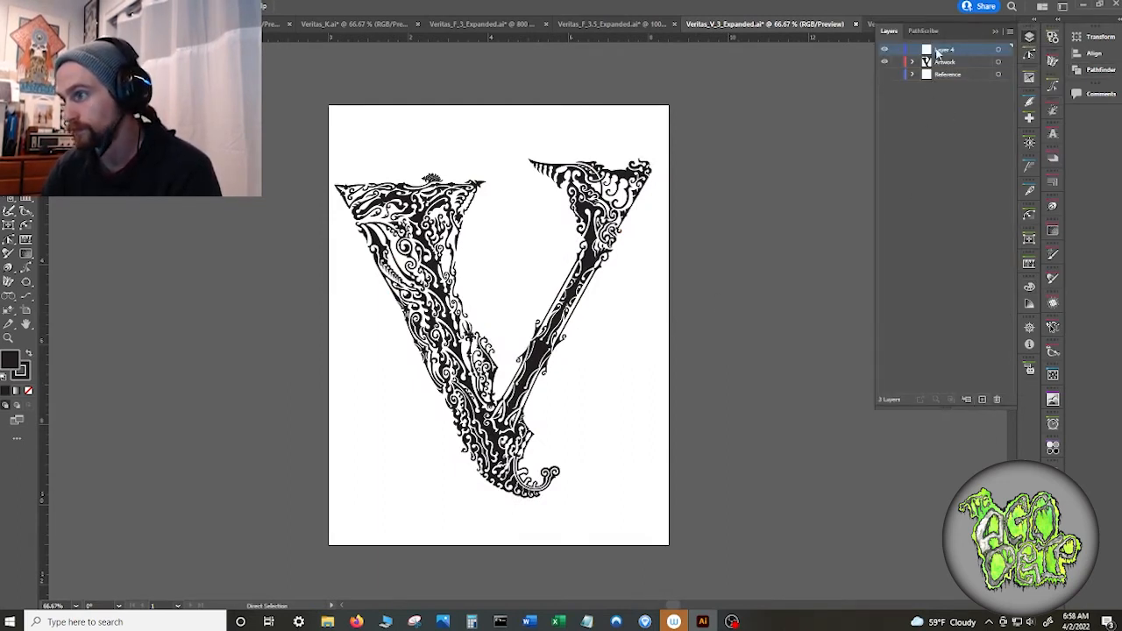
click(947, 75)
drag(947, 75, 946, 77)
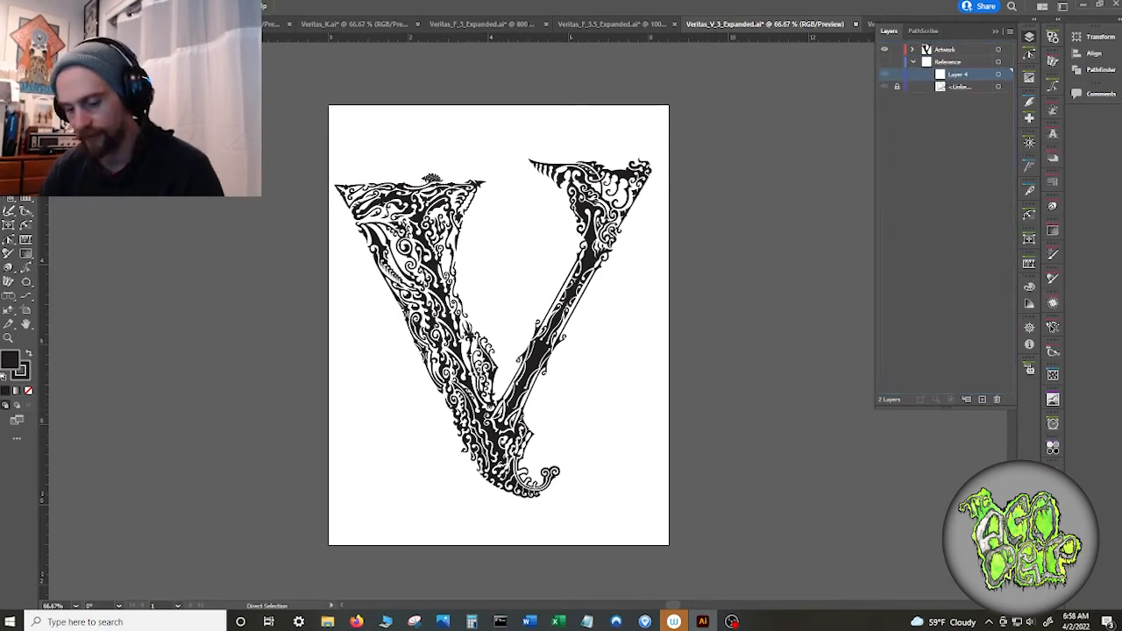
key(ctrl+z)
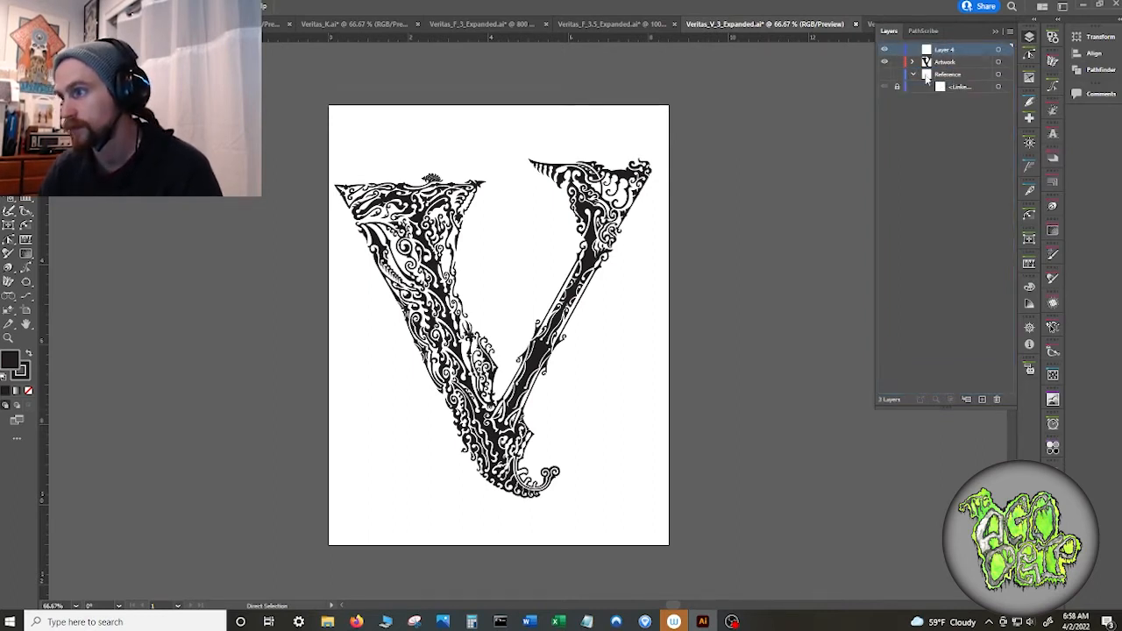
click(913, 75)
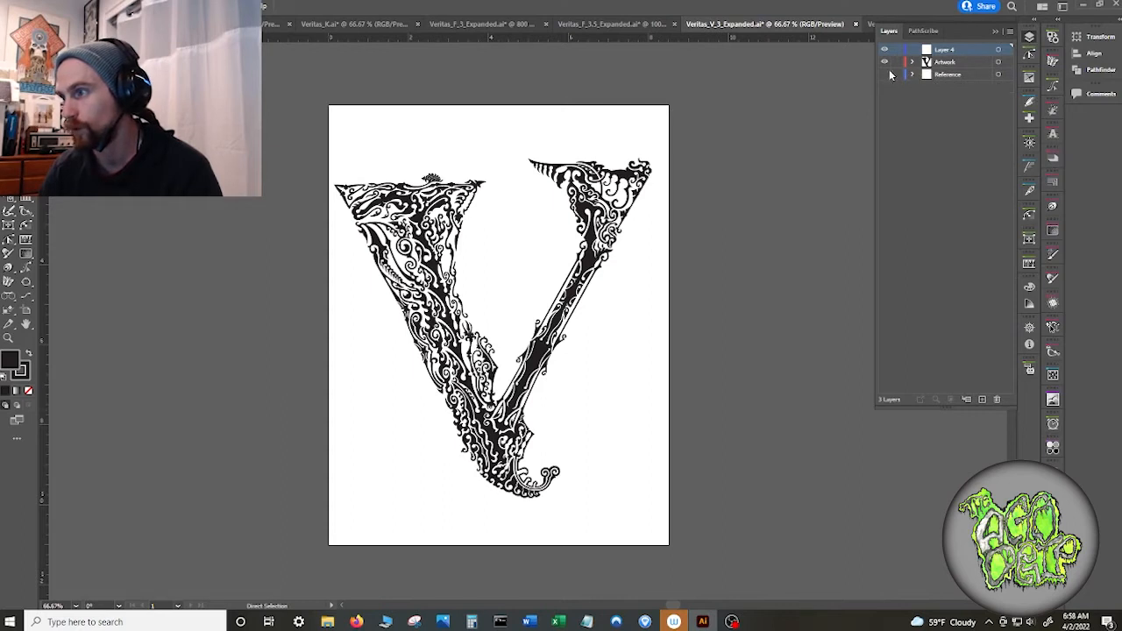
- Move the new layer between the Artwork and Reference layers, and lock and hide the Artwork layer
drag(938, 69, 938, 70)
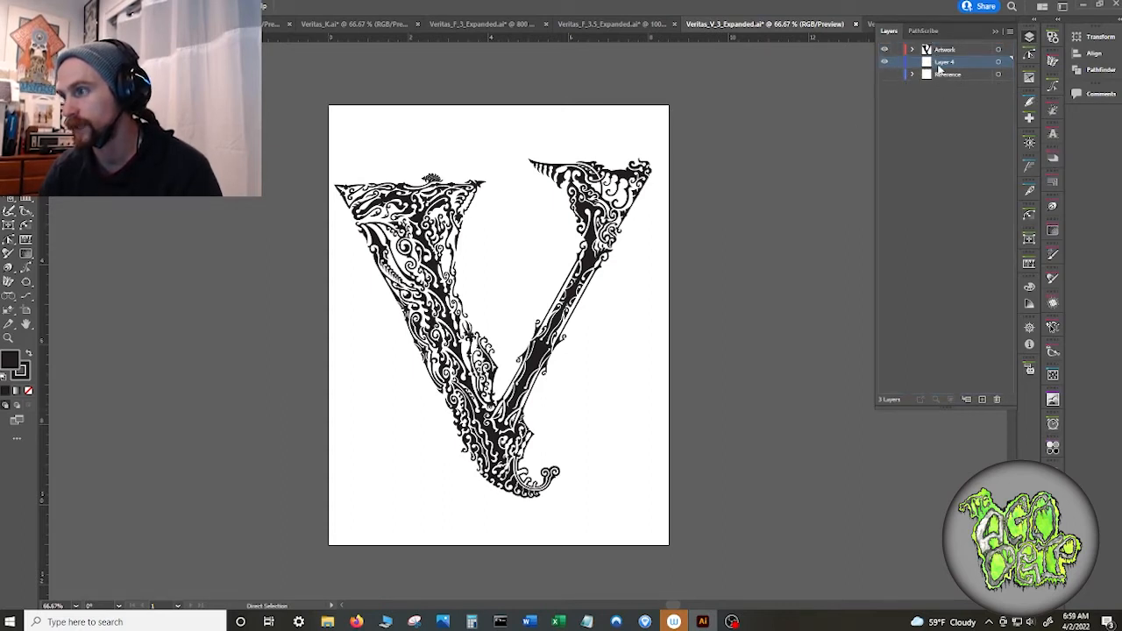
click(897, 50)
click(885, 50)
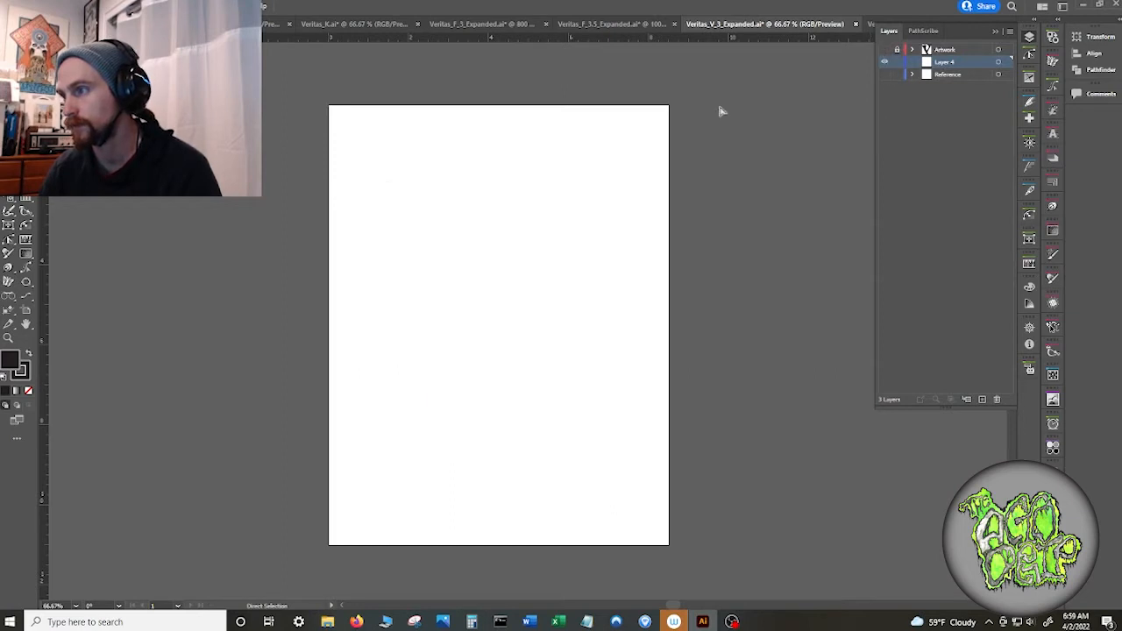
- Create an 8.5 by 11 inch rectangle on the new middle layer and align it exactly over the artboard
key(a)
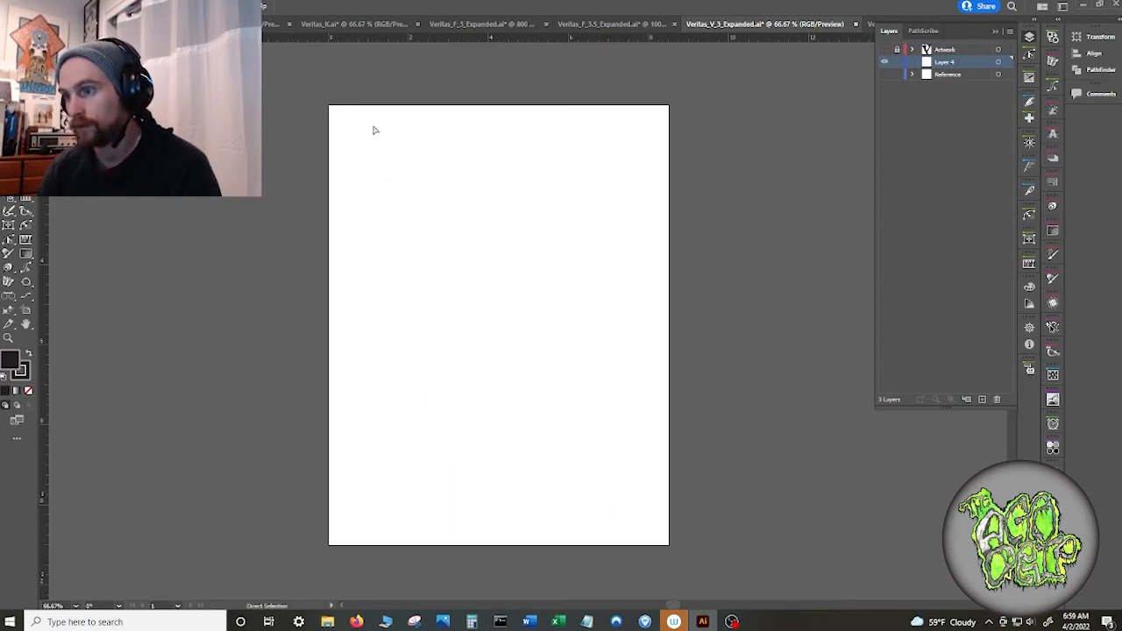
key(m)
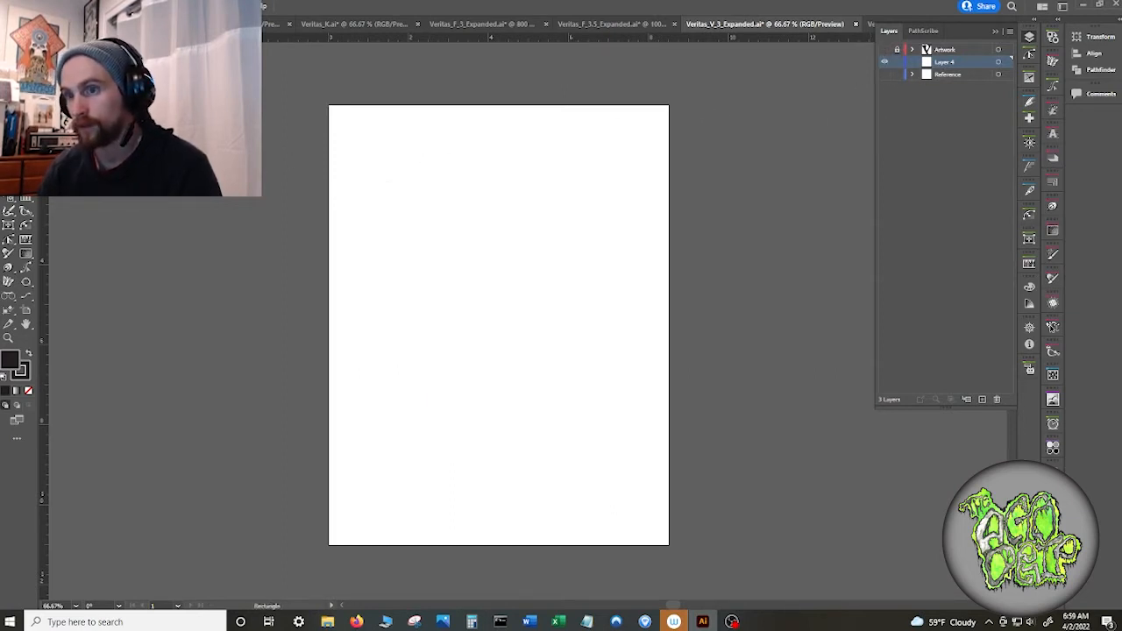
click(318, 142)
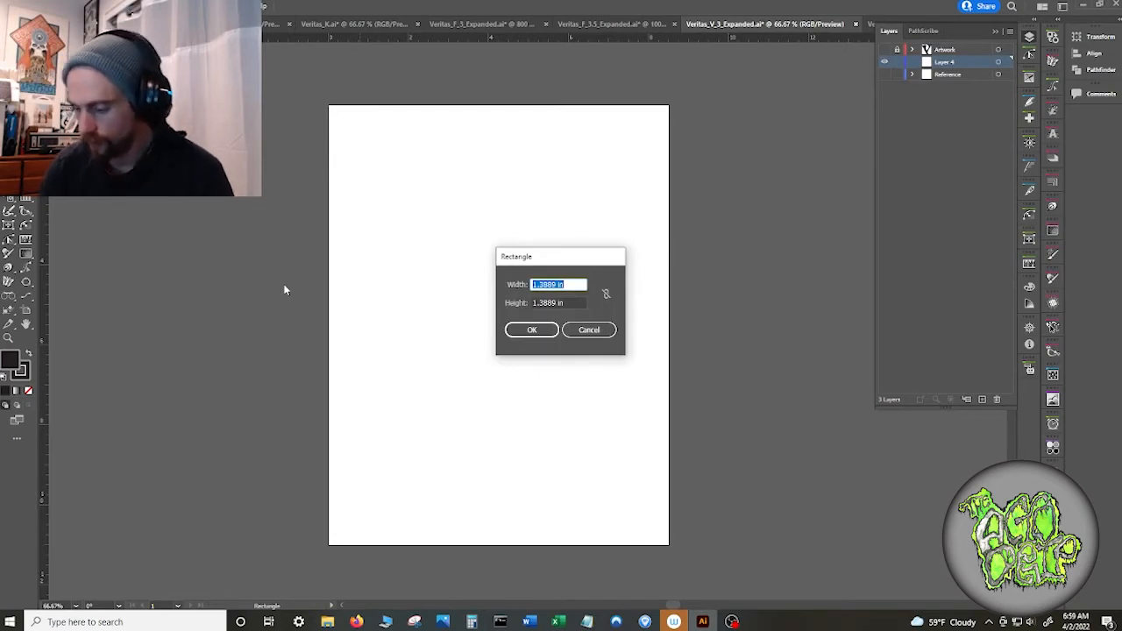
text(8.5)
key(Tab)
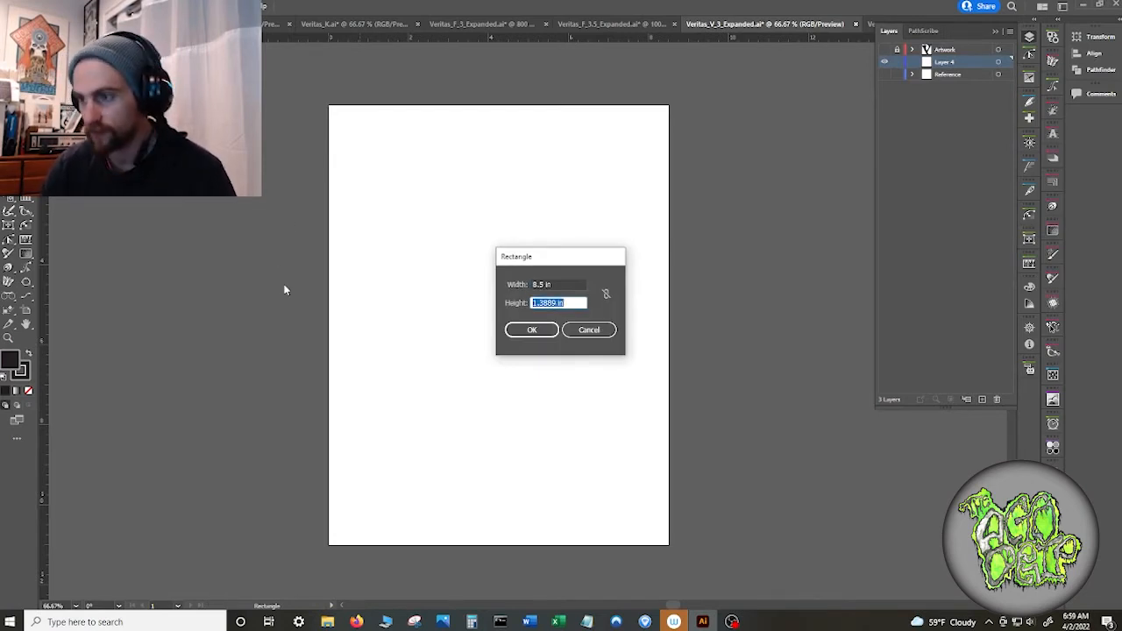
text(11)
key(Return)
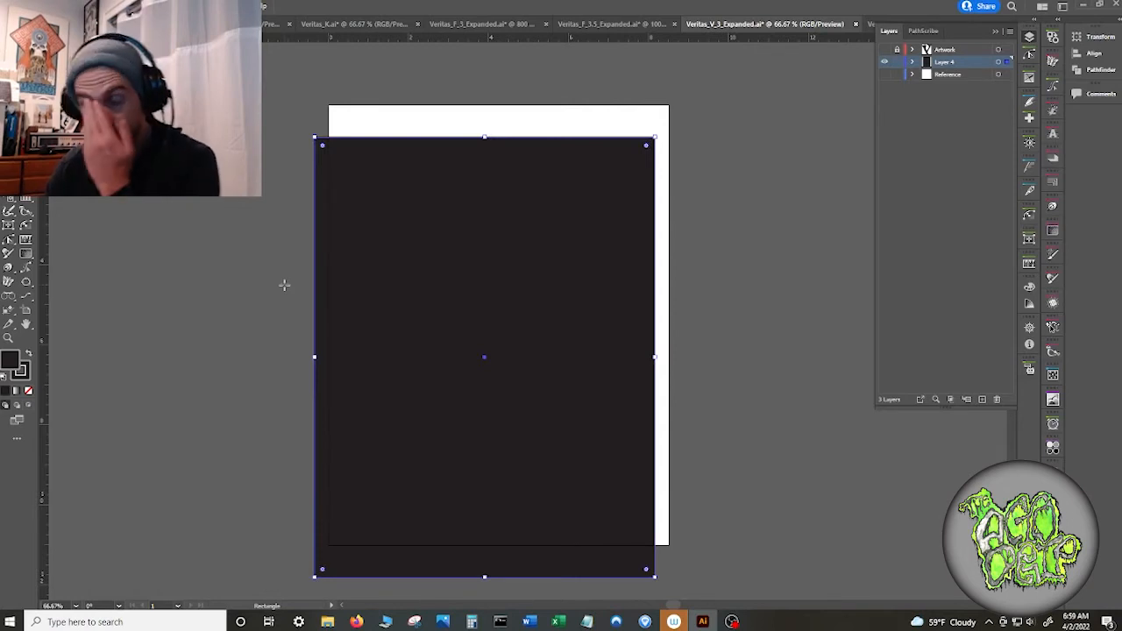
mouse_move(417, 251)
mouse_down()
mouse_move(457, 190)
mouse_move(474, 195)
mouse_up()
key(ctrl+z)
key(v)
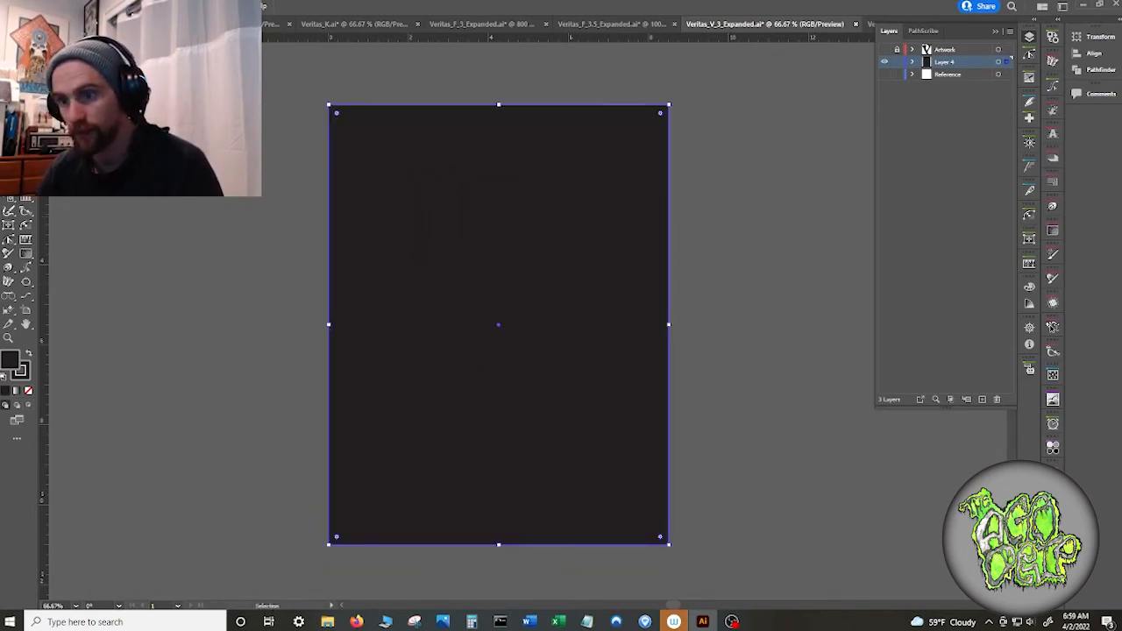
- Fill the page-wide background rectangle with the bright green 3DE200
double_click(14, 361)
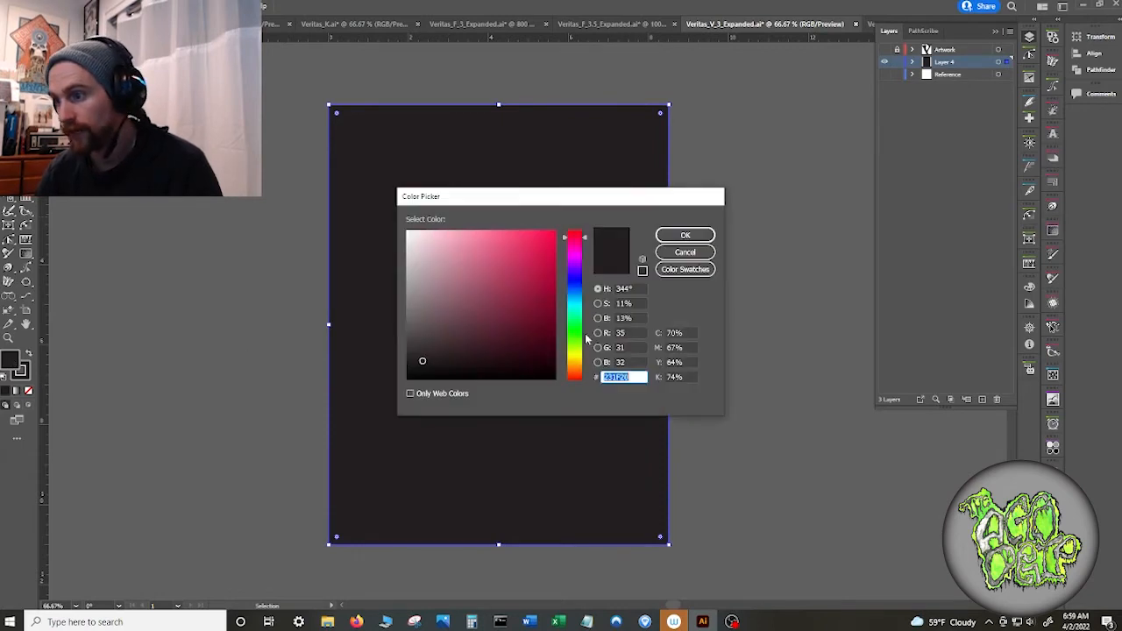
click(574, 336)
mouse_move(526, 262)
mouse_down()
mouse_move(538, 283)
mouse_move(556, 246)
mouse_up()
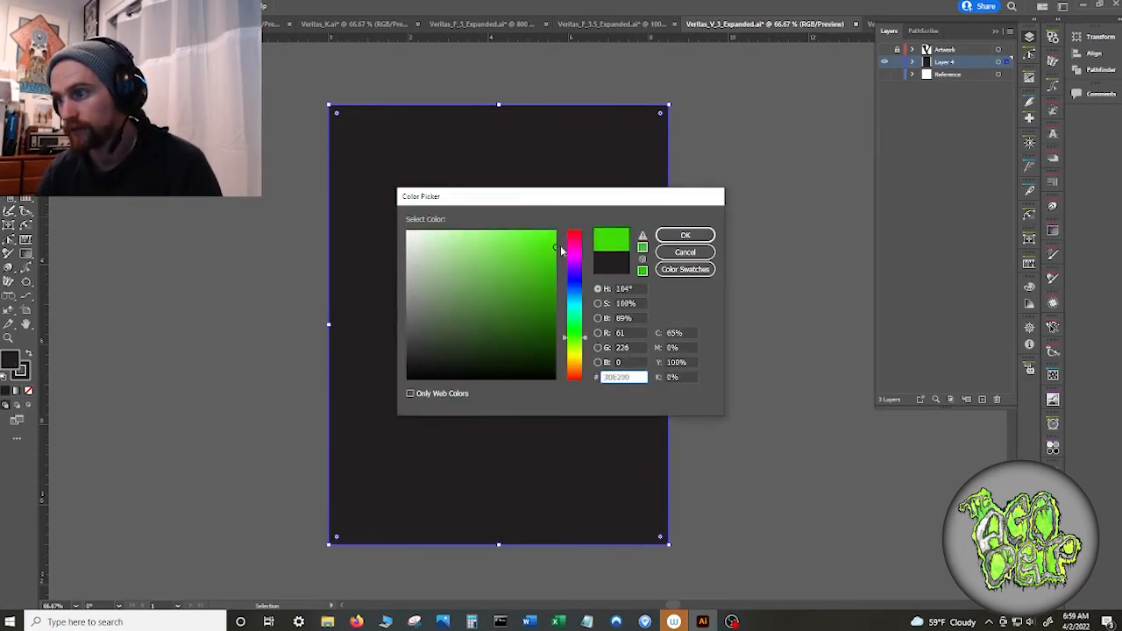
click(684, 235)
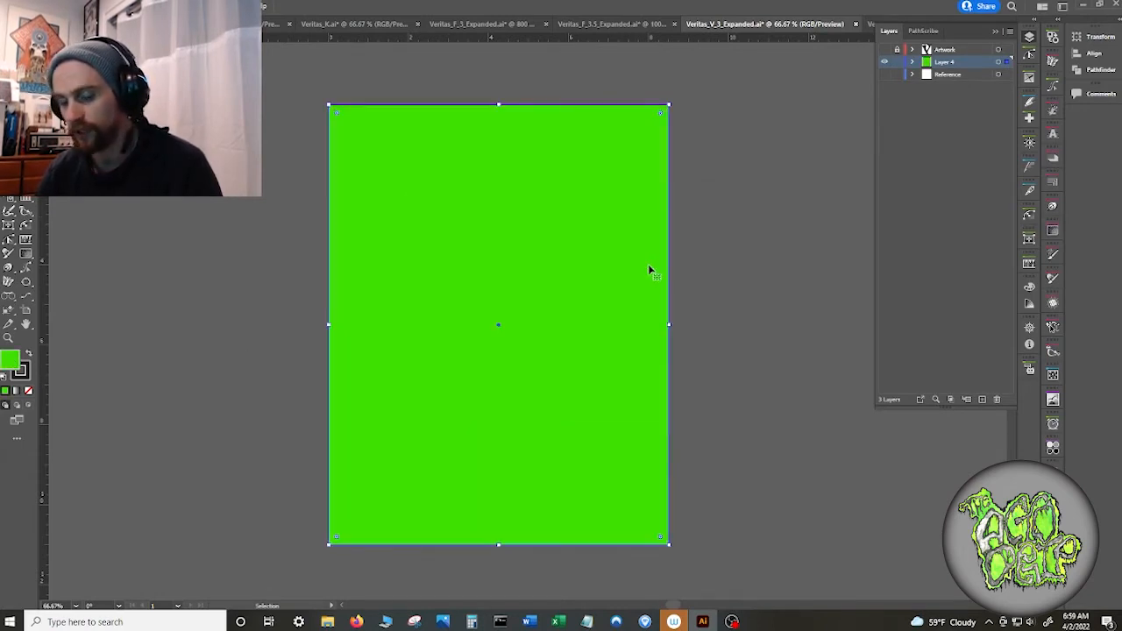
- Show the Artwork layer and apply the V's sampled dark fill to the background rectangle
click(884, 49)
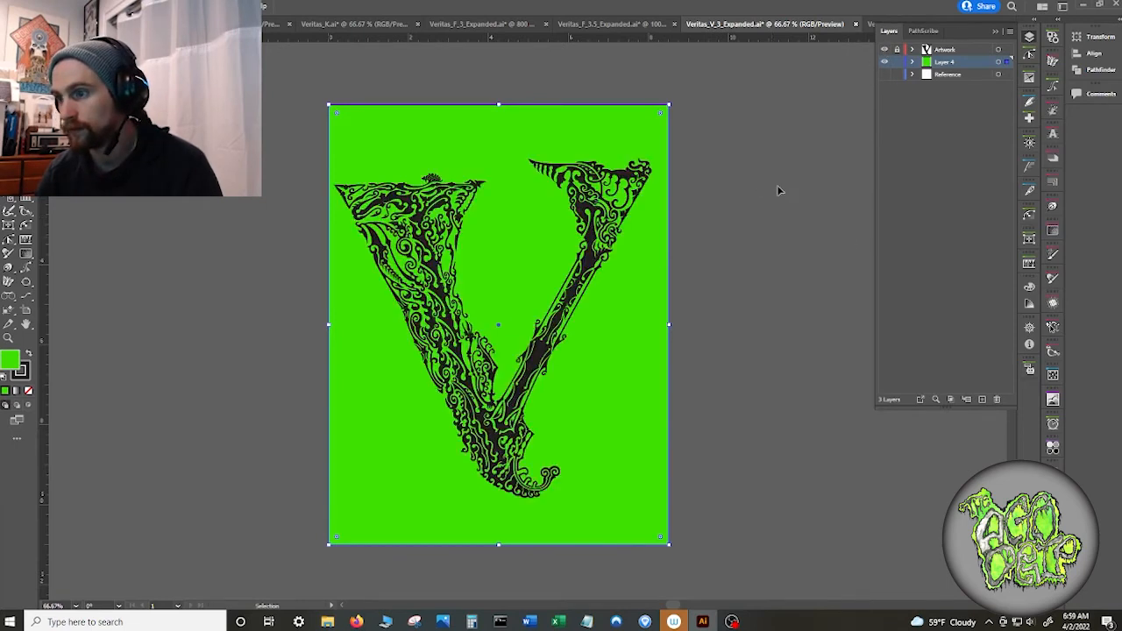
click(784, 193)
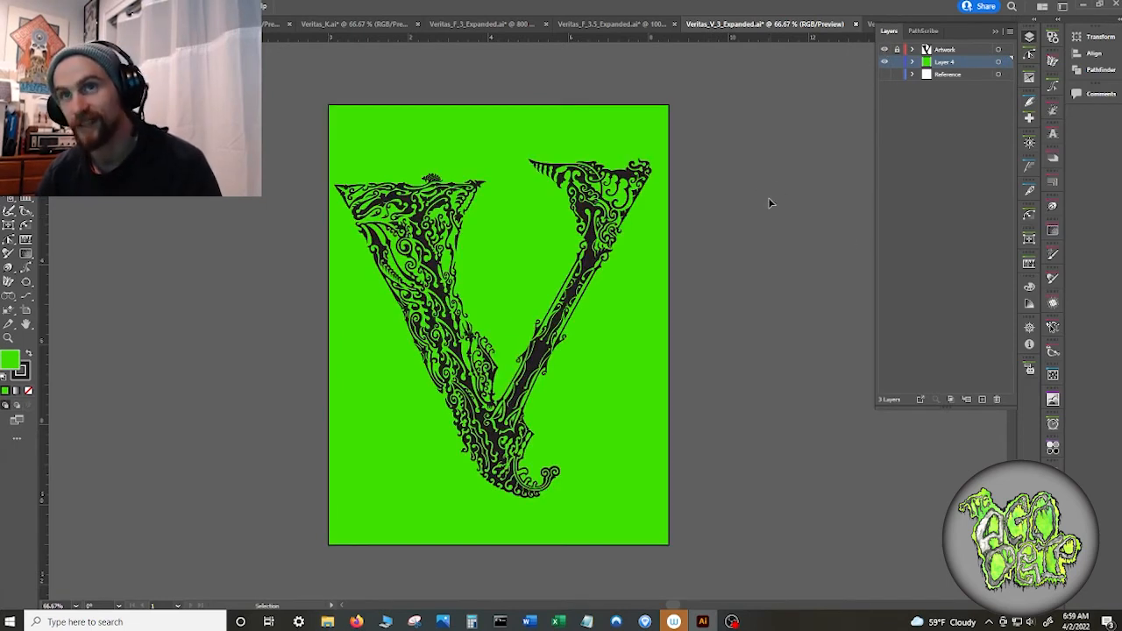
scroll(635, 380, up, 3)
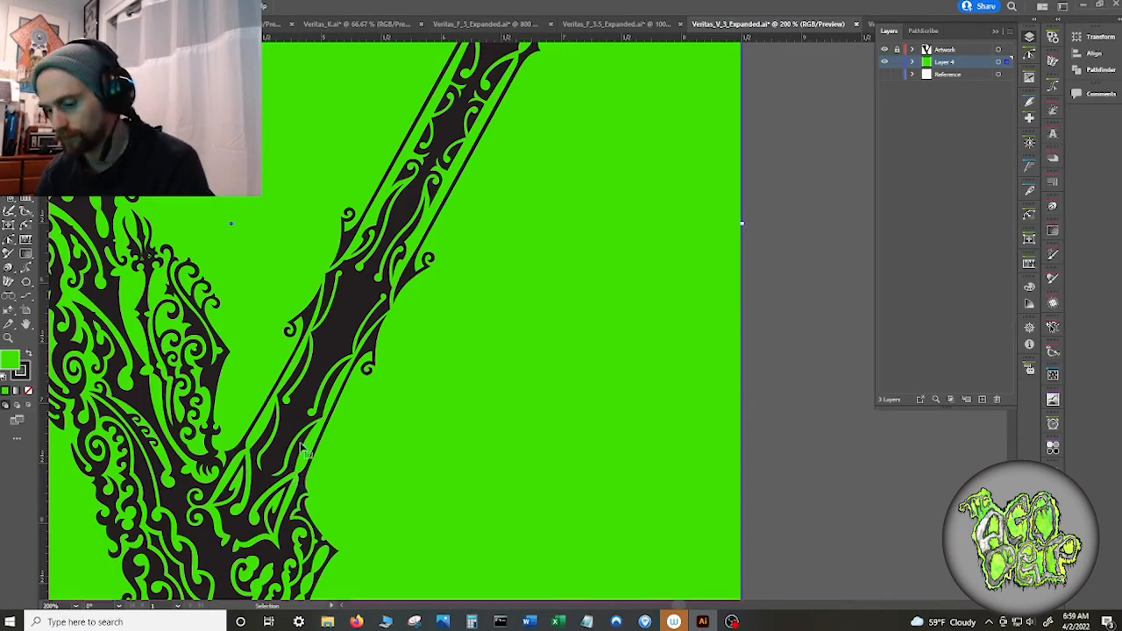
key(i)
click(340, 329)
key(a)
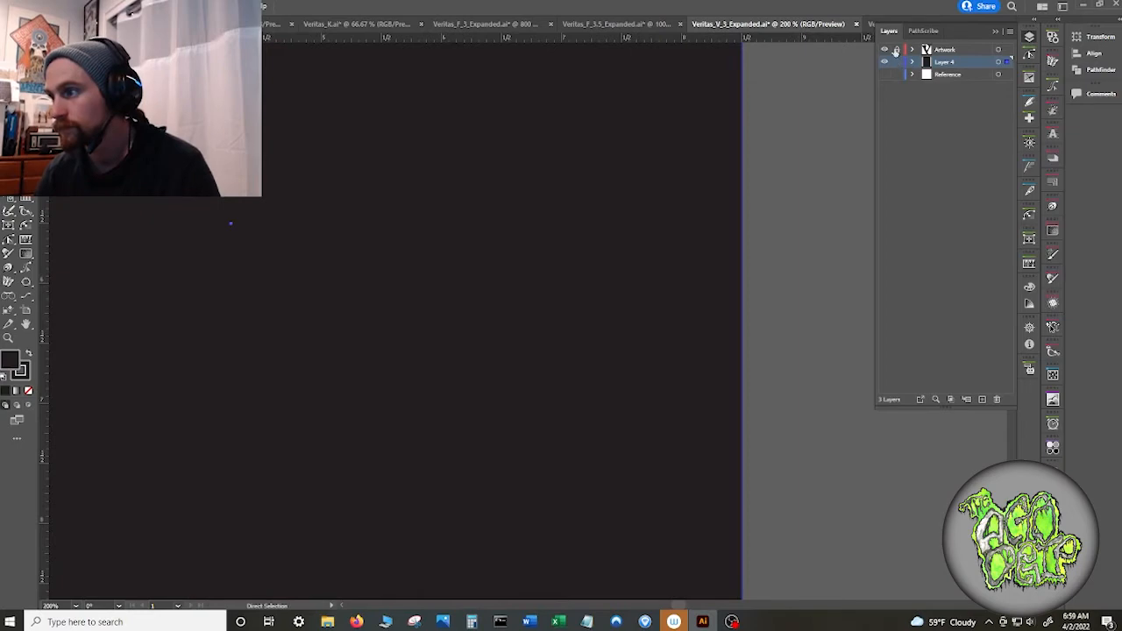
- Unlock the Artwork layer, select all of the V artwork and fill it with green
click(931, 49)
key(ctrl+a)
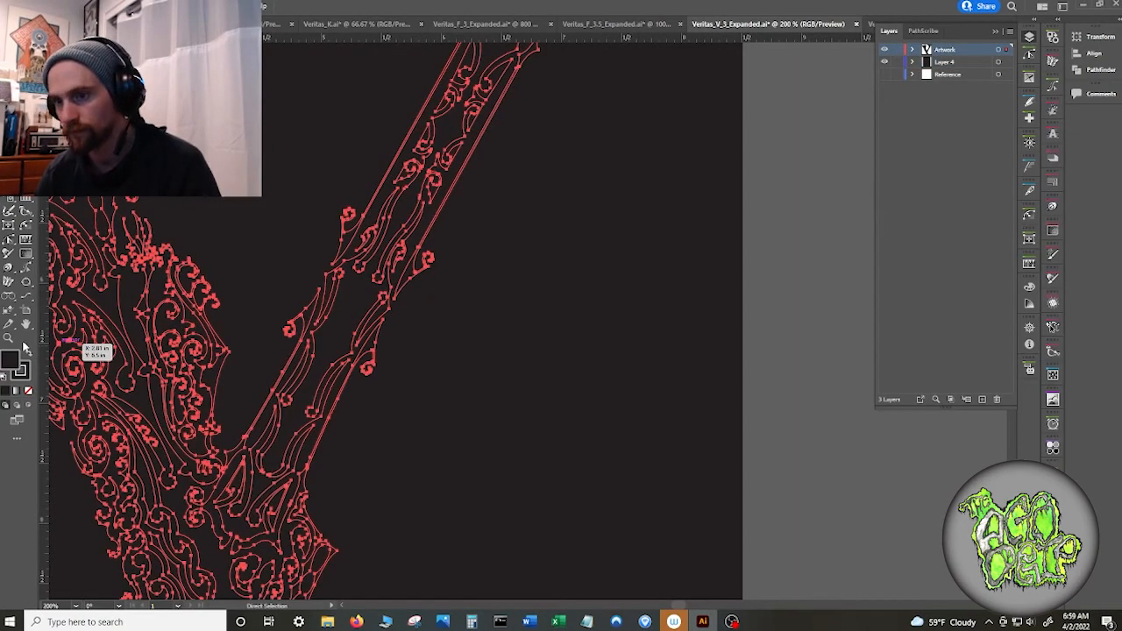
double_click(13, 359)
click(579, 323)
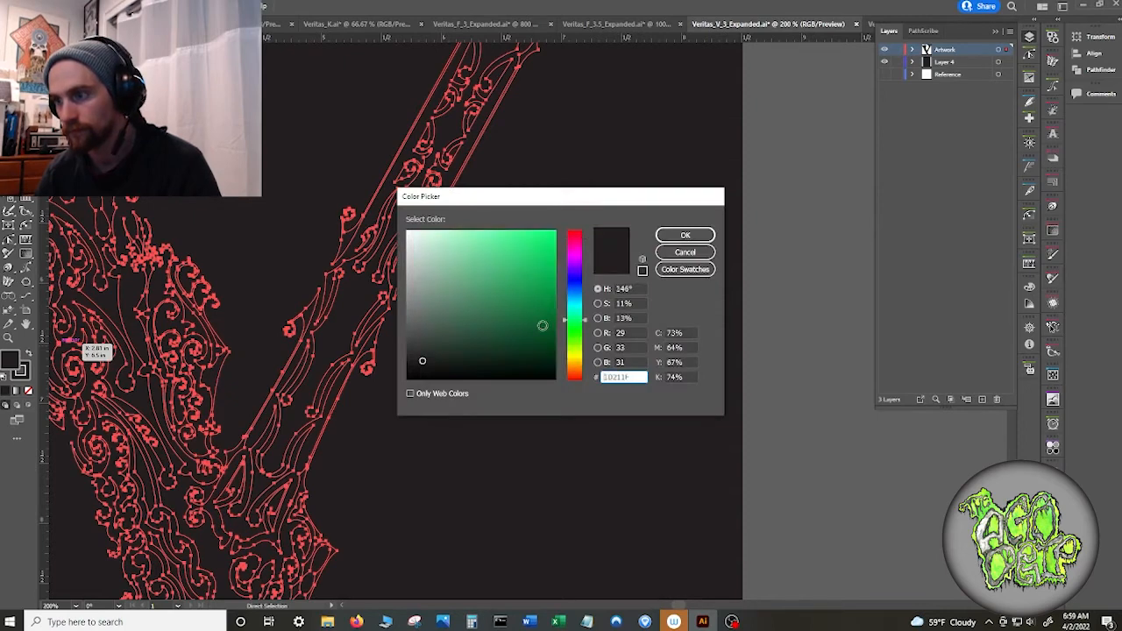
click(542, 326)
click(685, 235)
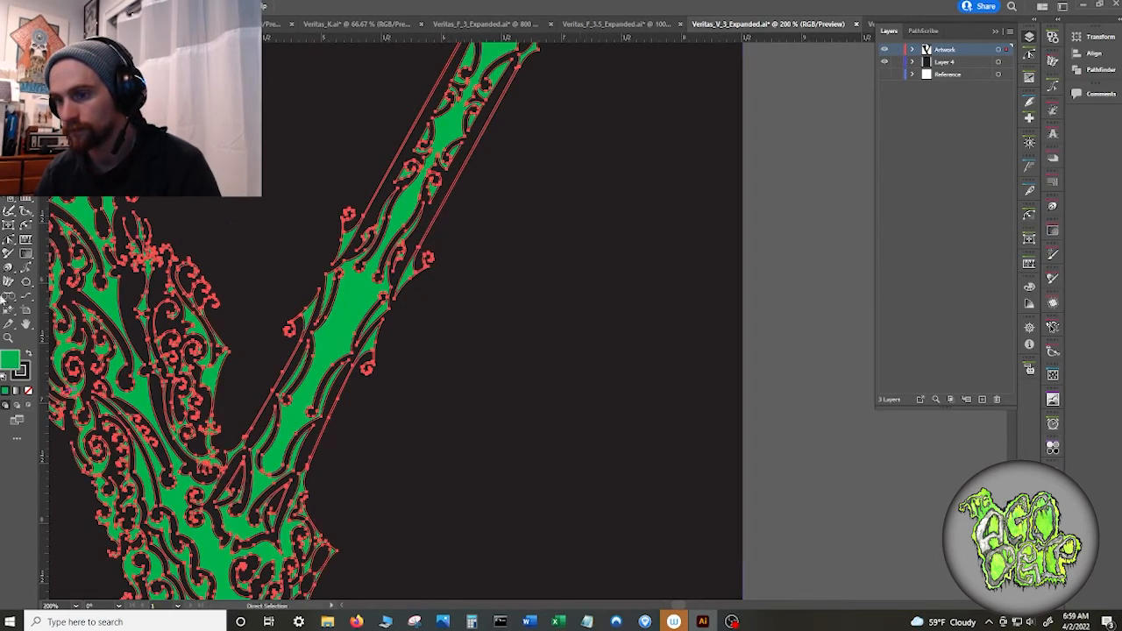
- Change the V artwork's fill to a brighter, fully saturated green and deselect it
double_click(9, 360)
click(512, 251)
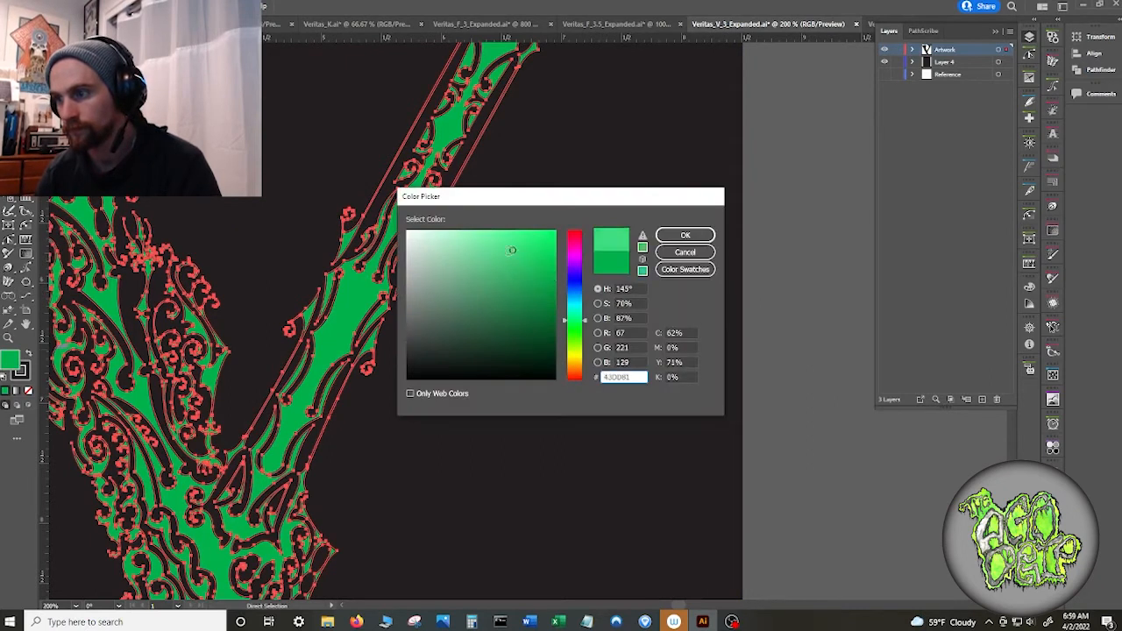
mouse_move(512, 251)
mouse_down()
mouse_move(518, 290)
mouse_move(542, 316)
mouse_move(483, 241)
mouse_move(476, 294)
mouse_move(503, 269)
mouse_move(542, 264)
mouse_move(504, 261)
mouse_move(553, 243)
mouse_up()
click(580, 329)
click(685, 235)
click(513, 389)
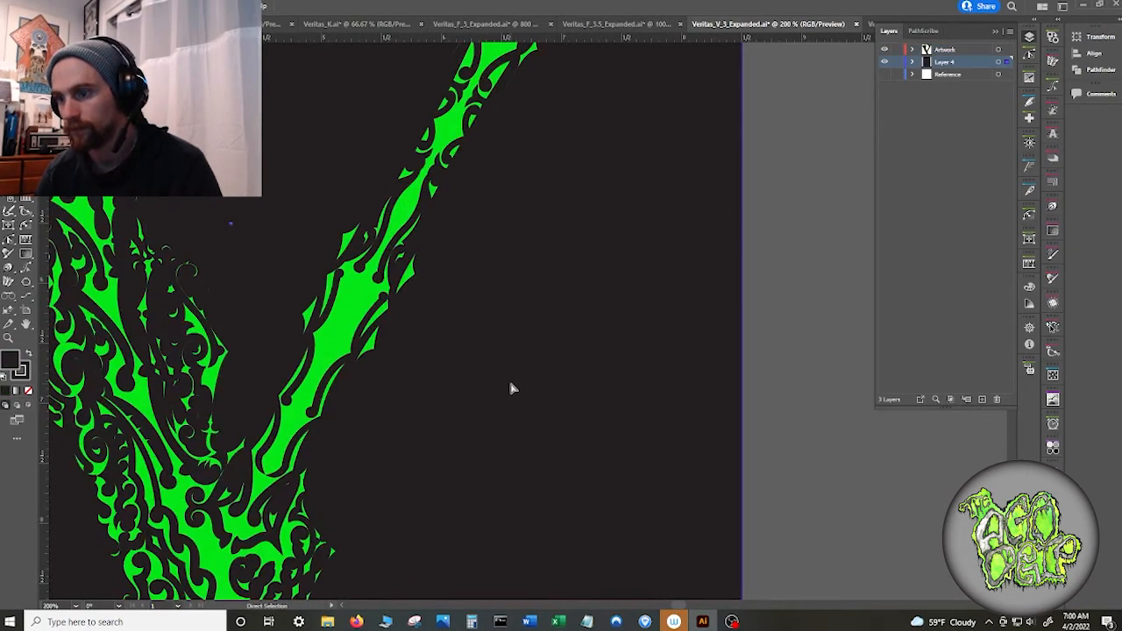
- Select the green V artwork, remove its dark stroke and deselect it
scroll(511, 389, down, 3)
scroll(500, 393, up, 5)
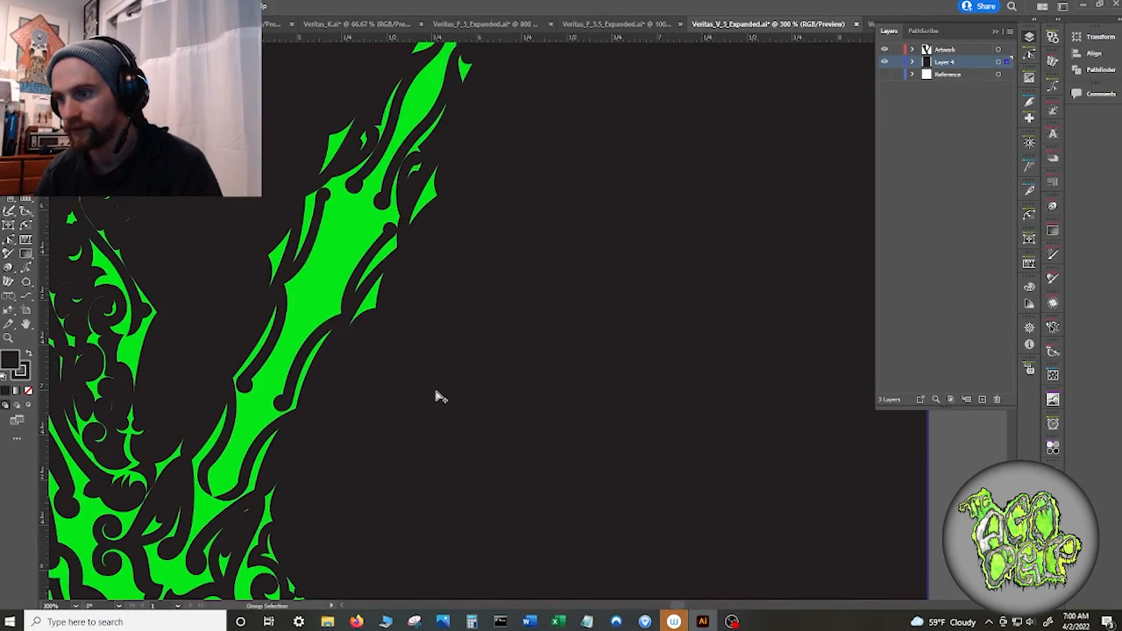
scroll(399, 397, down, 1)
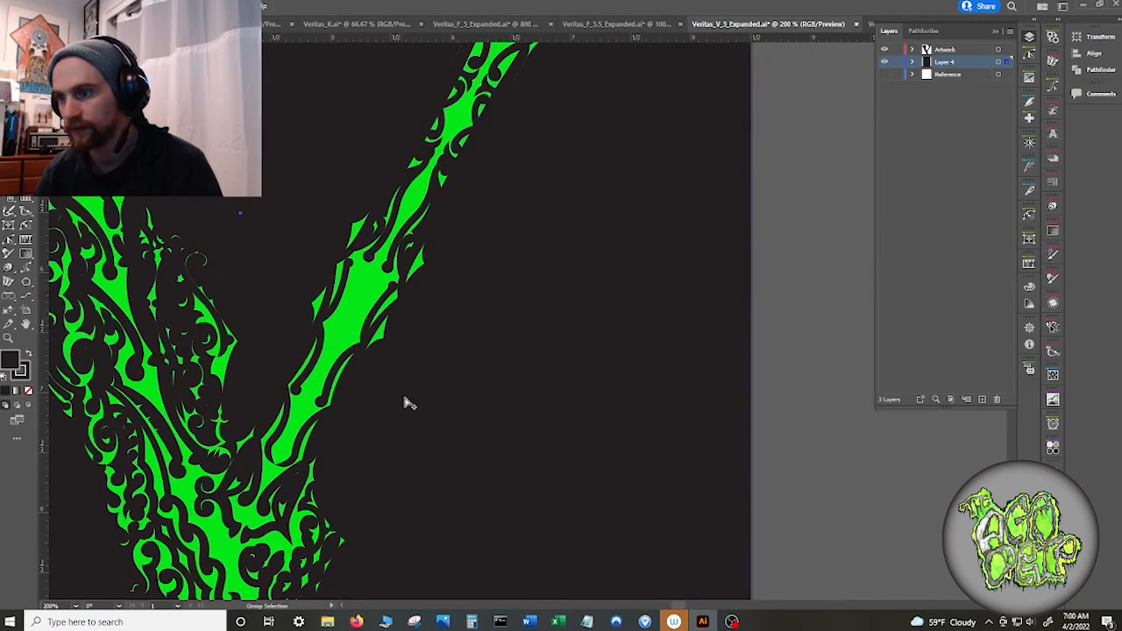
click(358, 372)
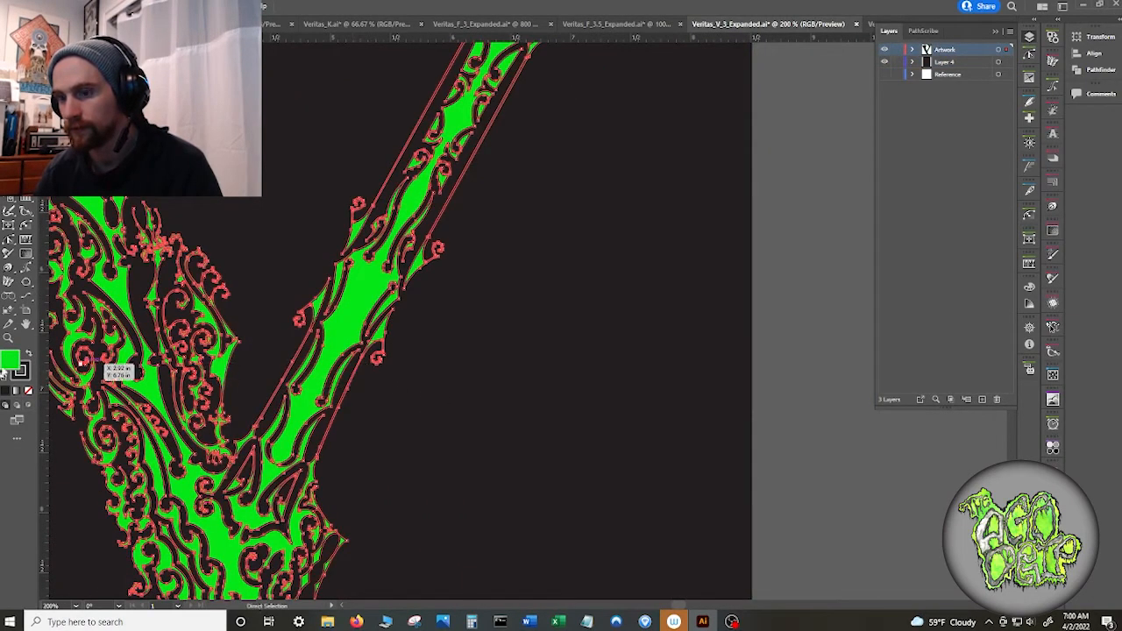
click(28, 390)
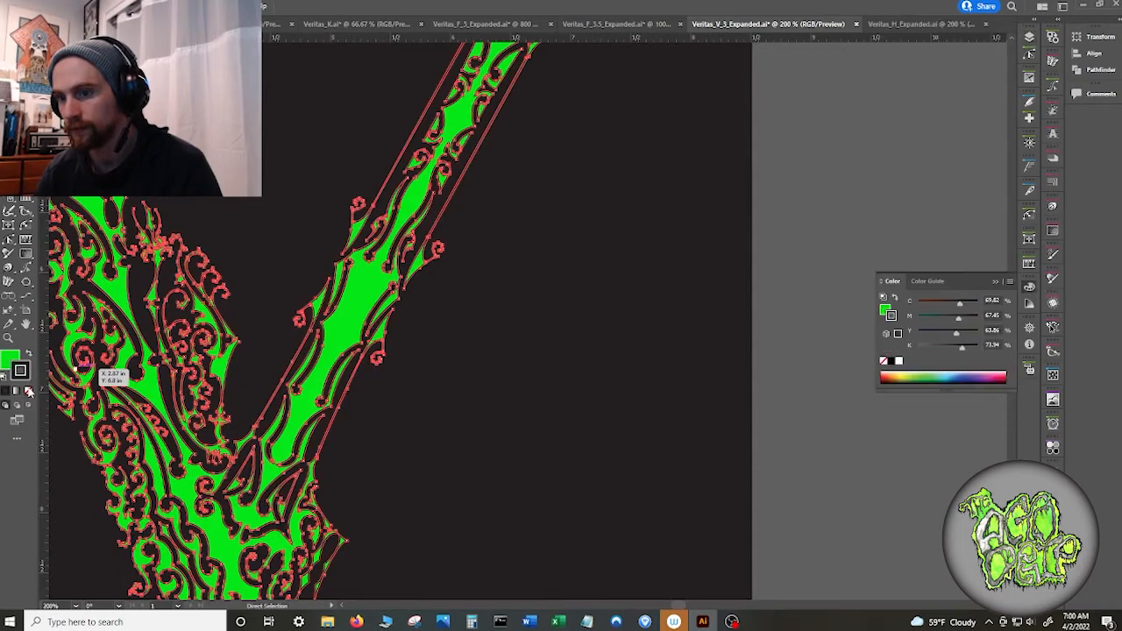
click(420, 459)
- Examine the whole green V and its thin arm against the dark background rectangle
key(ctrl+minus)
key(ctrl+minus)
key(ctrl+minus)
click(646, 442)
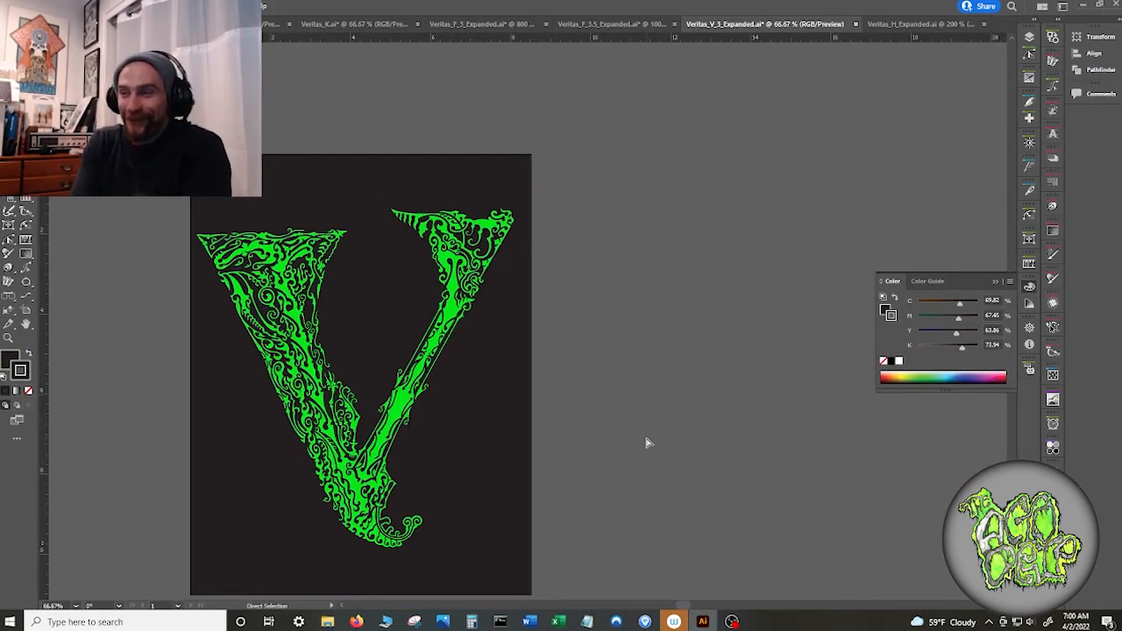
scroll(622, 359, up, 2)
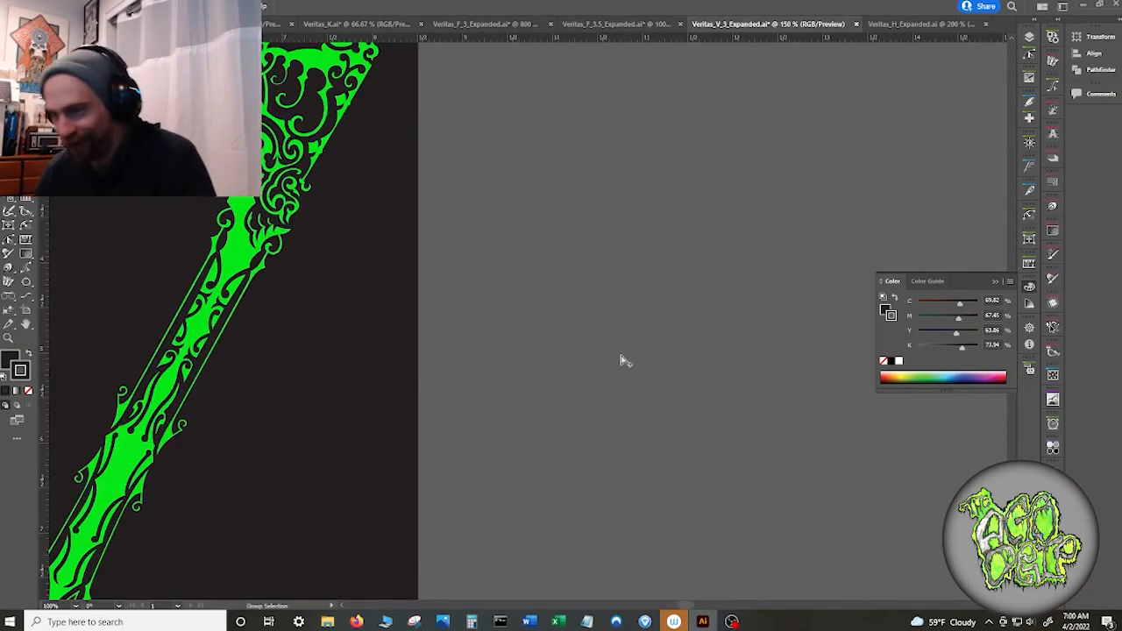
drag(359, 376, 735, 403)
scroll(736, 405, down, 1)
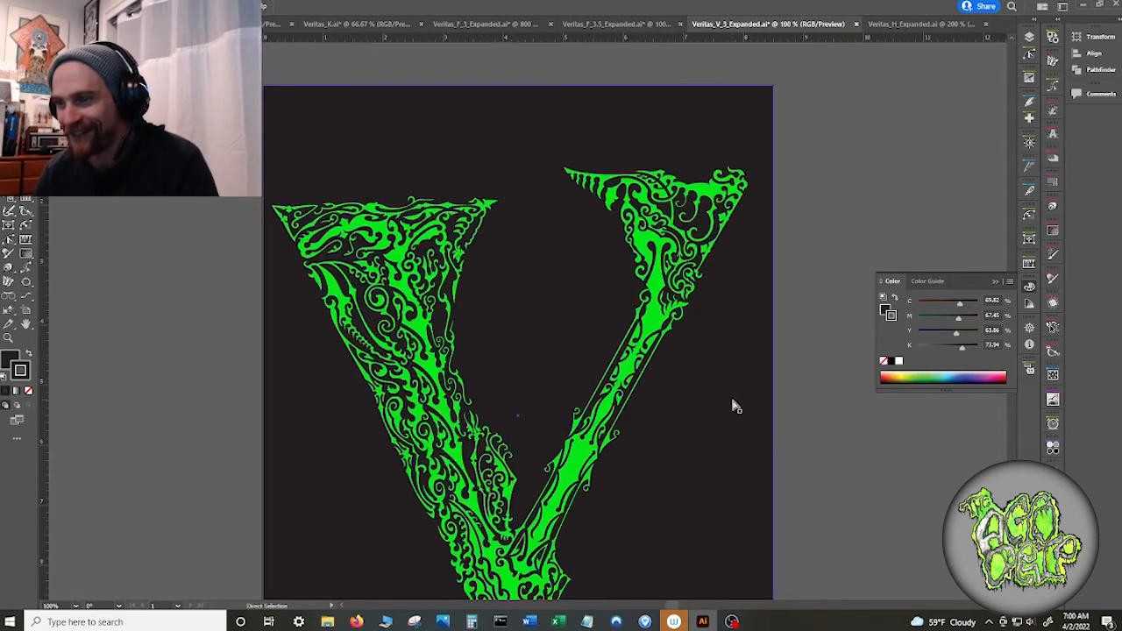
scroll(736, 405, down, 1)
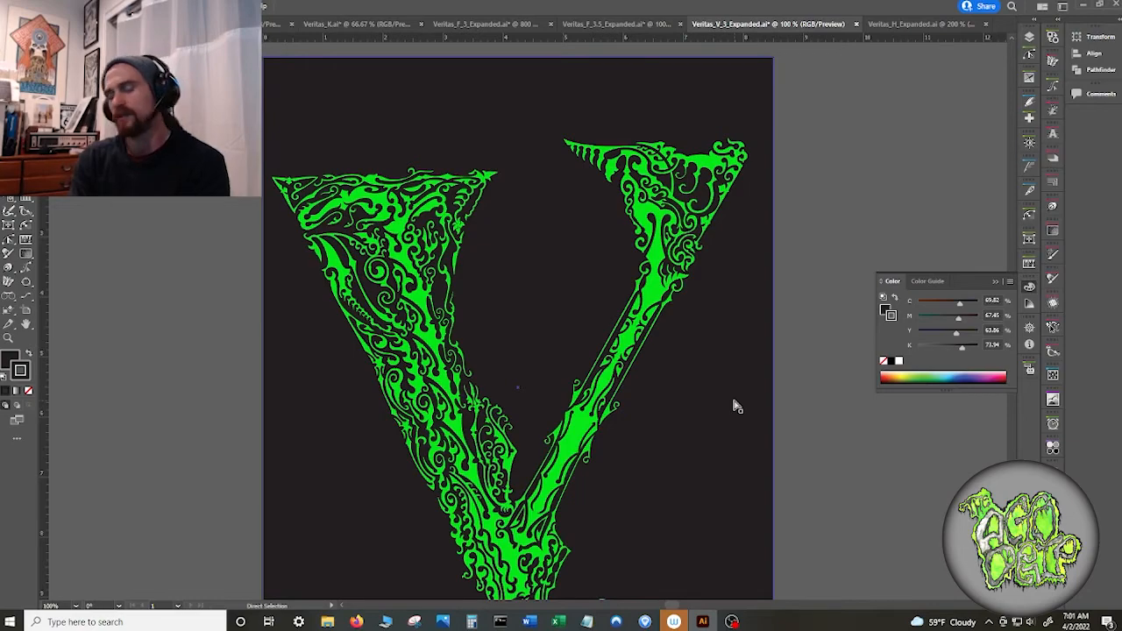
- Remove the corner point of the notch beneath the right petal of the small flower near the thick stem's serif, curving its square end
scroll(476, 263, up, 6)
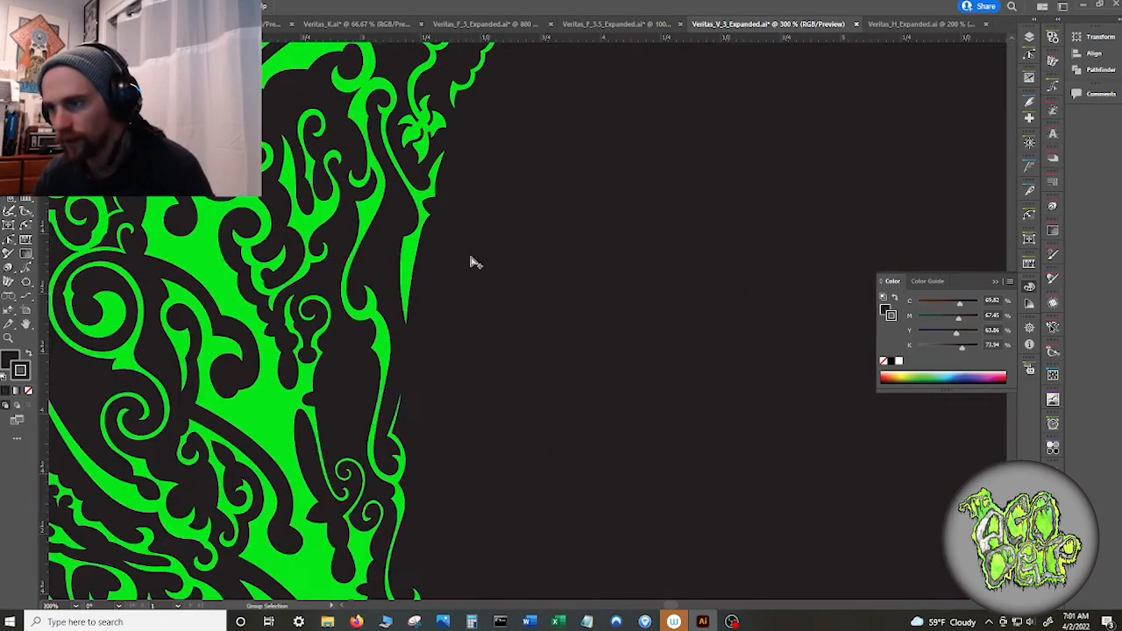
scroll(410, 146, up, 3)
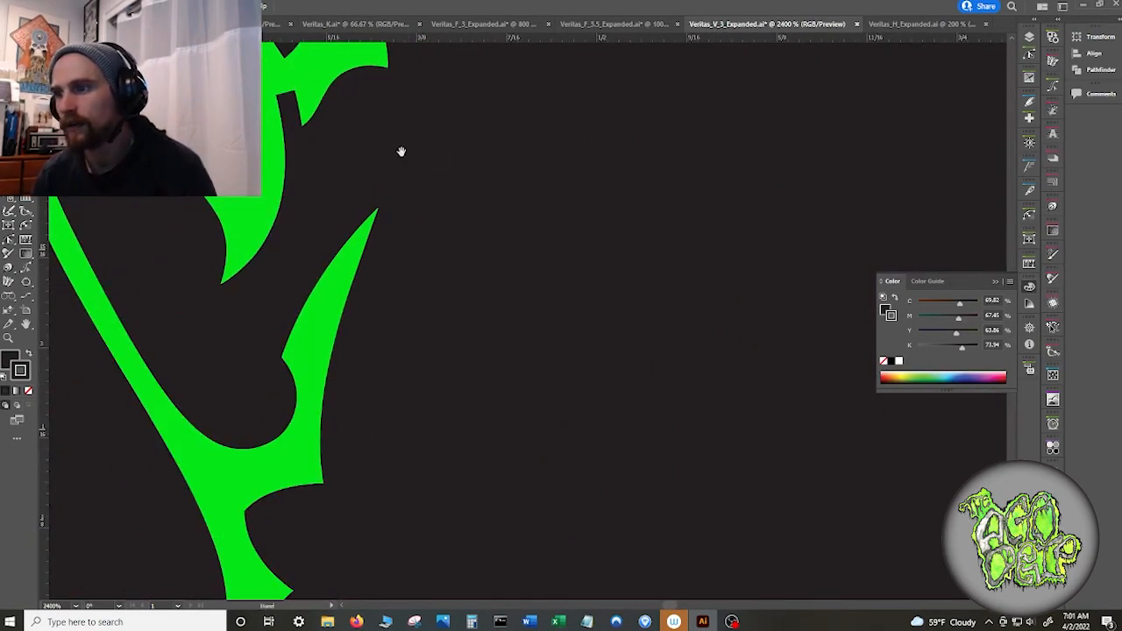
drag(400, 153, 478, 353)
click(373, 295)
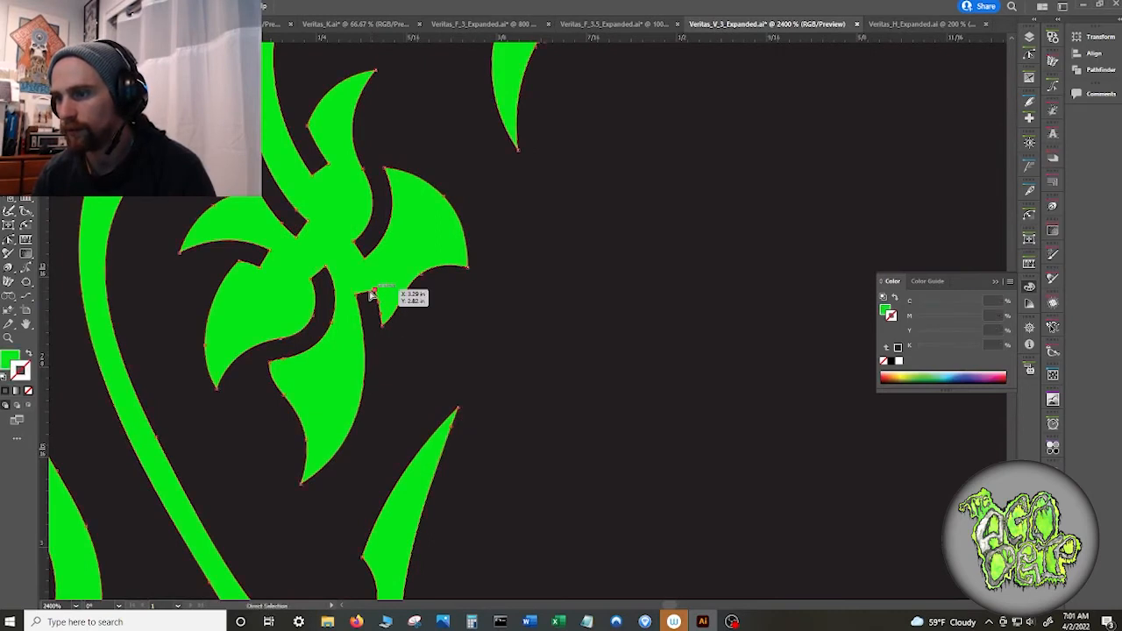
scroll(362, 290, up, 3)
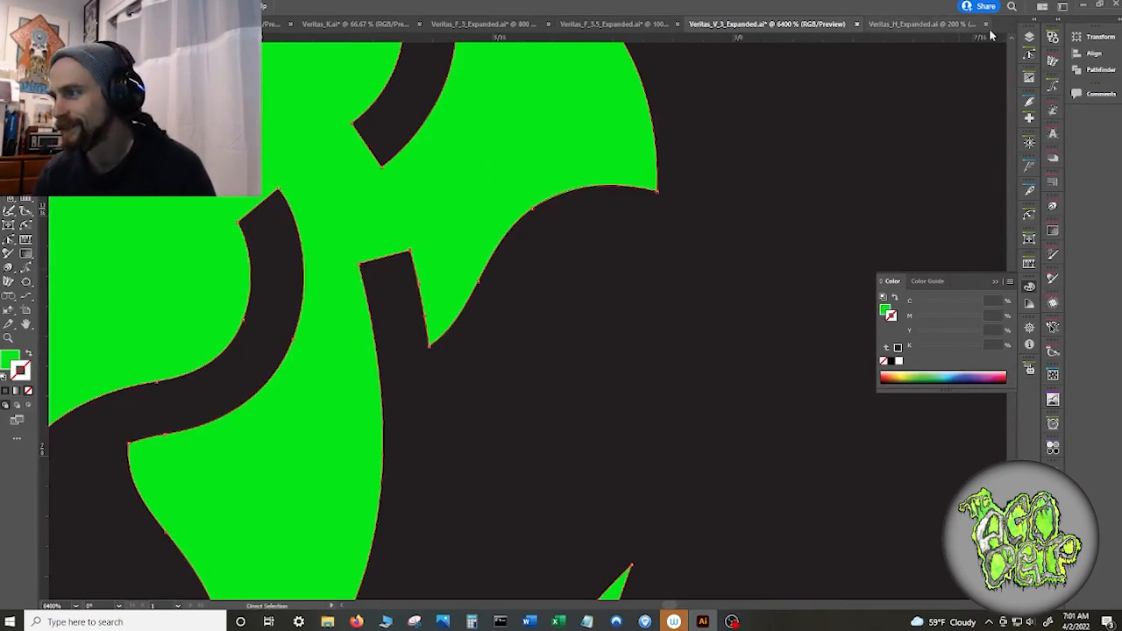
click(1029, 54)
click(1005, 75)
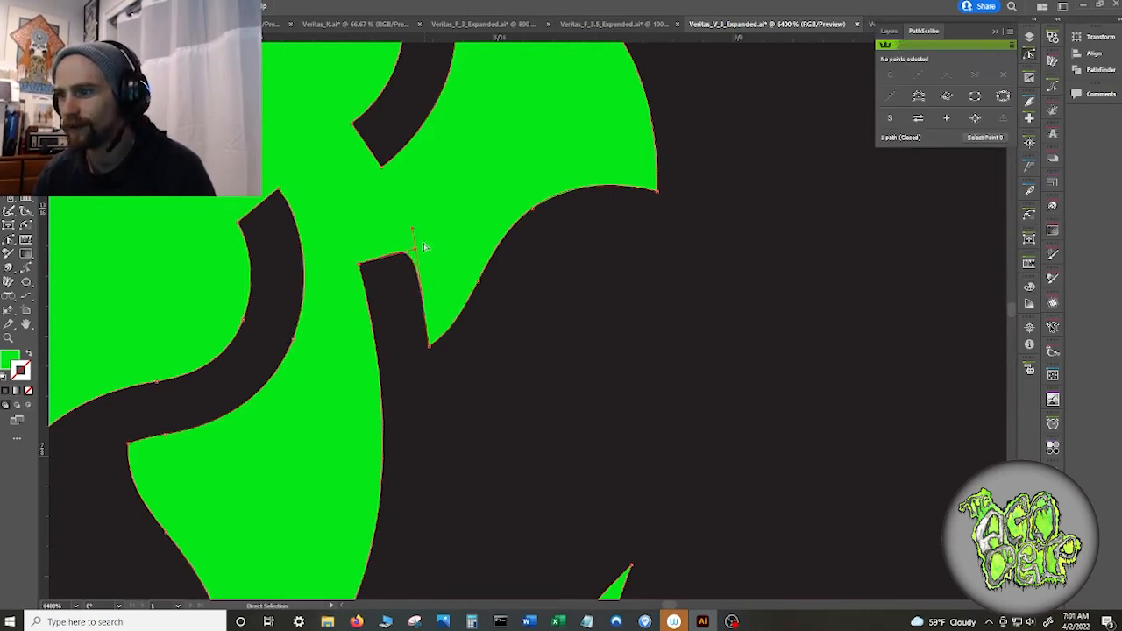
mouse_move(416, 253)
mouse_down()
mouse_move(369, 260)
mouse_move(413, 237)
mouse_up()
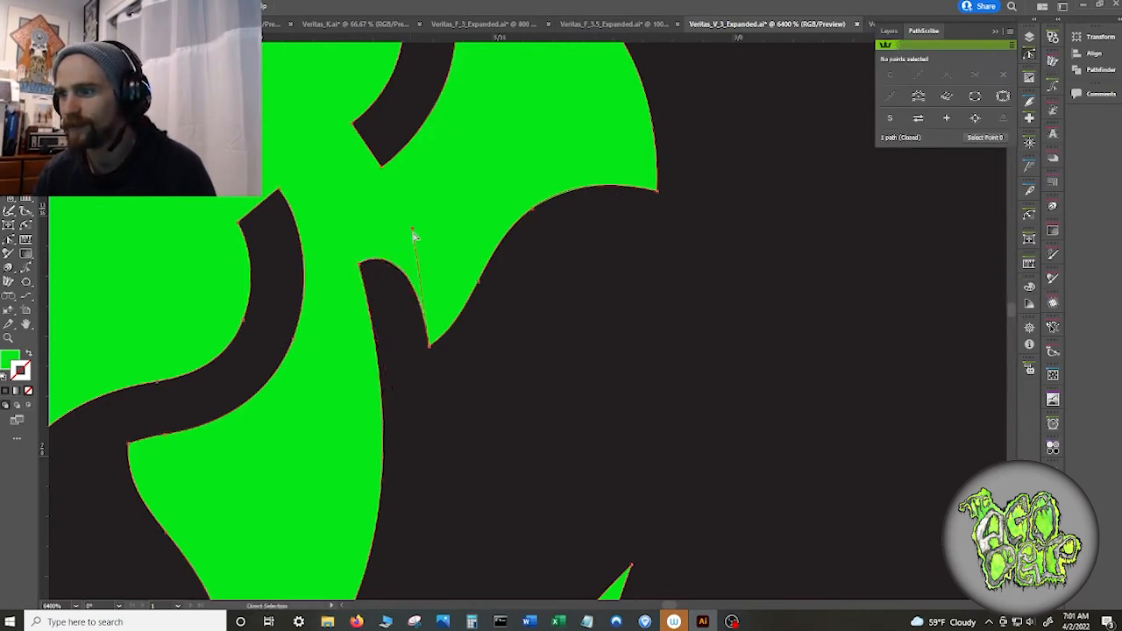
- Remove the lower corner point of the slot above the same flower's right petal, rounding its square end
scroll(411, 260, up, 3)
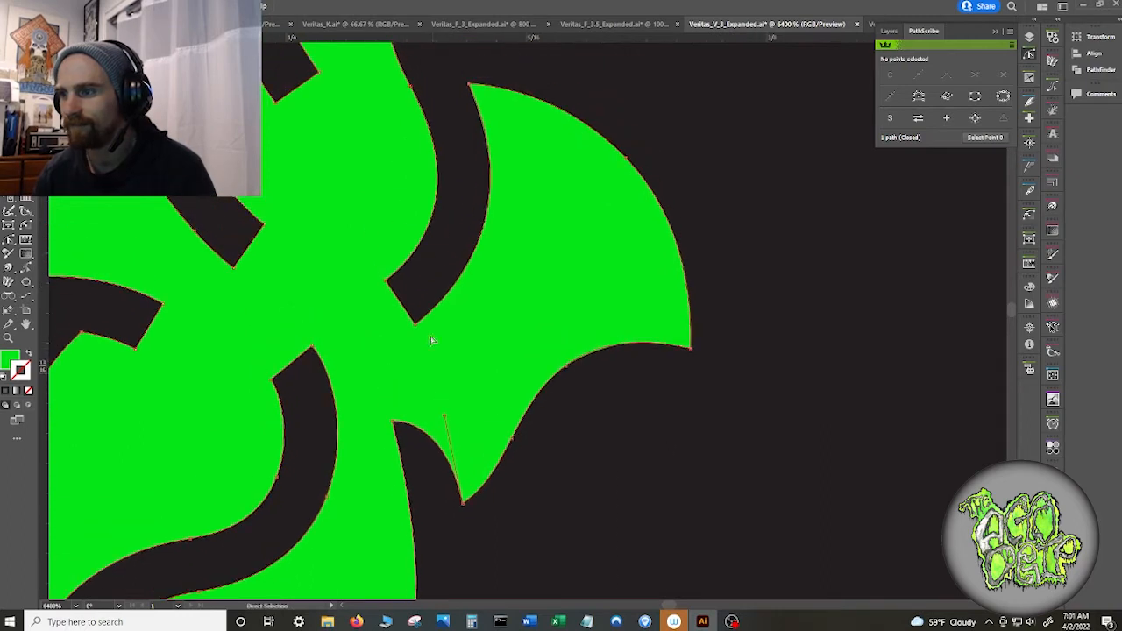
drag(416, 322, 422, 321)
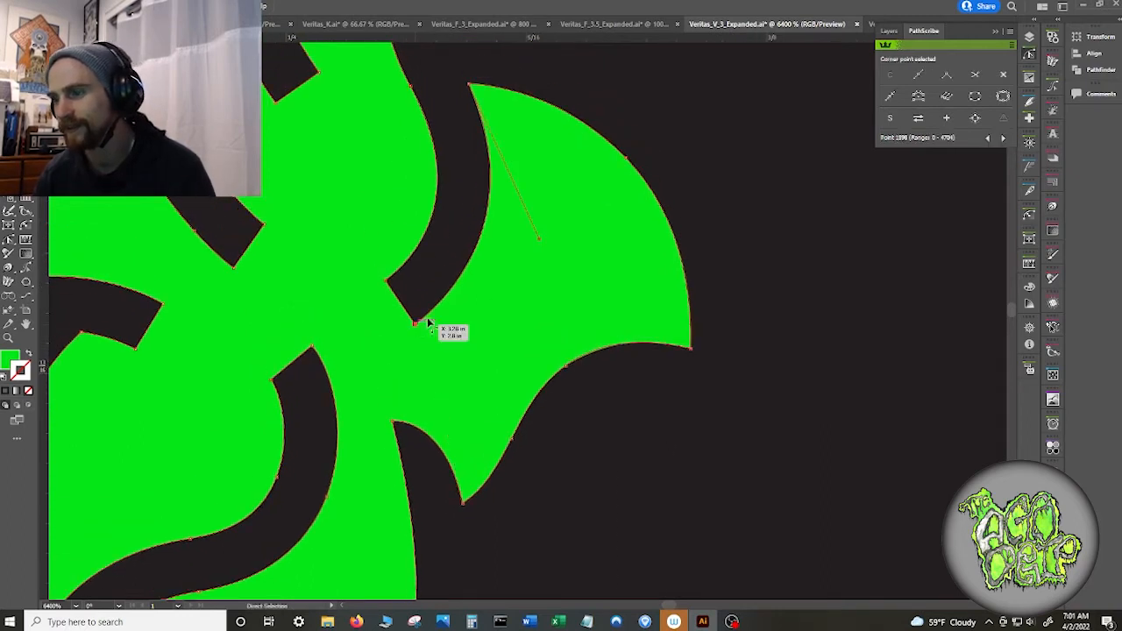
click(1001, 76)
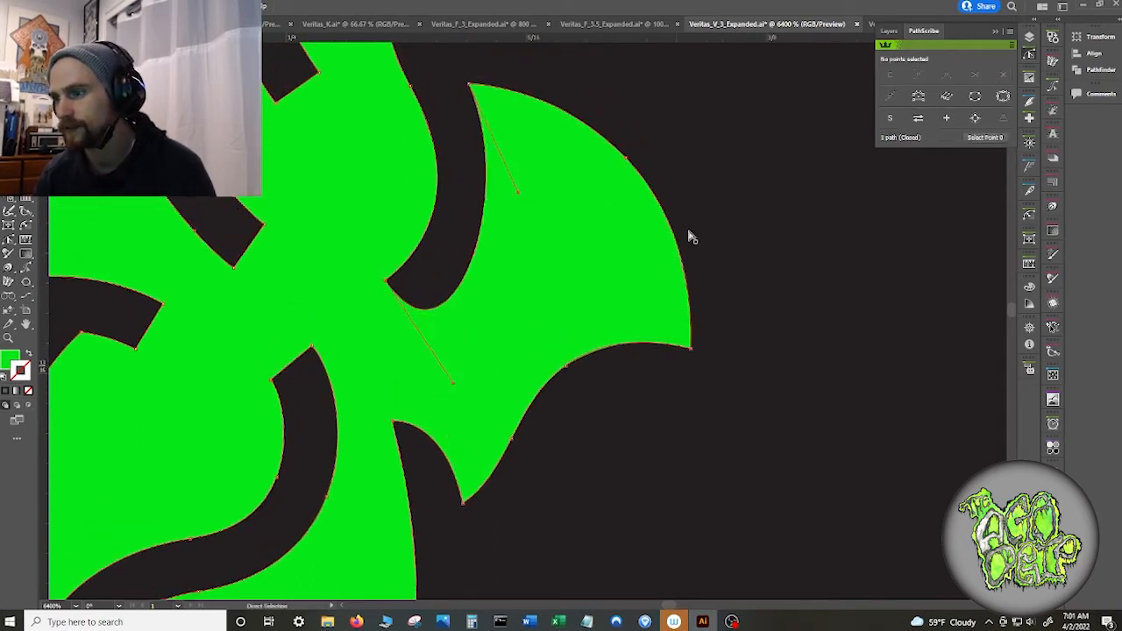
- Try reshaping the curved end of the slot above the small flower's right petal with its handles, and undo back to the square end
drag(453, 383, 388, 282)
key(ctrl+z)
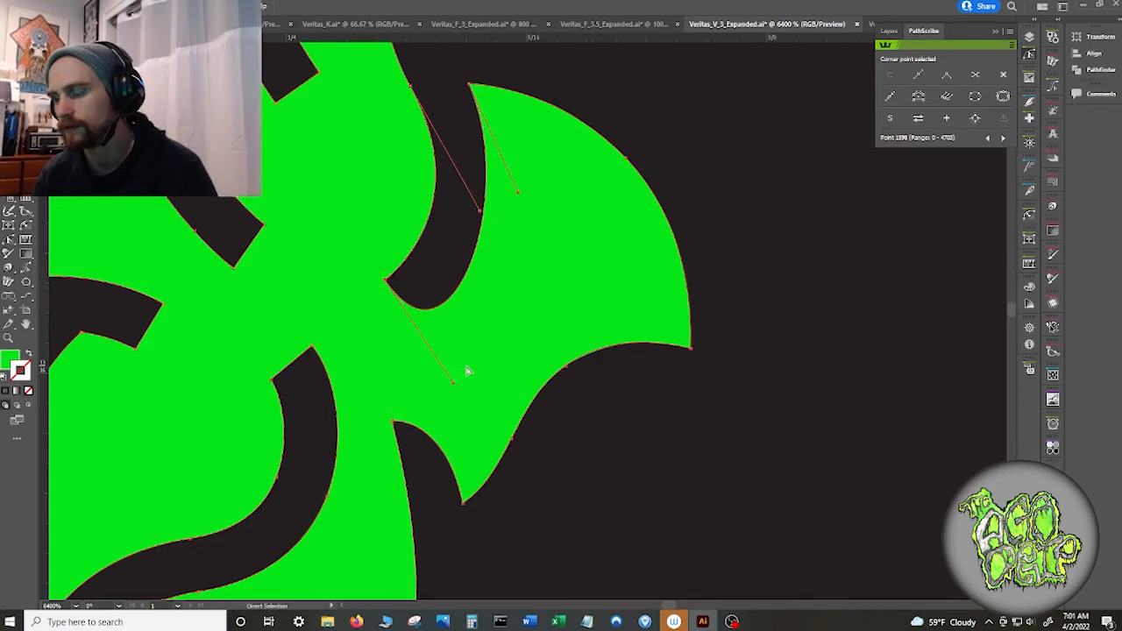
drag(453, 383, 463, 301)
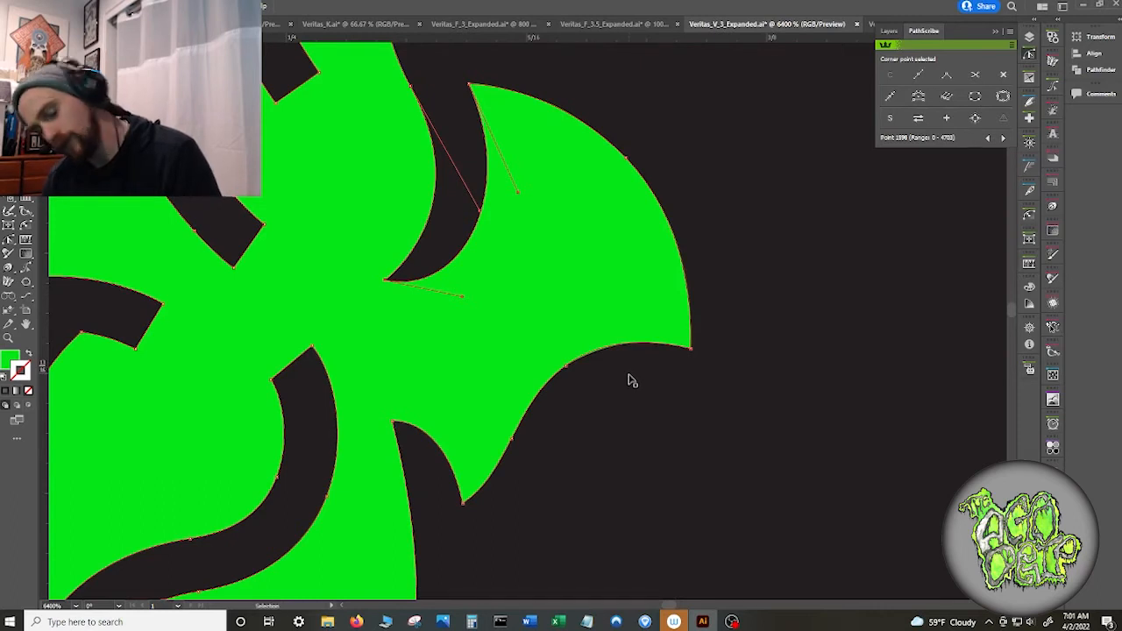
key(ctrl+z)
key(ctrl+z)
key(ctrl+z)
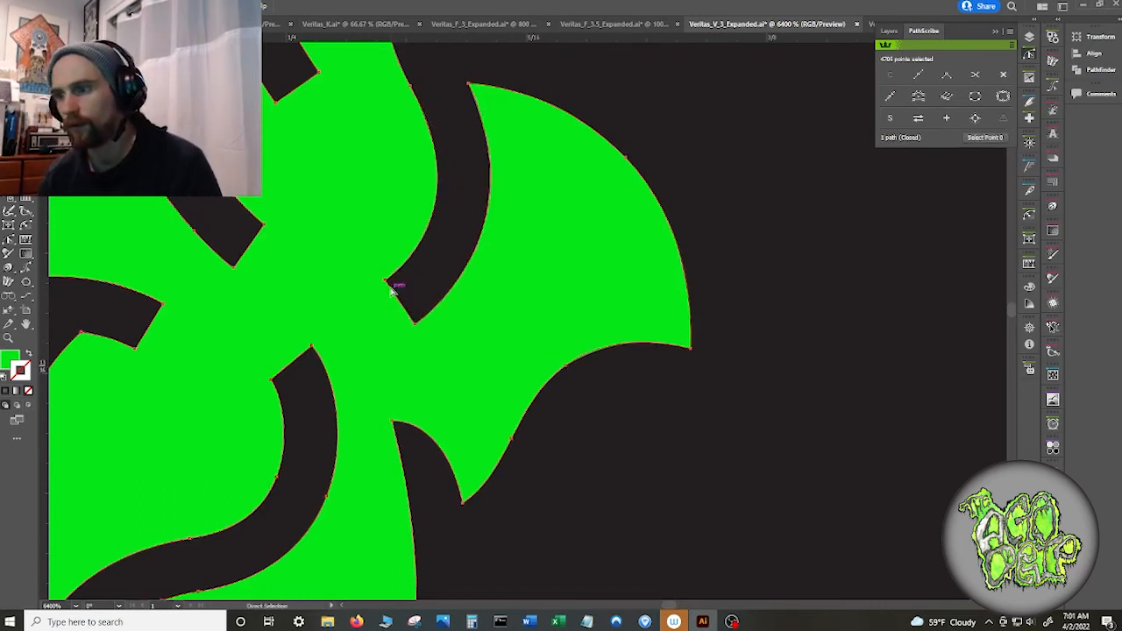
- Try removing the upper corner point of that slot's square end, and undo the removal
click(393, 292)
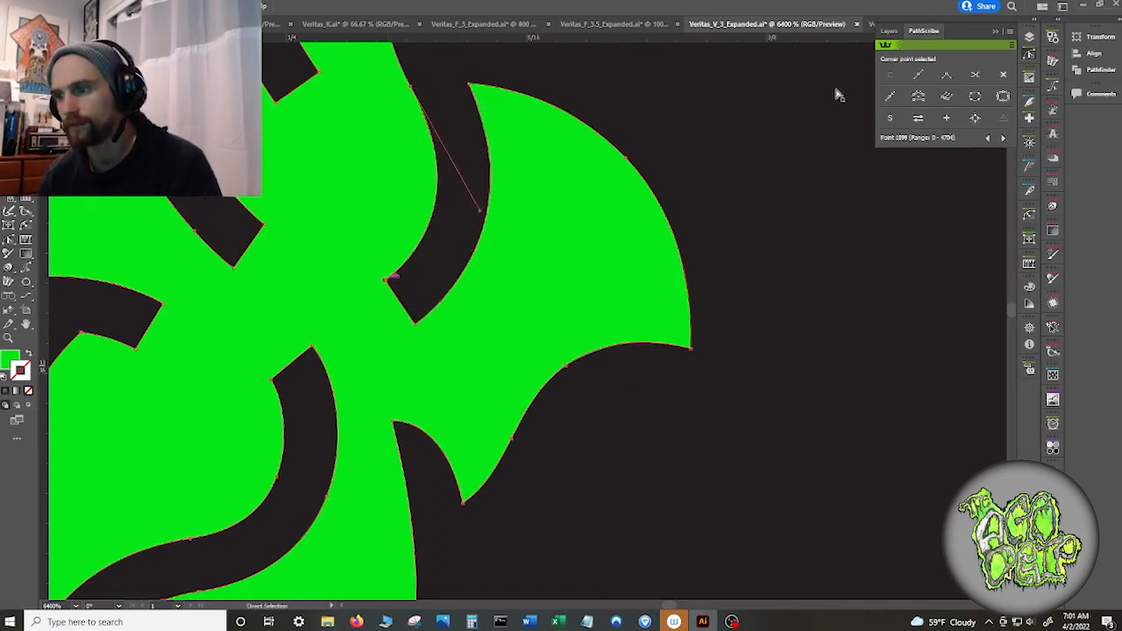
click(1004, 74)
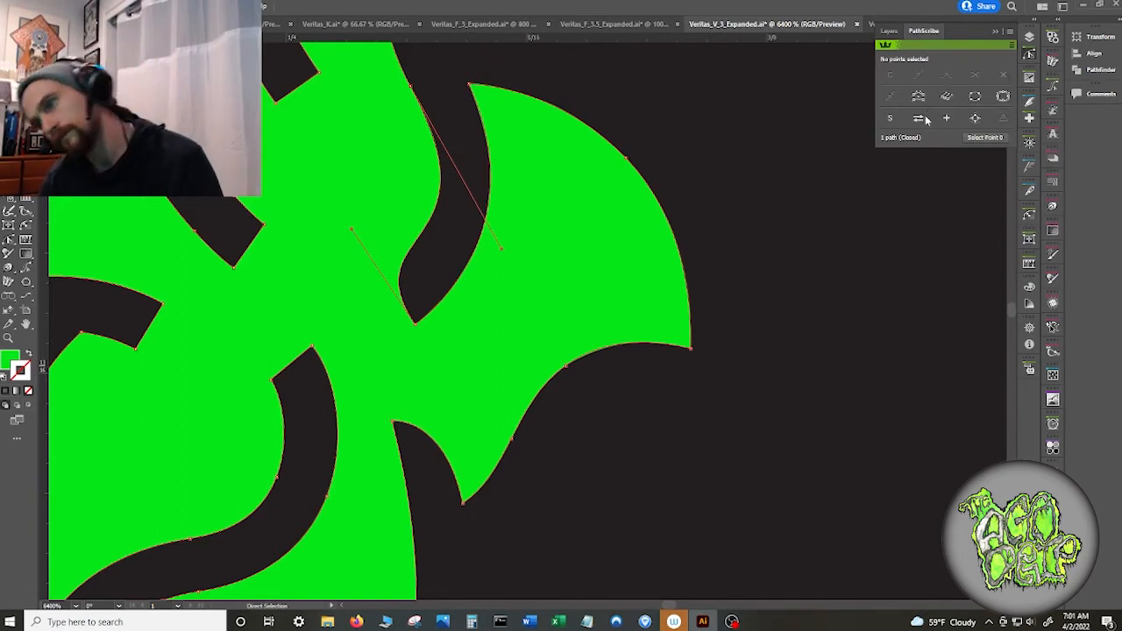
key(ctrl+z)
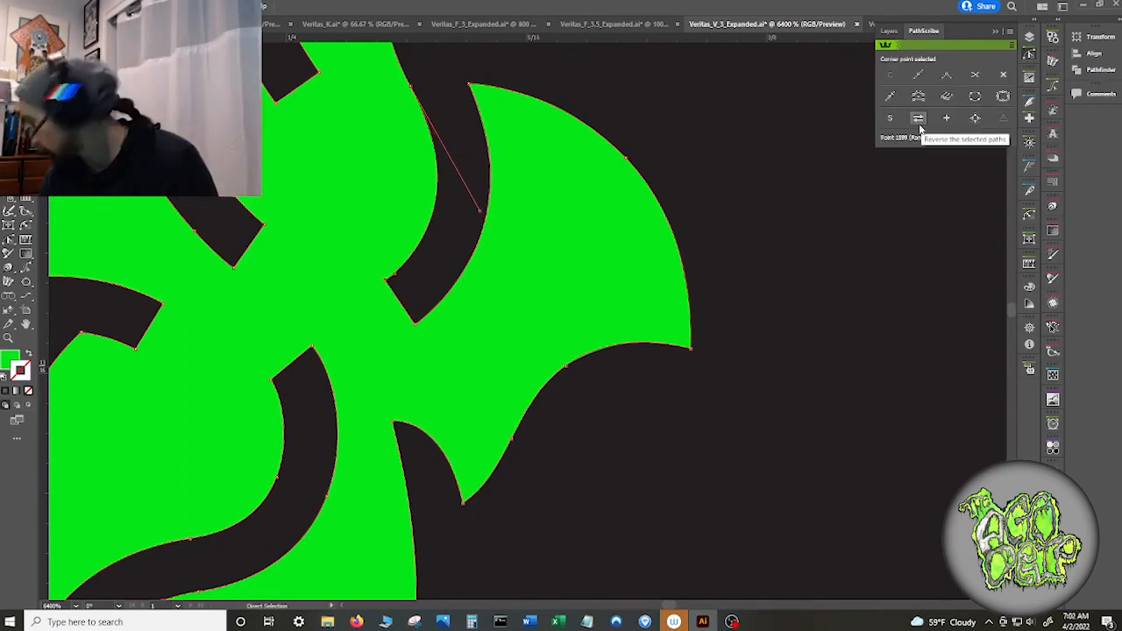
- Try tapering the slot above the right petal to a point by joining its end corners, and undo the reshaping around that petal
drag(713, 145, 688, 338)
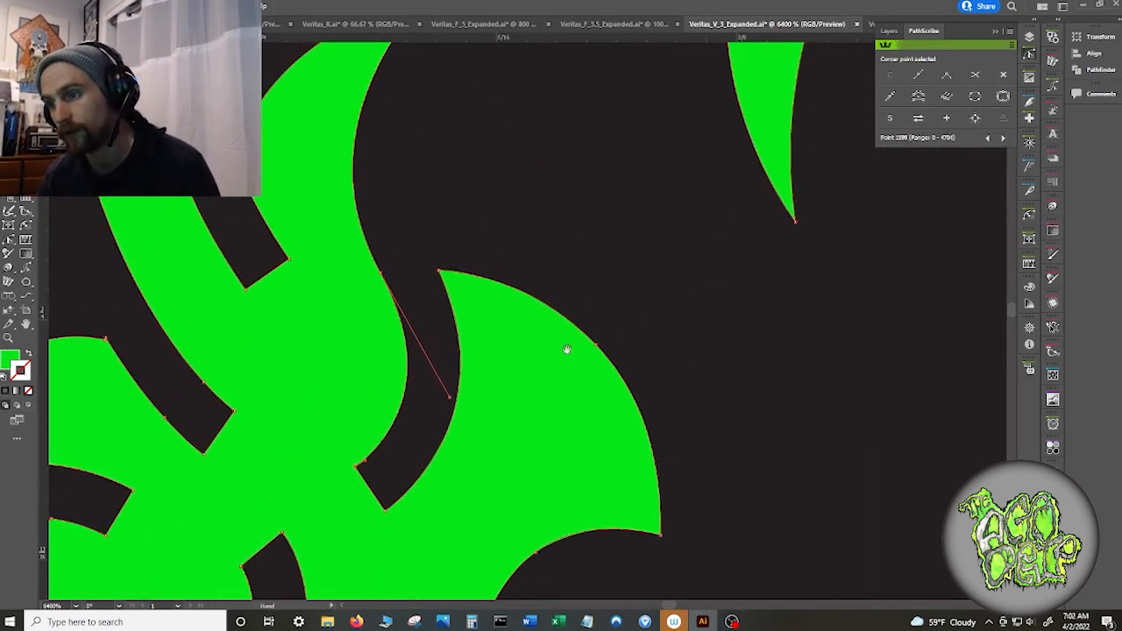
drag(355, 469, 386, 514)
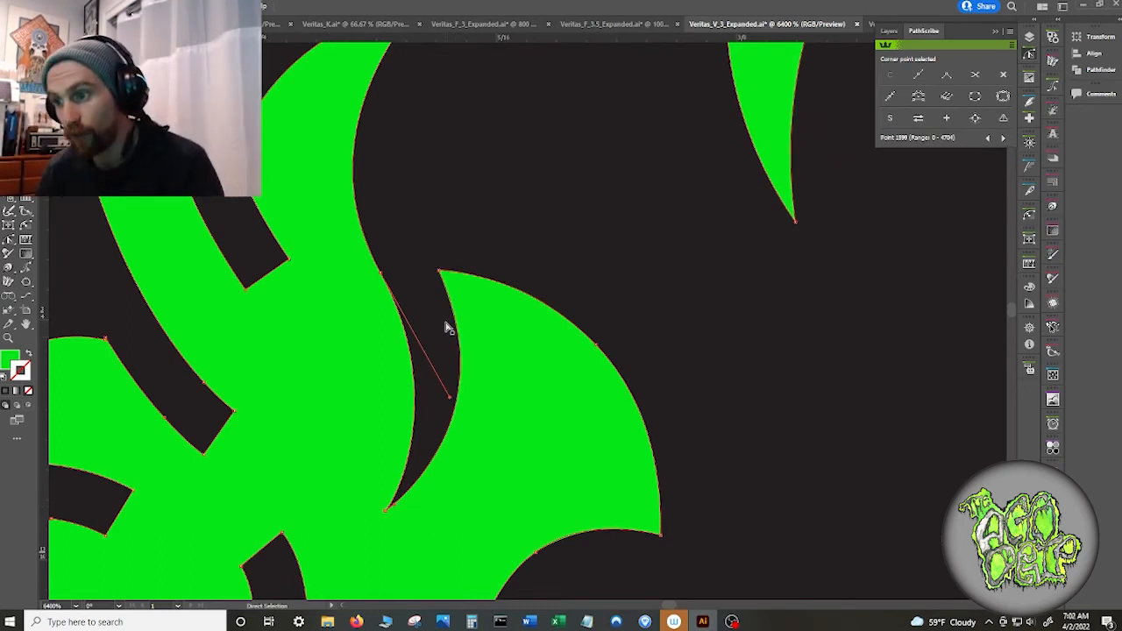
scroll(451, 338, down, 3)
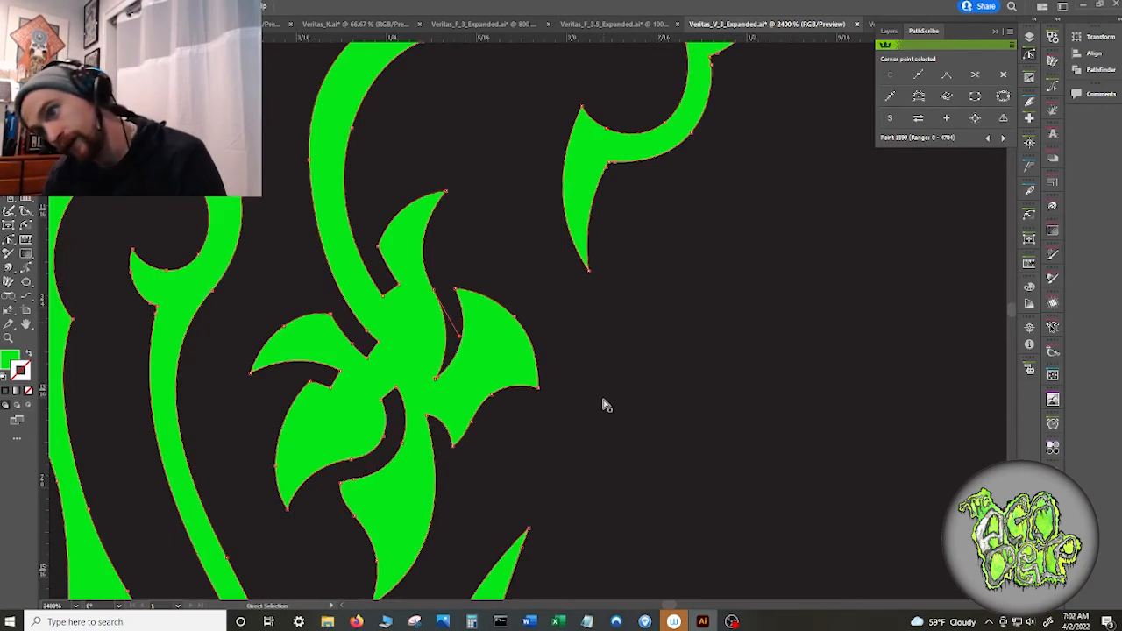
key(v)
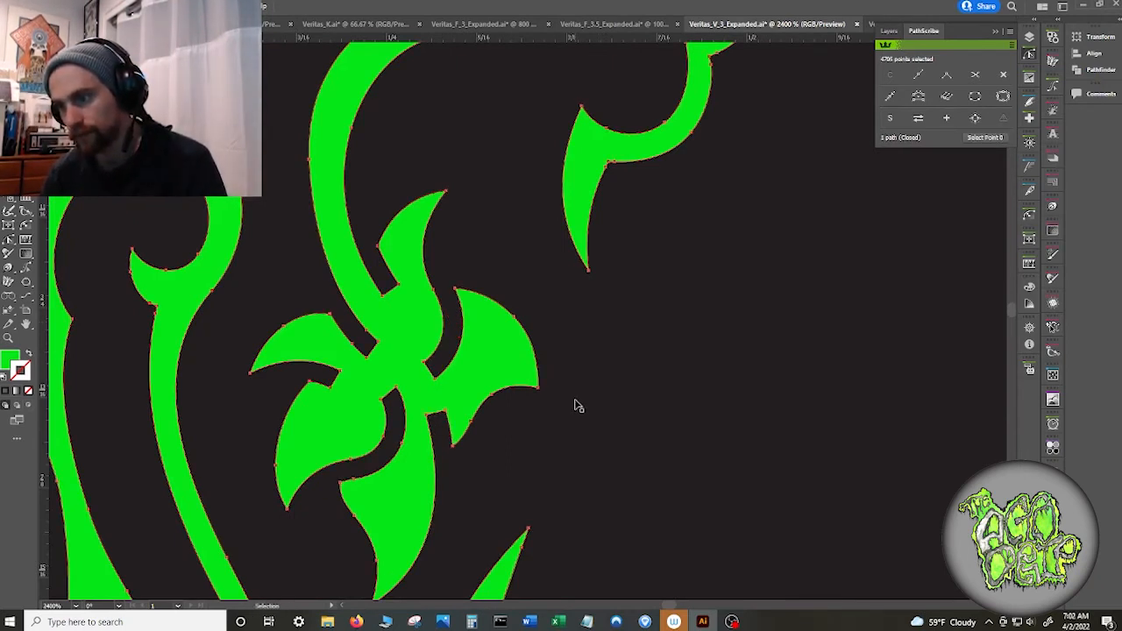
scroll(524, 421, up, 5)
key(a)
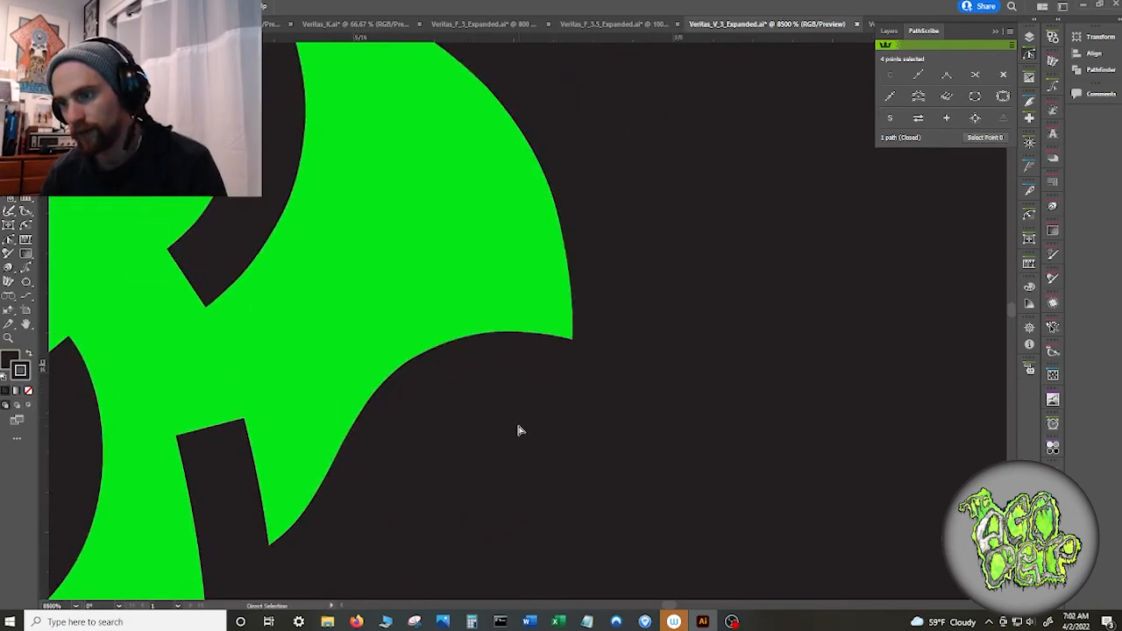
scroll(518, 431, down, 5)
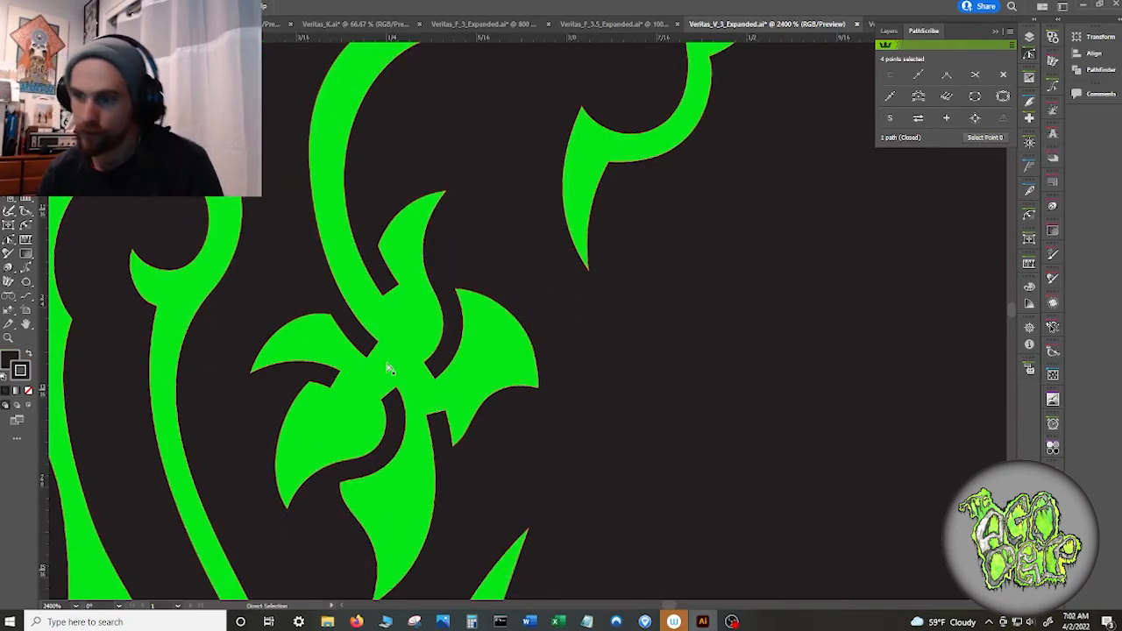
- Taper the slot beneath the flower's left petal by moving its upper end corner onto the lower one, and remove the redundant point
drag(340, 377, 334, 388)
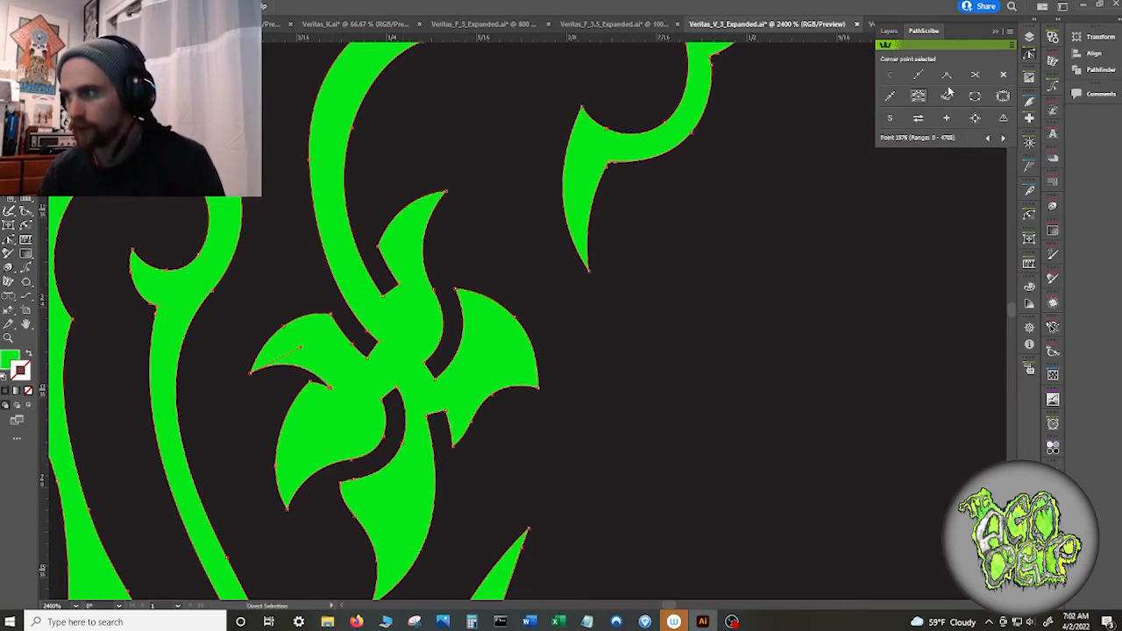
click(577, 317)
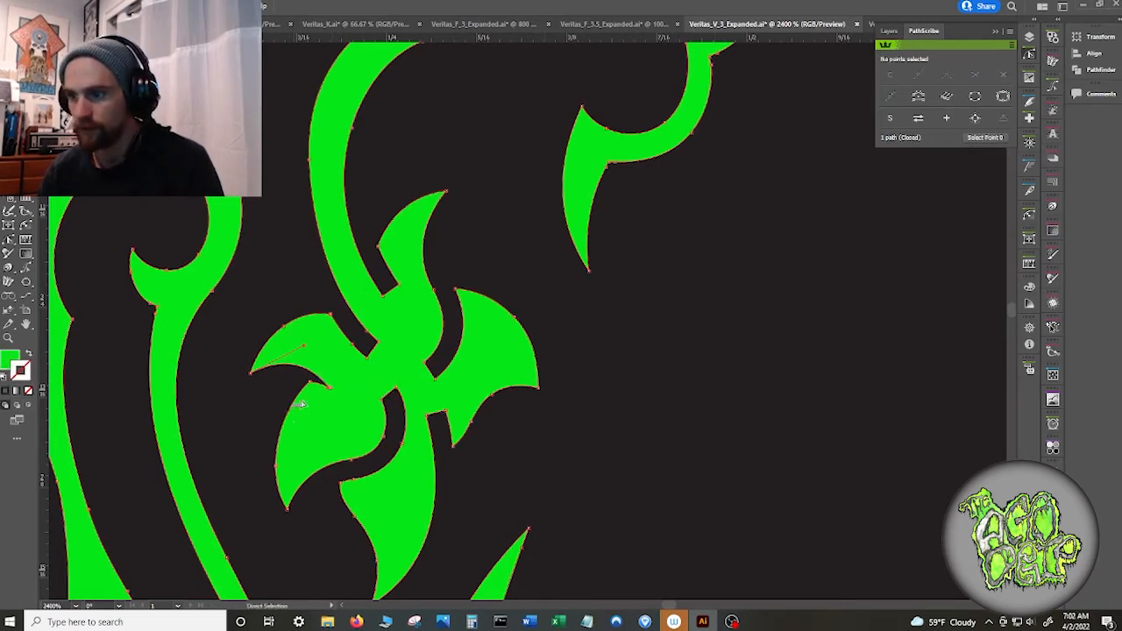
scroll(296, 394, up, 2)
key(super)
click(621, 497)
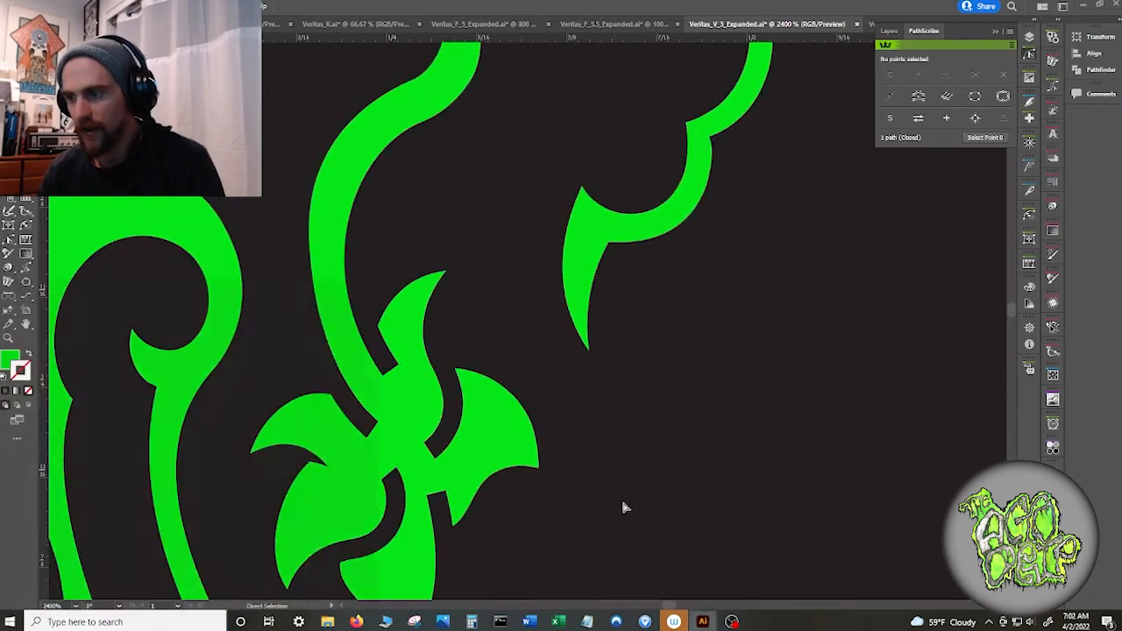
- Remove the corner point on the lower-left petal's shoulder beside the tapered slot so its edge becomes one continuous curve
scroll(321, 457, up, 4)
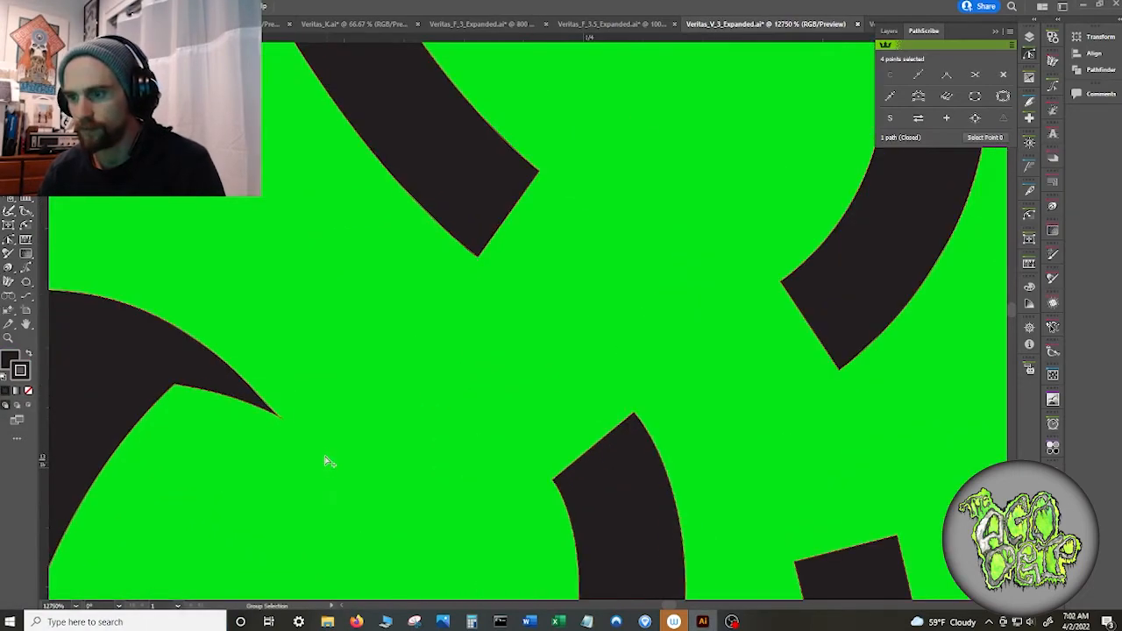
click(181, 385)
click(1003, 74)
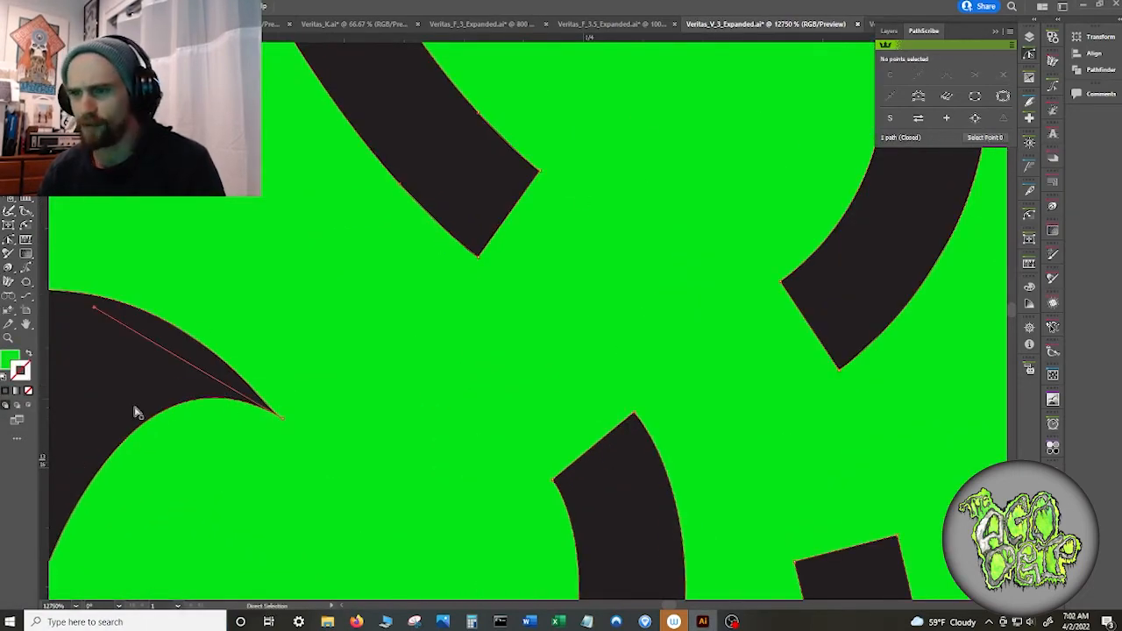
click(174, 391)
scroll(649, 235, down, 5)
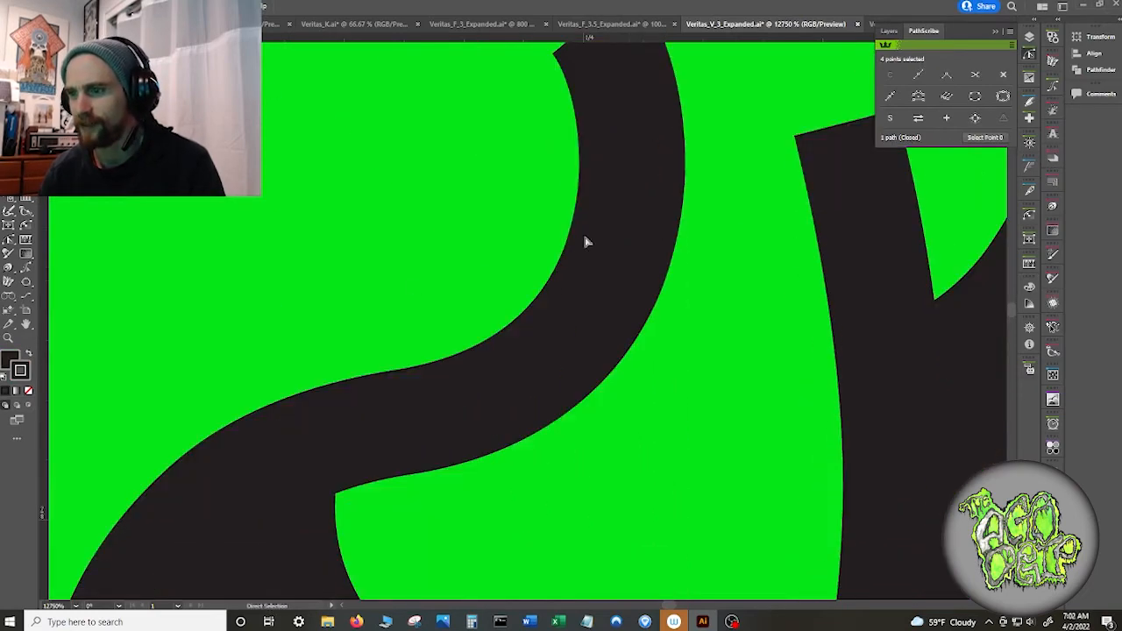
key(super)
key(super)
scroll(610, 248, down, 3)
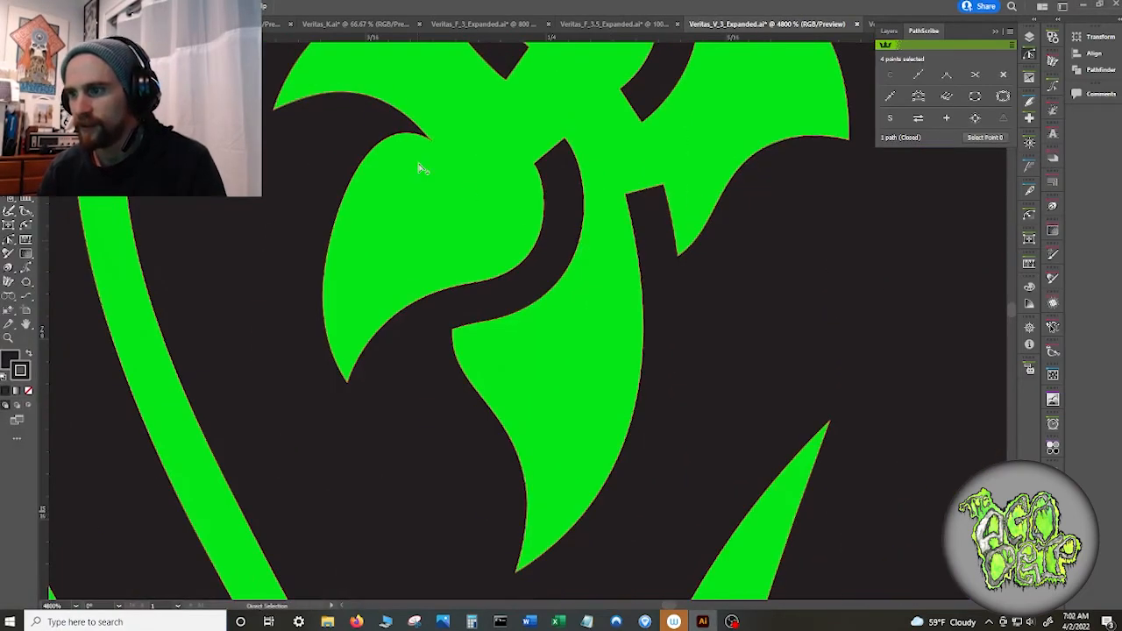
- Adjust the handle at the tapered slot's tip to give the lower-left petal's upper edge a fuller, even curve
scroll(421, 168, down, 1)
drag(417, 147, 456, 226)
scroll(455, 227, up, 2)
click(392, 188)
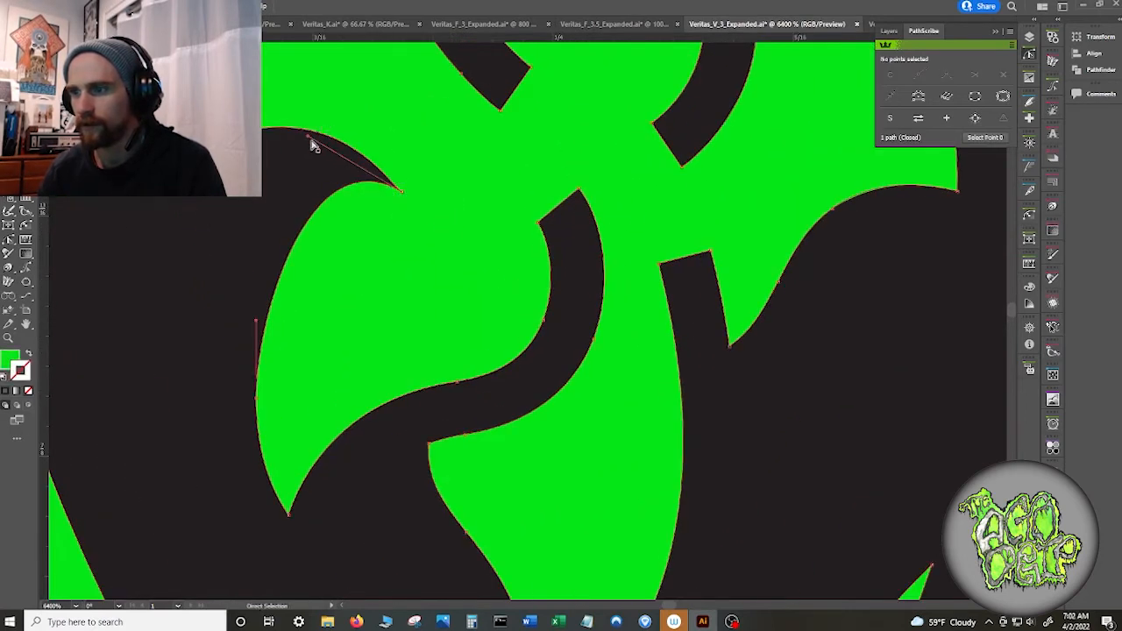
drag(308, 136, 280, 200)
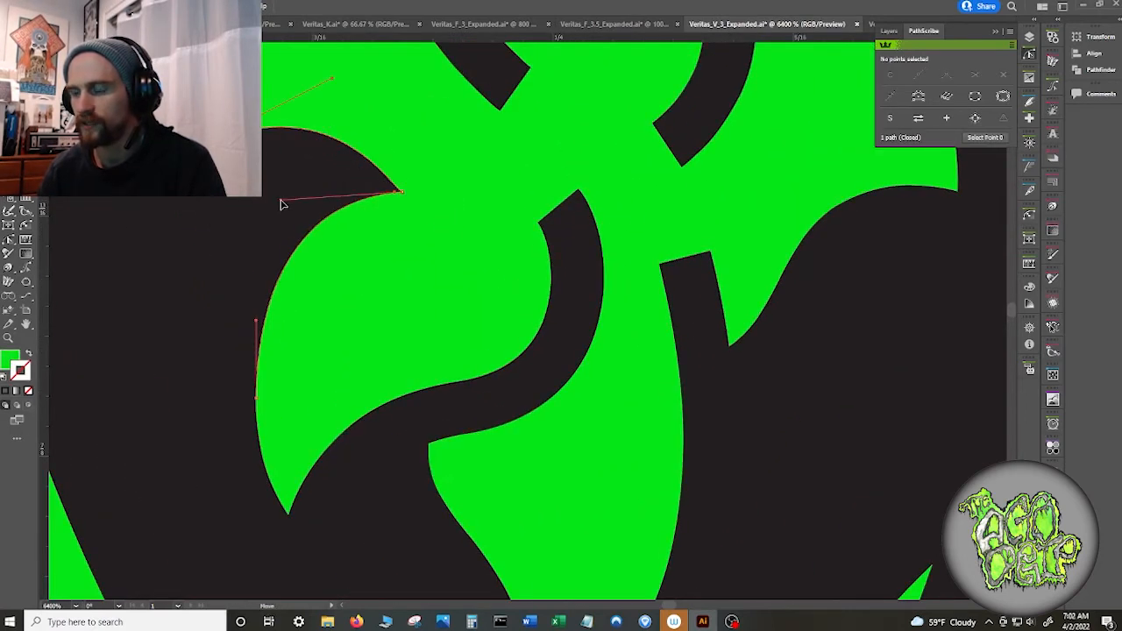
- Retract the short handle at the same slot's tip into its anchor point so the upper edge ends in a clean point
click(394, 190)
scroll(411, 197, up, 6)
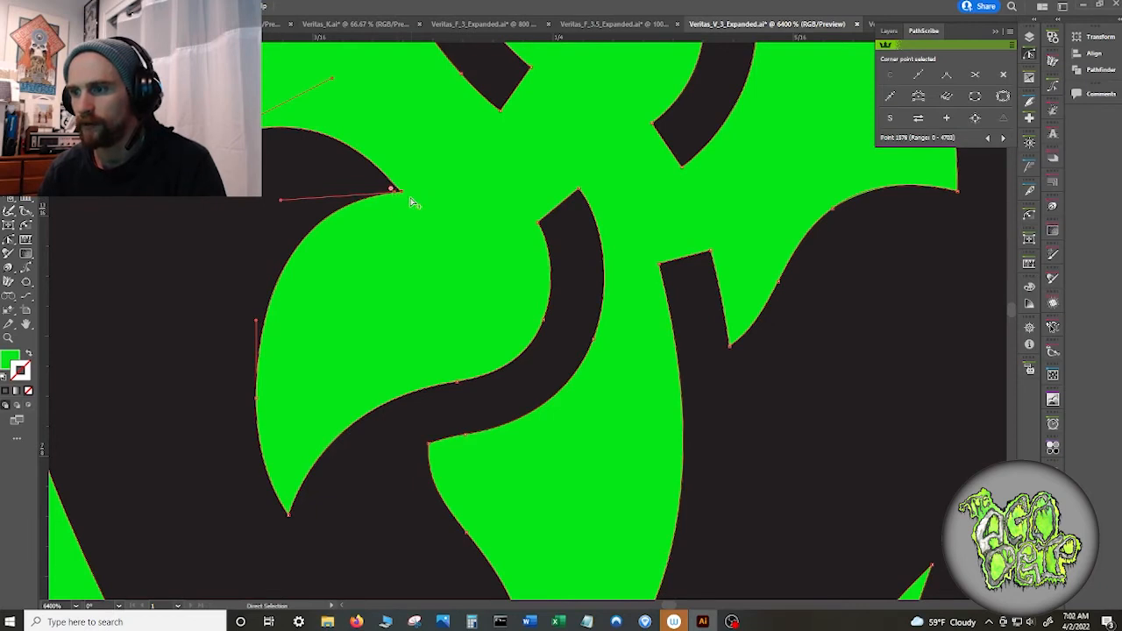
key(ctrl+a)
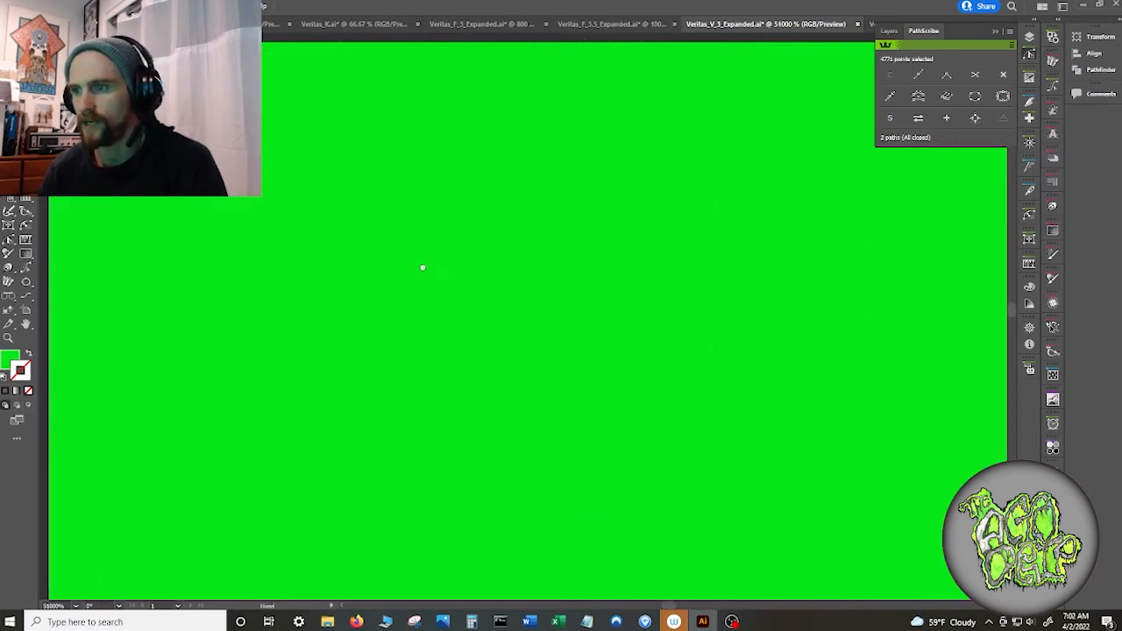
scroll(325, 82, down, 5)
drag(852, 228, 646, 275)
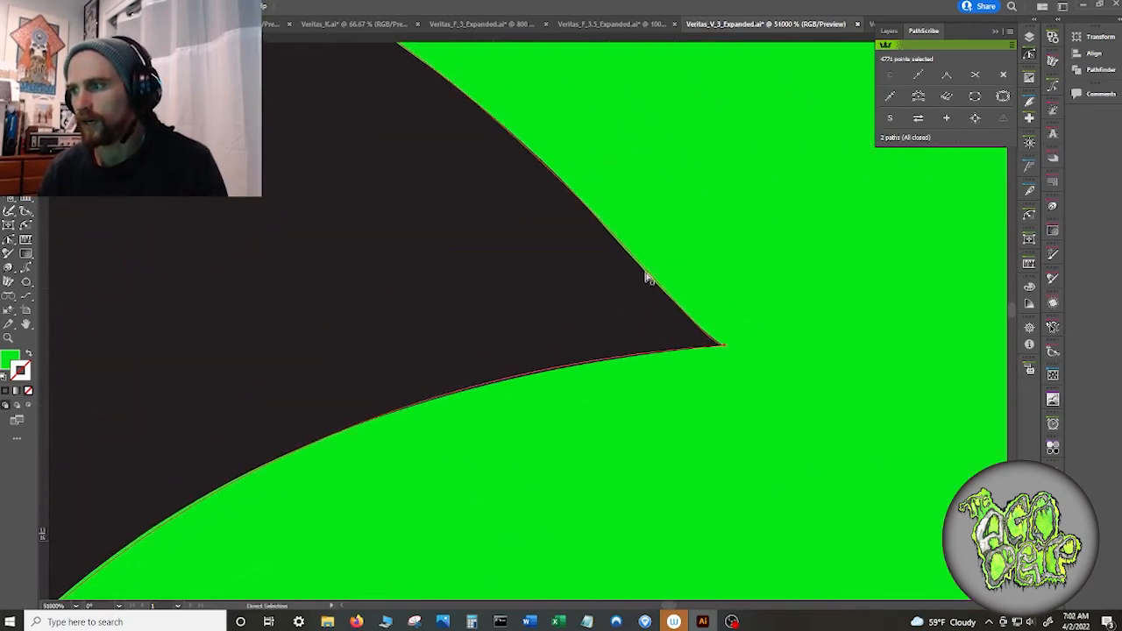
click(728, 347)
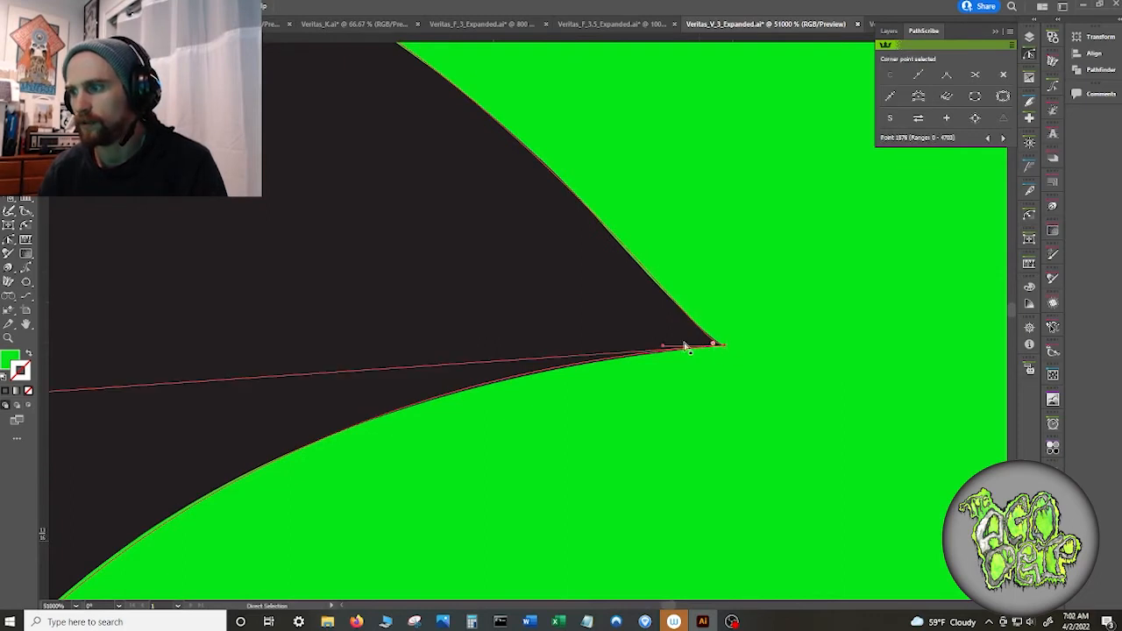
drag(672, 343, 726, 350)
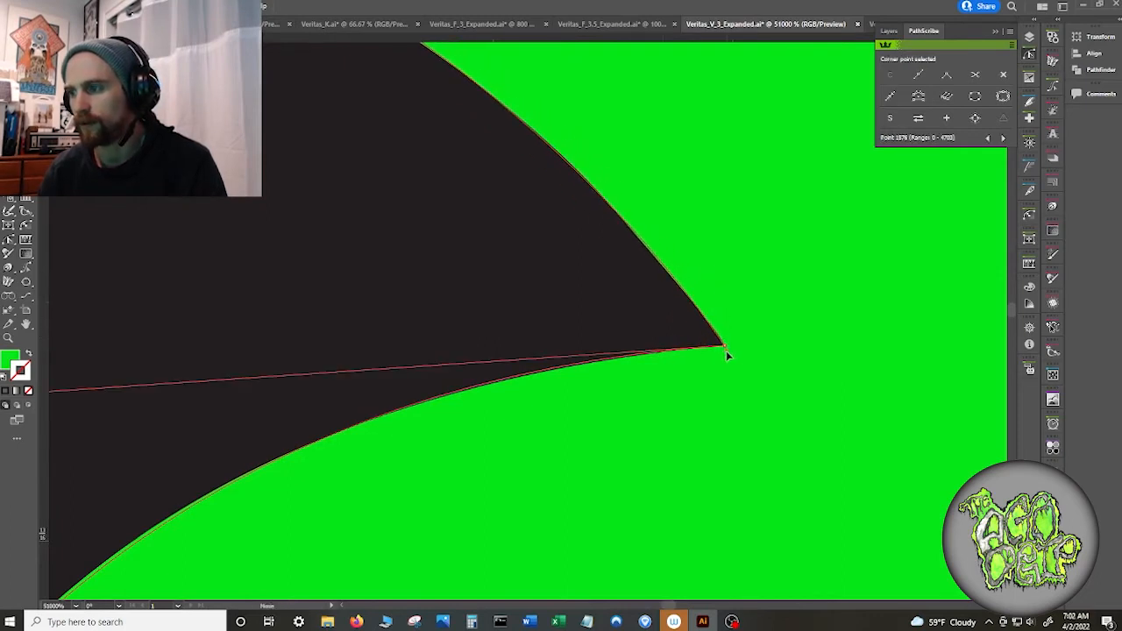
scroll(767, 336, down, 3)
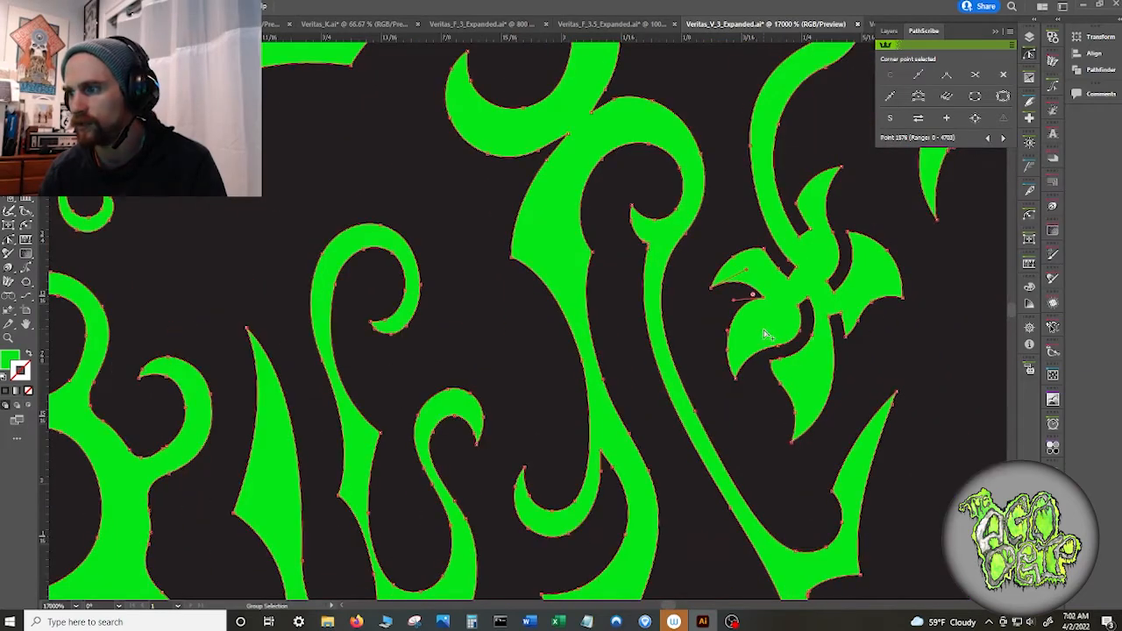
scroll(815, 333, up, 1)
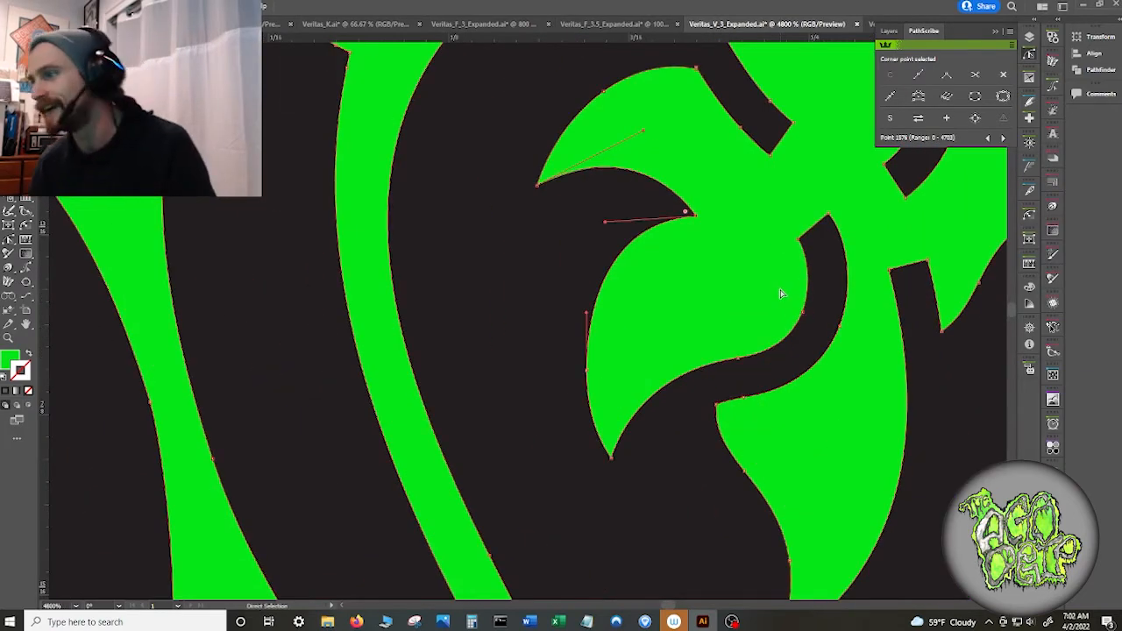
- Taper the slot between the two lower petals by joining its end corners, remove the redundant point, and curve its inner edge
click(803, 239)
drag(803, 238, 830, 214)
click(1004, 76)
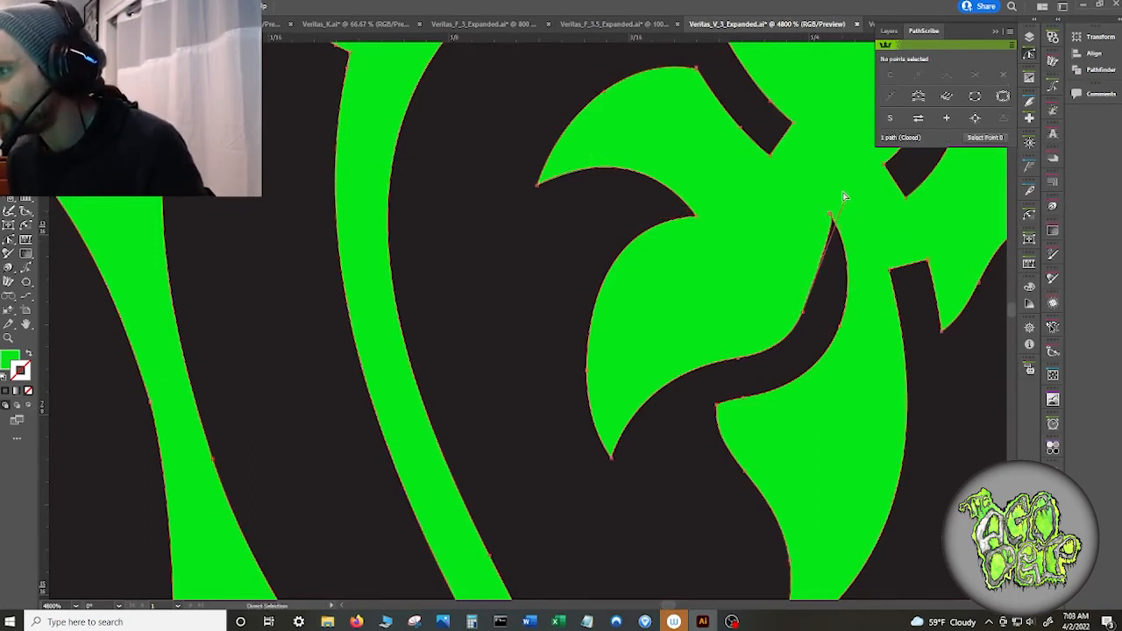
drag(846, 200, 839, 249)
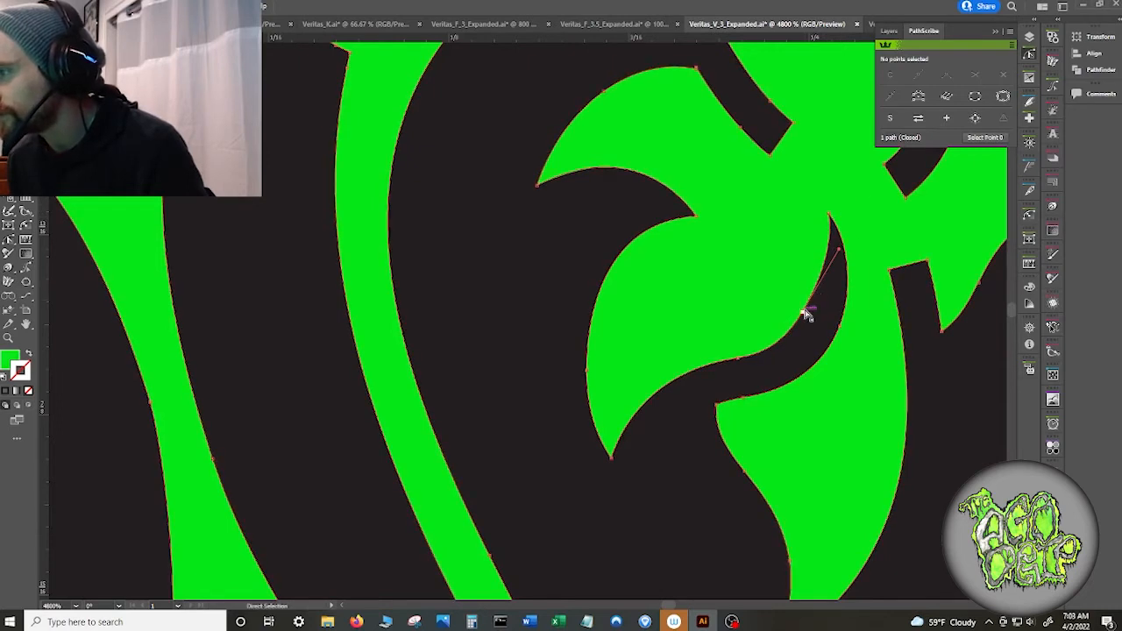
- Remove the intermediate anchor point on that slot's inner edge and check the smoothed curve along its length
click(804, 312)
click(1005, 76)
scroll(827, 303, up, 3)
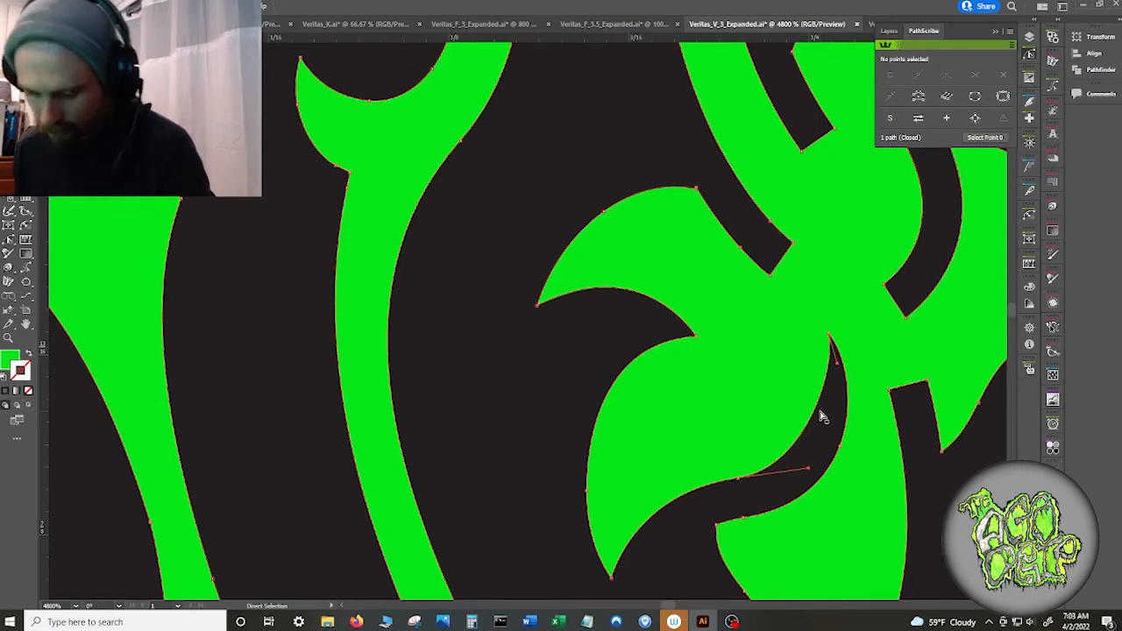
scroll(822, 418, up, 8)
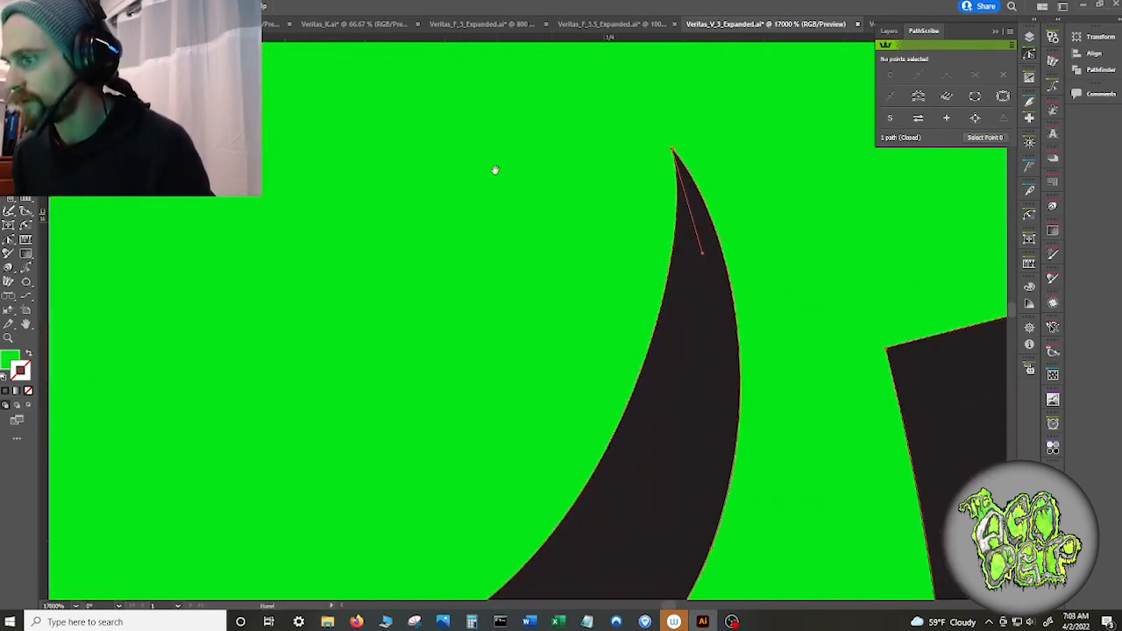
drag(652, 302, 593, 216)
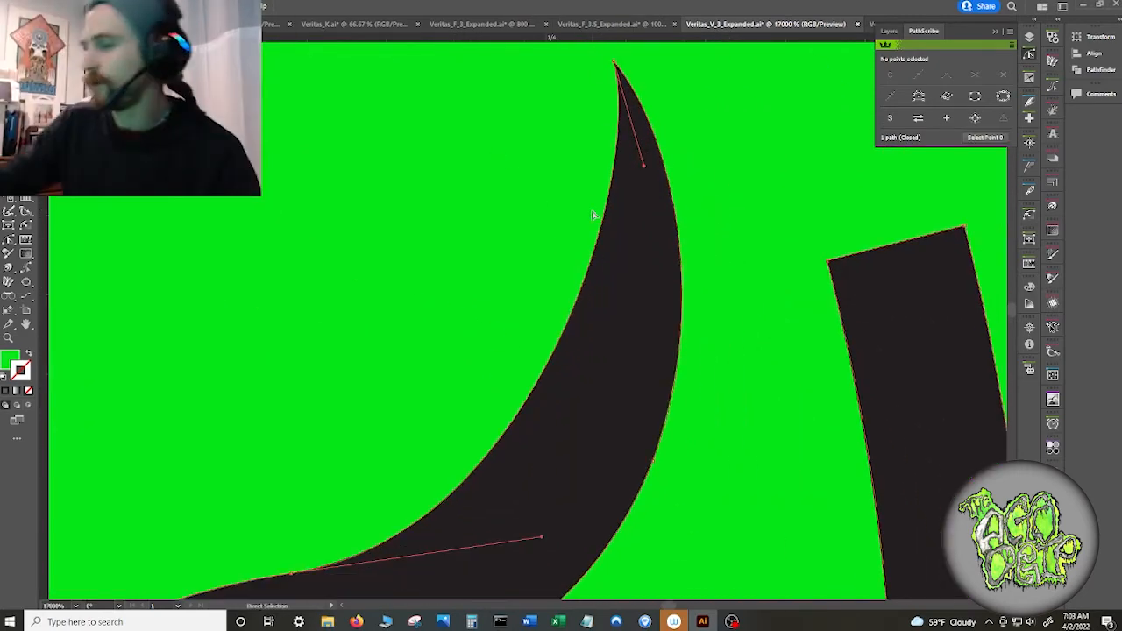
drag(589, 424, 791, 244)
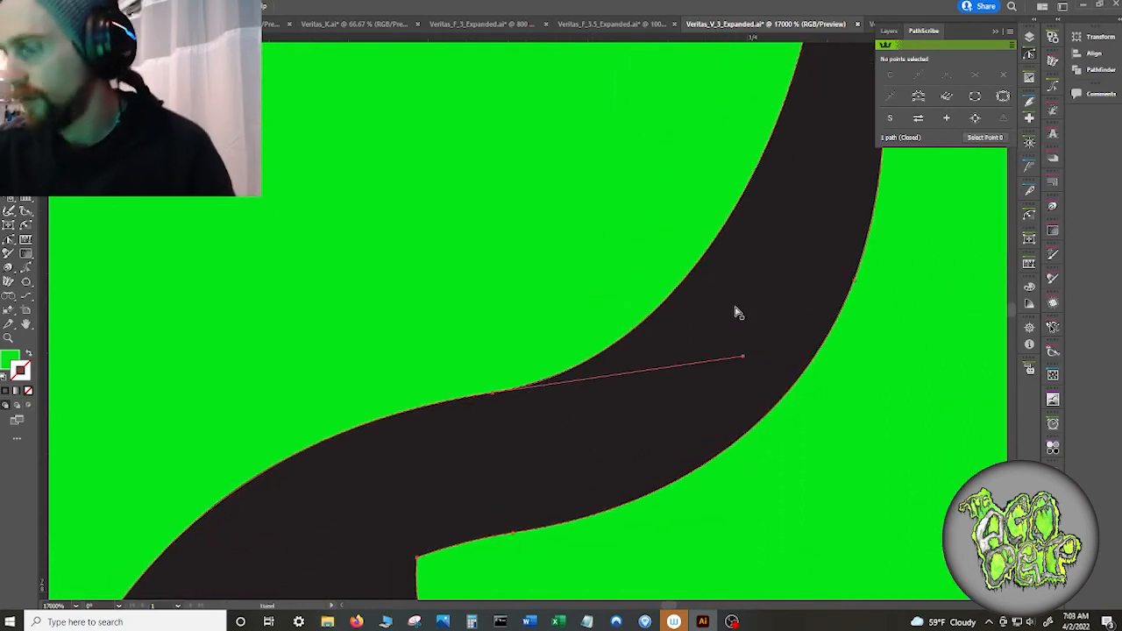
scroll(732, 322, down, 4)
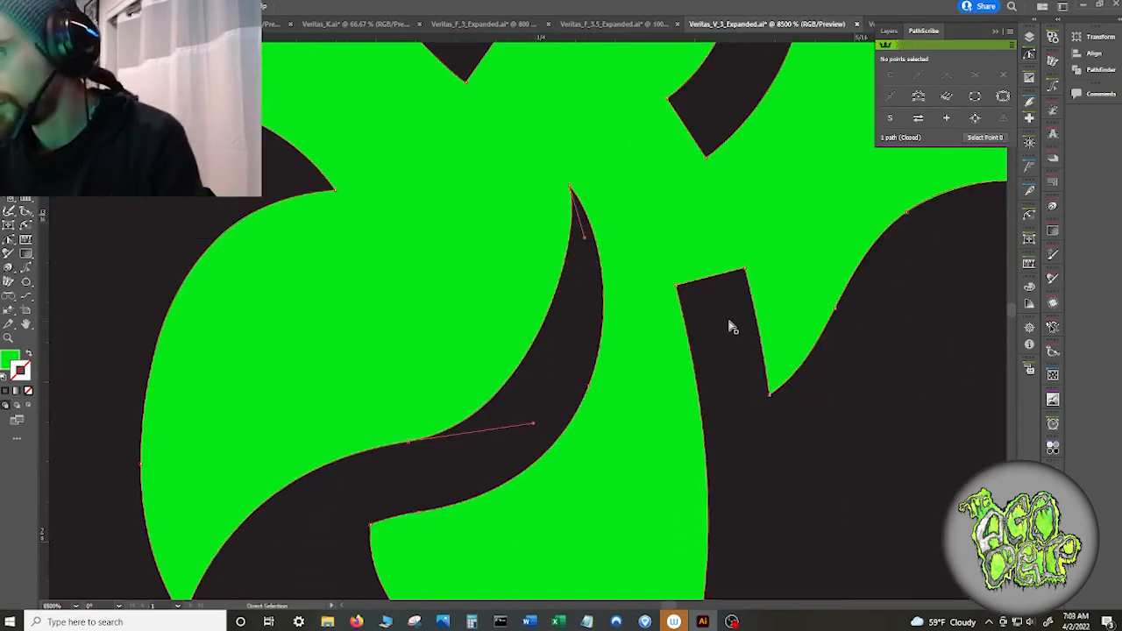
- Smooth the slot between the two lower petals by removing the redundant anchor points on both edges and adjusting the remaining handles
click(410, 442)
click(1002, 76)
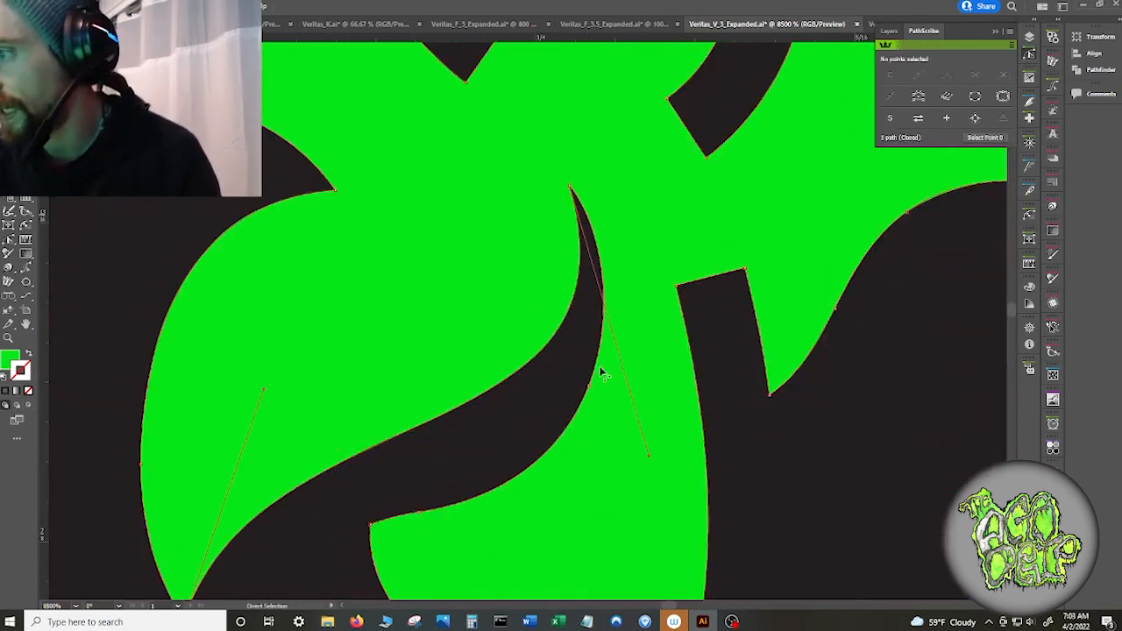
click(423, 498)
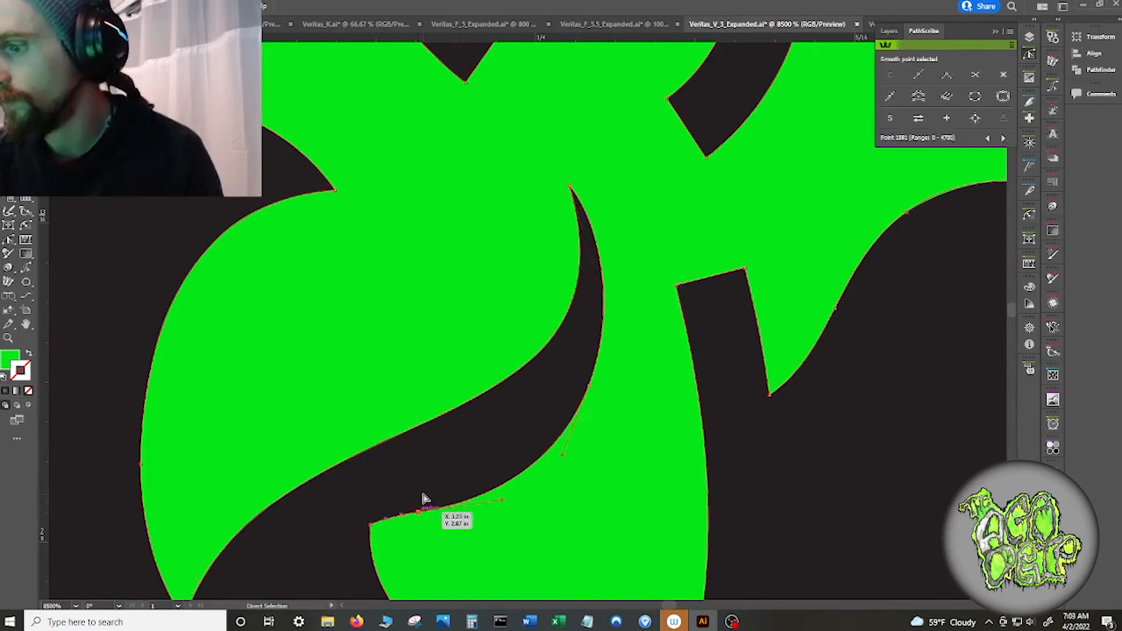
click(1000, 75)
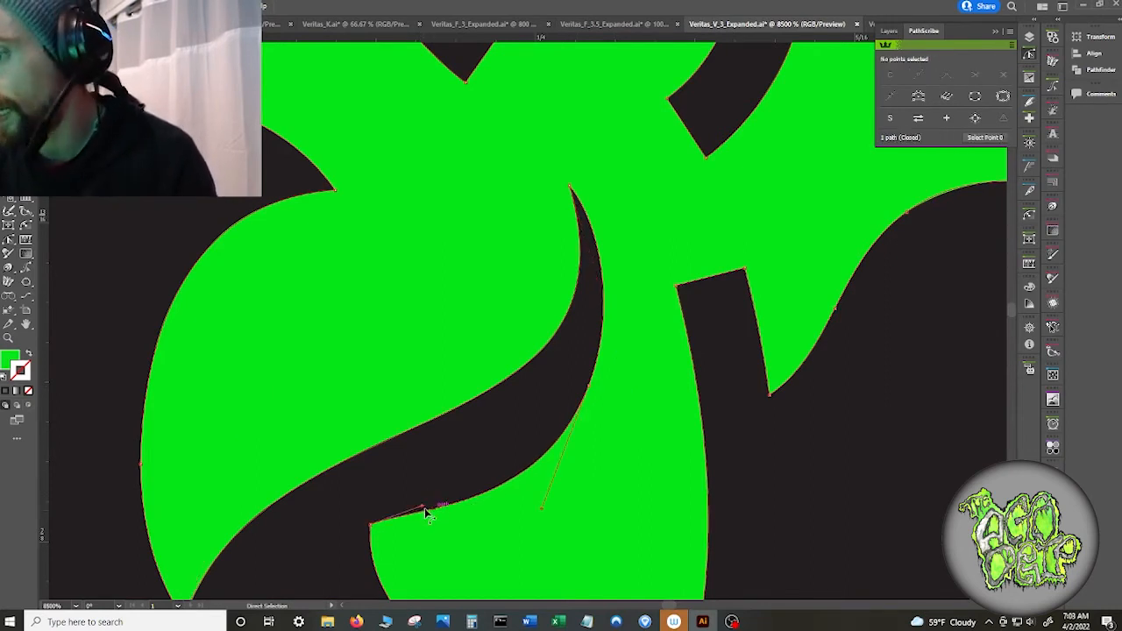
click(372, 524)
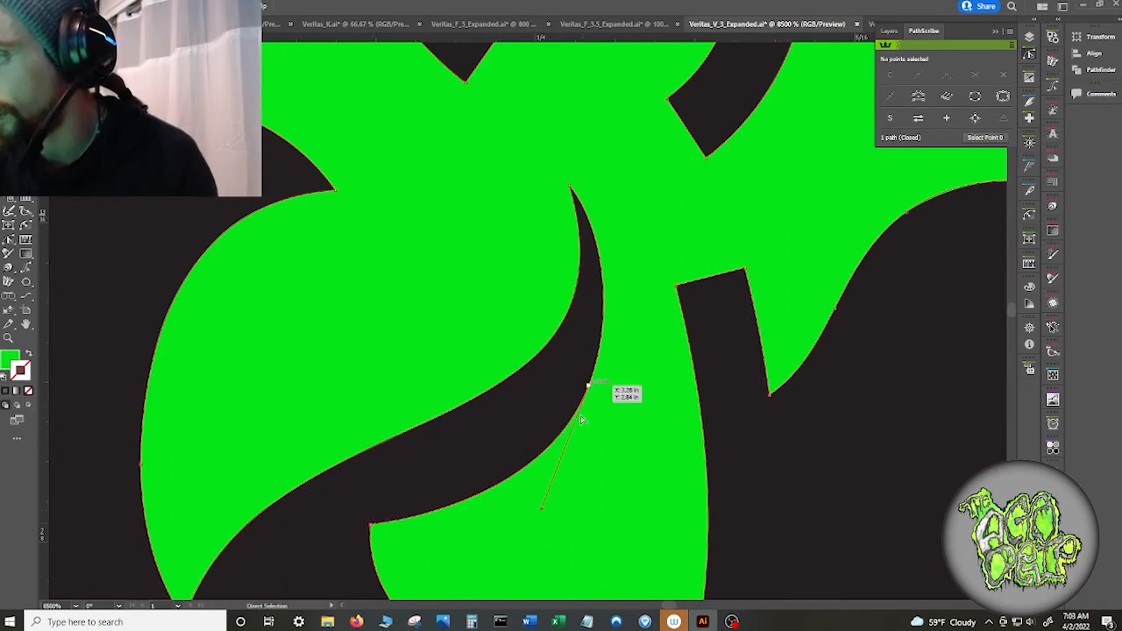
drag(616, 438, 712, 351)
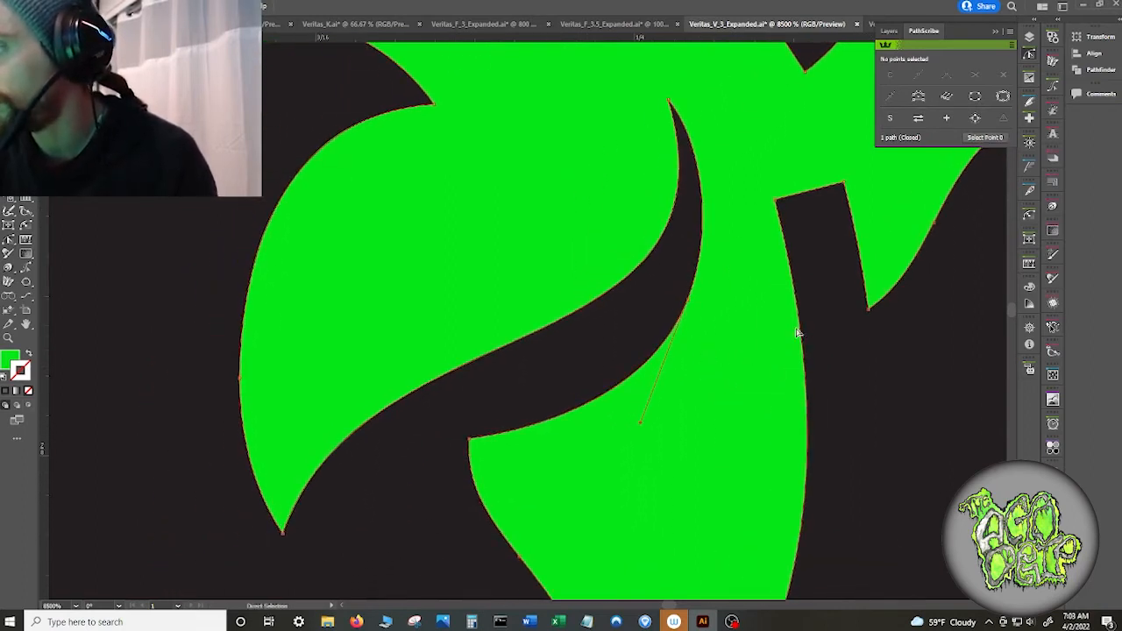
drag(796, 331, 725, 380)
key(ctrl+z)
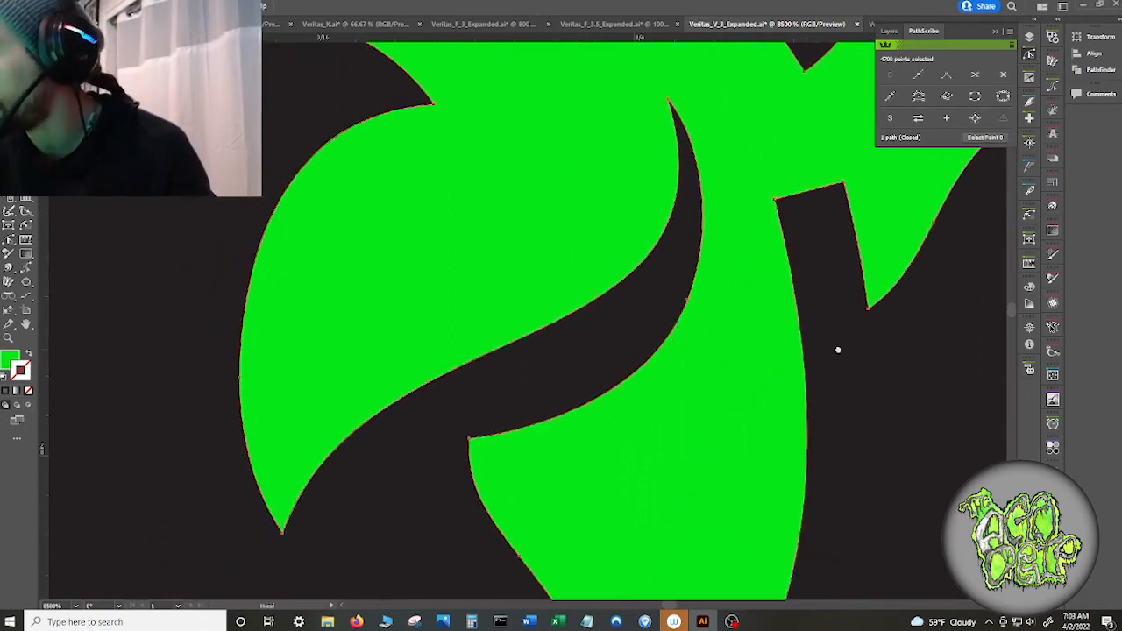
- Examine the V's ornament along its inner edge, including the thin spike, for shapes that still need cleanup
drag(837, 348, 633, 342)
key(ctrl+minus)
key(ctrl+minus)
key(ctrl+minus)
key(ctrl+minus)
key(ctrl+minus)
key(ctrl+minus)
key(ctrl+minus)
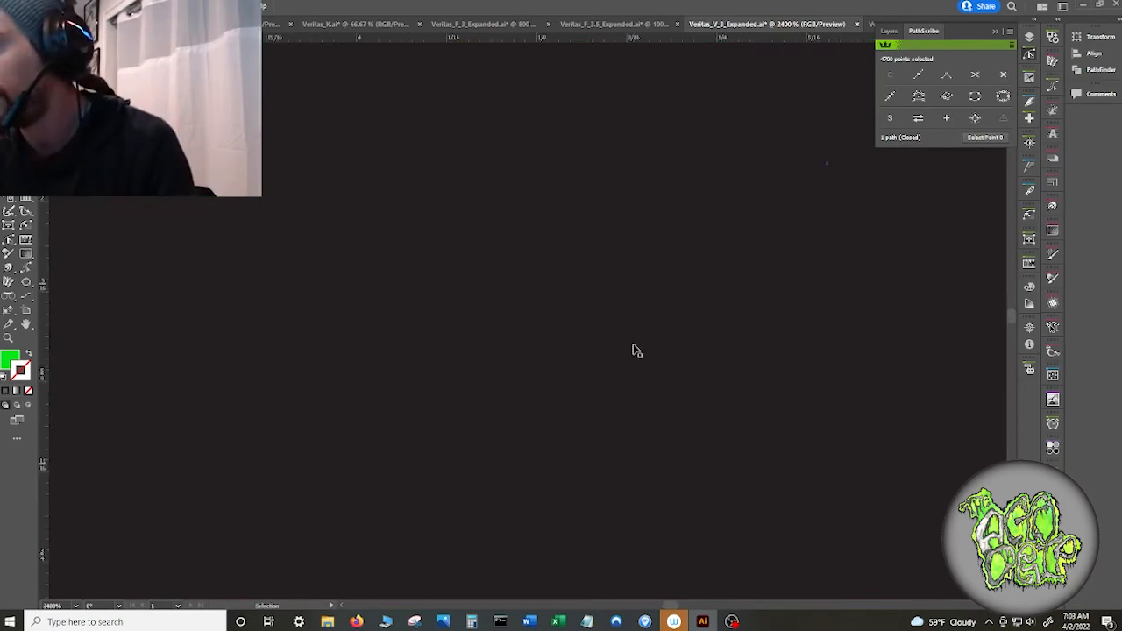
drag(576, 388, 512, 325)
drag(473, 123, 579, 608)
drag(520, 189, 563, 491)
drag(524, 324, 678, 51)
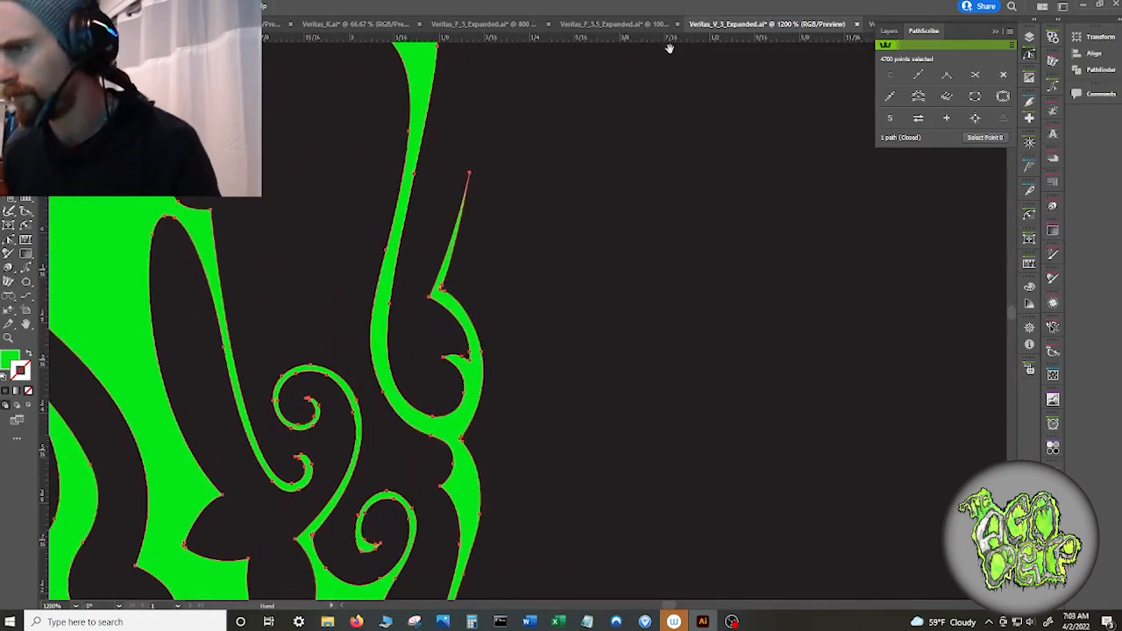
scroll(666, 52, down, 3)
click(603, 252)
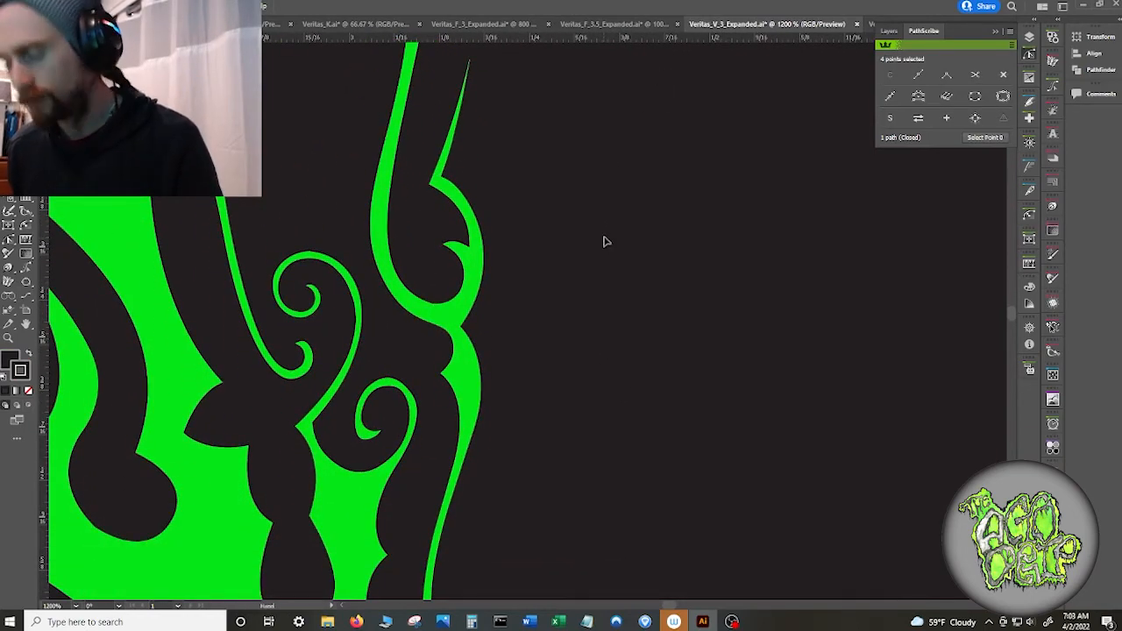
scroll(618, 145, down, 5)
drag(622, 163, 592, 368)
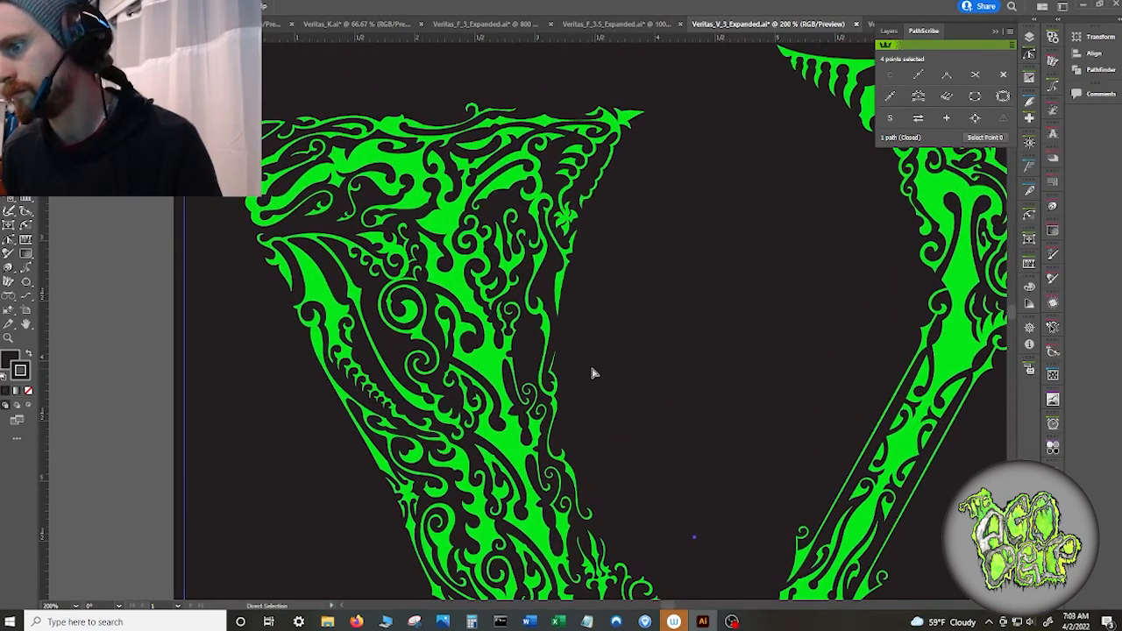
scroll(589, 372, up, 5)
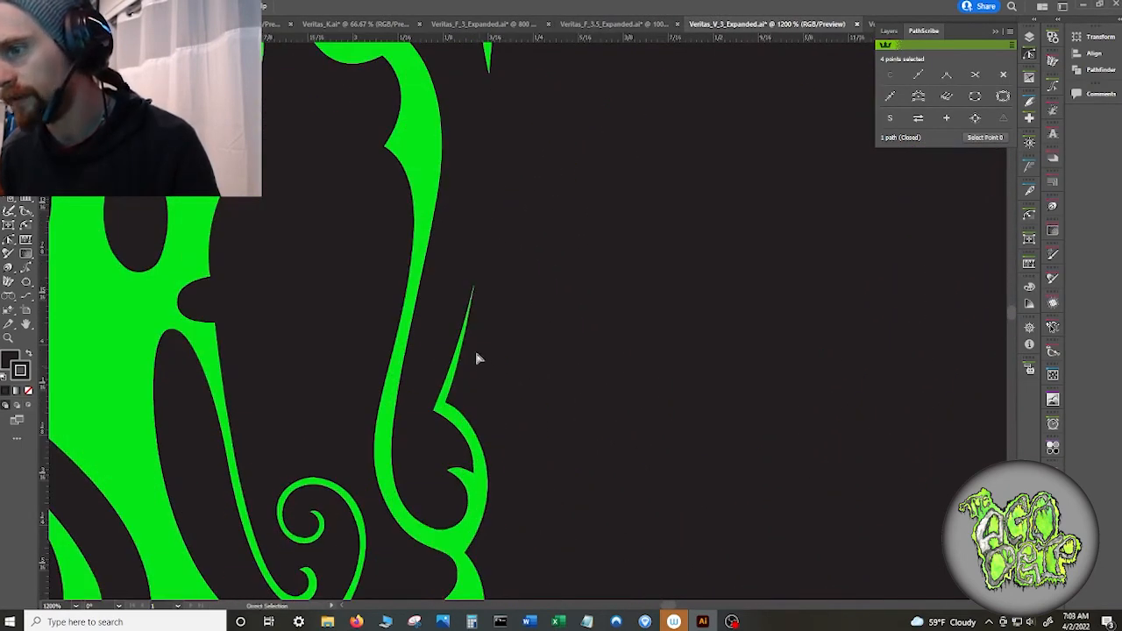
click(474, 296)
scroll(481, 374, up, 2)
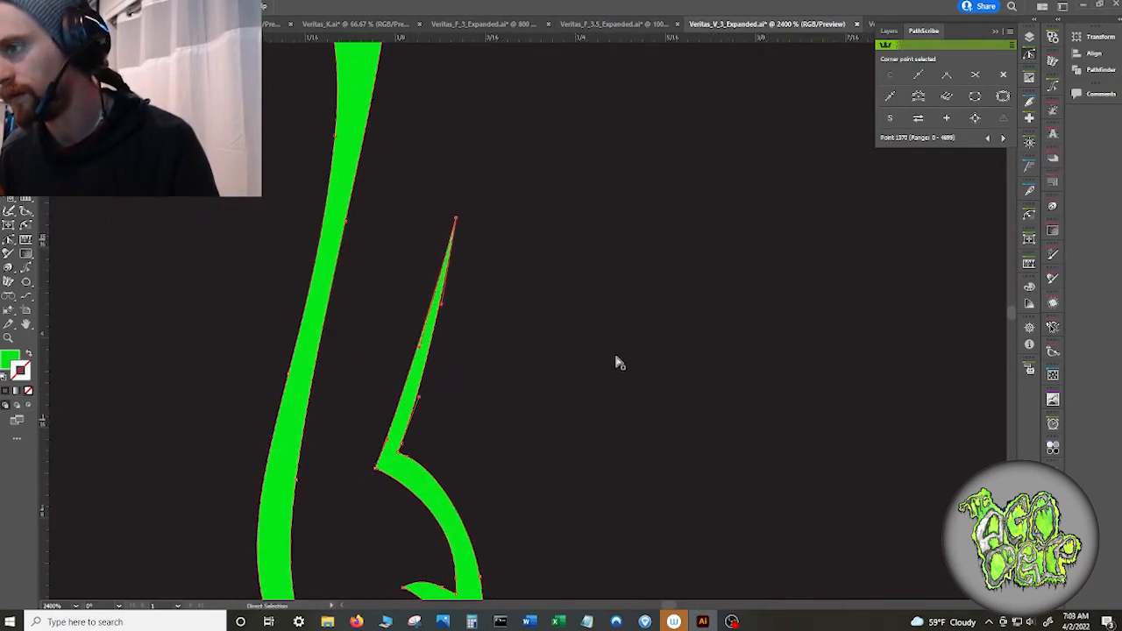
scroll(618, 362, down, 7)
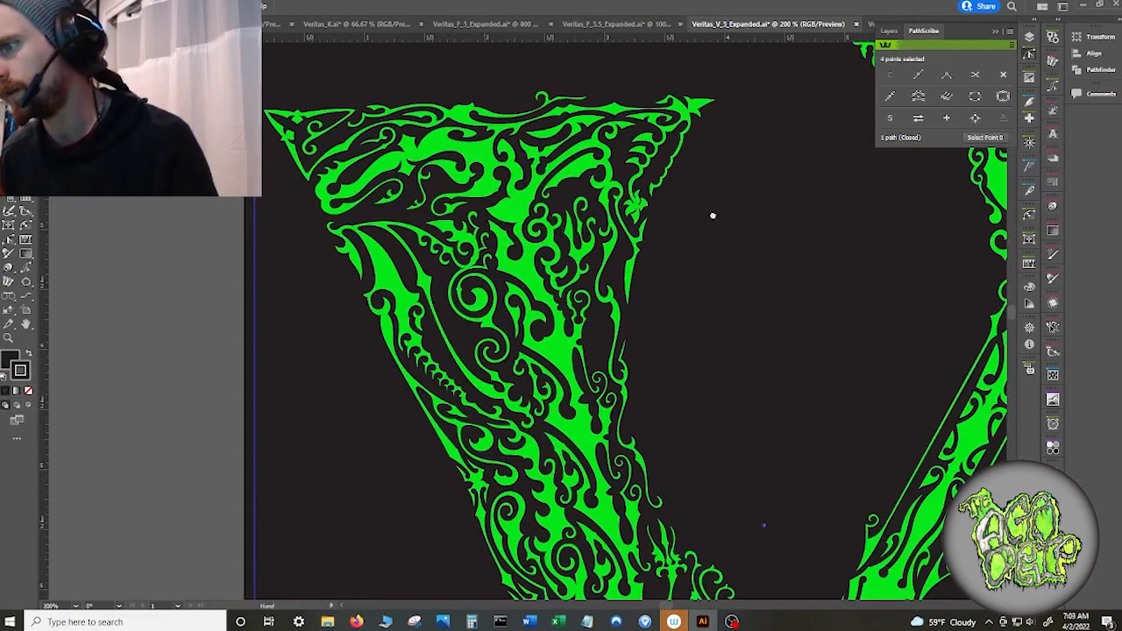
drag(713, 216, 639, 368)
drag(542, 355, 547, 383)
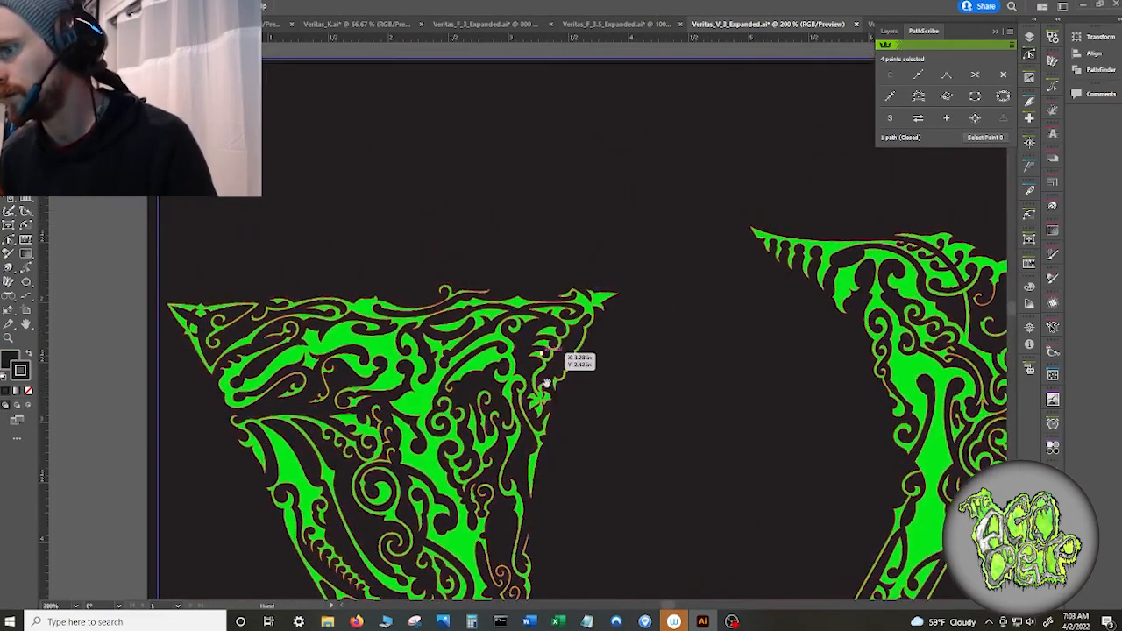
- Remove the remaining anchor point on the lower edge of the tapered slot and reshape the bottom petal's upper edge with its corner handle
click(539, 425)
scroll(540, 422, up, 6)
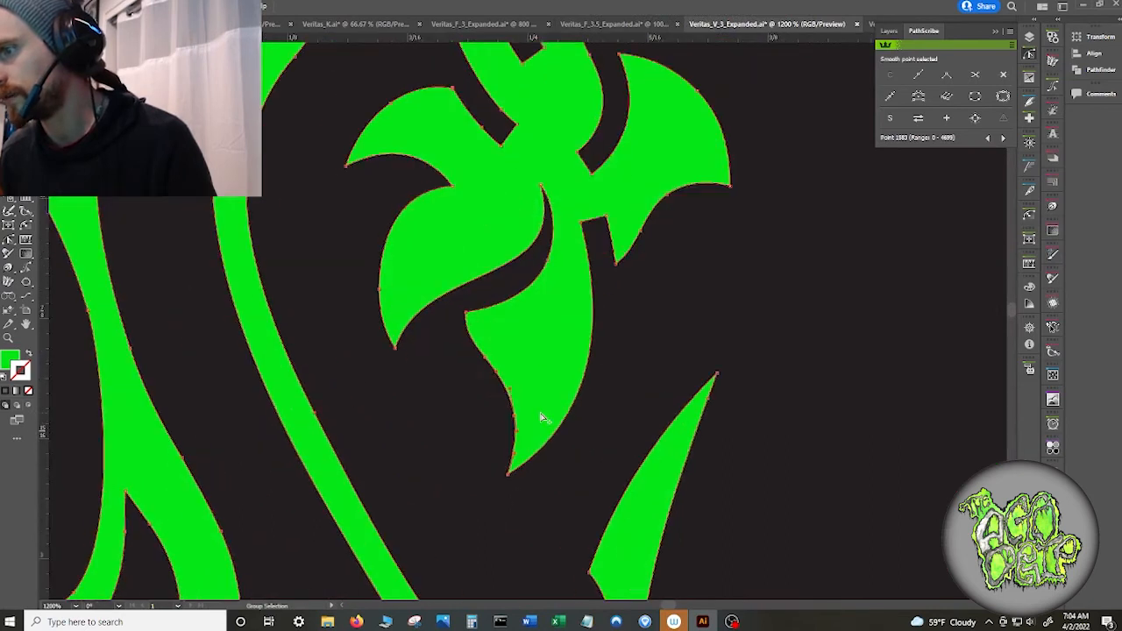
click(546, 252)
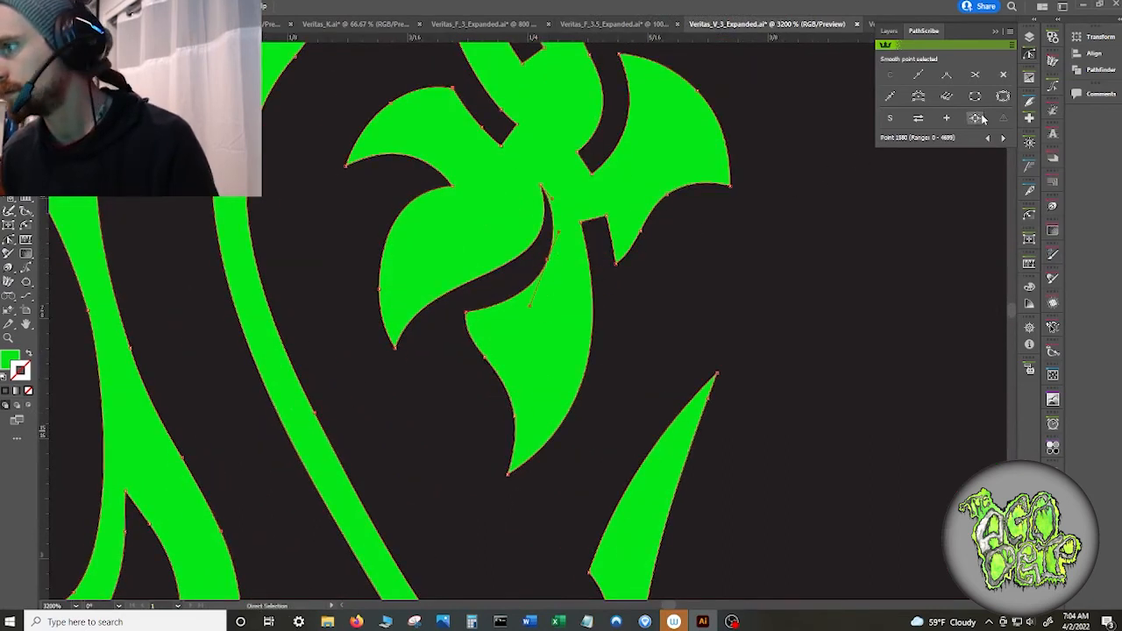
click(1004, 77)
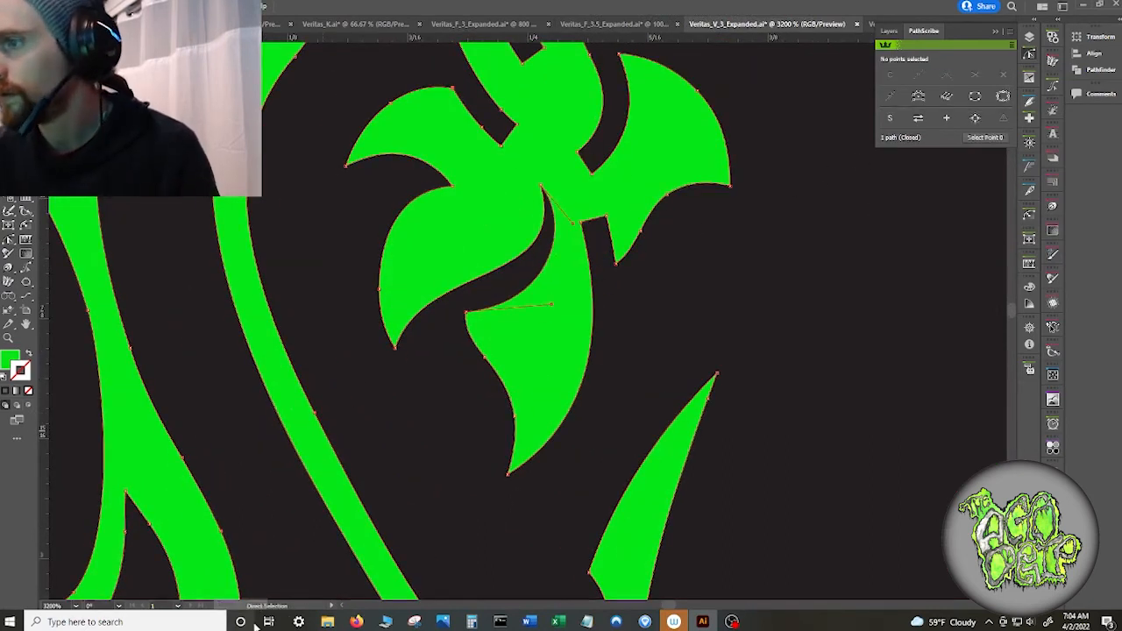
click(550, 299)
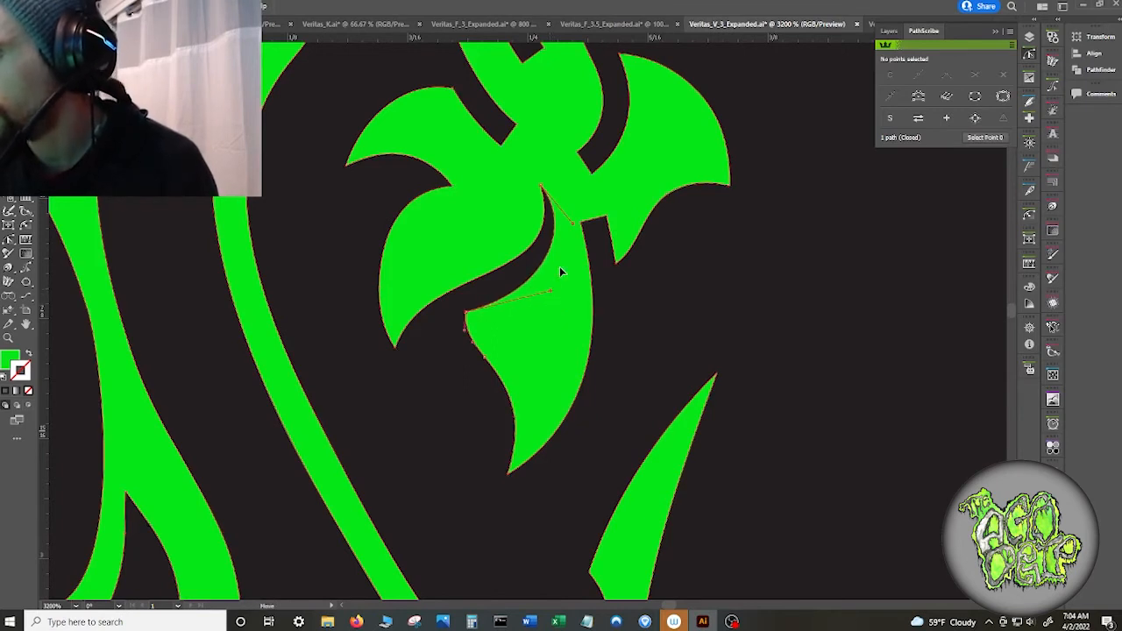
- Try to taper the blunt slot between the bottom and right petals by joining its inner corner to the outer one and reshaping the bottom petal
drag(583, 220, 608, 214)
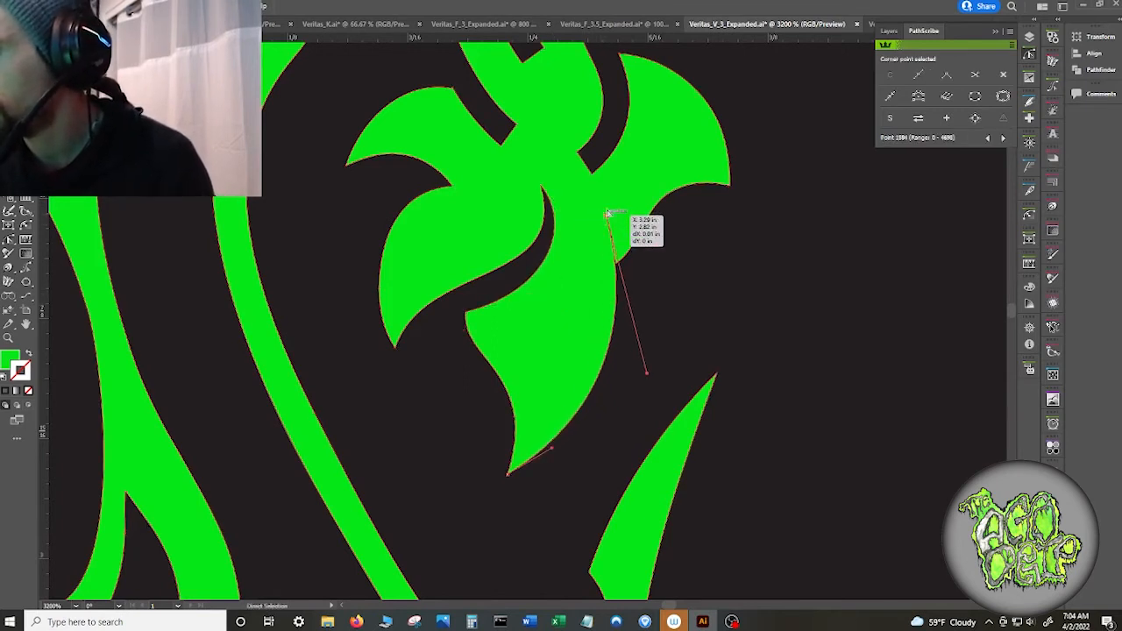
click(1005, 76)
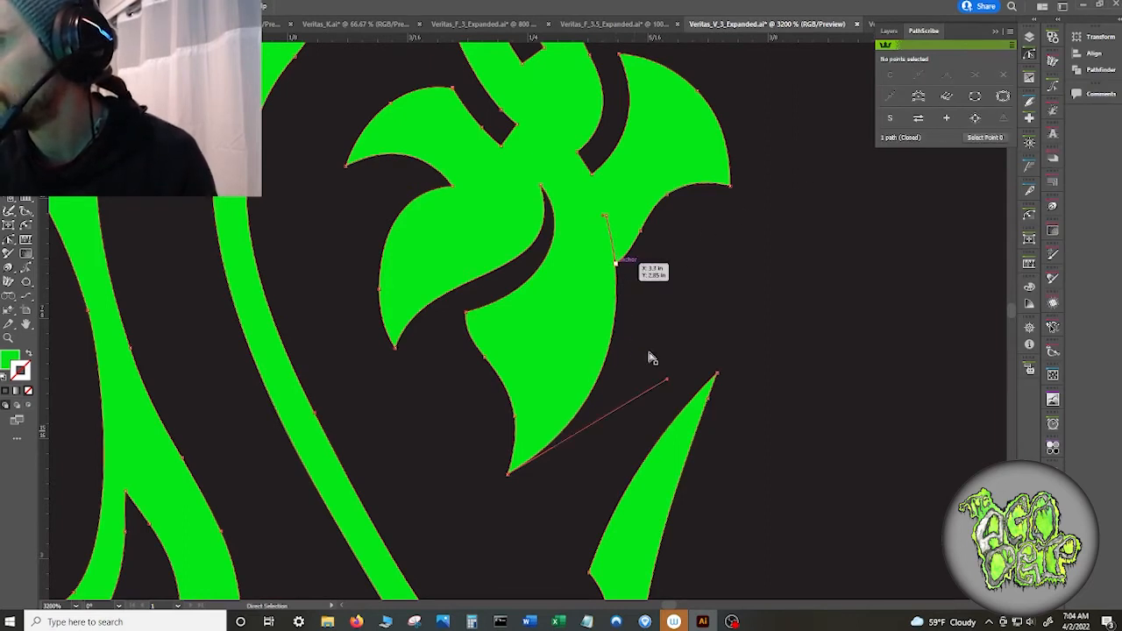
drag(667, 379, 621, 370)
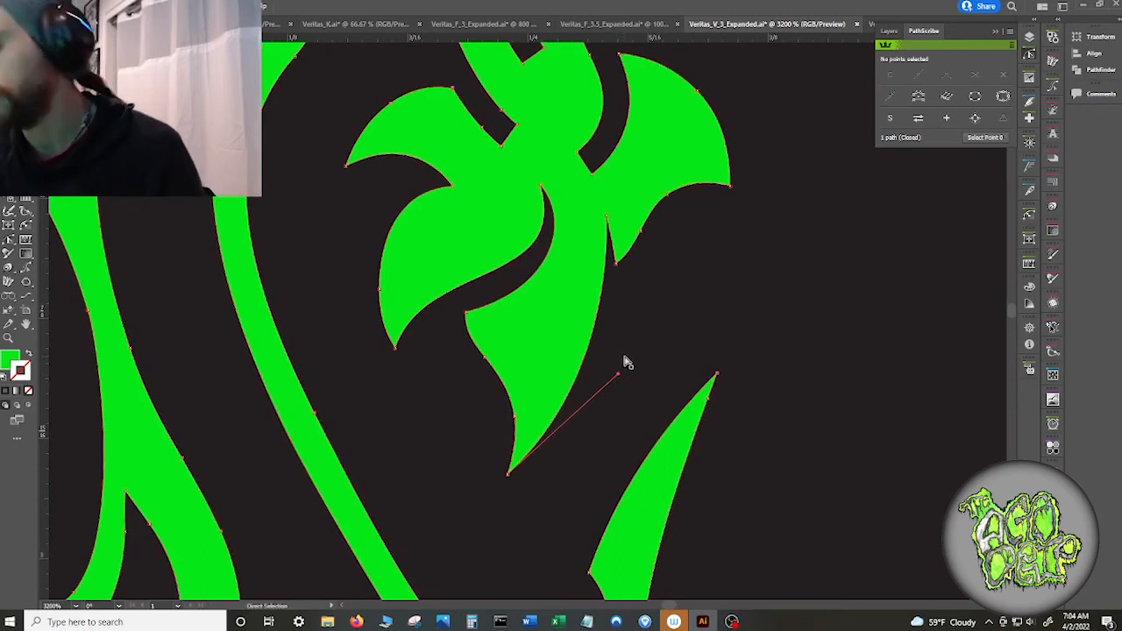
key(ctrl+a)
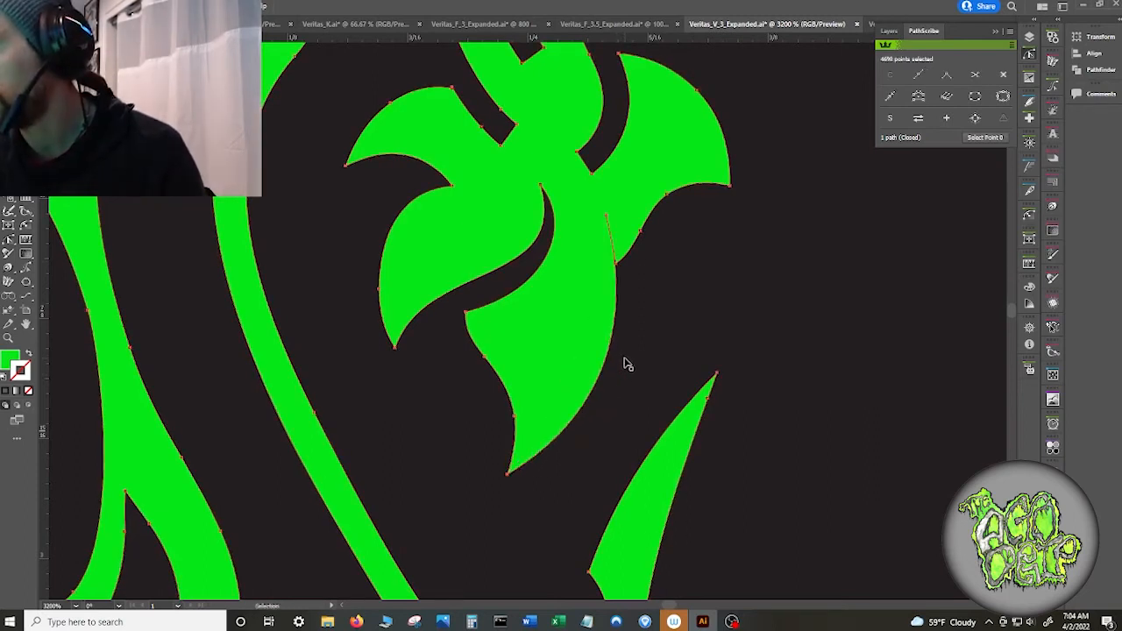
click(626, 363)
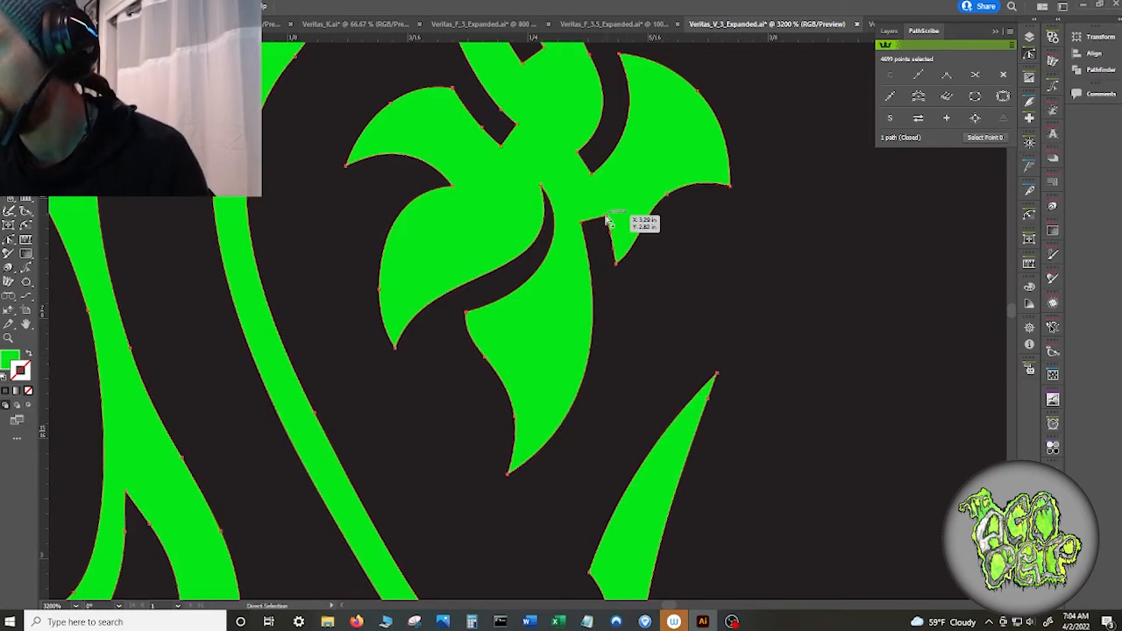
- Join the same slot's outer corner to its inner corner, remove the redundant point, and curve the right petal's adjoining edge
drag(606, 216, 580, 223)
click(762, 158)
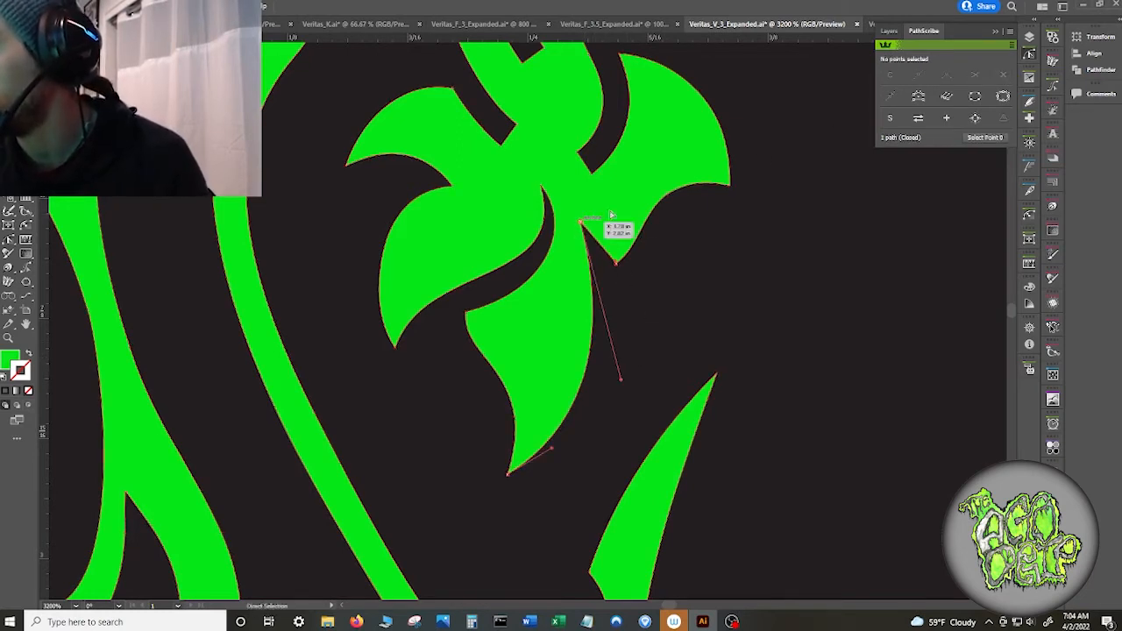
click(616, 261)
drag(616, 260, 611, 226)
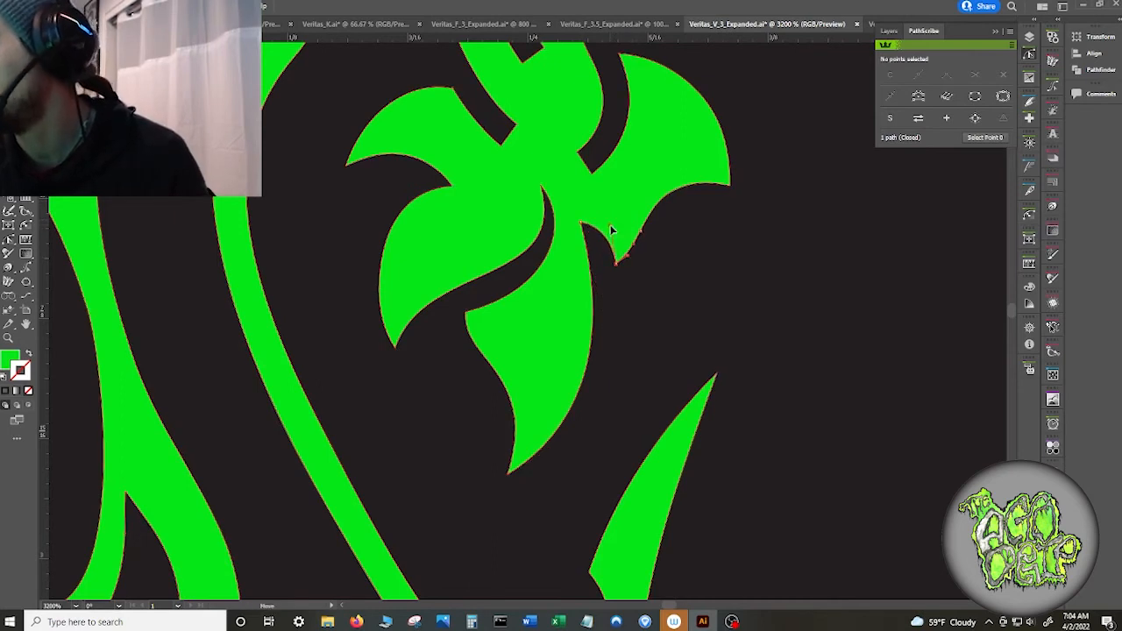
- Taper the slot between the top and right petals to a point by joining its end corners and removing the redundant point
drag(642, 191, 544, 318)
click(551, 339)
click(1003, 75)
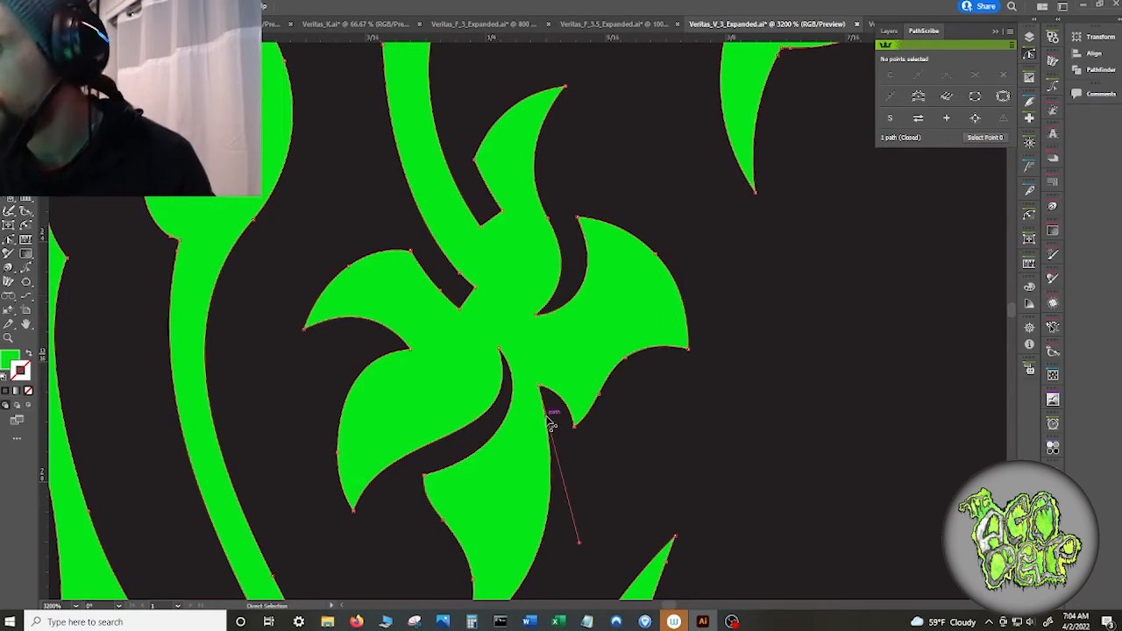
- Bow the bottom petal's right edge outward with the slot tip's handle and redirect the handle at the right petal's lower tip
drag(579, 543, 594, 511)
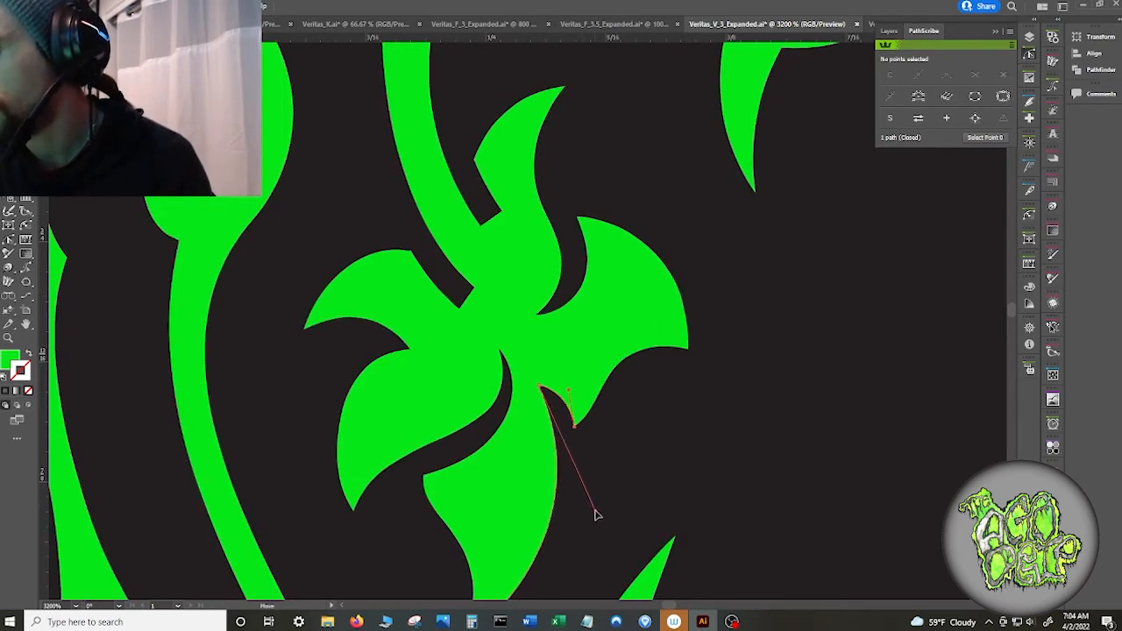
drag(569, 391, 589, 419)
click(574, 426)
- Smooth the right petal's lower tip by removing its intermediate anchor point, and extend the adjoining slot's point further into the flower's center
click(599, 394)
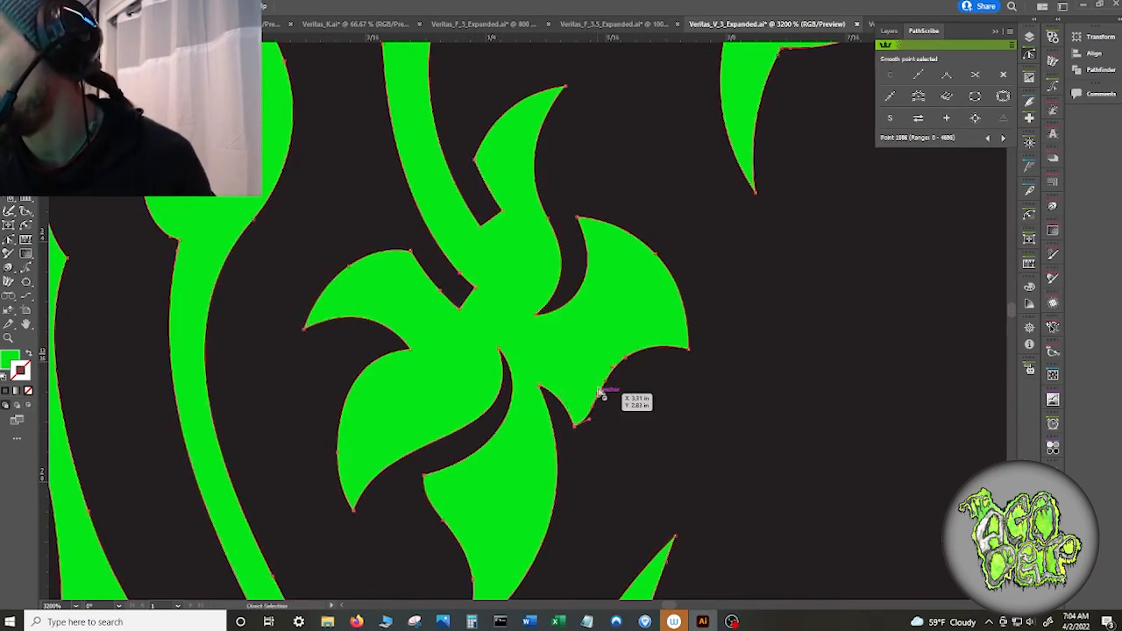
click(1003, 77)
mouse_move(599, 418)
mouse_down()
mouse_move(570, 431)
mouse_move(610, 416)
mouse_up()
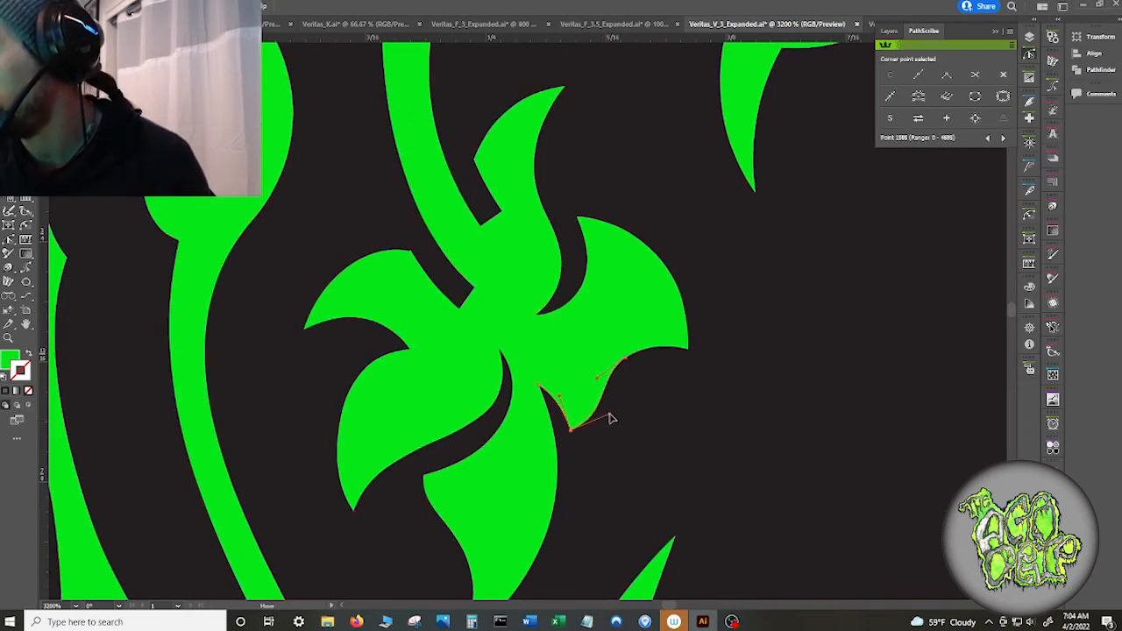
click(544, 392)
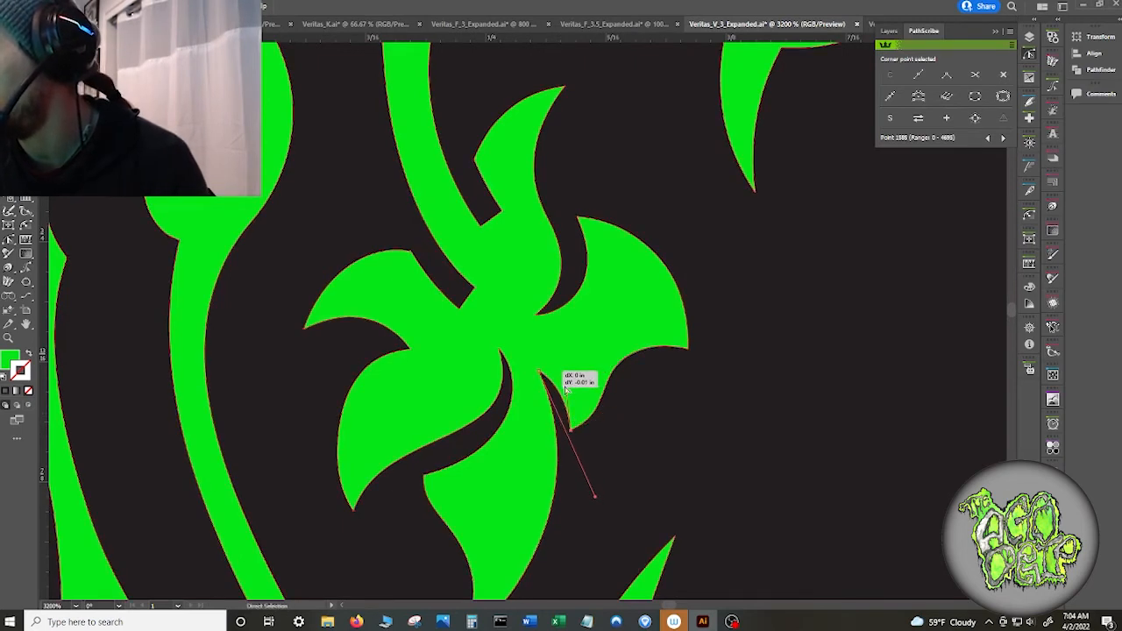
click(568, 392)
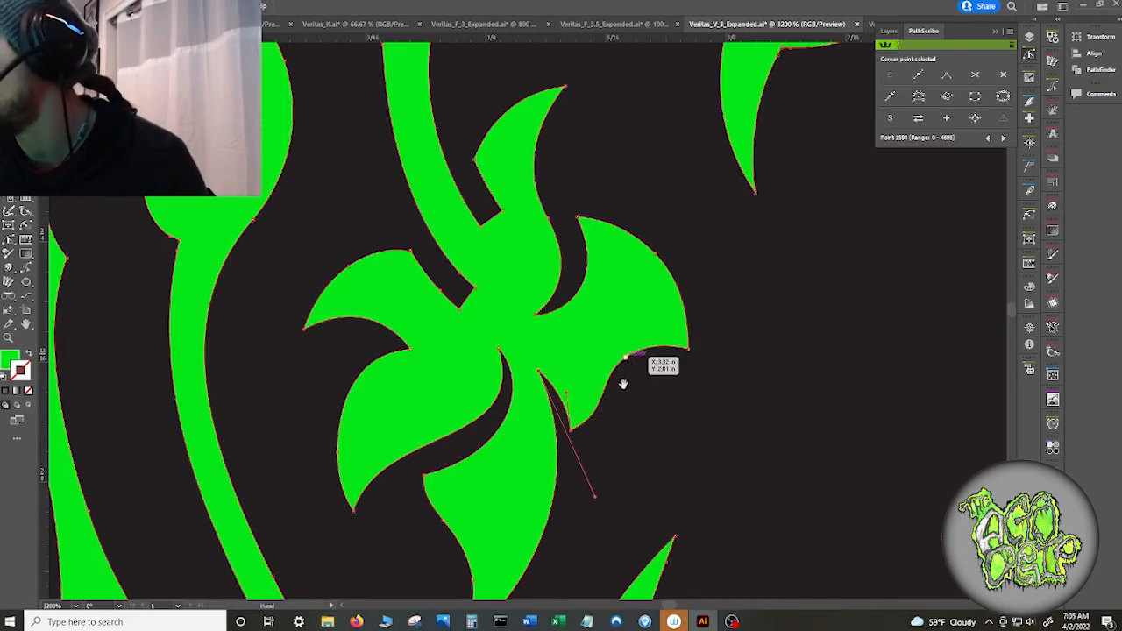
- Taper the slot between the left petal and the stem by joining its end corners, removing the redundant point, and curving its edges
scroll(619, 394, up, 2)
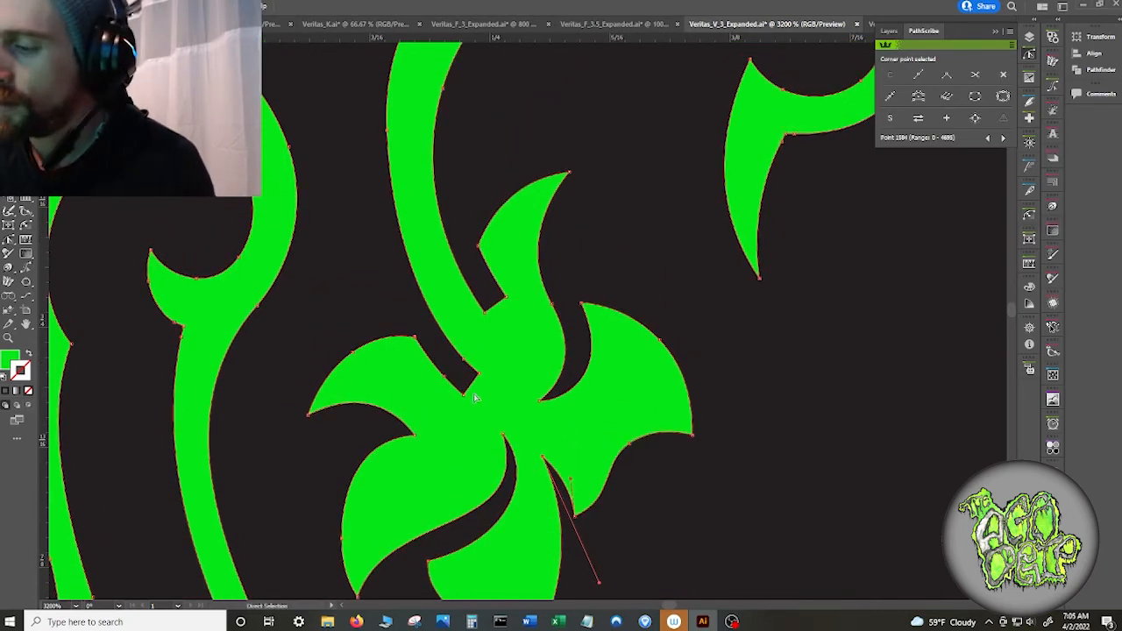
drag(474, 398, 479, 375)
click(1003, 94)
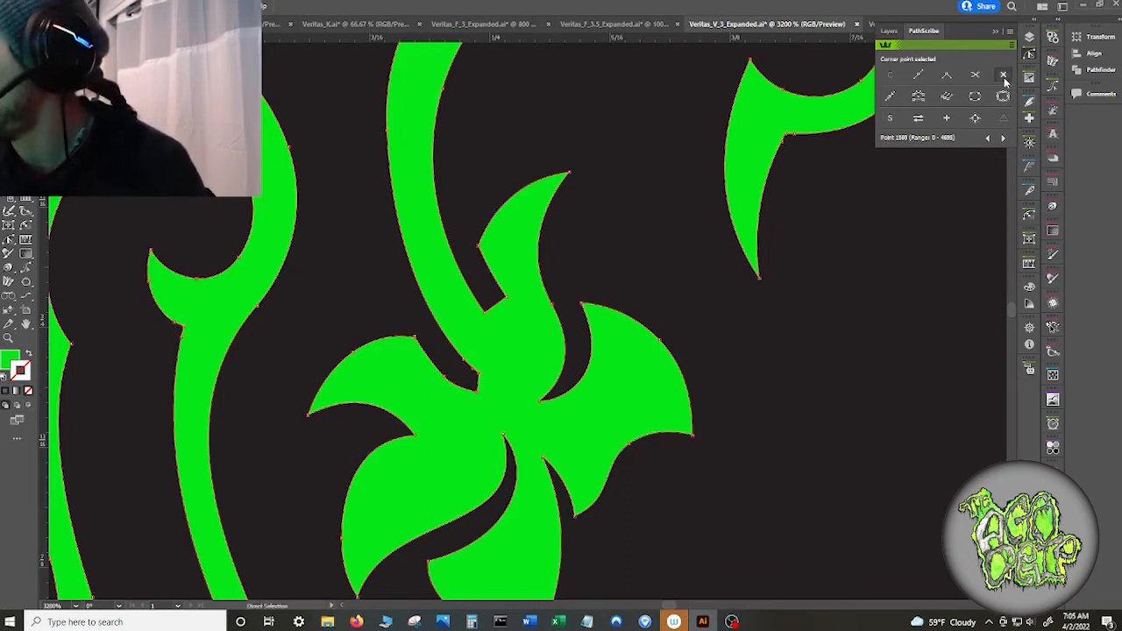
click(504, 375)
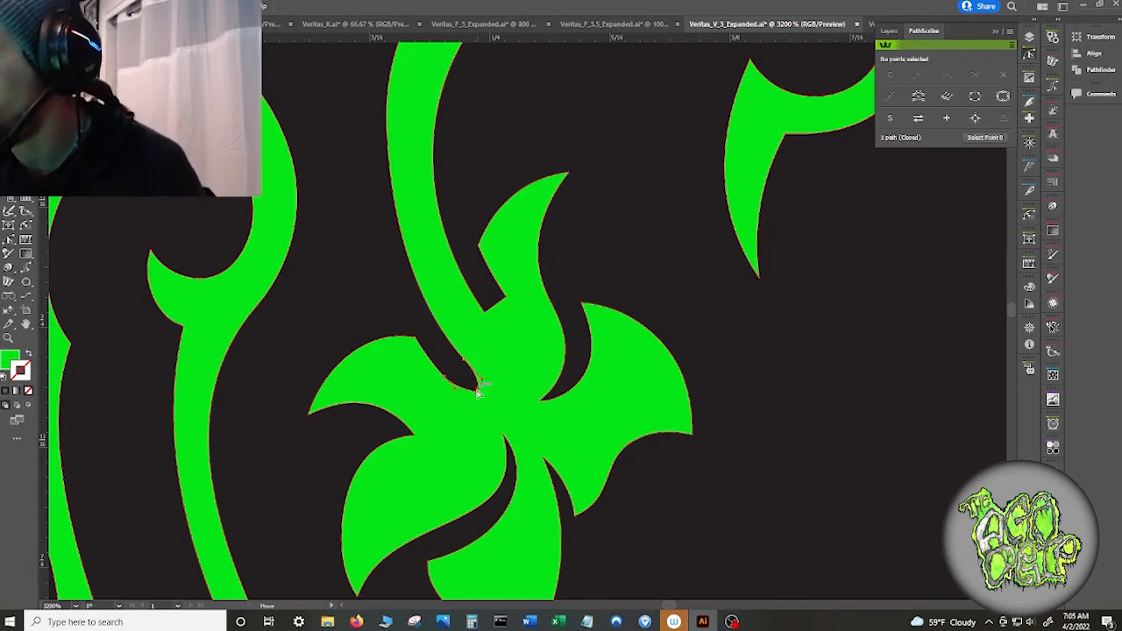
drag(478, 393, 482, 391)
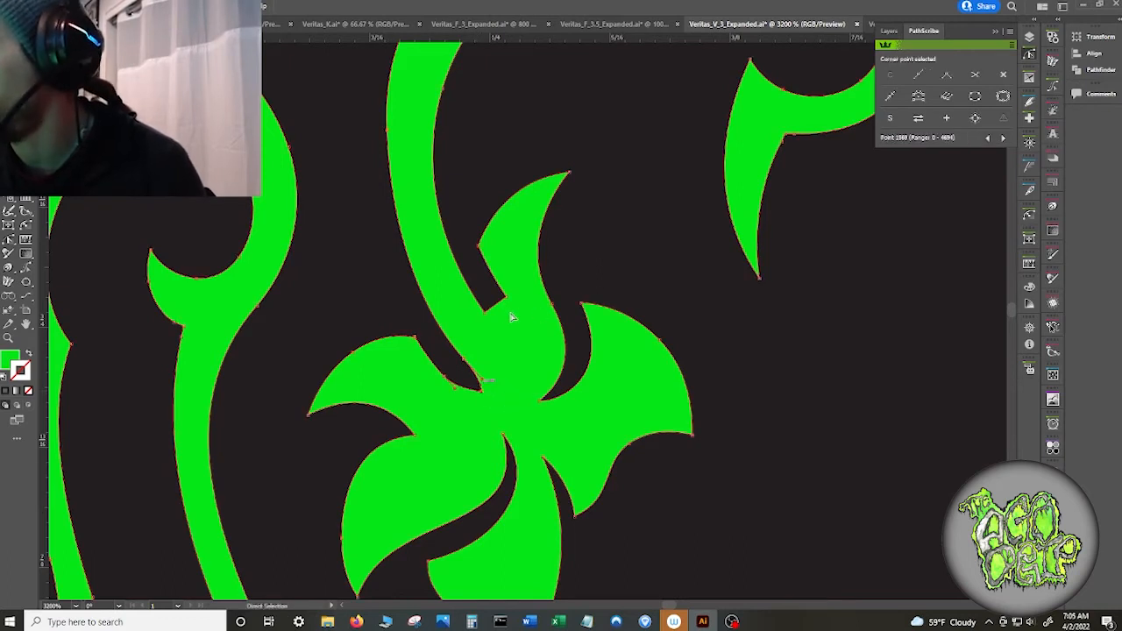
- Taper the slot between the stem and the top petal to a point by joining its end corners and removing the redundant point
mouse_move(489, 314)
mouse_down()
mouse_move(514, 301)
mouse_move(514, 327)
mouse_move(509, 312)
mouse_up()
click(509, 332)
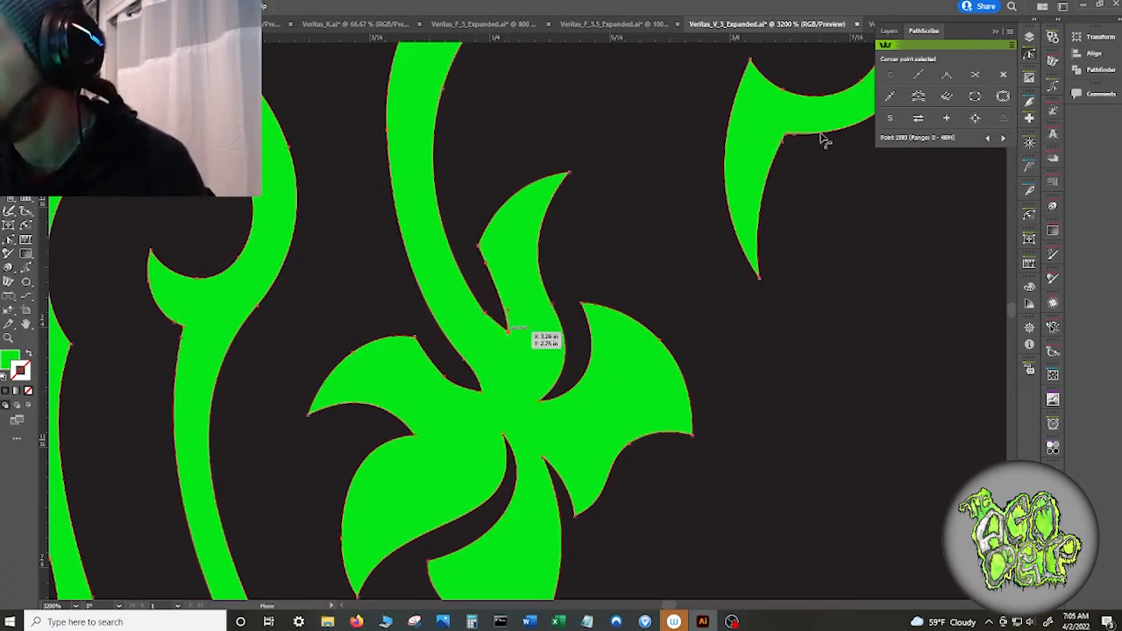
click(489, 313)
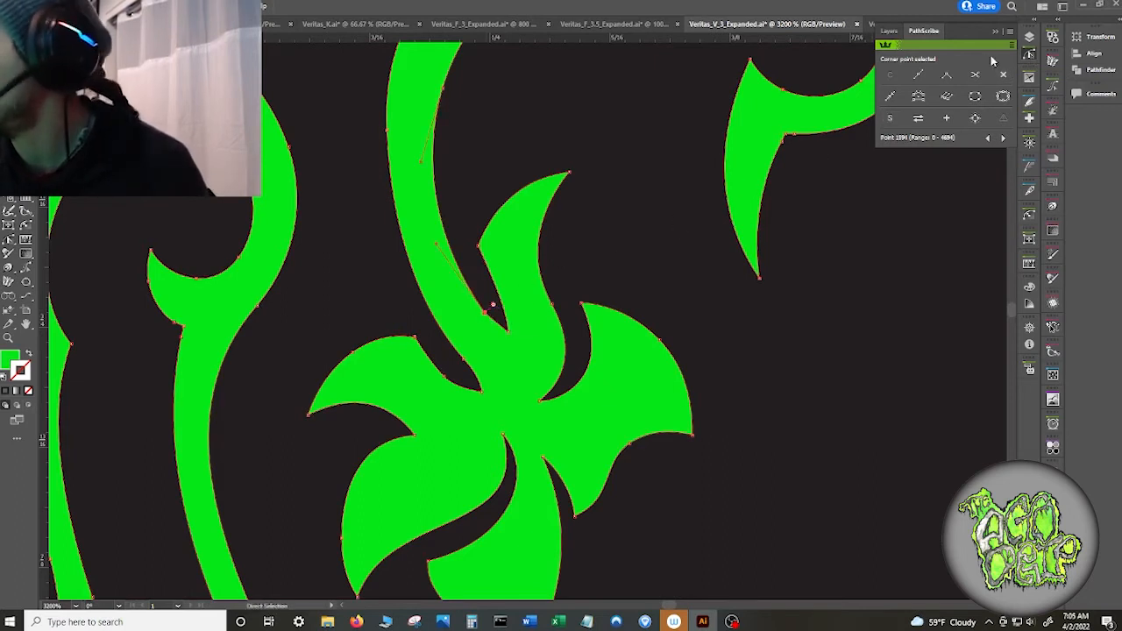
click(1003, 74)
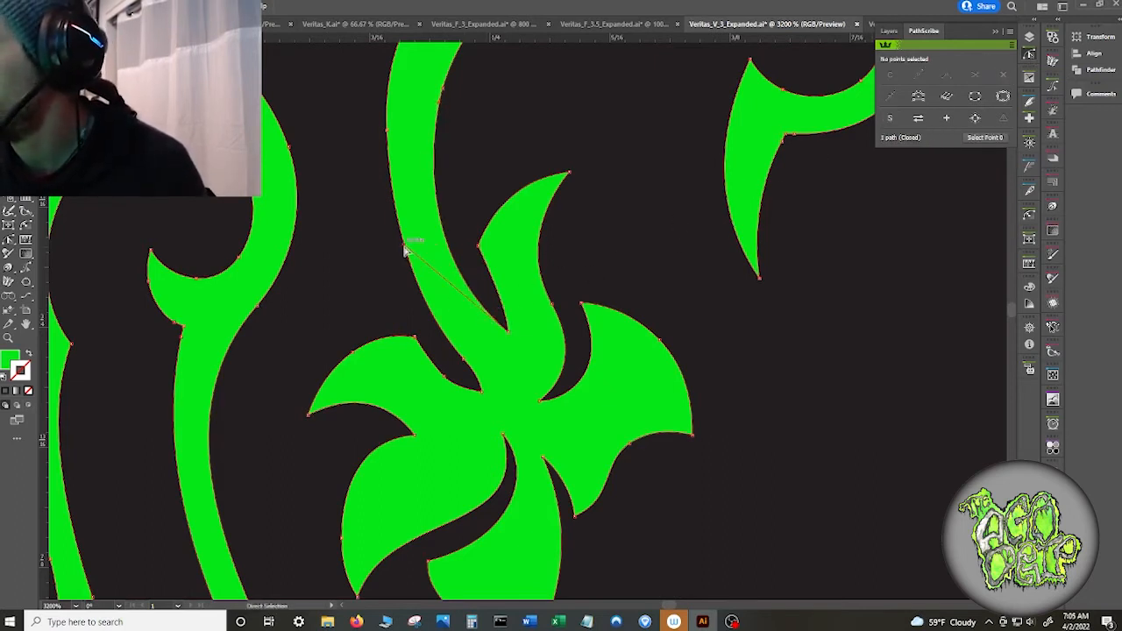
- Smooth the stem above the flower by repositioning its left-edge anchor farther up and adding a smooth anchor on its right edge
drag(404, 245, 420, 291)
click(464, 359)
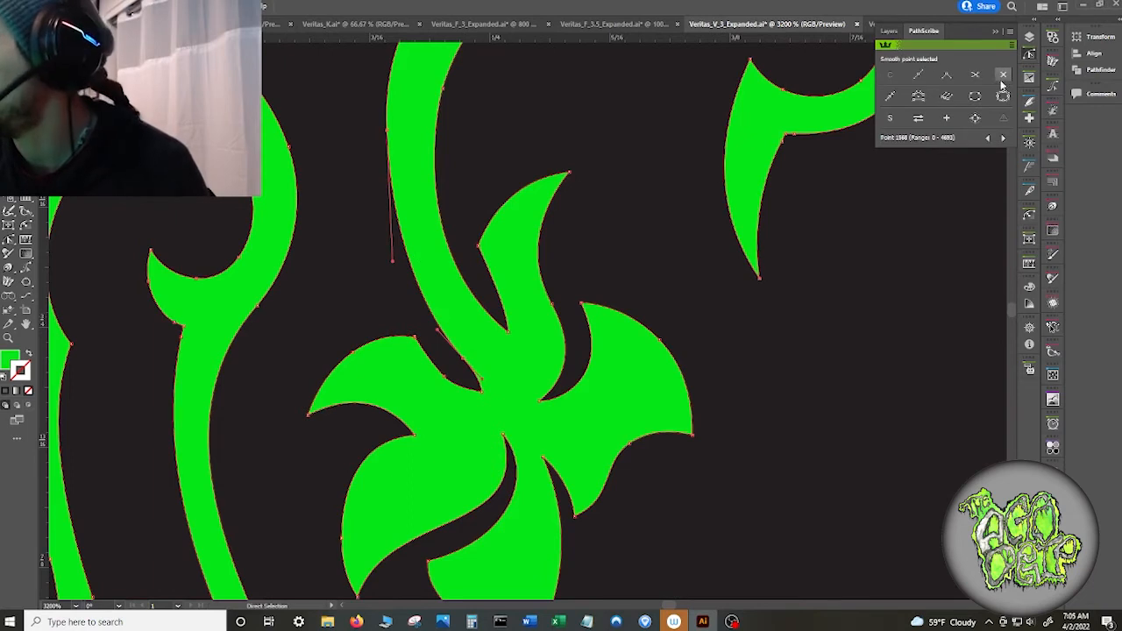
click(1003, 78)
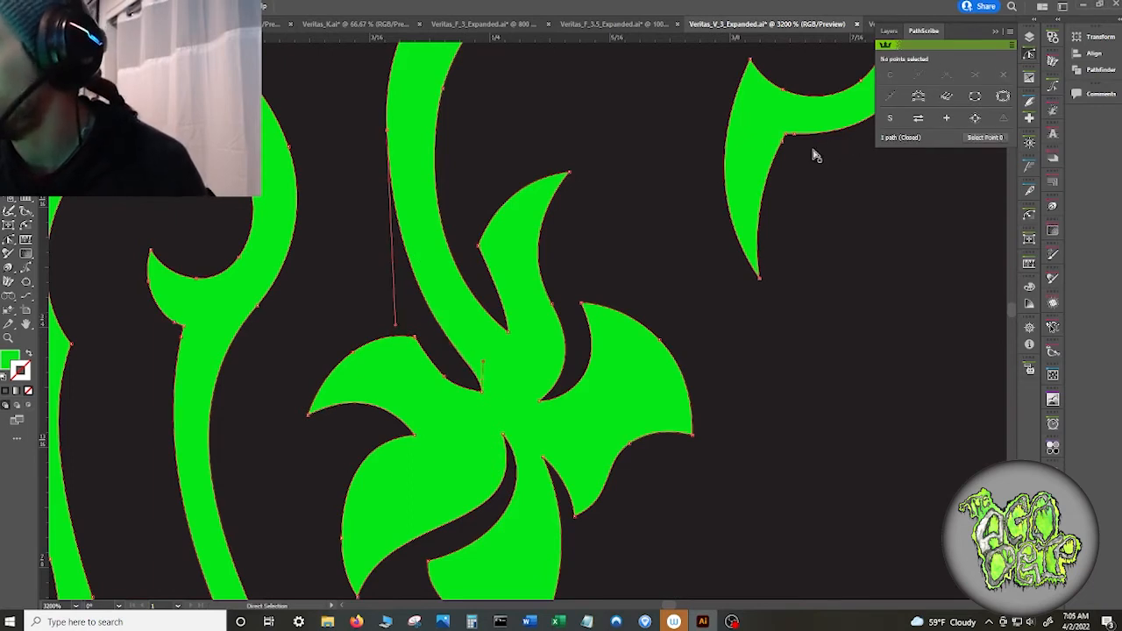
click(441, 325)
key(z)
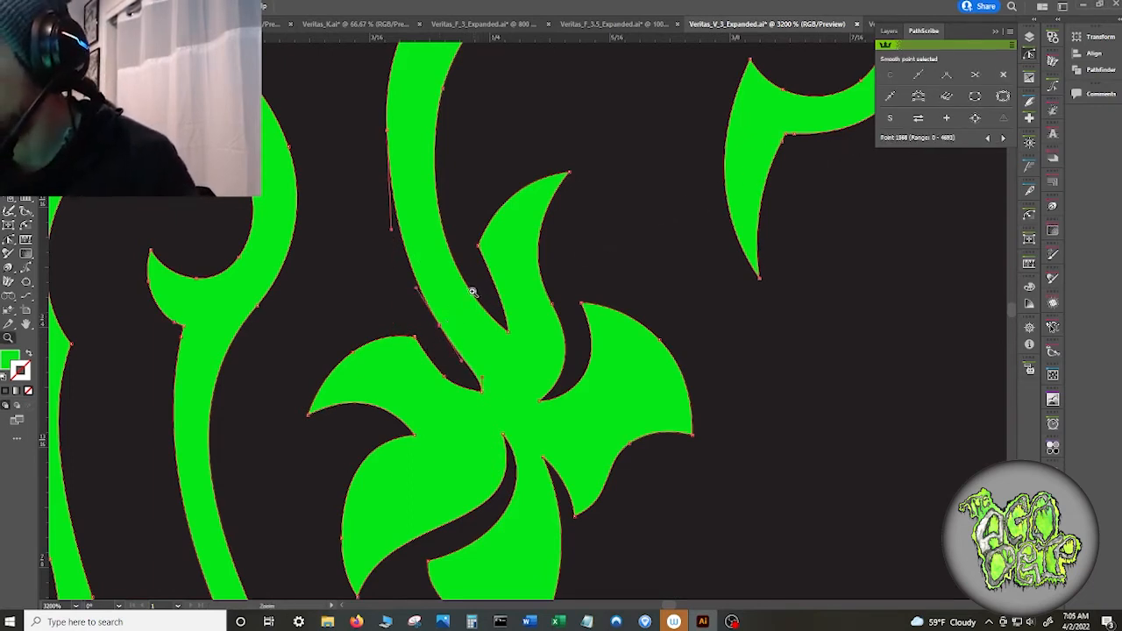
key(p)
click(469, 287)
key(a)
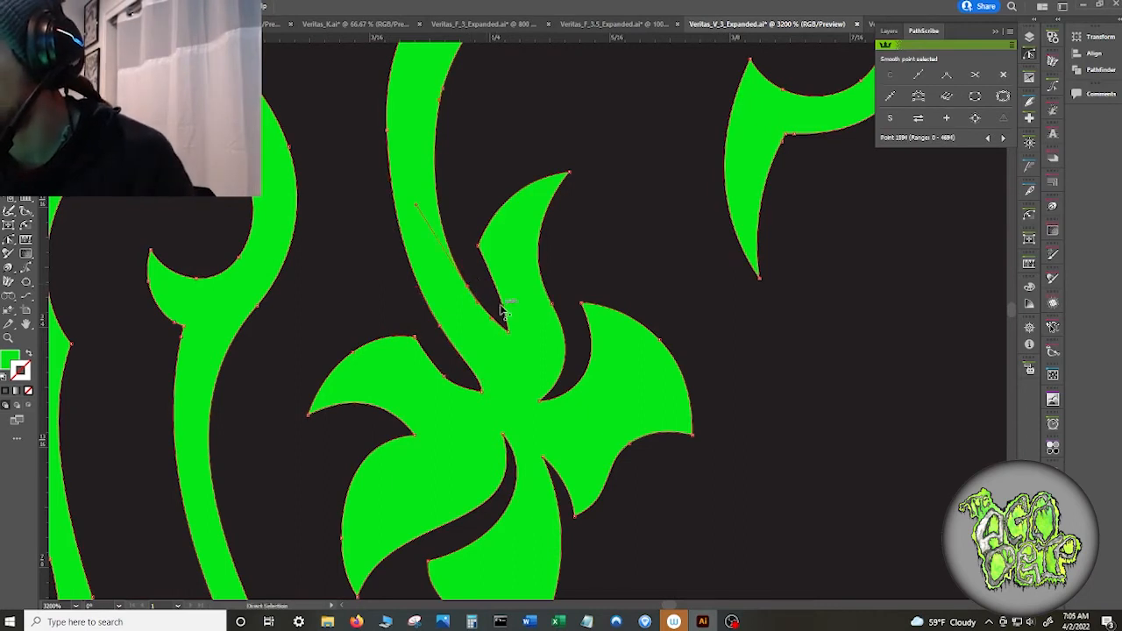
- Curve the top petal's left edge toward the stem slot by adjusting the direction handles at both ends
click(495, 279)
click(489, 267)
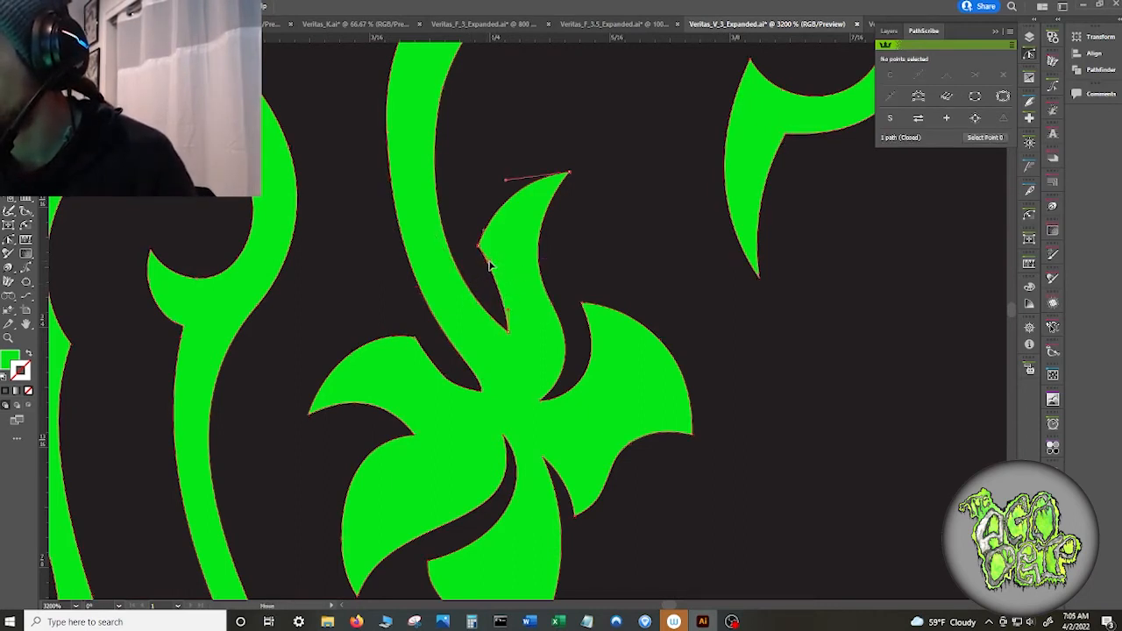
click(508, 309)
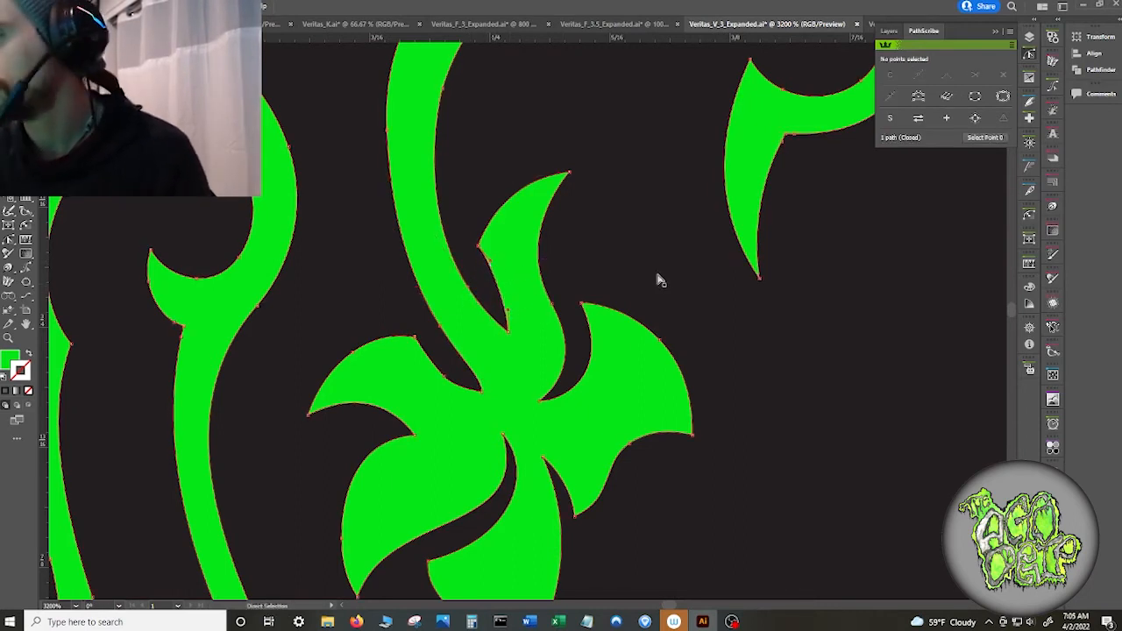
- Shift the tip of the slot between the top and right petals slightly up and outward, and adjust the curve of its edge
click(547, 396)
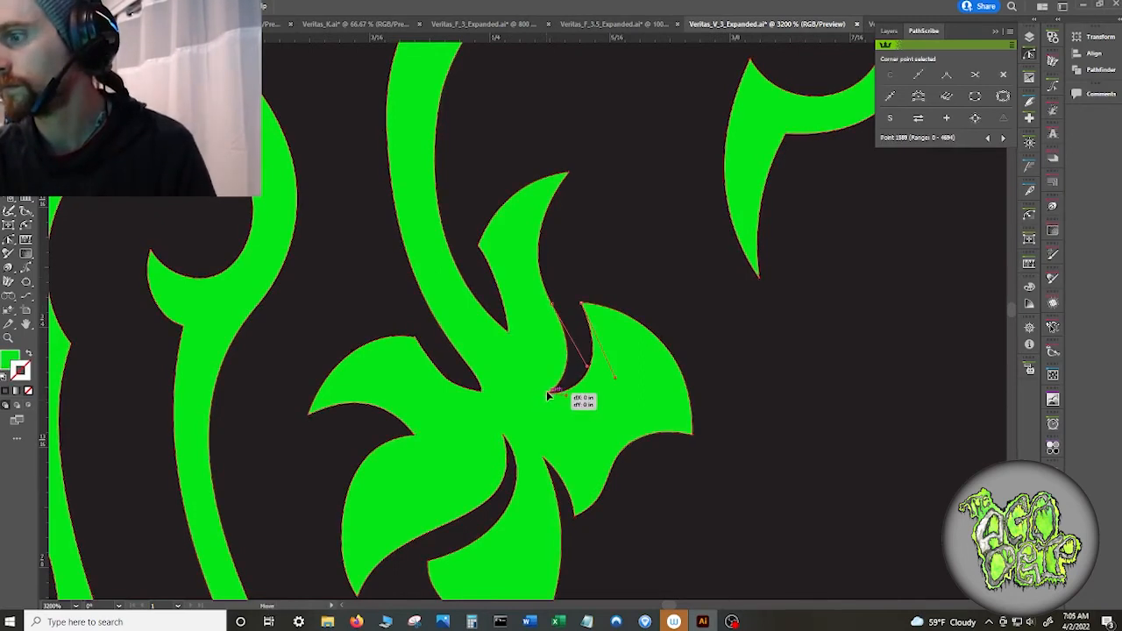
drag(548, 397, 578, 347)
click(579, 348)
- Extend the slot between the right and bottom petals further into the flower, and nudge the right petal's lower tip up and outward
click(544, 456)
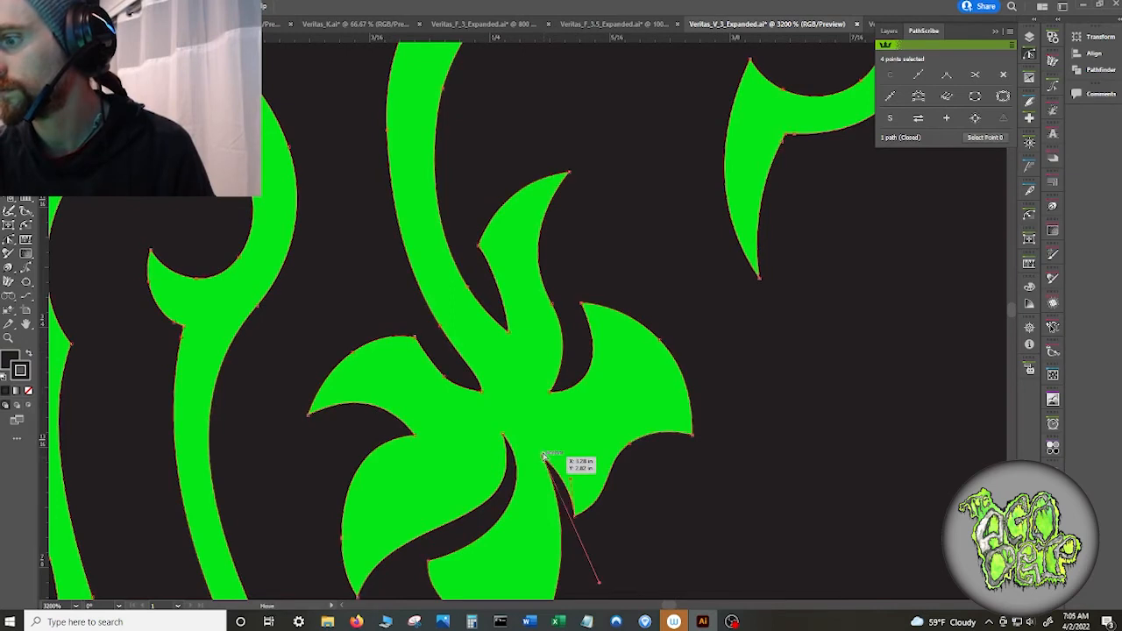
click(579, 512)
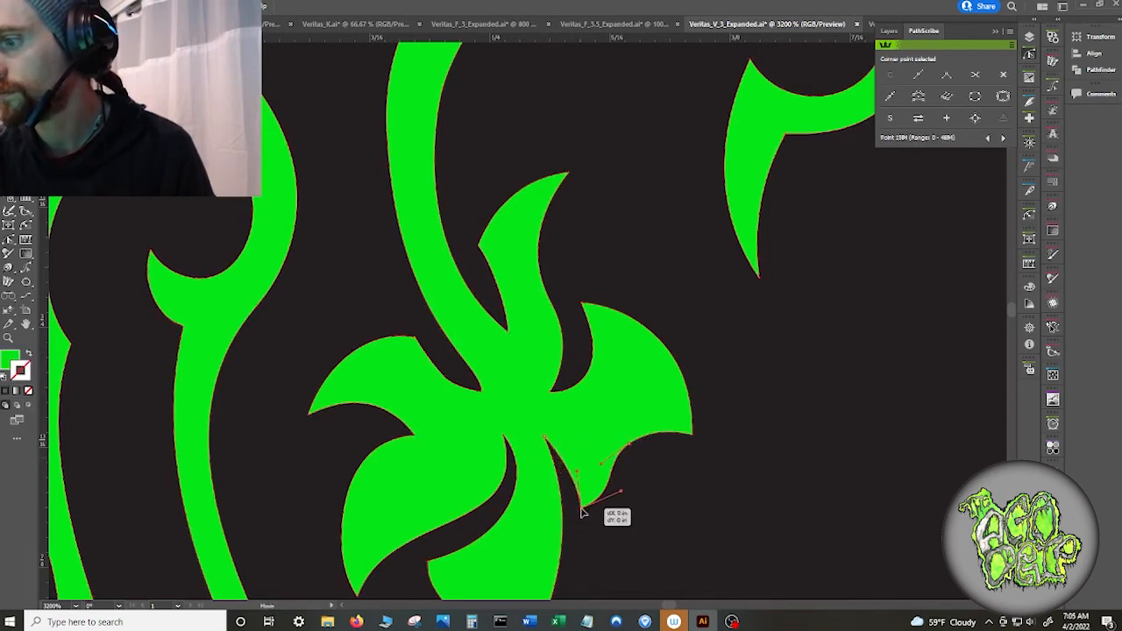
drag(549, 440, 544, 438)
drag(581, 519, 643, 368)
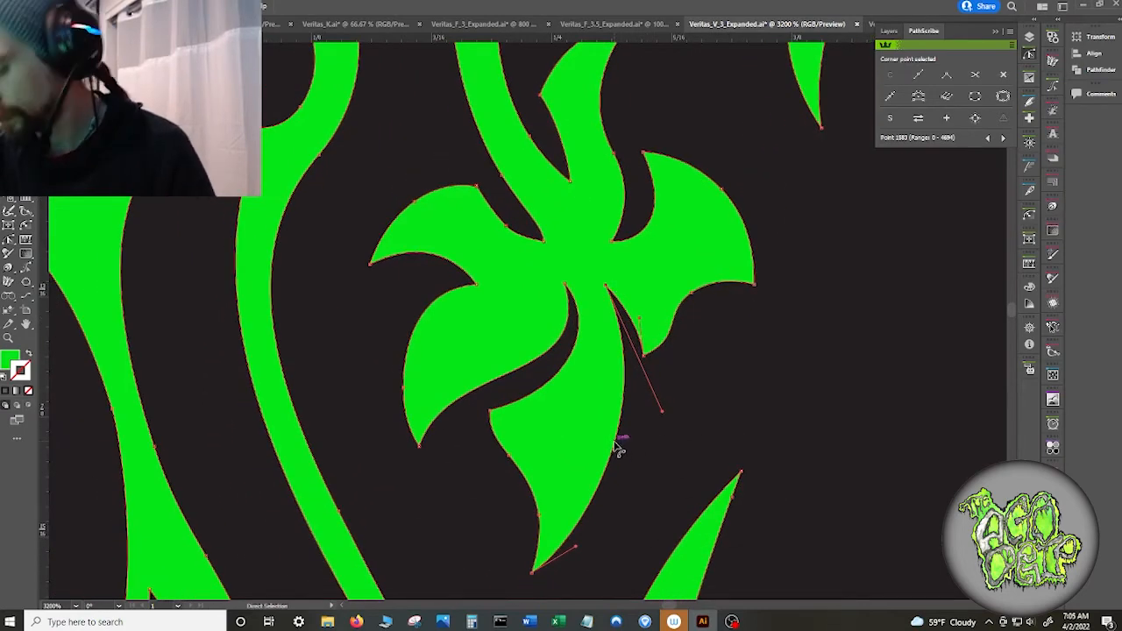
click(664, 431)
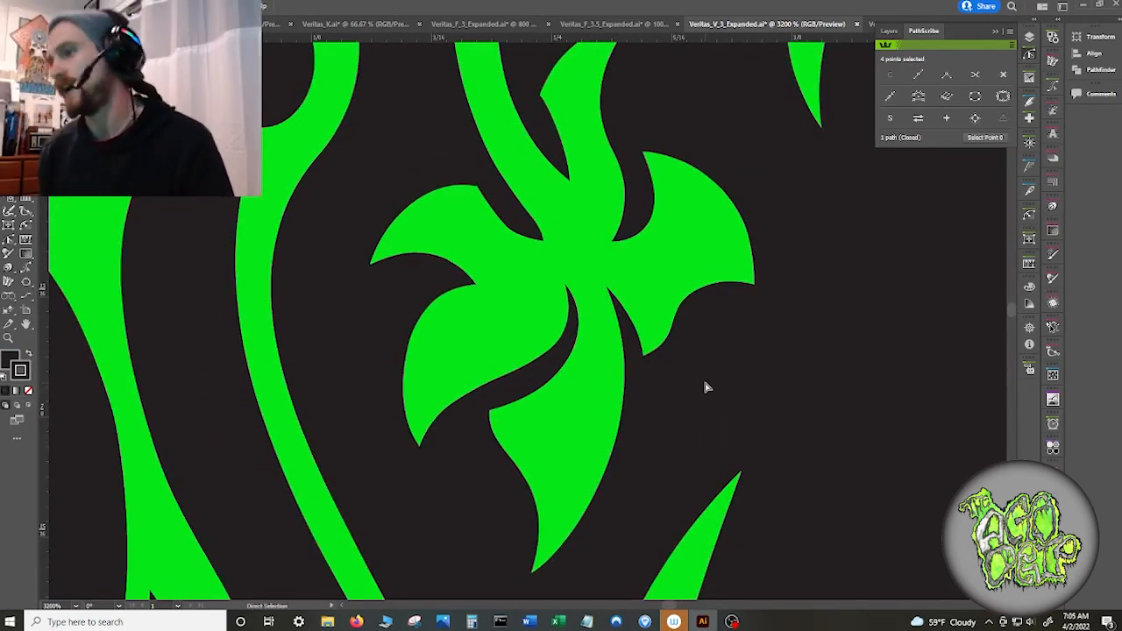
- Examine the refined flower in the context of the whole V, then return to its close-up
scroll(783, 349, down, 2)
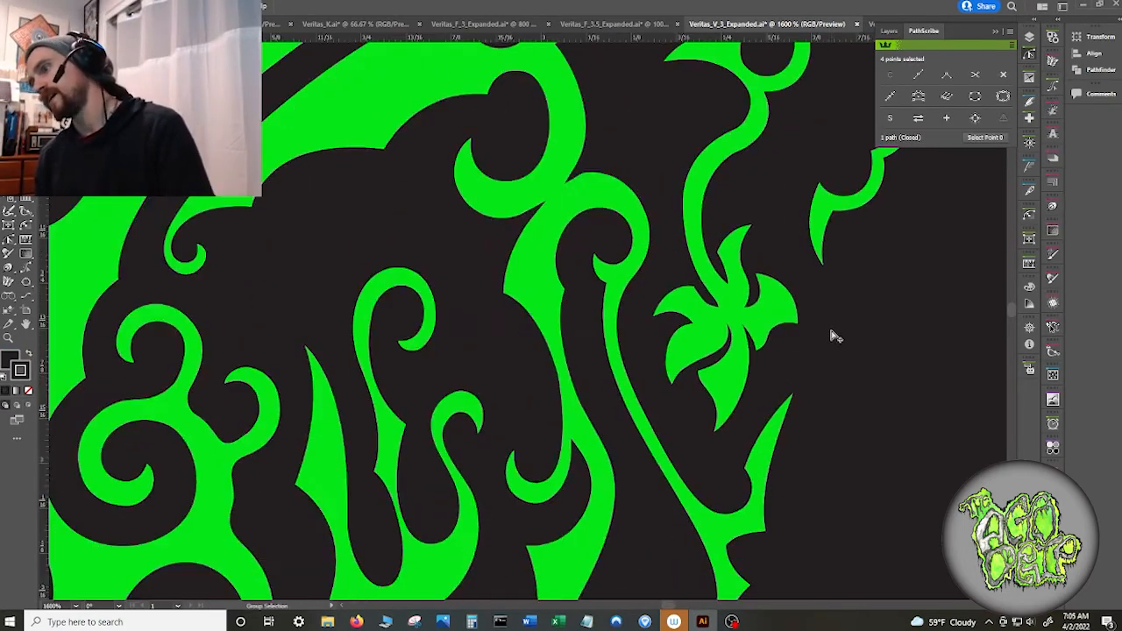
scroll(828, 340, up, 1)
scroll(847, 340, down, 6)
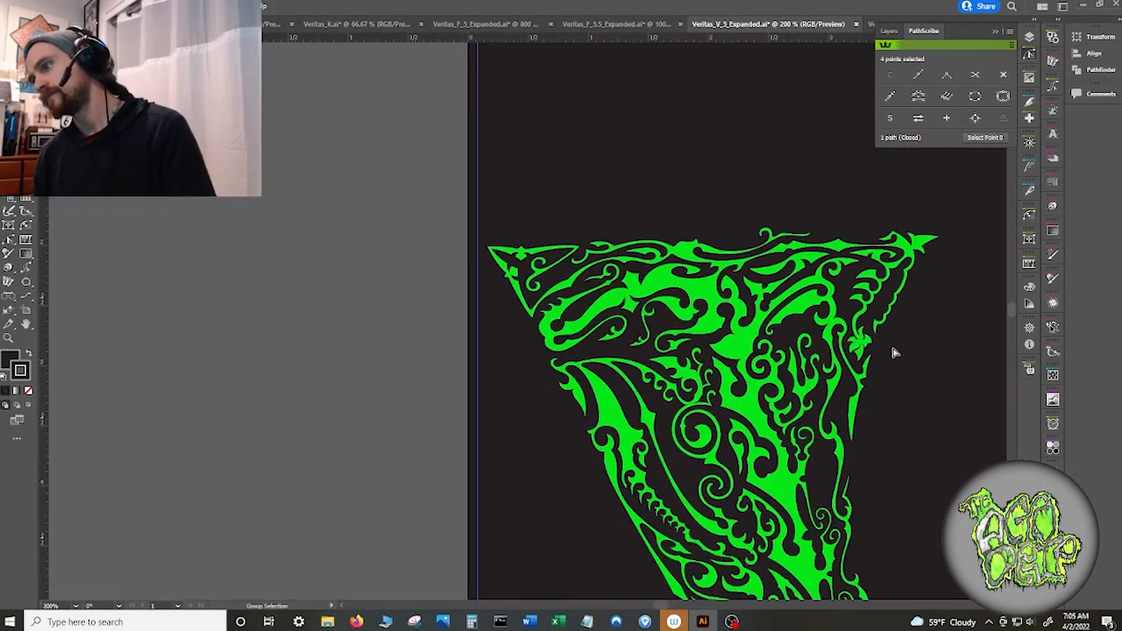
drag(906, 375, 753, 328)
scroll(775, 327, down, 2)
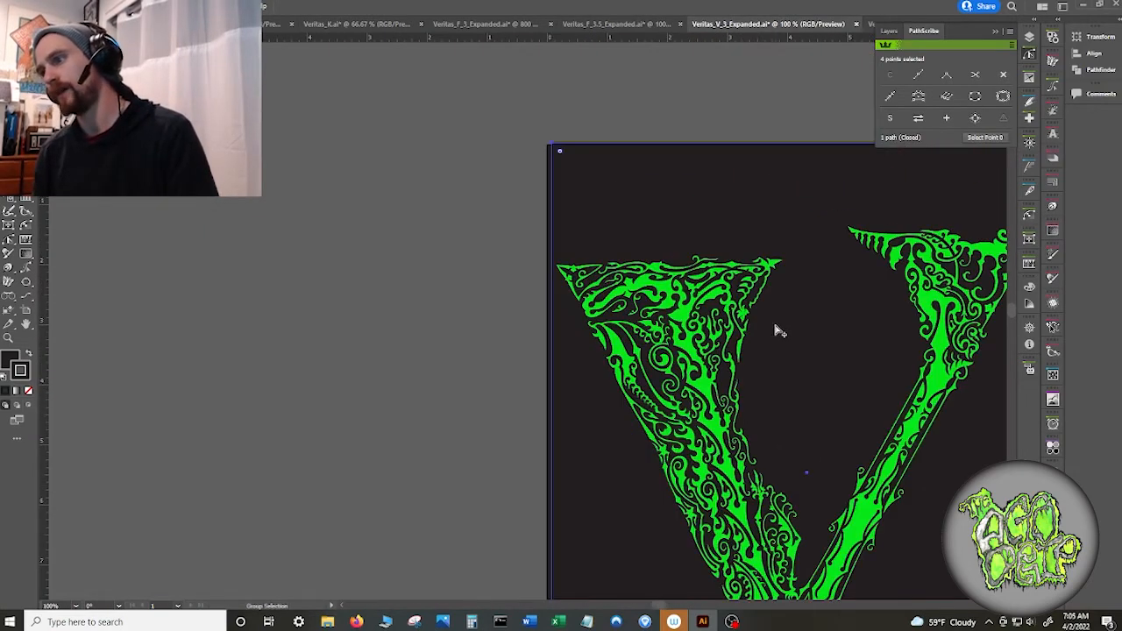
scroll(778, 331, up, 3)
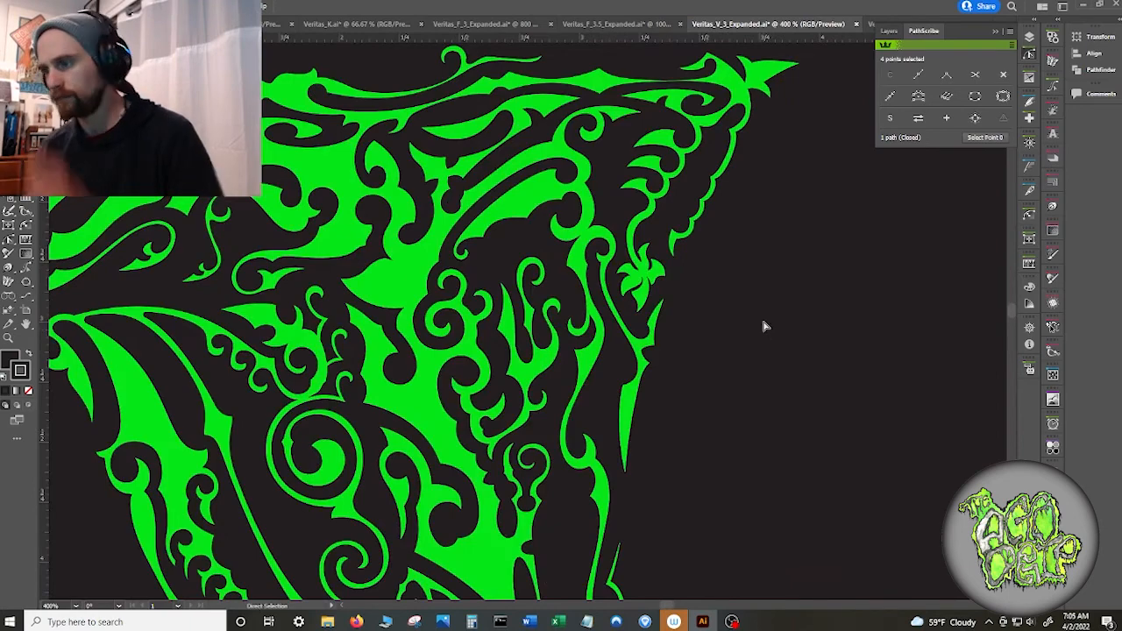
scroll(670, 307, up, 6)
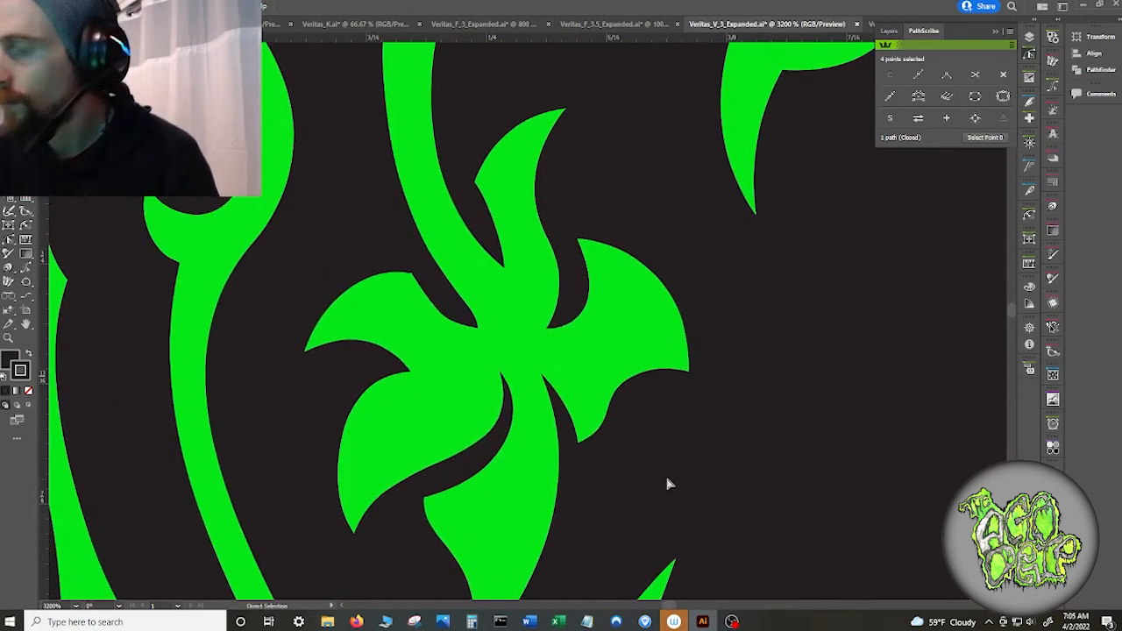
- Move the top petal's left corner slightly upward and bow its lower-left edge with the corner's direction handle
click(500, 206)
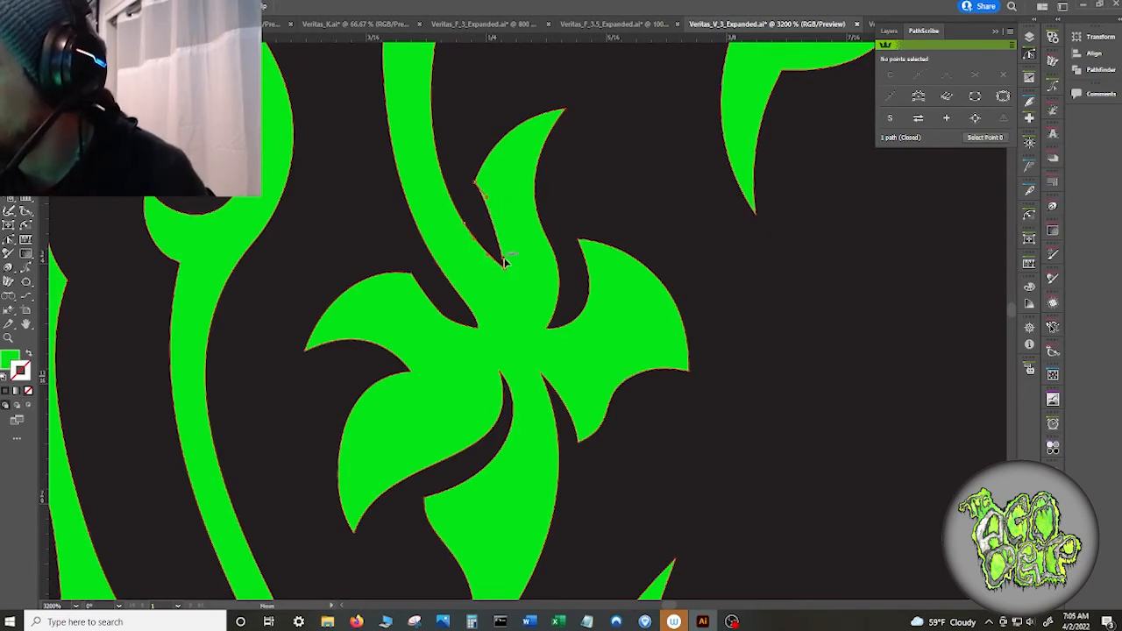
drag(494, 201, 479, 177)
drag(510, 198, 519, 230)
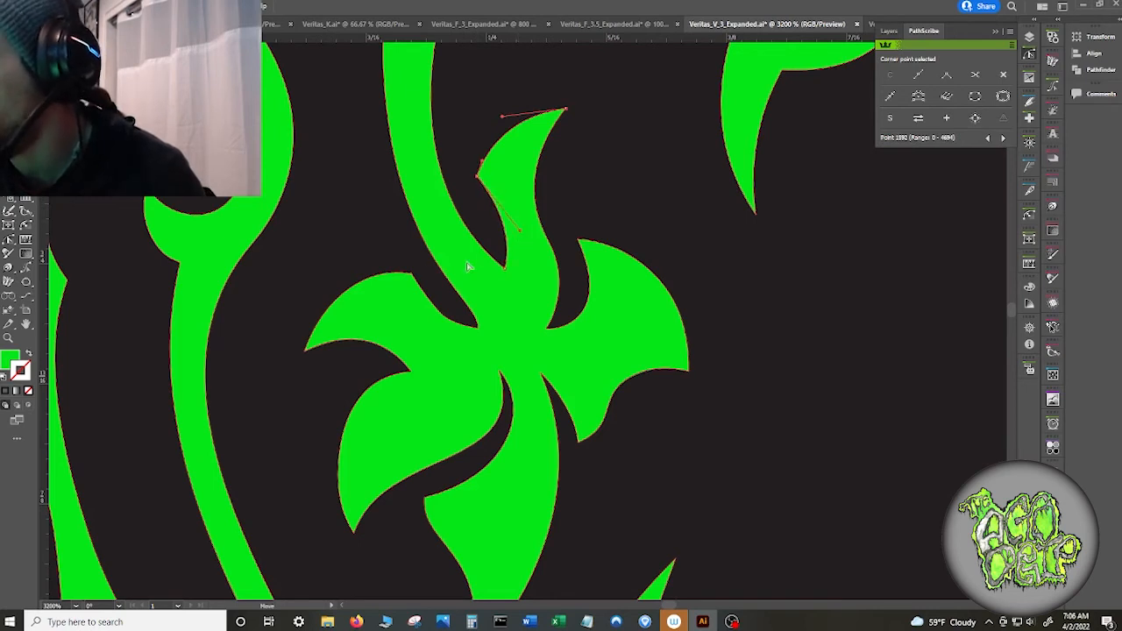
- Smooth the left petal's edge along the stem slot by removing its intermediate anchor point
click(412, 273)
click(445, 320)
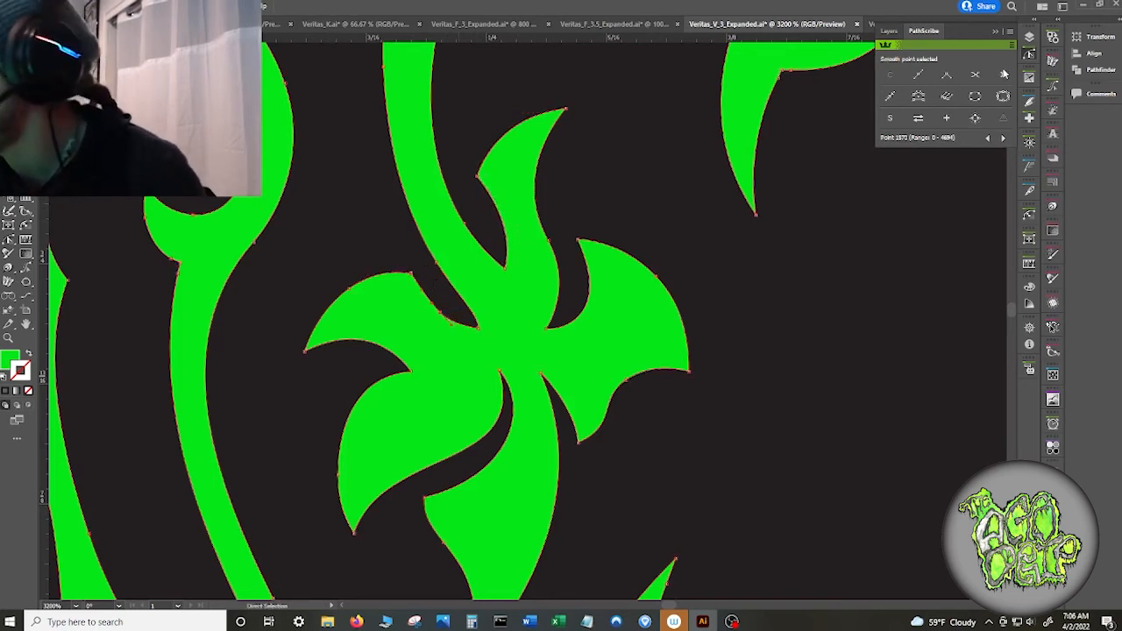
click(1003, 75)
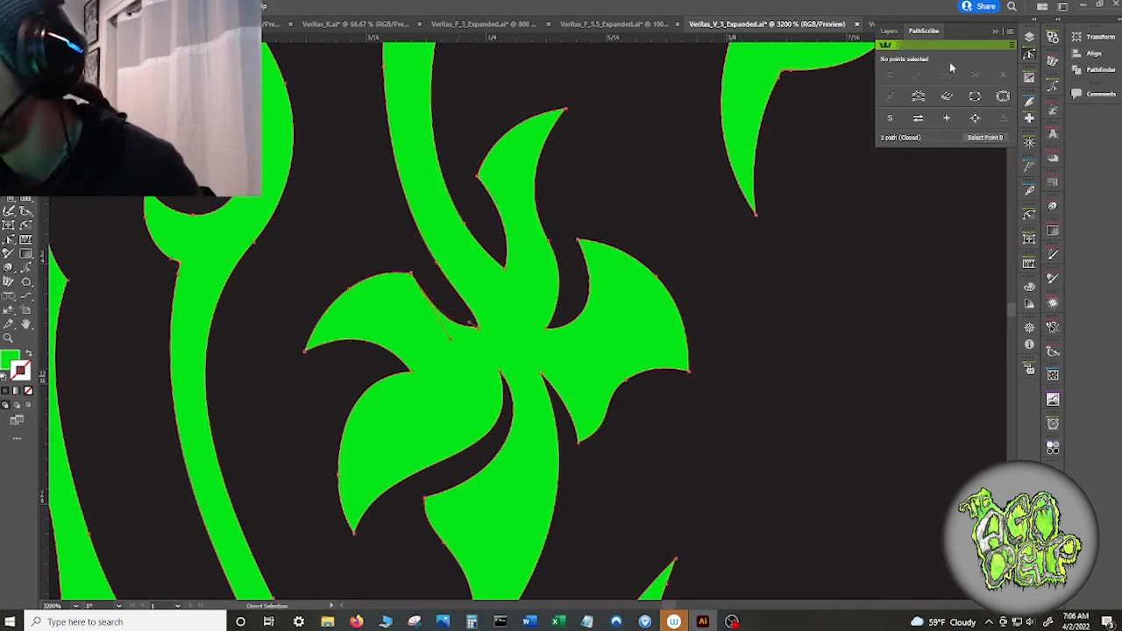
- Try removing another point near the left petal's upper corner and reshaping the slot edge, and undo the removal
click(415, 285)
click(1003, 75)
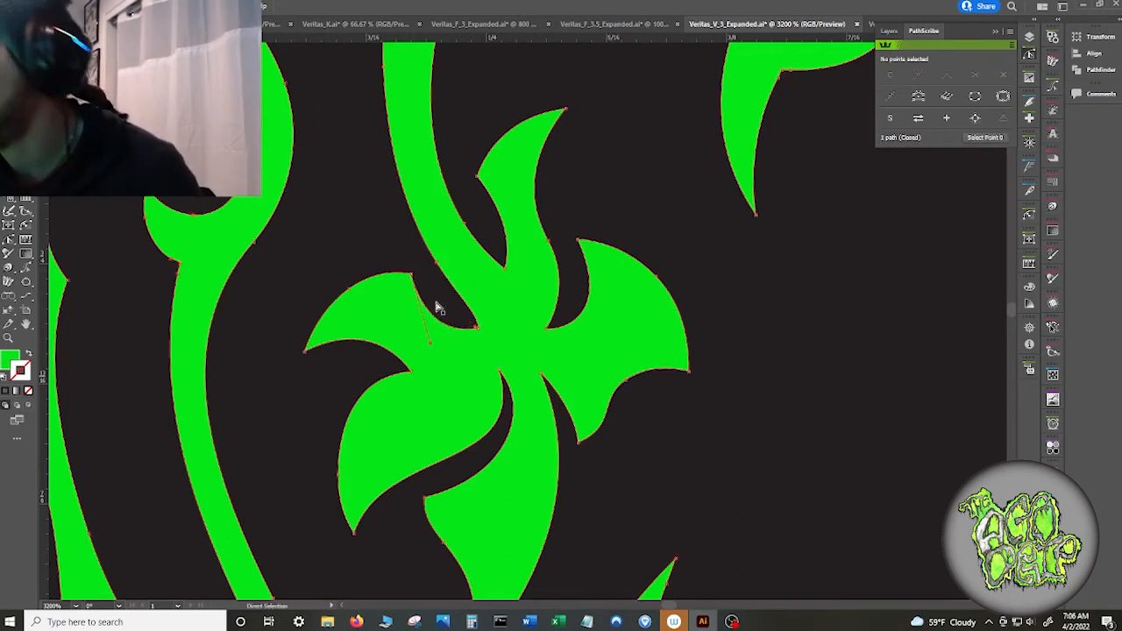
click(432, 311)
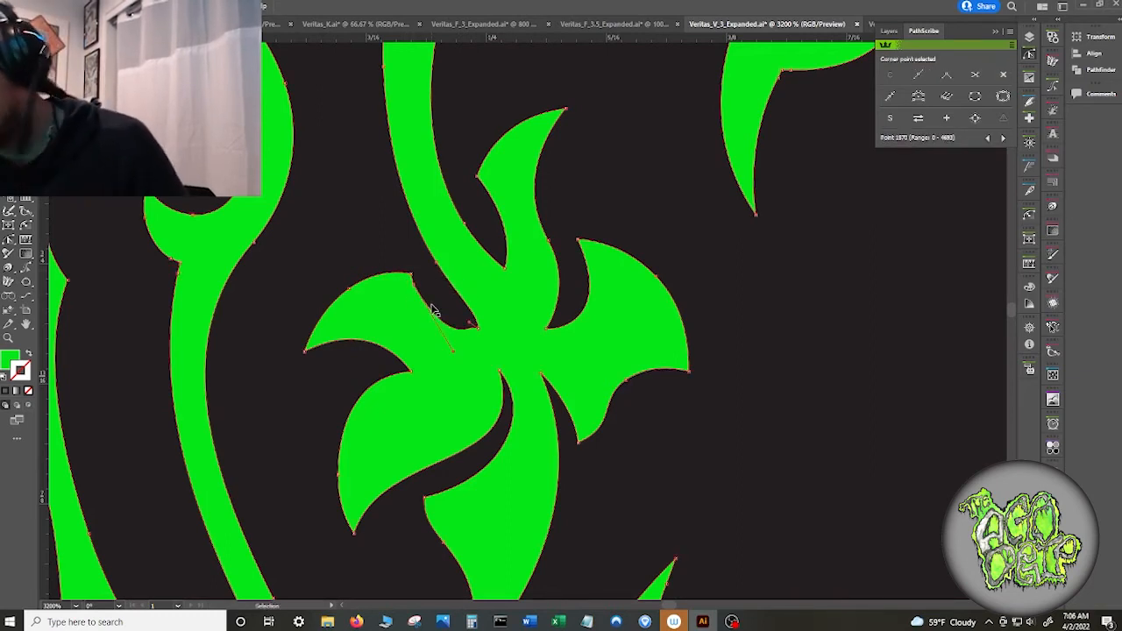
key(ctrl+z)
- Clean up the tiny spike at the left petal's upper corner by moving its extra point level and removing it
key(ctrl+equal)
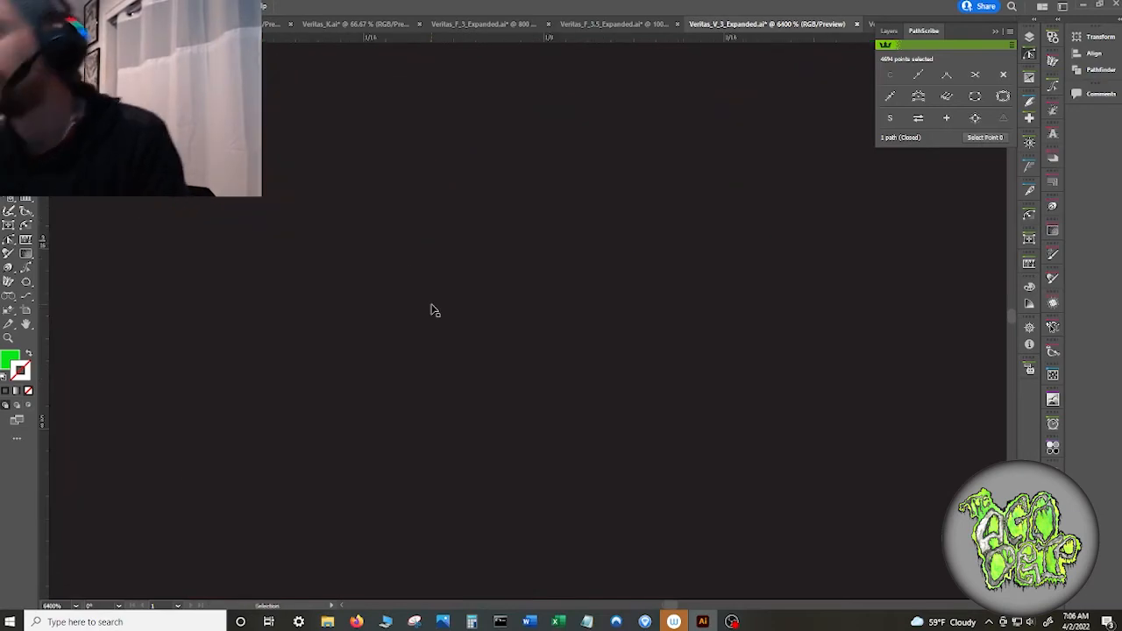
key(ctrl+minus)
key(ctrl+minus)
key(ctrl+minus)
key(ctrl+minus)
key(ctrl+minus)
key(ctrl+minus)
key(ctrl+minus)
key(ctrl+minus)
key(space)
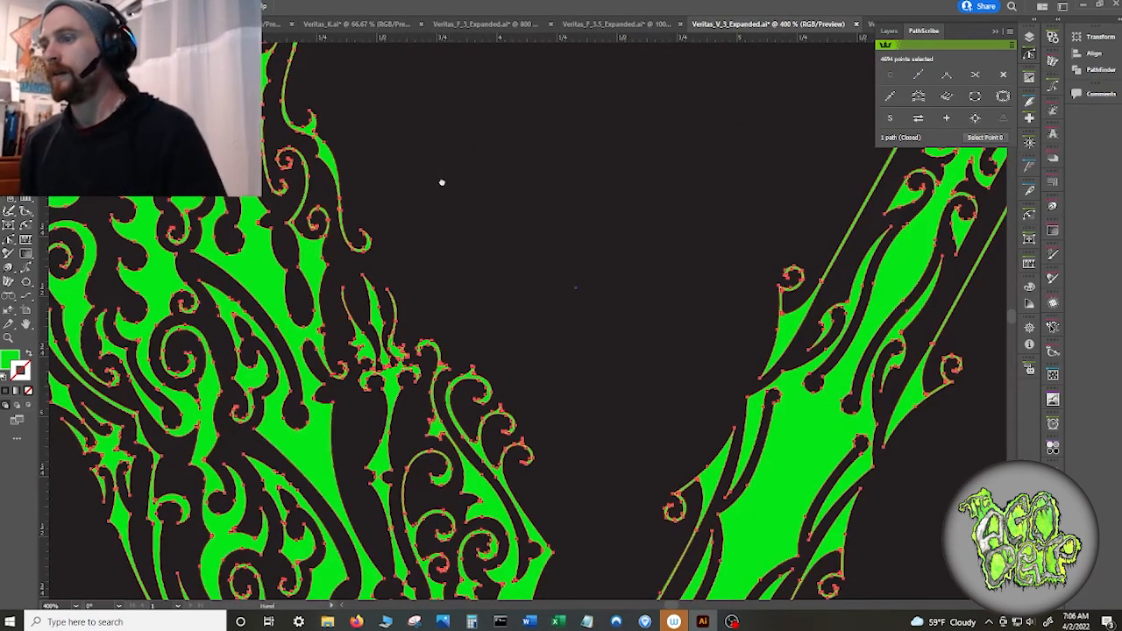
drag(442, 182, 503, 533)
drag(580, 175, 515, 376)
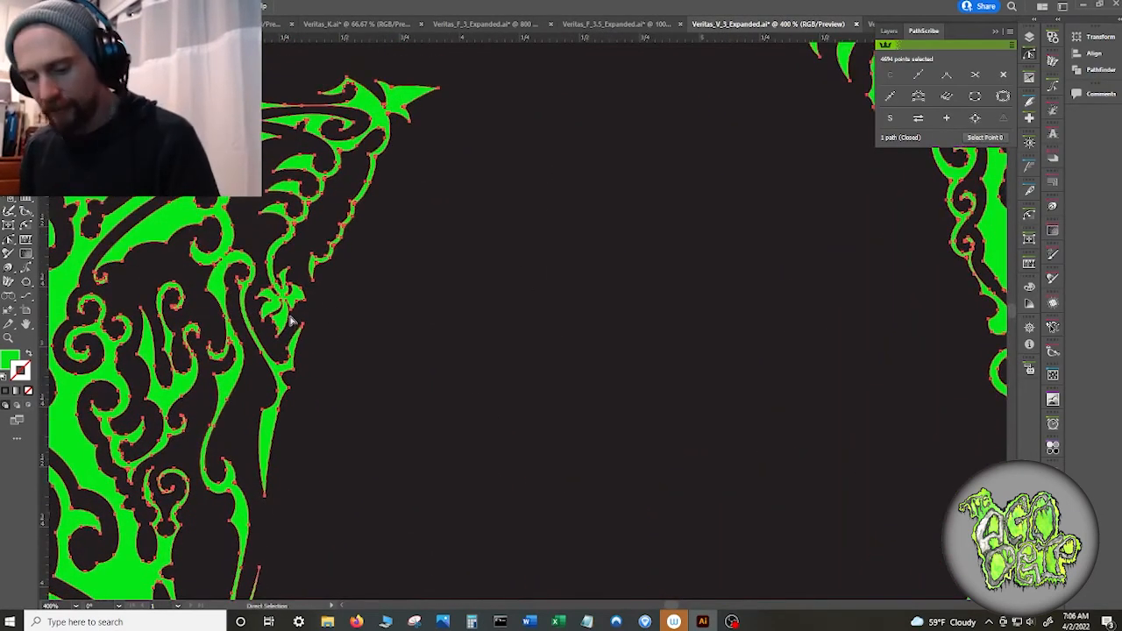
click(273, 298)
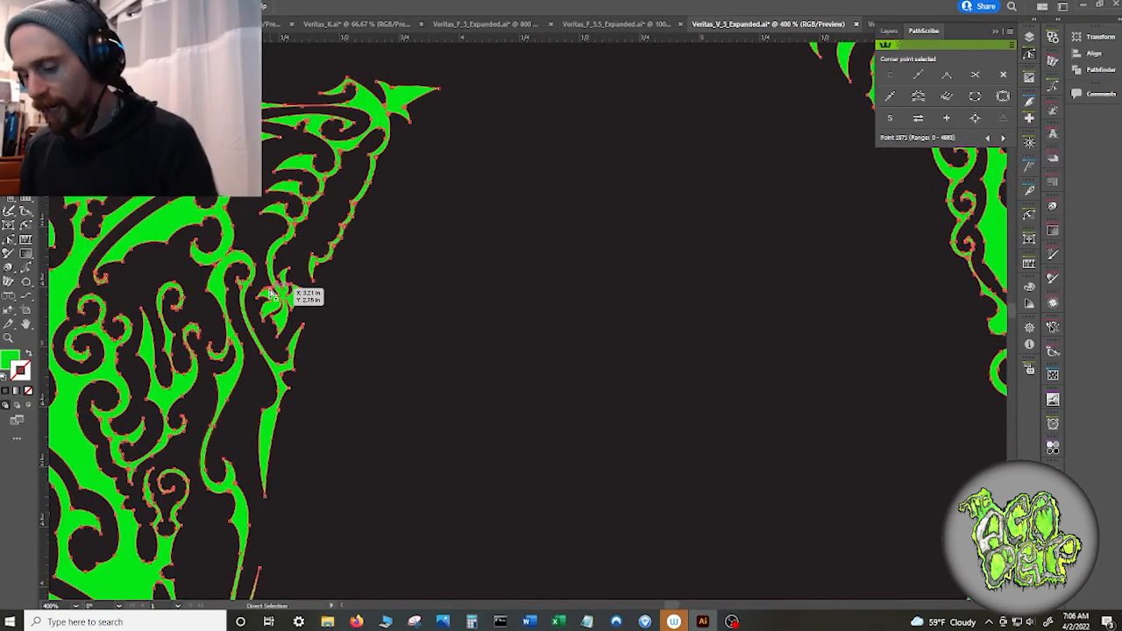
scroll(273, 298, up, 10)
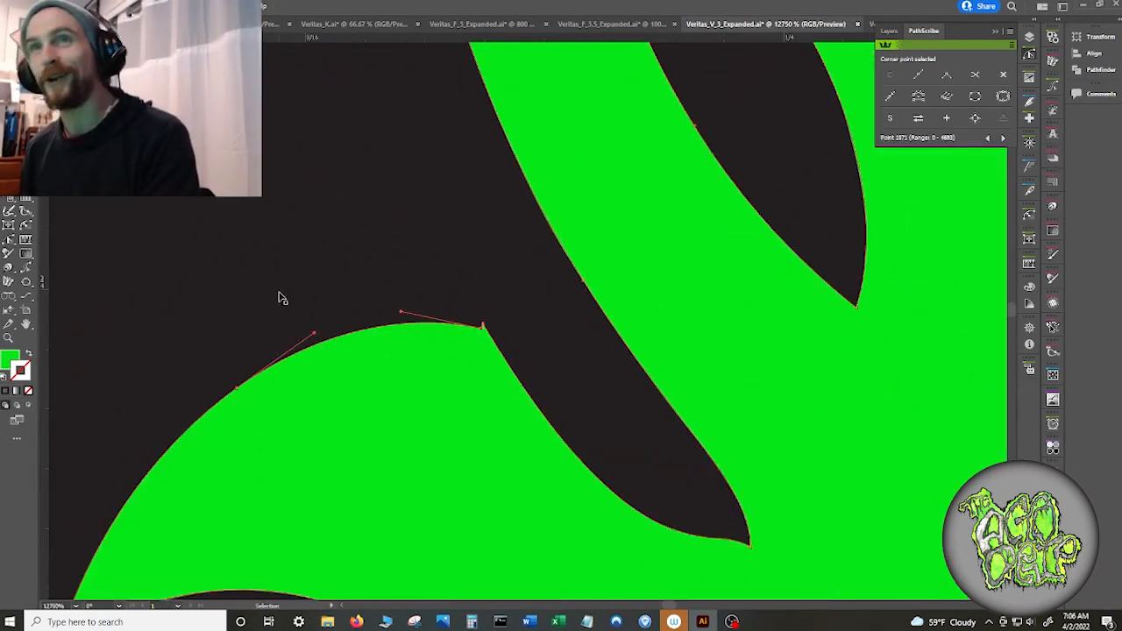
scroll(338, 333, up, 1)
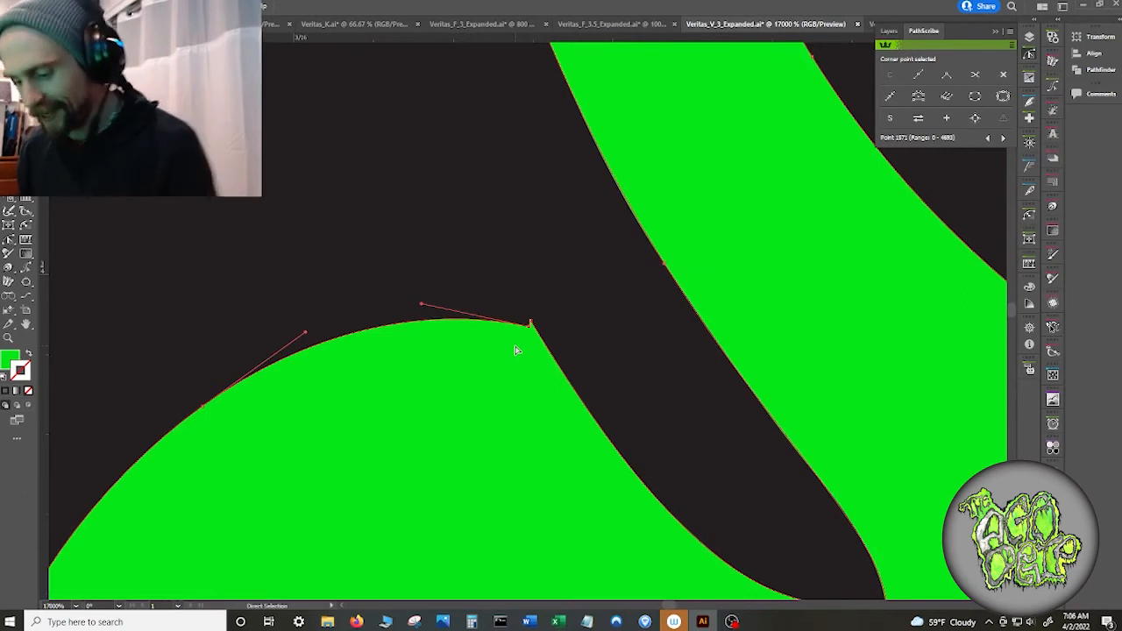
scroll(515, 351, up, 4)
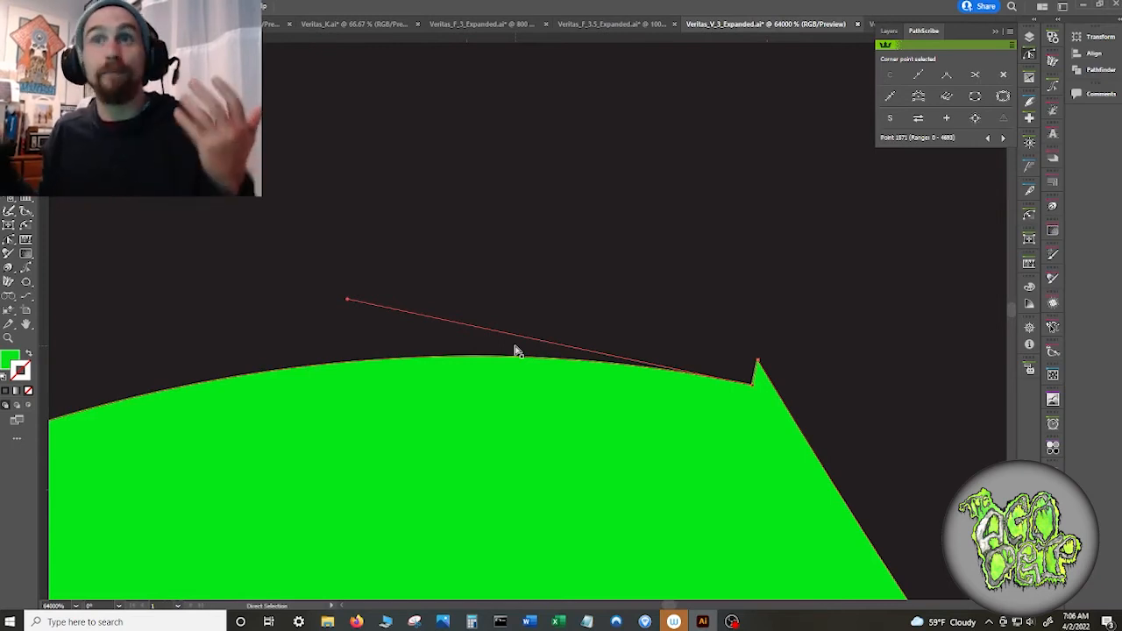
drag(752, 384, 735, 362)
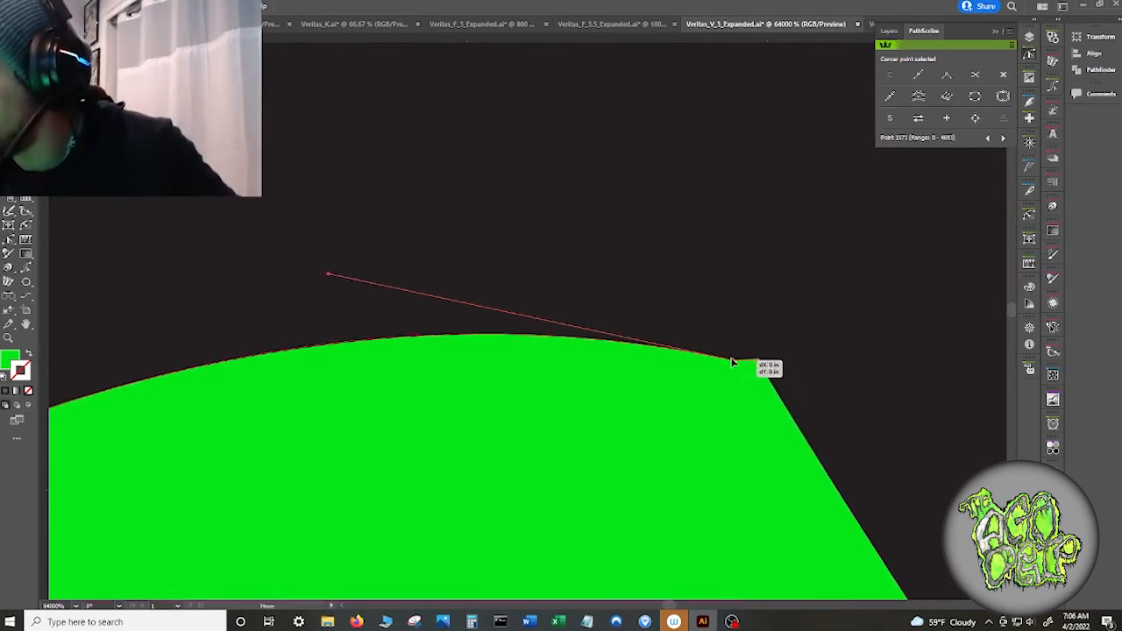
click(1002, 77)
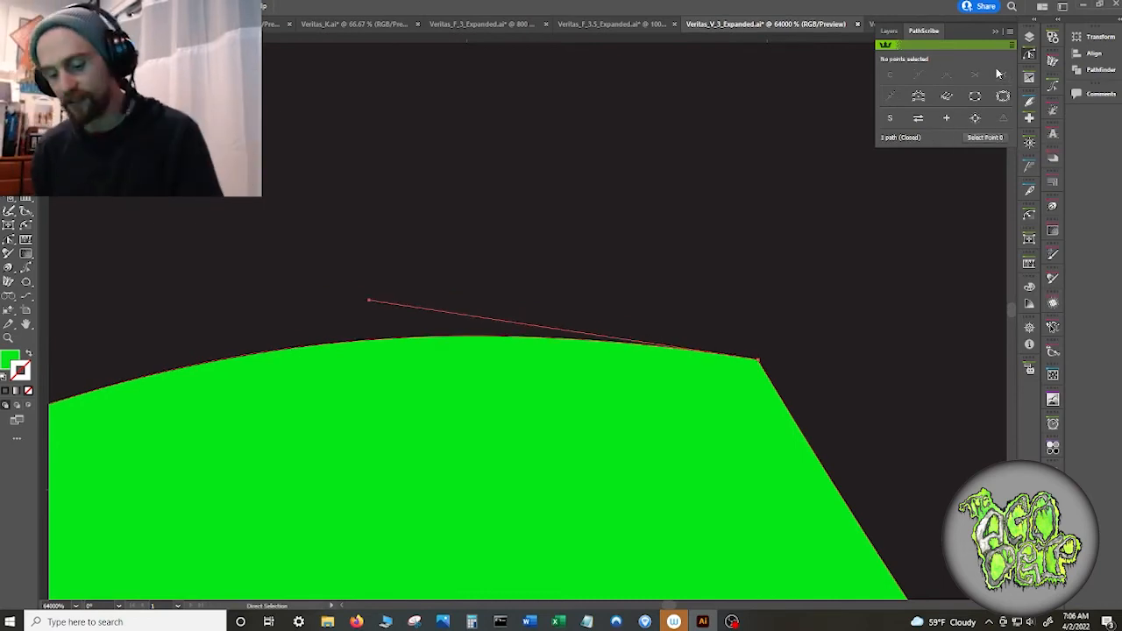
scroll(611, 270, down, 4)
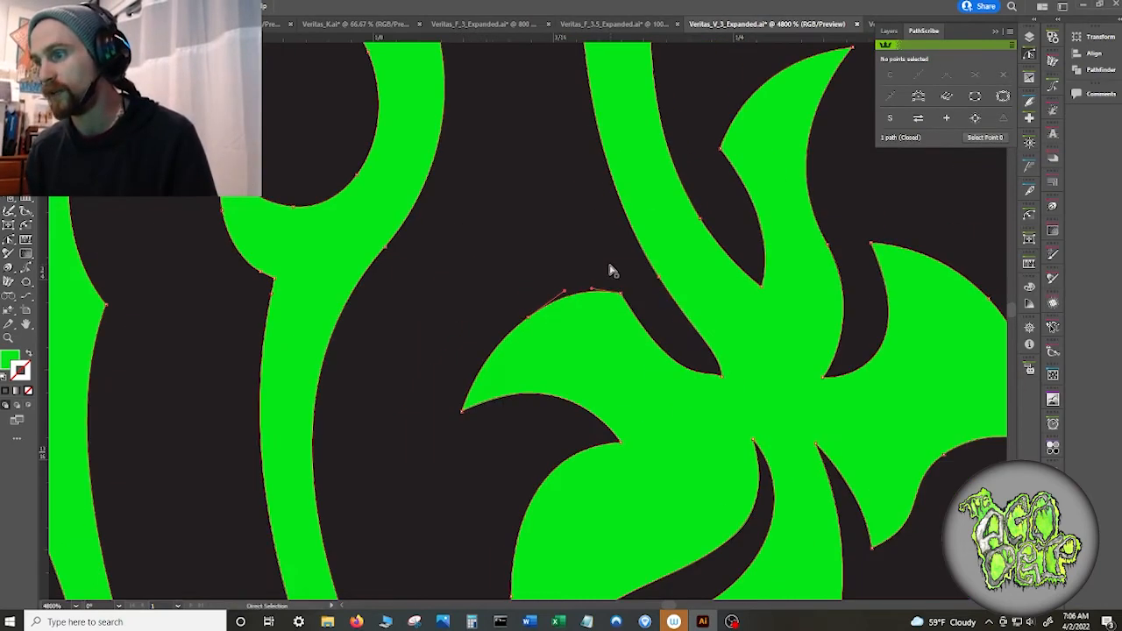
- Smooth the lower edge of the slot between the stem and left petal by collapsing the tip's direction handle
scroll(639, 316, up, 2)
drag(704, 298, 583, 356)
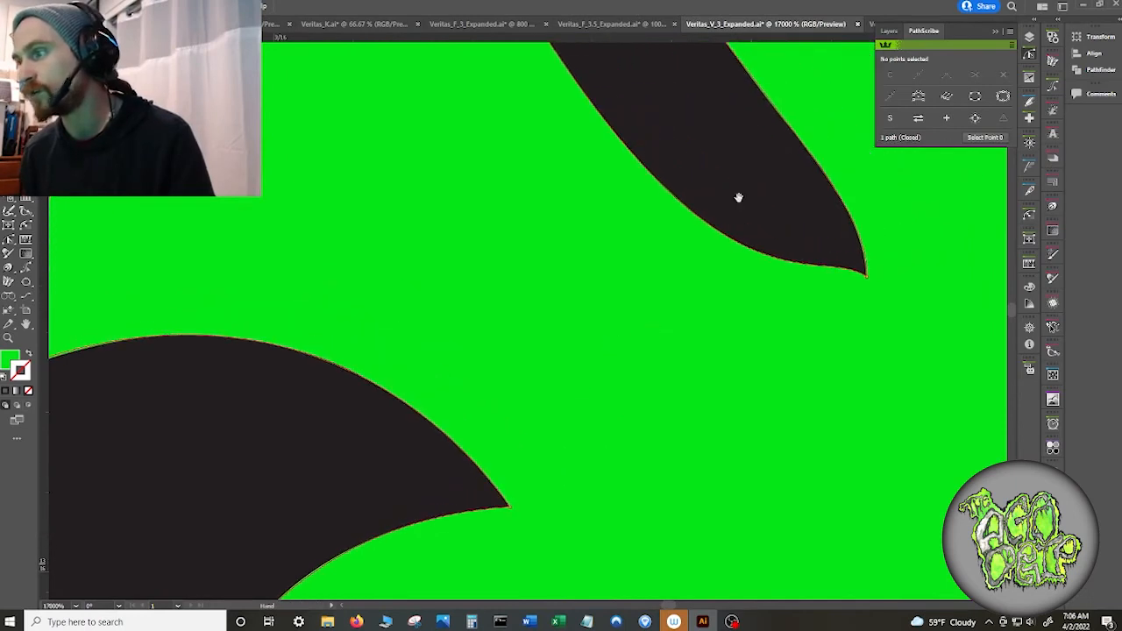
drag(739, 198, 602, 394)
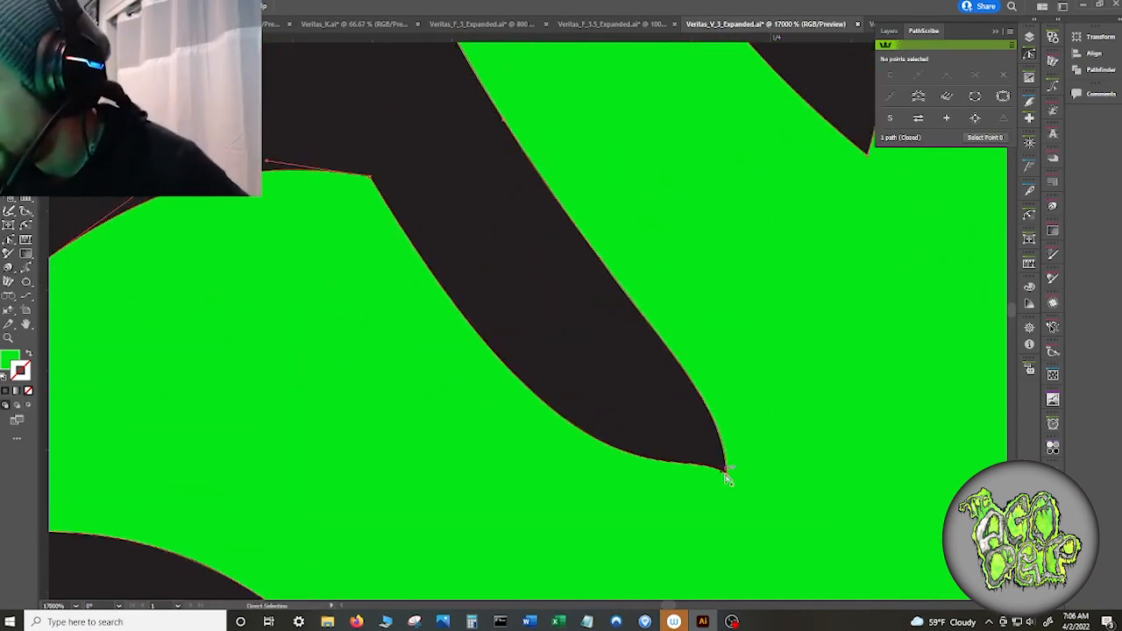
mouse_move(726, 478)
mouse_down()
mouse_move(681, 444)
mouse_move(638, 491)
mouse_move(726, 470)
mouse_move(721, 463)
mouse_up()
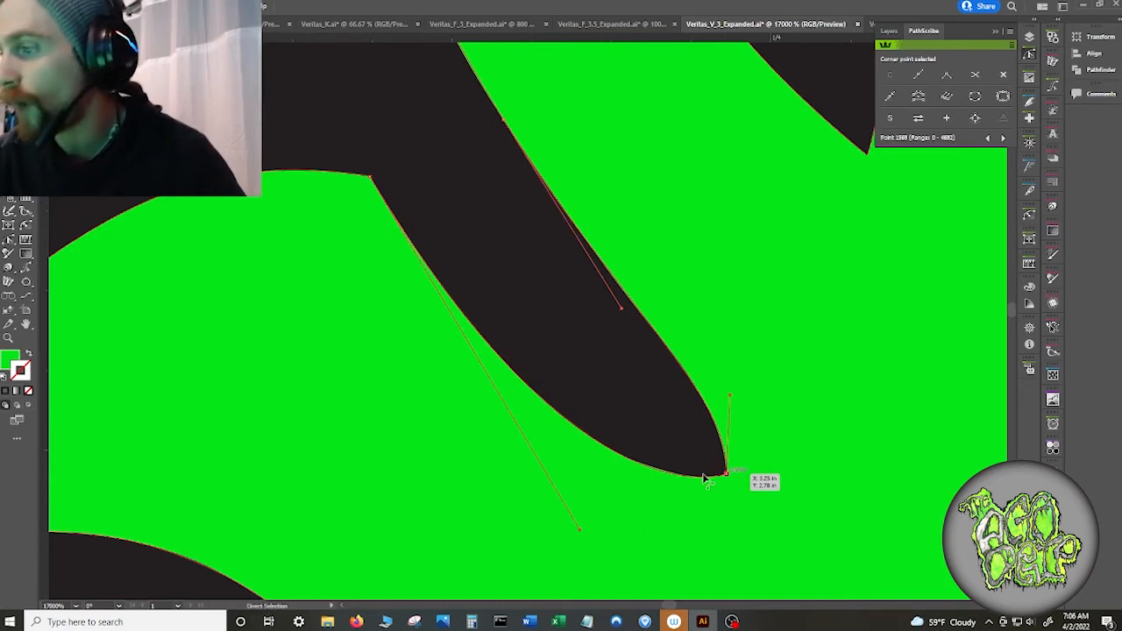
scroll(736, 472, down, 3)
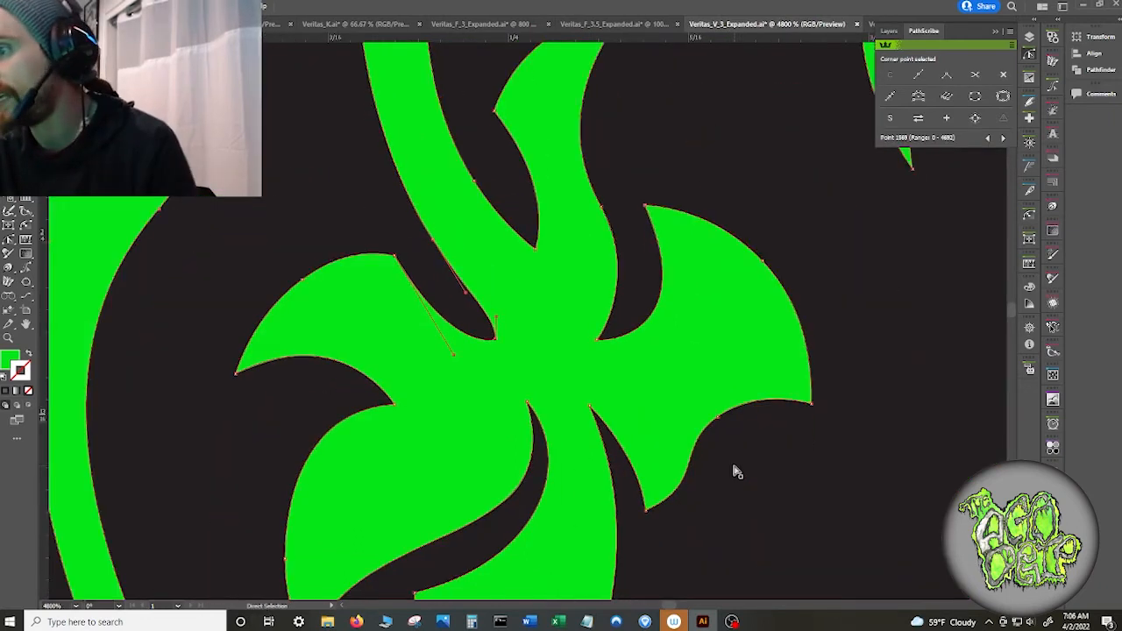
- Lengthen the slot between the stem and top petal by moving its tip down and right toward the flower's centre
drag(534, 252, 554, 270)
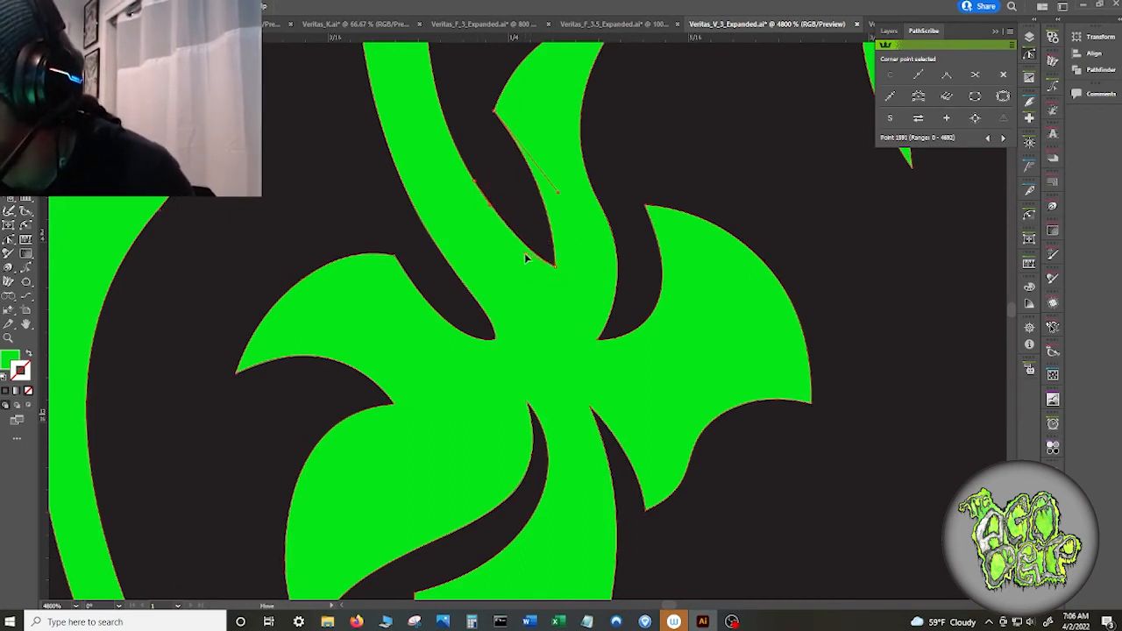
click(531, 228)
drag(534, 208, 542, 410)
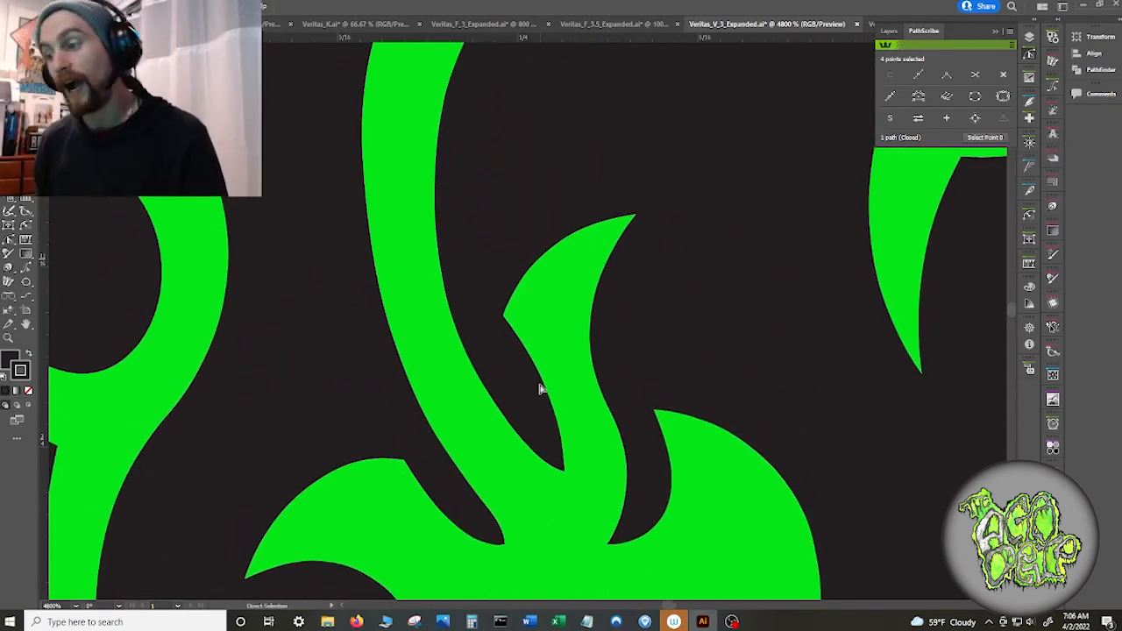
scroll(658, 503, down, 3)
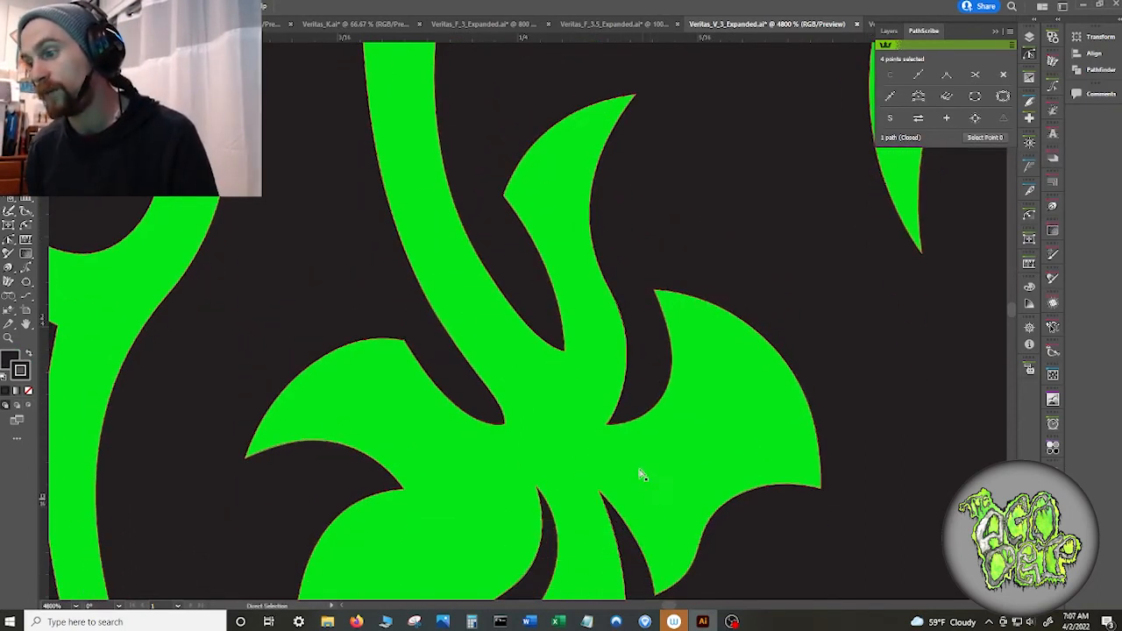
- Move the tip of the slot between the top and right petals up and right, and steepen its left edge with the tip's handle
click(605, 424)
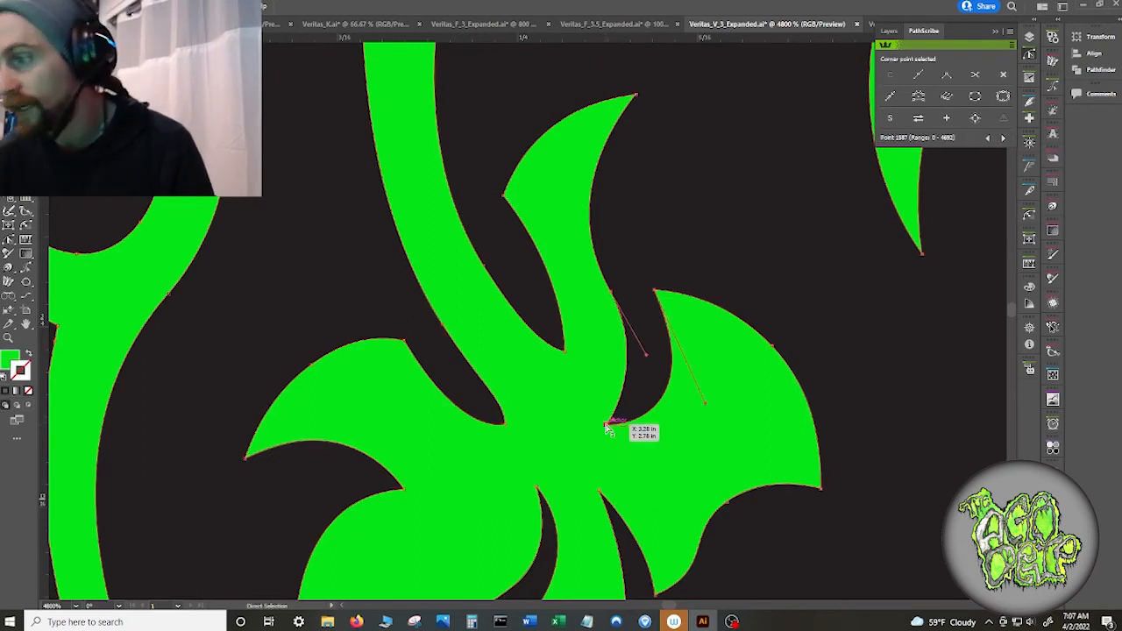
drag(611, 429, 637, 394)
scroll(640, 386, up, 5)
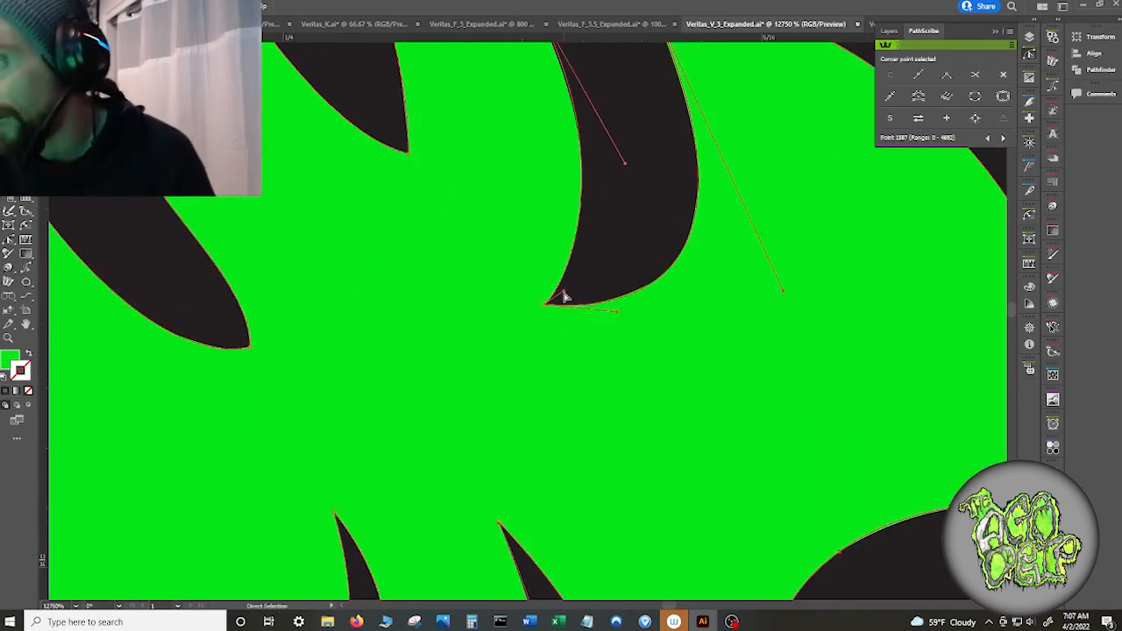
drag(622, 197, 578, 260)
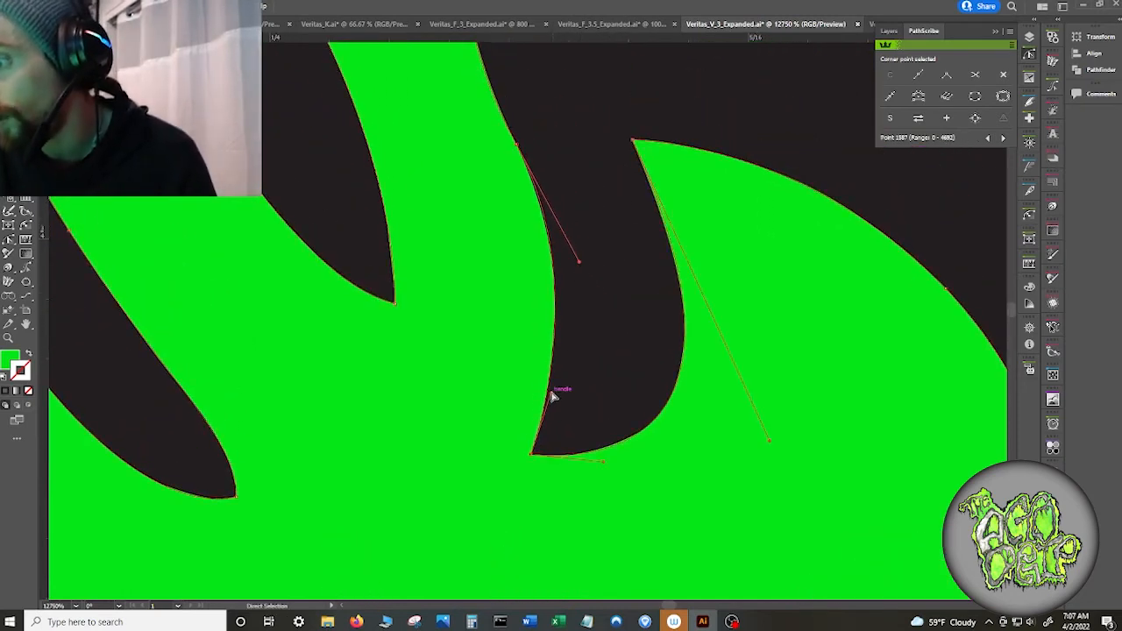
drag(552, 393, 561, 392)
drag(532, 460, 547, 414)
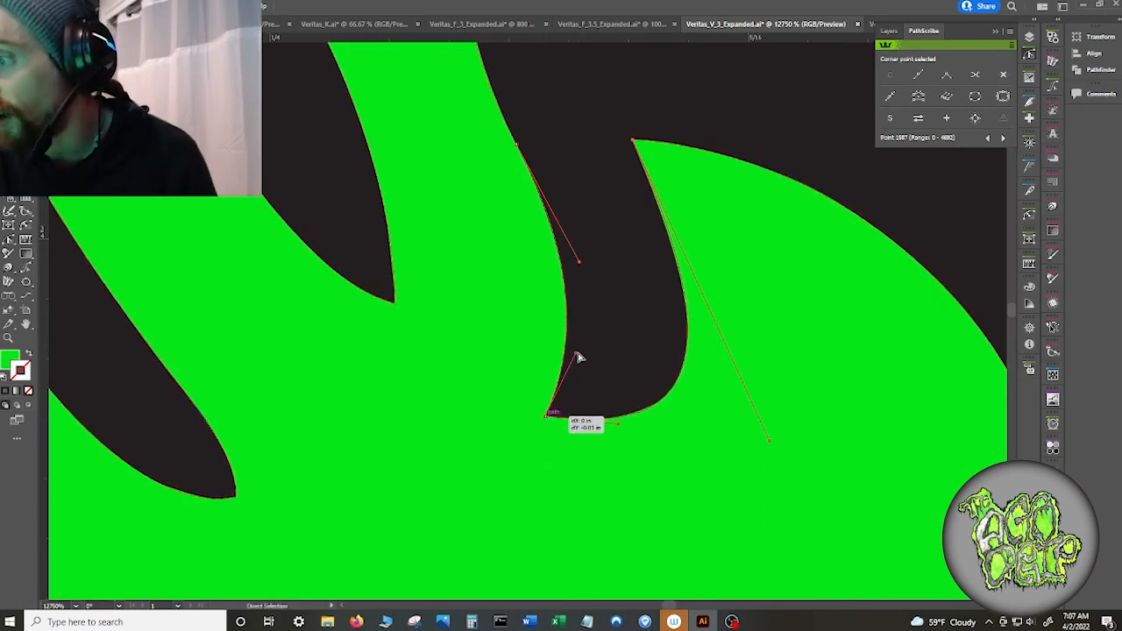
drag(577, 357, 548, 373)
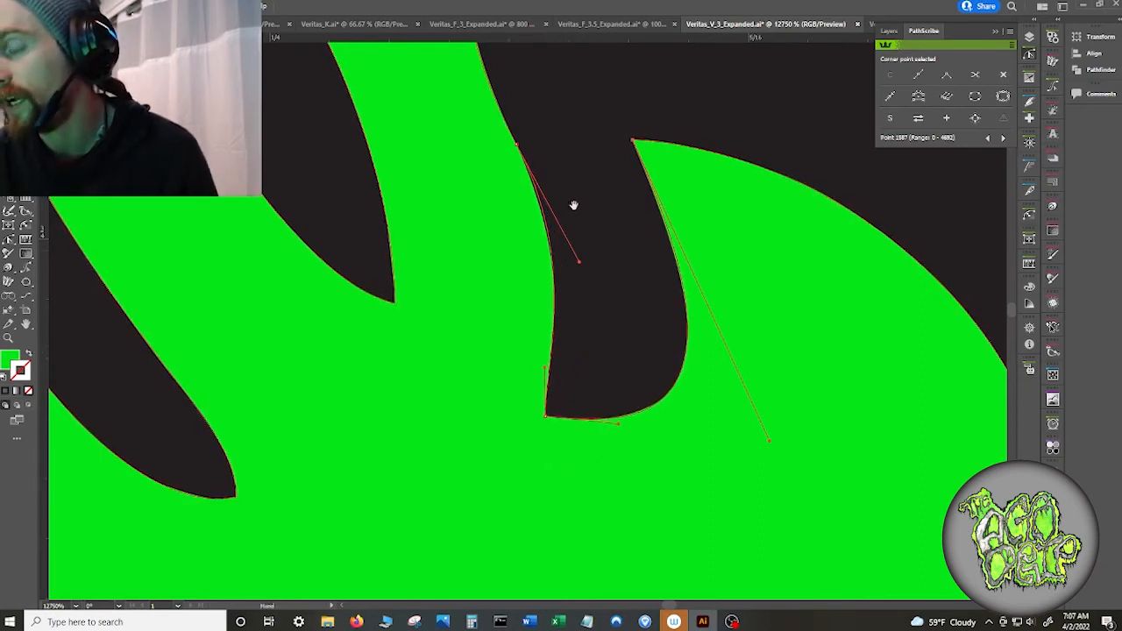
- Add an anchor point higher on the top petal's right edge and remove the smooth point below it
drag(573, 204, 578, 447)
click(522, 388)
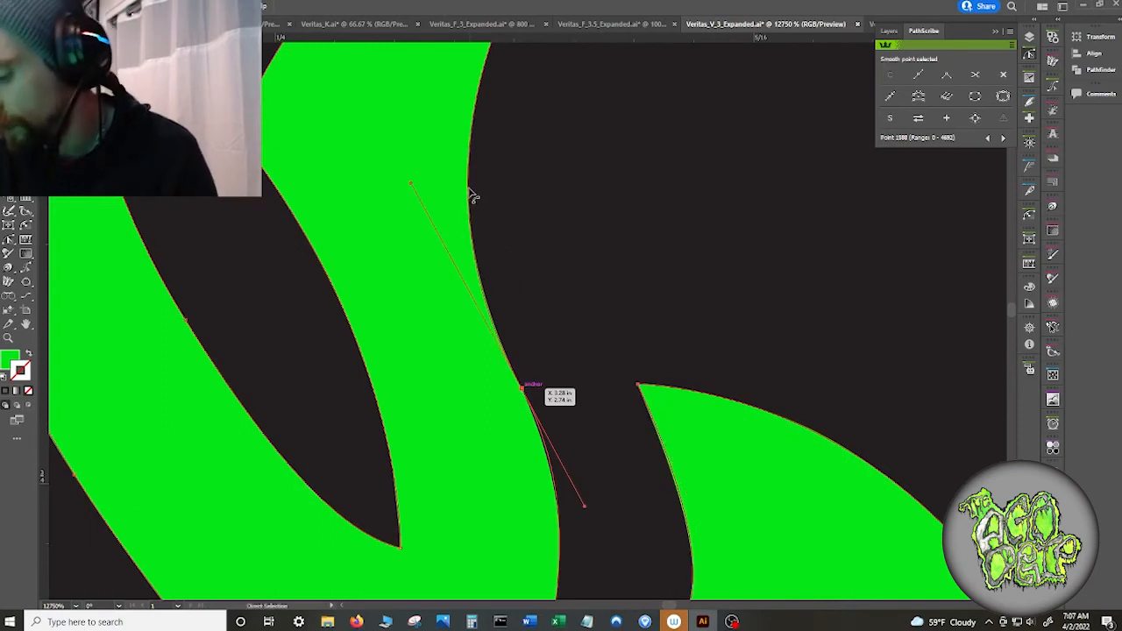
key(p)
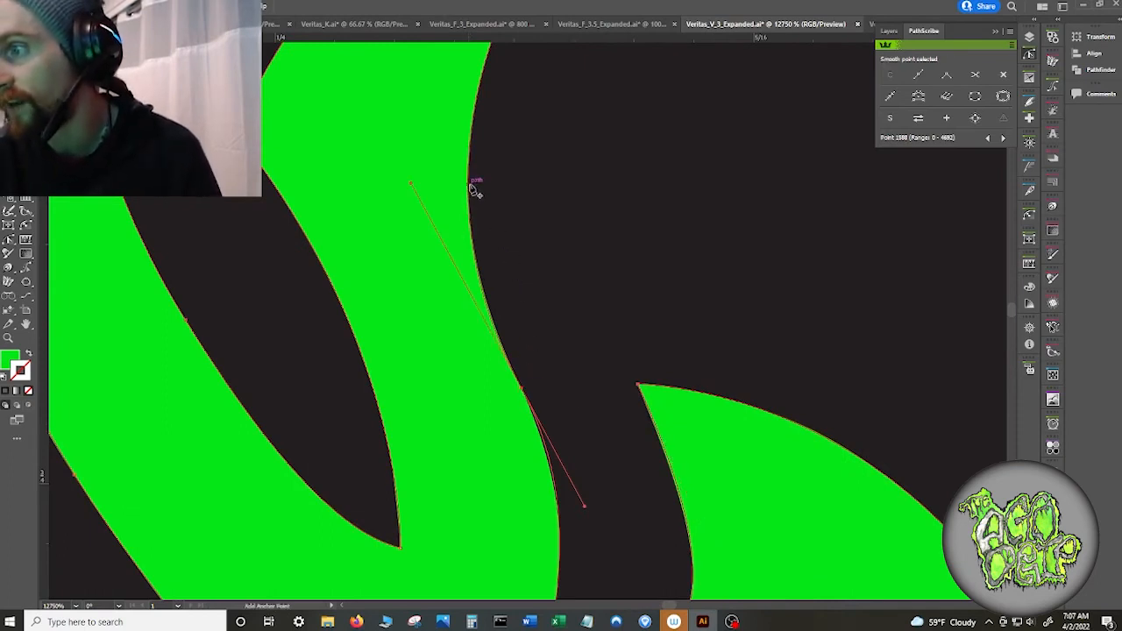
click(467, 177)
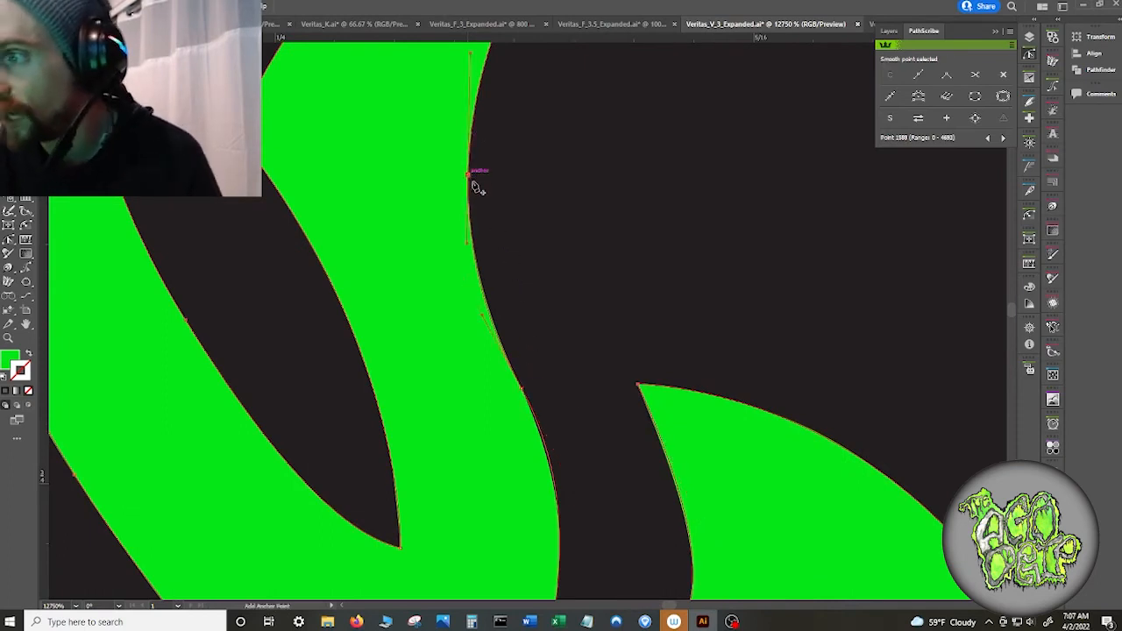
key(a)
click(521, 389)
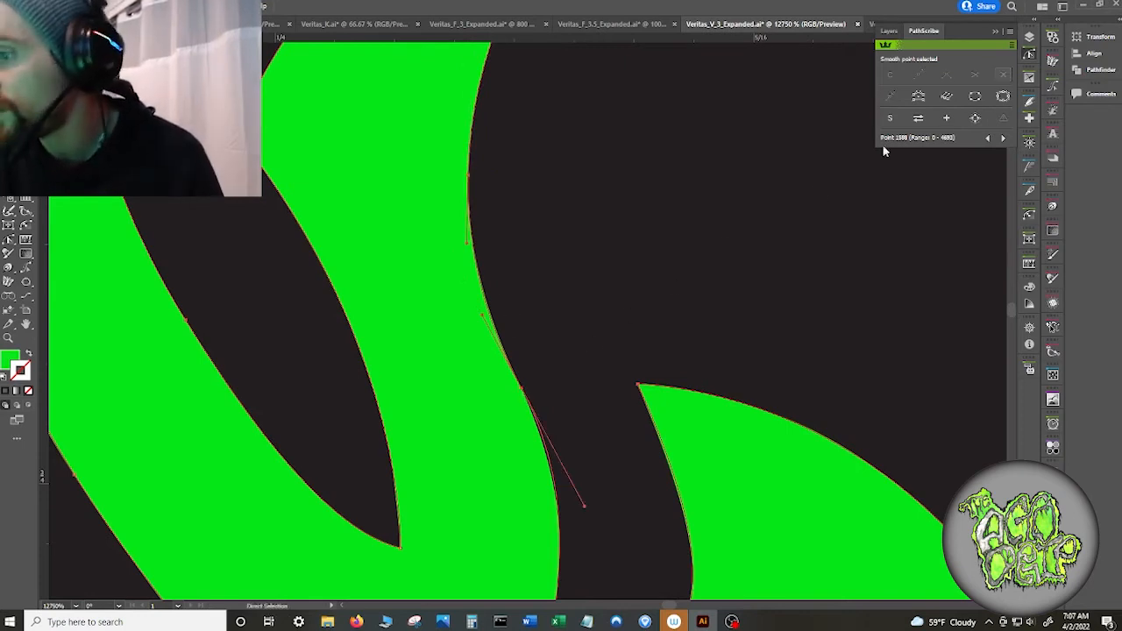
key(Delete)
drag(545, 257, 599, 469)
drag(610, 453, 625, 186)
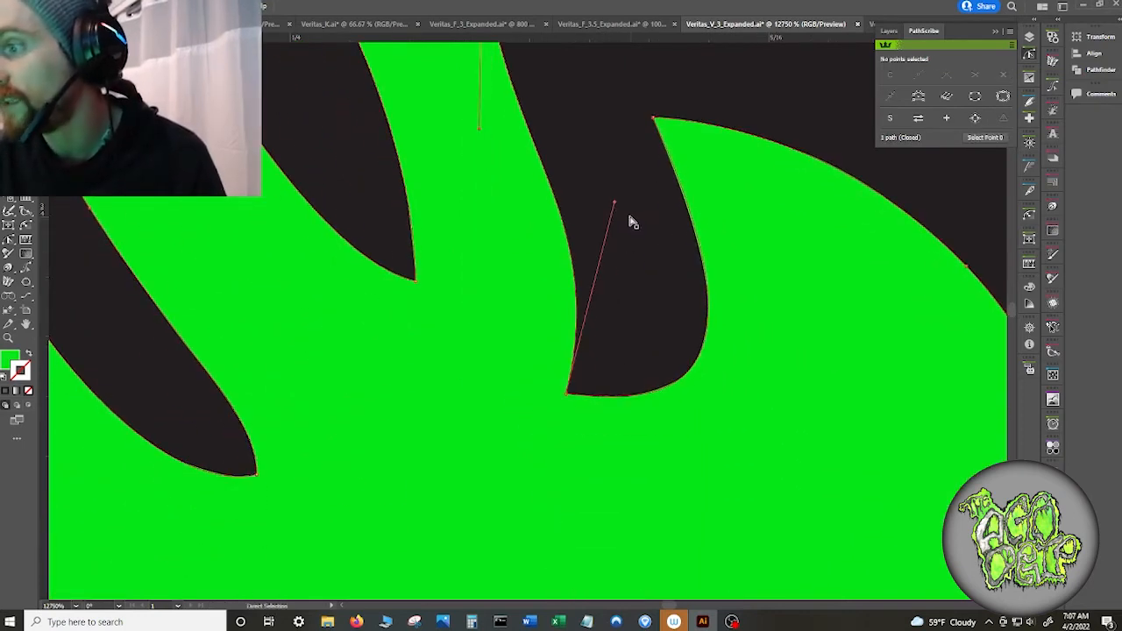
- Narrow the slot beside the right petal by shortening the direction handle of the petal's upper-left corner
click(697, 365)
drag(790, 425, 706, 279)
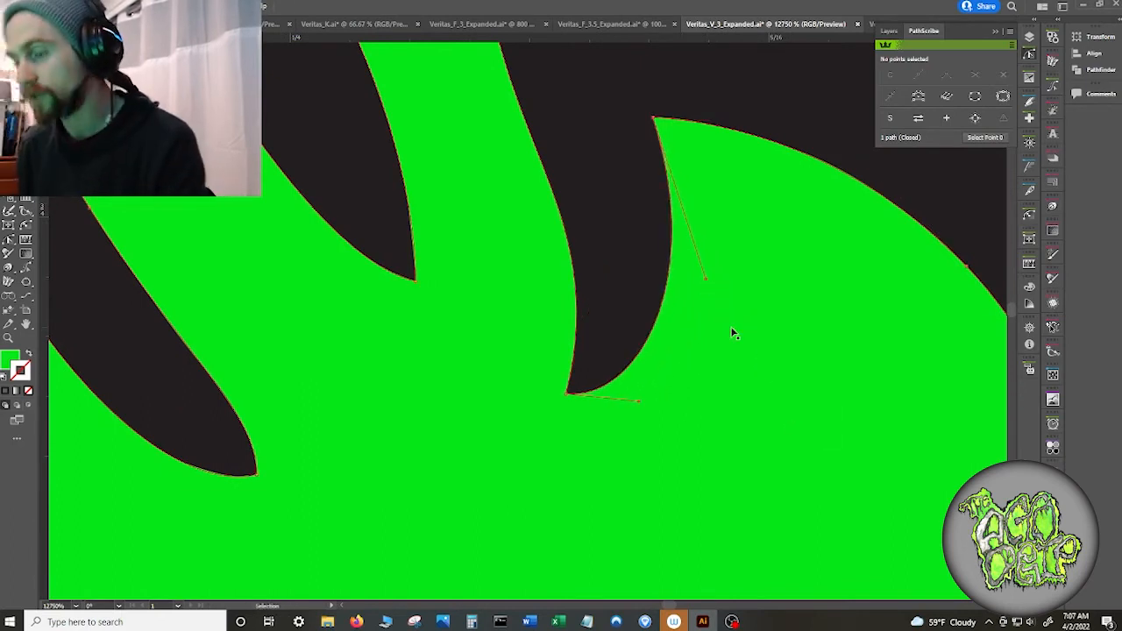
scroll(733, 333, down, 5)
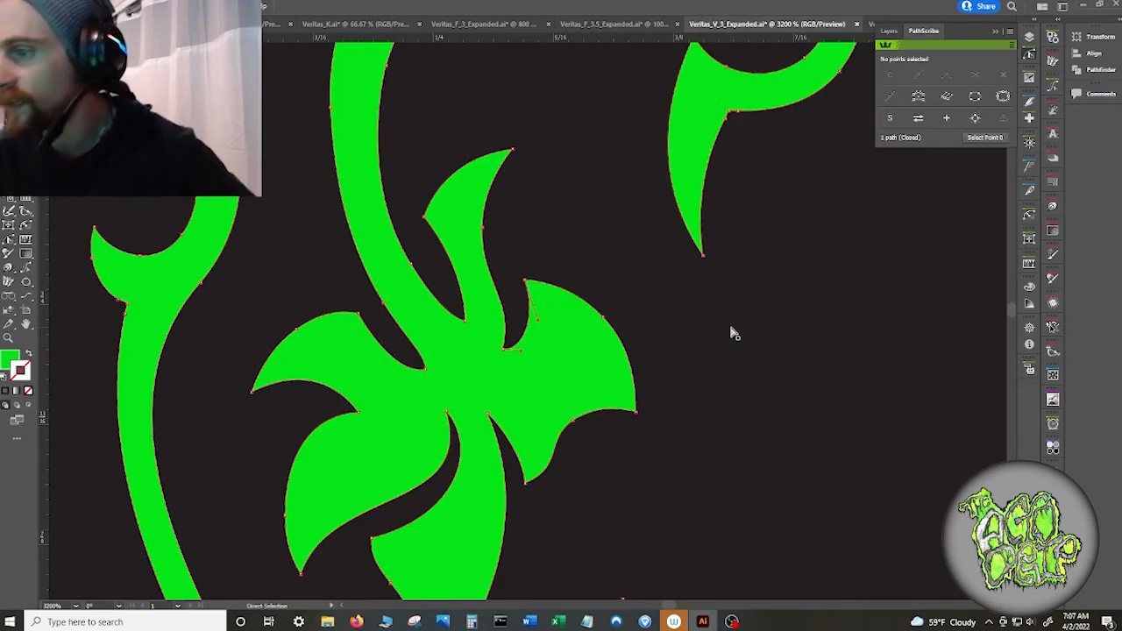
- Move the tip of the slot between the top and right petals up and left, and rebalance the handles along its left edge
click(507, 352)
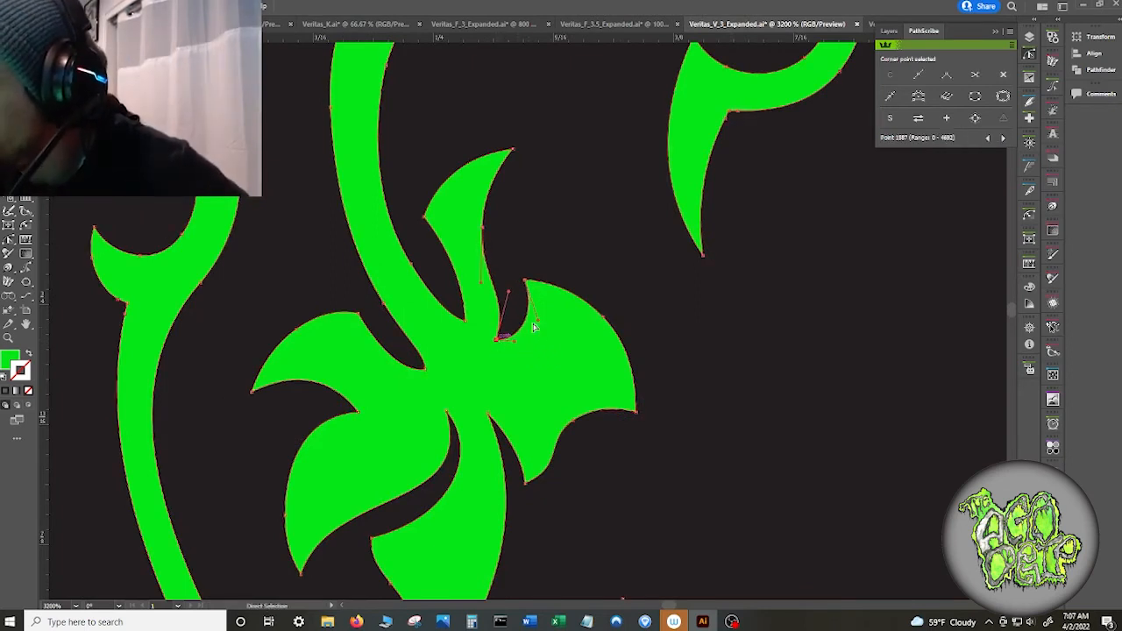
drag(509, 291, 497, 297)
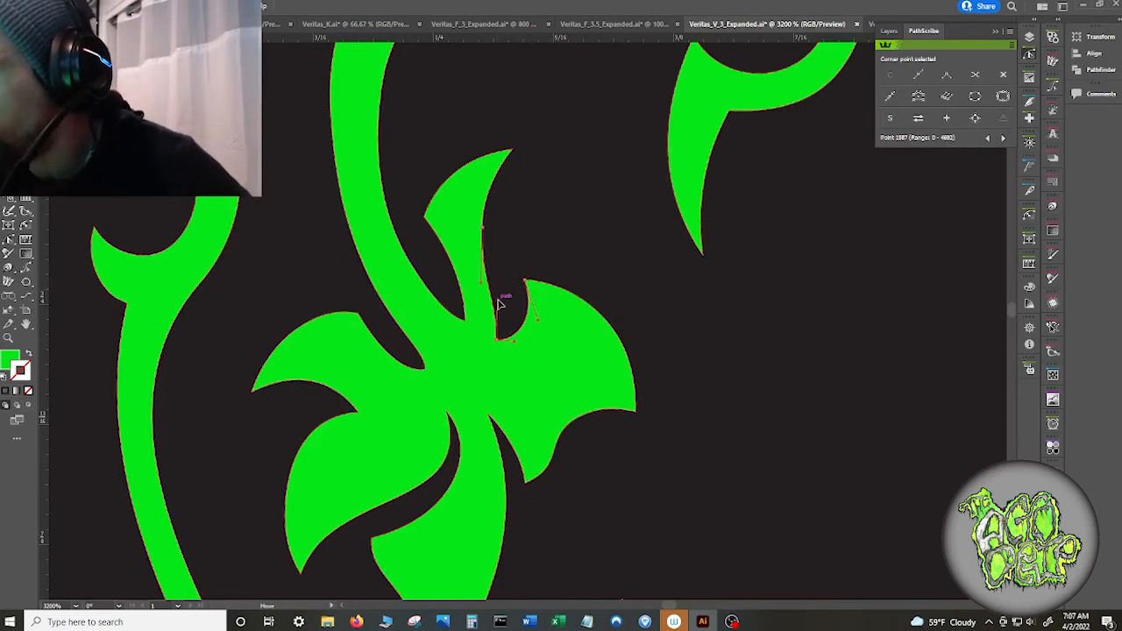
click(513, 276)
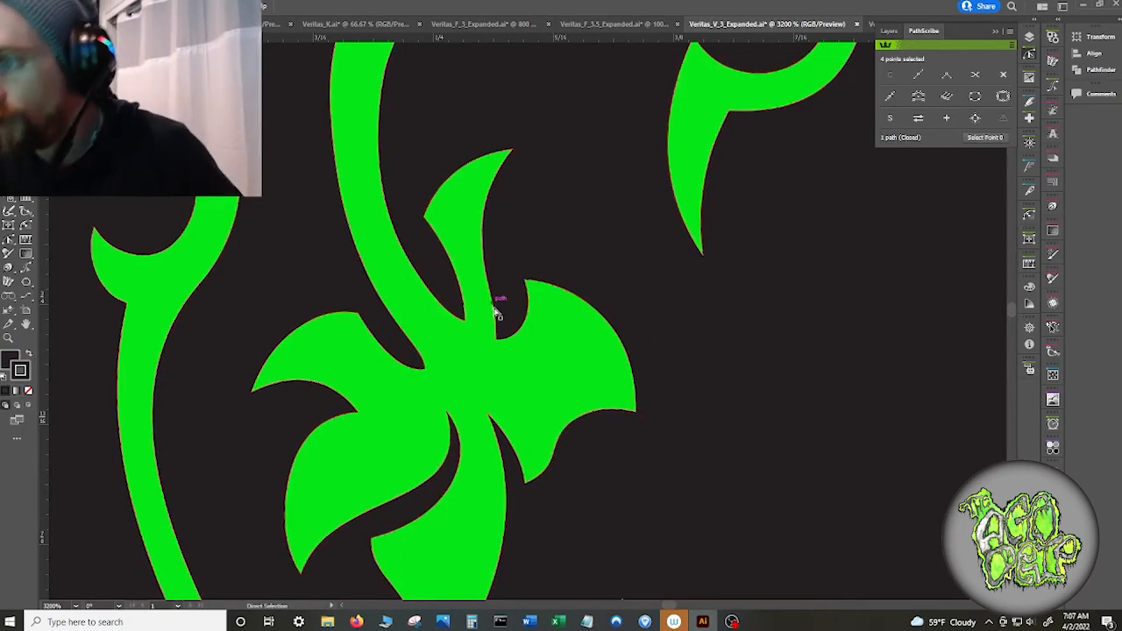
click(506, 301)
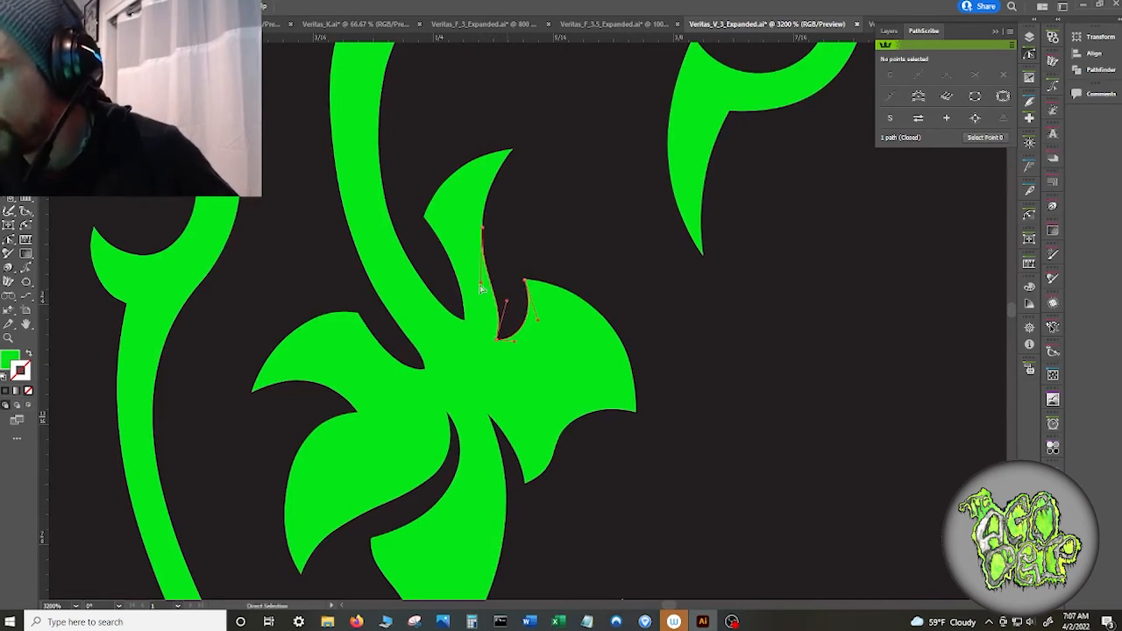
click(476, 294)
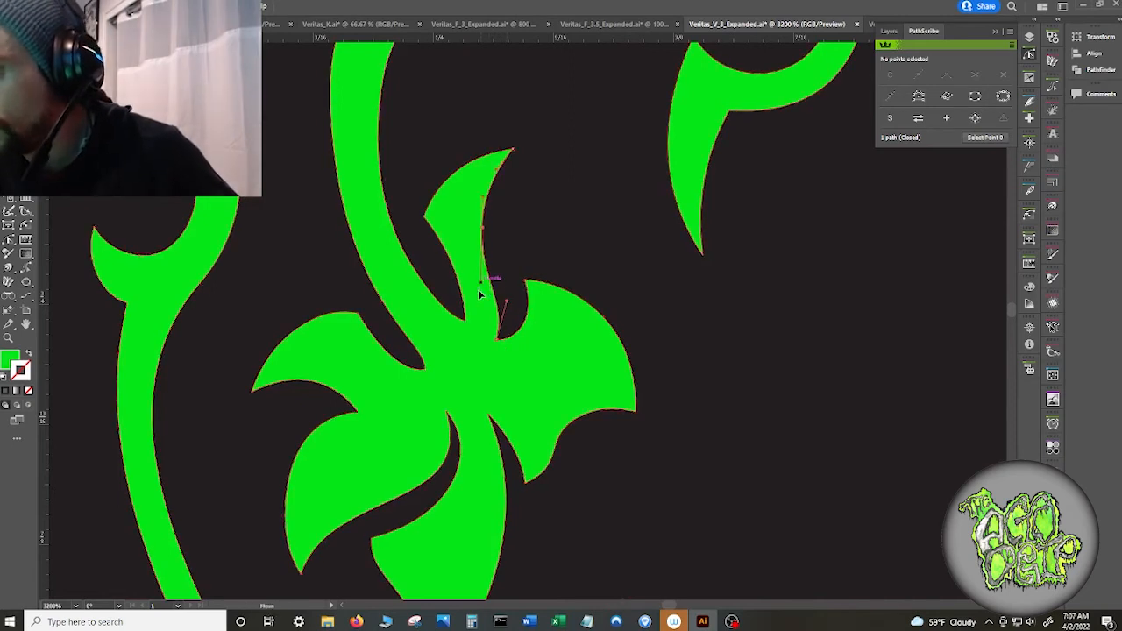
click(511, 248)
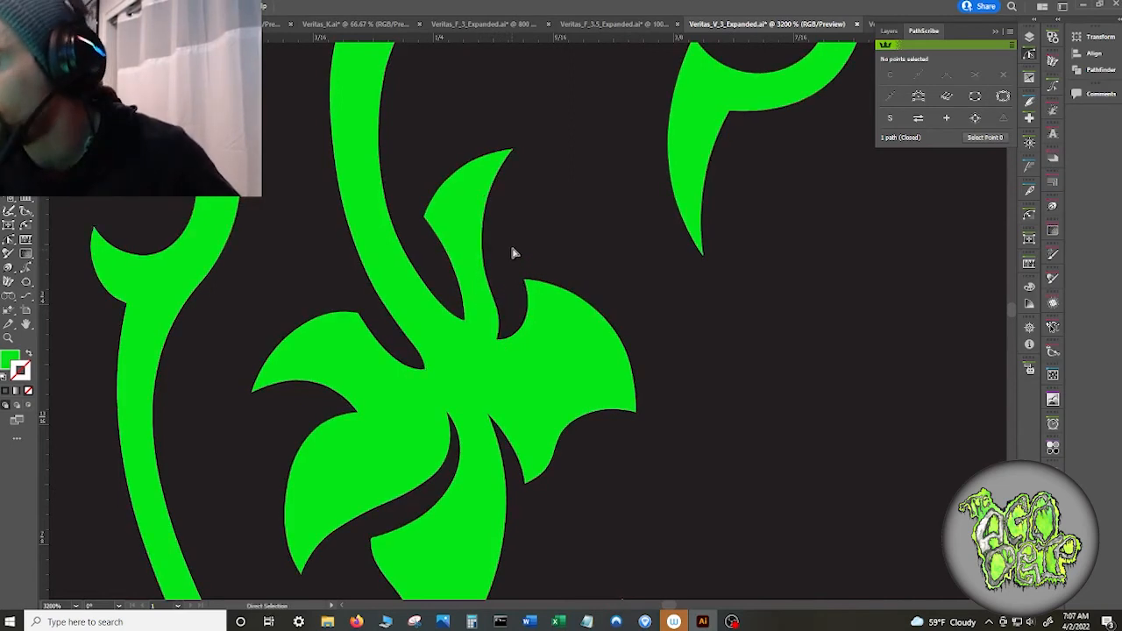
- Raise the slot's tip, nudge the top petal's right-edge point left, and flatten the right petal's side with its corner handle
click(511, 336)
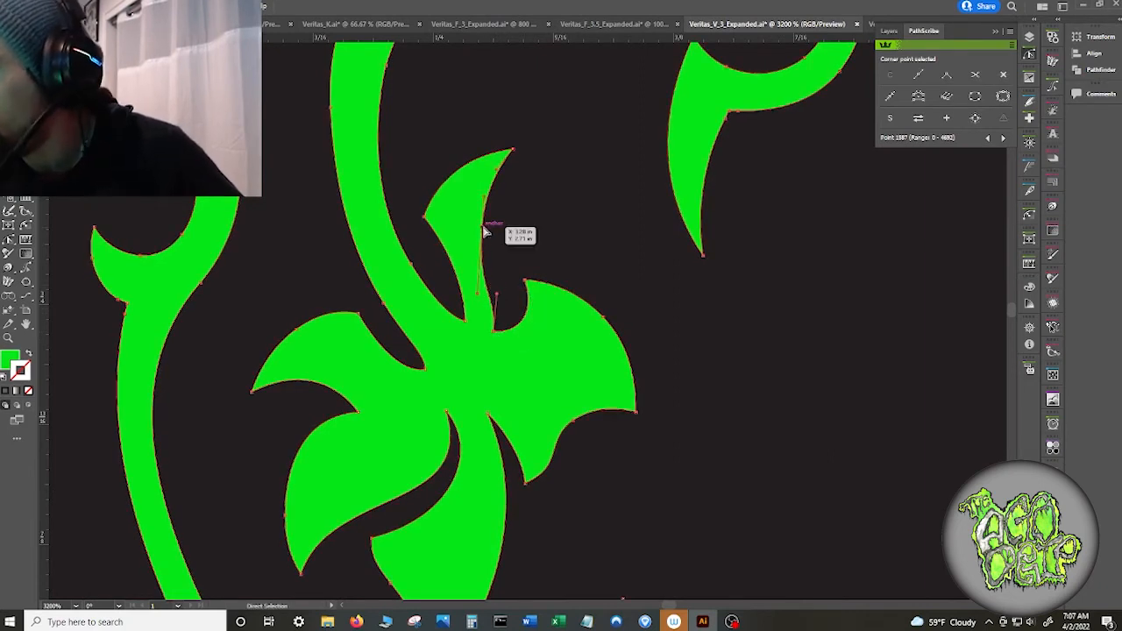
click(494, 293)
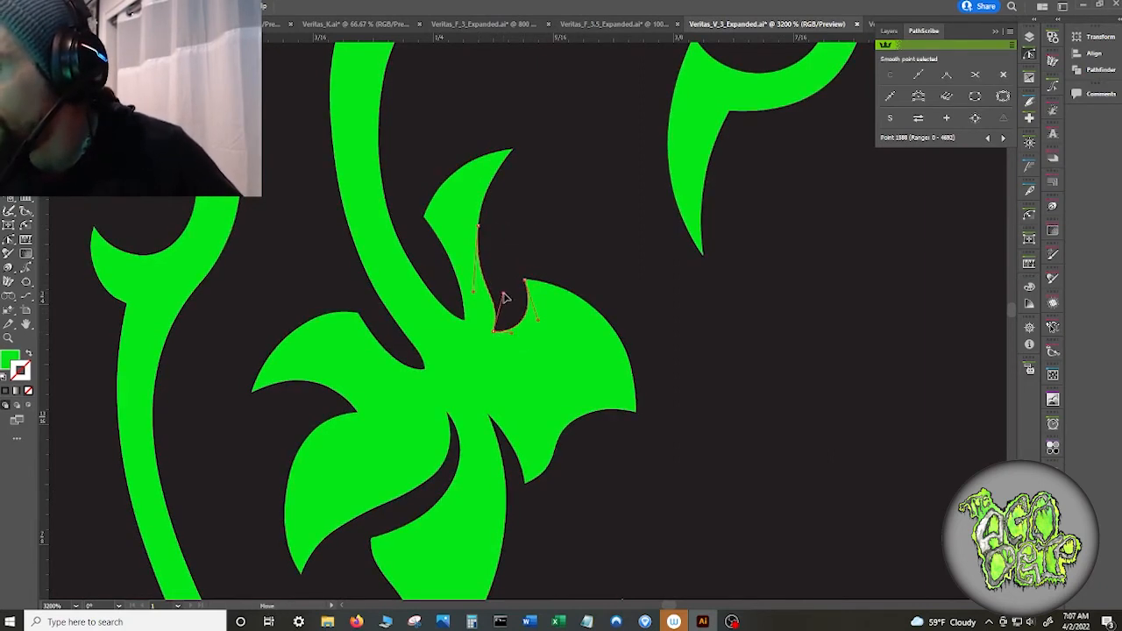
drag(502, 298, 519, 317)
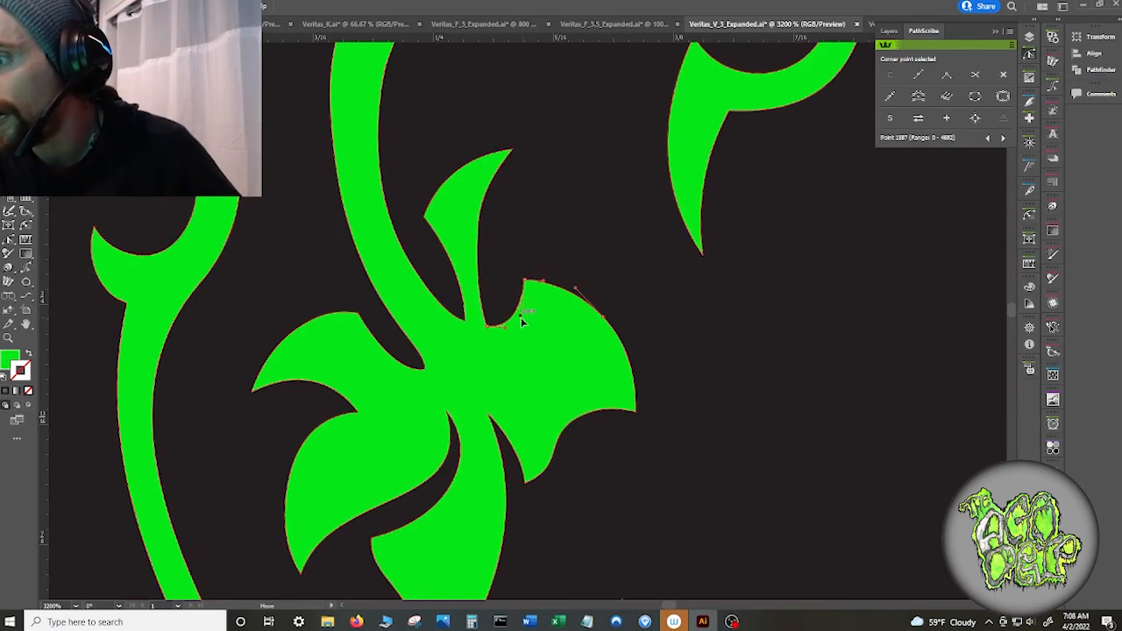
drag(541, 251, 499, 326)
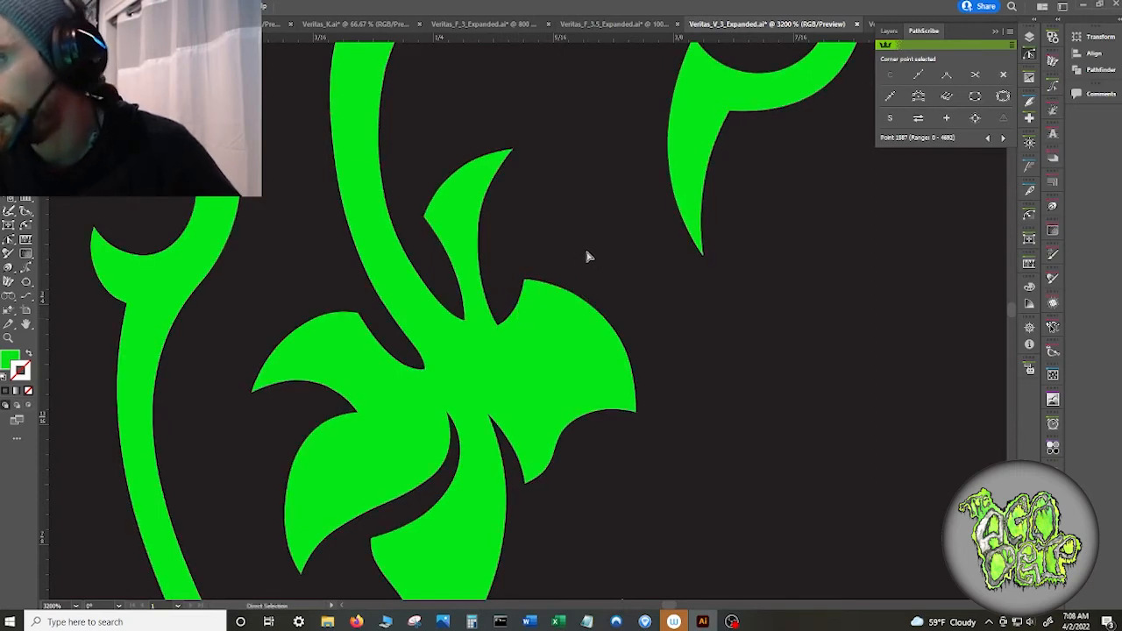
- Bow the right petal's slot edge outward with its upper-left corner handle, and remove the smooth point on its outer edge
click(530, 283)
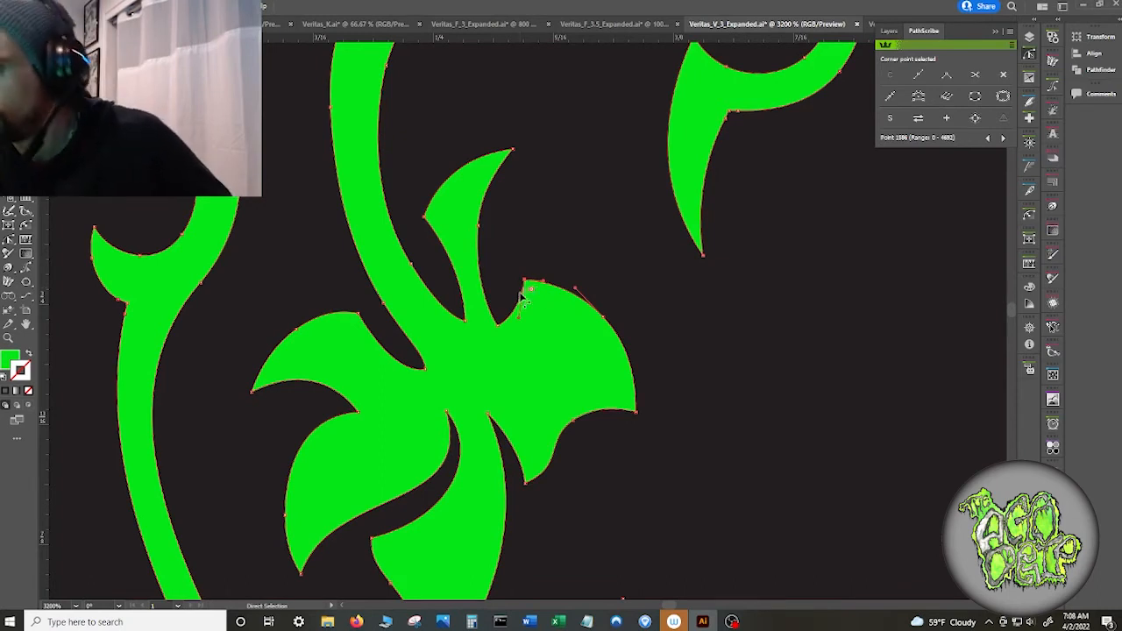
drag(519, 317, 497, 271)
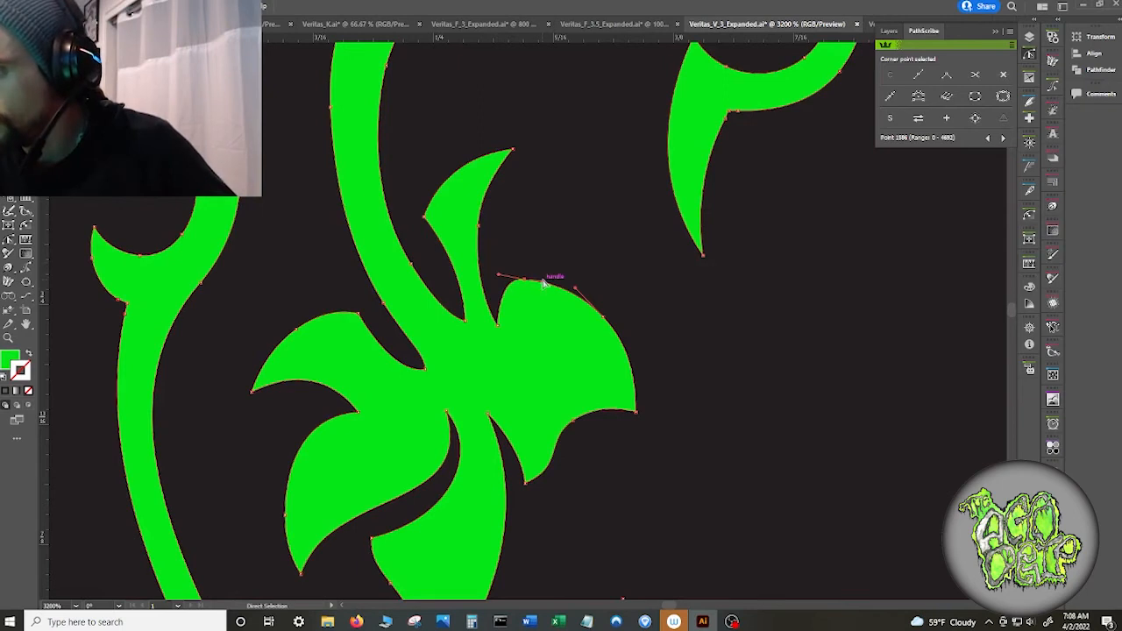
click(604, 313)
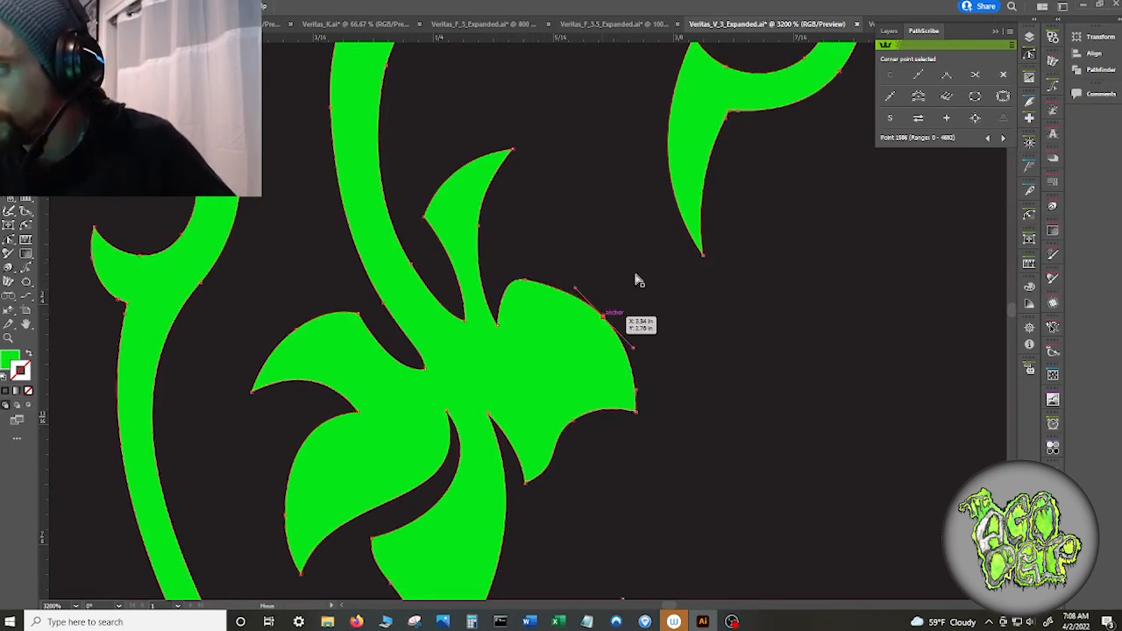
click(1003, 77)
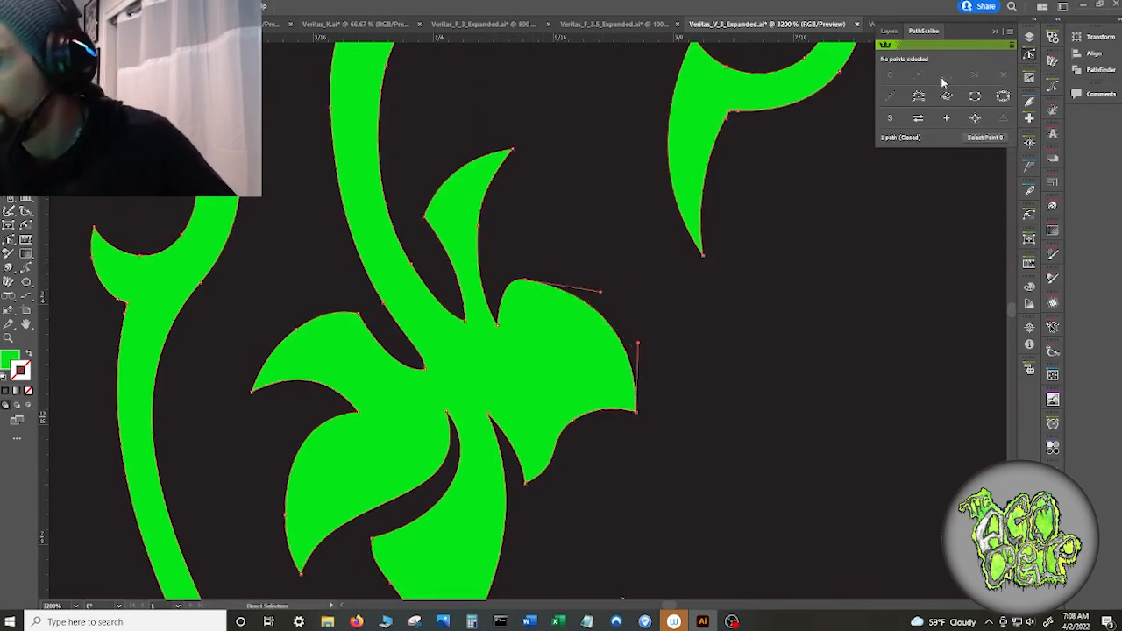
- Try to remove the right petal's upper-left corner point and lower its top curve with the slot tip's direction handle
click(526, 284)
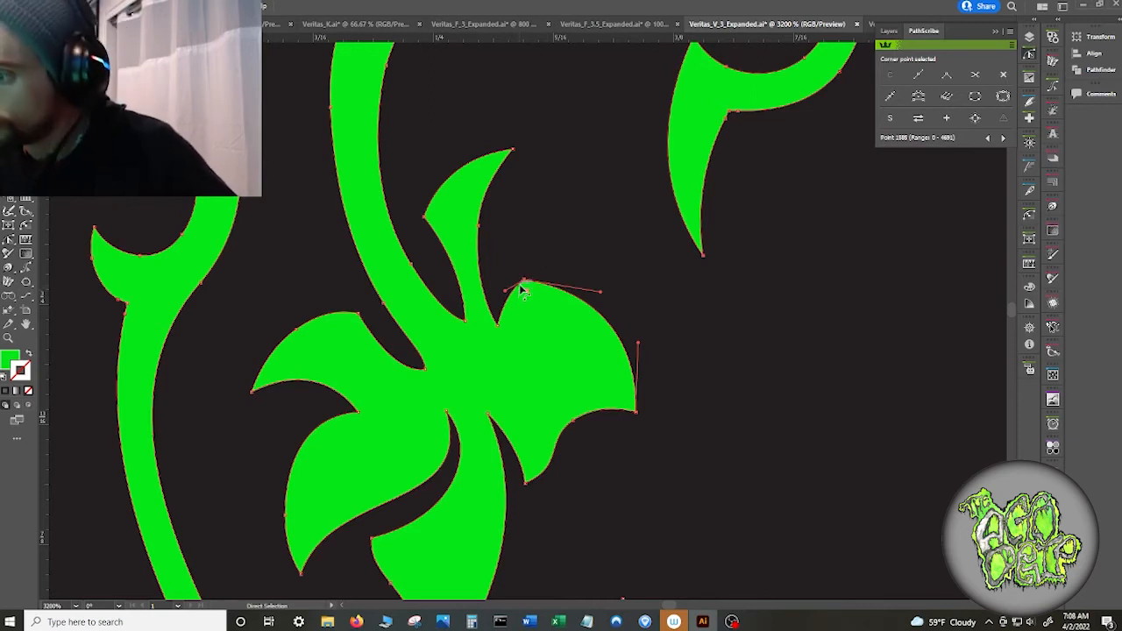
click(1003, 74)
click(691, 177)
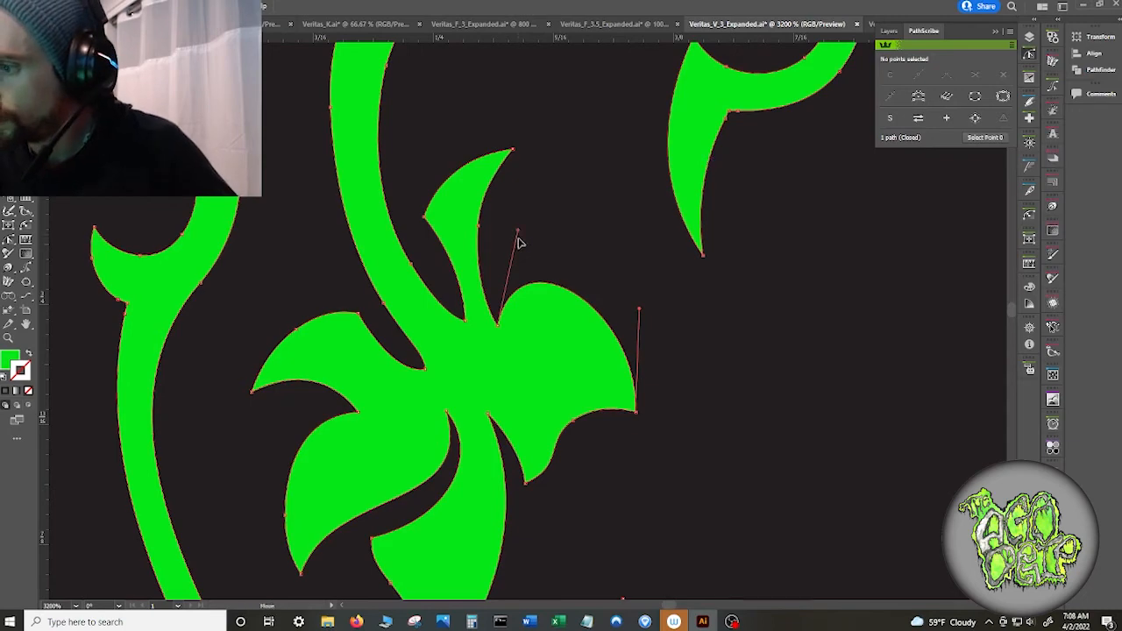
drag(518, 239, 529, 259)
click(611, 272)
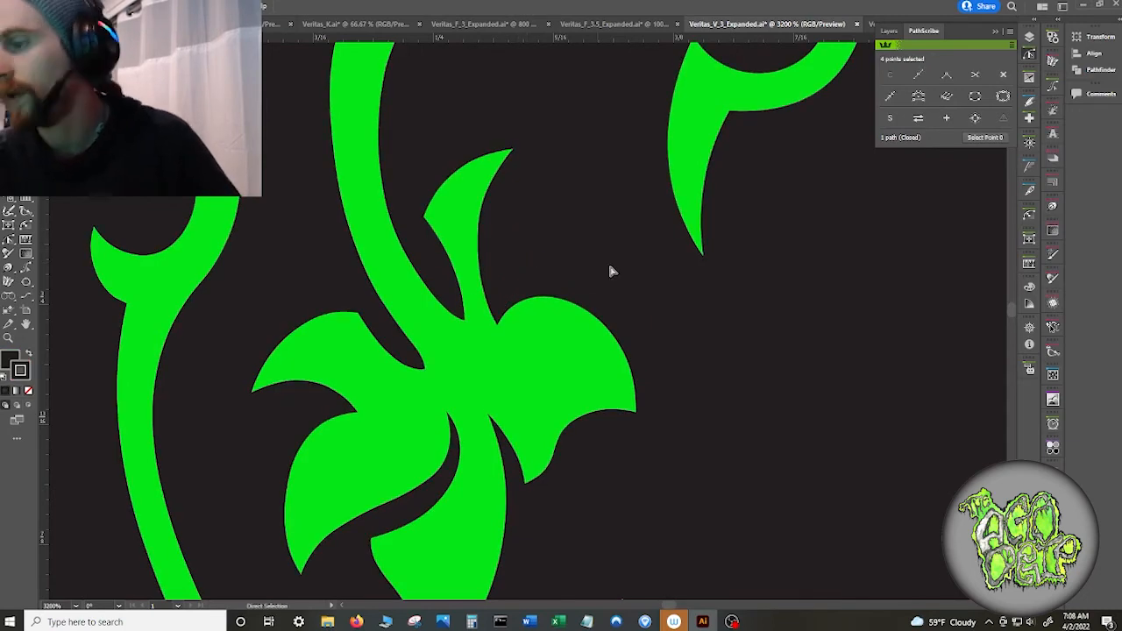
scroll(668, 306, down, 7)
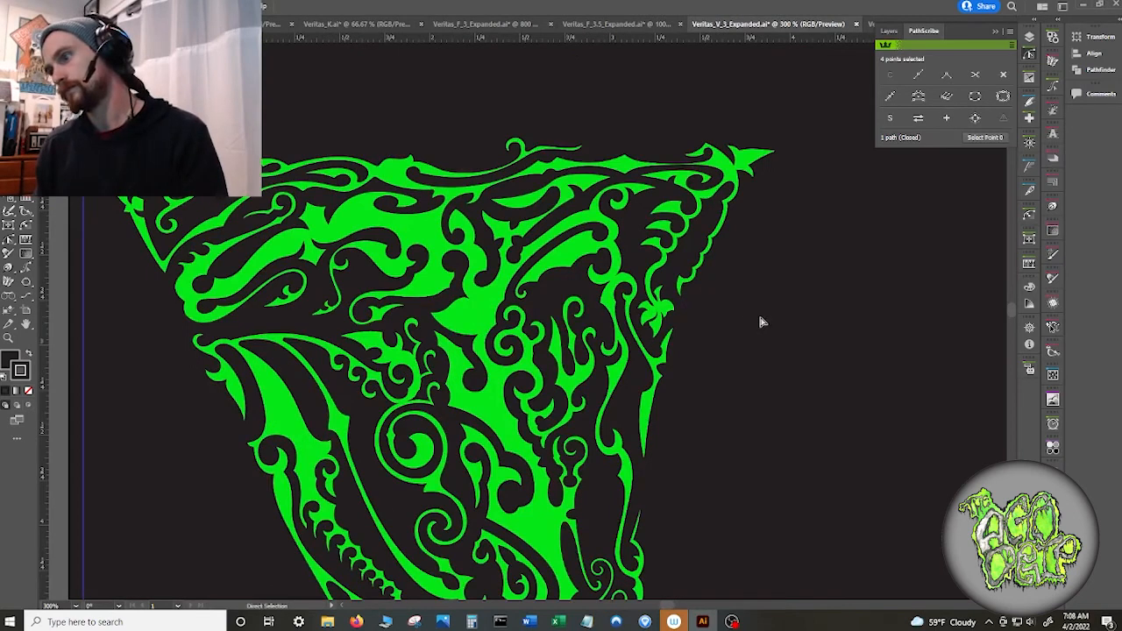
scroll(719, 347, up, 3)
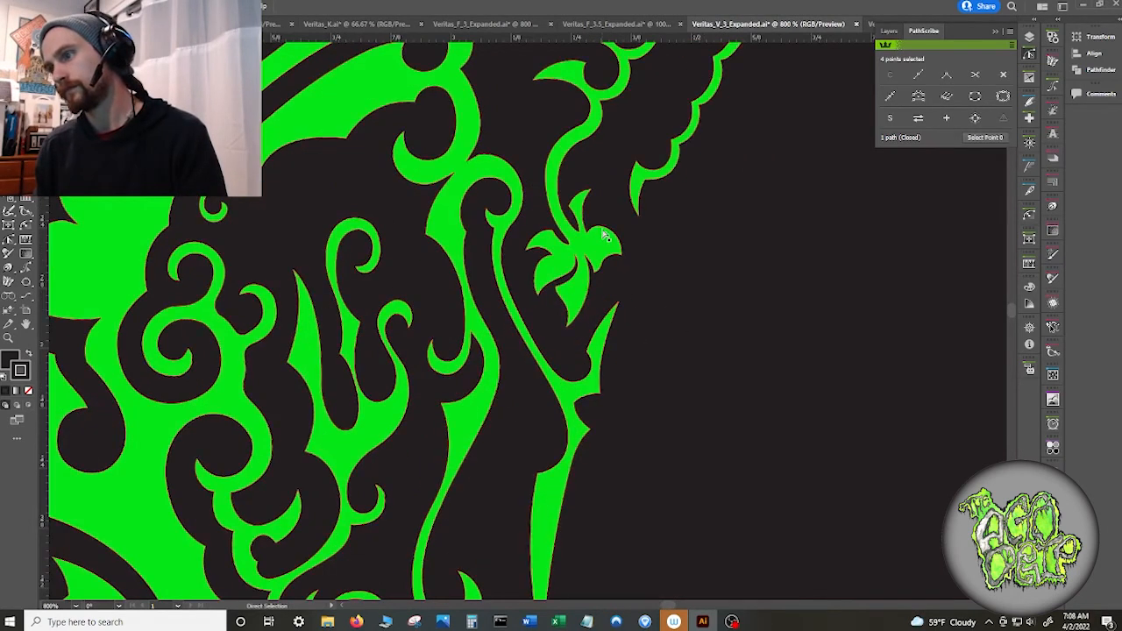
click(605, 235)
scroll(640, 233, up, 2)
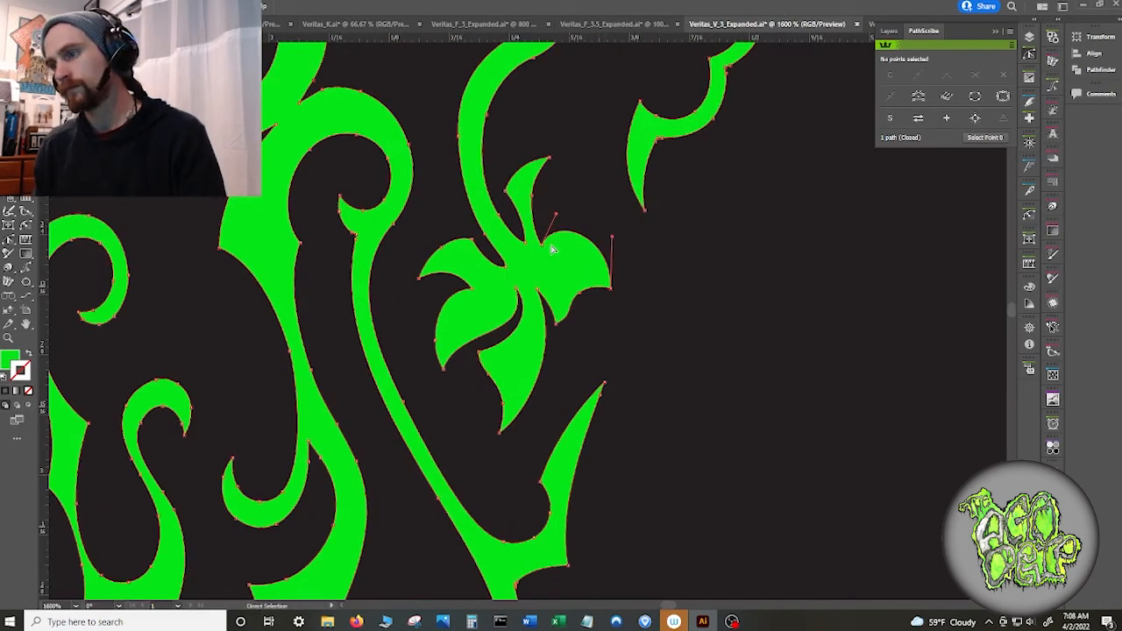
click(612, 237)
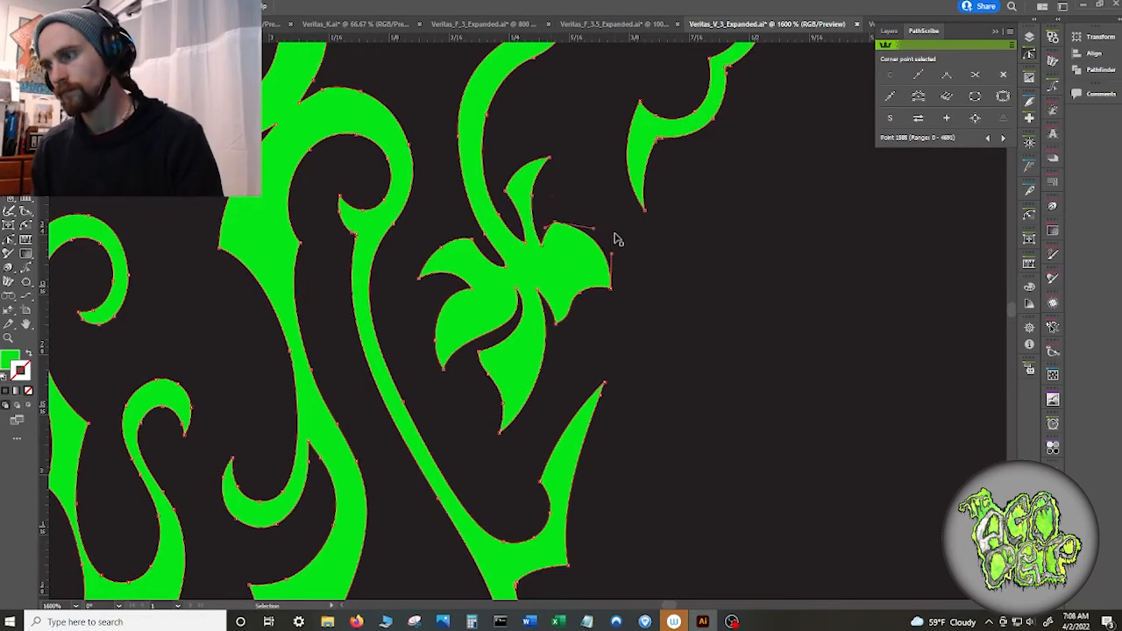
click(613, 239)
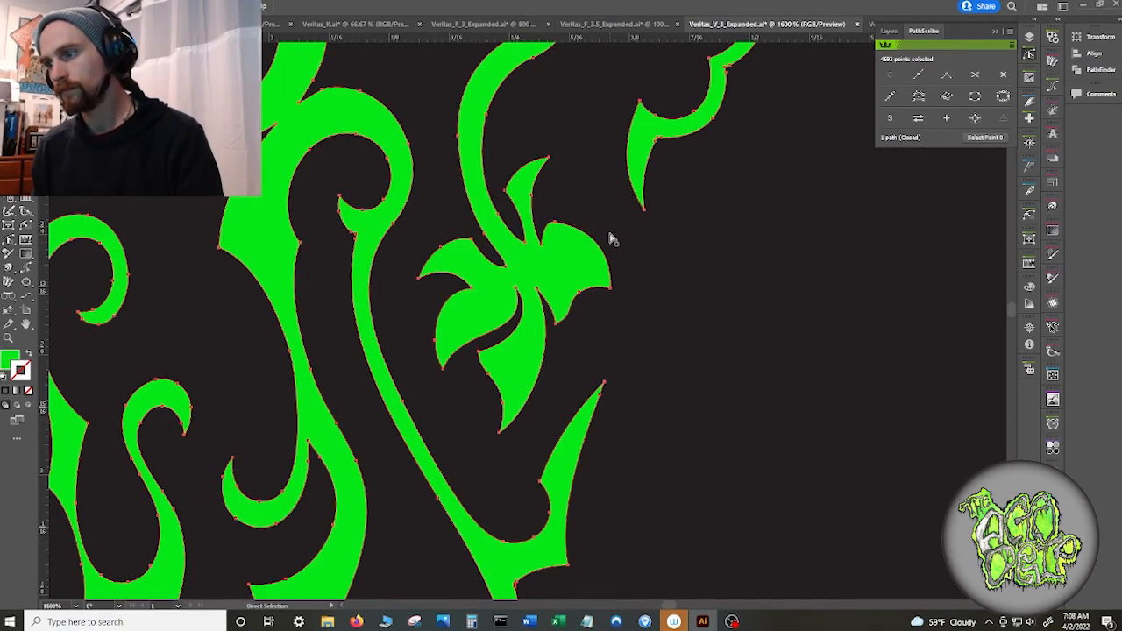
- Raise the right petal's top curve with the handles of its upper-left corner point, and delete that corner point
scroll(606, 241, up, 1)
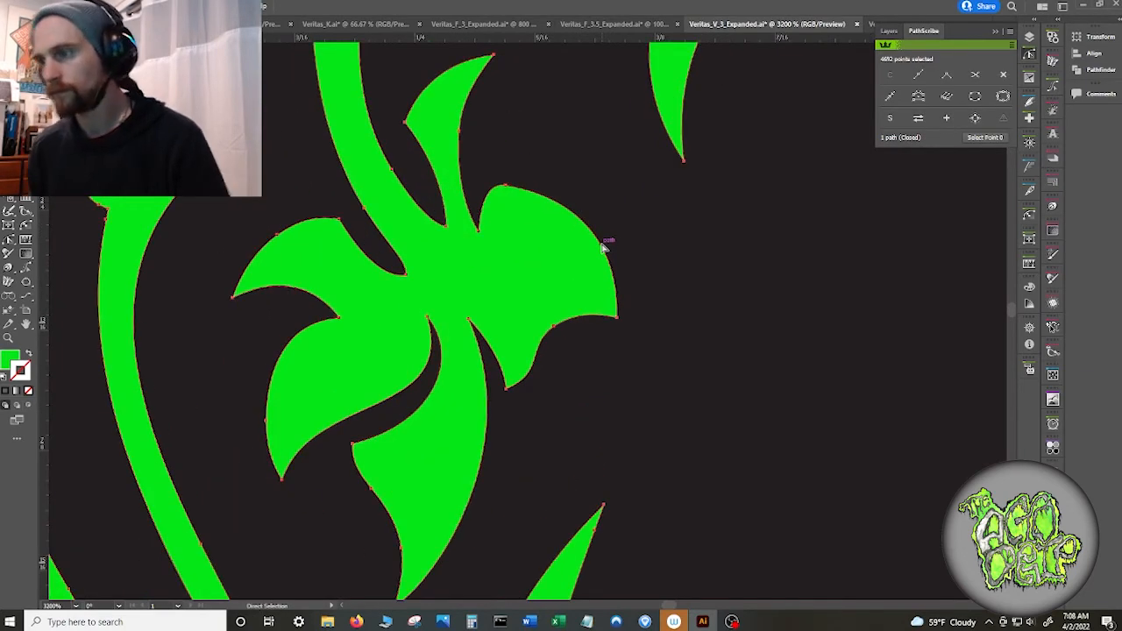
click(506, 186)
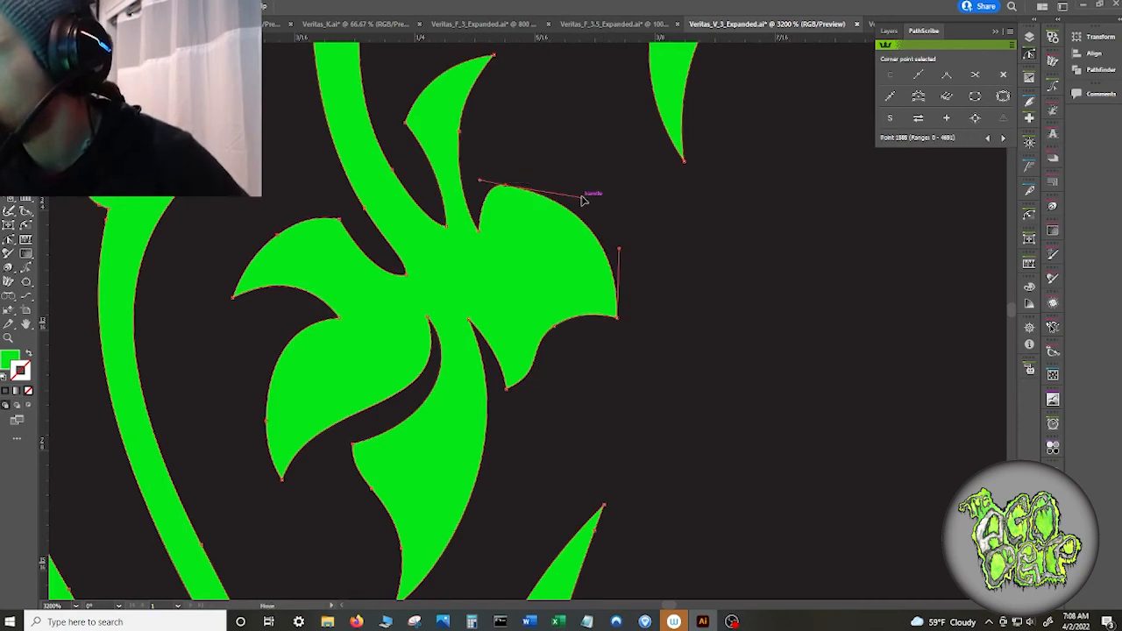
drag(582, 199, 599, 165)
drag(482, 181, 501, 186)
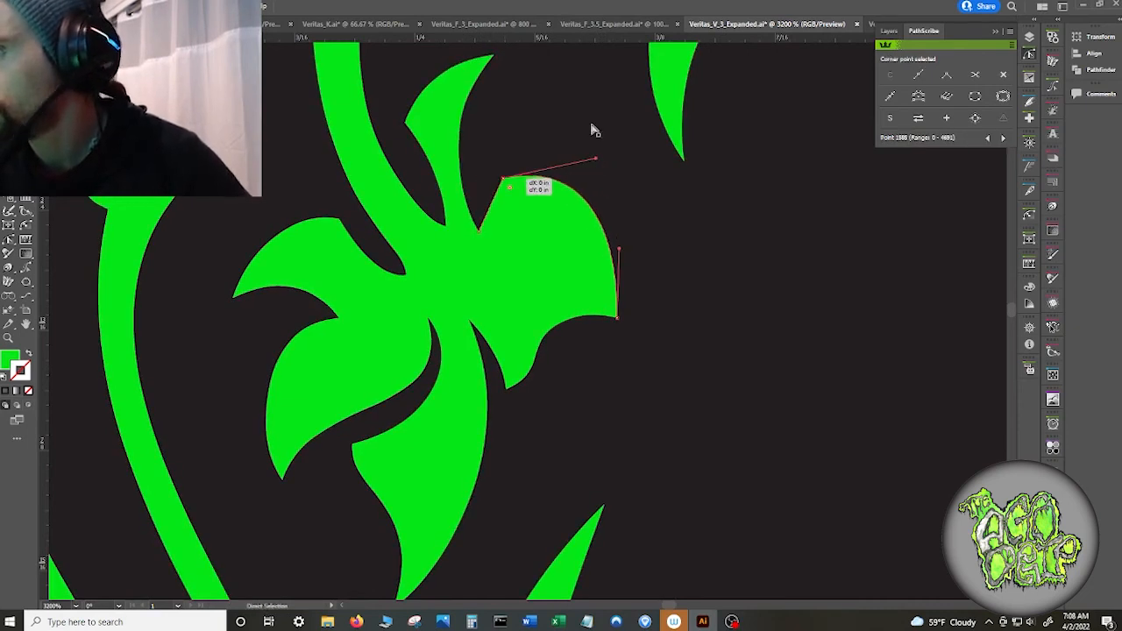
click(1003, 75)
- Add an anchor point on the right petal's upper-left curve and bulge the slot edge outward with the slot tip's handle
key(plus)
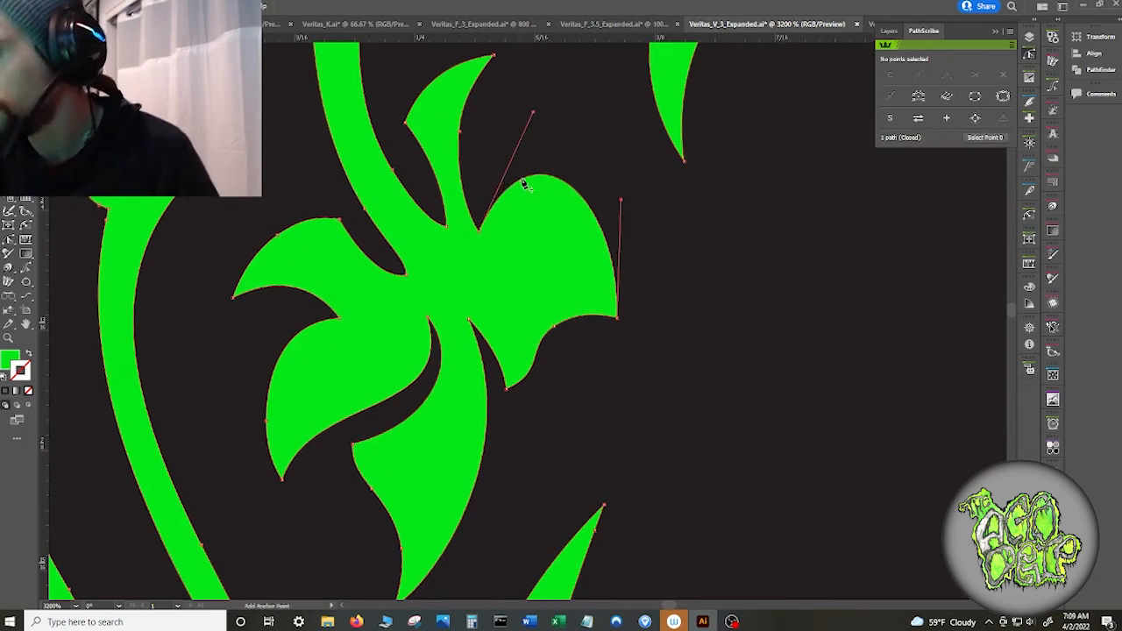
click(522, 180)
key(a)
drag(493, 201, 550, 146)
key(ctrl+z)
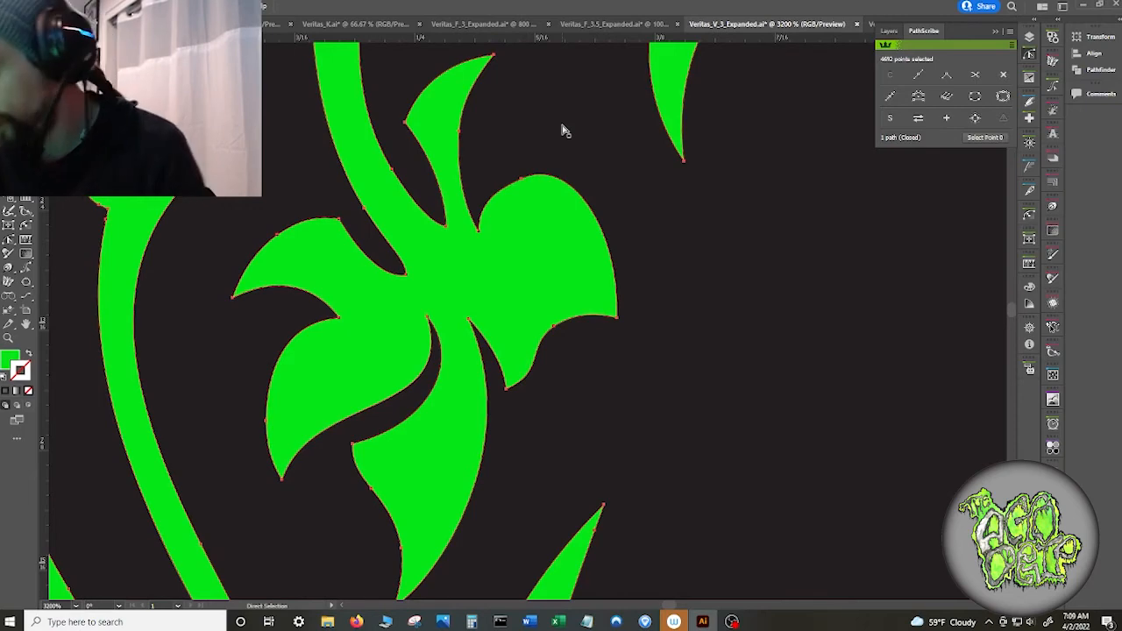
- Move the right petal's new top anchor point up slightly and flatten the angle of its direction handle
key(ctrl+minus)
key(ctrl+minus)
key(ctrl+minus)
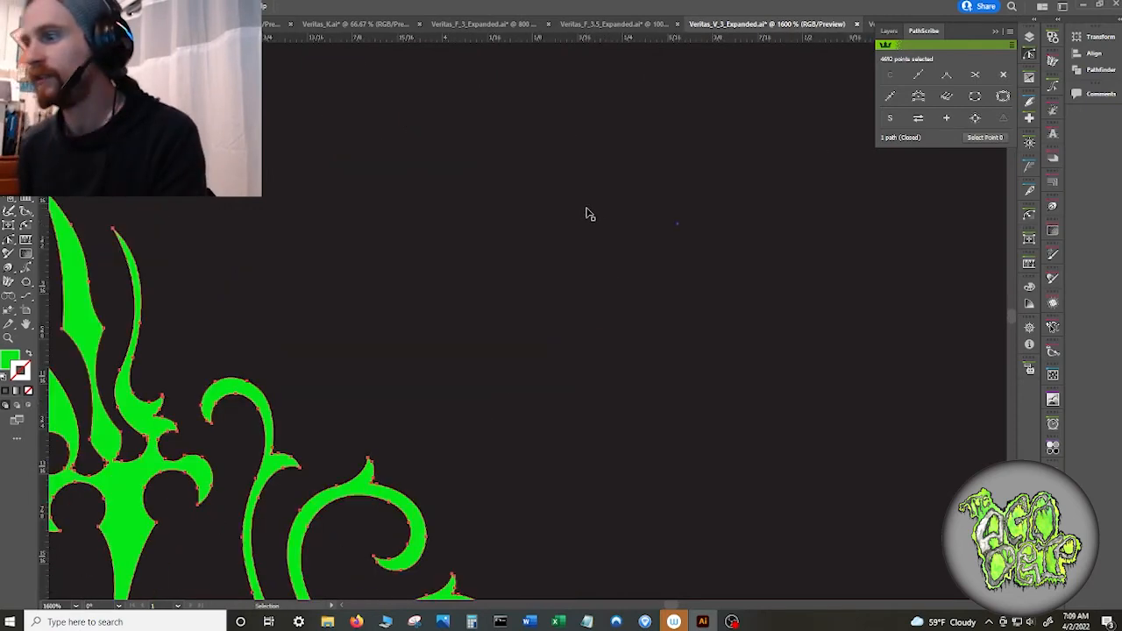
key(ctrl+minus)
key(ctrl+minus)
key(ctrl+minus)
key(ctrl+minus)
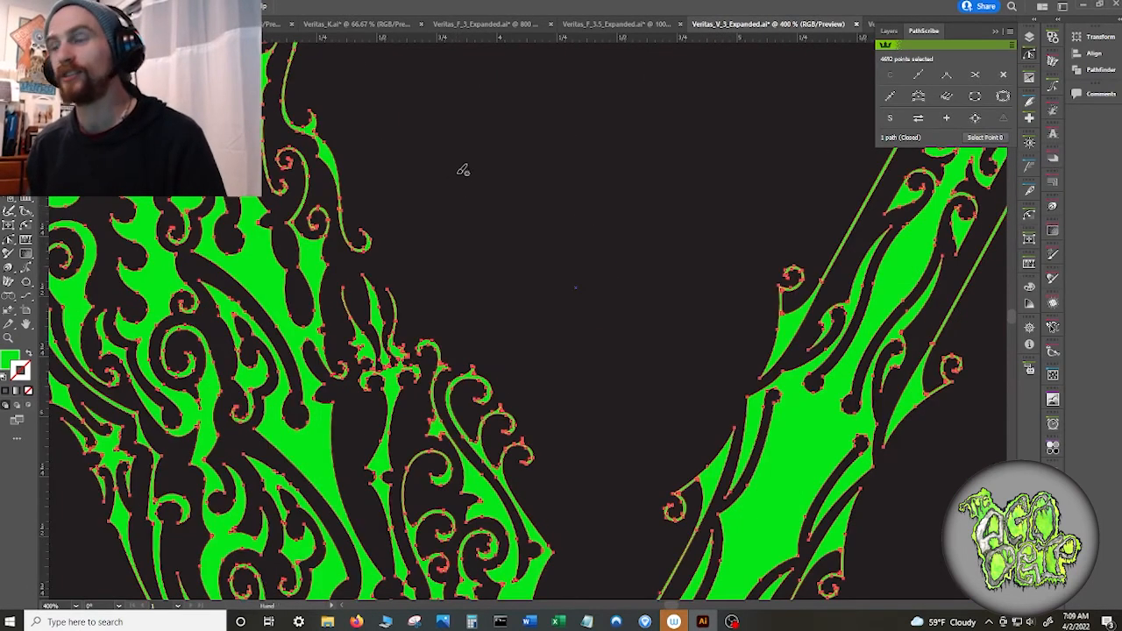
drag(463, 170, 476, 544)
scroll(350, 402, up, 5)
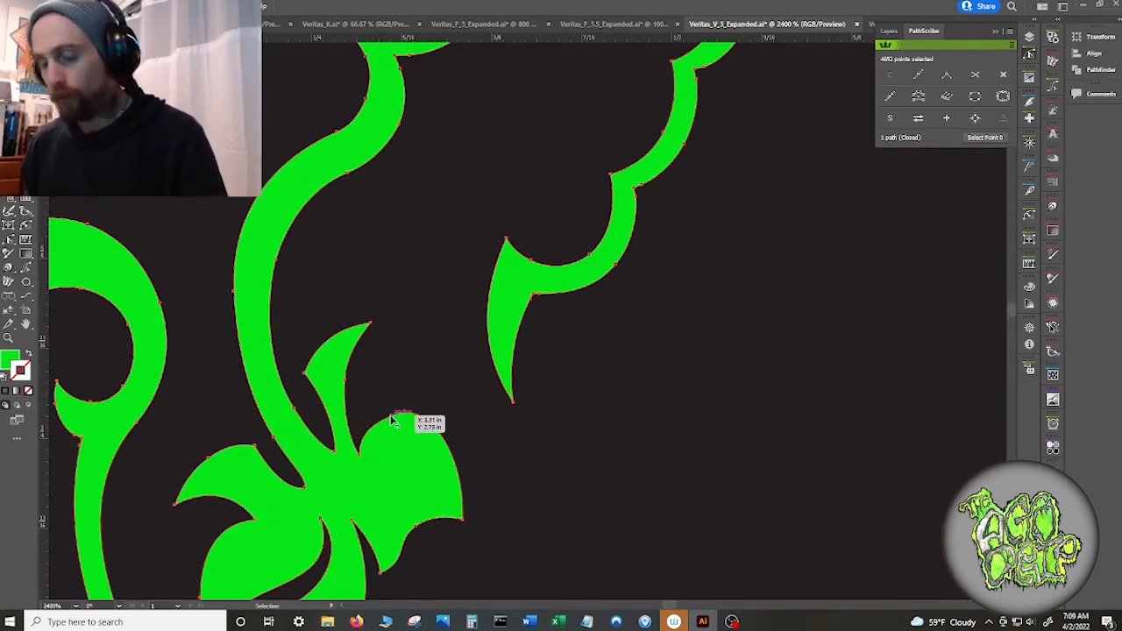
click(393, 420)
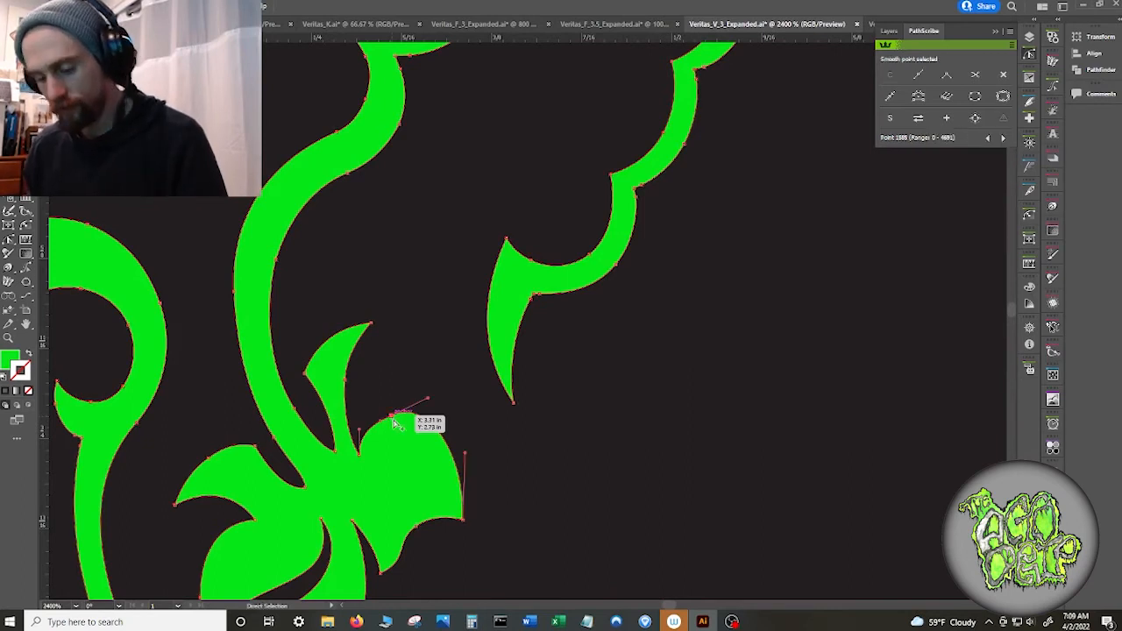
scroll(396, 425, up, 4)
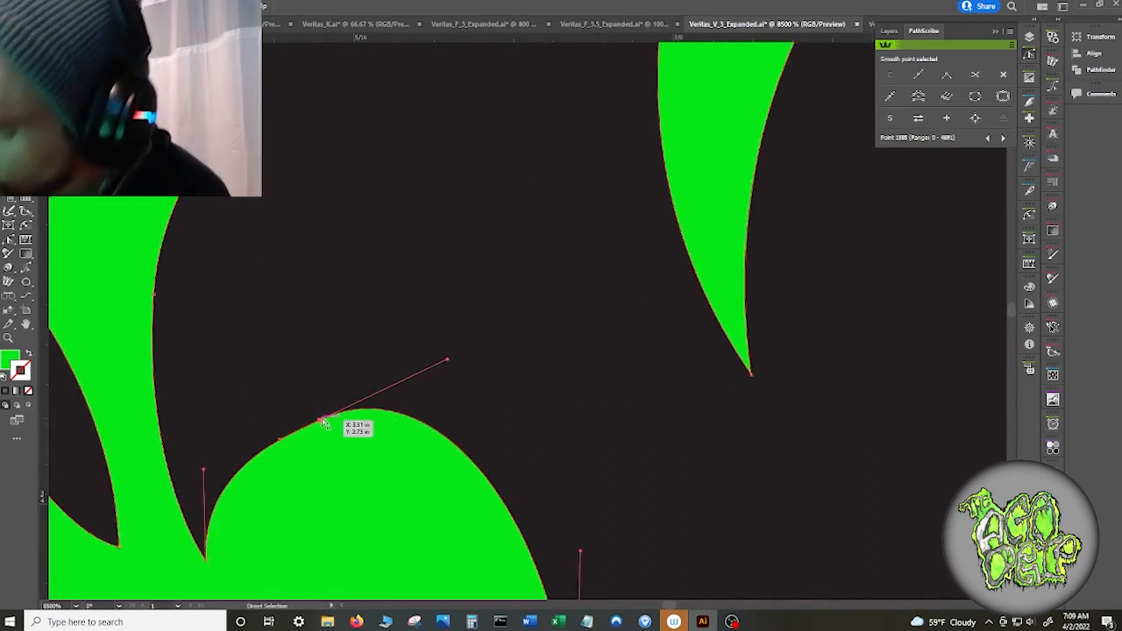
drag(320, 421, 326, 392)
drag(454, 336, 460, 371)
- Bow the right petal's outer side outward with its lower corner handle, then shift the top anchor right and level its handles
key(space)
drag(545, 460, 692, 210)
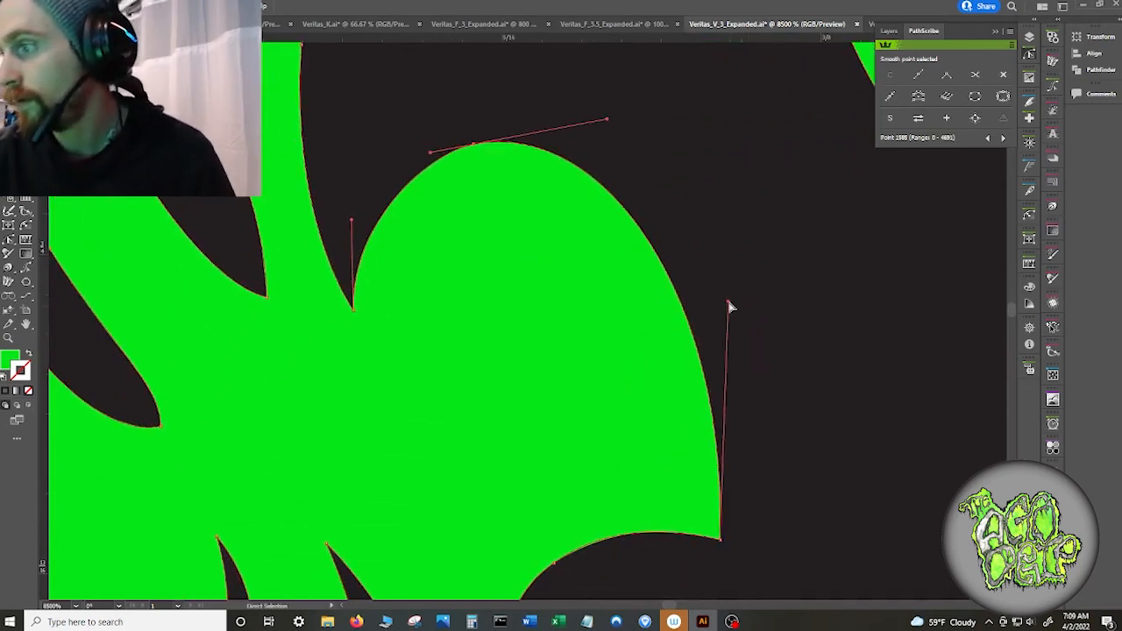
drag(729, 307, 803, 324)
drag(476, 145, 501, 141)
drag(617, 113, 659, 157)
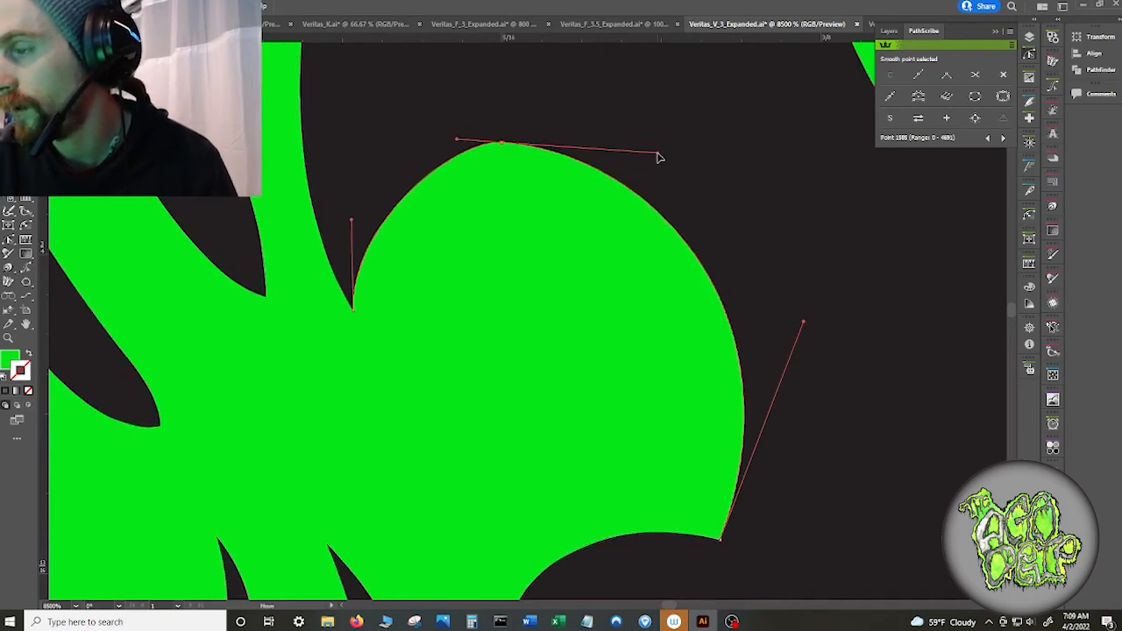
drag(457, 139, 426, 135)
click(507, 106)
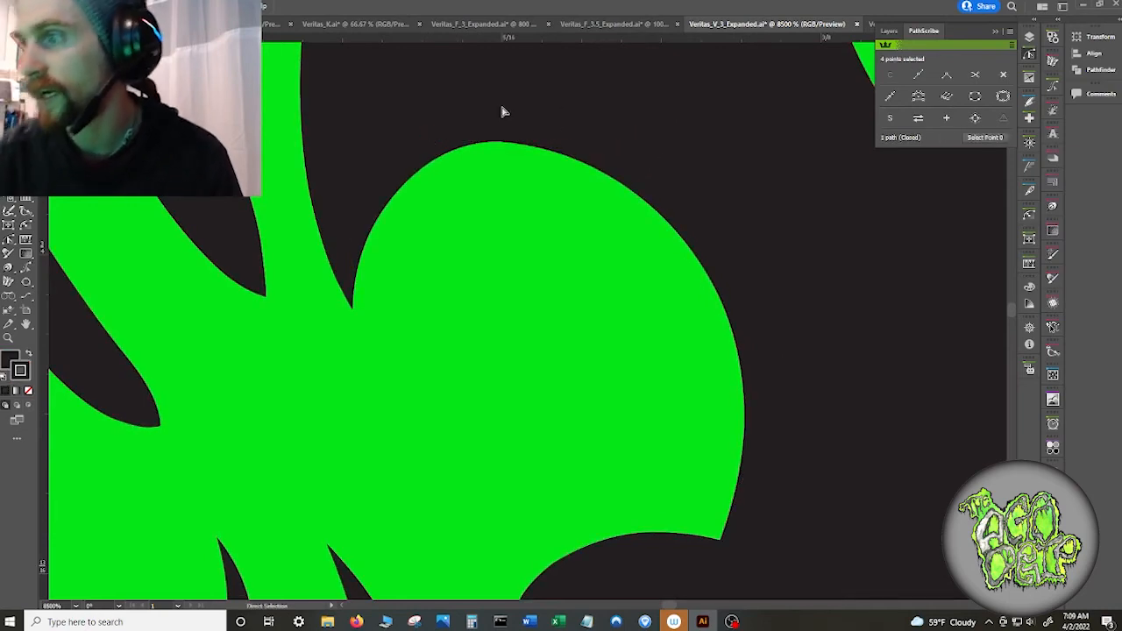
- Move the right petal's lower tip up and right, and widen the slot beside it by shifting the slot's tip up and left
scroll(502, 110, down, 8)
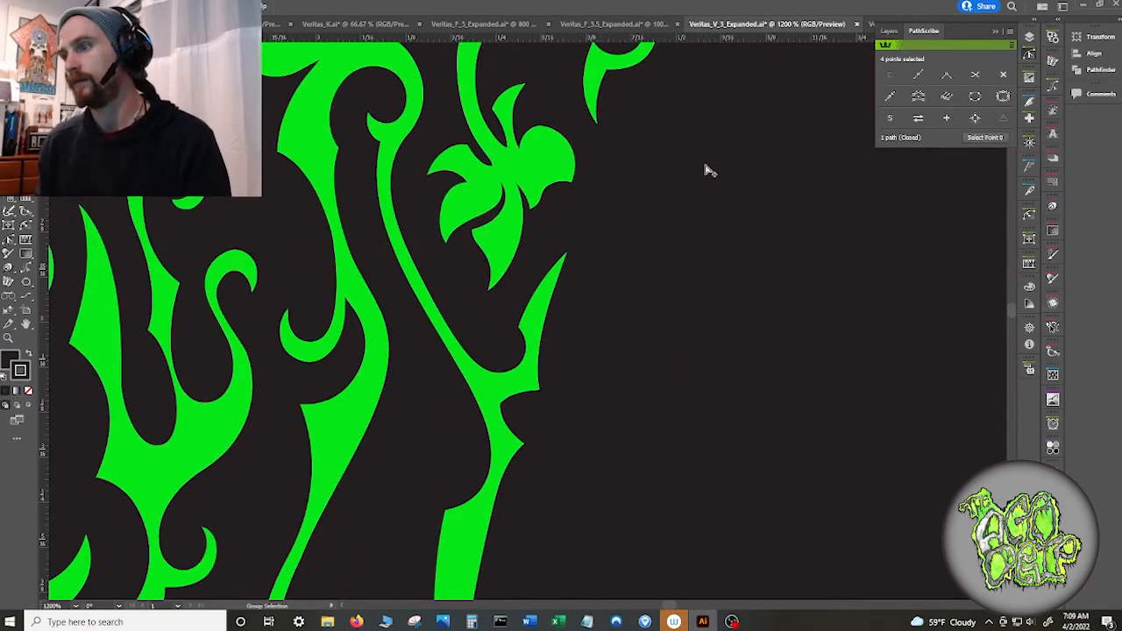
scroll(709, 169, down, 4)
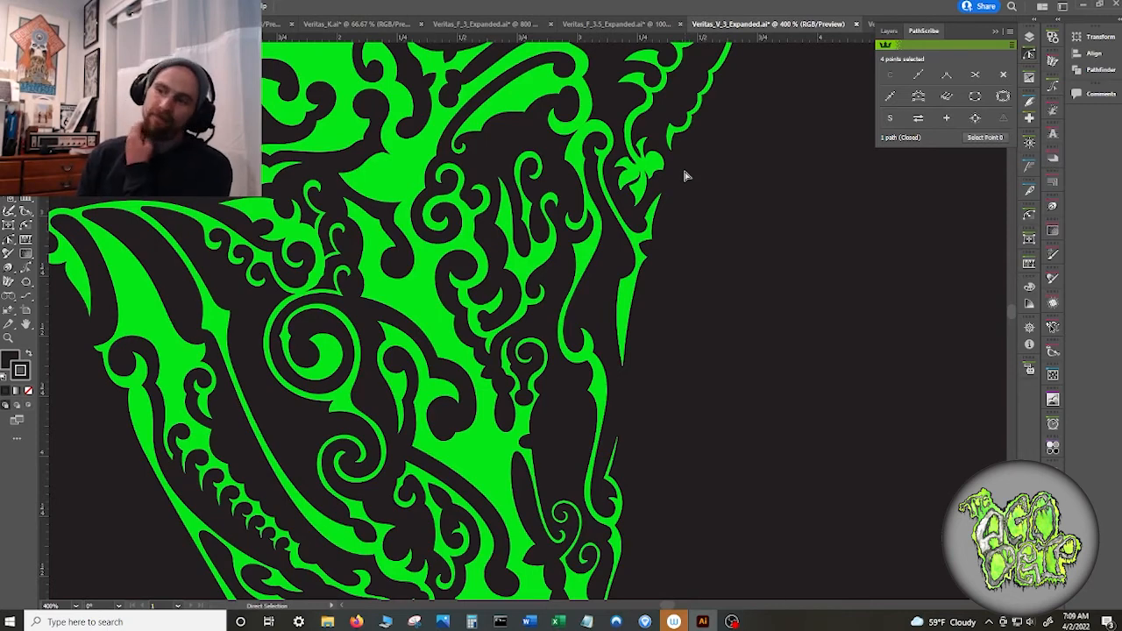
scroll(686, 176, up, 7)
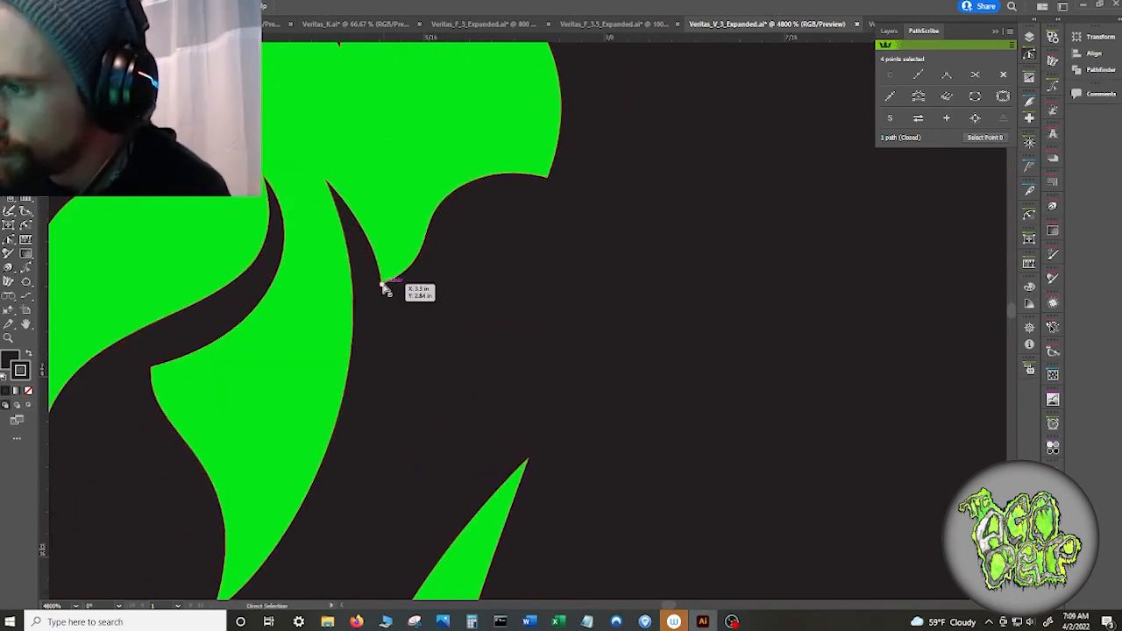
drag(381, 284, 397, 268)
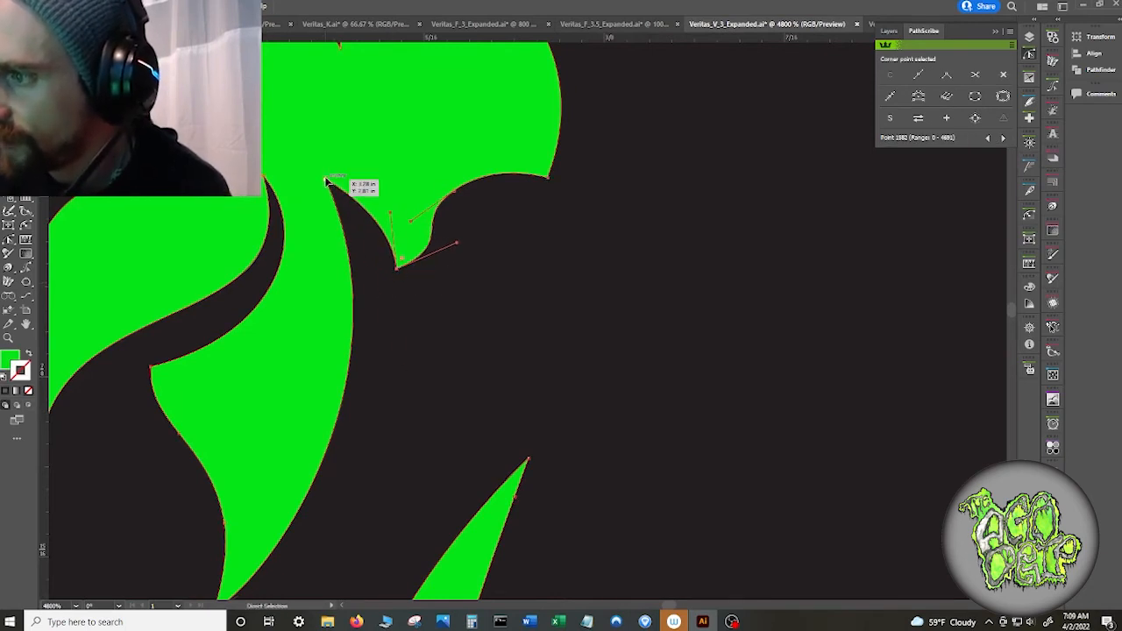
drag(325, 180, 315, 169)
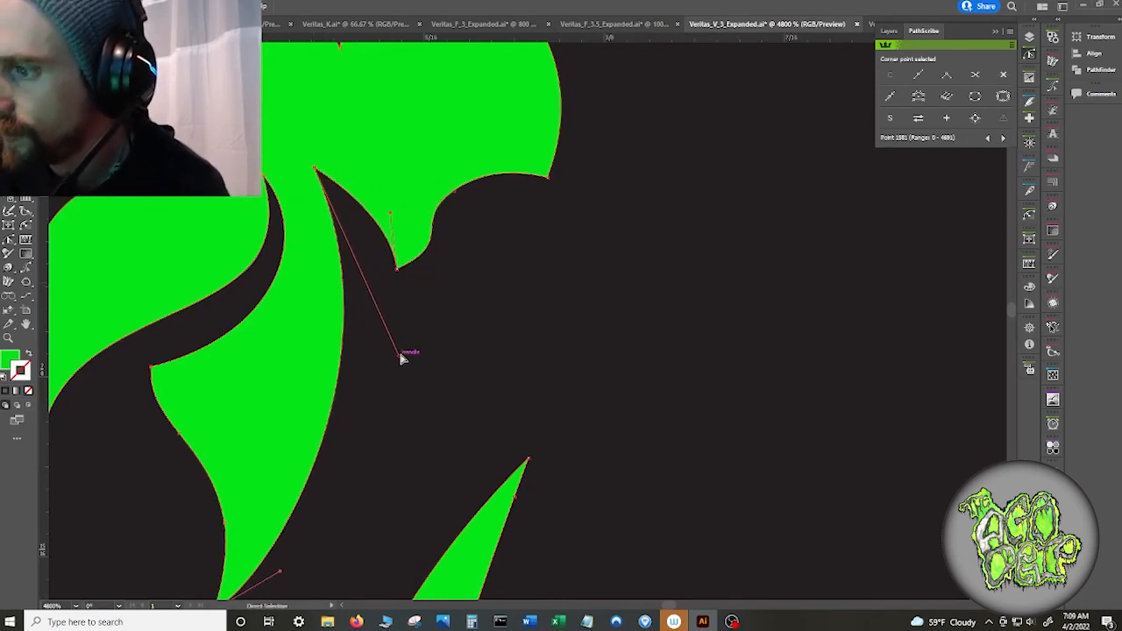
drag(398, 355, 427, 364)
- Shift the right petal's lower tip farther up and right, arch its slot edge, and move the notch's smooth point up and right
drag(397, 268, 406, 256)
drag(400, 201, 384, 178)
drag(454, 191, 507, 172)
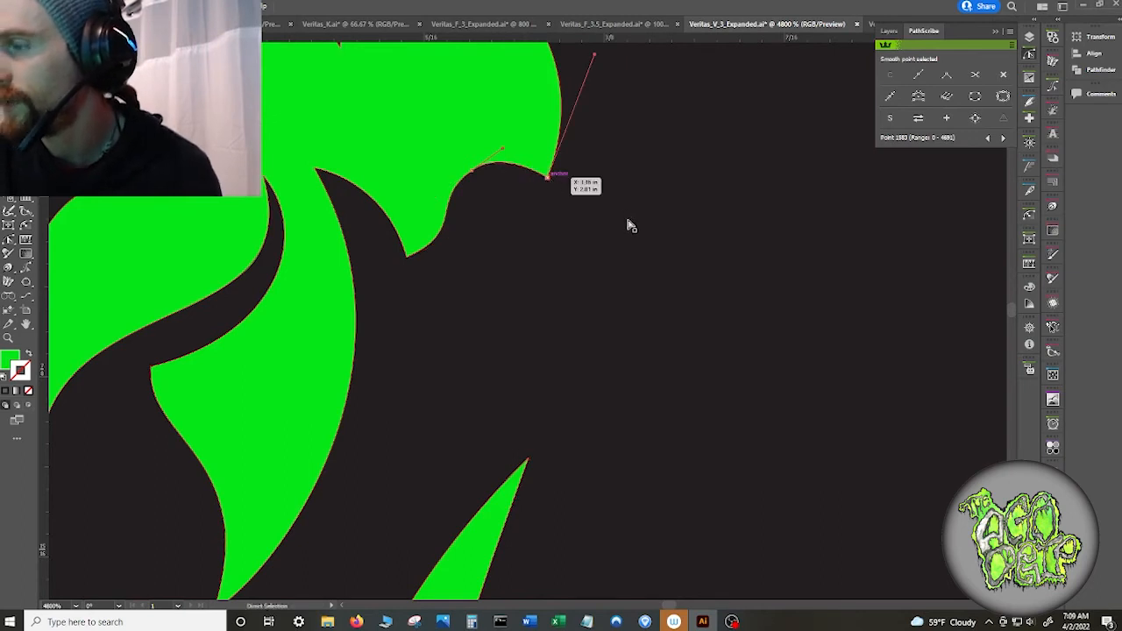
- Move the right petal's lower-right corner left and remove the smooth point in the notch beneath it
key(ctrl+equal)
key(ctrl+equal)
key(ctrl+equal)
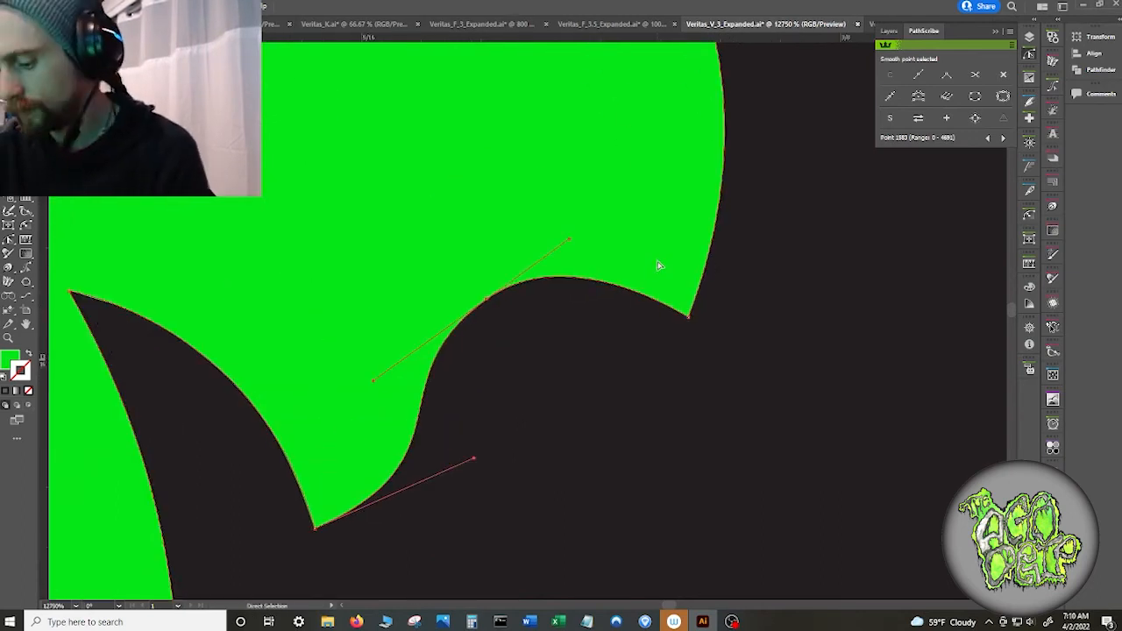
key(ctrl+minus)
key(ctrl+minus)
key(ctrl+minus)
key(ctrl+minus)
click(571, 318)
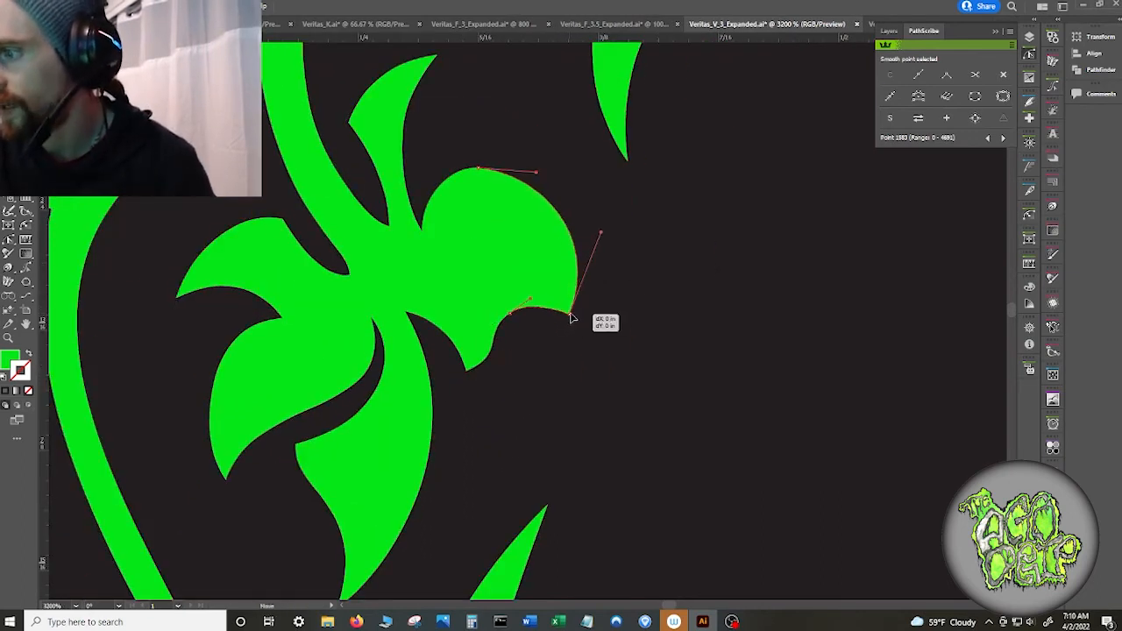
mouse_move(571, 318)
mouse_down()
mouse_move(514, 320)
mouse_move(561, 319)
mouse_up()
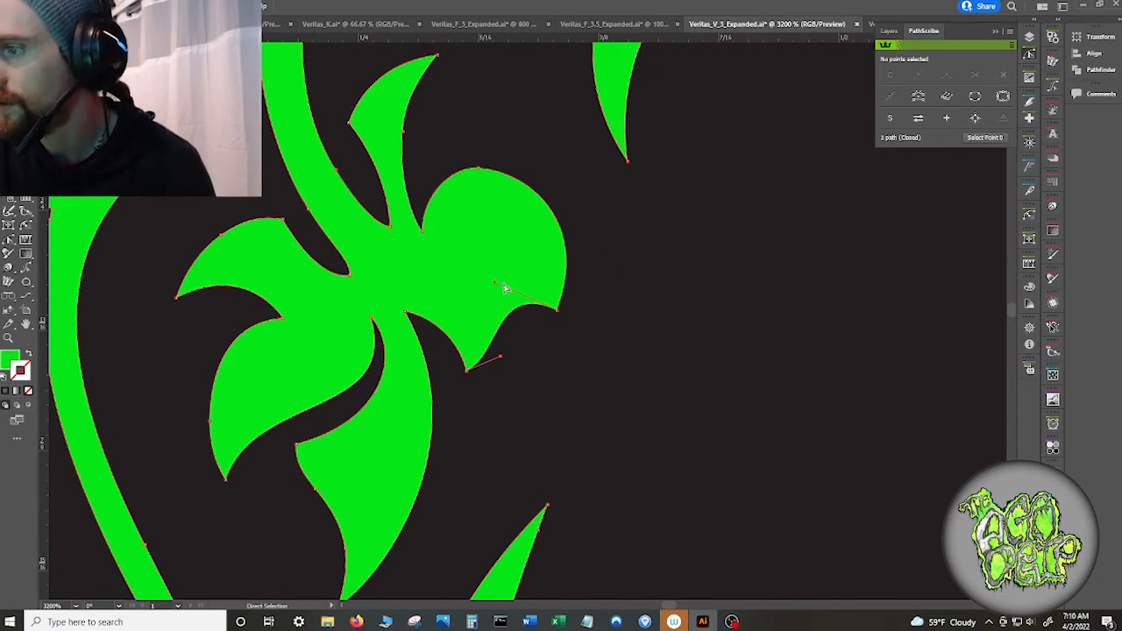
- Round off the right petal's notch by swinging the corner handle downward, removing the corner point, and shortening the lower tip's handle
drag(496, 284, 540, 373)
drag(556, 317, 573, 297)
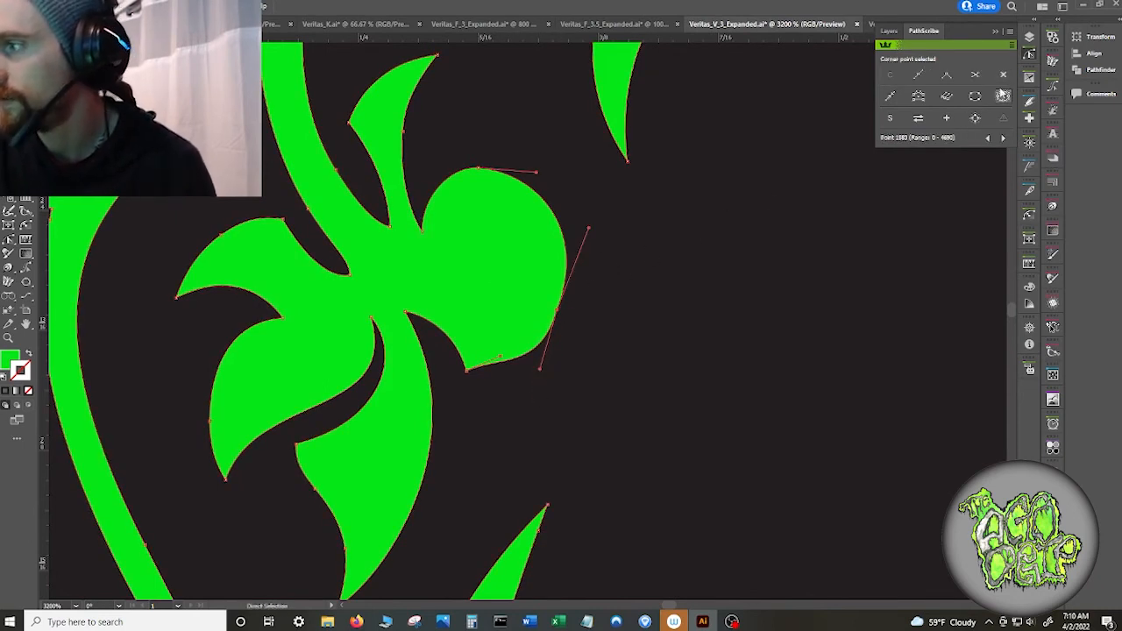
click(1003, 75)
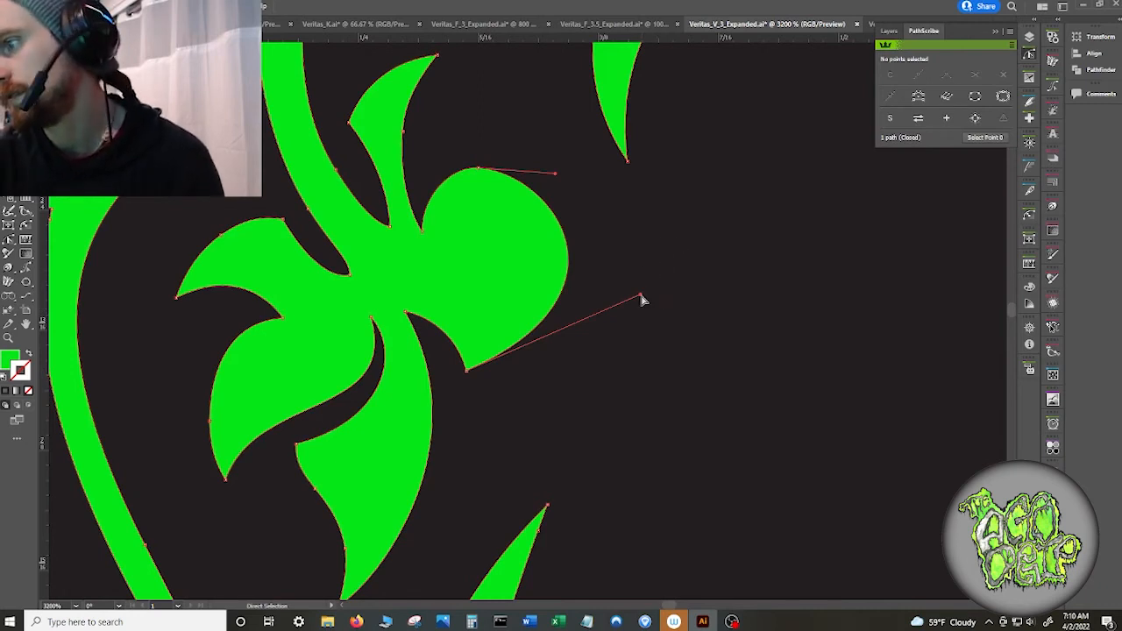
drag(642, 299, 572, 328)
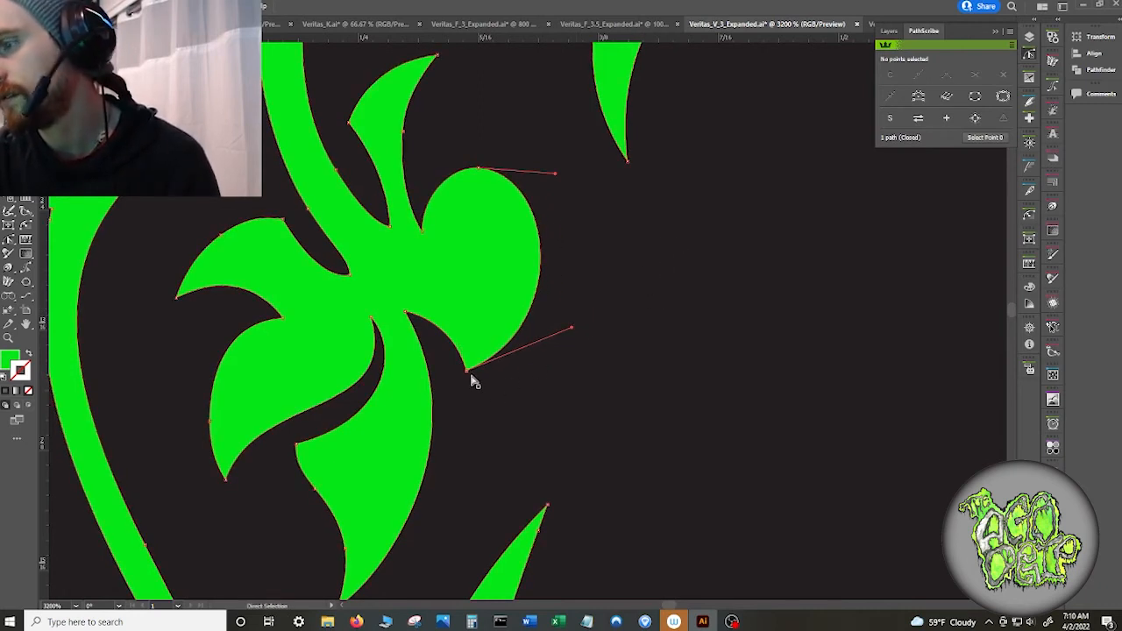
- Lower the right petal's pointed tip slightly and add a smooth point on its lower-right edge
drag(468, 373, 467, 384)
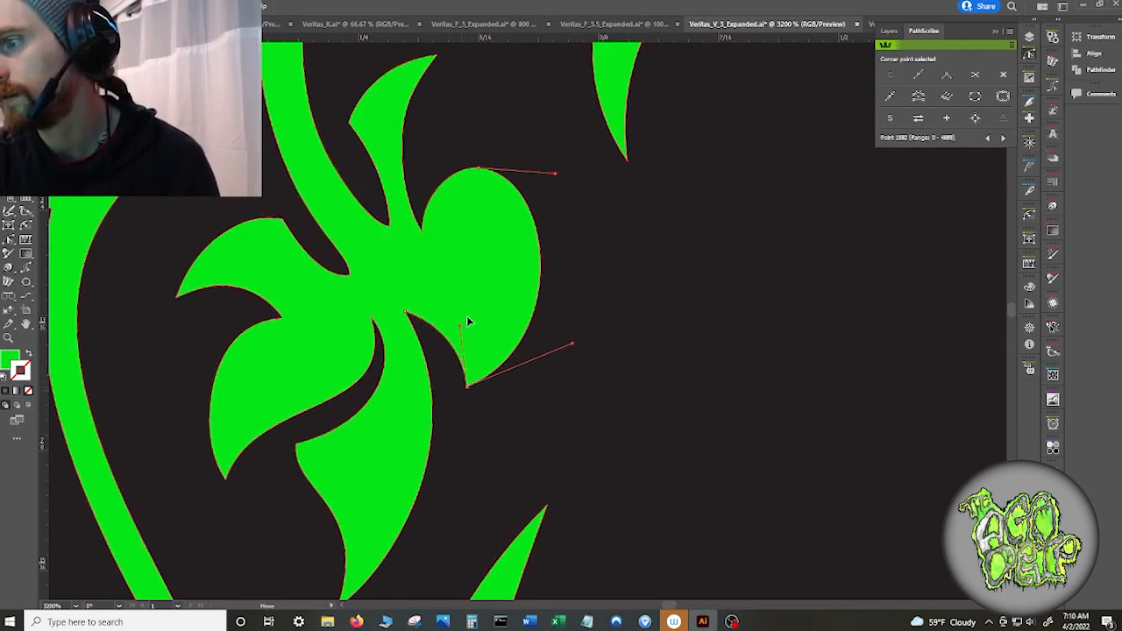
key(a)
click(538, 316)
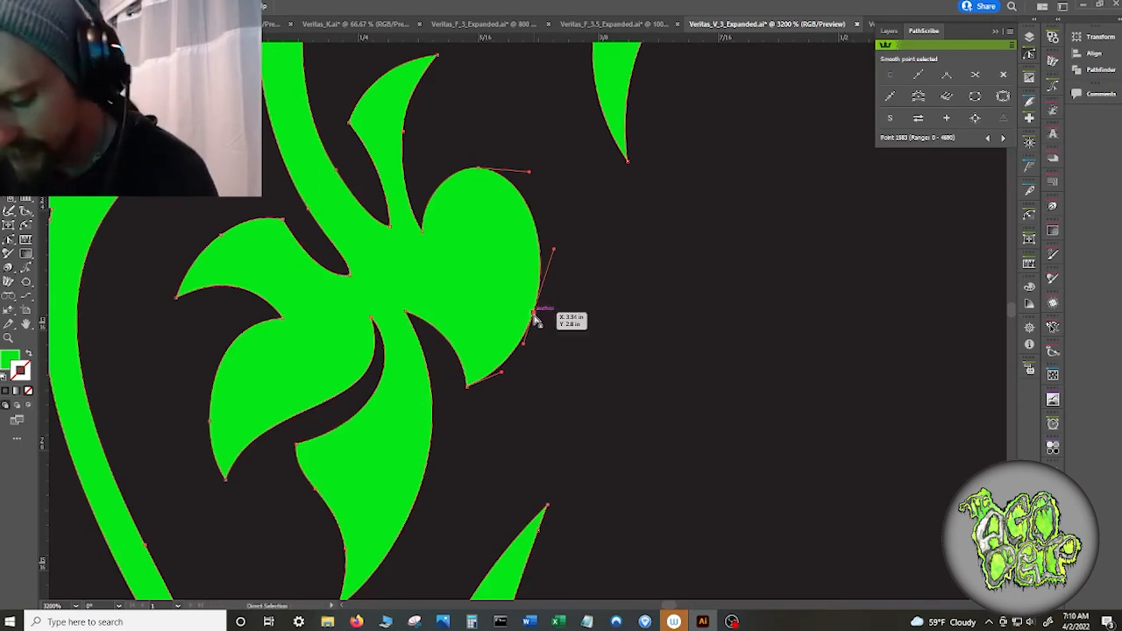
- Move the right petal's lower-right point outward, arch the edge beneath it inward, and shift the petal's top point slightly right and down
drag(535, 317, 553, 315)
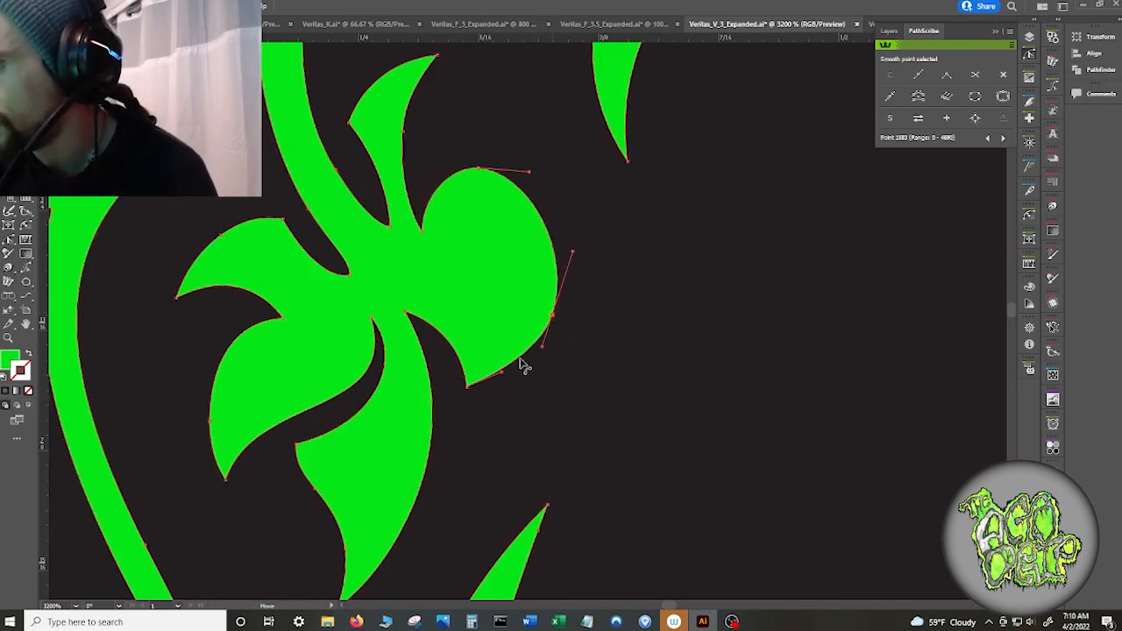
drag(503, 371, 564, 328)
click(570, 350)
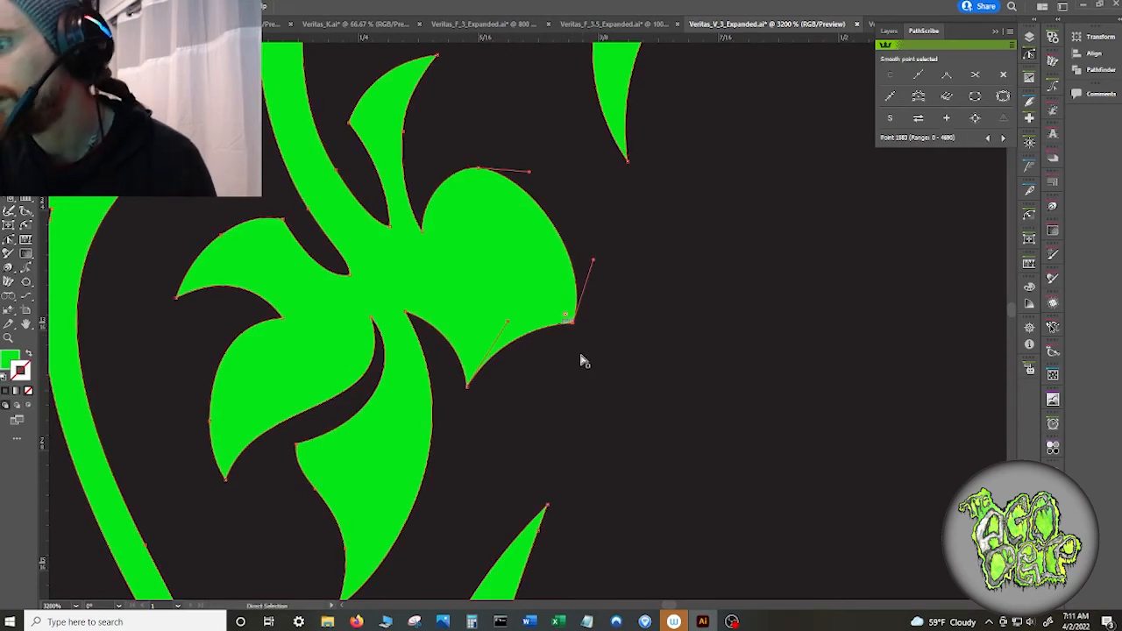
drag(476, 166, 492, 172)
click(687, 222)
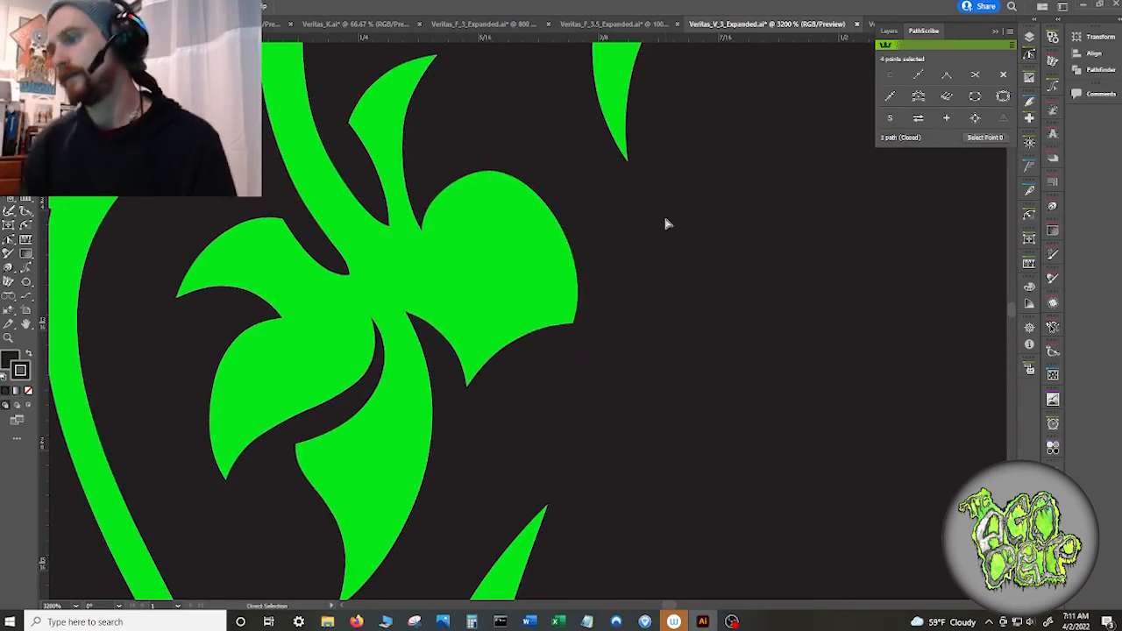
- Extend the flower's small upper petal tip farther right and smooth the curve of its inner edge
scroll(666, 226, down, 5)
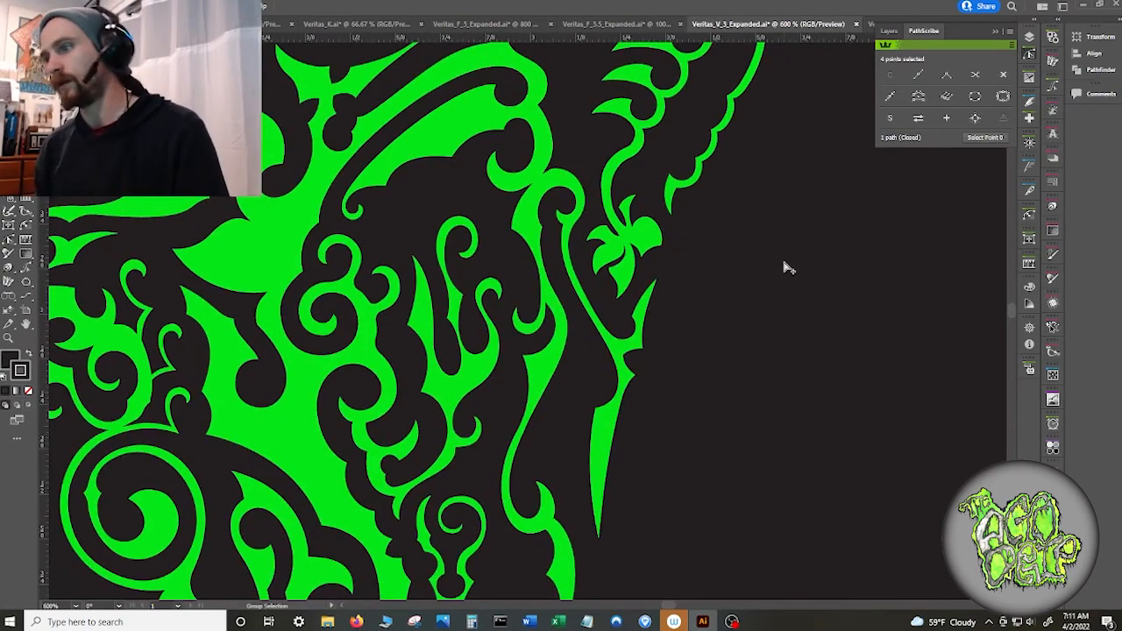
scroll(784, 263, down, 2)
scroll(785, 265, up, 3)
scroll(593, 213, up, 4)
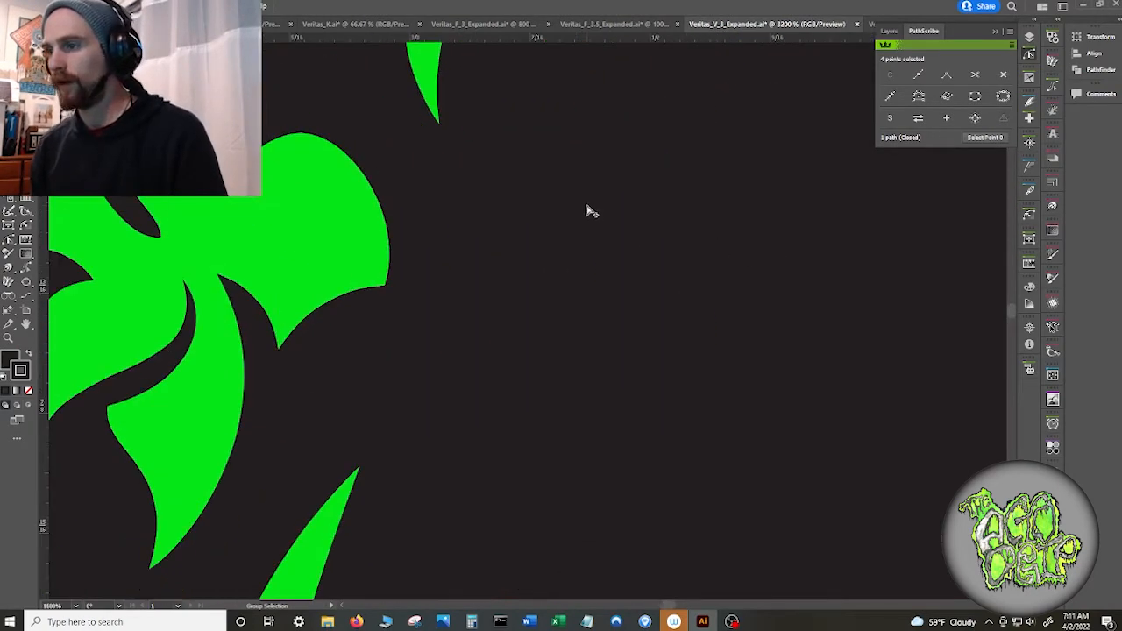
drag(501, 198, 581, 296)
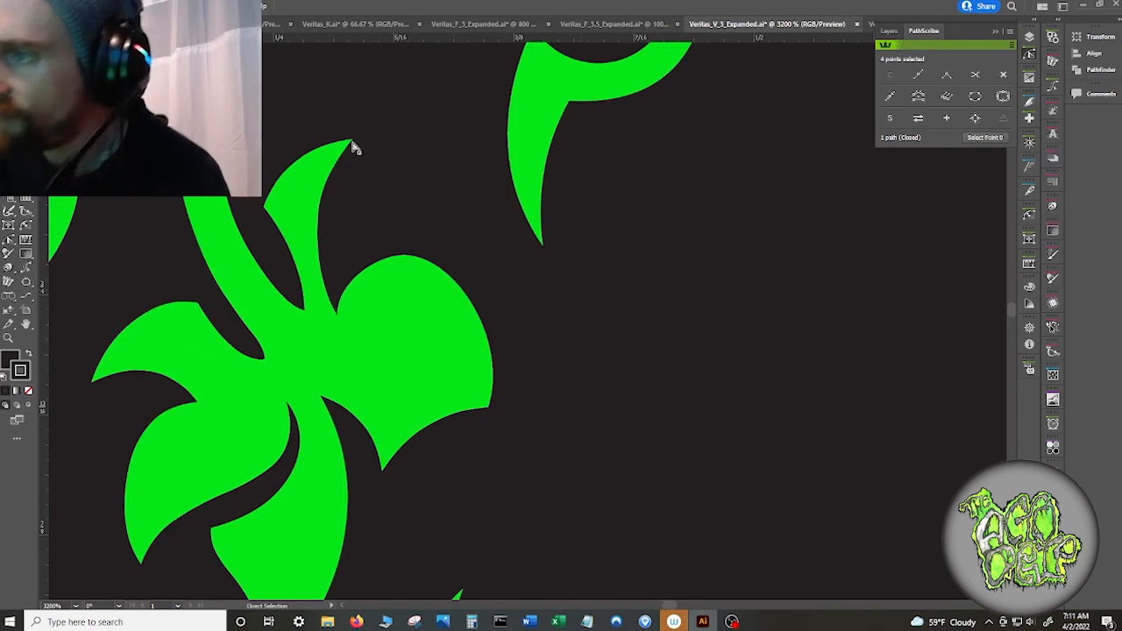
drag(352, 140, 301, 145)
click(444, 149)
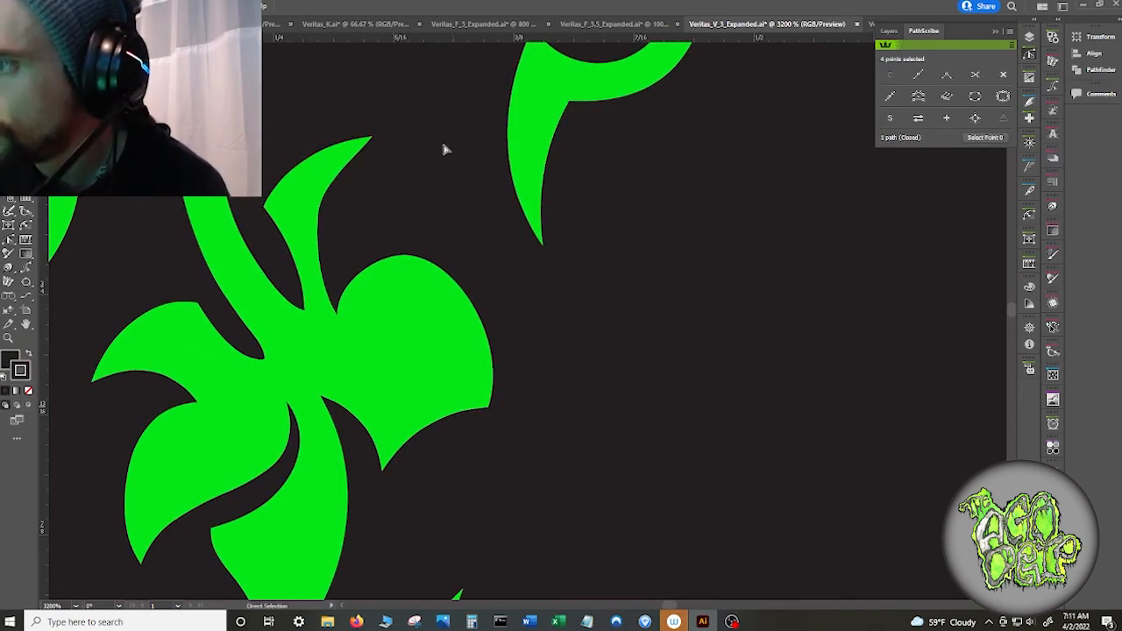
click(365, 154)
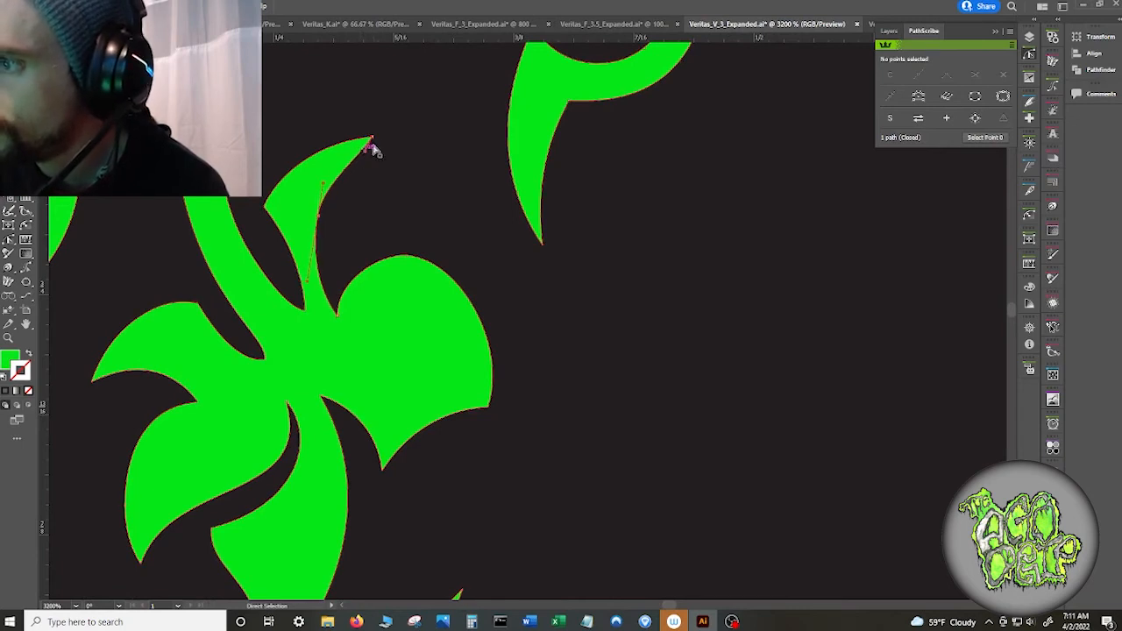
drag(372, 139, 375, 143)
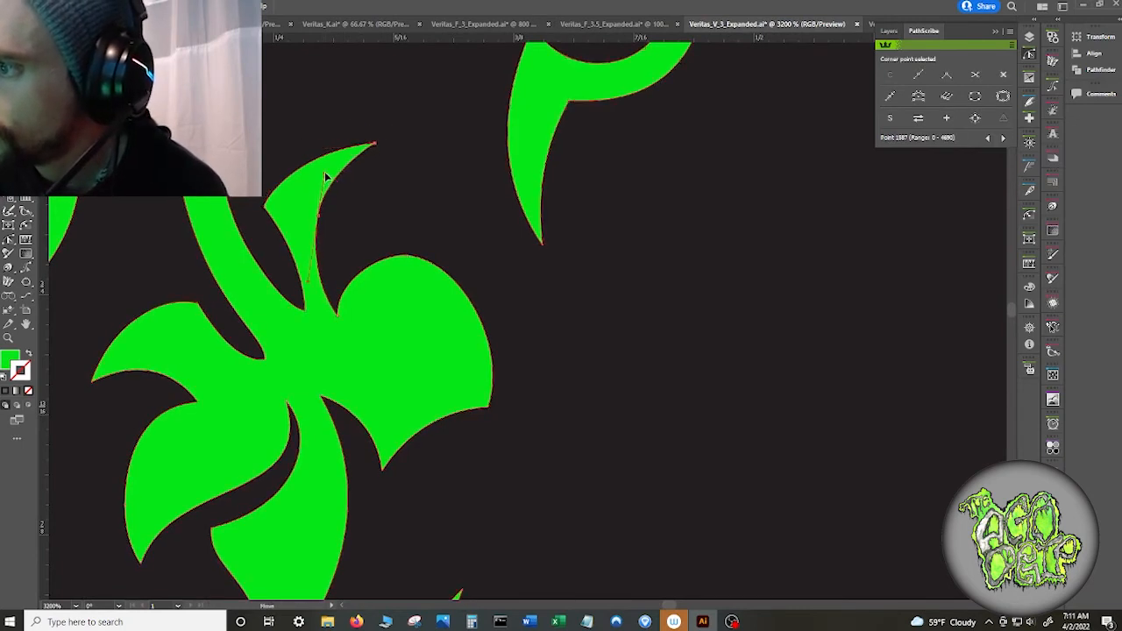
click(392, 211)
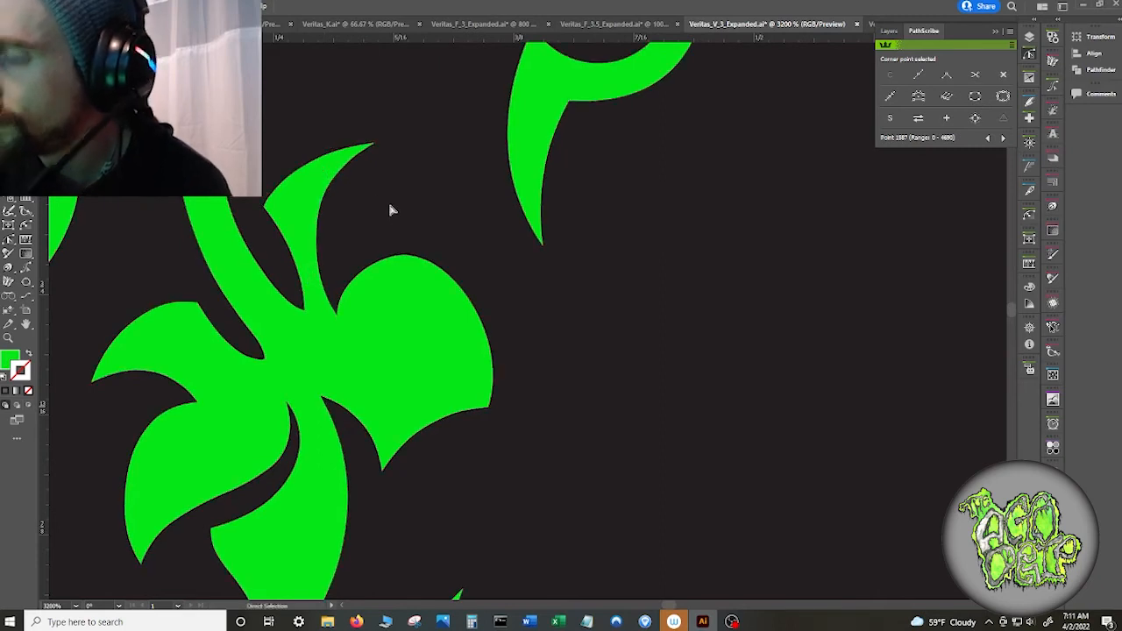
- Raise the notch corner between the upper and right petals, shift the right petal's top point right, and tilt the notch handle right
click(339, 307)
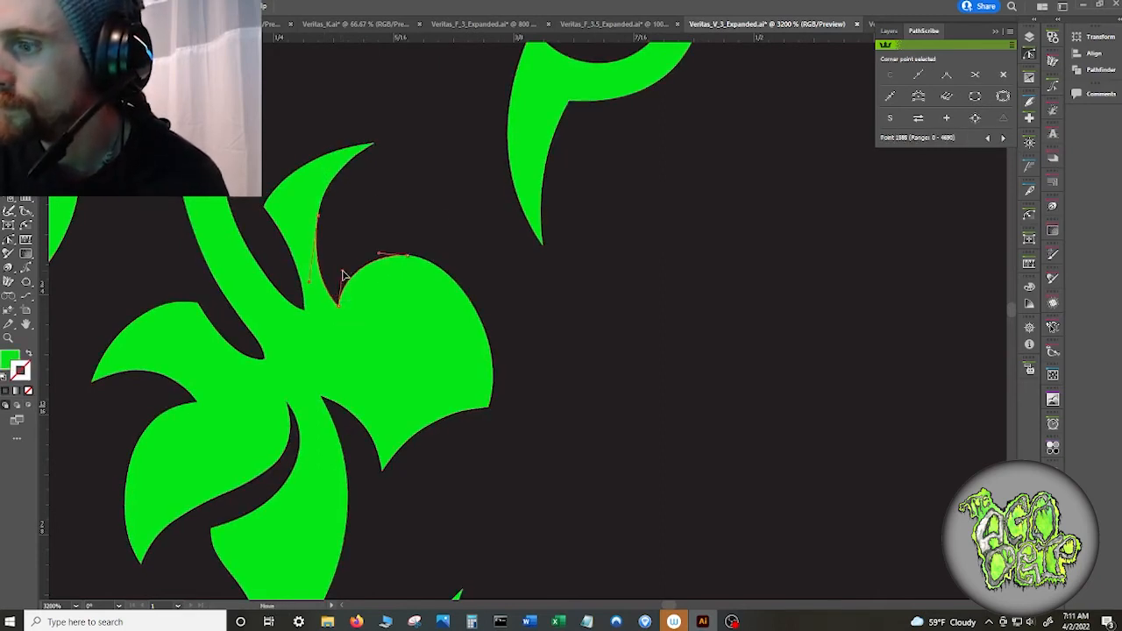
drag(413, 256, 420, 255)
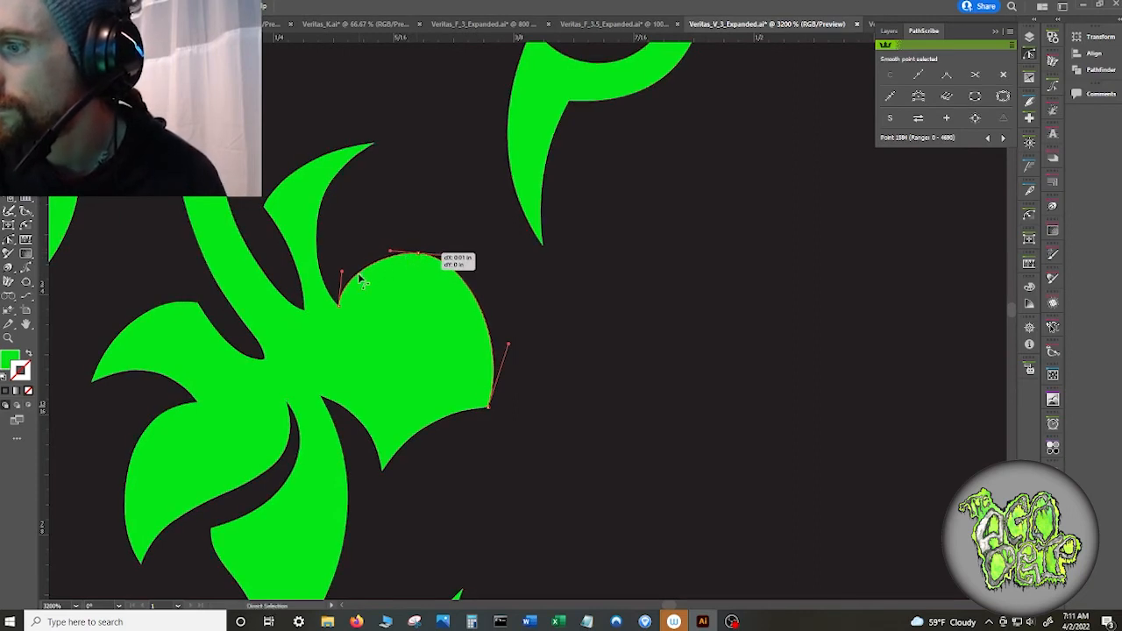
click(386, 223)
key(ctrl+a)
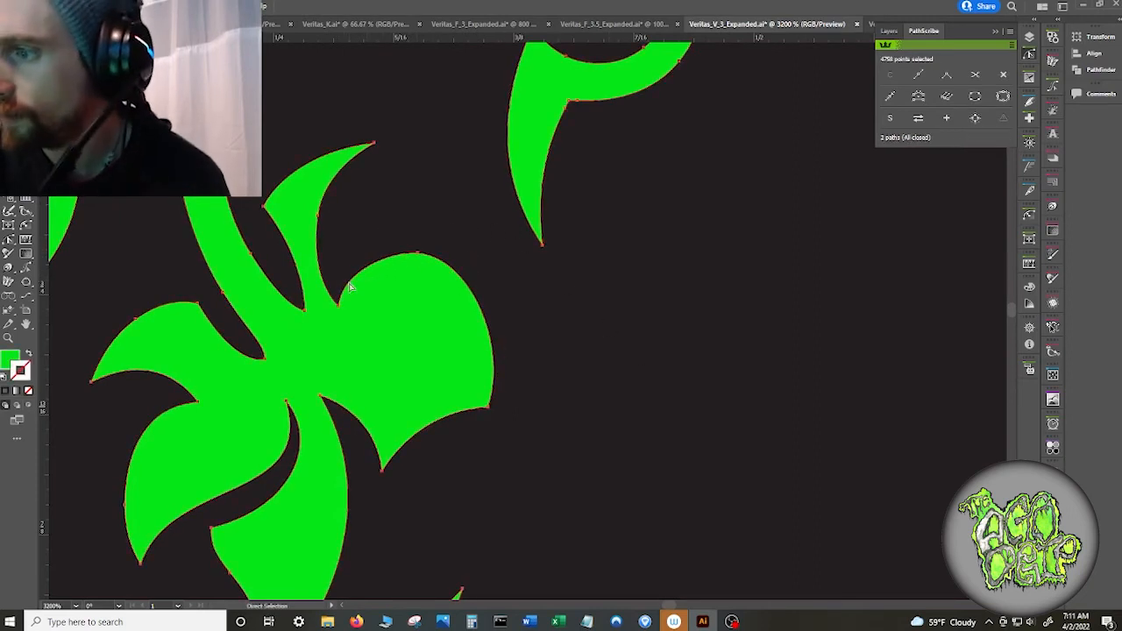
click(340, 306)
drag(342, 272, 353, 263)
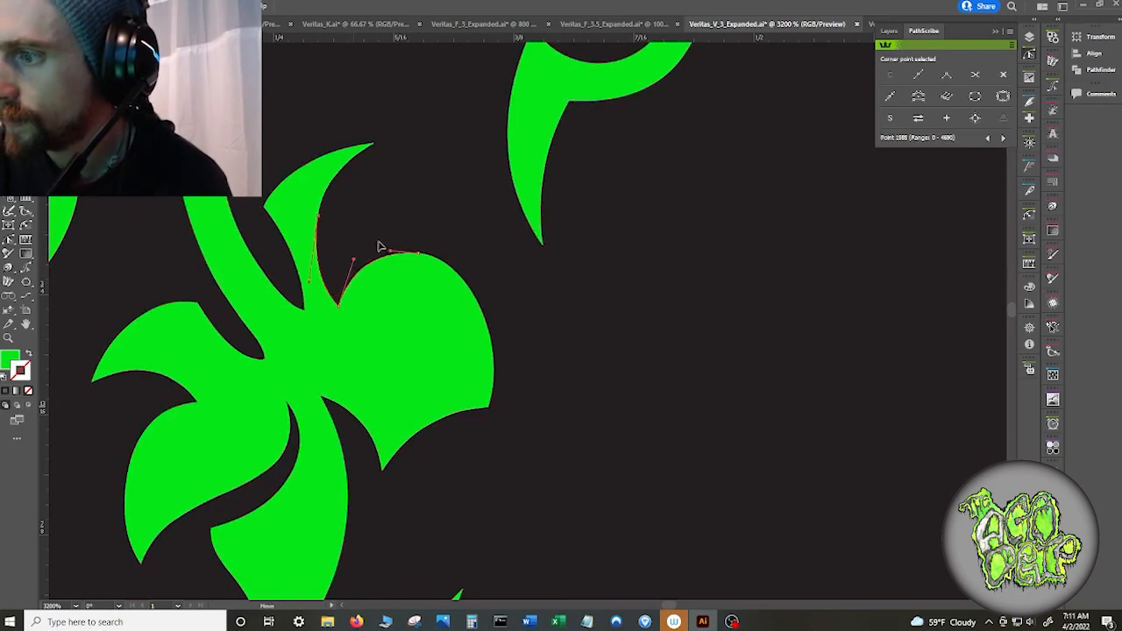
click(420, 213)
- Pull the right petal's outer corner well downward, then raise its inner lower tip, shorten that tip's handle, and shift it left
scroll(419, 215, down, 6)
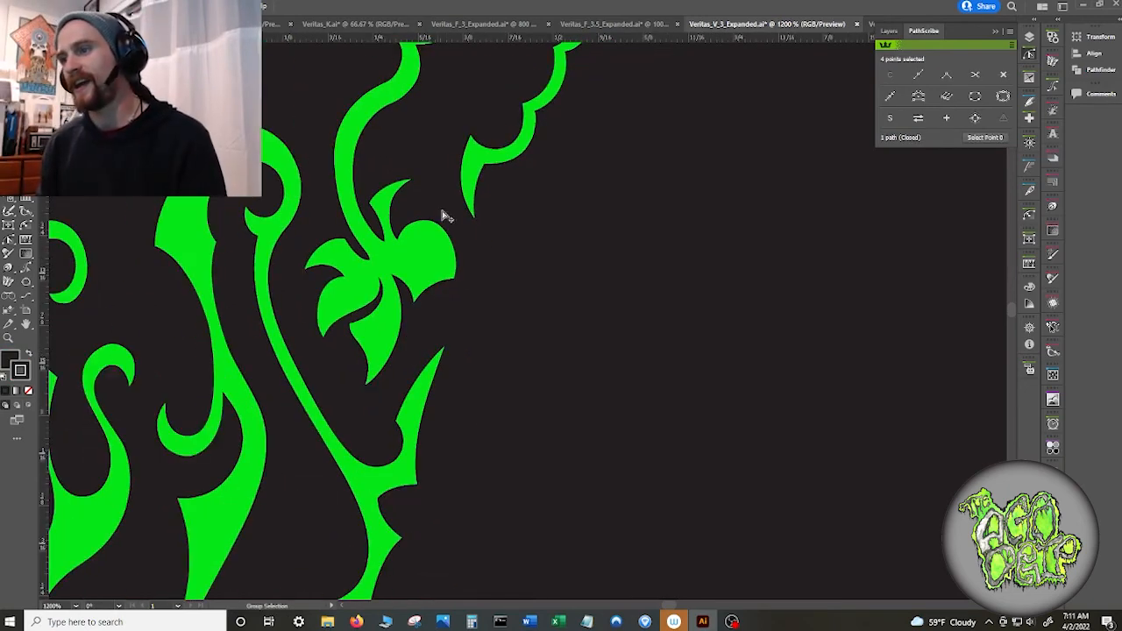
scroll(476, 263, down, 2)
scroll(481, 263, up, 7)
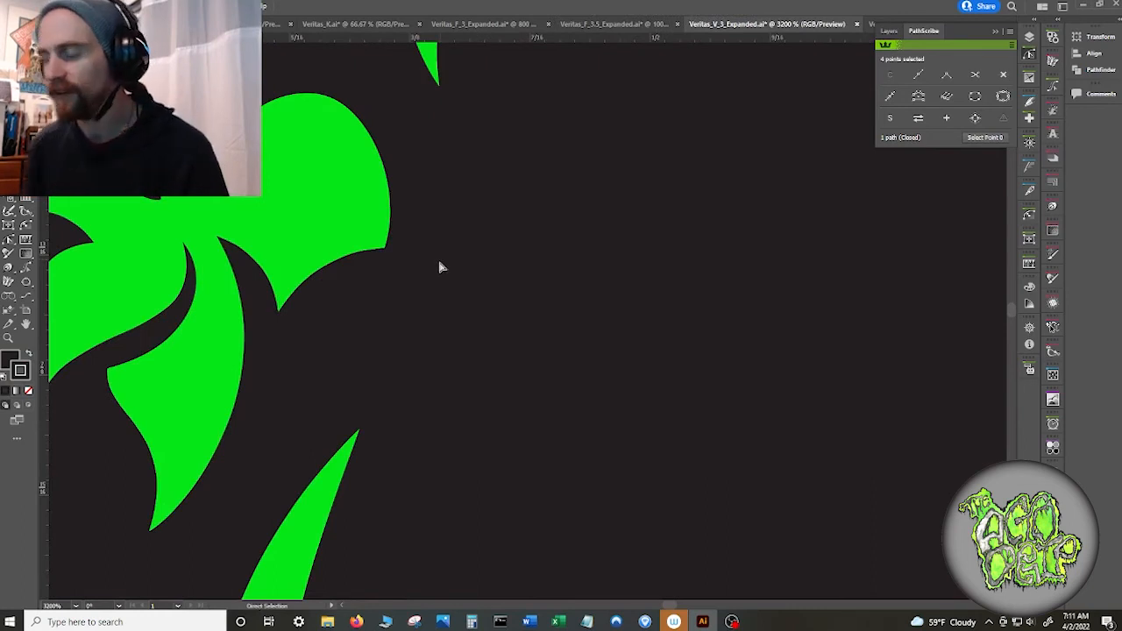
click(386, 251)
drag(386, 251, 395, 316)
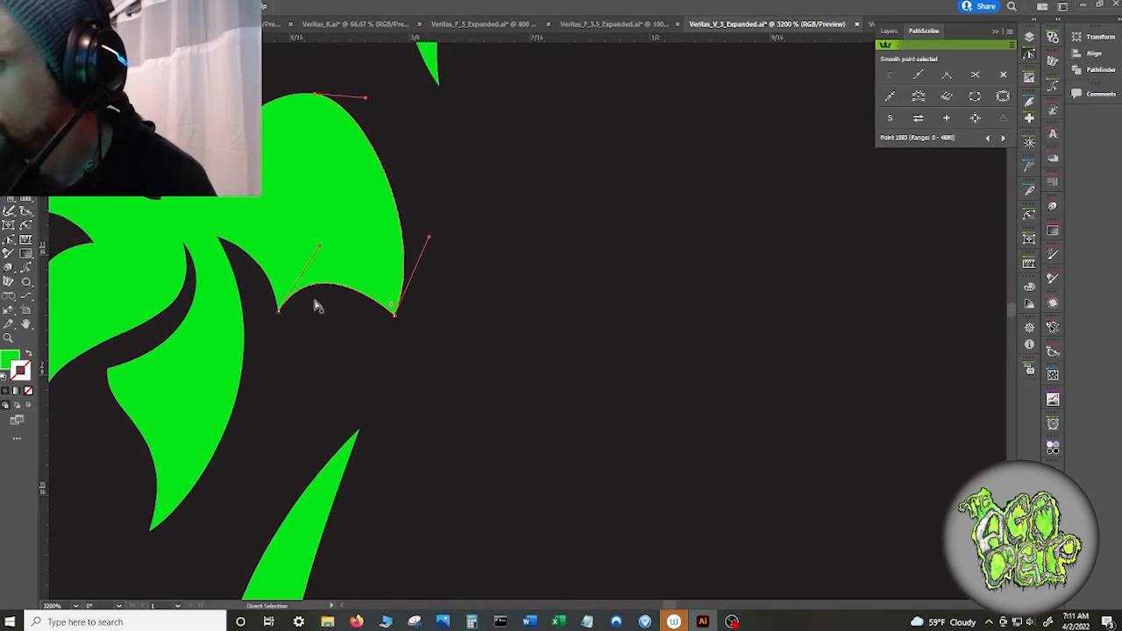
drag(282, 312, 285, 280)
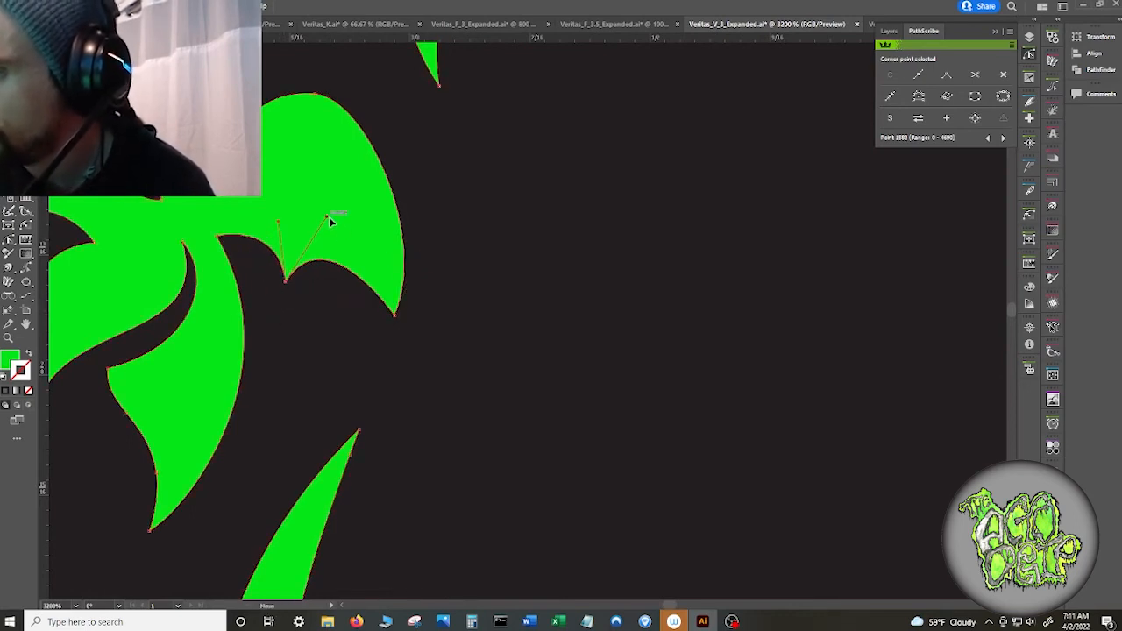
drag(328, 218, 325, 240)
click(452, 250)
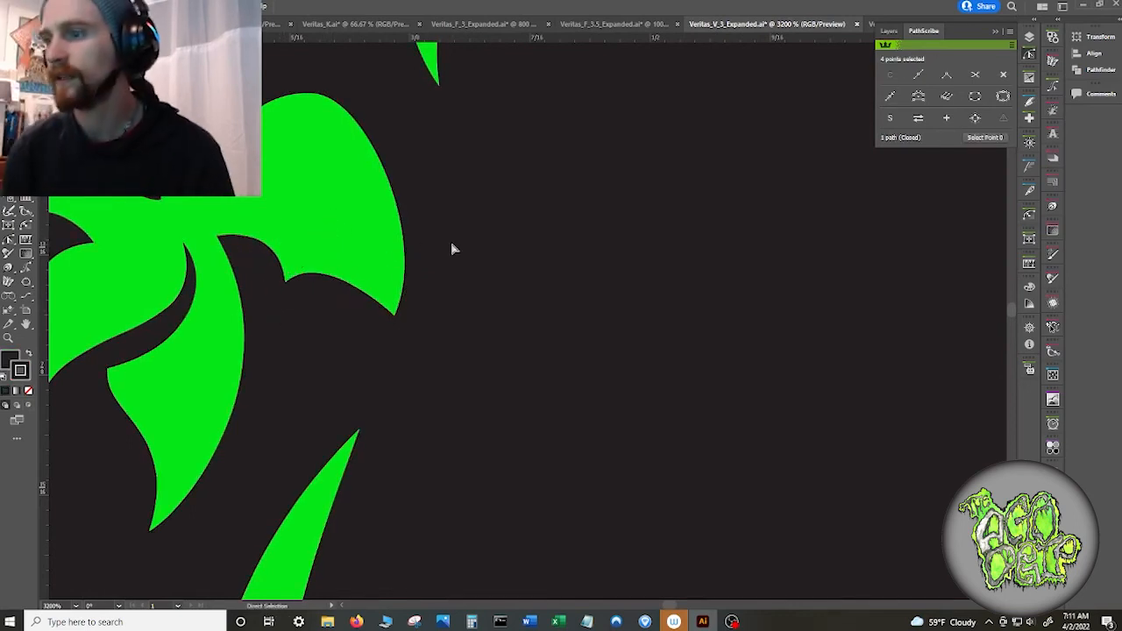
click(283, 283)
drag(283, 283, 264, 288)
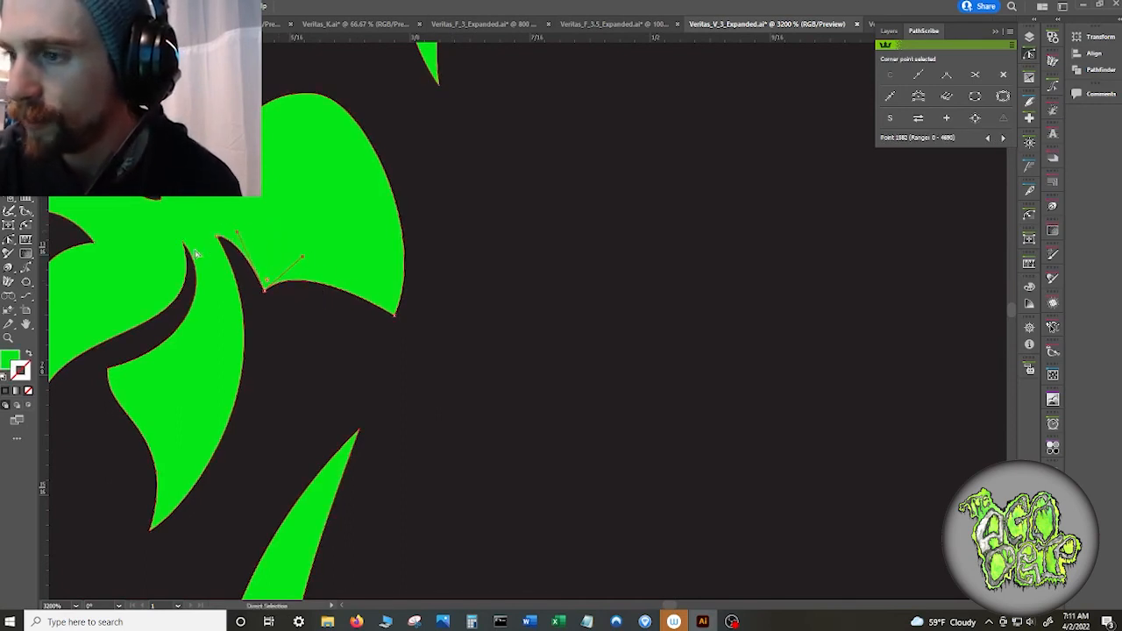
- Adjust the bottom petal's upper-left corner handle to refine the curved slot edge beside the left petal
click(187, 283)
drag(211, 342, 190, 345)
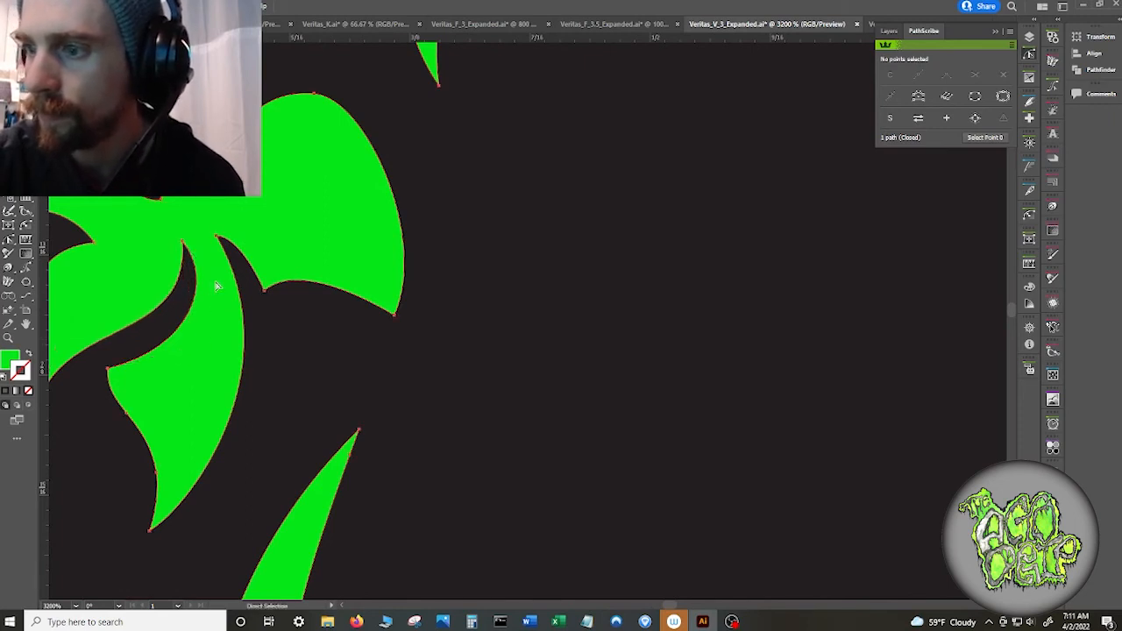
key(ctrl+a)
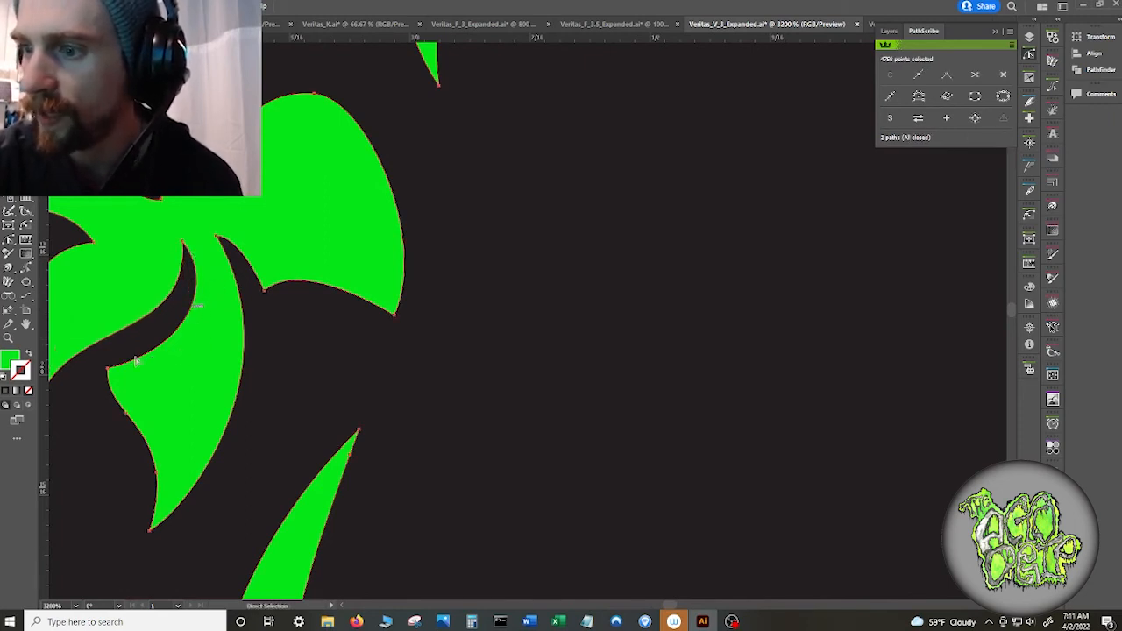
click(108, 370)
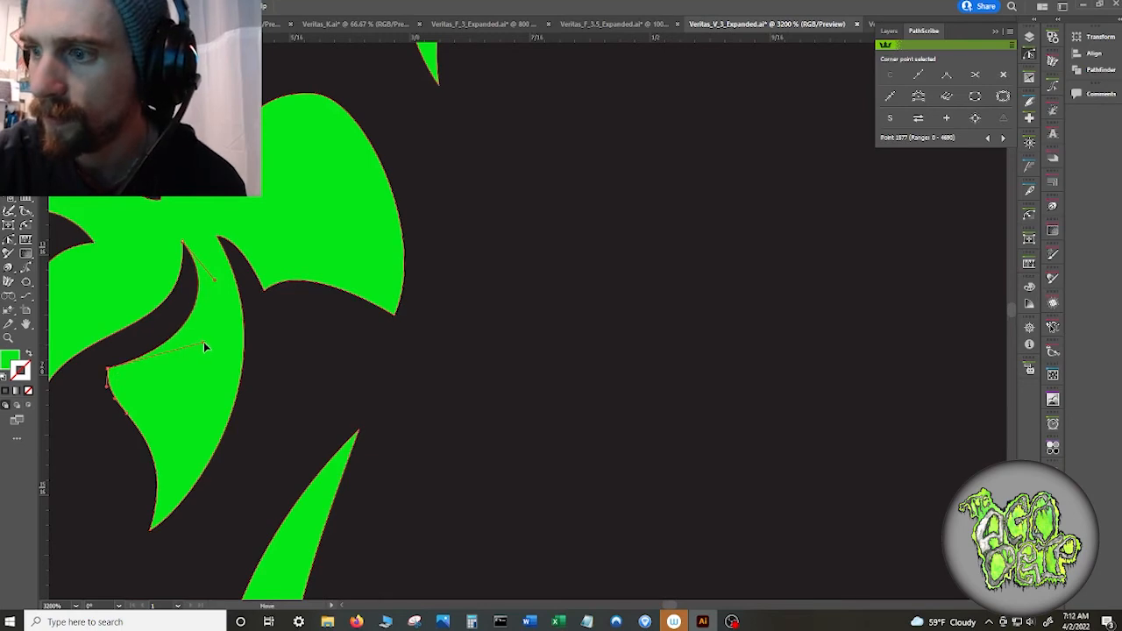
click(278, 350)
- Shift the right petal's top smooth point slightly left and adjust its handles to reshape the upper curve
scroll(277, 349, down, 4)
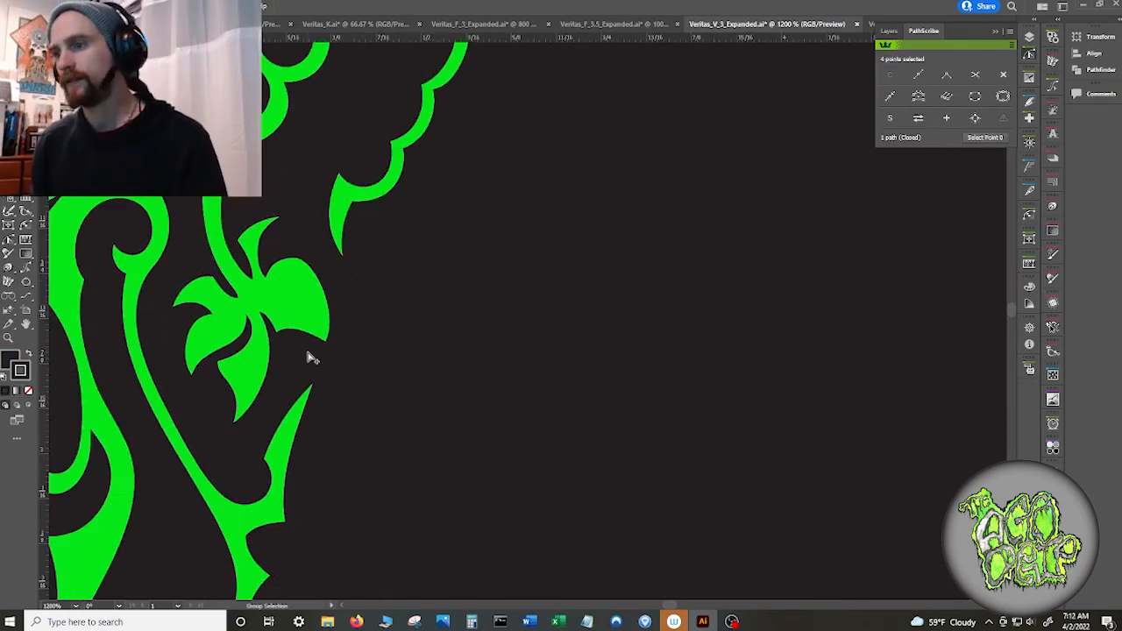
scroll(394, 356, up, 1)
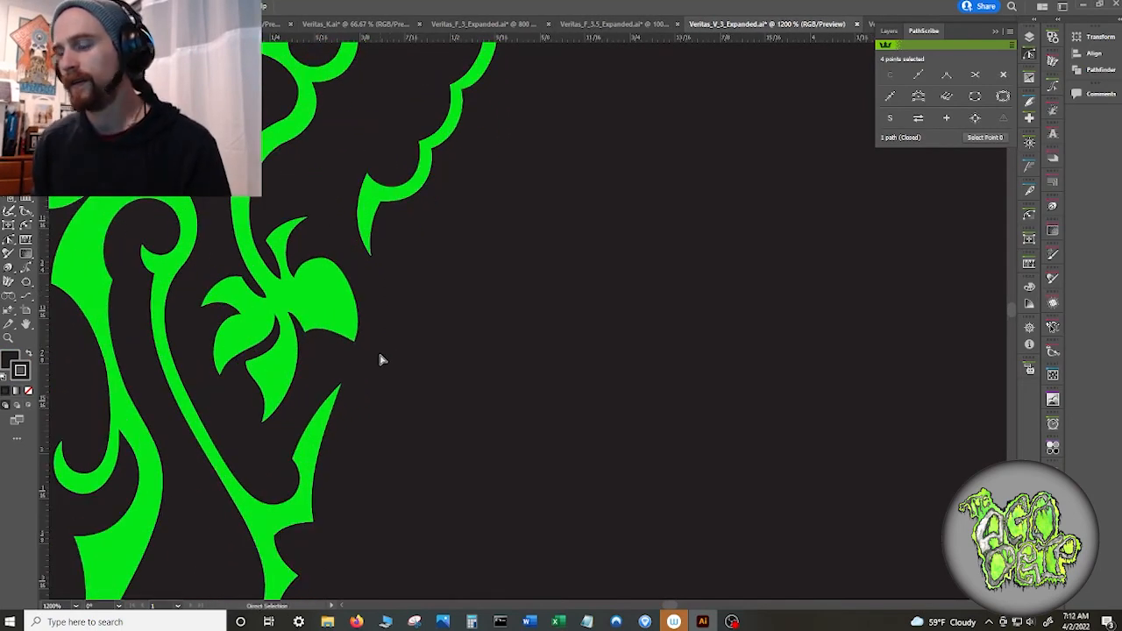
drag(333, 263, 317, 268)
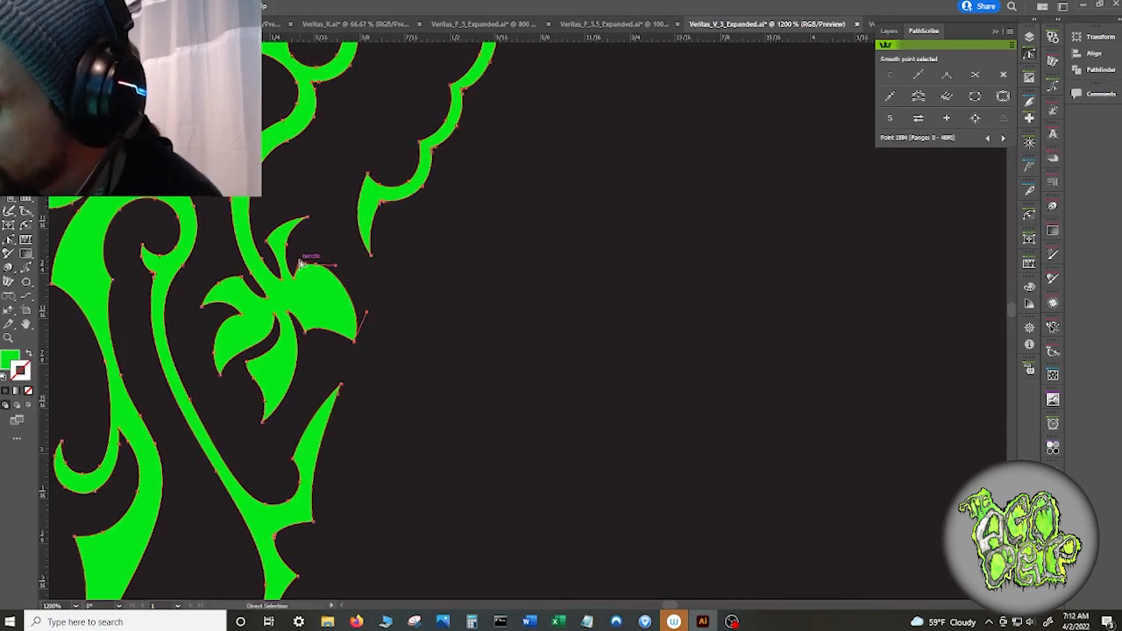
click(311, 262)
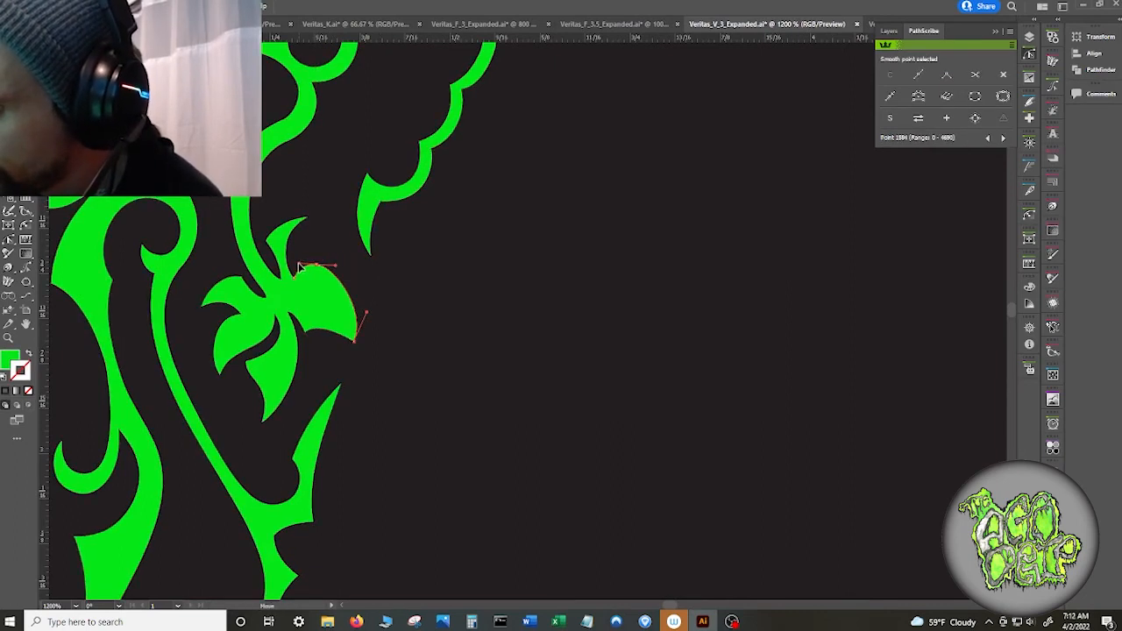
click(368, 311)
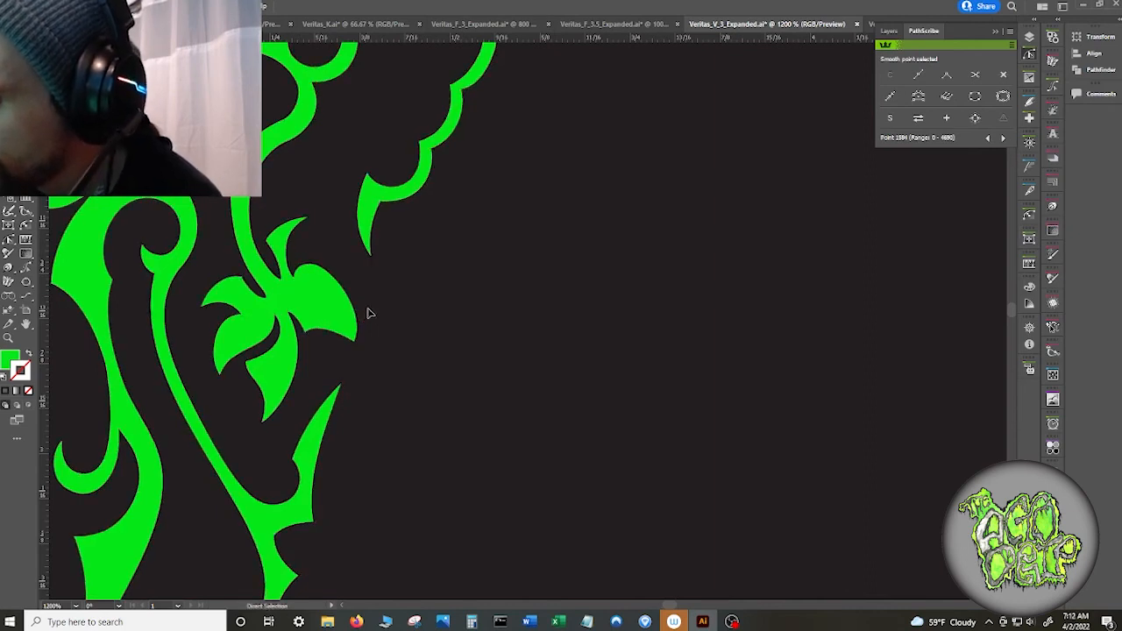
- Move the right petal's outer lower tip left and slightly down, and swing its handle outward to round the outer edge
click(363, 312)
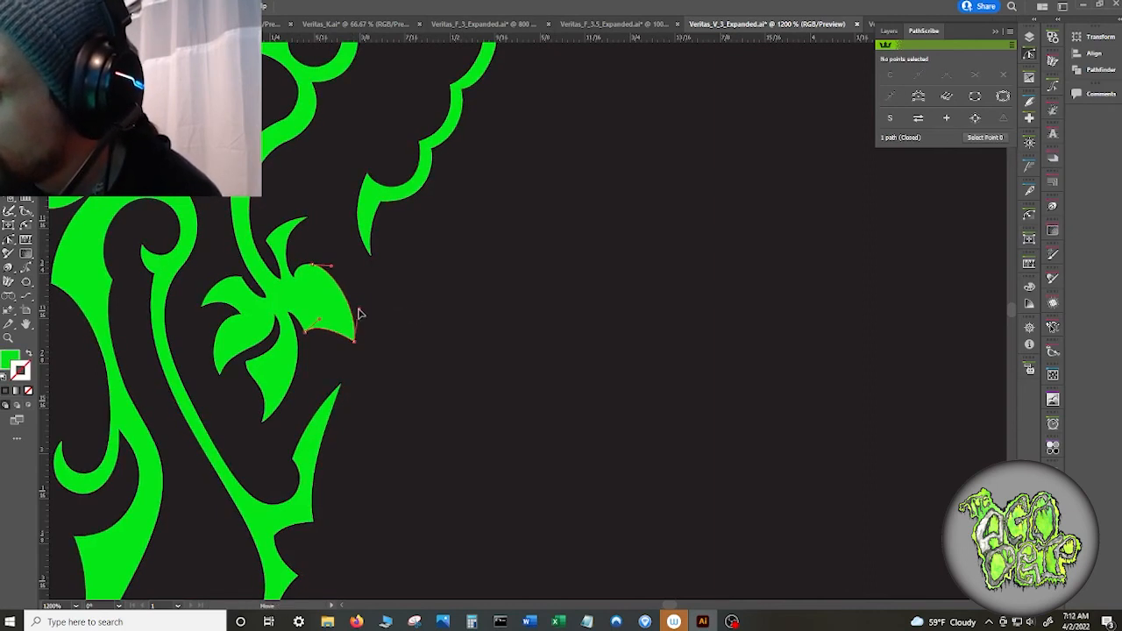
click(305, 331)
drag(353, 340, 345, 344)
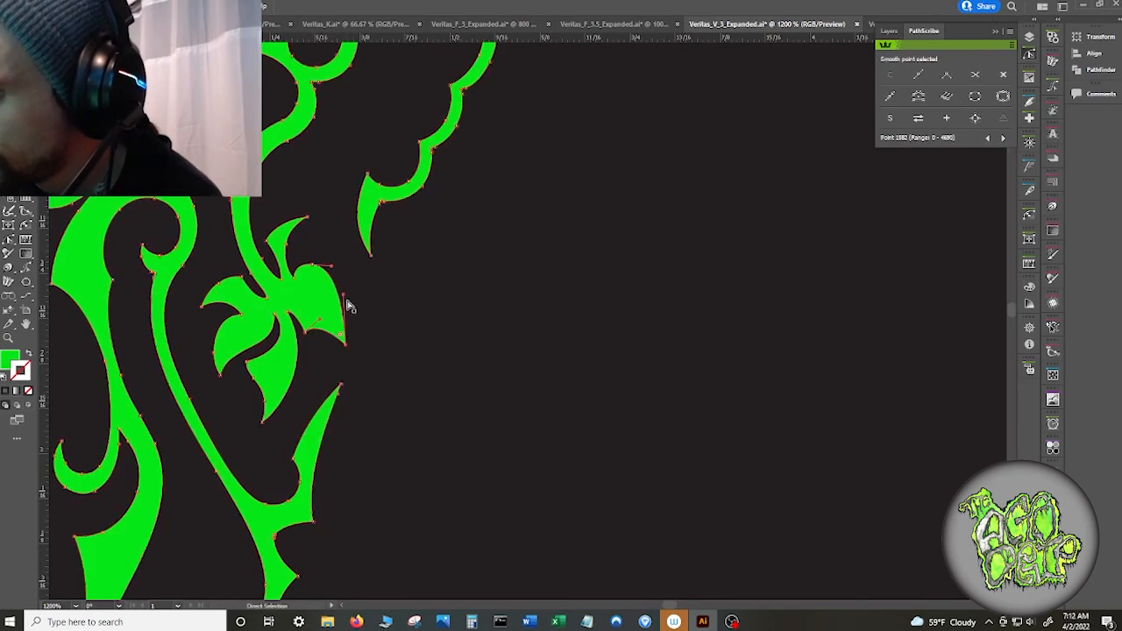
drag(344, 296, 360, 298)
drag(345, 345, 336, 346)
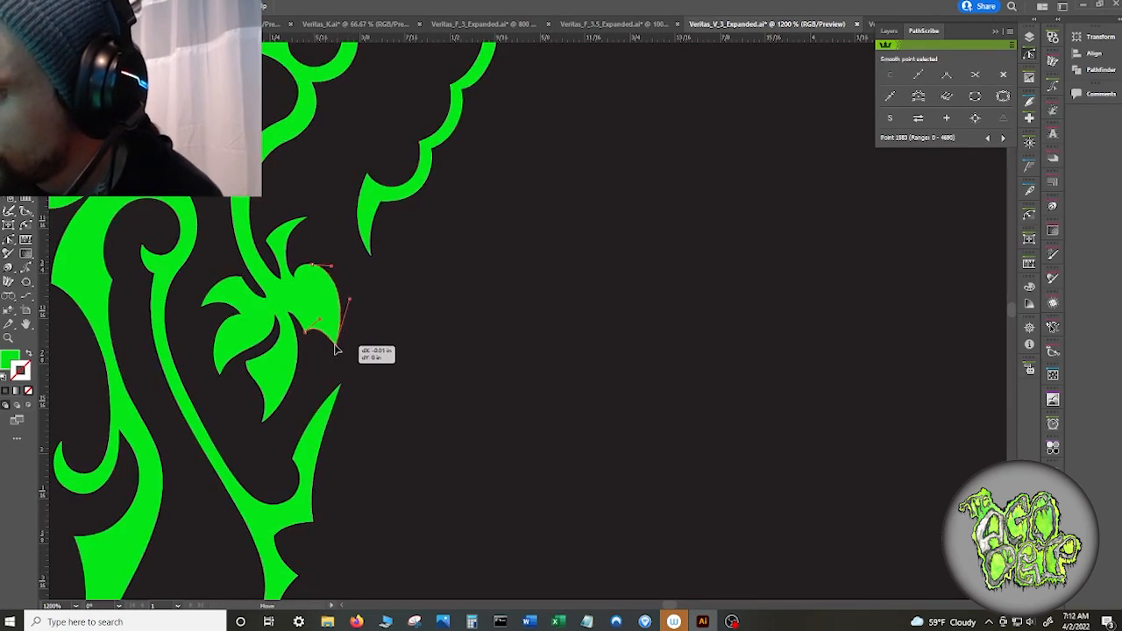
drag(350, 300, 359, 299)
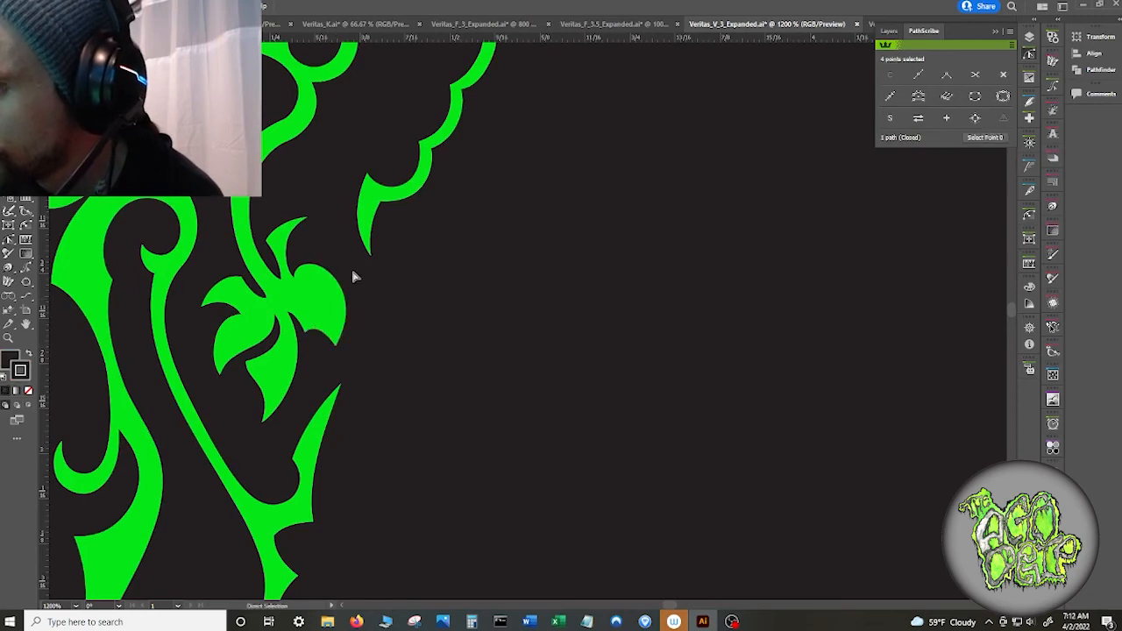
- Adjust the handle of the right petal's top smooth point and move the point slightly down and right
click(314, 260)
scroll(317, 255, up, 5)
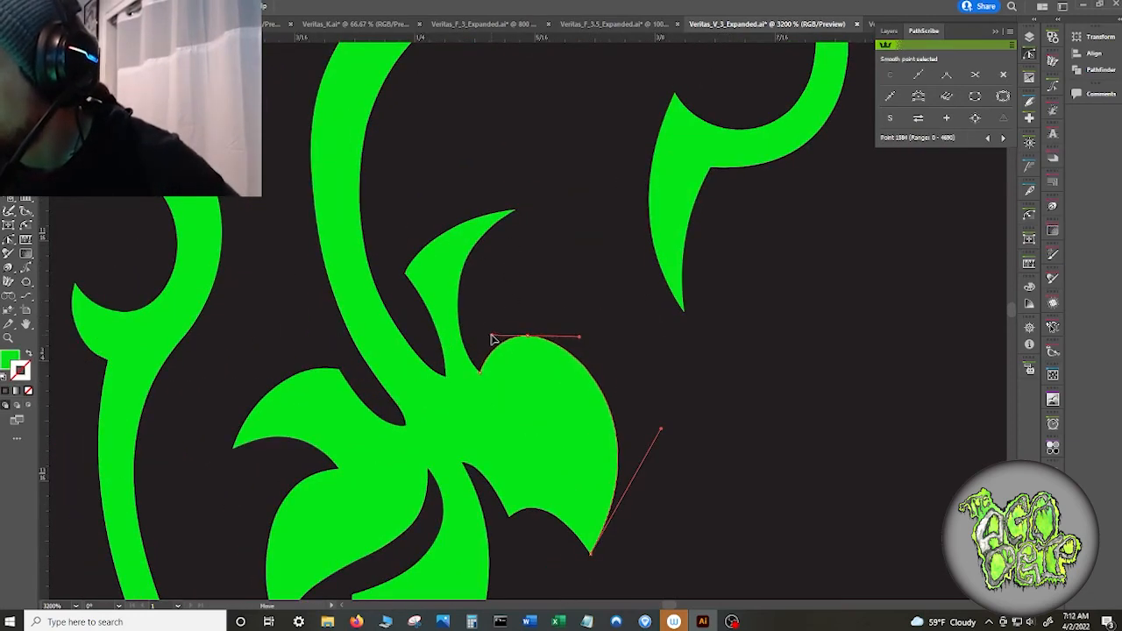
click(523, 296)
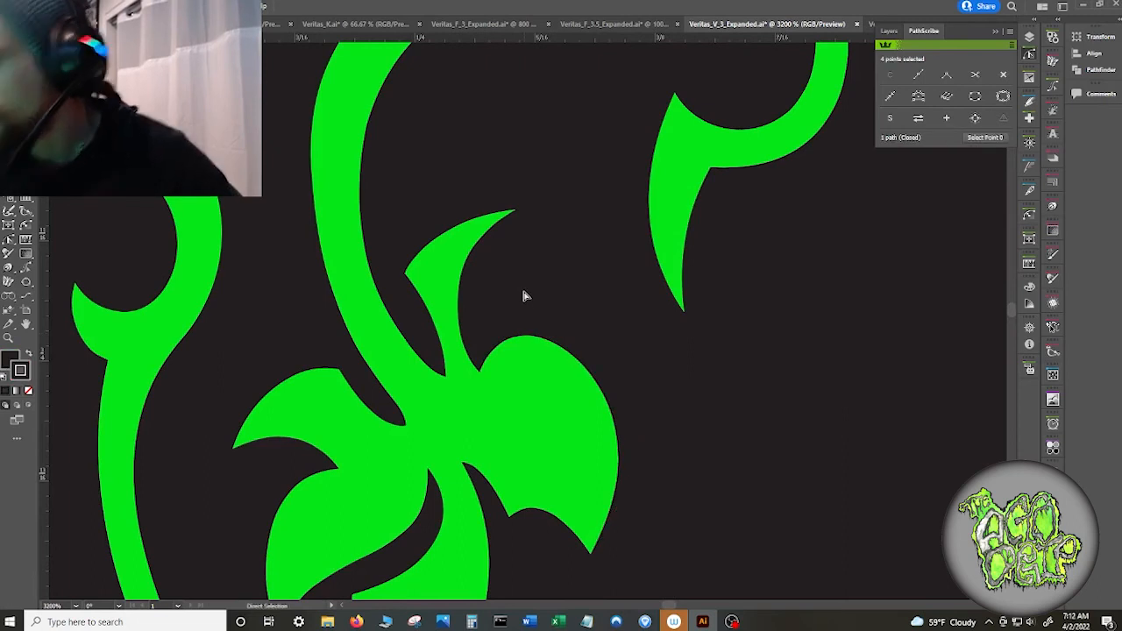
click(533, 344)
click(580, 318)
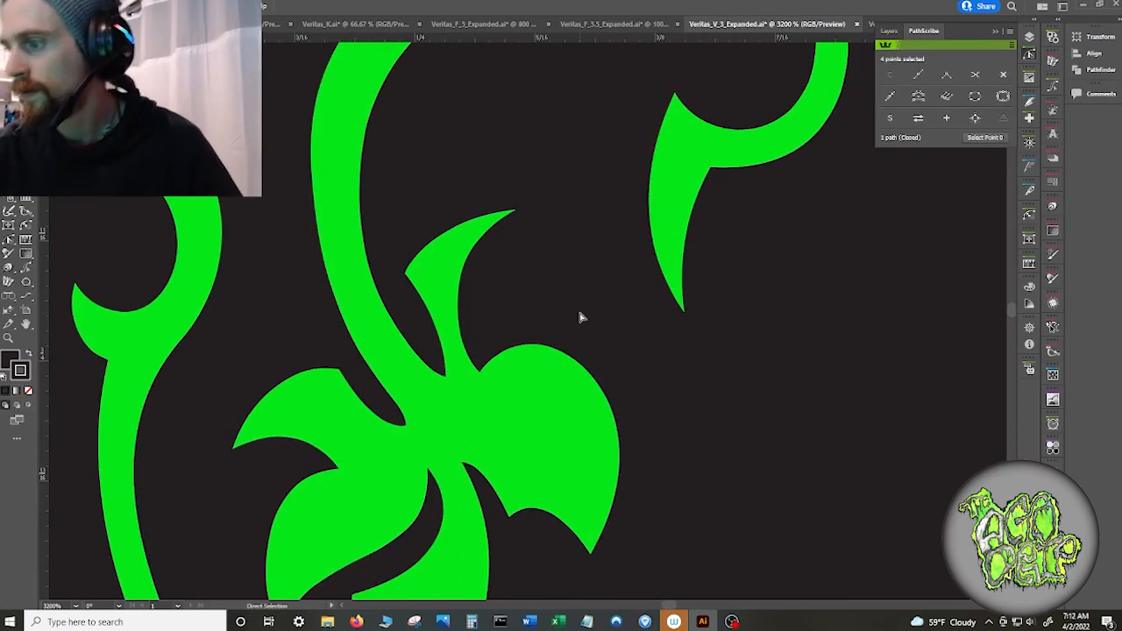
- Move the corner point on the right petal's underside slightly up and adjust its handle to reshape the notch edge
key(ctrl+a)
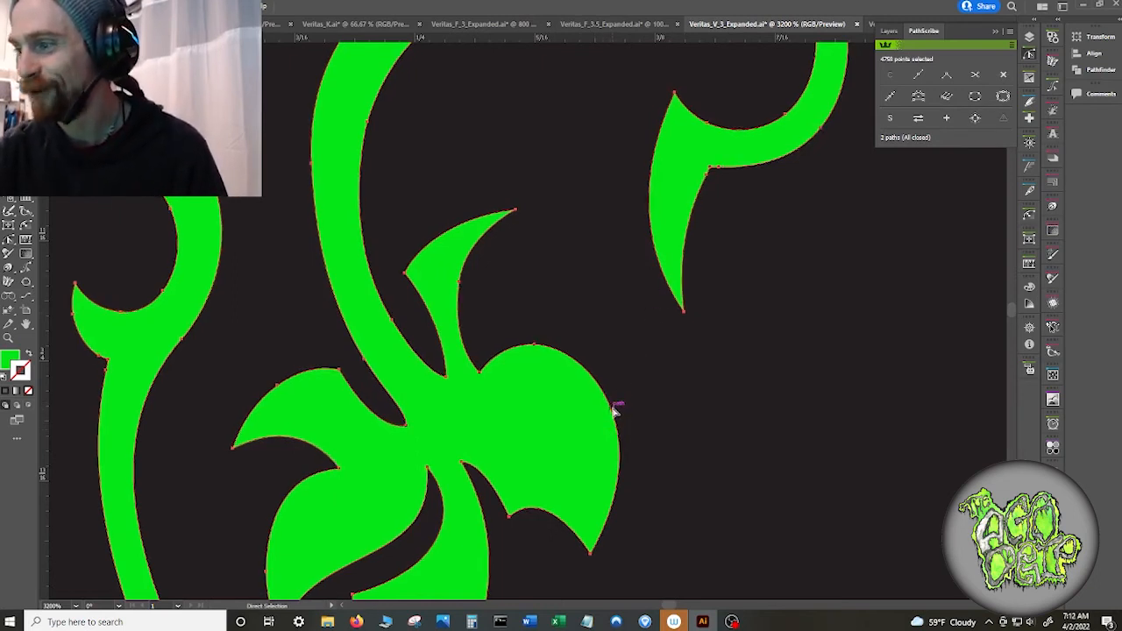
click(537, 346)
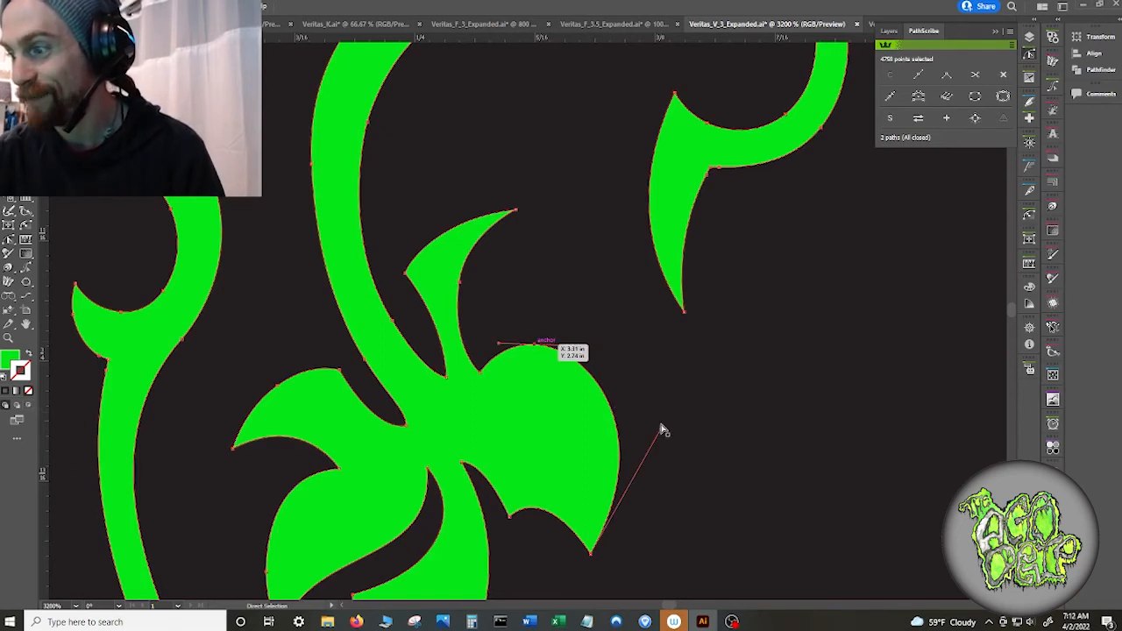
click(510, 509)
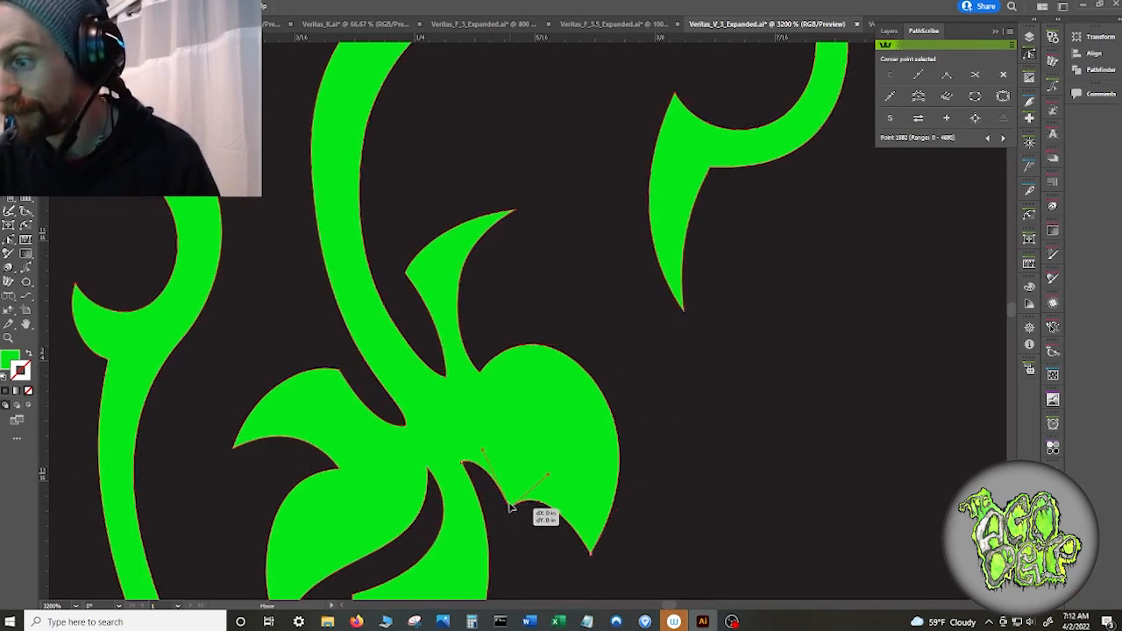
drag(511, 506, 511, 501)
drag(484, 443, 466, 461)
- Refine the curve between the right and bottom petals by adjusting its handle and moving the right petal's underside corner up and left
scroll(497, 471, down, 3)
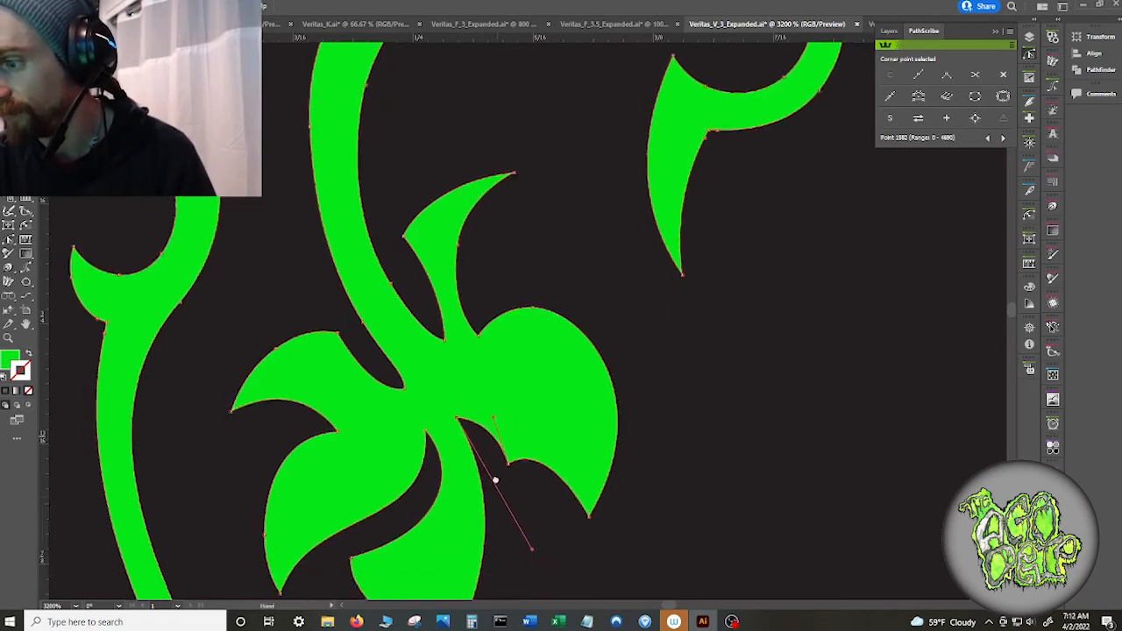
drag(529, 475, 533, 481)
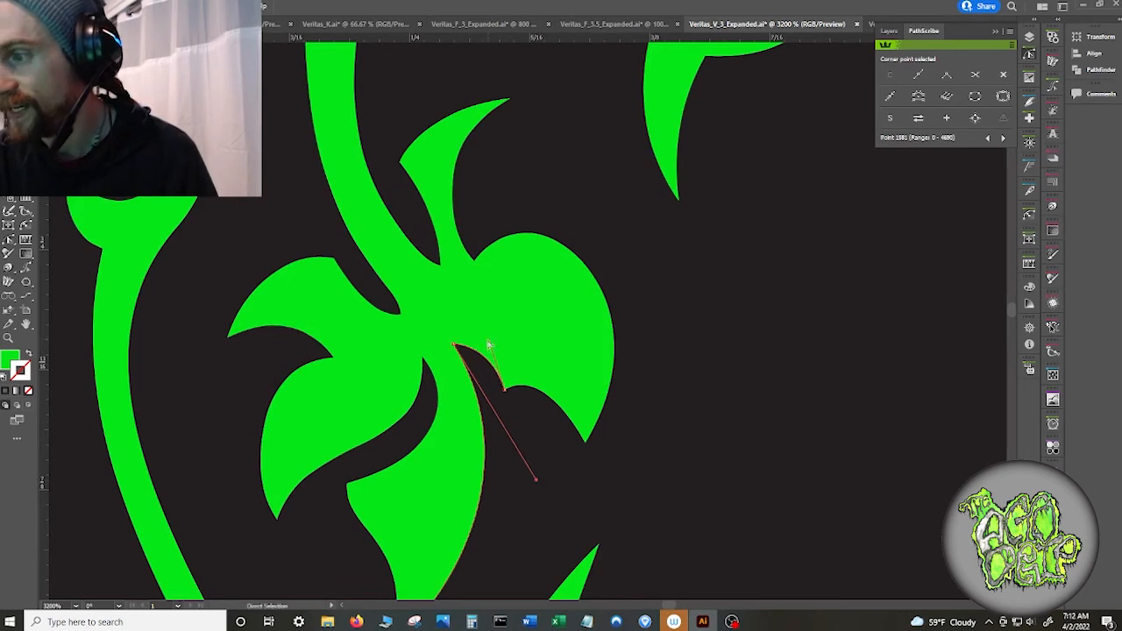
drag(490, 343, 485, 349)
drag(505, 389, 500, 379)
click(573, 322)
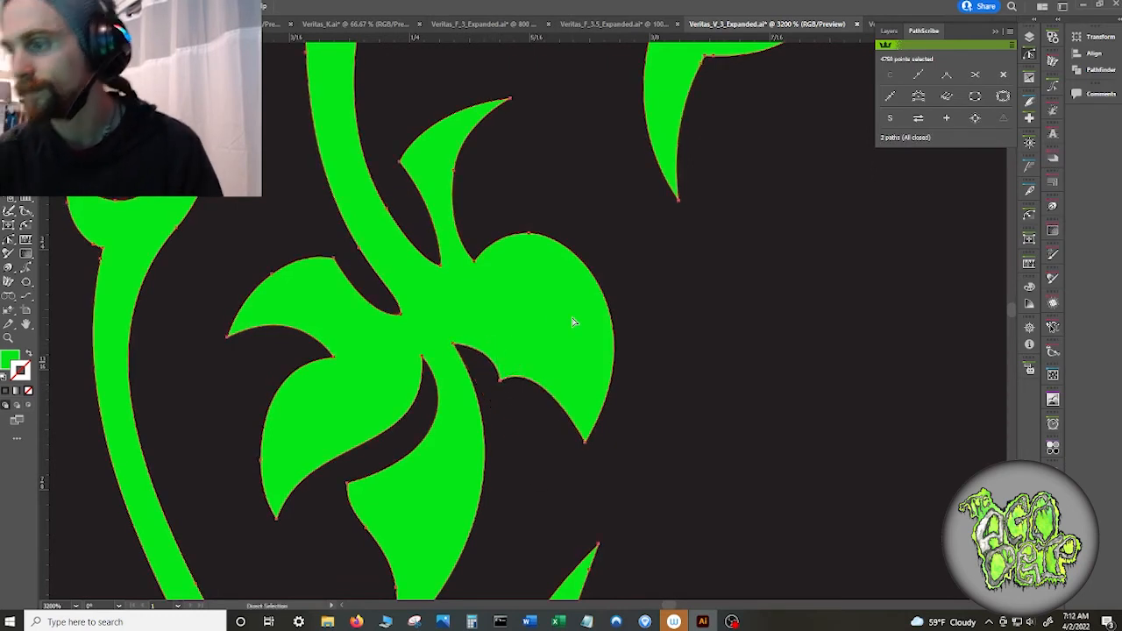
scroll(600, 298, down, 5)
click(752, 318)
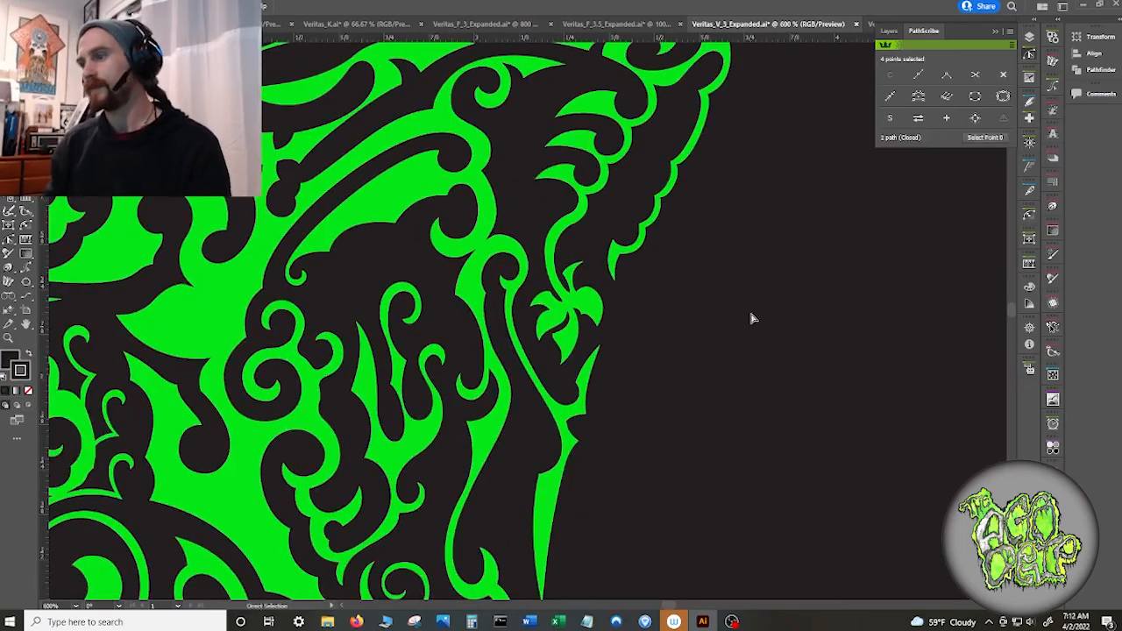
- Examine the whole V from its serifs down to the curled base for remaining flaws
scroll(751, 318, down, 5)
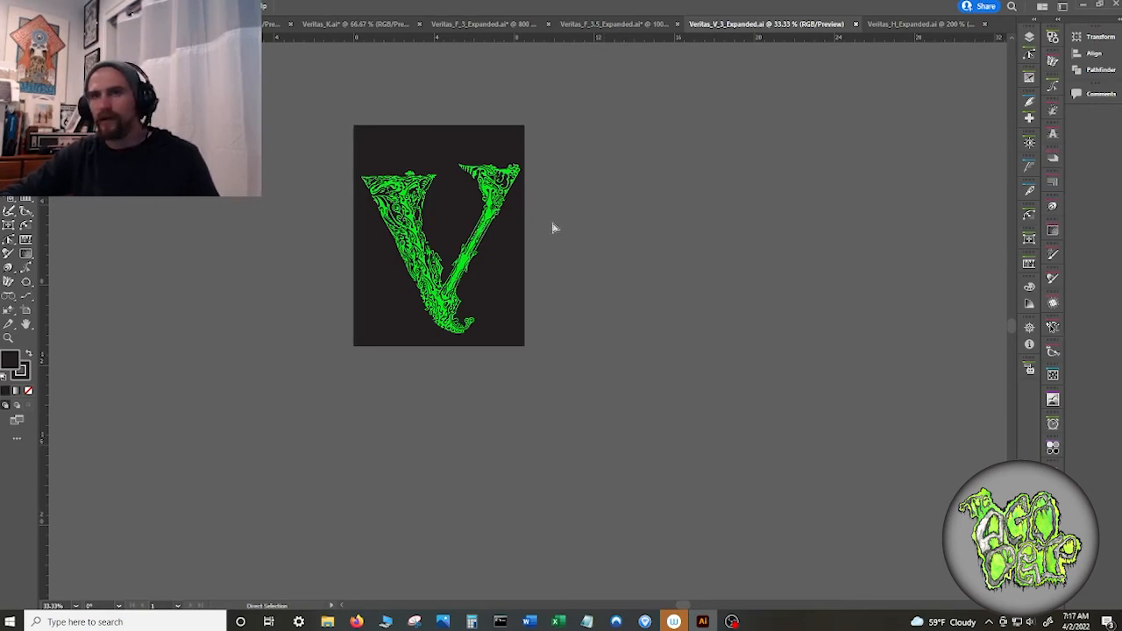
scroll(484, 279, up, 1)
scroll(488, 280, up, 3)
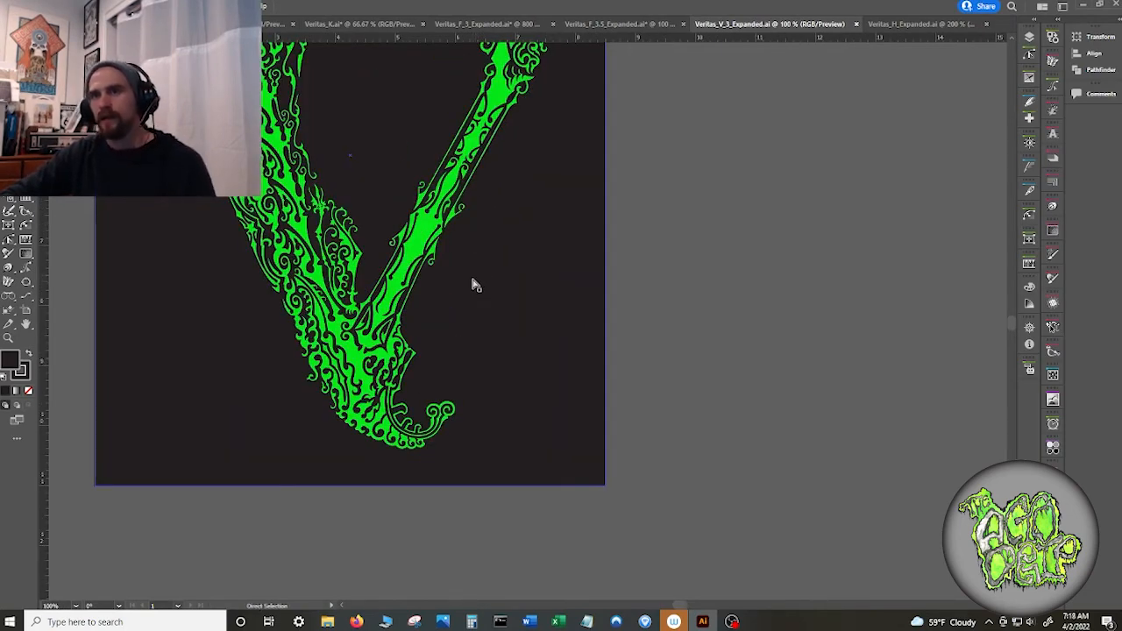
scroll(485, 261, up, 5)
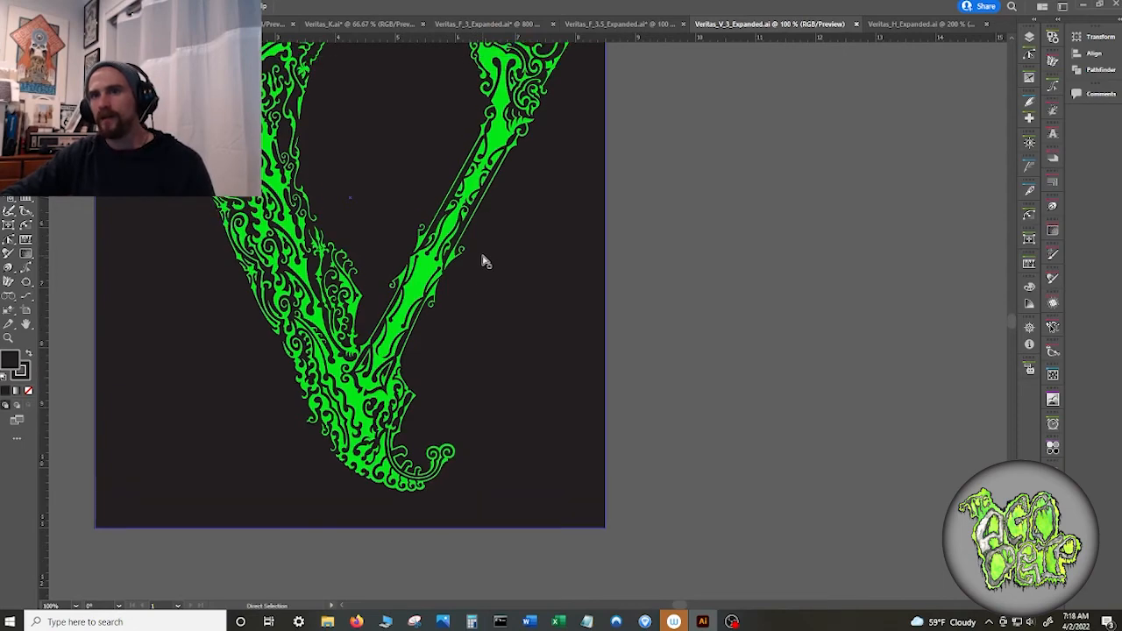
click(485, 259)
scroll(485, 258, up, 3)
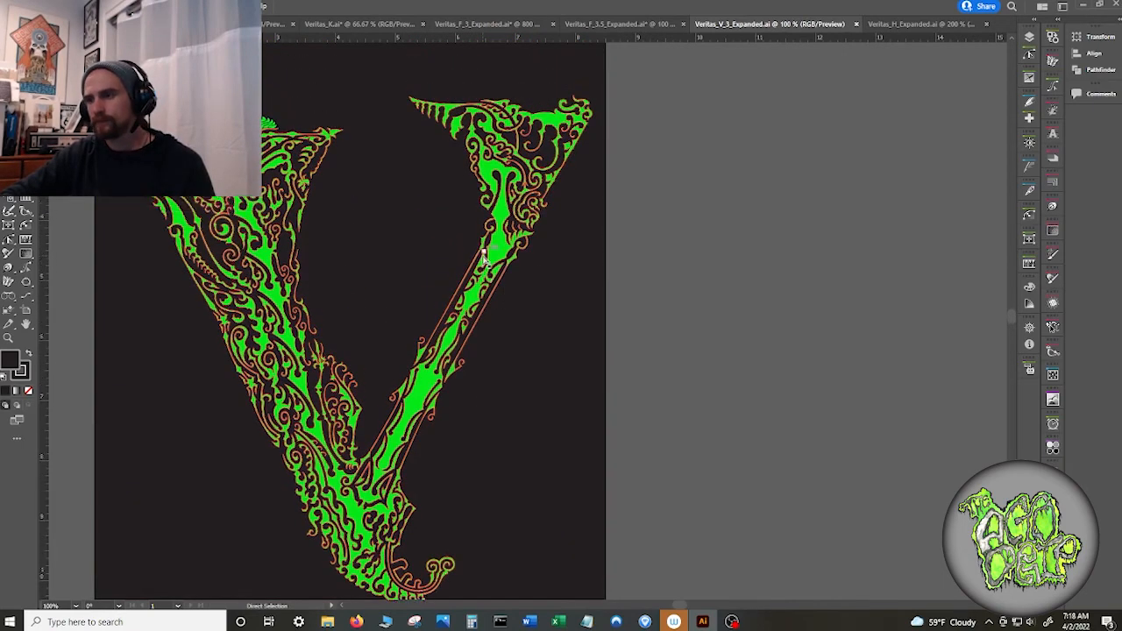
click(441, 251)
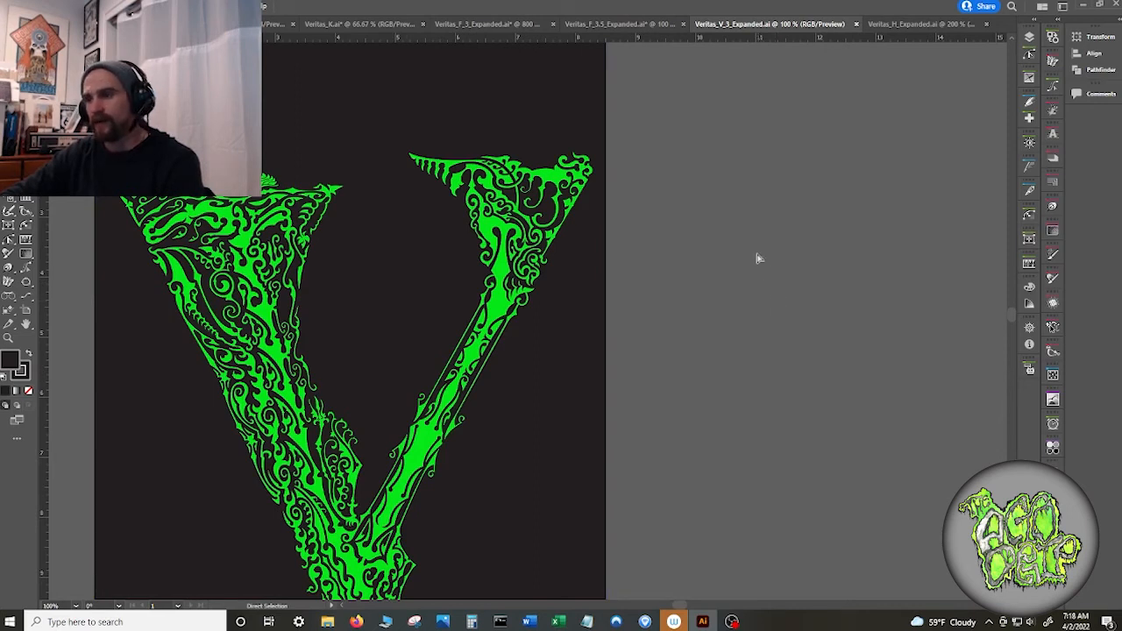
scroll(748, 234, down, 2)
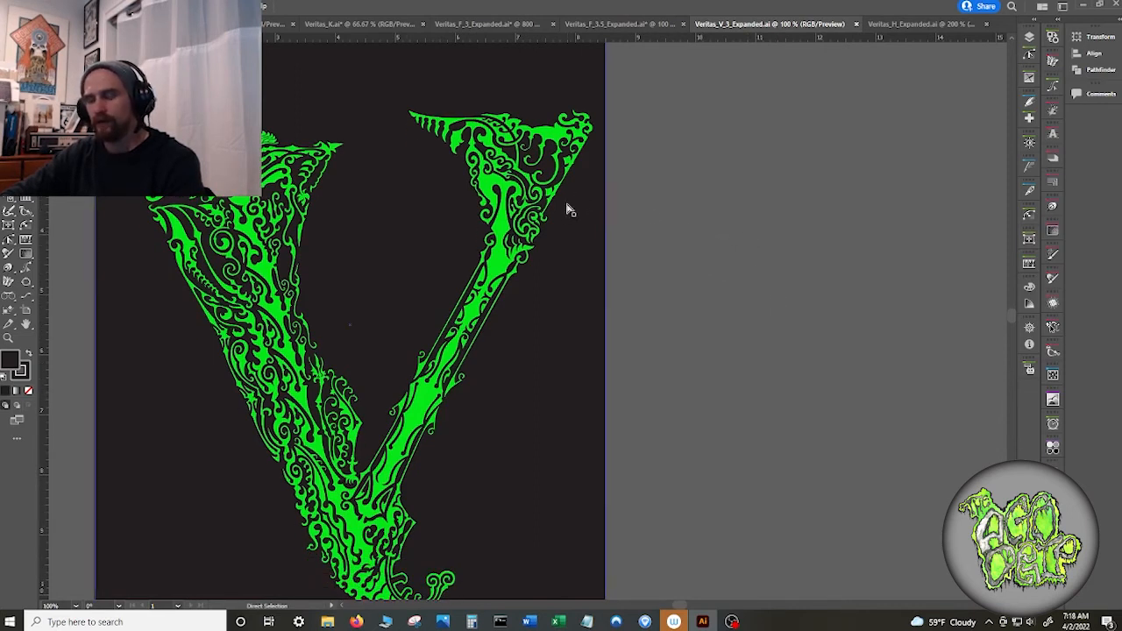
scroll(553, 230, down, 2)
scroll(553, 230, down, 1)
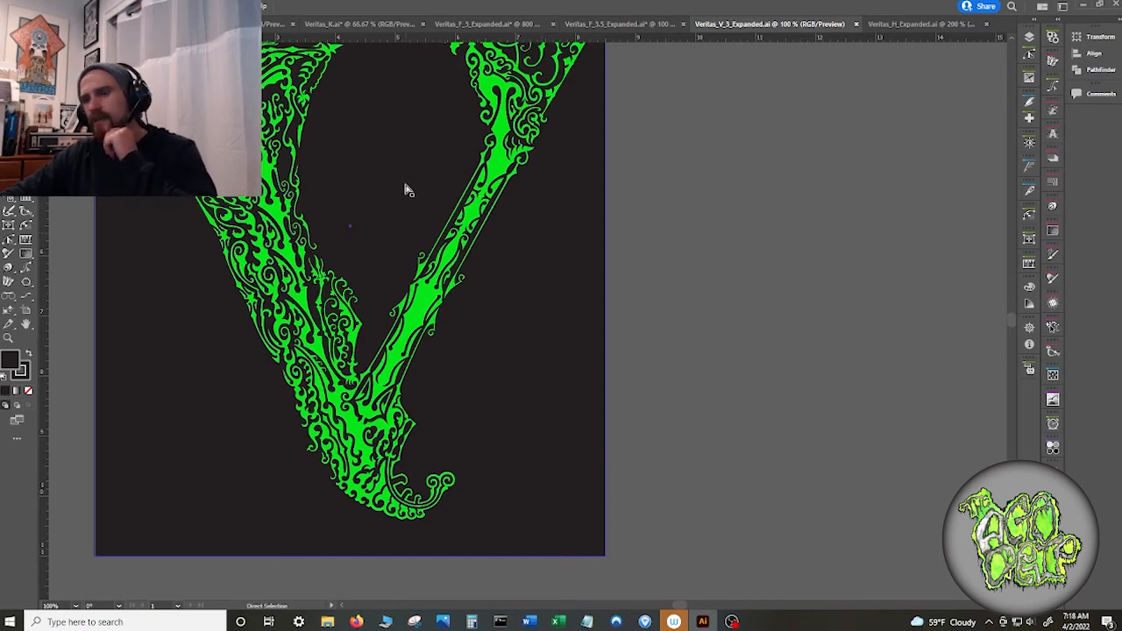
scroll(399, 175, up, 3)
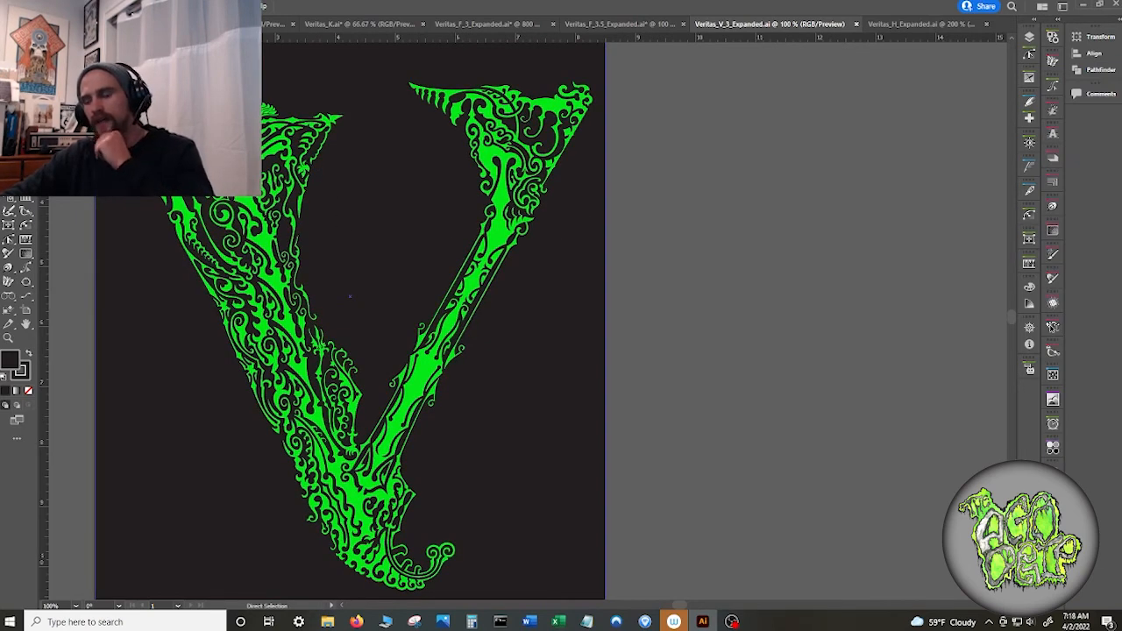
scroll(332, 216, down, 1)
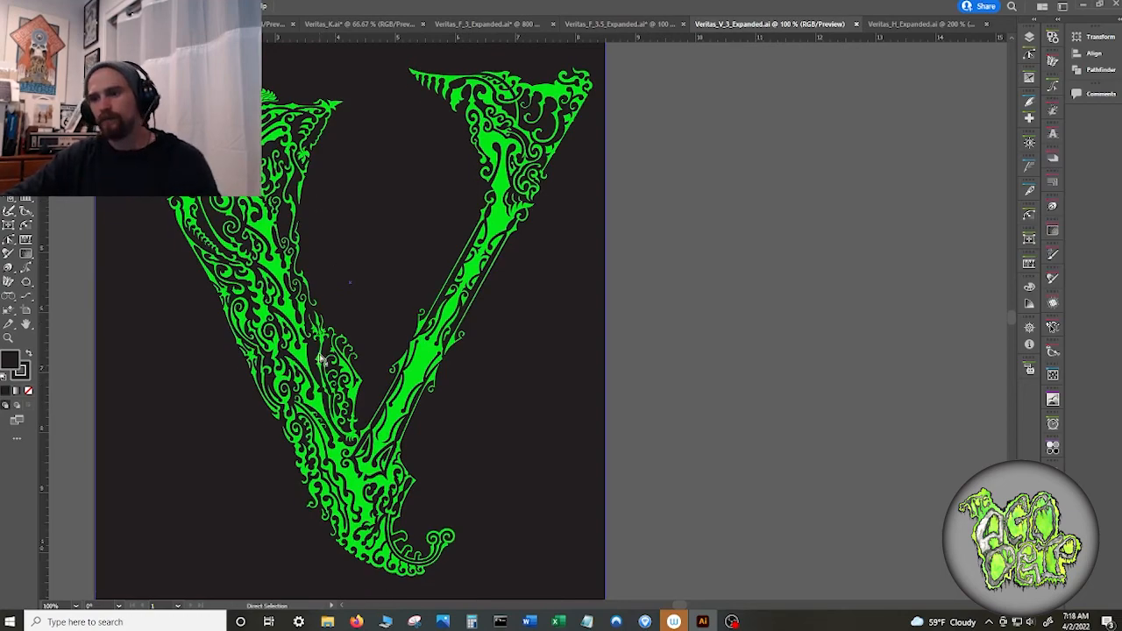
- Delete the two tiny stray green triangles between the prongs of the ornament on the V's inner left edge
scroll(342, 298, up, 6)
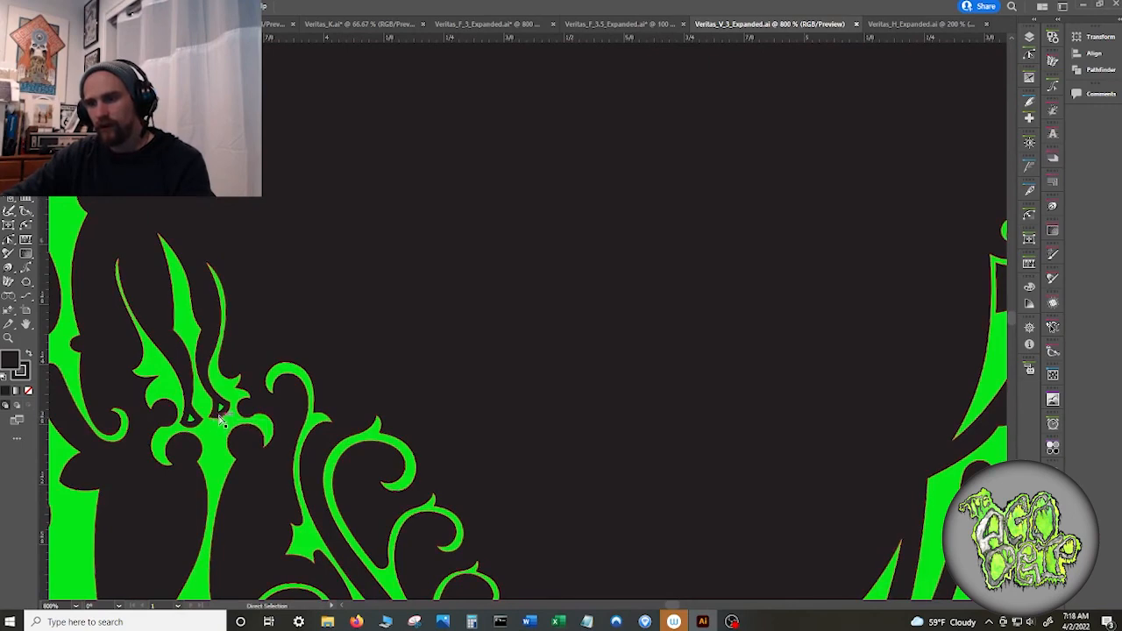
click(220, 415)
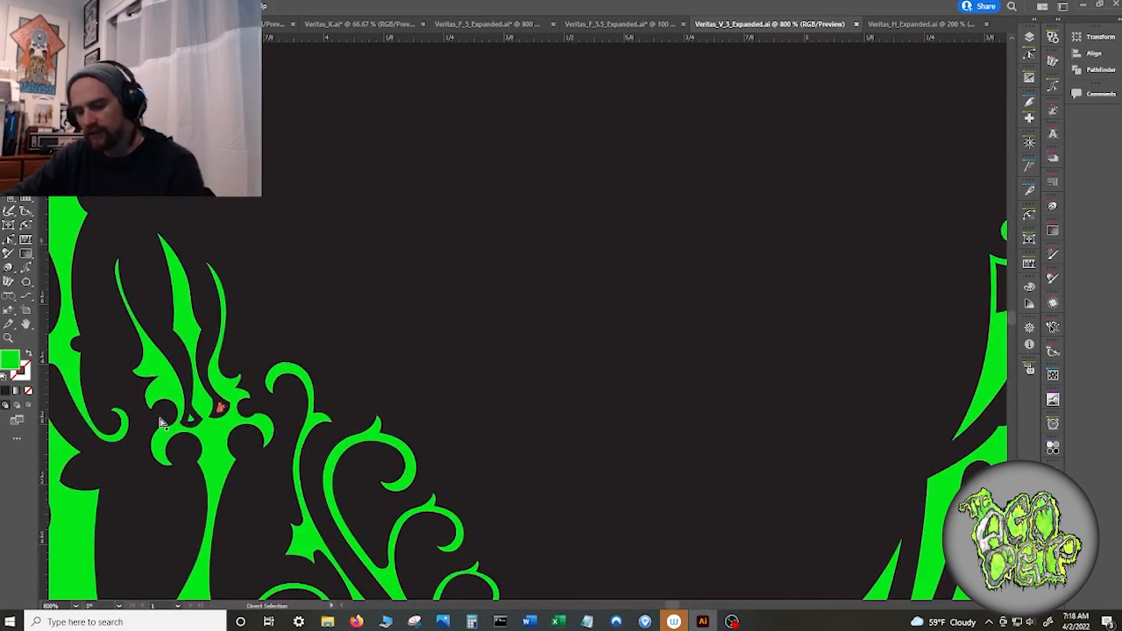
scroll(160, 436, up, 3)
key(Delete)
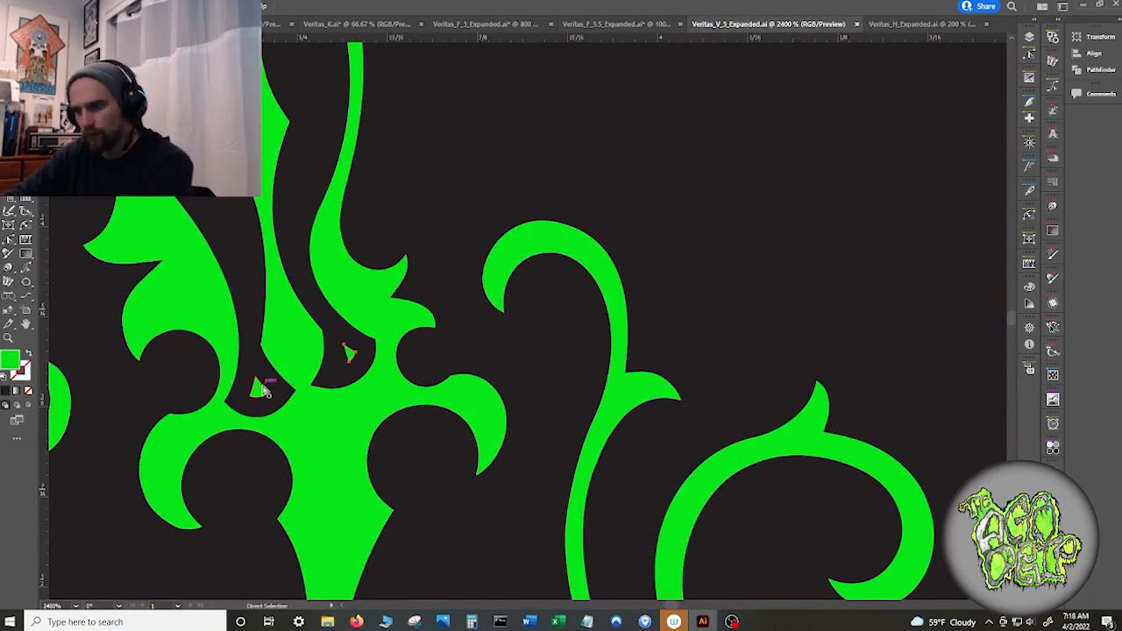
click(258, 388)
key(Delete)
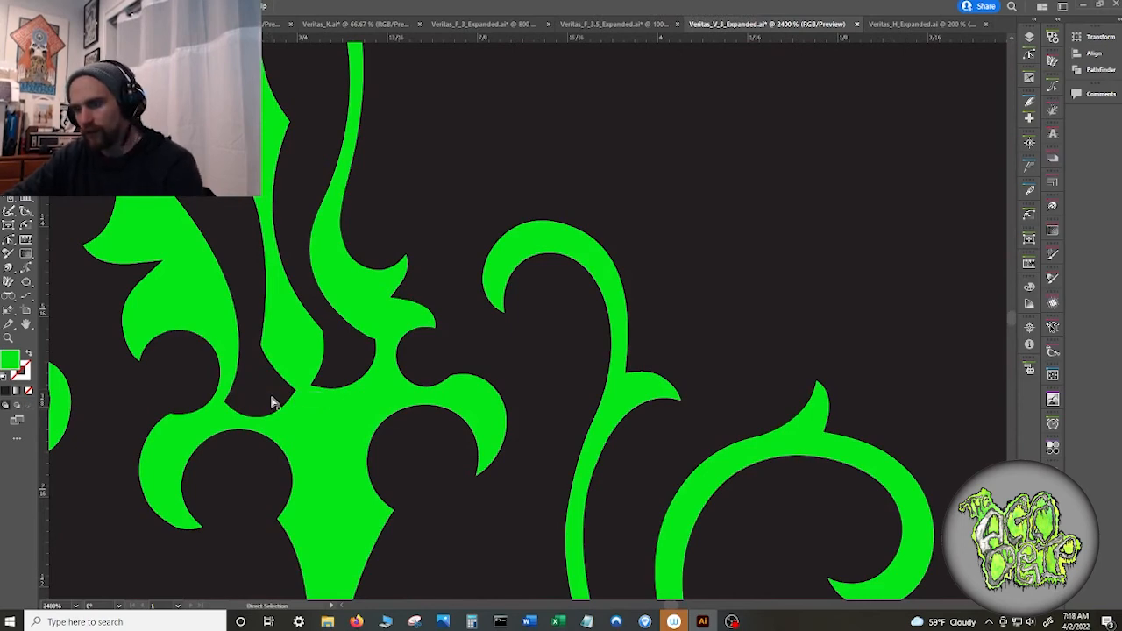
- Examine the V's thin right stem and the scrollwork of its upper right serif
scroll(273, 401, down, 7)
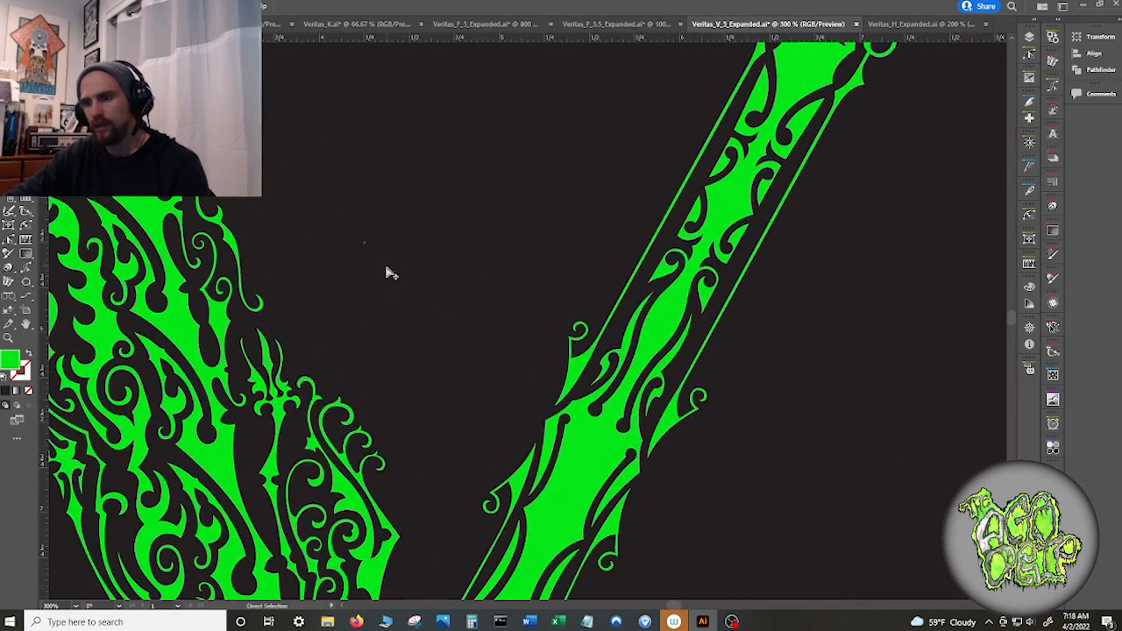
scroll(388, 268, right, 2)
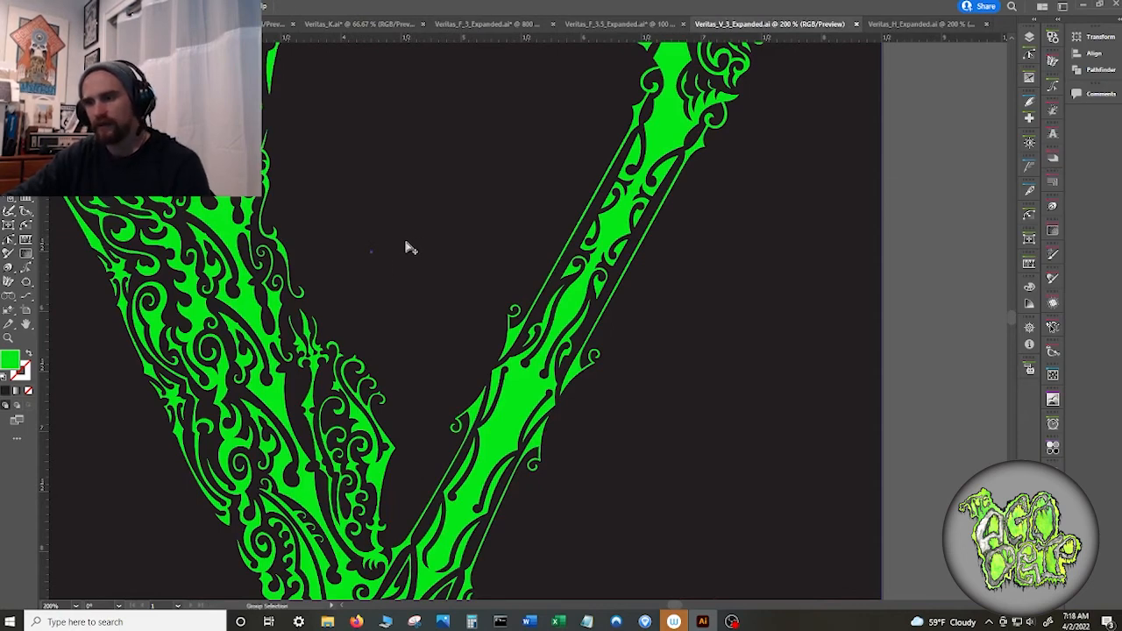
scroll(408, 246, down, 2)
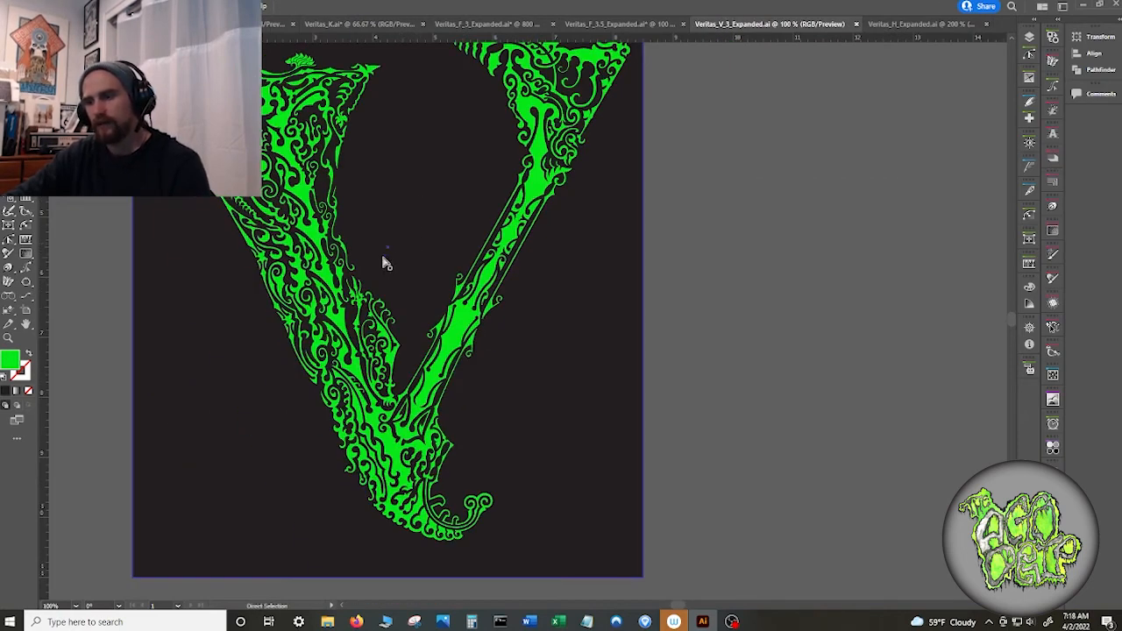
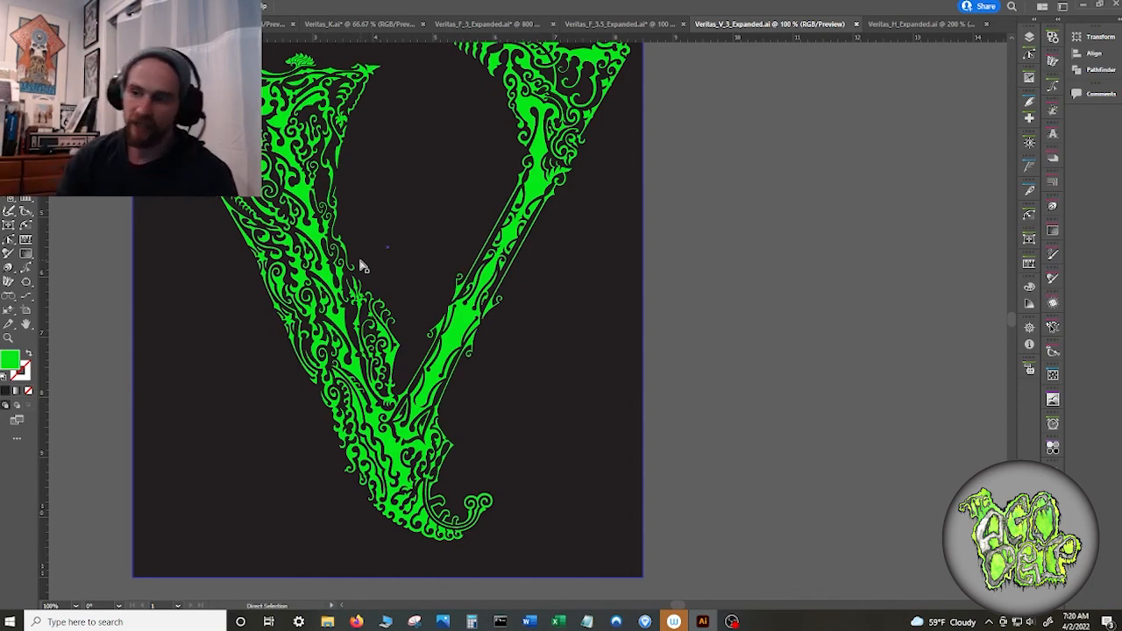
scroll(421, 290, up, 1)
scroll(418, 286, up, 3)
drag(605, 149, 476, 166)
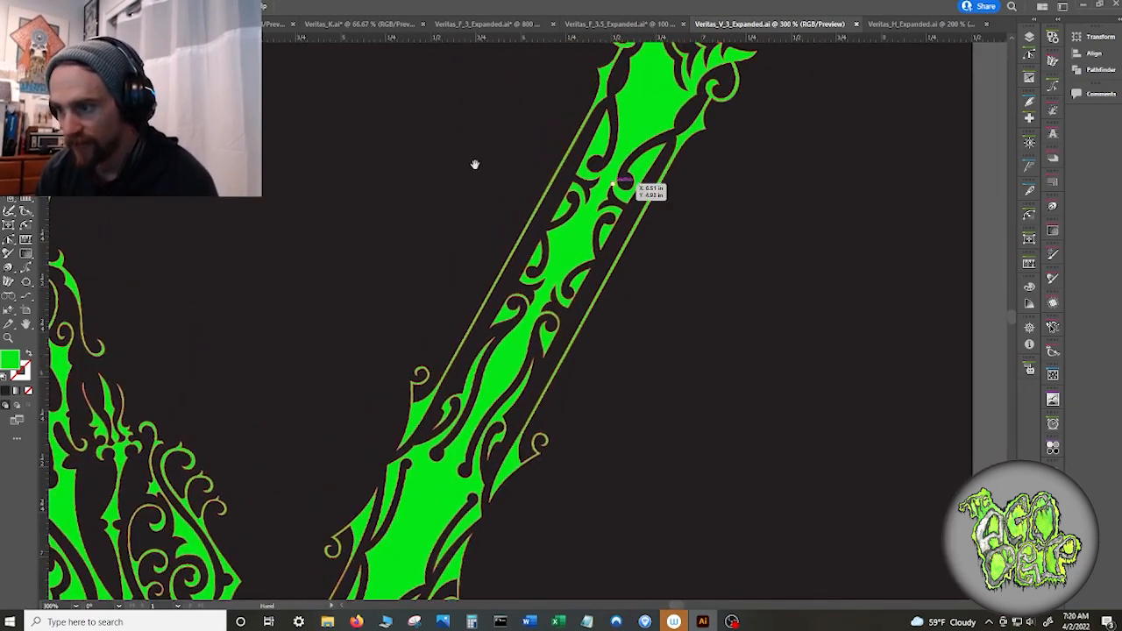
scroll(473, 171, down, 5)
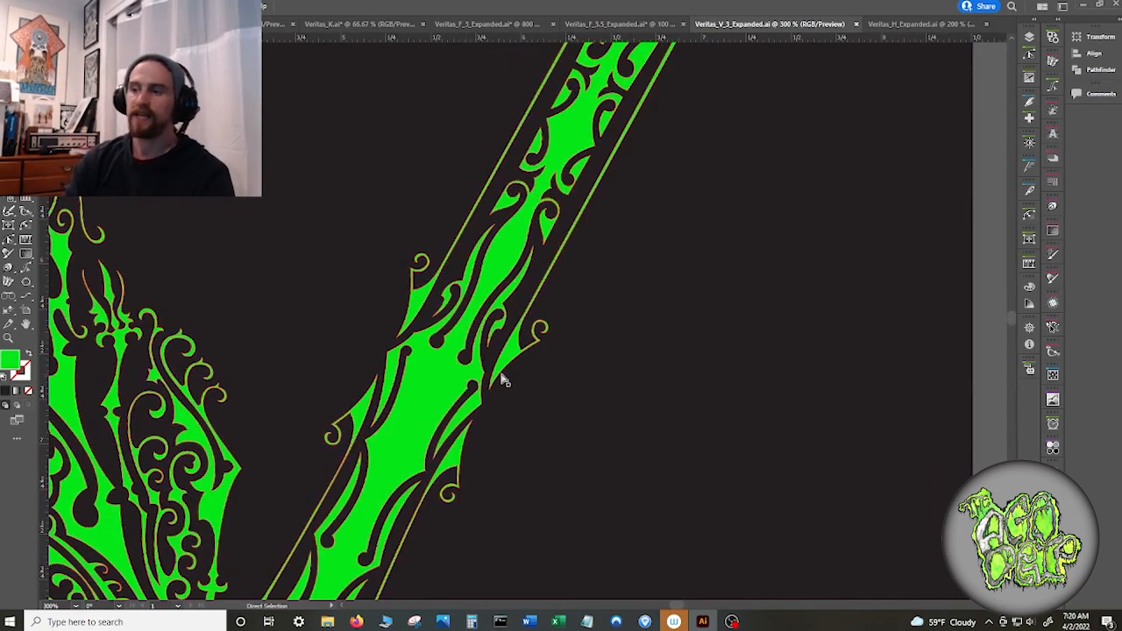
scroll(571, 233, down, 5)
scroll(574, 261, up, 8)
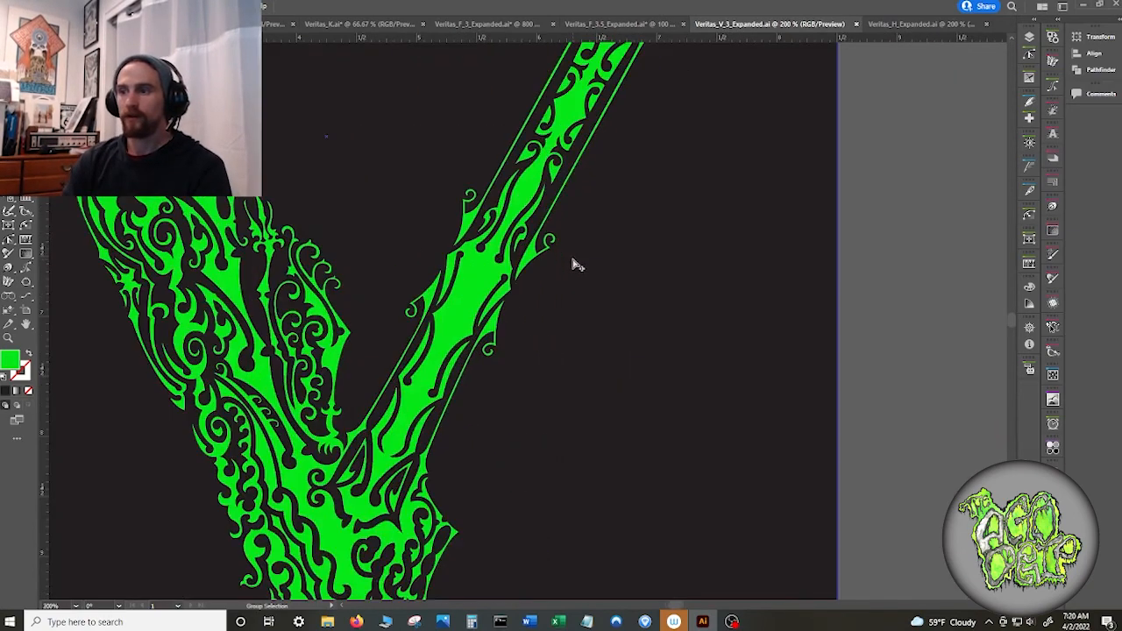
drag(590, 225, 530, 447)
scroll(531, 359, down, 2)
drag(544, 247, 469, 509)
drag(558, 306, 517, 425)
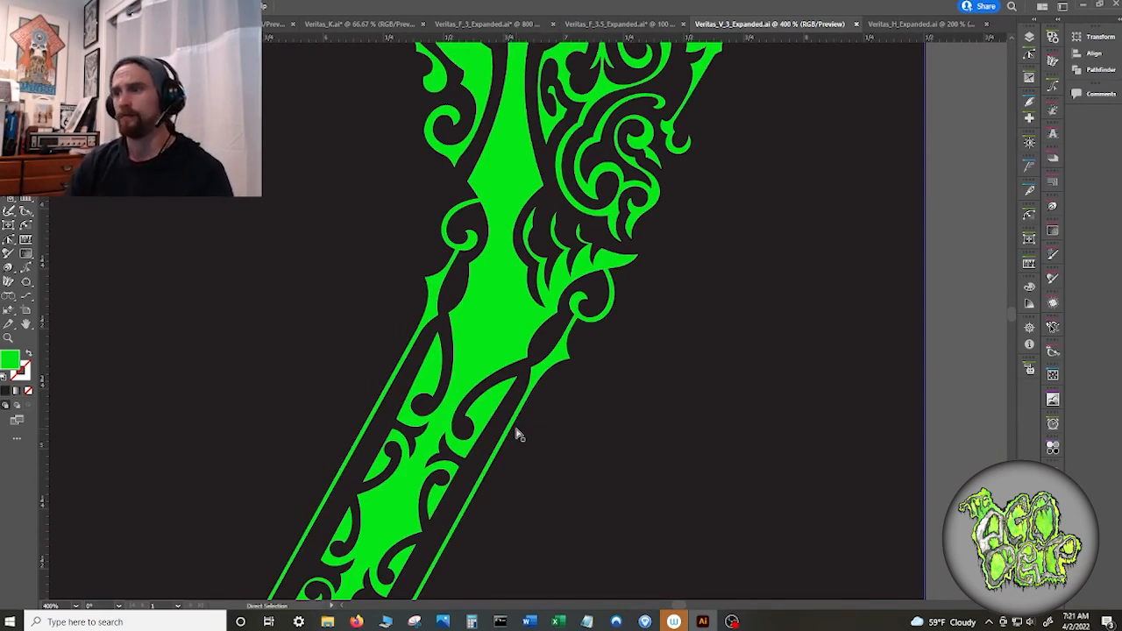
scroll(627, 329, up, 3)
scroll(630, 330, down, 3)
drag(681, 196, 577, 523)
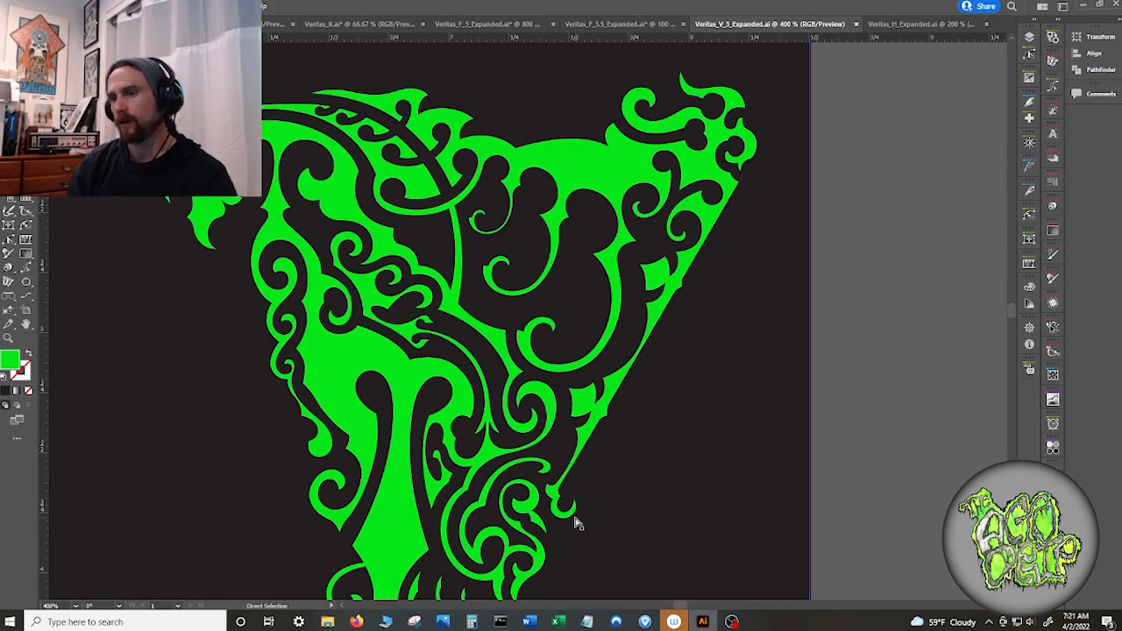
scroll(576, 501, down, 2)
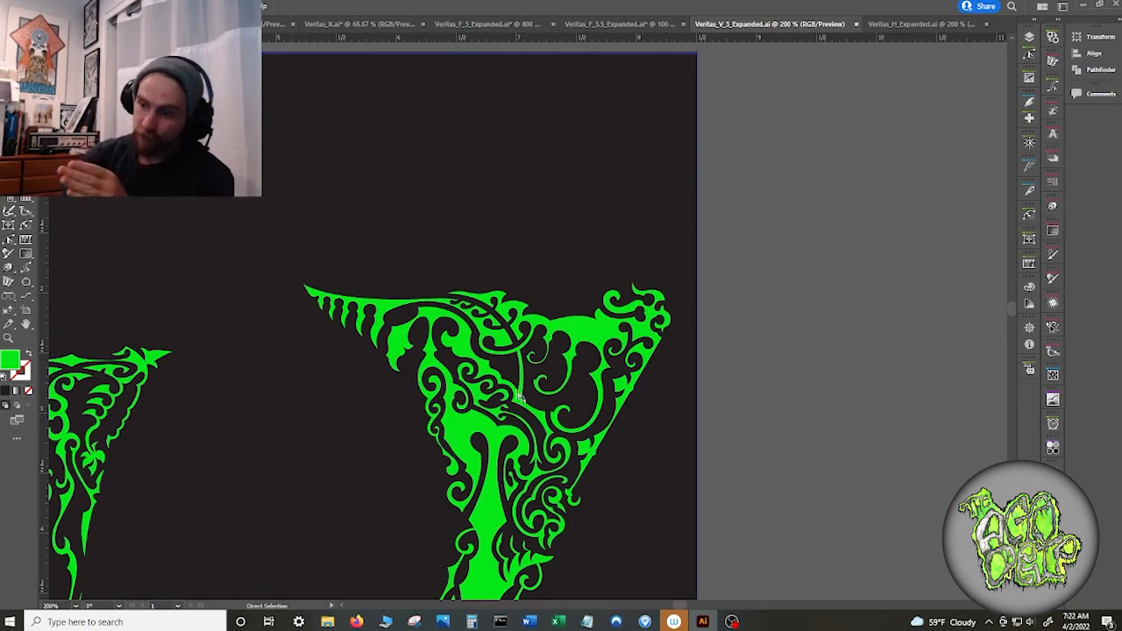
click(519, 333)
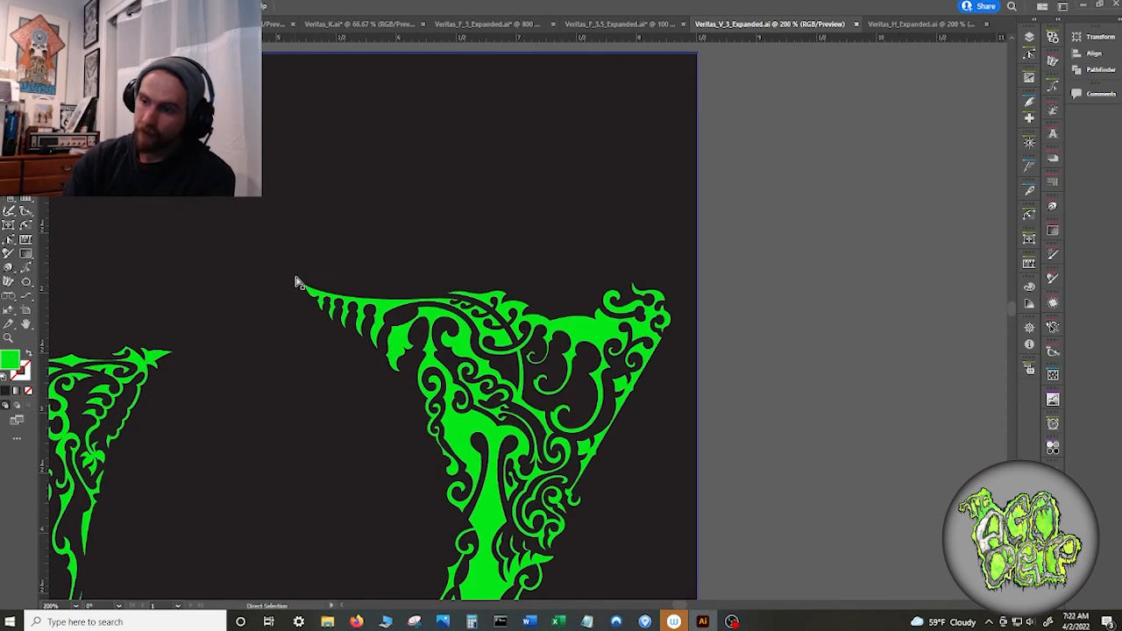
- Extend the tip of the small leaf on top of the V's upper right serif far left, above the serif's long pointed end
key(ctrl+shift+a)
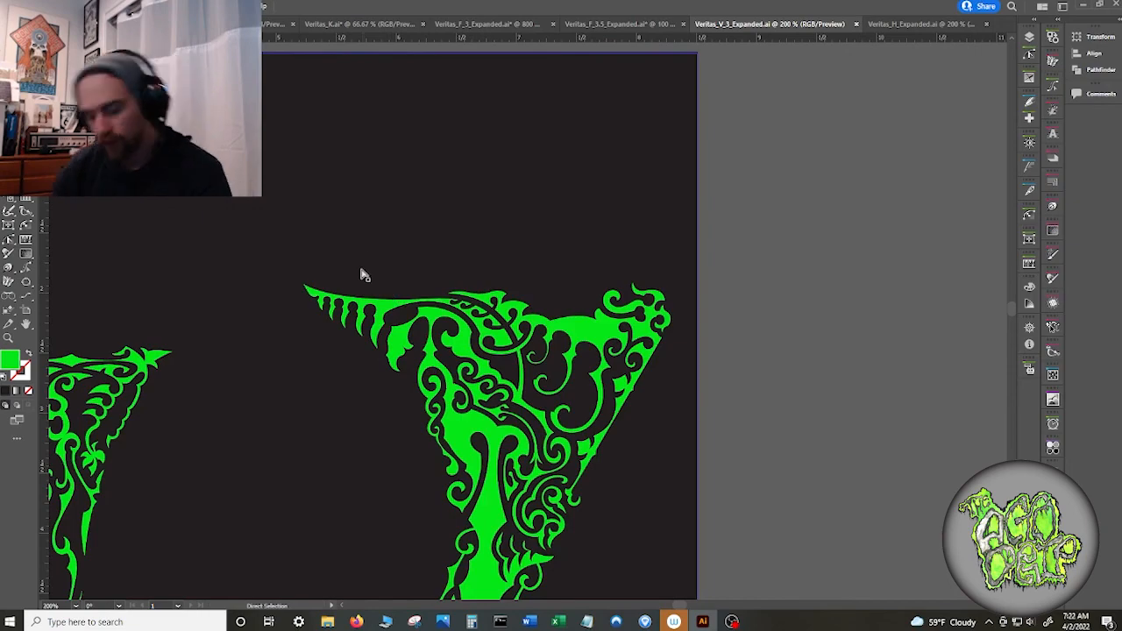
scroll(424, 348, up, 3)
scroll(453, 258, down, 2)
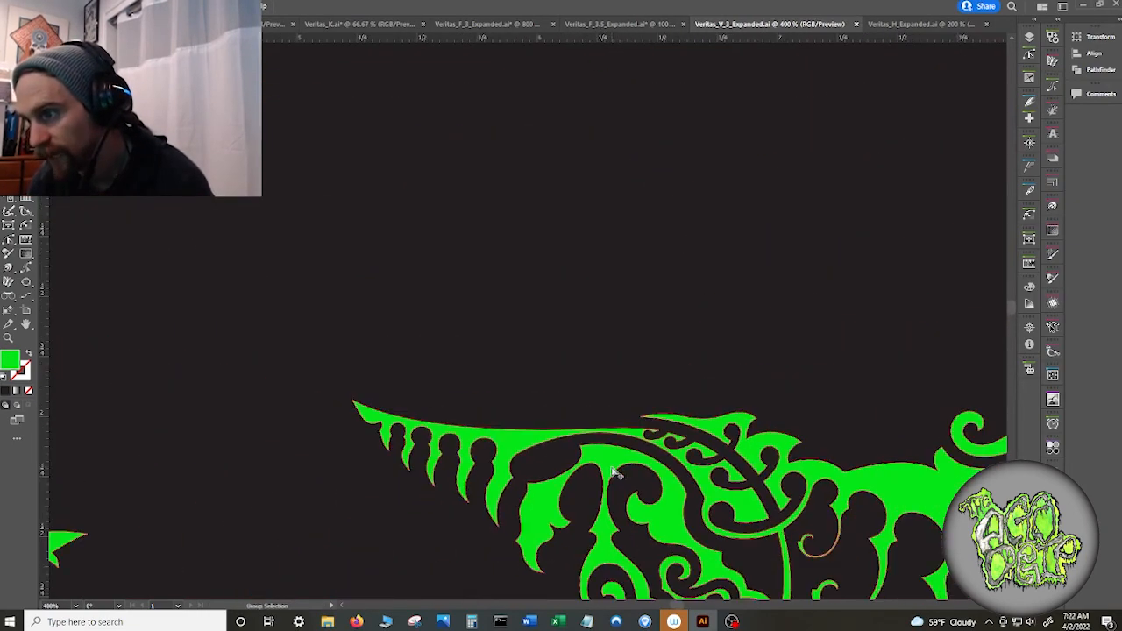
click(647, 427)
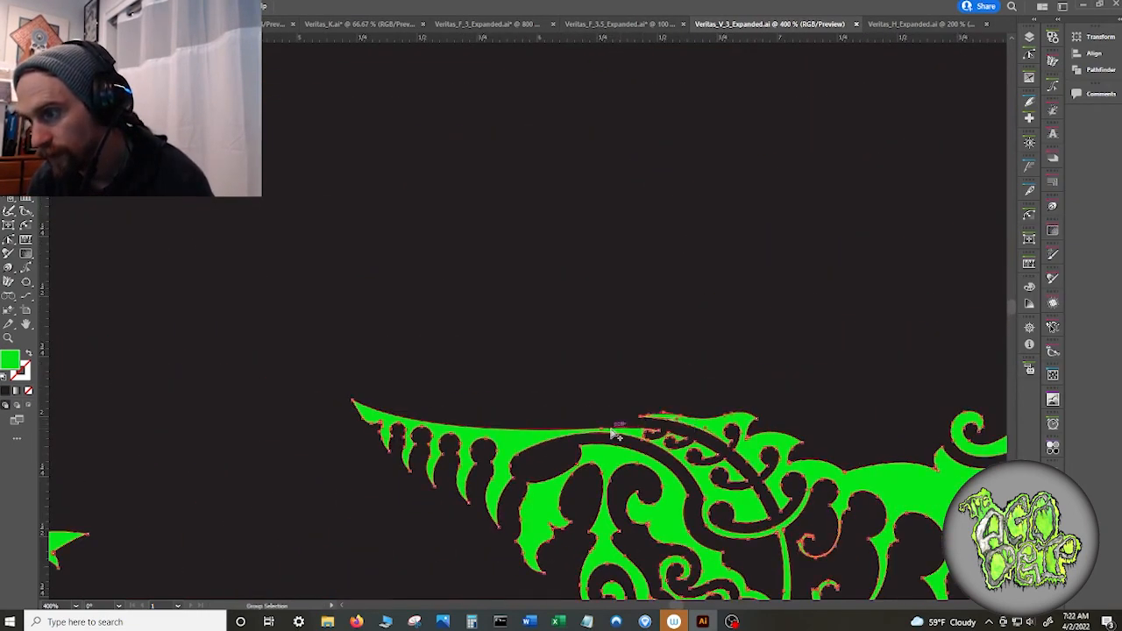
scroll(614, 431, up, 3)
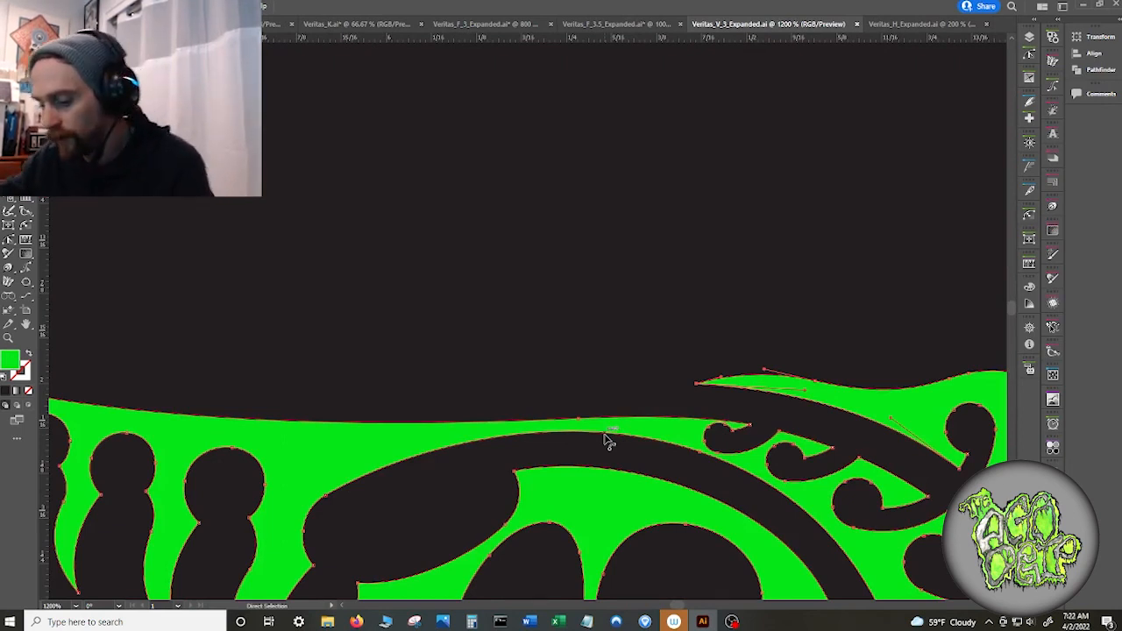
scroll(605, 438, down, 3)
scroll(604, 438, up, 1)
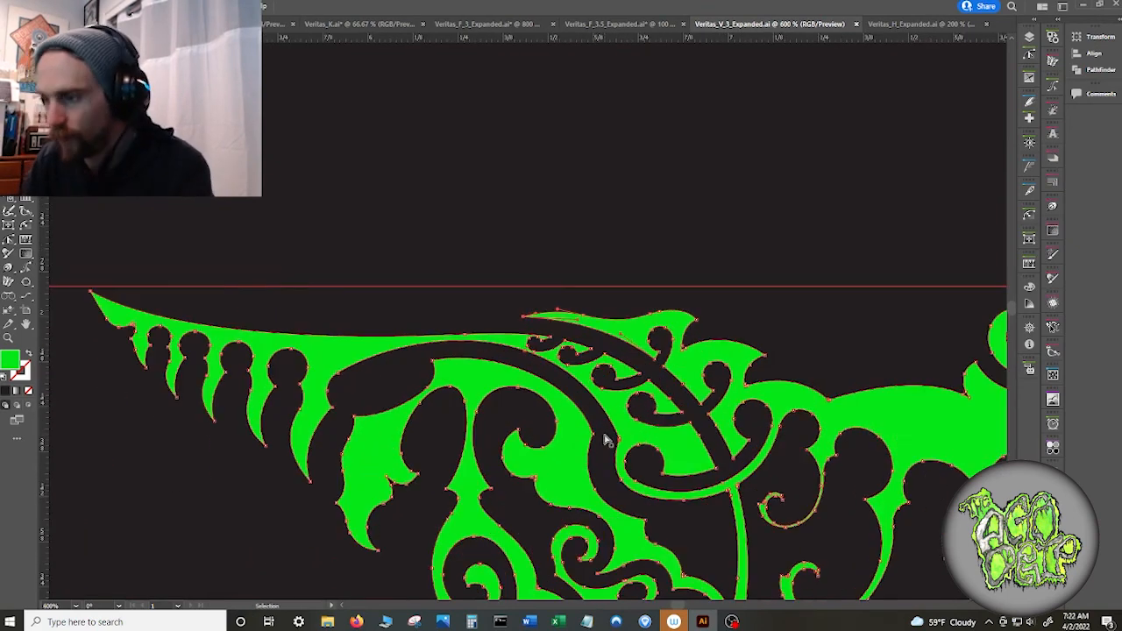
drag(554, 314, 122, 274)
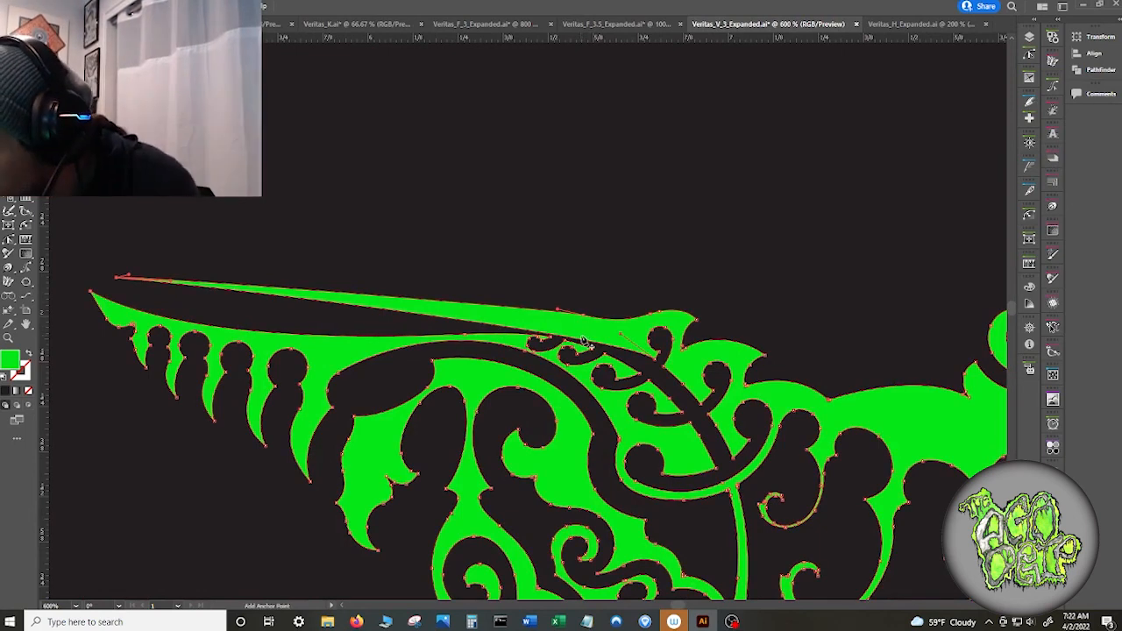
- Try to reshape the lower edge of the extended leaf by moving its long direction handle slightly right and up
key(s)
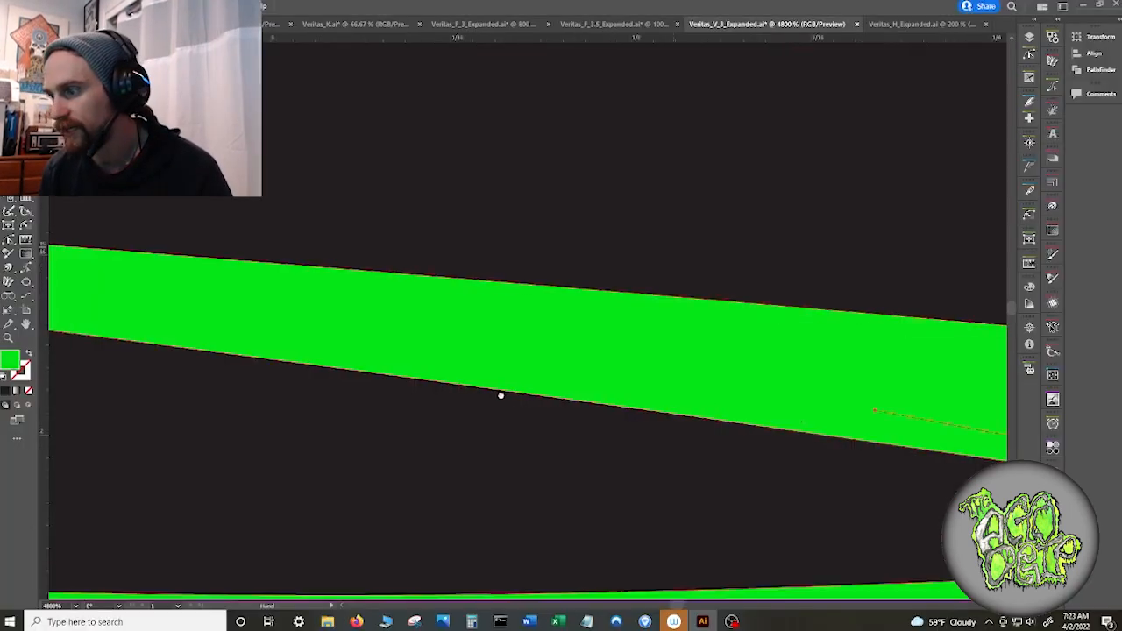
scroll(500, 393, up, 1)
scroll(726, 441, down, 3)
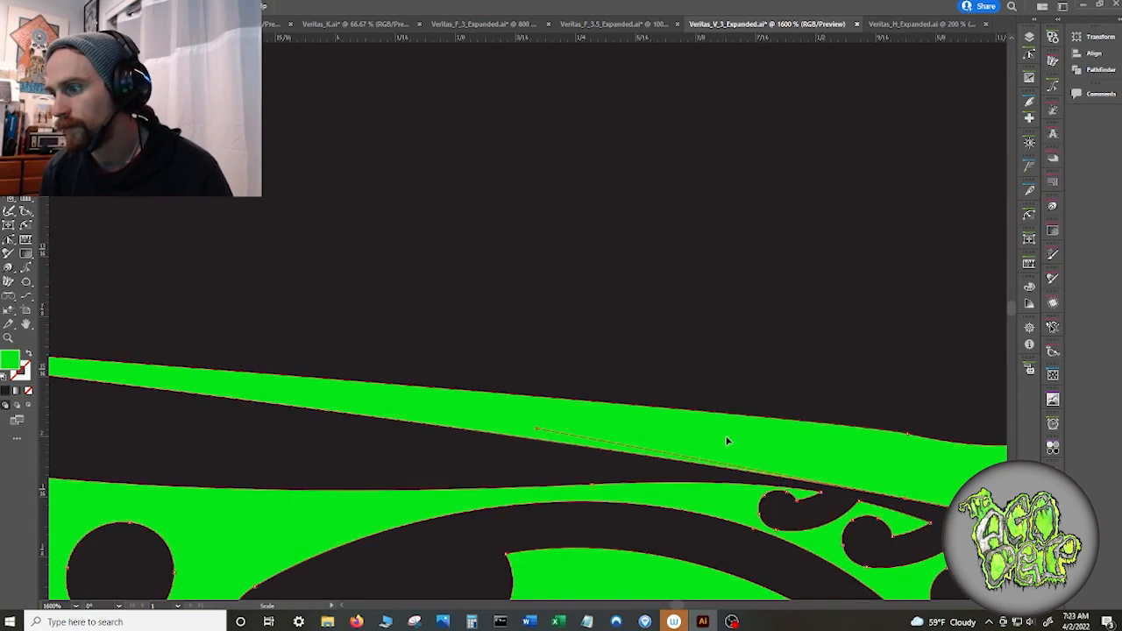
drag(837, 464, 656, 447)
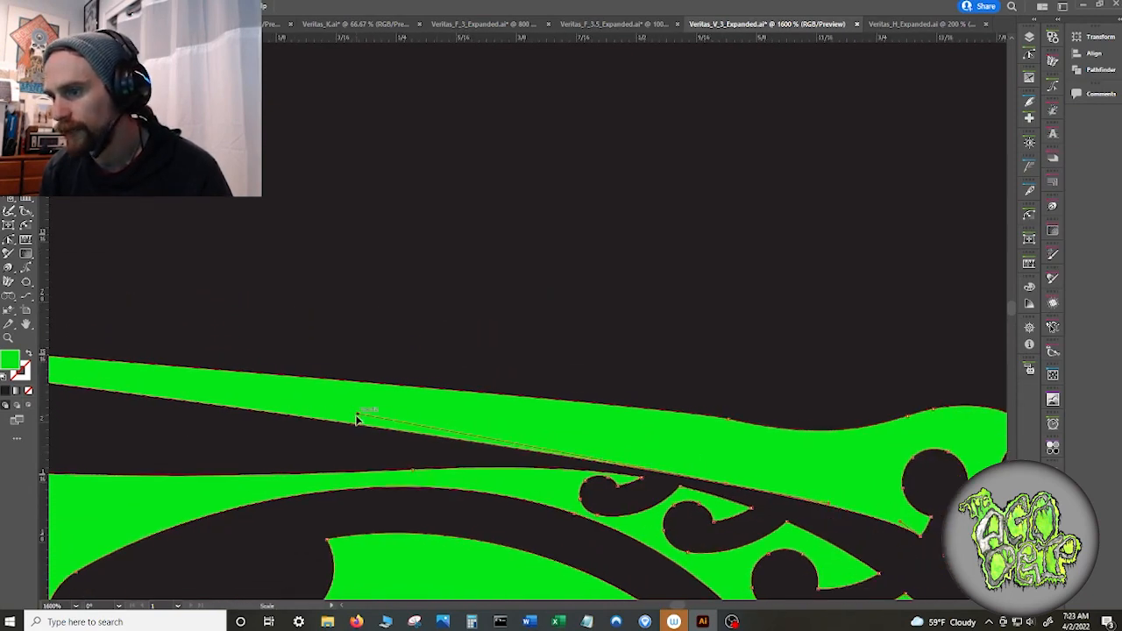
drag(358, 413, 385, 402)
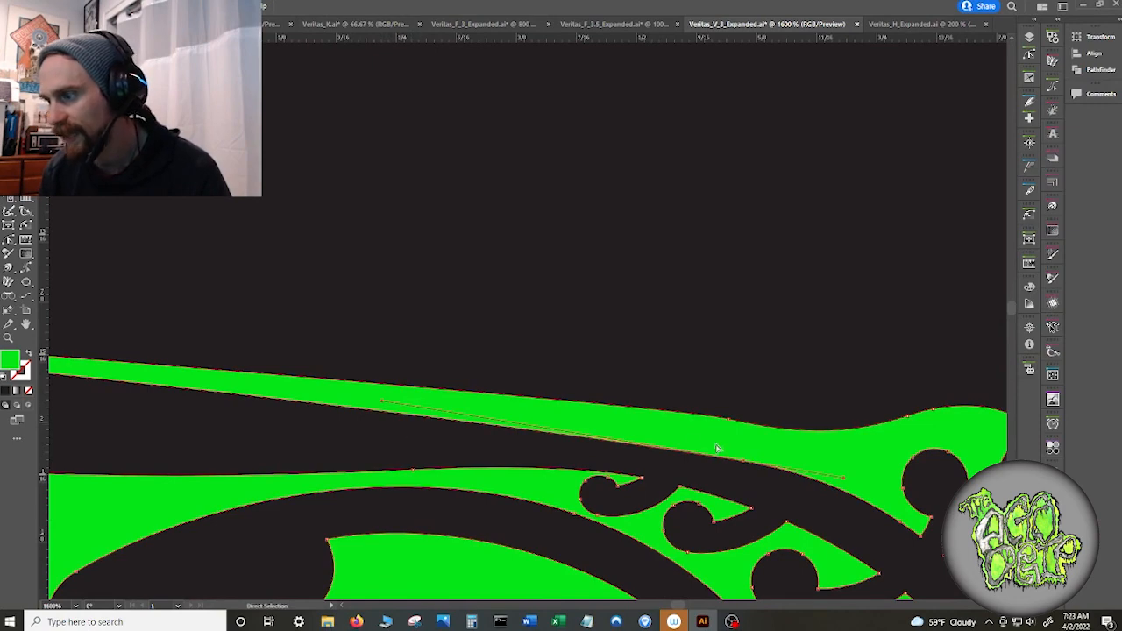
key(ctrl+z)
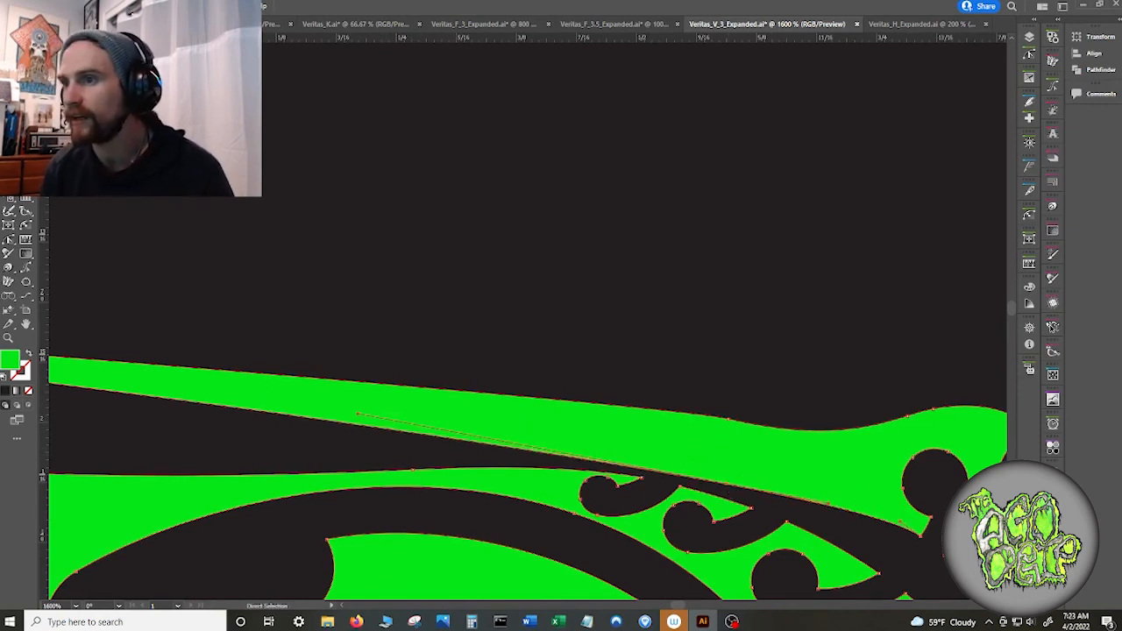
- Open the keyboard shortcuts settings, filter the tool list by "s" and examine the shortcuts assigned to the matching tools
key(alt+w)
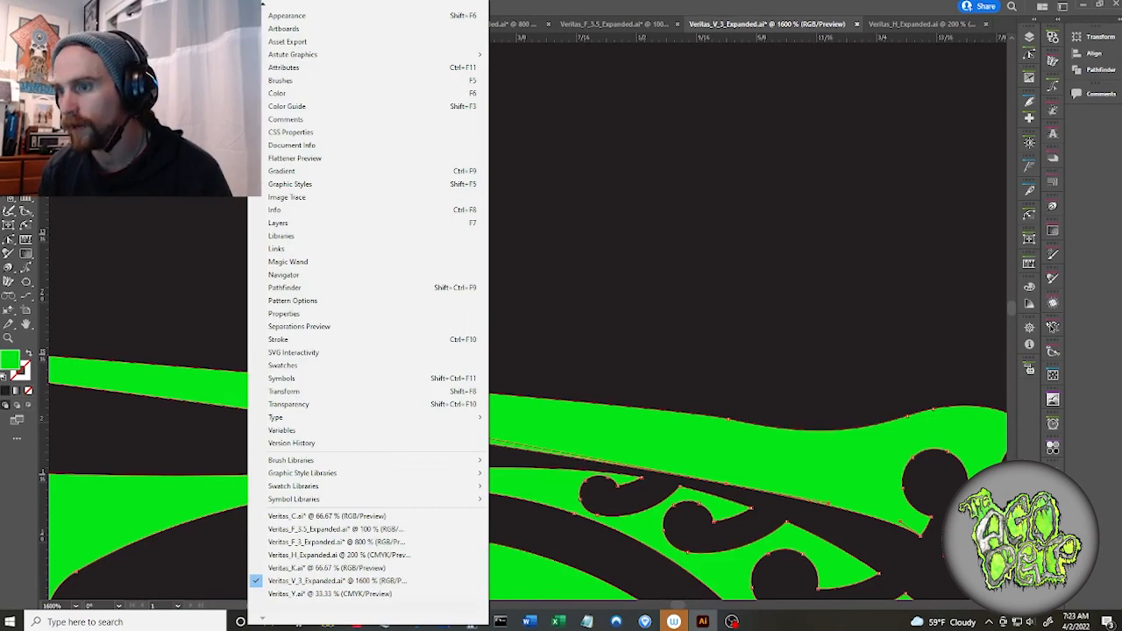
key(Left)
key(Left)
key(Left)
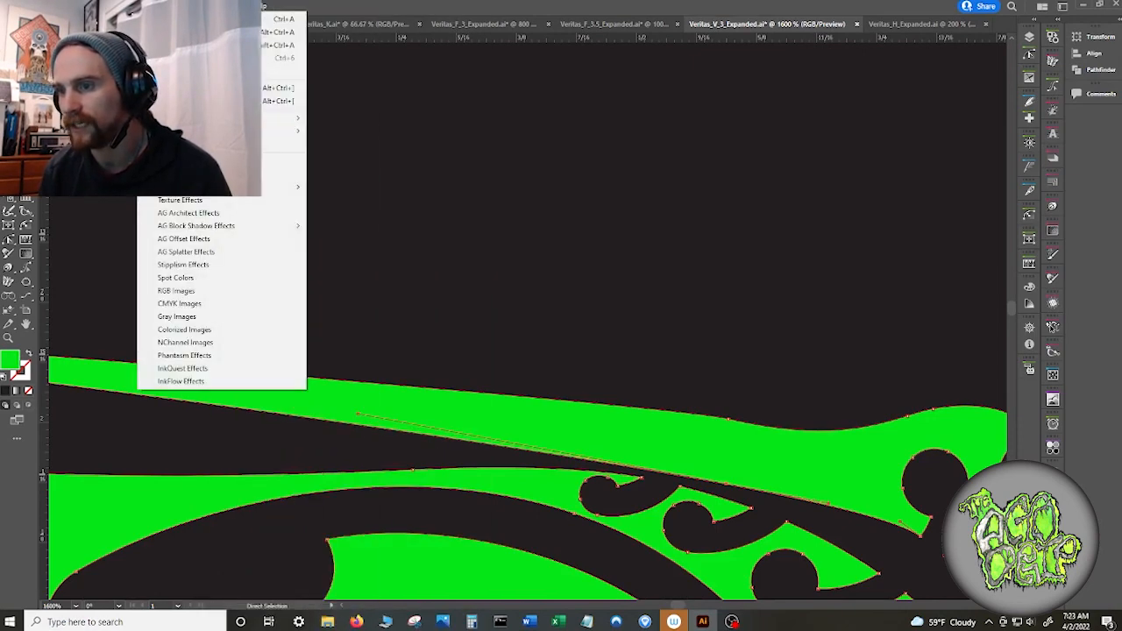
key(Left)
key(Left)
key(Left)
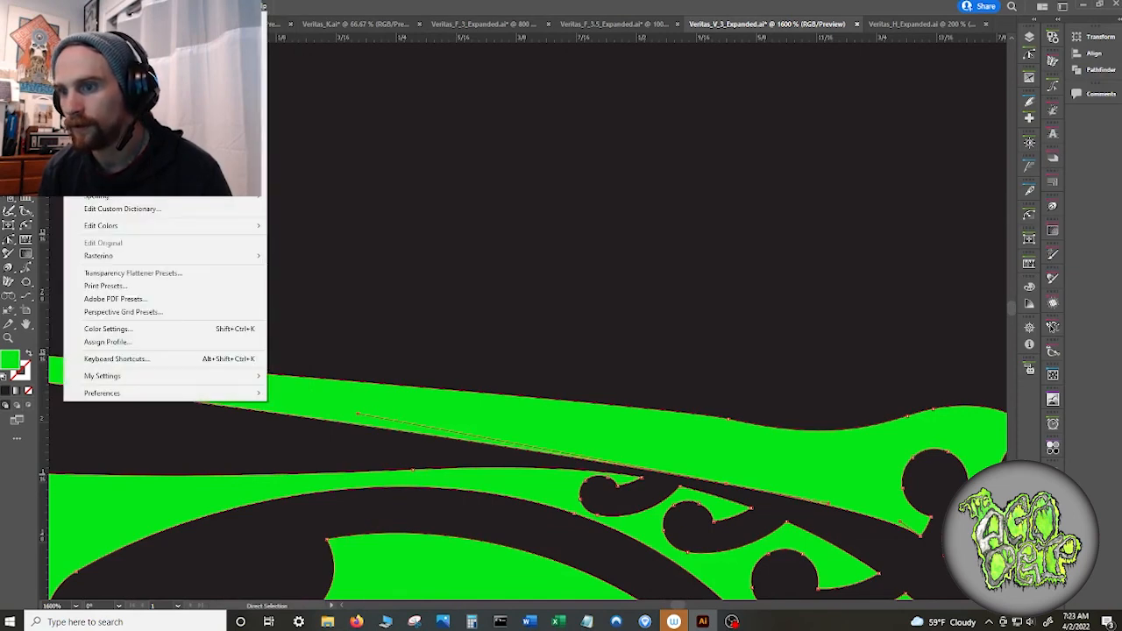
click(109, 359)
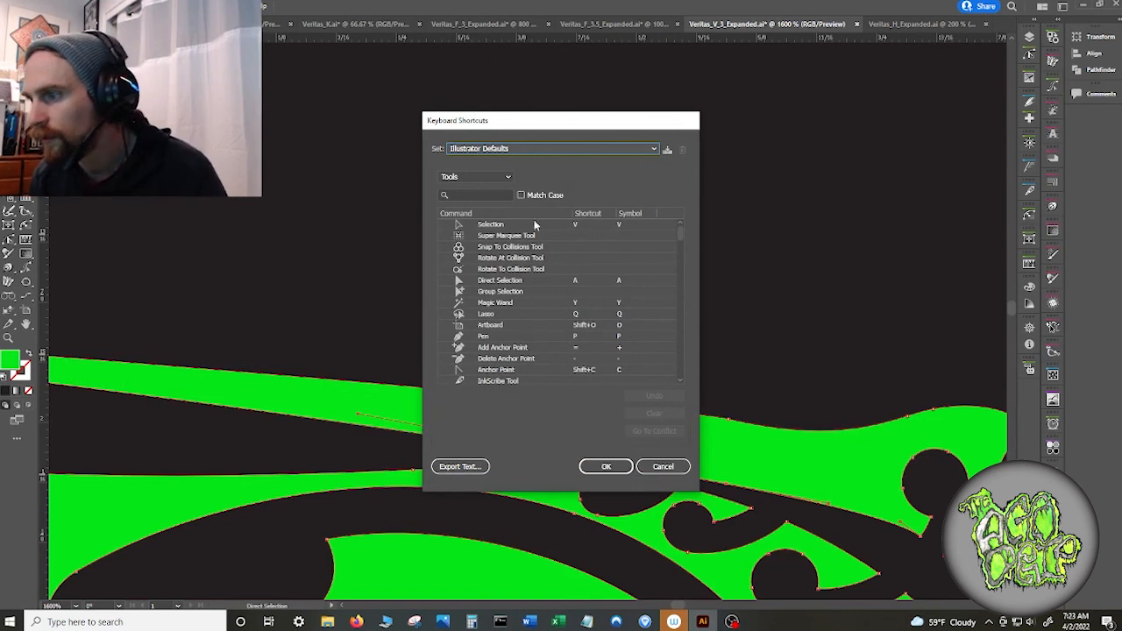
click(473, 194)
text(s)
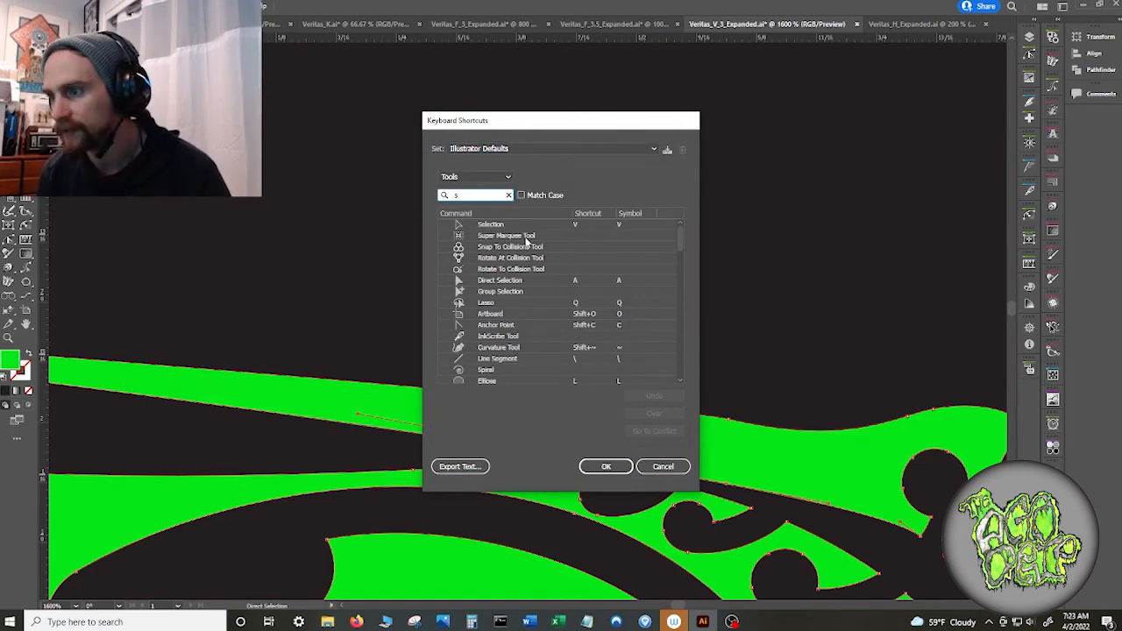
scroll(638, 347, down, 10)
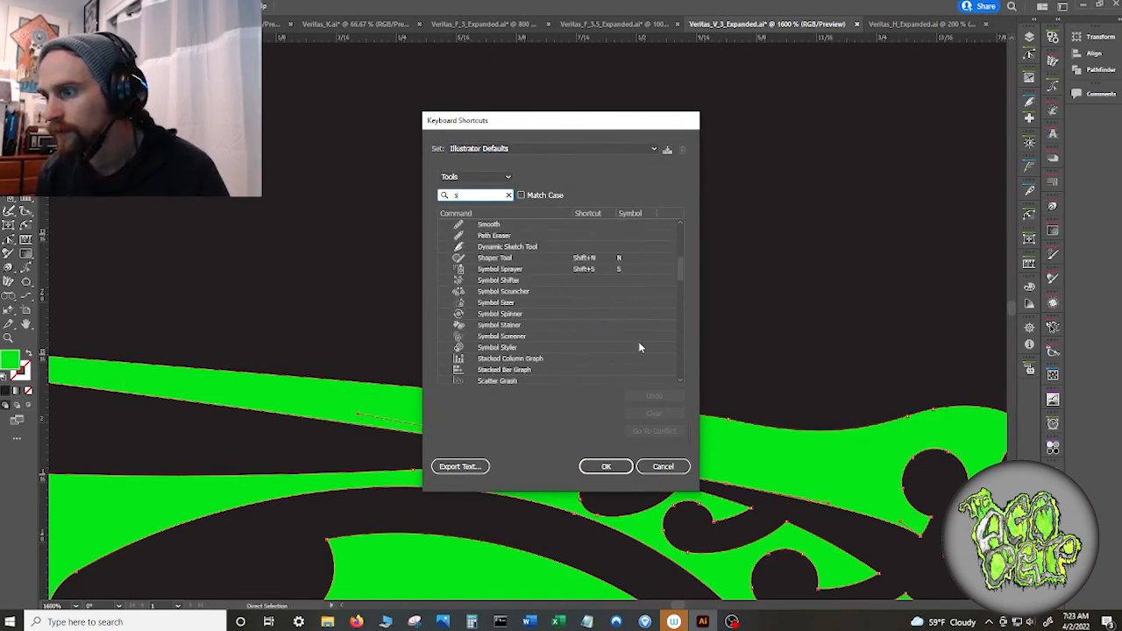
scroll(637, 347, up, 1)
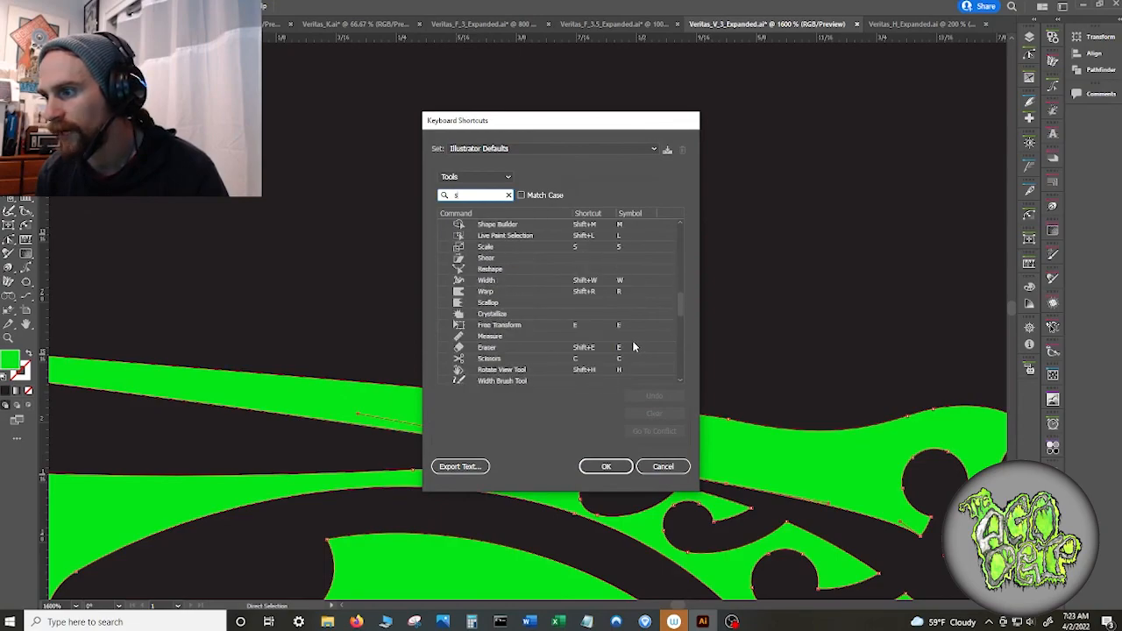